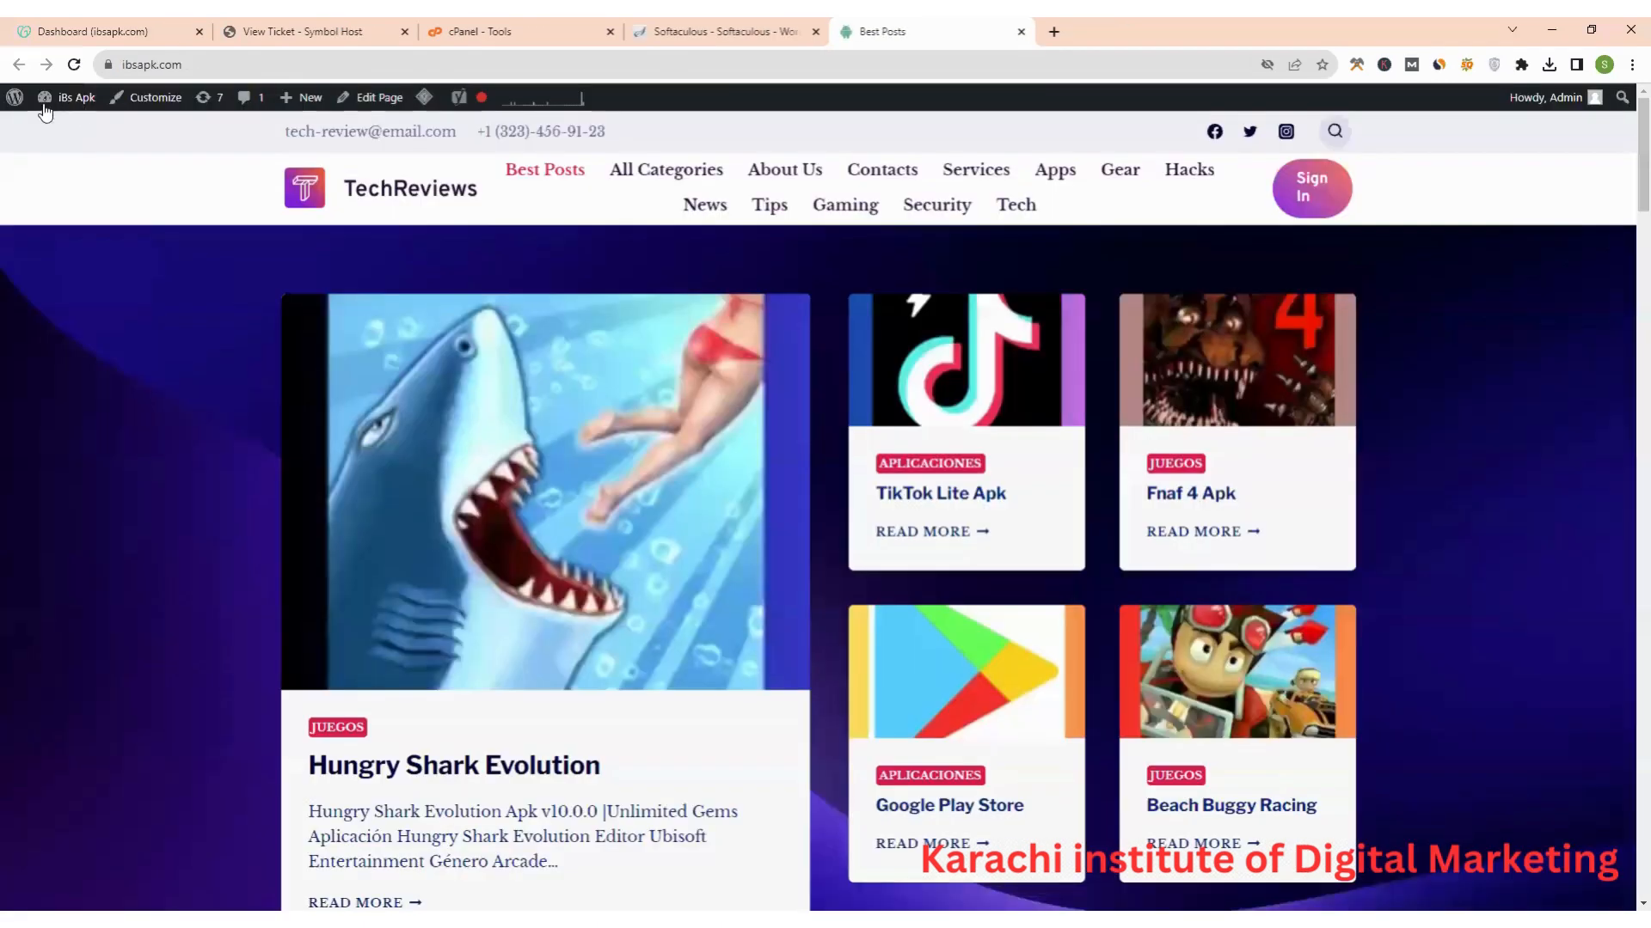
Go from the ibsapk.com front page to the WordPress admin Dashboard via the admin bar.
mouse_move(69, 97)
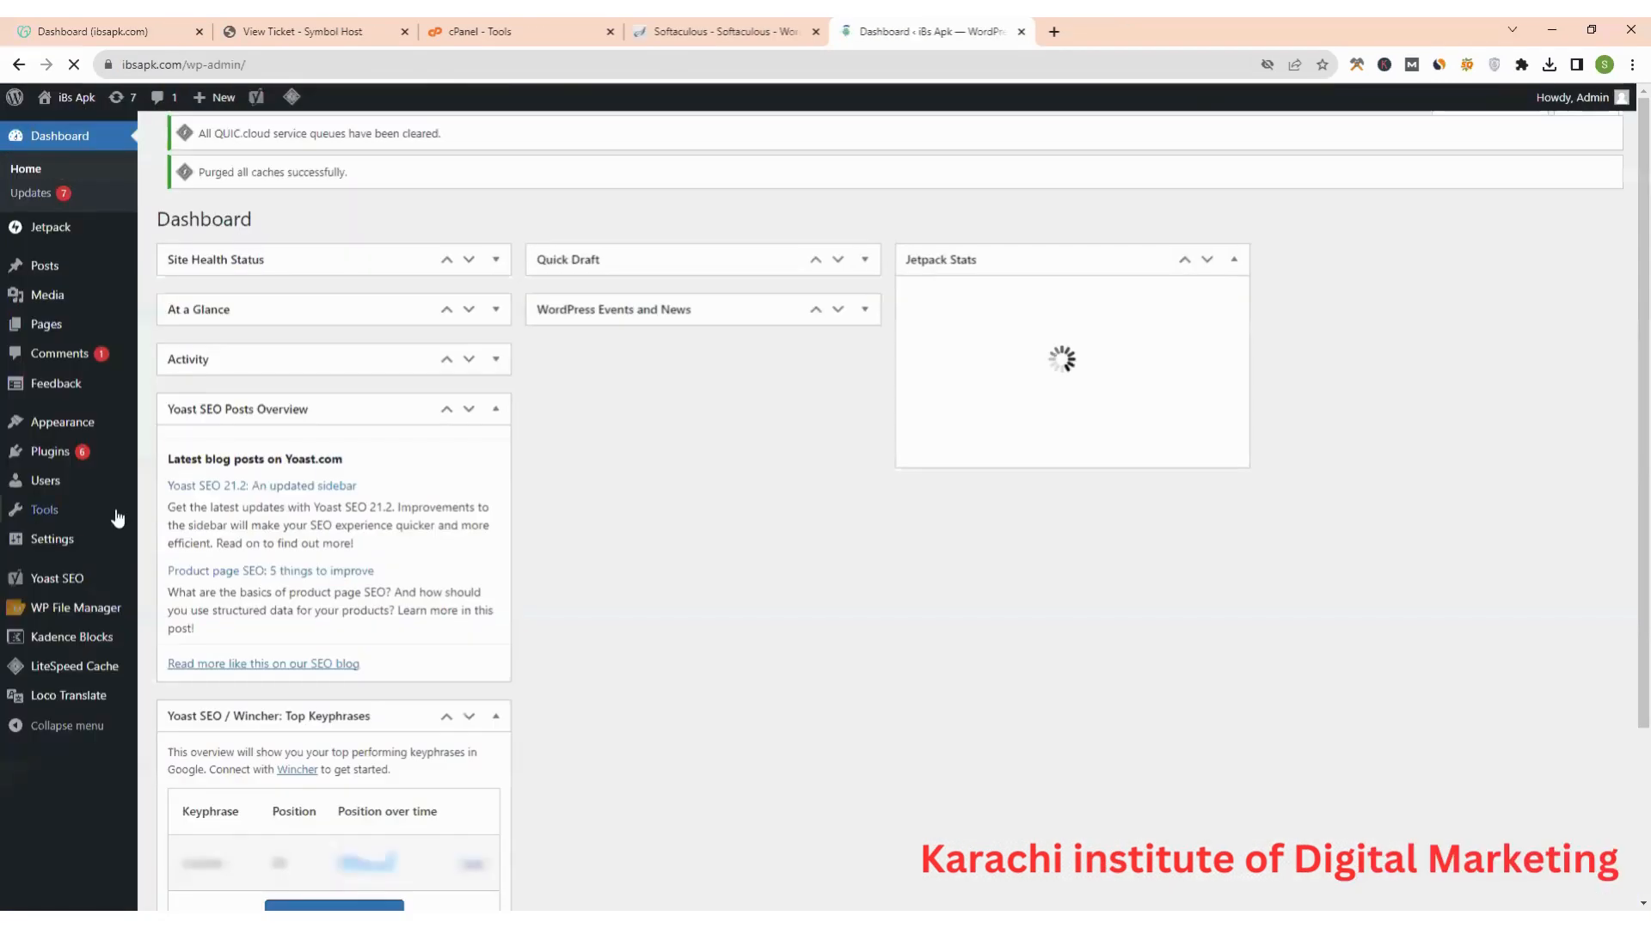
Navigate from the Dashboard sidebar to Plugins > Installed Plugins.
scroll(214, 539, "down", 2)
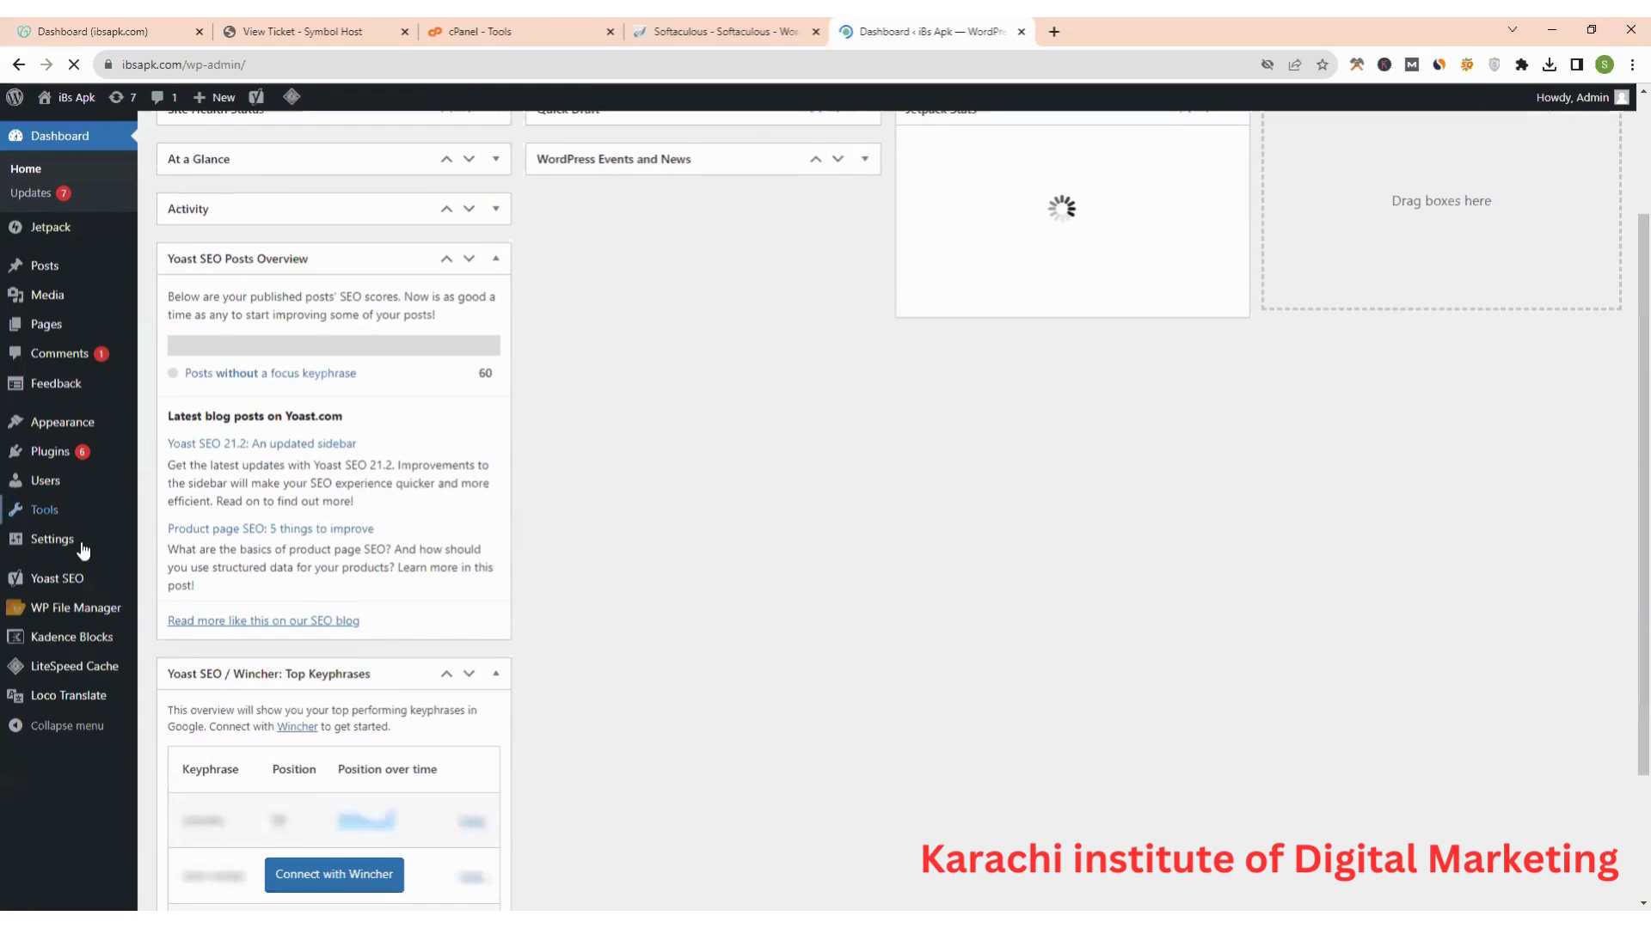
mouse_move(83, 551)
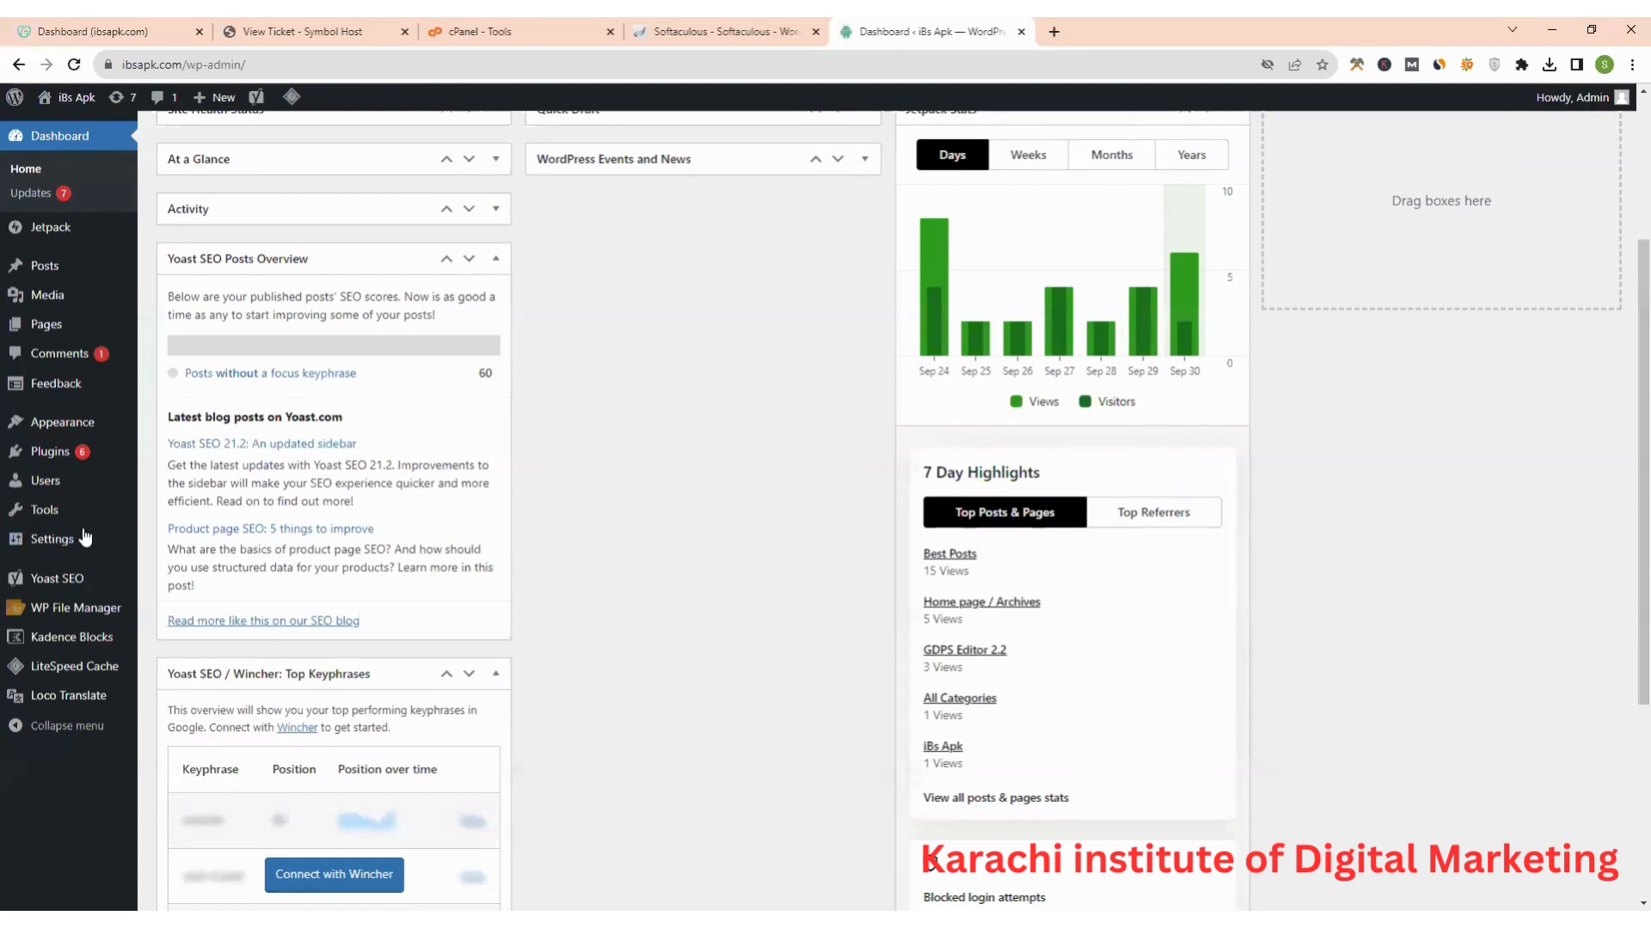
mouse_move(87, 453)
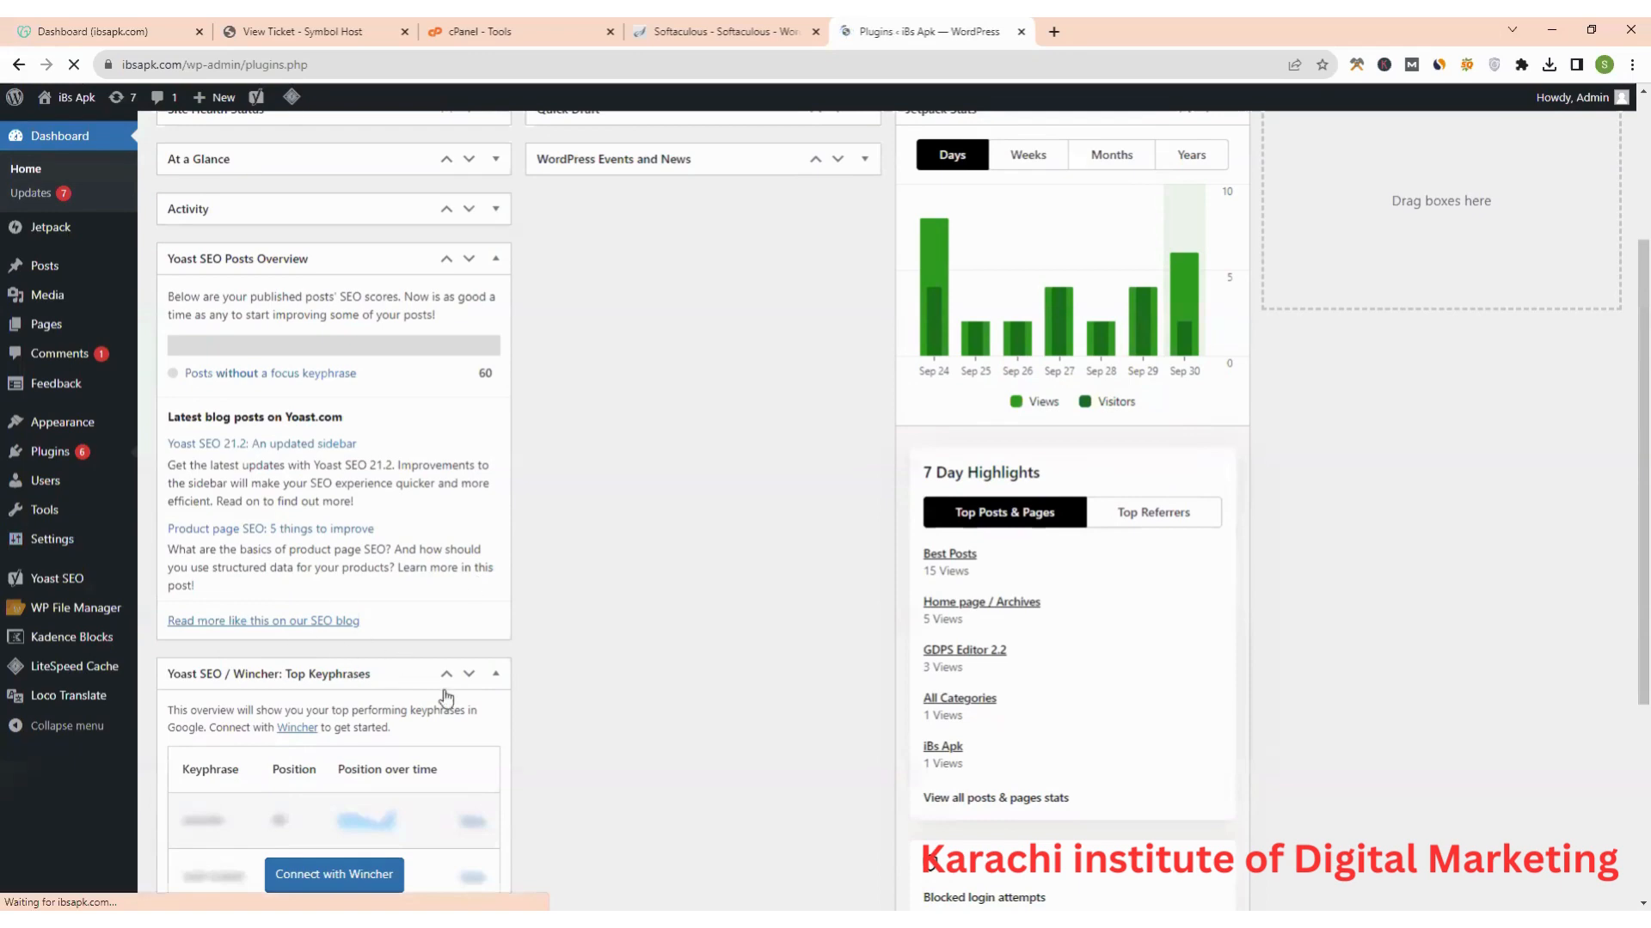
scroll(442, 688, "down", 4)
scroll(323, 708, "up", 5)
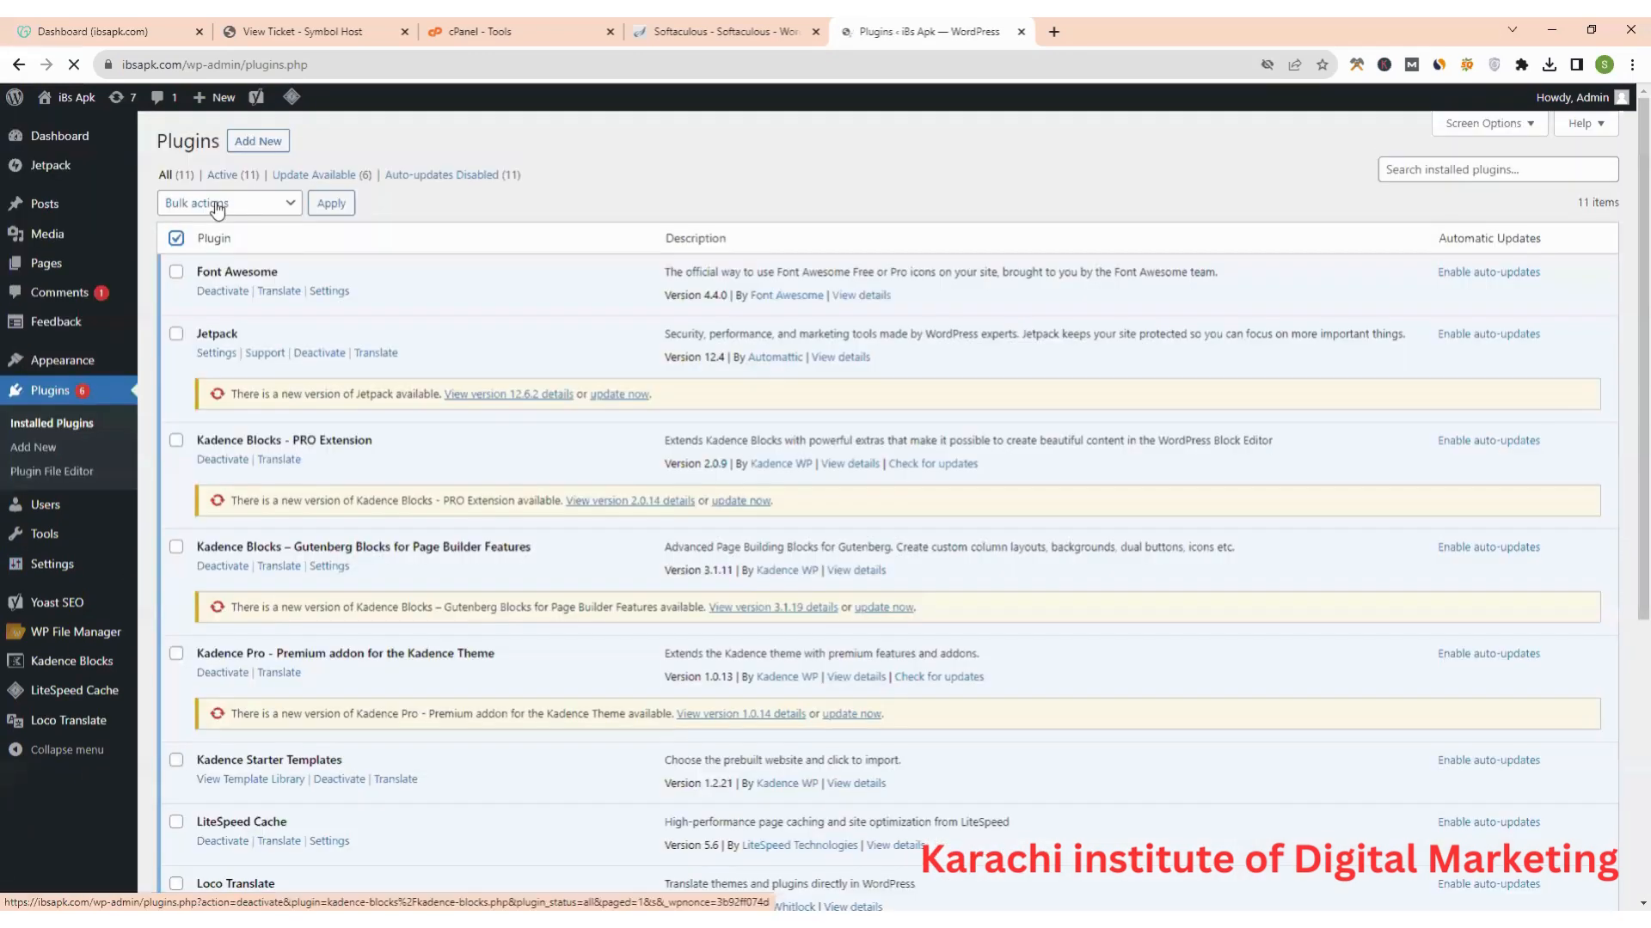
Deactivate all 11 installed plugins with the Deactivate bulk action.
left_click(215, 203)
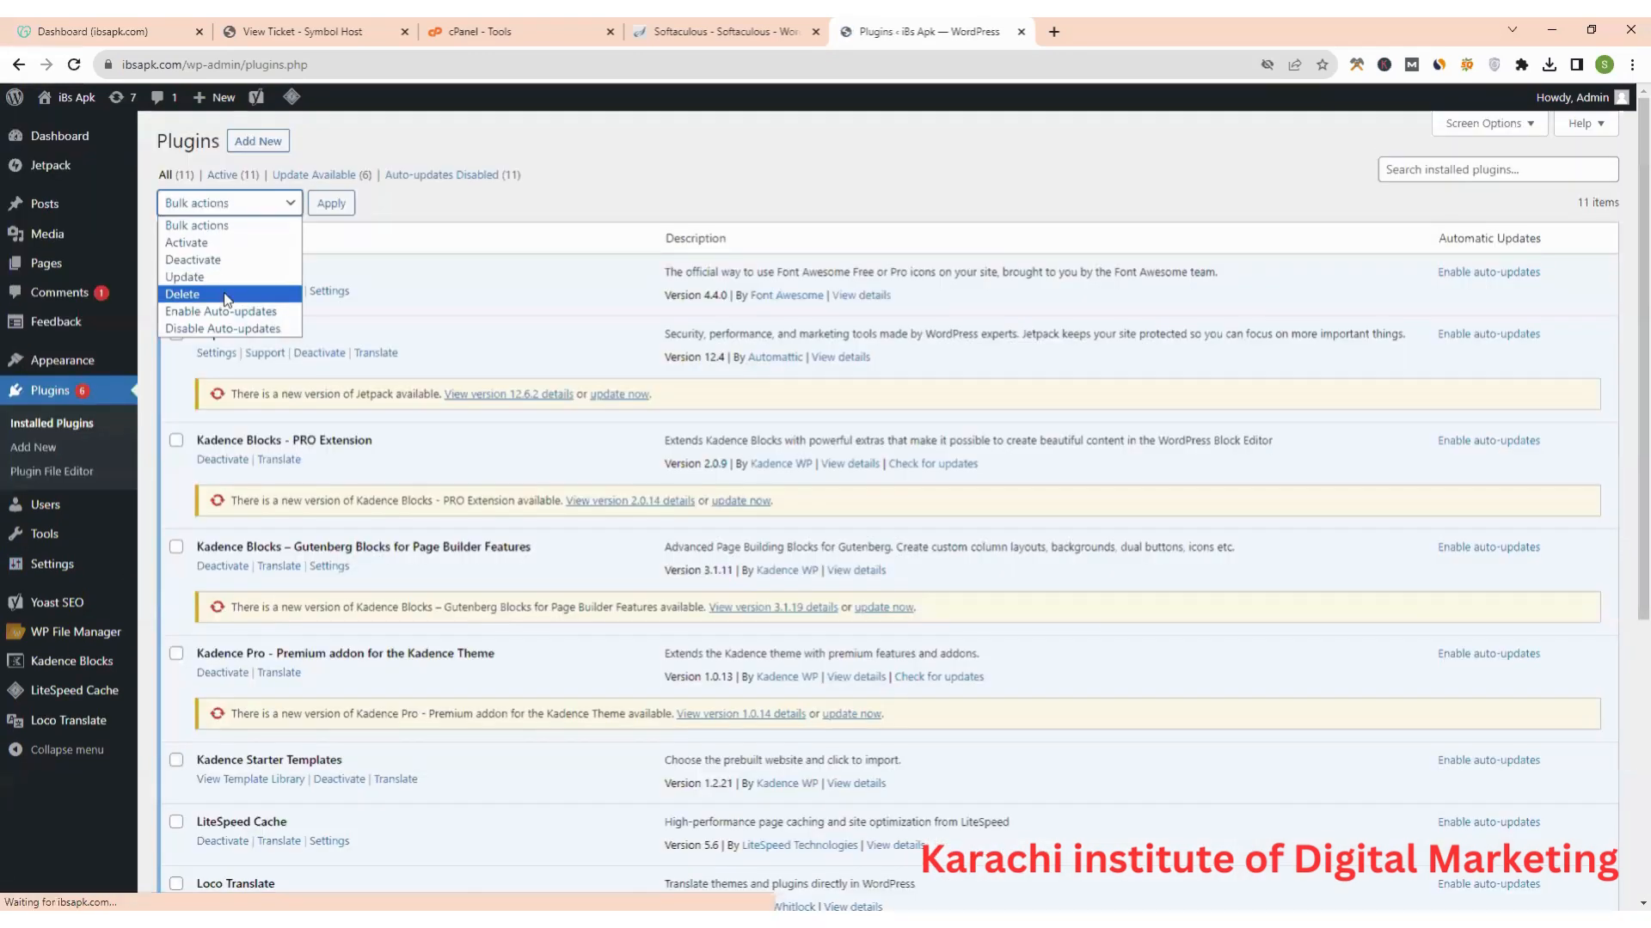
left_click(324, 204)
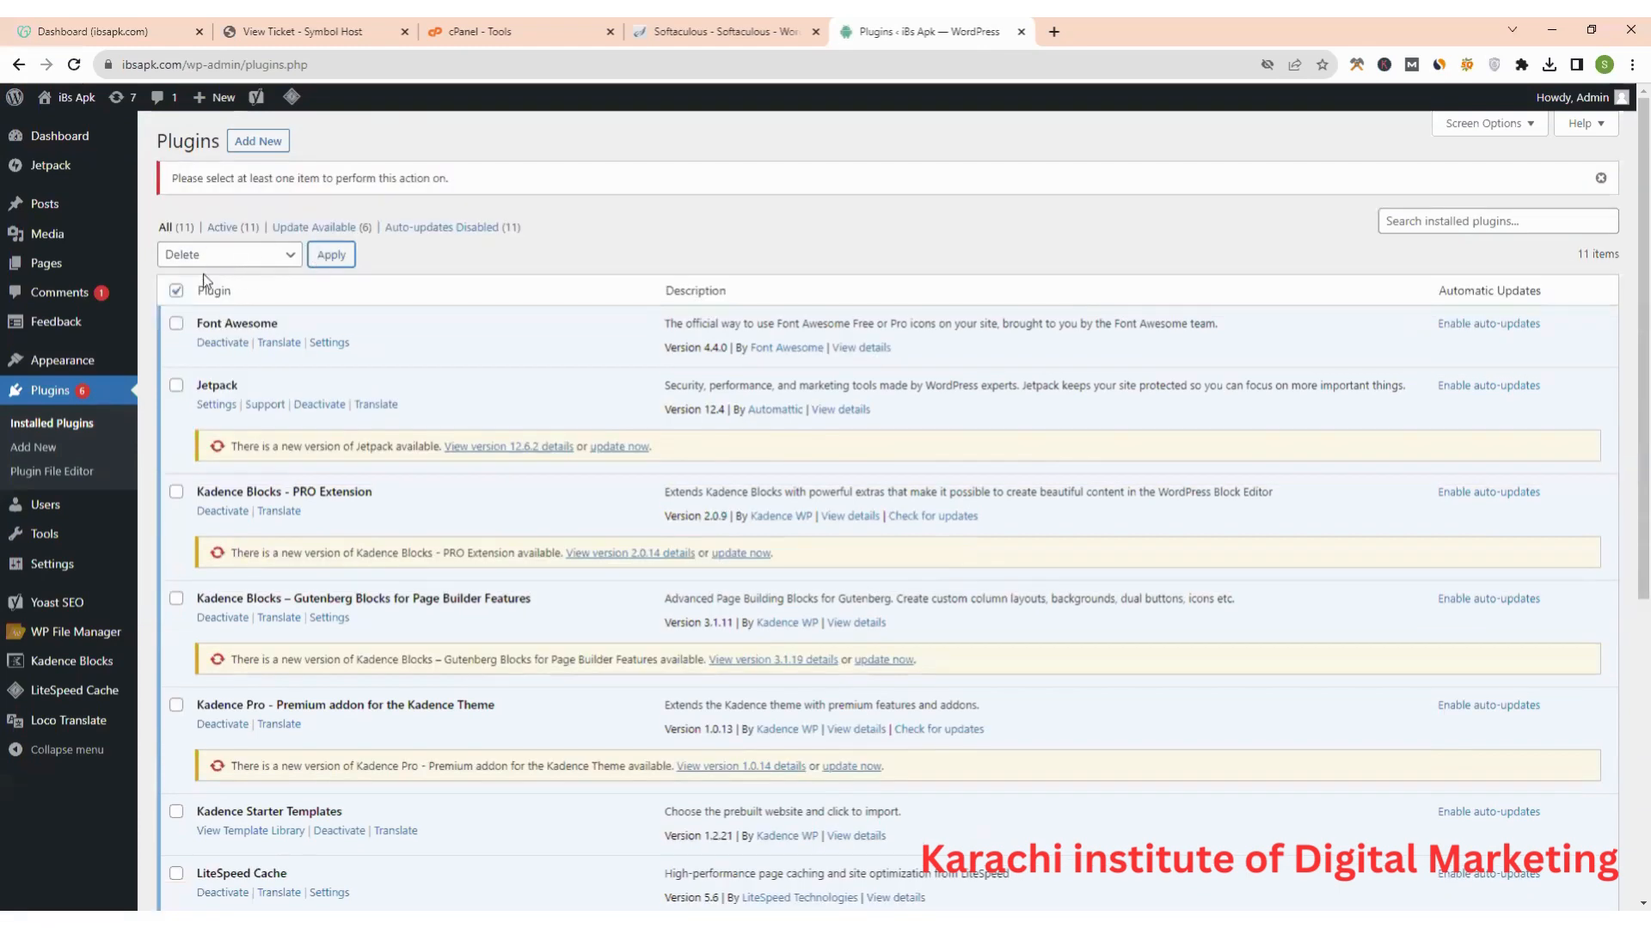
left_click(258, 255)
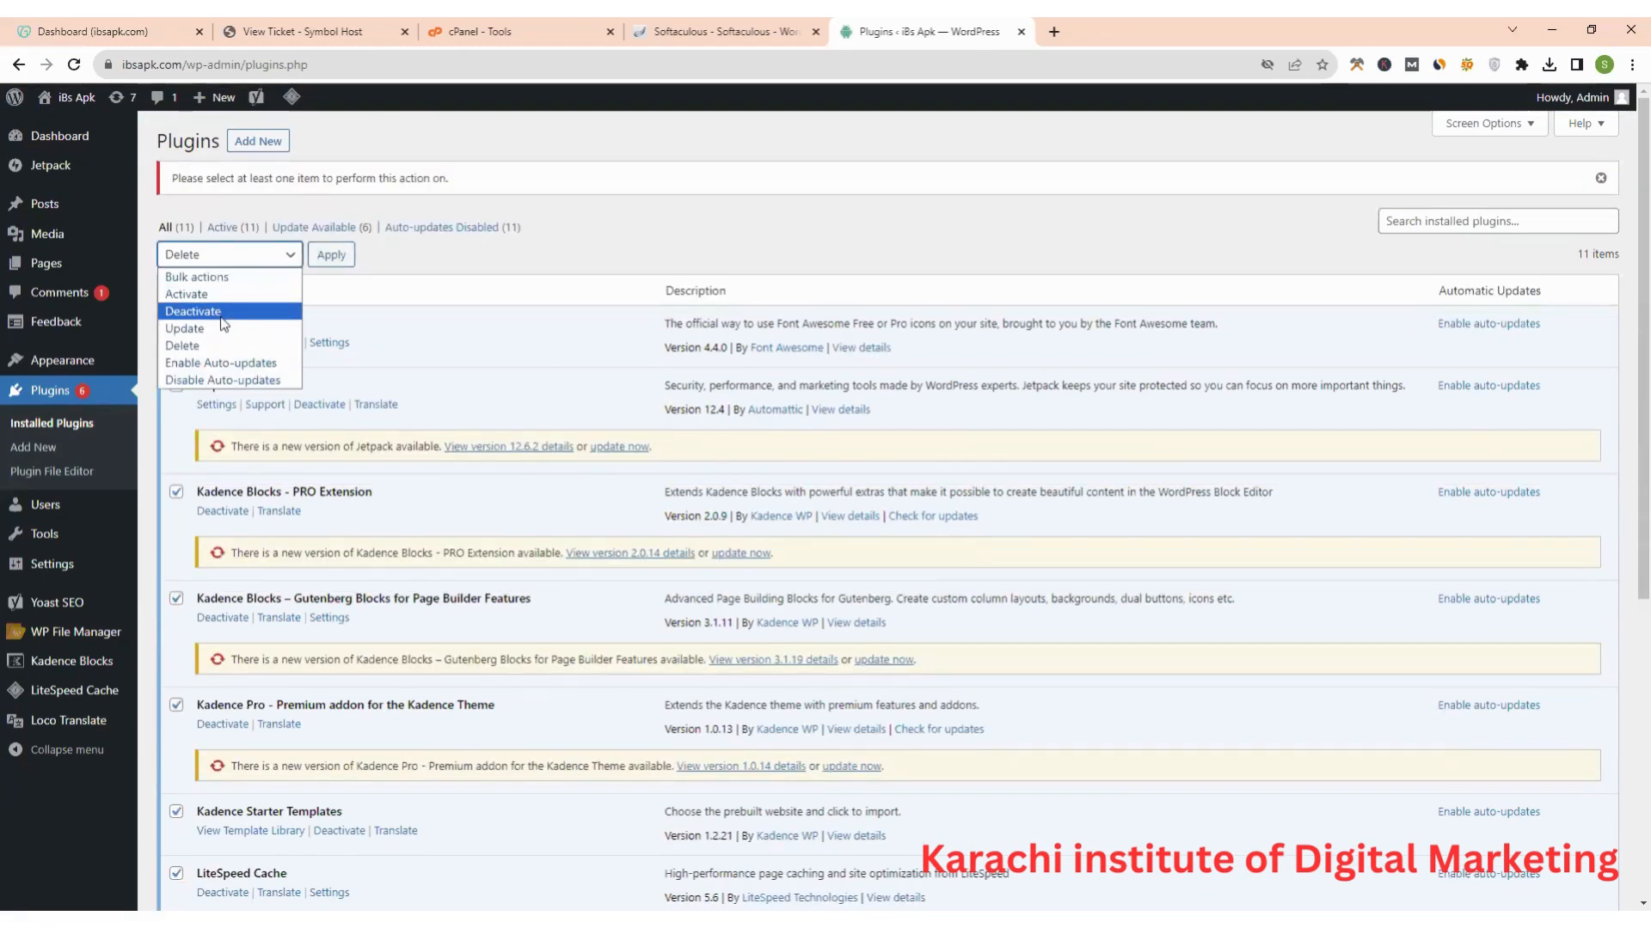
left_click(222, 311)
left_click(331, 255)
scroll(289, 614, "down", 6)
scroll(356, 709, "up", 3)
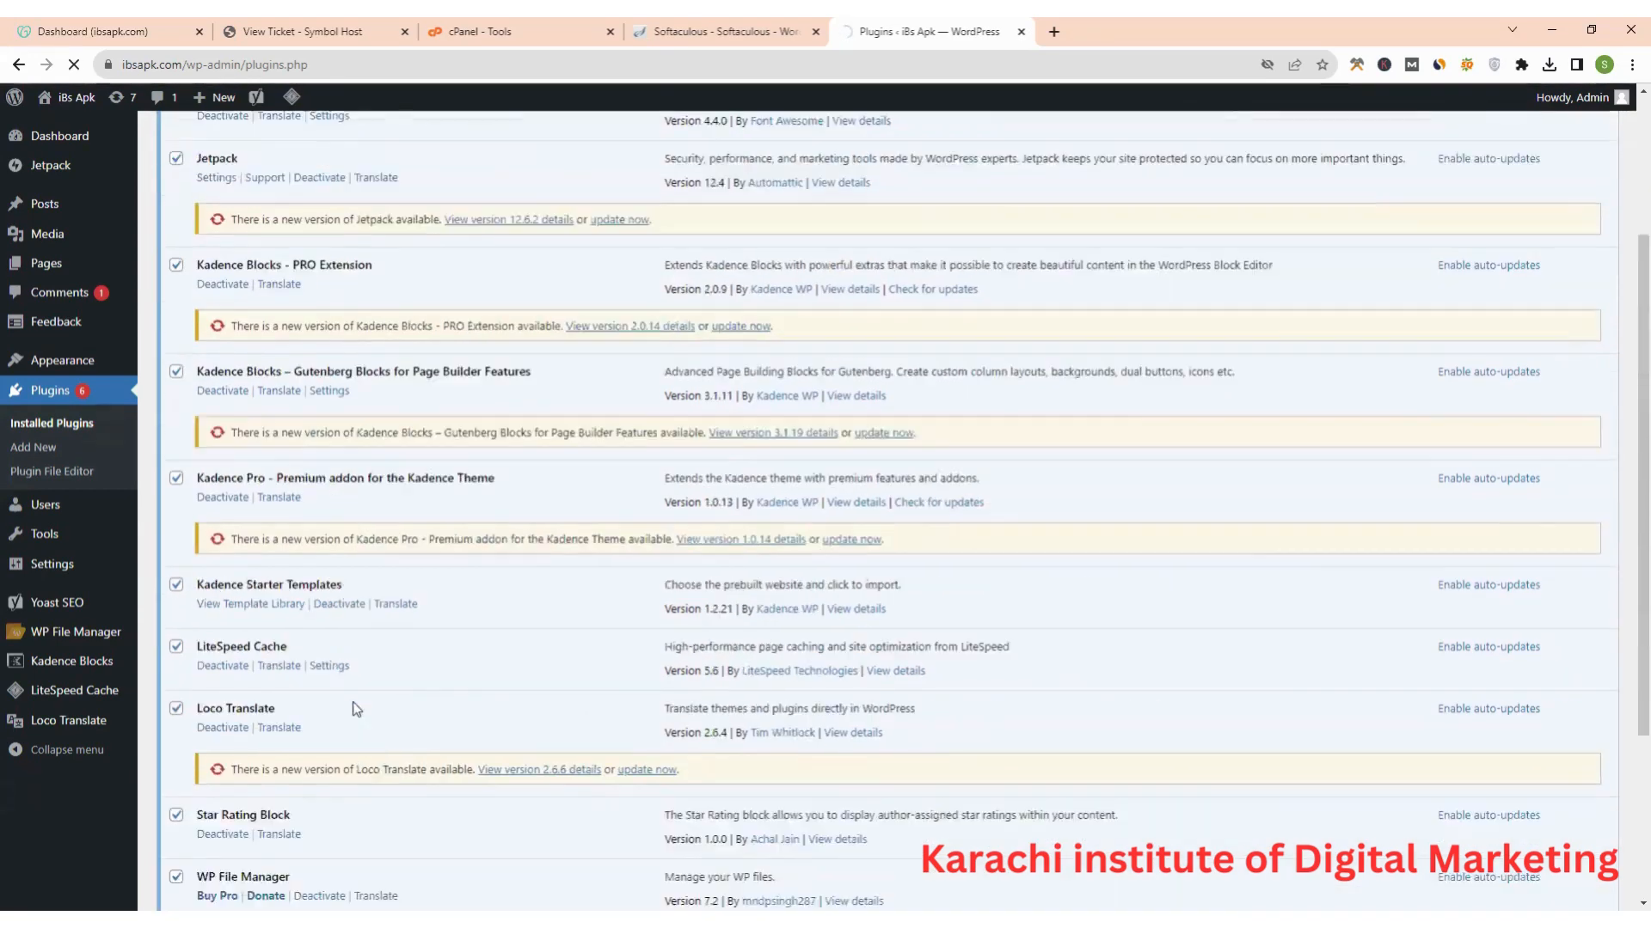
scroll(235, 349, "down", 6)
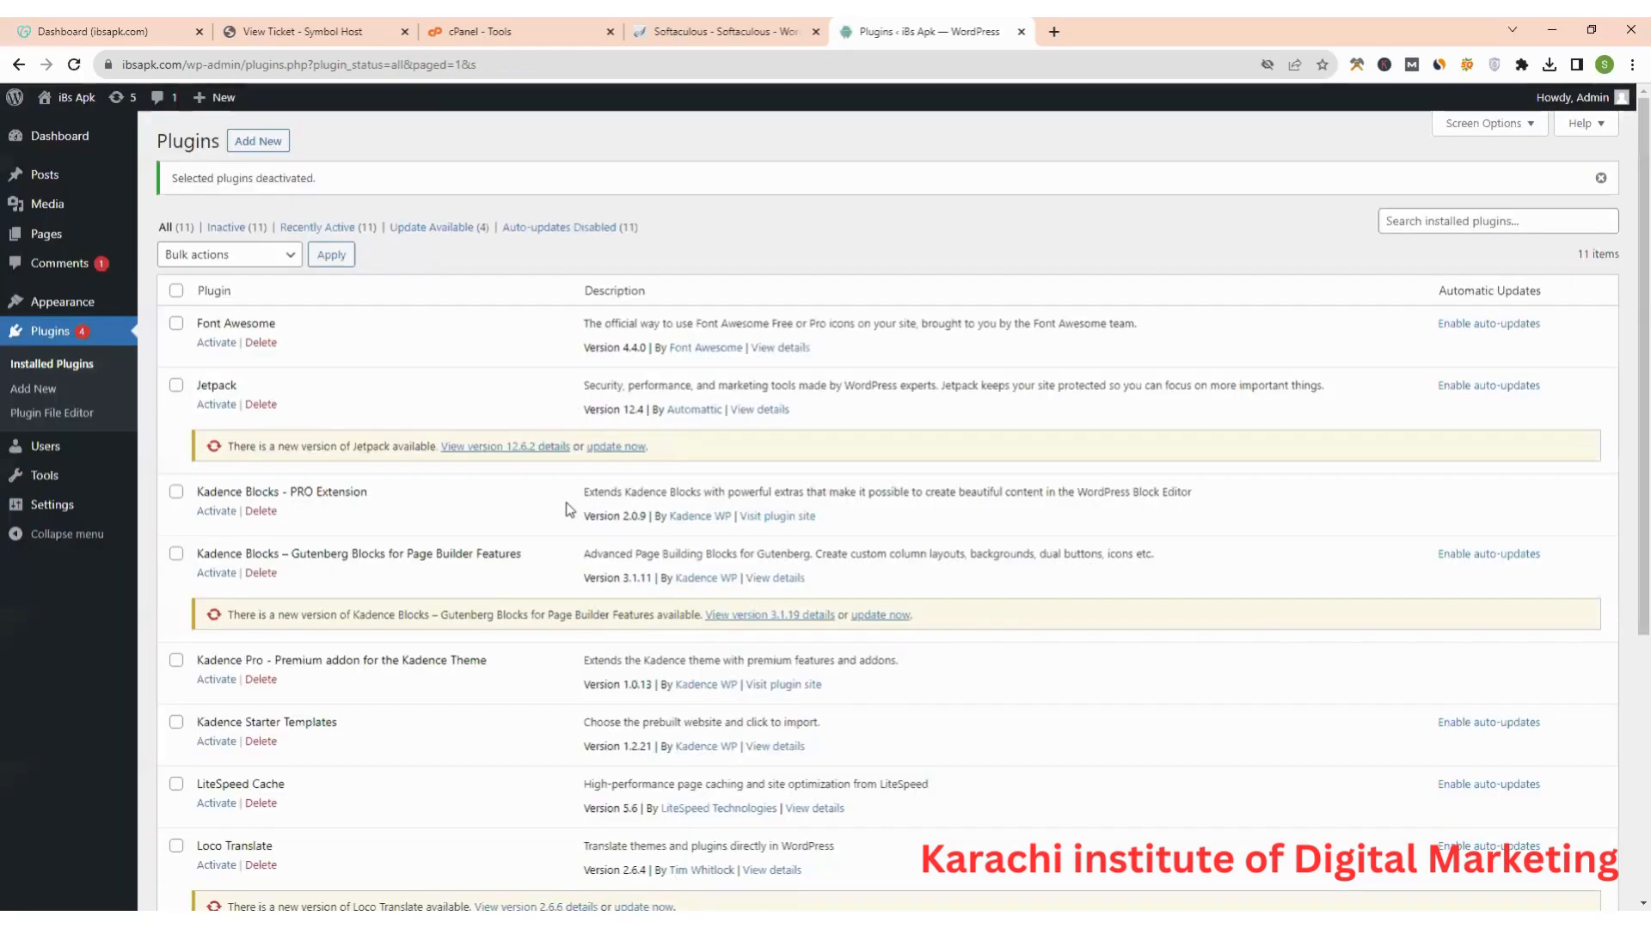
Bulk-delete all 11 plugins and confirm removing their data.
left_click(176, 292)
left_click(227, 254)
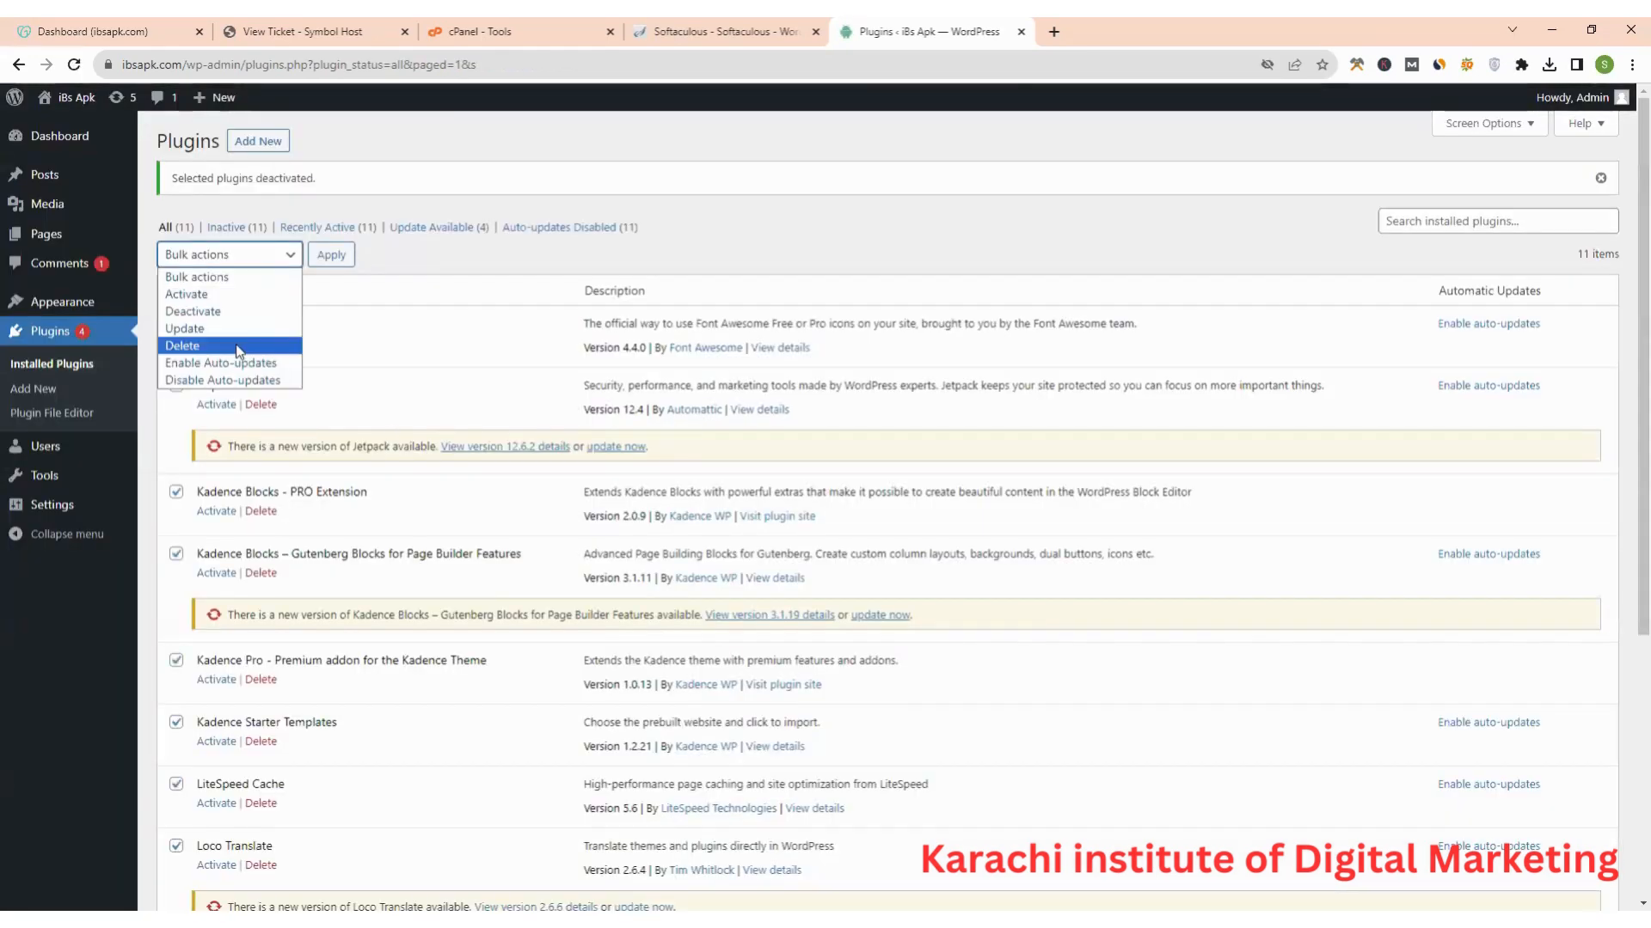
left_click(239, 345)
left_click(331, 254)
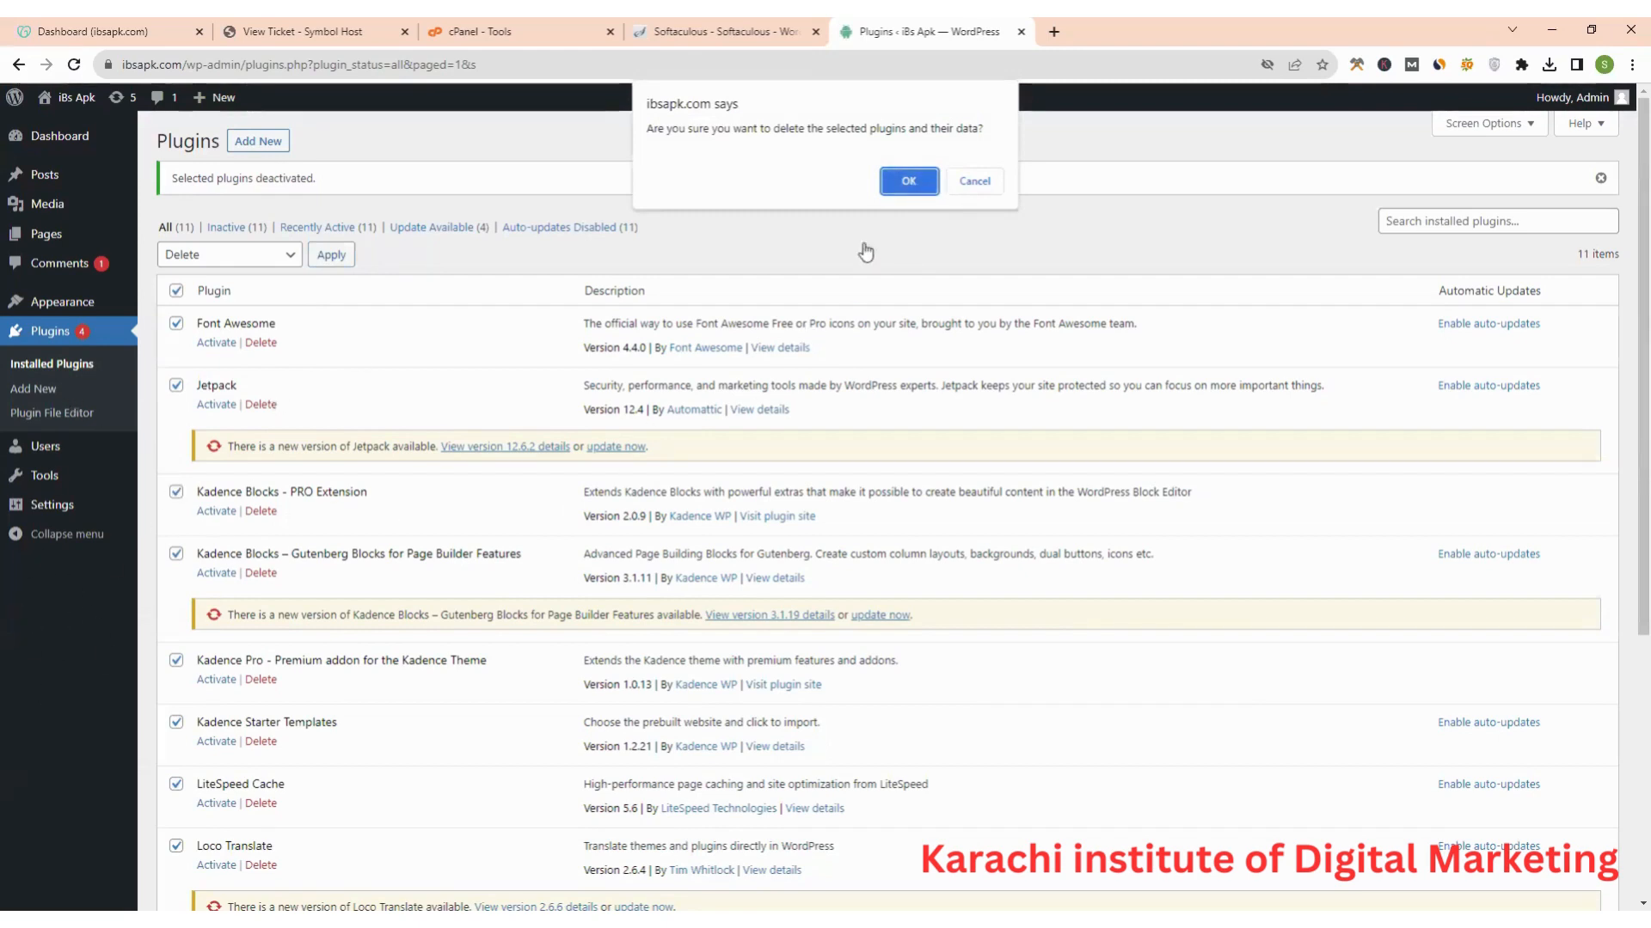
left_click(902, 181)
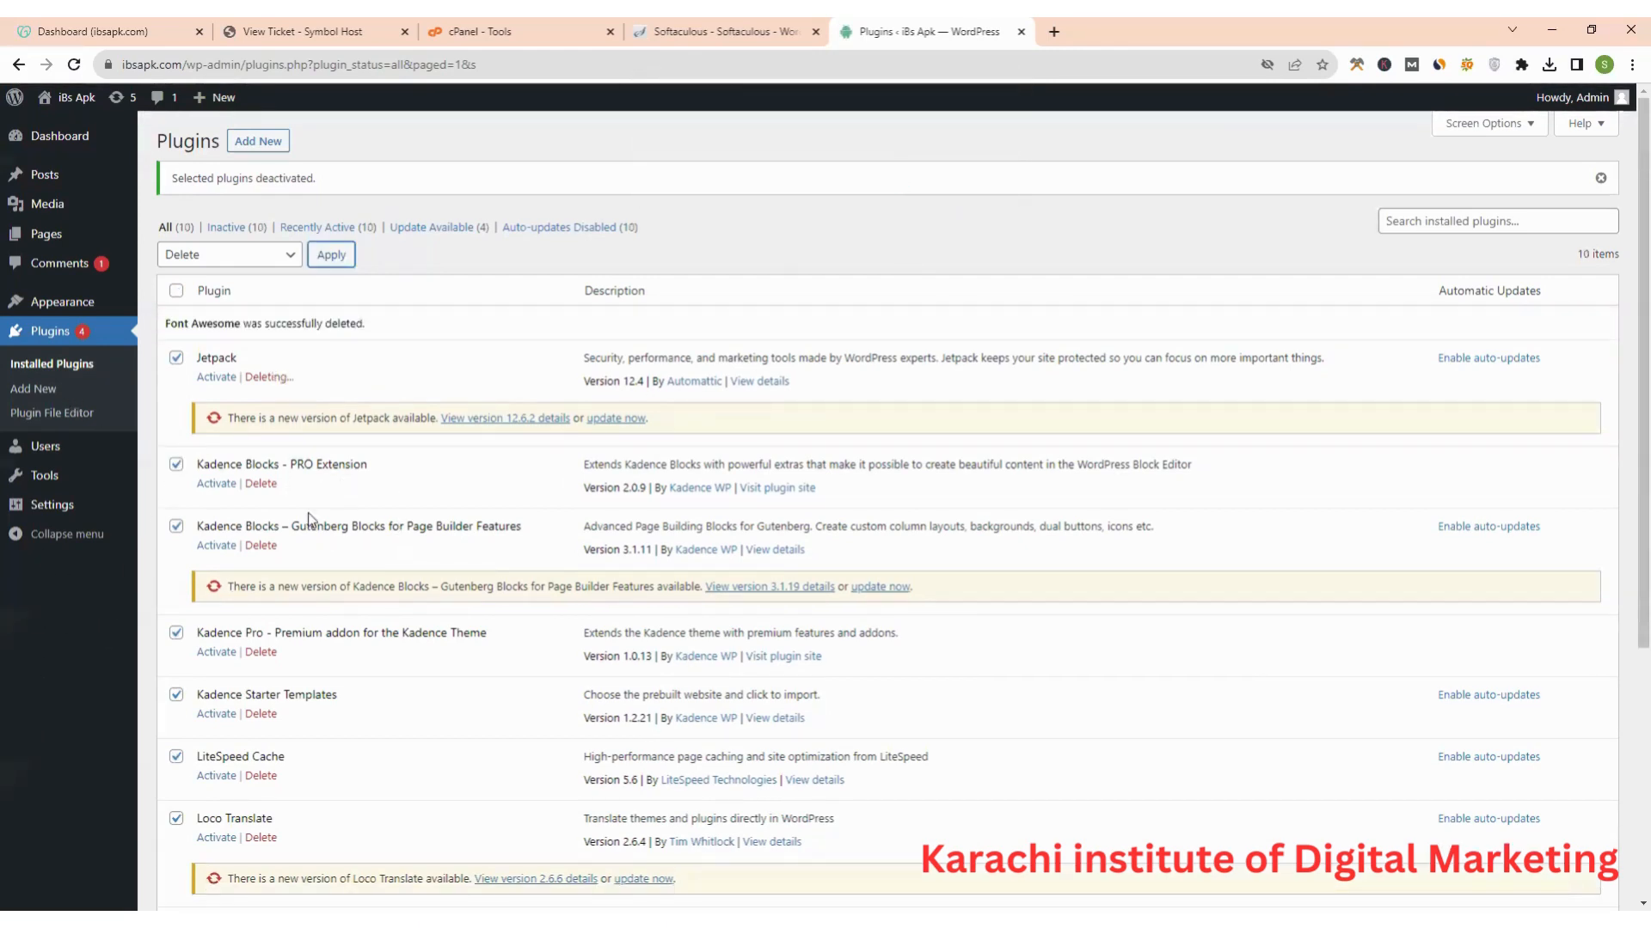
scroll(442, 693, "down", 3)
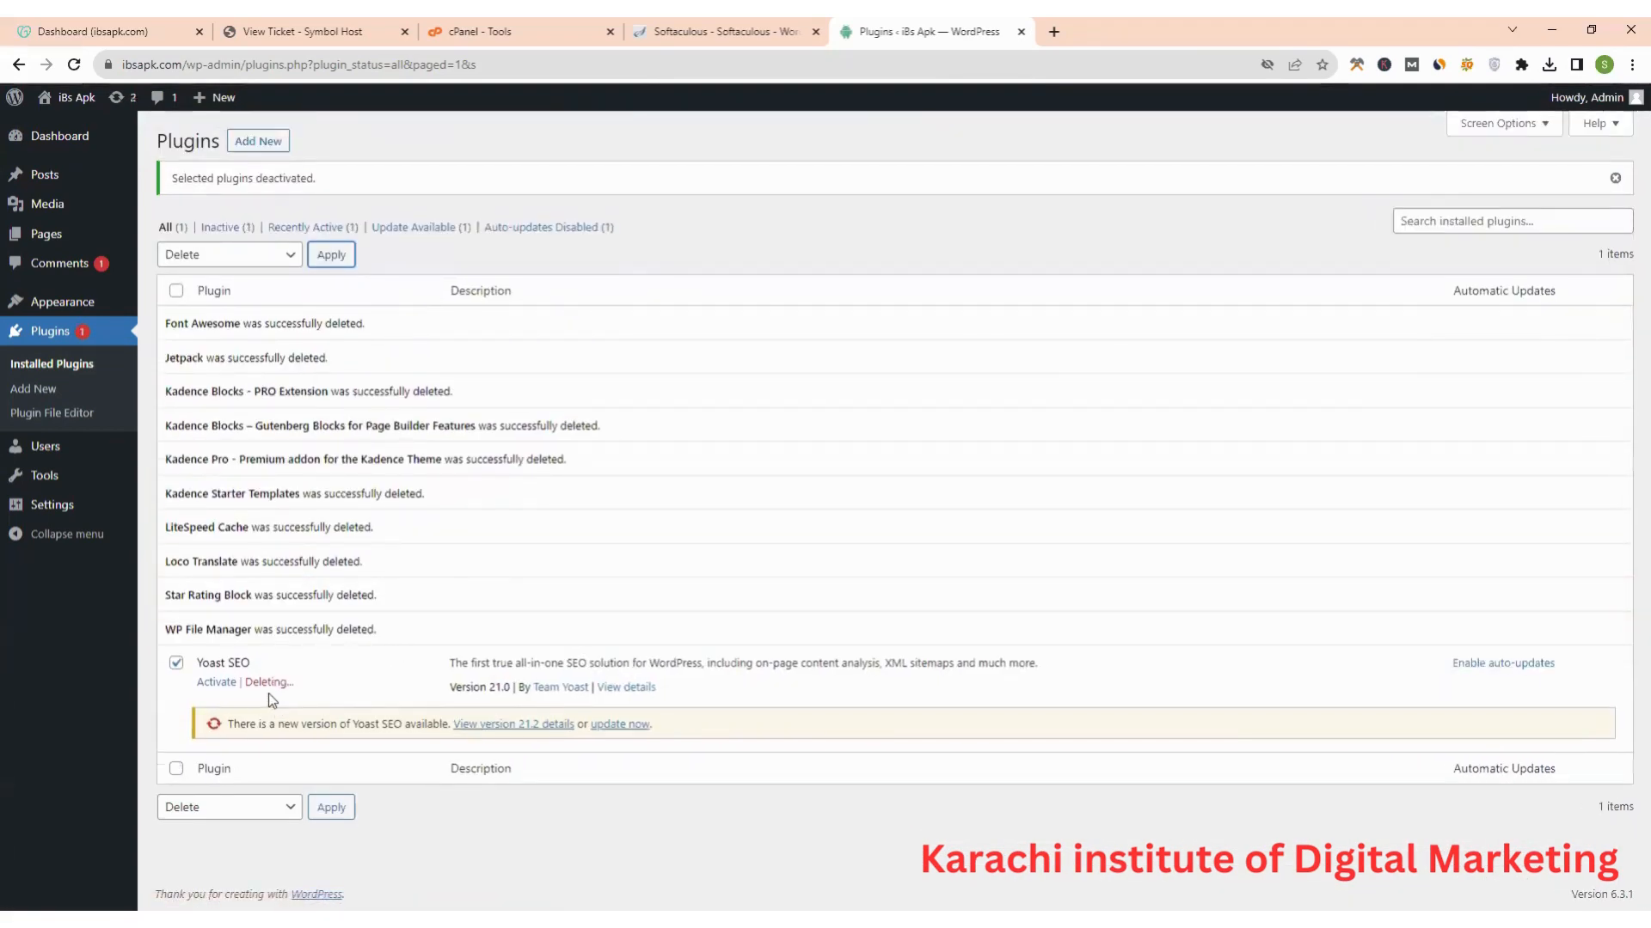
right_click(367, 798)
left_click(387, 797)
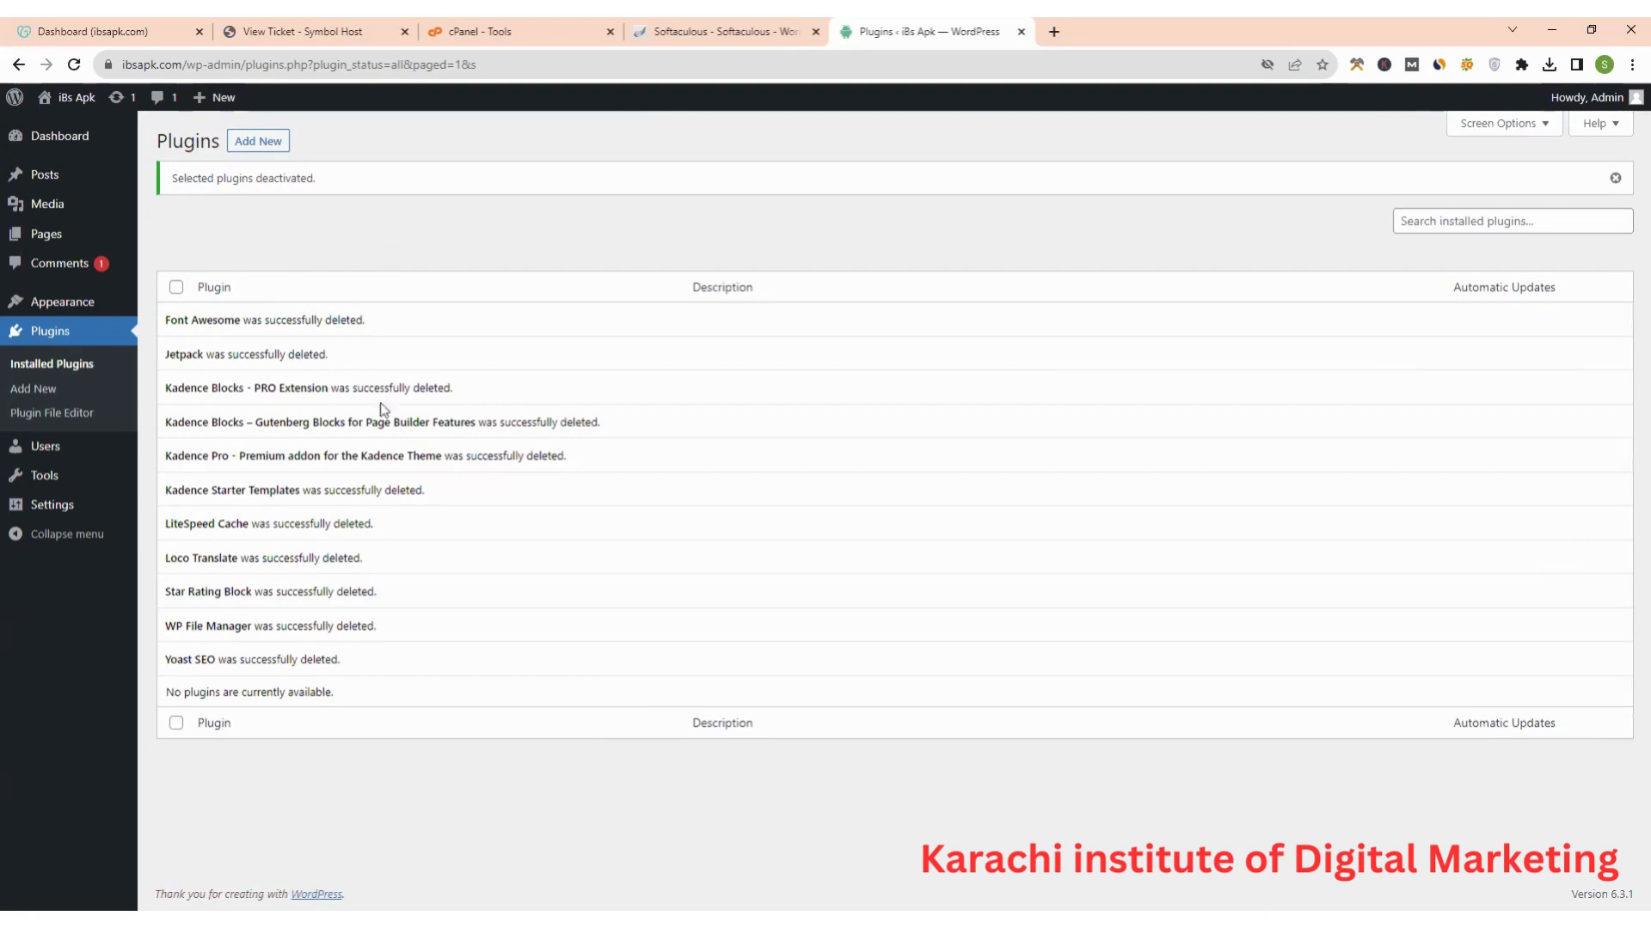
Open the installed Themes page and view the Kadence theme details.
mouse_move(68, 301)
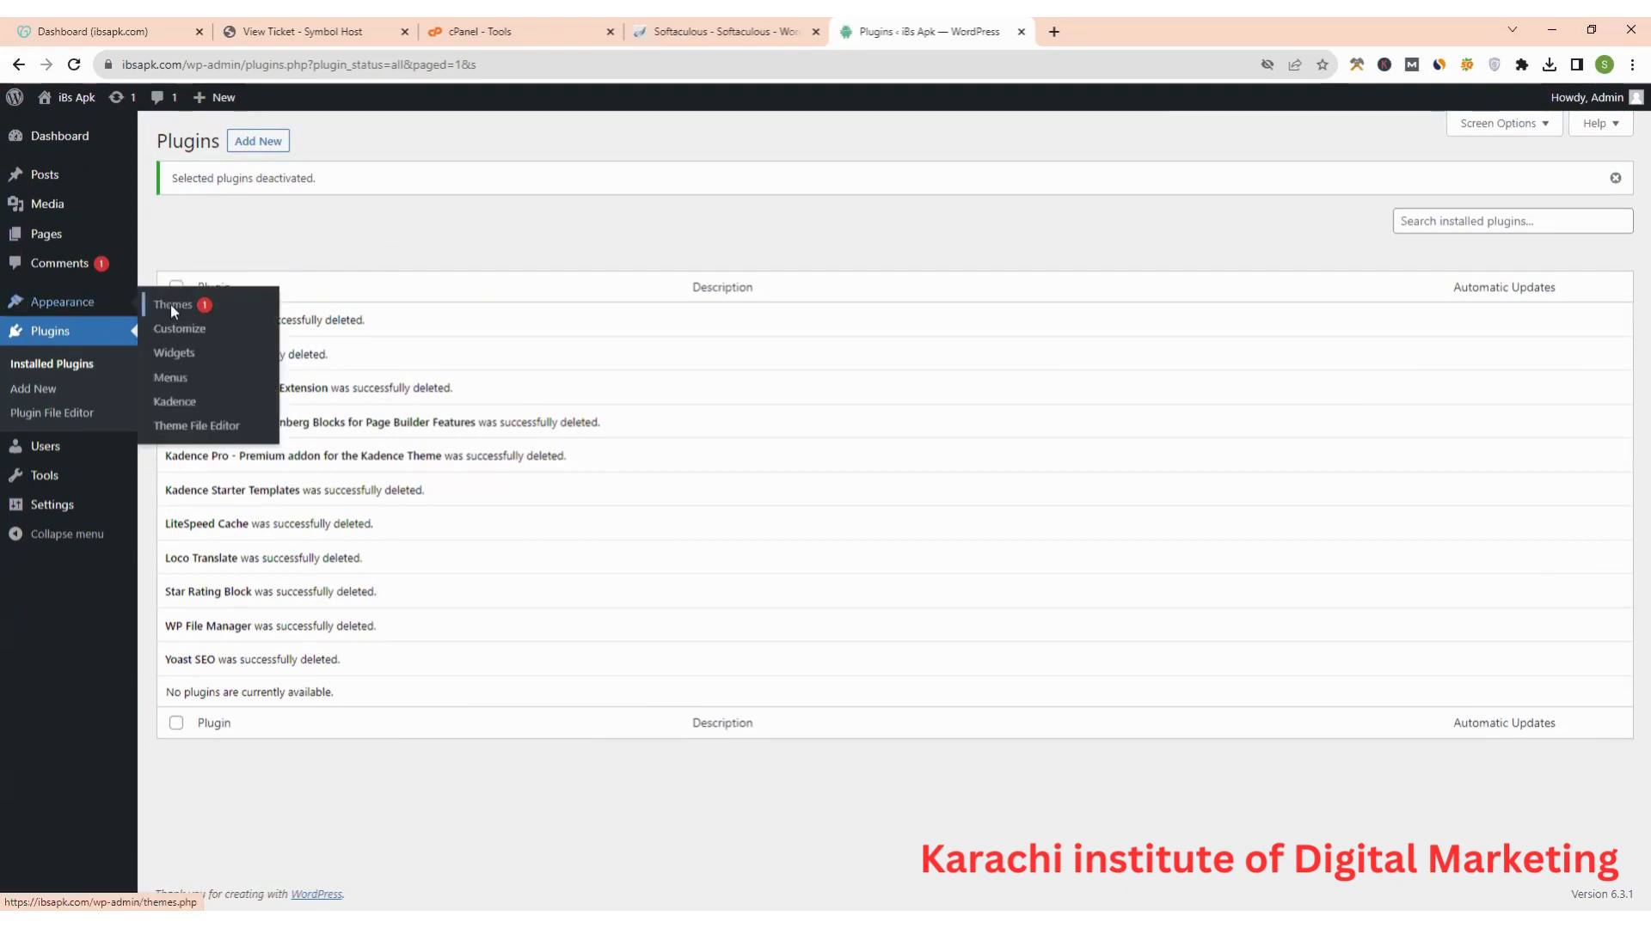
left_click(170, 304)
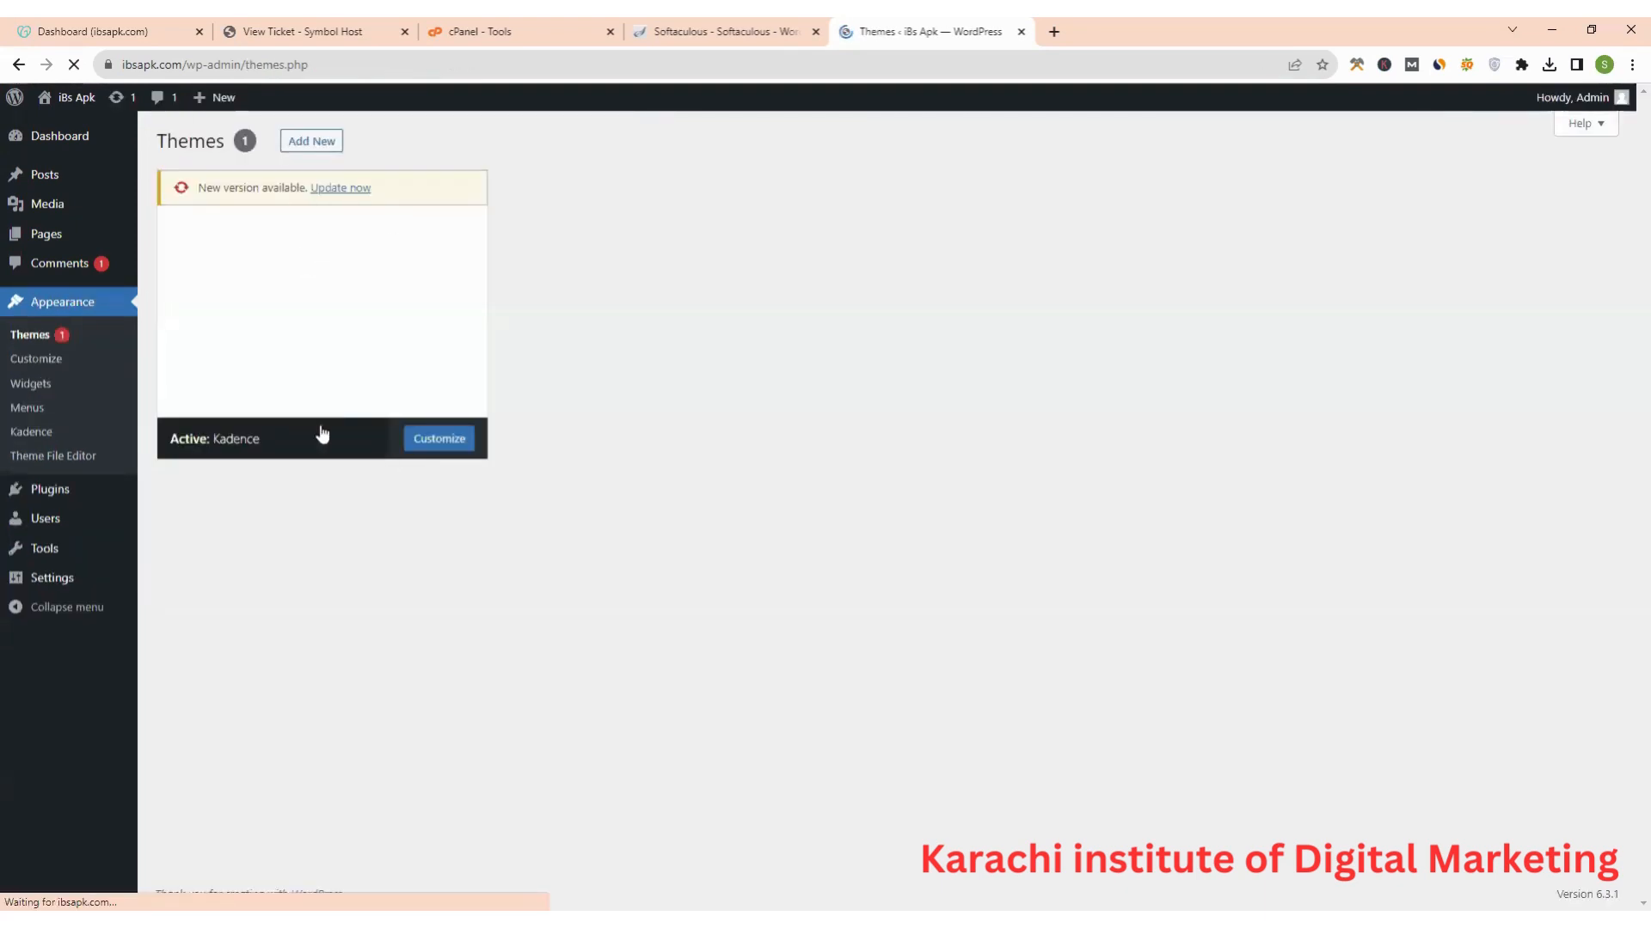
left_click(405, 258)
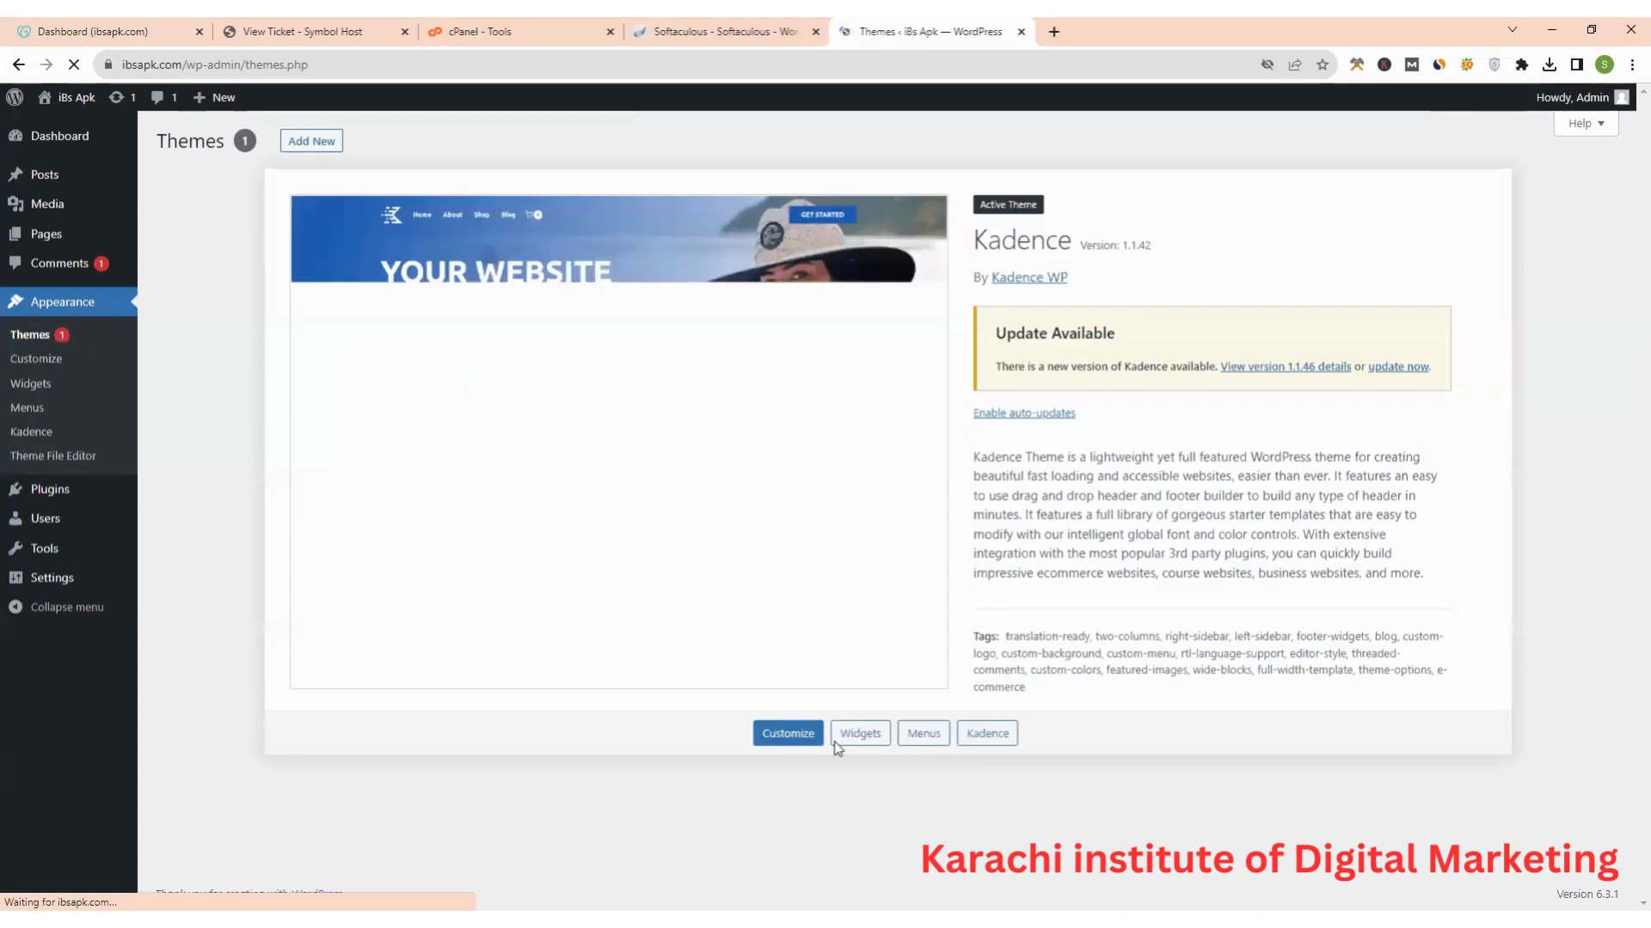
right_click(47, 694)
left_click(249, 804)
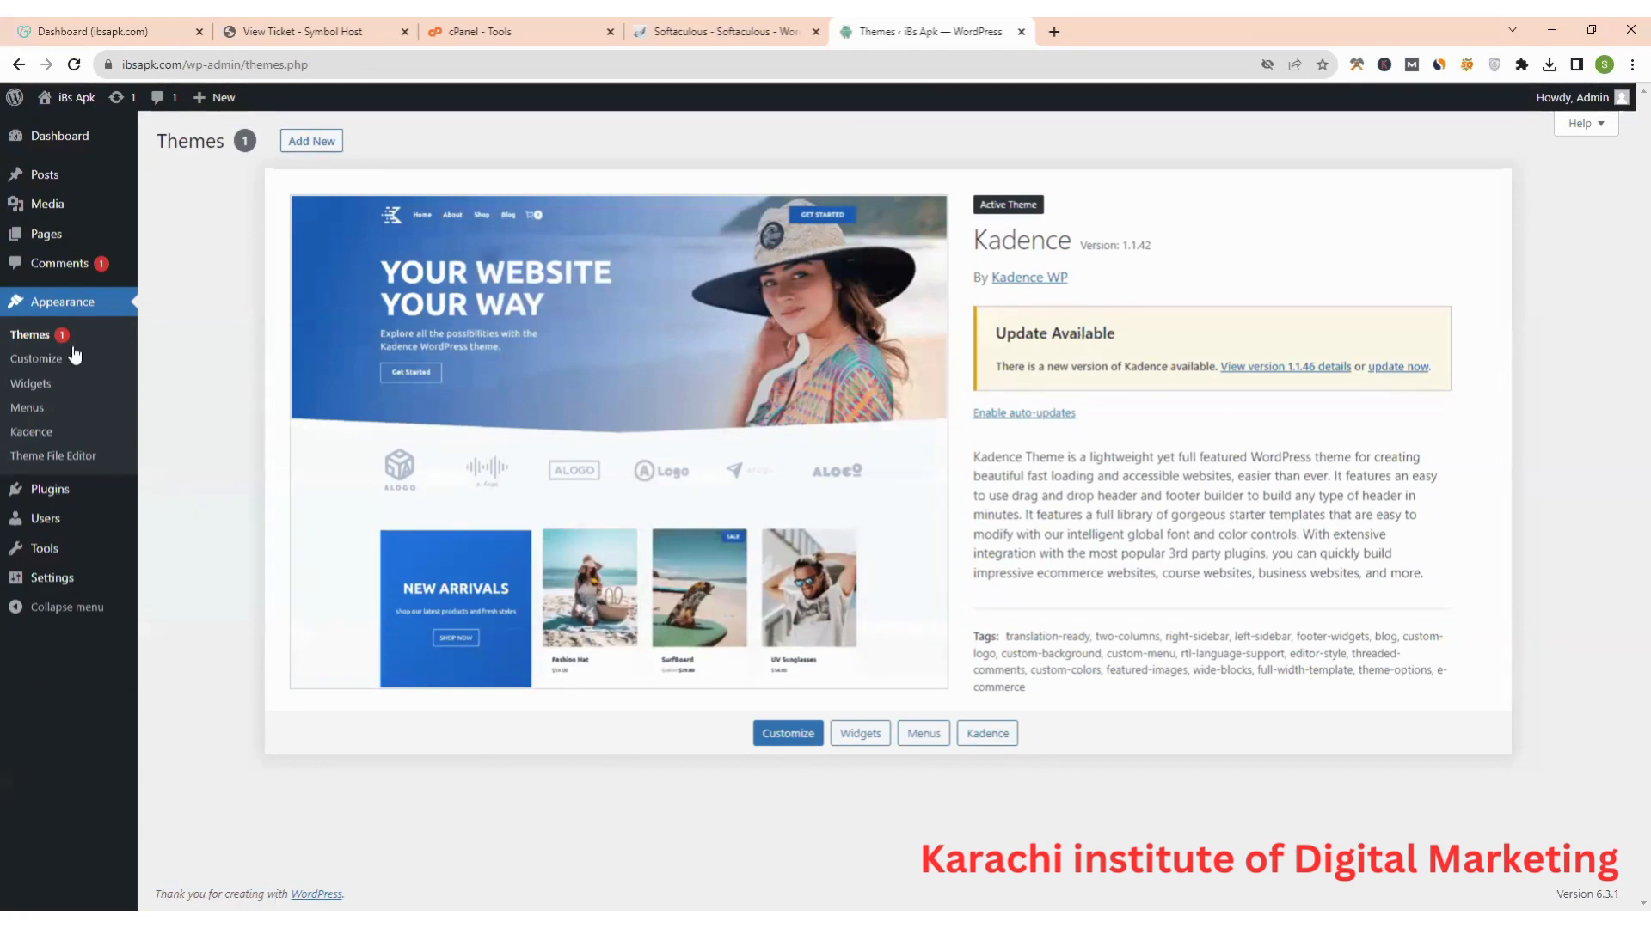
Go to Add Themes and search the theme directory for 'twent'.
left_click(311, 141)
left_click(1420, 190)
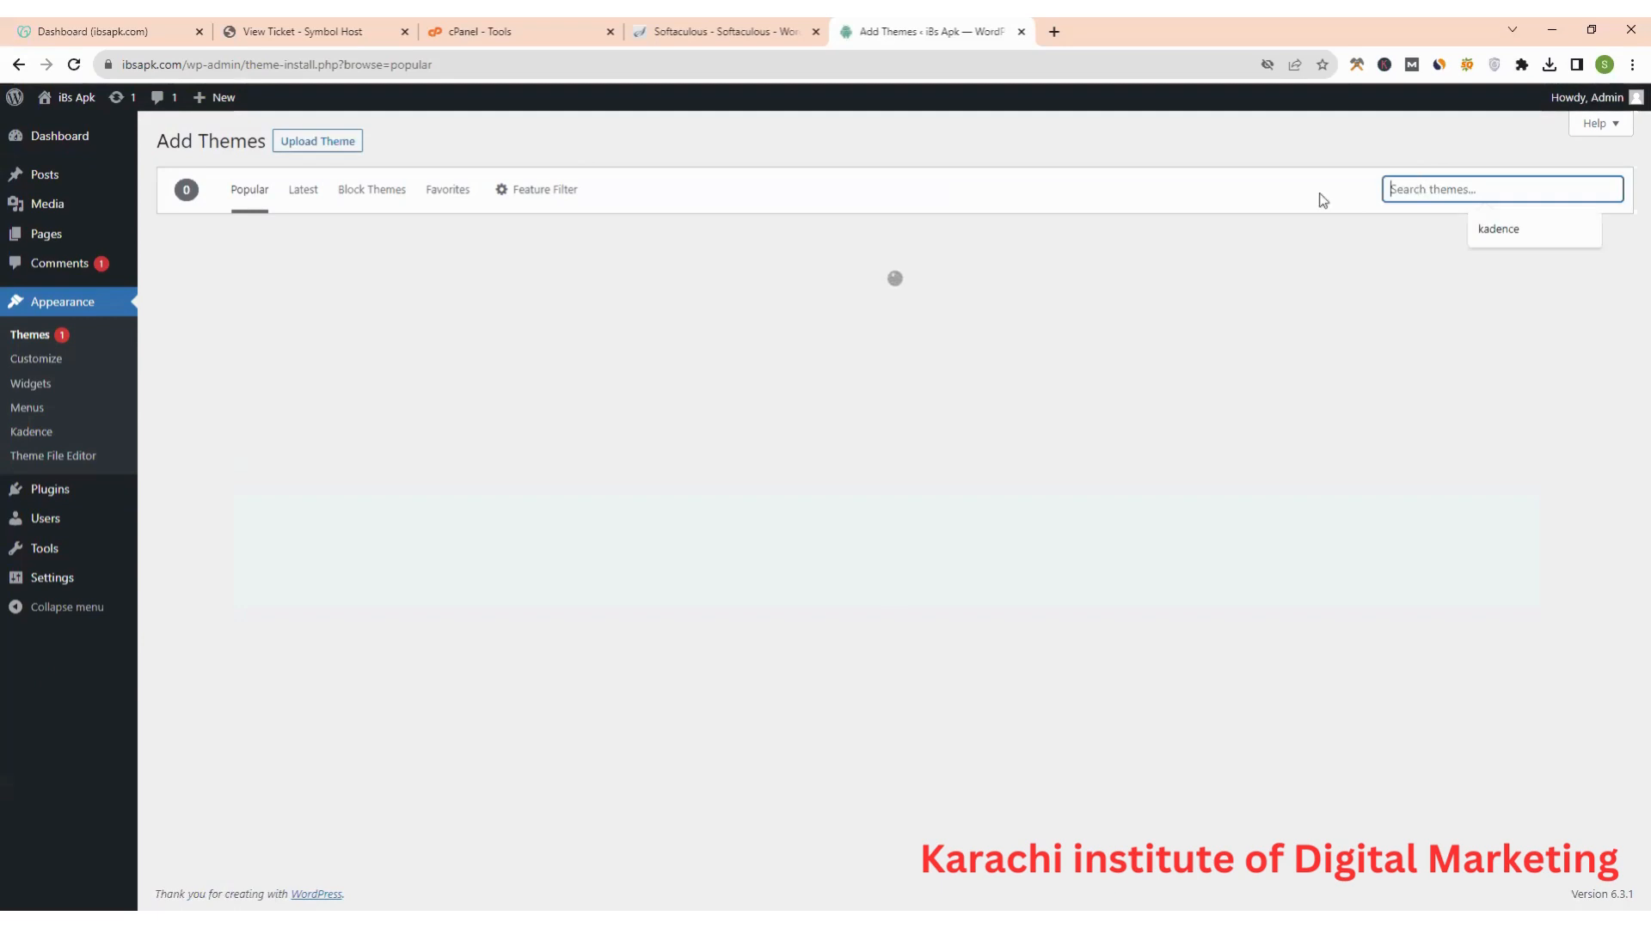
type("twent")
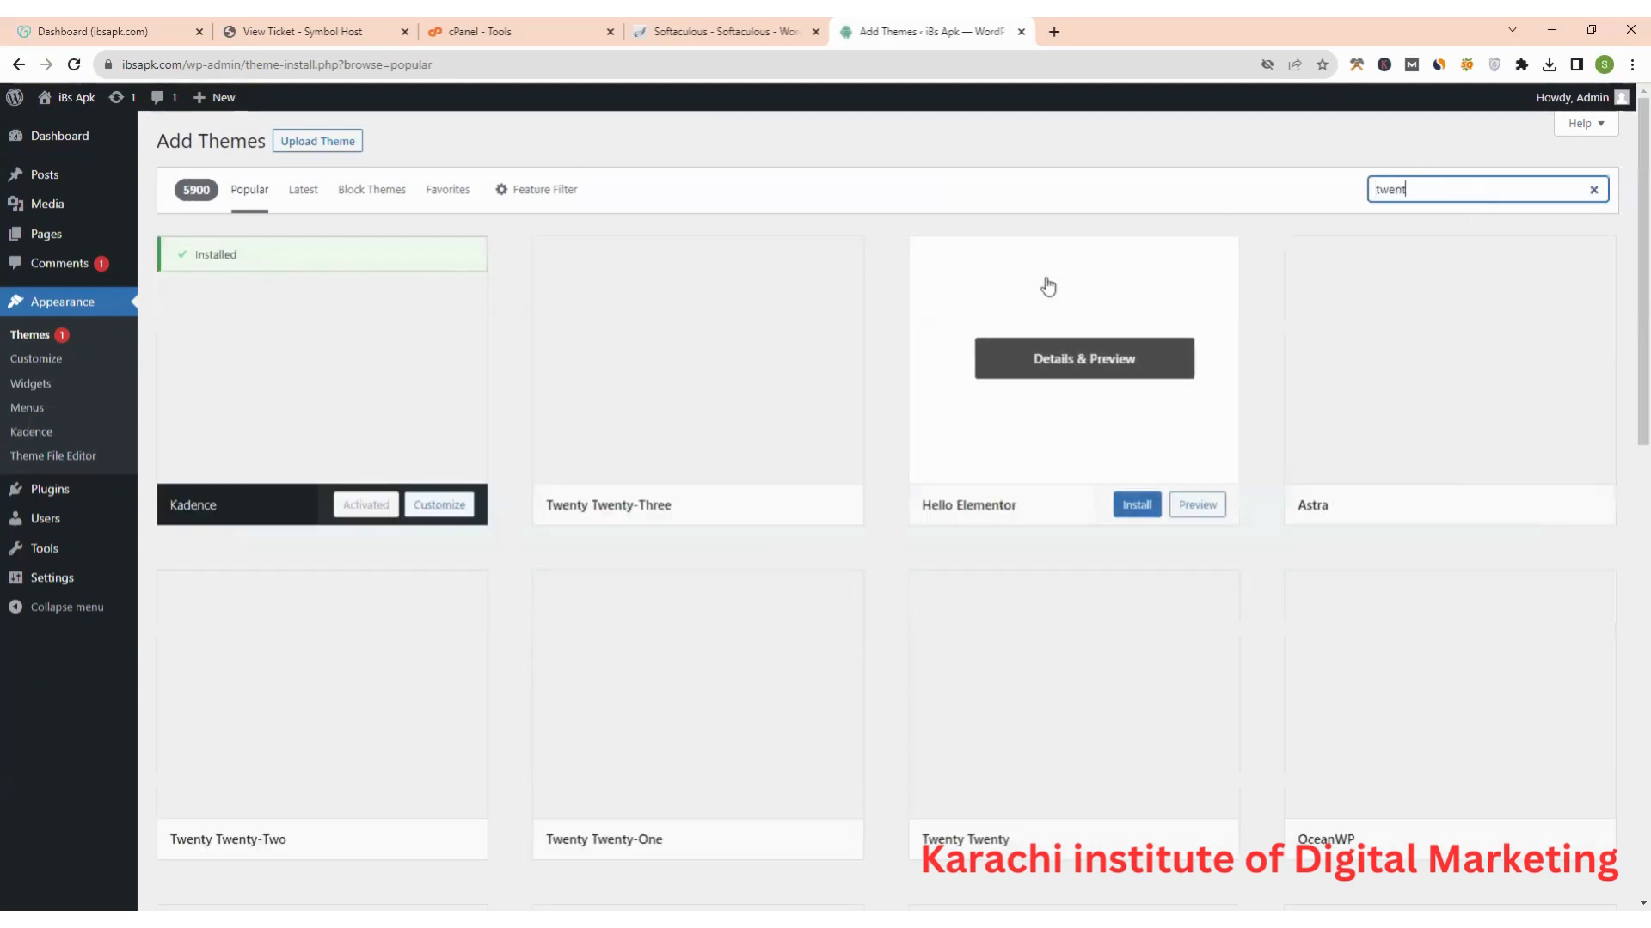
key("BackSpace")
key("BackSpace")
key("BackSpace")
key("BackSpace")
key("BackSpace")
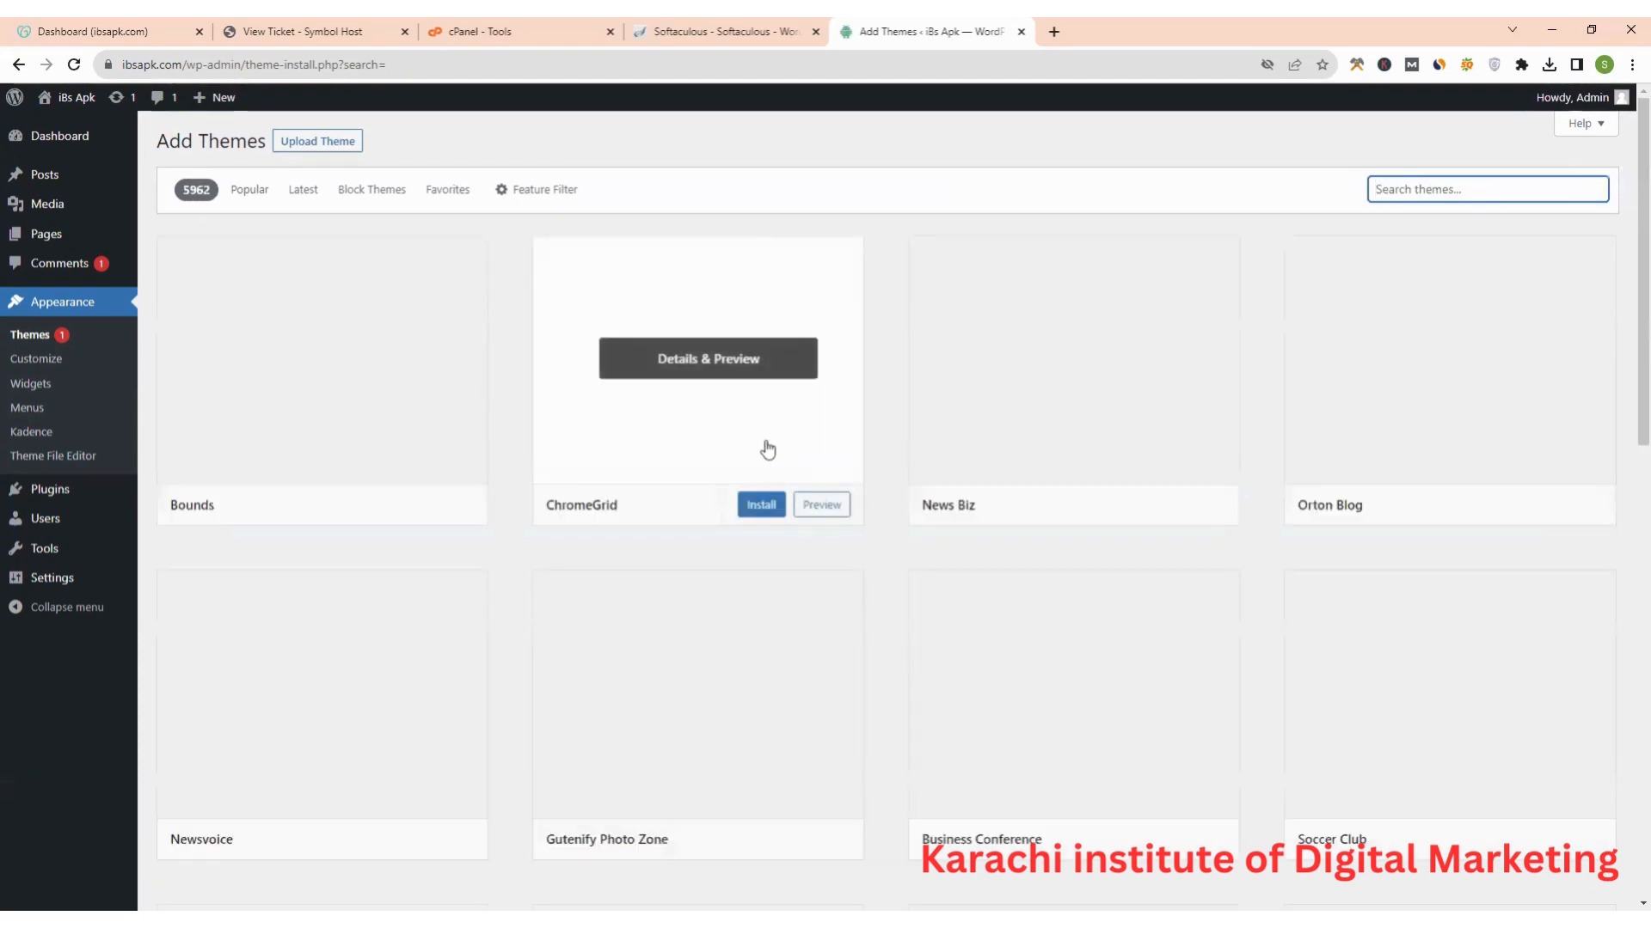
scroll(796, 545, "down", 4)
scroll(619, 628, "up", 4)
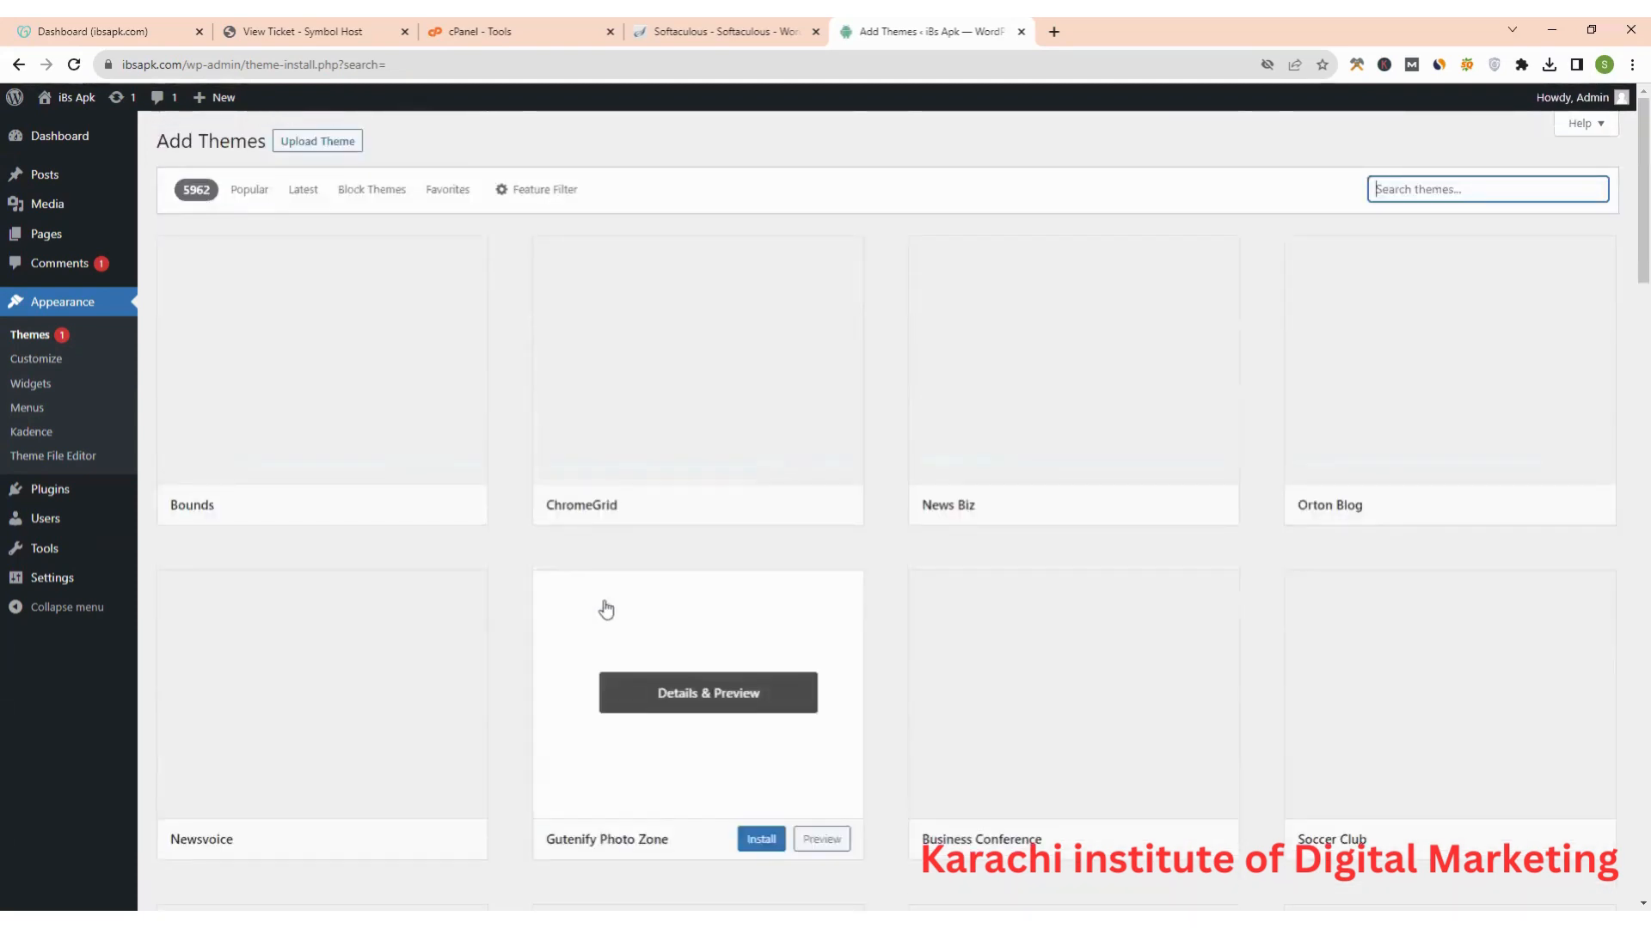
scroll(604, 611, "down", 8)
scroll(384, 648, "up", 8)
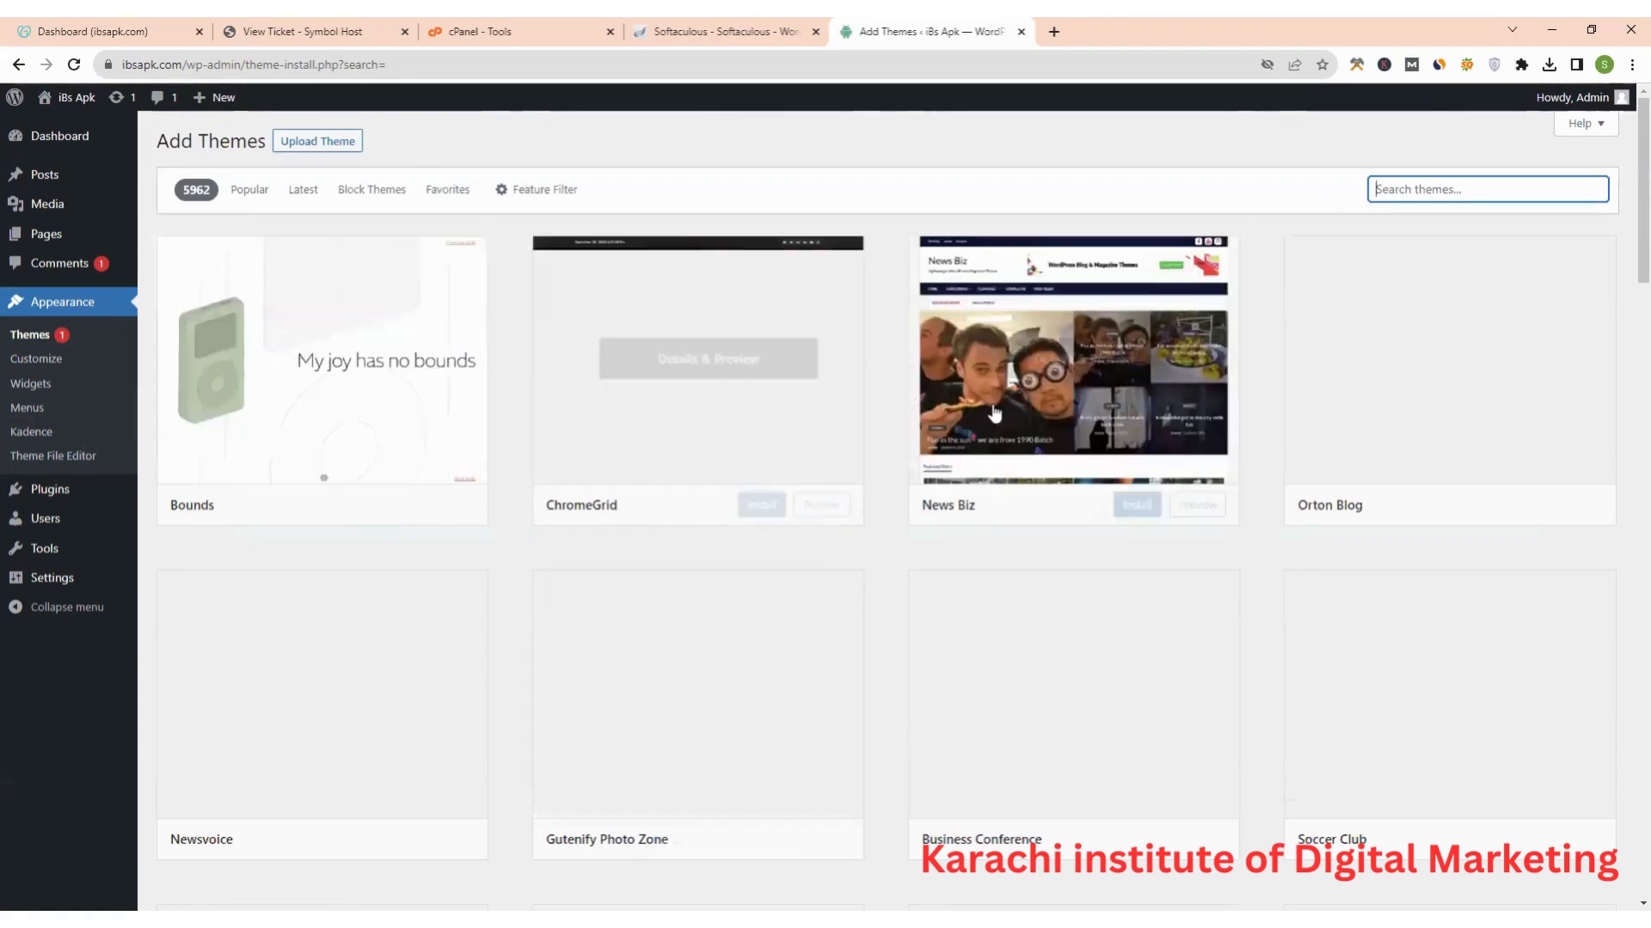
Find, install and activate the Twenty Twenty-One theme.
left_click(1469, 187)
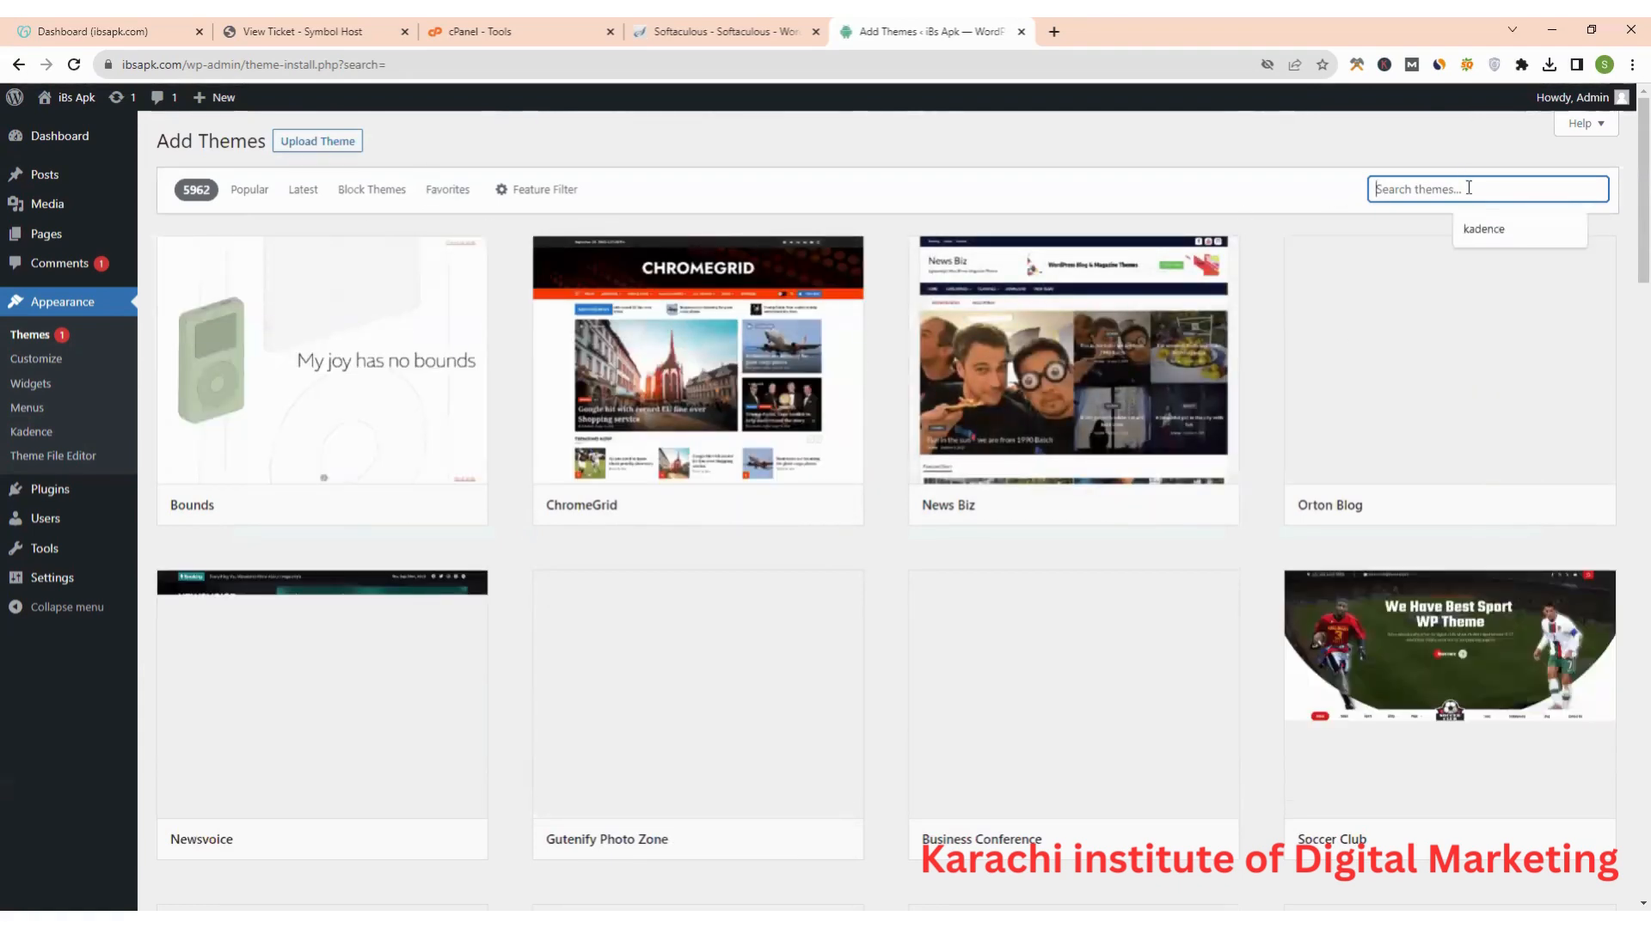
type("th")
key("BackSpace")
type("wenty")
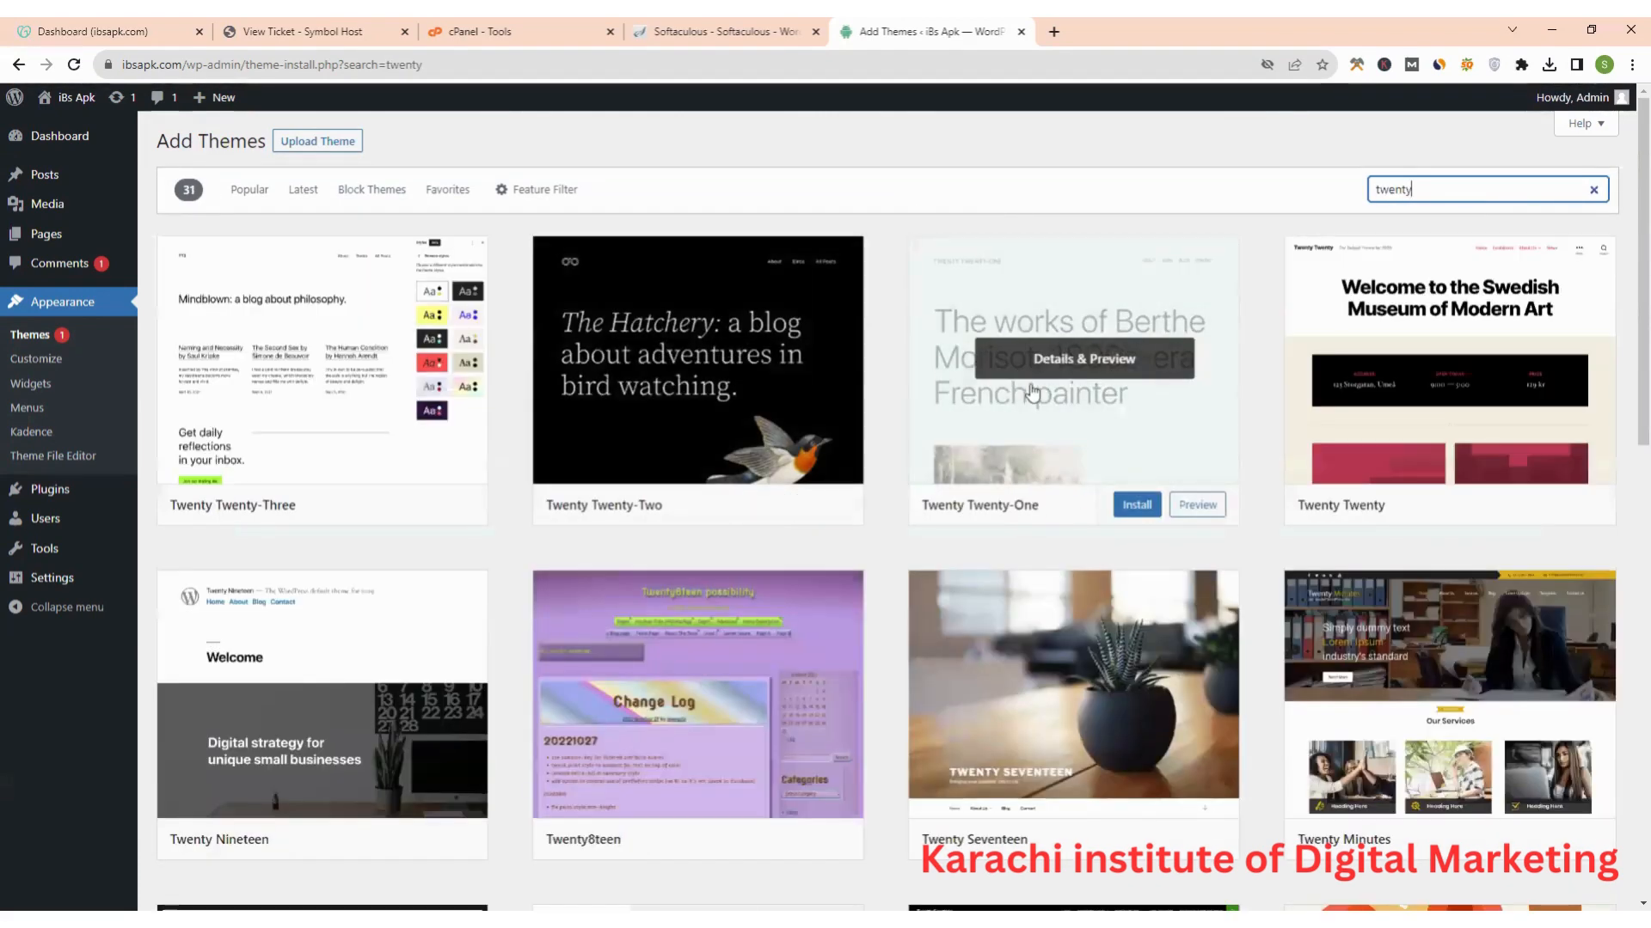
scroll(1065, 435, "down", 1)
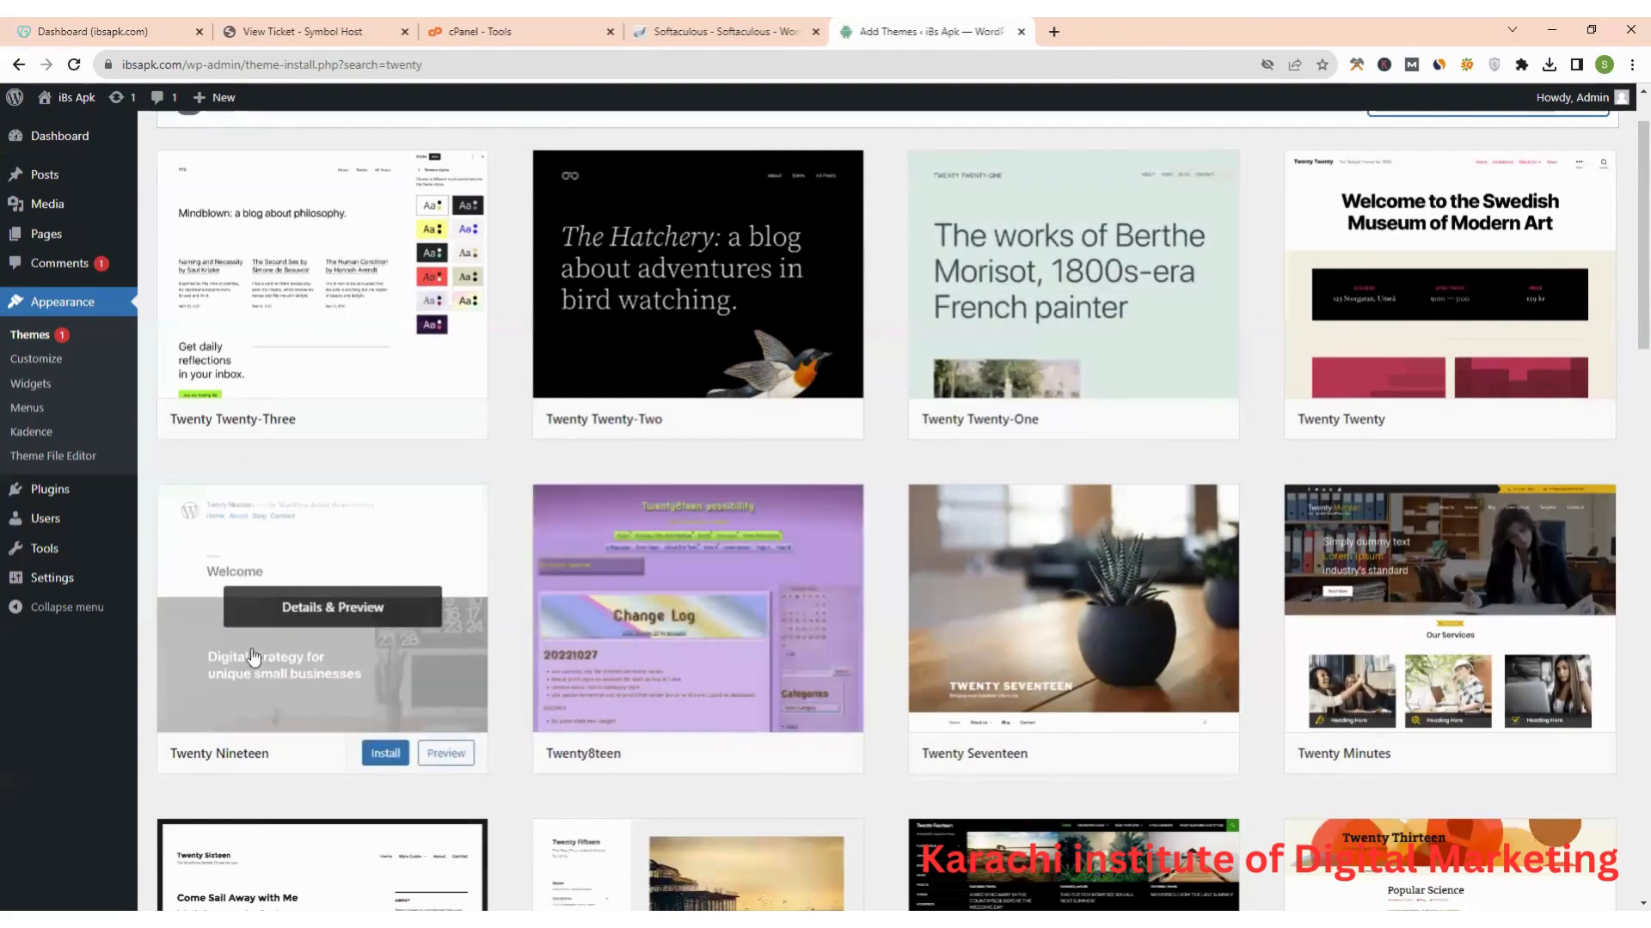
scroll(258, 602, "down", 5)
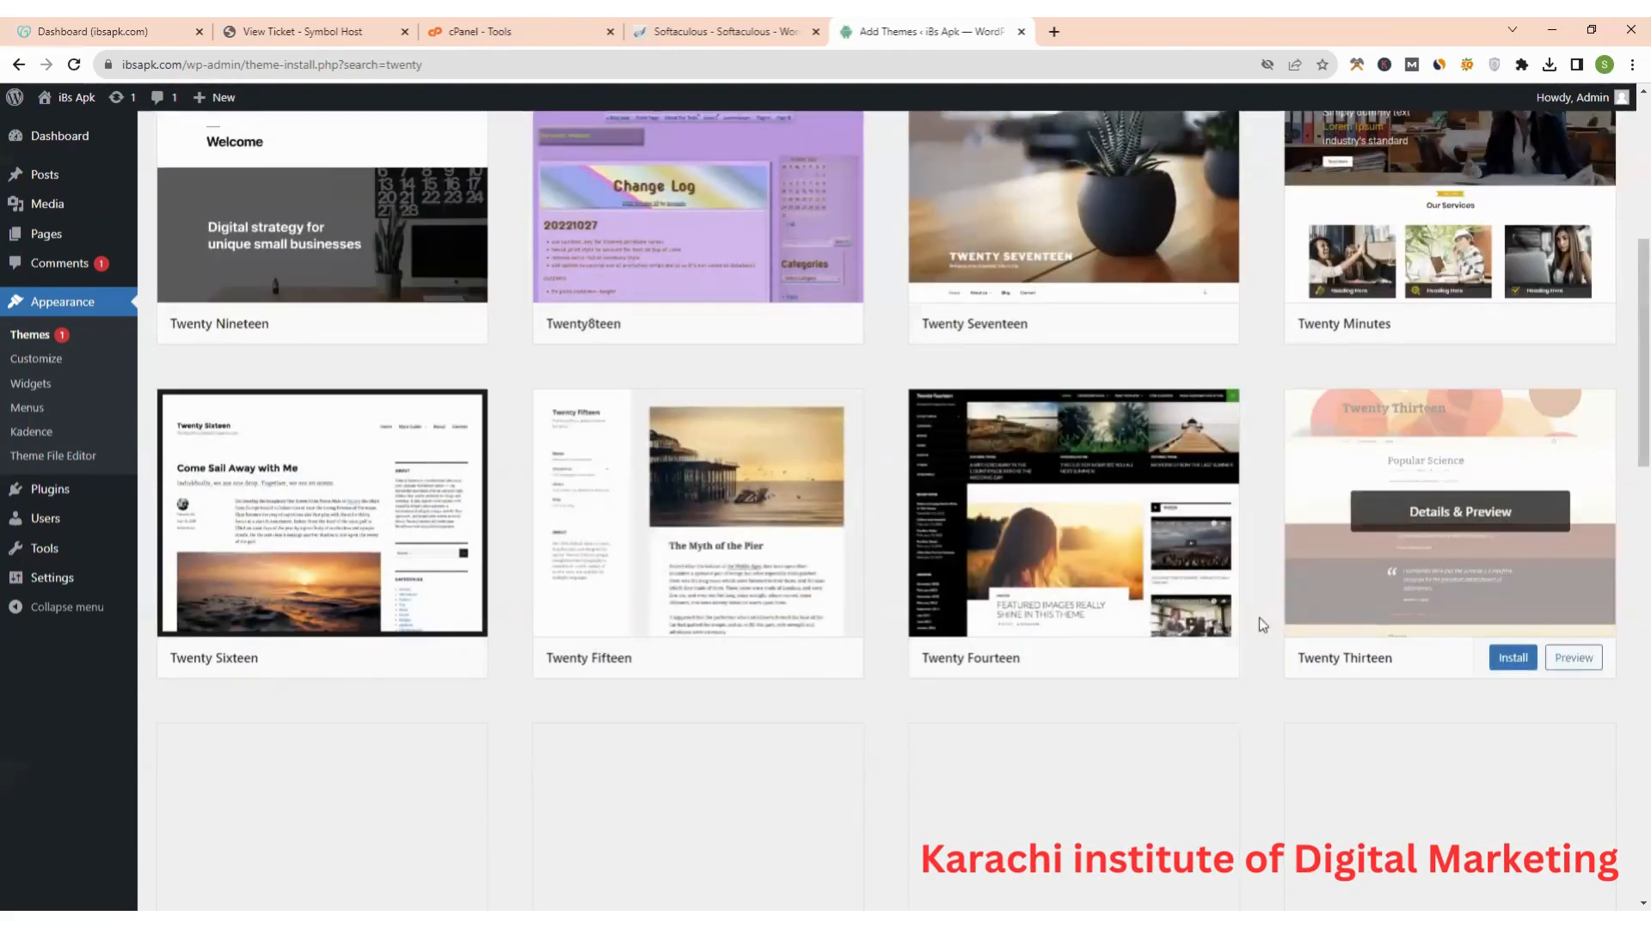
scroll(1271, 623, "up", 6)
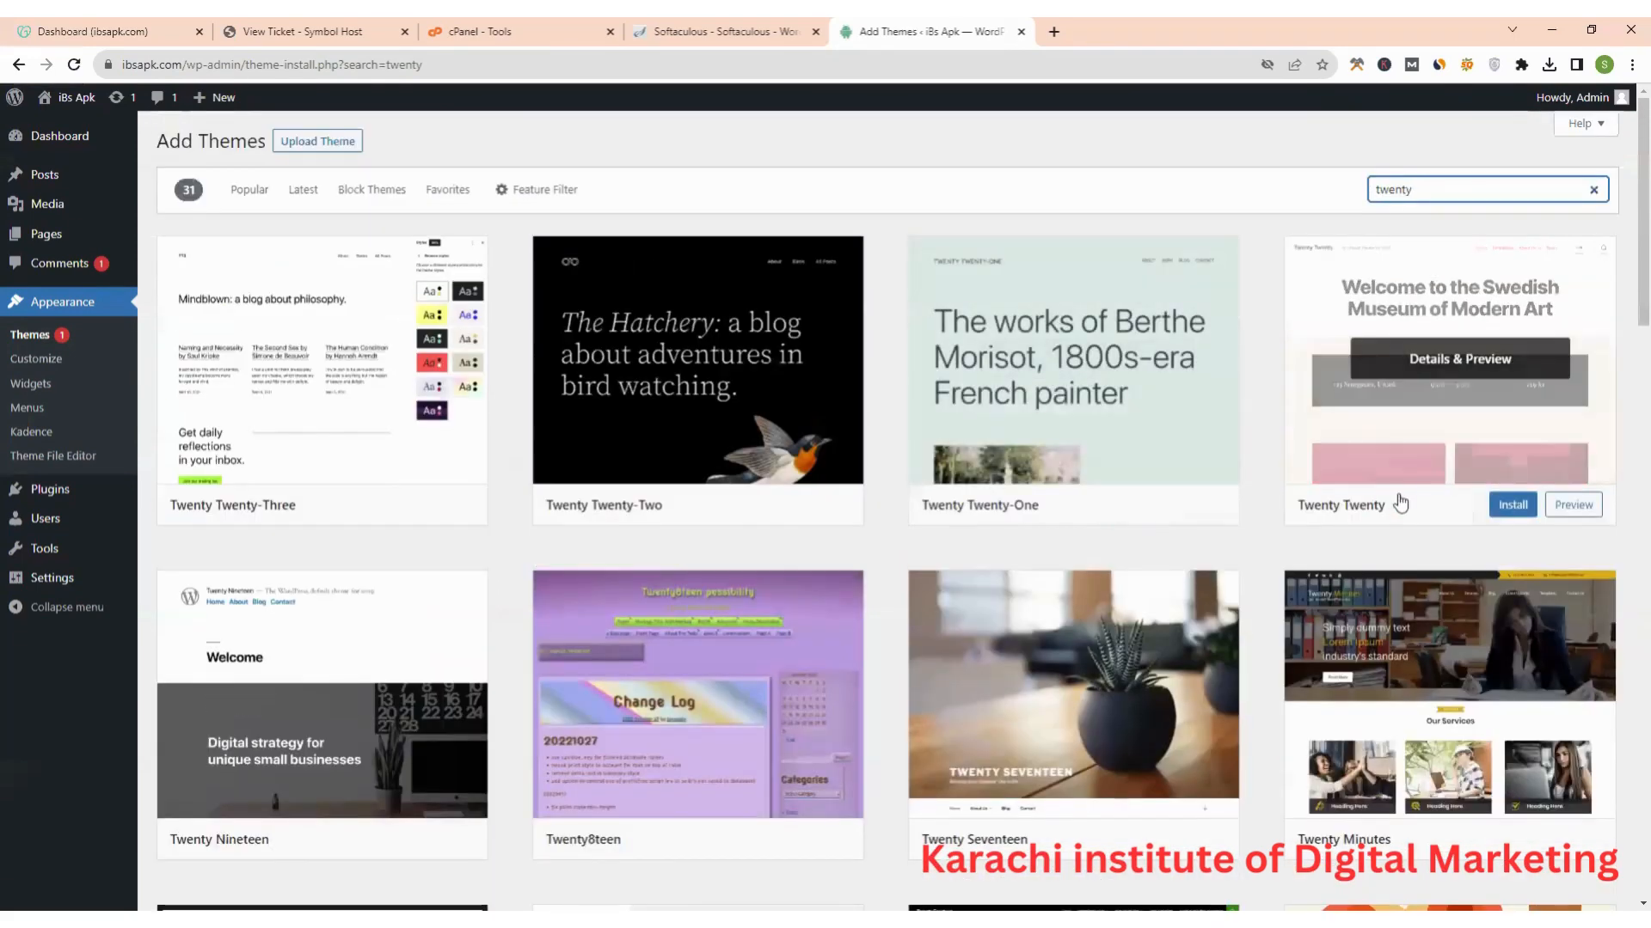
left_click(1140, 504)
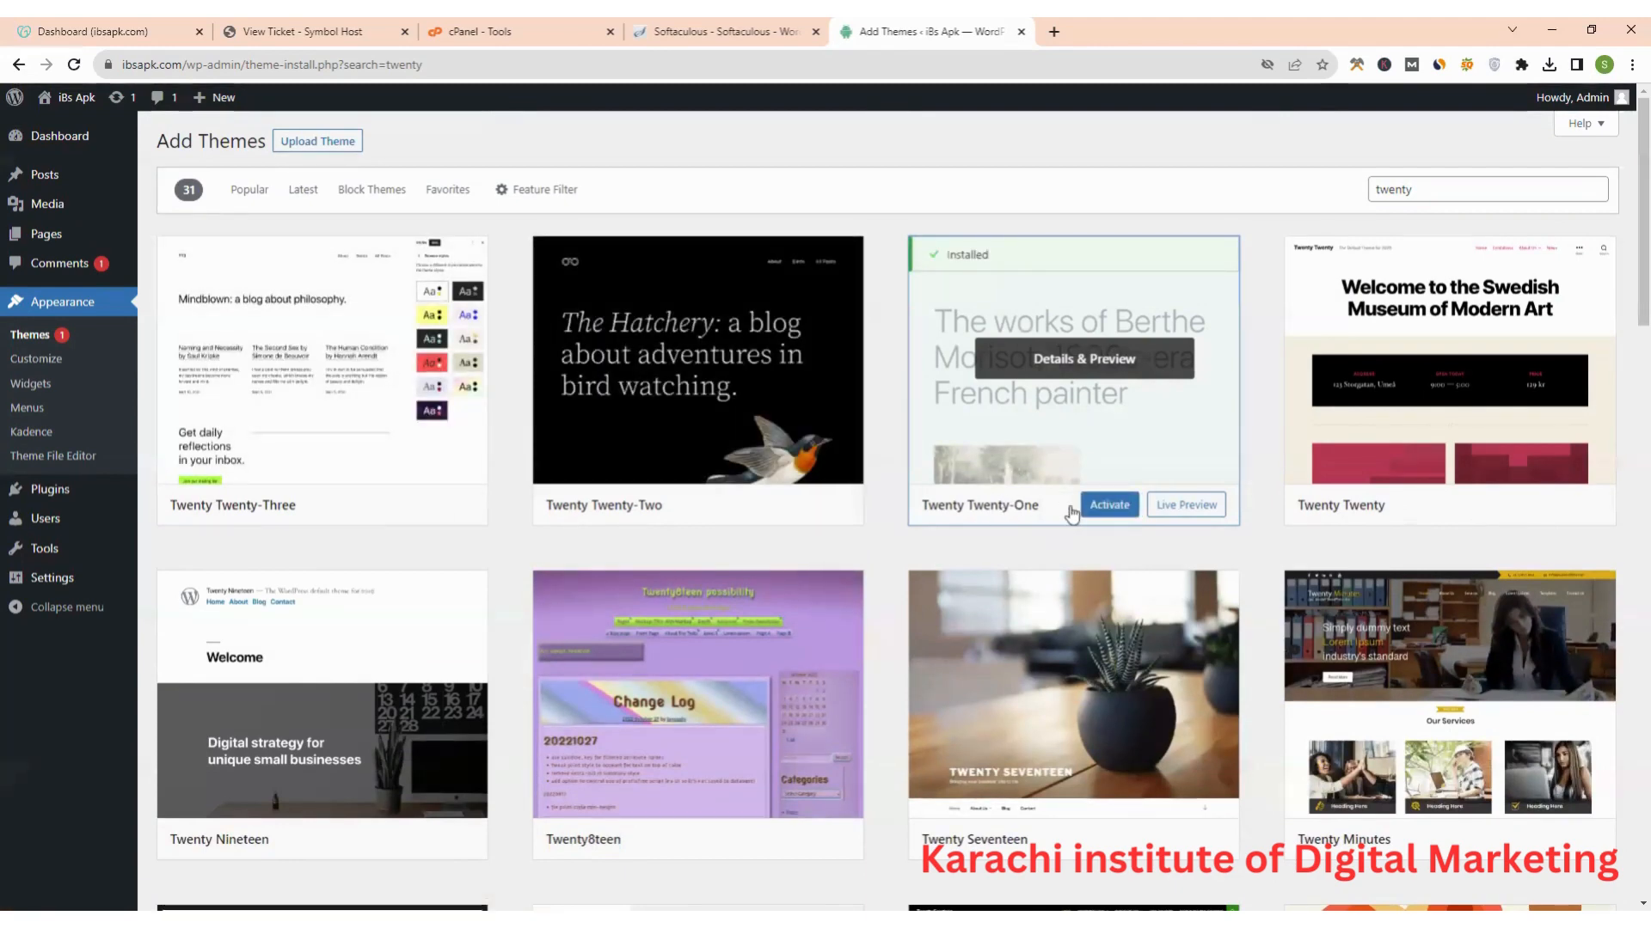
left_click(1085, 507)
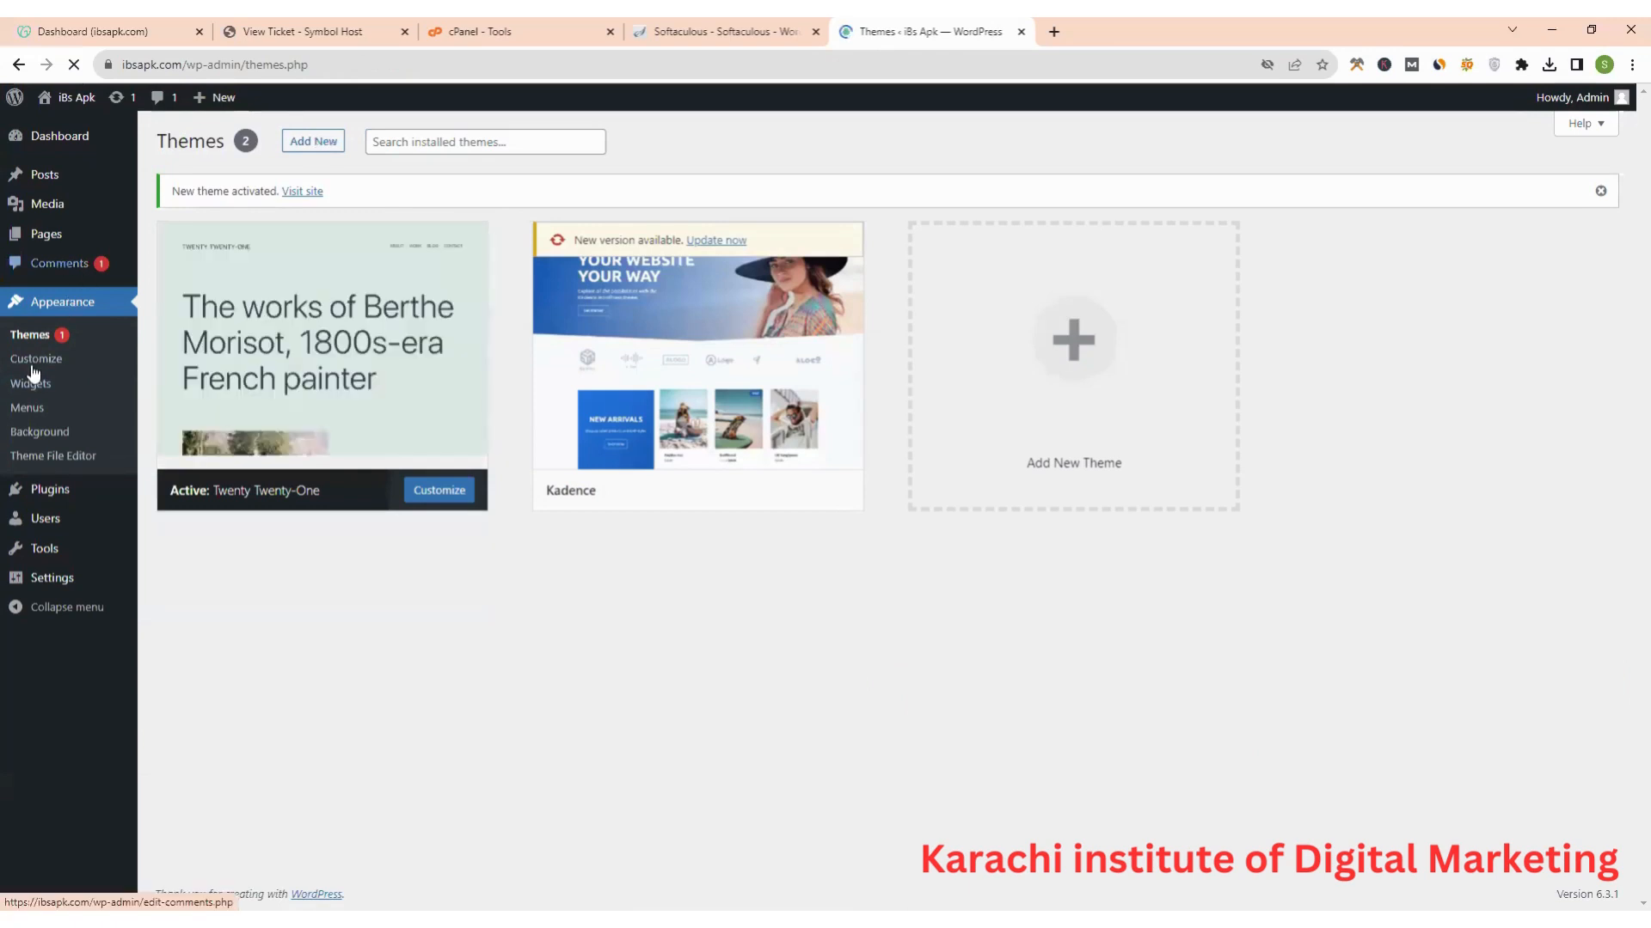
Trash all 11 pages from All Pages using the Move to Trash bulk action.
mouse_move(70, 244)
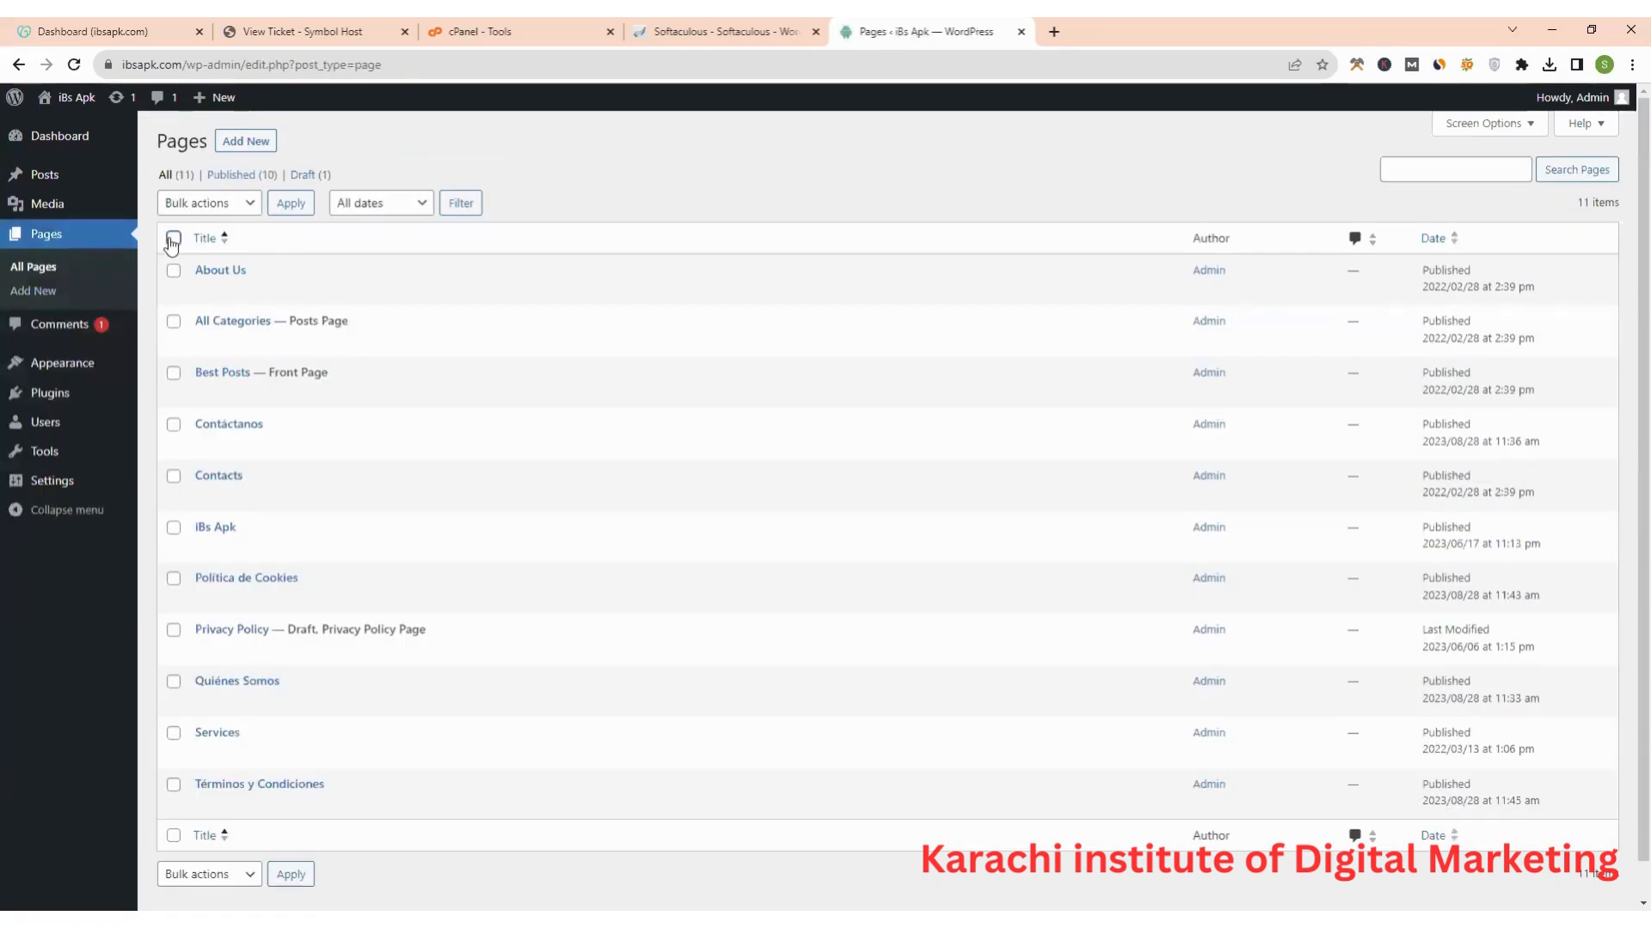
left_click(173, 238)
scroll(306, 617, "down", 1)
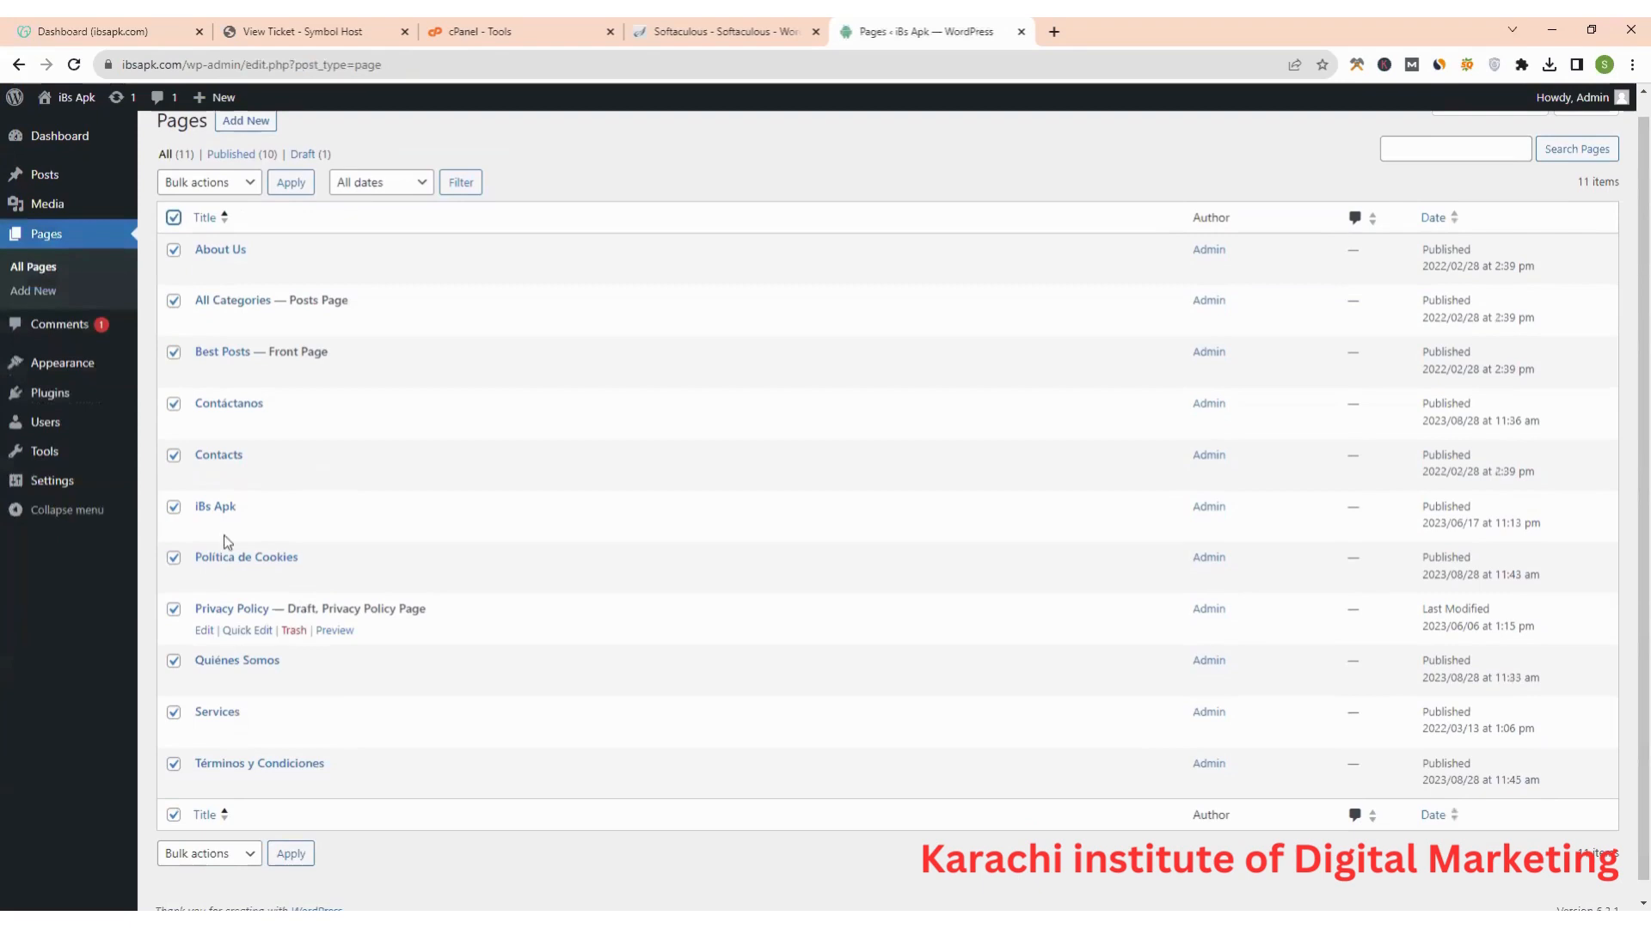
scroll(246, 253, "up", 1)
left_click(209, 203)
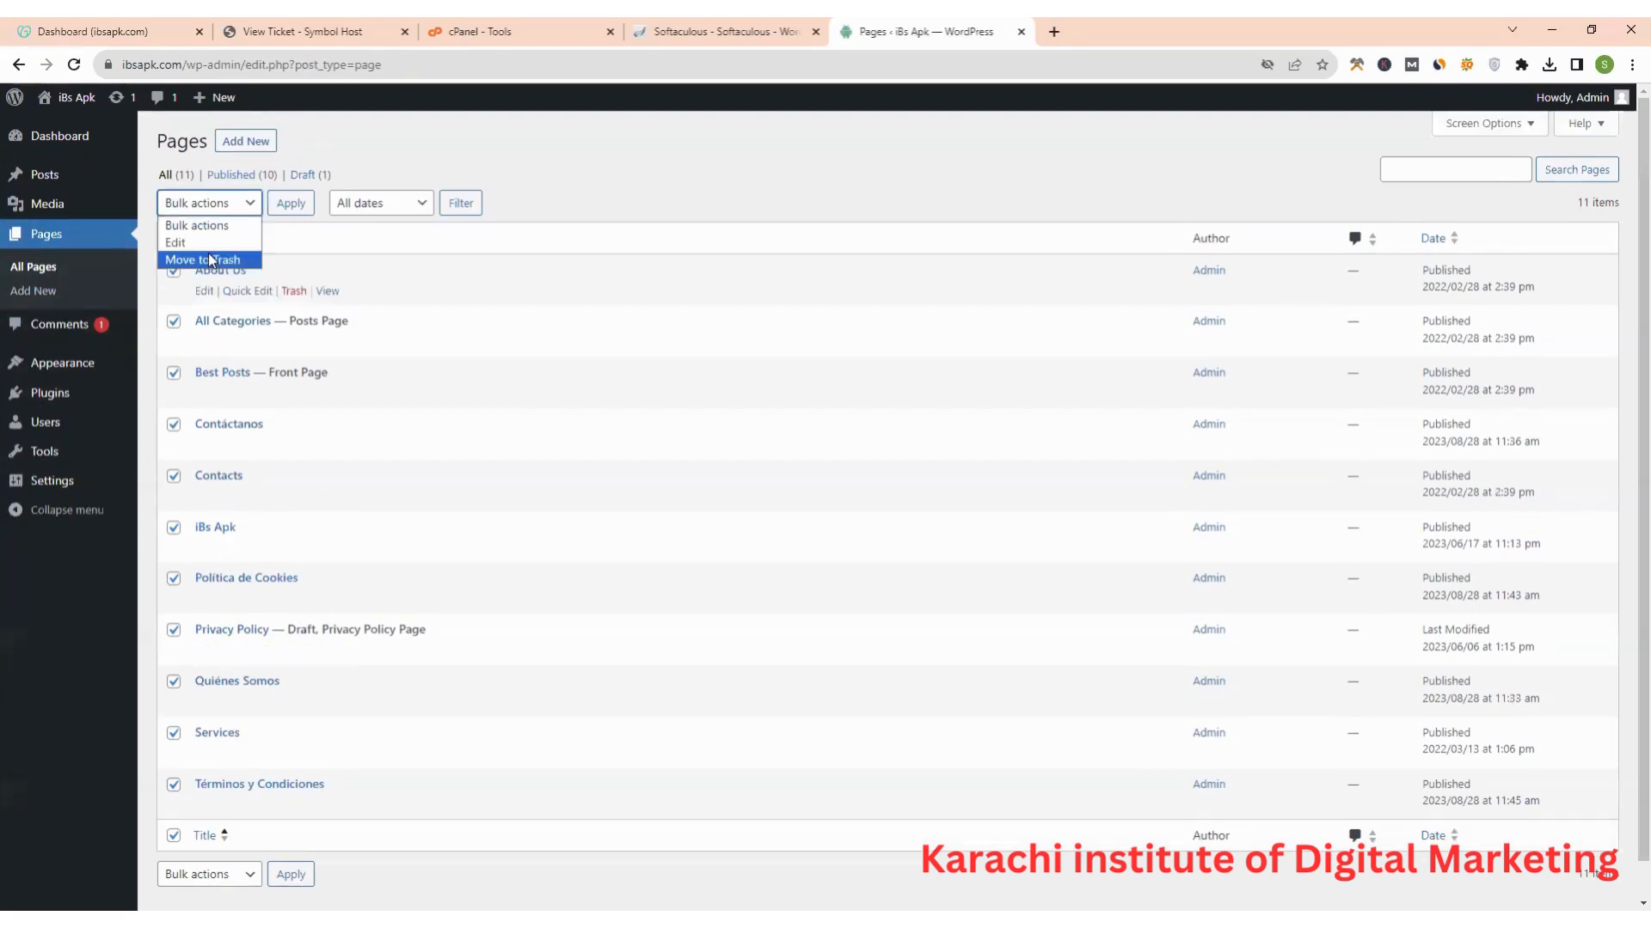
left_click(215, 258)
left_click(289, 205)
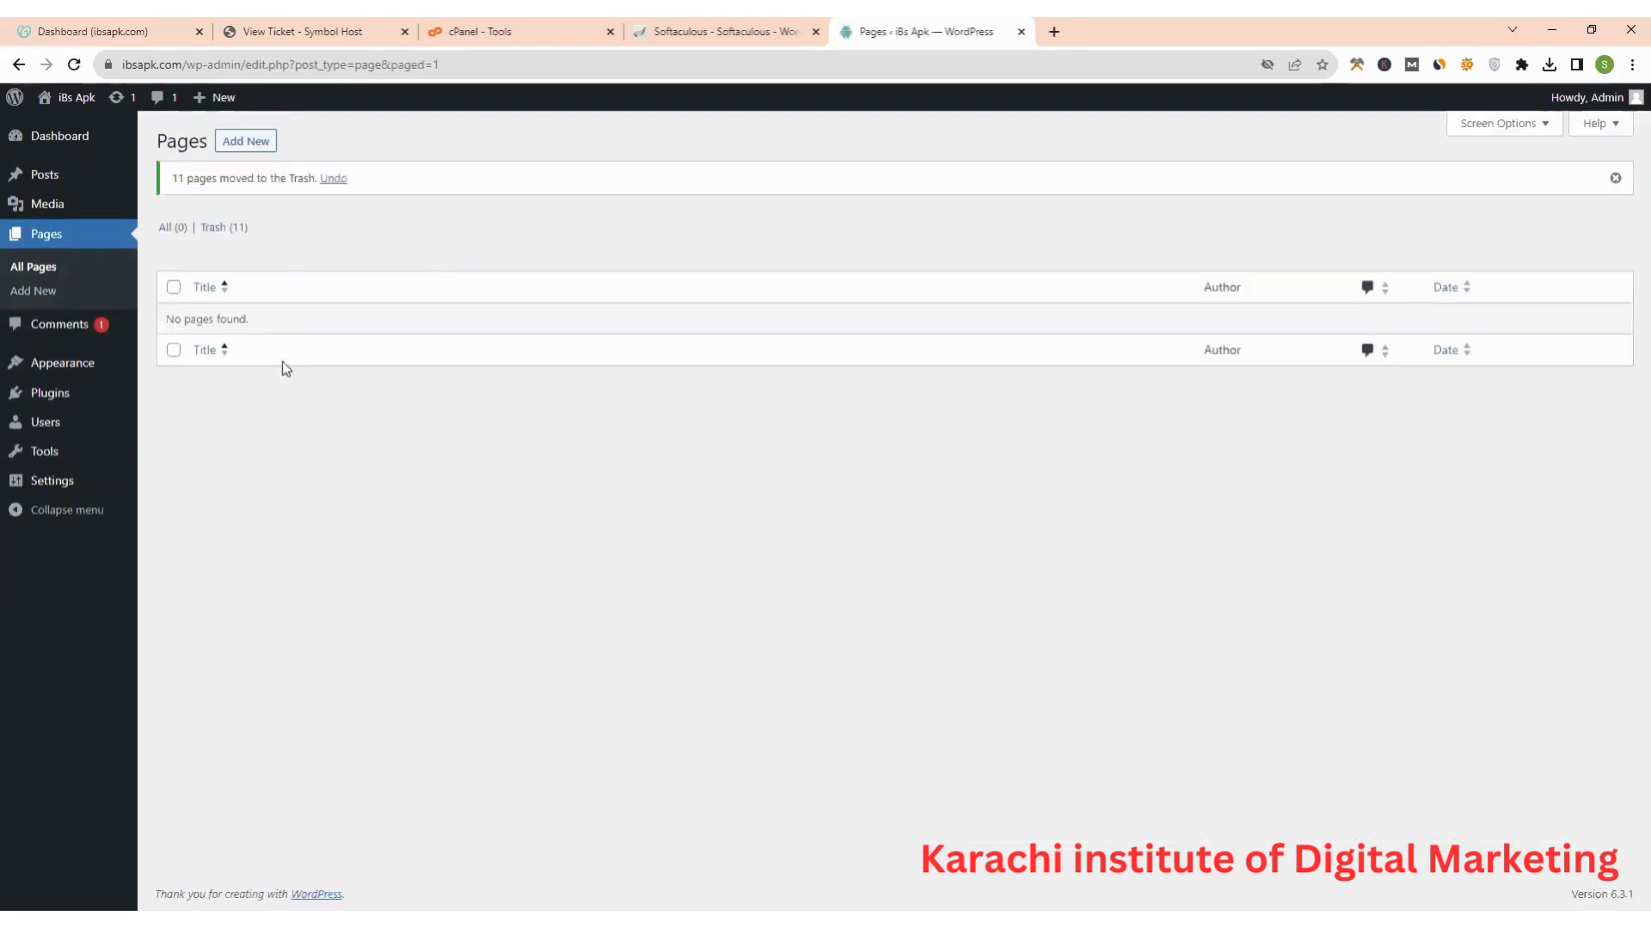
left_click(75, 177)
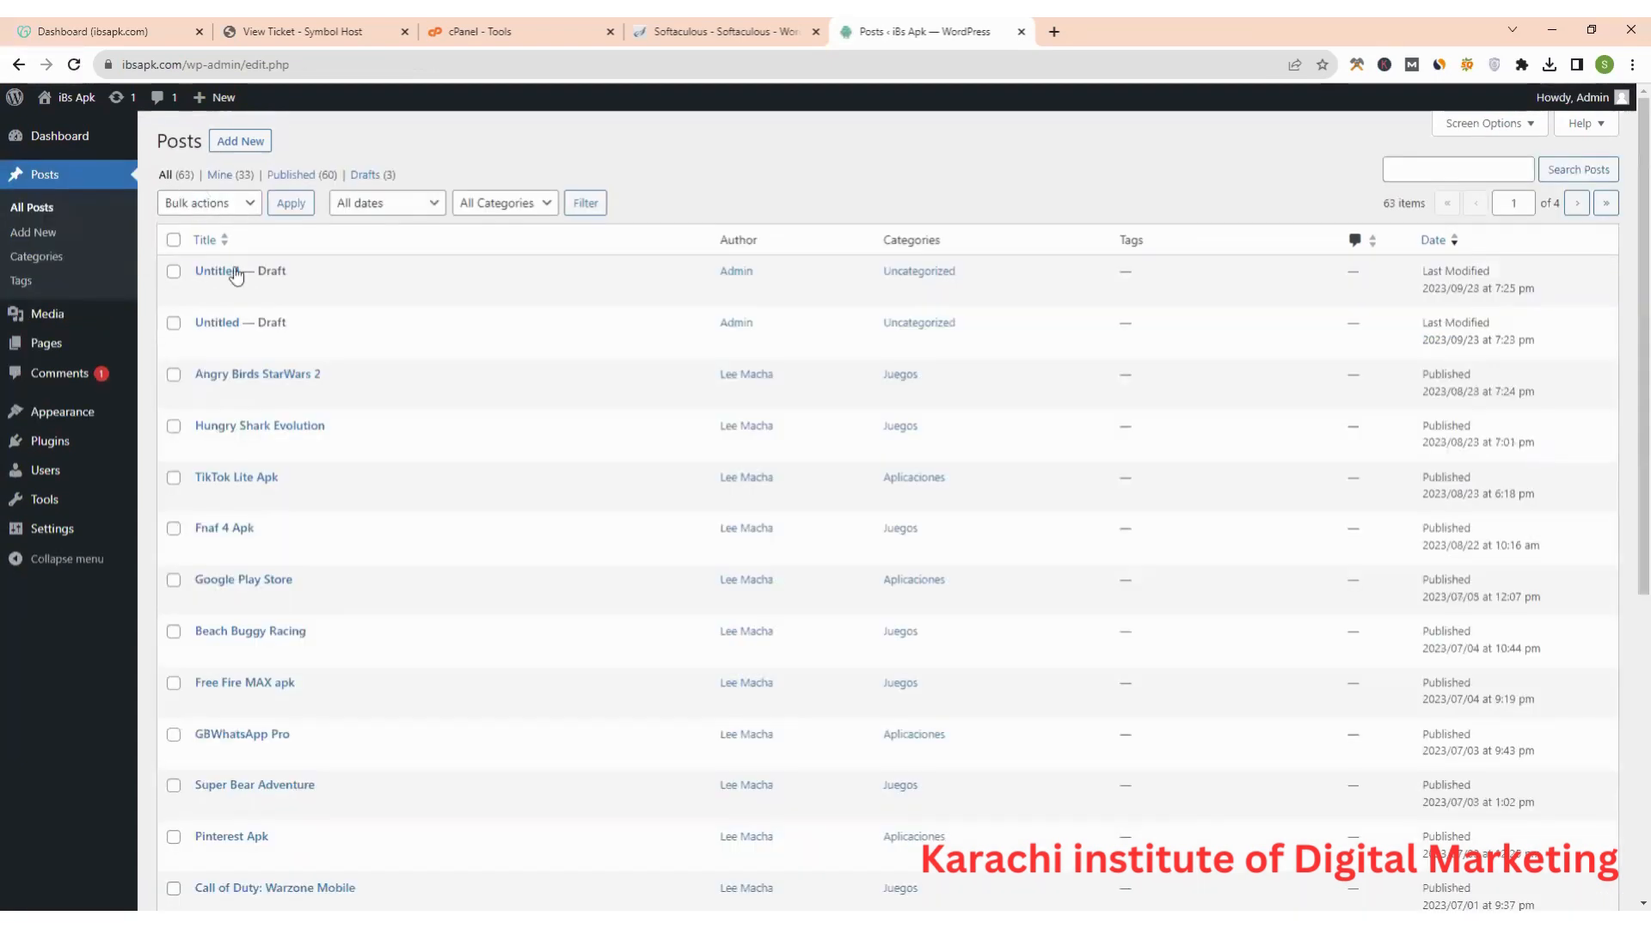
Select all posts on the first page and move them to the Trash.
scroll(229, 512, "down", 6)
scroll(353, 646, "up", 6)
left_click(173, 240)
left_click(205, 212)
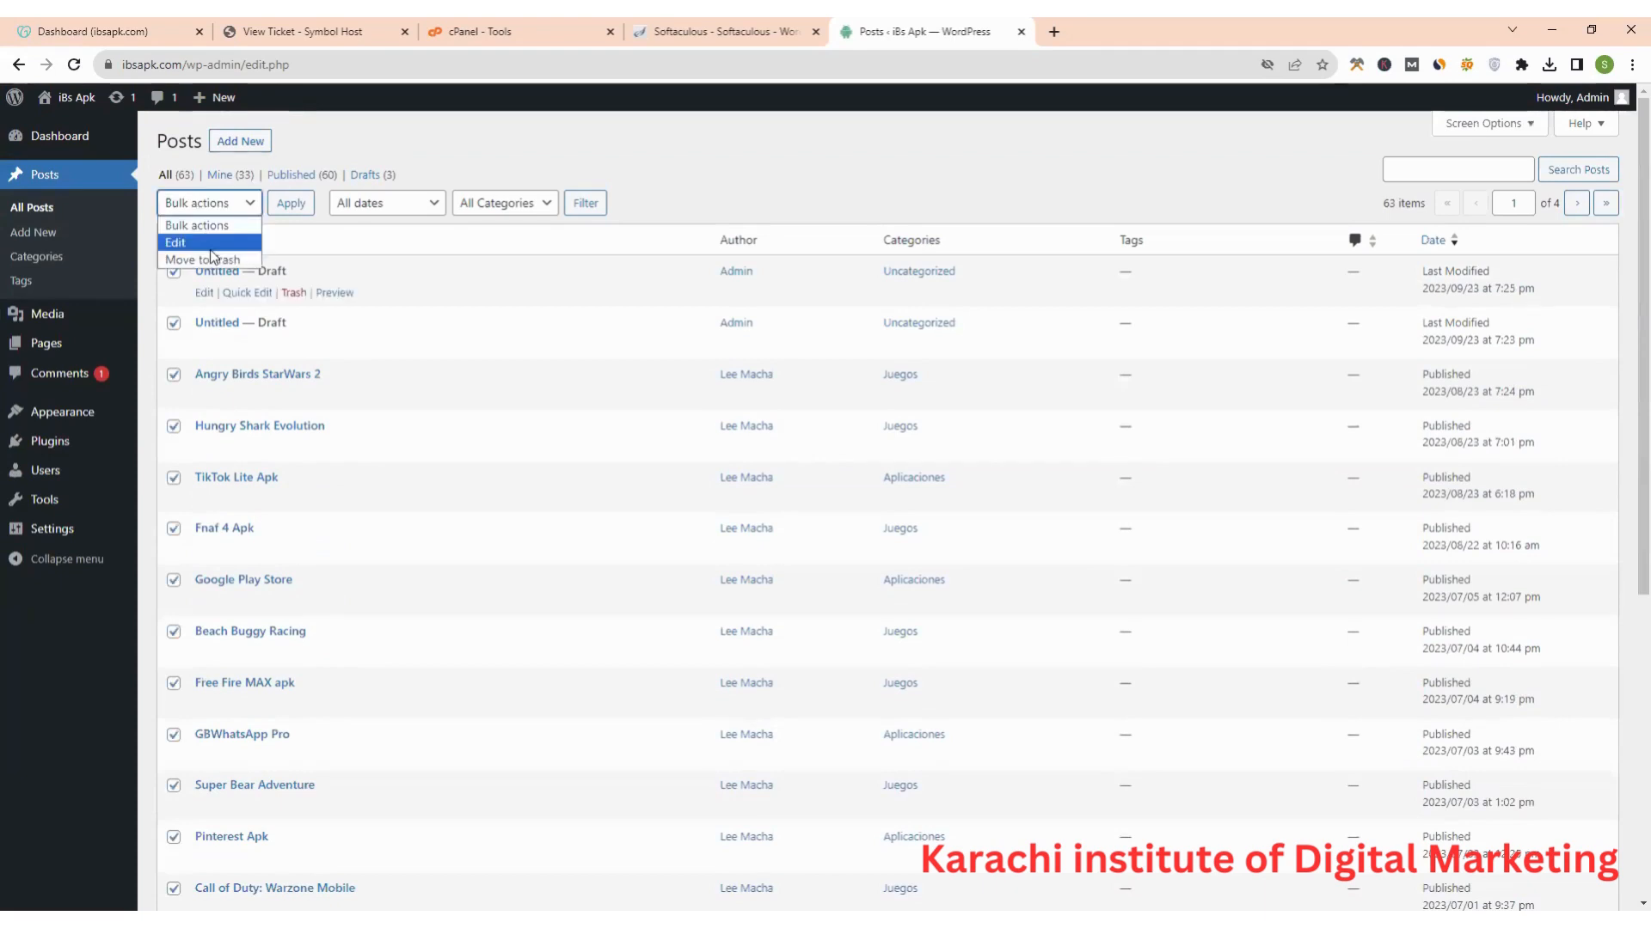
left_click(202, 258)
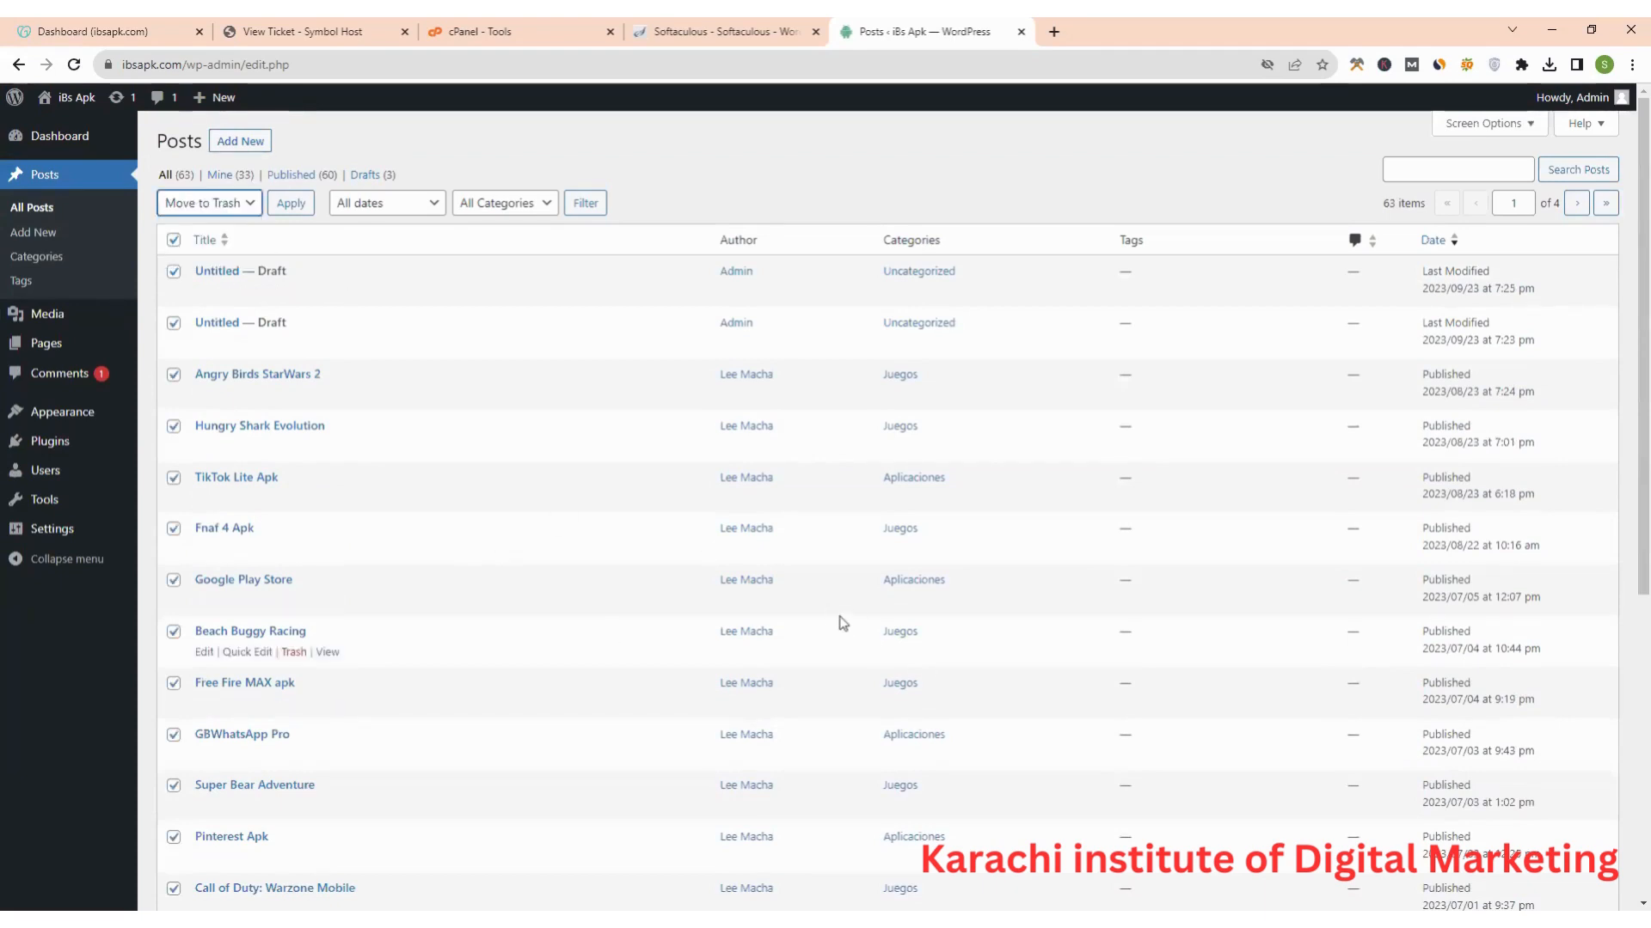
scroll(601, 516, "down", 6)
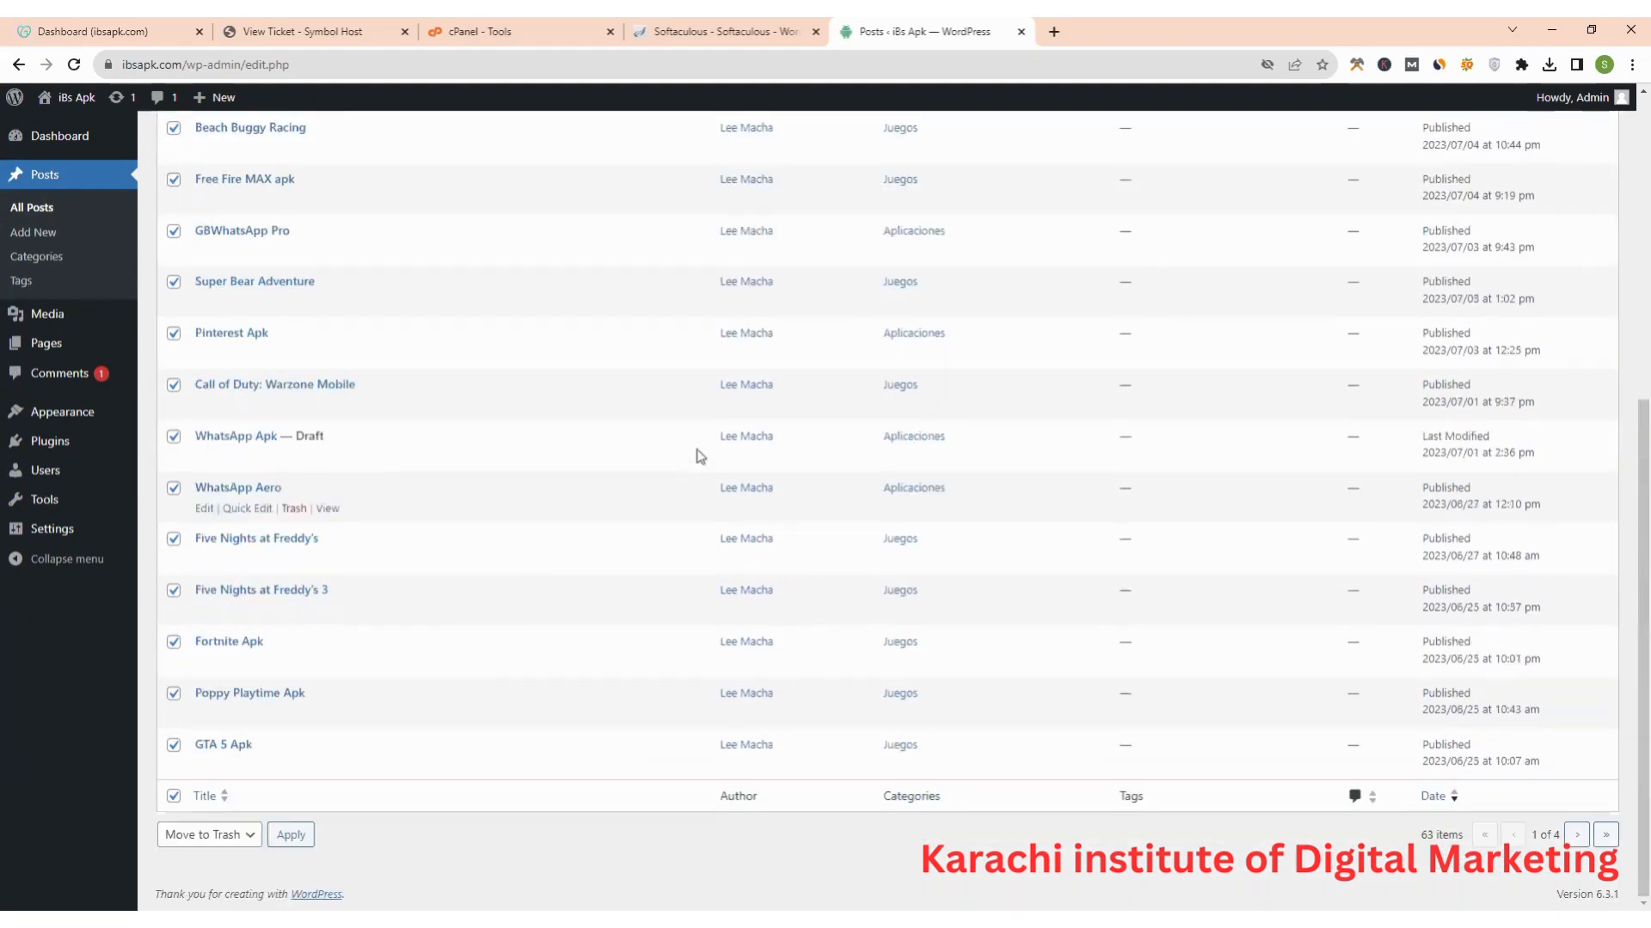
scroll(739, 412, "up", 5)
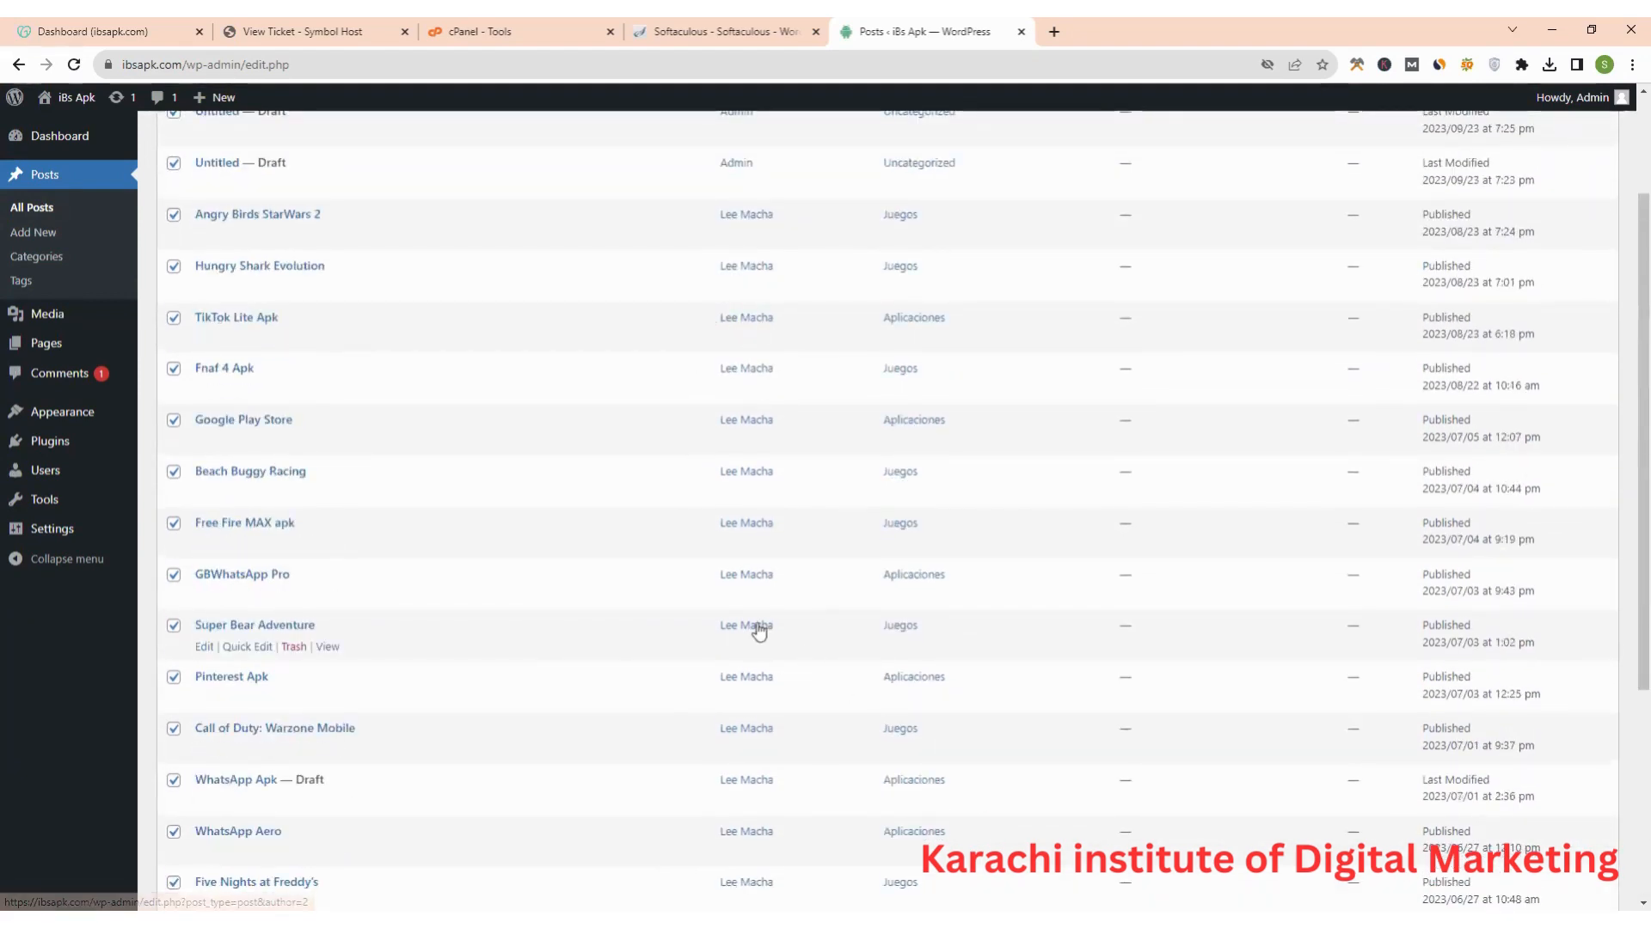
scroll(765, 636, "up", 2)
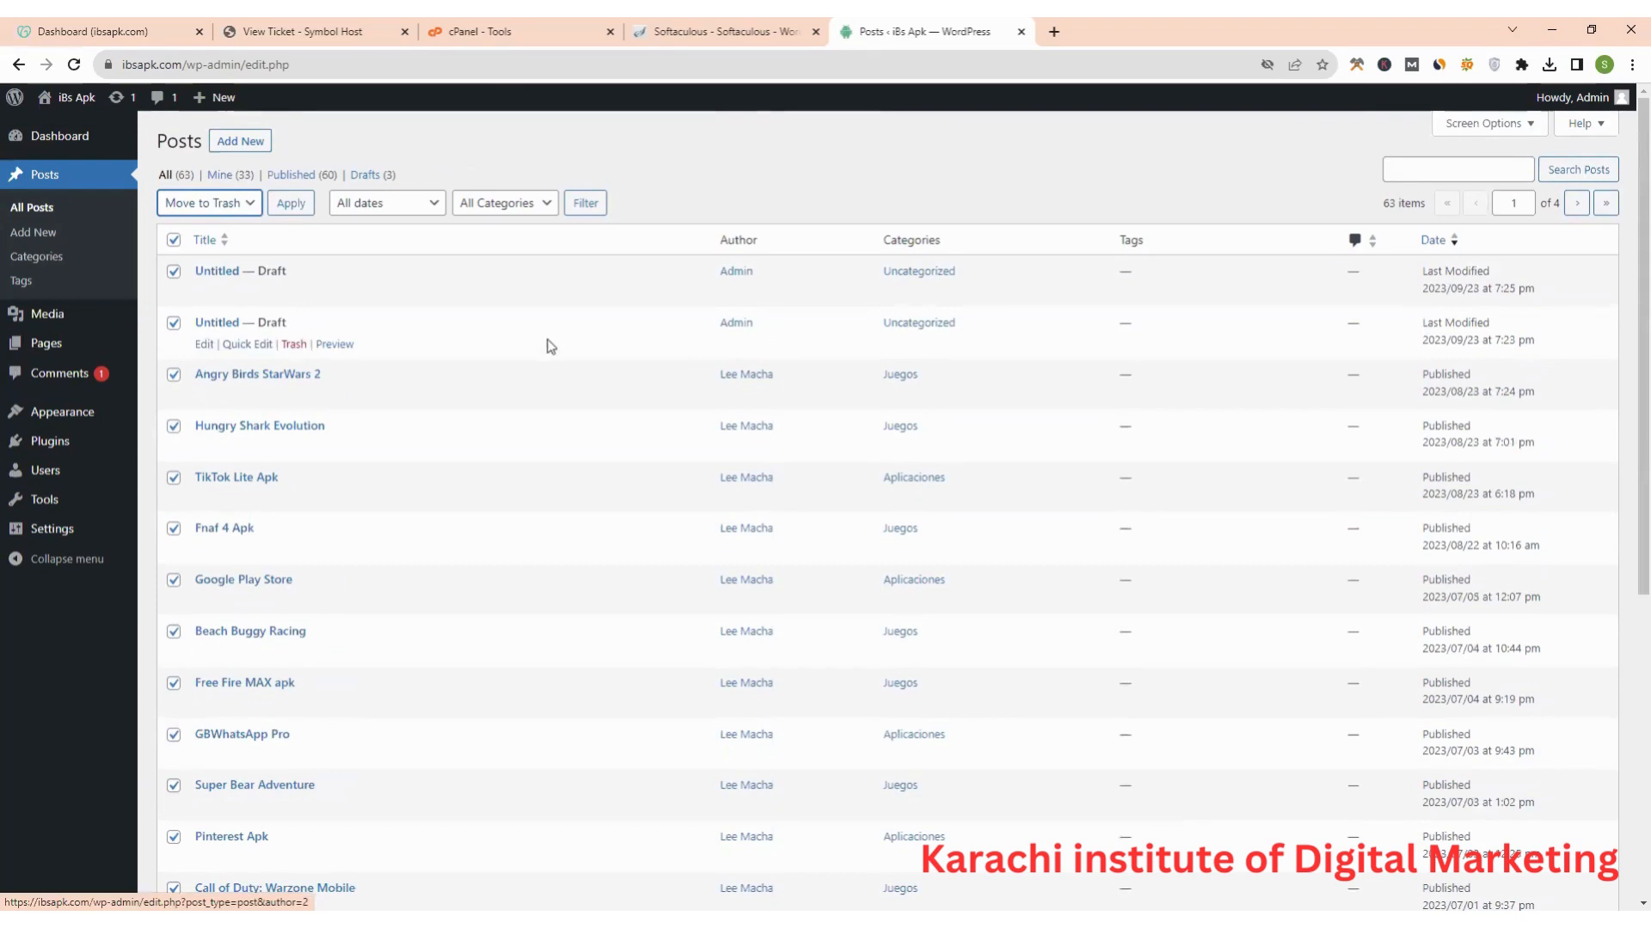
left_click(246, 203)
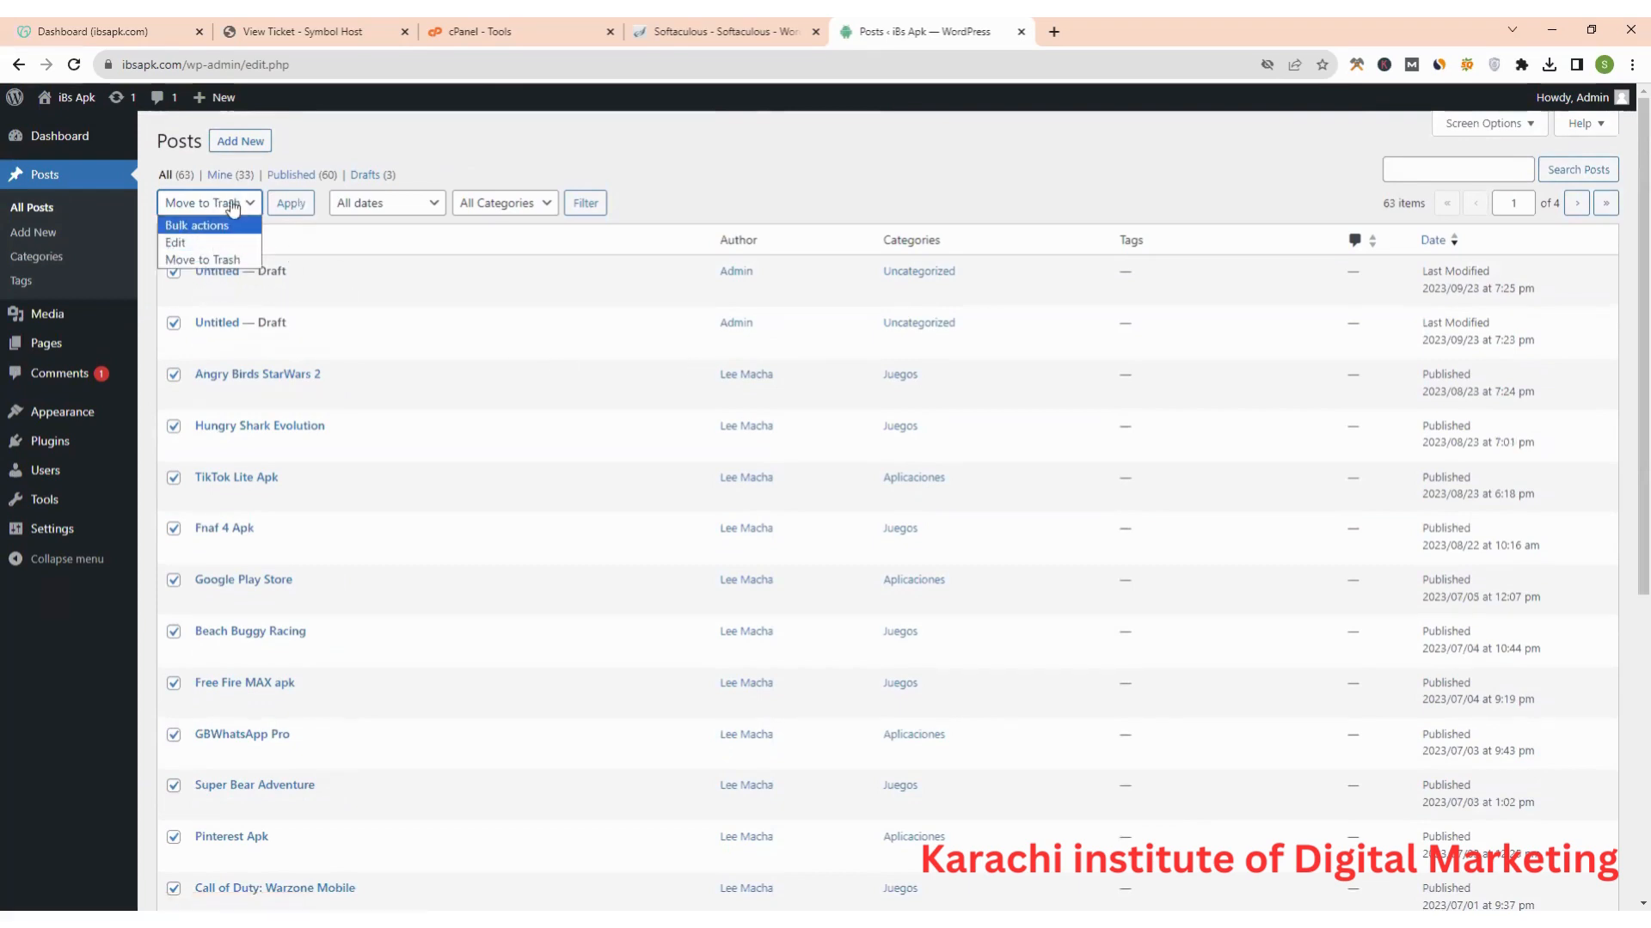
left_click(231, 260)
left_click(287, 209)
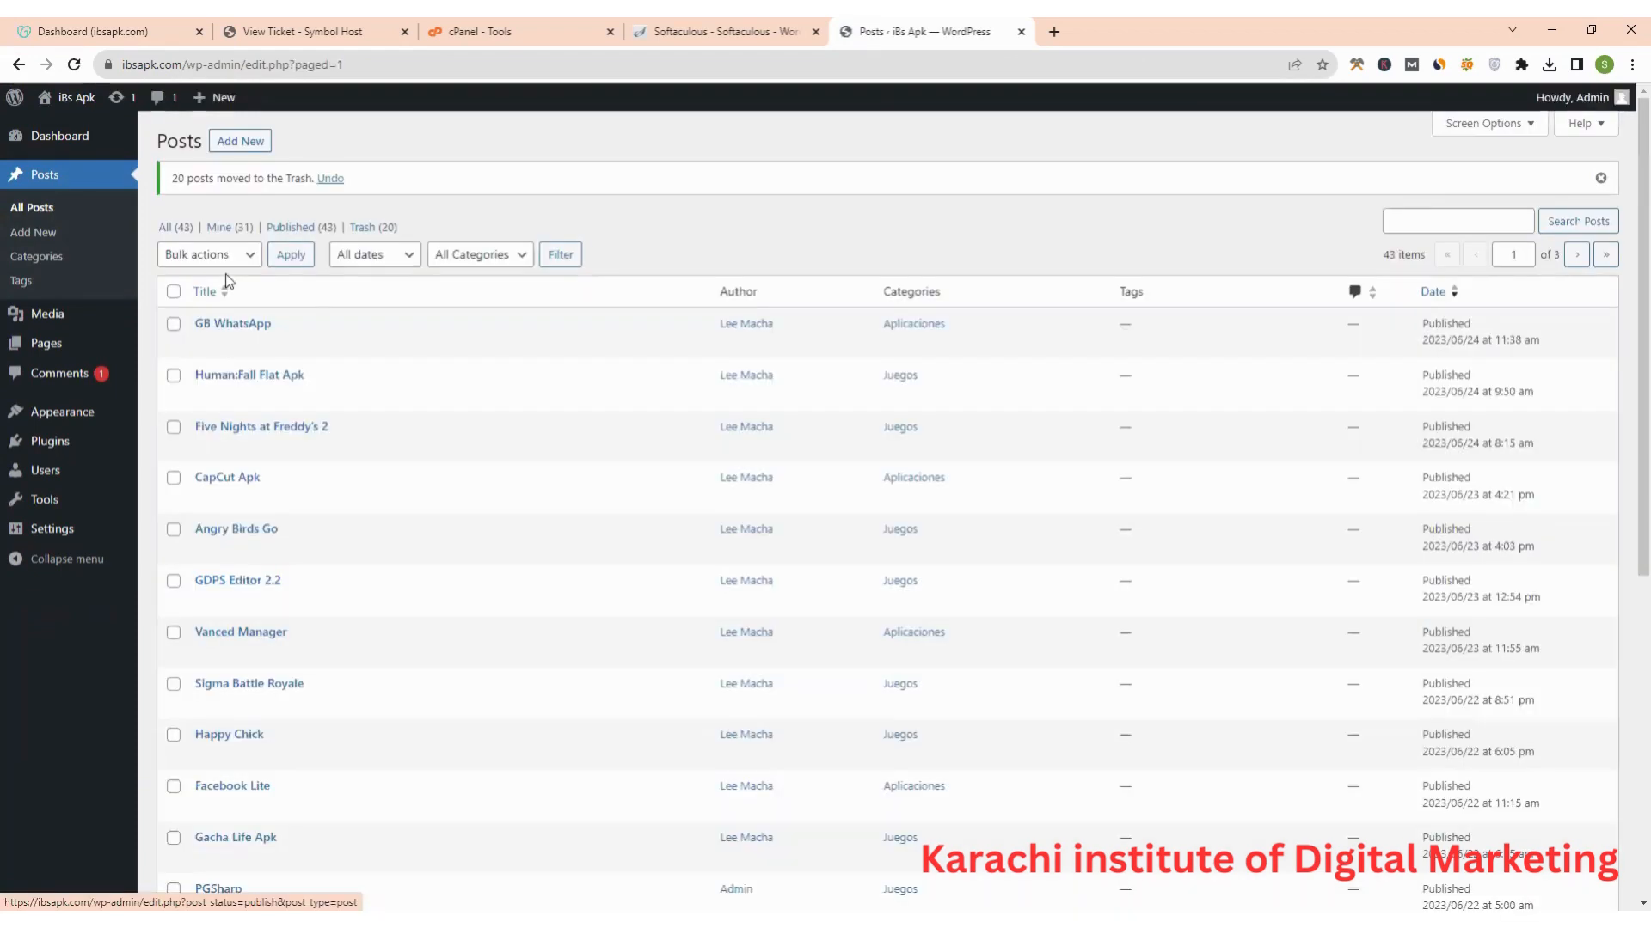
Repeat the Move to Trash bulk action on each following page of posts, including the last three.
left_click(196, 254)
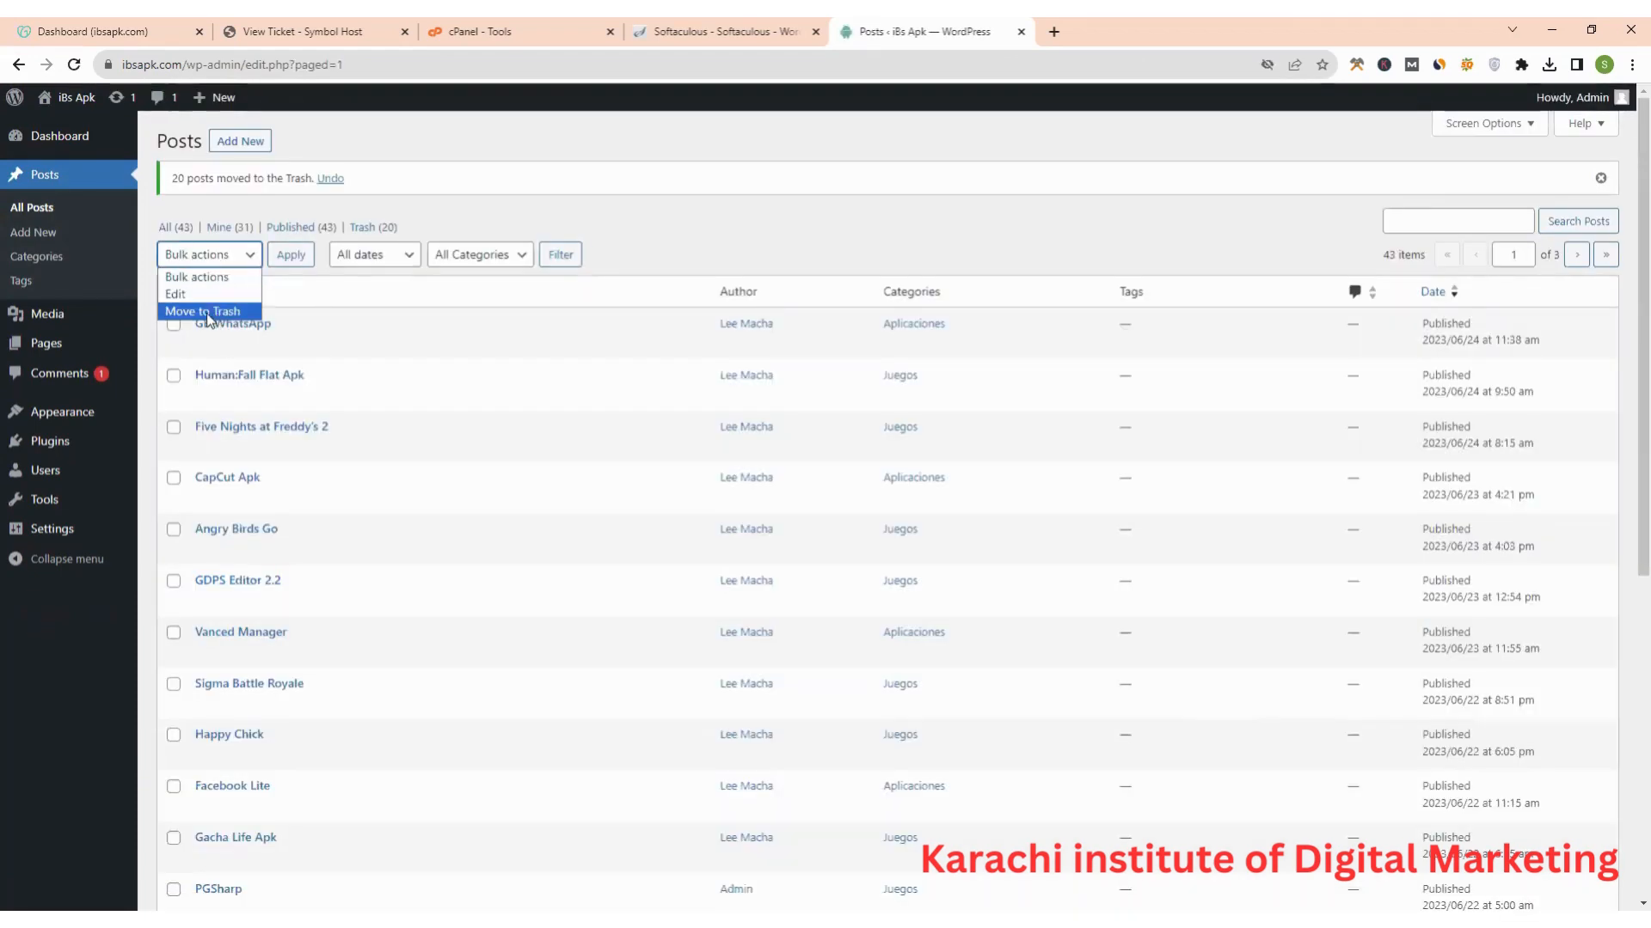
left_click(207, 313)
left_click(173, 291)
left_click(287, 255)
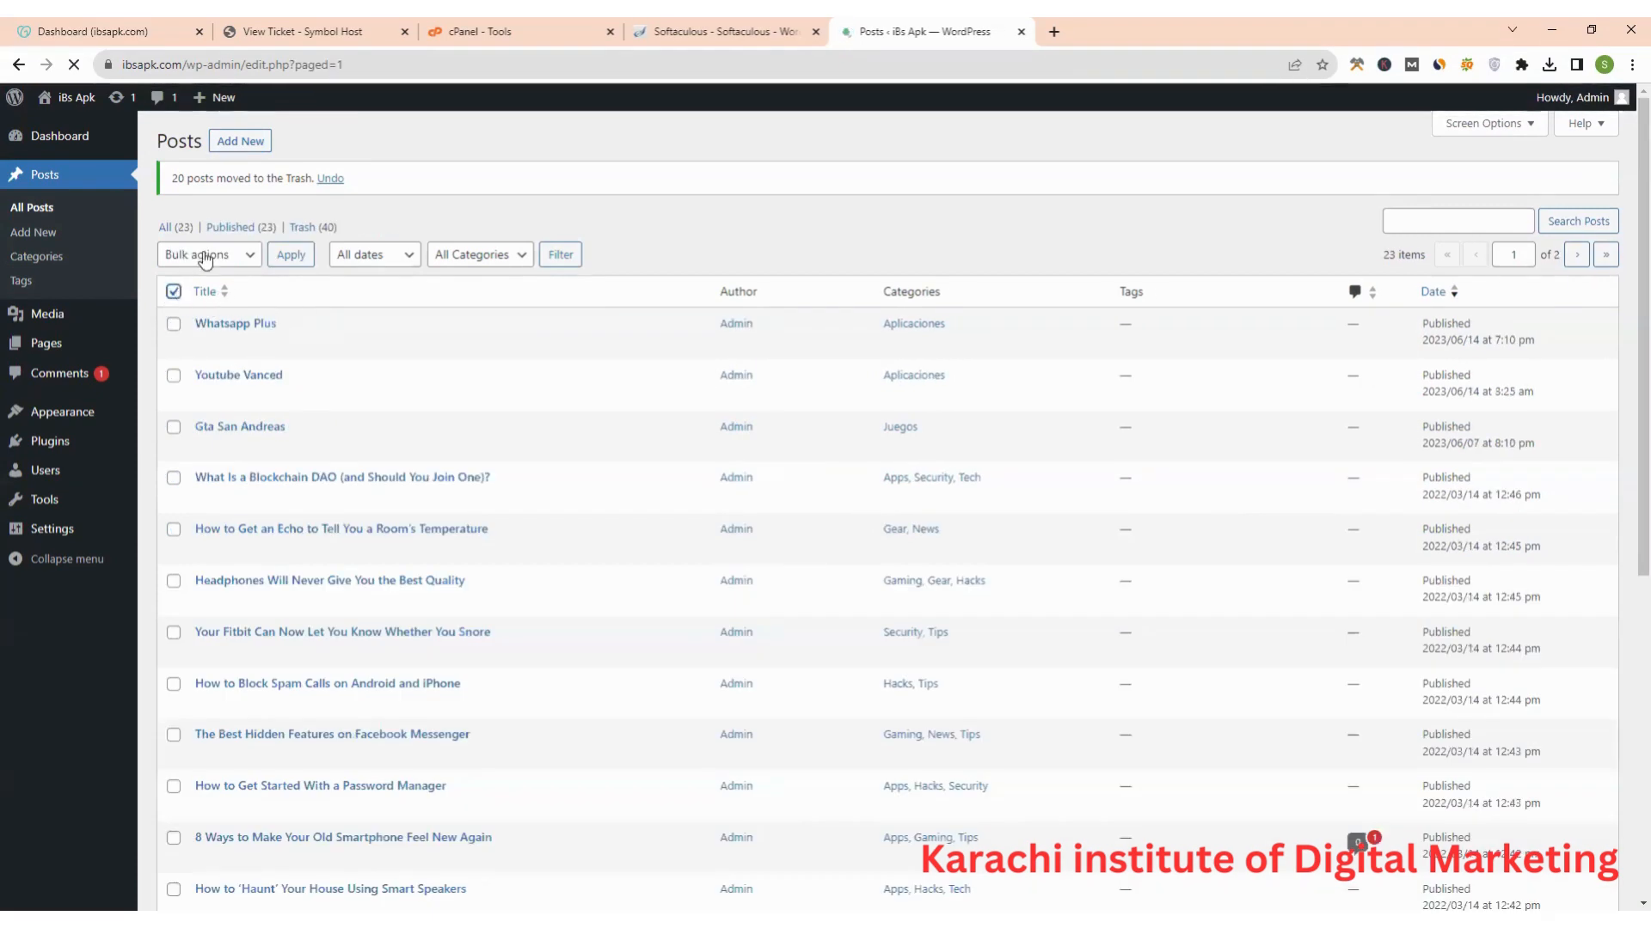
left_click(205, 258)
left_click(207, 314)
left_click(277, 256)
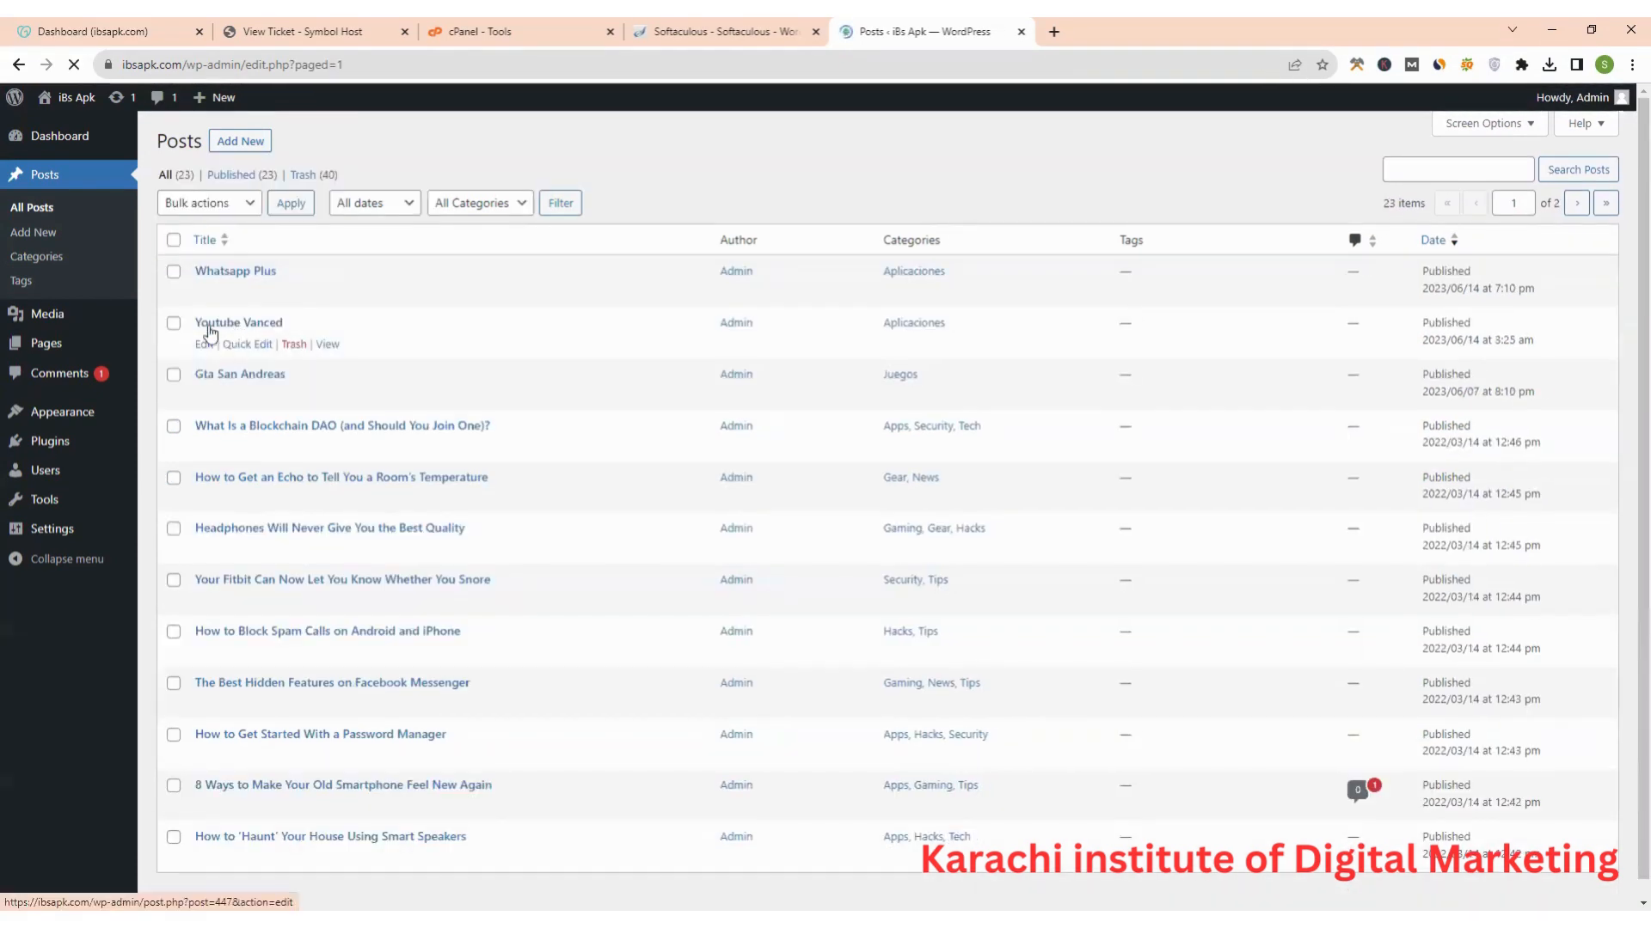
left_click(173, 241)
left_click(209, 203)
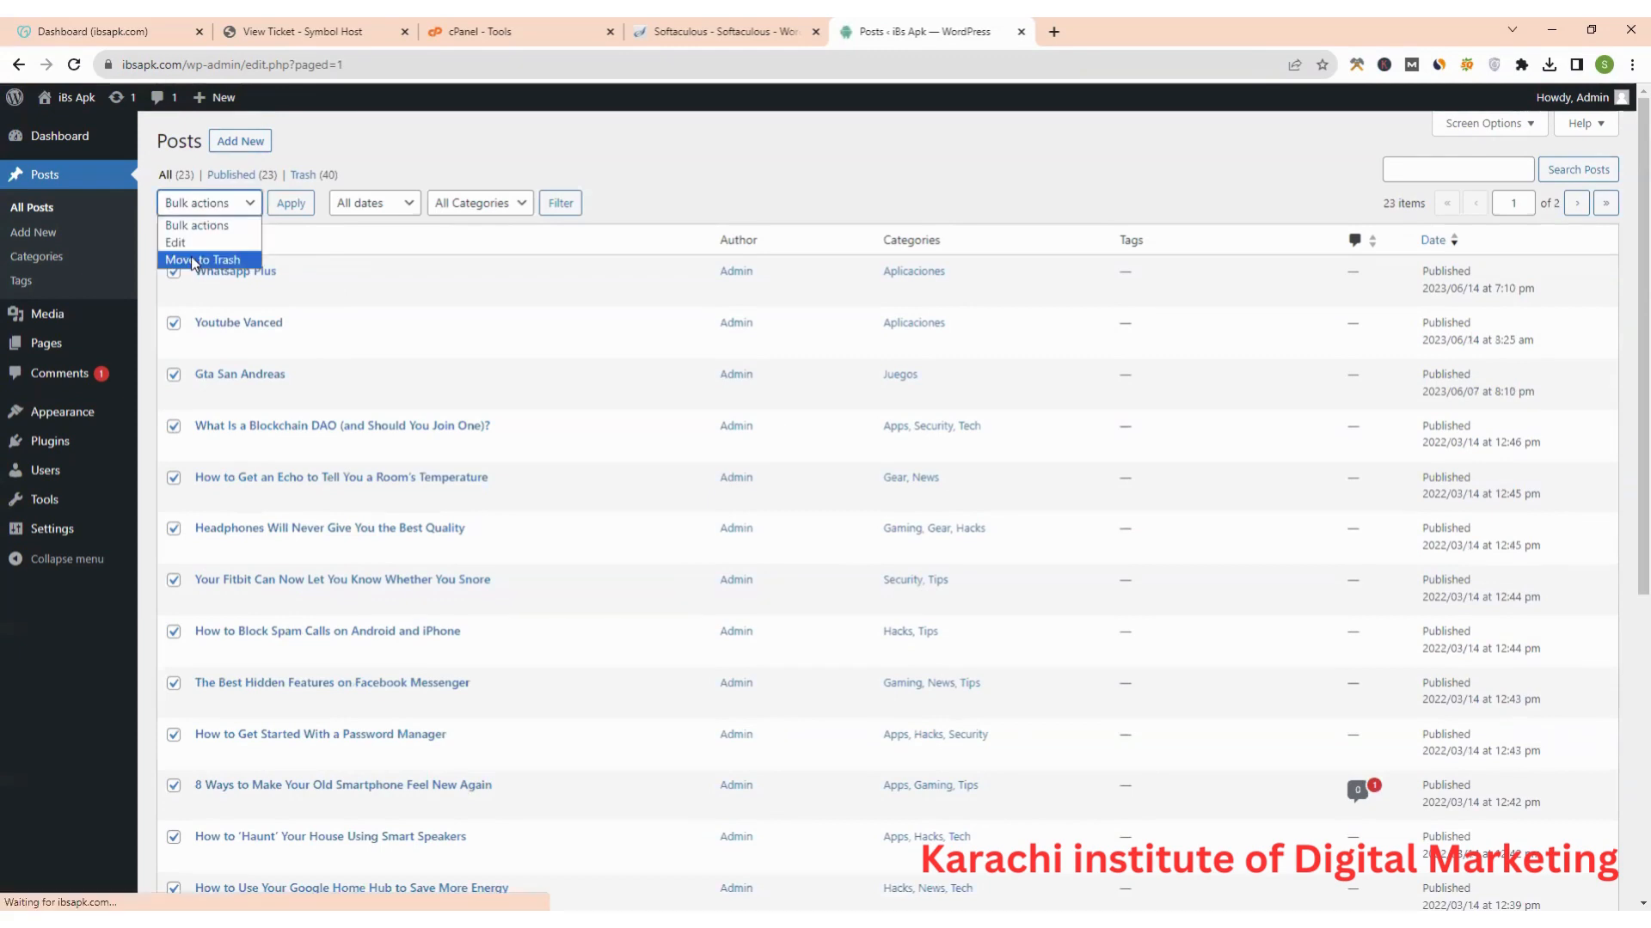
left_click(291, 204)
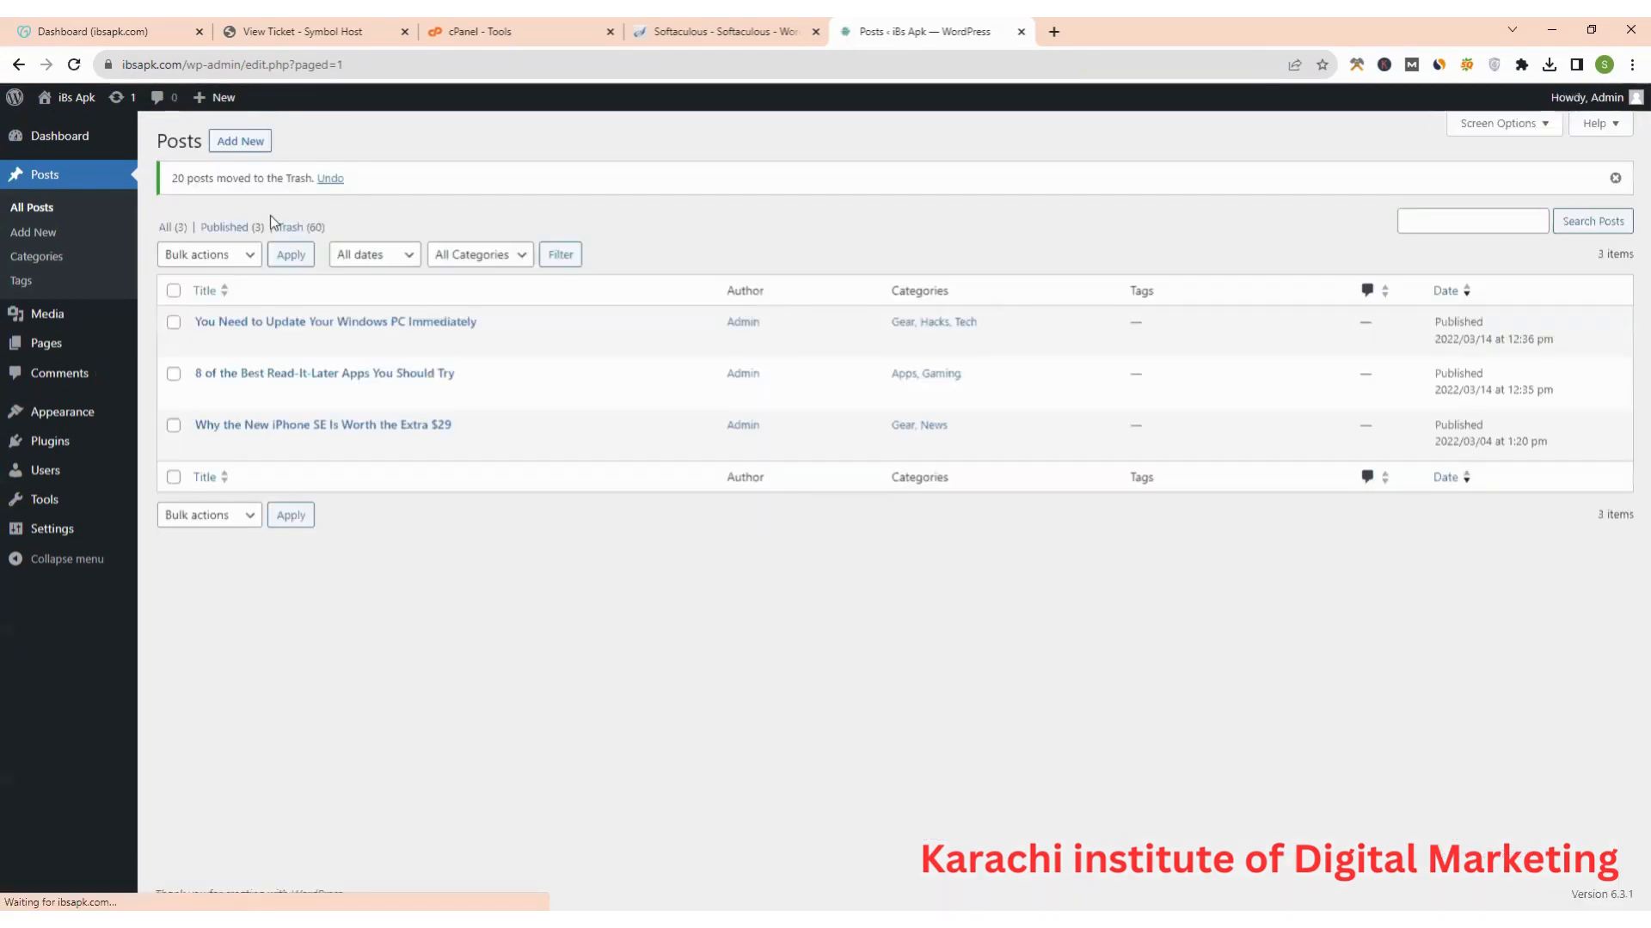
left_click(191, 258)
left_click(187, 312)
left_click(173, 290)
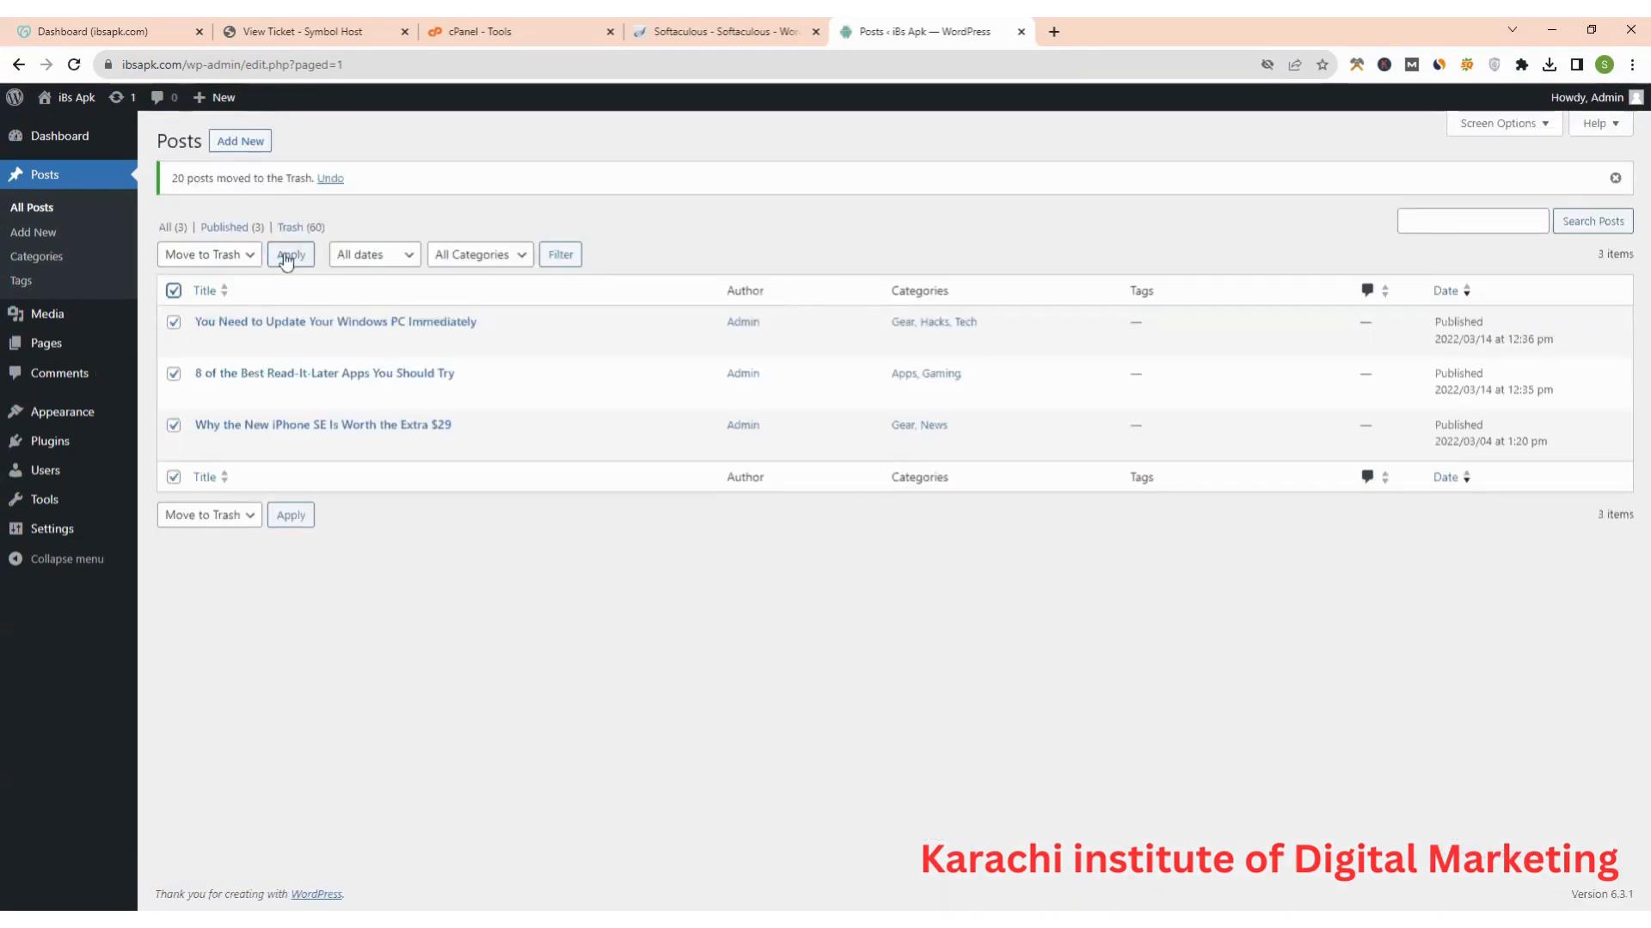
left_click(290, 254)
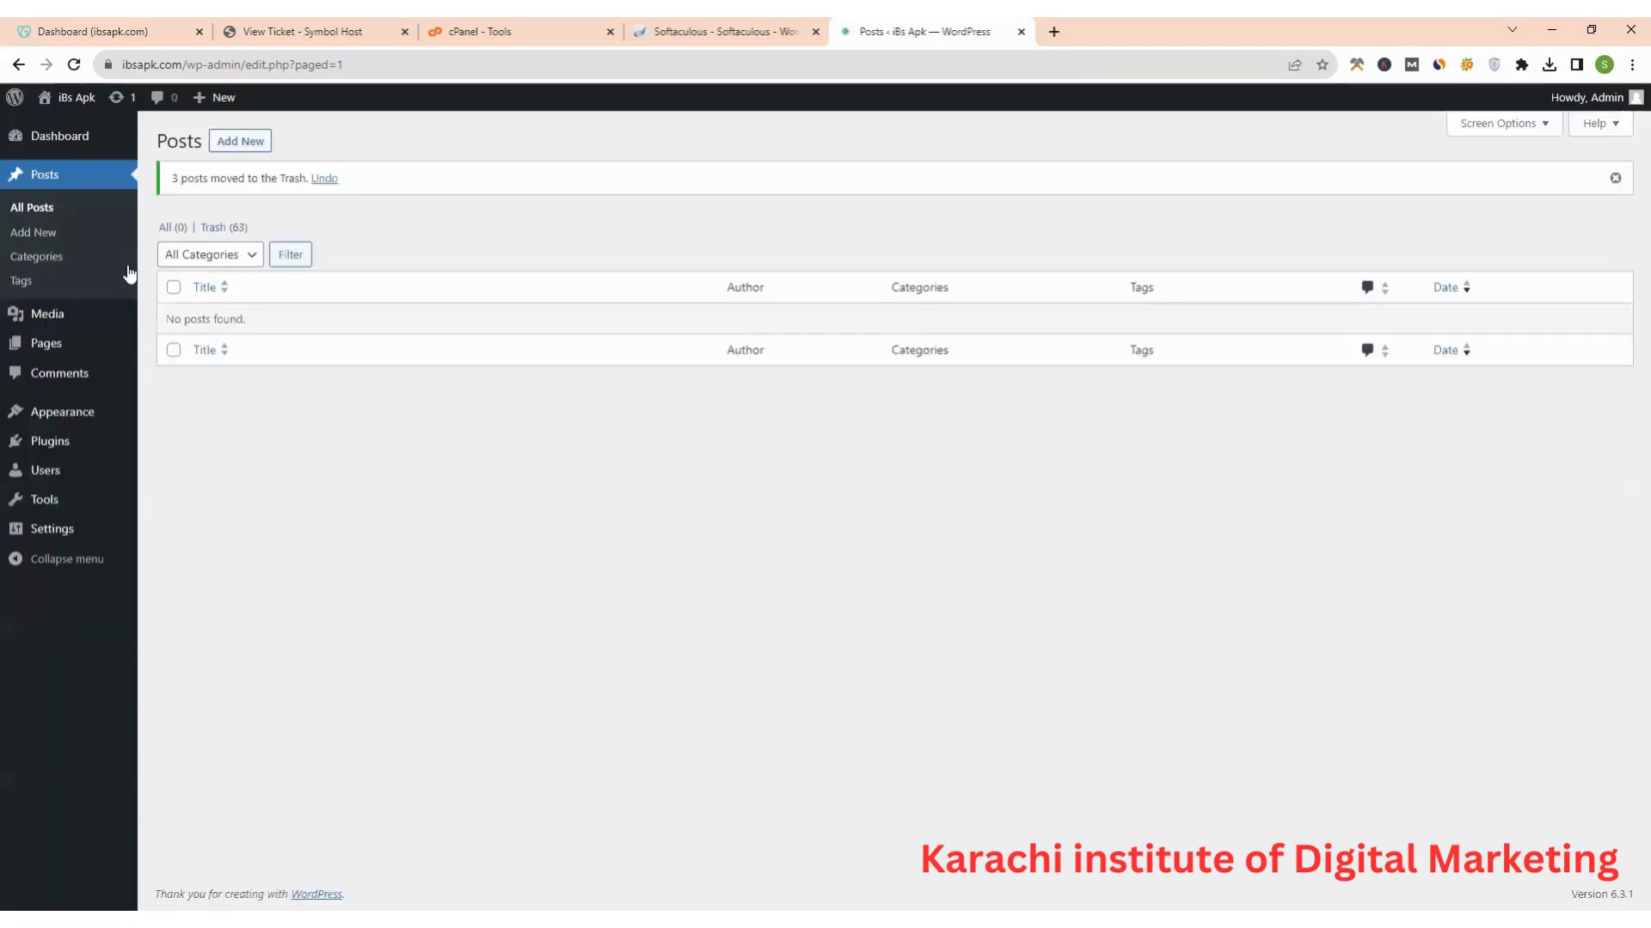
Look through the GoDaddy, Softaculous and Symbol Host support tabs for the site.
right_click(529, 317)
right_click(324, 538)
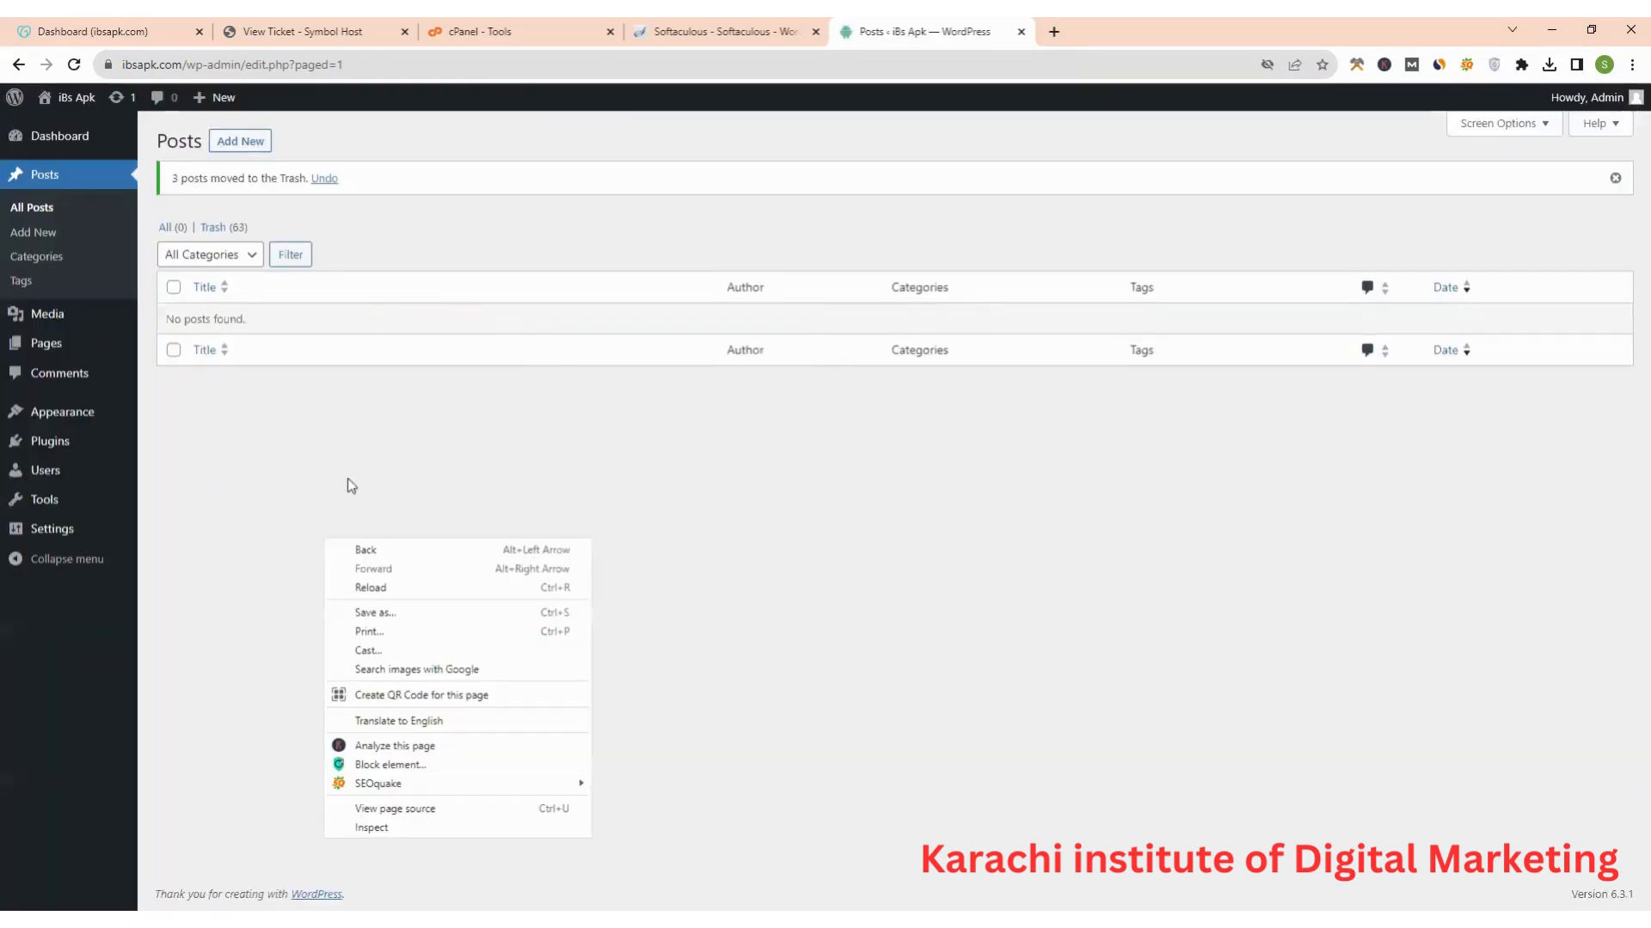
left_click(711, 548)
left_click(154, 31)
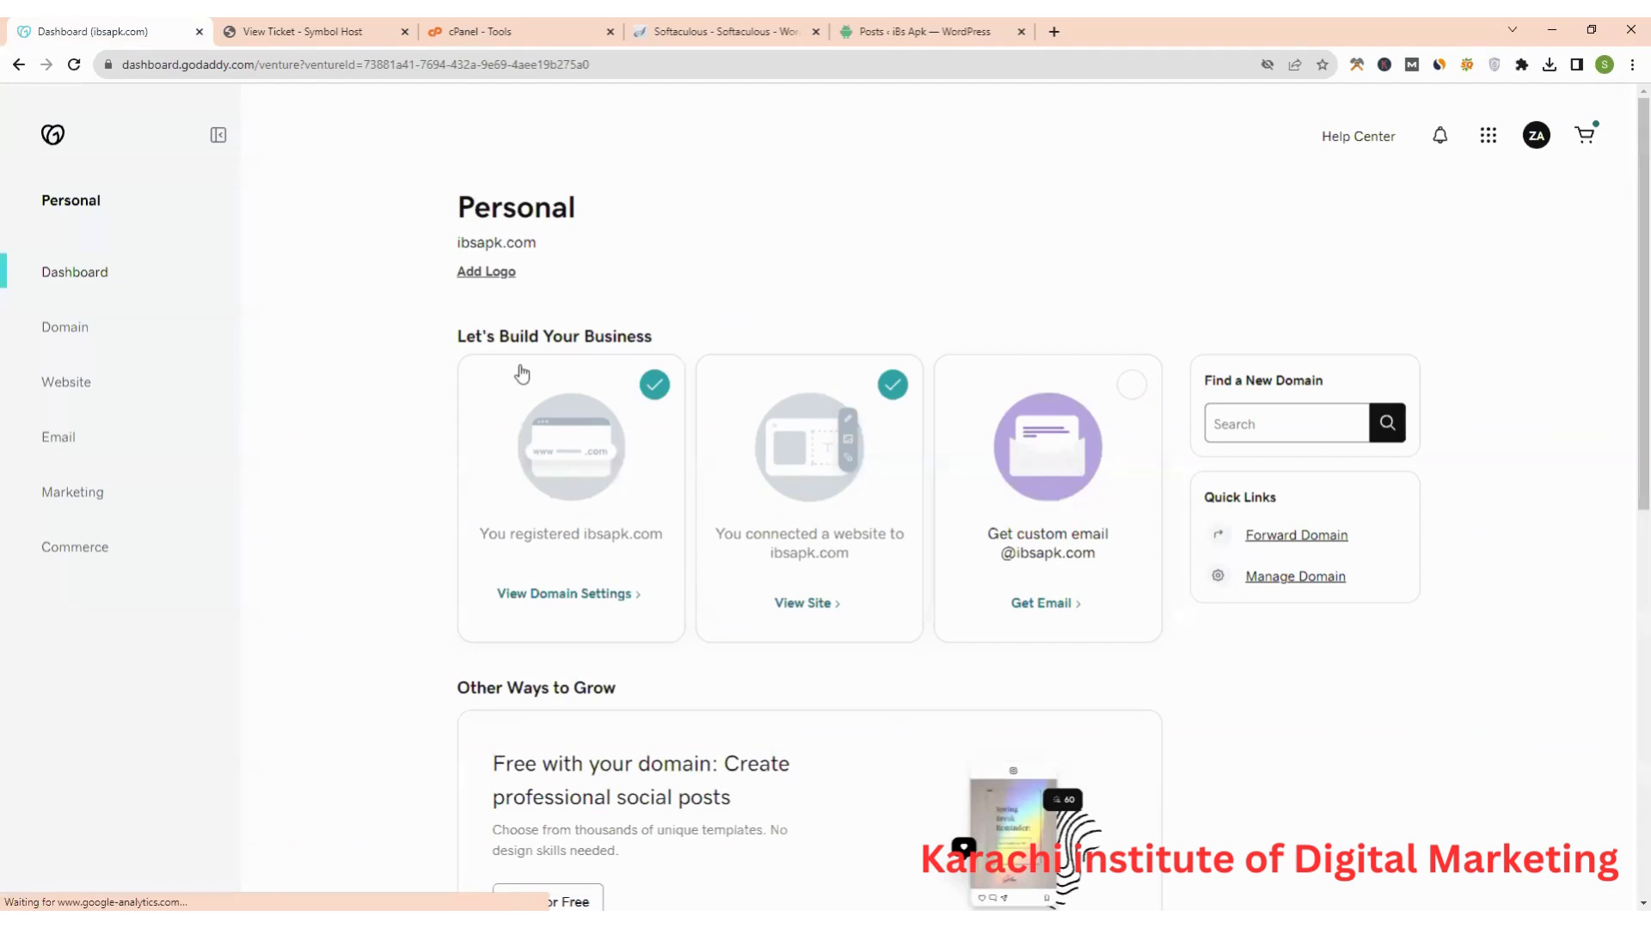
left_click(692, 31)
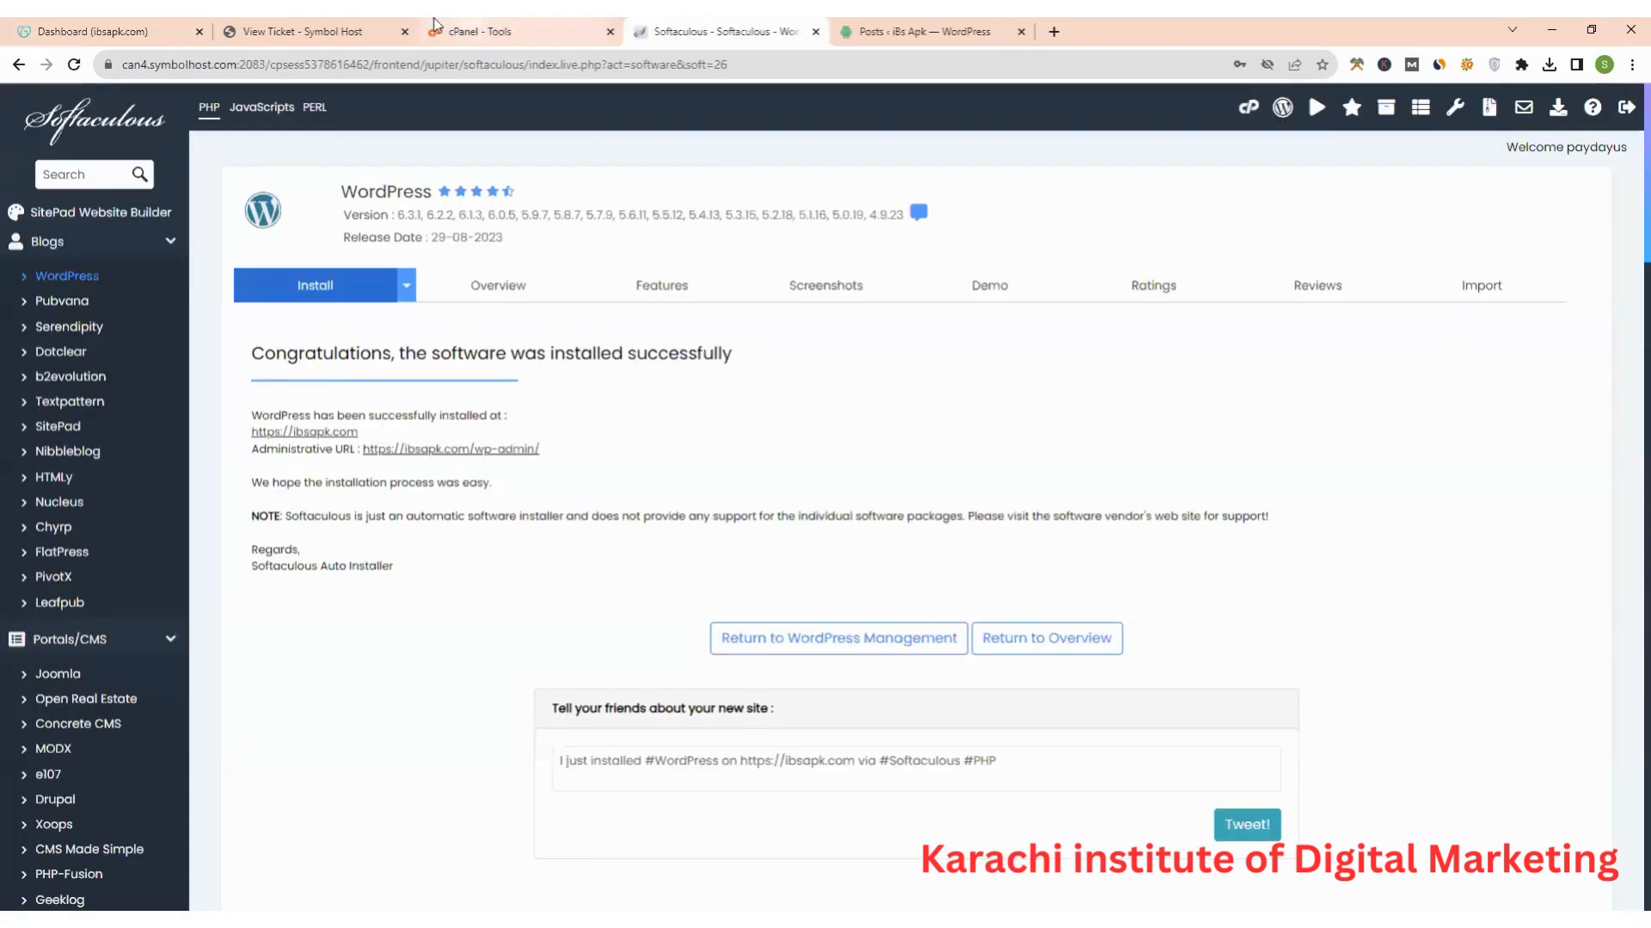
left_click(292, 32)
left_click_drag(227, 67, 143, 70)
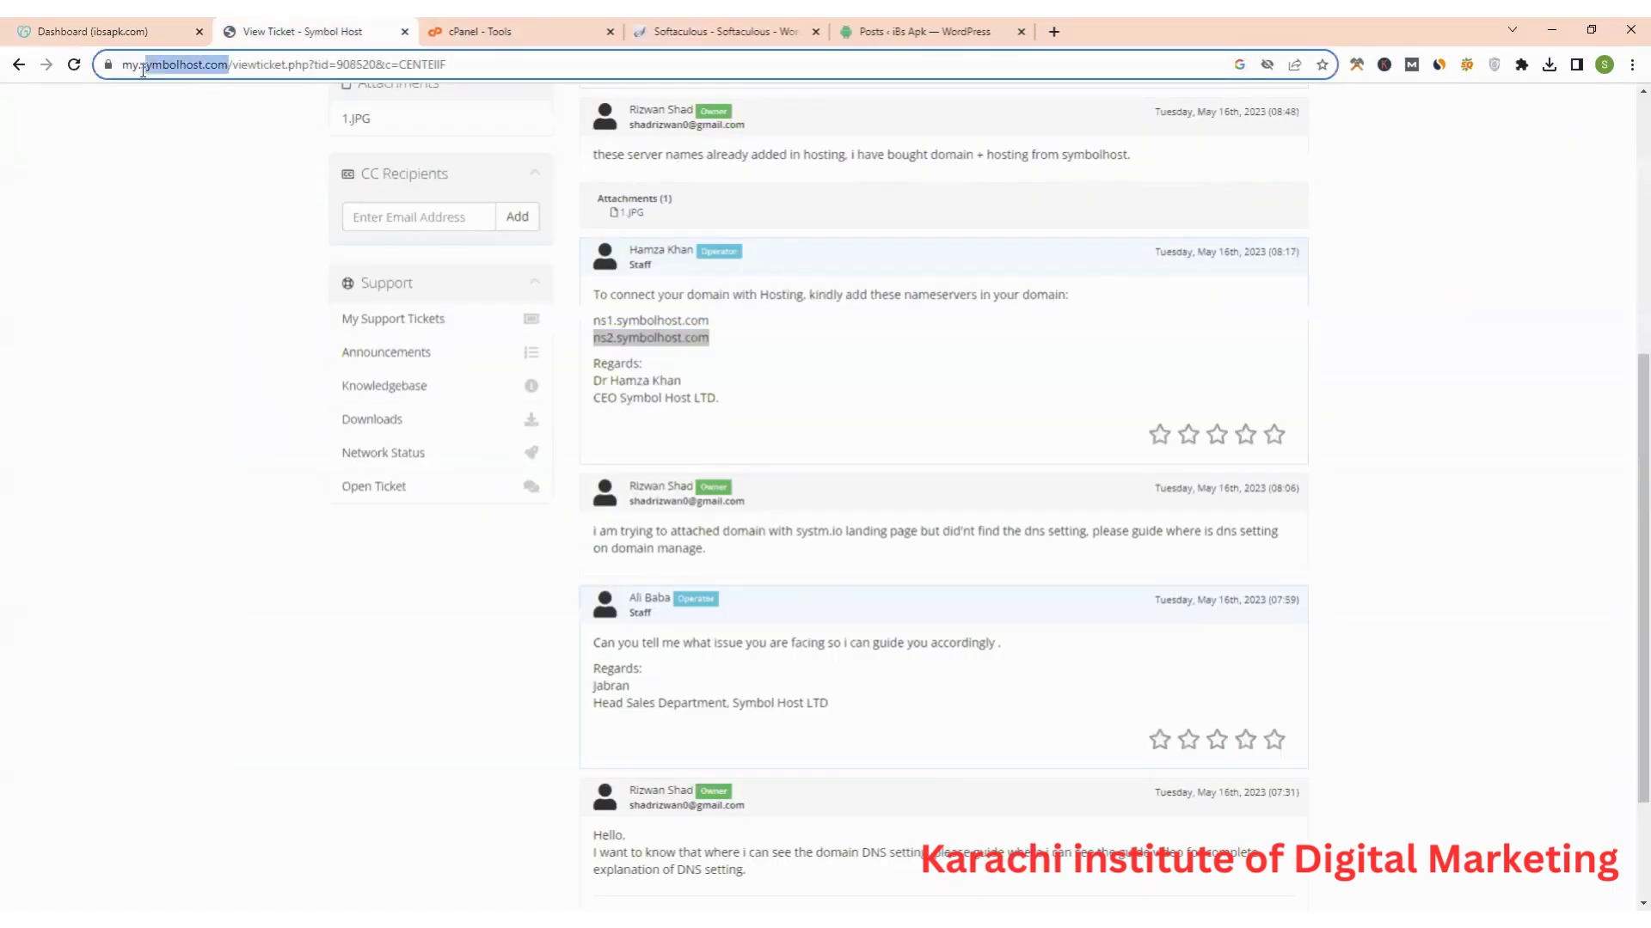
right_click(120, 191)
left_click(959, 26)
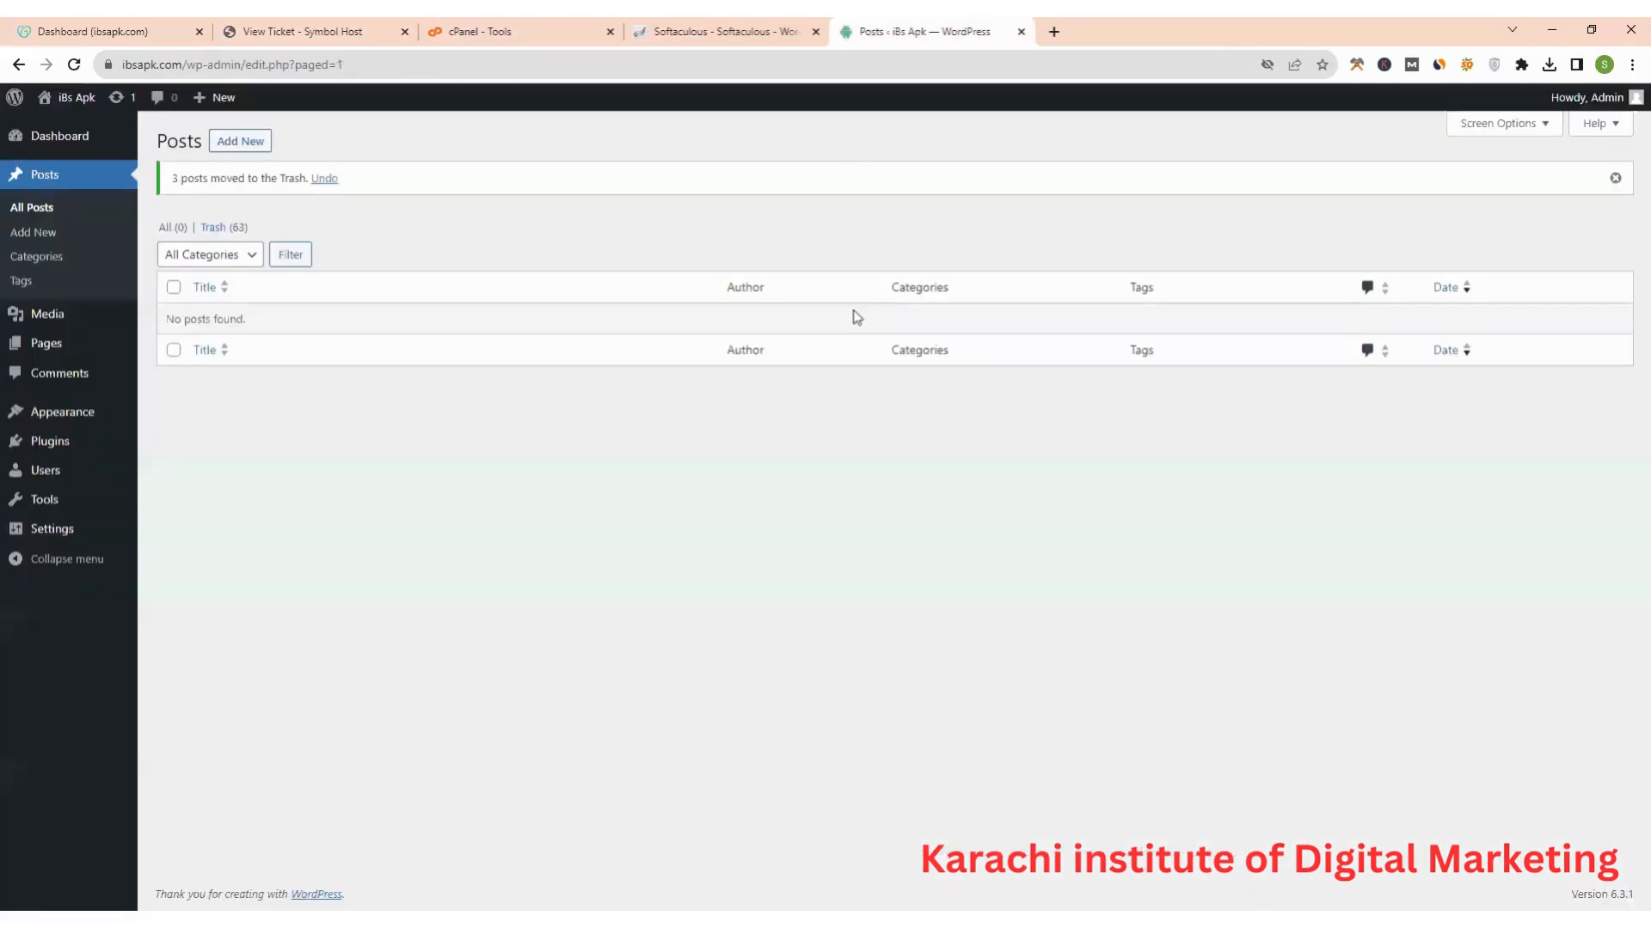
Open the WordPress admin from Softaculous, then close the Page not found tab and return to Posts.
left_click(477, 31)
left_click(713, 31)
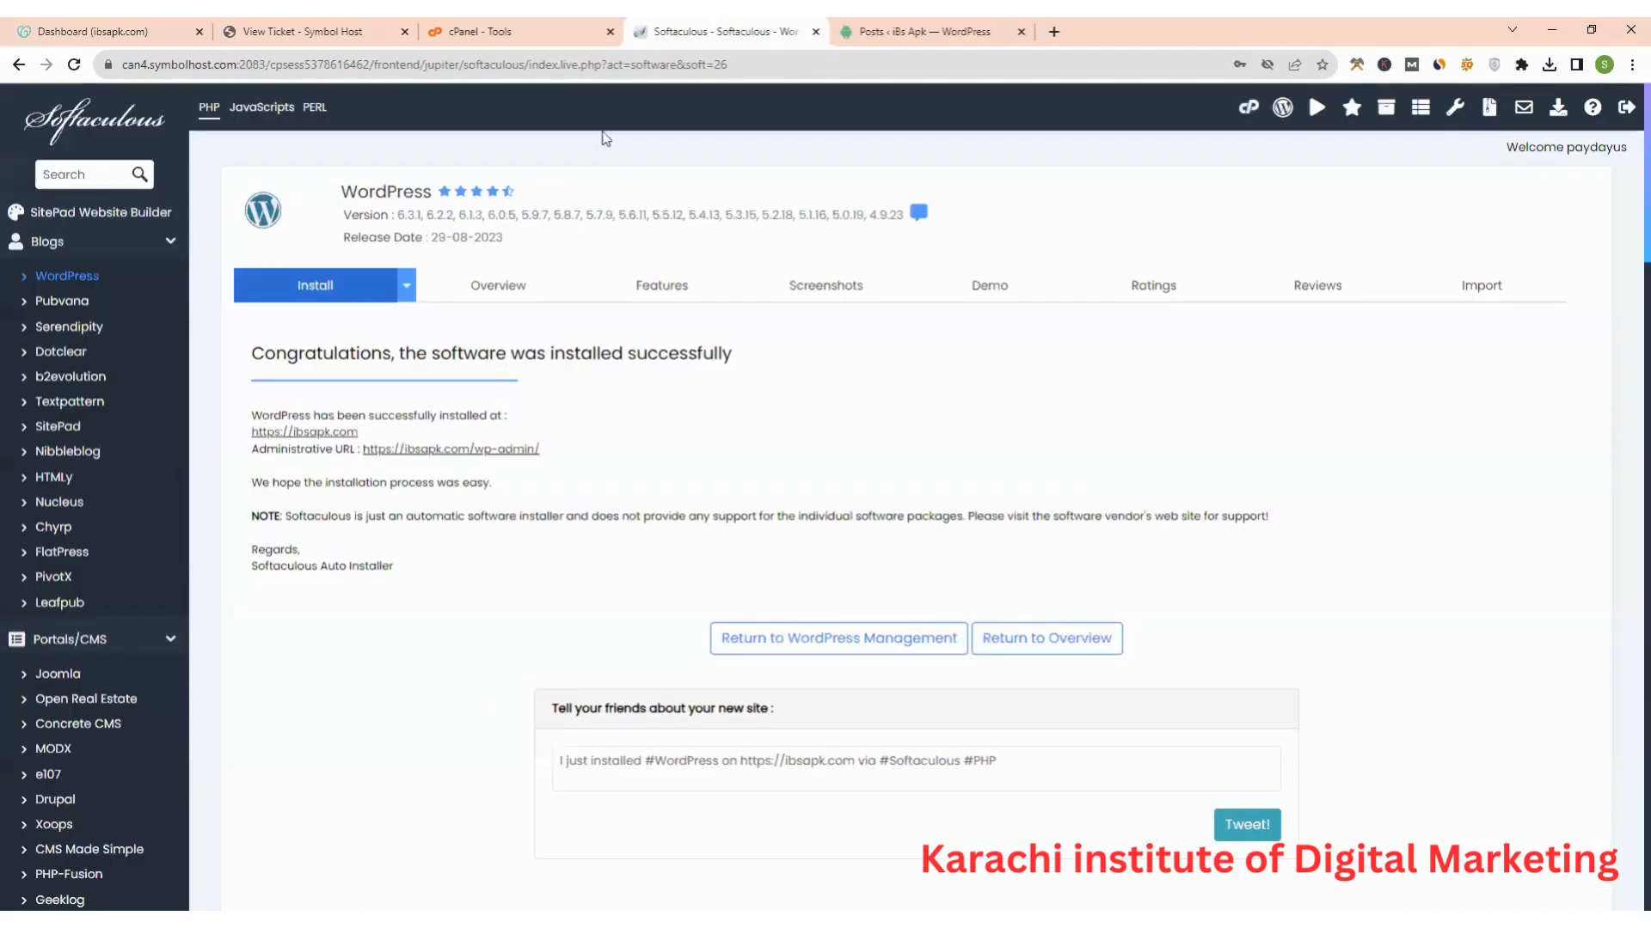
left_click(453, 449)
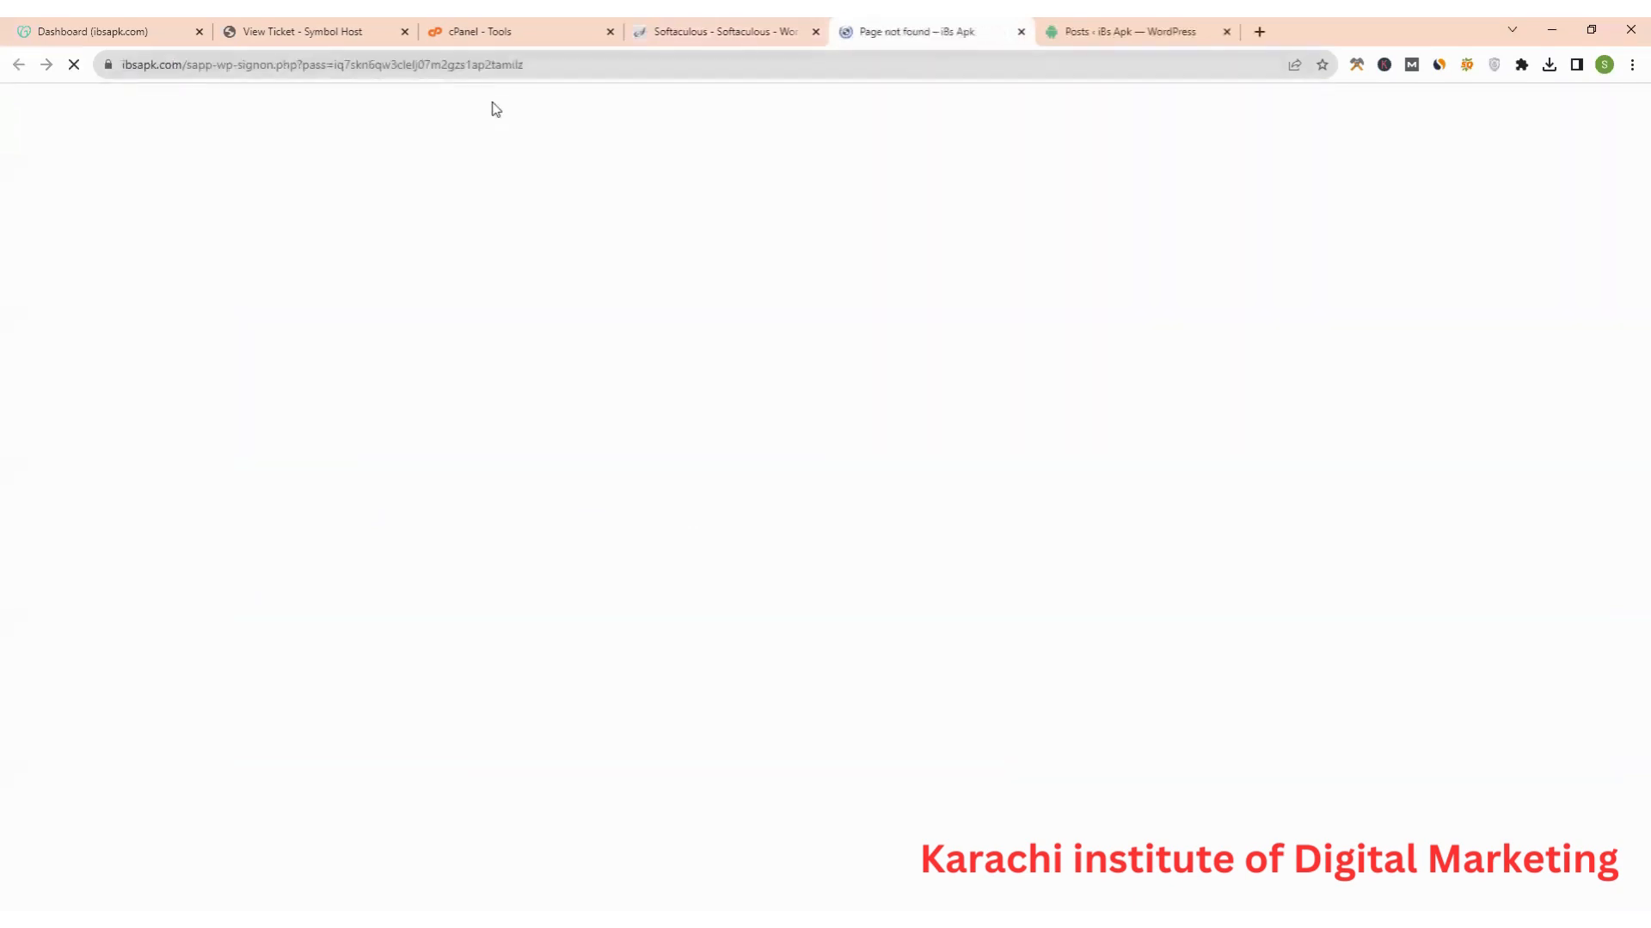
scroll(643, 380, "down", 5)
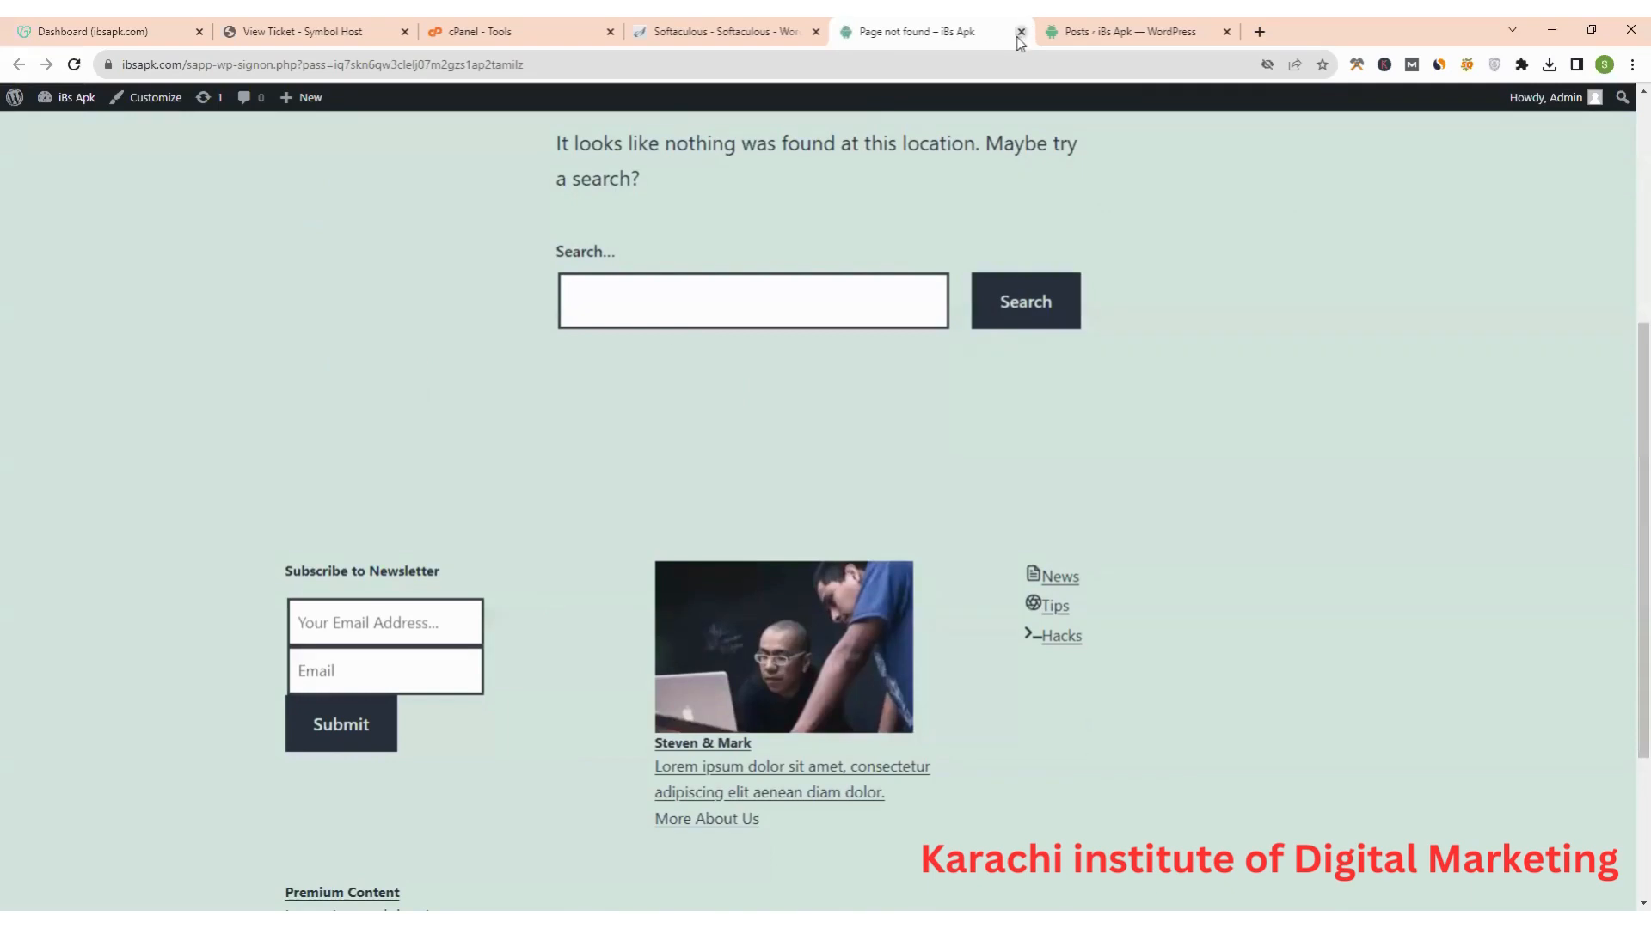
left_click(1020, 31)
left_click(924, 31)
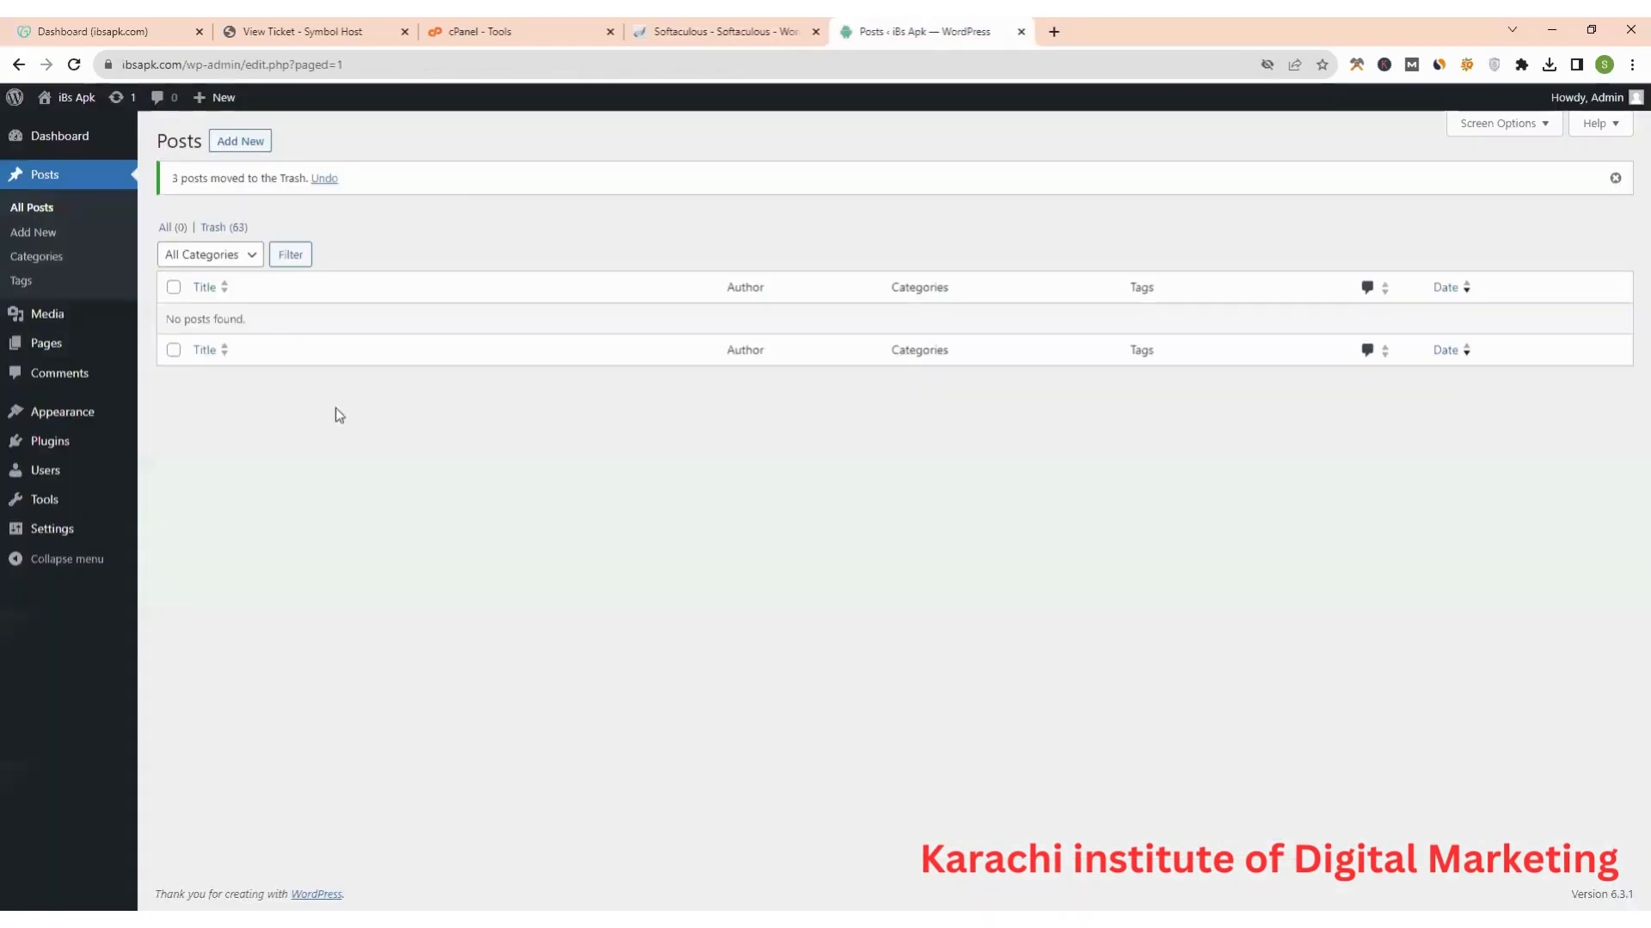
mouse_move(62, 342)
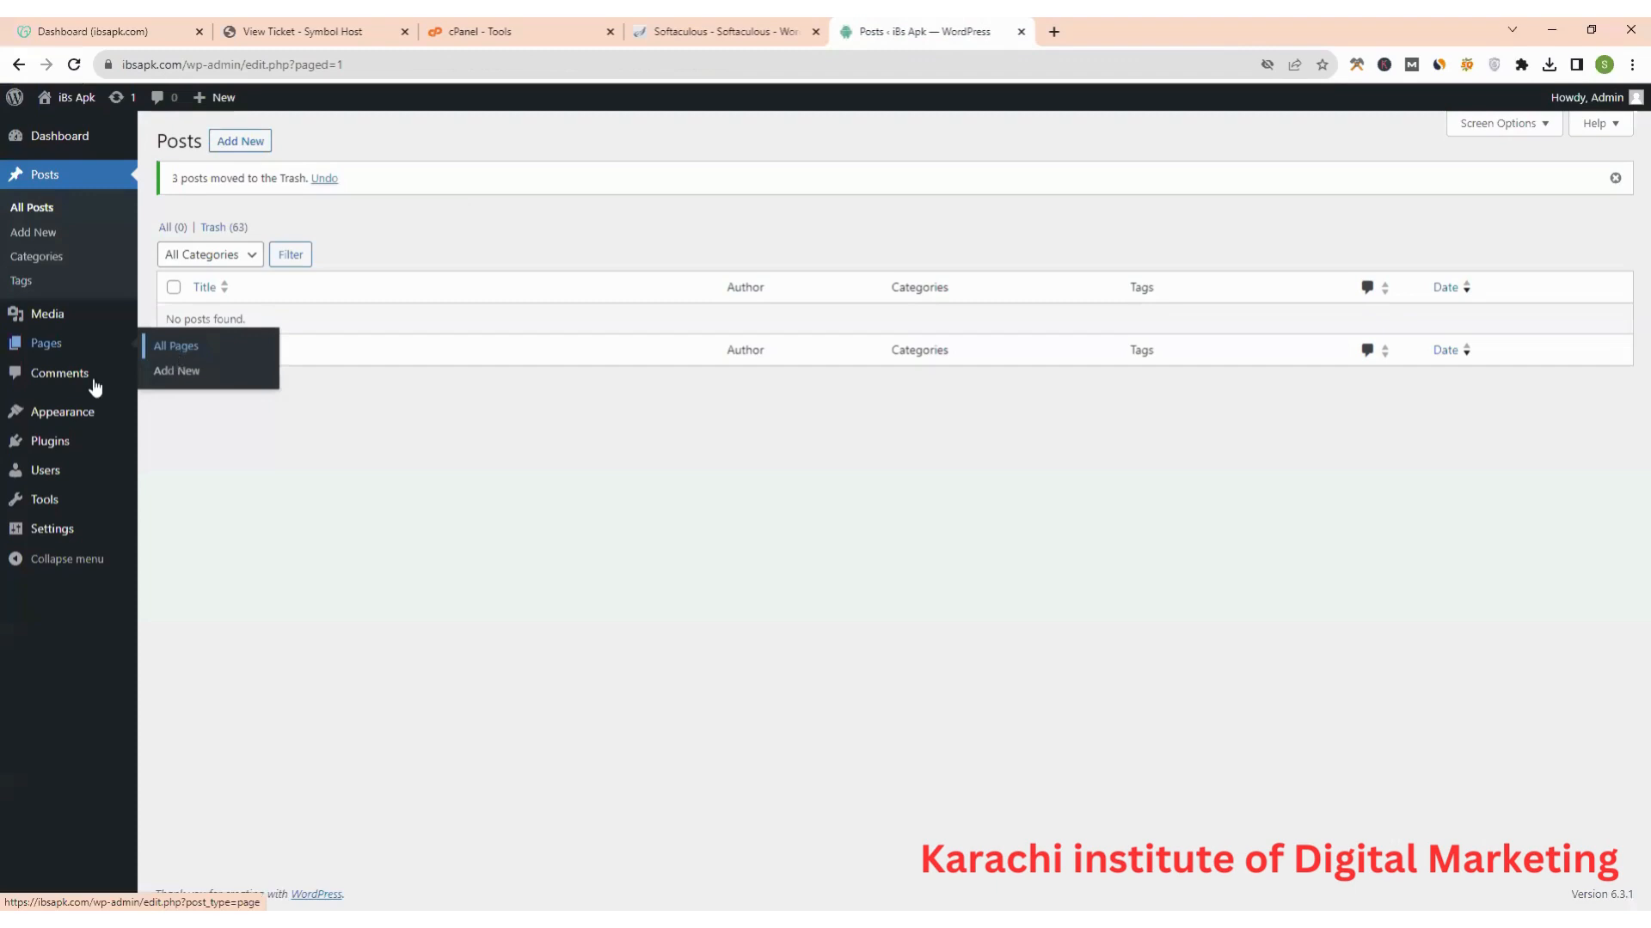
Confirm All Pages is empty, then browse the Media Library's 238 items.
left_click(89, 335)
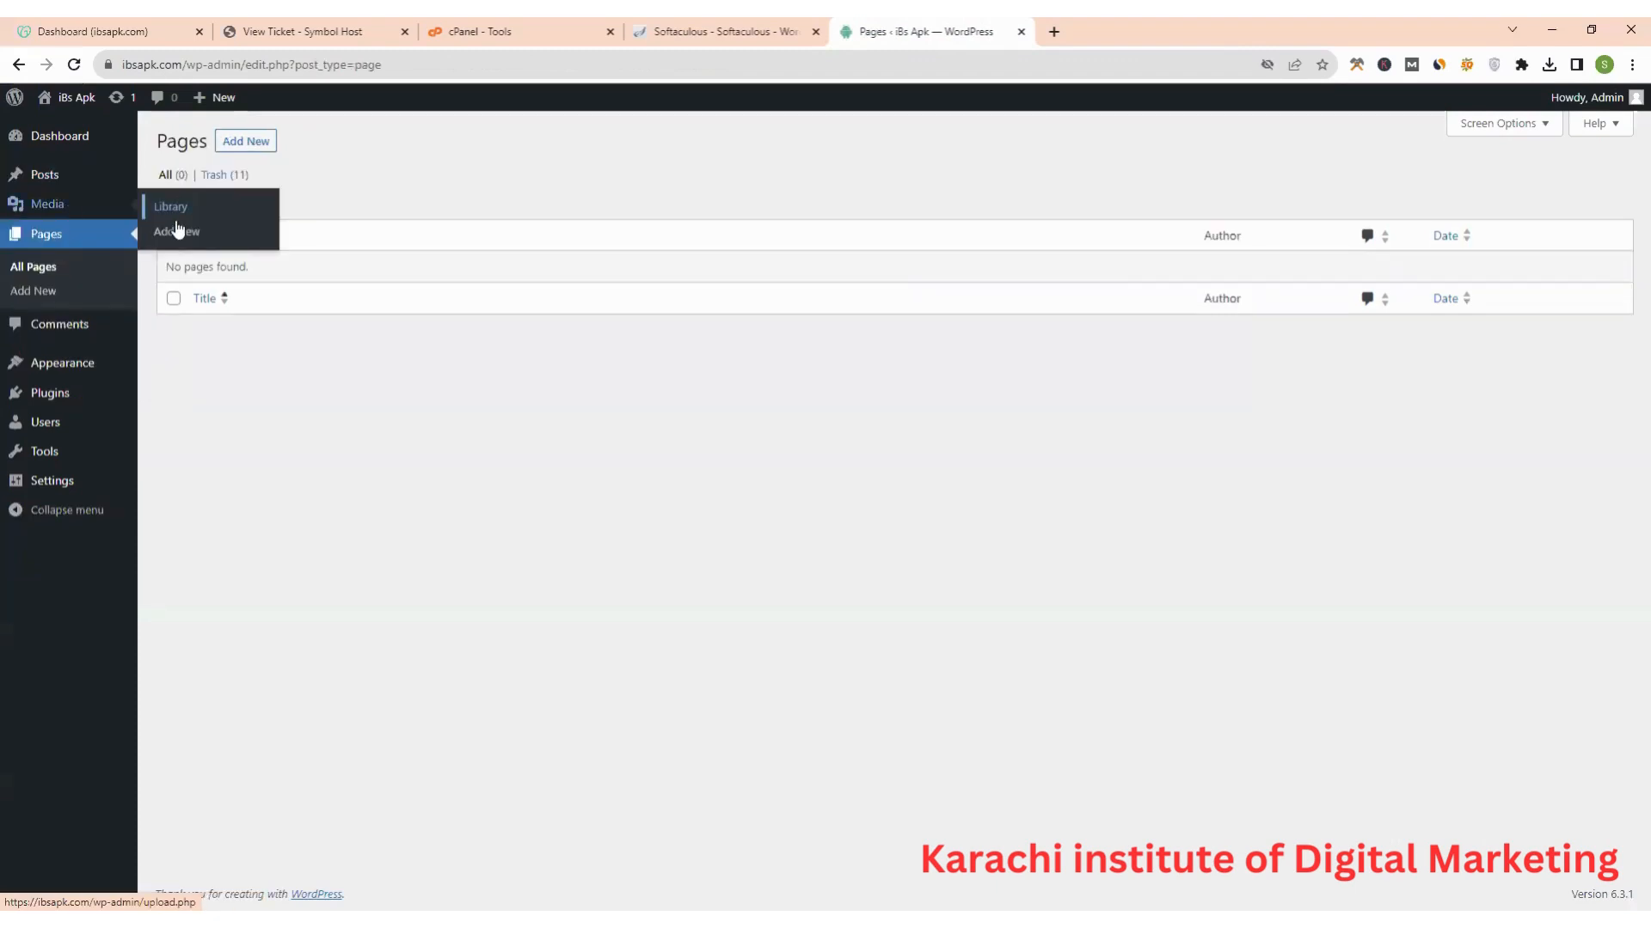
left_click(172, 222)
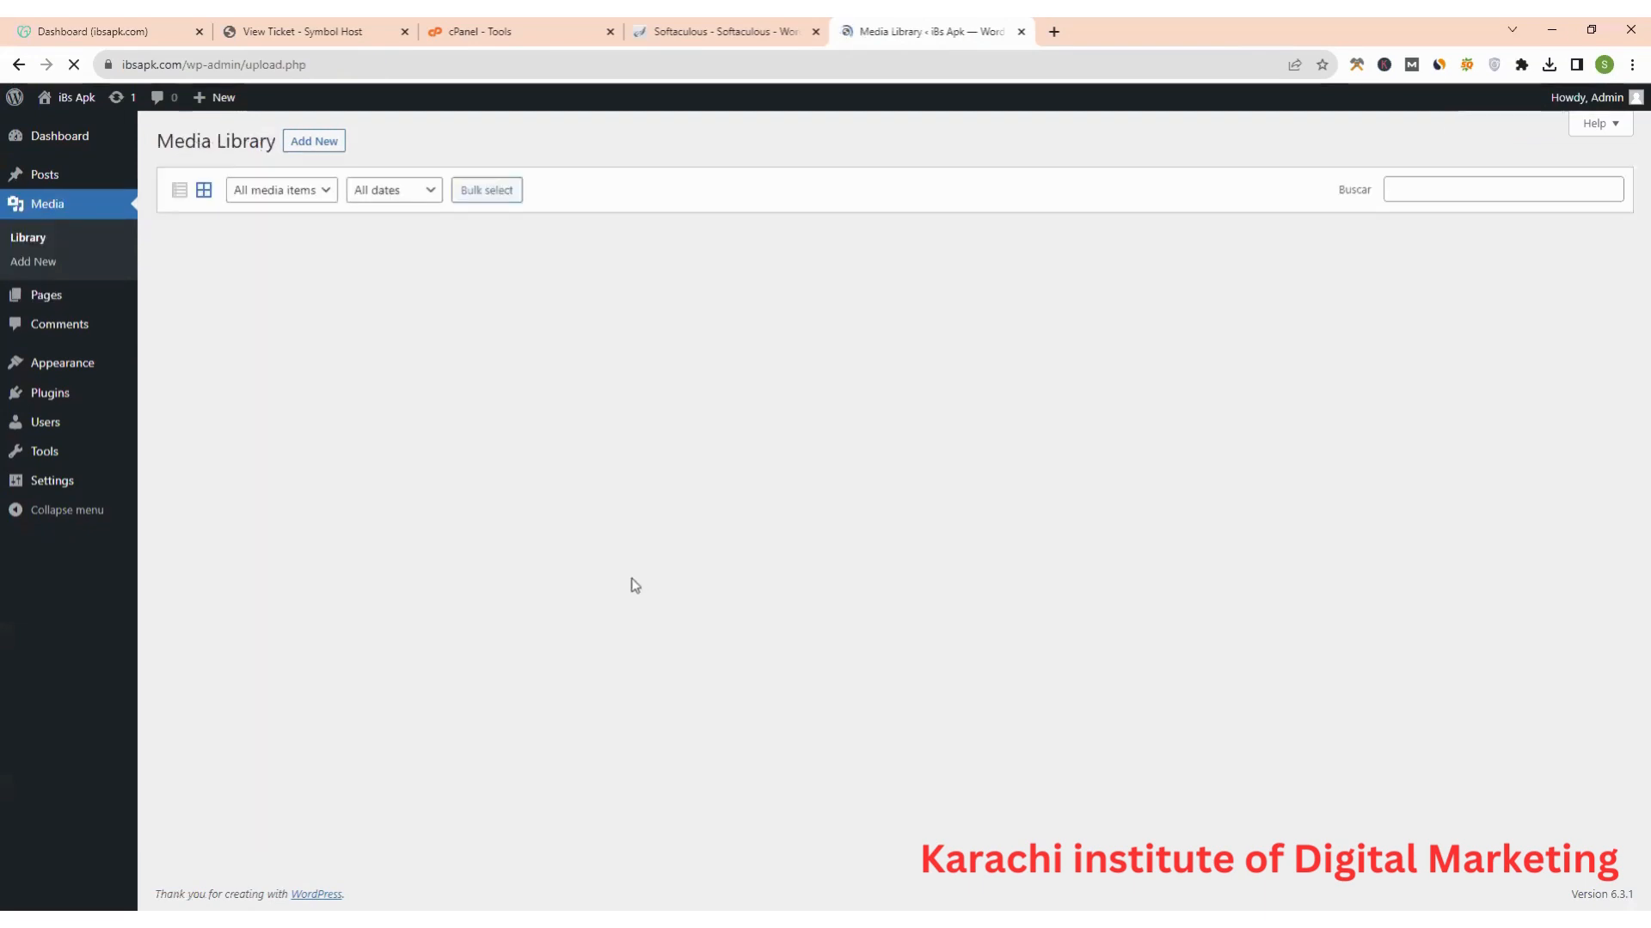
scroll(785, 590, "down", 6)
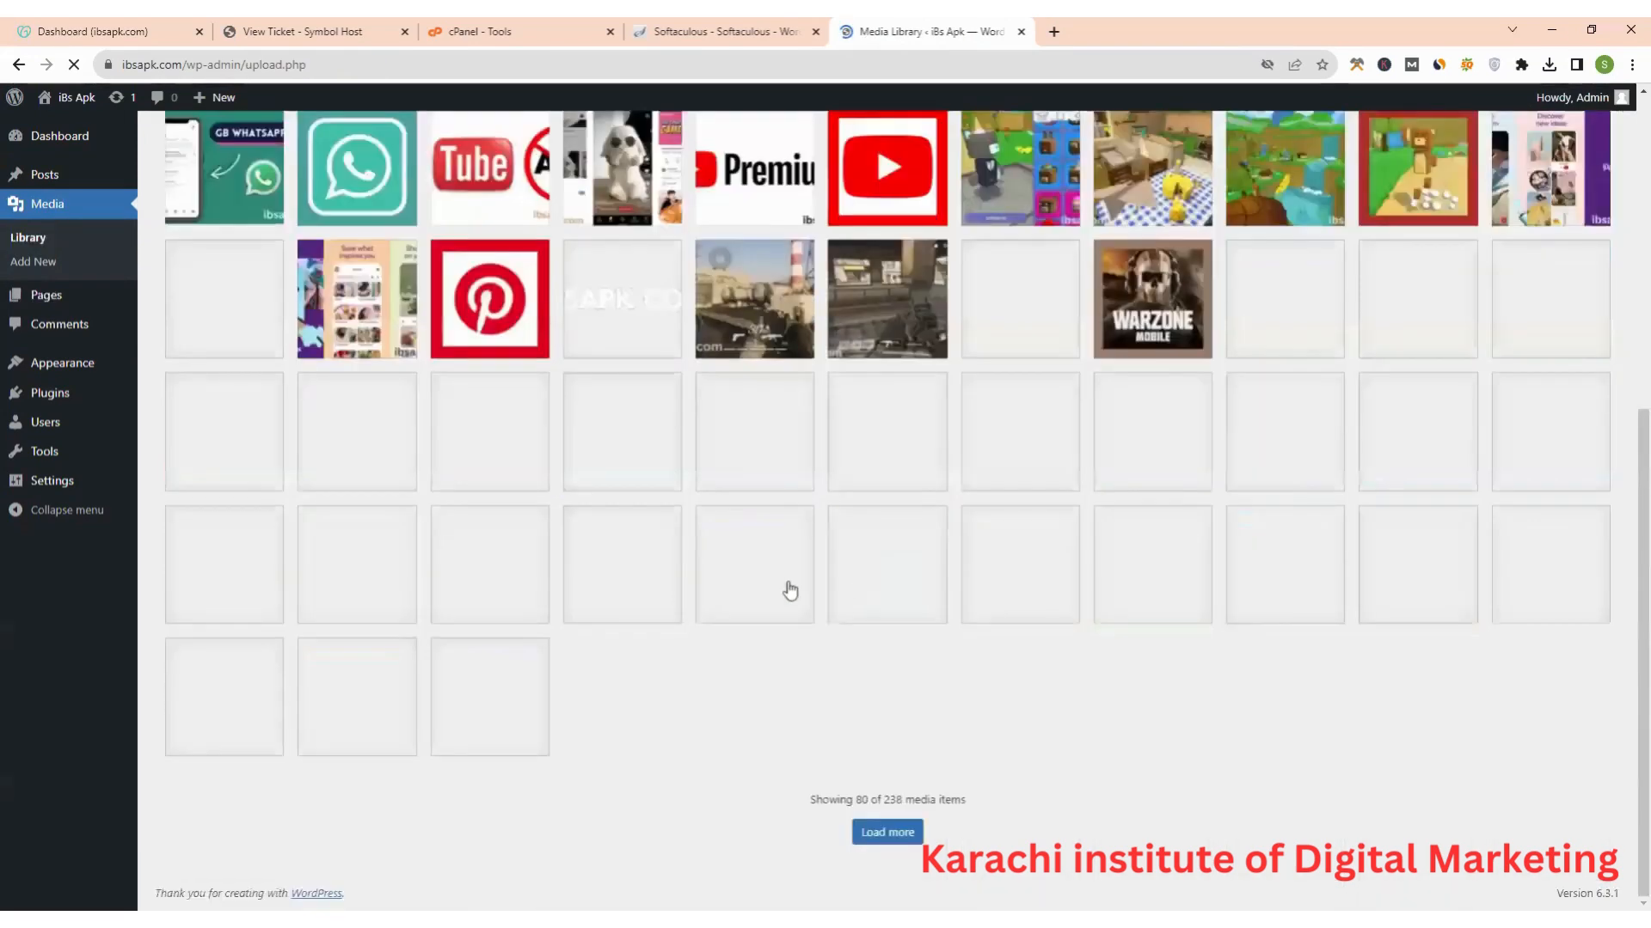
scroll(774, 568, "up", 6)
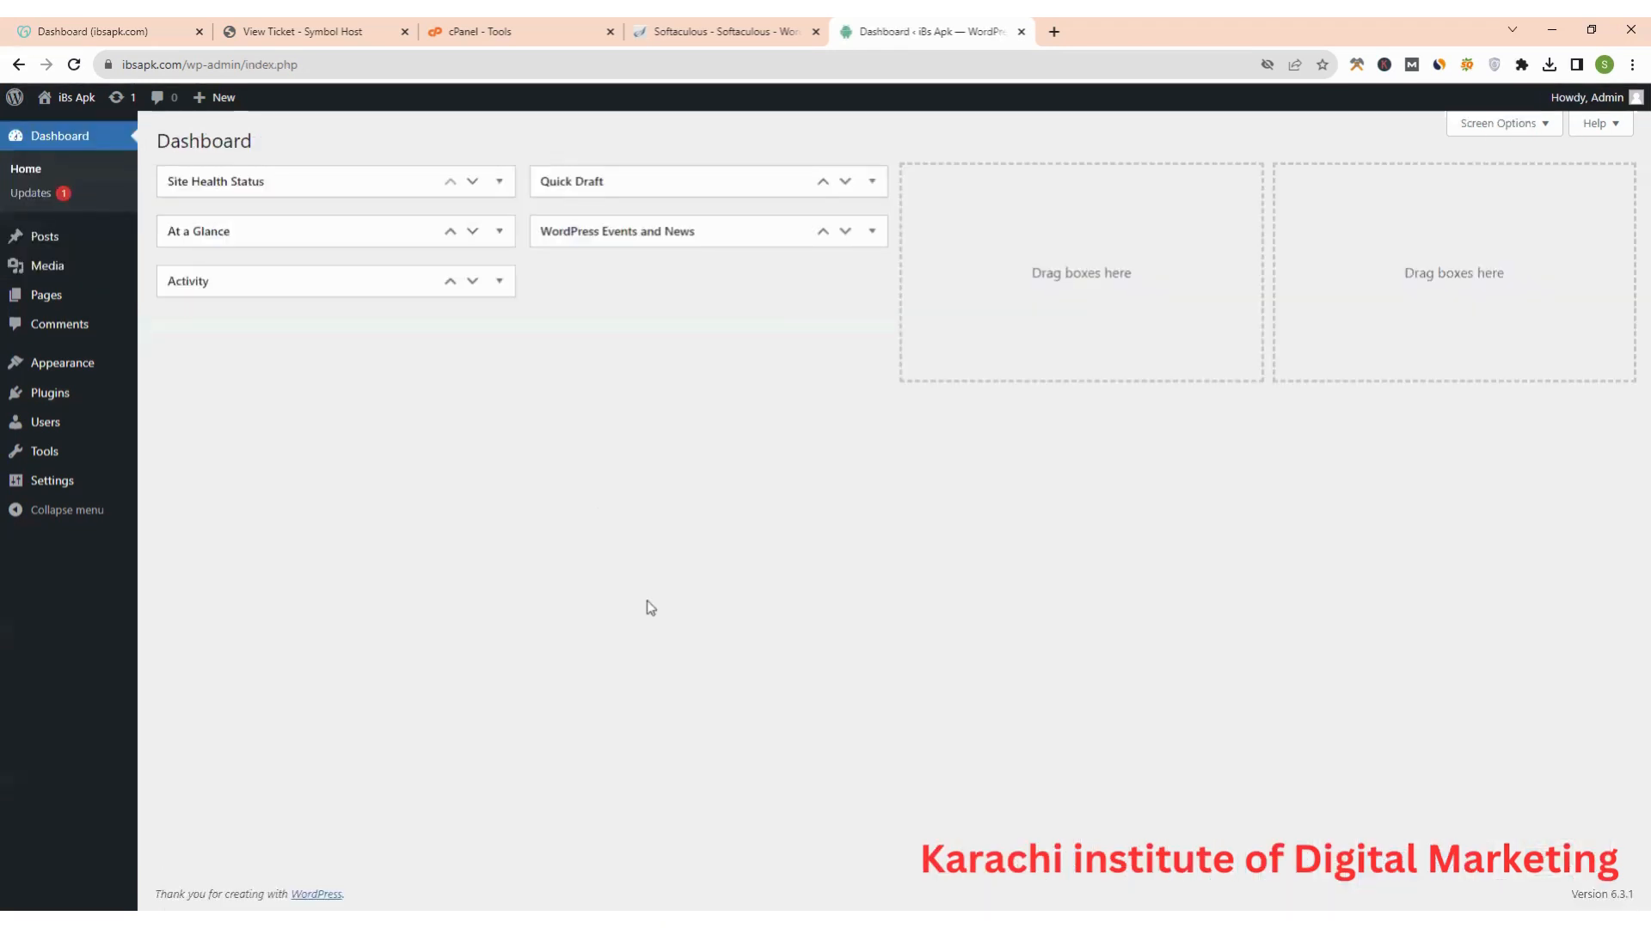
Check the cPanel and Softaculous tabs, then load ibsapk.com in a new tab.
left_click(576, 43)
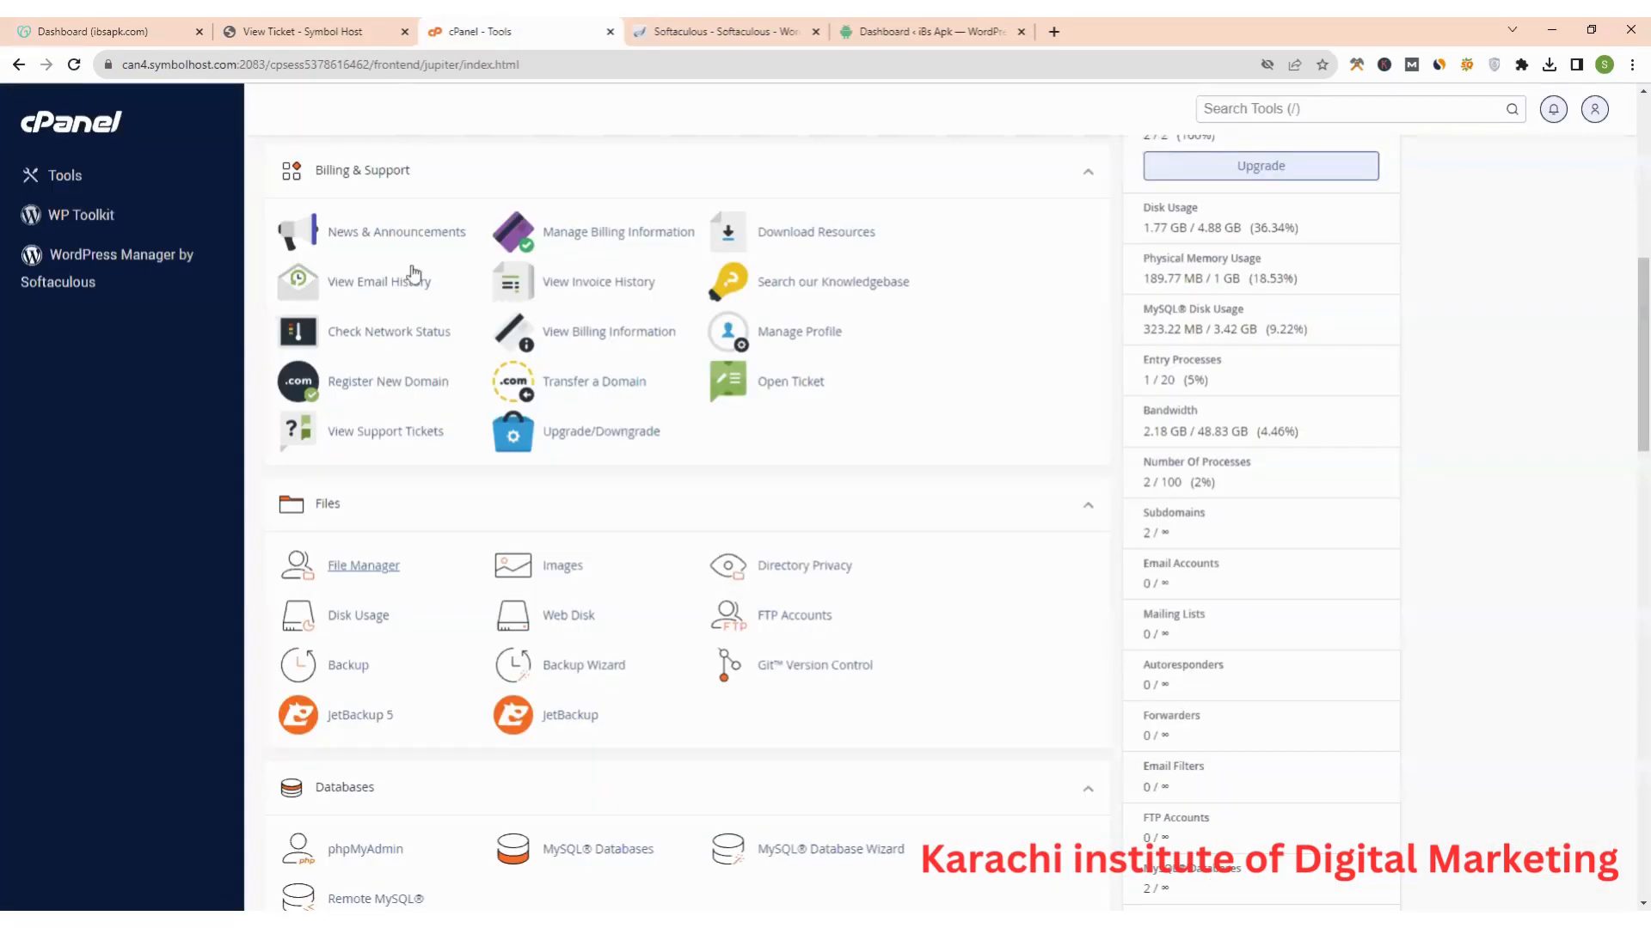
left_click(643, 43)
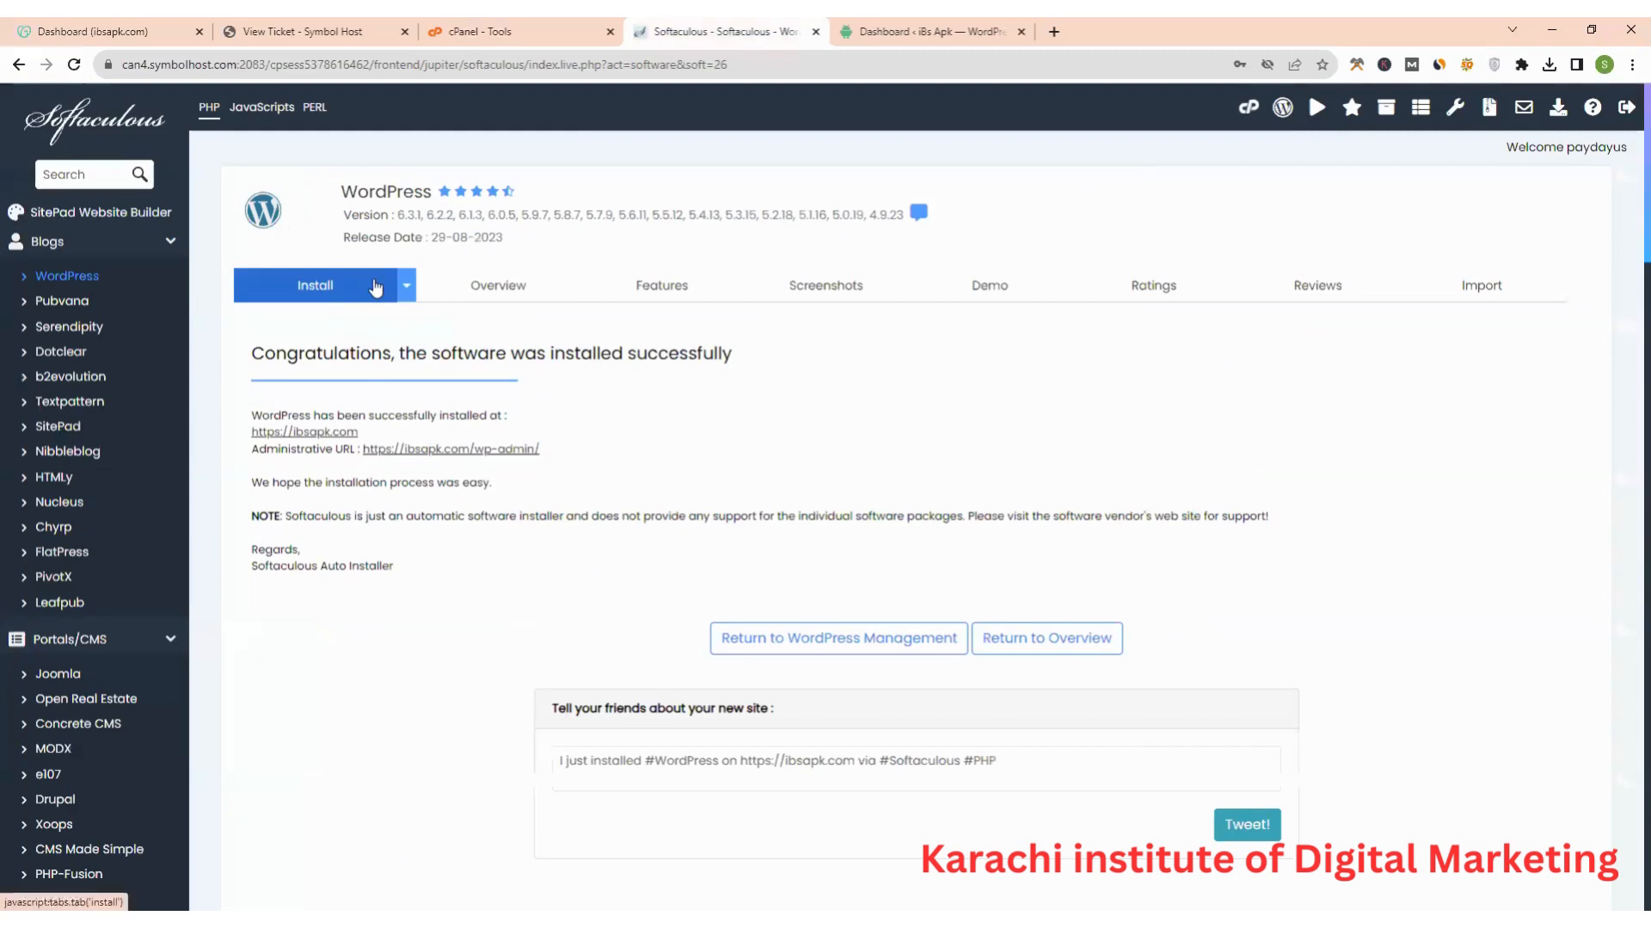
left_click(989, 33)
left_click(1054, 33)
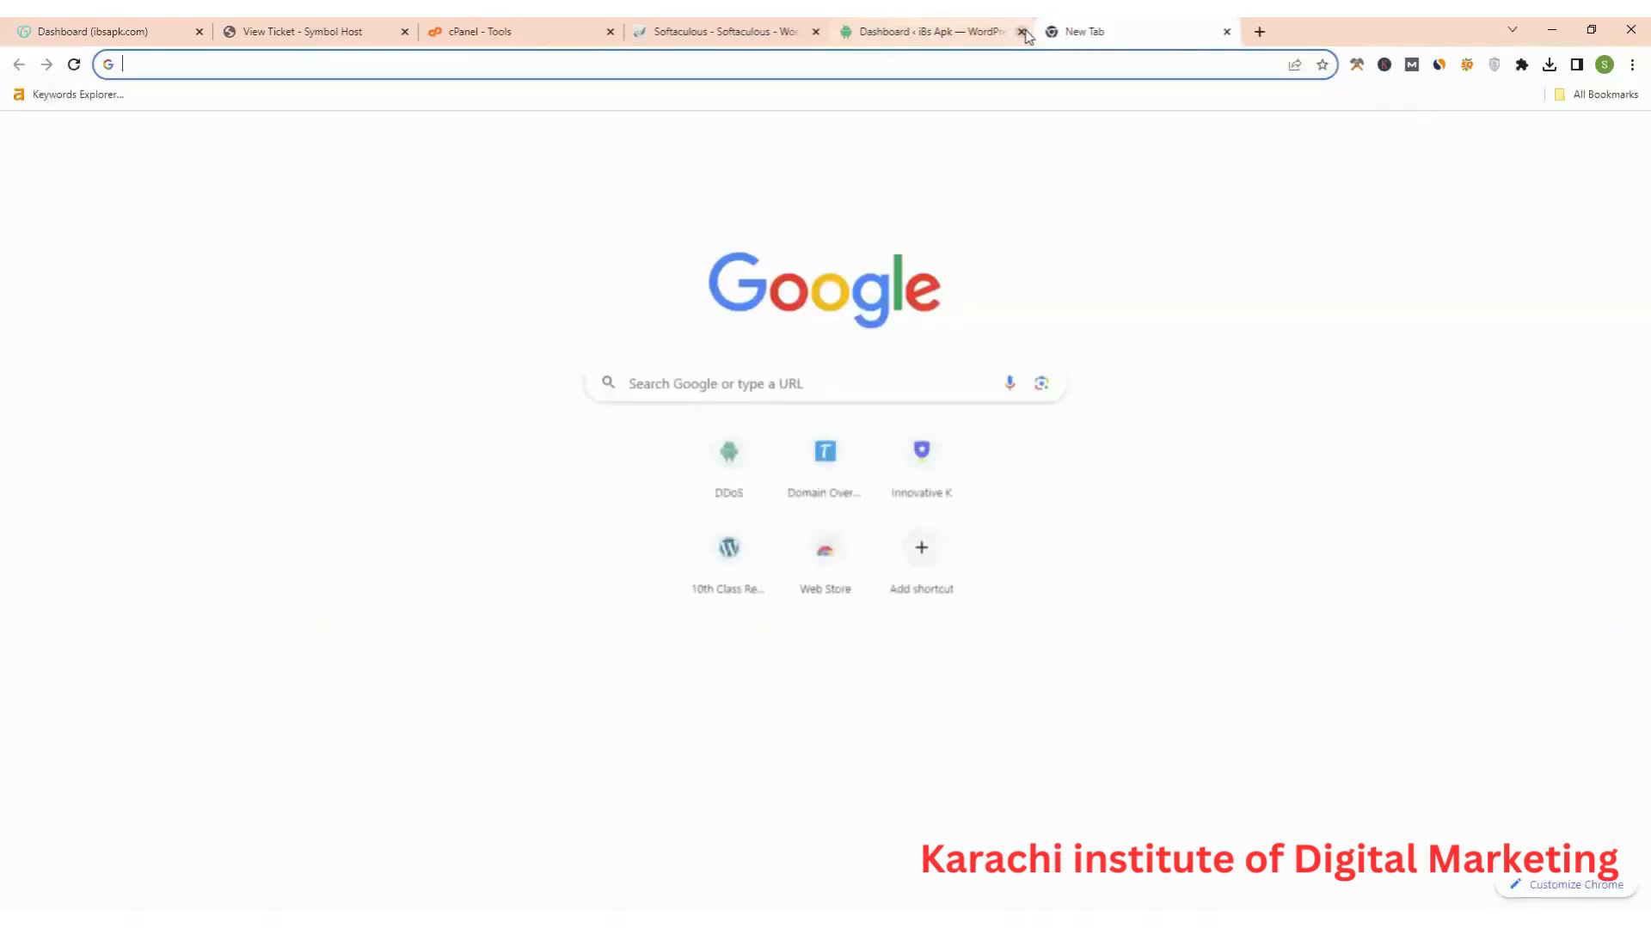
type("ibs")
key("Return")
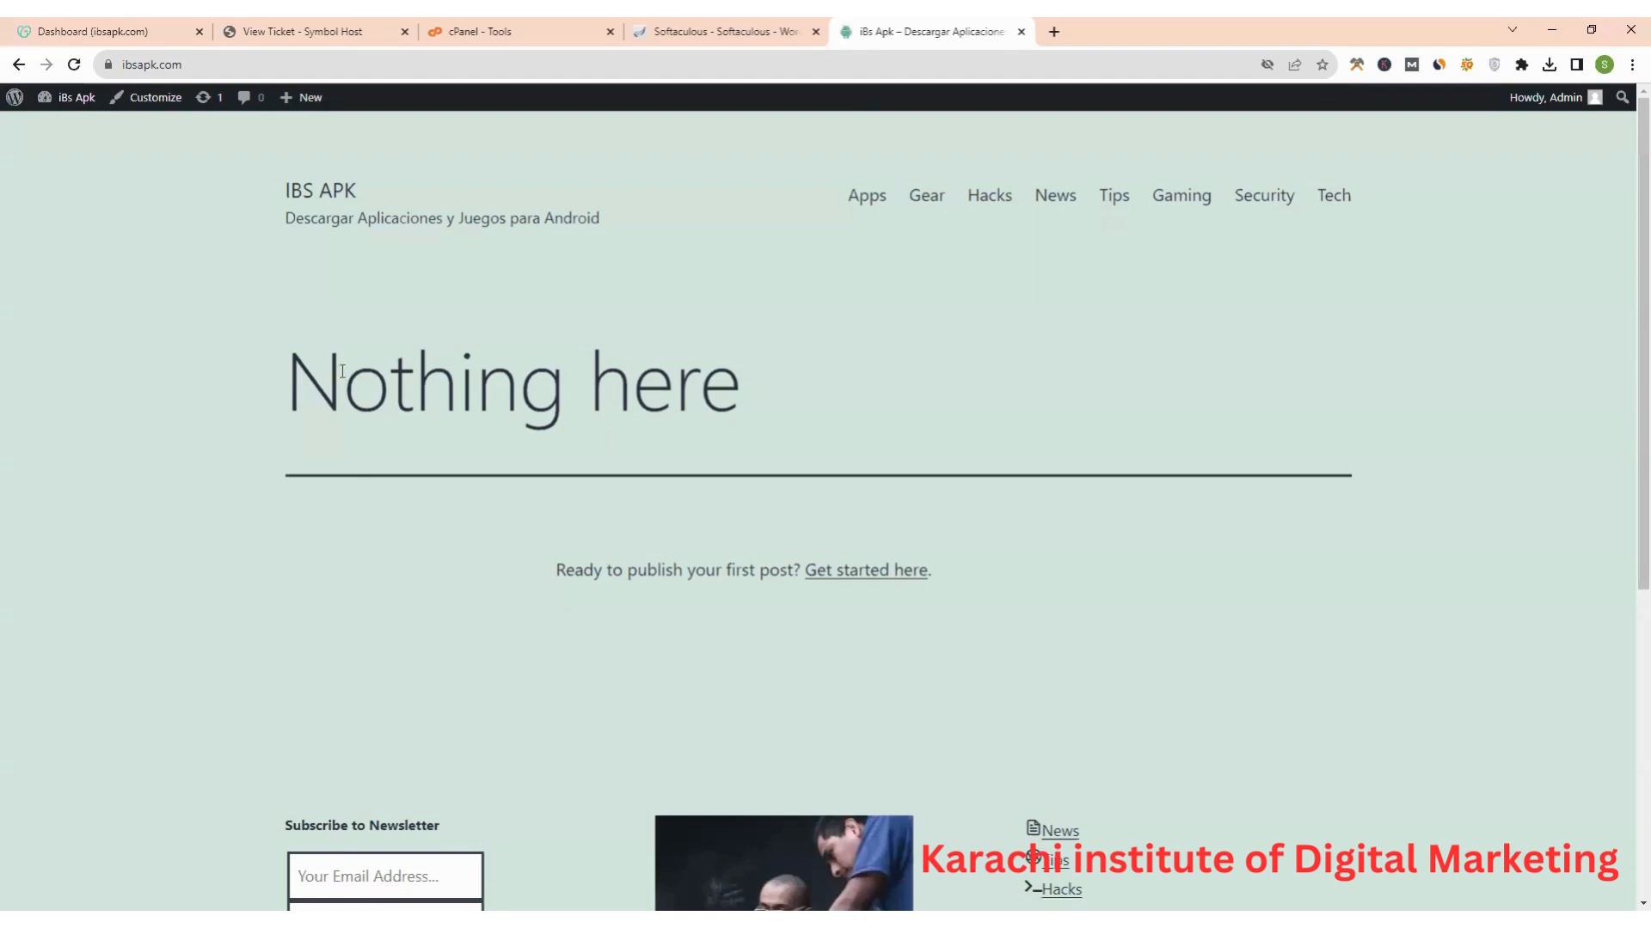
Inspect the 'Nothing here' heading and the site navigation on the front page.
left_click_drag(288, 373, 741, 373)
left_click(638, 365)
right_click(639, 365)
left_click(898, 196)
left_click_drag(1410, 222, 1300, 209)
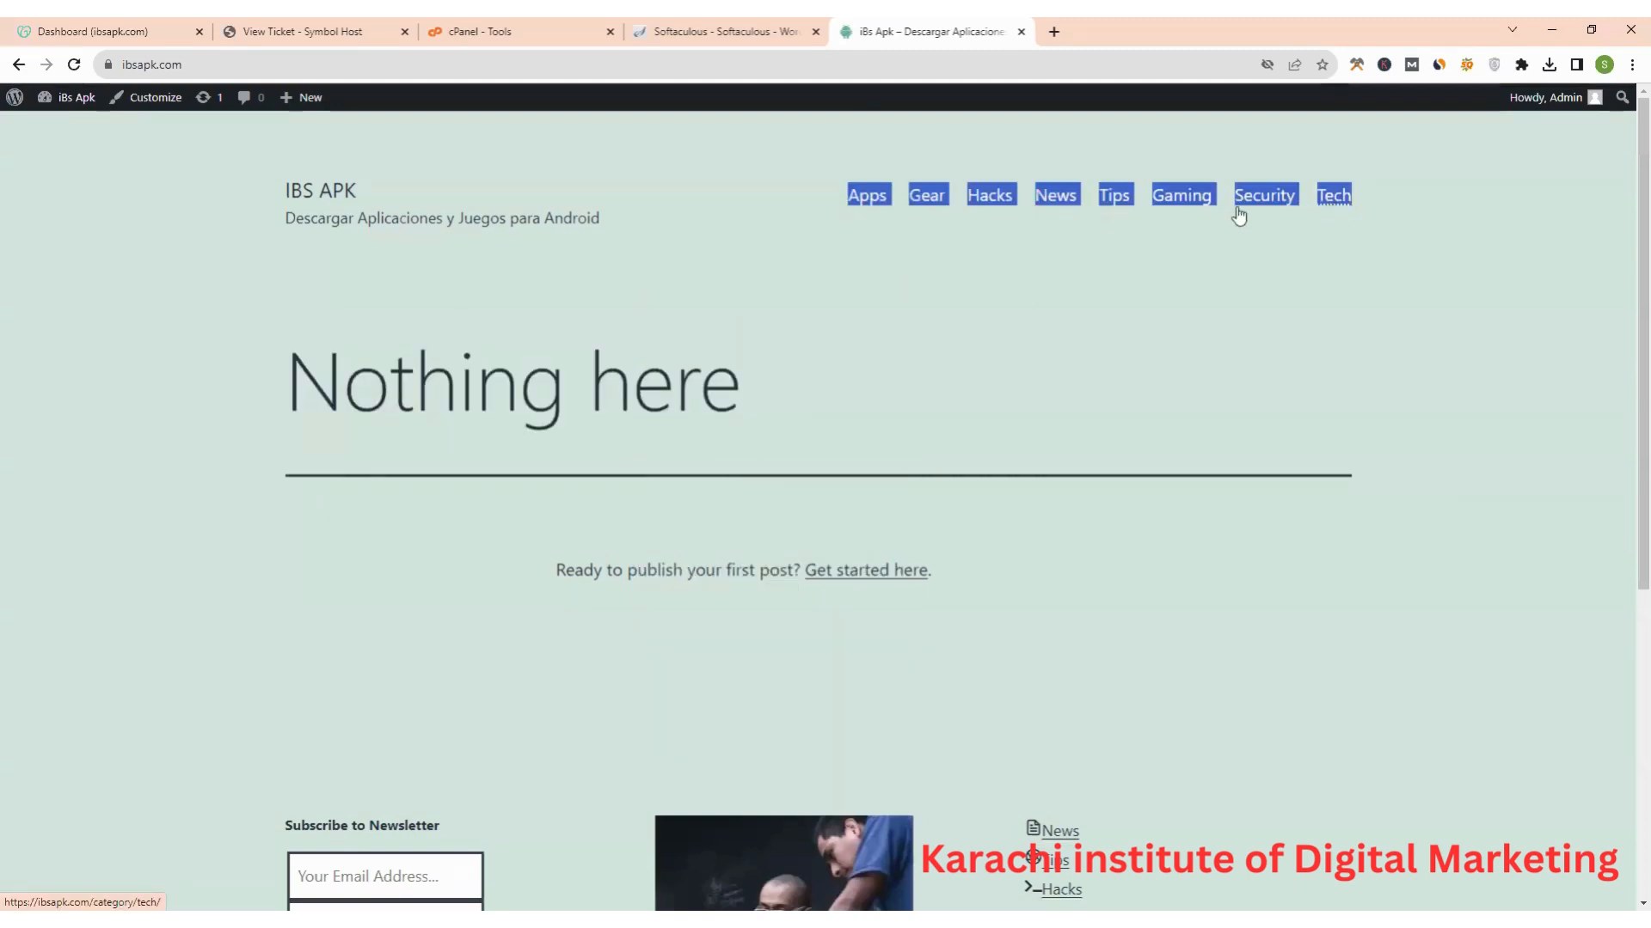
right_click(1107, 282)
left_click(1029, 292)
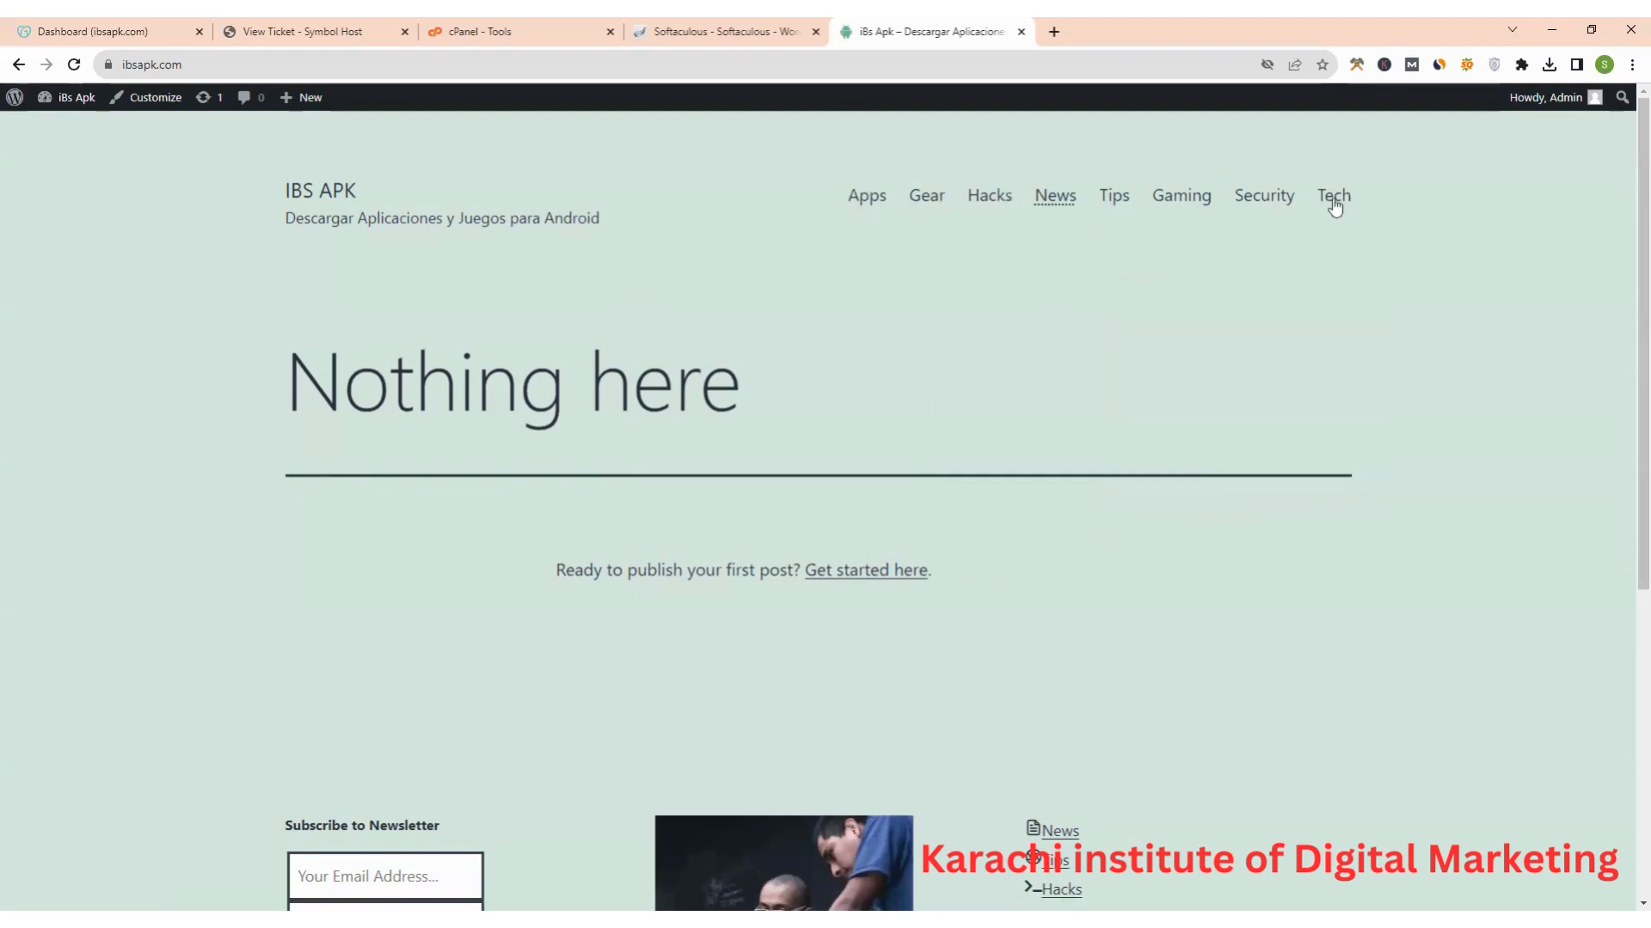
Review the 'Ready to publish your first post' line, then open a new blank tab.
scroll(1008, 462, "down", 6)
scroll(859, 608, "up", 6)
scroll(774, 475, "down", 6)
scroll(923, 595, "up", 6)
left_click_drag(550, 572, 1048, 576)
right_click(791, 502)
right_click(546, 420)
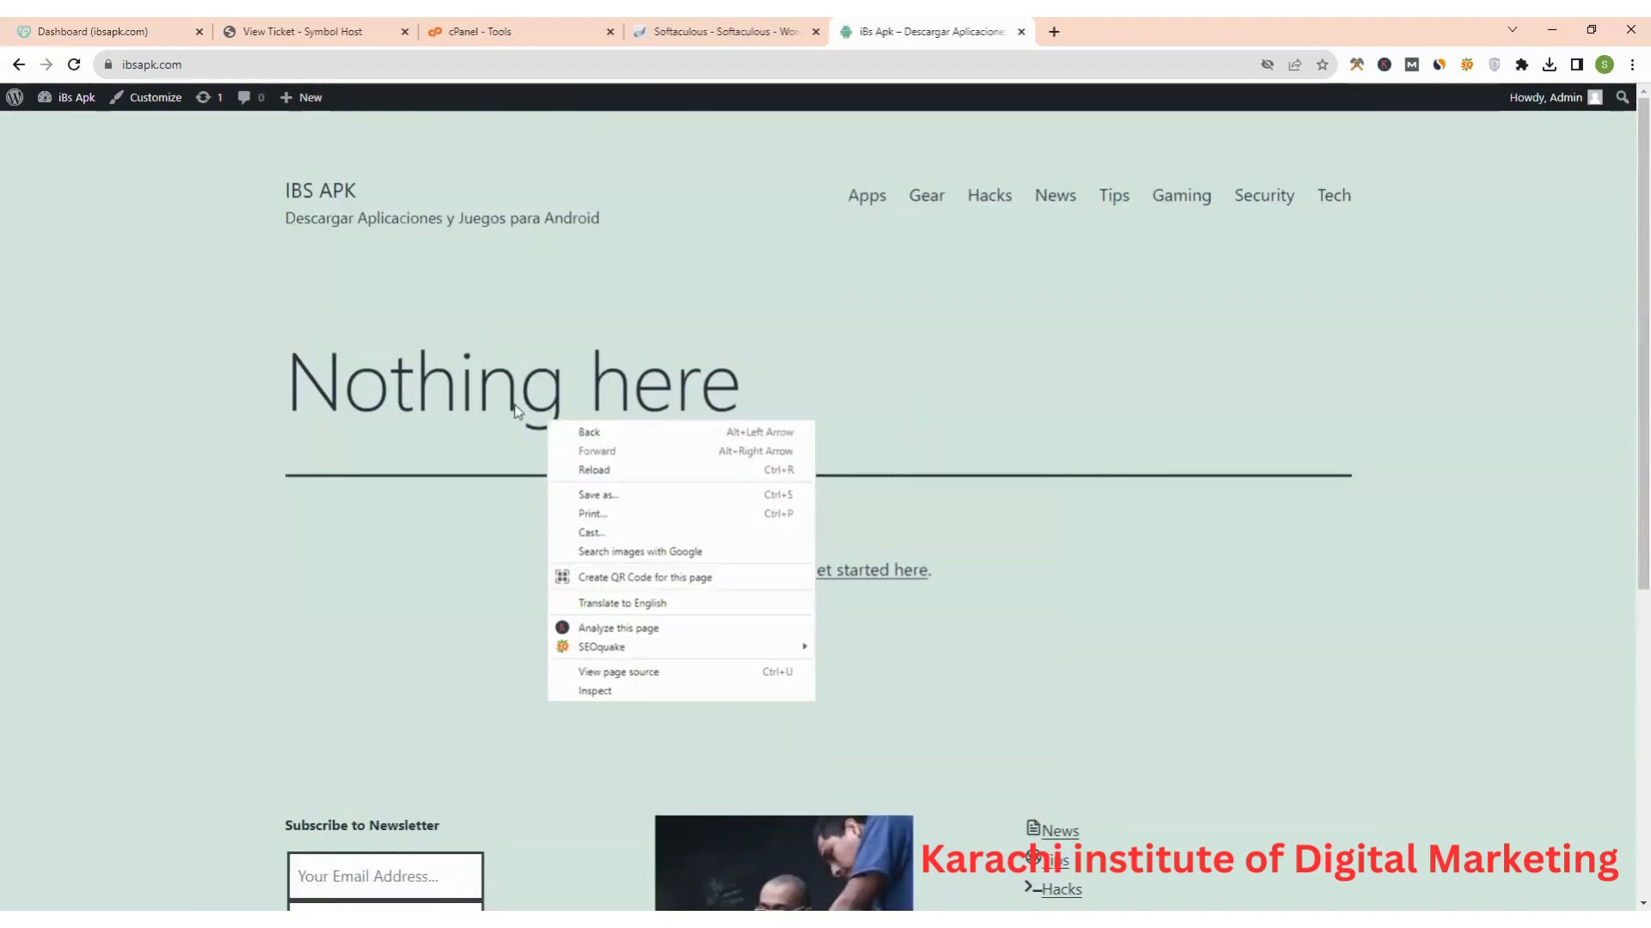
left_click(372, 362)
left_click(1054, 31)
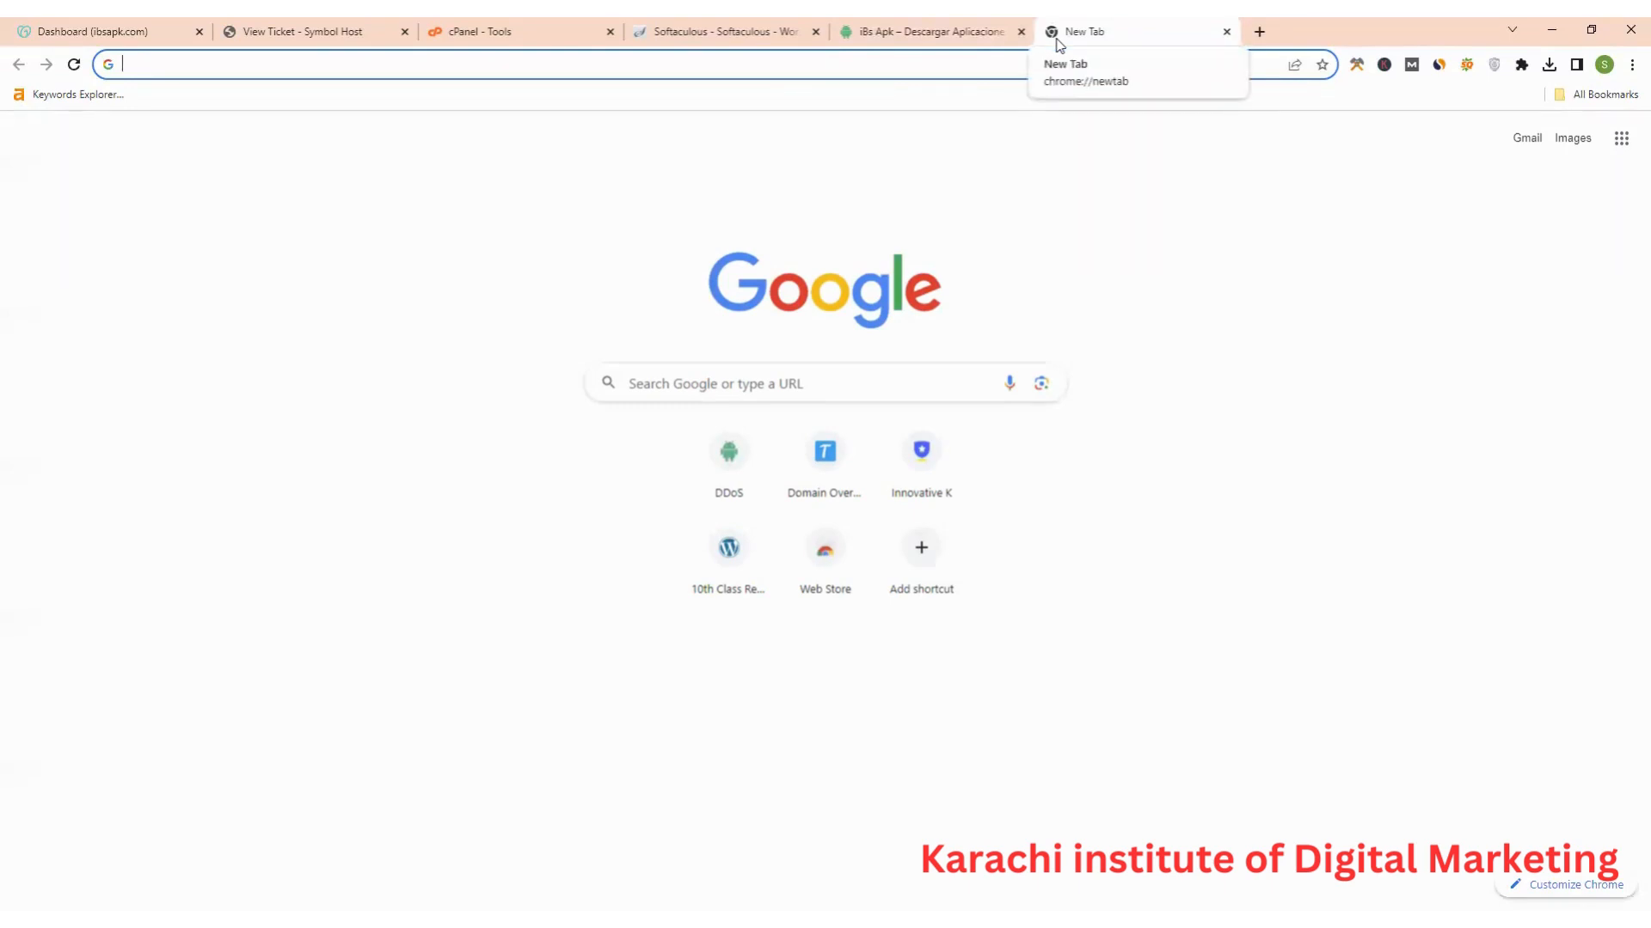
Search Google for 'wordpress default page' and show the image results.
type("wordpress defa")
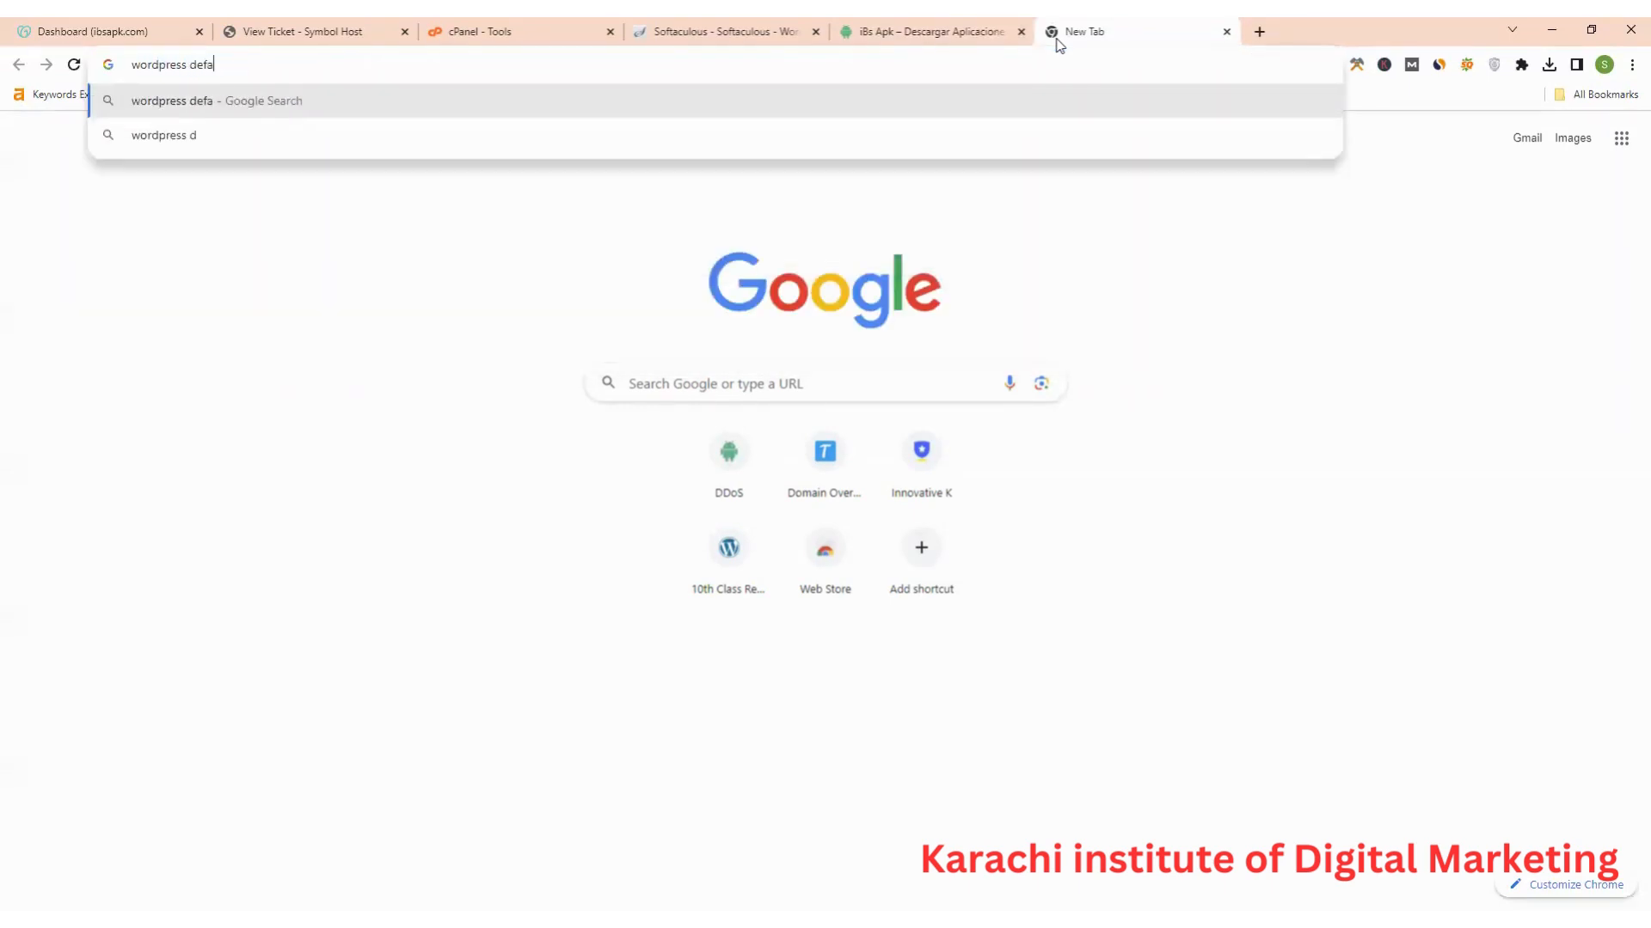
type("ult page")
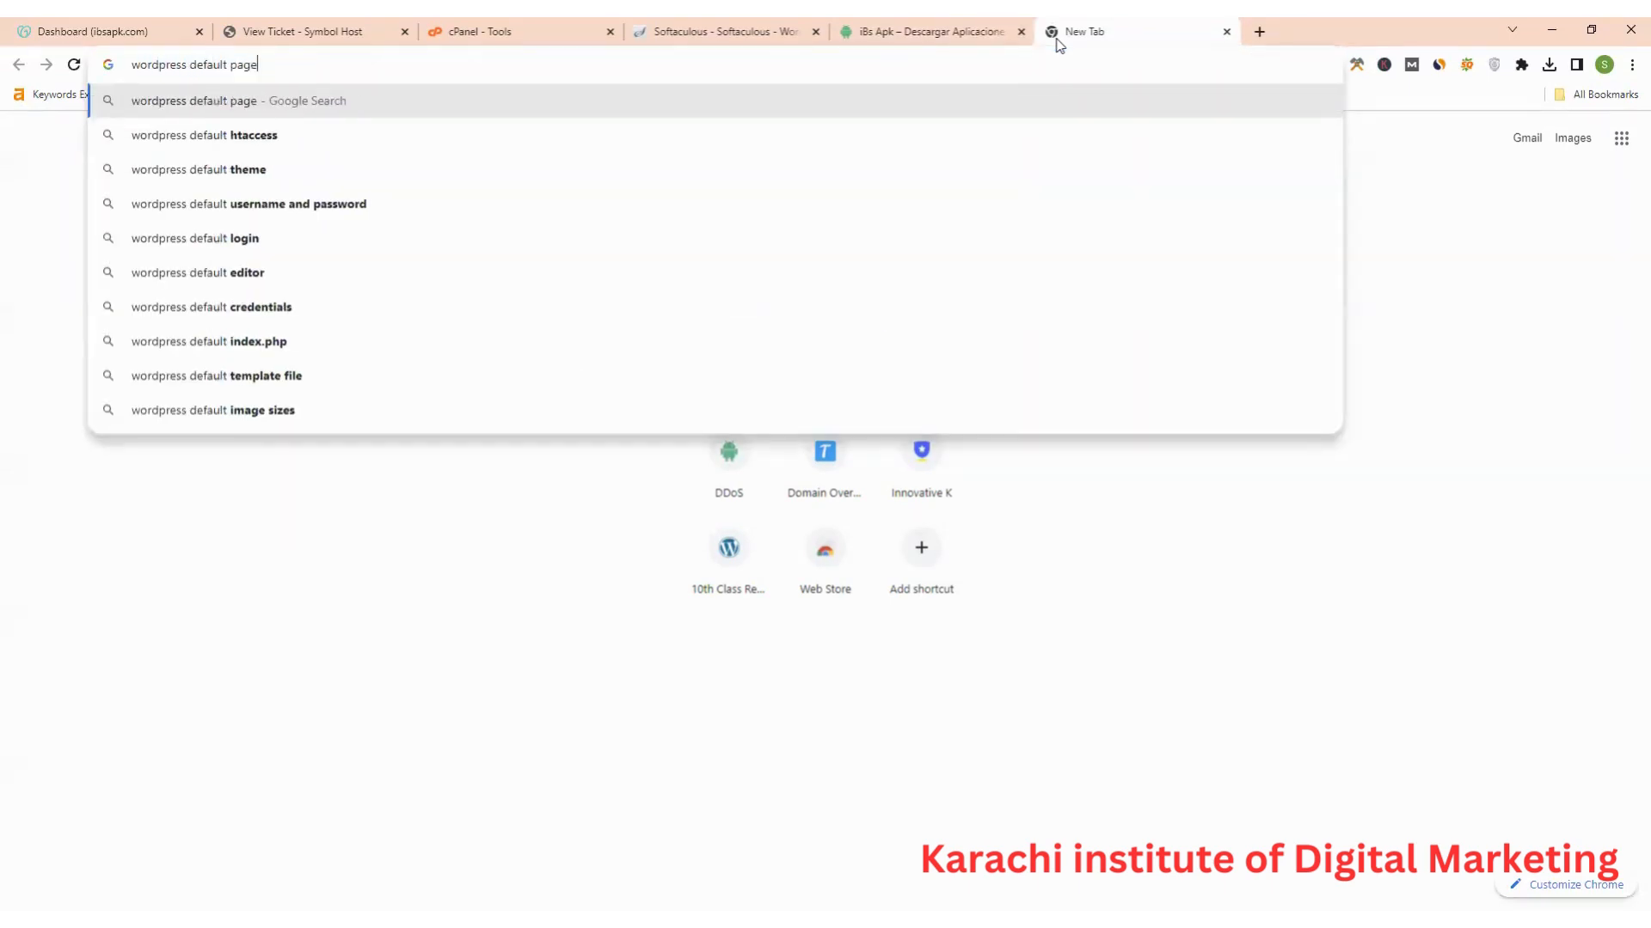
key("Return")
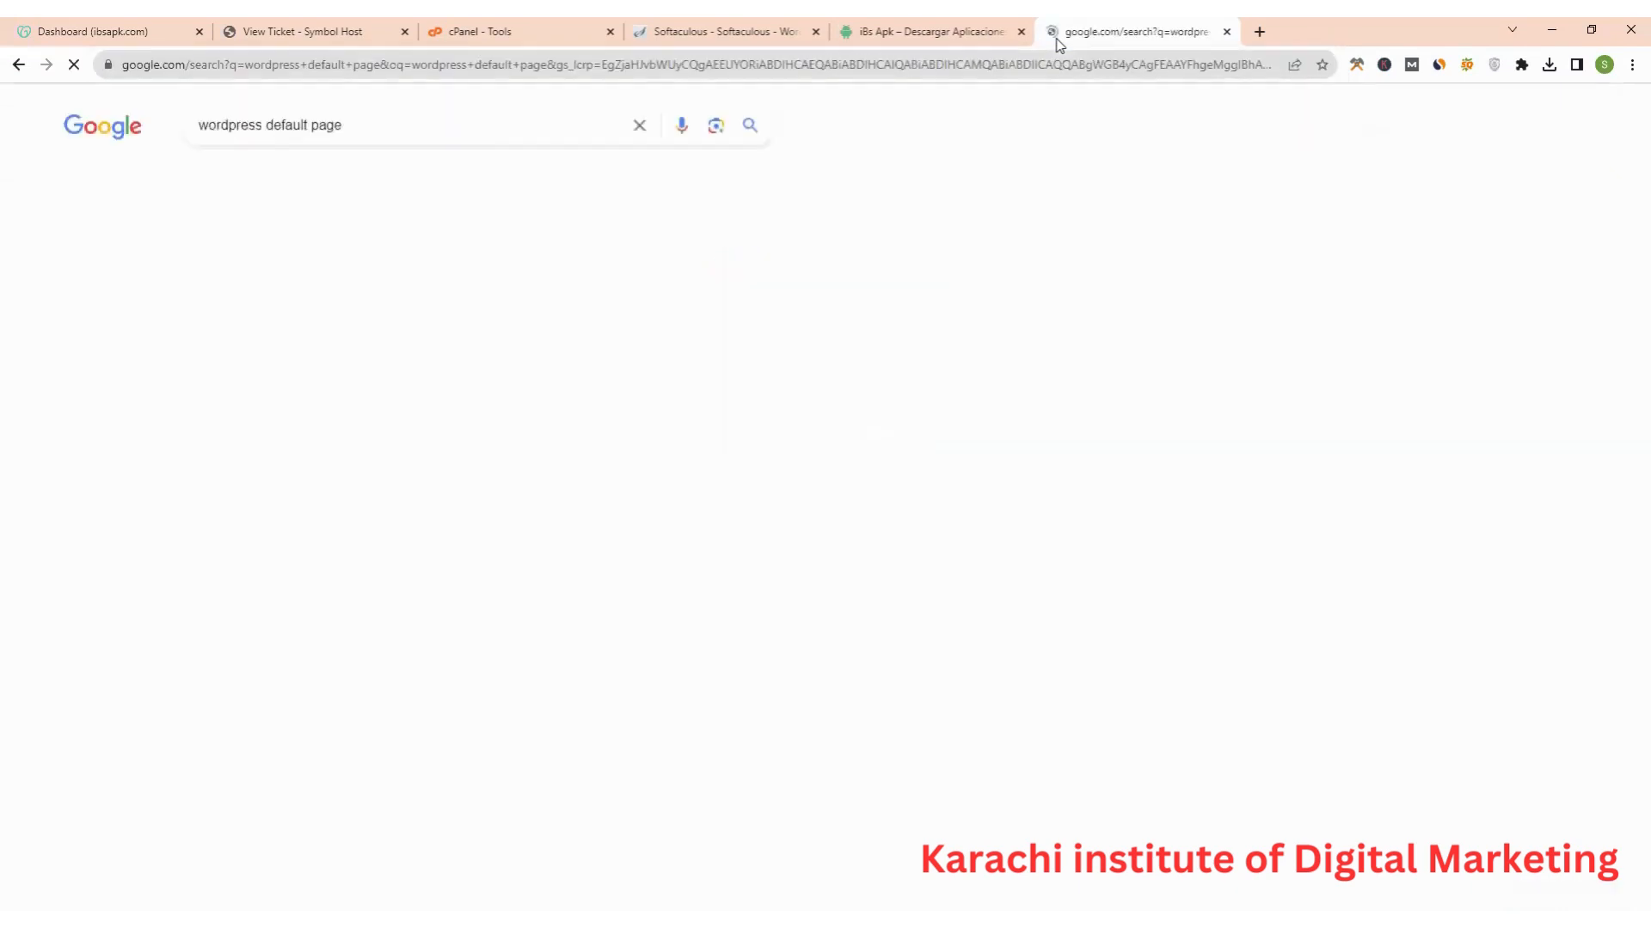
left_click(221, 178)
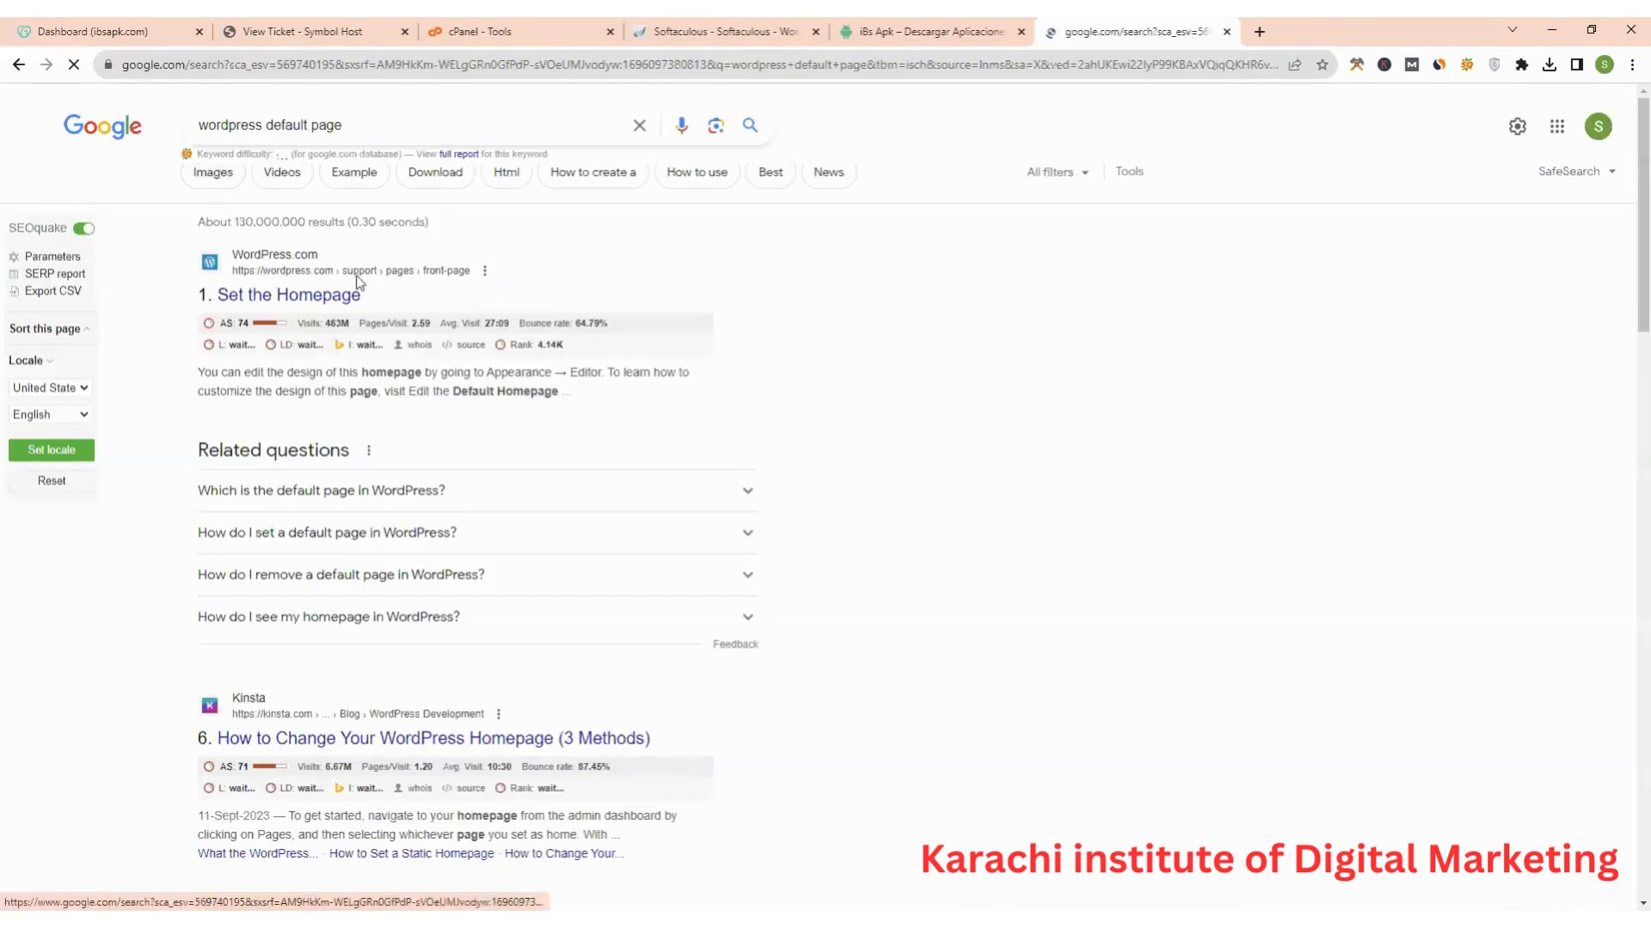
Preview the Launch 2 Success, WPMU DEV and DreamHost images, then return to ibsapk.com.
left_click(765, 365)
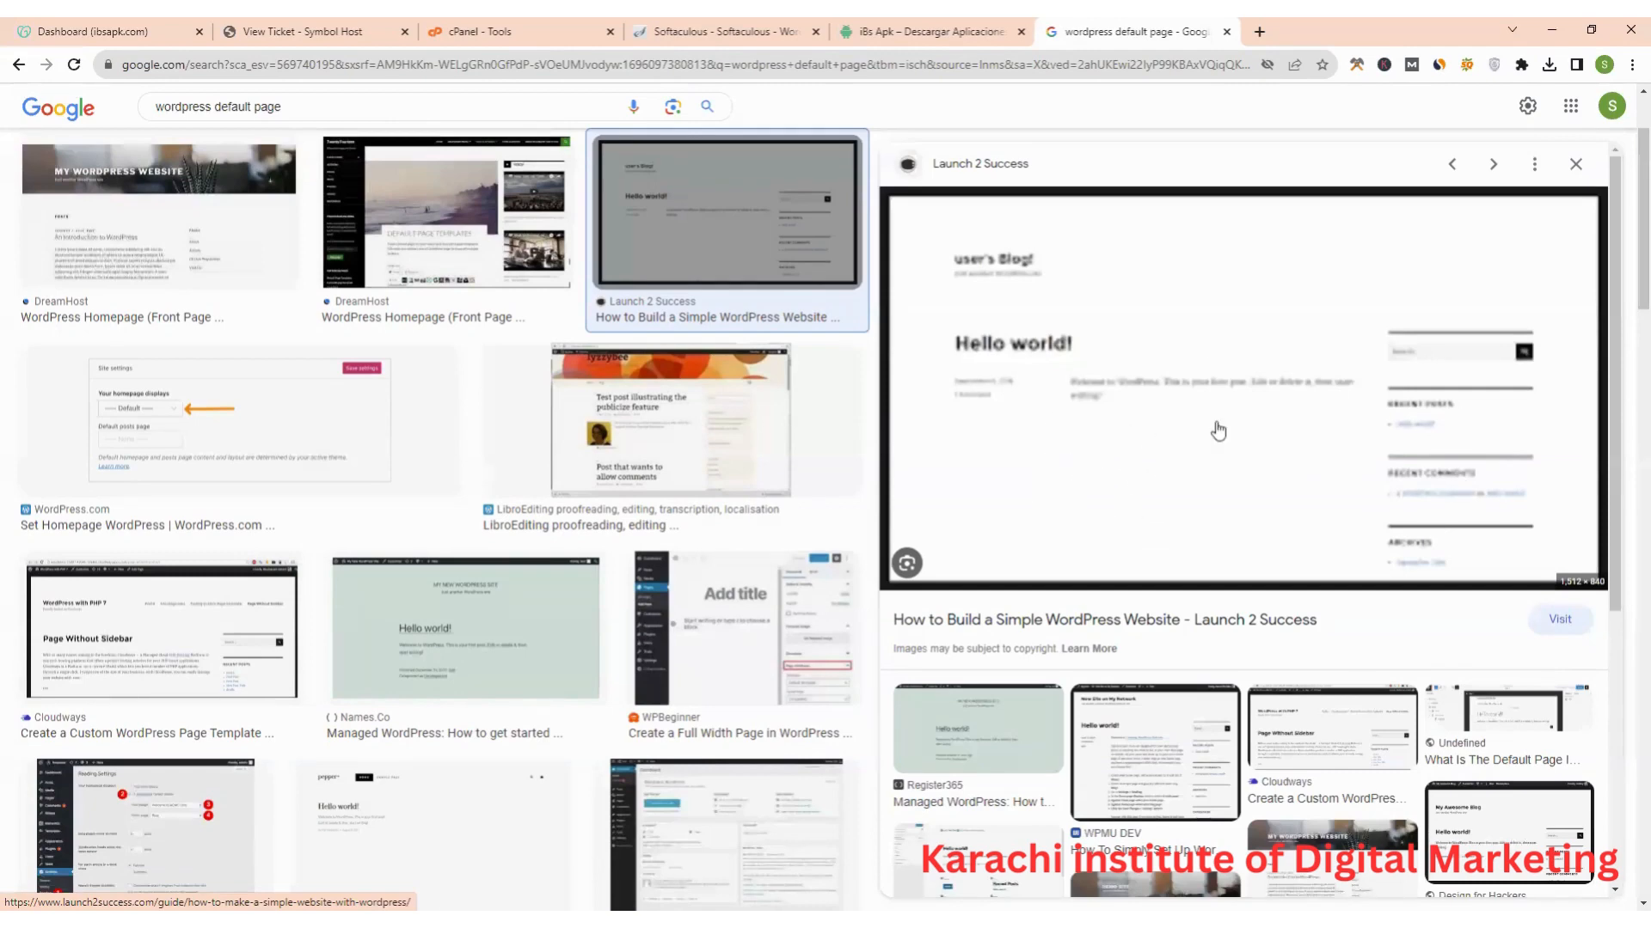
scroll(1045, 498, "down", 4)
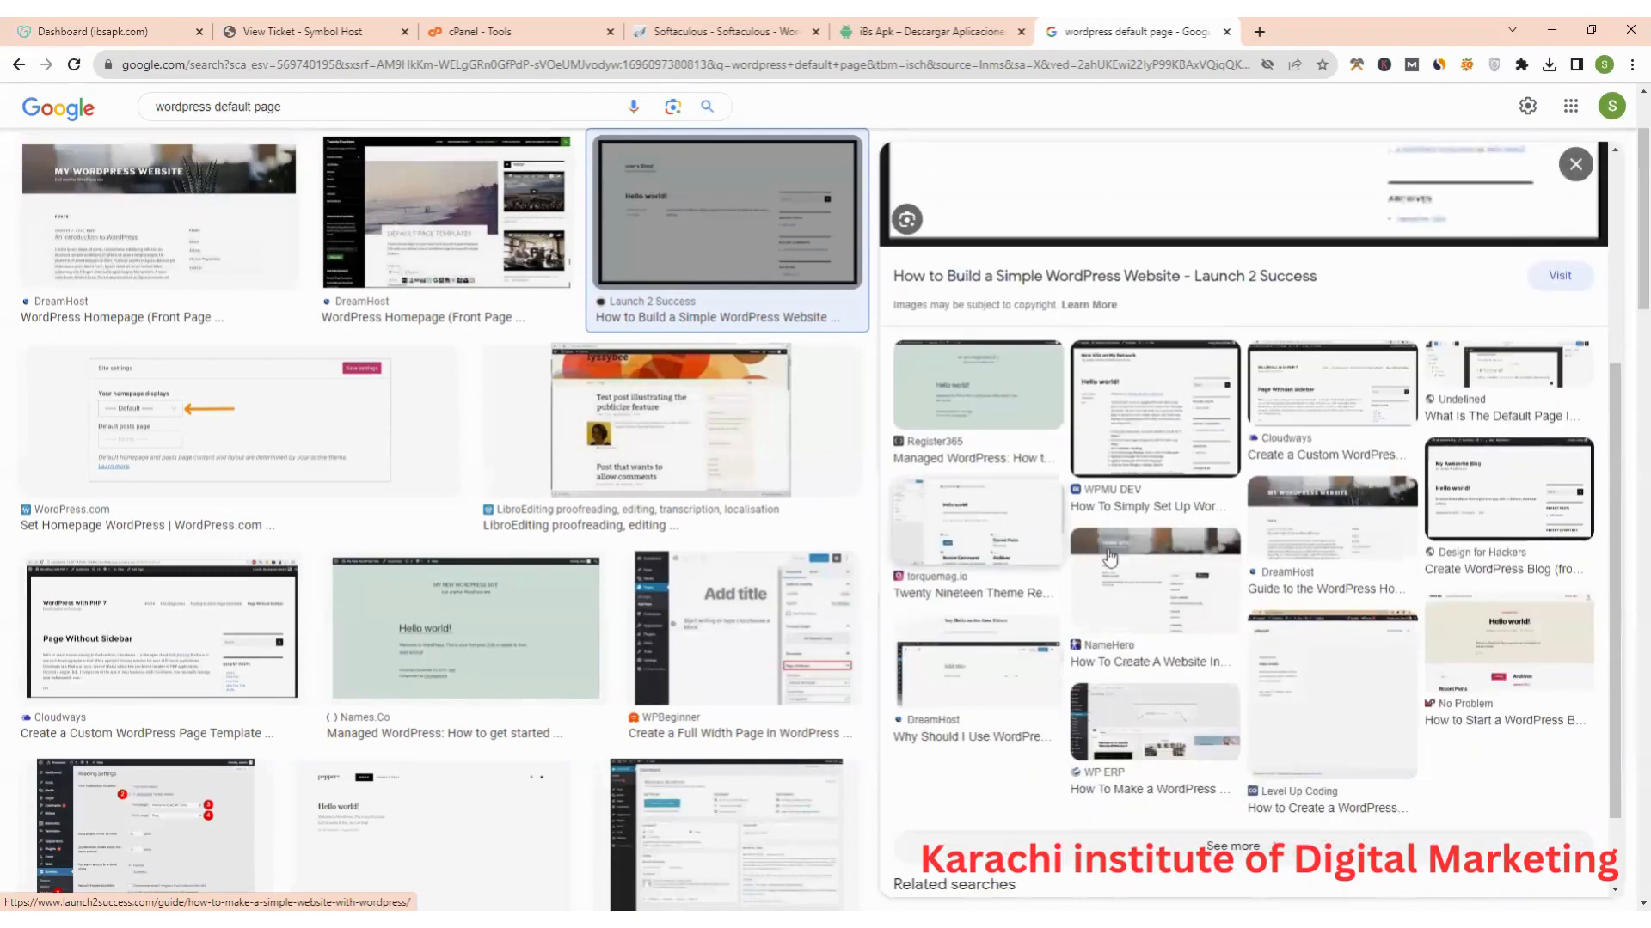
left_click(1164, 431)
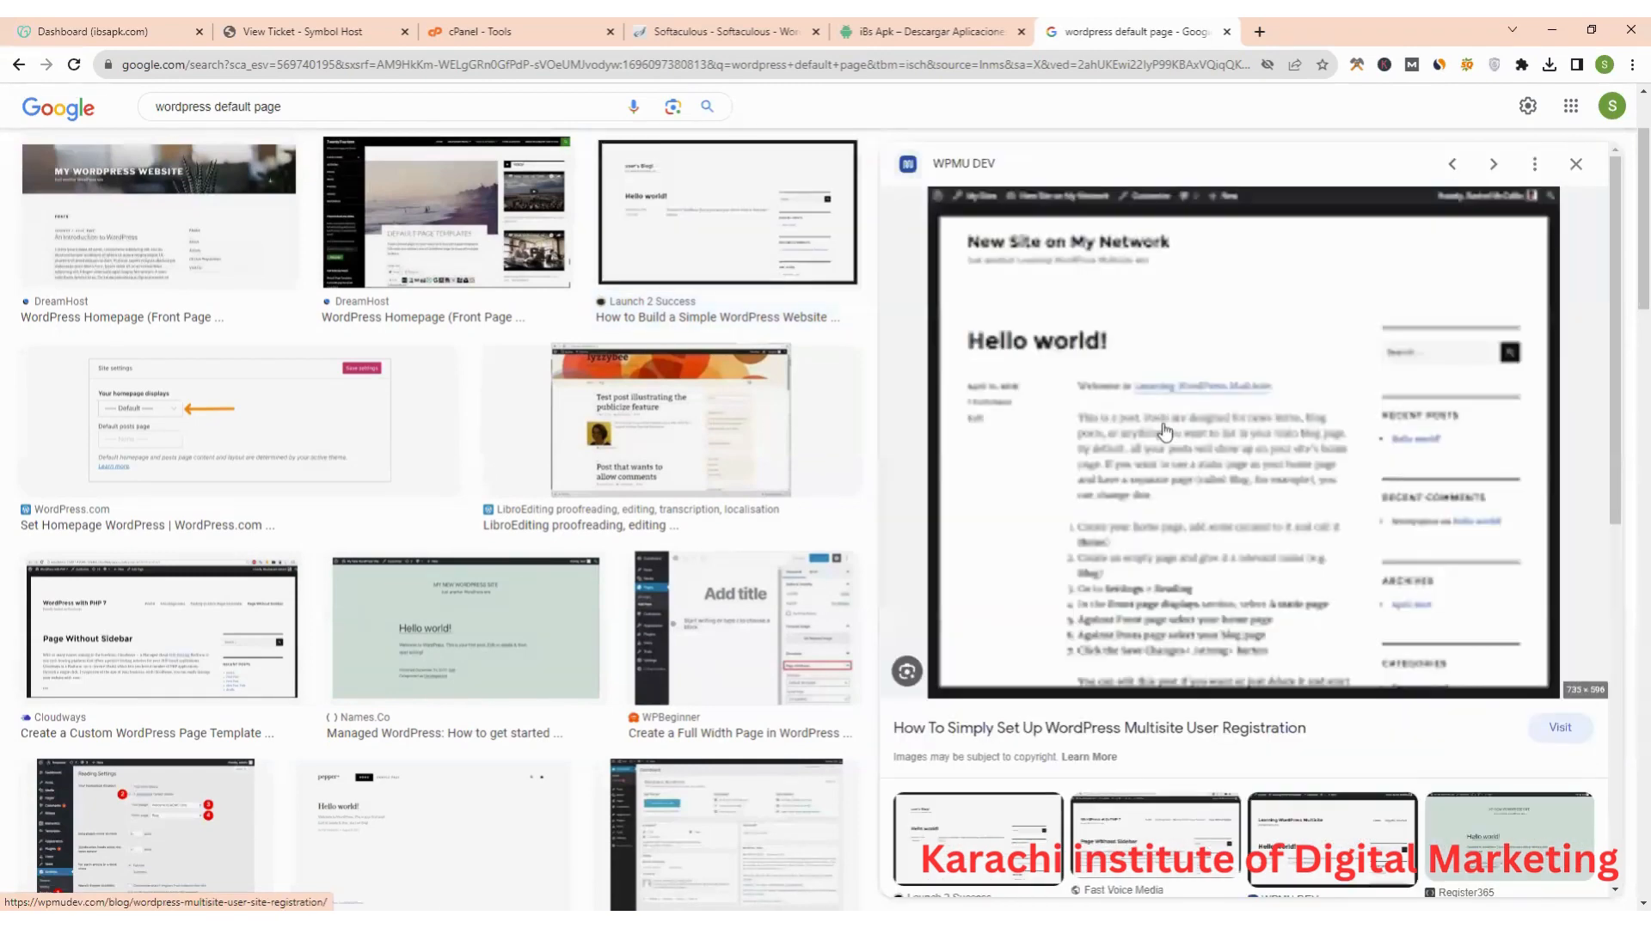
scroll(945, 413, "up", 1)
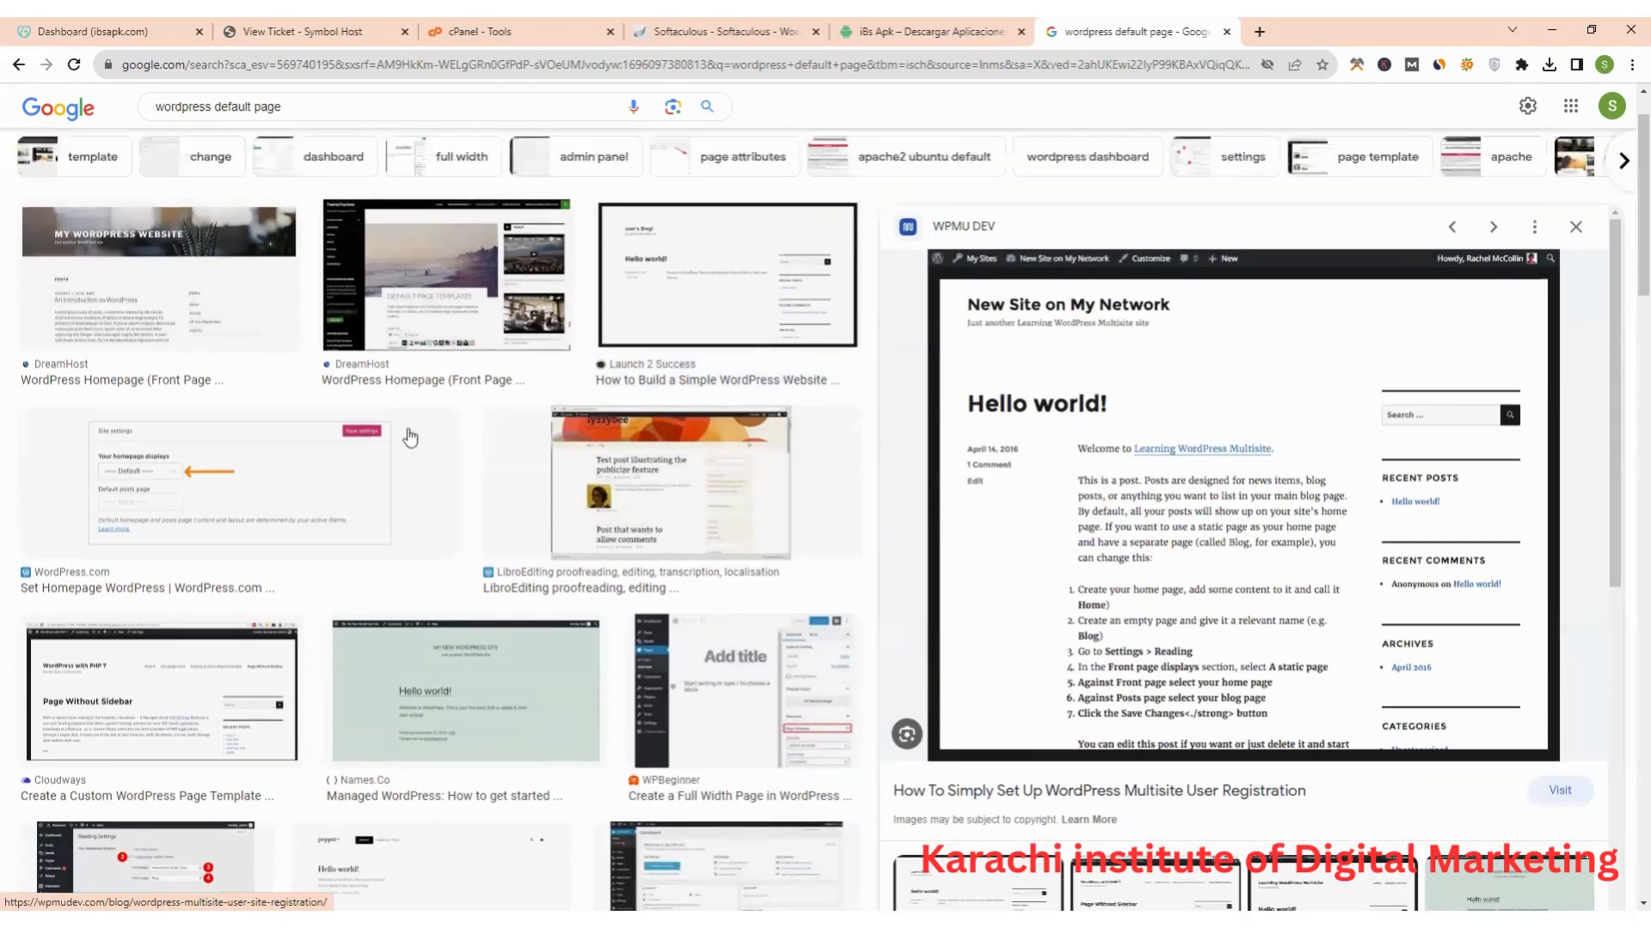
left_click(198, 371)
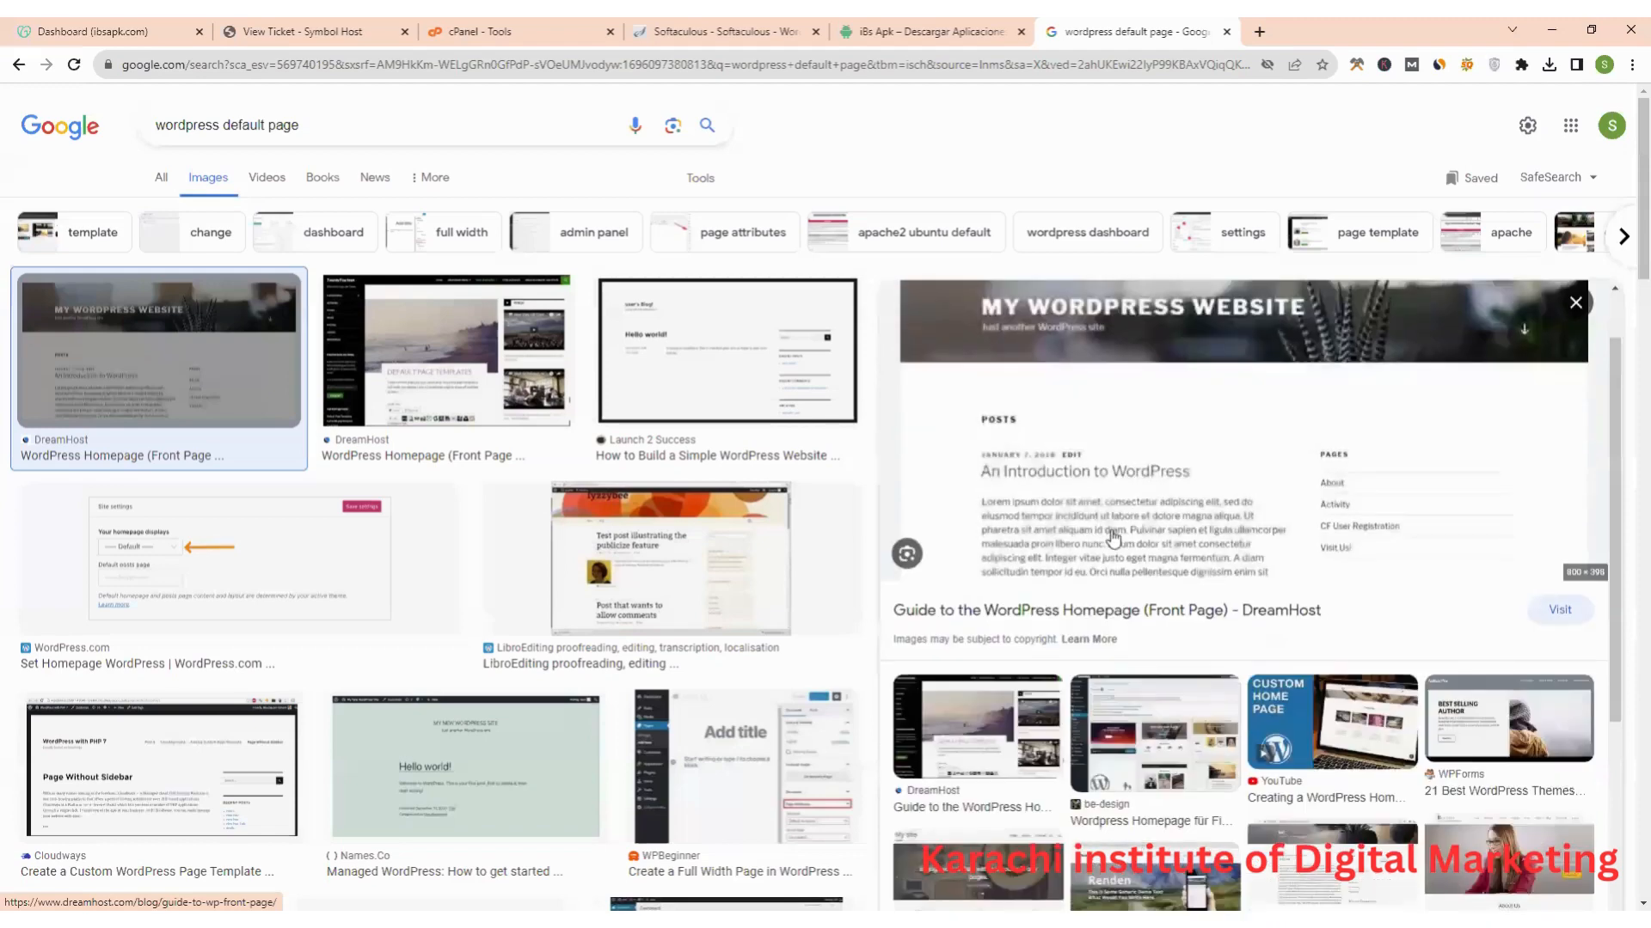
scroll(1102, 591, "down", 2)
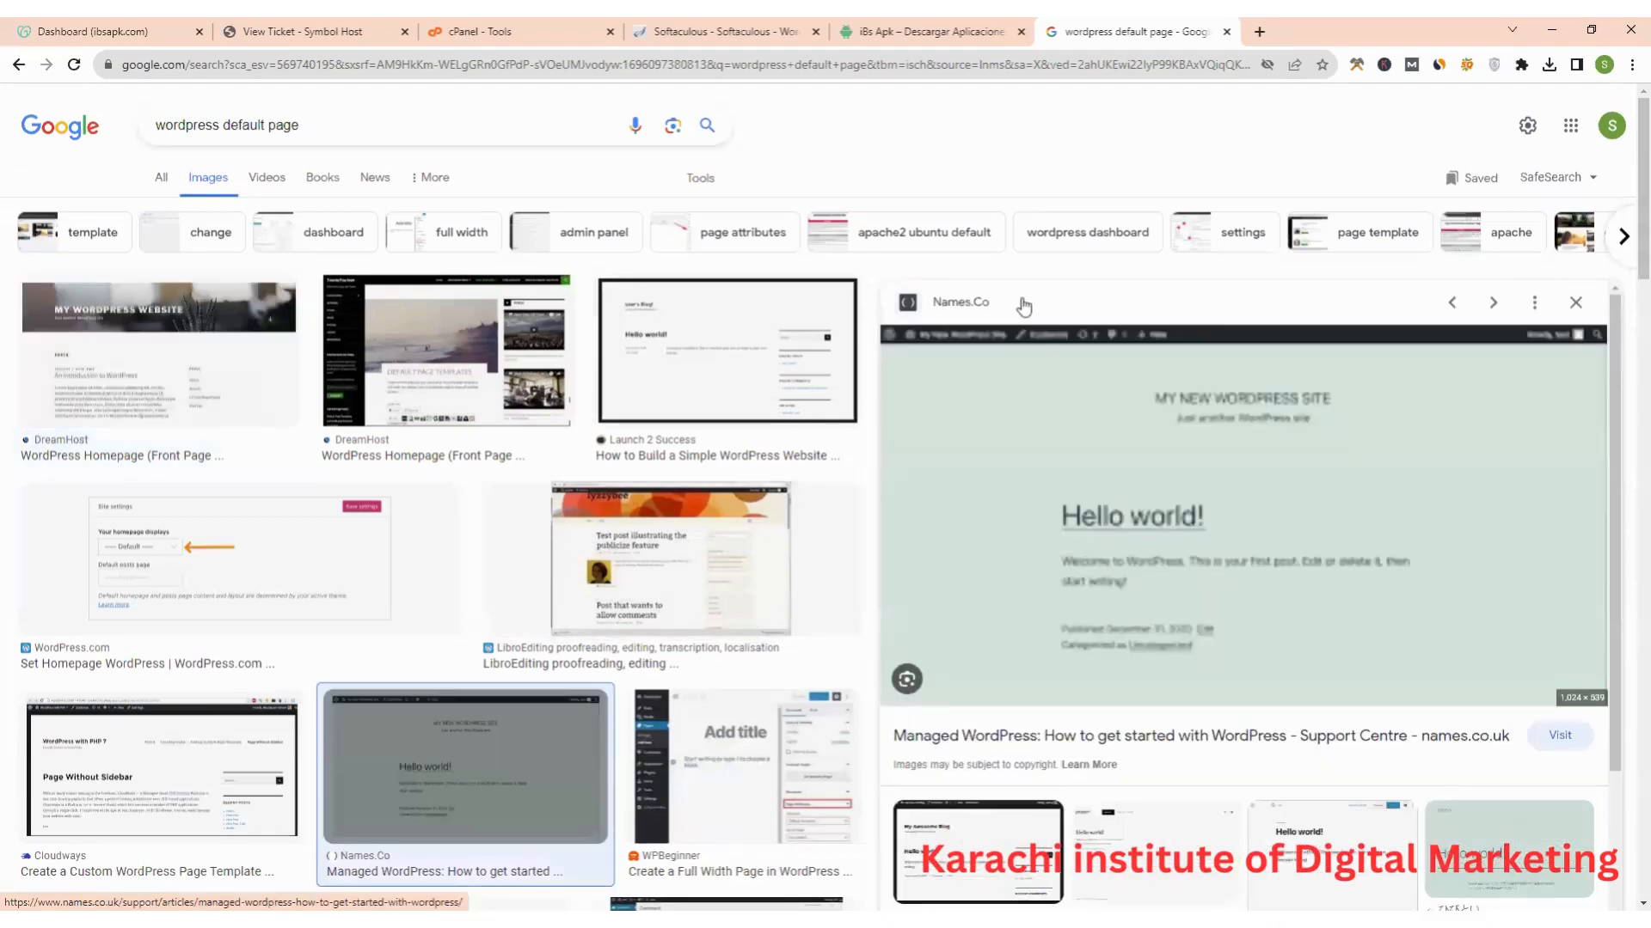
left_click(919, 33)
left_click_drag(783, 188, 925, 200)
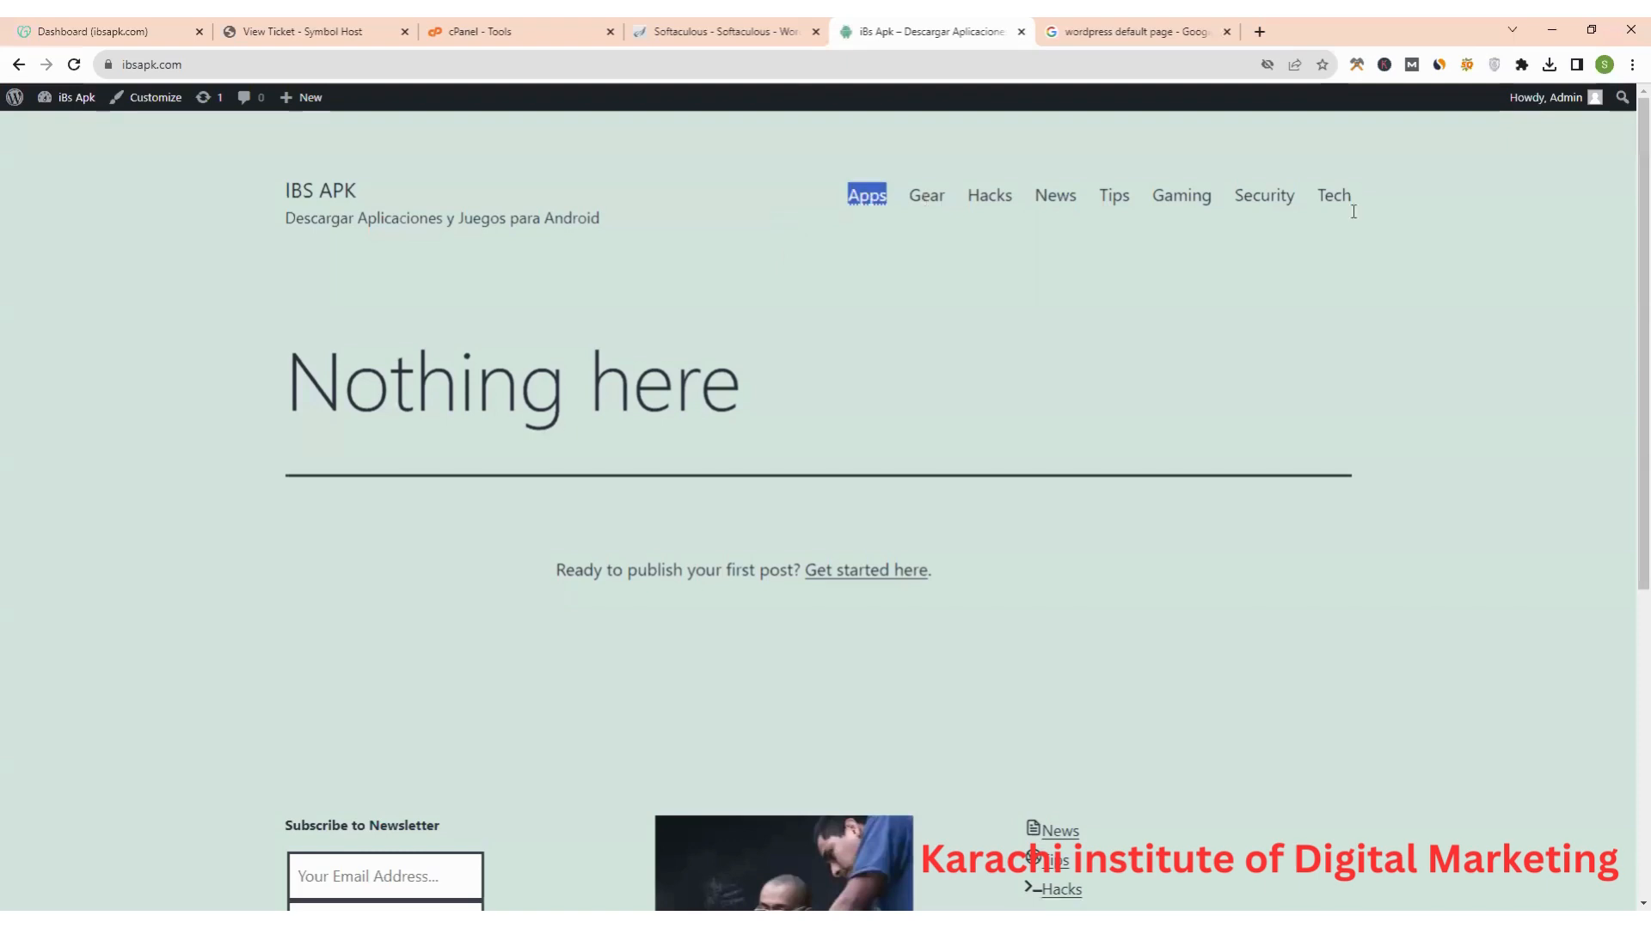
Select the Apps-to-Tech navigation and 'Nothing here' heading text on the ibsapk.com front page.
left_click_drag(1353, 211, 1297, 217)
right_click(963, 303)
left_click(800, 299)
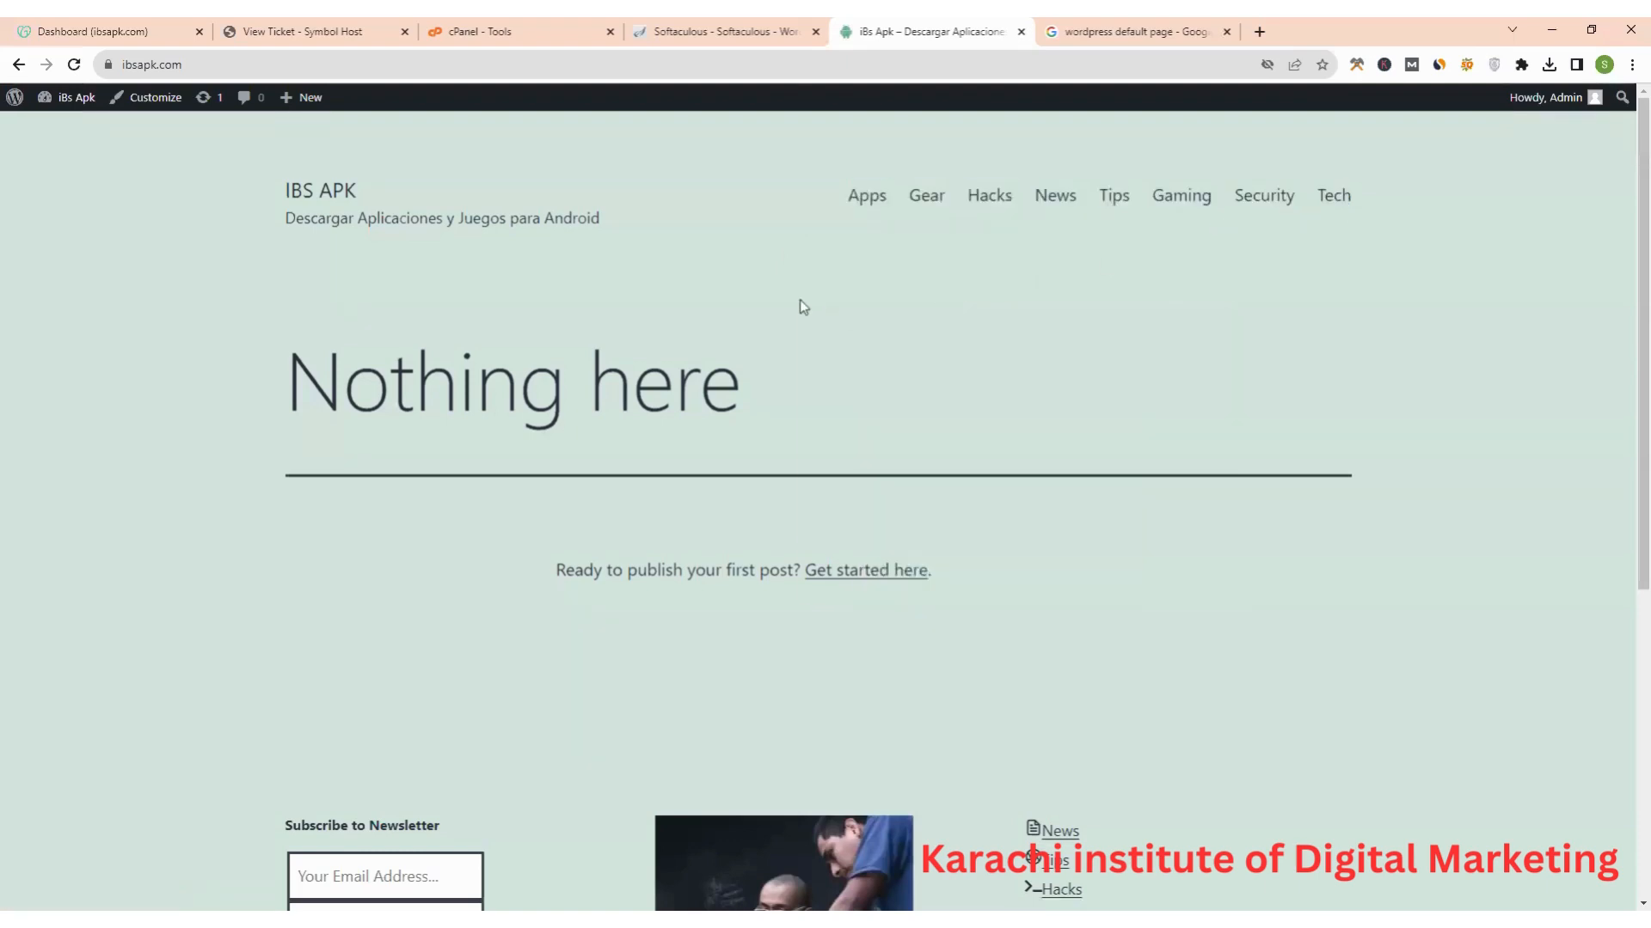
right_click(800, 299)
left_click(800, 197)
scroll(773, 318, "down", 6)
scroll(741, 358, "up", 6)
mouse_move(71, 99)
right_click(688, 295)
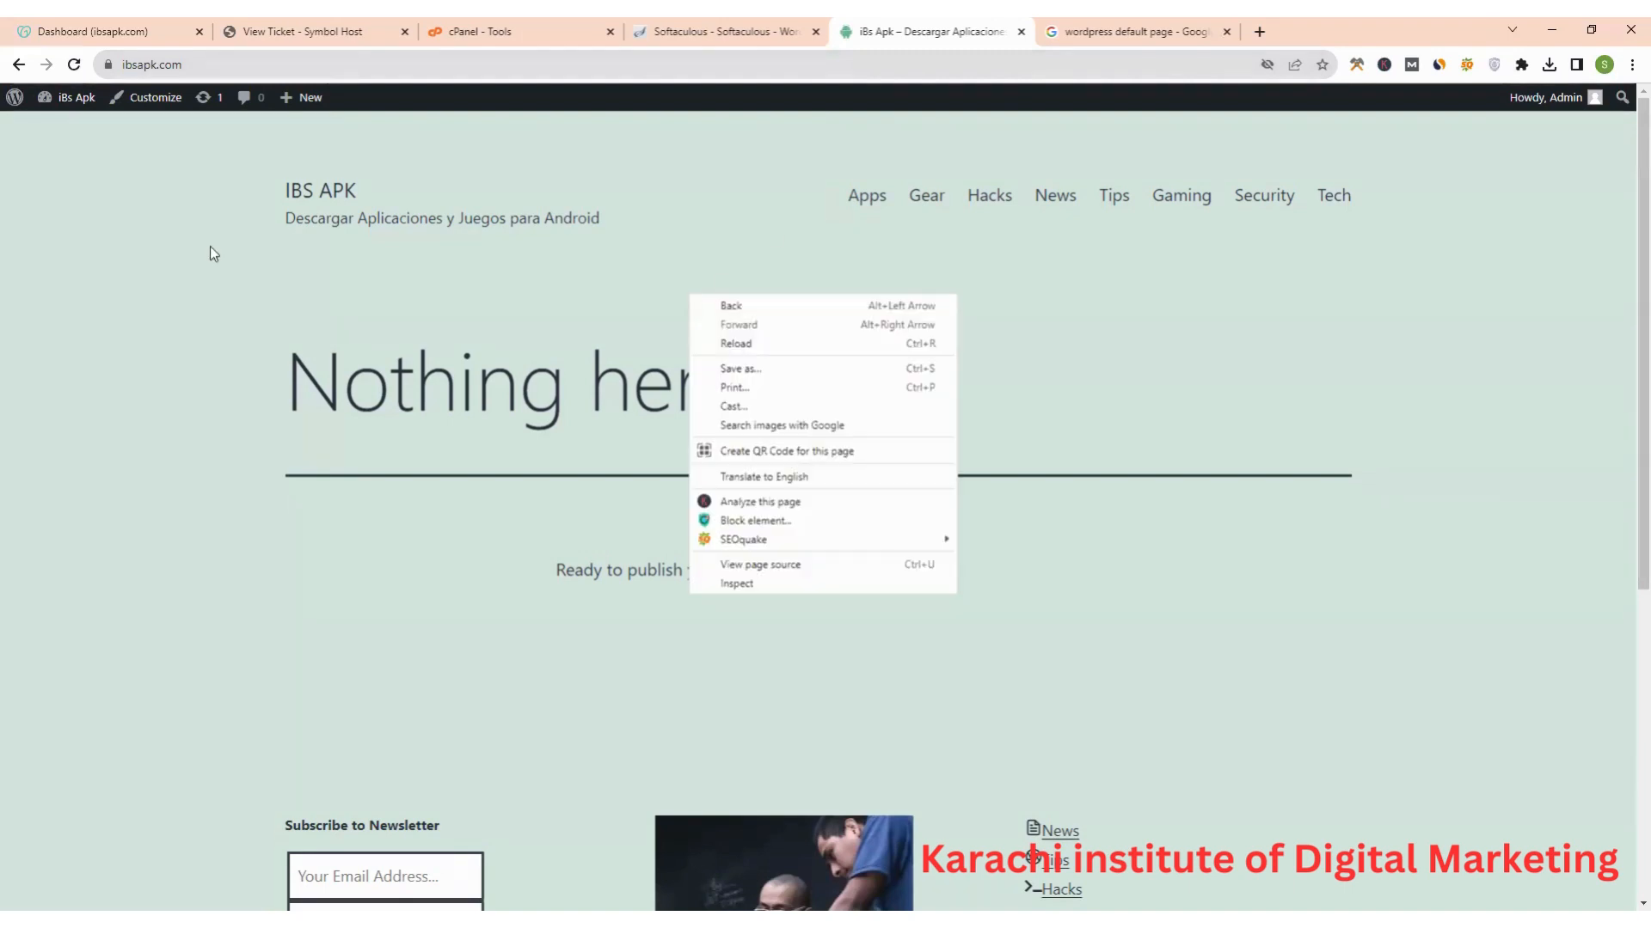
left_click(153, 191)
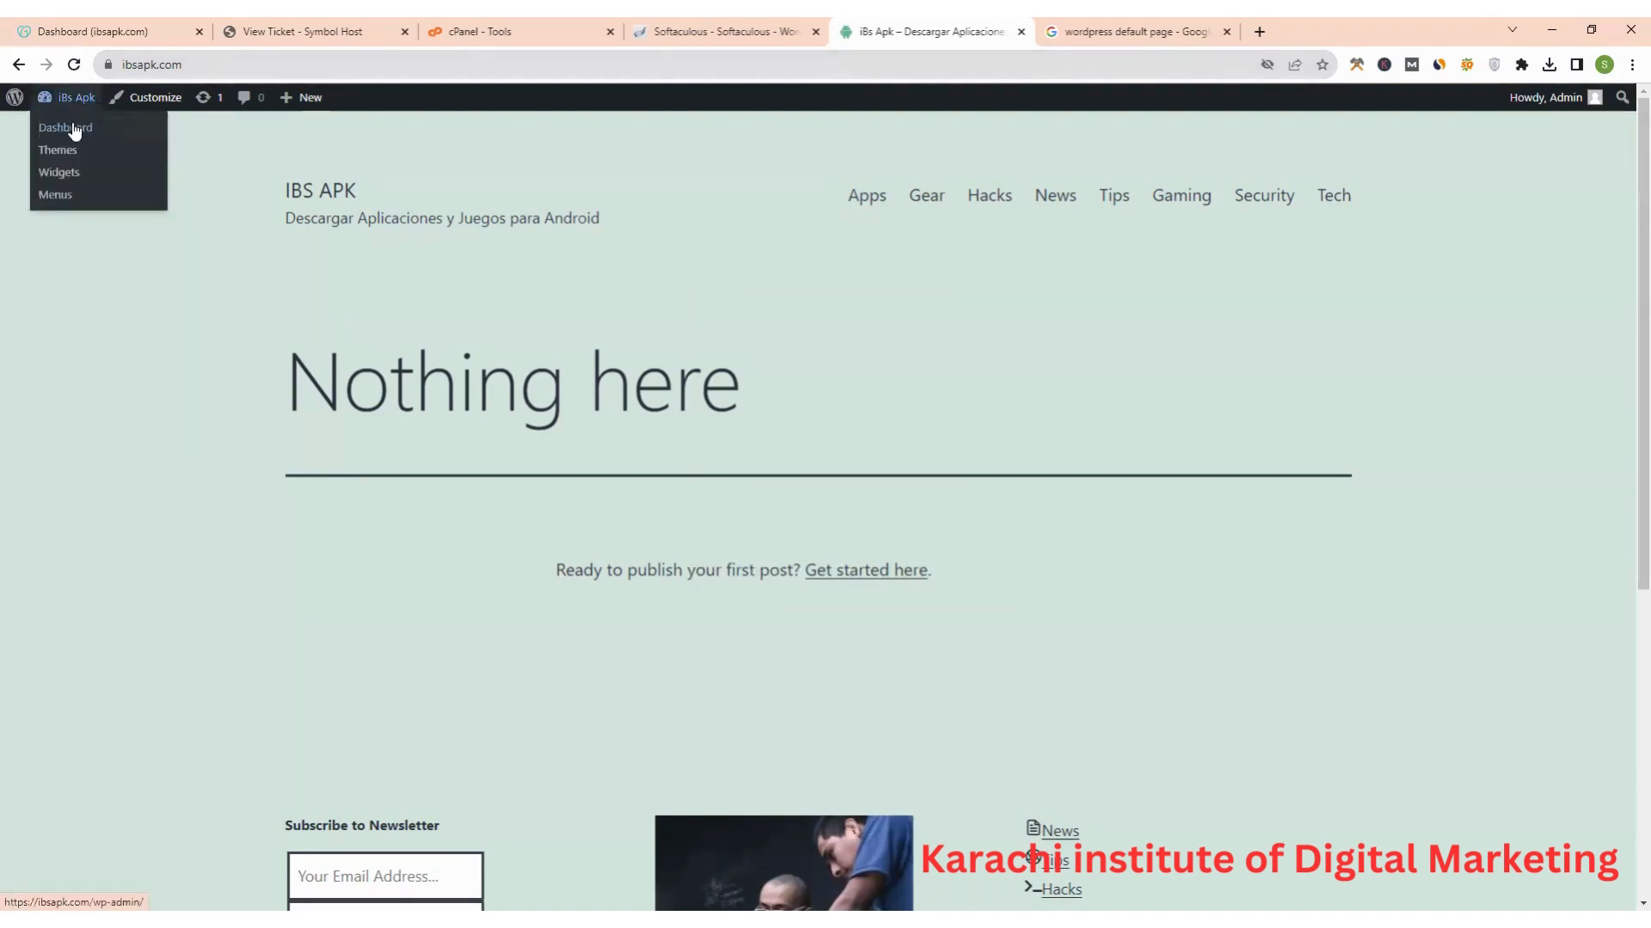
scroll(607, 518, "down", 6)
scroll(531, 665, "up", 6)
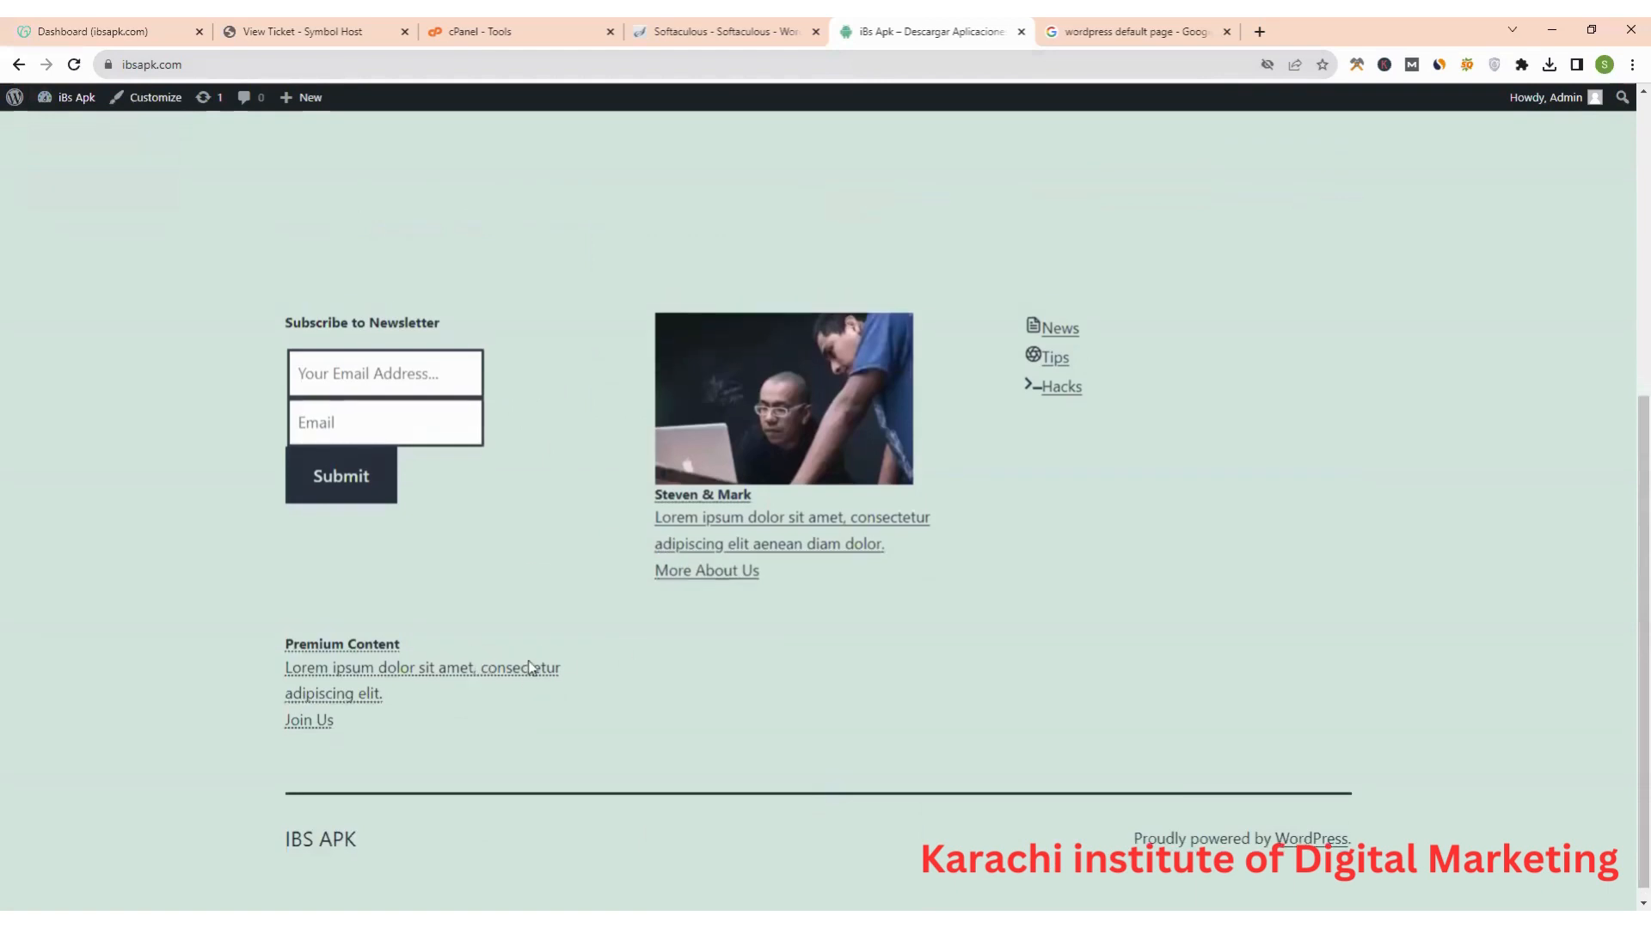
left_click_drag(289, 387, 346, 431)
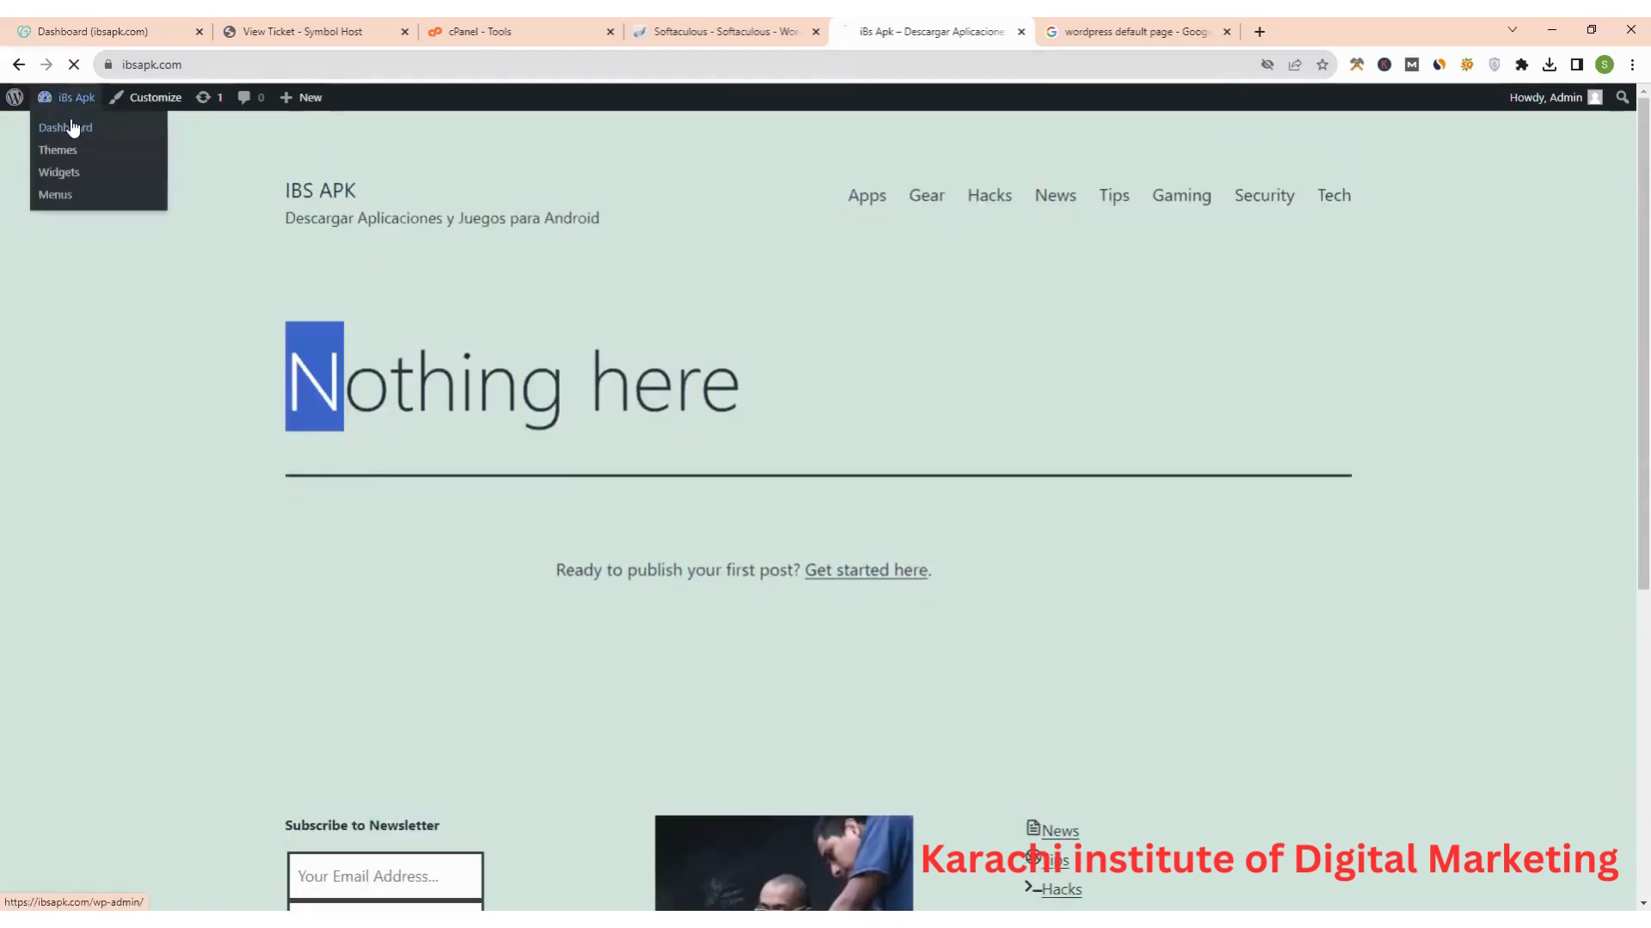
Open the admin Dashboard, then load ibsapk.com in the Google Images tab.
left_click(63, 131)
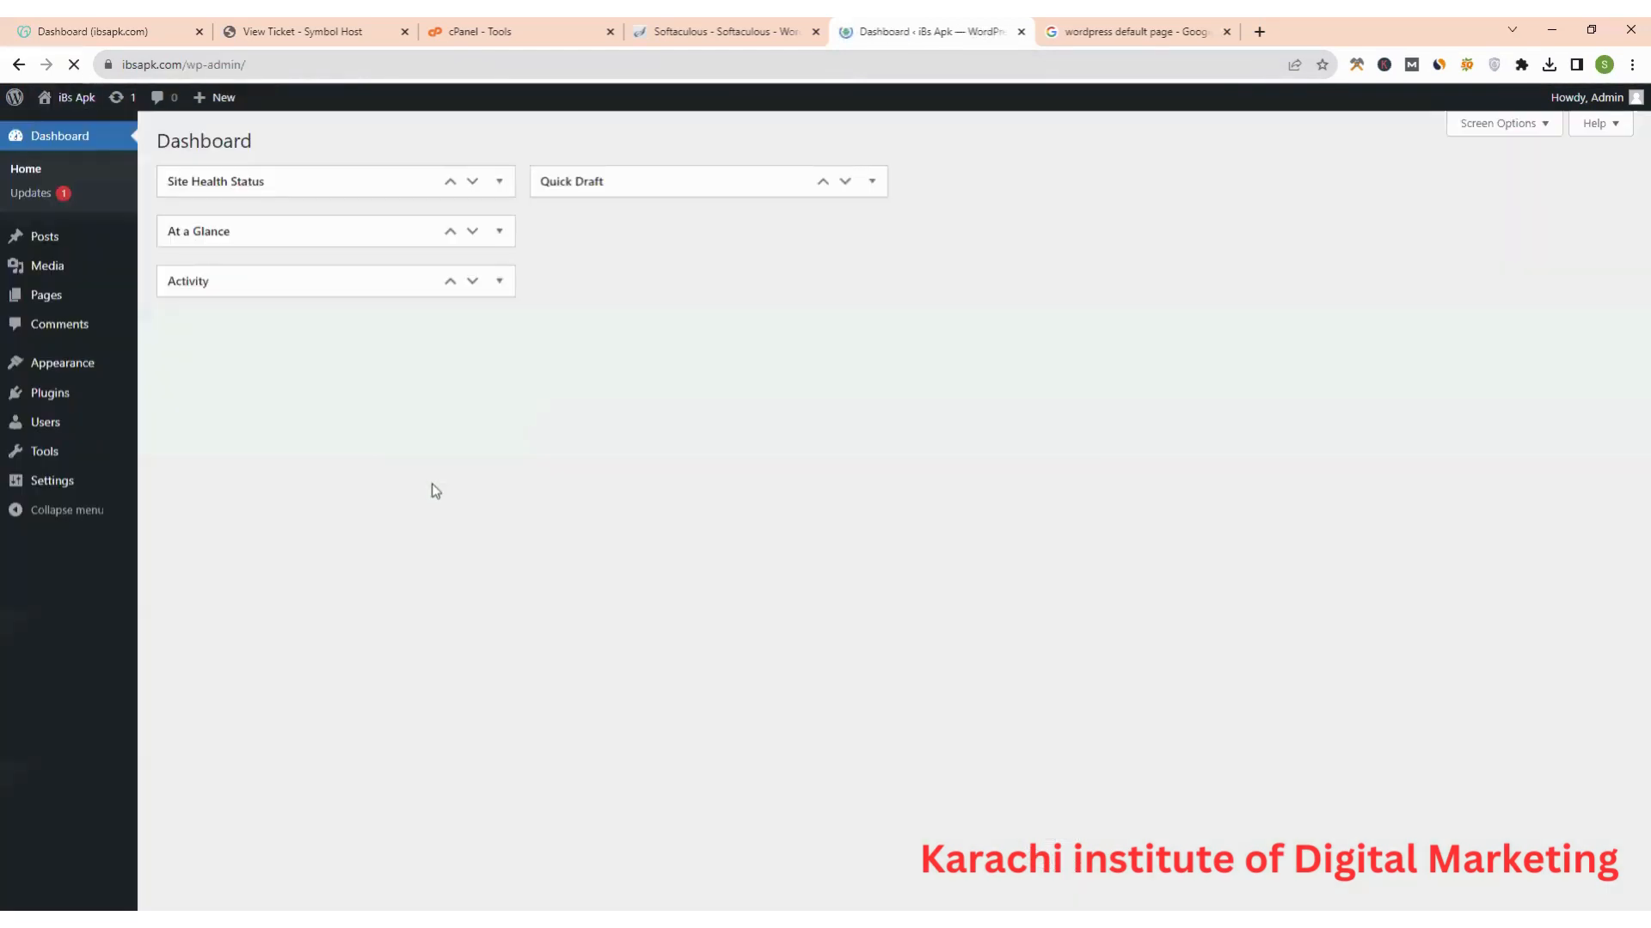
left_click(1134, 31)
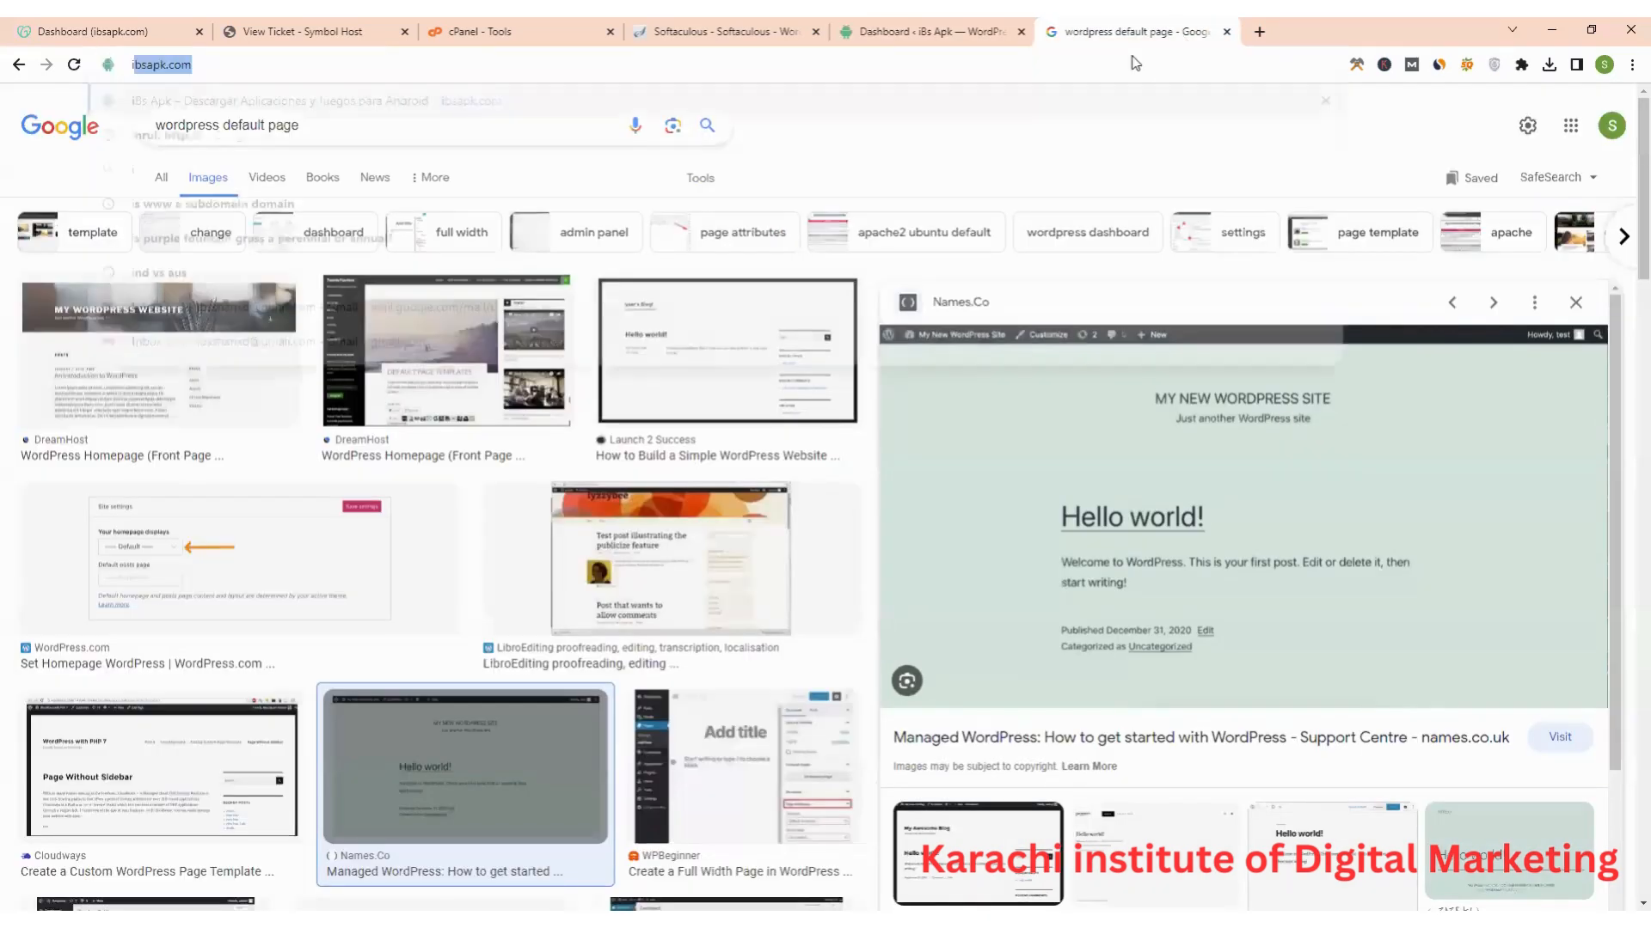
key("Return")
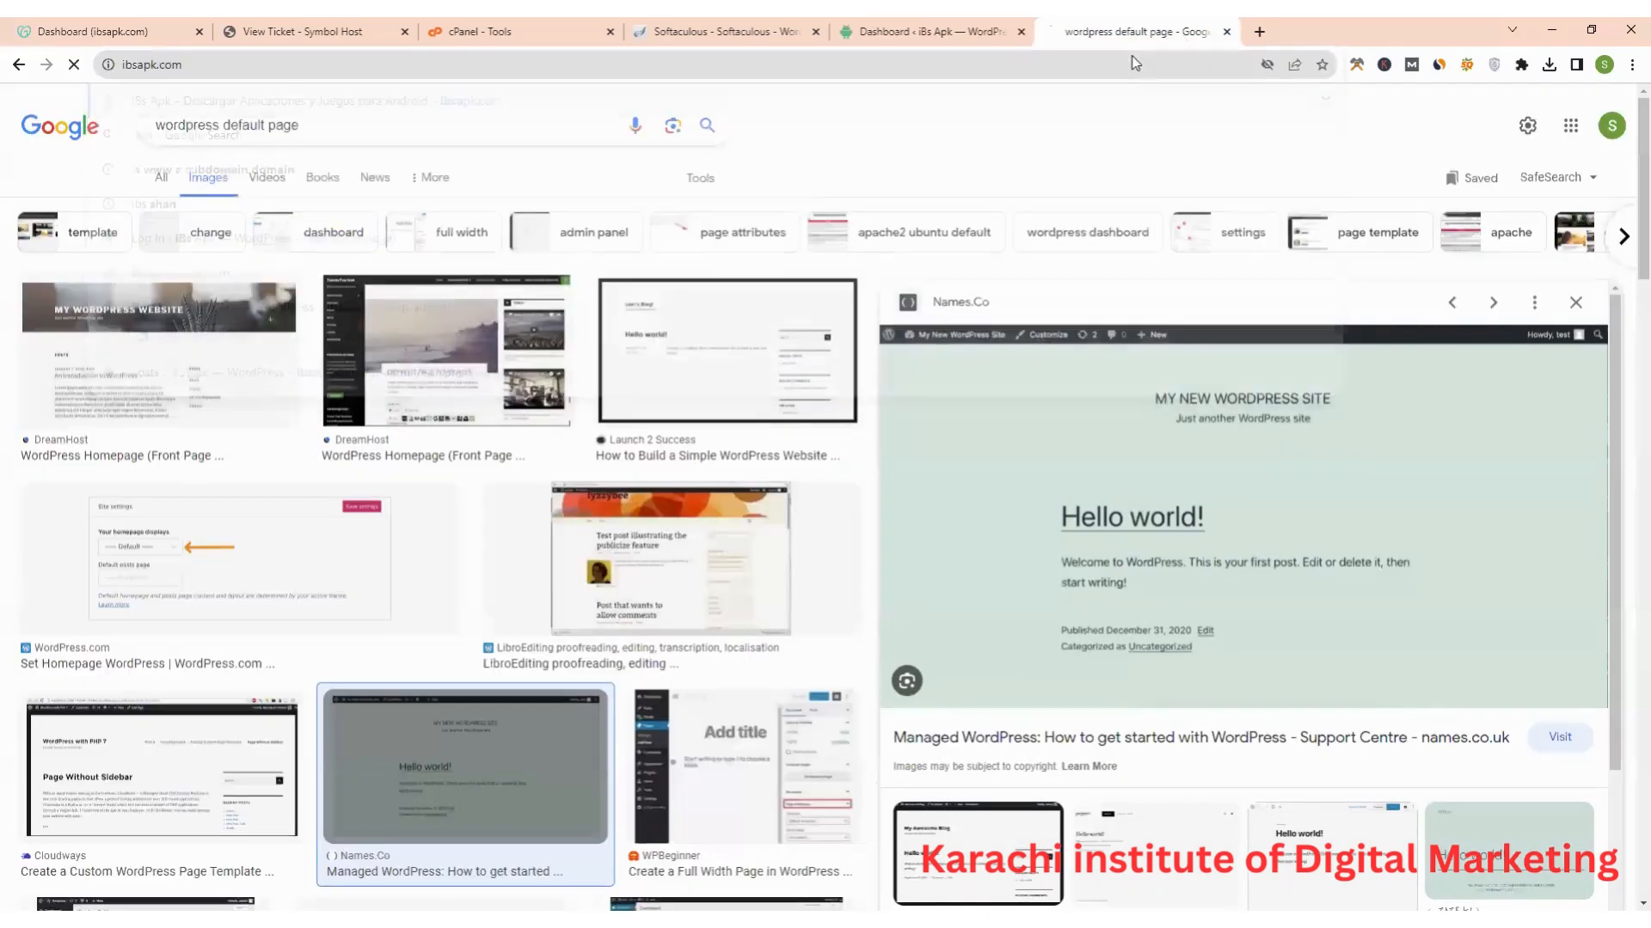
Select parts of the 'Nothing here' heading and then the whole page.
left_click_drag(520, 378, 942, 400)
right_click(431, 369)
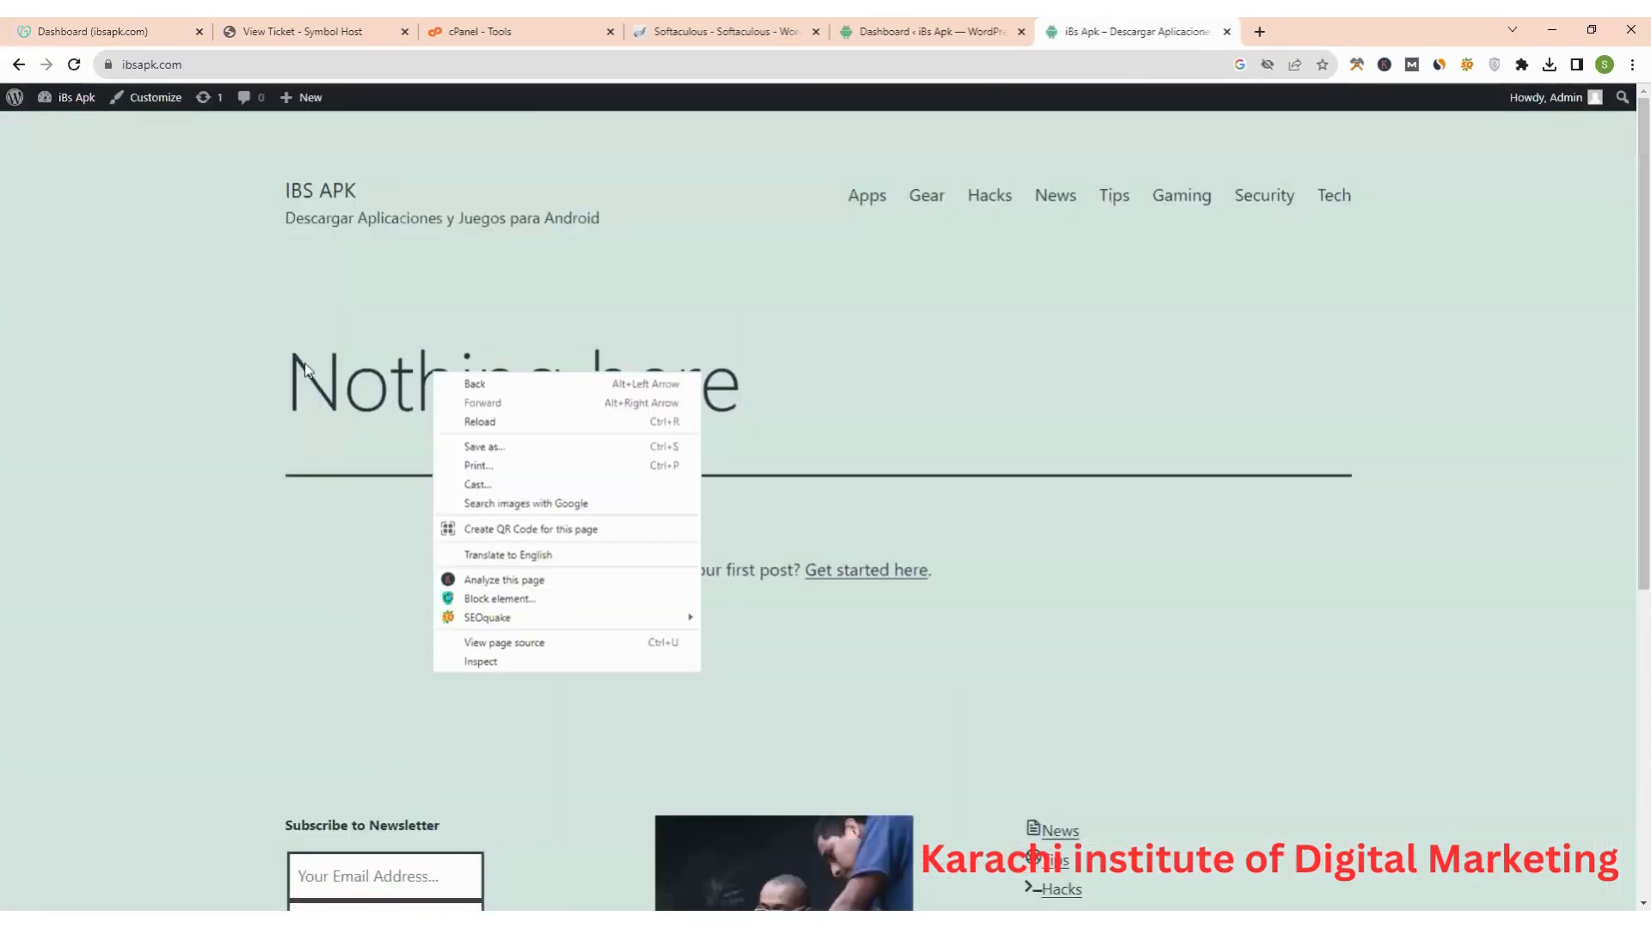
left_click_drag(476, 378, 248, 367)
key("ctrl+a")
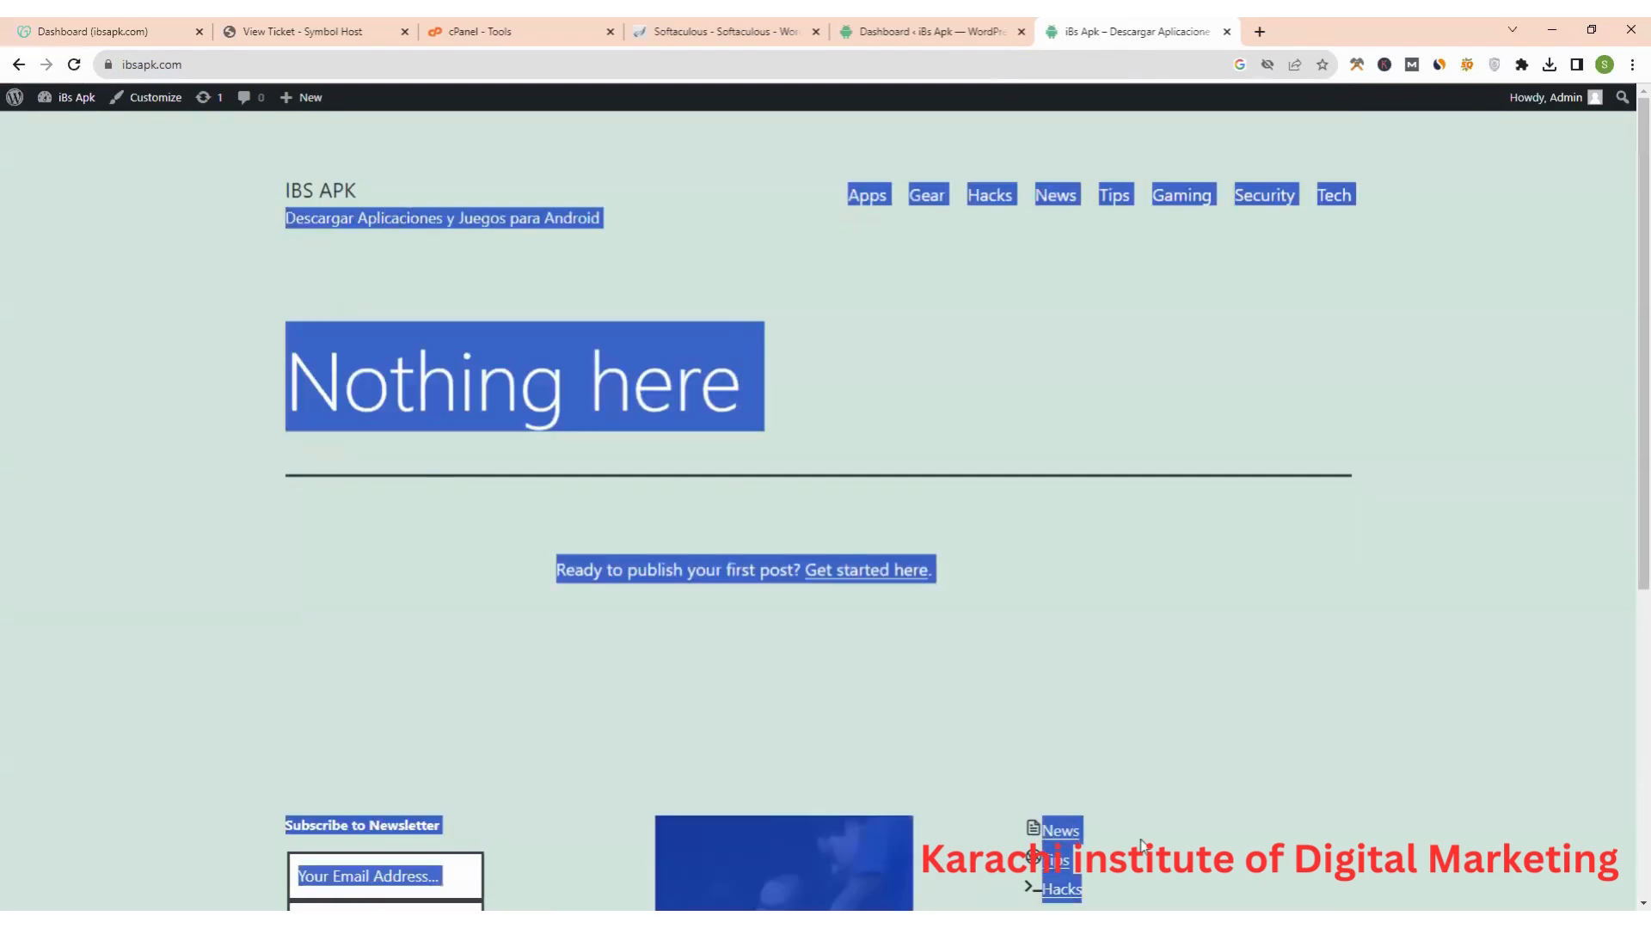
left_click(417, 643)
scroll(429, 688, "down", 5)
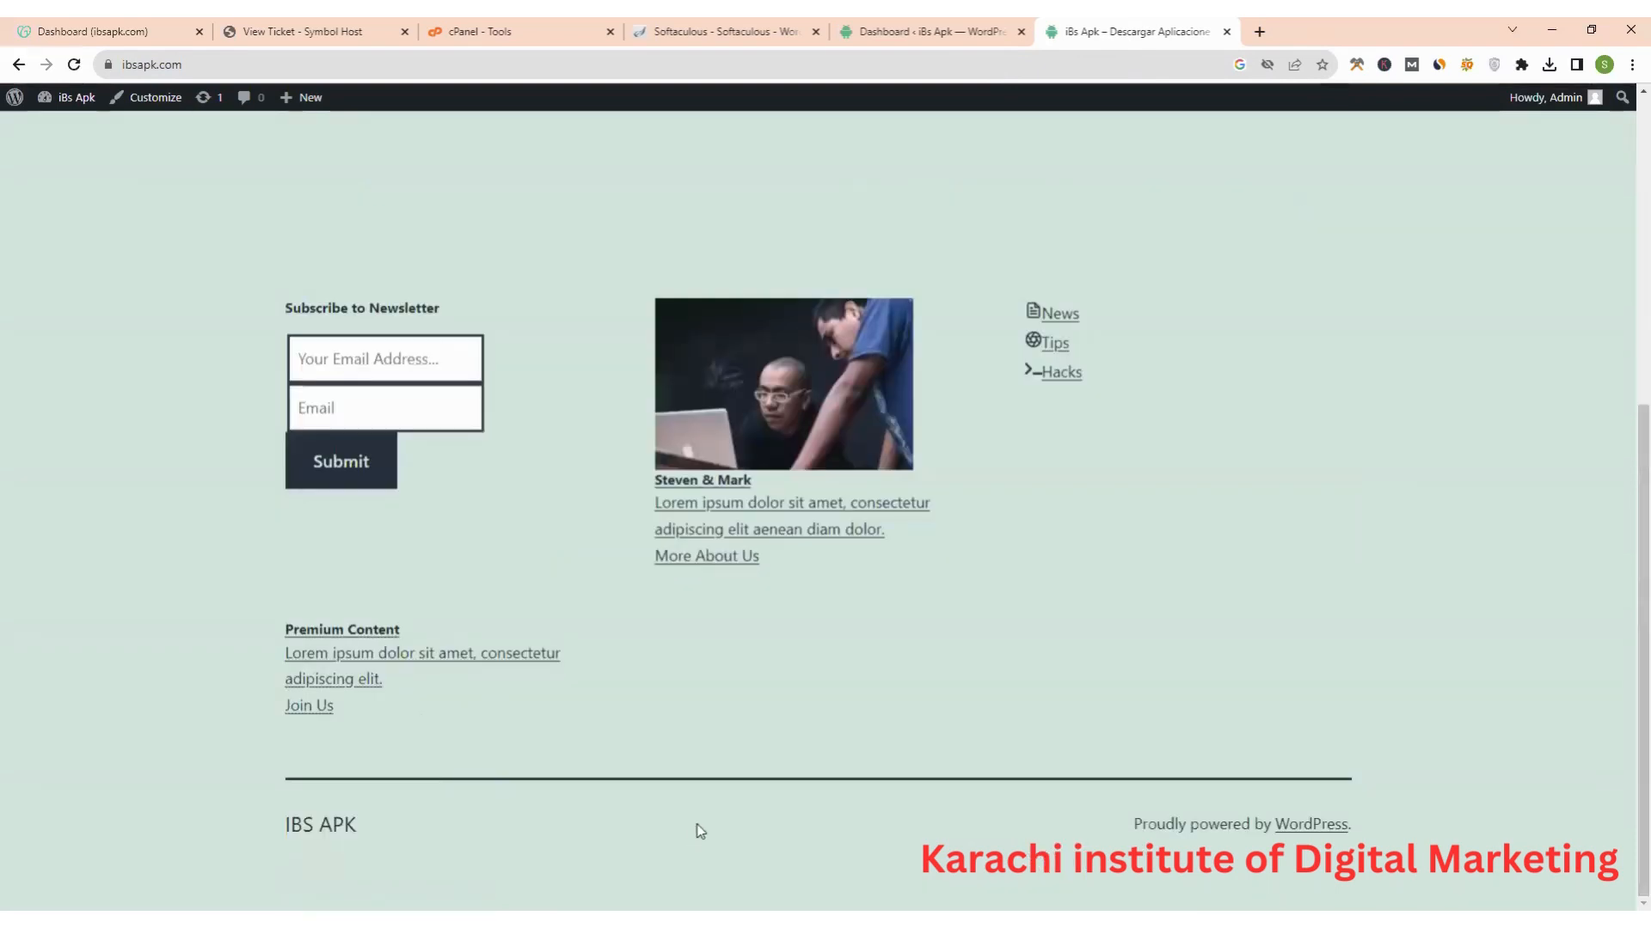
scroll(694, 826, "up", 6)
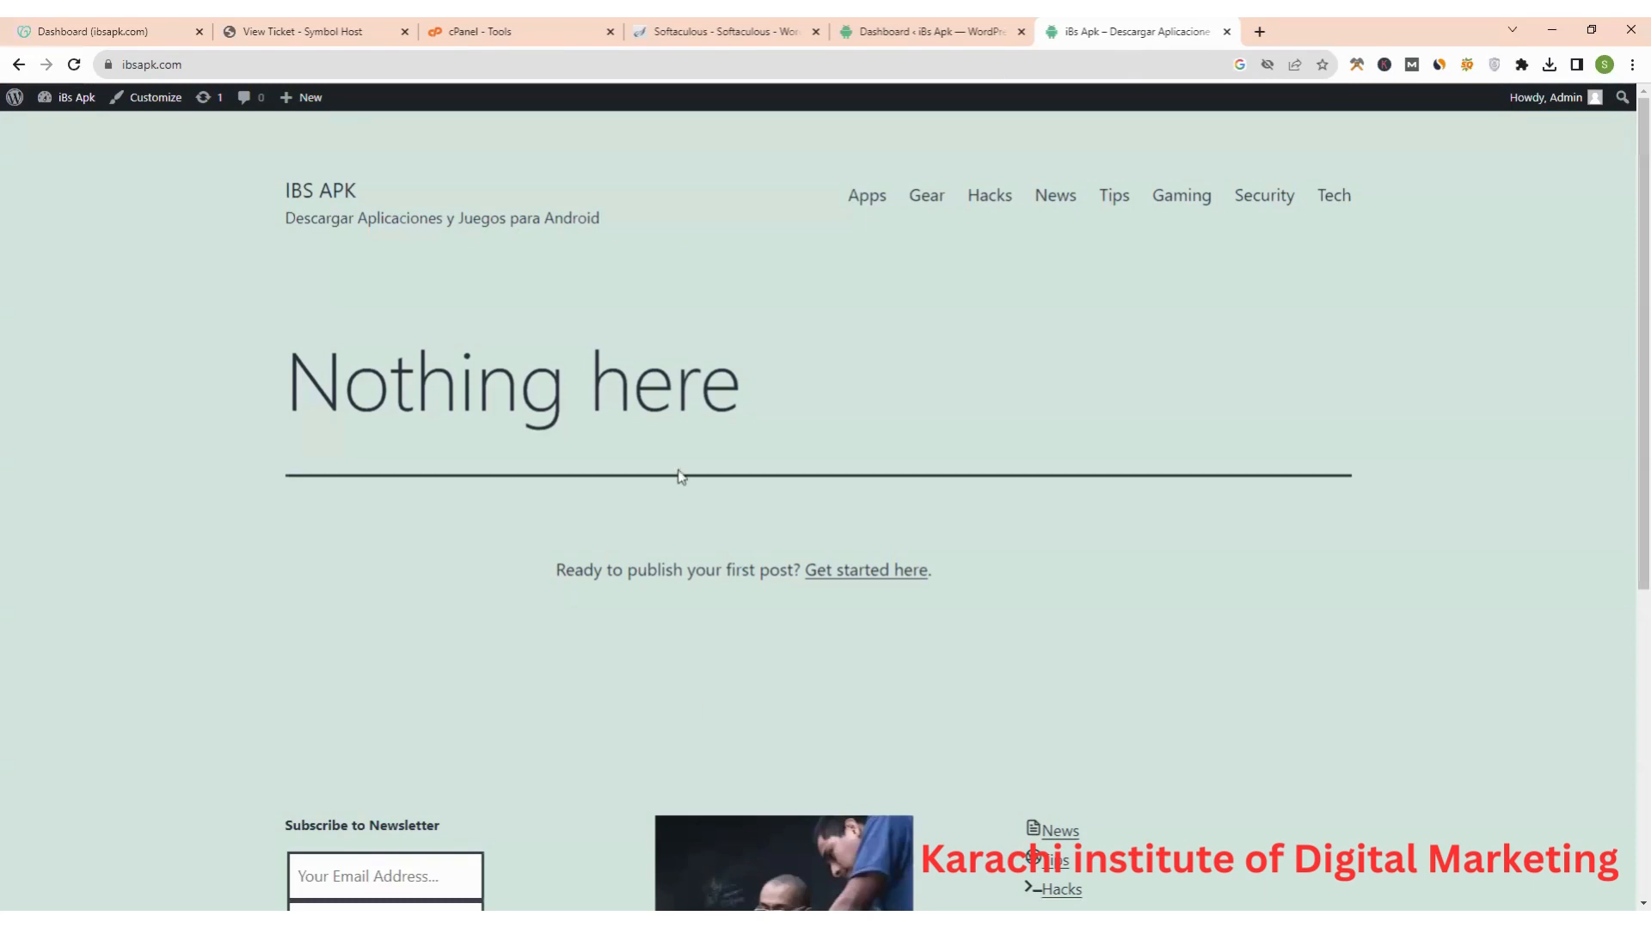
right_click(705, 413)
key("Escape")
scroll(691, 621, "down", 6)
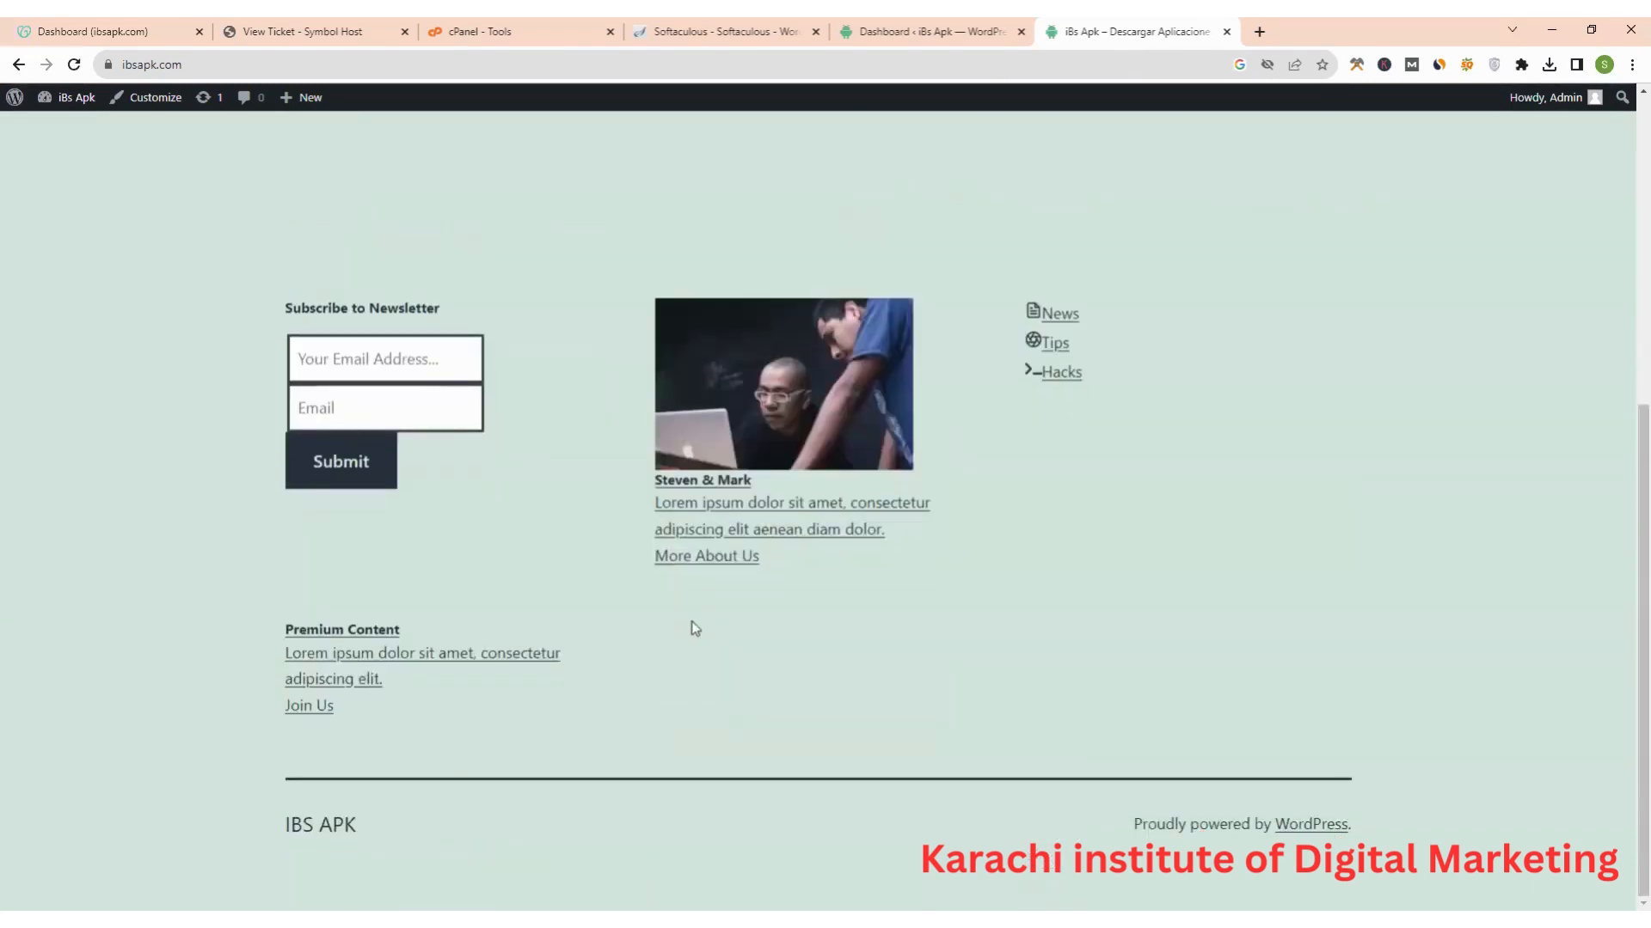
scroll(688, 619, "up", 6)
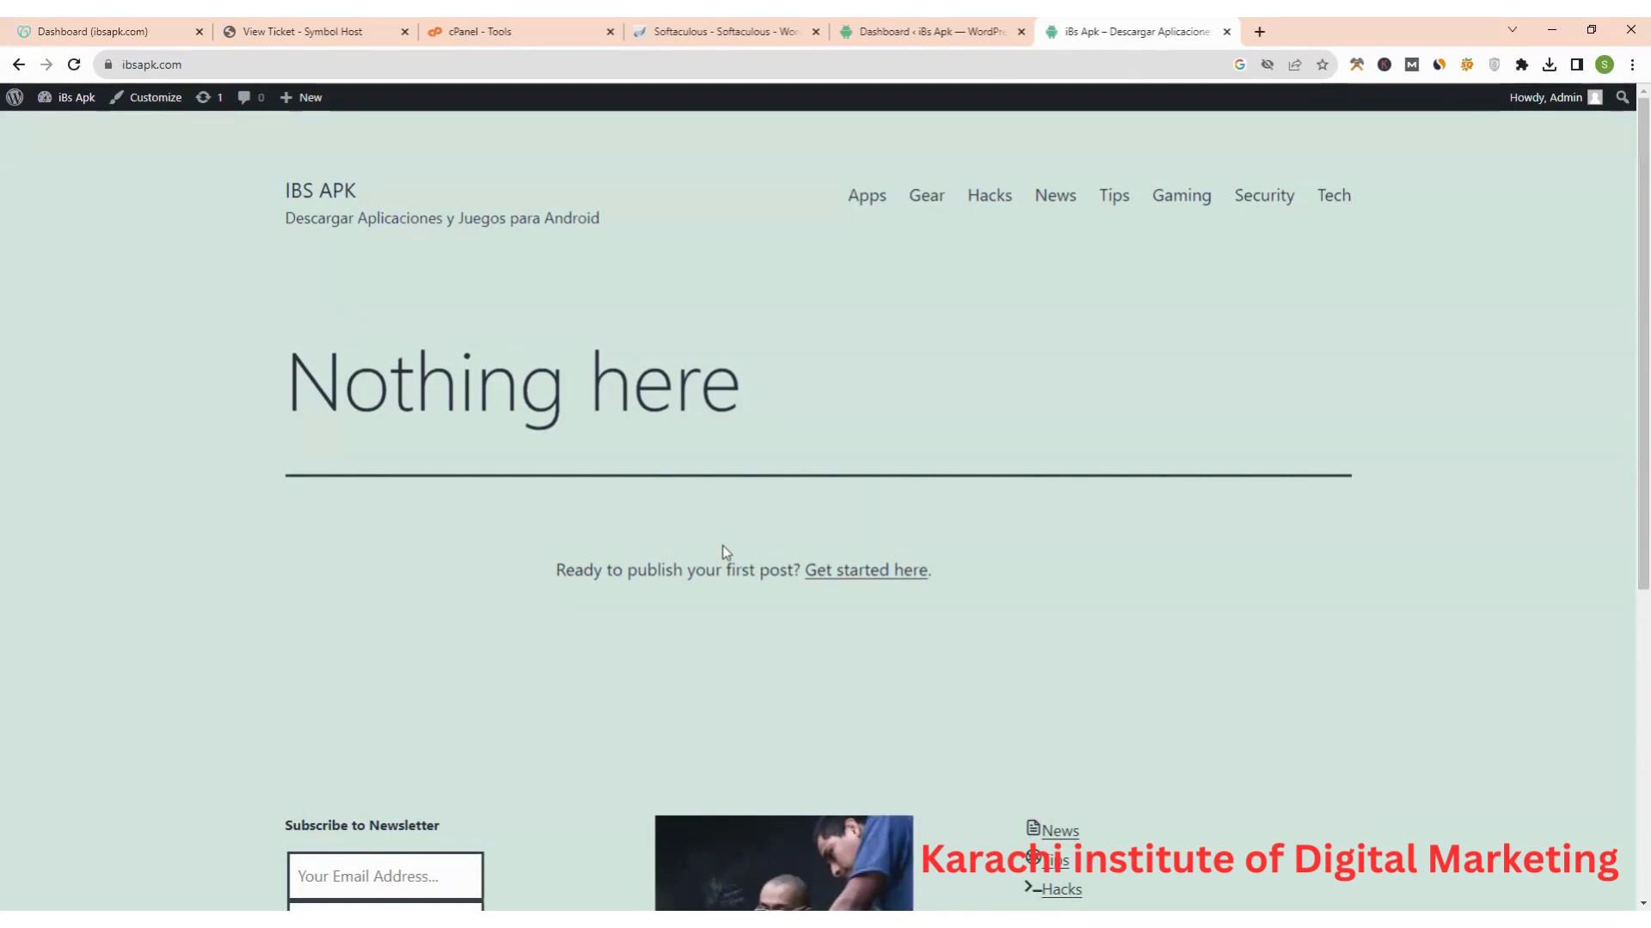
Select the full 'Nothing here' heading and check its context menu.
left_click_drag(368, 414, 836, 456)
right_click(813, 440)
left_click(658, 411)
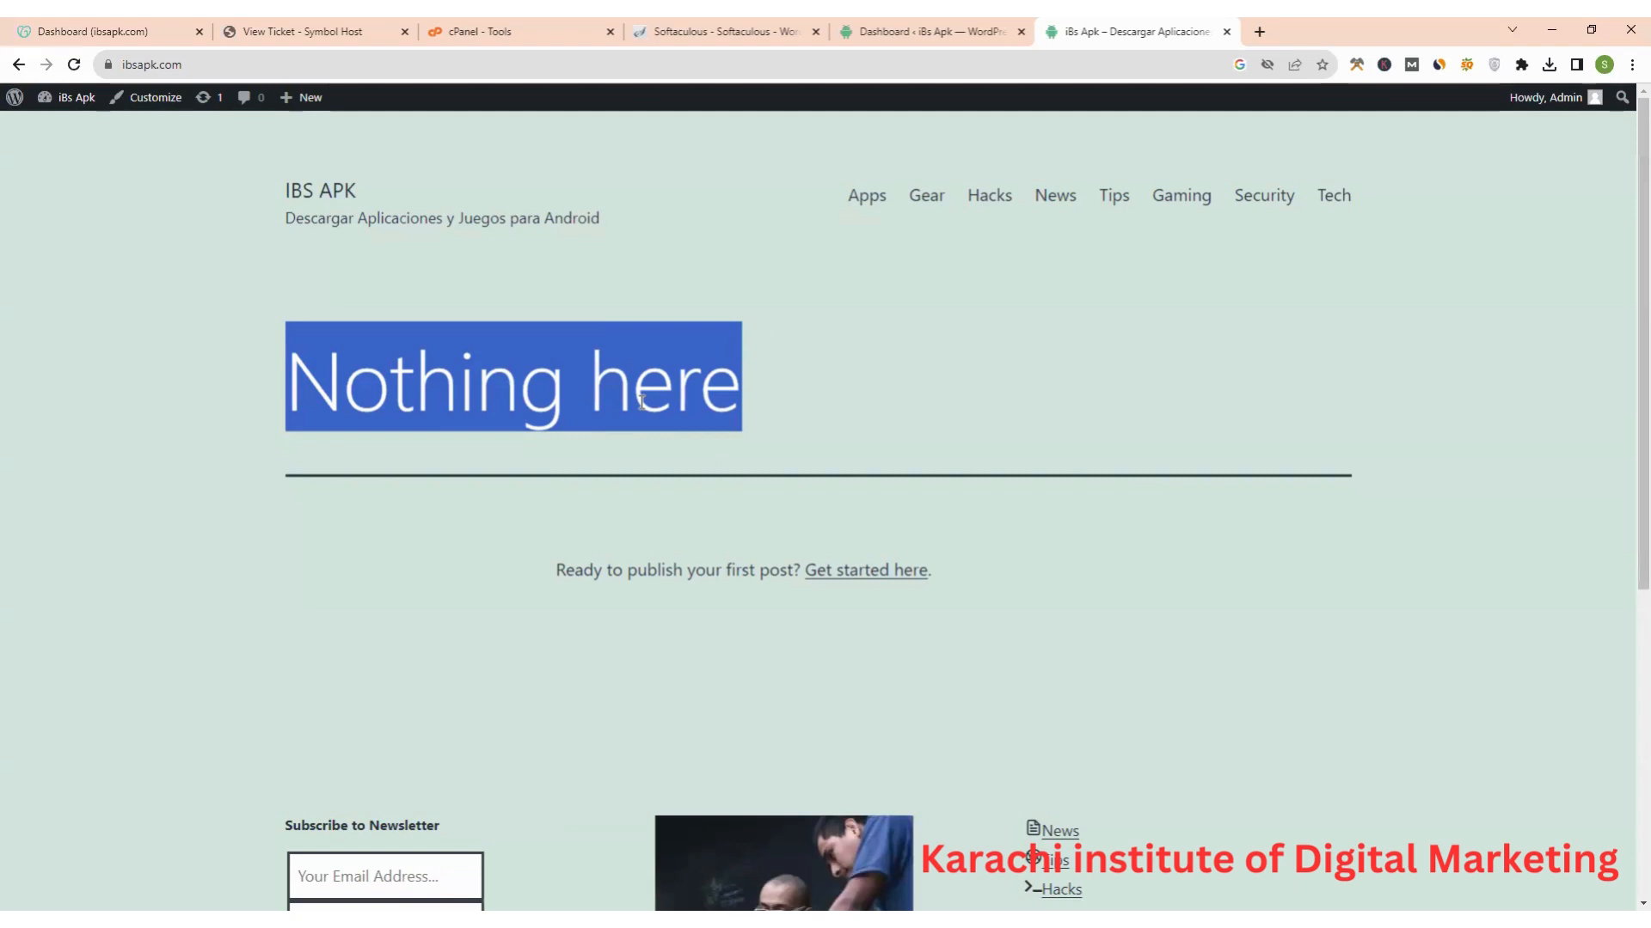
left_click_drag(641, 403, 617, 421)
left_click(570, 408)
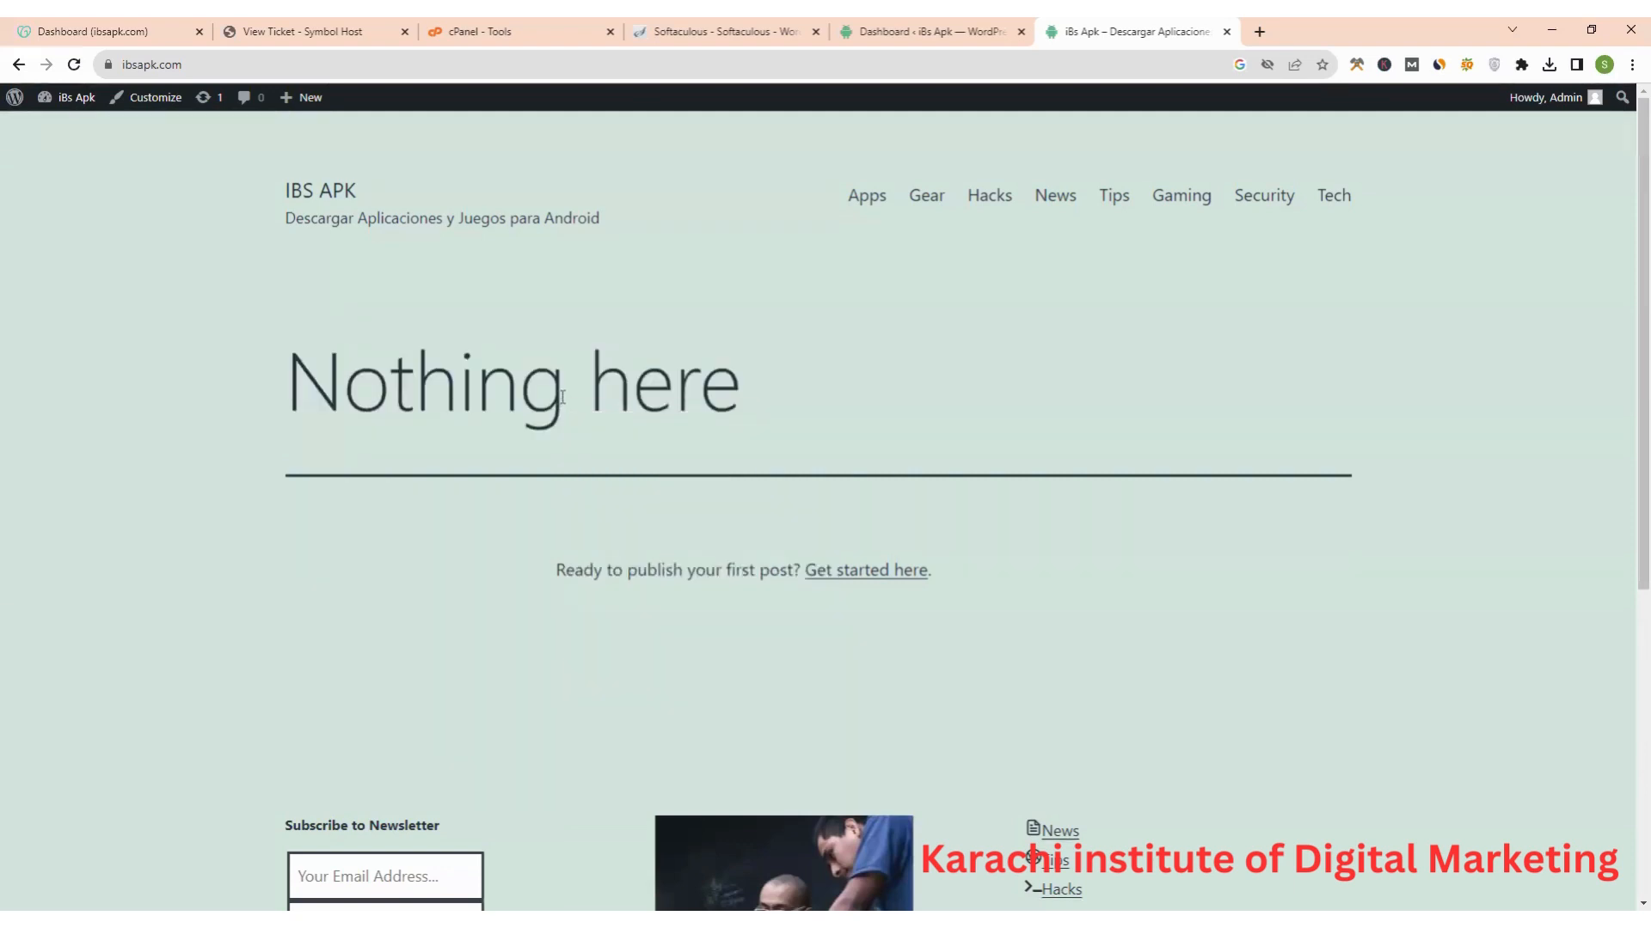
right_click(556, 402)
right_click(486, 380)
left_click(483, 362)
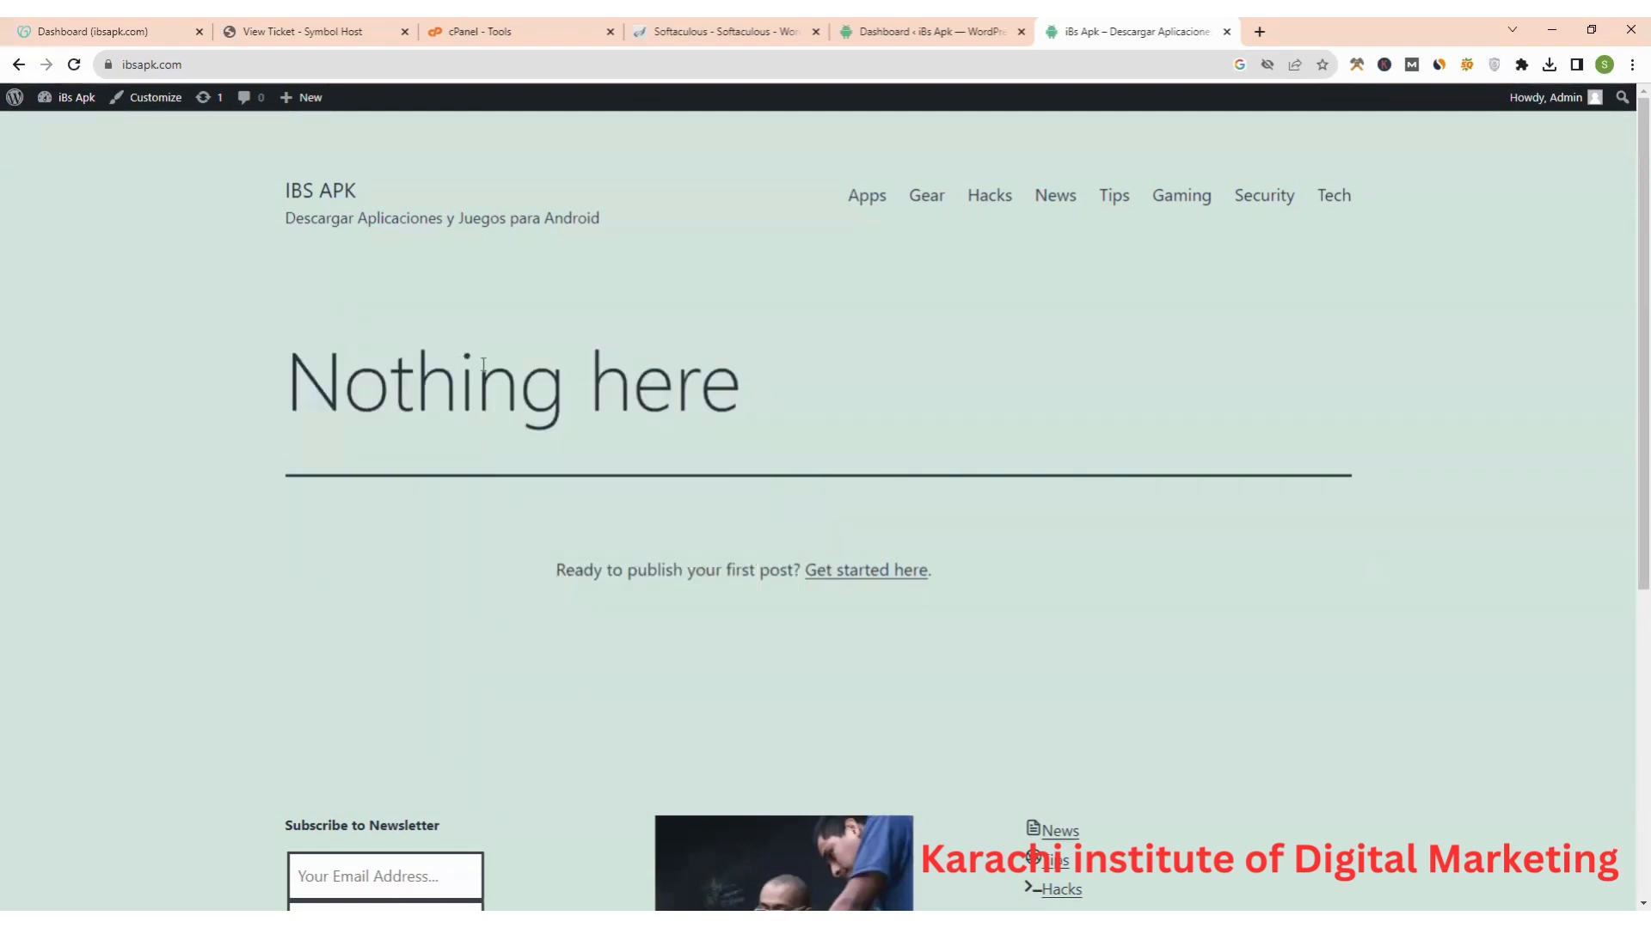
Expand the Events and News, Quick Draft, Site Health, At a Glance and Activity widgets.
left_click(922, 26)
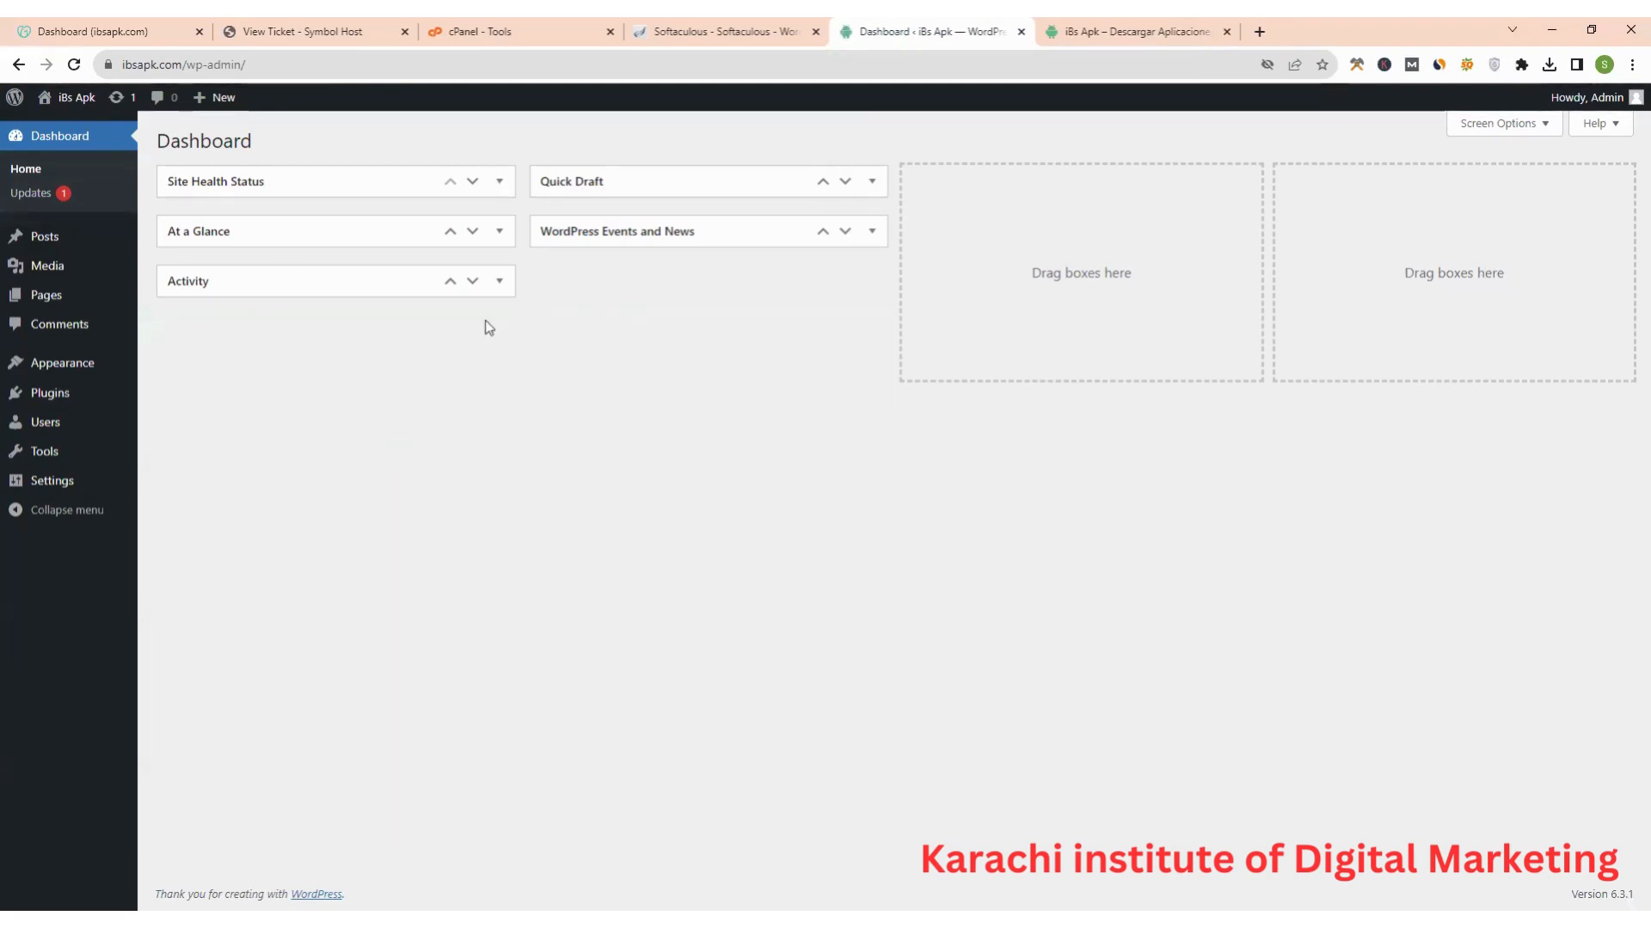
left_click(872, 231)
left_click(871, 182)
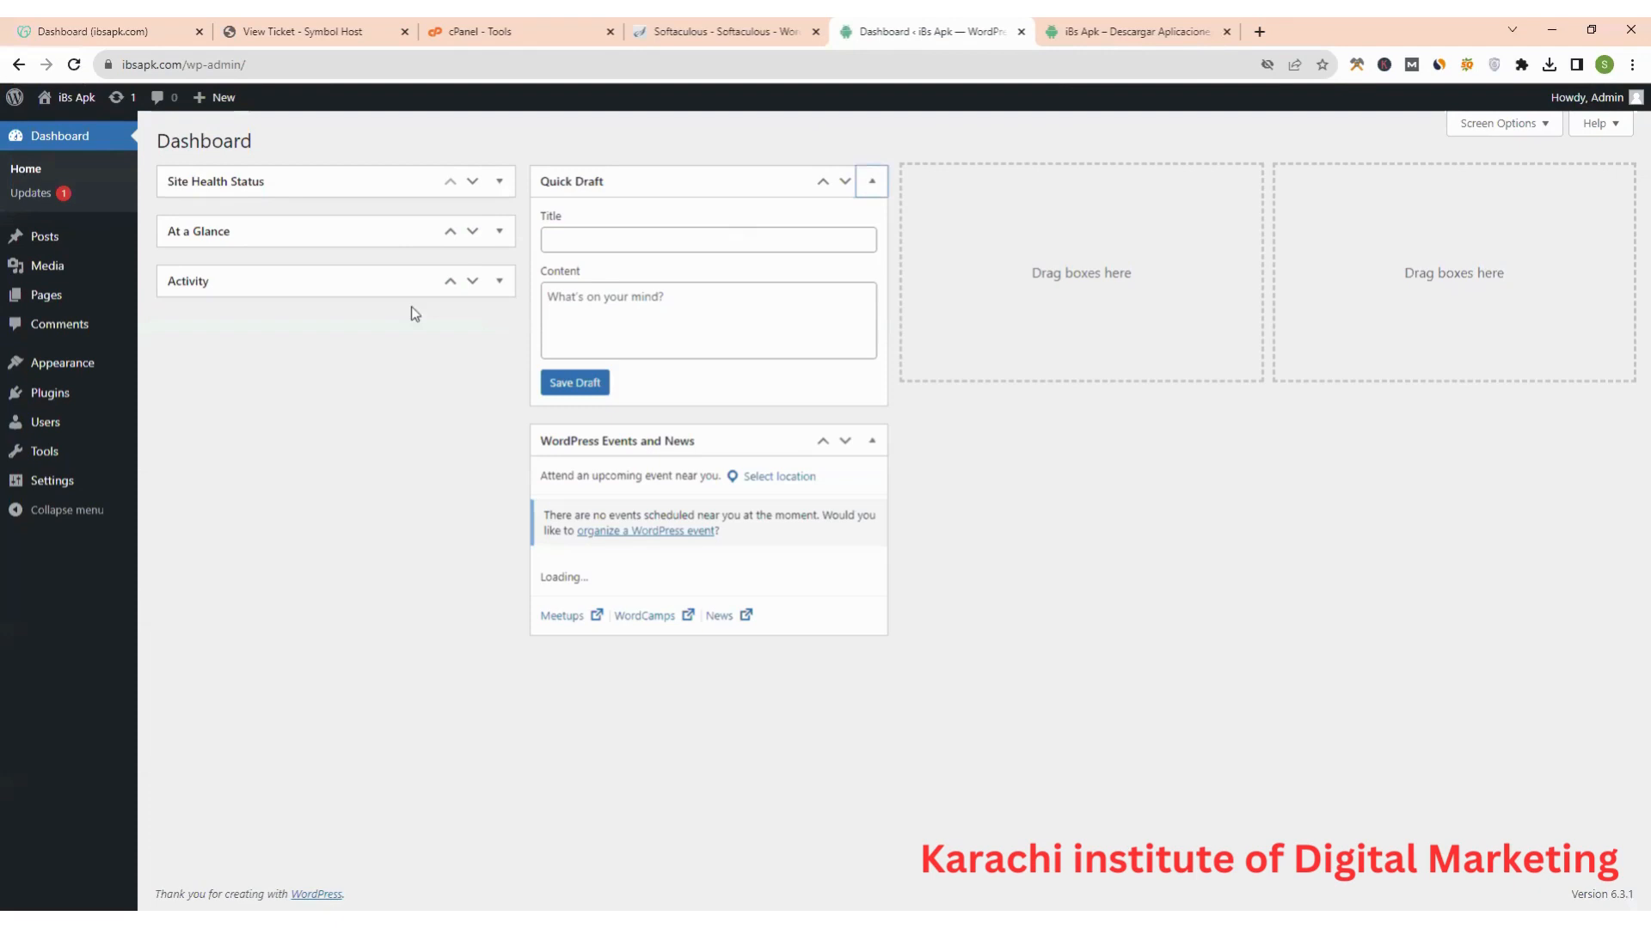
left_click(500, 182)
left_click(499, 347)
left_click(499, 448)
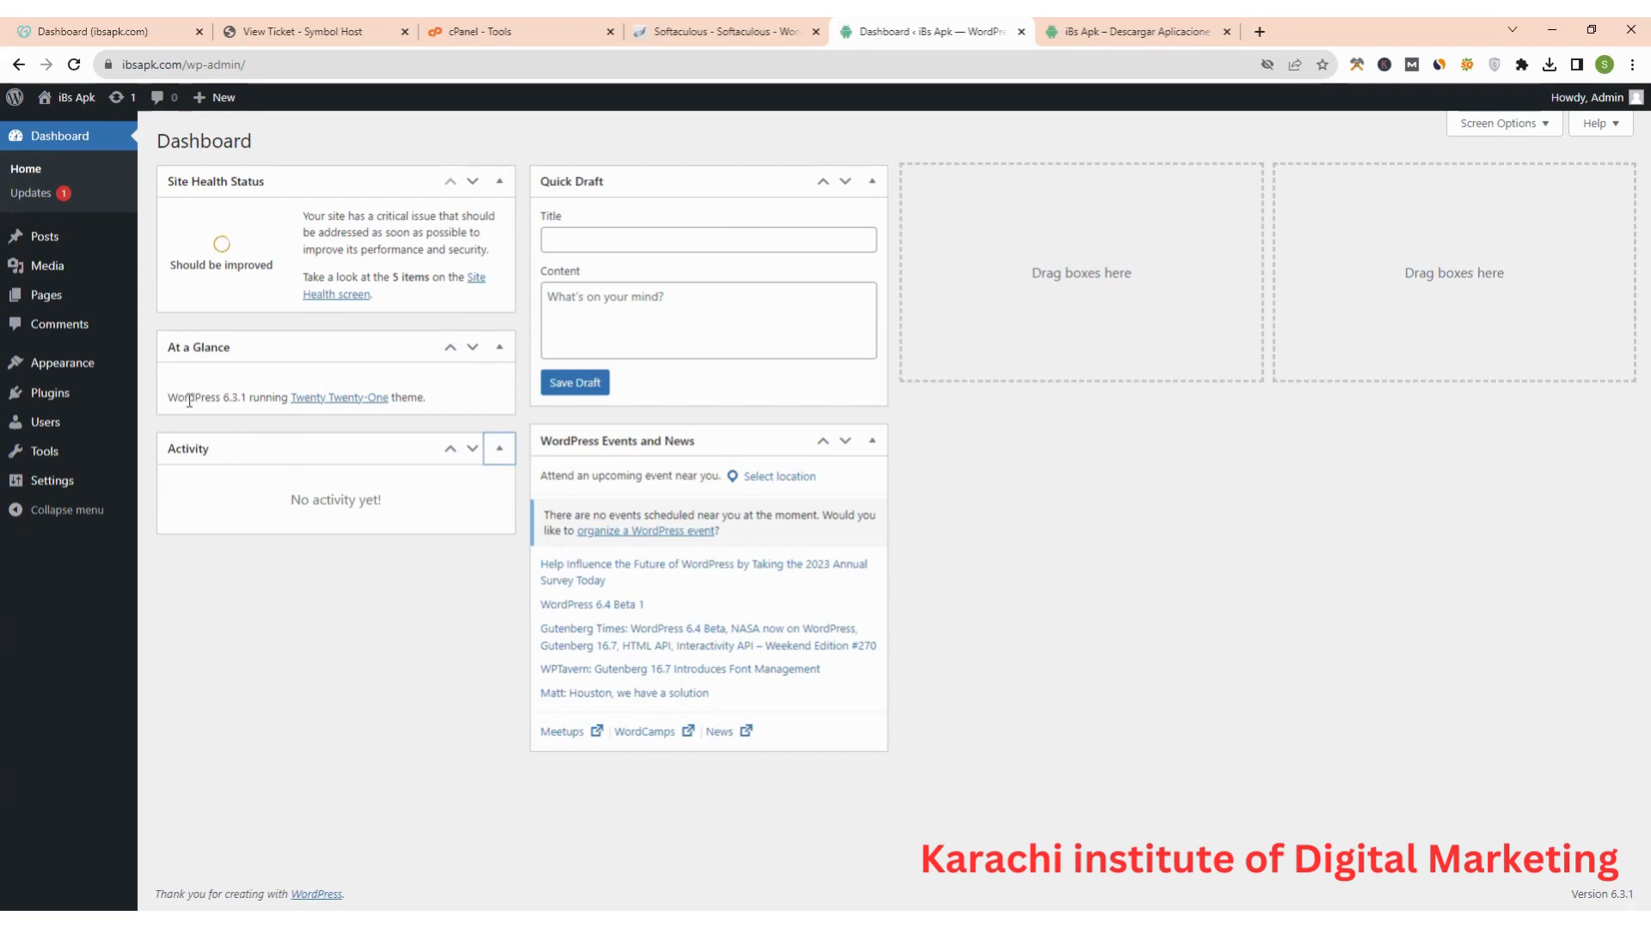
Select the 'WordPress 6.3.1 running' text, then go to the Updates page.
left_click_drag(168, 397, 289, 403)
right_click(288, 403)
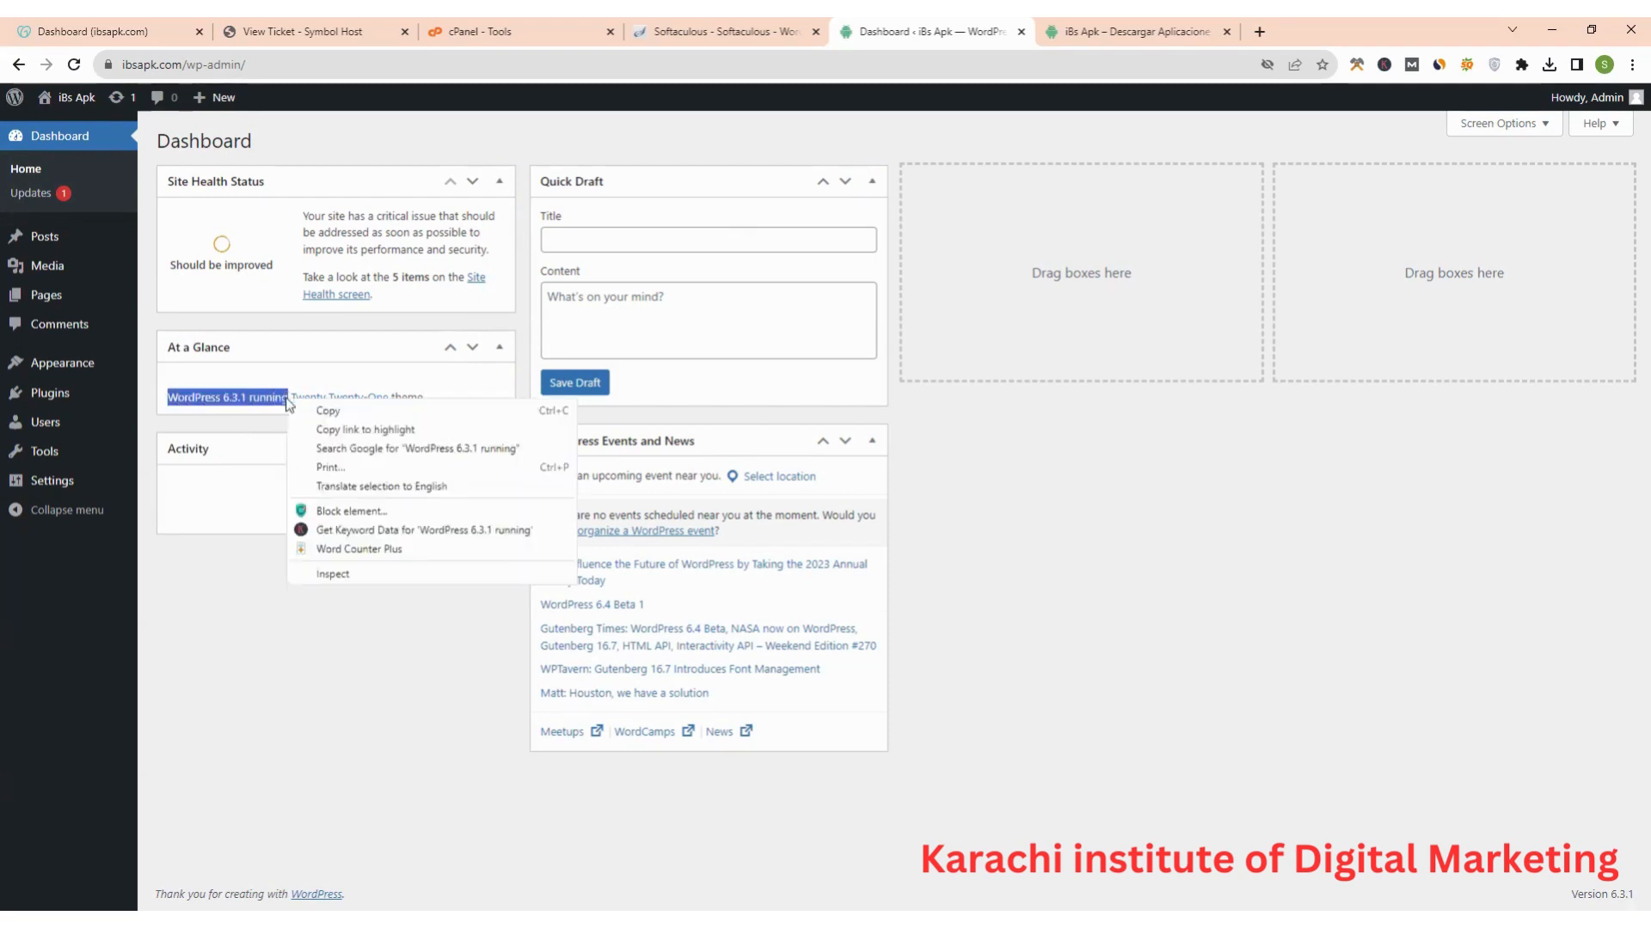
left_click(186, 593)
right_click(173, 569)
right_click(204, 549)
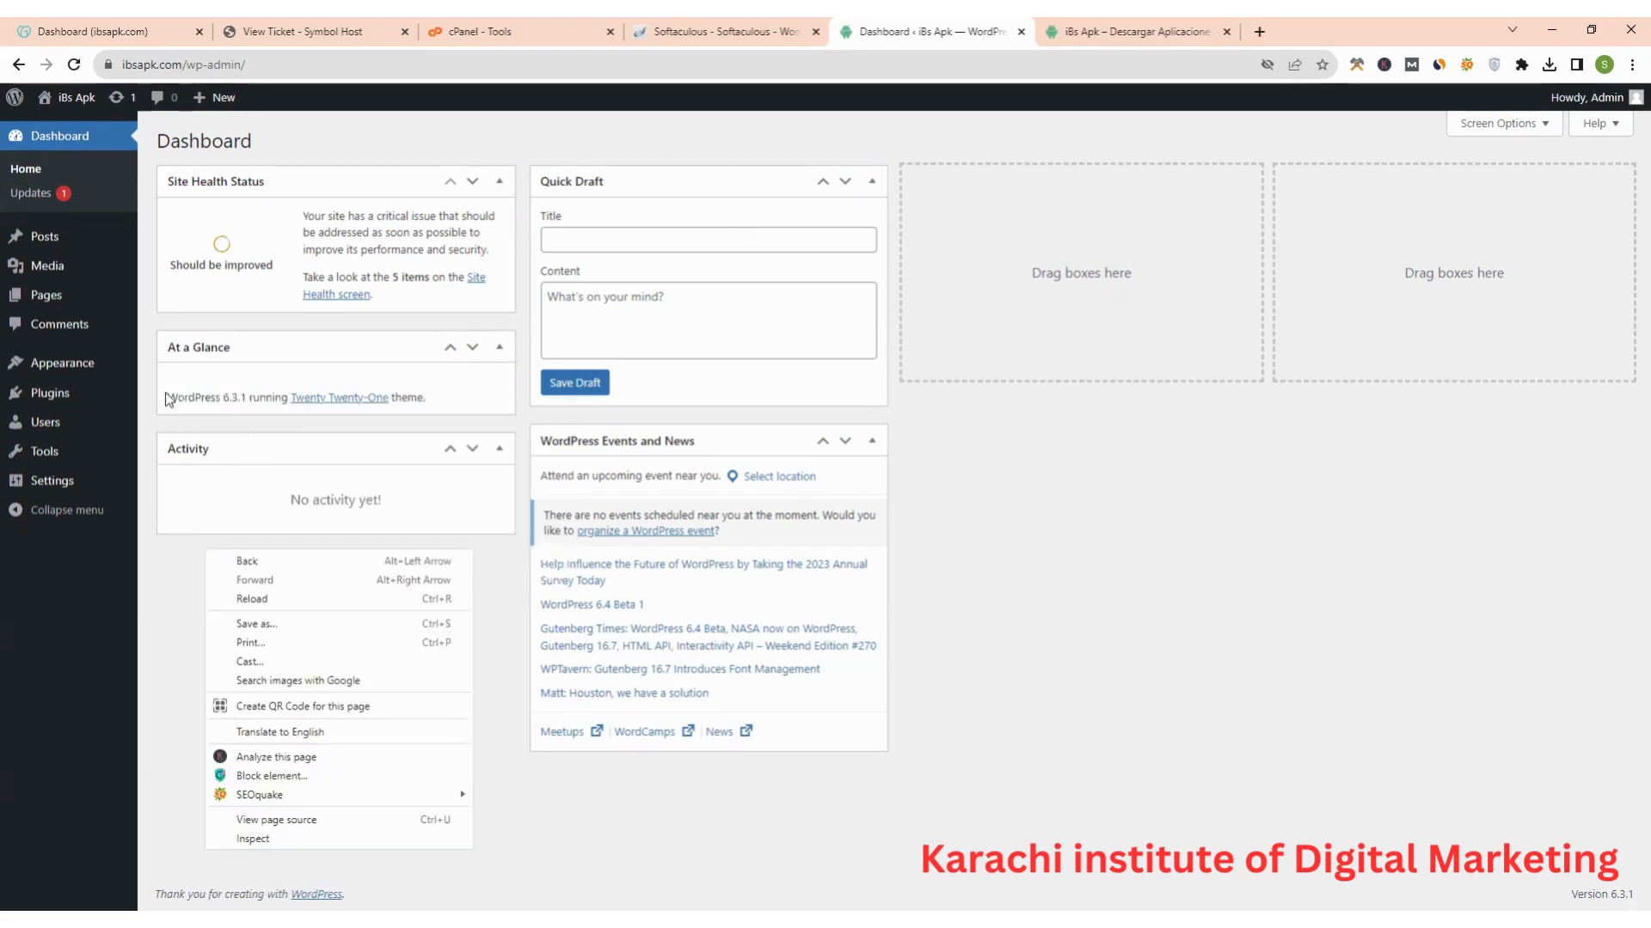
left_click_drag(169, 400, 289, 417)
left_click(271, 632)
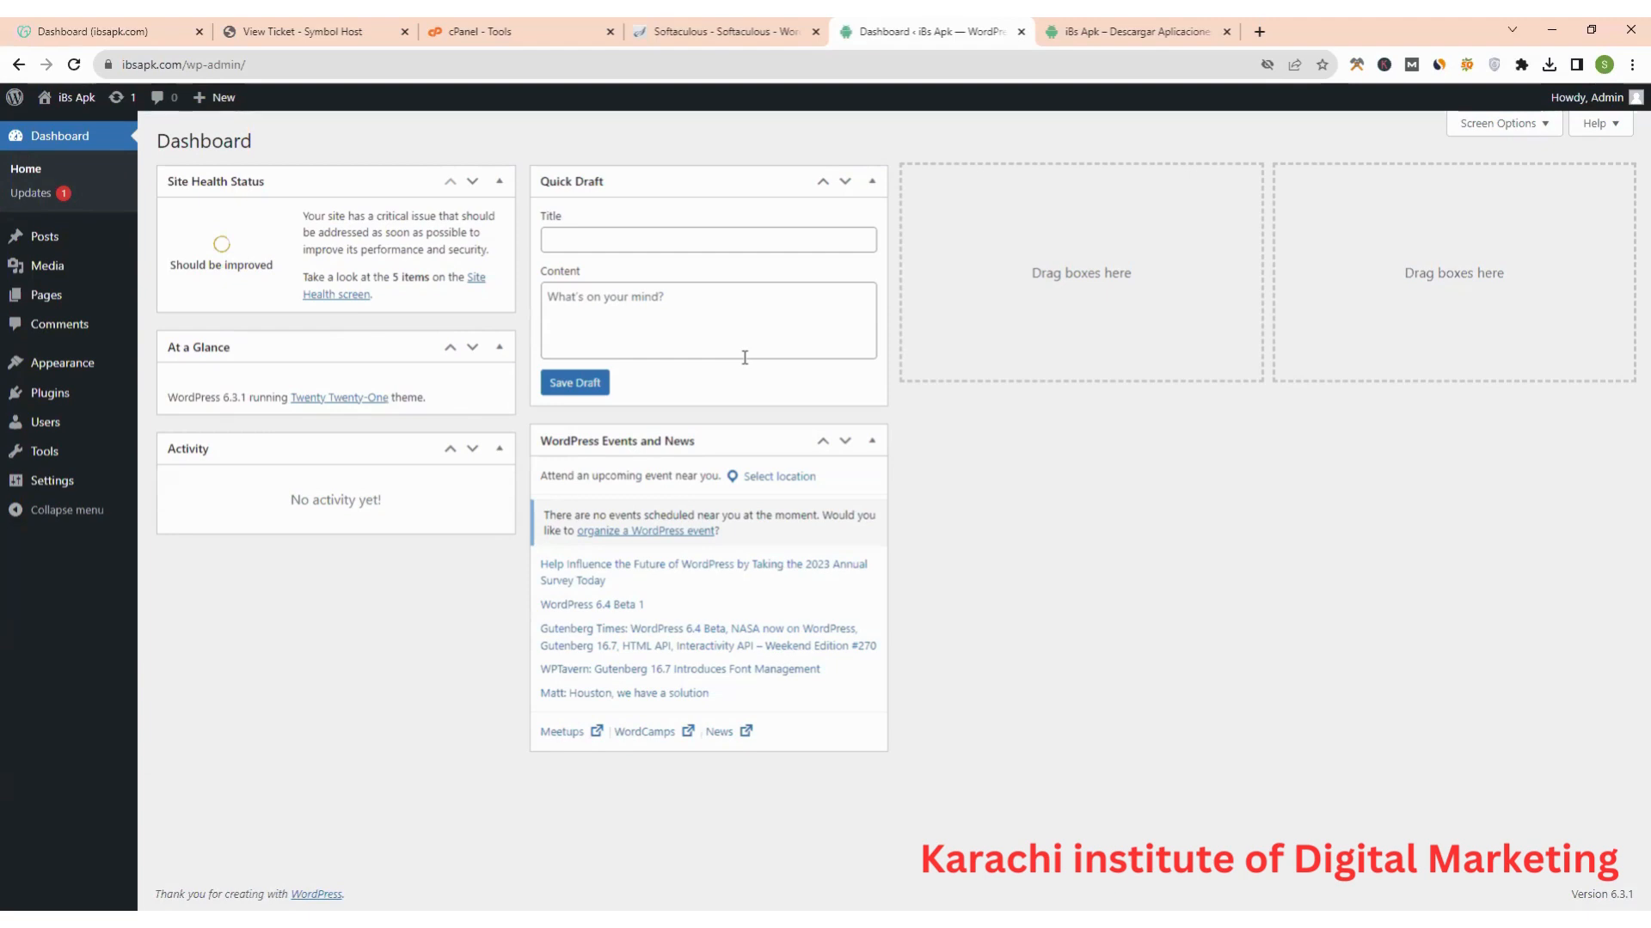
left_click(39, 193)
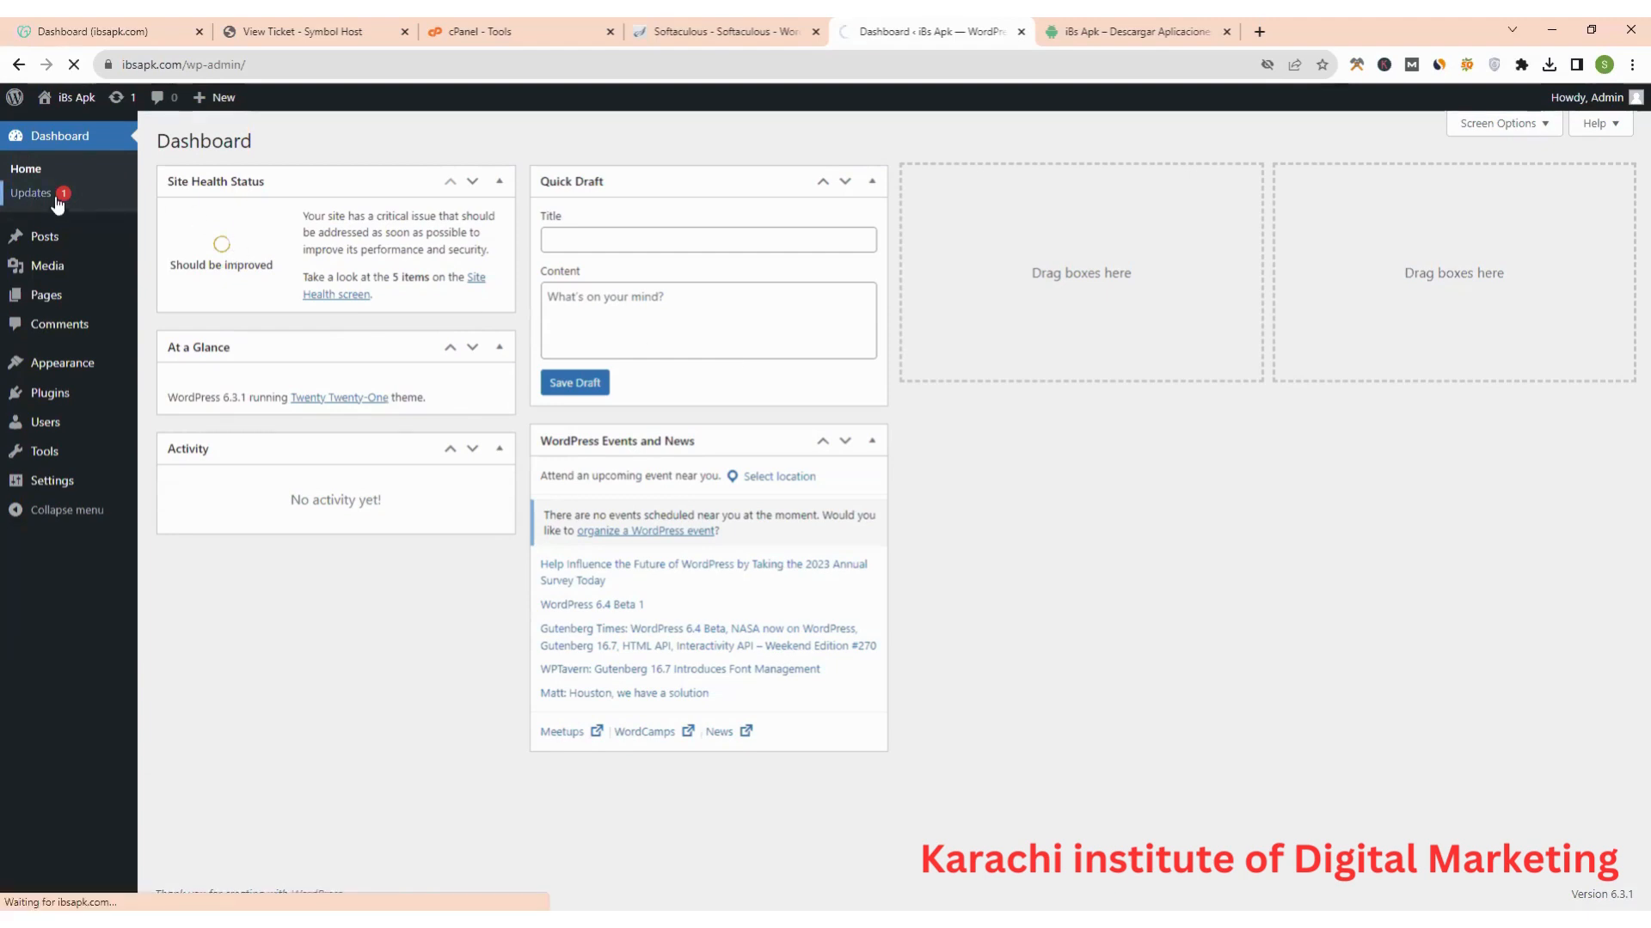
Select the latest-version message and last-checked date line on the Updates page.
left_click(250, 64)
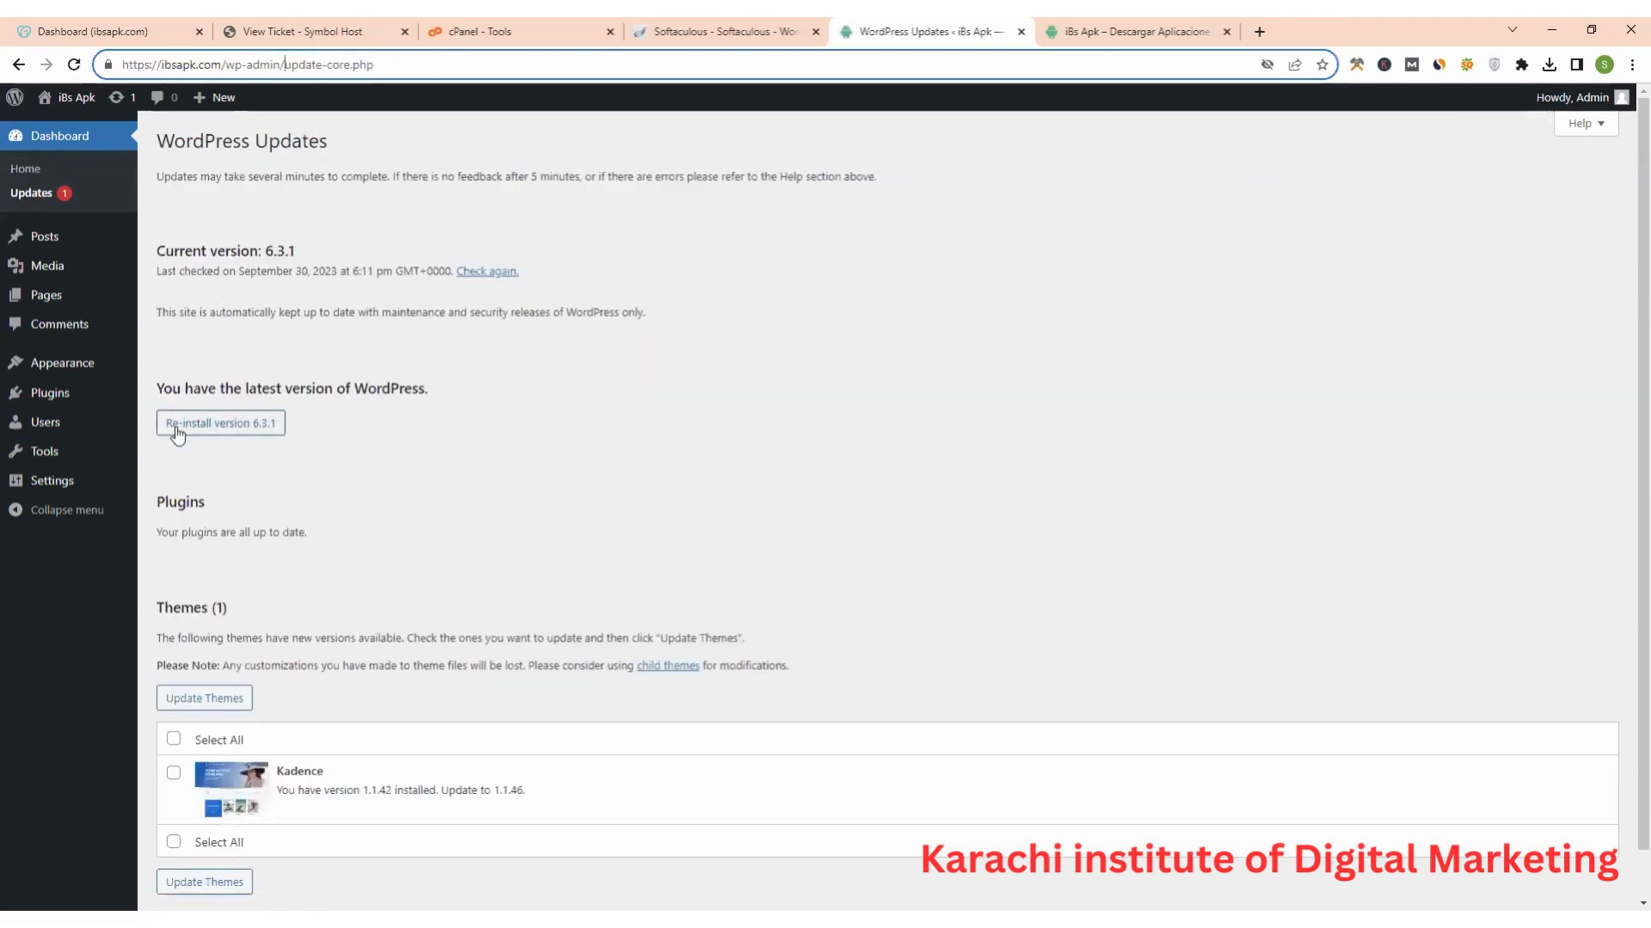
left_click_drag(236, 386, 301, 397)
right_click(301, 397)
right_click(238, 375)
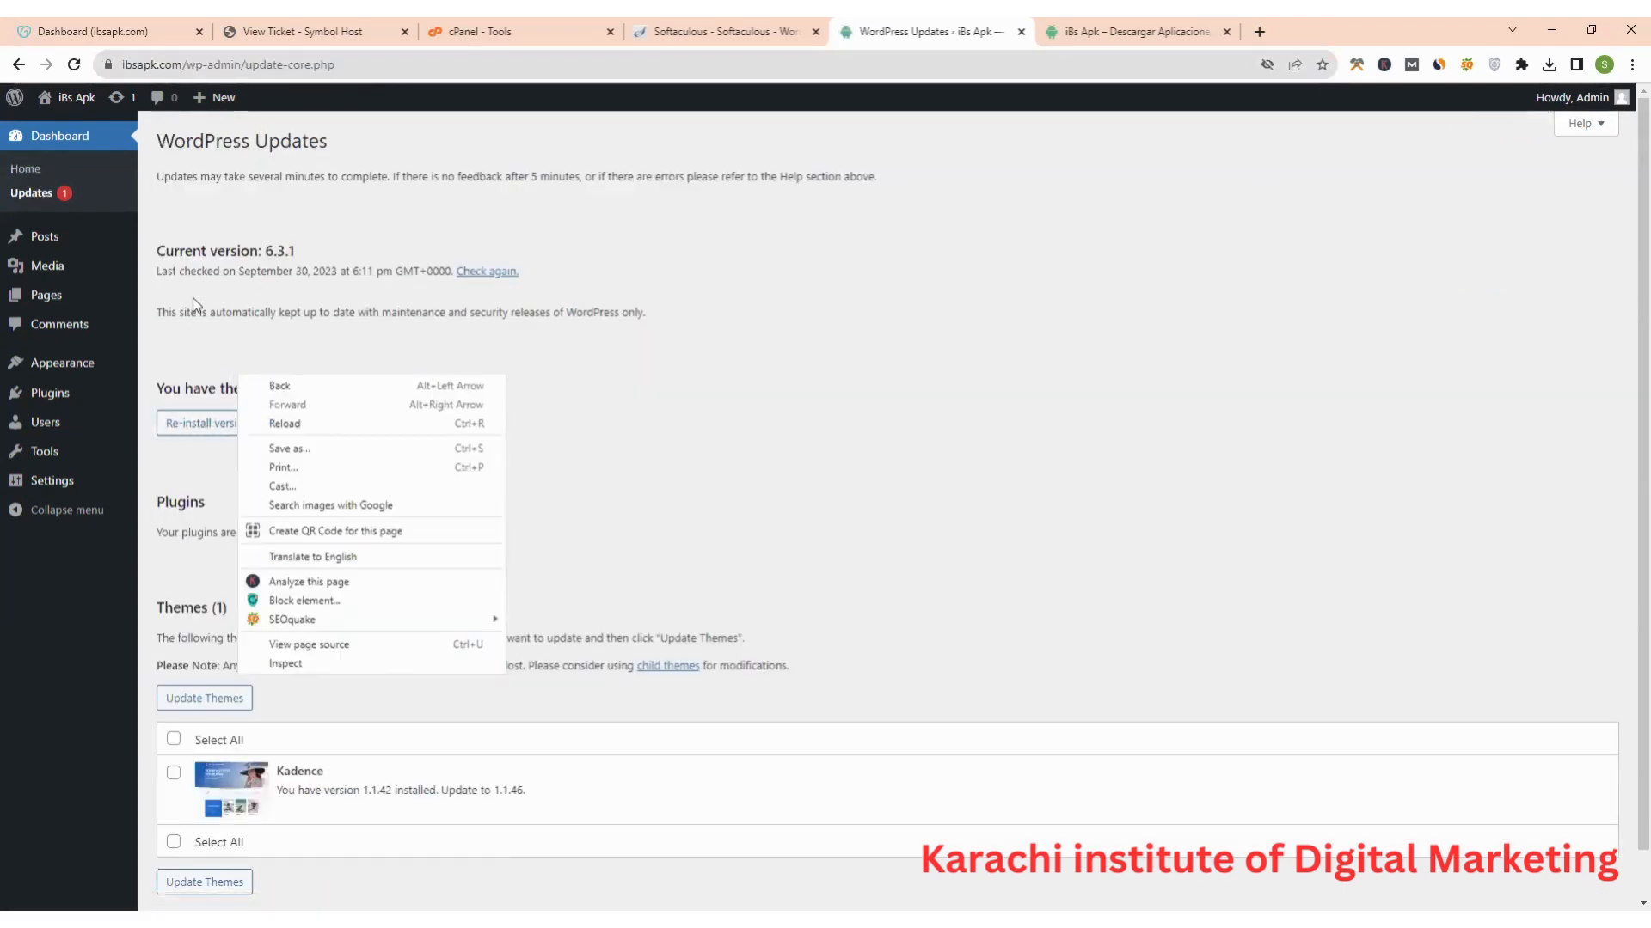
left_click(194, 304)
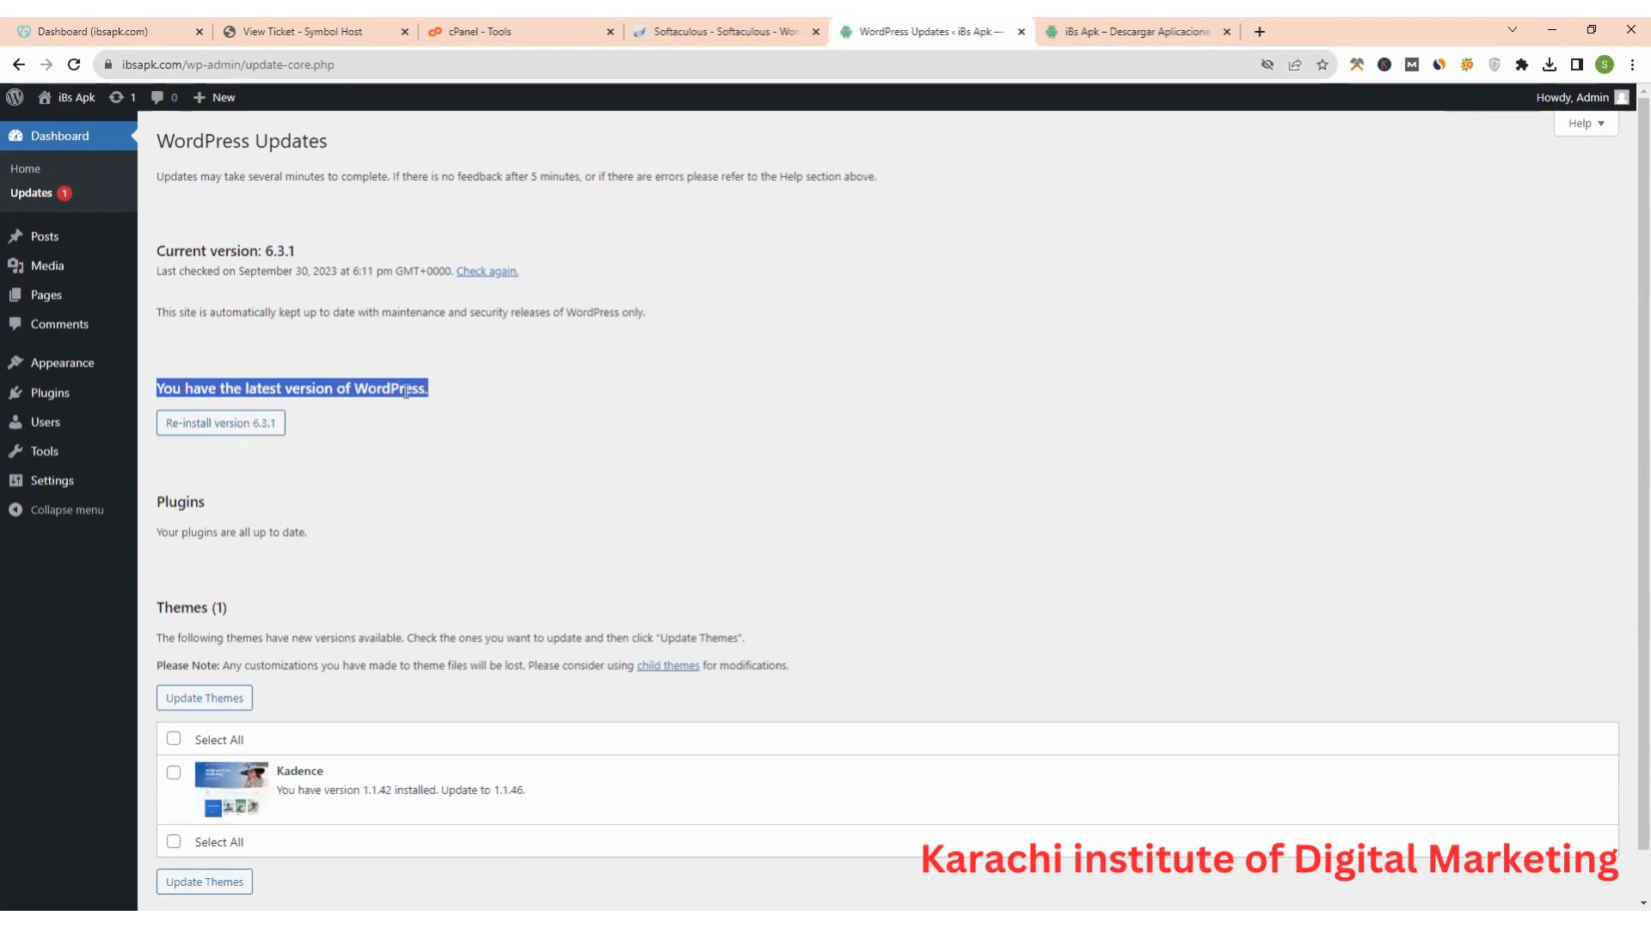
left_click(459, 392)
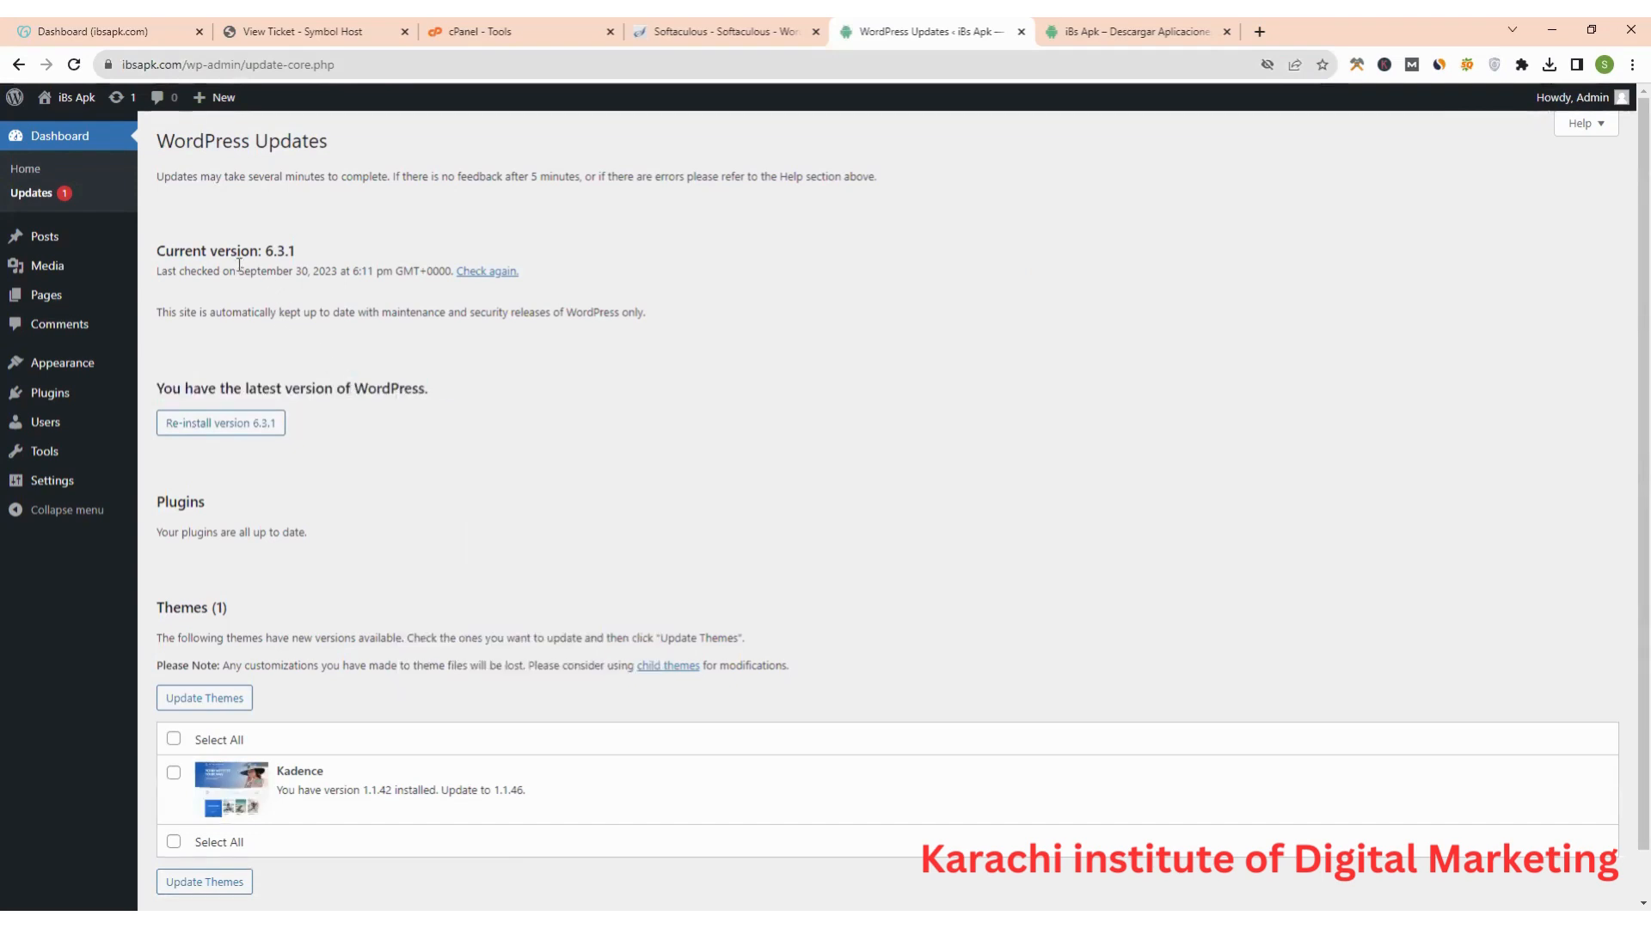
left_click_drag(153, 274, 375, 271)
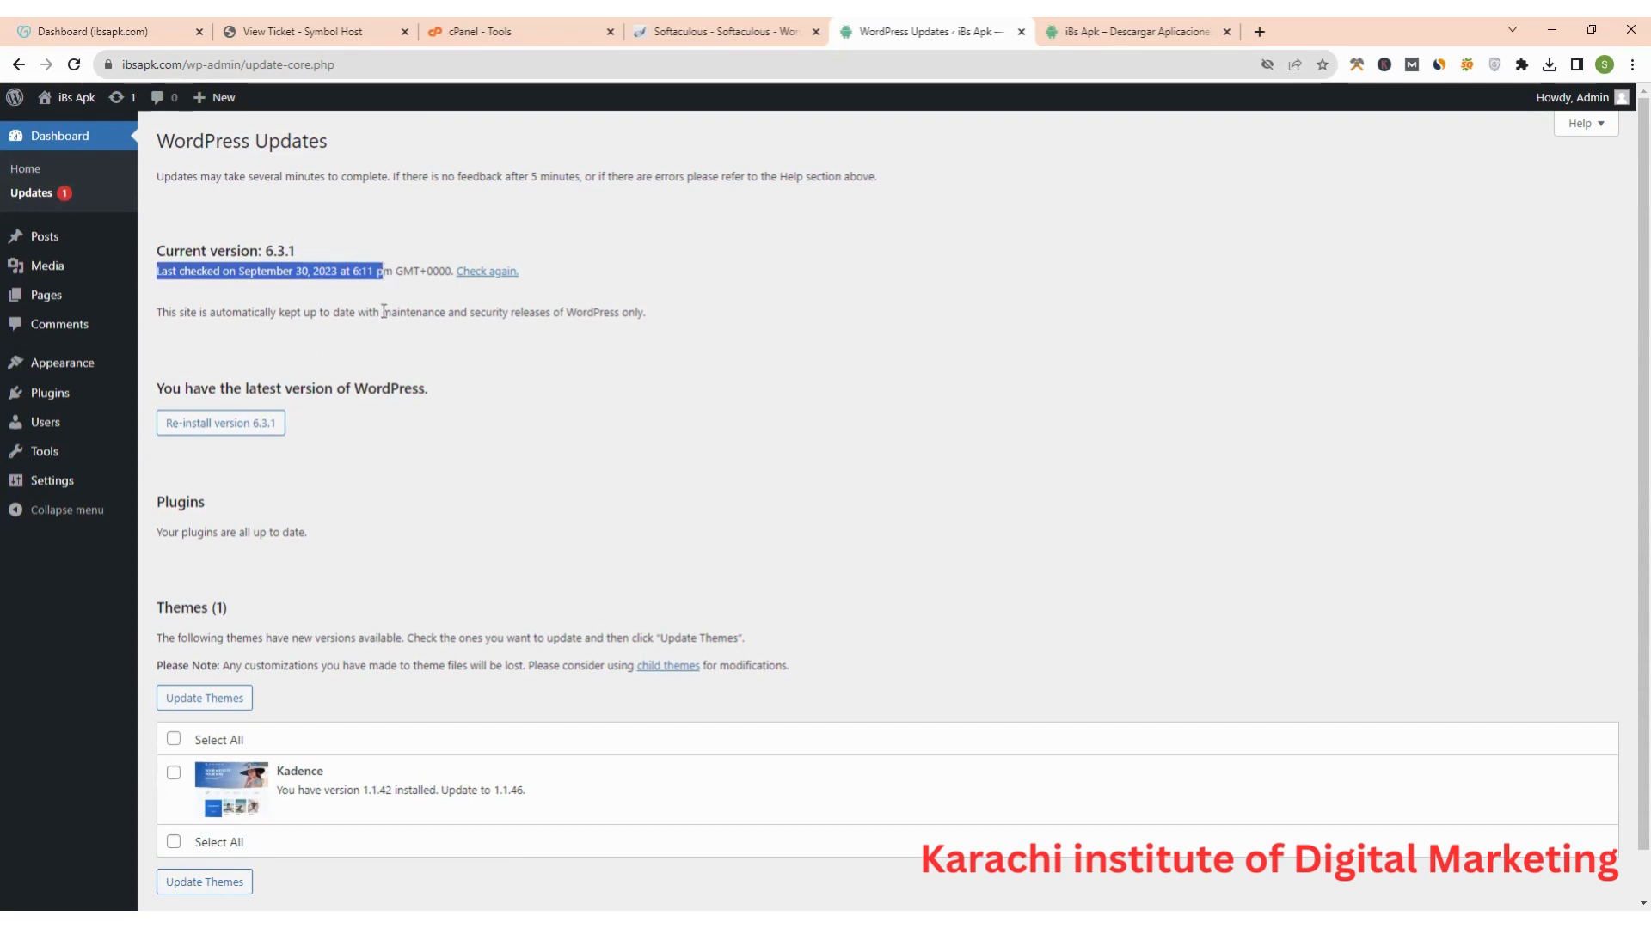
right_click(379, 270)
right_click(353, 272)
left_click(335, 275)
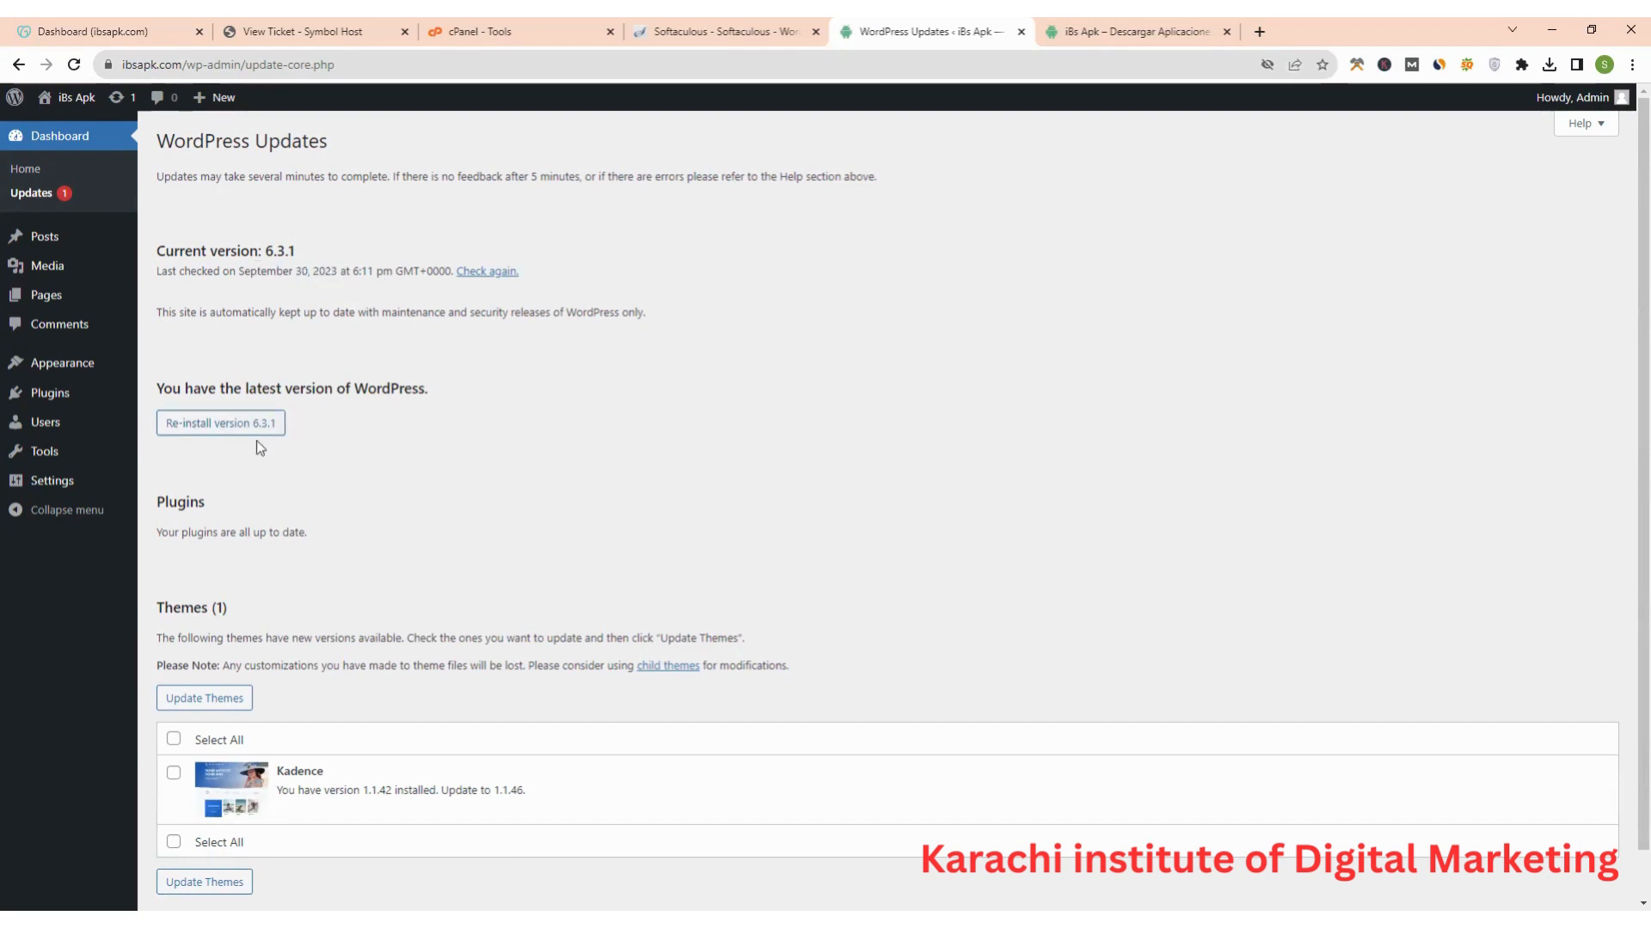
Update the Kadence theme from 1.1.42 to 1.1.46, then open Posts.
scroll(256, 440, "down", 1)
right_click(314, 475)
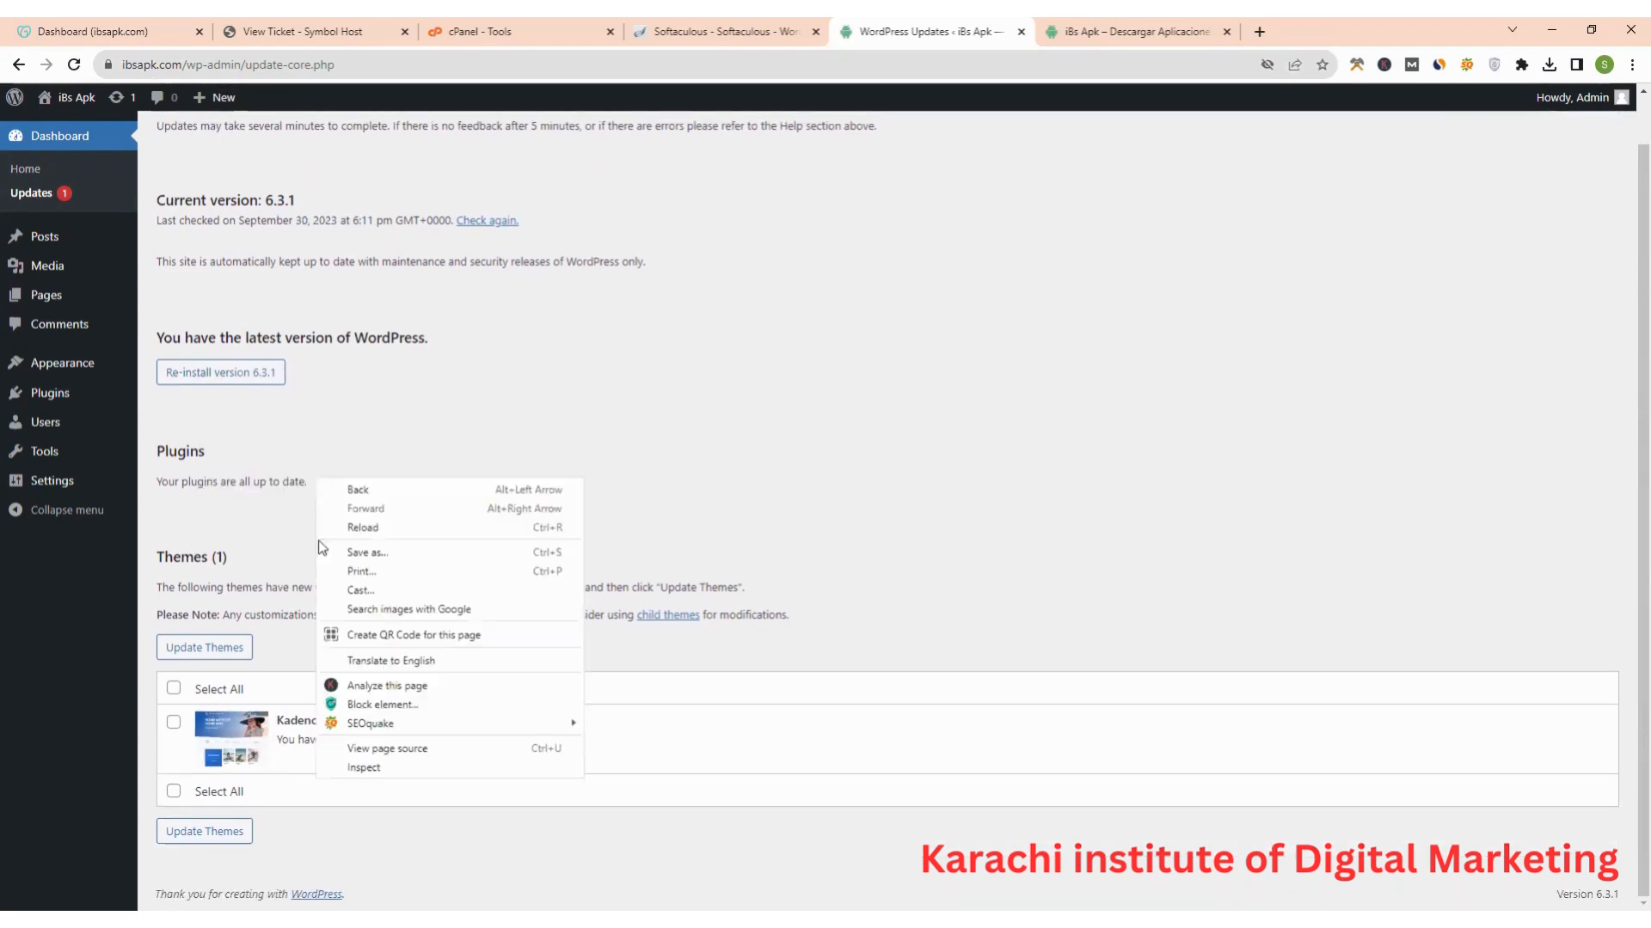
left_click(173, 722)
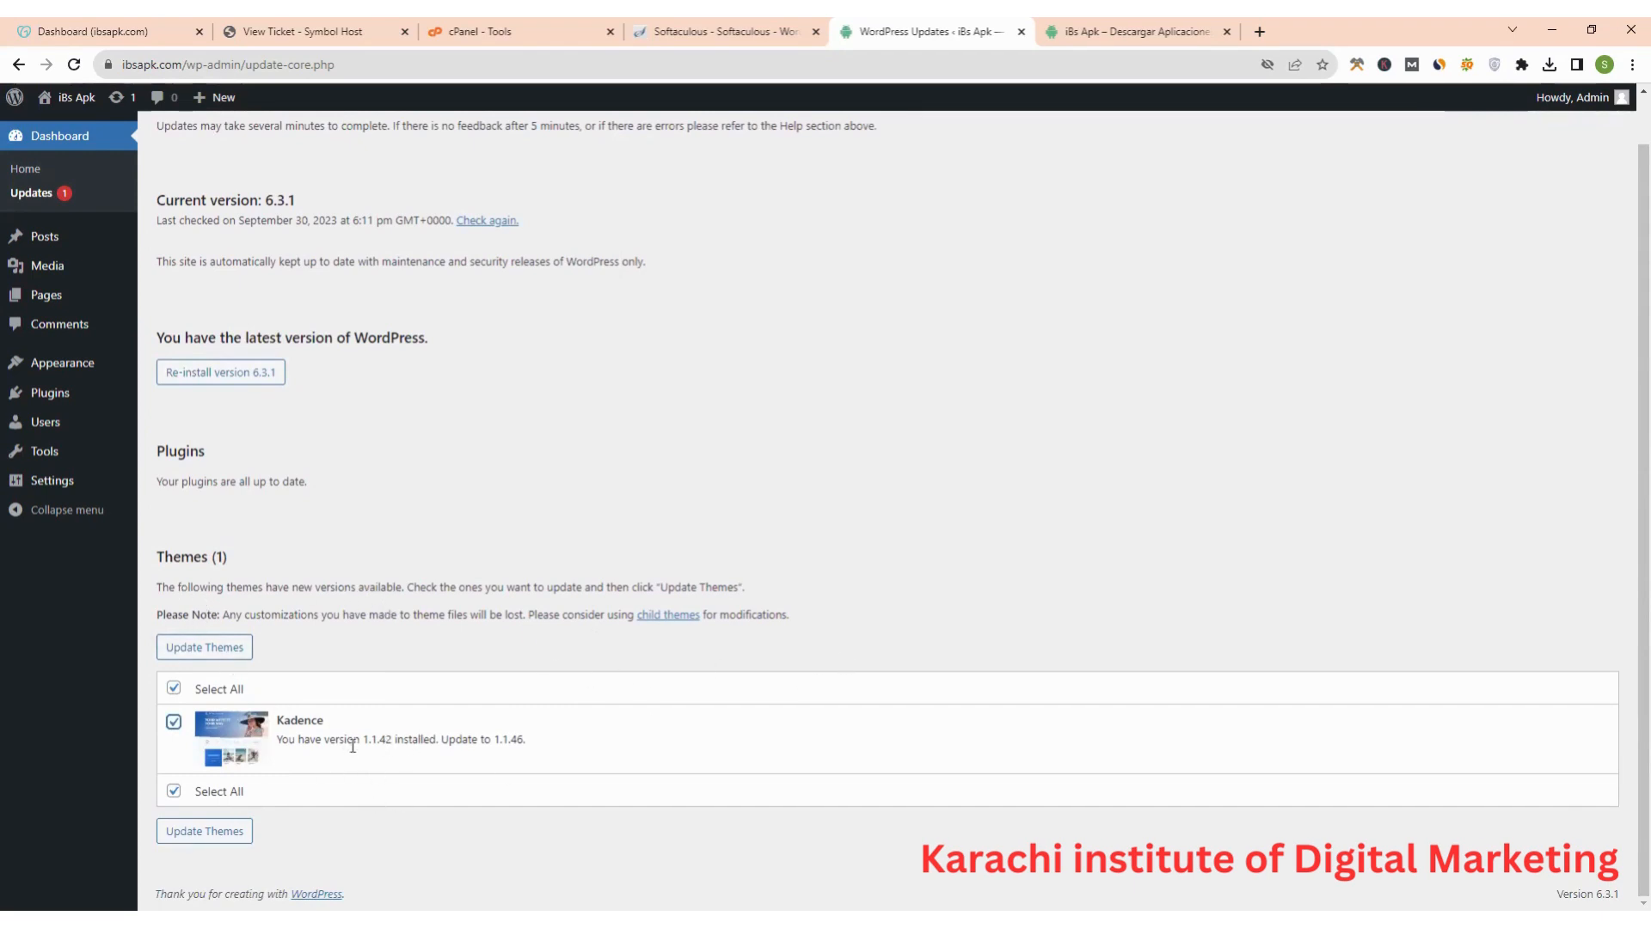
left_click(194, 648)
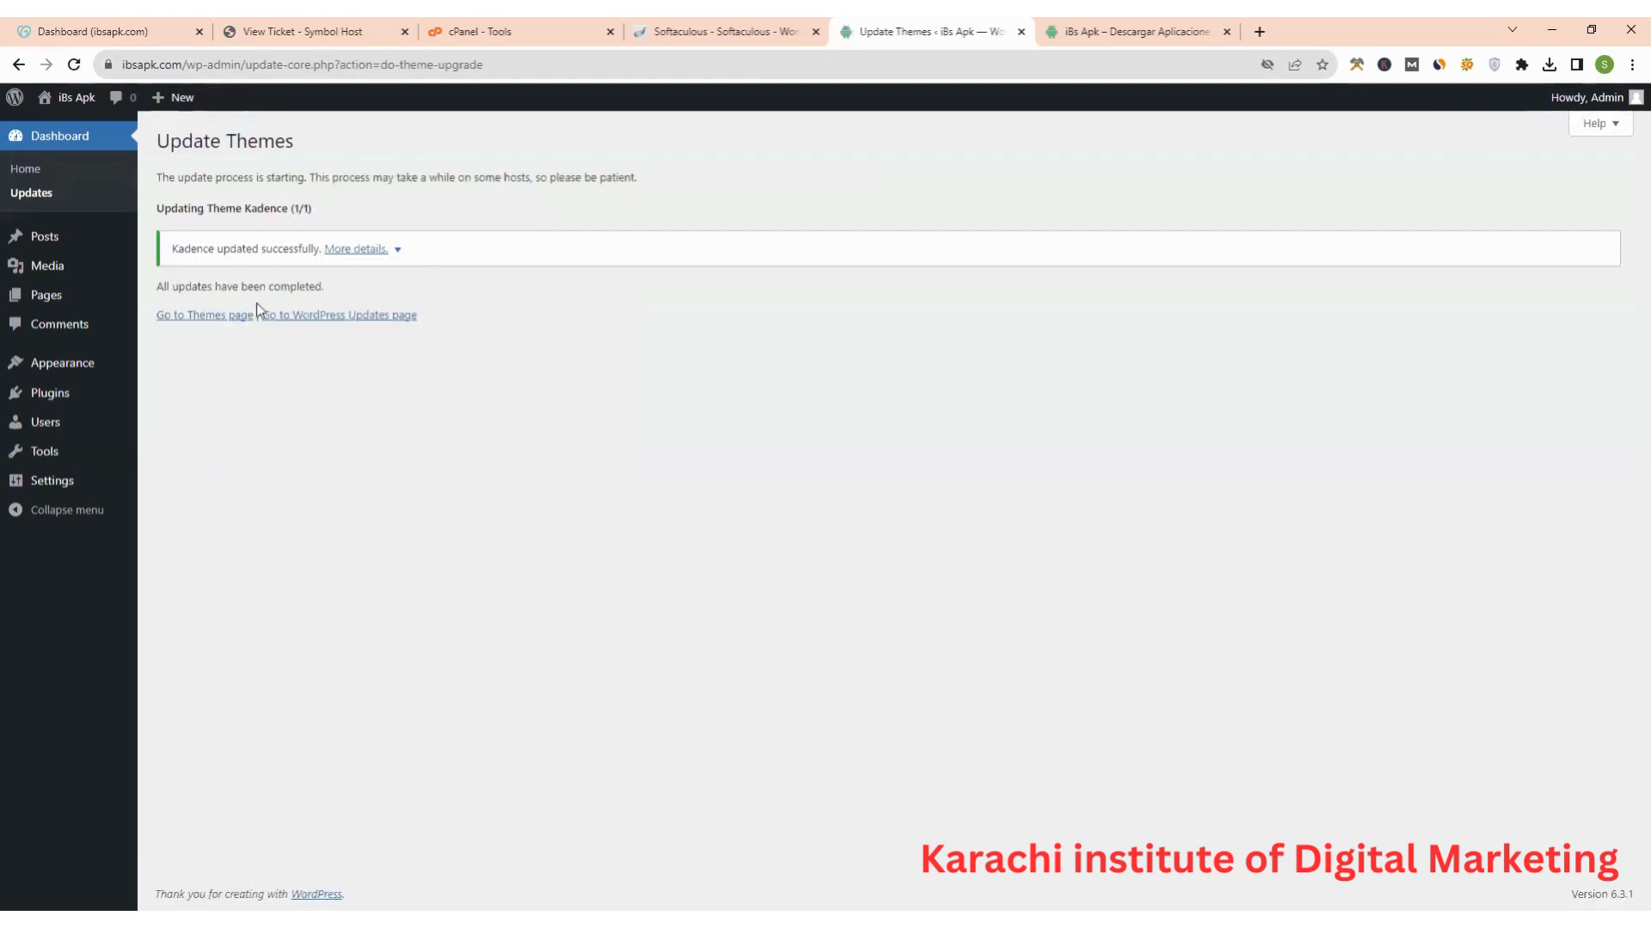
left_click(57, 245)
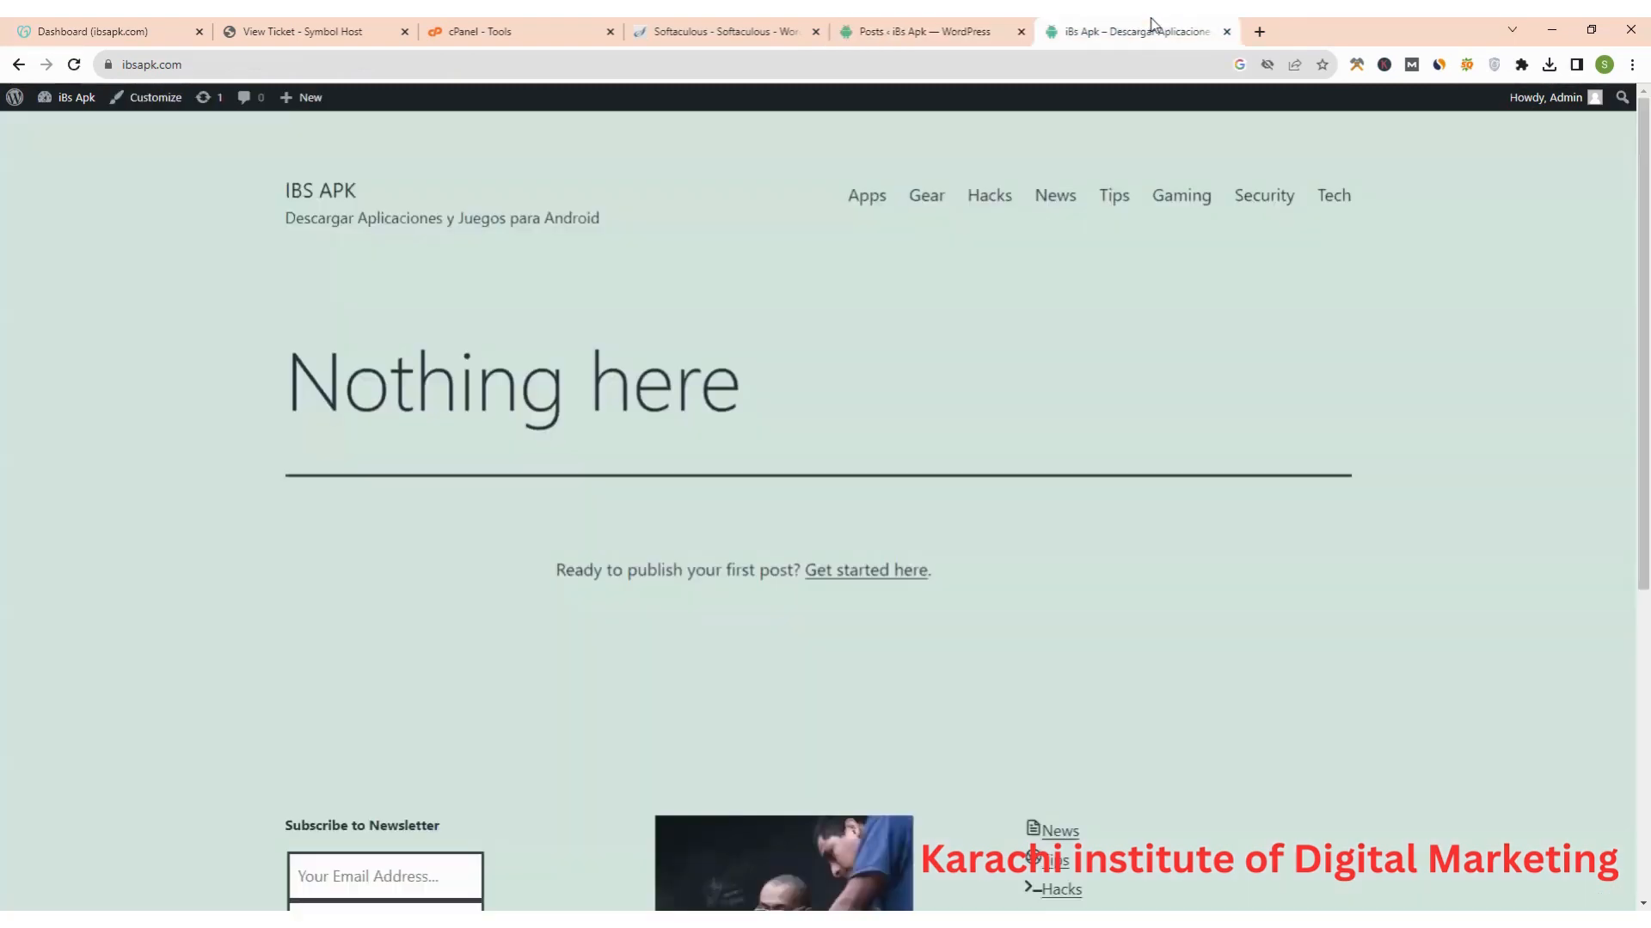
Search 'how to make comment backlinks' from the front-page tab's address bar.
left_click(1135, 31)
left_click(1034, 65)
type("how t")
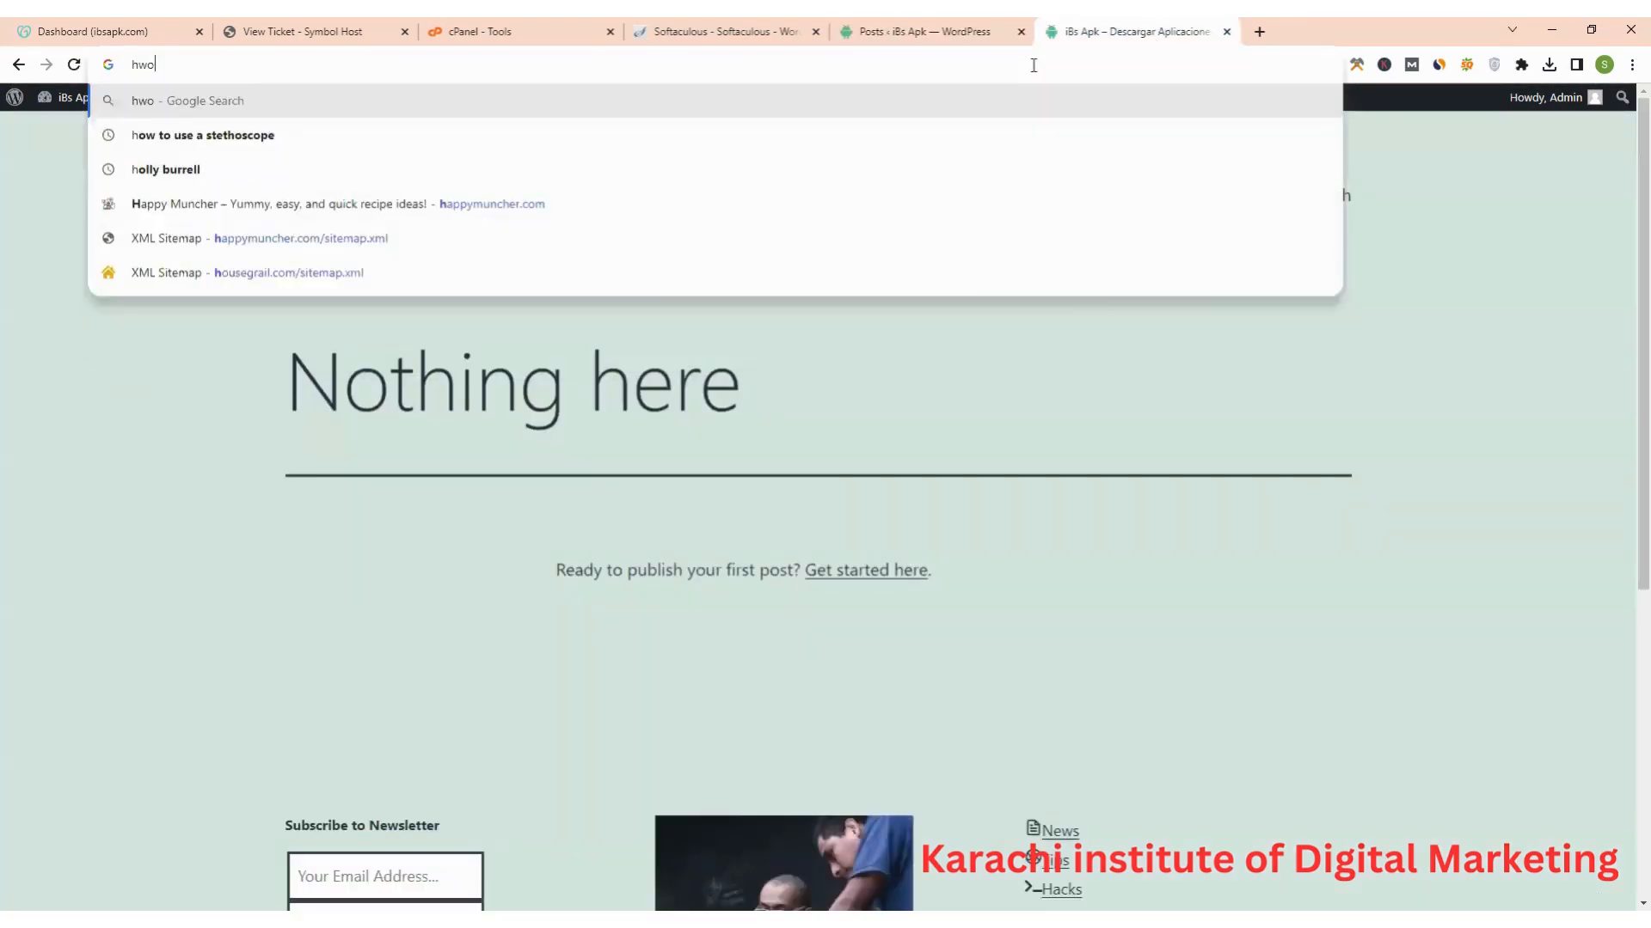
type("o make")
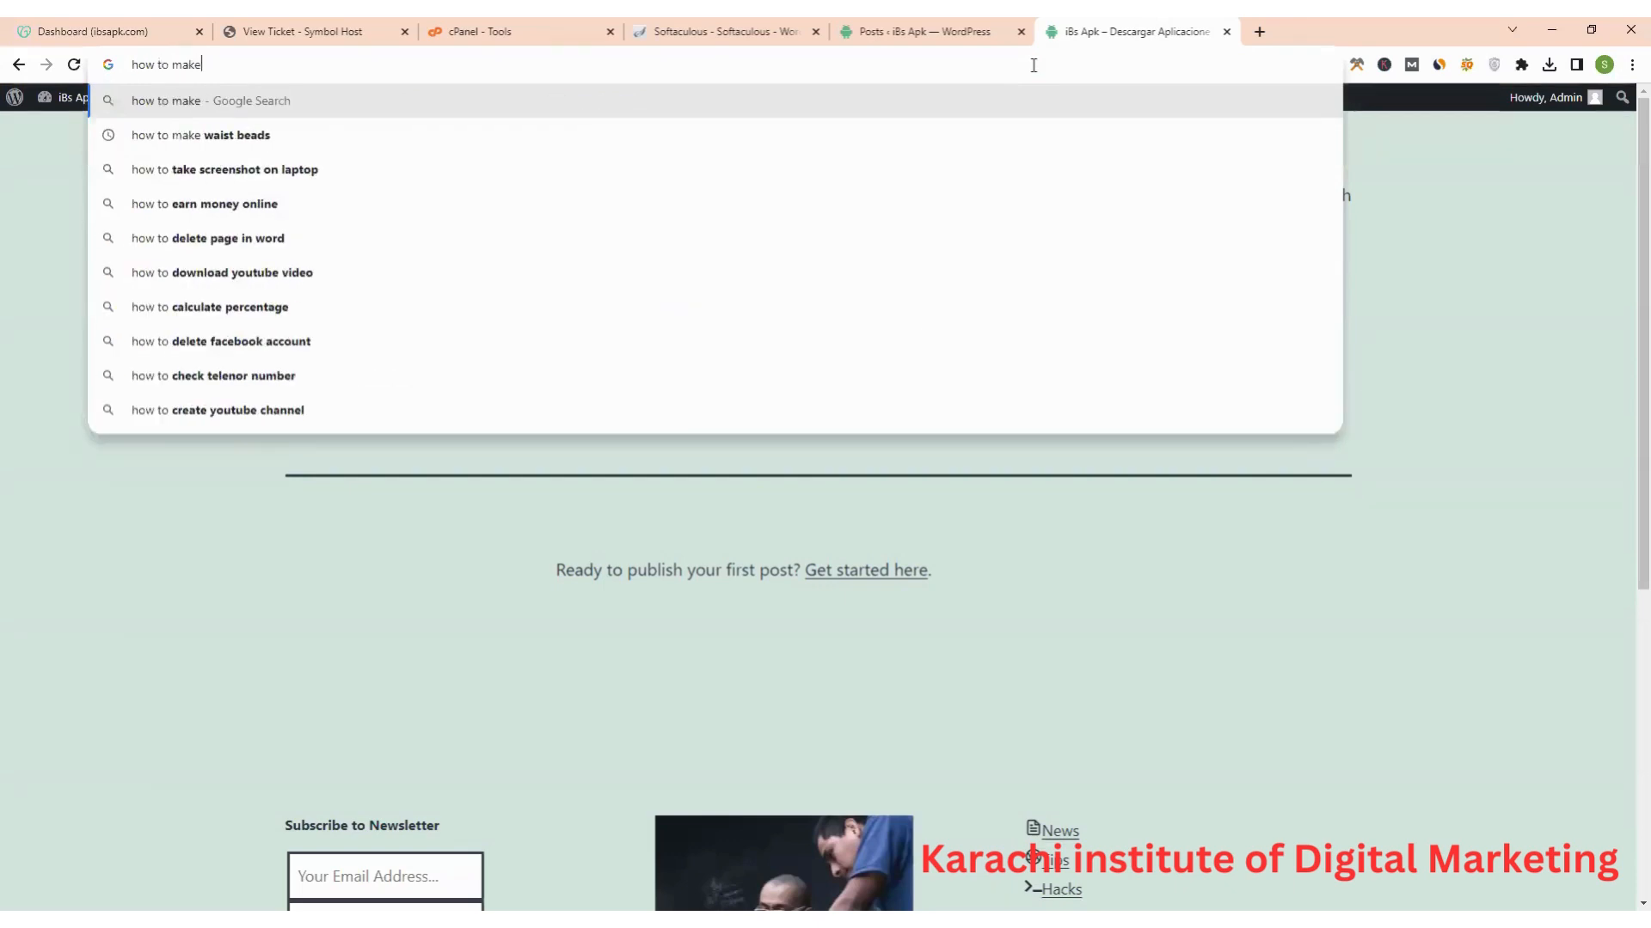
type(" comment ")
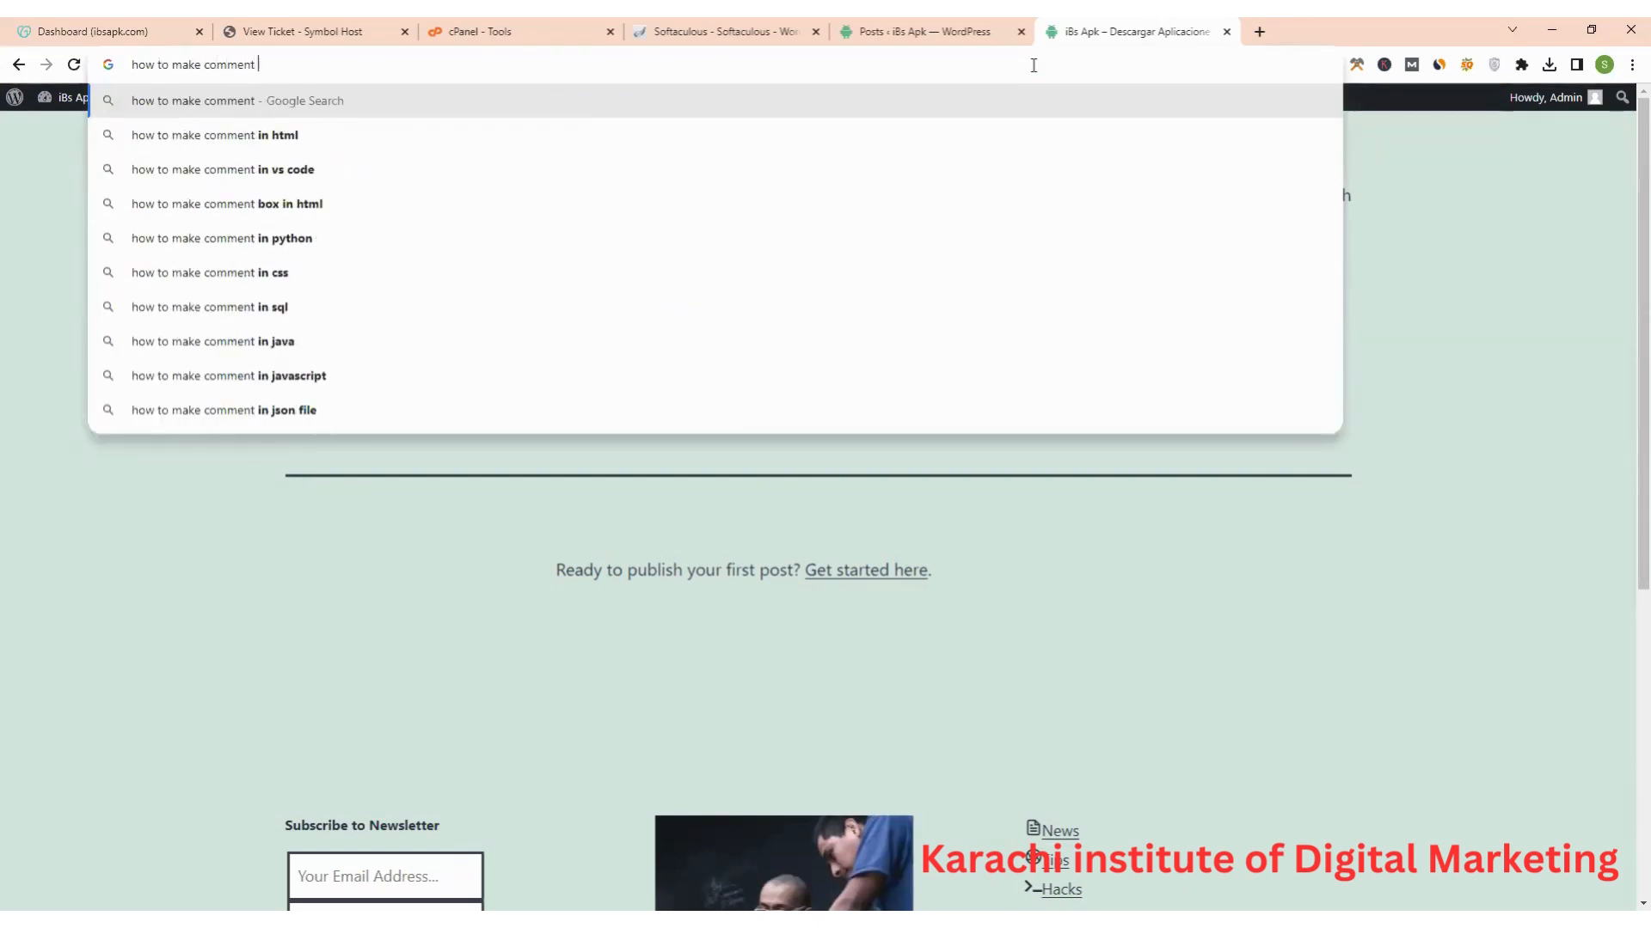
type("backlinks")
key("Return")
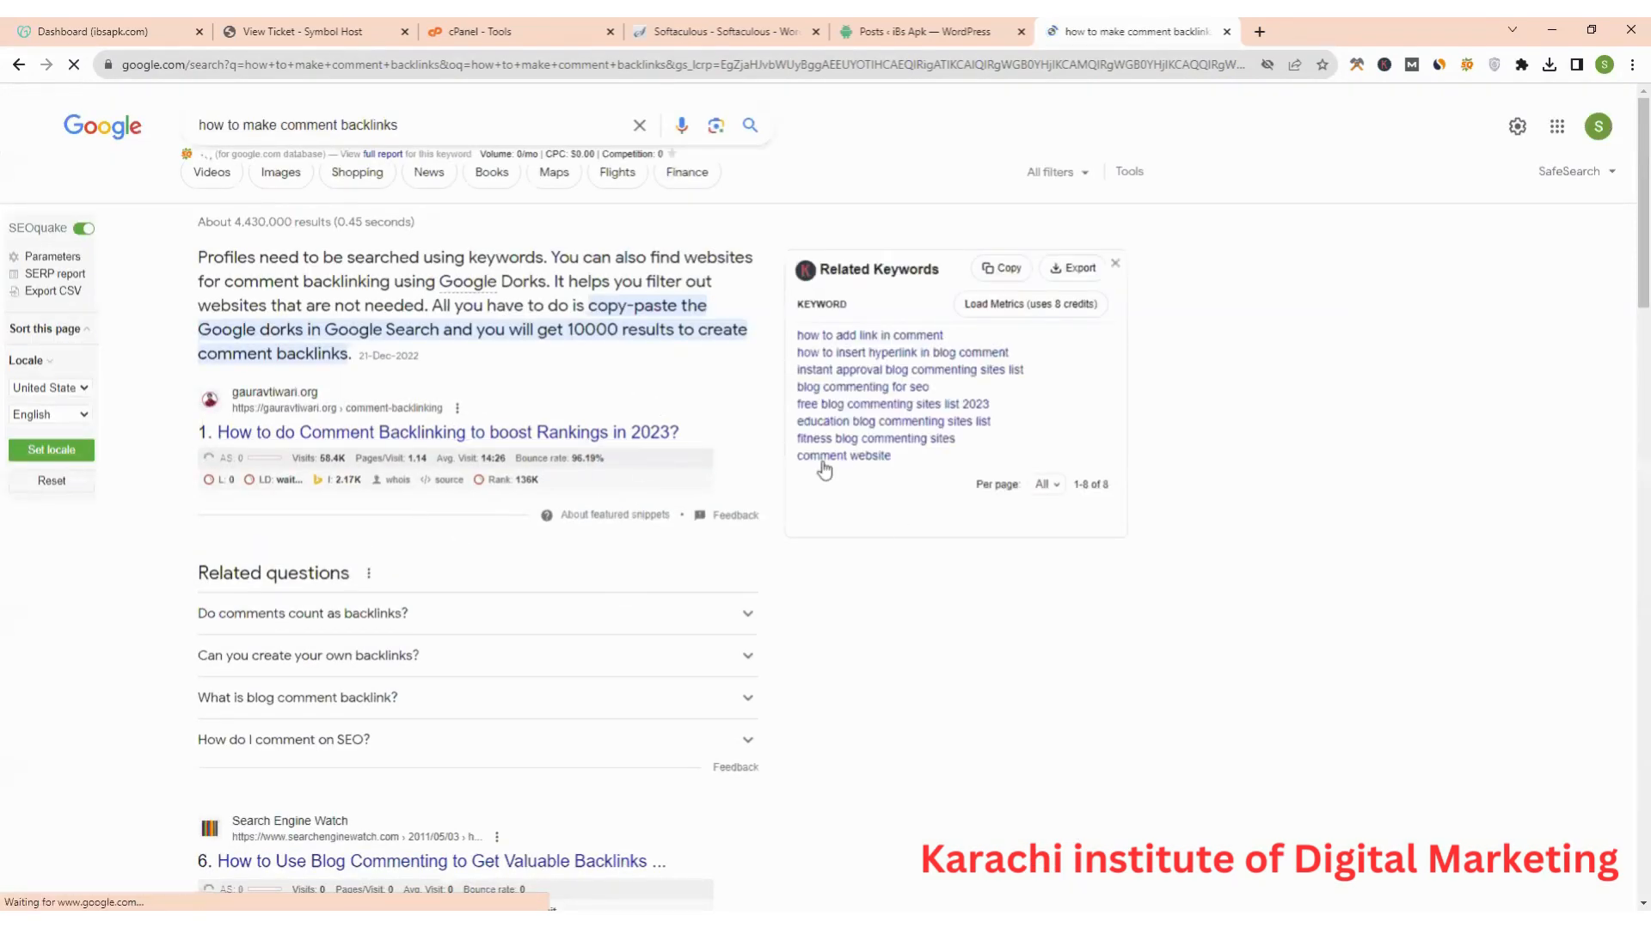
Skim the gauravtiwari.org backlinking article, then return to the Posts tab.
right_click(783, 509)
scroll(795, 516, "down", 3)
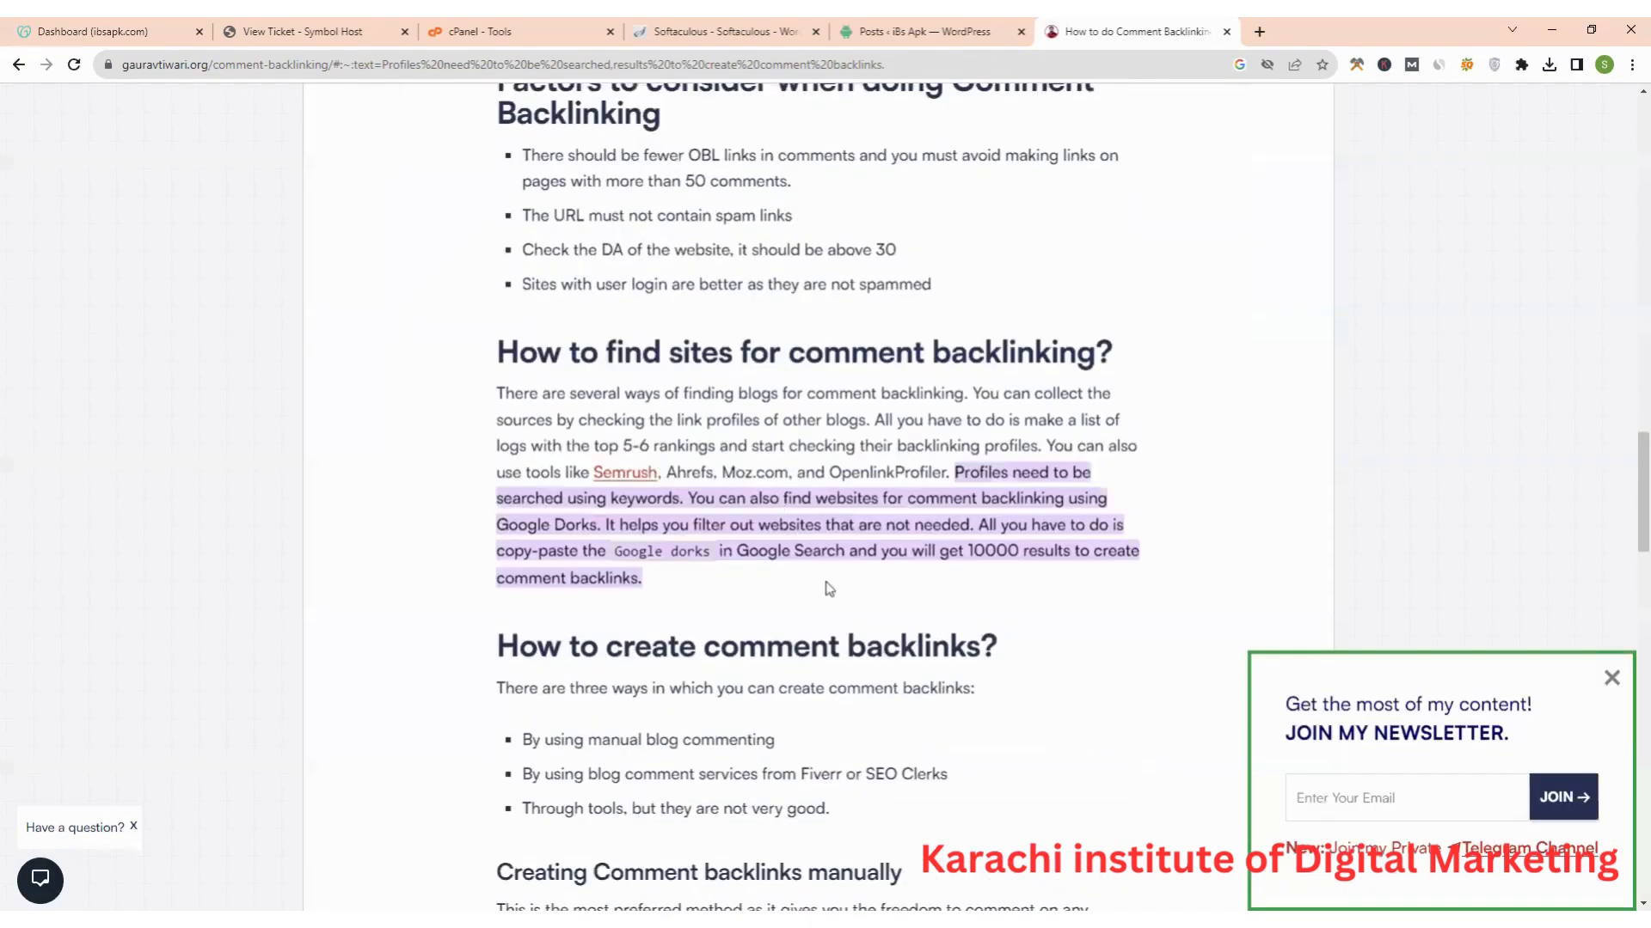
scroll(725, 525, "down", 6)
scroll(725, 524, "down", 12)
scroll(774, 580, "up", 10)
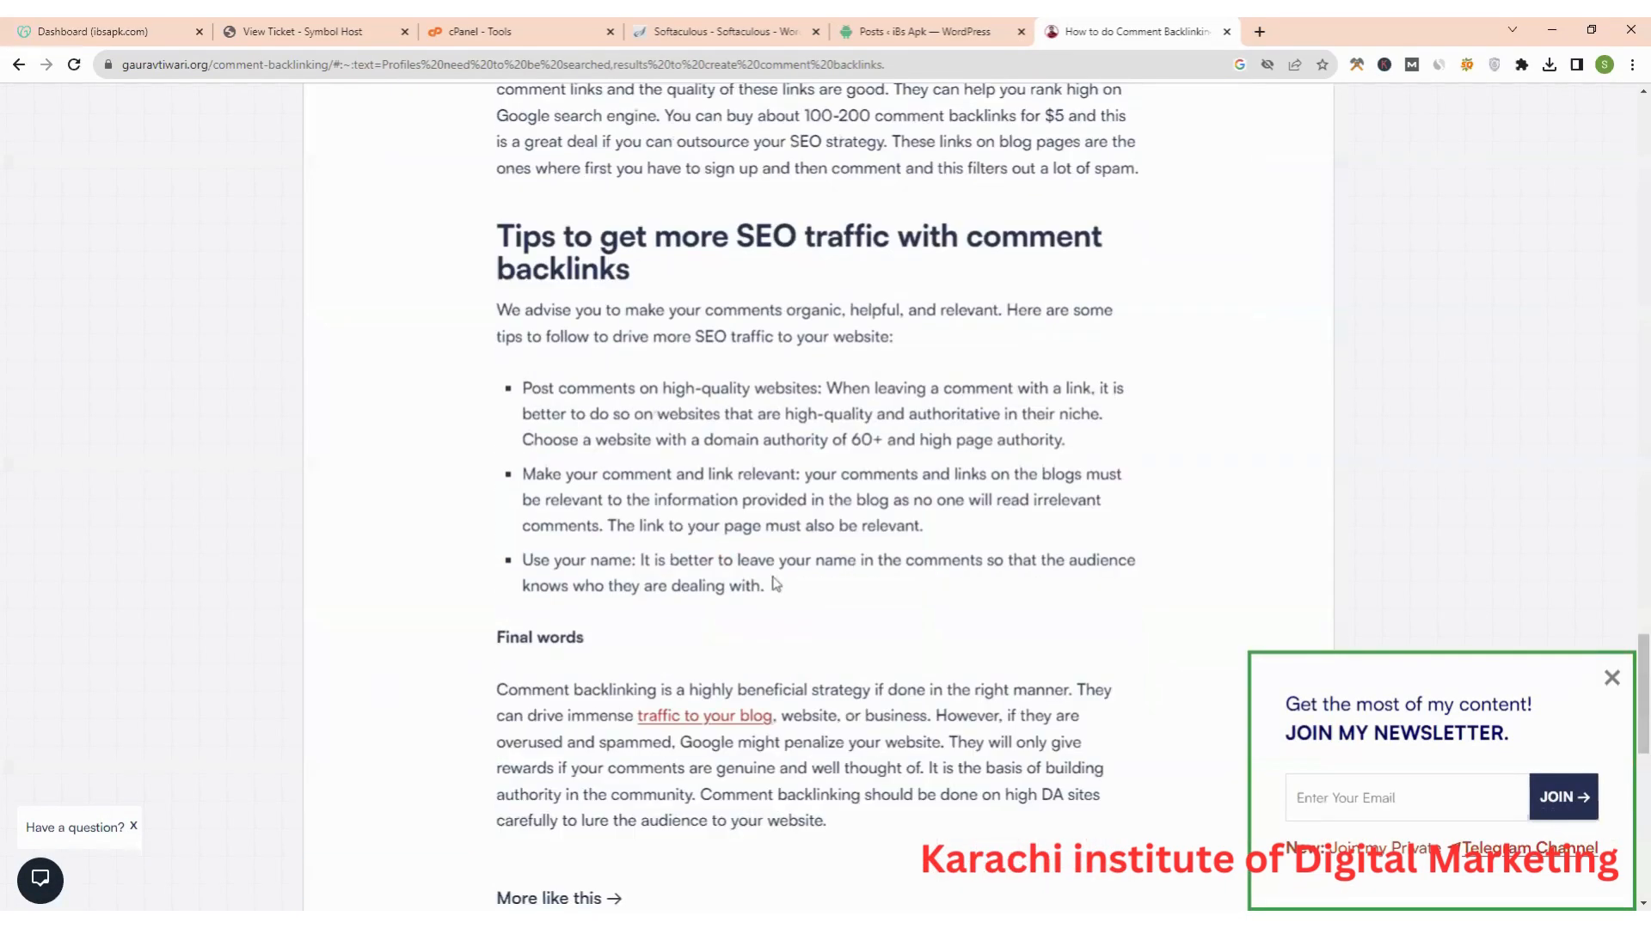
scroll(760, 455, "up", 15)
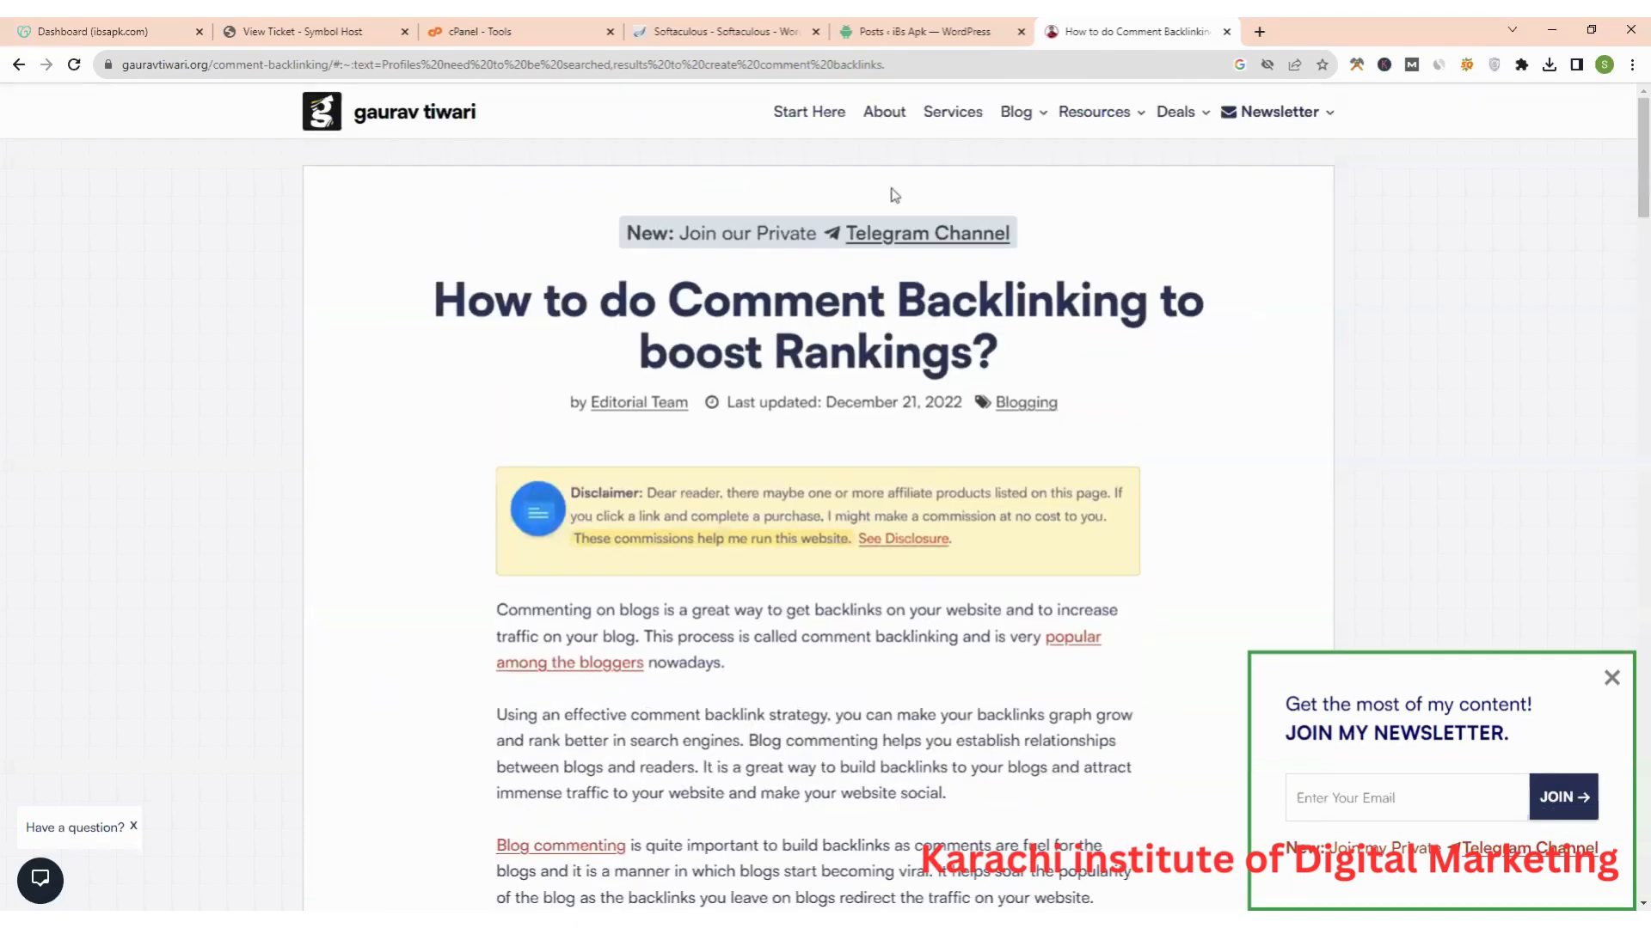
left_click(918, 26)
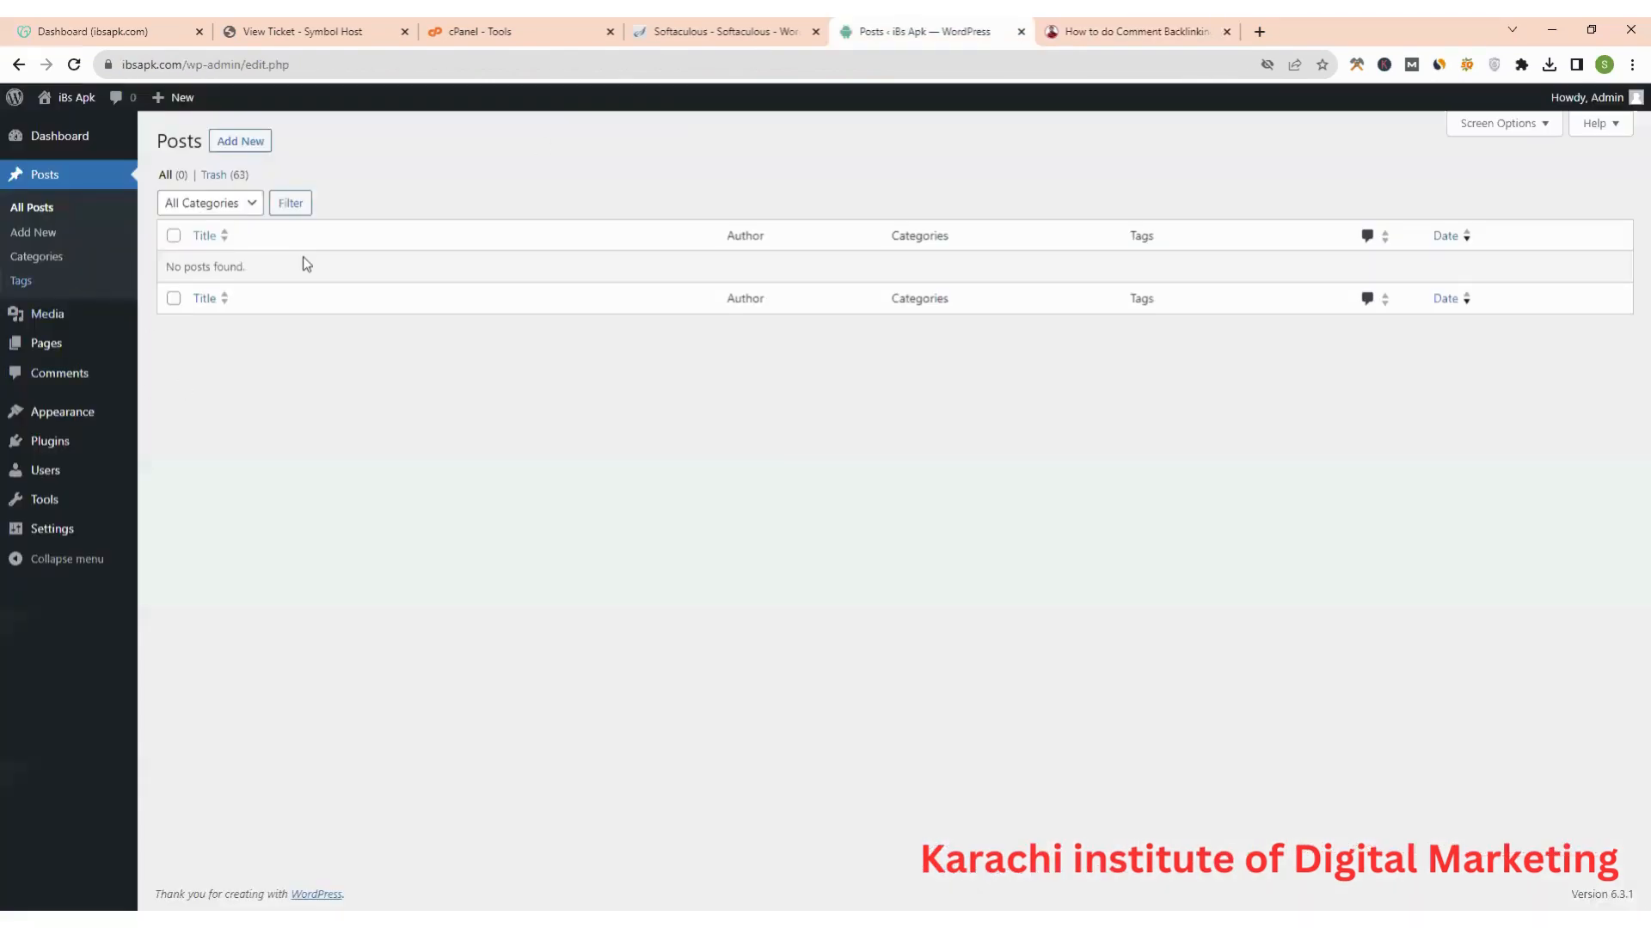
Open Add New post in a separate tab and switch to that editor.
right_click(240, 142)
left_click(310, 155)
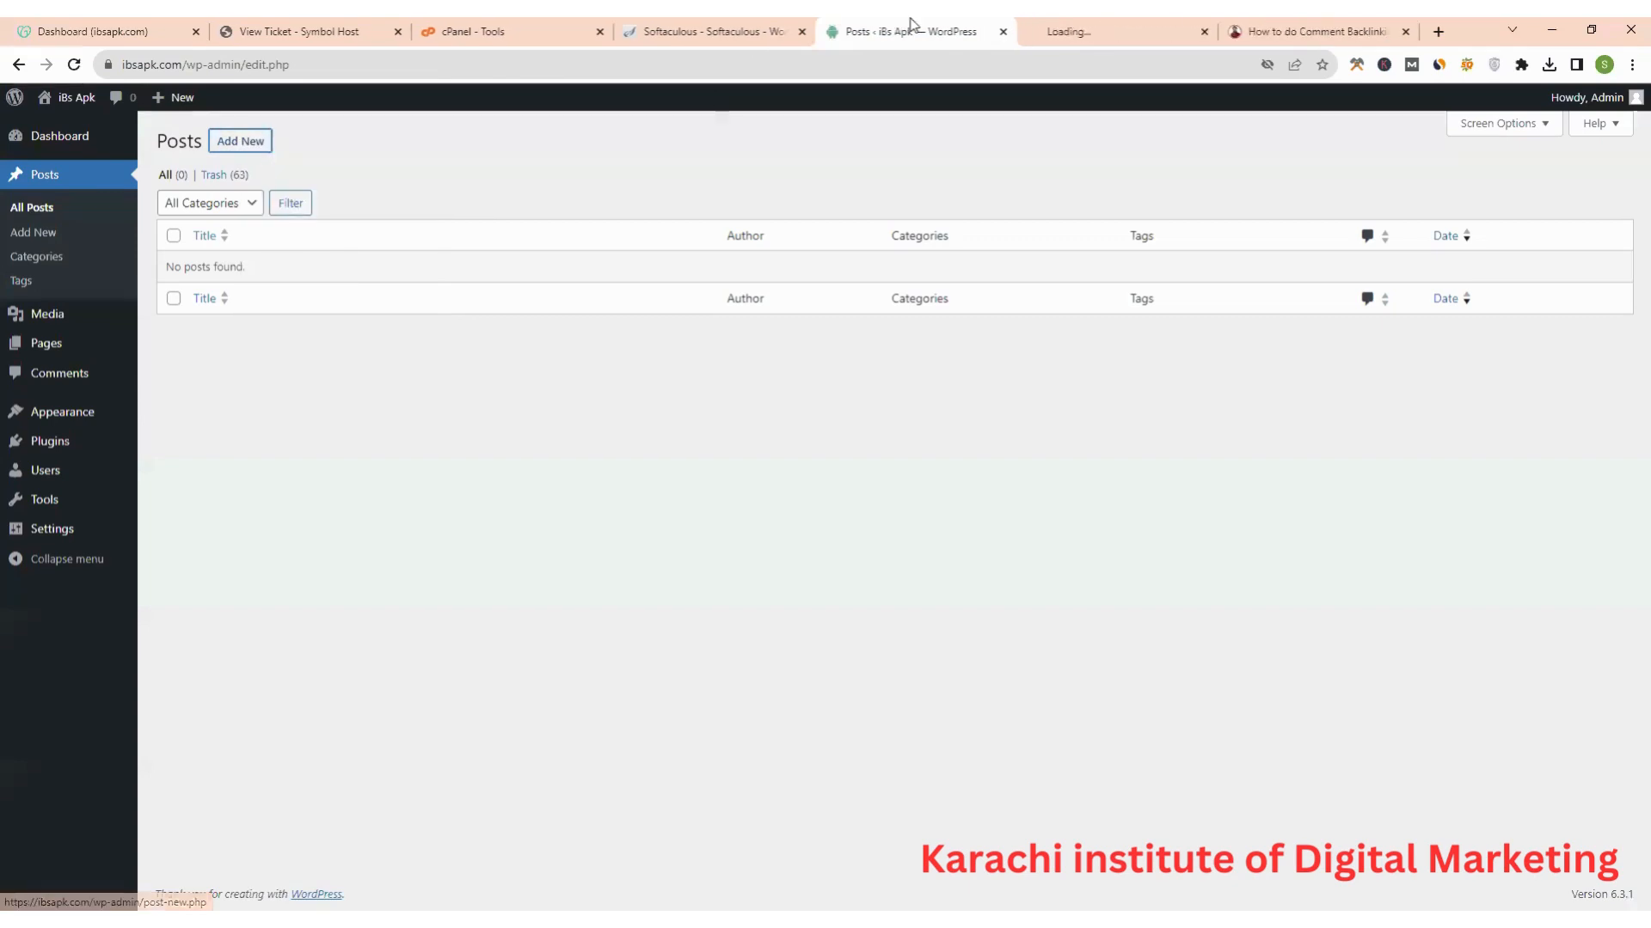
left_click(1092, 26)
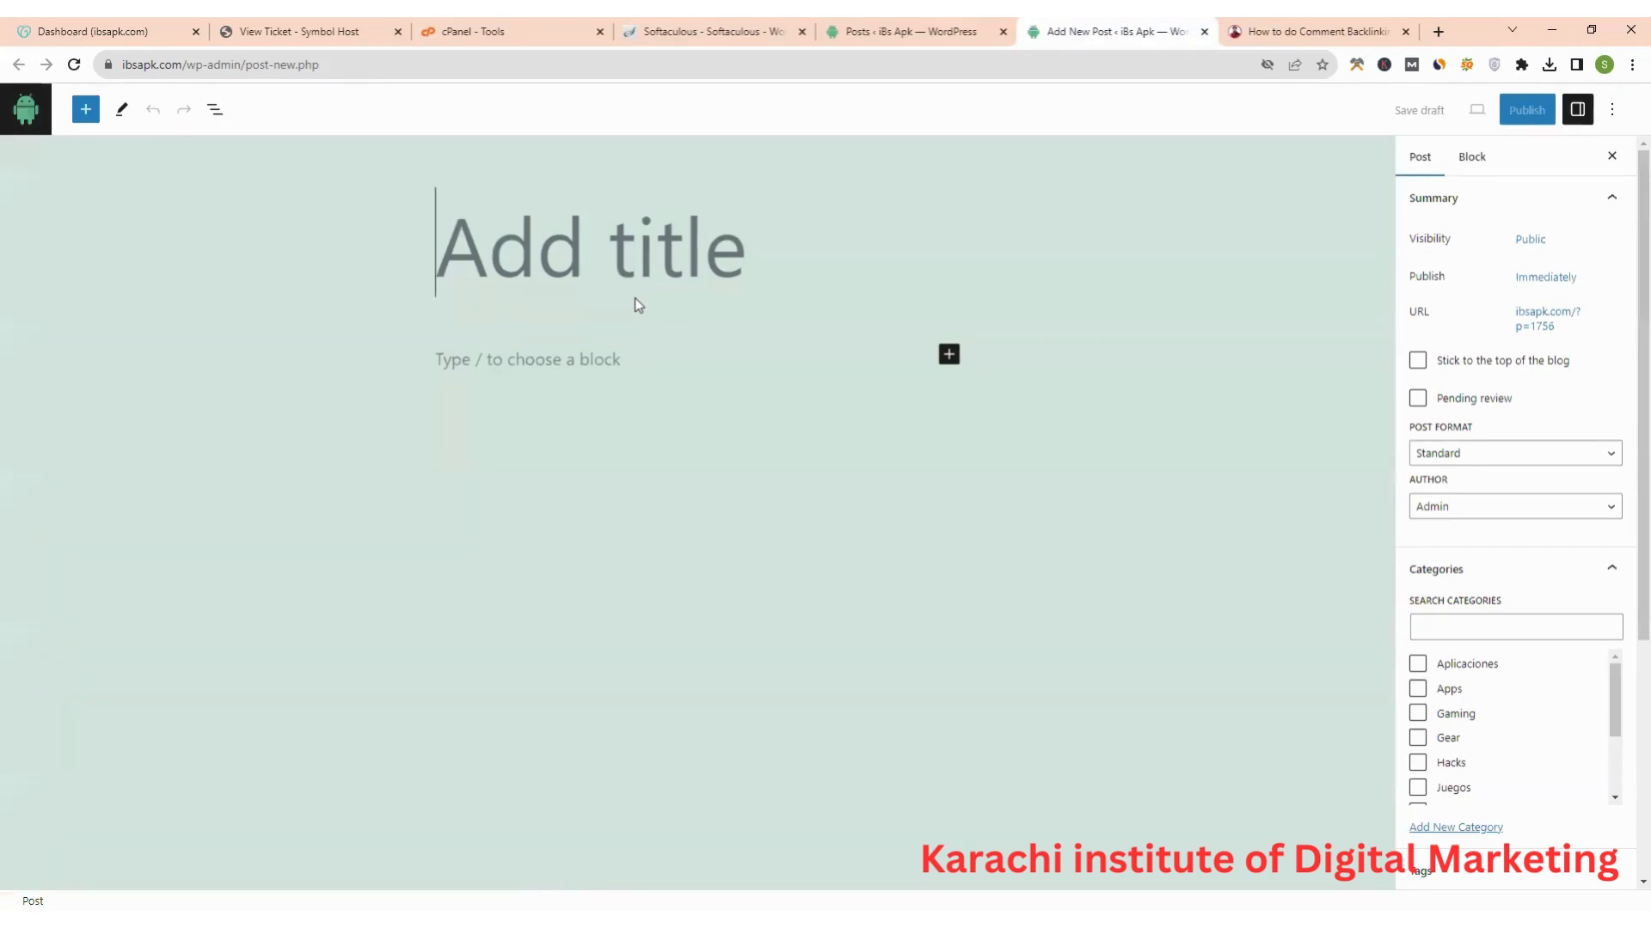
Type the title 'My First Articlke', then select the misspelled text.
type("Myu")
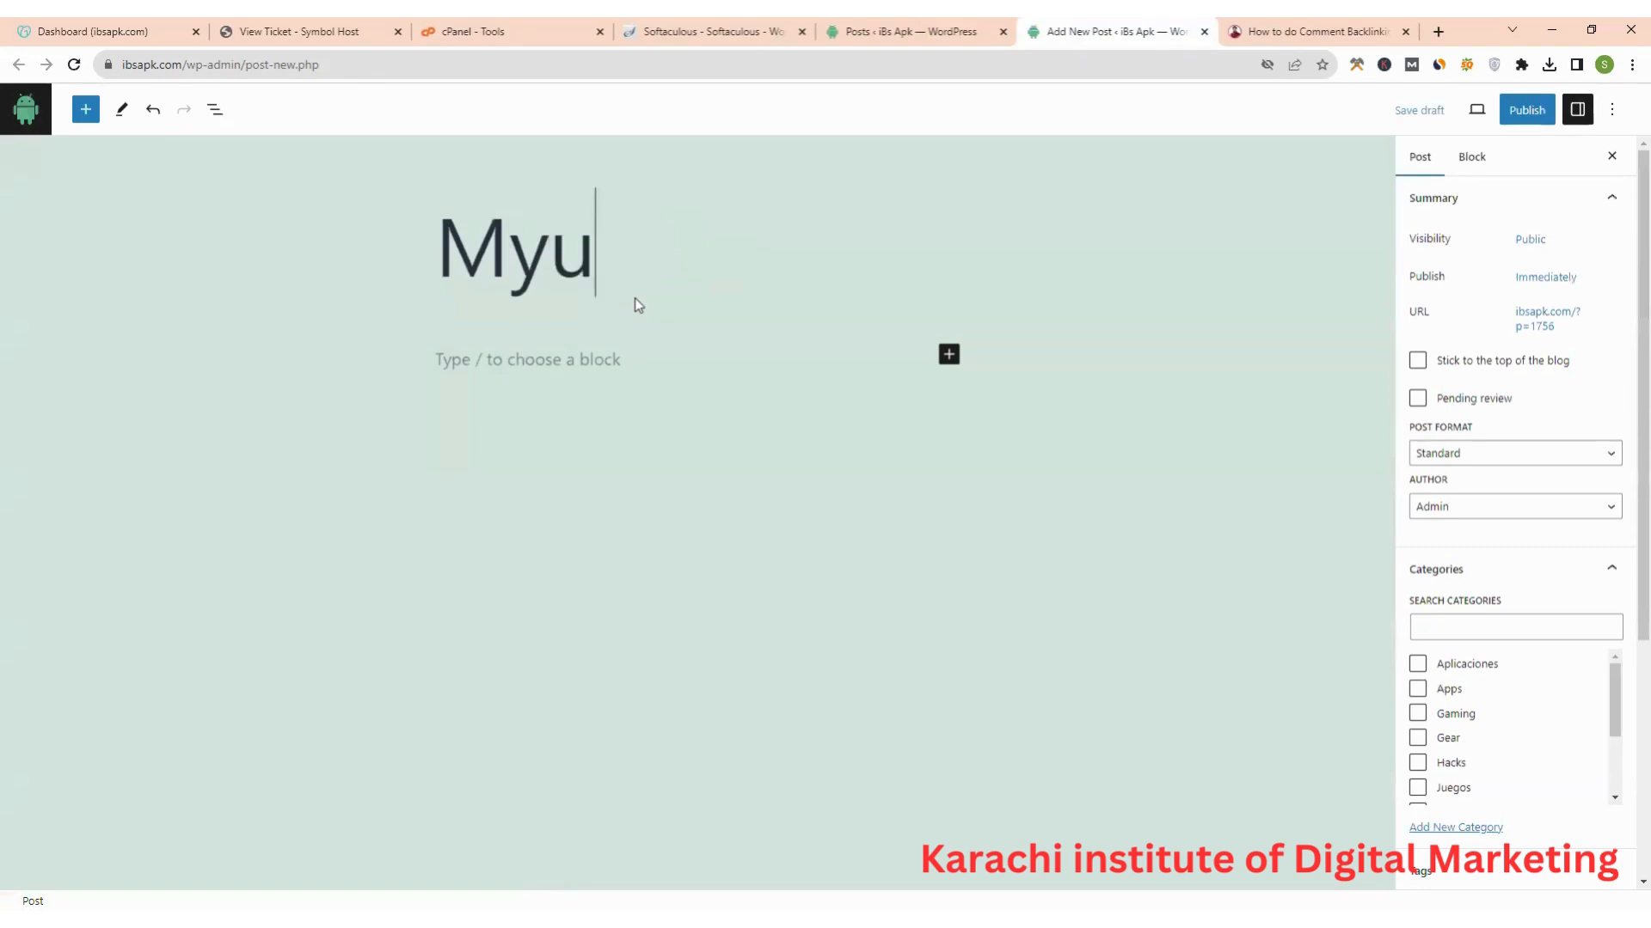
key("BackSpace")
type("First ")
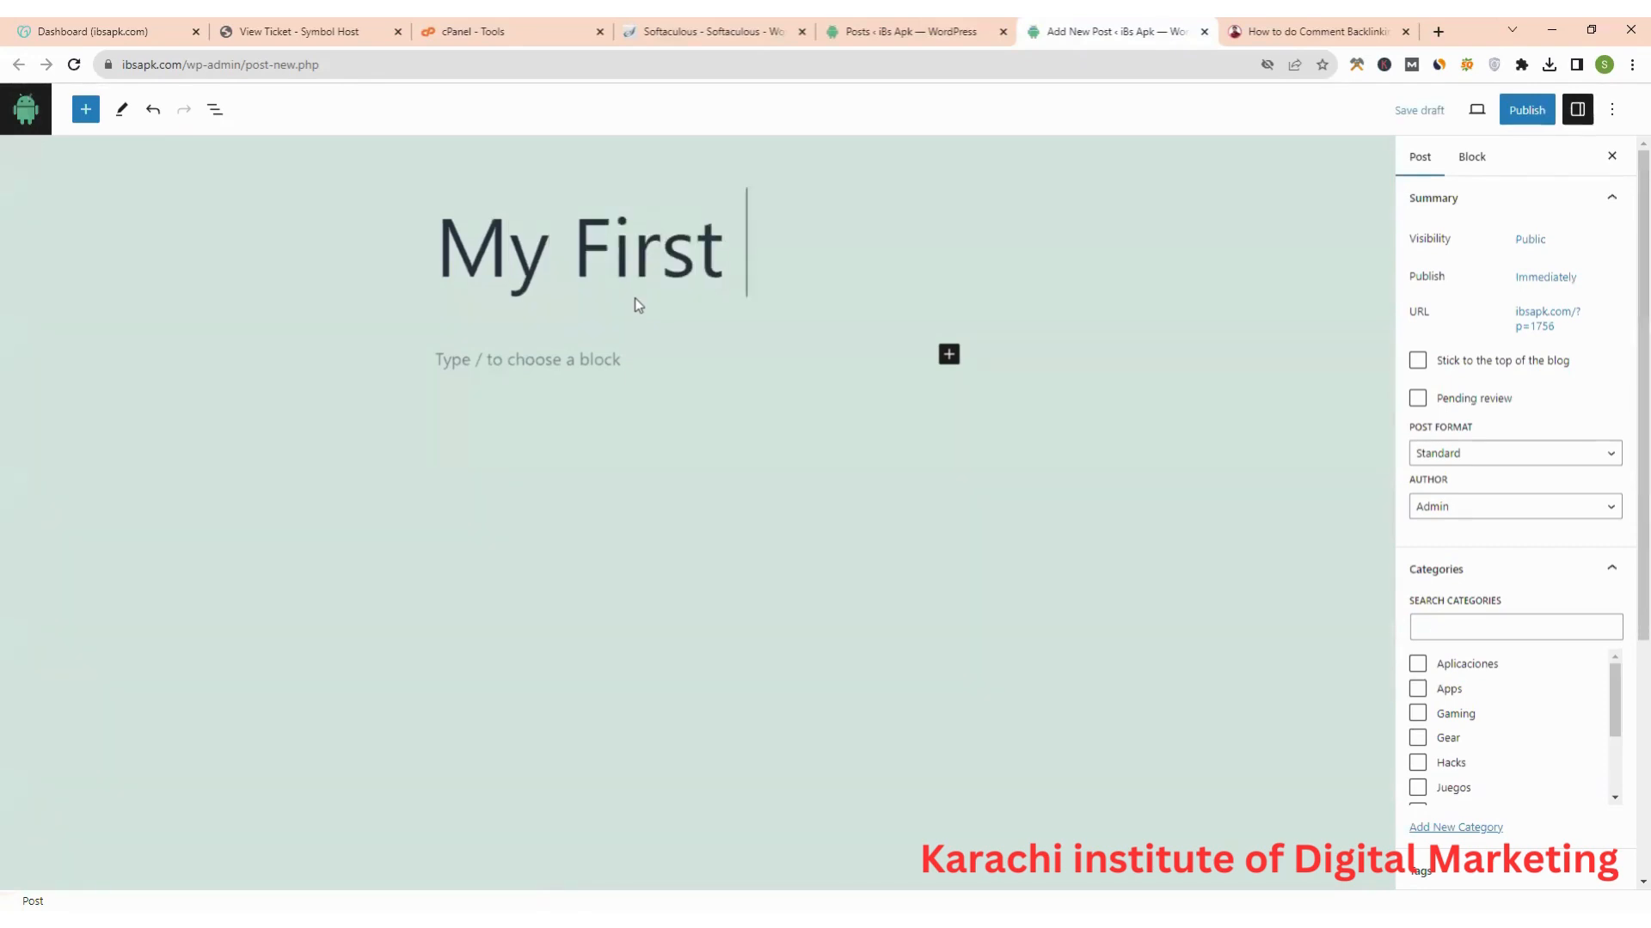
type("Articlke")
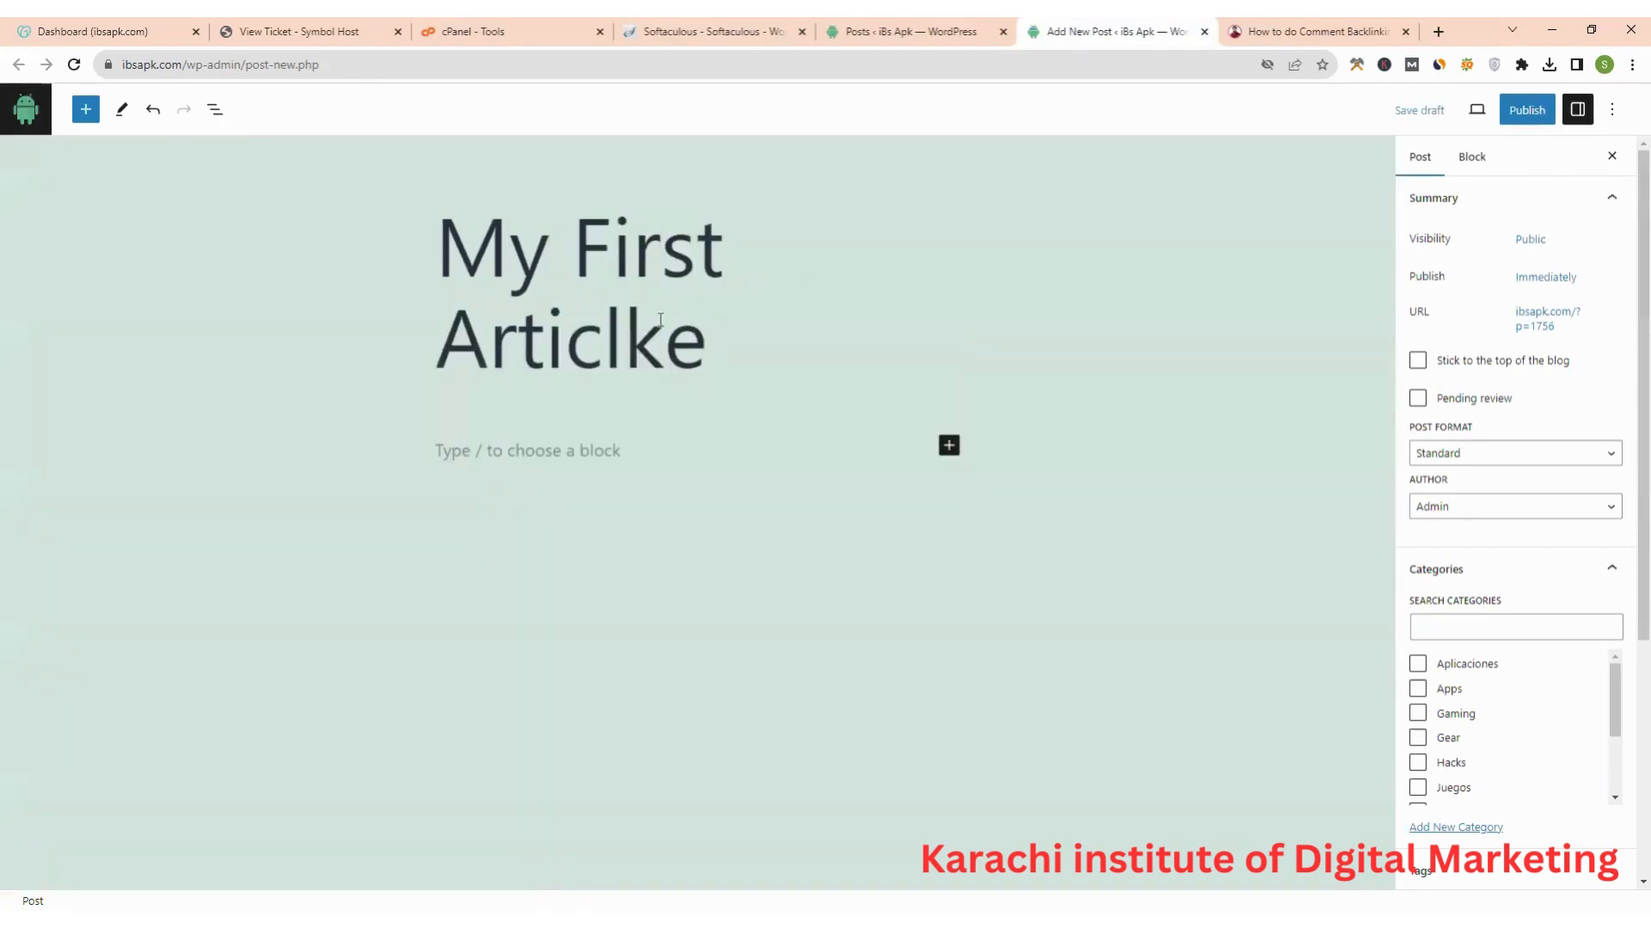
left_click_drag(509, 249, 638, 327)
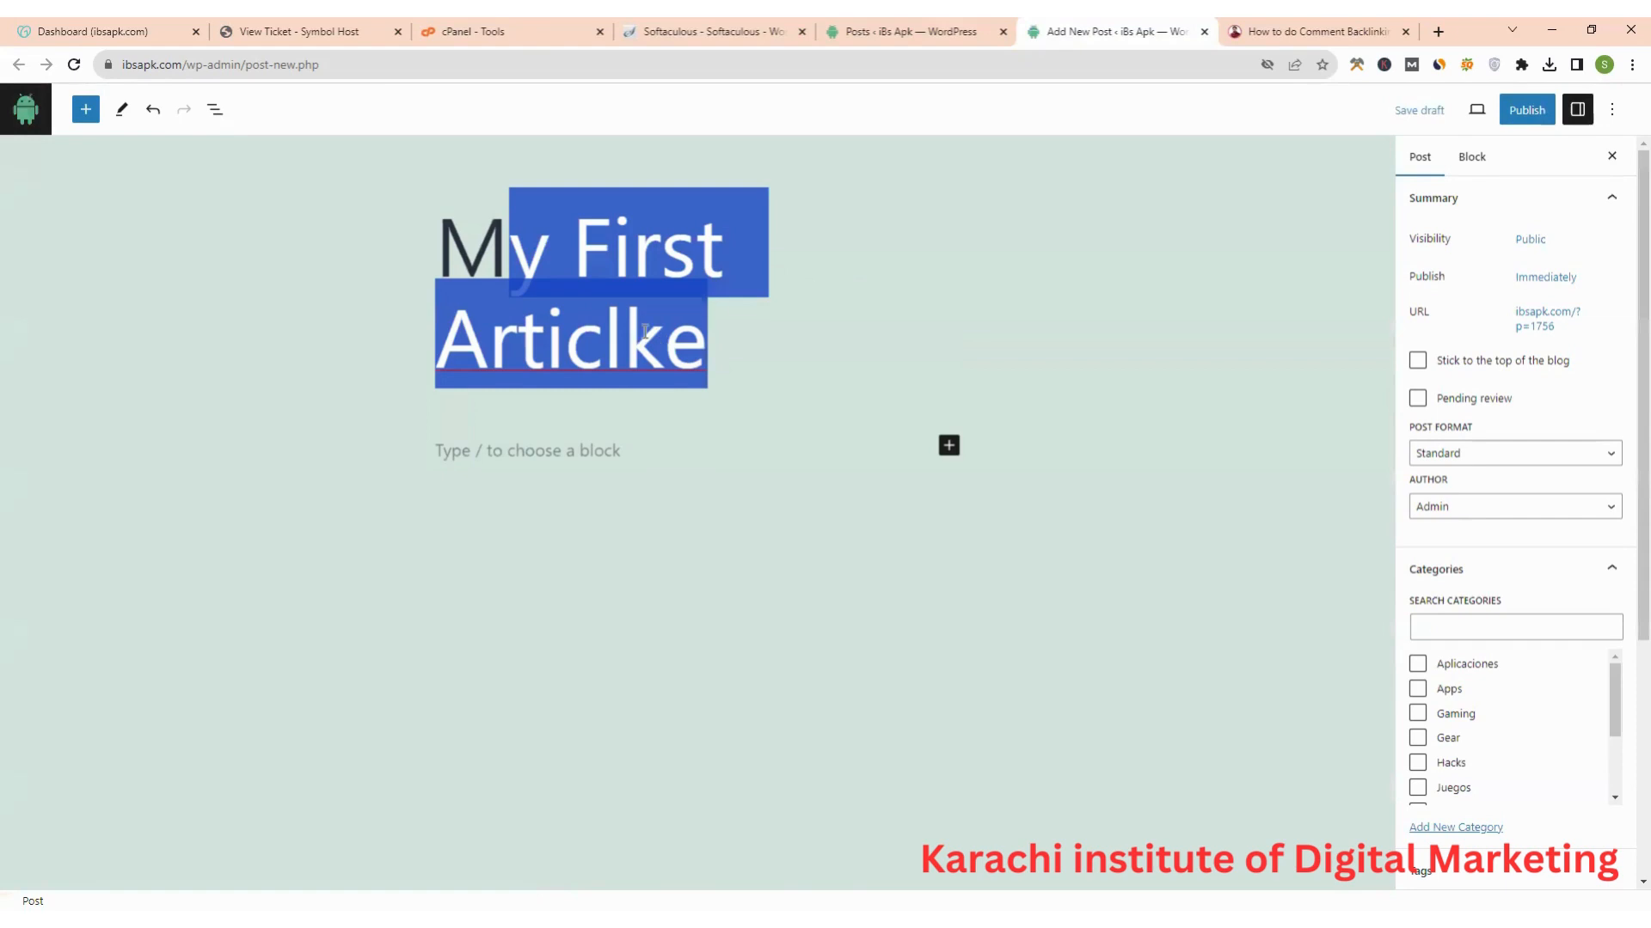
double_click(645, 331)
scroll(644, 332, "down", 2)
scroll(644, 332, "up", 1)
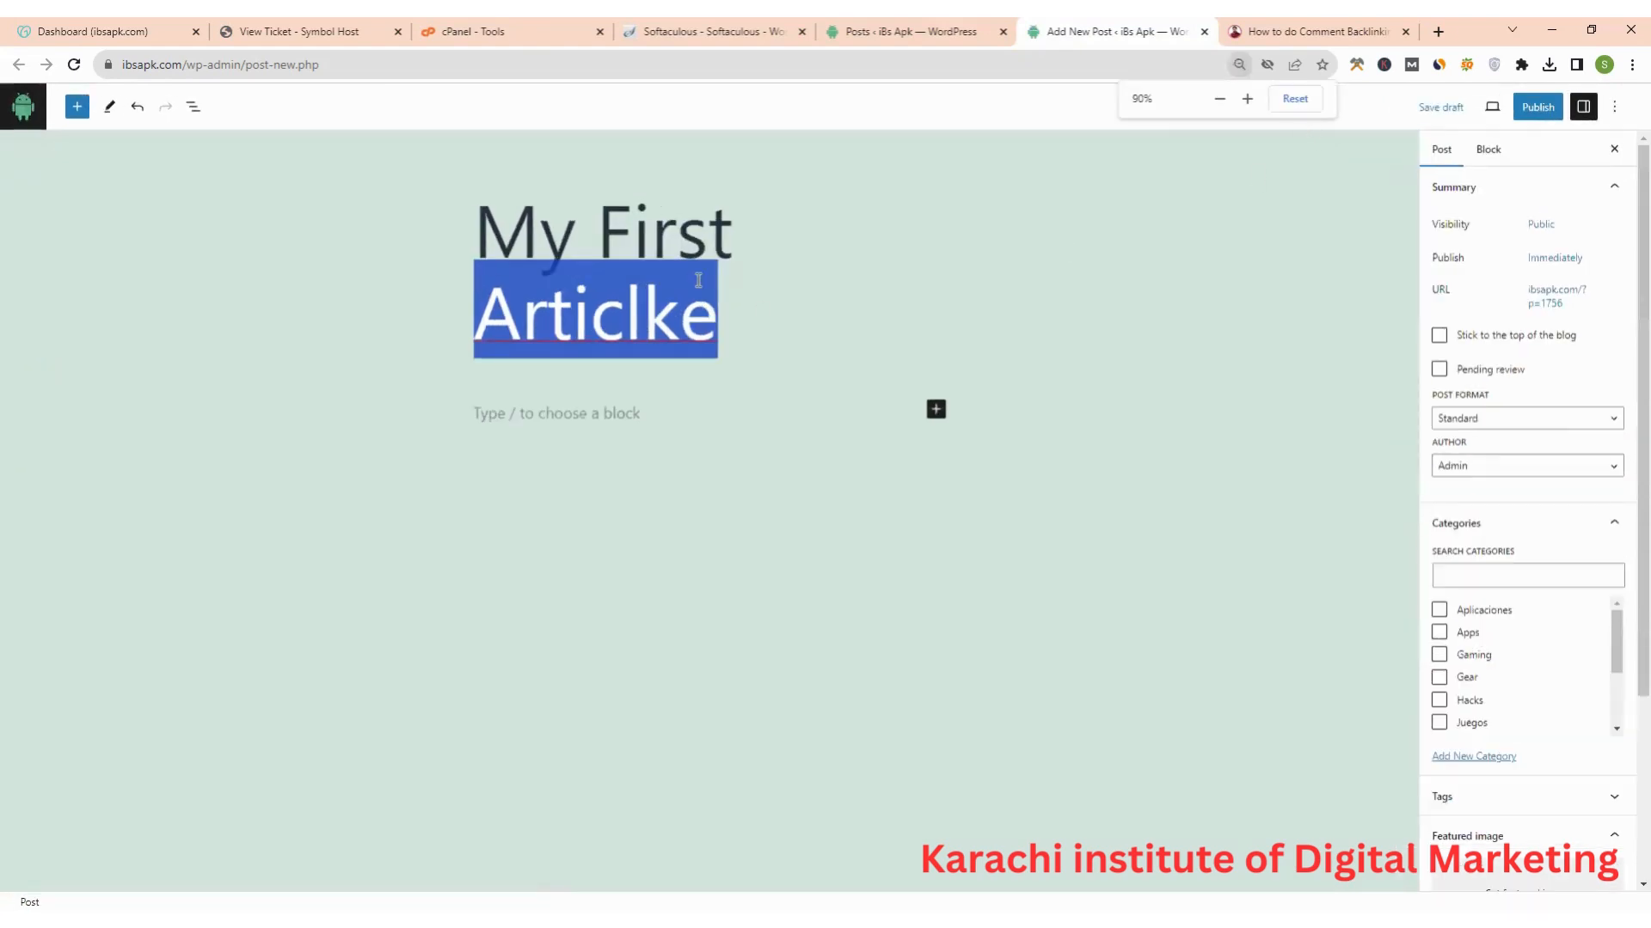
scroll(741, 325, "up", 1)
Clear and retype the title as 'MY First Article', then start the first paragraph.
left_click(735, 325)
key("ctrl+a")
key("BackSpace")
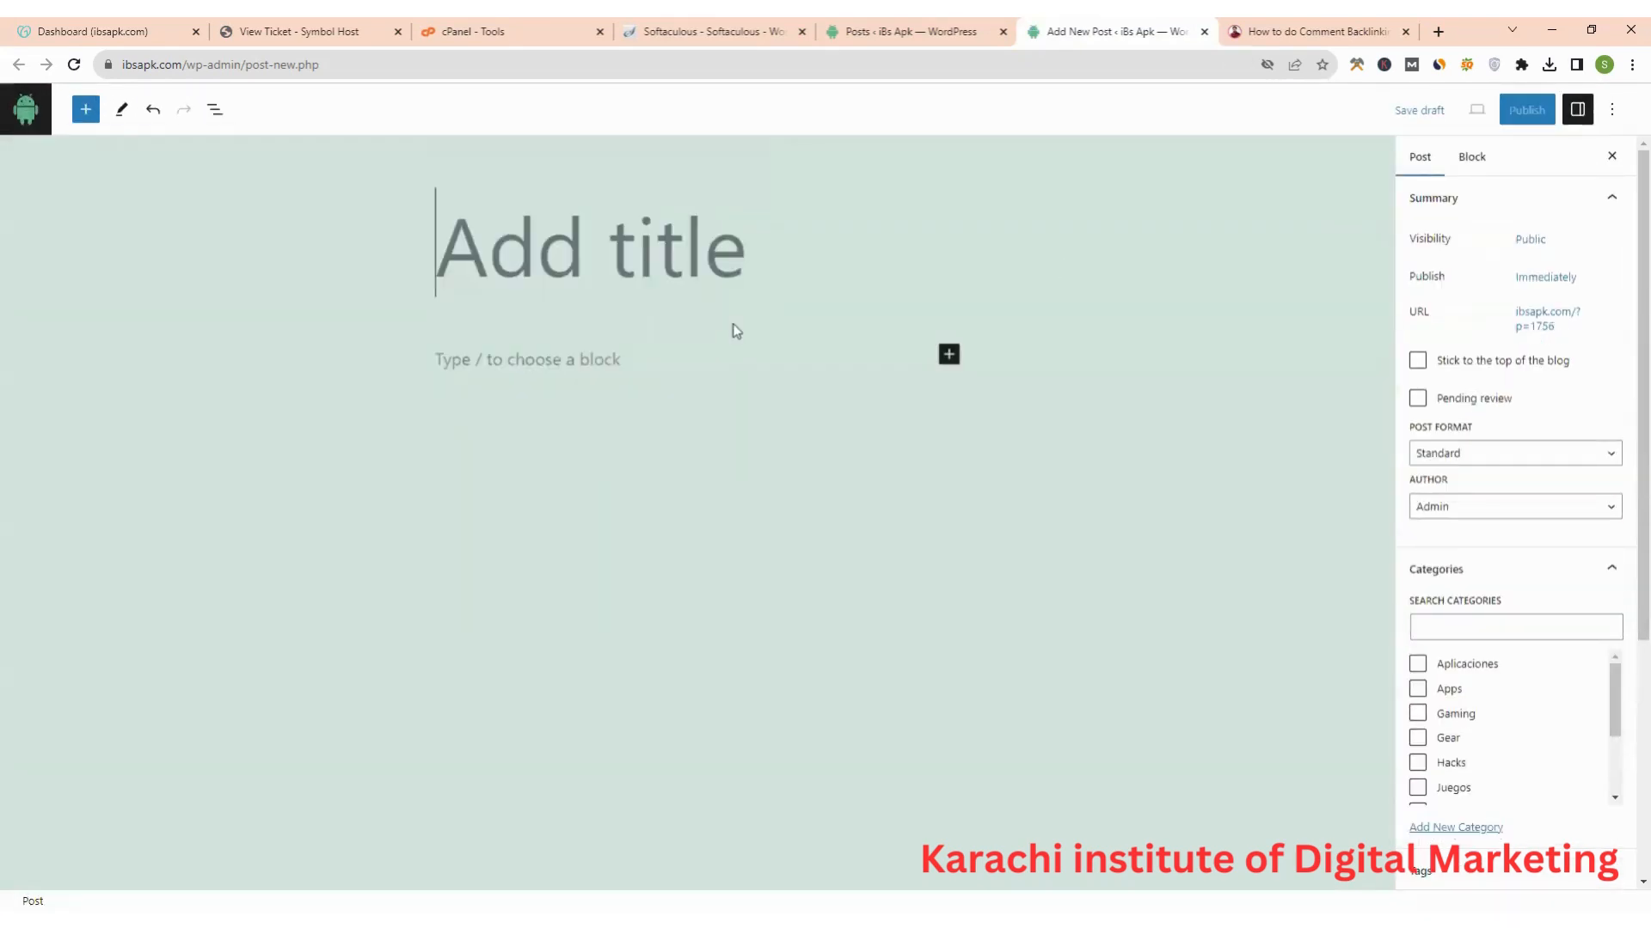
type("MY First Article")
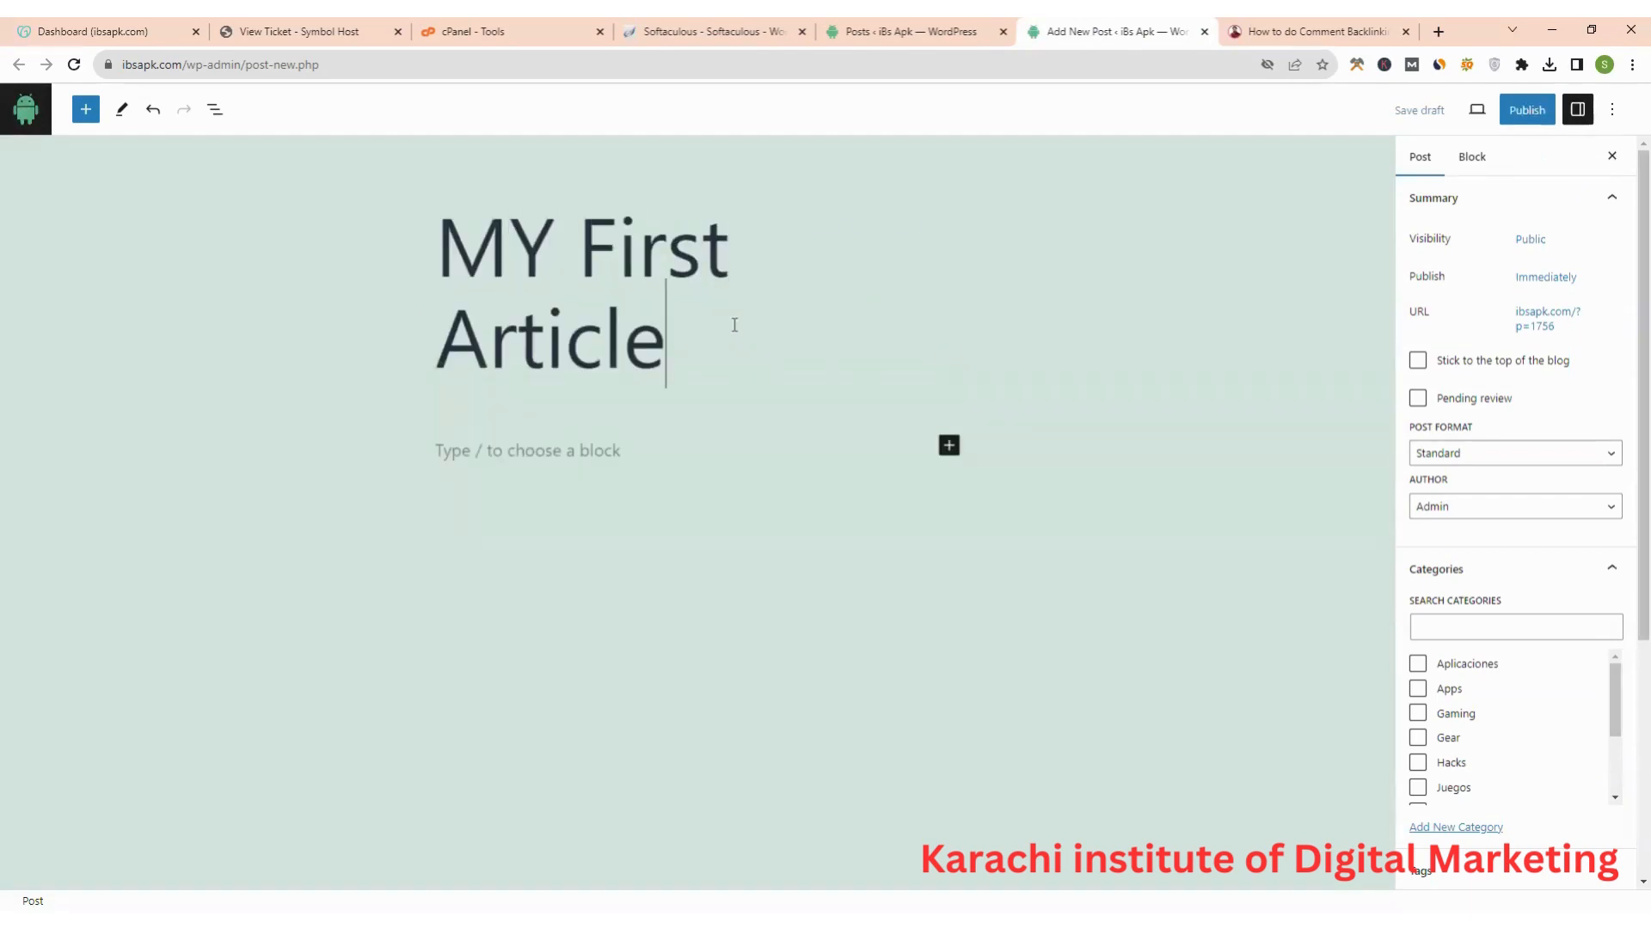
key("Return")
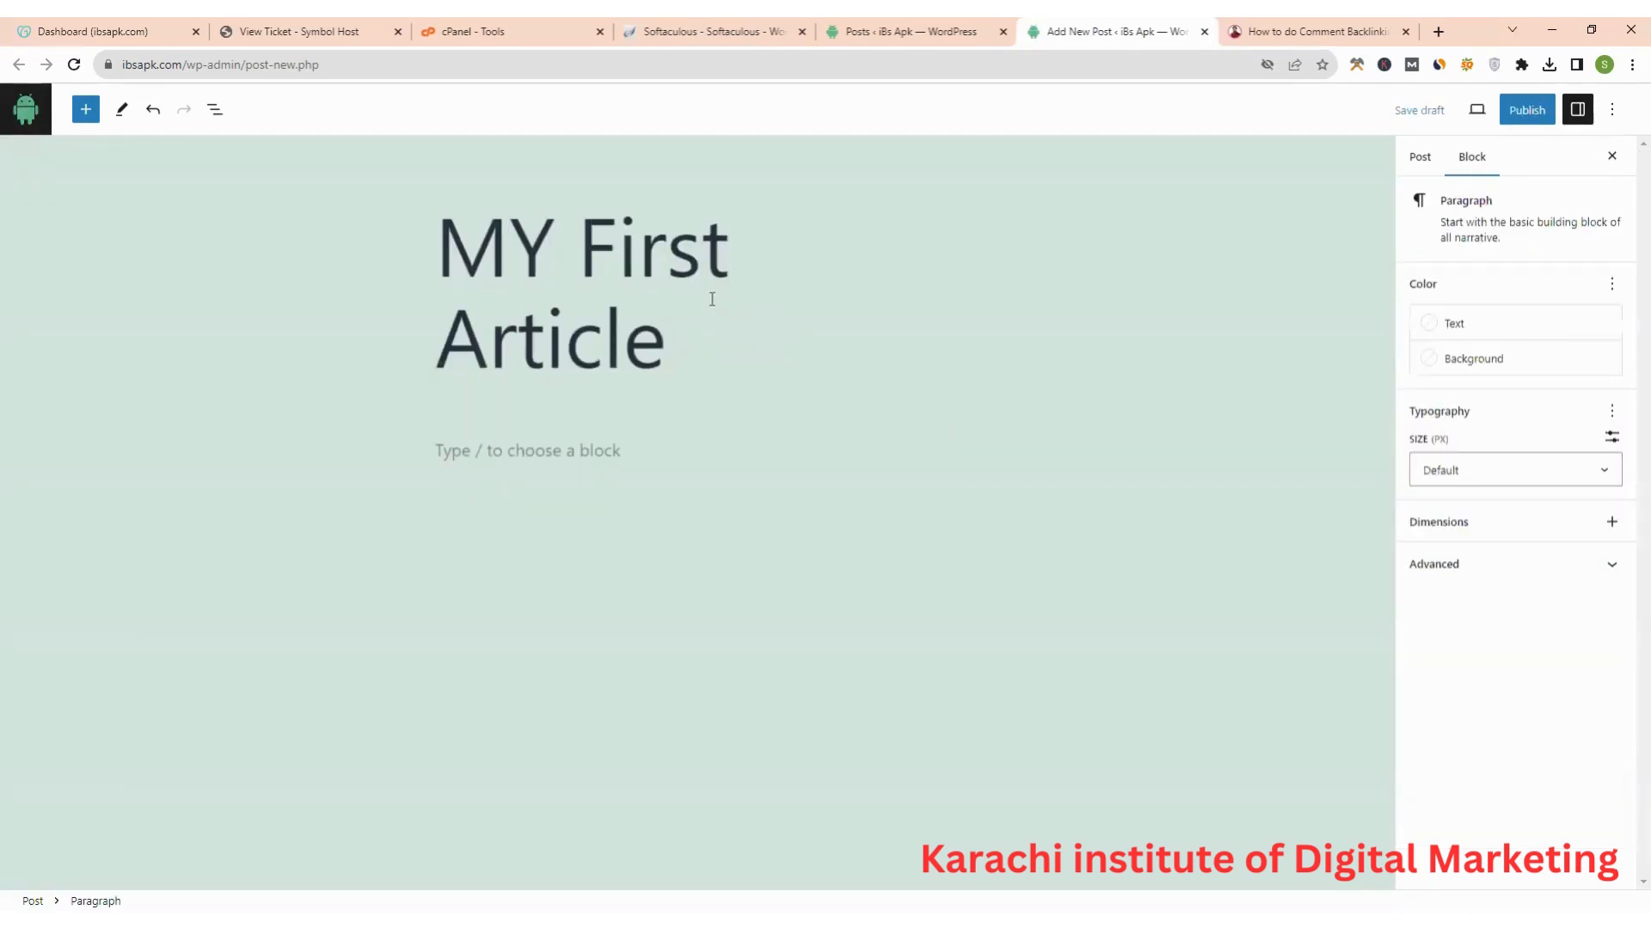
Search for lorem ipsum in a new tab and open lipsum.com.
left_click(1448, 33)
type("l")
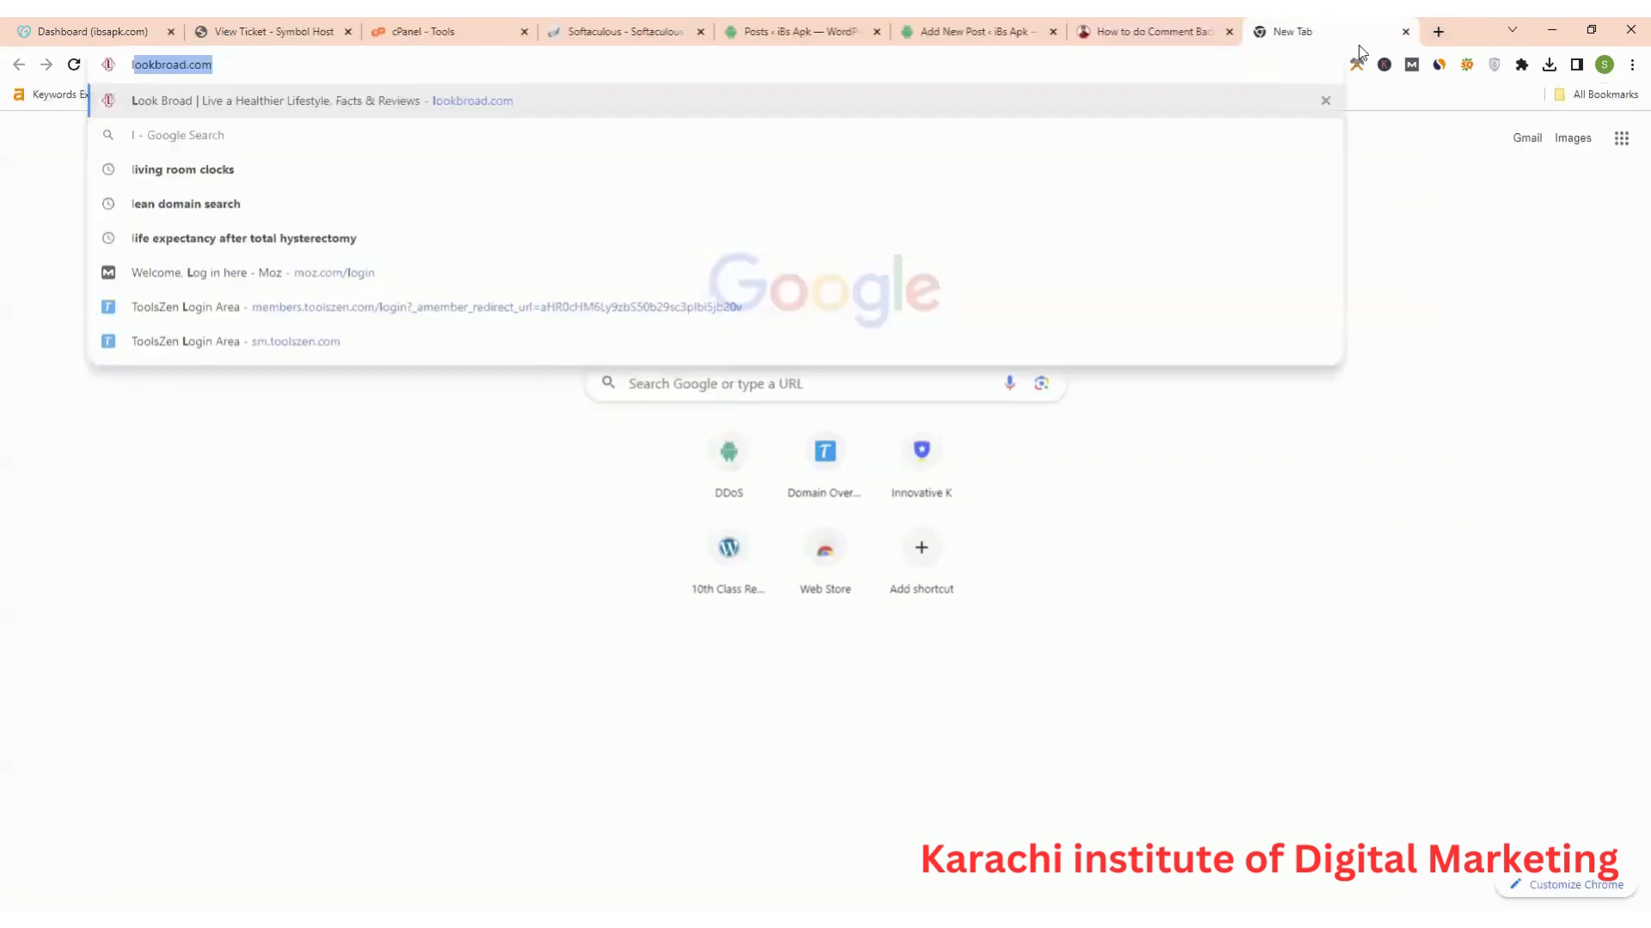
type("orem ispum")
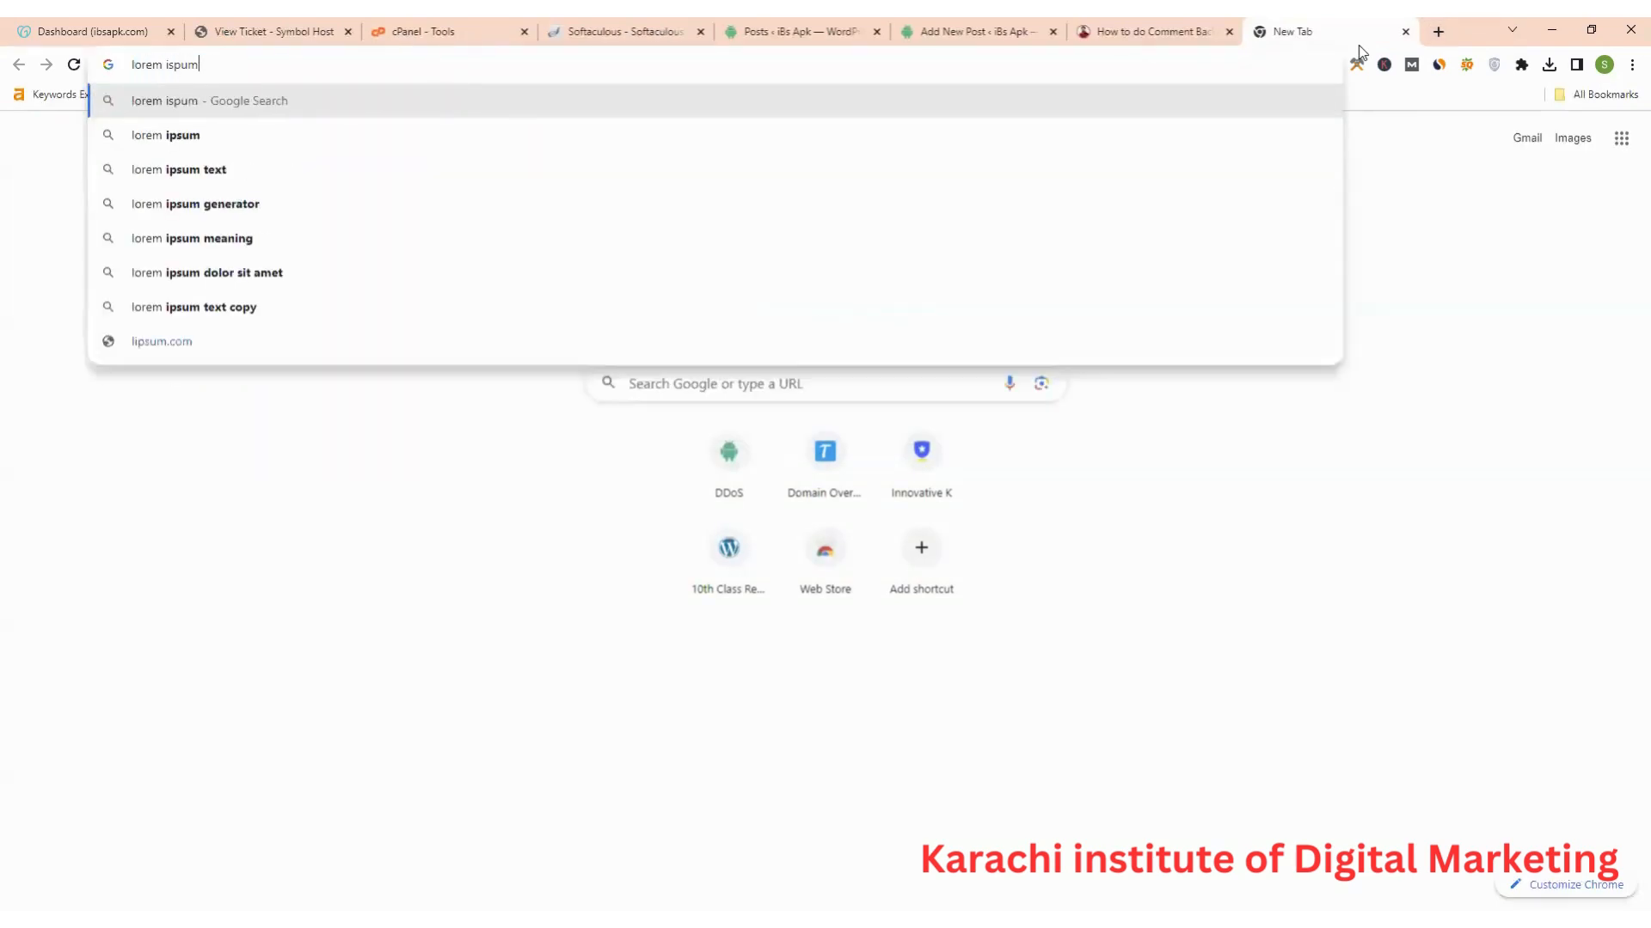
key("Down")
key("Down")
key("Return")
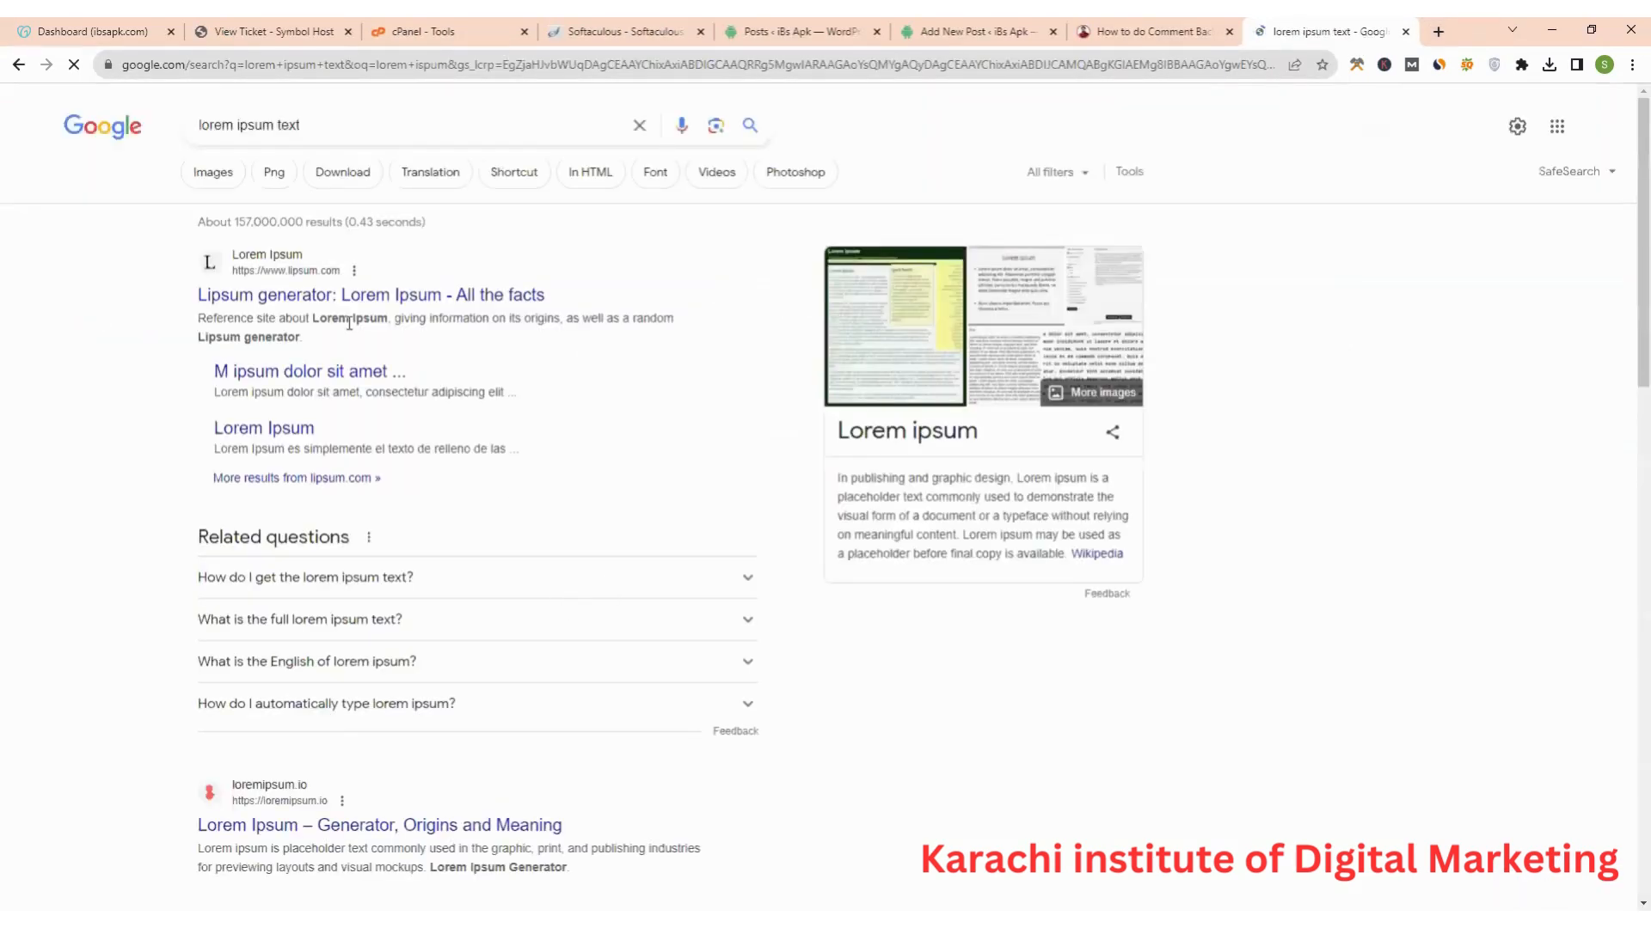
left_click(332, 303)
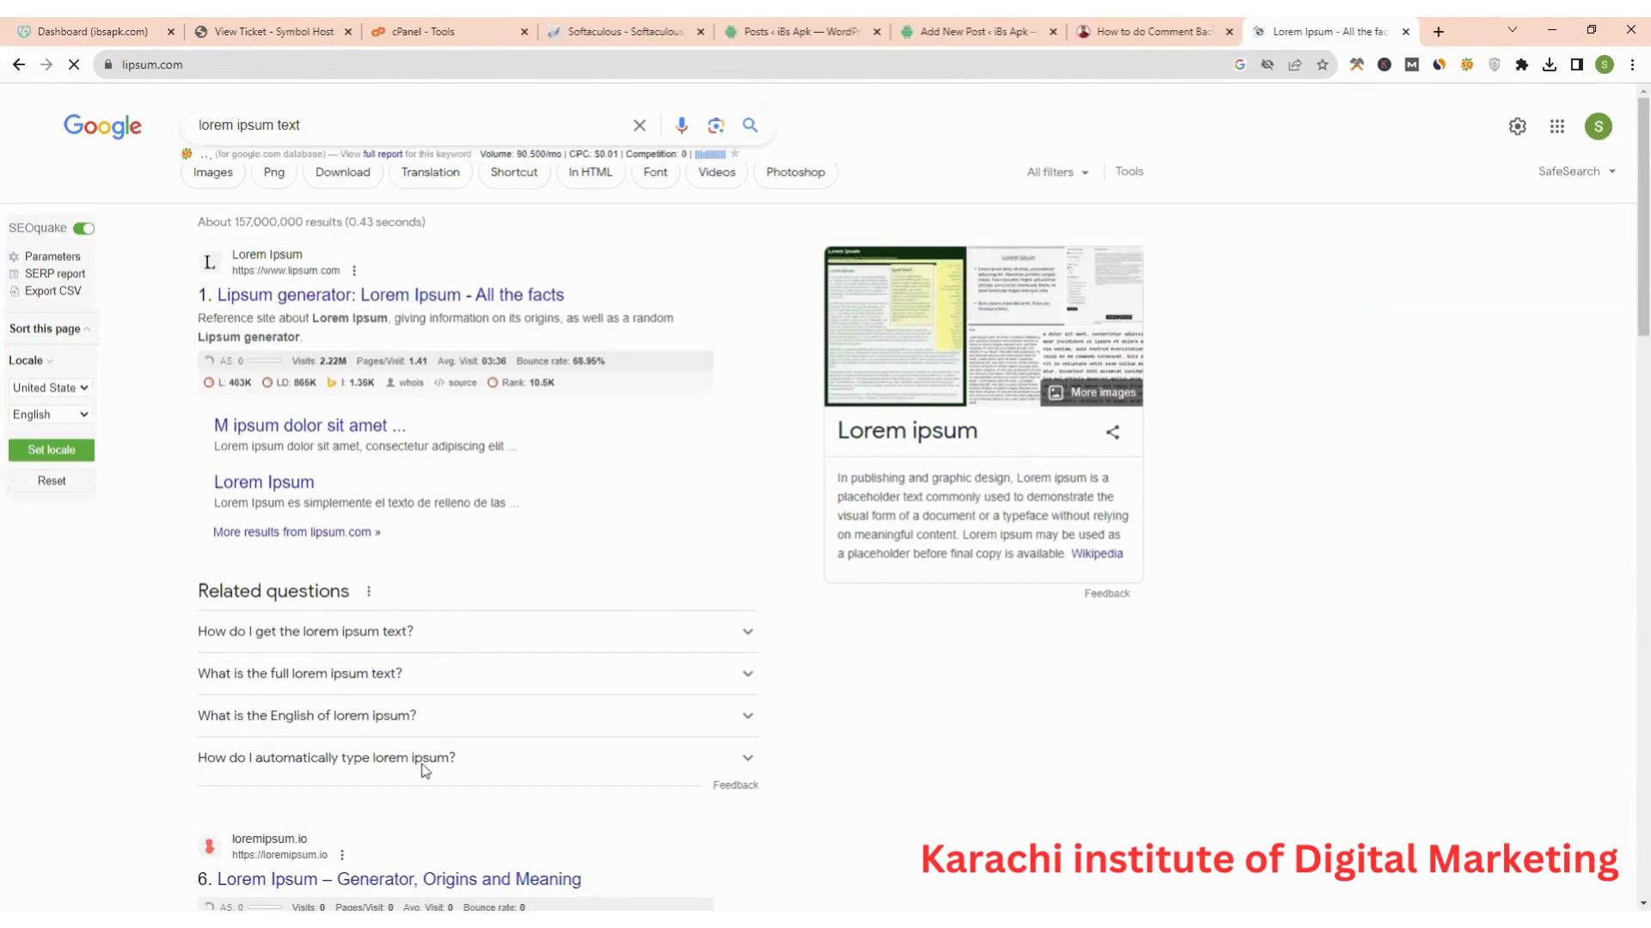
Copy the Lorem Ipsum passages and paste them into the new post's paragraph.
scroll(487, 679, "down", 5)
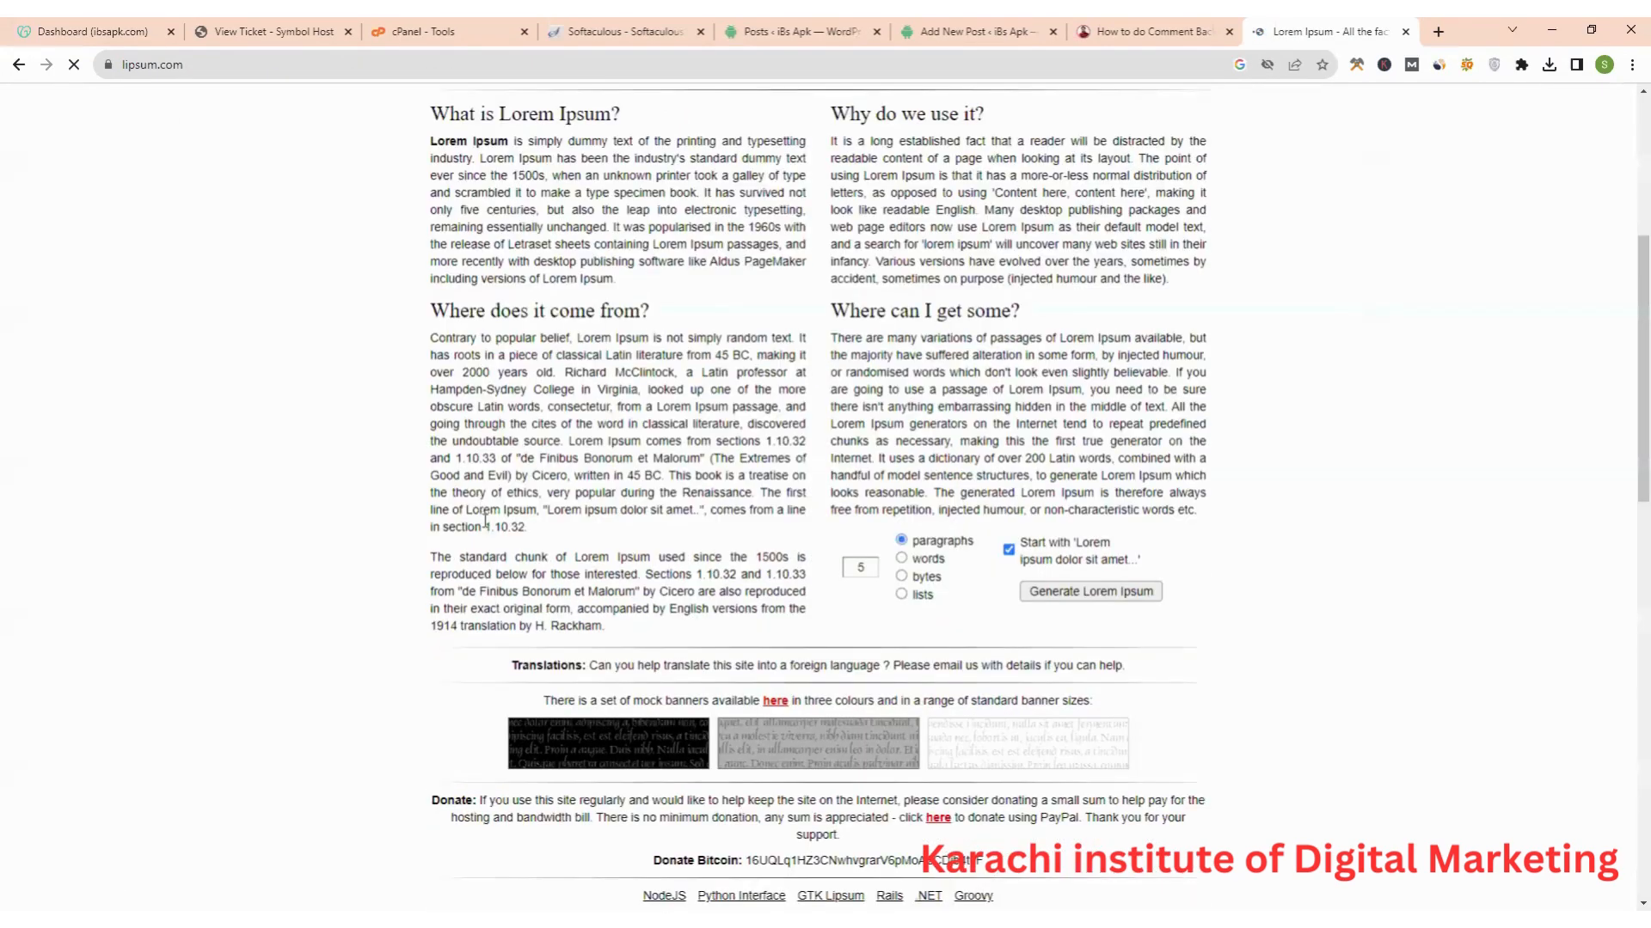
scroll(447, 467, "up", 4)
left_click_drag(434, 457, 1166, 503)
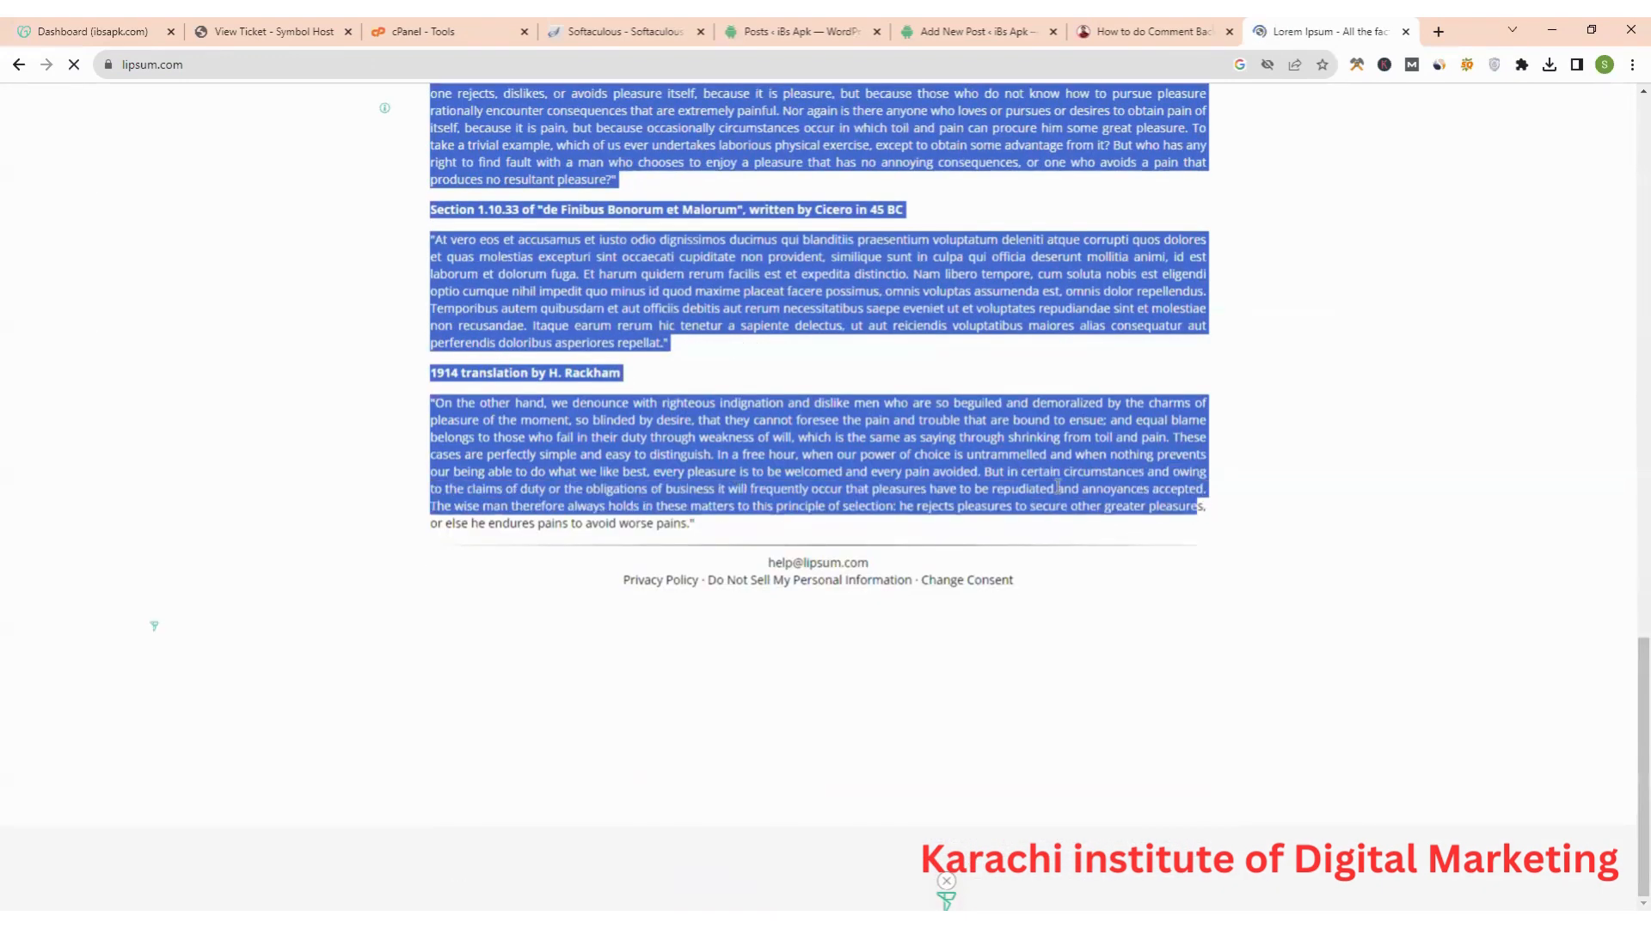
key("ctrl+c")
key("ctrl+shift+Tab")
key("ctrl+shift+Tab")
key("ctrl+v")
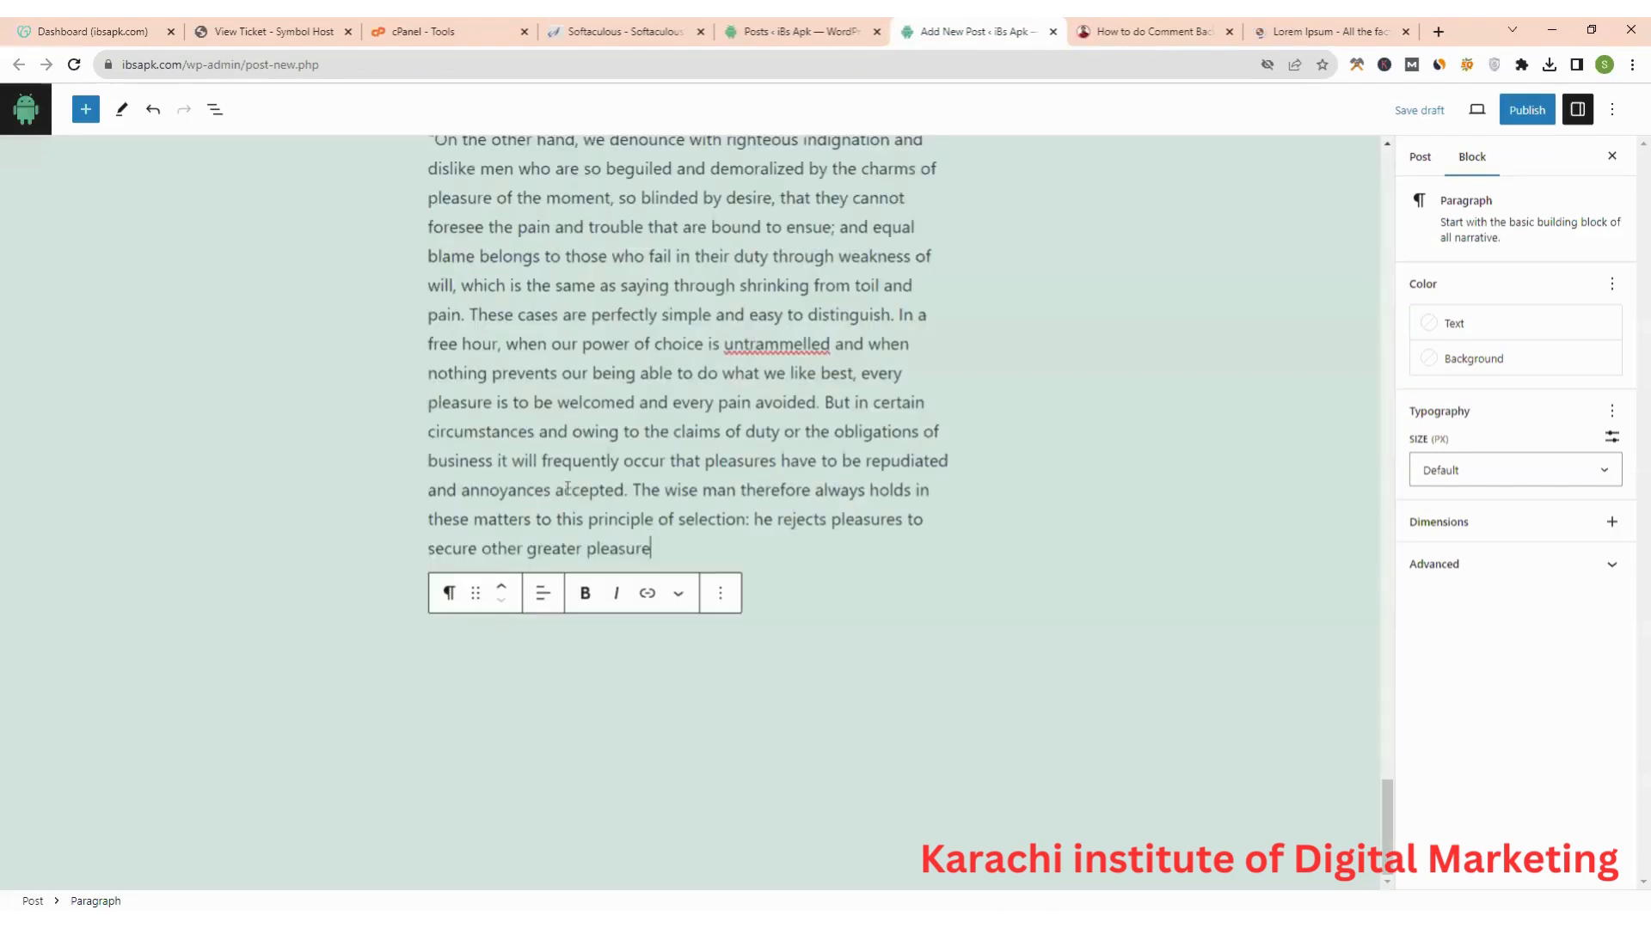
Preview the MY First Article draft in a new tab.
scroll(568, 488, "up", 15)
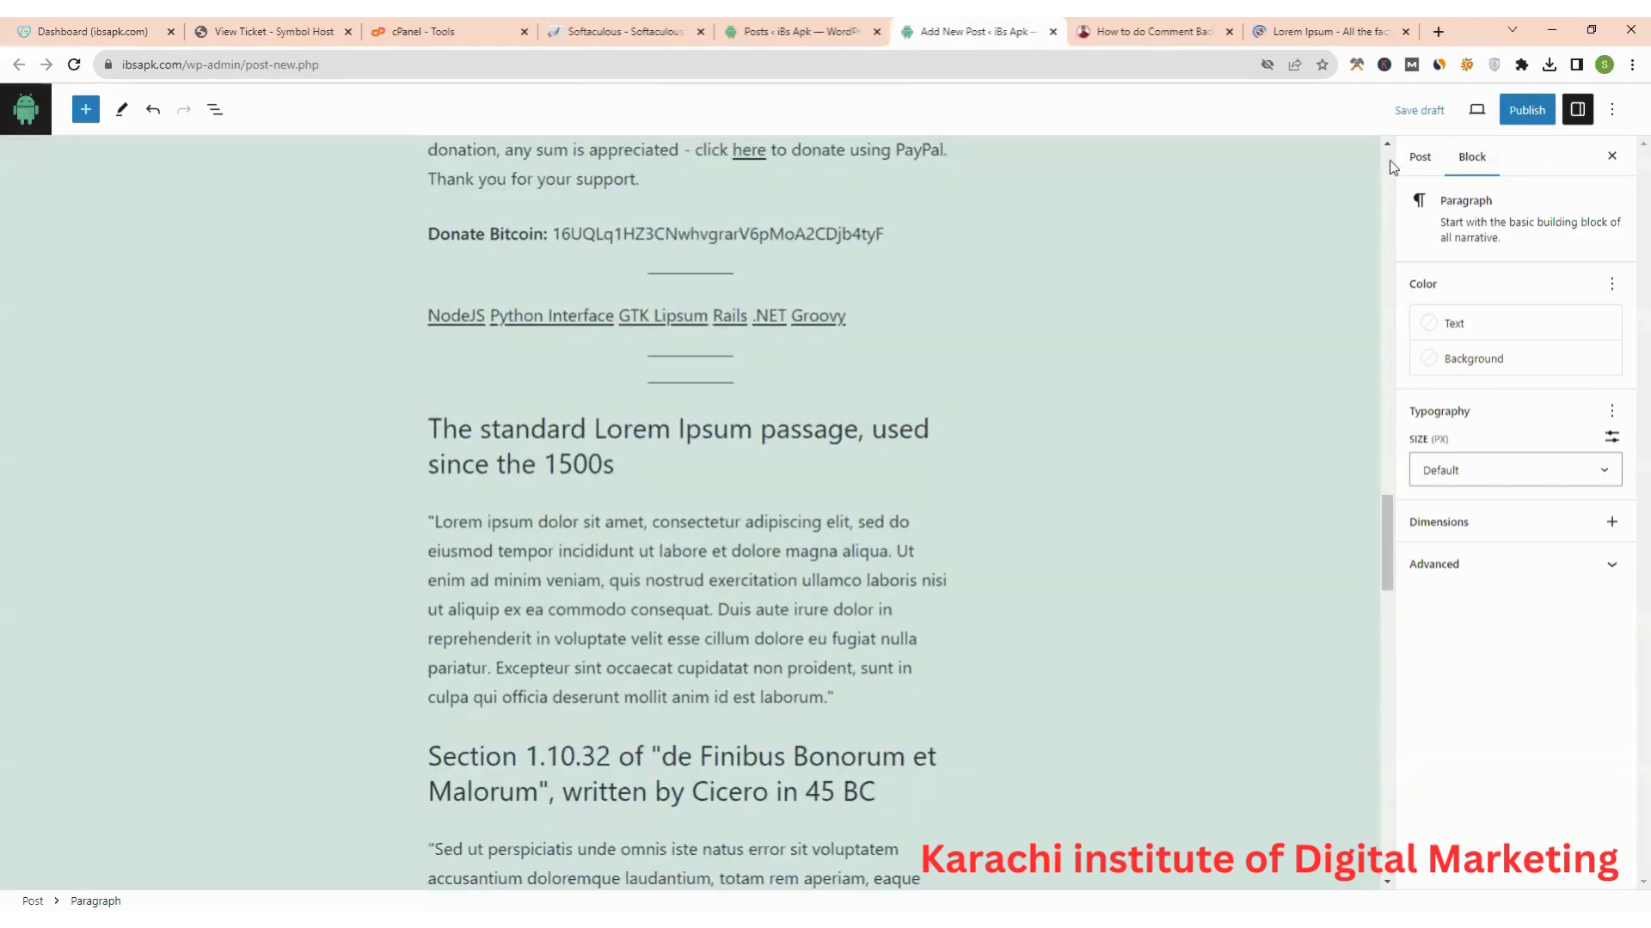
scroll(1392, 166, "up", 20)
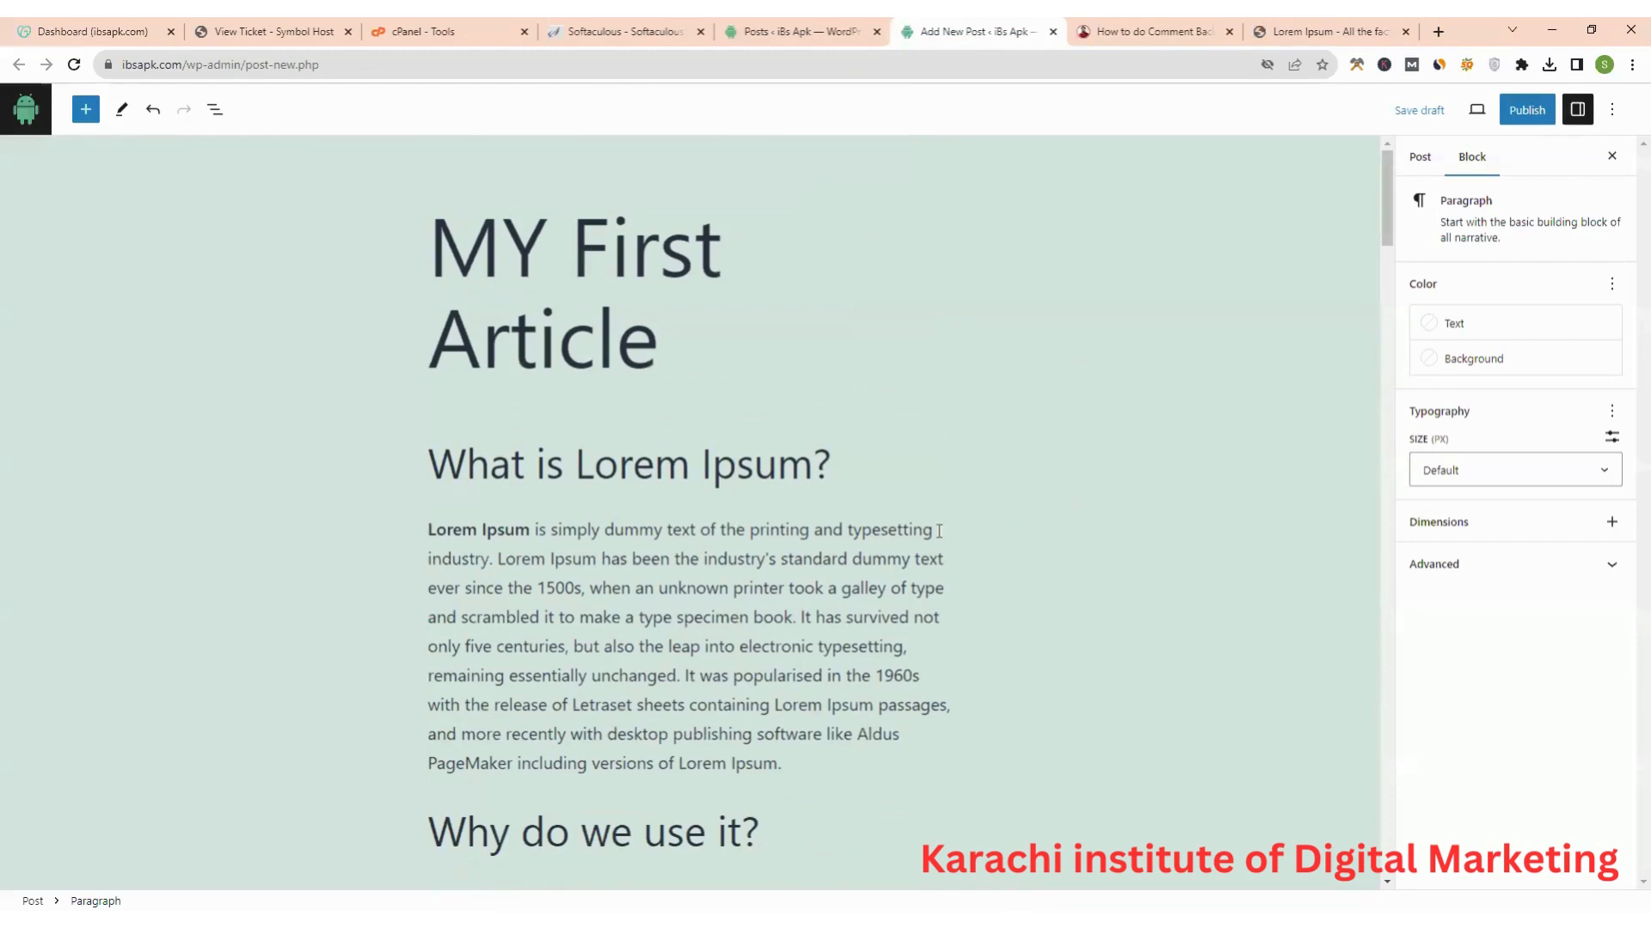
left_click(1477, 110)
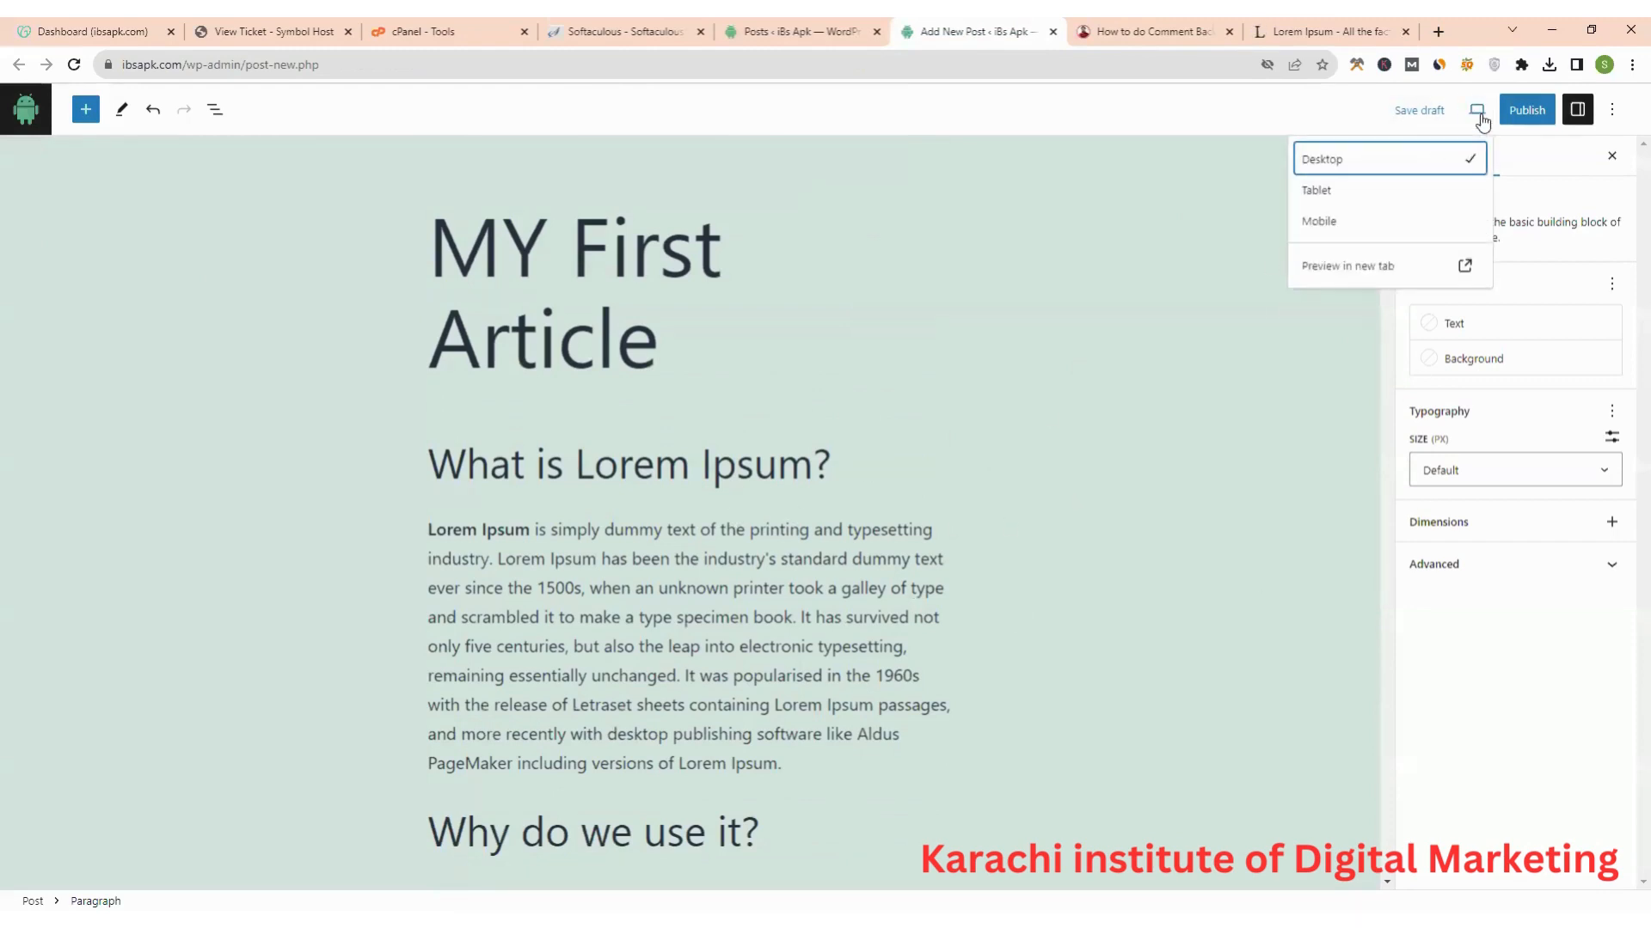
left_click(1343, 267)
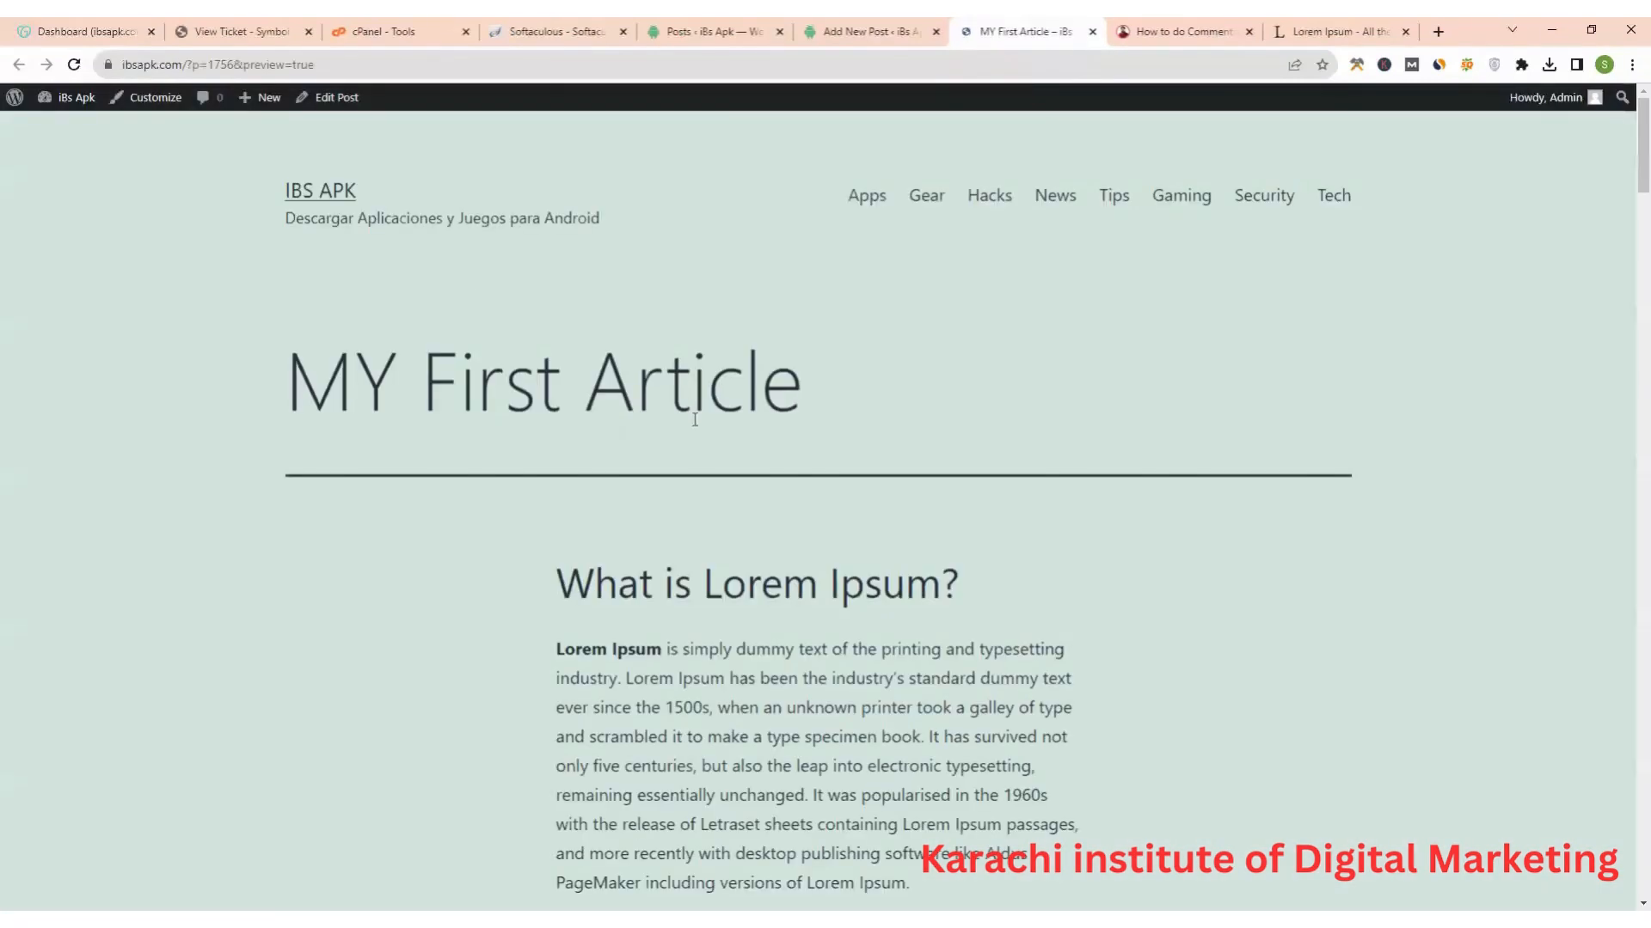
Zoom the preview out to review it, then restore normal size.
right_click(281, 344)
scroll(821, 479, "down", 20)
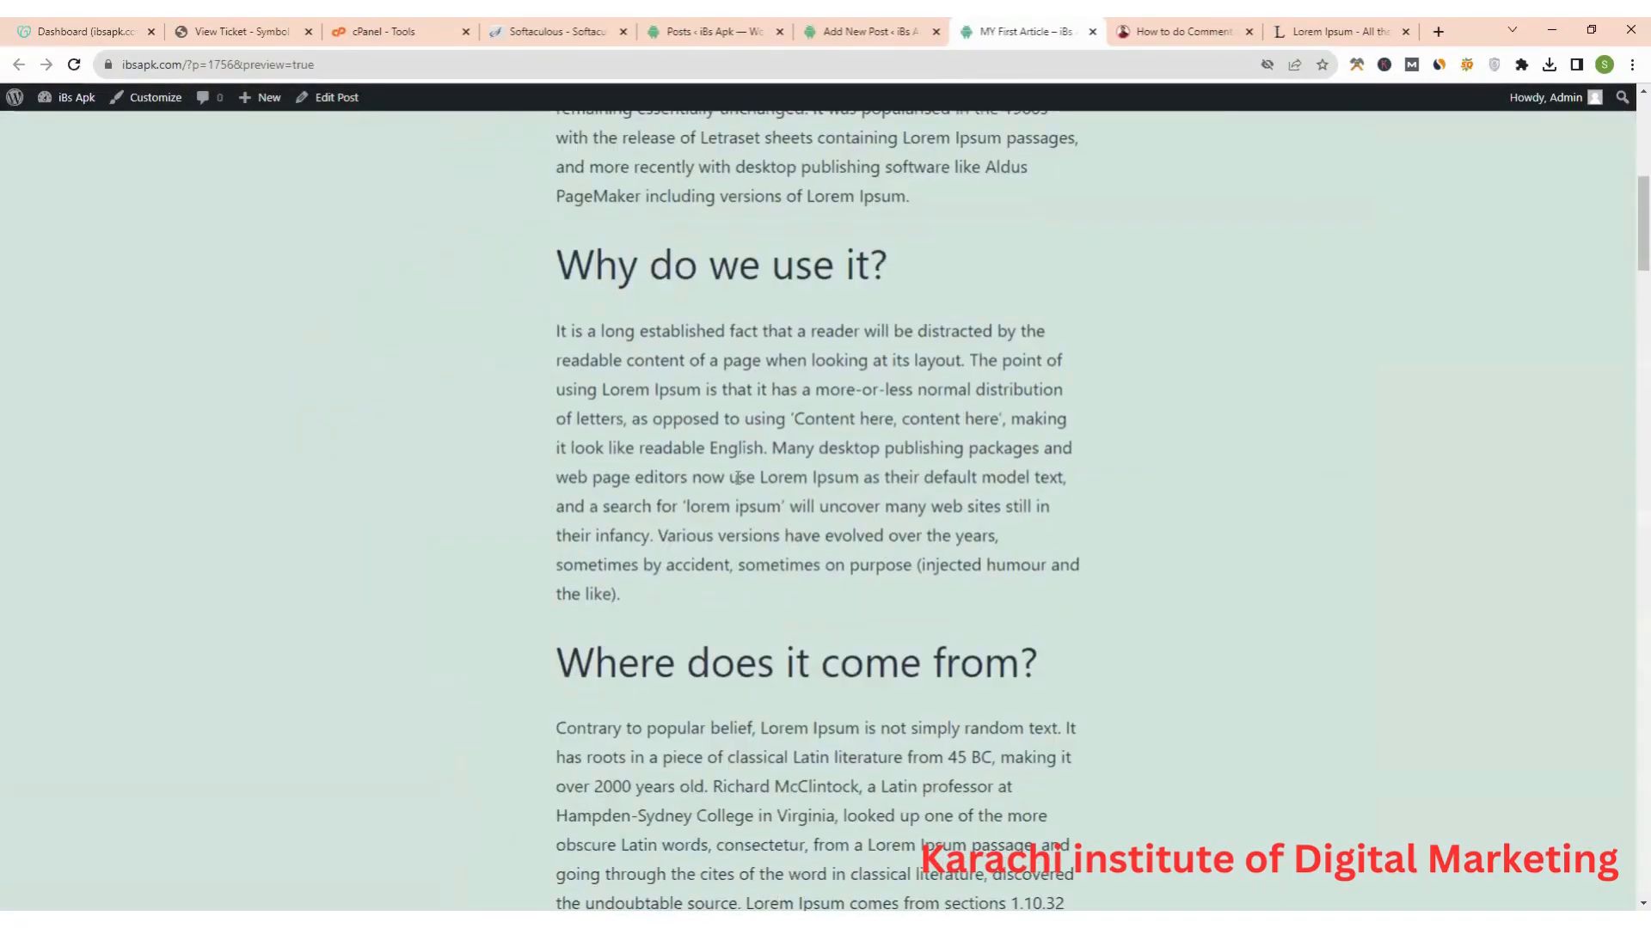
key("ctrl+minus")
key("ctrl+minus")
key("ctrl+minus")
key("ctrl+minus")
key("ctrl+minus")
scroll(844, 482, "up", 15)
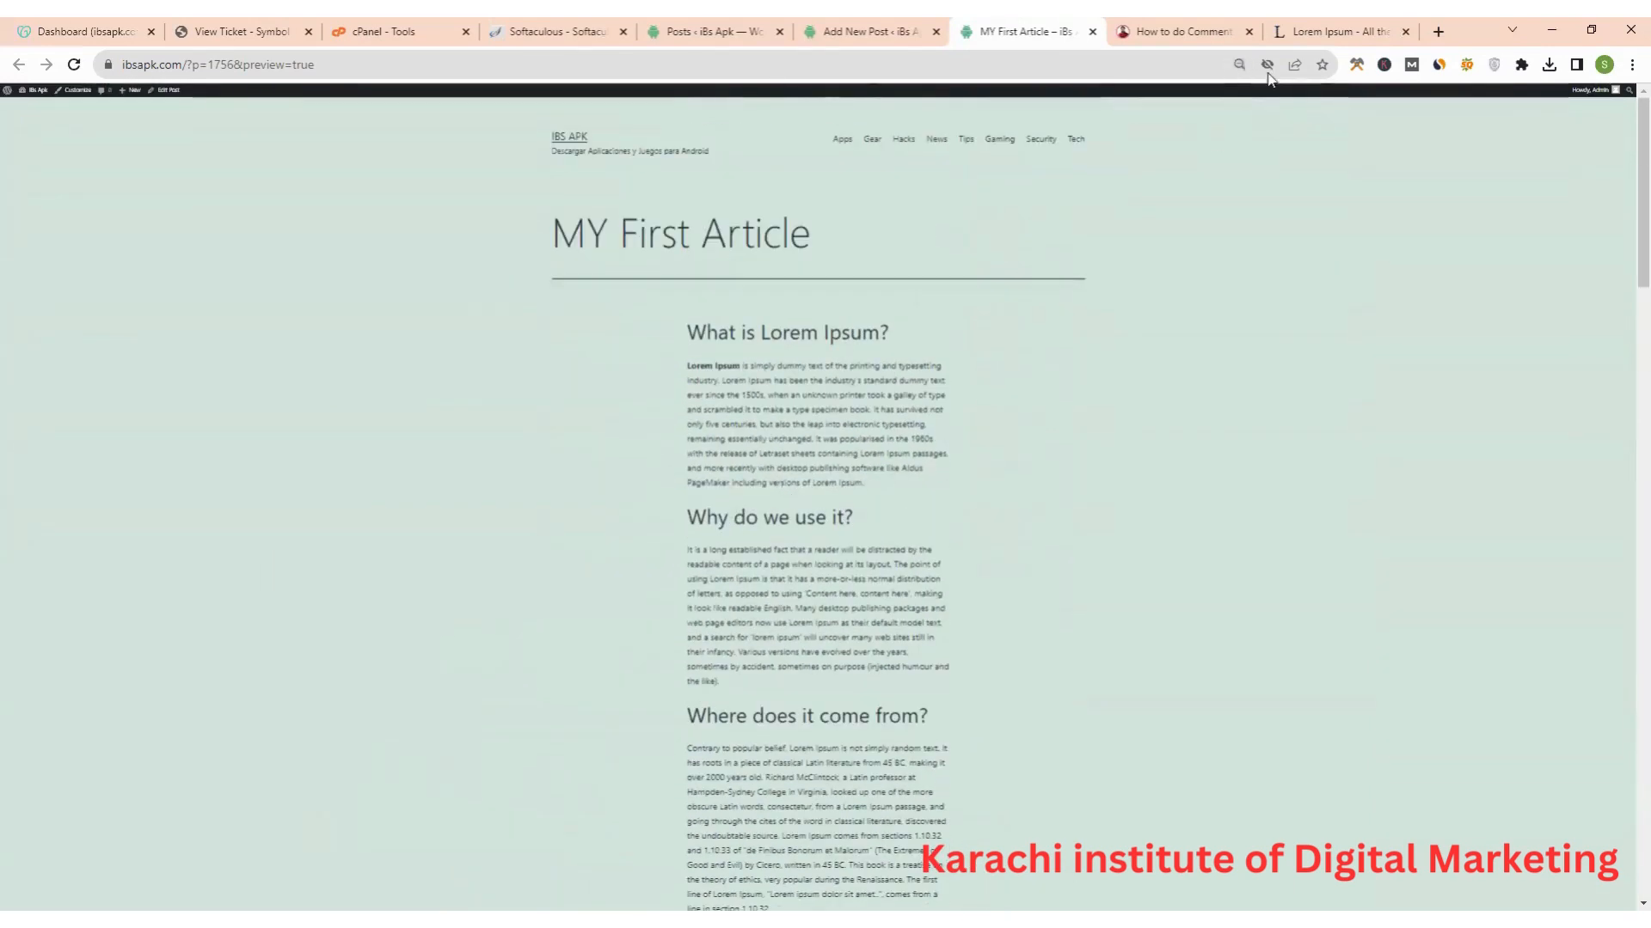
left_click(1282, 102)
scroll(658, 417, "down", 20)
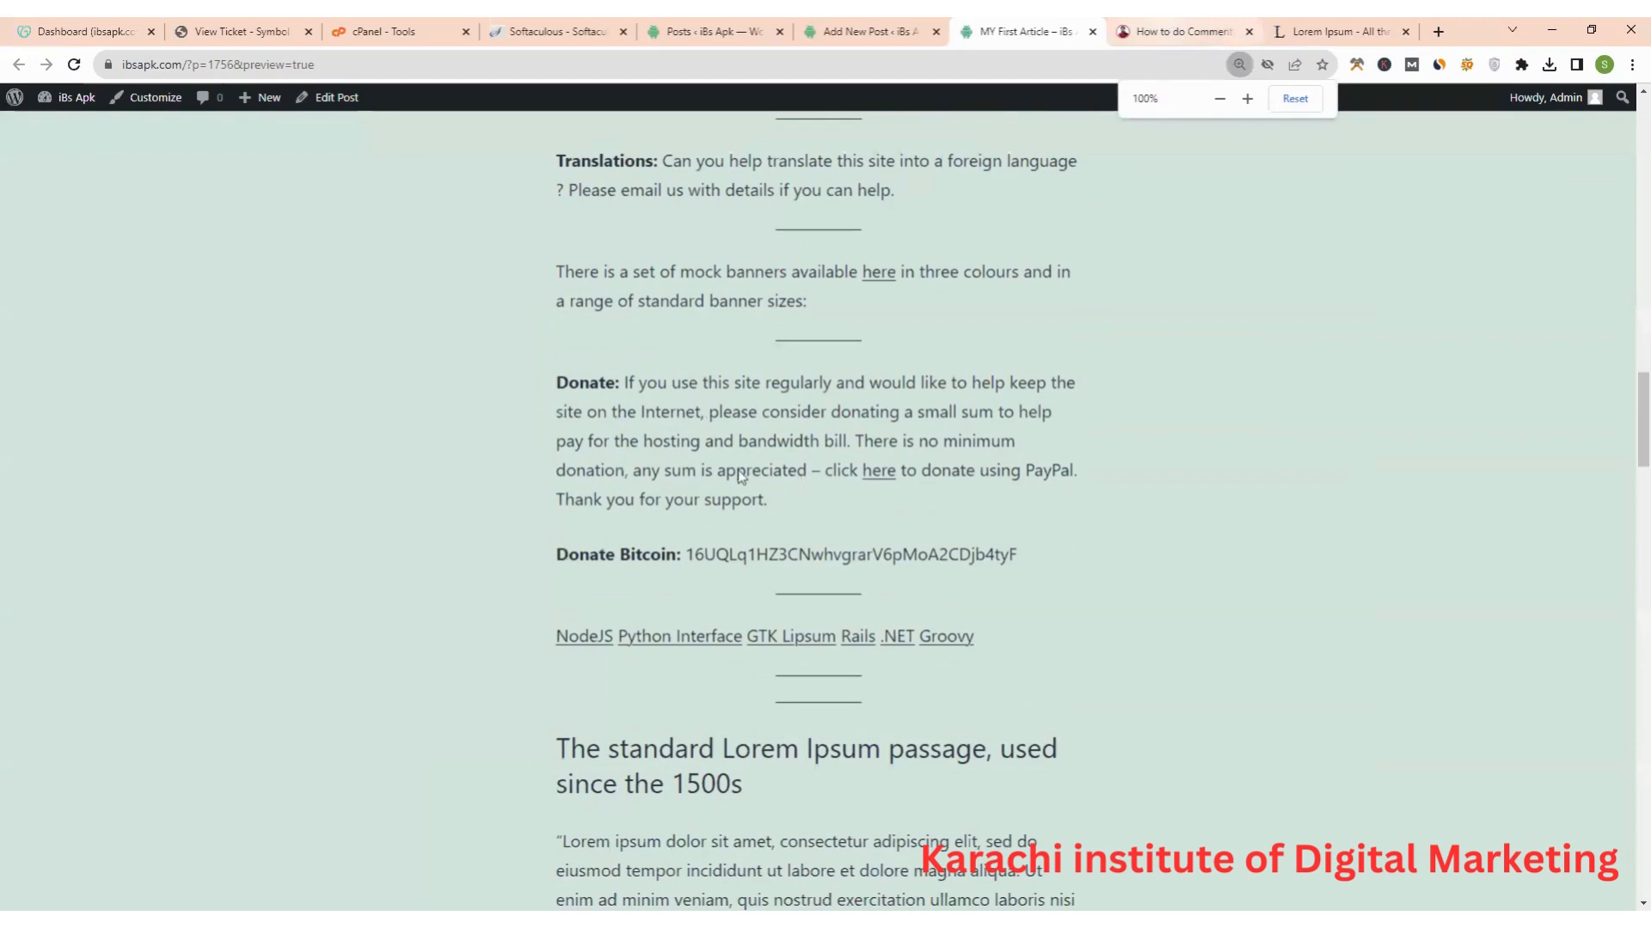
Switch between the comment backlinking article and the preview, ending on the article.
left_click(1182, 32)
scroll(768, 497, "down", 15)
left_click(1036, 30)
scroll(778, 397, "down", 16)
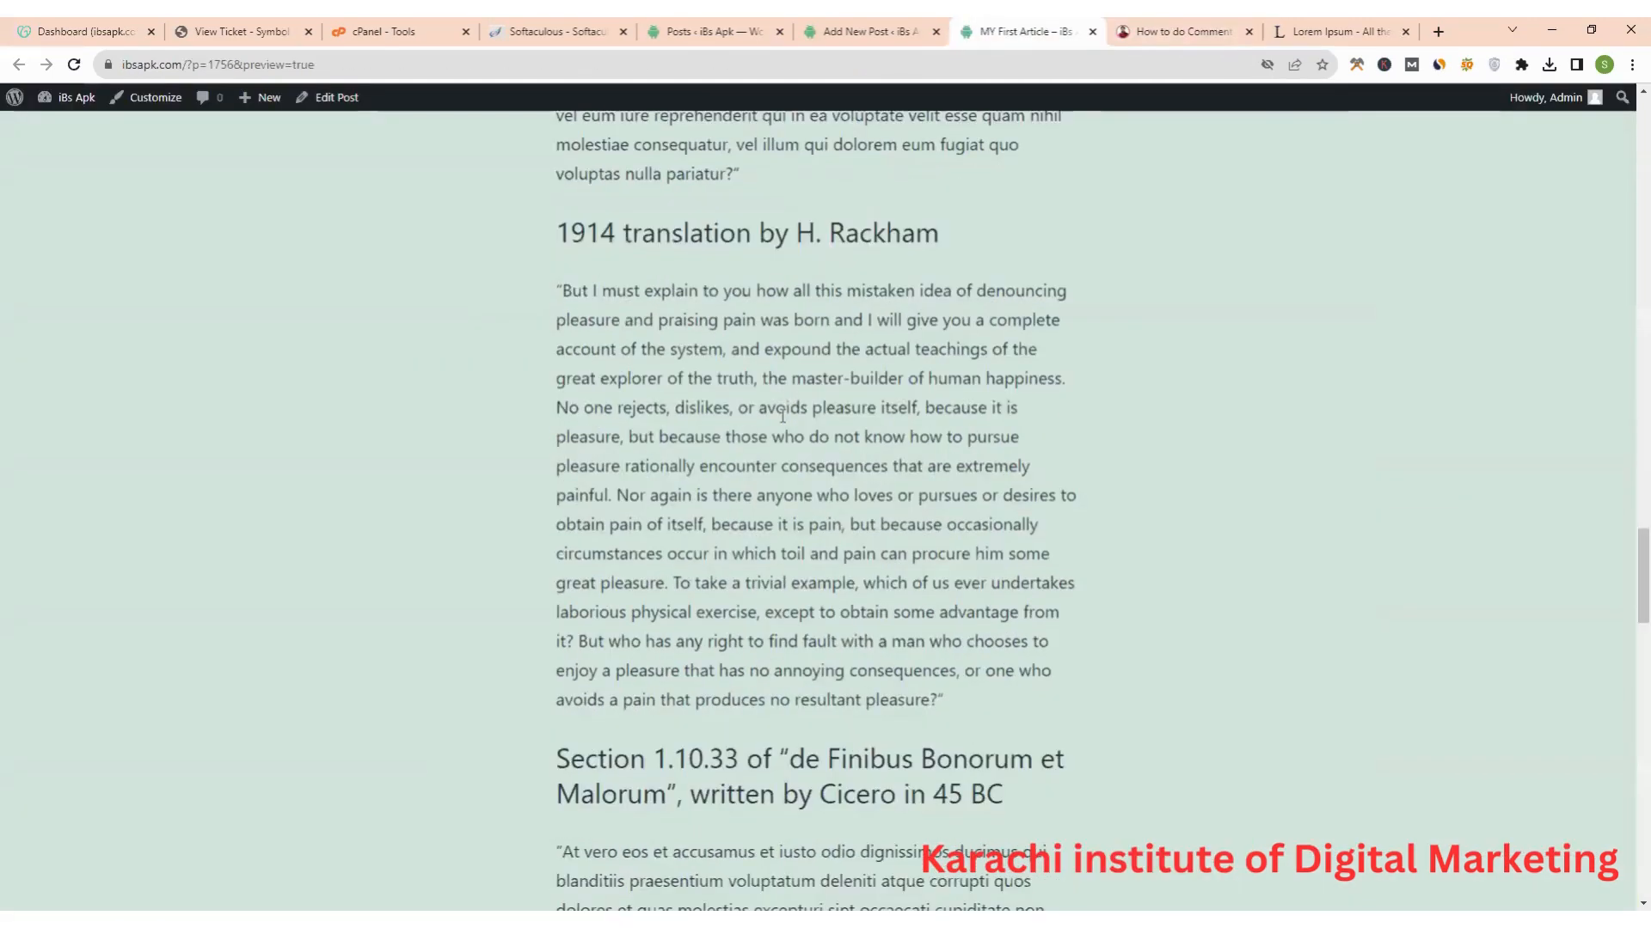
scroll(782, 413, "down", 9)
right_click(781, 416)
left_click(729, 378)
left_click(1174, 32)
scroll(565, 520, "up", 3)
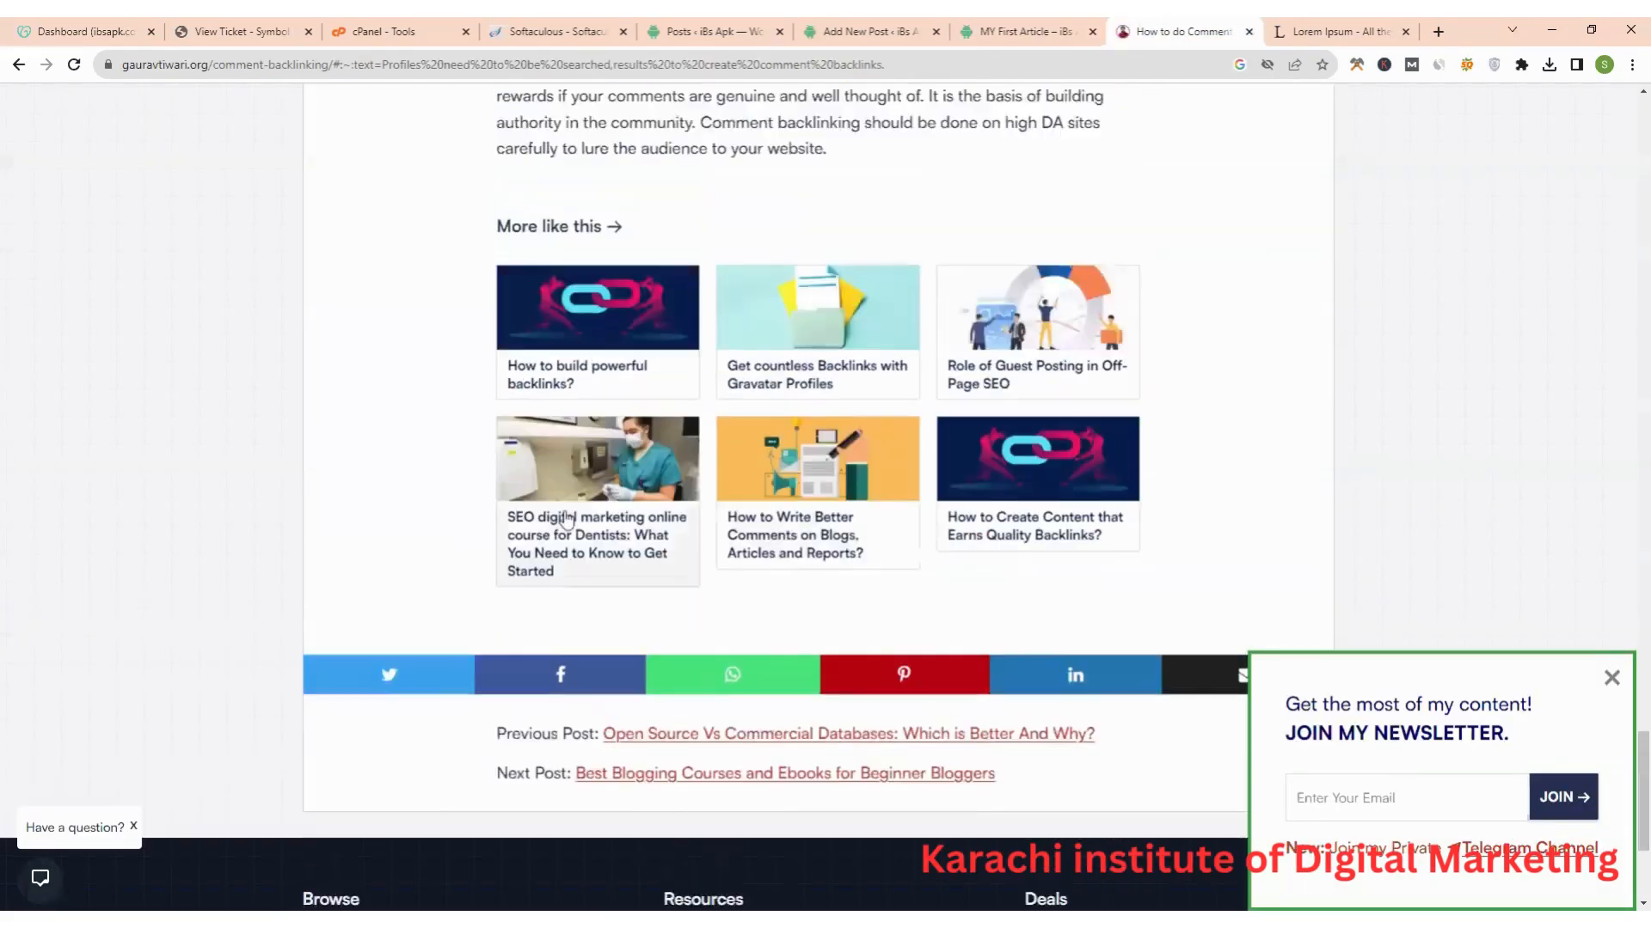
Select the paragraphs about buying comment backlinks and the marketplace text on the backlinking article.
scroll(695, 442, "up", 10)
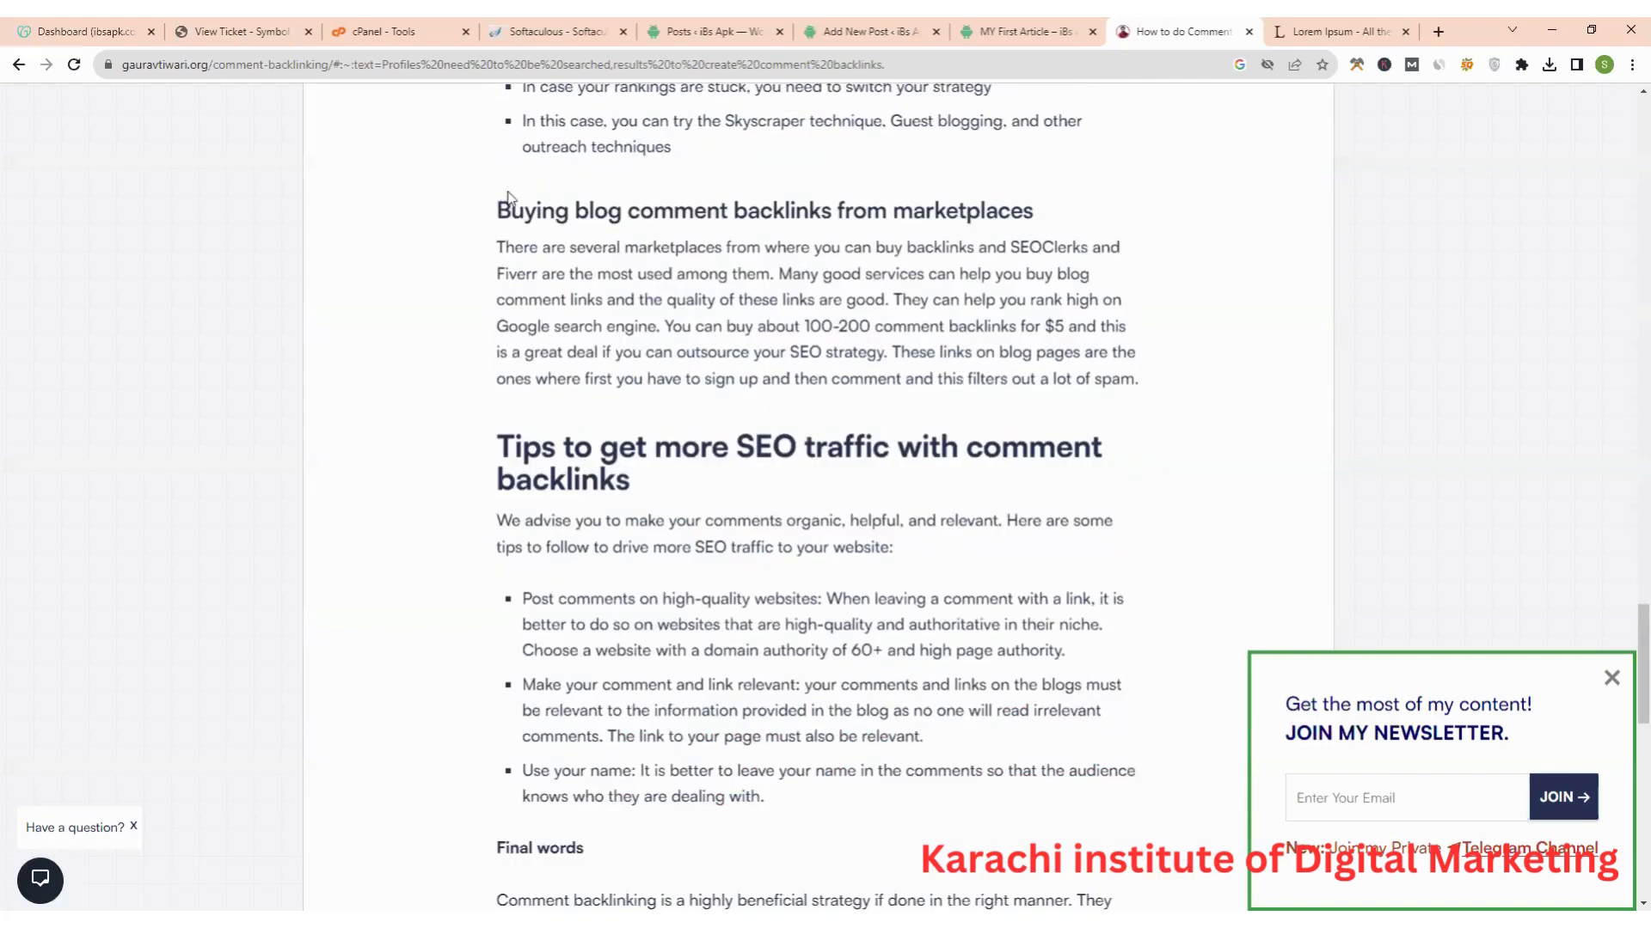
left_click_drag(507, 198, 1021, 547)
left_click(612, 265)
left_click_drag(590, 250, 815, 446)
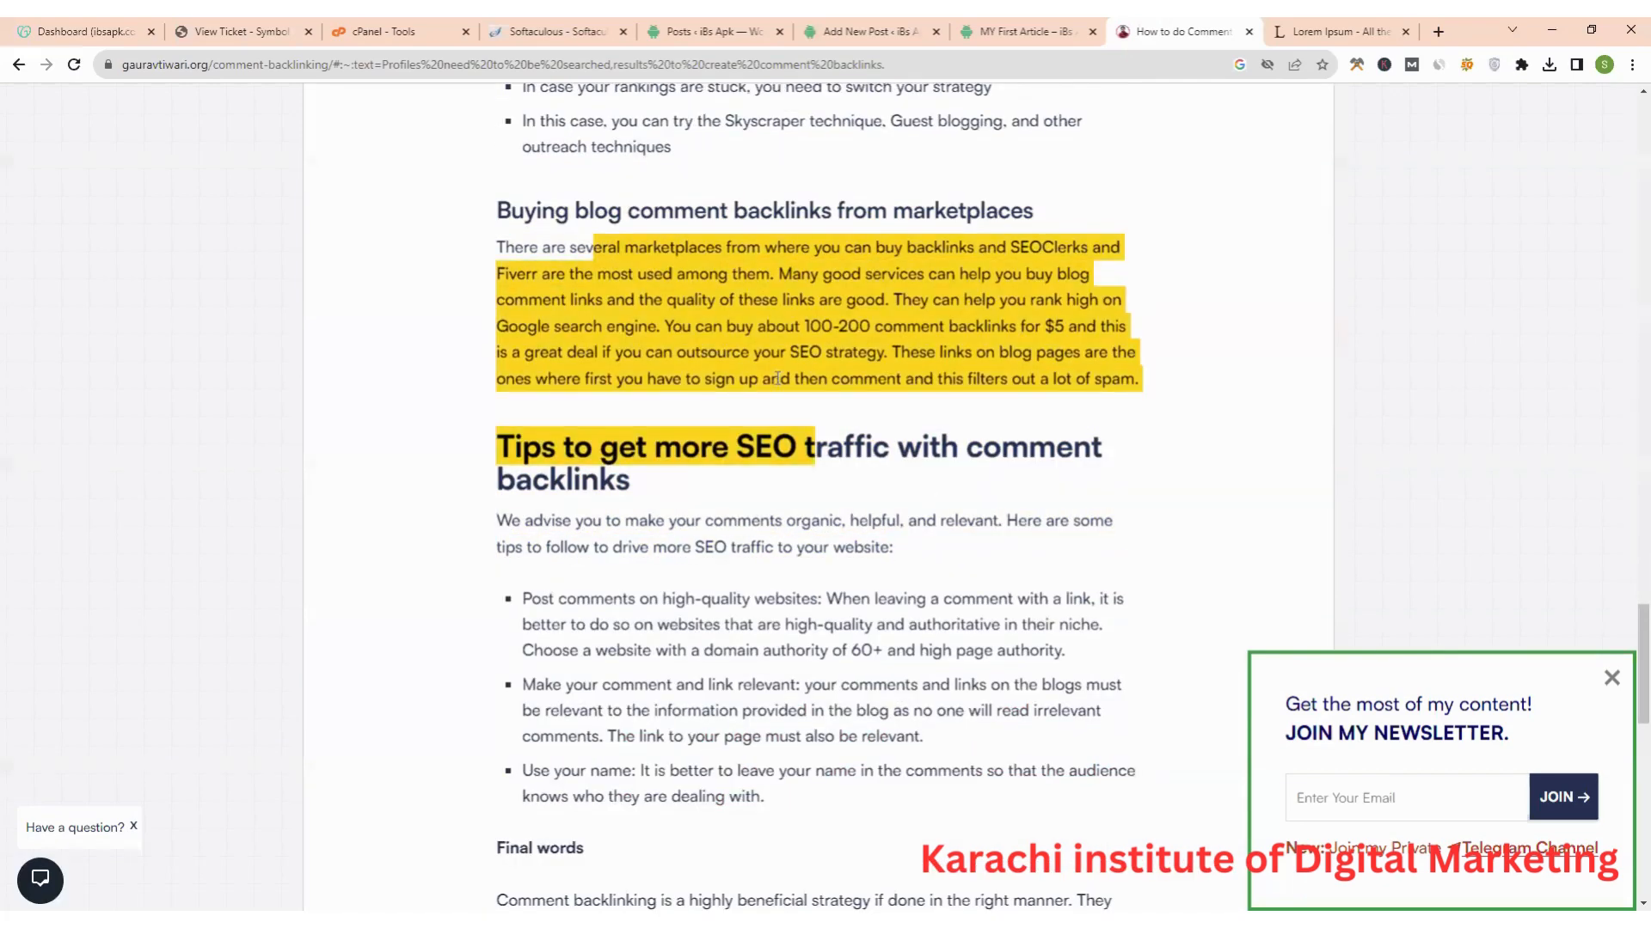
scroll(651, 505, "up", 18)
scroll(686, 548, "down", 5)
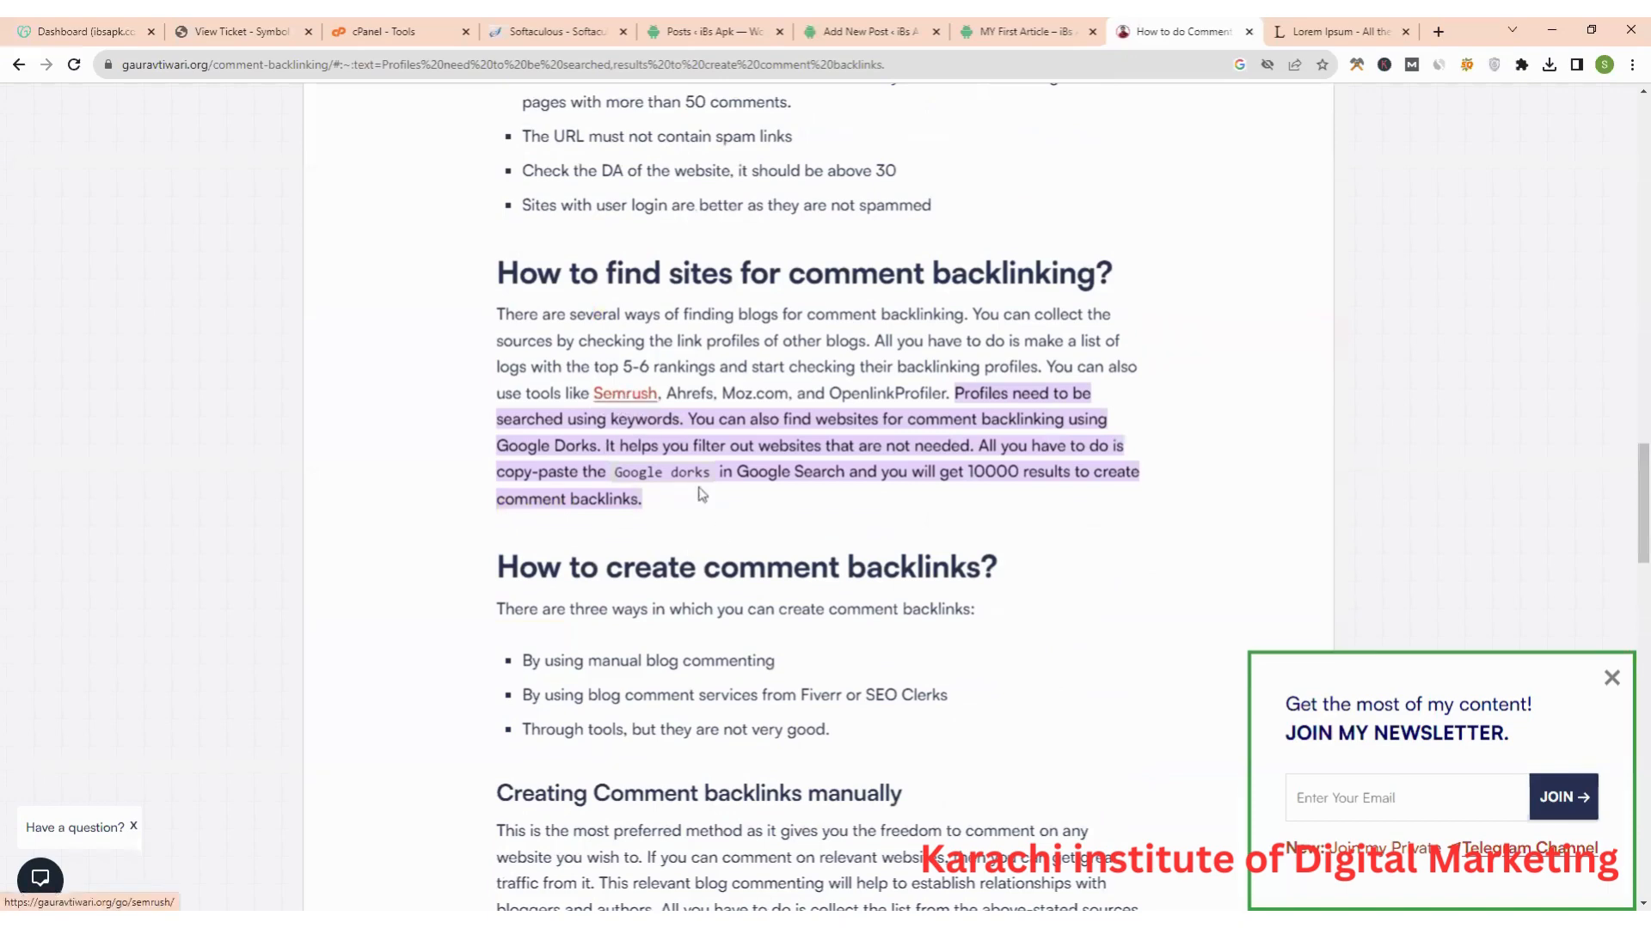
scroll(700, 493, "up", 20)
scroll(782, 516, "down", 6)
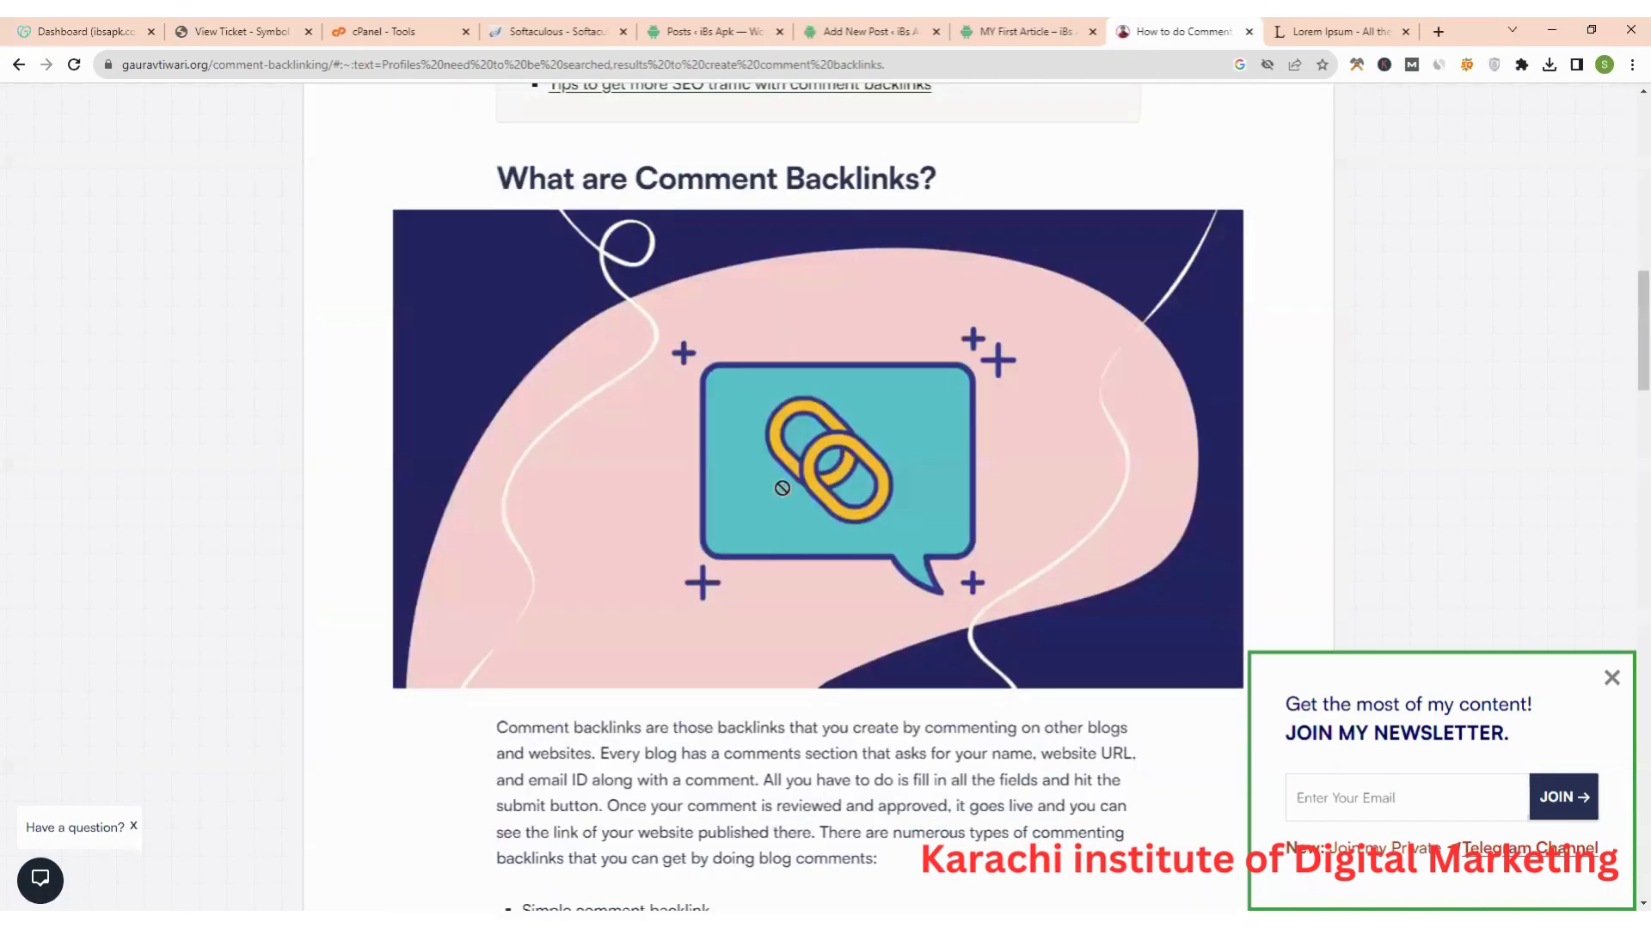
scroll(669, 593, "up", 13)
right_click(824, 583)
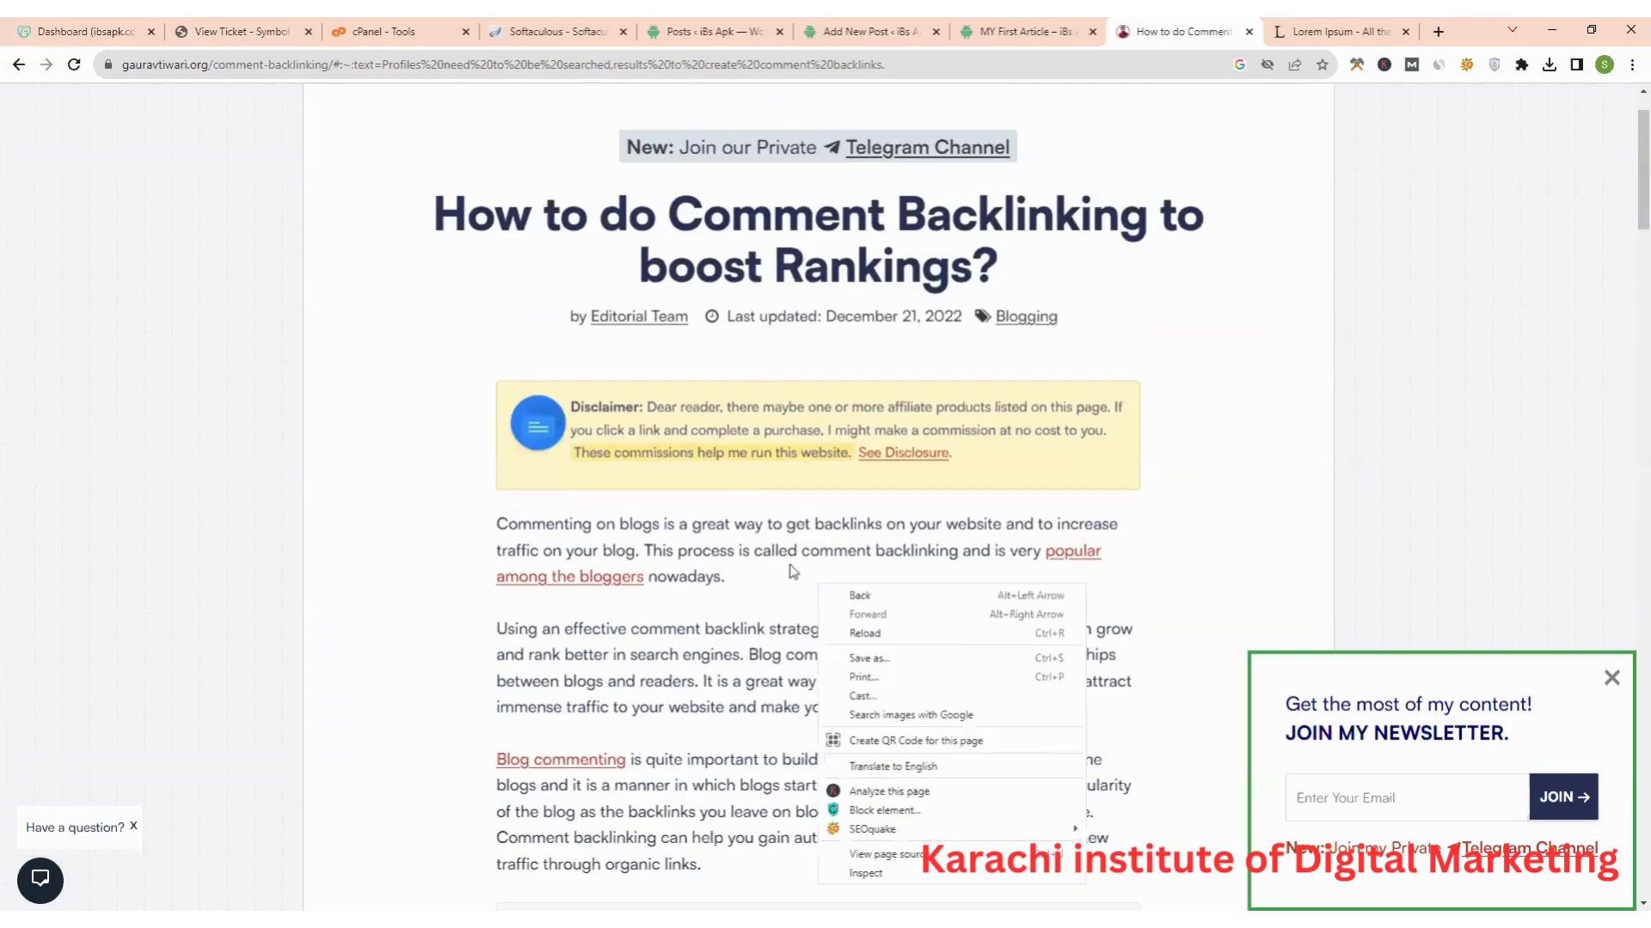
left_click(756, 542)
Close the backlinking article tab and return to the MY First Article preview, editor and posts list.
left_click(1249, 31)
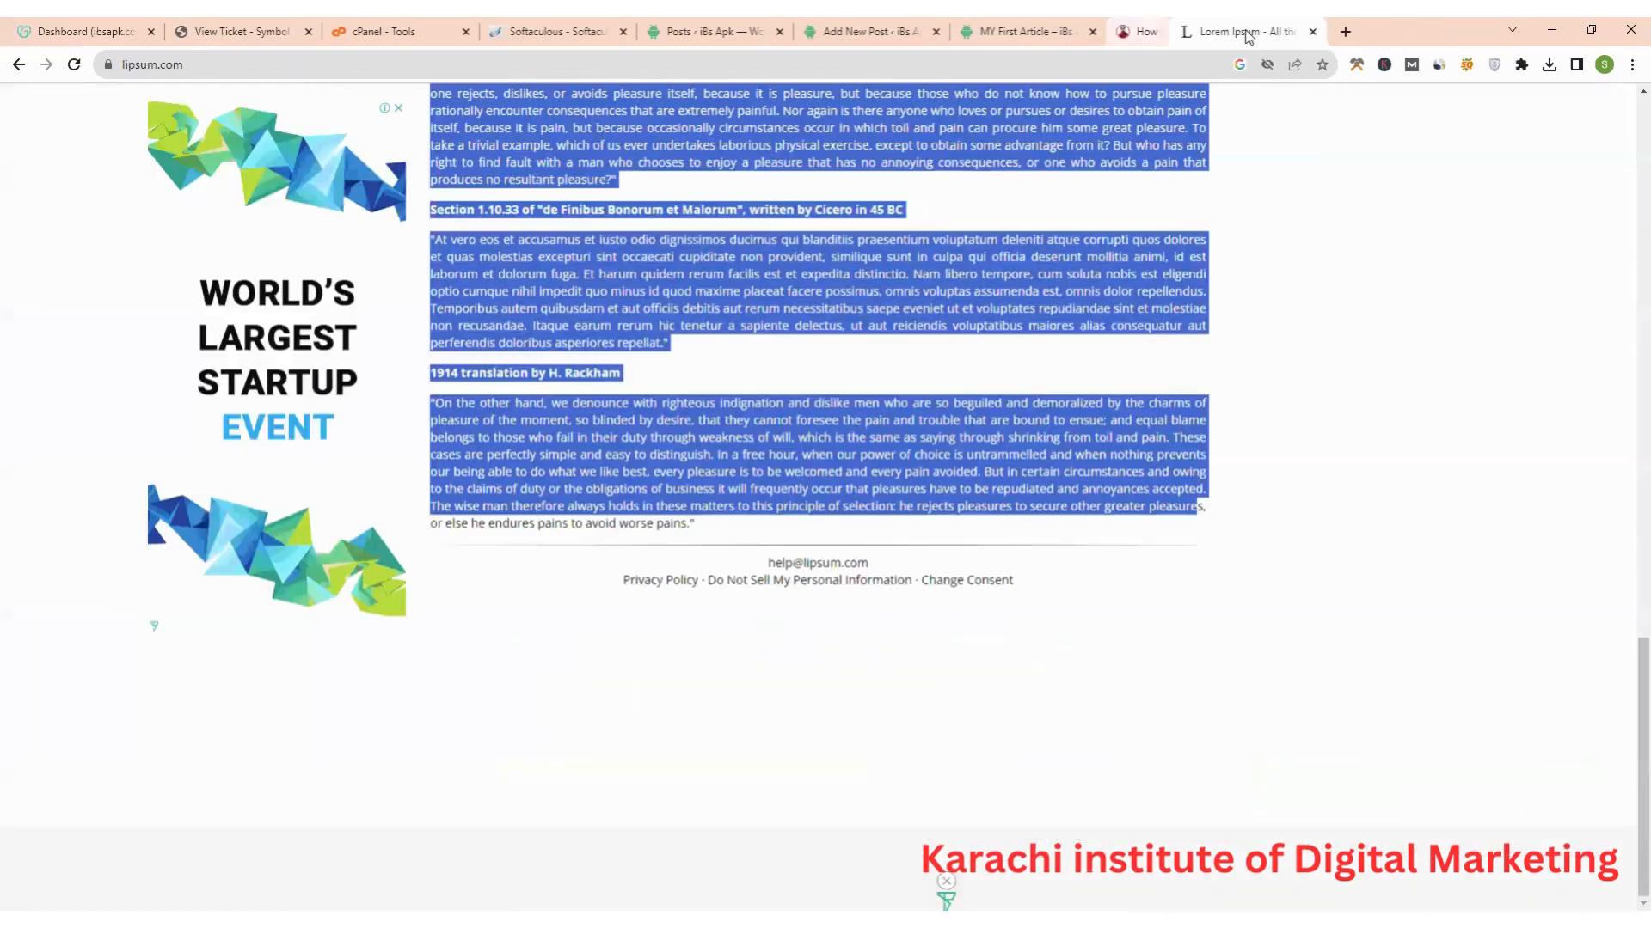
left_click(1042, 22)
scroll(864, 419, "up", 15)
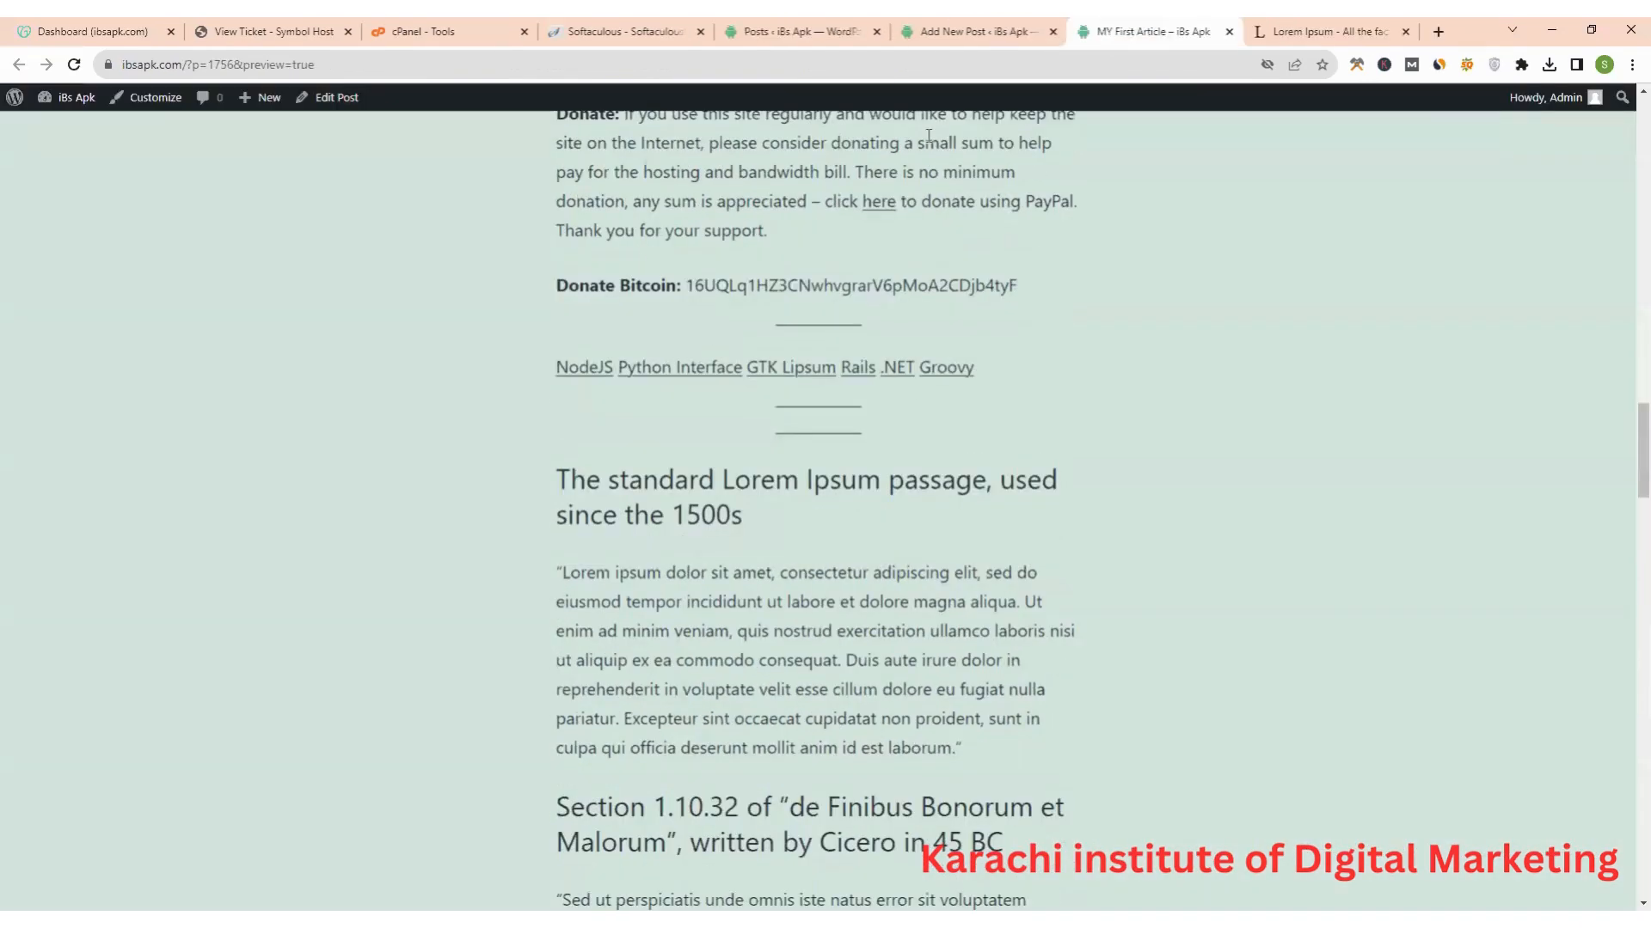
left_click(995, 22)
left_click(789, 22)
Activate the Kadence theme from its Theme Details and launch the Kadence Customizer.
mouse_move(92, 413)
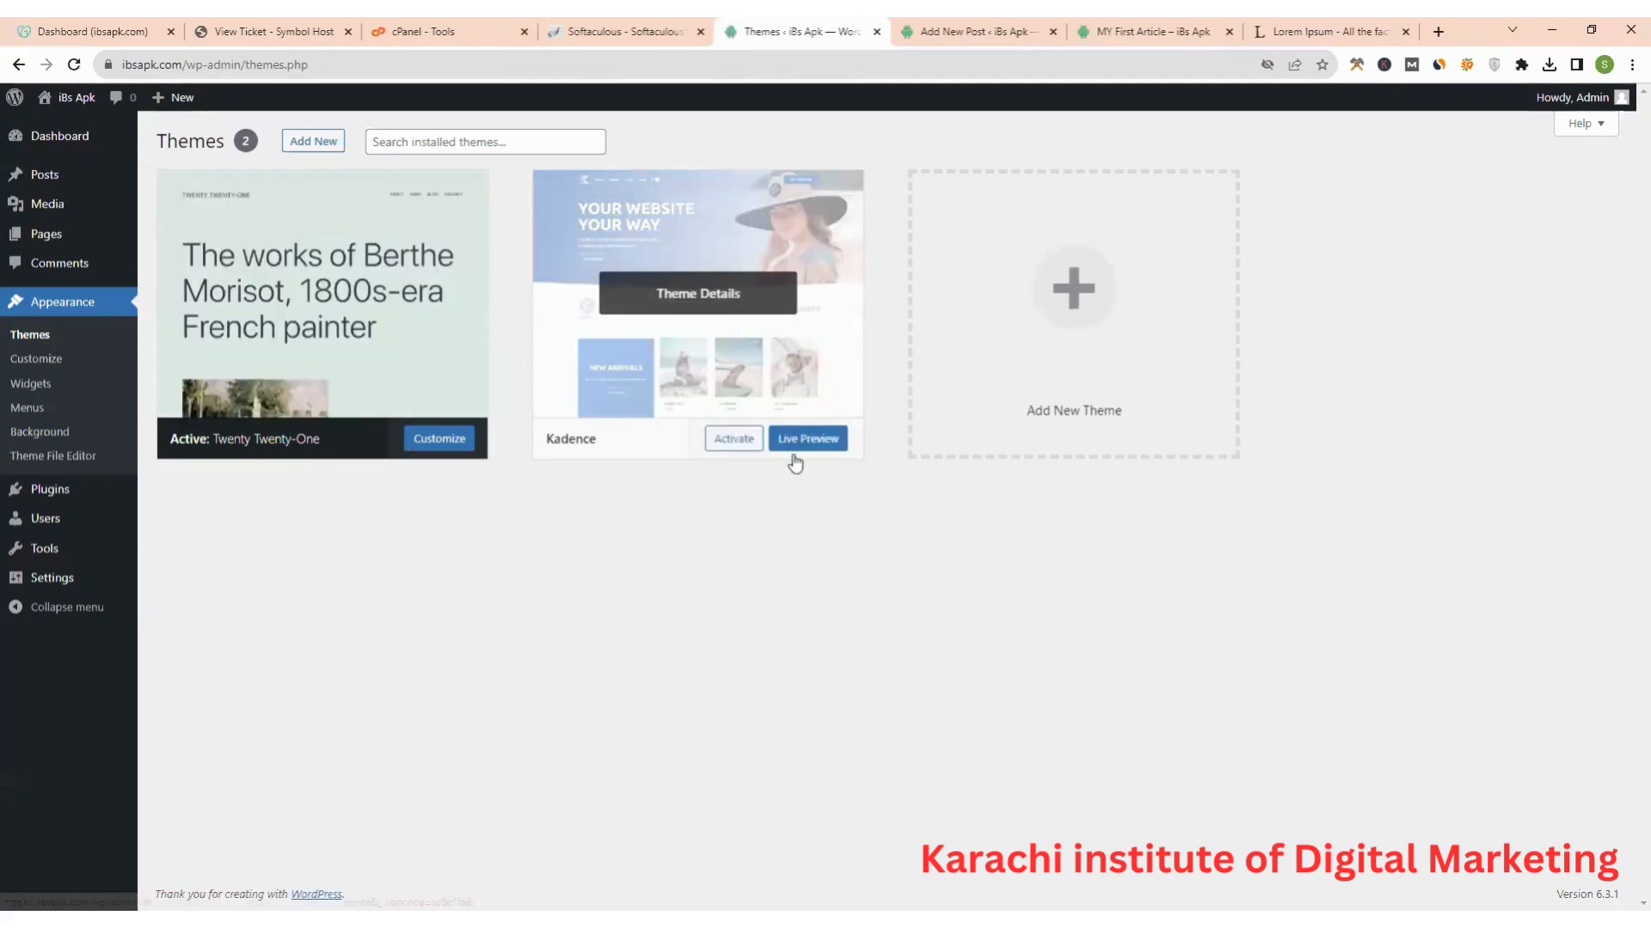
left_click(675, 308)
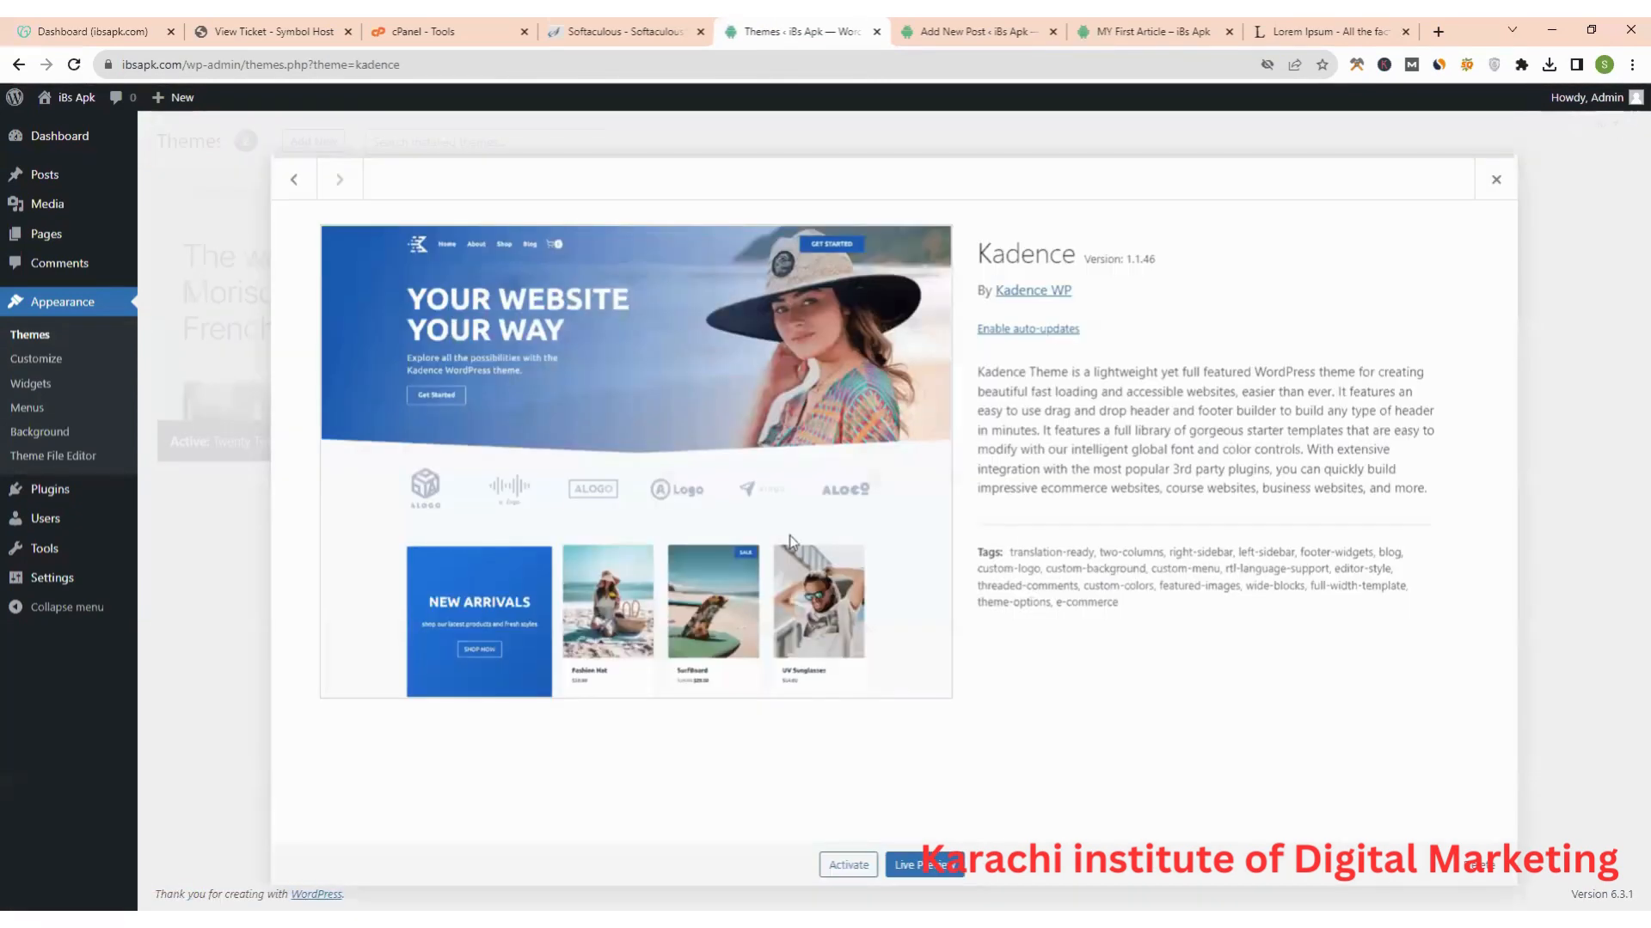
left_click(848, 865)
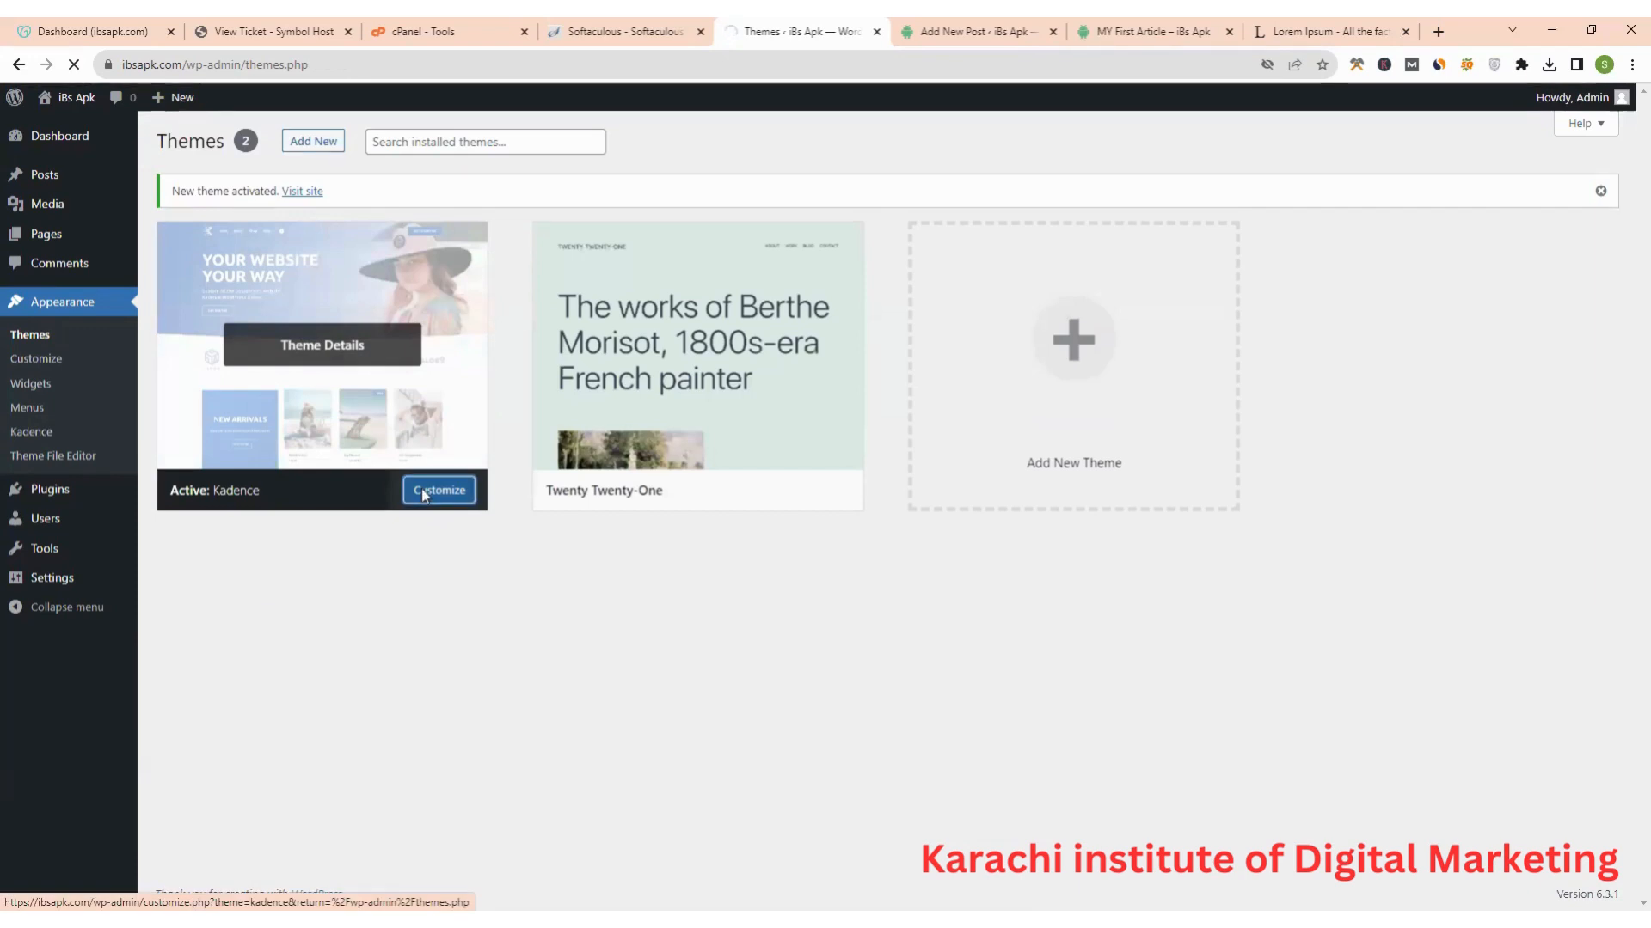
left_click(424, 494)
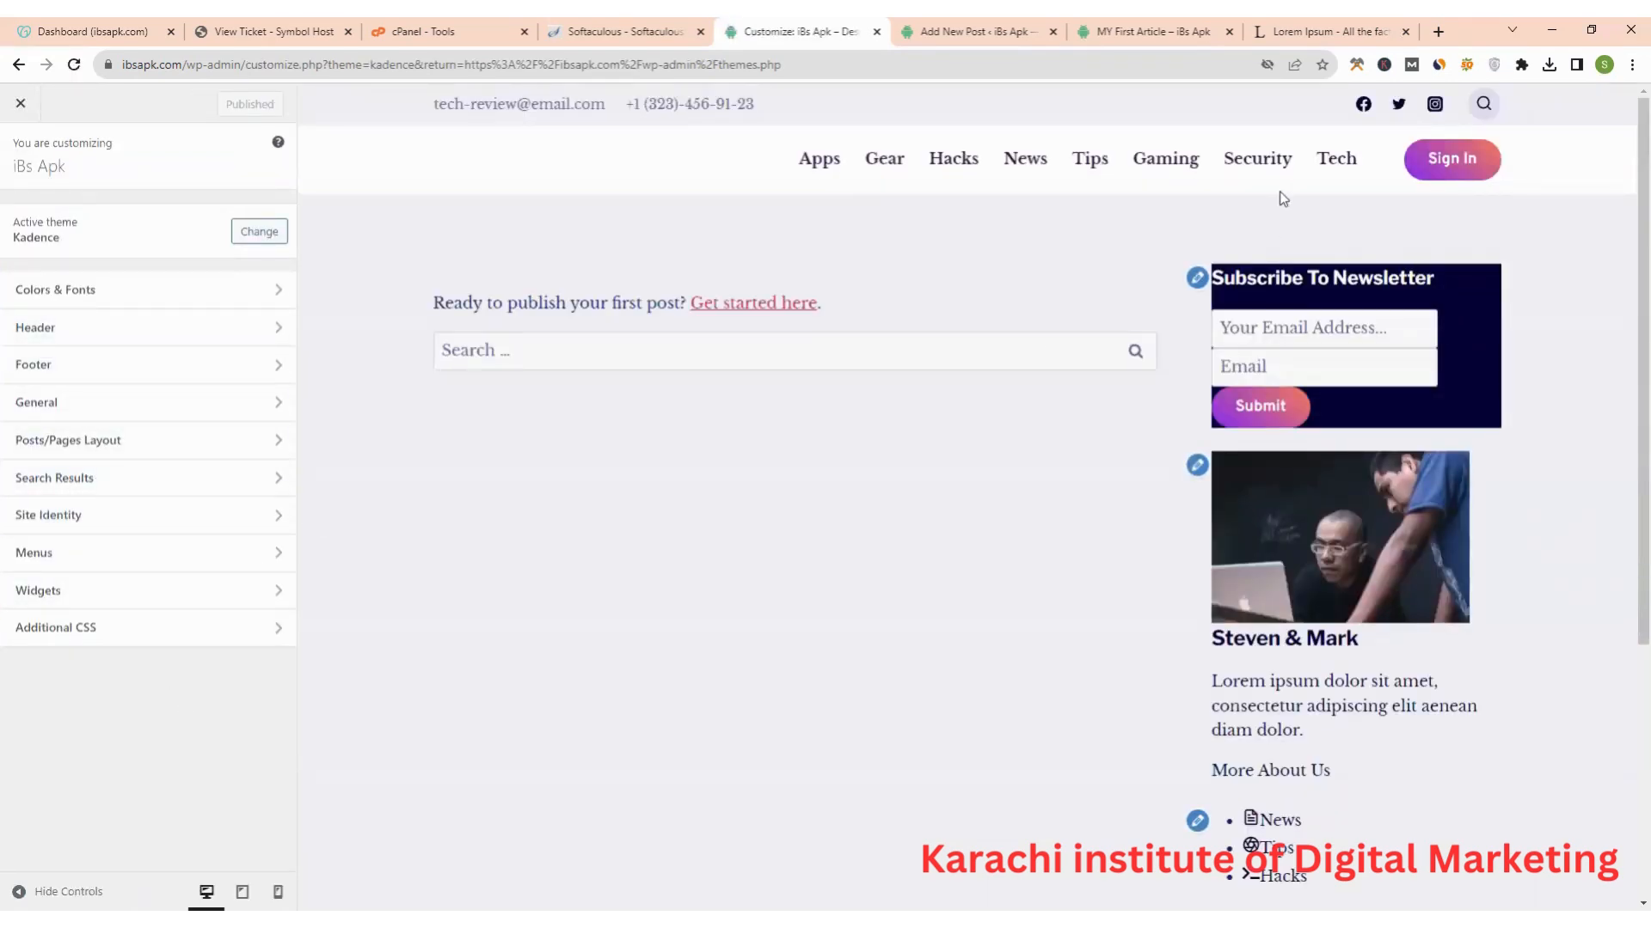
scroll(679, 498, "down", 5)
scroll(781, 626, "up", 5)
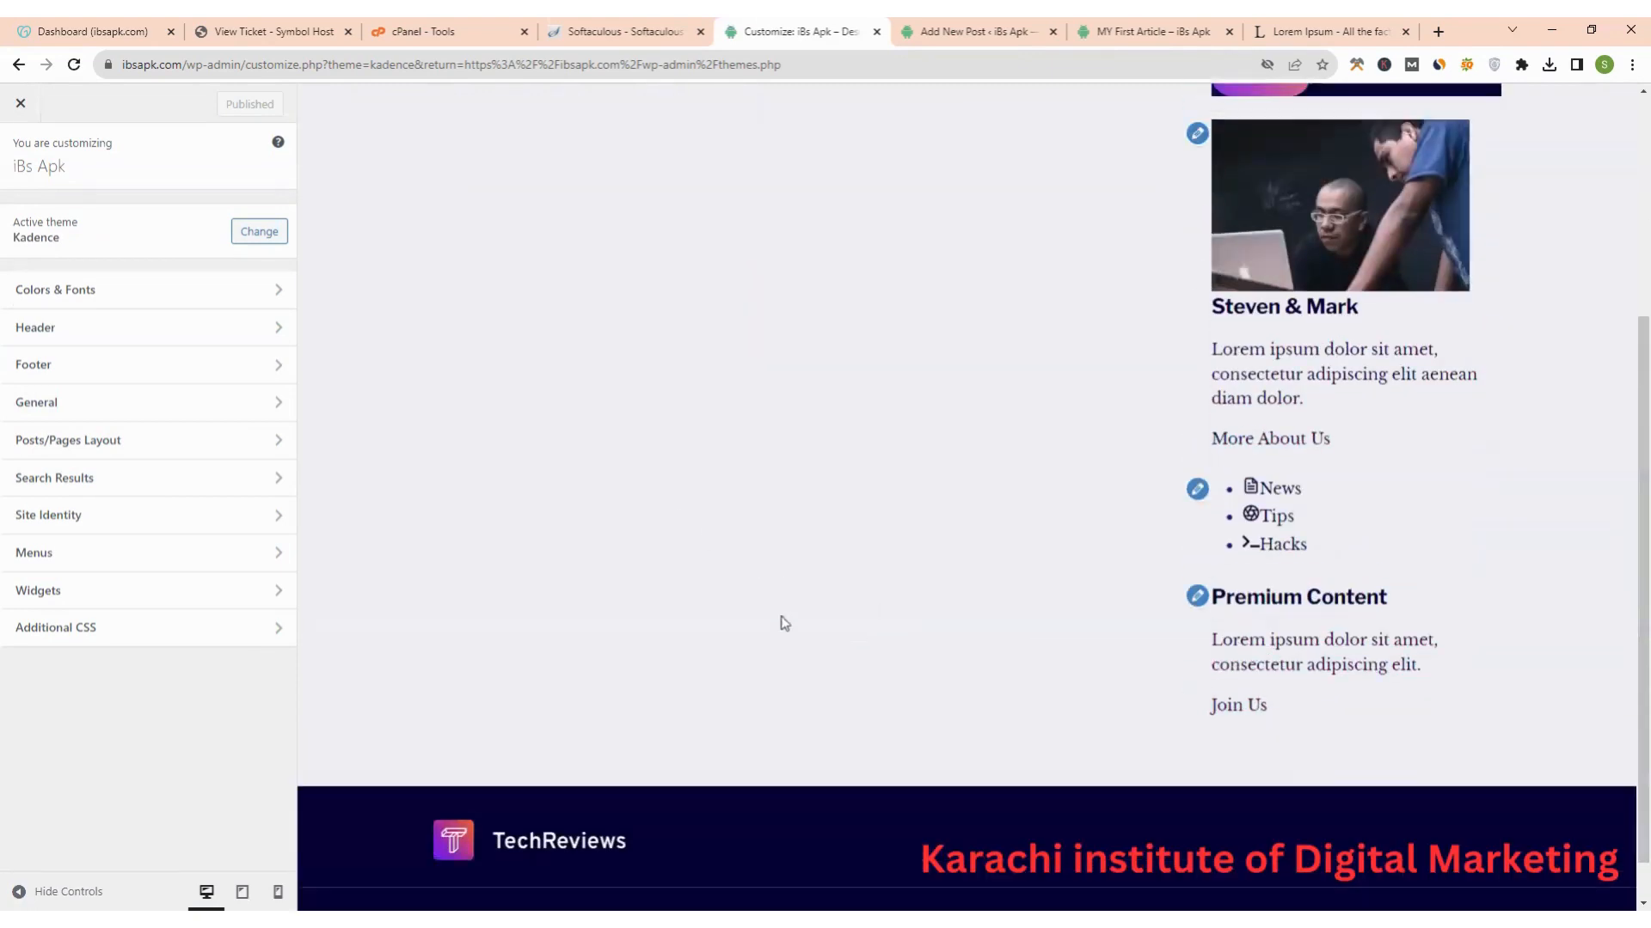
left_click(21, 404)
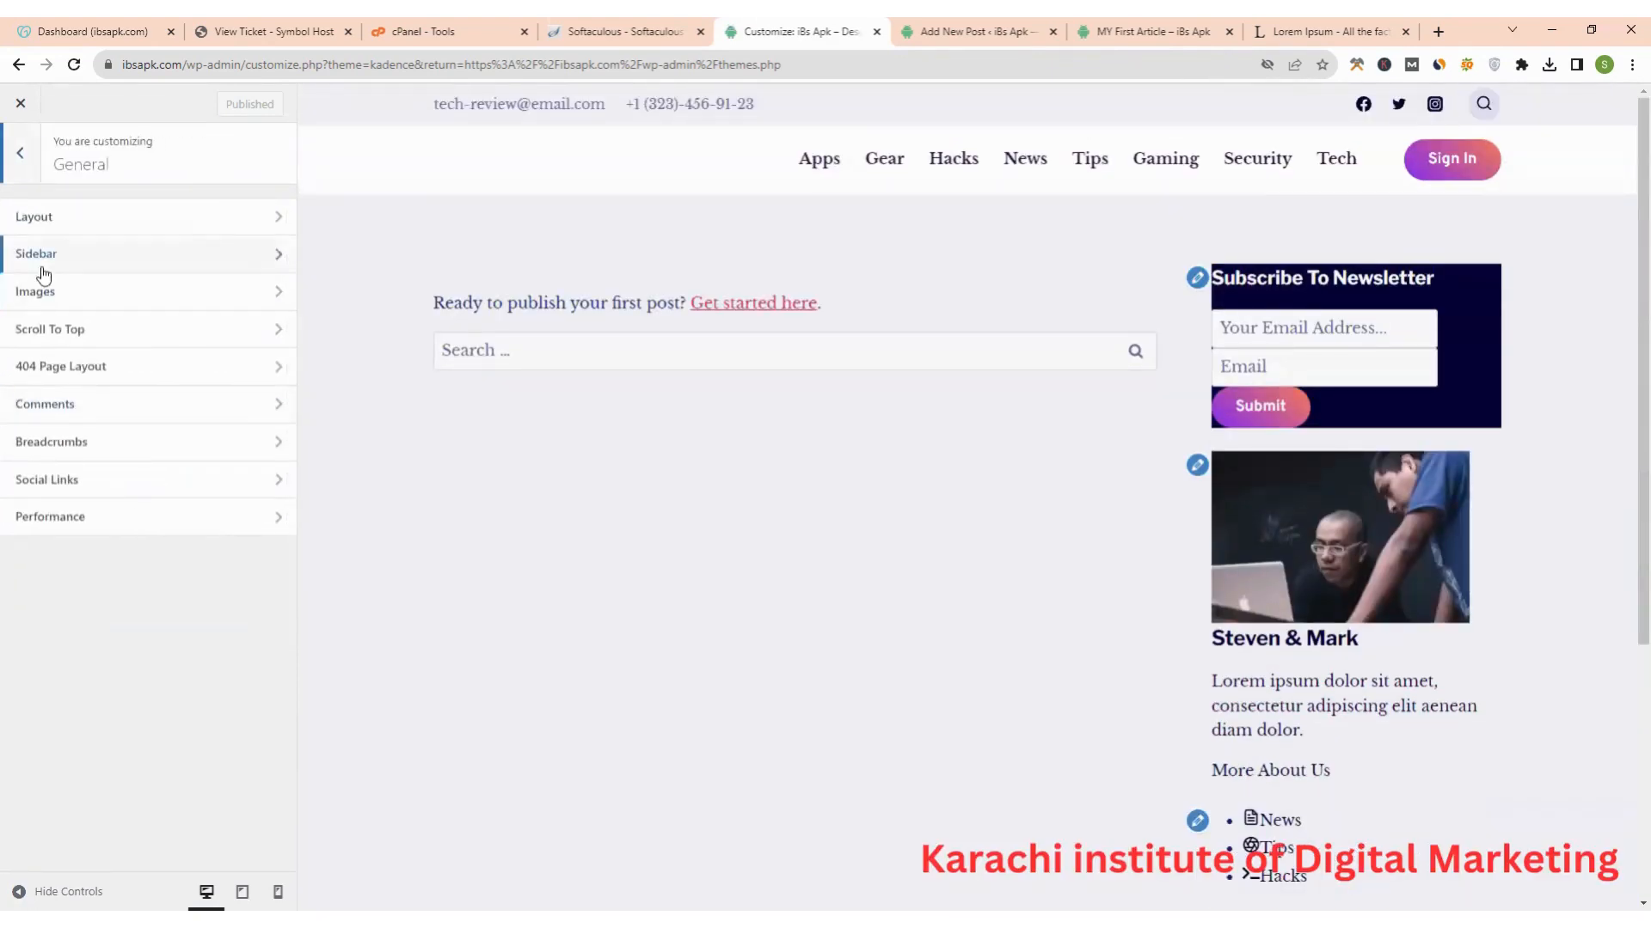
left_click(63, 519)
left_click(18, 154)
left_click(18, 155)
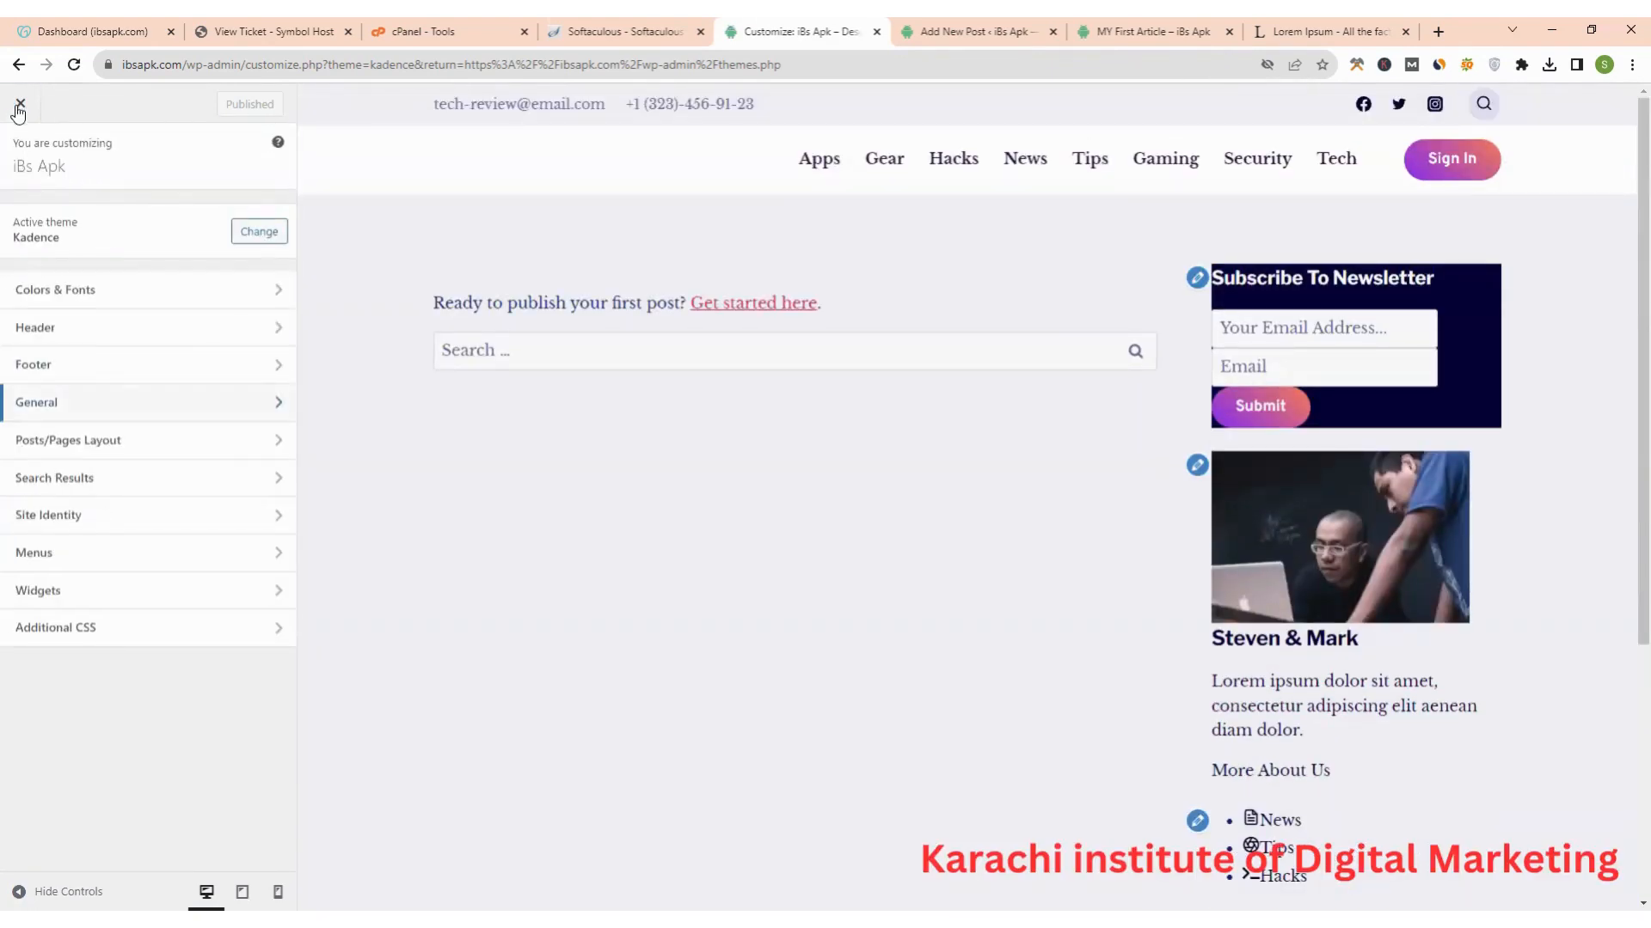
left_click(262, 232)
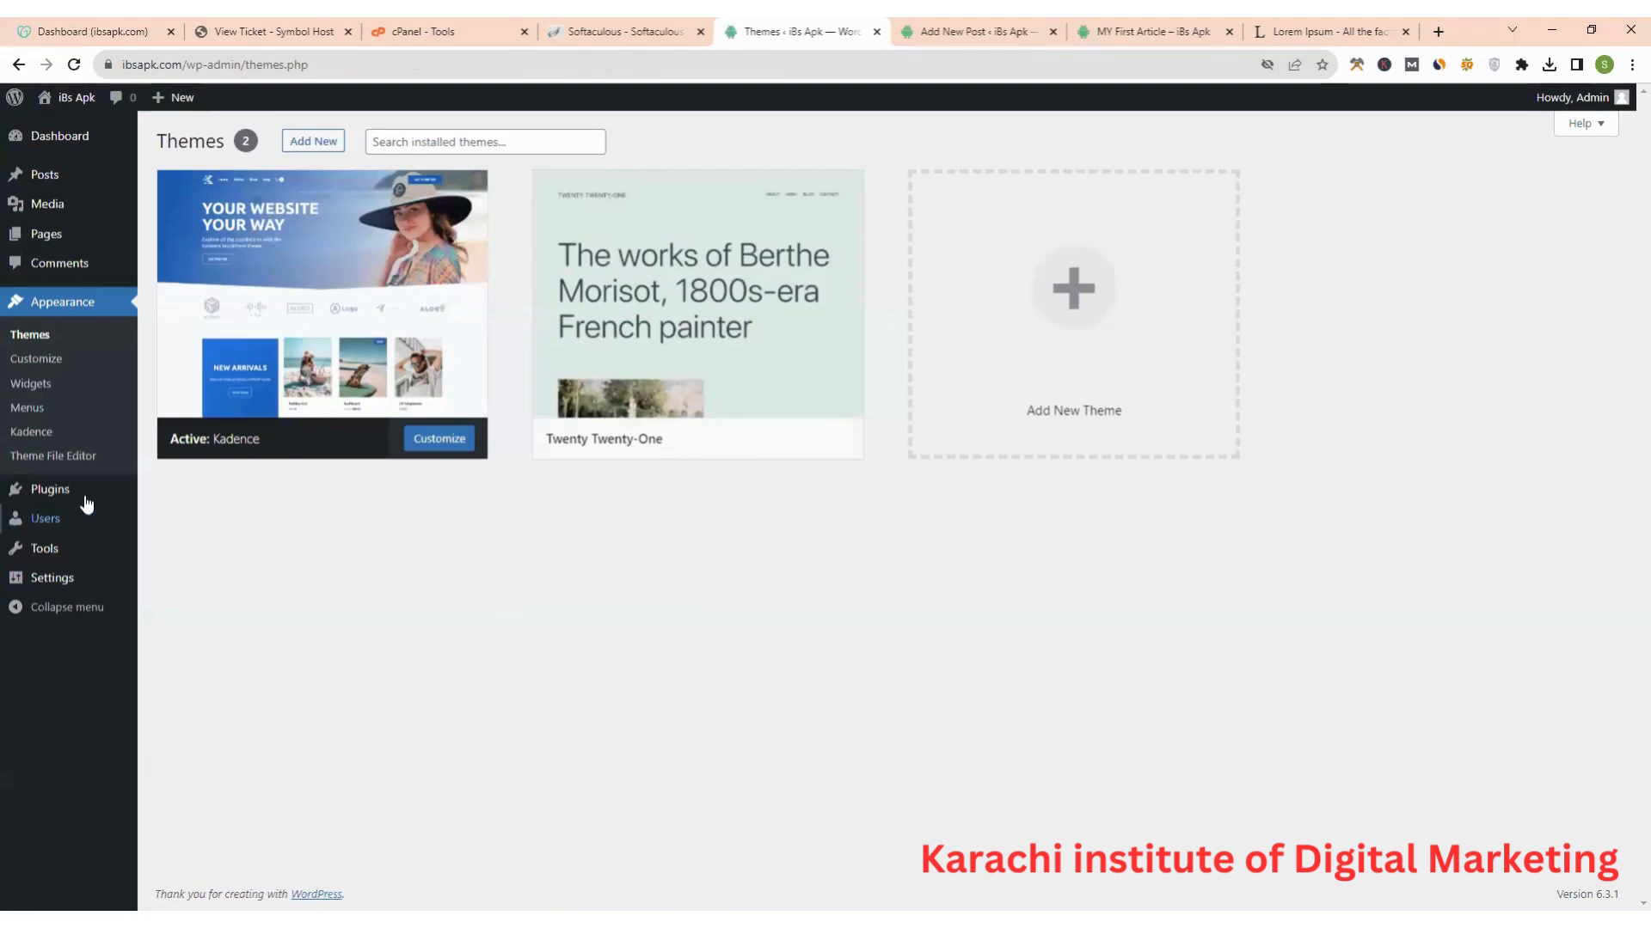
mouse_move(86, 504)
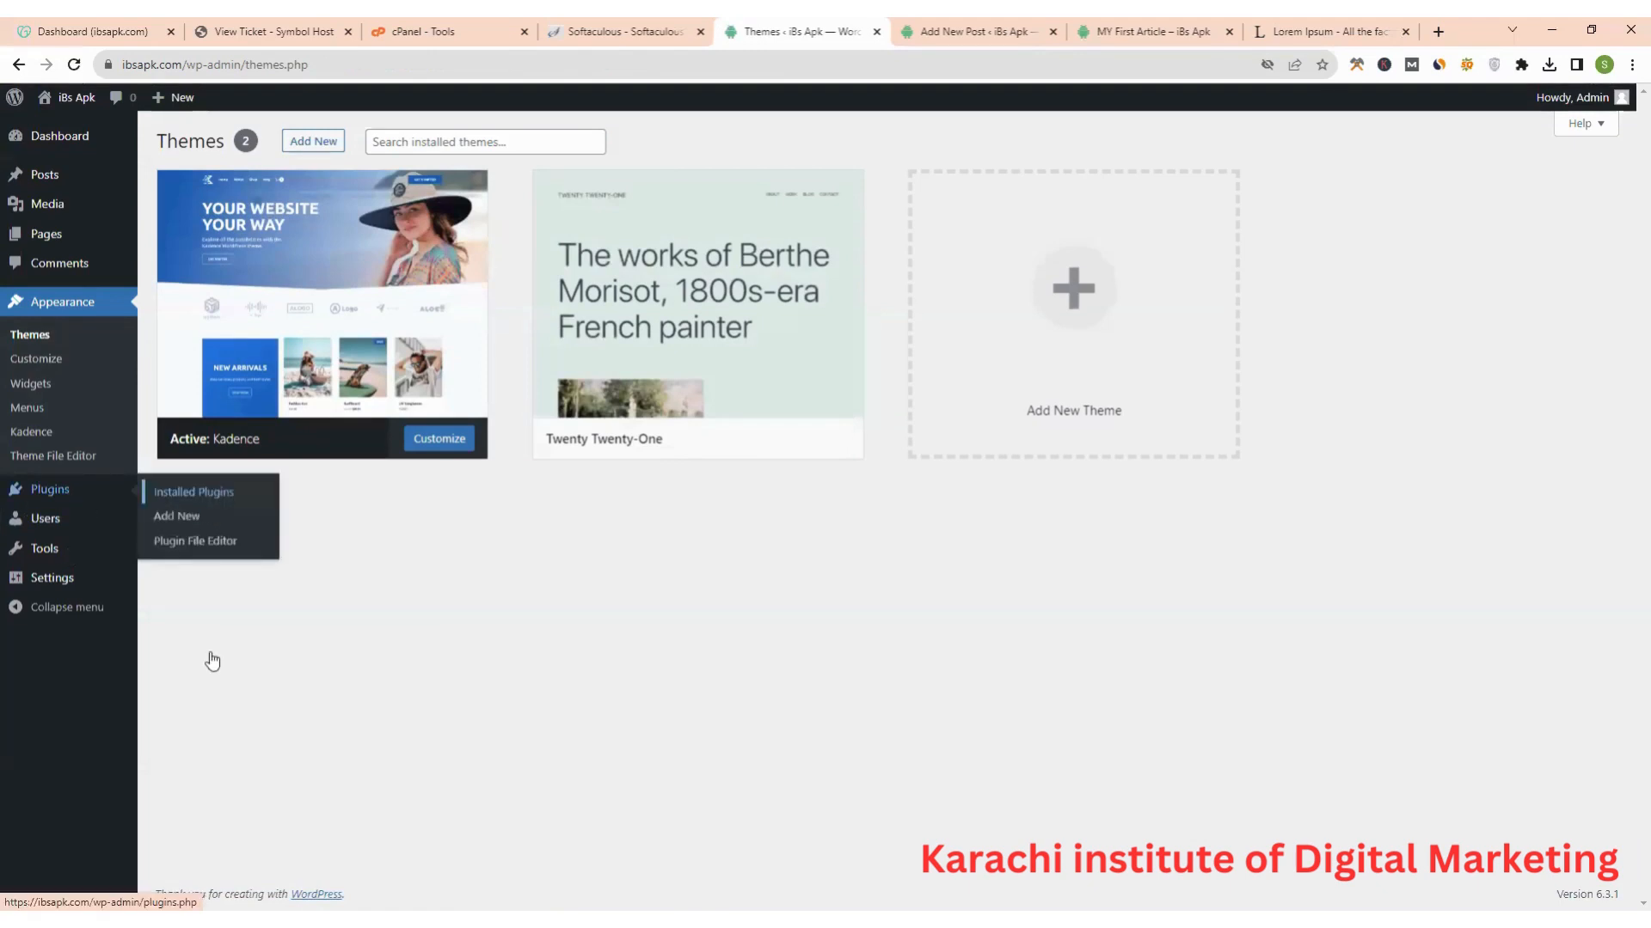
mouse_move(45, 549)
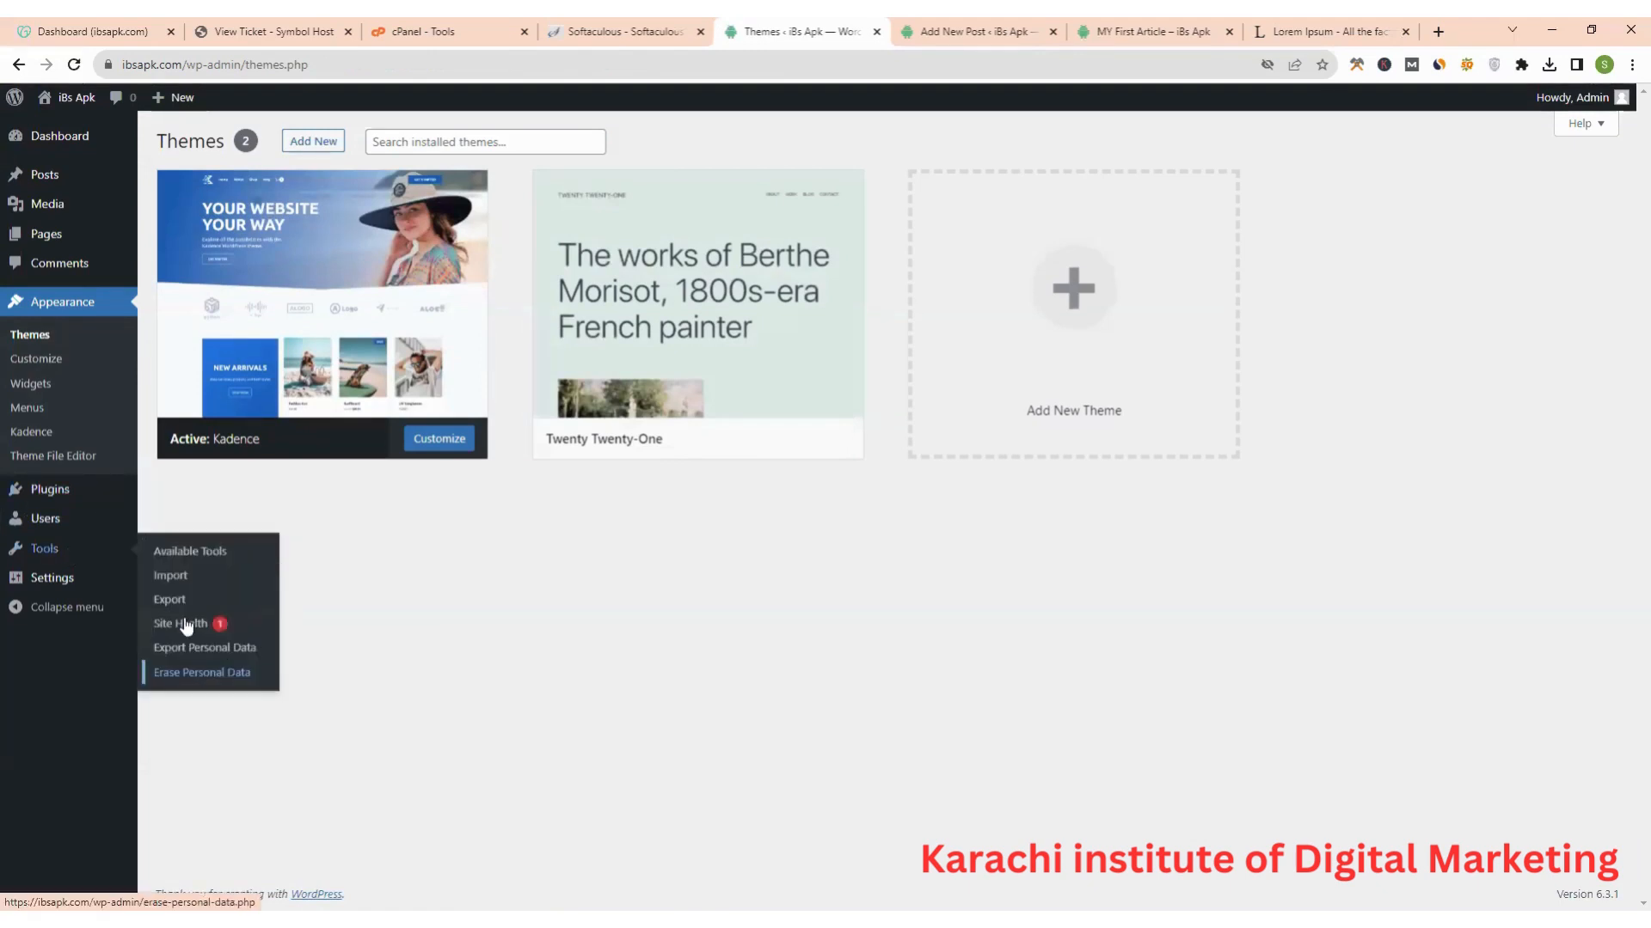
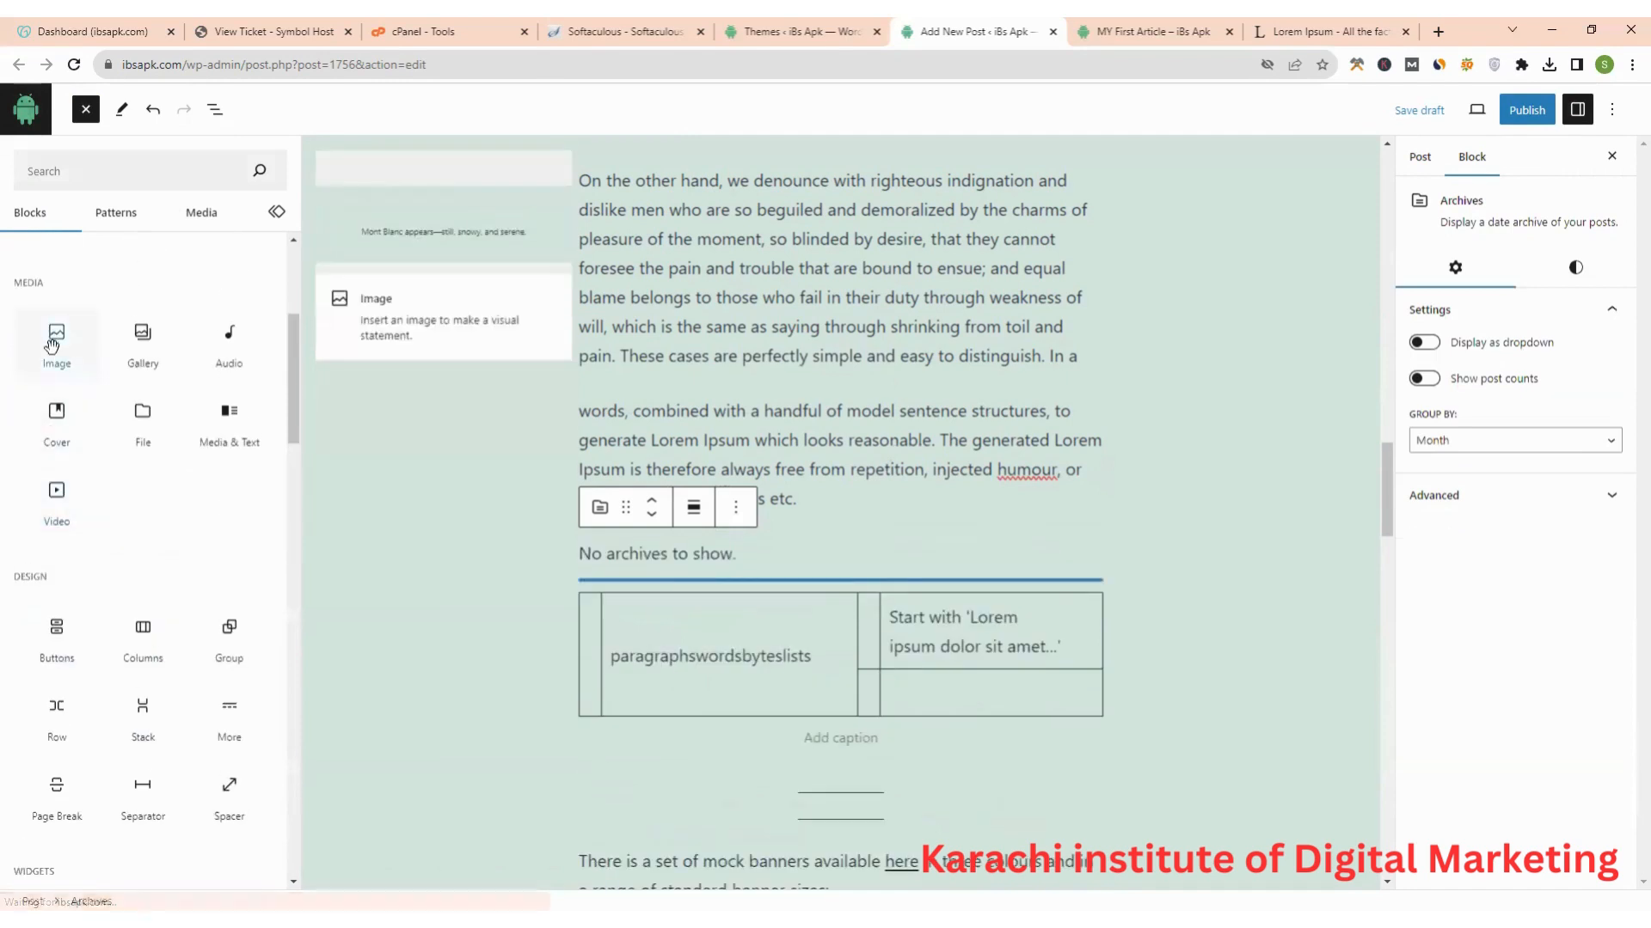
Insert an Image block and a List block below 'No archives to show.' in the post.
left_click(57, 342)
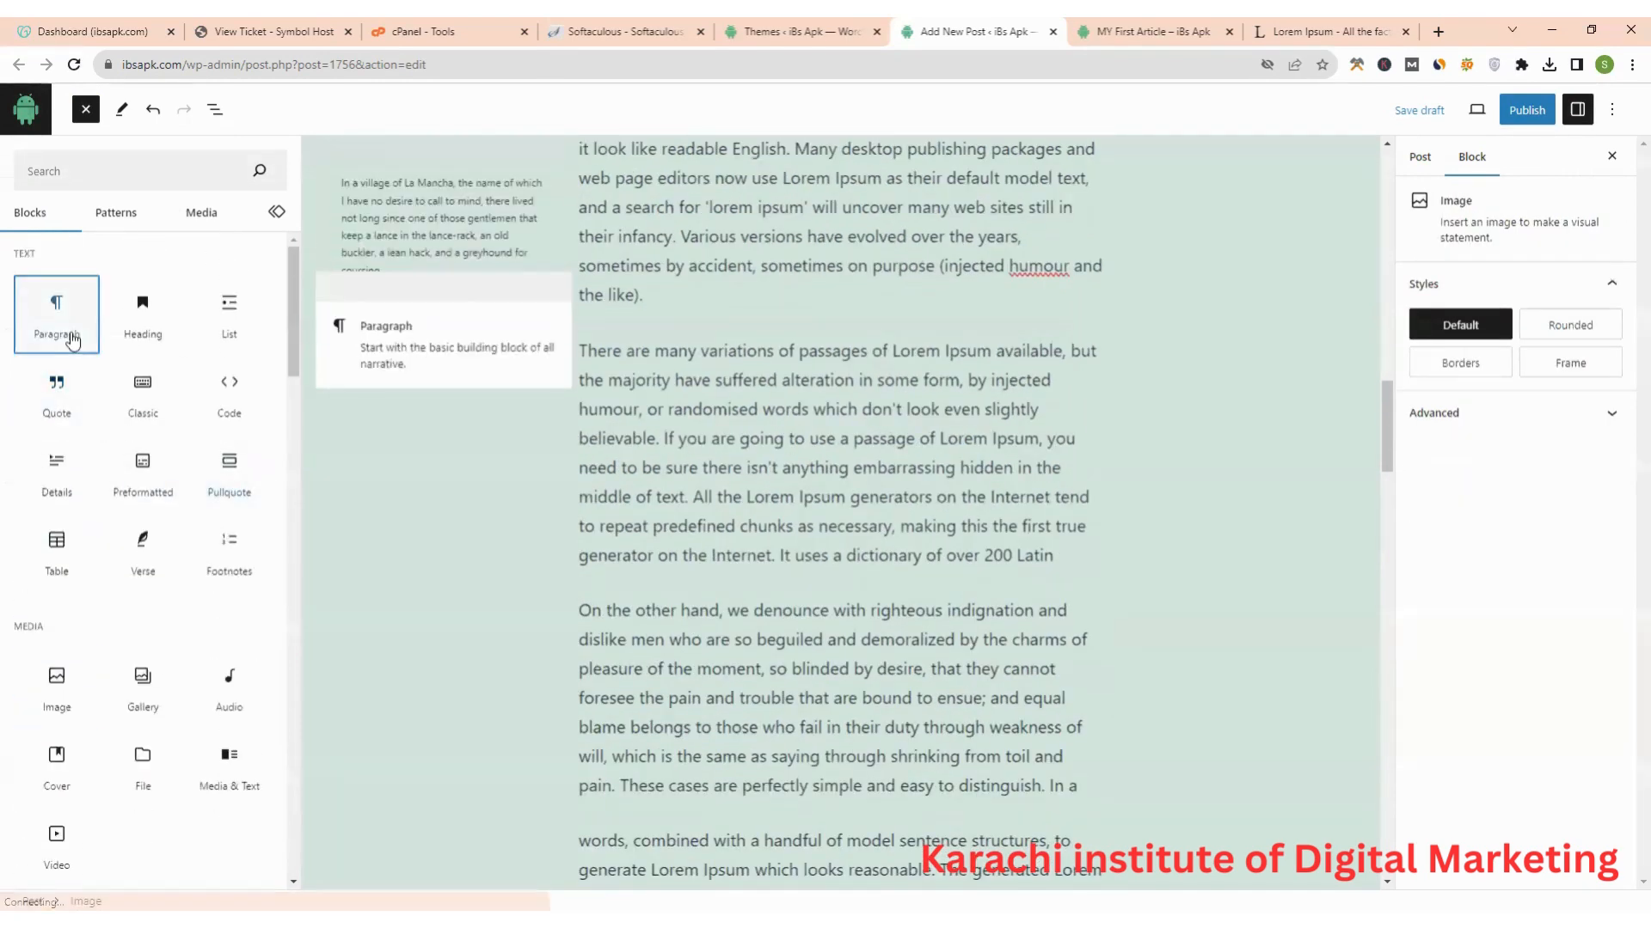
left_click(51, 314)
left_click(225, 318)
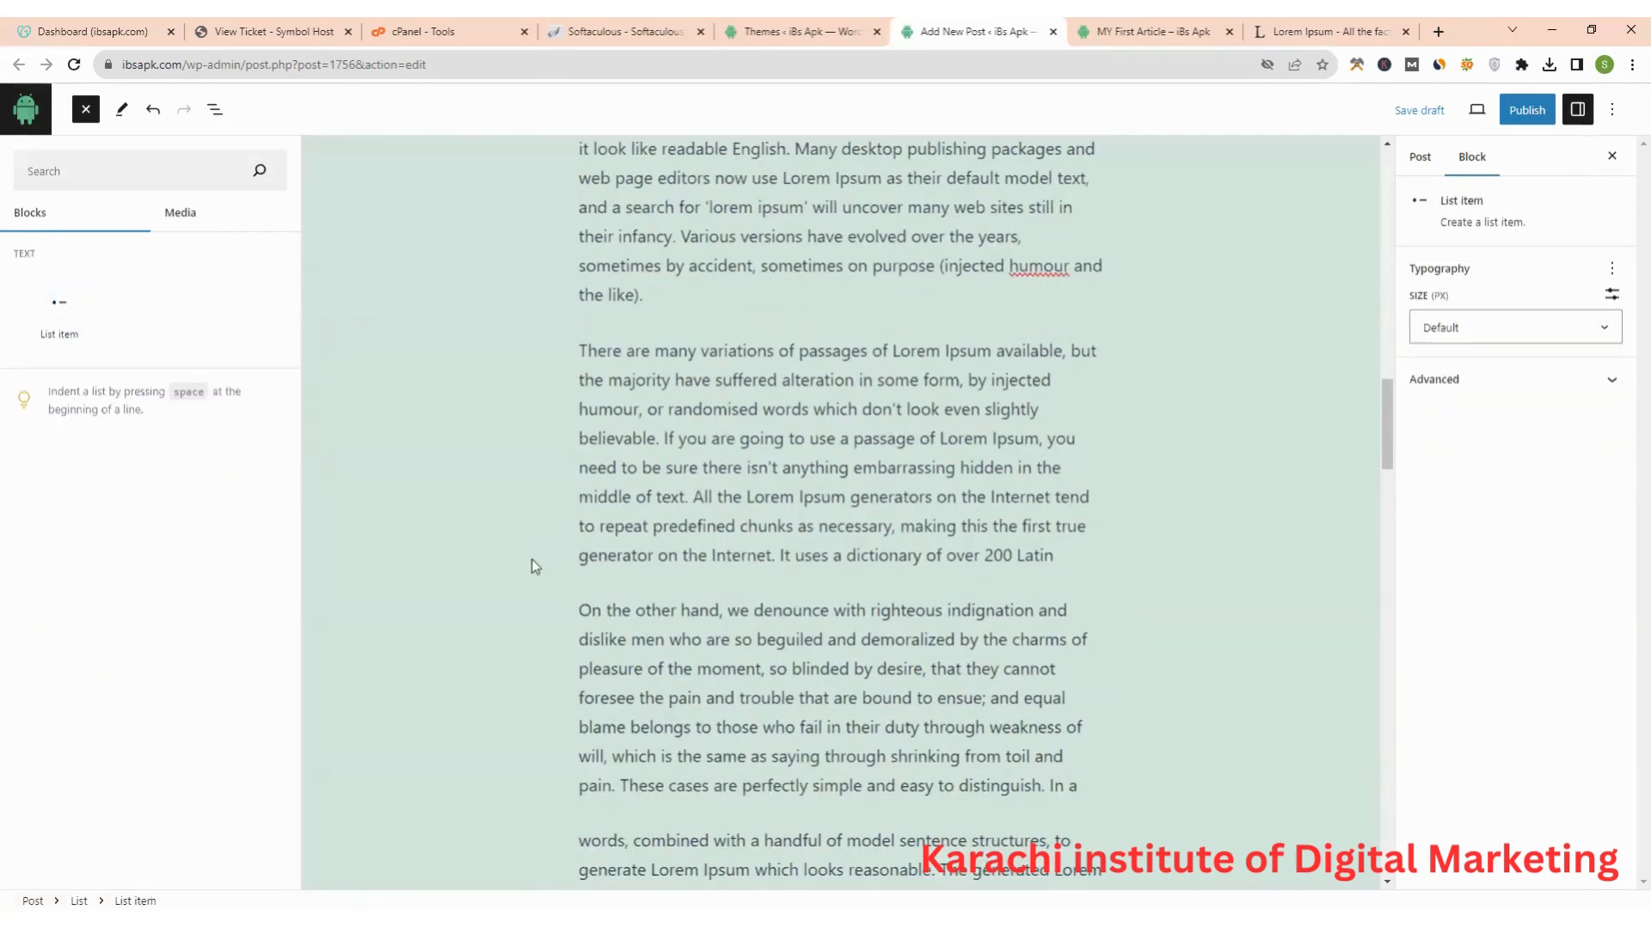
scroll(601, 555, "down", 7)
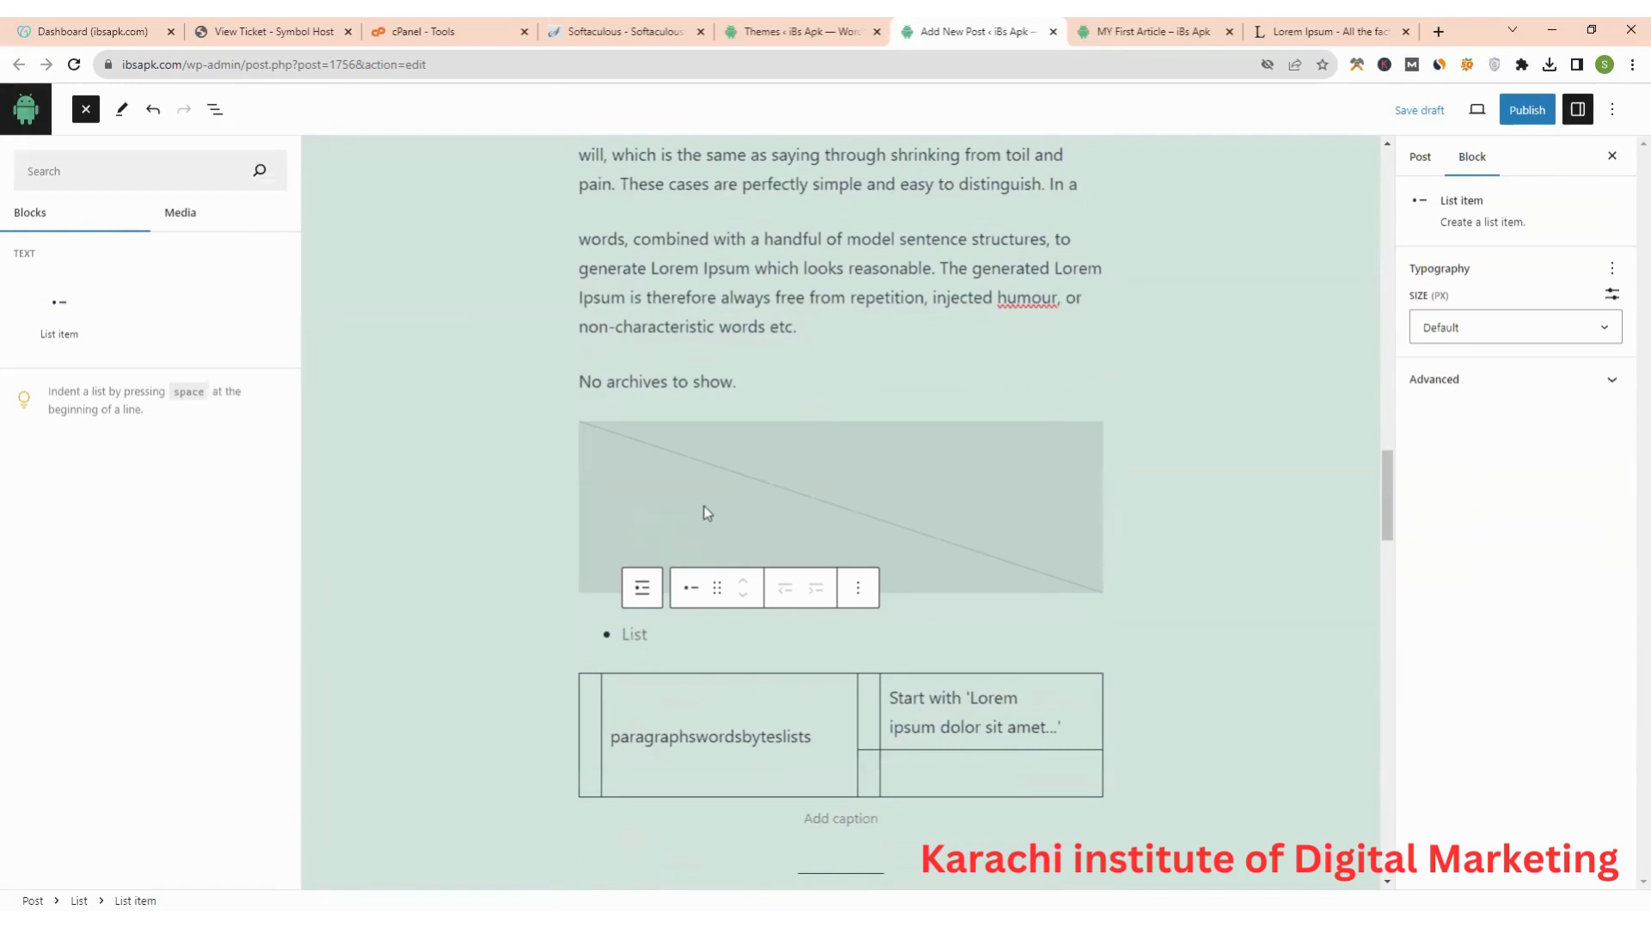
left_click(1341, 31)
In a new tab, search Google for 'kadence' and open the Kadence WP site.
left_click(1438, 32)
type("kadence blo")
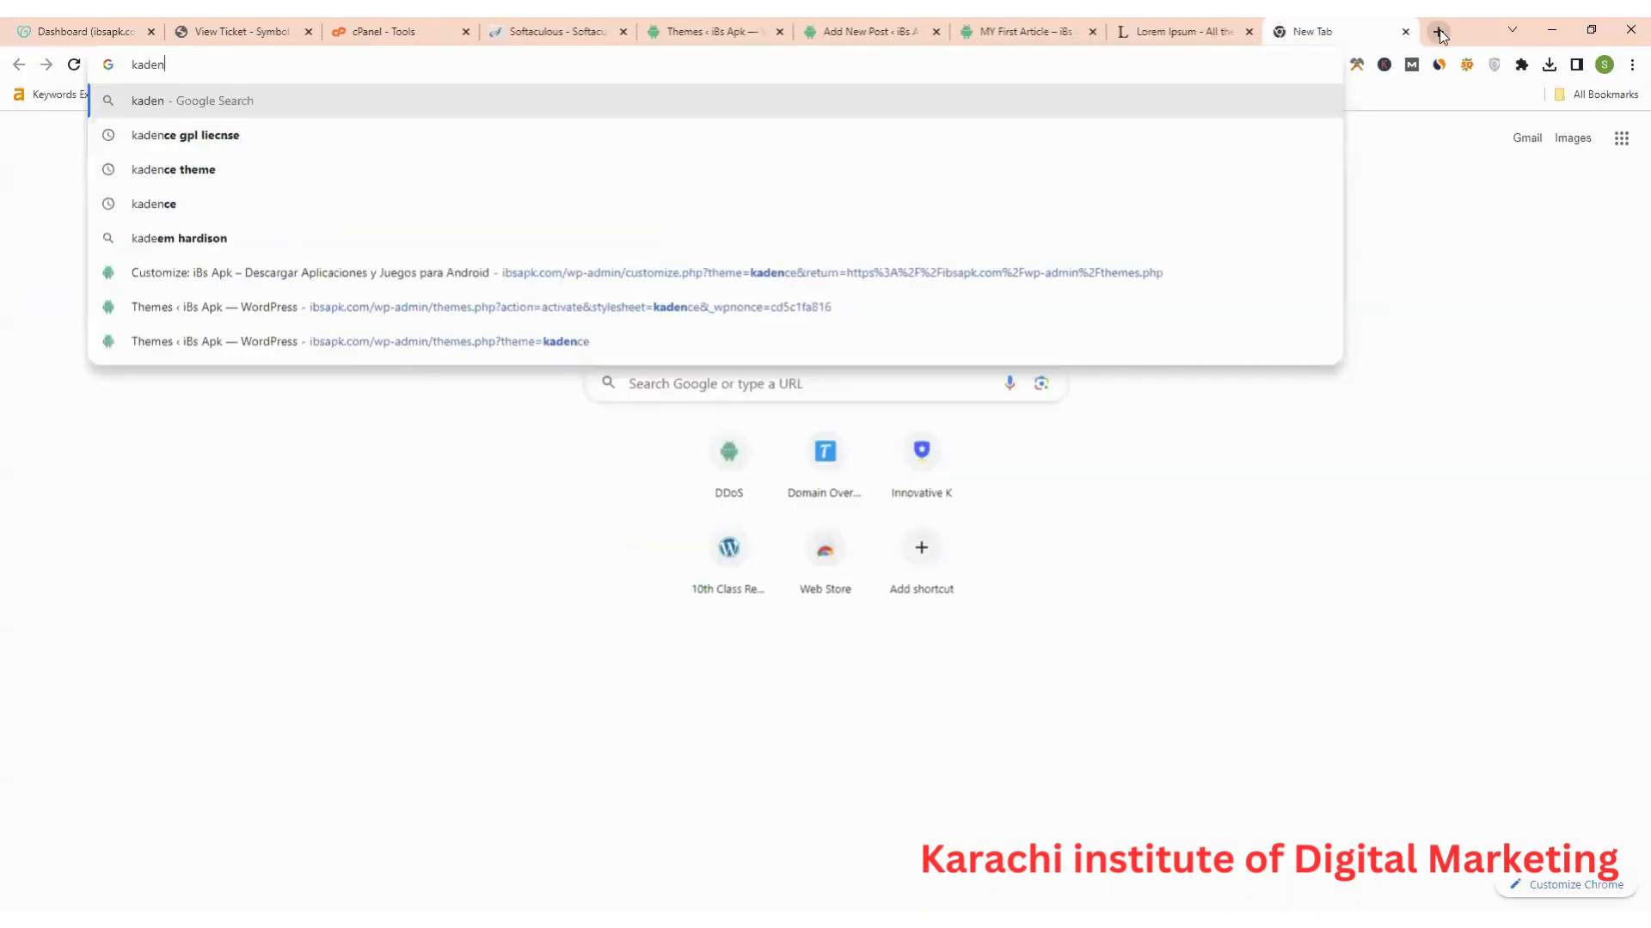
key("BackSpace")
key("BackSpace")
key("BackSpace")
key("Return")
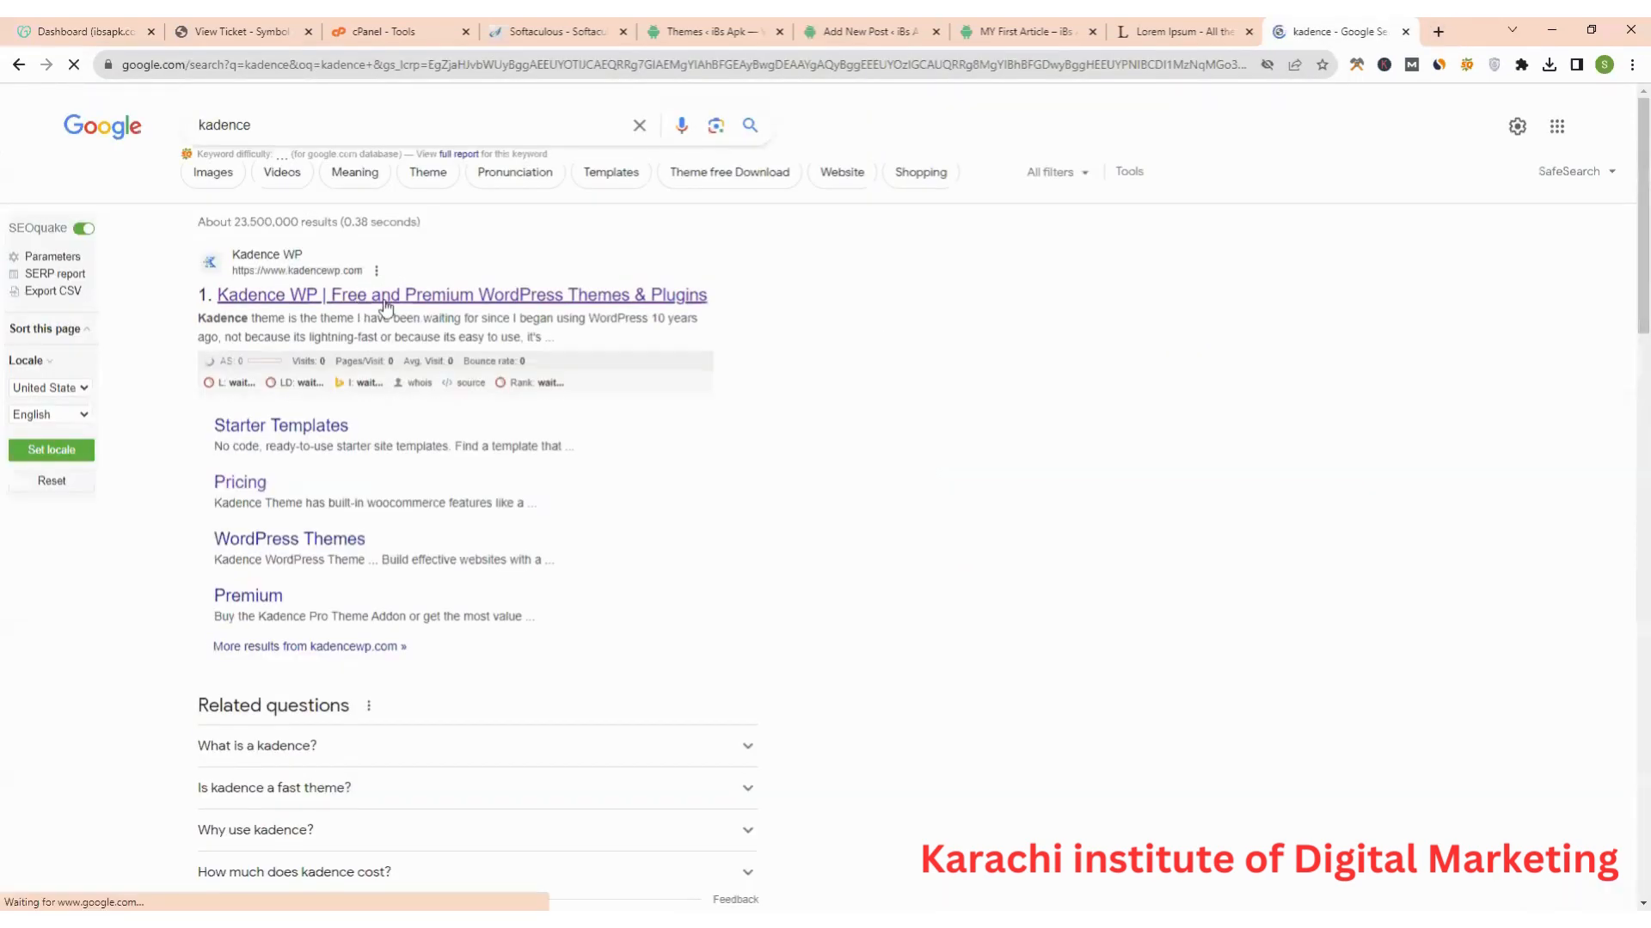
left_click(486, 296)
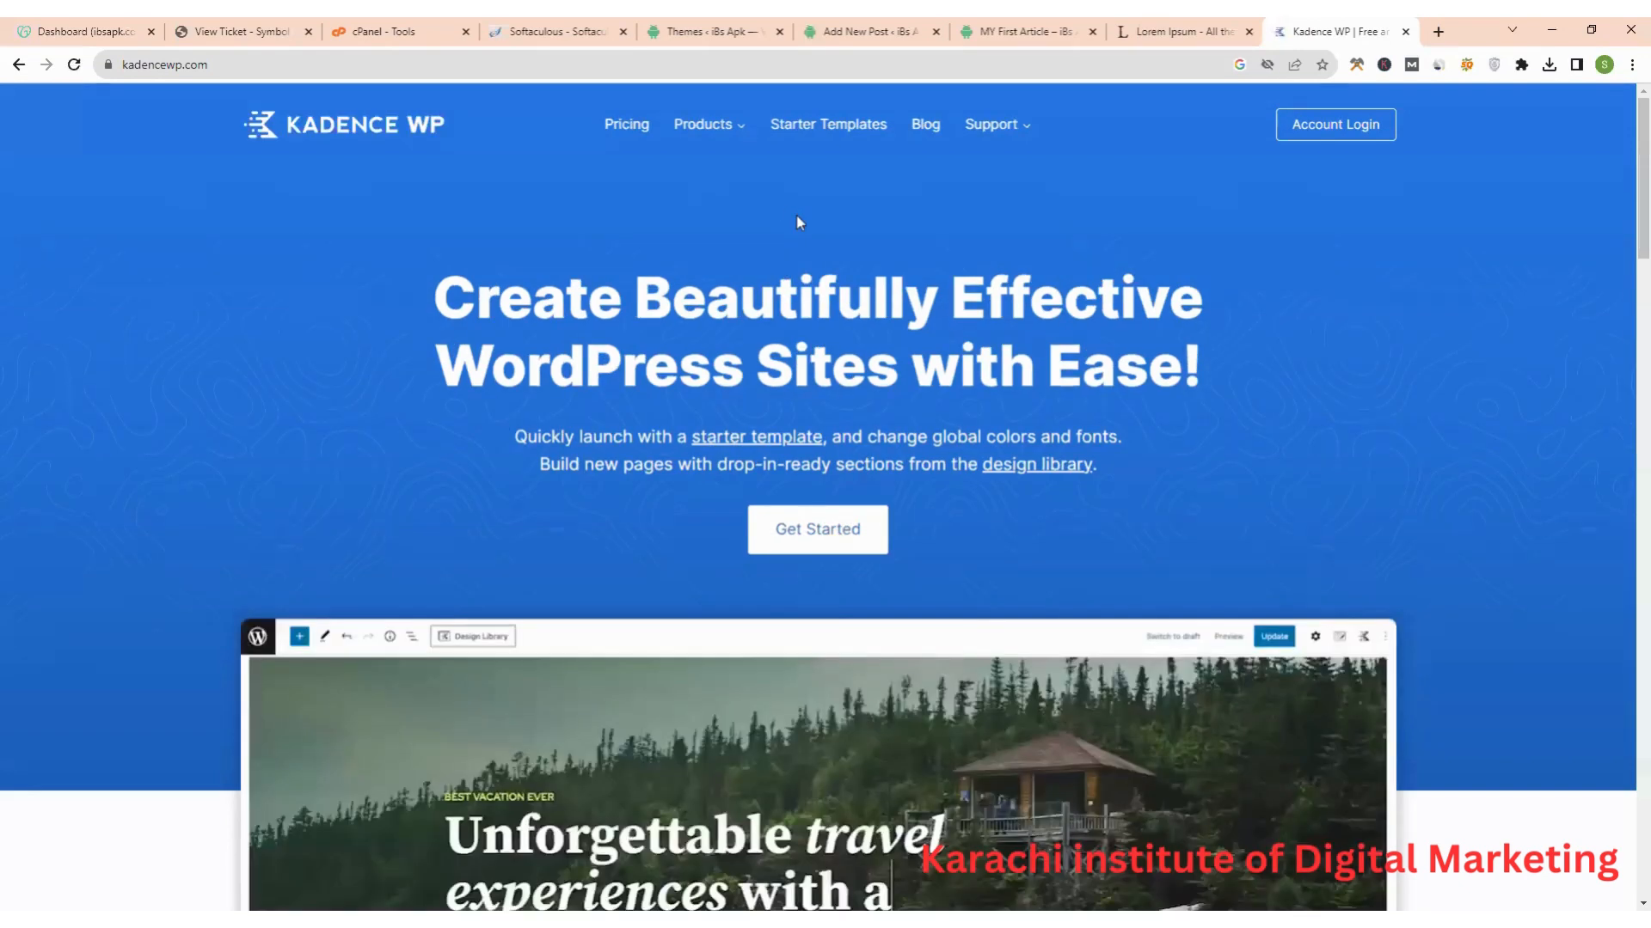
Look over the Kadence WP home page, then go to its Pricing page.
right_click(747, 309)
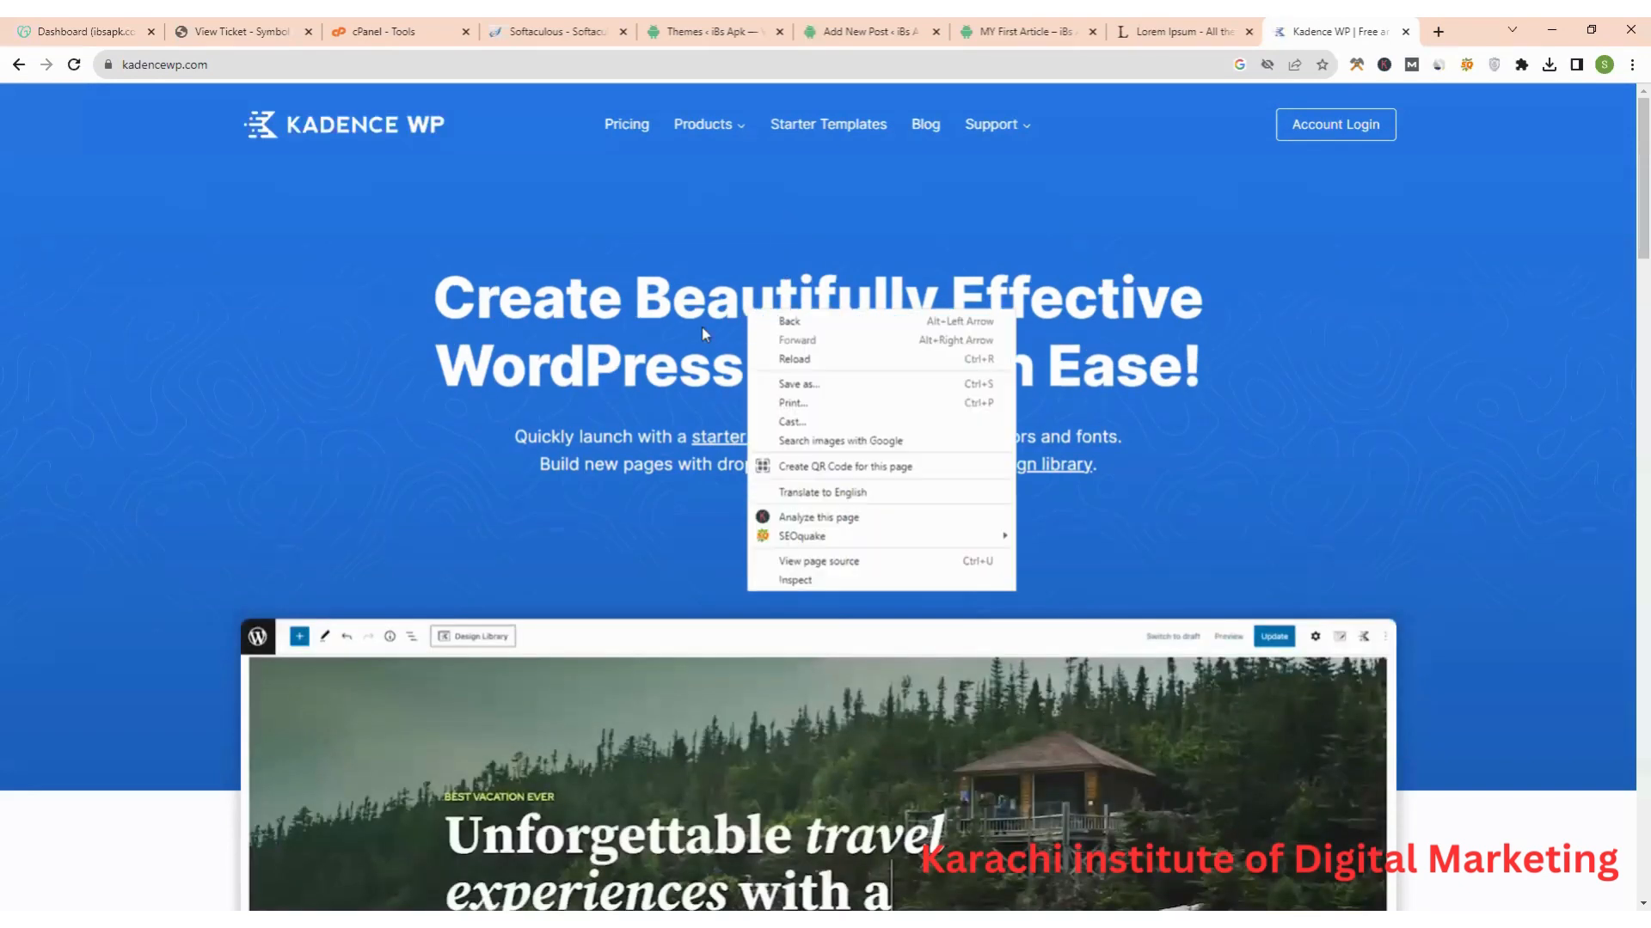
right_click(641, 318)
left_click(558, 317)
scroll(628, 469, "down", 8)
scroll(636, 462, "up", 6)
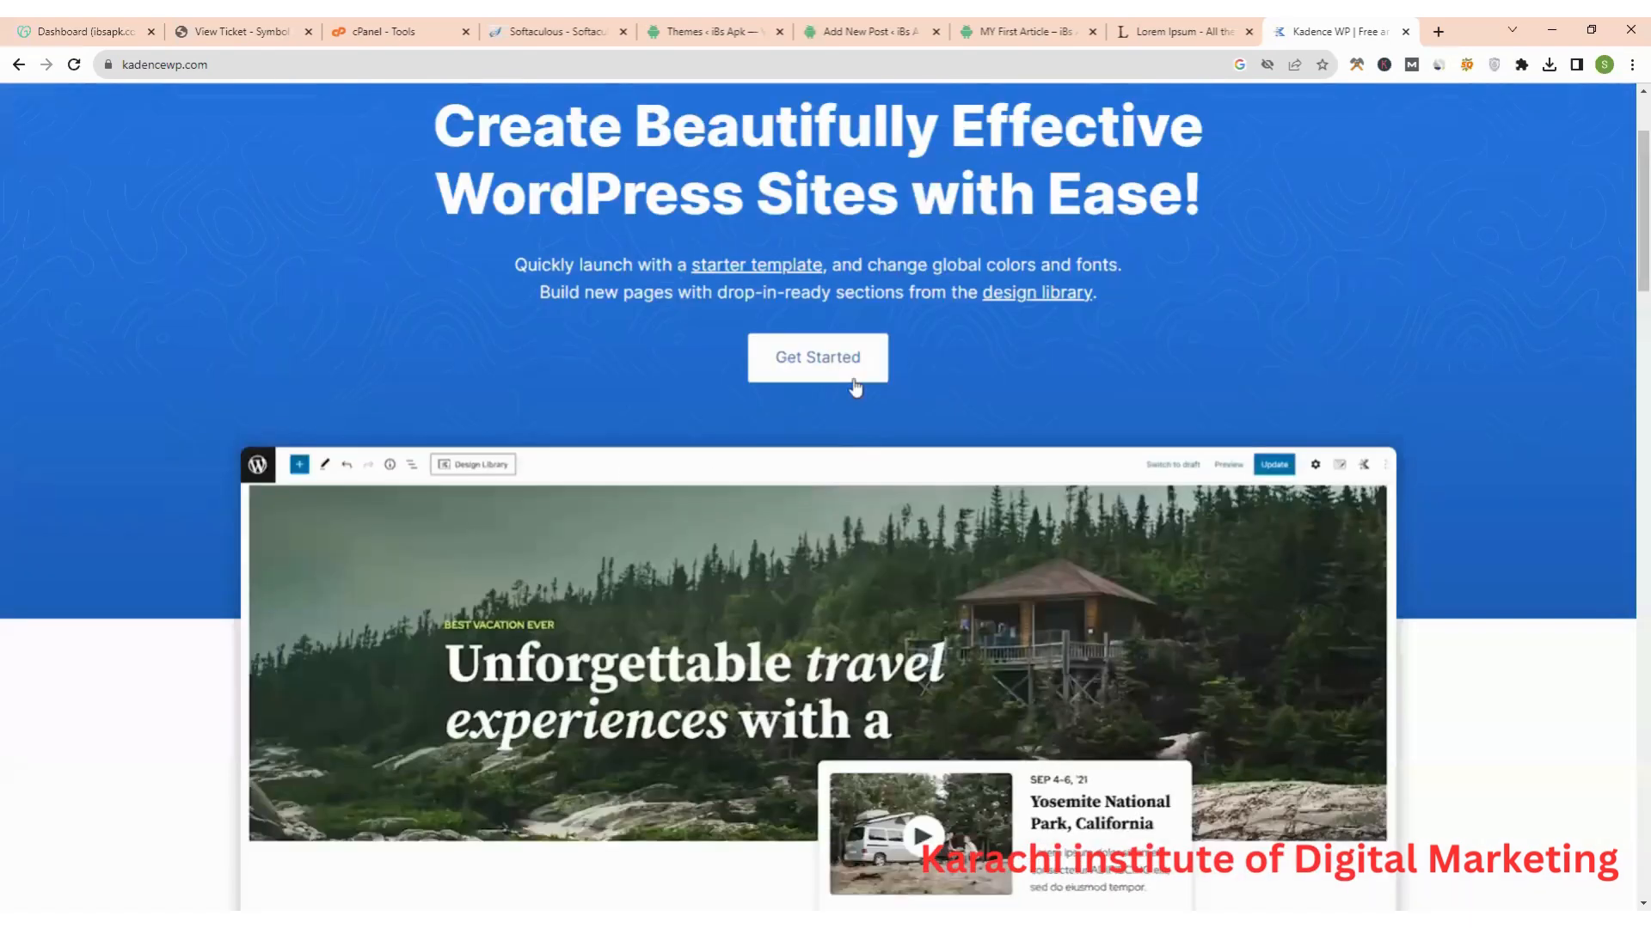
scroll(696, 516, "down", 10)
scroll(765, 507, "down", 7)
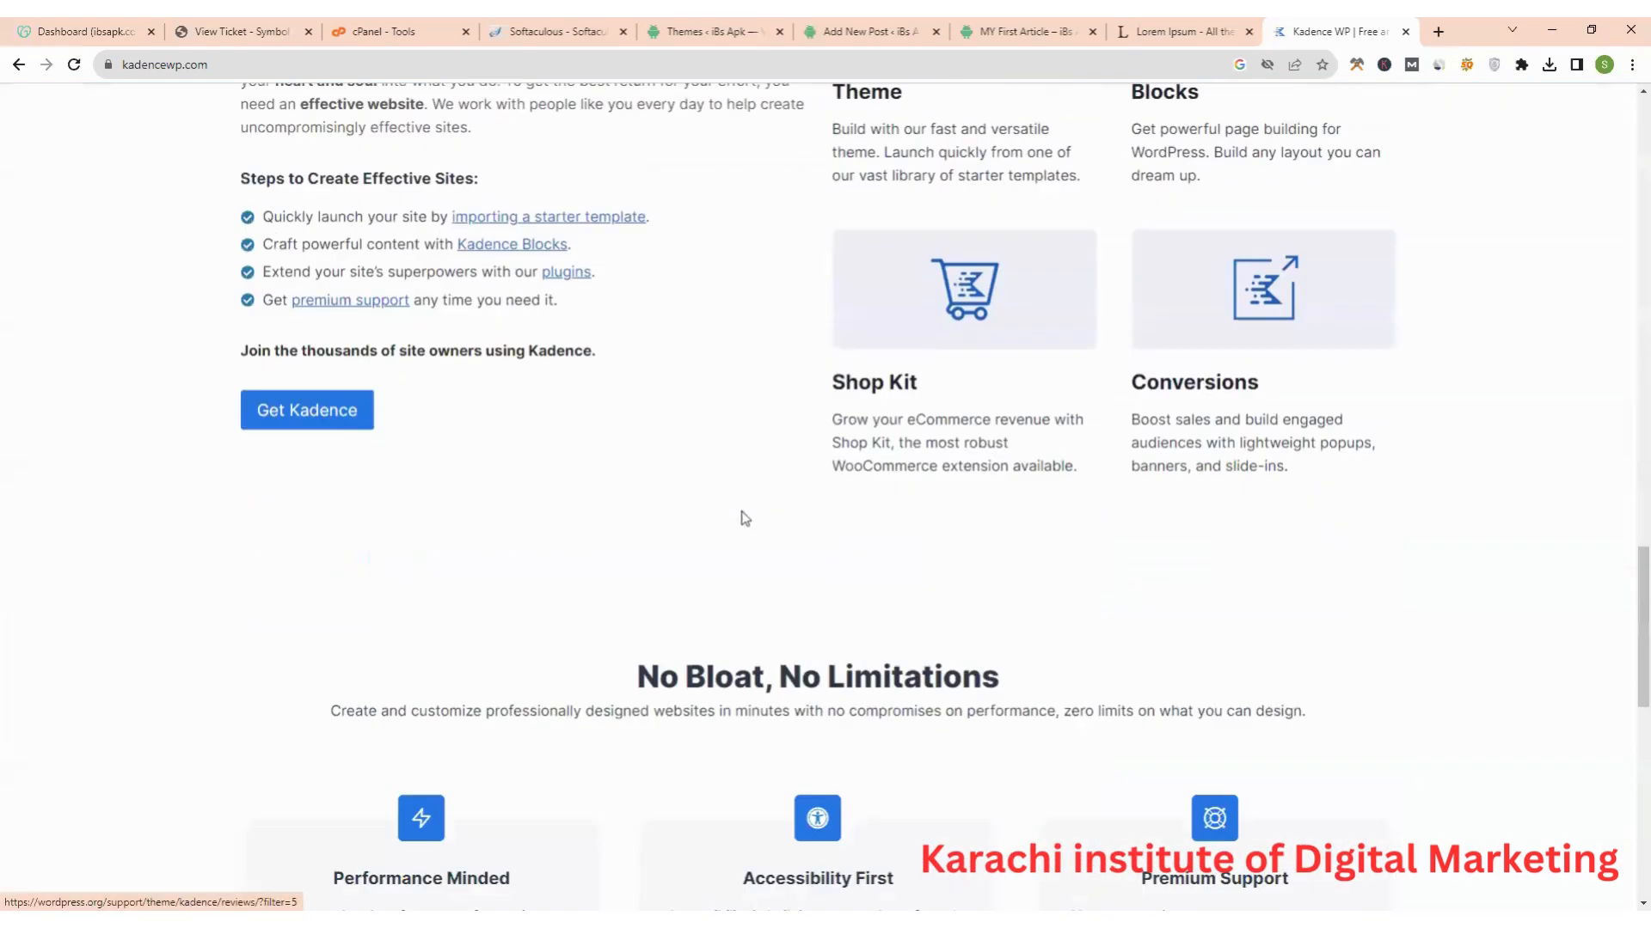
scroll(601, 524, "down", 6)
scroll(722, 567, "up", 15)
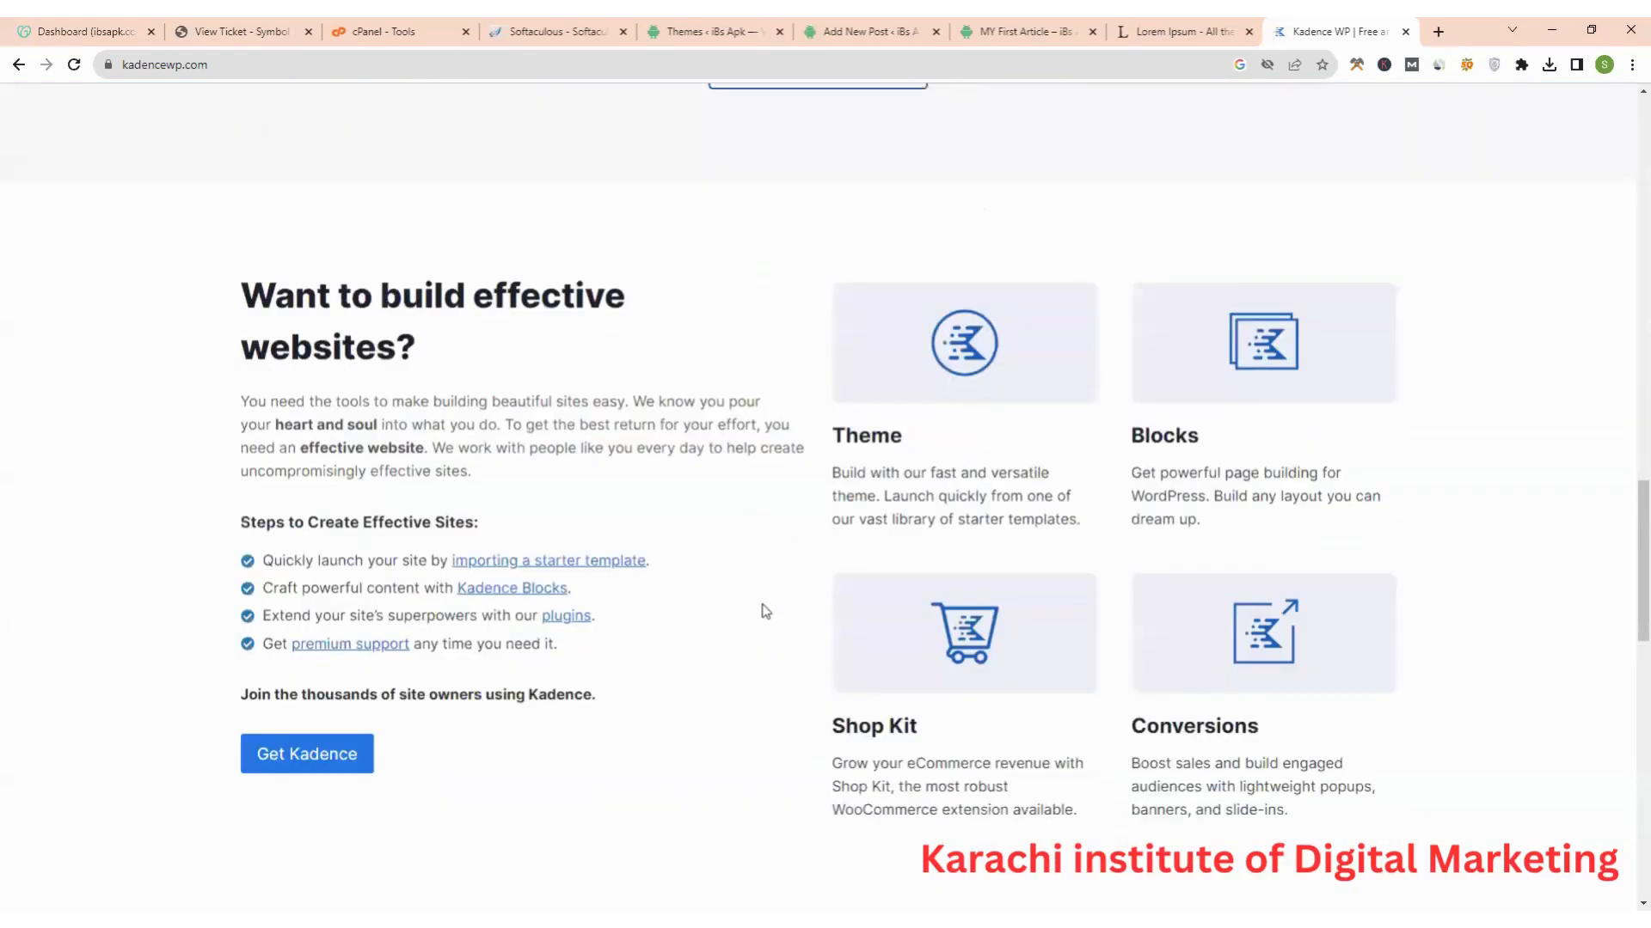
scroll(773, 667, "up", 6)
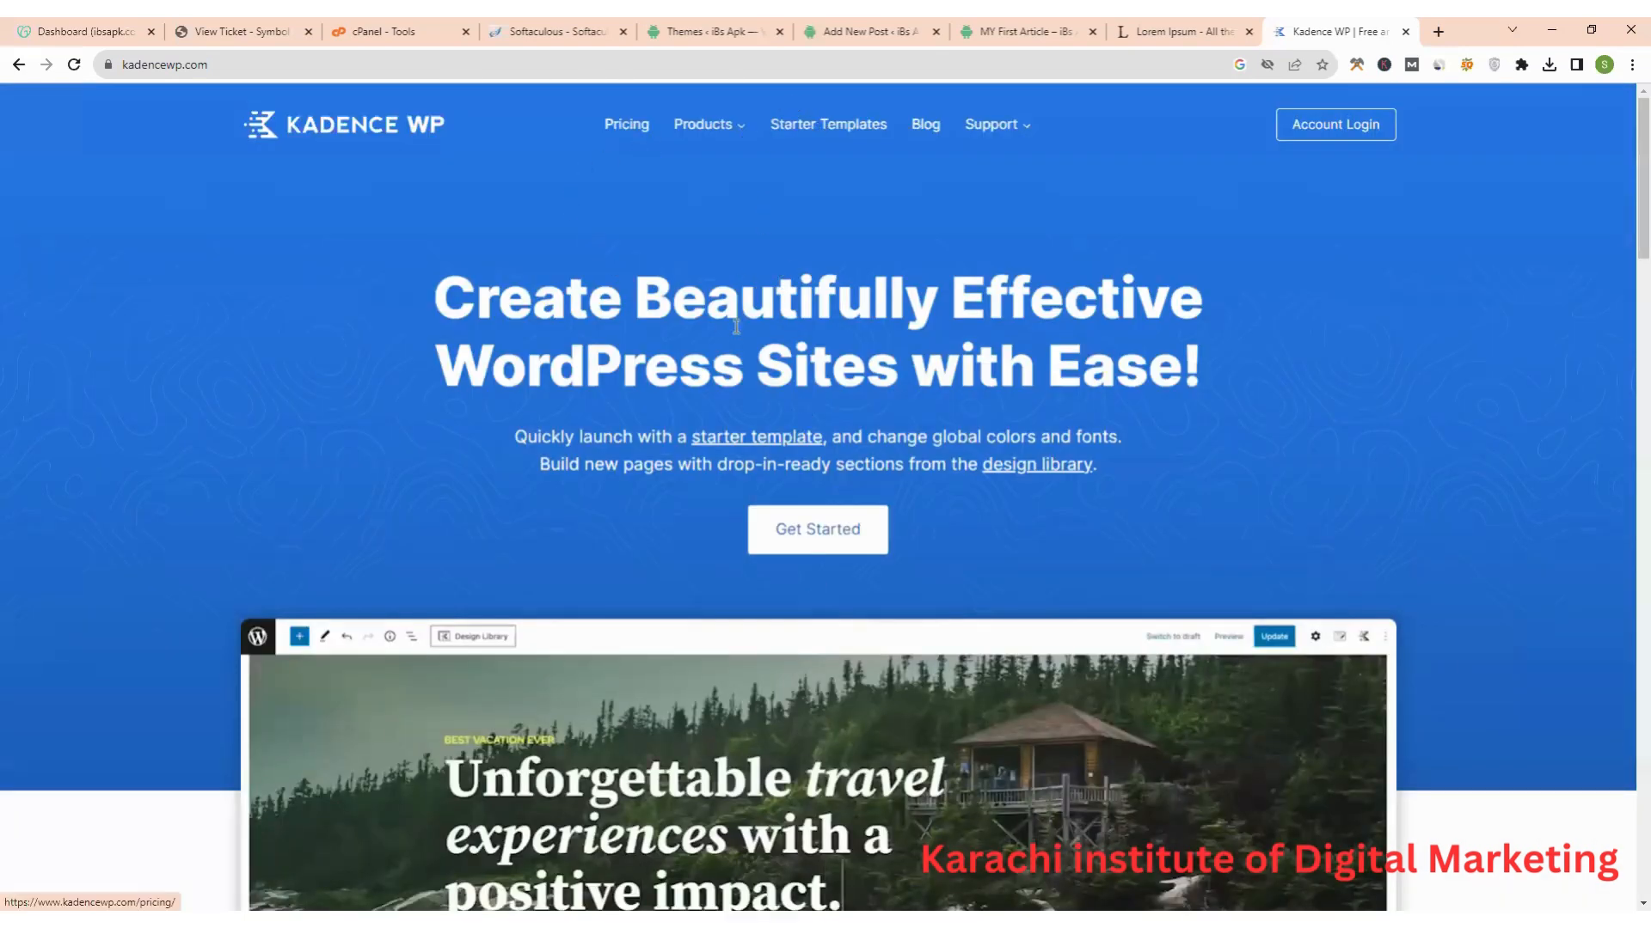
triple_click(608, 307)
right_click(609, 310)
left_click(576, 308)
right_click(576, 308)
left_click(614, 131)
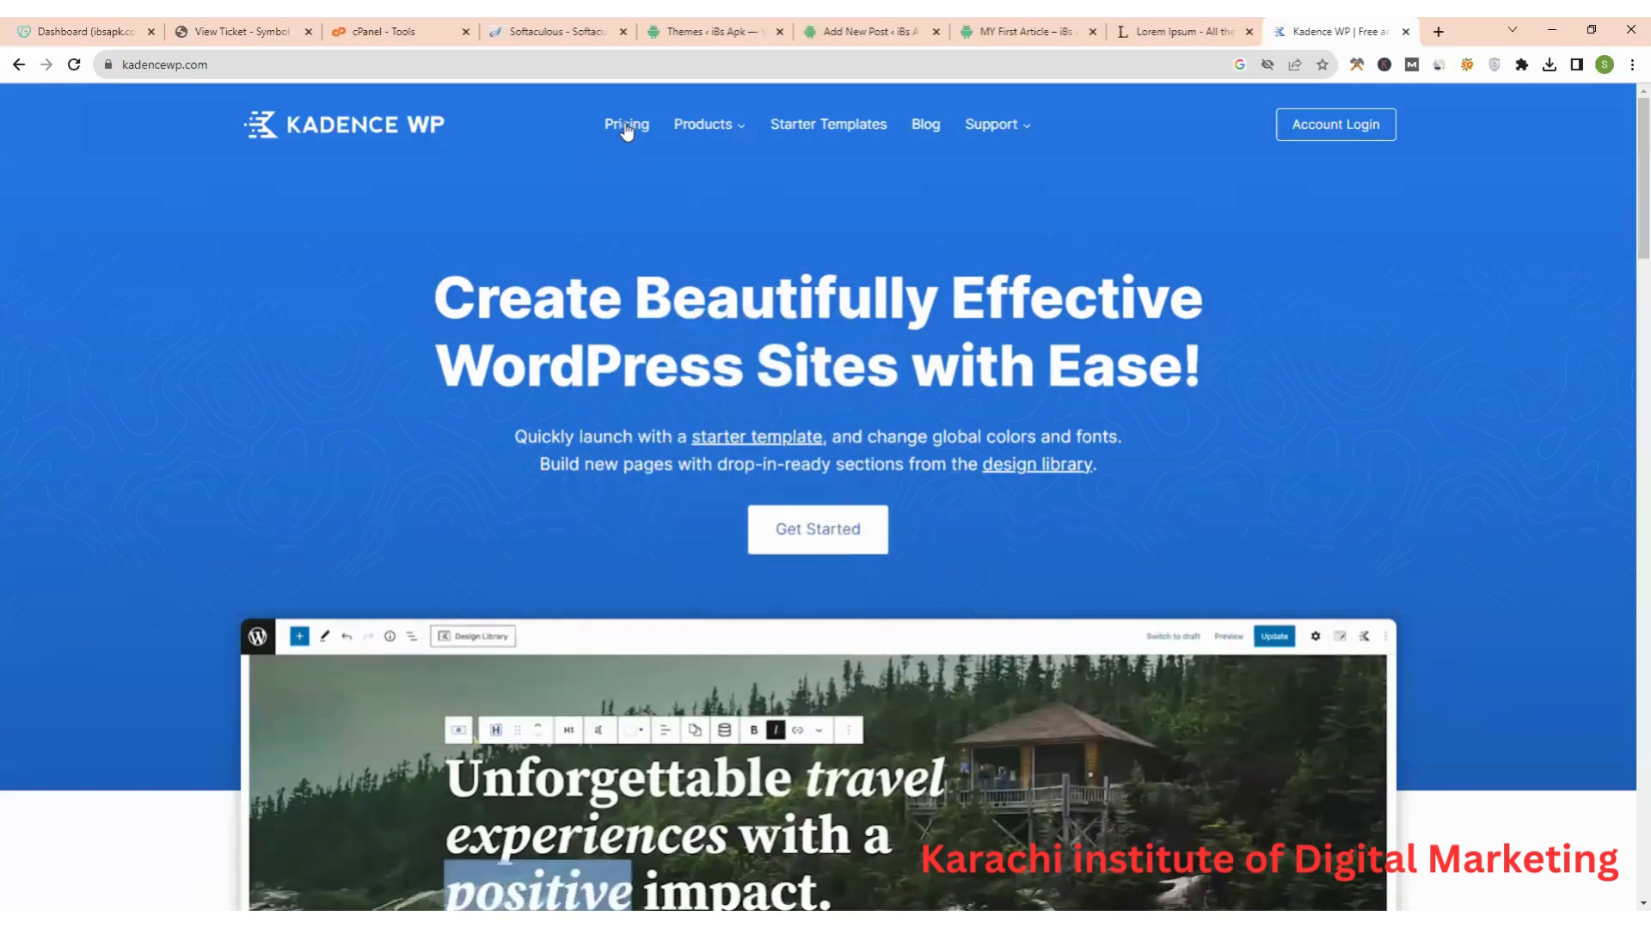
left_click(626, 128)
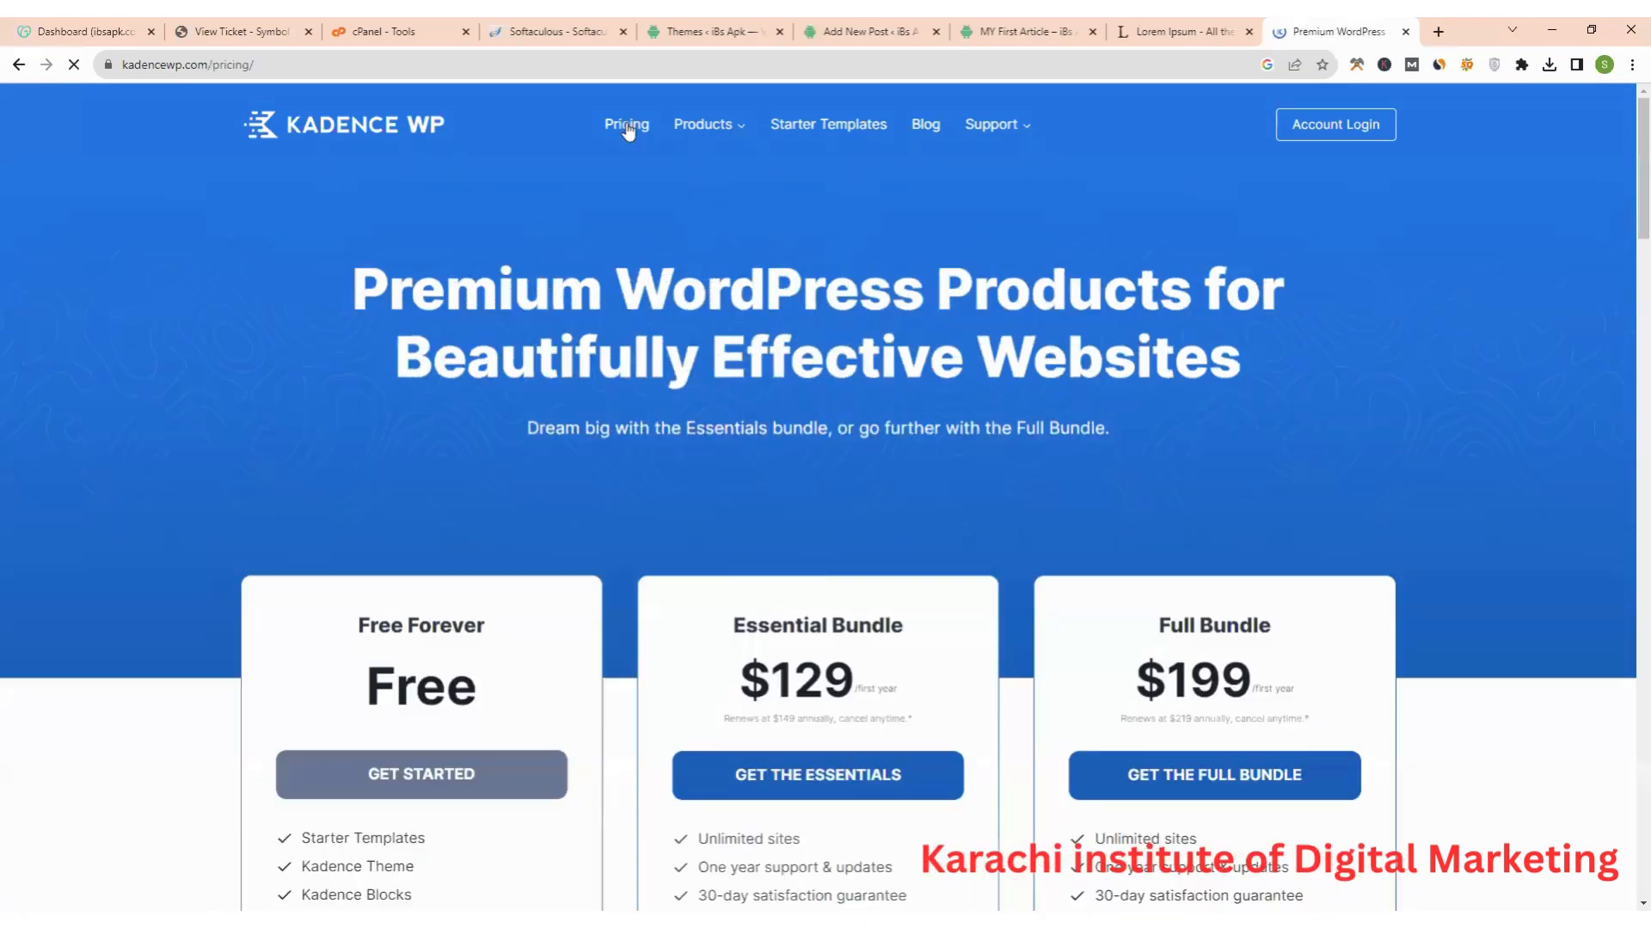
Check the Lorem Ipsum and Softaculous tabs, then come back to the Kadence pricing page.
scroll(677, 458, "down", 5)
scroll(368, 582, "up", 3)
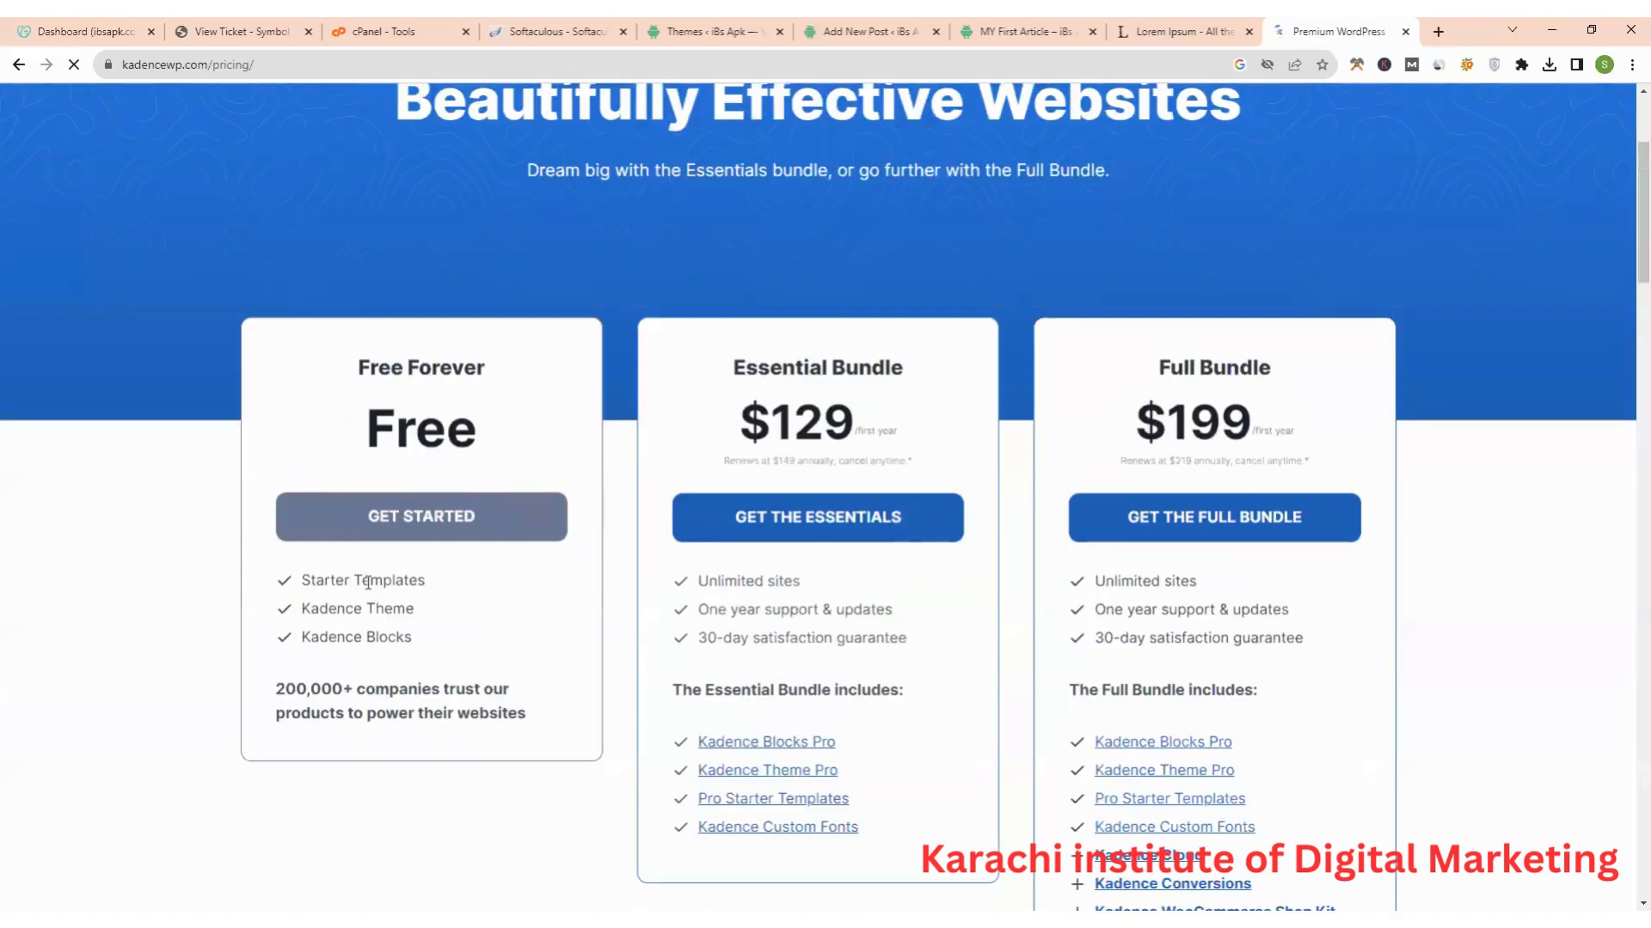
left_click(1173, 32)
left_click(552, 27)
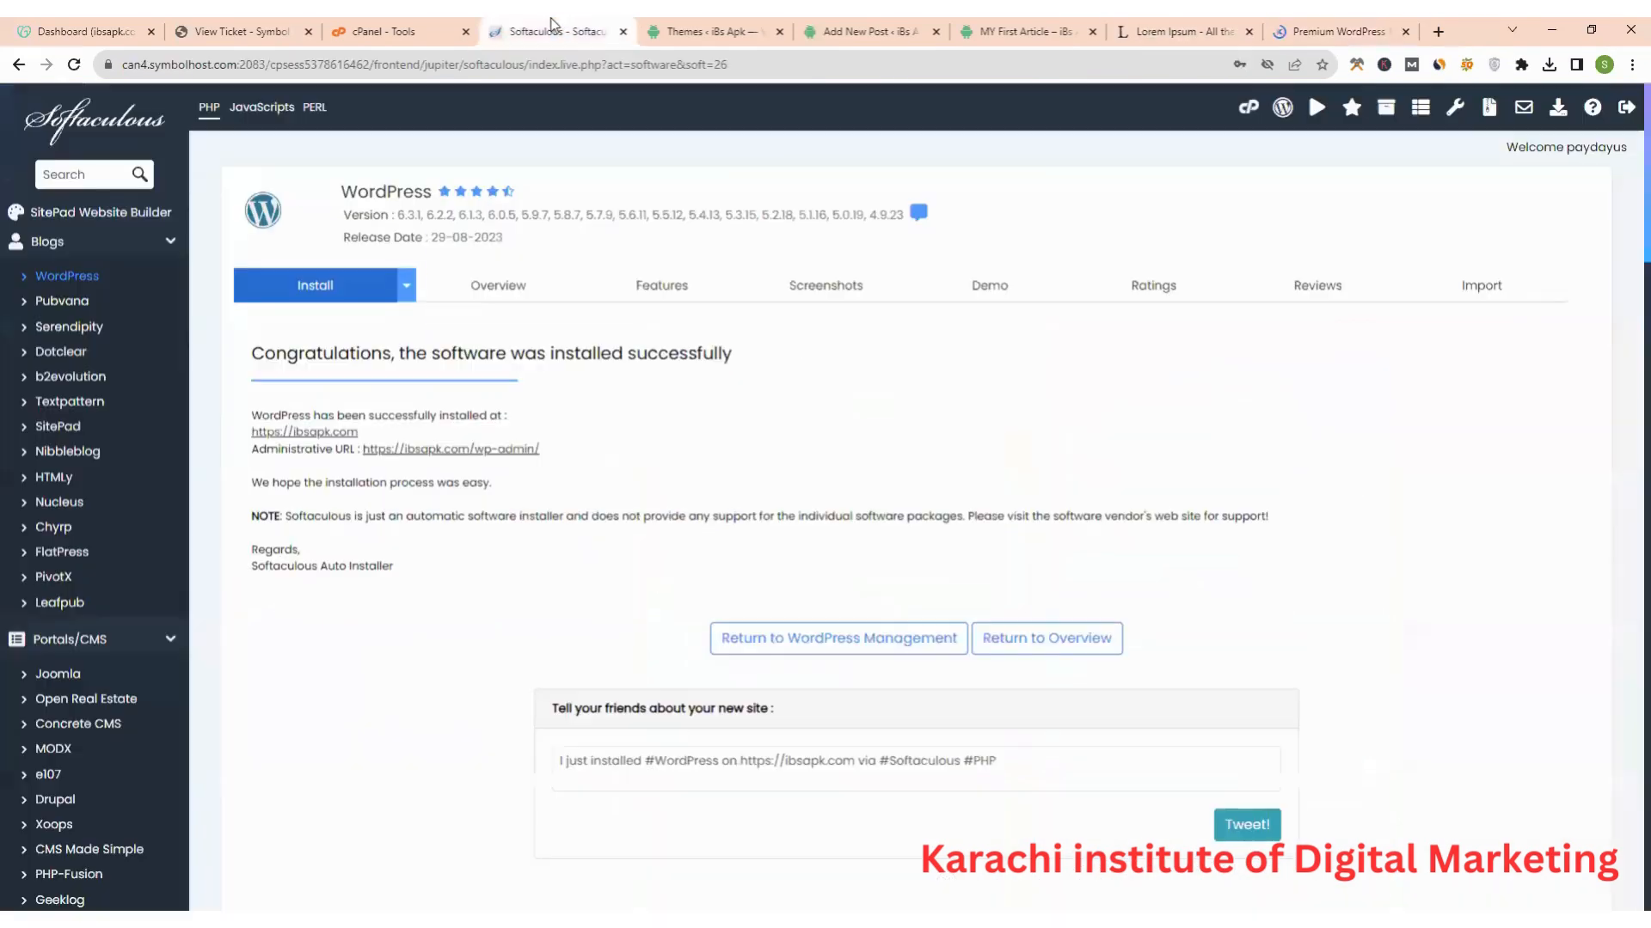
left_click(1336, 31)
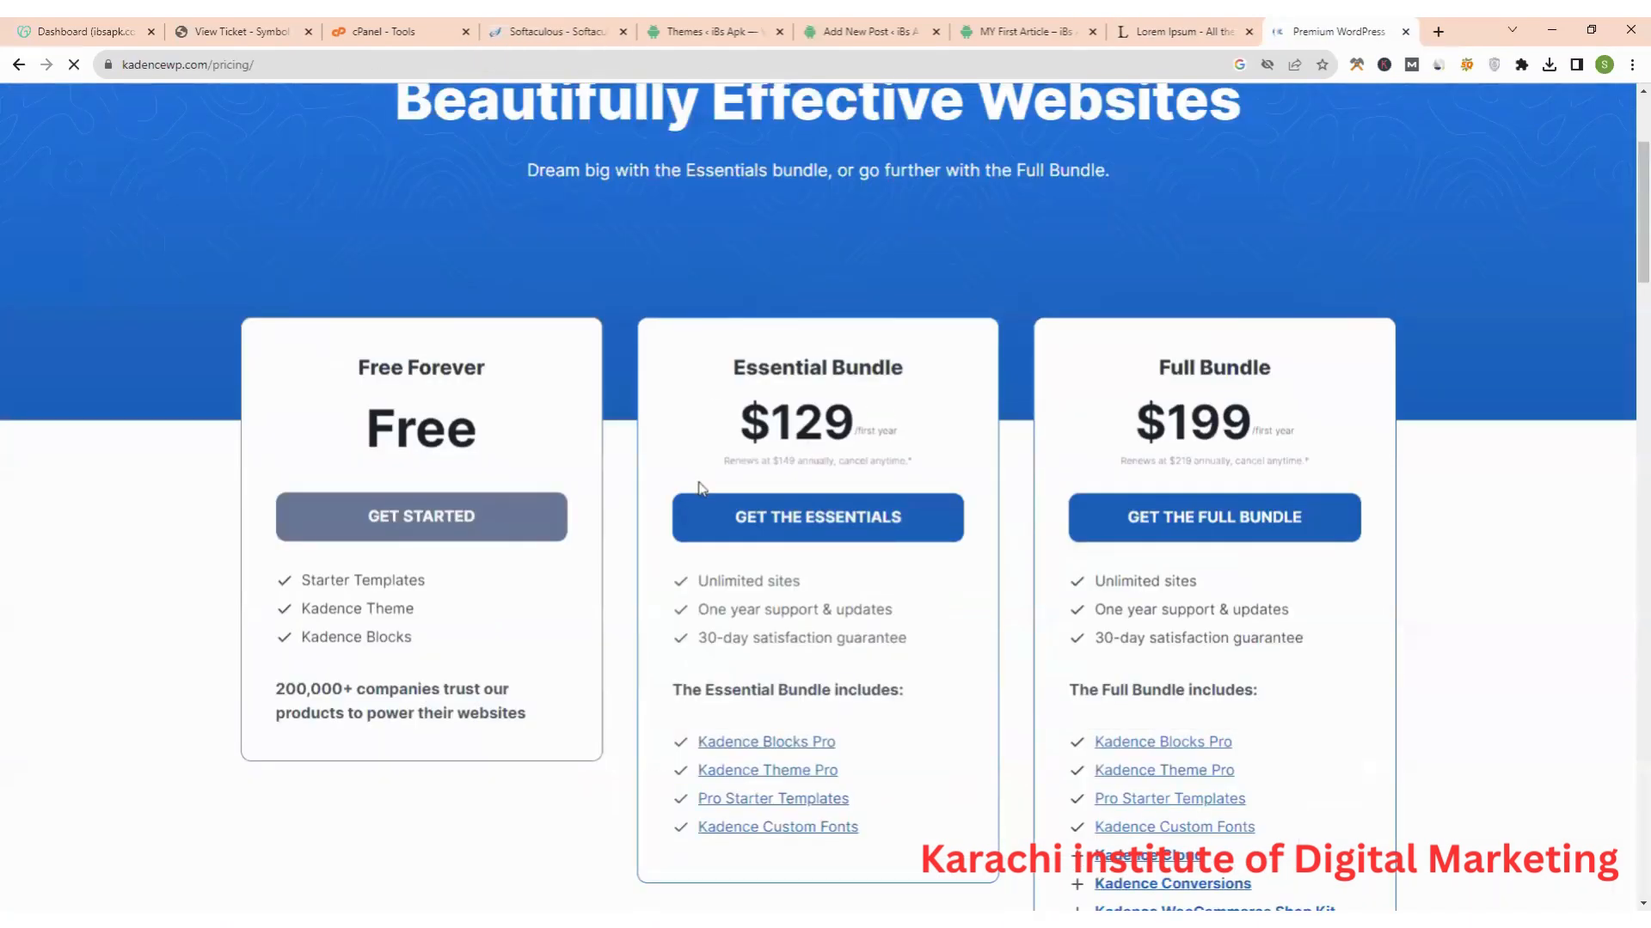
Select and review the Full Bundle feature list on the Kadence pricing page.
scroll(741, 416, "up", 1)
scroll(774, 412, "down", 2)
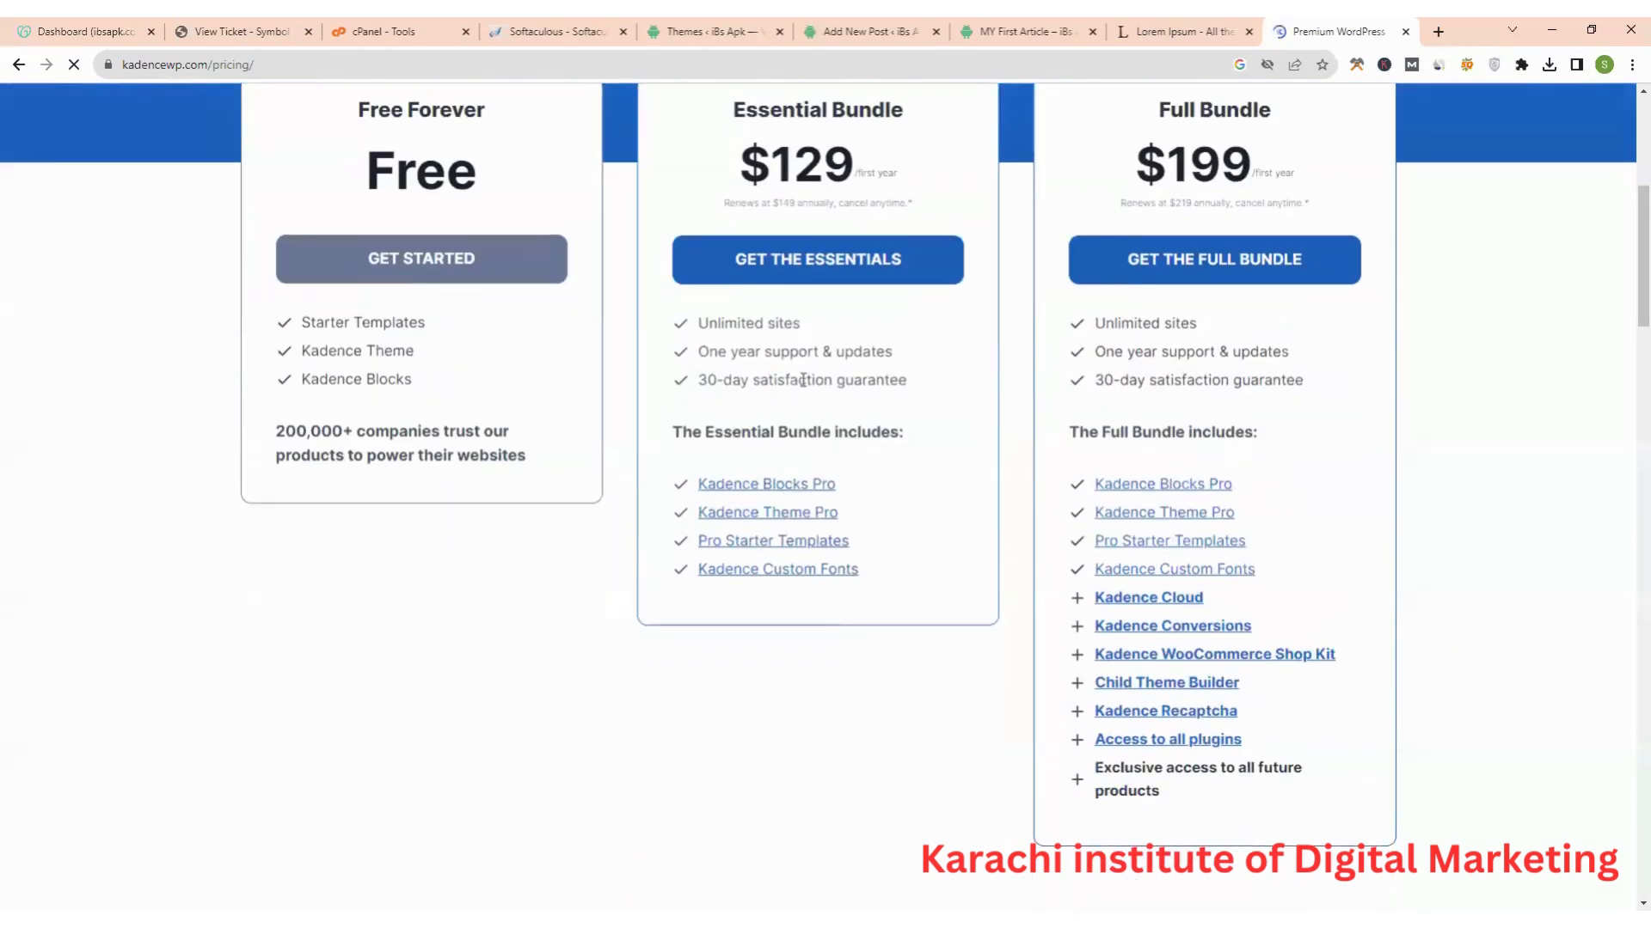
scroll(808, 430, "up", 2)
scroll(953, 625, "down", 4)
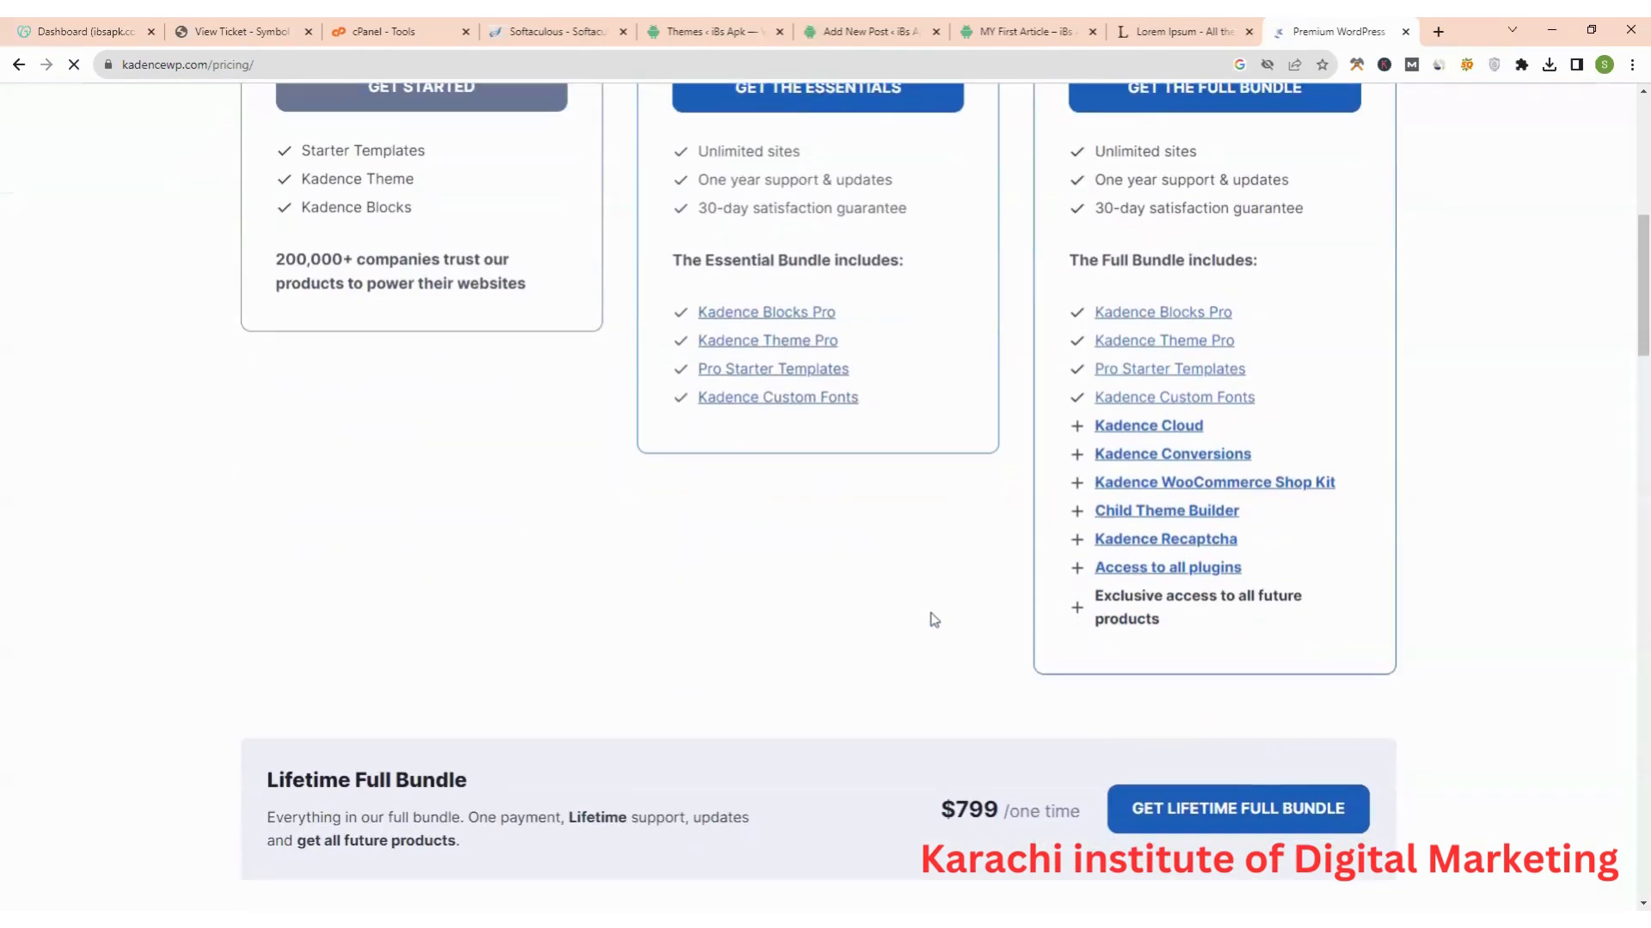
scroll(1066, 266, "up", 3)
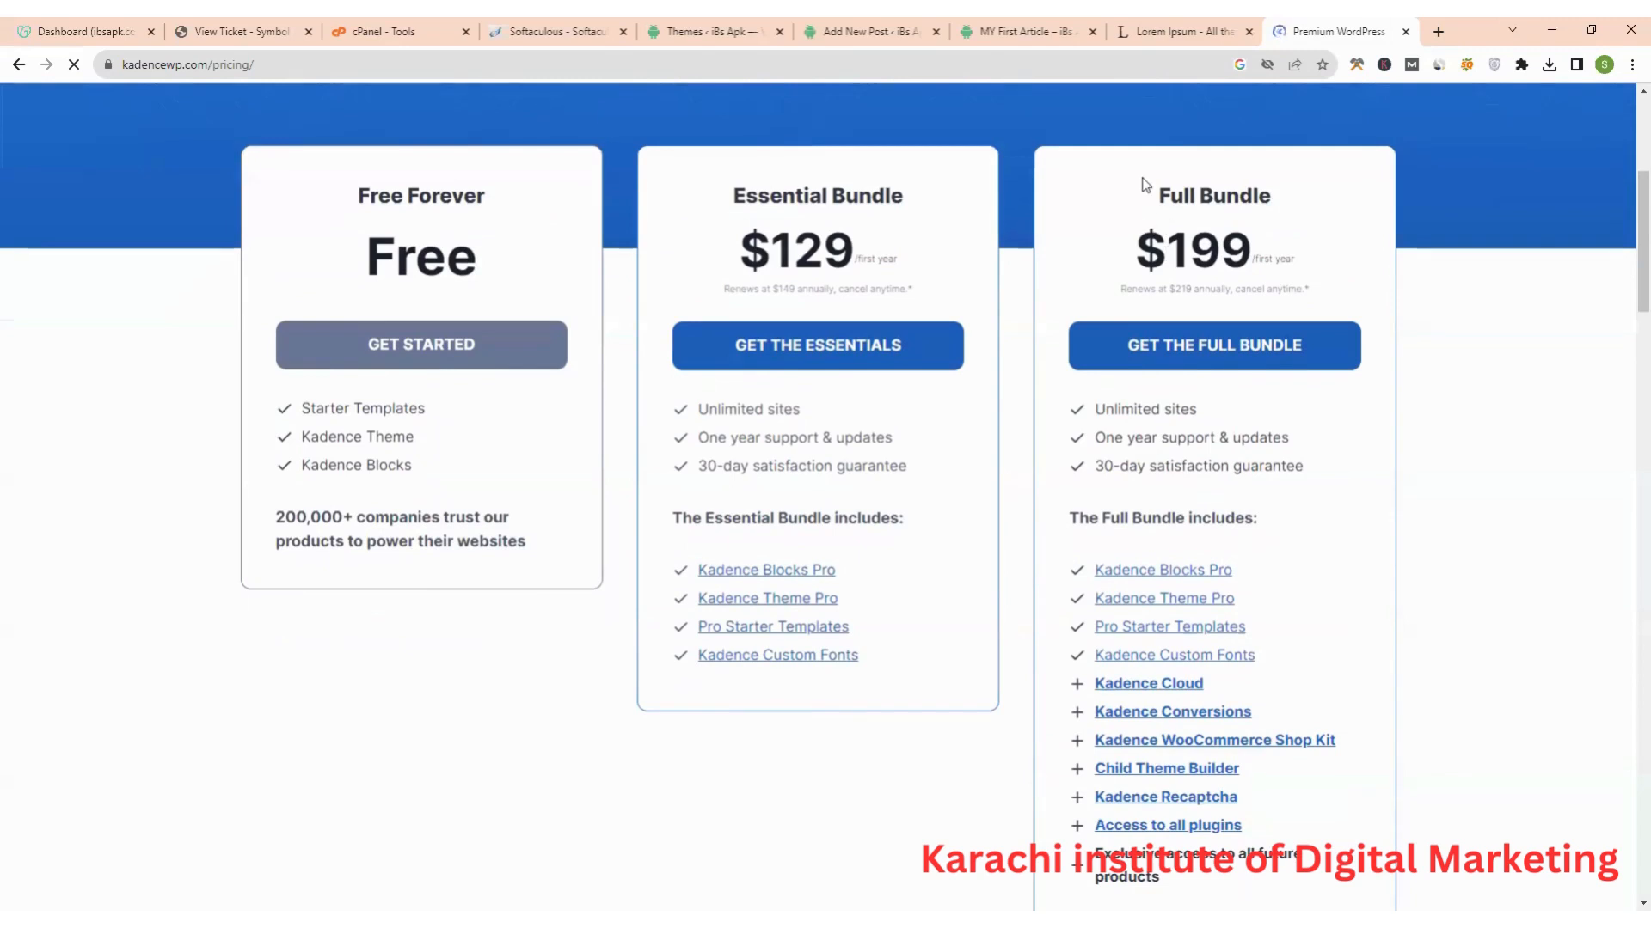
left_click_drag(1146, 182, 1313, 255)
left_click_drag(1074, 411, 1315, 842)
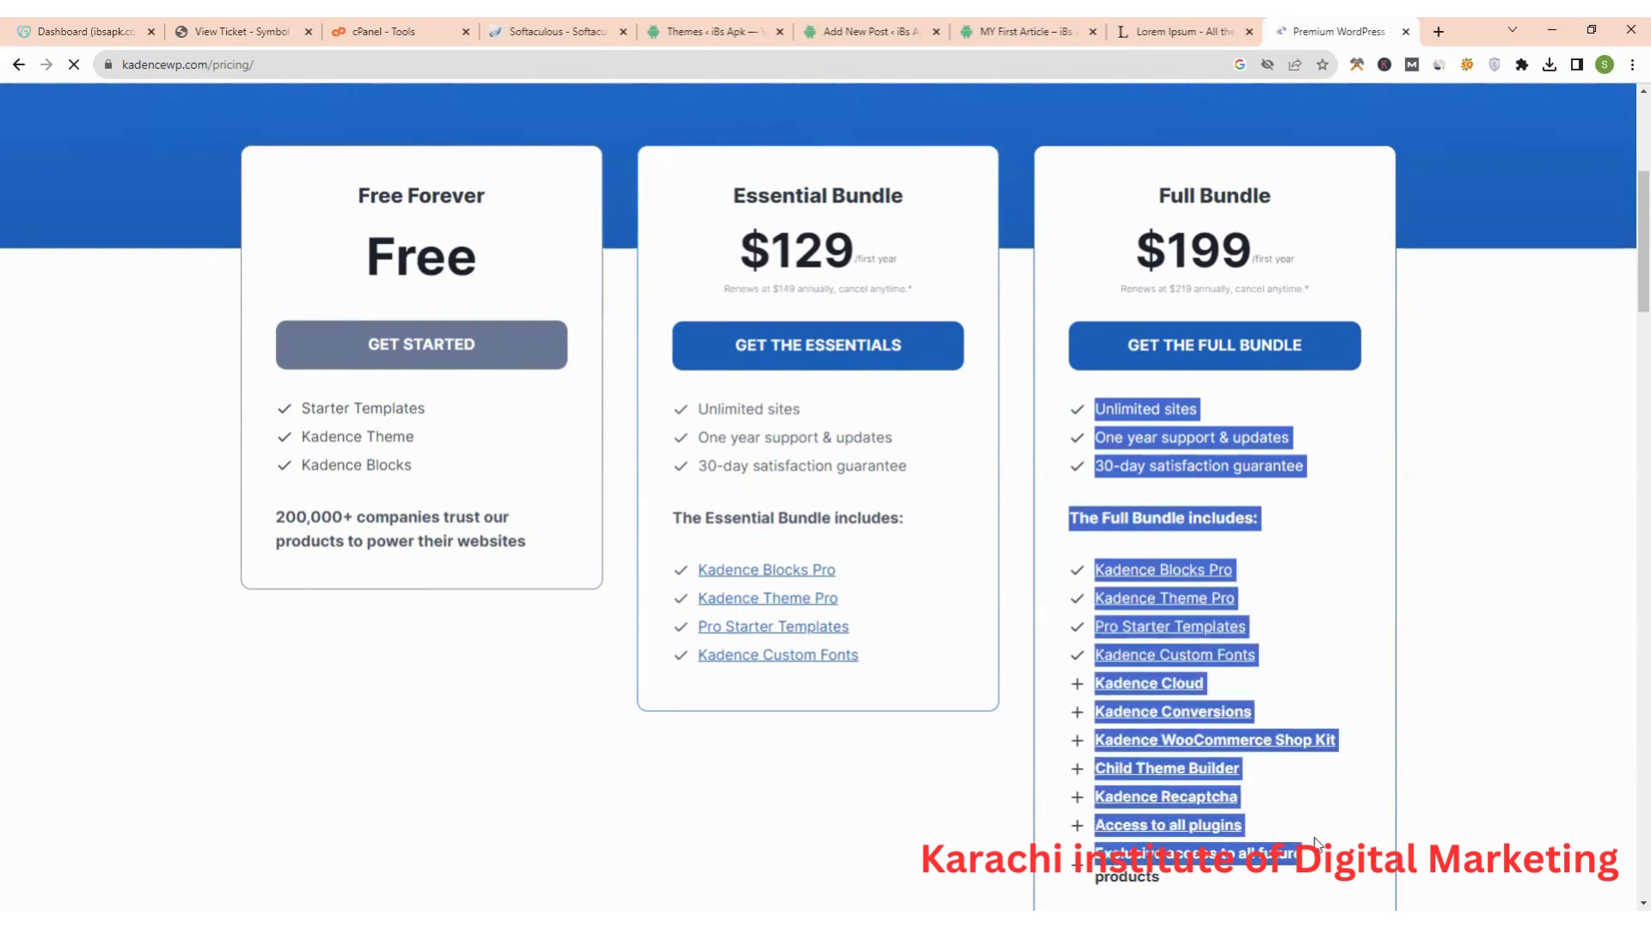
left_click(1026, 673)
scroll(969, 563, "down", 4)
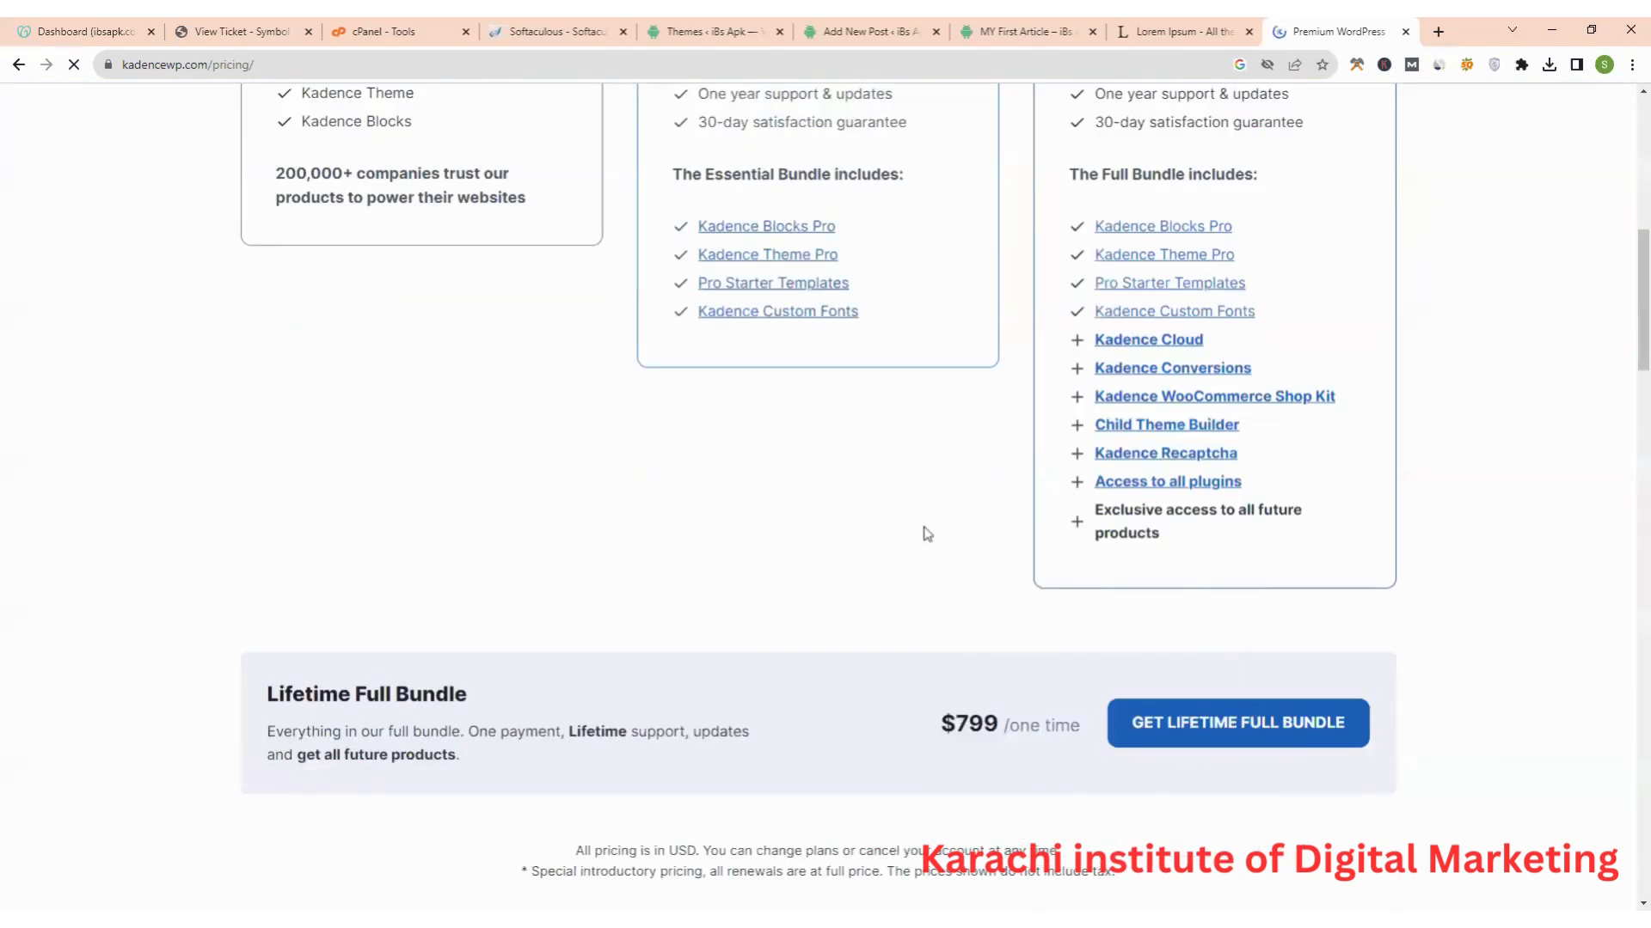
right_click(926, 534)
left_click(894, 496)
left_click_drag(1190, 534, 1057, 228)
scroll(1061, 122, "up", 3)
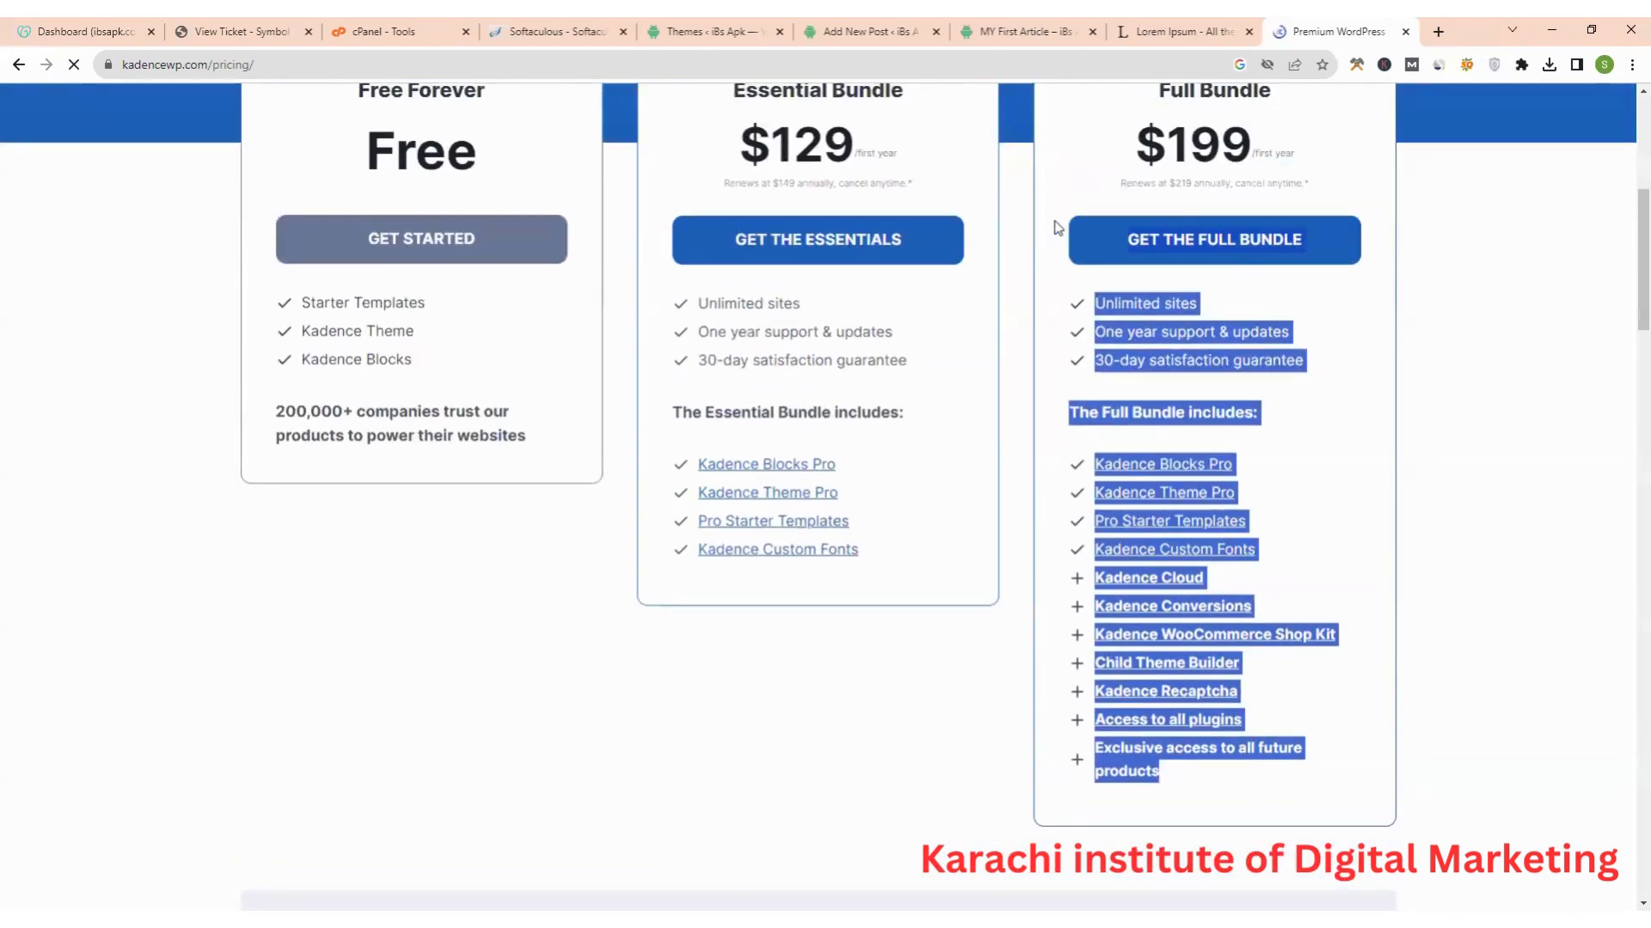
left_click(1057, 228)
right_click(1050, 214)
left_click(1058, 177)
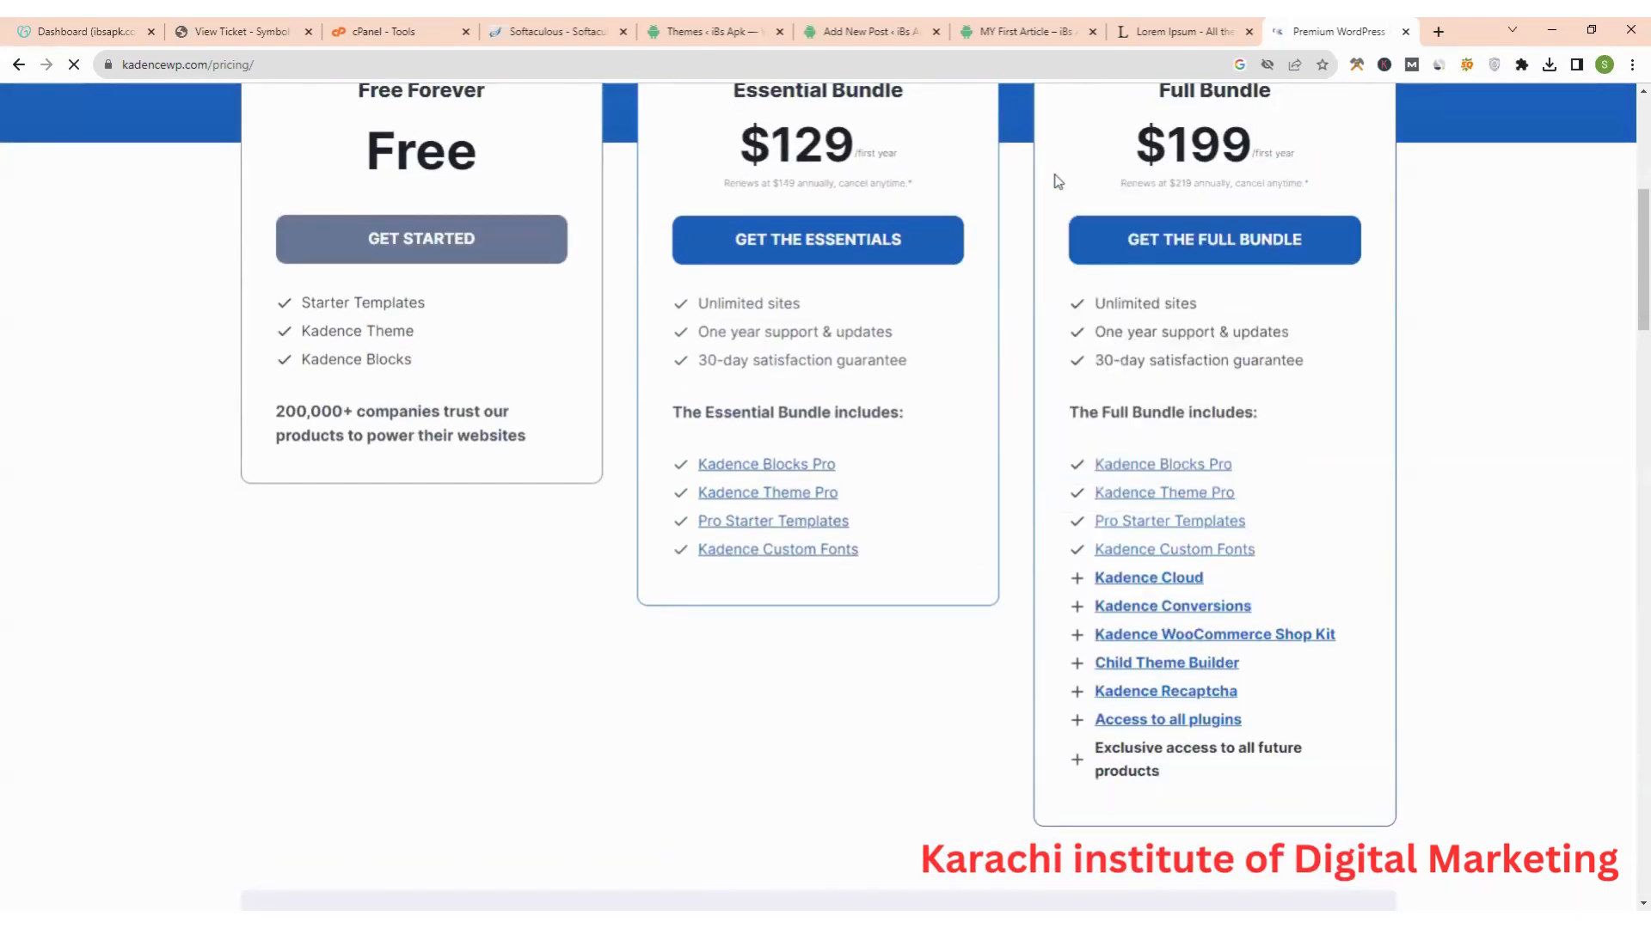
right_click(1081, 127)
left_click(1036, 182)
Highlight more Full Bundle features, including the word 'Unlimited', and scroll through the plans.
left_click_drag(1056, 295, 1309, 354)
right_click(1308, 354)
left_click(1309, 354)
right_click(1308, 354)
left_click(1225, 354)
right_click(1189, 341)
left_click(1109, 308)
double_click(1099, 304)
scroll(1117, 430, "down", 7)
scroll(1106, 475, "up", 10)
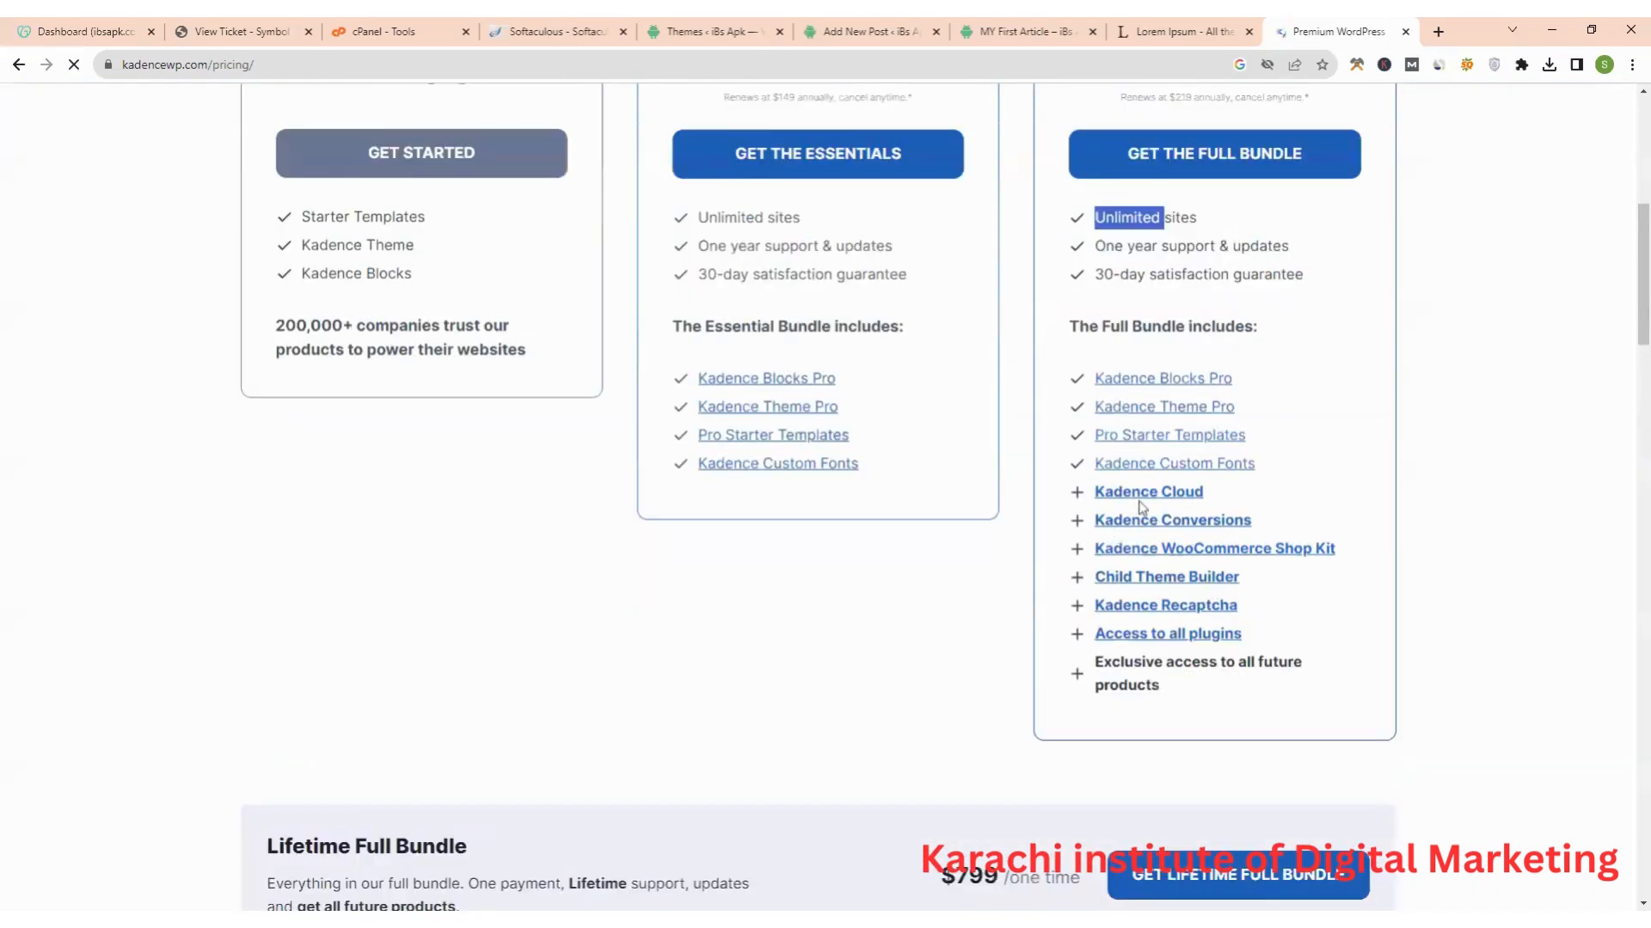
scroll(1107, 475, "up", 2)
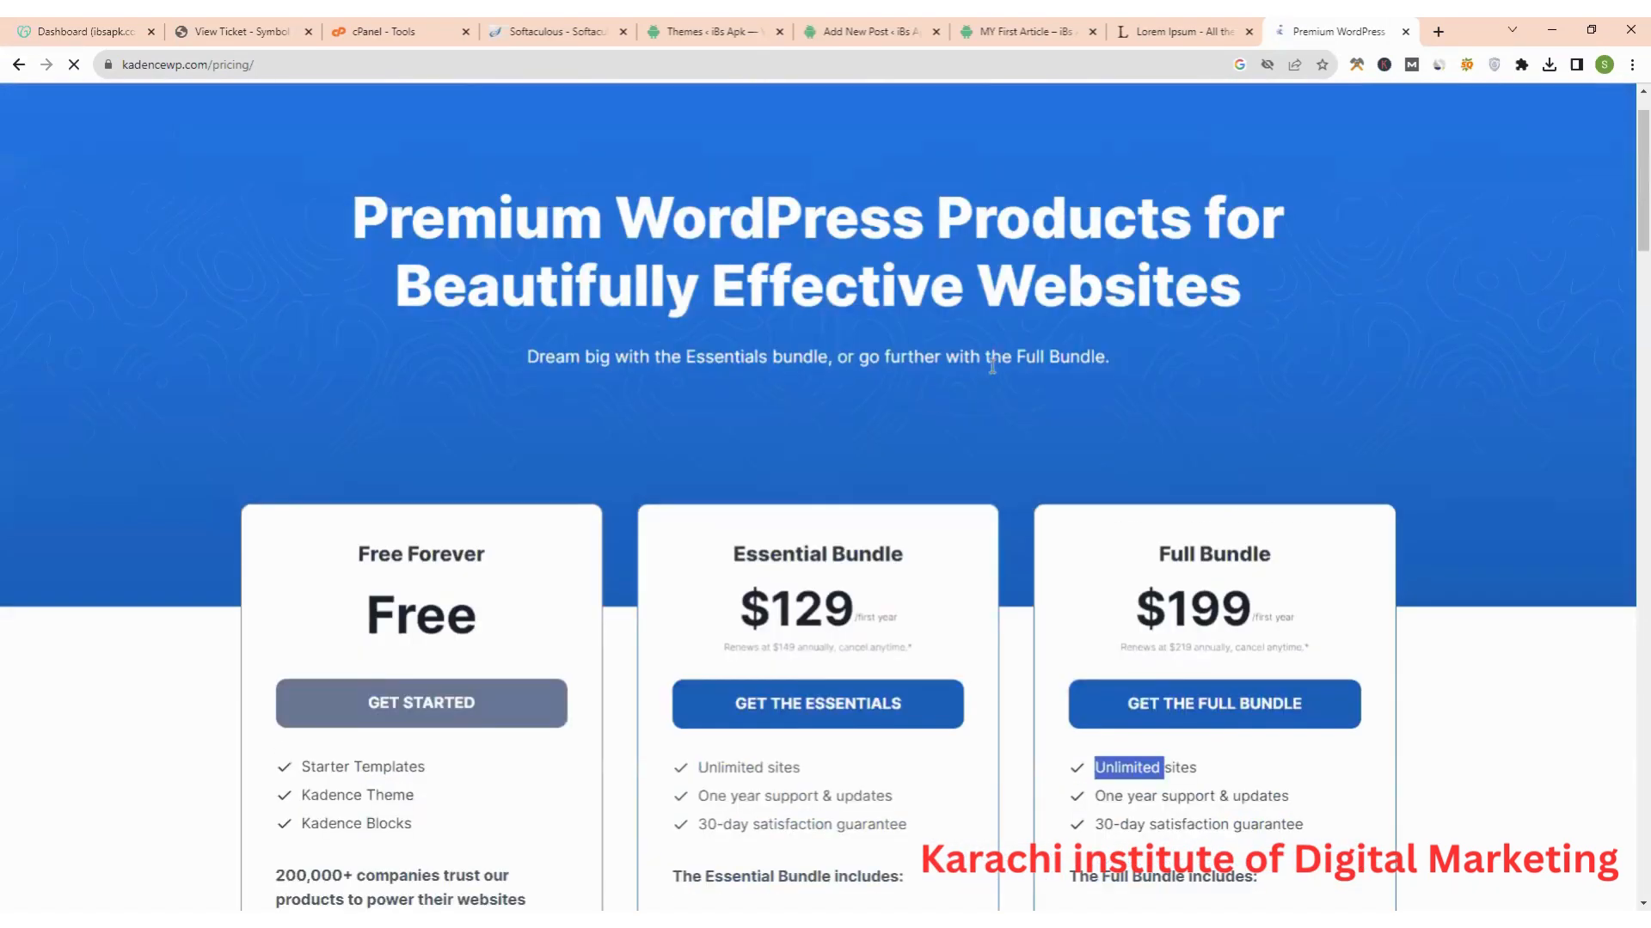
scroll(879, 344, "down", 4)
scroll(947, 343, "up", 4)
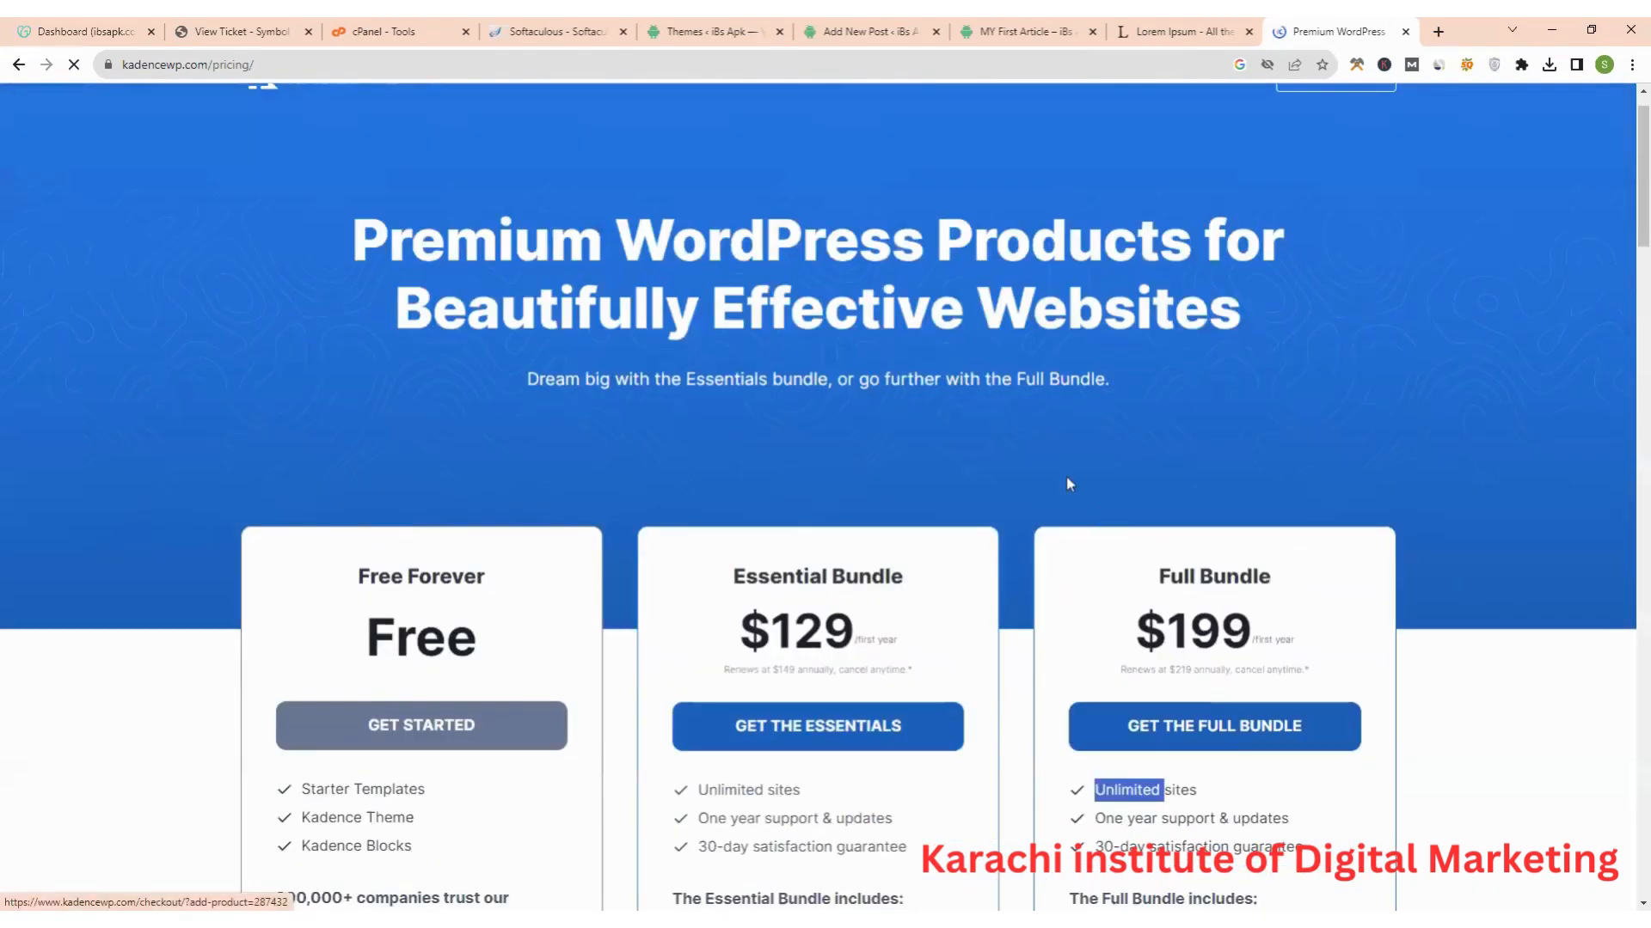
scroll(1070, 484, "down", 5)
scroll(788, 445, "up", 6)
Select the pricing page heading and subtitle, then return to the Lorem Ipsum page.
right_click(678, 327)
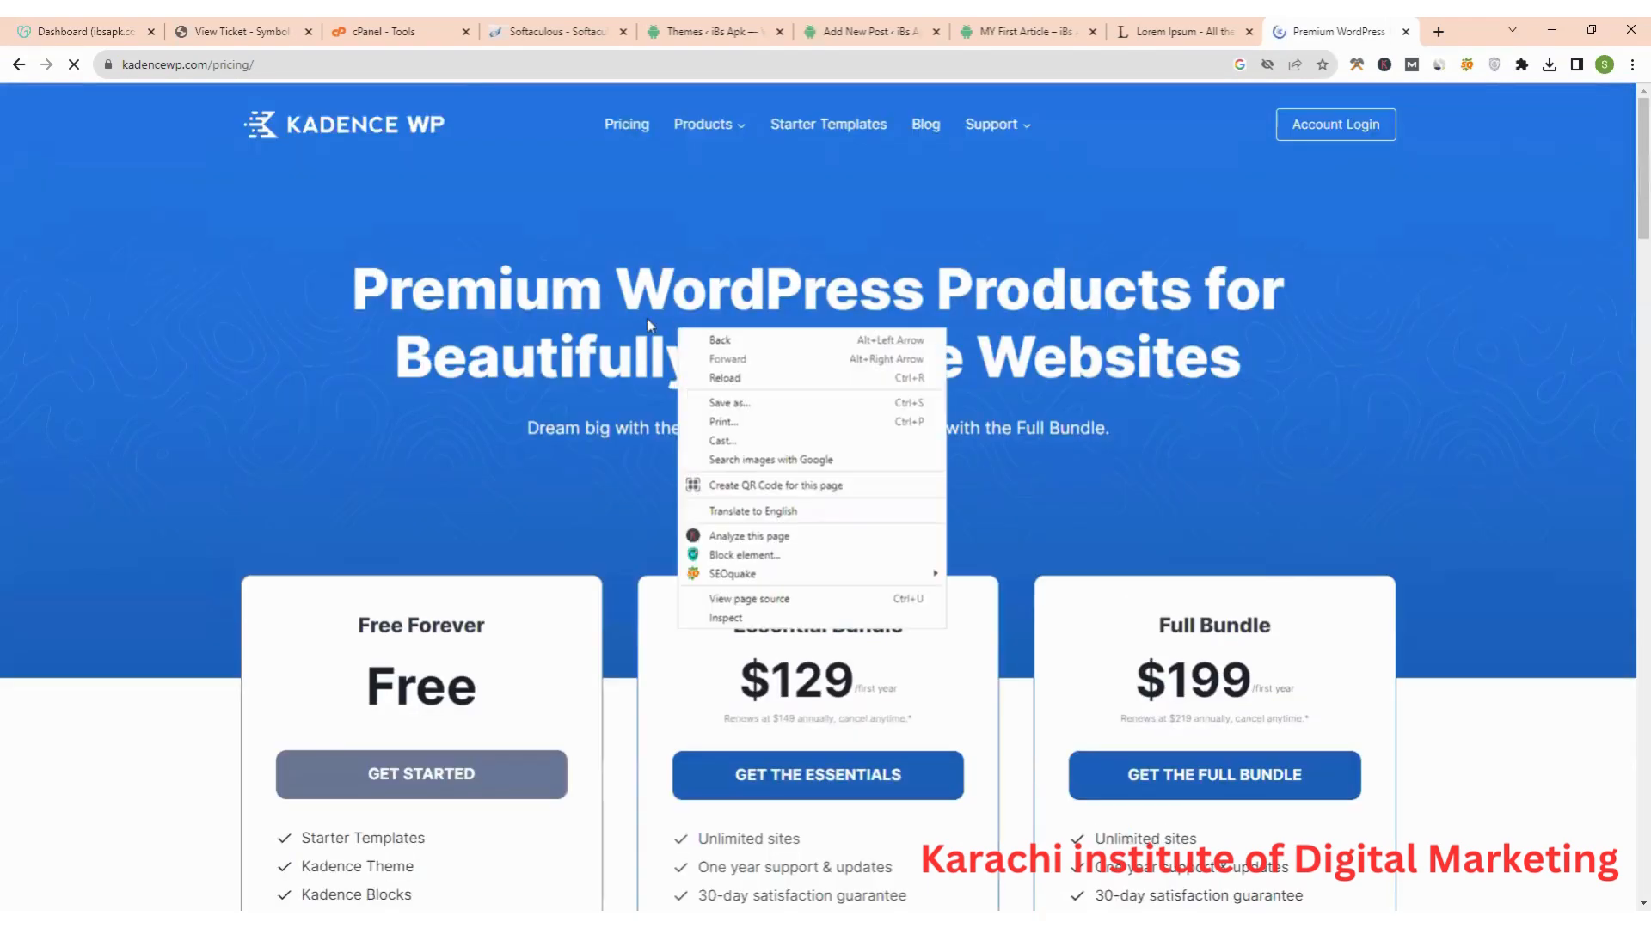
left_click(620, 316)
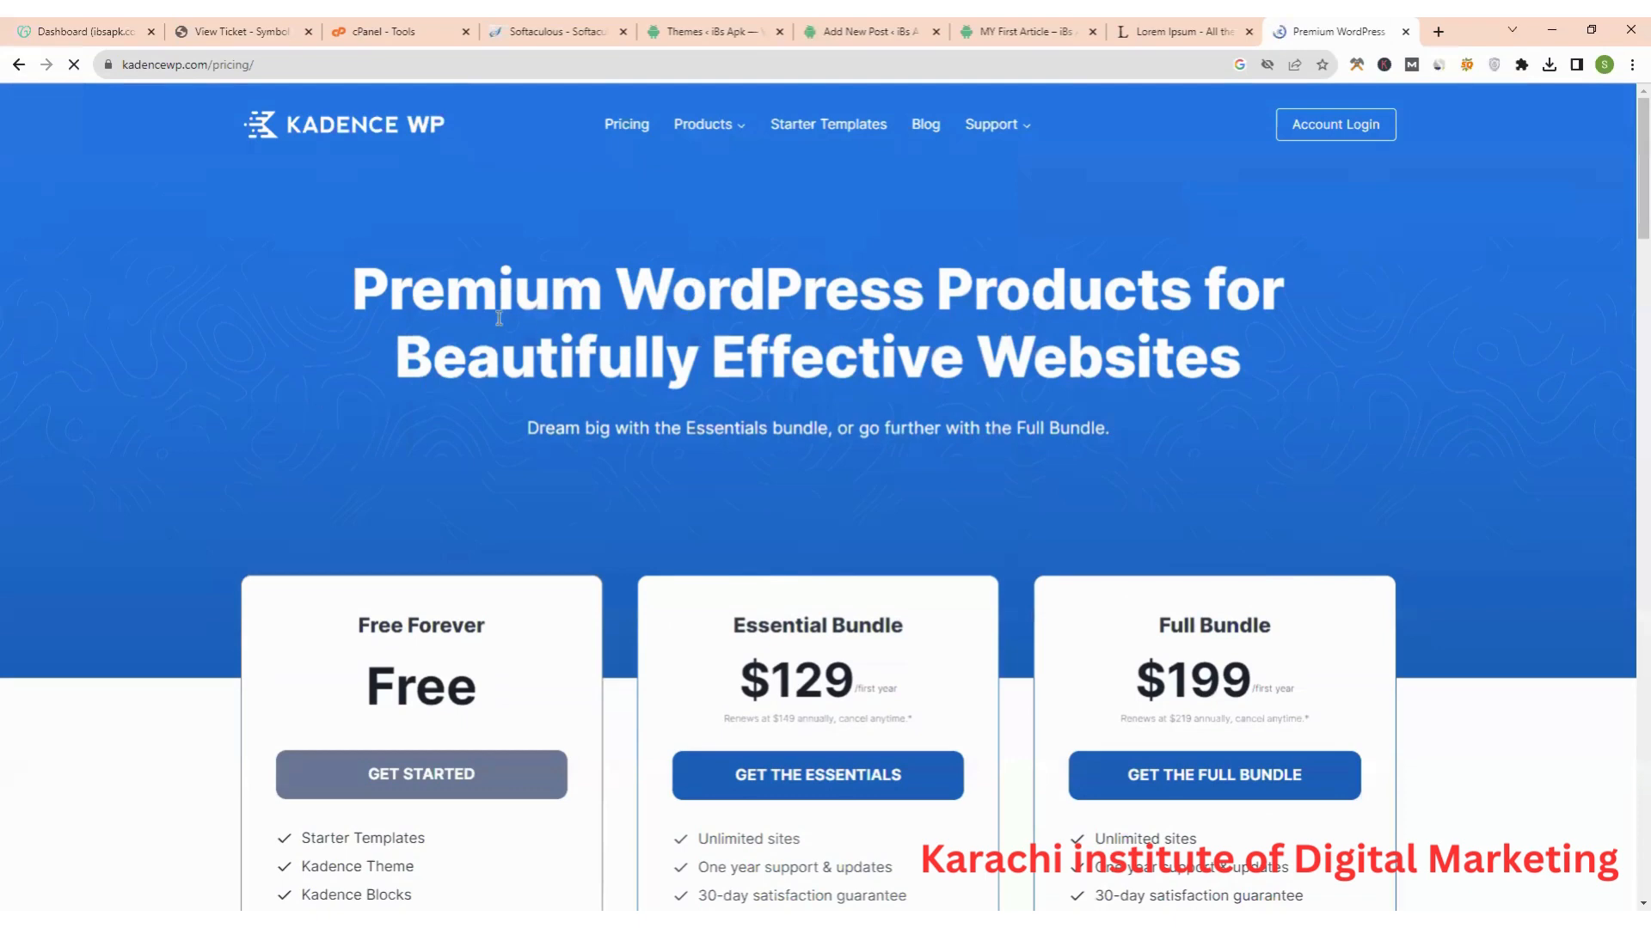
right_click(499, 319)
left_click(336, 281)
left_click_drag(342, 286, 1149, 398)
left_click(1140, 392)
scroll(736, 398, "down", 5)
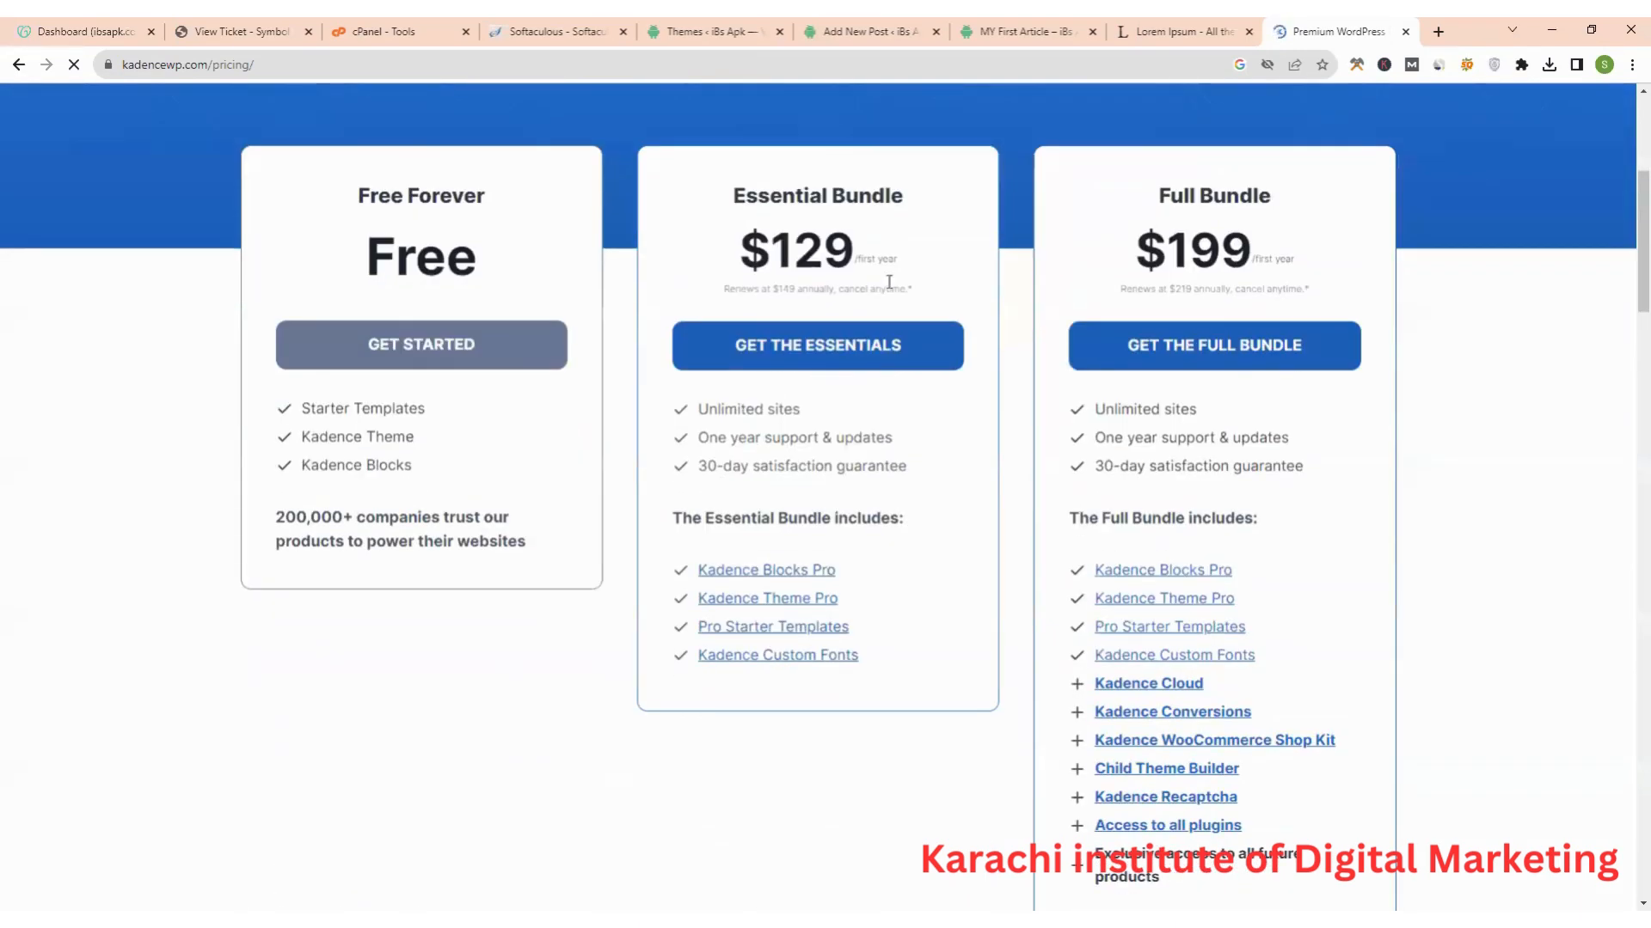
left_click(1203, 32)
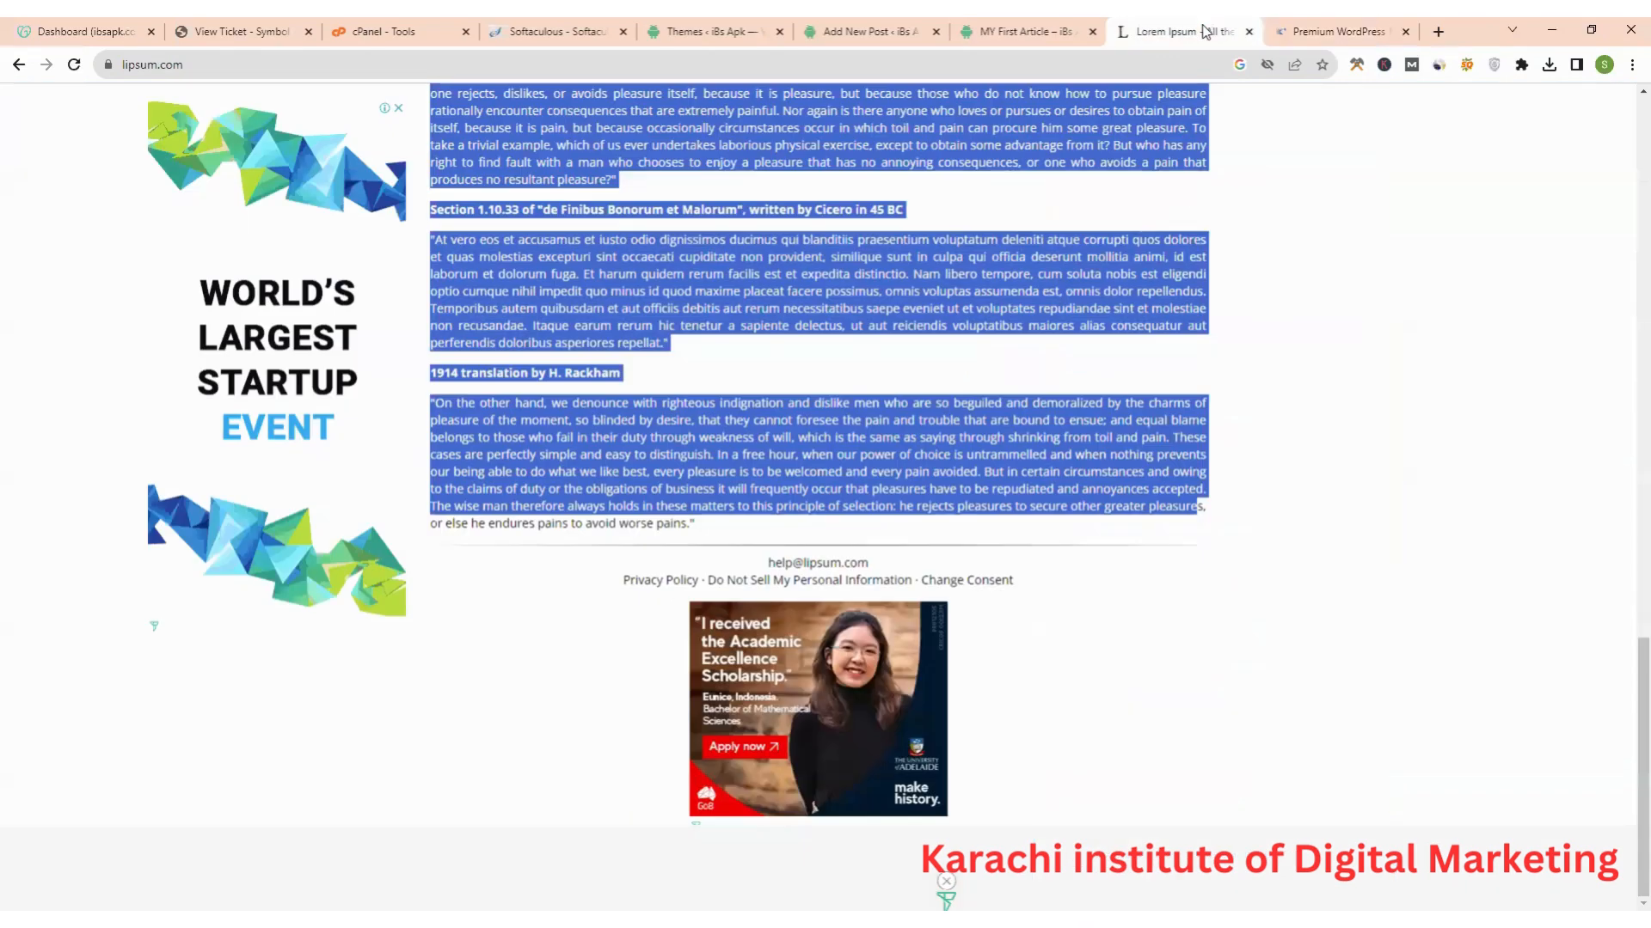
Close the unsaved new post editor, leaving without saving its changes.
left_click(1063, 26)
scroll(770, 250, "up", 15)
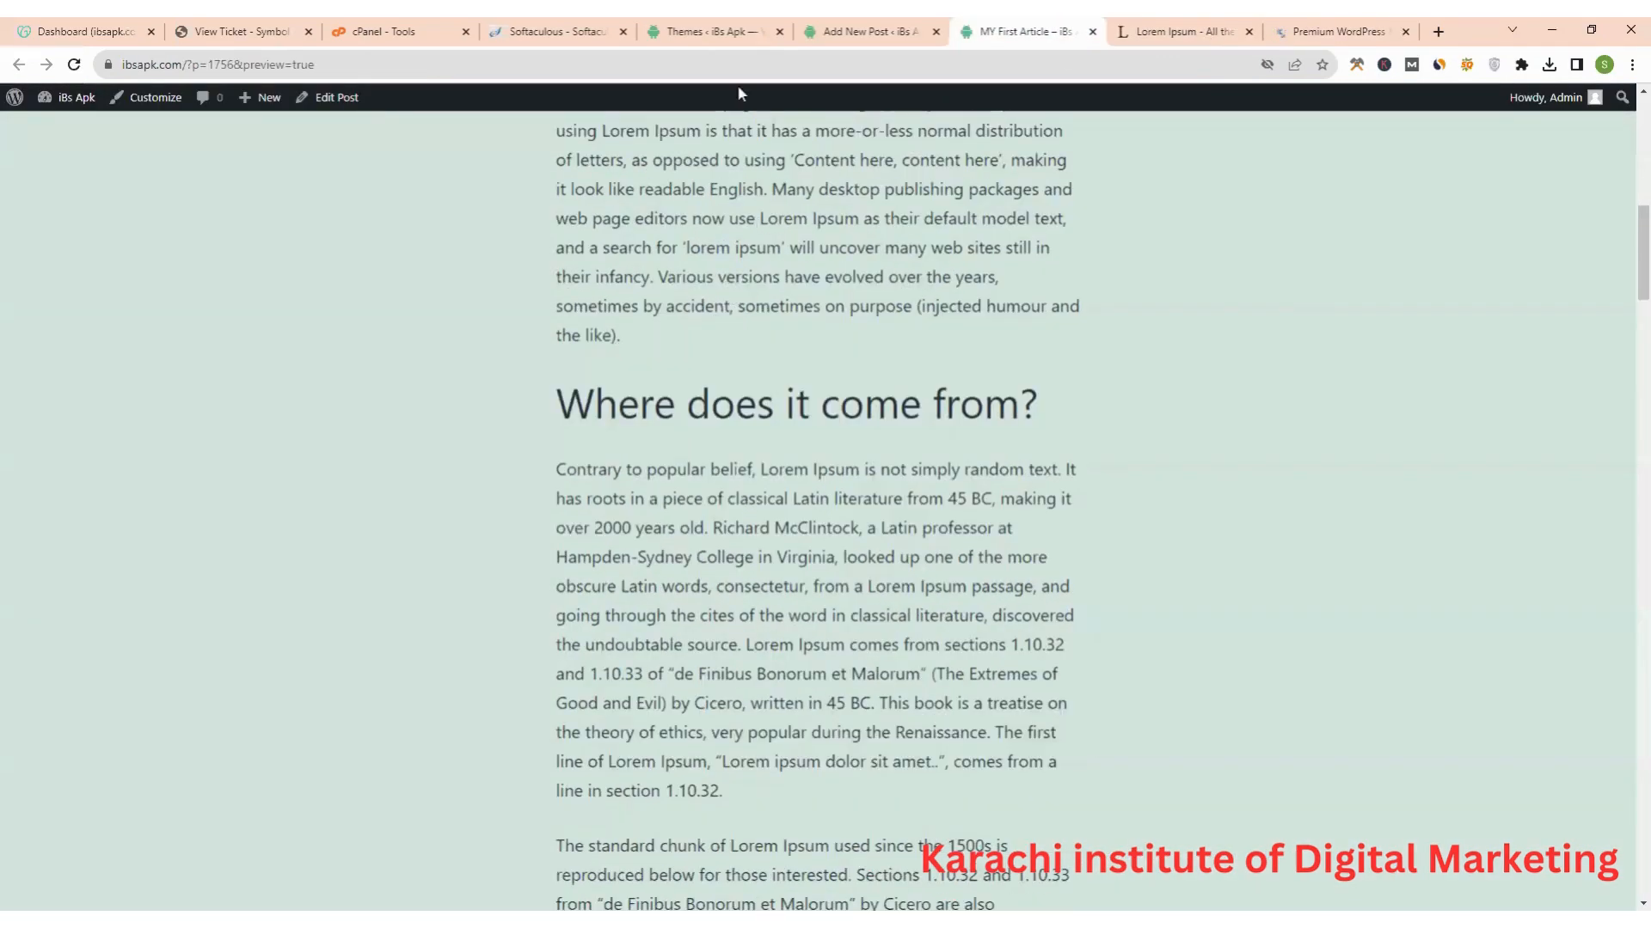
left_click(703, 32)
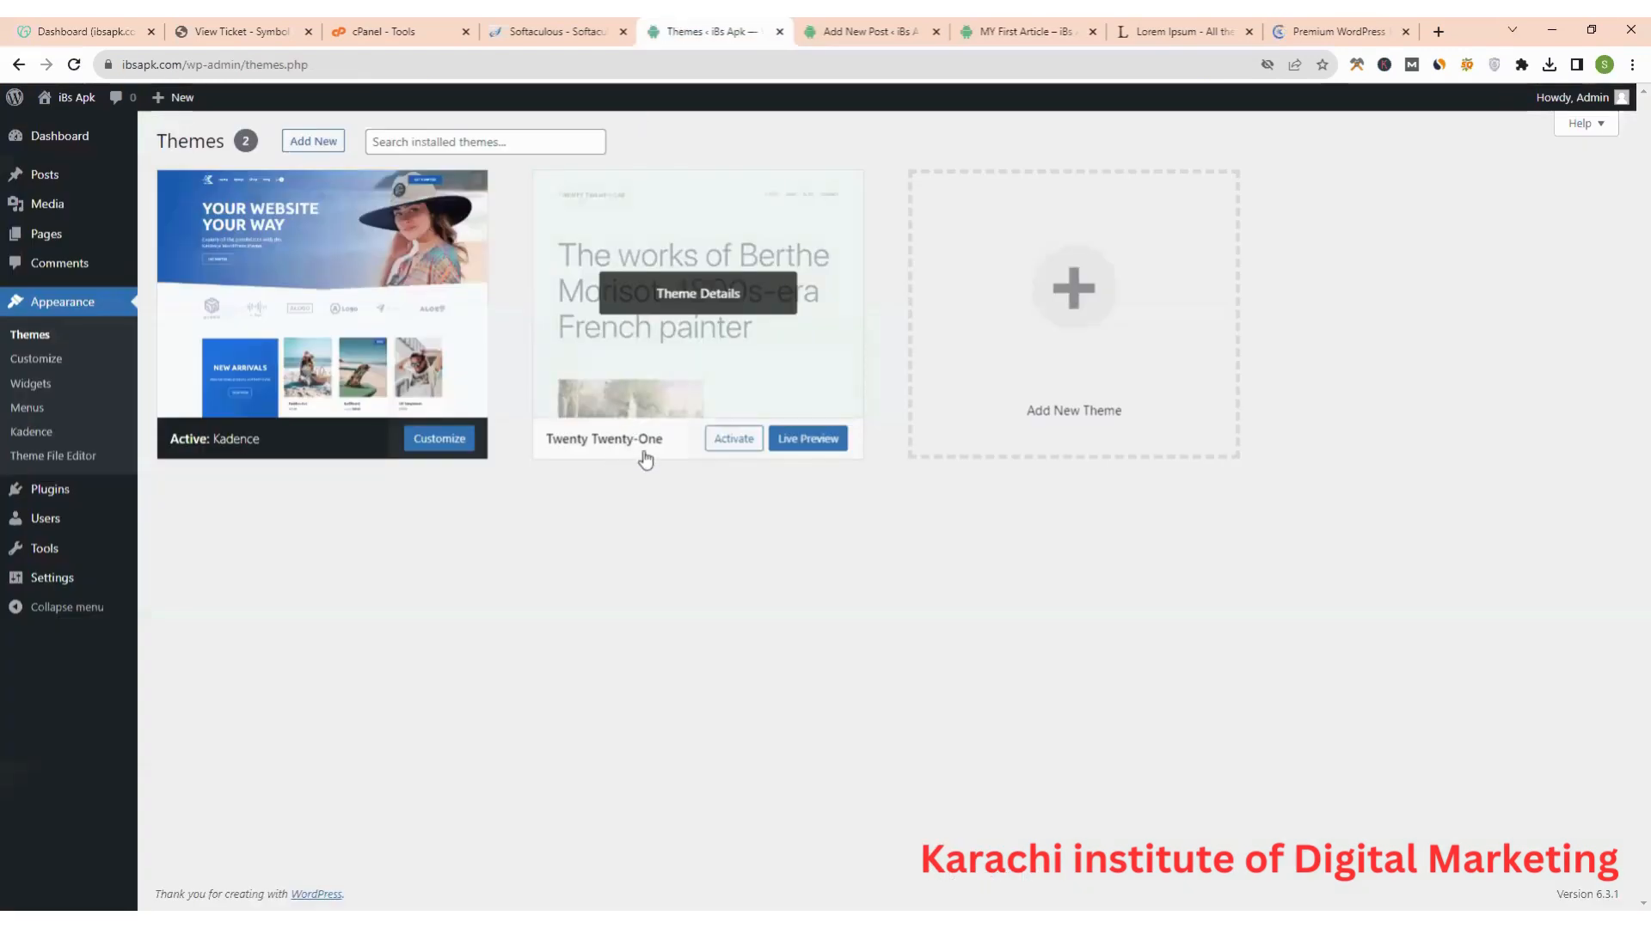
left_click(913, 40)
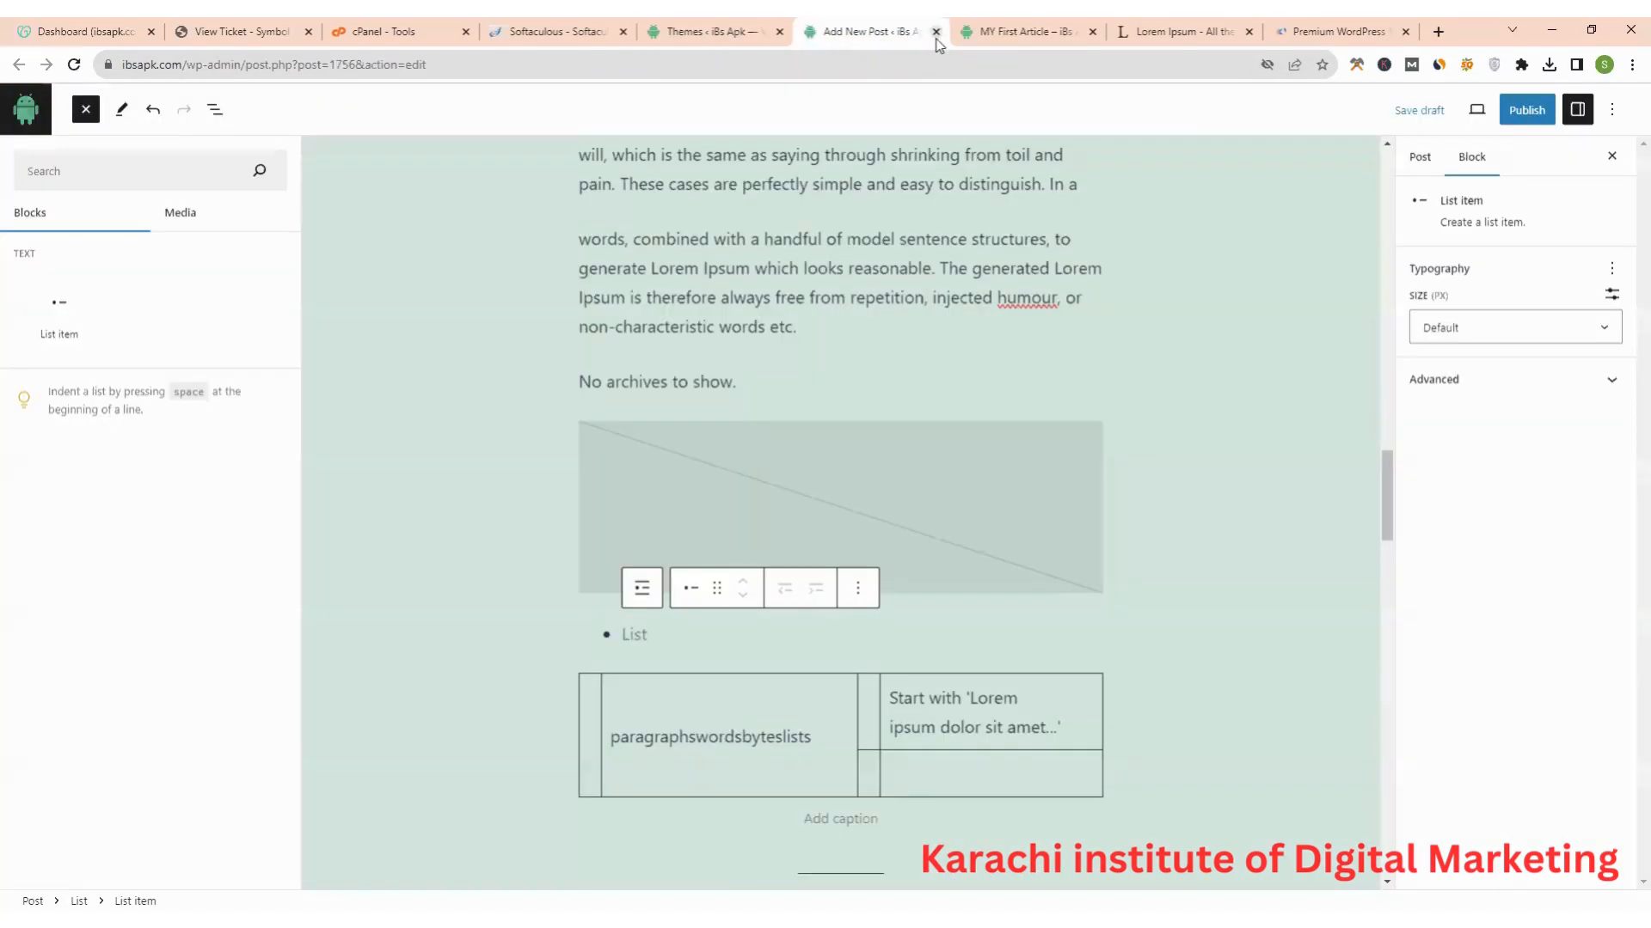
left_click(774, 35)
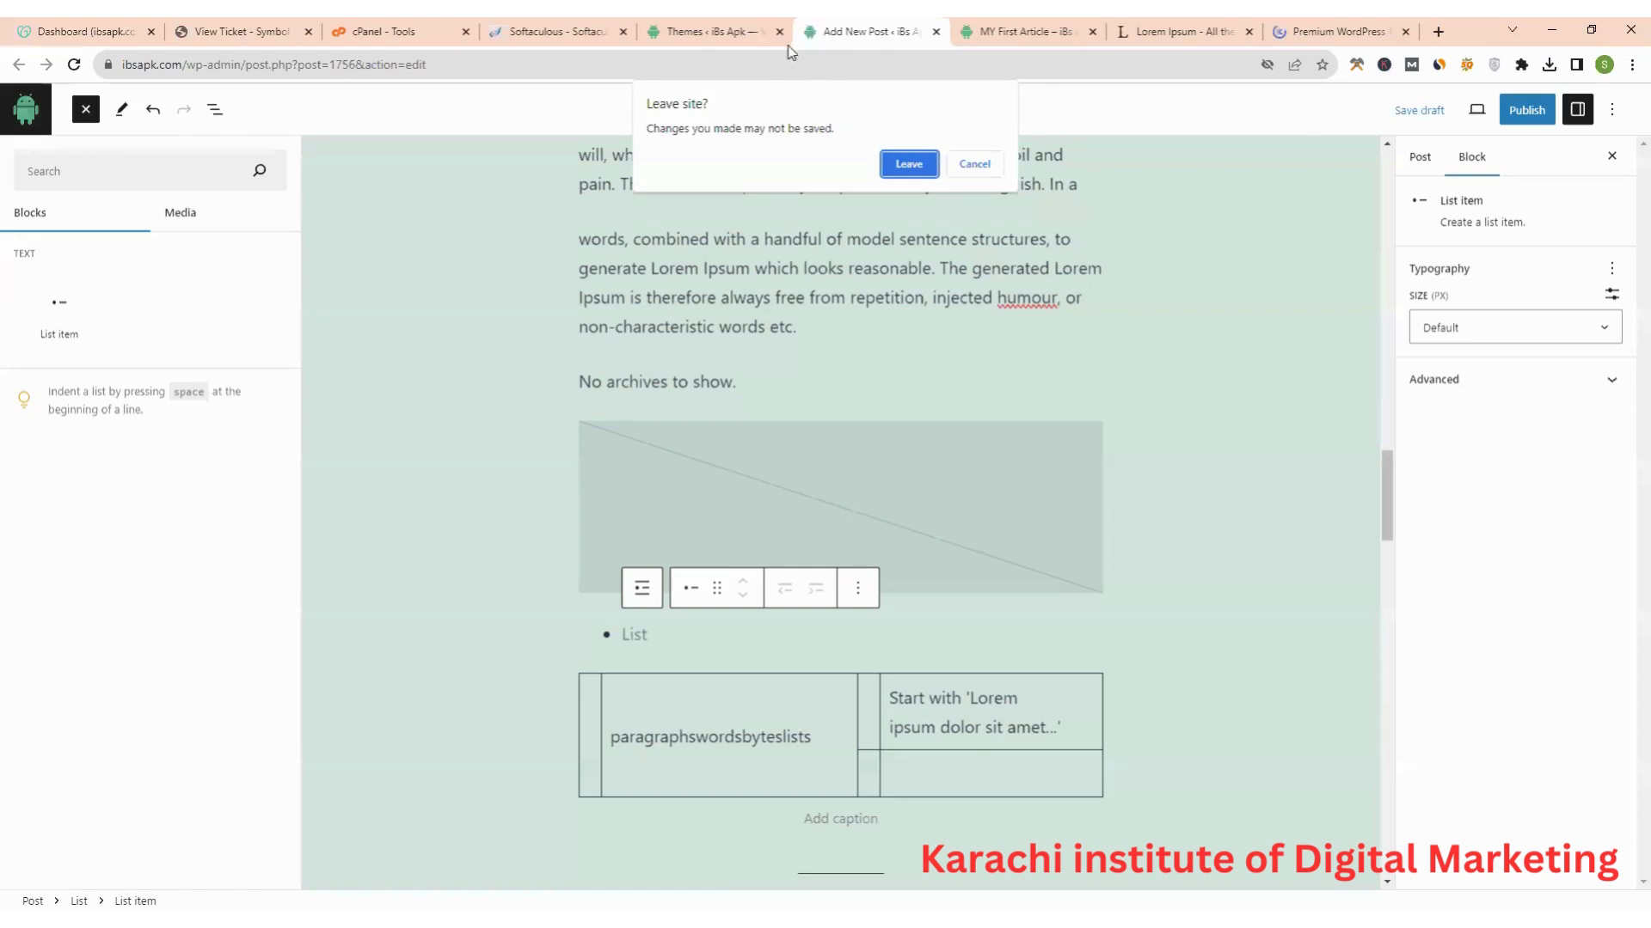
left_click(906, 166)
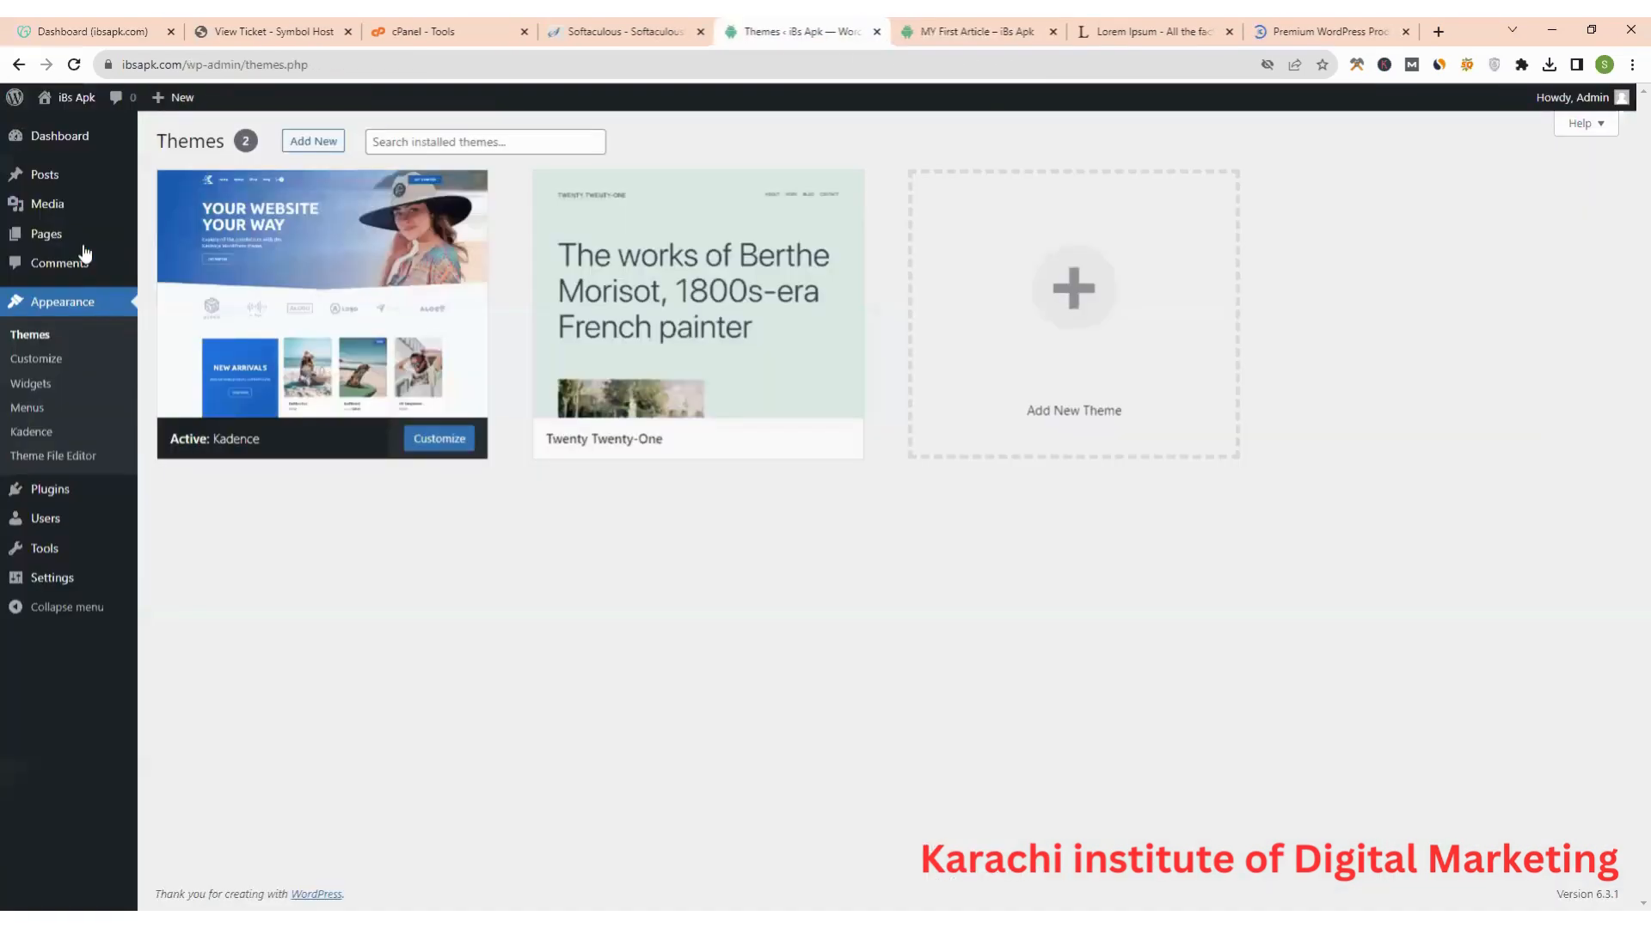
Open the Posts Categories list and compare it with the site menu's category links.
mouse_move(99, 180)
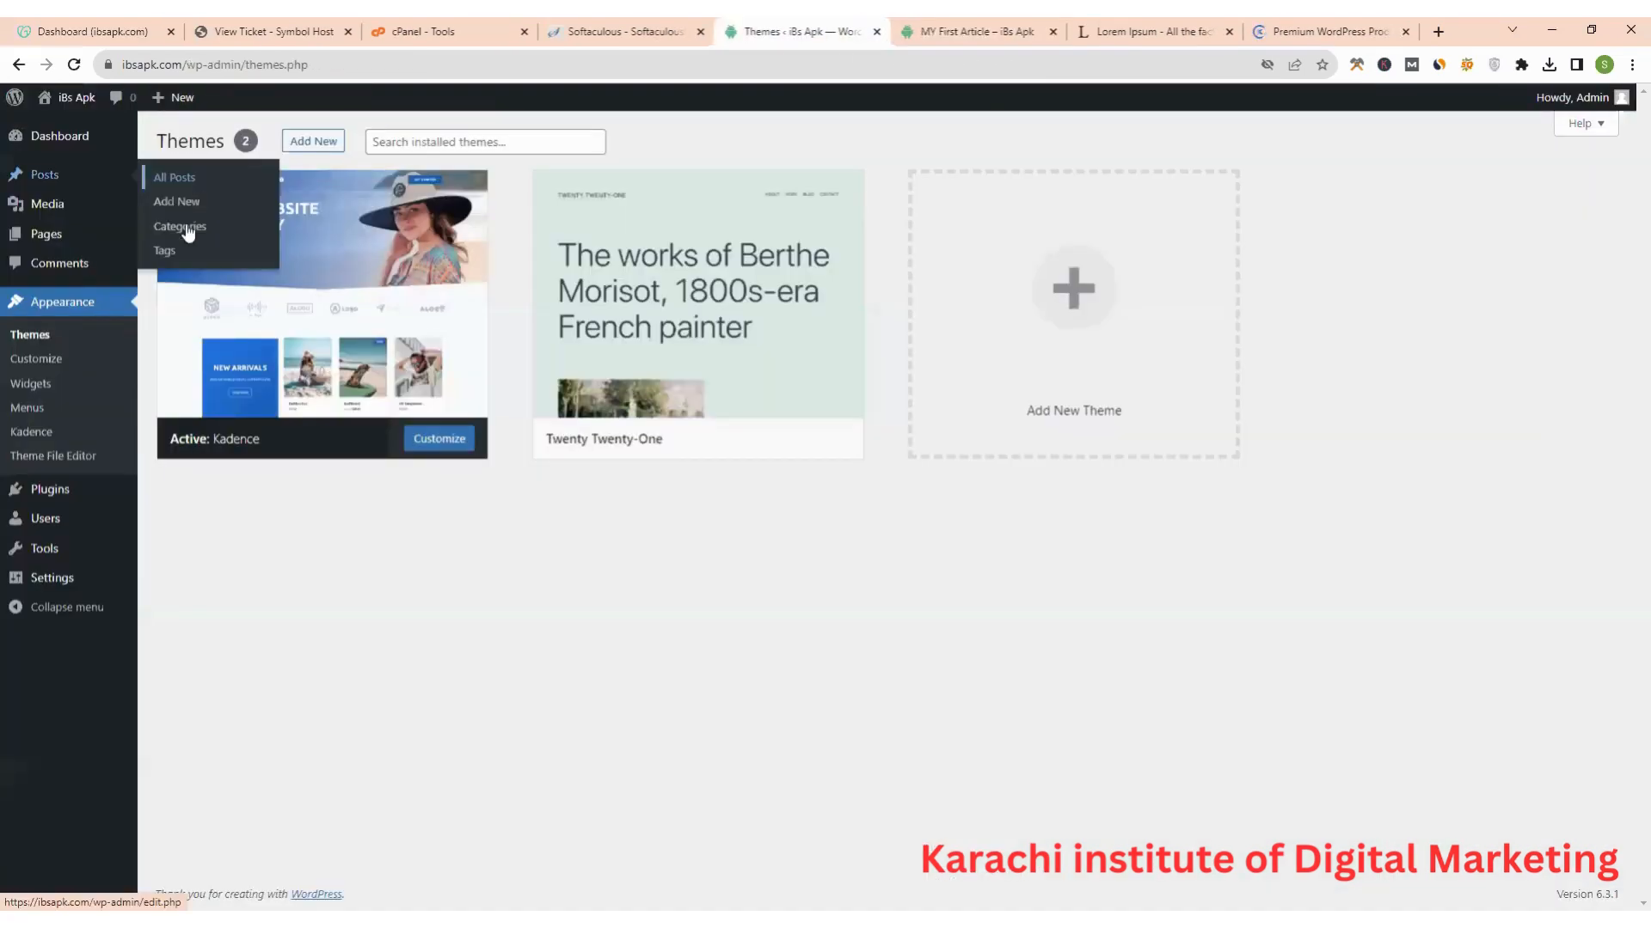
left_click(180, 226)
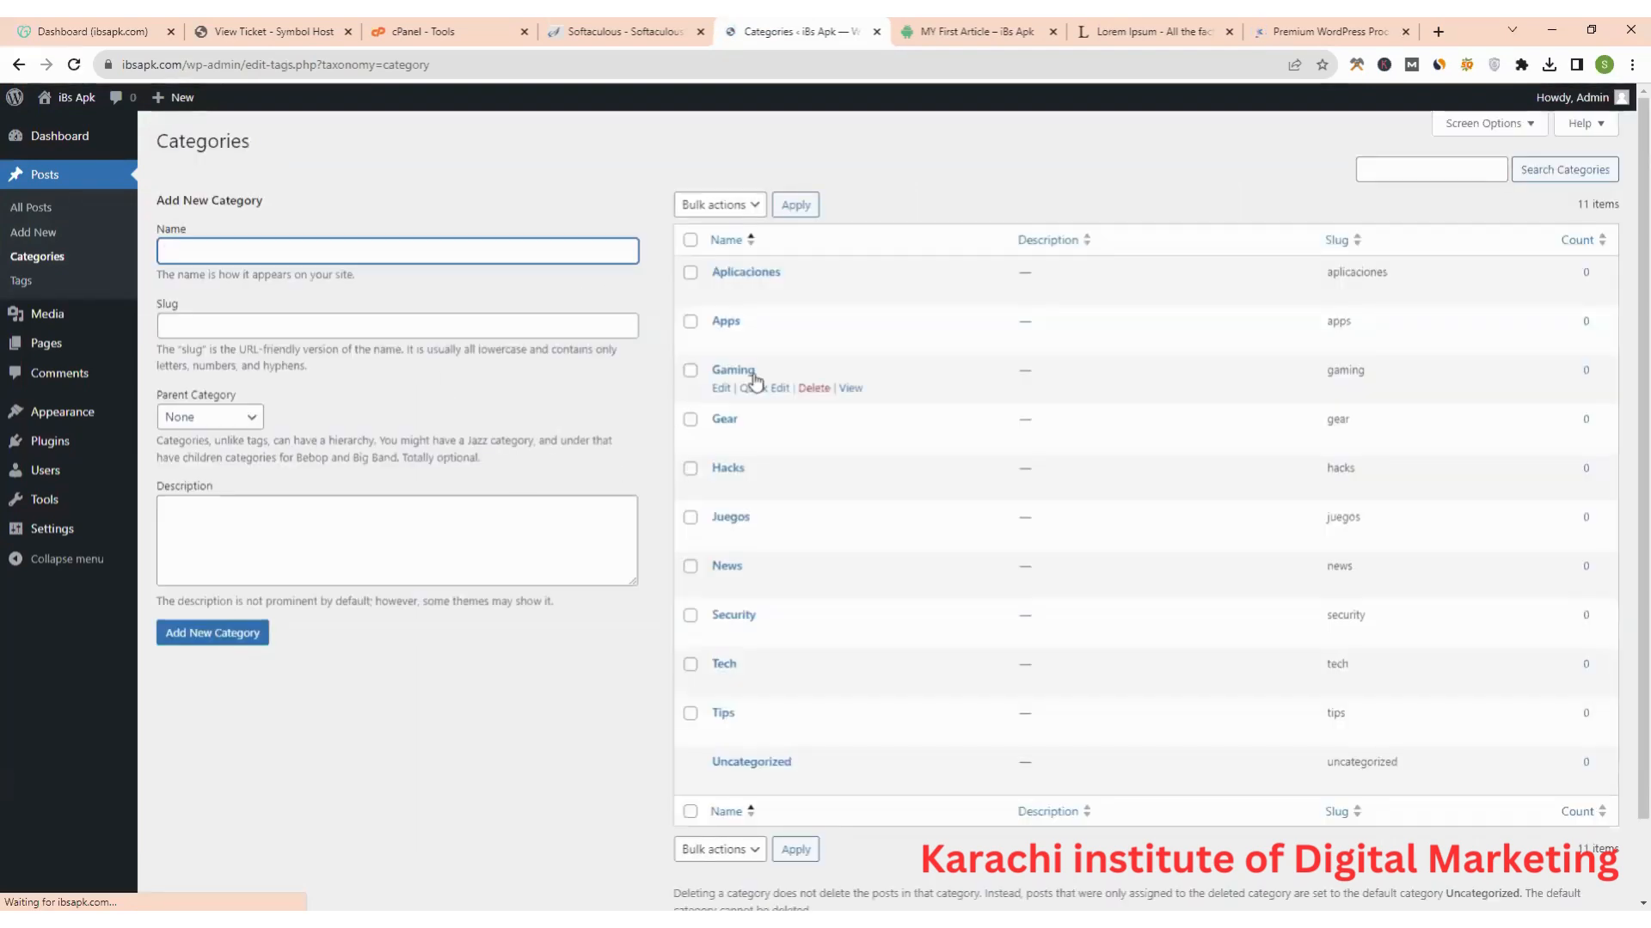
key("ctrl+Tab")
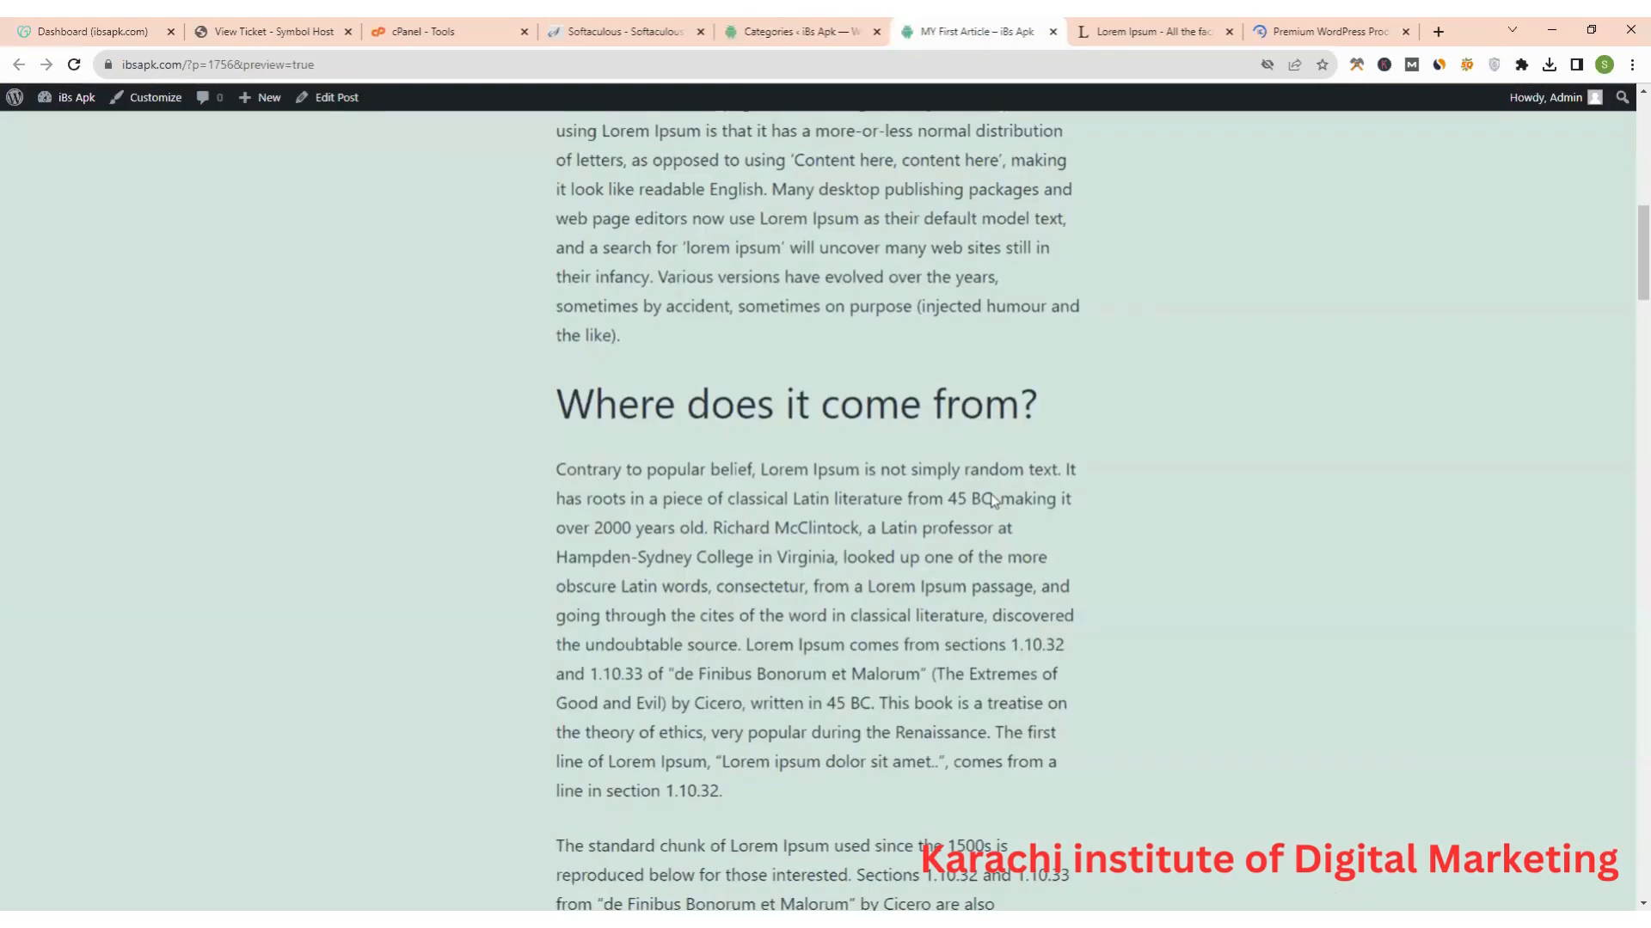
scroll(946, 430, "up", 10)
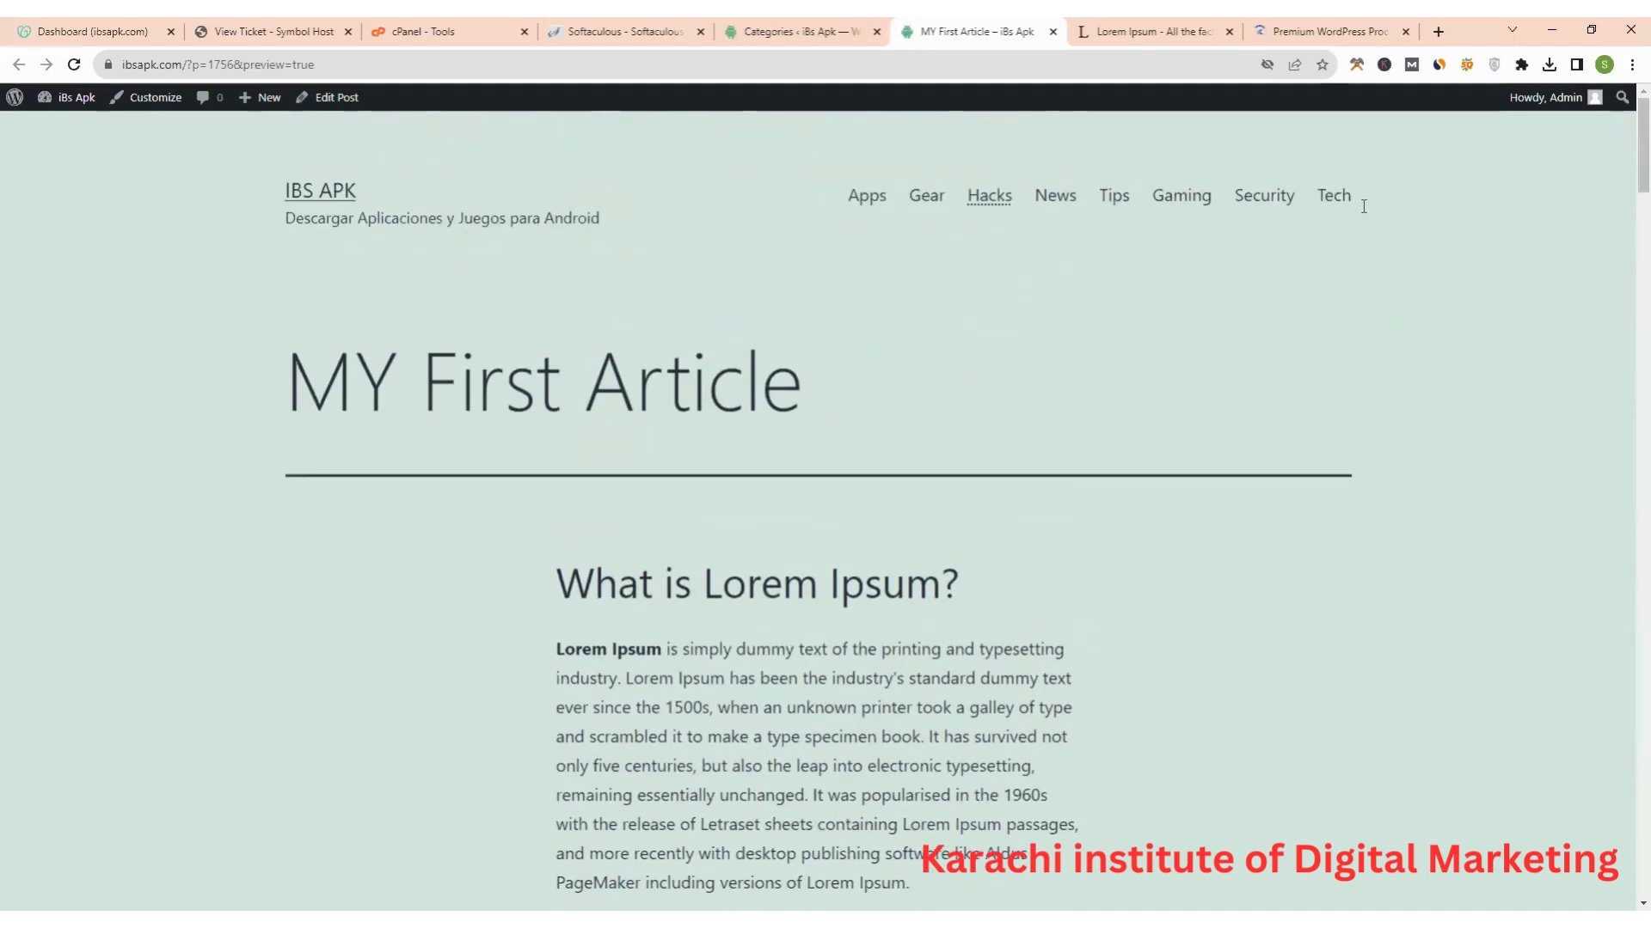
left_click_drag(1363, 207, 1307, 192)
left_click(803, 36)
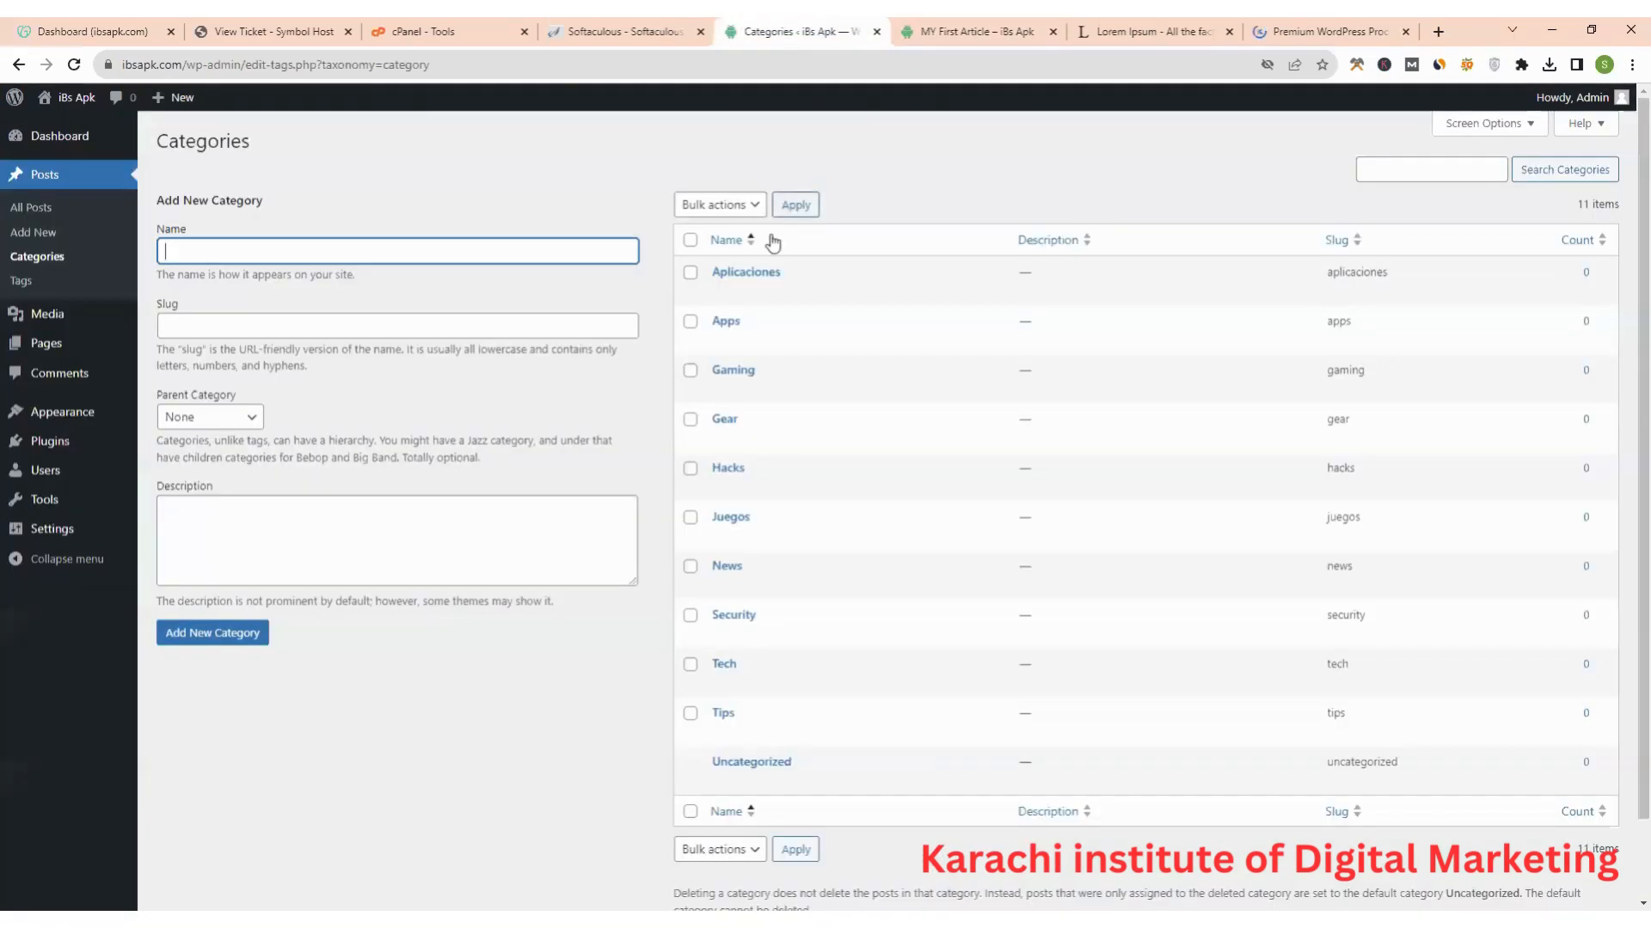
left_click(1193, 27)
left_click(1292, 27)
Close the Lorem Ipsum tab.
left_click(1230, 32)
scroll(1191, 195, "up", 5)
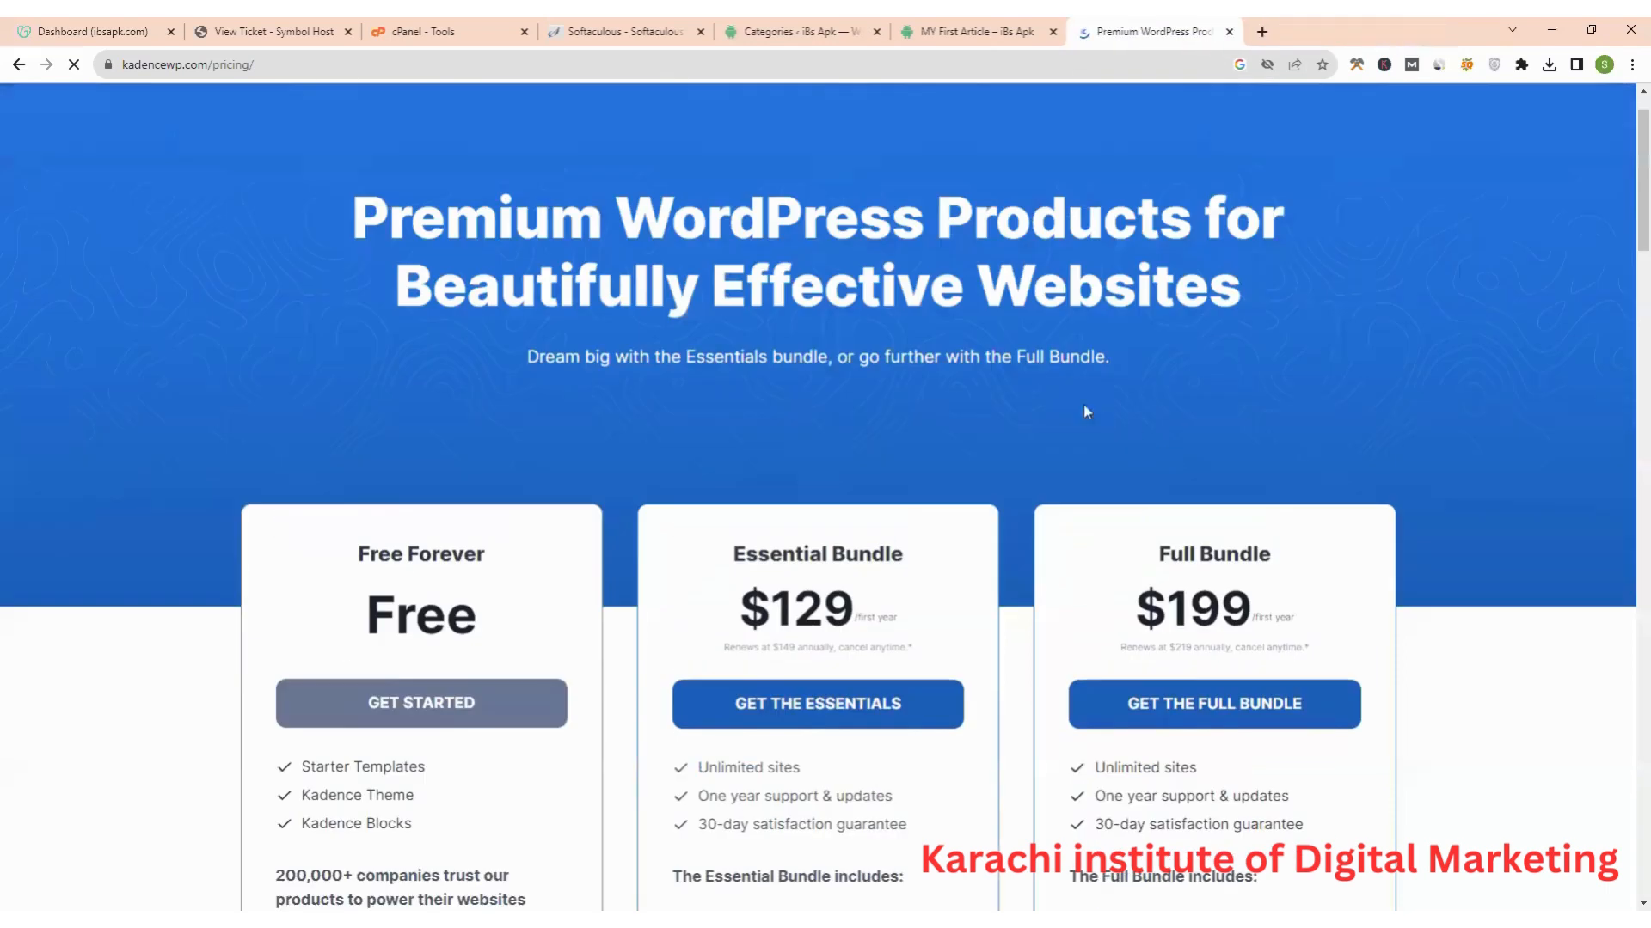
left_click_drag(578, 129, 799, 117)
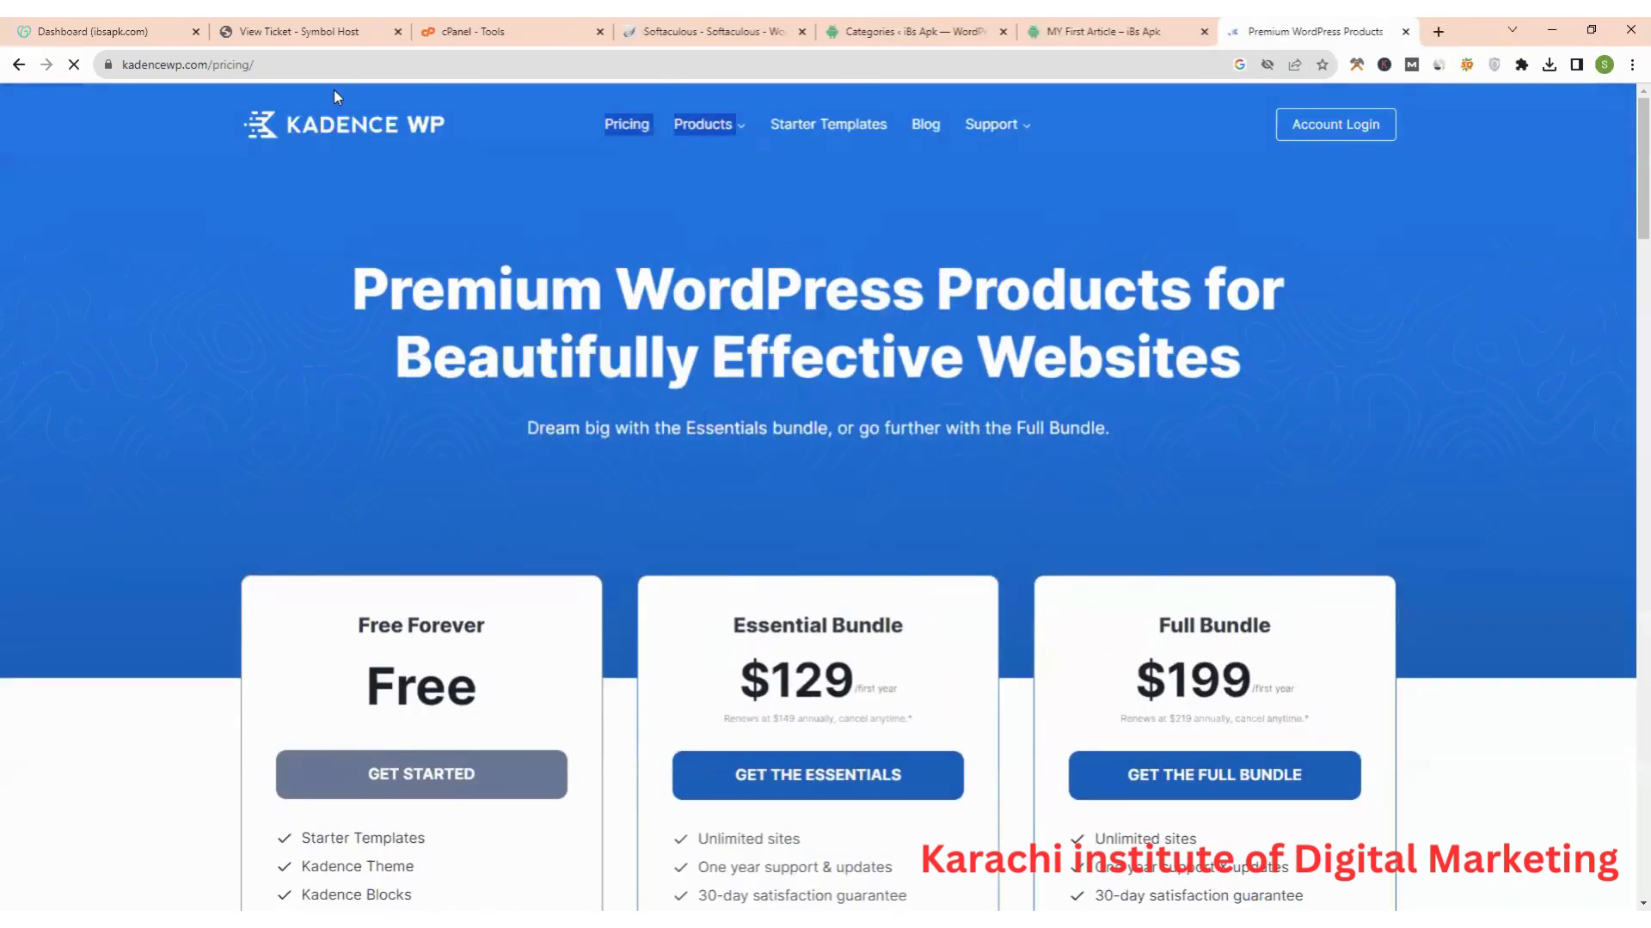
Search Google for 'best drone cameras'.
left_click(334, 66)
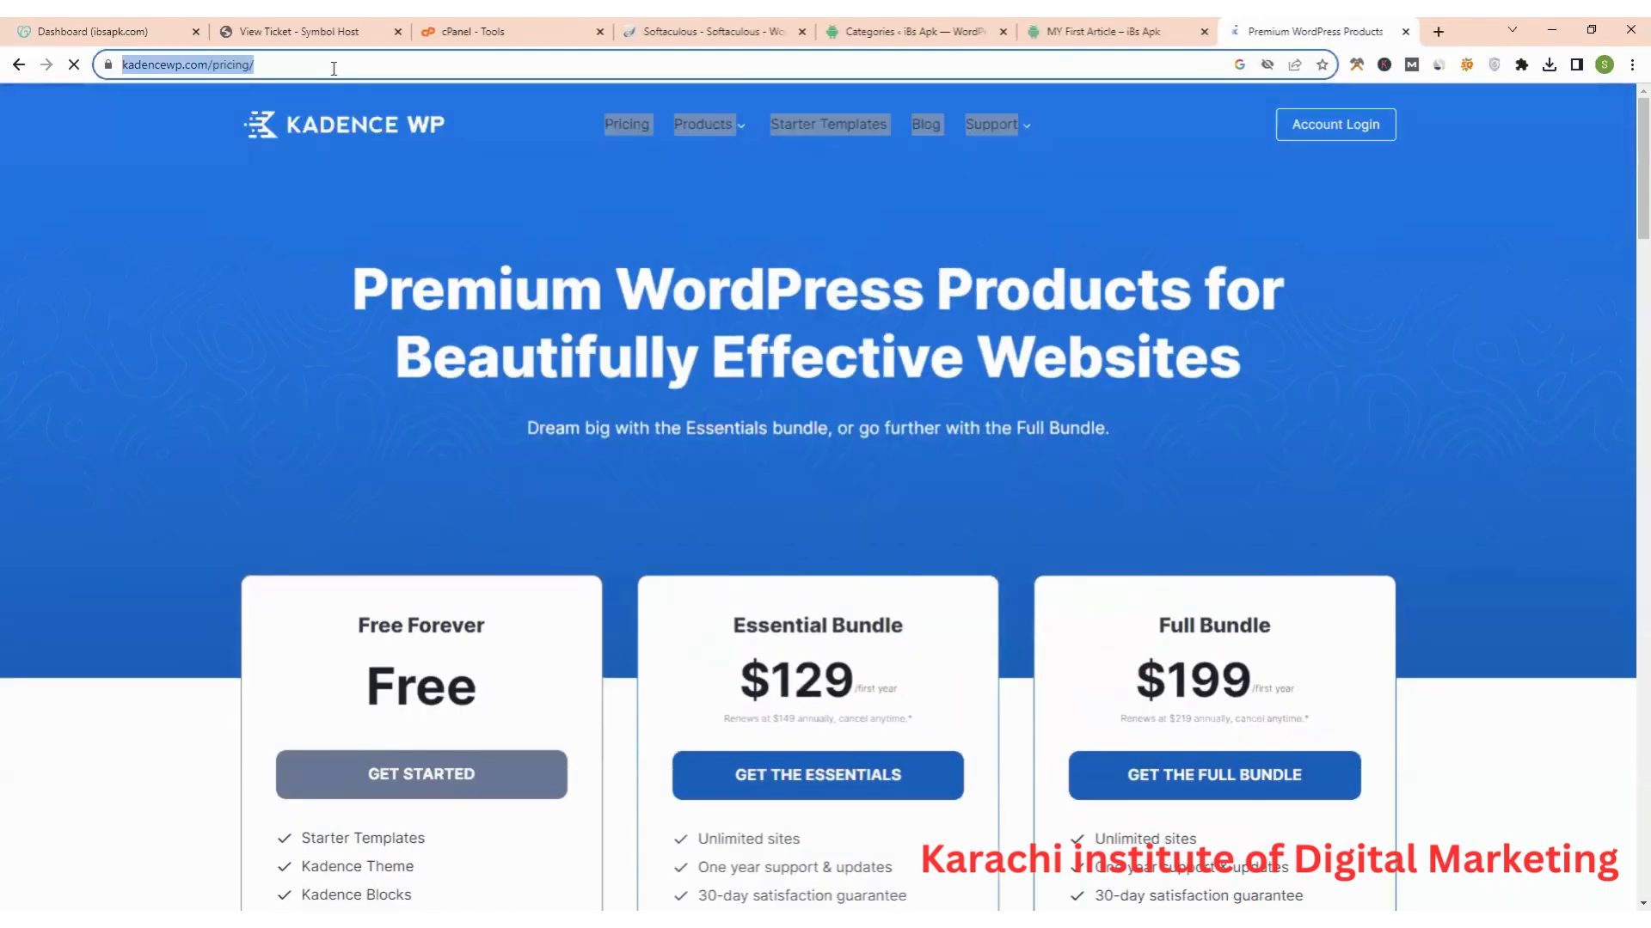
type("best")
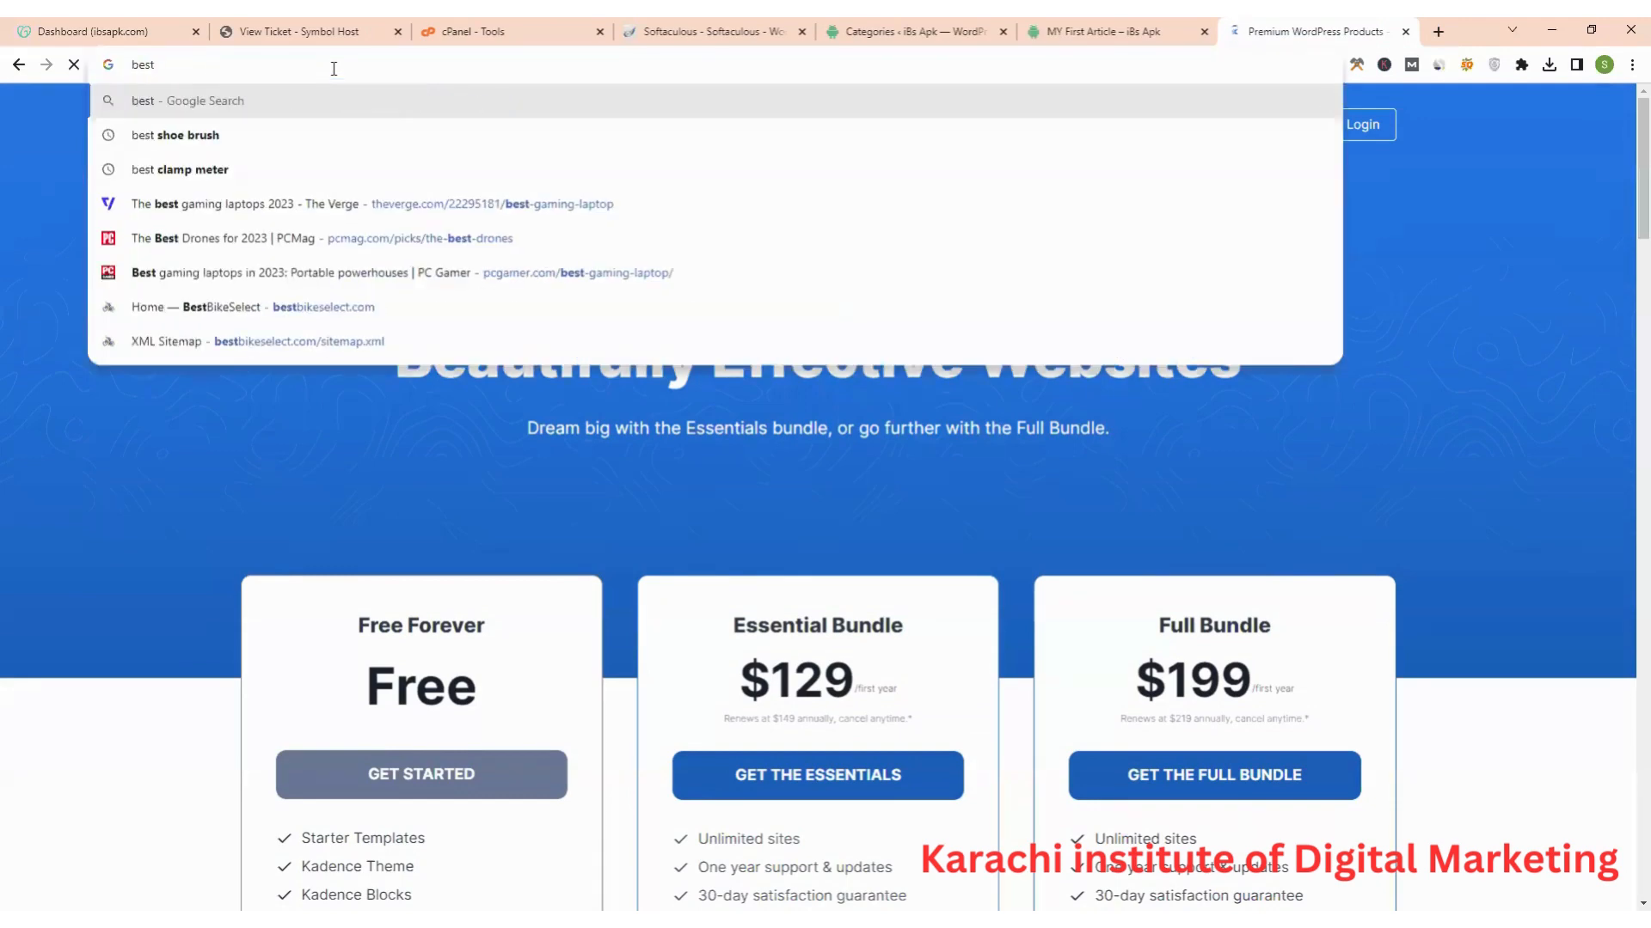
left_click(335, 135)
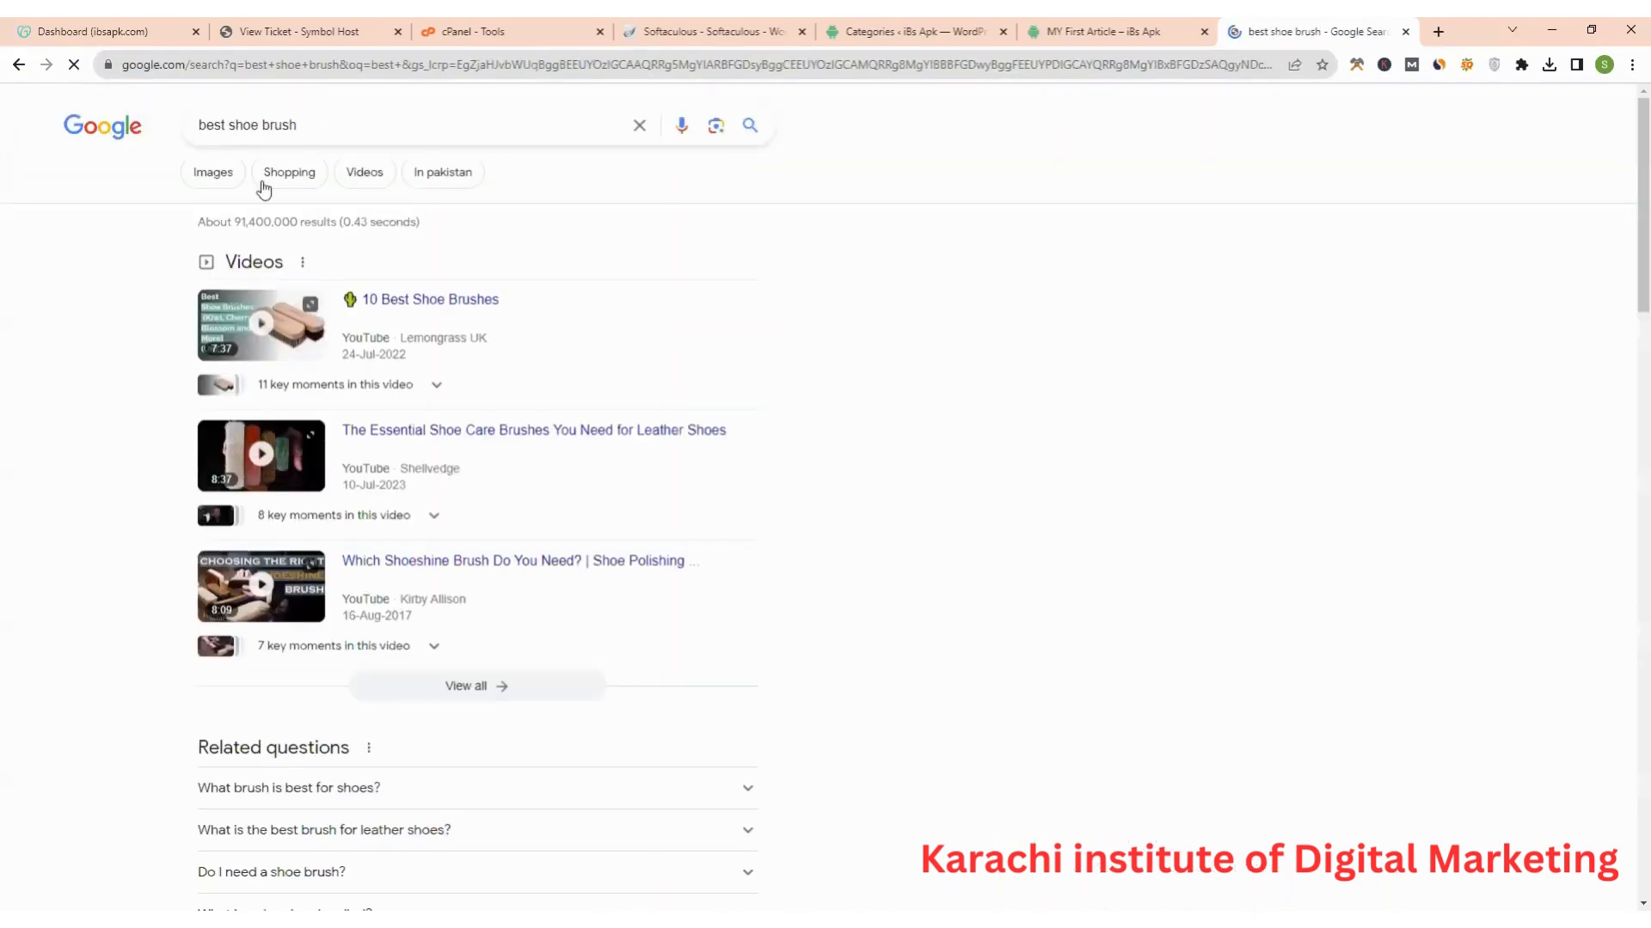
triple_click(279, 129)
type("best")
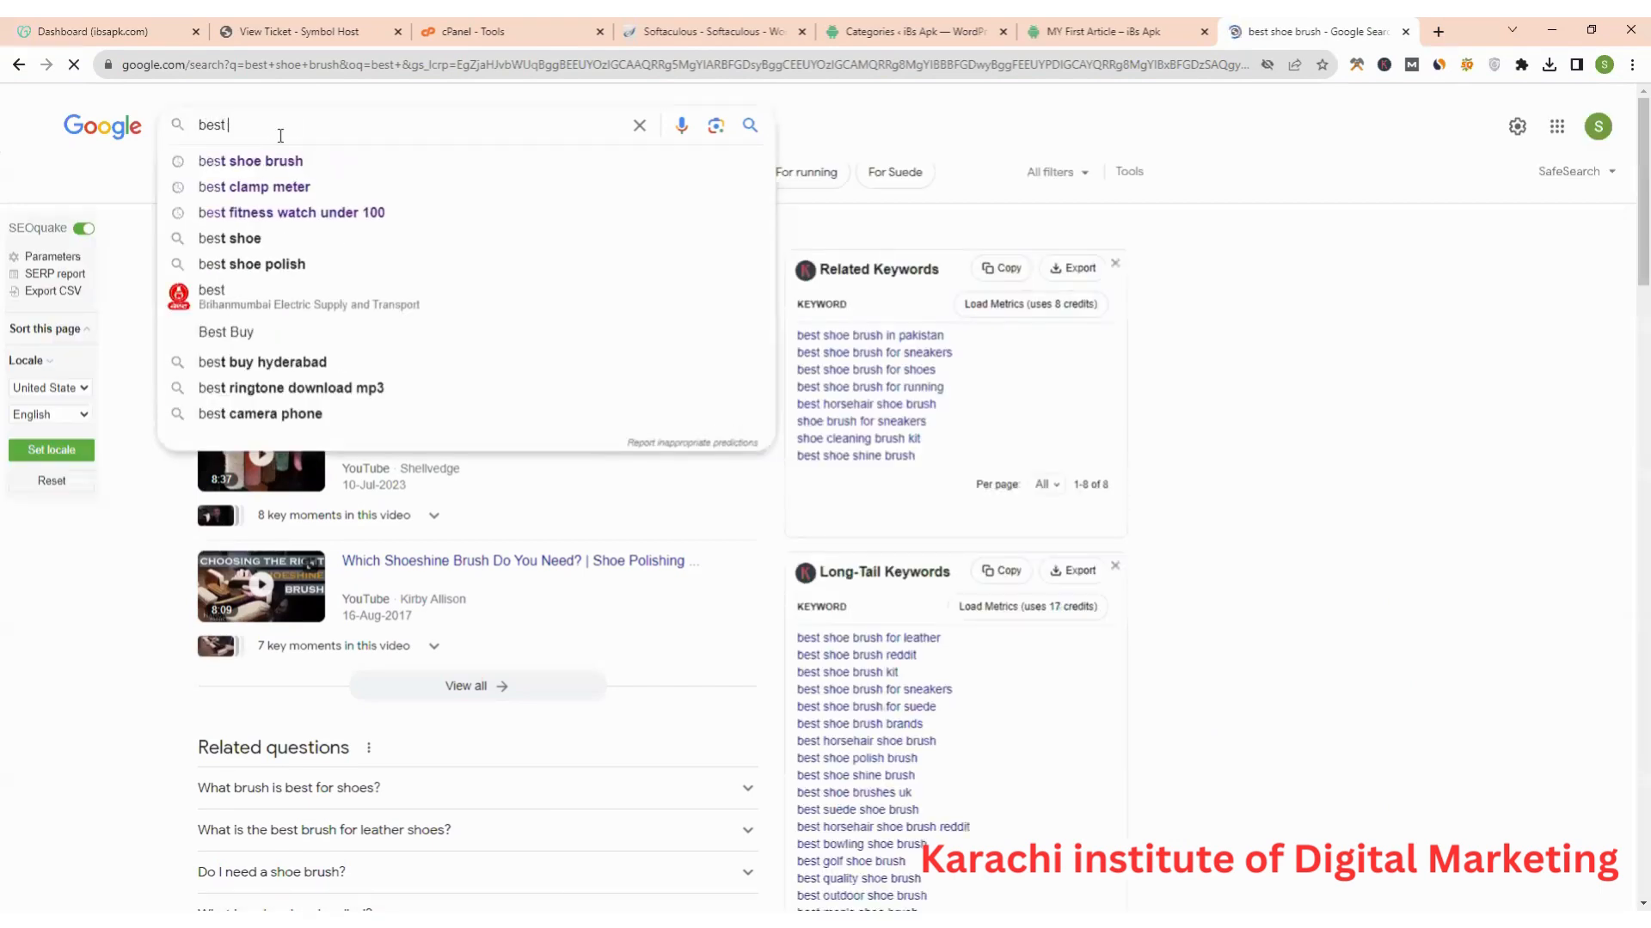
type(" drone cameras")
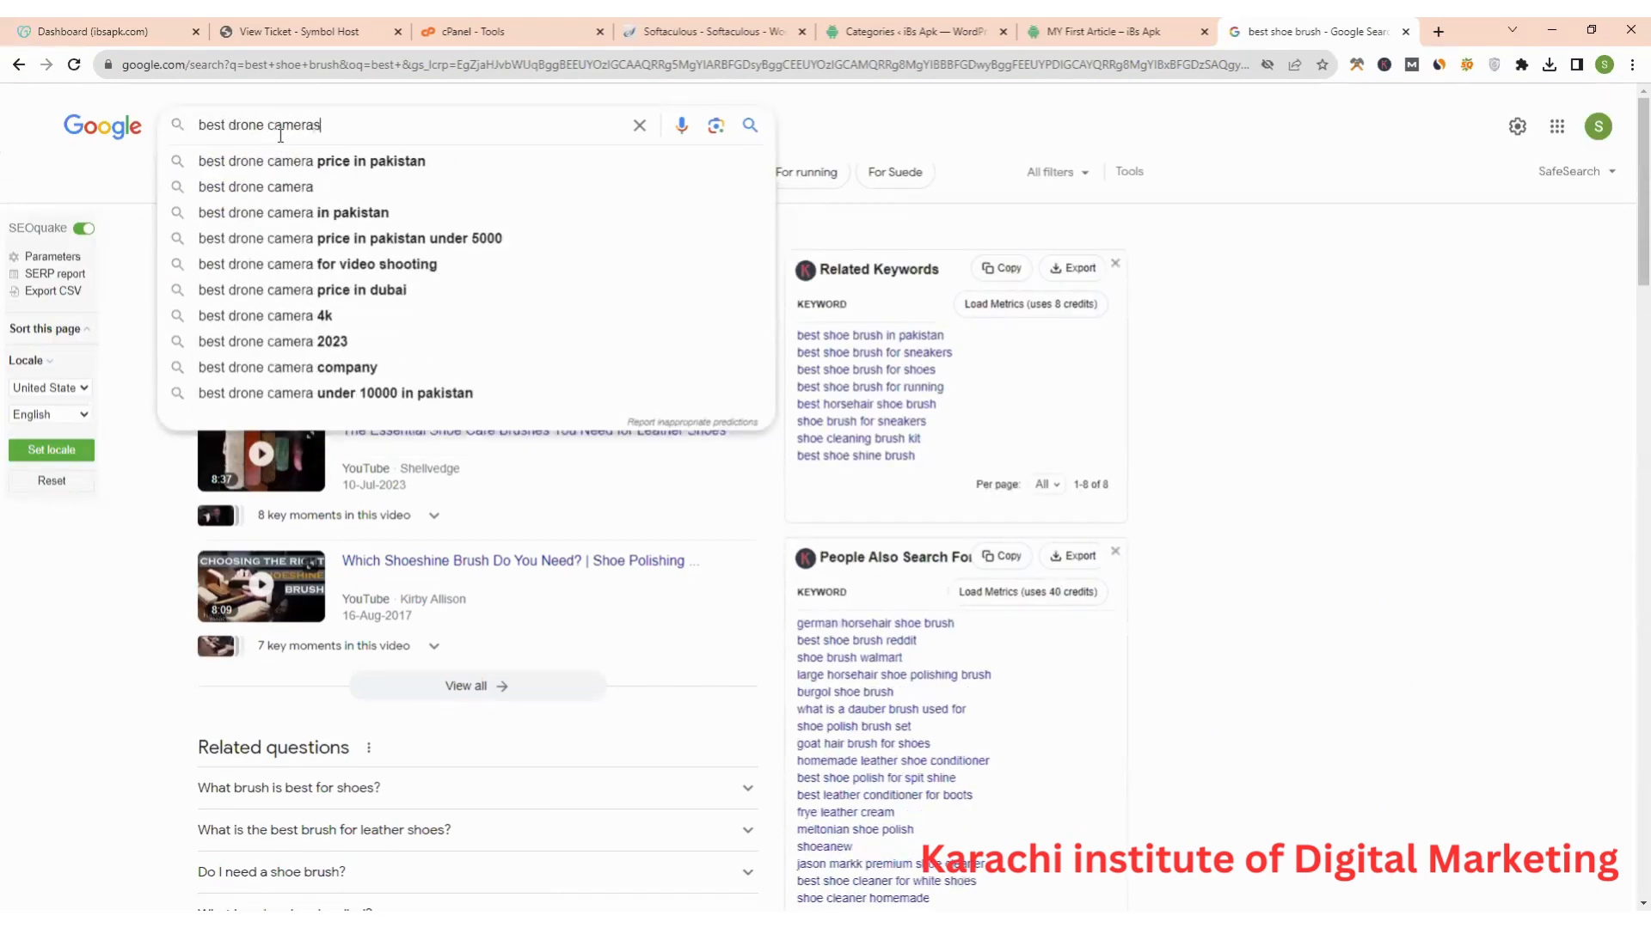
key("Return")
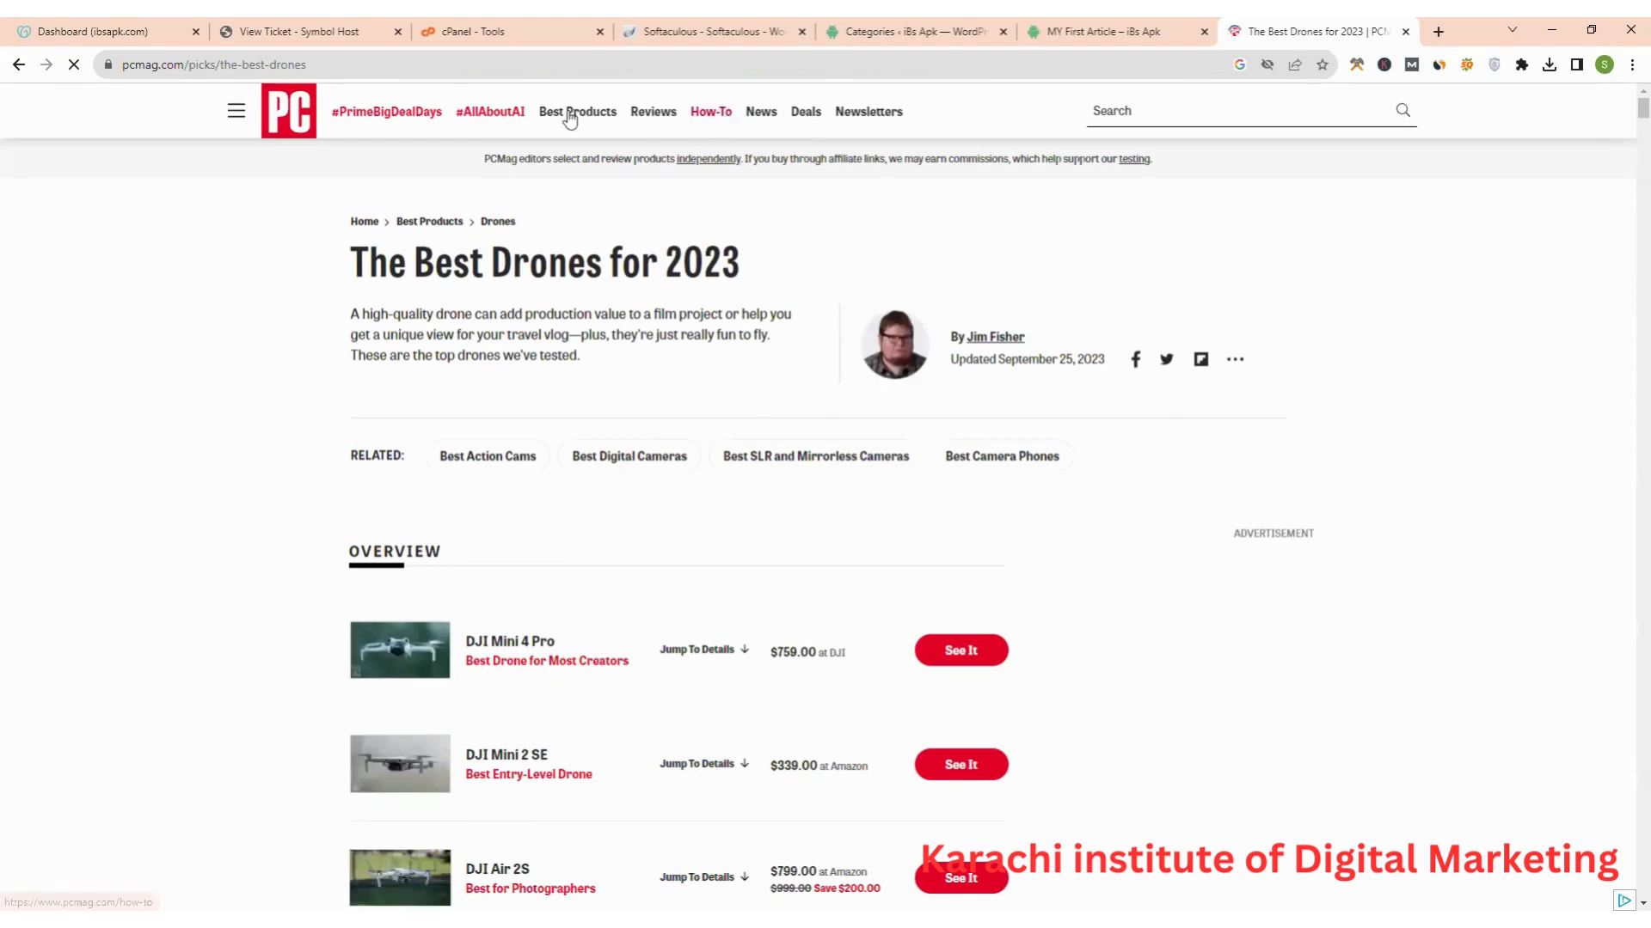
Open the Hacks and then the News category pages from the site menu, finding News empty.
key("ctrl+shift+Tab")
key("ctrl+shift+Tab")
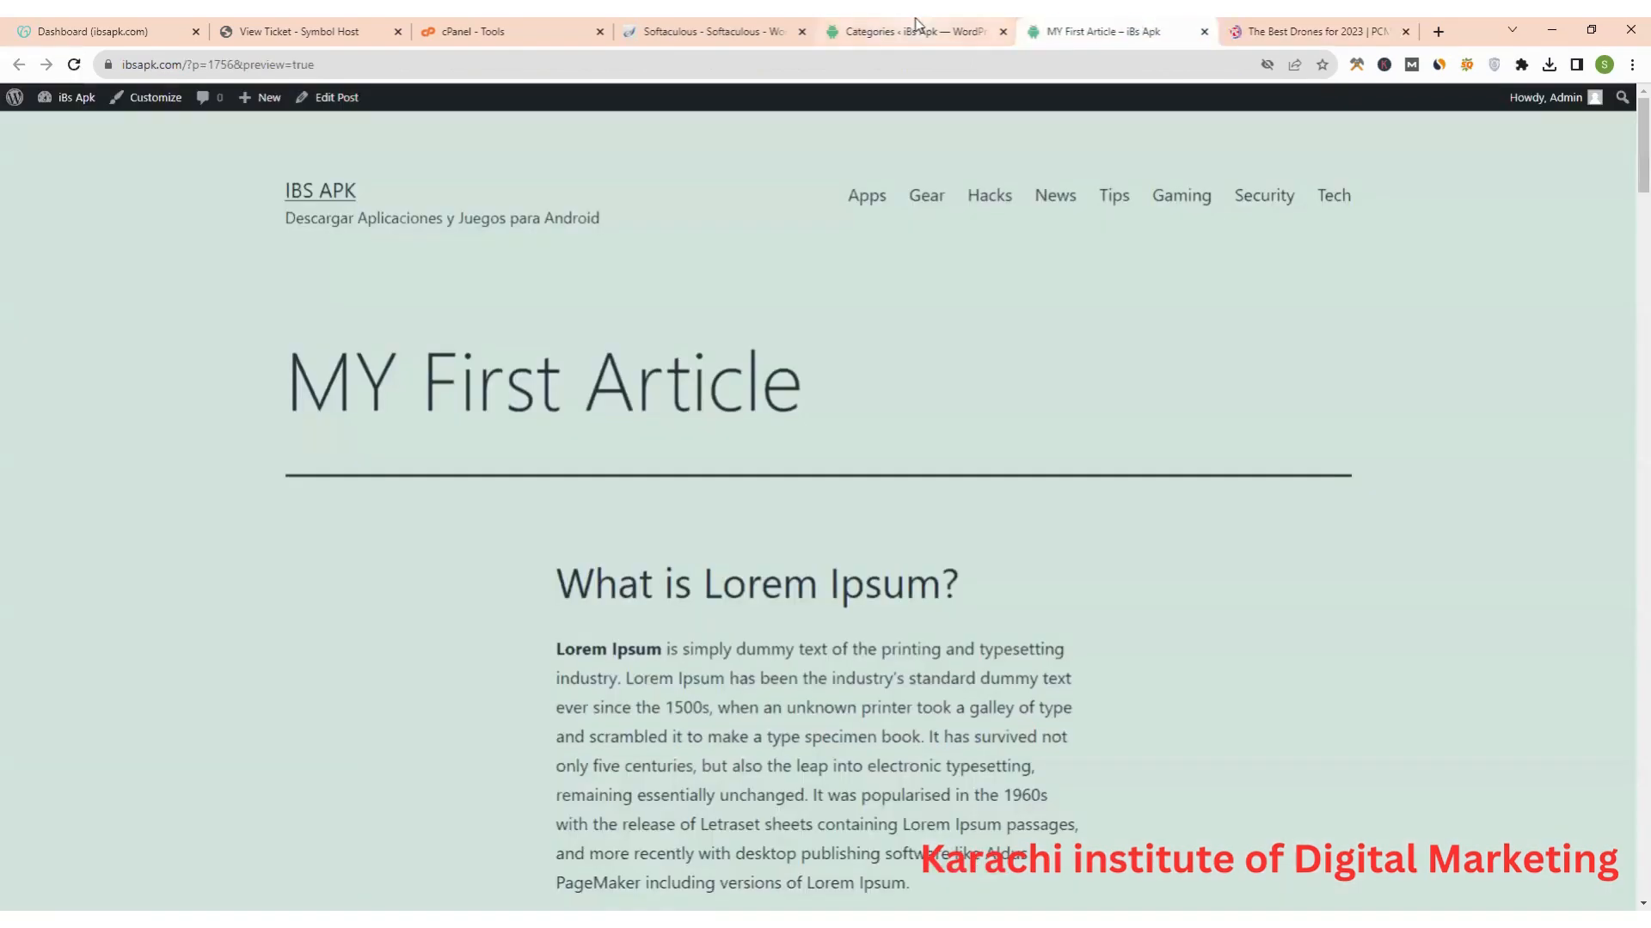
key("ctrl+Tab")
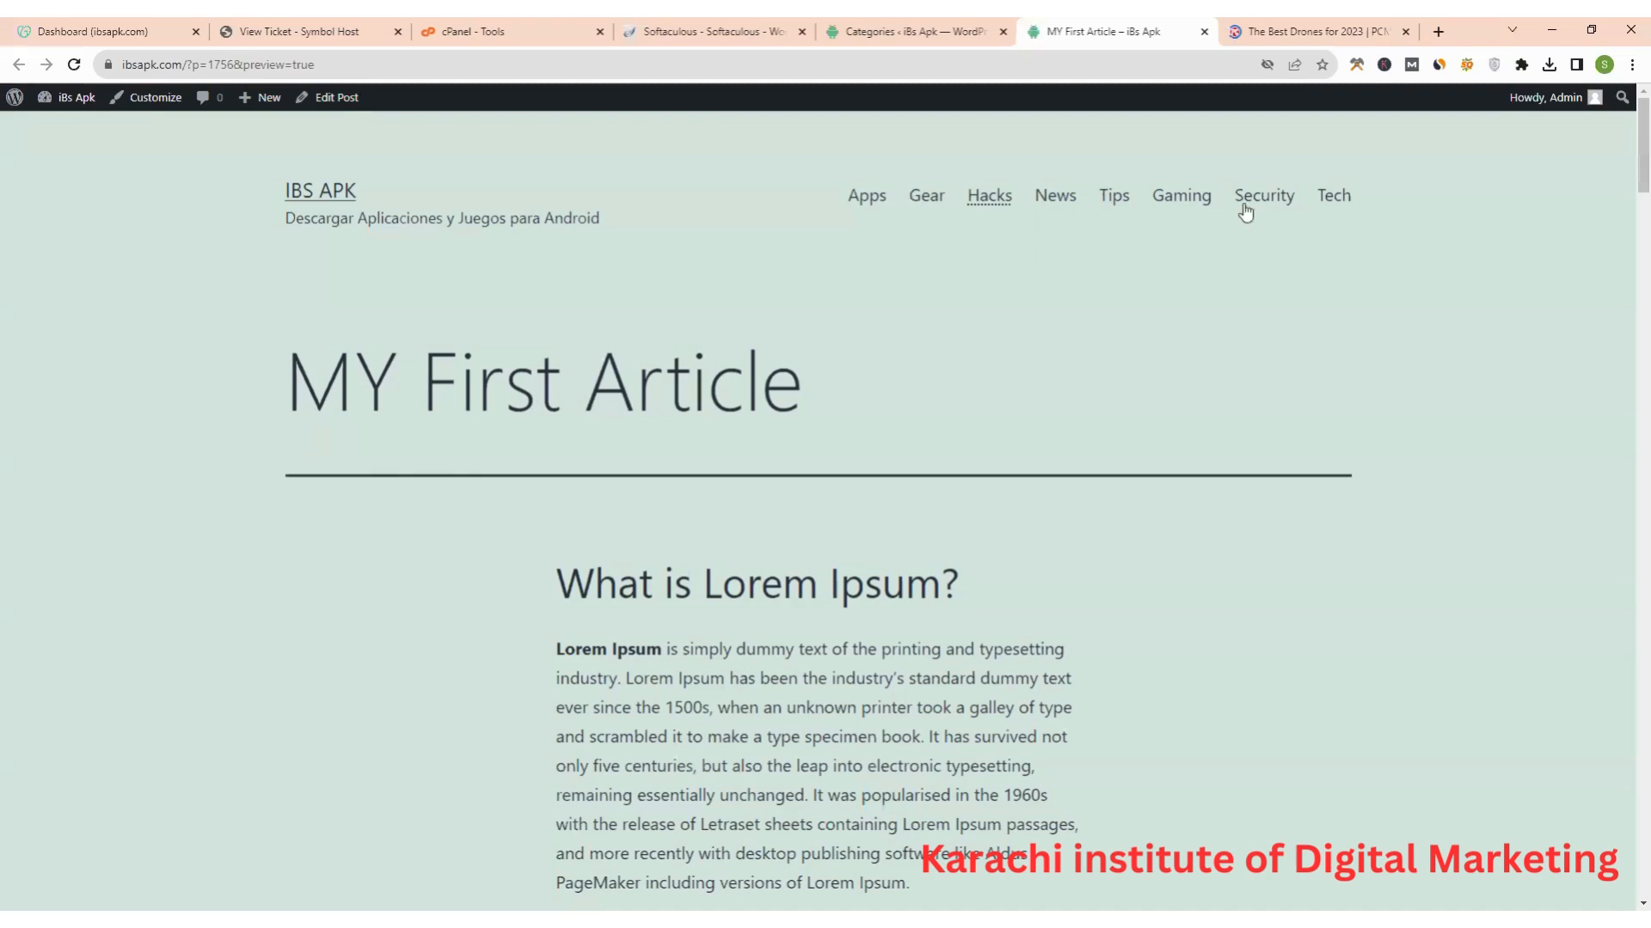
right_click(924, 207)
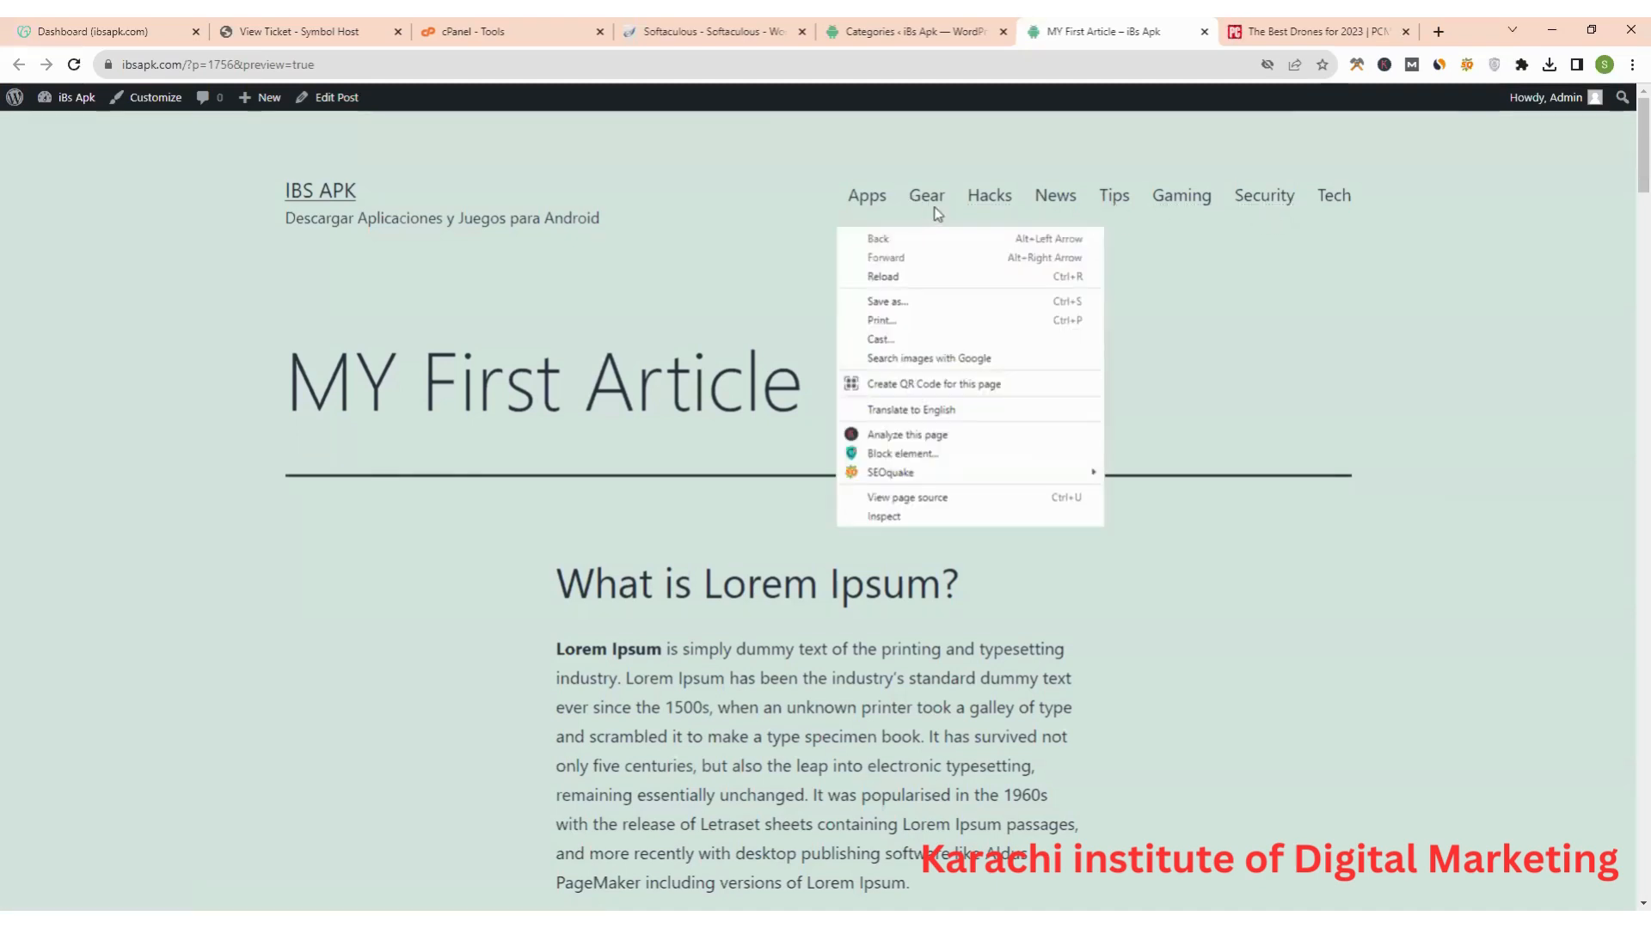
key("Escape")
left_click(990, 206)
left_click(1057, 200)
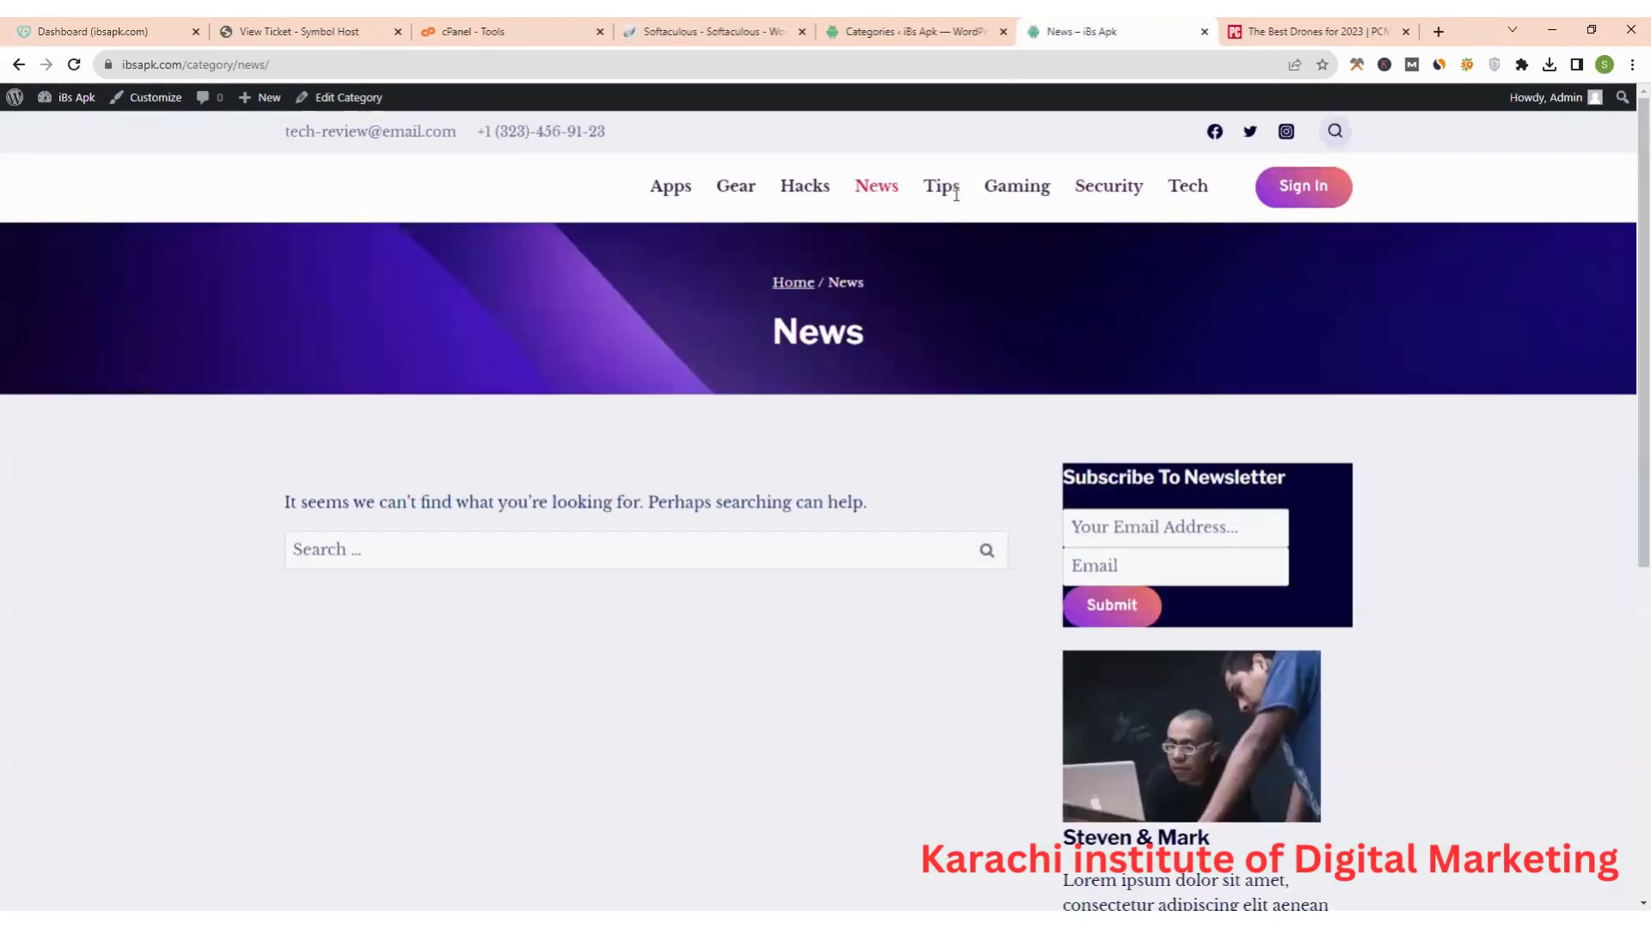
left_click_drag(1190, 182, 1252, 187)
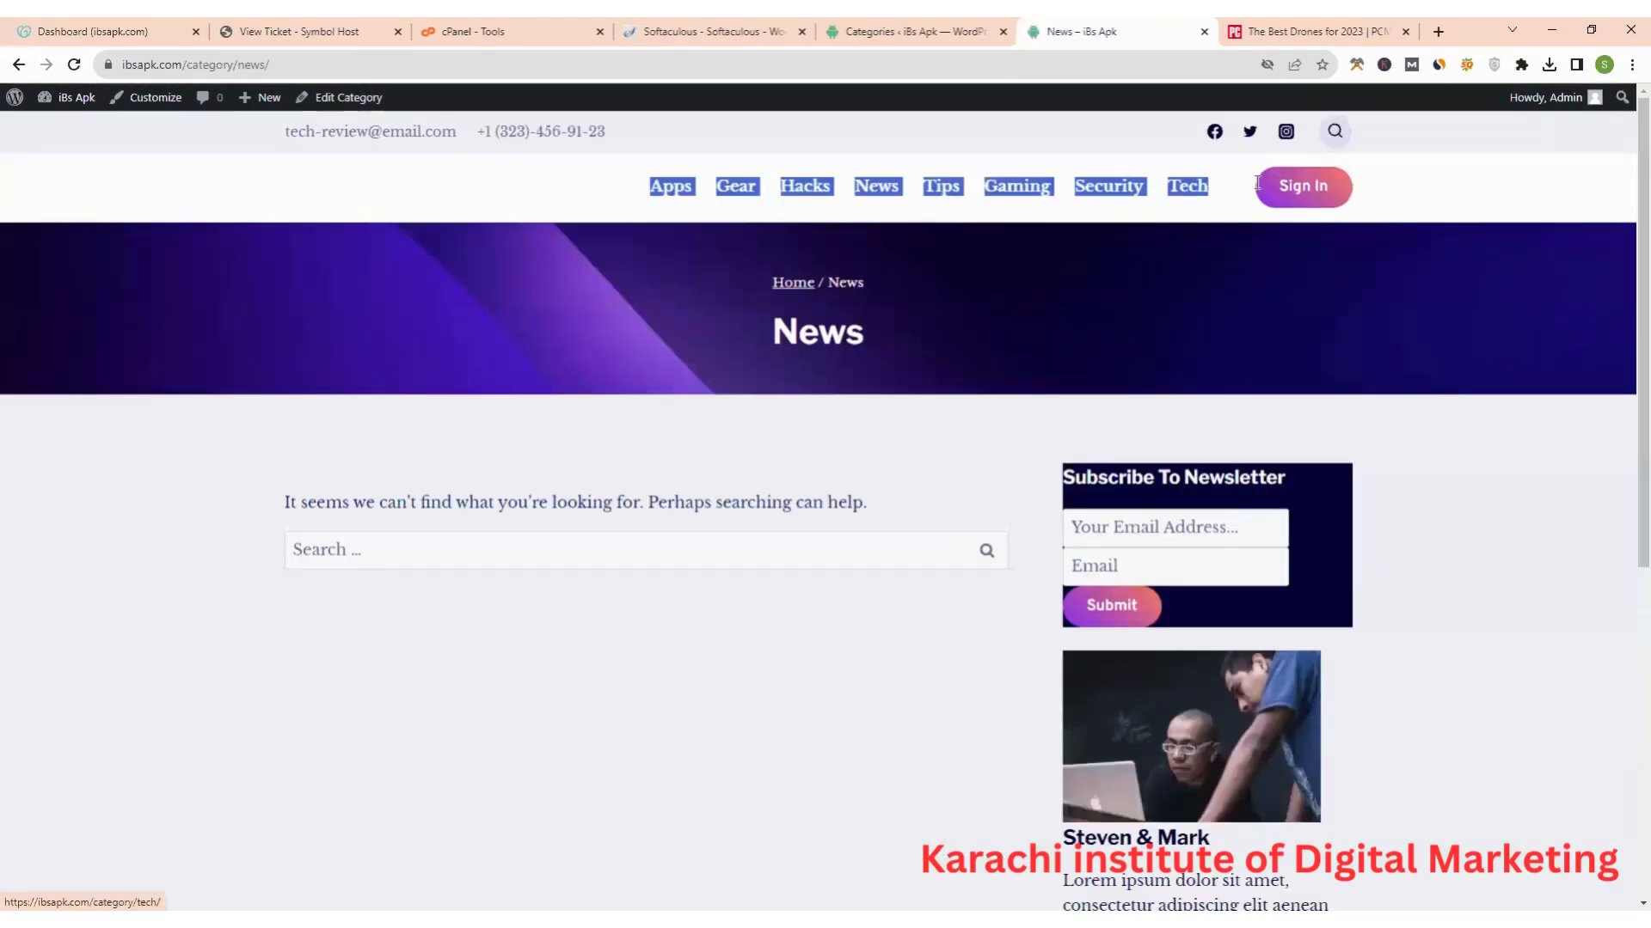
Select every category in the Categories admin list with the header checkbox.
right_click(927, 570)
left_click(845, 522)
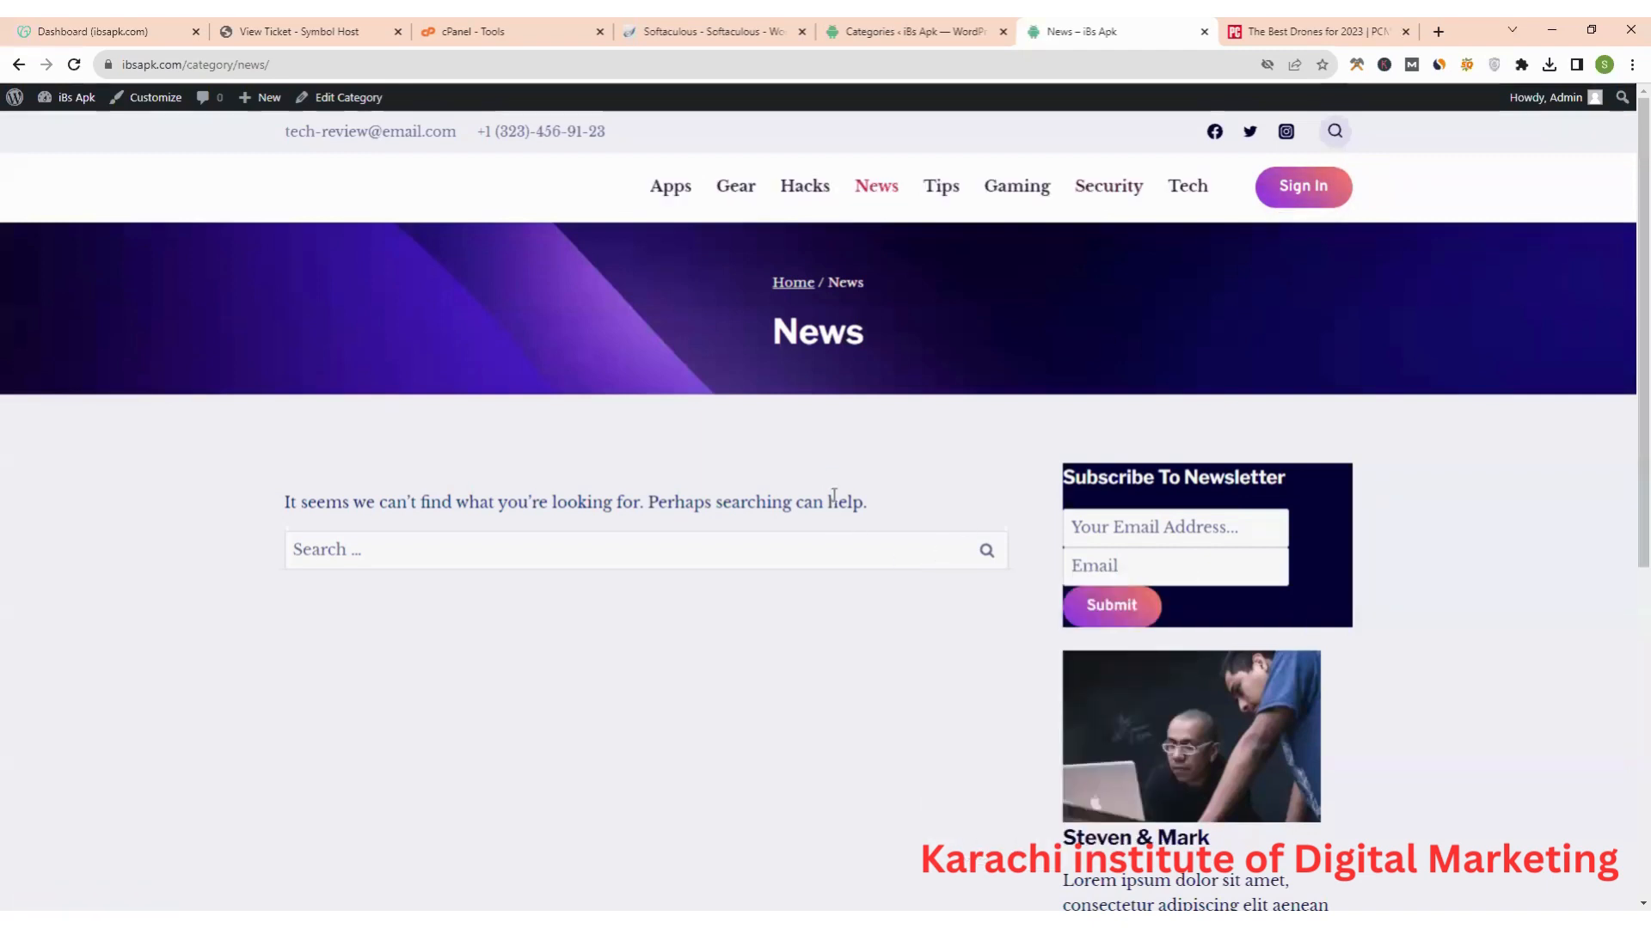
left_click(913, 31)
left_click(690, 240)
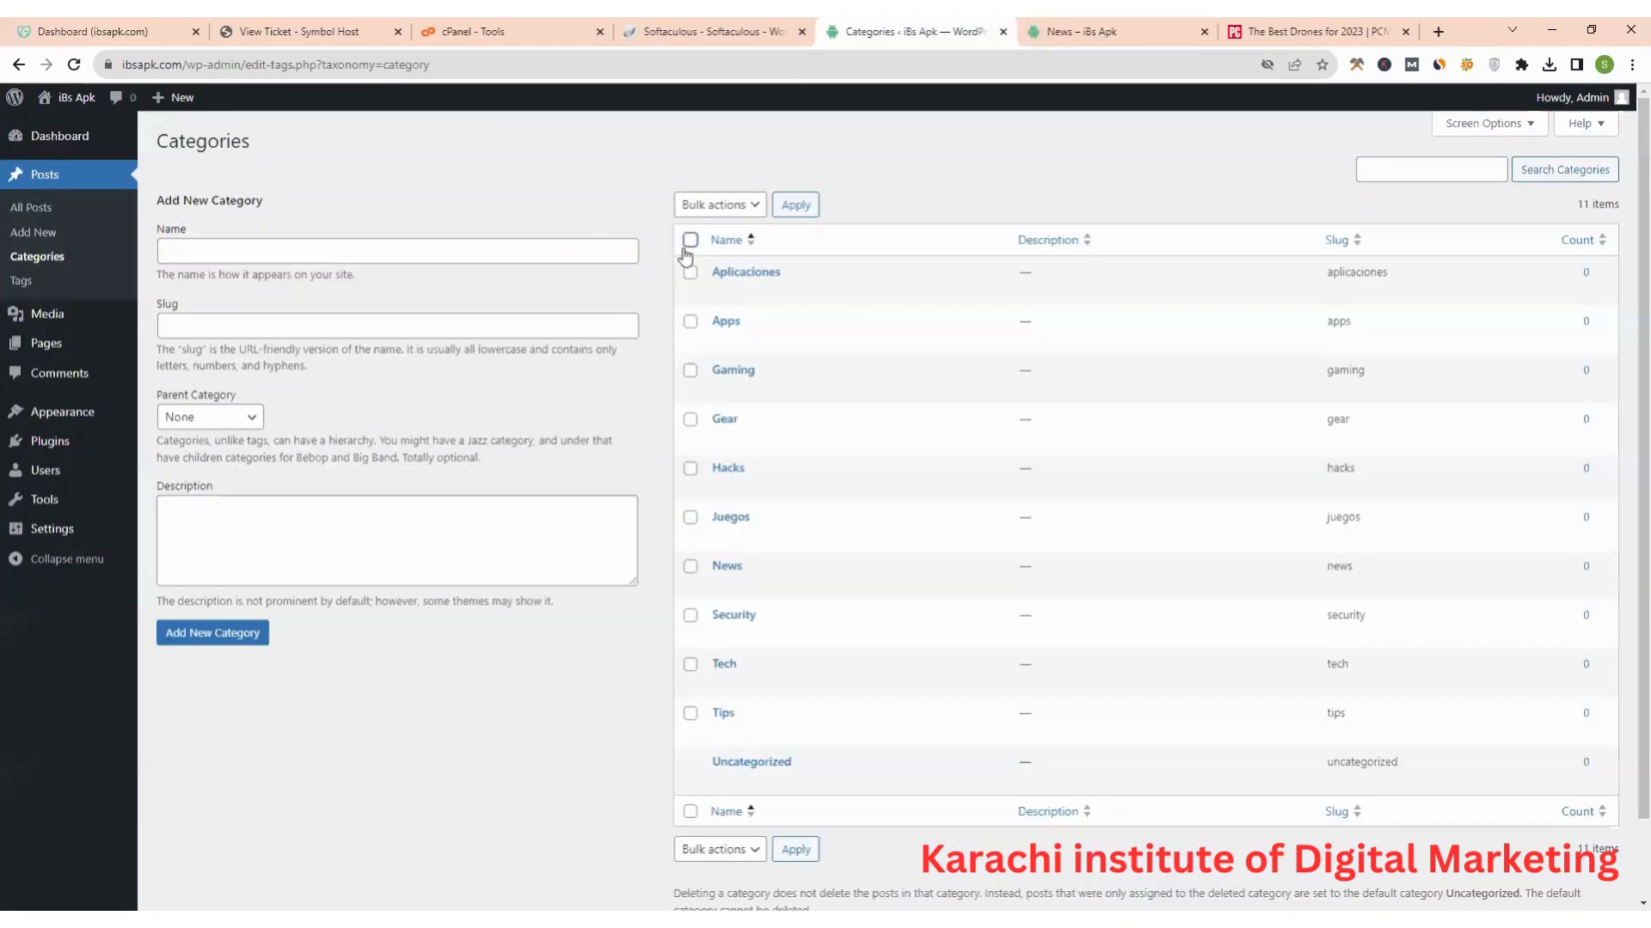
Bulk-delete all the selected categories.
left_click(711, 208)
left_click(701, 245)
left_click(796, 204)
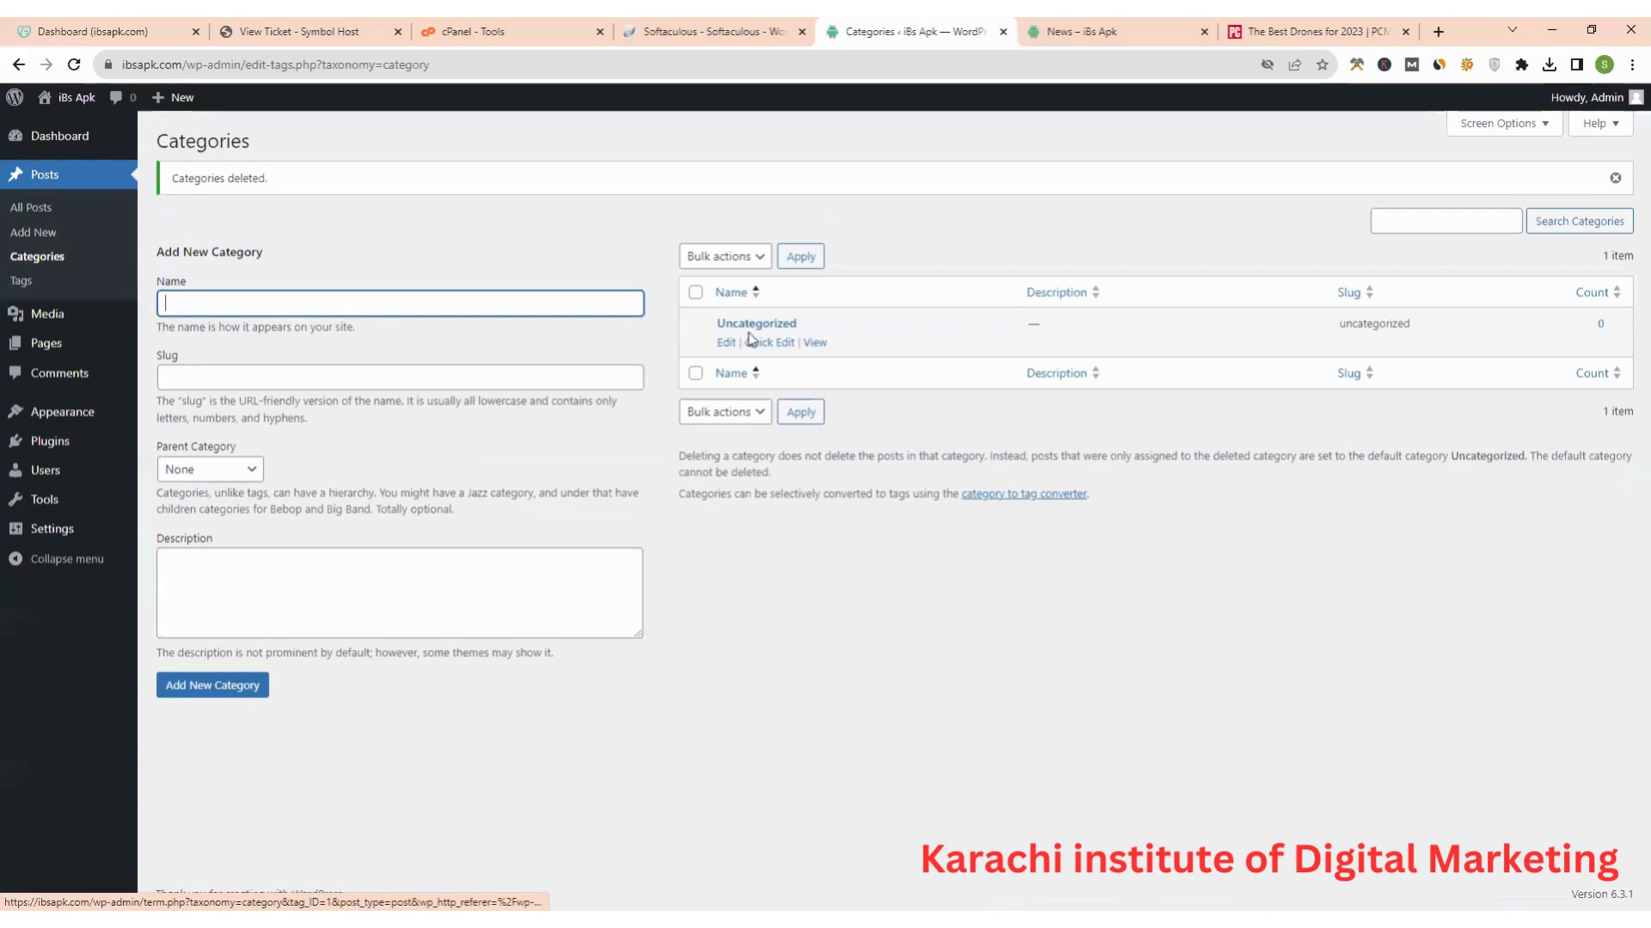
Open the post Tags page, examine its Slug field, then open a new browser tab.
left_click(44, 286)
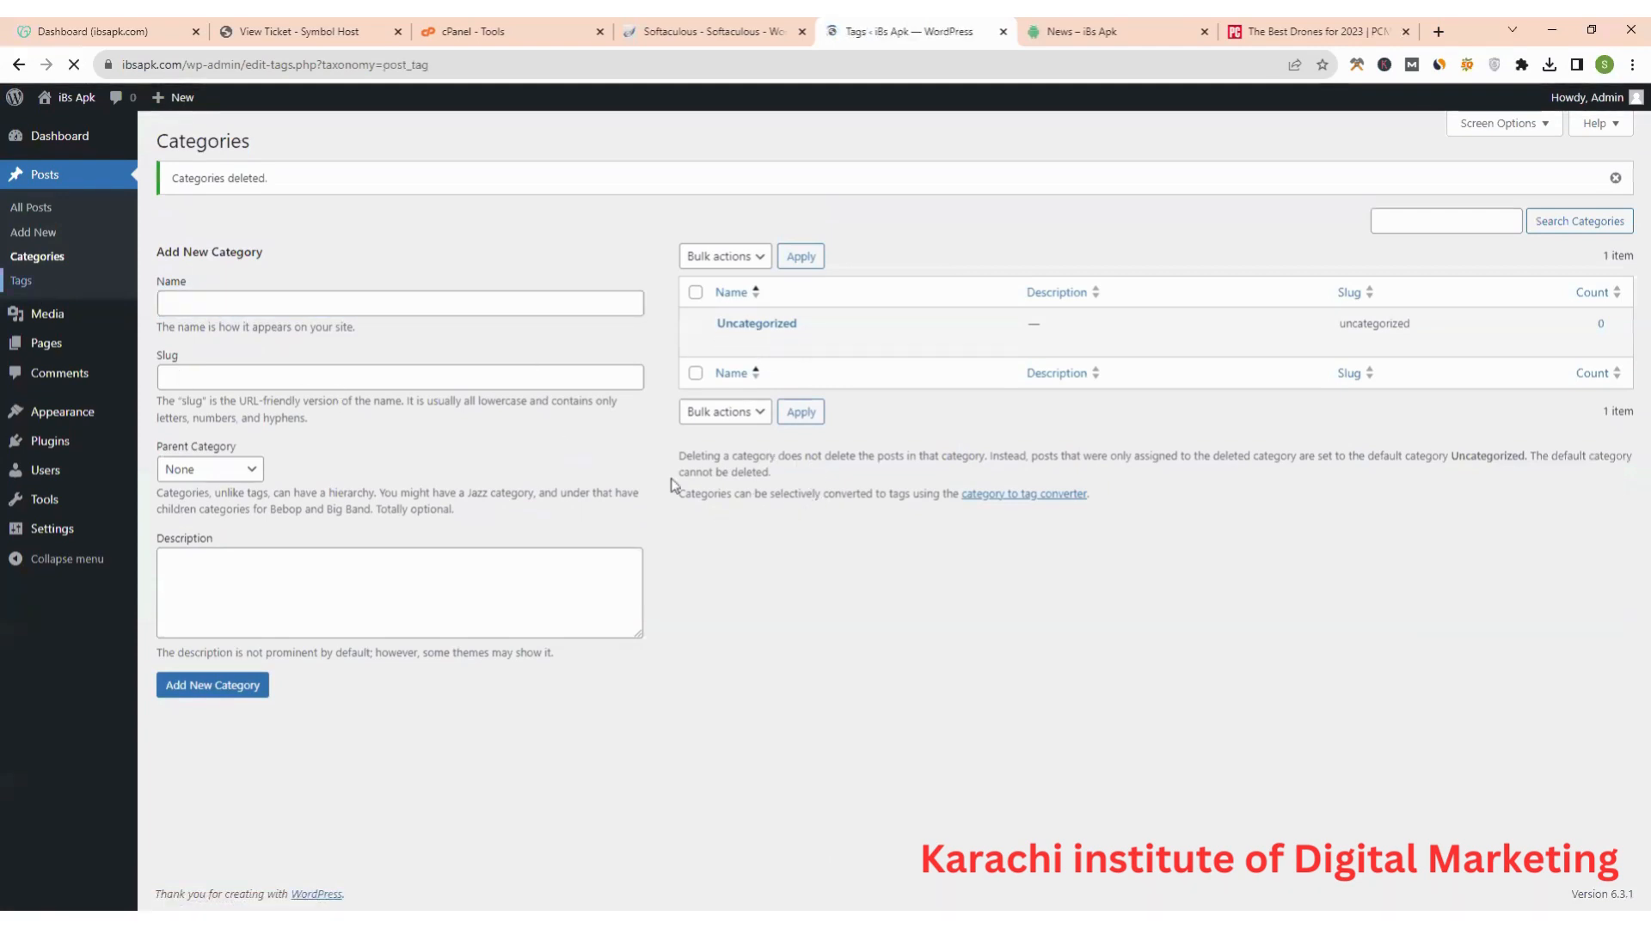
right_click(729, 425)
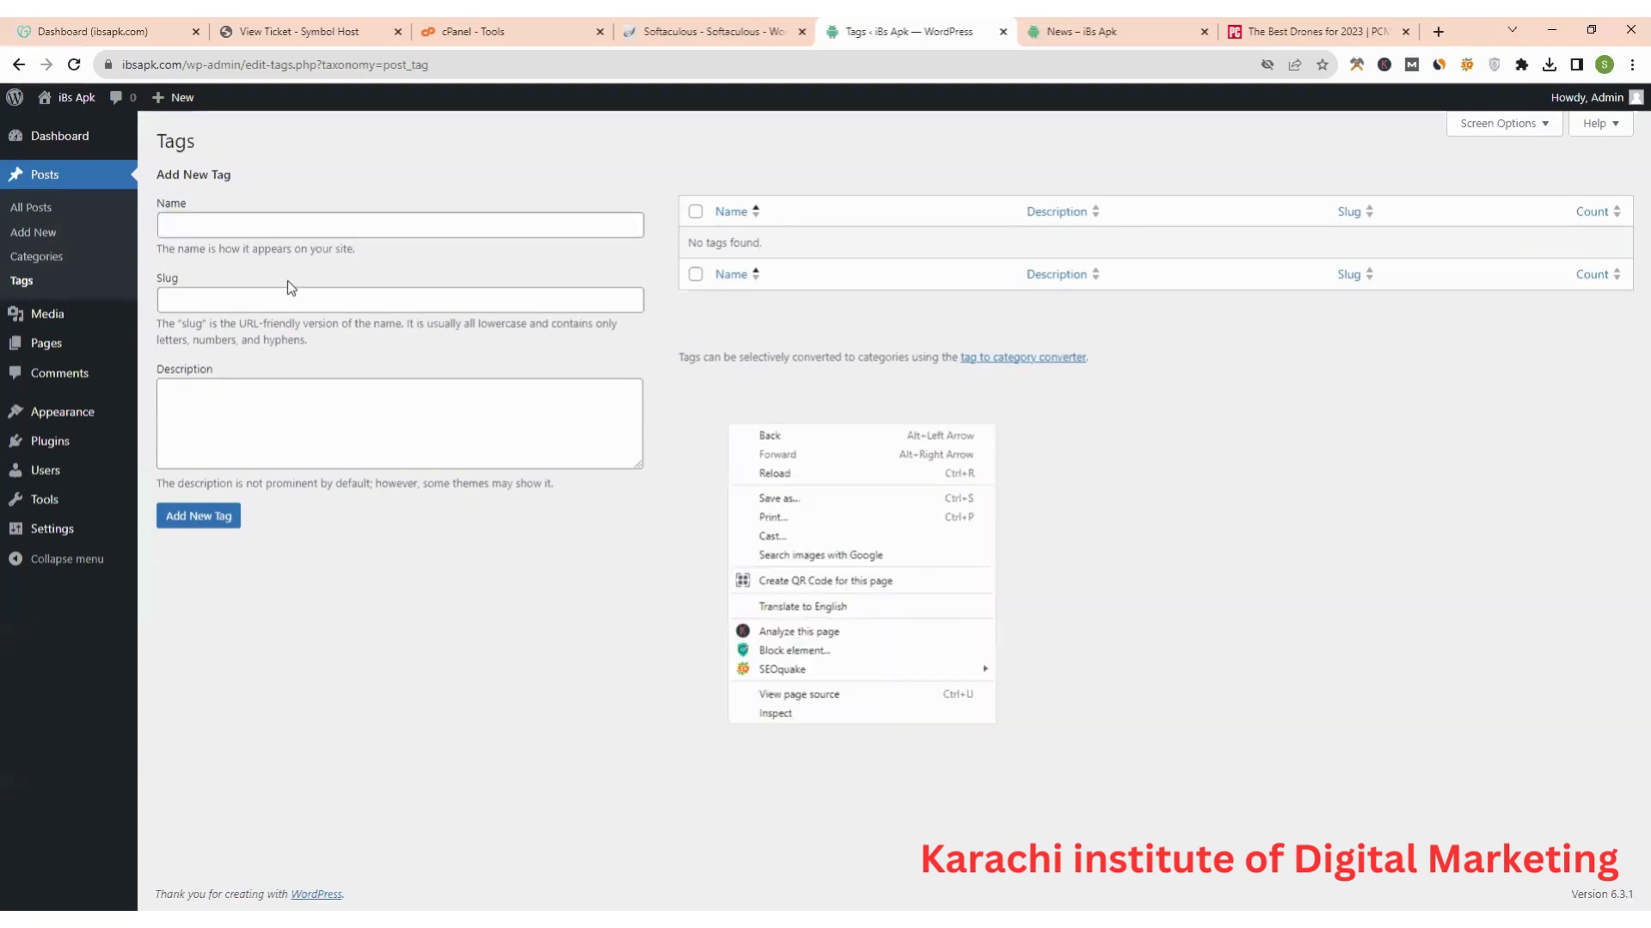
right_click(339, 294)
right_click(290, 267)
right_click(271, 225)
left_click(783, 411)
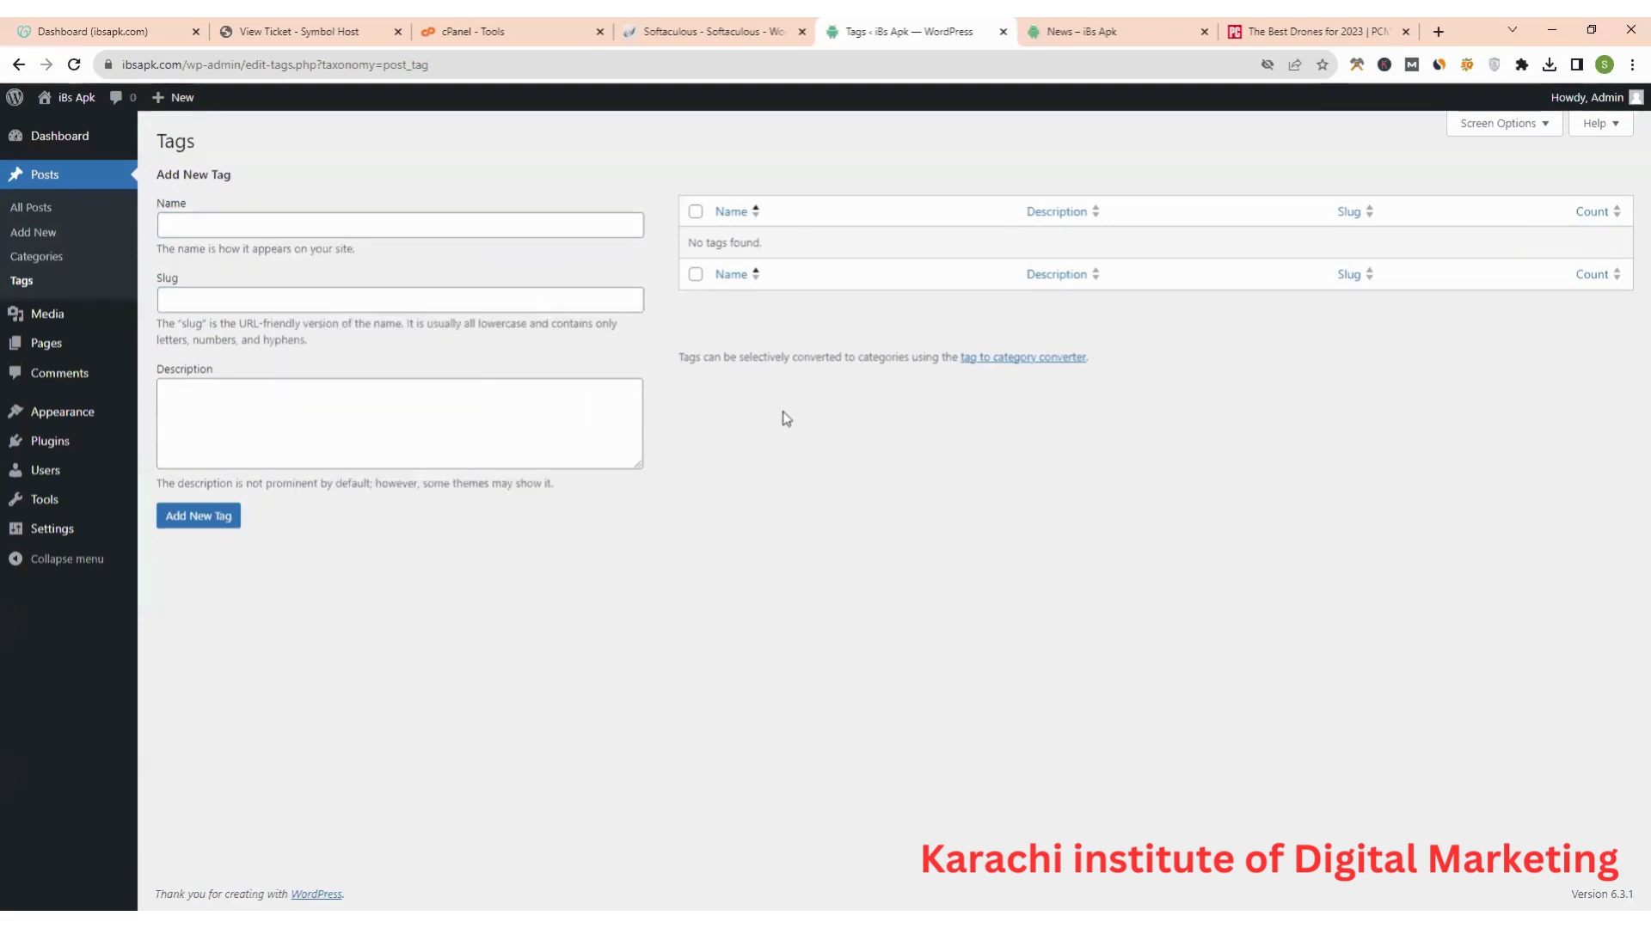
left_click(418, 294)
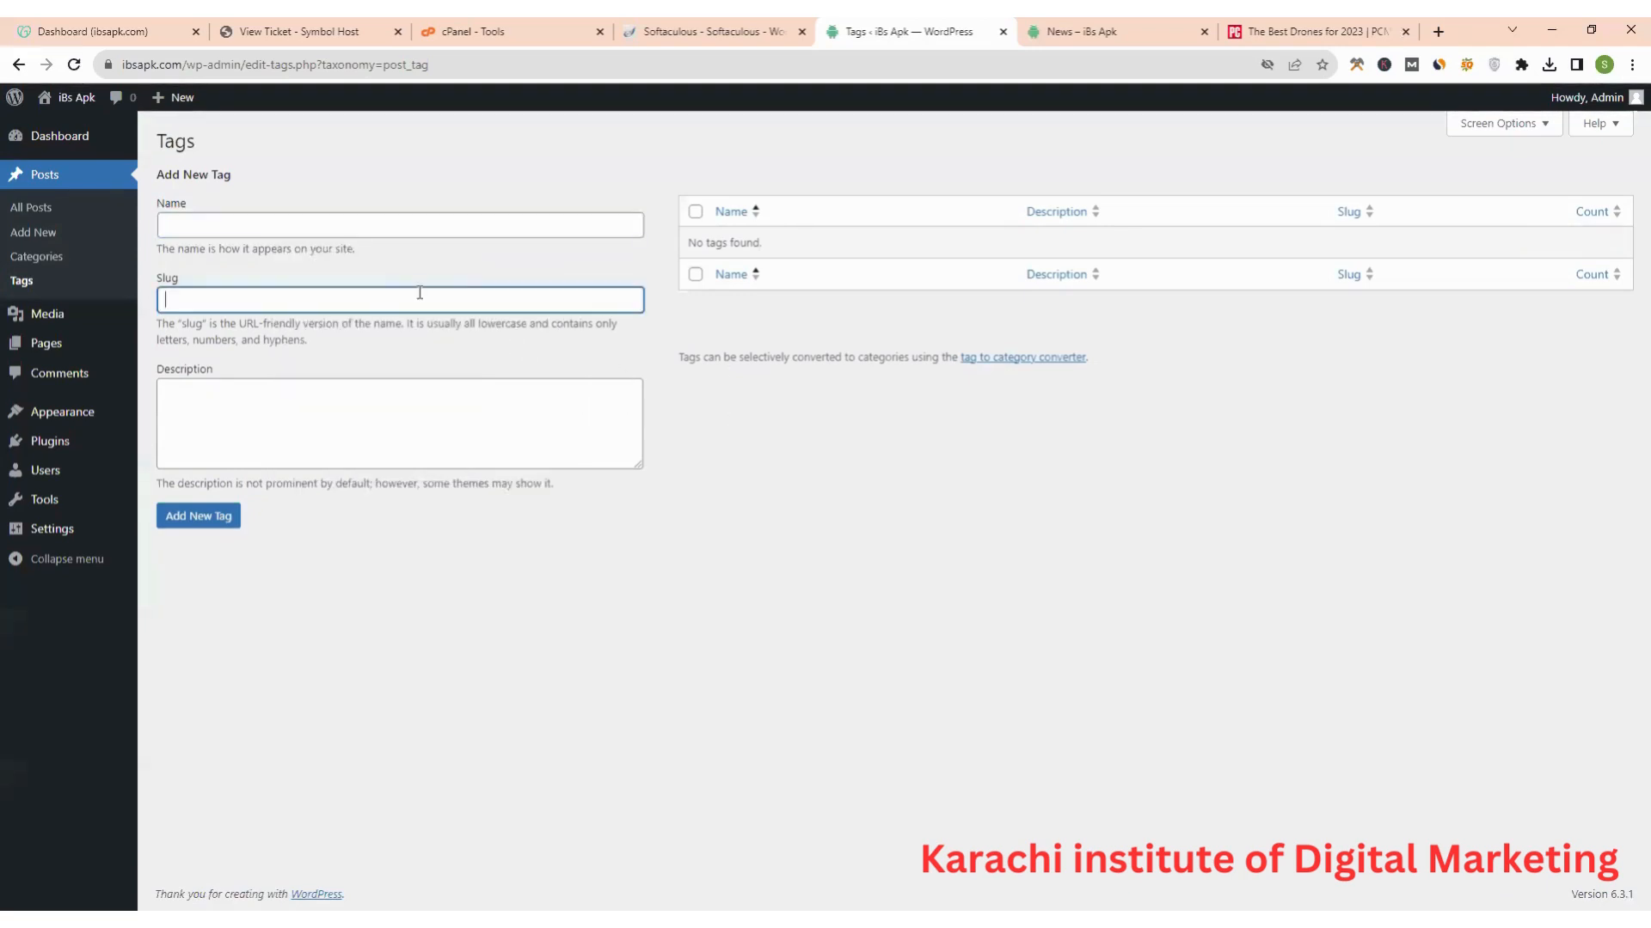
right_click(430, 296)
left_click(364, 308)
right_click(343, 300)
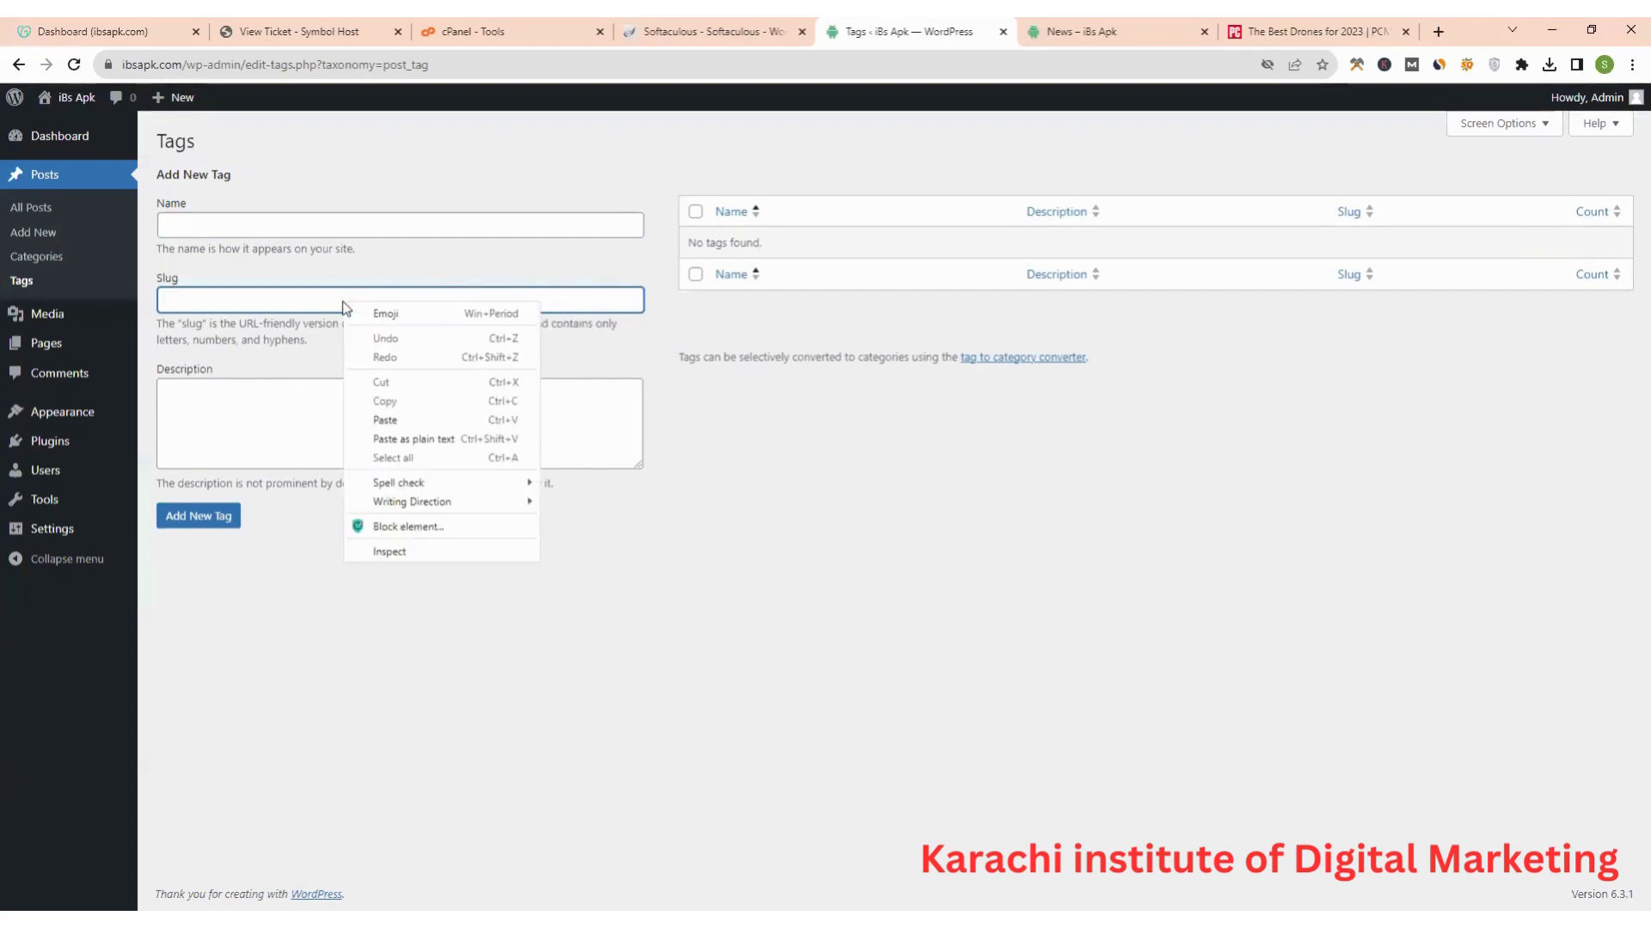
left_click(343, 301)
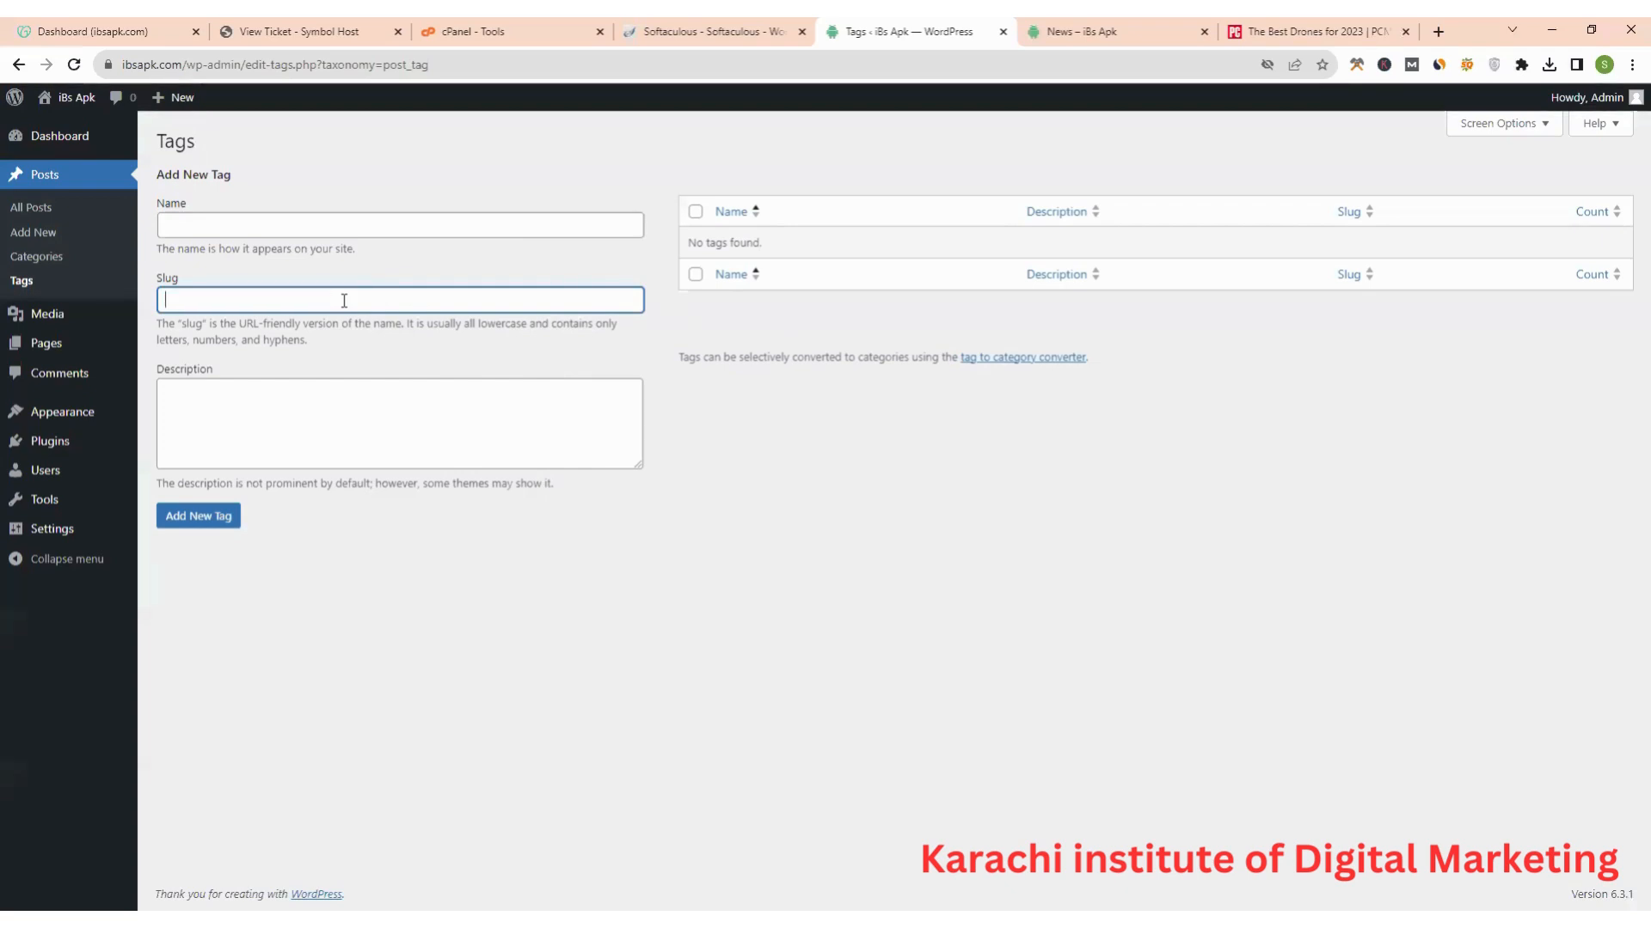
left_click(1437, 31)
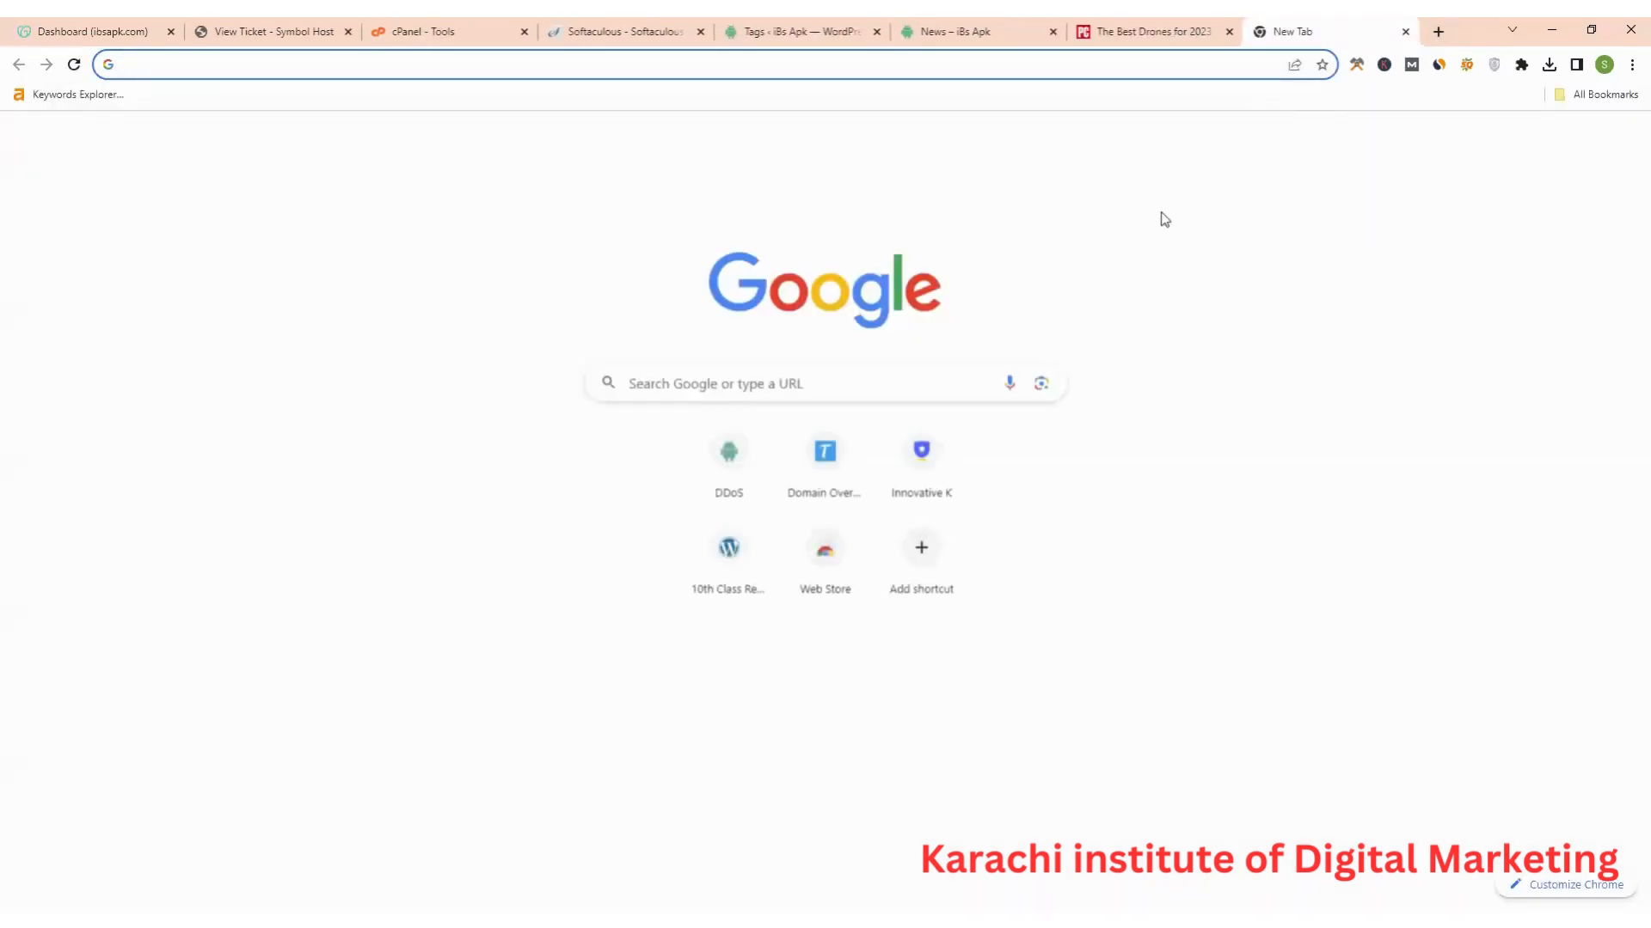
Go to youtube.com and scroll through the home feed.
type("youtube.c")
key("Return")
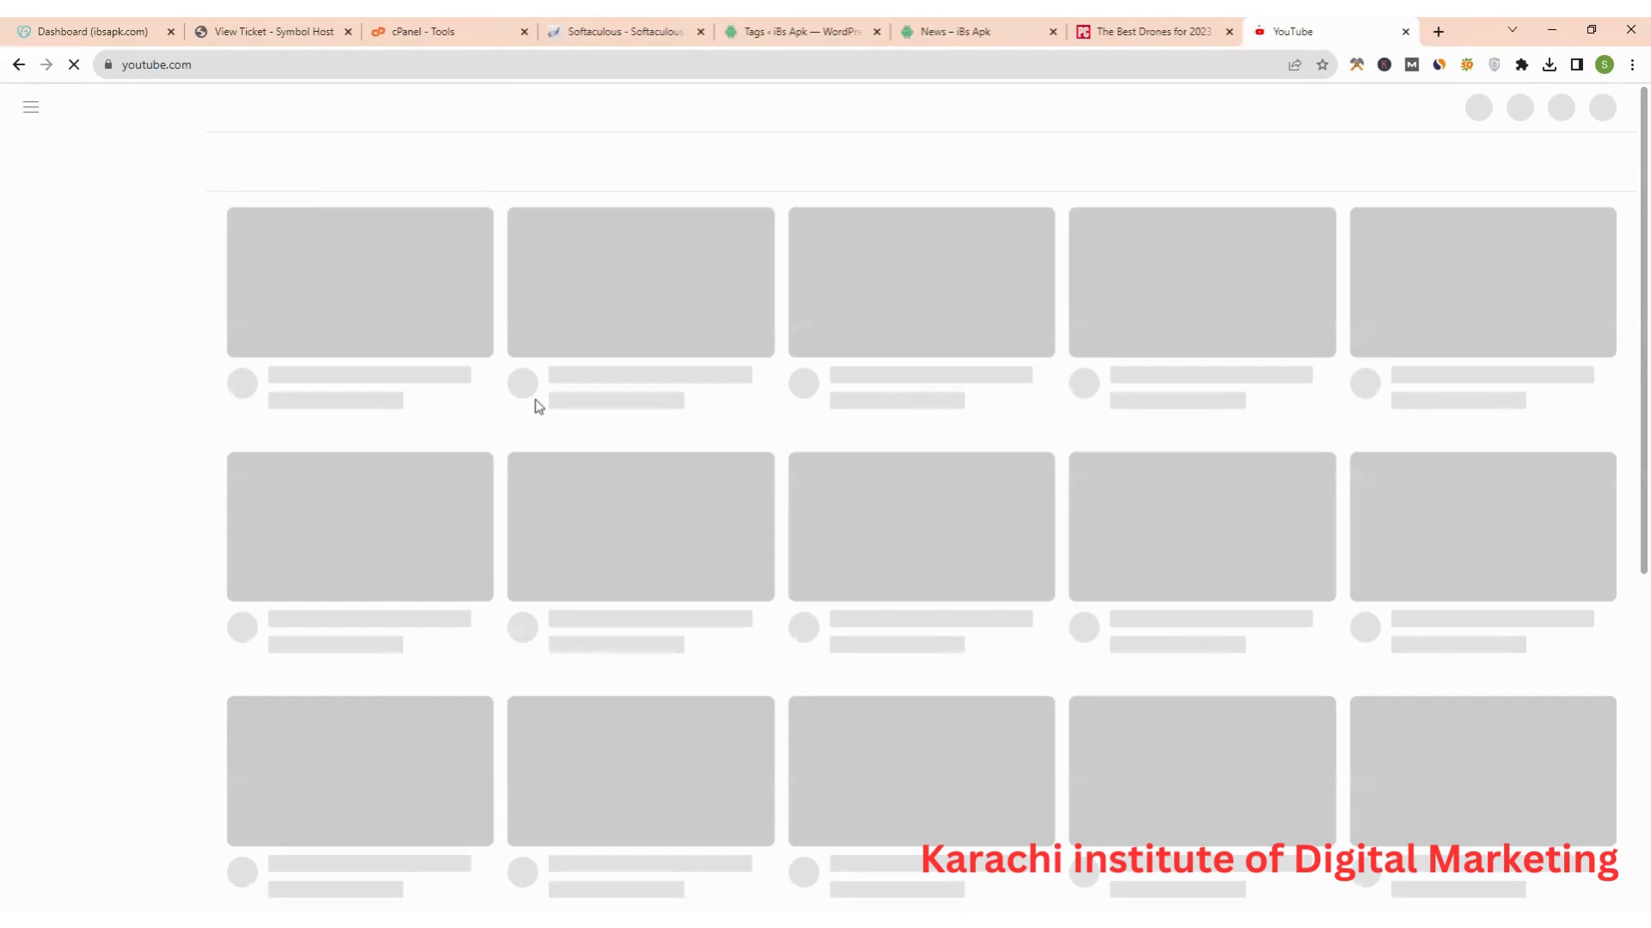
left_click(866, 26)
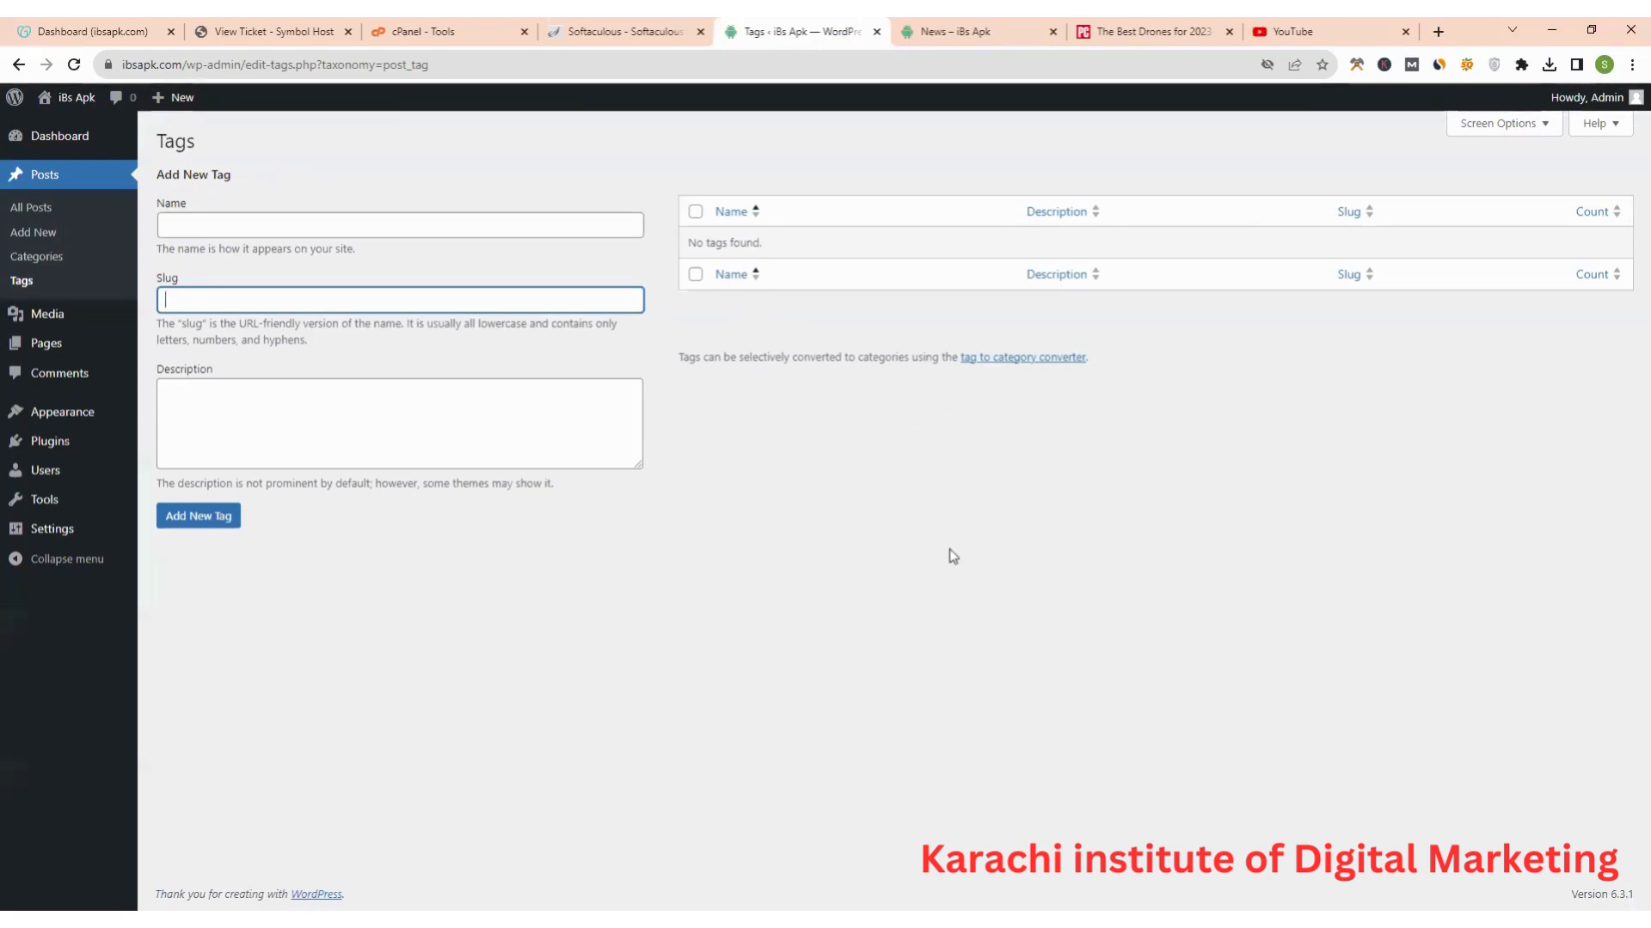
left_click(1293, 29)
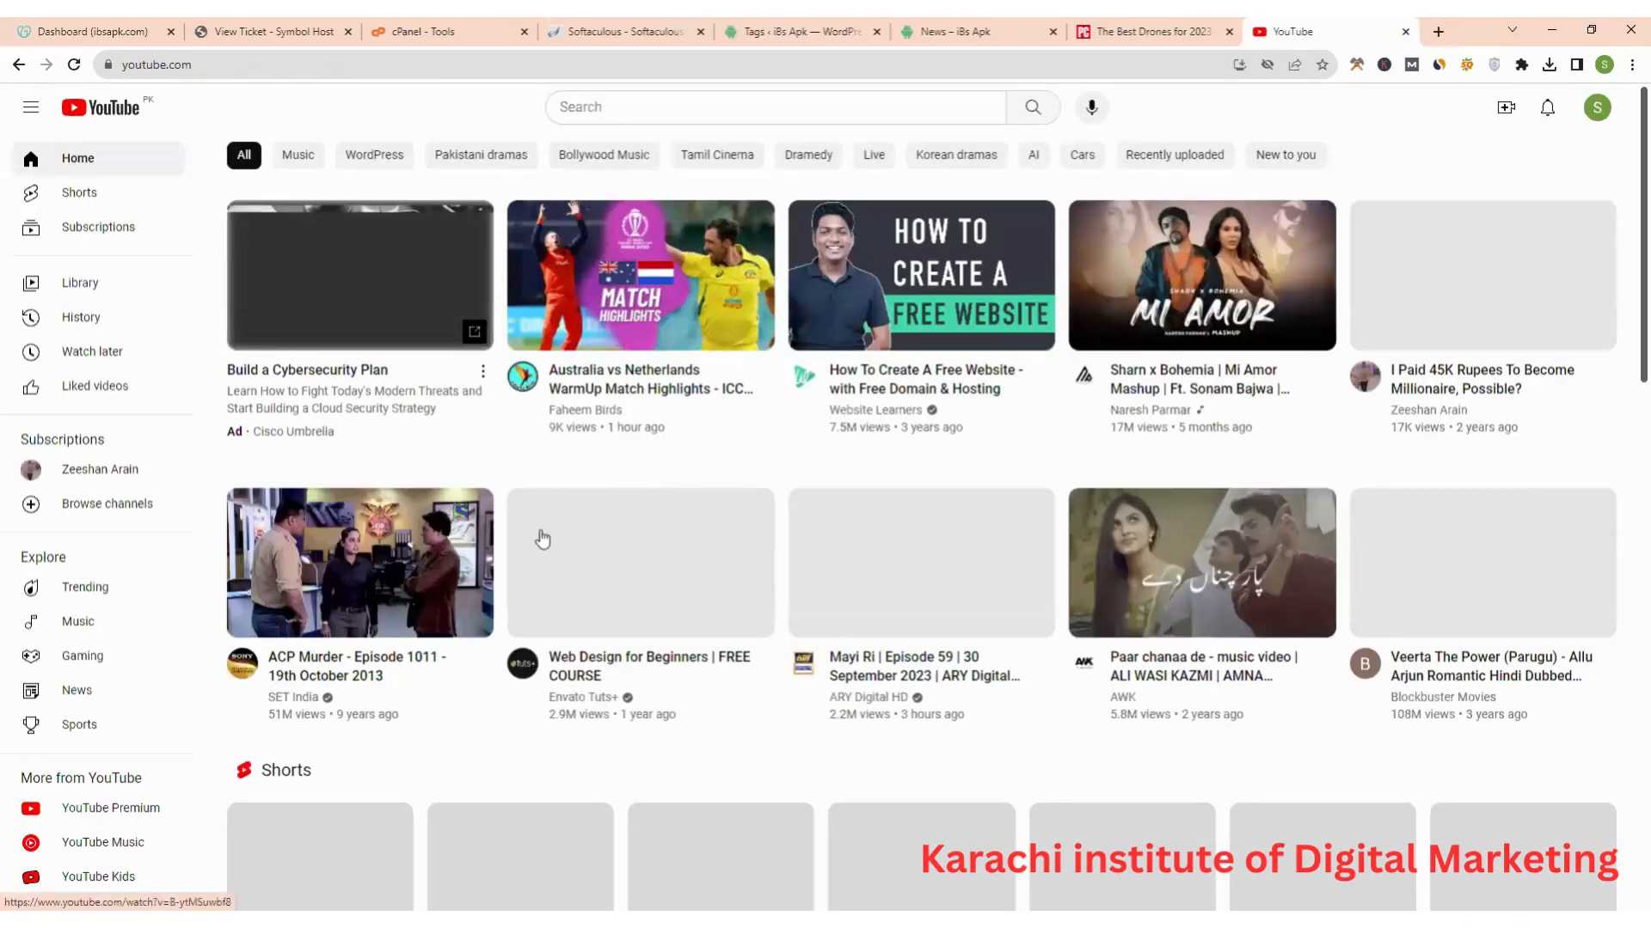
scroll(630, 652, "down", 3)
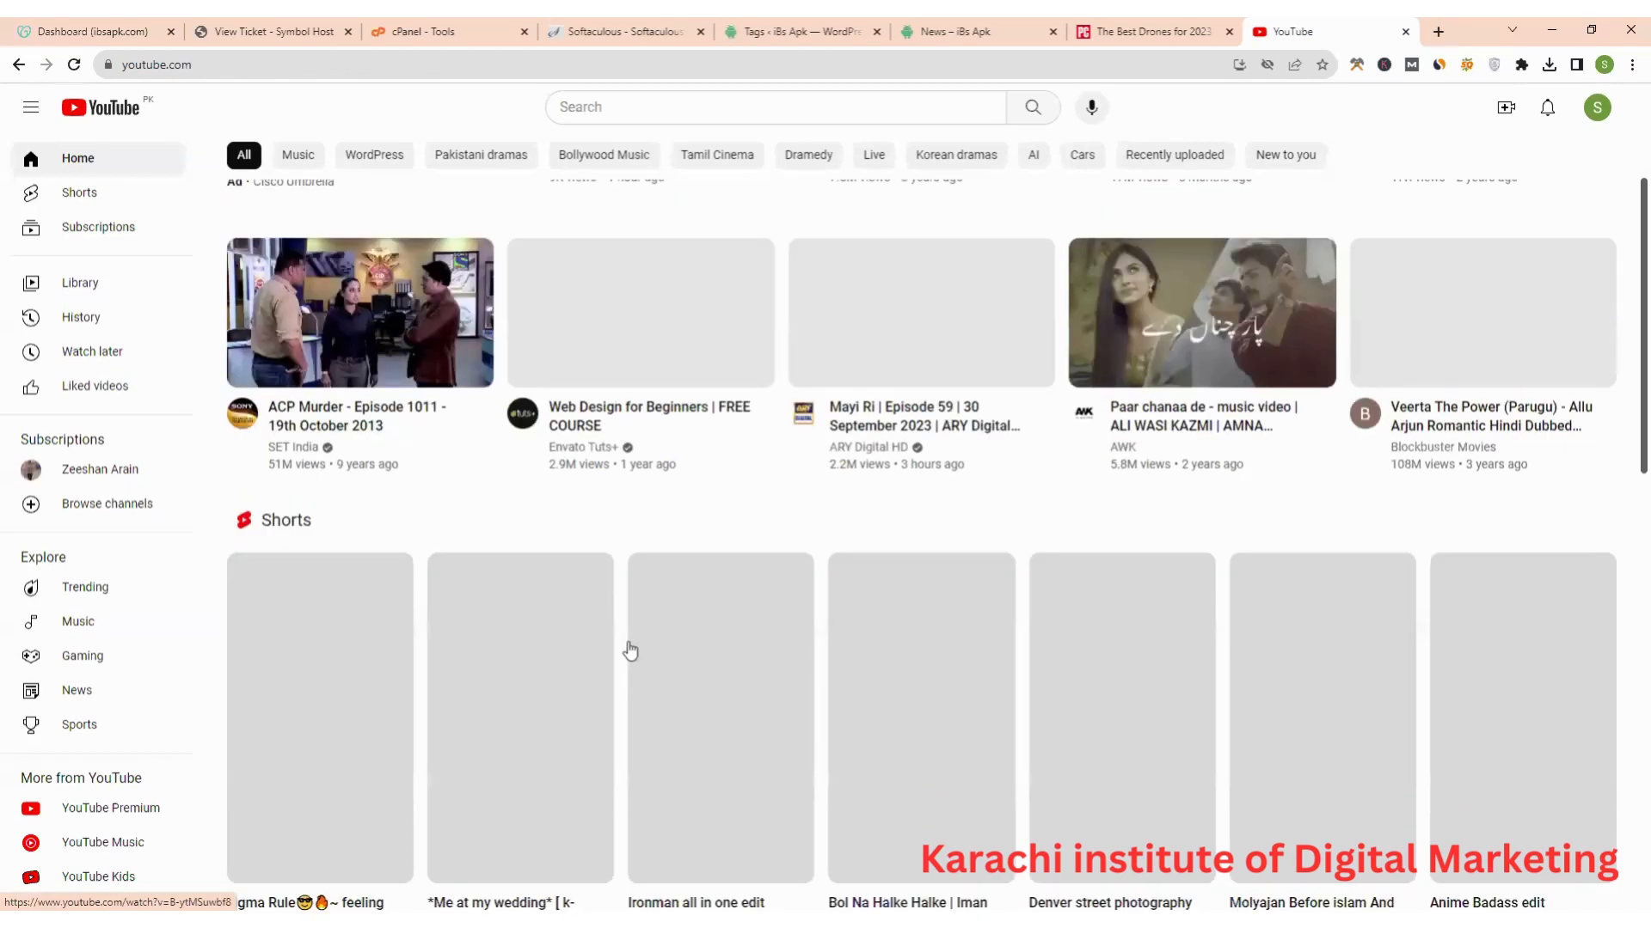
scroll(604, 623, "down", 5)
scroll(610, 618, "down", 2)
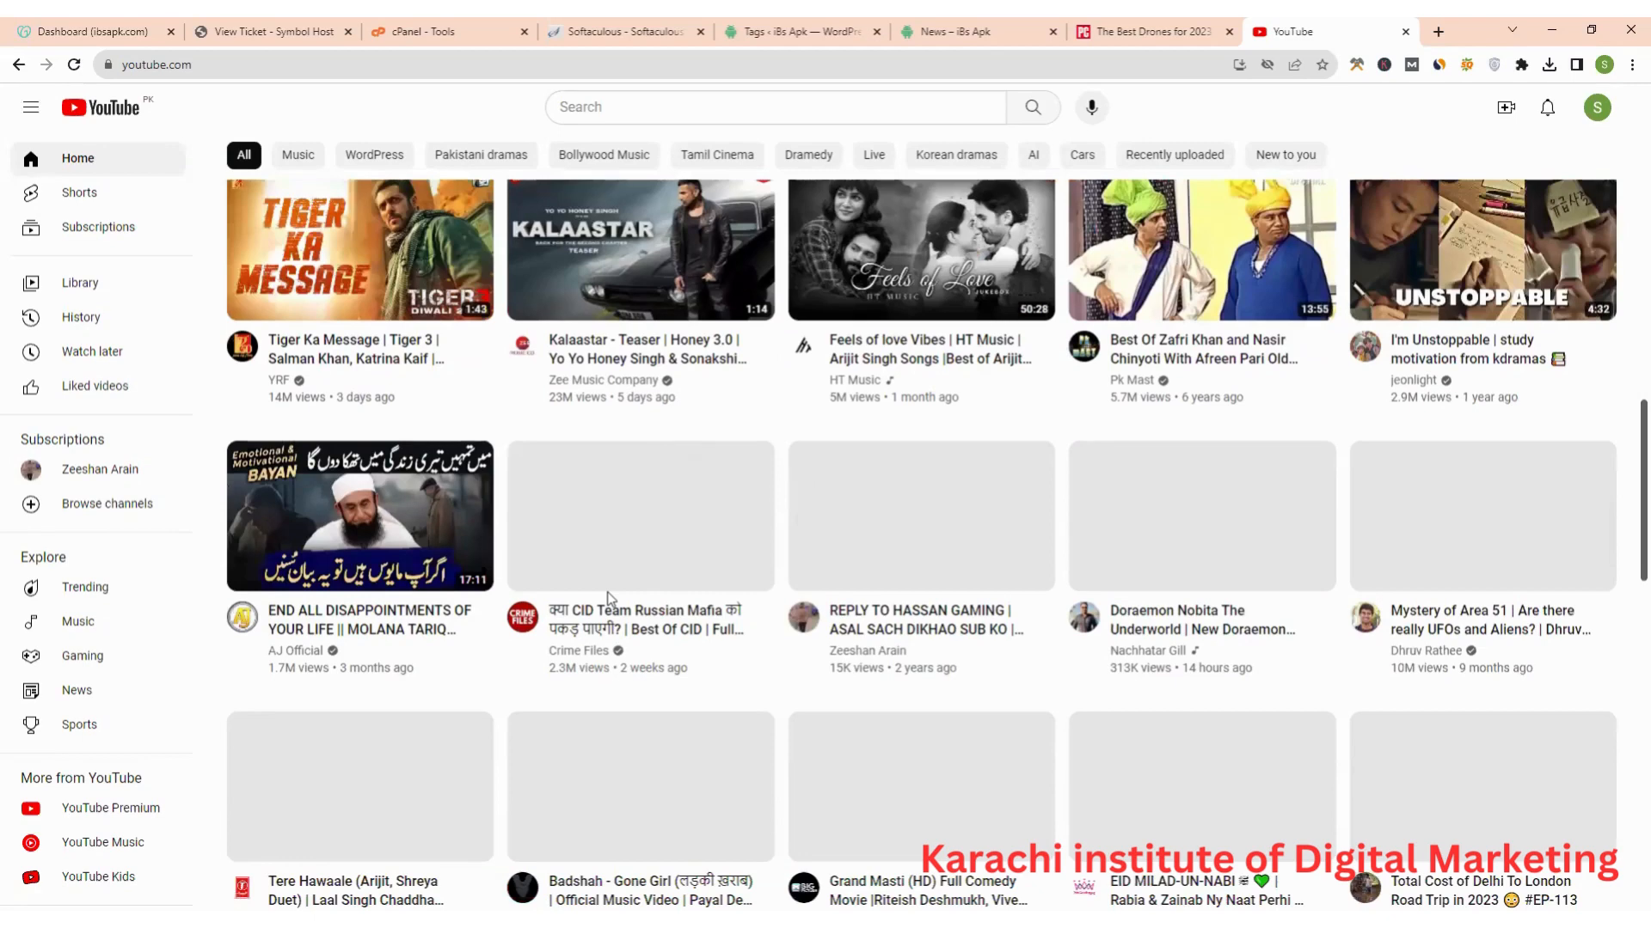
scroll(607, 599, "down", 1)
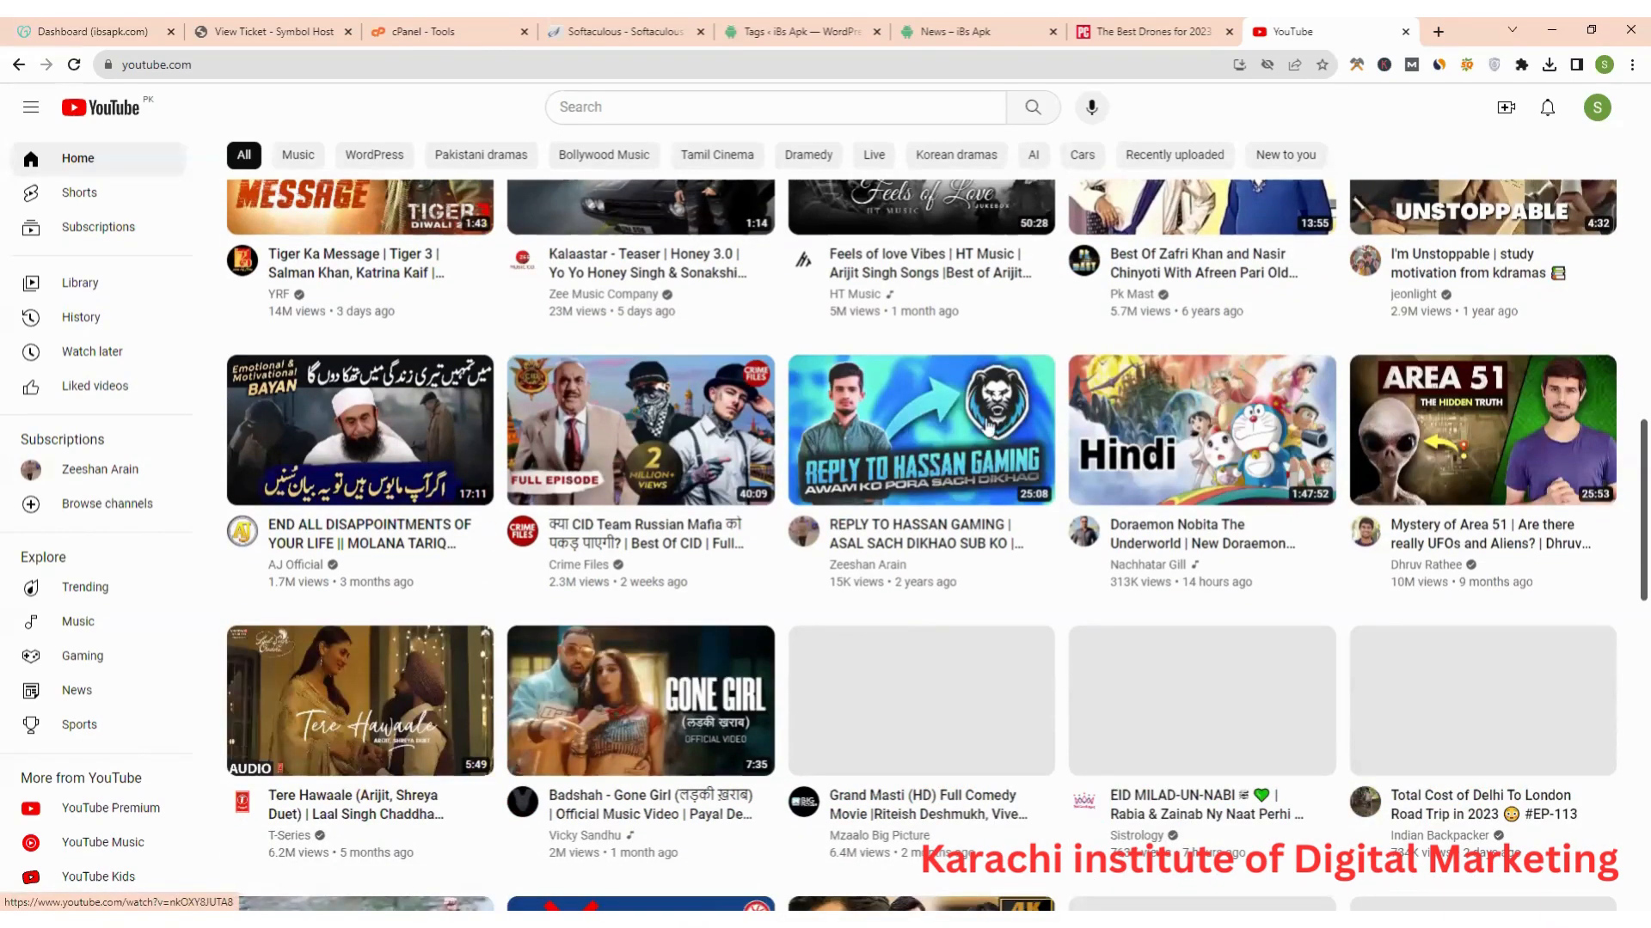
Switch YouTube to the other signed-in account.
left_click(1598, 107)
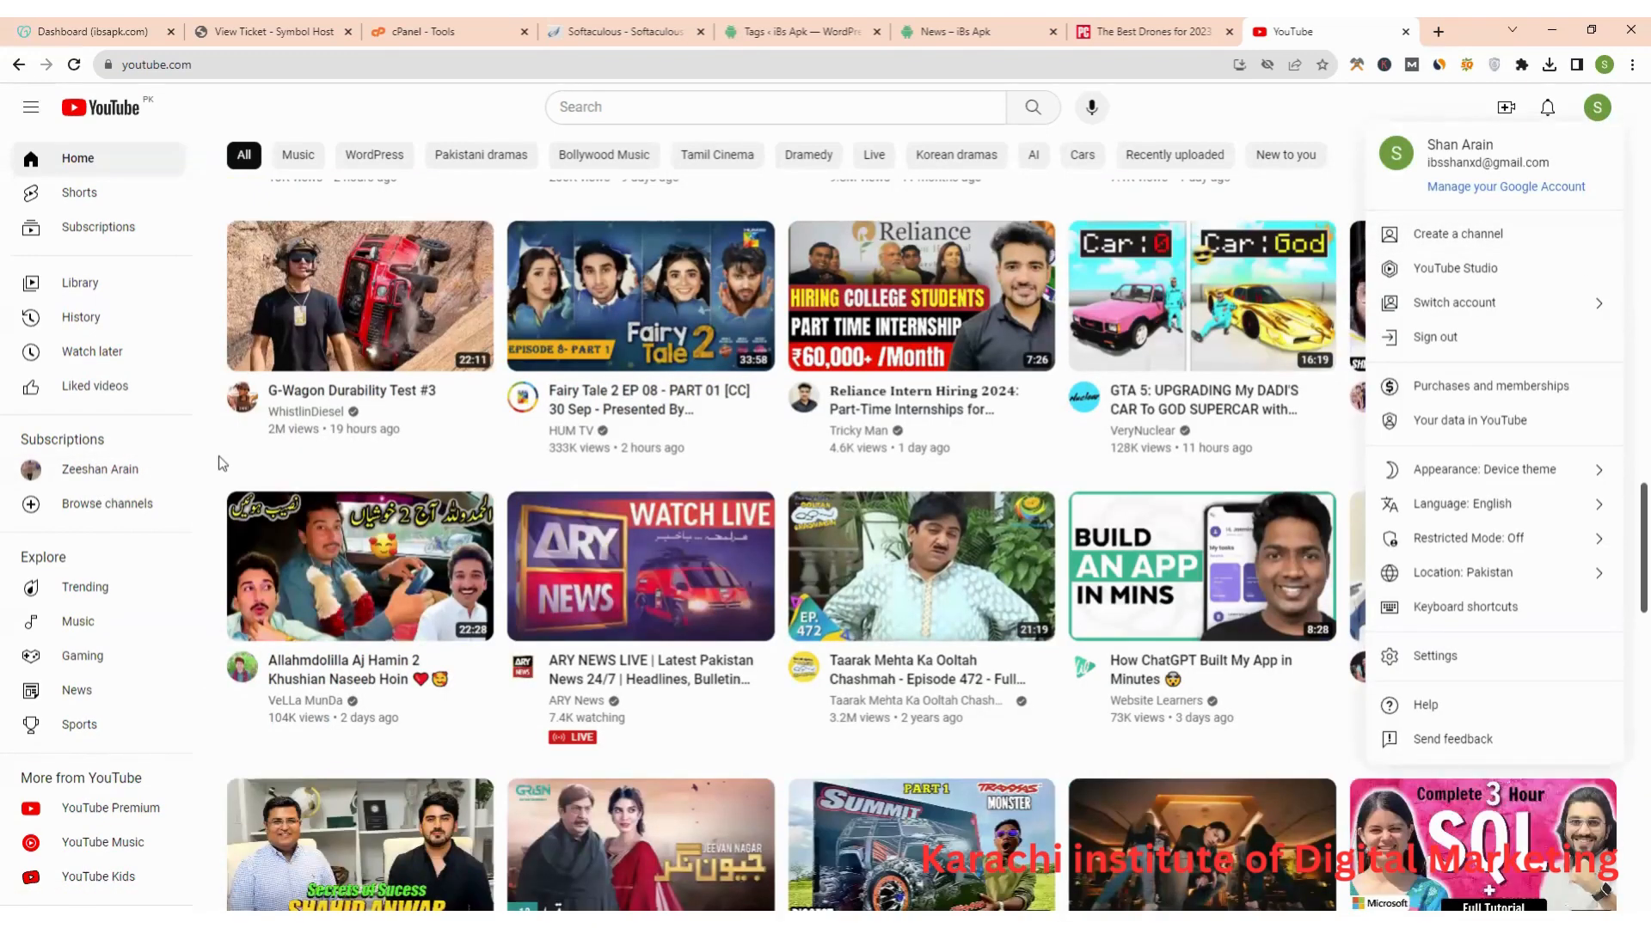
left_click(1453, 316)
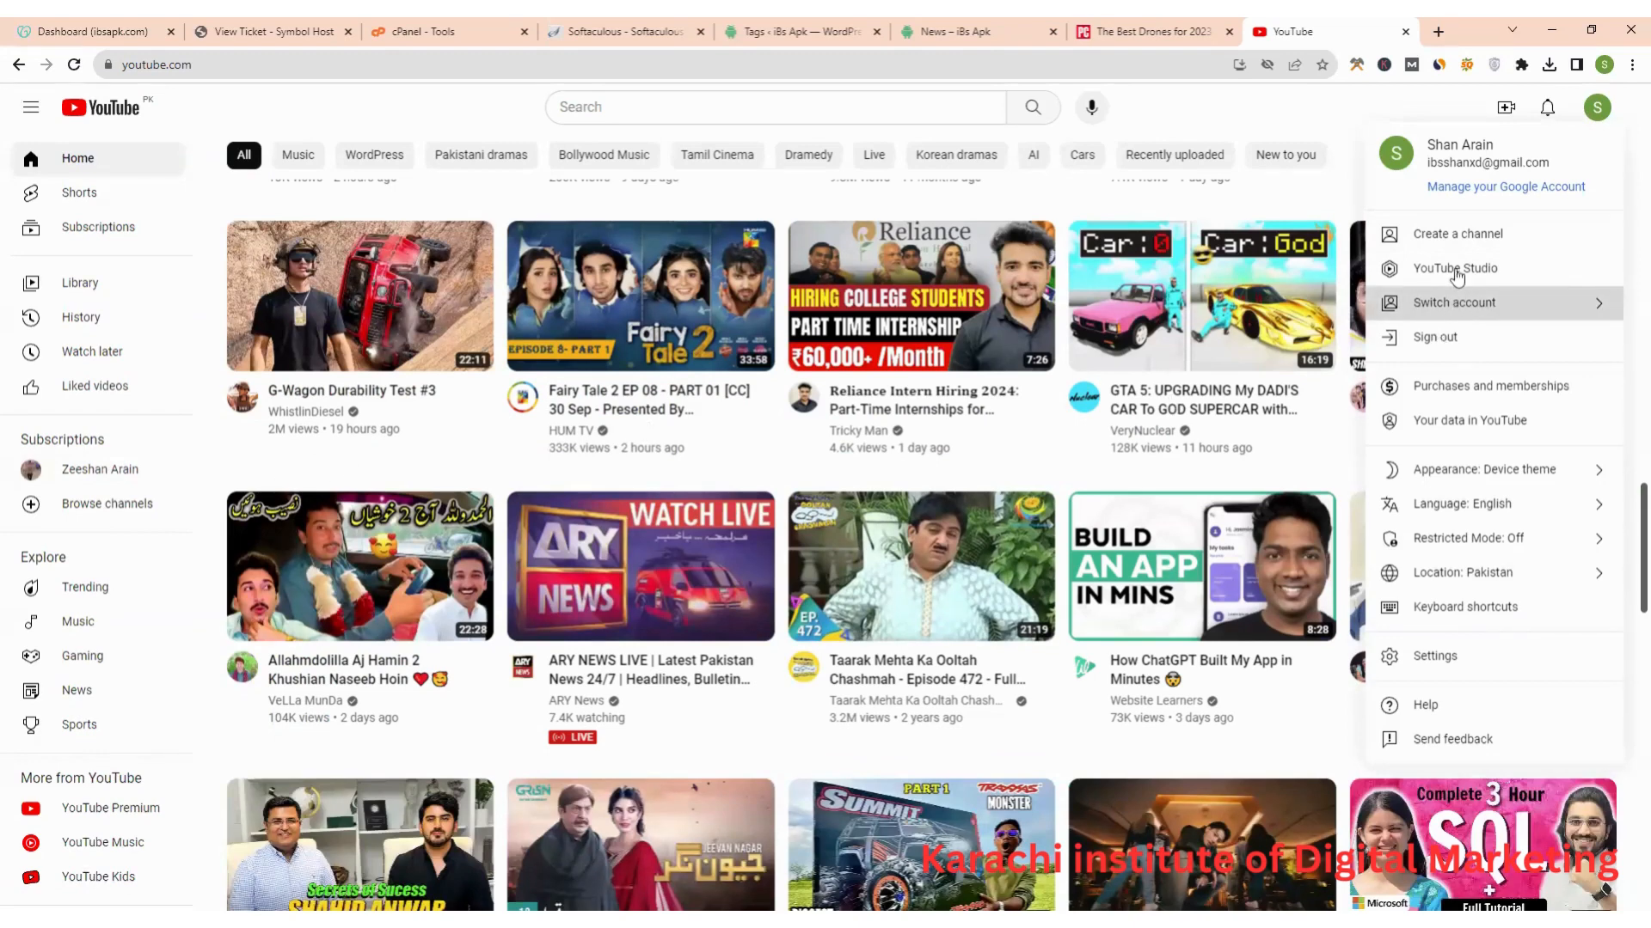
left_click(1476, 470)
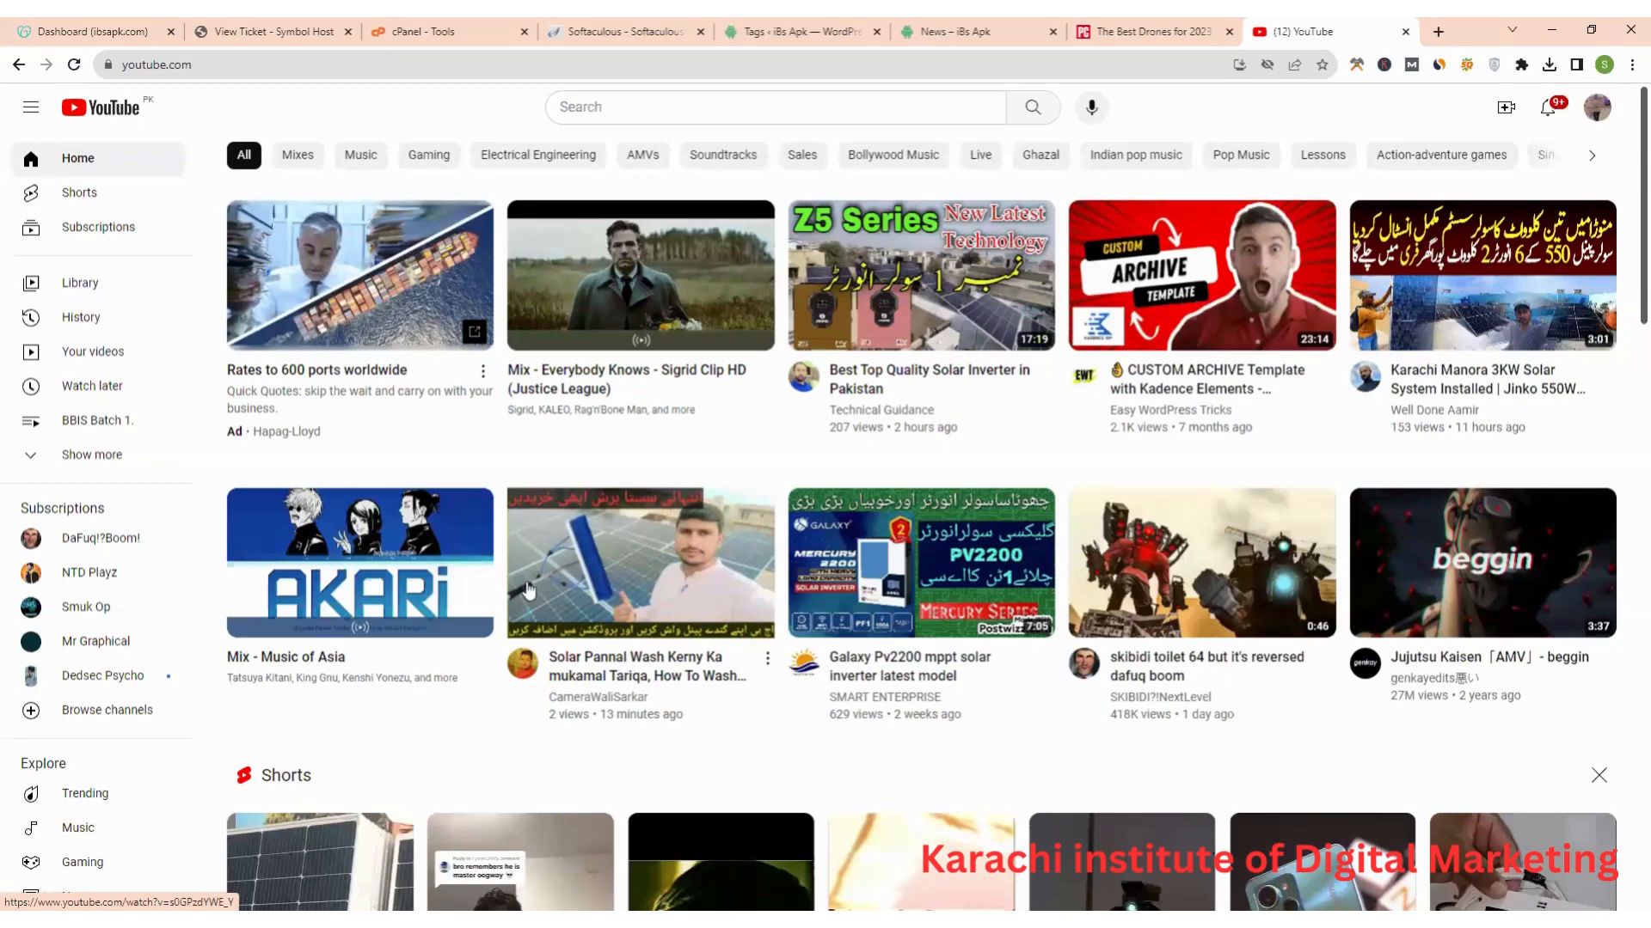
Open the 'How to AUTOMATE WATER MOTOR and NEVER worry about it again' video and expand its description.
scroll(529, 591, "down", 8)
scroll(361, 670, "down", 5)
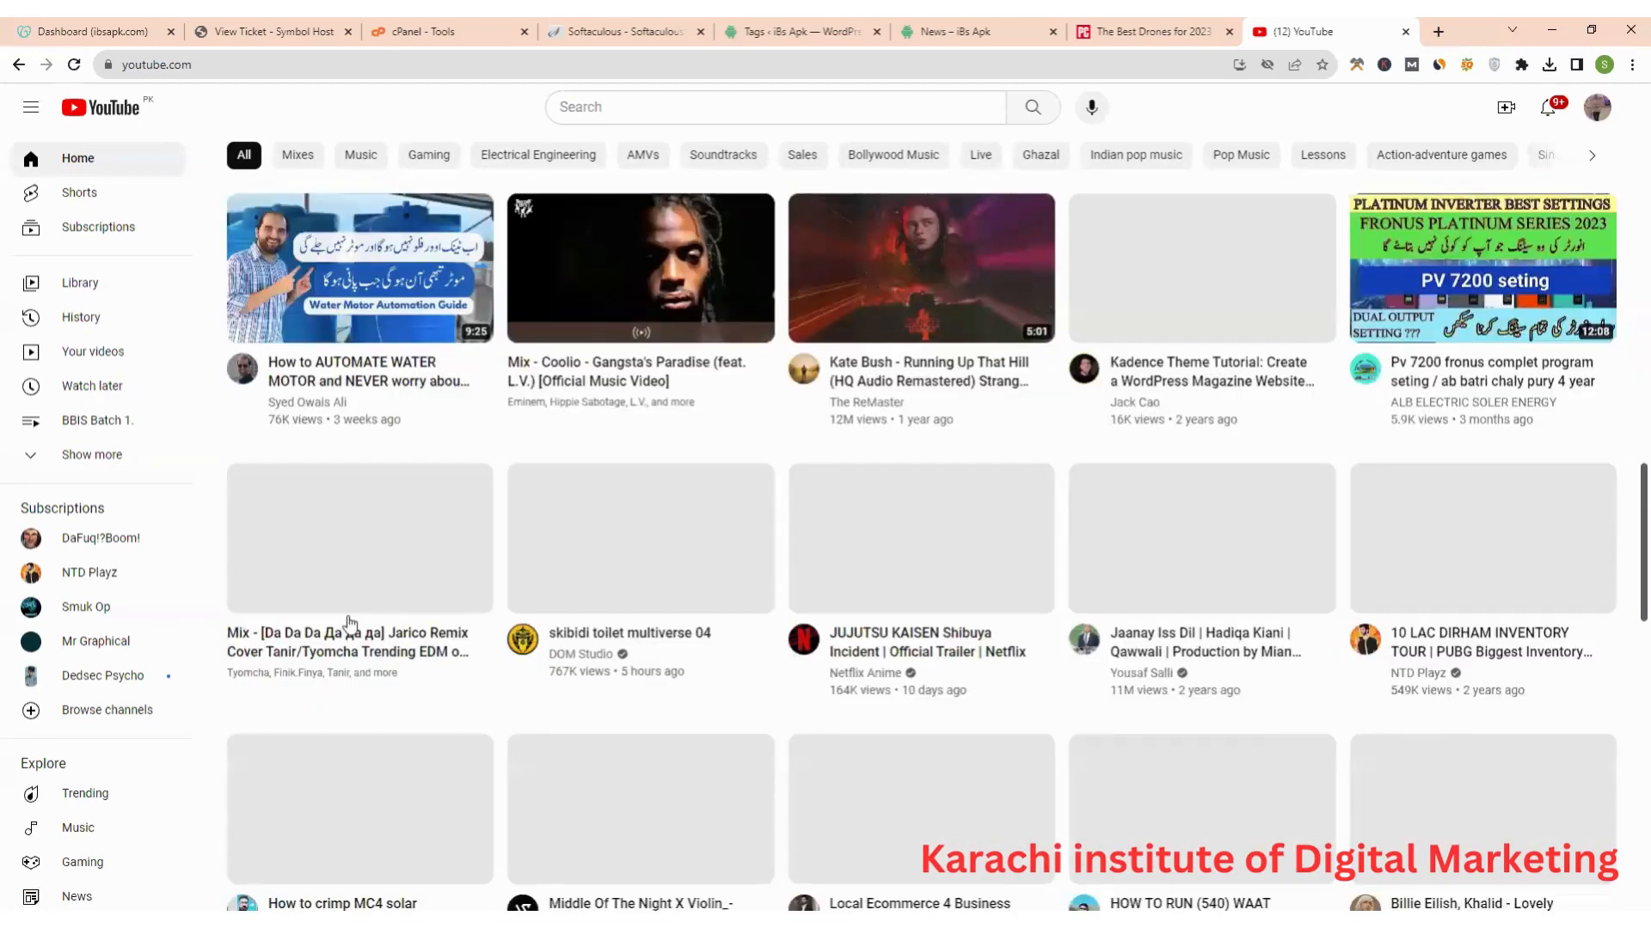
left_click(725, 534)
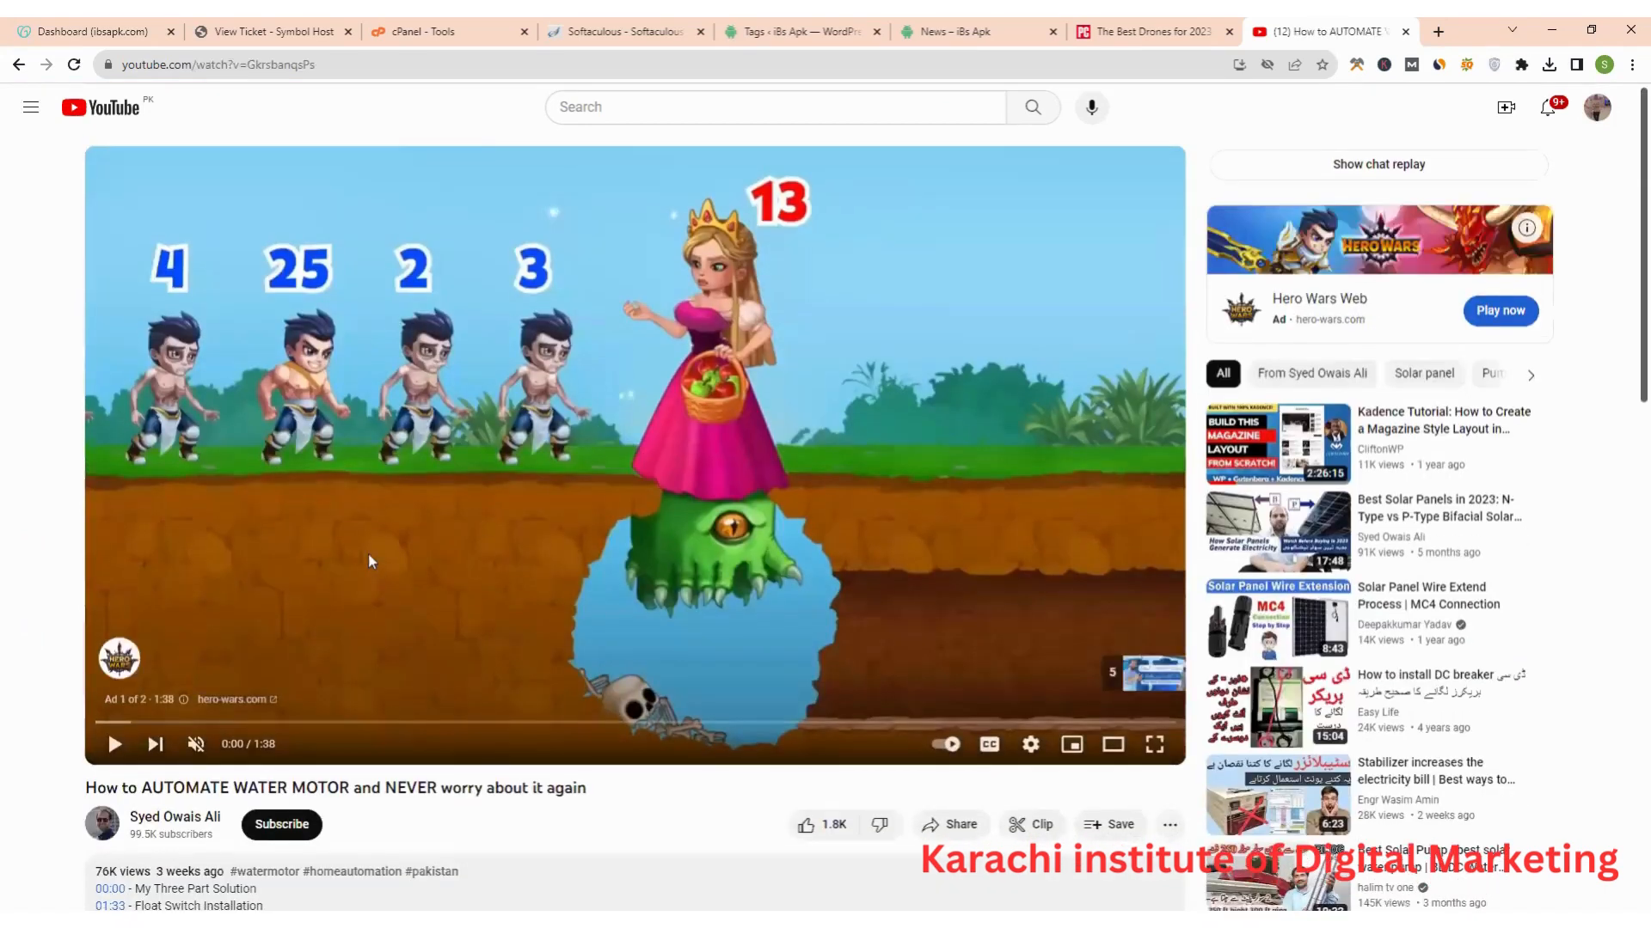
scroll(368, 553, "down", 7)
left_click(260, 341)
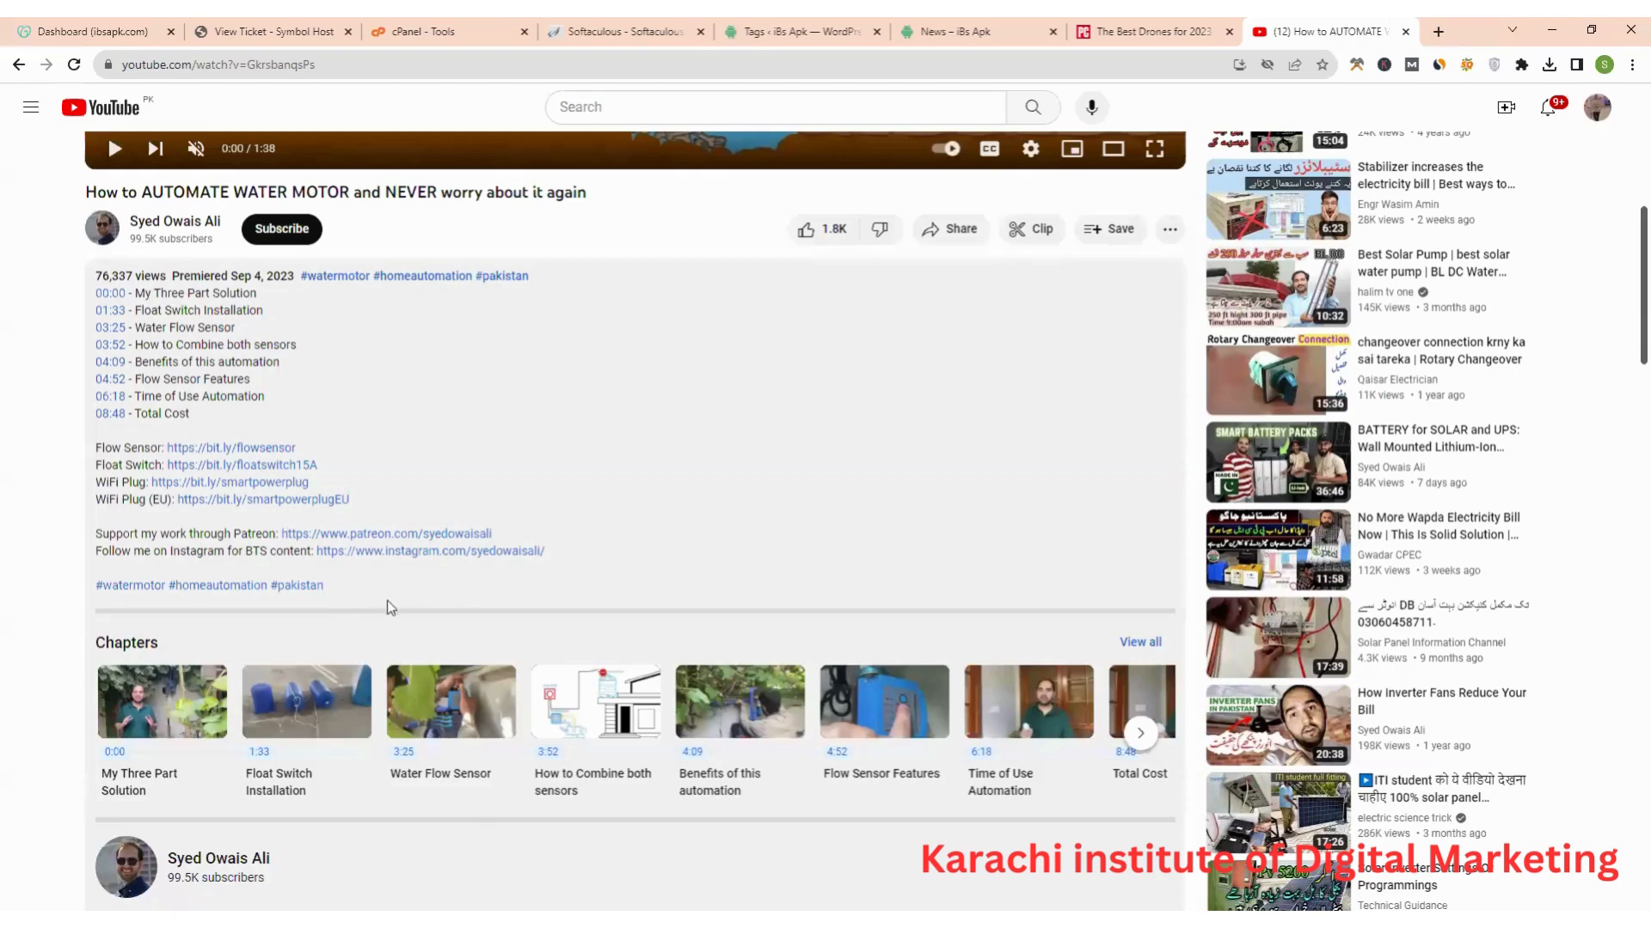
Select the '06:18 - Time of Use Automation' chapter line, inspect it in DevTools, then close DevTools.
right_click(430, 592)
left_click_drag(397, 593, 93, 587)
left_click(75, 564)
scroll(159, 593, "down", 1)
scroll(369, 602, "down", 3)
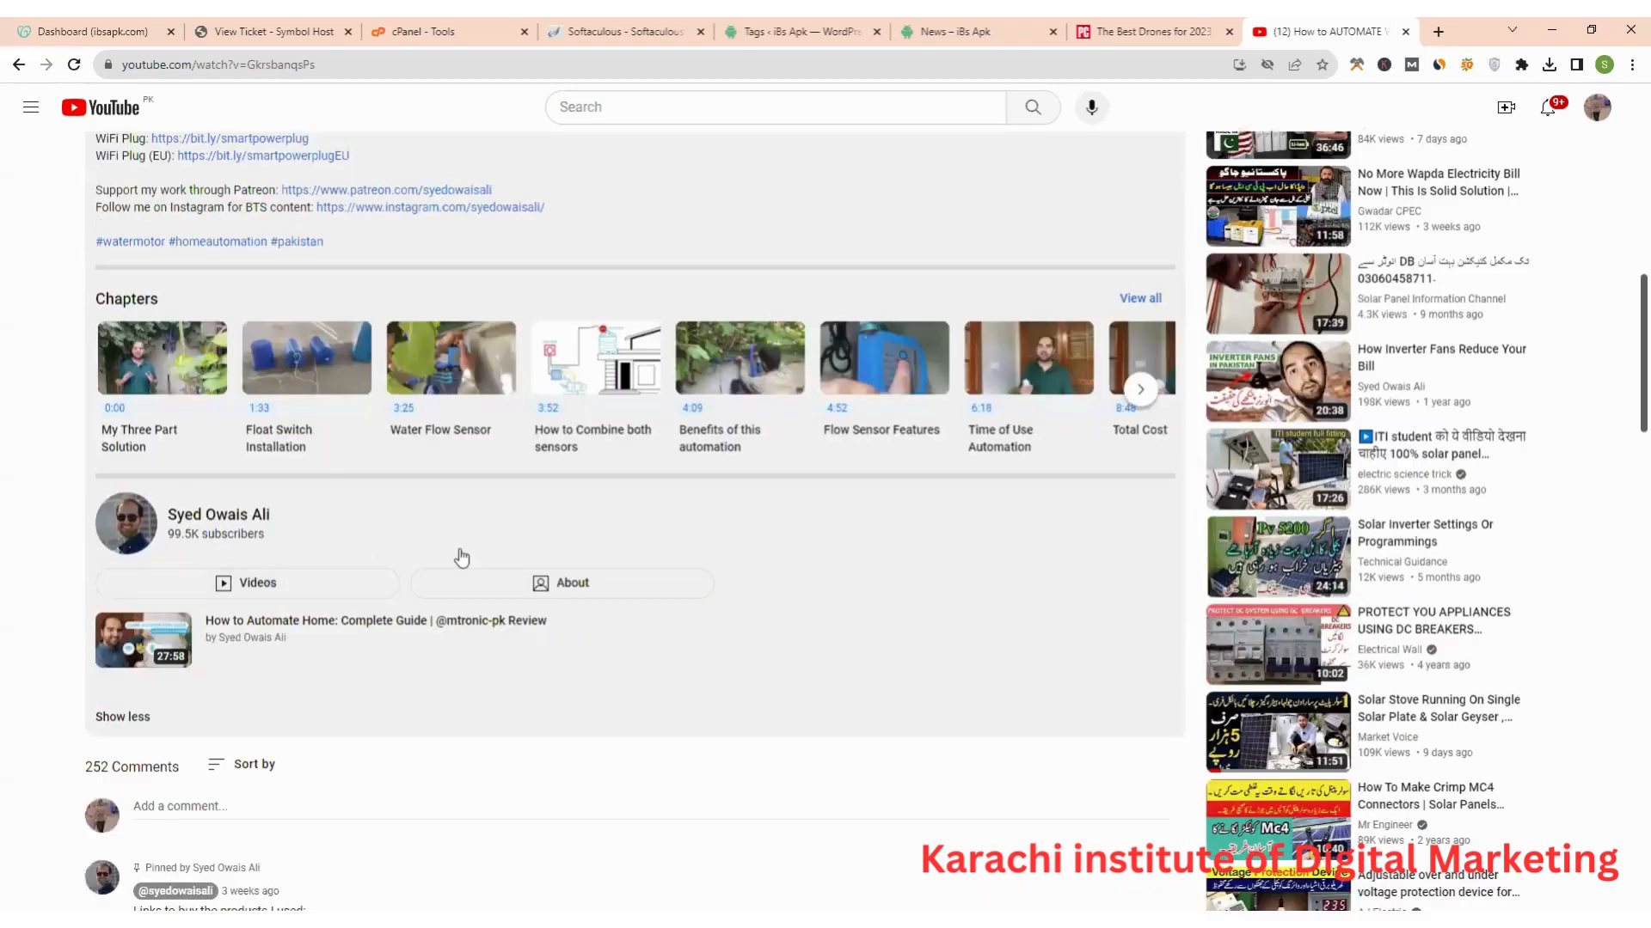
scroll(920, 491, "up", 6)
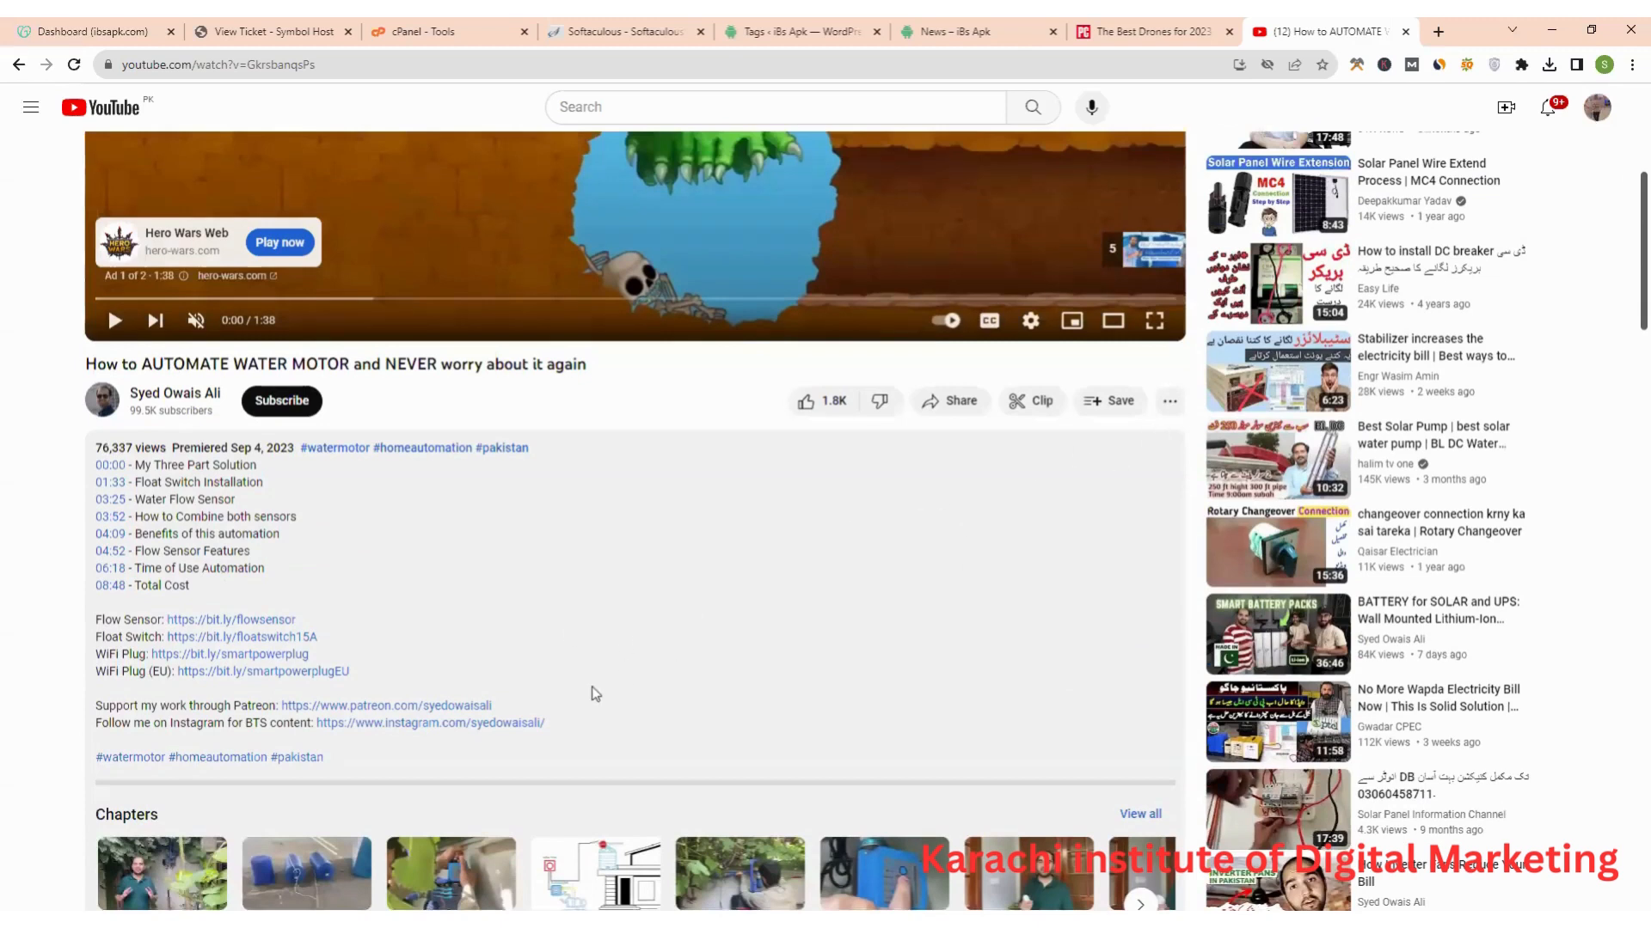
left_click(1169, 406)
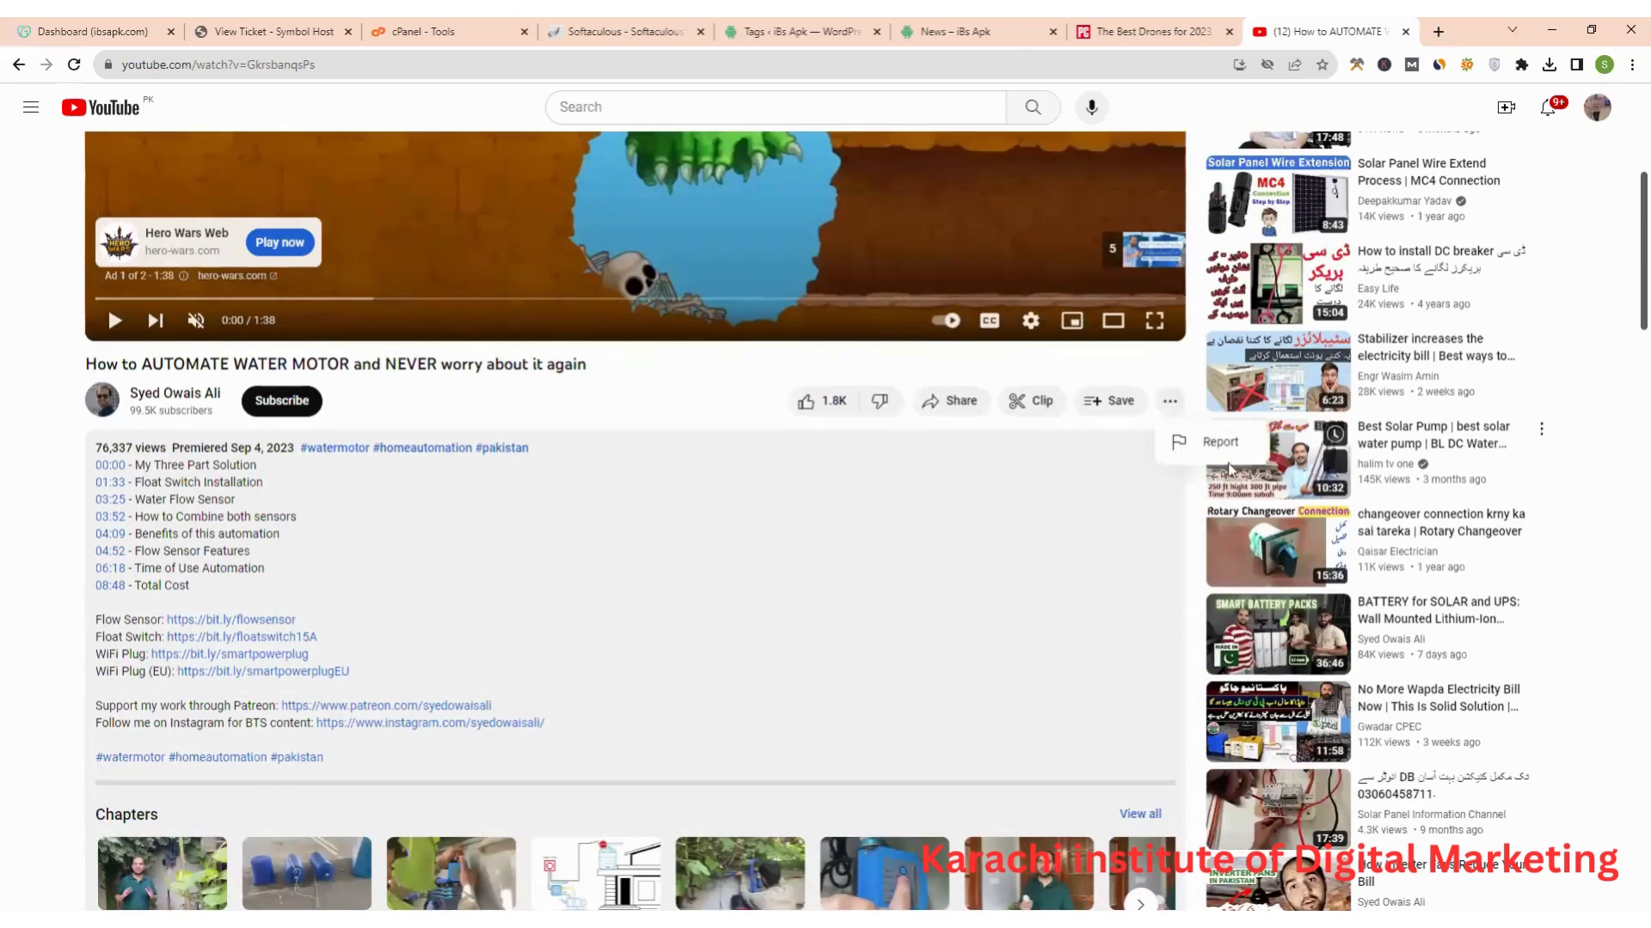
left_click_drag(1014, 552, 920, 571)
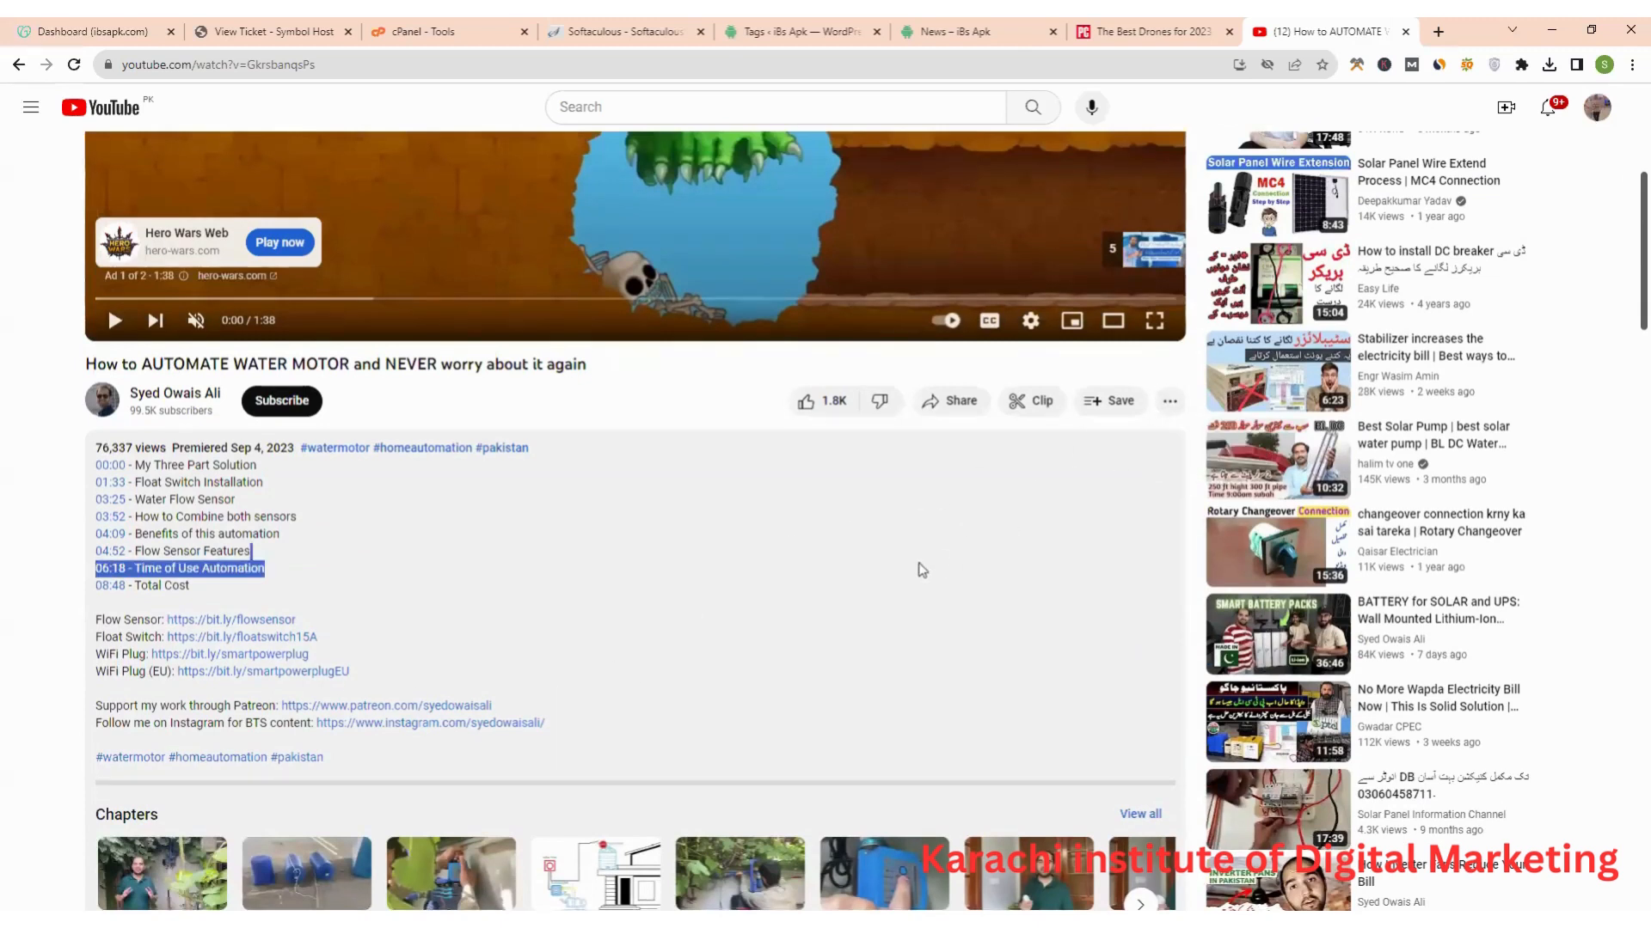
right_click(702, 580)
left_click(774, 755)
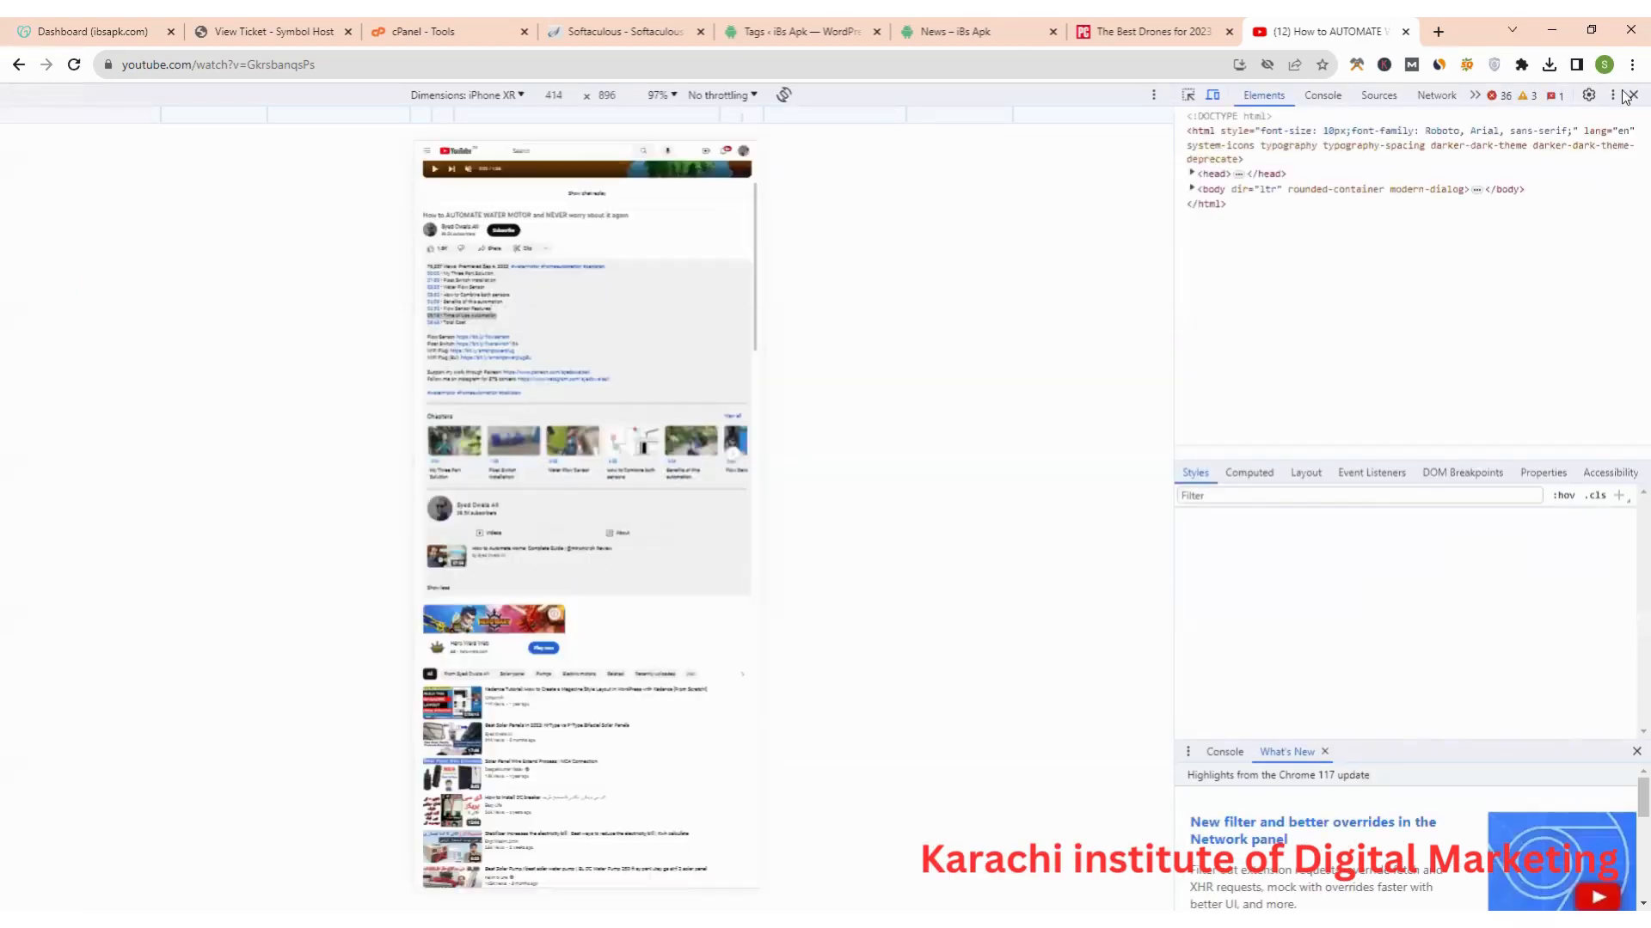
left_click(1633, 95)
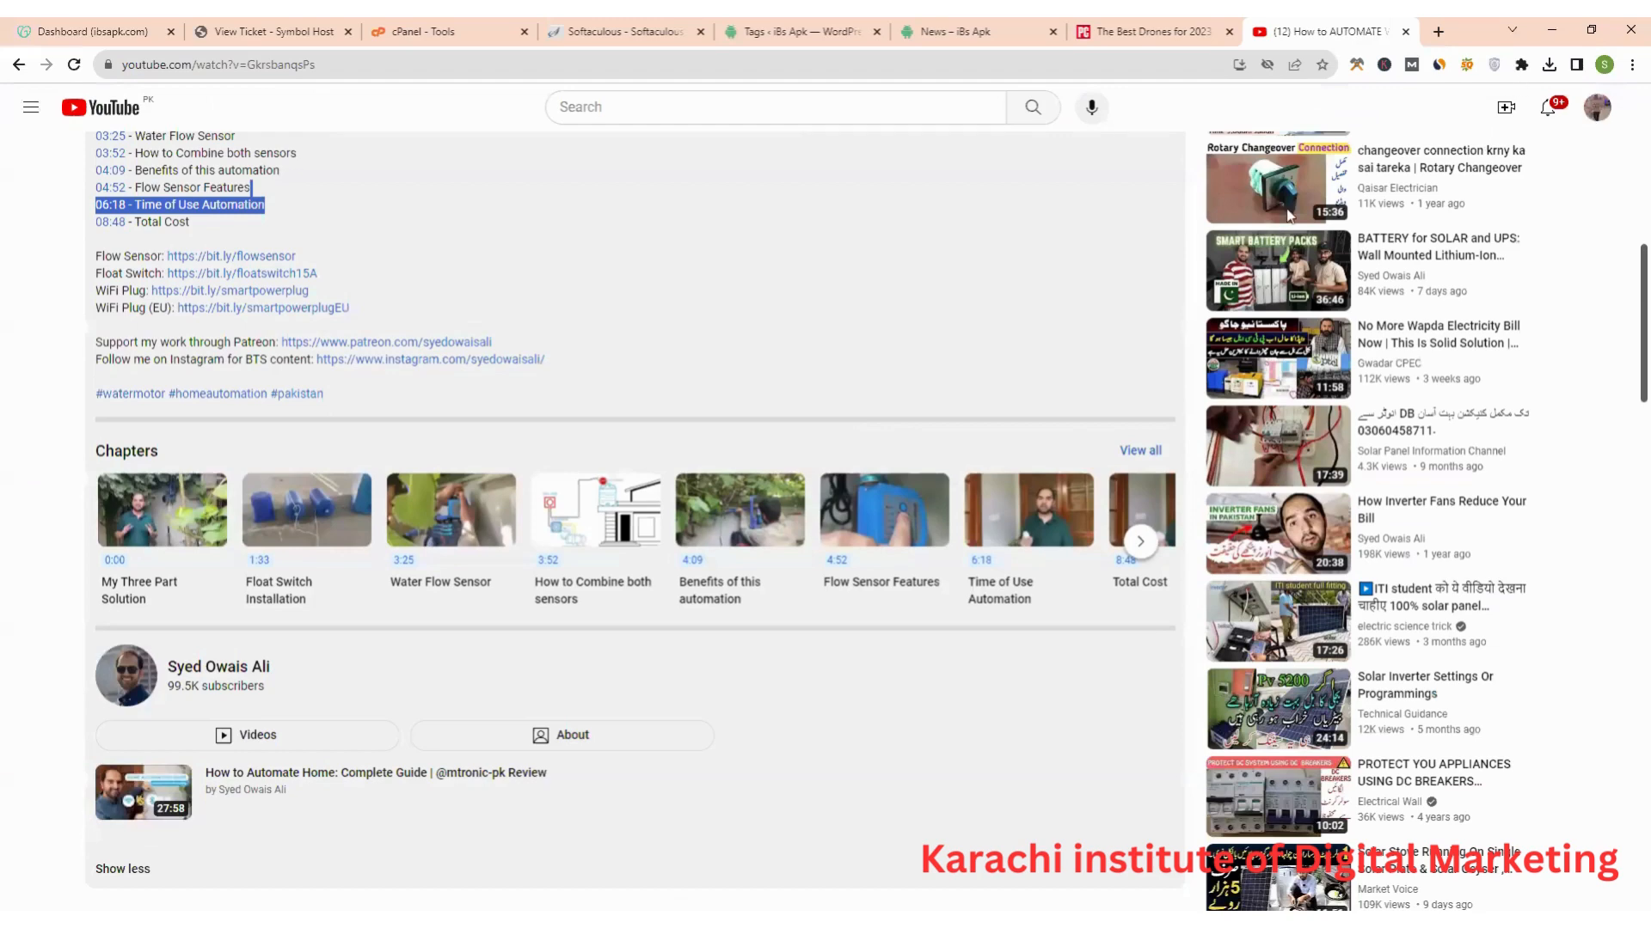
Bring up the video page's context menu to view its source.
scroll(805, 497, "up", 8)
scroll(705, 438, "down", 5)
right_click(705, 436)
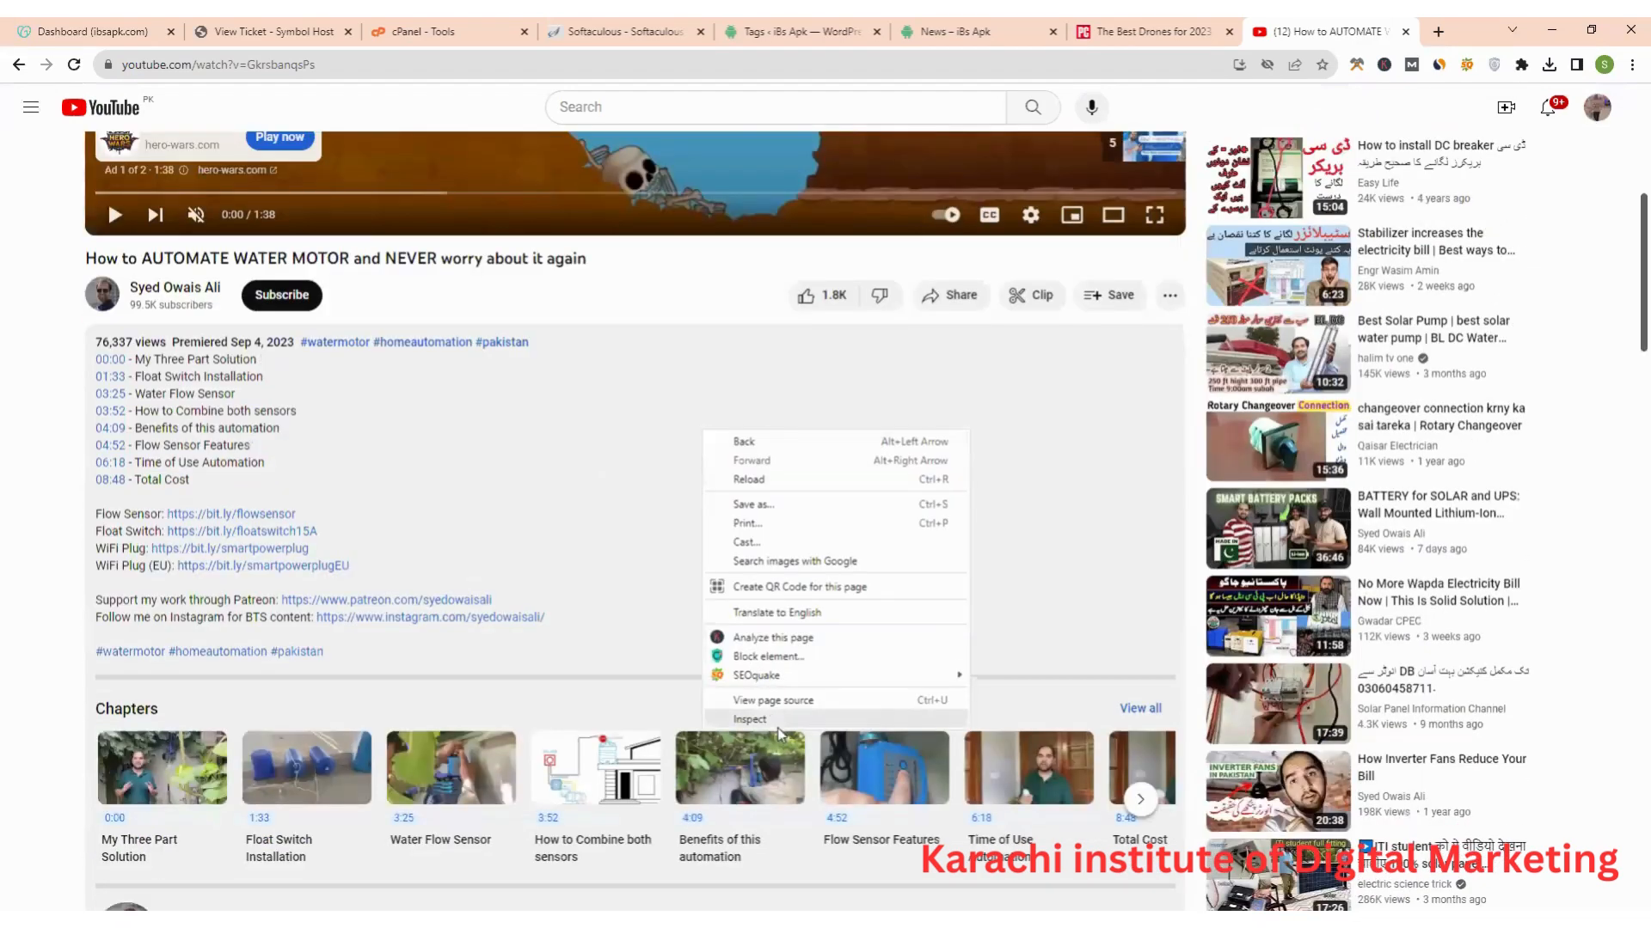
View the YouTube page's HTML source and step through every match for 'tags'.
left_click(774, 698)
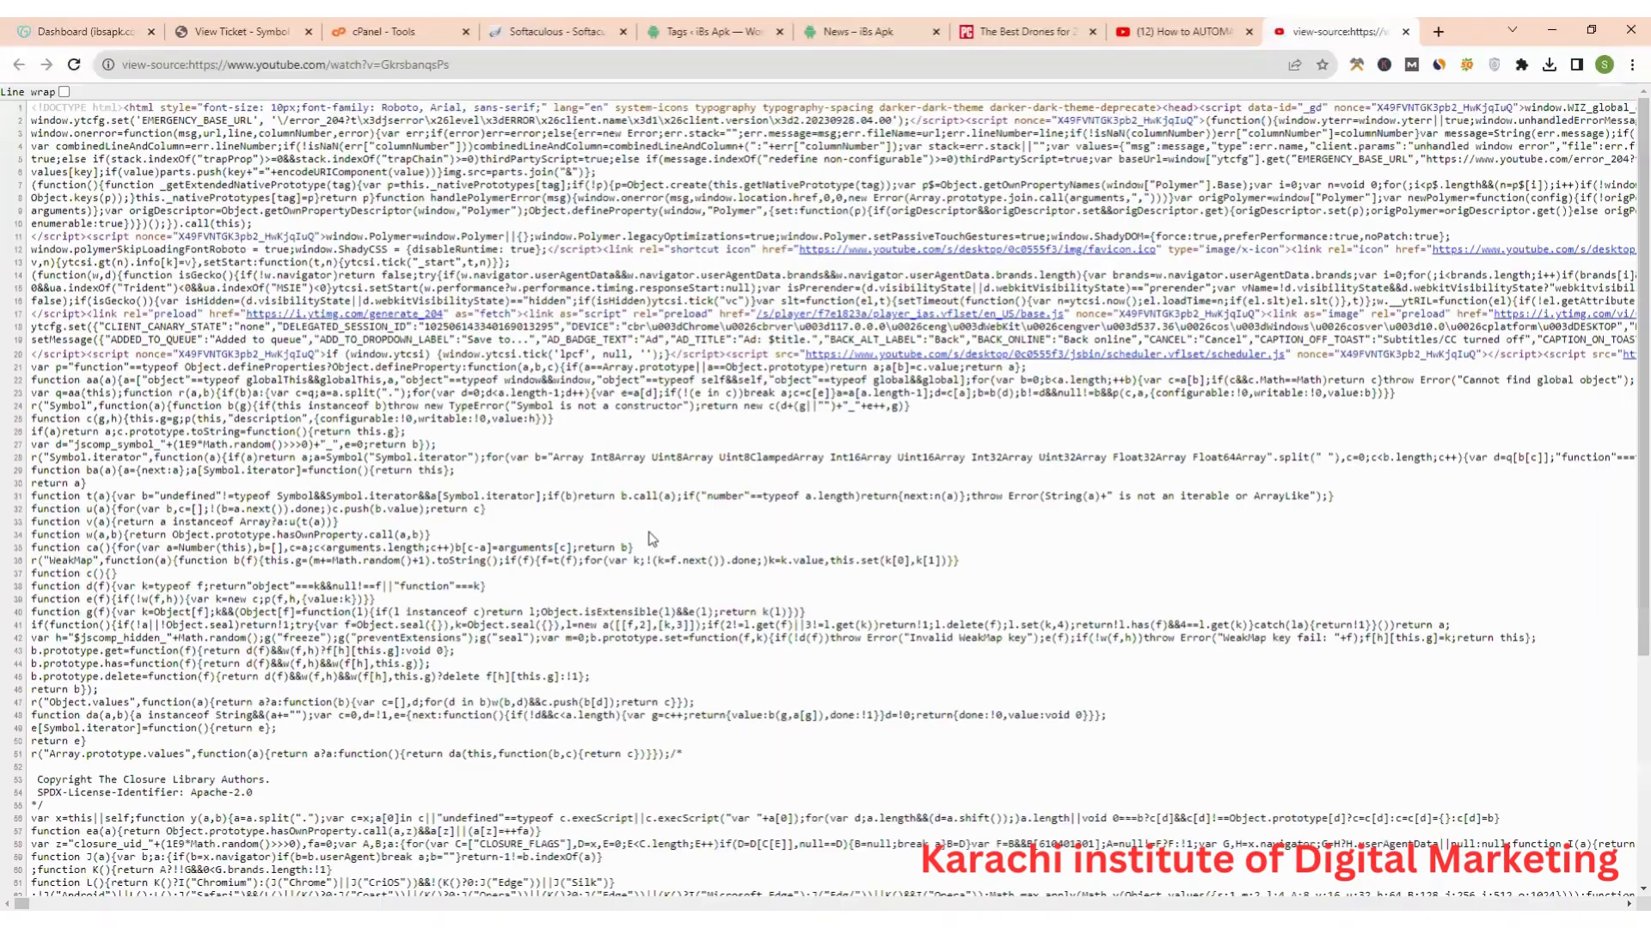
key("ctrl+f")
type("tag")
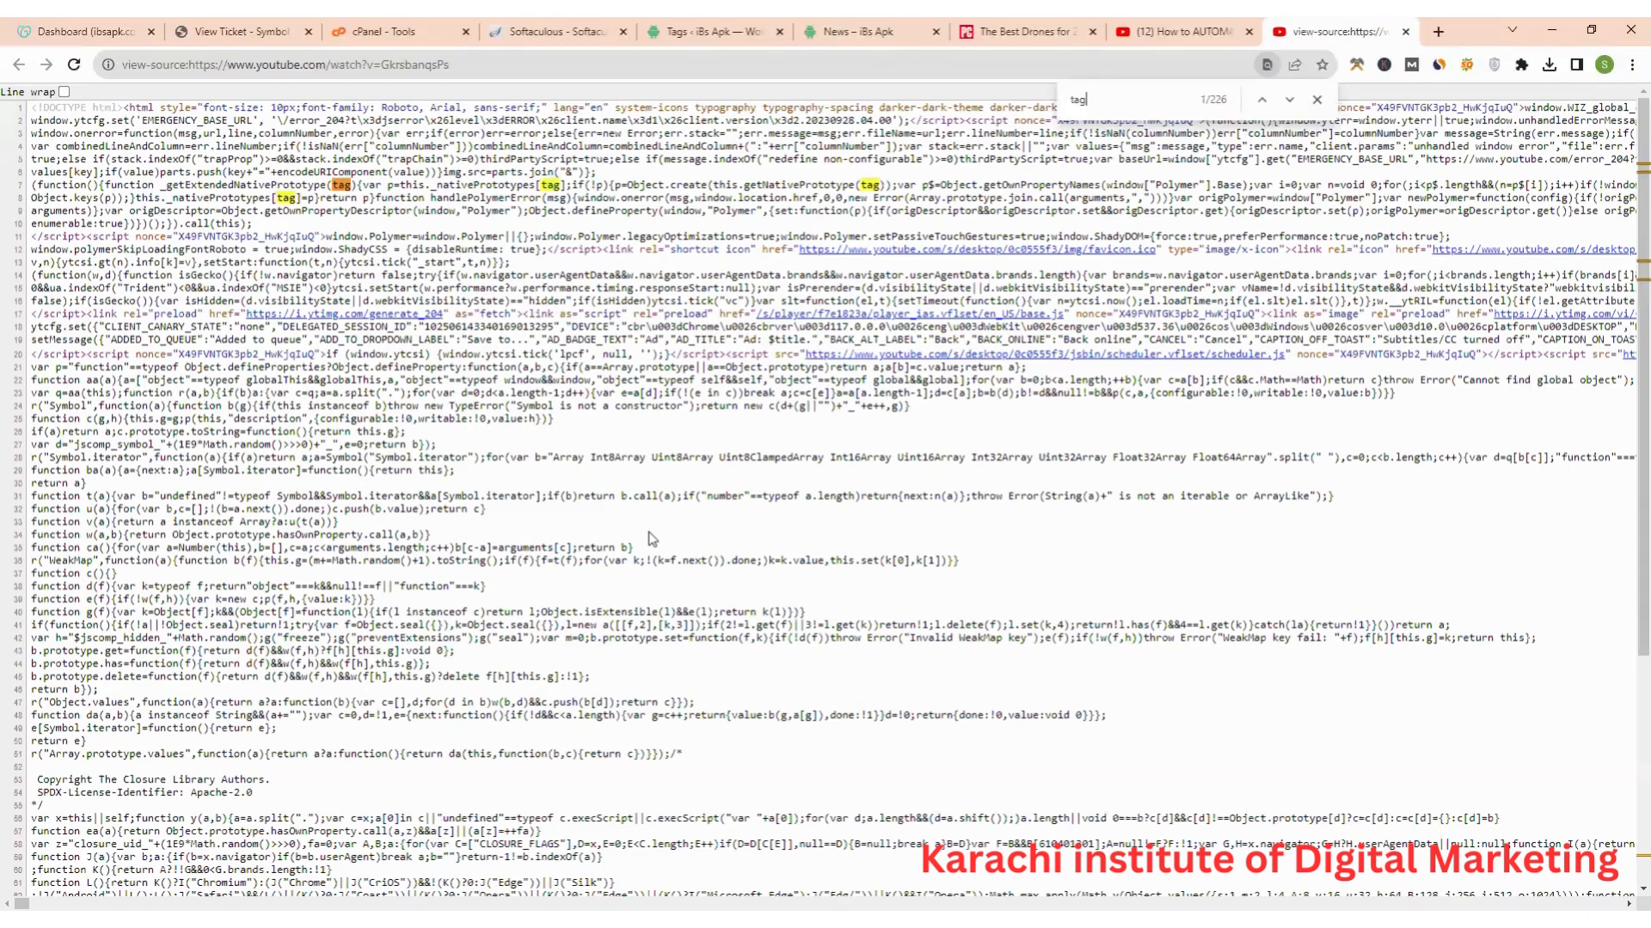
type("s")
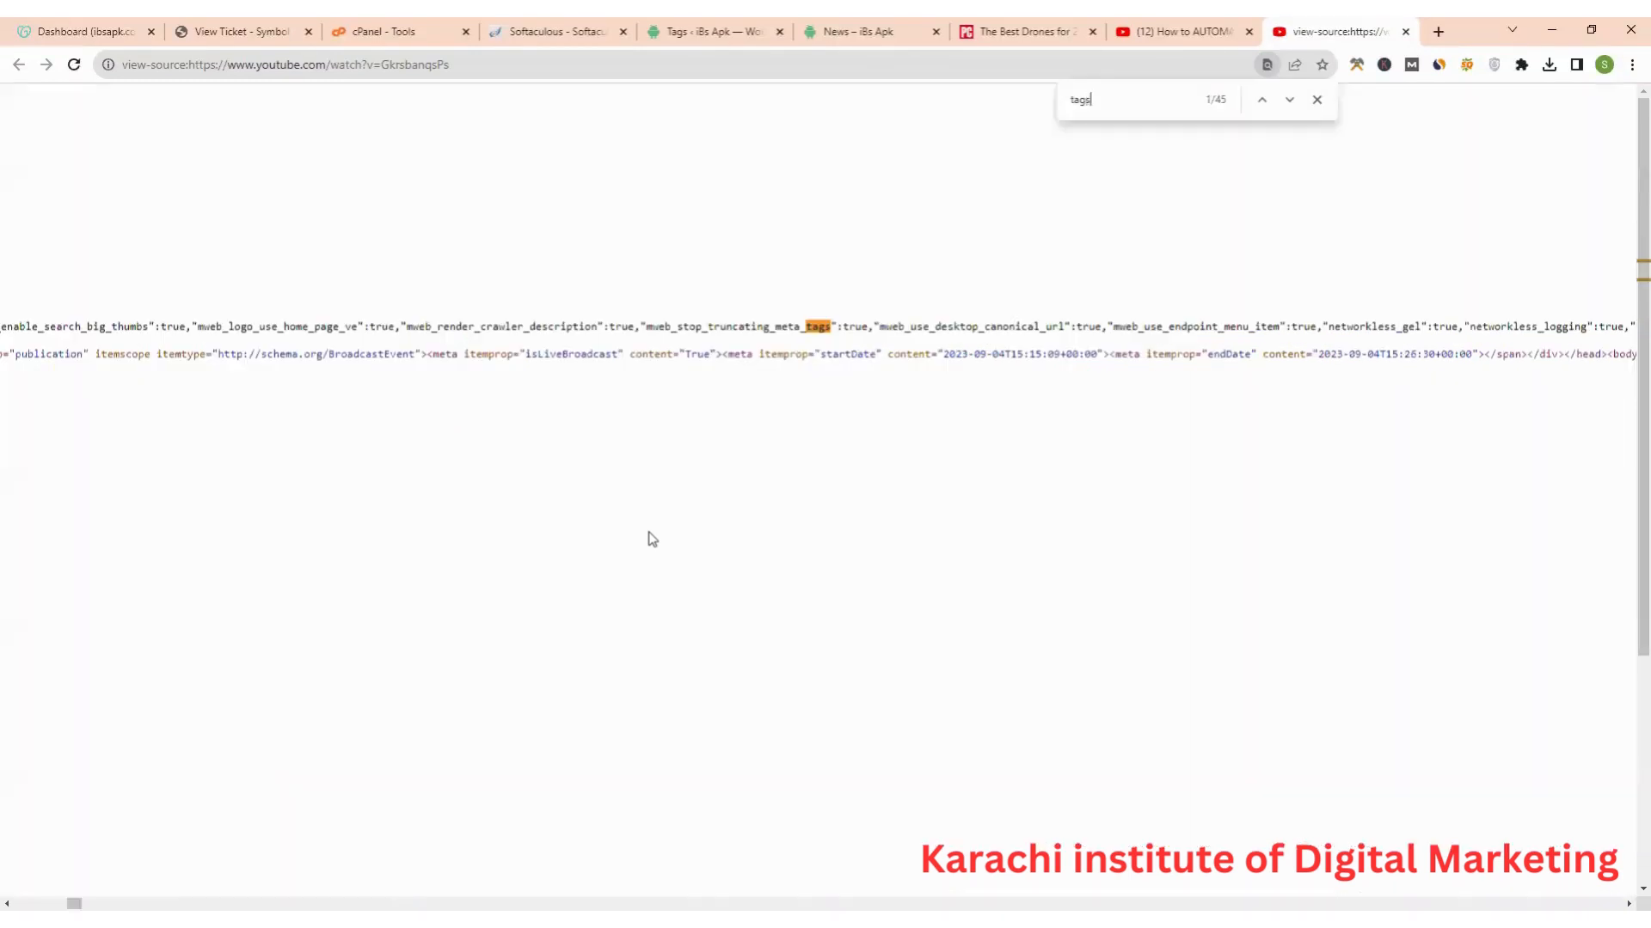
left_click(1289, 100)
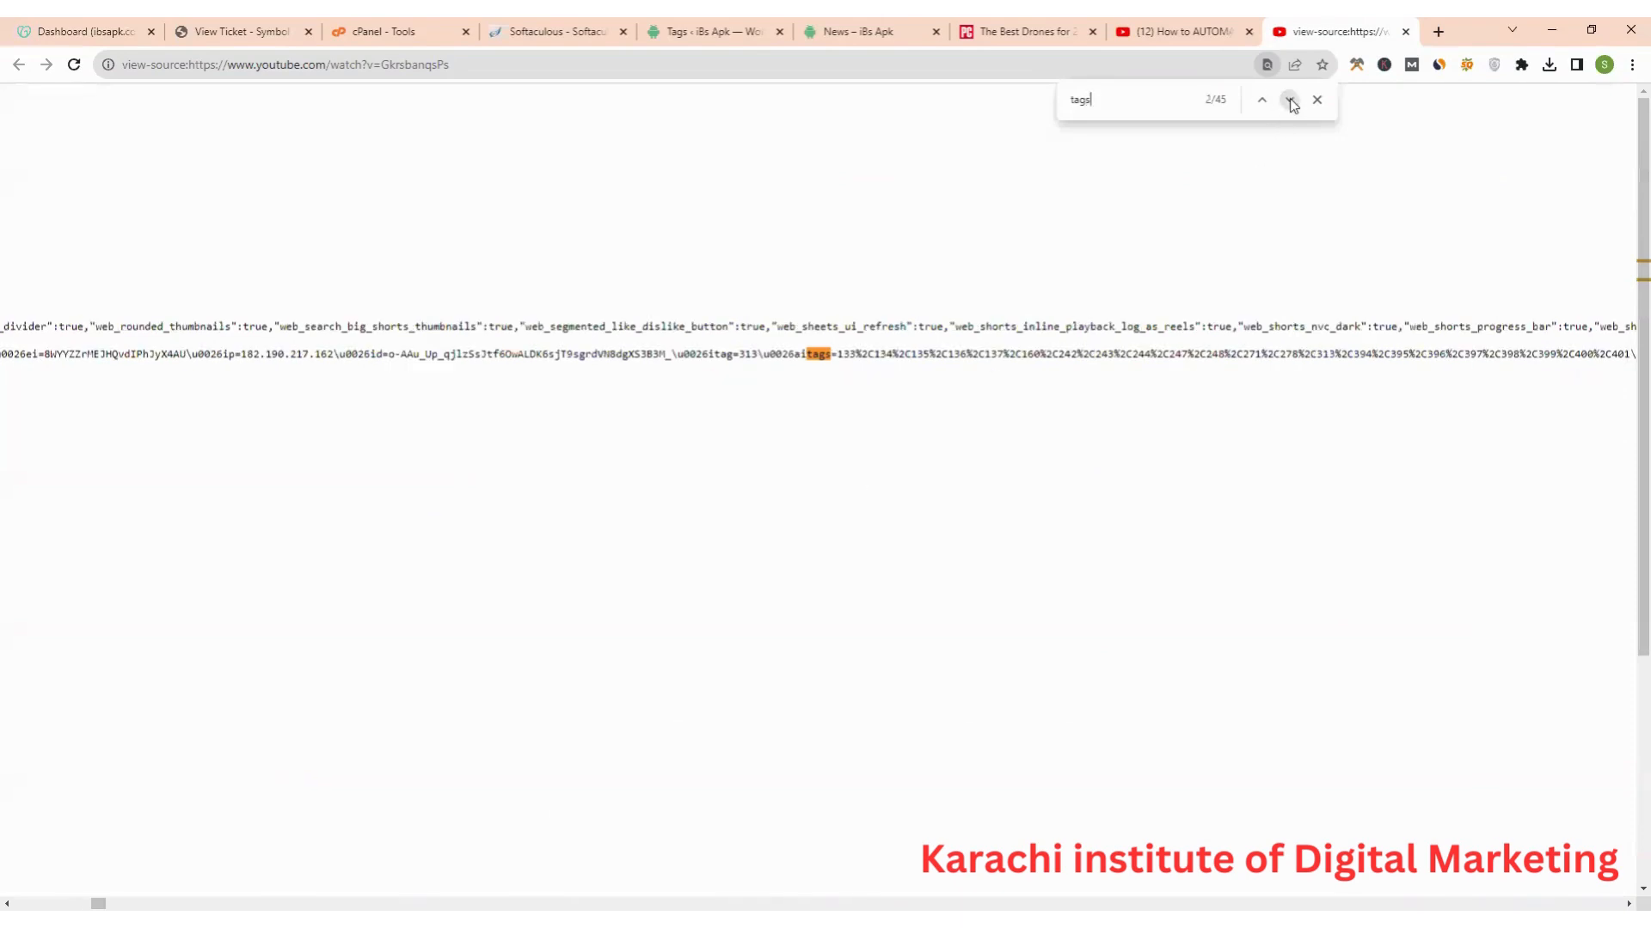
left_click(1289, 100)
left_click(1290, 100)
left_click(1289, 100)
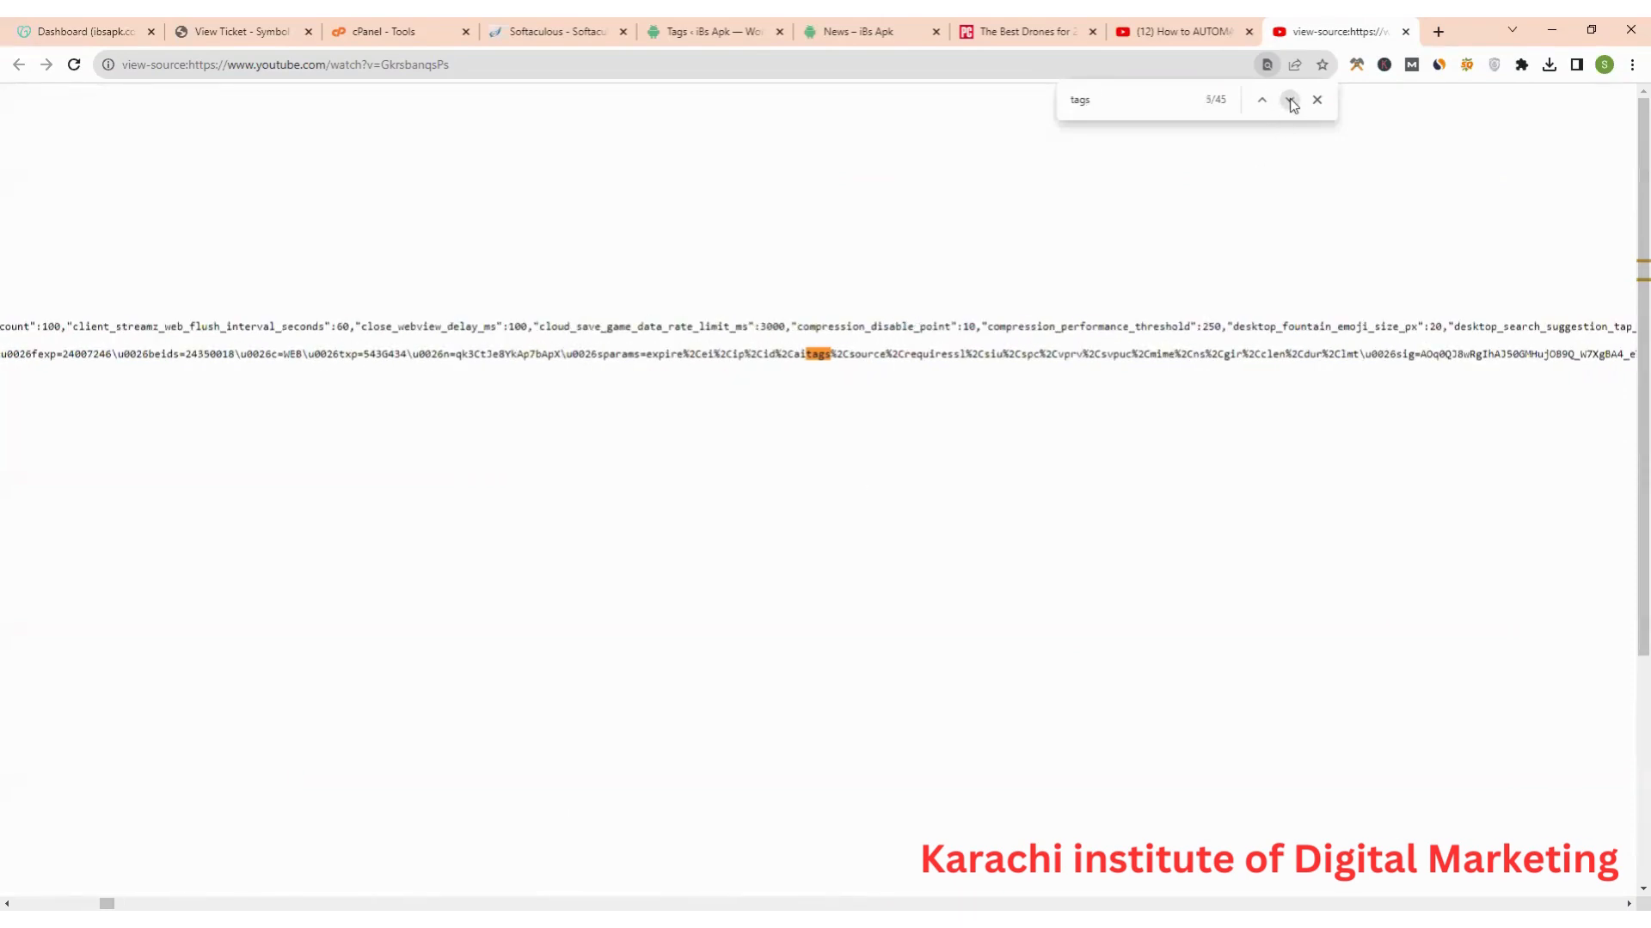
left_click(1290, 100)
left_click(1289, 100)
left_click(1289, 100)
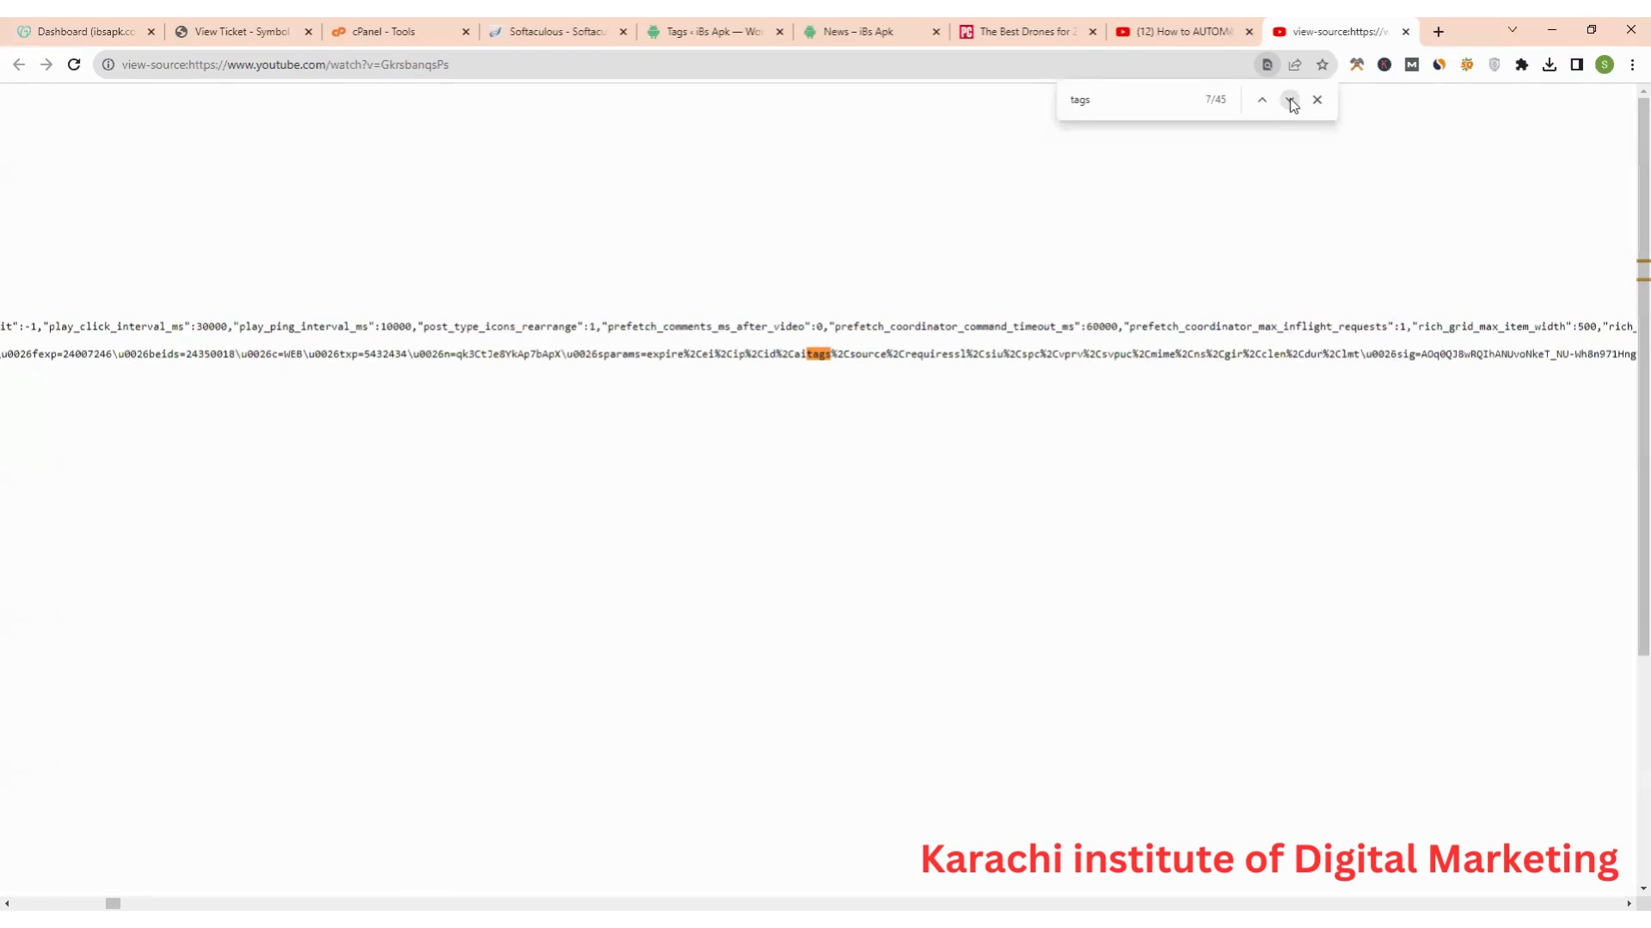
left_click(1290, 100)
left_click(1289, 100)
left_click(1289, 100)
left_click(1289, 100)
left_click(1289, 100)
left_click(1290, 100)
left_click(1289, 100)
left_click(1290, 100)
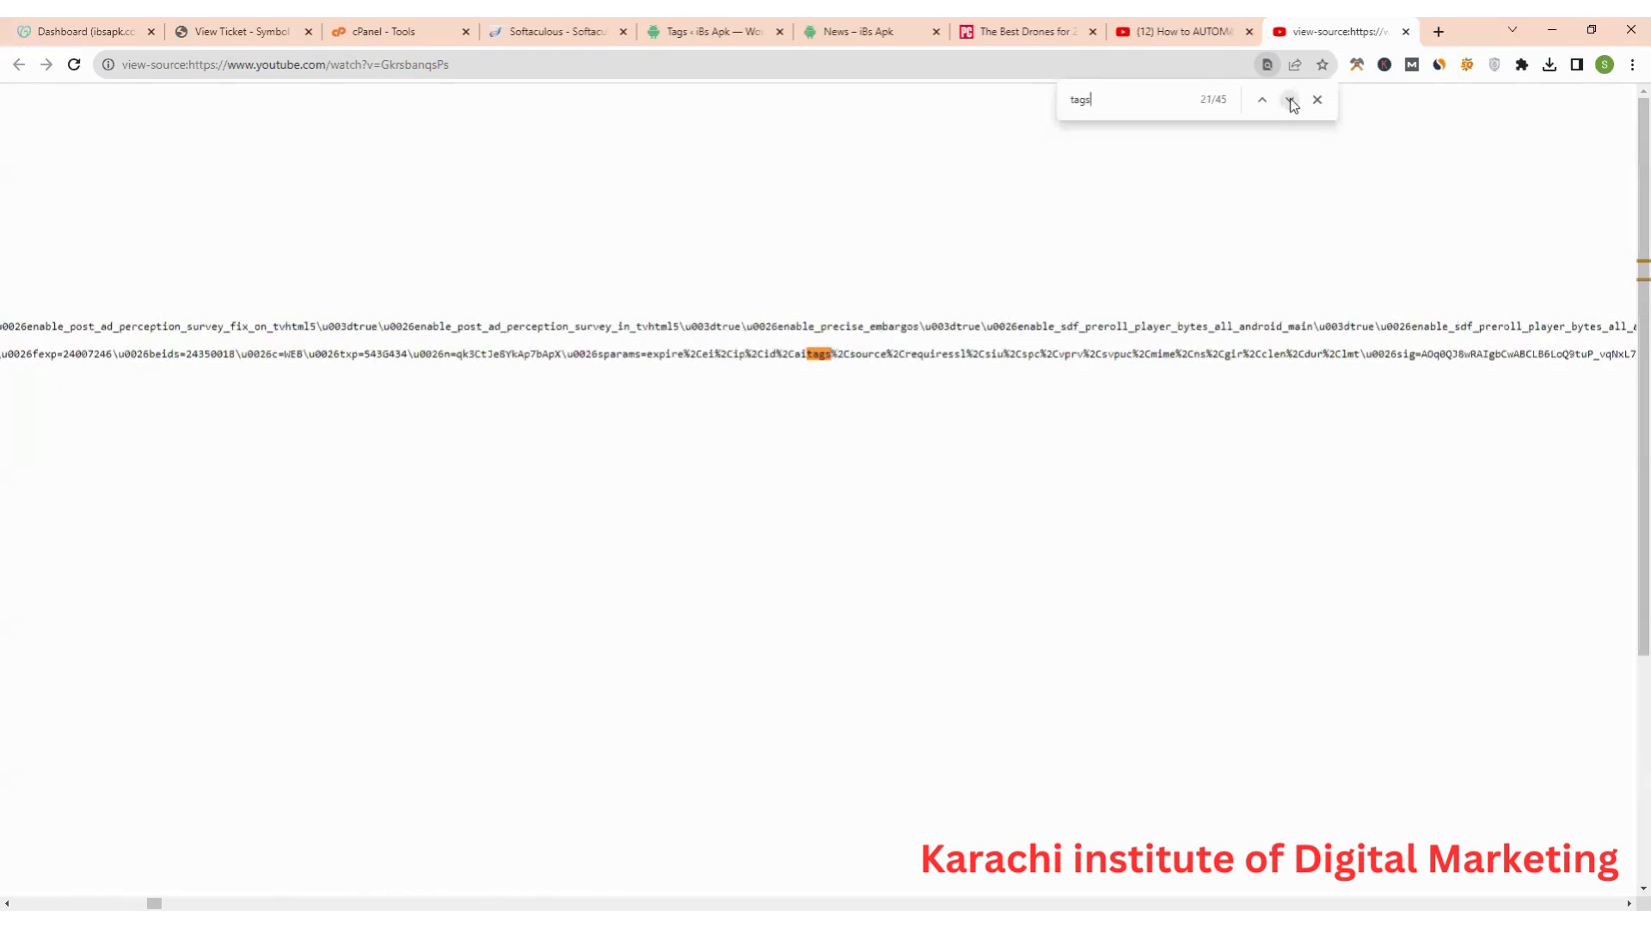
left_click(1289, 99)
left_click(1289, 100)
left_click(1290, 100)
left_click(1289, 99)
left_click(1289, 100)
left_click(1290, 99)
left_click(1290, 100)
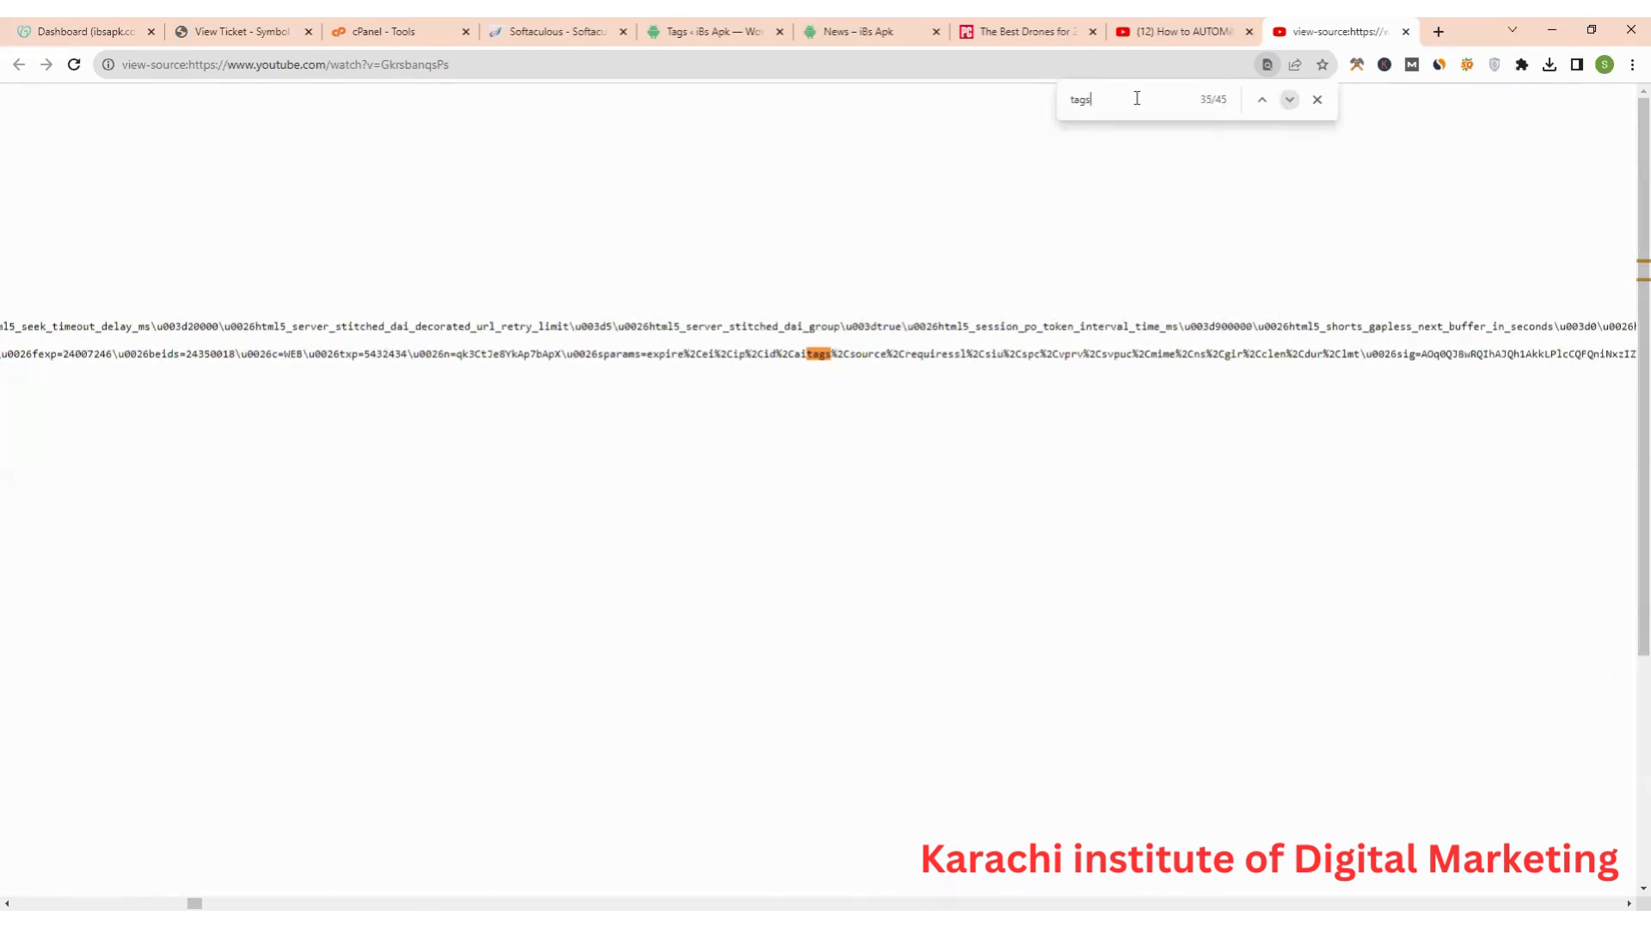
left_click(1137, 98)
Search the source for 'metatag', which finds 0 matches, then clear the search.
type("meta")
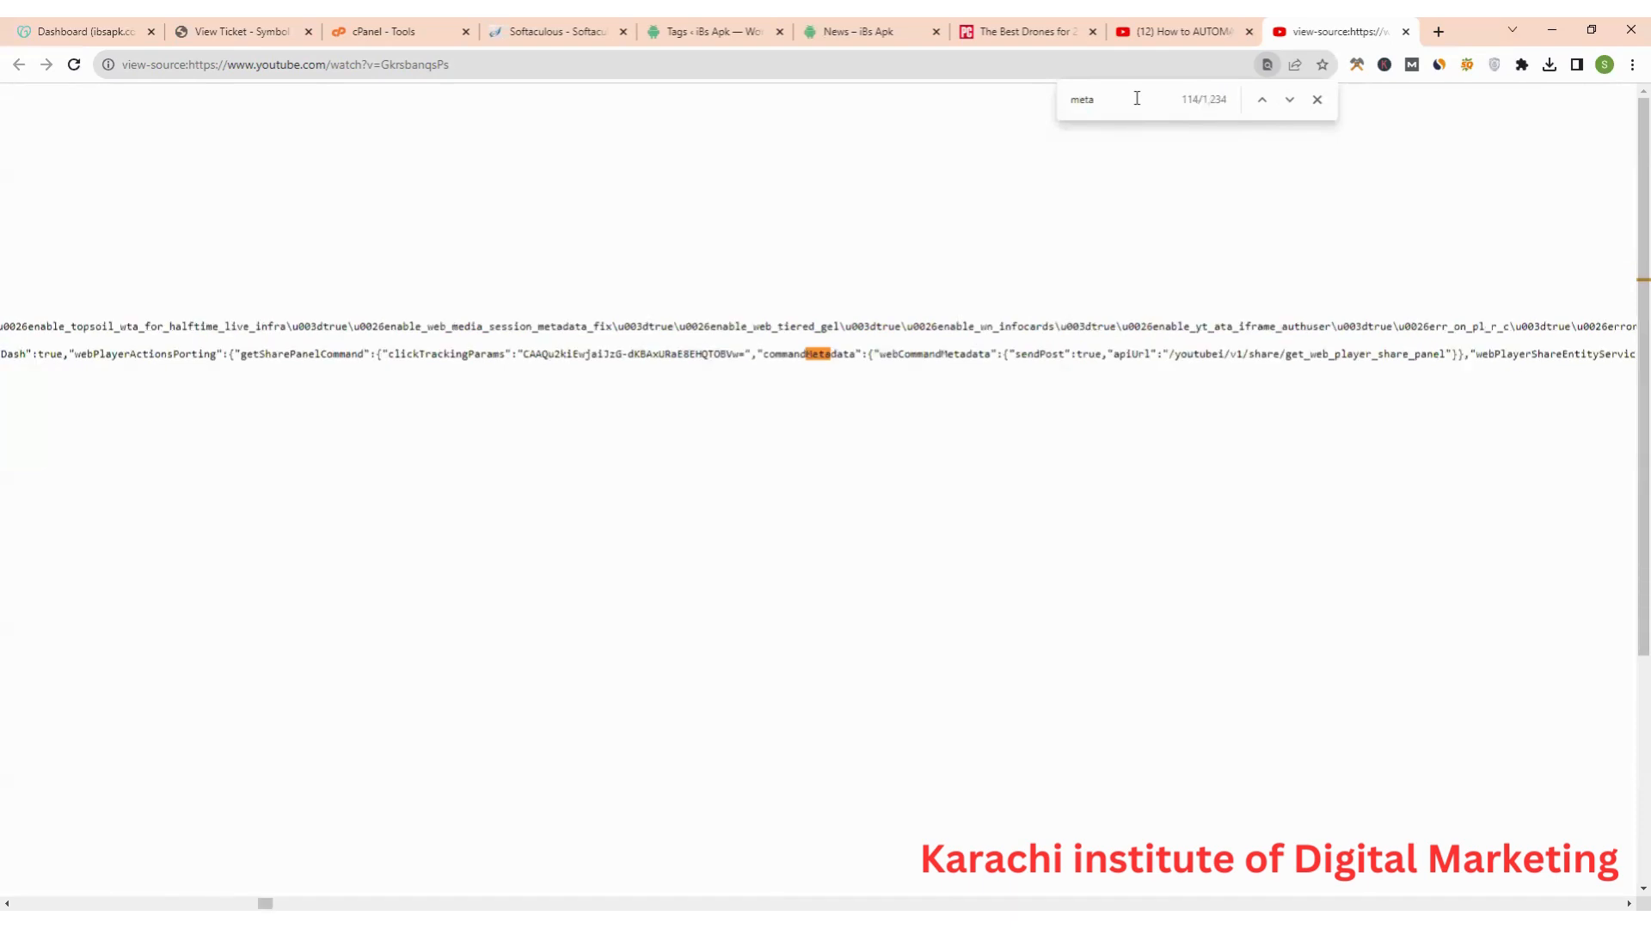
type("-tag")
key("BackSpace")
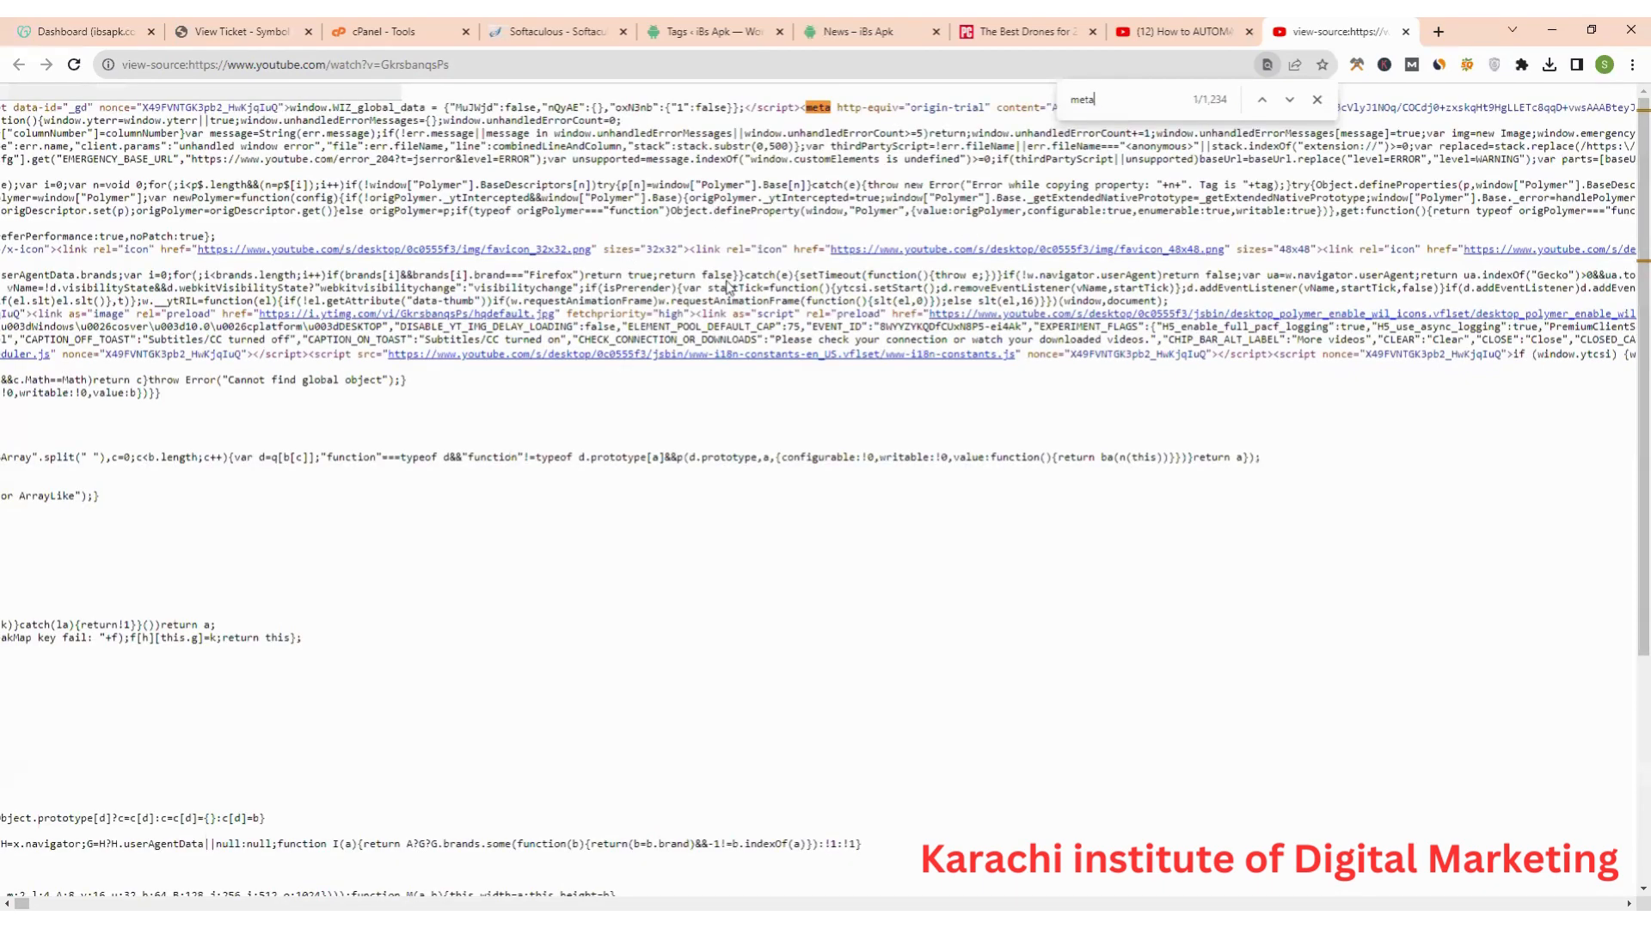
right_click(636, 289)
left_click(755, 270)
left_click(1116, 100)
type("tag")
double_click(1116, 99)
key("BackSpace")
left_click_drag(25, 903, 5, 886)
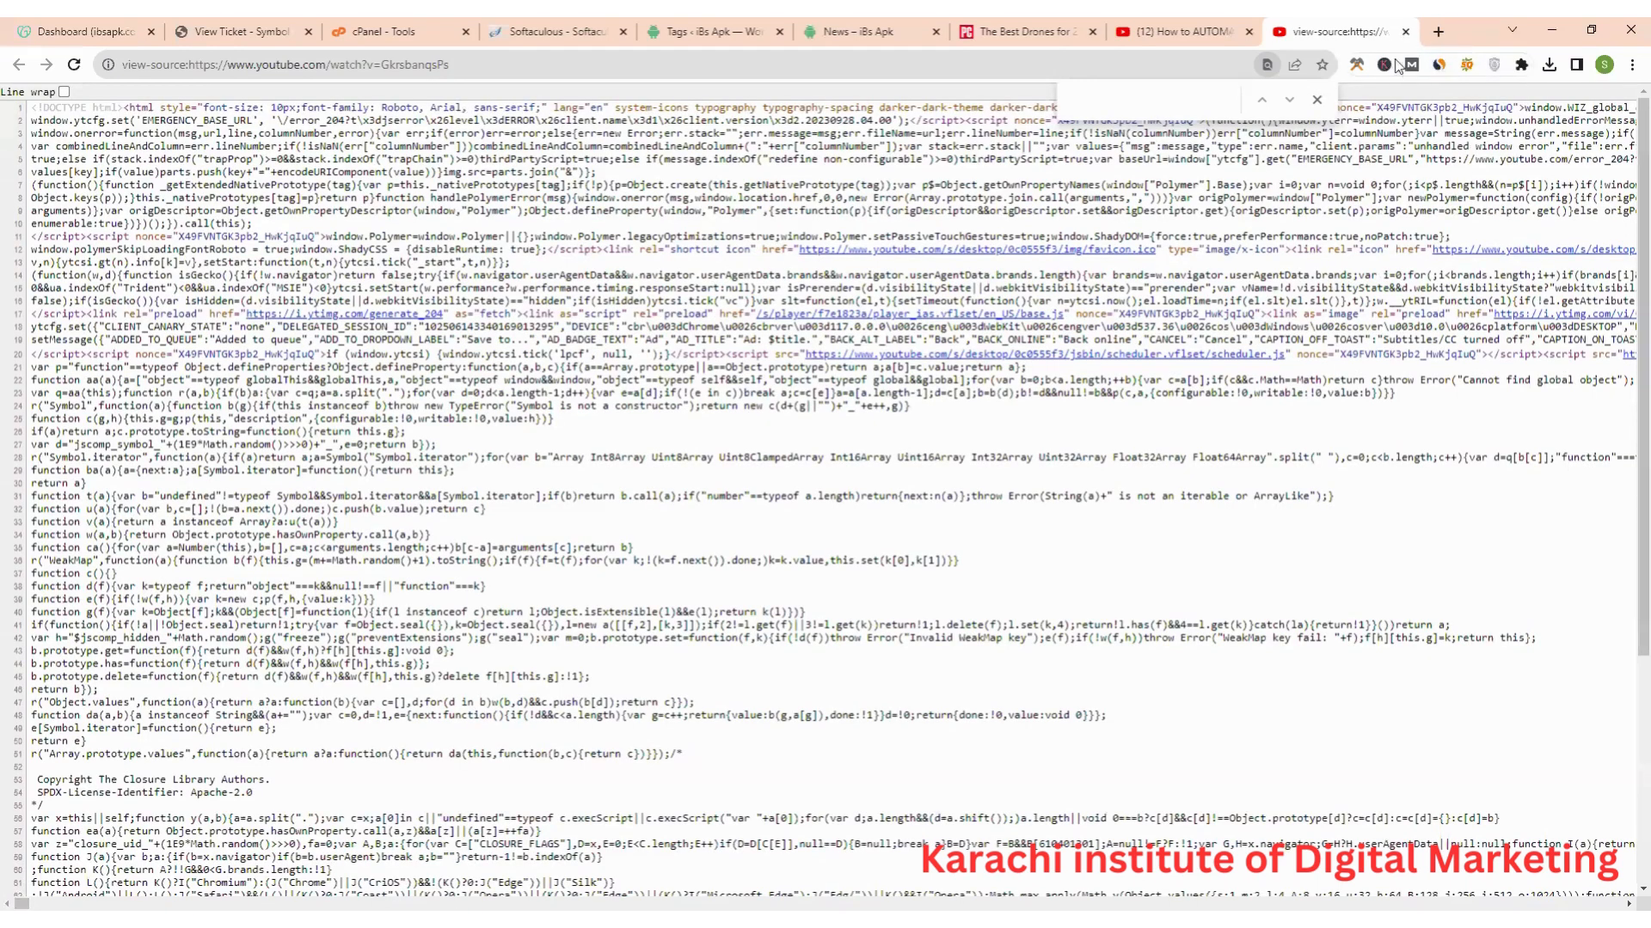
Close the page-source tab with Ctrl+W, returning to the YouTube video page.
key("ctrl+w")
scroll(480, 521, "down", 5)
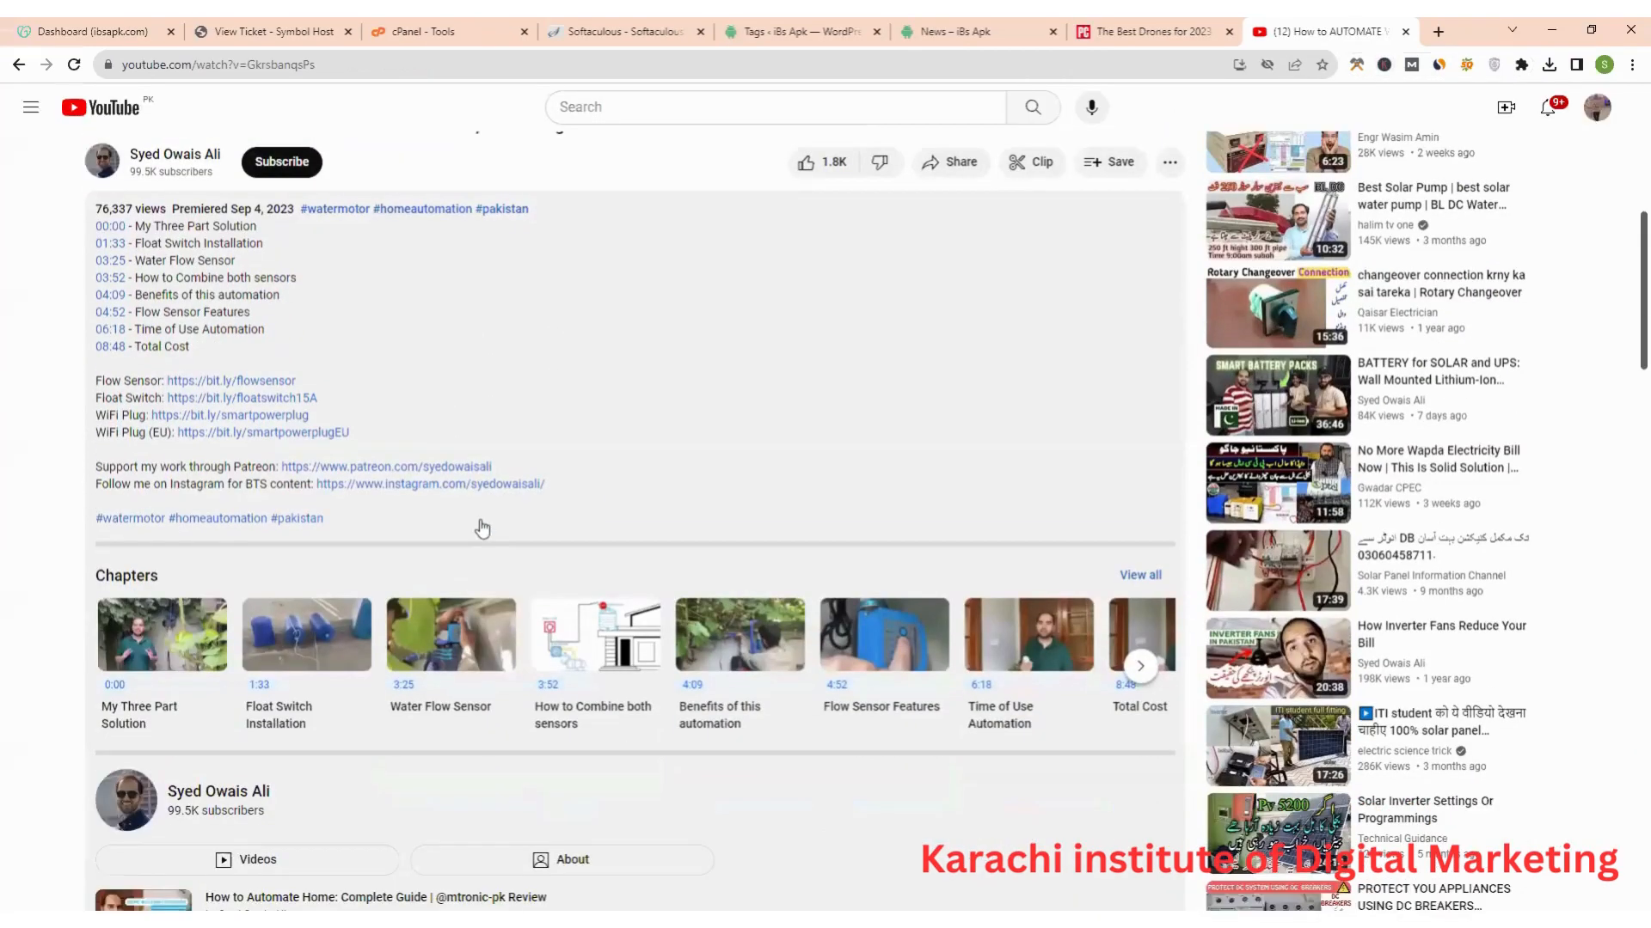
scroll(540, 479, "down", 9)
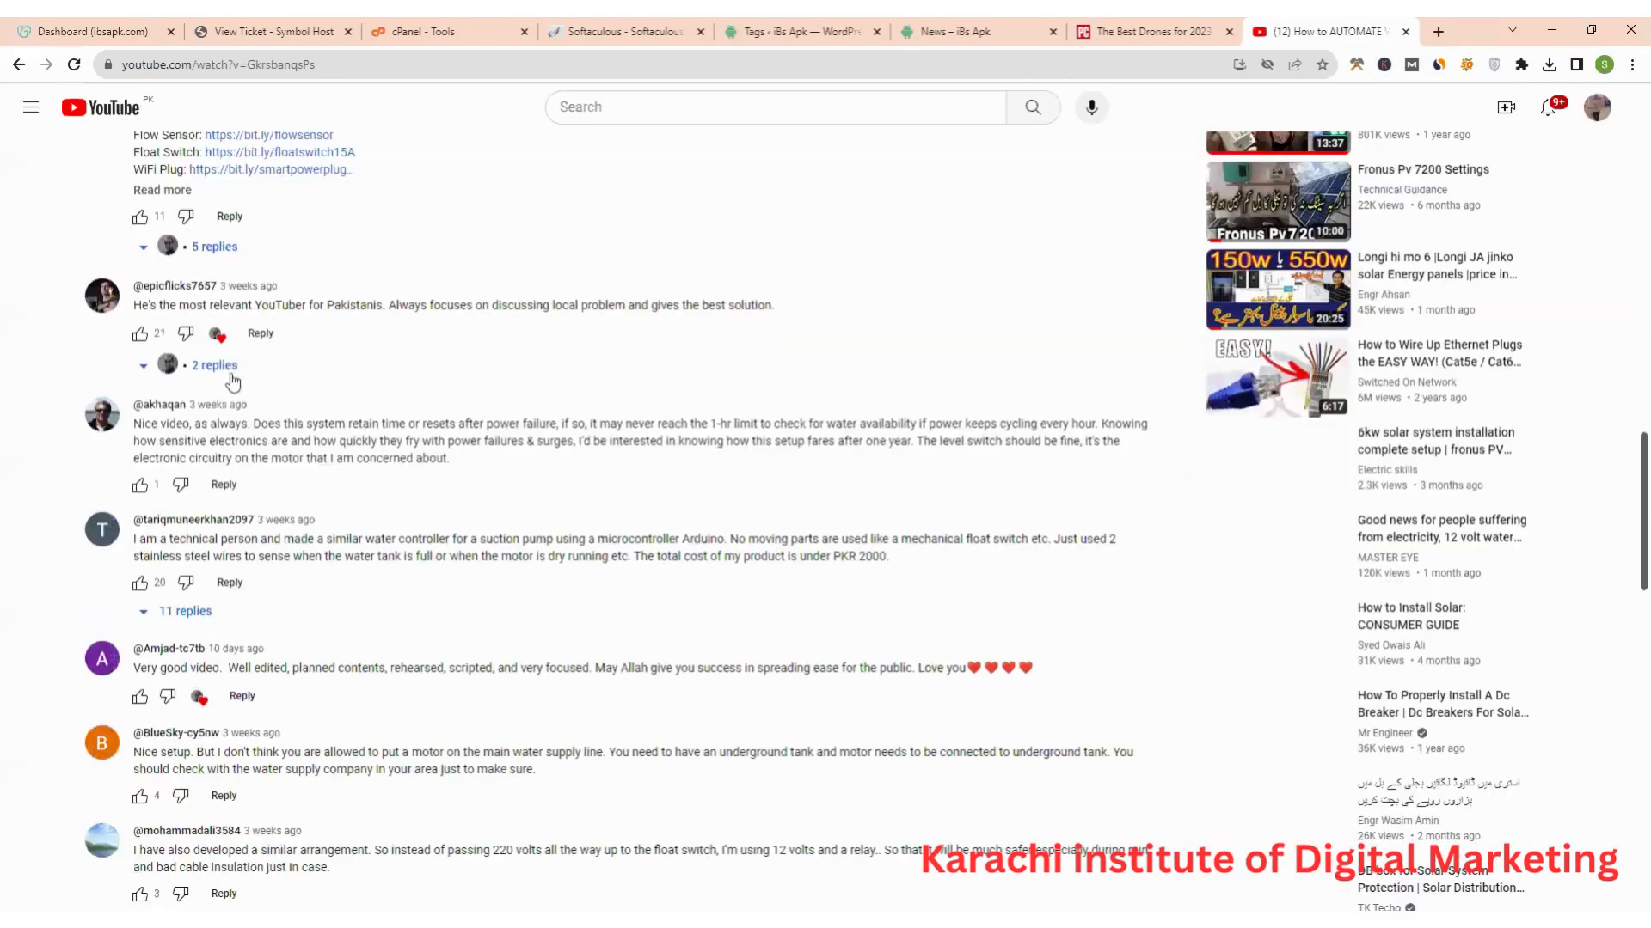
scroll(379, 494, "down", 4)
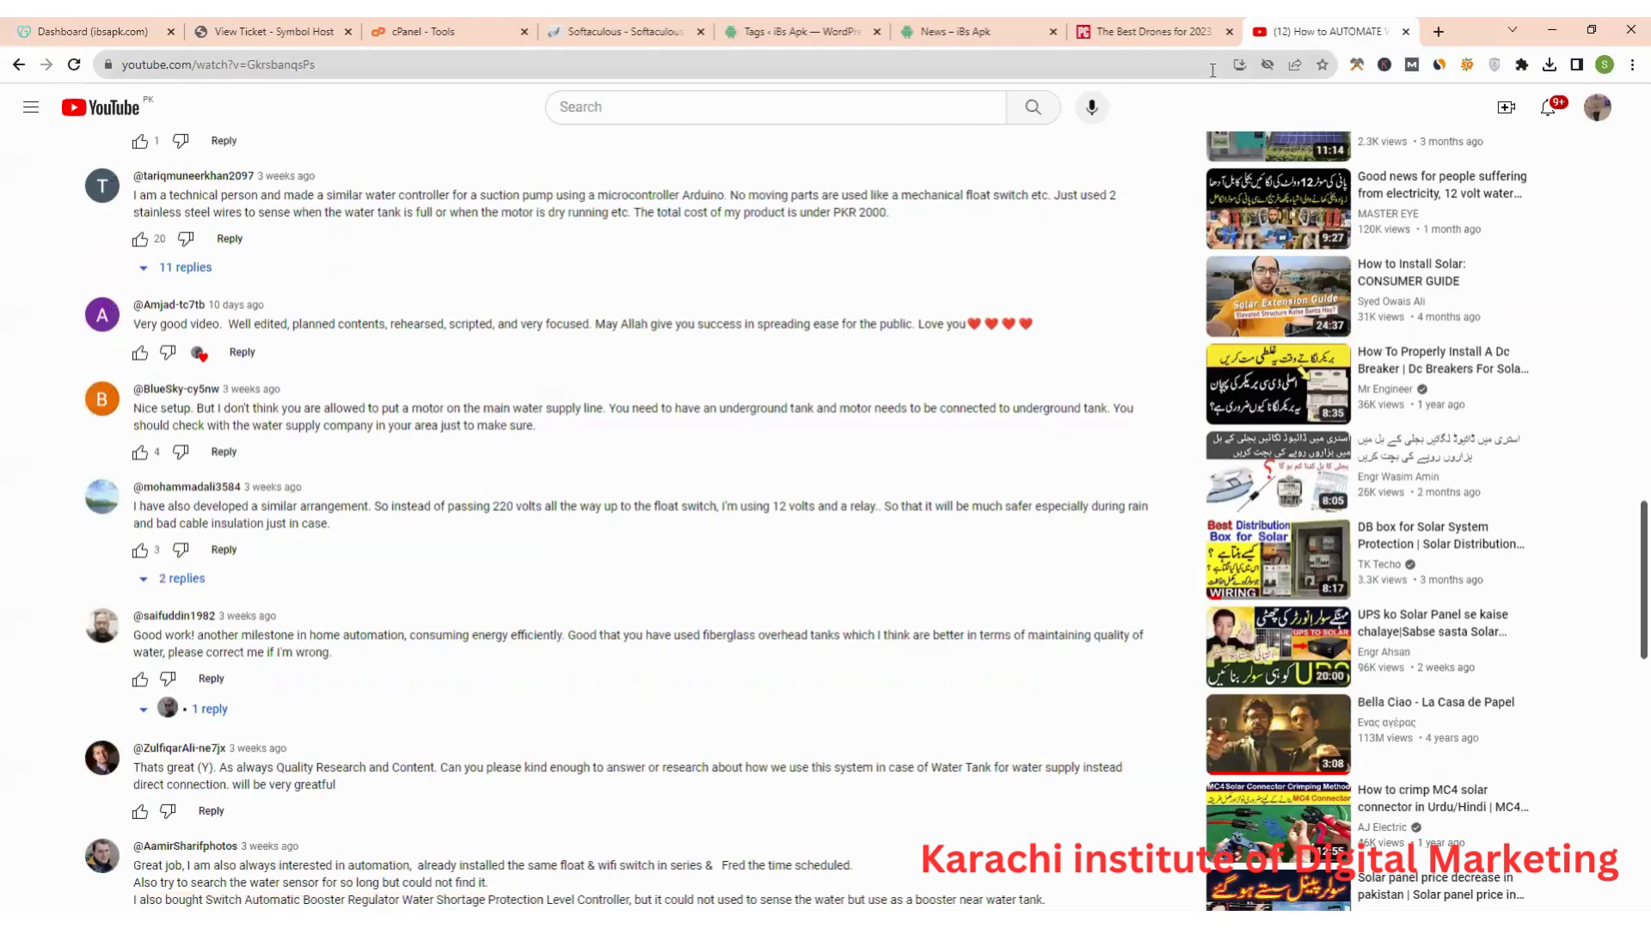
On the WordPress Tags page, enter 'ibs apk' as the new tag's name.
left_click(974, 25)
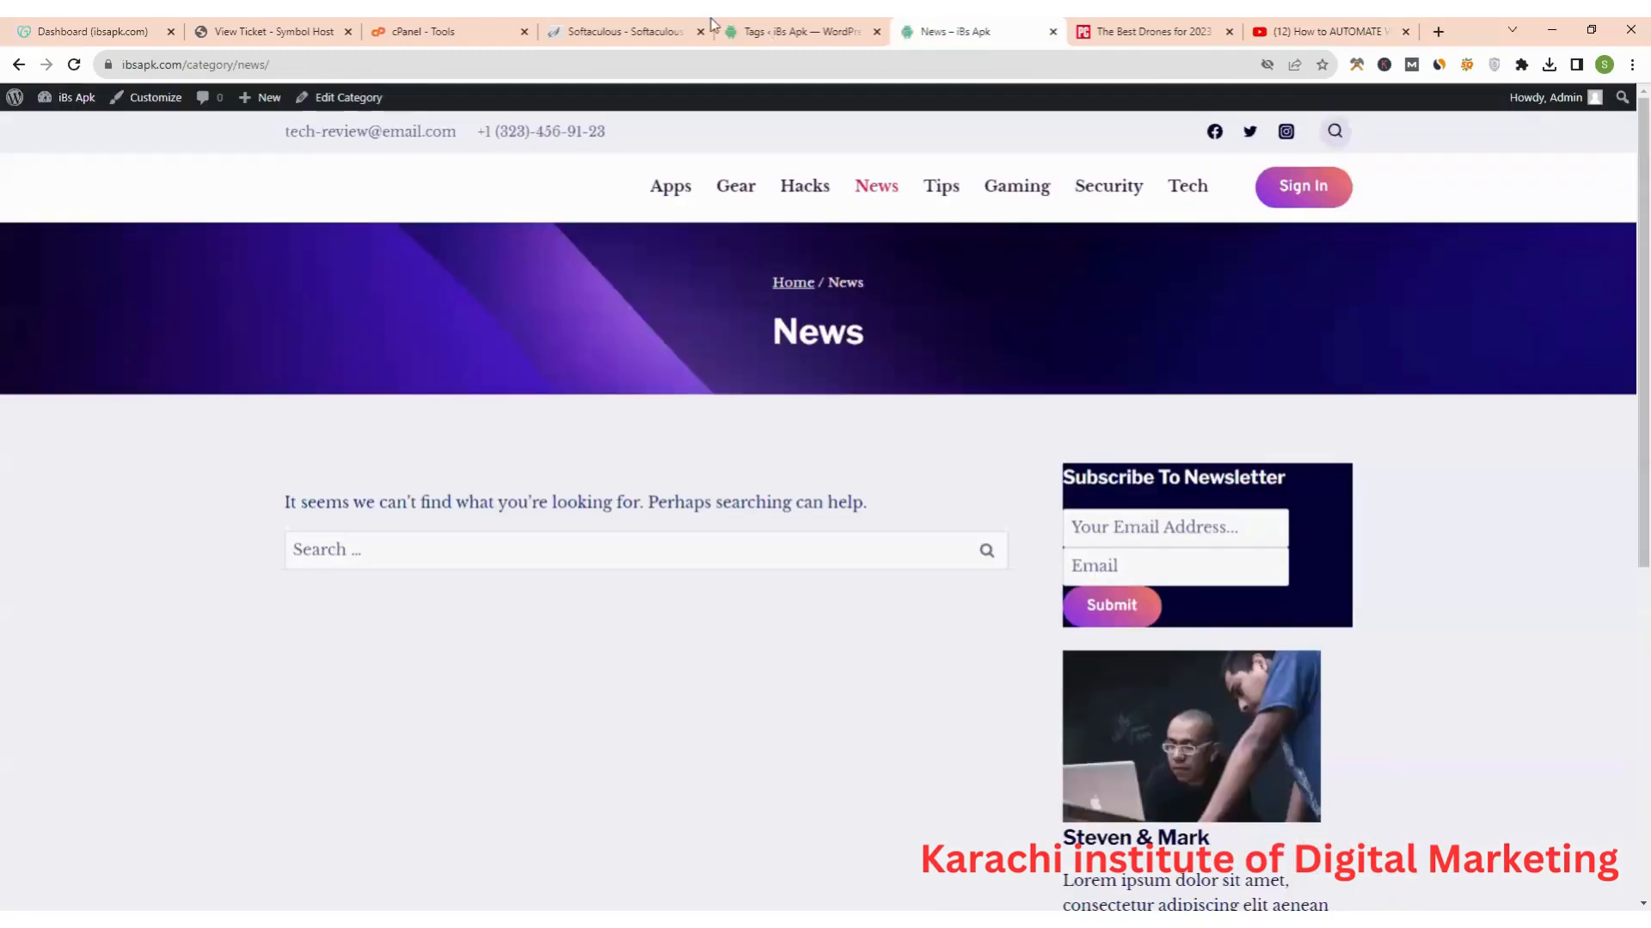
left_click(799, 31)
left_click(419, 432)
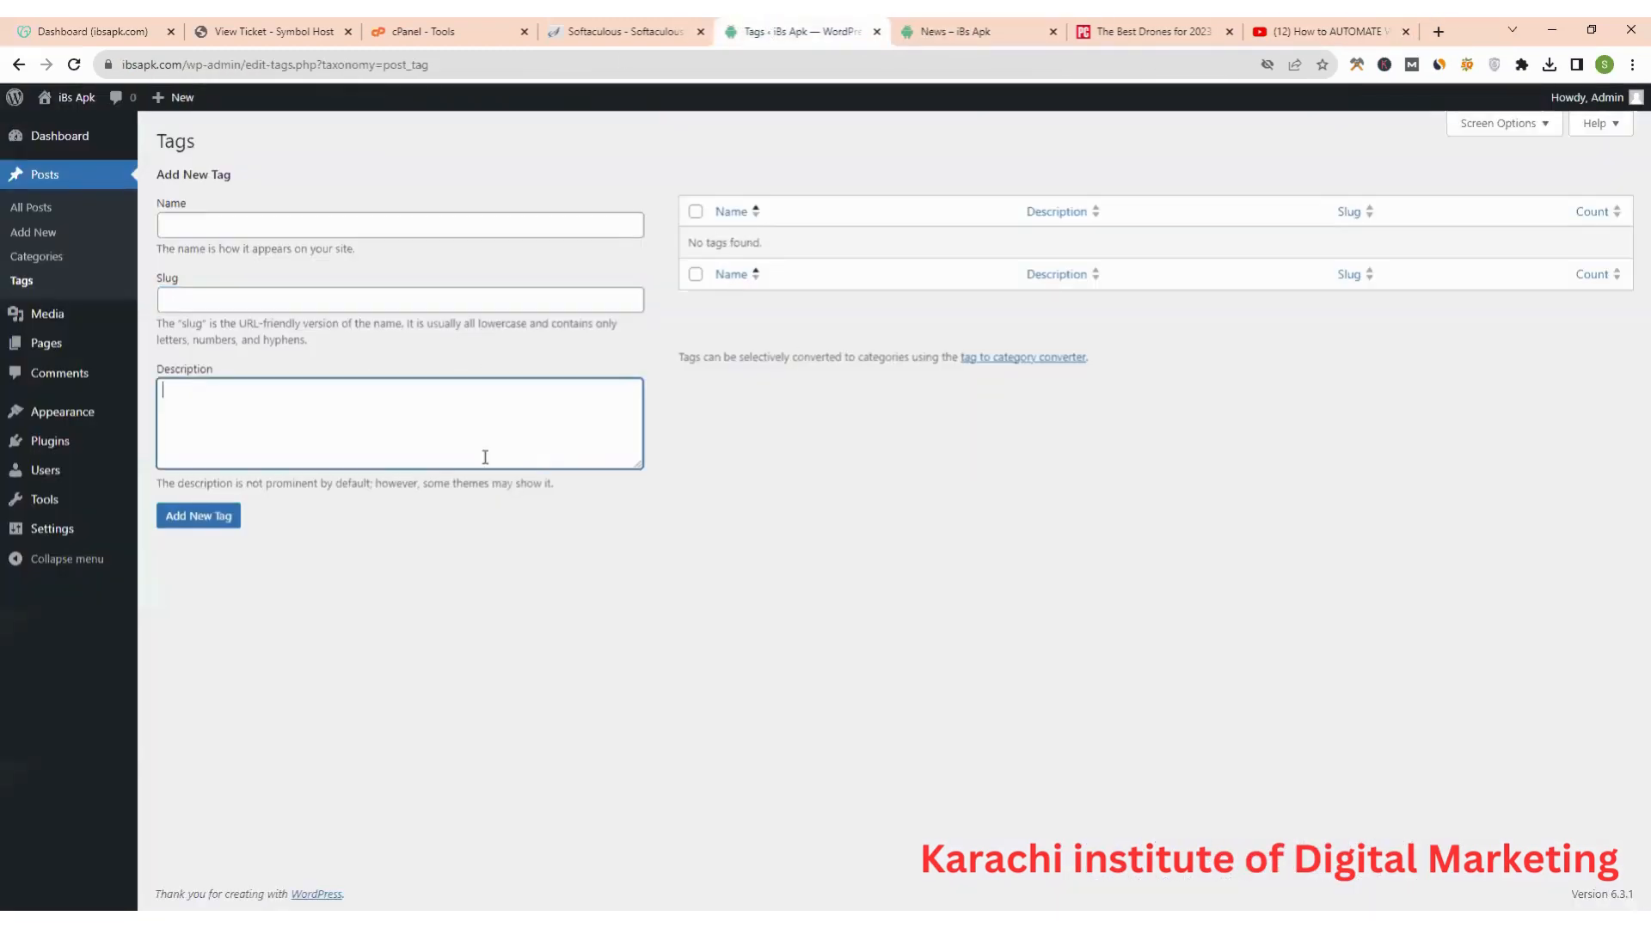
left_click(265, 220)
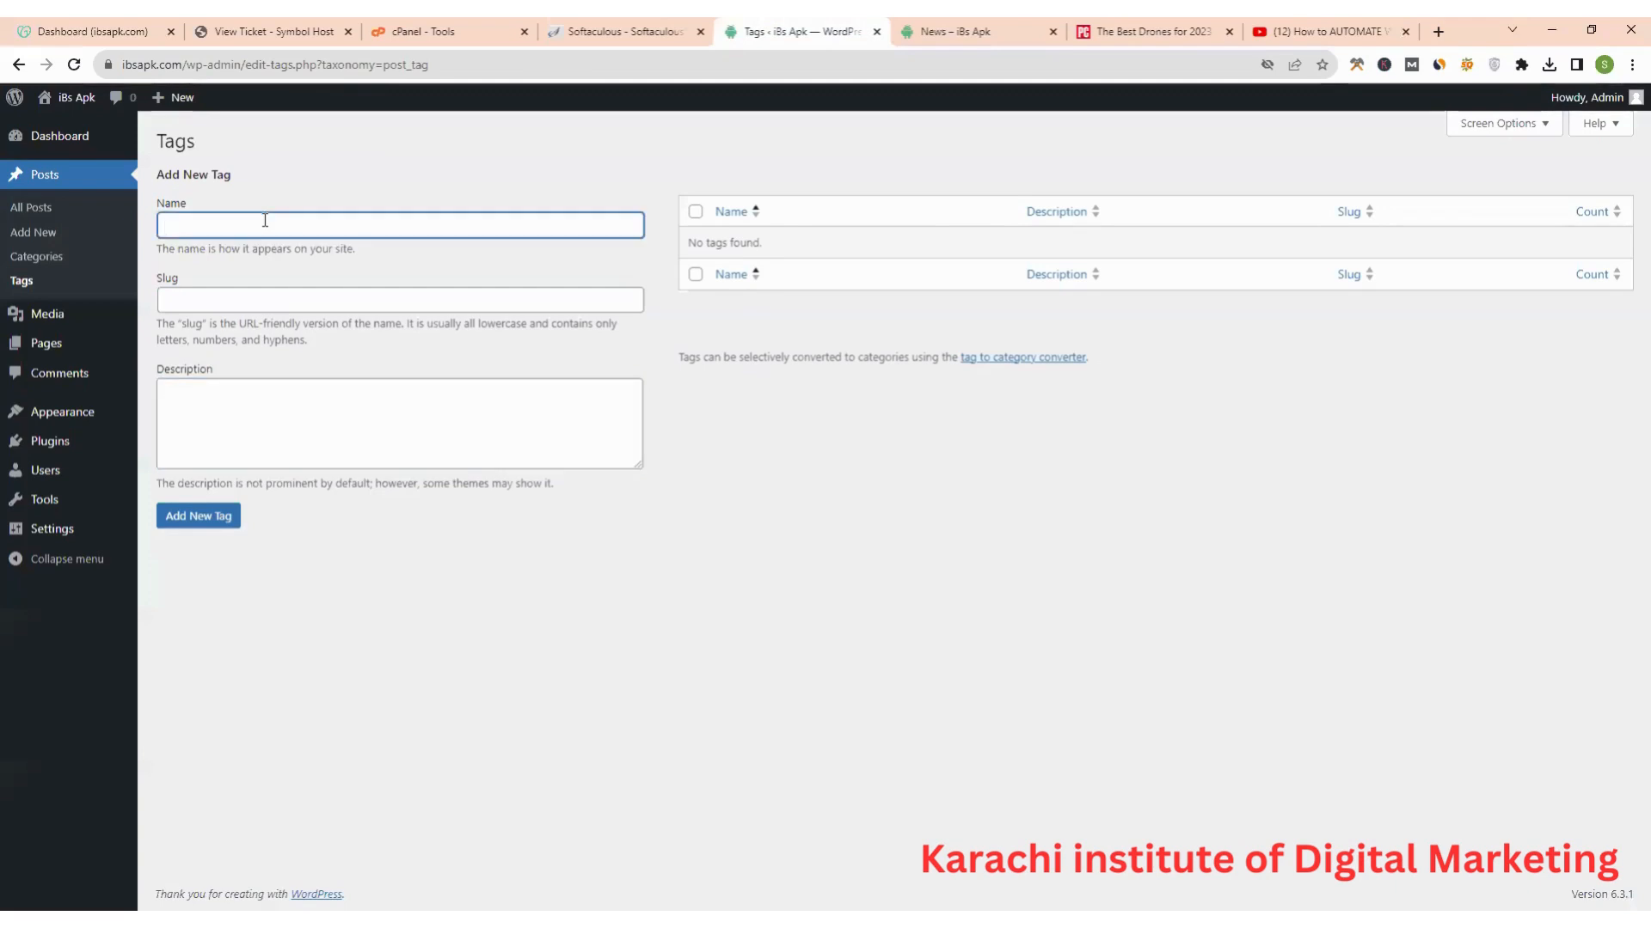
type("ibs apk")
key("Tab")
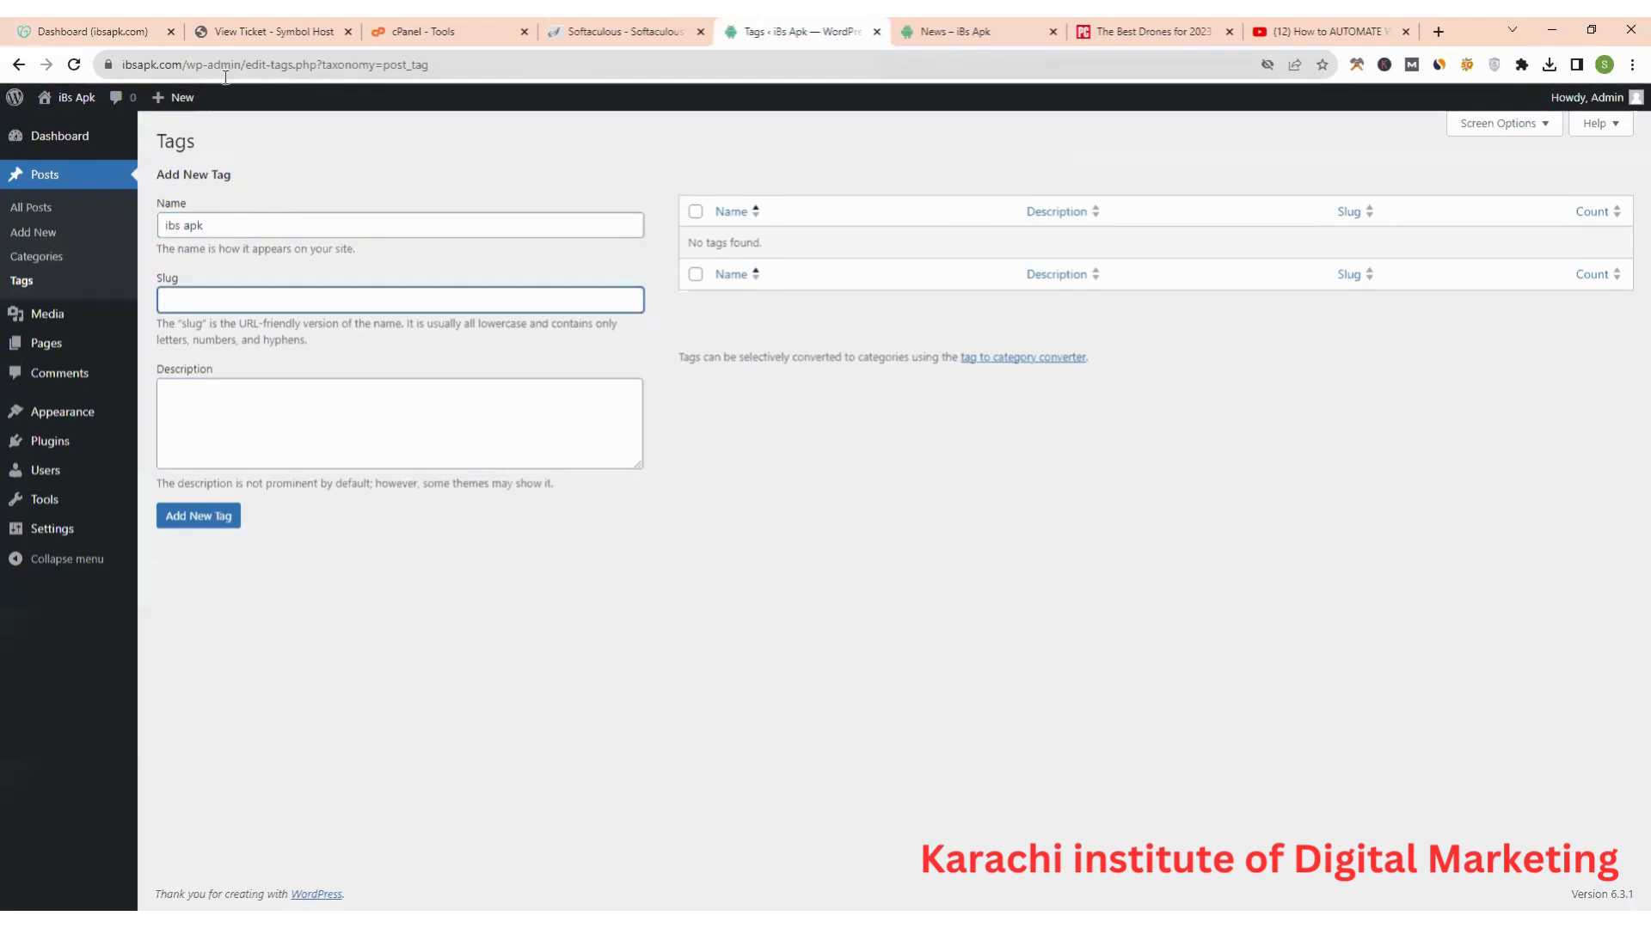
Give the tag the slug ibs-apk-tag and add it as a new tag.
left_click_drag(242, 64, 172, 60)
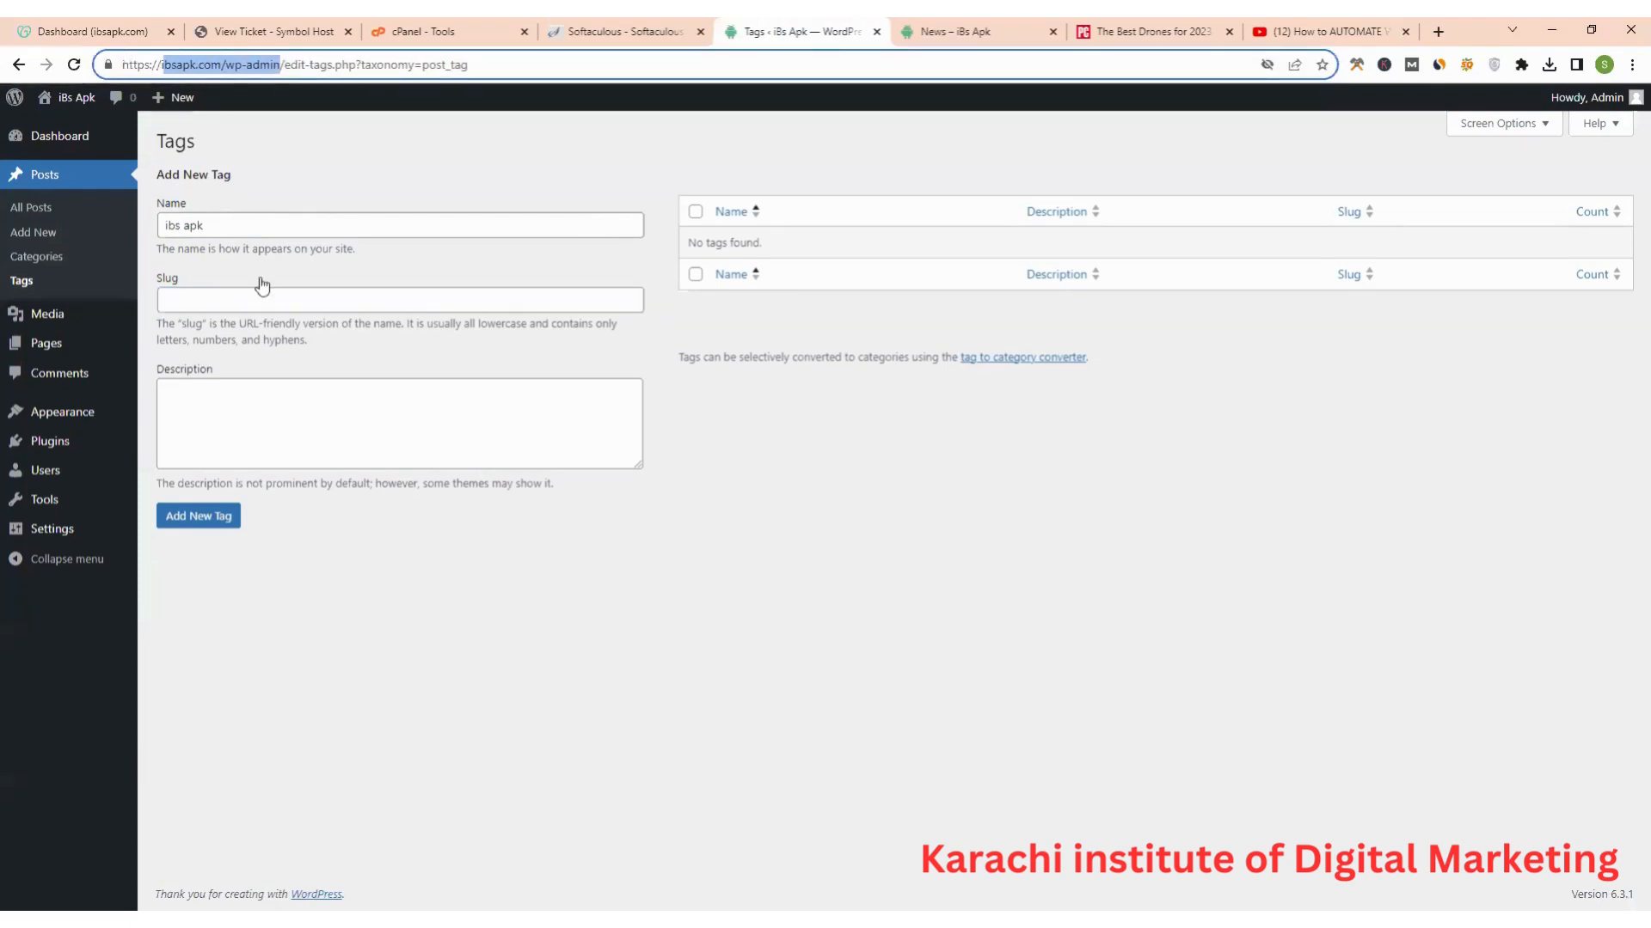
left_click(354, 307)
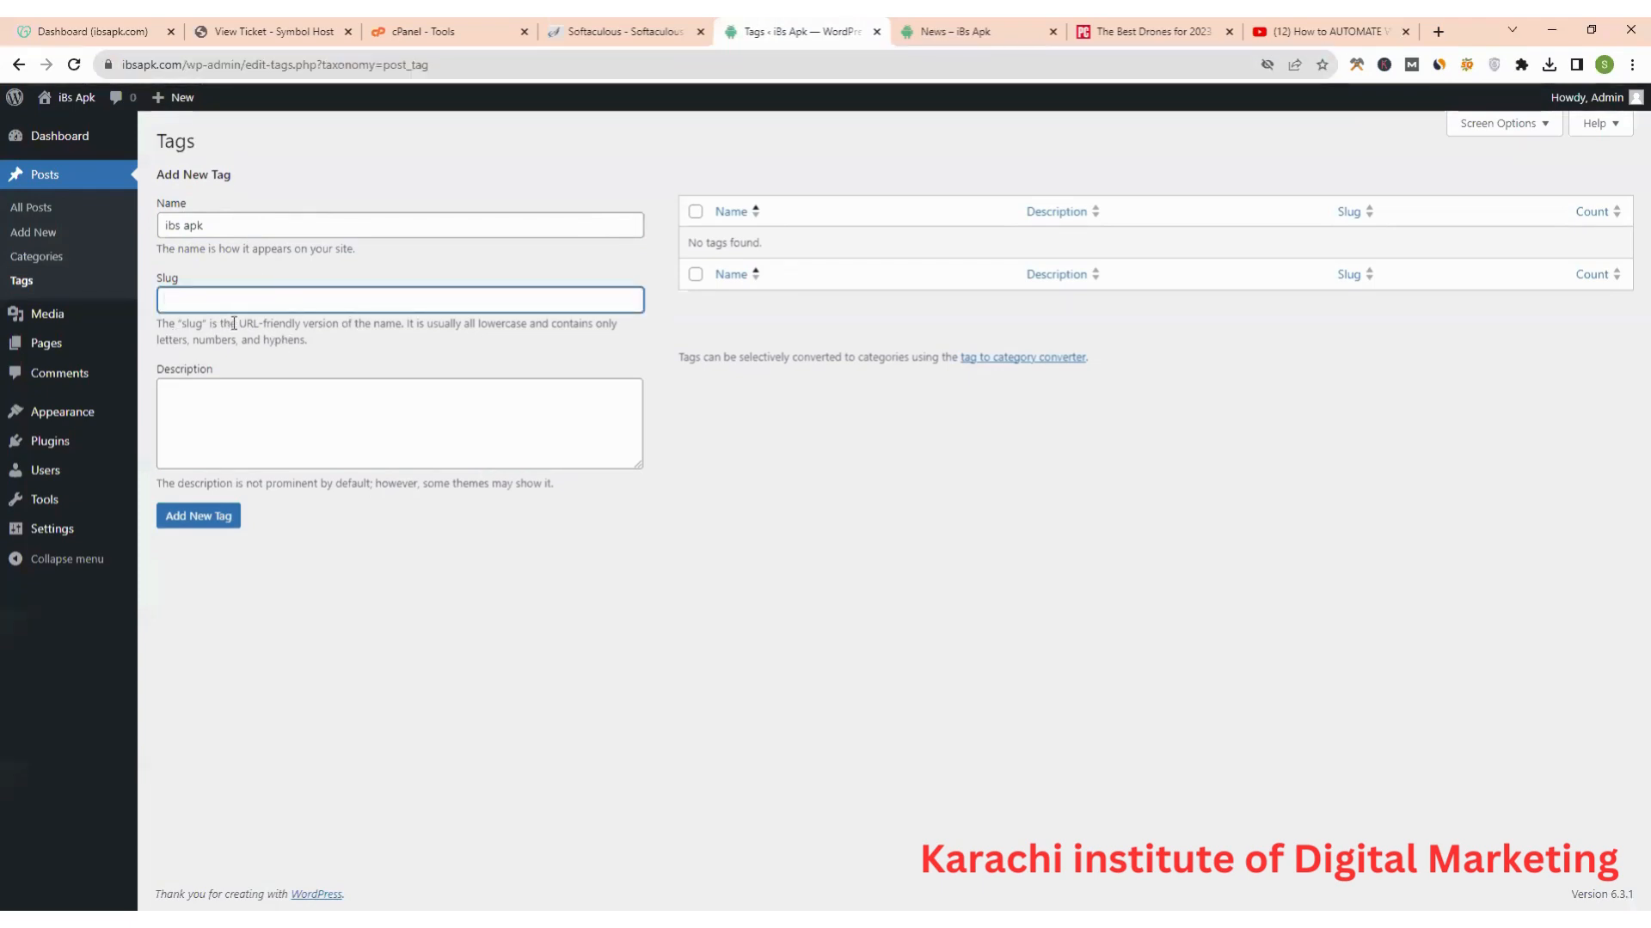
left_click_drag(248, 324, 421, 337)
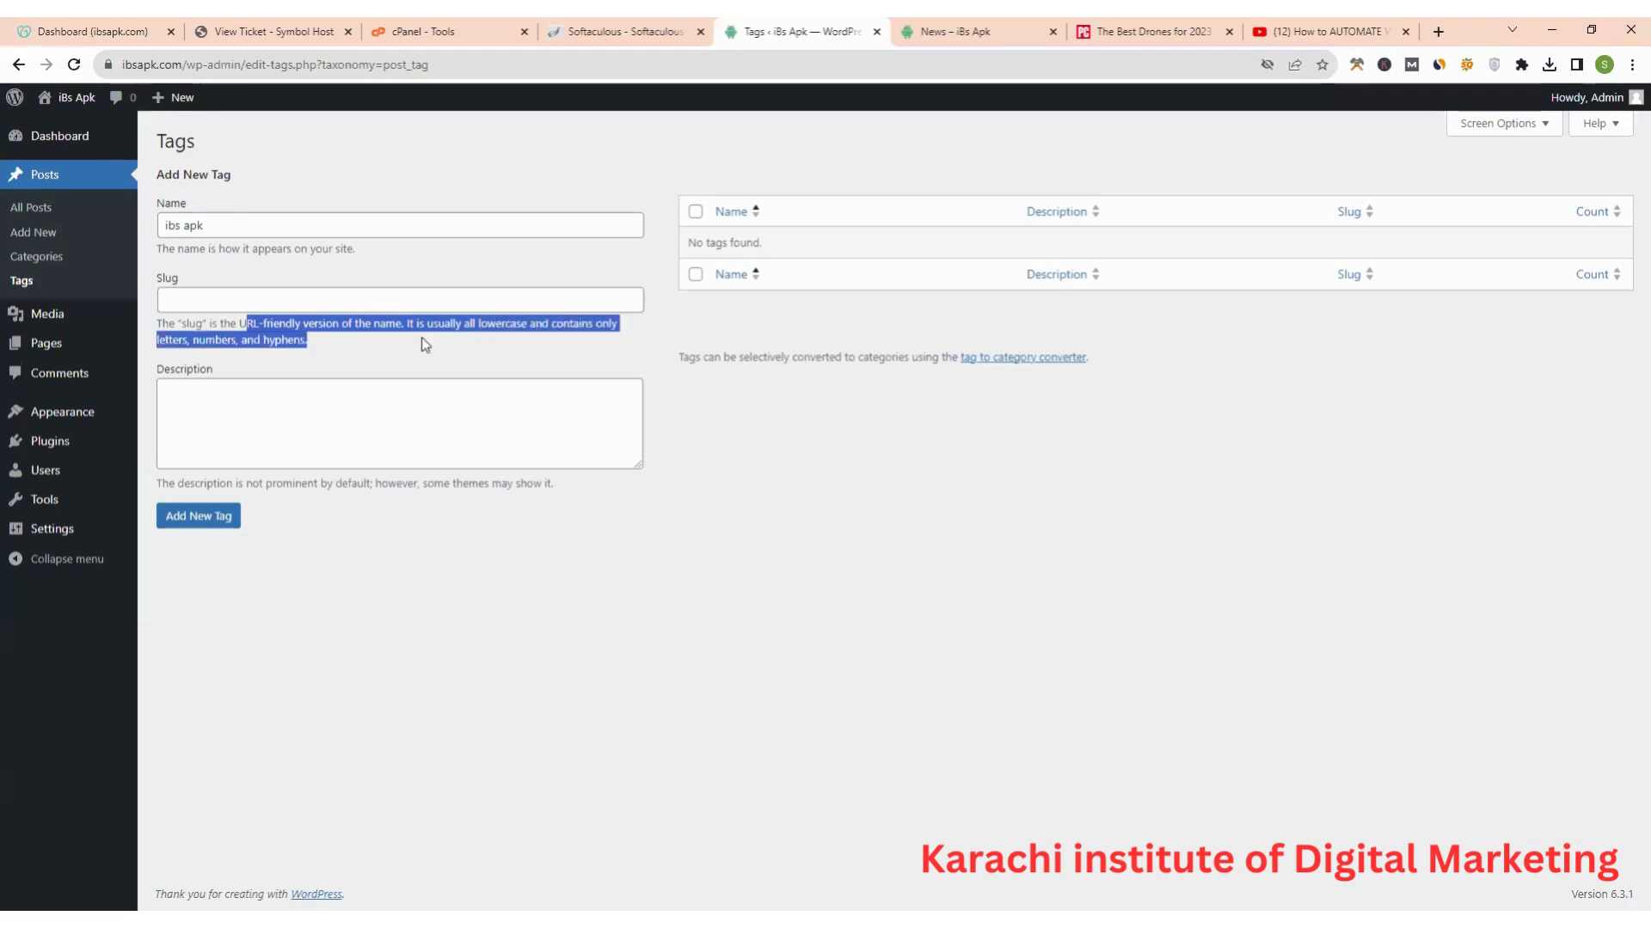
right_click(422, 339)
left_click(292, 324)
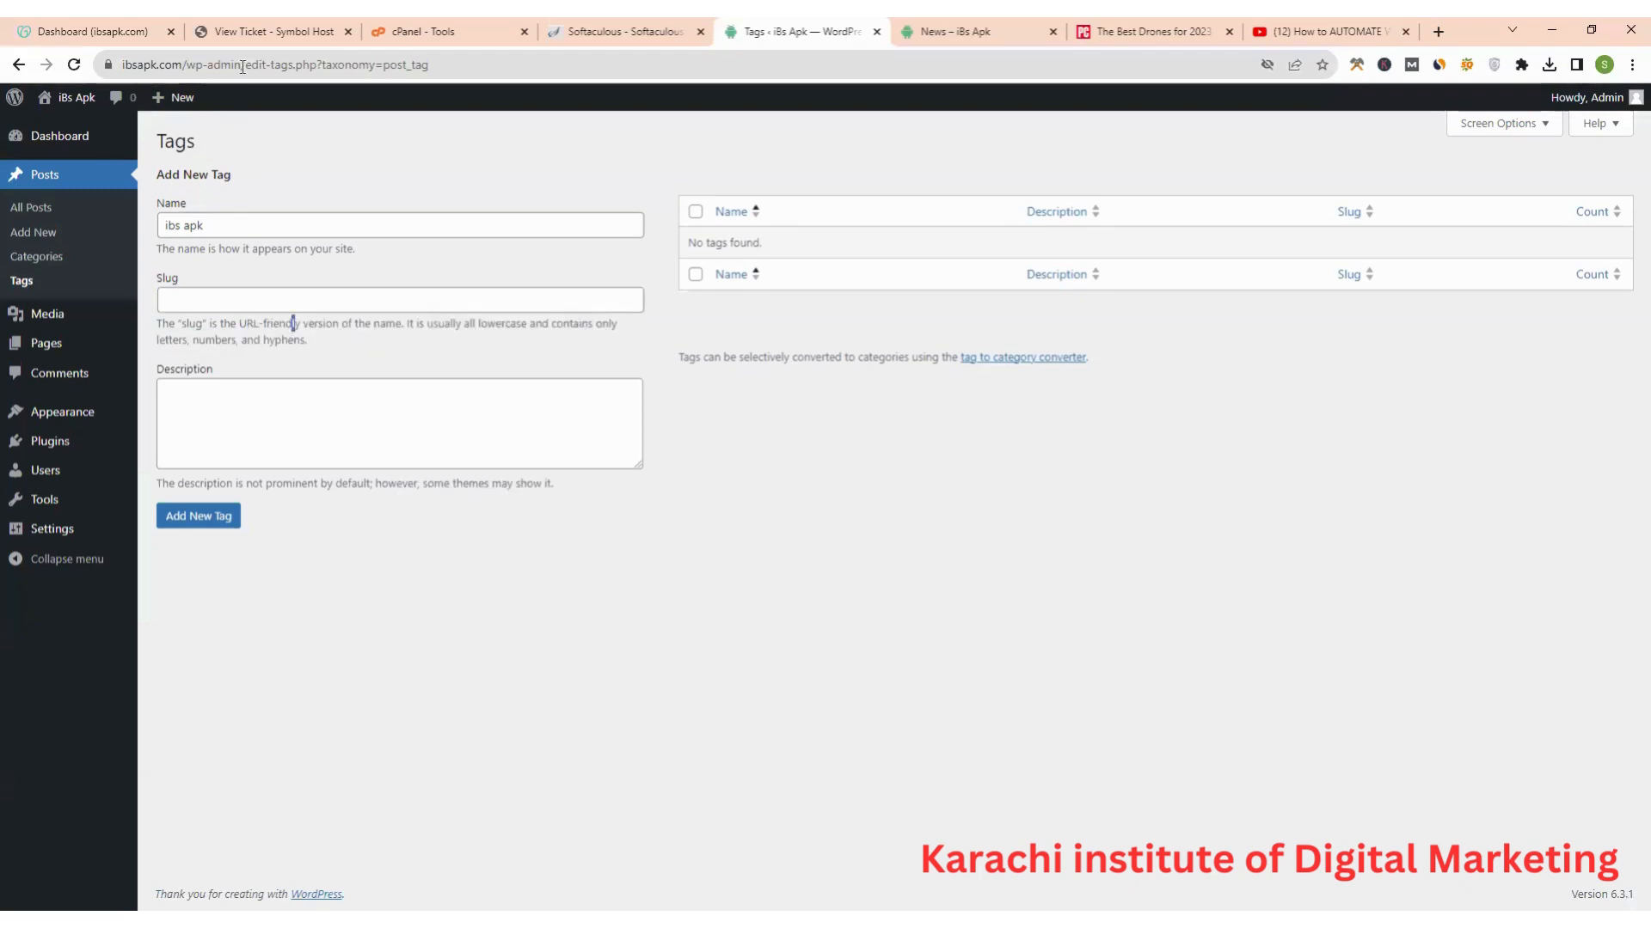
left_click(225, 307)
type("ib")
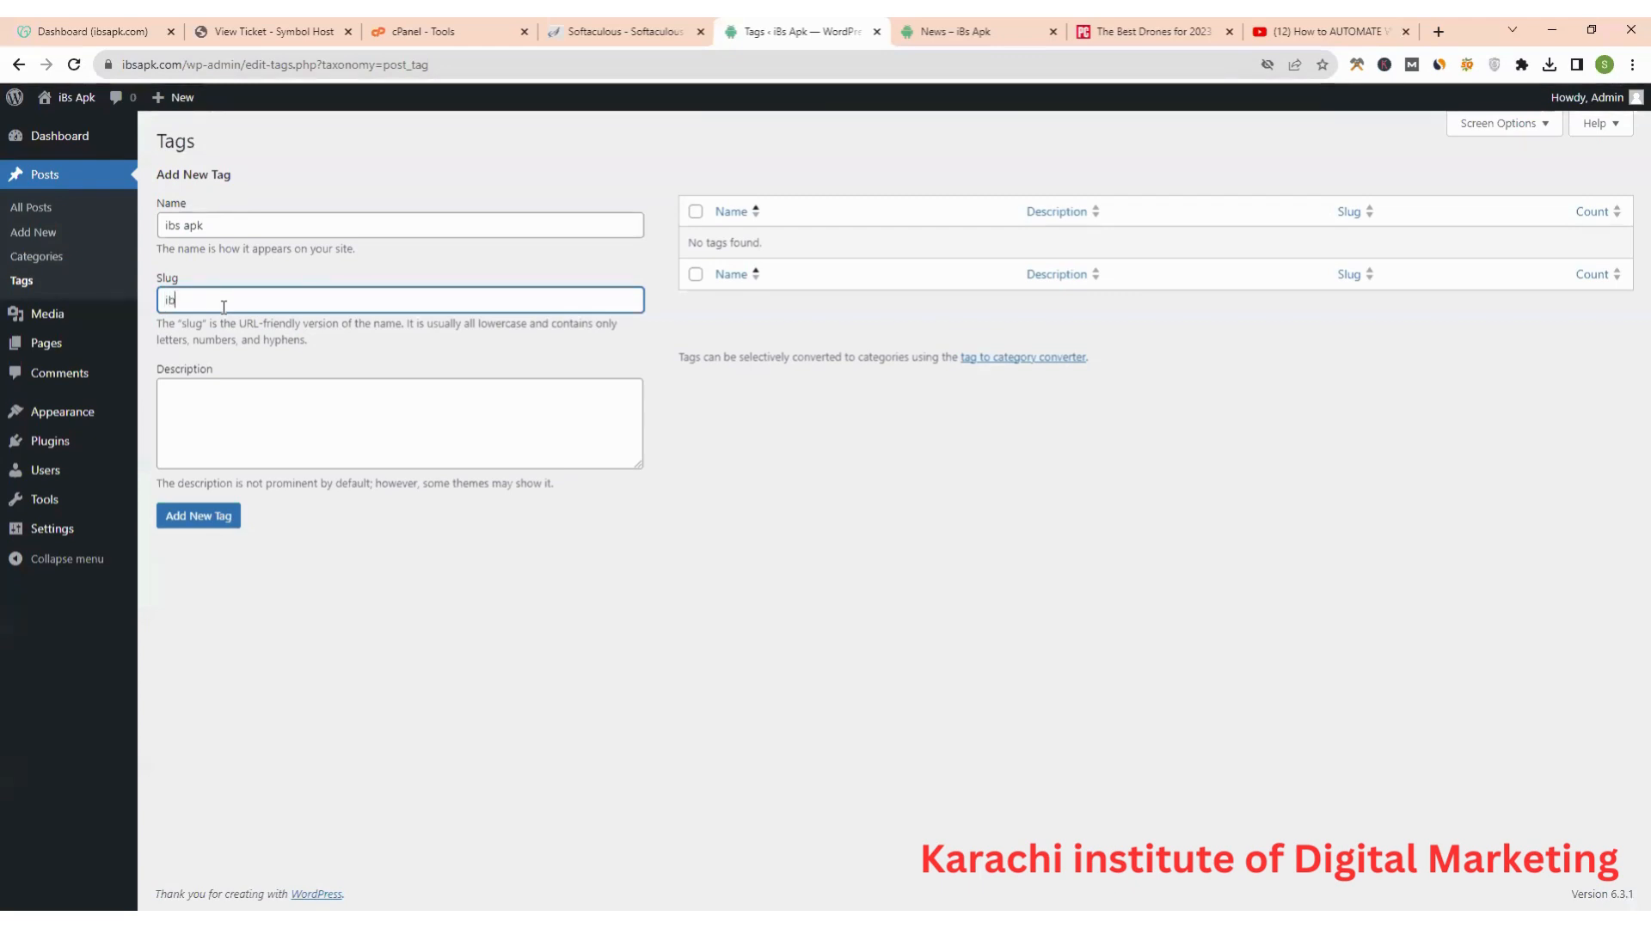
type("s-apk0-")
type("-tag")
left_click(272, 408)
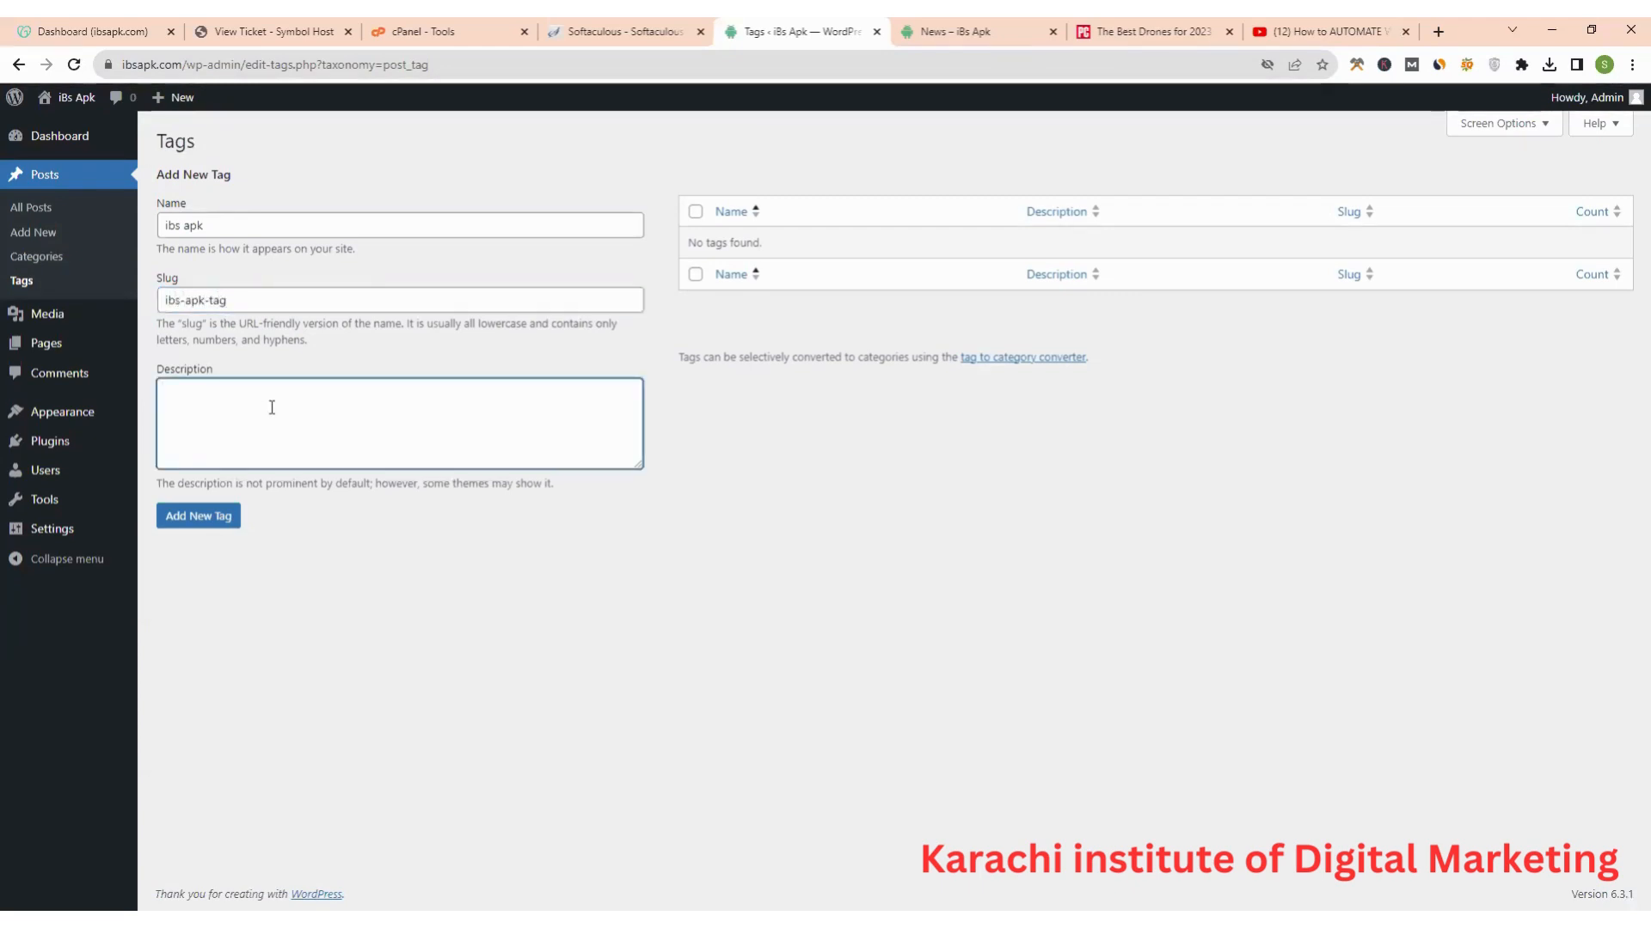
left_click(202, 526)
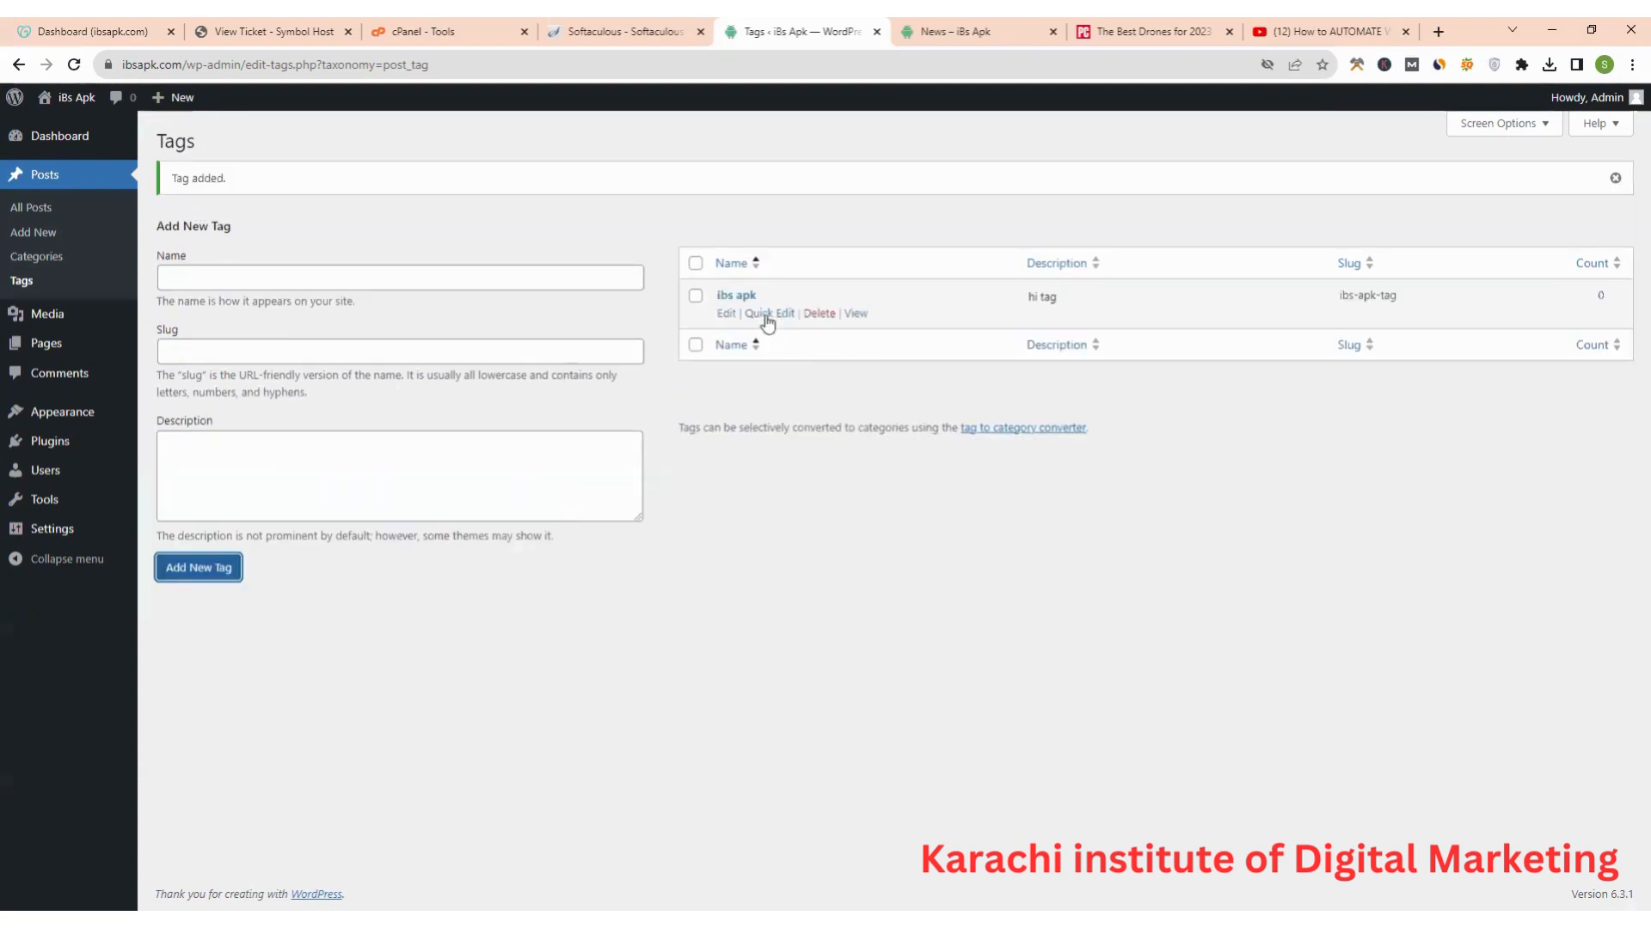
Open the ibs apk tag for editing and save it with Update.
right_click(727, 314)
key("Escape")
left_click(724, 315)
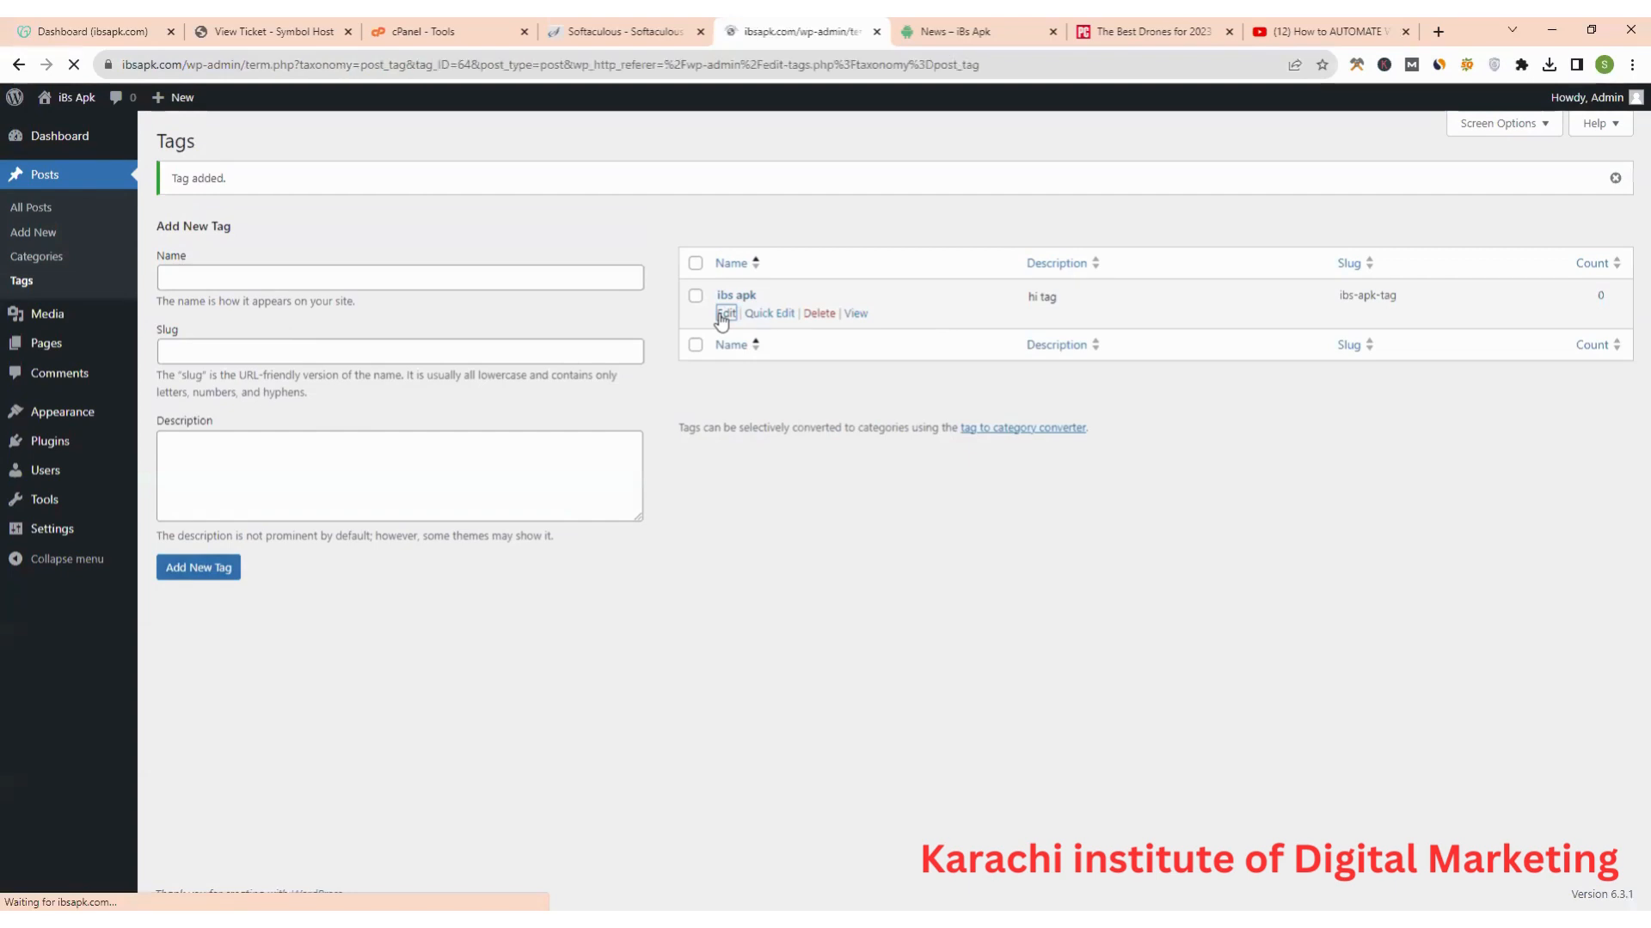
left_click_drag(409, 274, 322, 255)
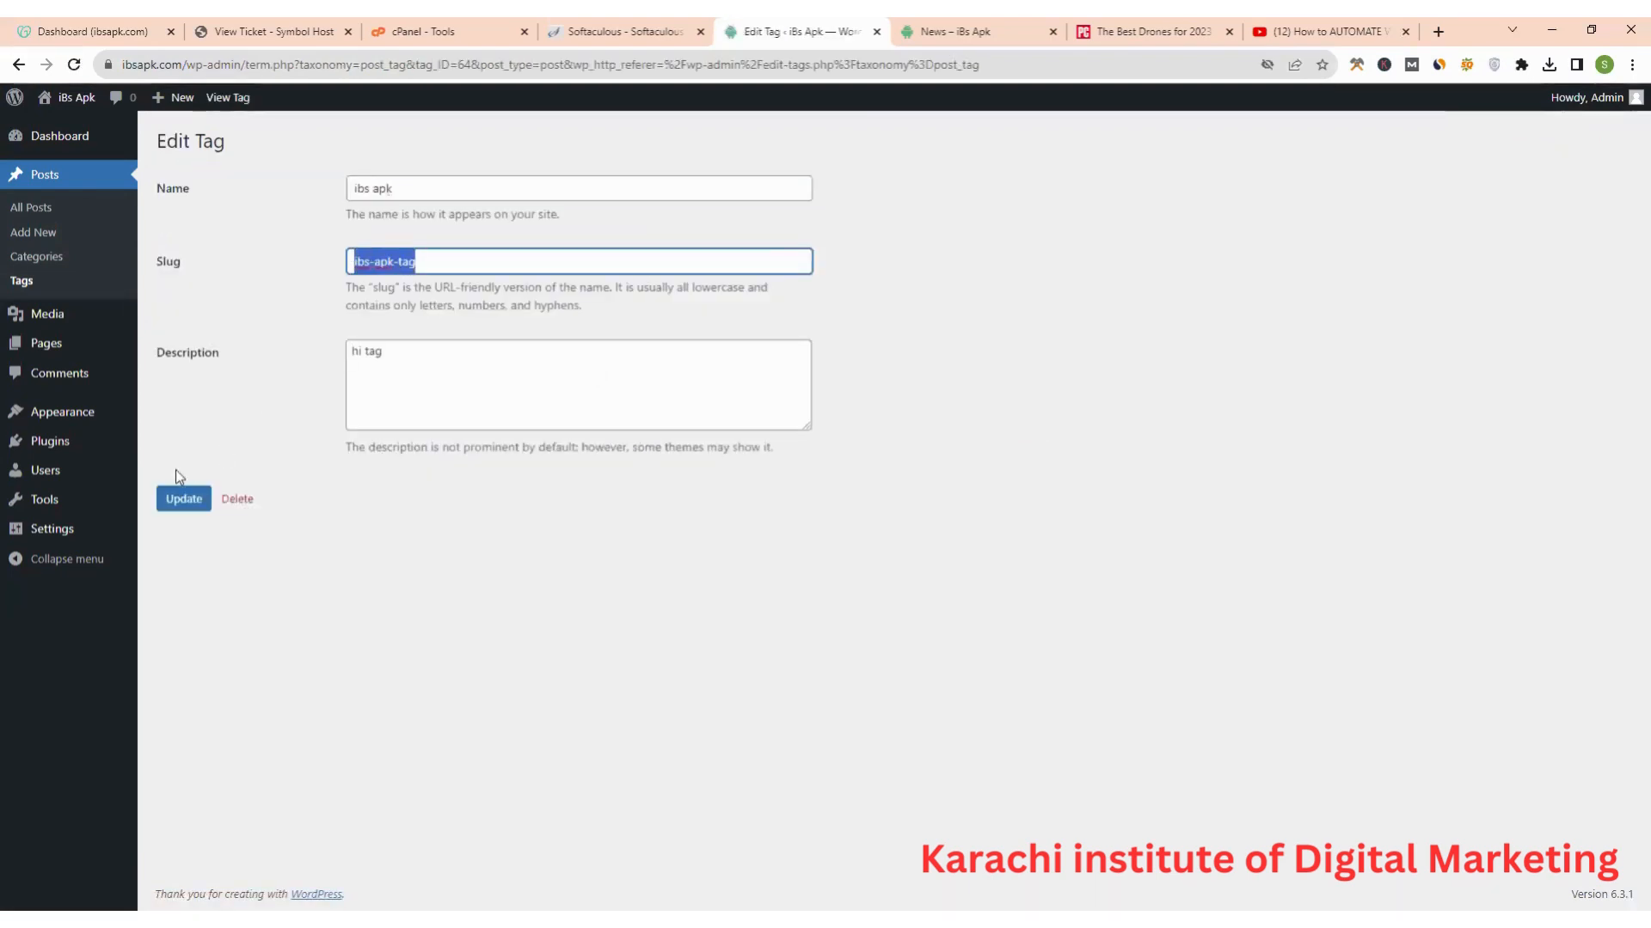
left_click(183, 498)
Load ibsapk.com/ibs-apk-tag in a new browser tab.
left_click(1437, 31)
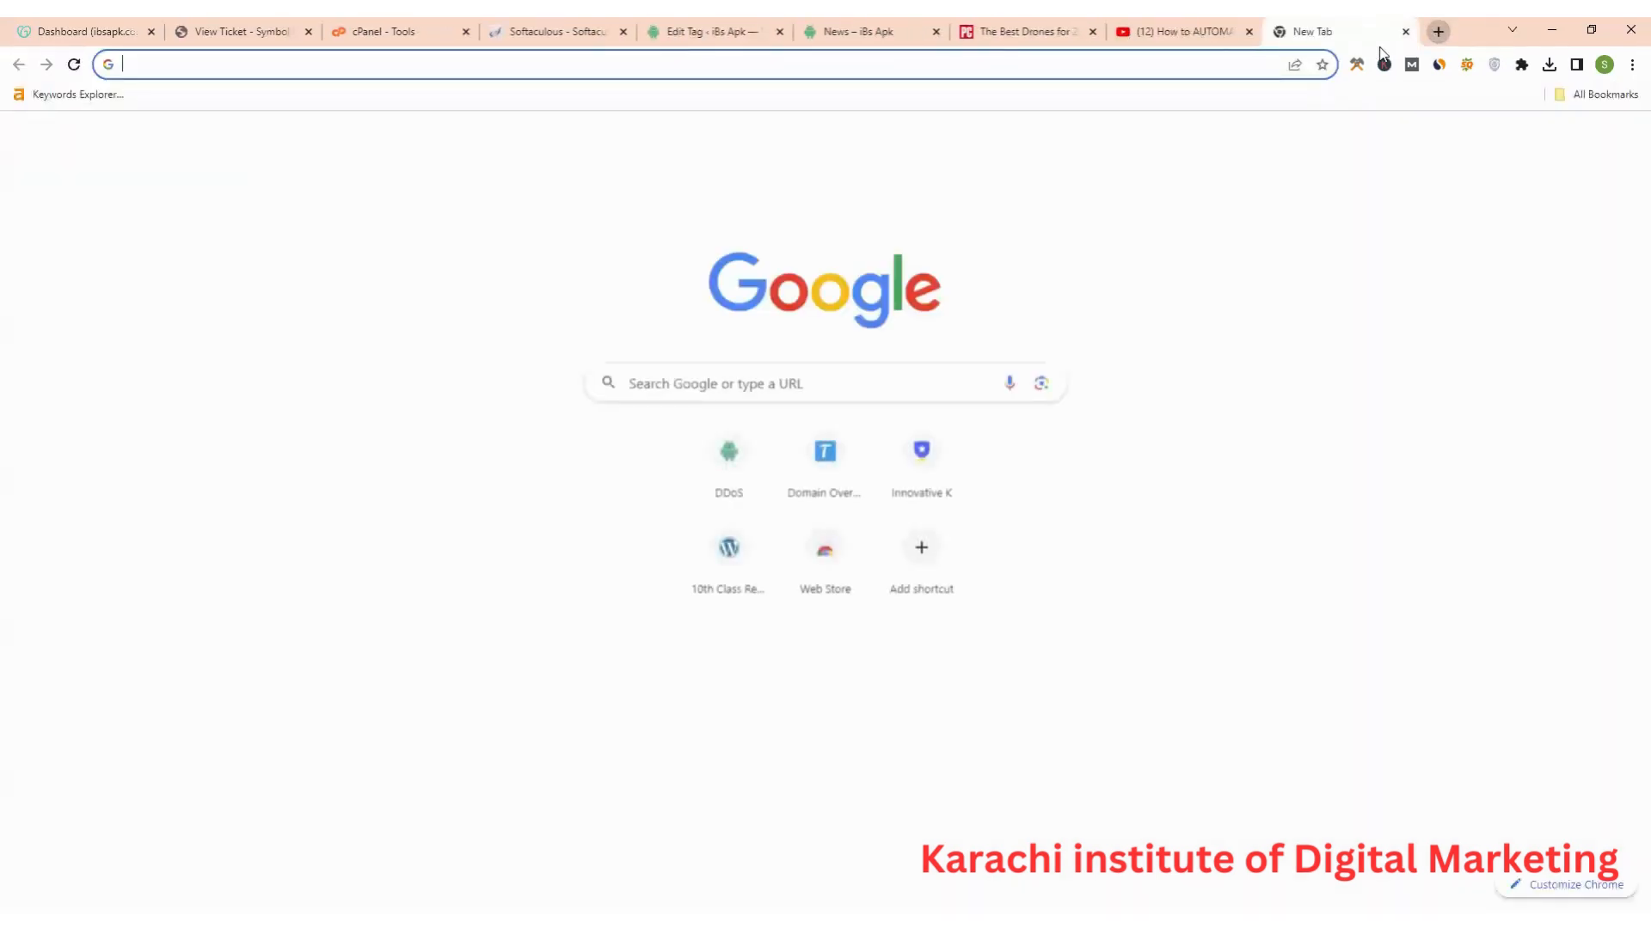
type("ibs")
type("l")
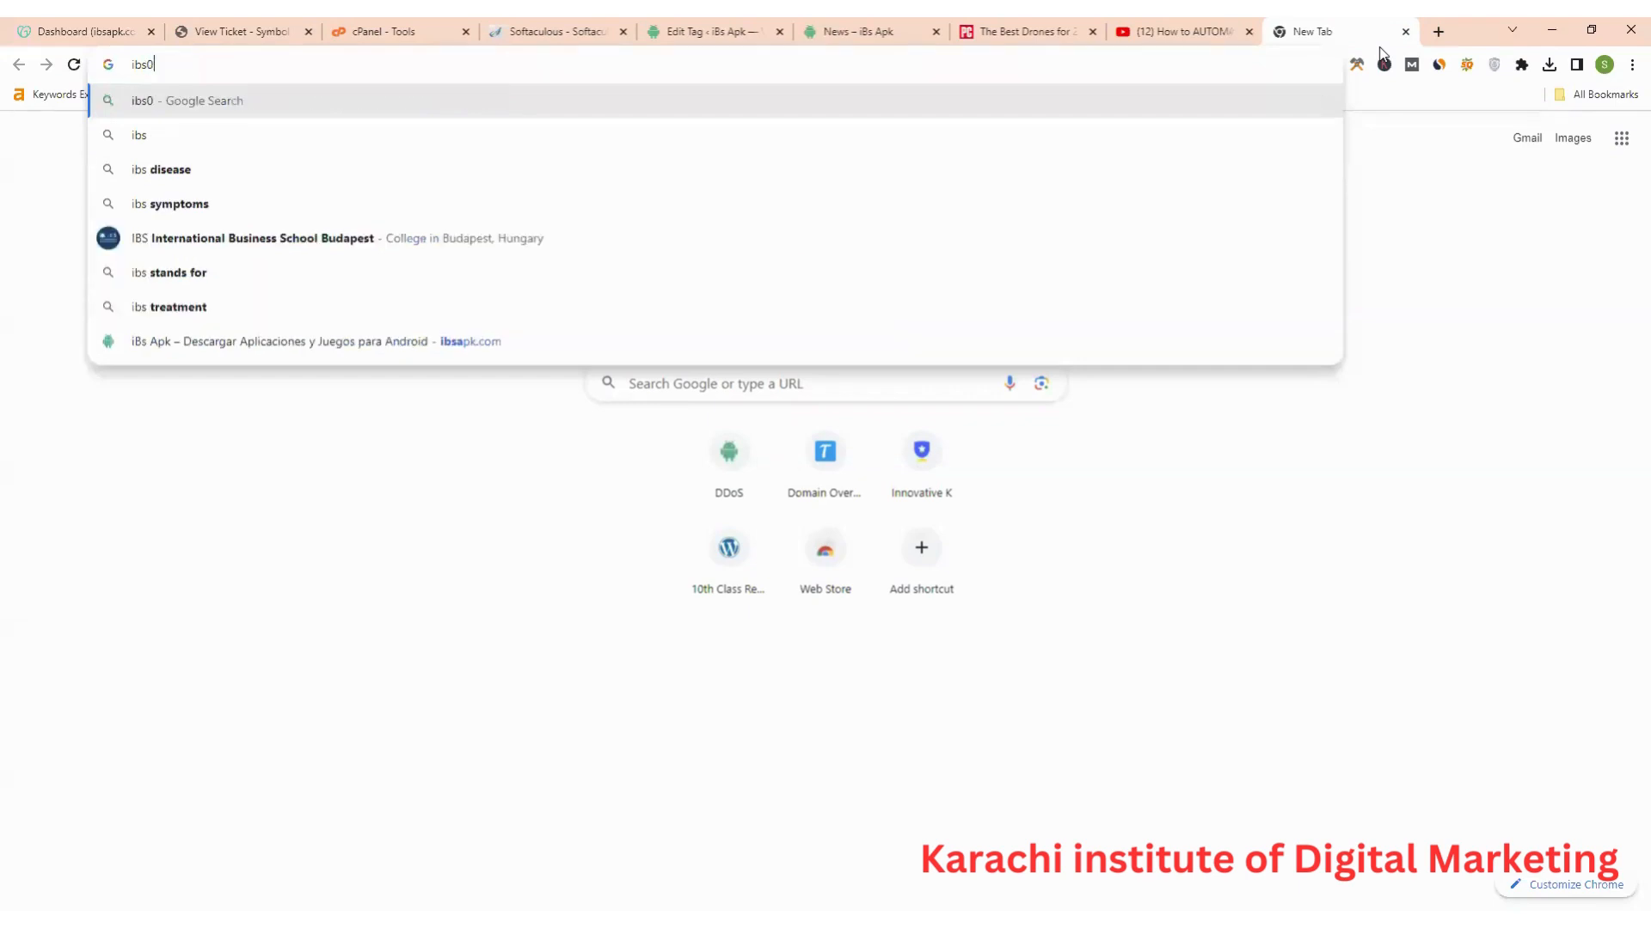
key("BackSpace")
type("a0")
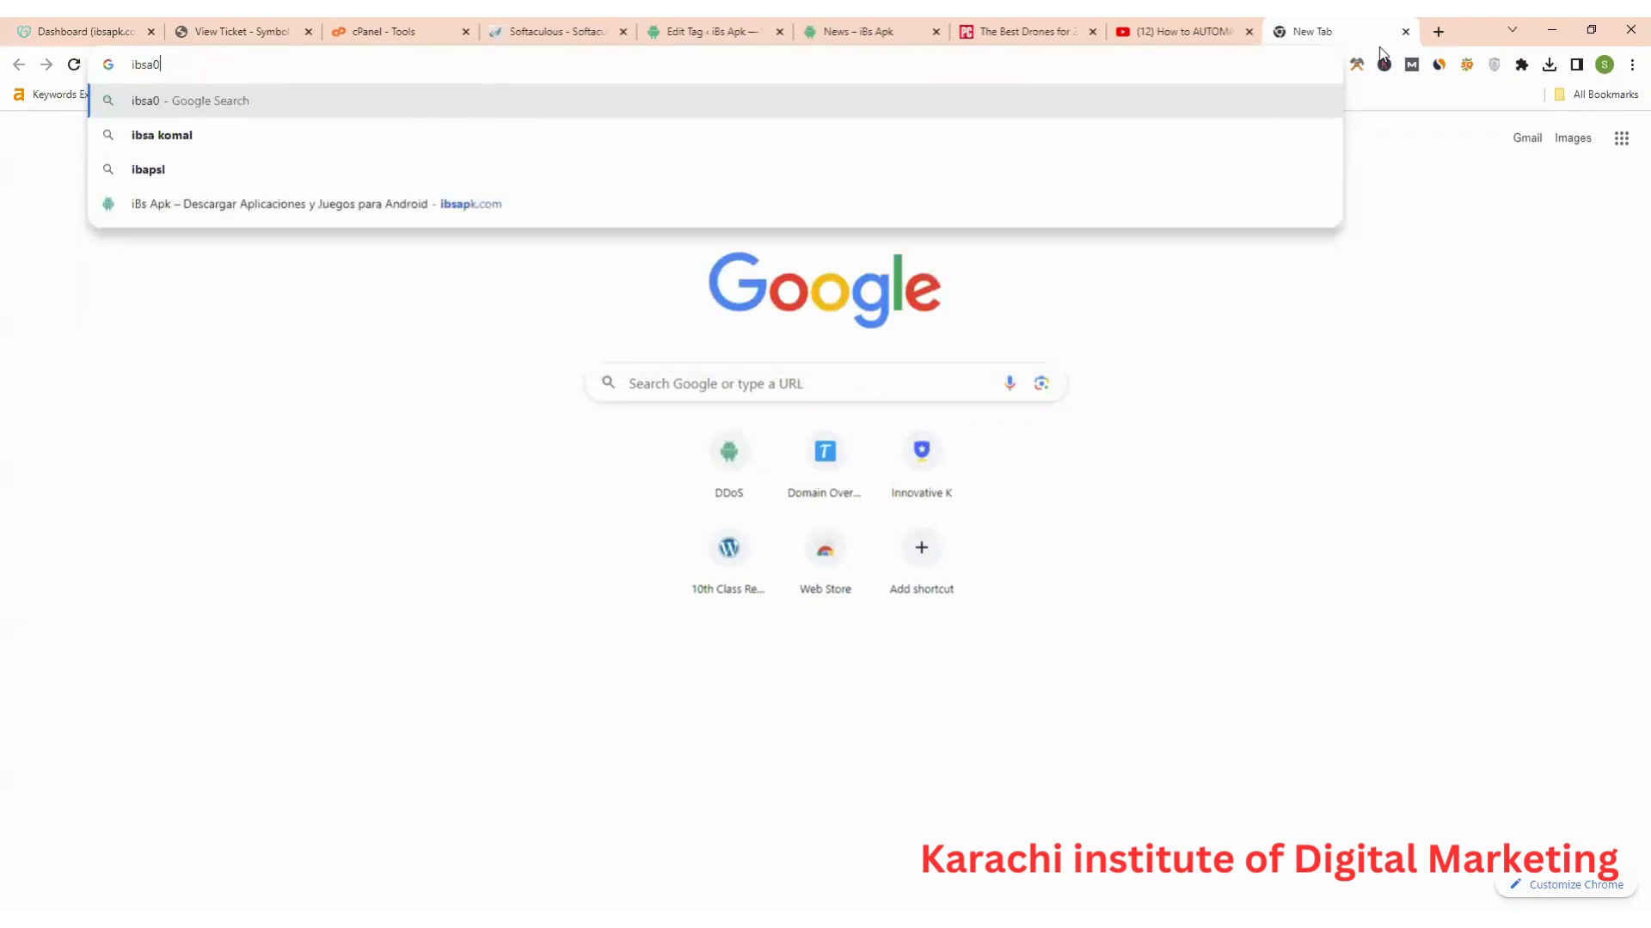
key("BackSpace")
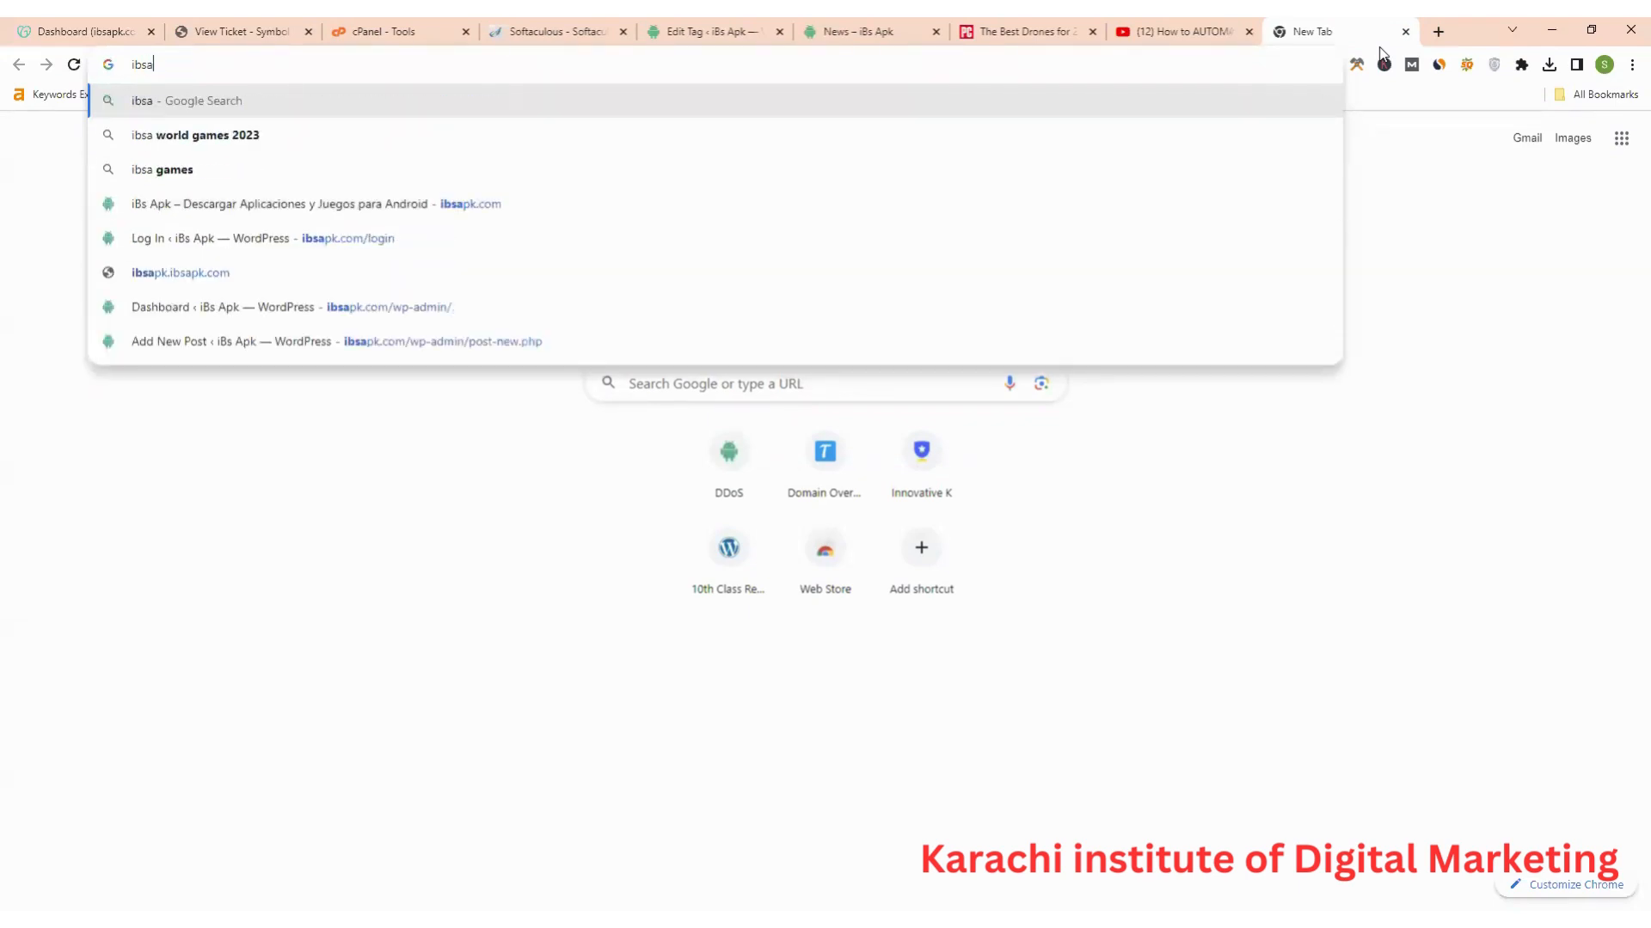
type("pk.com/")
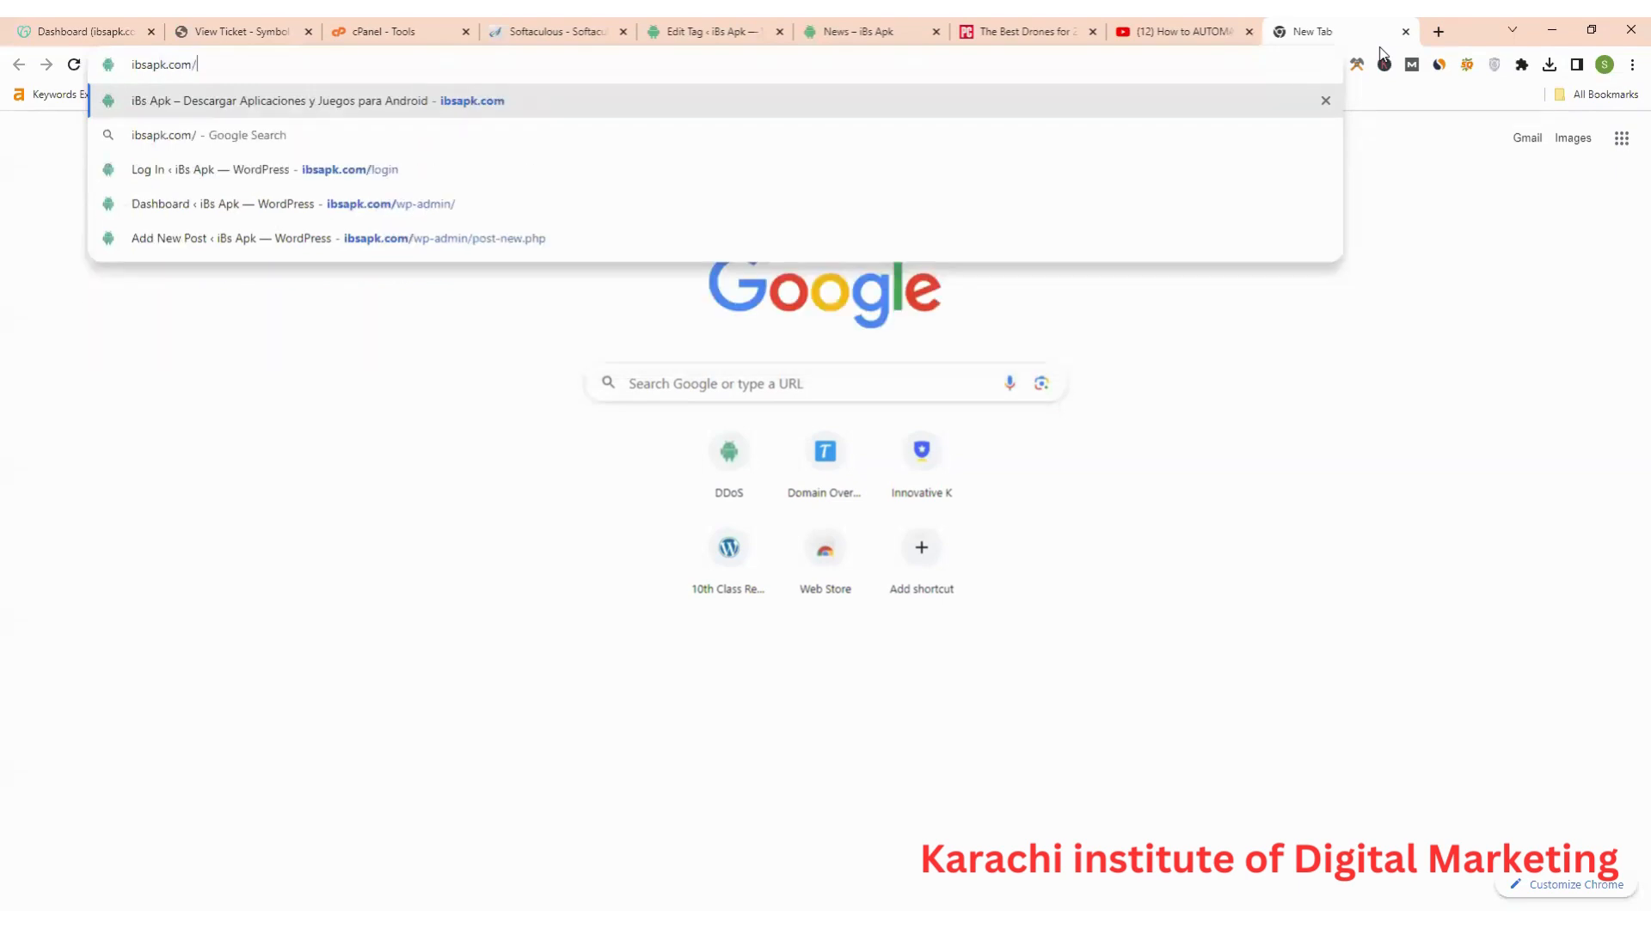
type("ibs-apk-tag")
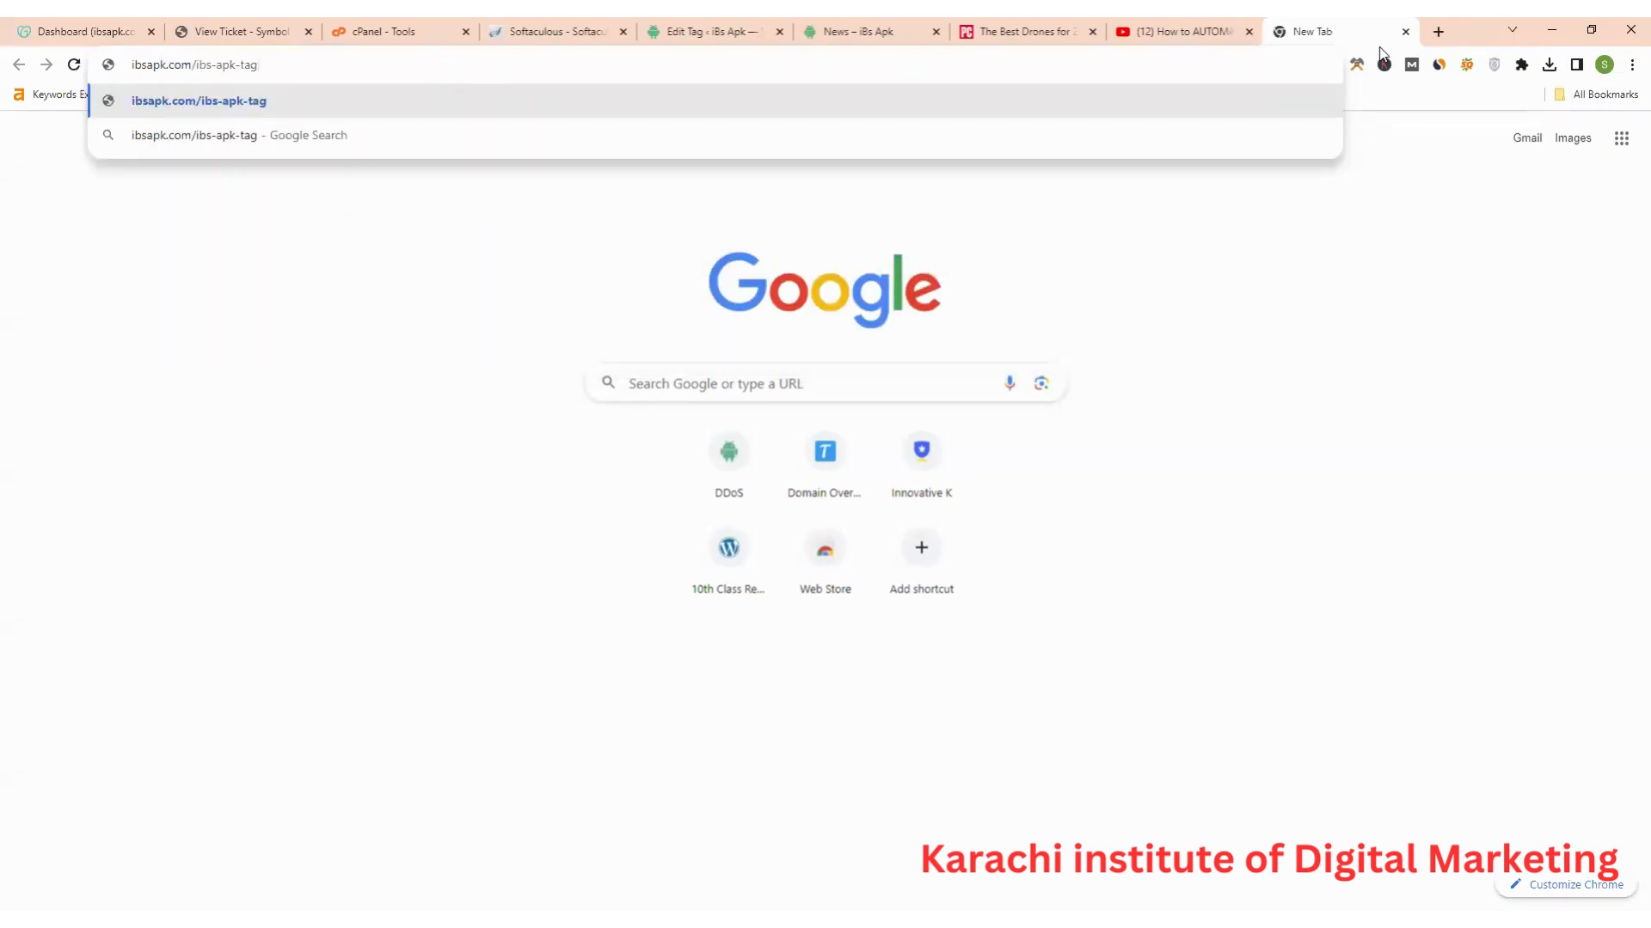
key("Return")
Select the ibsapk.com/ibs-apk-tag address on the not-found page.
right_click(955, 190)
right_click(738, 275)
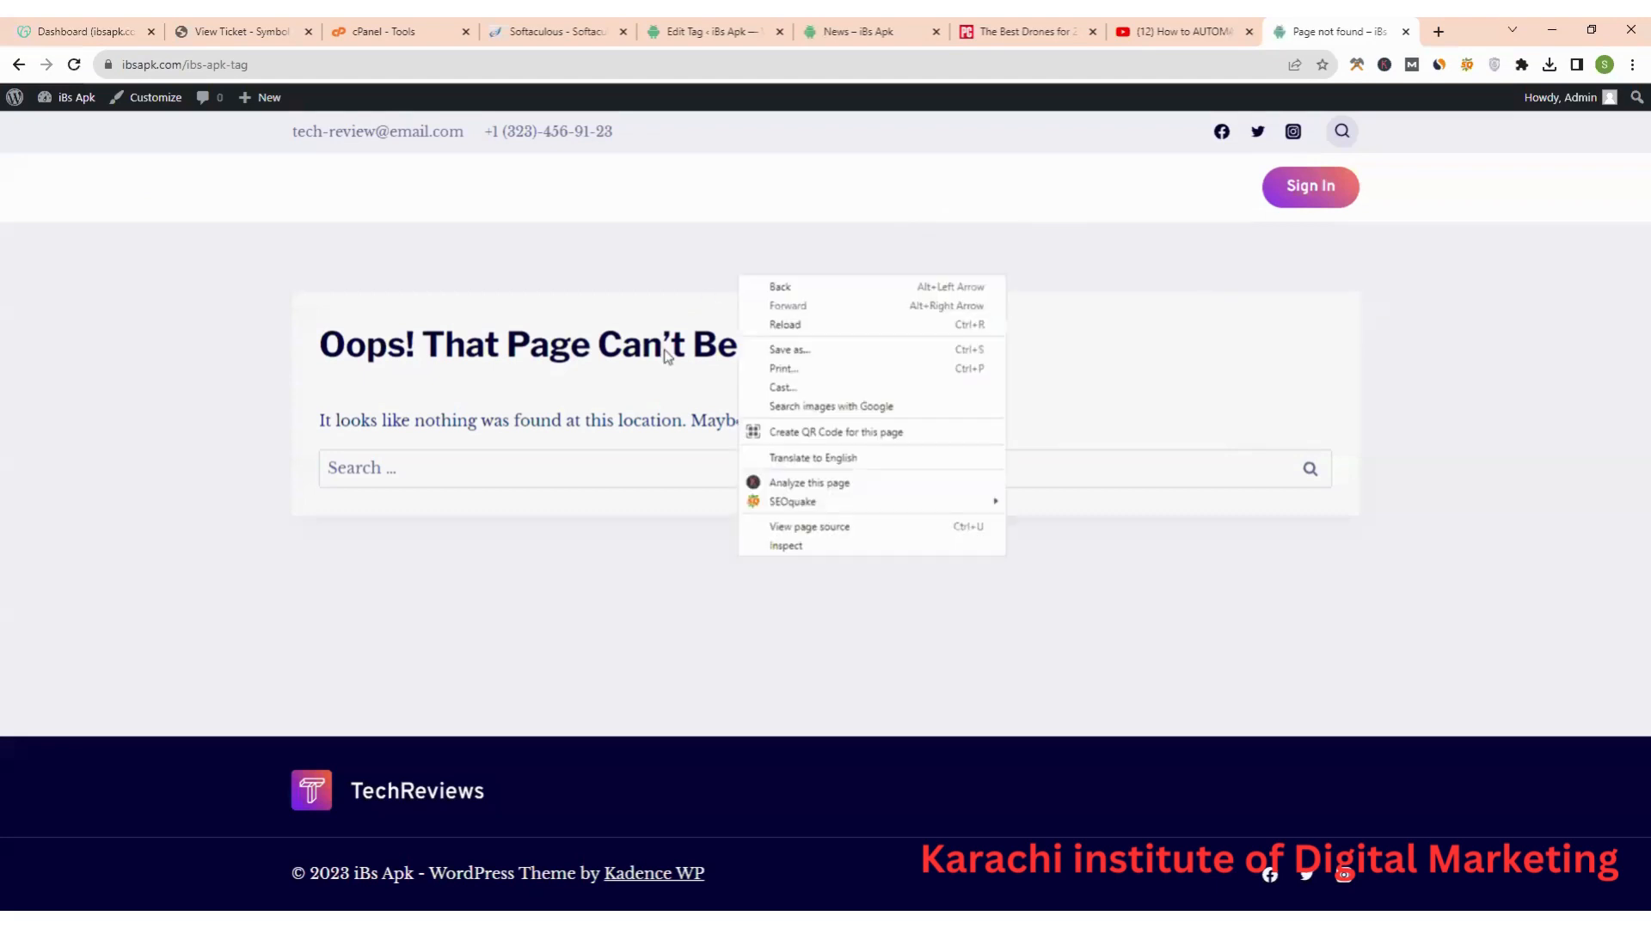
left_click(664, 355)
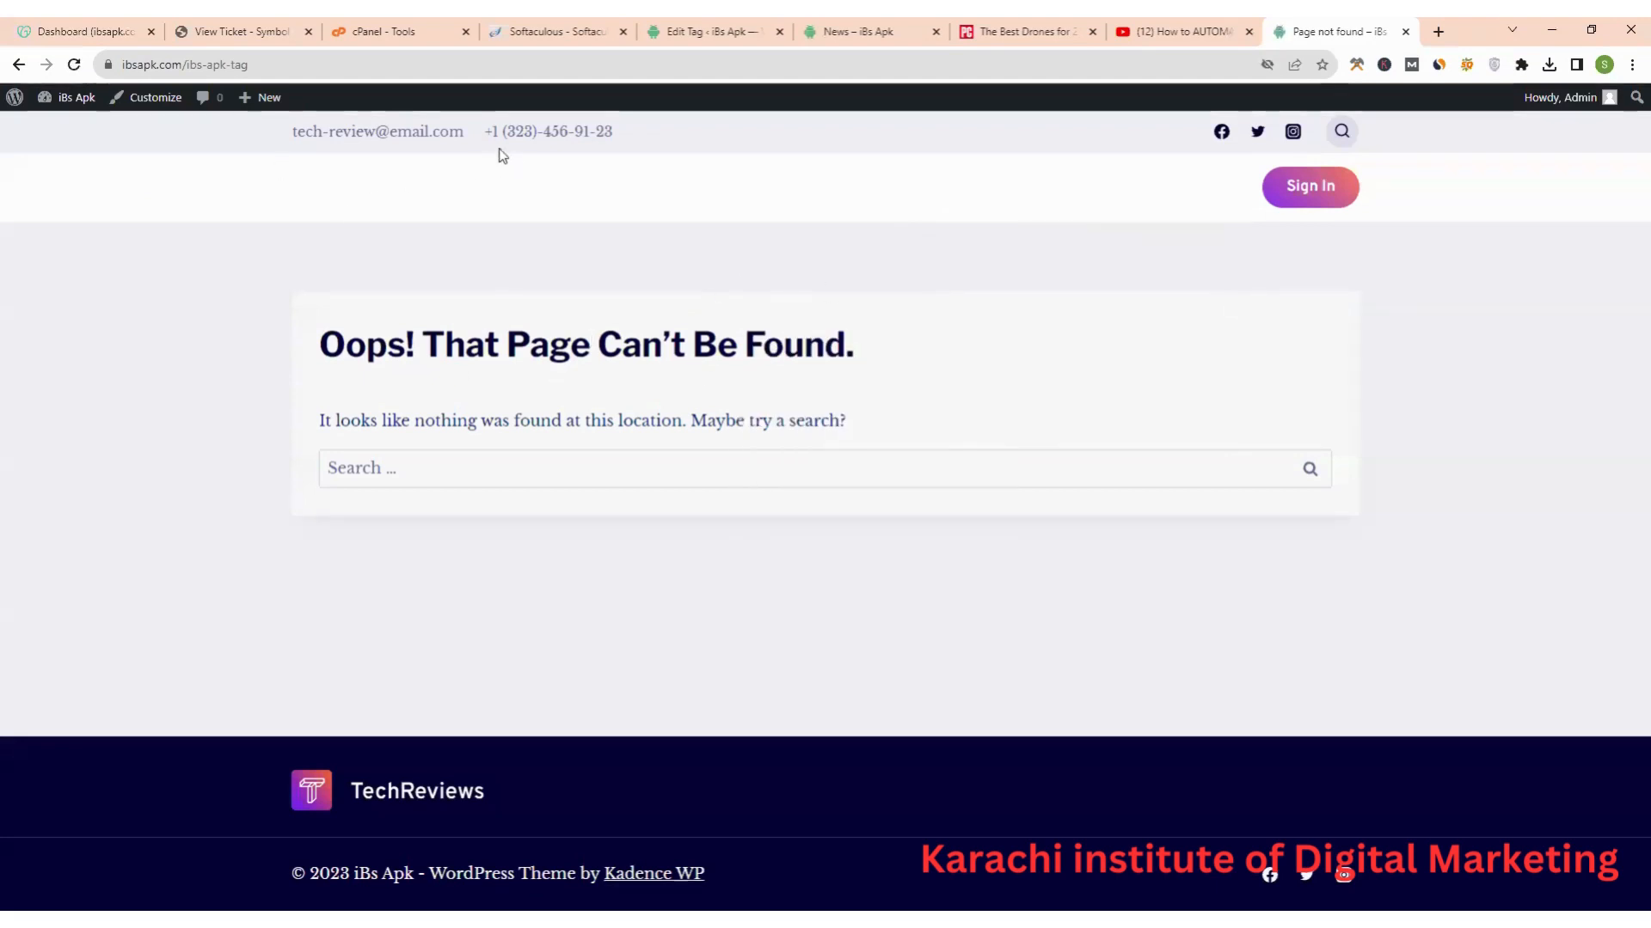
left_click_drag(291, 76, 109, 69)
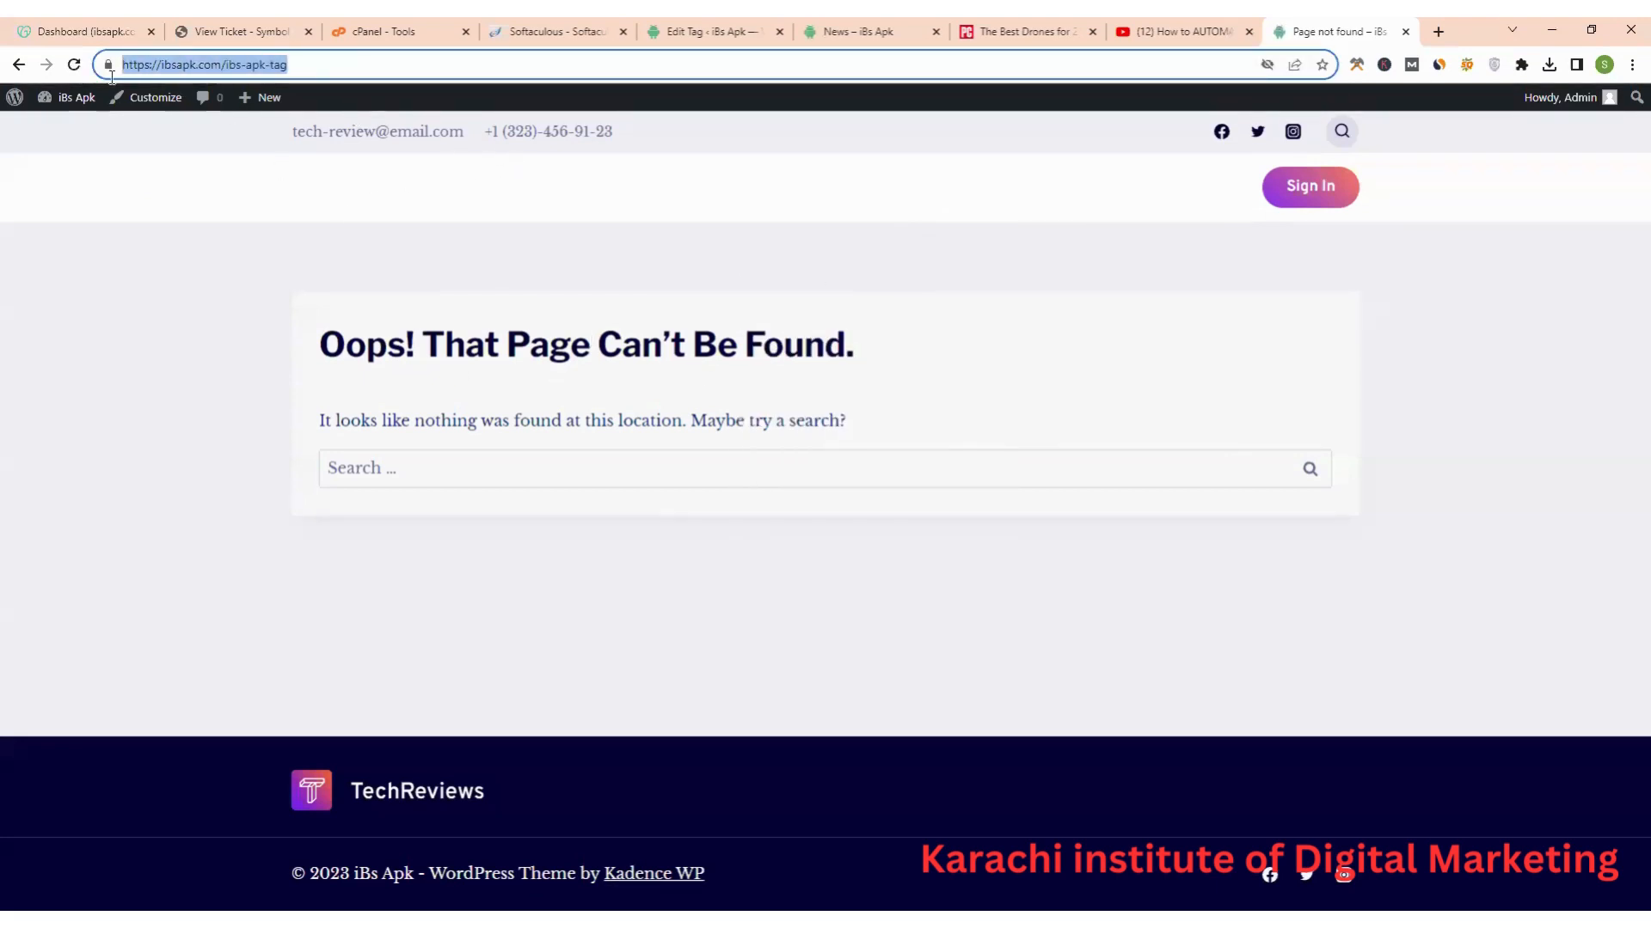
right_click(375, 320)
right_click(289, 324)
left_click(512, 309)
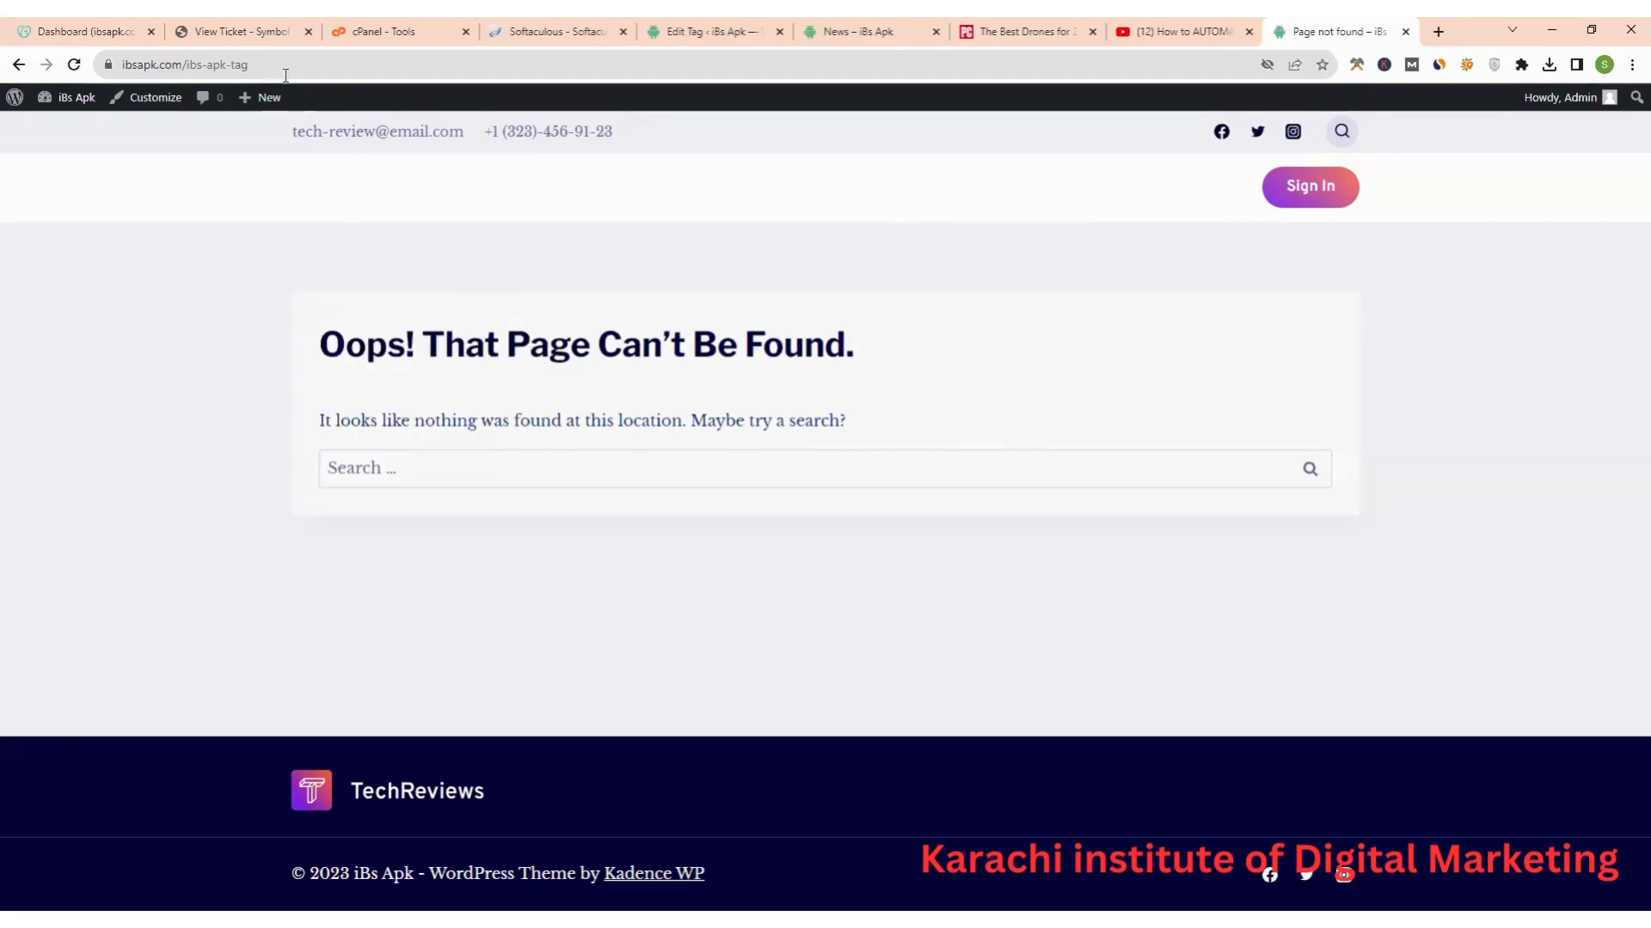
left_click_drag(285, 76, 89, 86)
right_click(456, 281)
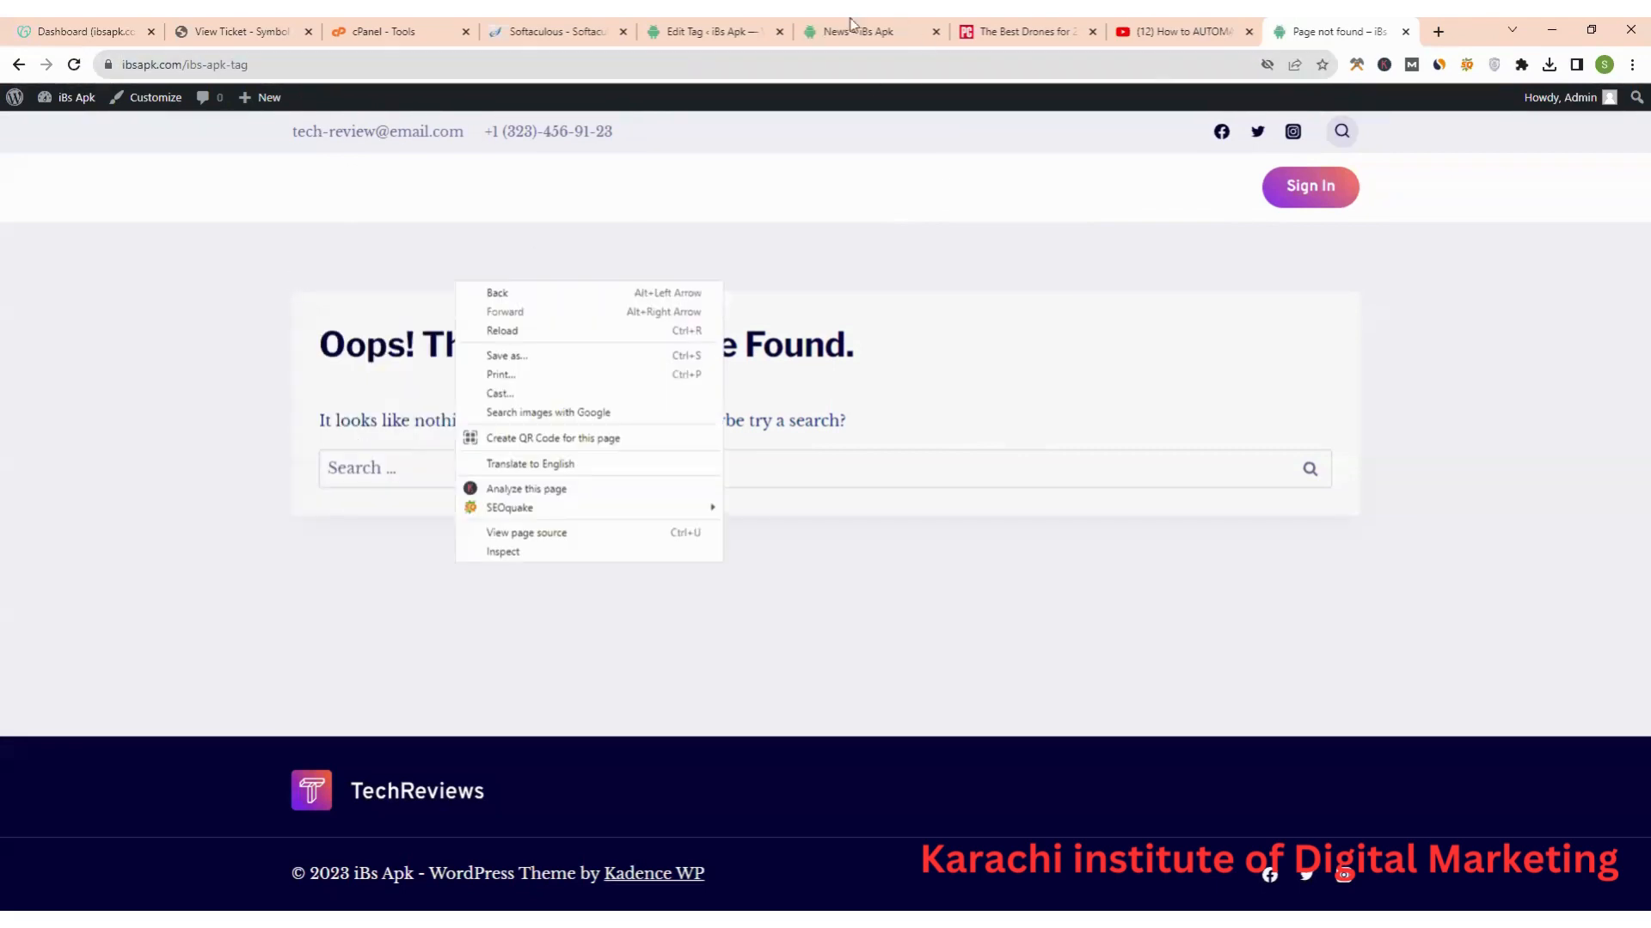
Compare against the tag's description on the Edit Tag page.
left_click(752, 26)
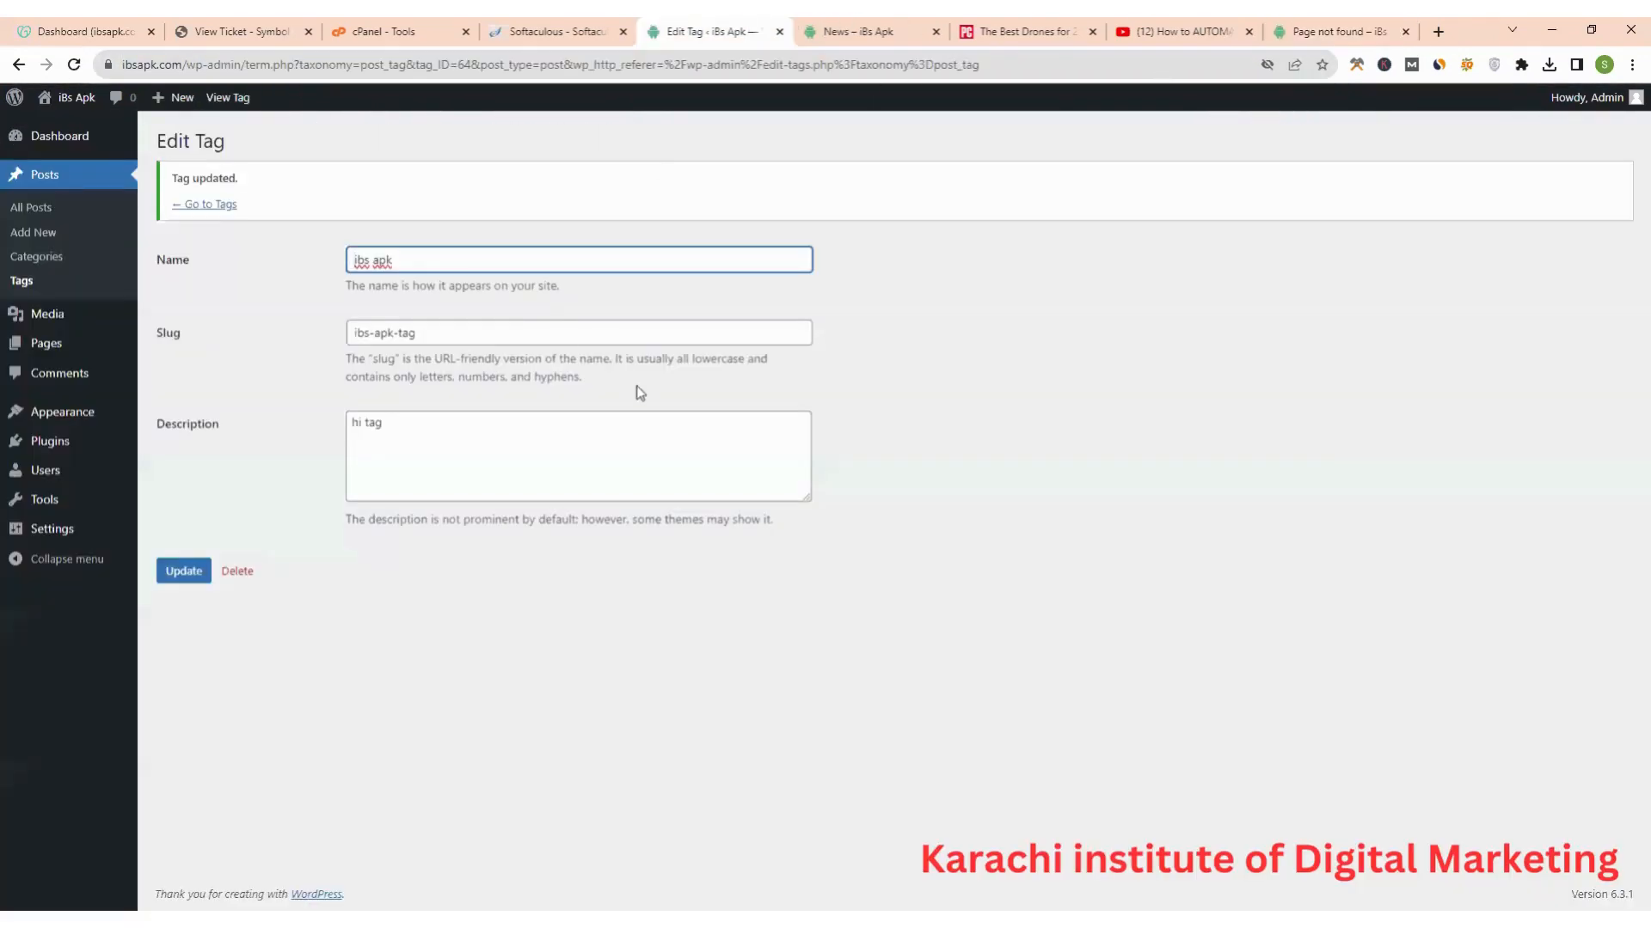
left_click(623, 456)
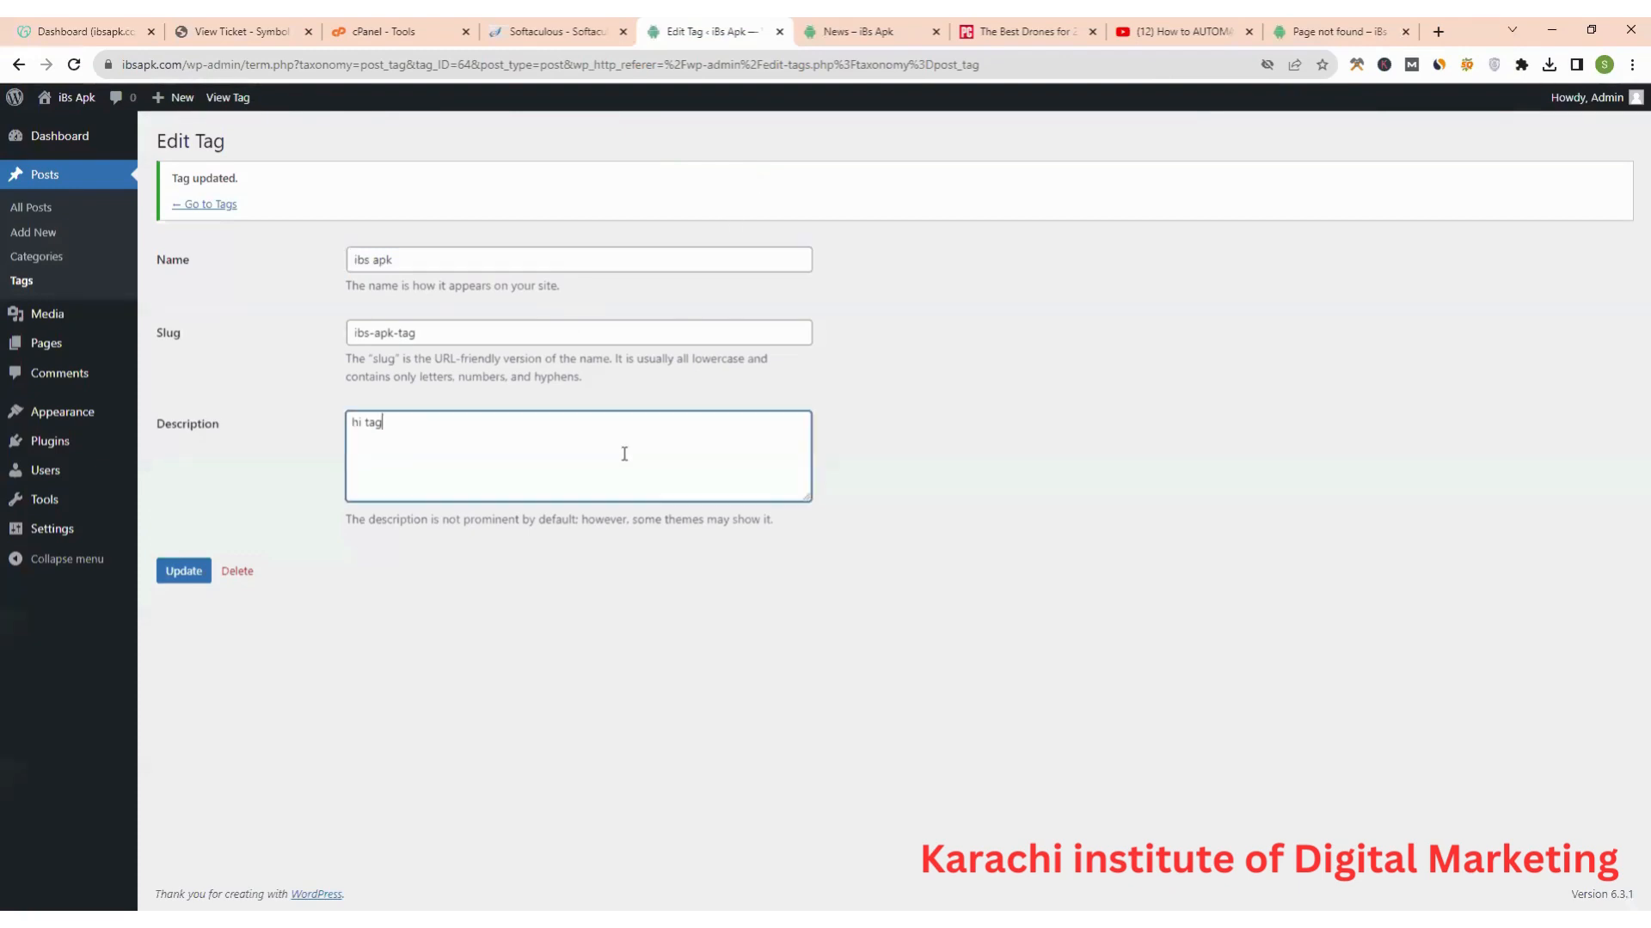
right_click(618, 449)
right_click(501, 437)
right_click(457, 436)
right_click(414, 435)
left_click(1060, 472)
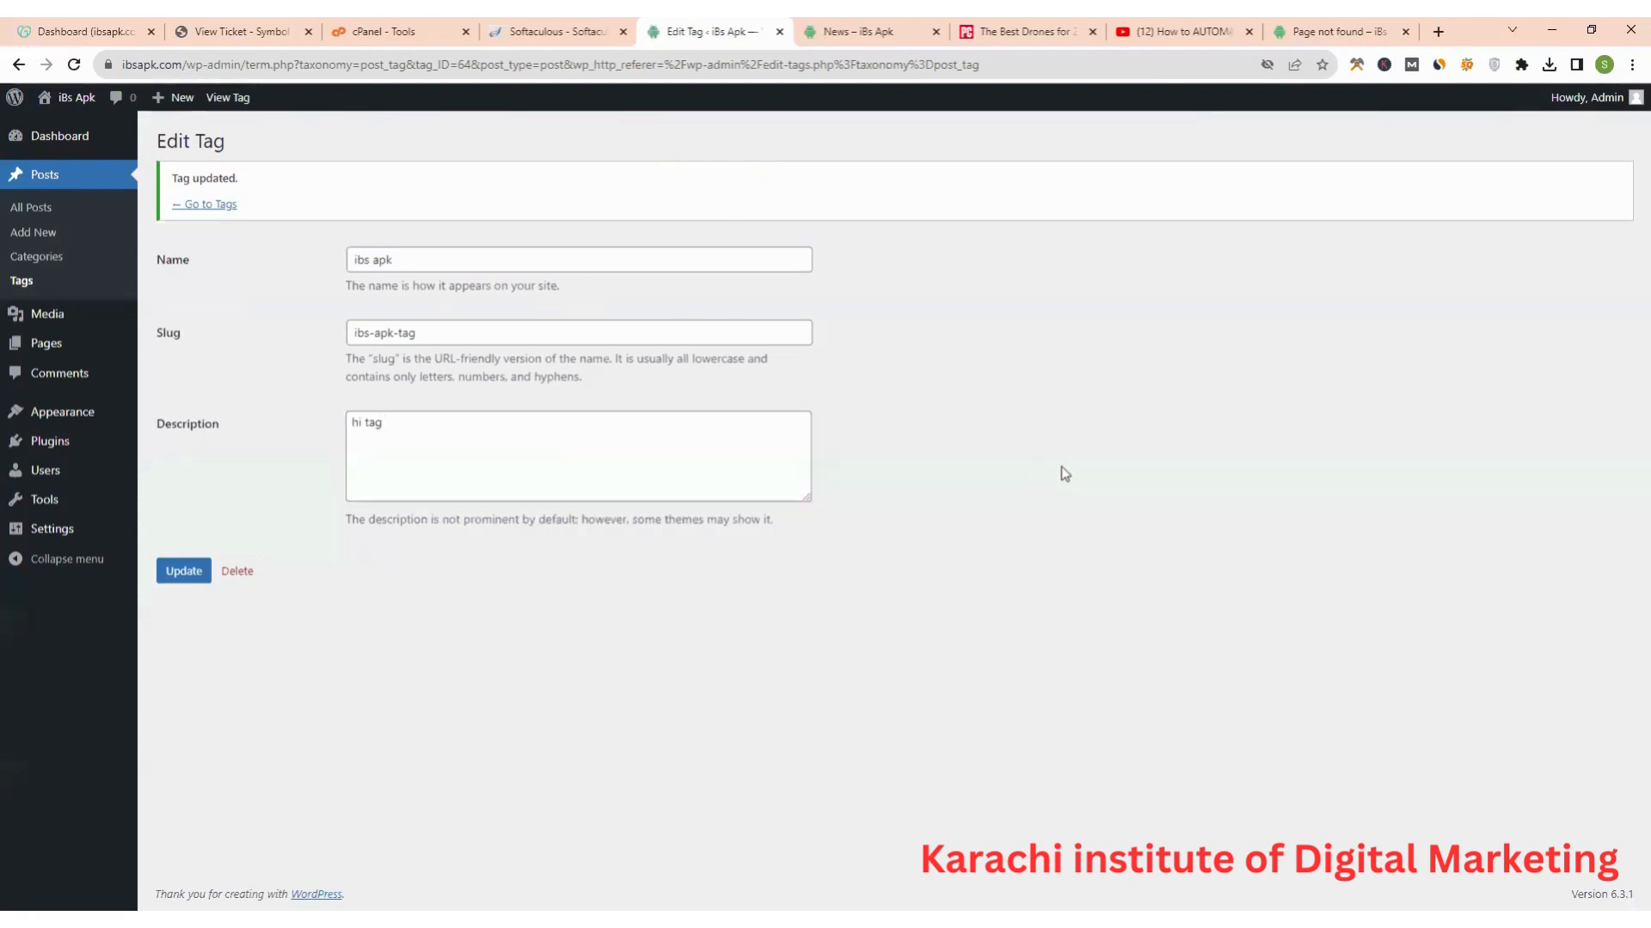
Return to the 404 page and select its 'Oops! That Page Can't Be Found.' heading.
left_click(1324, 31)
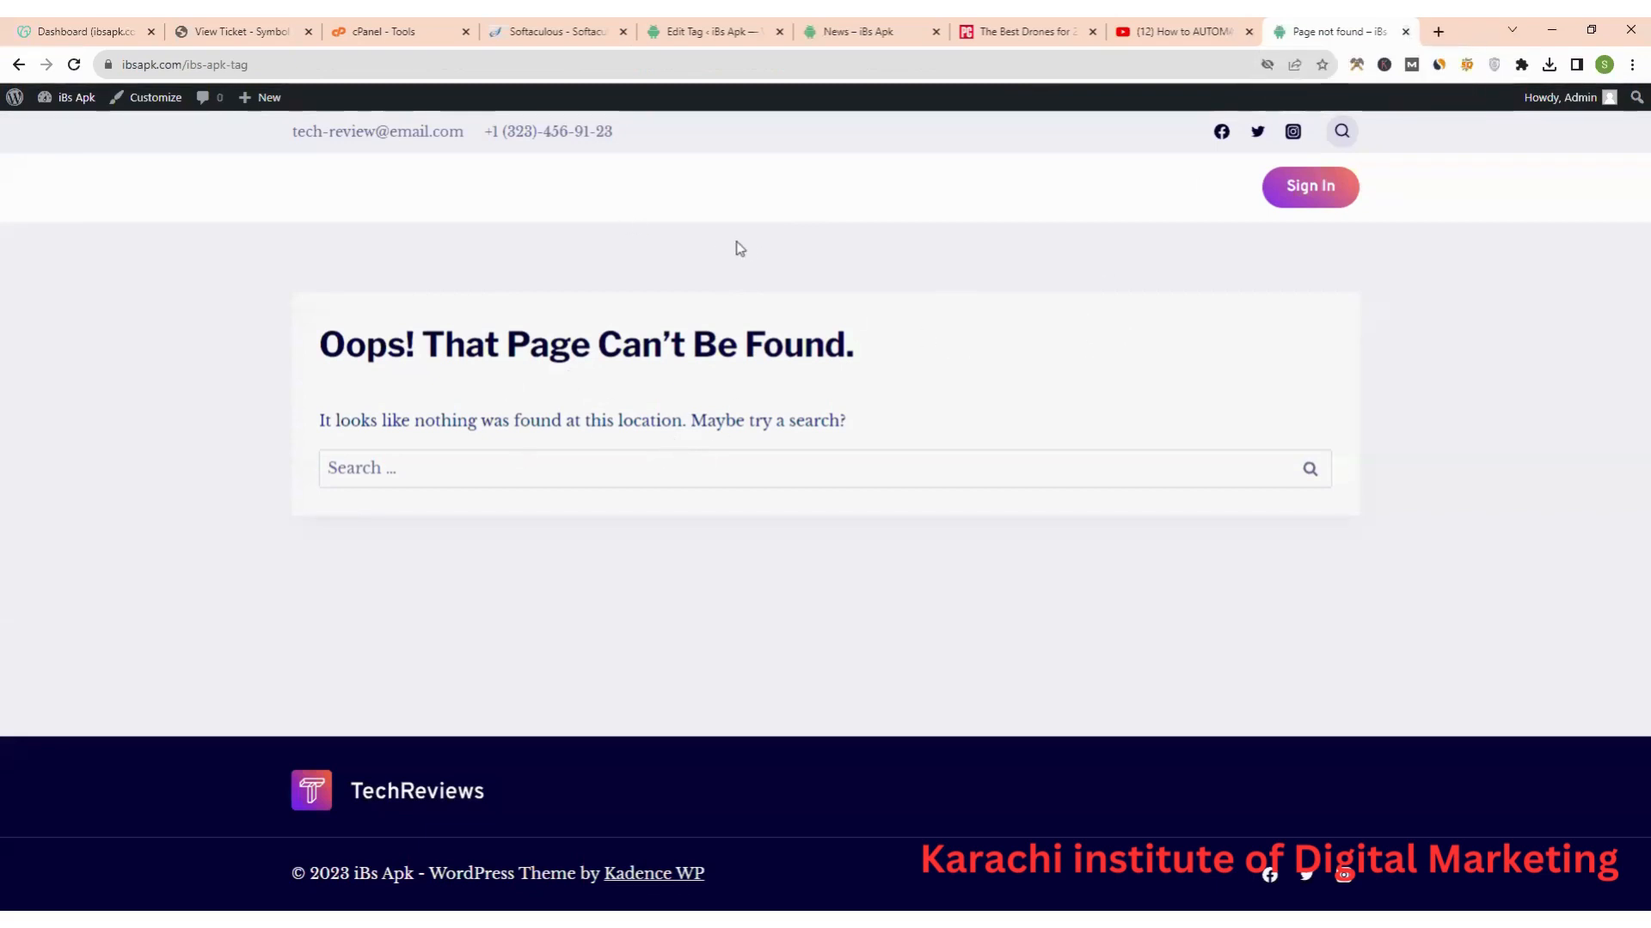
right_click(951, 361)
left_click(934, 362)
right_click(892, 361)
right_click(746, 344)
right_click(661, 344)
left_click(641, 349)
triple_click(638, 337)
left_click(638, 338)
right_click(637, 338)
left_click(601, 343)
right_click(602, 345)
double_click(593, 347)
right_click(588, 350)
left_click(522, 344)
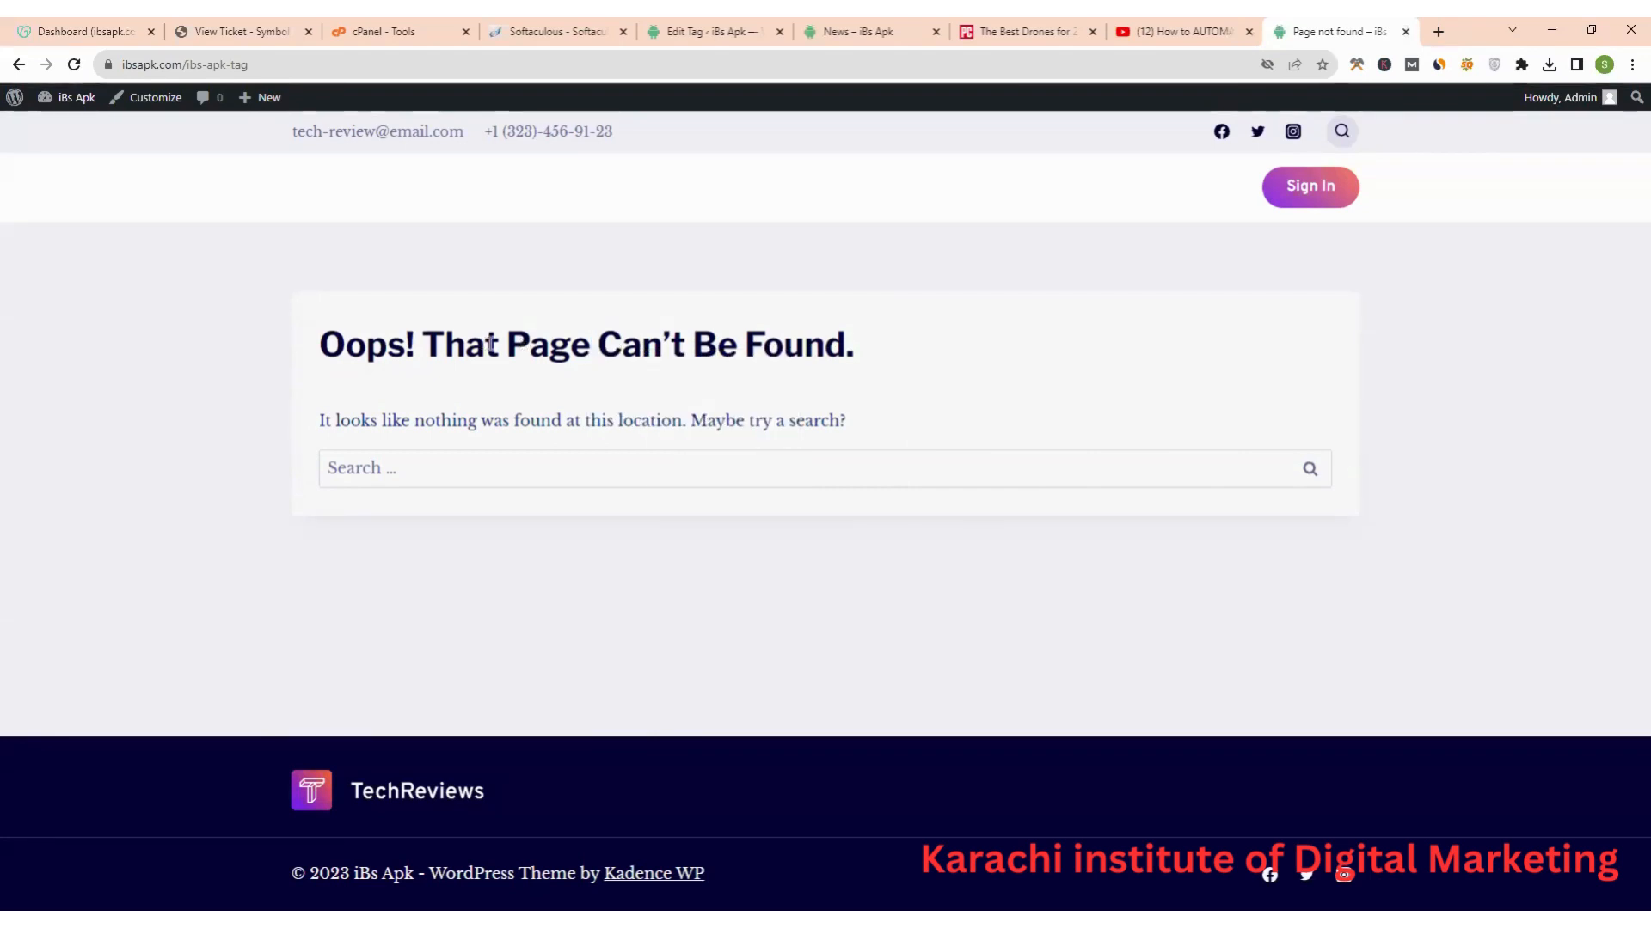
Close the 404 tab and delete the ibs apk tag from Edit Tag, confirming with OK.
left_click(1405, 32)
left_click(798, 26)
left_click(466, 449)
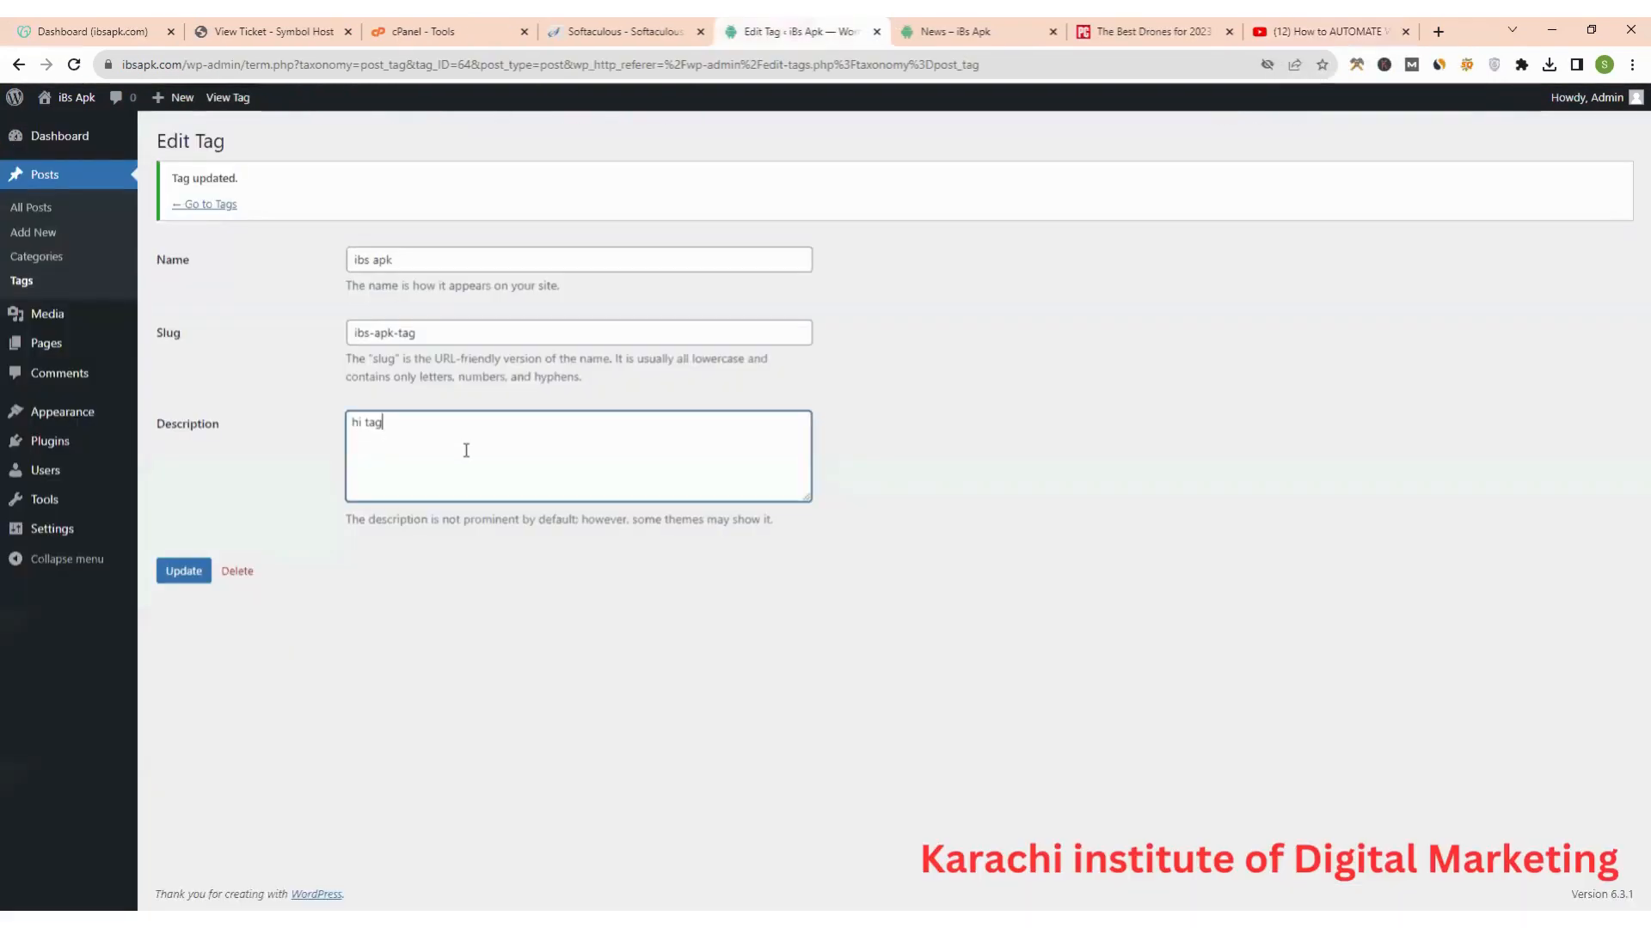
double_click(468, 455)
left_click(439, 451)
left_click(468, 340)
left_click(454, 472)
left_click(237, 571)
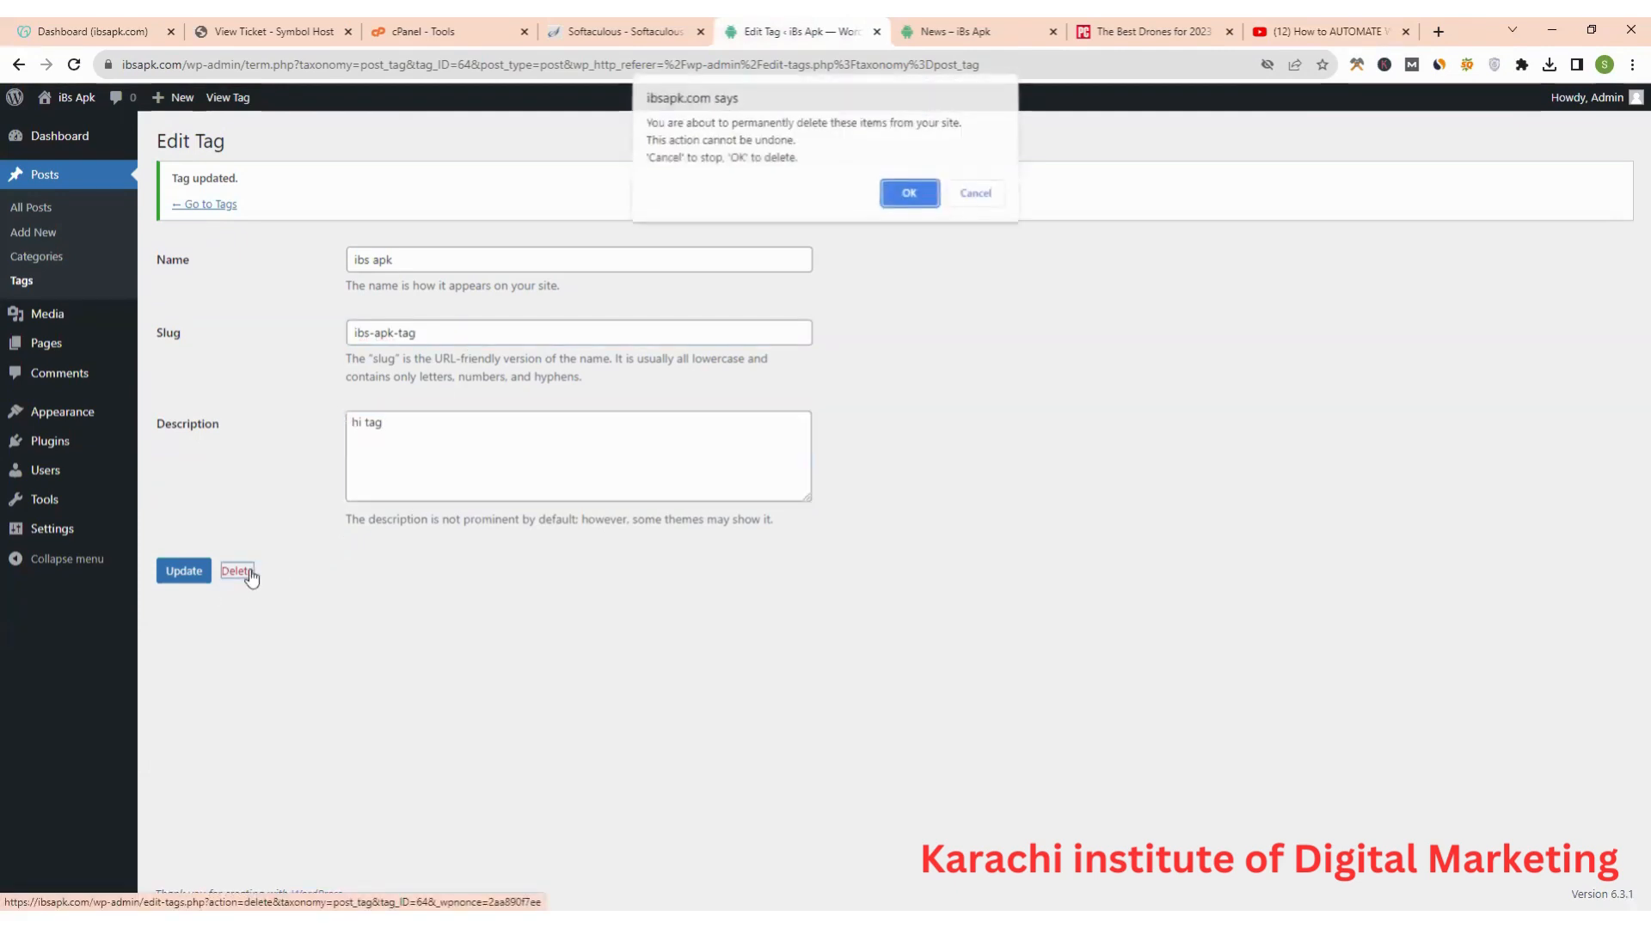
left_click(903, 197)
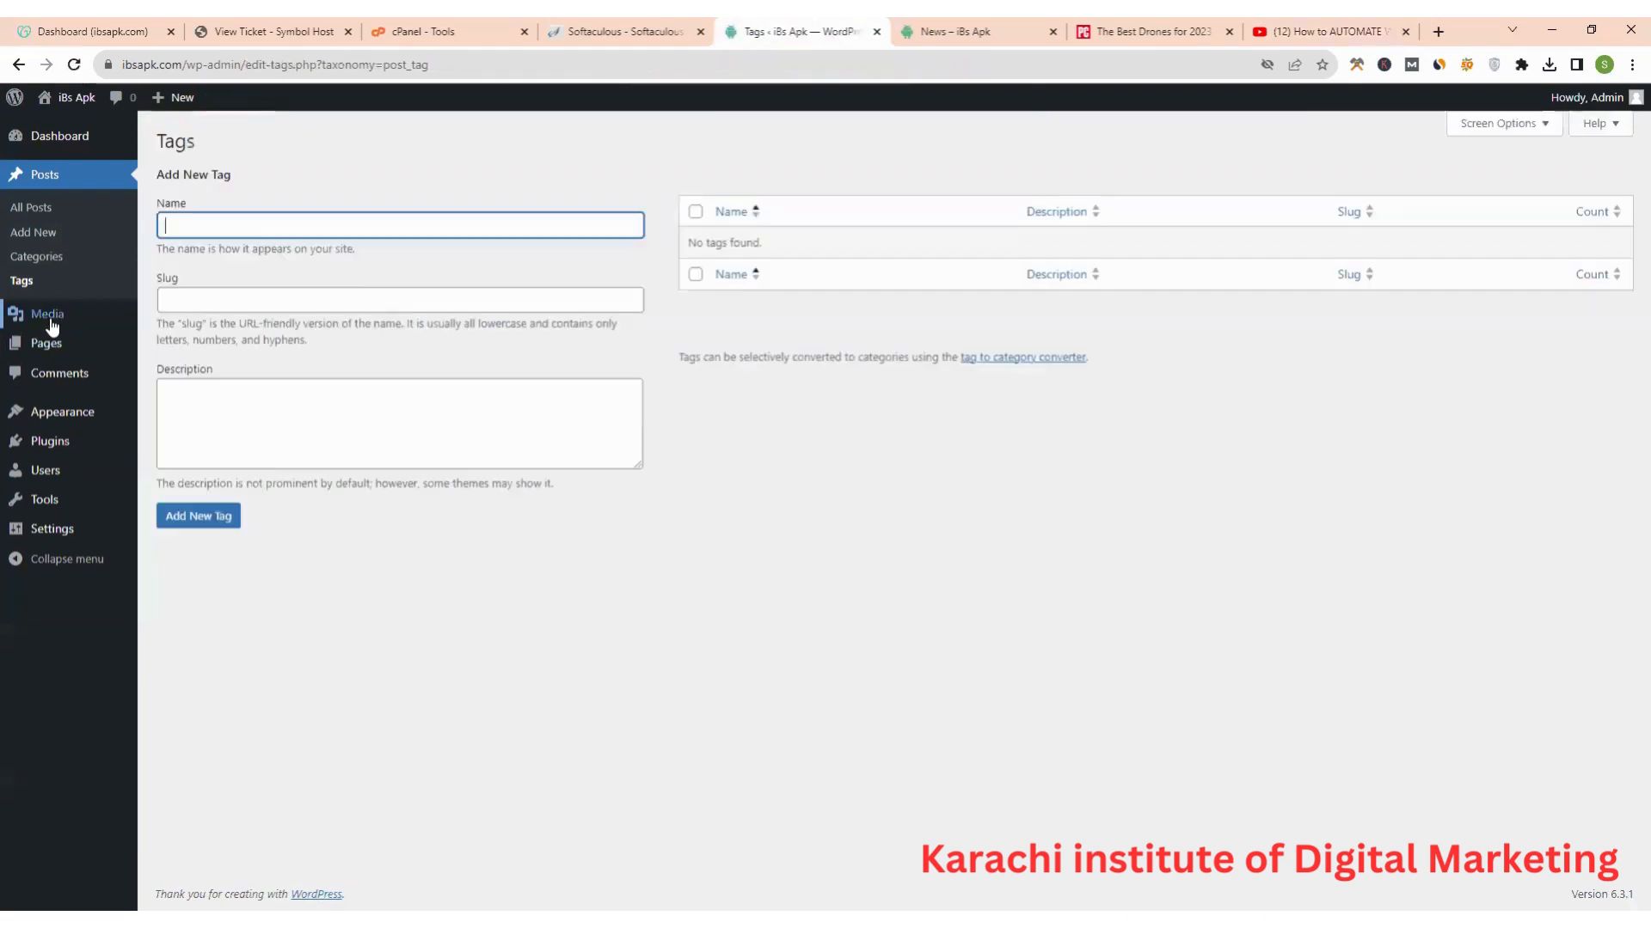
Scroll through the 238-item Media Library, check its media type filter, then switch to the News page.
left_click(50, 314)
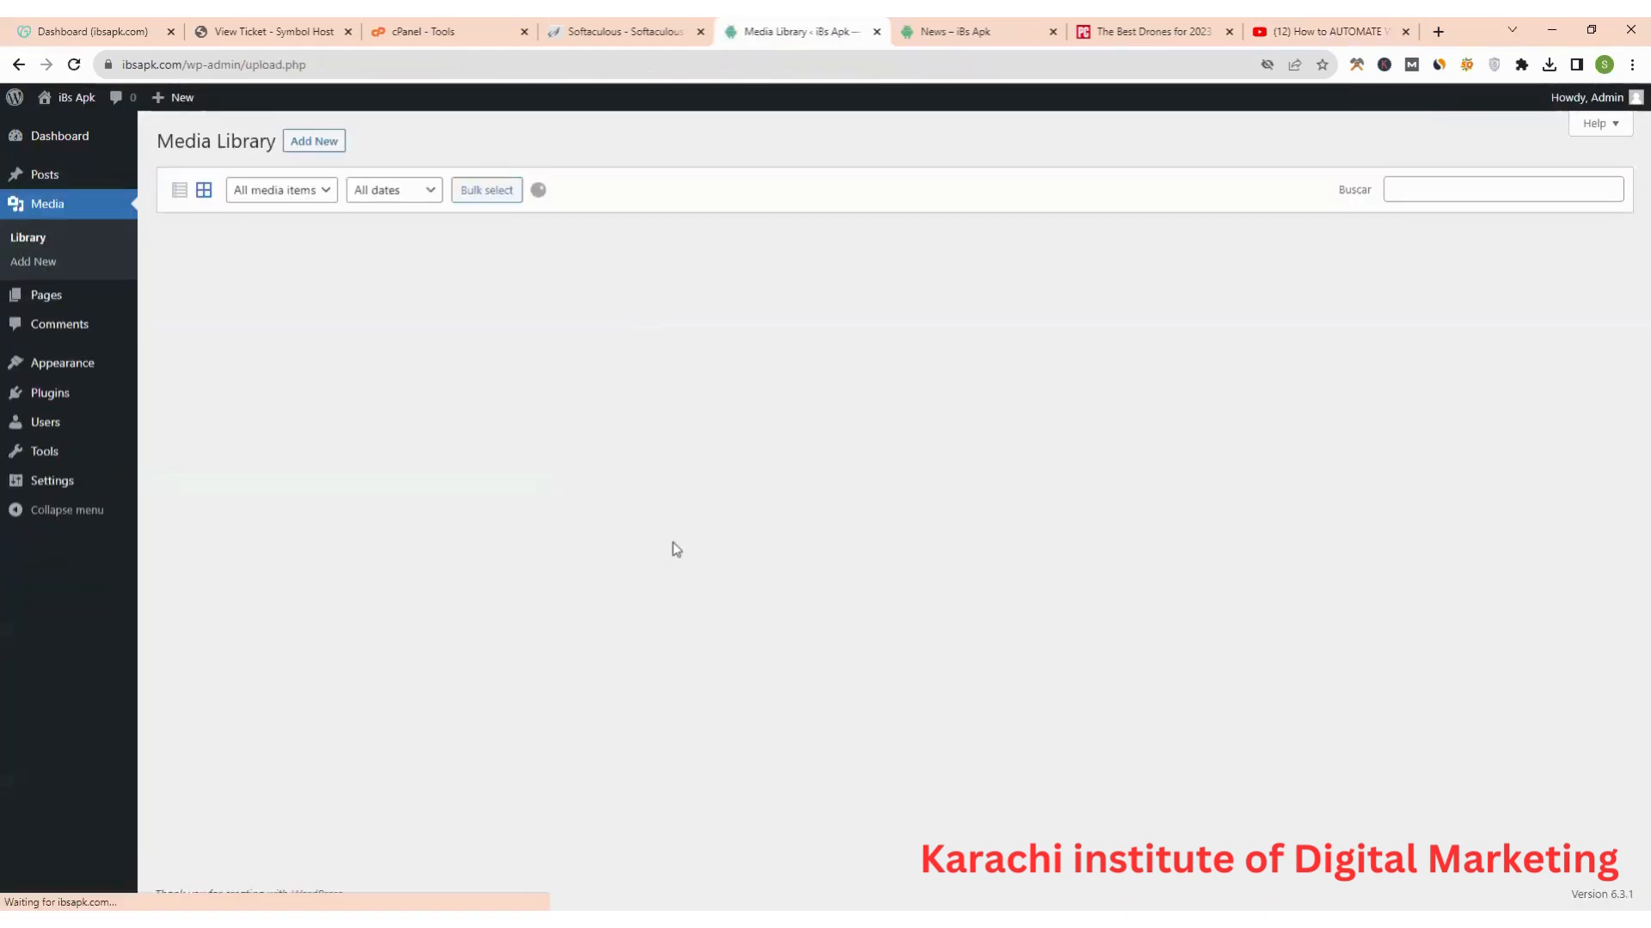
scroll(655, 513, "down", 6)
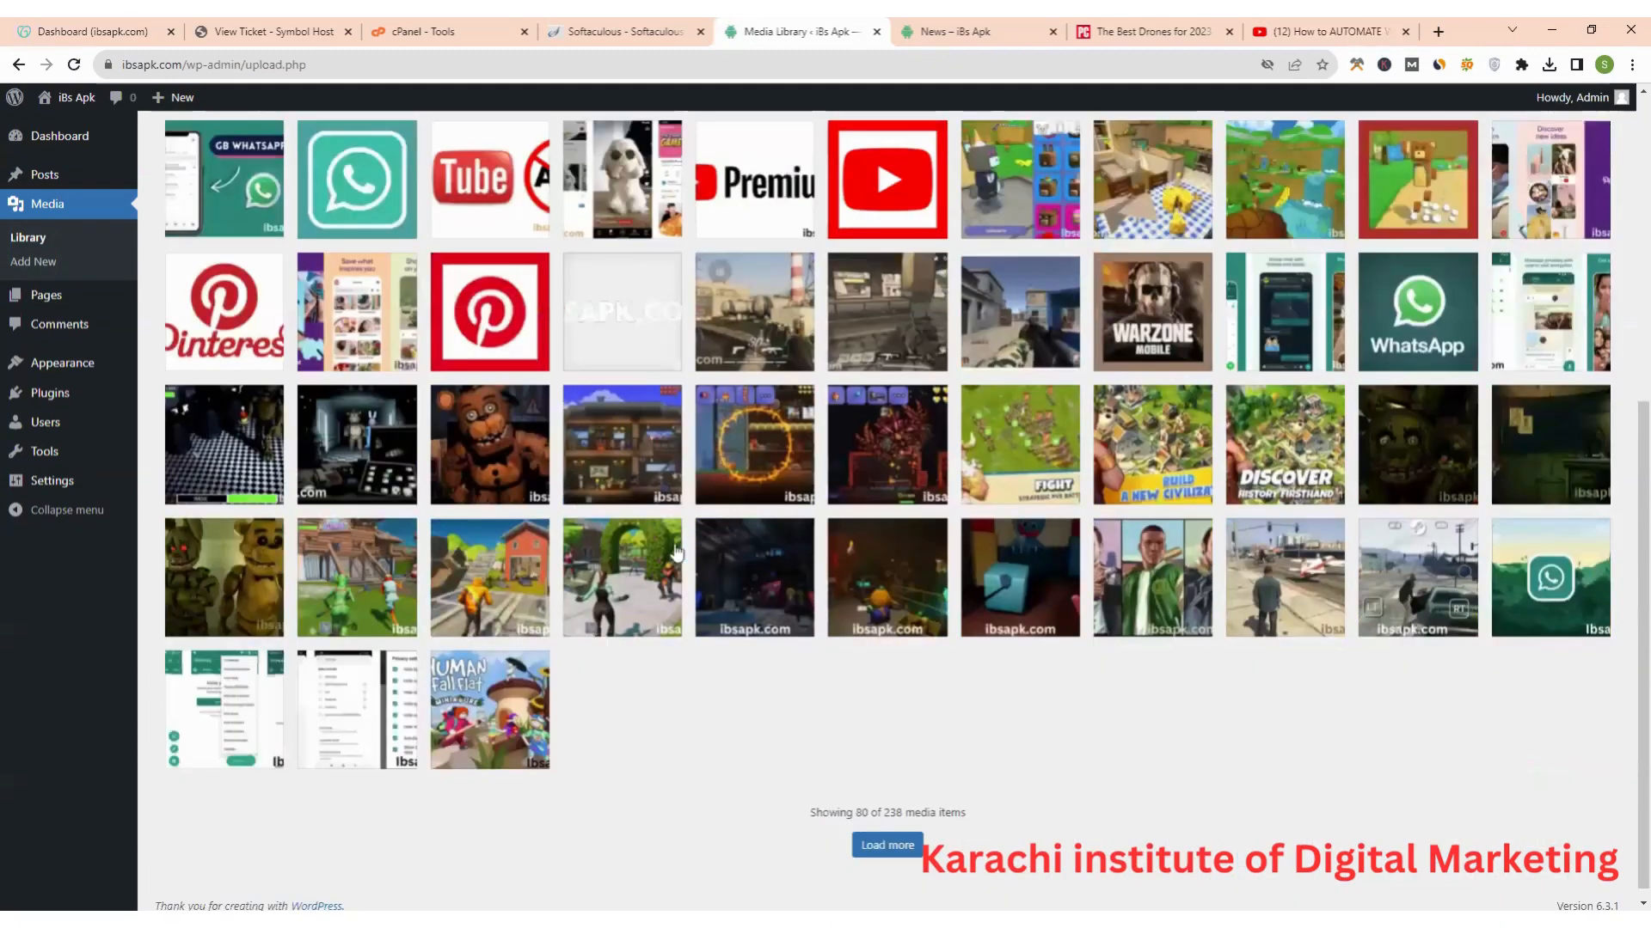
scroll(535, 709, "up", 6)
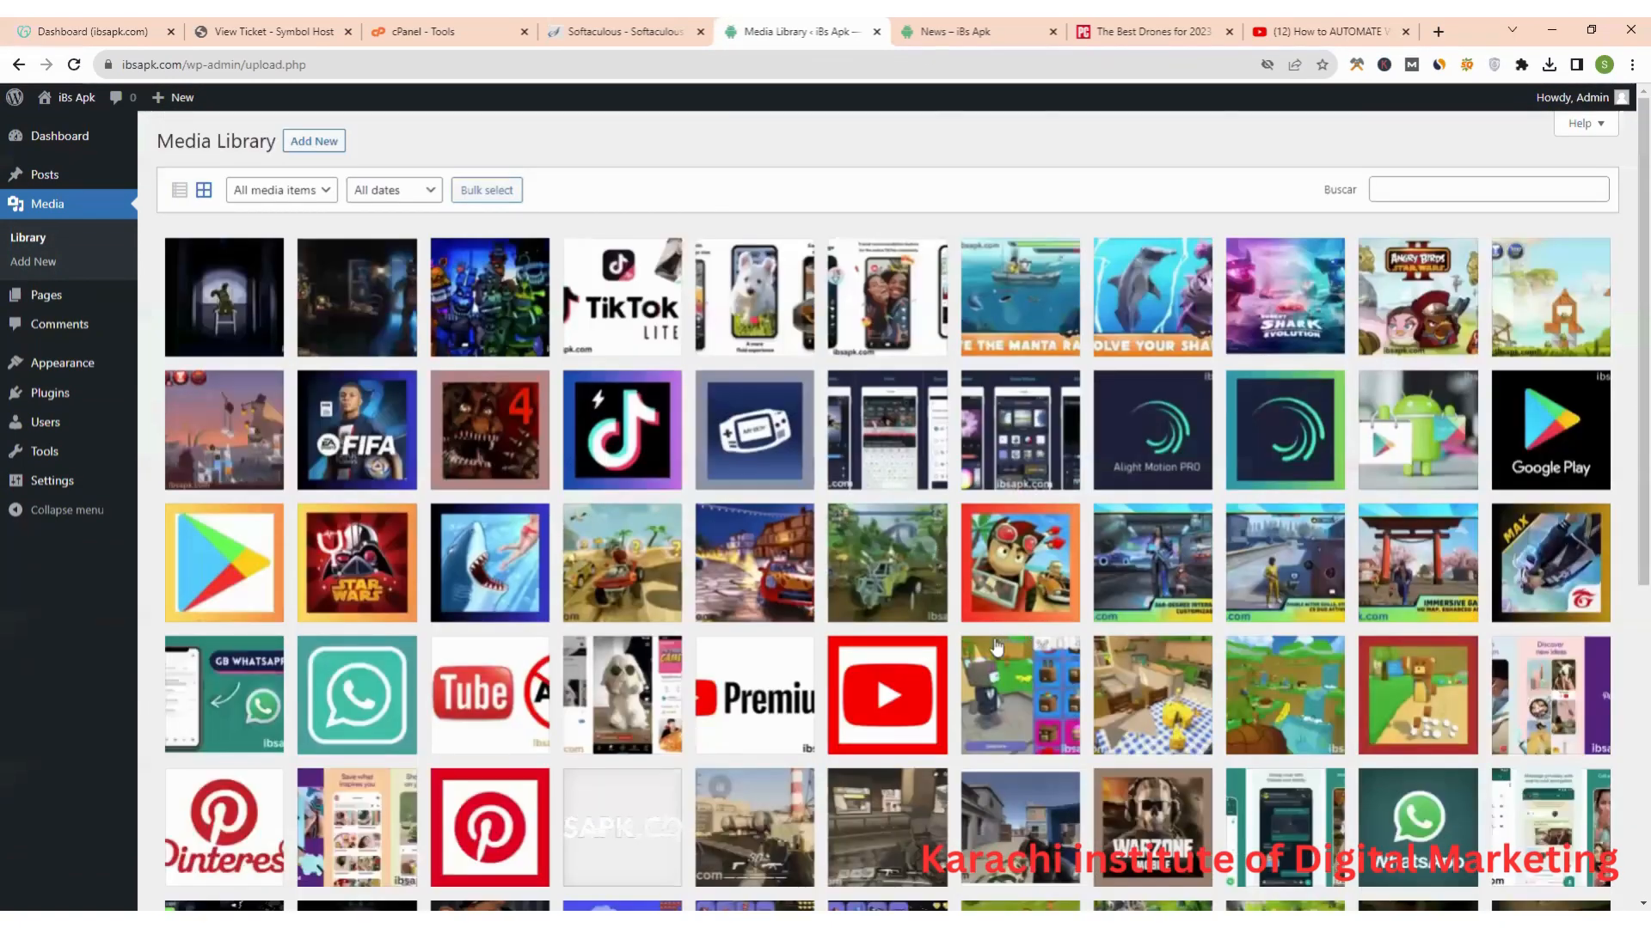
scroll(937, 551, "down", 6)
scroll(868, 527, "up", 6)
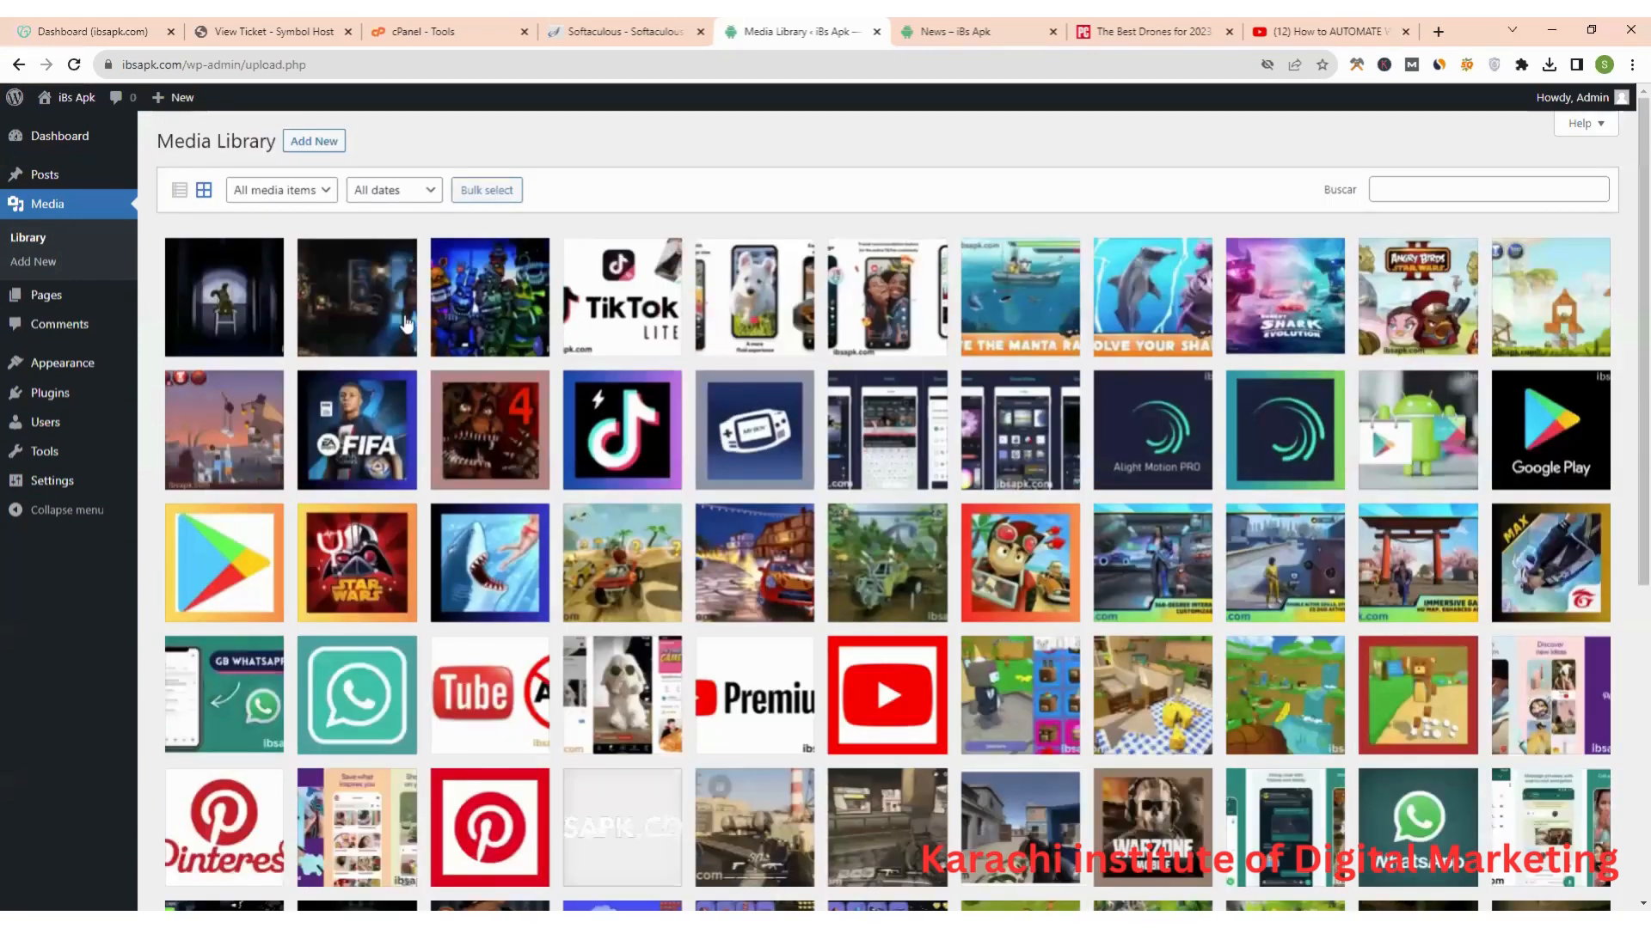
left_click(302, 189)
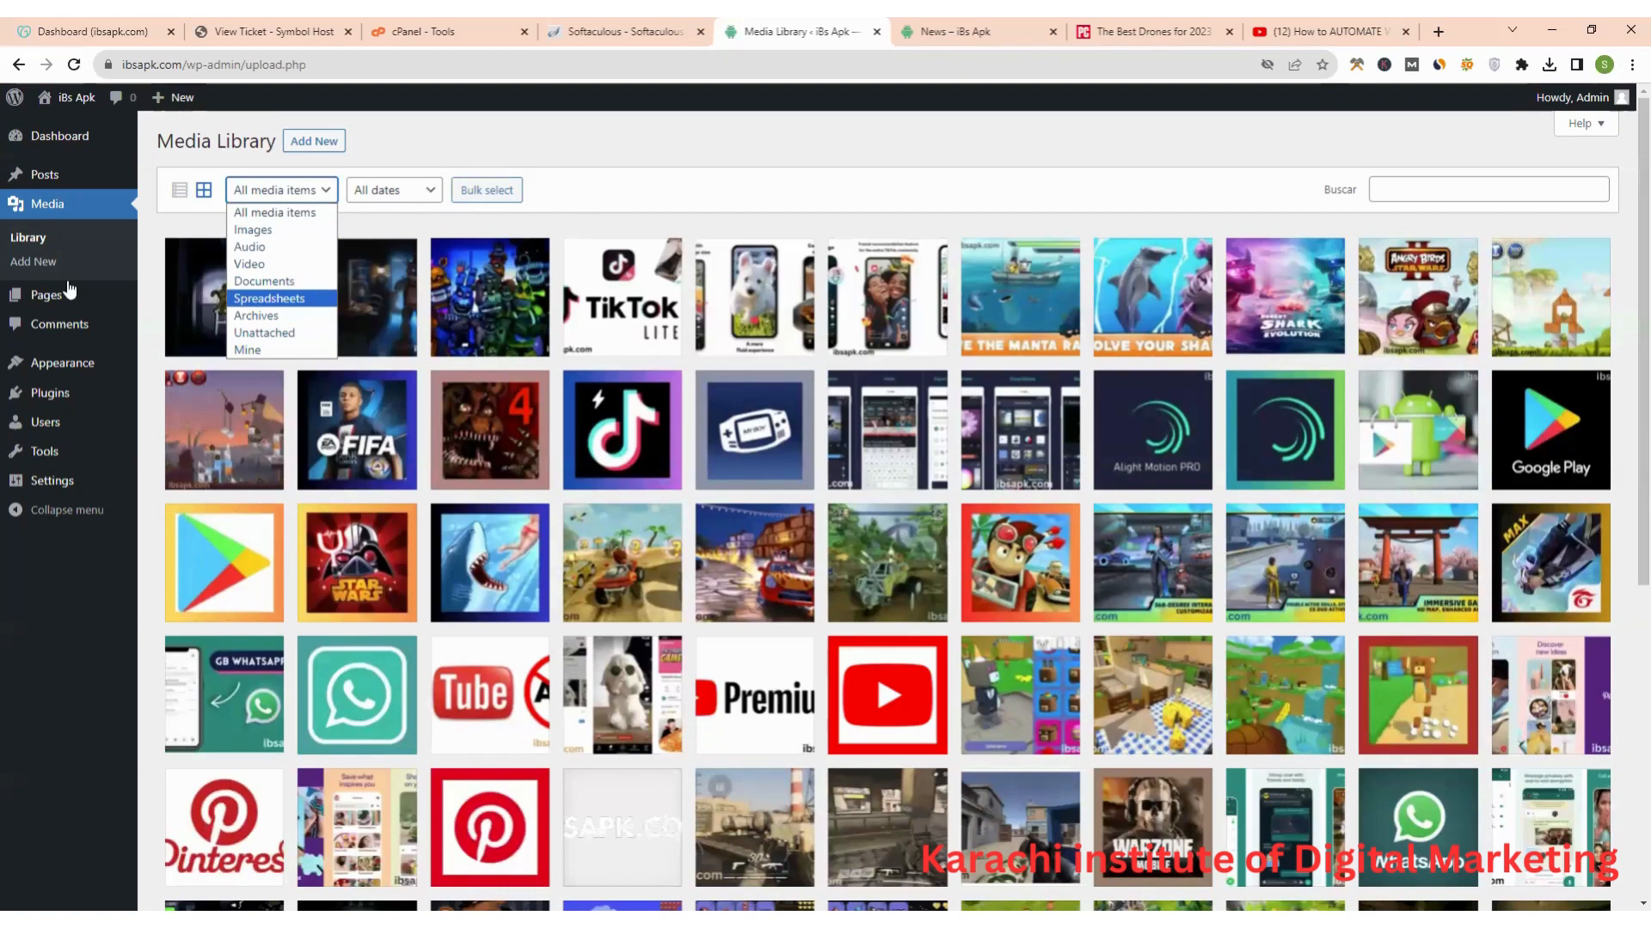
left_click(934, 23)
left_click(954, 32)
Replace the category/news/ path with sitemap.xml to load the site's XML sitemap.
scroll(739, 619, "down", 6)
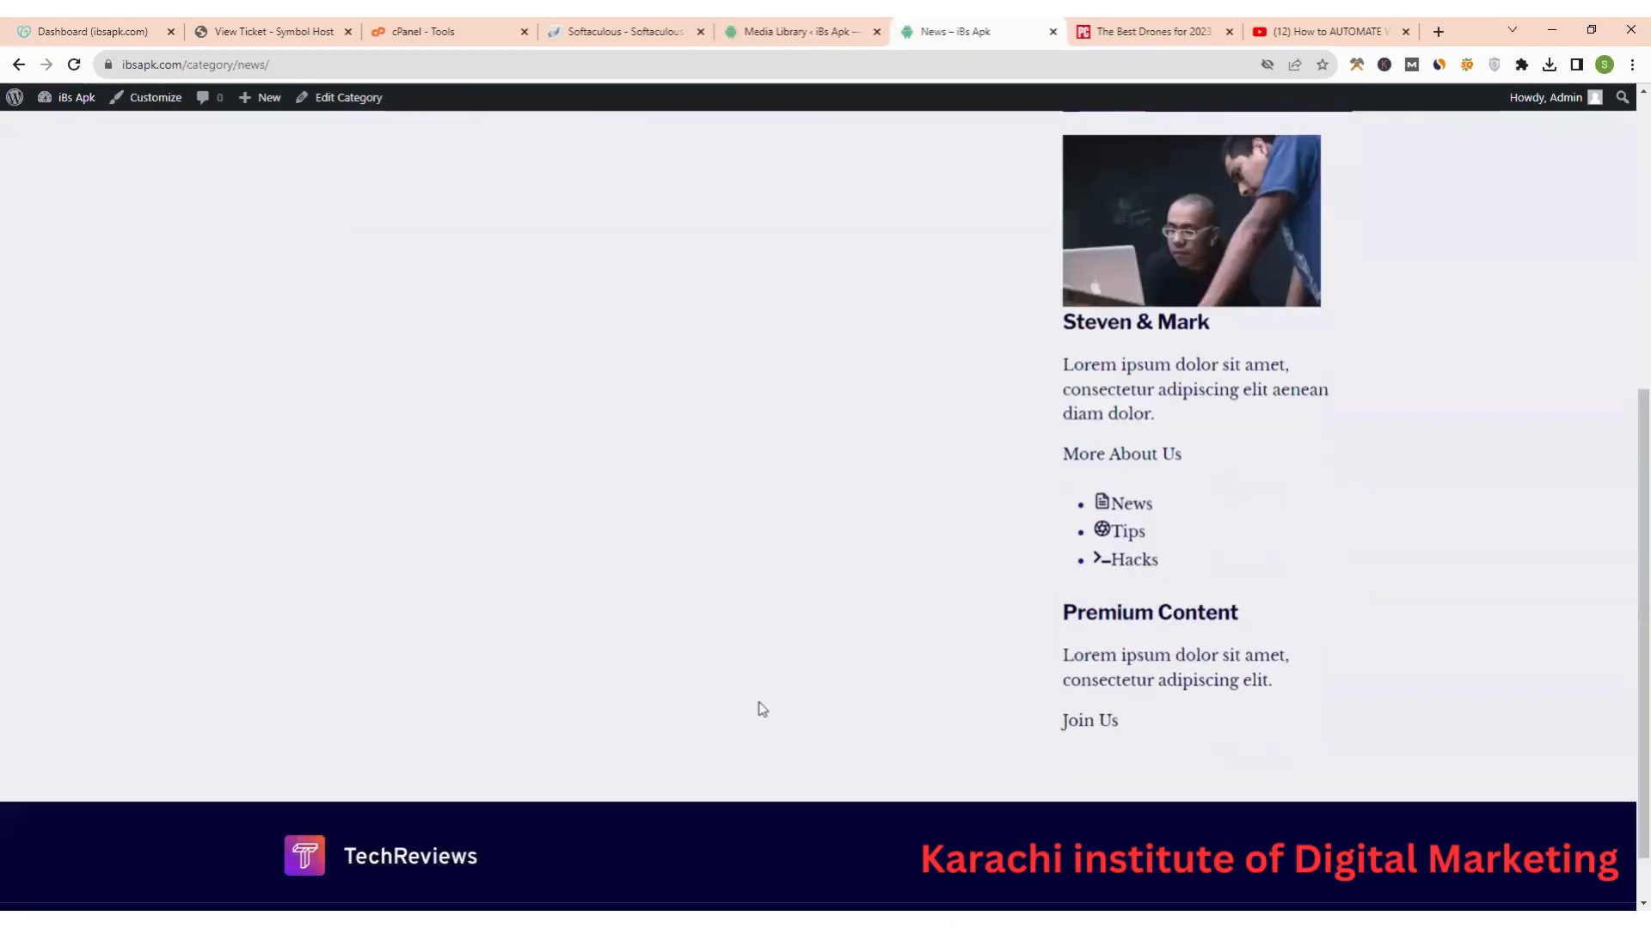
scroll(481, 550, "up", 6)
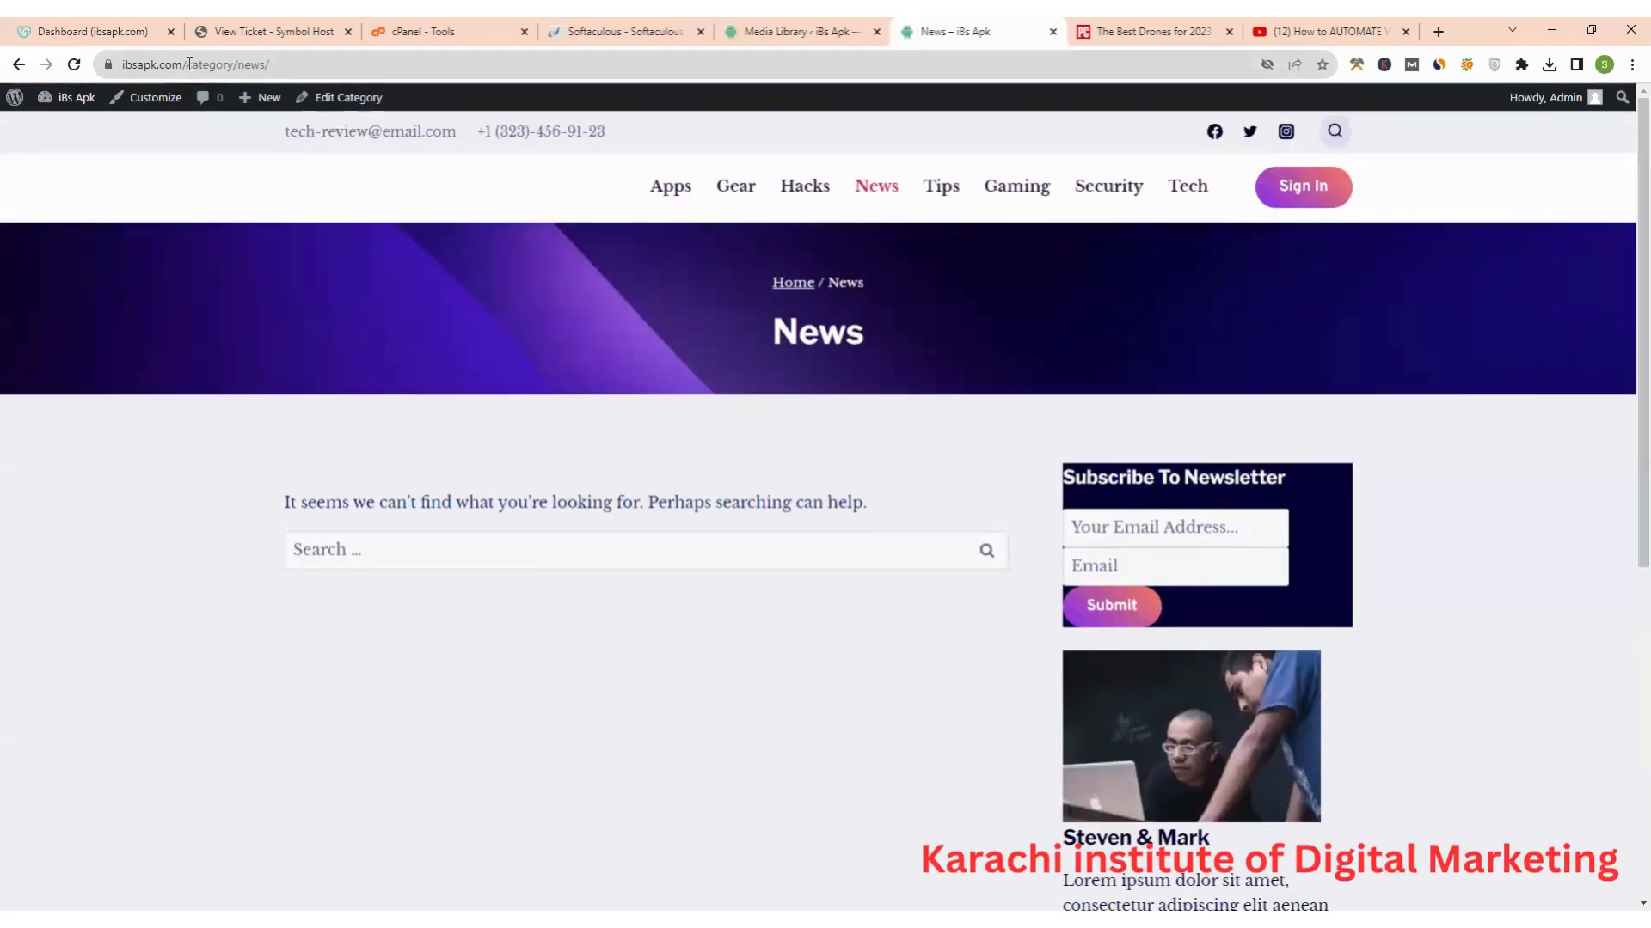
left_click_drag(189, 65, 437, 66)
type("sitemap.xml")
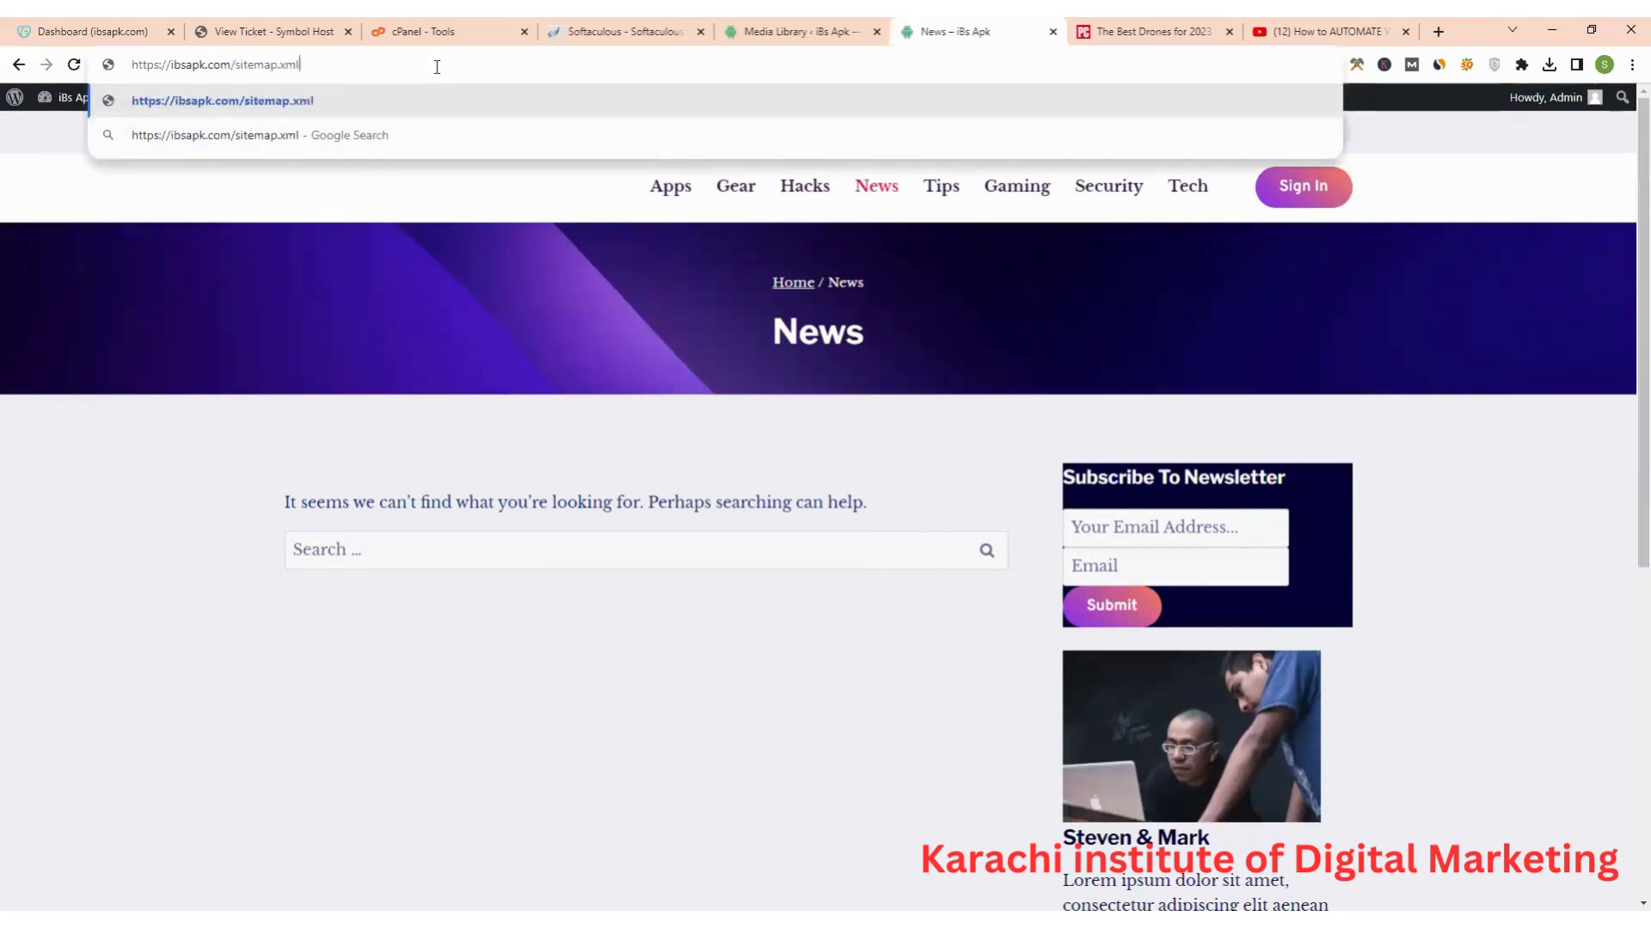
key("Return")
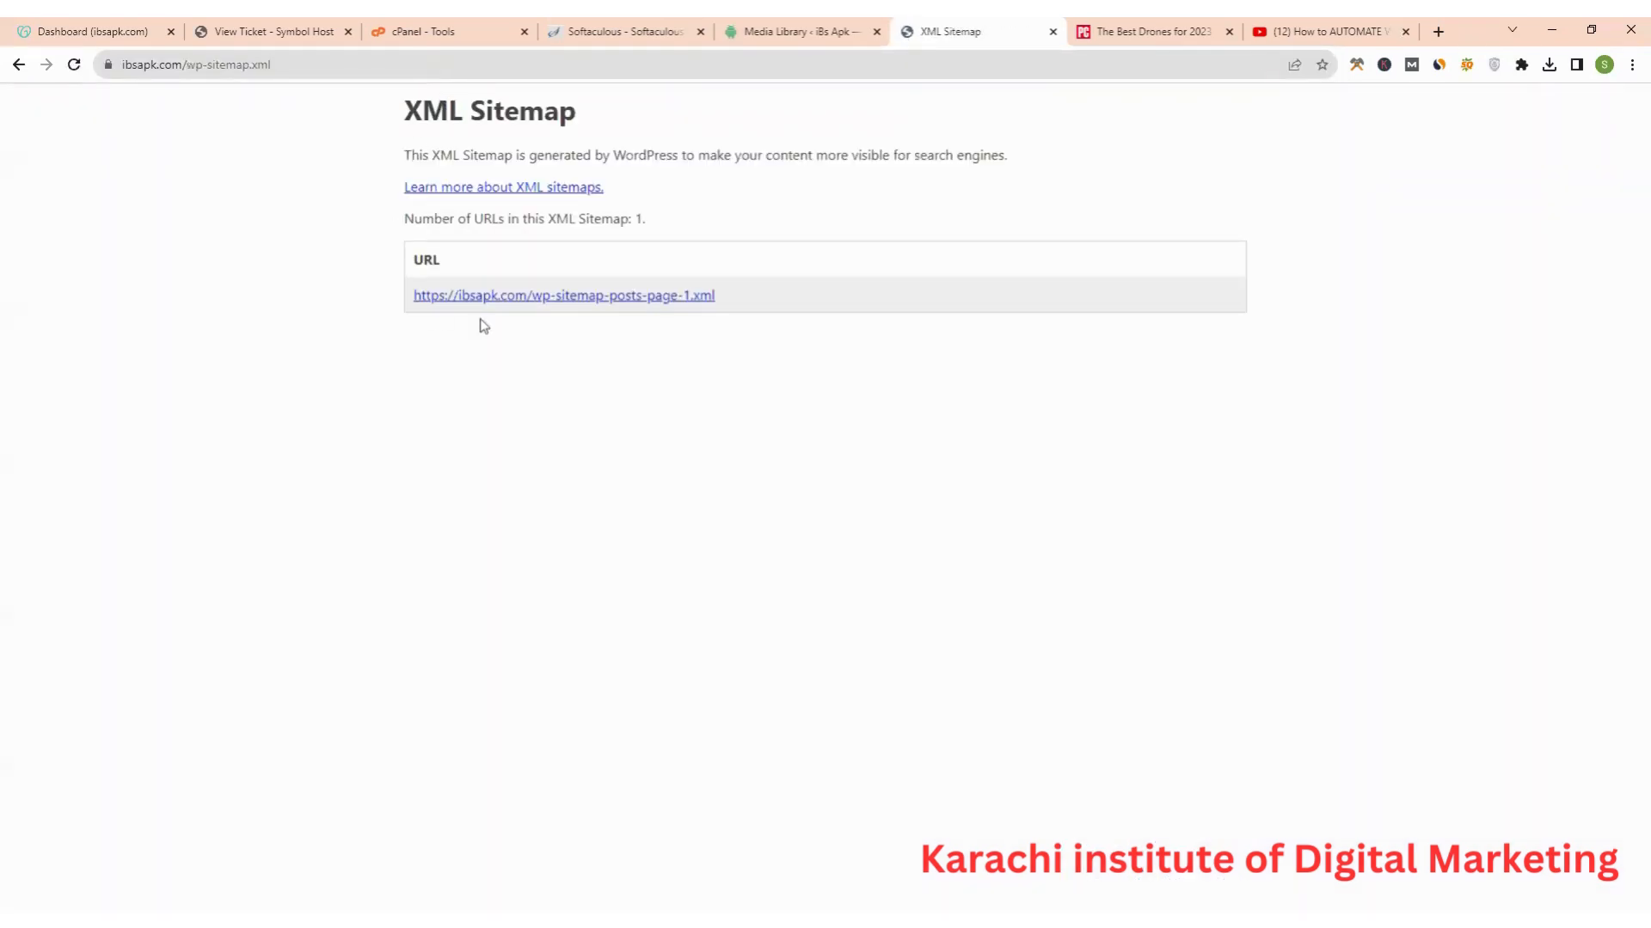
Follow the posts sitemap to the homepage, then close the homepage tab.
left_click(490, 301)
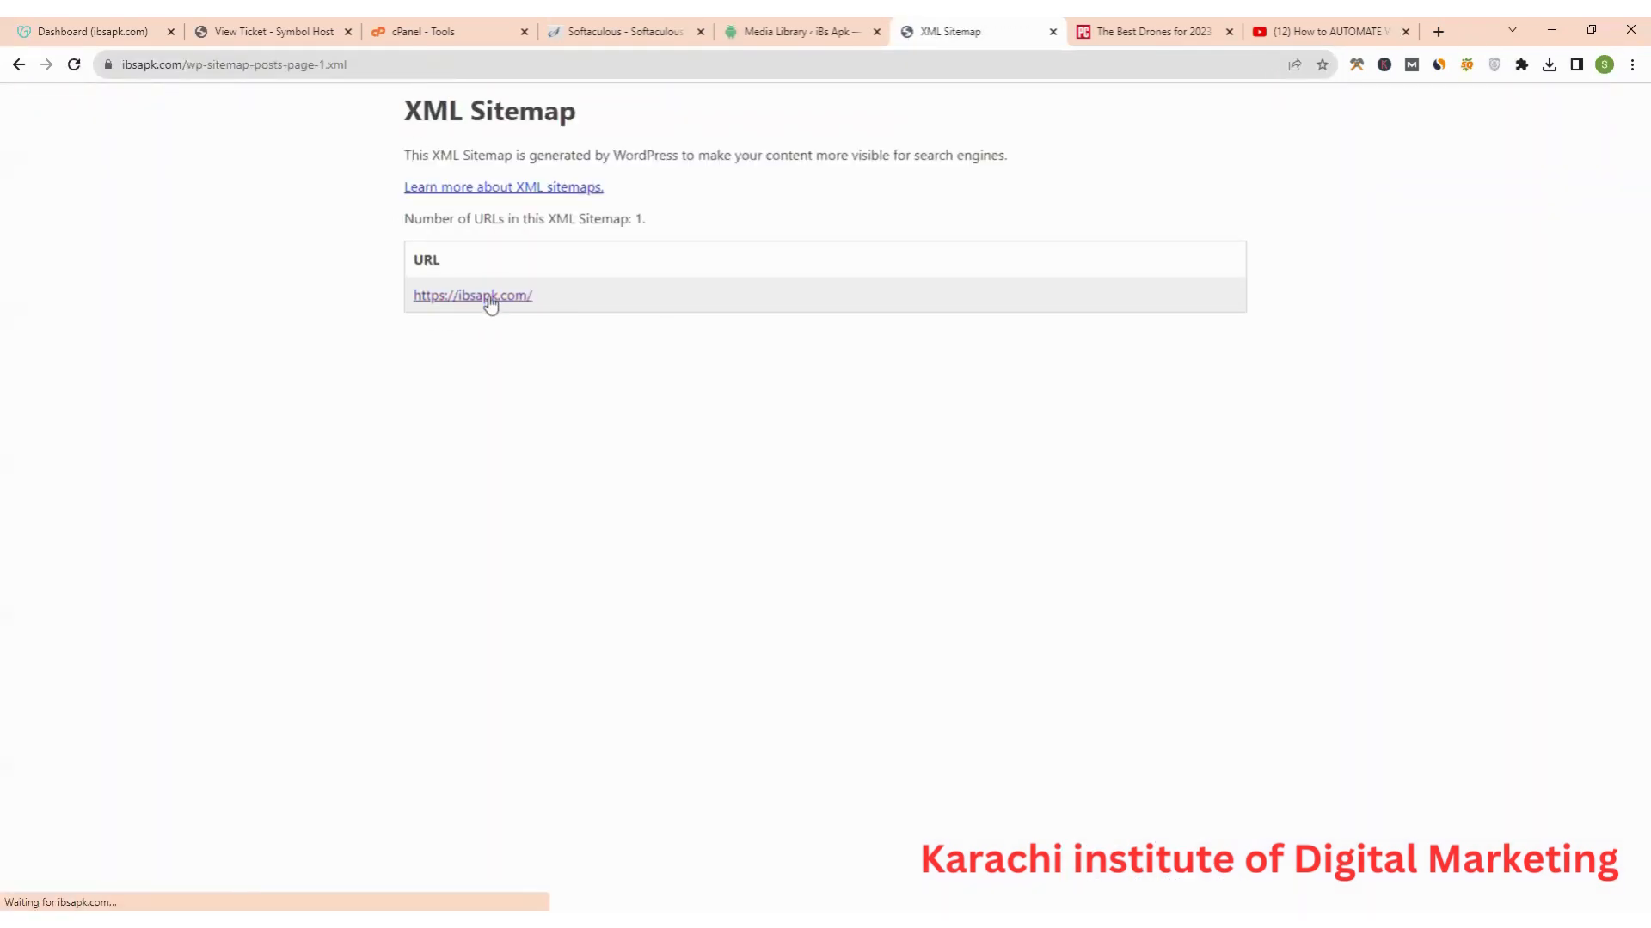
left_click(464, 295)
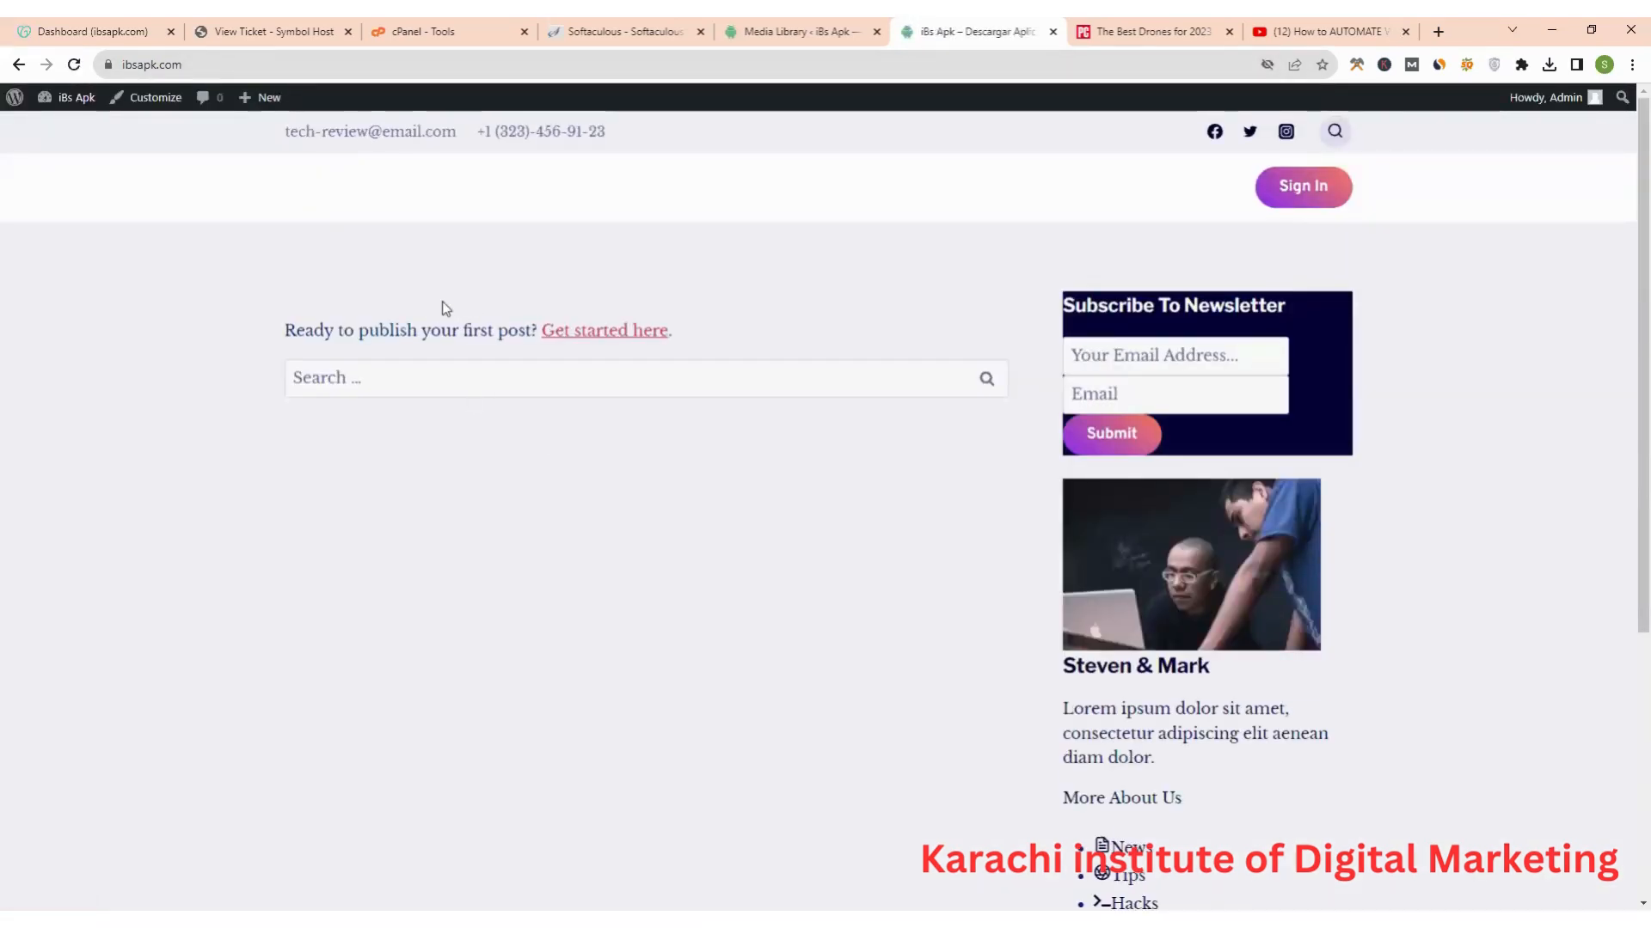
left_click(809, 26)
left_click(1032, 32)
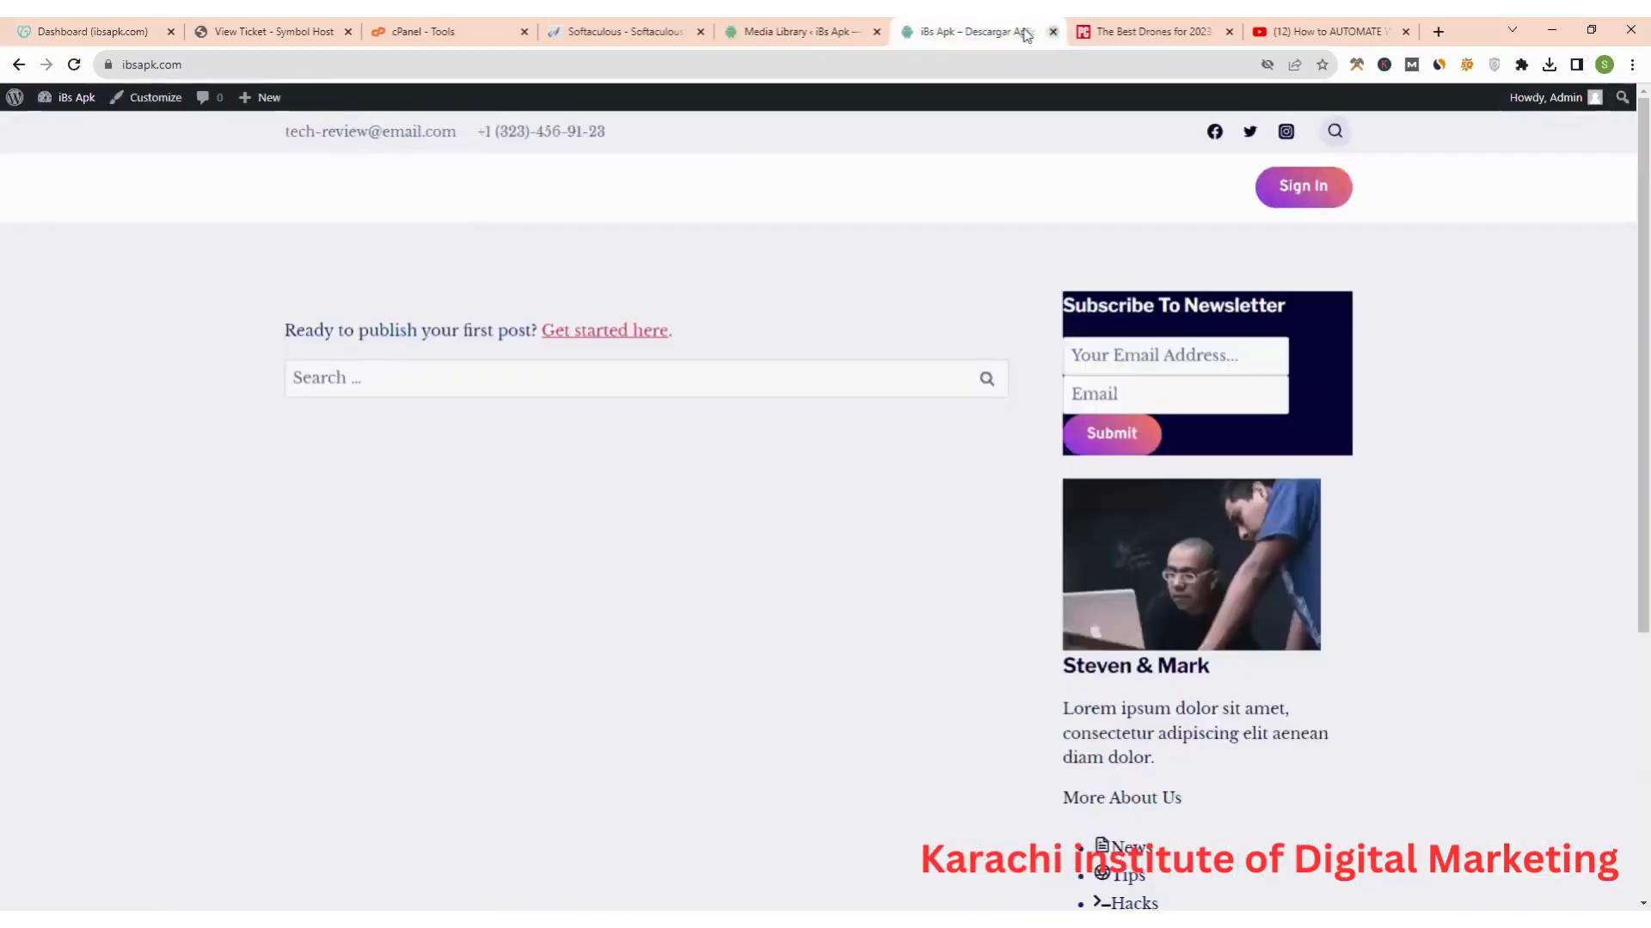
left_click(1052, 32)
Open the Pages list, empty with 11 in trash, and dismiss the stray context menus.
left_click(52, 298)
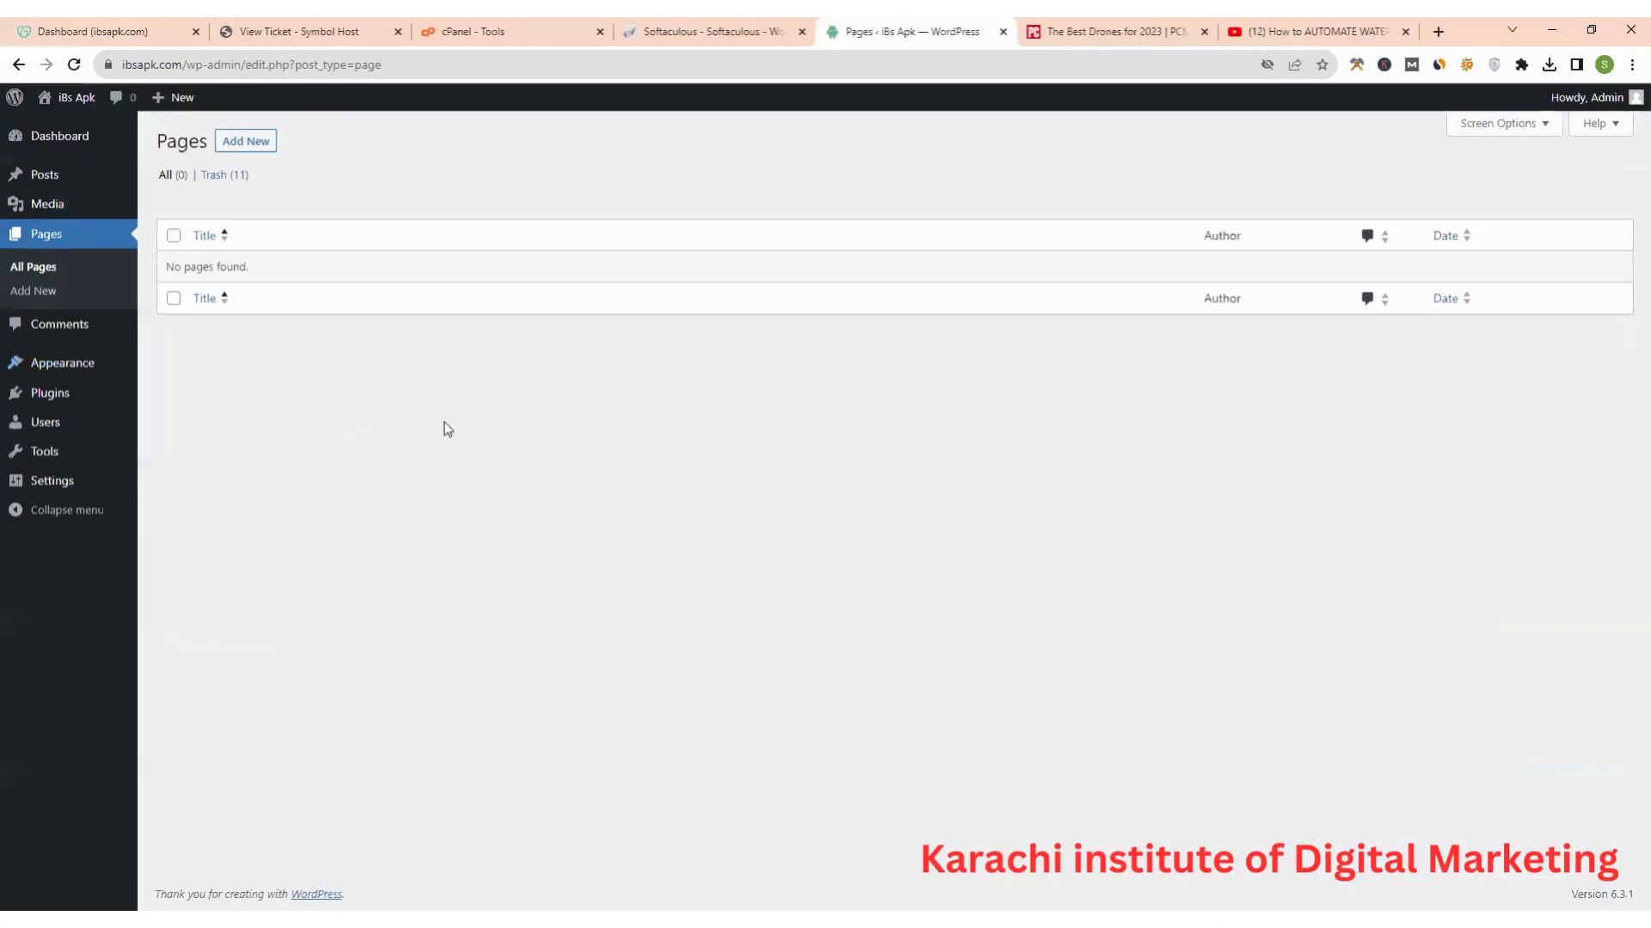
right_click(445, 423)
right_click(394, 415)
right_click(295, 398)
left_click(279, 394)
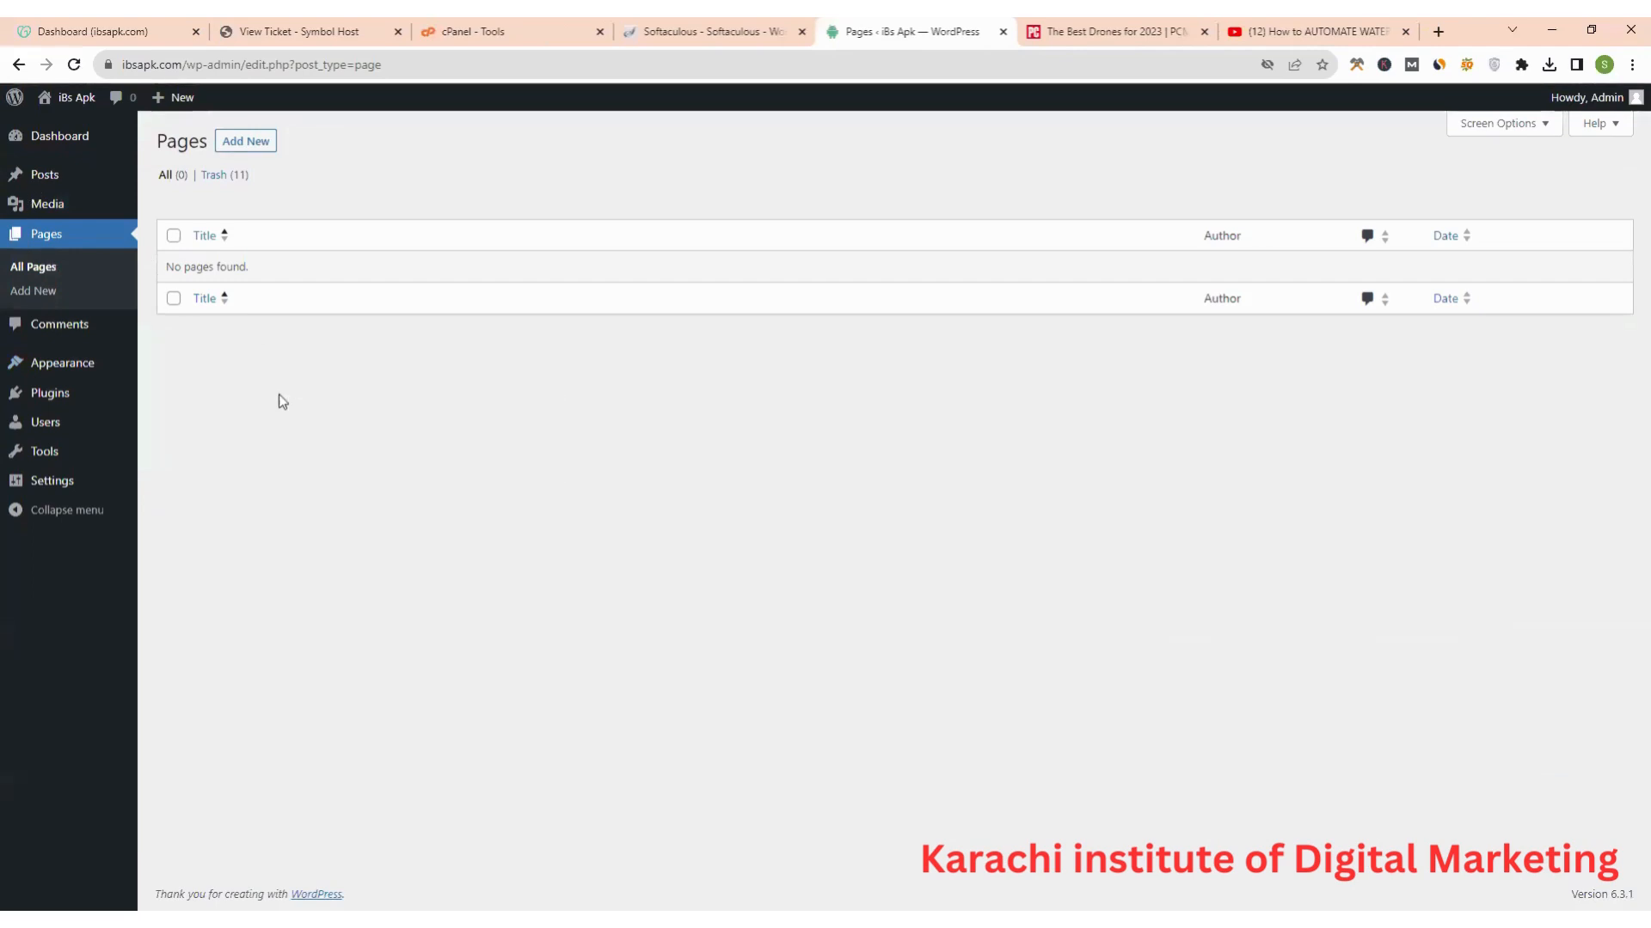
right_click(279, 393)
right_click(267, 390)
left_click(263, 379)
Switch to the PCMag 'The Best Drones for 2023' article tab.
triple_click(182, 142)
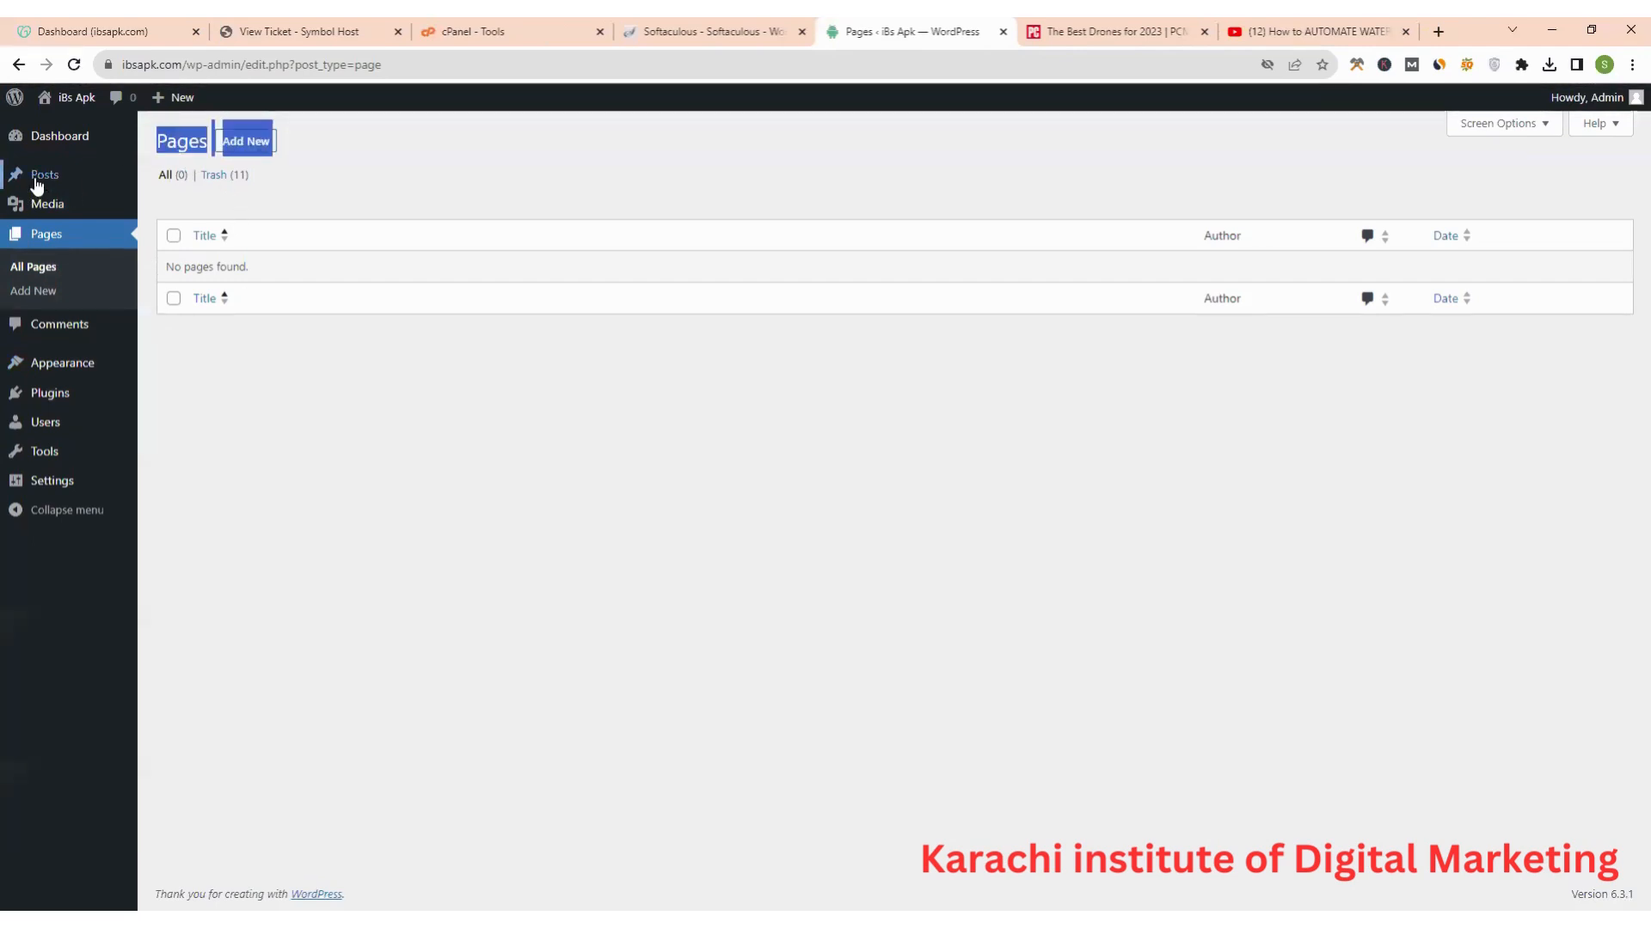
mouse_move(37, 177)
right_click(364, 404)
right_click(321, 407)
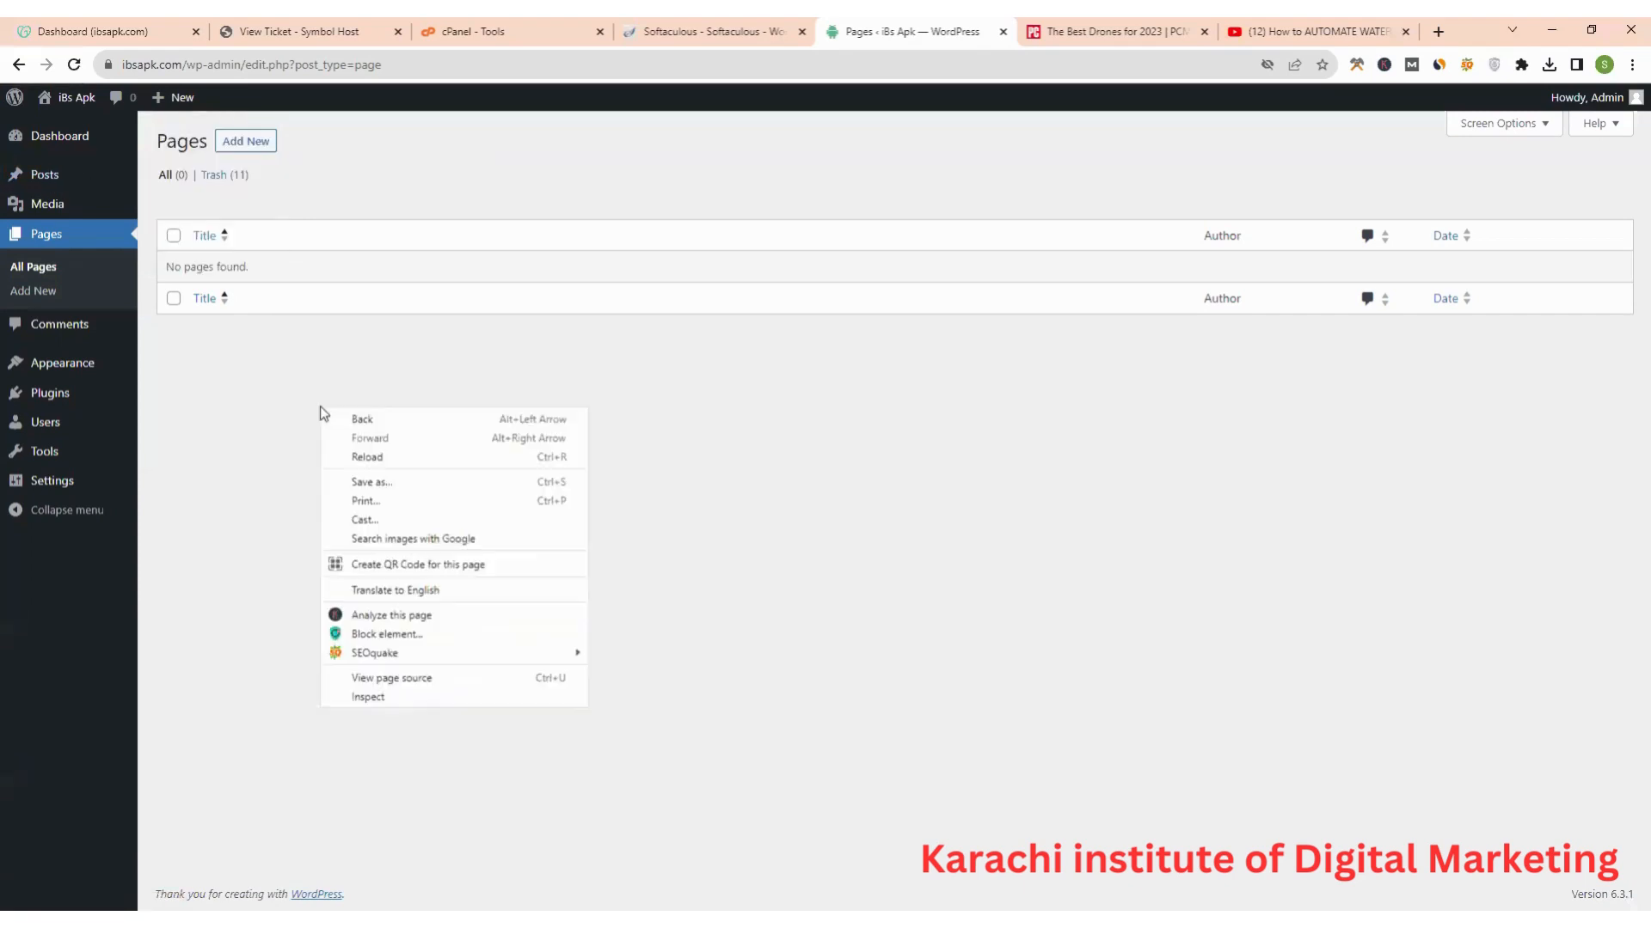
left_click(310, 380)
Scroll through the PCMag best drones article, then return to the iBs Apk Pages tab.
left_click(1114, 32)
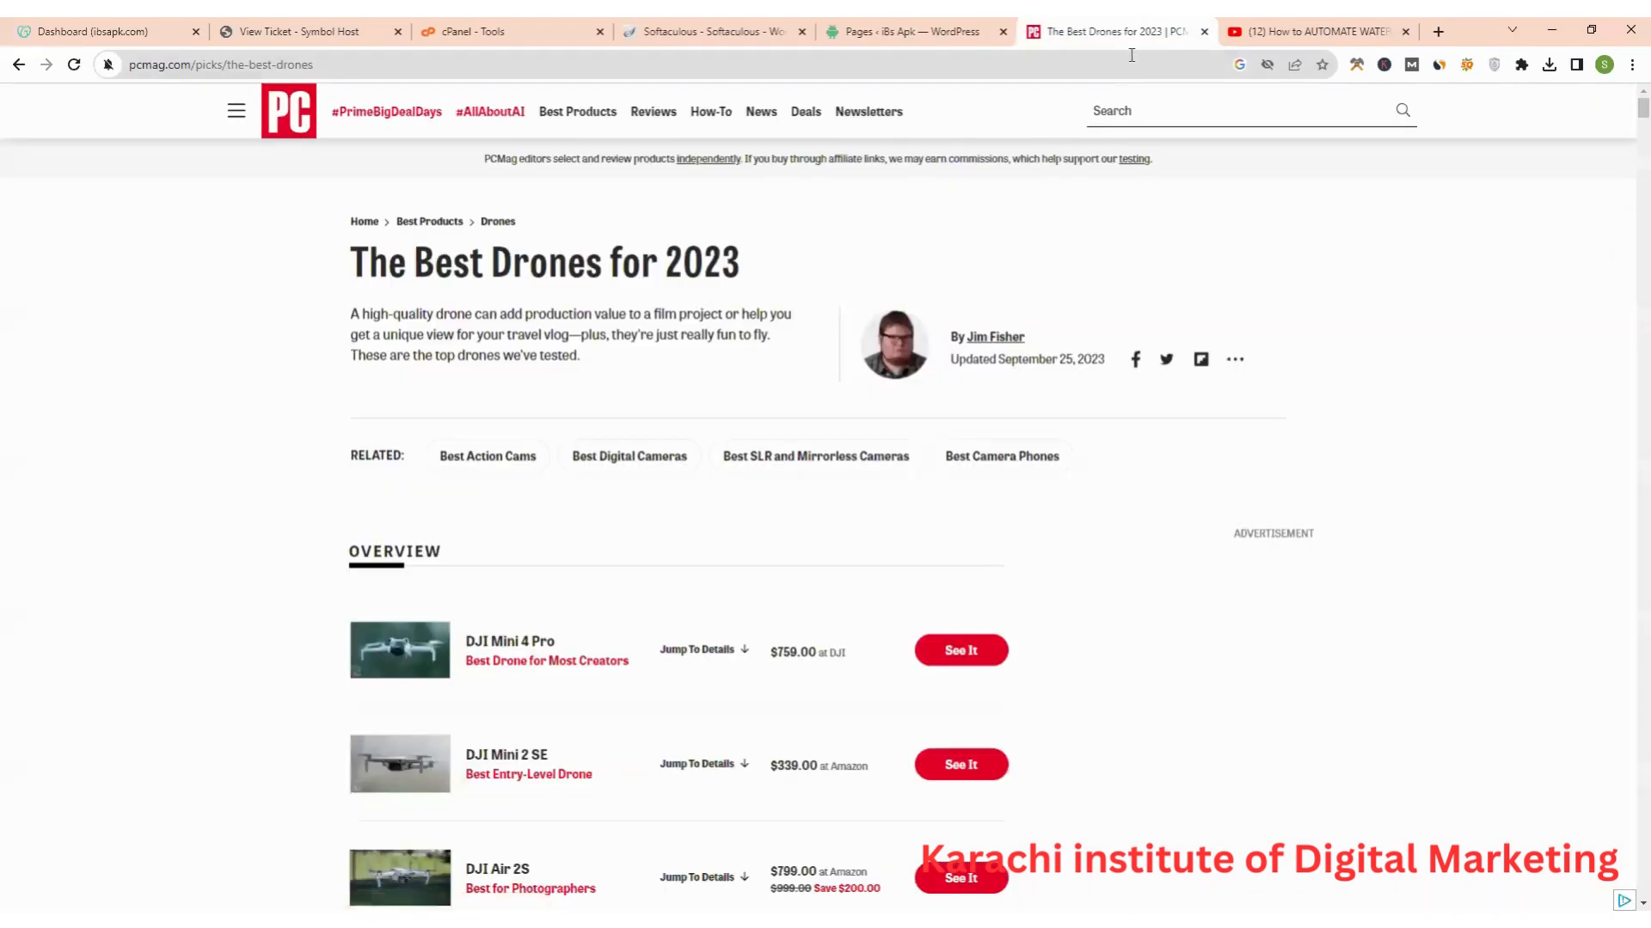
scroll(482, 313, "down", 3)
scroll(815, 456, "up", 3)
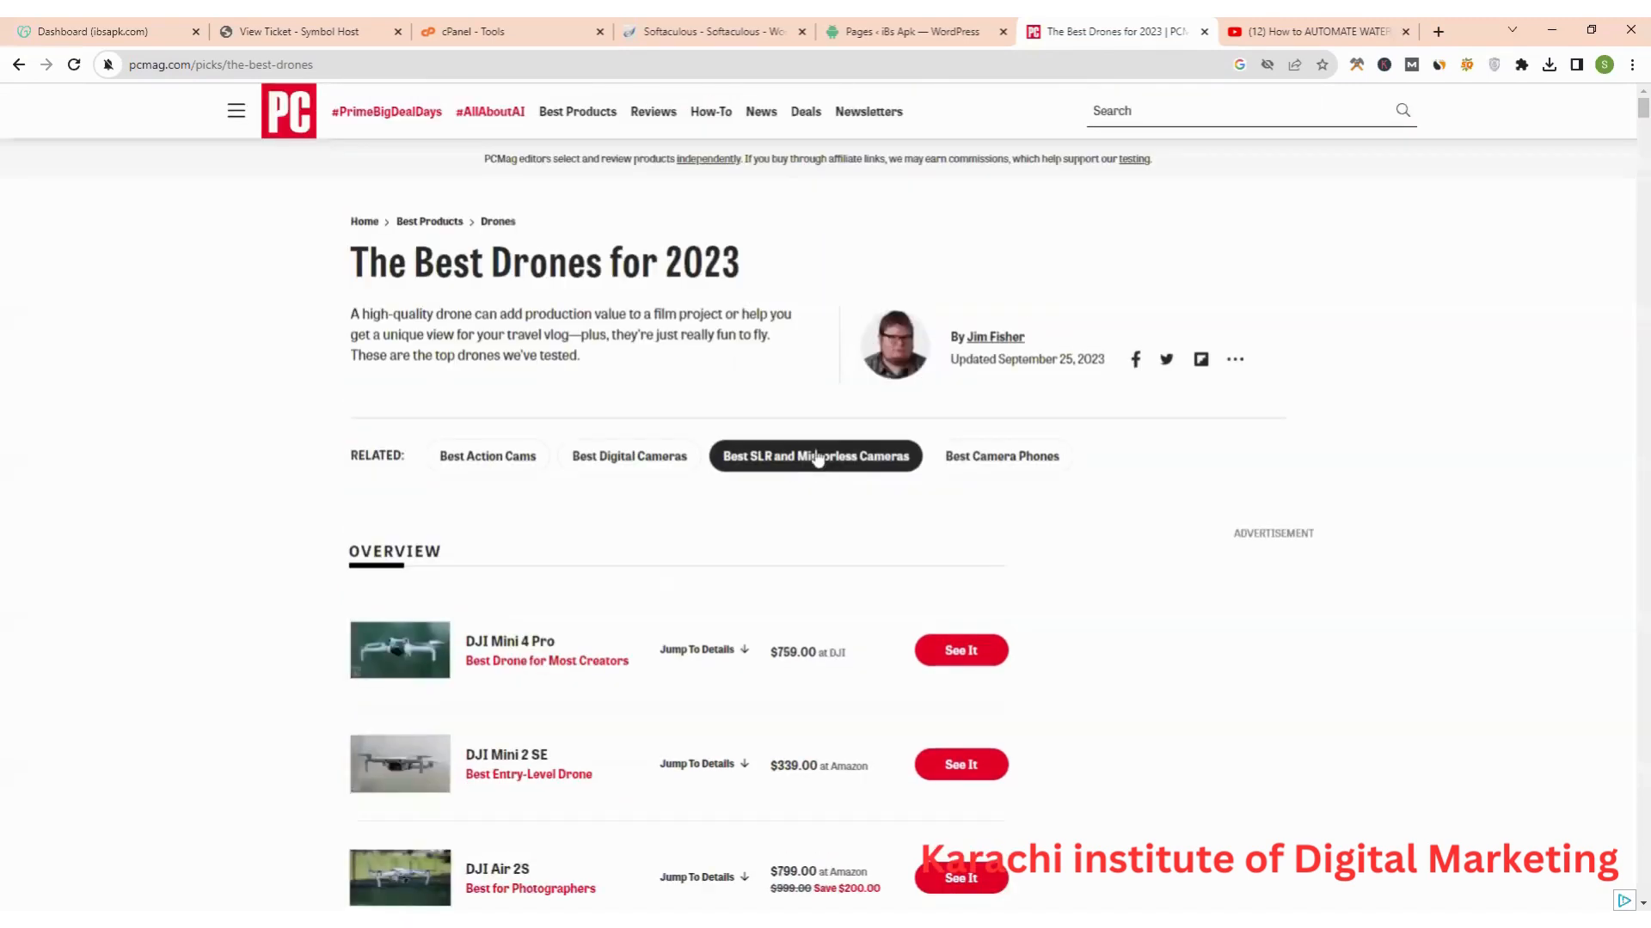
scroll(689, 464, "down", 14)
scroll(686, 477, "down", 15)
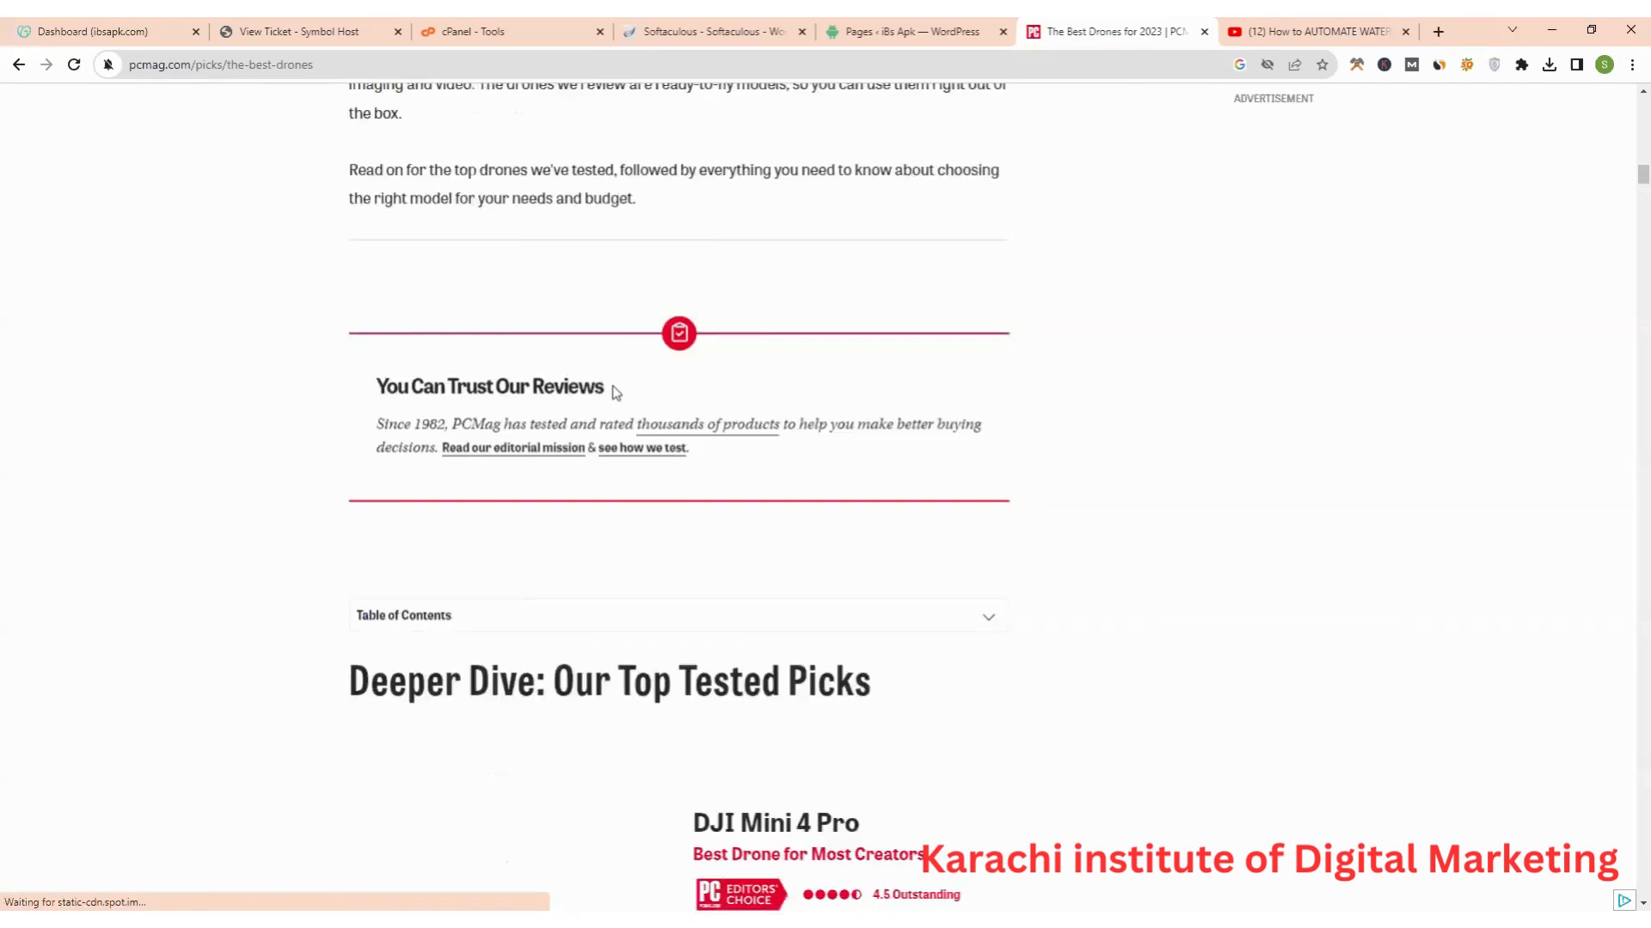
left_click_drag(1643, 209, 1643, 105)
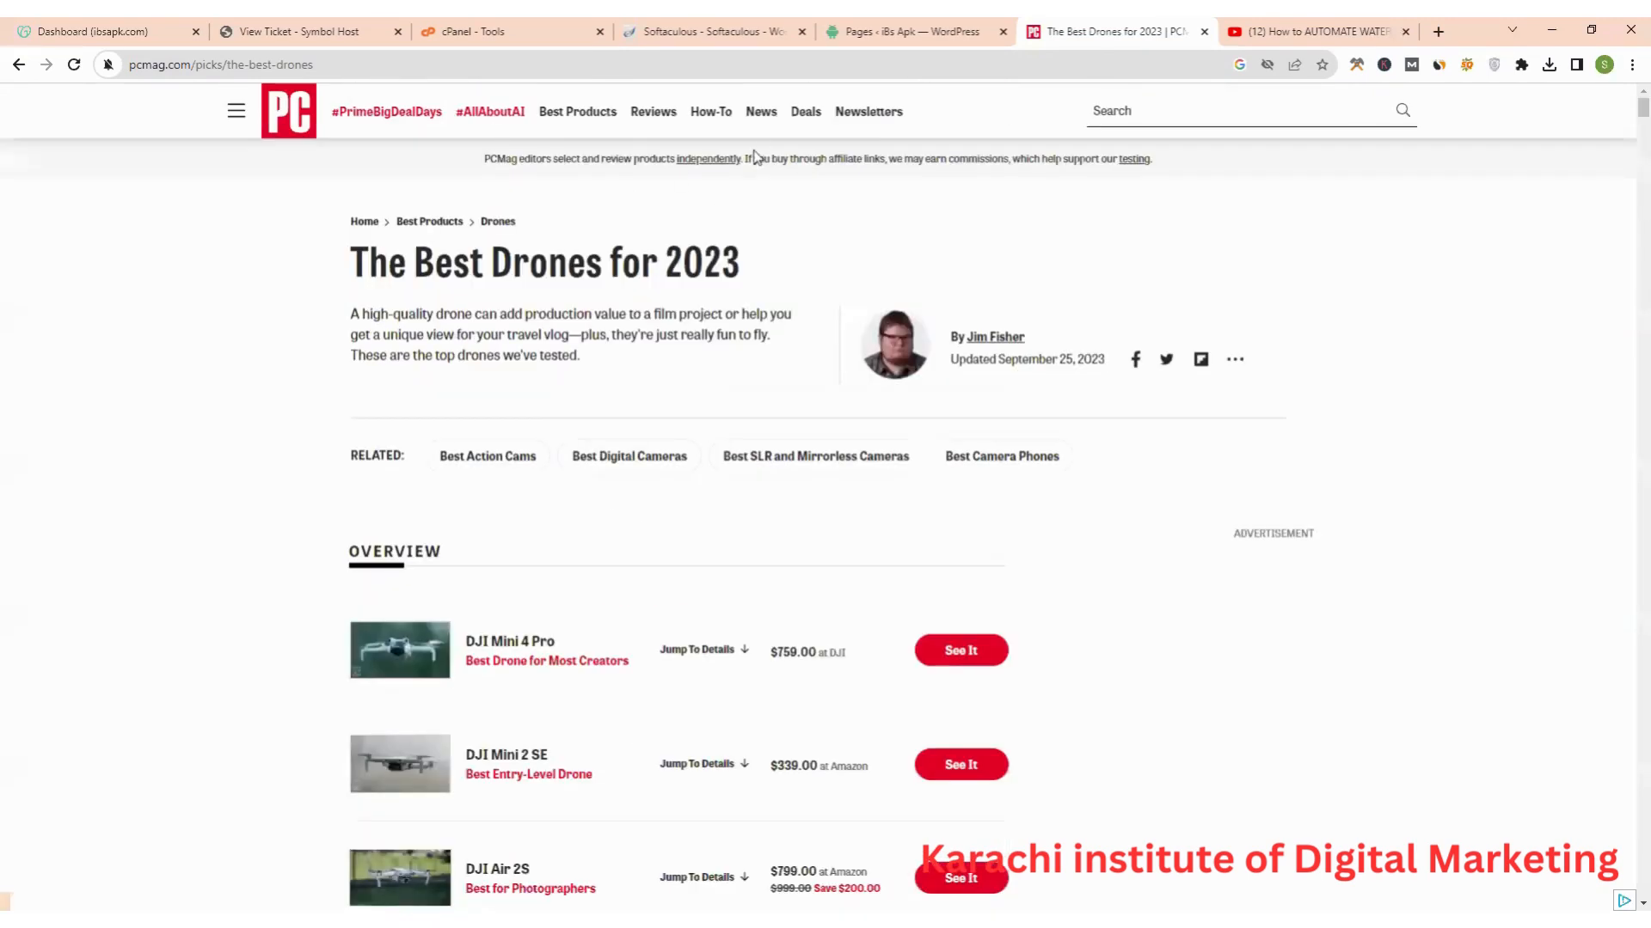
scroll(1263, 579, "down", 8)
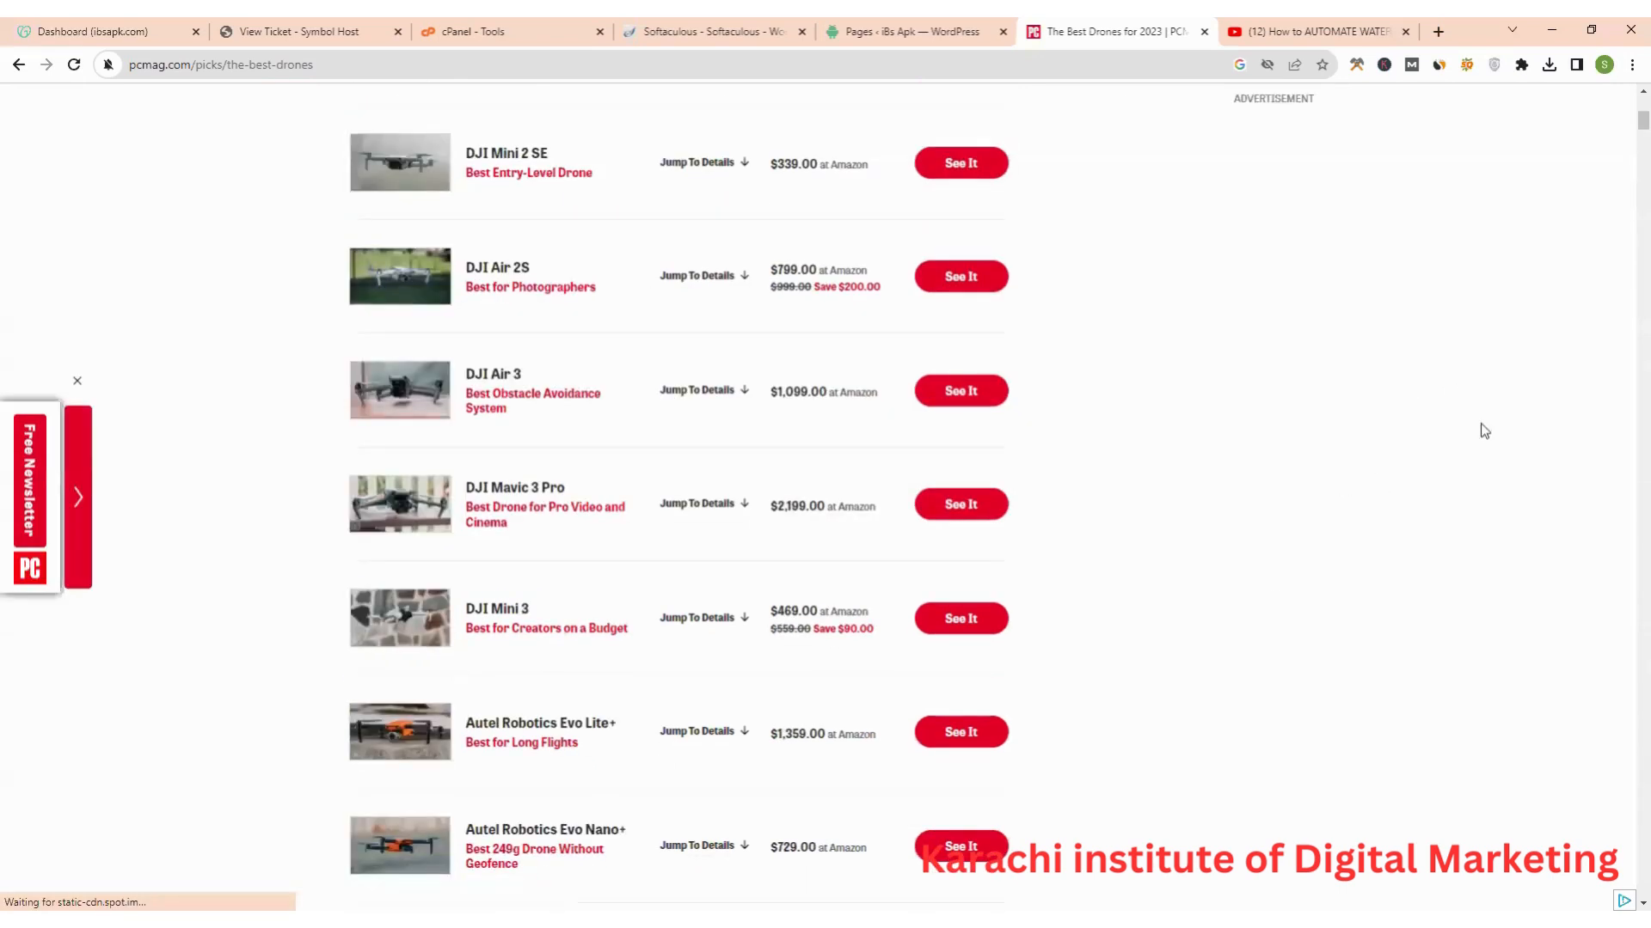
scroll(244, 439, "up", 8)
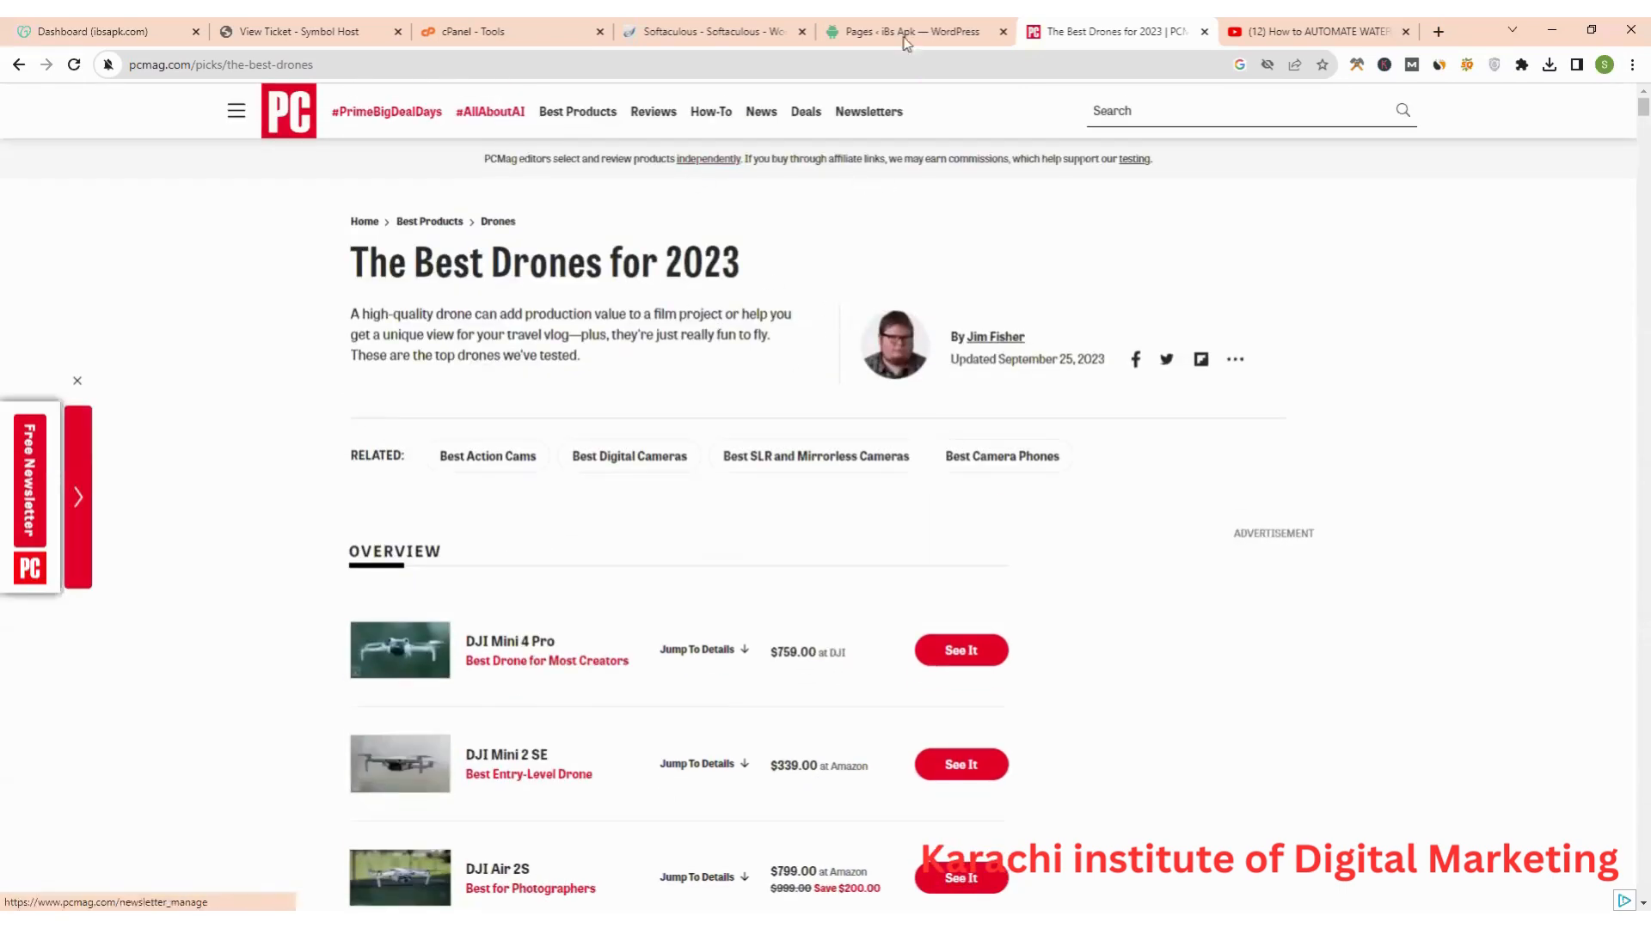
left_click(914, 29)
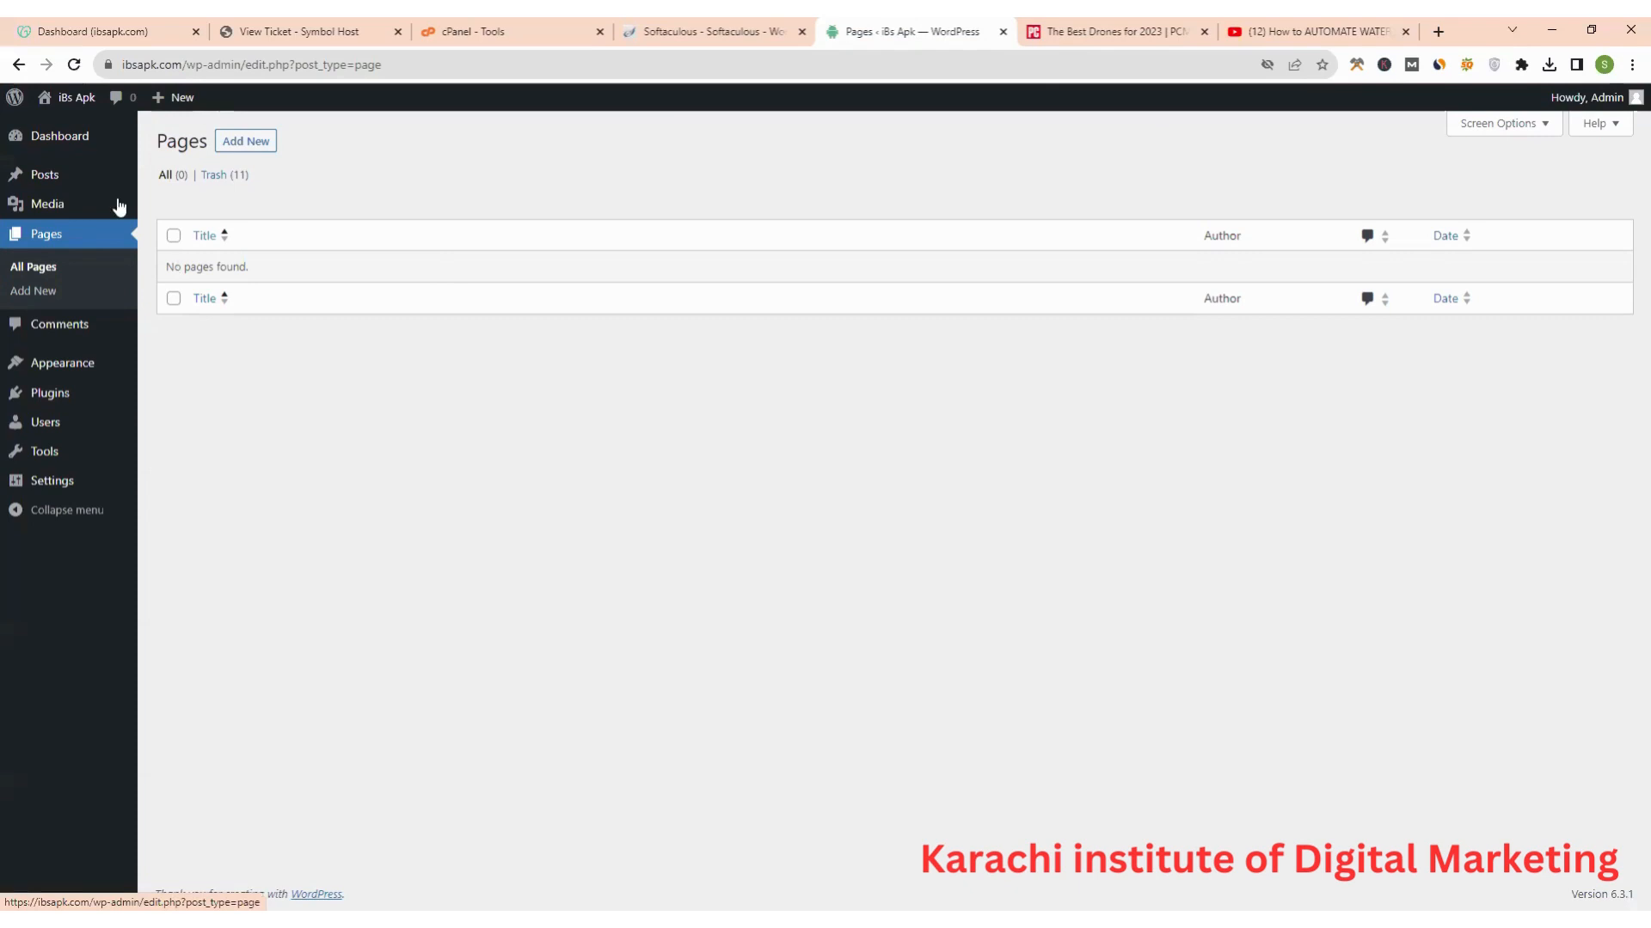
mouse_move(55, 176)
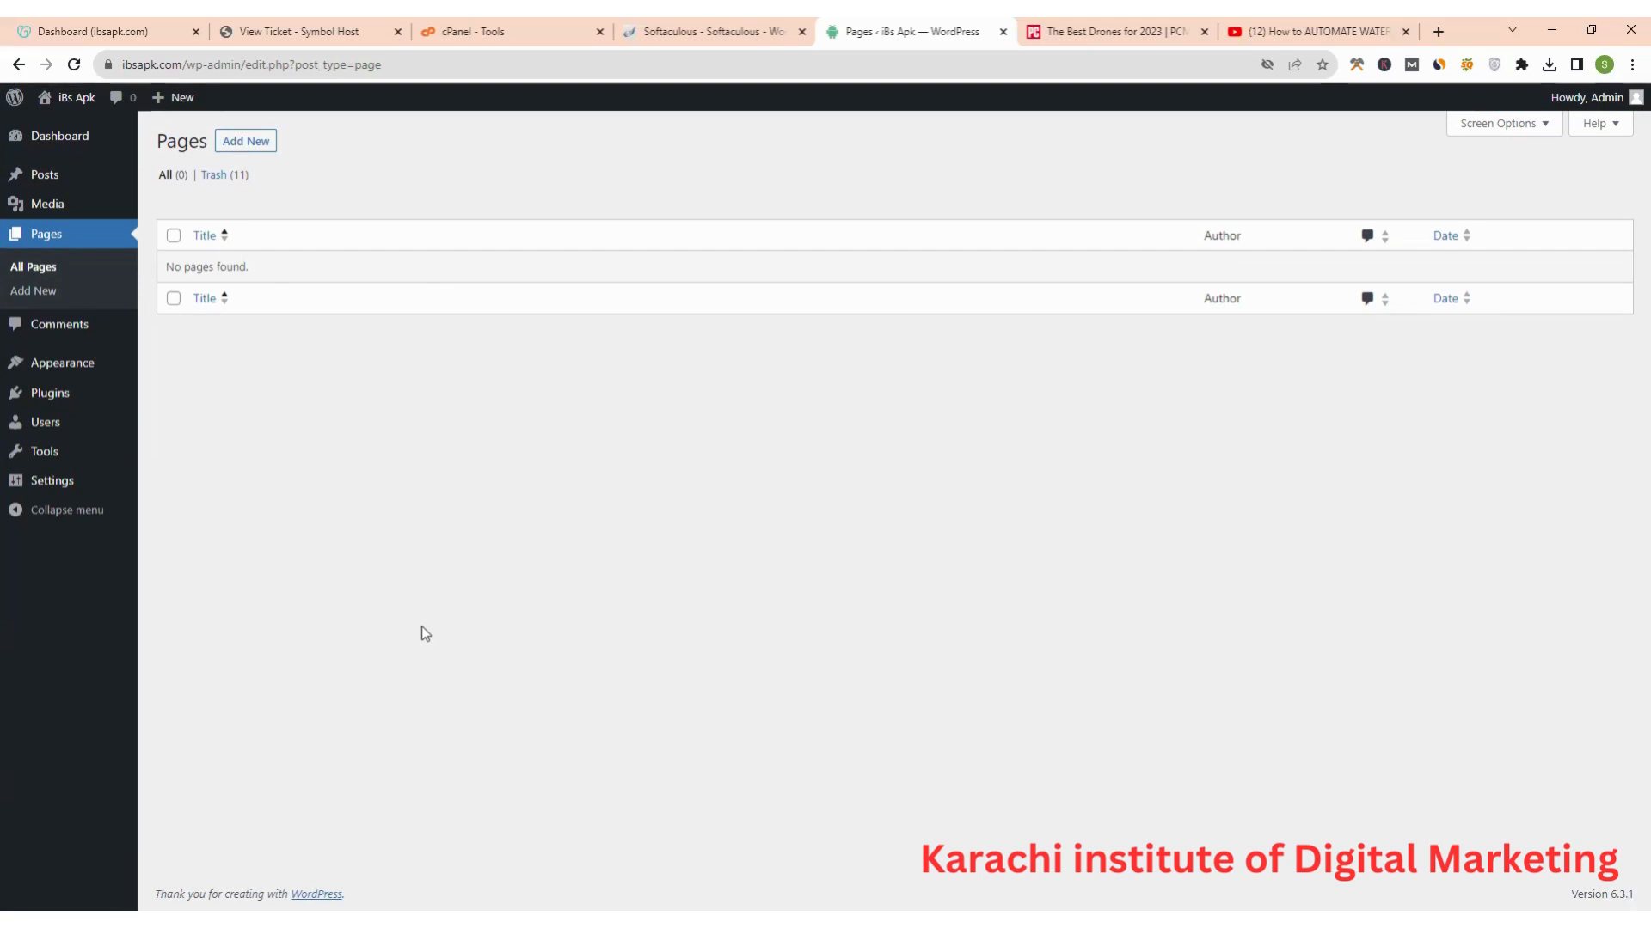
right_click(364, 397)
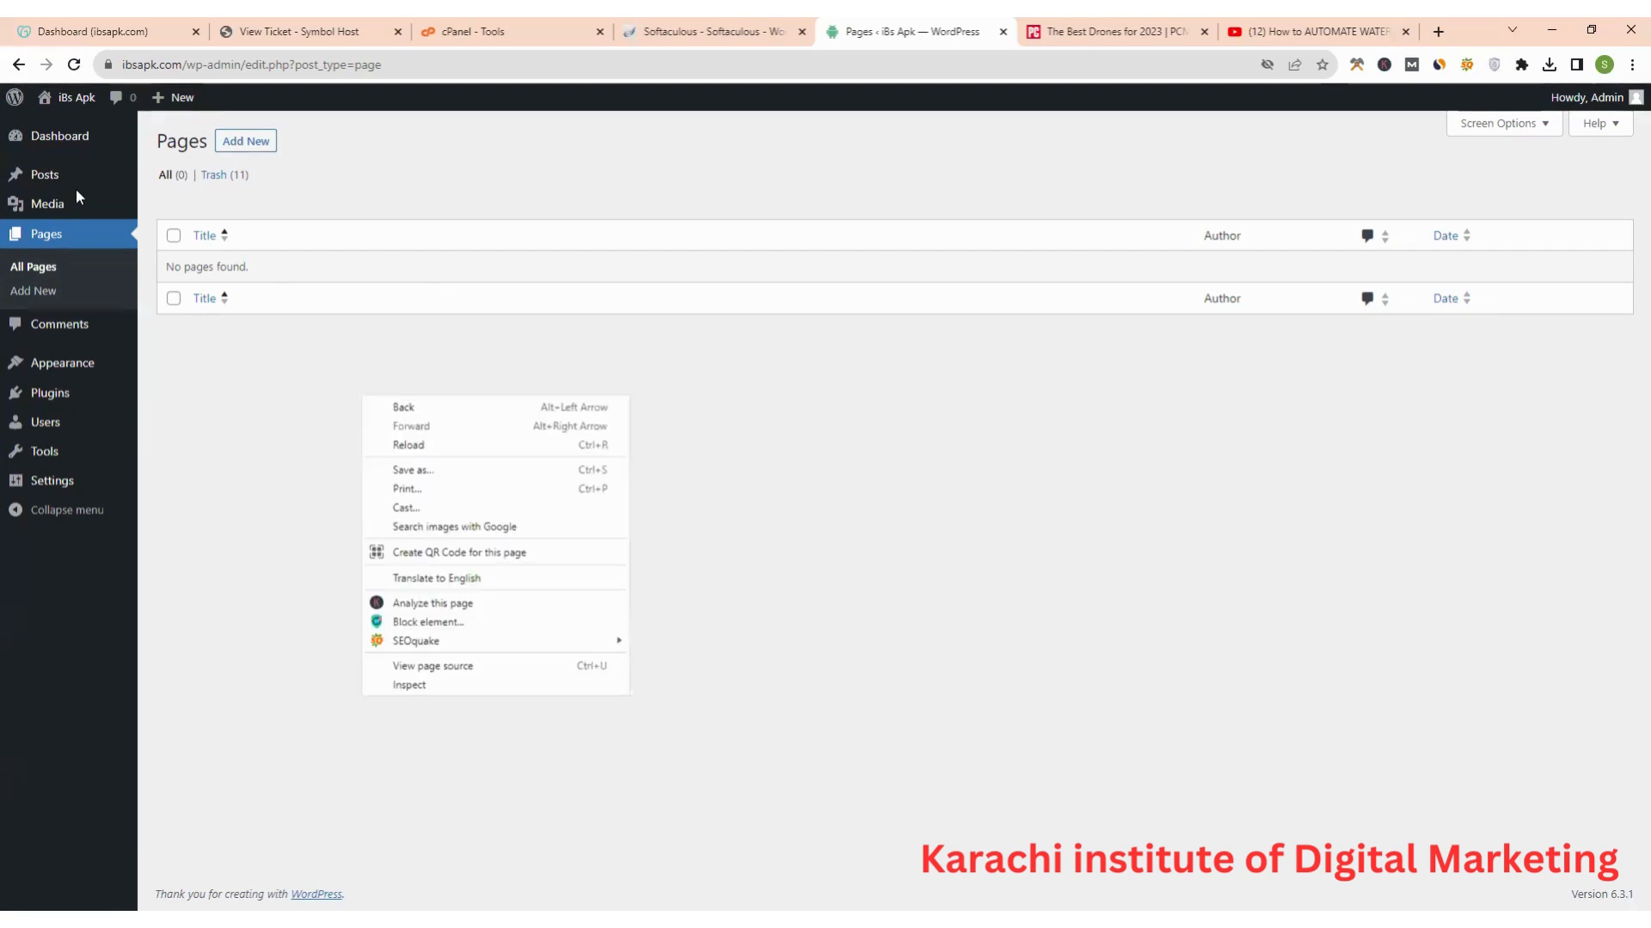
right_click(296, 407)
left_click(284, 388)
right_click(284, 389)
left_click(284, 388)
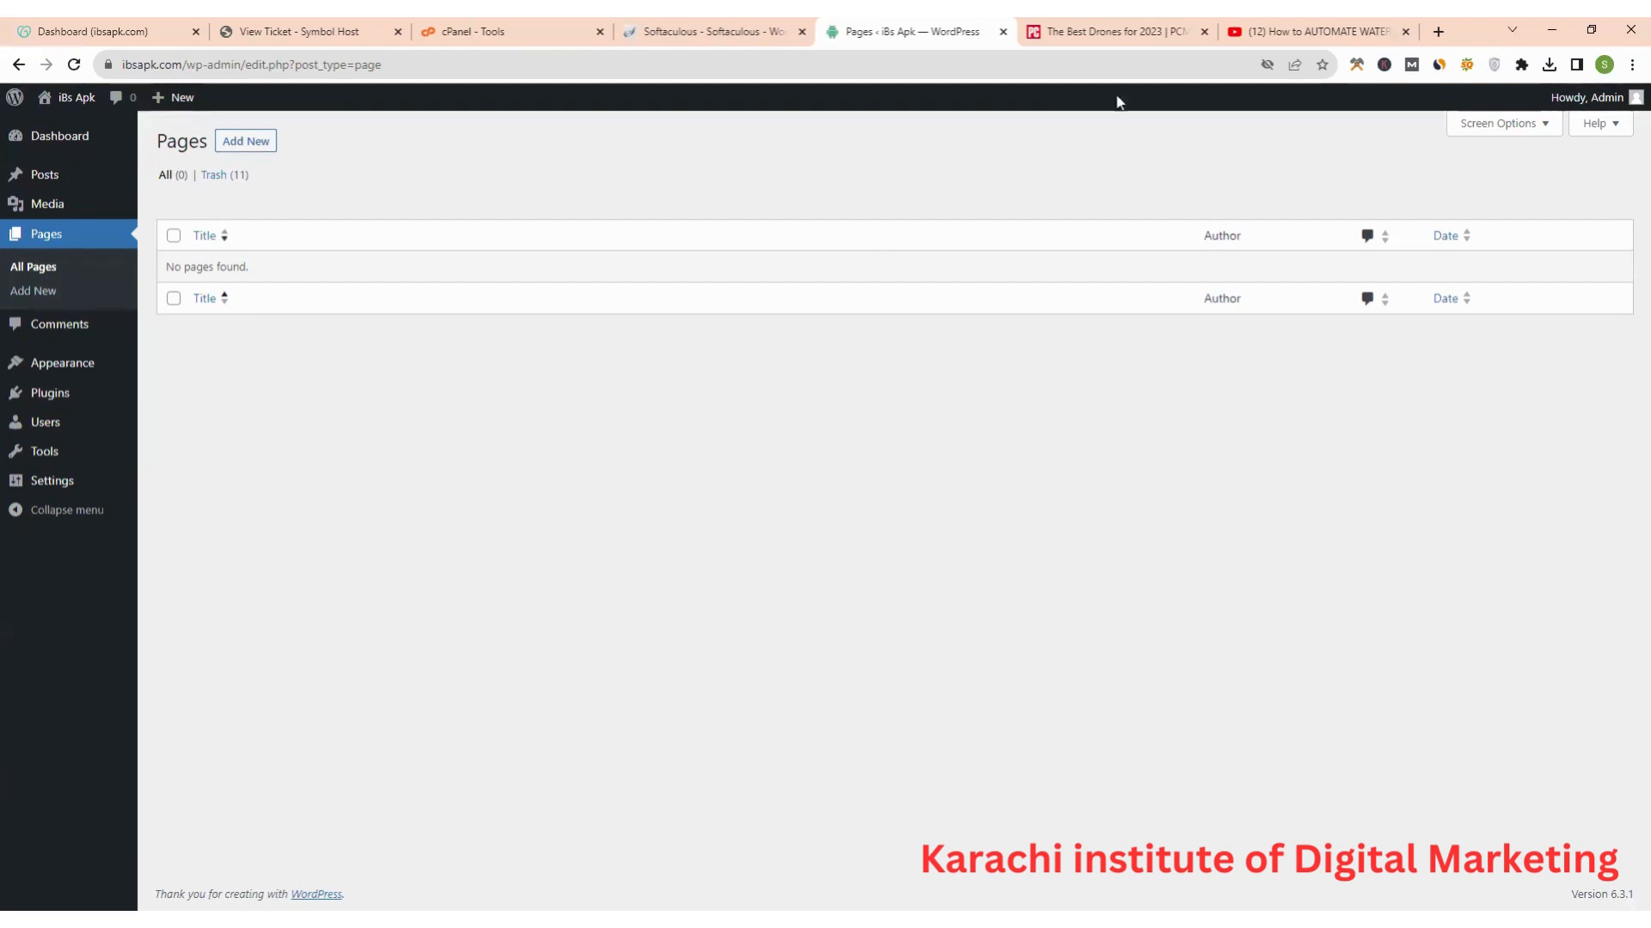
Search Google for 'capcut' in a new tab and briefly visit the official CapCut site.
left_click(1438, 31)
type("cap")
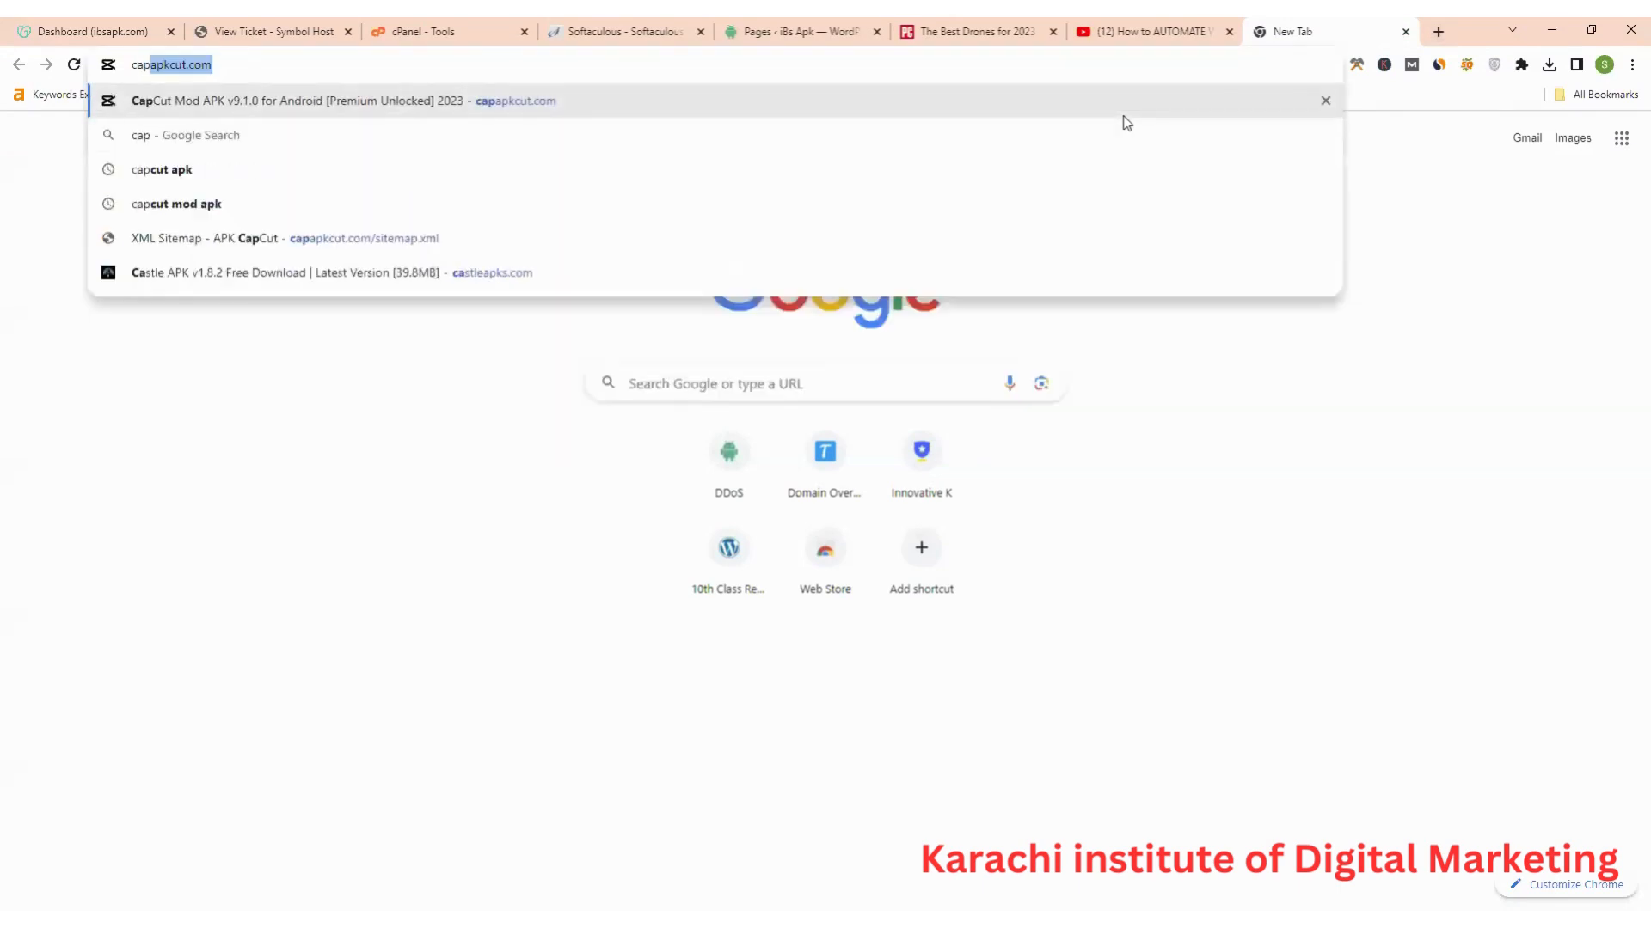
type("cut")
key("Return")
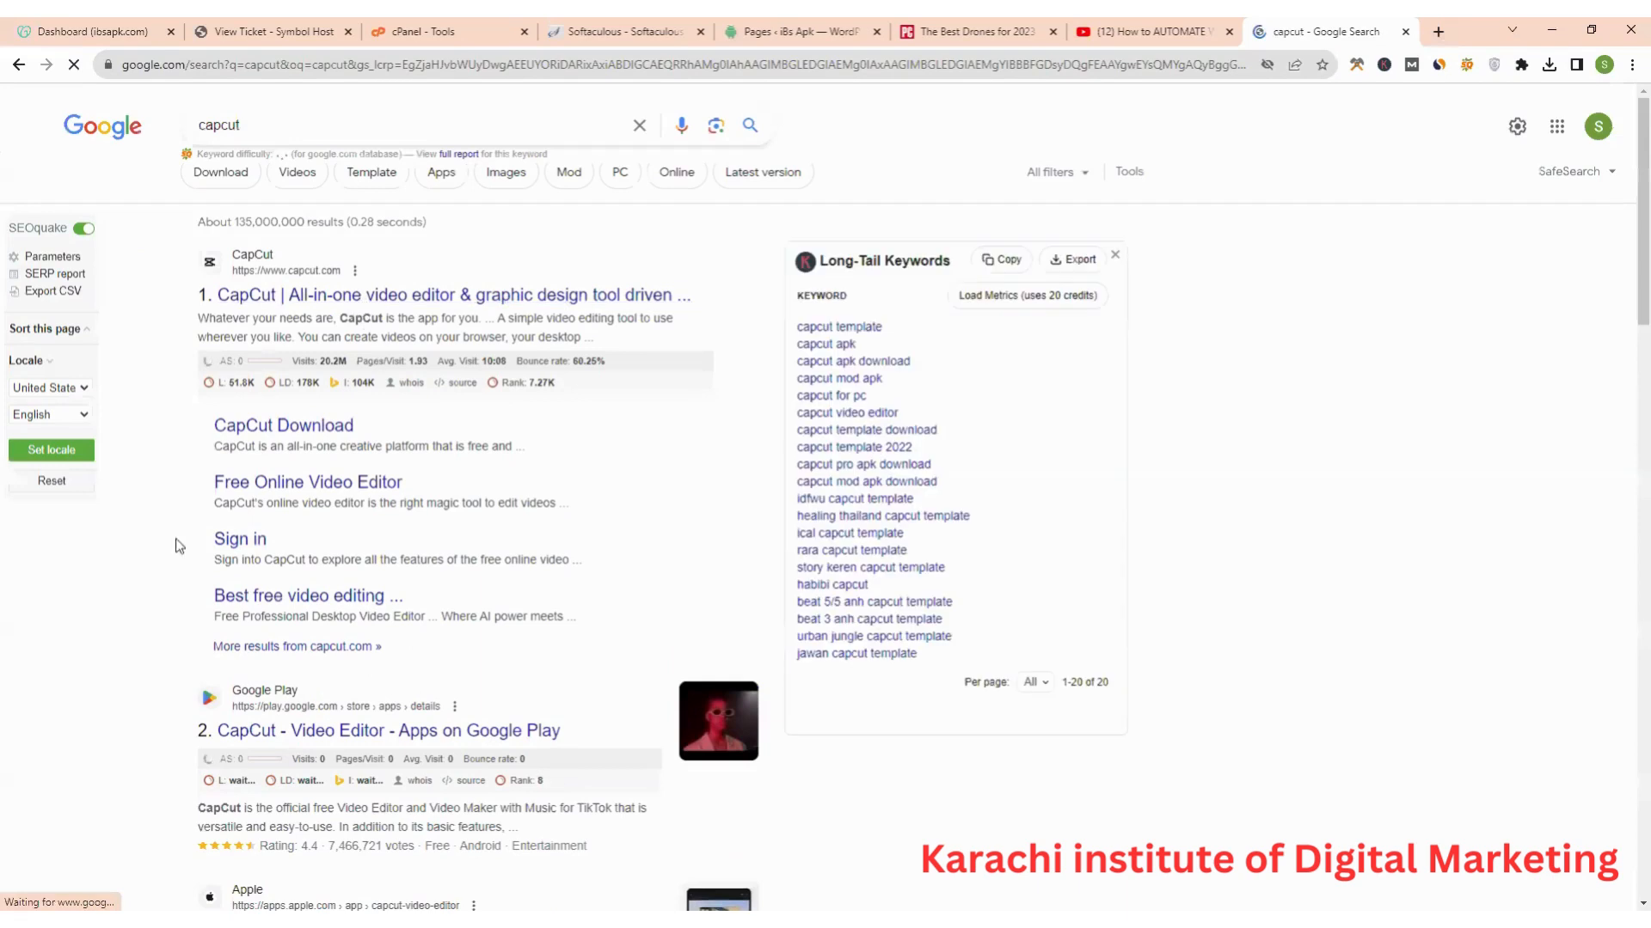
left_click(469, 297)
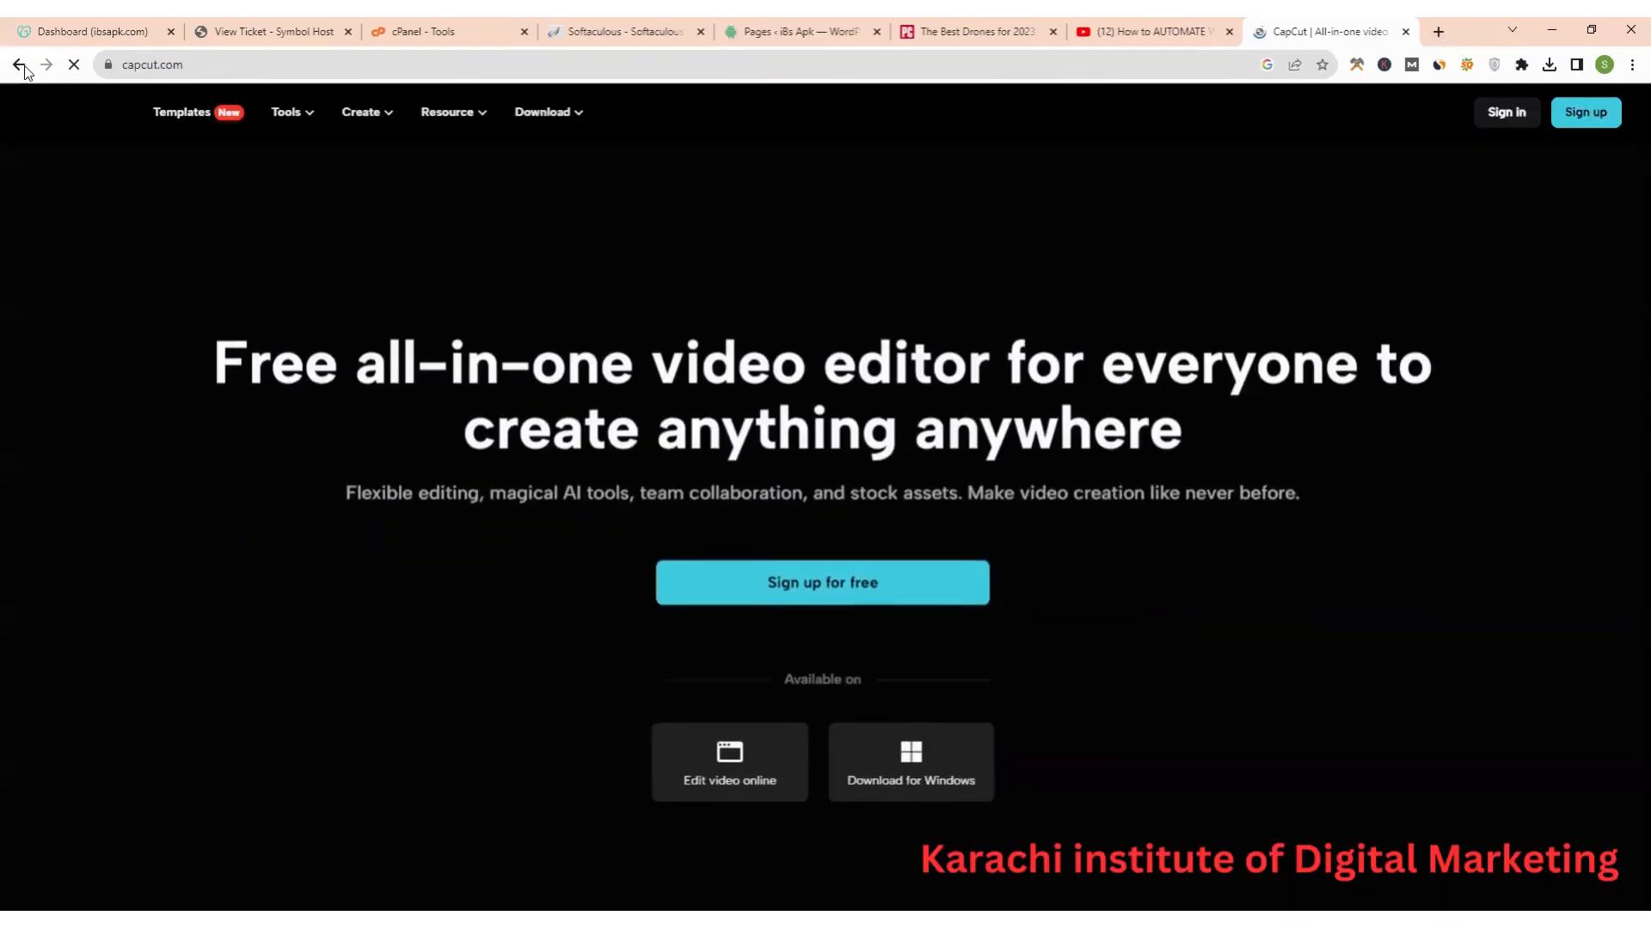
left_click(19, 65)
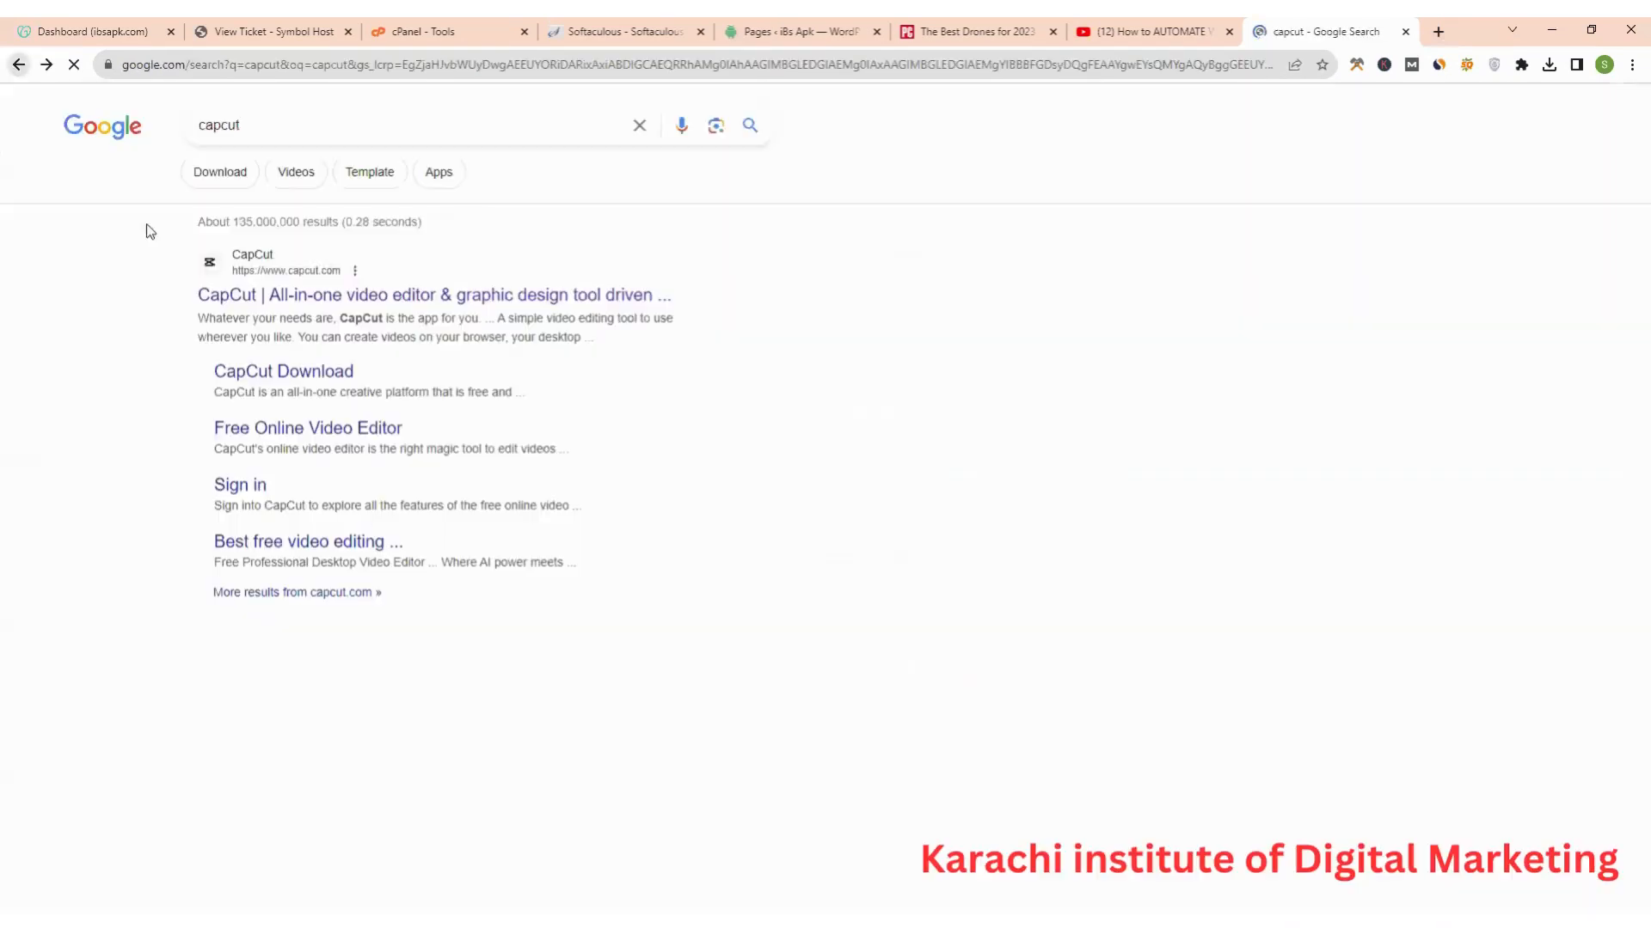
Refine the Google search to 'capcut apk' and scroll the results.
scroll(369, 515, "down", 4)
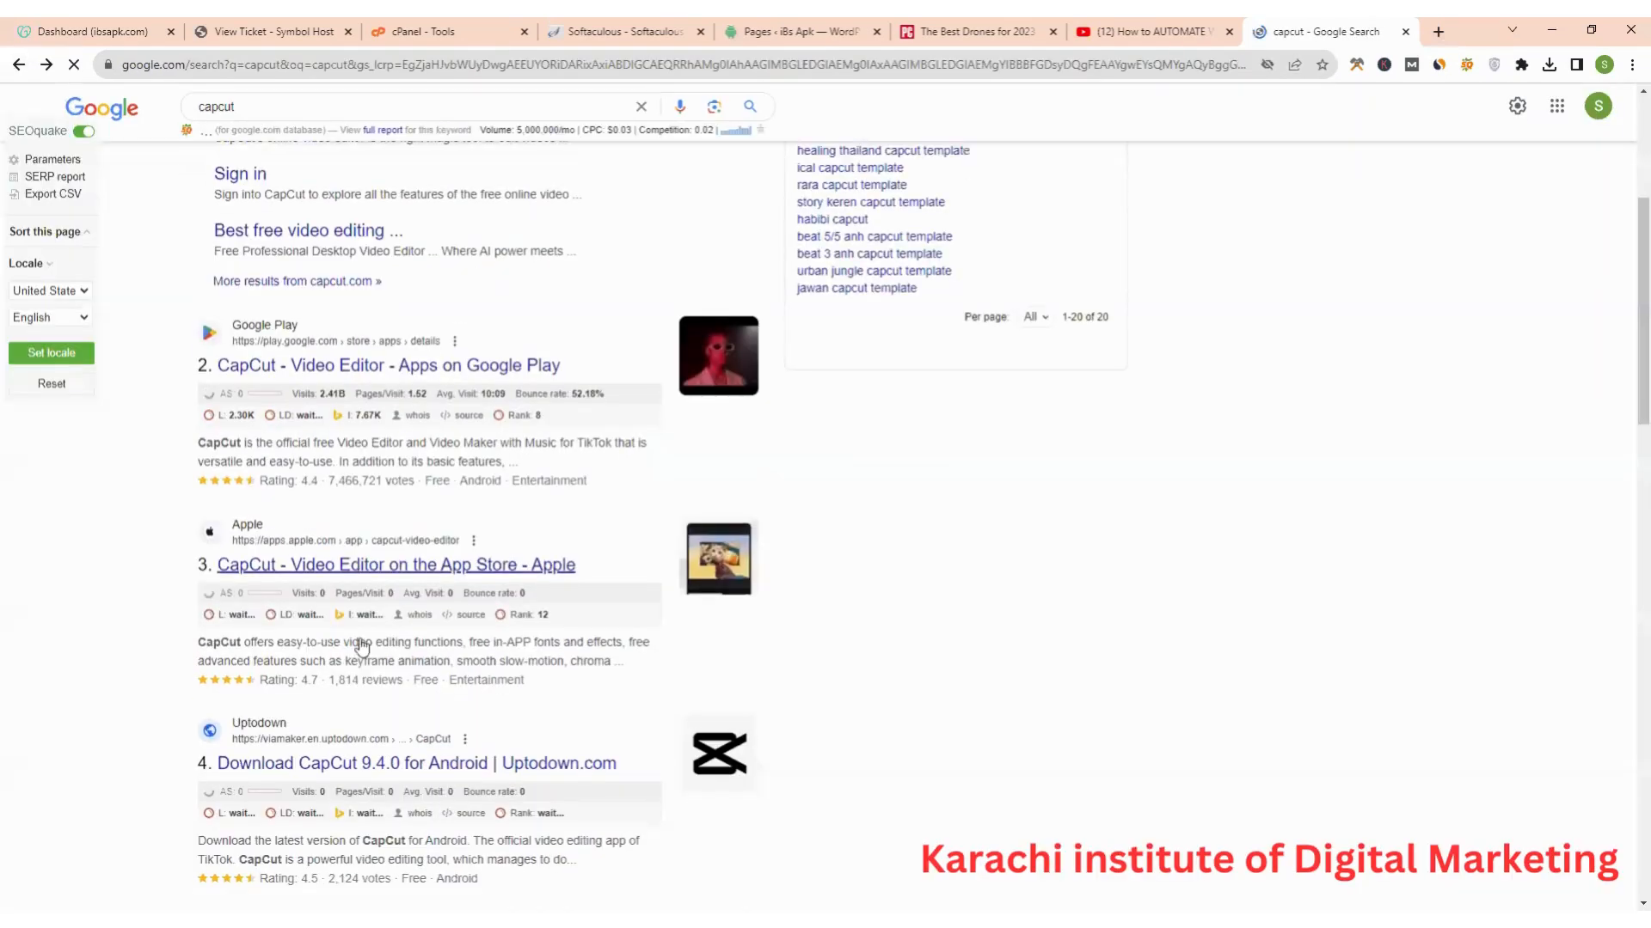
scroll(369, 645, "down", 2)
left_click(277, 124)
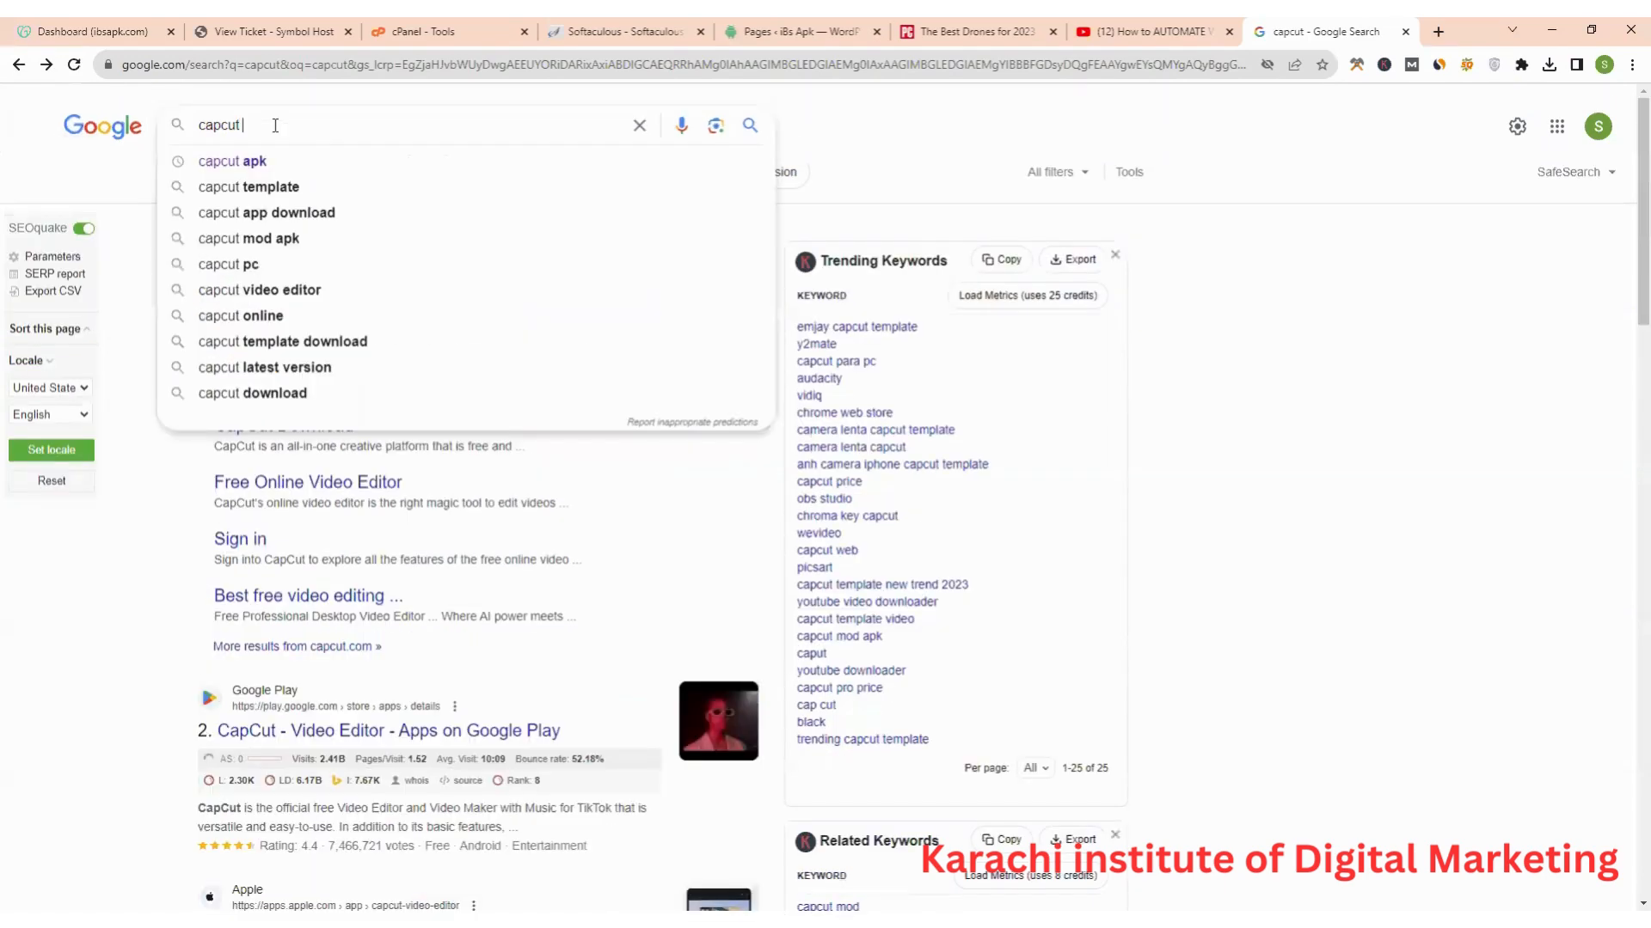
type("apk")
key("Return")
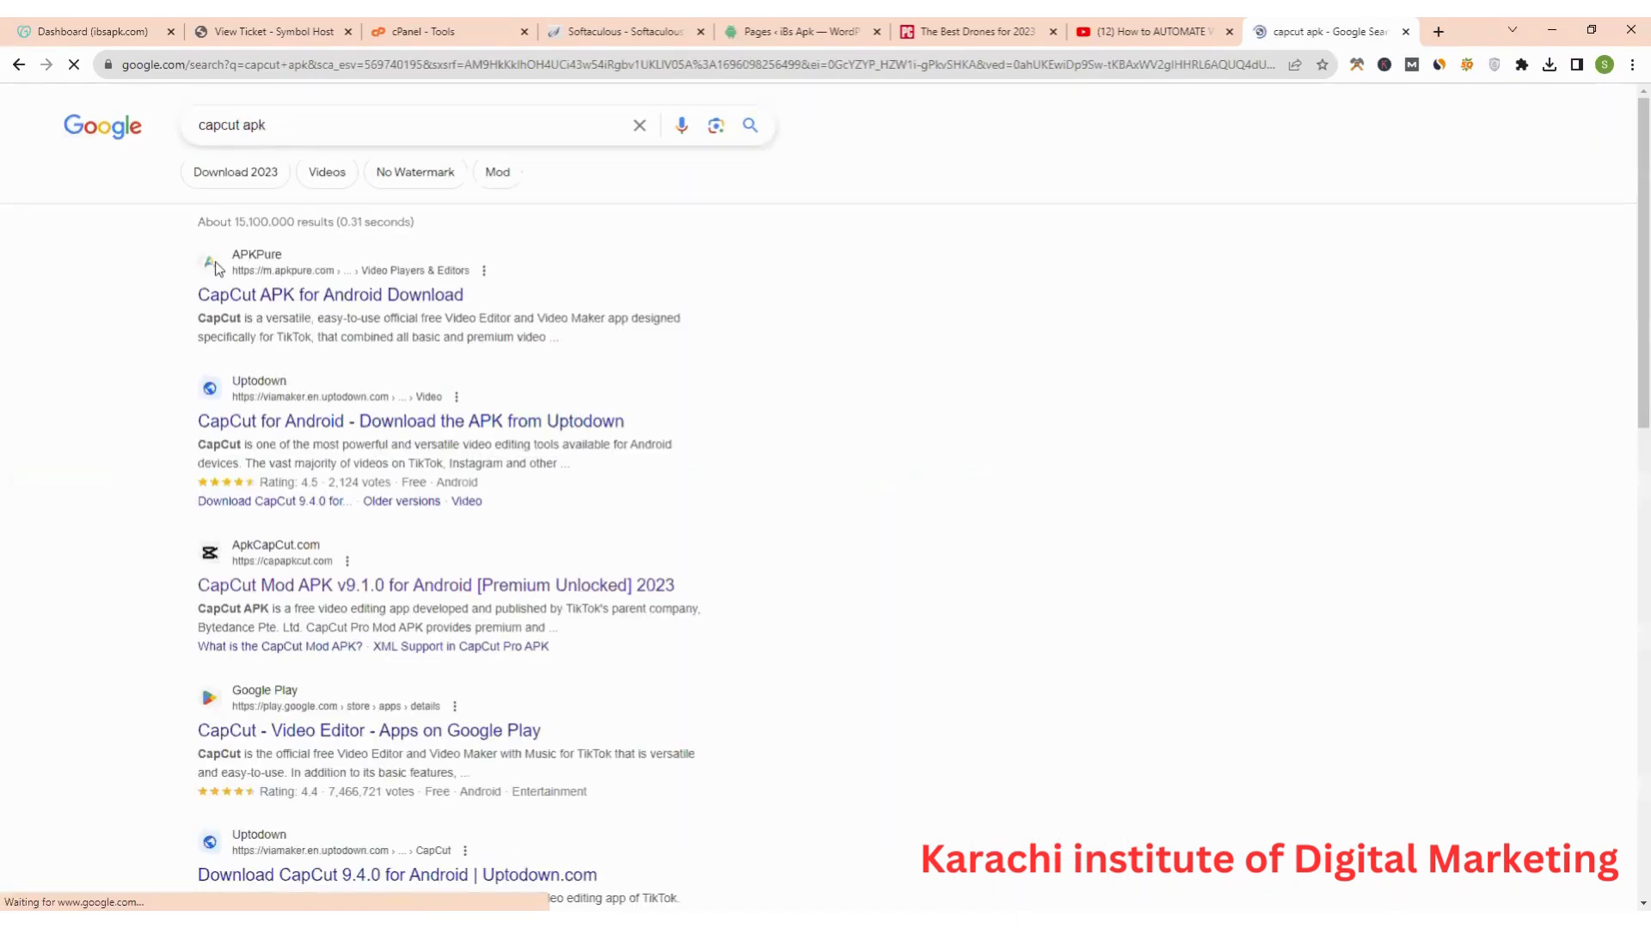
scroll(315, 361, "down", 4)
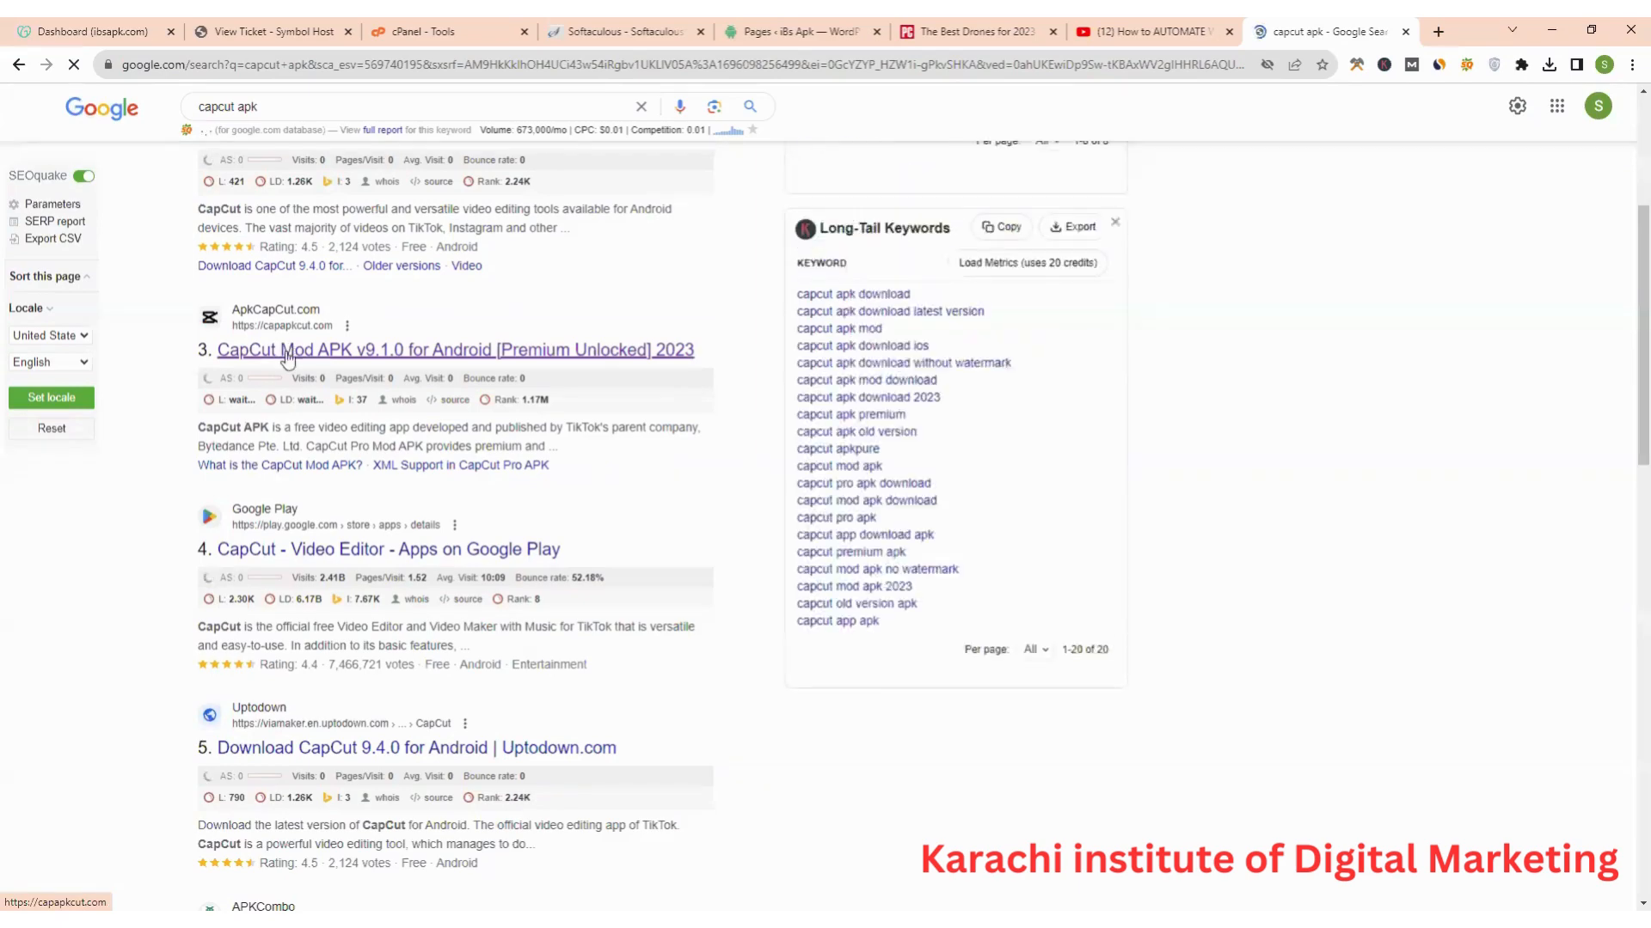
Open the capapkcut.com 'CapCut for PC' link in a new tab.
scroll(840, 447, "down", 8)
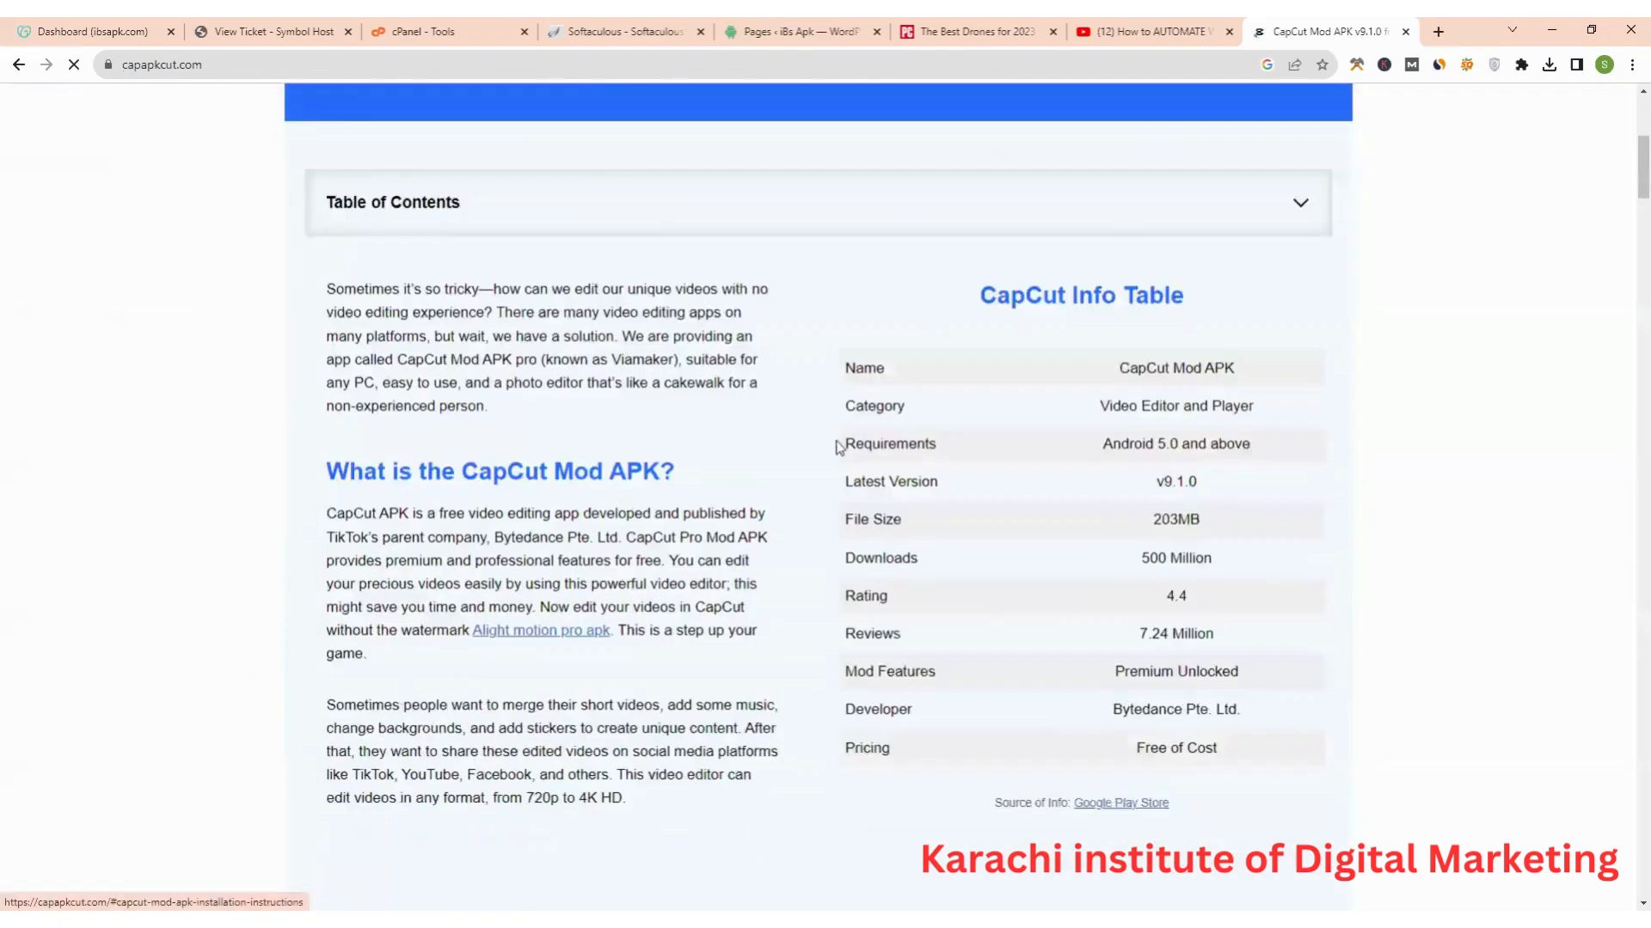
scroll(741, 472, "up", 6)
scroll(769, 472, "up", 3)
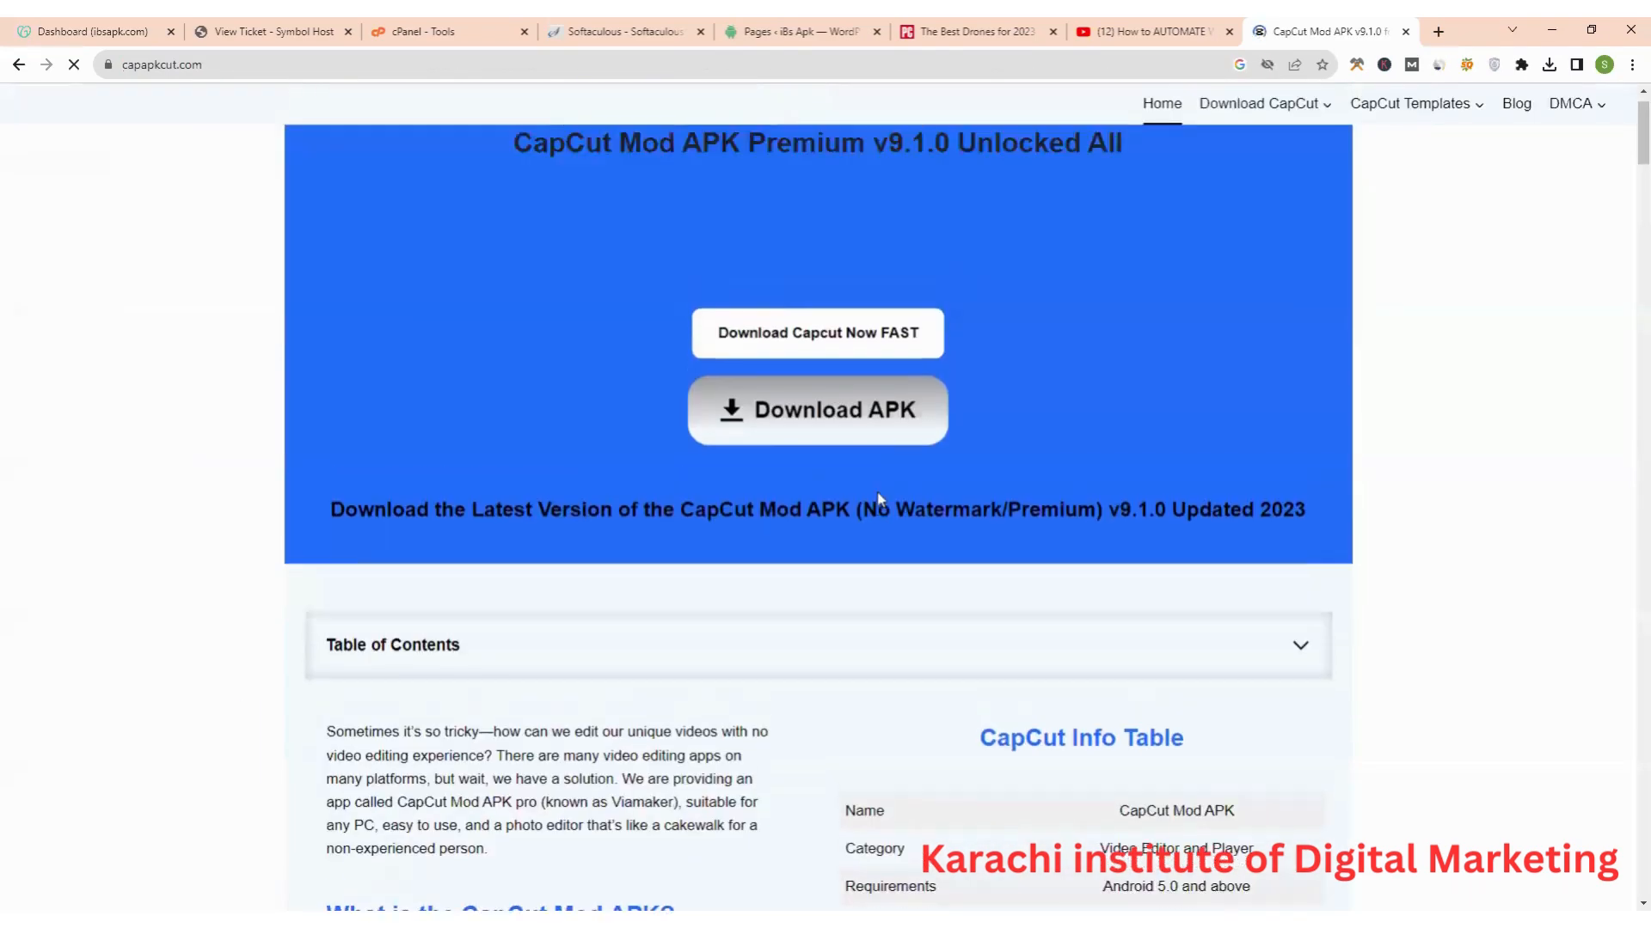
mouse_move(1246, 120)
right_click(1251, 149)
left_click(1285, 166)
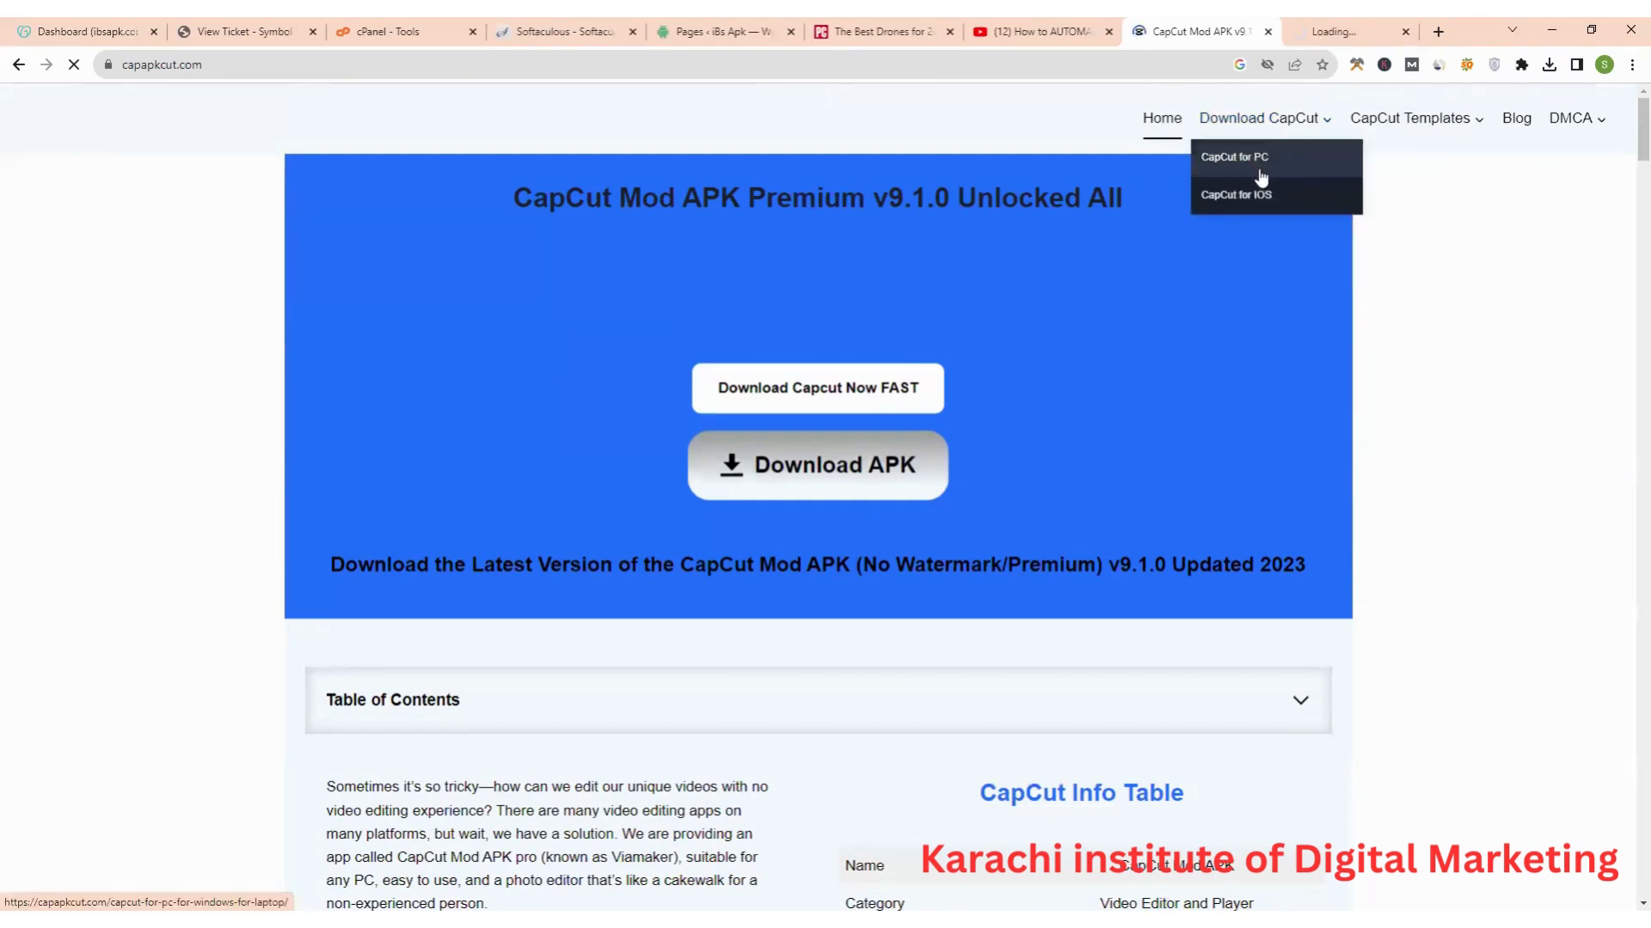
Flip between the CapCut for PC and CapCut Mod APK tabs.
left_click(1343, 17)
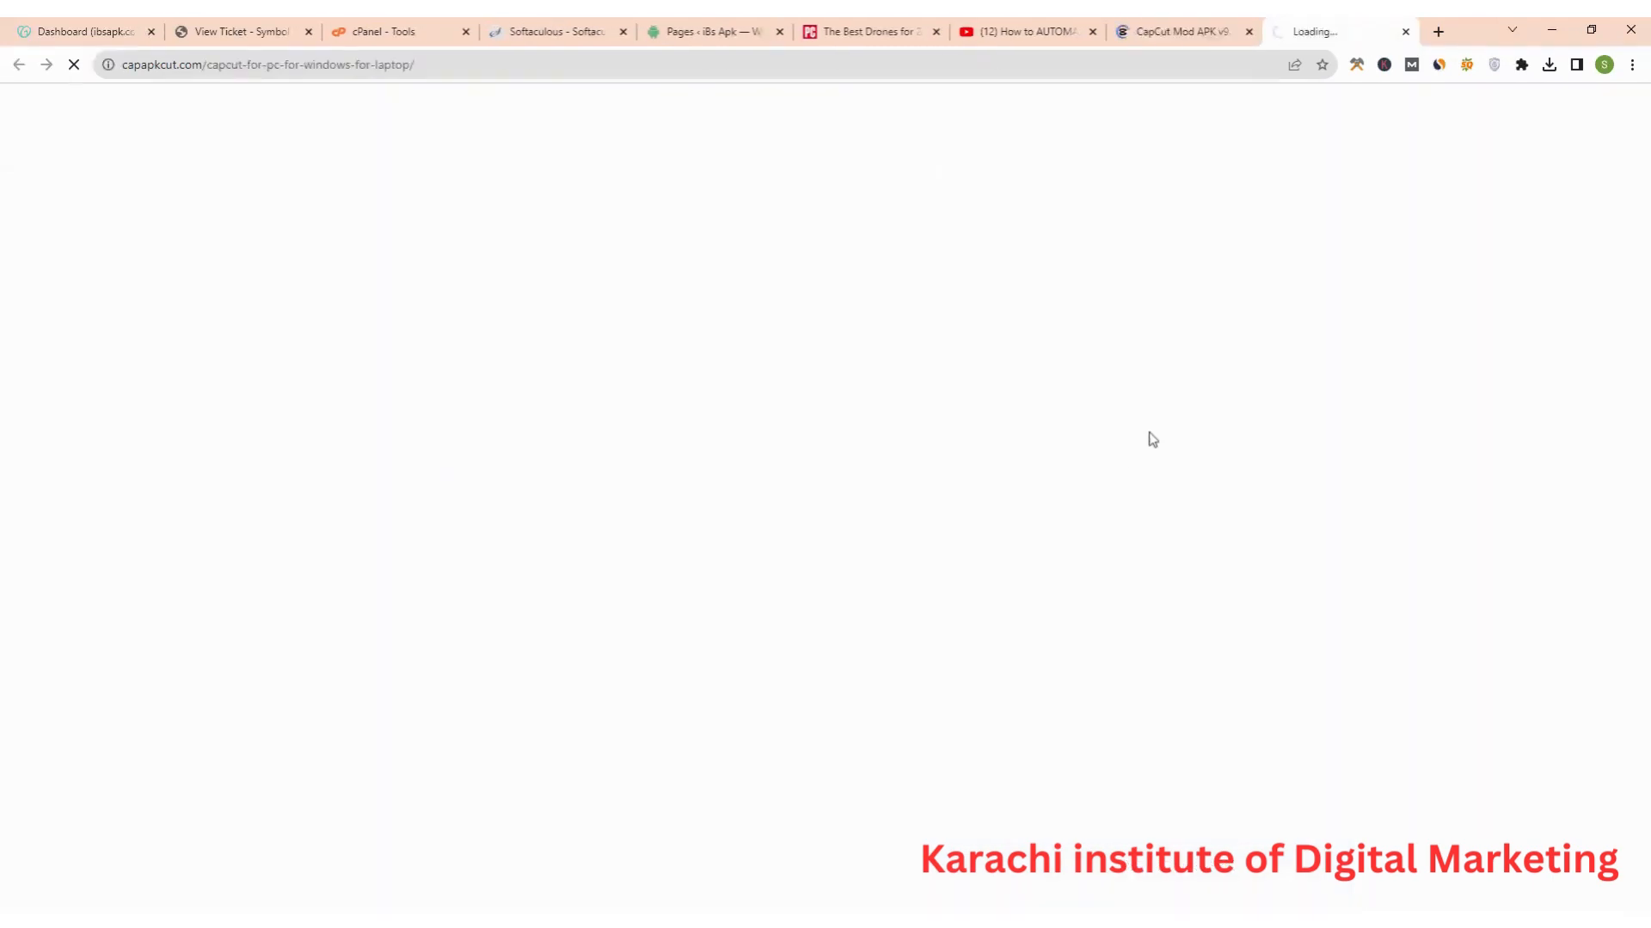
key("ctrl+shift+Tab")
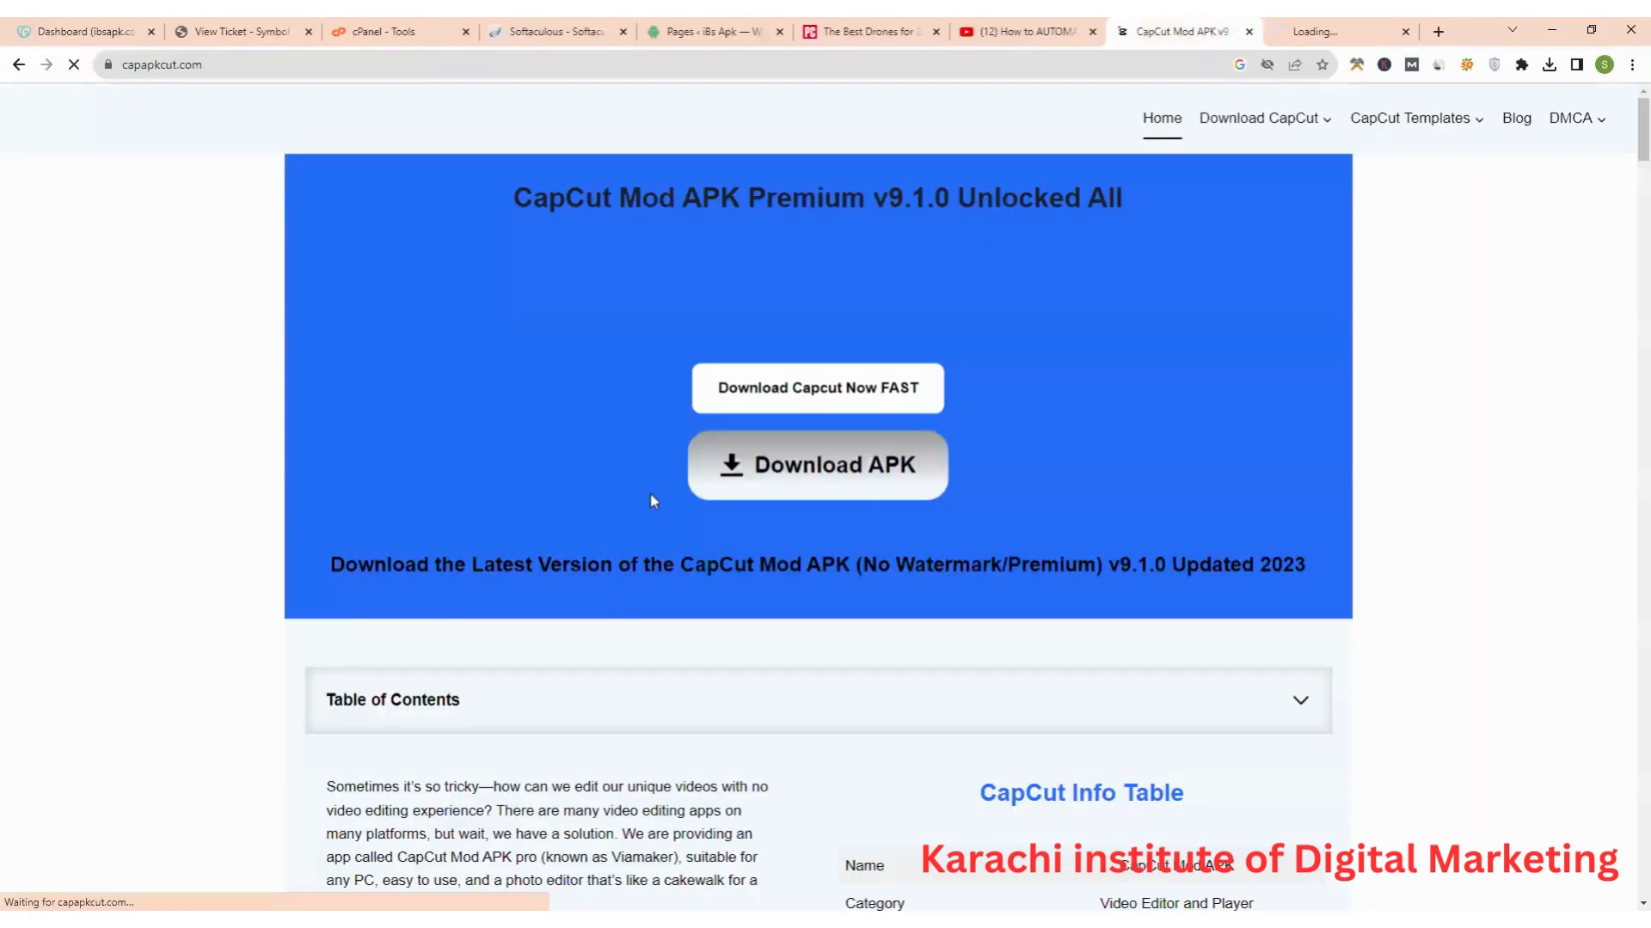
key("ctrl+Tab")
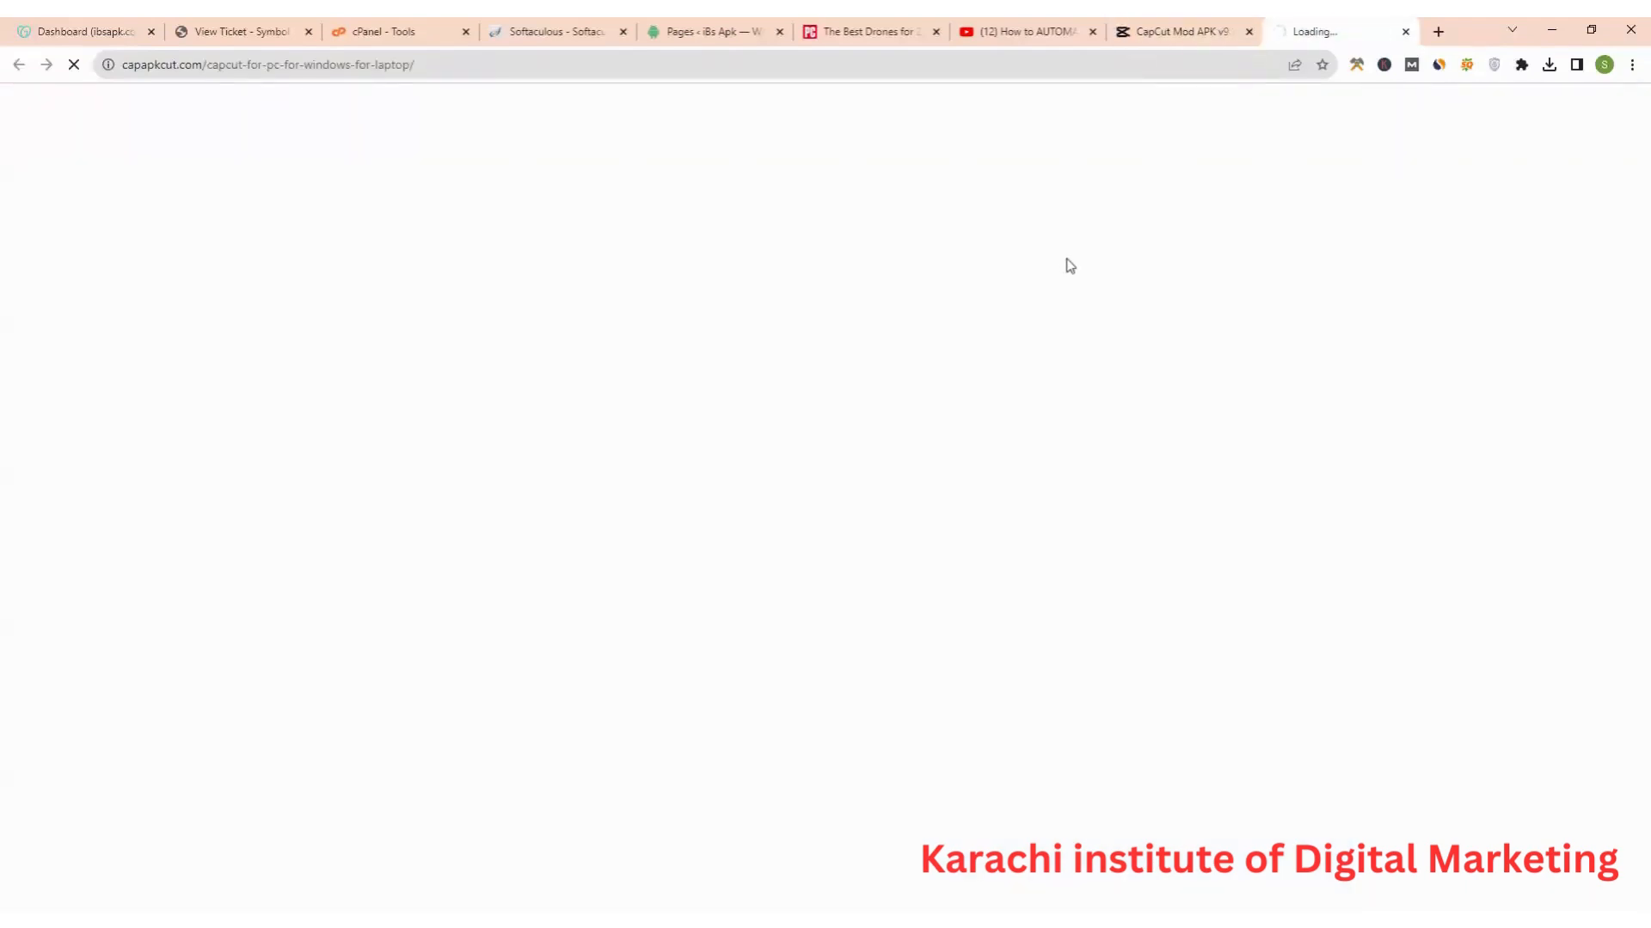
key("ctrl+shift+Tab")
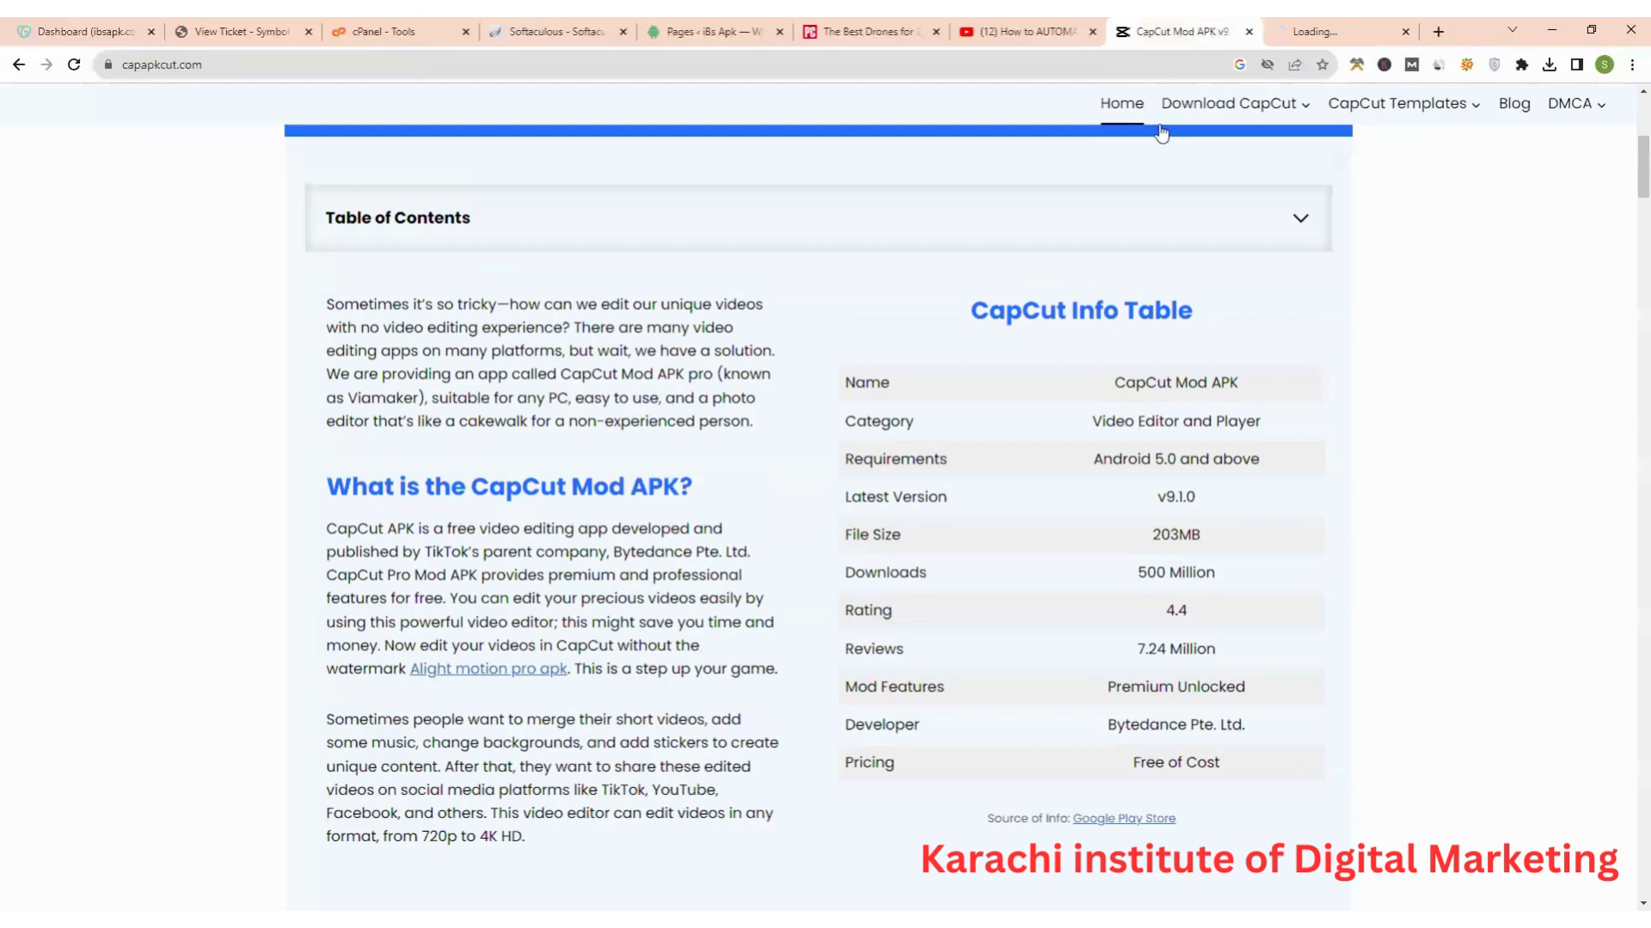
scroll(614, 480, "down", 5)
scroll(614, 480, "down", 10)
scroll(965, 412, "up", 15)
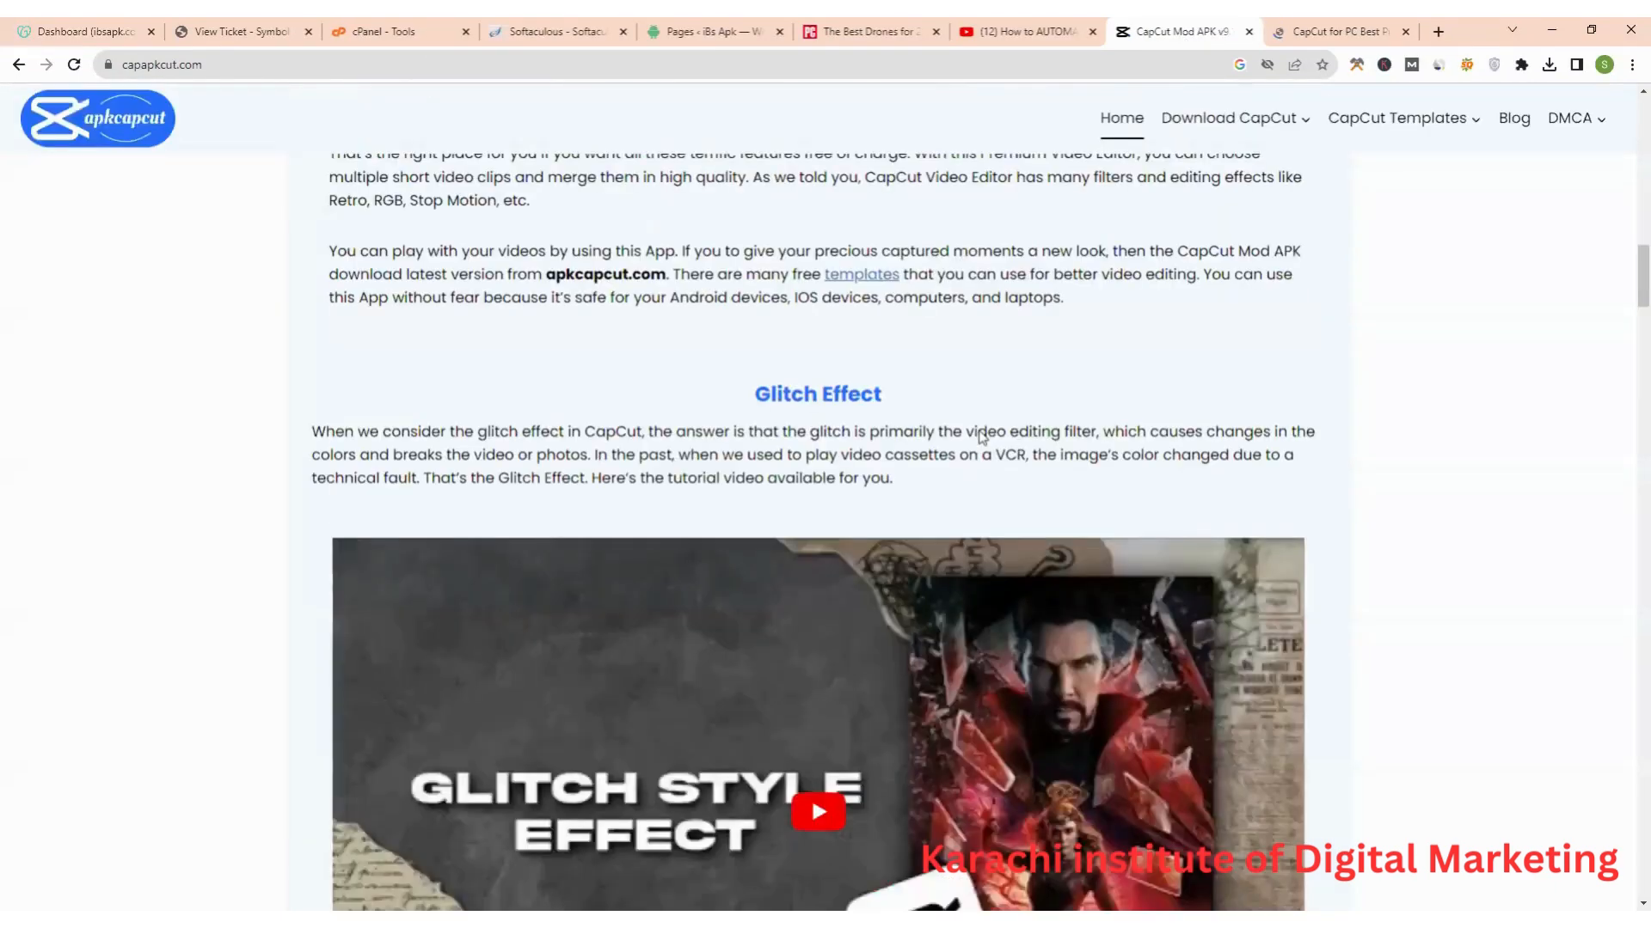
Alternate between the CapCut for PC and CapCut Mod APK articles, scrolling through each.
scroll(930, 434, "up", 3)
key("ctrl+Tab")
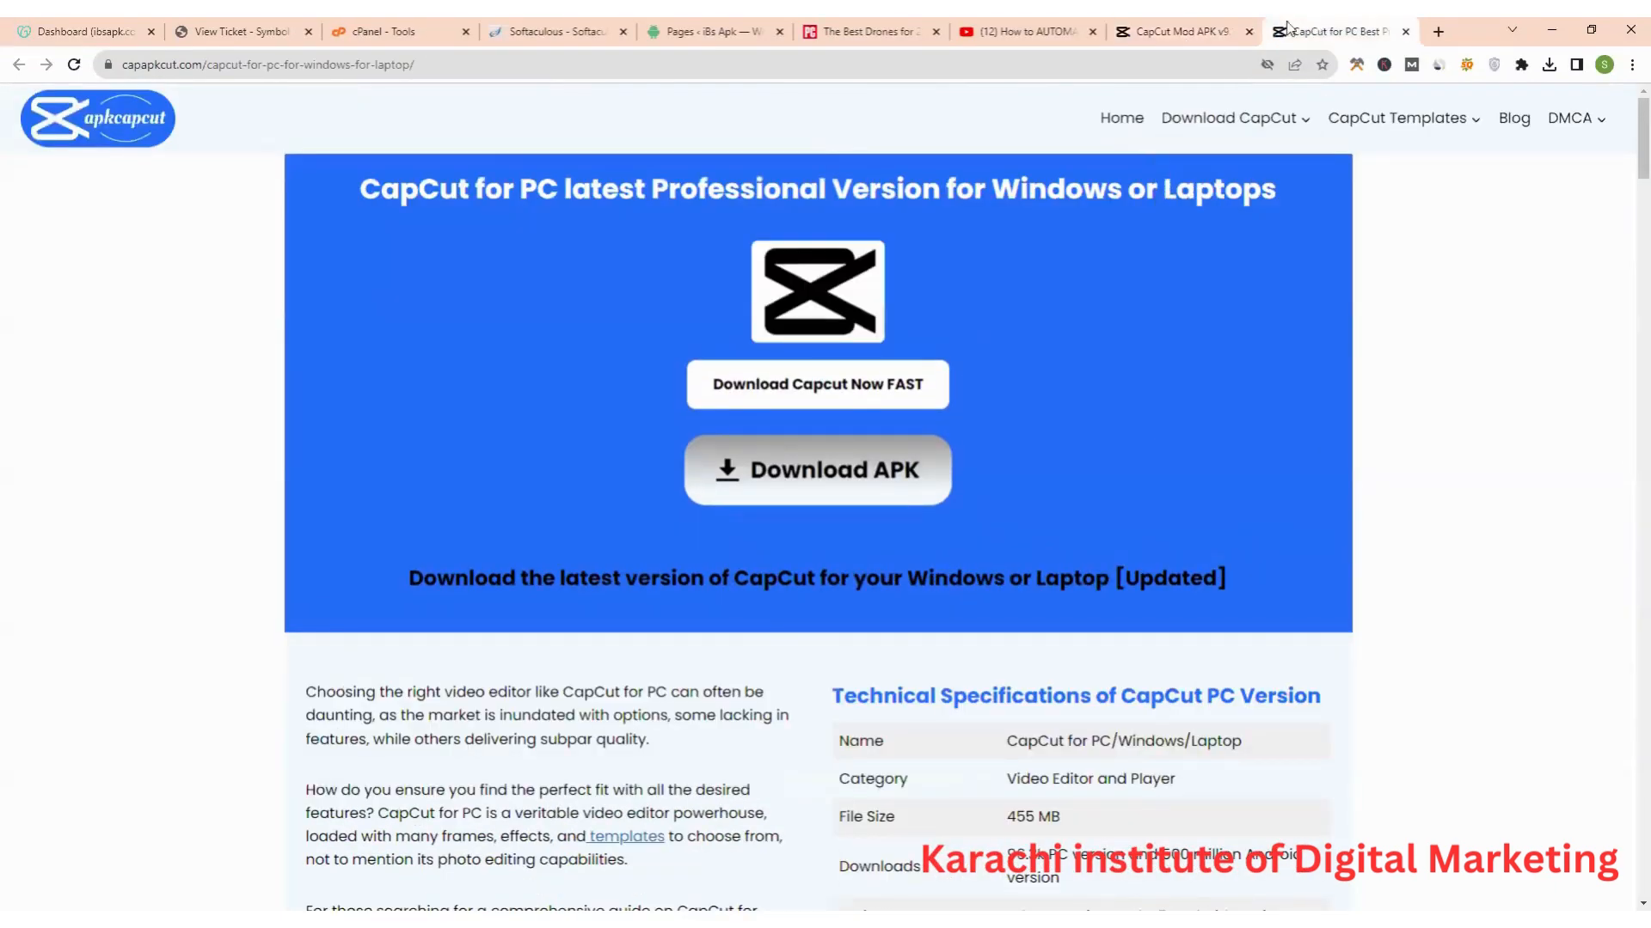
left_click(1185, 64)
scroll(928, 479, "down", 20)
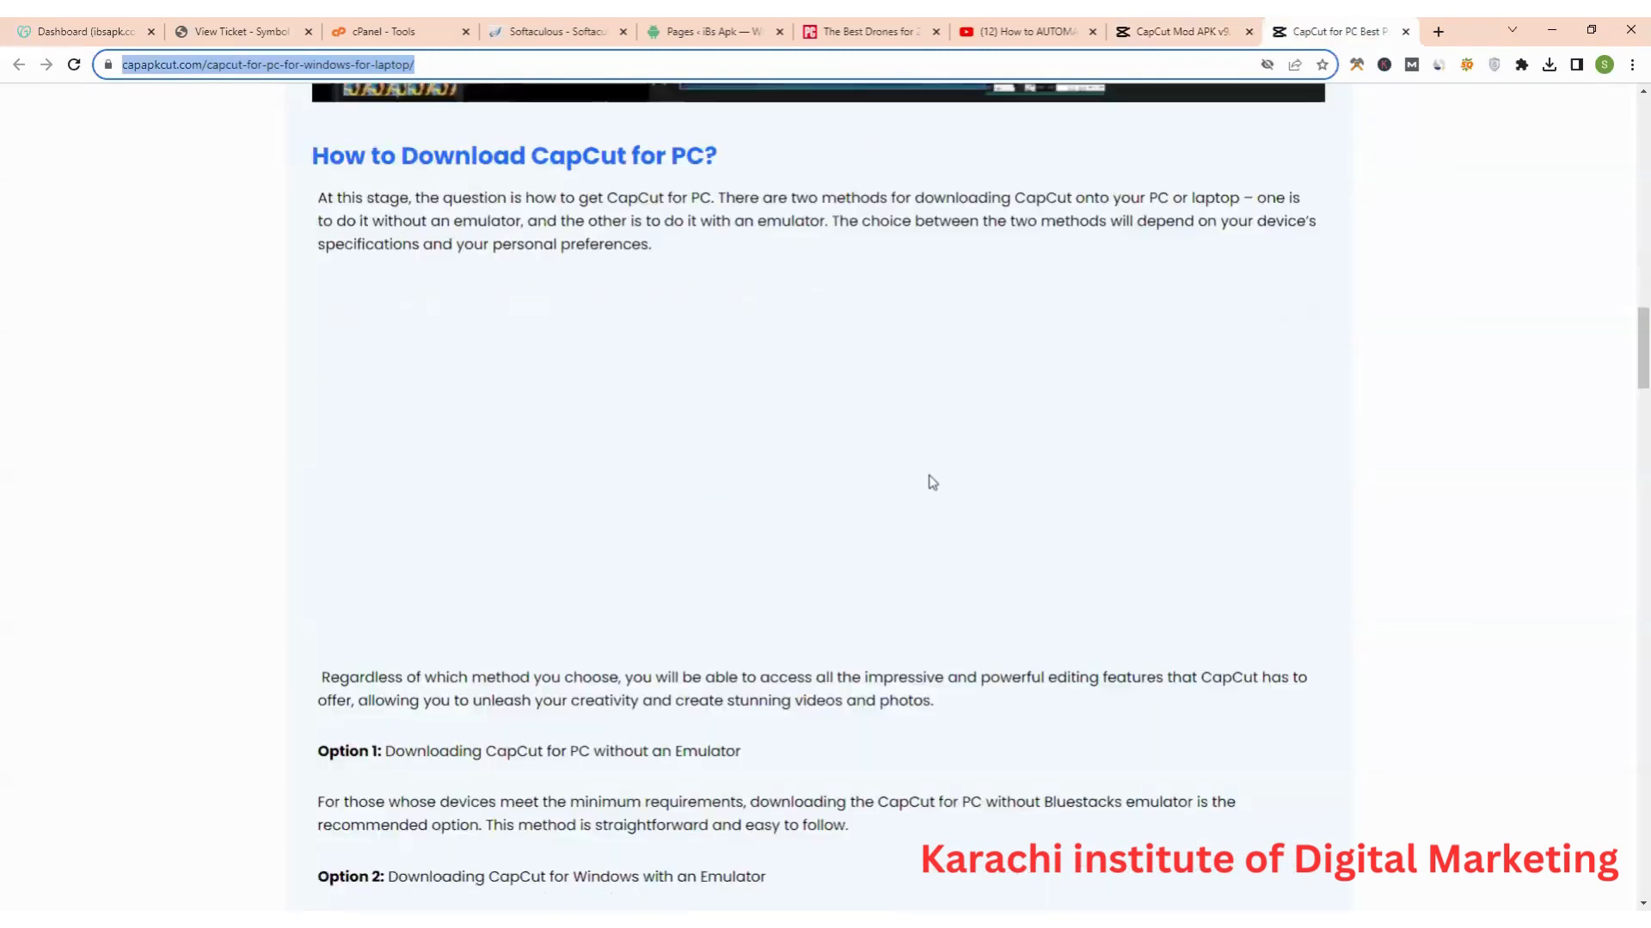
scroll(867, 548, "up", 2)
scroll(855, 597, "down", 15)
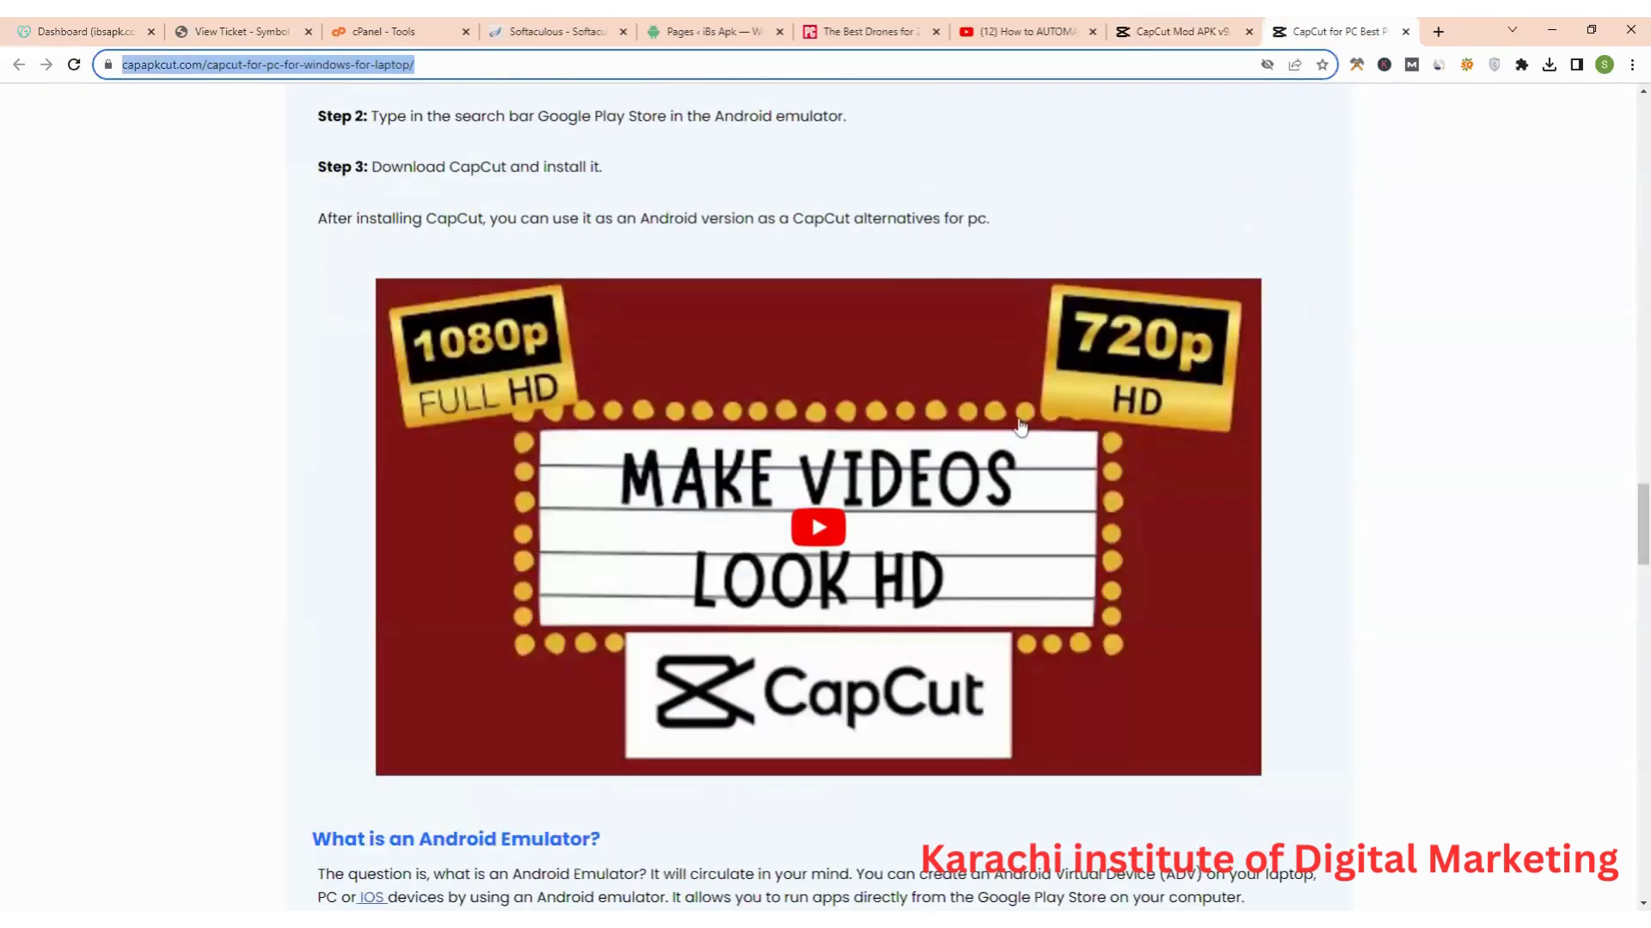
key("ctrl+shift+Tab")
scroll(985, 269, "down", 20)
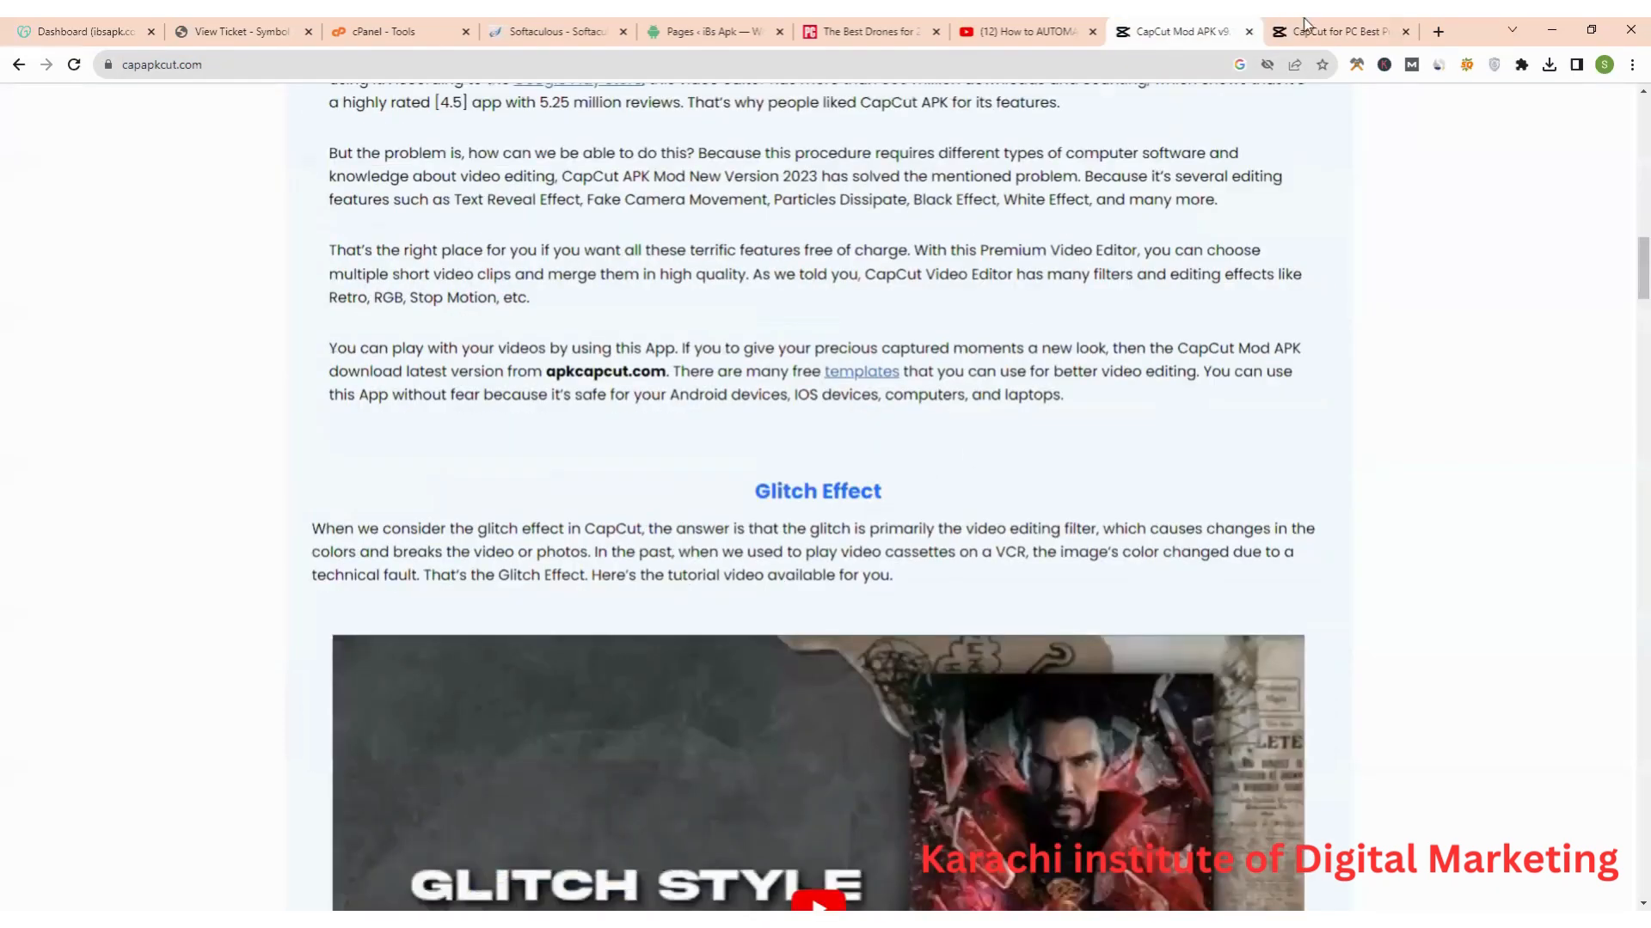
key("ctrl+Tab")
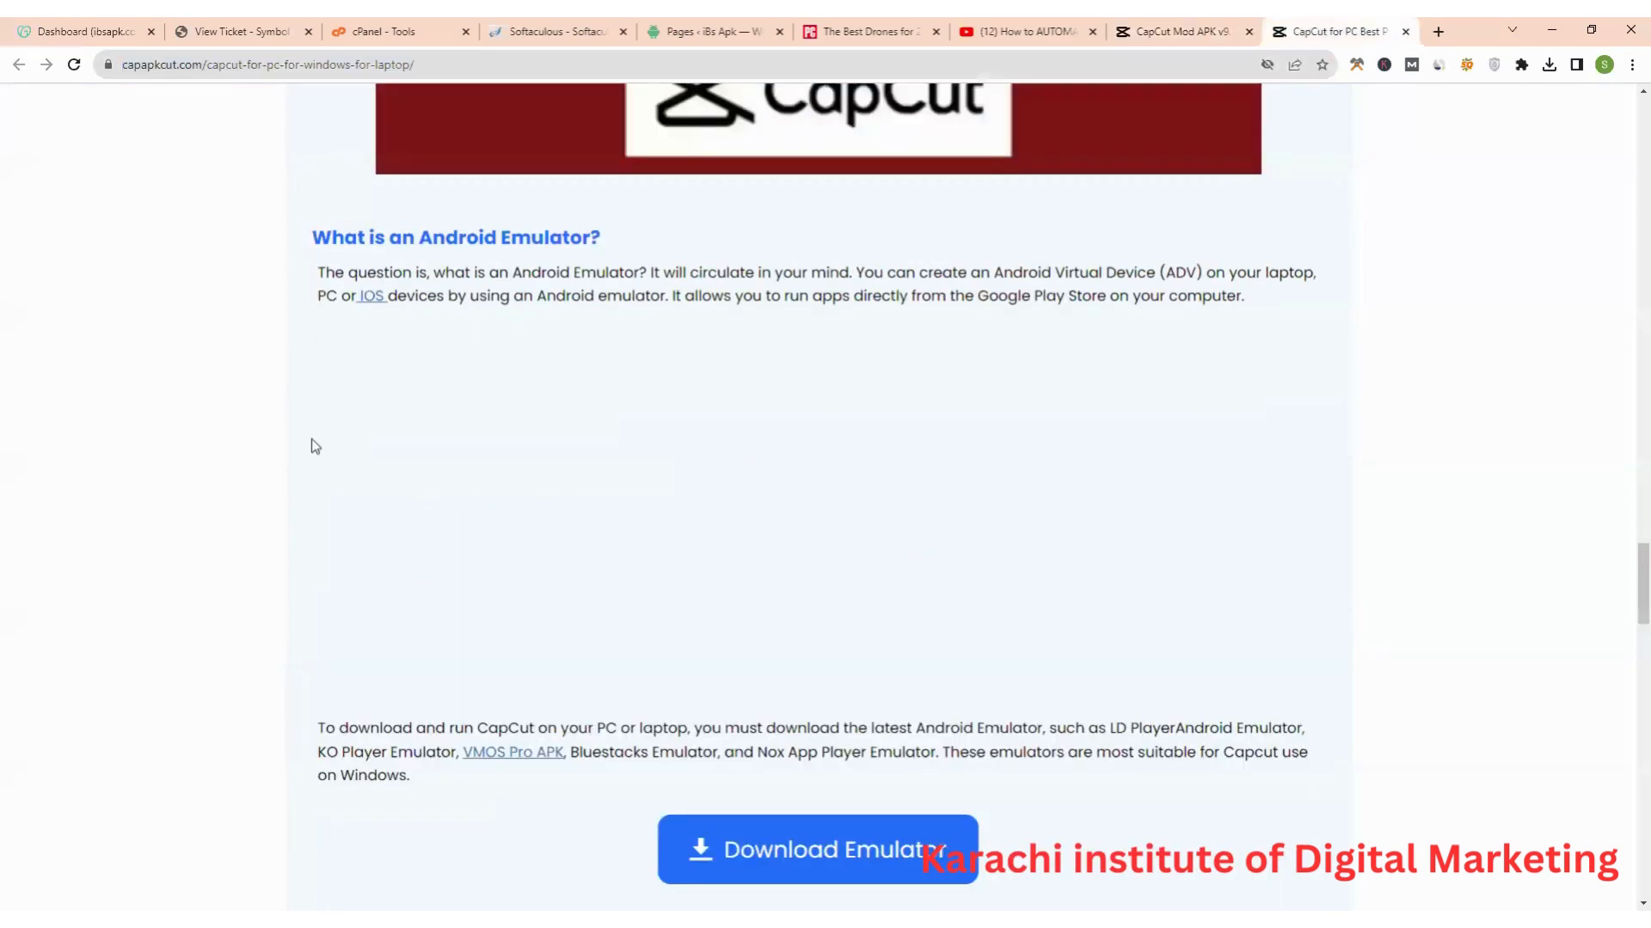
scroll(757, 481, "down", 18)
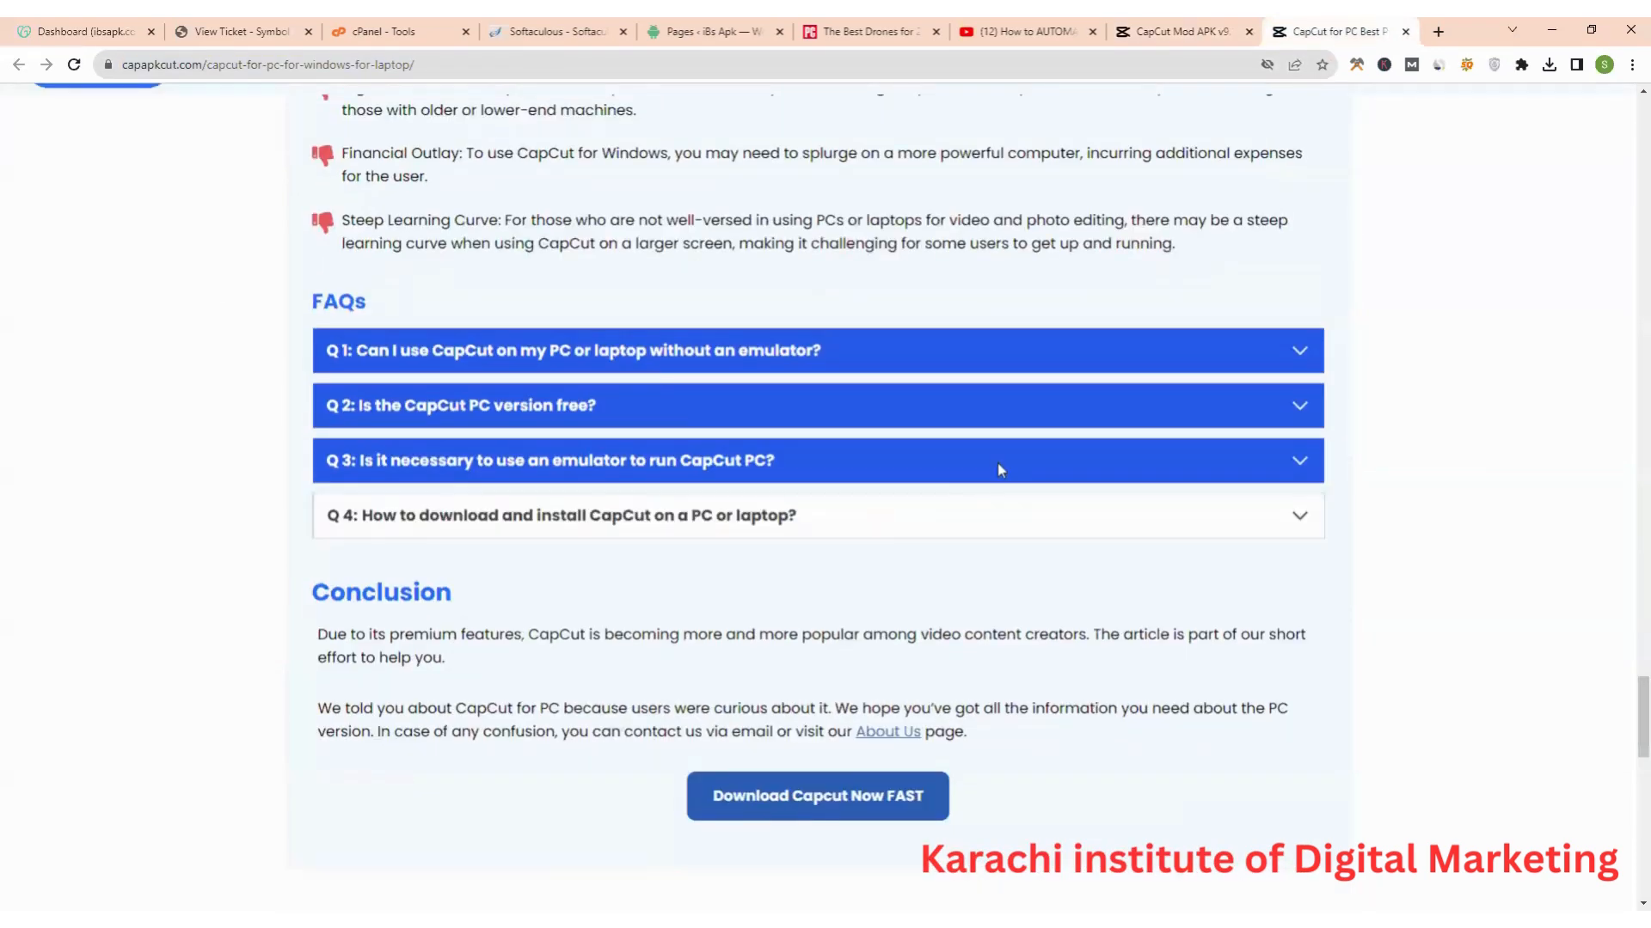
scroll(998, 470, "up", 11)
left_click(1172, 33)
scroll(668, 535, "up", 20)
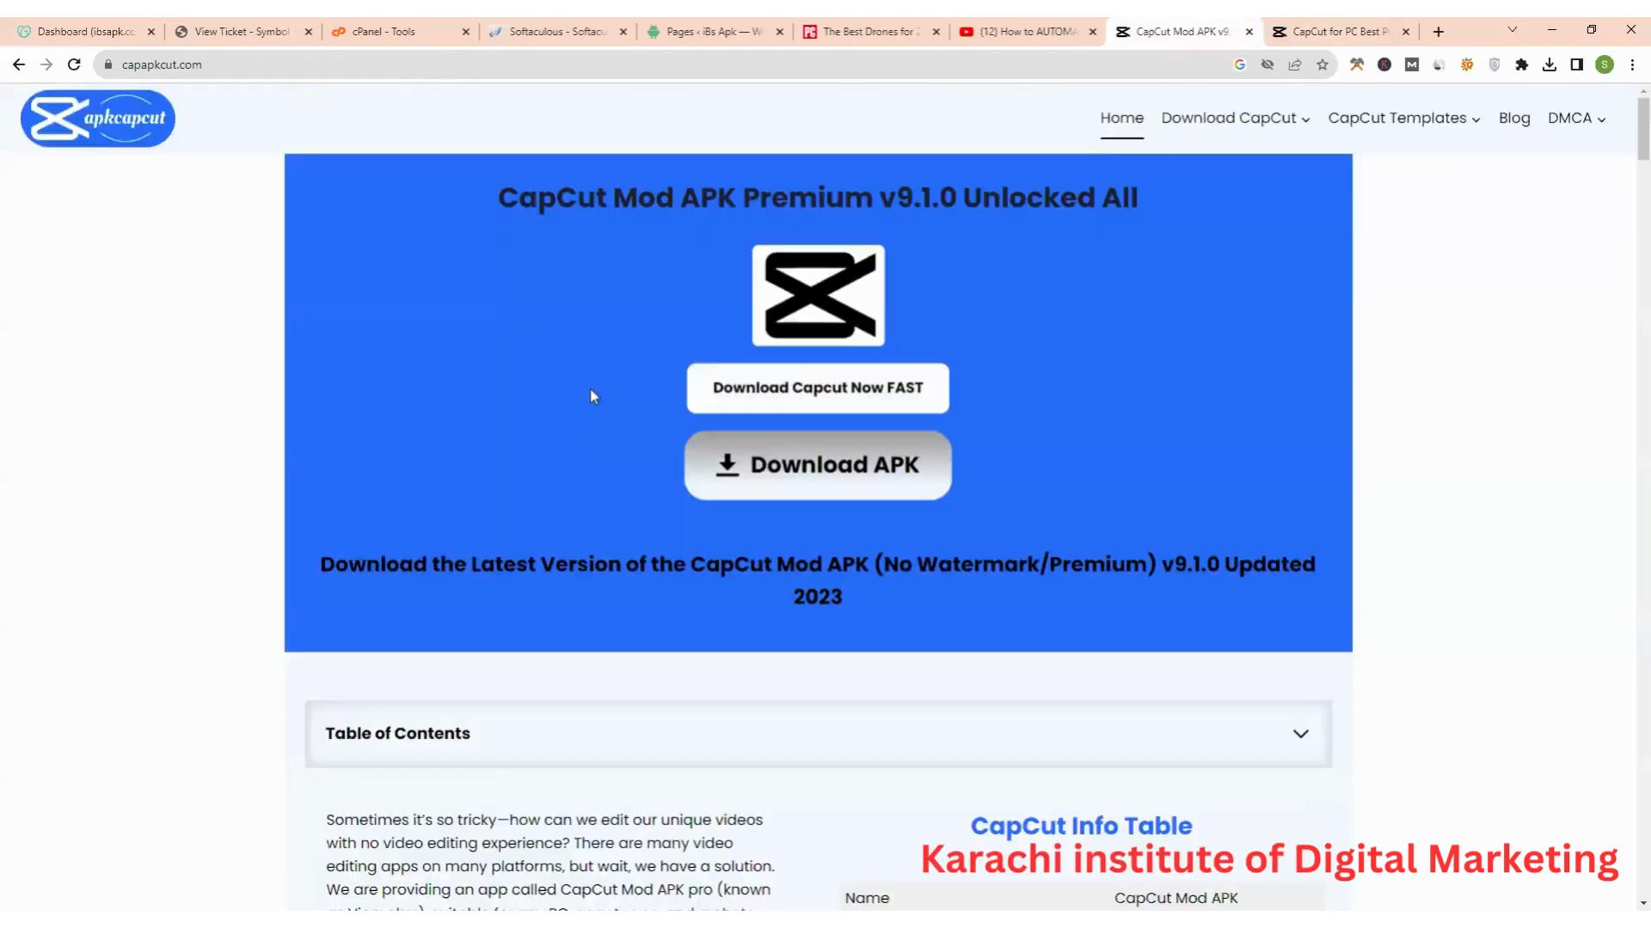
scroll(756, 550, "down", 8)
scroll(769, 541, "down", 8)
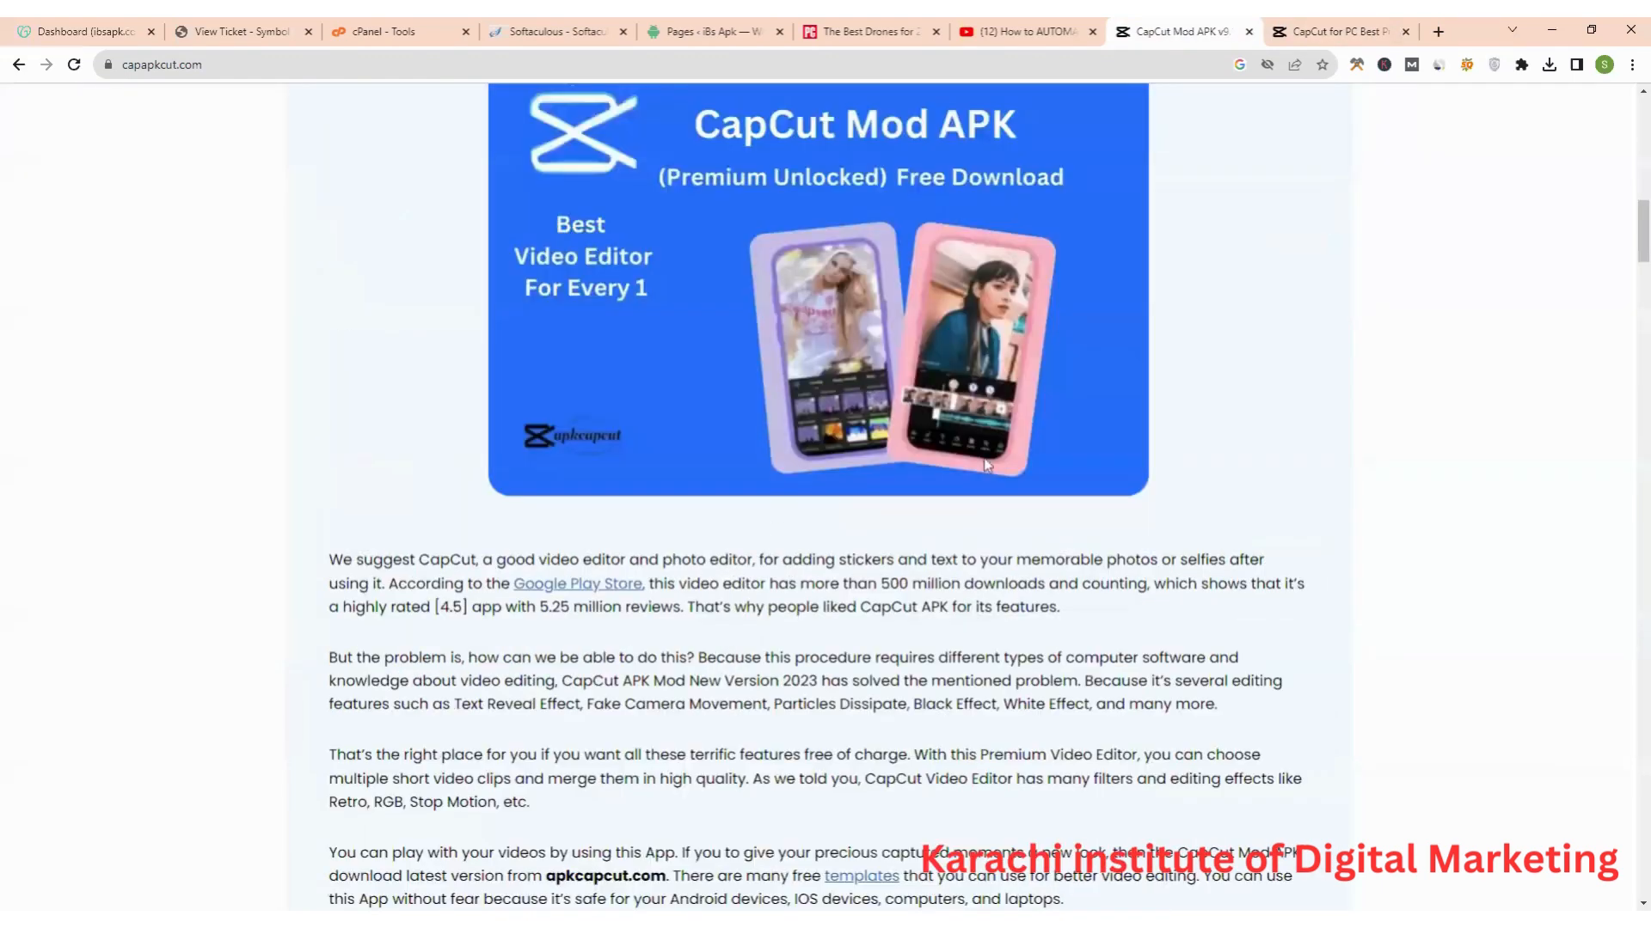
left_click(1321, 31)
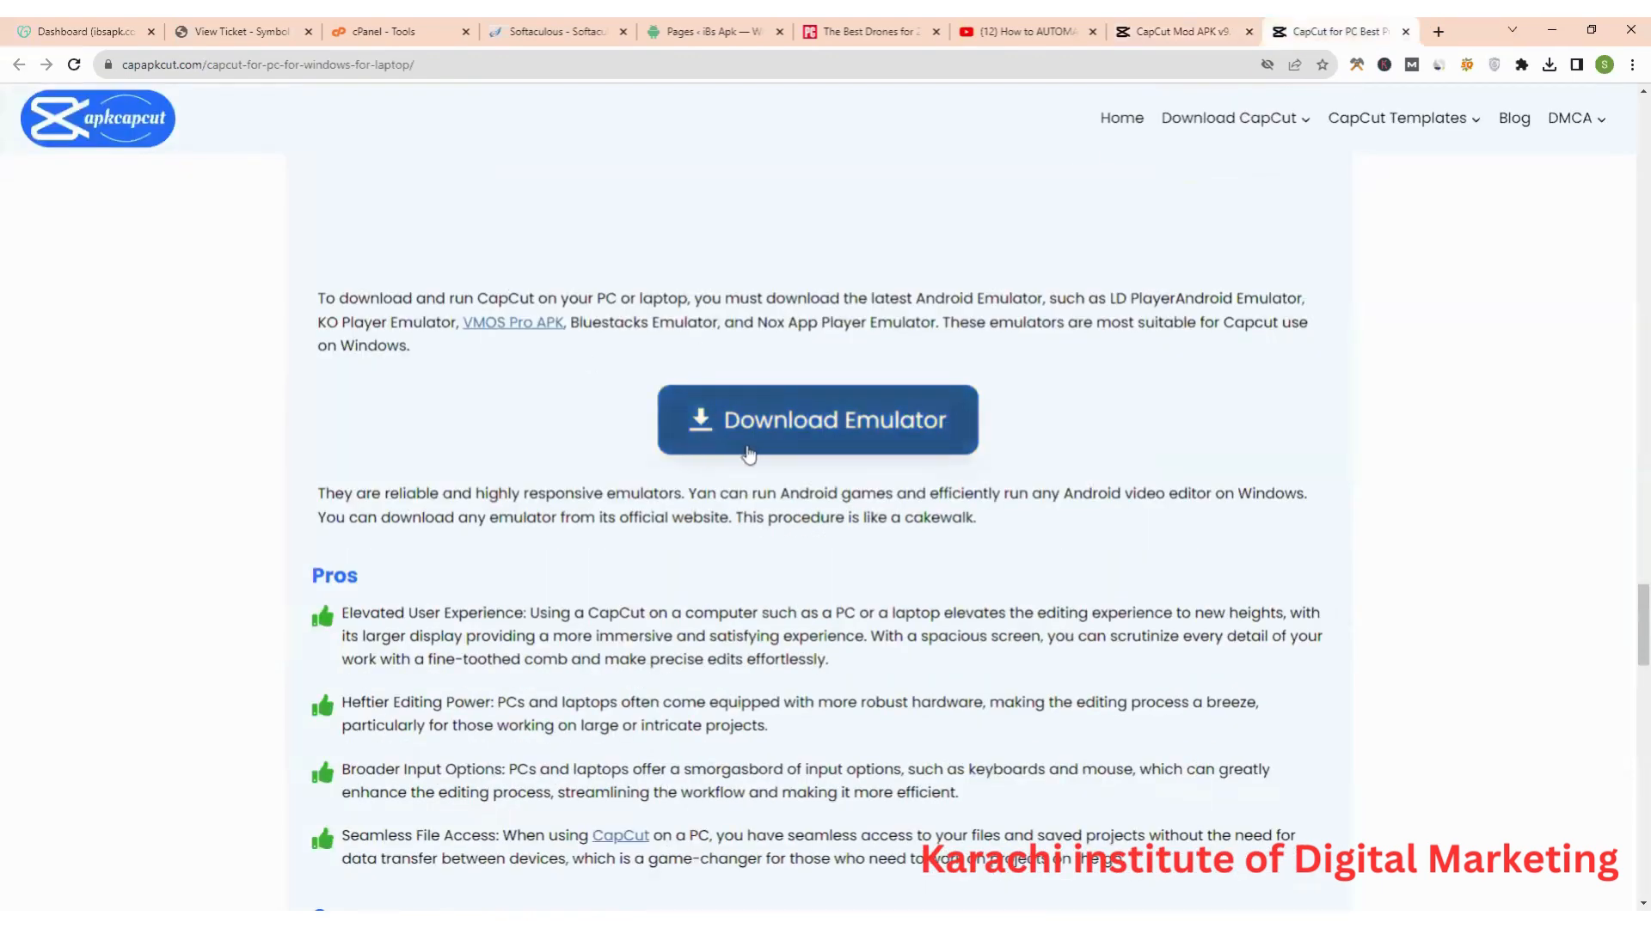
scroll(791, 469, "down", 6)
Bring up context menus on both CapCut articles, dismissing each without choosing anything.
right_click(789, 353)
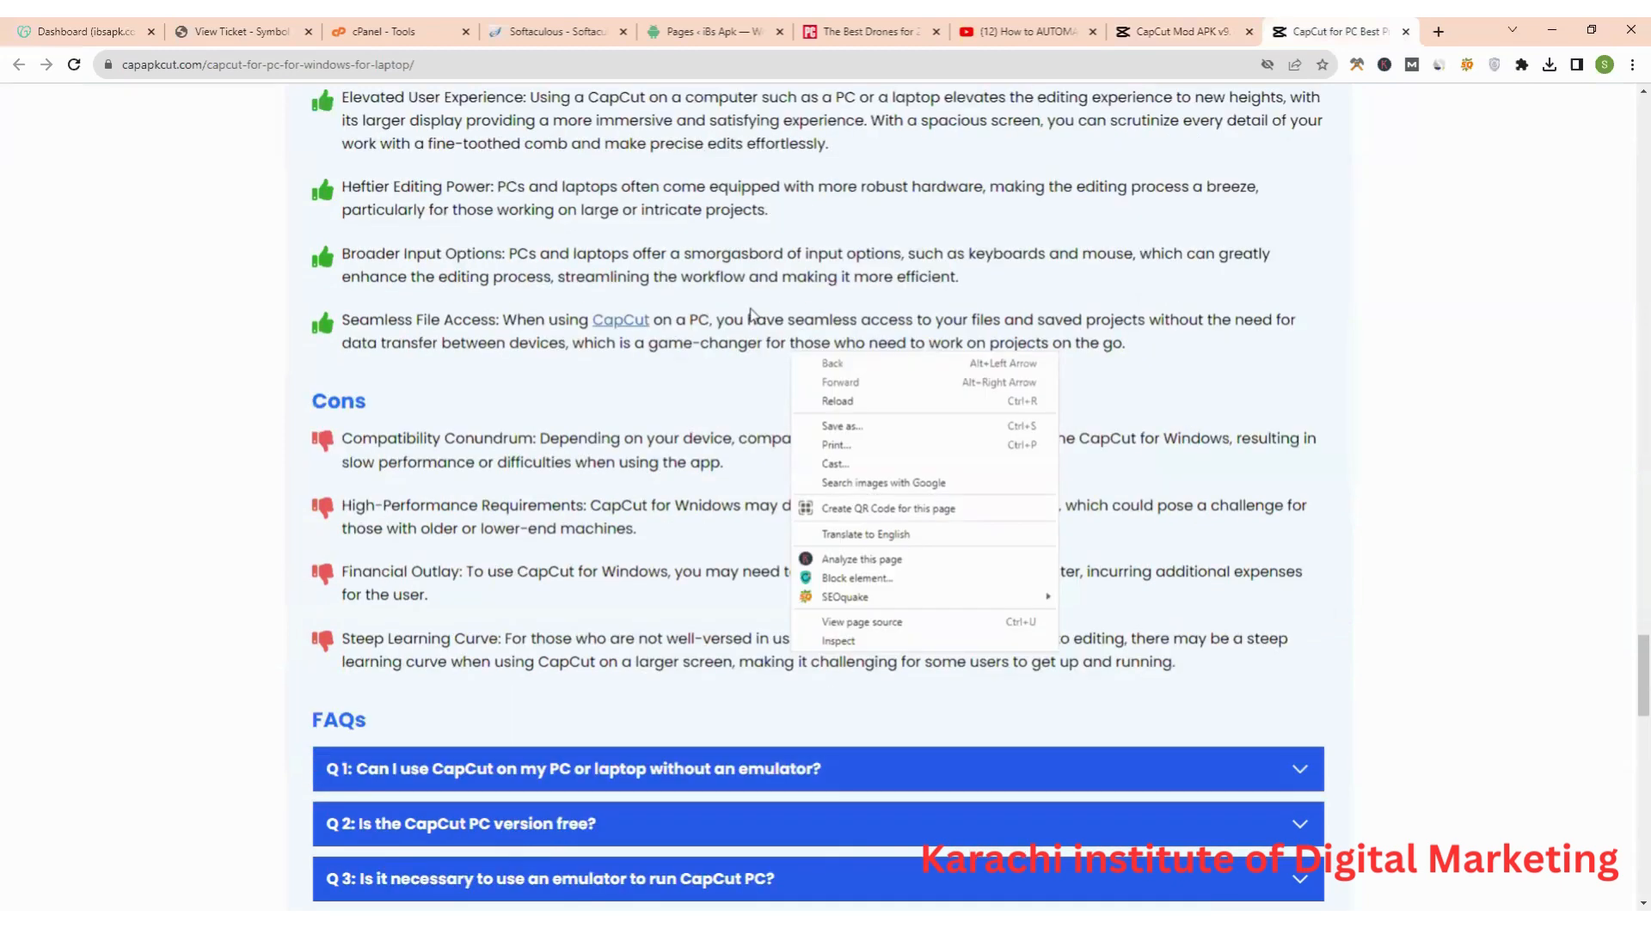
right_click(735, 298)
left_click(705, 314)
right_click(709, 329)
left_click(839, 296)
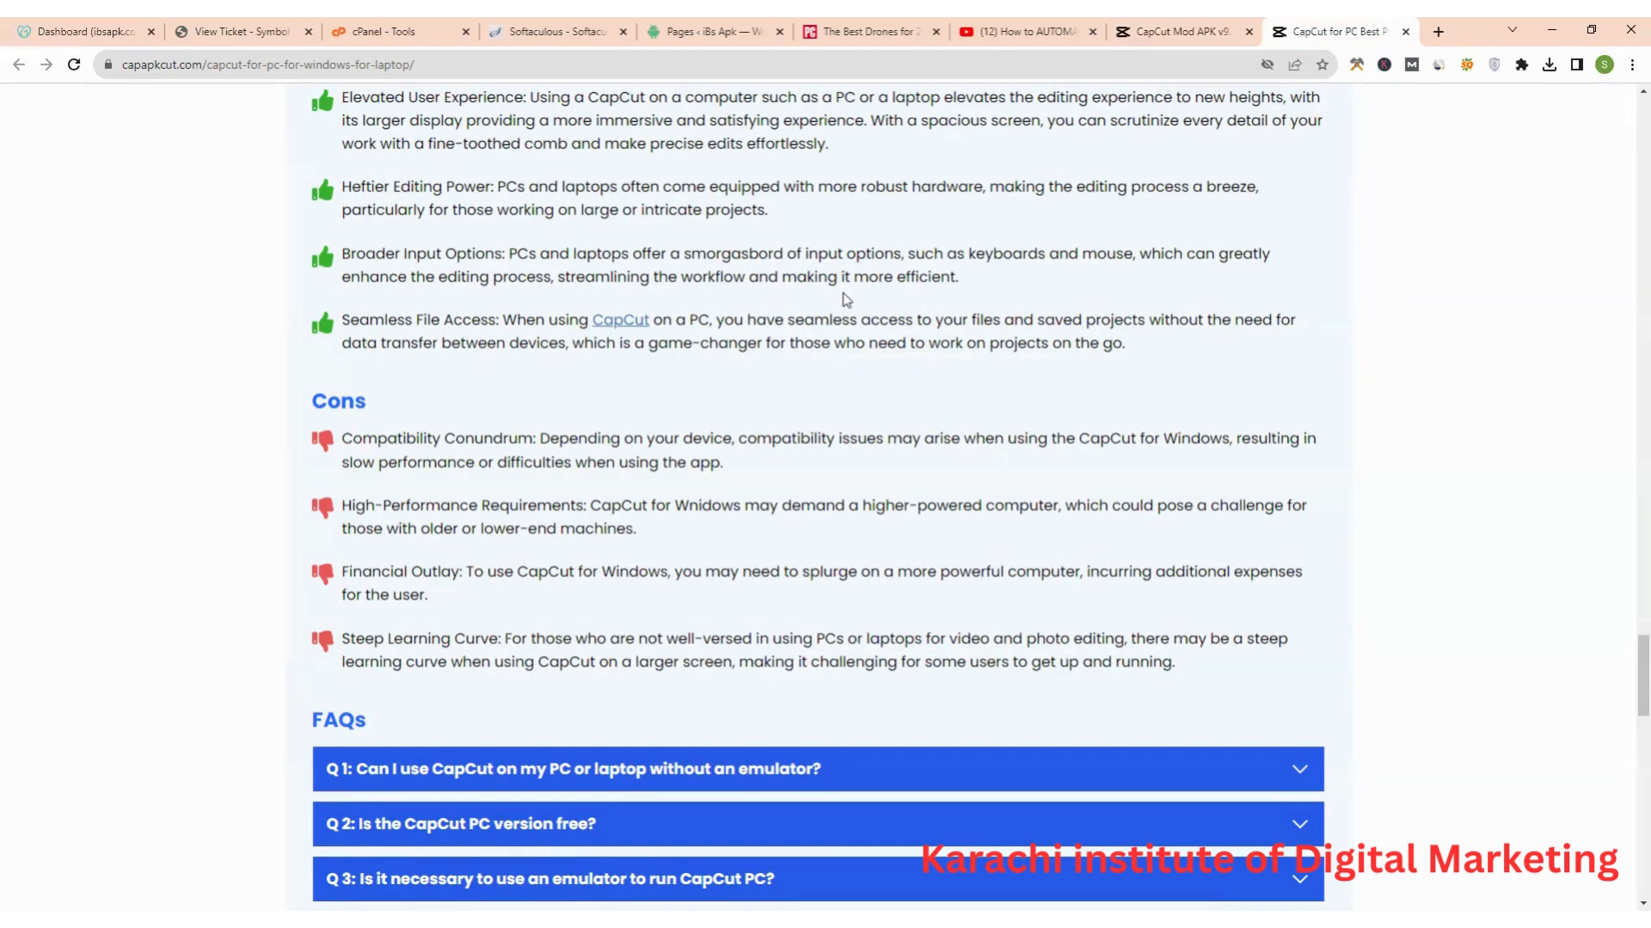
scroll(838, 387, "up", 10)
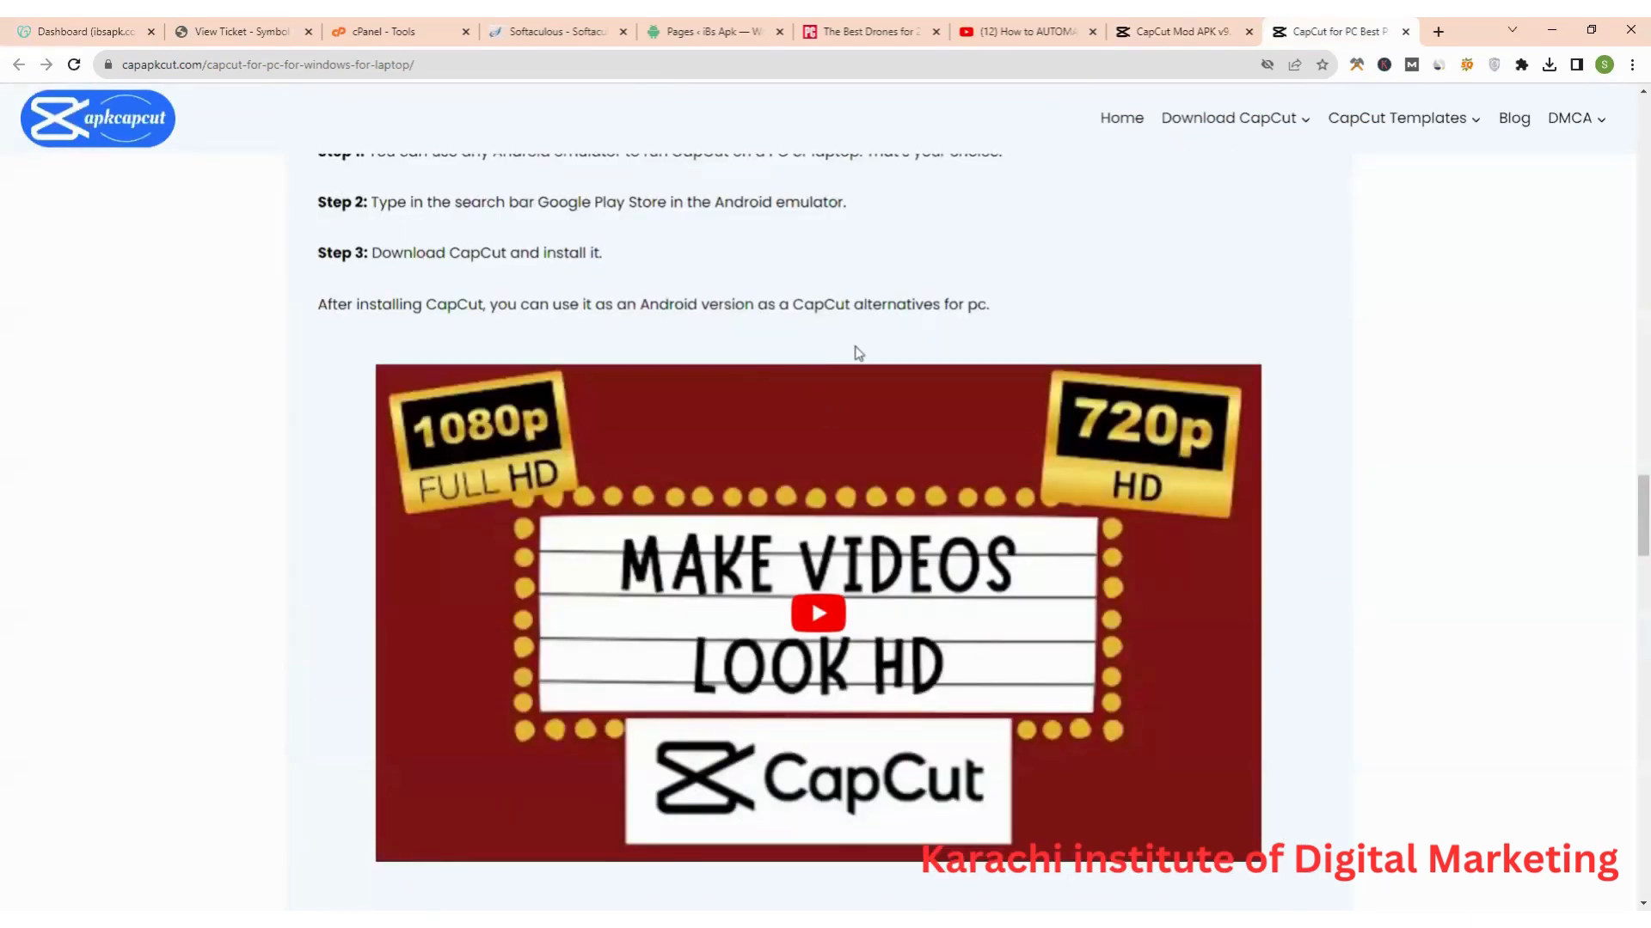
left_click(1221, 25)
right_click(832, 319)
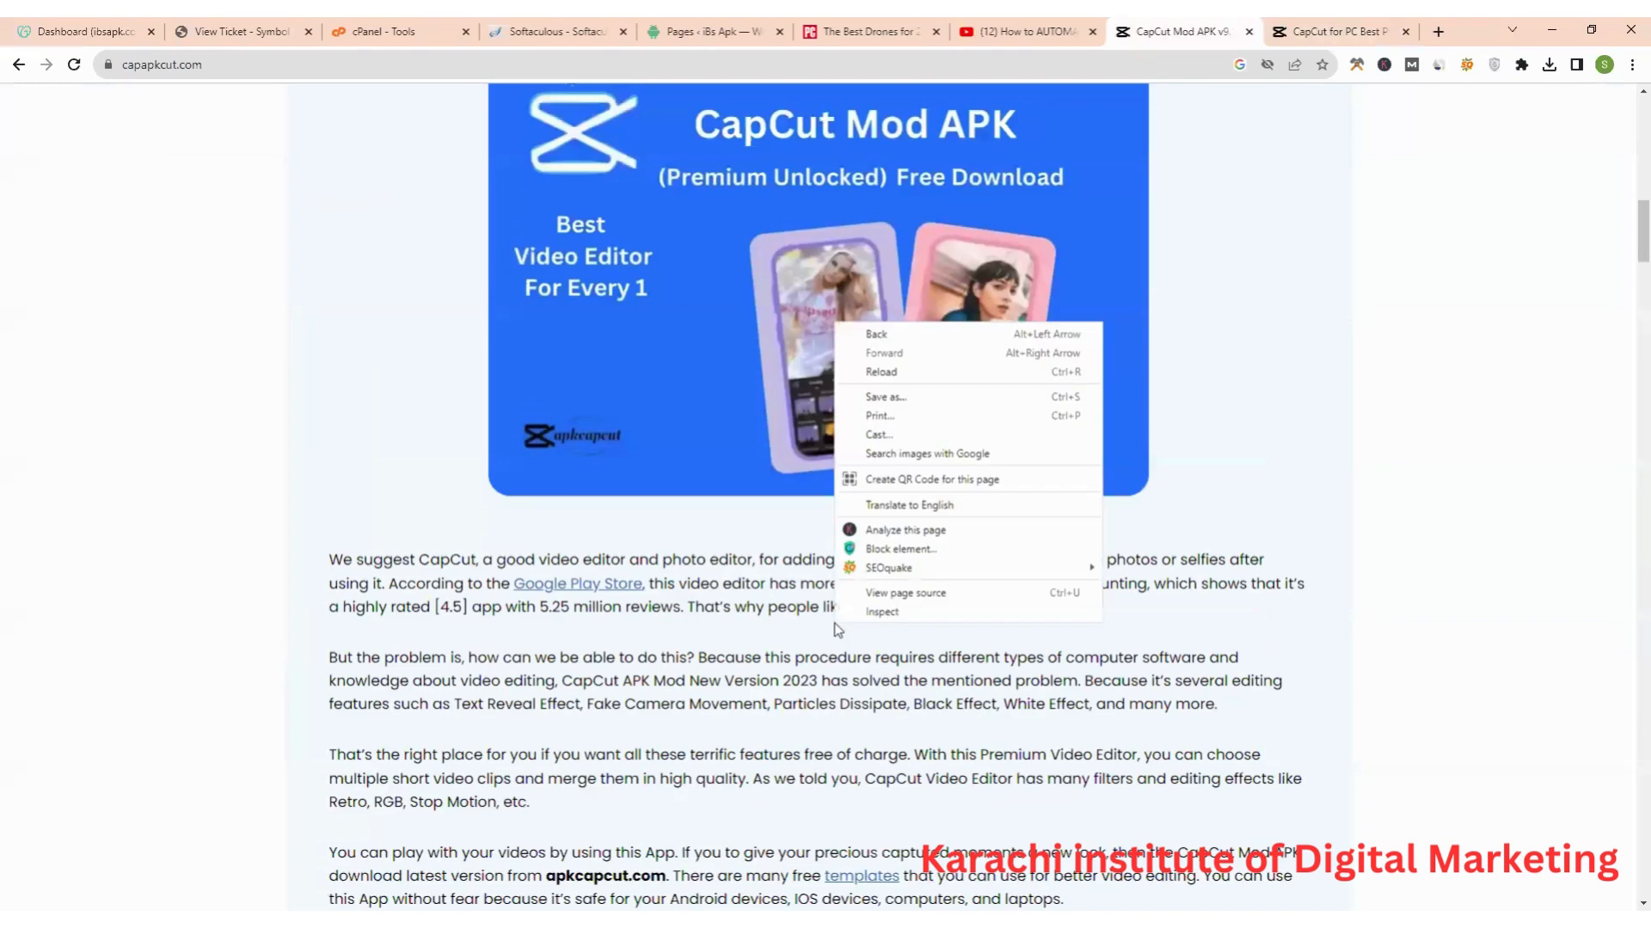
left_click(477, 550)
scroll(552, 479, "up", 7)
scroll(799, 547, "up", 10)
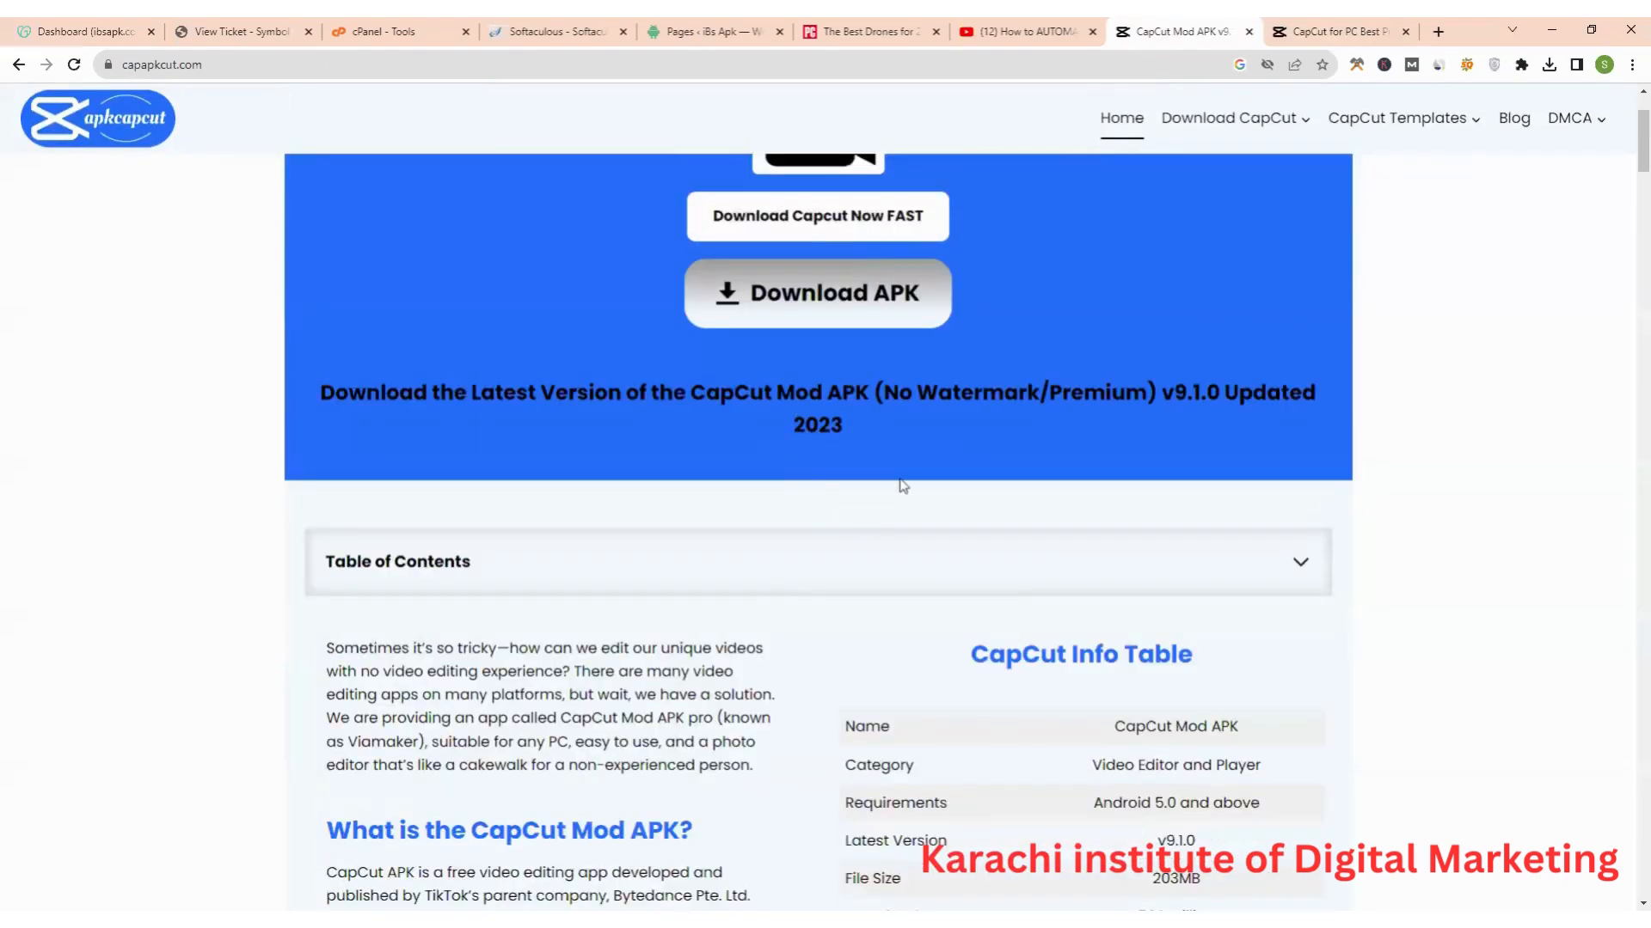
scroll(755, 516, "down", 8)
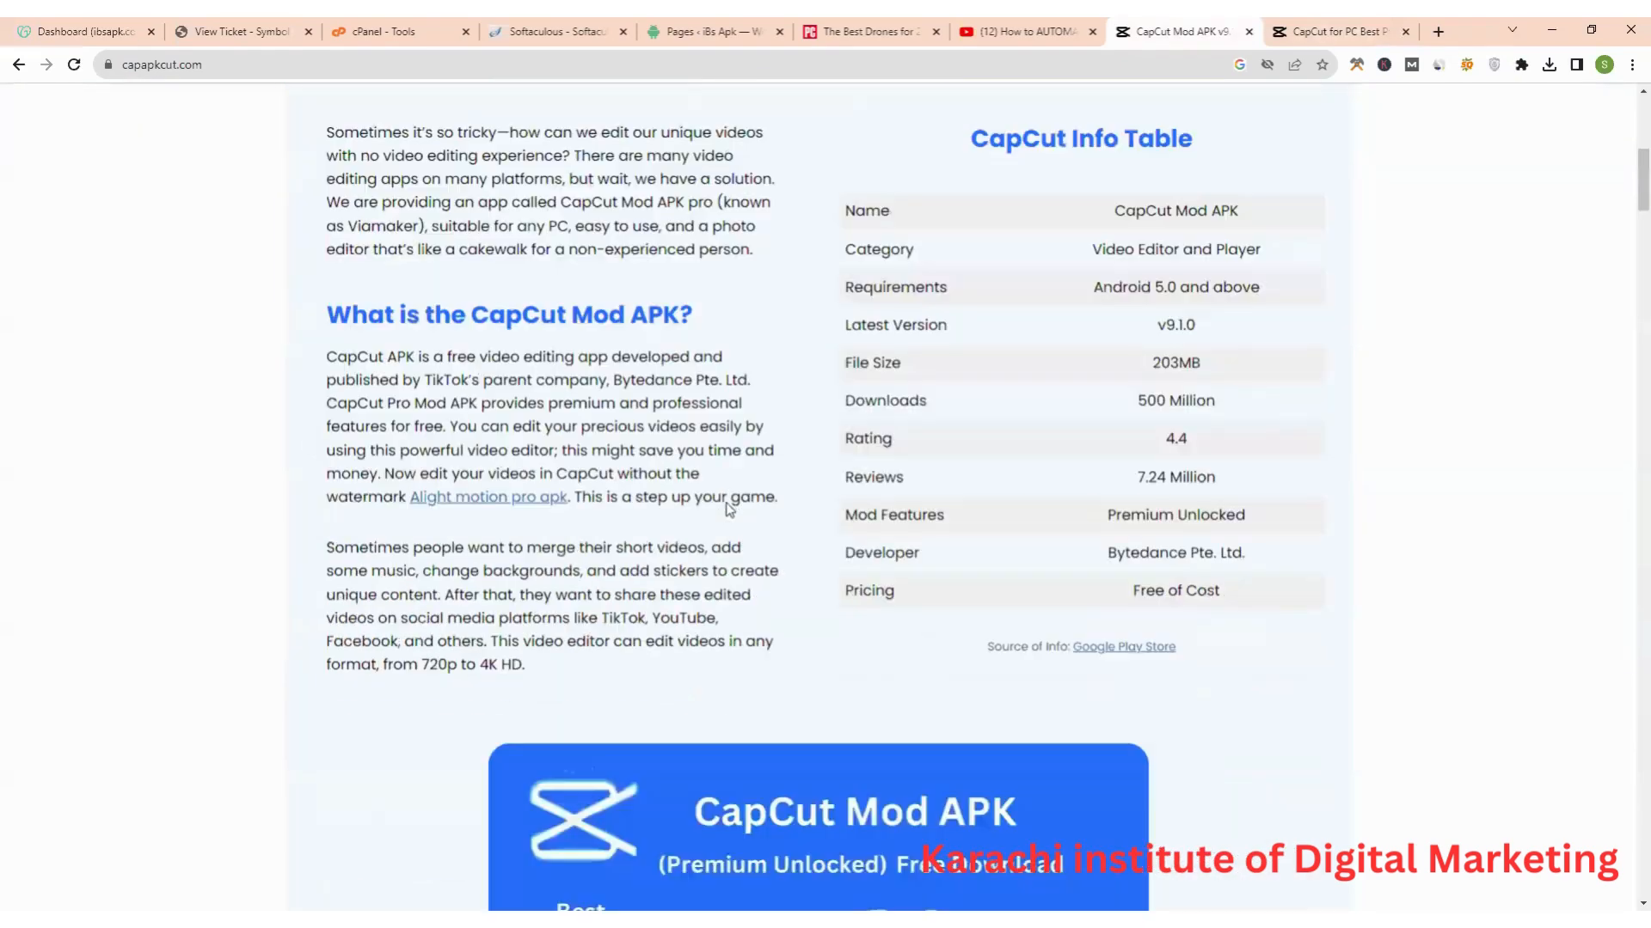
right_click(687, 432)
left_click(249, 68)
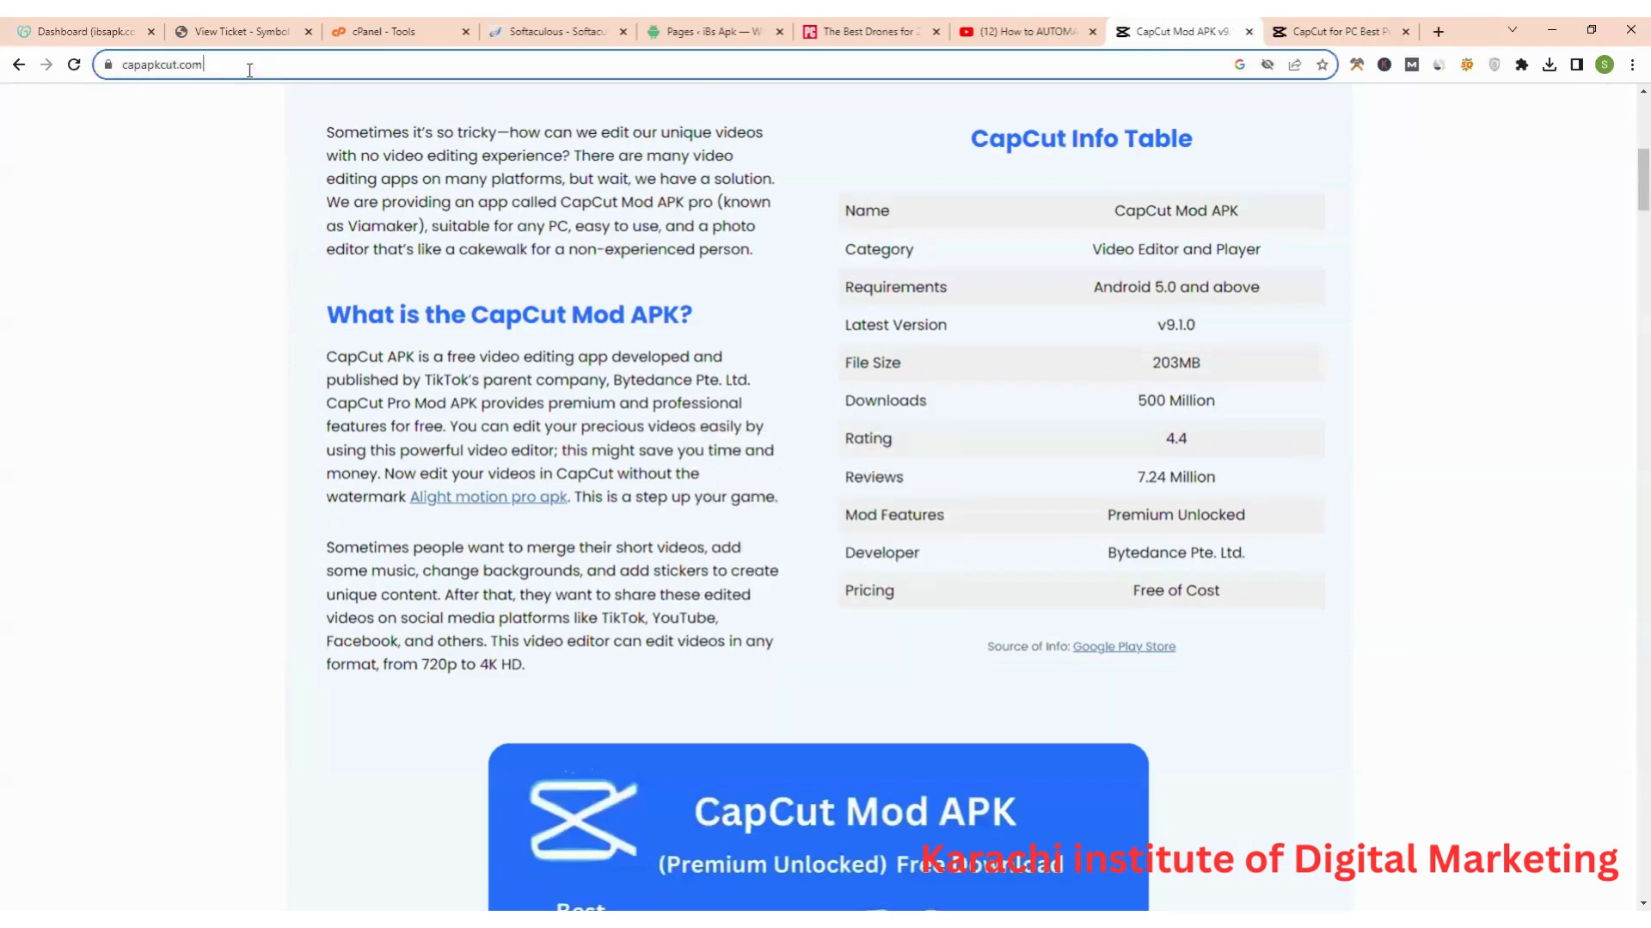
right_click(520, 249)
left_click(491, 204)
Scroll further down both CapCut articles to compare their content.
left_click(1381, 24)
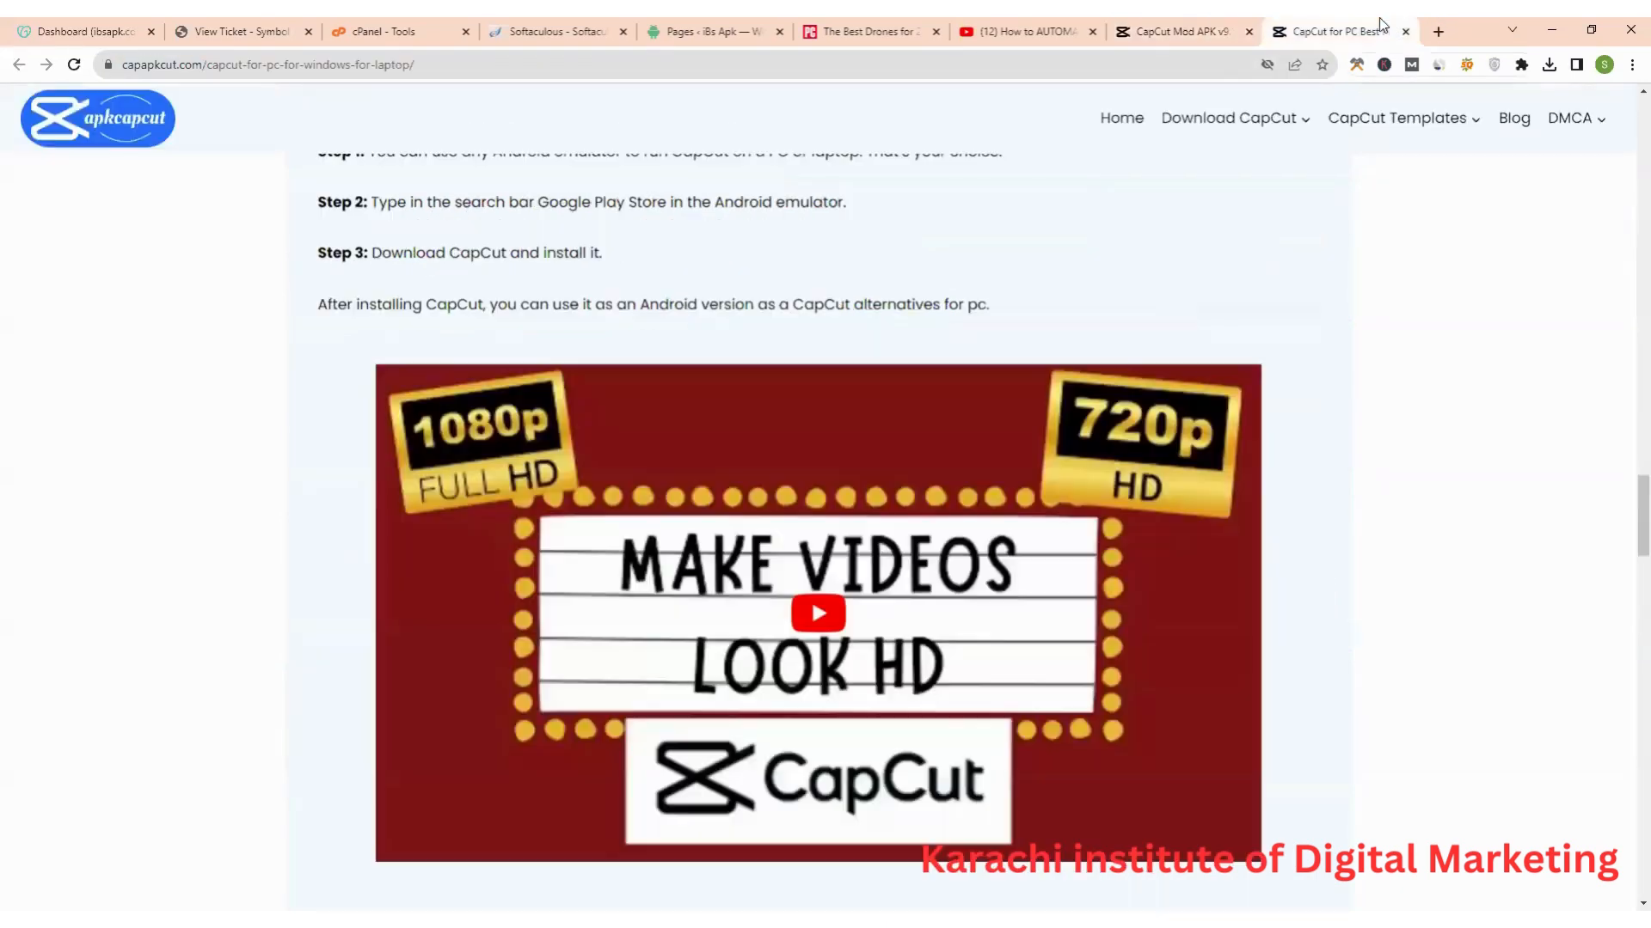
scroll(759, 418, "down", 20)
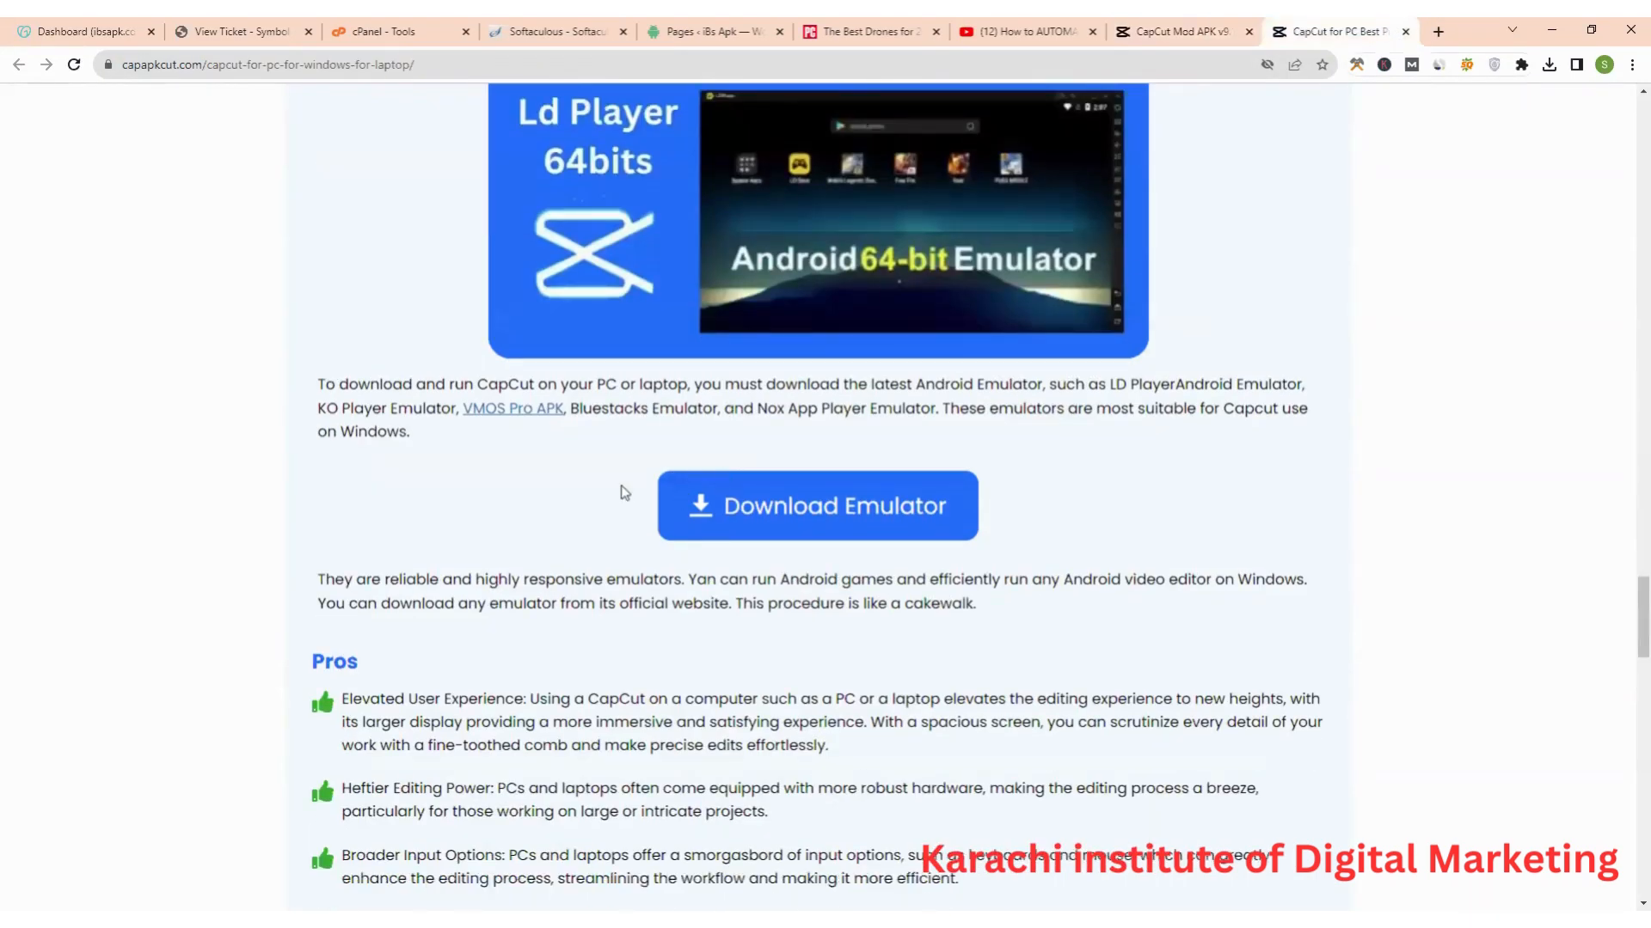
scroll(849, 649, "down", 2)
scroll(665, 494, "down", 7)
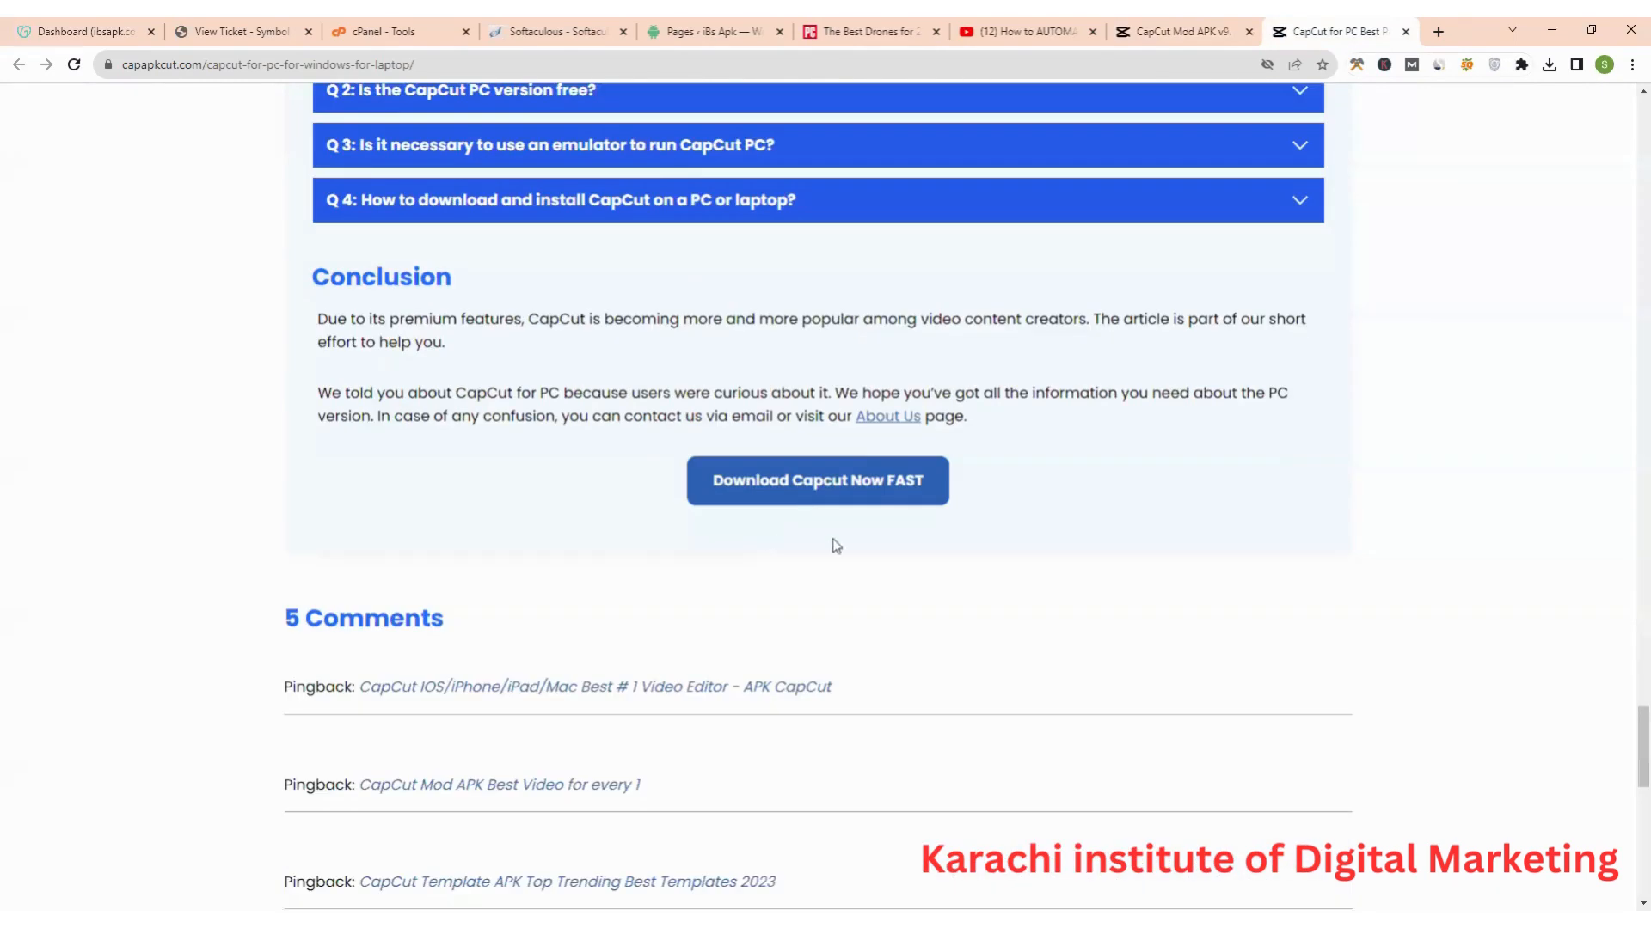
scroll(1137, 263, "down", 6)
key("ctrl+shift+Tab")
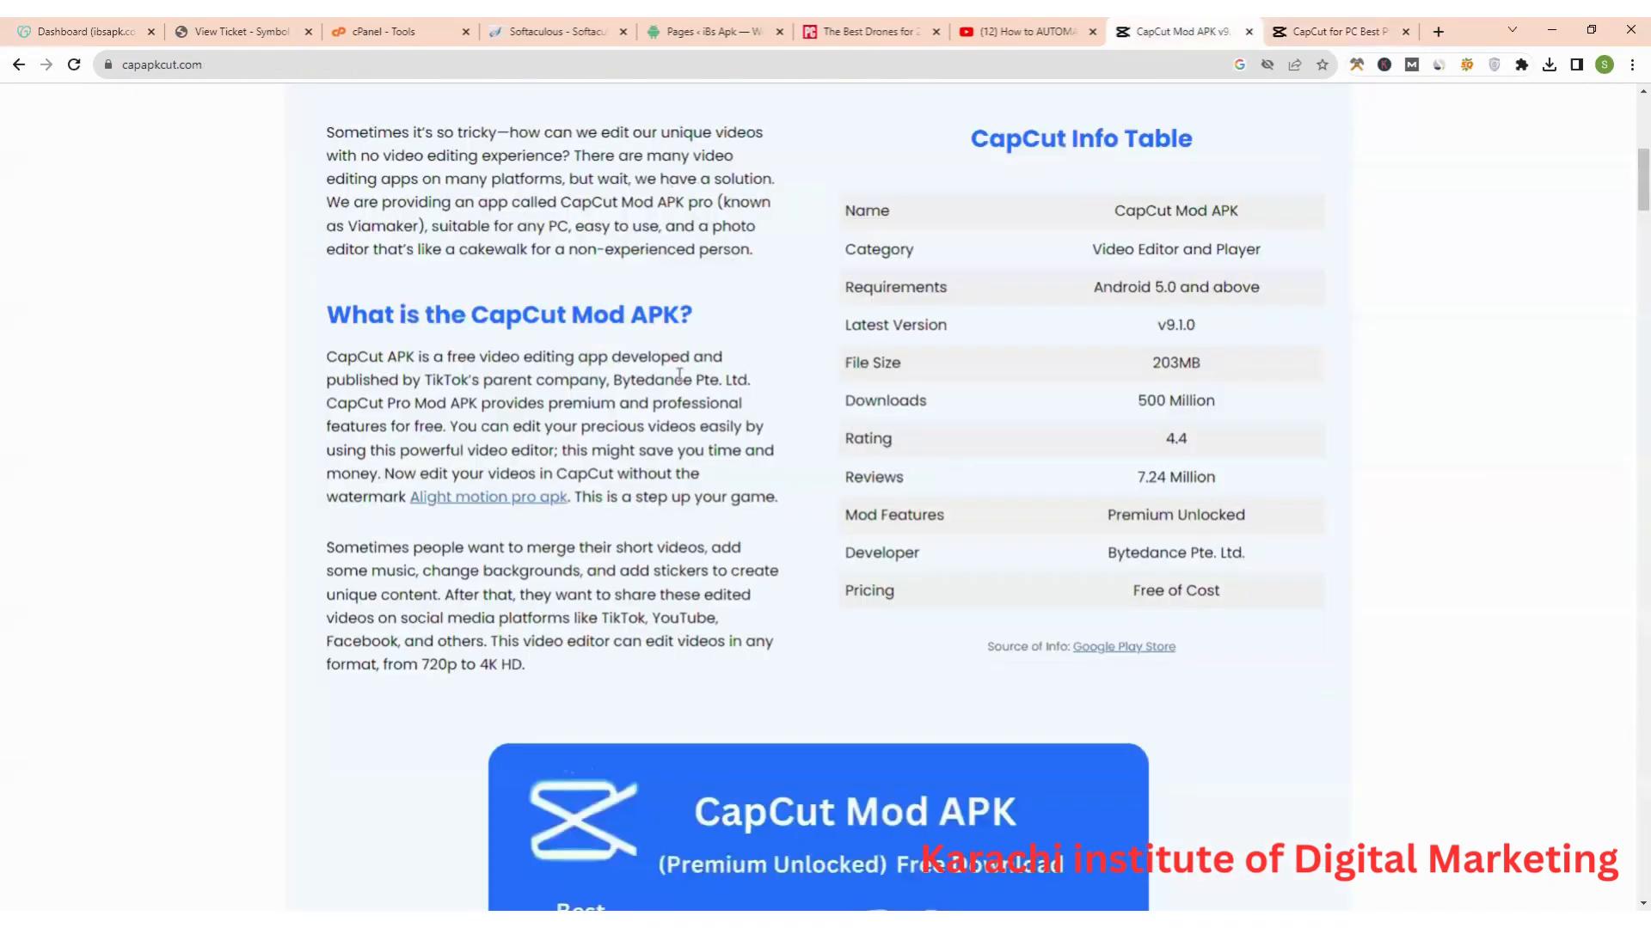
right_click(746, 483)
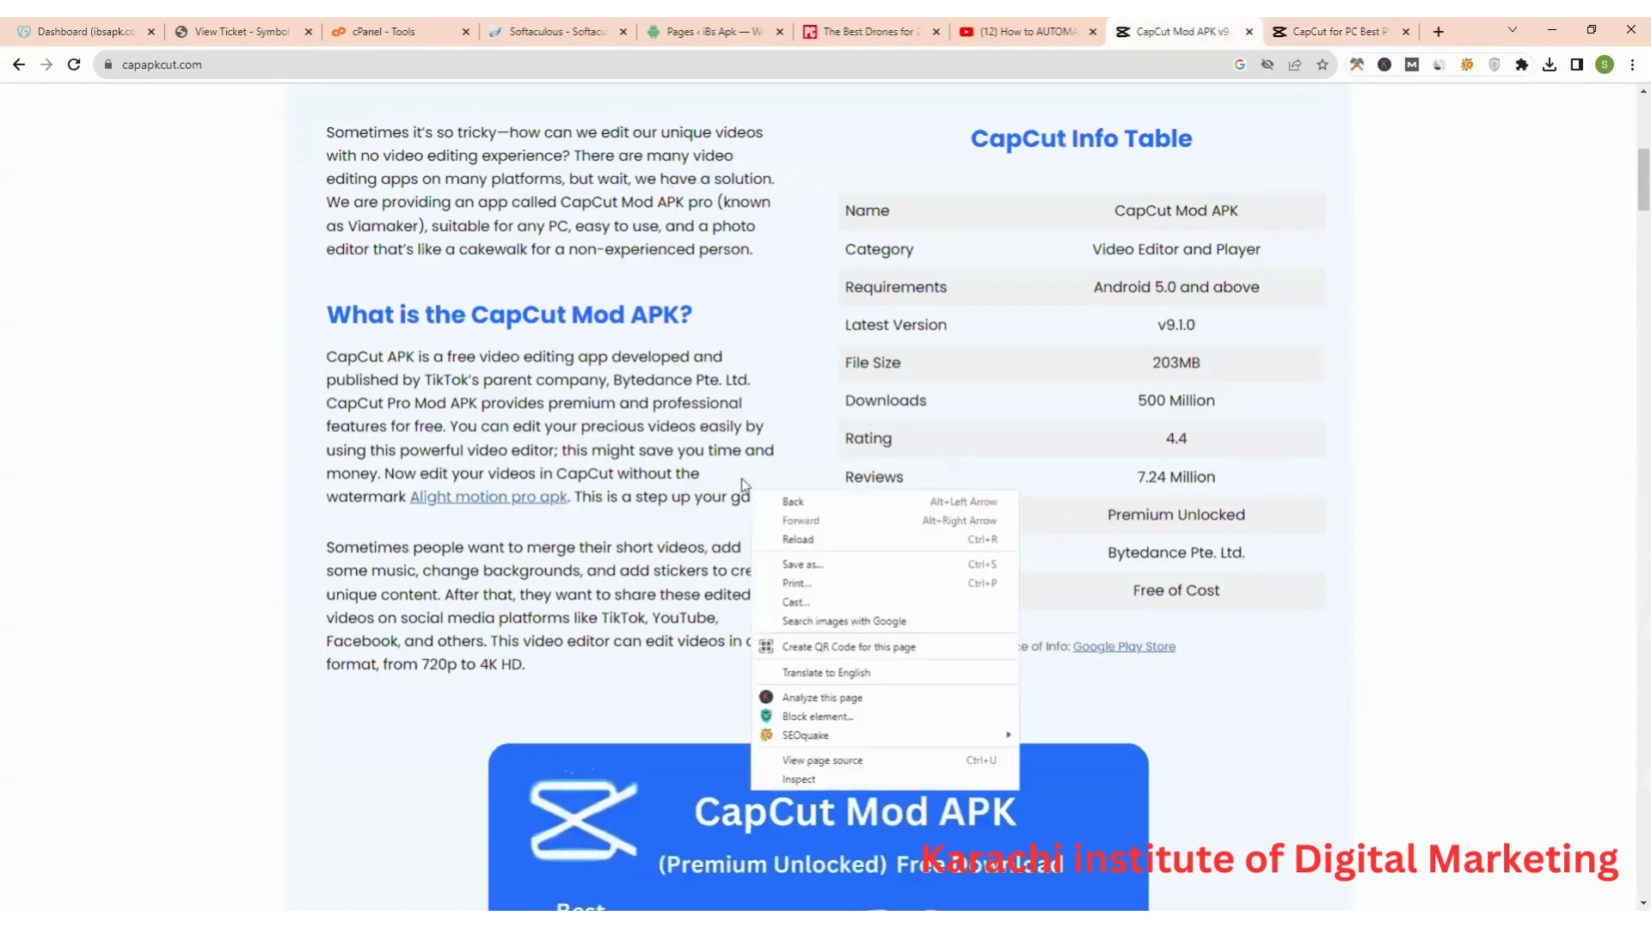
right_click(710, 439)
left_click(677, 378)
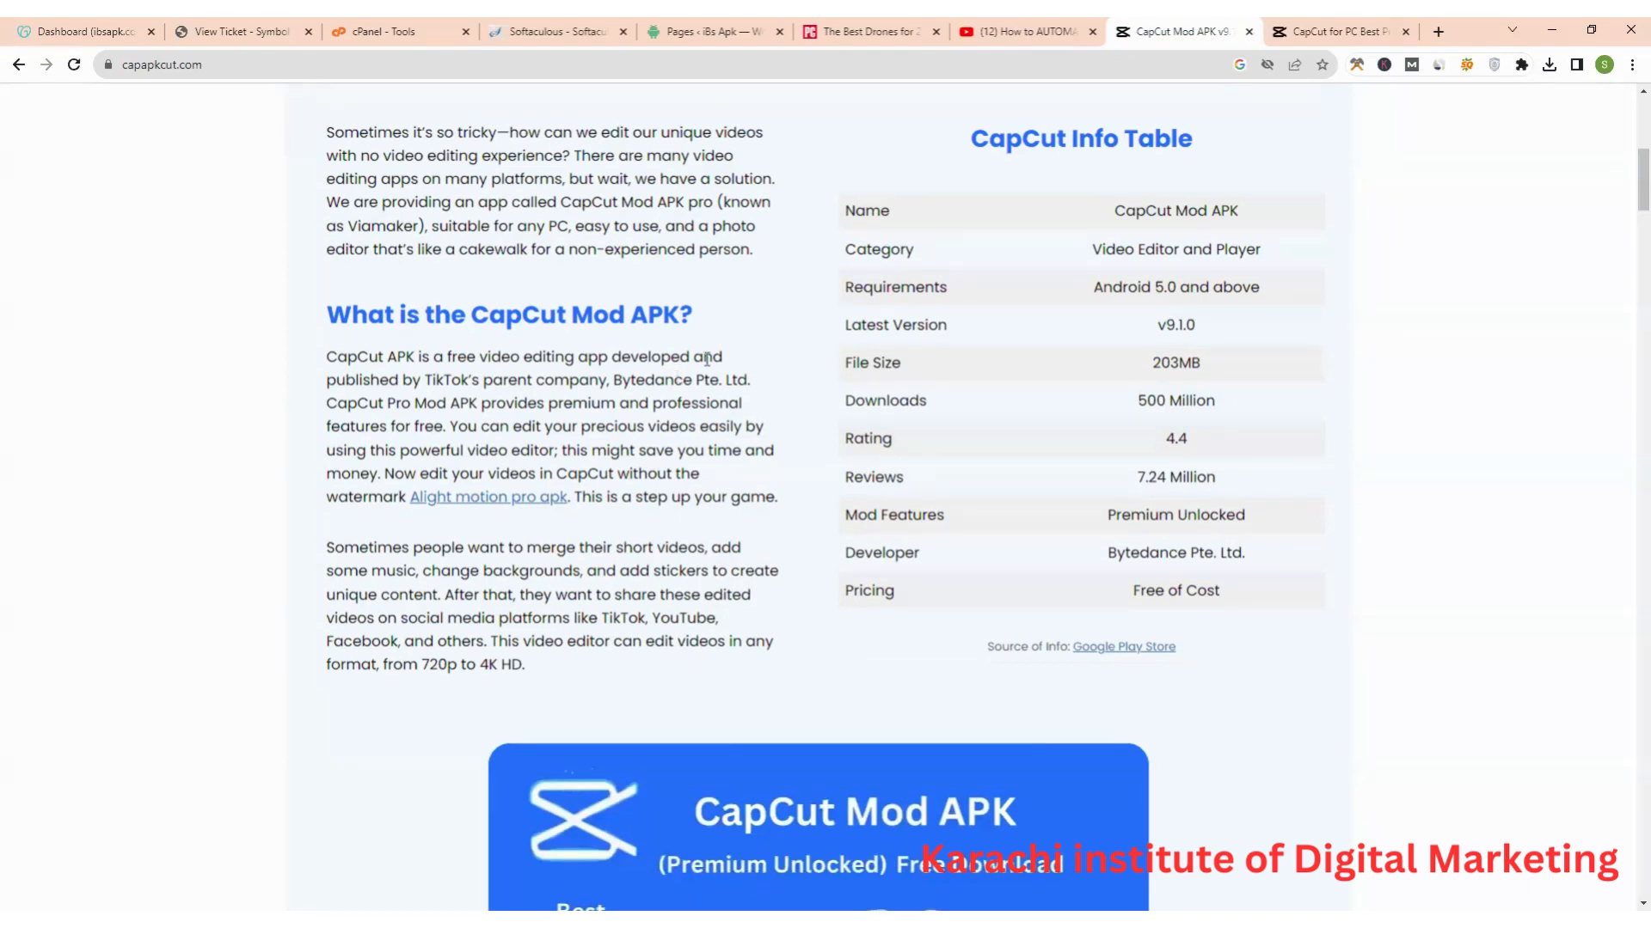
key("ctrl+Tab")
scroll(821, 594, "down", 5)
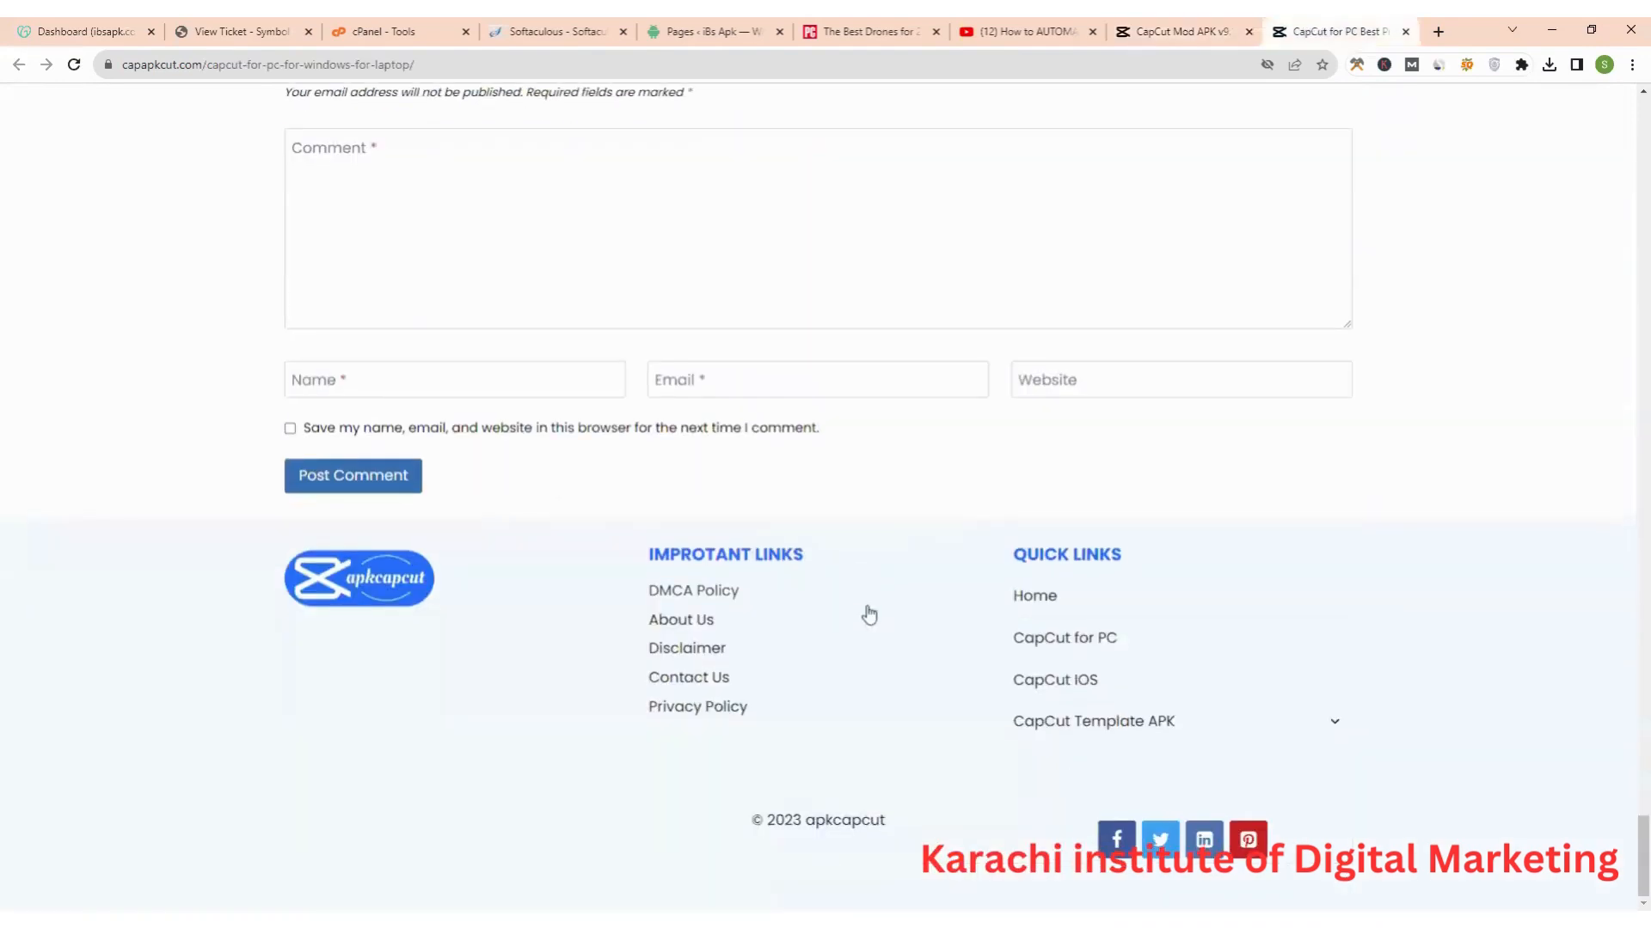
left_click(1156, 31)
scroll(885, 464, "down", 5)
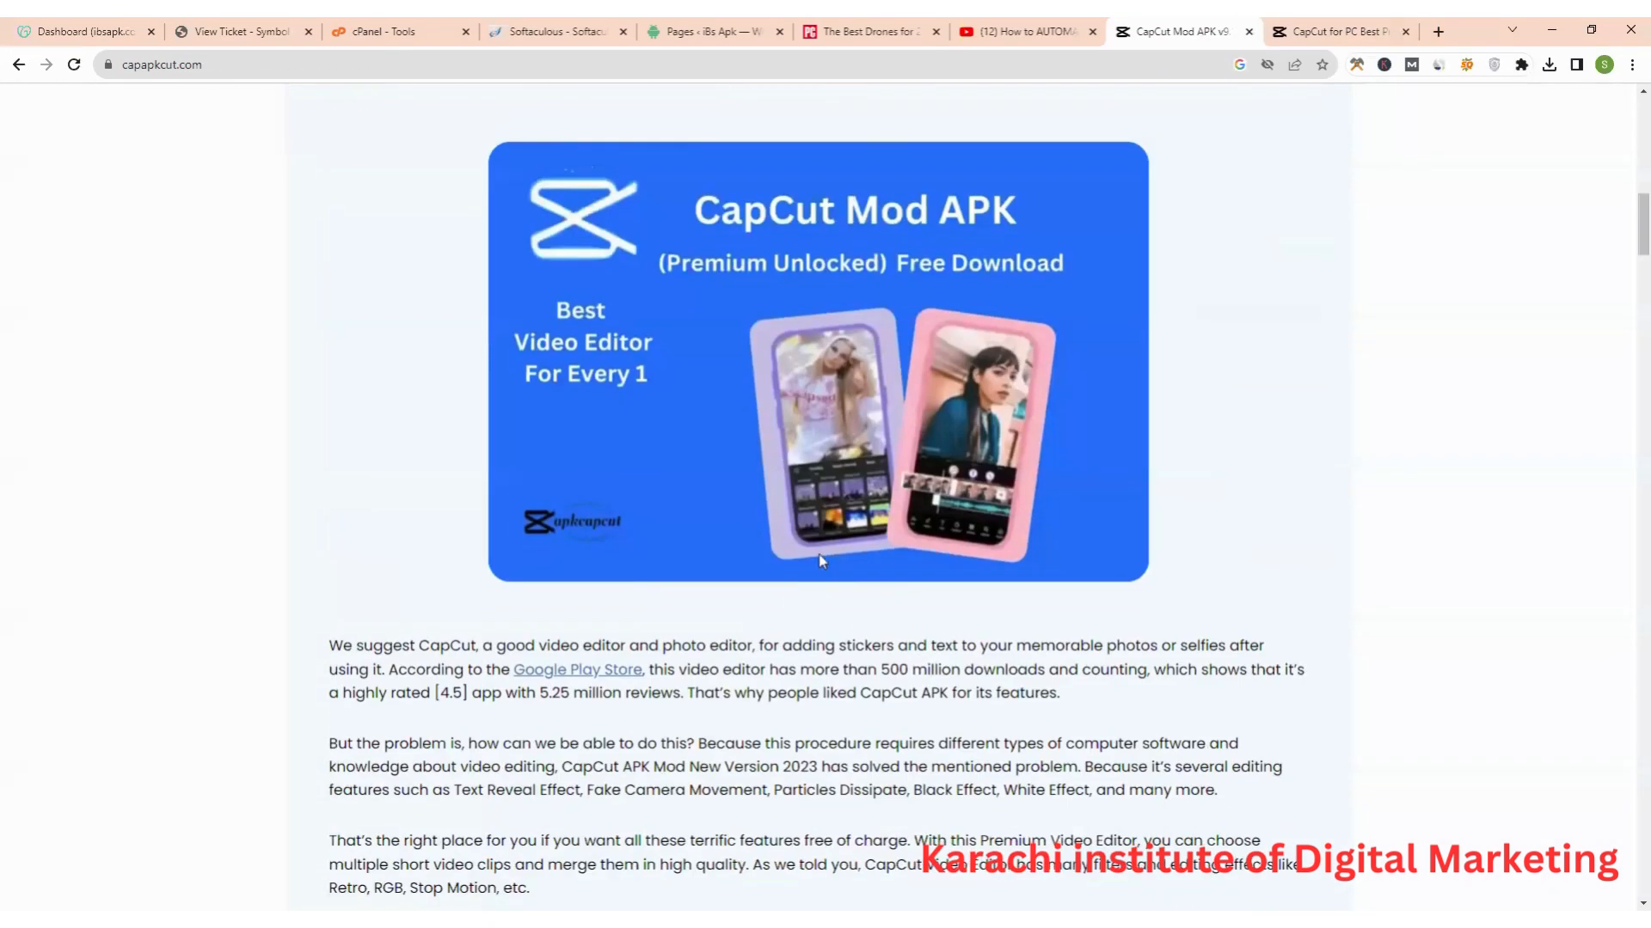
scroll(795, 581, "down", 1)
scroll(811, 719, "down", 8)
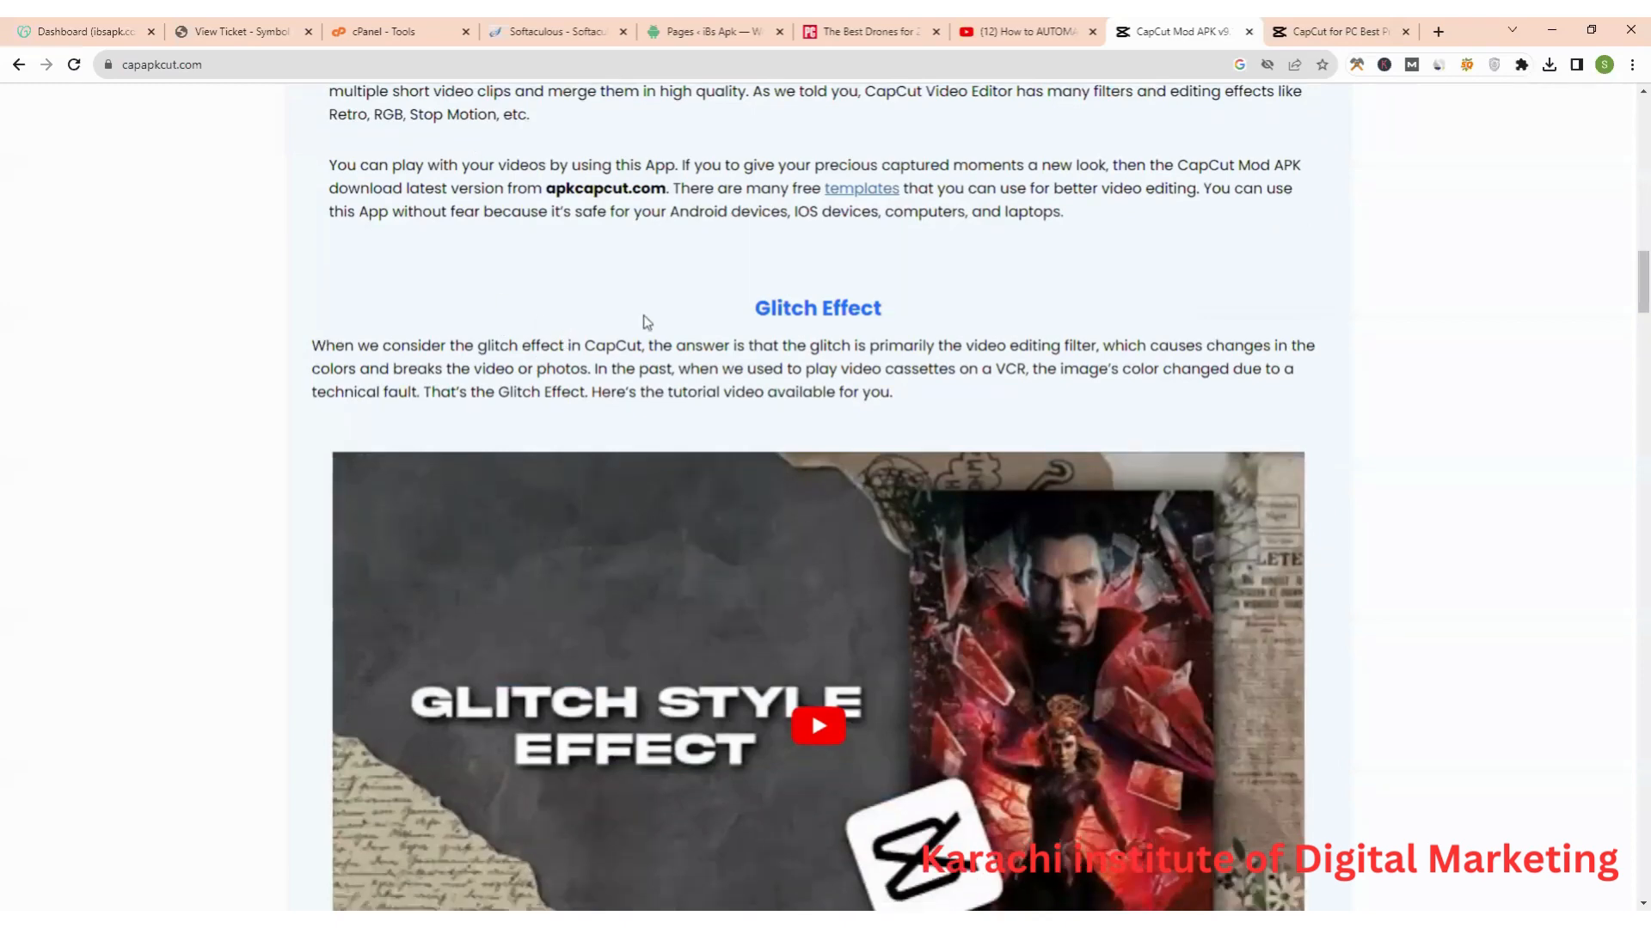
scroll(718, 344, "down", 5)
scroll(713, 397, "down", 7)
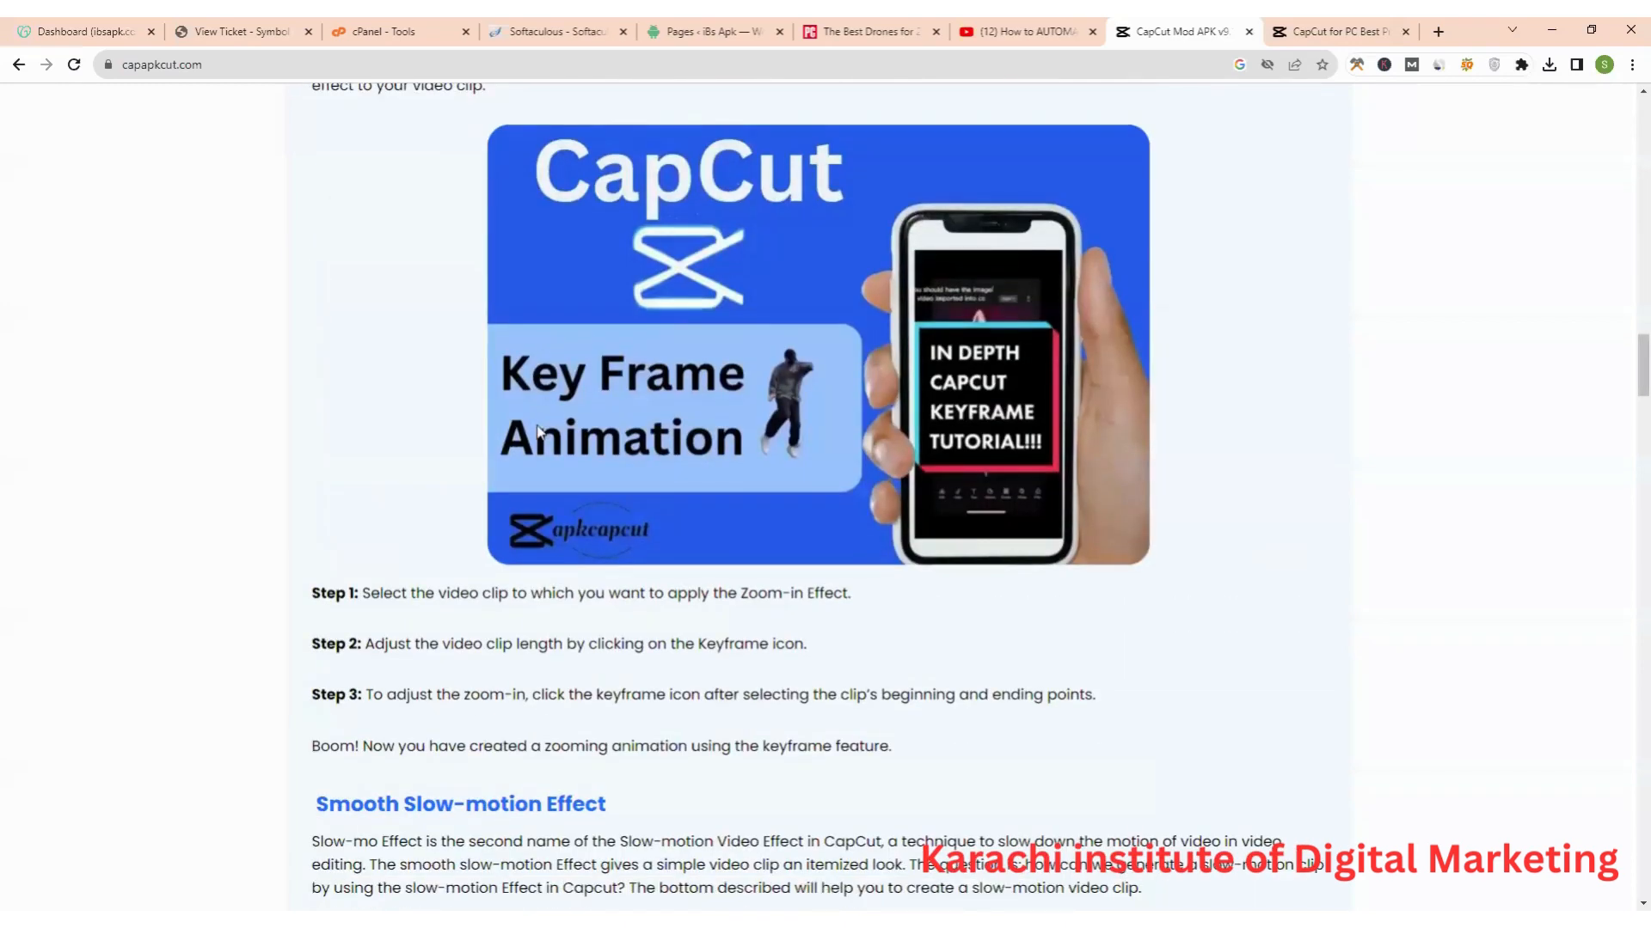
scroll(559, 422, "down", 9)
Close both capapkcut.com tabs, leaving the YouTube video showing.
left_click(1336, 24)
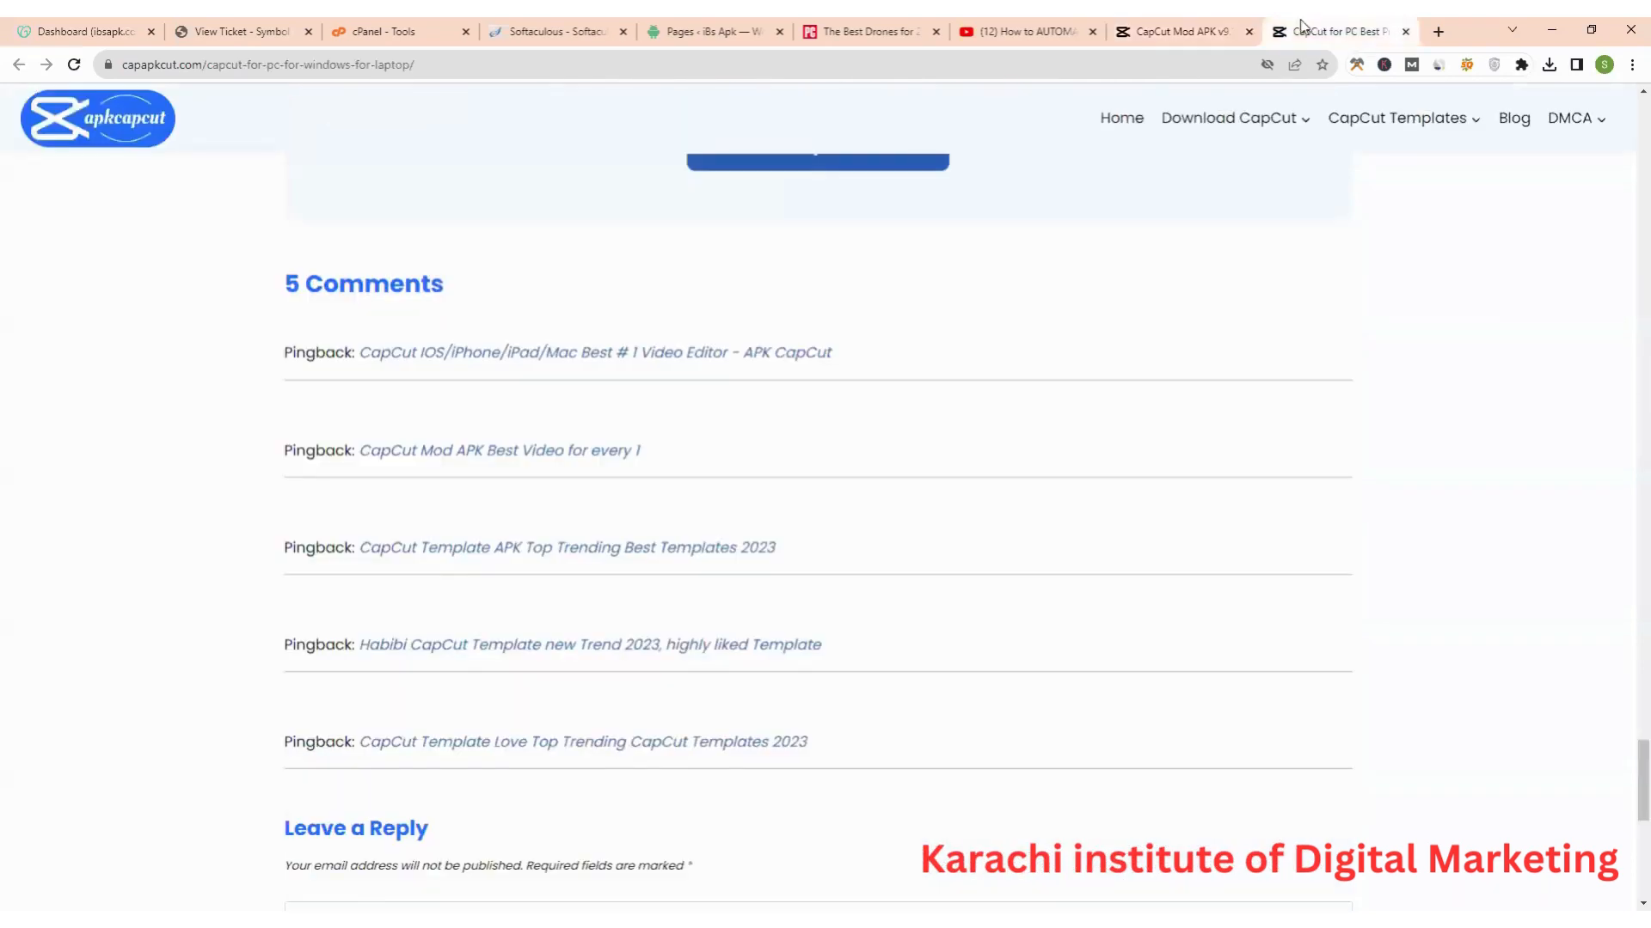
left_click(1206, 26)
left_click(1249, 33)
left_click(1248, 32)
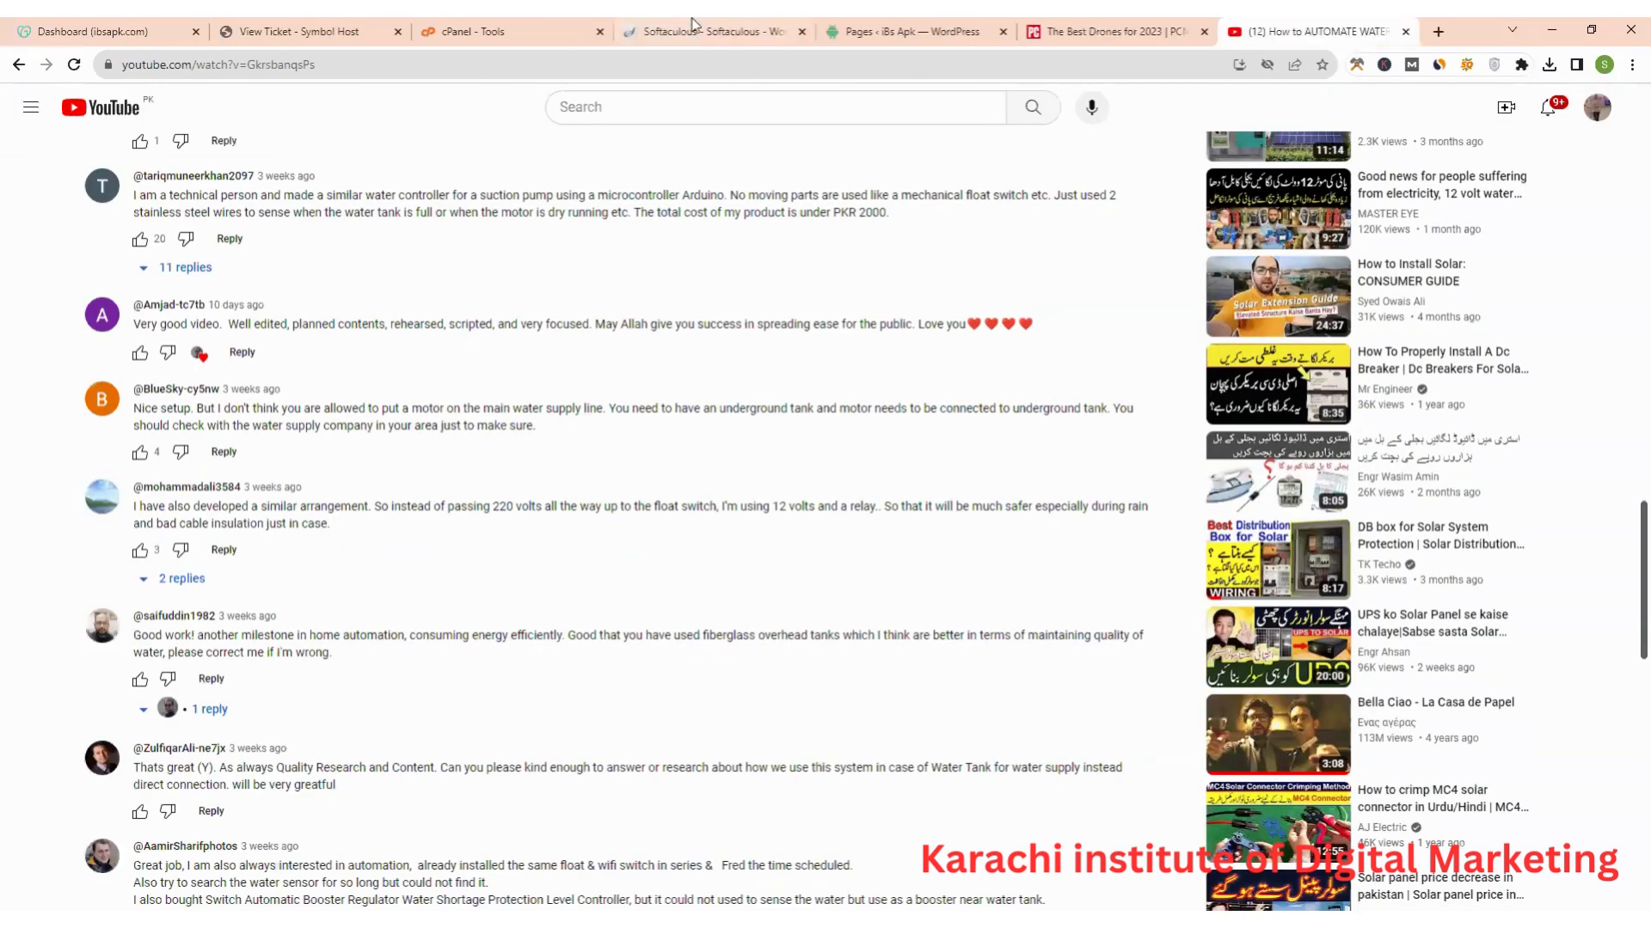
Move through the cPanel, support ticket and domain tabs to the WordPress Pages tab.
key("ctrl+4")
left_click(477, 31)
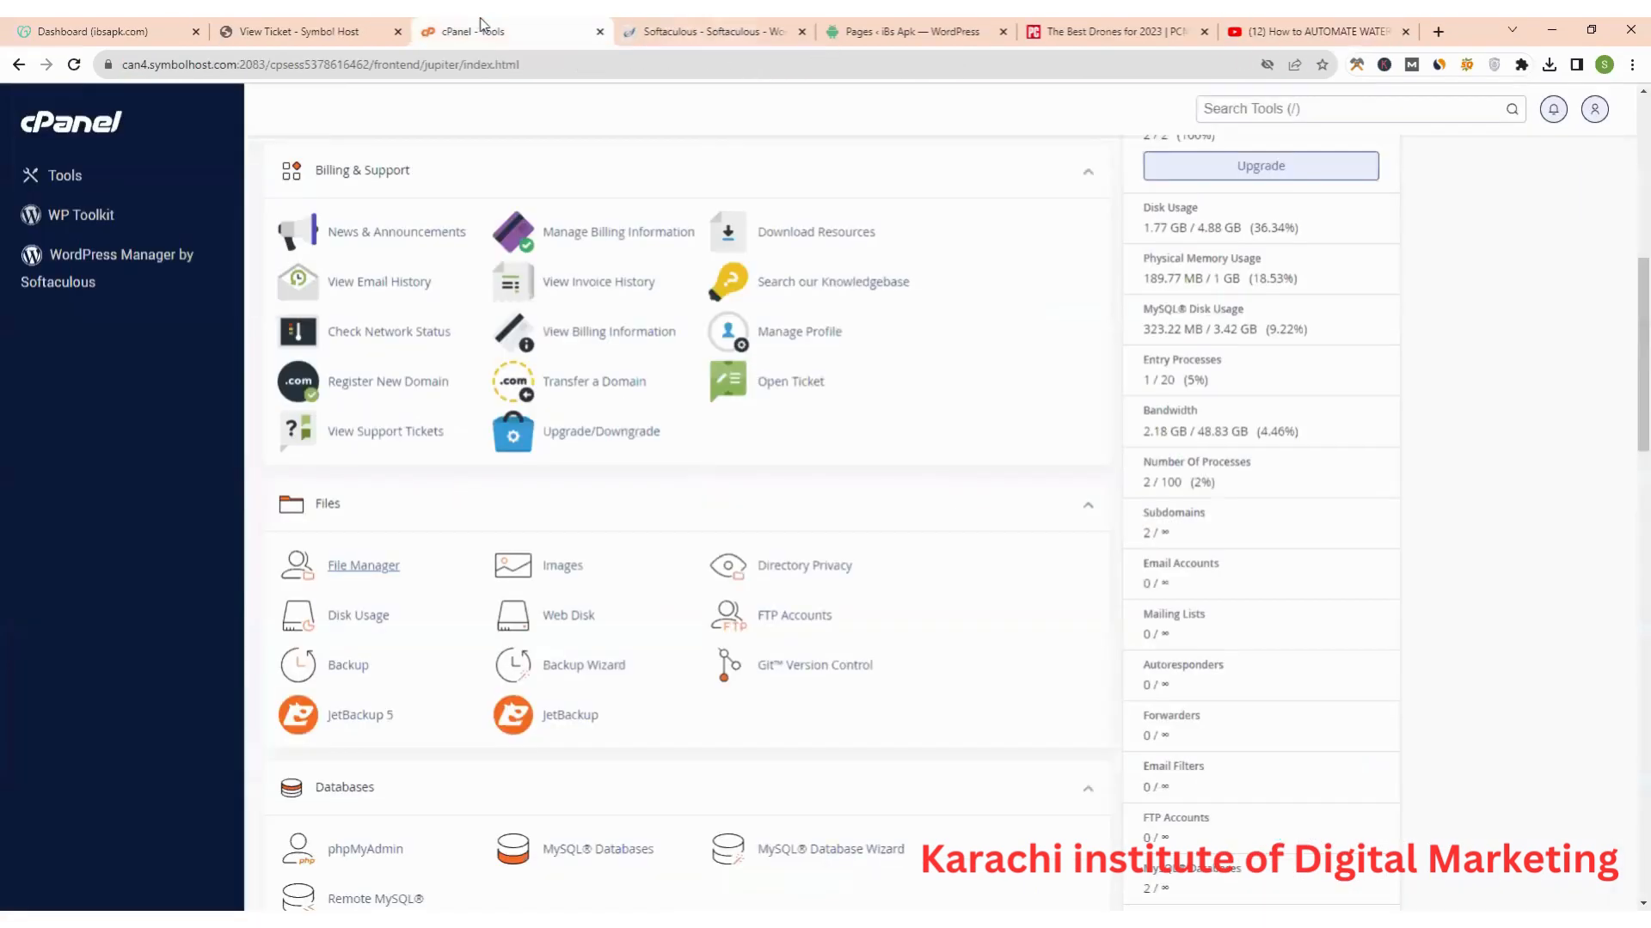
left_click(348, 31)
left_click(167, 17)
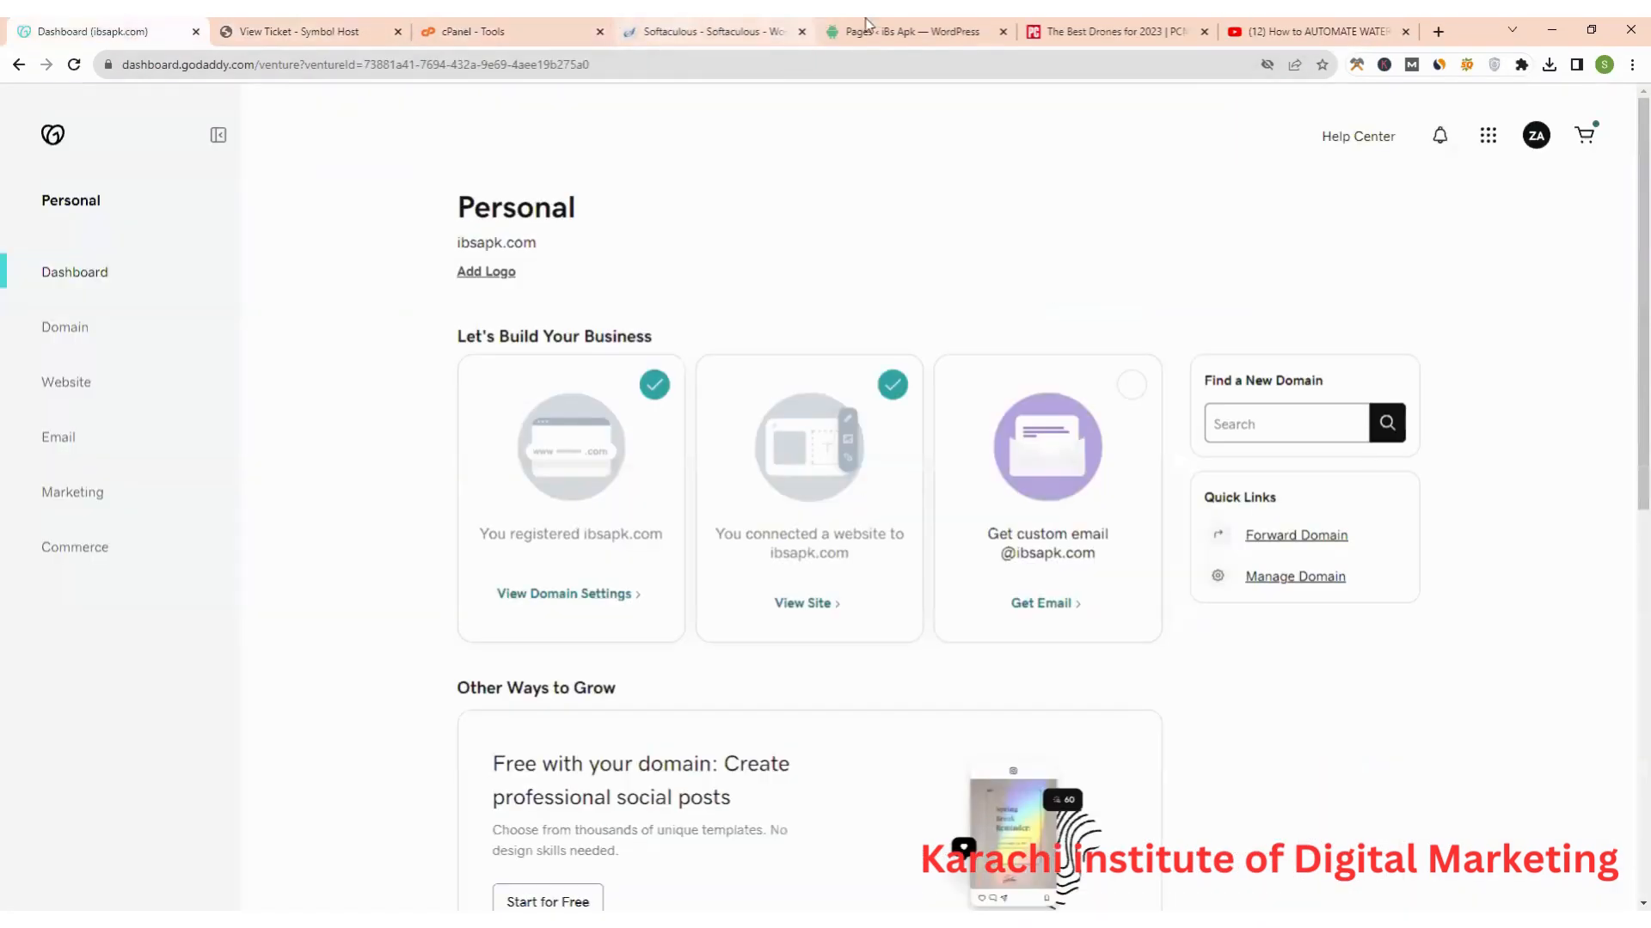
key("ctrl+5")
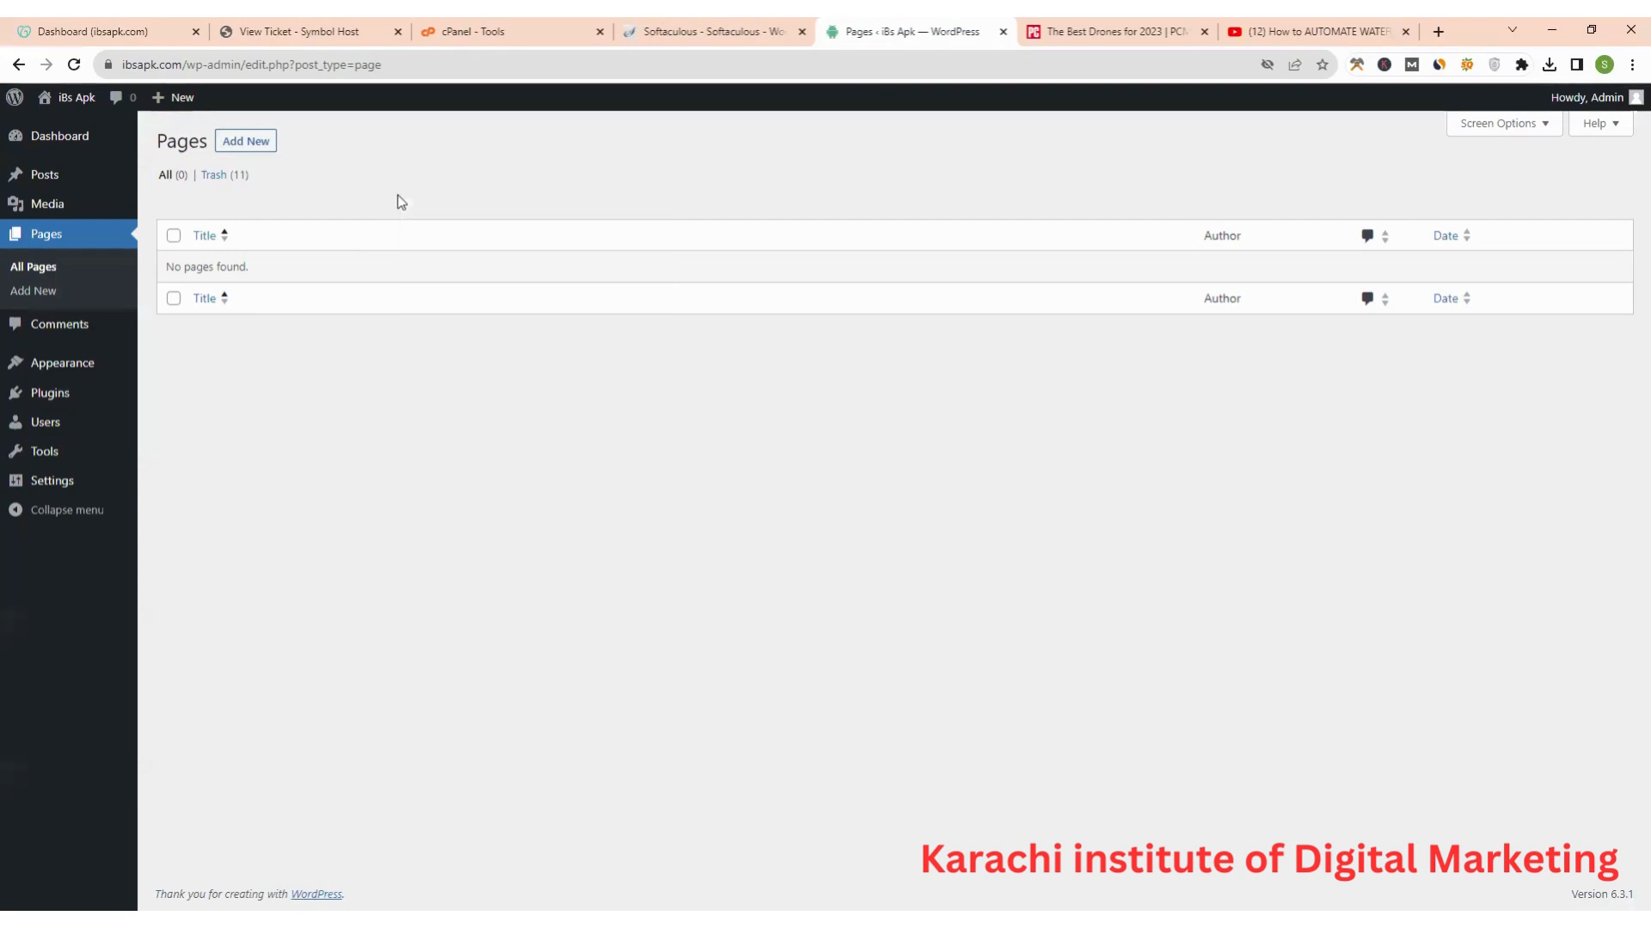
right_click(368, 184)
left_click(729, 625)
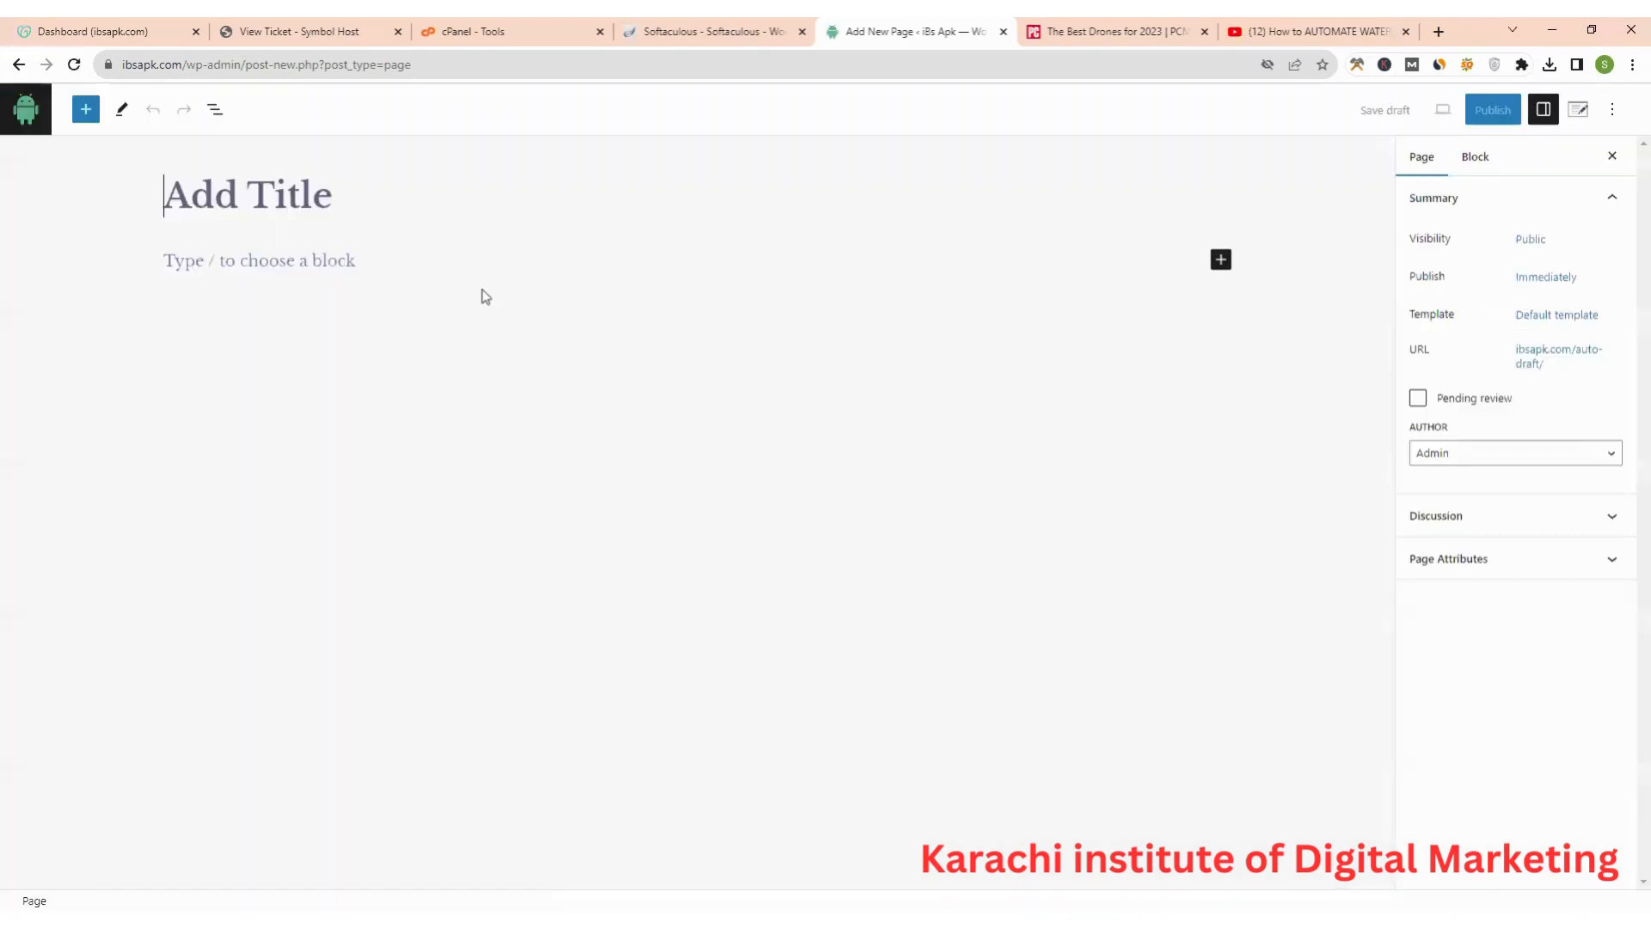
Title the new page 'Front Page Content' and undo a wrong paste into the body.
type("Front Page Content")
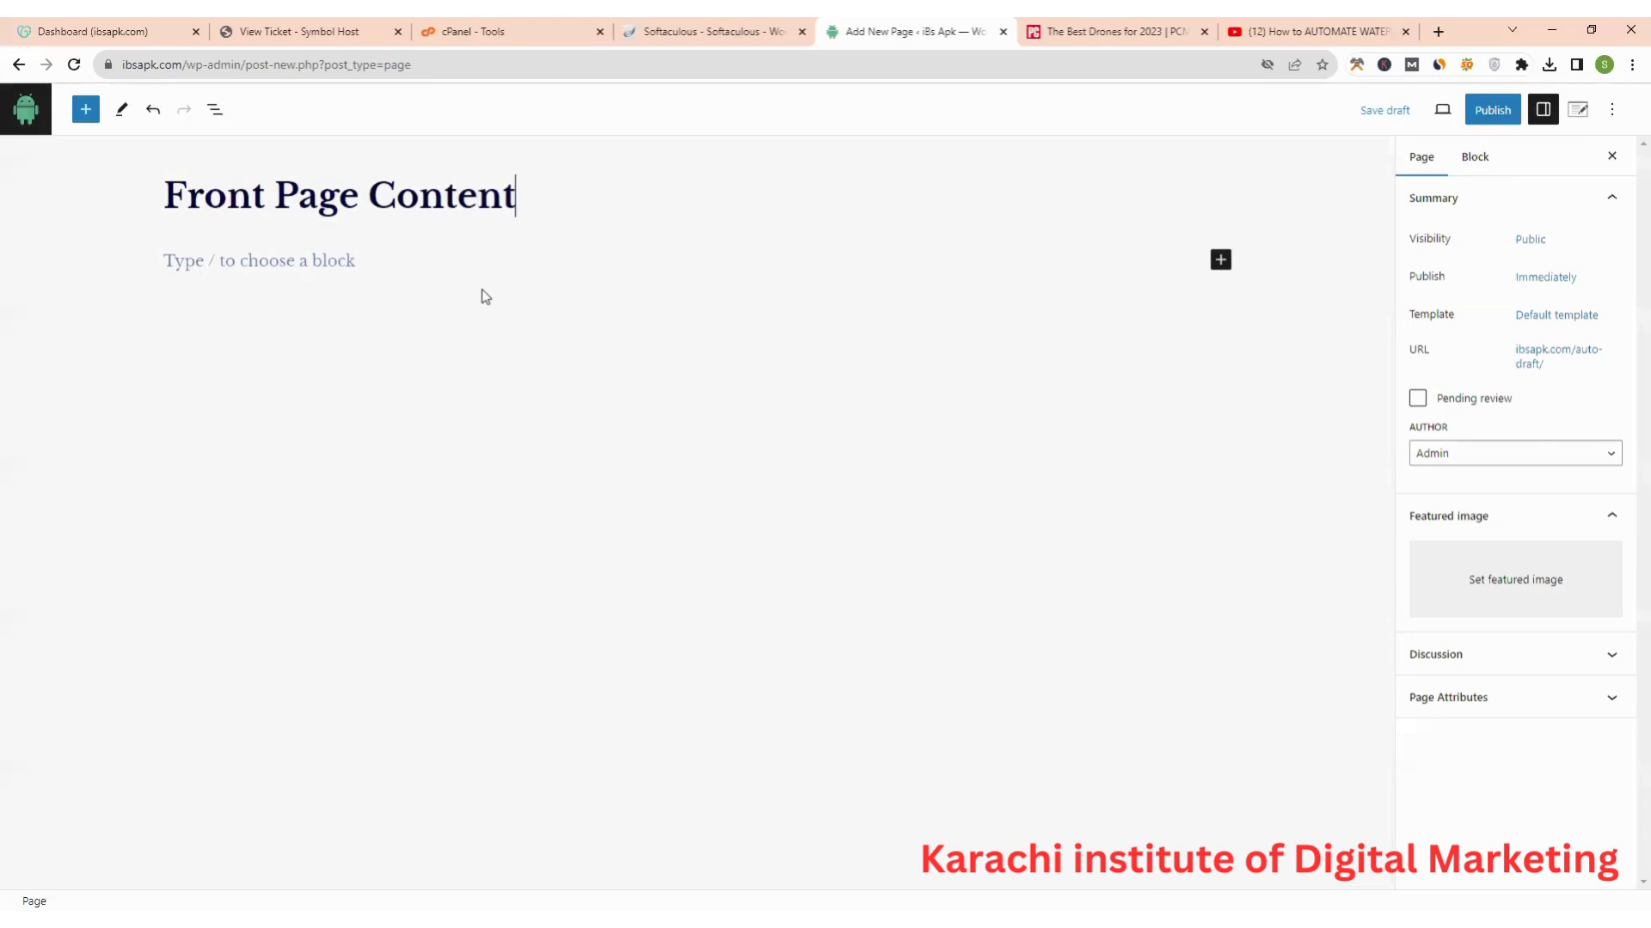
key("Return")
type("ibs-apk-tag")
key("ctrl+z")
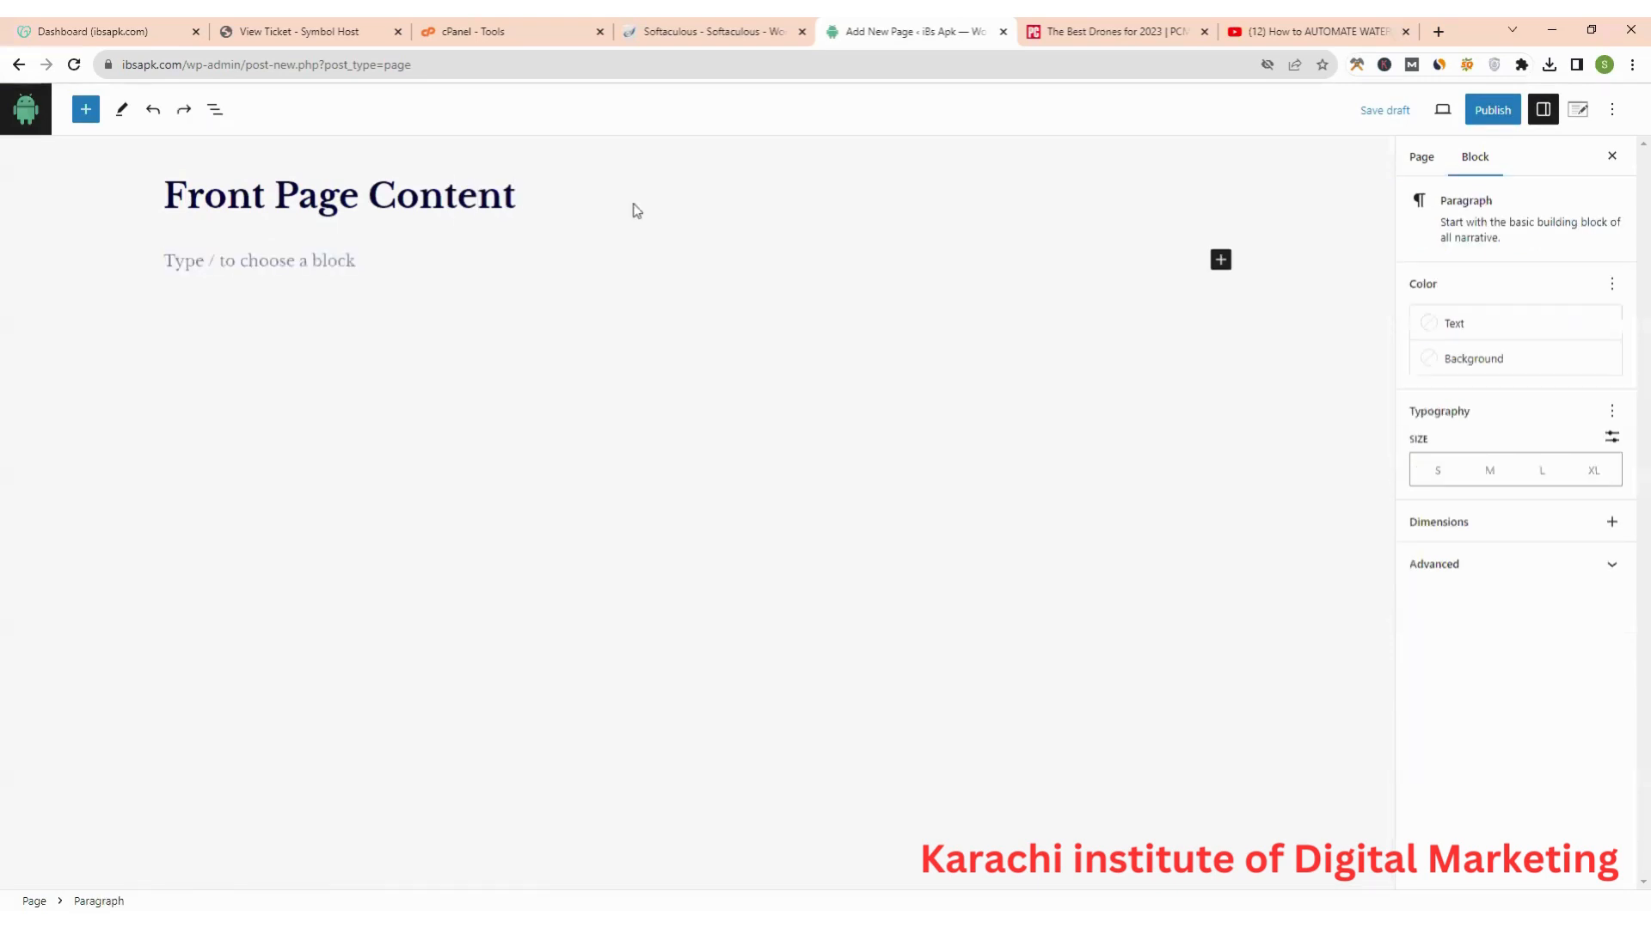
Close the YouTube tab and select the whole PCMag drones article for copying.
left_click(1397, 34)
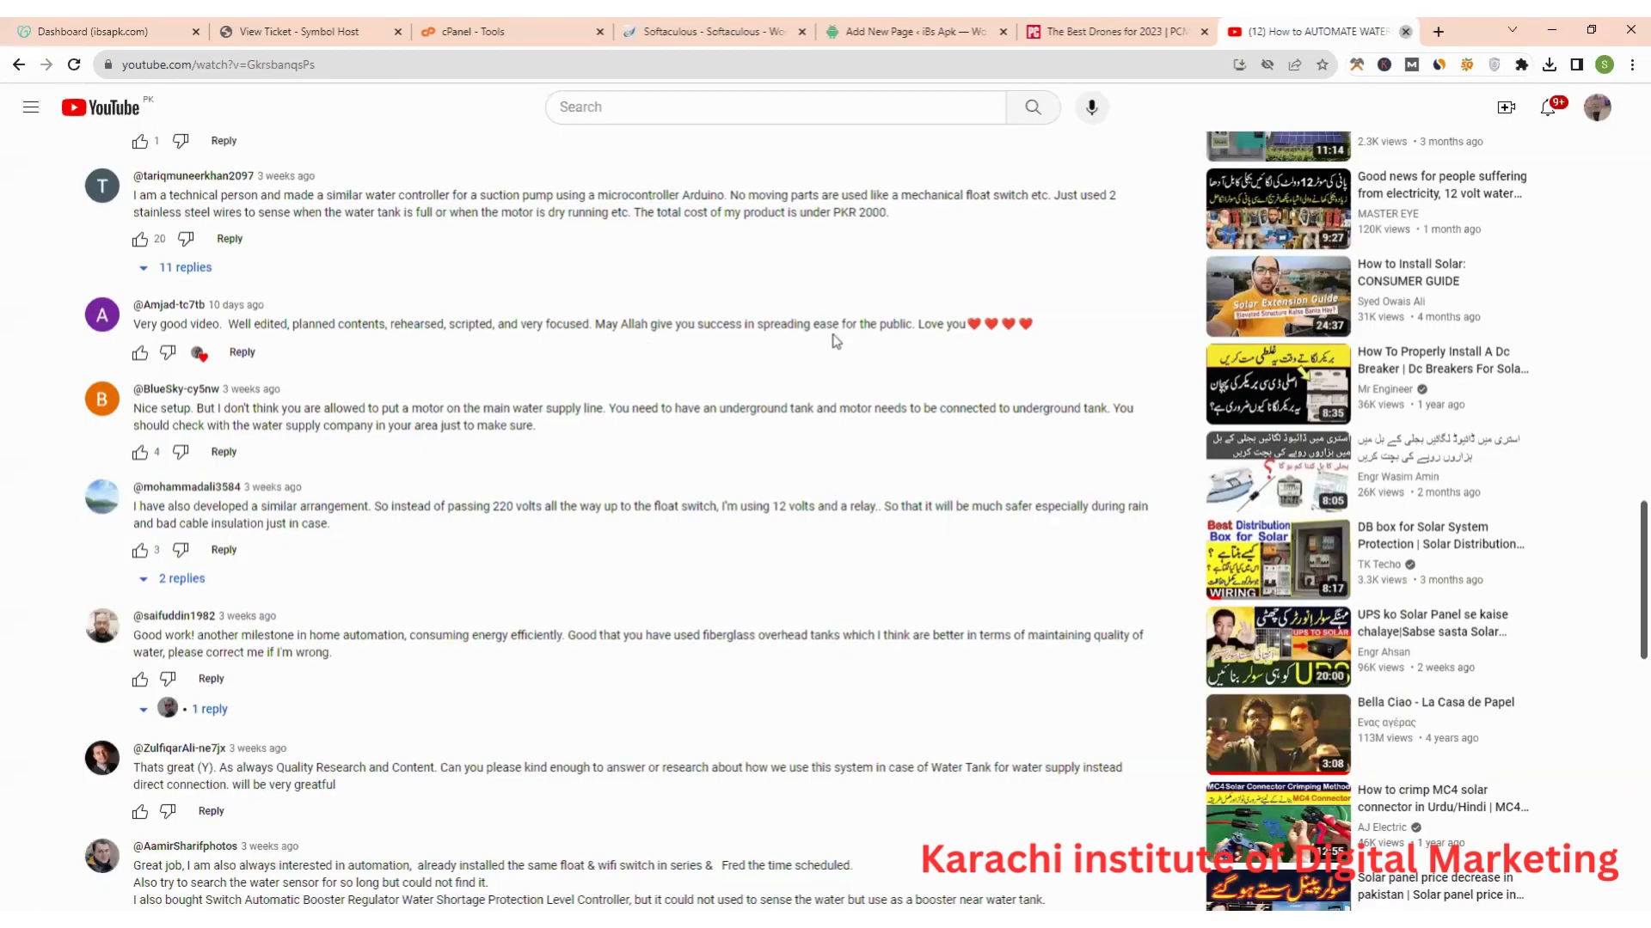
key("ctrl+w")
left_click(847, 641)
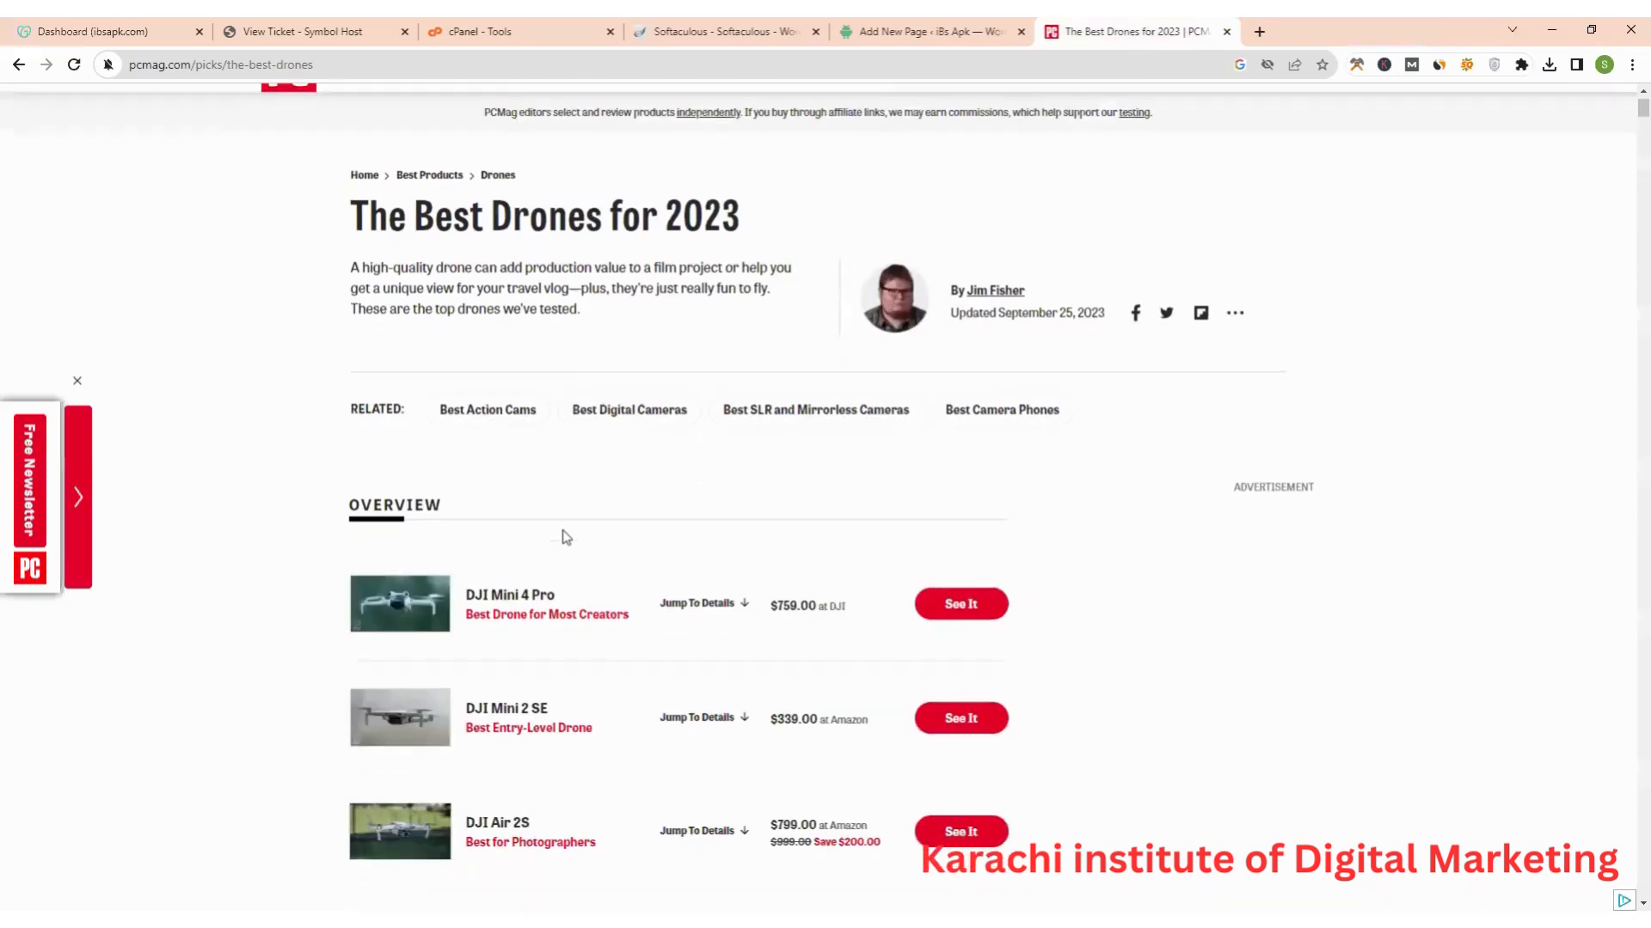
scroll(565, 538, "down", 20)
key("ctrl+a")
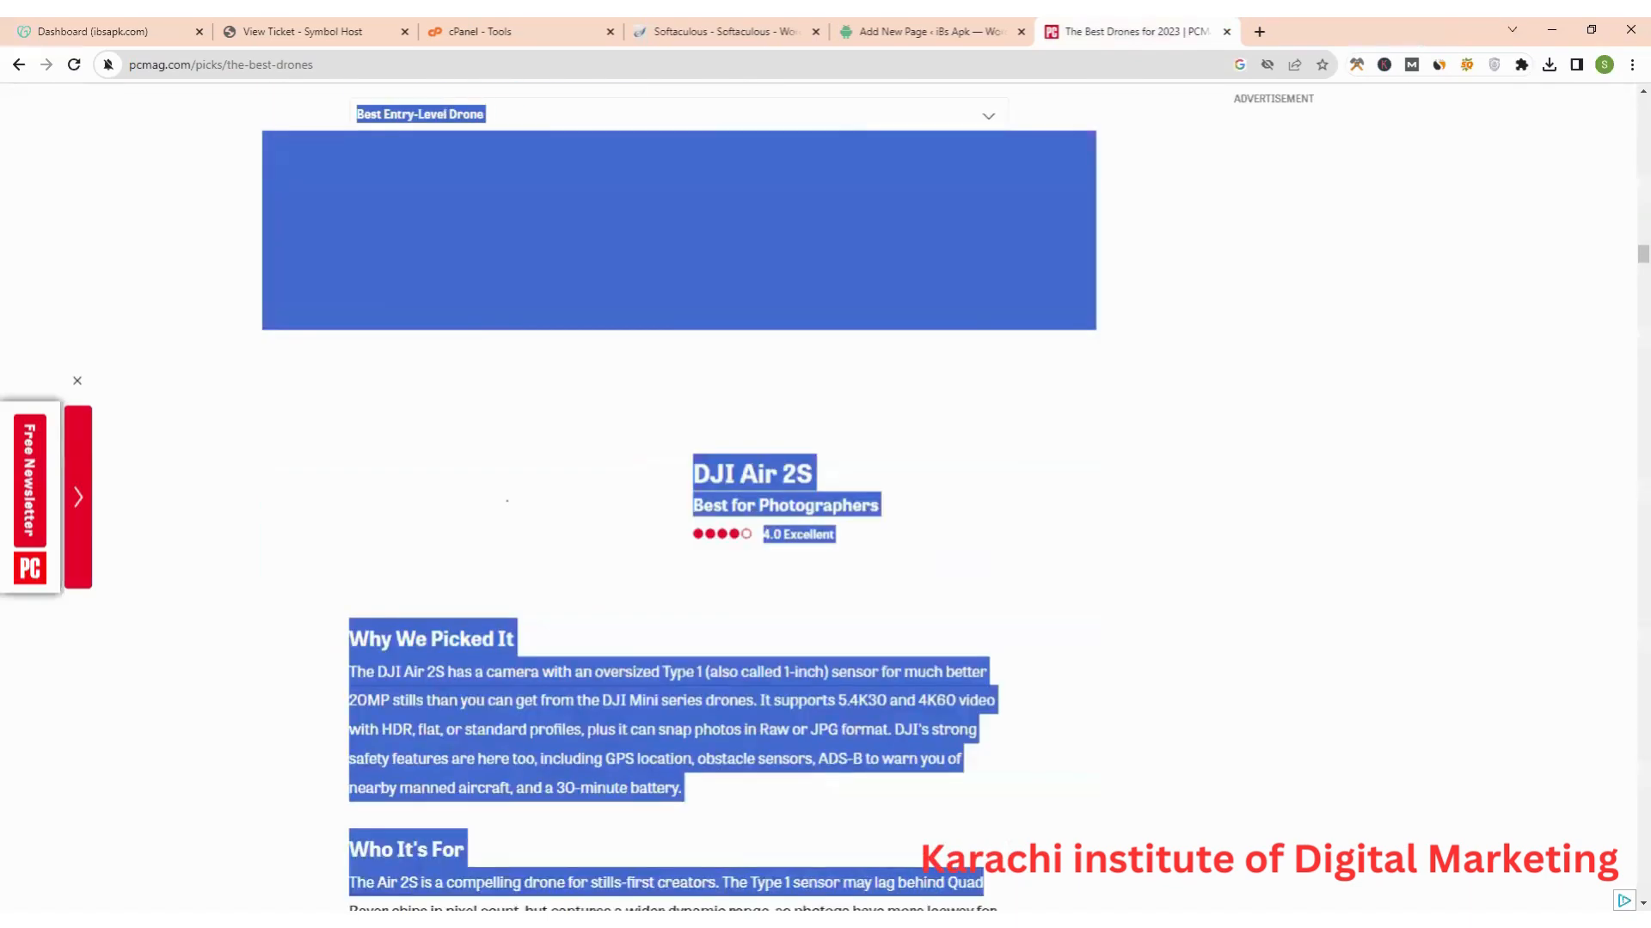
scroll(692, 344, "down", 10)
Paste the drones article into the page body, check it against the original, and publish.
left_click(912, 31)
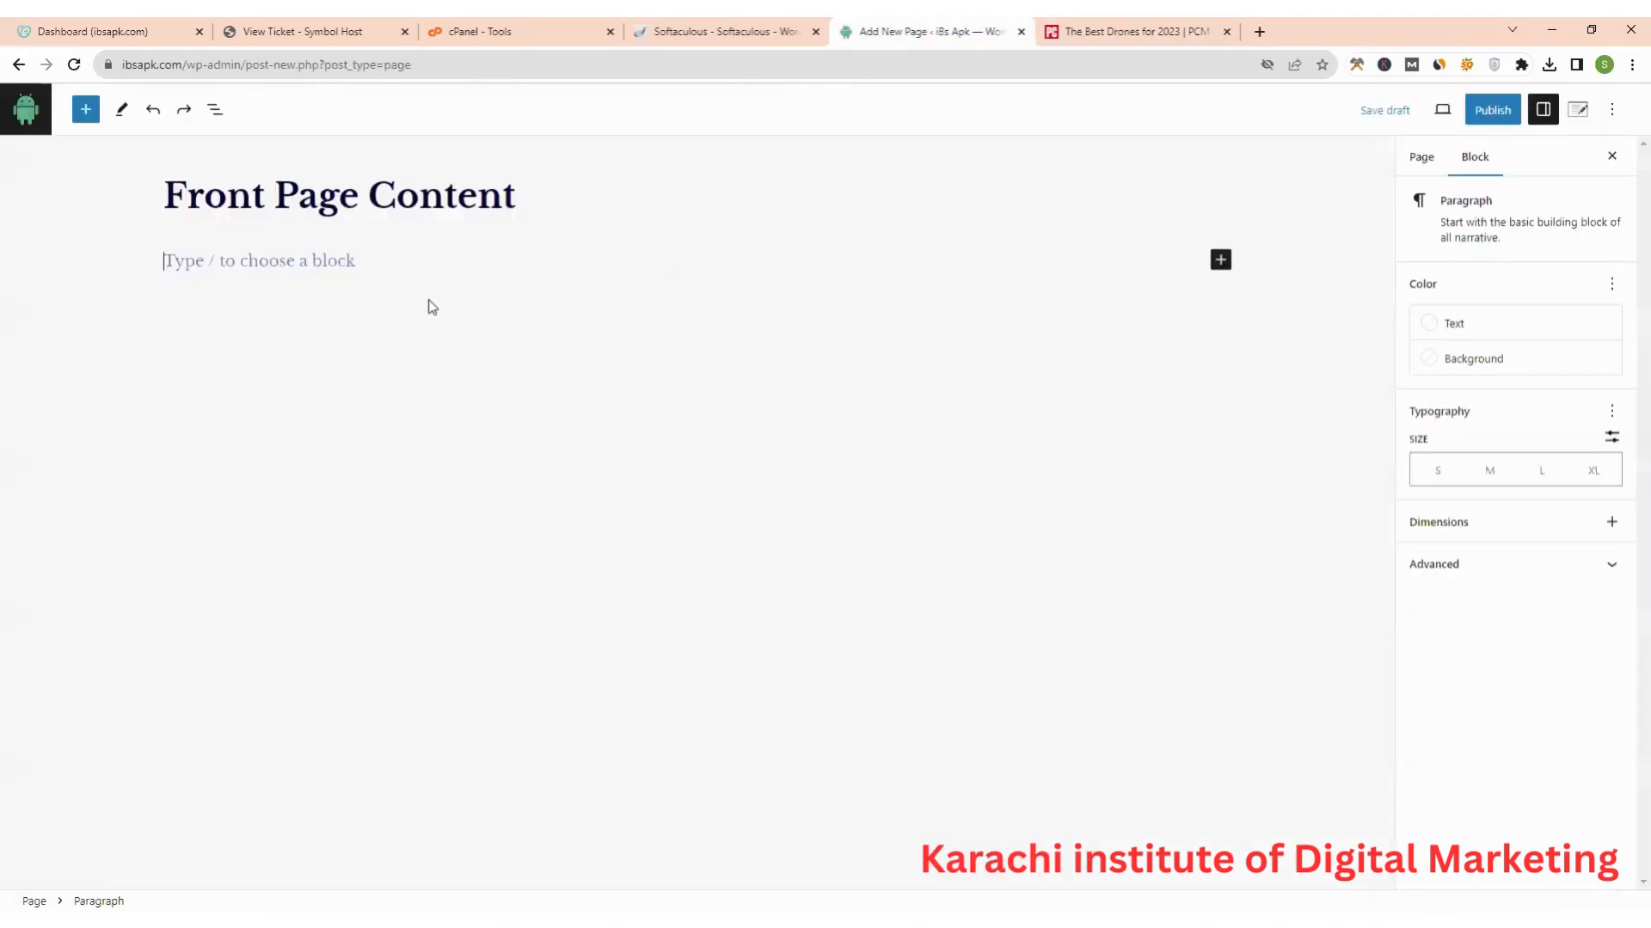
key("ctrl+v")
scroll(533, 516, "up", 15)
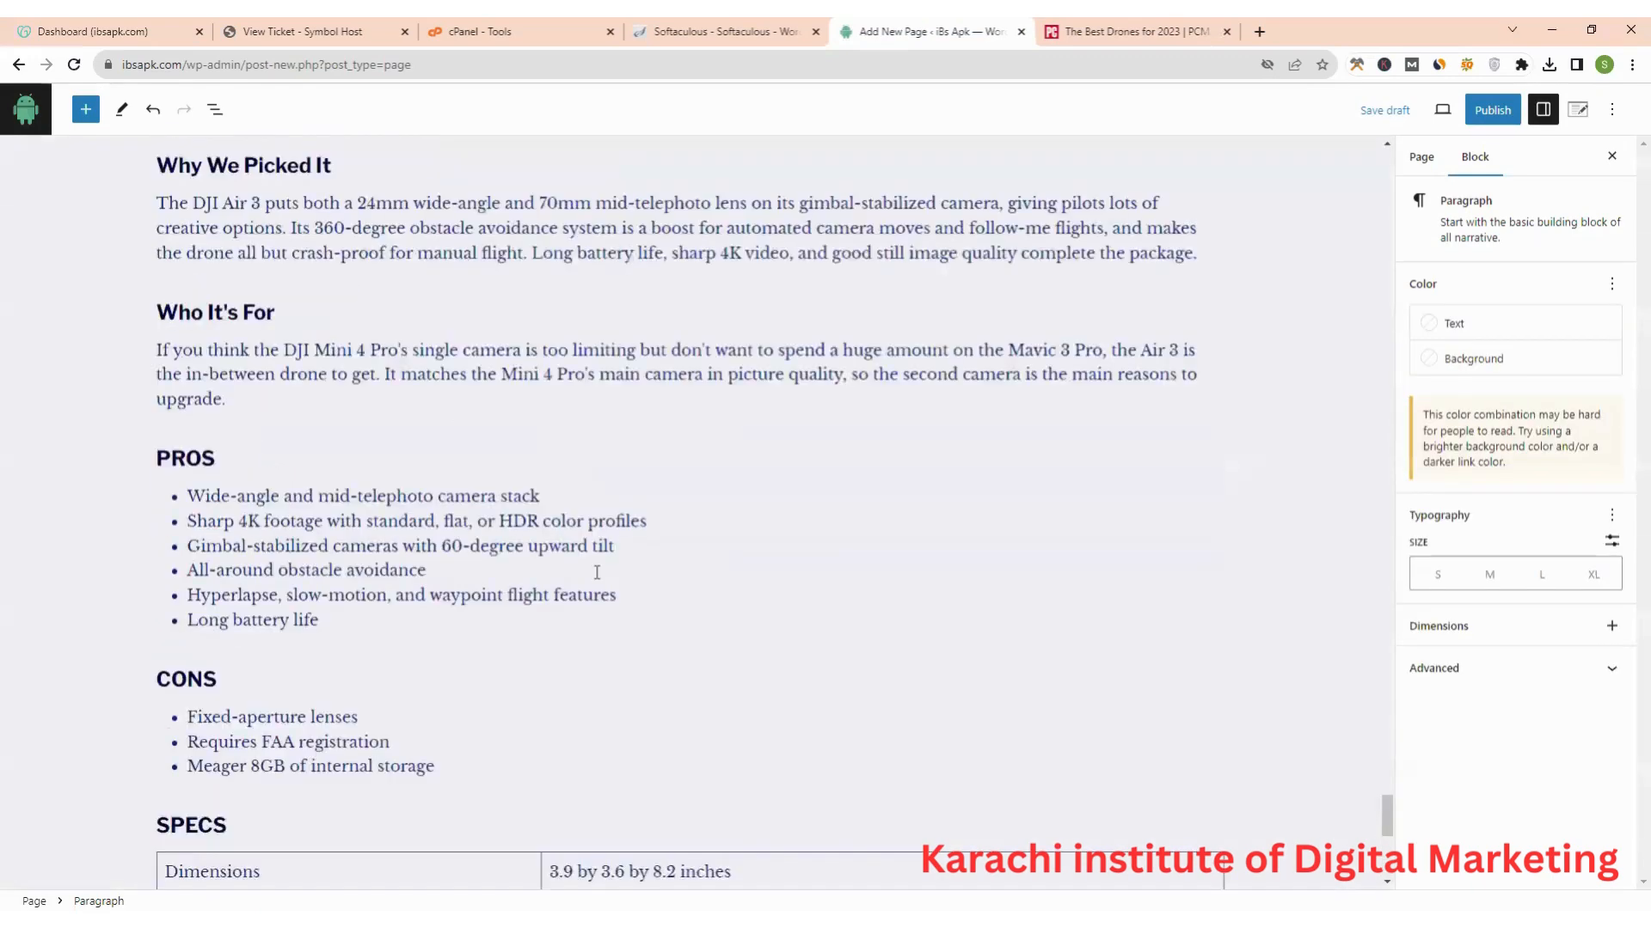
scroll(476, 558, "down", 1)
scroll(476, 557, "down", 2)
scroll(441, 415, "up", 8)
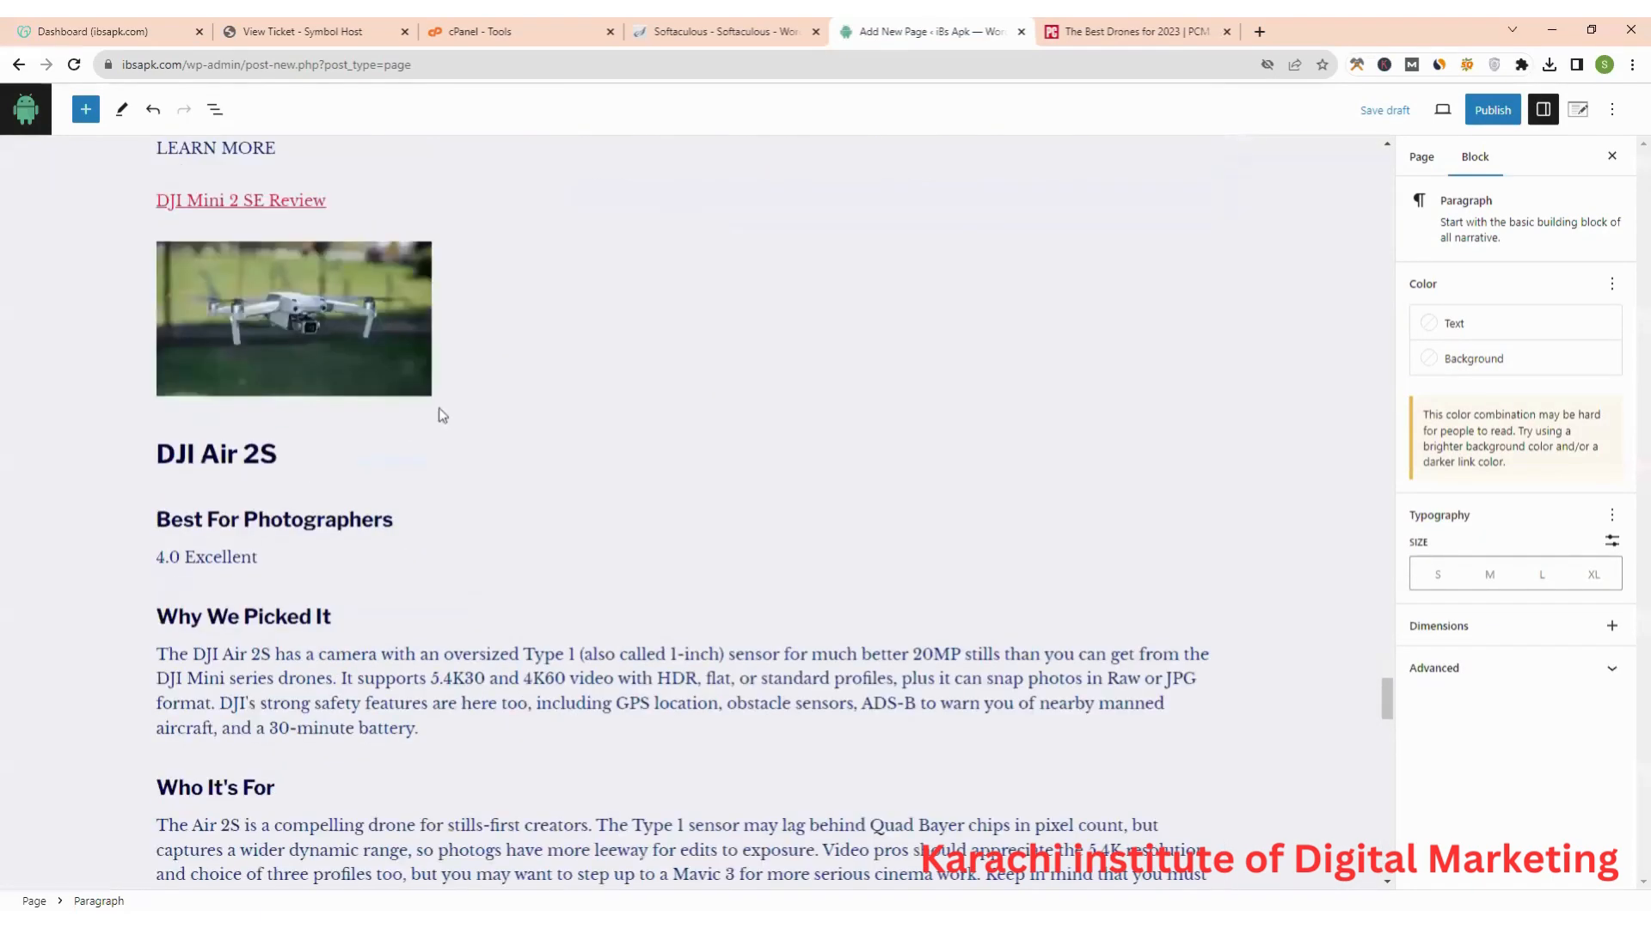
left_click(1126, 30)
left_click(929, 30)
scroll(277, 552, "up", 15)
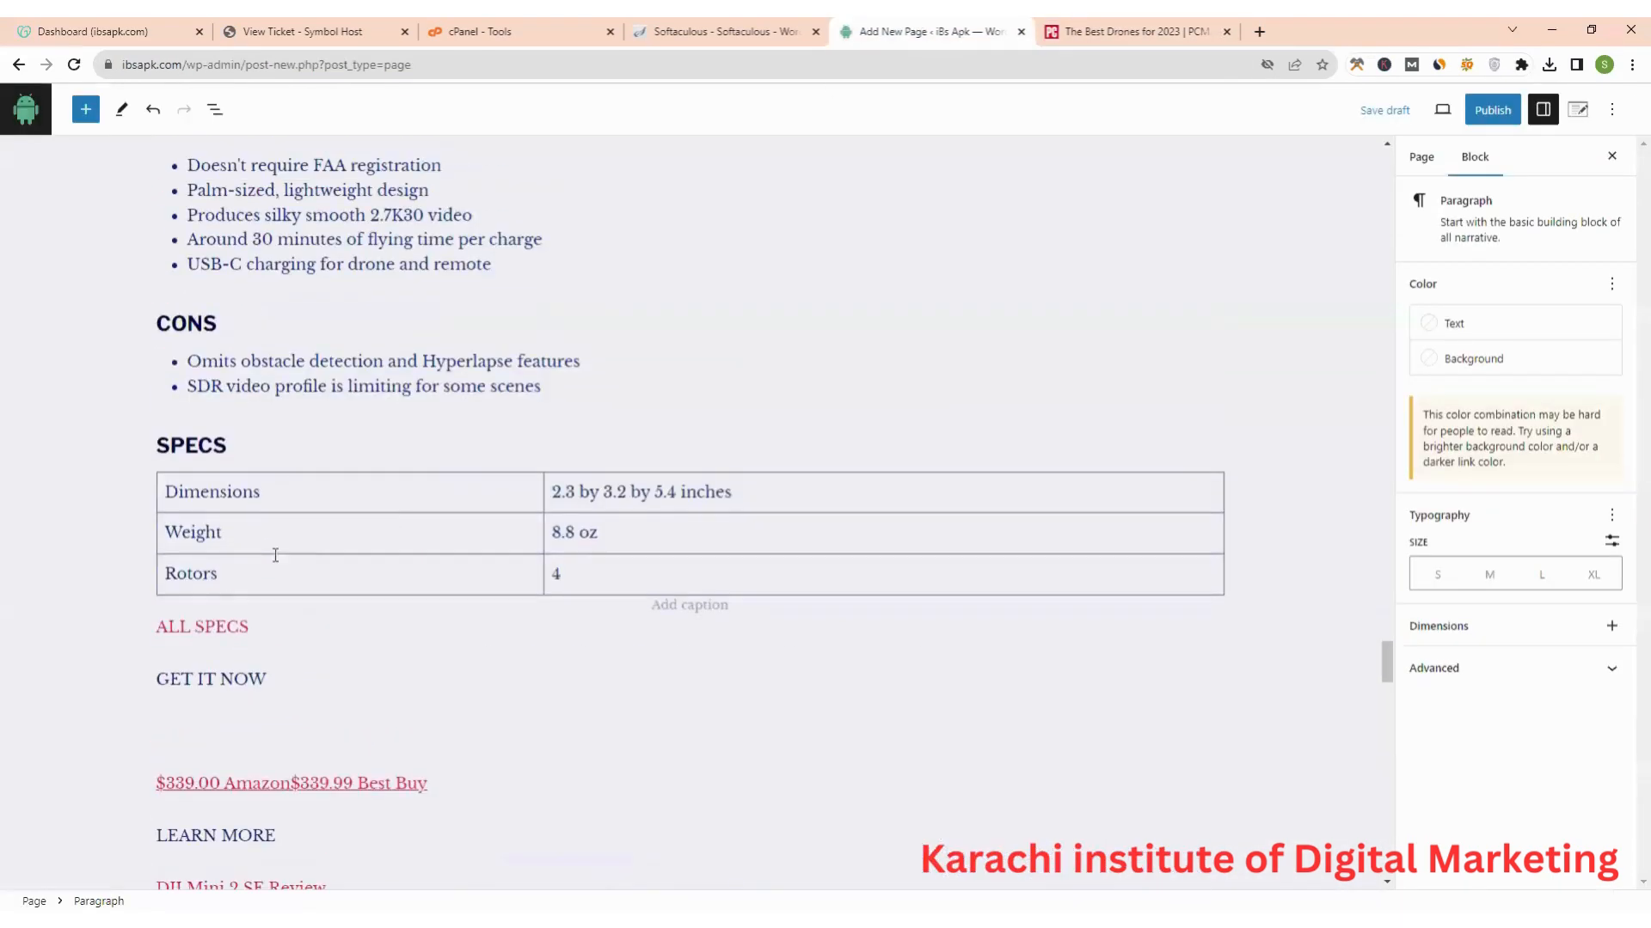
scroll(464, 605, "up", 15)
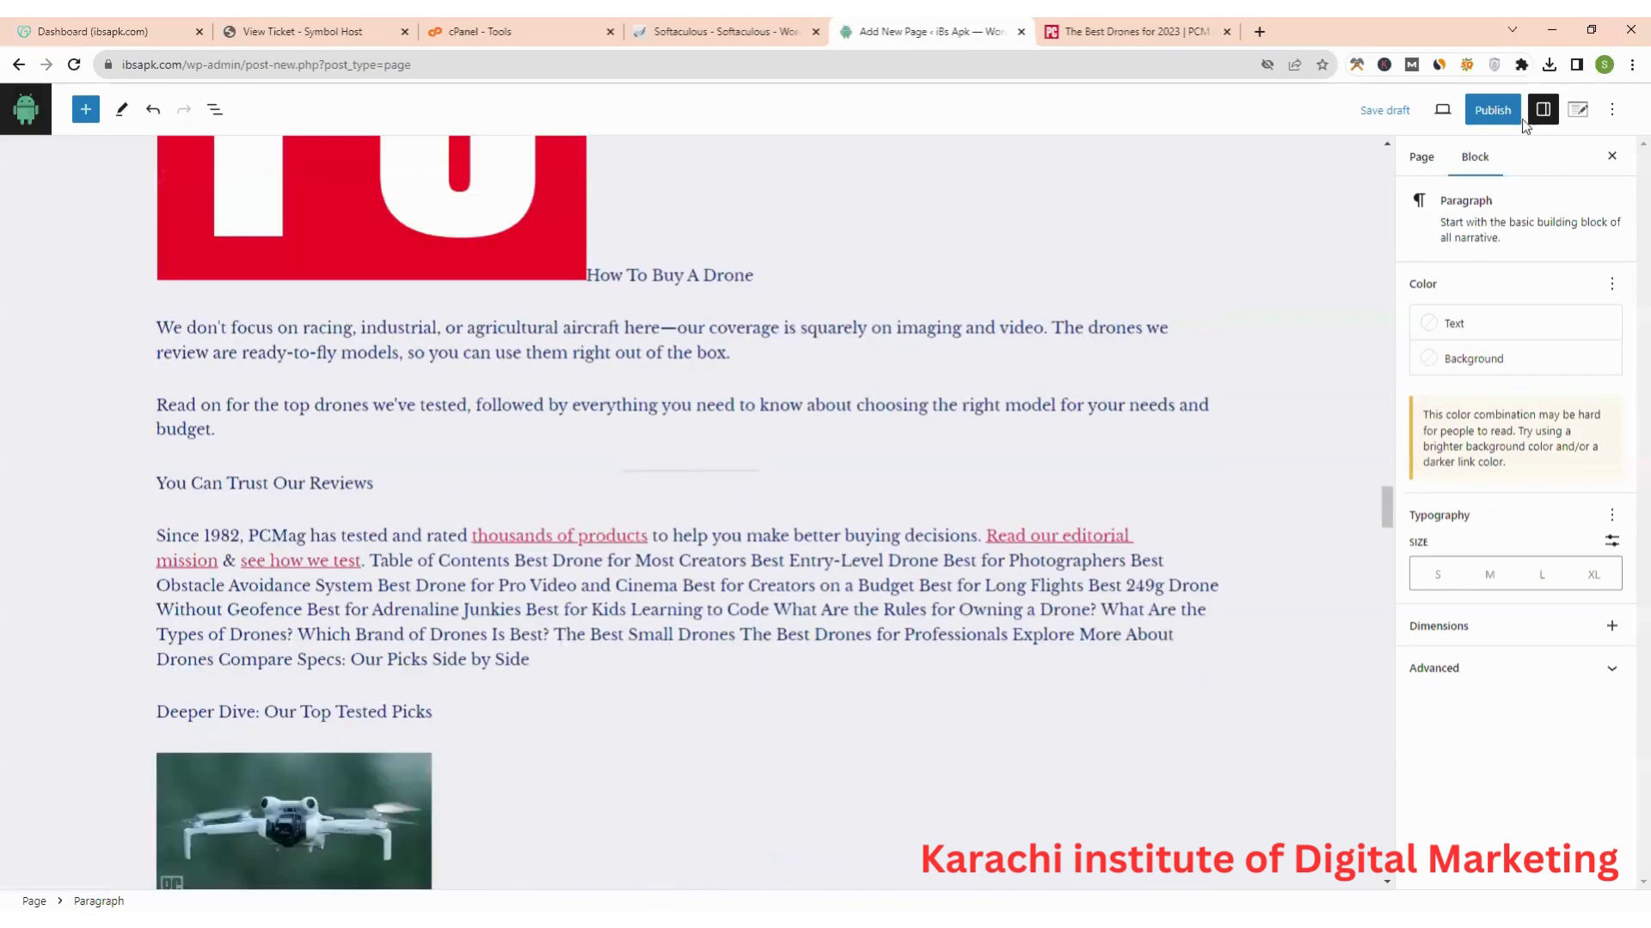
left_click(1494, 110)
Confirm publishing the Front Page Content page and open it live on ibsapk.com.
left_click(1457, 109)
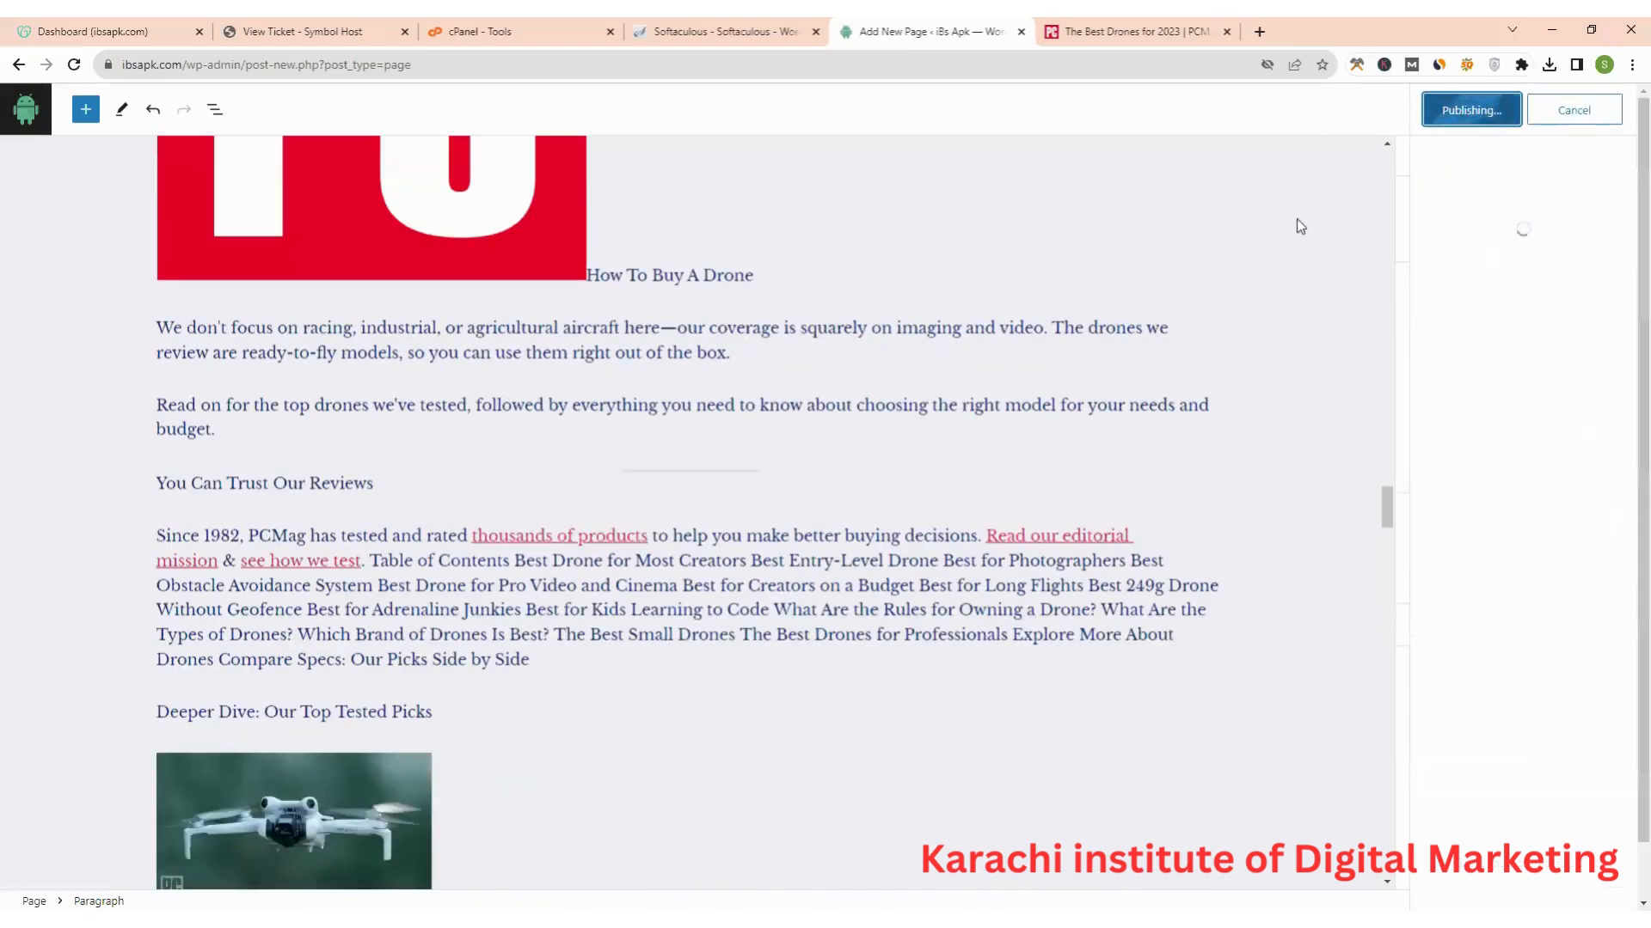
scroll(495, 347, "up", 10)
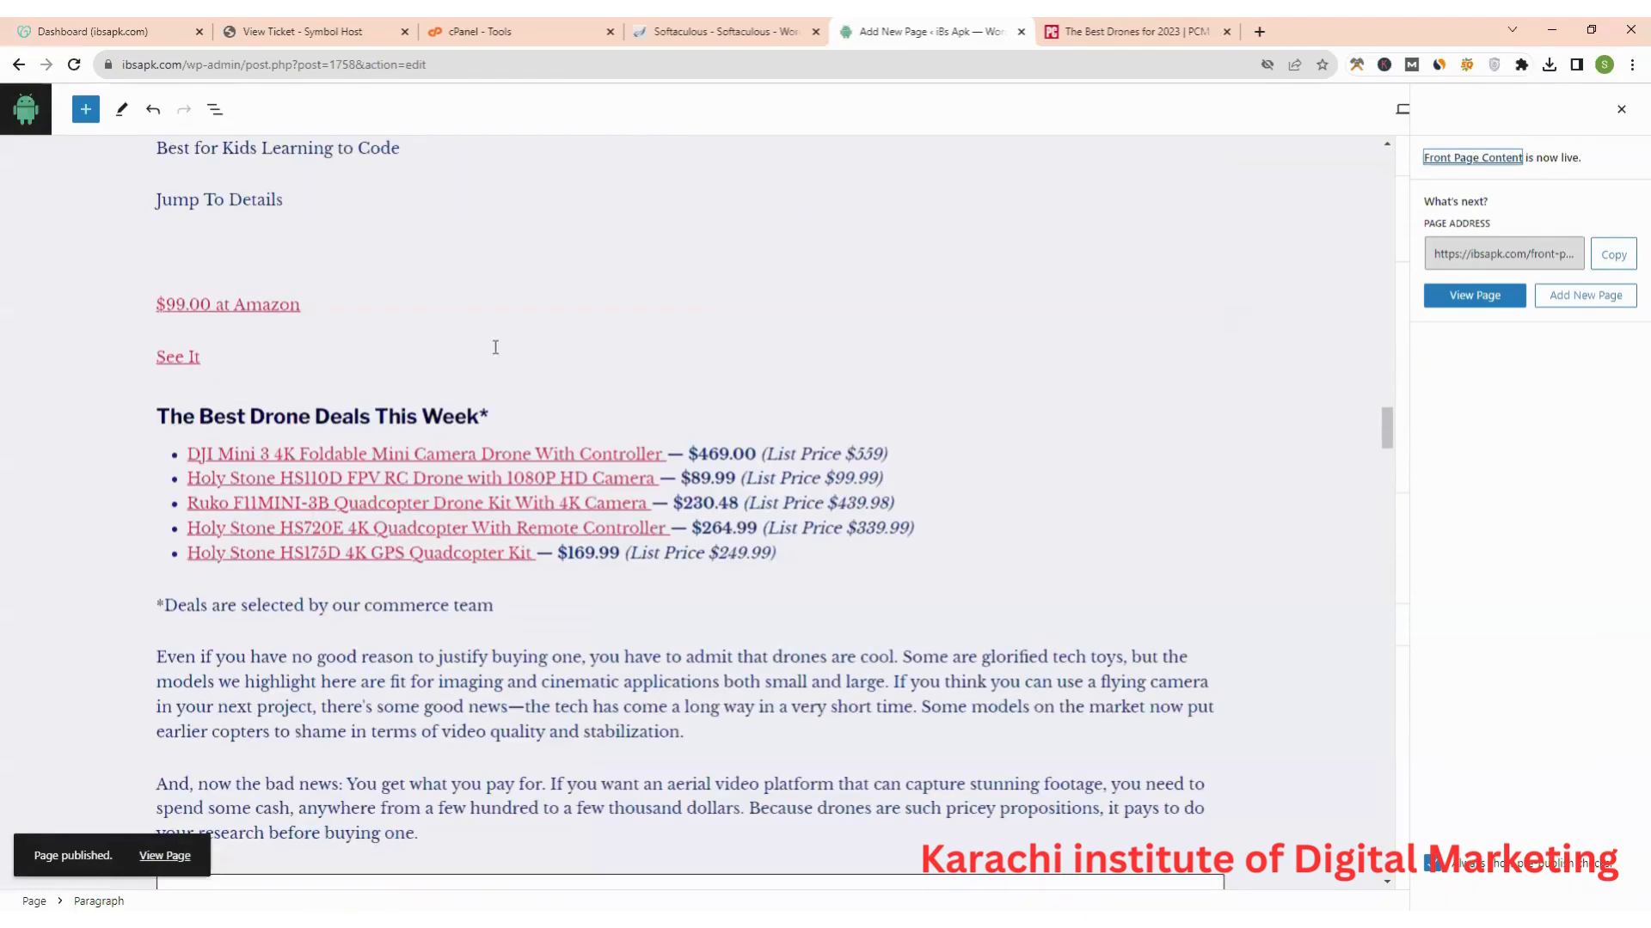
scroll(496, 348, "up", 5)
left_click(164, 857)
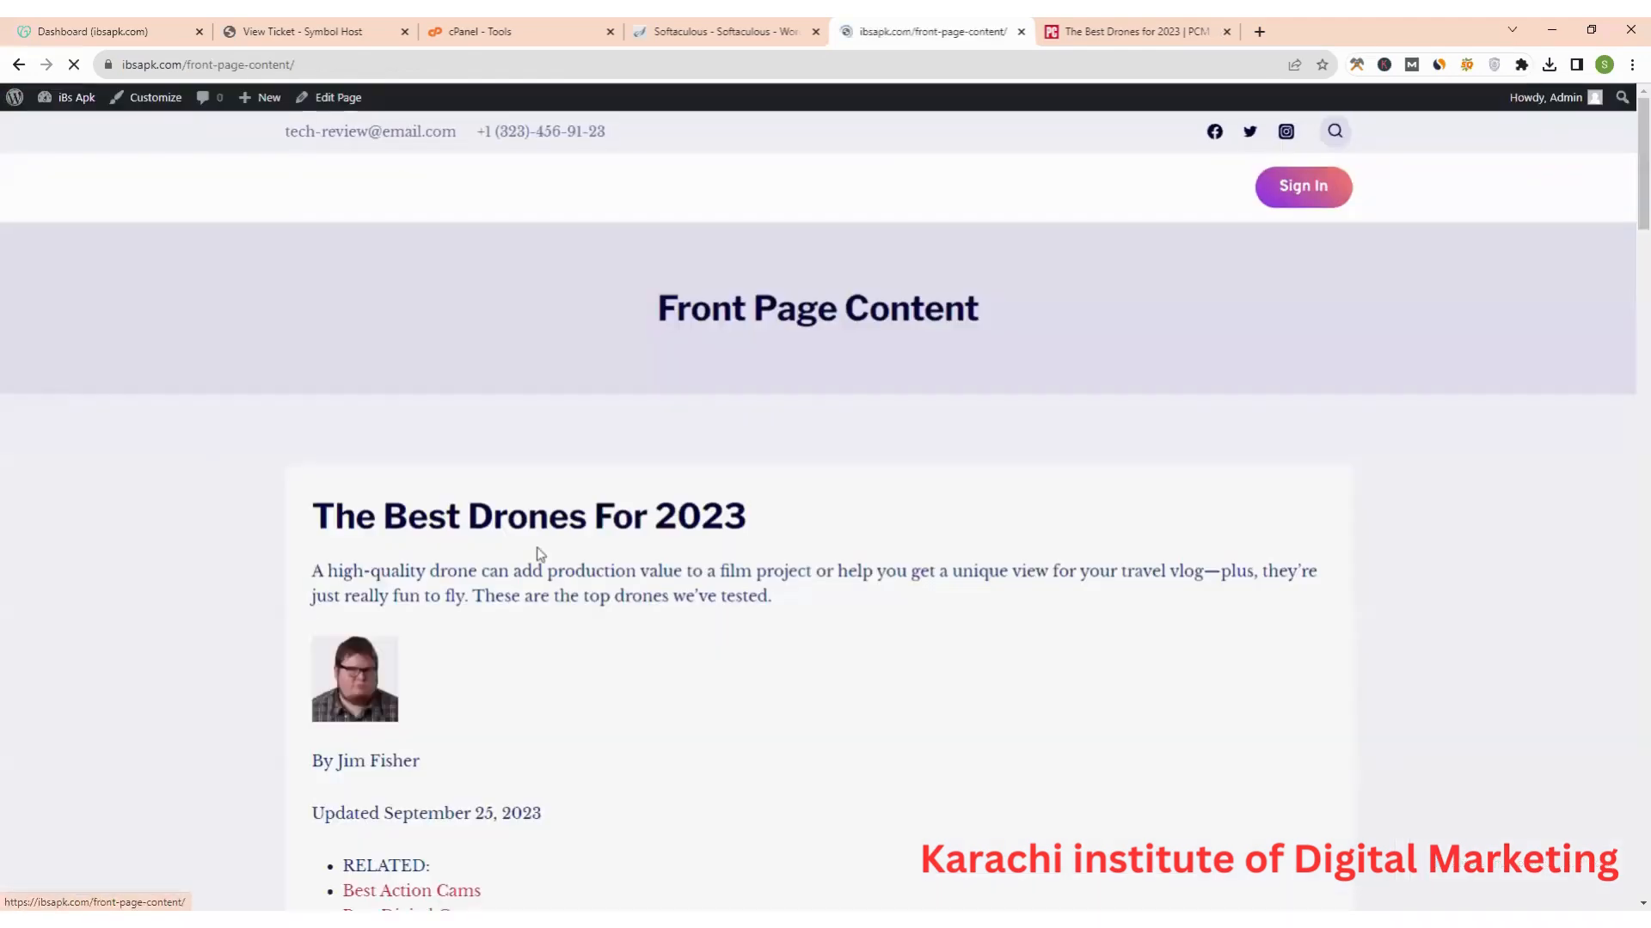
Inspect the live page's 'Front Page Content' heading and scroll into the drones article.
triple_click(684, 307)
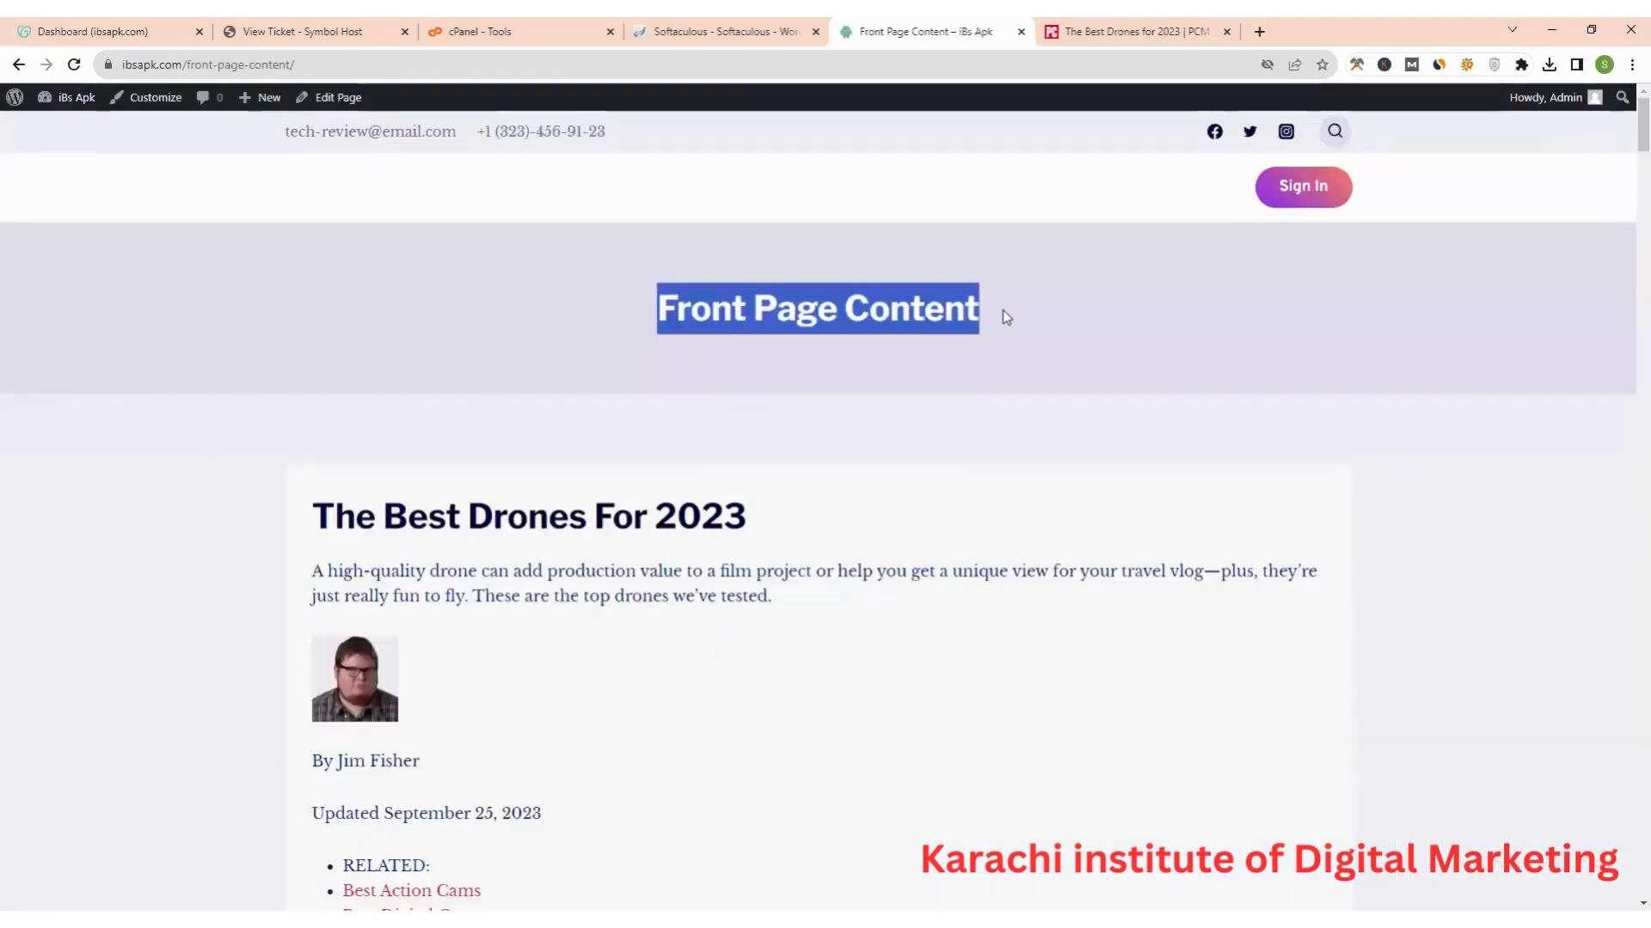
right_click(843, 306)
right_click(808, 306)
left_click(809, 306)
left_click(682, 306)
scroll(590, 560, "down", 5)
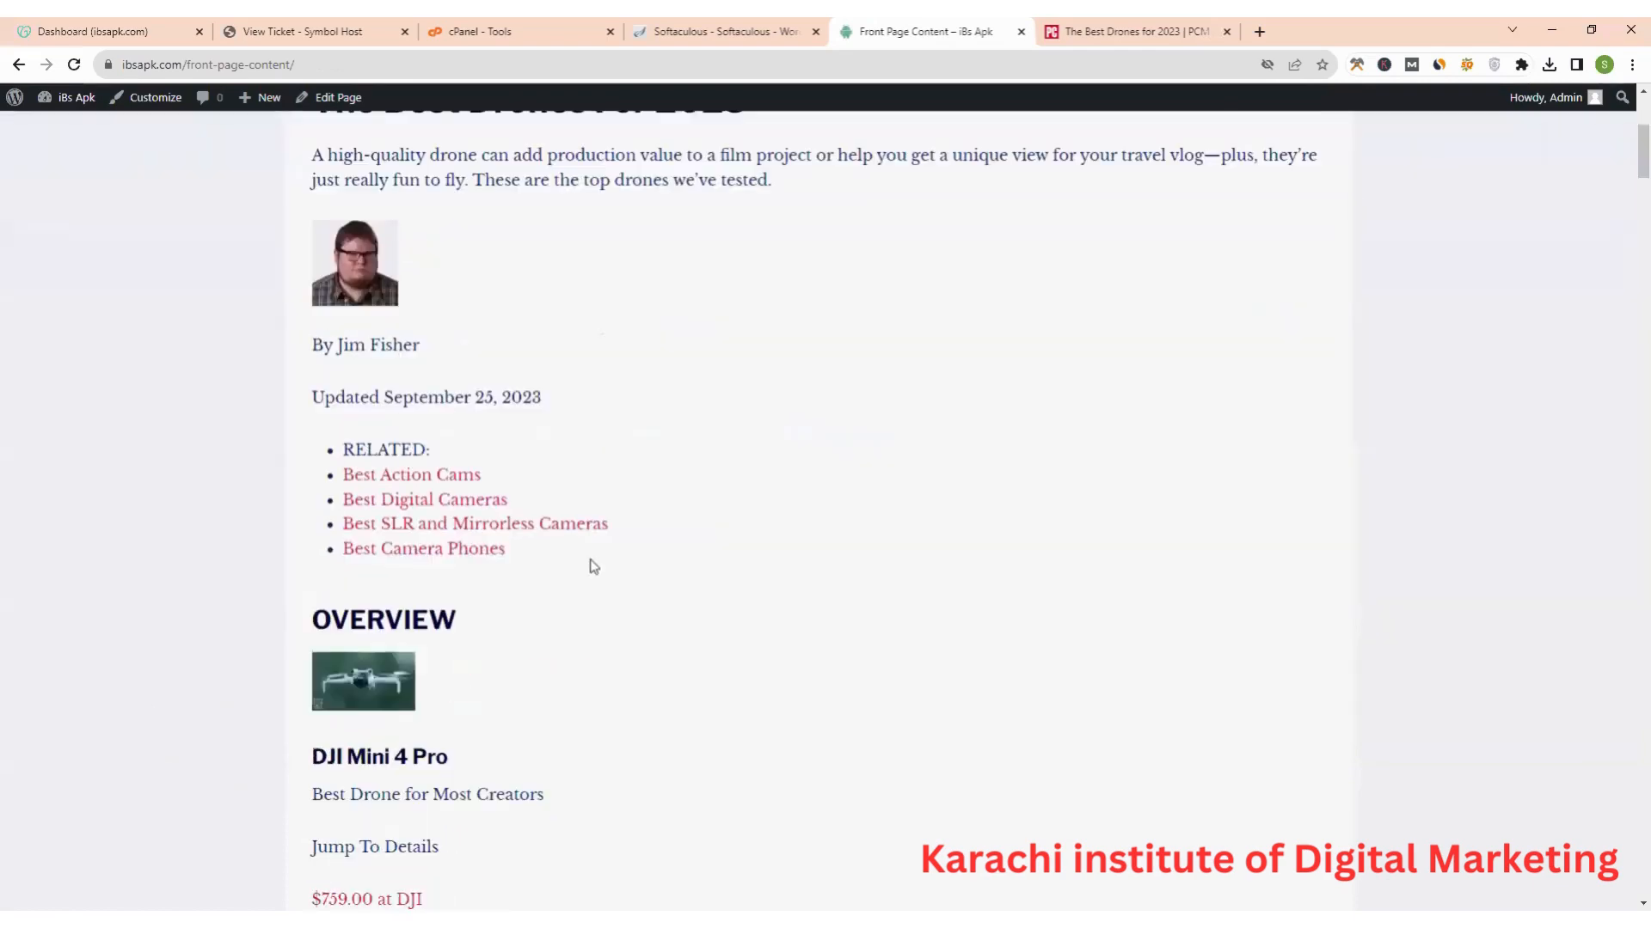
scroll(313, 442, "up", 5)
scroll(884, 571, "down", 20)
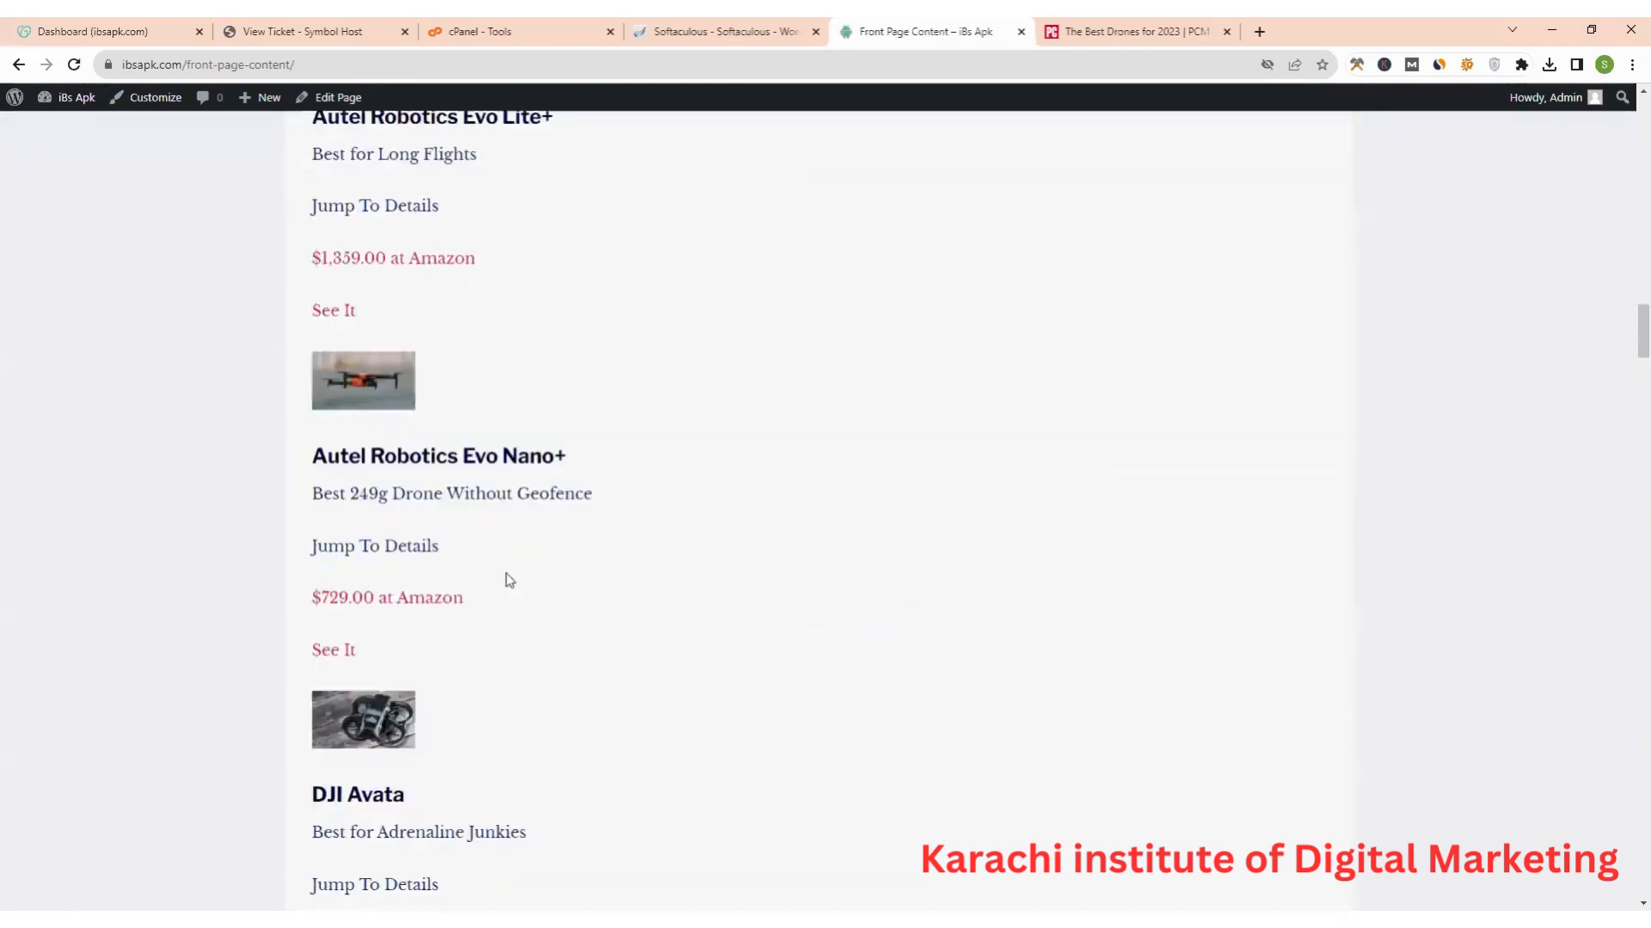
scroll(509, 580, "down", 20)
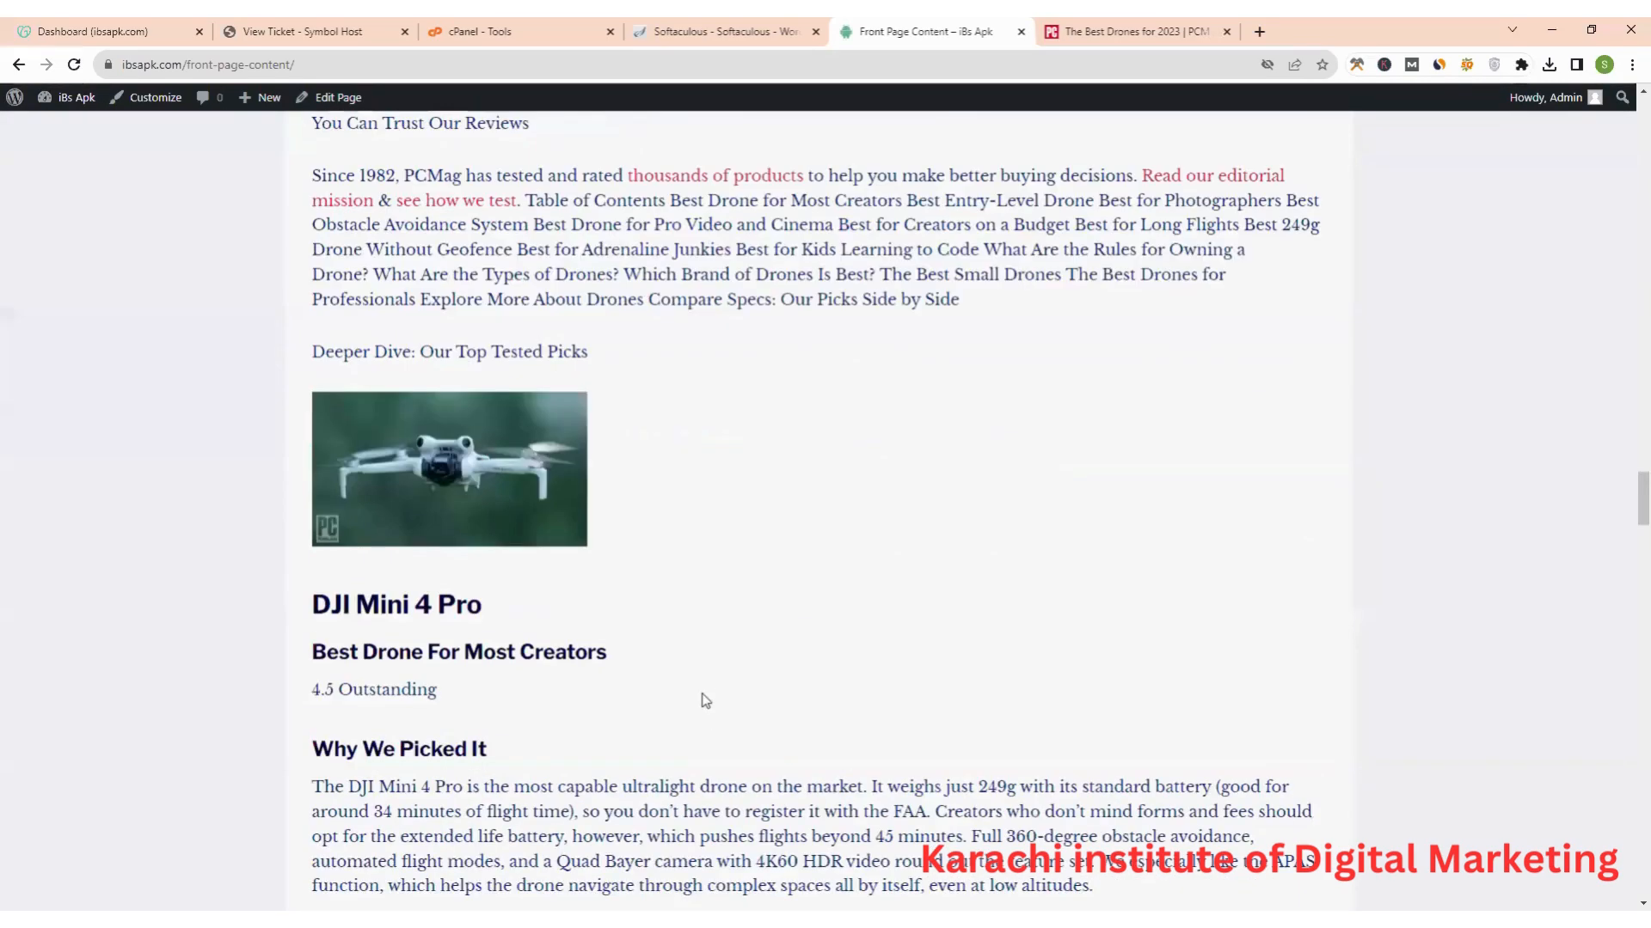
scroll(705, 701, "down", 20)
Review the DJI Air 2S section and page title, then check the cPanel and support ticket tabs.
right_click(777, 511)
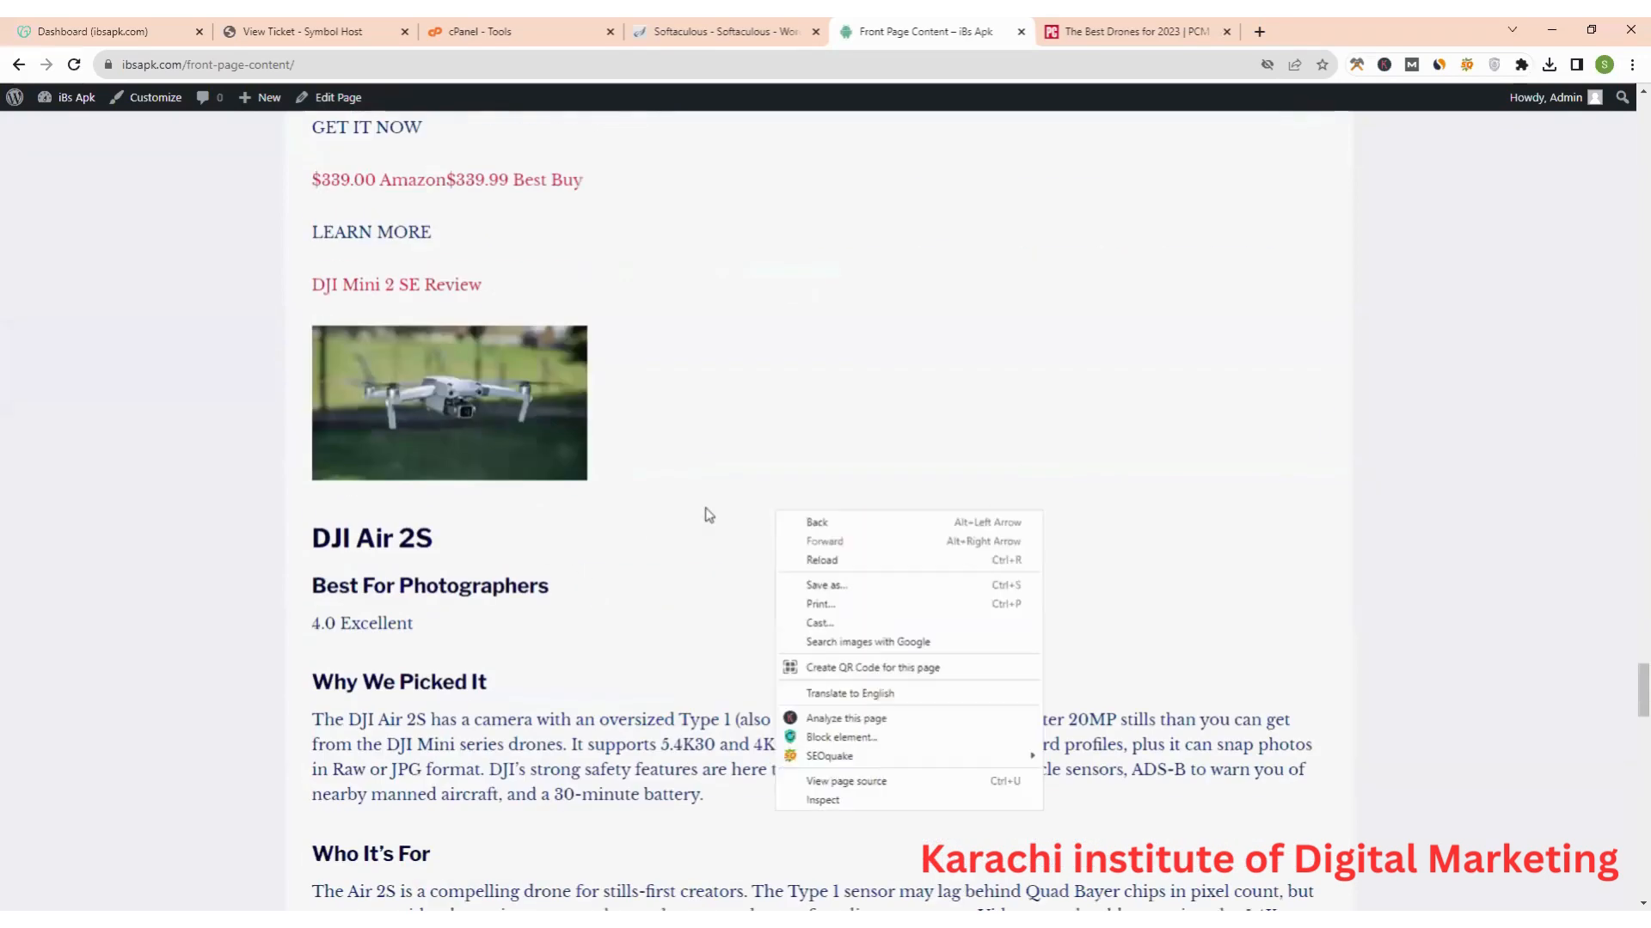
right_click(450, 545)
left_click(832, 516)
scroll(831, 519, "down", 20)
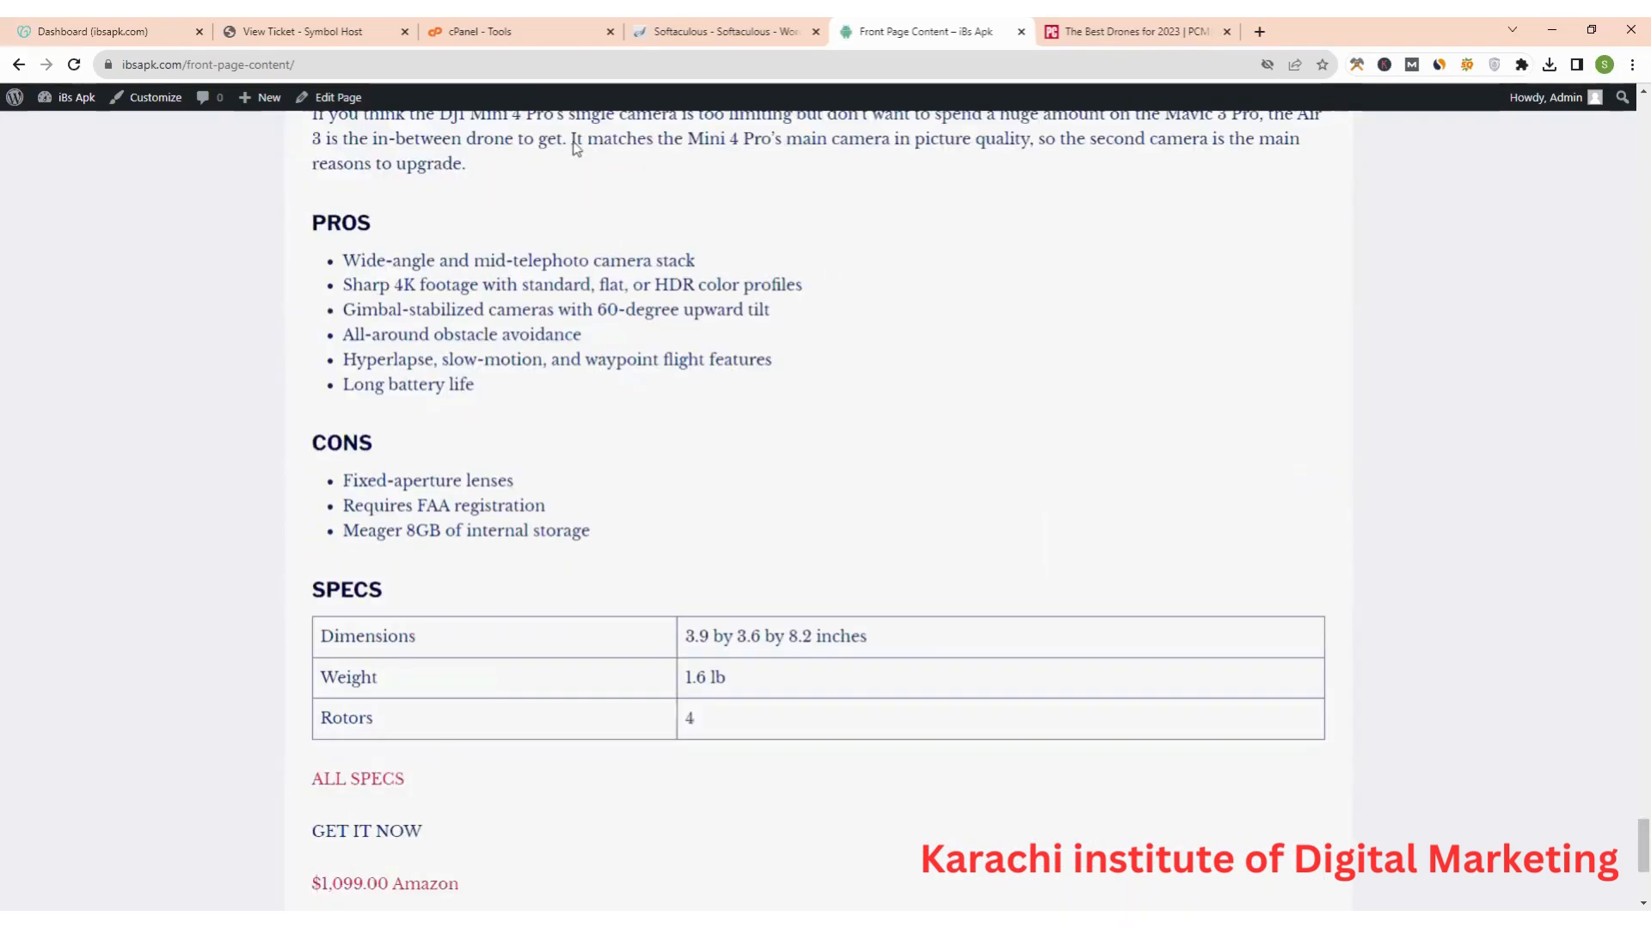
scroll(707, 592, "up", 9)
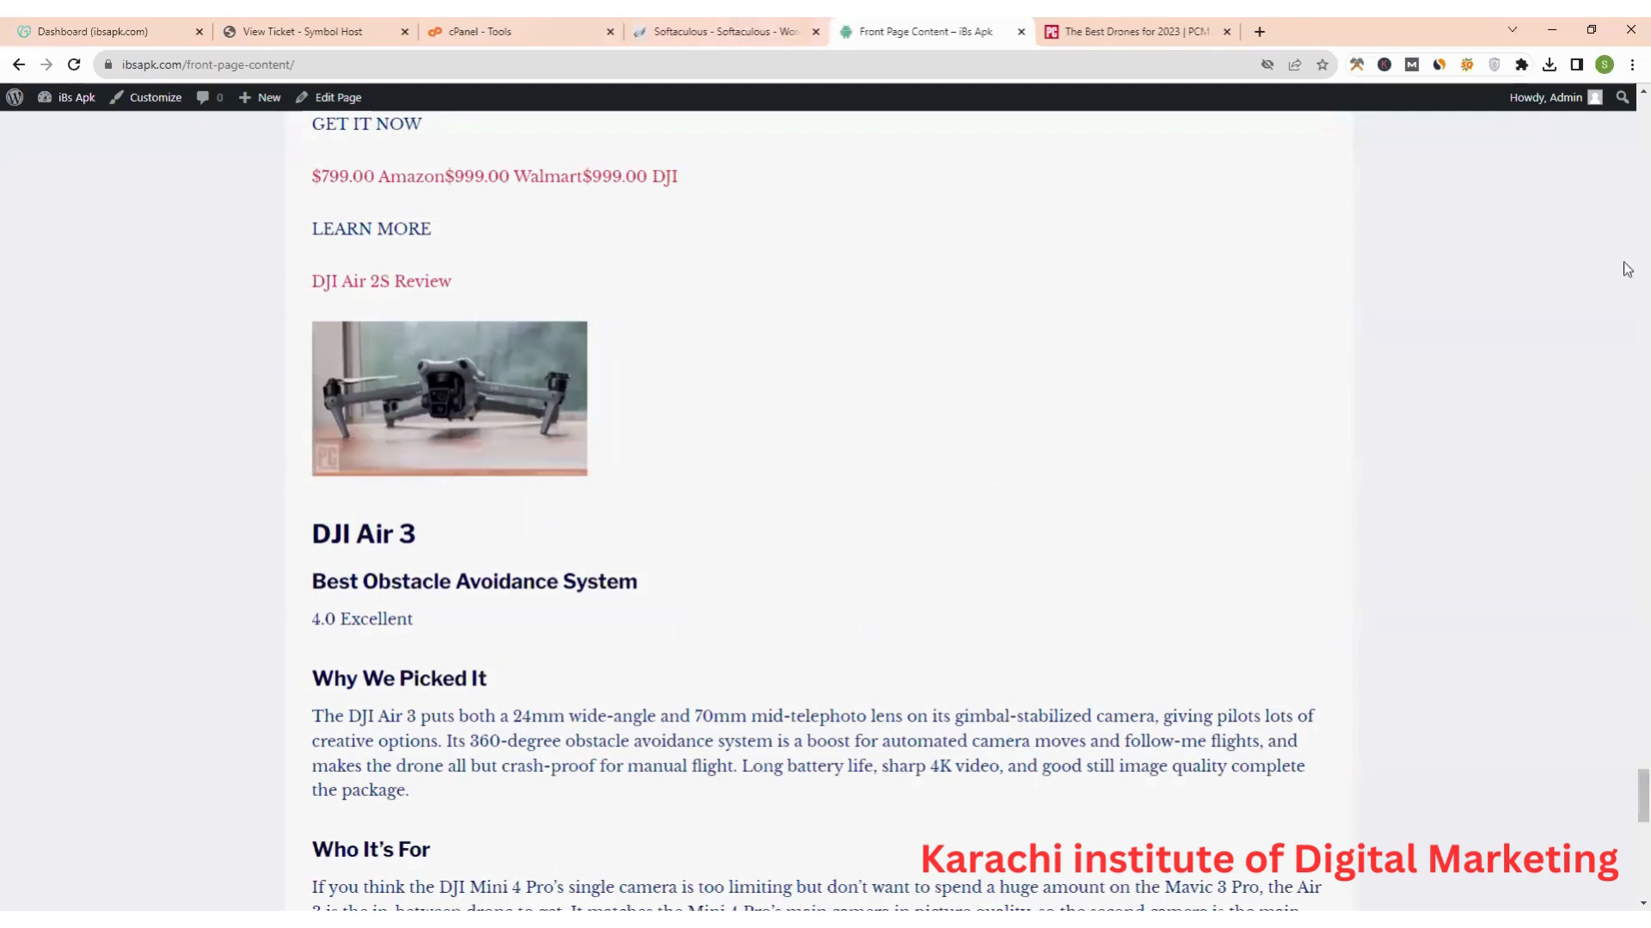
left_click_drag(1642, 795, 1643, 120)
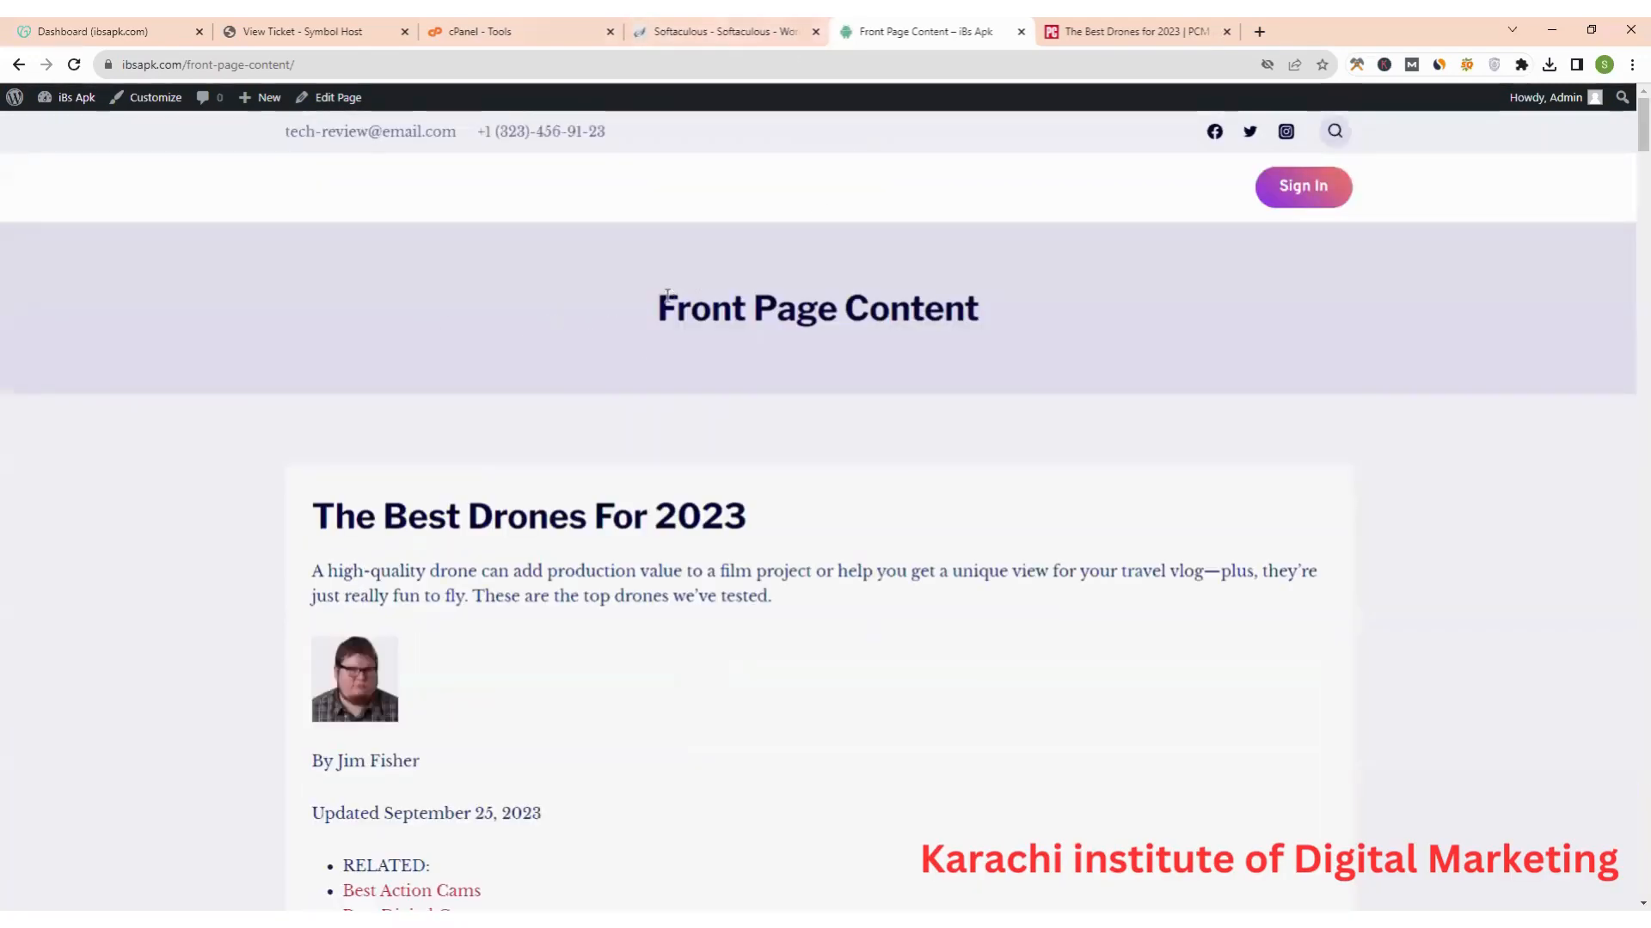
right_click(894, 306)
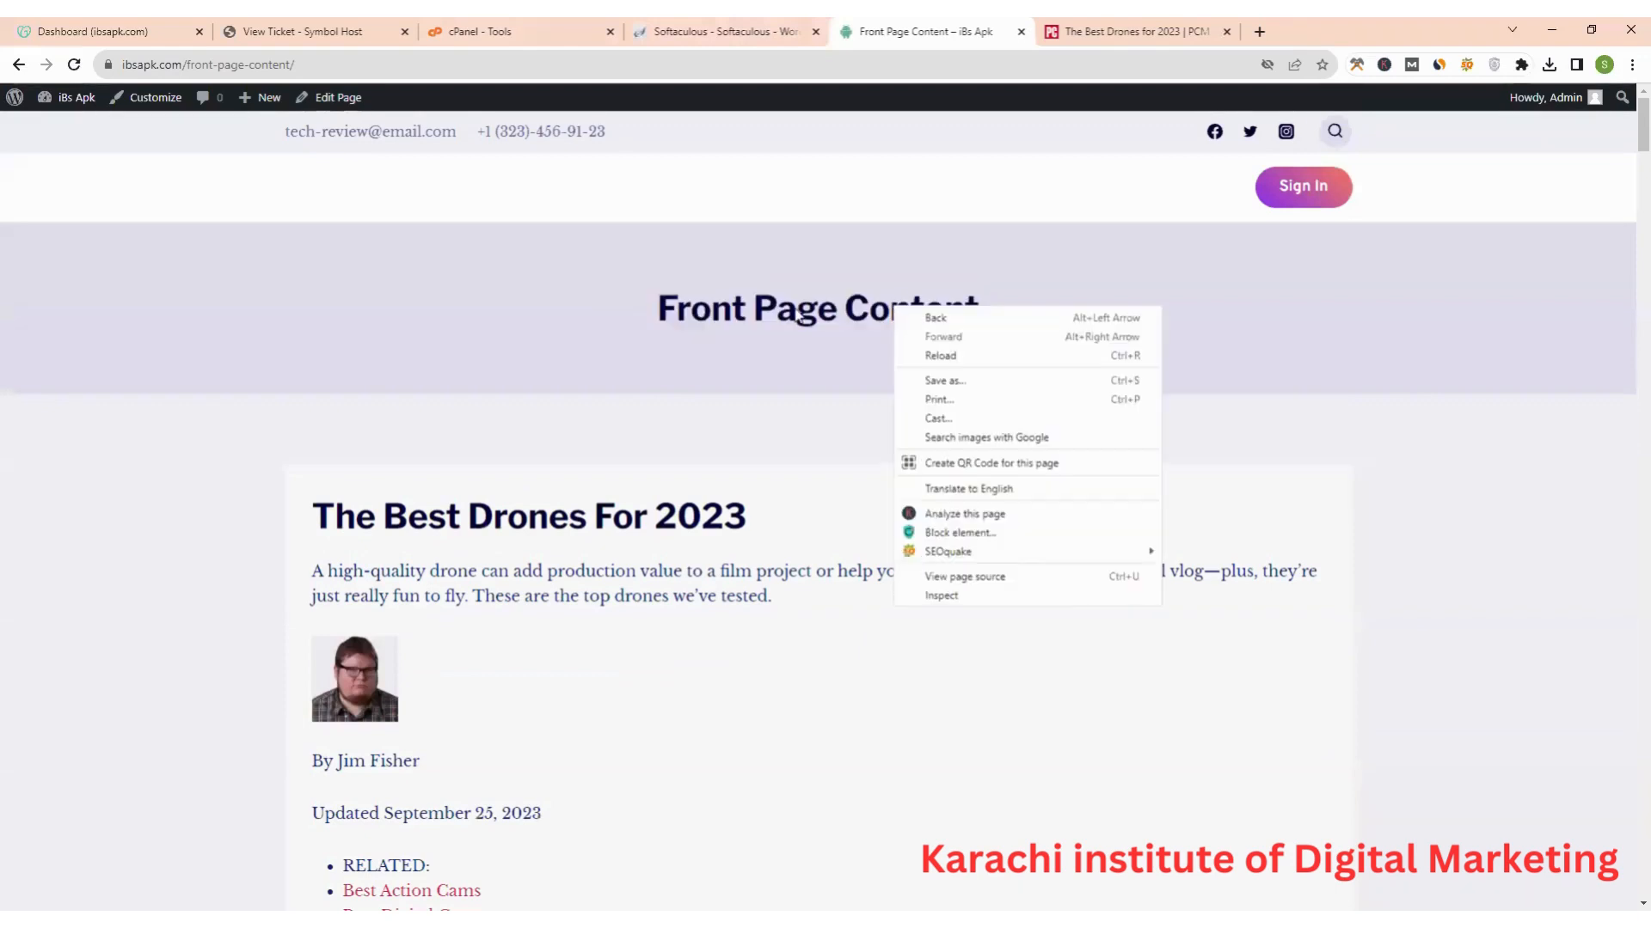
triple_click(797, 312)
left_click(798, 311)
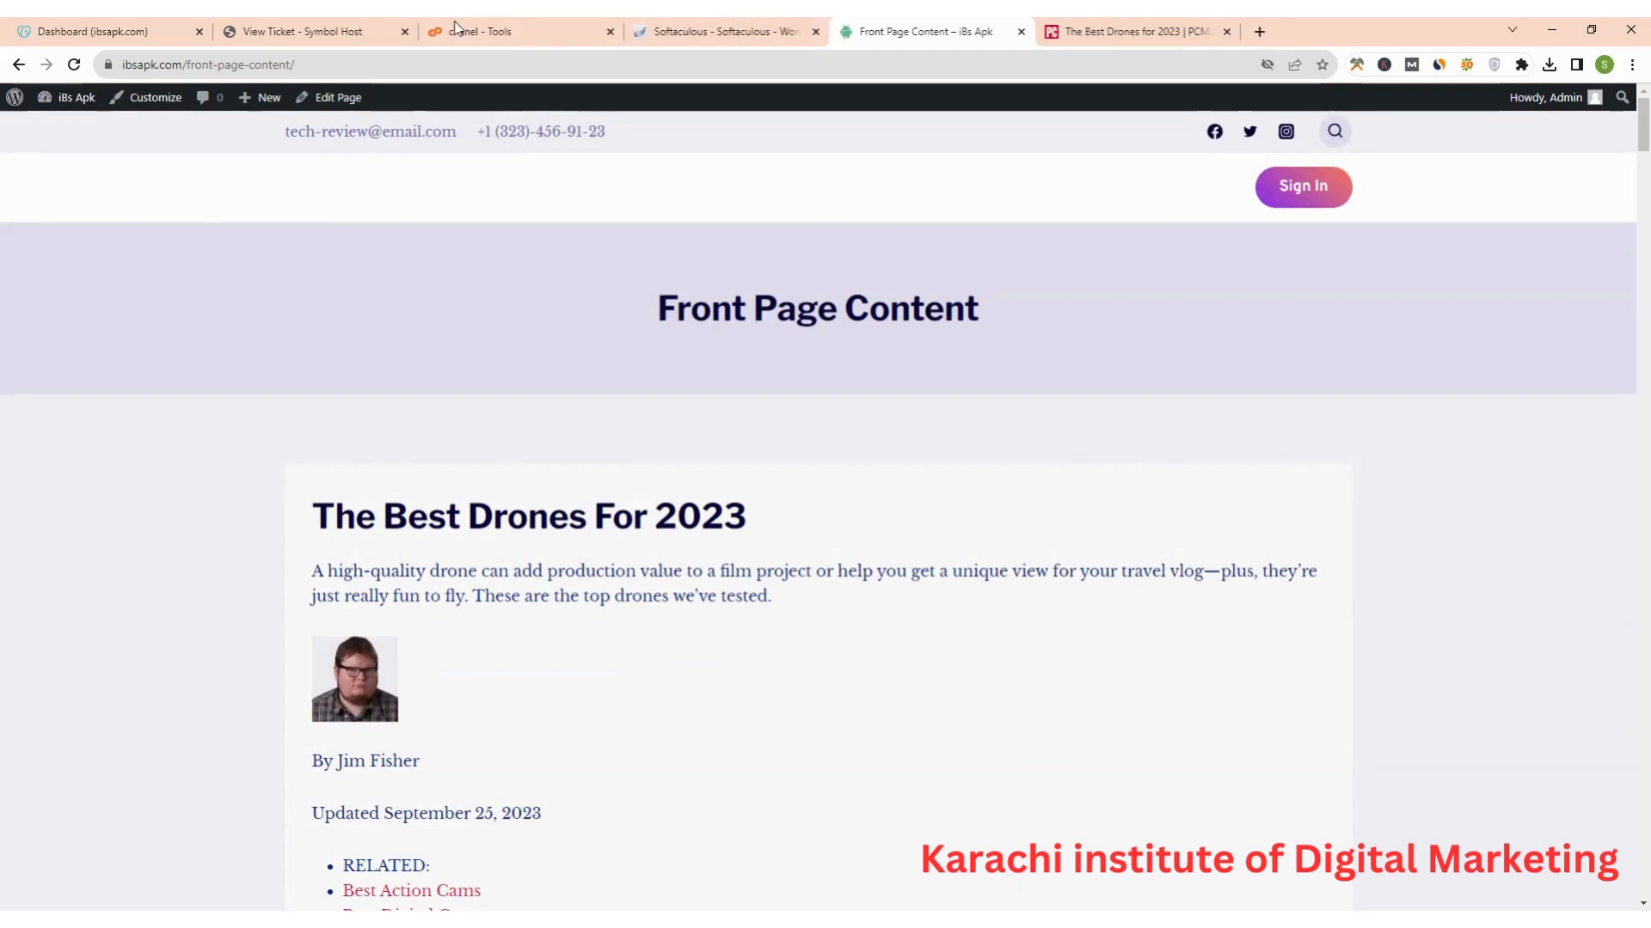
left_click(455, 31)
left_click(331, 31)
Return from the live Front Page Content page to the admin Dashboard and browse the Settings, Pages and Posts menus.
left_click(912, 31)
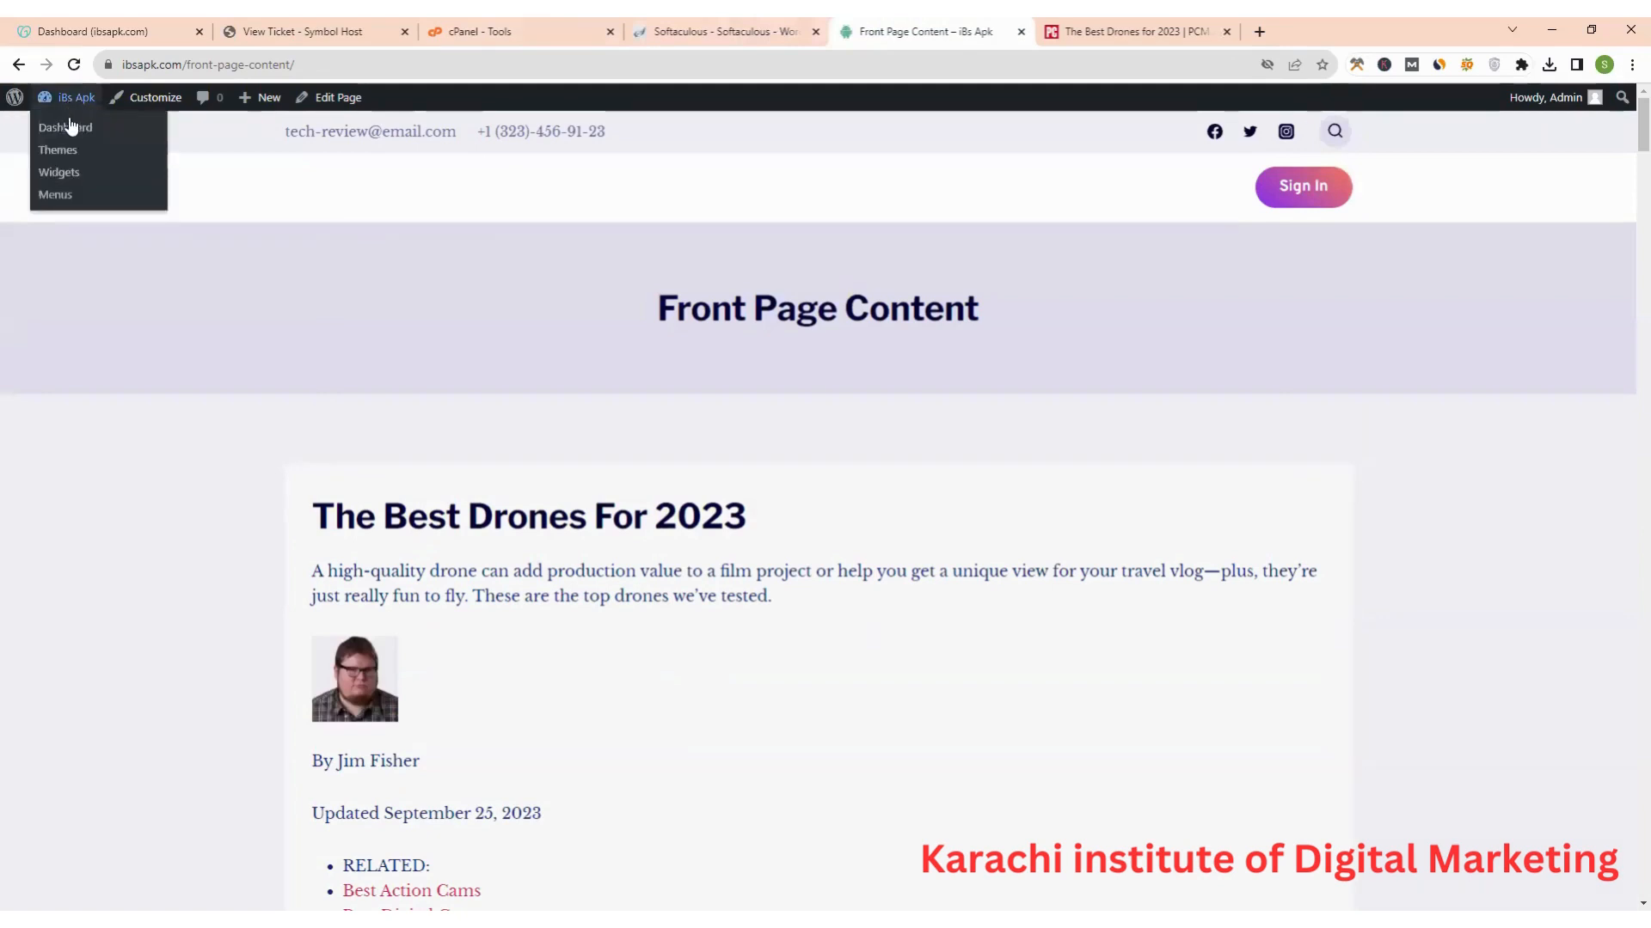
left_click(71, 126)
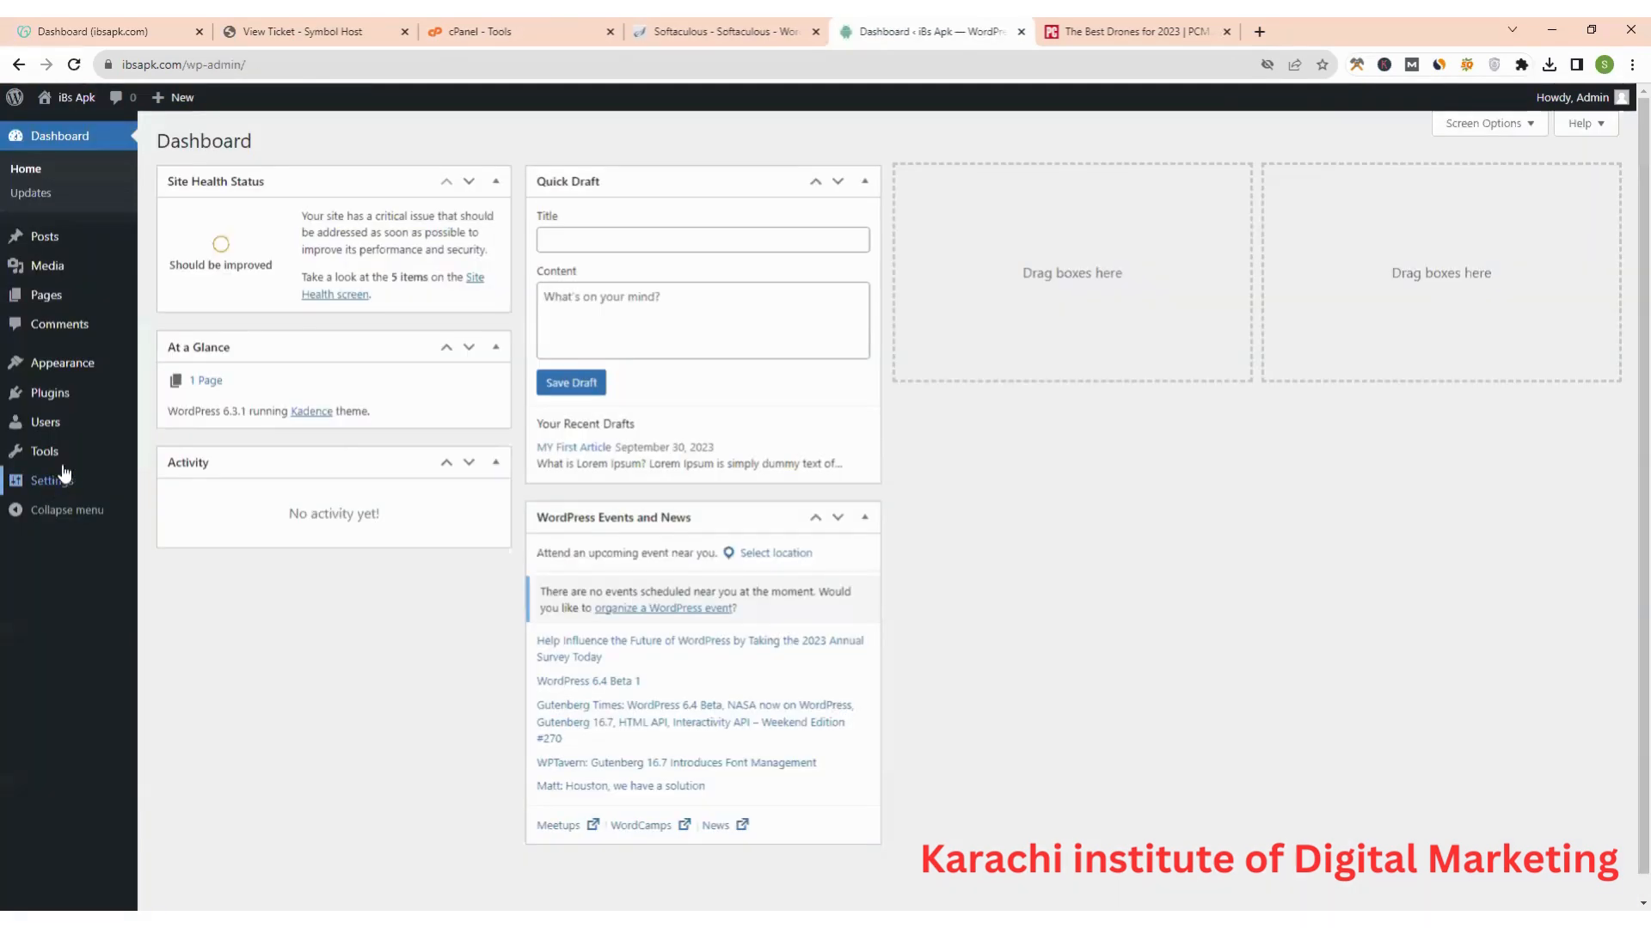
mouse_move(56, 500)
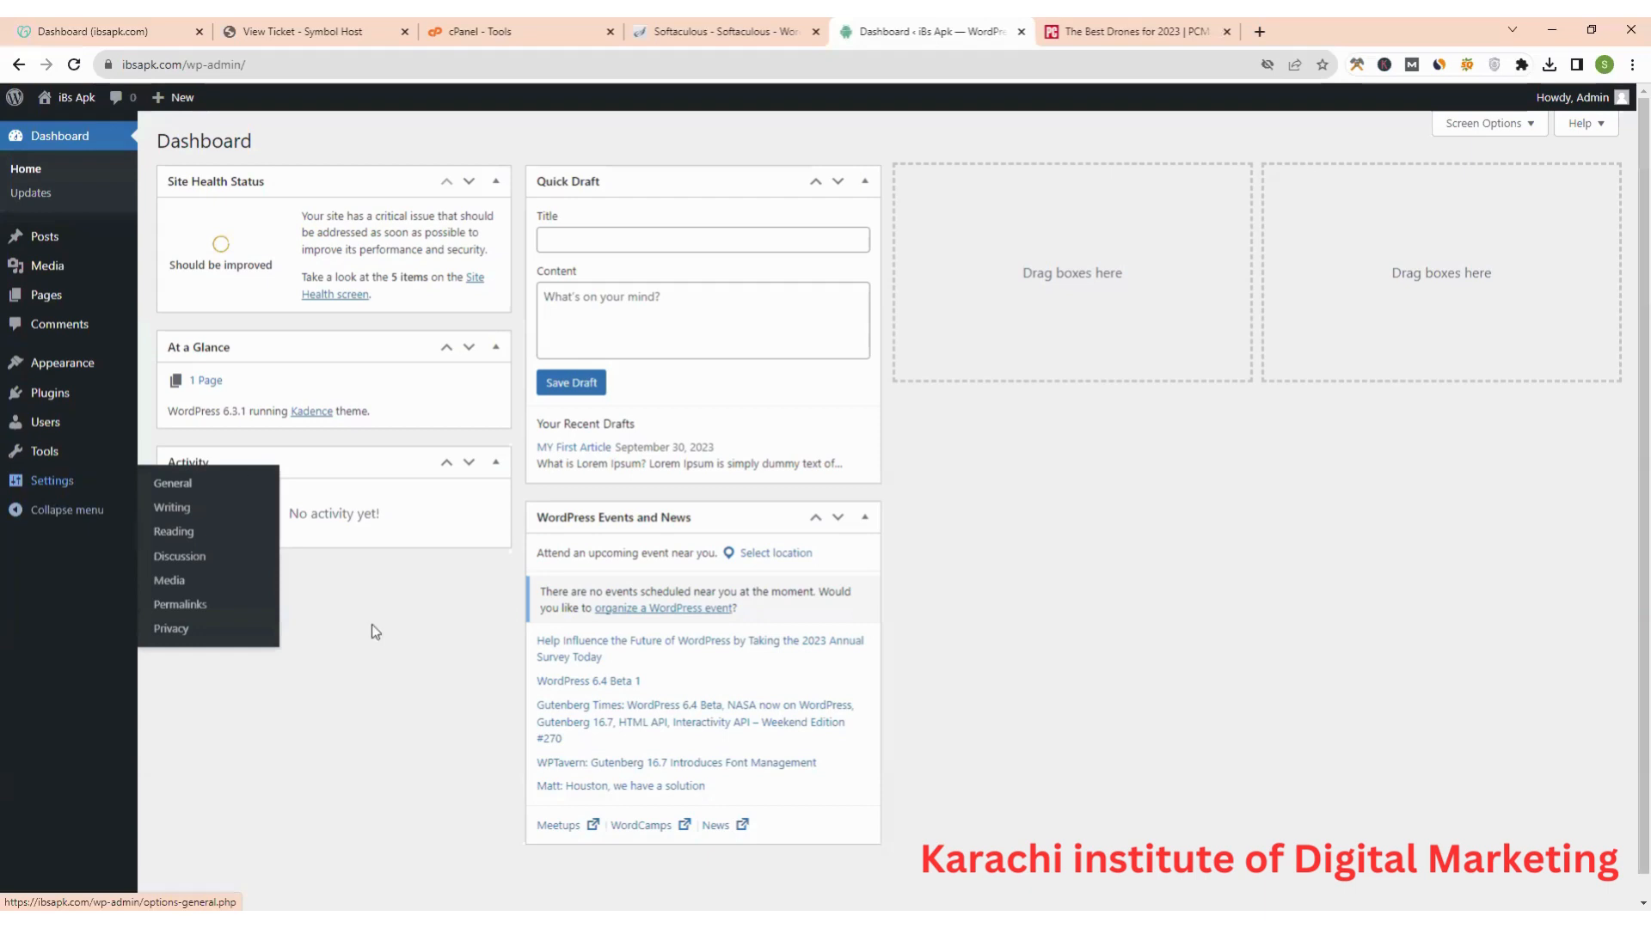
right_click(397, 621)
left_click(249, 640)
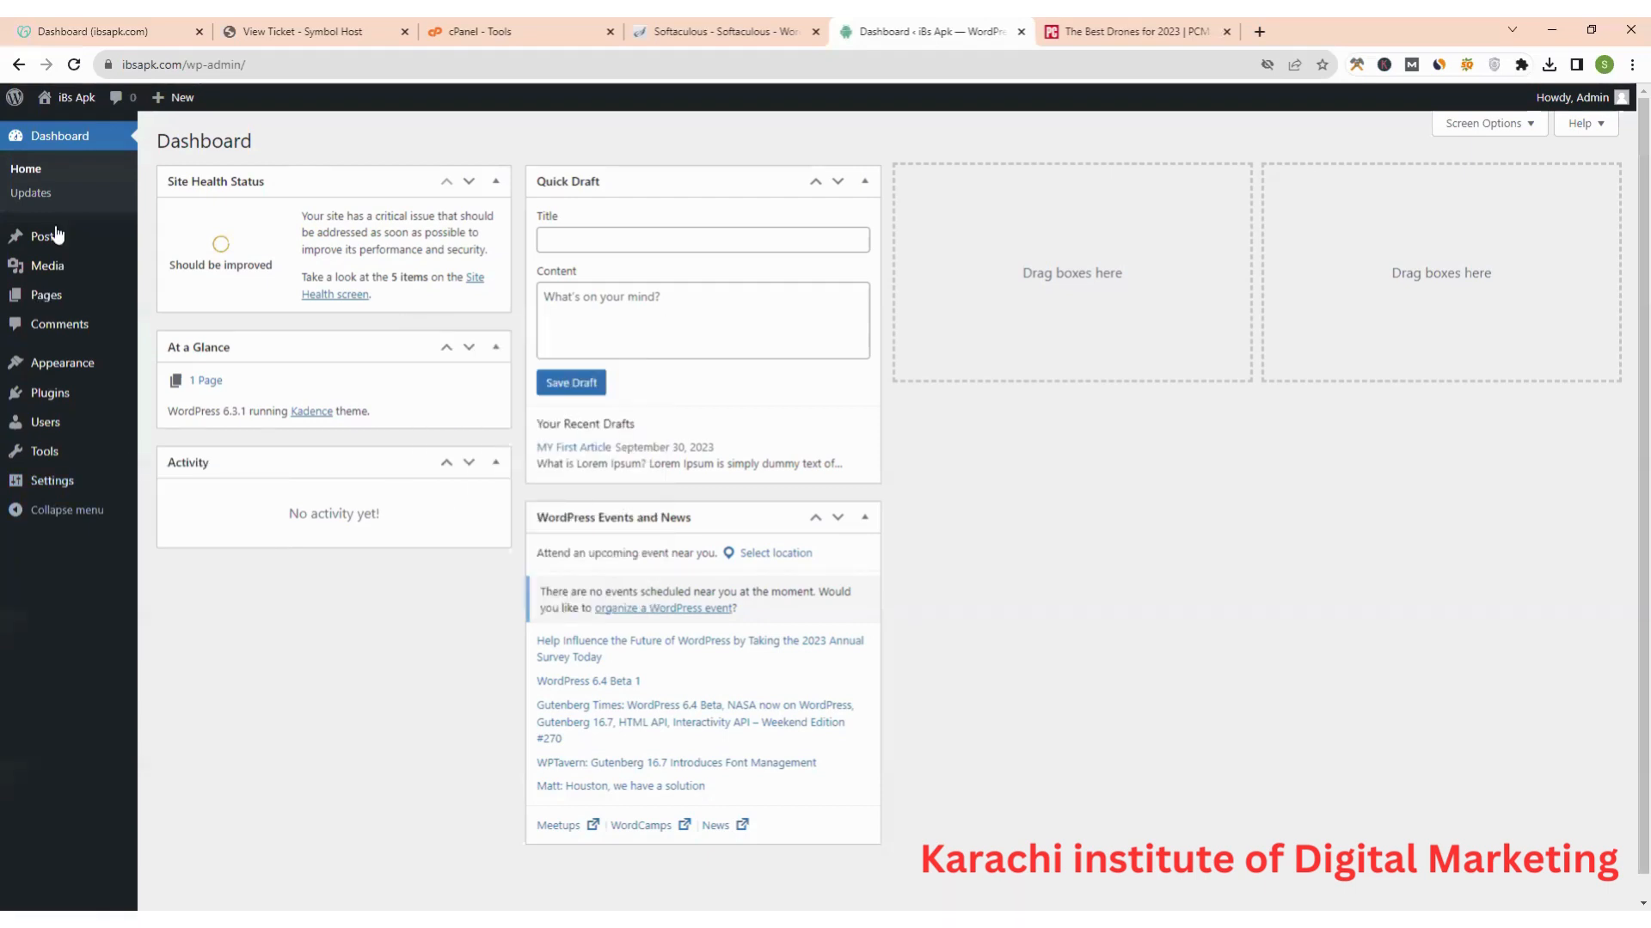
mouse_move(51, 297)
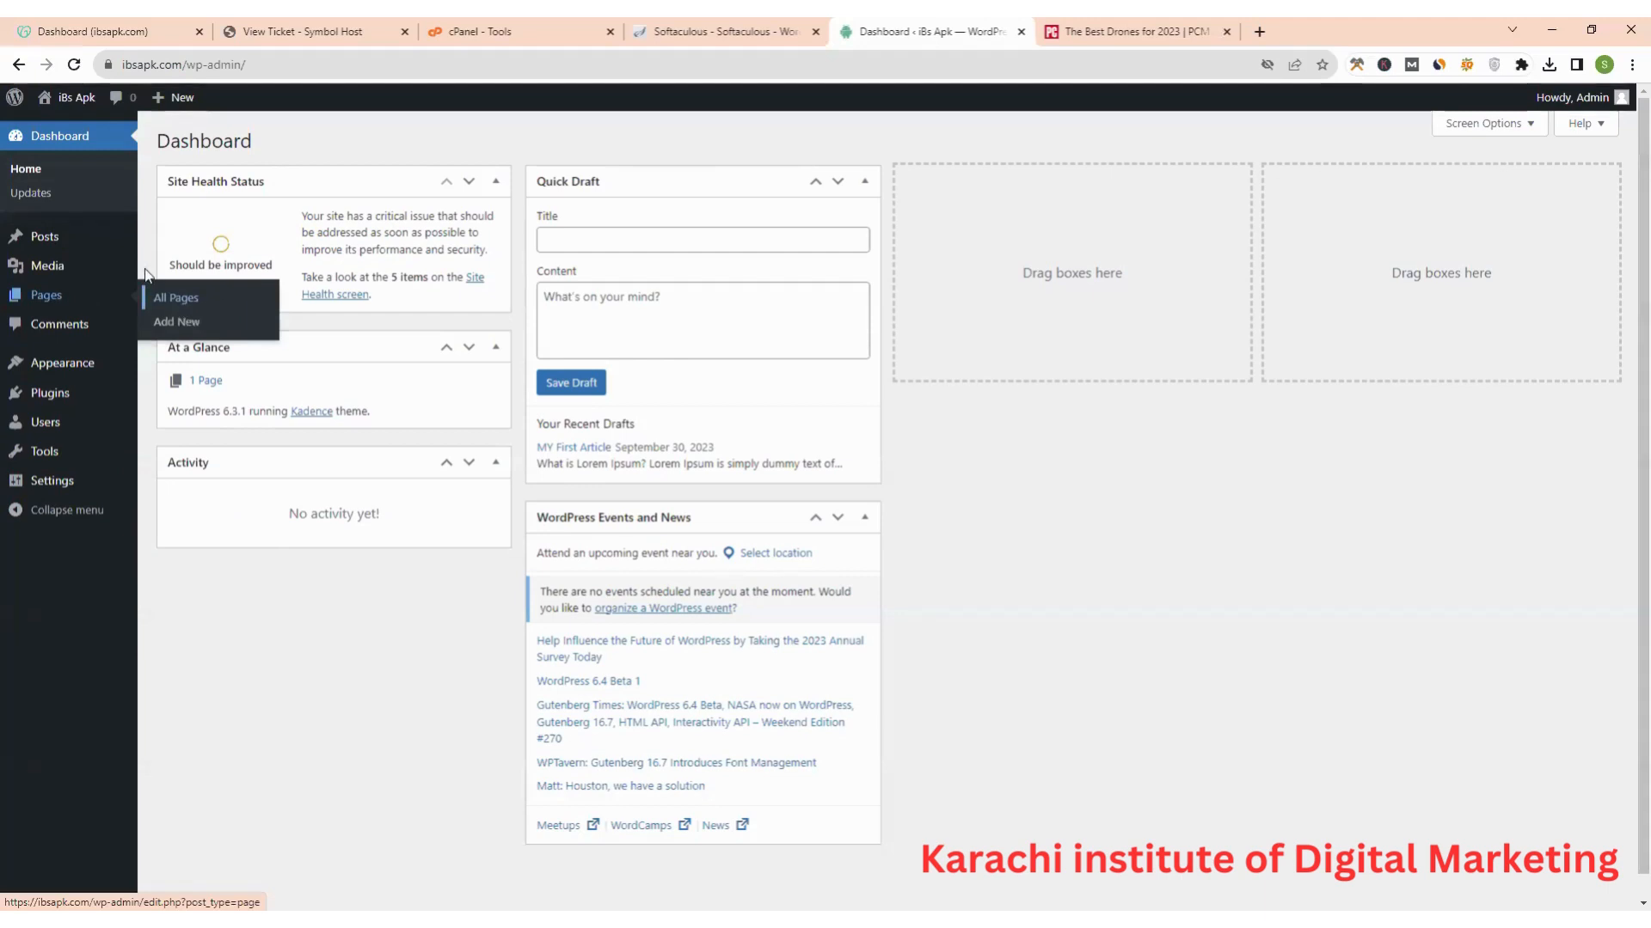
mouse_move(110, 236)
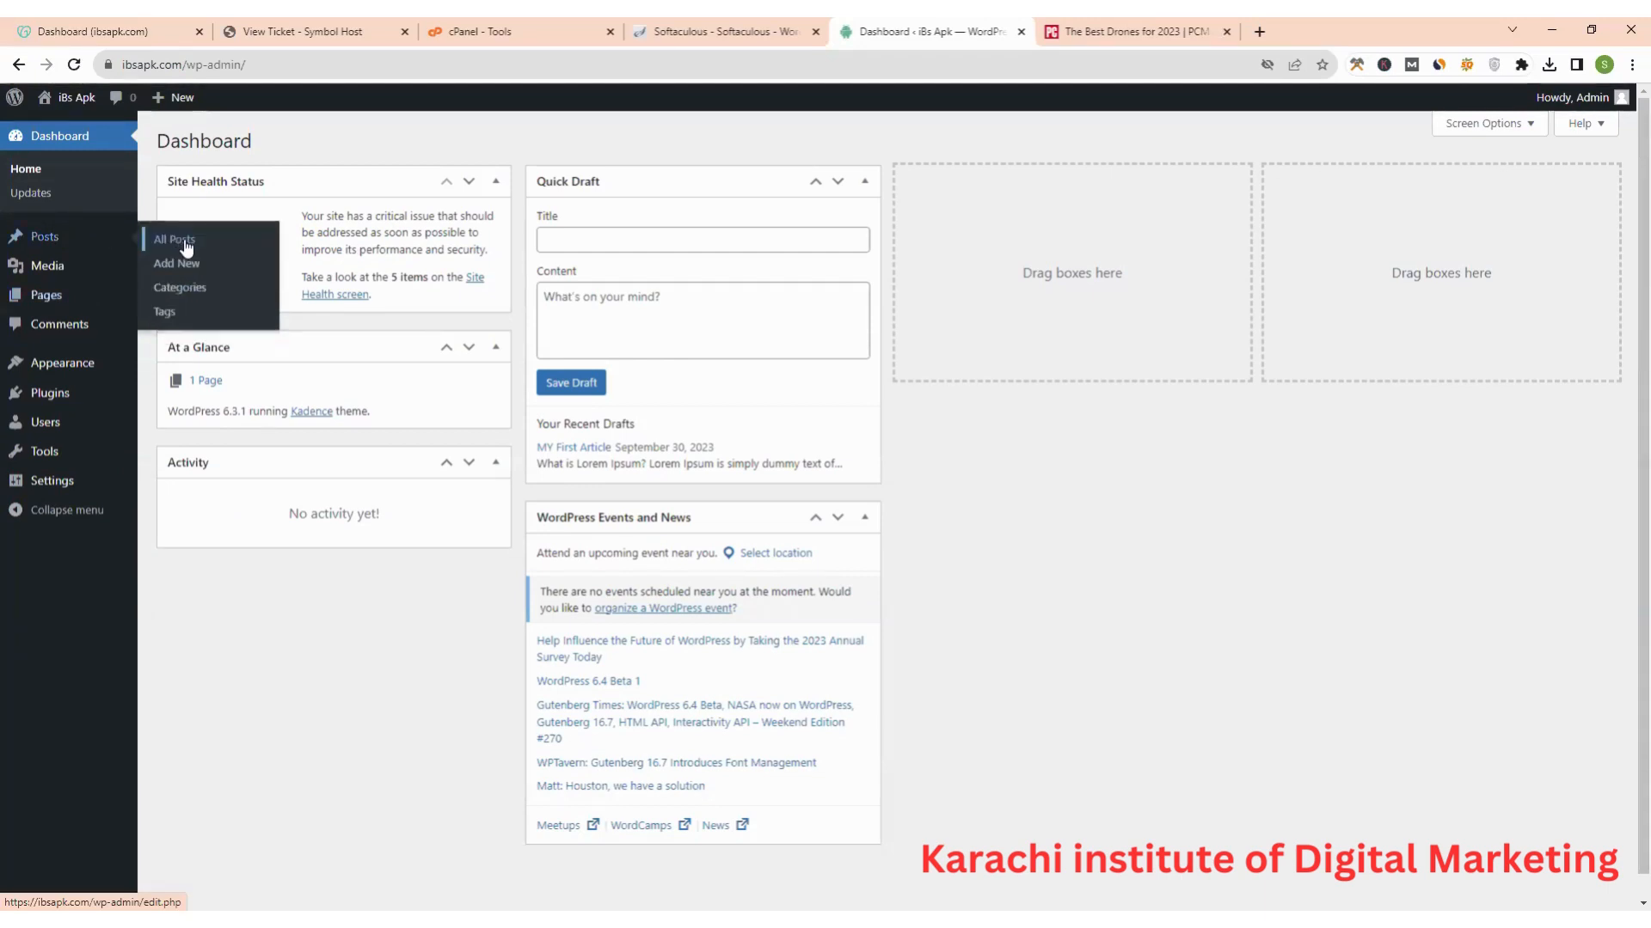
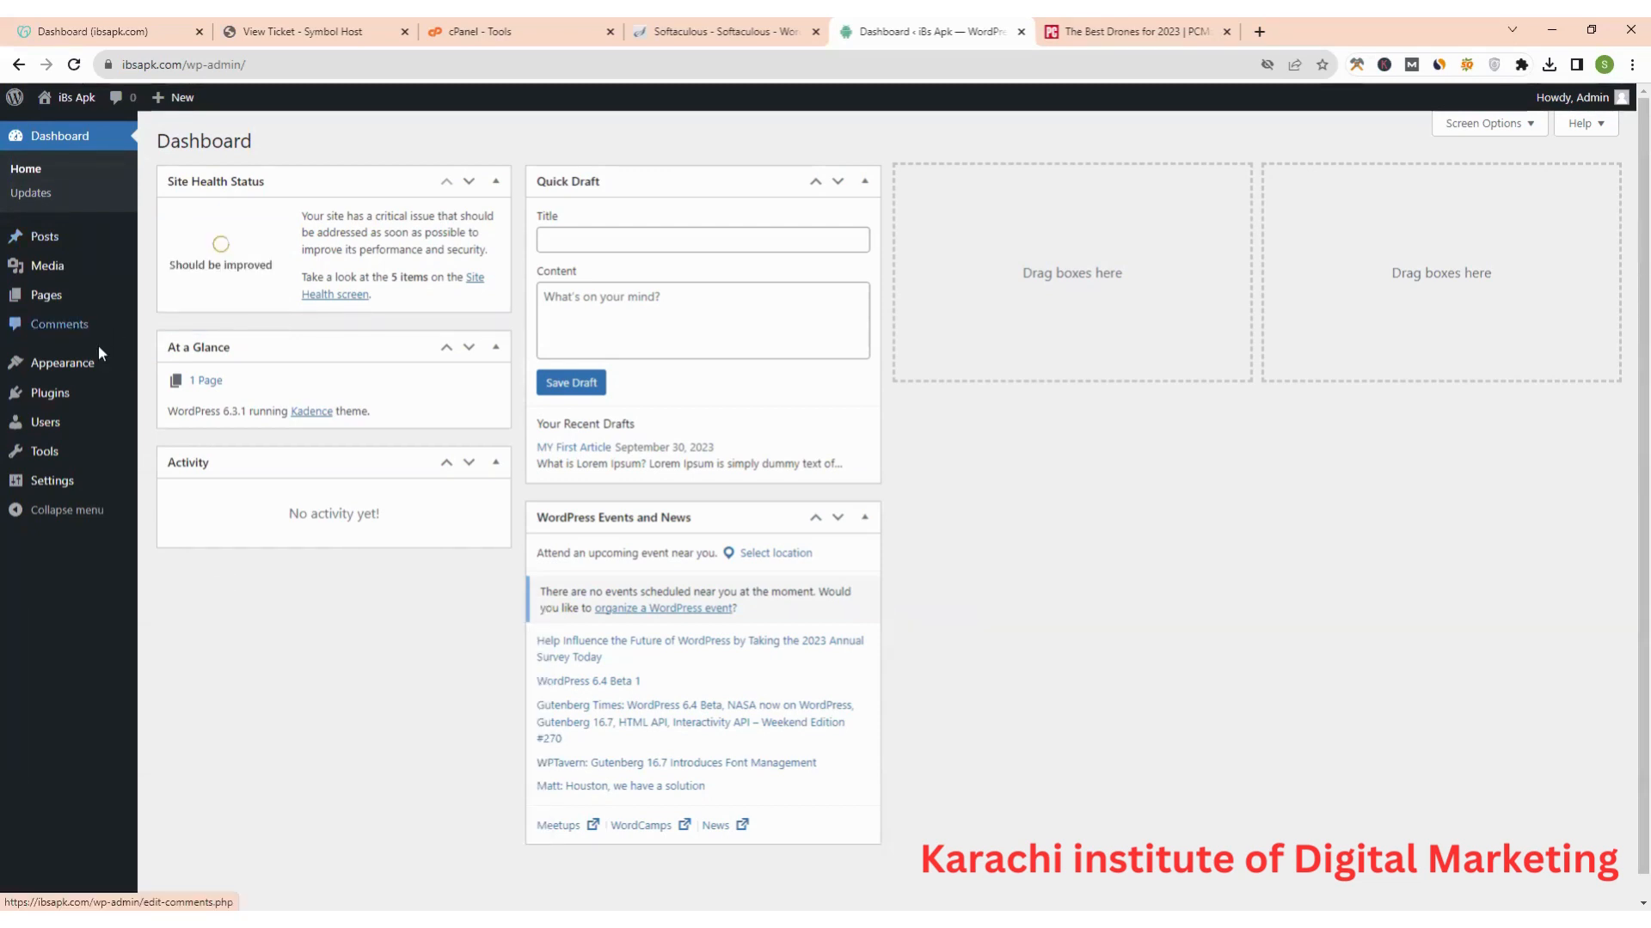
Open Appearance > Themes in a new tab, showing Kadence active beside Twenty Twenty-One.
mouse_move(95, 361)
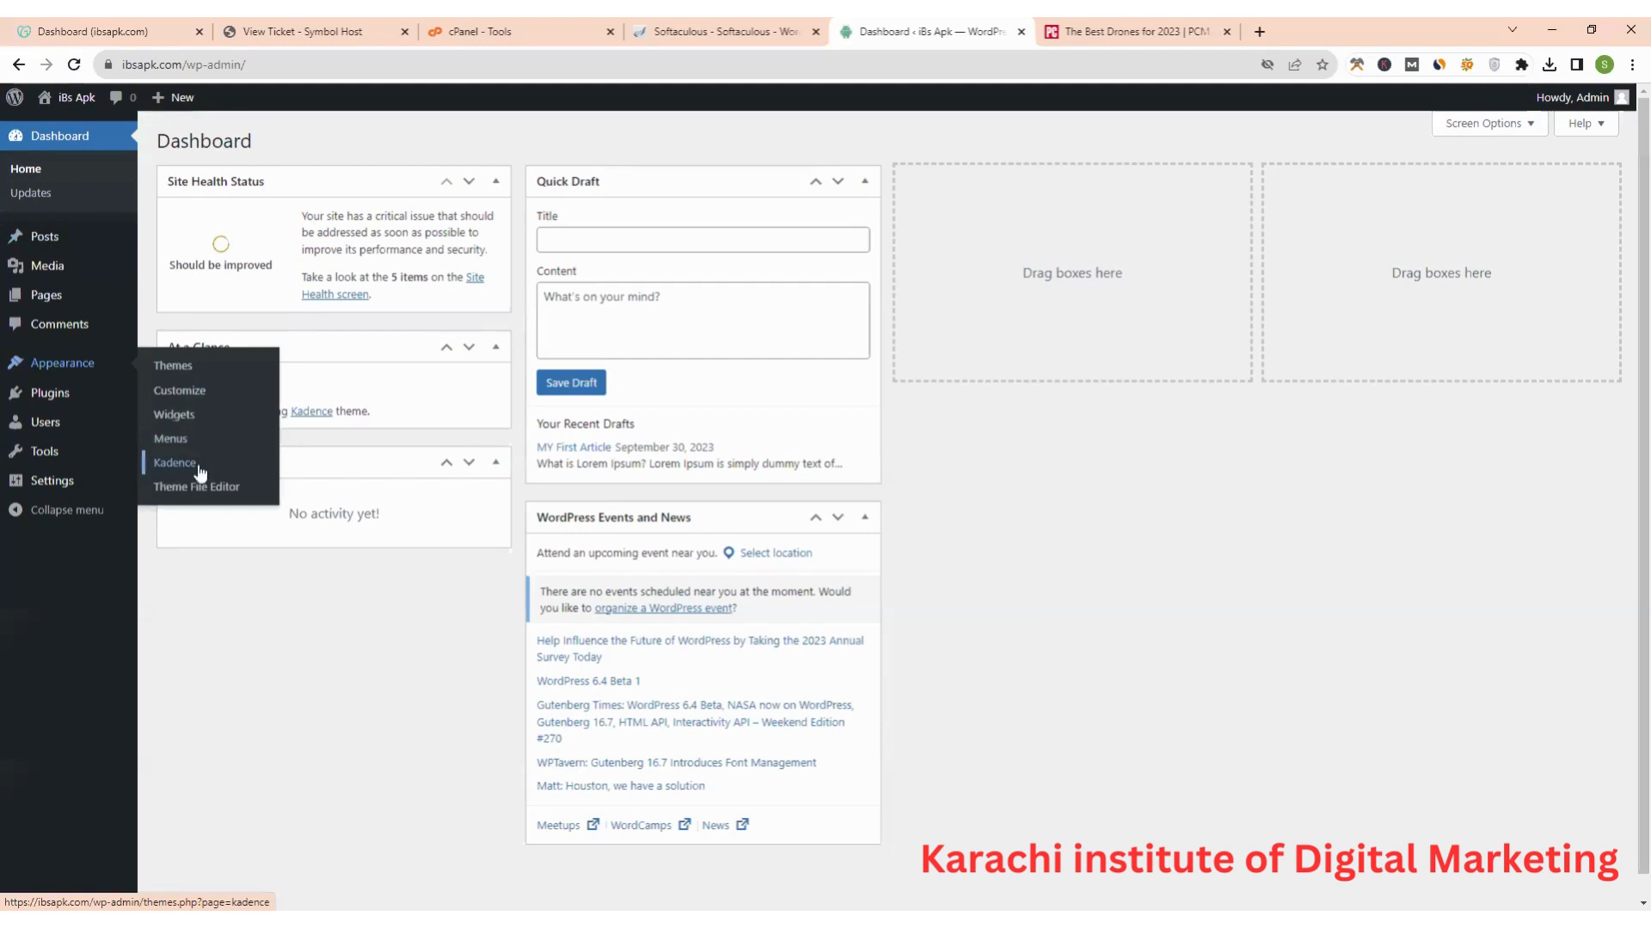
right_click(158, 364)
left_click(169, 379)
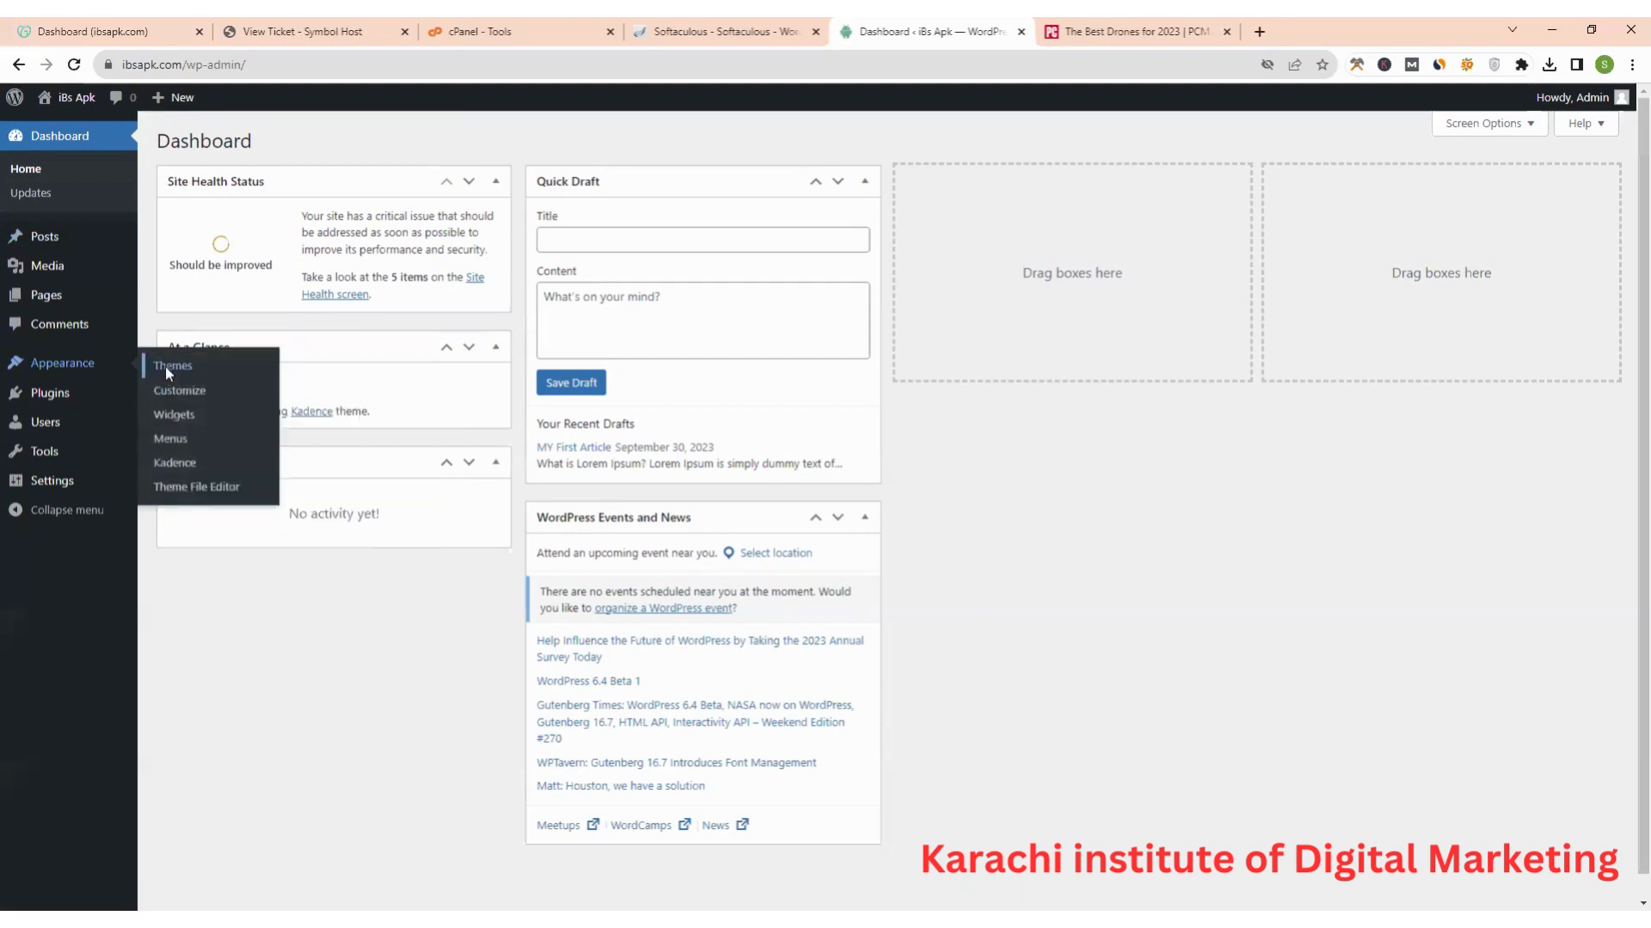
left_click(1065, 30)
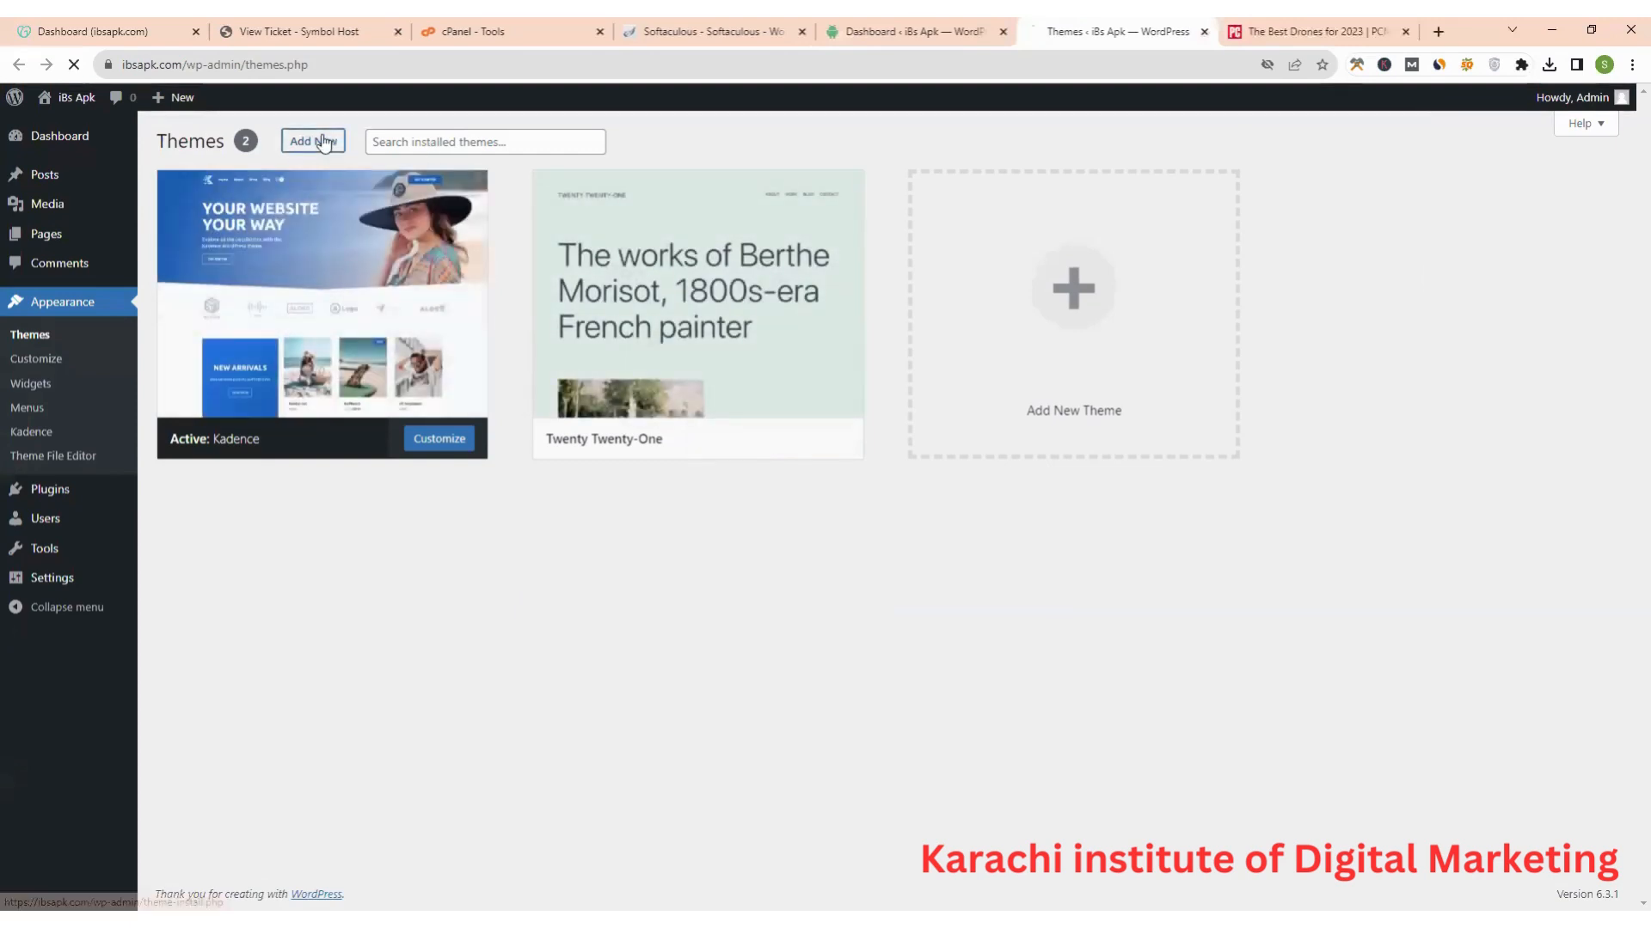
Go to Add New themes and reveal the Upload Theme .zip file form.
left_click(1072, 361)
right_click(1458, 179)
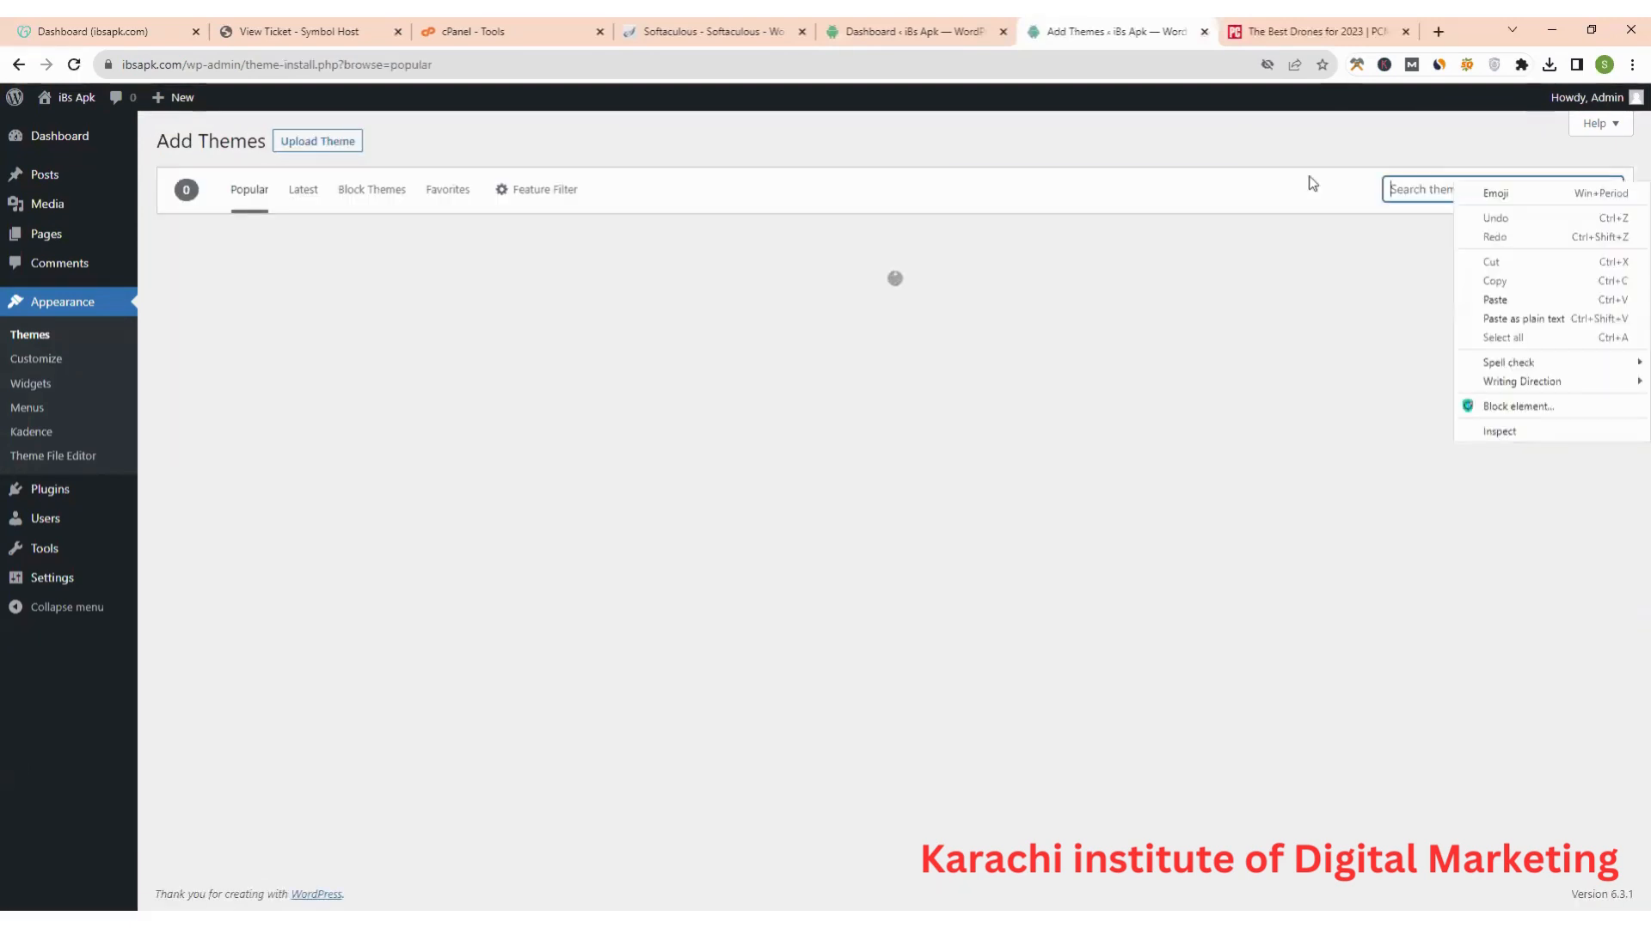
right_click(1290, 171)
right_click(802, 168)
right_click(780, 169)
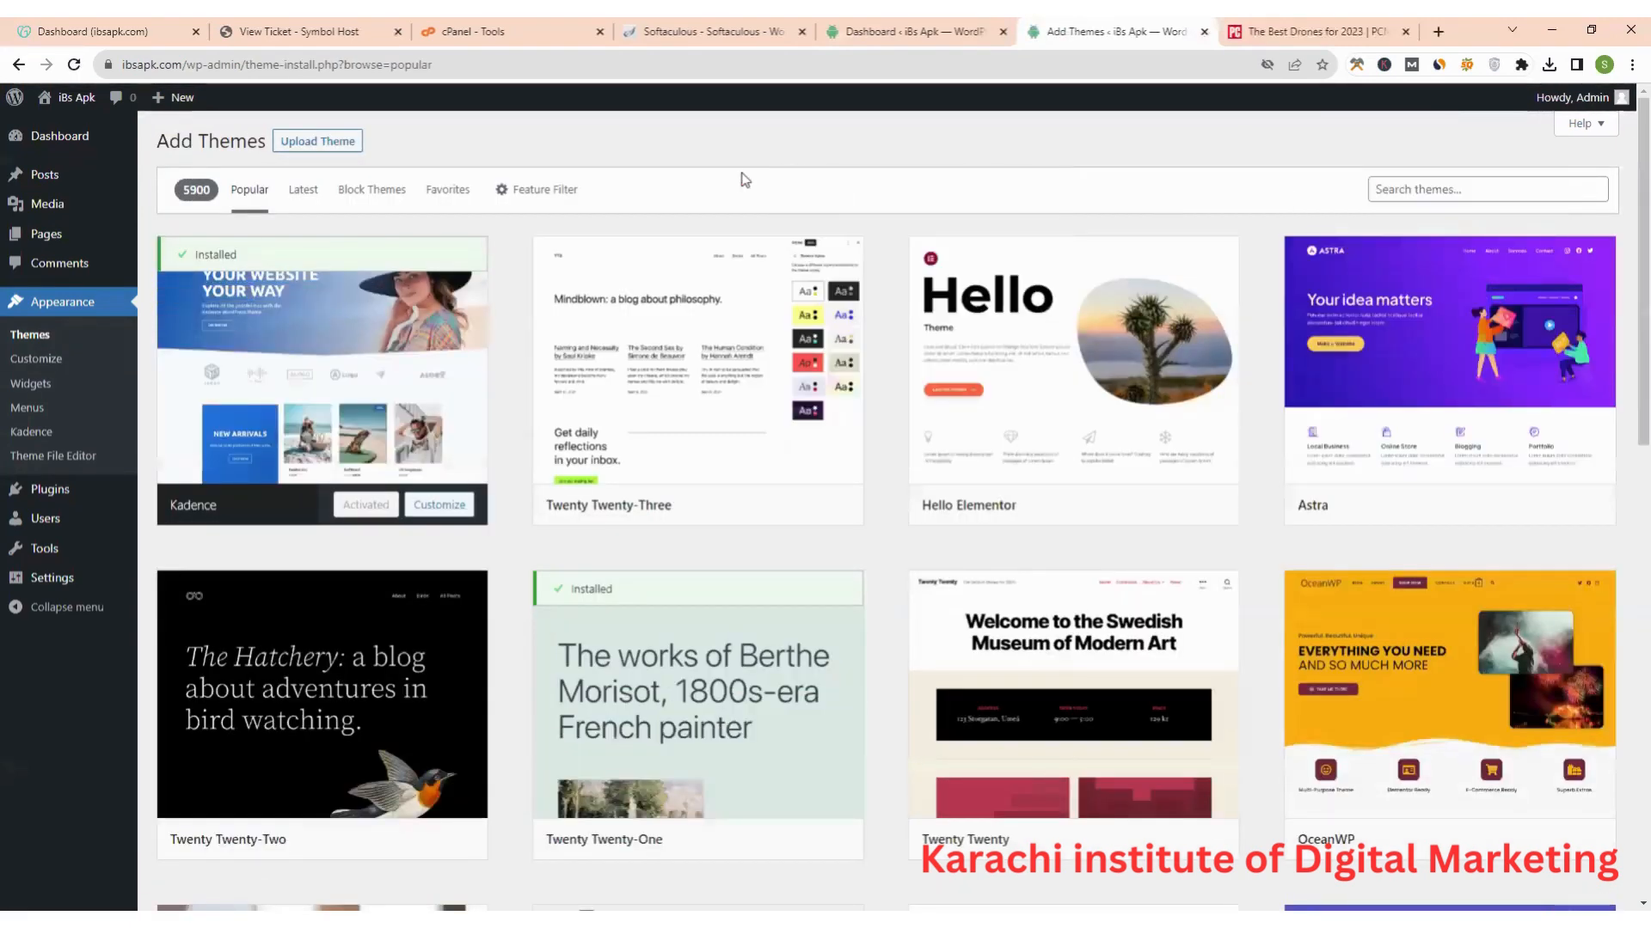
right_click(743, 170)
left_click(695, 172)
left_click(334, 143)
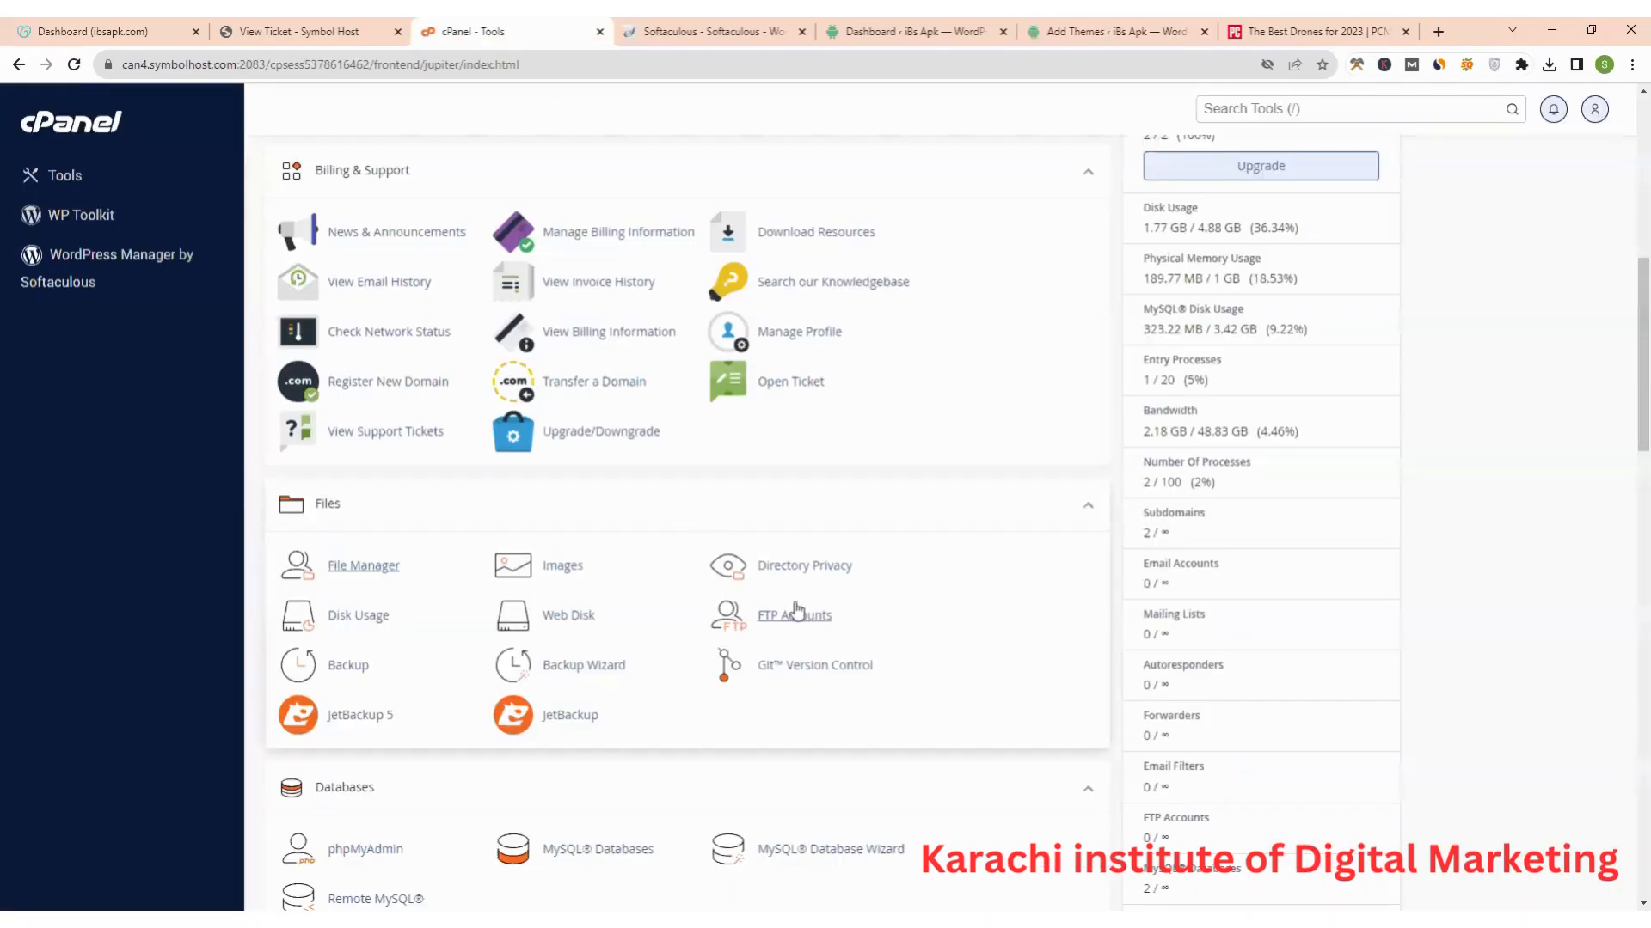
Scroll through the cPanel tools and open Resource Usage in a new tab.
scroll(800, 601, "down", 4)
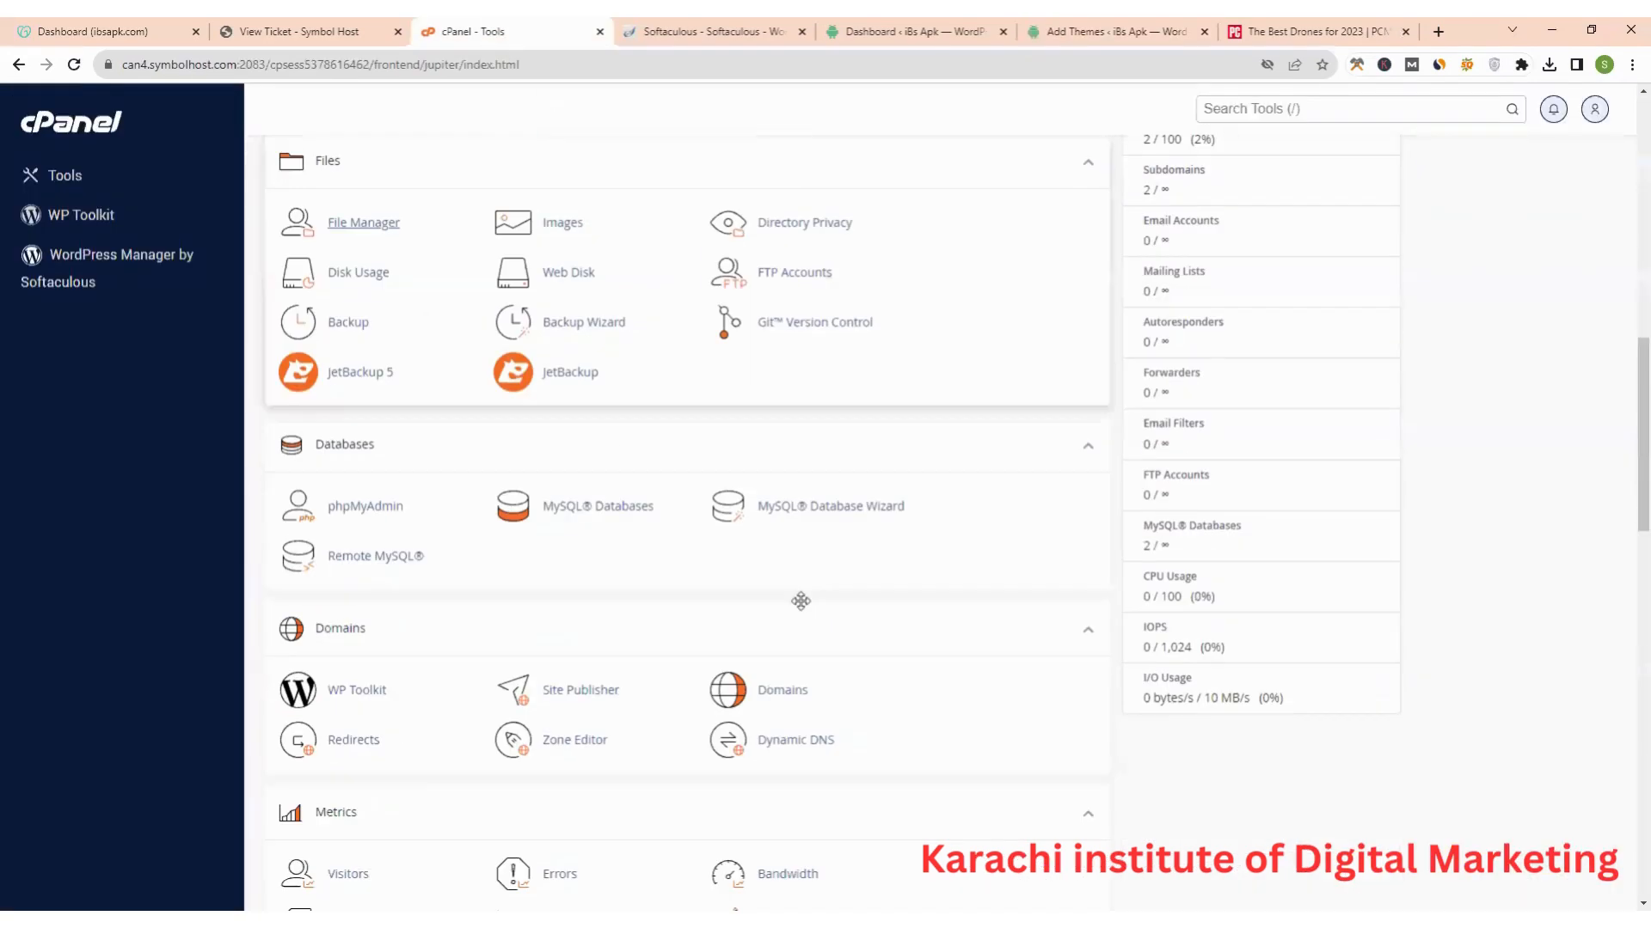
scroll(779, 609, "down", 9)
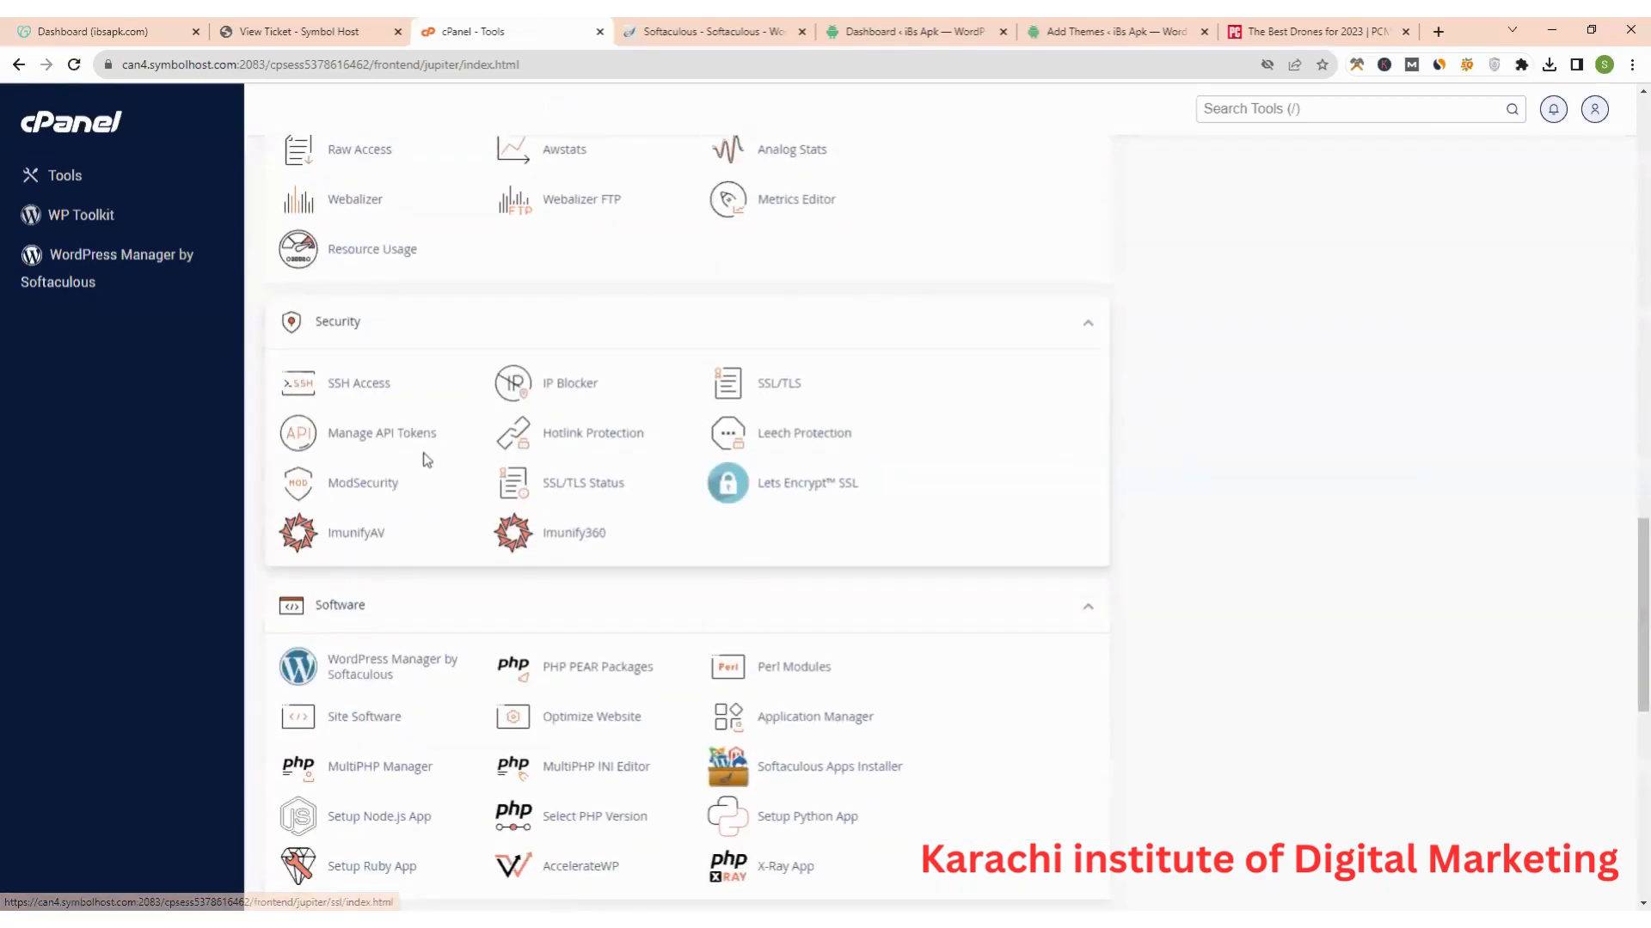
scroll(347, 410, "down", 2)
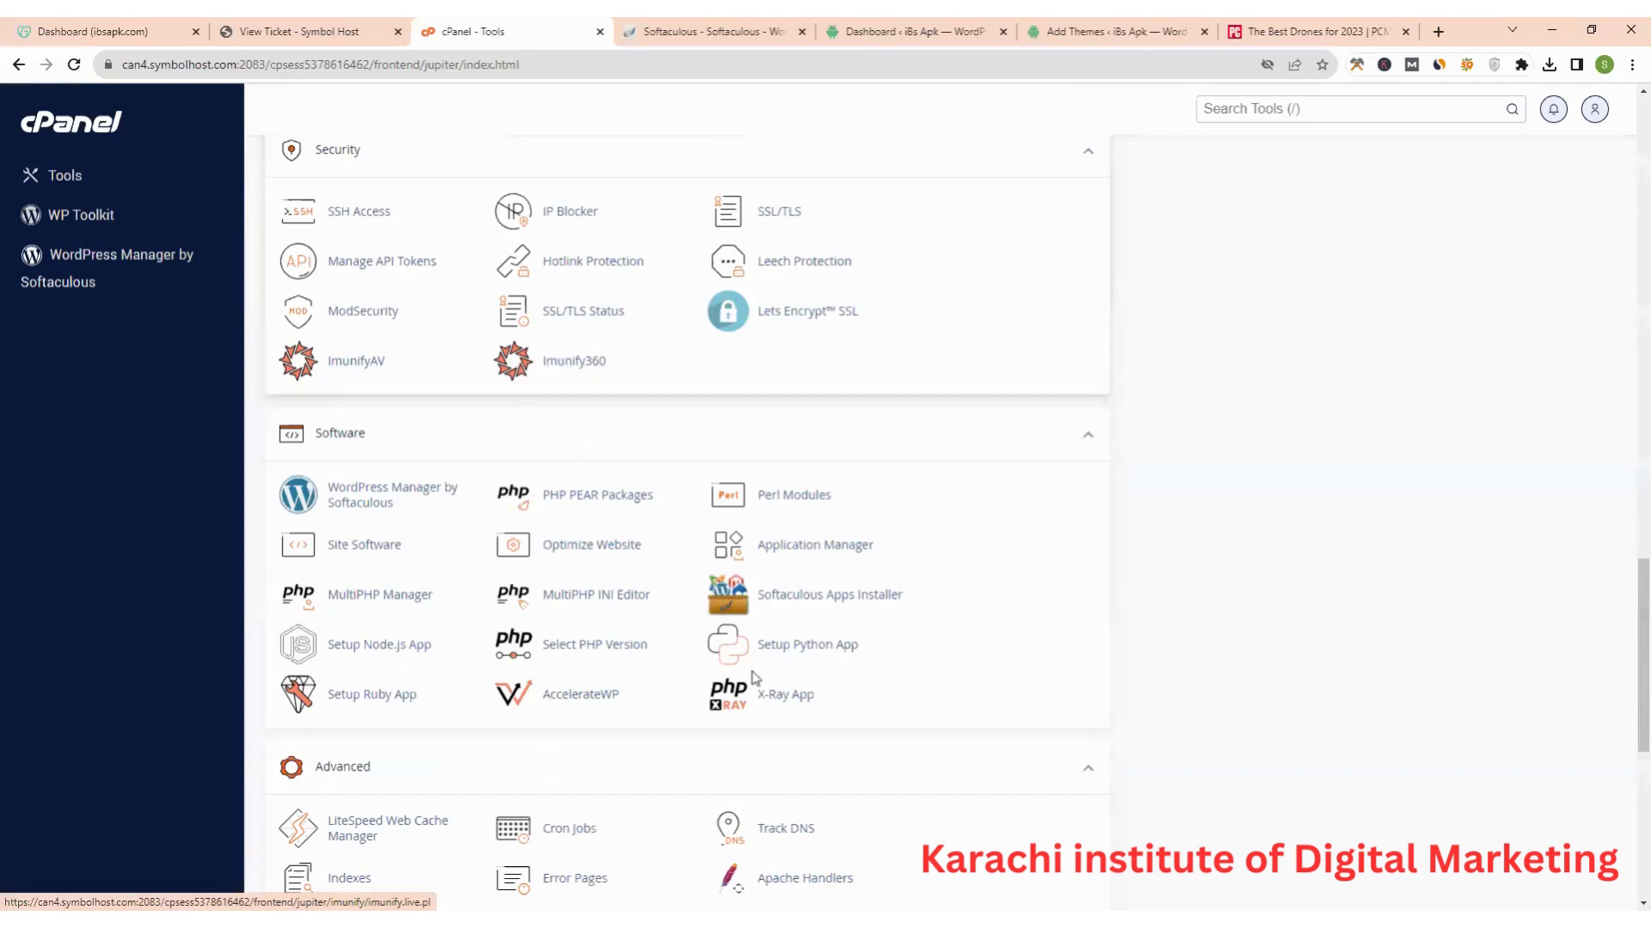
scroll(753, 677, "down", 7)
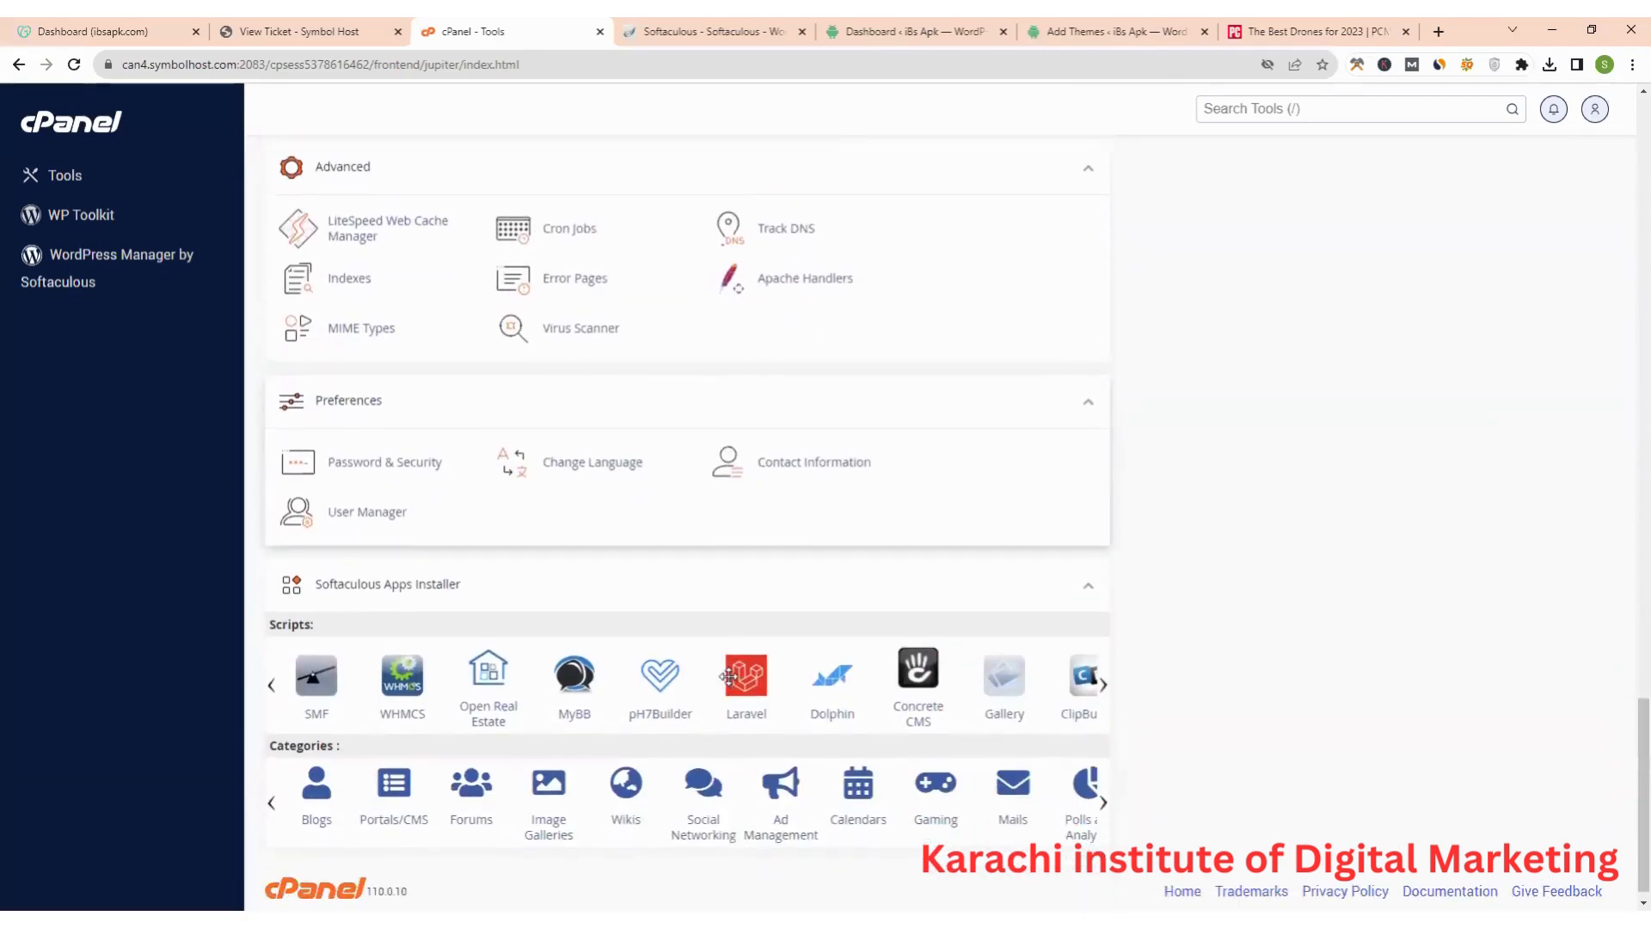
scroll(531, 723, "up", 4)
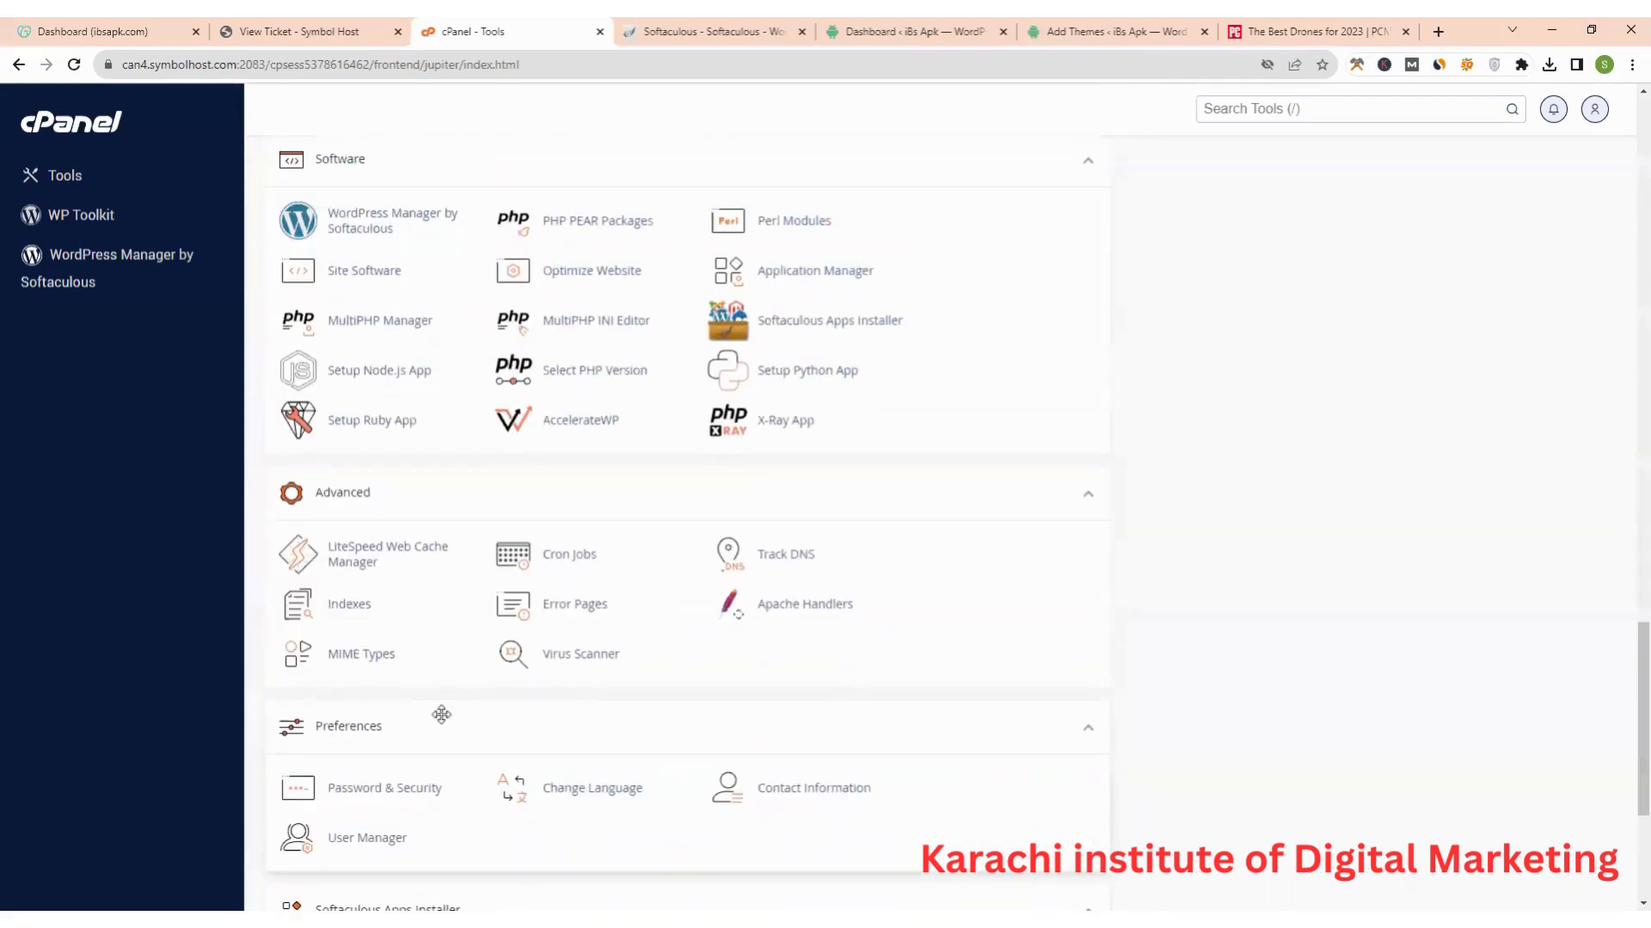
scroll(414, 685, "up", 1)
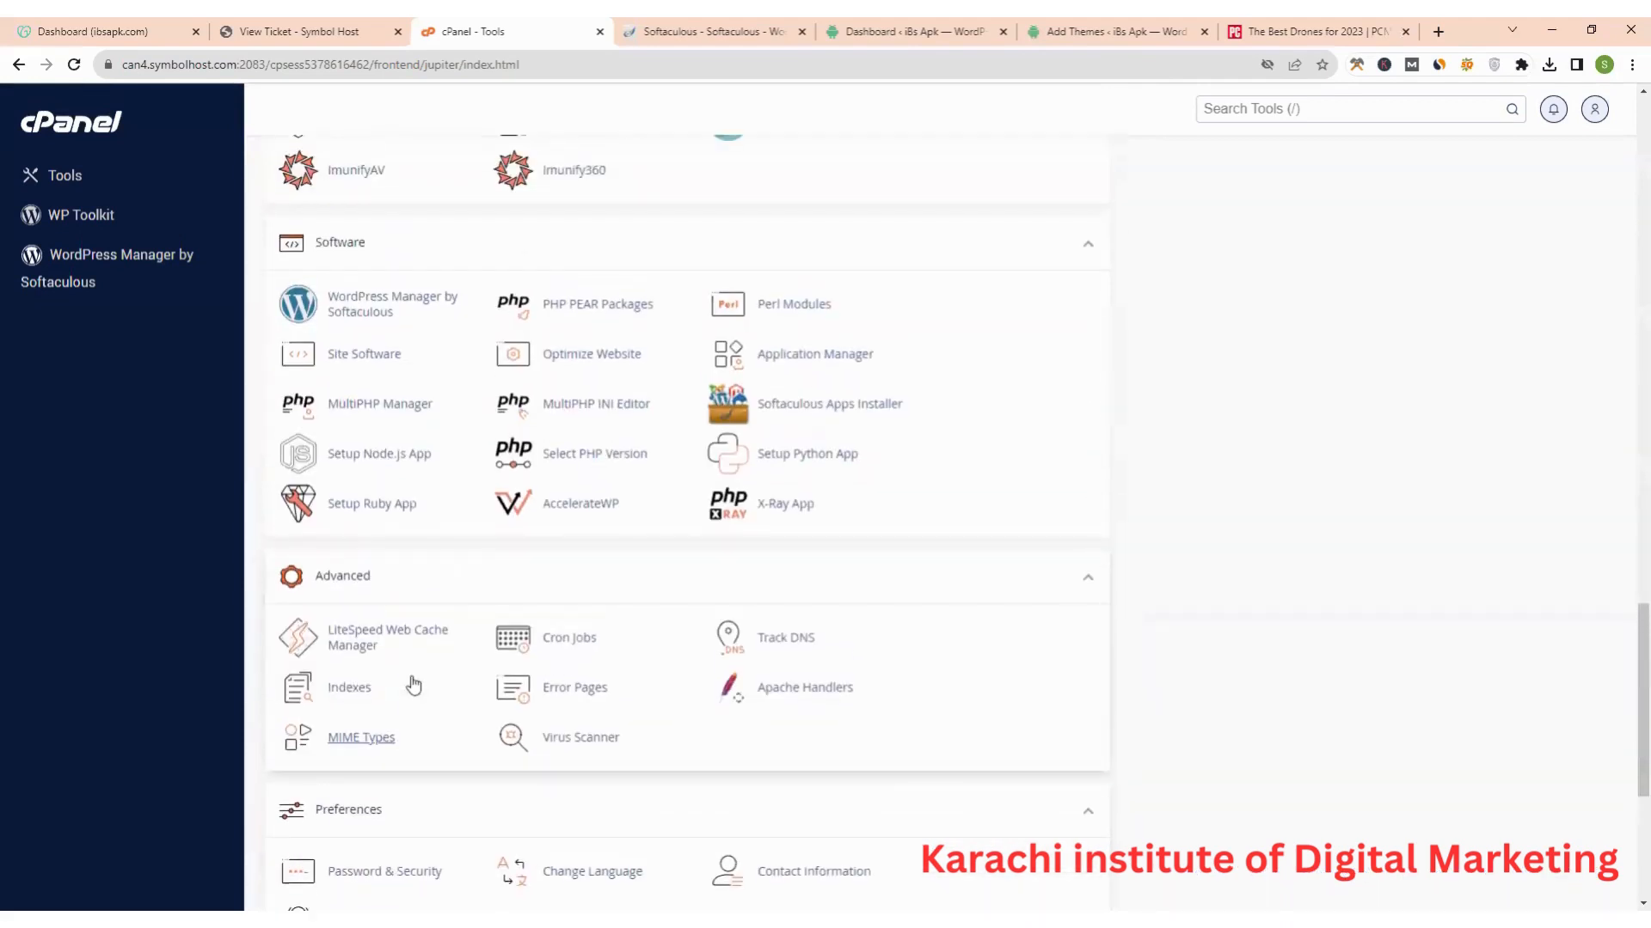
scroll(382, 464, "up", 7)
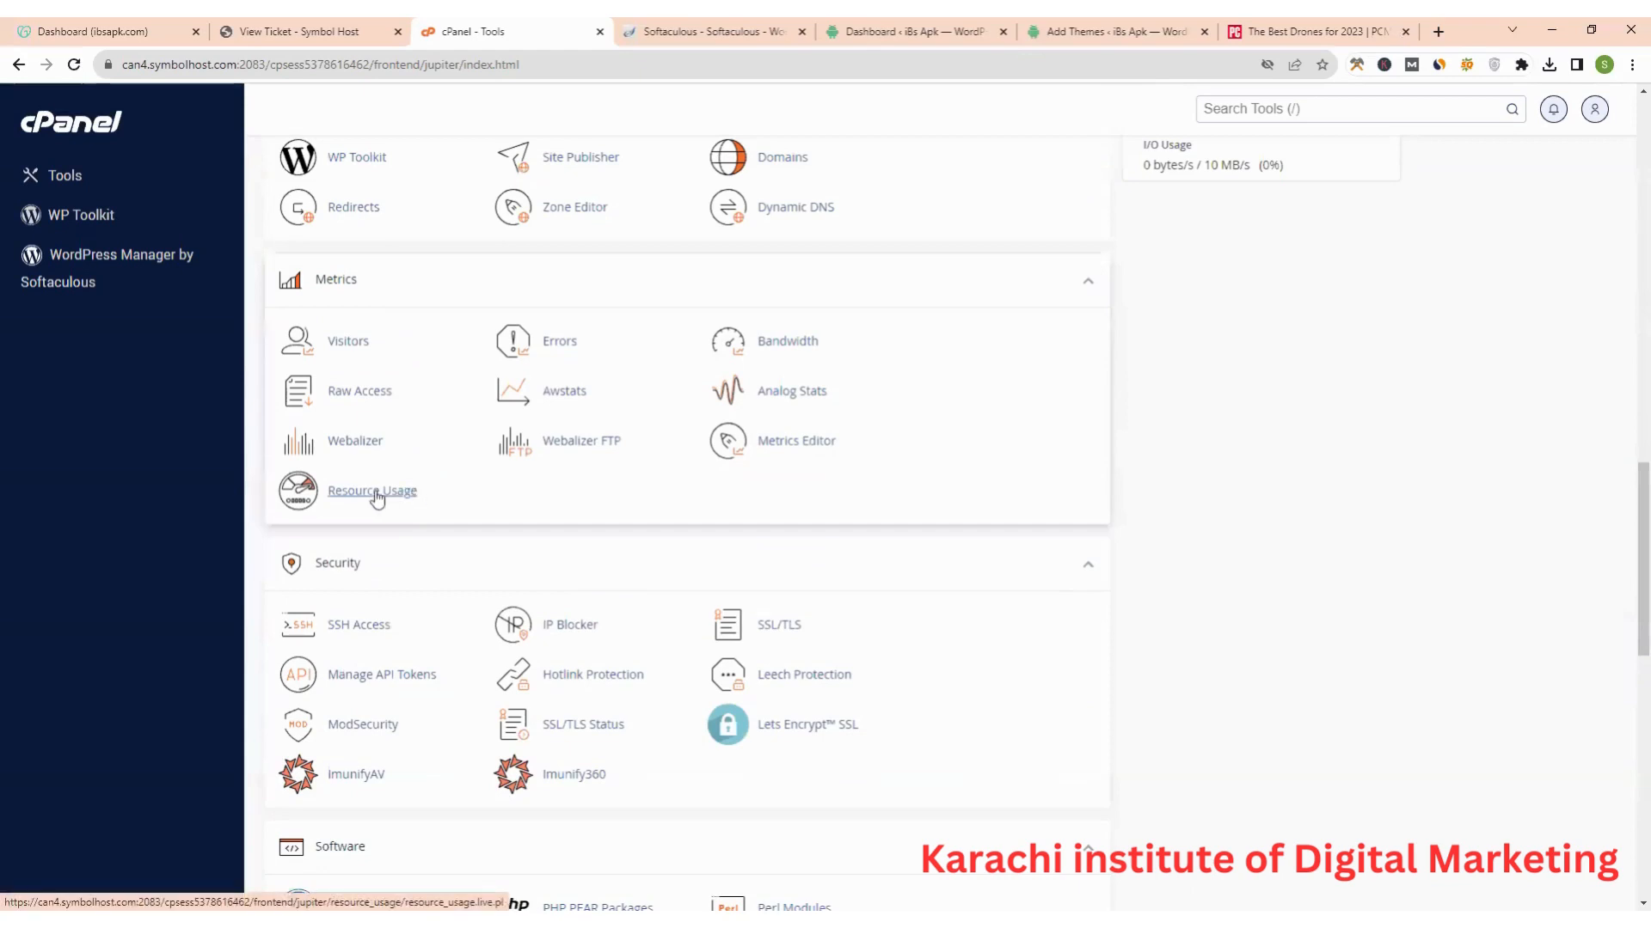
right_click(376, 497)
left_click(405, 502)
View Resource Usage, close its tab, and return to the WordPress Add Themes form.
scroll(417, 468, "up", 1)
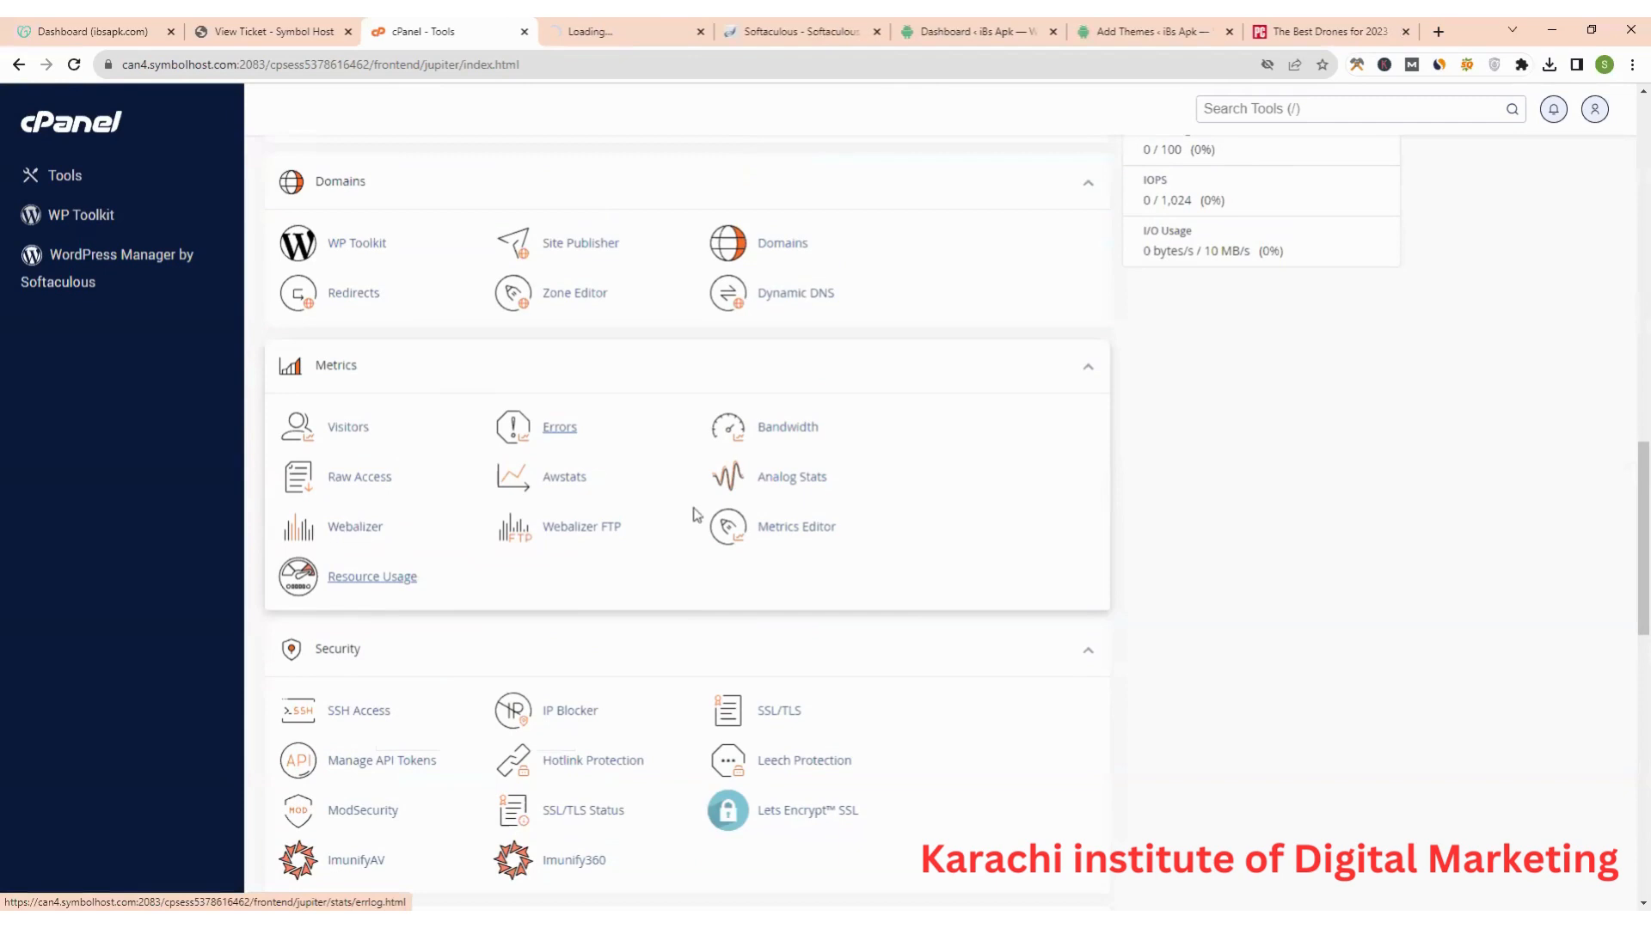
scroll(695, 533, "up", 2)
scroll(542, 602, "up", 3)
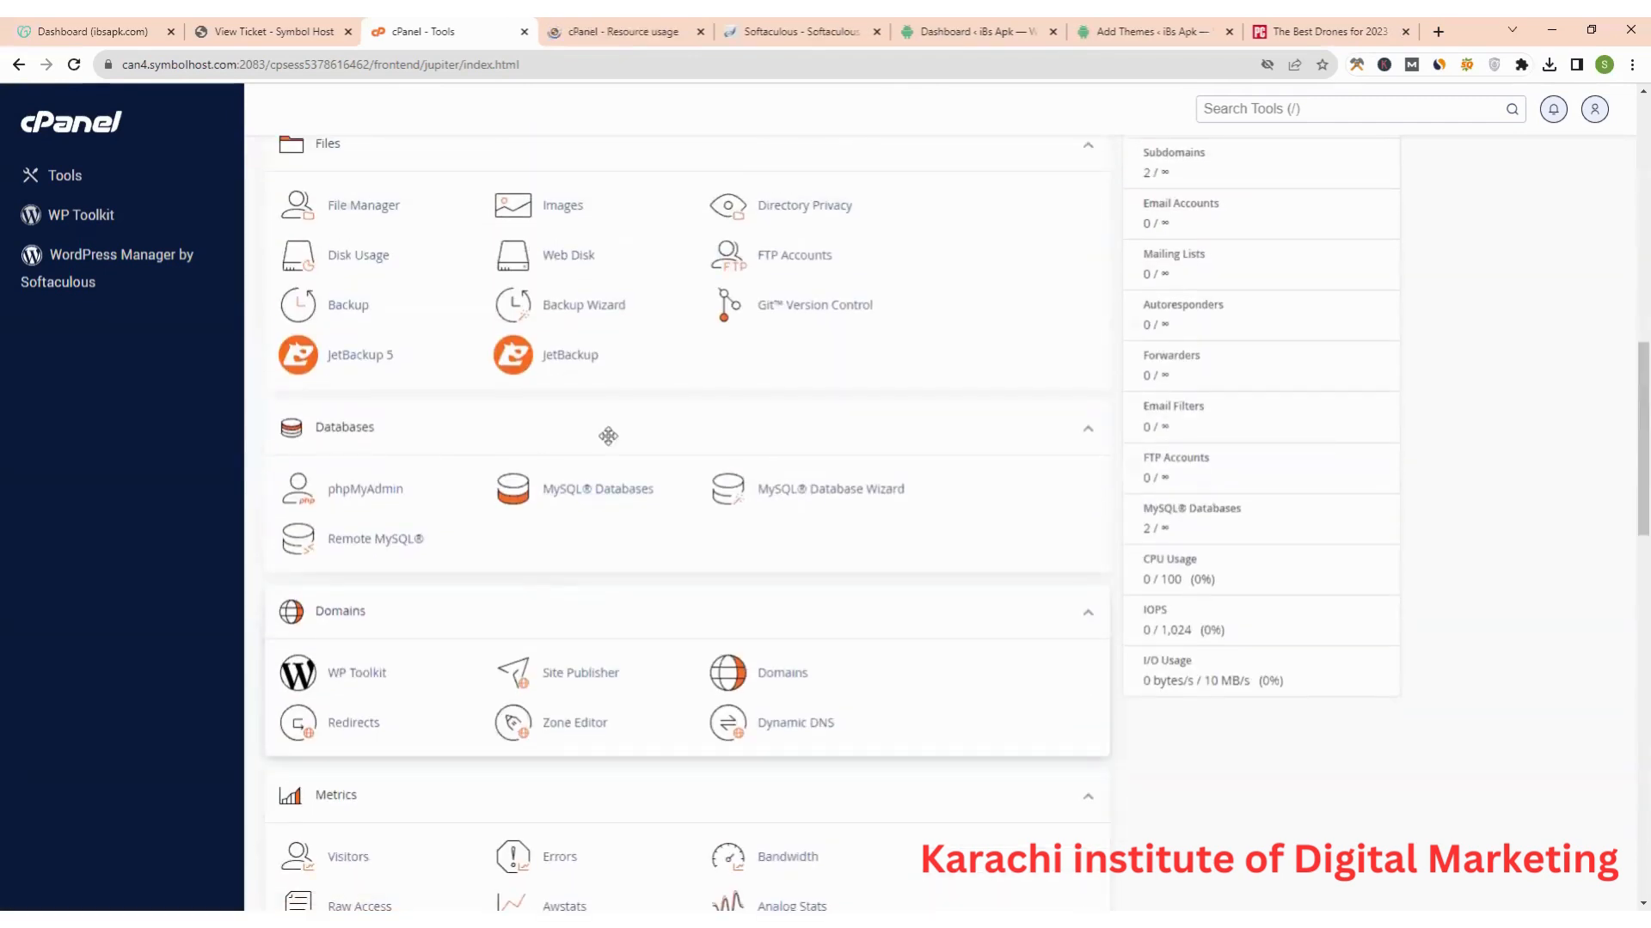
scroll(607, 513, "up", 1)
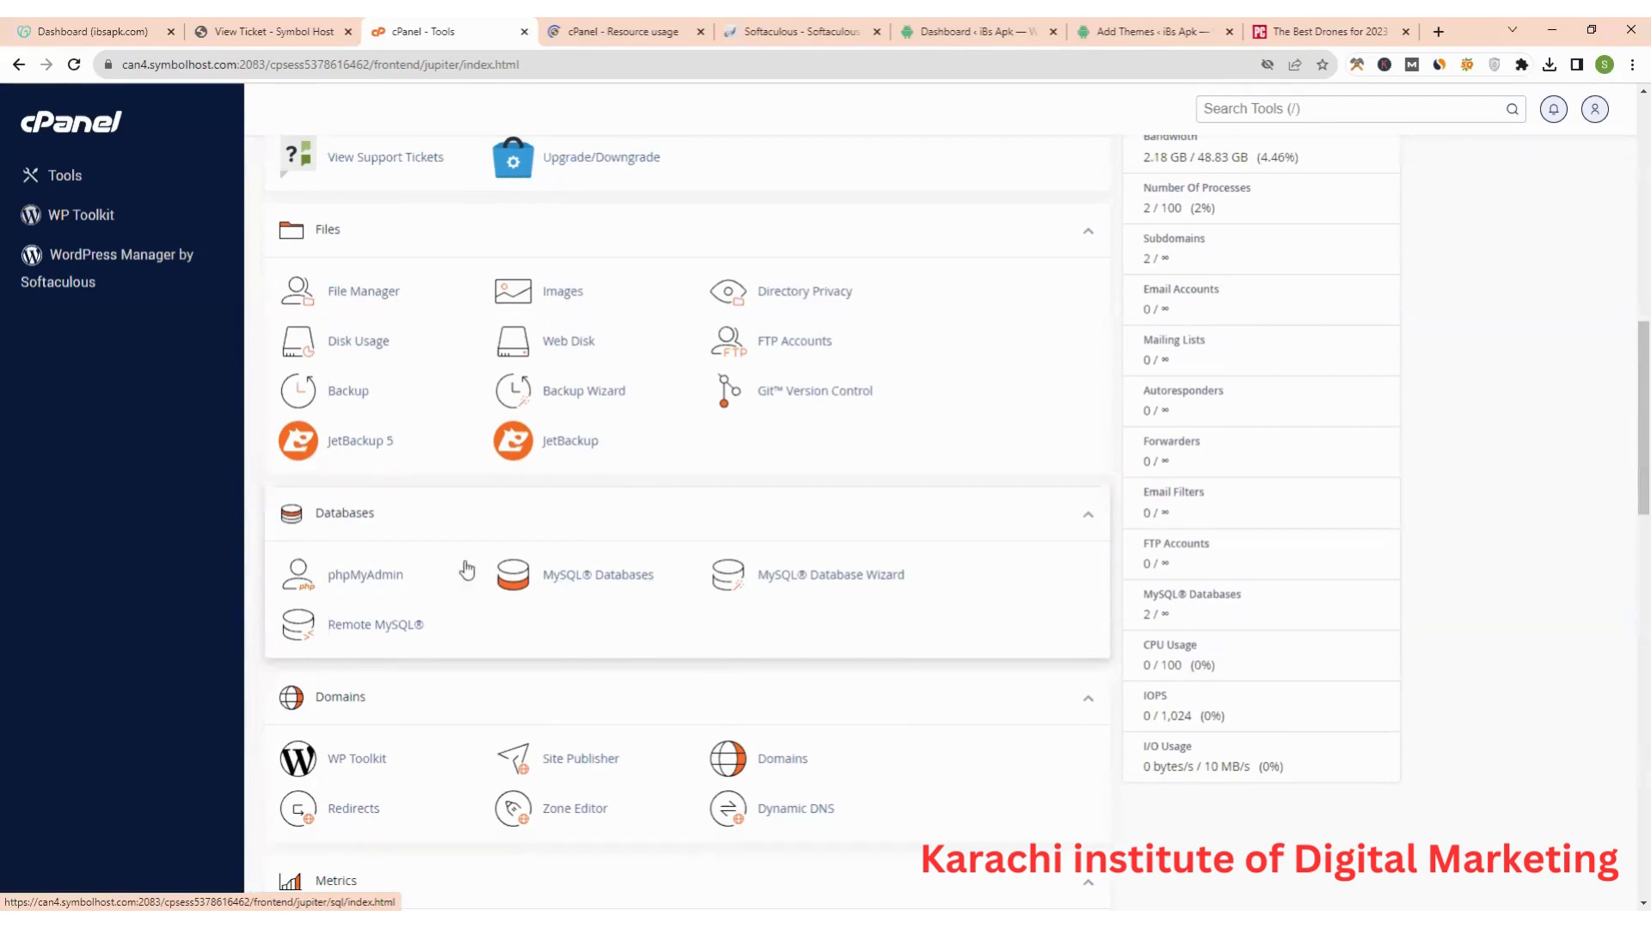
left_click(623, 31)
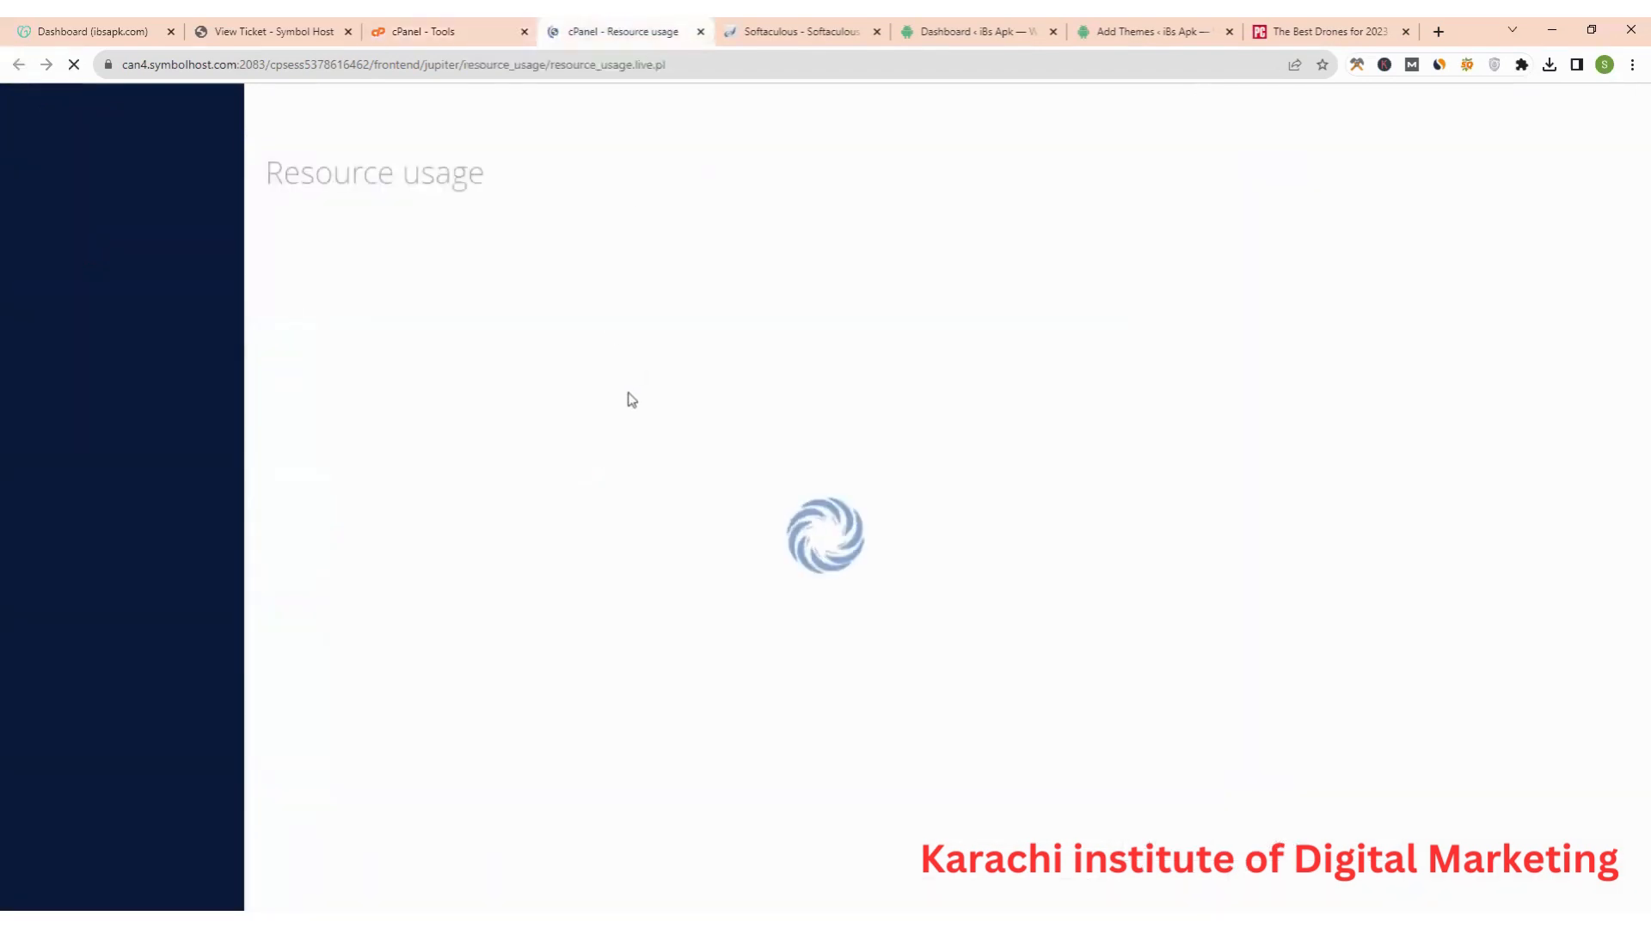
left_click(700, 31)
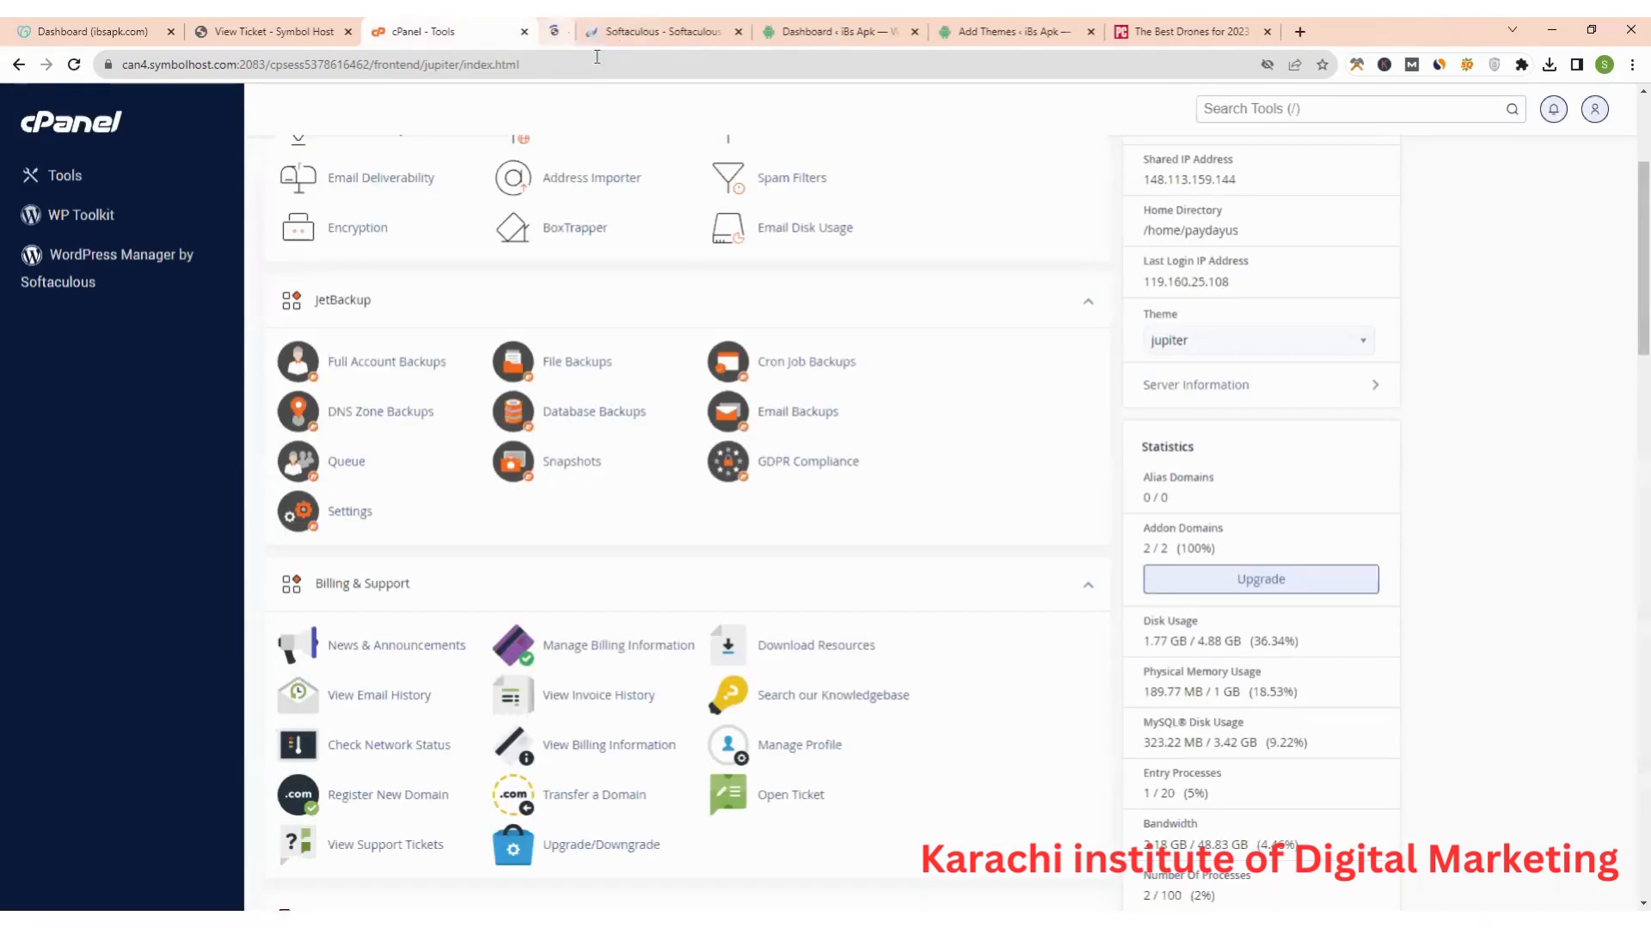
scroll(638, 474, "up", 1)
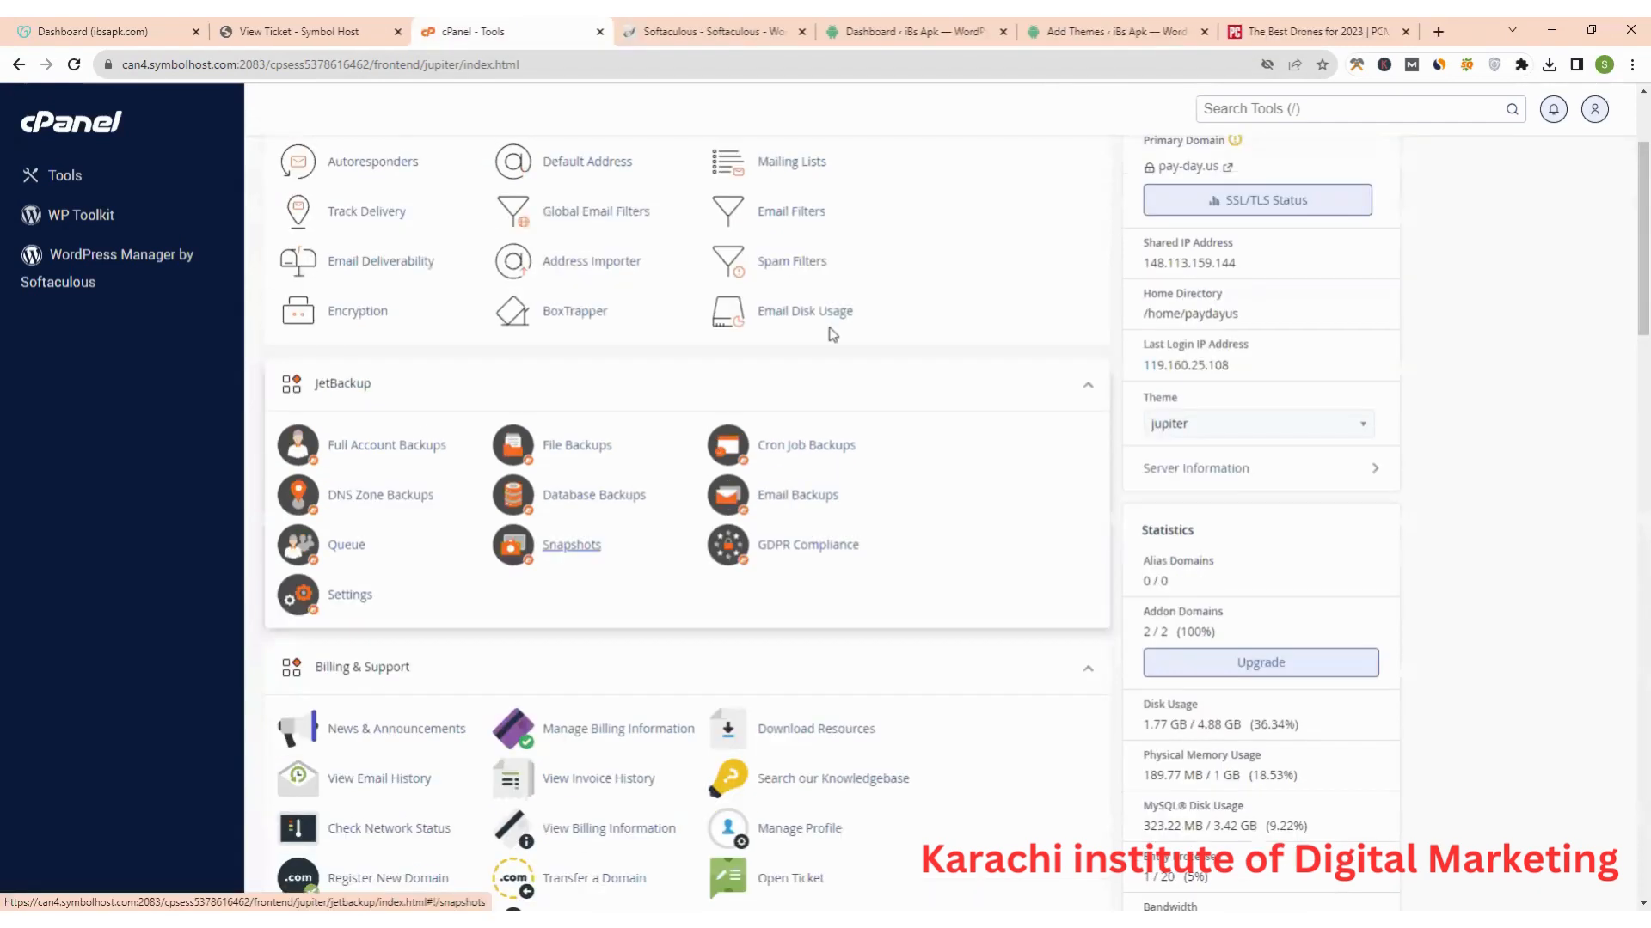
left_click(1057, 29)
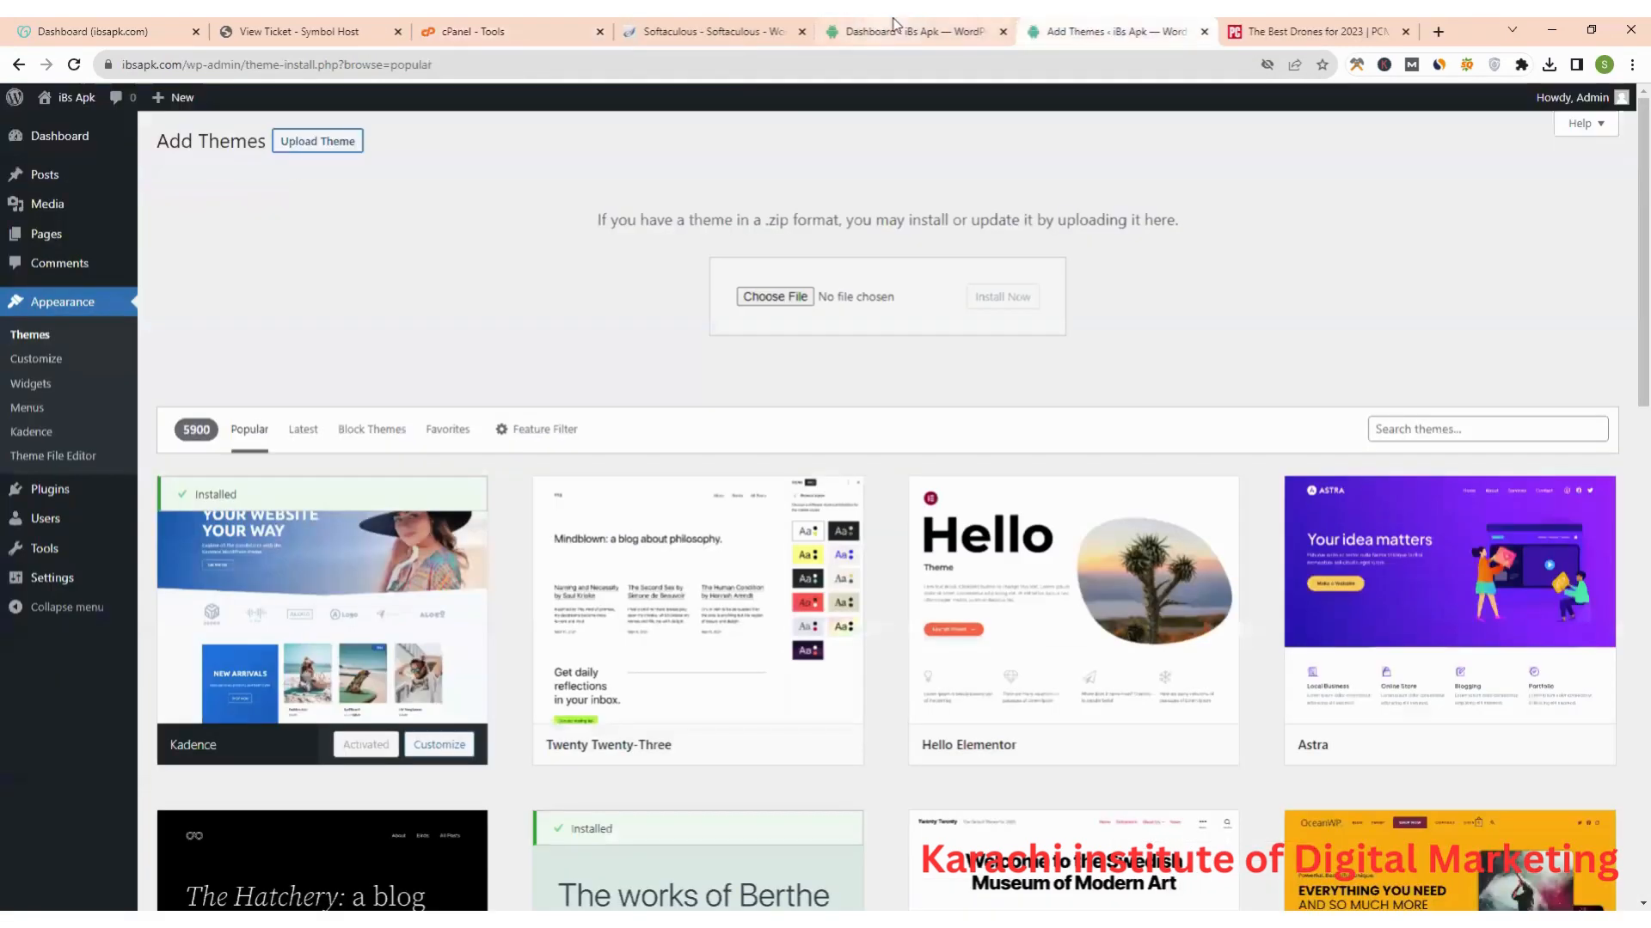
Browse the Add Themes grid, then open Appearance > Customize for the Kadence theme.
right_click(648, 280)
right_click(607, 255)
left_click(516, 255)
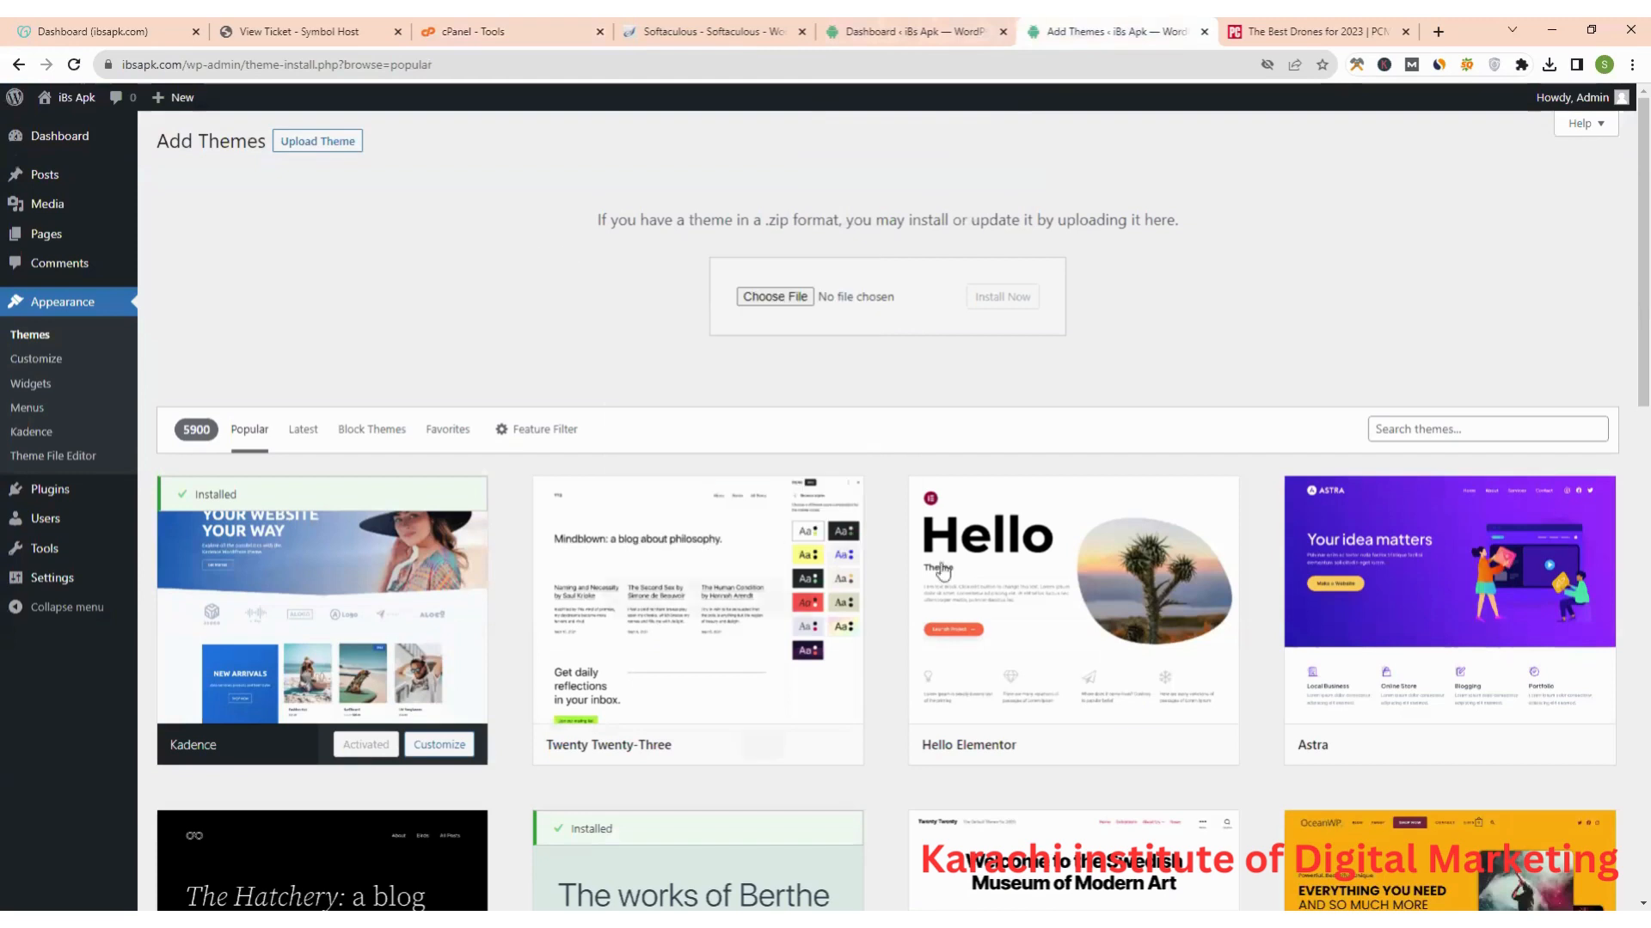
mouse_move(1133, 744)
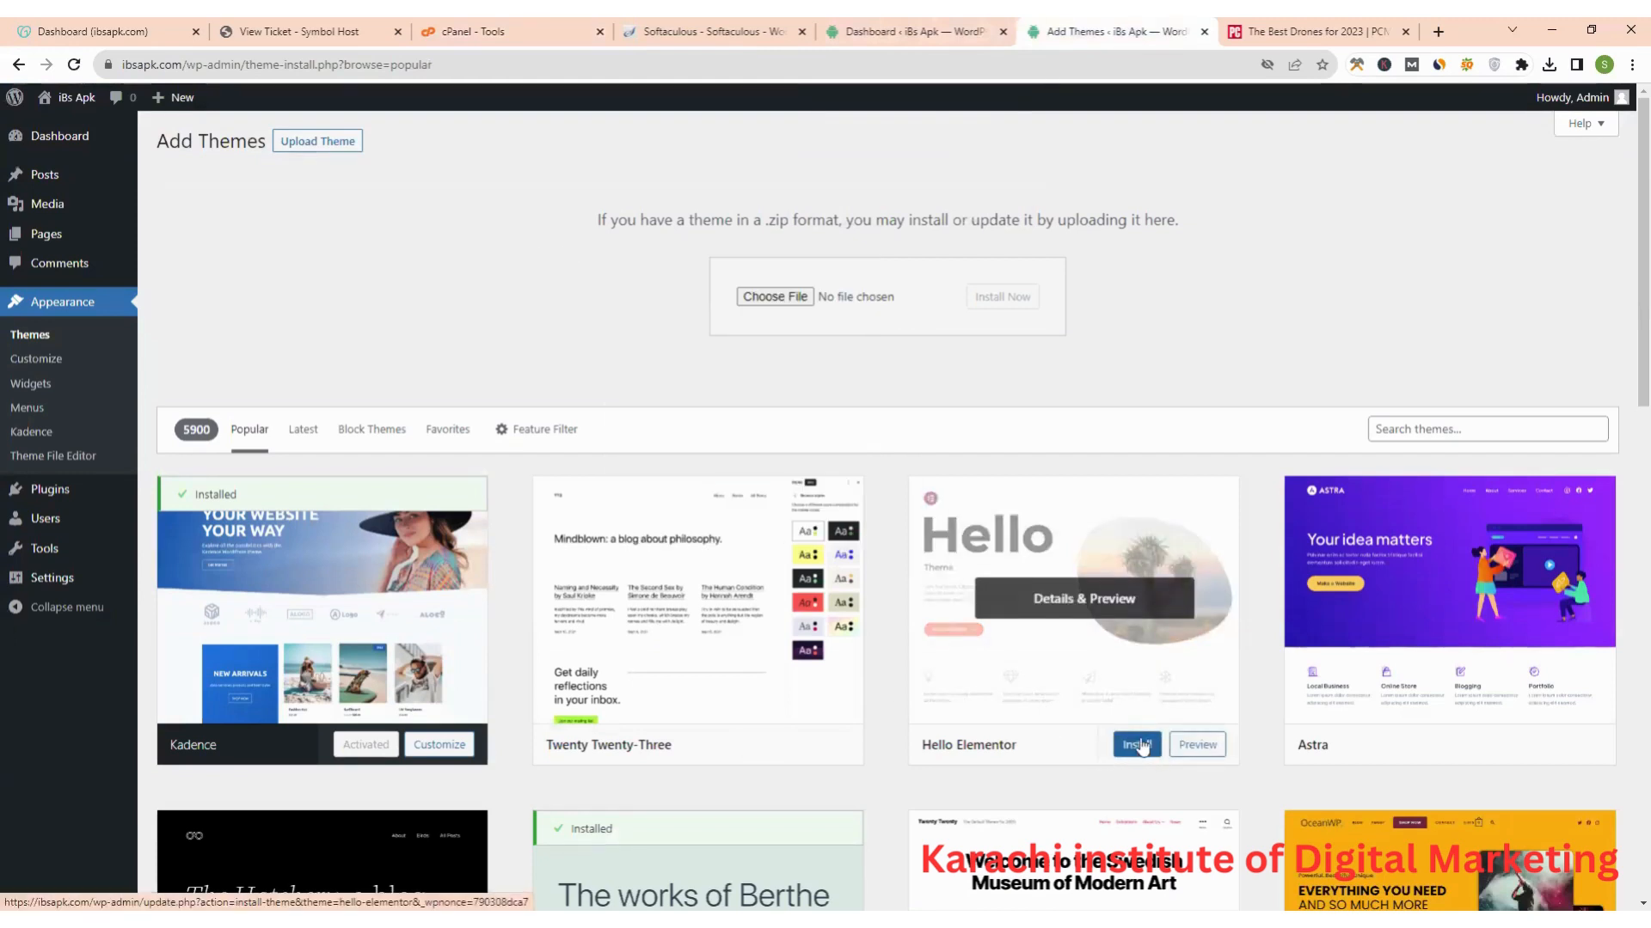
mouse_move(1461, 606)
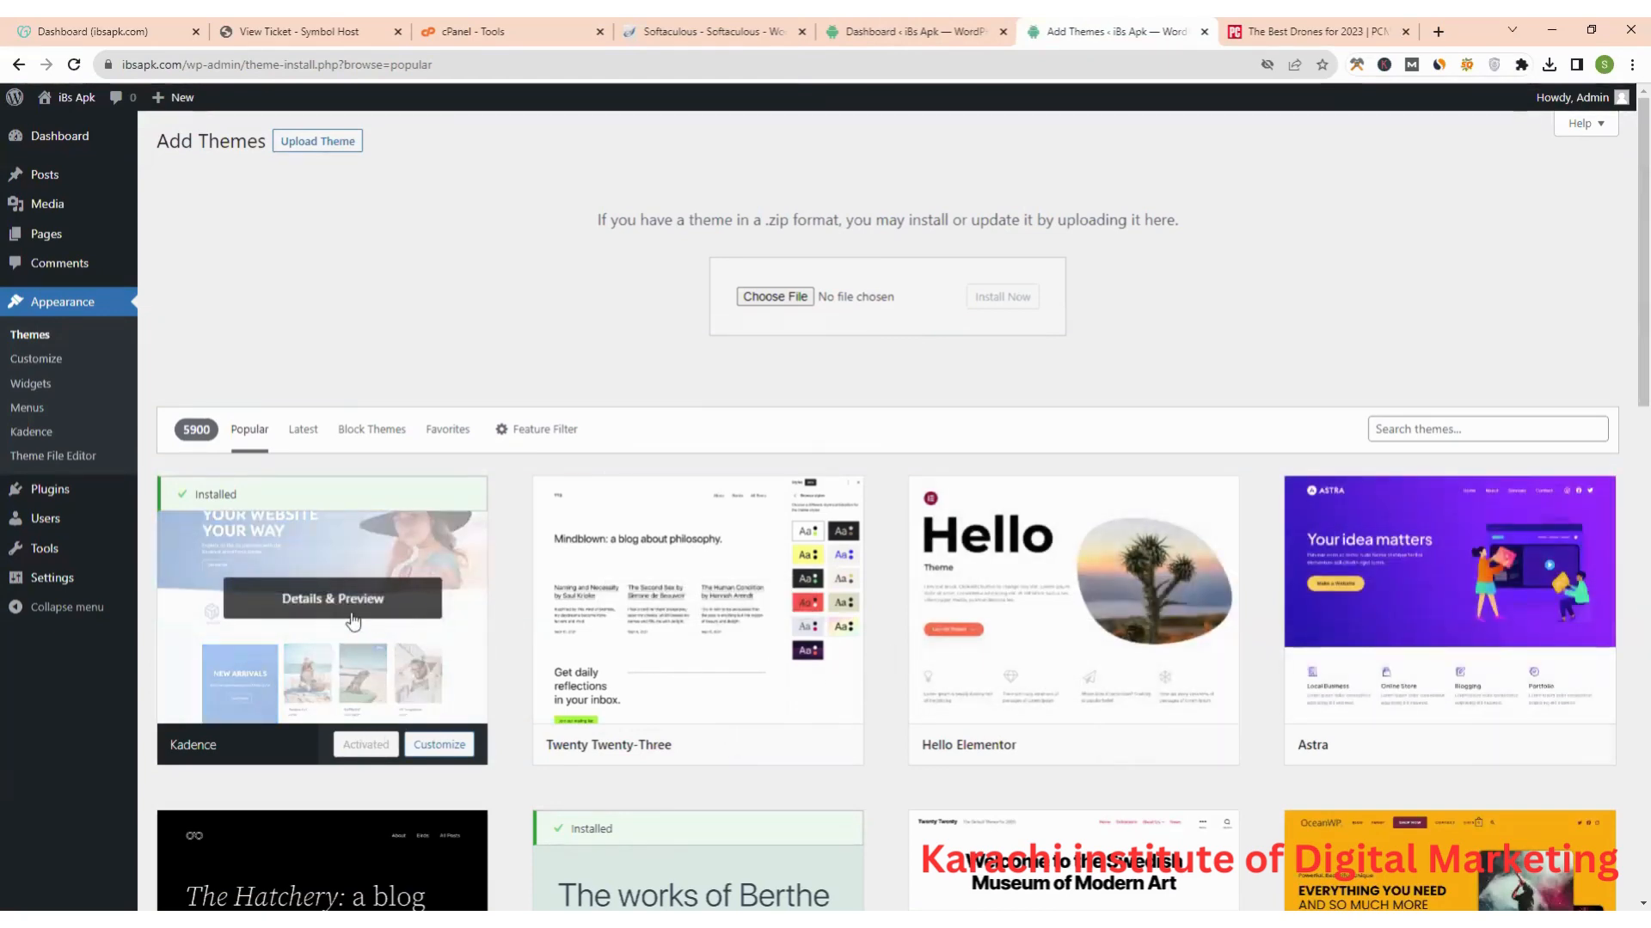
scroll(263, 606, "down", 5)
scroll(264, 606, "up", 5)
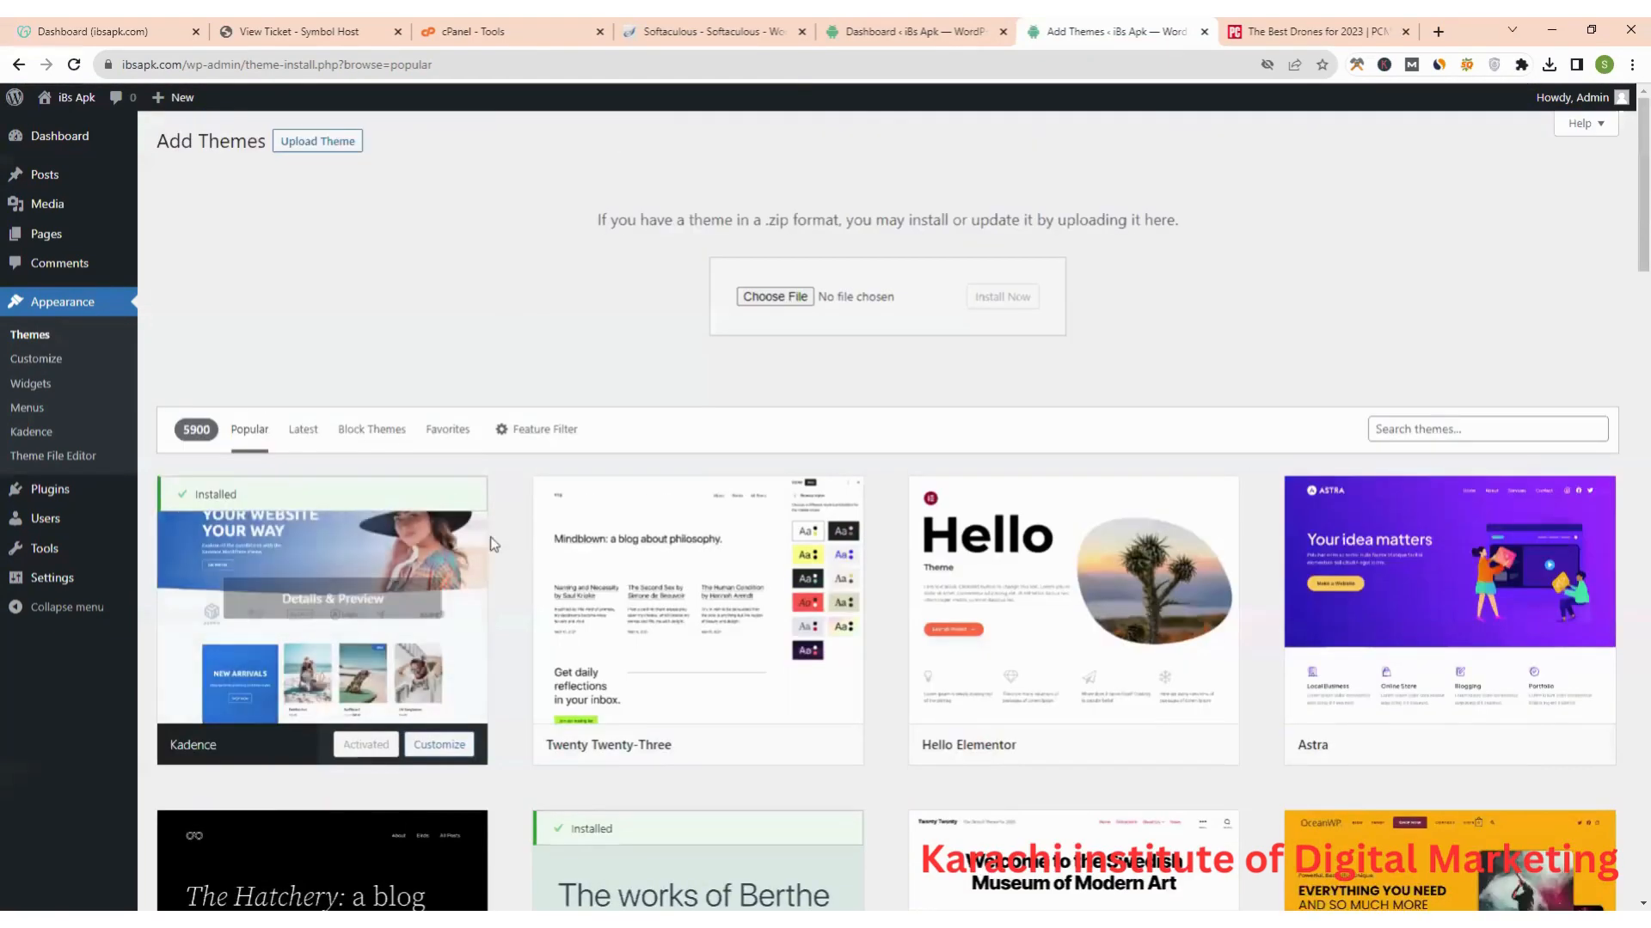
scroll(258, 559, "down", 4)
scroll(44, 352, "up", 5)
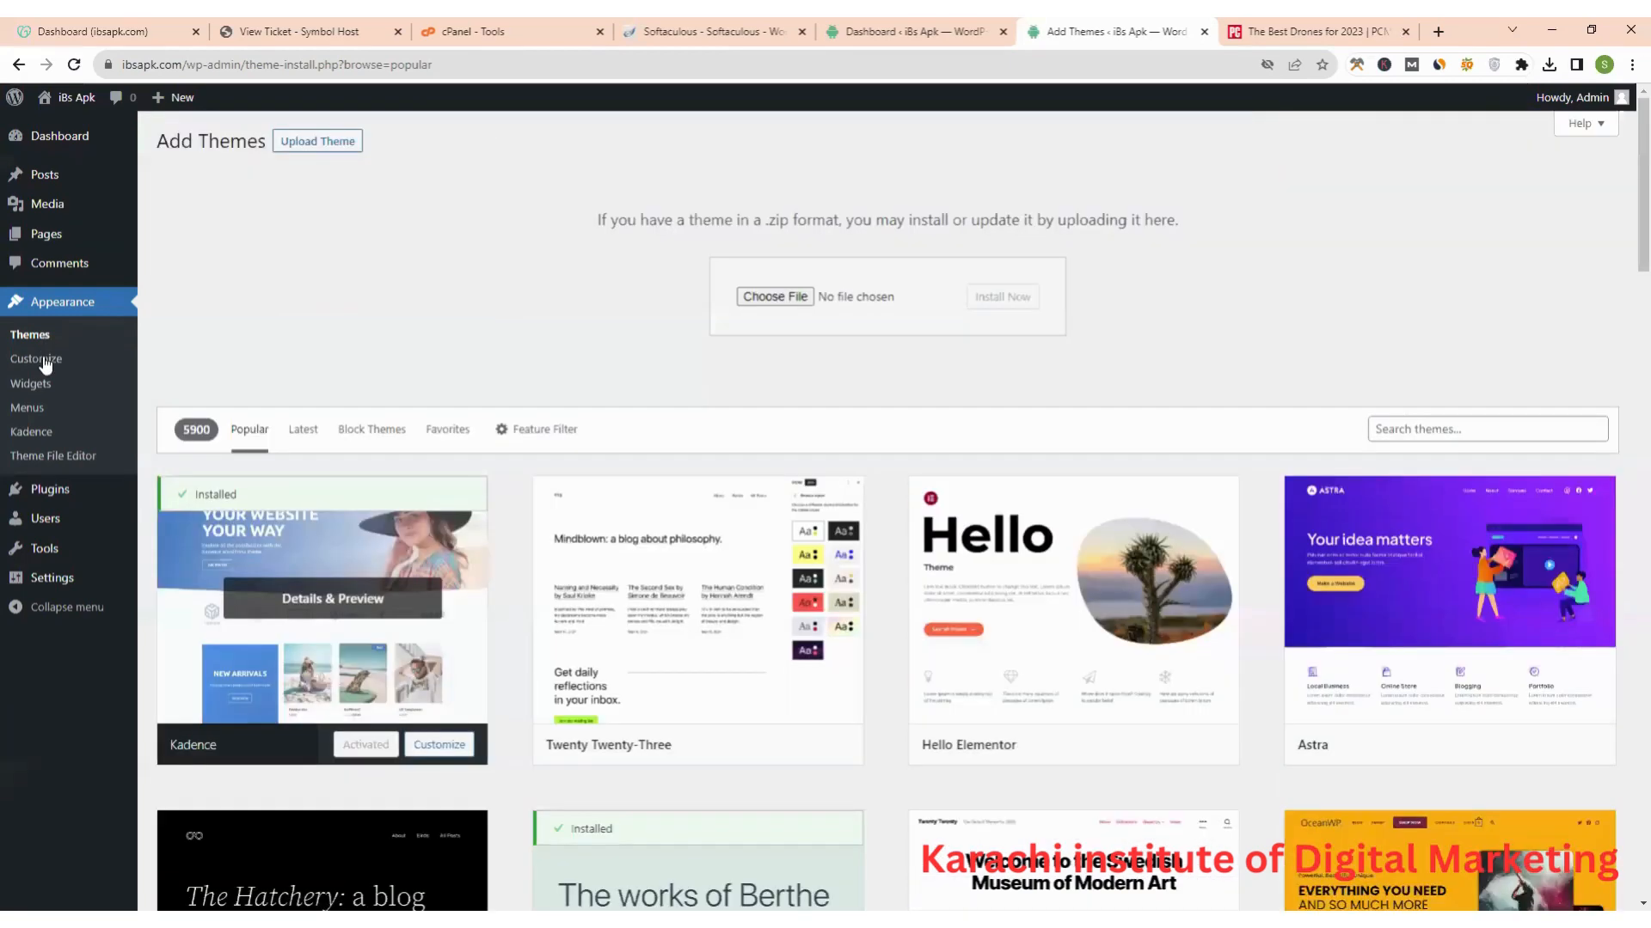
left_click(51, 358)
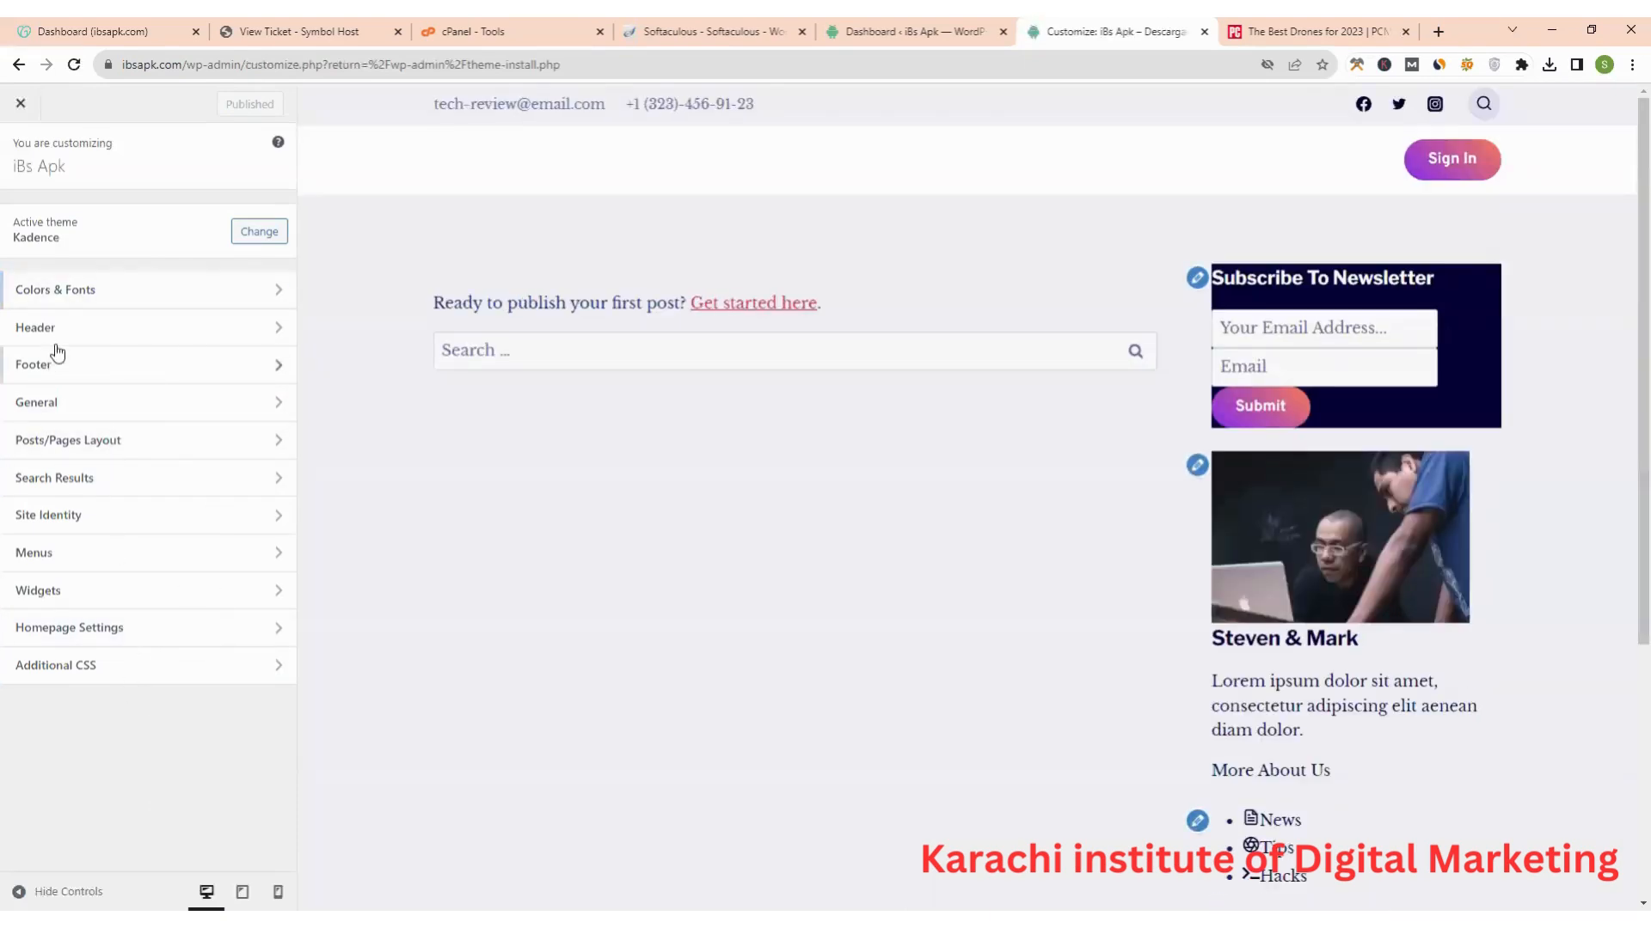
left_click(60, 328)
left_click(108, 275)
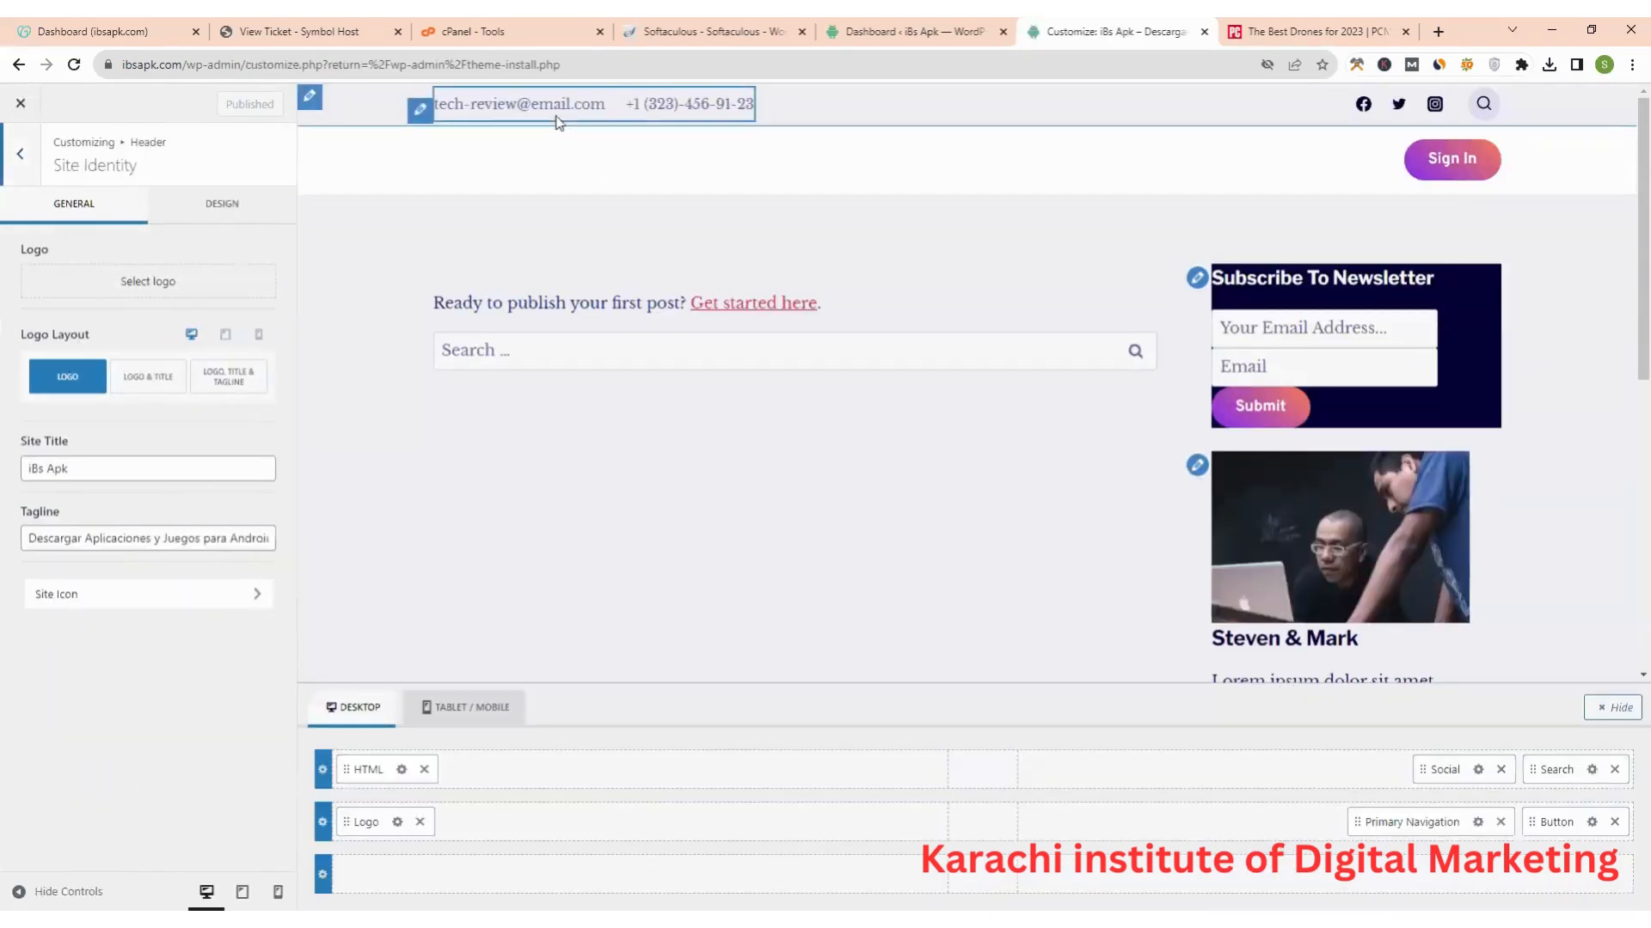
left_click(12, 155)
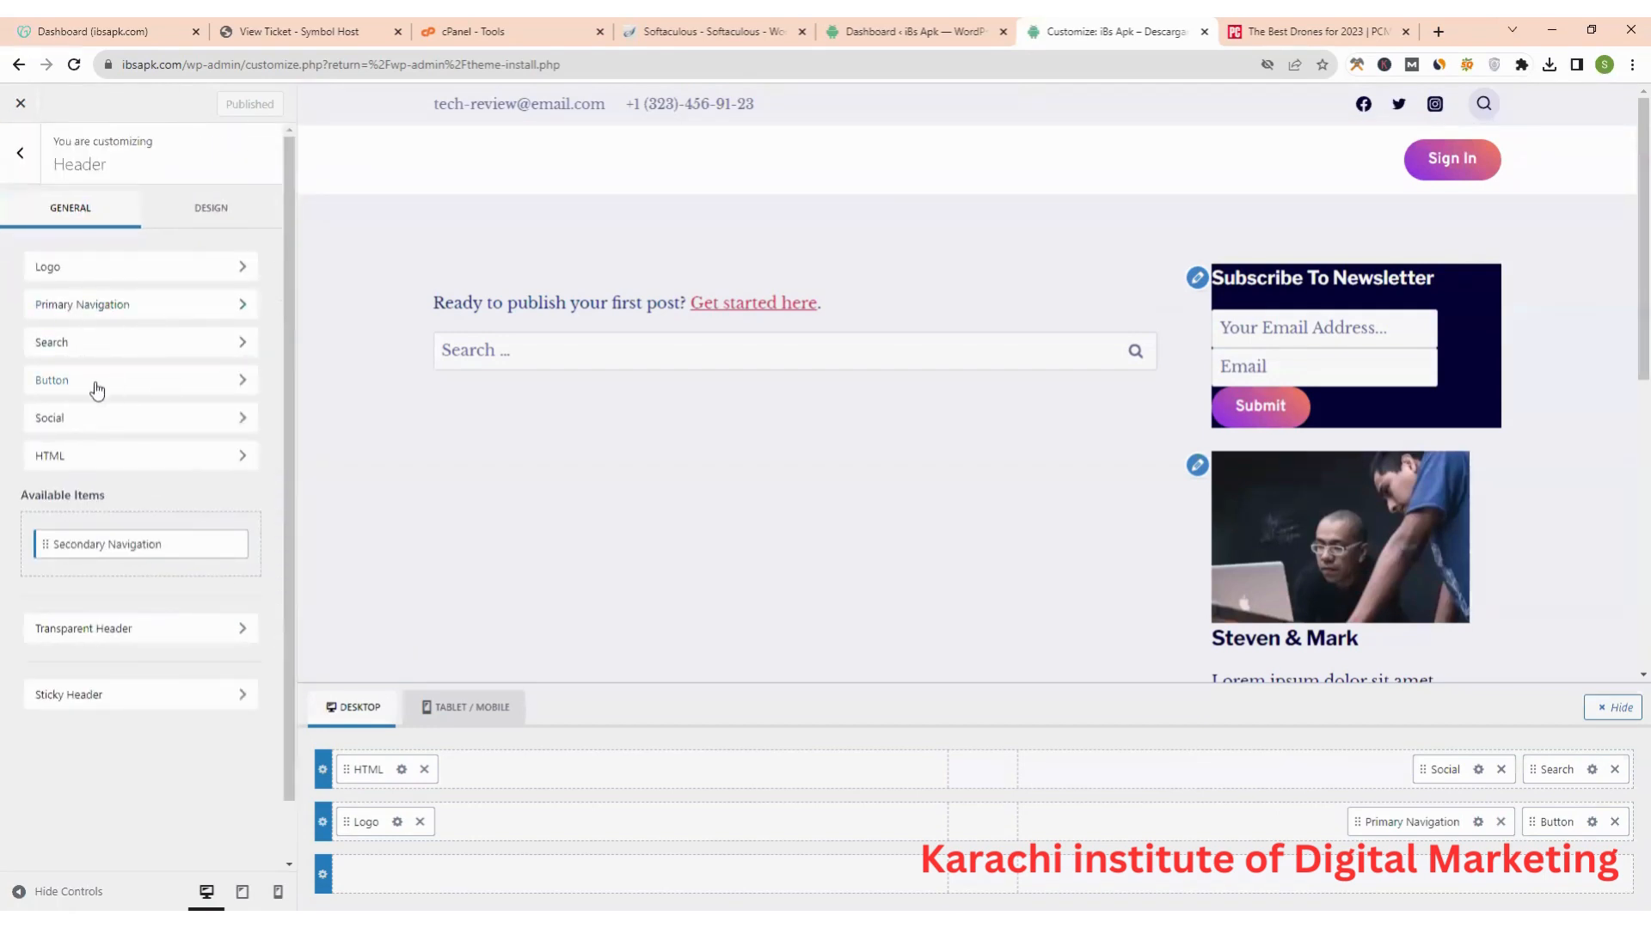
left_click(21, 158)
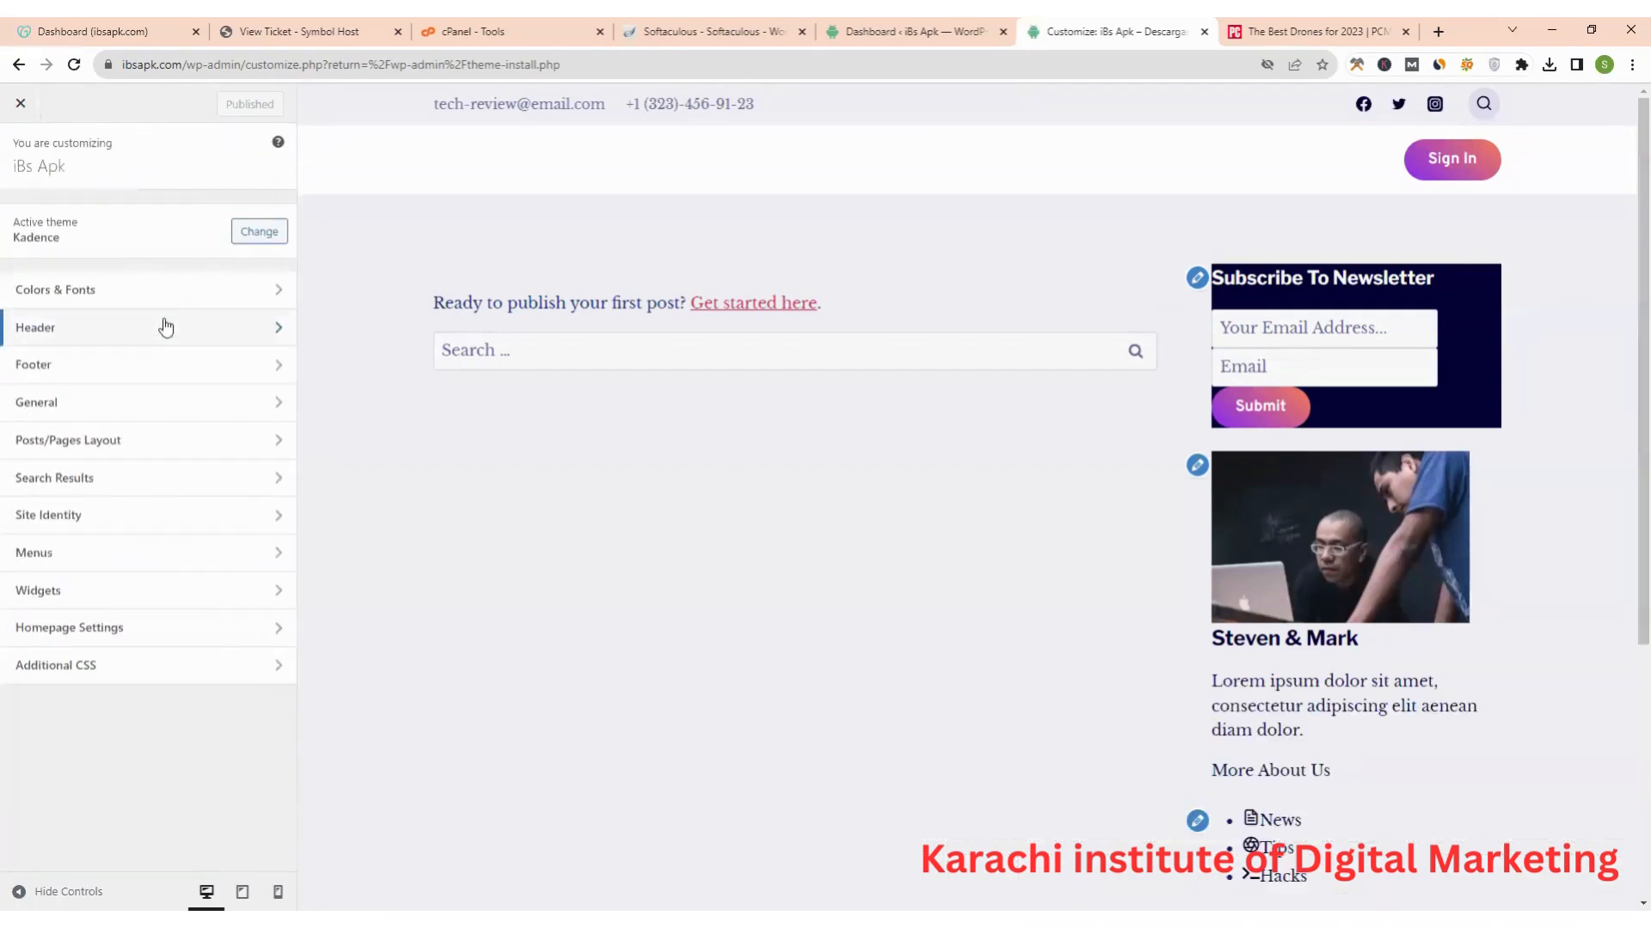
left_click(84, 368)
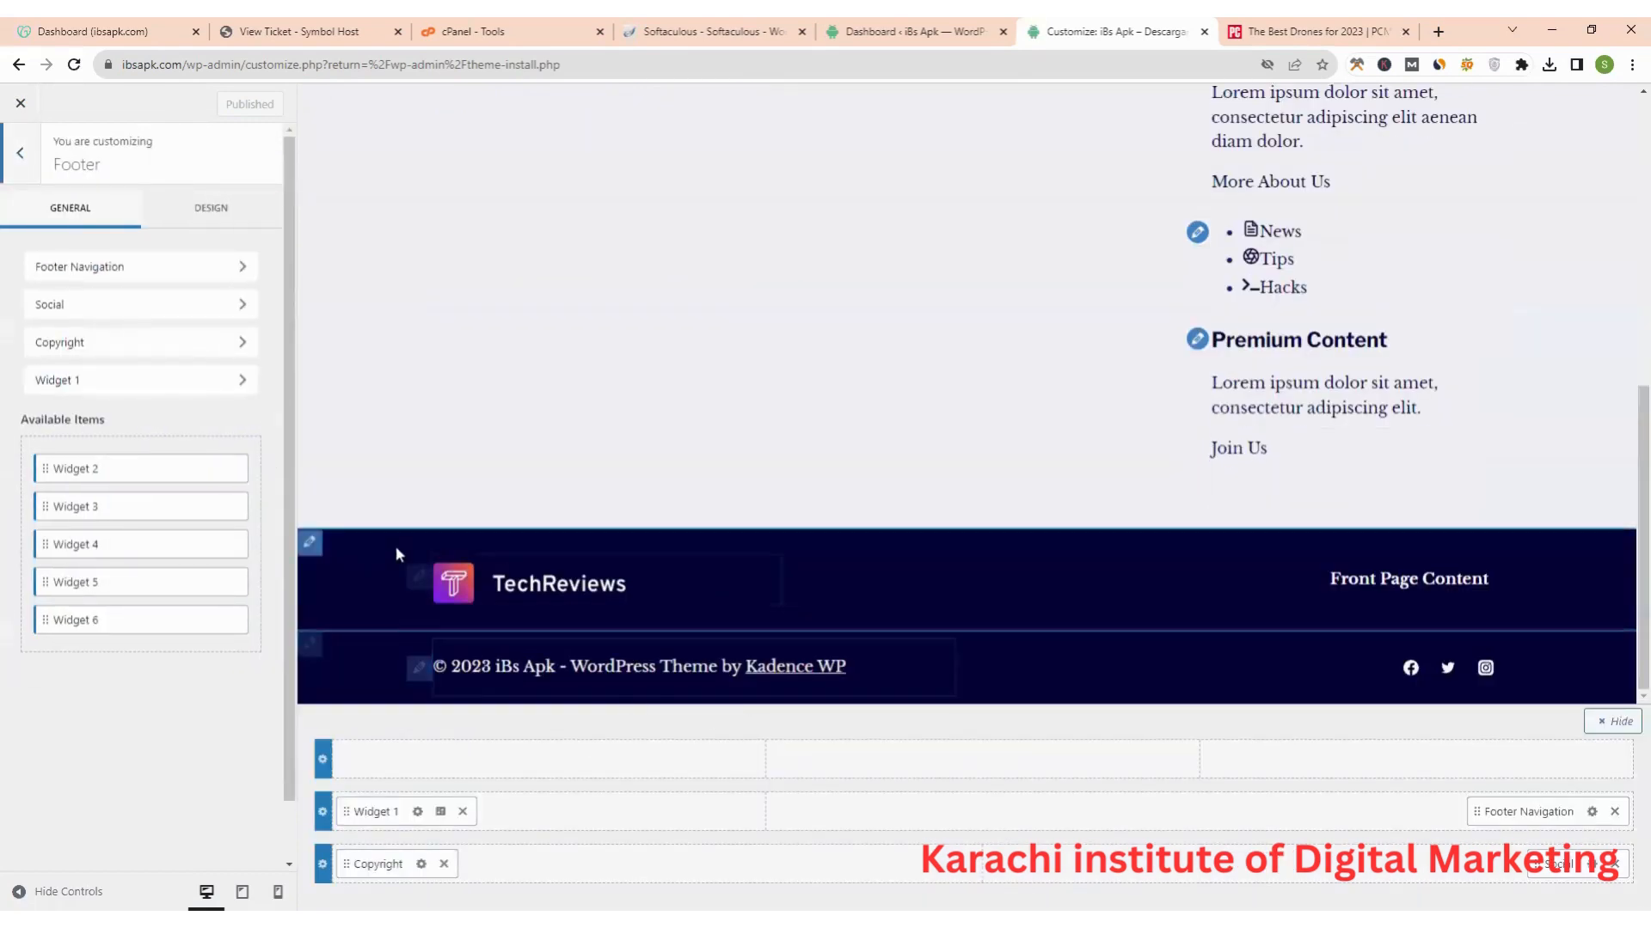
left_click(24, 163)
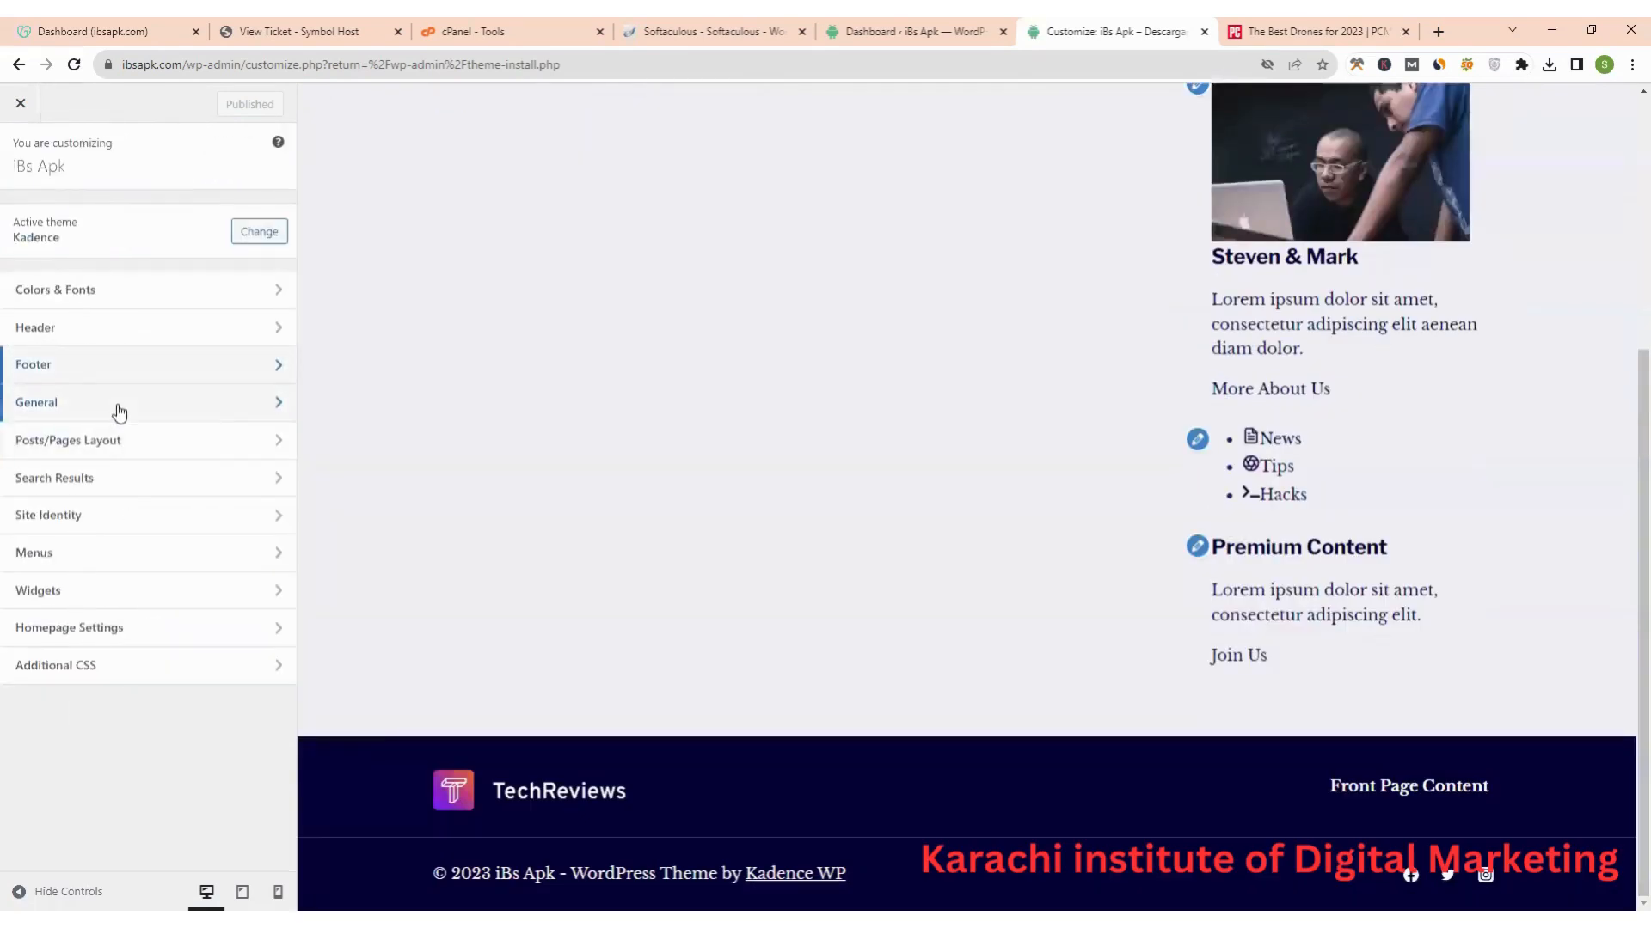
left_click(110, 439)
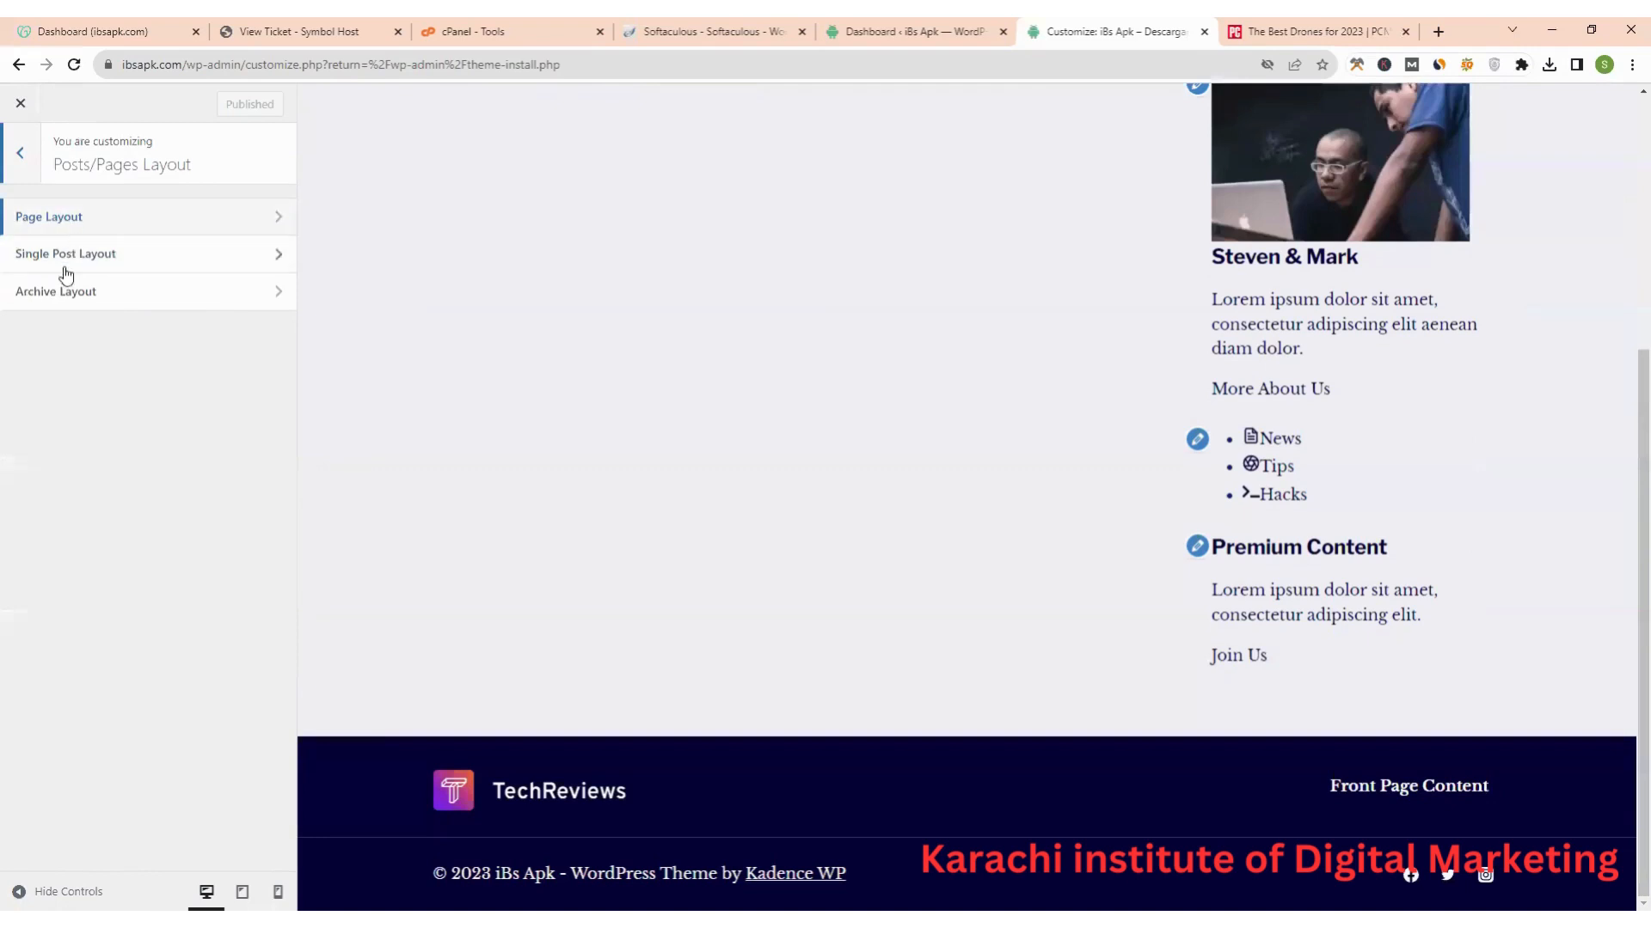
In Single Post Layout, place the title above content, right-aligned, with meta hidden.
left_click(98, 256)
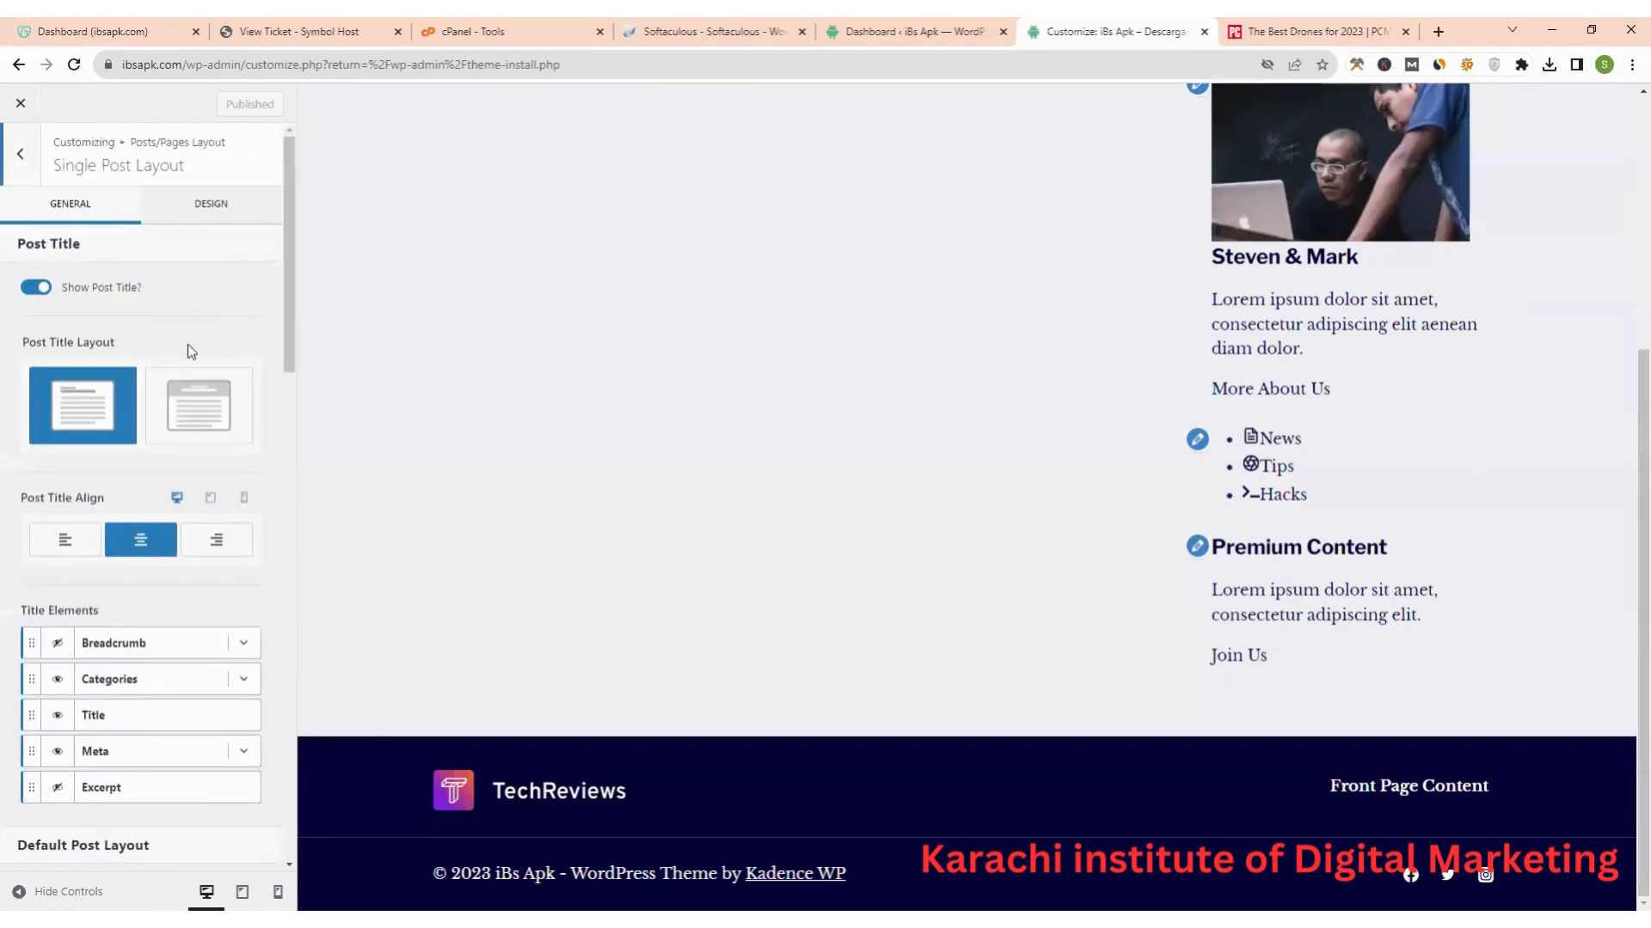
scroll(234, 503, "down", 7)
scroll(193, 526, "up", 7)
scroll(729, 493, "up", 5)
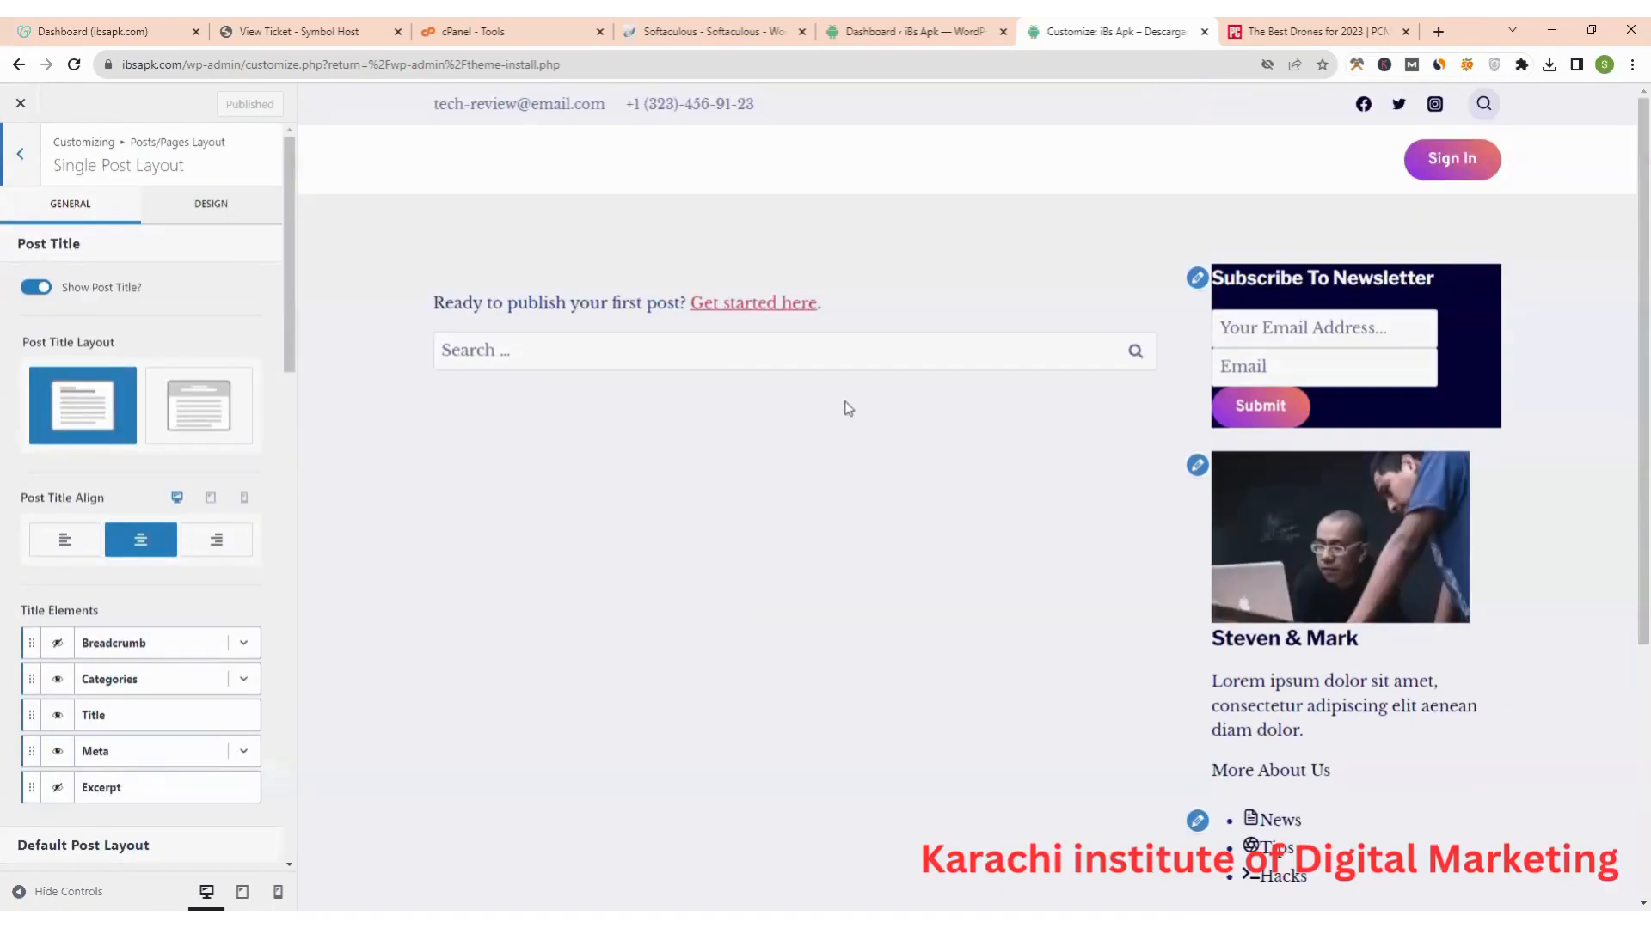
left_click(213, 411)
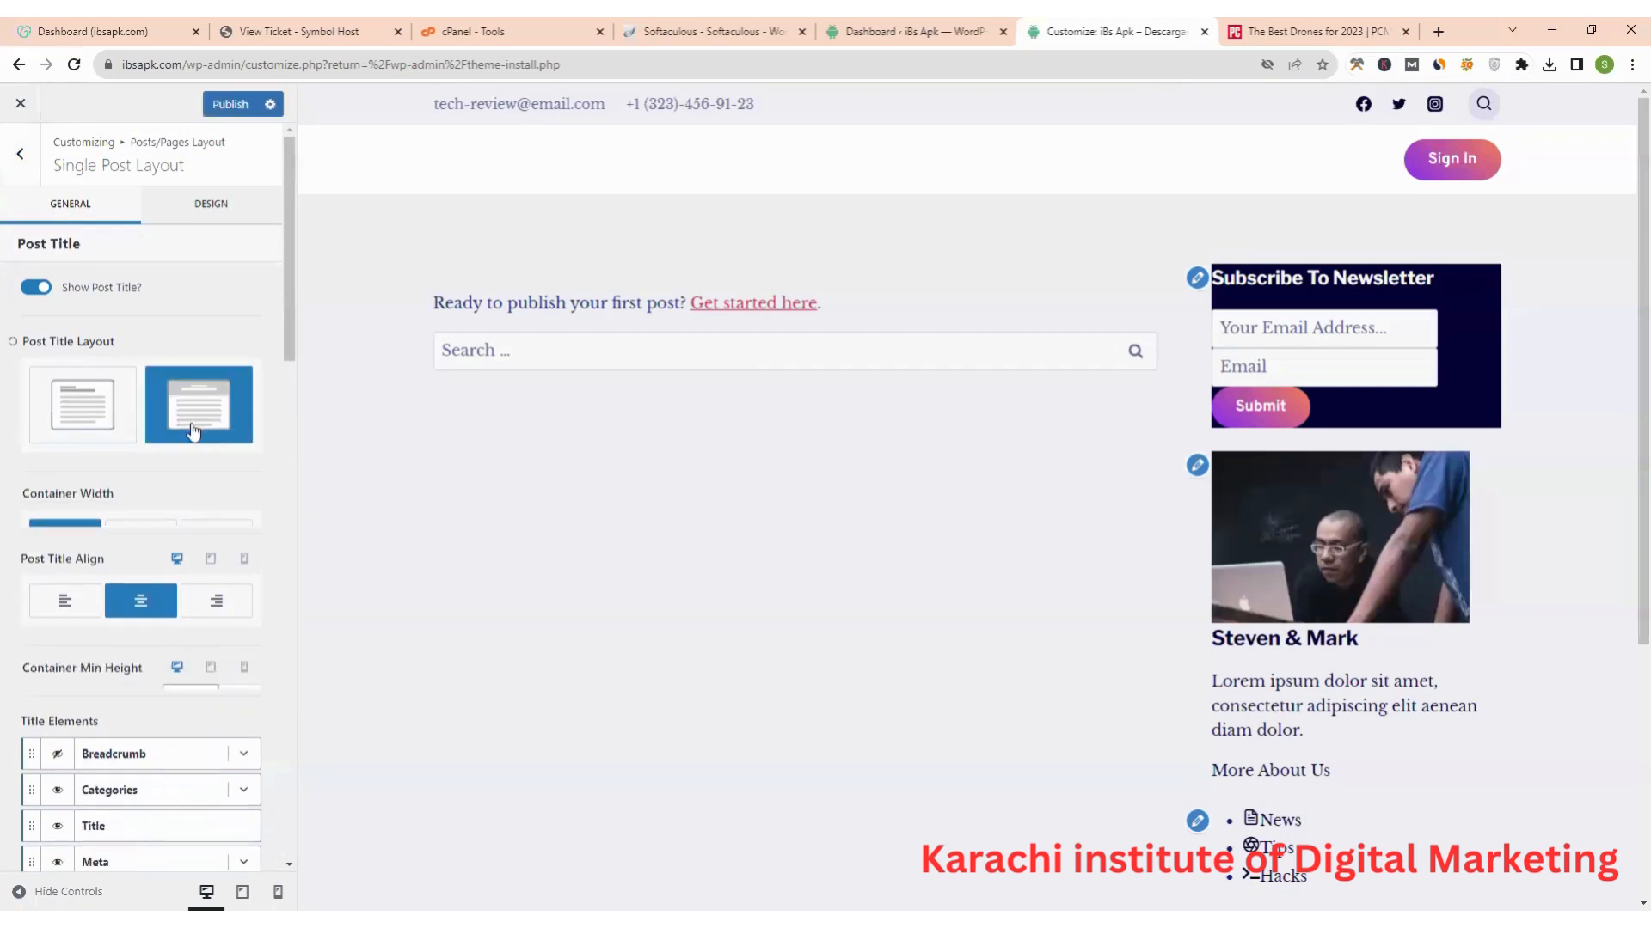
left_click(209, 664)
scroll(196, 447, "down", 5)
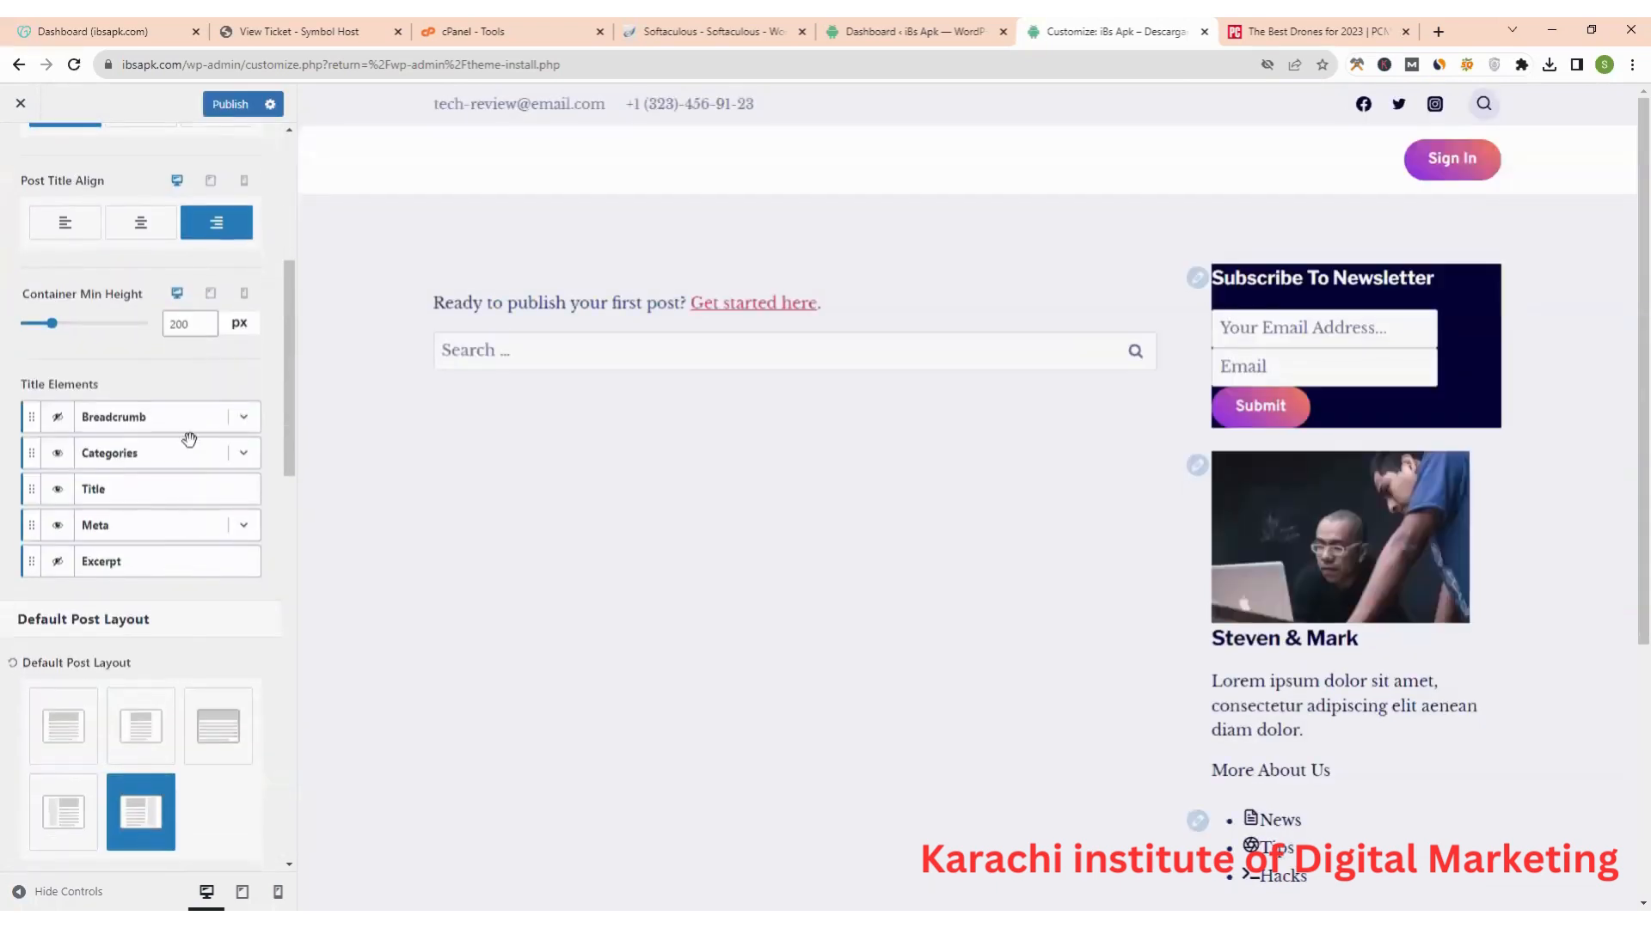
left_click(51, 531)
Set post padding to Bottom Only and switch to the unboxed content style.
scroll(146, 516, "down", 3)
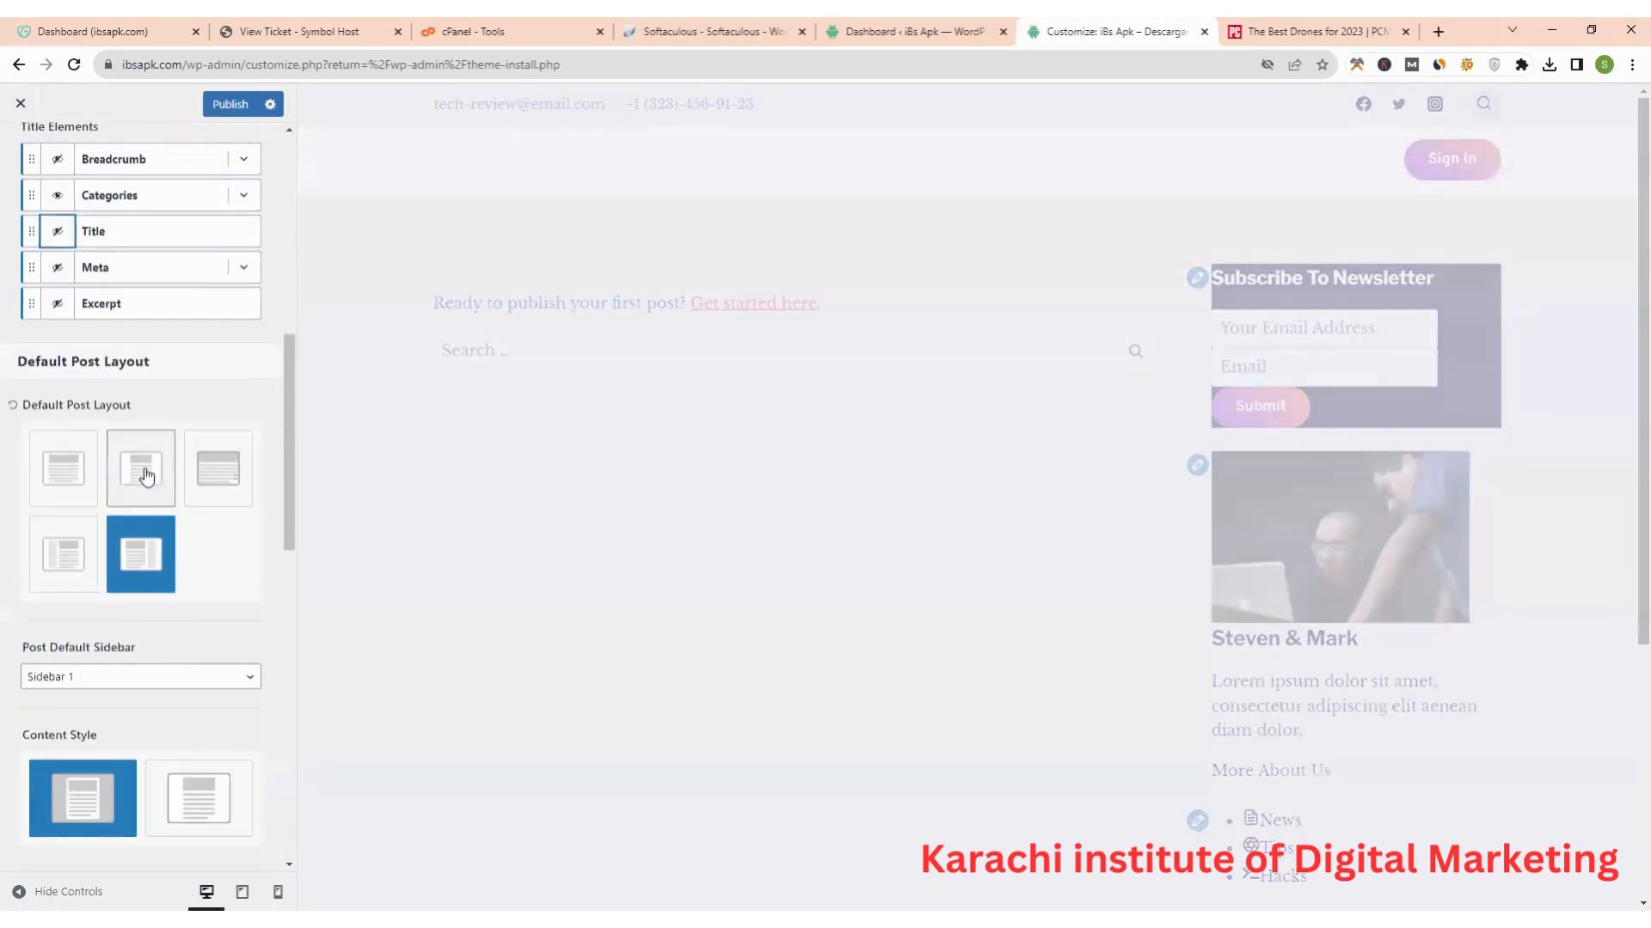
scroll(198, 516, "down", 5)
scroll(195, 552, "down", 1)
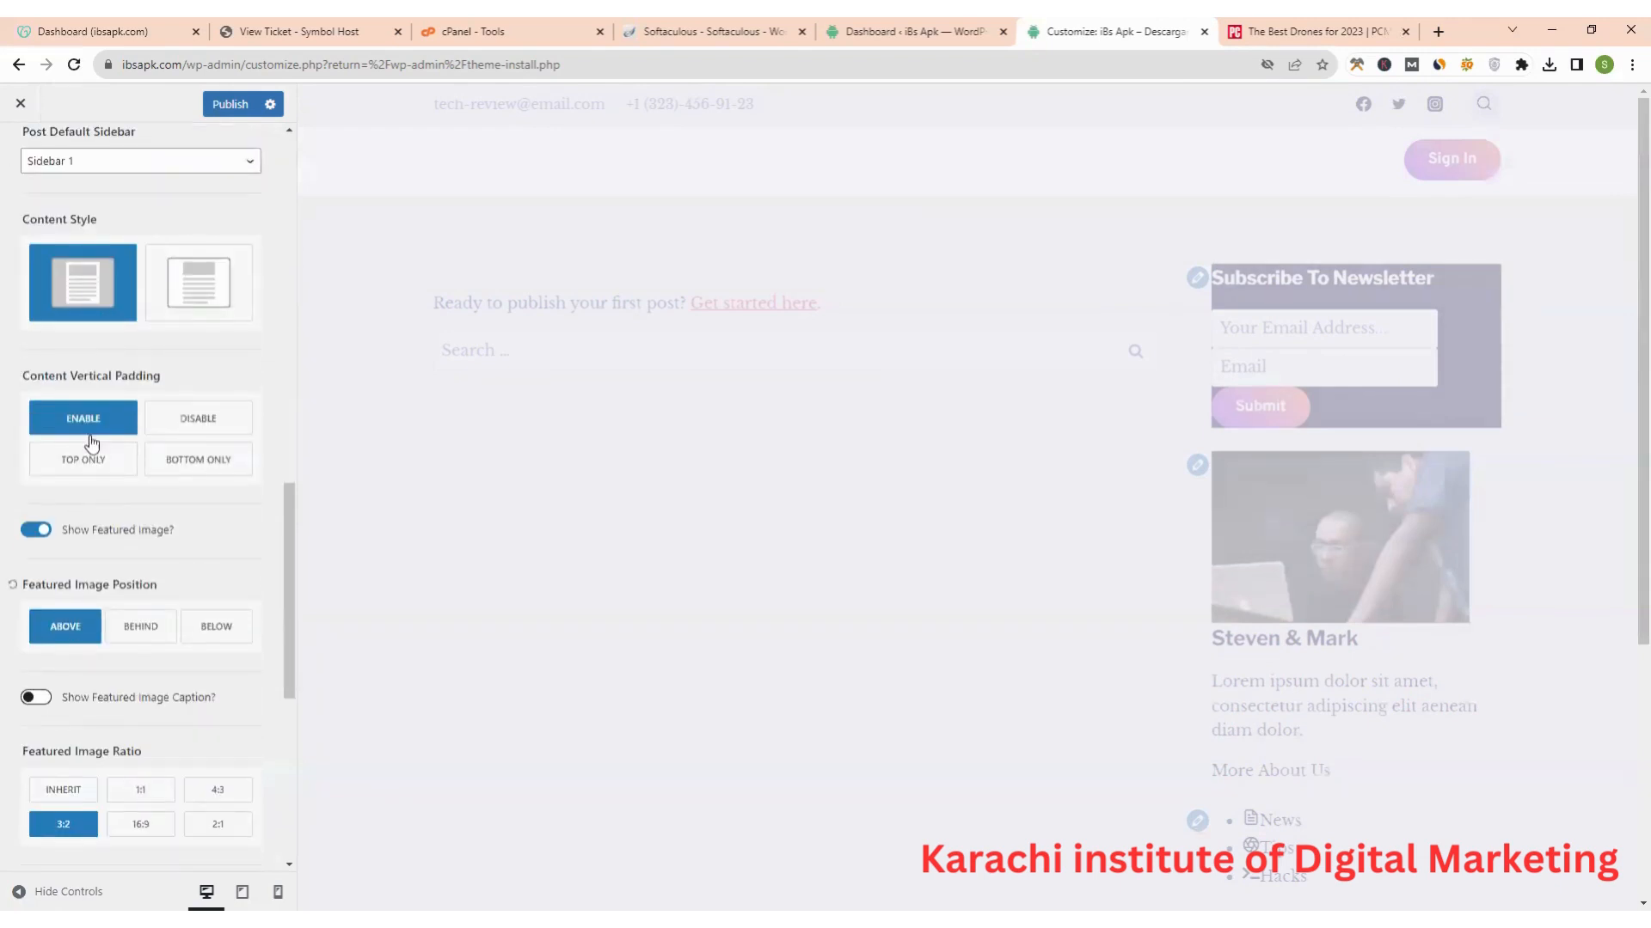
left_click(197, 469)
left_click(140, 166)
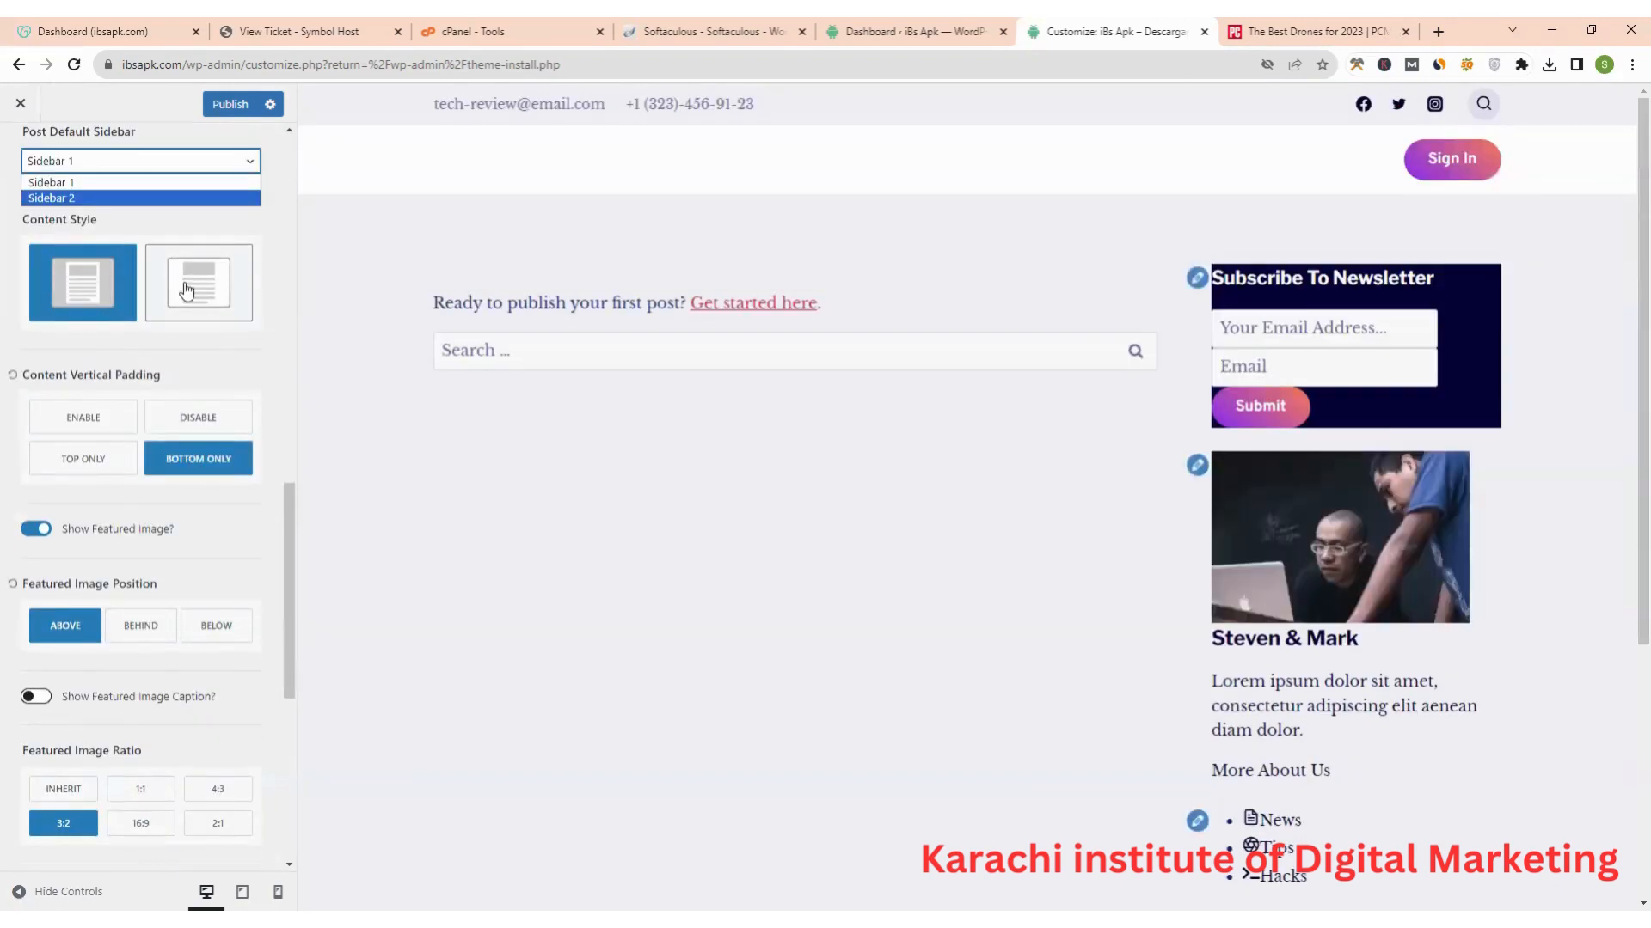
left_click(191, 290)
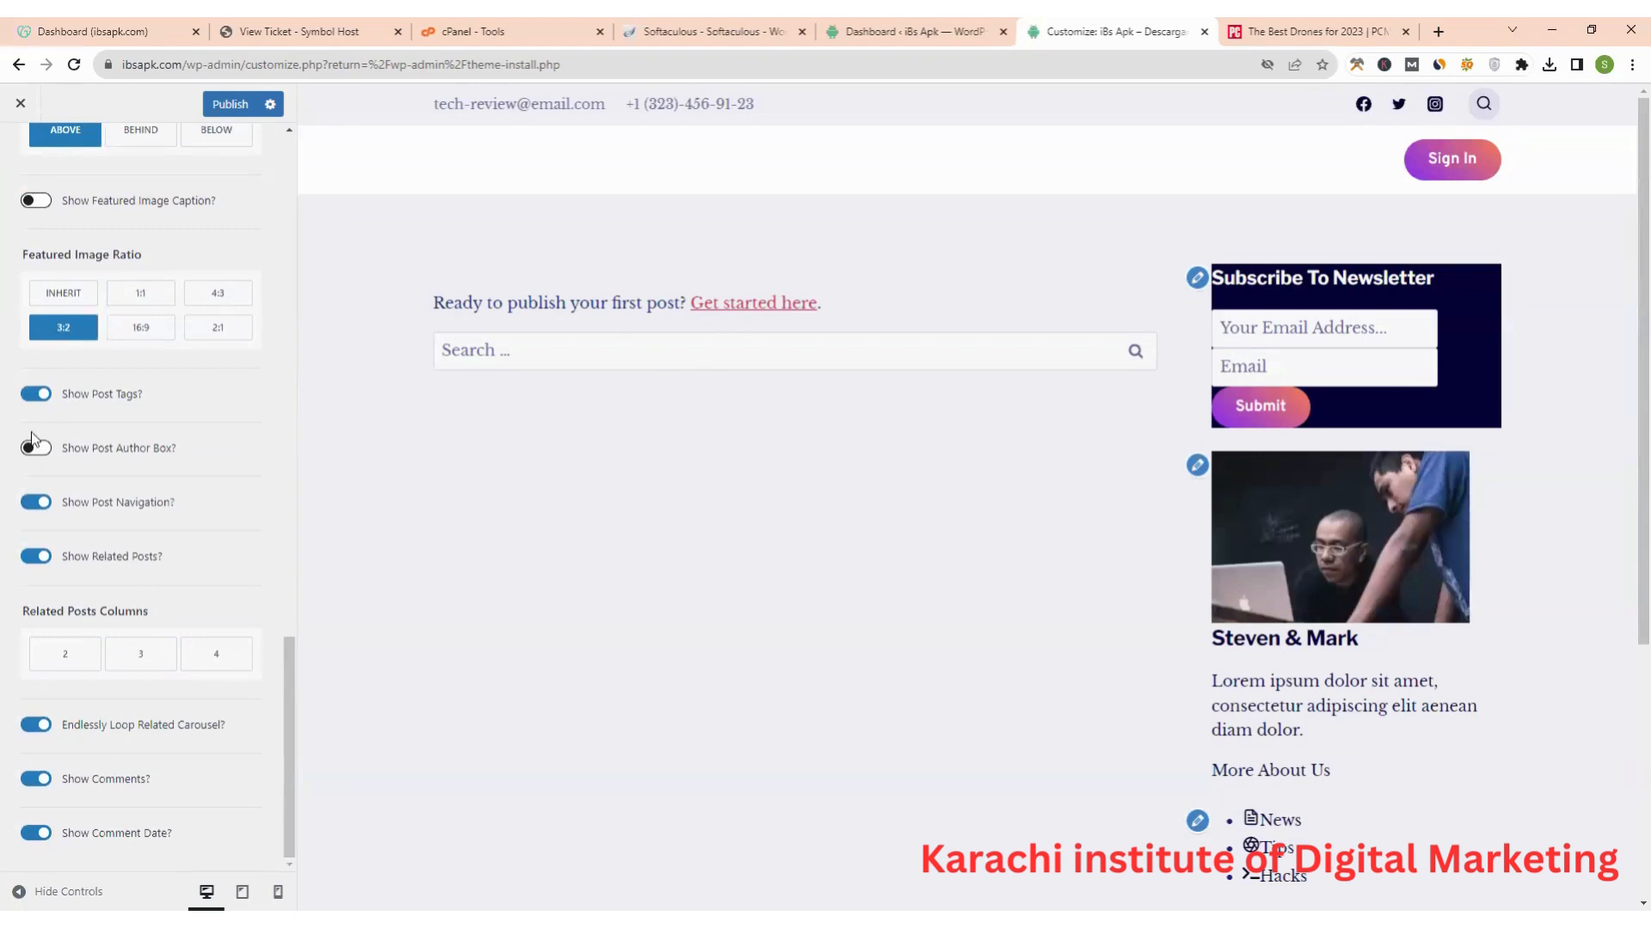
Show the author box unlinked; hide post tags, post navigation and related posts.
left_click(36, 448)
left_click(32, 394)
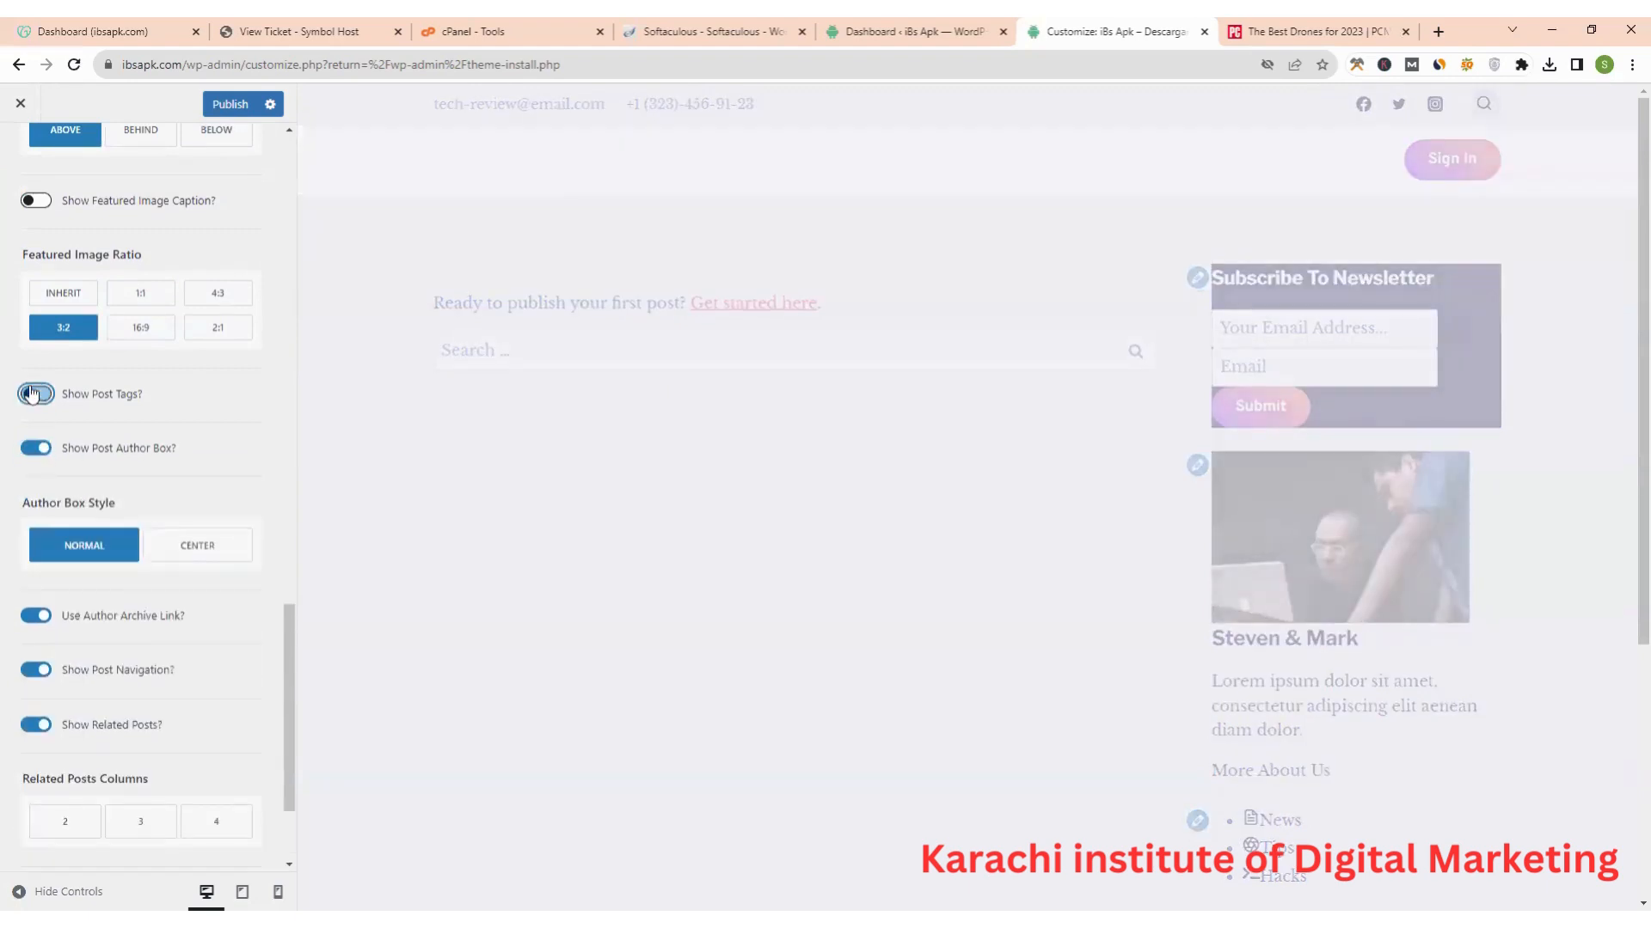
left_click(34, 622)
left_click(38, 674)
left_click(38, 726)
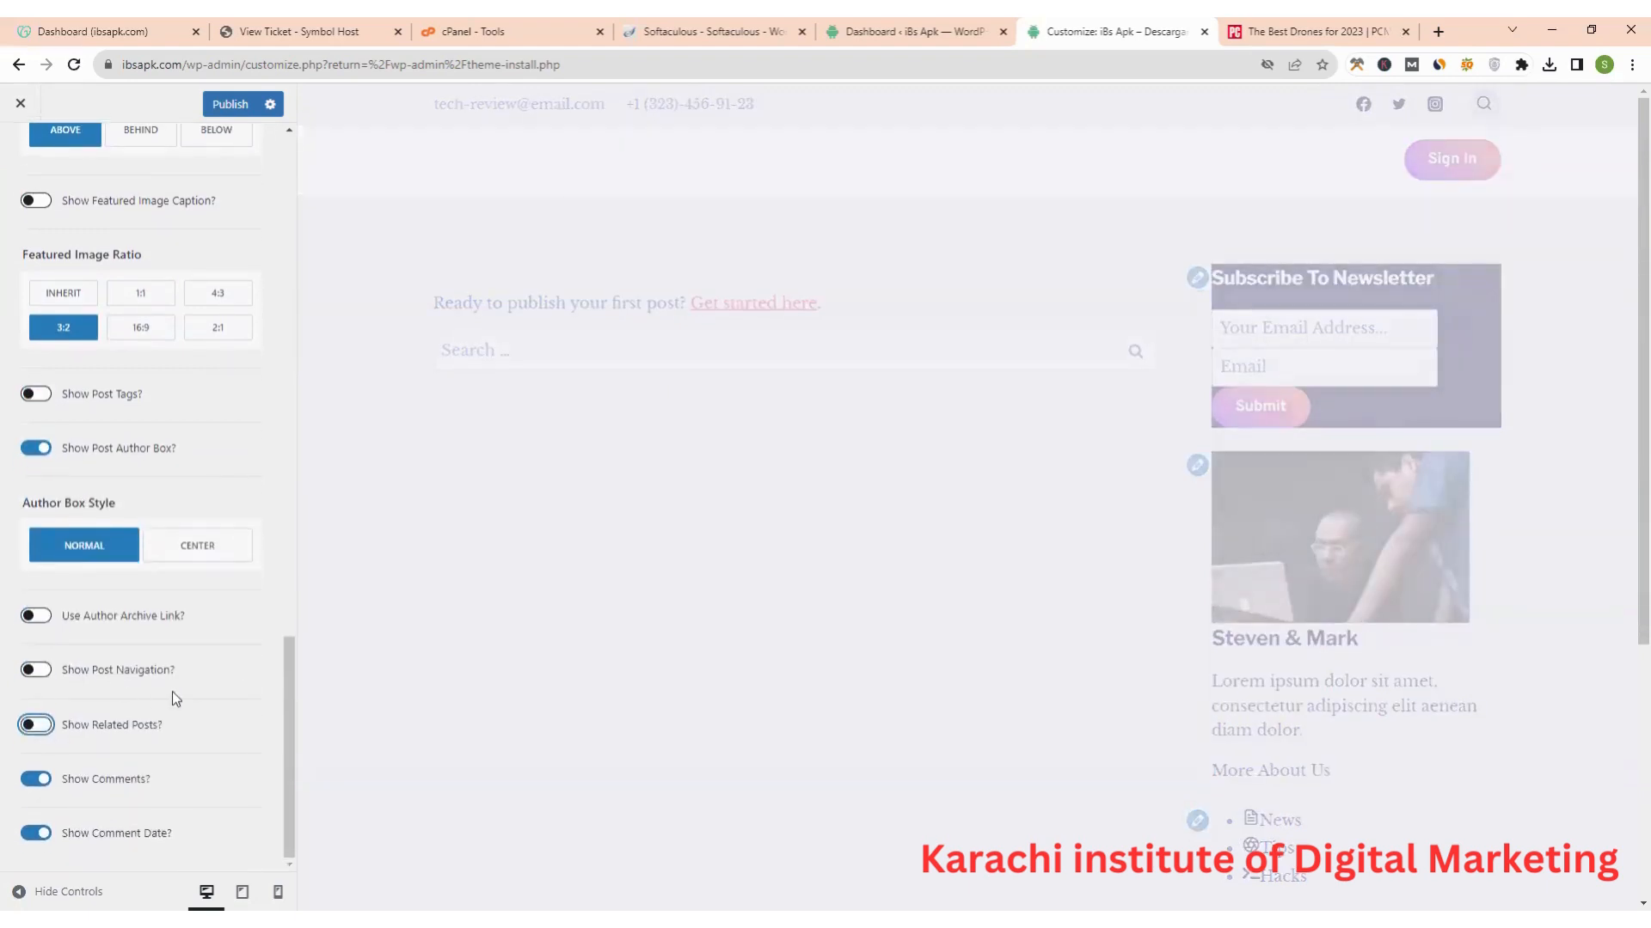
scroll(228, 679, "up", 15)
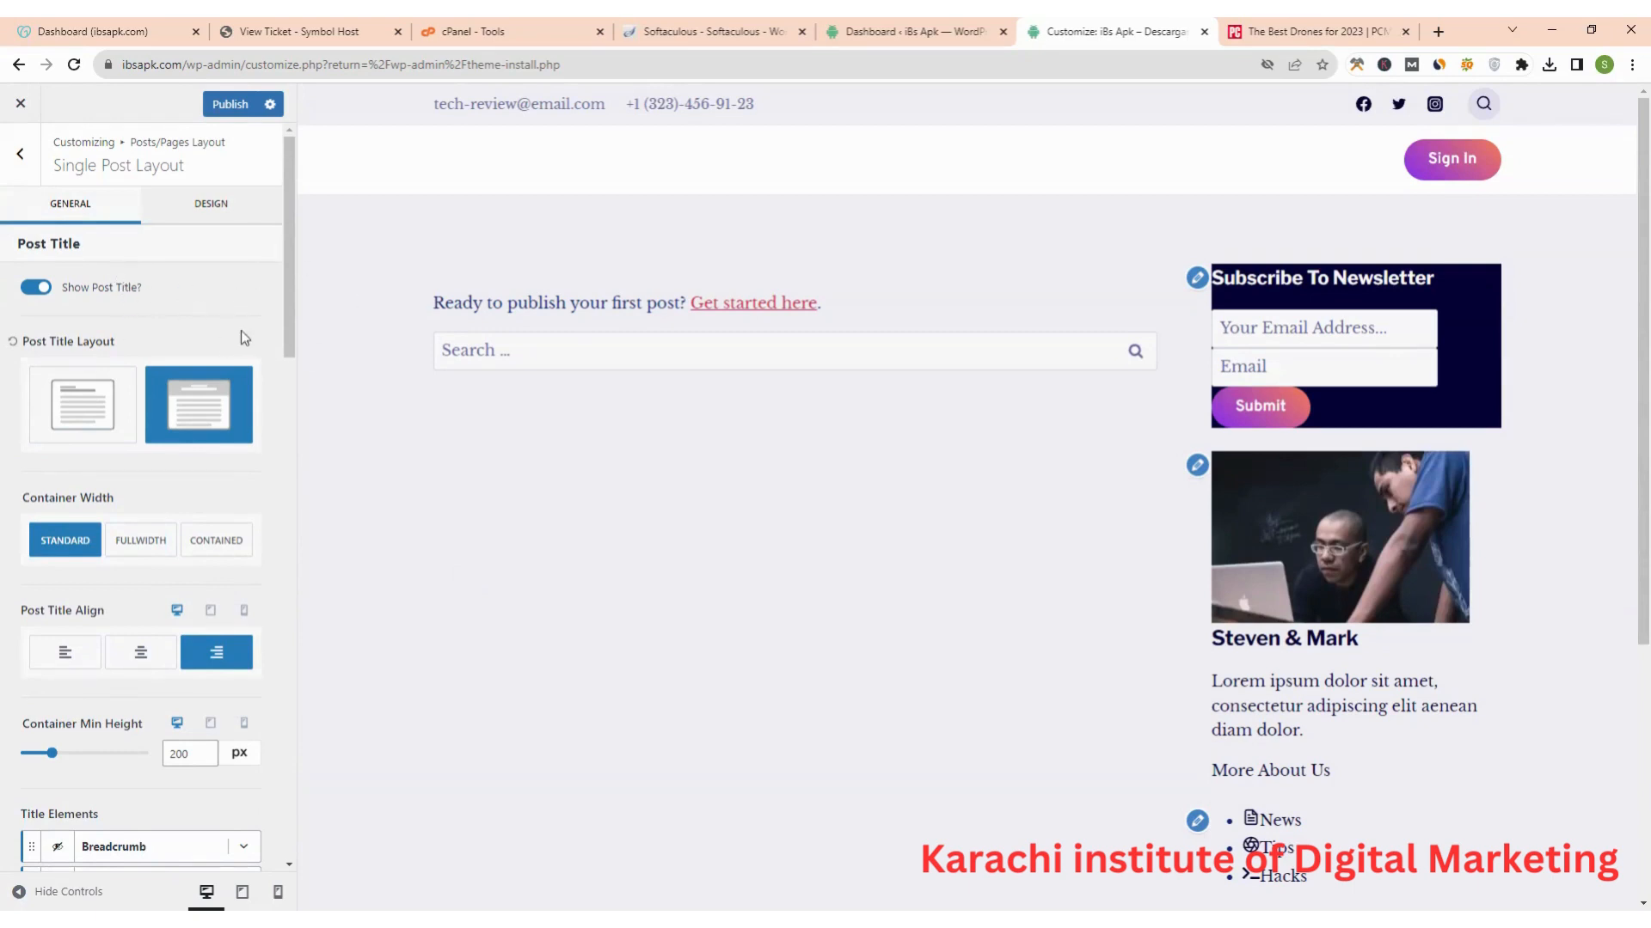
left_click(12, 177)
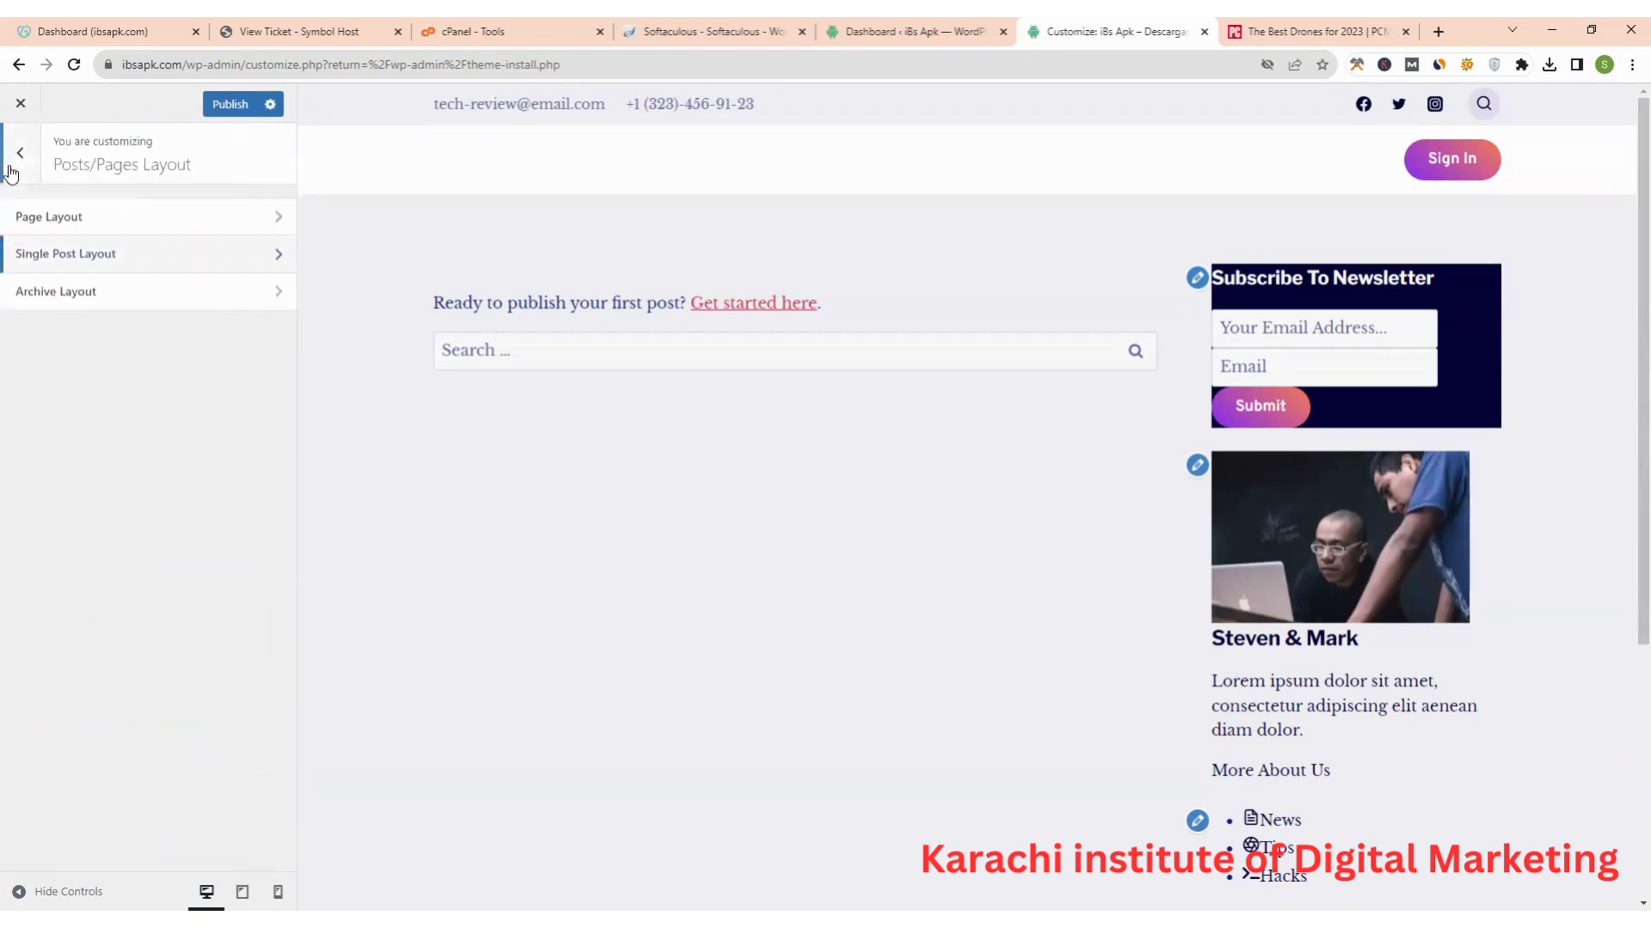
Browse the Page, Single Post and Archive layout panels in the Customizer.
left_click(66, 220)
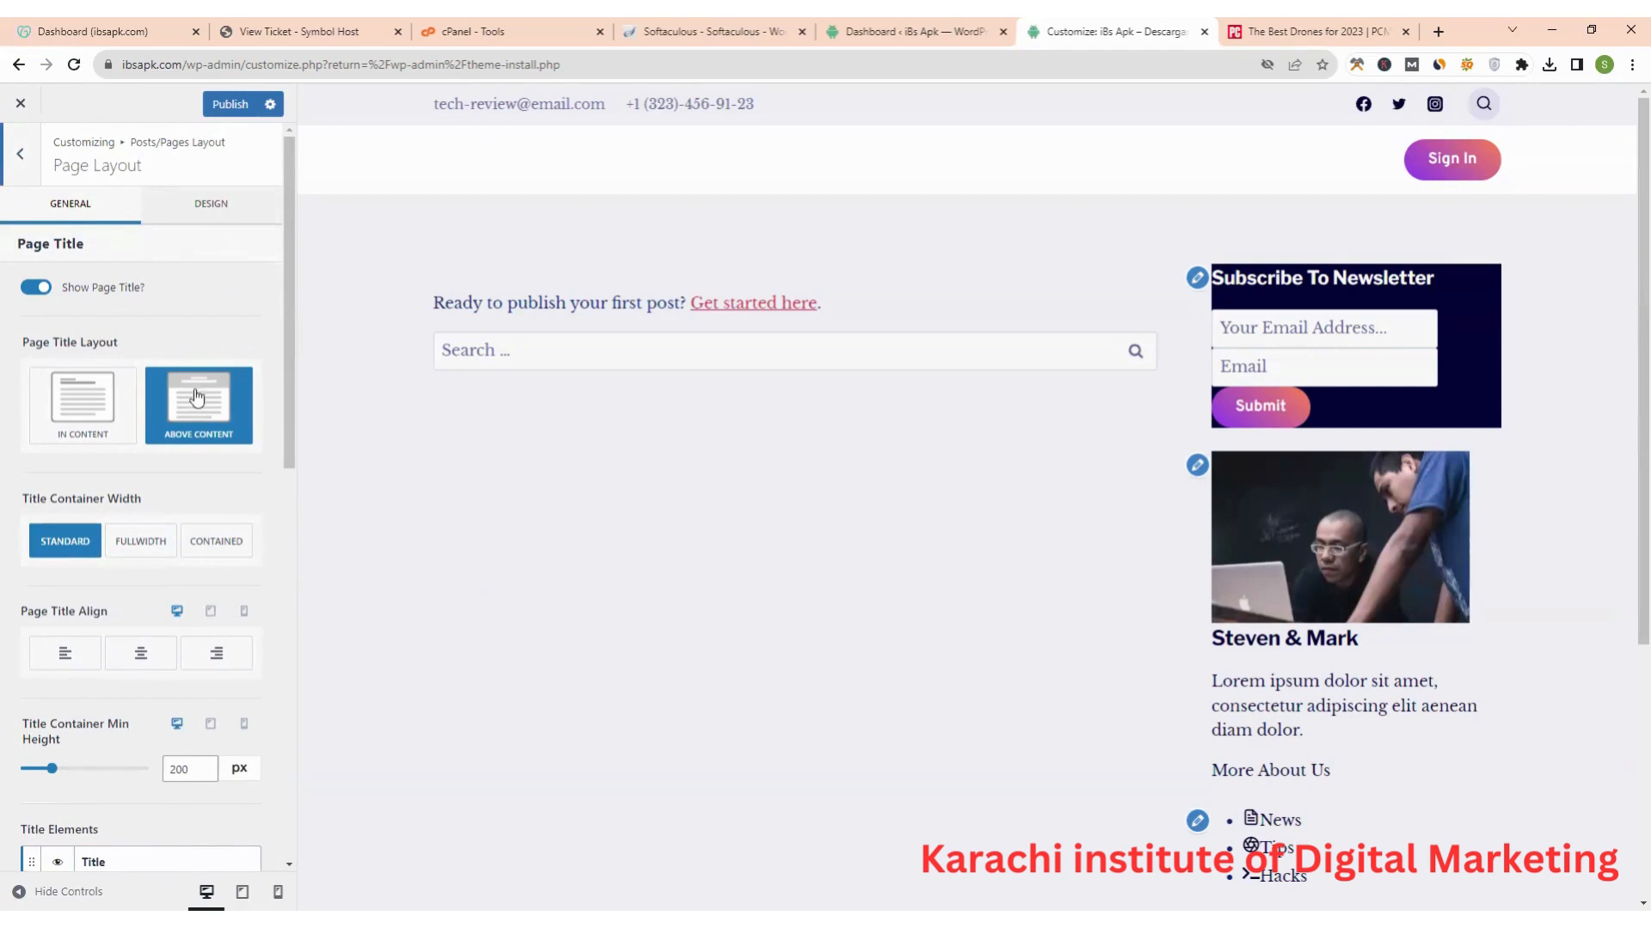
left_click(20, 154)
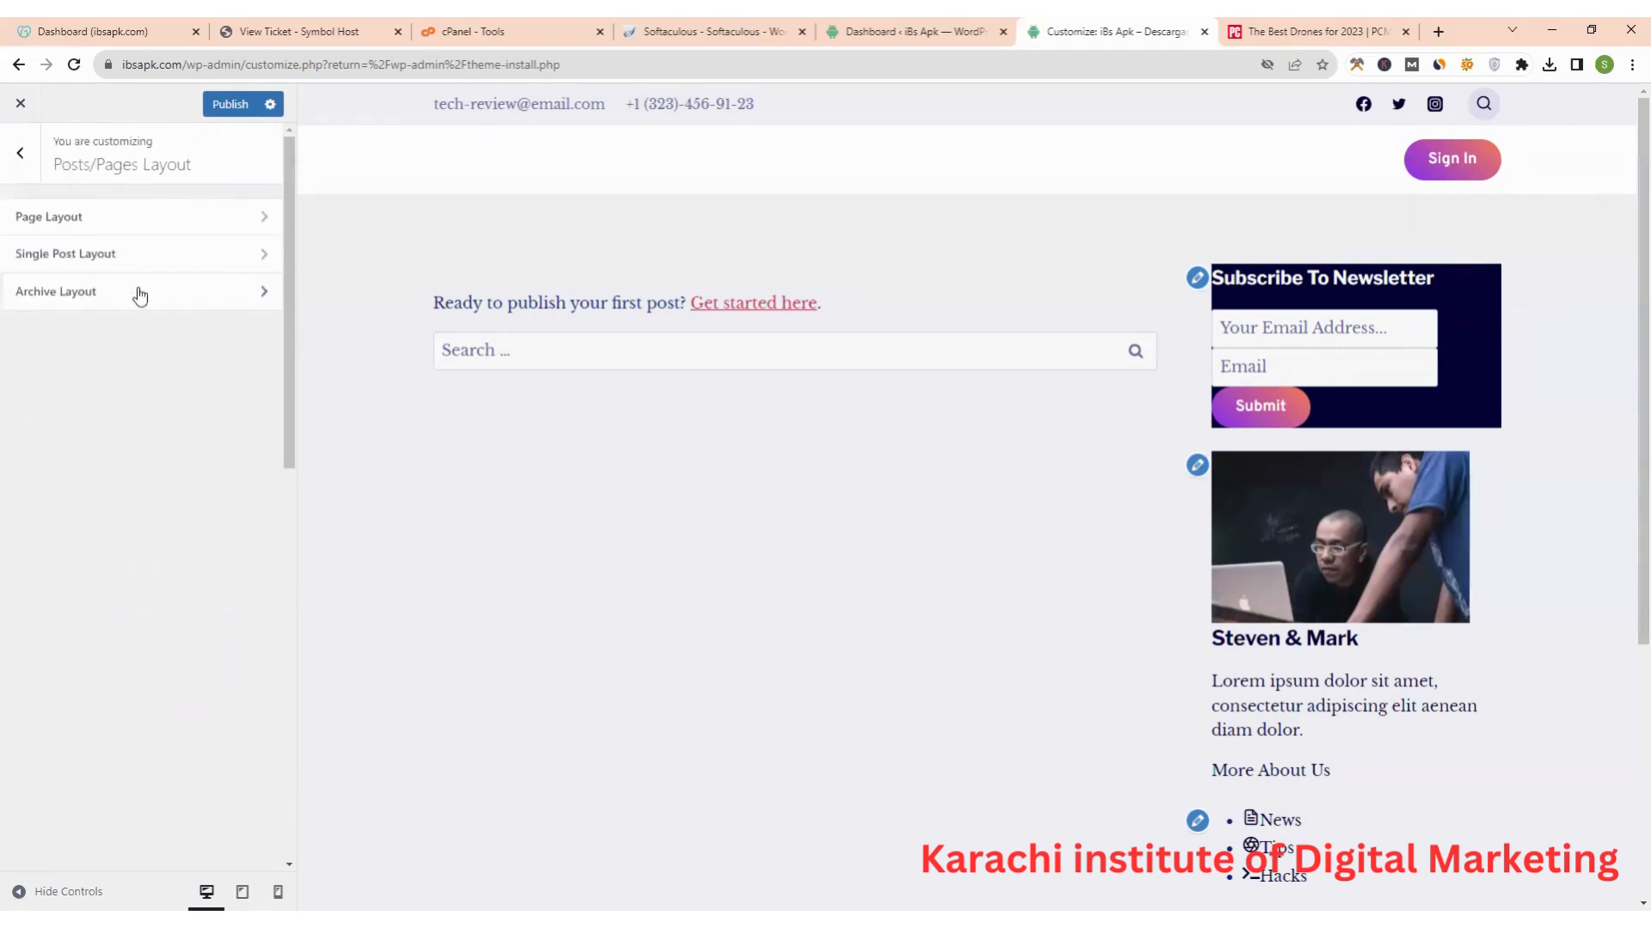
left_click(89, 251)
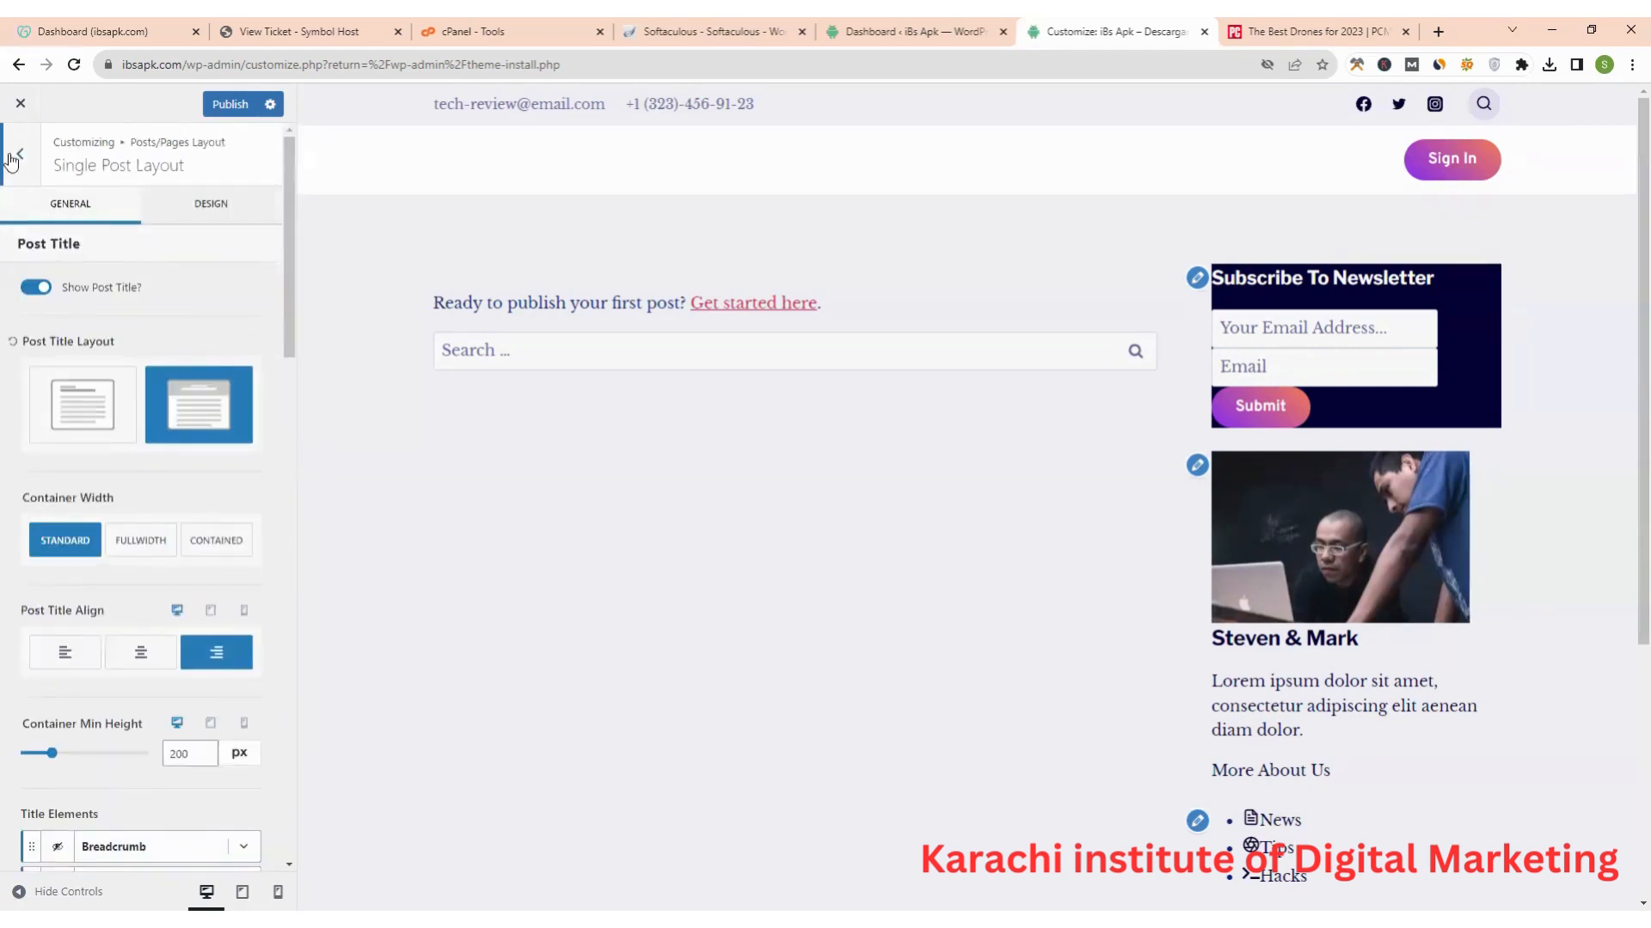
left_click(12, 158)
left_click(58, 297)
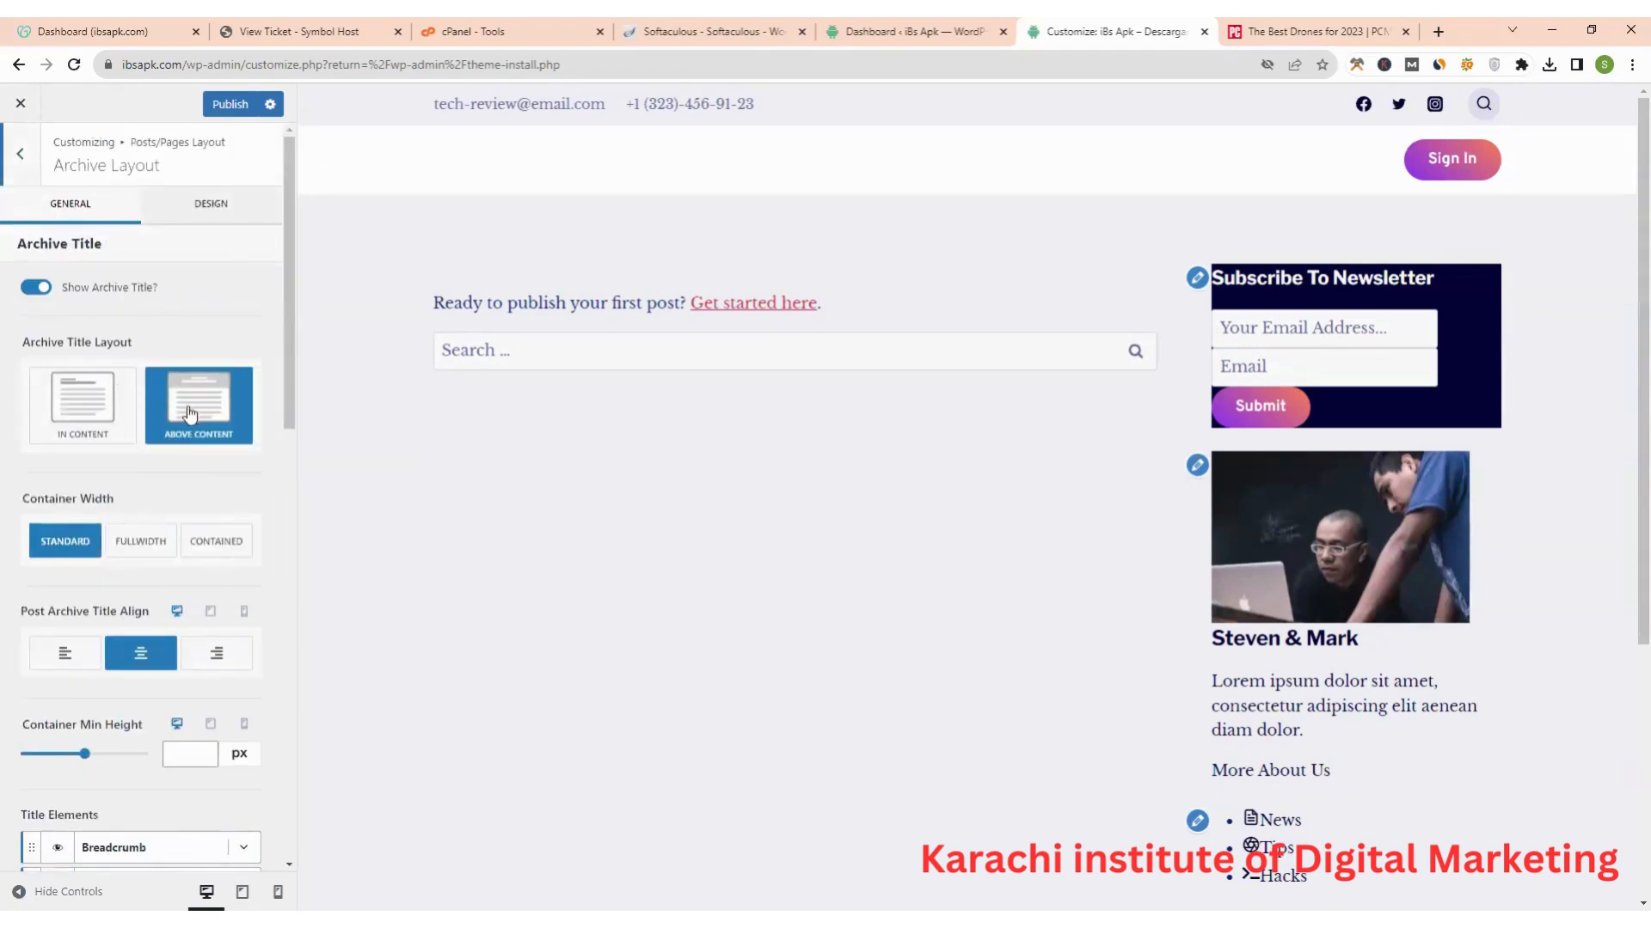
scroll(155, 464, "down", 10)
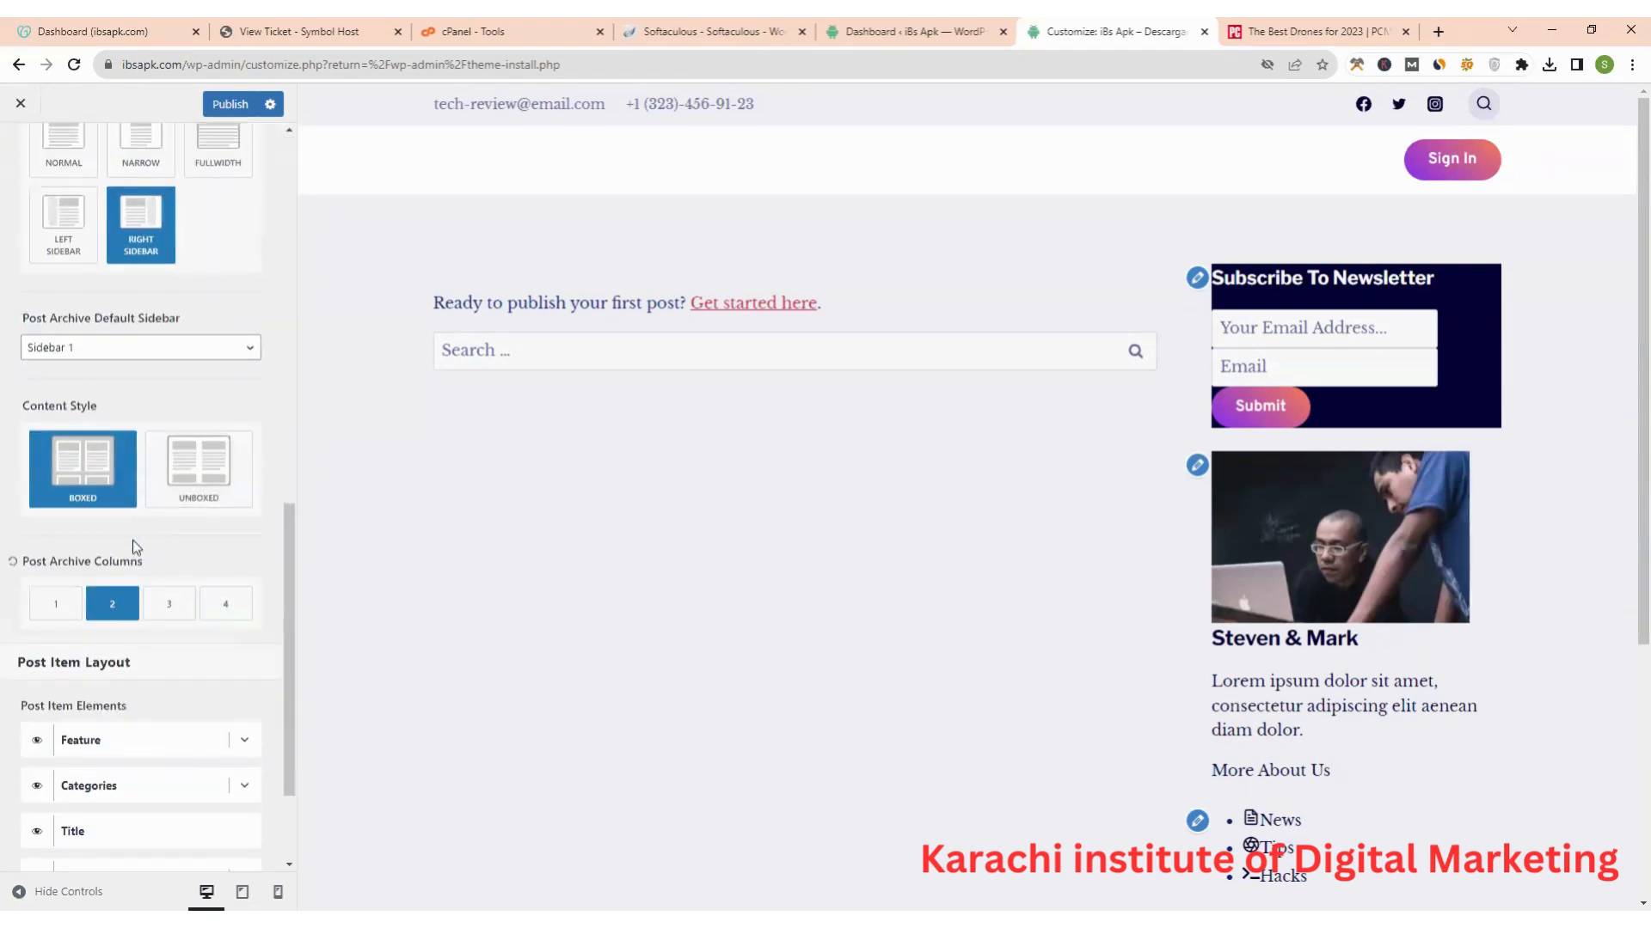
scroll(135, 547, "down", 2)
scroll(162, 617, "up", 12)
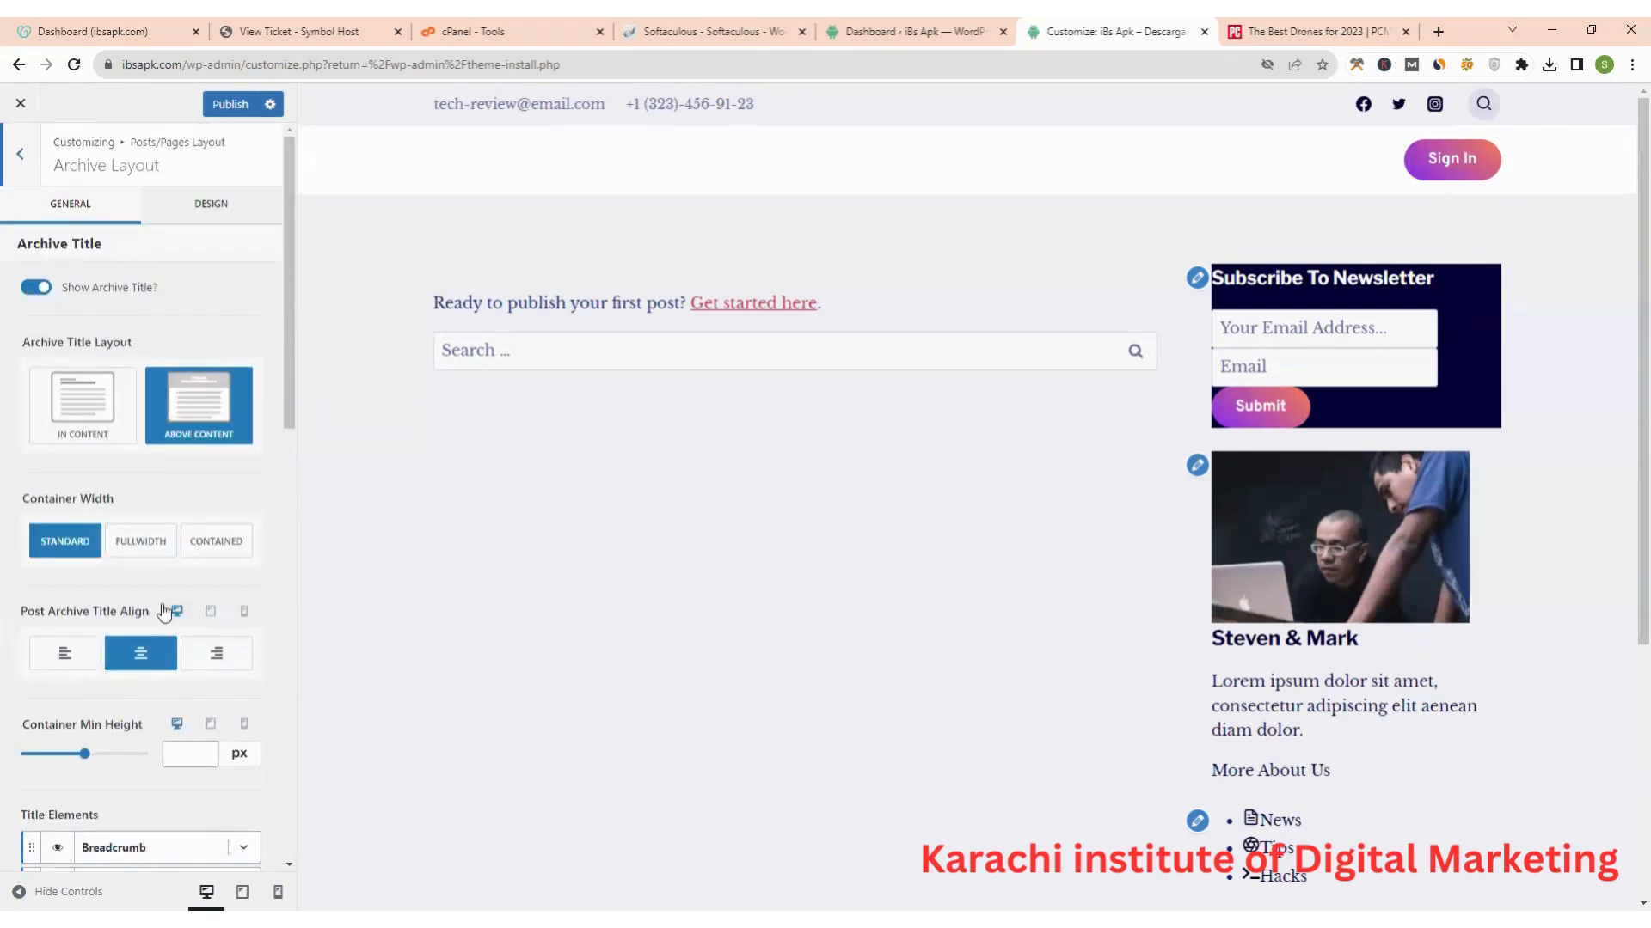
left_click(10, 176)
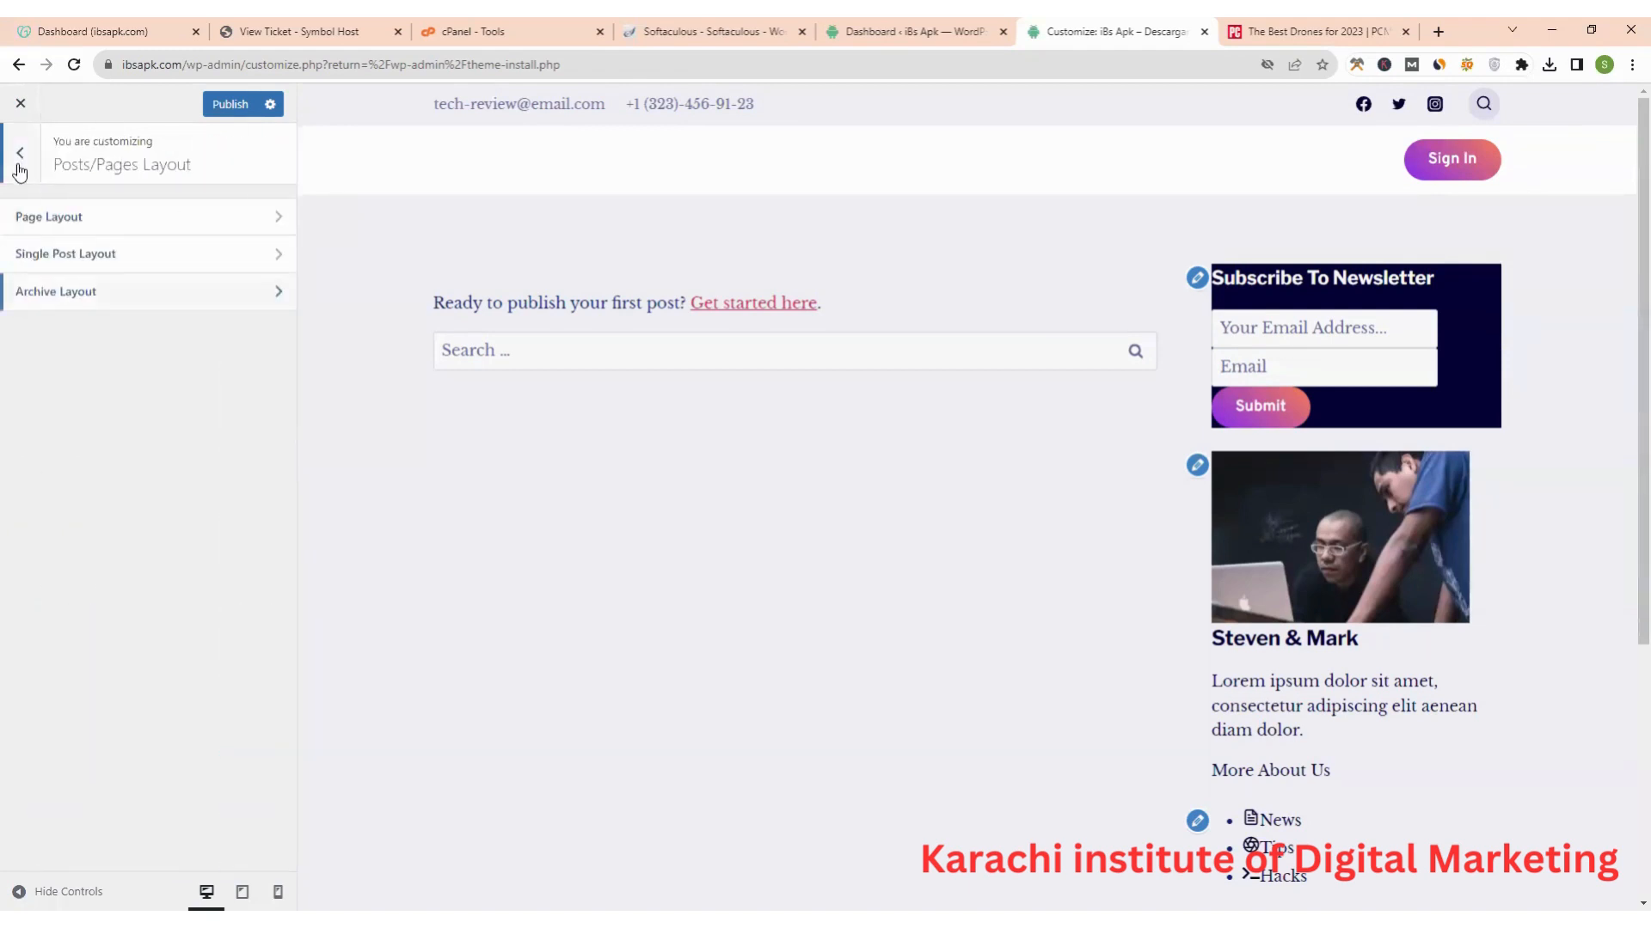
Toggle Show Page Title off and back on, then return to Single Post Layout.
left_click(81, 218)
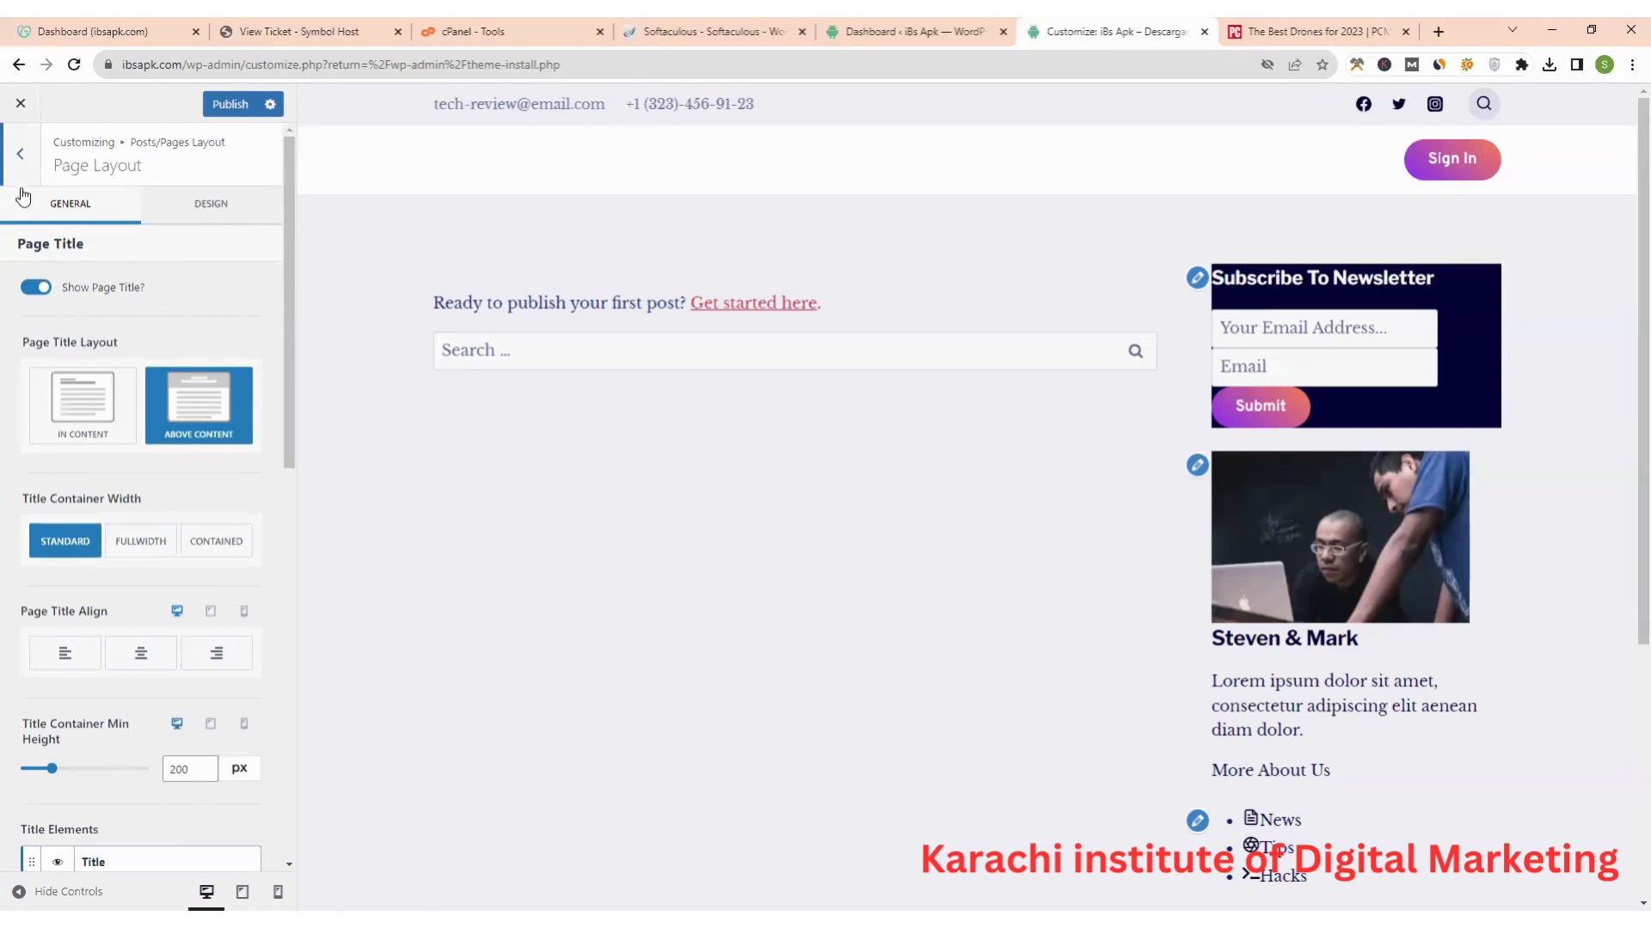
left_click(36, 285)
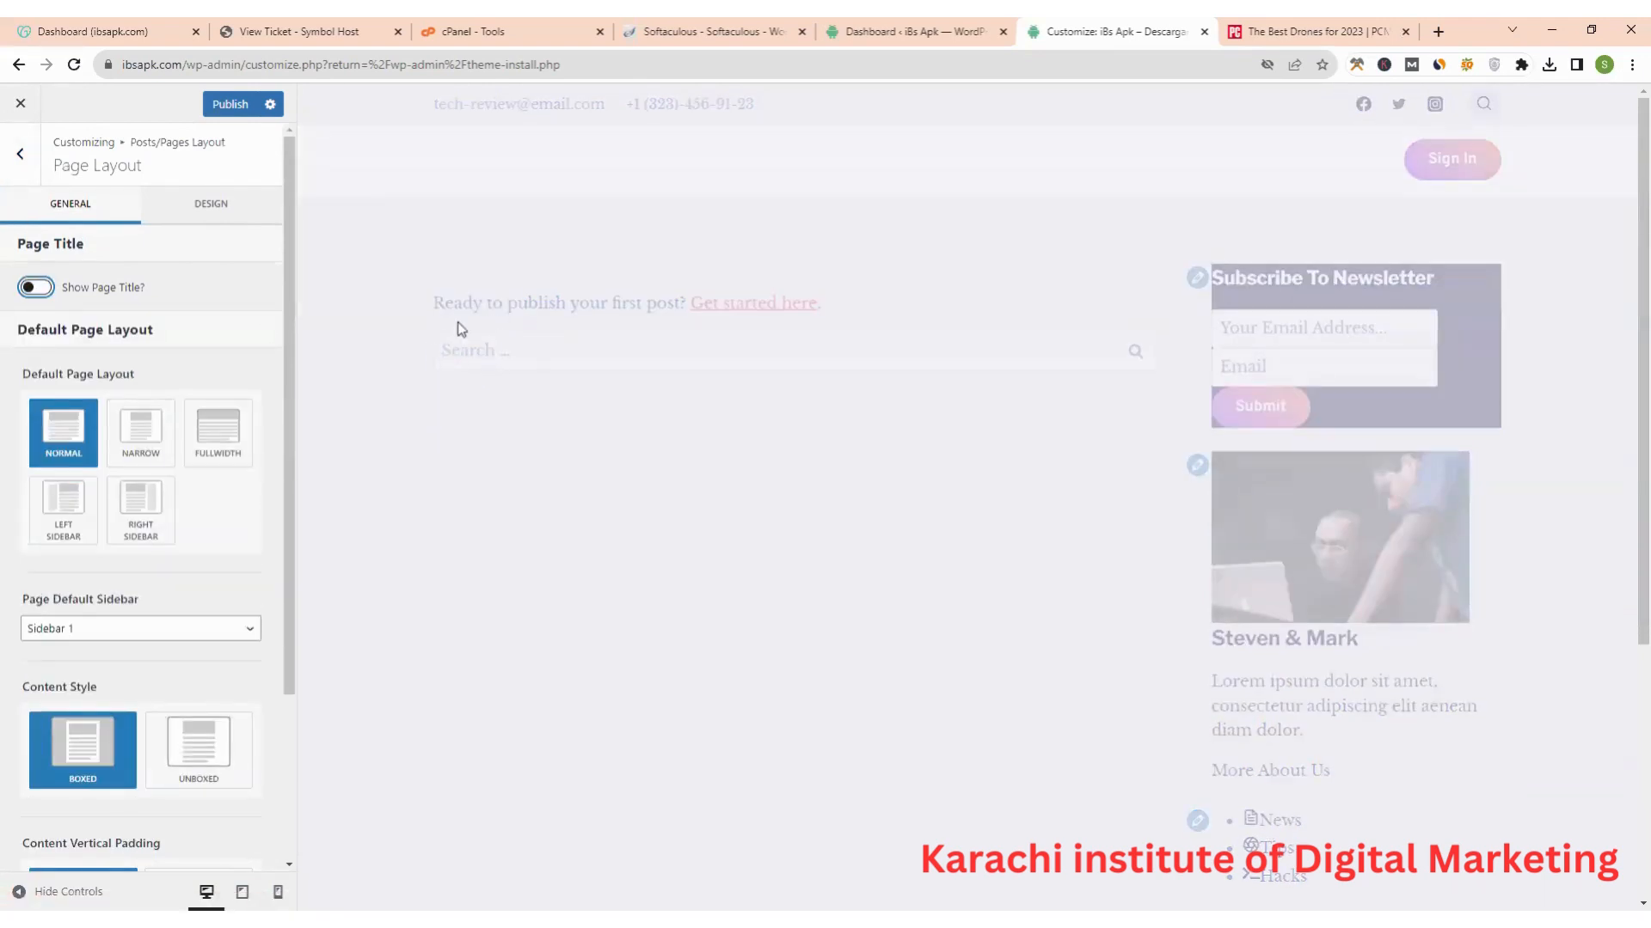
left_click(84, 285)
left_click(20, 154)
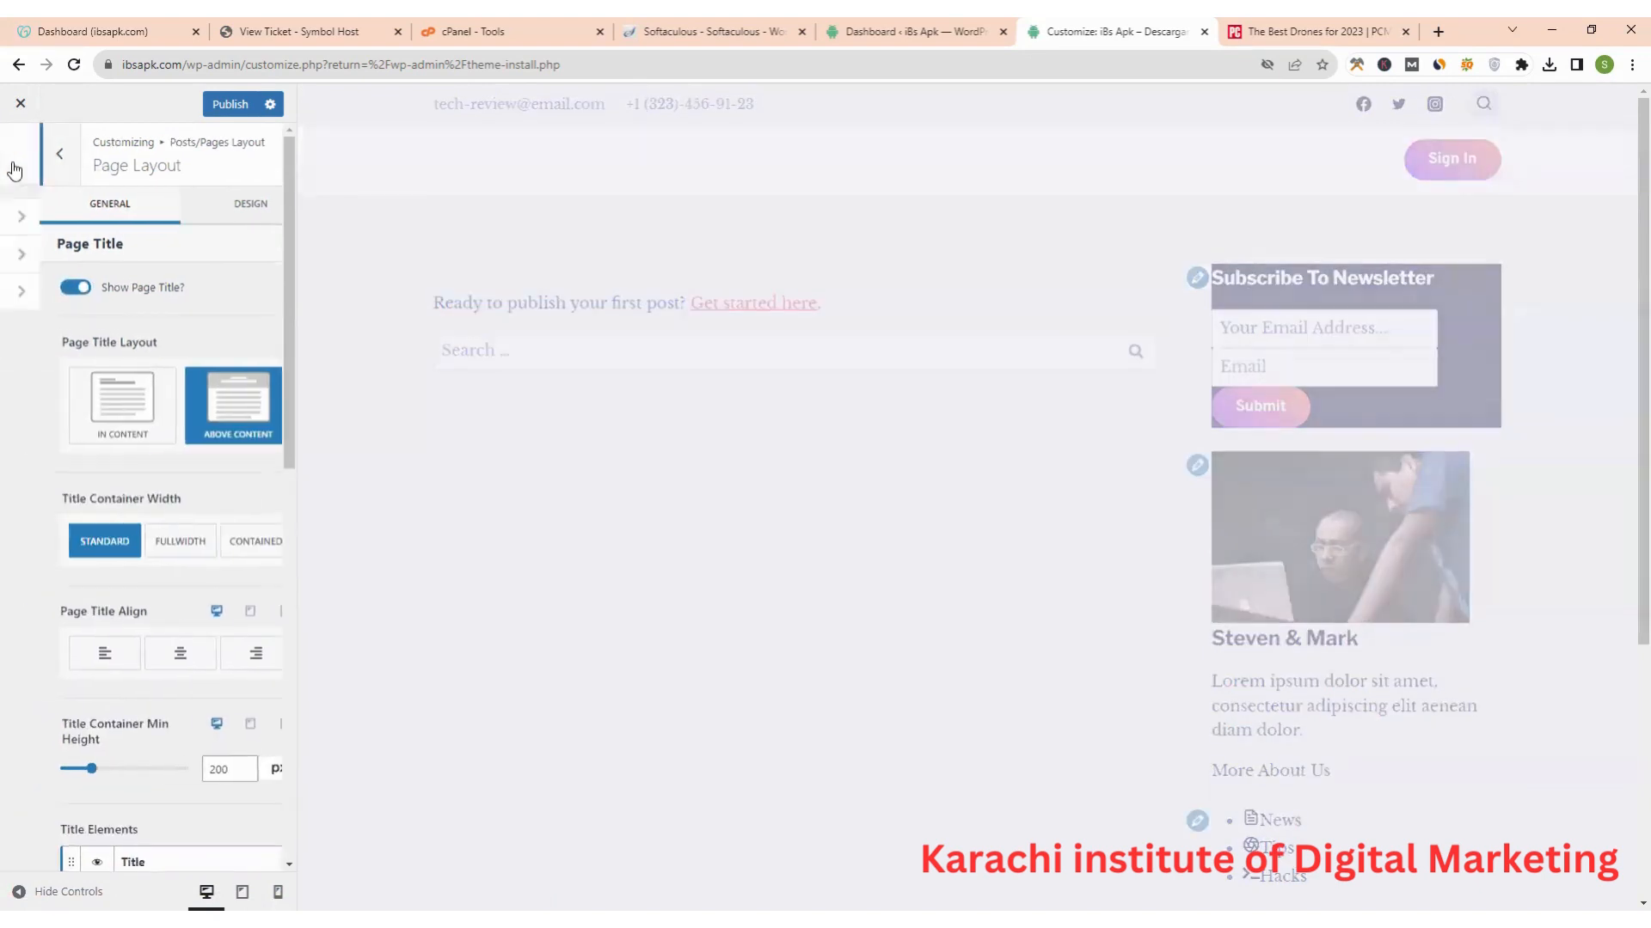
left_click(101, 254)
Show the post title, meta and excerpt in the single post title area.
scroll(146, 519, "down", 5)
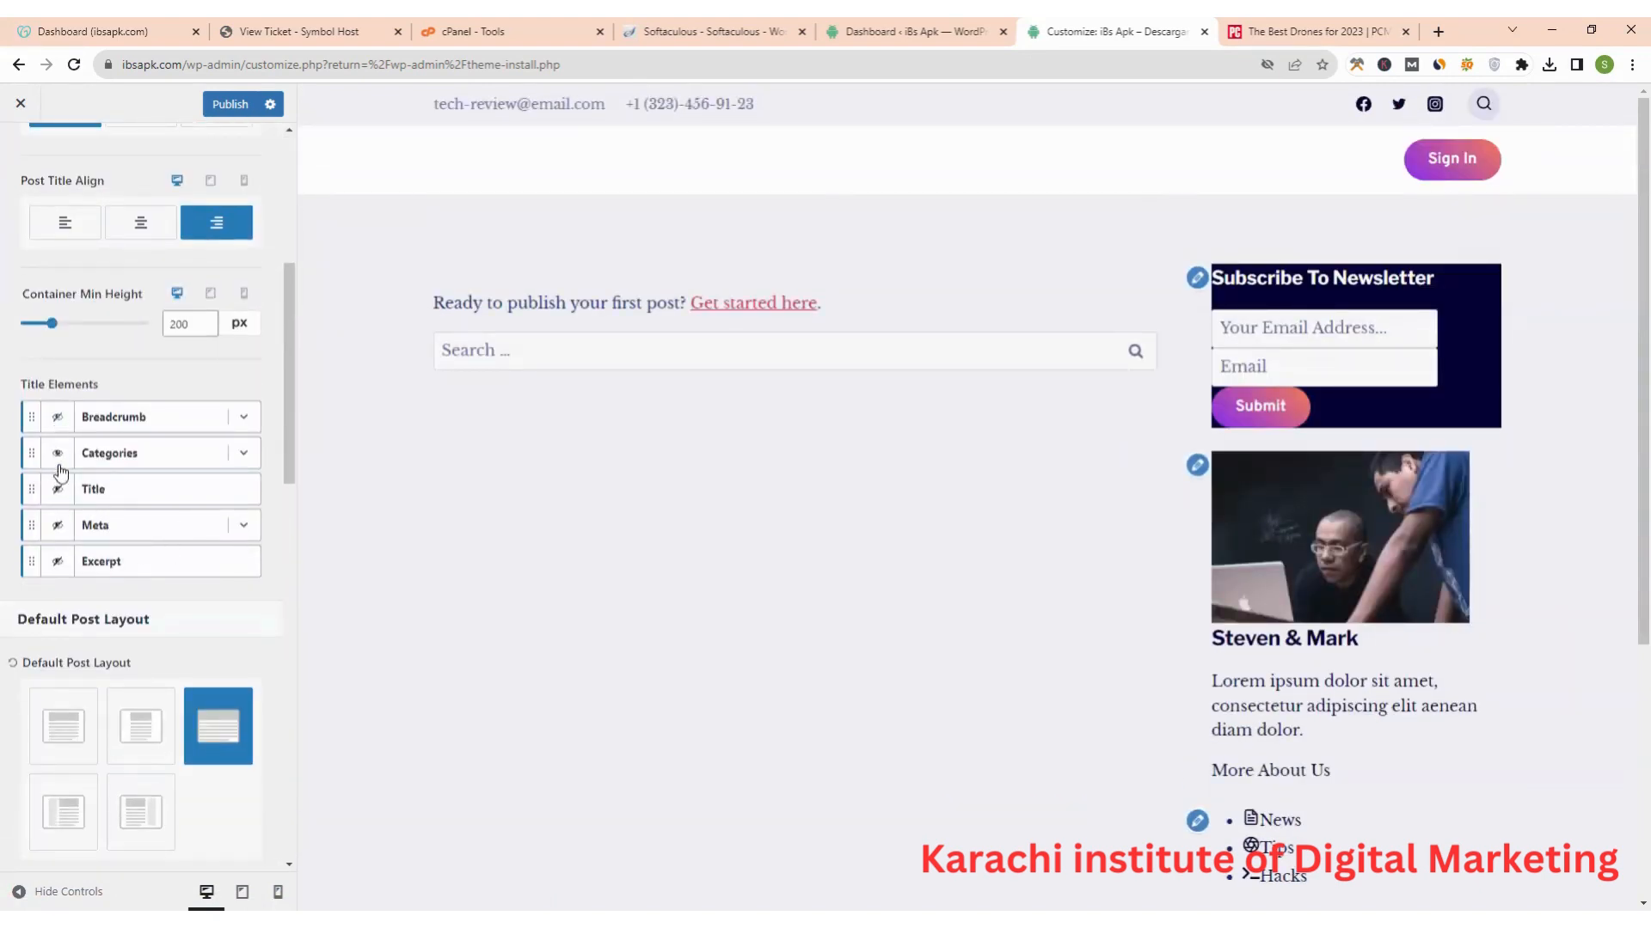
left_click(57, 490)
left_click(58, 525)
left_click(58, 561)
scroll(103, 586, "down", 2)
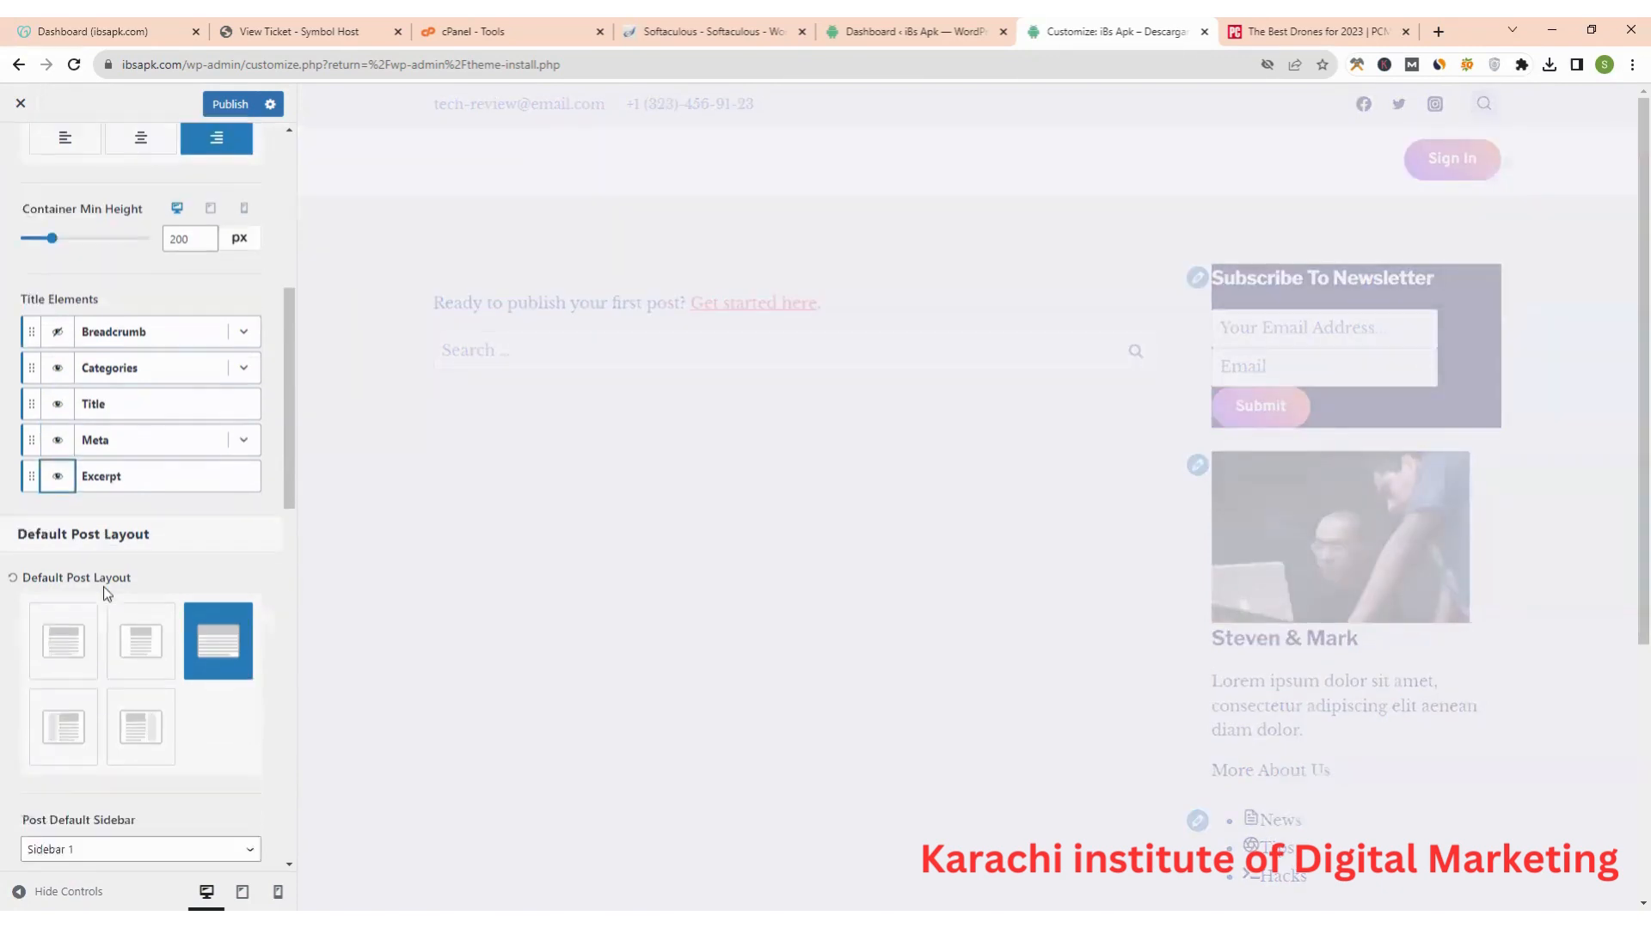
scroll(268, 516, "down", 4)
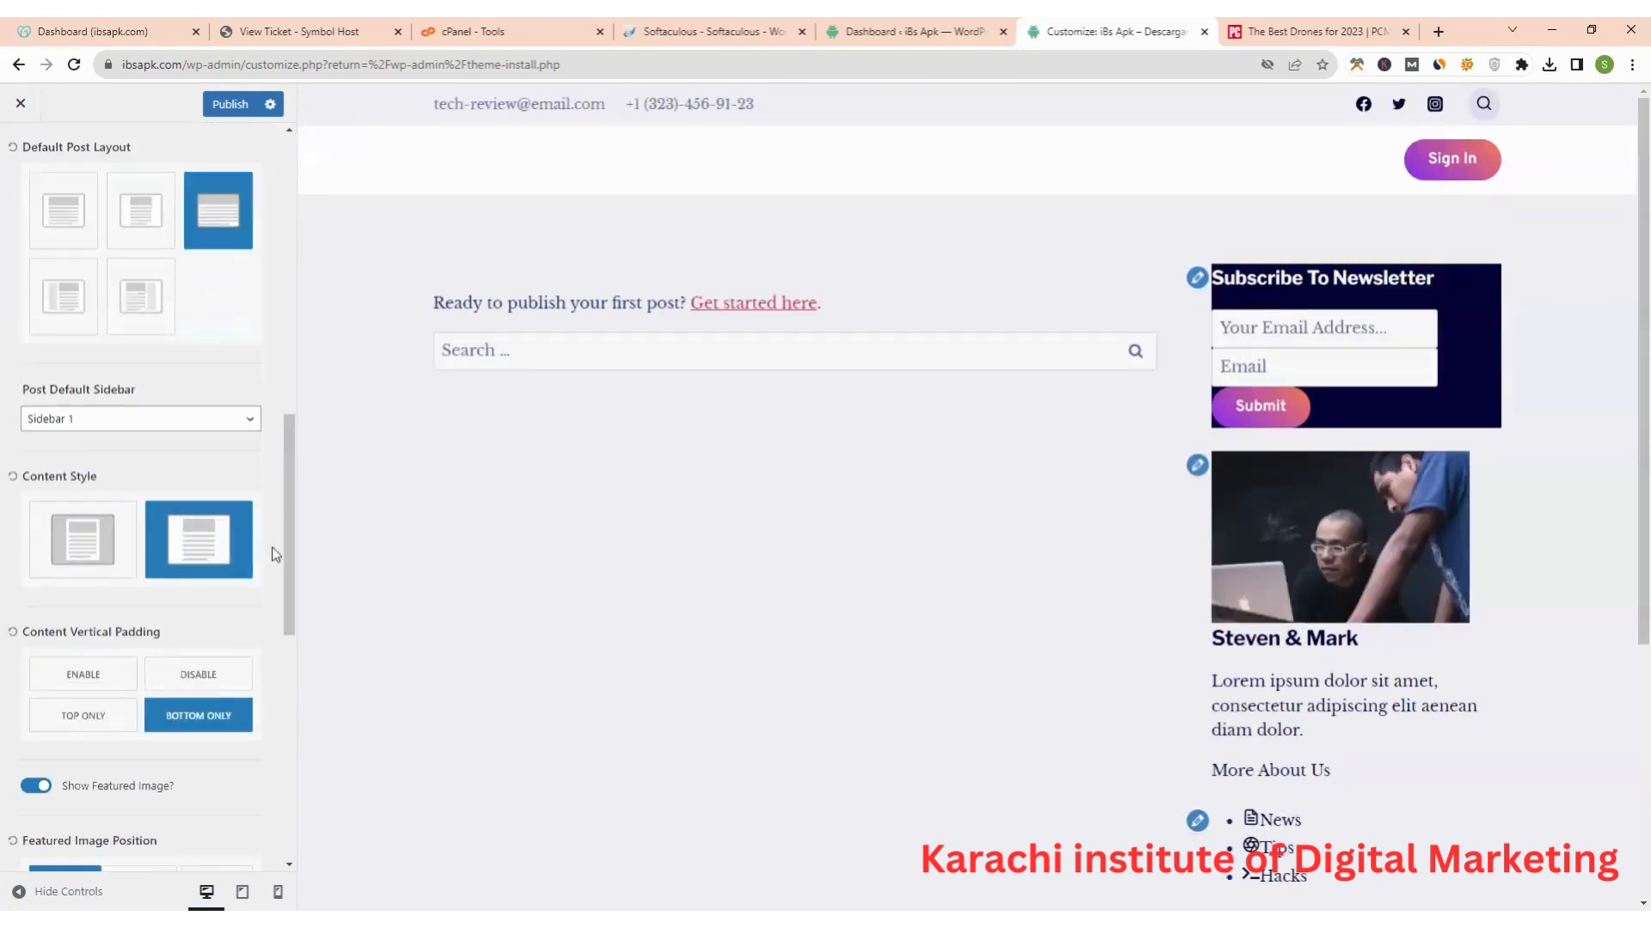
Use the Boxed content style, keep Sidebar 1, and pick the Narrow default post layout.
left_click(123, 565)
scroll(129, 516, "down", 1)
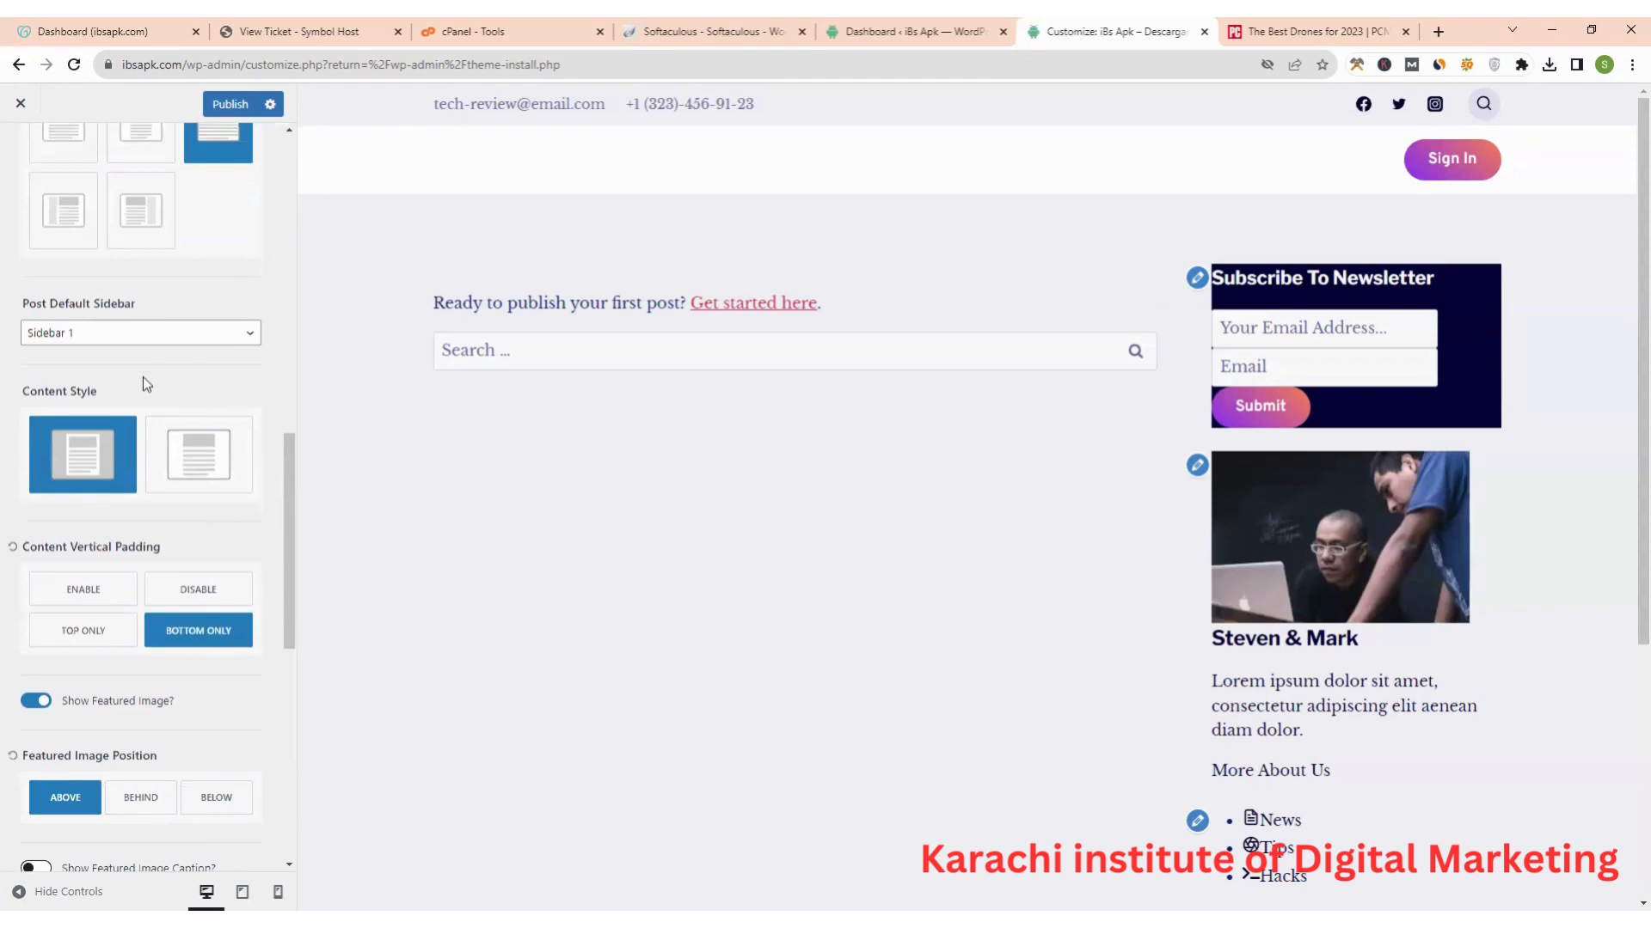
left_click(147, 332)
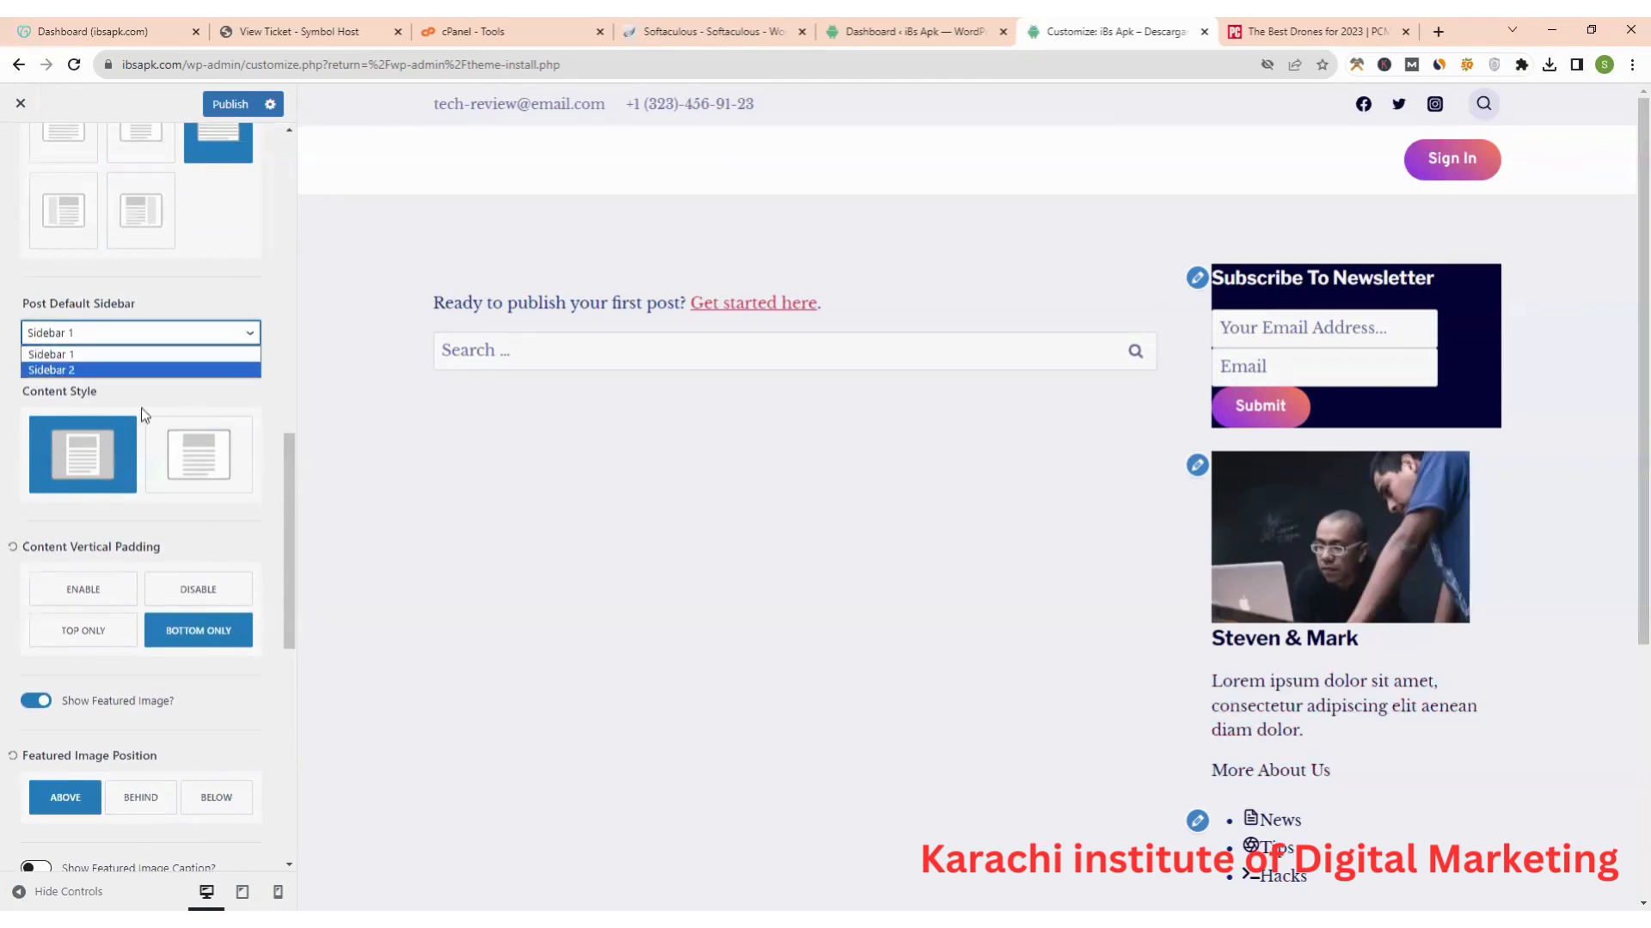
left_click(188, 529)
scroll(179, 531, "up", 4)
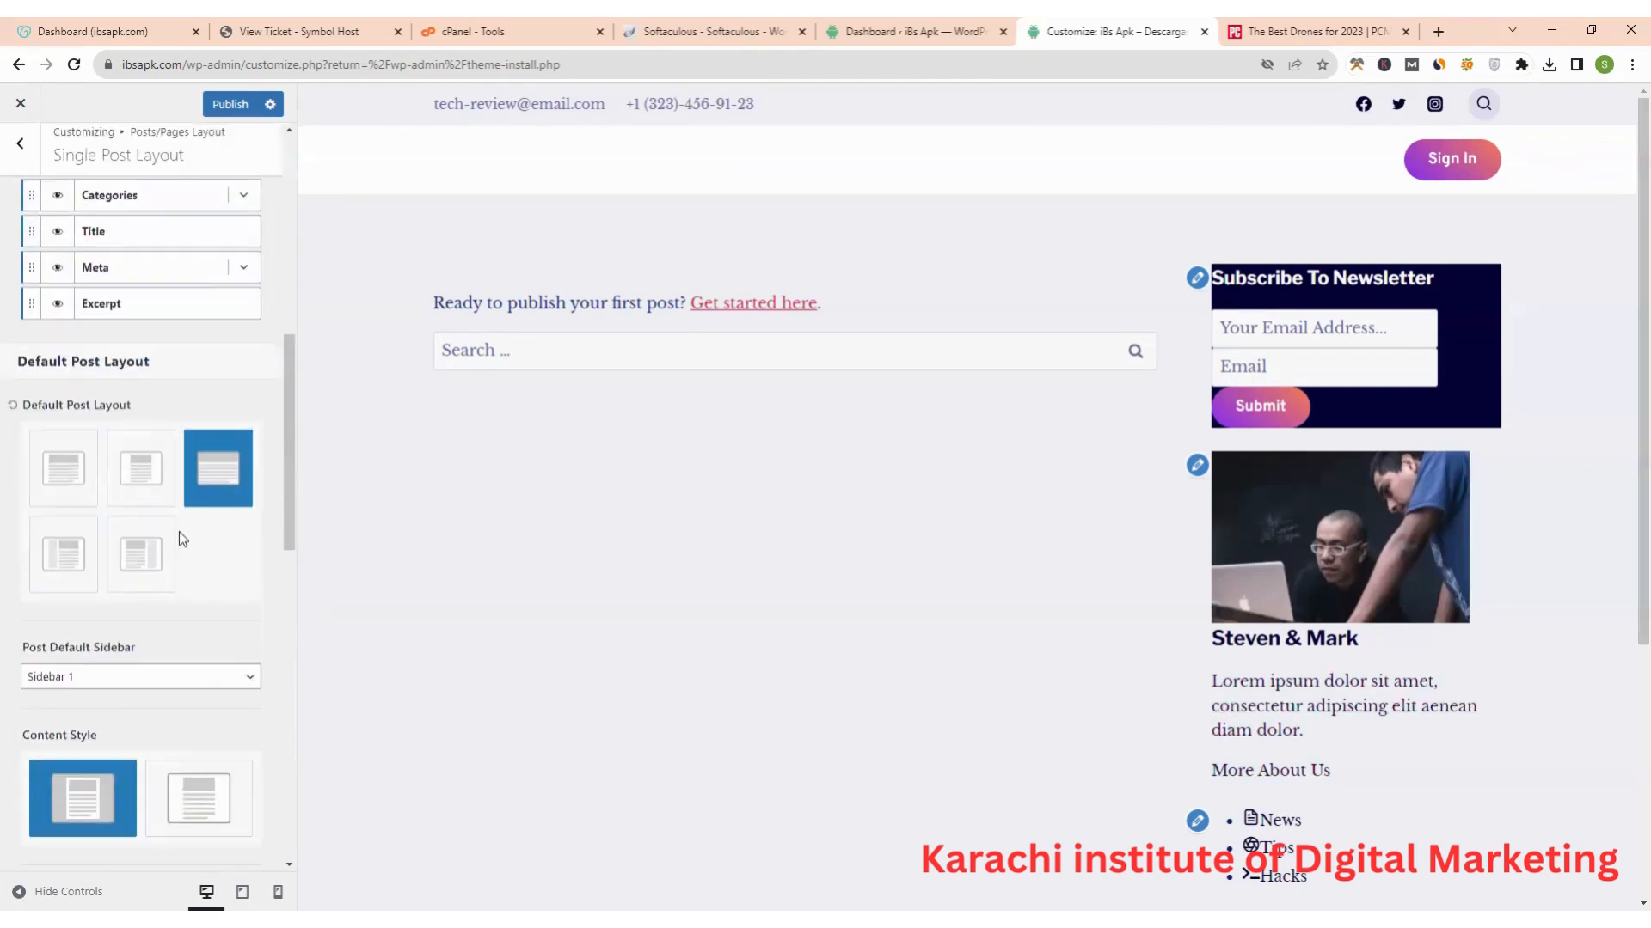
left_click(110, 478)
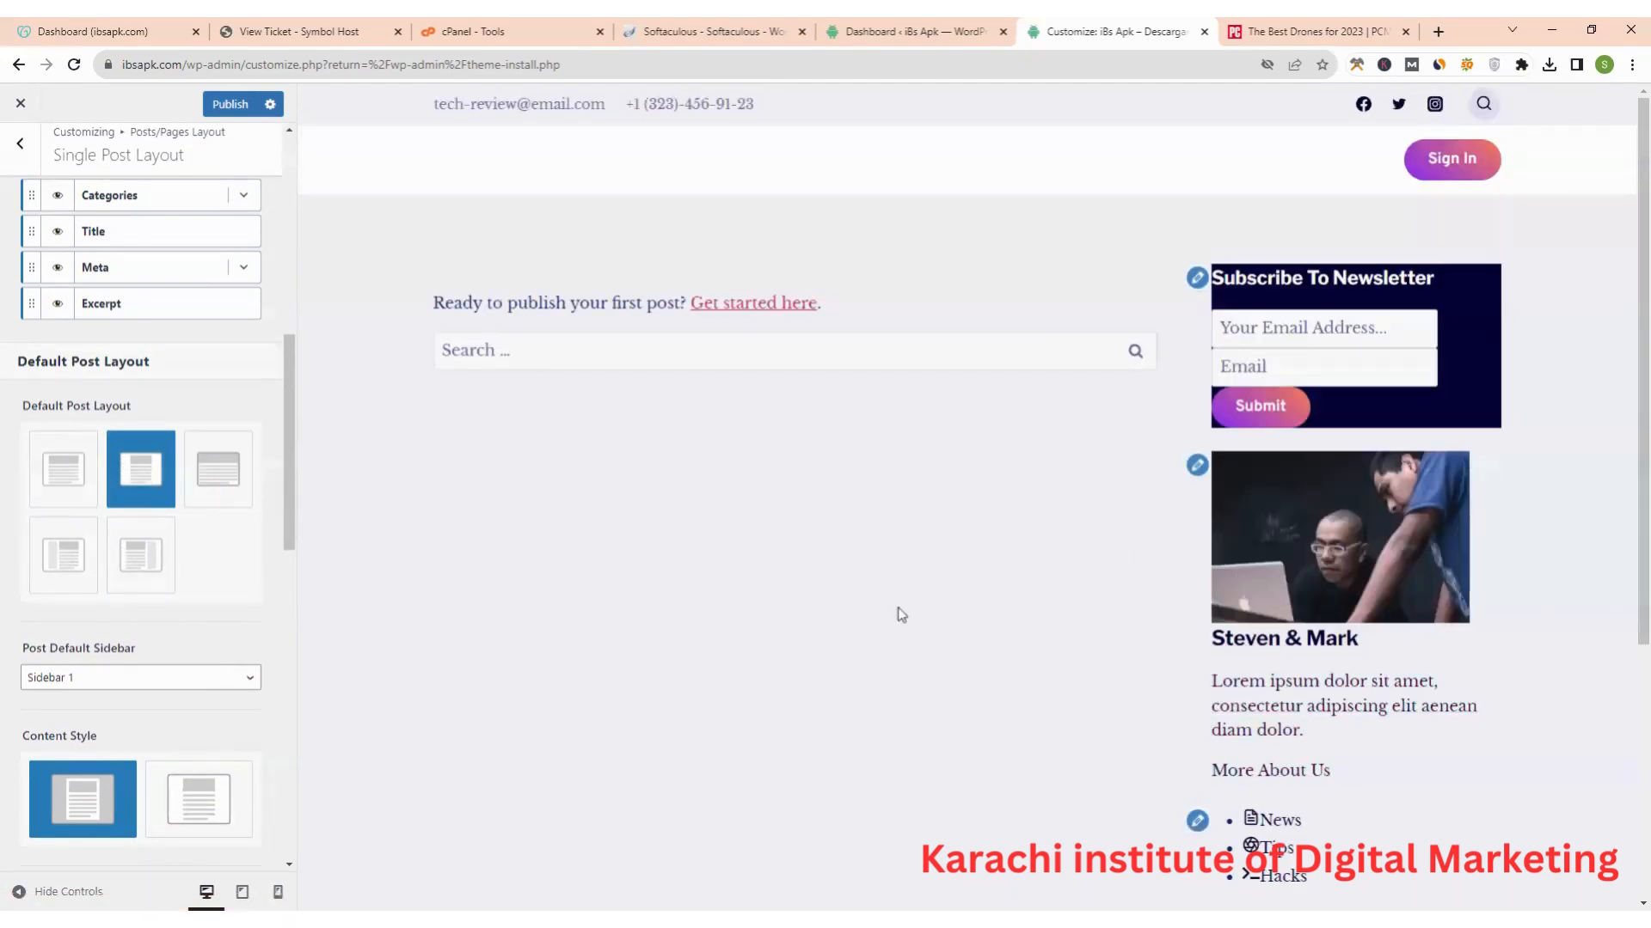
scroll(247, 140, "up", 8)
Return to the main Customizer menu and scroll through the iBs Apk live preview.
left_click(8, 172)
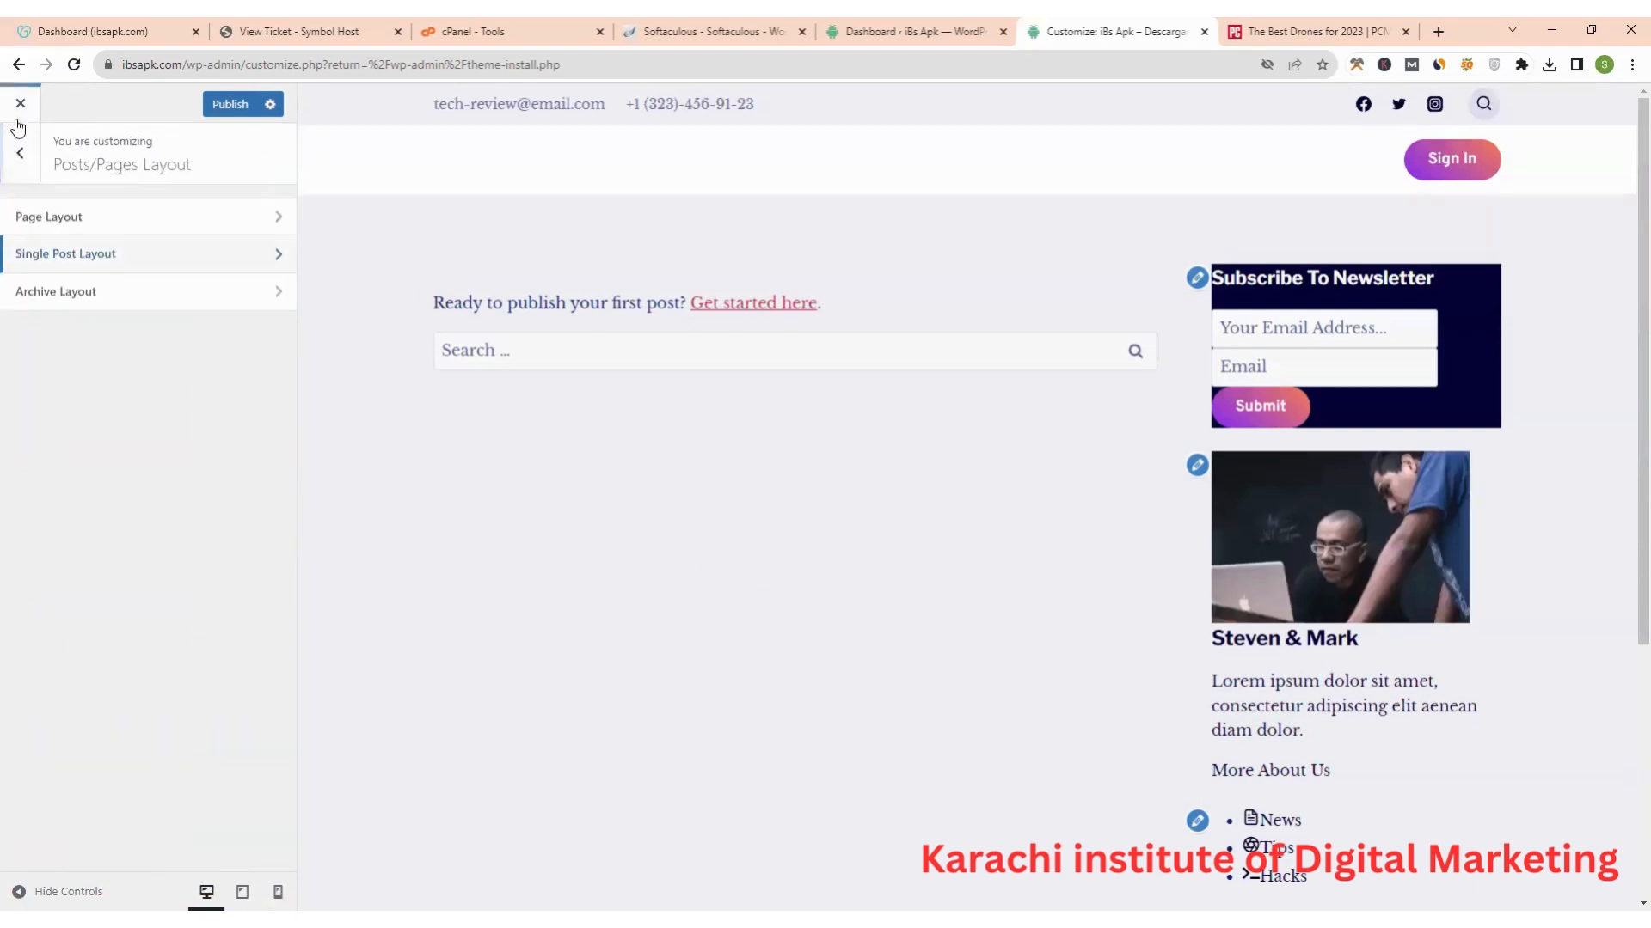
left_click(15, 153)
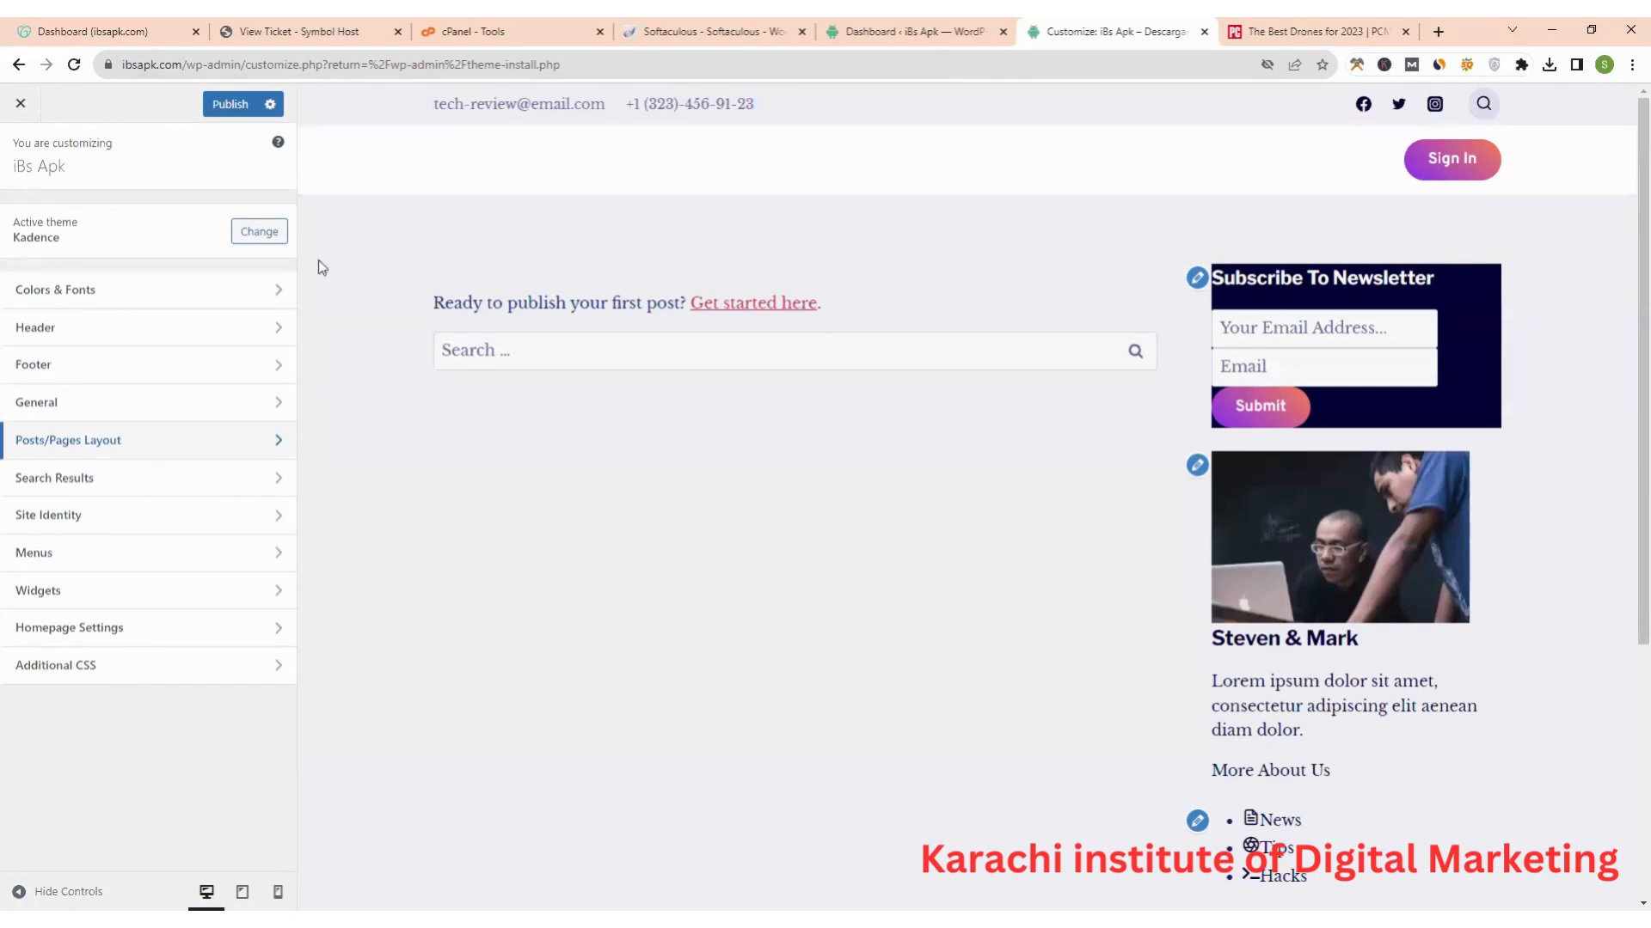
left_click_drag(319, 261, 1066, 619)
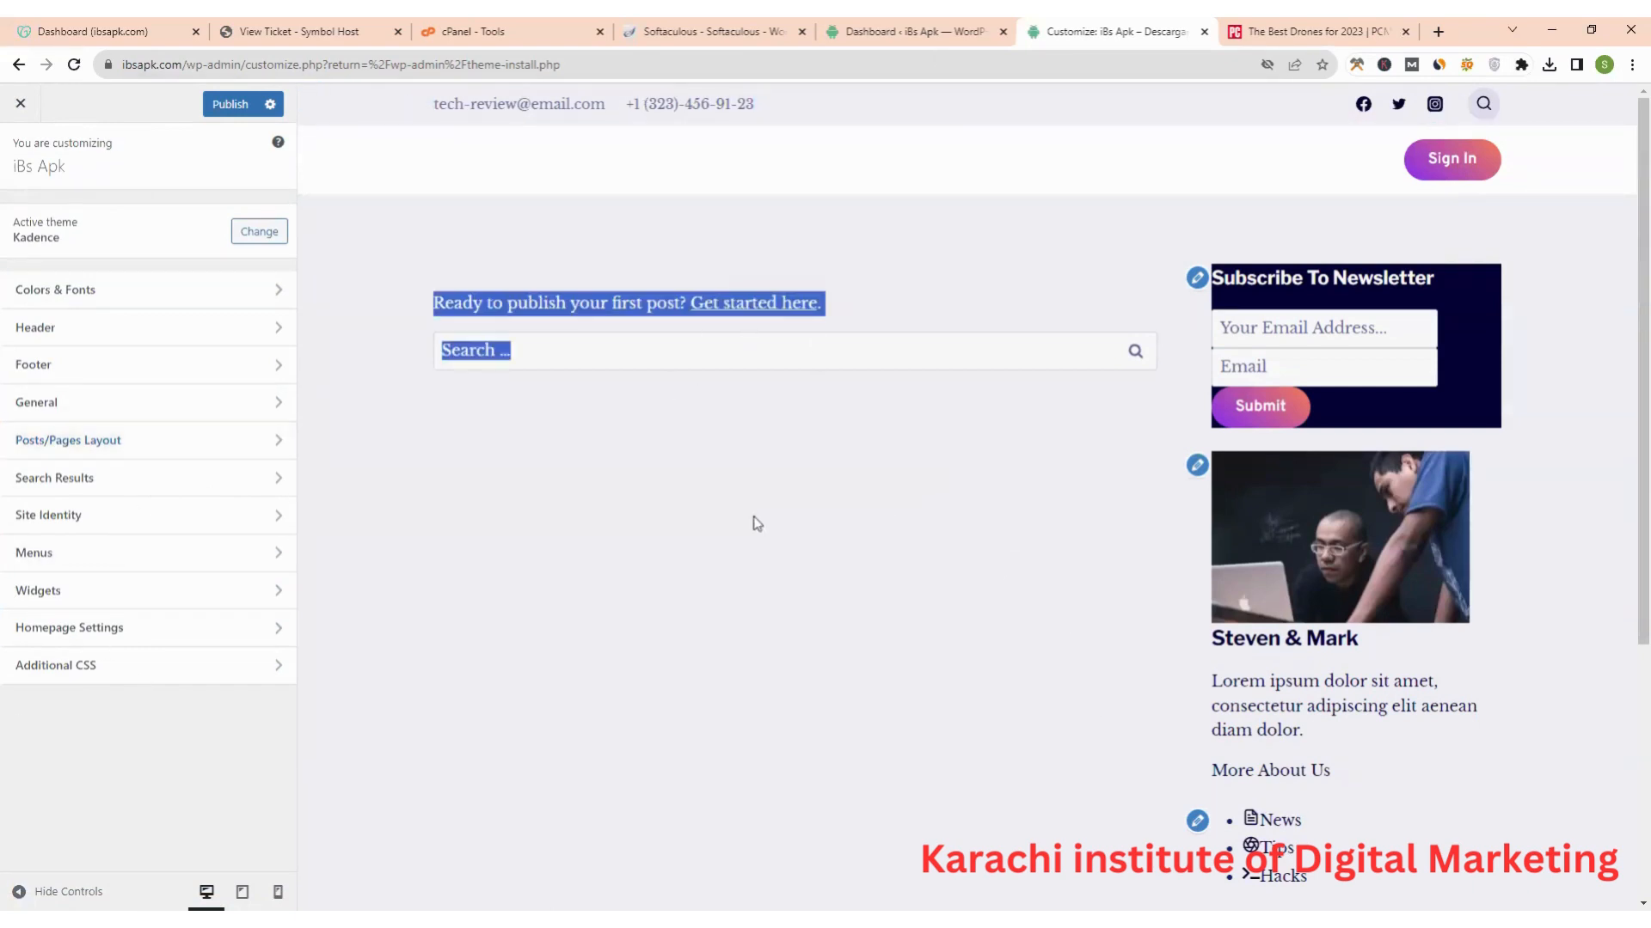
left_click(457, 235)
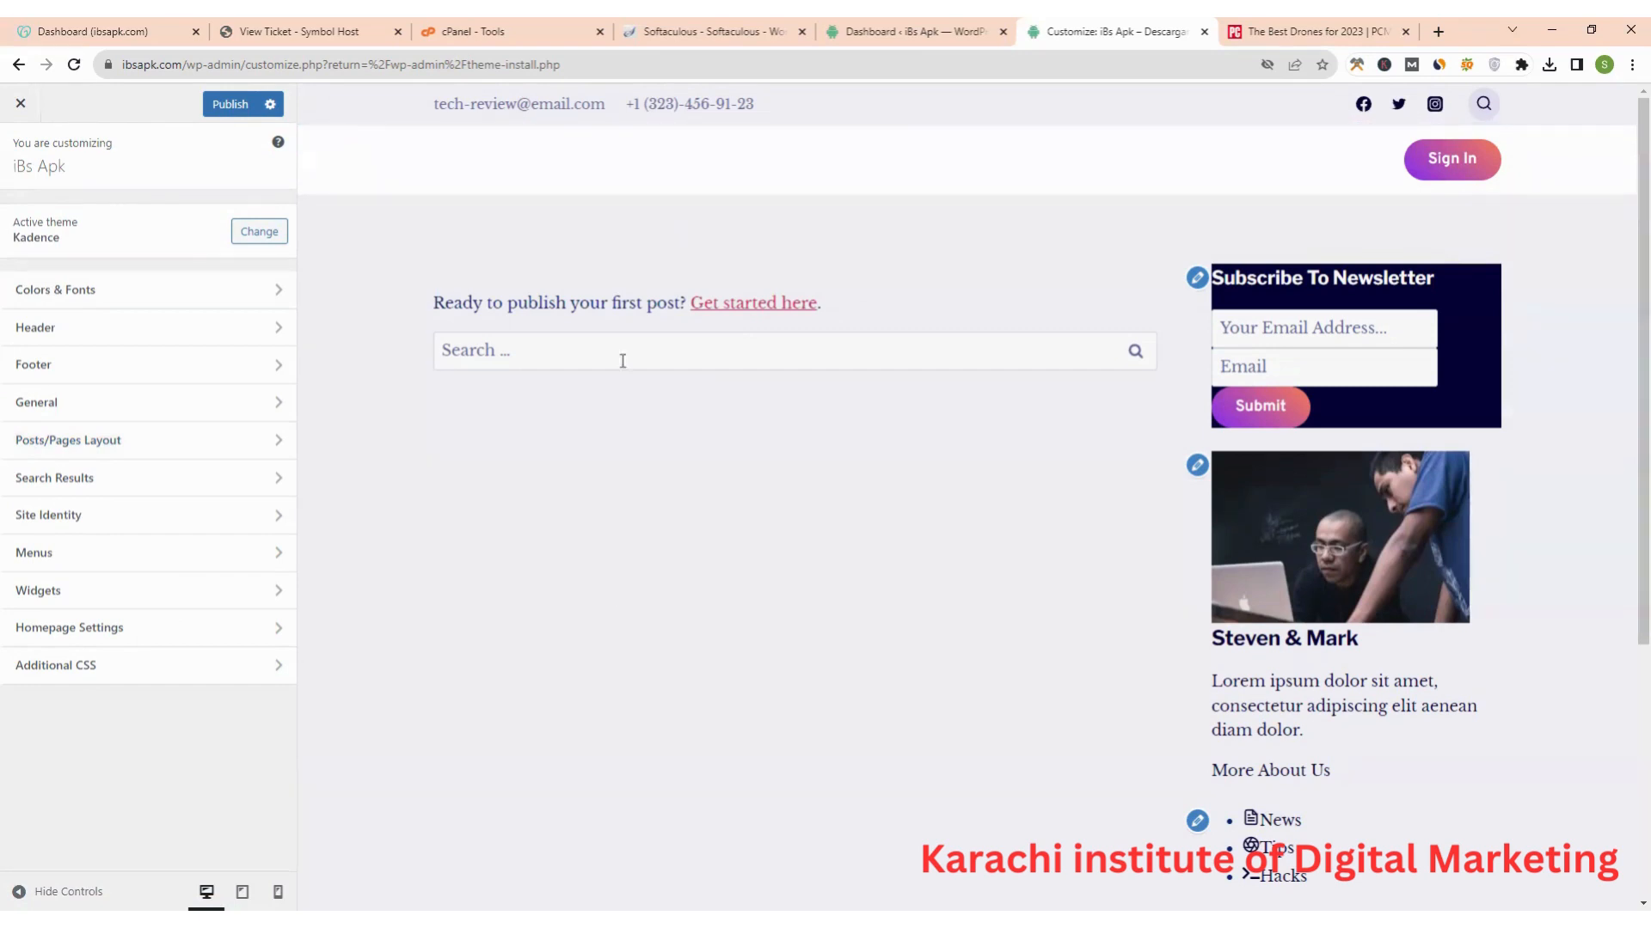
scroll(656, 435, "down", 4)
scroll(808, 540, "up", 4)
scroll(1175, 545, "down", 5)
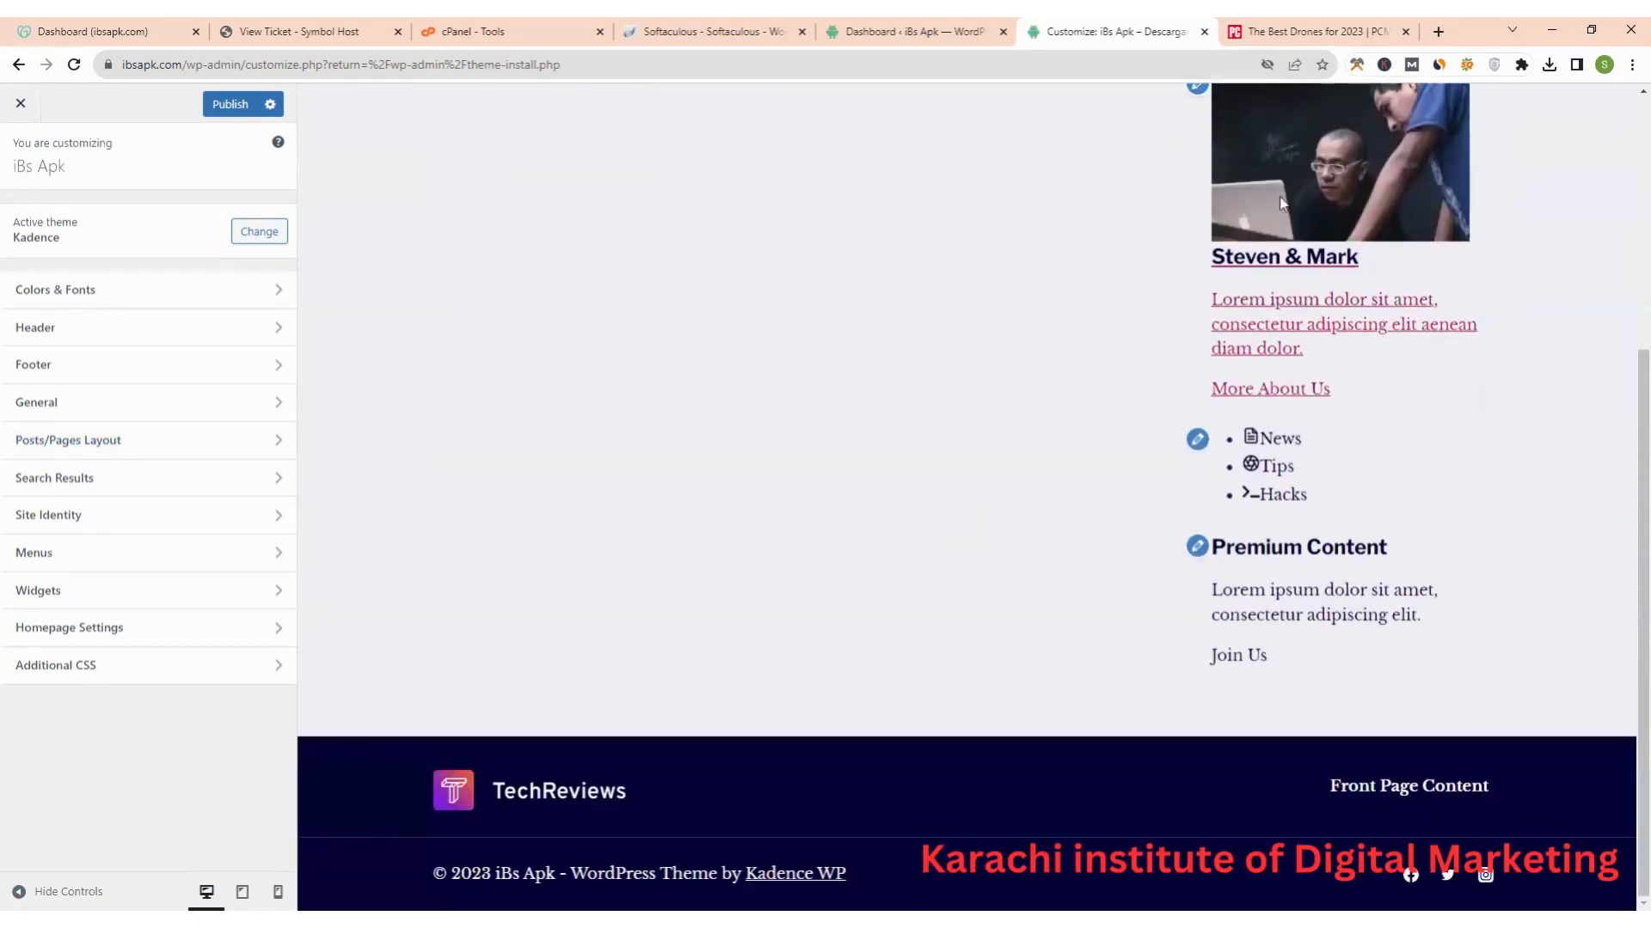
scroll(1355, 247, "up", 4)
Finish reviewing the preview, then close the Customizer and confirm leaving the page.
left_click_drag(1160, 188, 1341, 763)
scroll(862, 616, "down", 4)
left_click(672, 757)
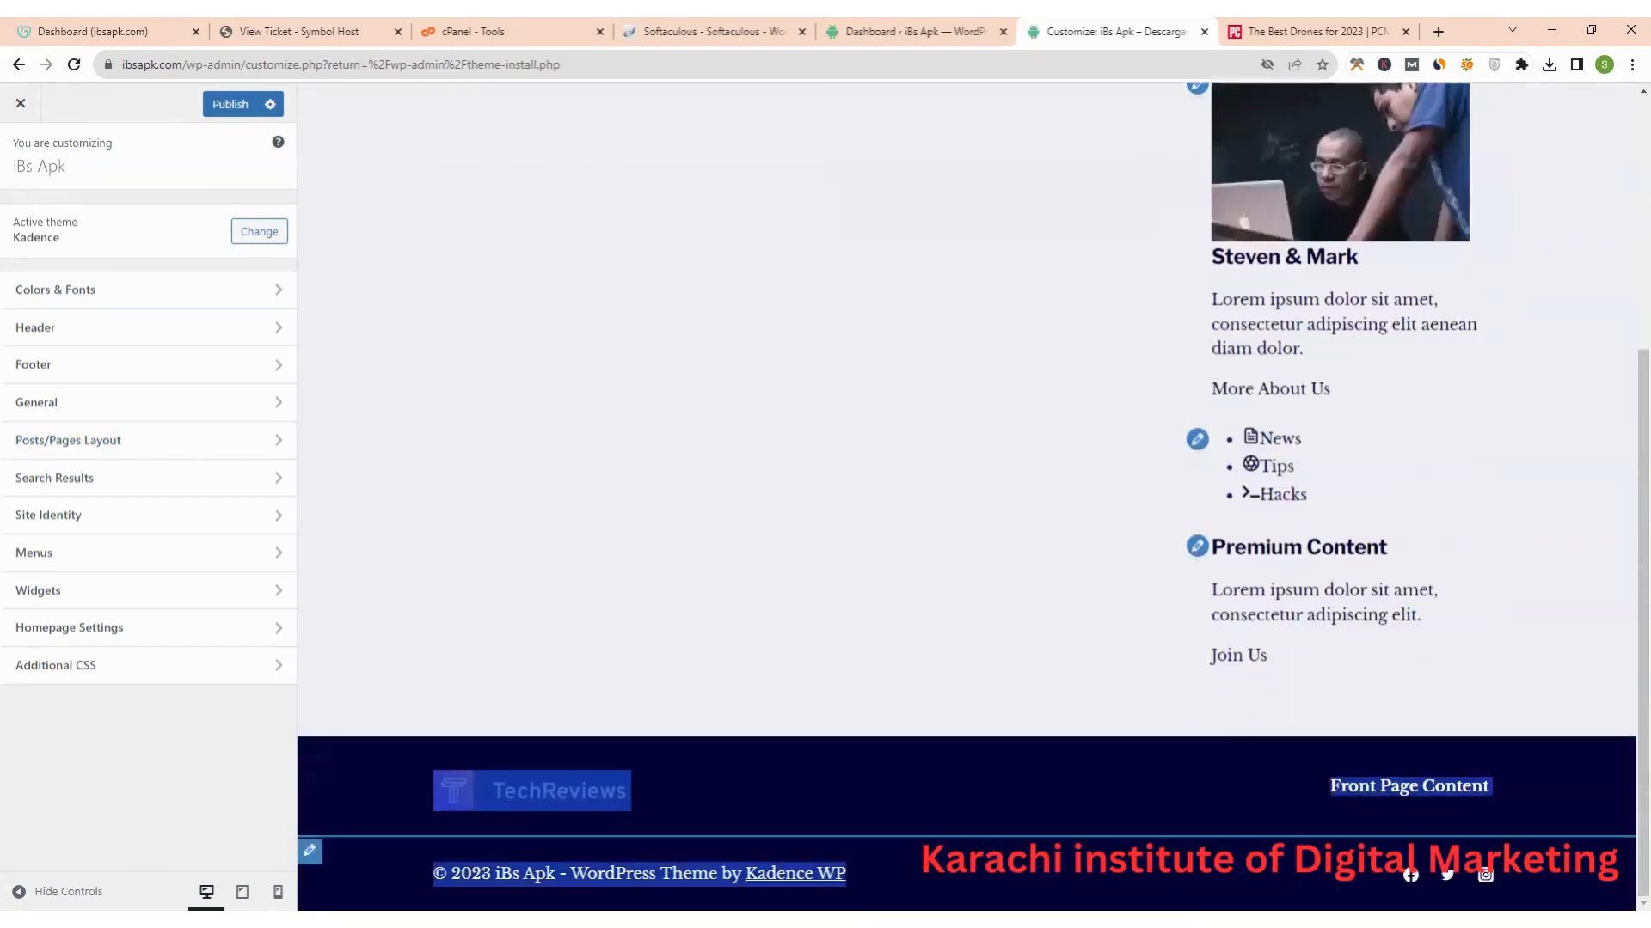
scroll(679, 679, "up", 5)
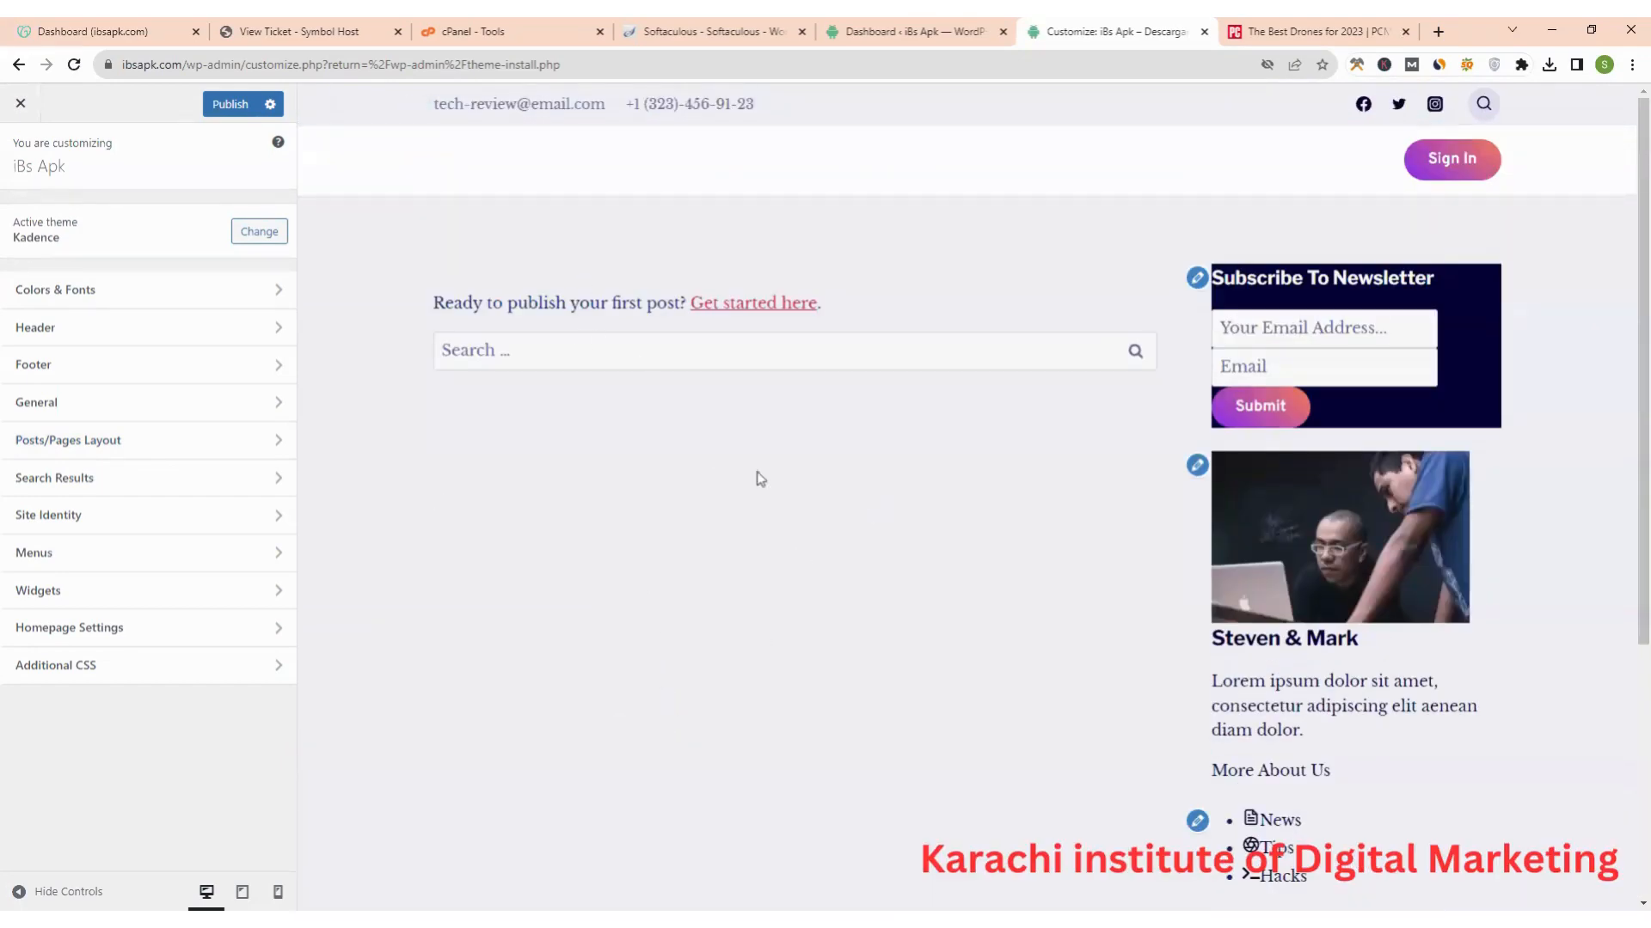
scroll(817, 475, "down", 5)
scroll(880, 472, "up", 5)
scroll(1326, 685, "down", 5)
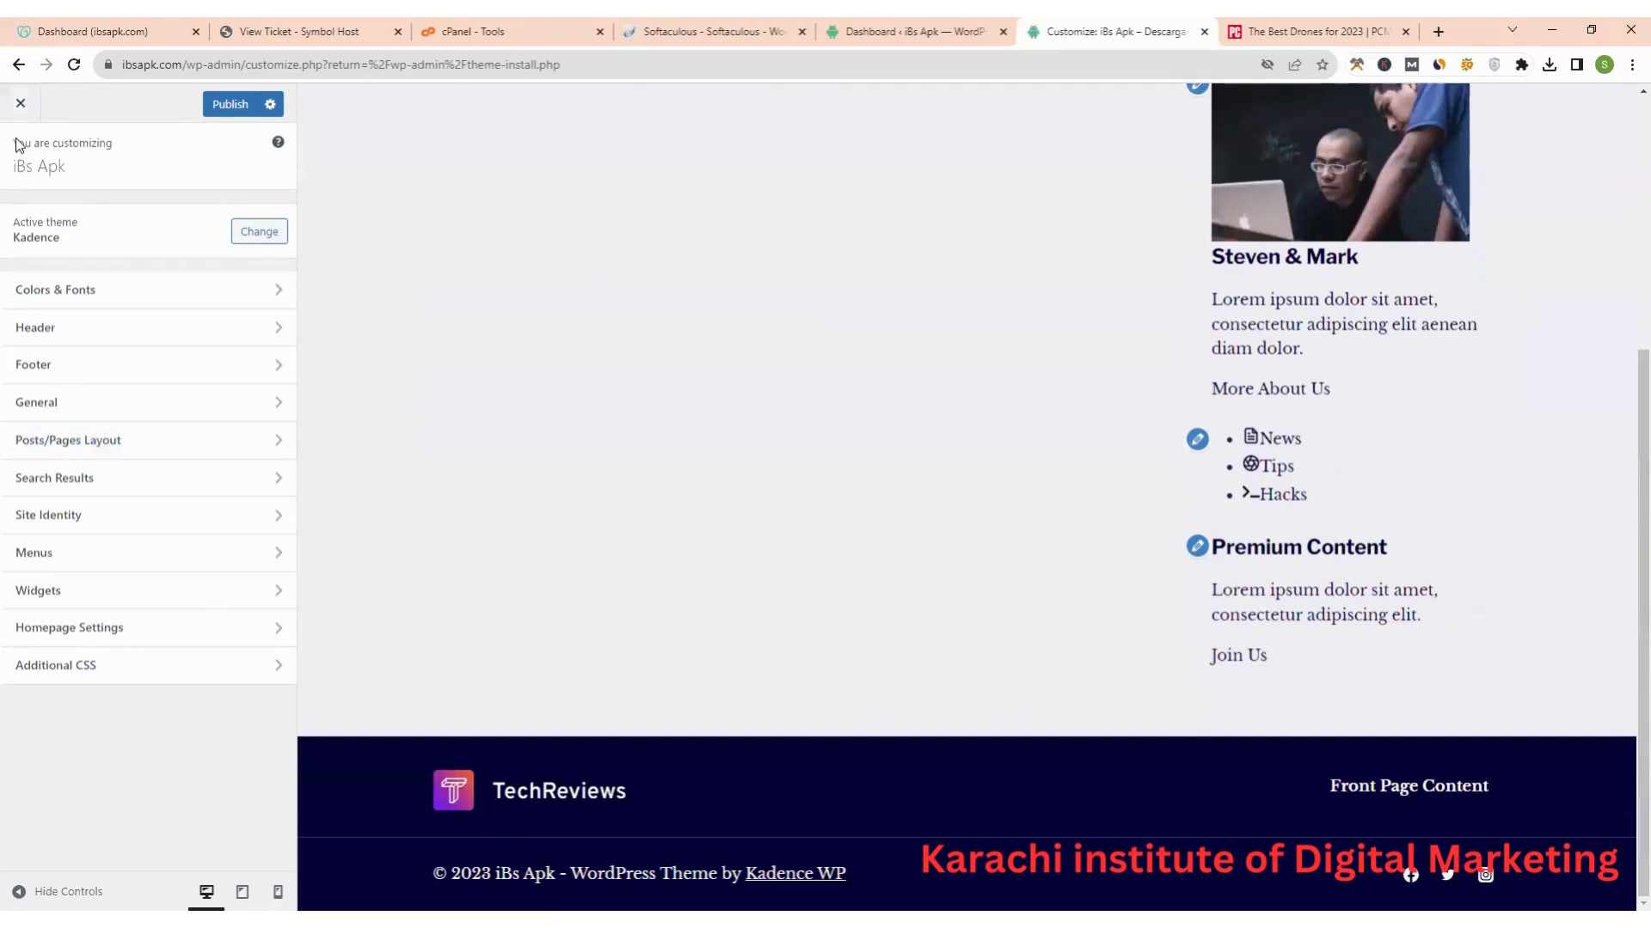
left_click(20, 103)
left_click(907, 180)
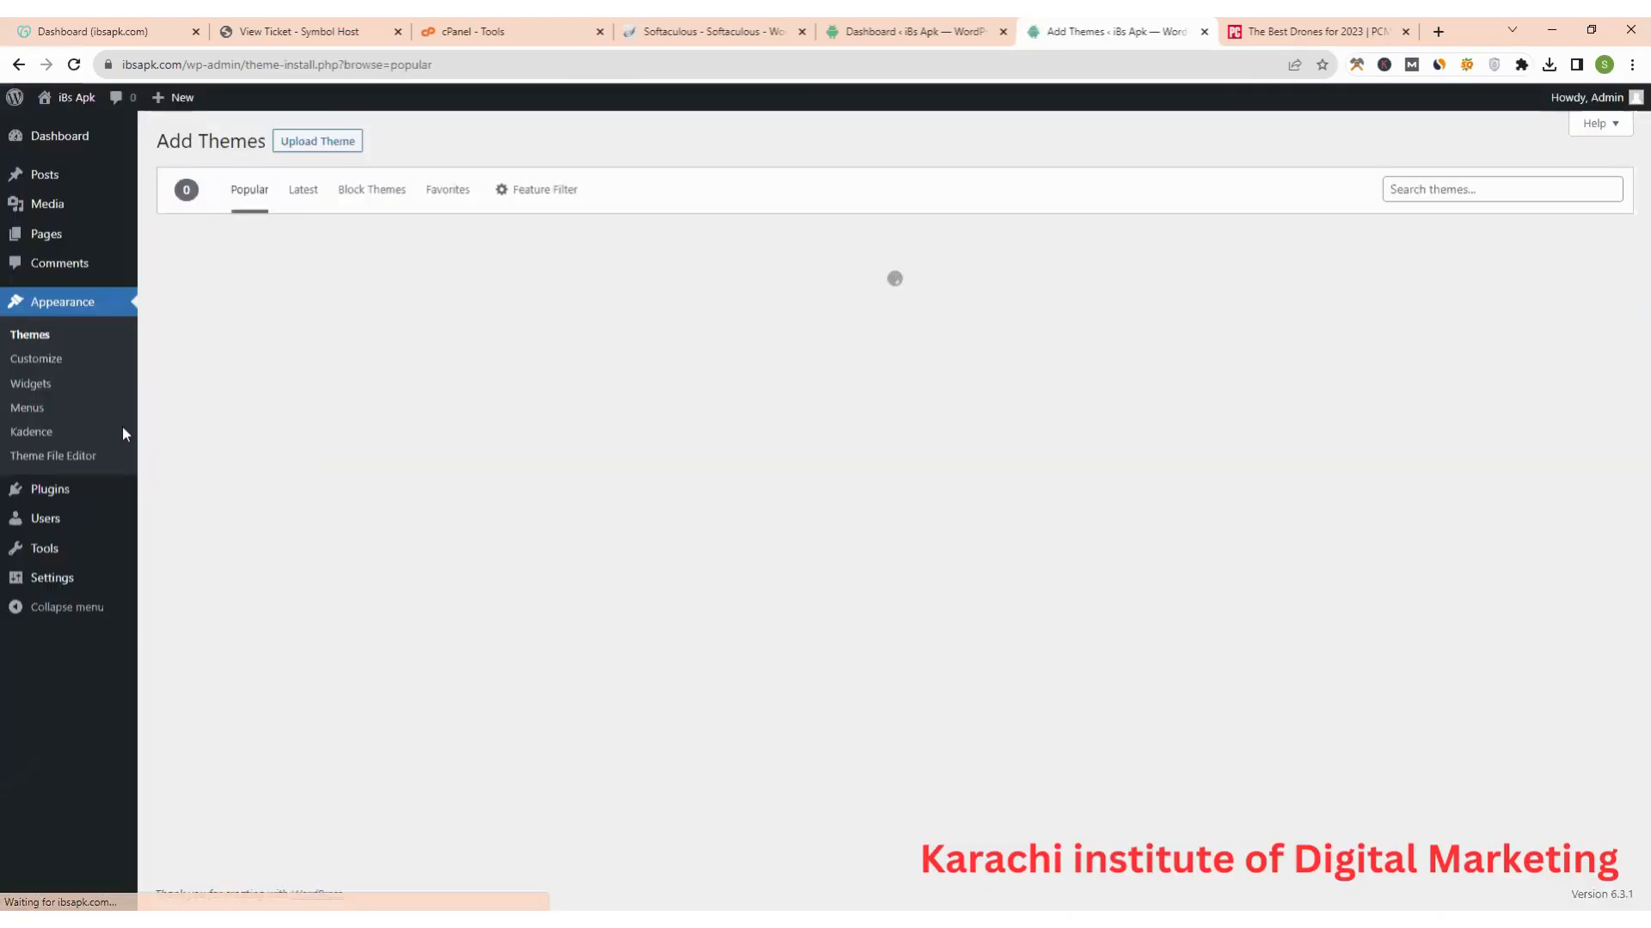
Open the Sidebar 1 Widgets editor past its welcome popup, then switch to the PCMag drones article.
left_click(47, 384)
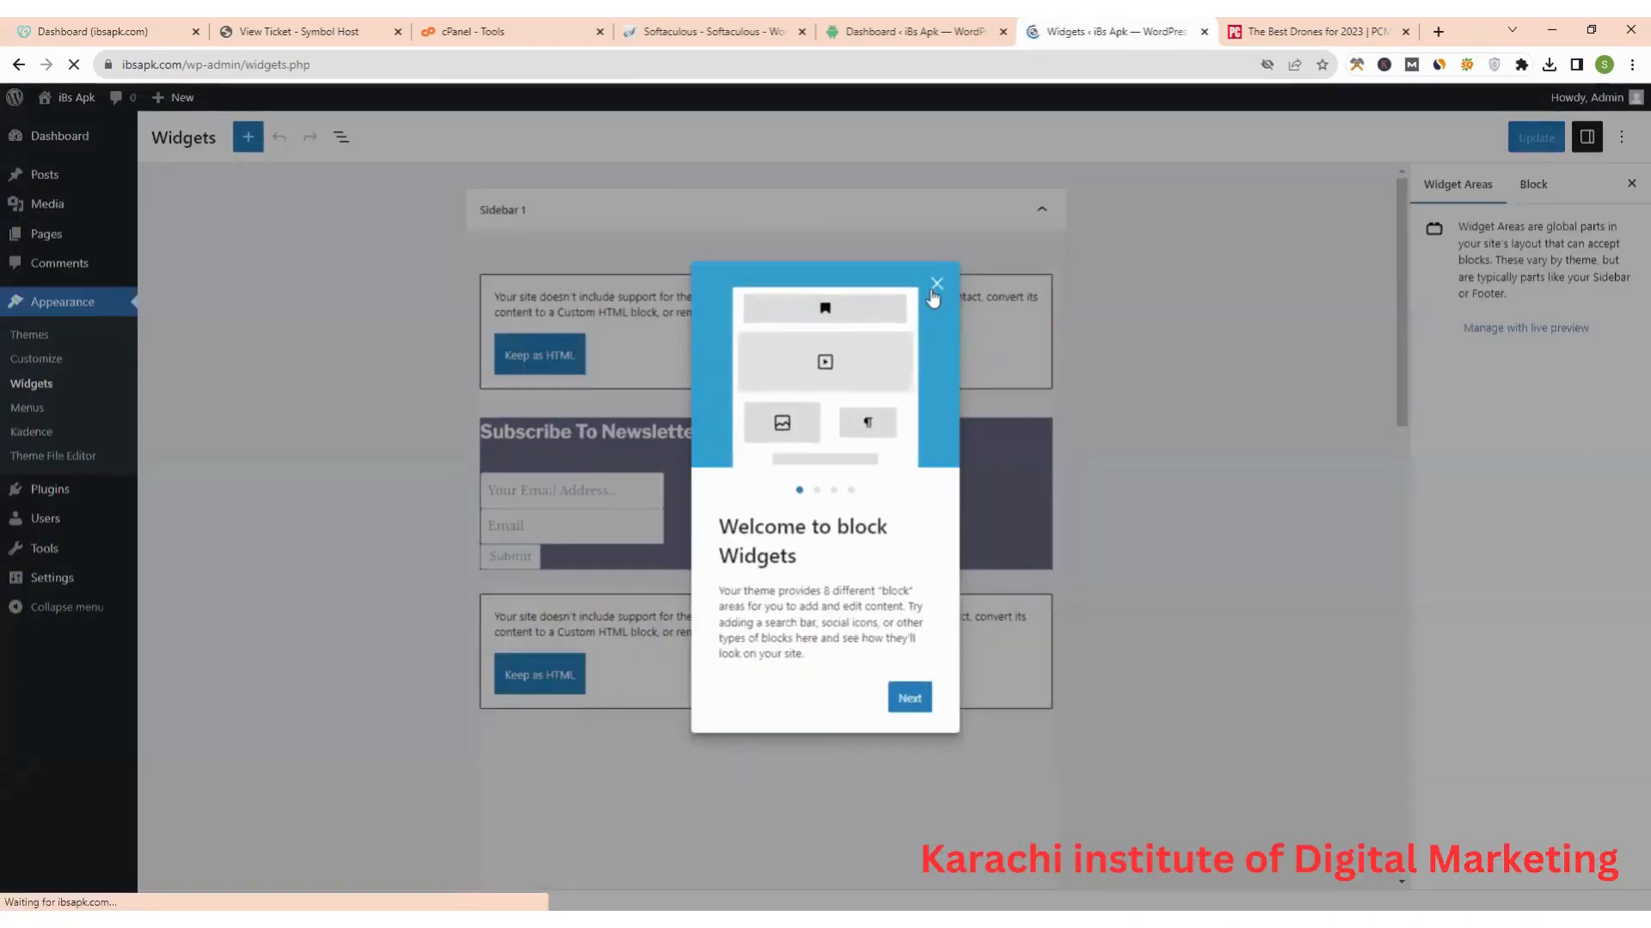
left_click(936, 287)
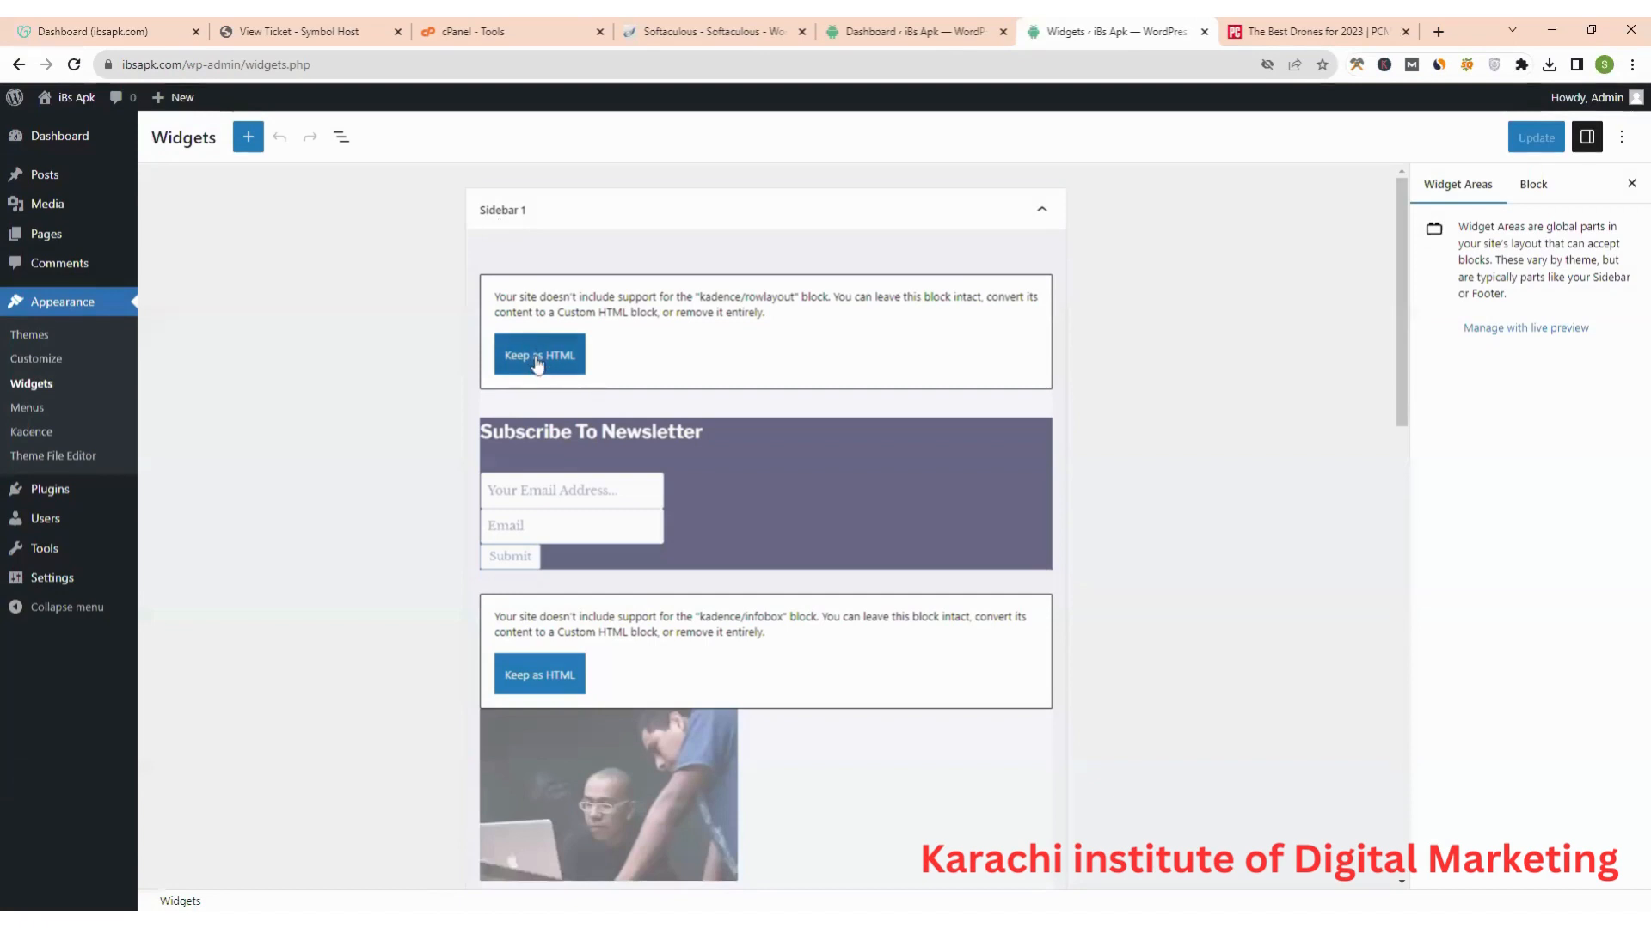
right_click(541, 503)
right_click(573, 451)
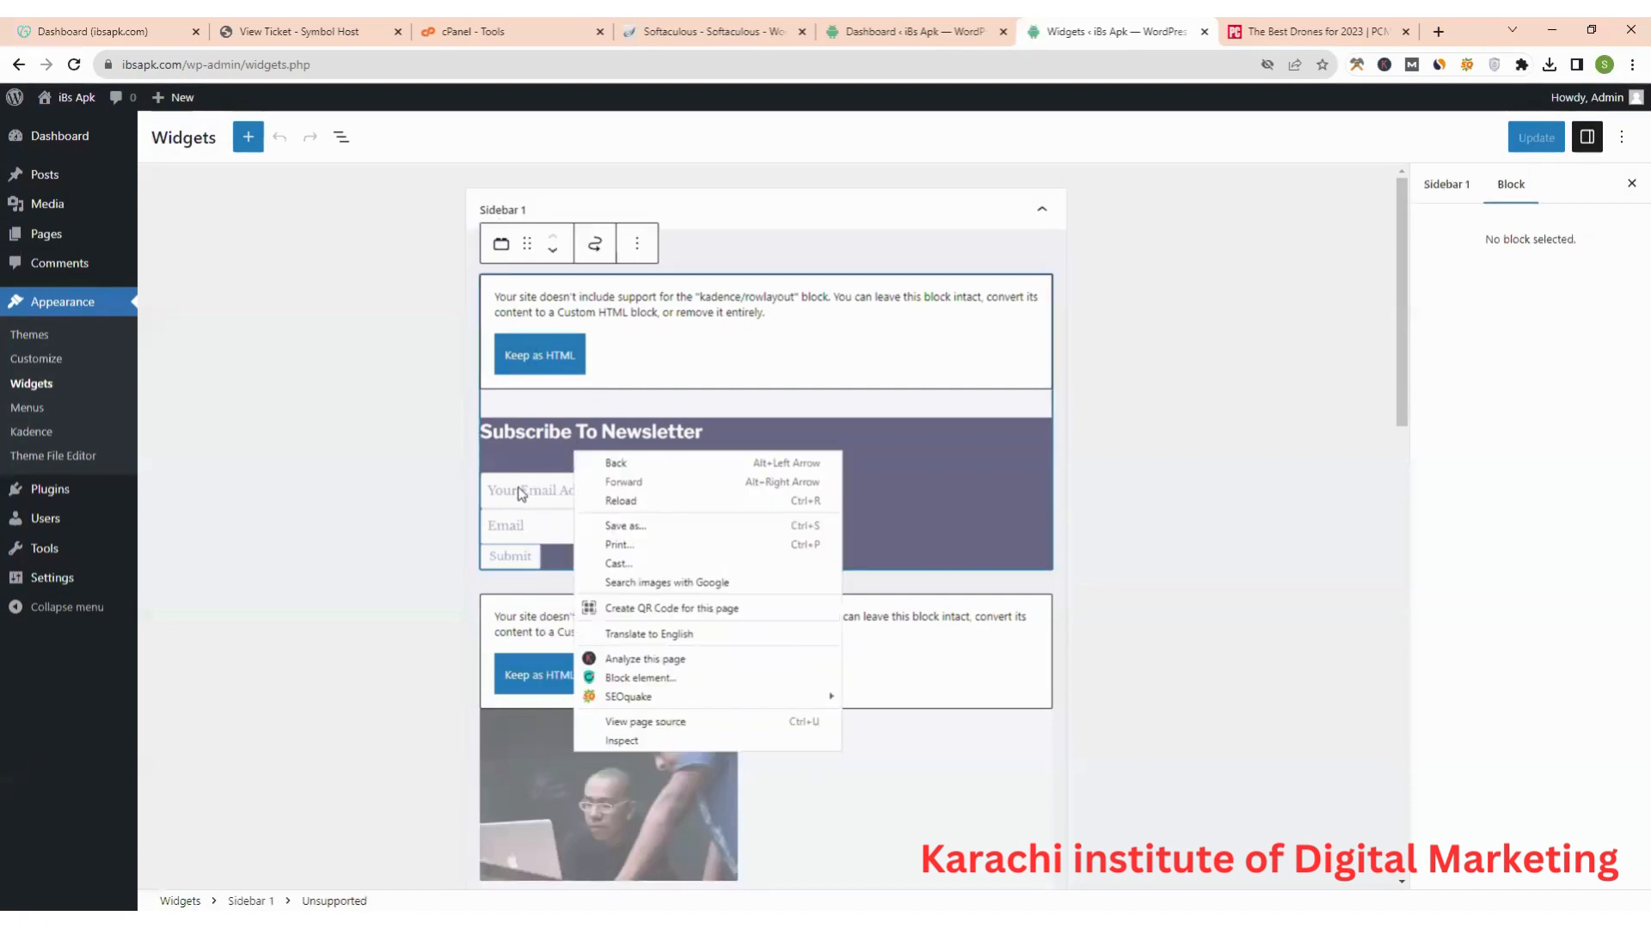
key("Escape")
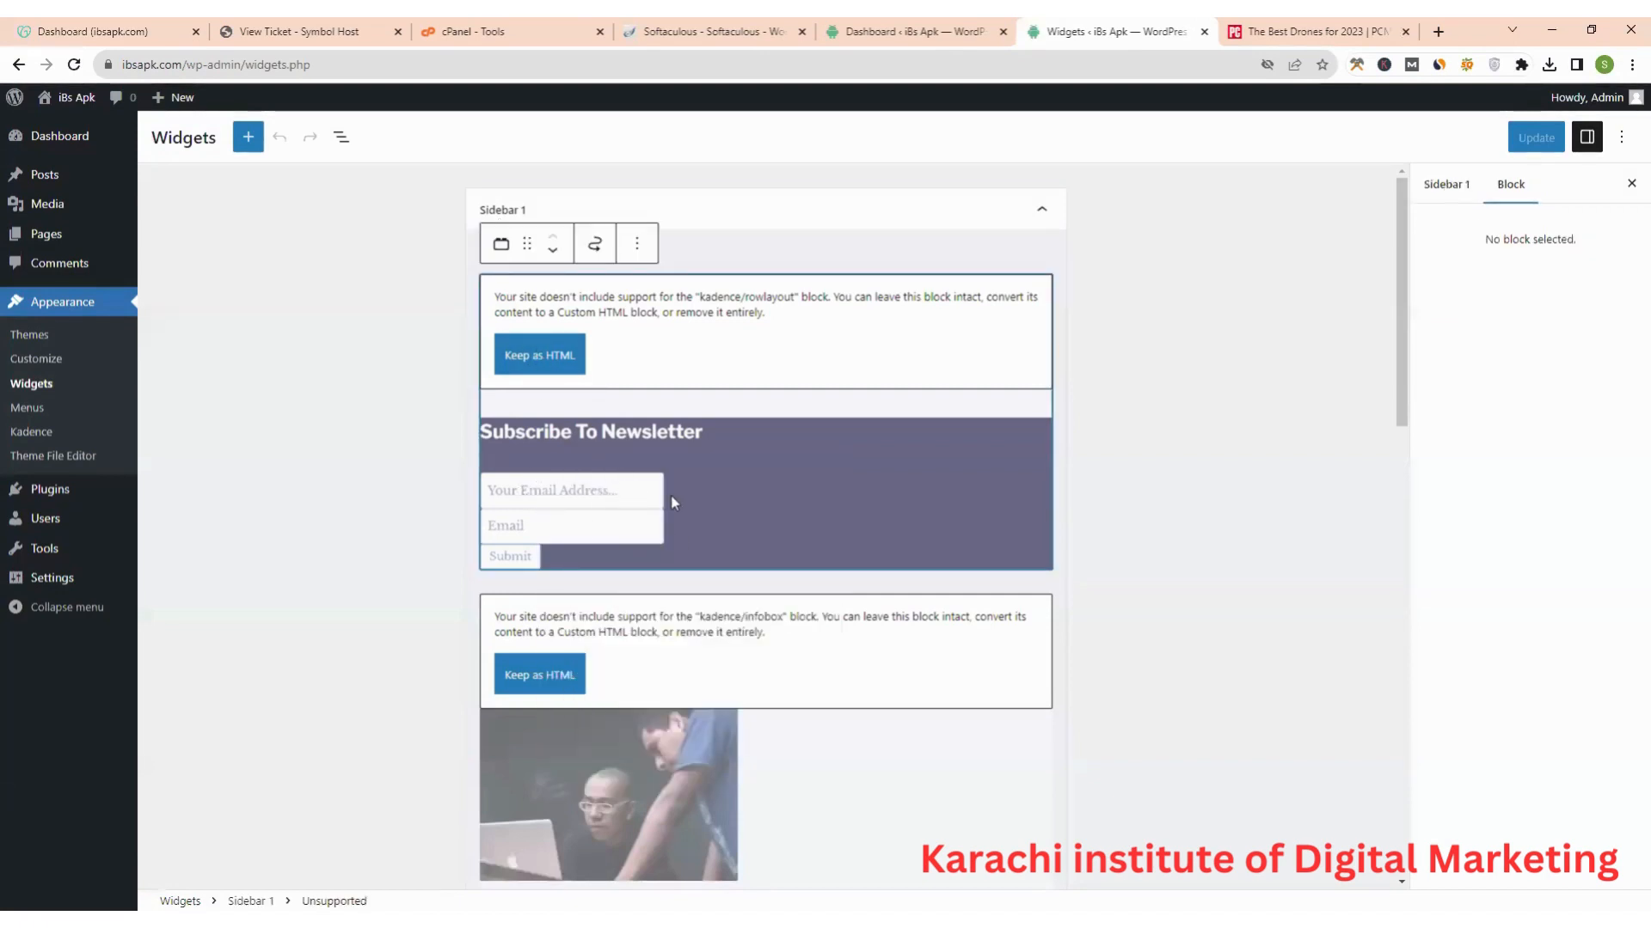
key("ctrl+Tab")
scroll(1131, 413, "down", 8)
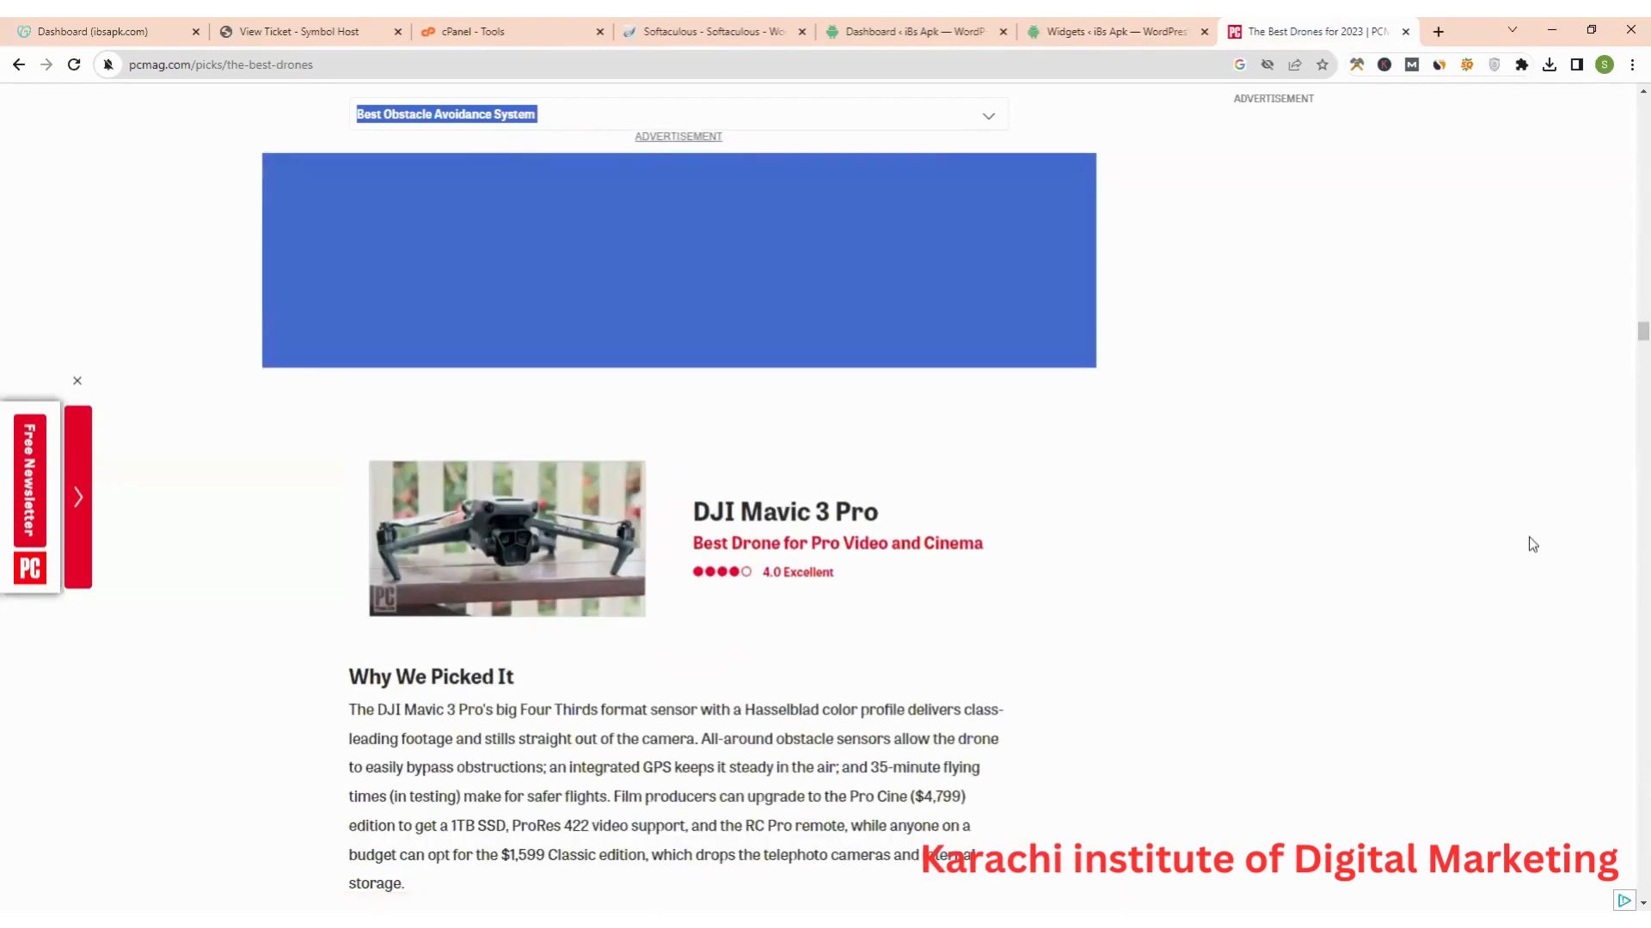
Search Google for 'best blog commenting websites'.
left_click_drag(1627, 340, 1628, 69)
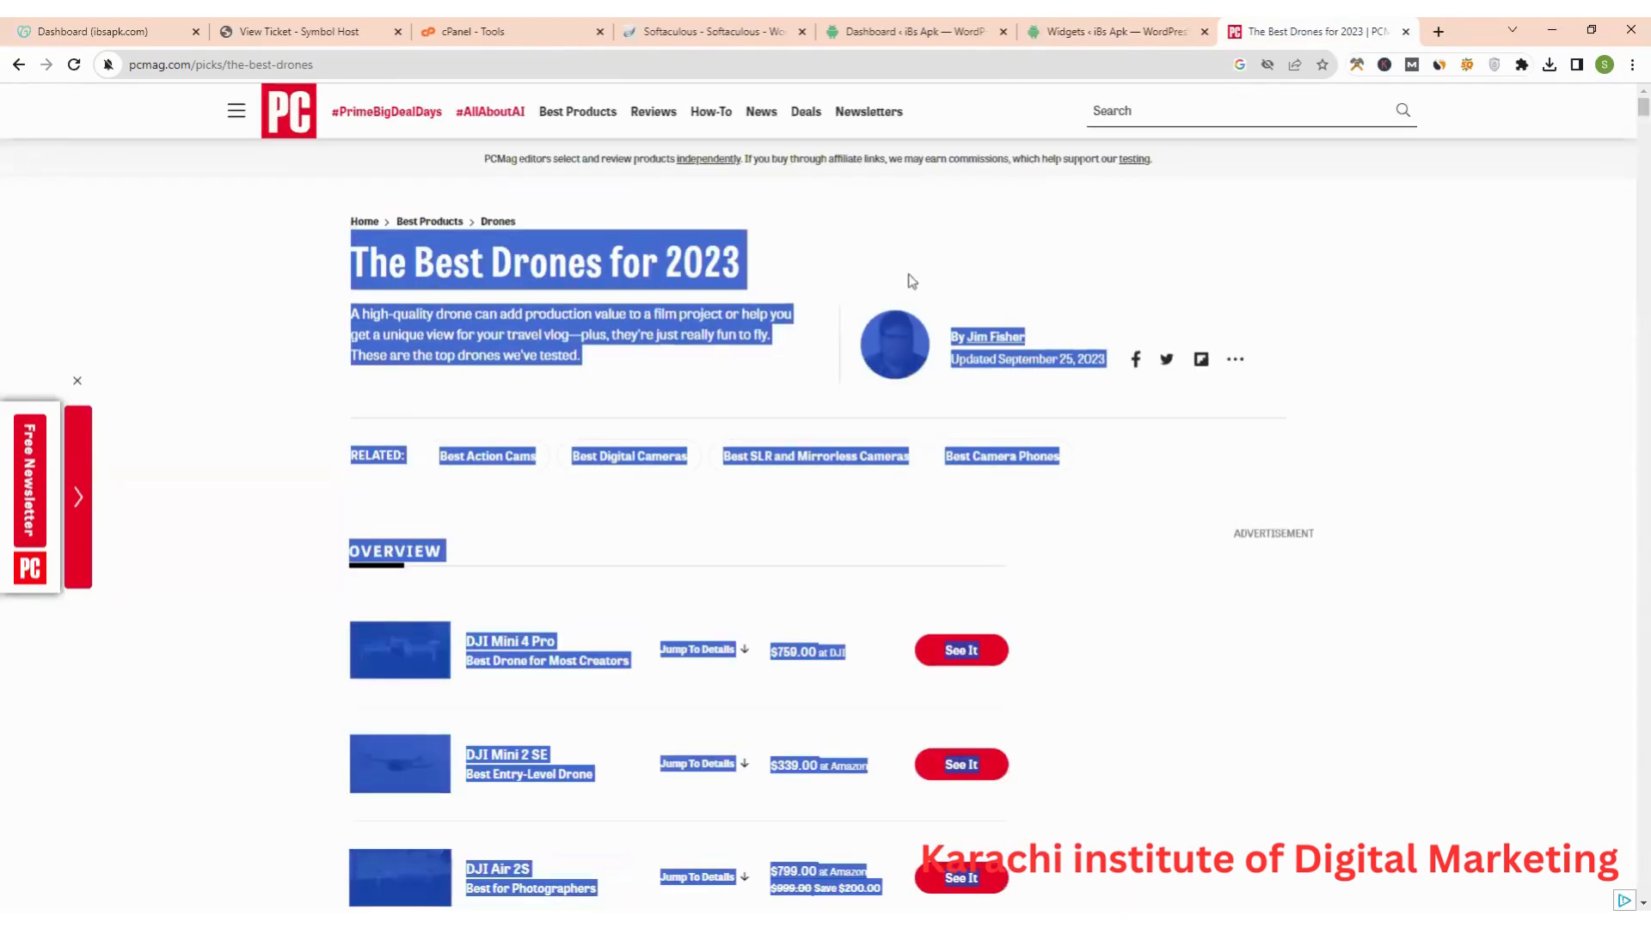
left_click(485, 58)
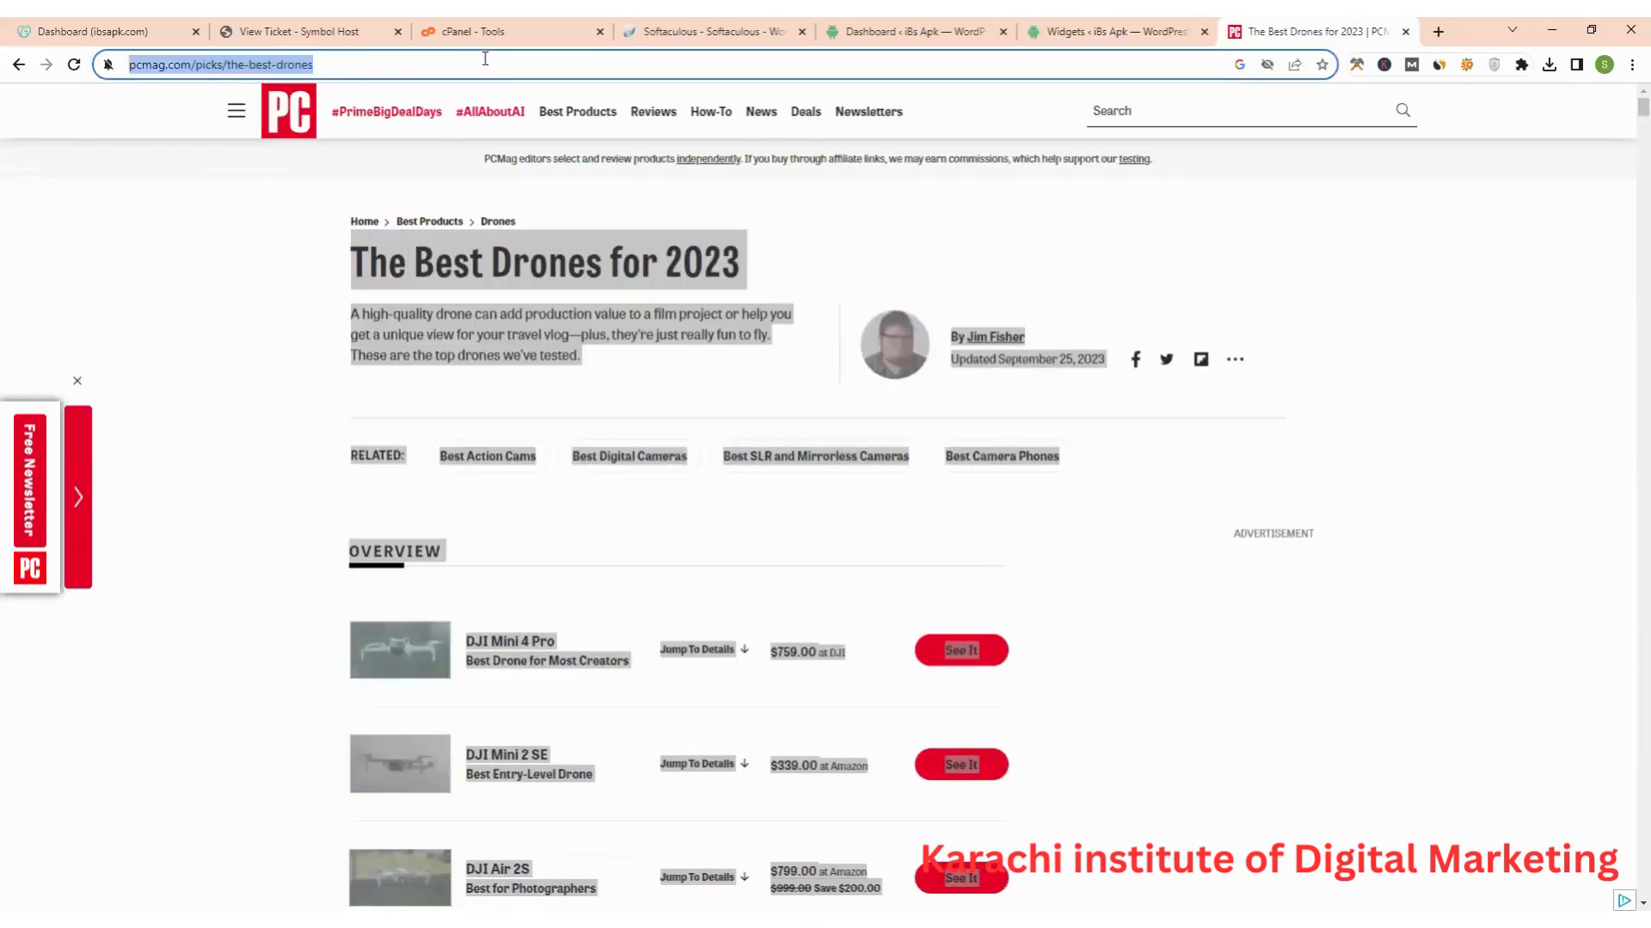
type("best blog commen")
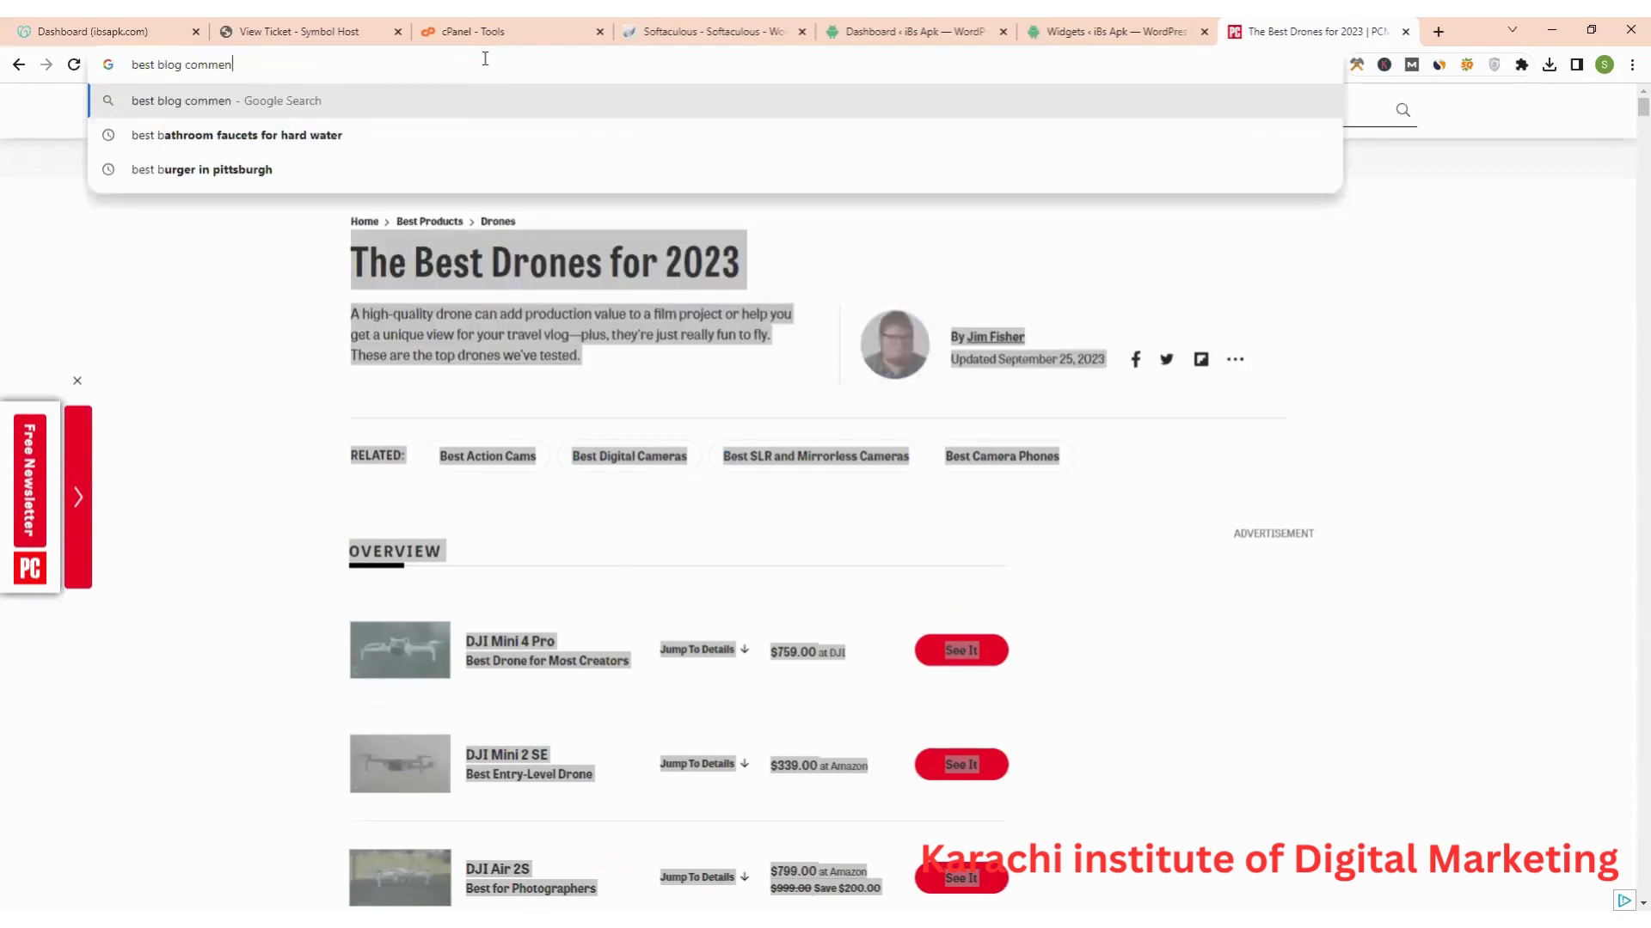
type("ting websites")
key("Return")
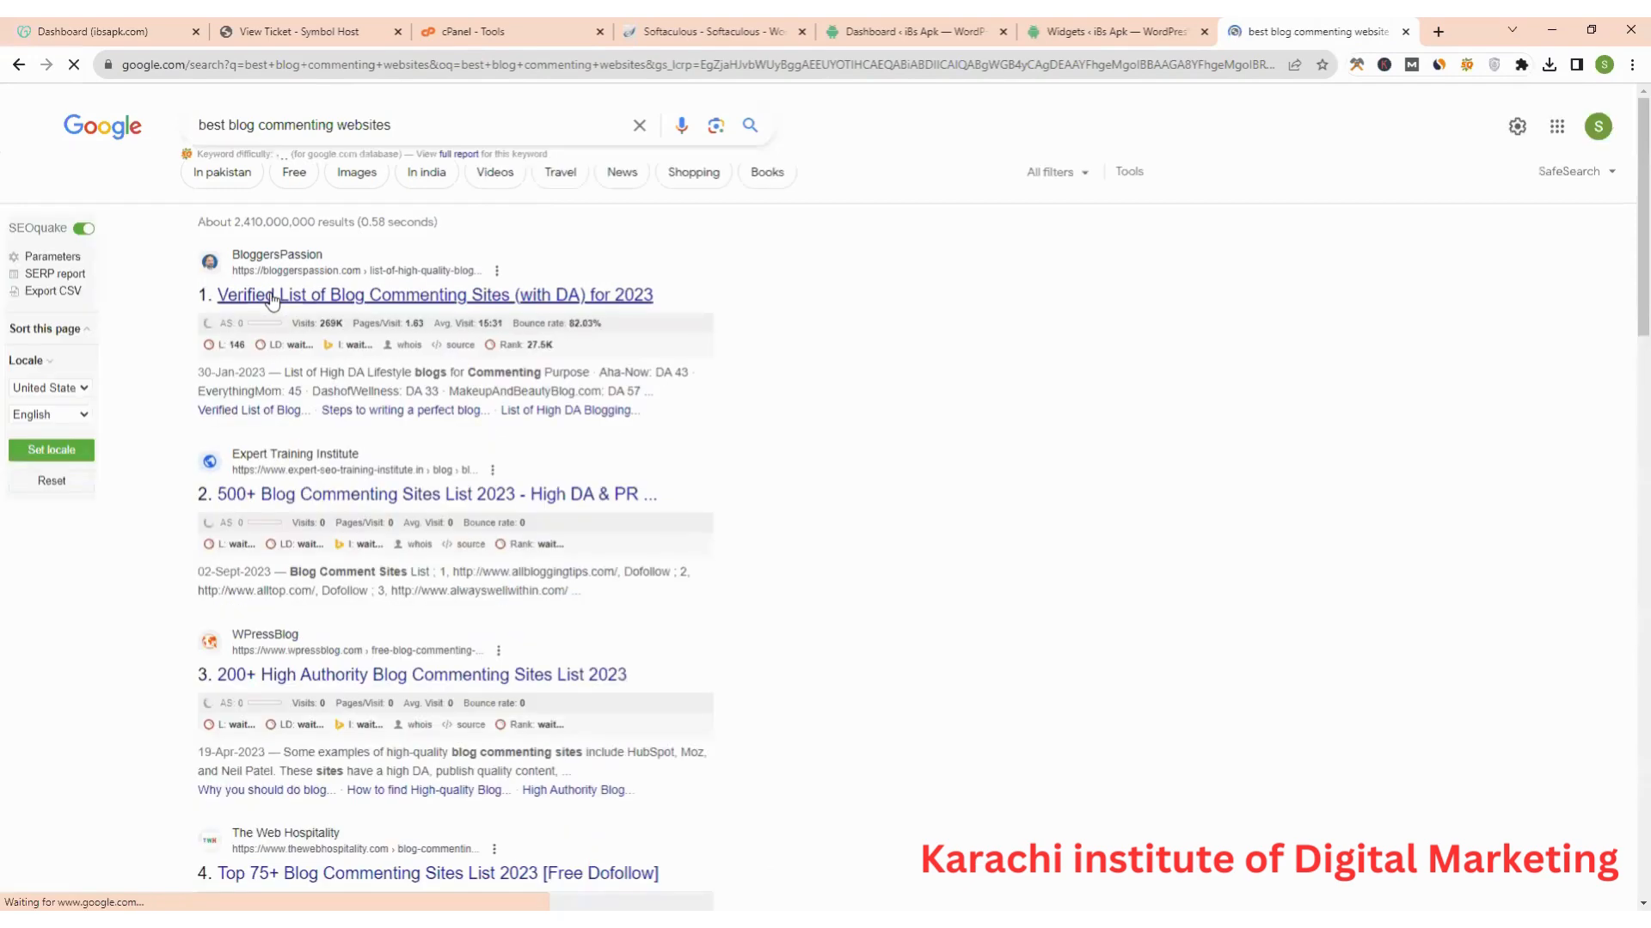
Skim the top BloggersPassion blog commenting list, then go back to the results.
left_click(271, 295)
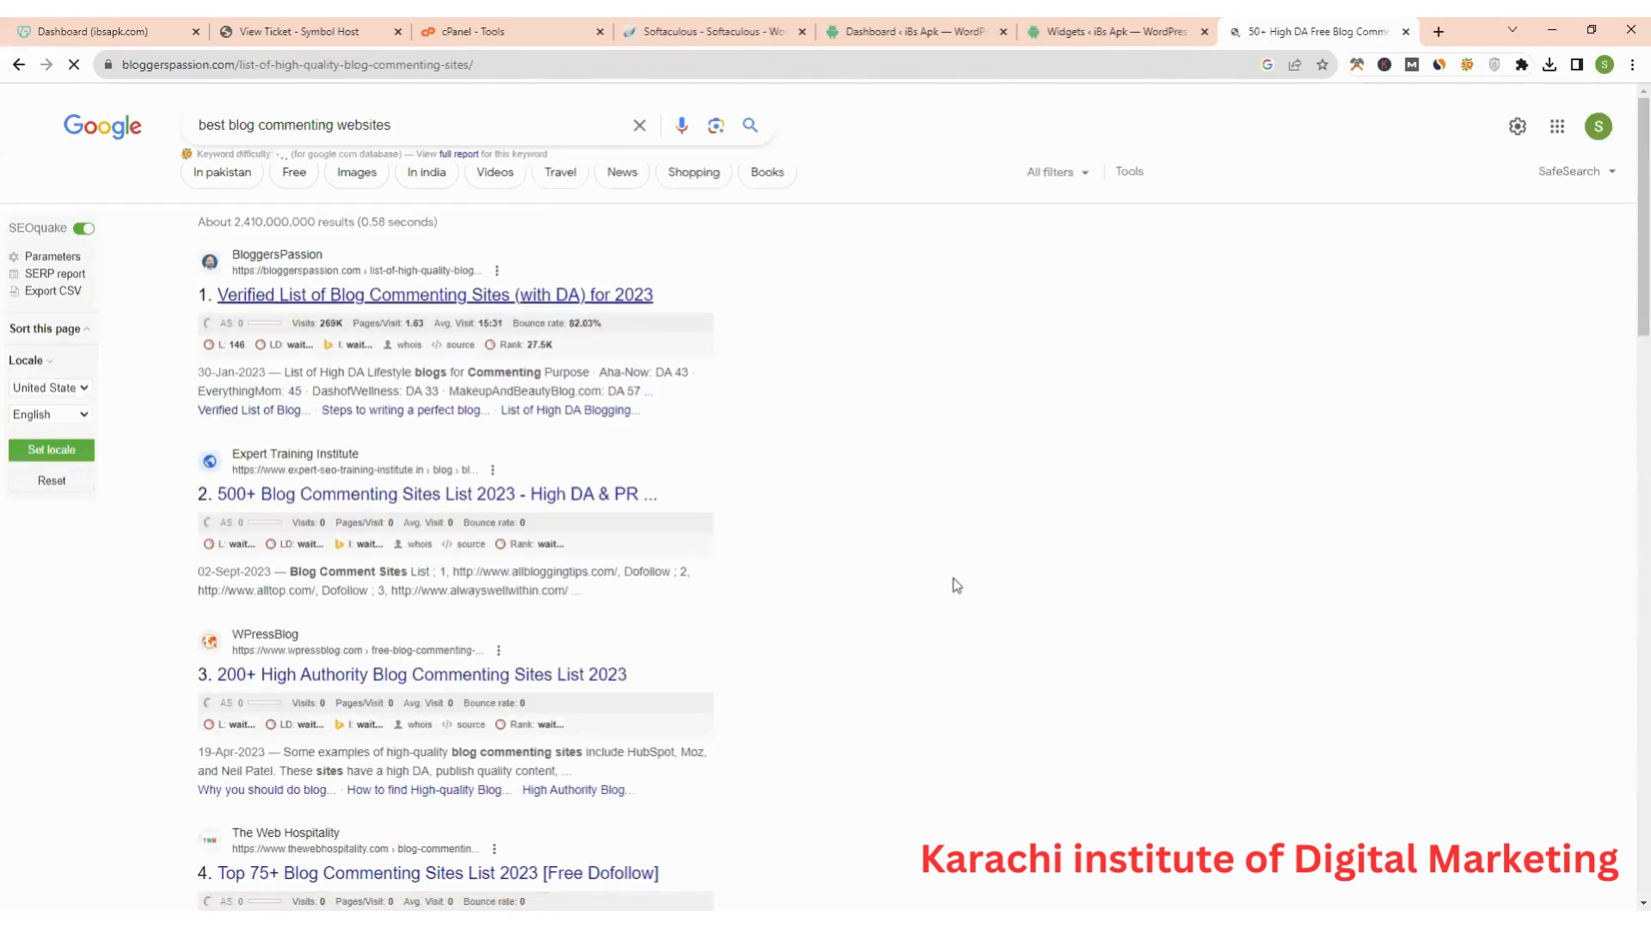
scroll(1041, 472, "down", 9)
scroll(1065, 542, "up", 9)
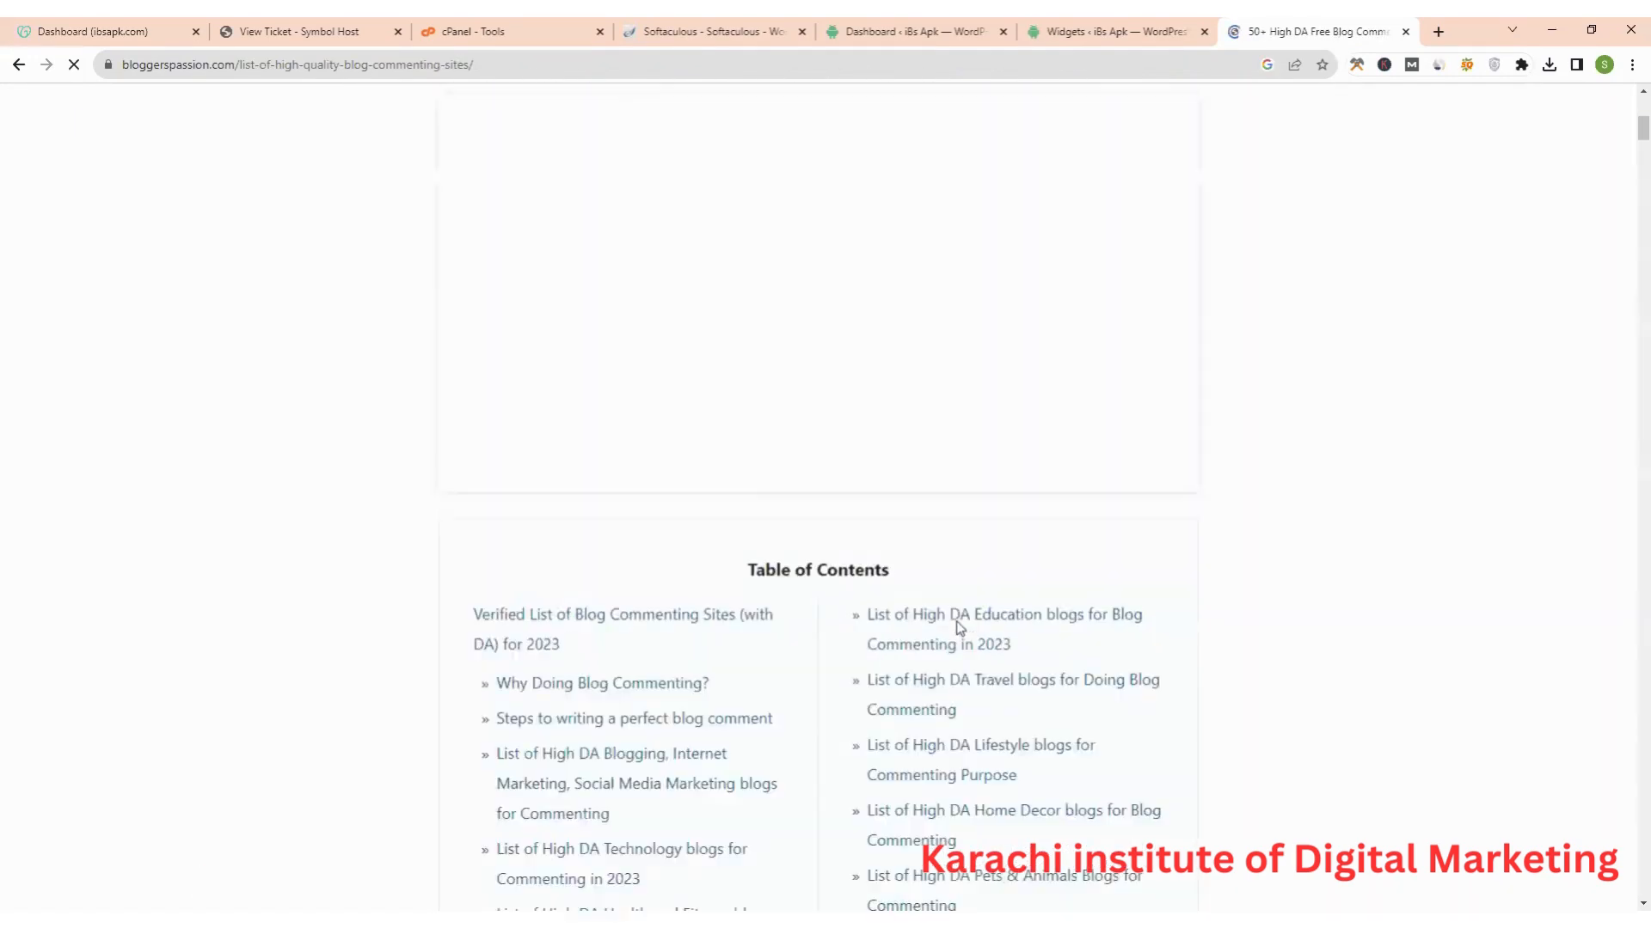
scroll(988, 504, "down", 3)
scroll(1111, 469, "down", 10)
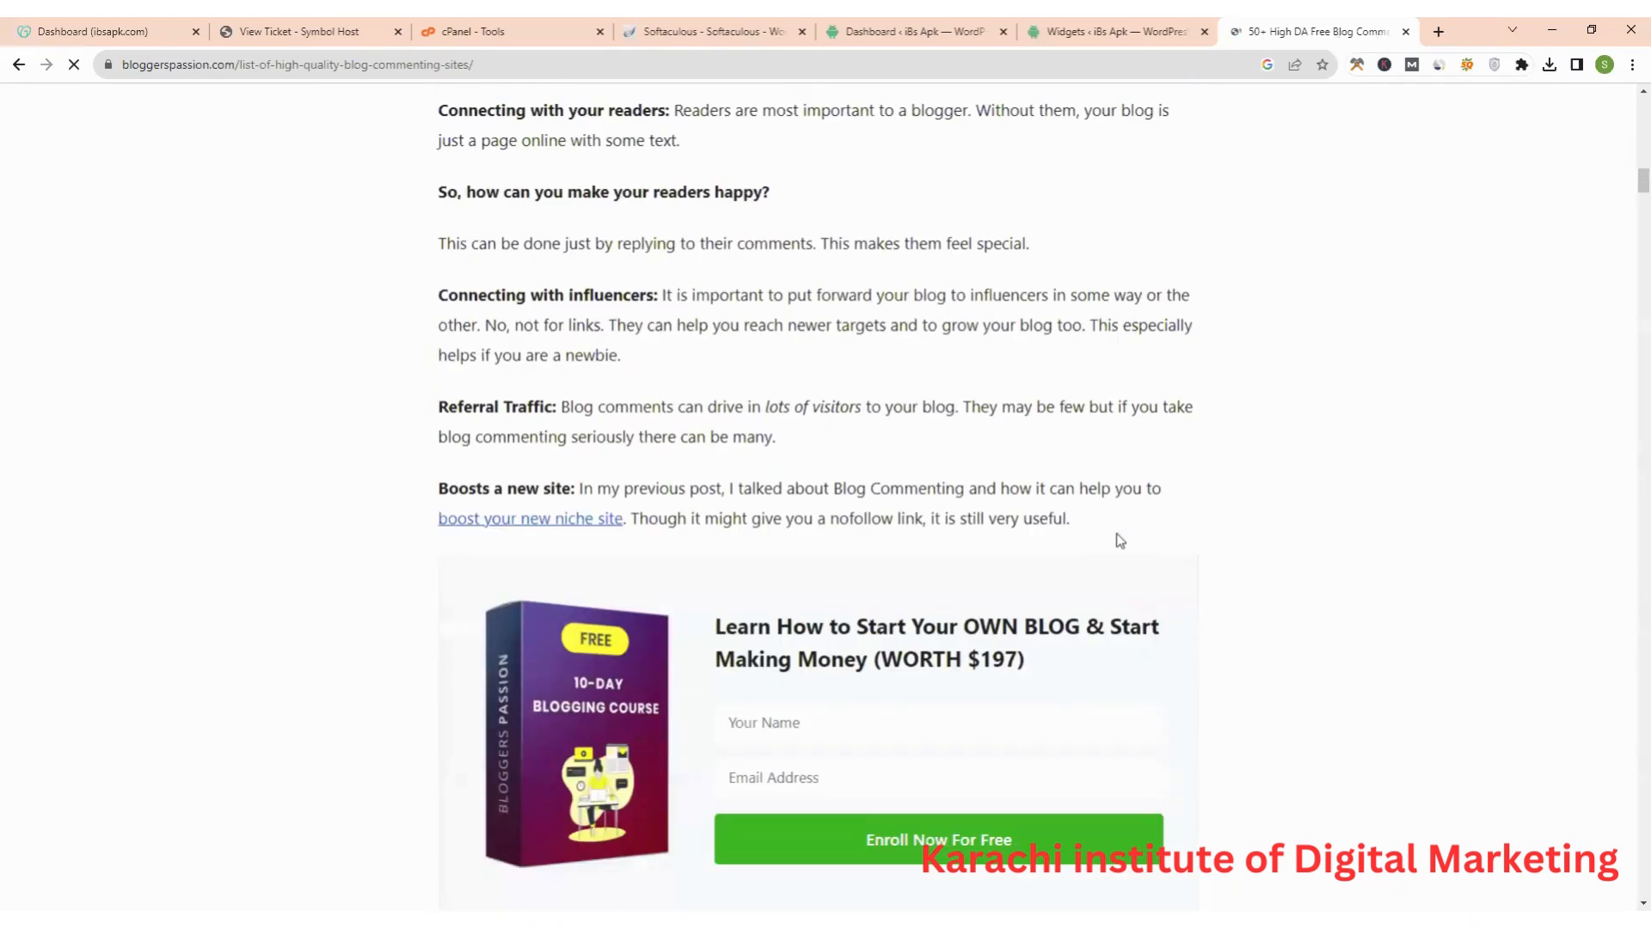
scroll(1094, 549, "up", 13)
left_click(18, 64)
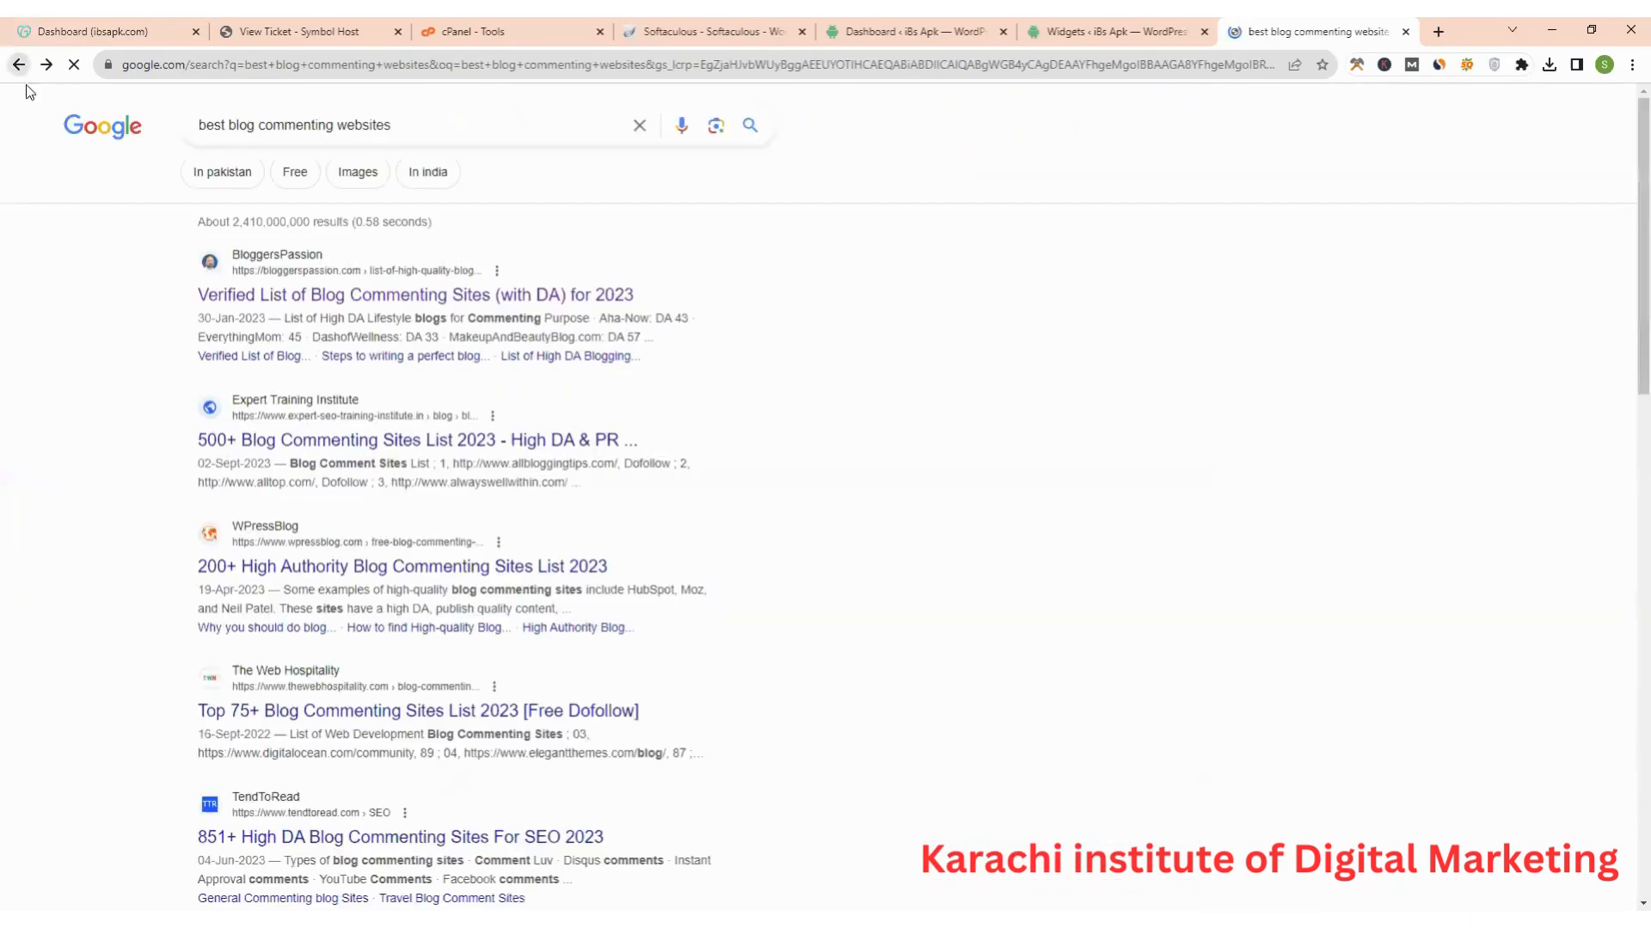
Open the second, third and fourth search results in background tabs.
middle_click(321, 498)
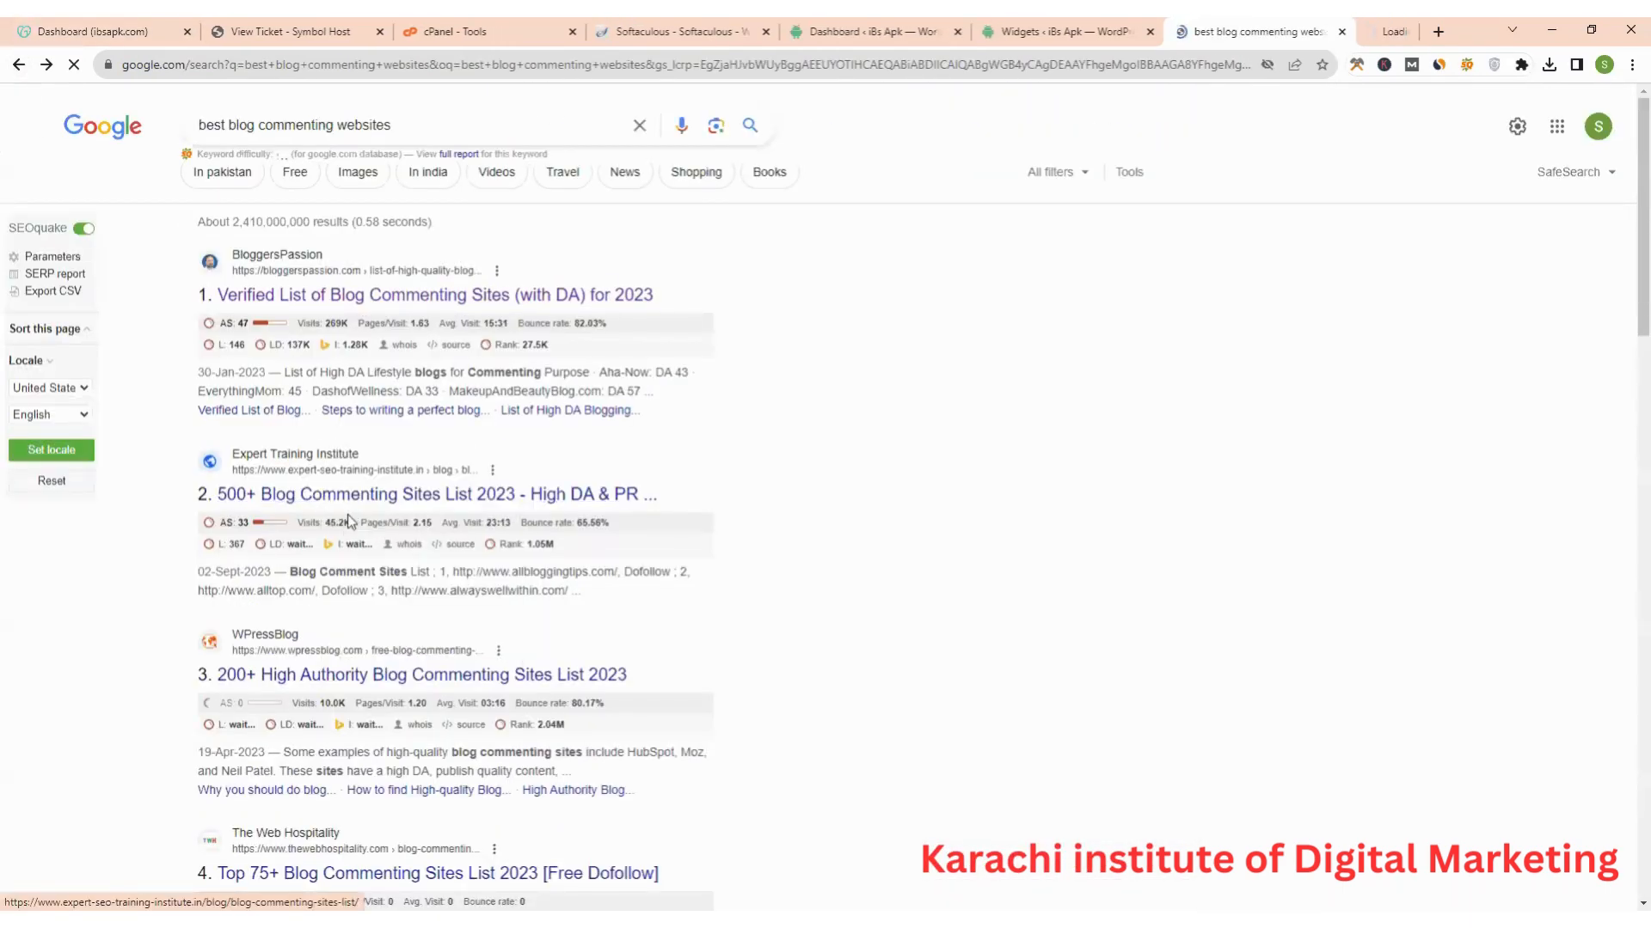
middle_click(313, 670)
scroll(284, 585, "down", 4)
middle_click(292, 529)
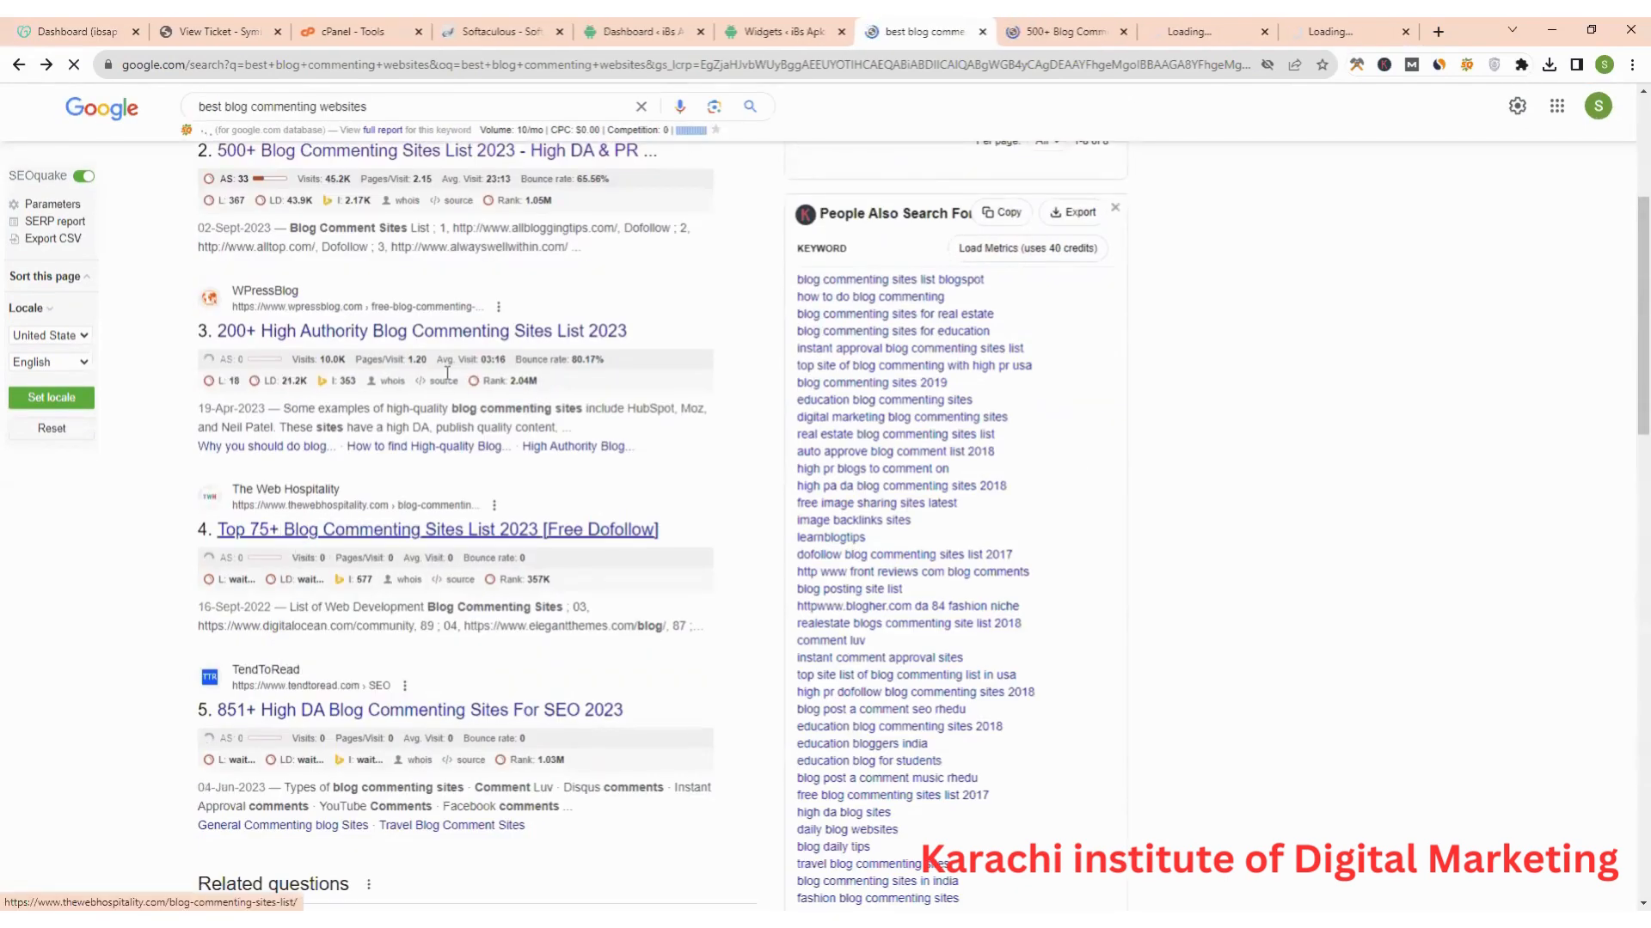
Read through the Expert Training Institute blog commenting list.
left_click(1061, 25)
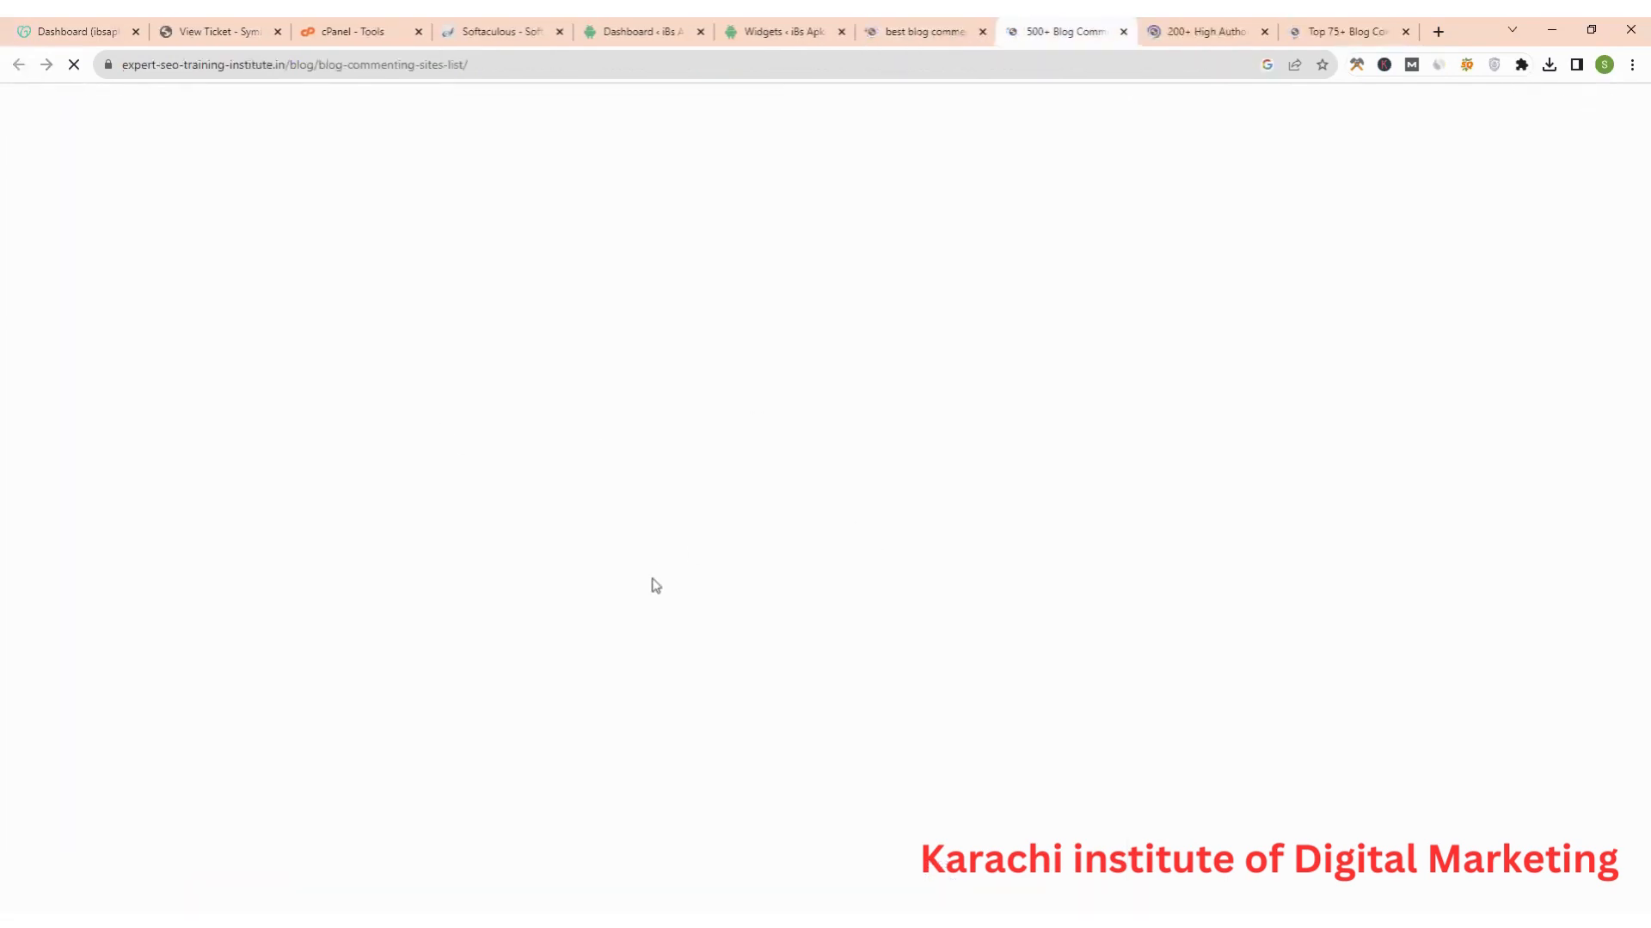
scroll(1198, 572, "down", 5)
scroll(1198, 572, "up", 6)
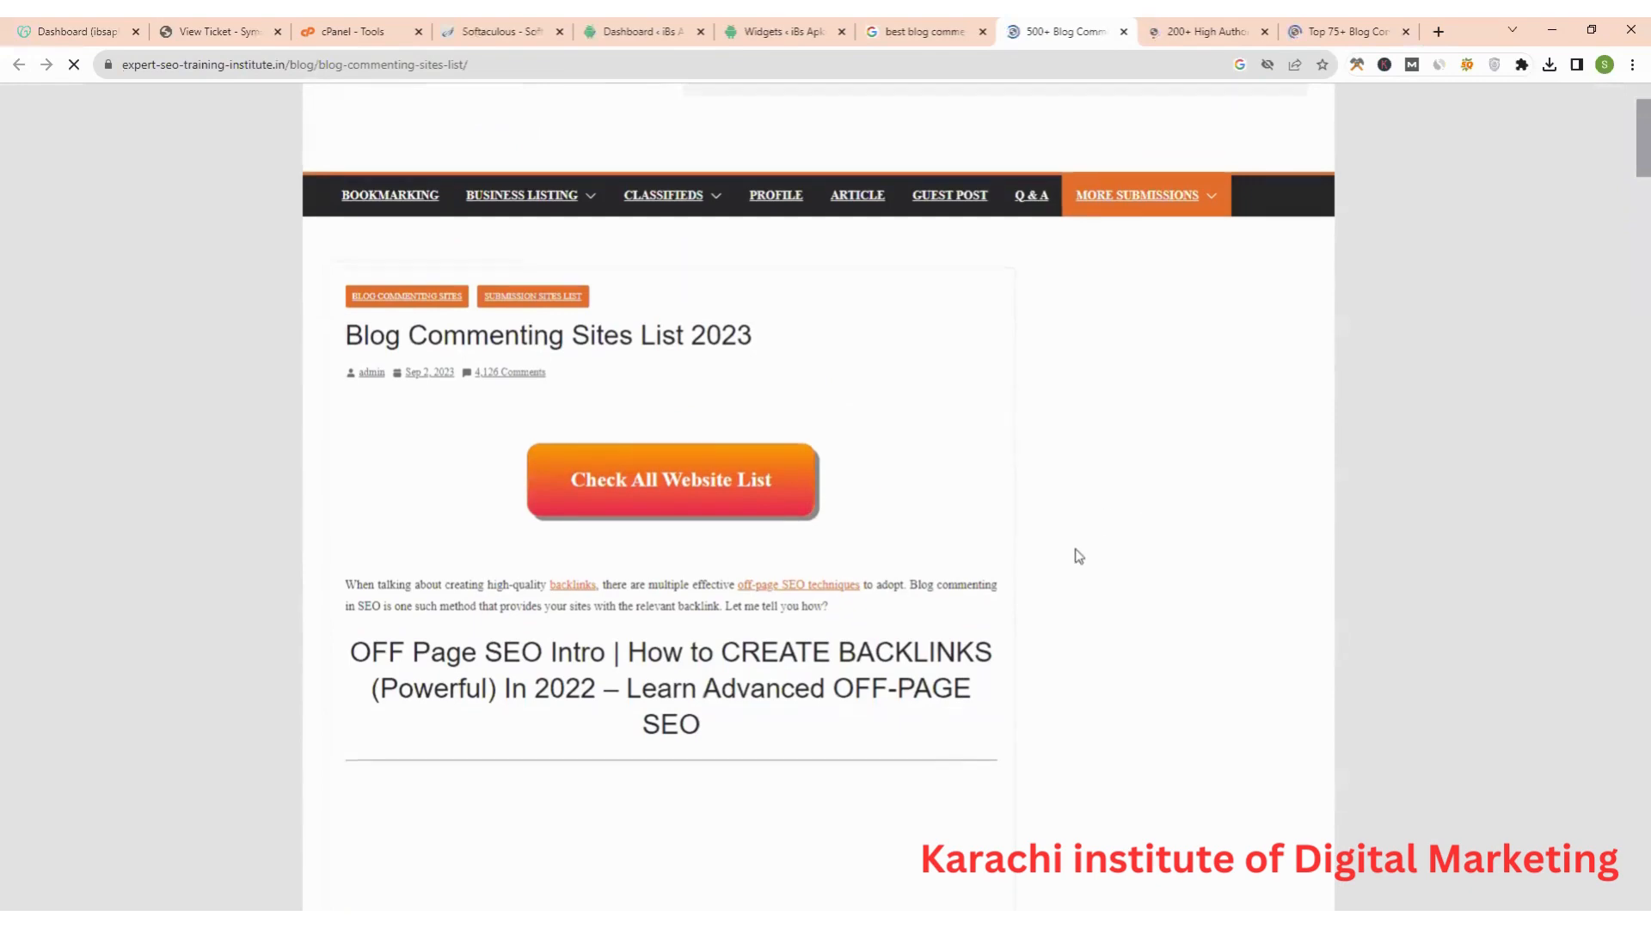
scroll(682, 520, "down", 3)
scroll(527, 474, "up", 2)
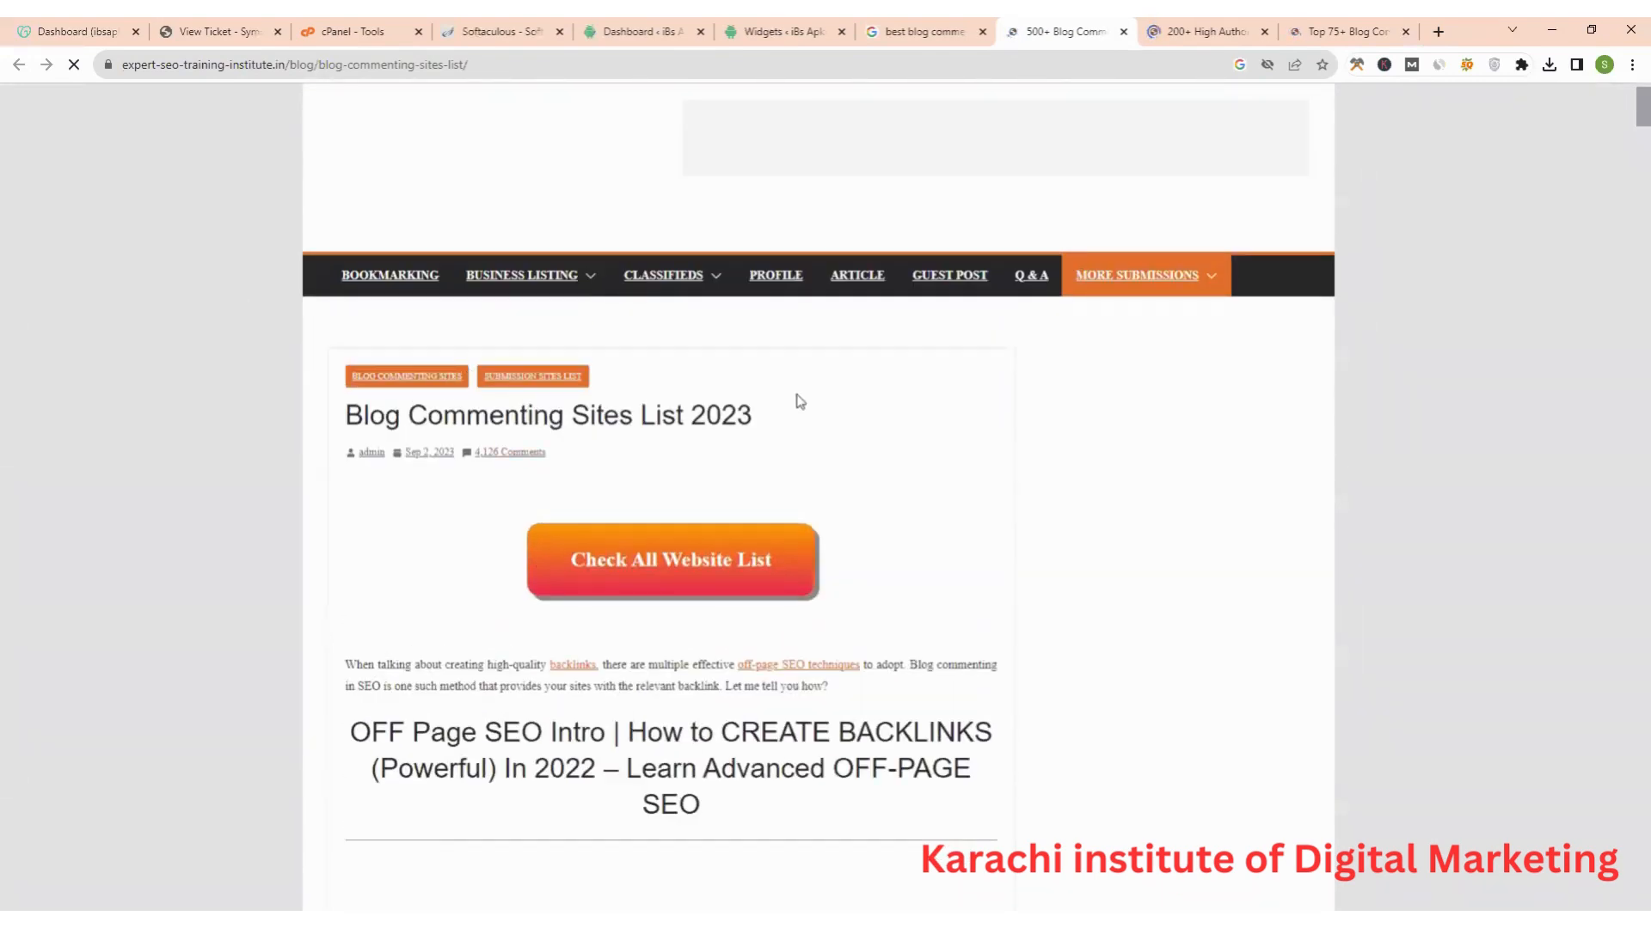
scroll(634, 472, "down", 11)
scroll(540, 334, "up", 12)
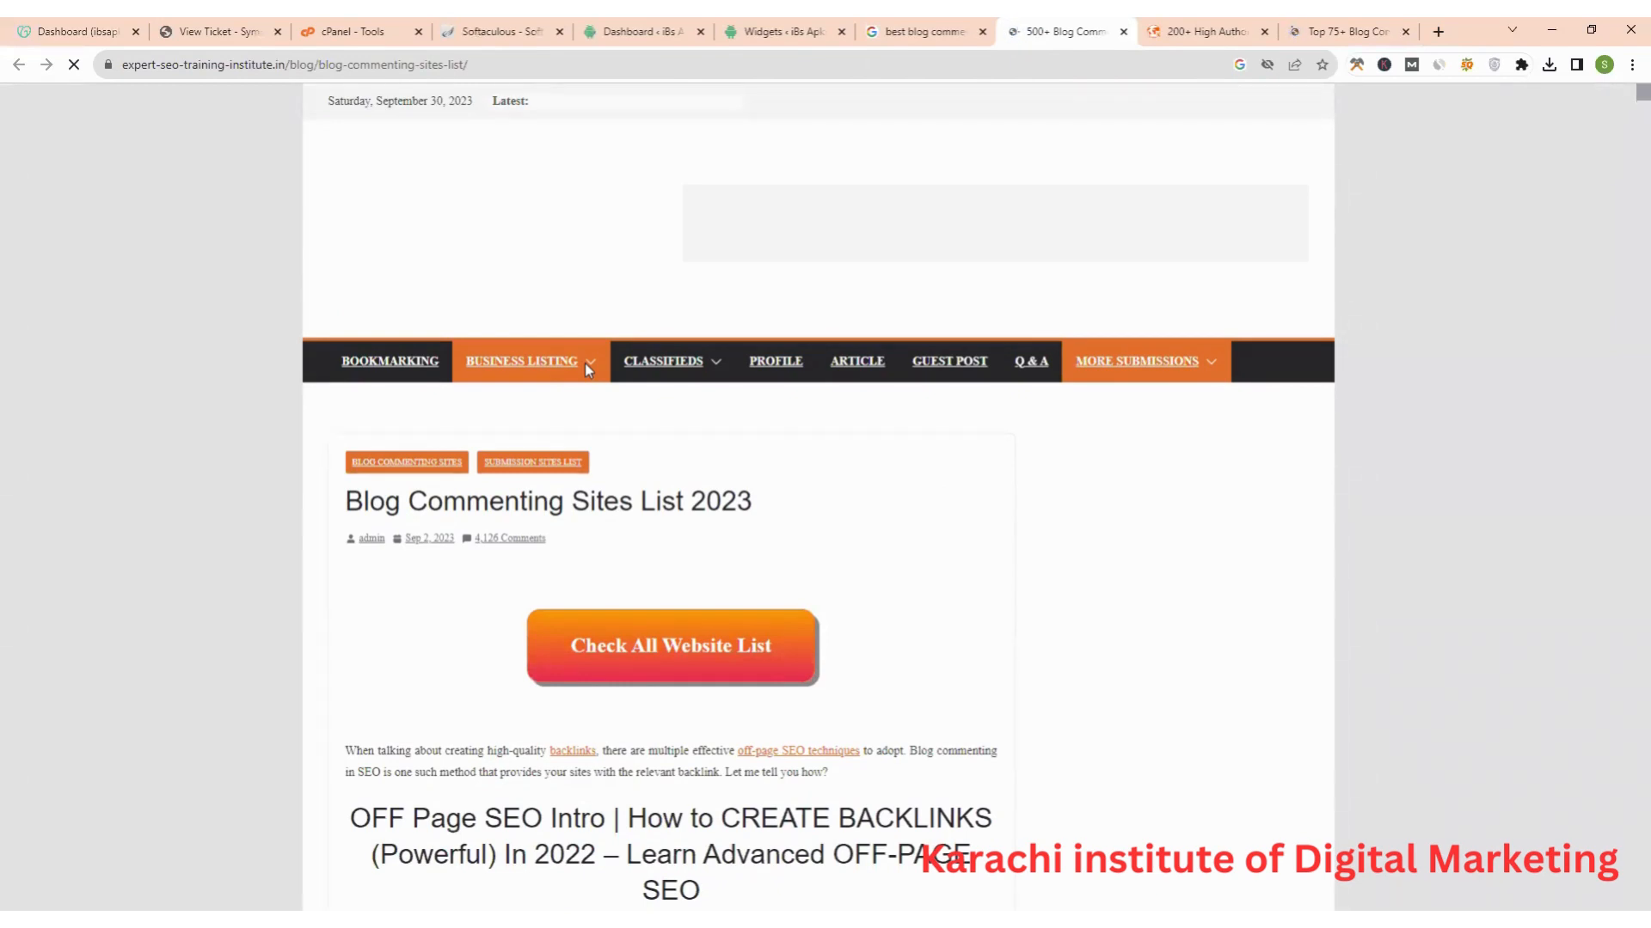
Browse the WPressBlog high authority commenting list, then move to The Web Hospitality's list.
left_click(1199, 31)
scroll(922, 490, "down", 20)
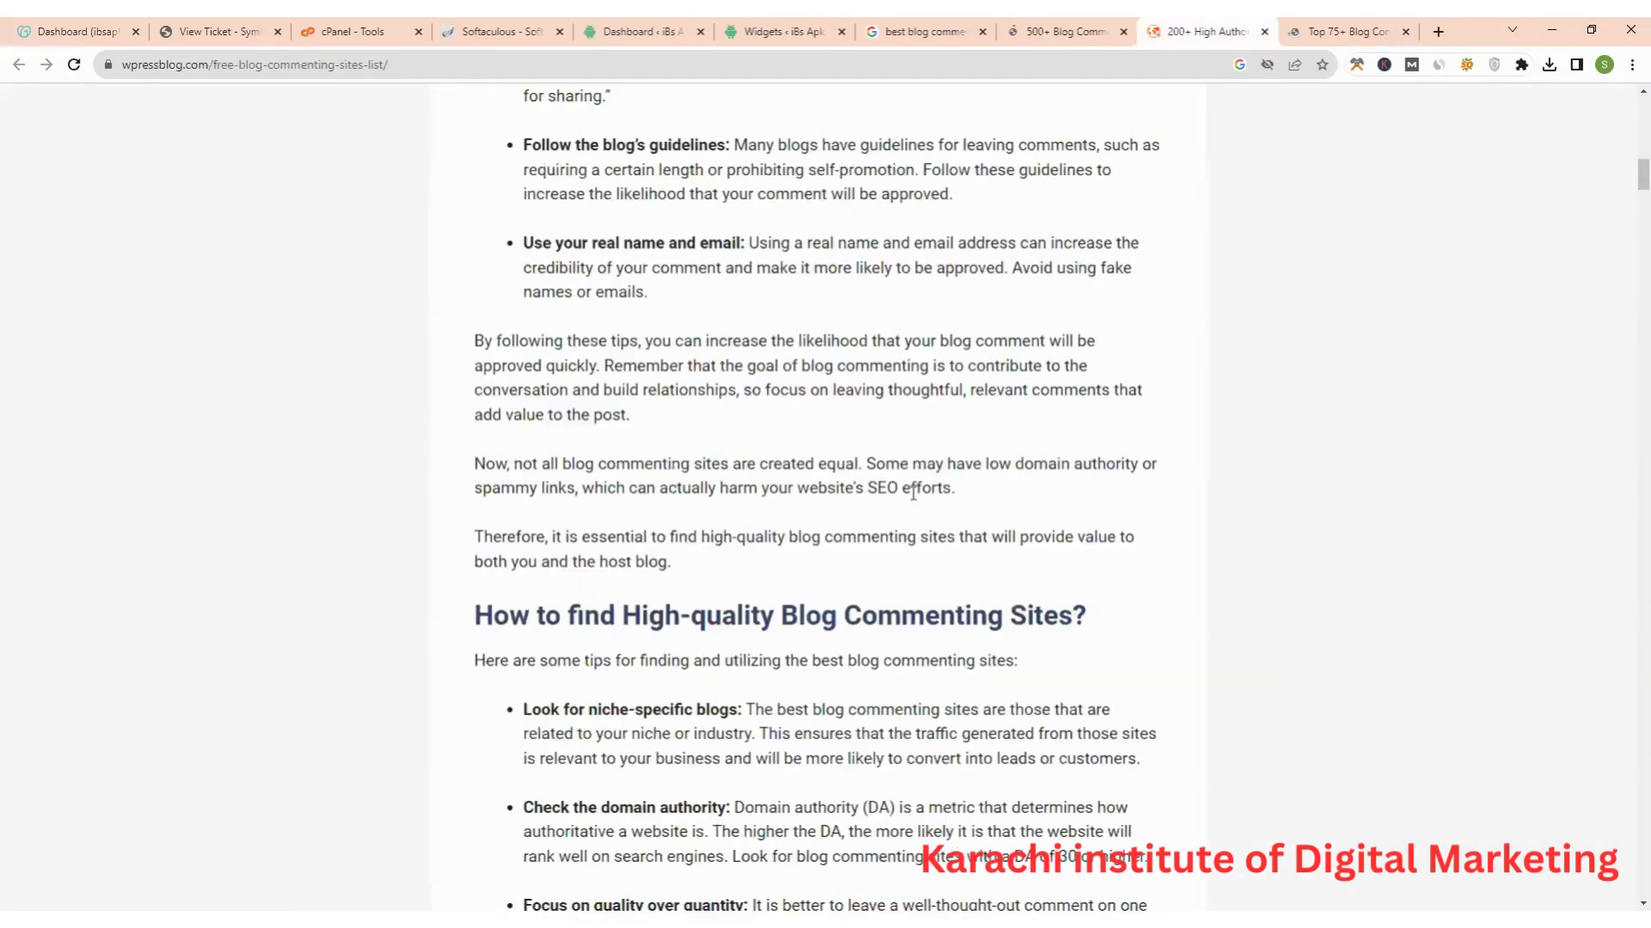
scroll(915, 454, "up", 11)
scroll(914, 454, "up", 9)
right_click(1375, 297)
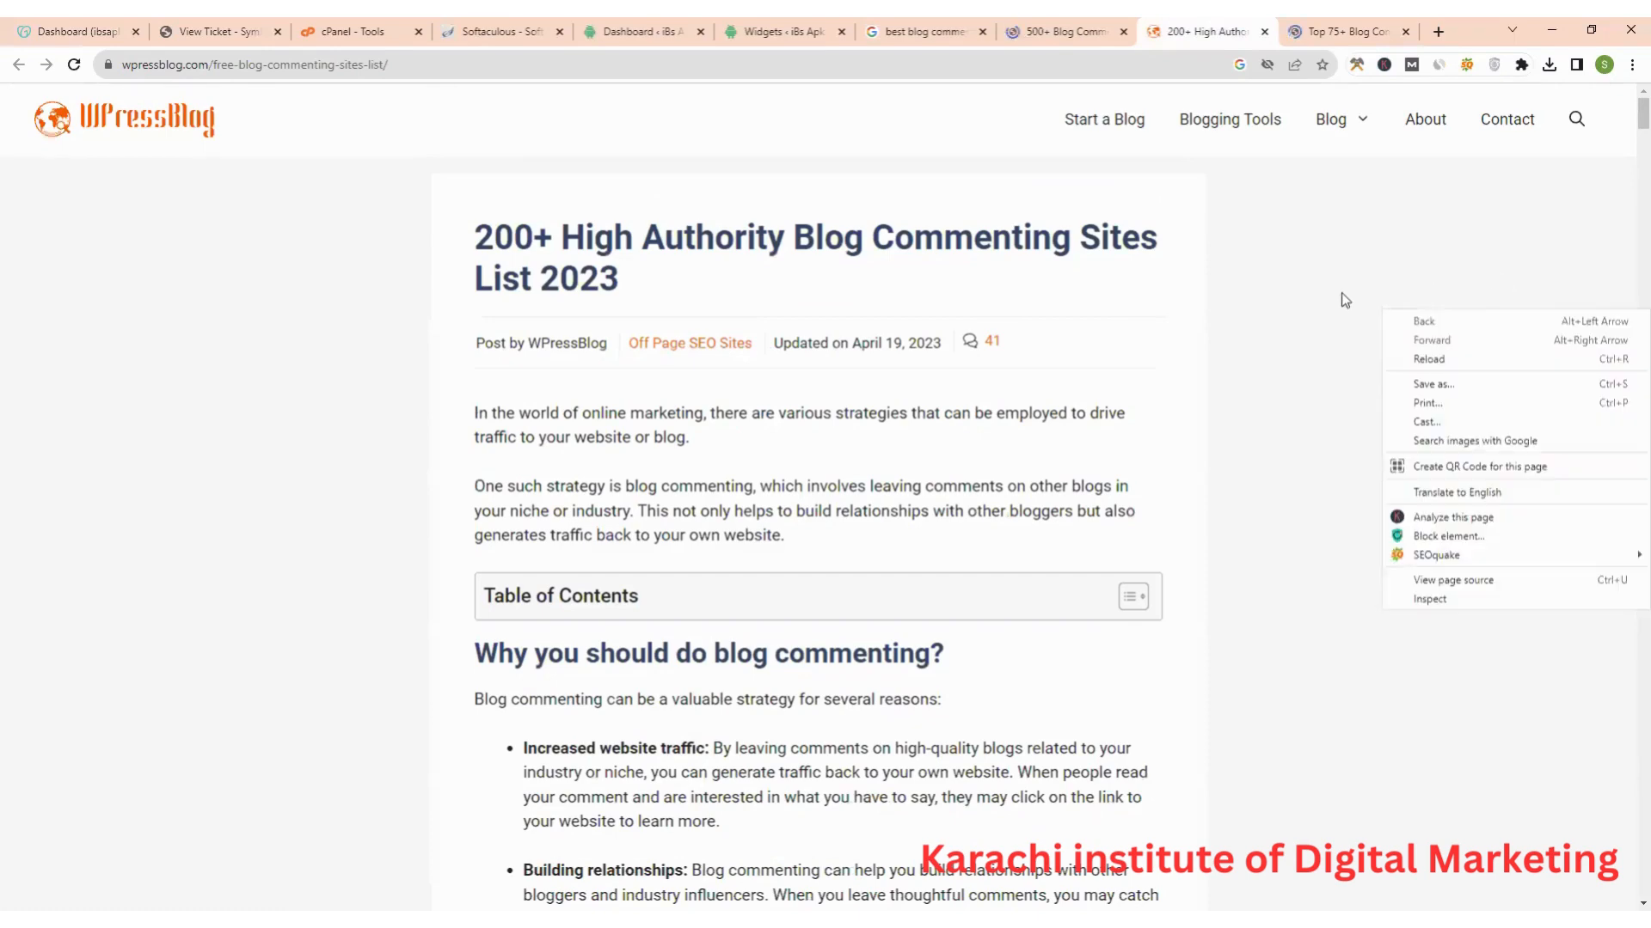
scroll(1628, 562, "down", 20)
scroll(1627, 562, "down", 20)
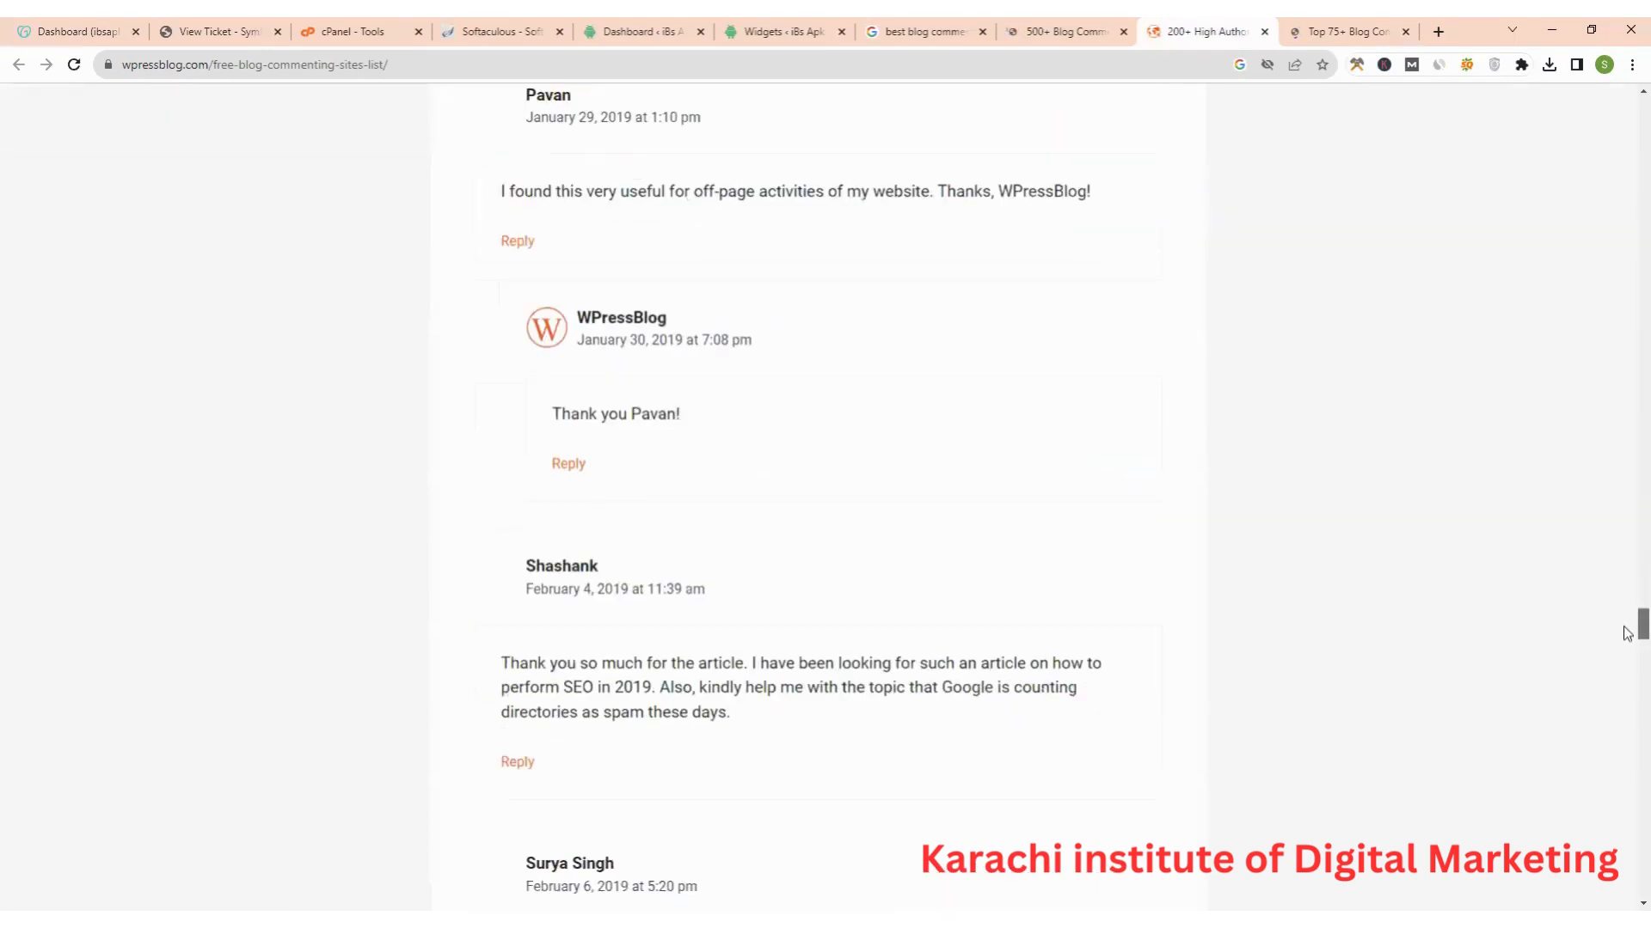
scroll(1518, 155, "up", 20)
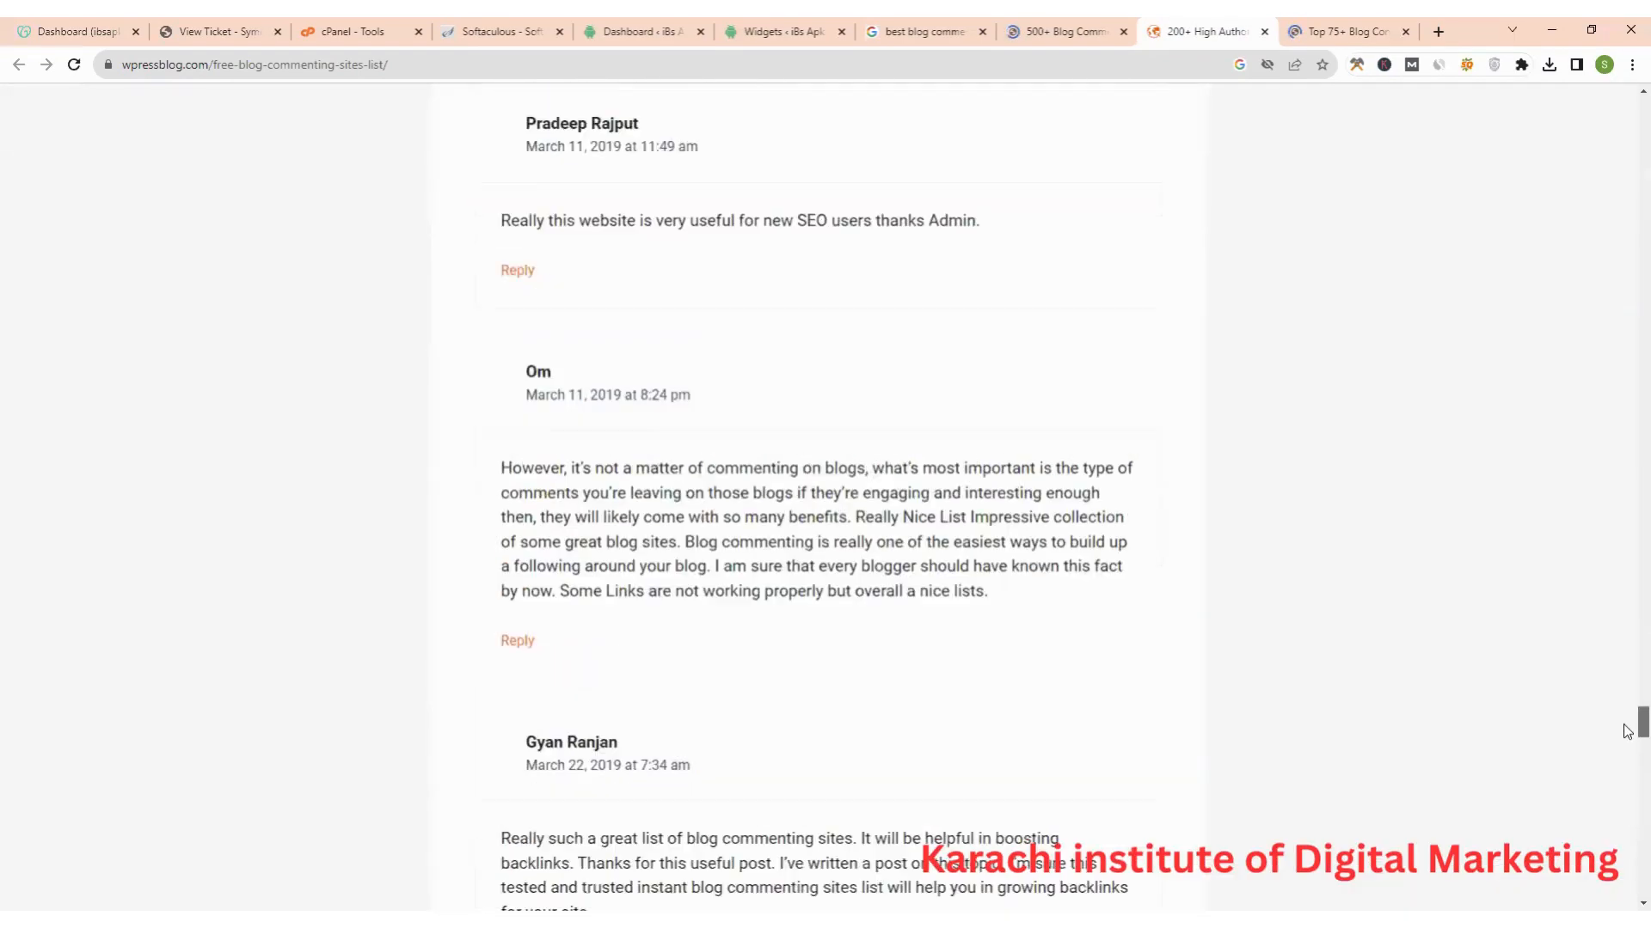
left_click(1313, 23)
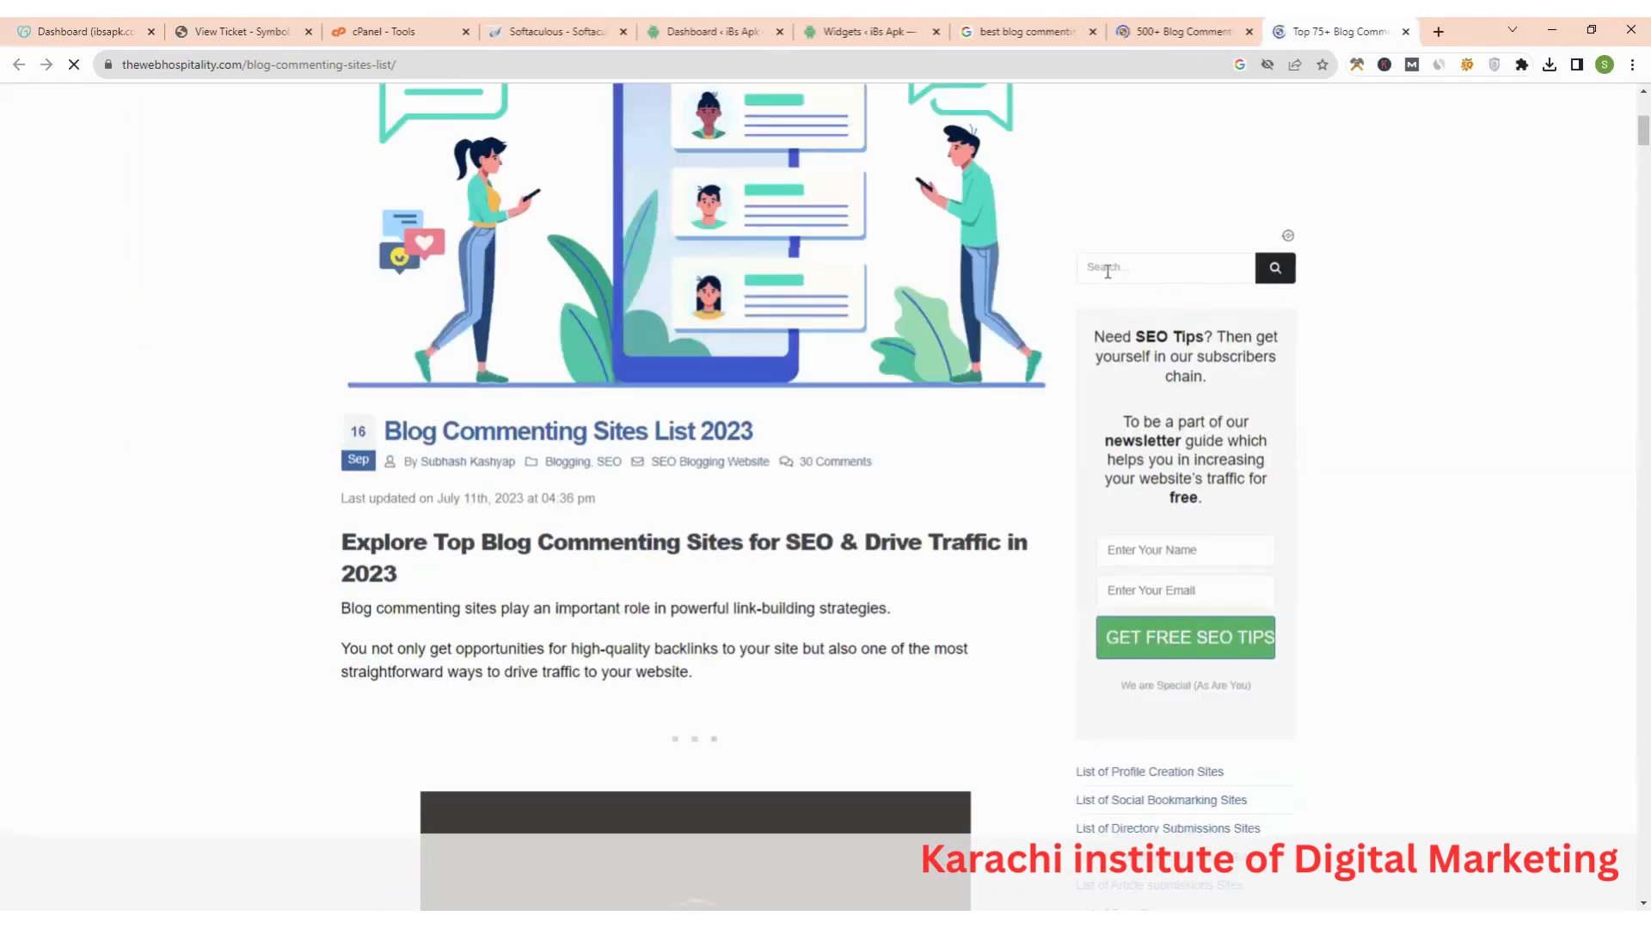
Select and inspect the newsletter promo text in the article's sidebar.
right_click(1108, 272)
key("Escape")
scroll(1186, 334, "down", 3)
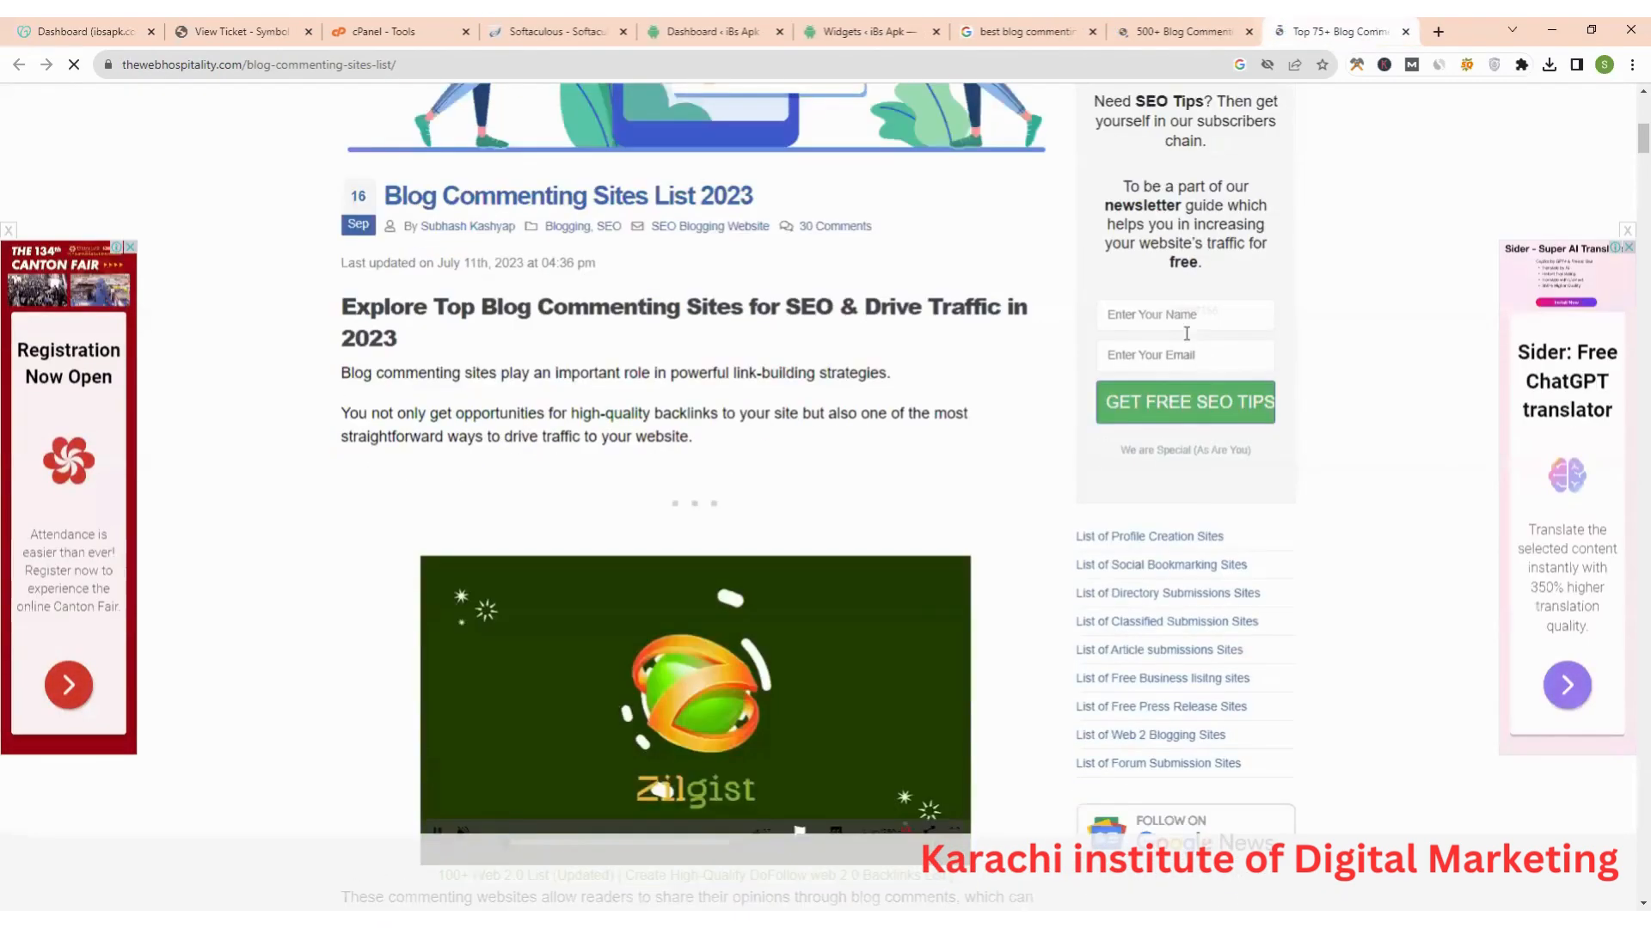
scroll(1173, 413, "up", 2)
left_click_drag(1090, 251, 1231, 387)
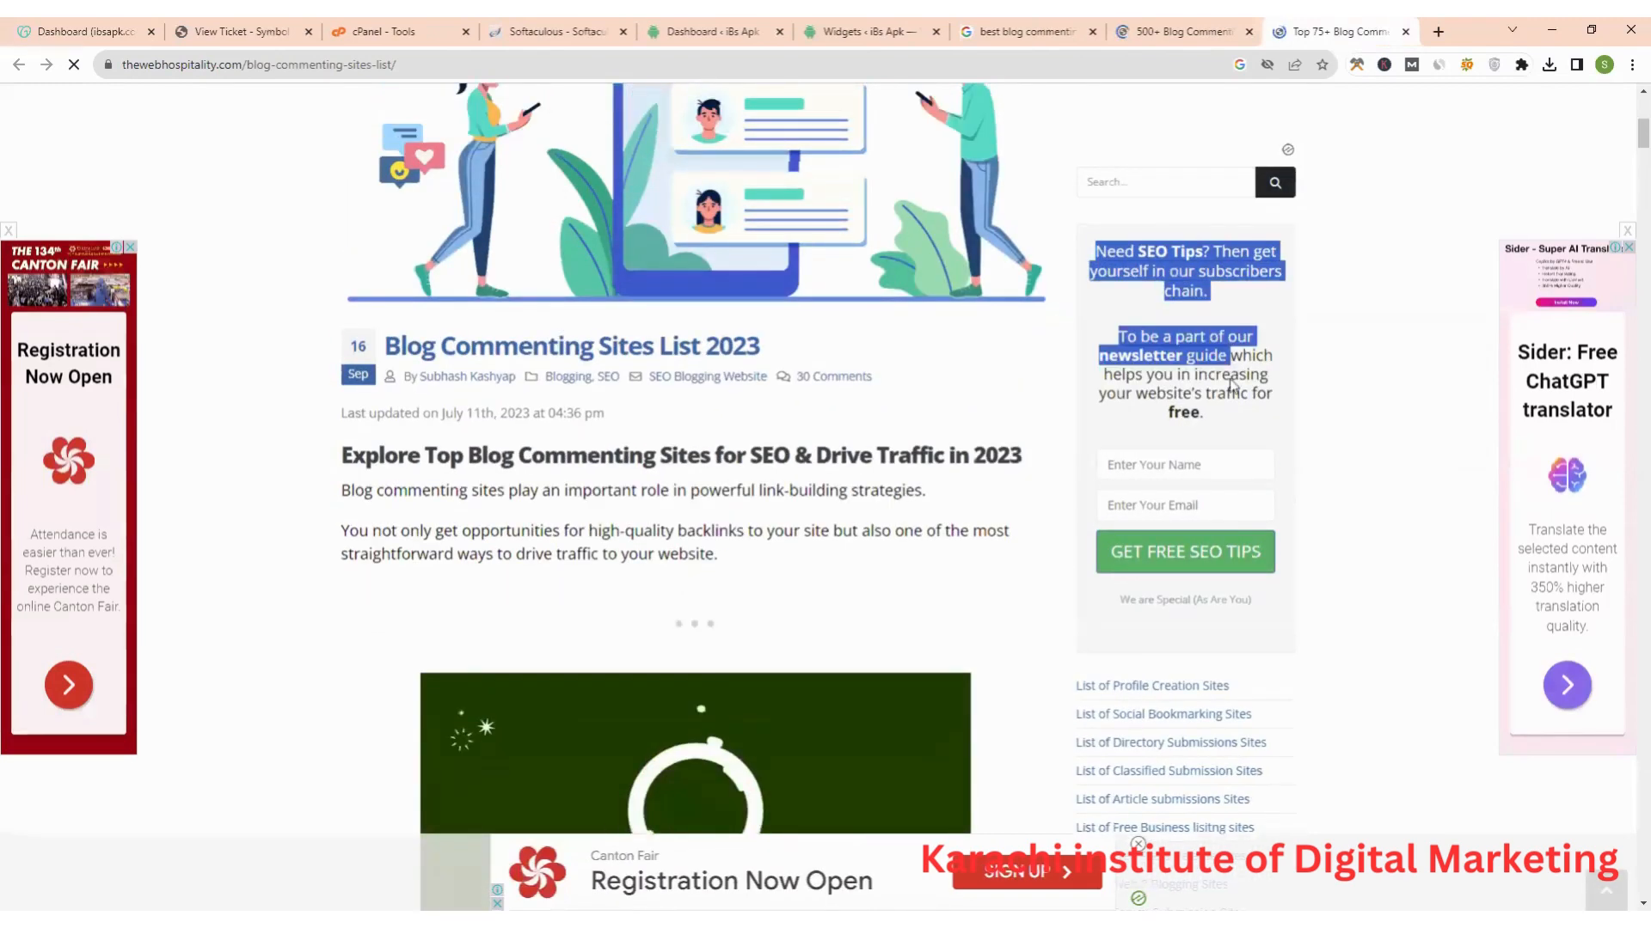
right_click(1259, 547)
right_click(1152, 400)
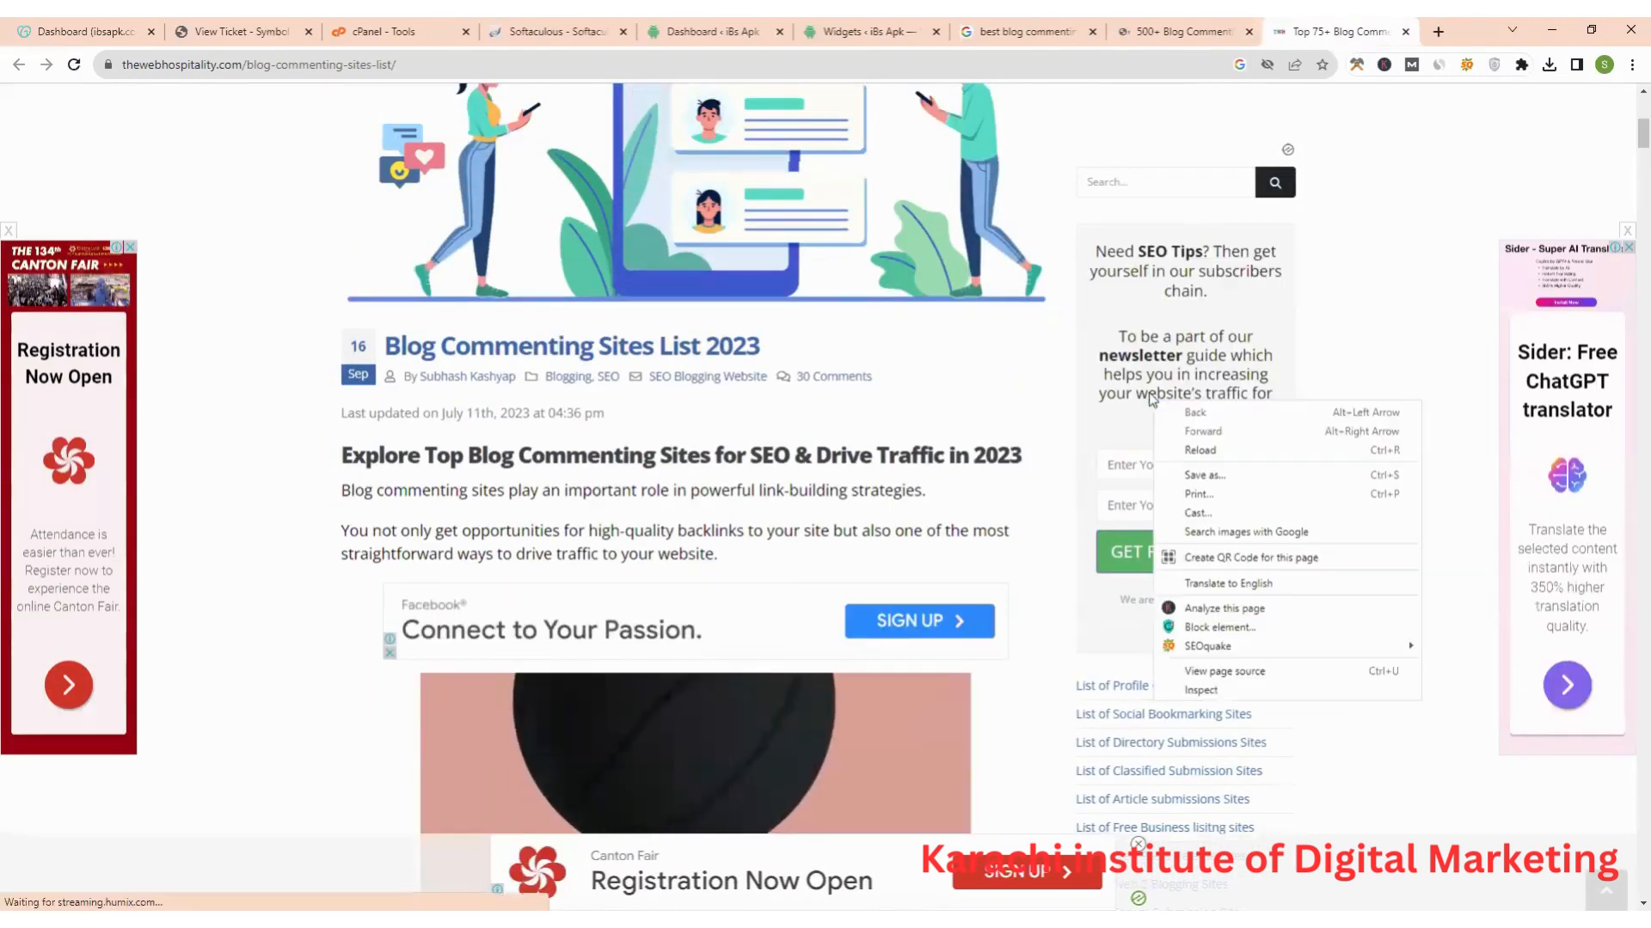
left_click(1127, 484)
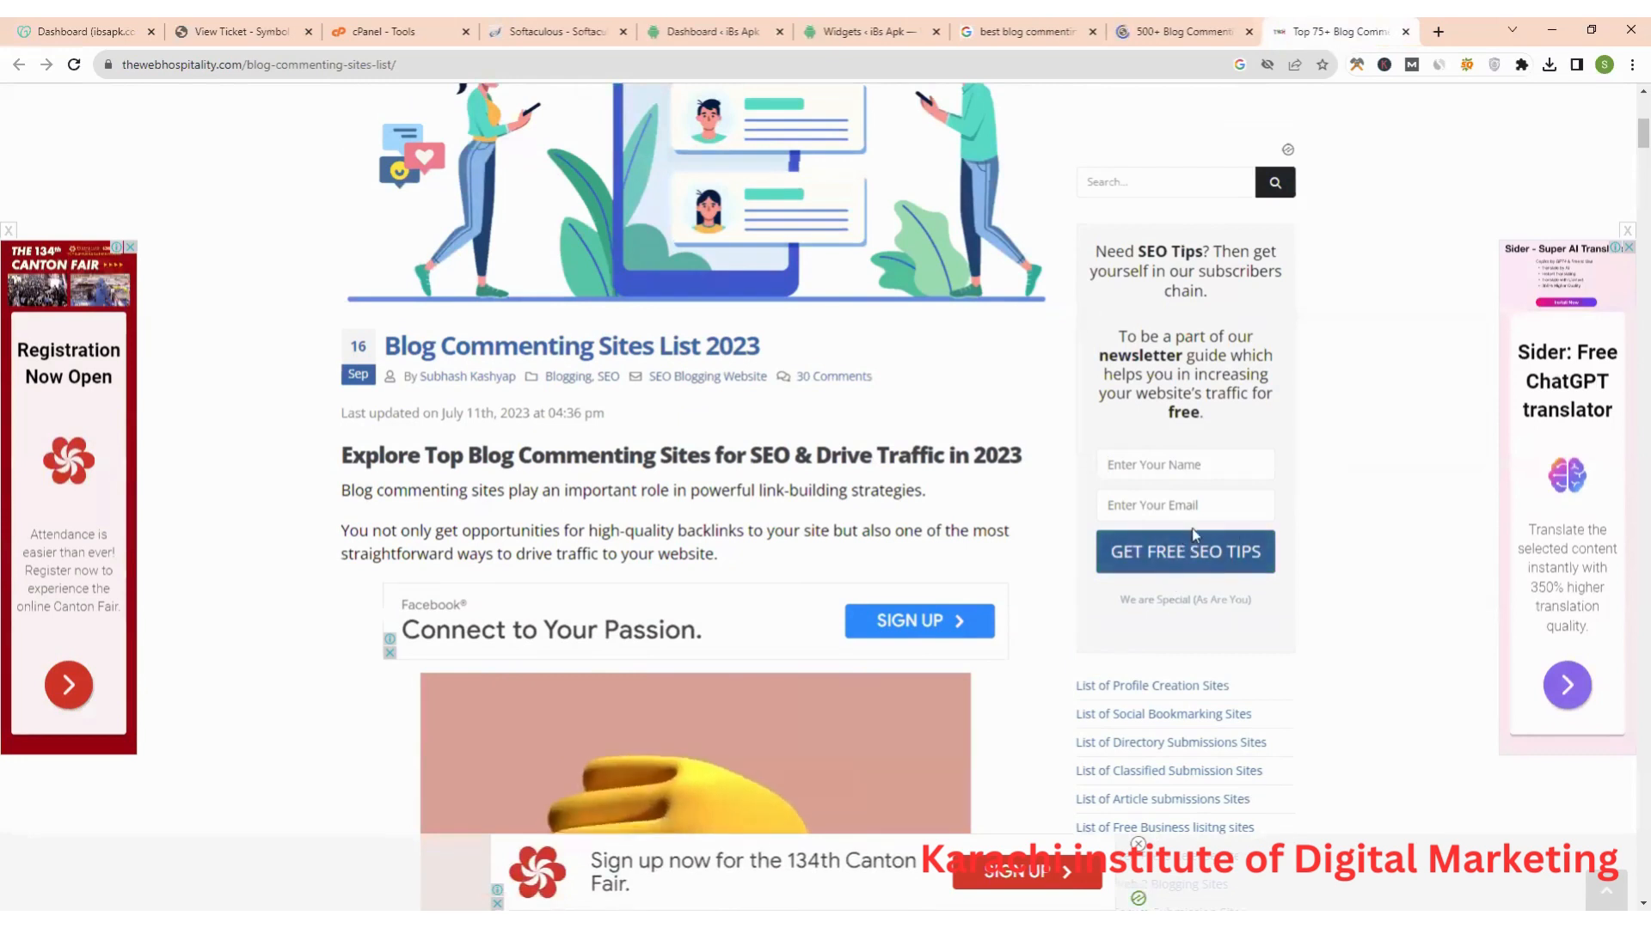
left_click_drag(1090, 250, 1250, 431)
left_click(1251, 441)
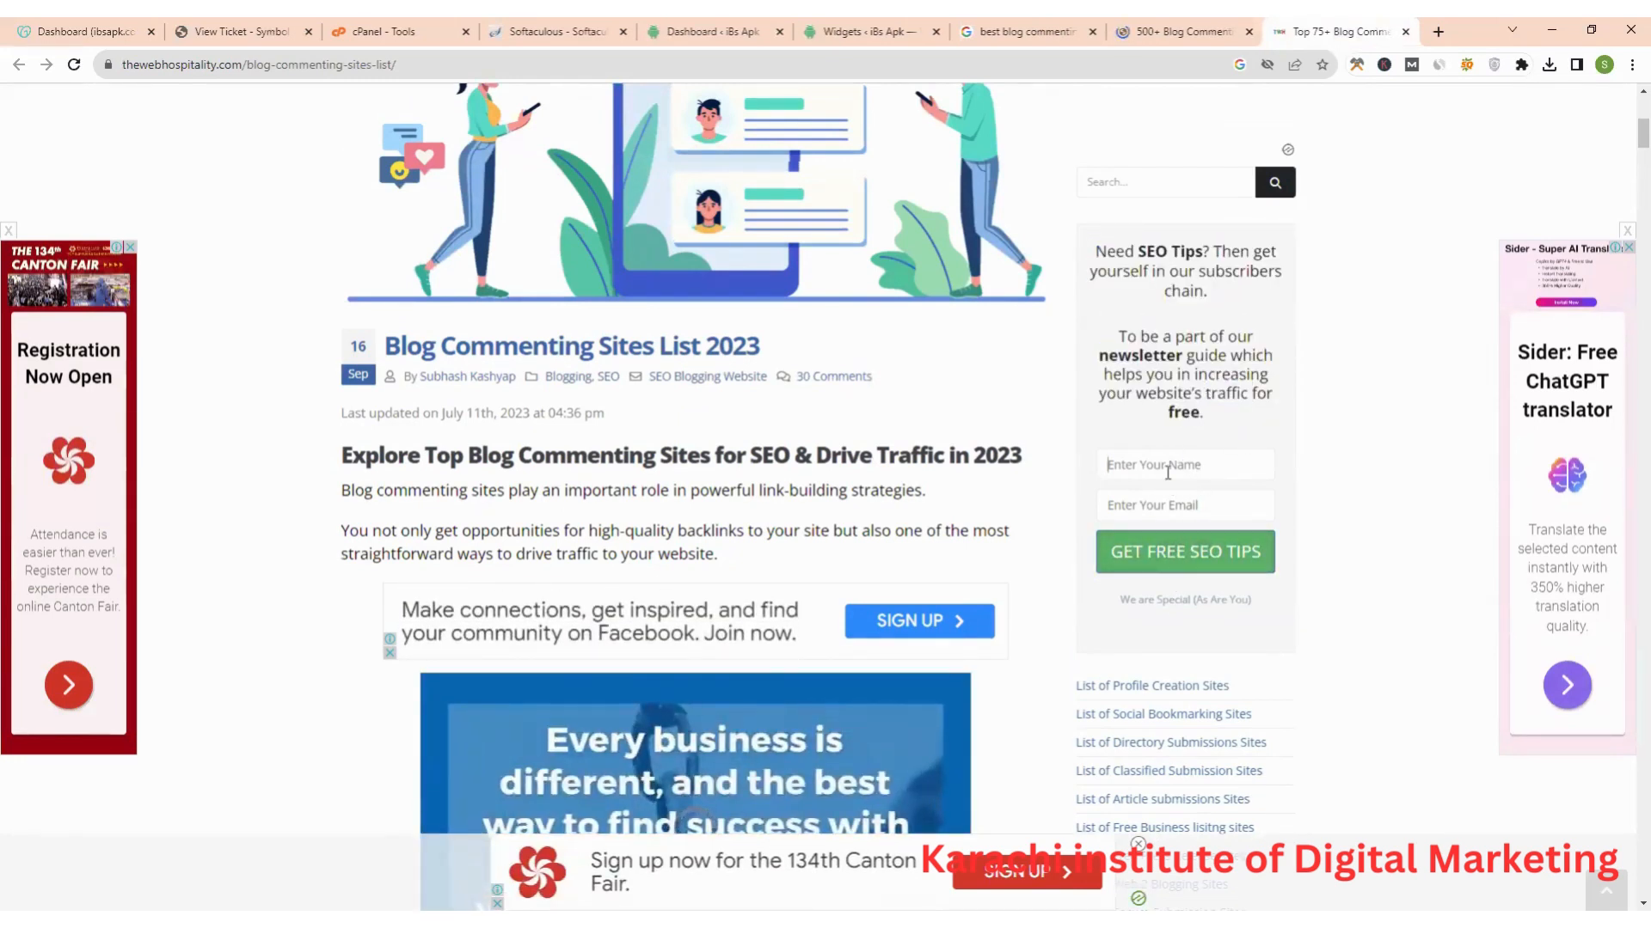
Scroll further down the sidebar and select more of its text.
scroll(1196, 611, "down", 2)
scroll(1196, 611, "down", 1)
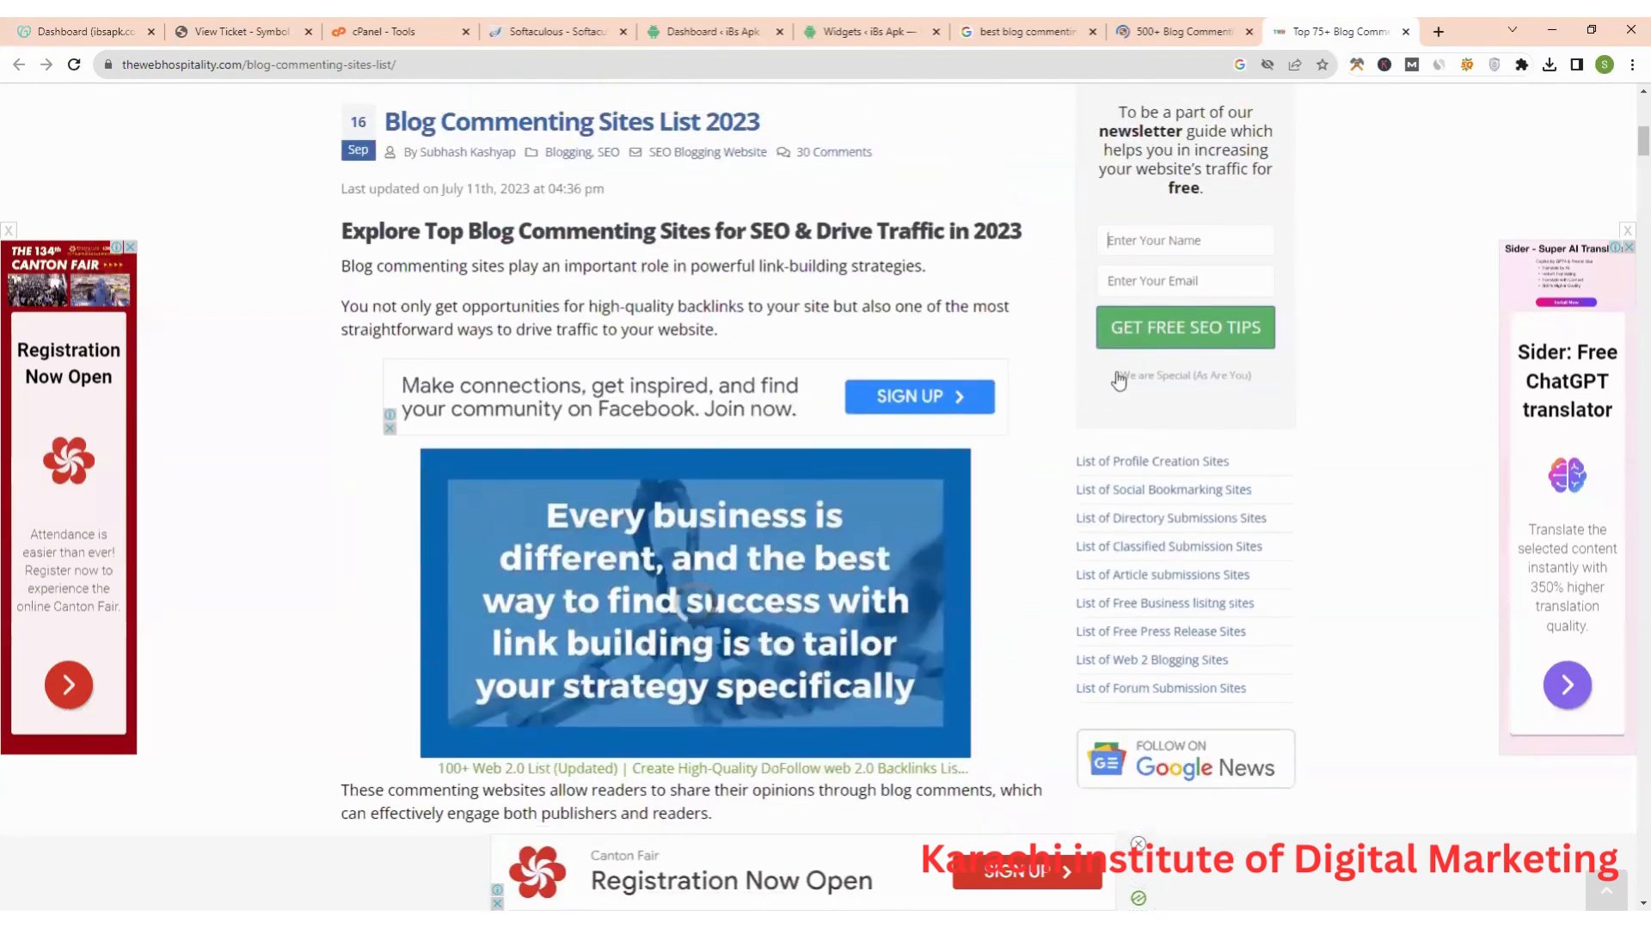
scroll(1118, 381, "down", 2)
left_click_drag(1075, 255, 1297, 497)
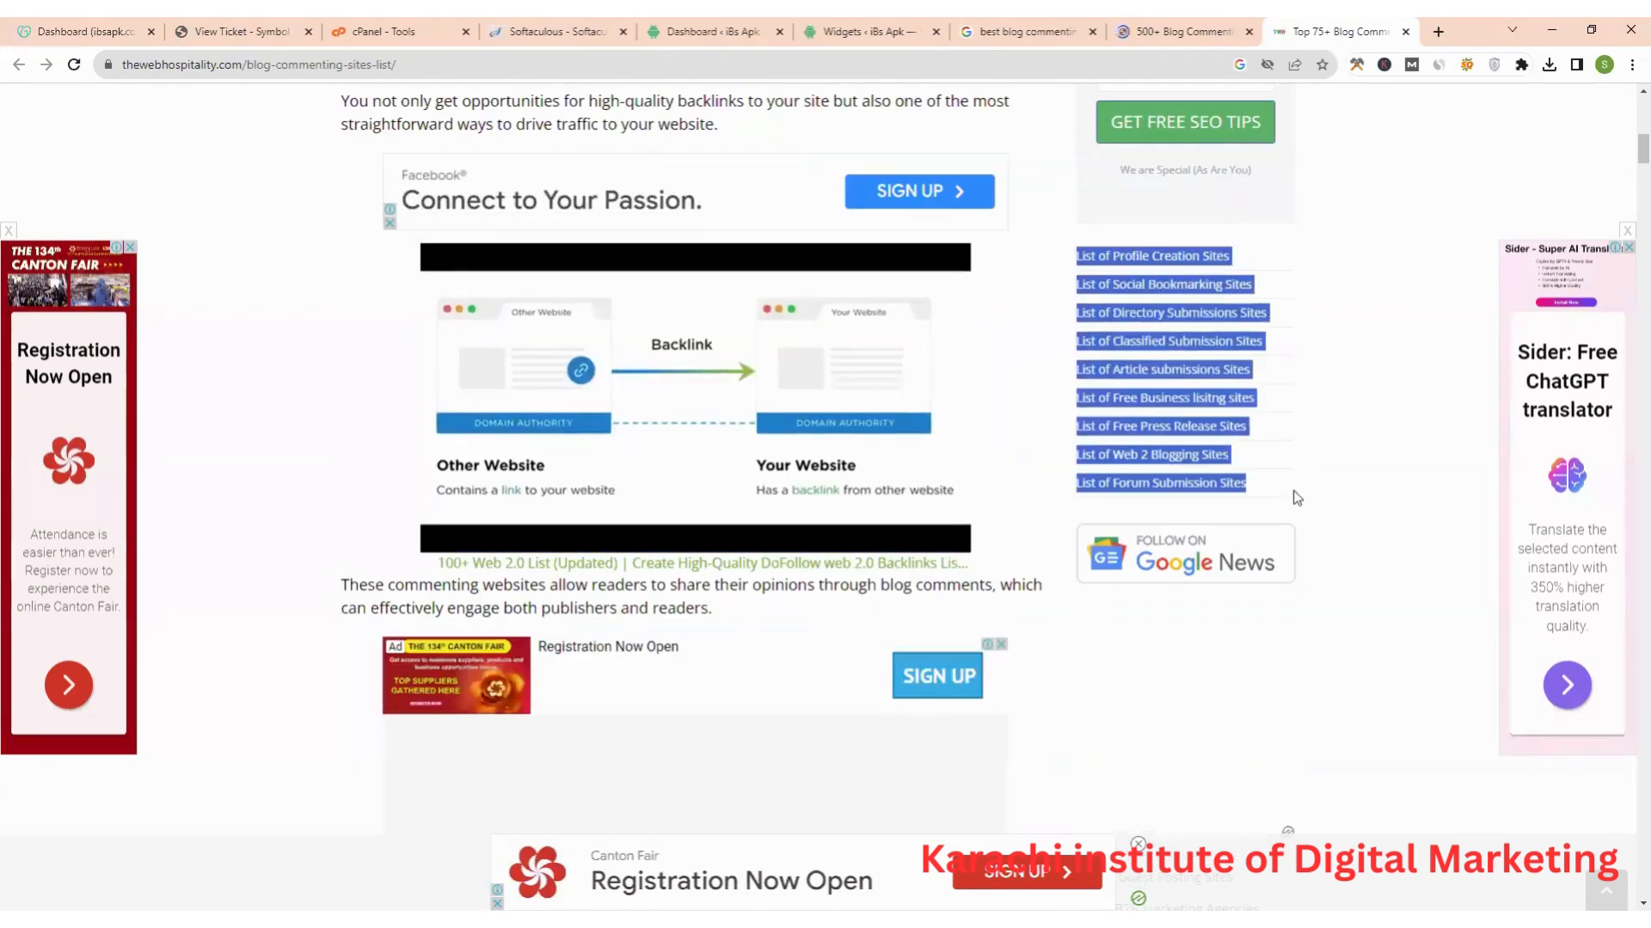
right_click(1059, 282)
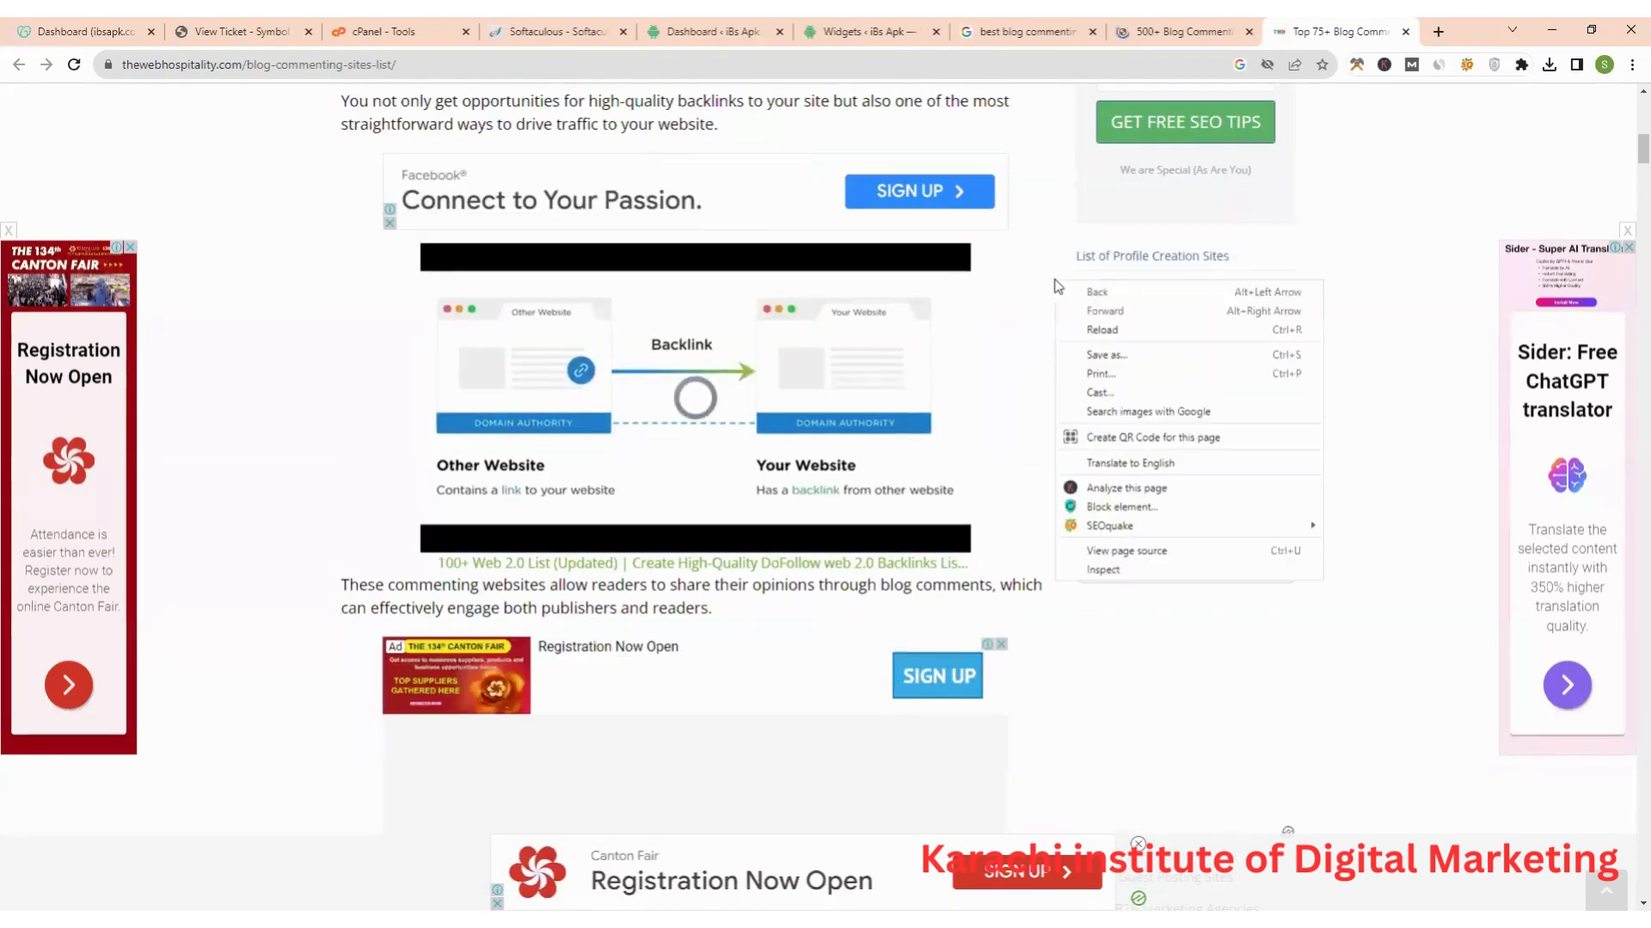
left_click(1066, 223)
Open the 'List of Social Bookmarking Sites' link, then view the other blog commenting article.
left_click(1102, 293)
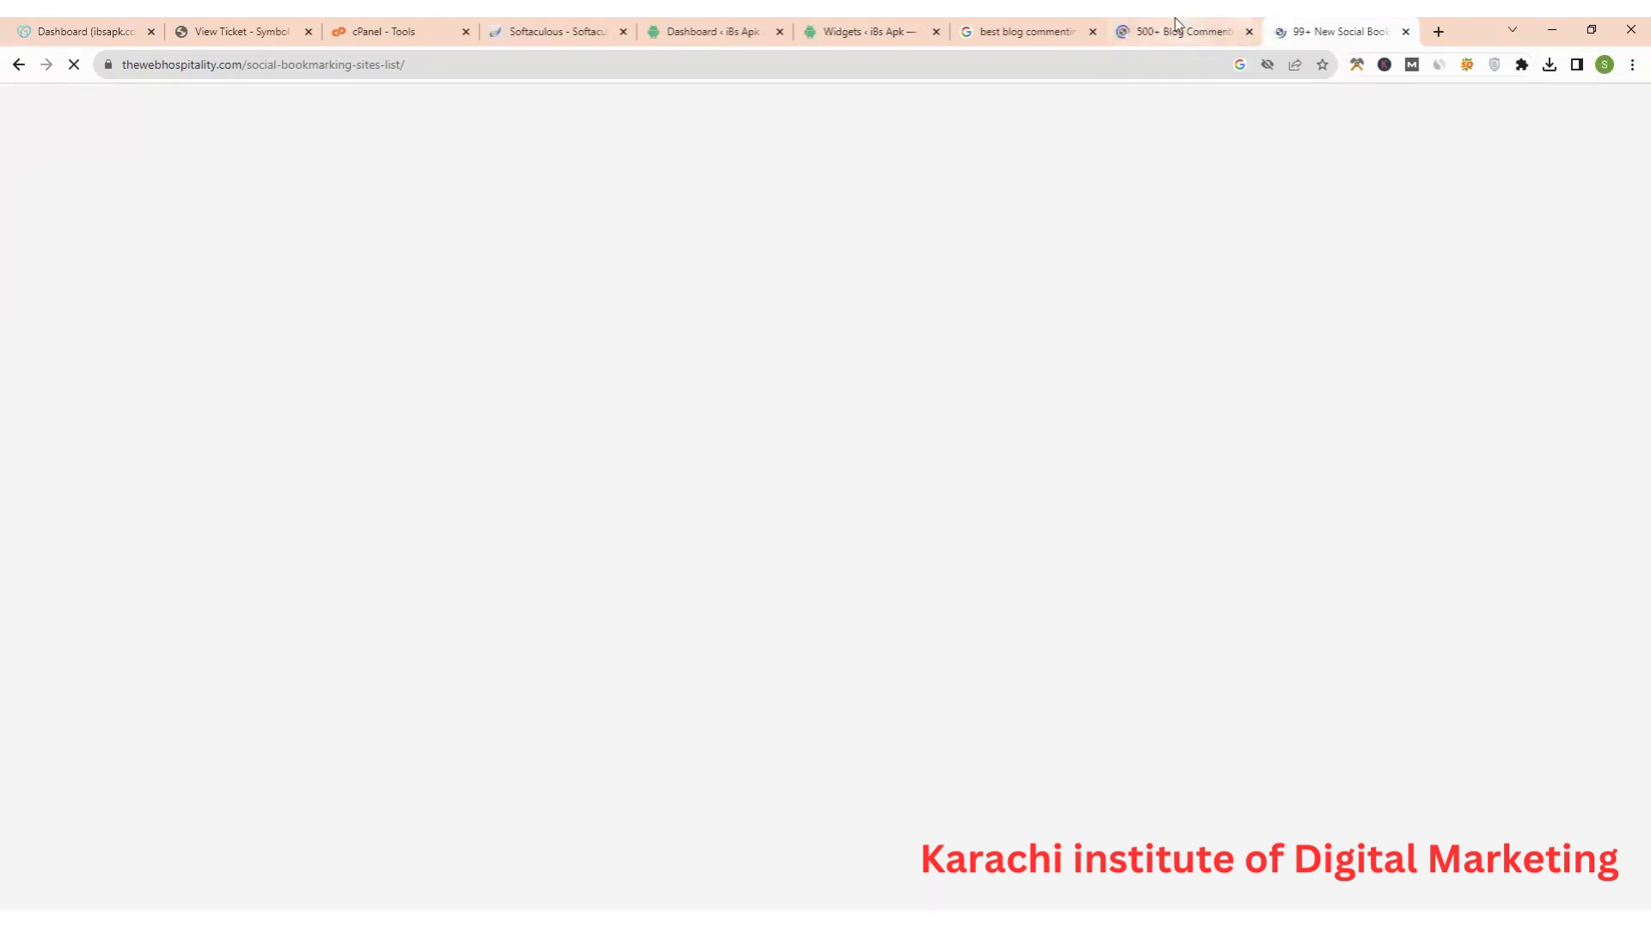
left_click(1000, 25)
left_click(1182, 32)
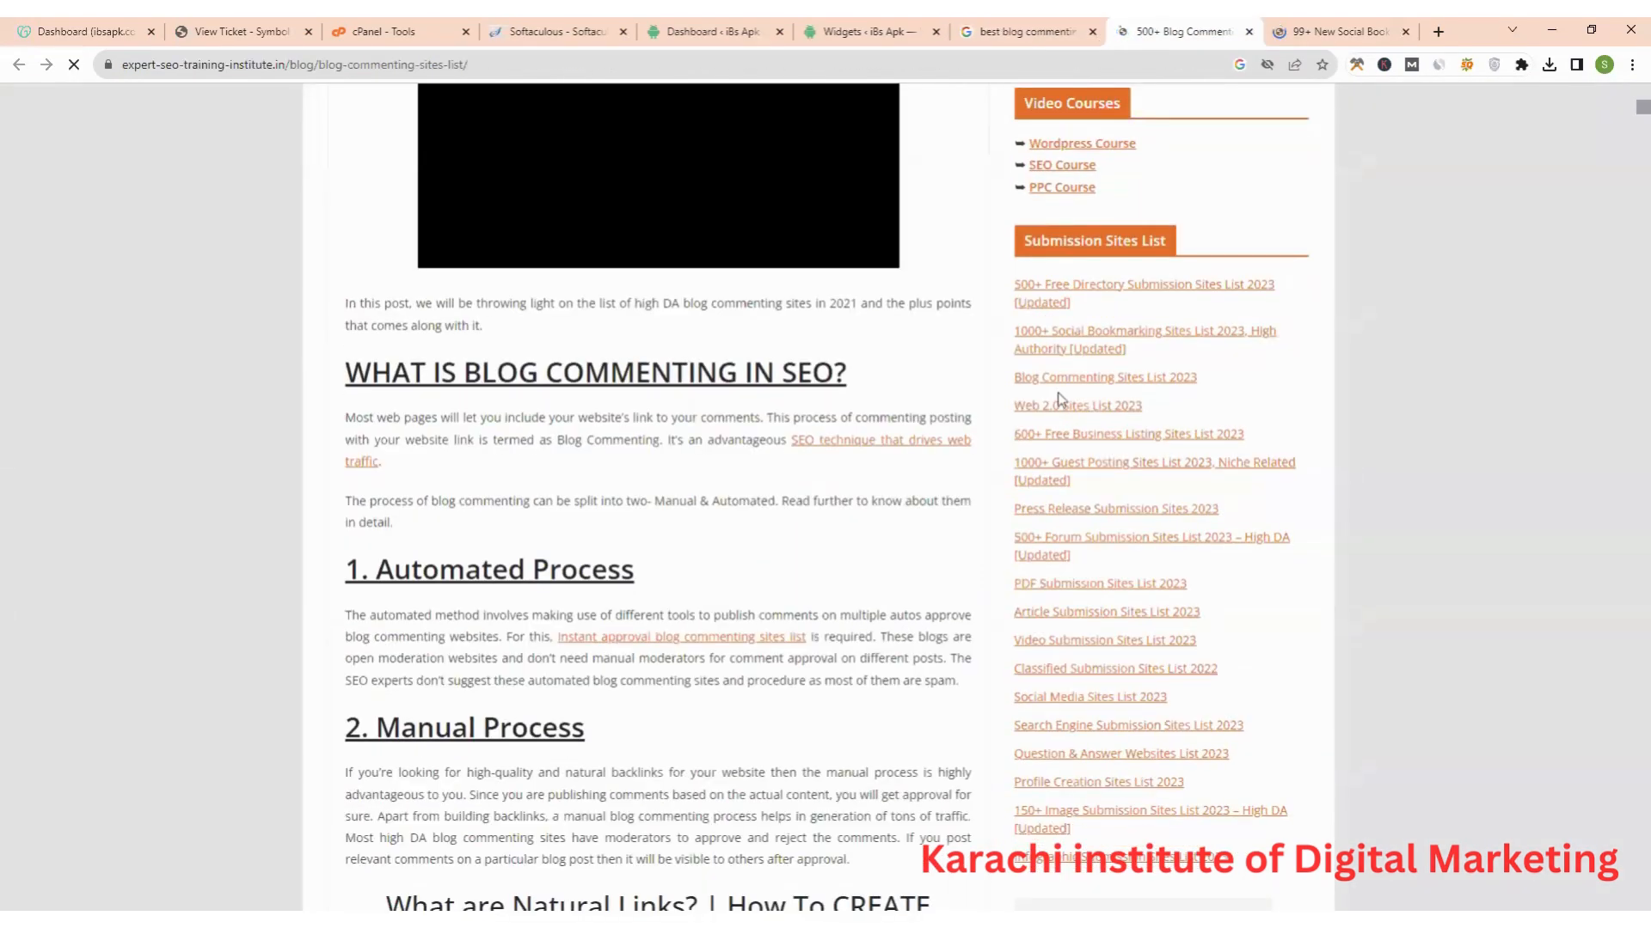
scroll(1019, 518, "up", 10)
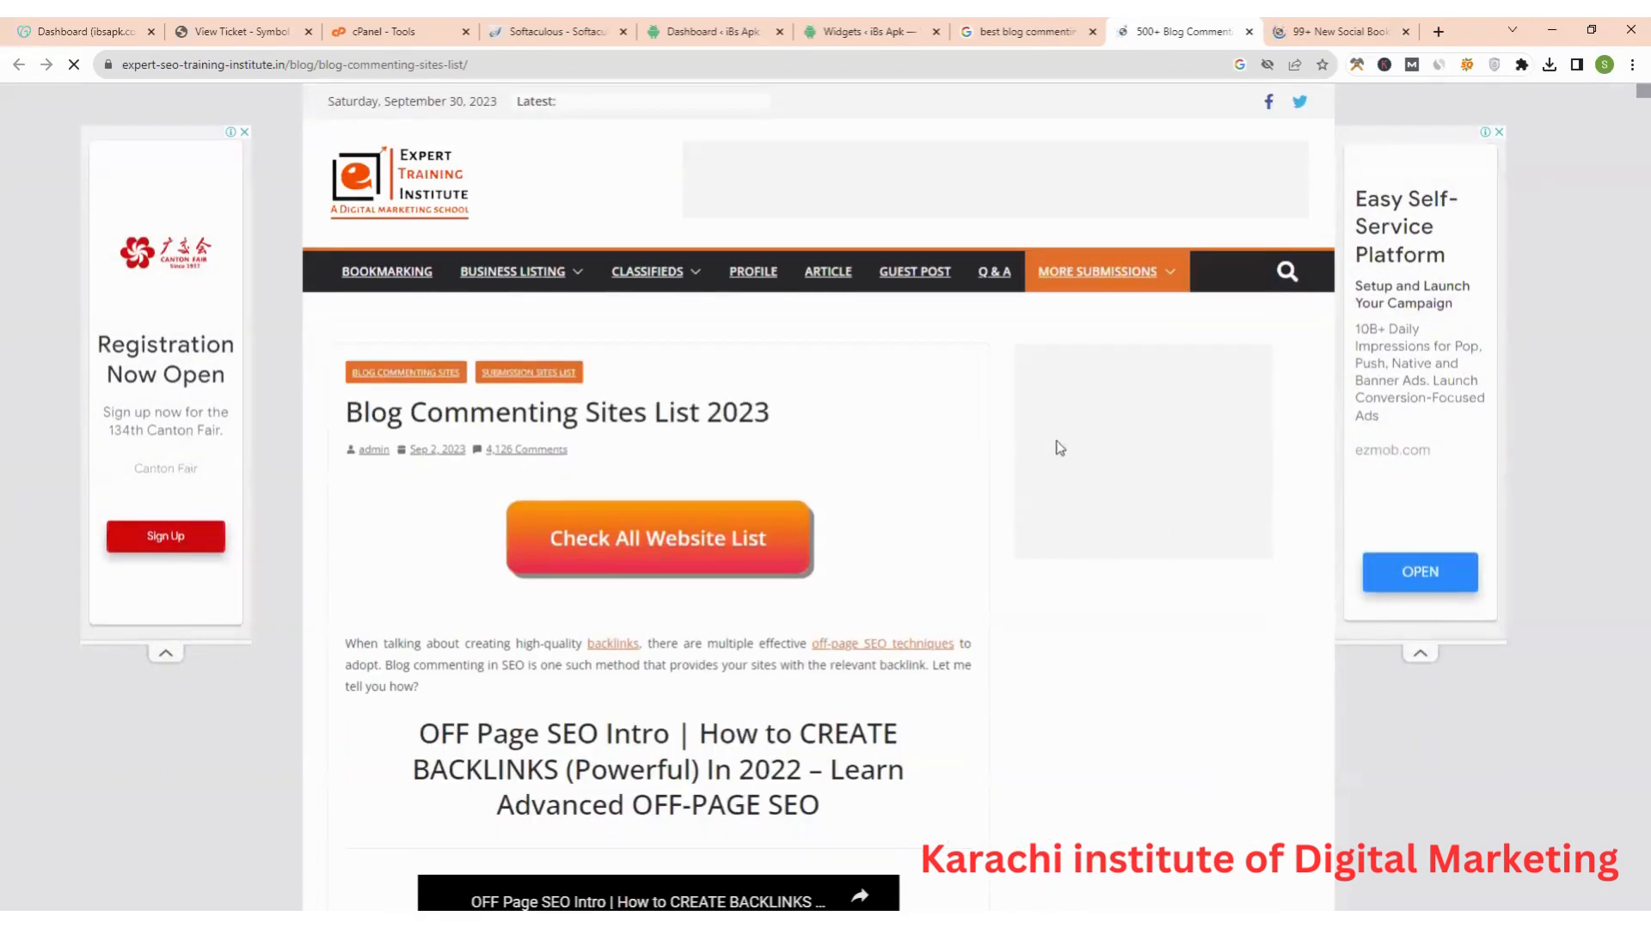
In the Widgets editor, convert the unsupported infobox block to Custom HTML and inspect its code.
left_click(1041, 26)
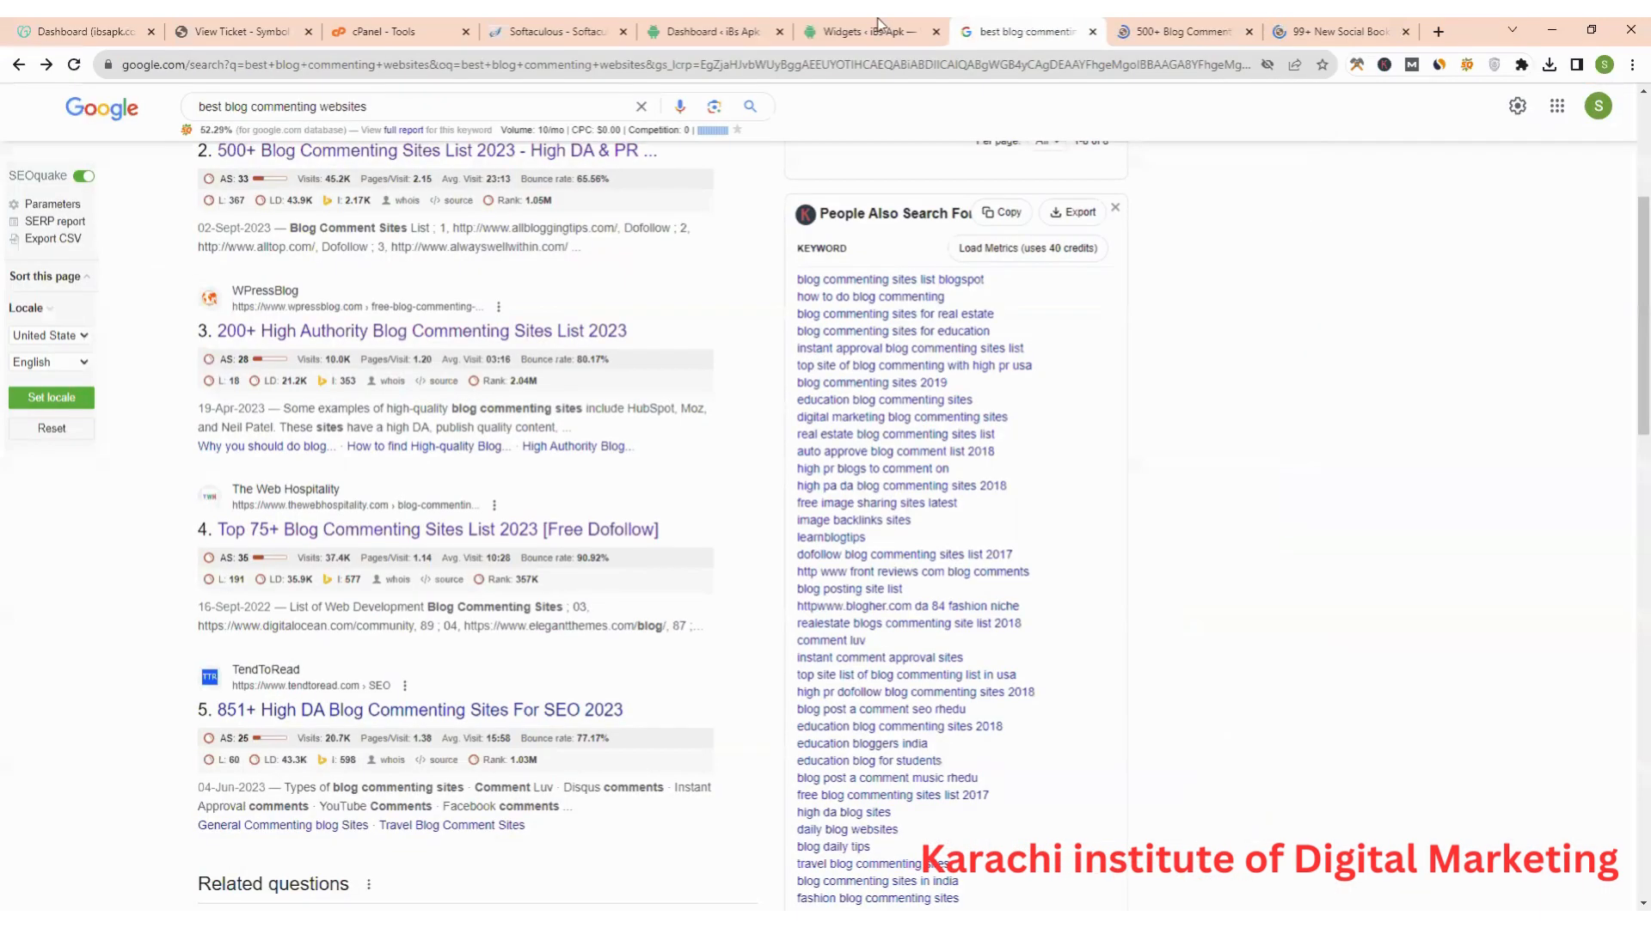
left_click(879, 26)
scroll(623, 364, "down", 8)
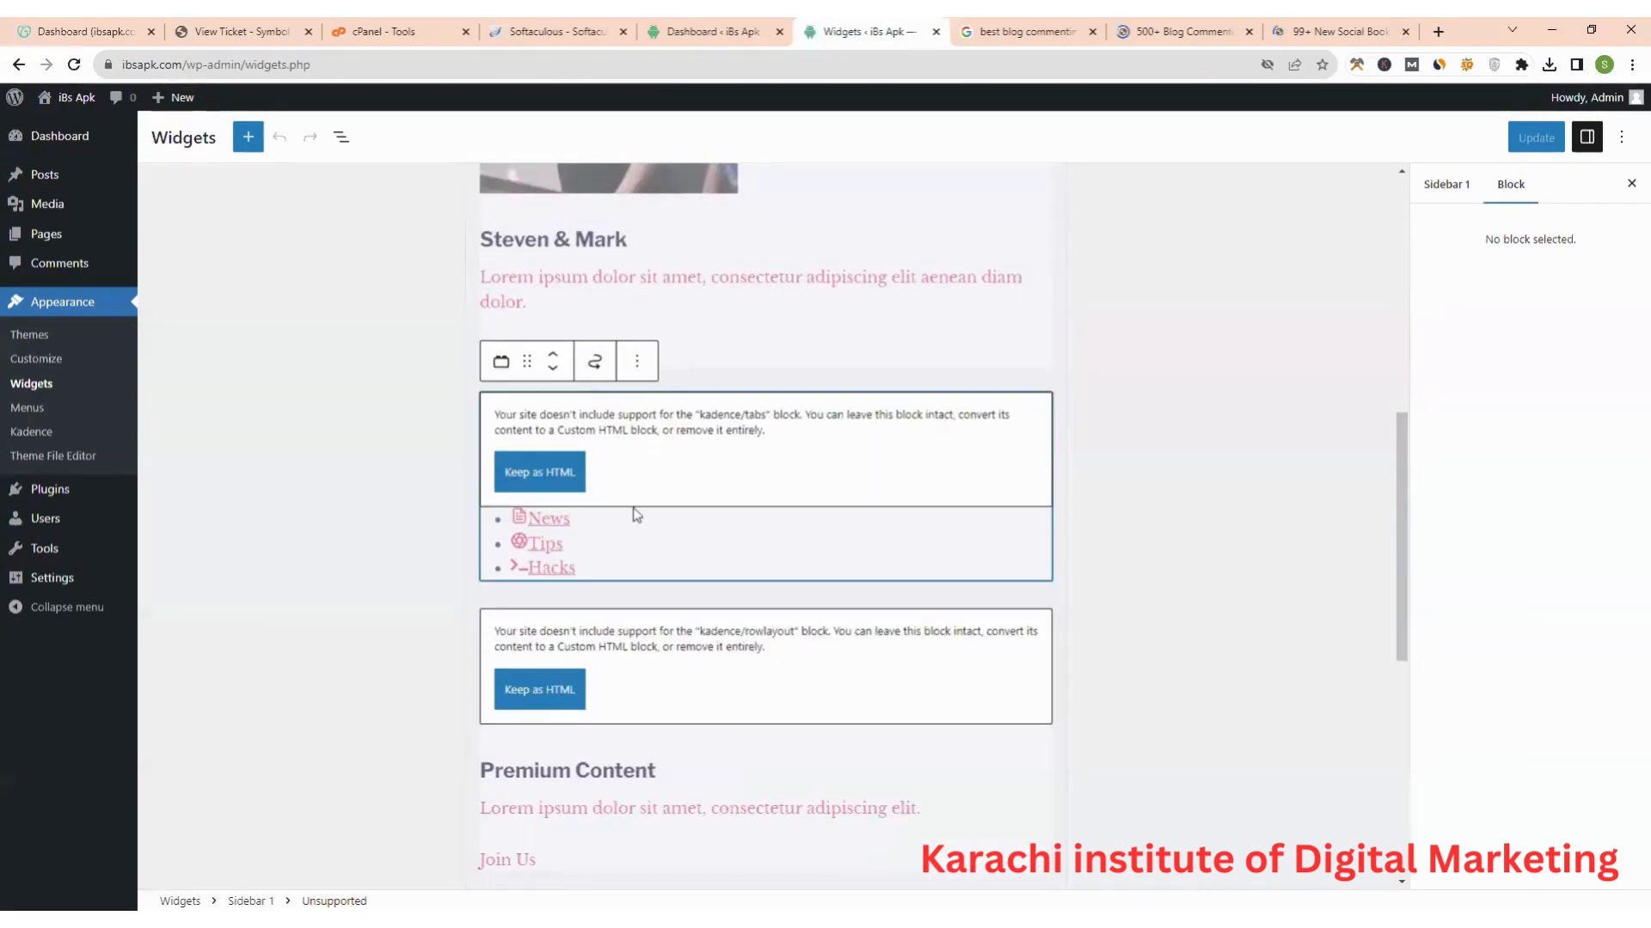
scroll(634, 512, "up", 5)
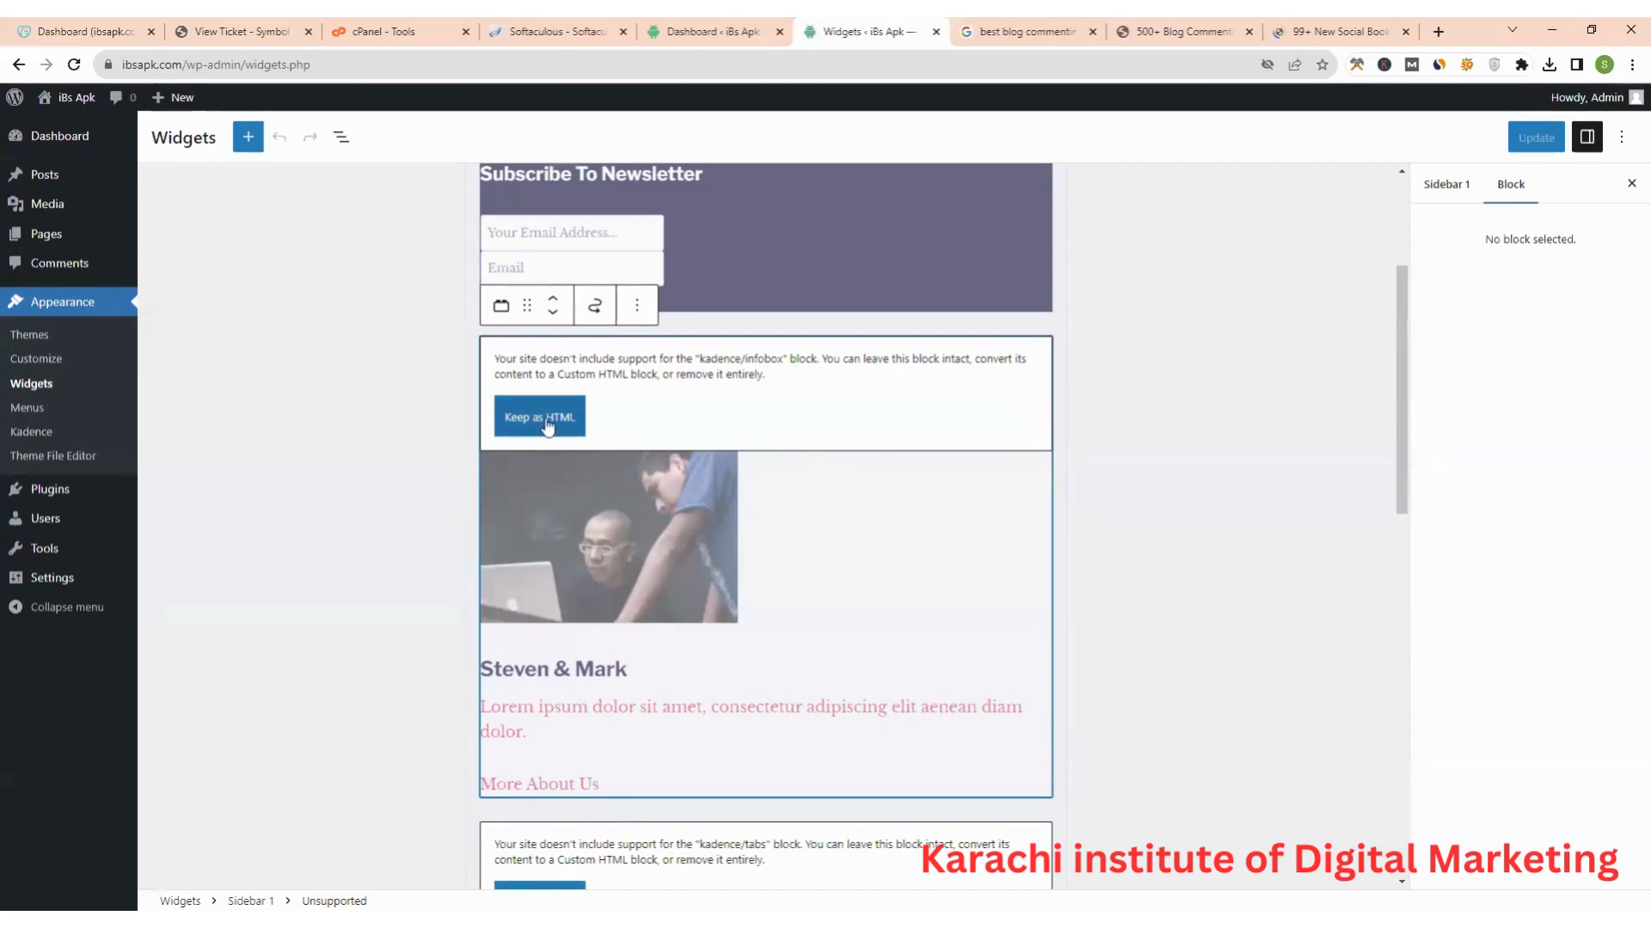
left_click(557, 417)
right_click(652, 392)
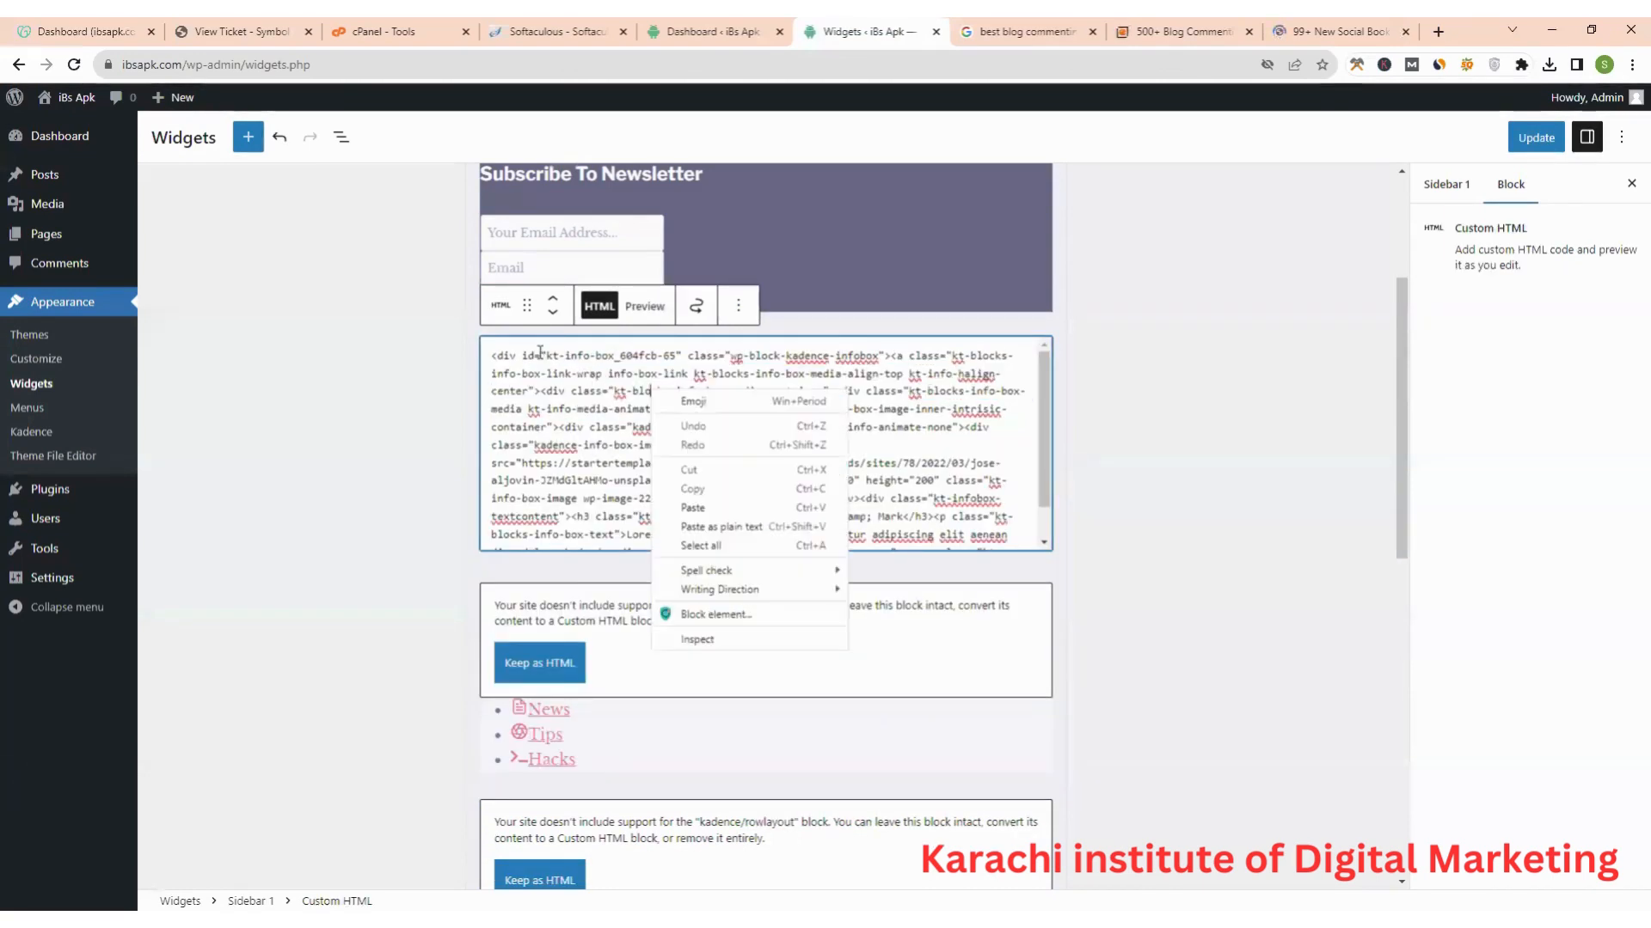
left_click_drag(540, 355, 588, 354)
left_click(612, 354)
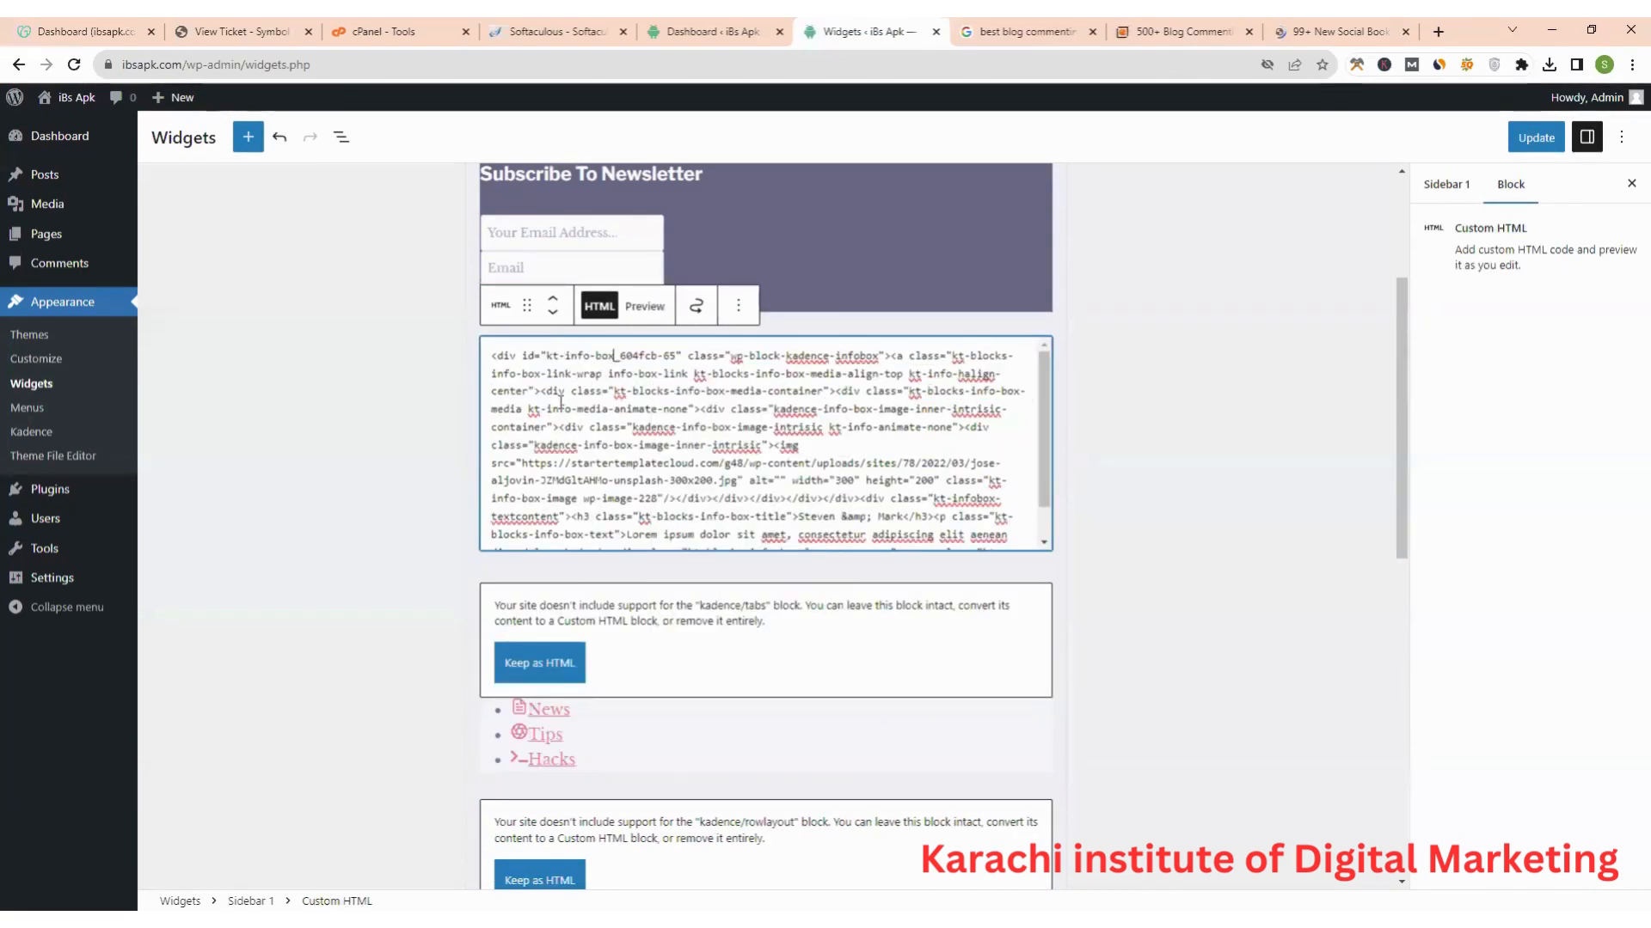
Delete the Custom HTML, newsletter row, News/Tips/Hacks tabs and last blocks from Sidebar 1.
left_click(745, 306)
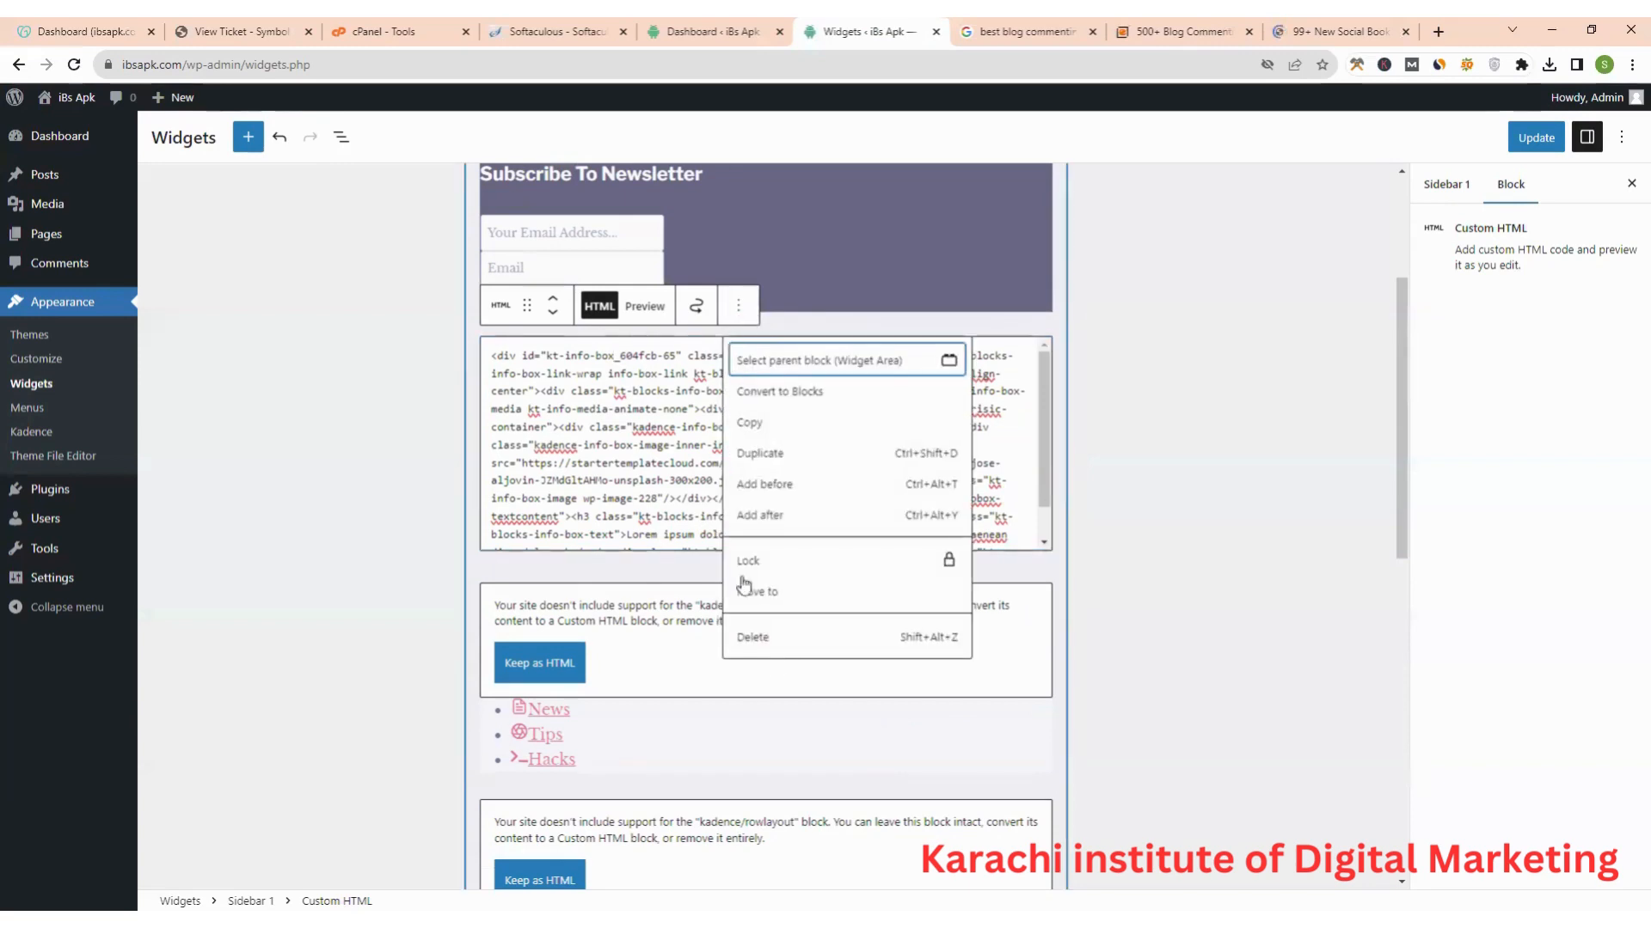
left_click(753, 636)
left_click(636, 243)
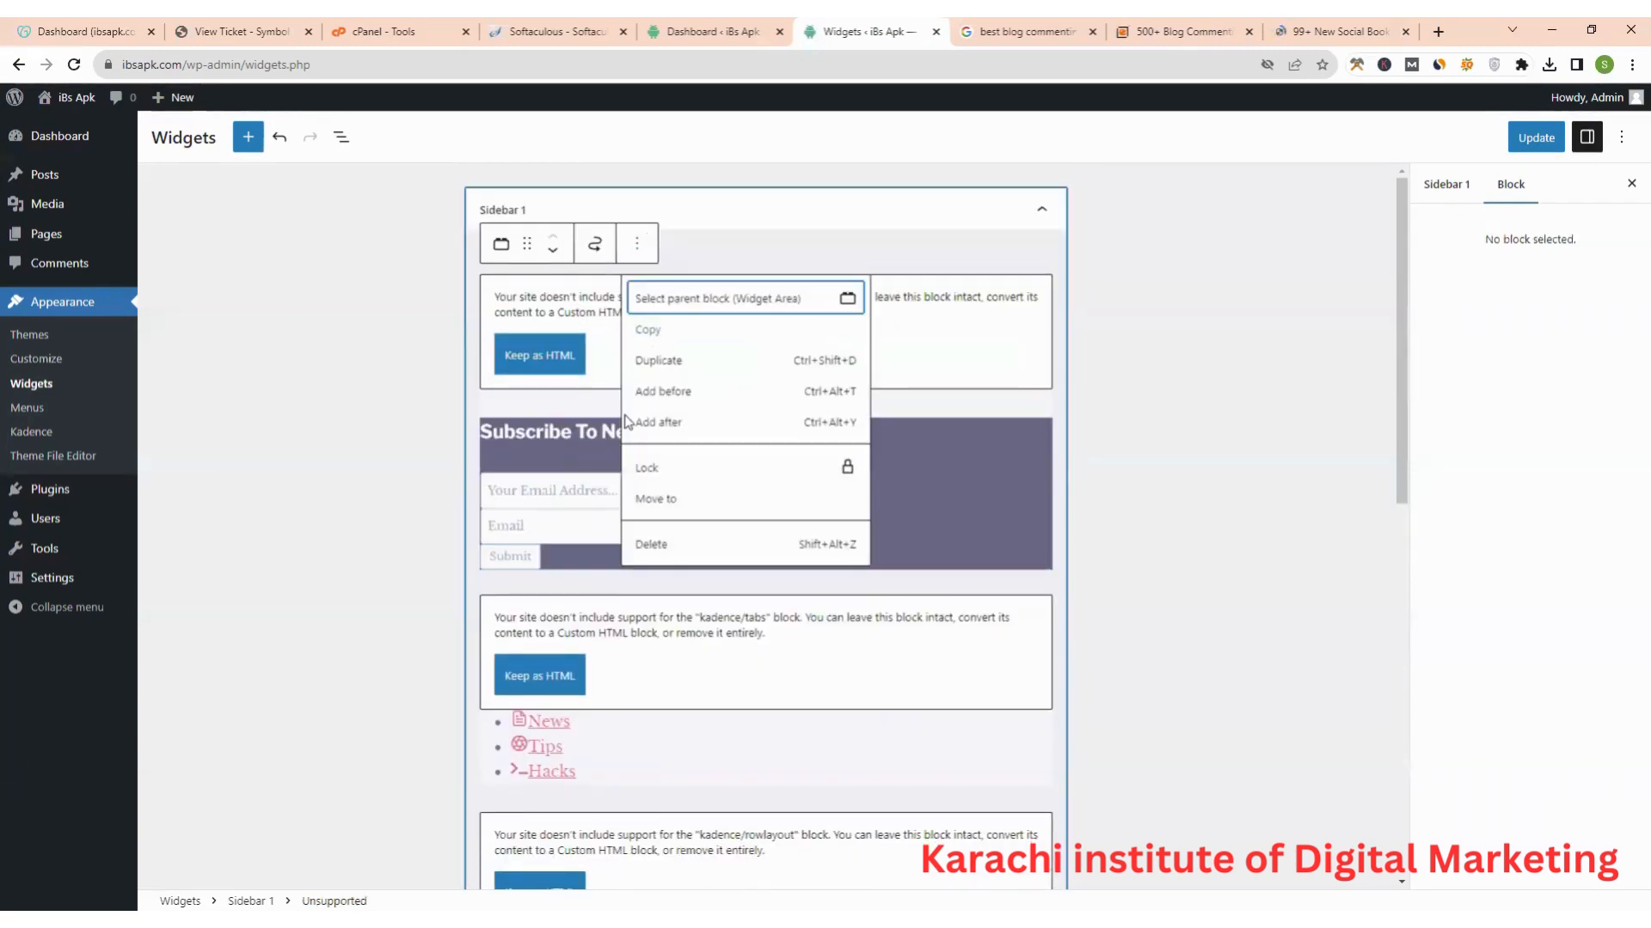
left_click(670, 544)
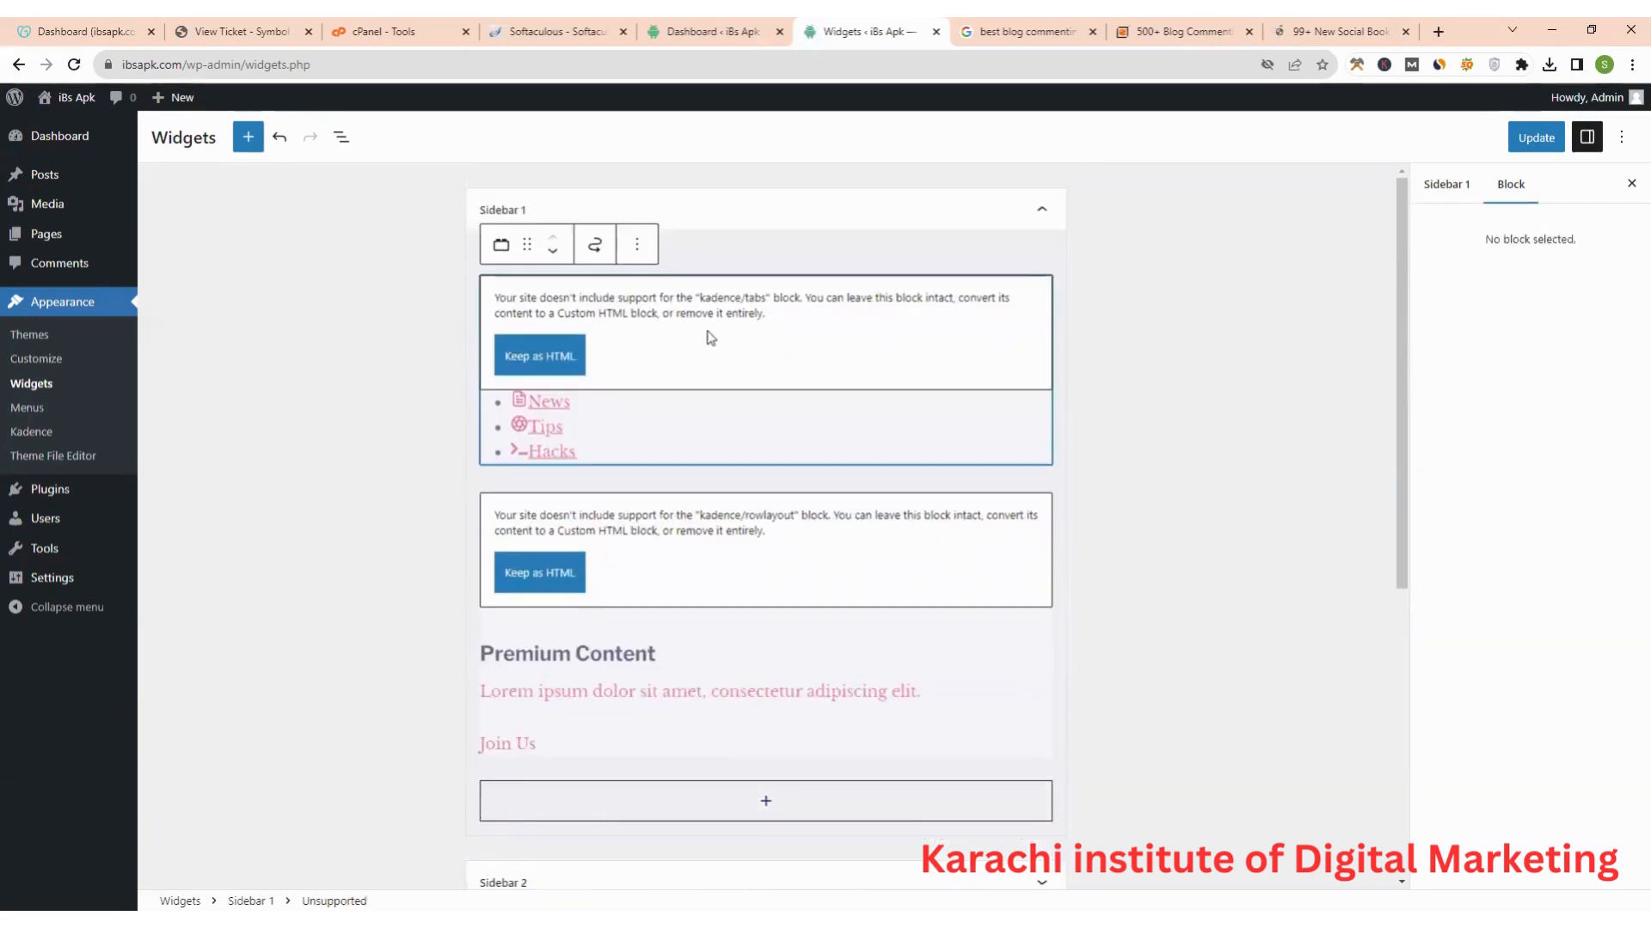
left_click(637, 243)
left_click(653, 543)
left_click(636, 244)
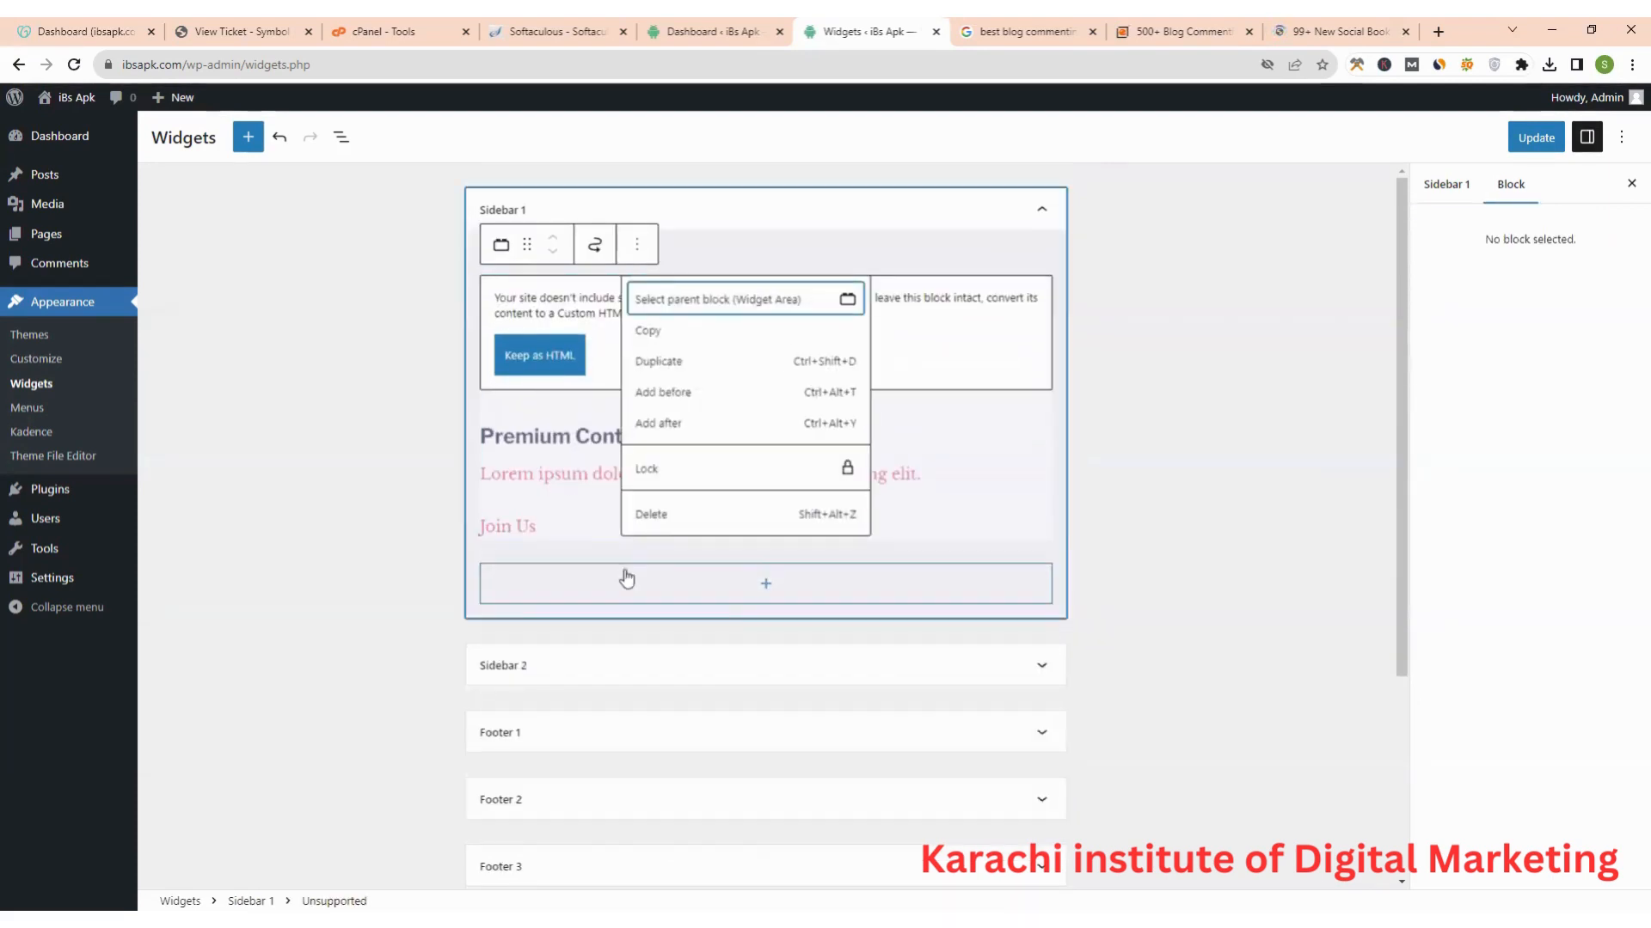
left_click(653, 512)
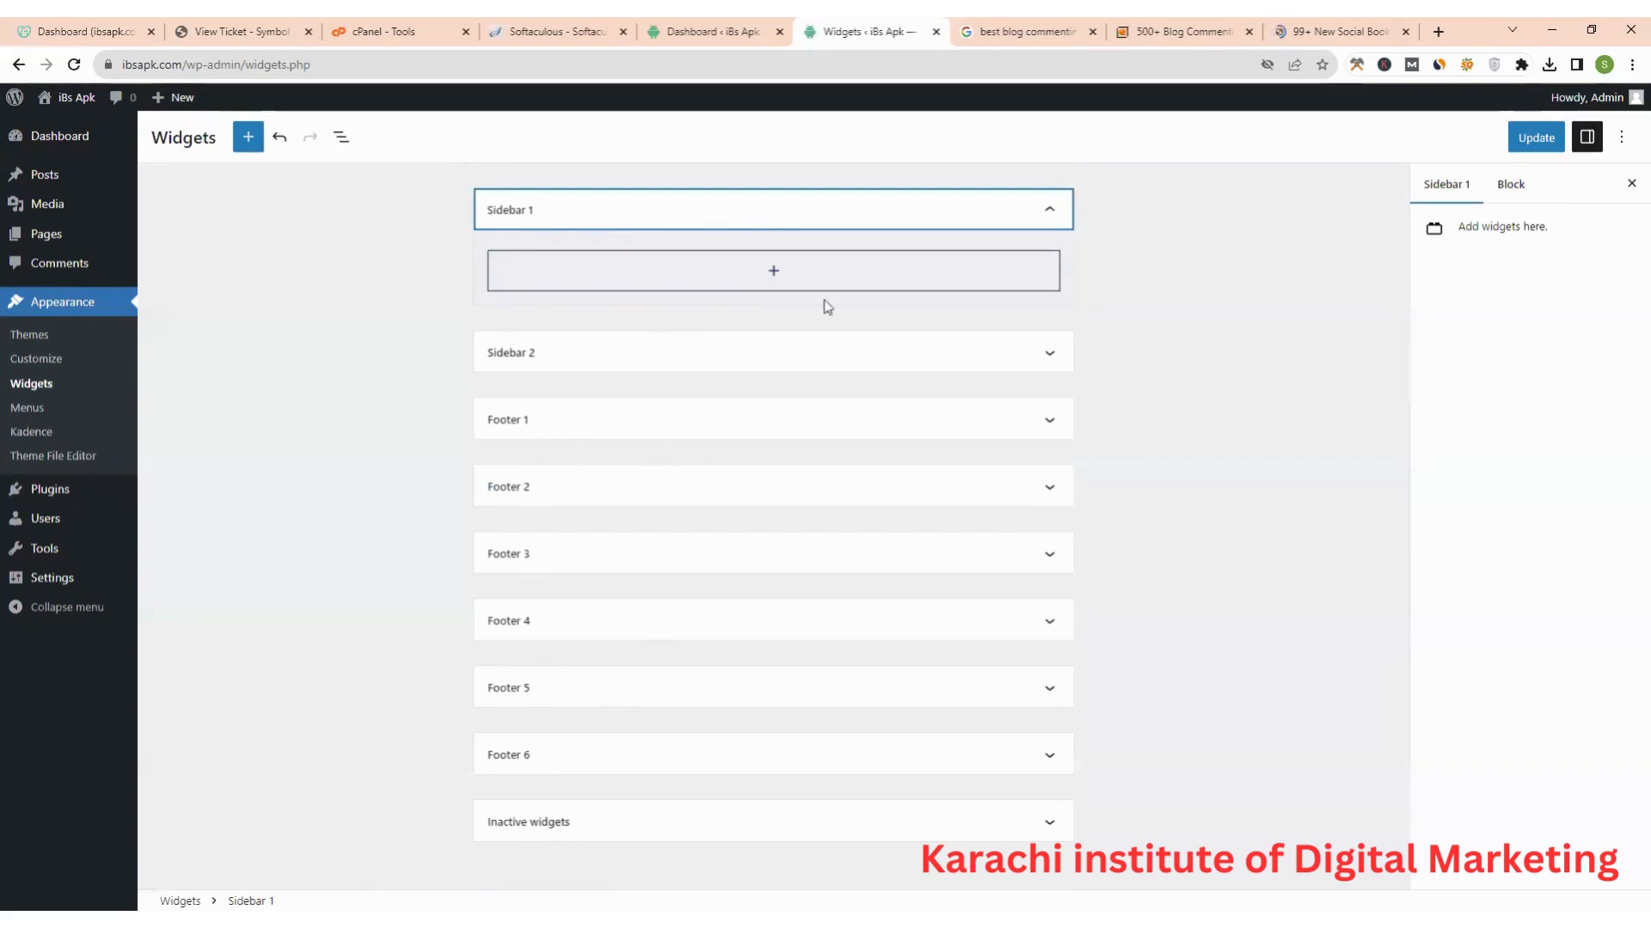
left_click(966, 35)
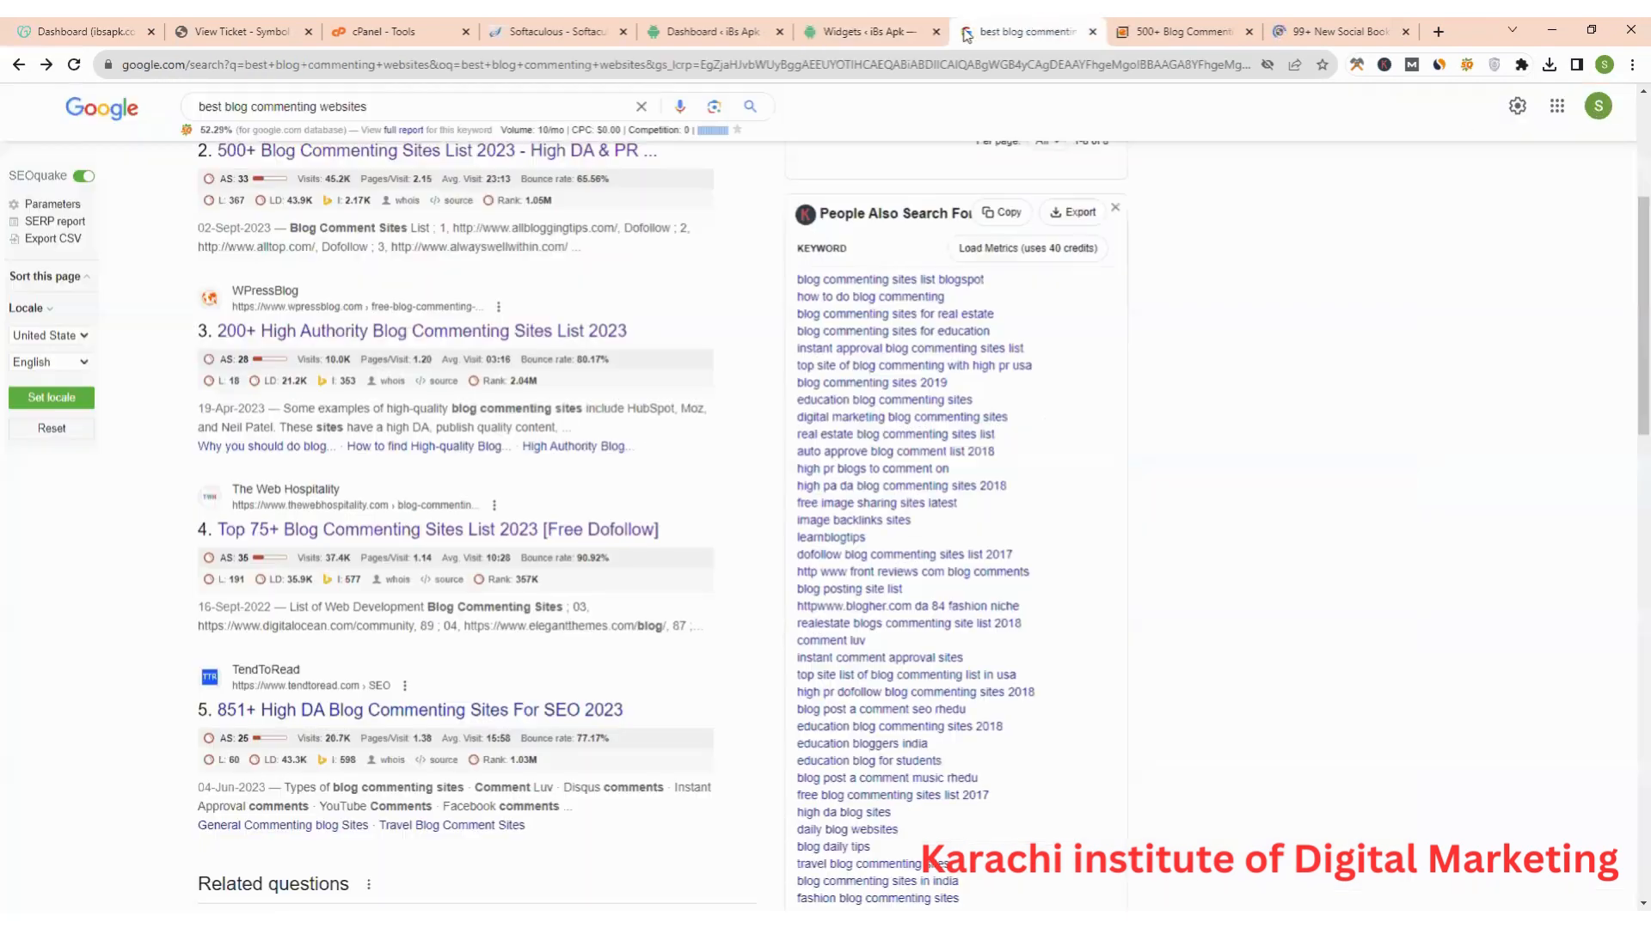
Load ibsapk.com in the search tab, then return to the Widgets editor tab.
left_click(670, 58)
type("ibs")
key("Return")
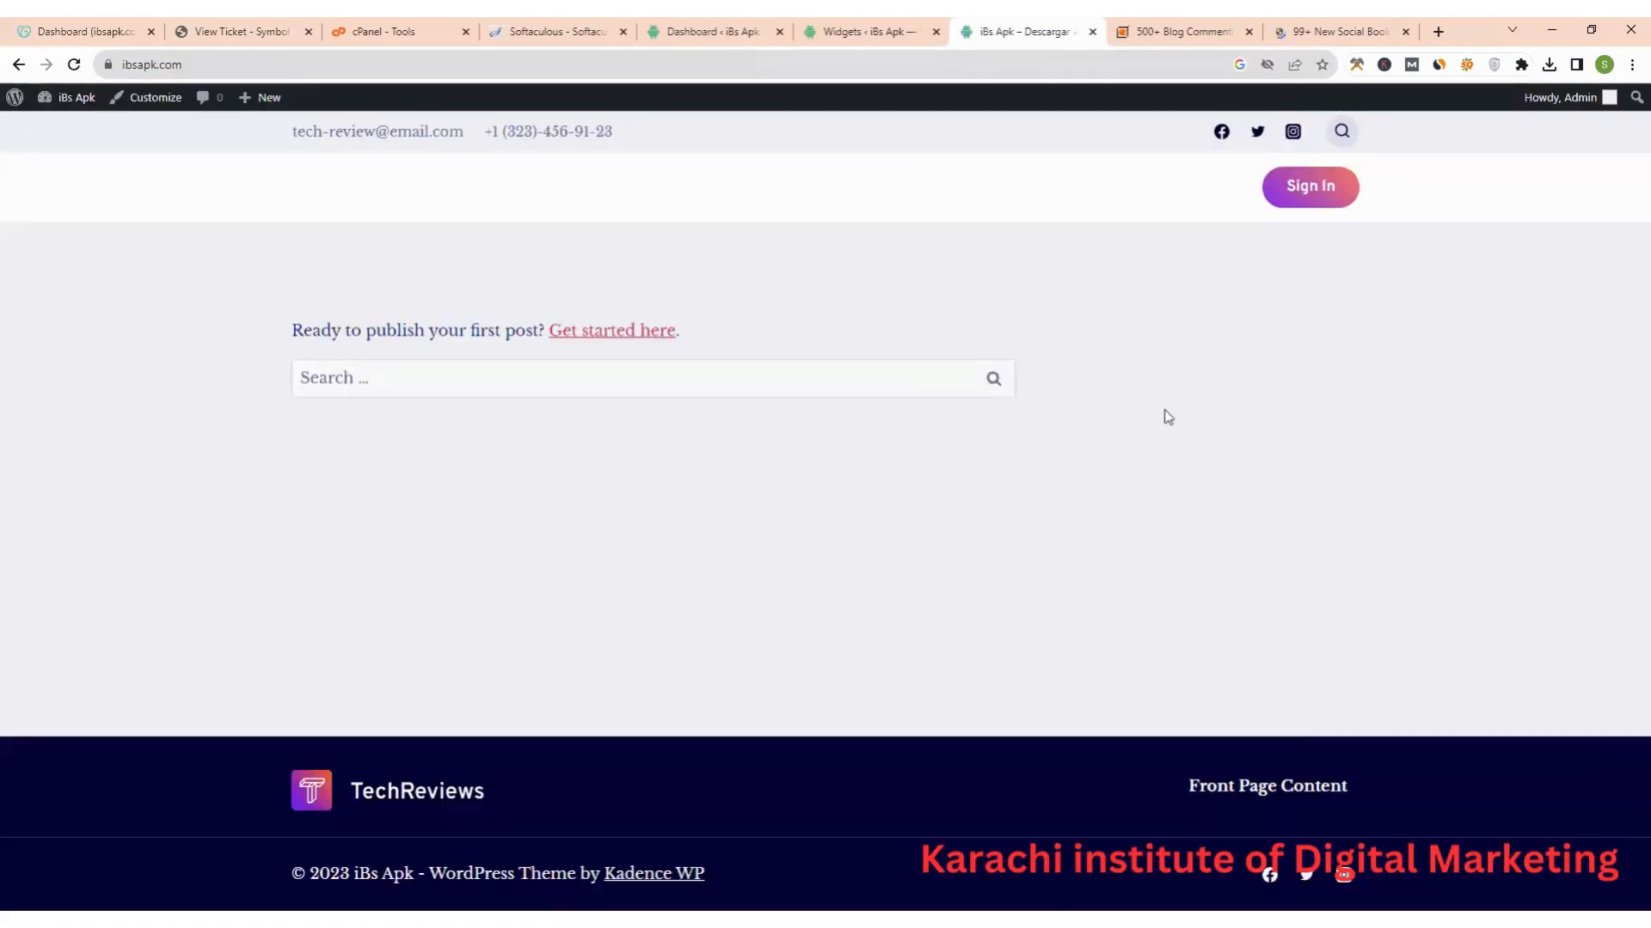
right_click(1169, 382)
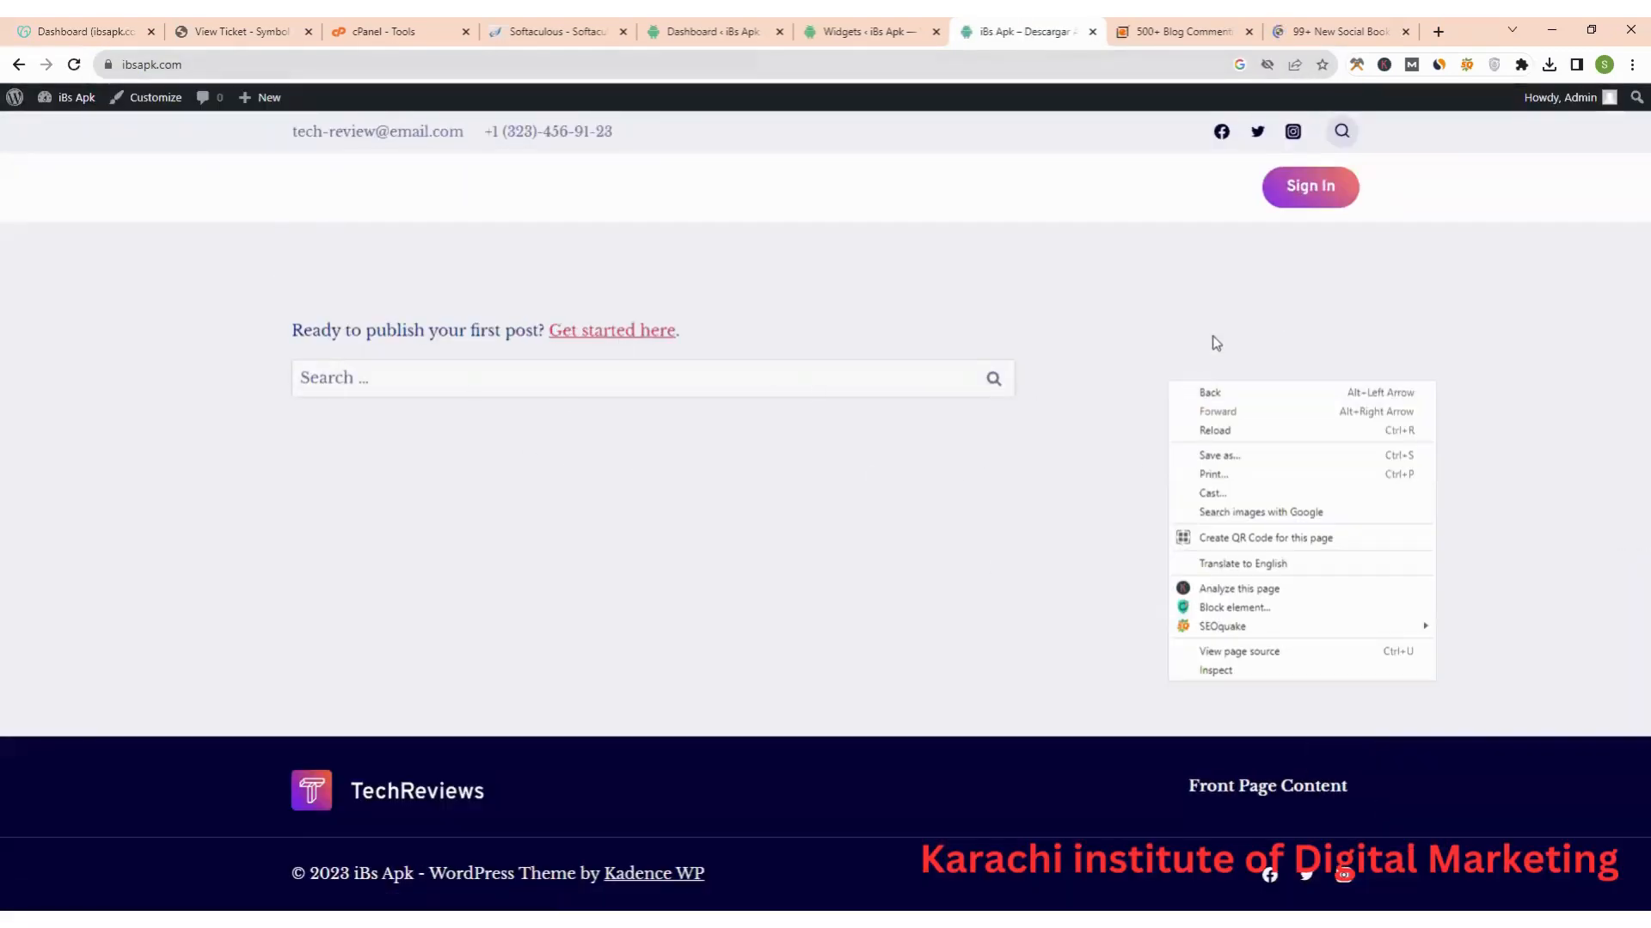
left_click(1209, 349)
key("ctrl+shift+Tab")
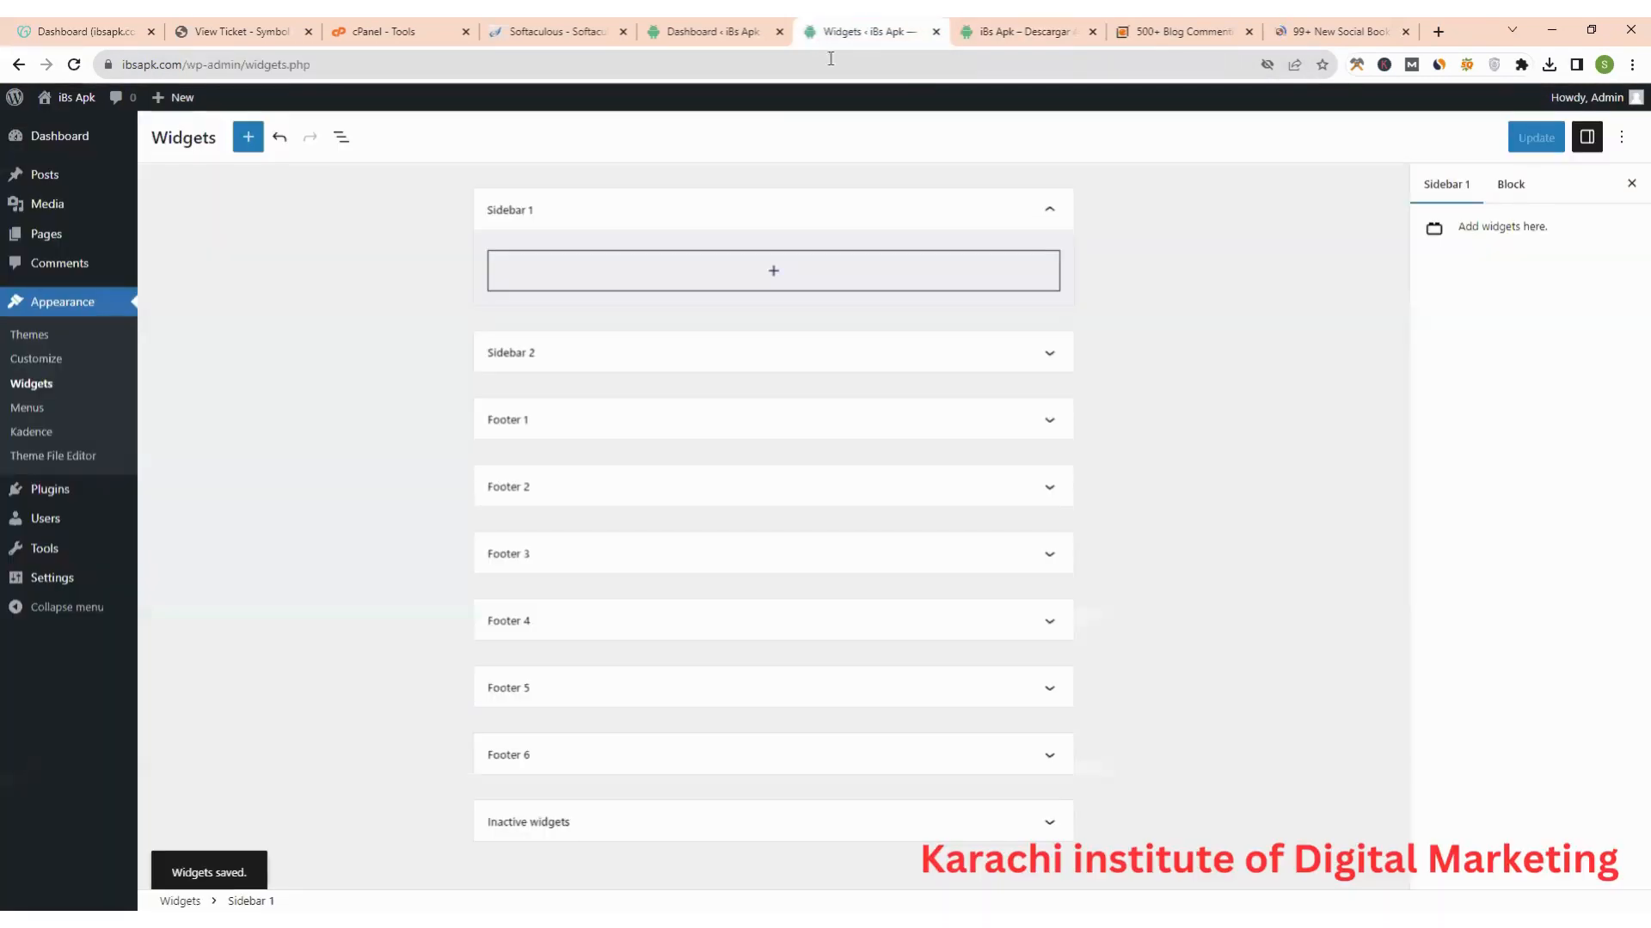
On the Menus page, assign the Header menu to the Primary location and save.
left_click(26, 409)
right_click(381, 695)
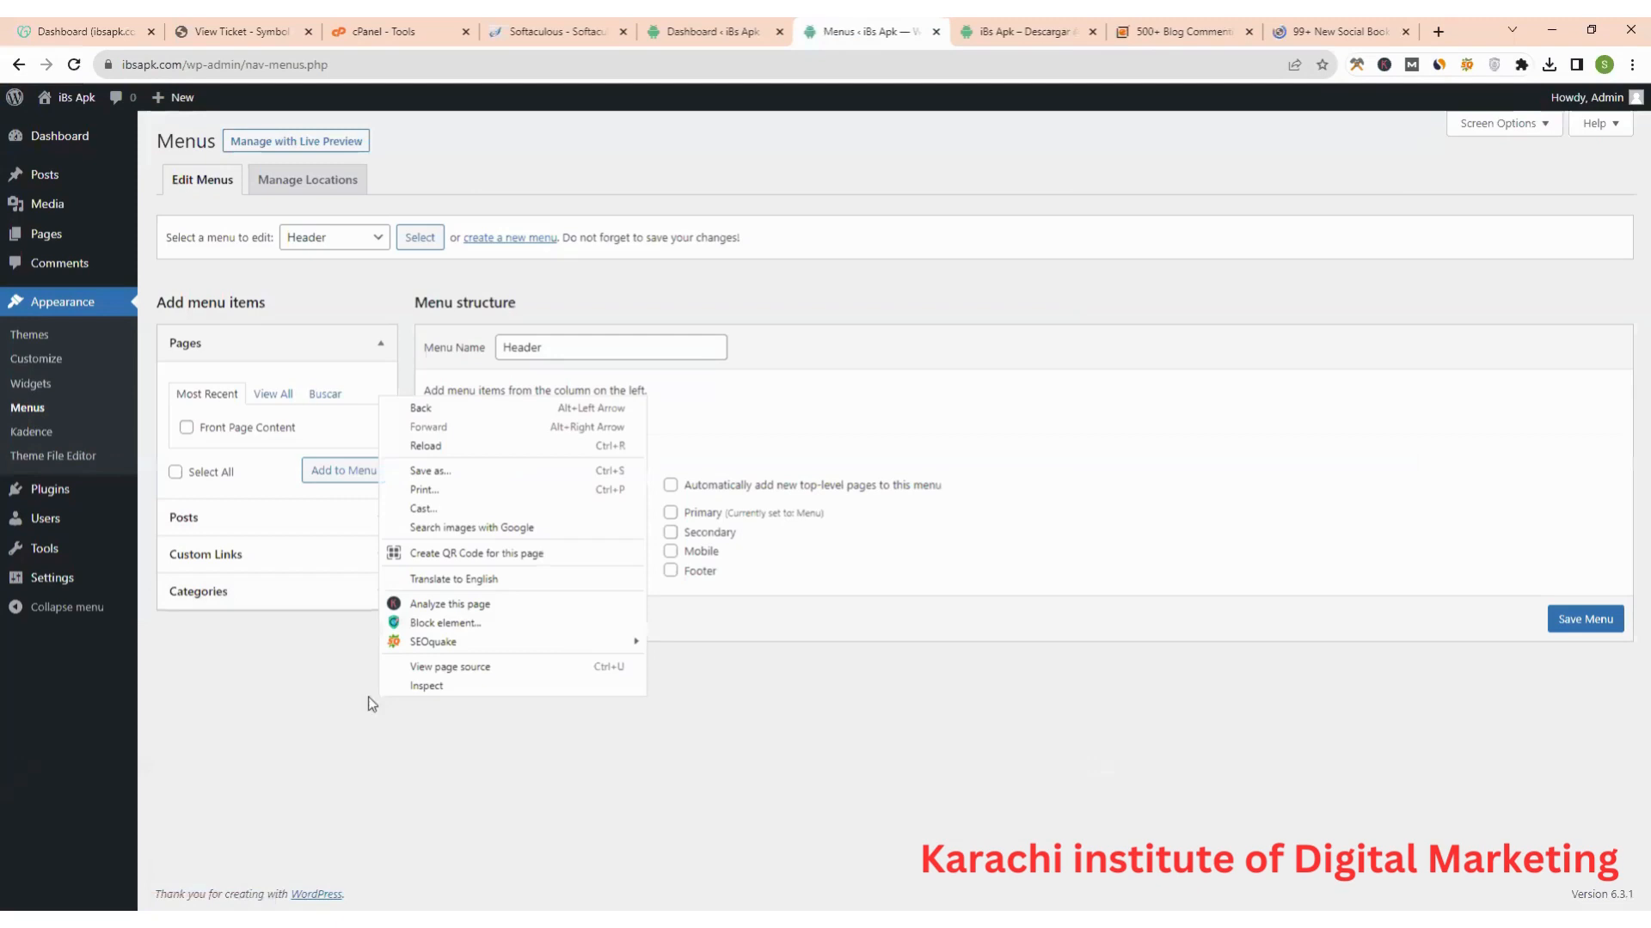
left_click(310, 692)
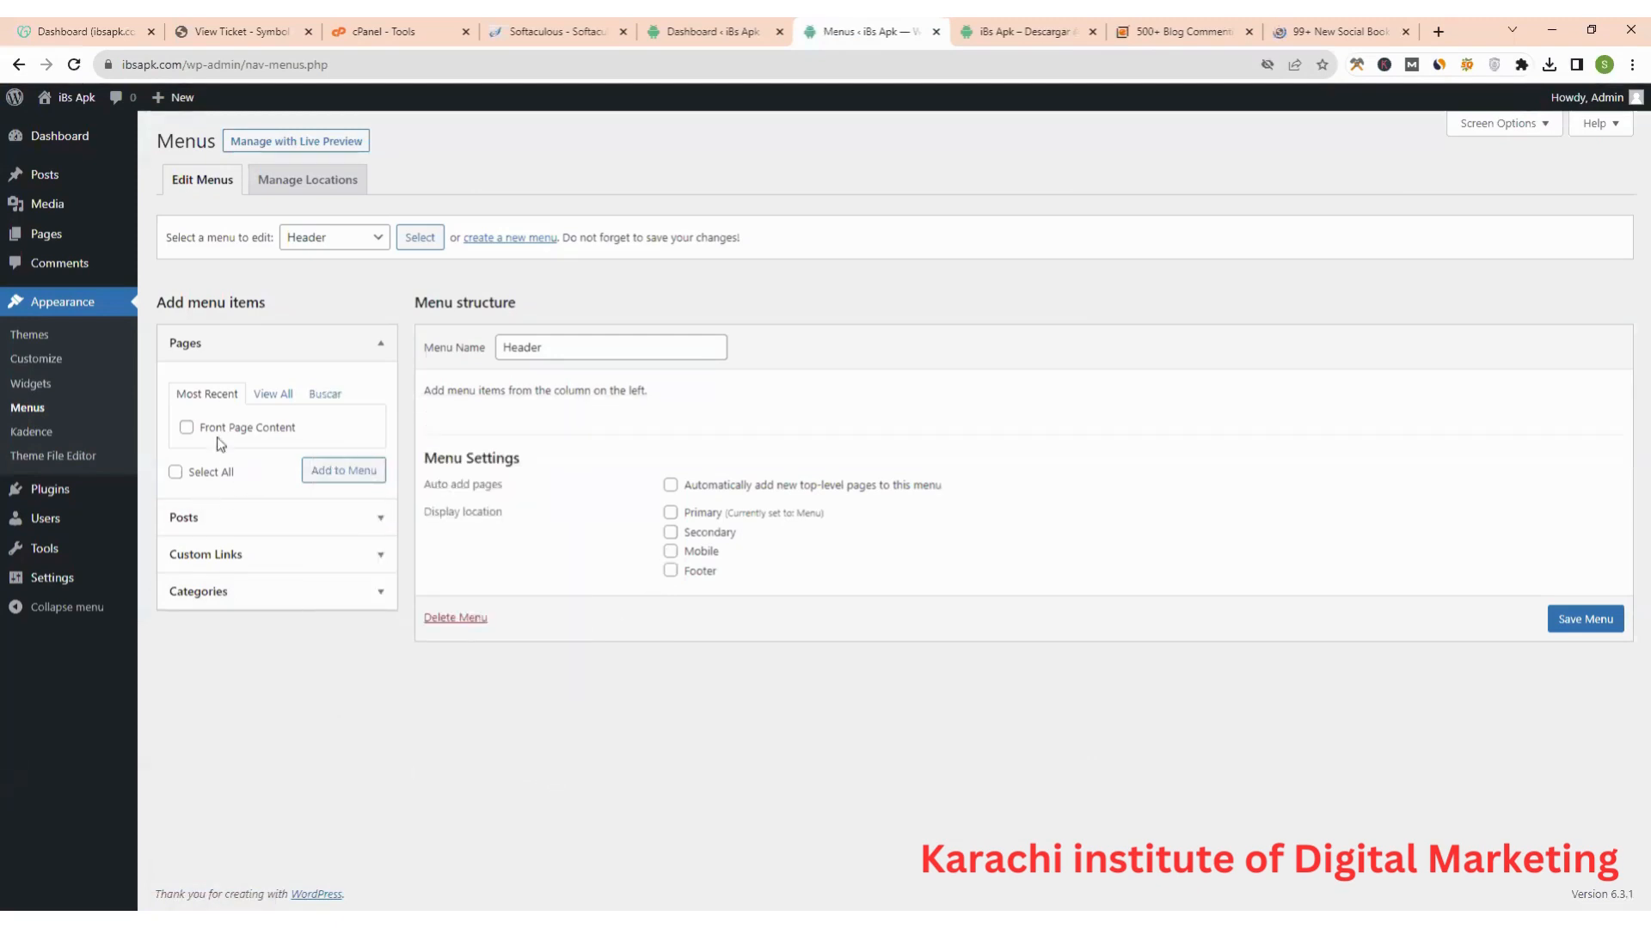
left_click(210, 600)
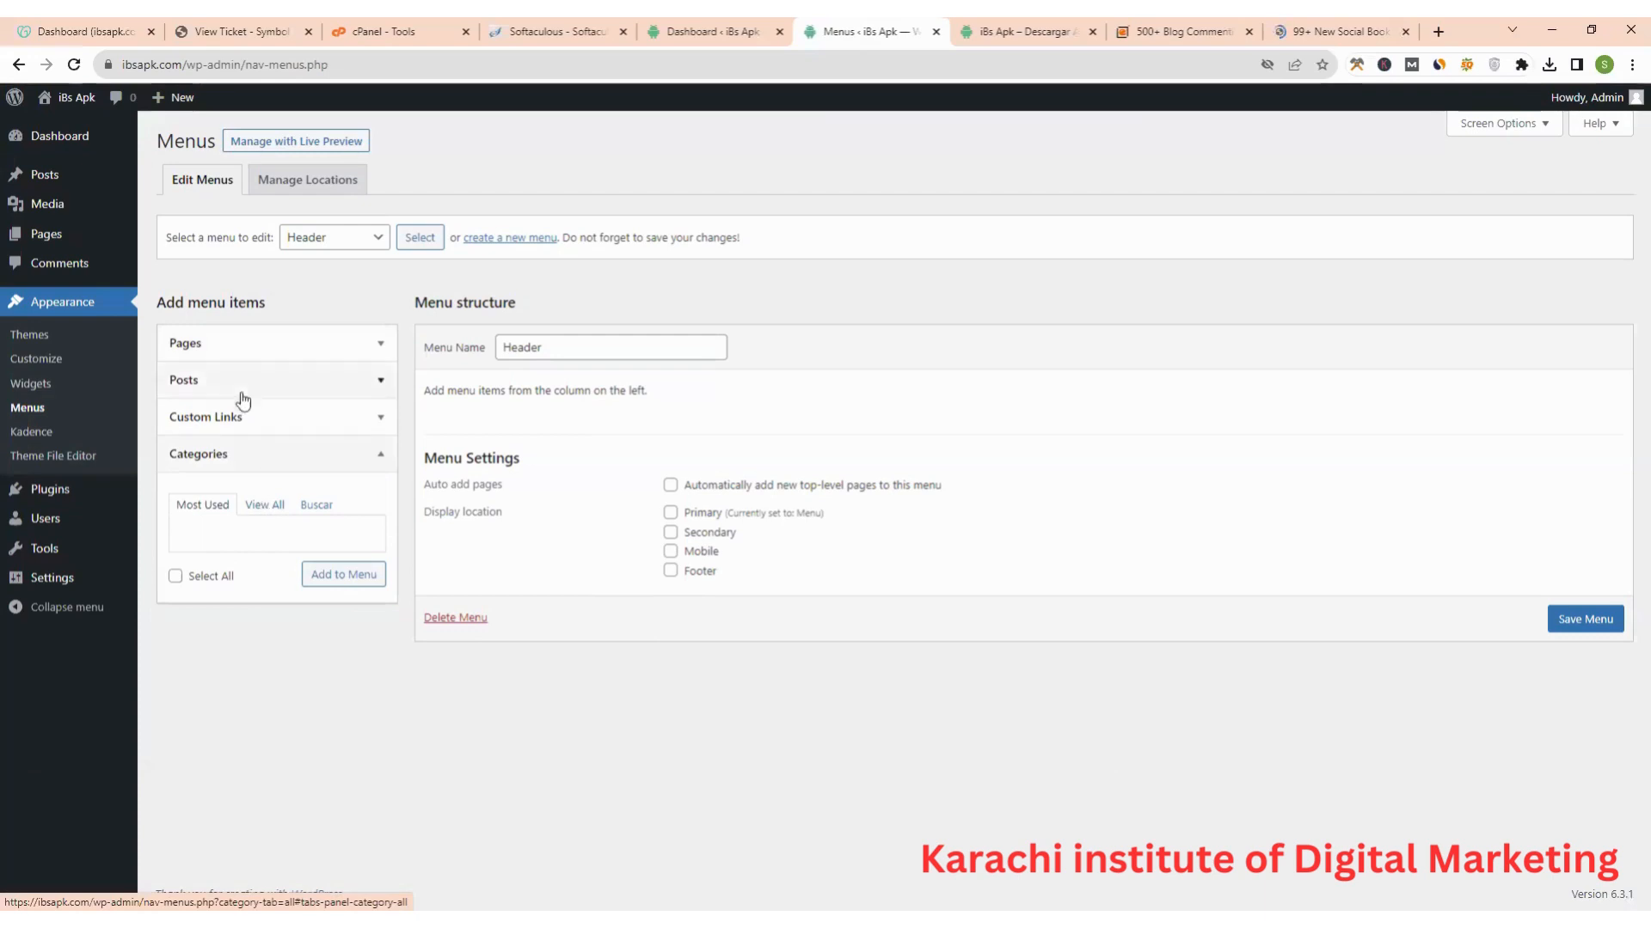
left_click(234, 348)
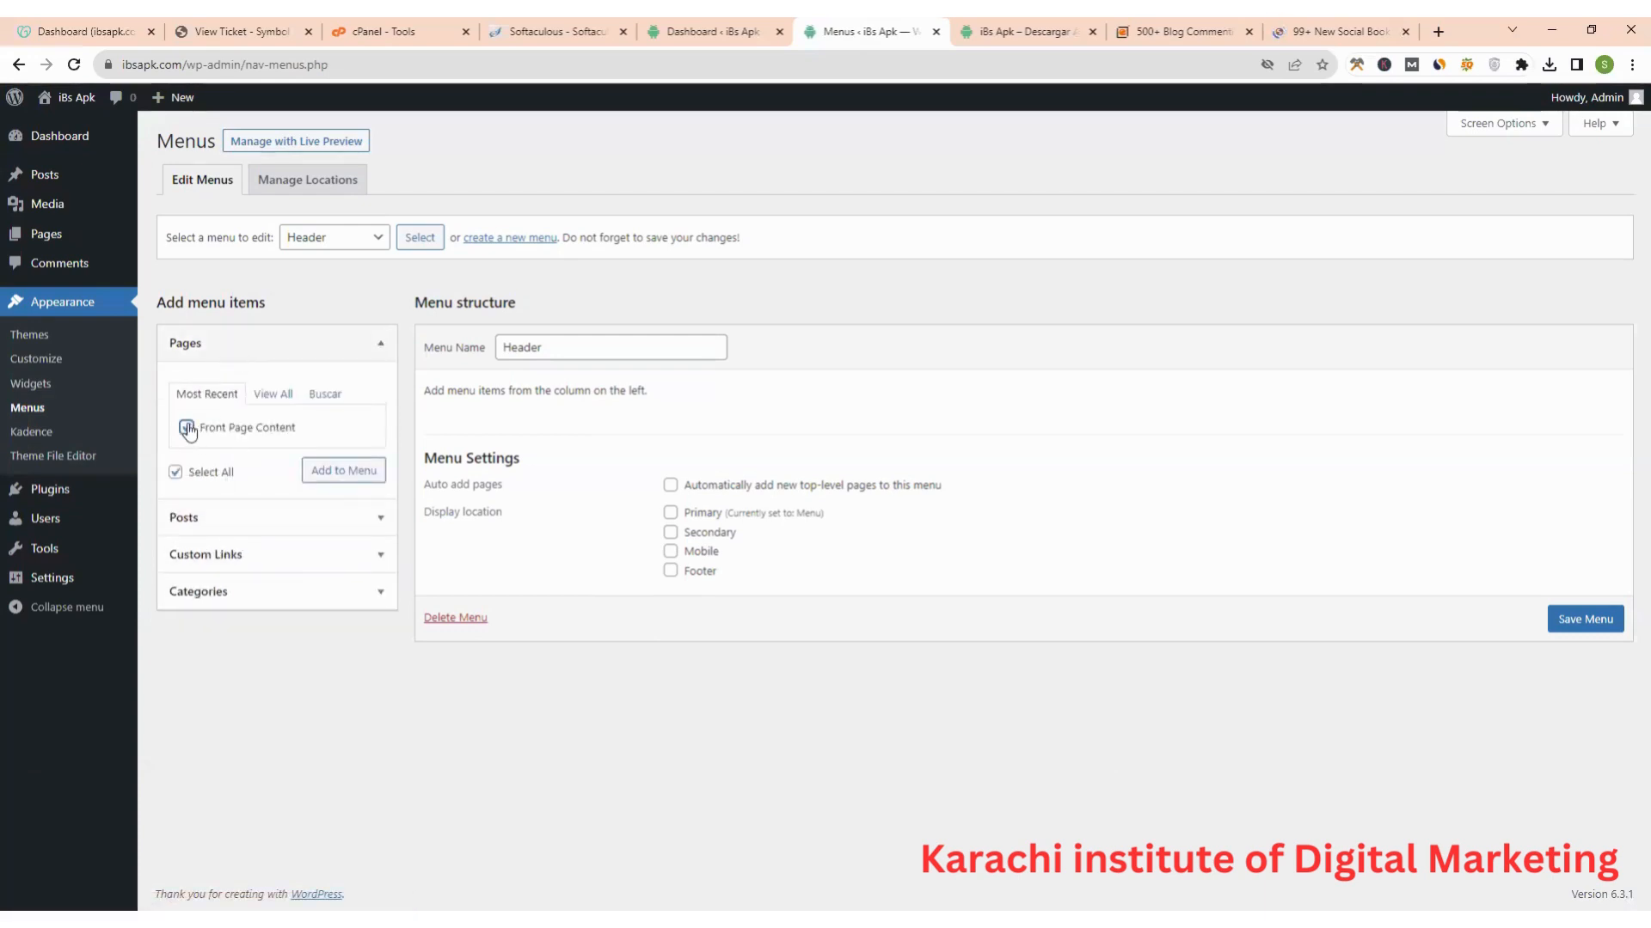
left_click(672, 516)
left_click(1584, 621)
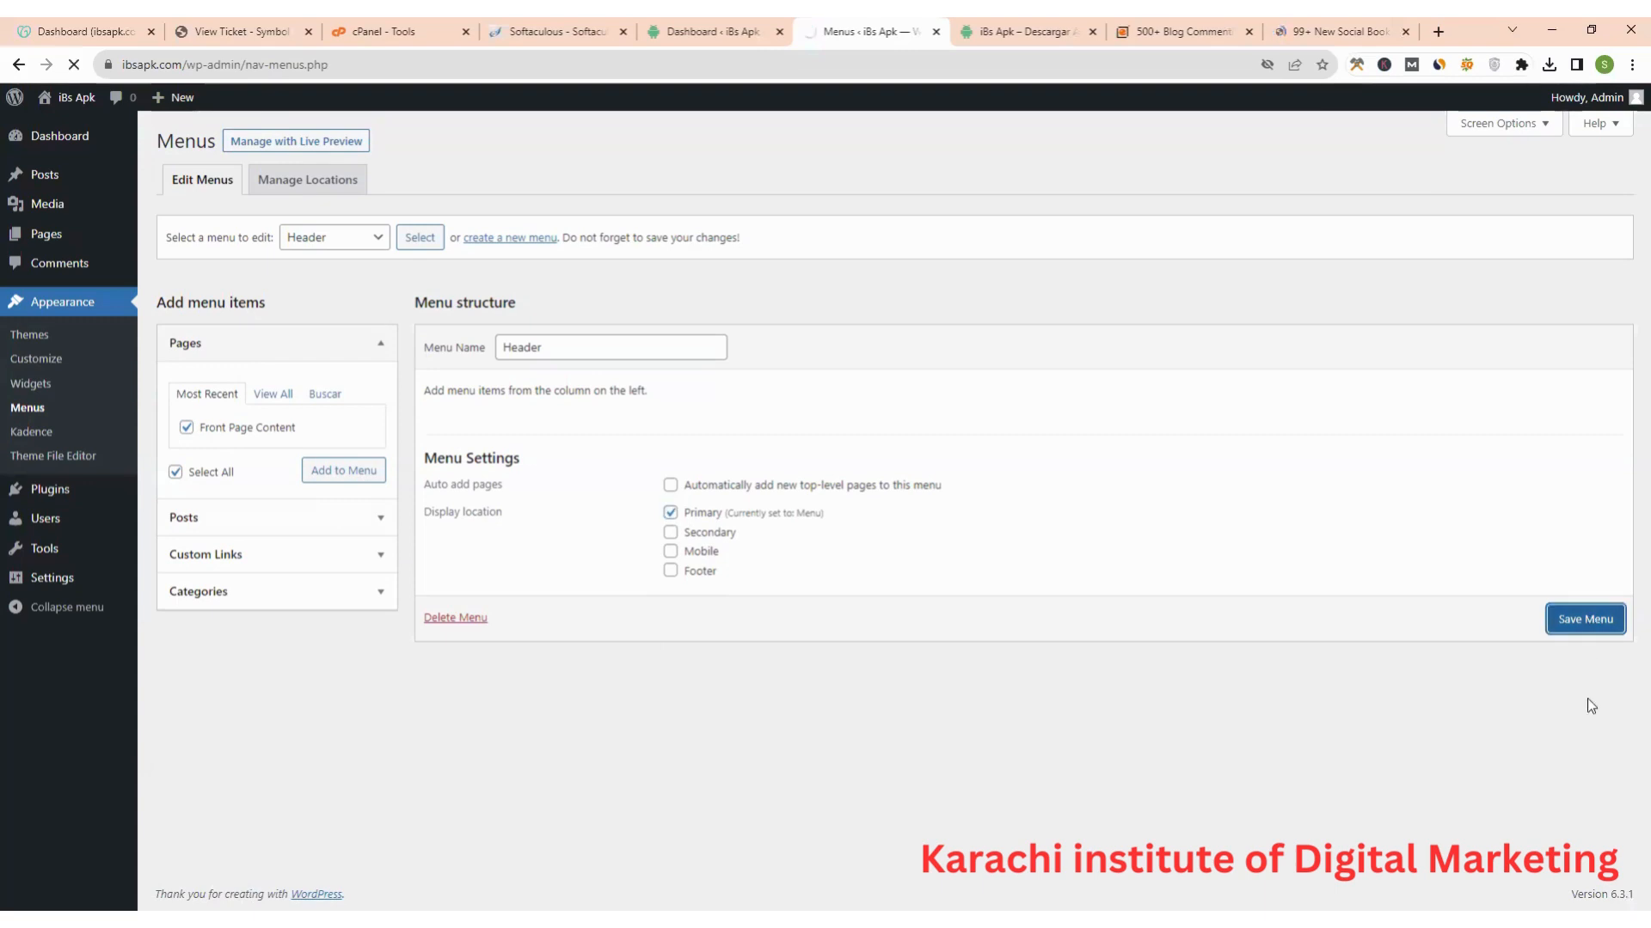
Reload the front page to check, then also assign the Header menu to Footer and save.
left_click(1062, 31)
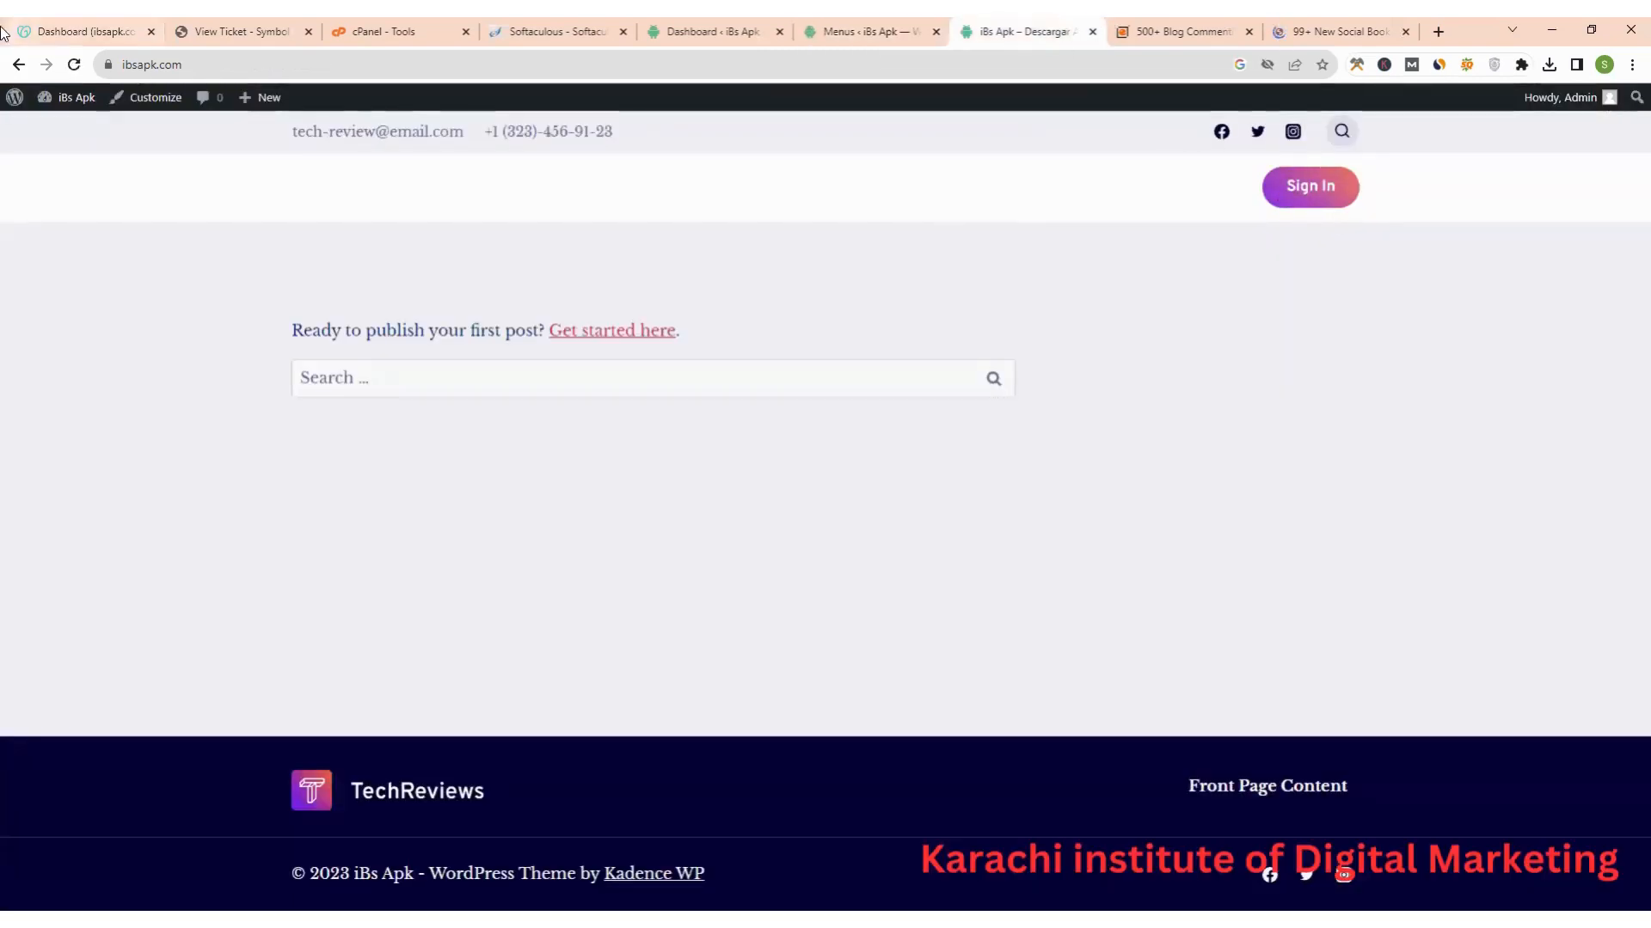
left_click(71, 66)
left_click(99, 94)
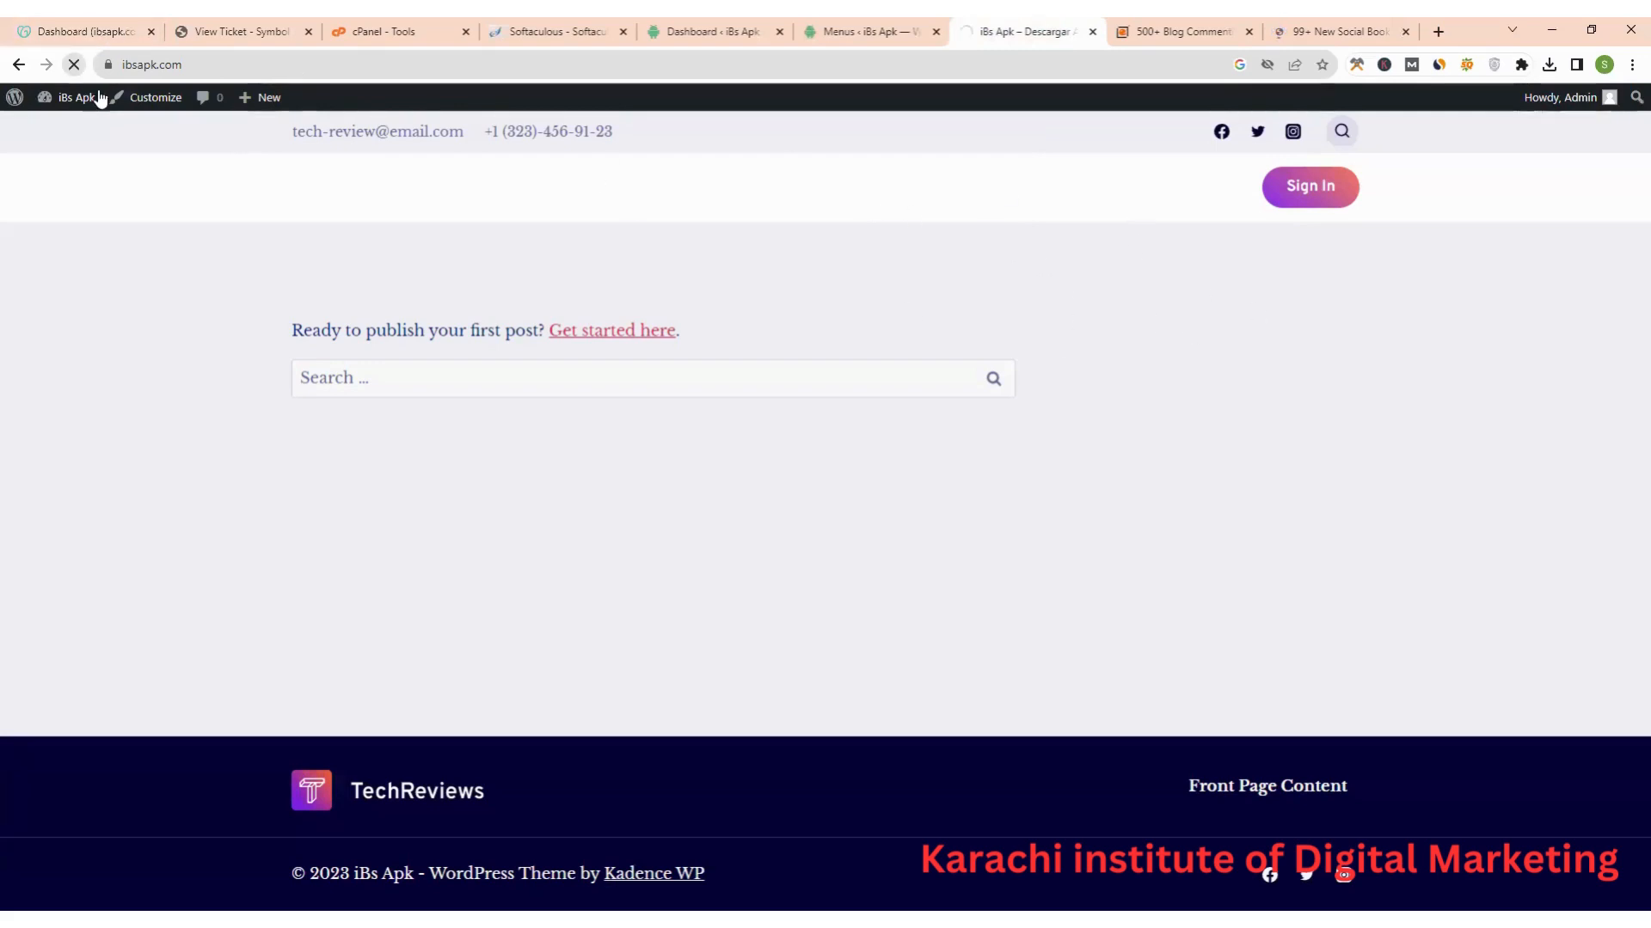
left_click(862, 31)
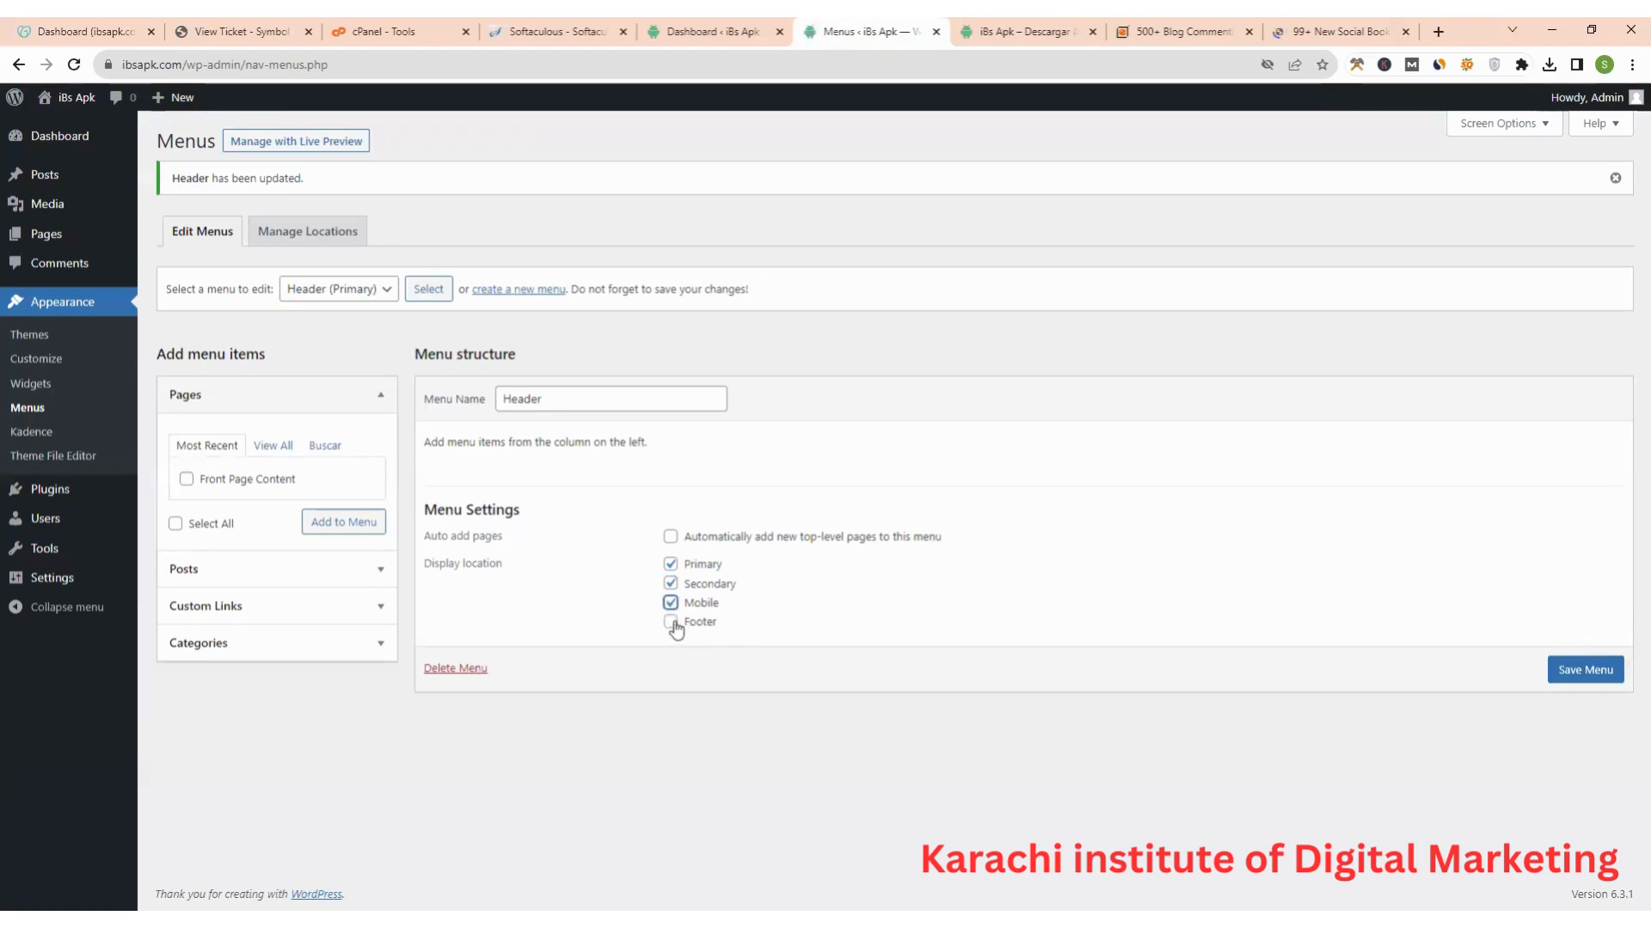
left_click(671, 623)
left_click(1597, 671)
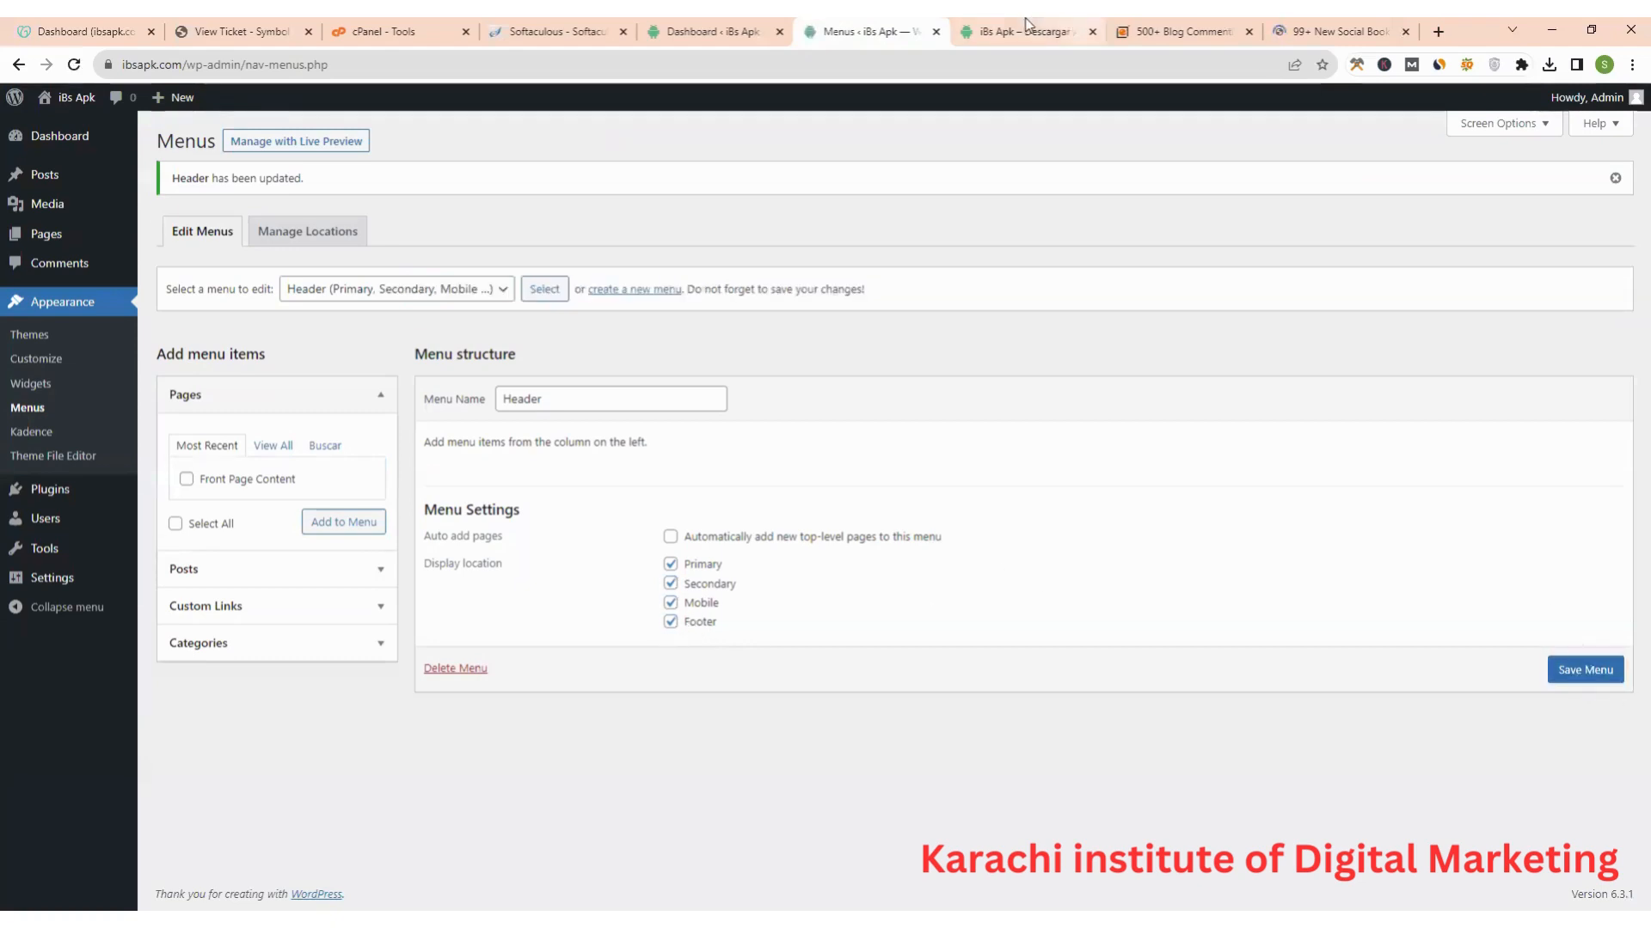
On the live site, open the Front Page Content footer link and scroll through it.
key("ctrl+Tab")
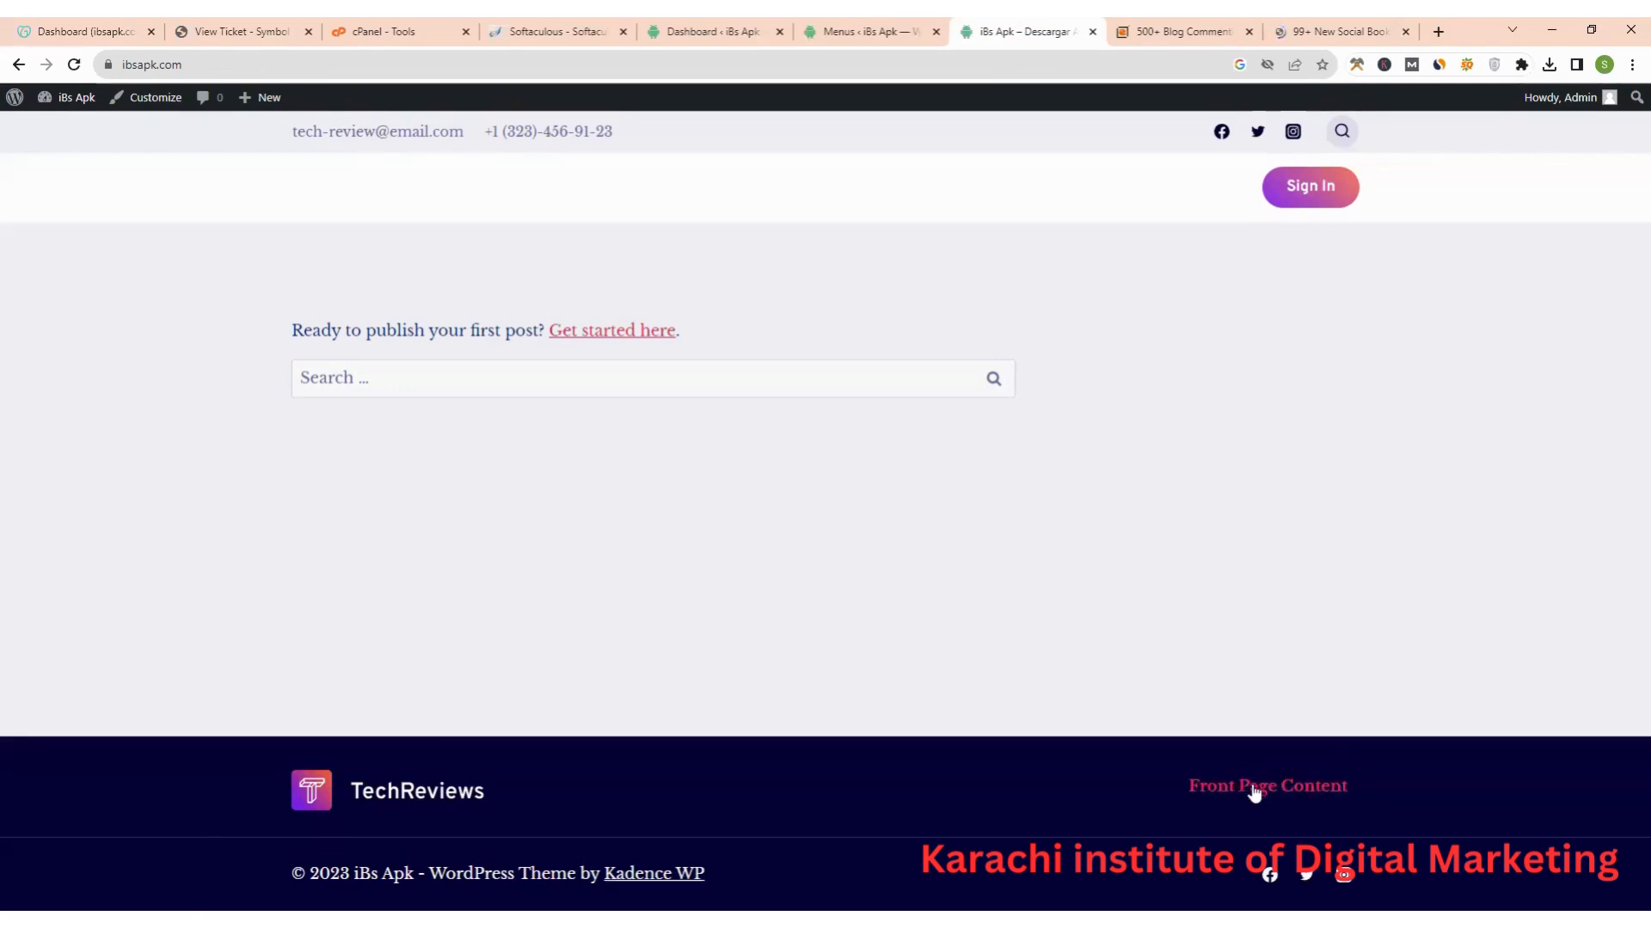
left_click_drag(1166, 786, 1351, 794)
left_click(1285, 785)
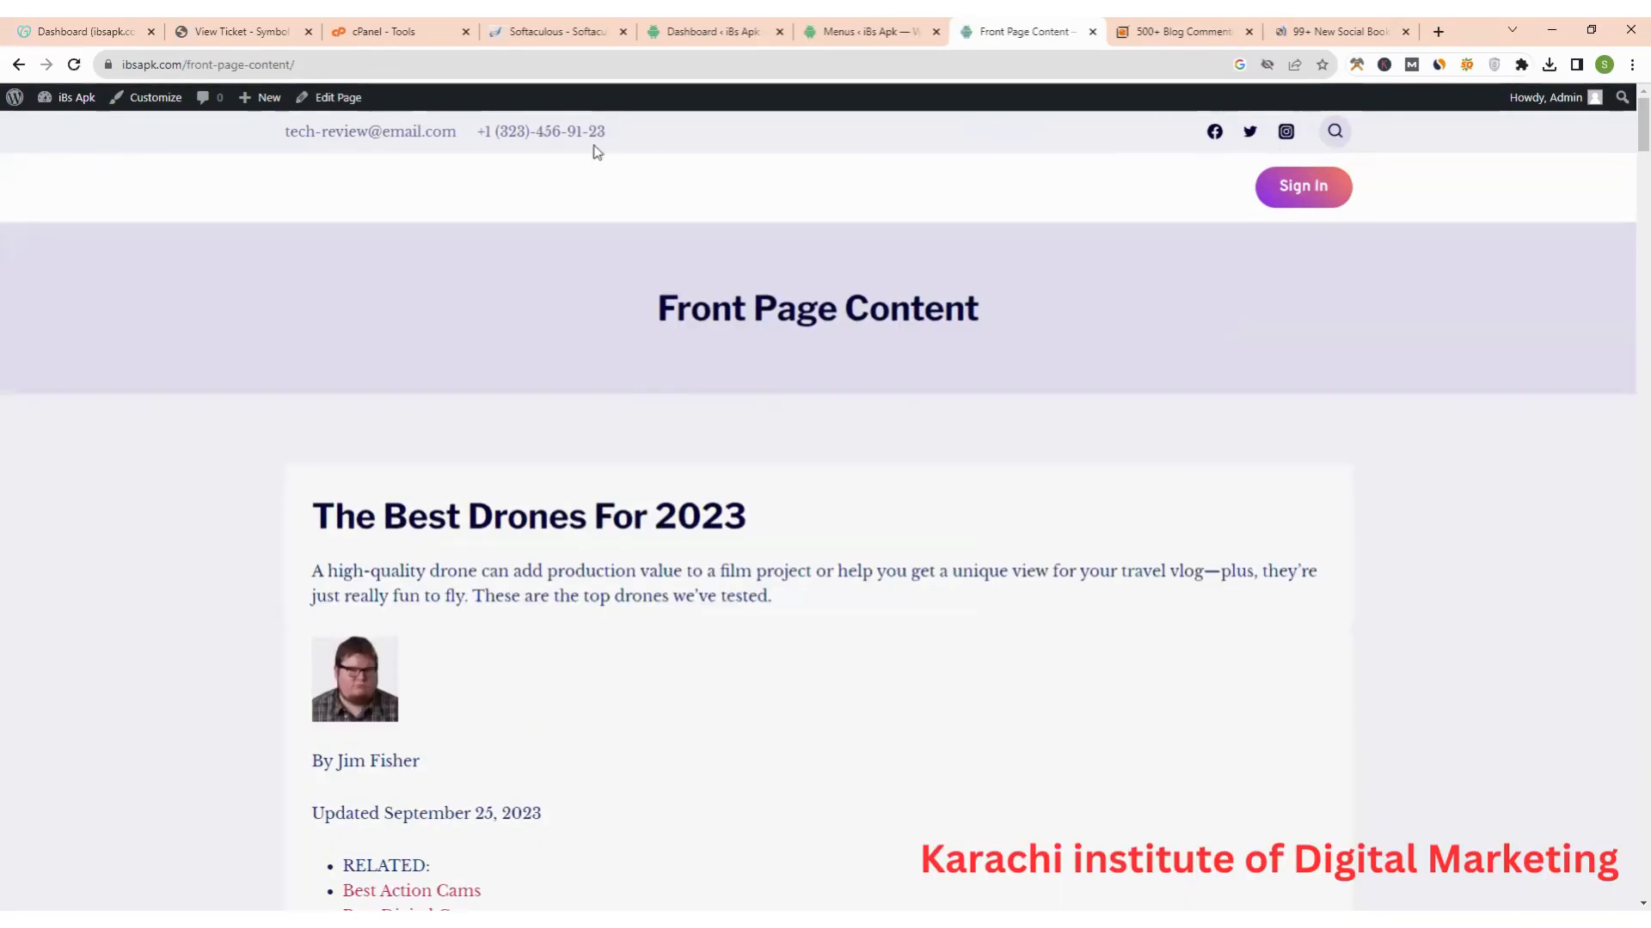
left_click_drag(285, 131, 369, 132)
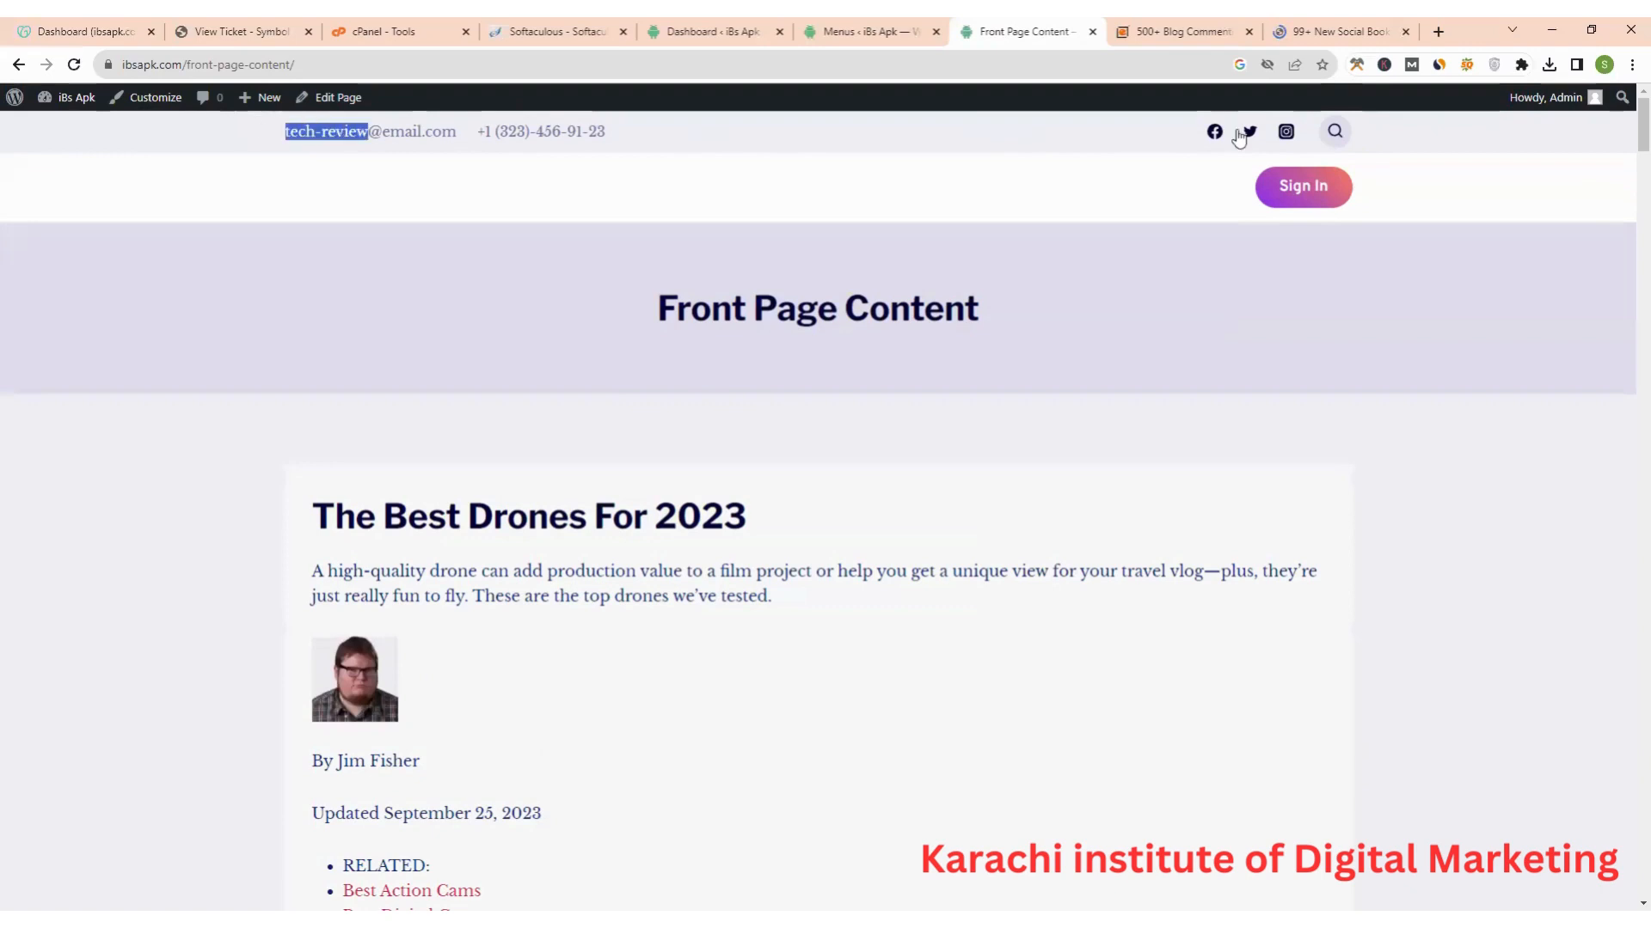
left_click(1066, 413)
scroll(995, 611, "down", 20)
left_click_drag(1643, 331, 1628, 920)
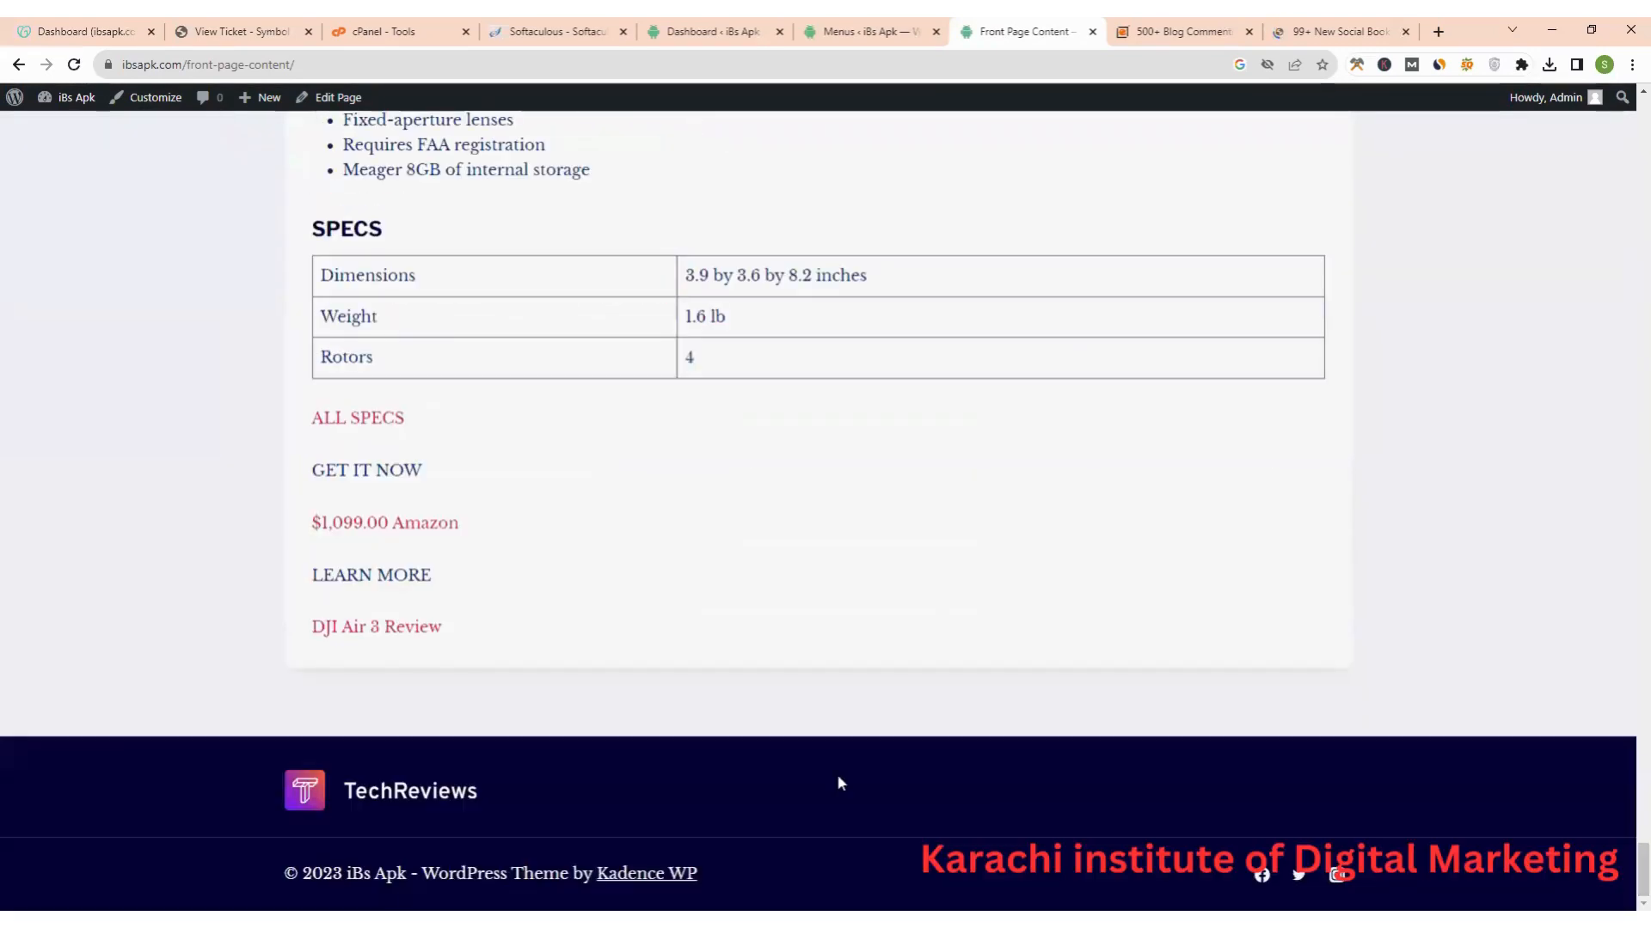
Back on the Menus page, open and dismiss context menus around the Header menu name field.
left_click(864, 31)
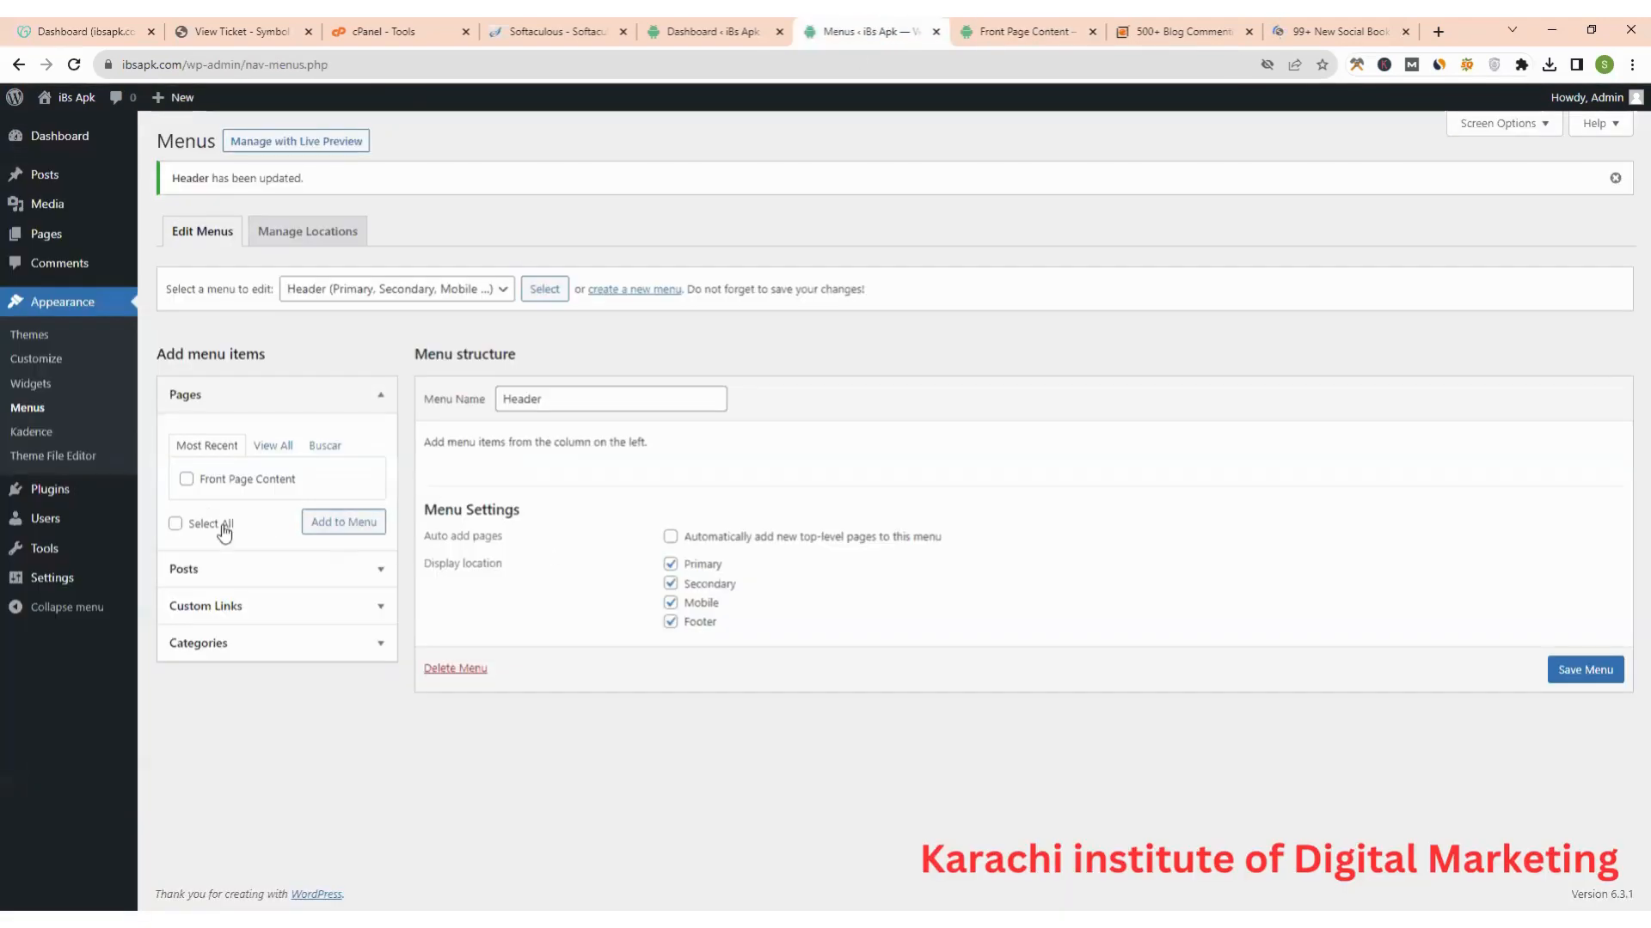
right_click(623, 401)
right_click(499, 392)
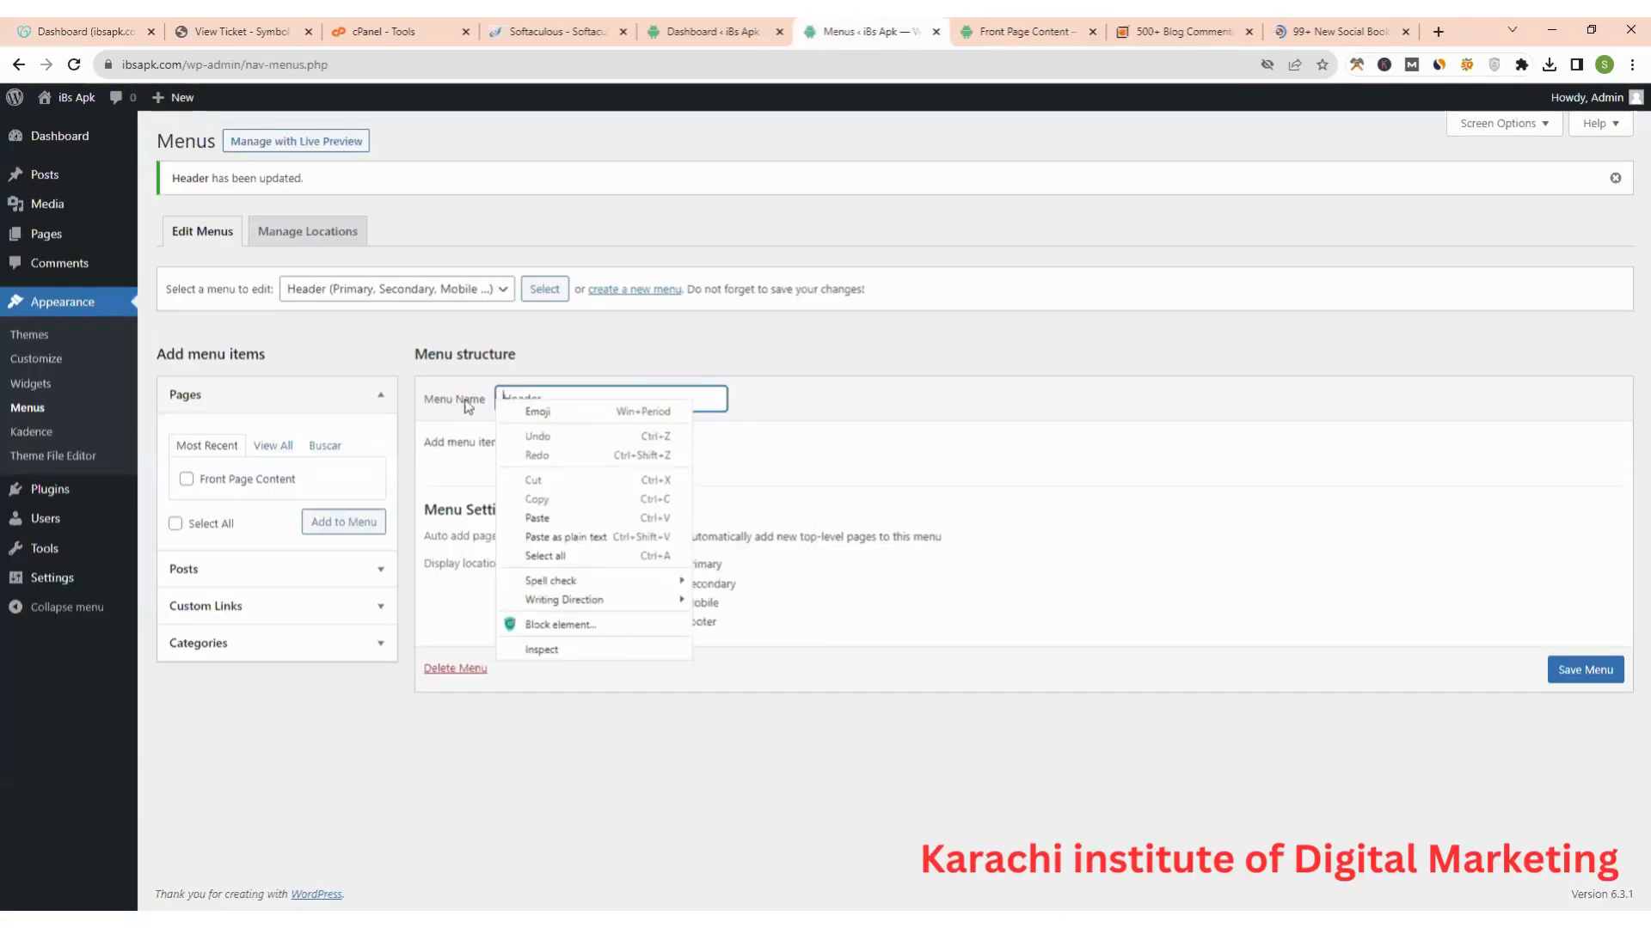
right_click(481, 381)
right_click(676, 379)
left_click(612, 398)
right_click(542, 395)
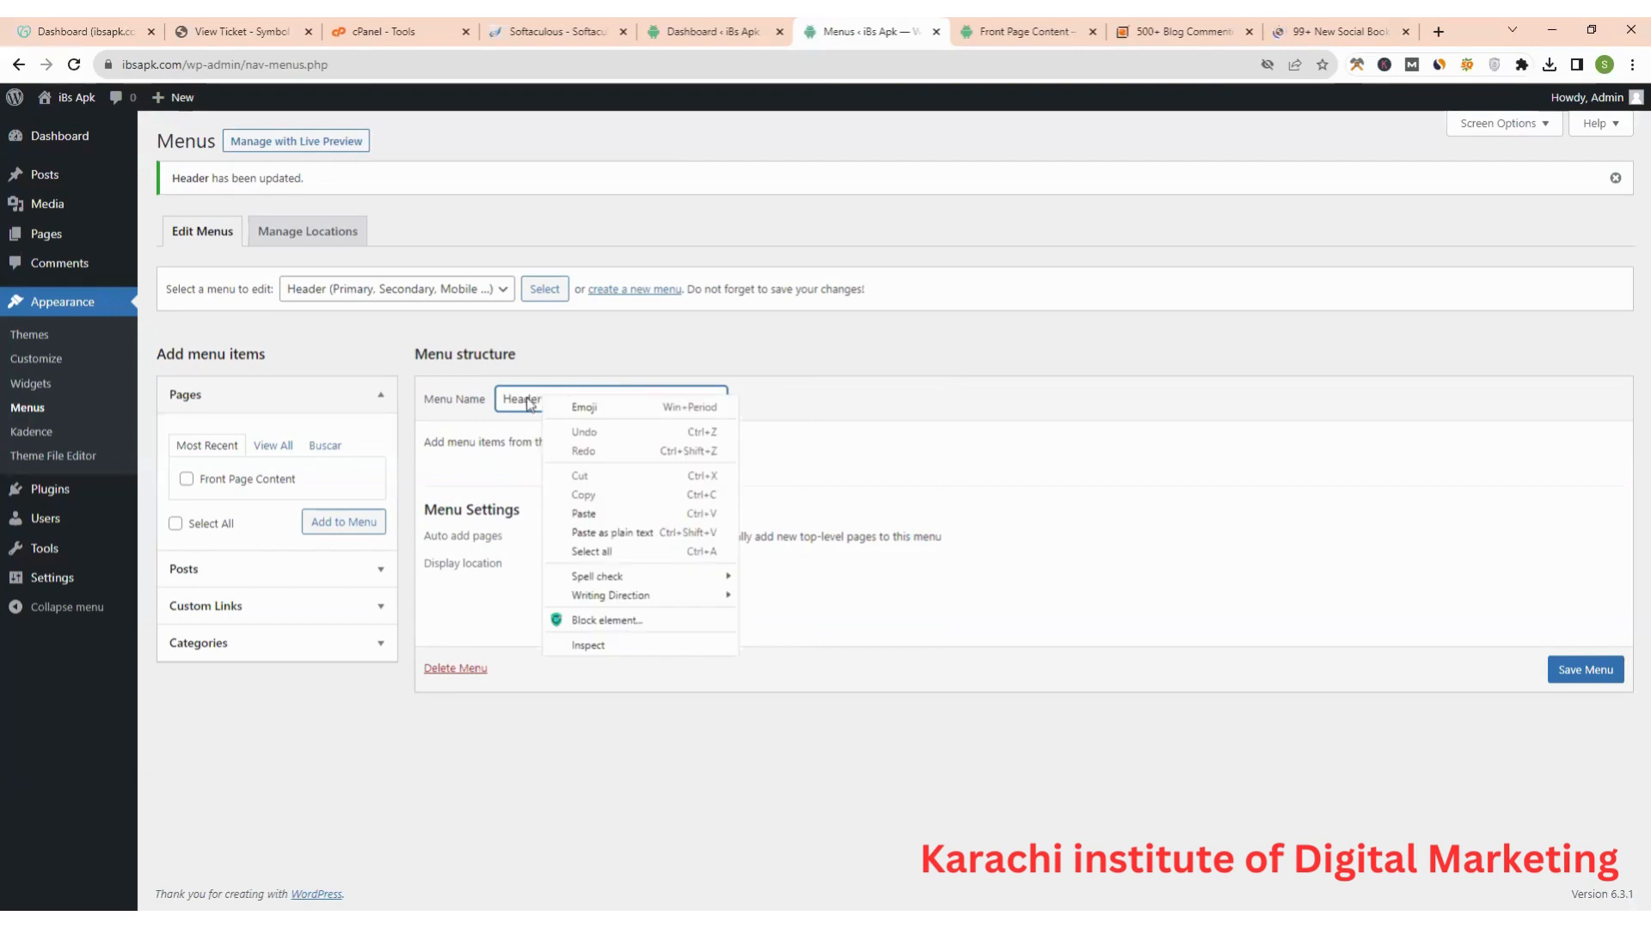
left_click(529, 404)
right_click(603, 401)
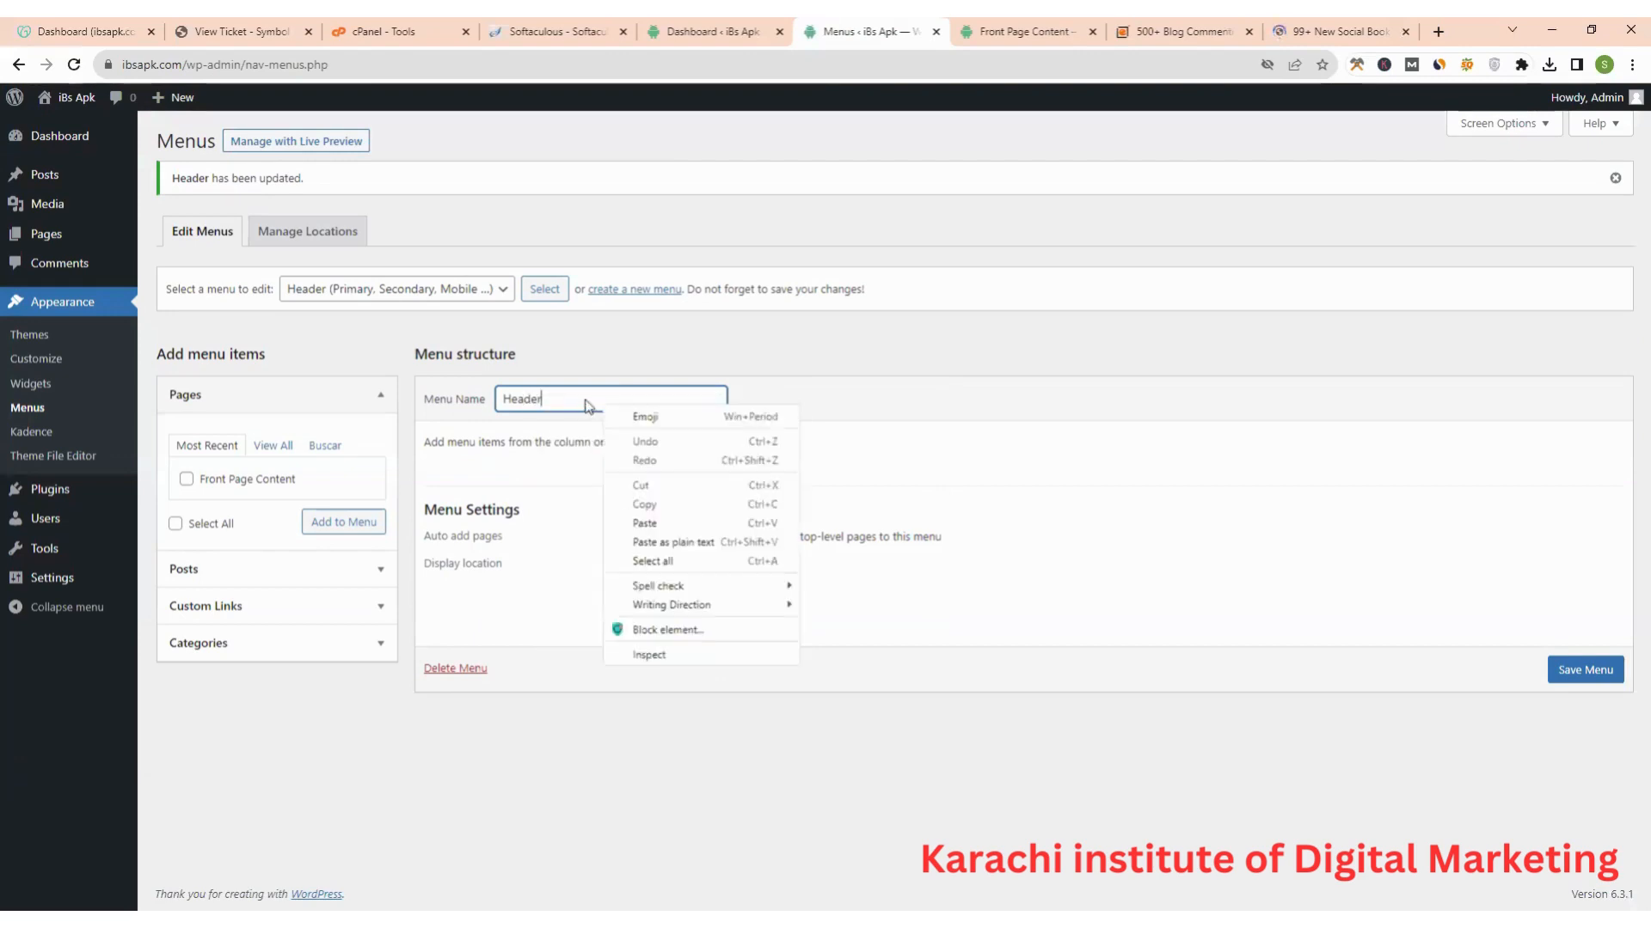
right_click(581, 401)
left_click(581, 400)
right_click(581, 400)
left_click(560, 634)
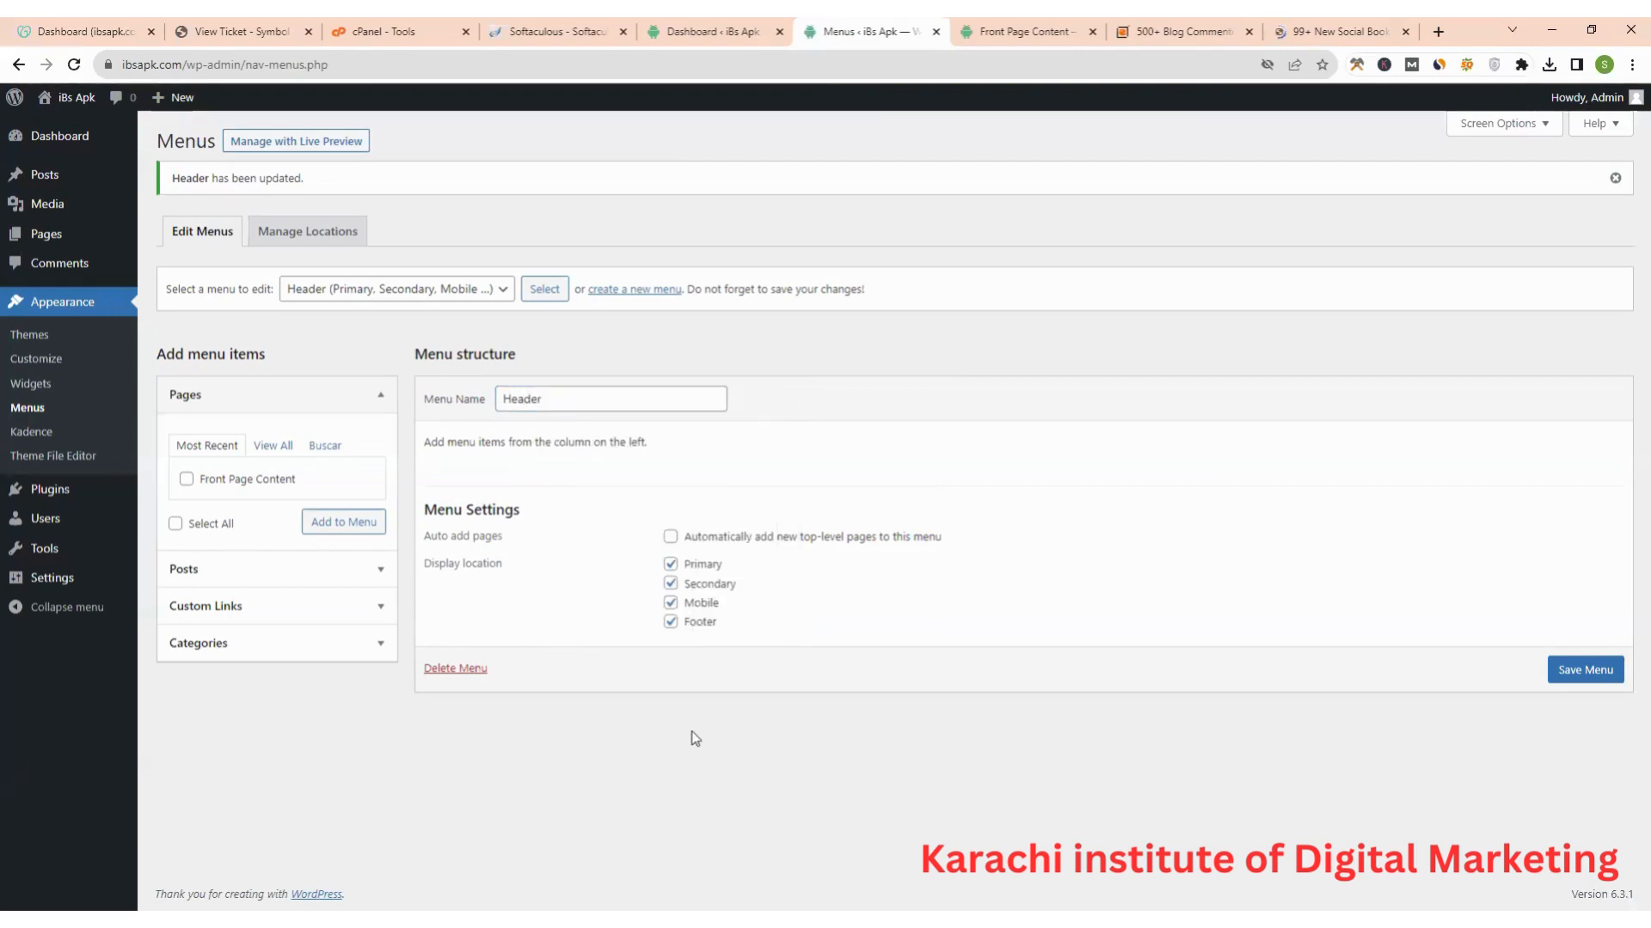
Add the Front Page Content page to the Header menu and expand its item settings.
left_click(283, 450)
left_click(224, 664)
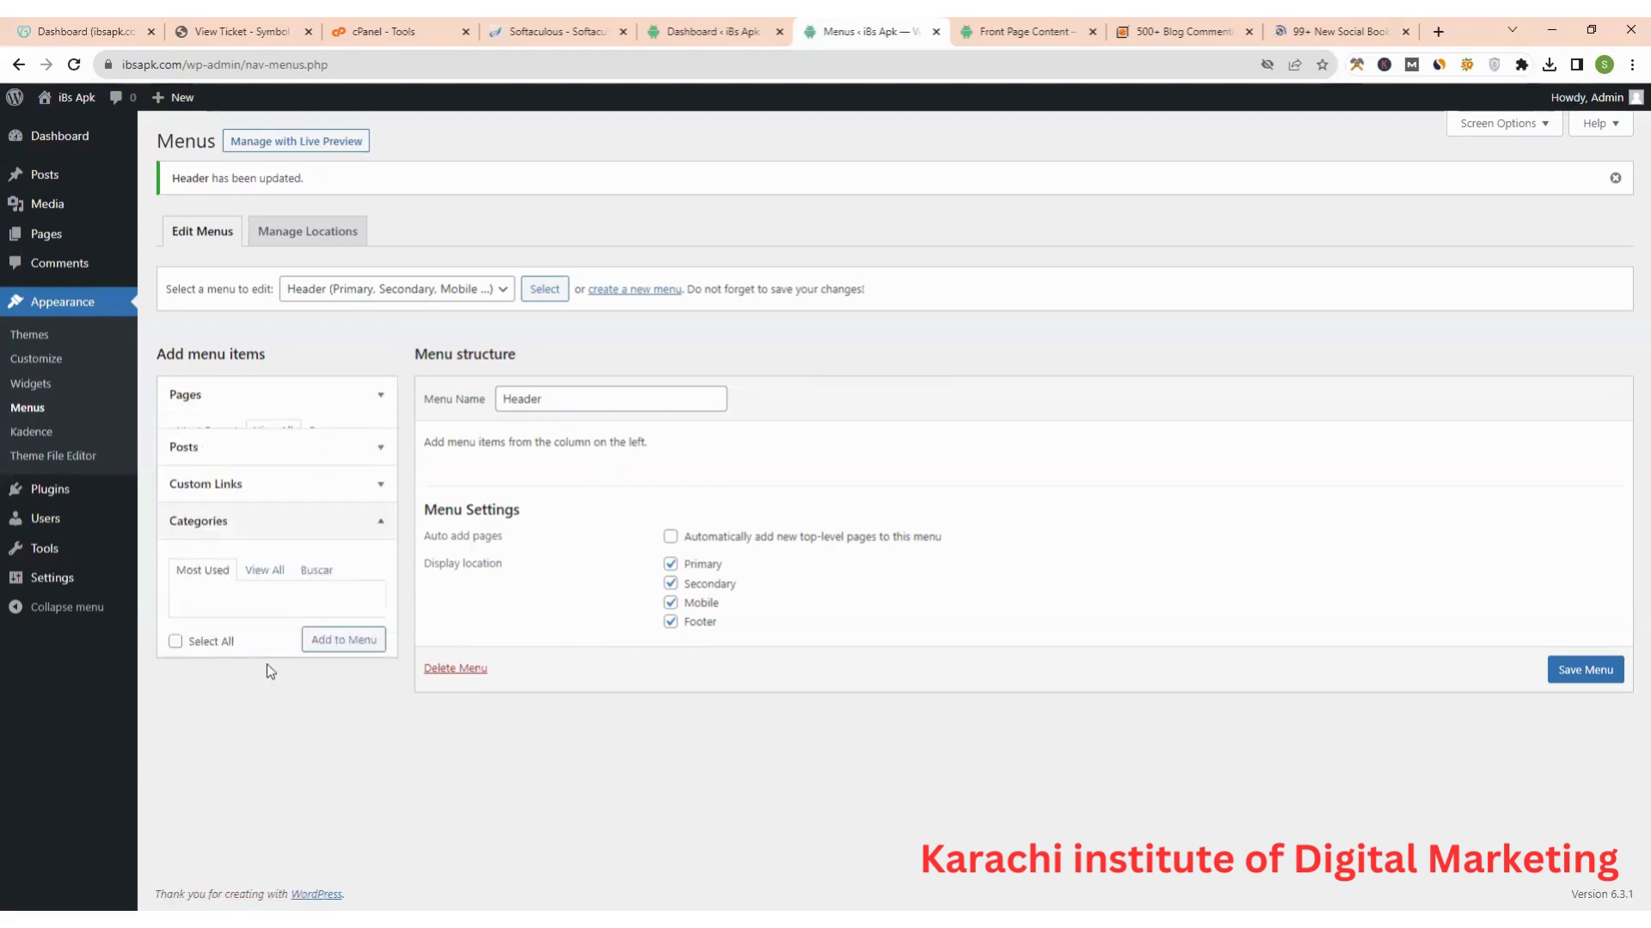
left_click(226, 396)
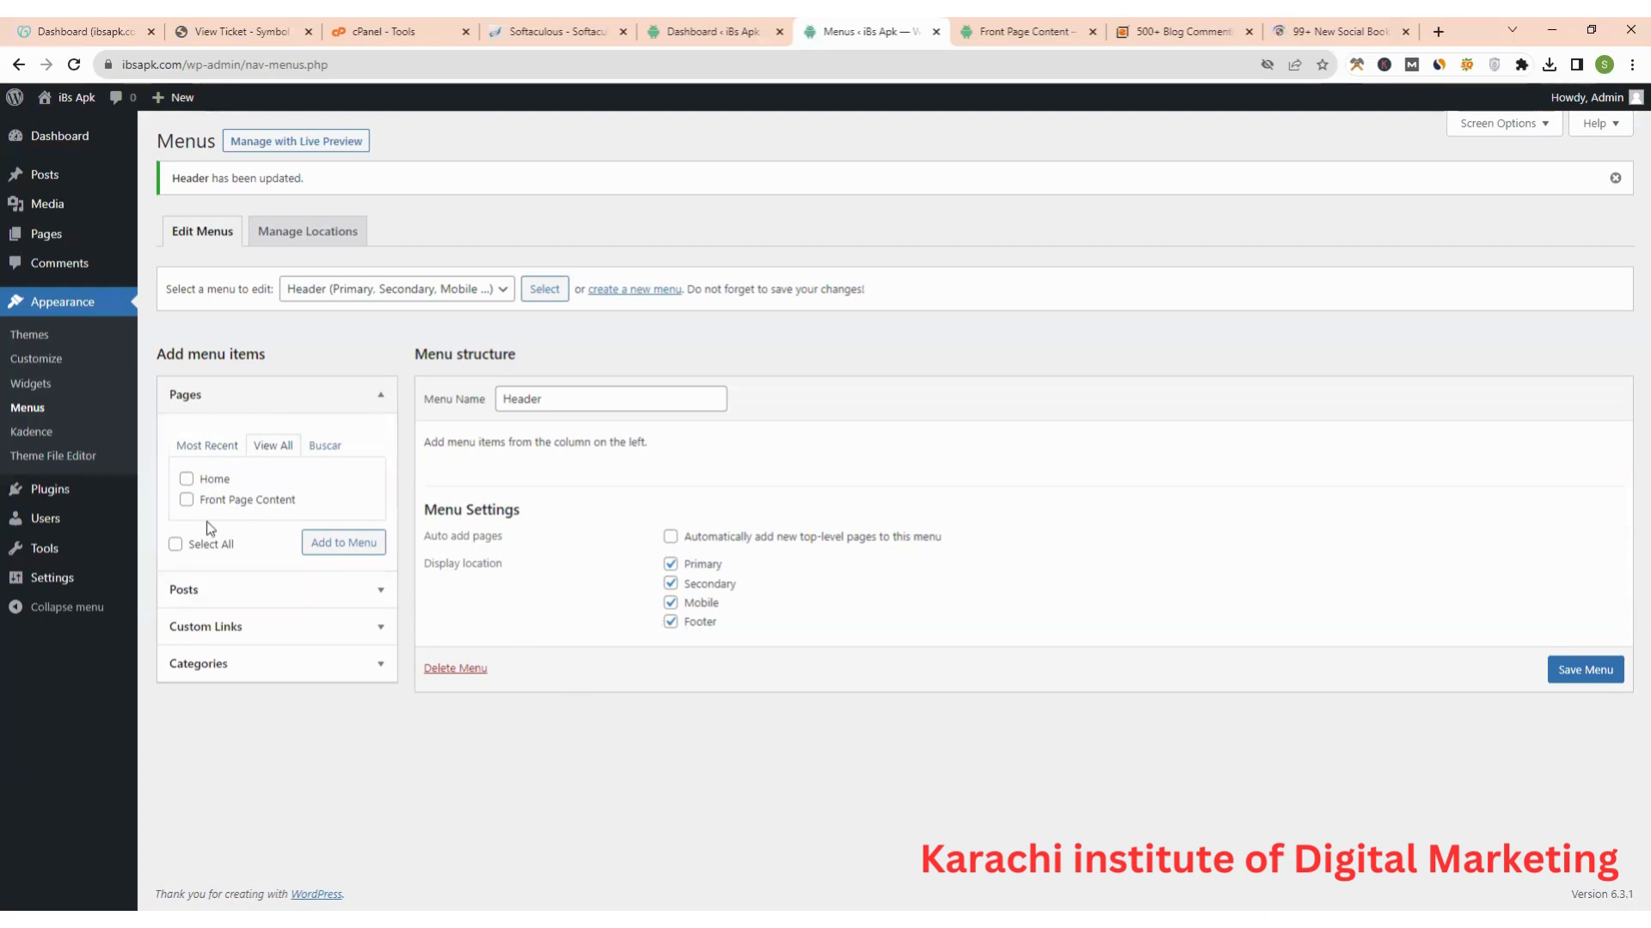
left_click(186, 500)
left_click(343, 542)
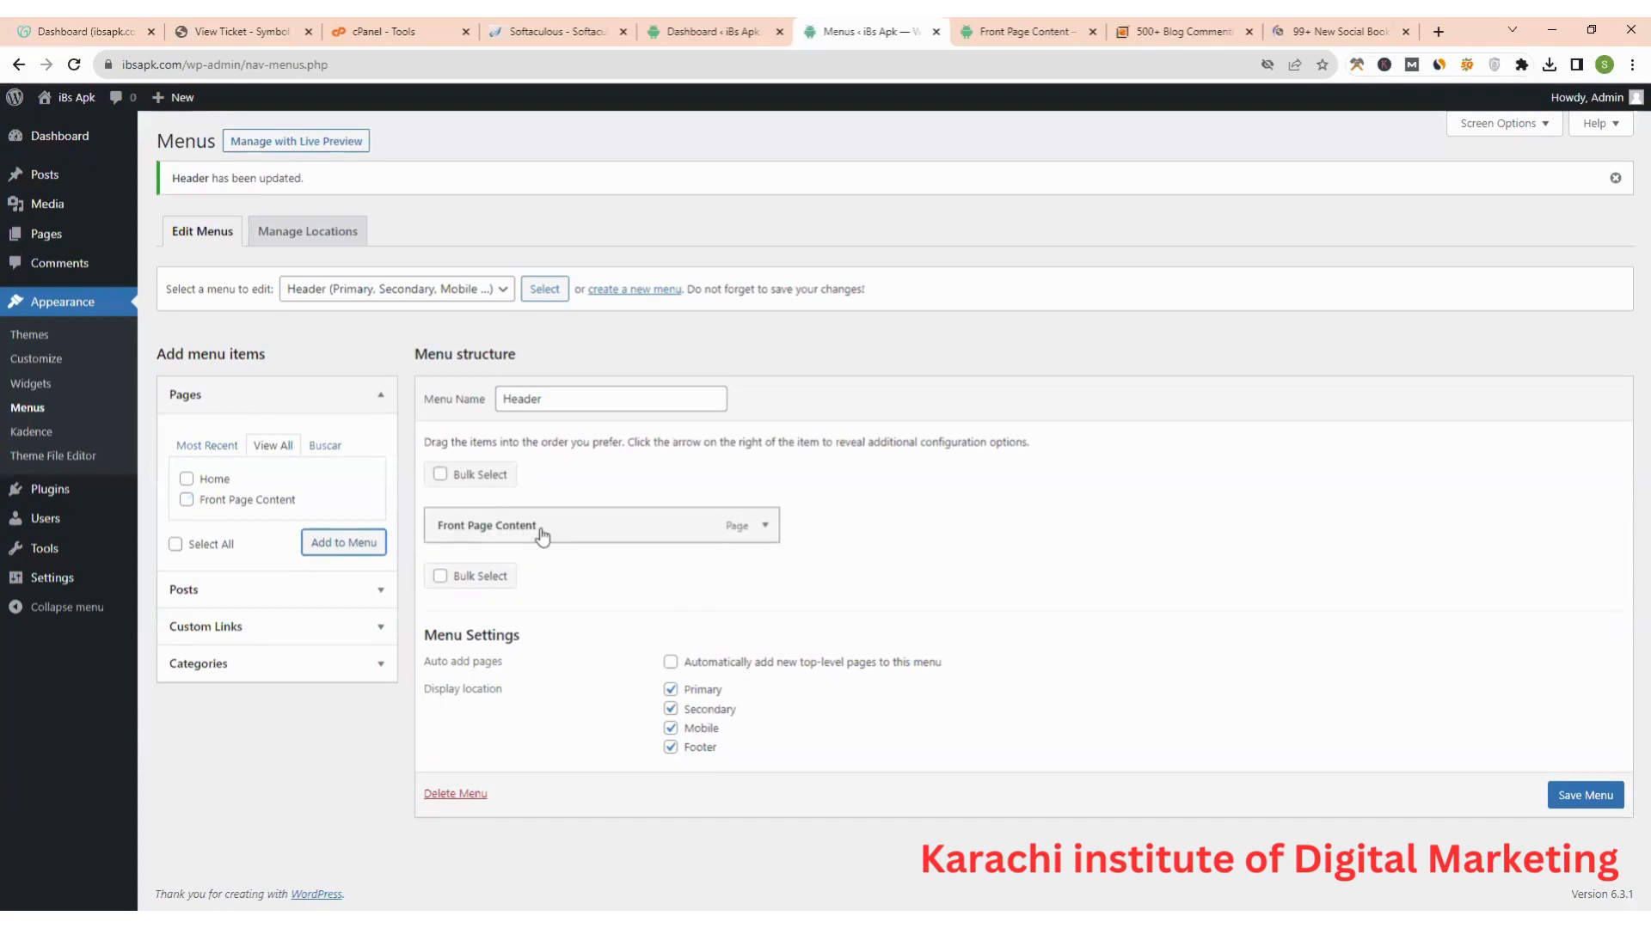
left_click(764, 525)
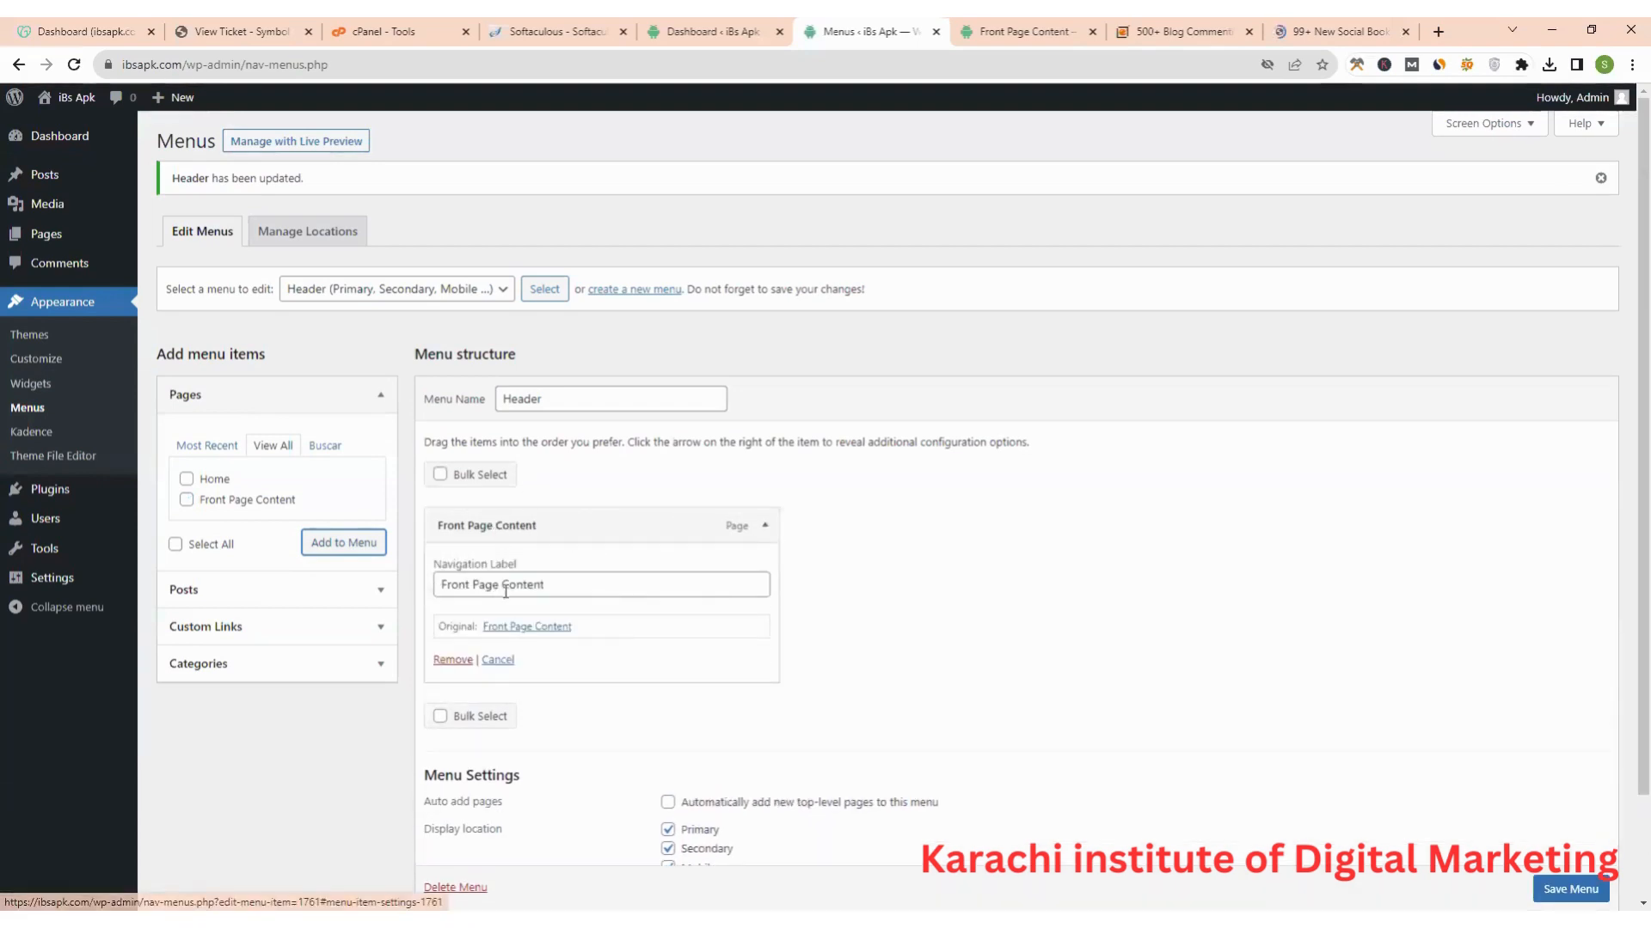
scroll(507, 576, "down", 2)
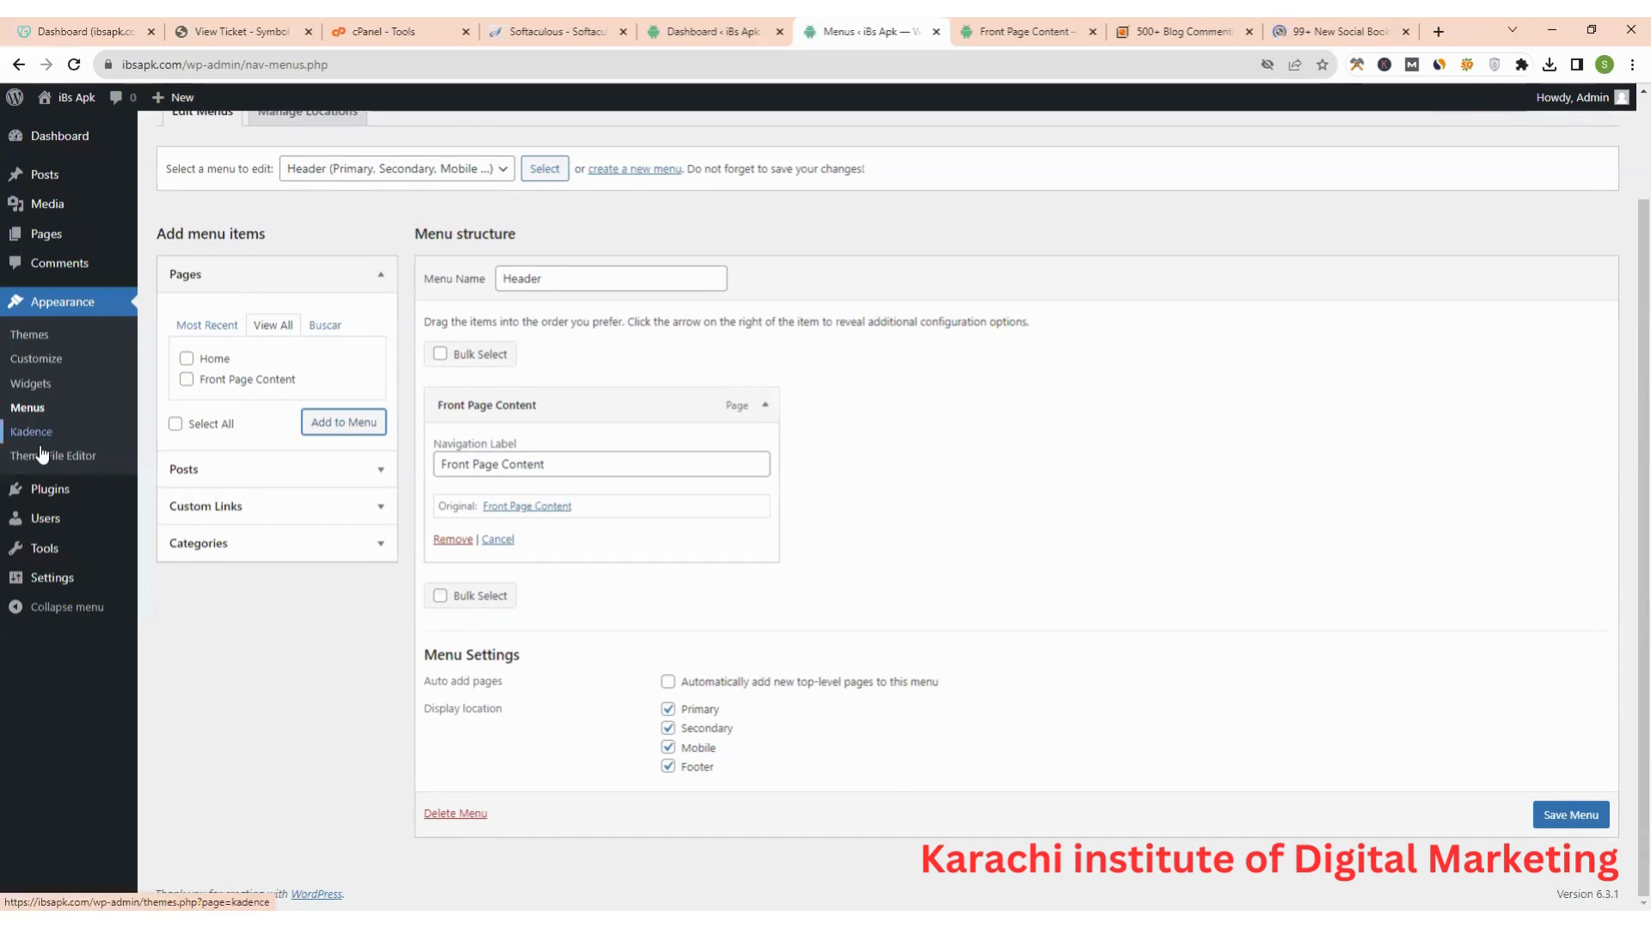
Go to Plugins > Installed Plugins, confirming to leave the Menus page.
mouse_move(38, 500)
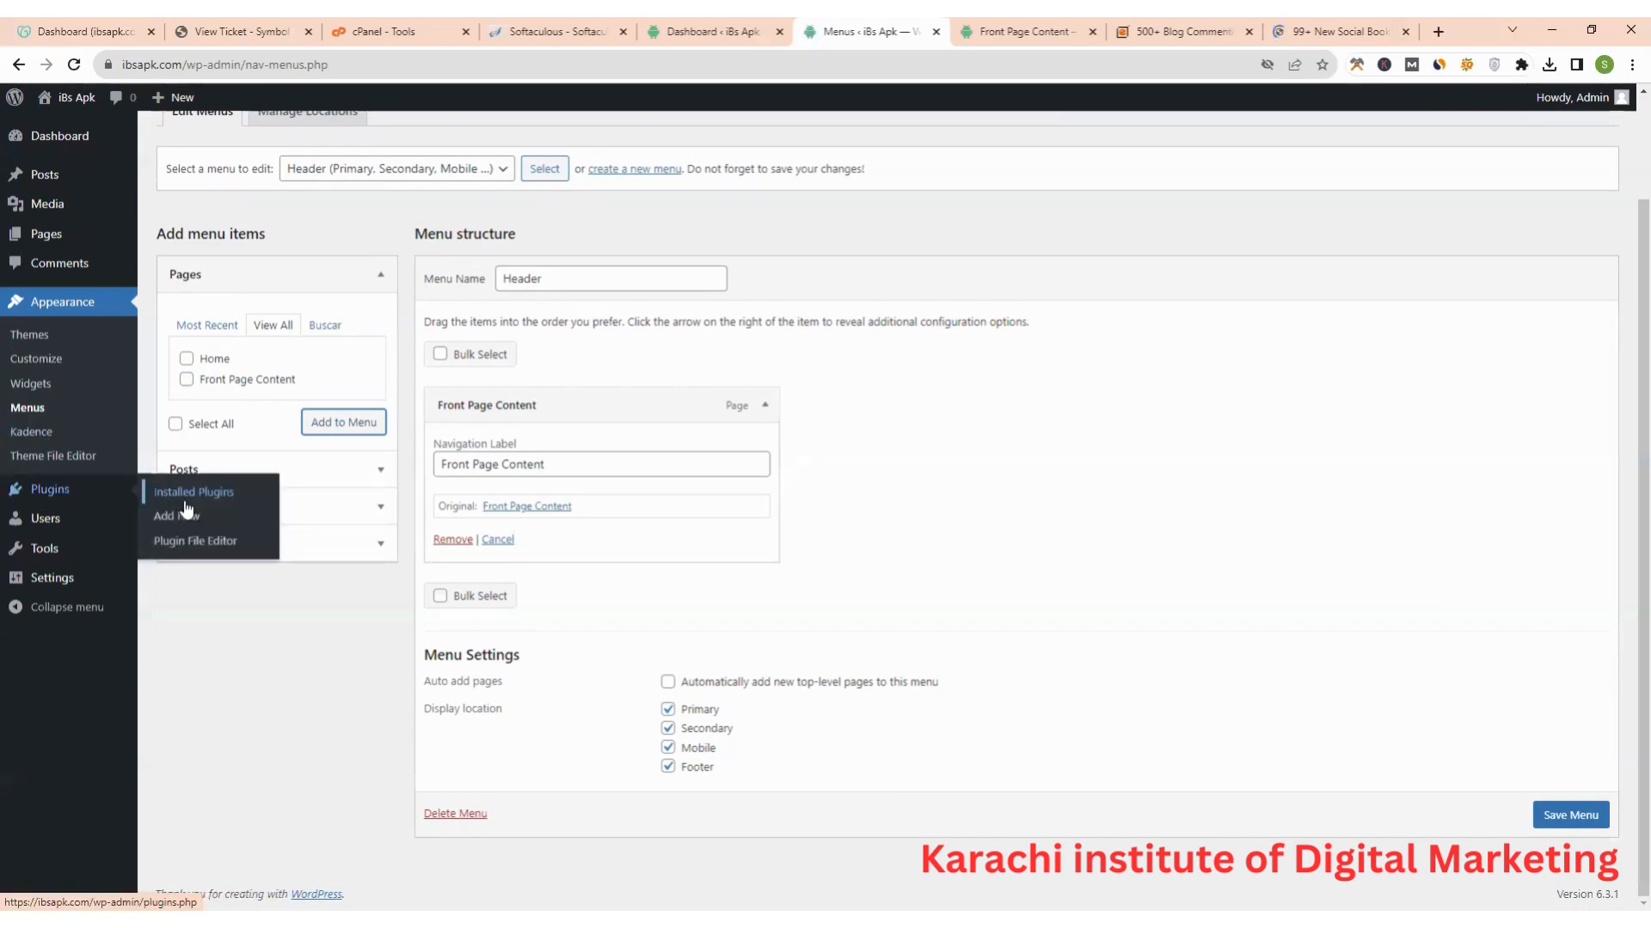
left_click(185, 499)
left_click(904, 163)
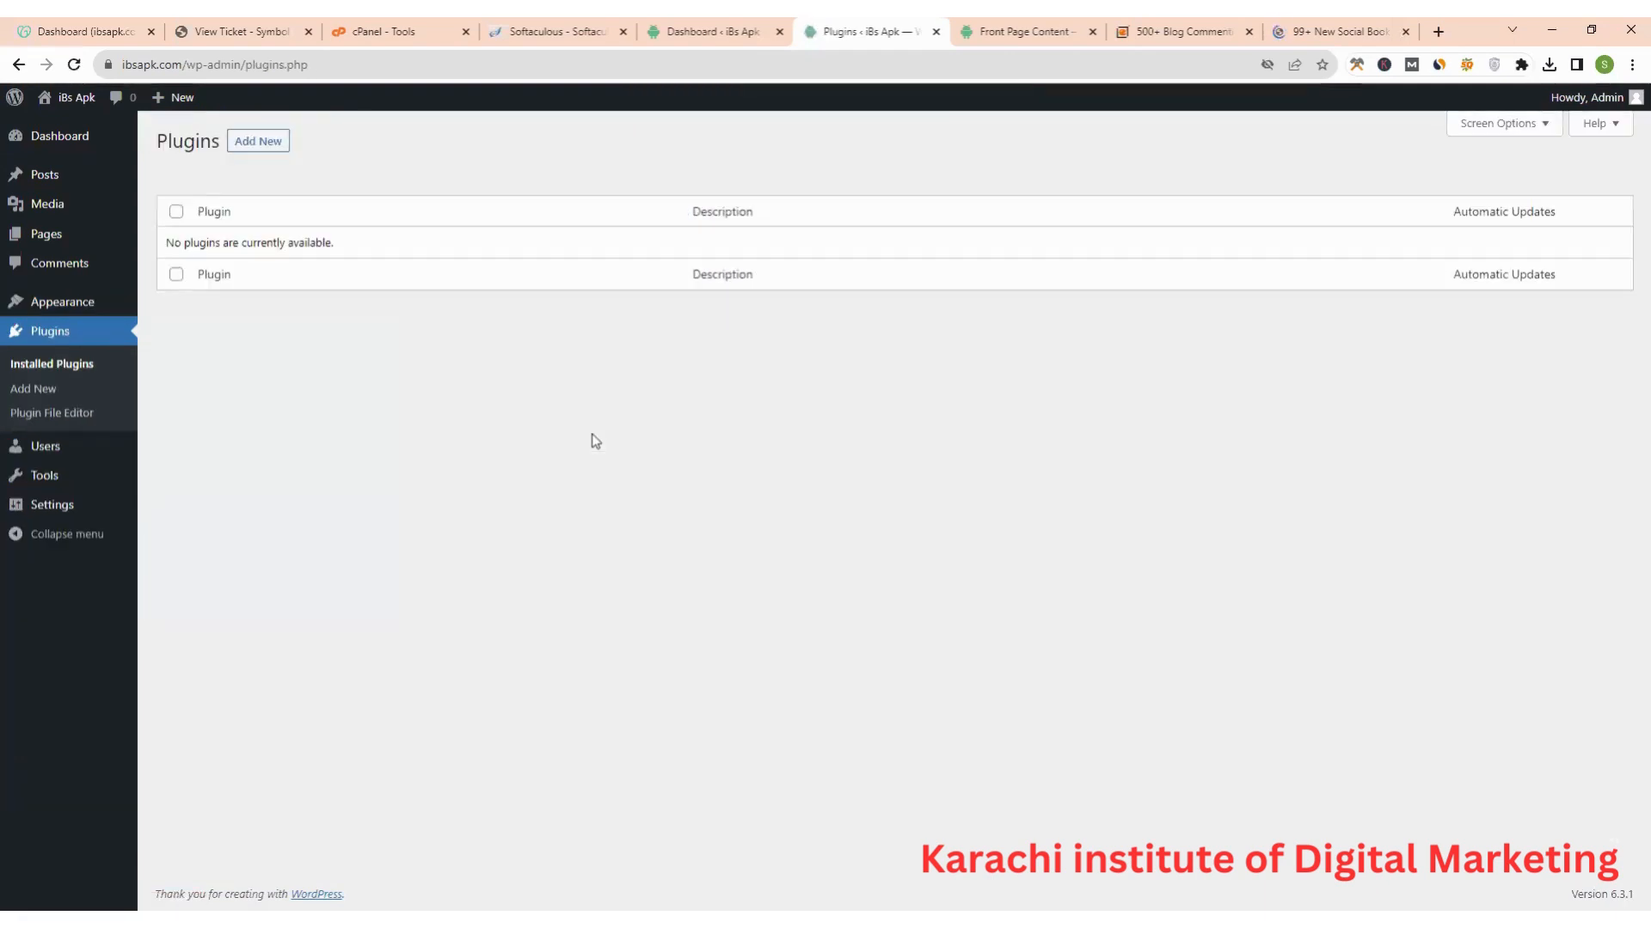
Search Google for 'what is plugins in wordpress' from the social bookmarking tab.
left_click(1380, 31)
left_click(509, 60)
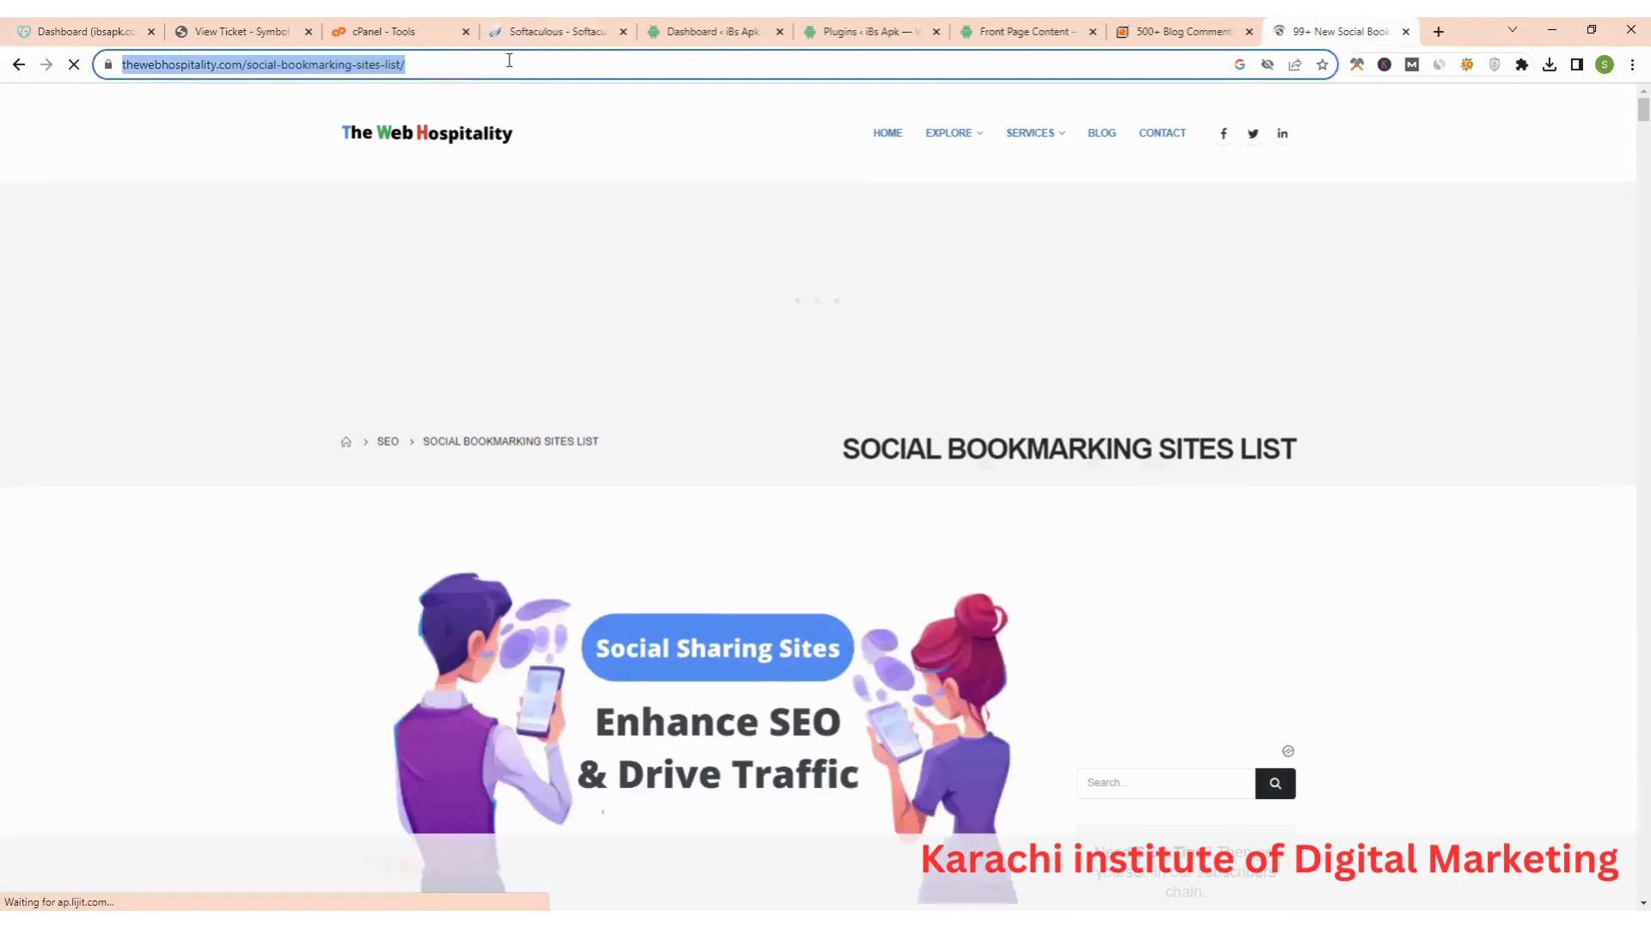
type("what i")
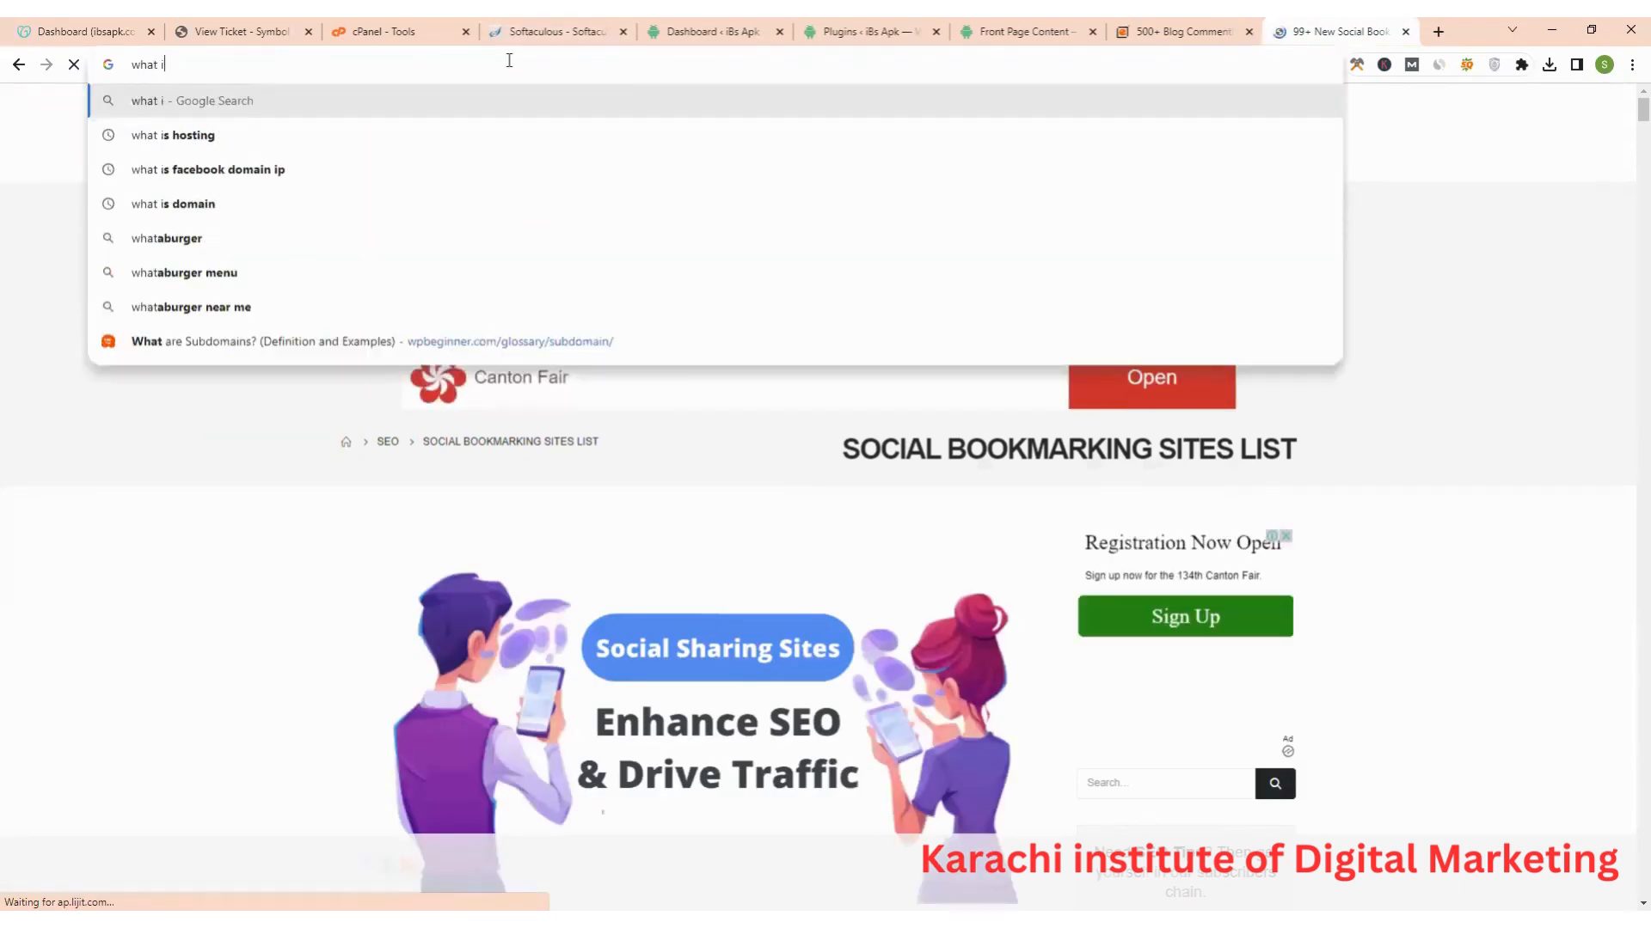
type("s plugins")
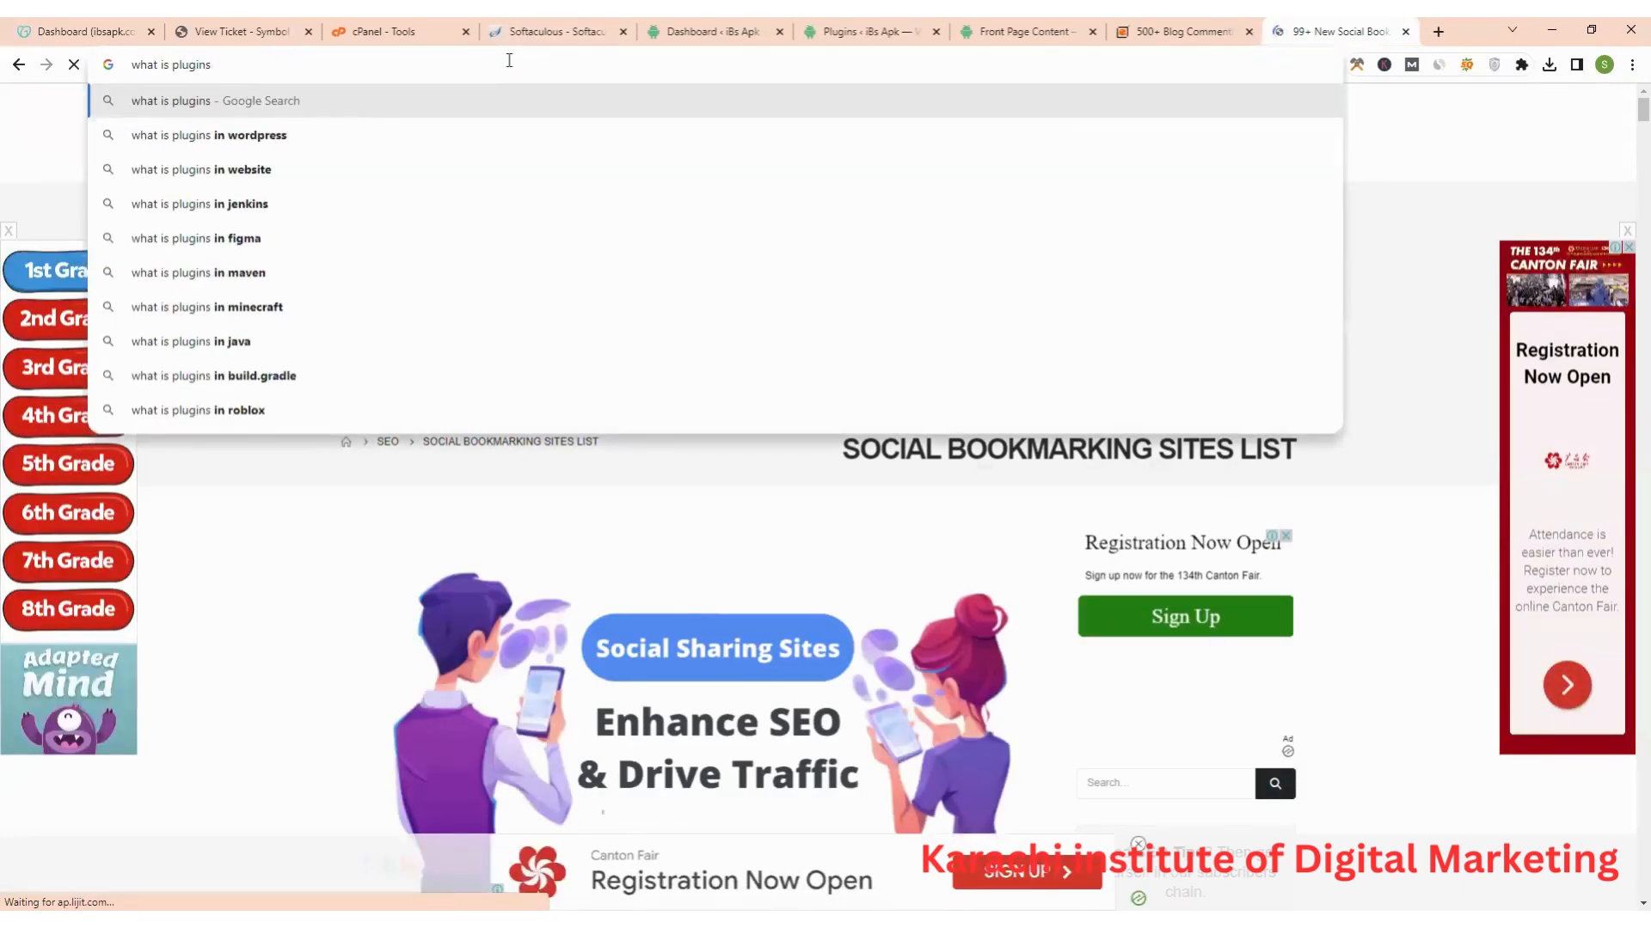
key("Down")
key("Return")
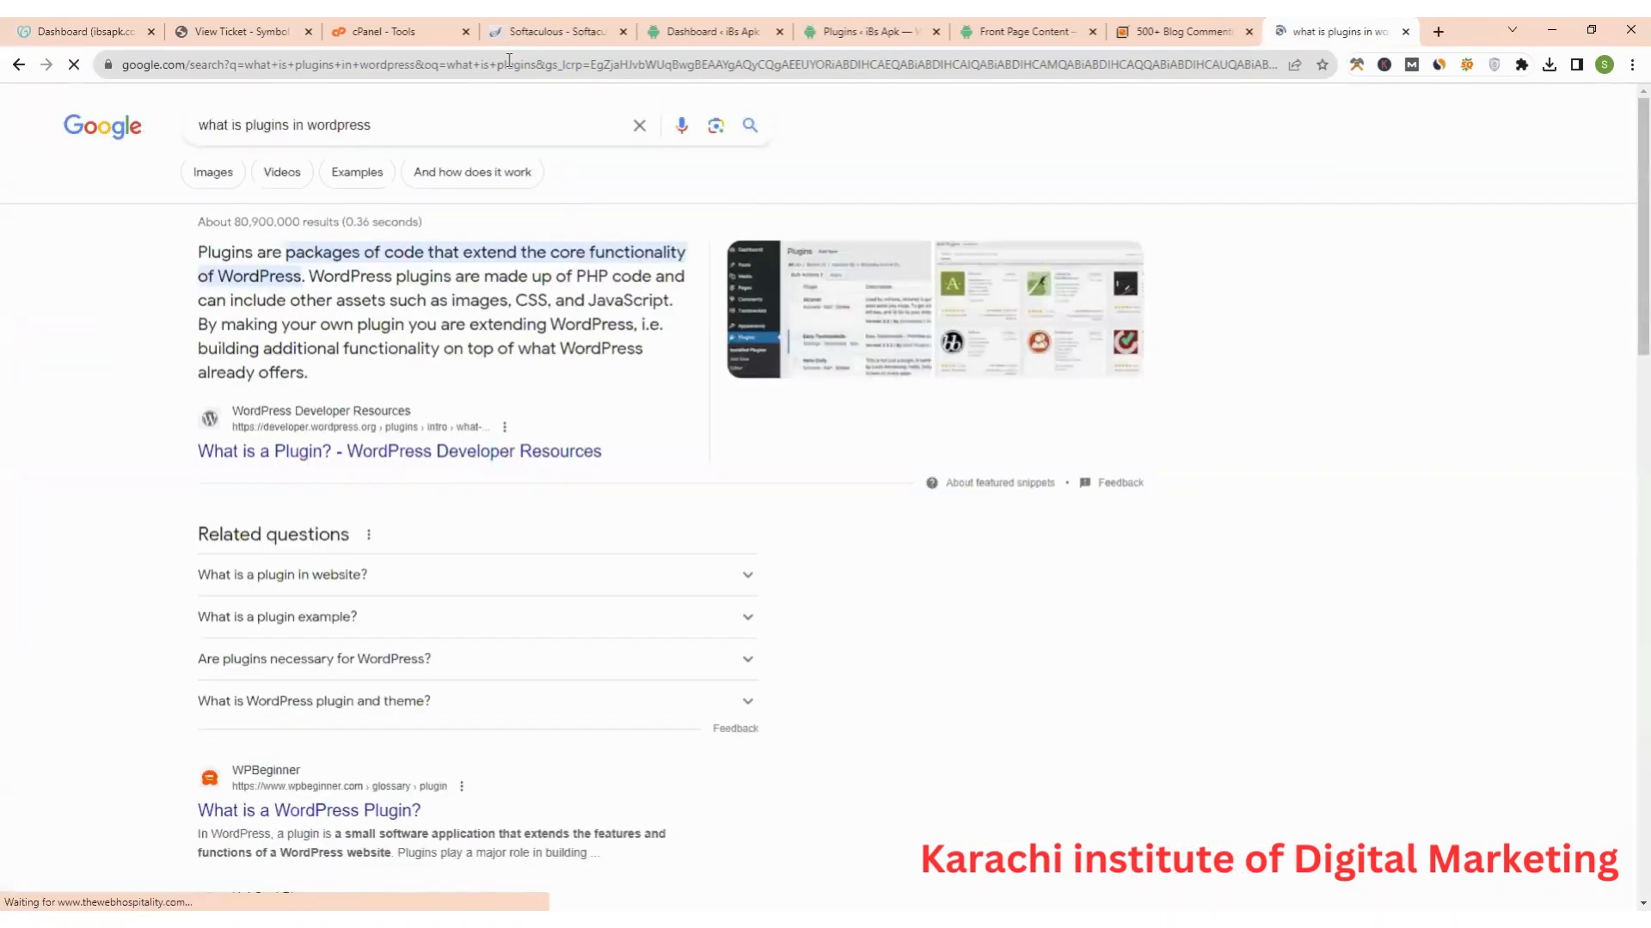
Highlight and read the featured answer explaining that plugins extend WordPress.
right_click(230, 267)
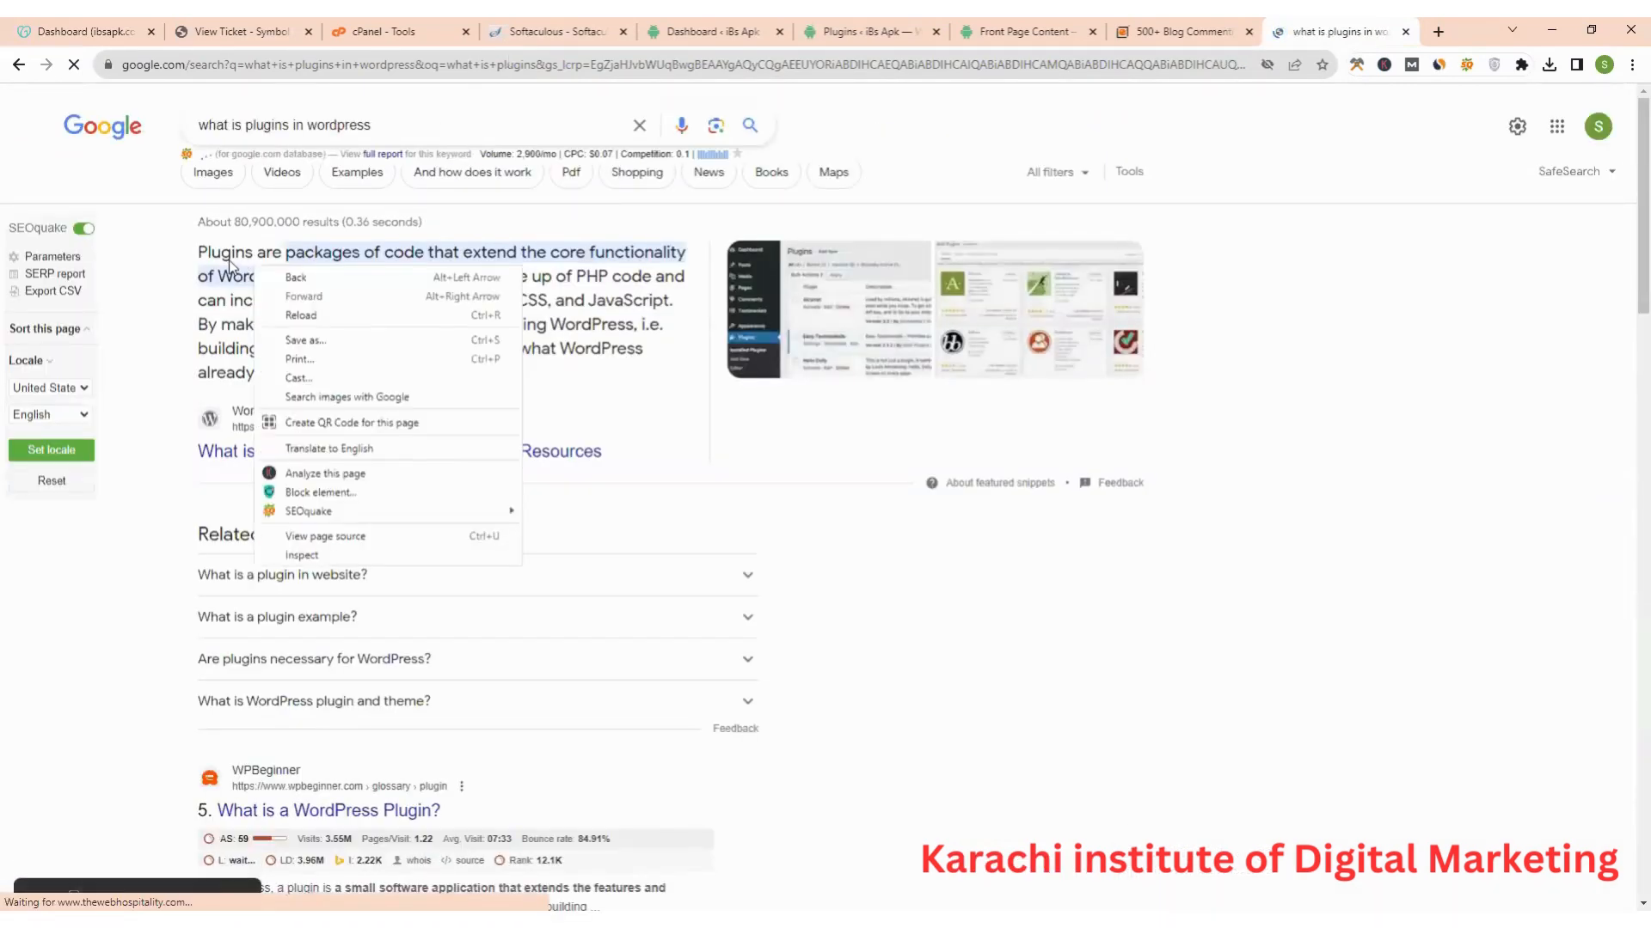
left_click(215, 256)
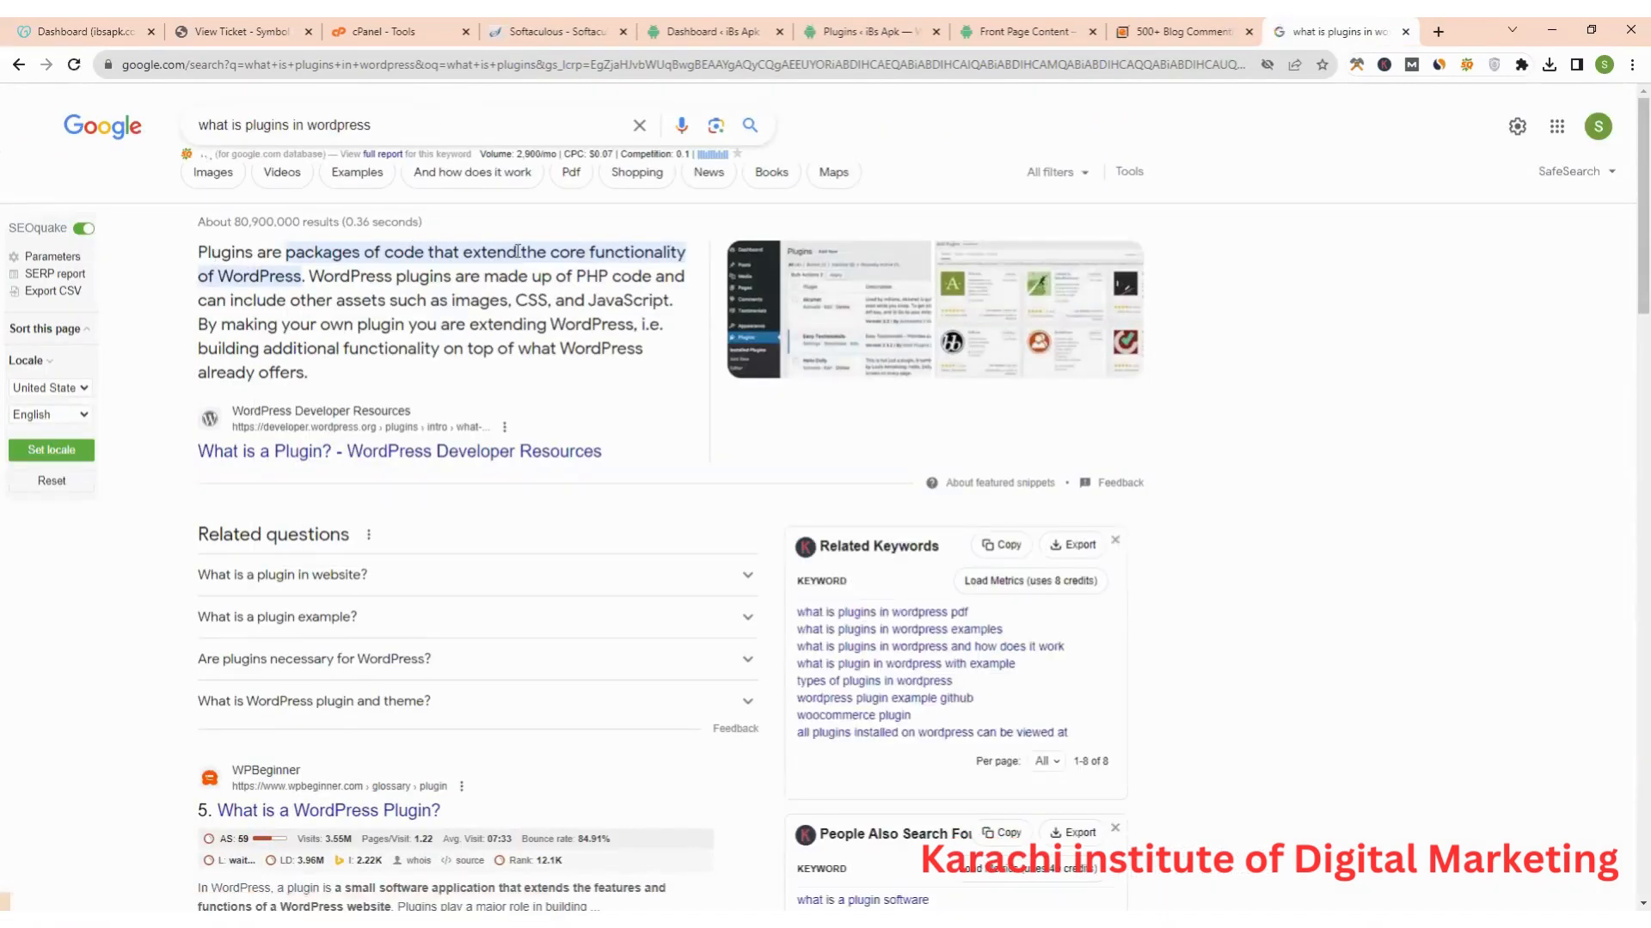
left_click_drag(221, 284, 658, 327)
right_click(284, 270)
key("Escape")
right_click(656, 320)
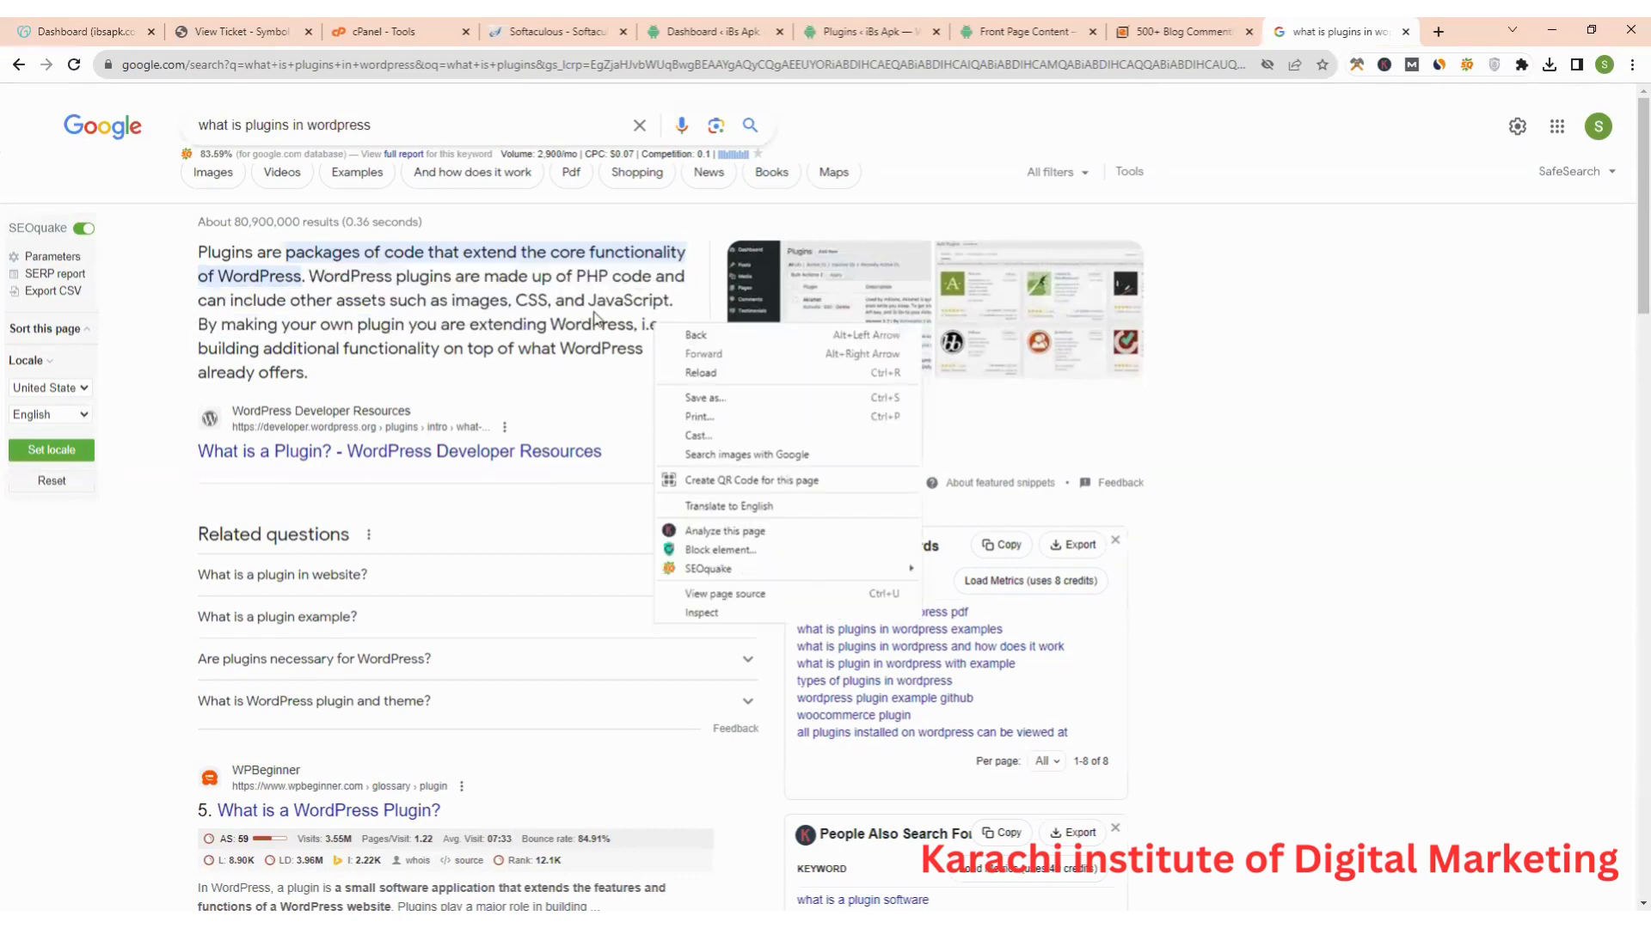
left_click(595, 315)
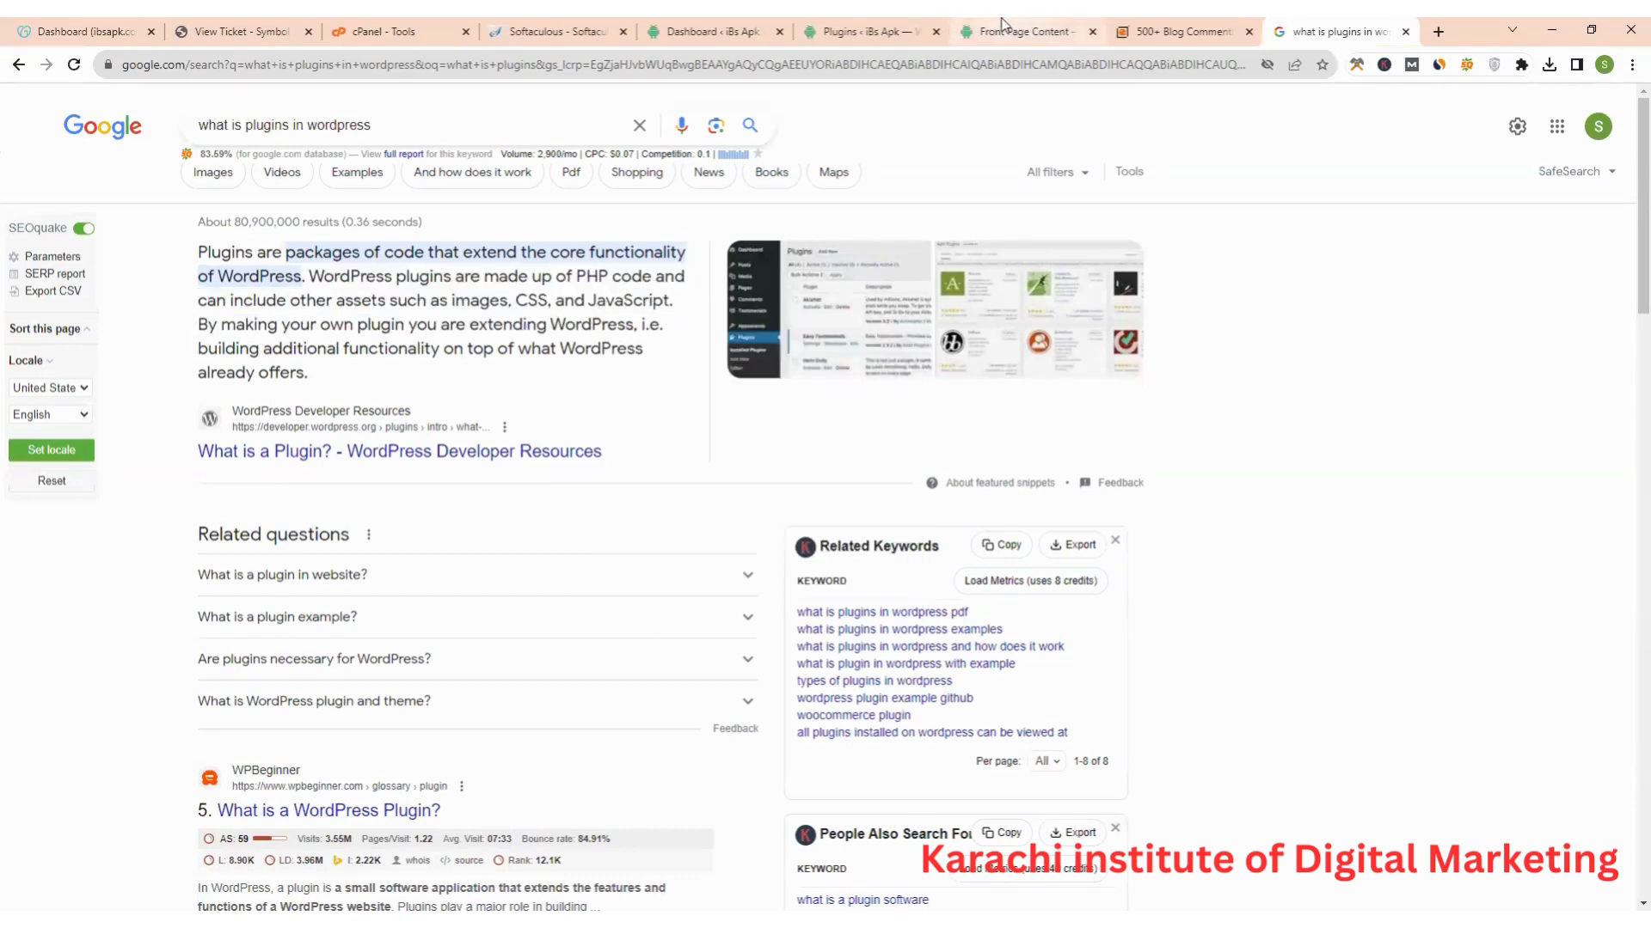
mouse_move(1002, 24)
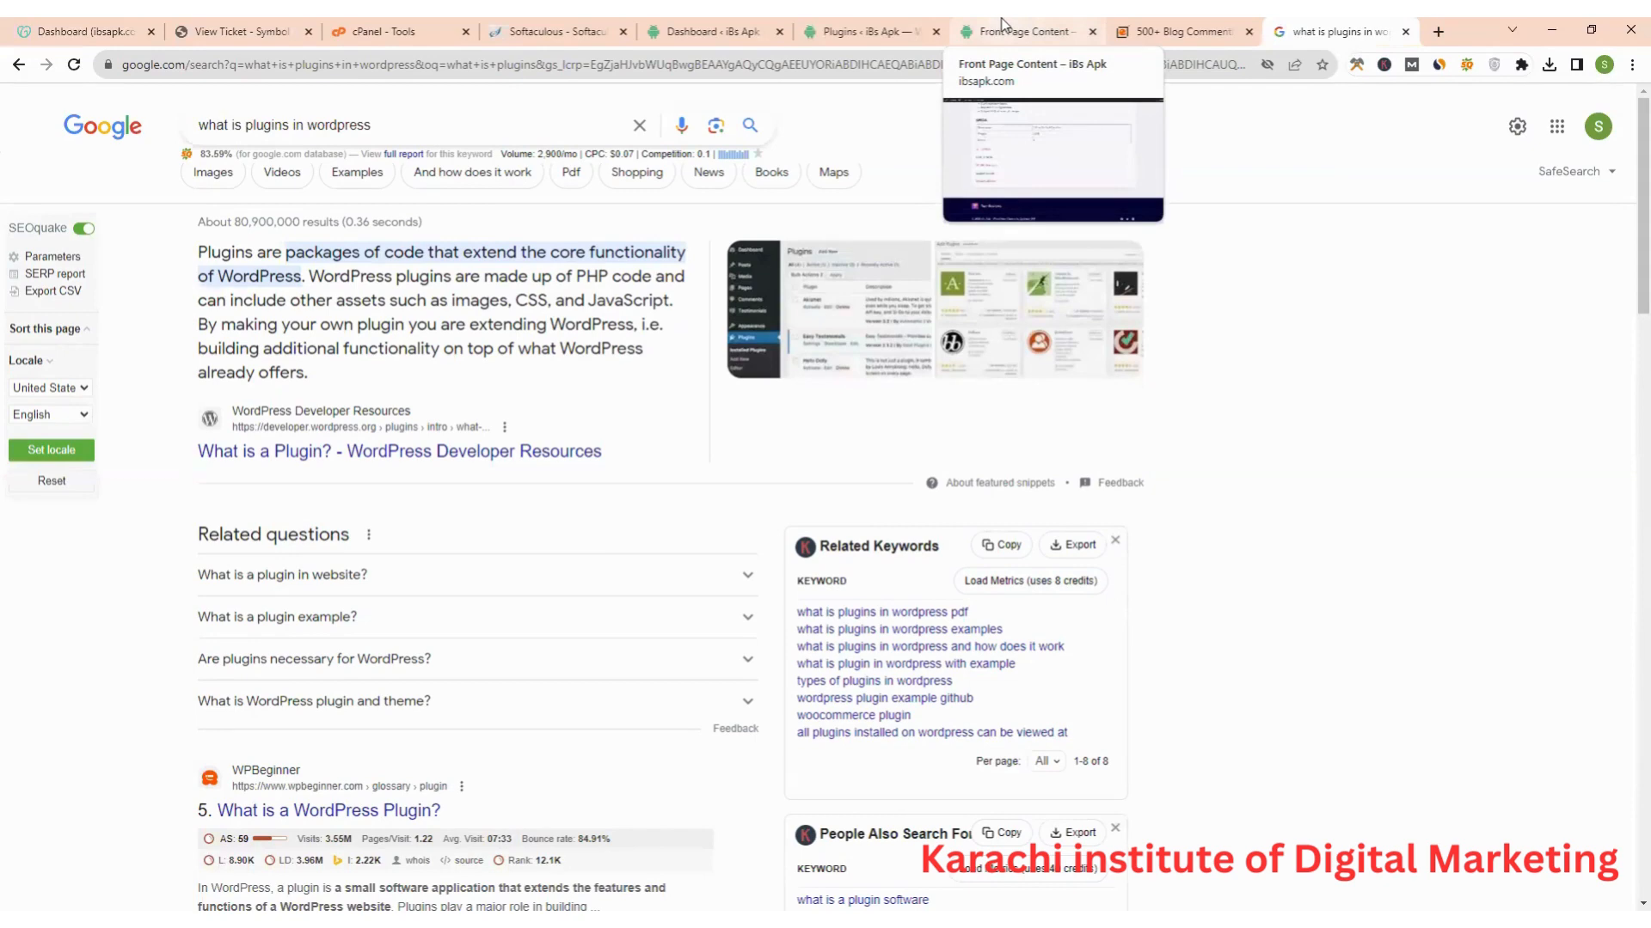
Switch back to the WordPress Add Plugins tab.
left_click(1019, 31)
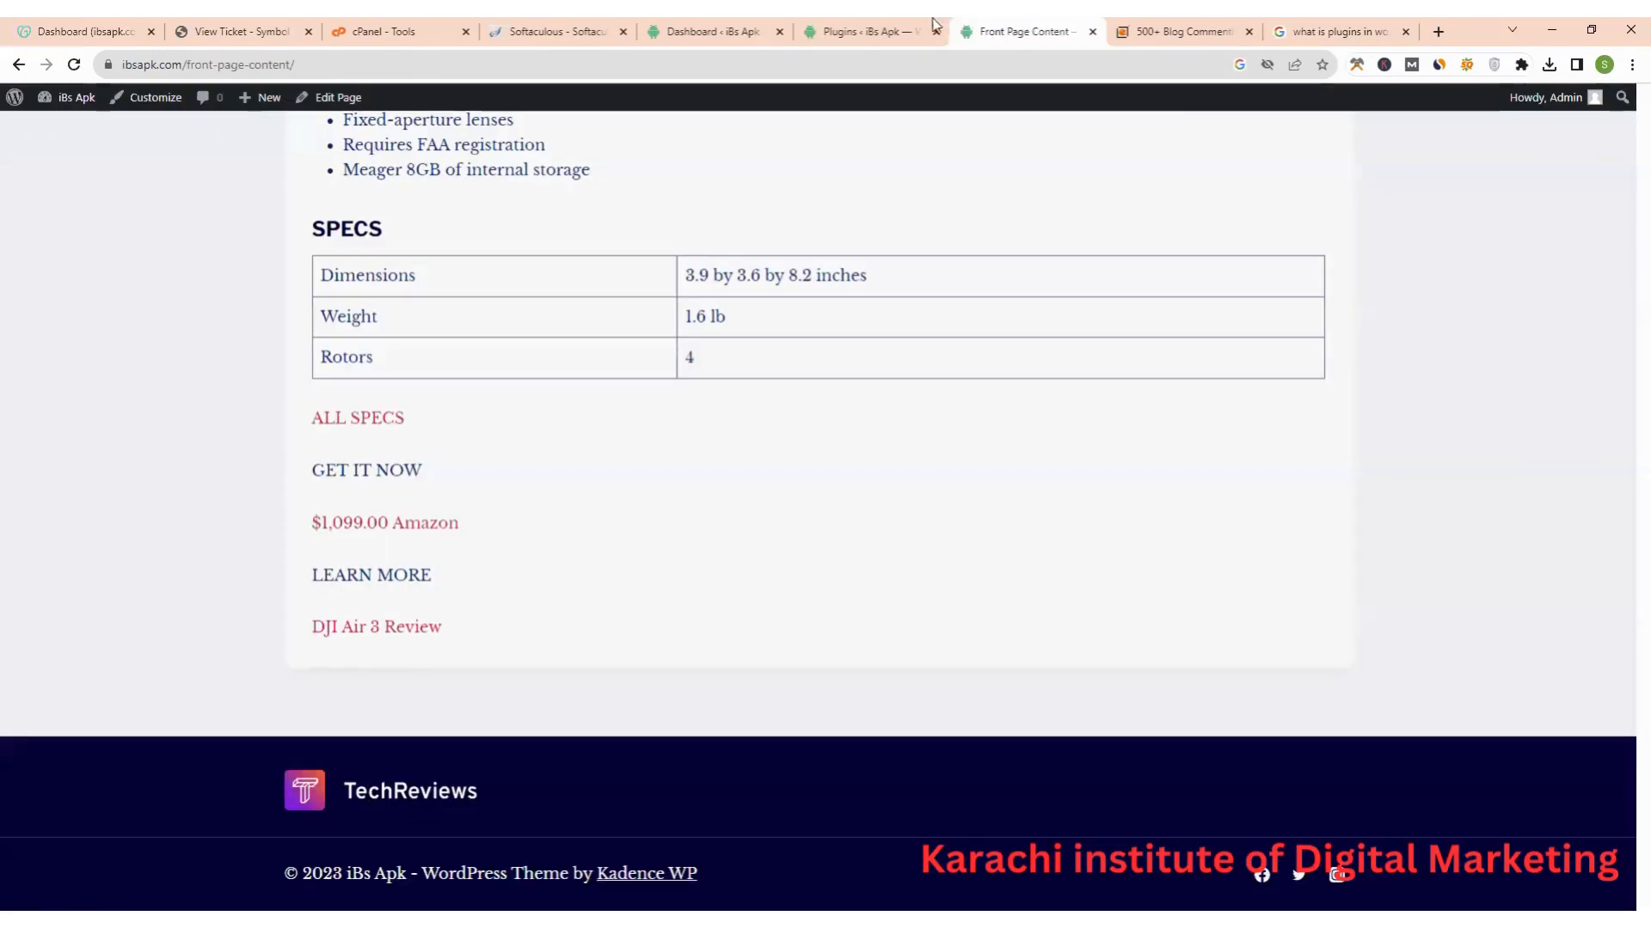
left_click(804, 31)
left_click(770, 25)
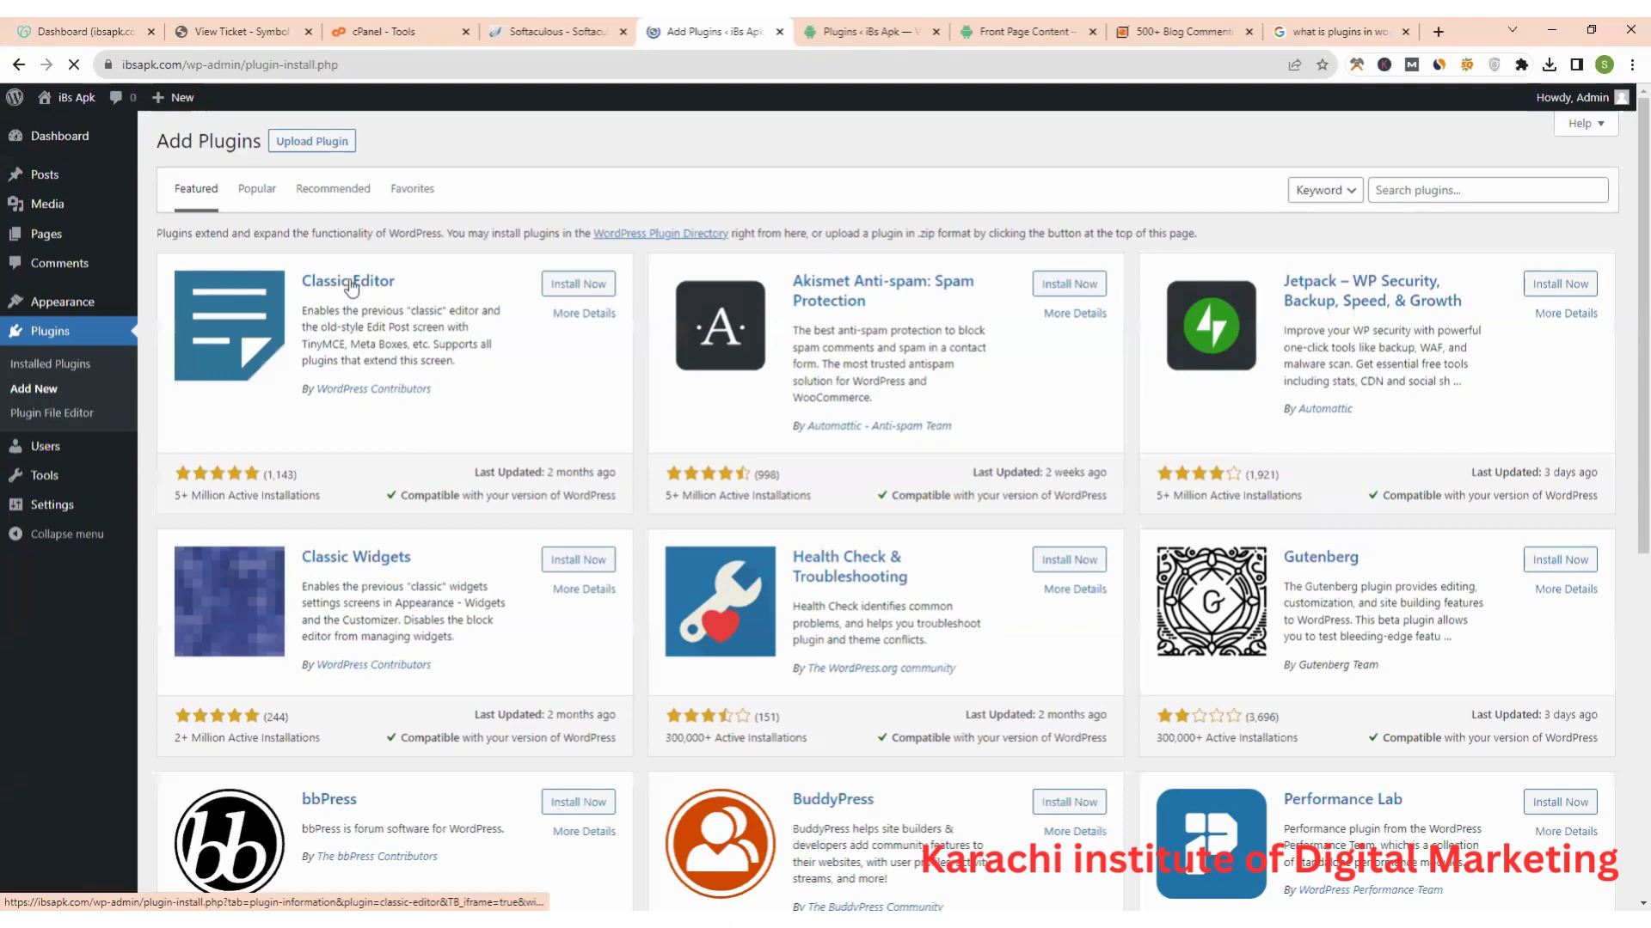
Open the Classic Editor plugin details, view its screenshots, then close it.
right_click(344, 282)
key("Escape")
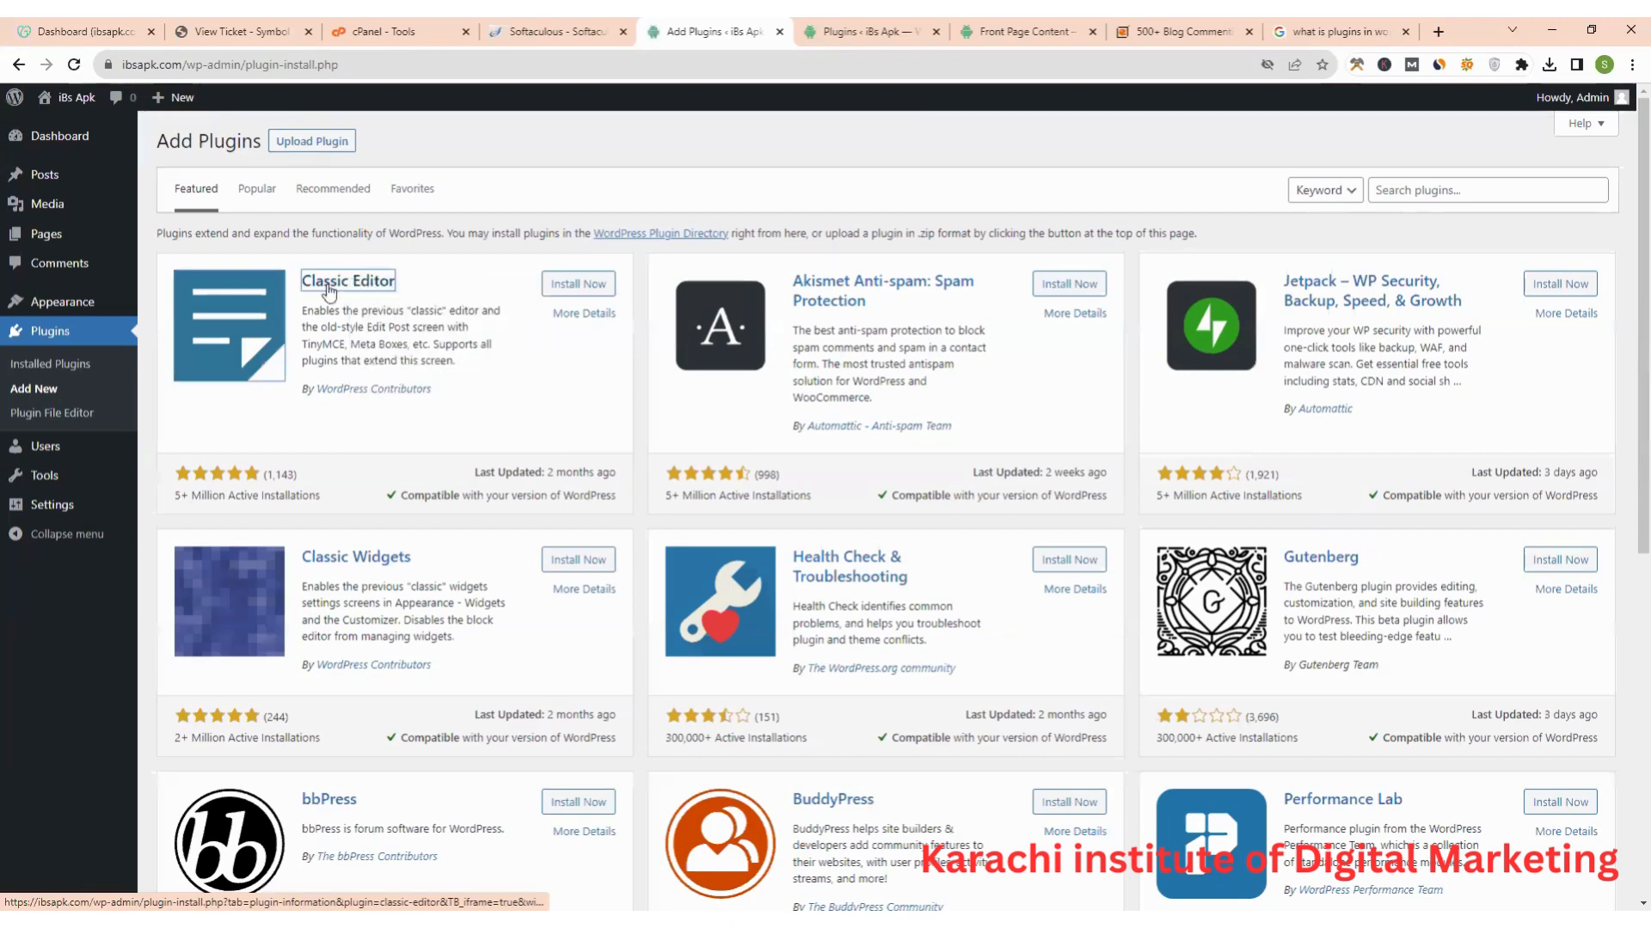
left_click(328, 284)
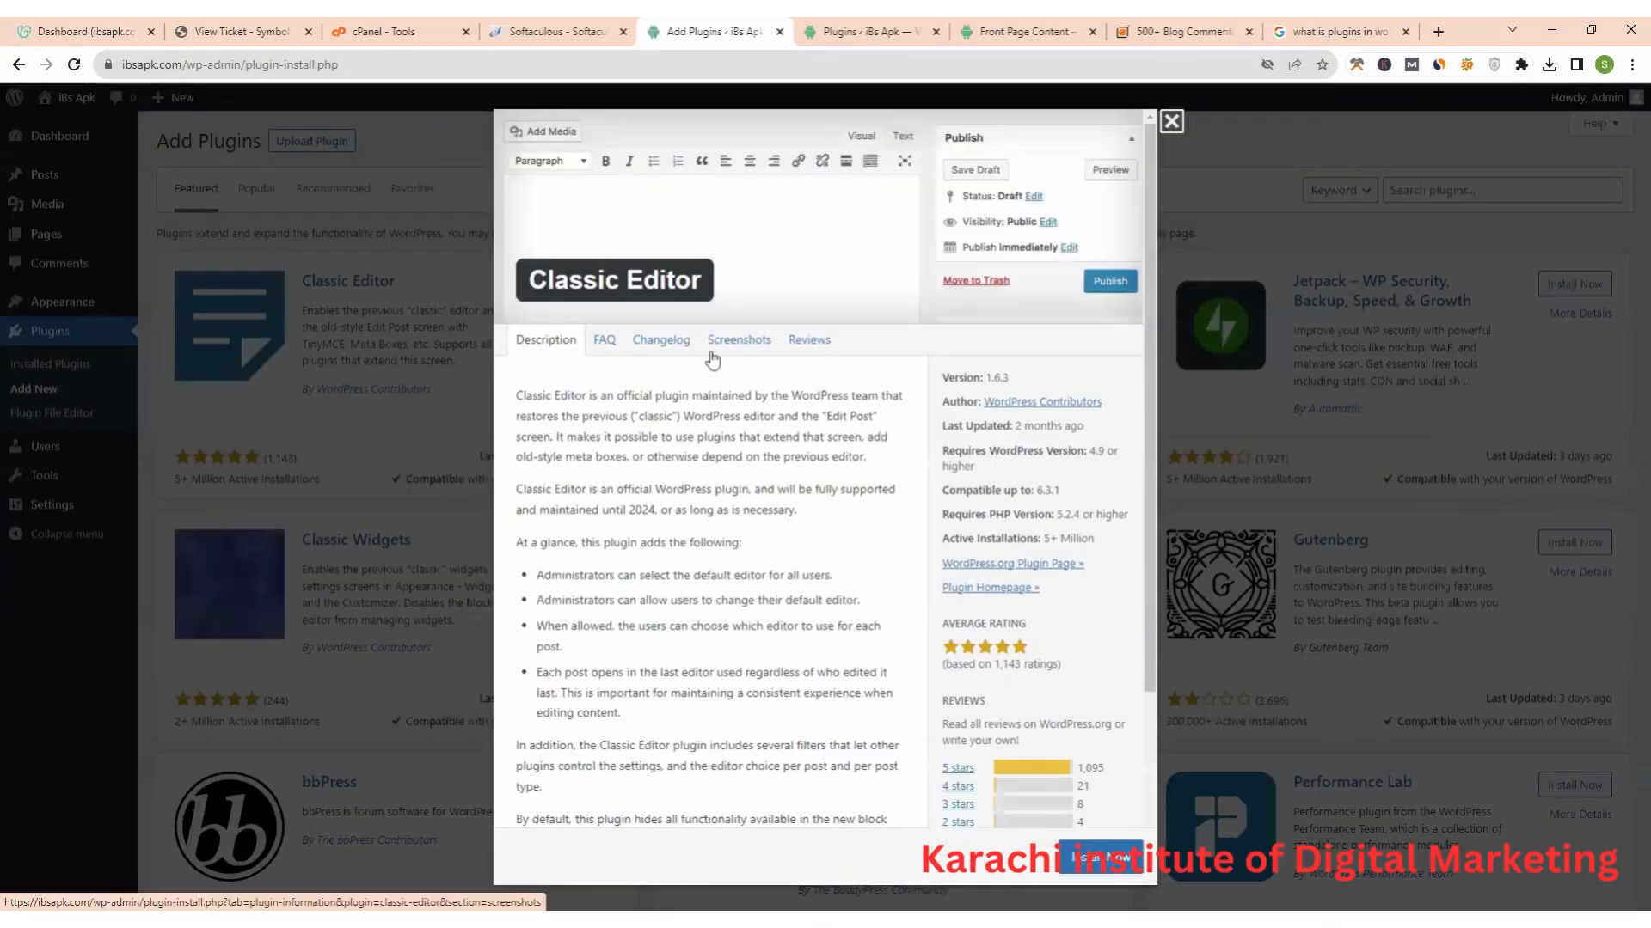
left_click(714, 356)
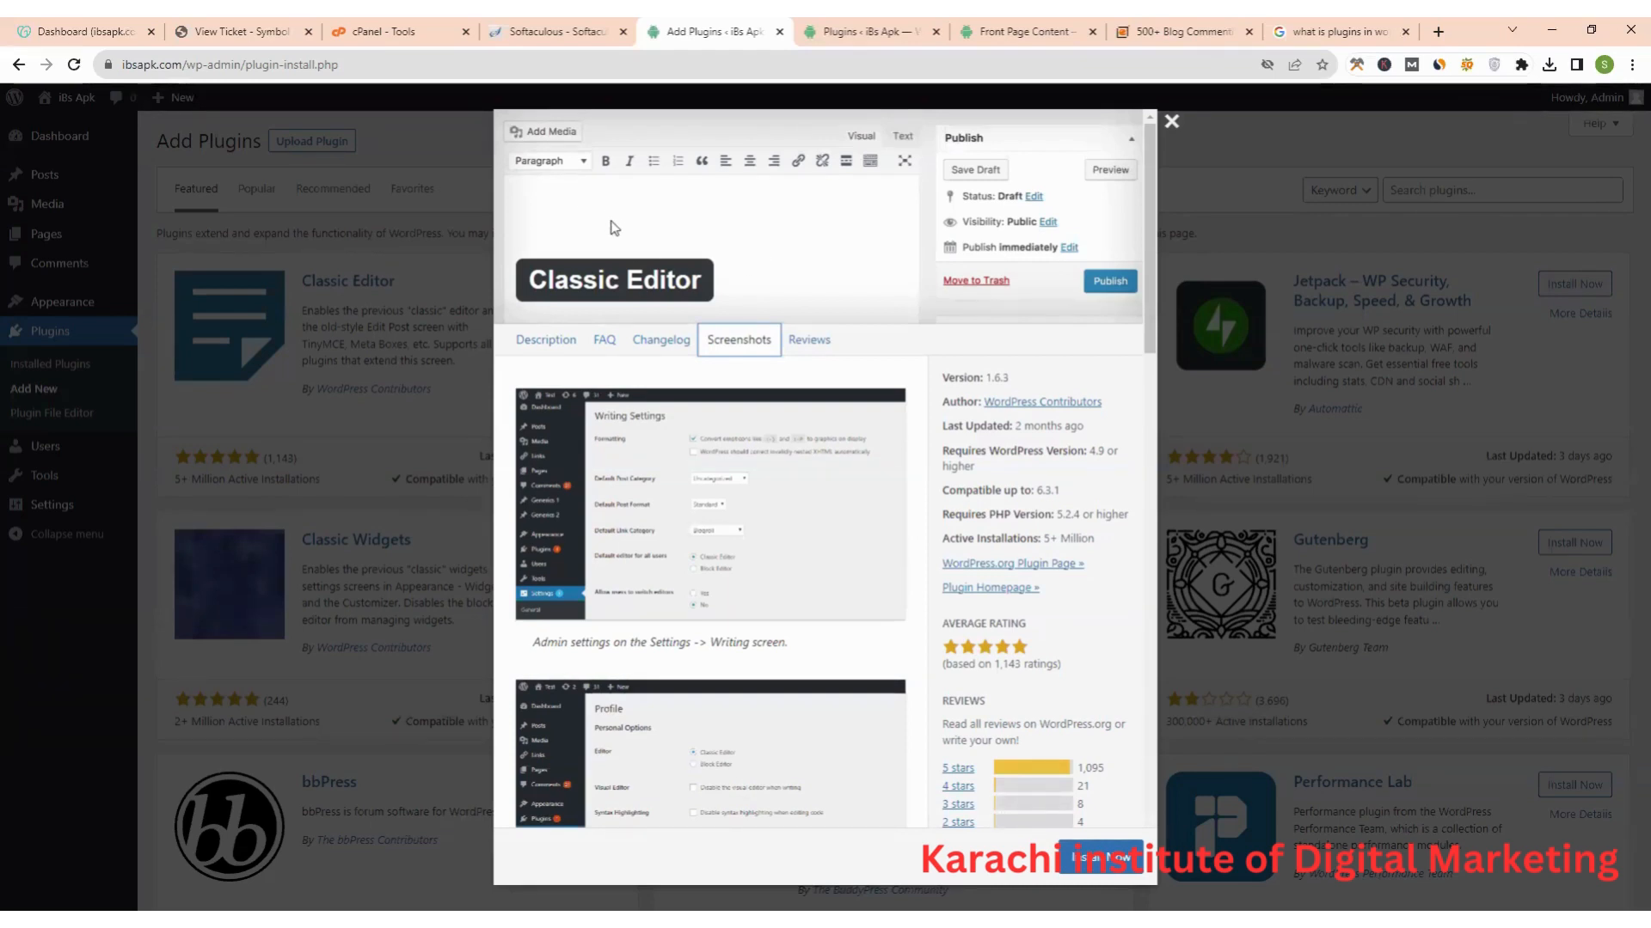
scroll(698, 540, "down", 6)
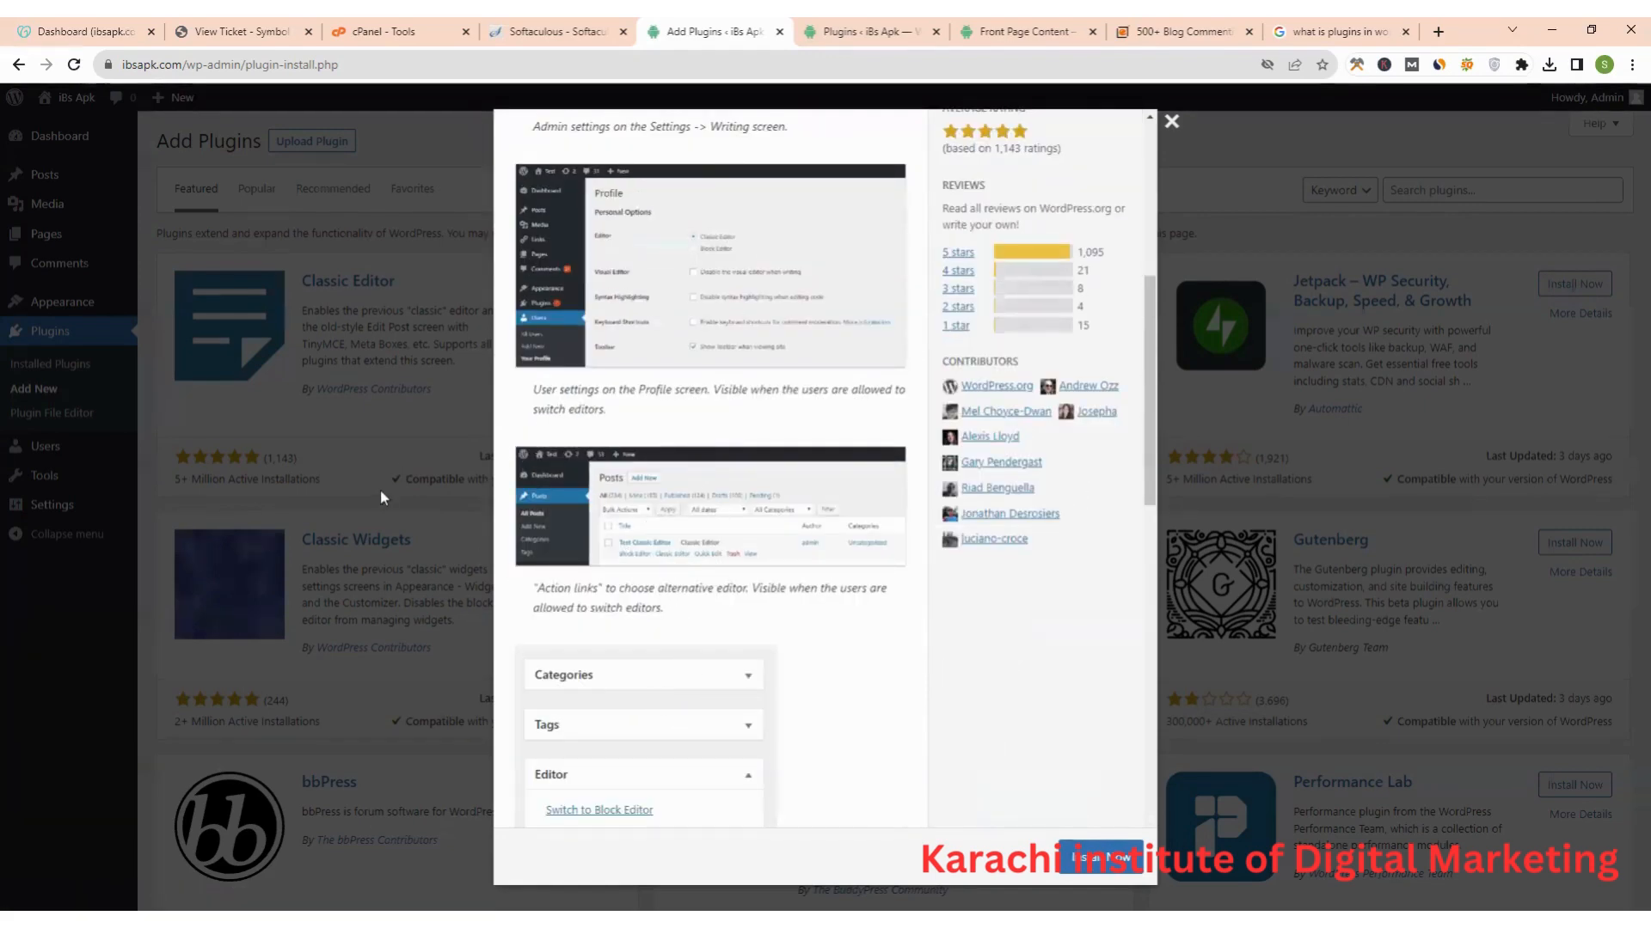
left_click(390, 348)
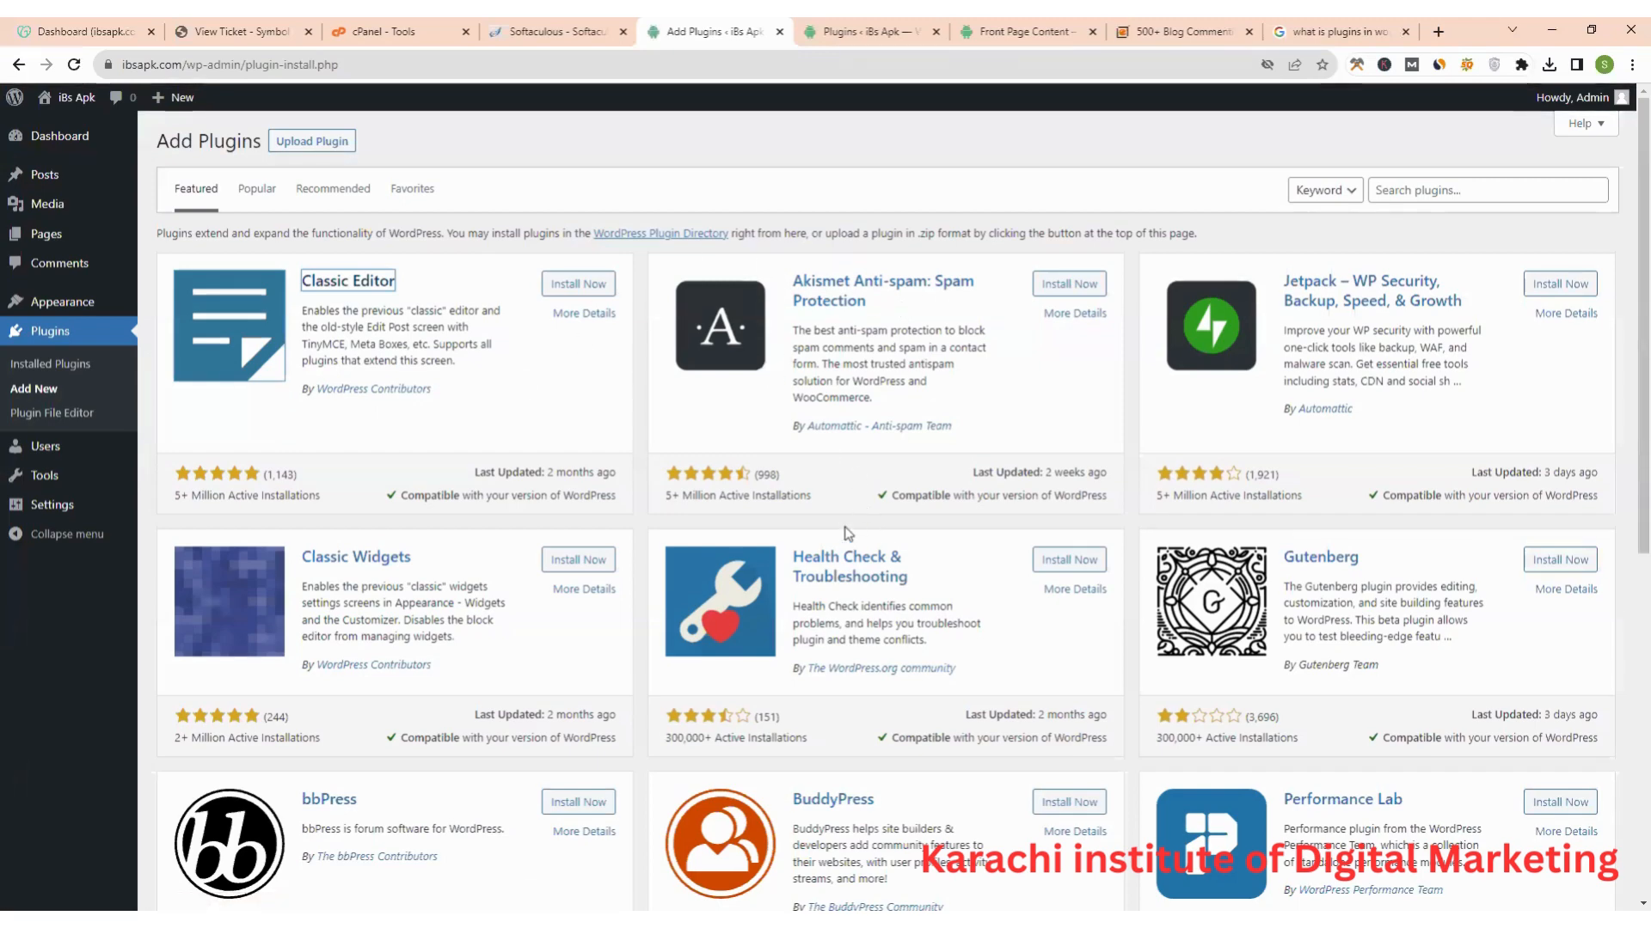
Scroll the featured plugins list down to bbPress.
scroll(1080, 492, "down", 4)
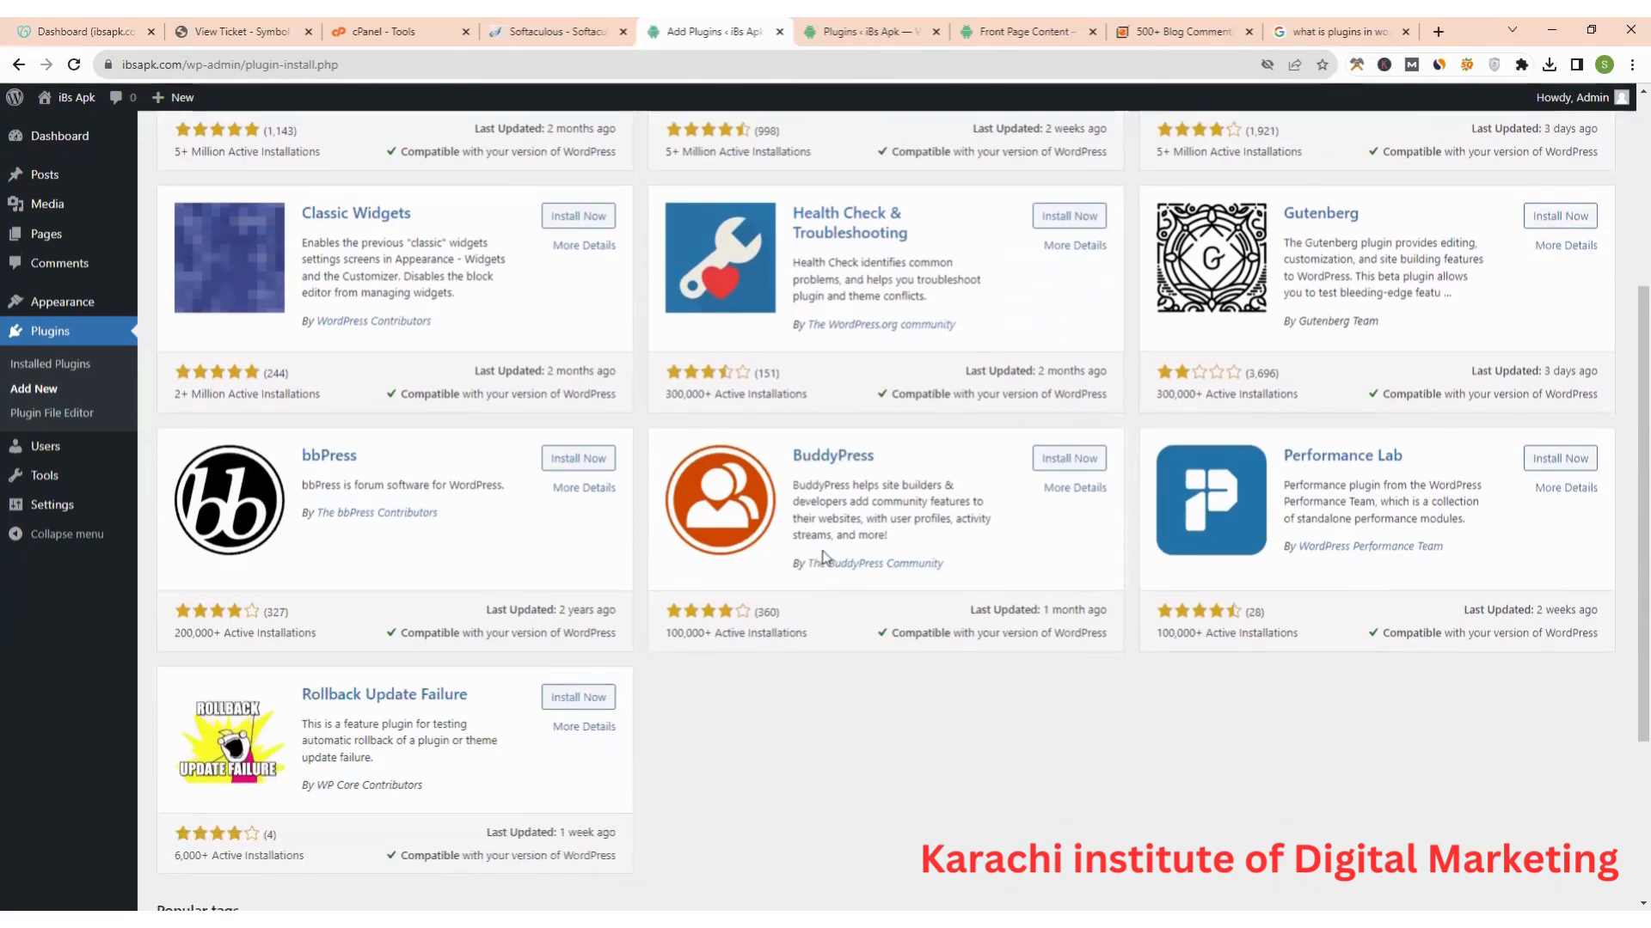
right_click(803, 738)
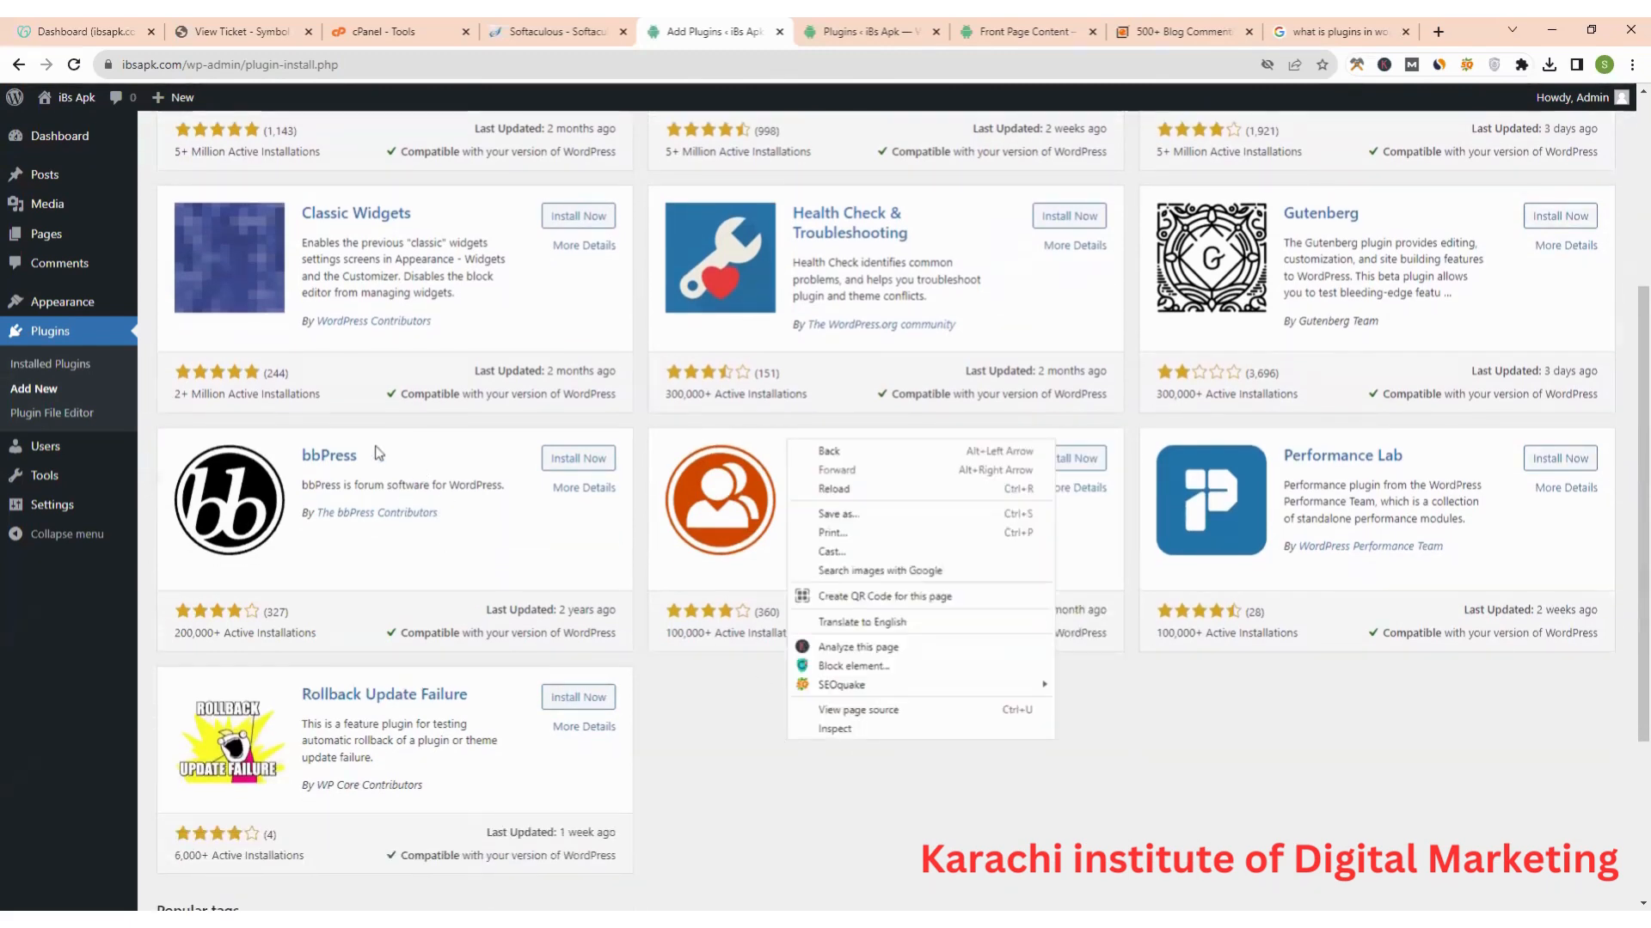
left_click(404, 443)
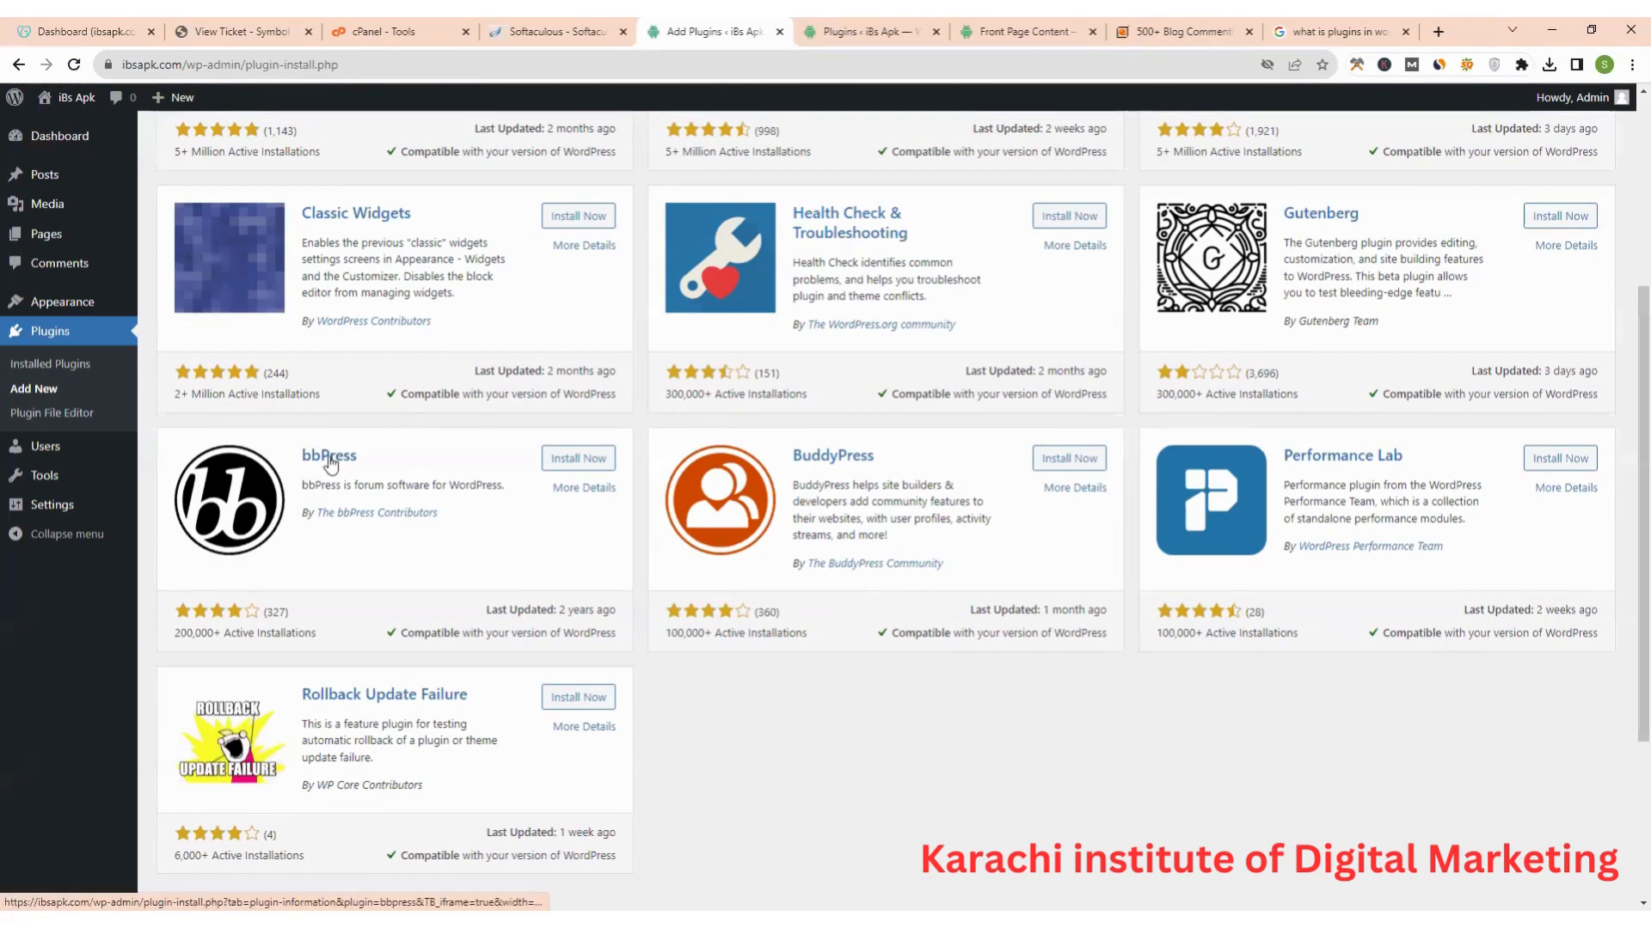
Browse Softaculous' Forums software list, then open the bbPress plugin details in WordPress.
left_click(556, 32)
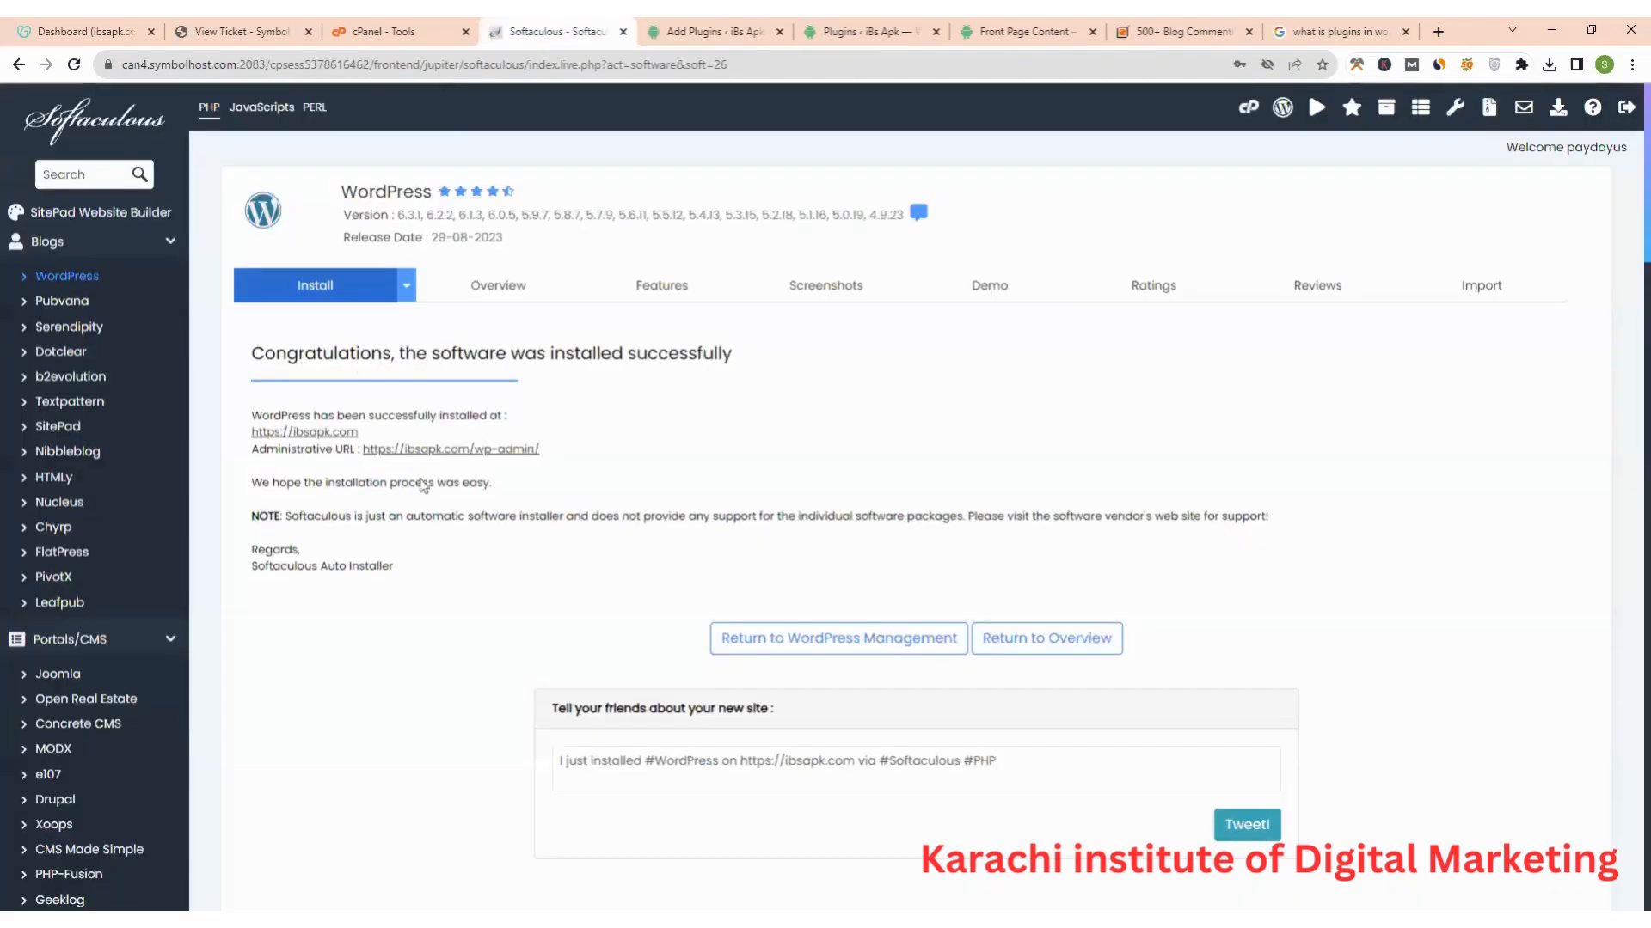
scroll(90, 817, "down", 20)
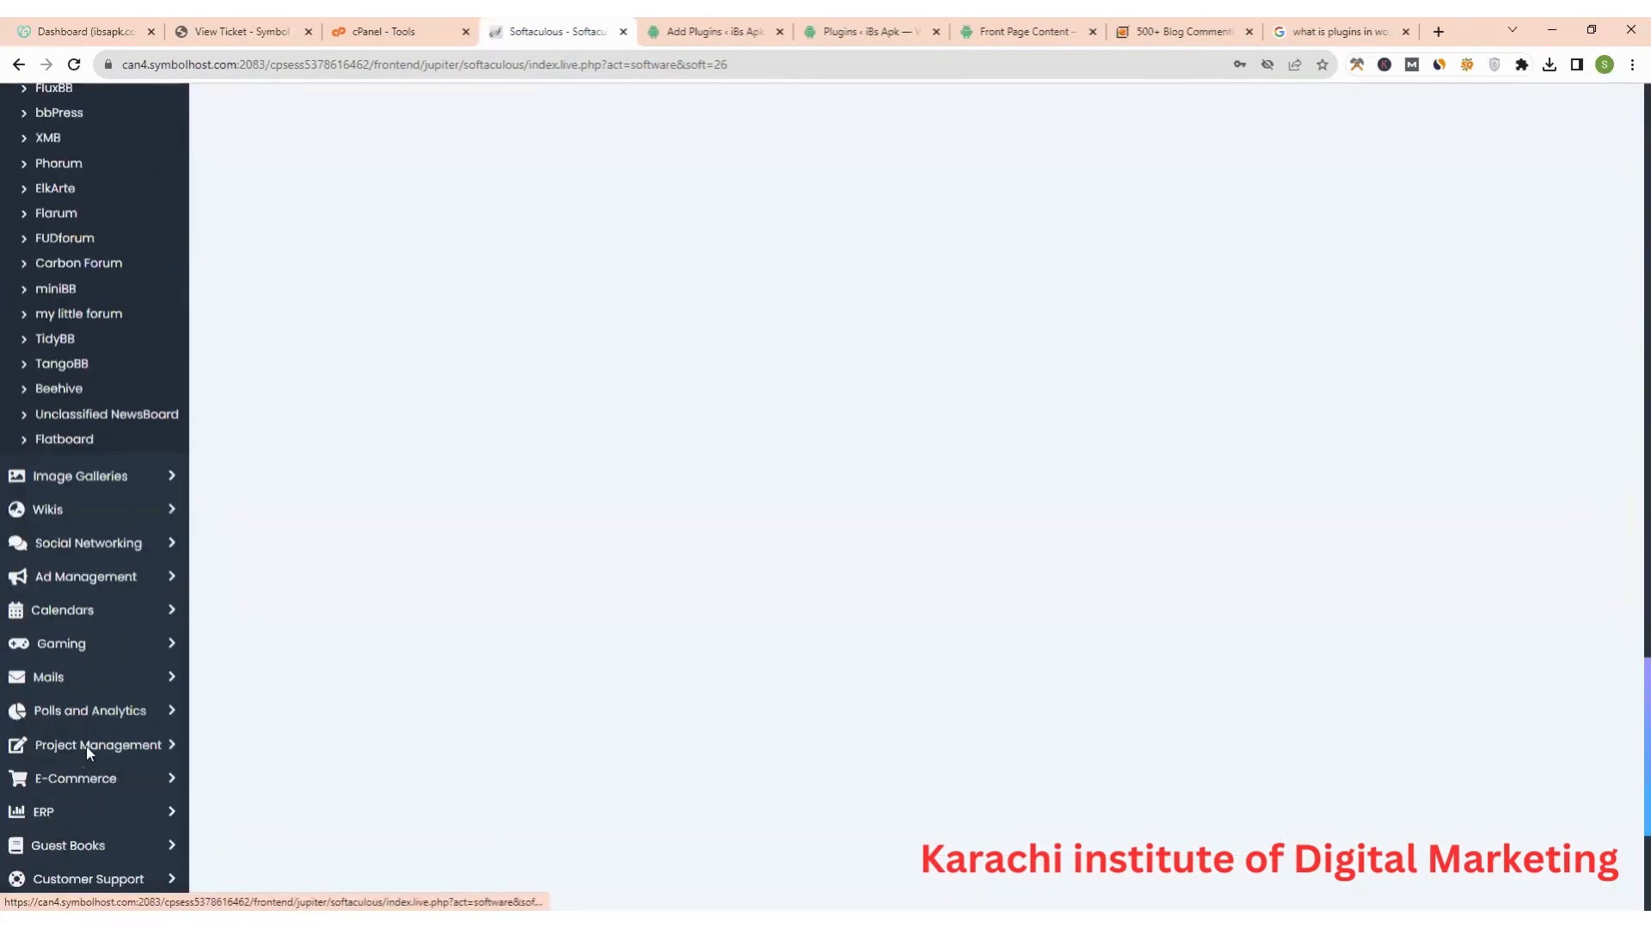
scroll(93, 555, "up", 3)
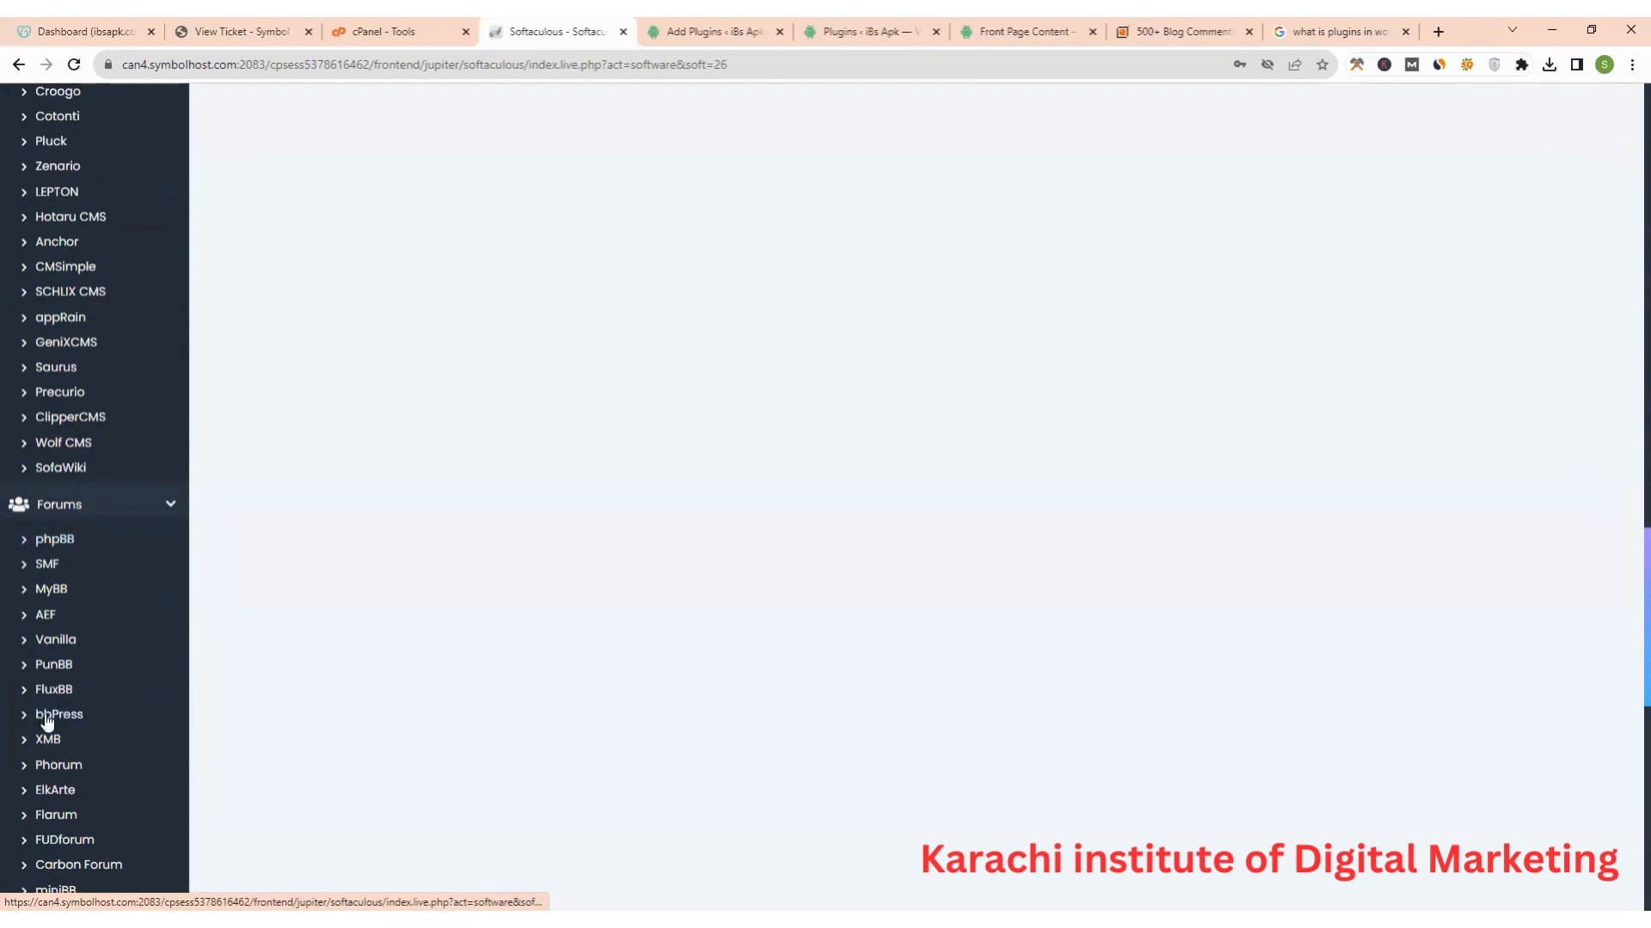
left_click(690, 26)
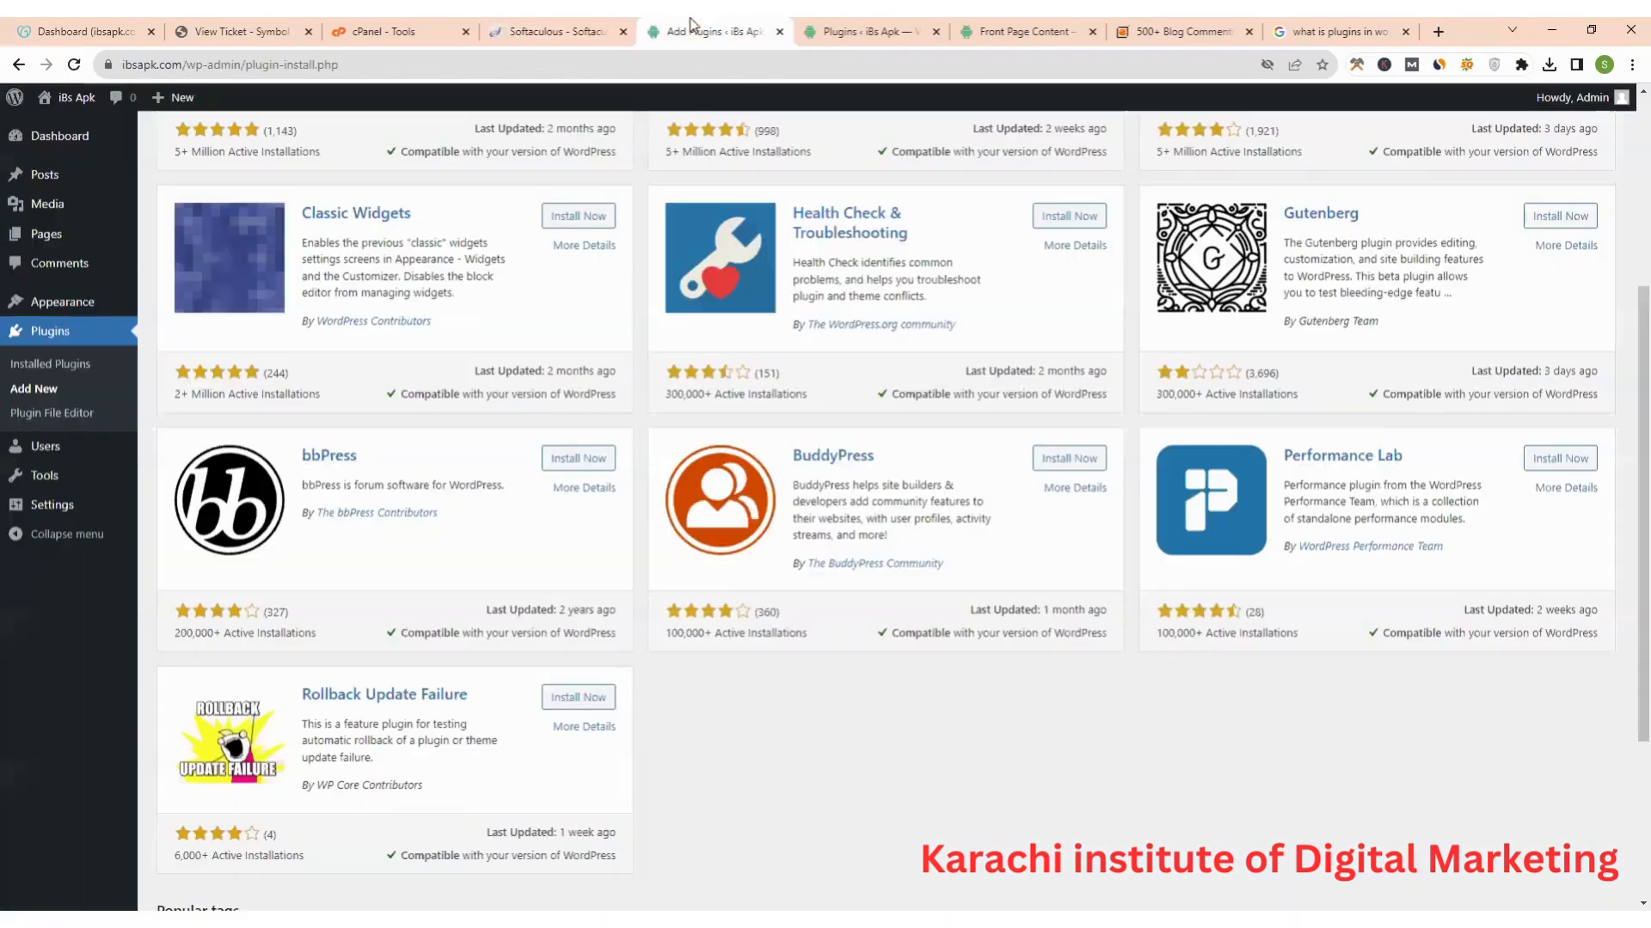
left_click(329, 457)
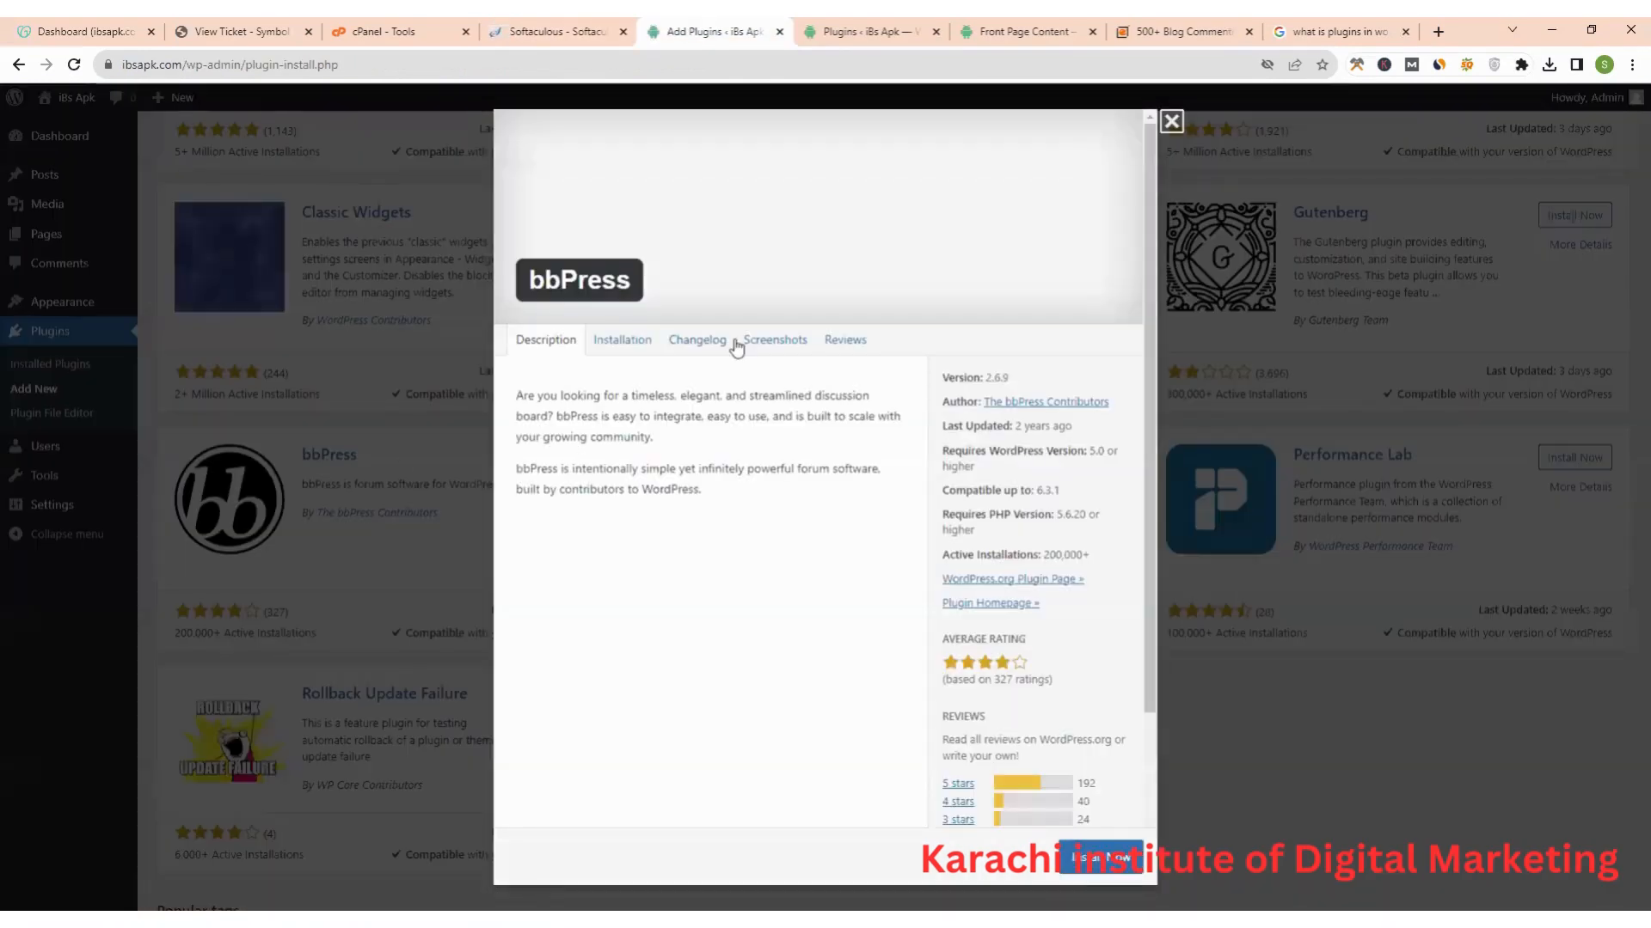
Scroll through the bbPress plugin screenshots.
left_click(764, 348)
scroll(700, 490, "down", 10)
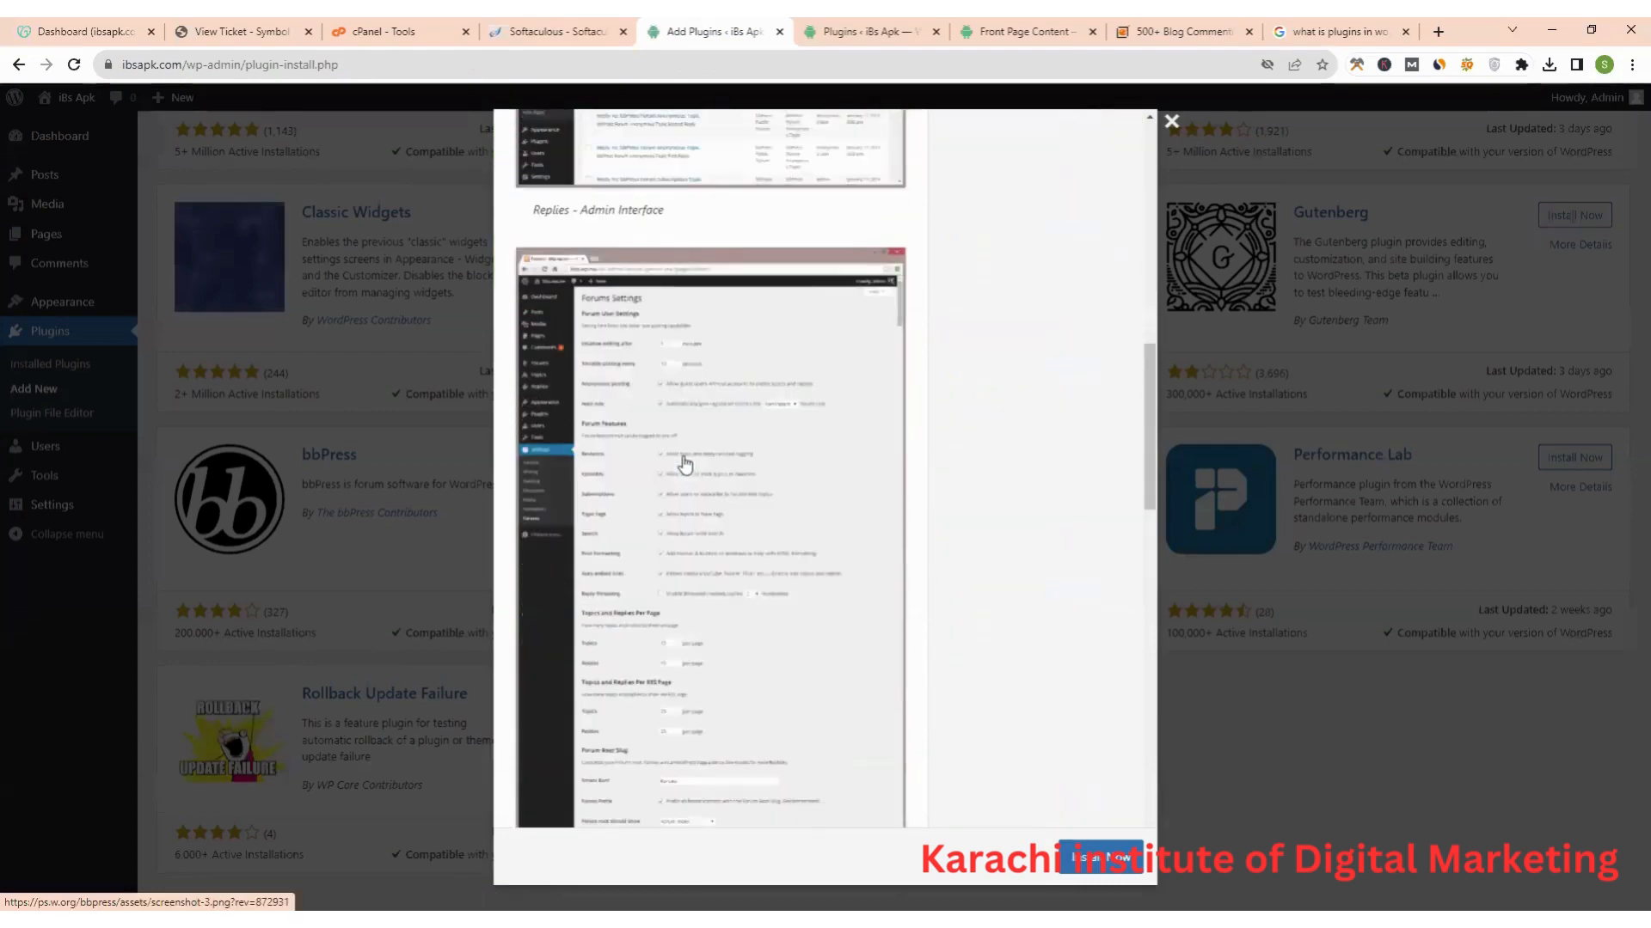
scroll(685, 464, "down", 10)
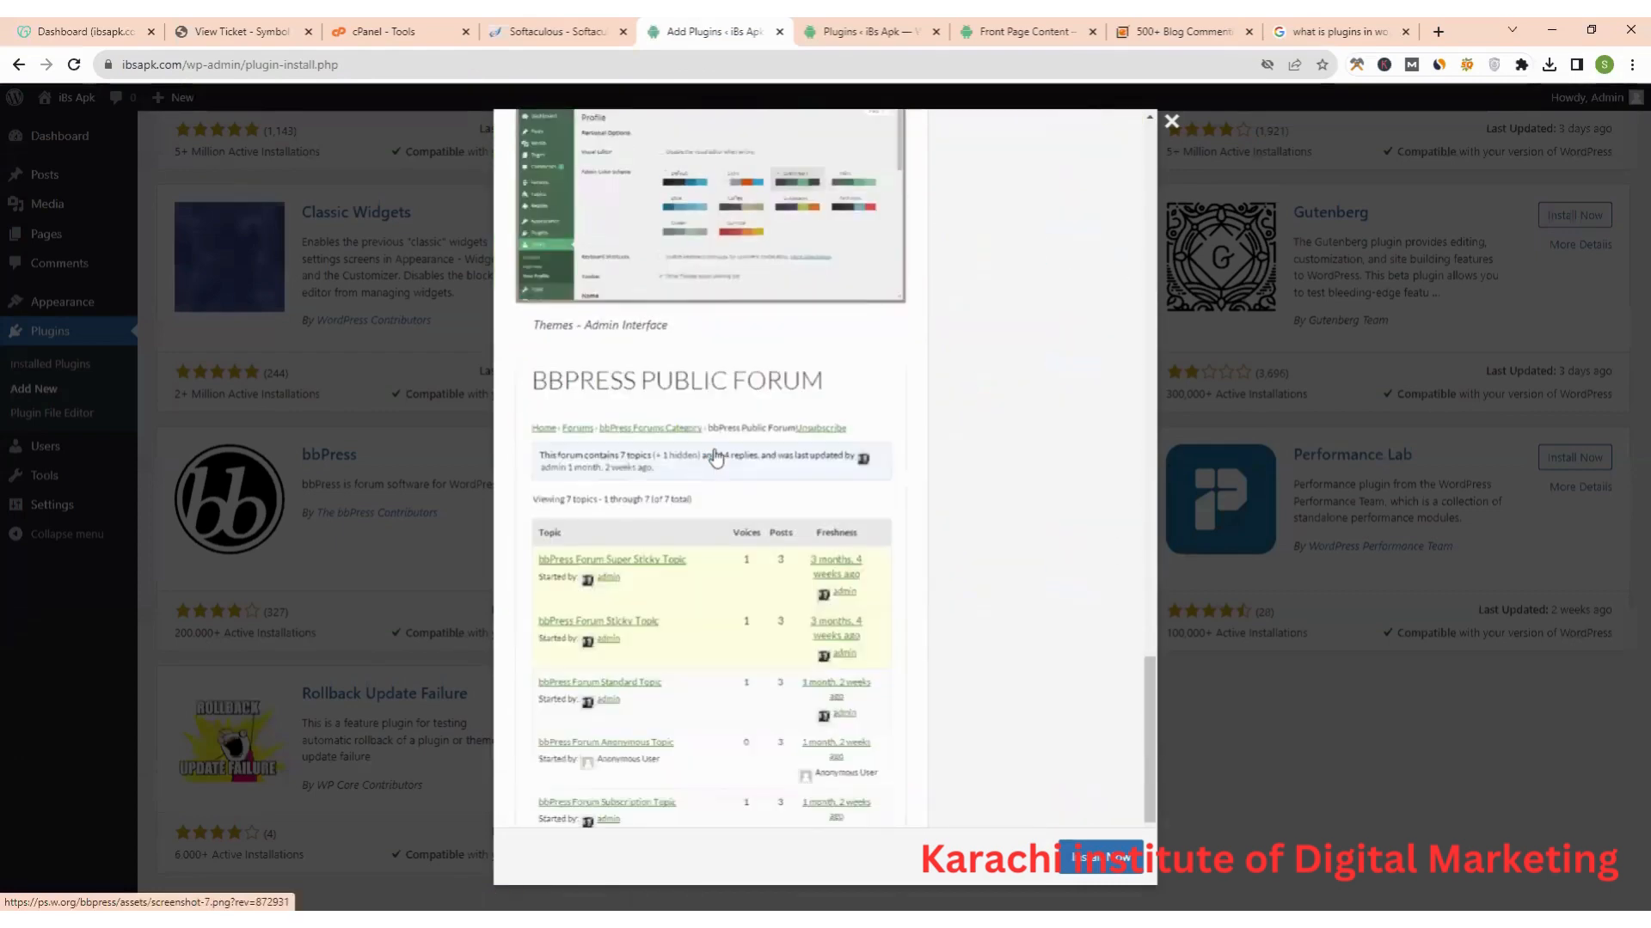
scroll(716, 459, "down", 3)
scroll(700, 453, "up", 5)
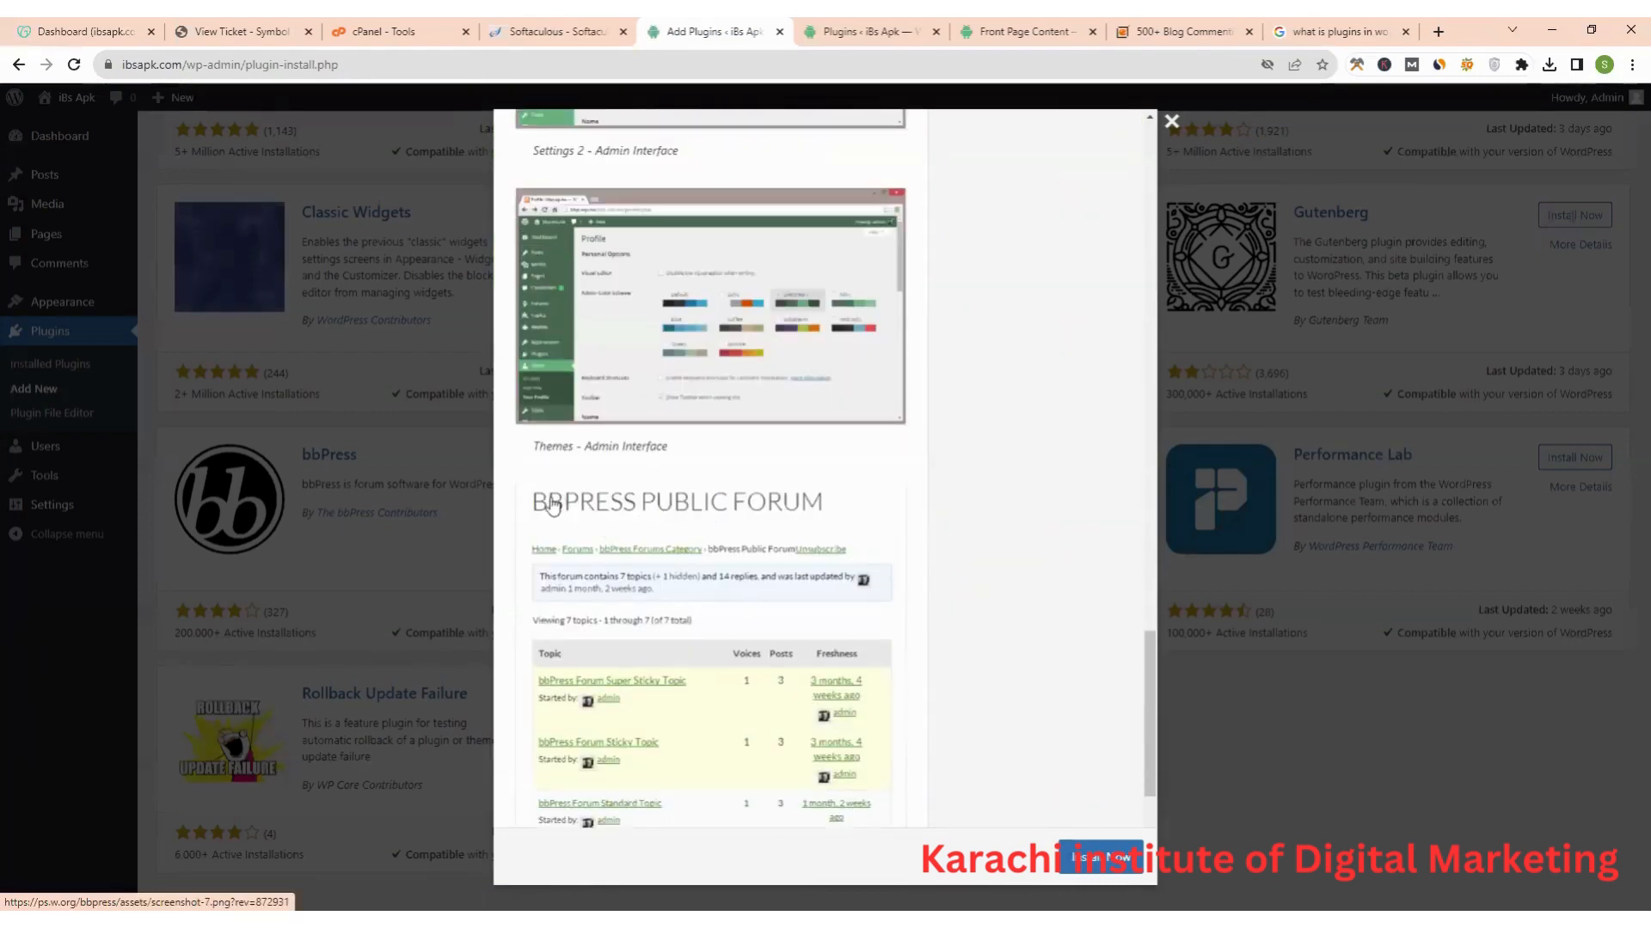
right_click(687, 501)
key("Escape")
scroll(731, 379, "down", 4)
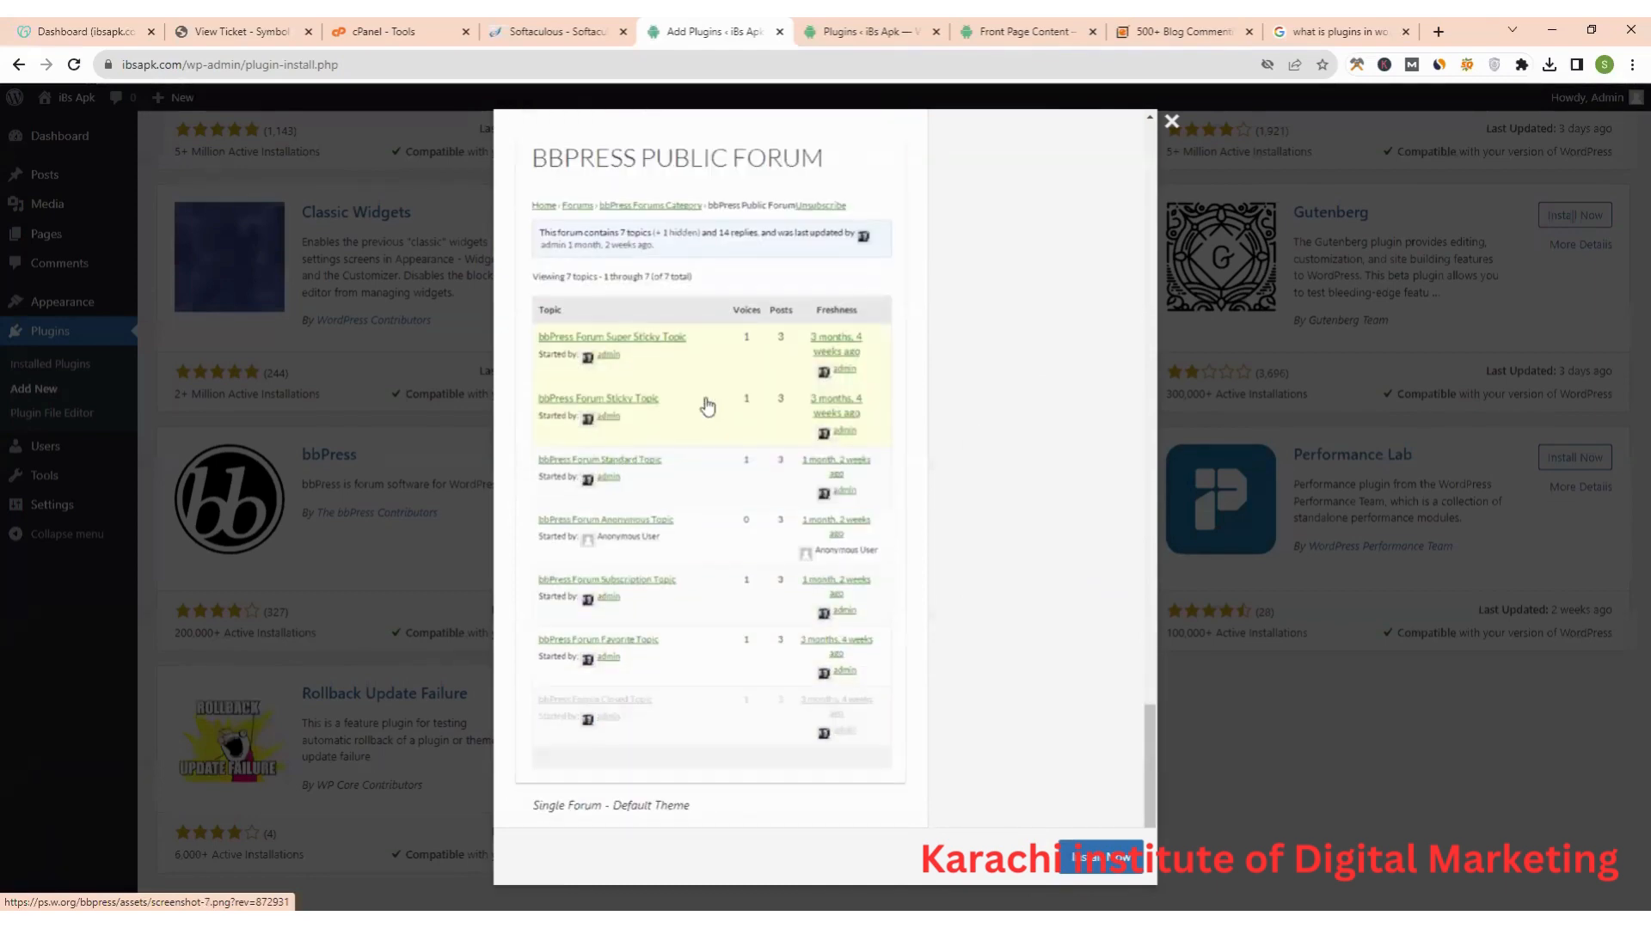
Close the bbPress details, highlight part of BuddyPress's description, and return to the list top.
left_click(399, 394)
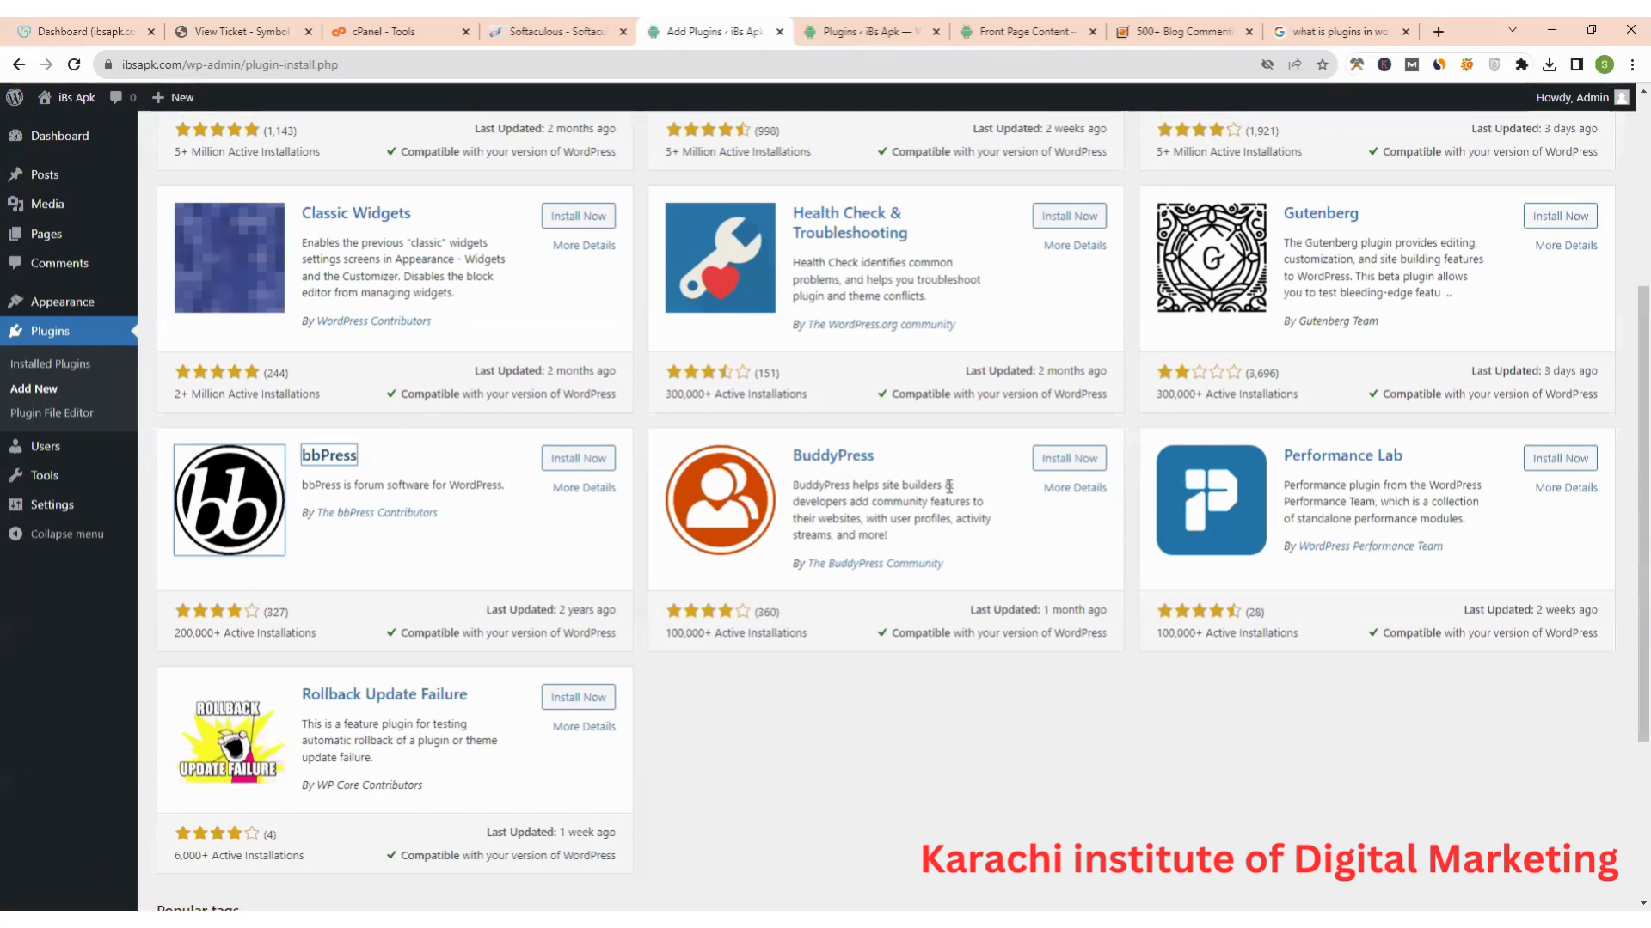
left_click_drag(865, 487, 962, 489)
right_click(883, 506)
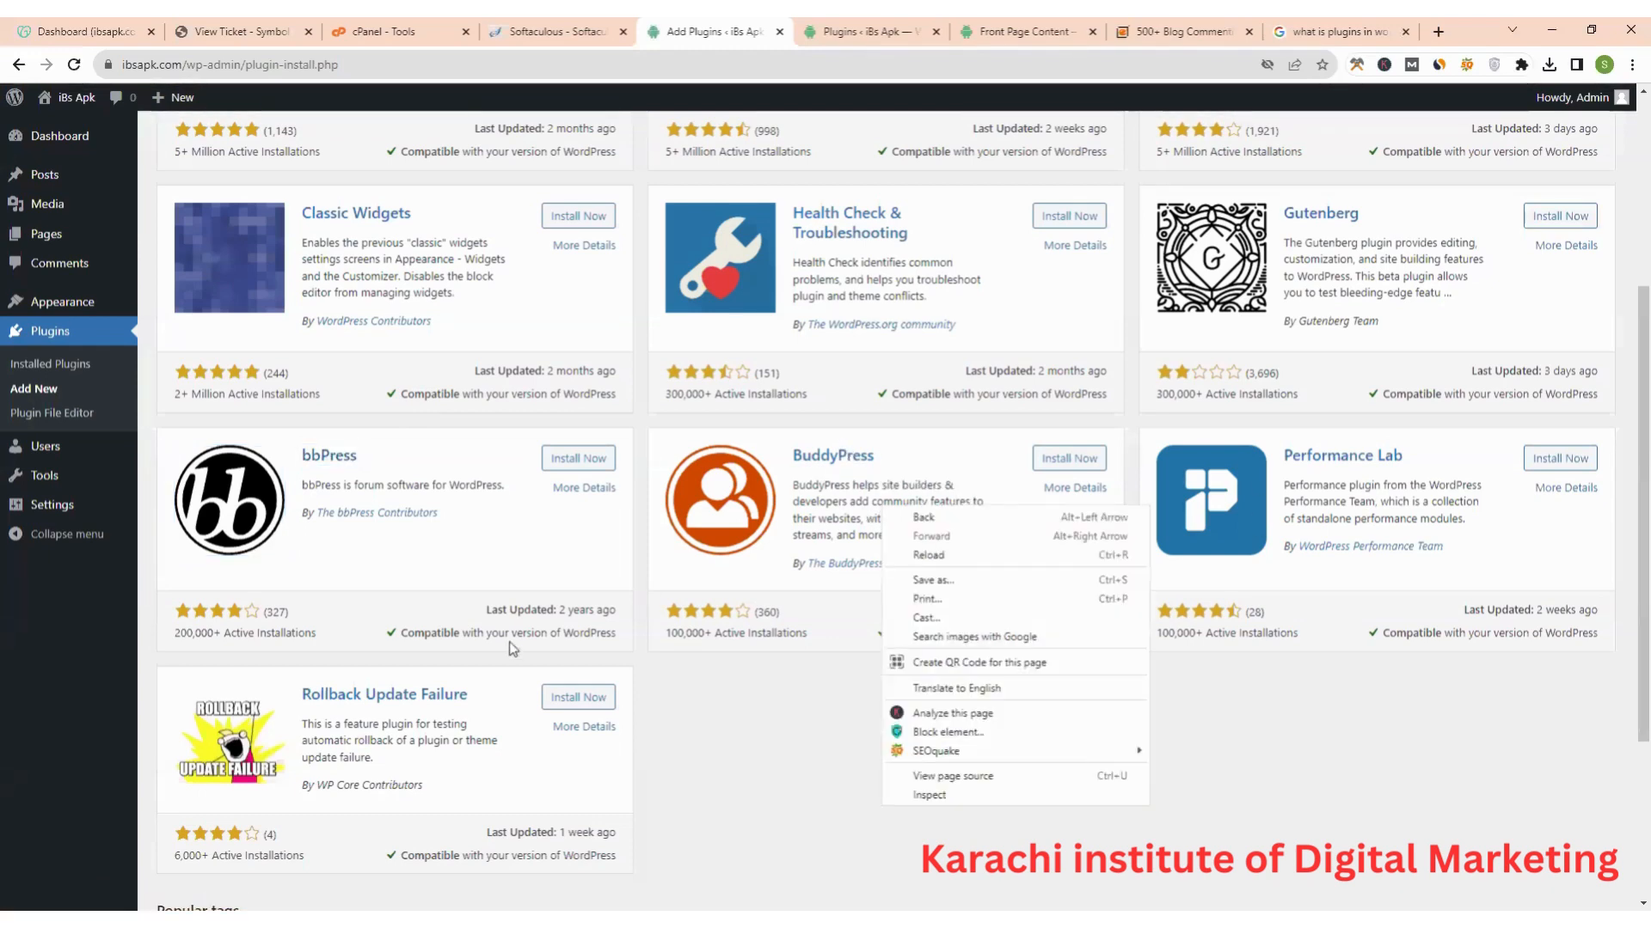
right_click(719, 722)
left_click(707, 714)
scroll(655, 634, "up", 2)
scroll(655, 634, "up", 2)
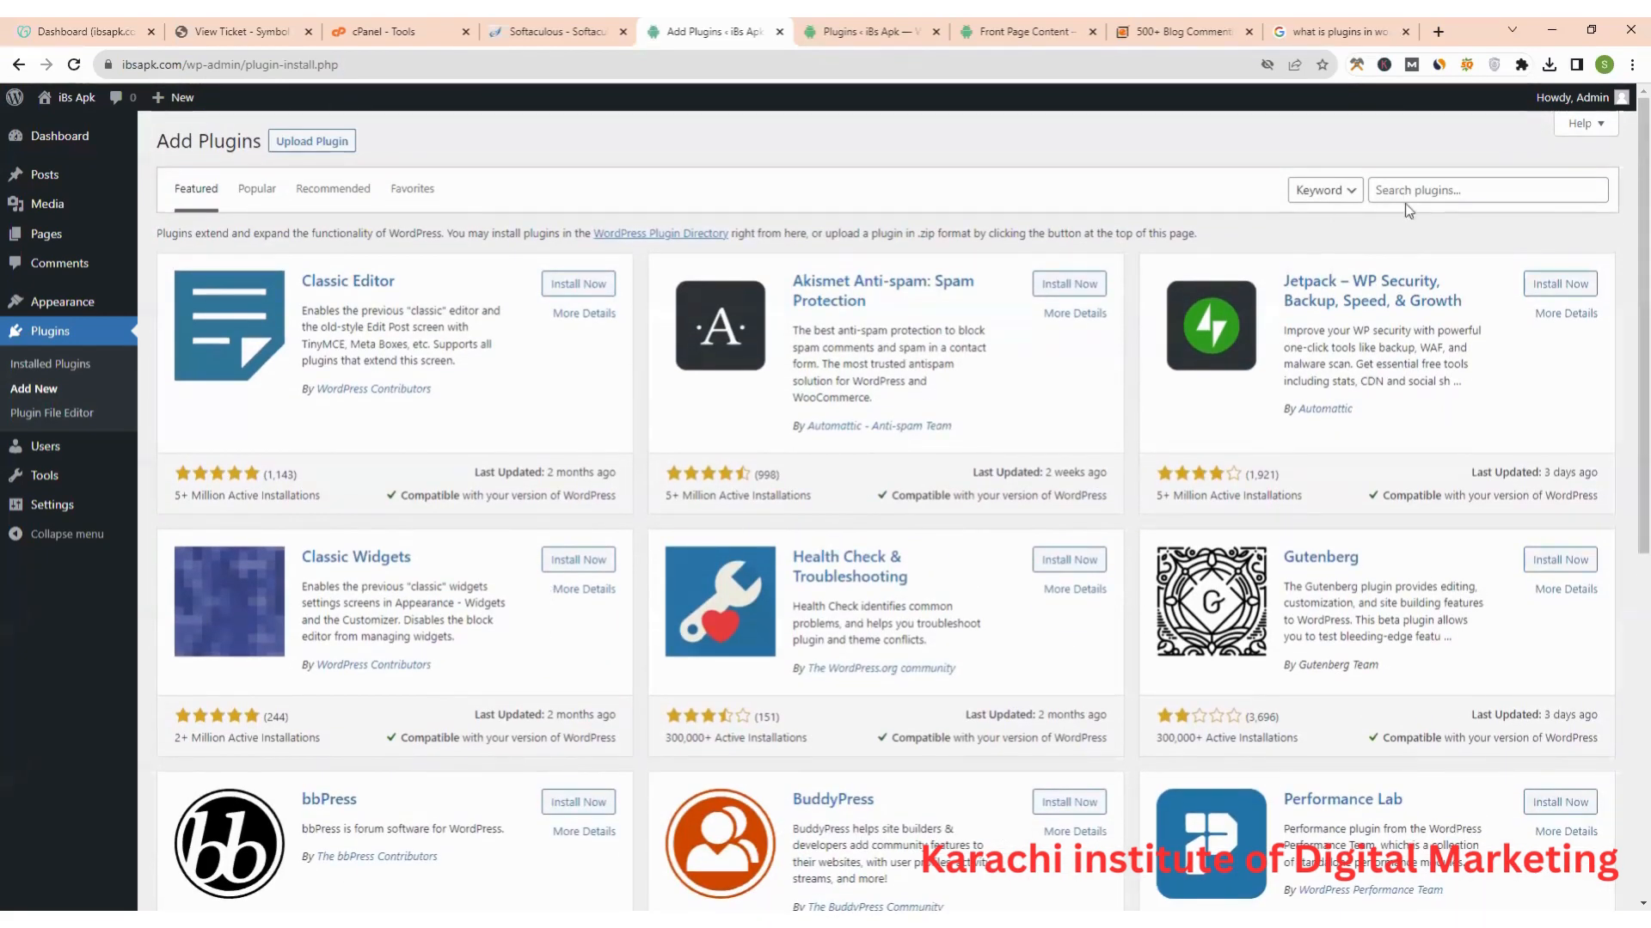
Search the plugin directory for 'rank math', then 'yoast', then 'all in one seo'.
left_click(1444, 190)
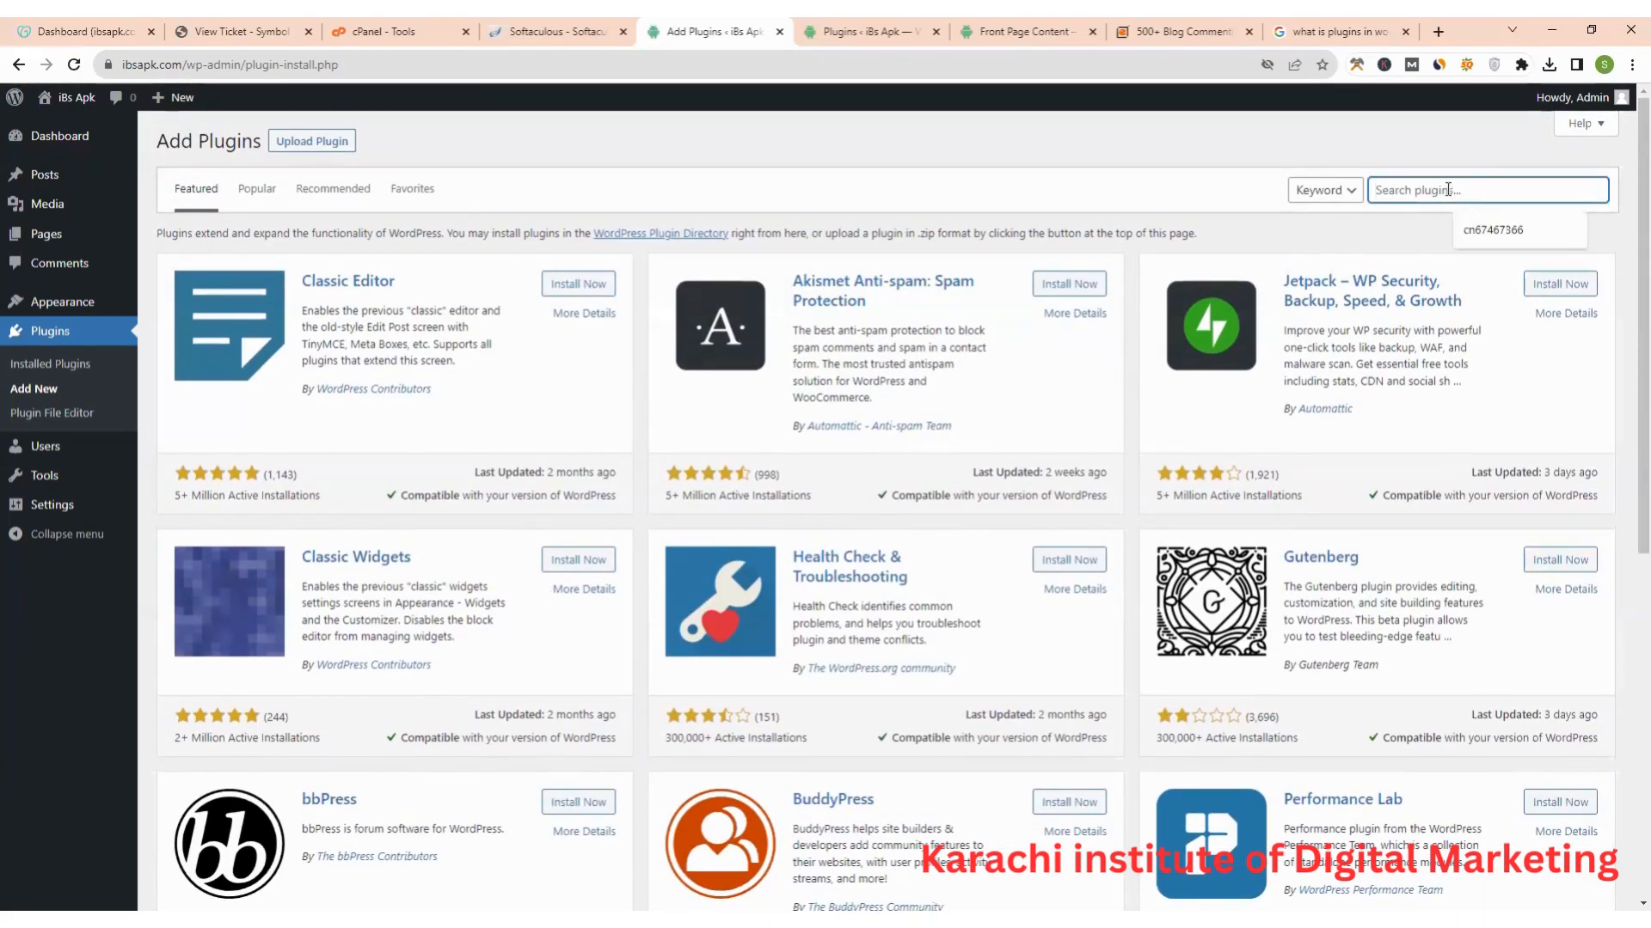
type("rank math")
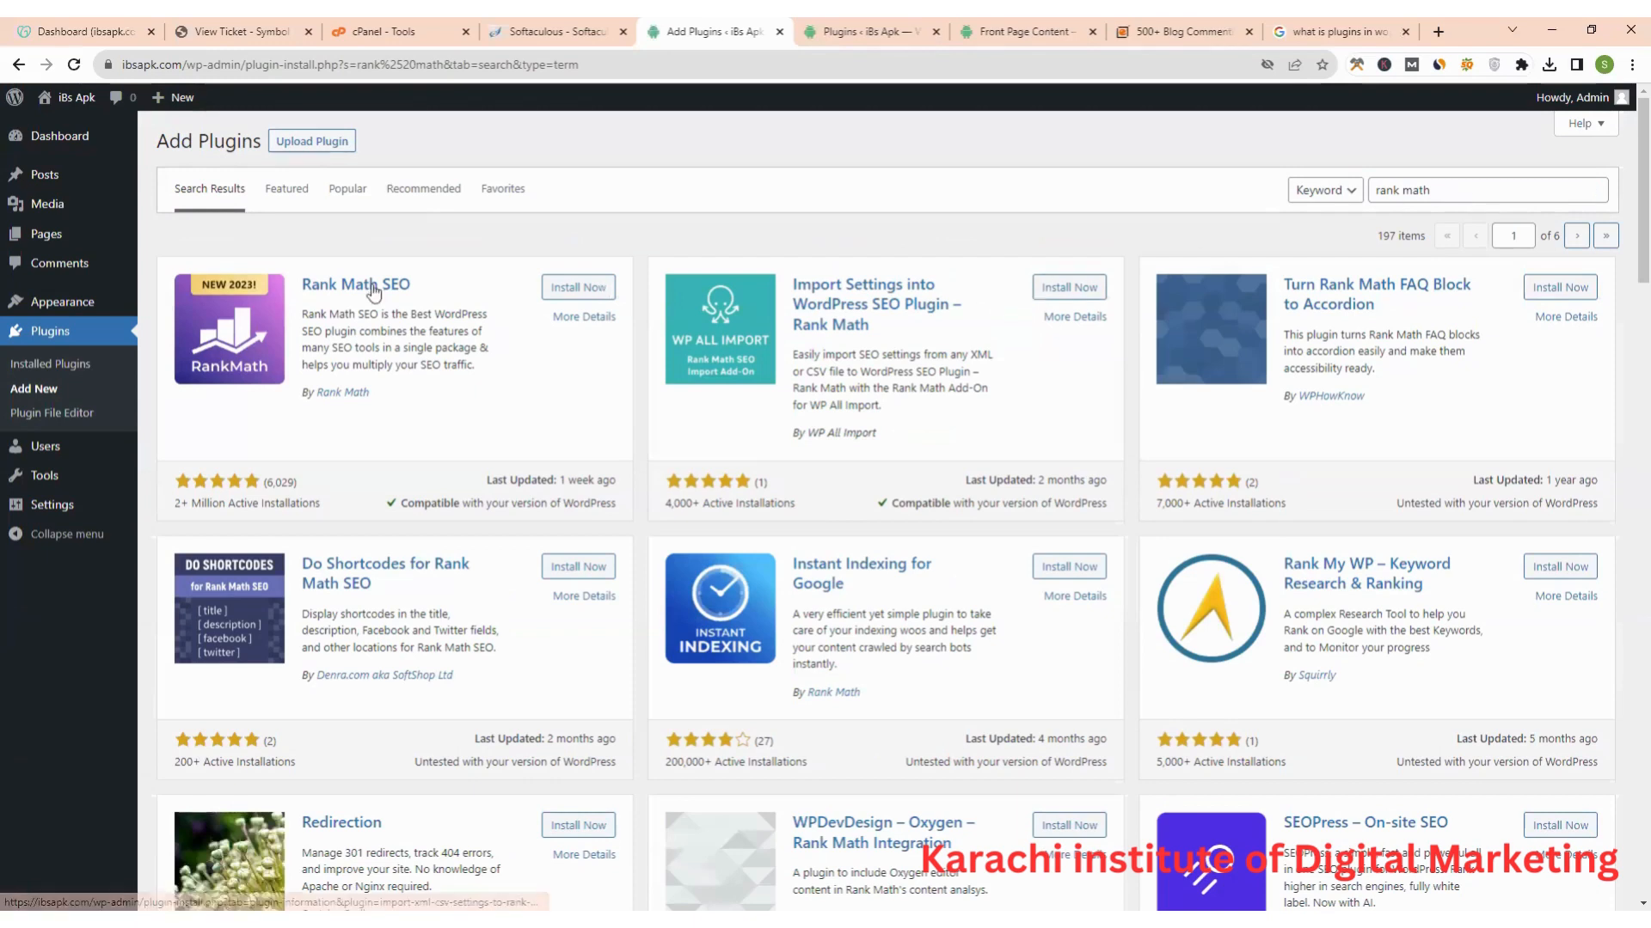
triple_click(1403, 189)
type("y")
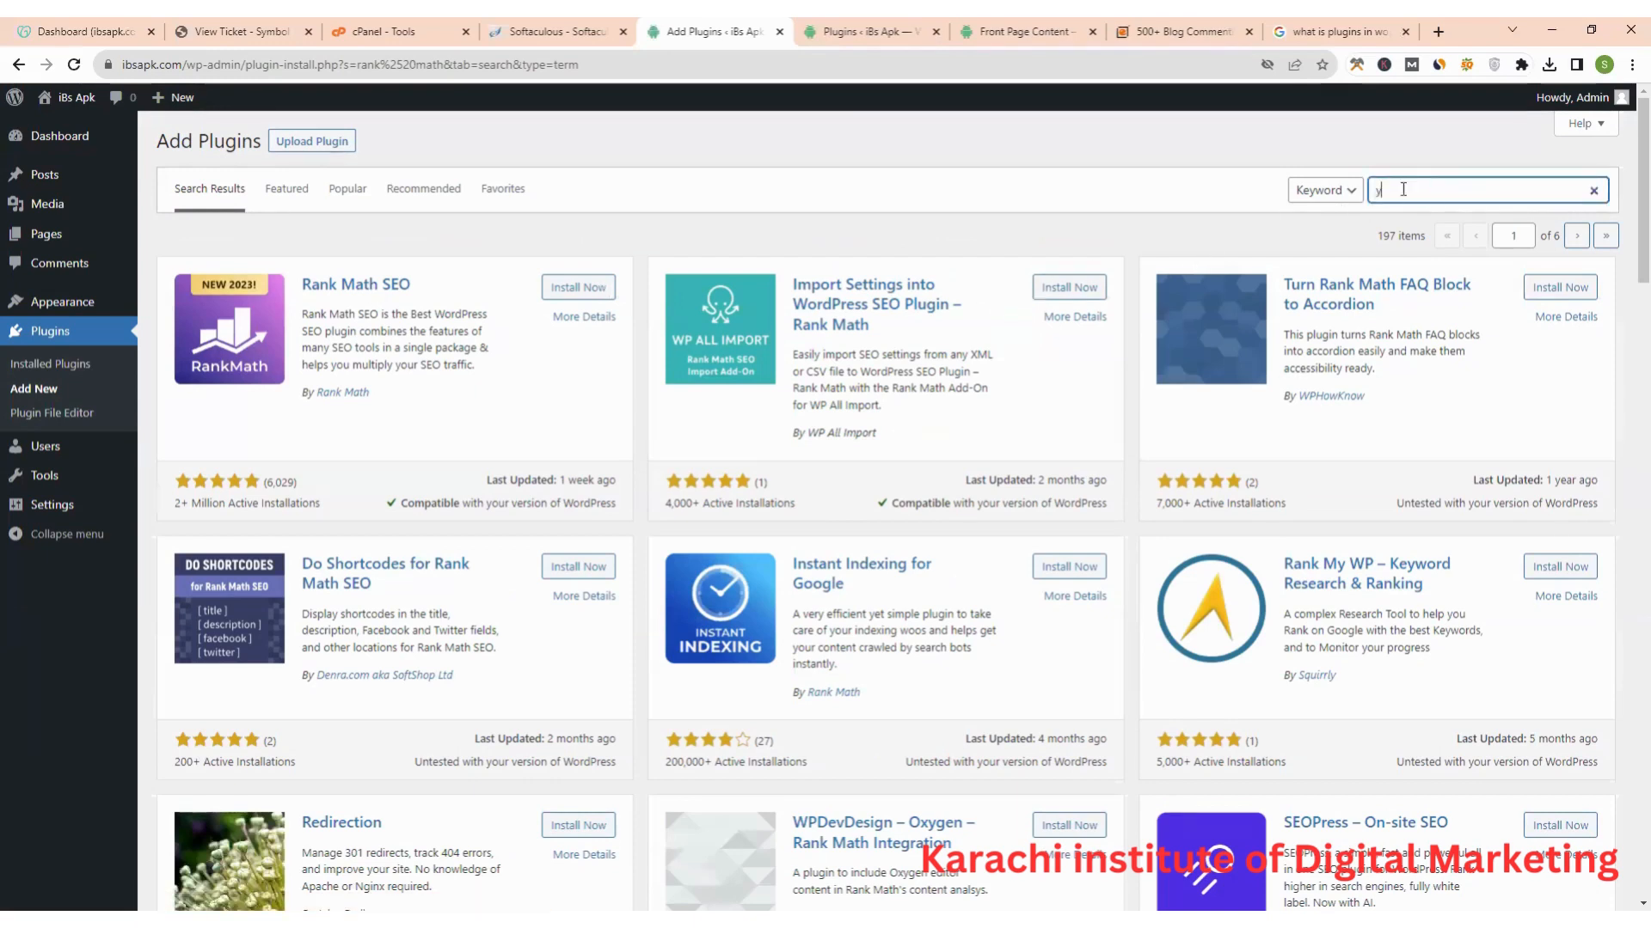
type("oast")
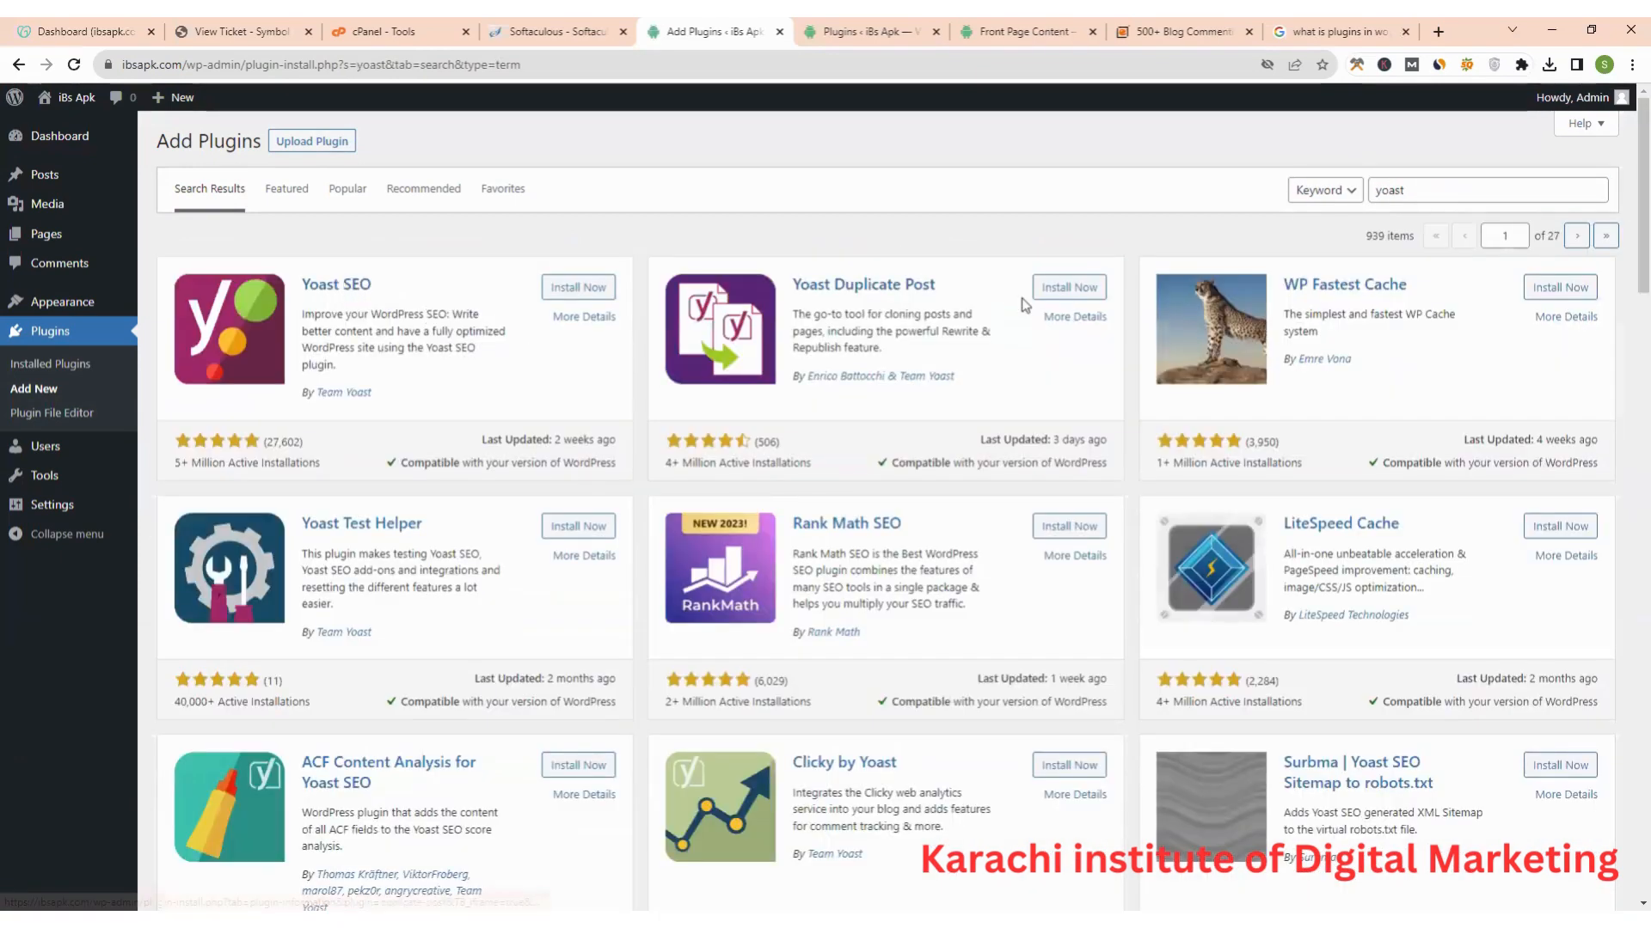
double_click(1433, 197)
type("all in one seo")
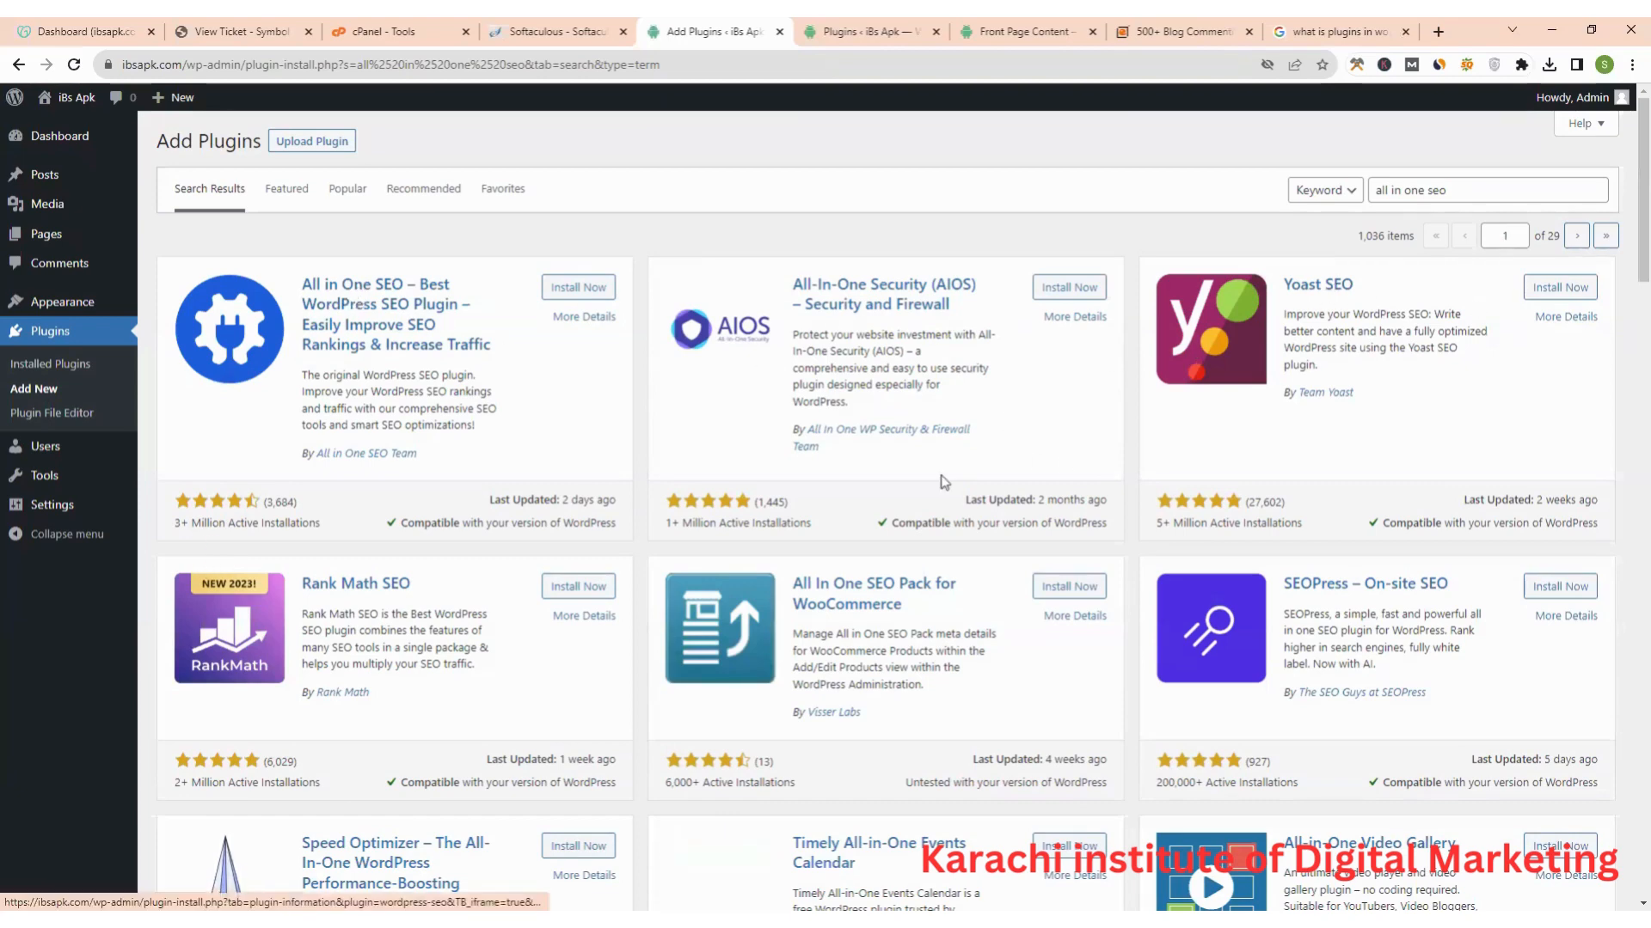
Look over the All in One SEO results, then delete the search text.
scroll(645, 486, "down", 3)
scroll(353, 495, "up", 3)
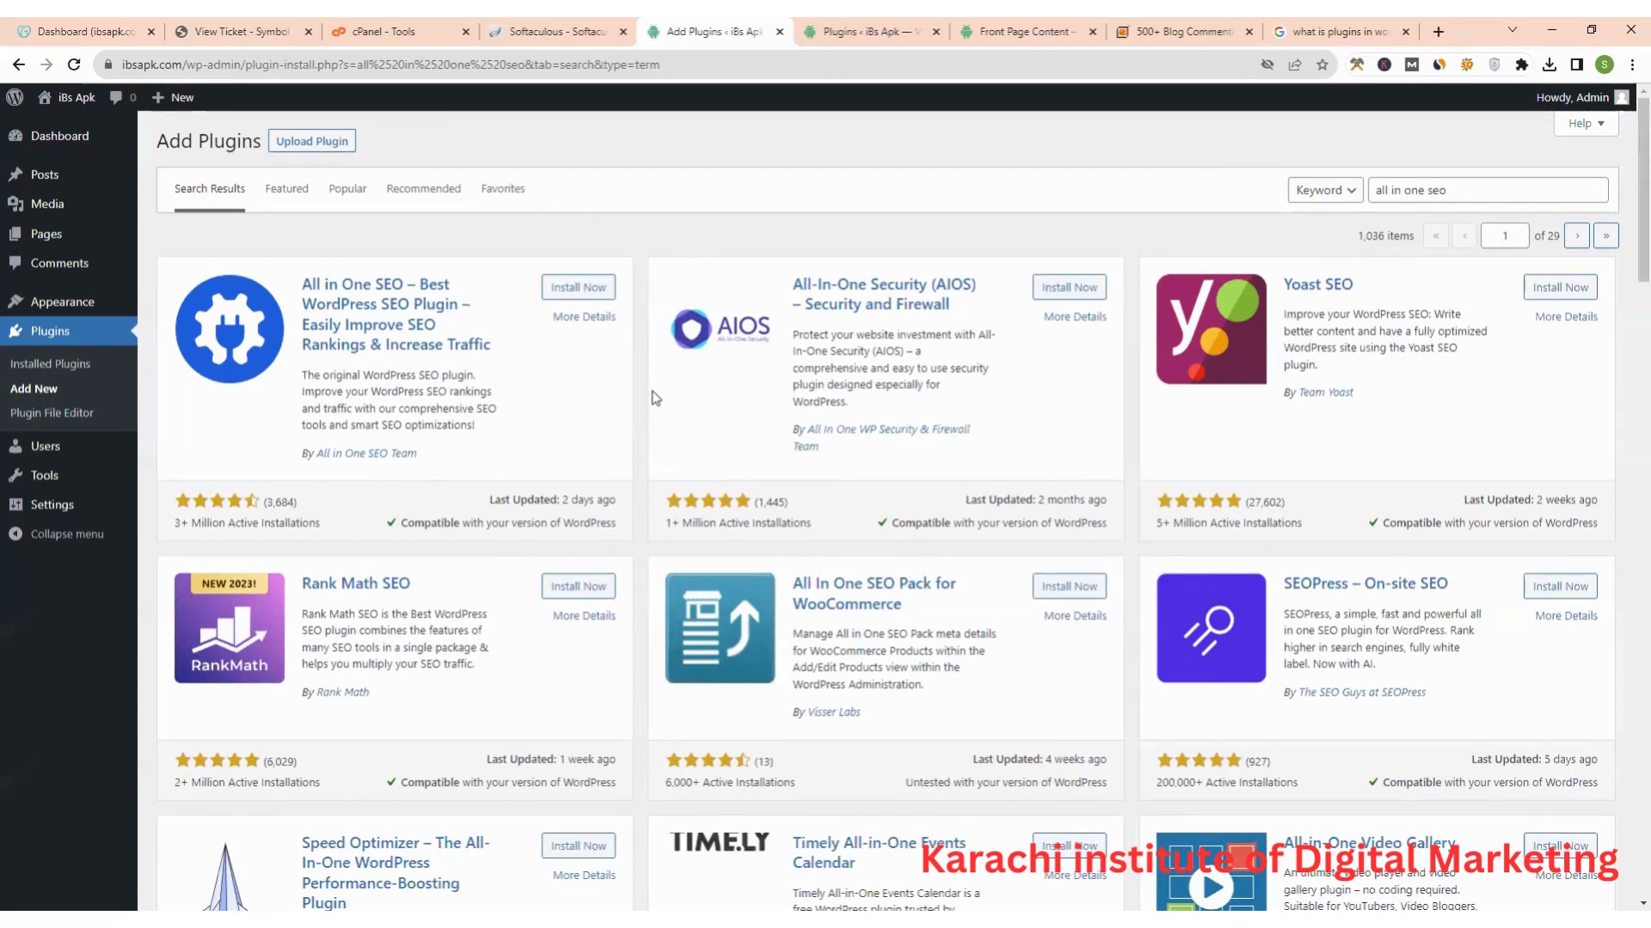
right_click(659, 391)
right_click(641, 301)
right_click(640, 286)
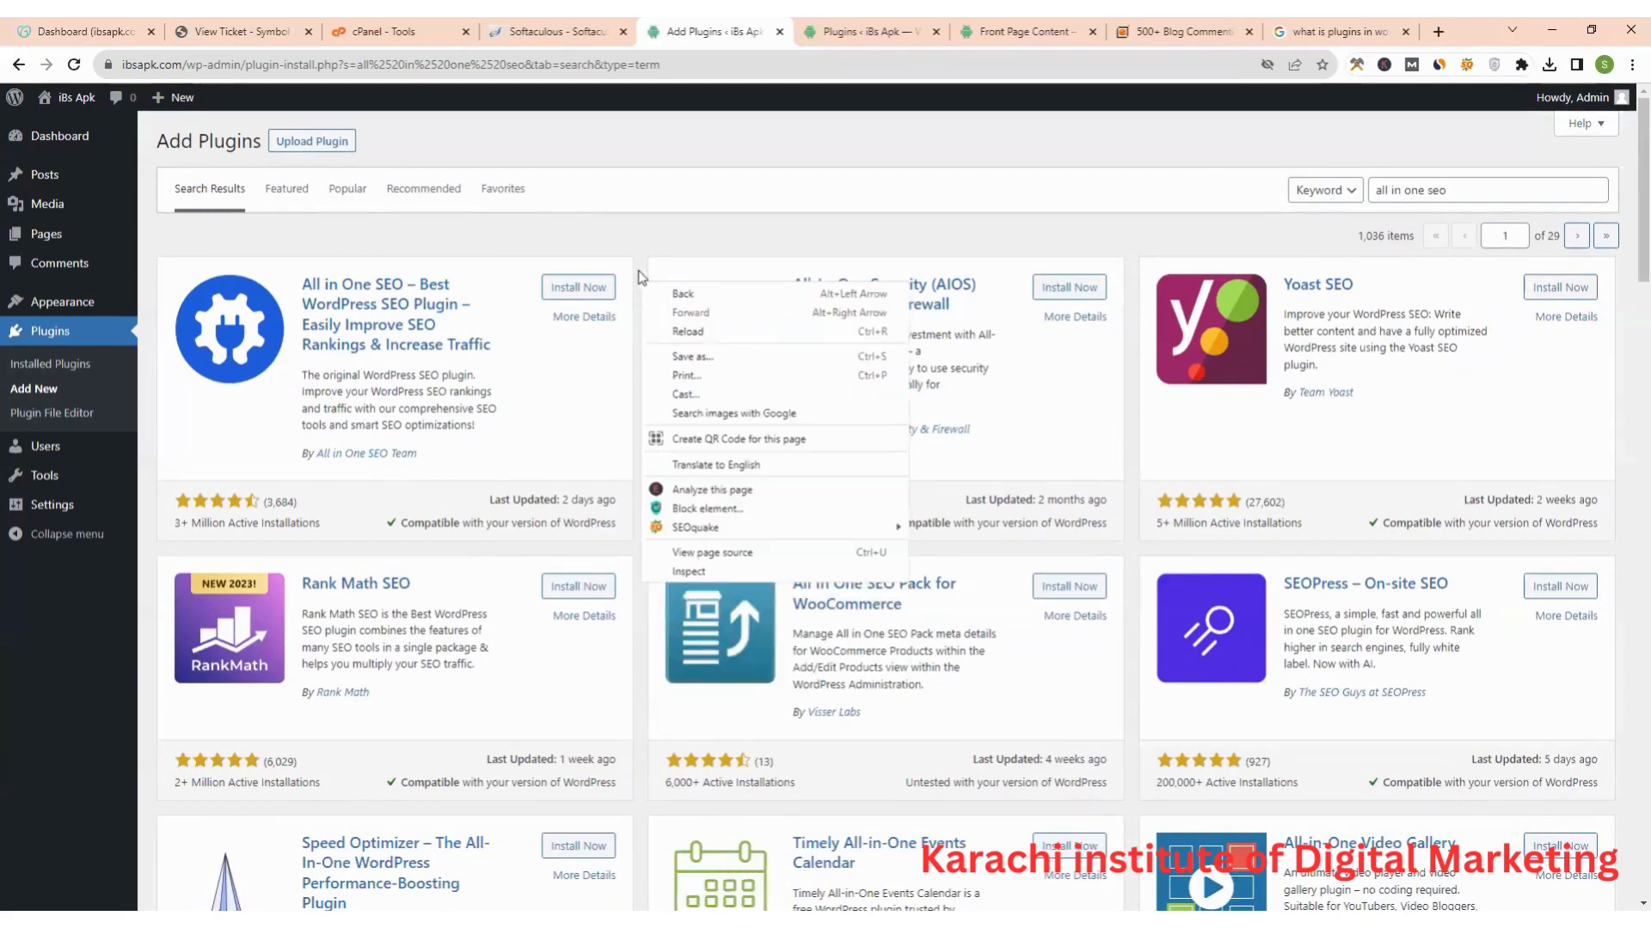
left_click(644, 260)
right_click(560, 230)
left_click(493, 250)
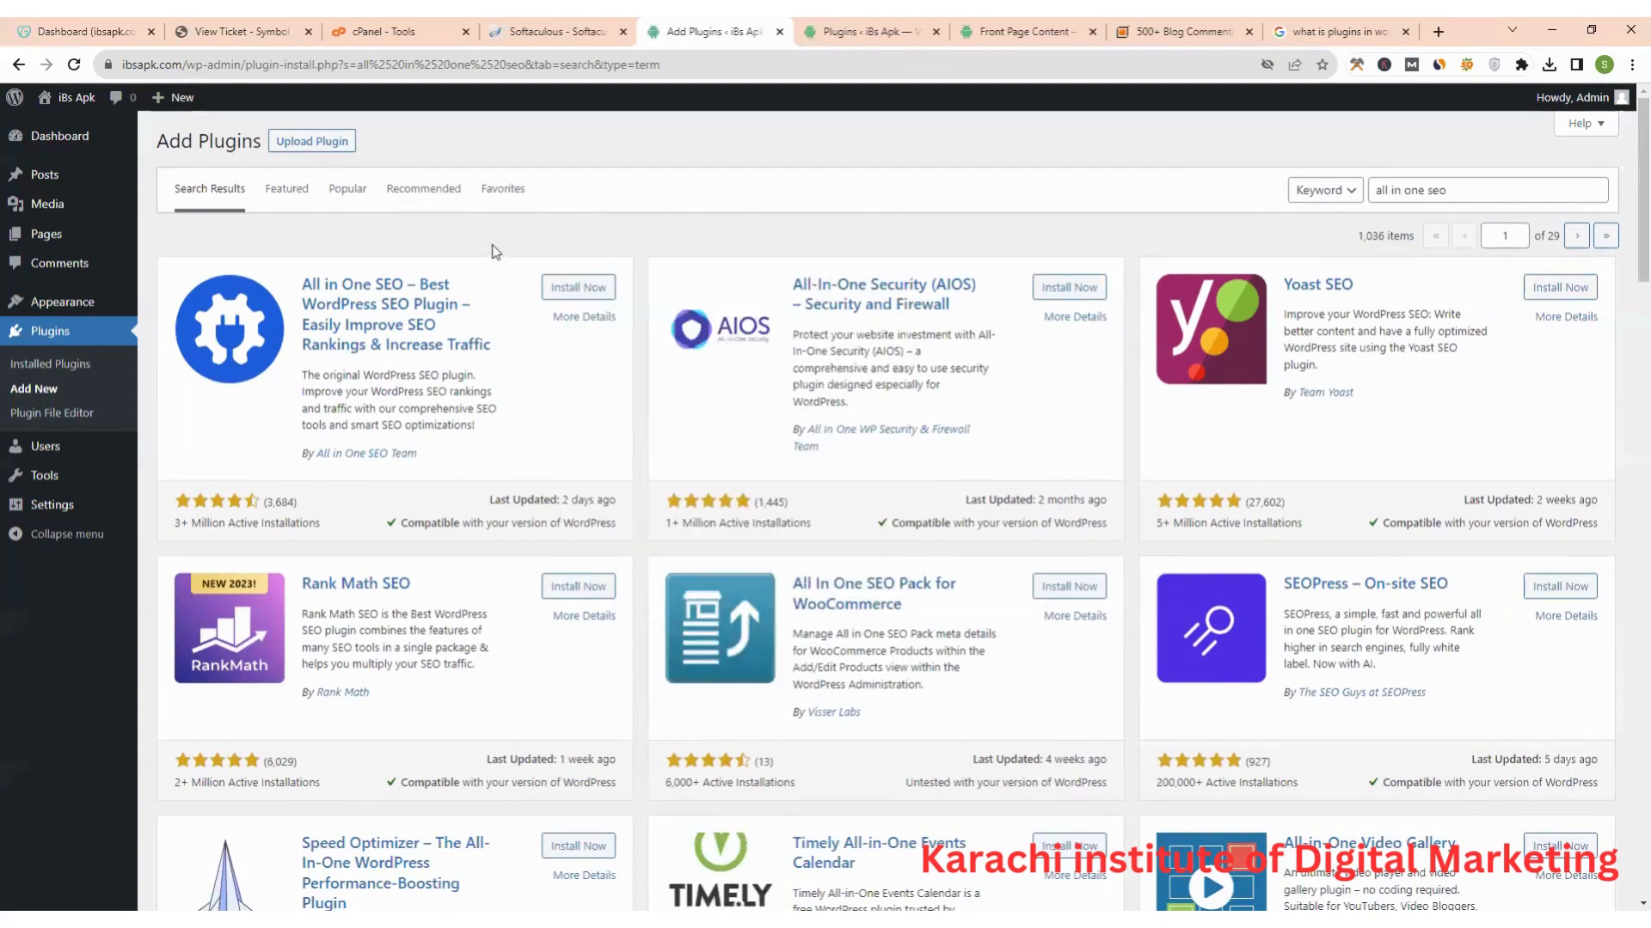
right_click(491, 247)
left_click(453, 238)
right_click(441, 231)
right_click(392, 234)
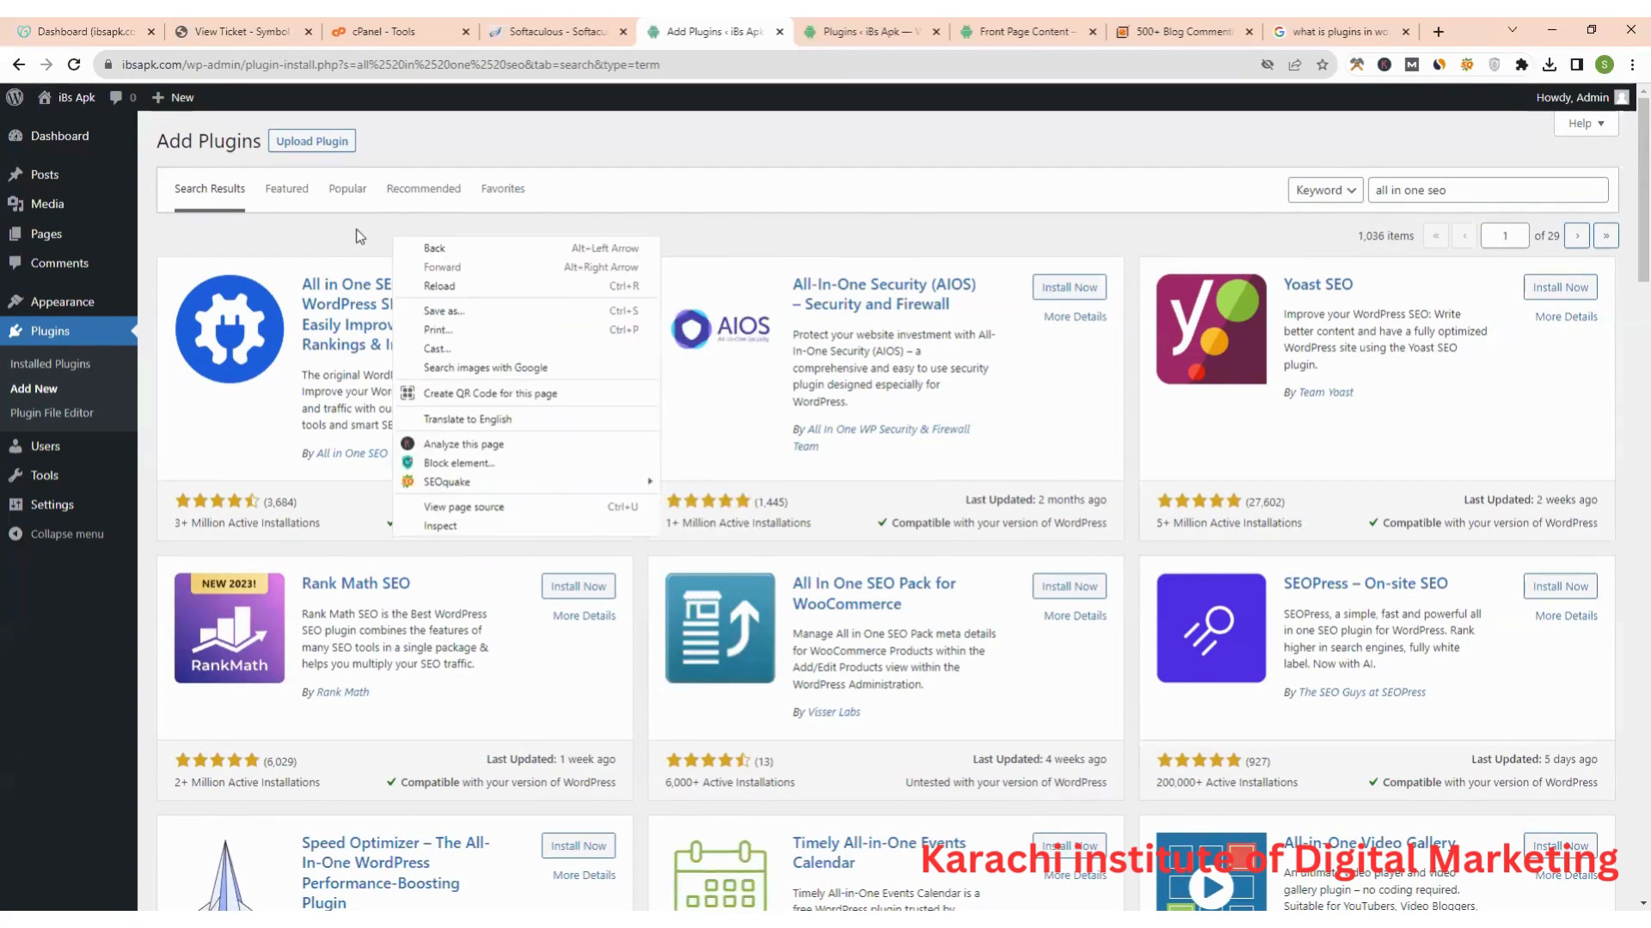
right_click(356, 229)
left_click(320, 243)
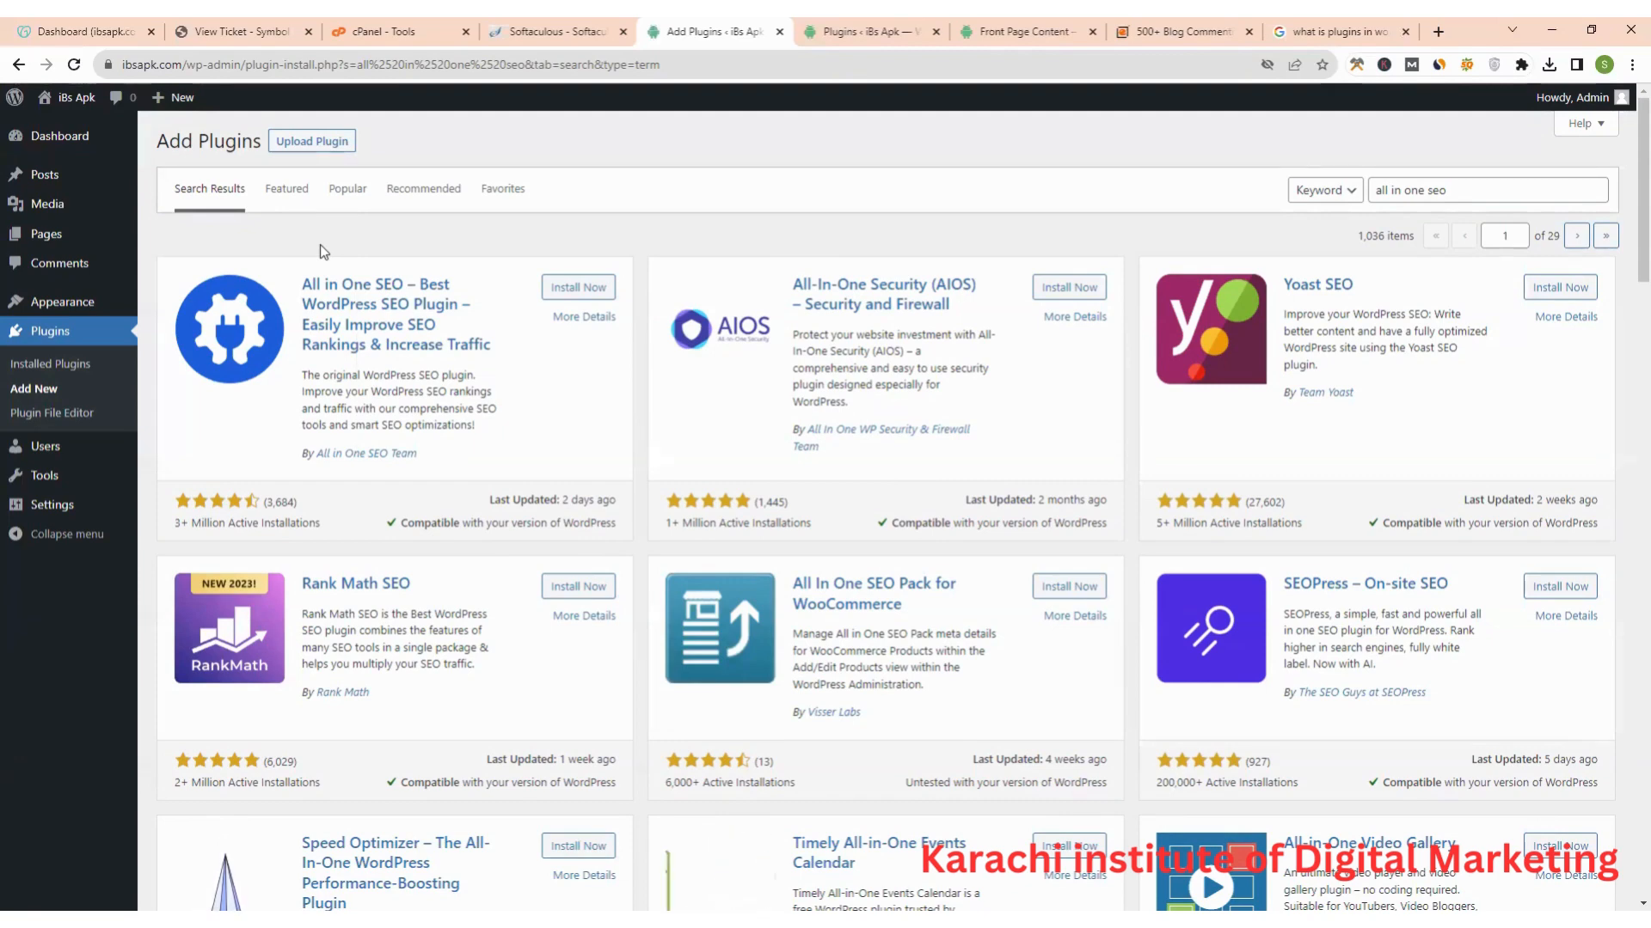
scroll(545, 460, "down", 5)
scroll(583, 626, "up", 5)
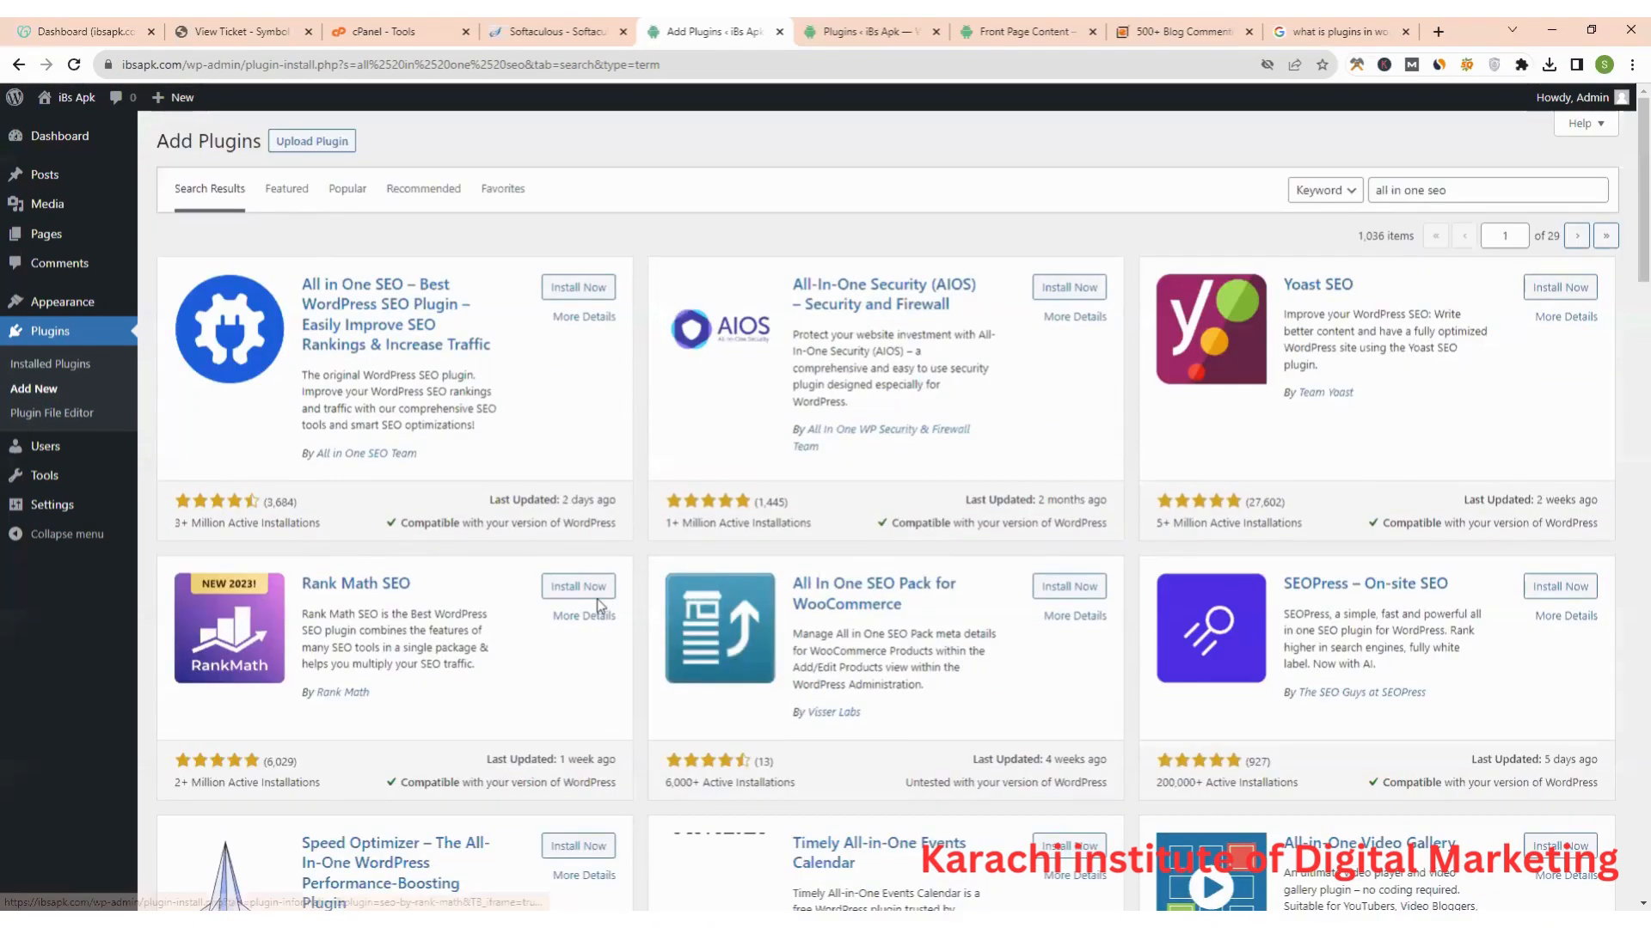
triple_click(1401, 191)
key("BackSpace")
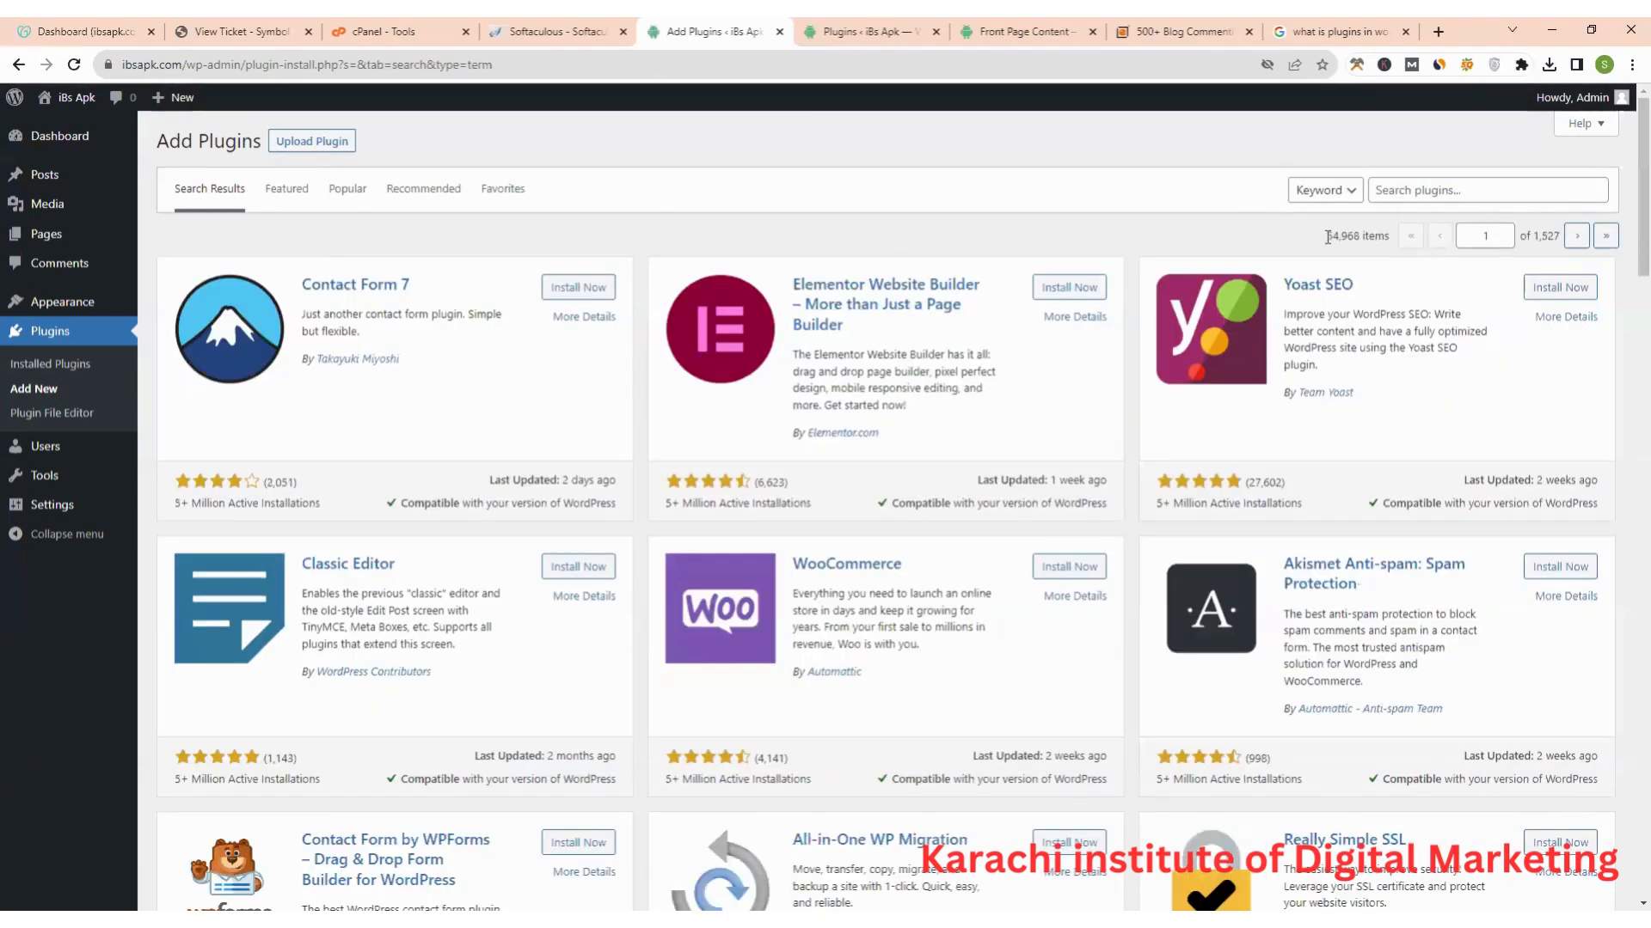
left_click_drag(1327, 239, 1383, 247)
left_click(1375, 249)
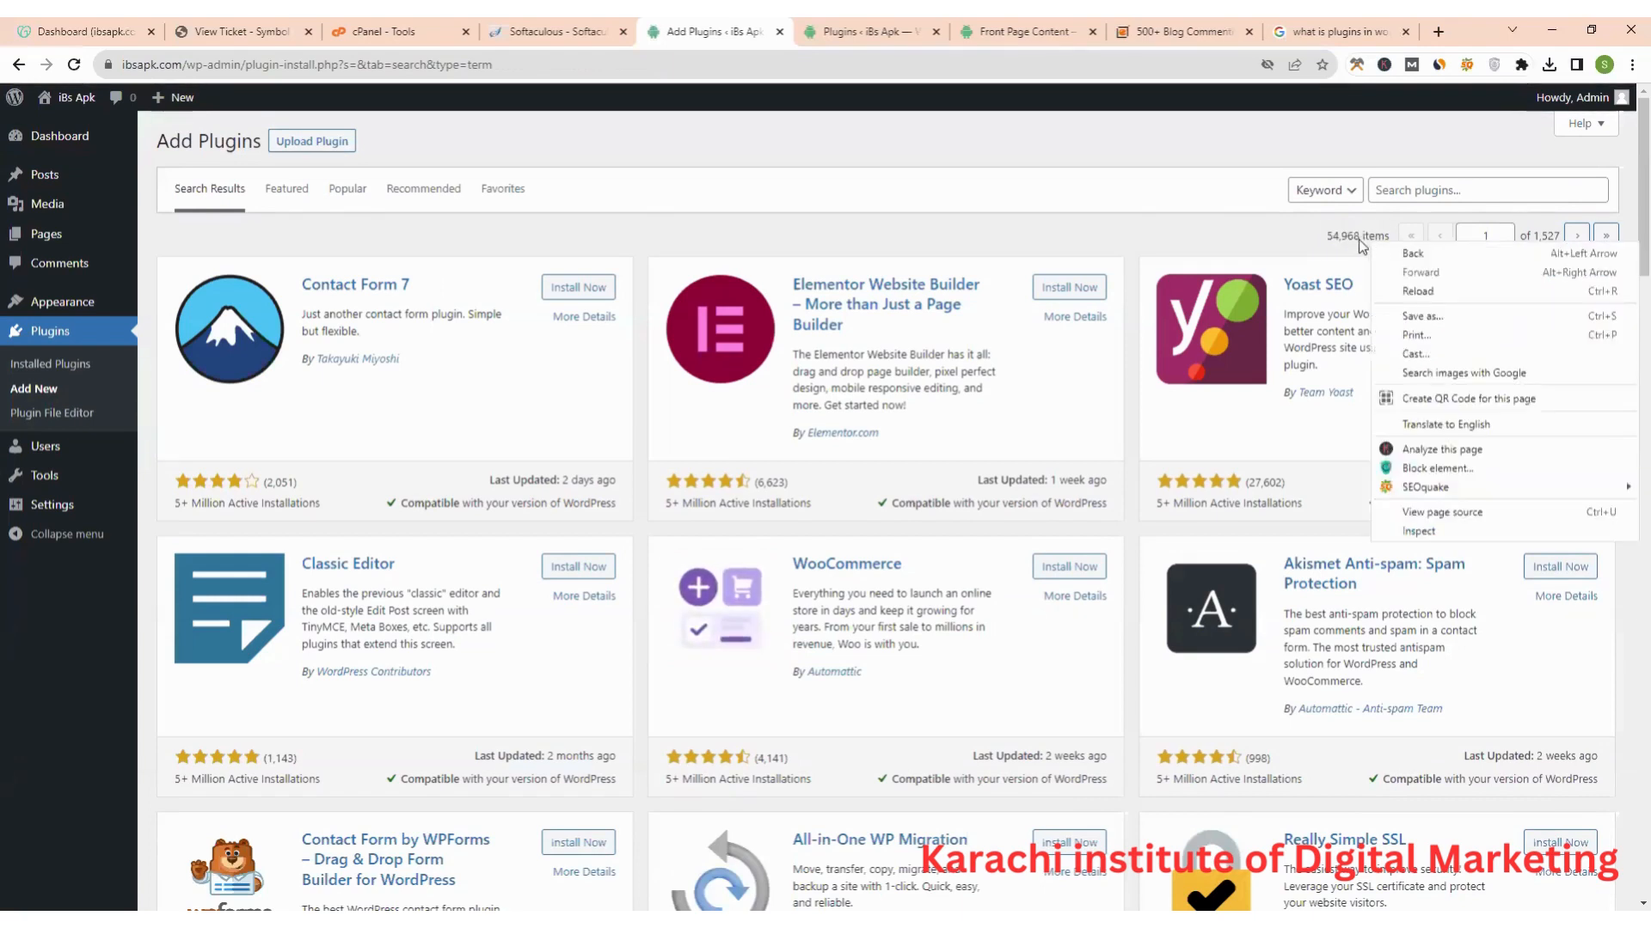
right_click(1358, 244)
left_click(1326, 241)
triple_click(1343, 238)
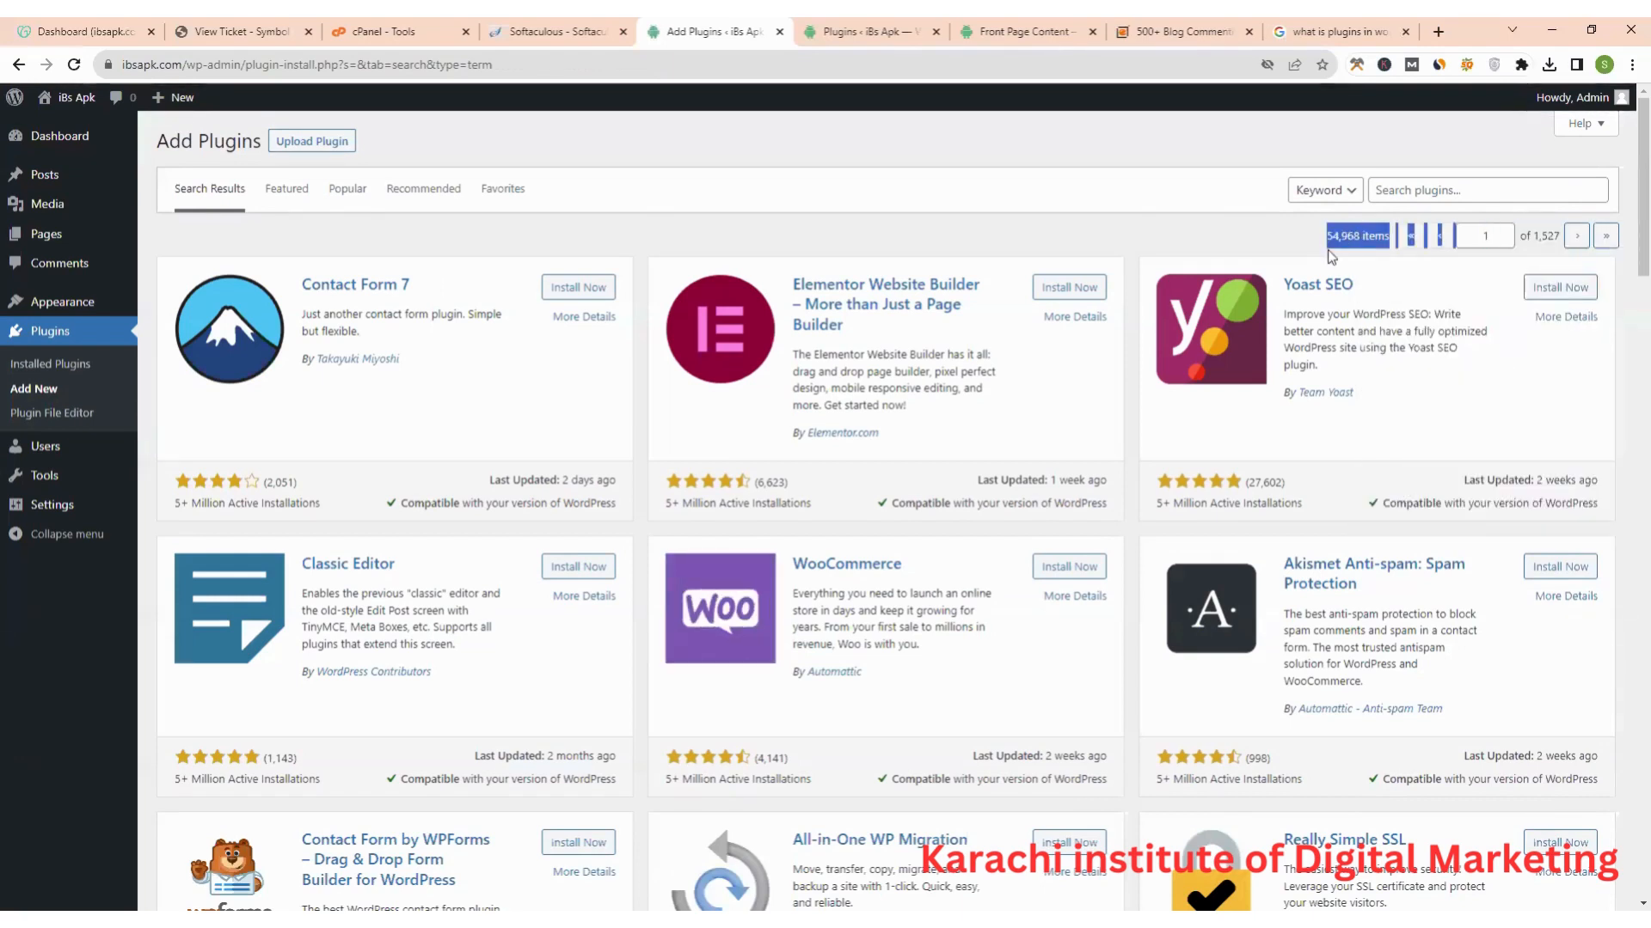
left_click(1189, 244)
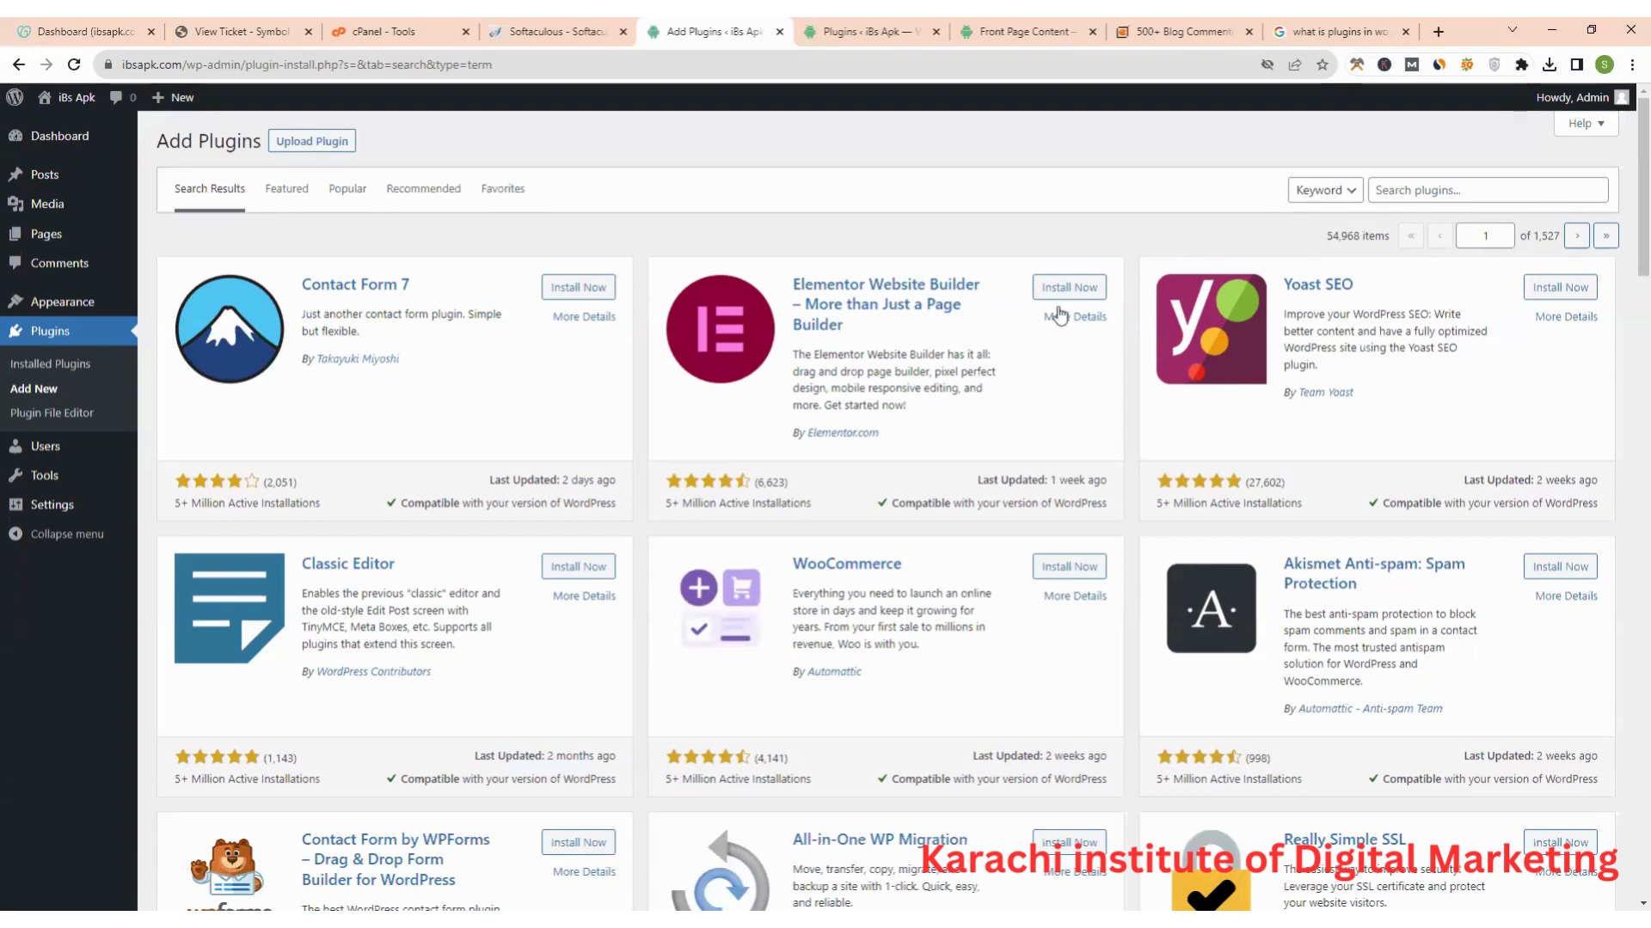
right_click(558, 475)
right_click(517, 473)
left_click(451, 487)
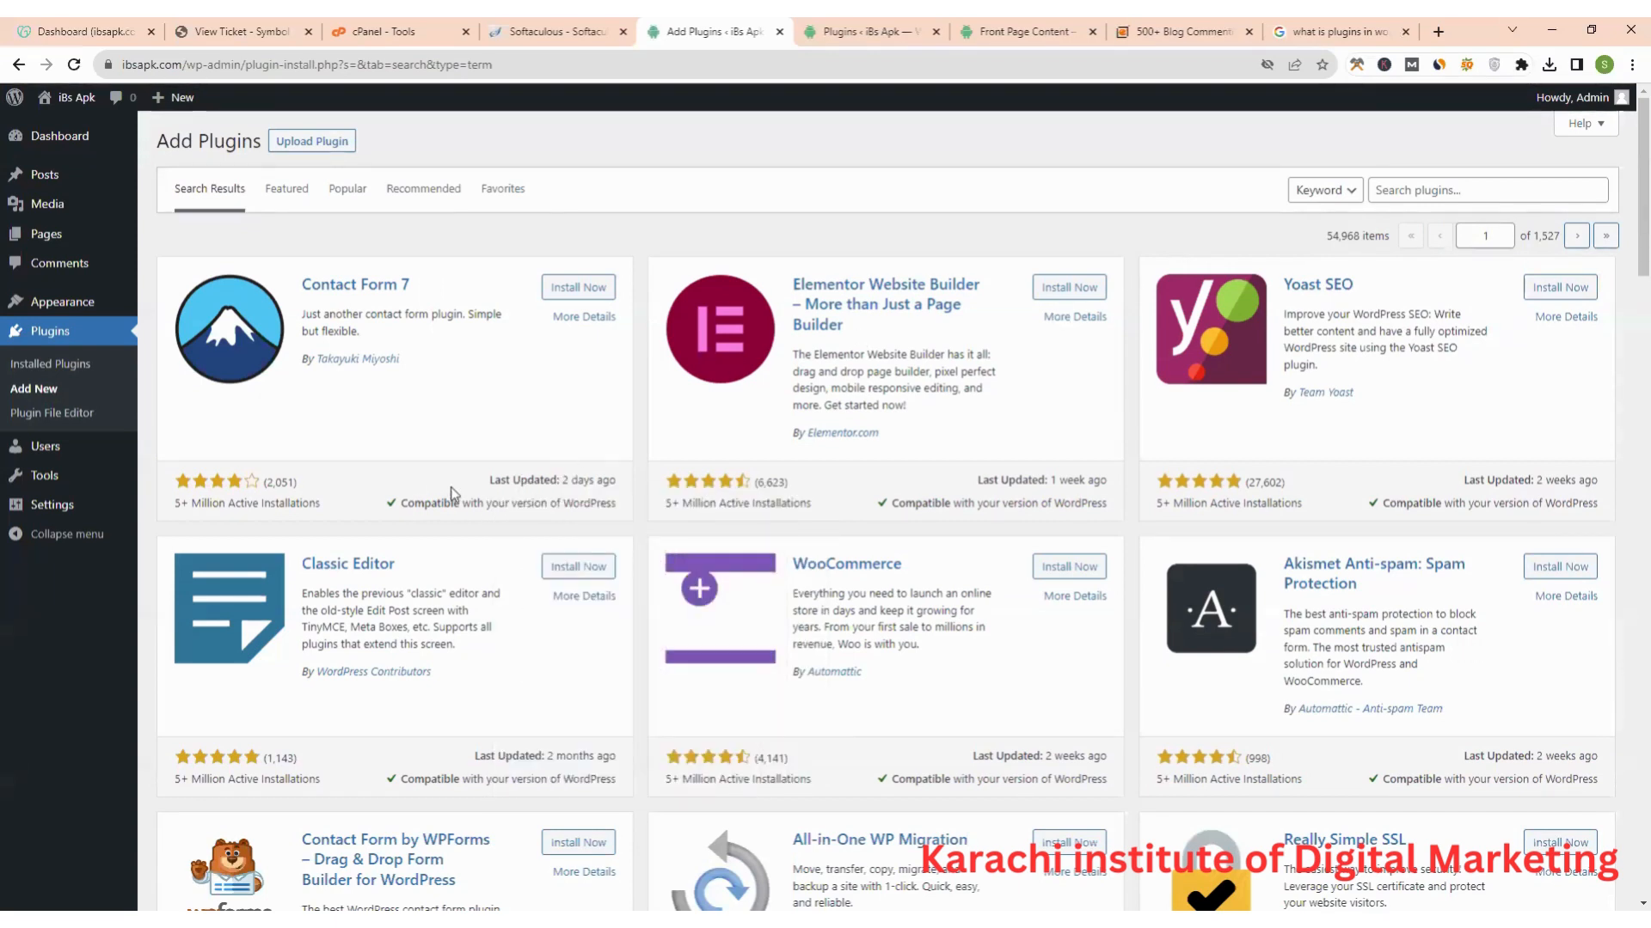
right_click(451, 489)
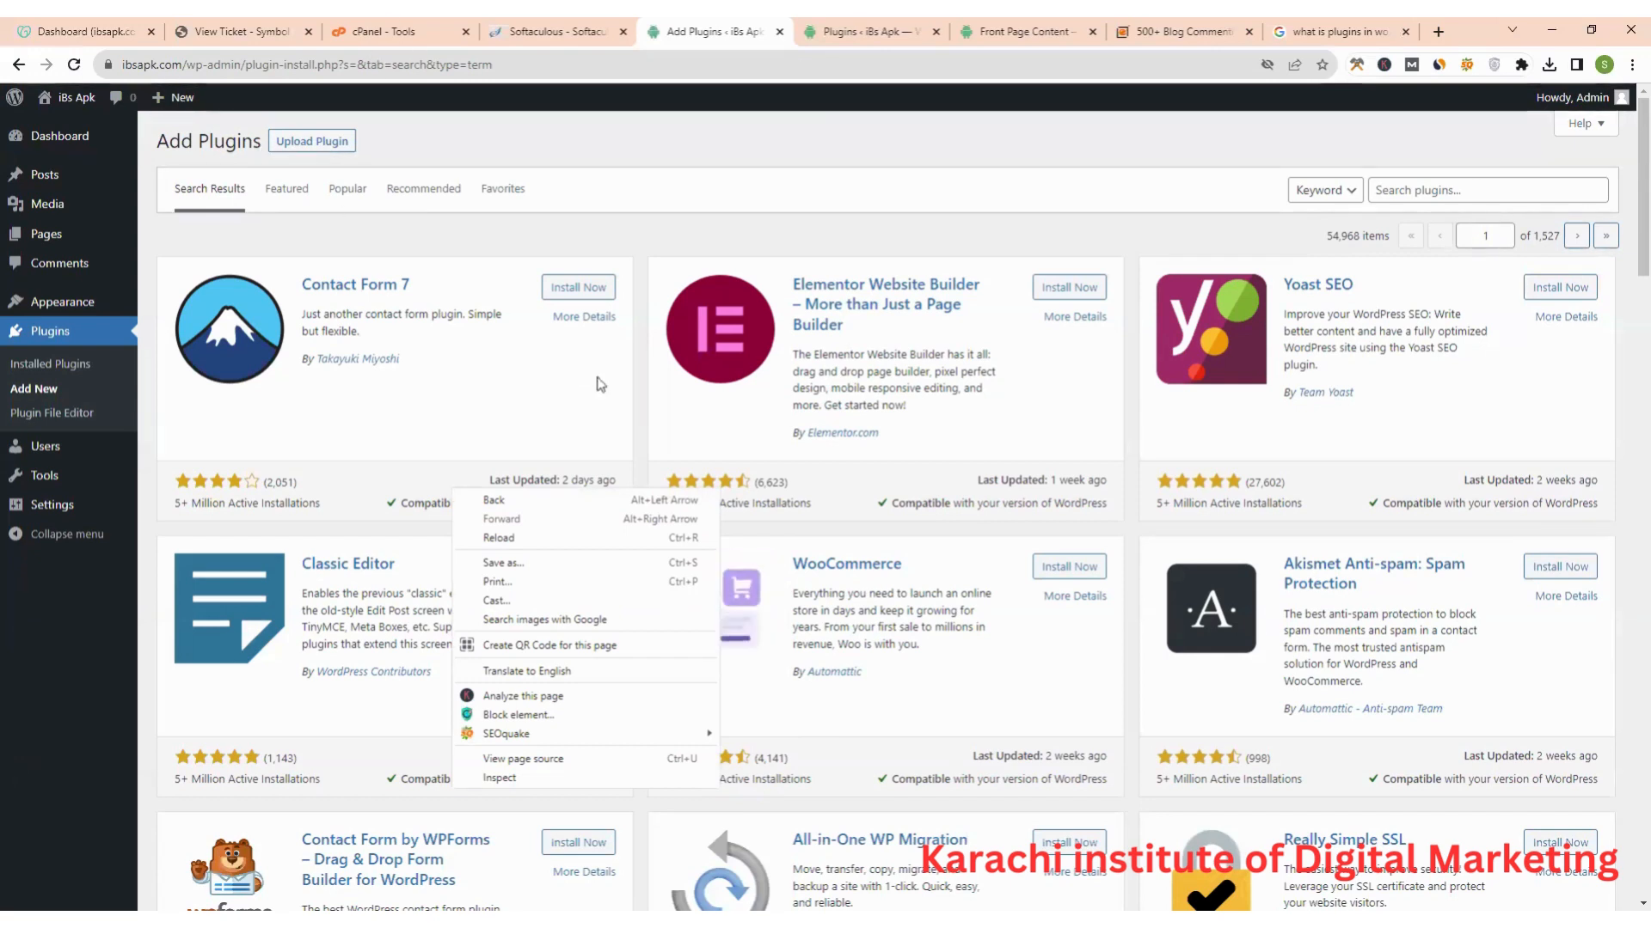
right_click(384, 237)
right_click(331, 237)
left_click(310, 236)
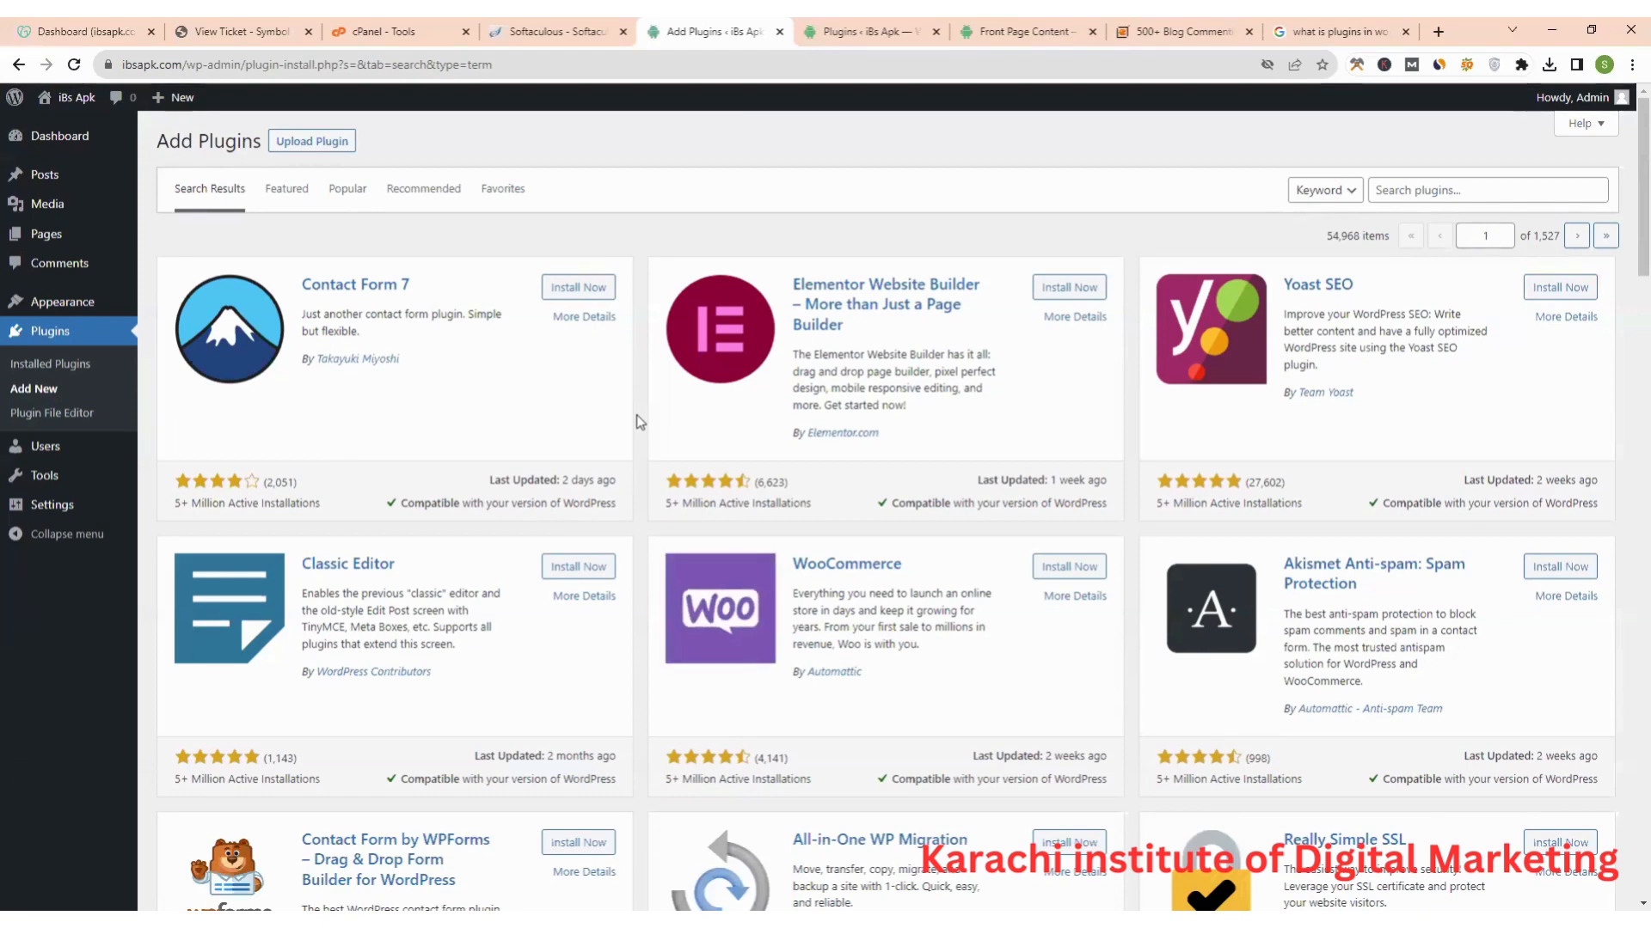
scroll(675, 563, "down", 5)
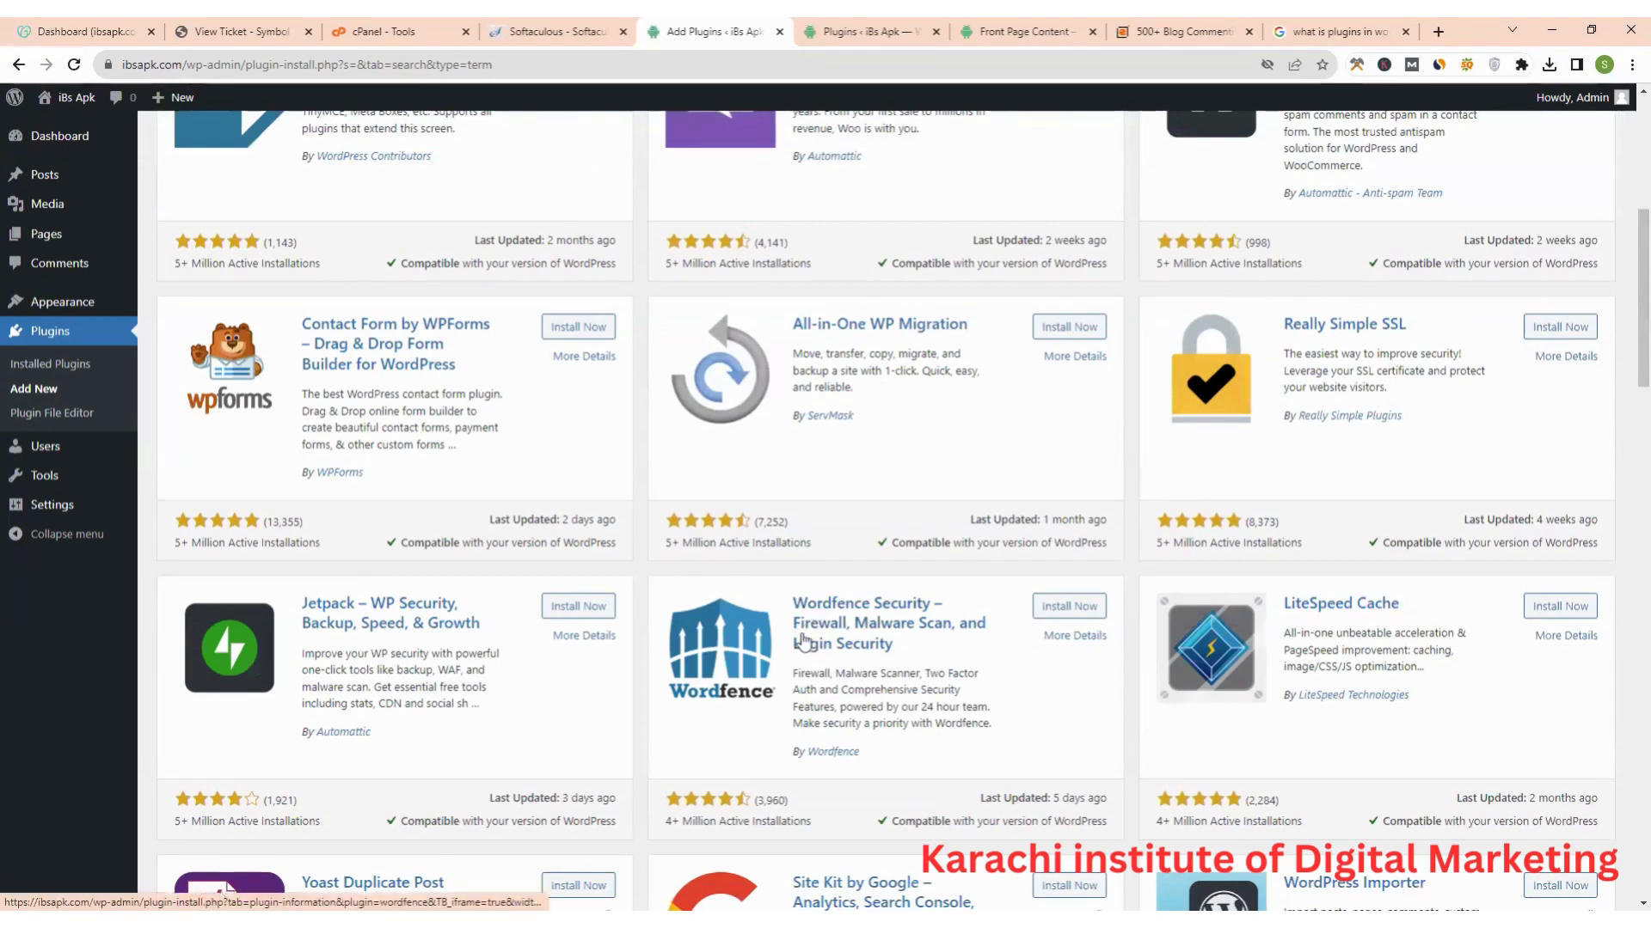
scroll(799, 640, "down", 3)
scroll(688, 602, "up", 10)
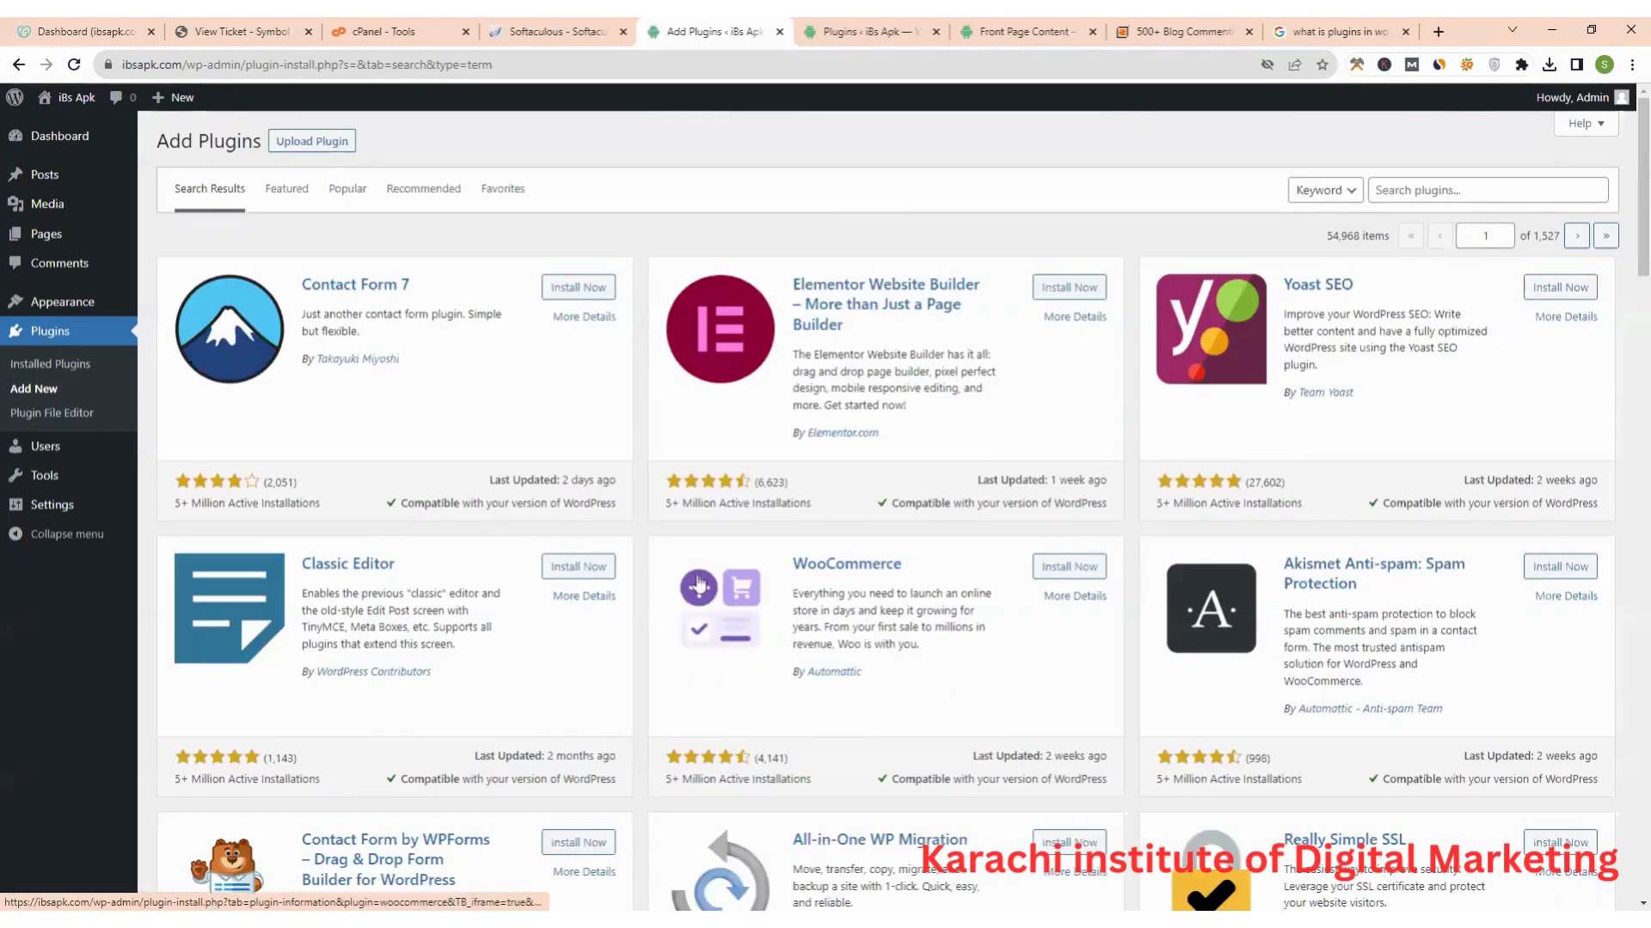
scroll(774, 482, "down", 2)
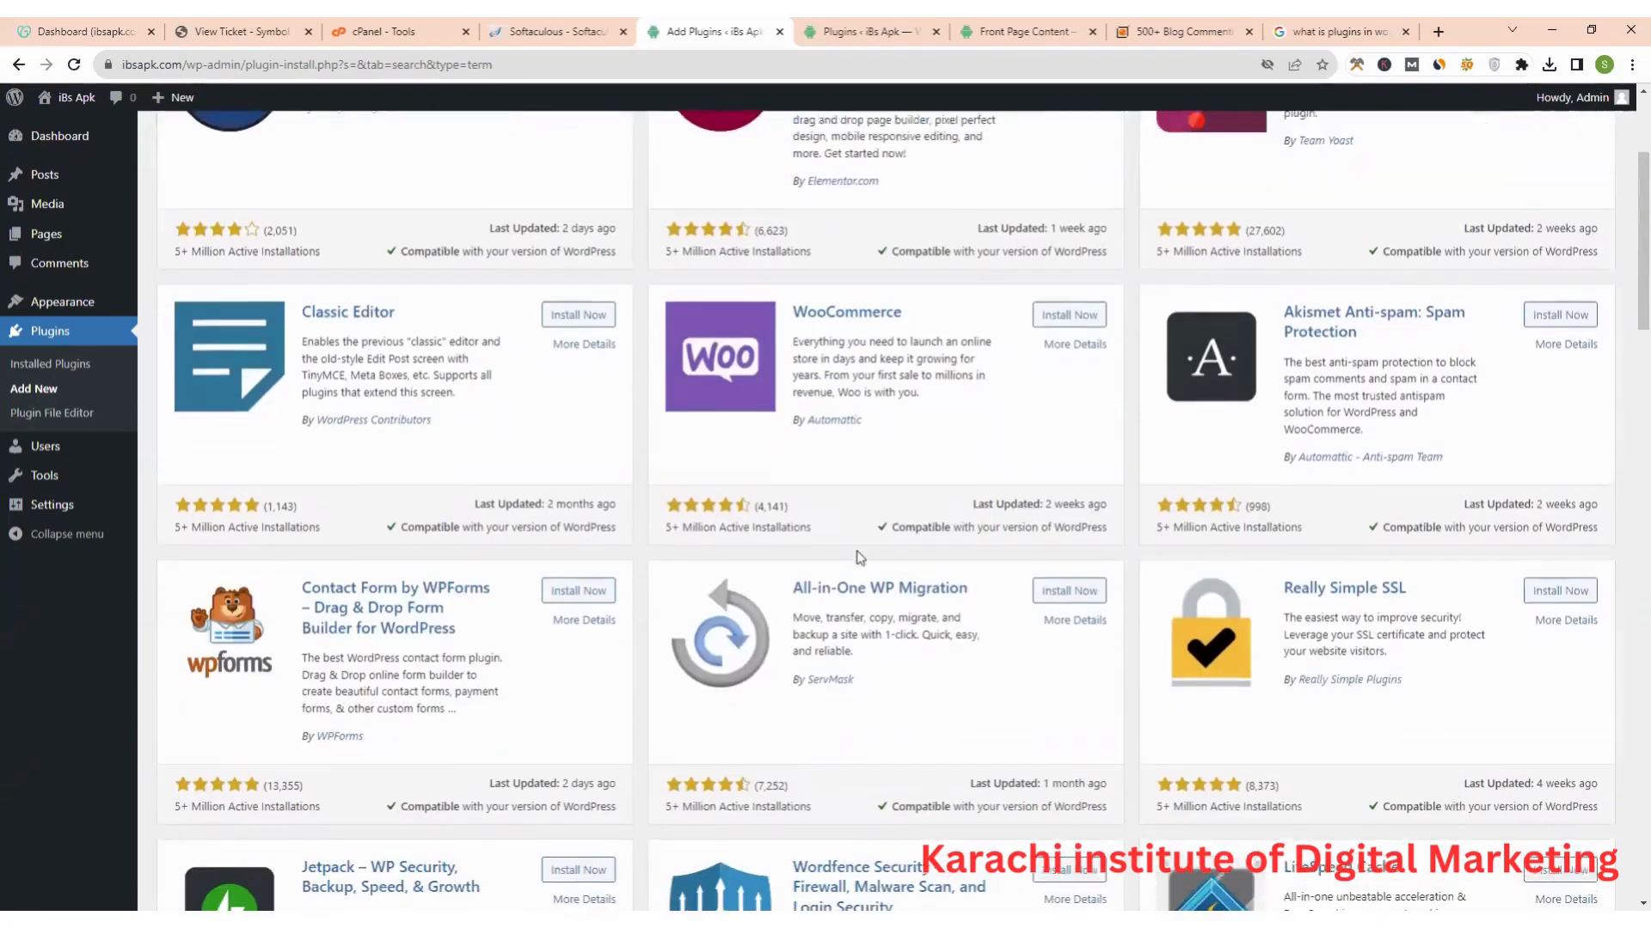
scroll(822, 527, "down", 6)
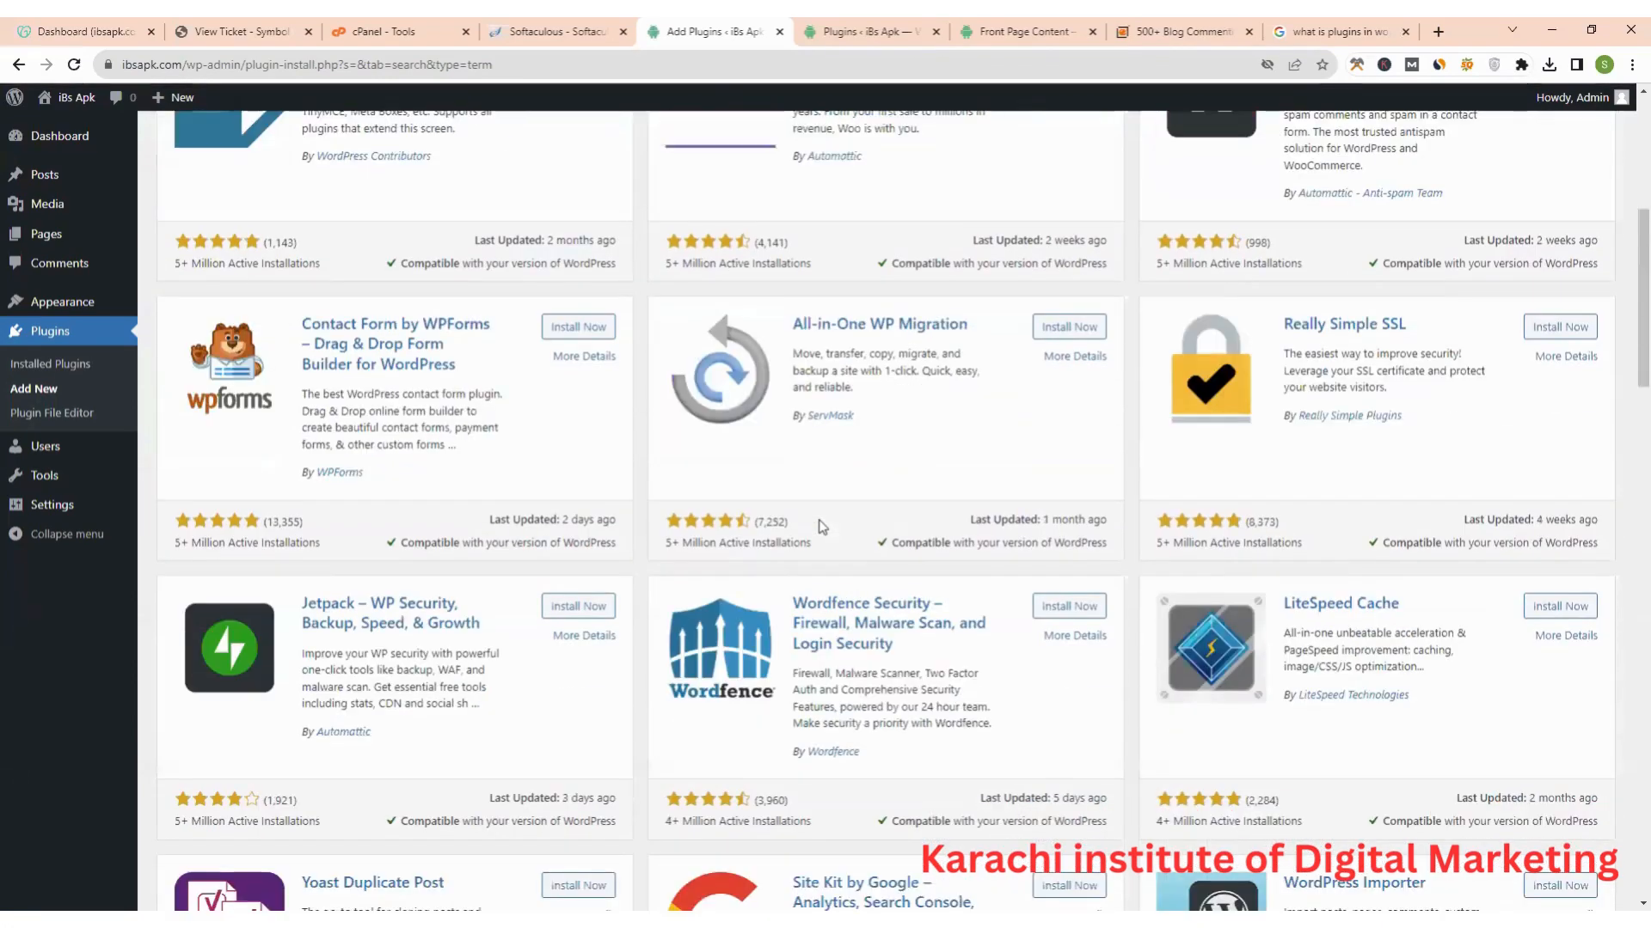
scroll(799, 559, "down", 4)
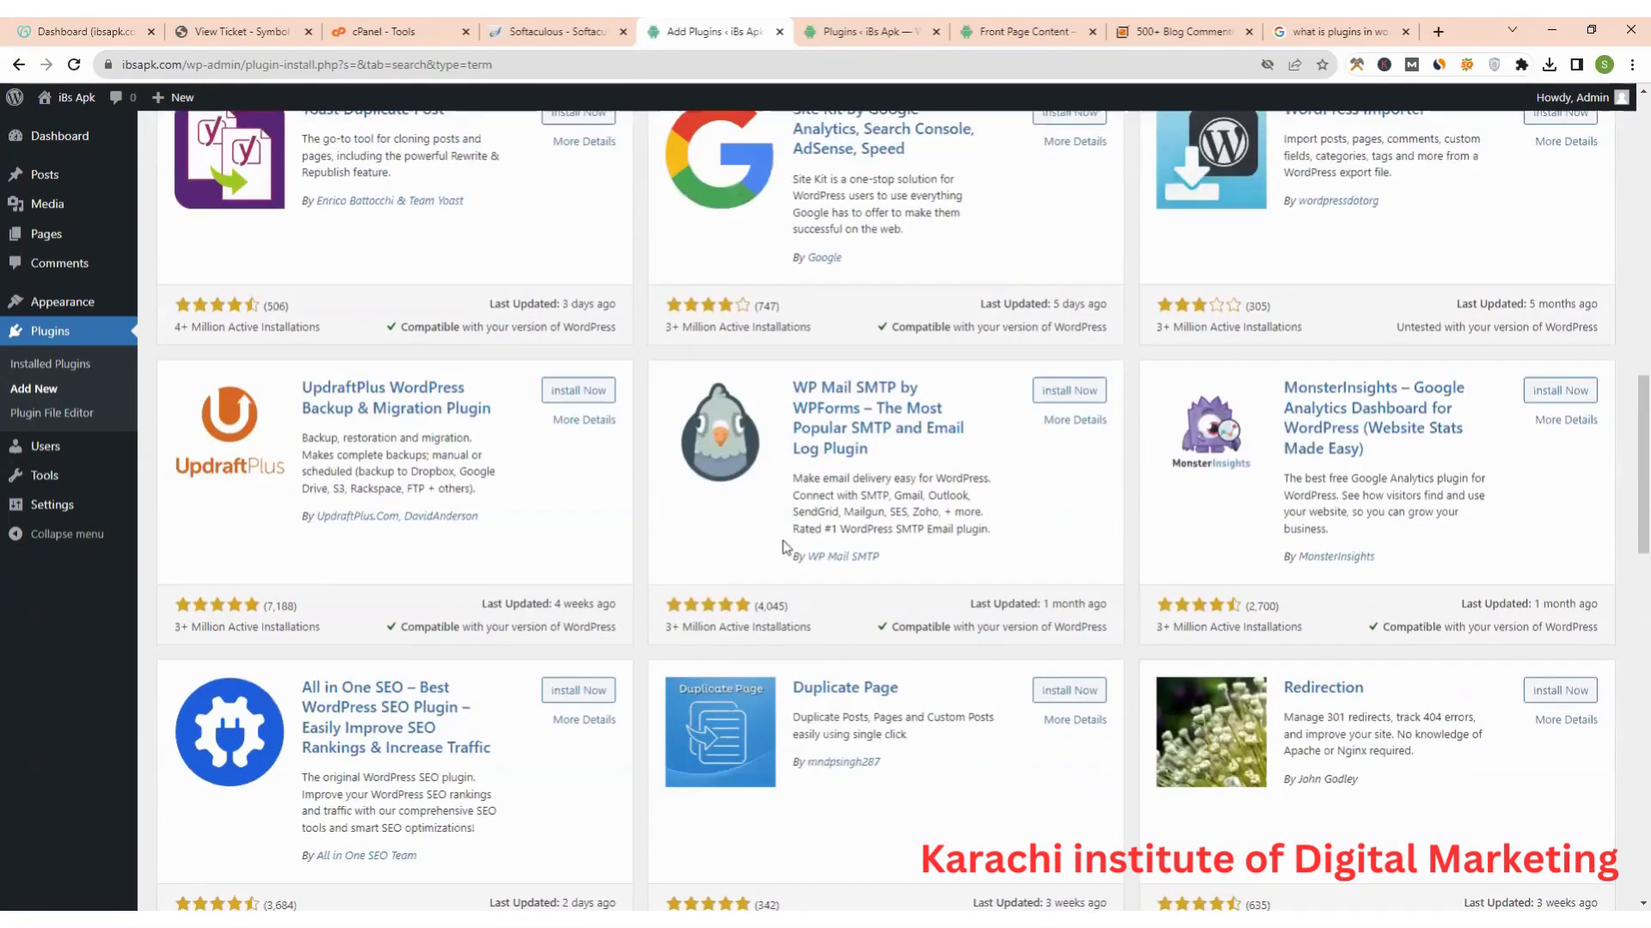
scroll(842, 578, "down", 2)
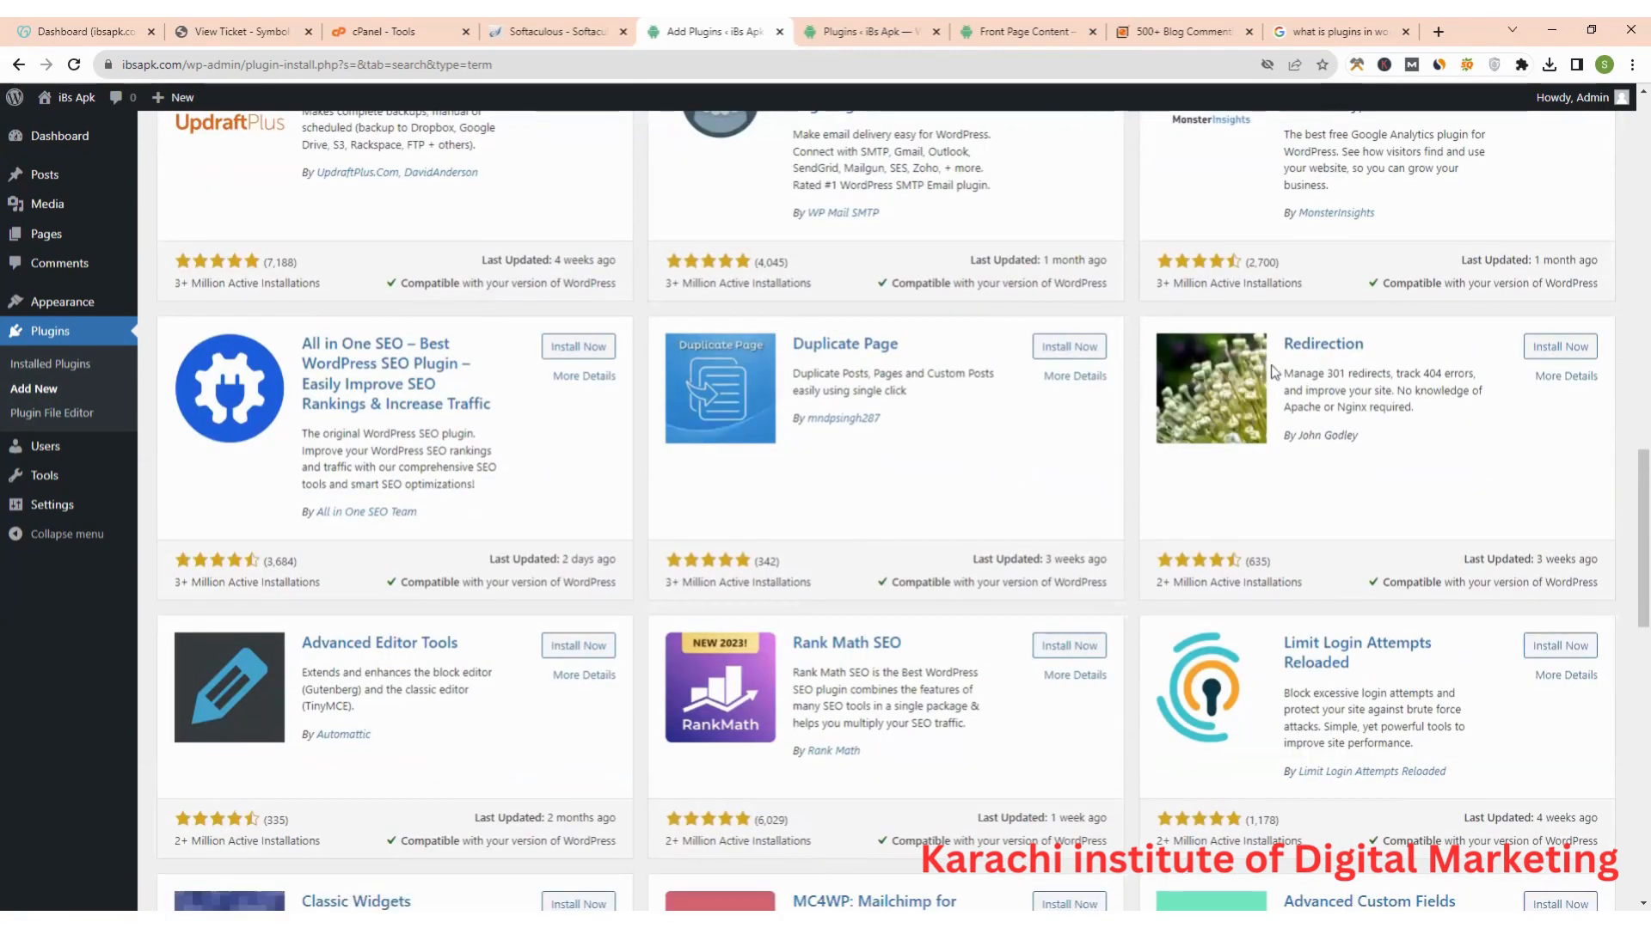
scroll(800, 653, "down", 5)
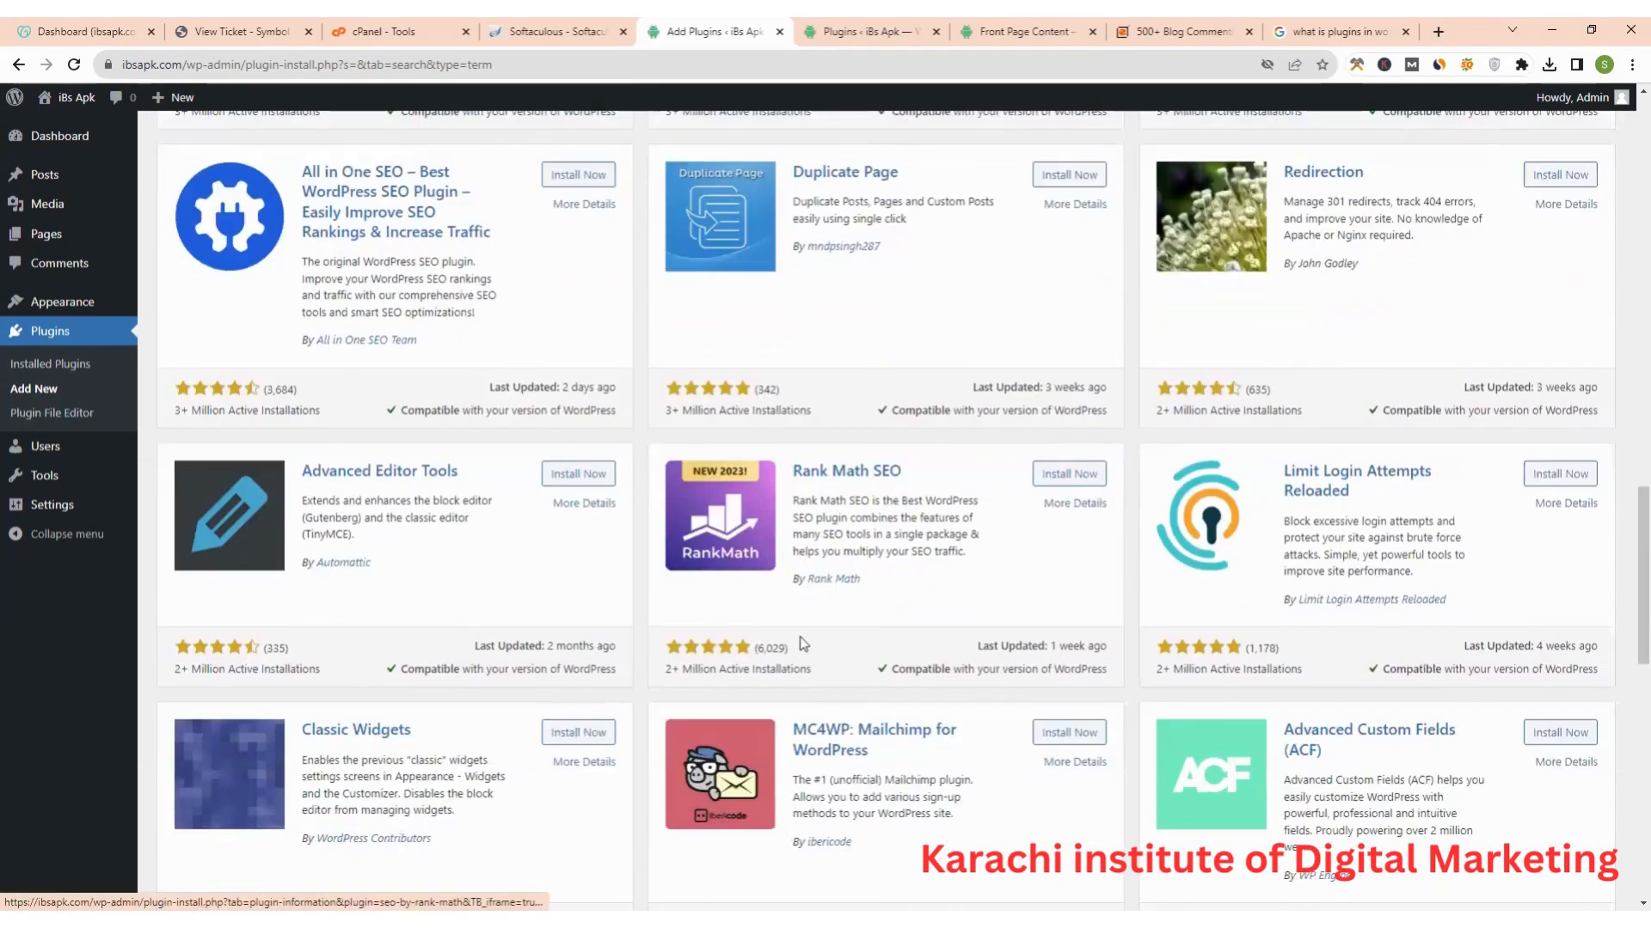
scroll(748, 696, "up", 10)
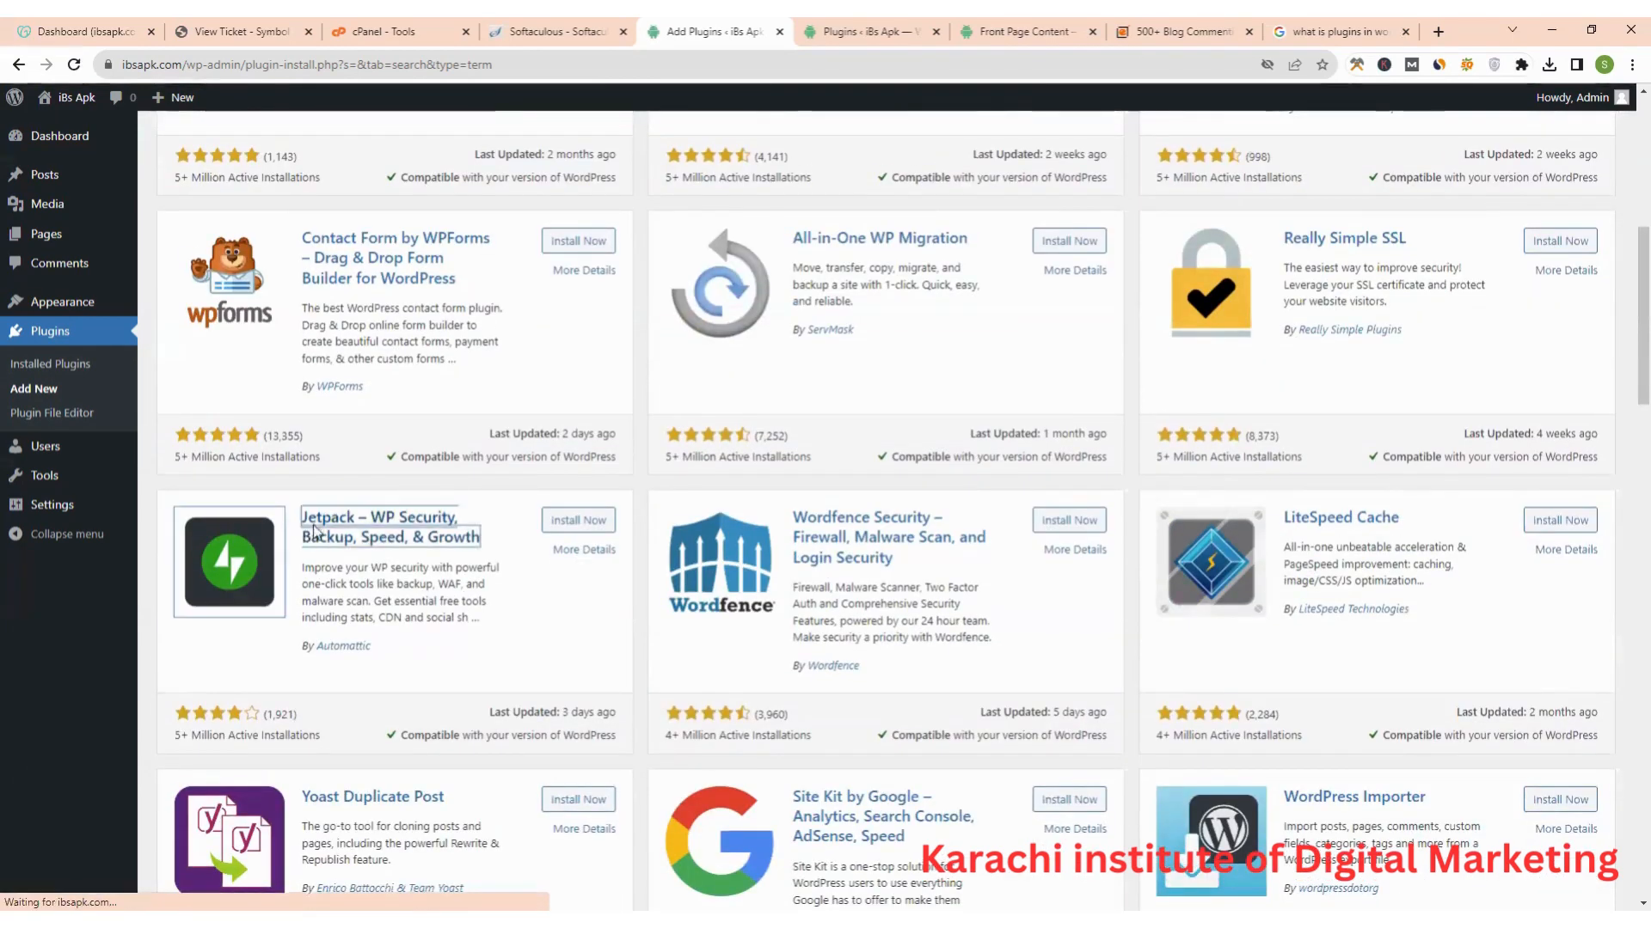
left_click(362, 526)
right_click(733, 407)
right_click(771, 384)
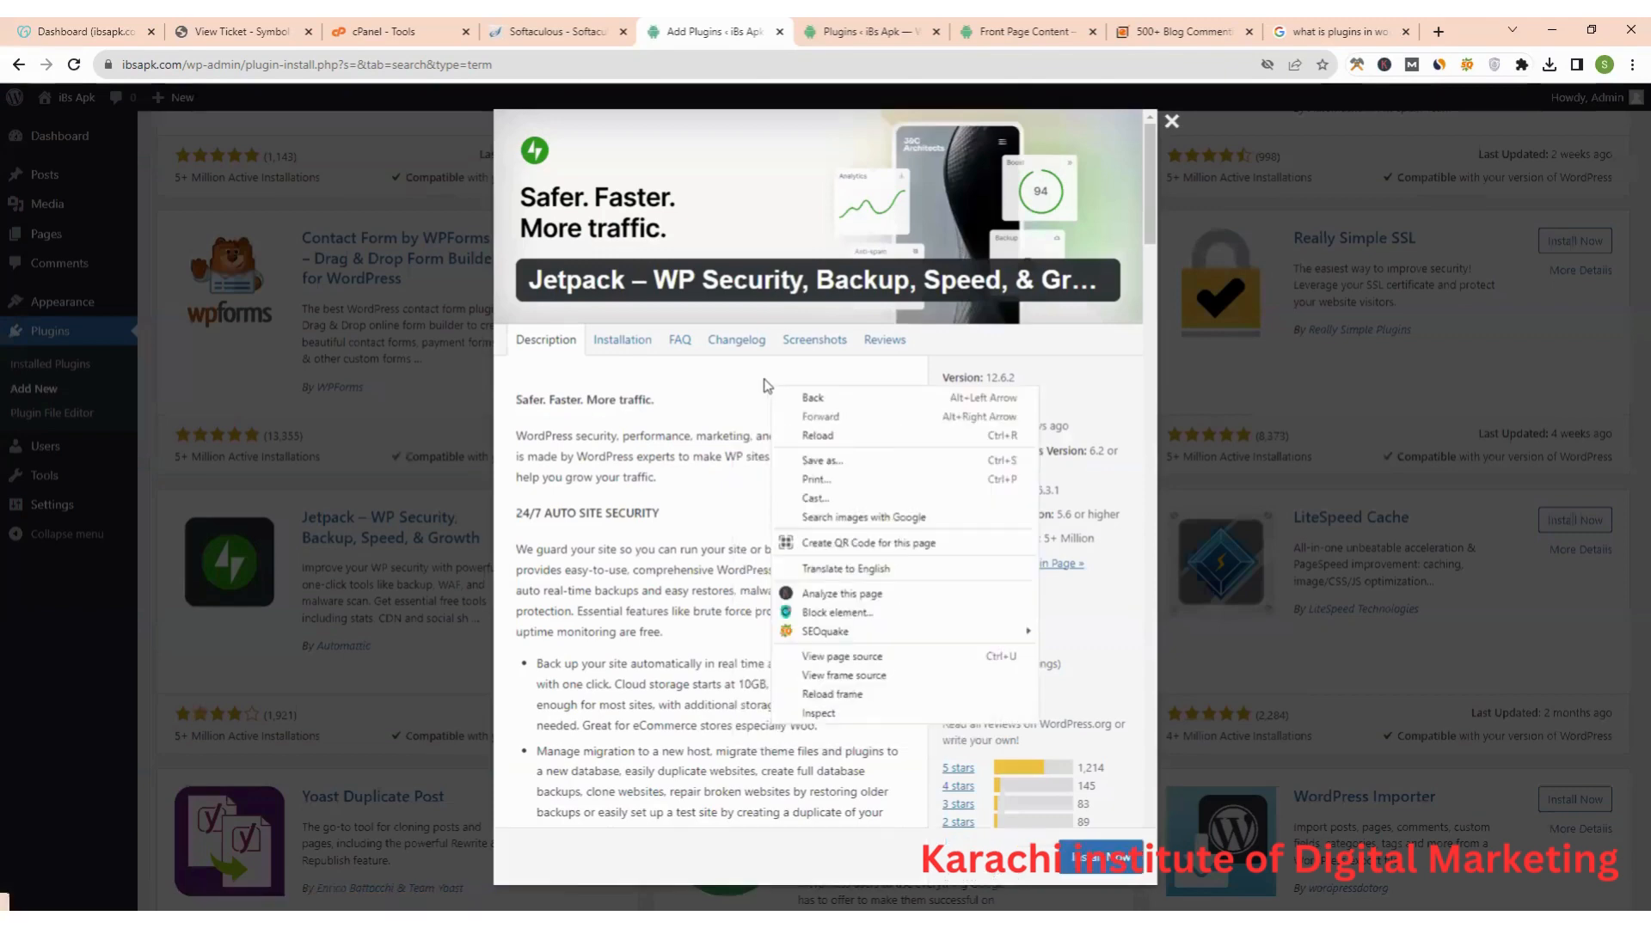
right_click(710, 383)
left_click(648, 384)
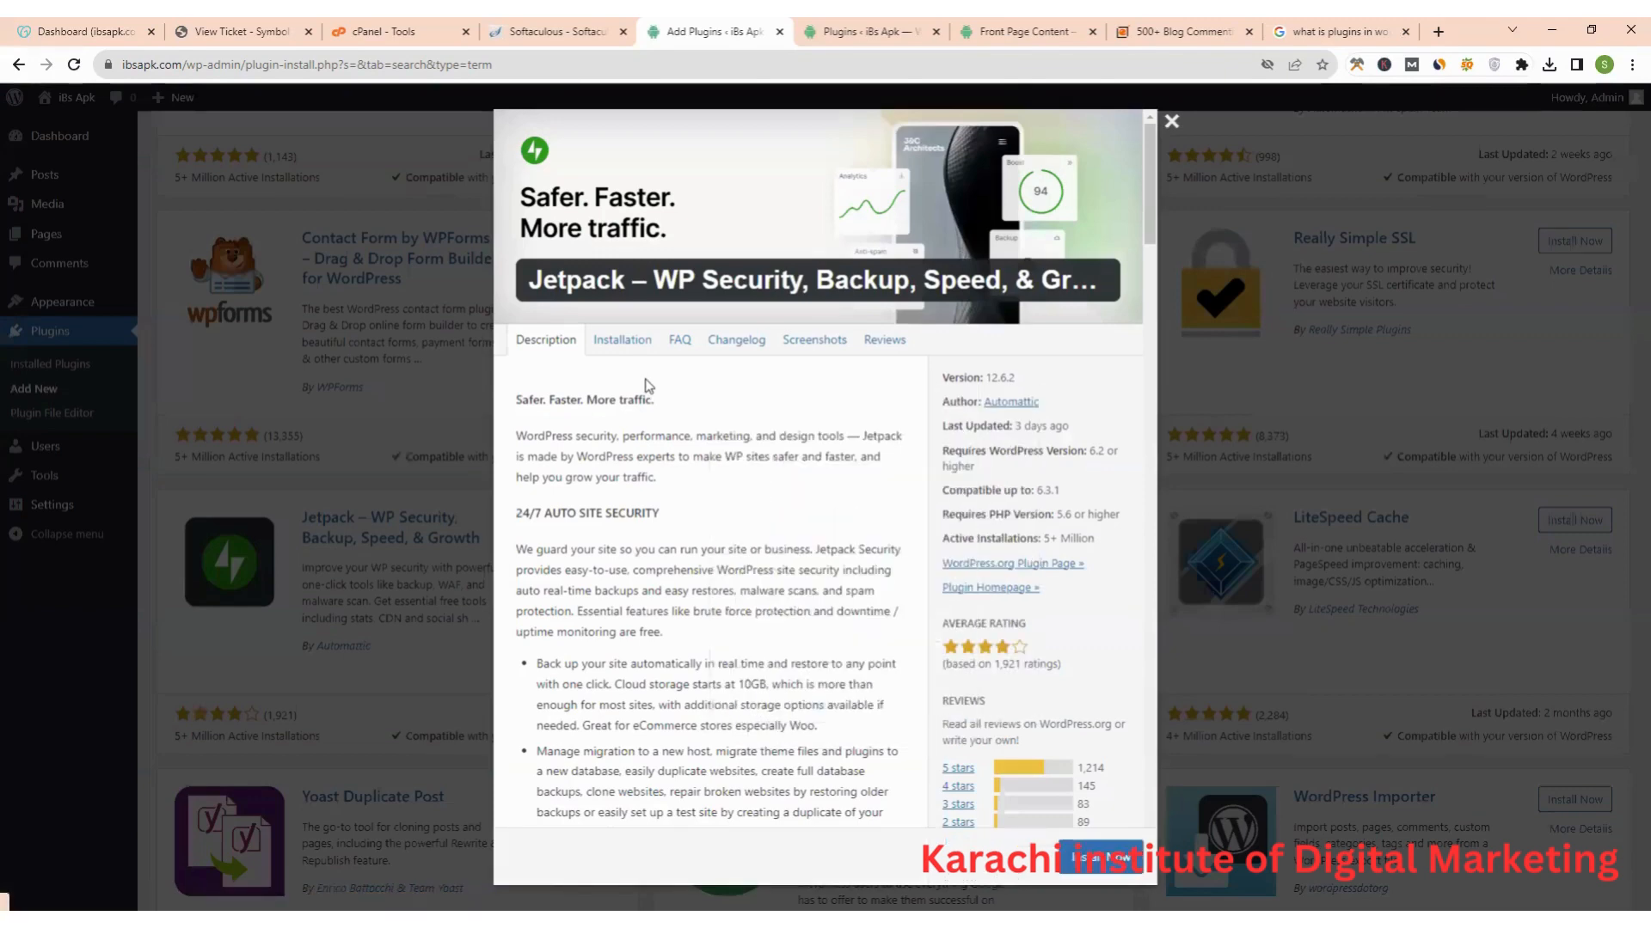
left_click(818, 342)
scroll(792, 589, "down", 3)
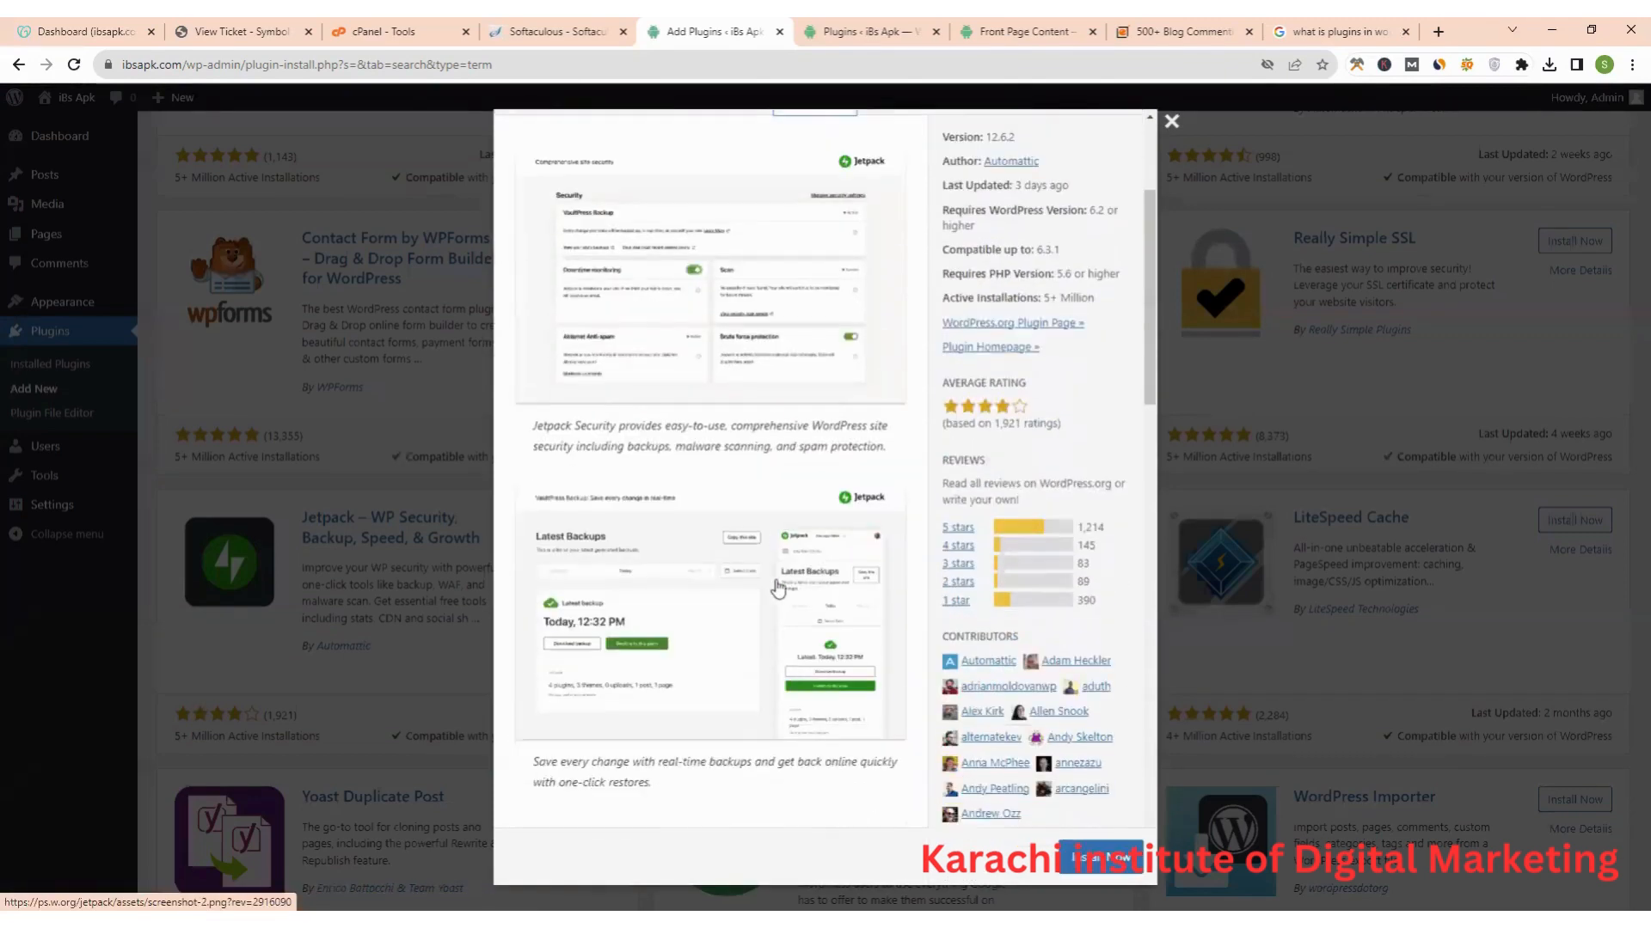
scroll(797, 613, "down", 15)
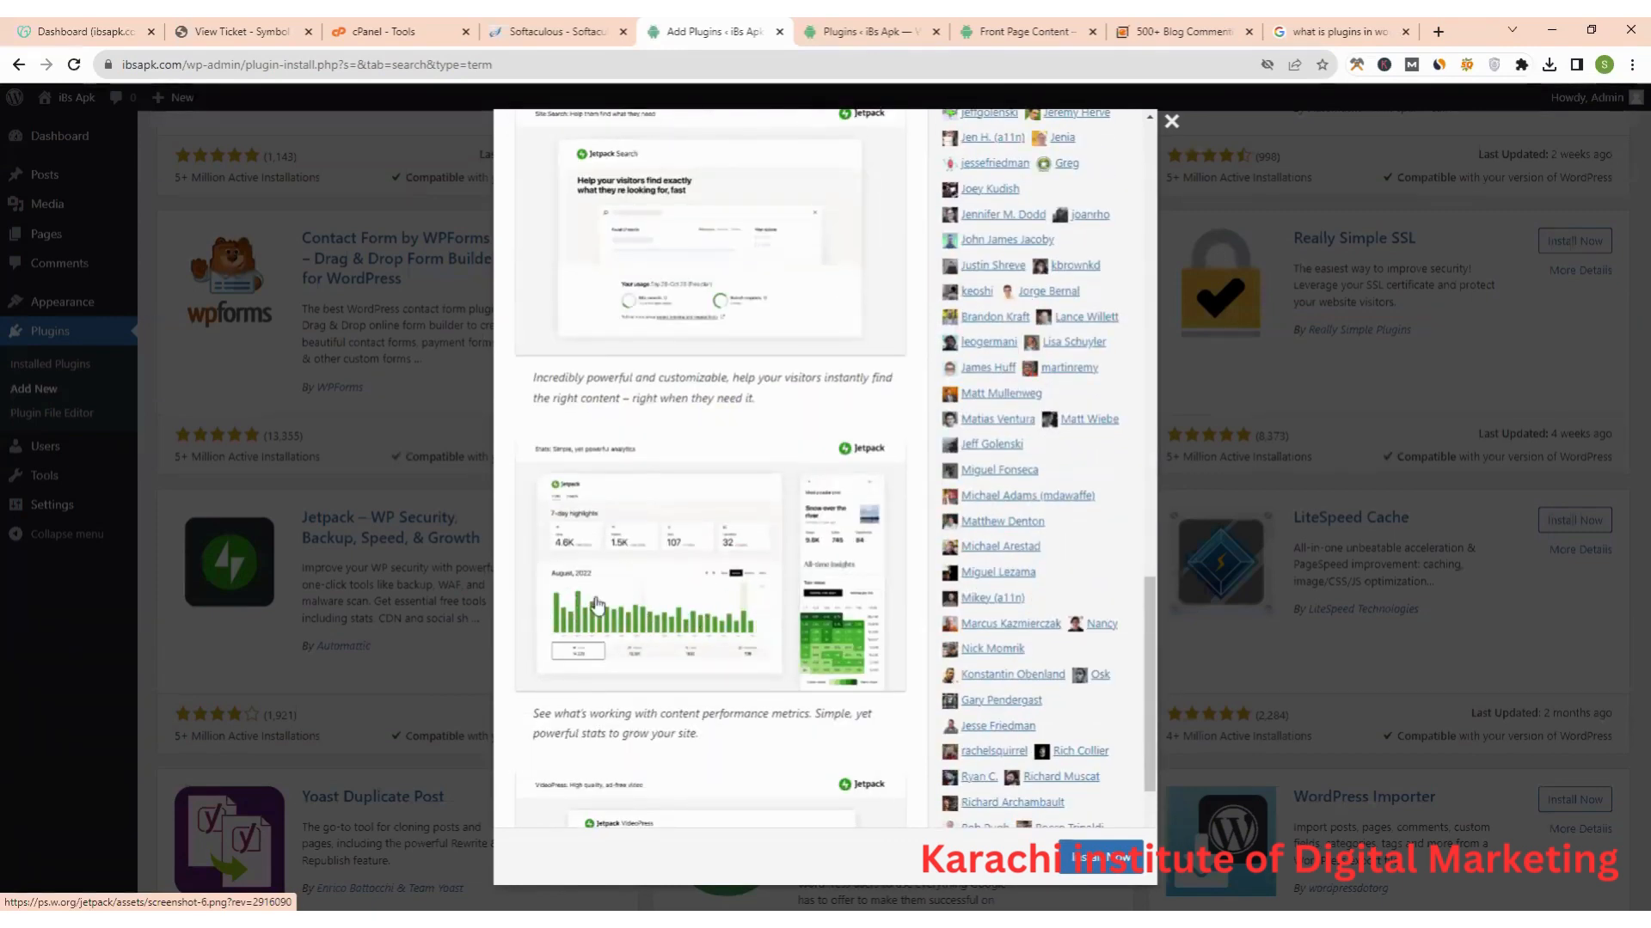
left_click(432, 543)
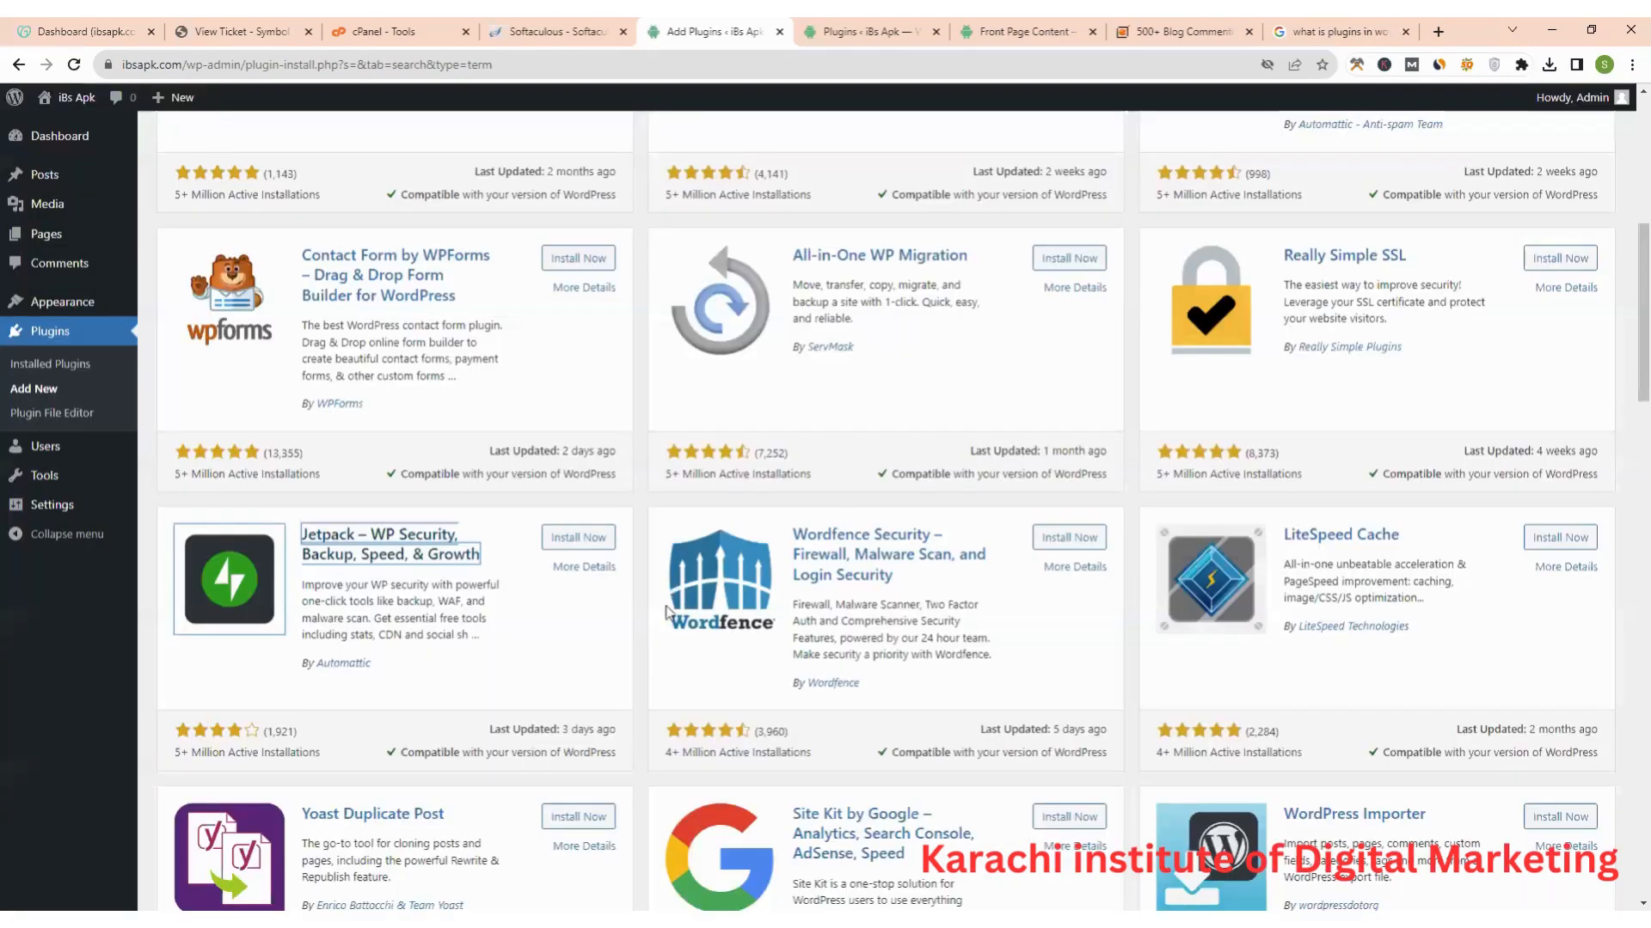
scroll(615, 624, "down", 8)
scroll(804, 412, "up", 4)
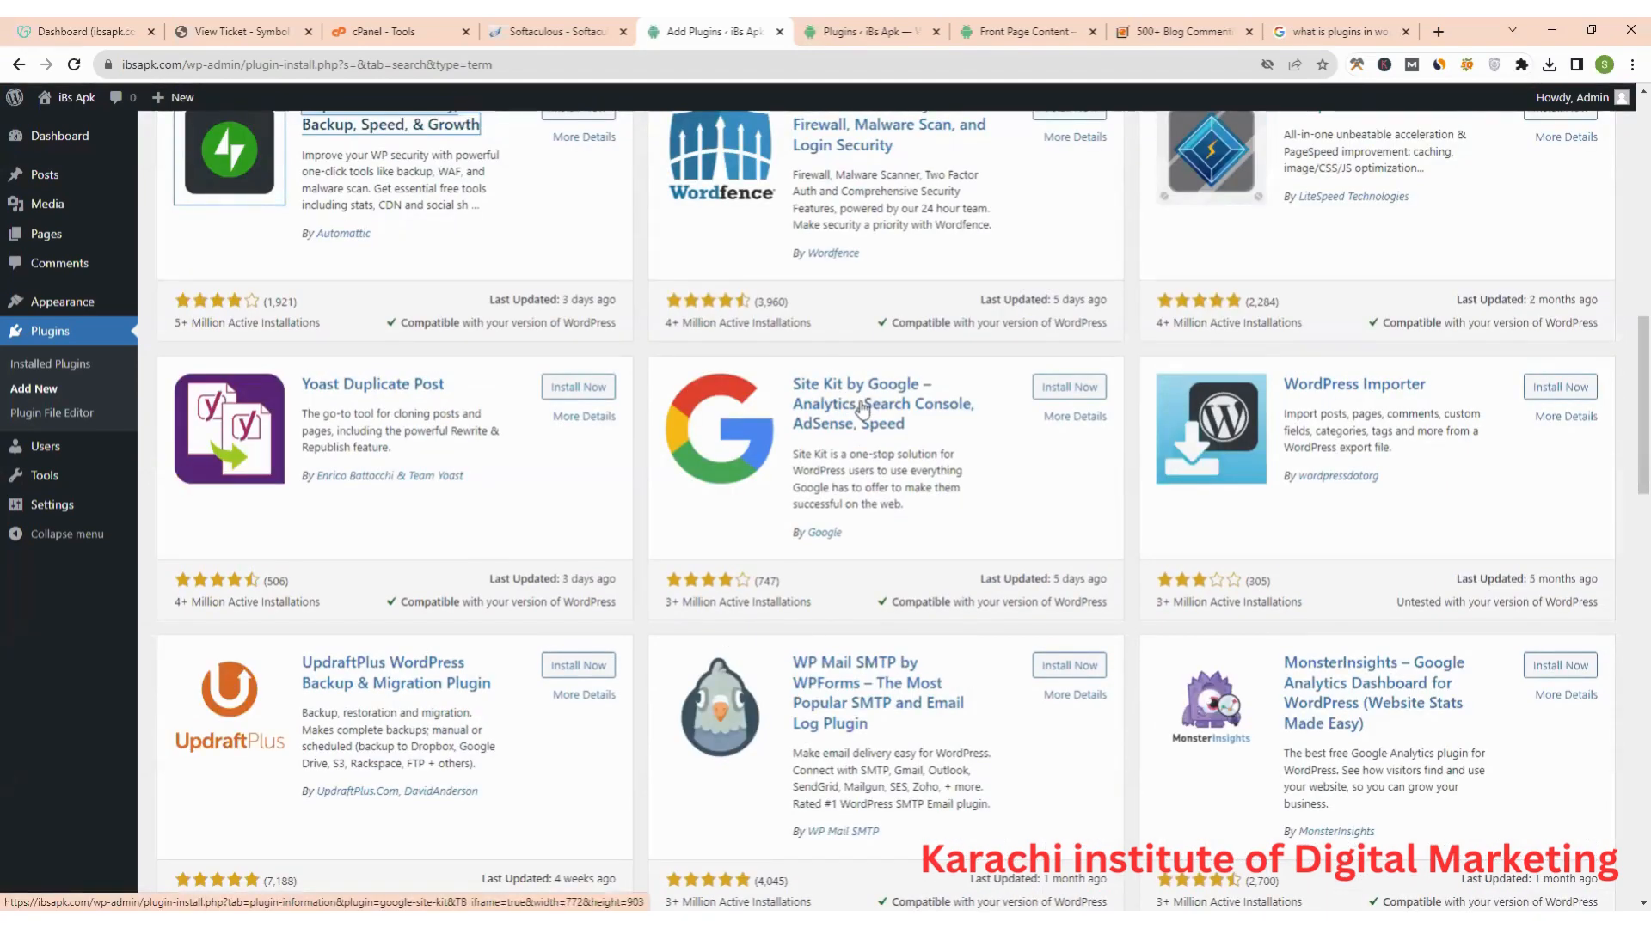
scroll(860, 411, "down", 5)
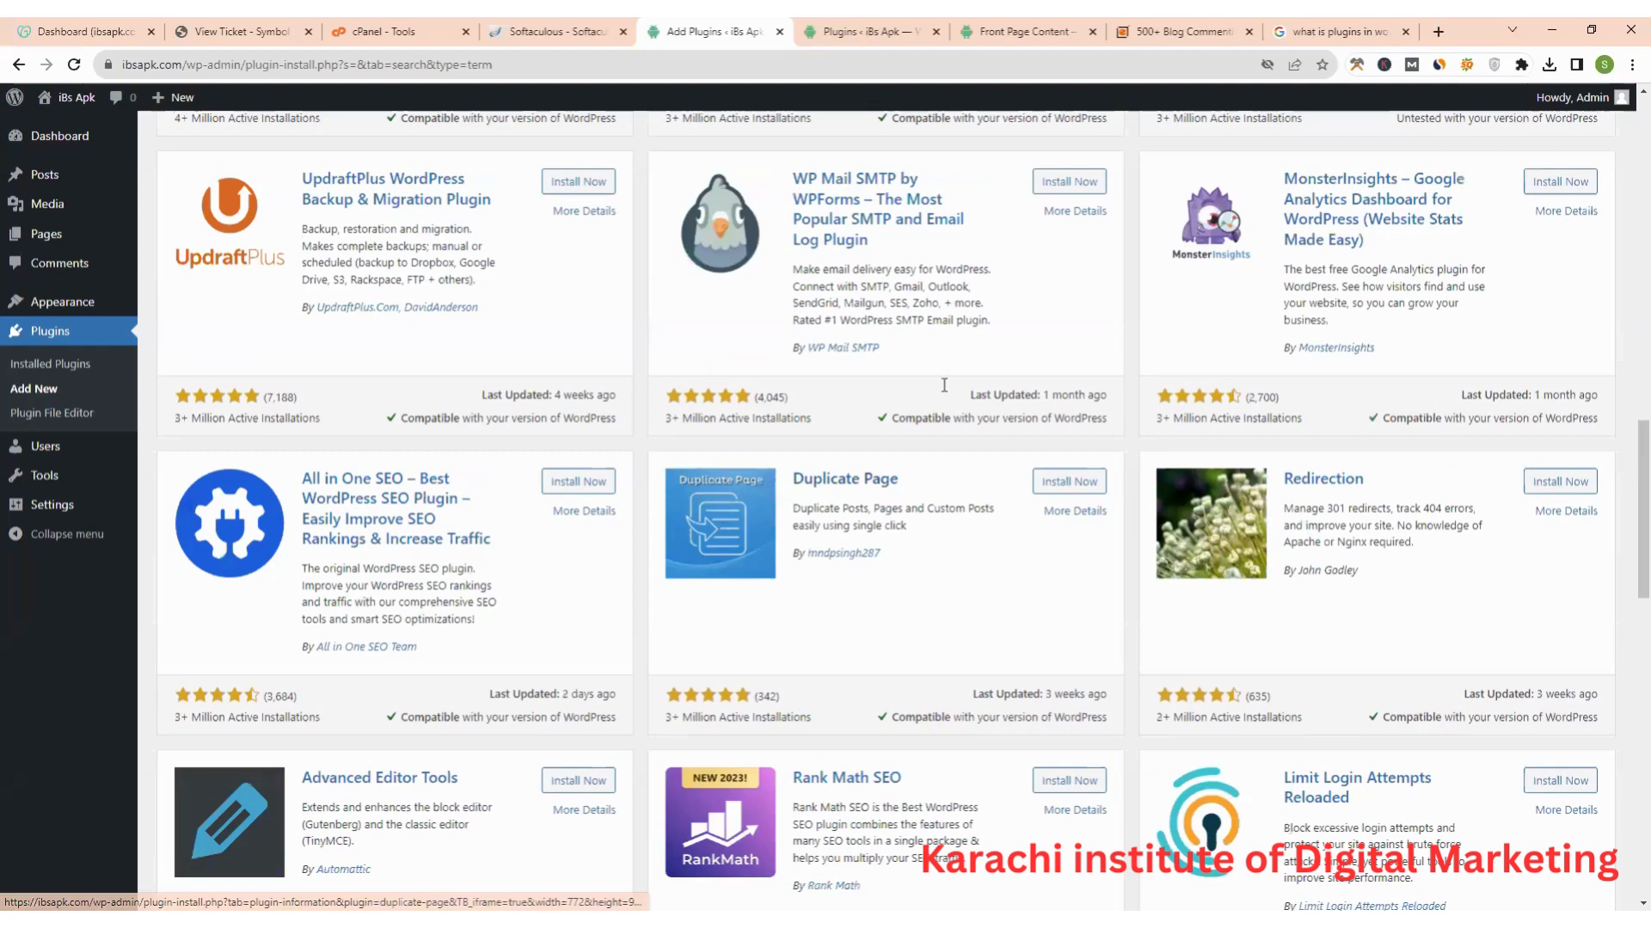
scroll(944, 386, "down", 1)
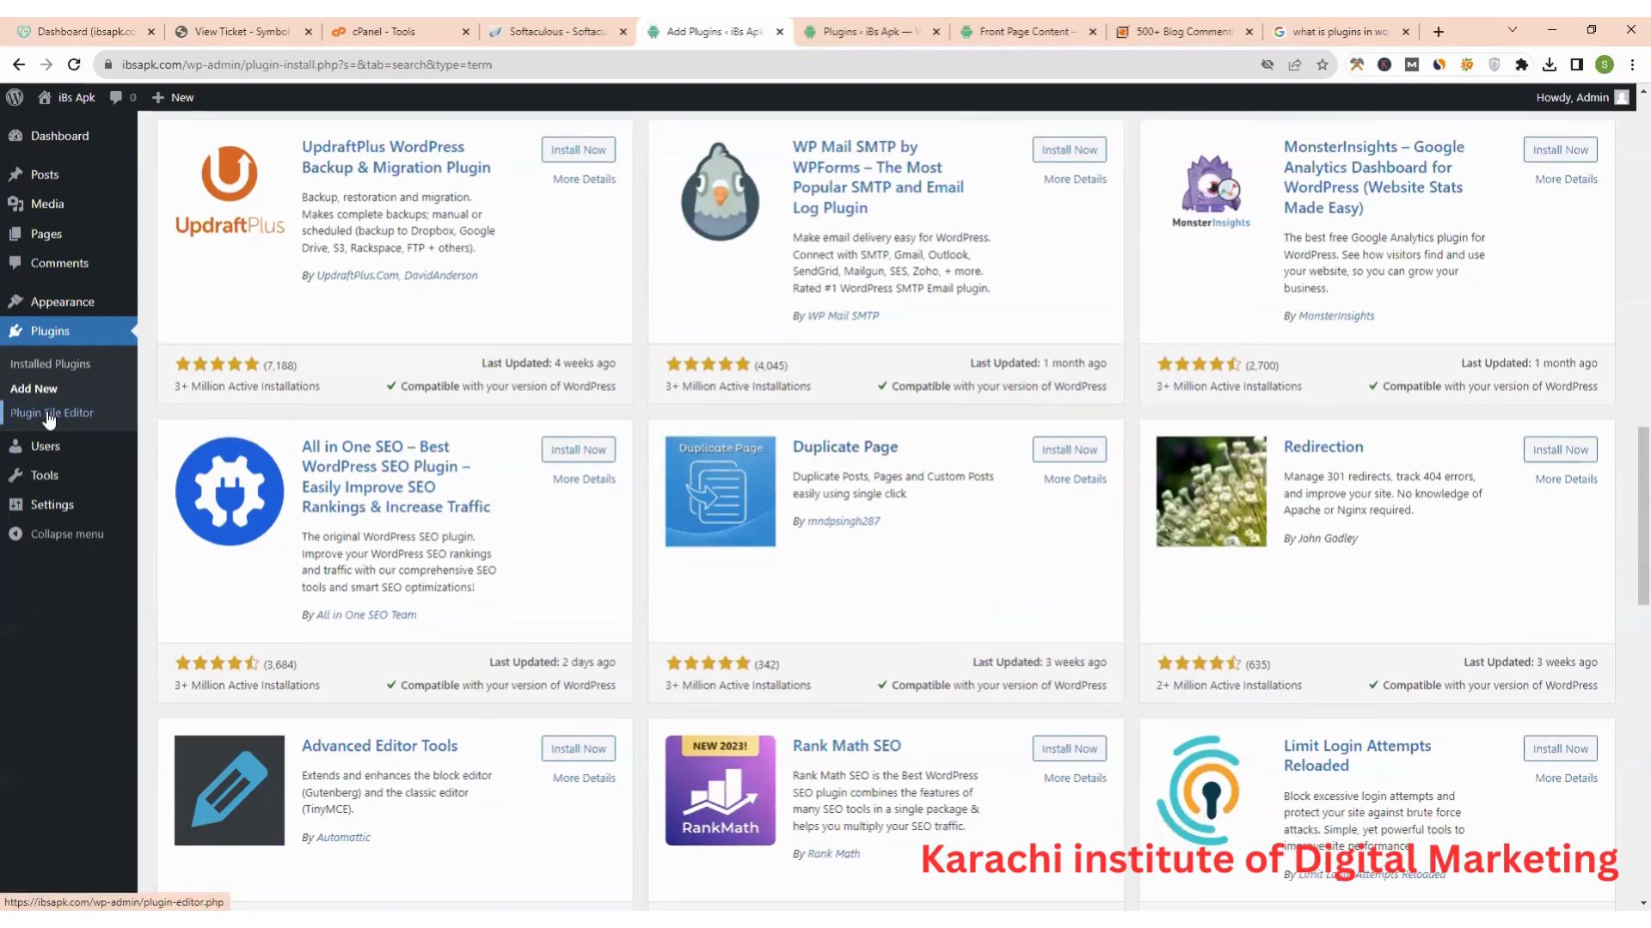
left_click(48, 415)
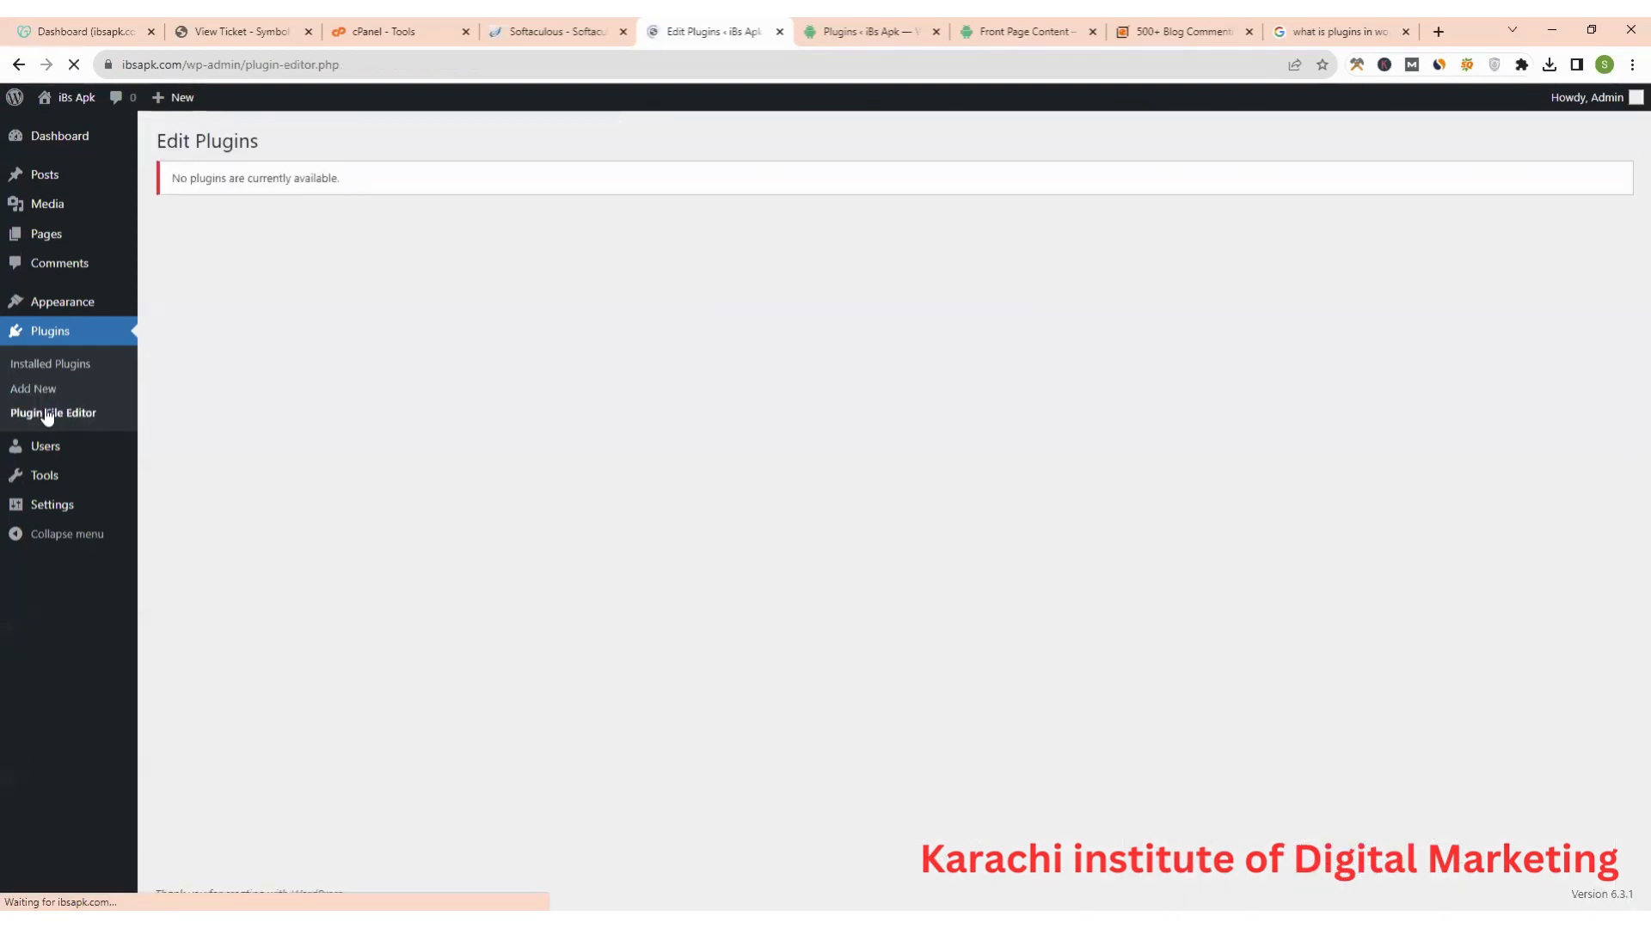
Check the empty Installed Plugins list, then open Add New's Upload Plugin zip form.
left_click(39, 365)
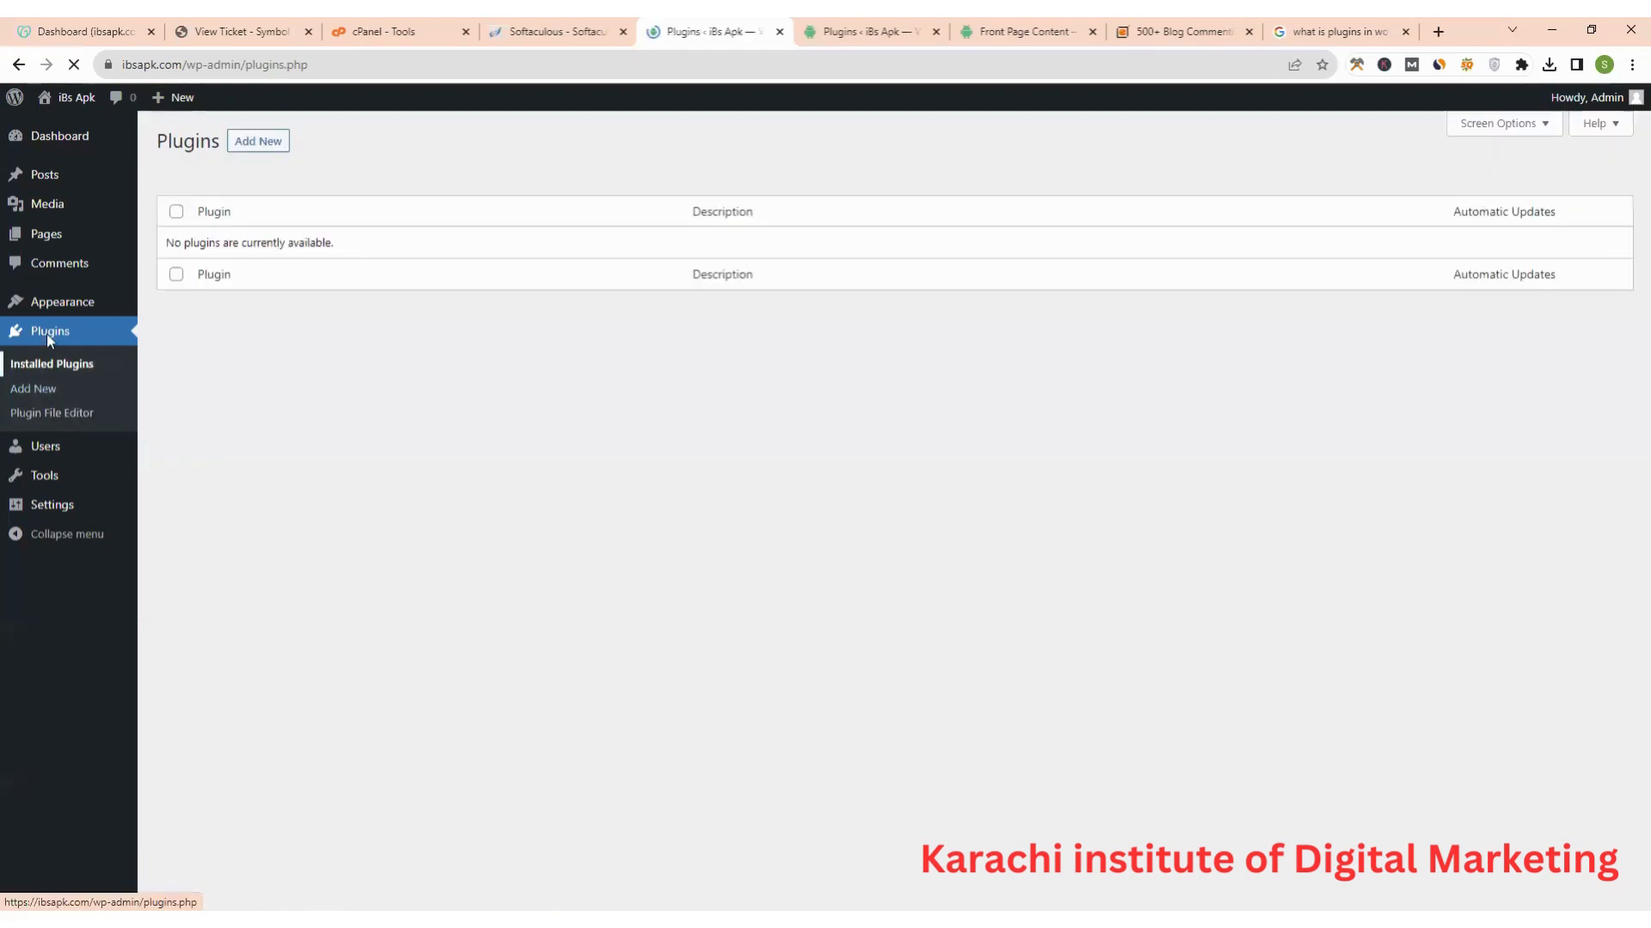
left_click(269, 152)
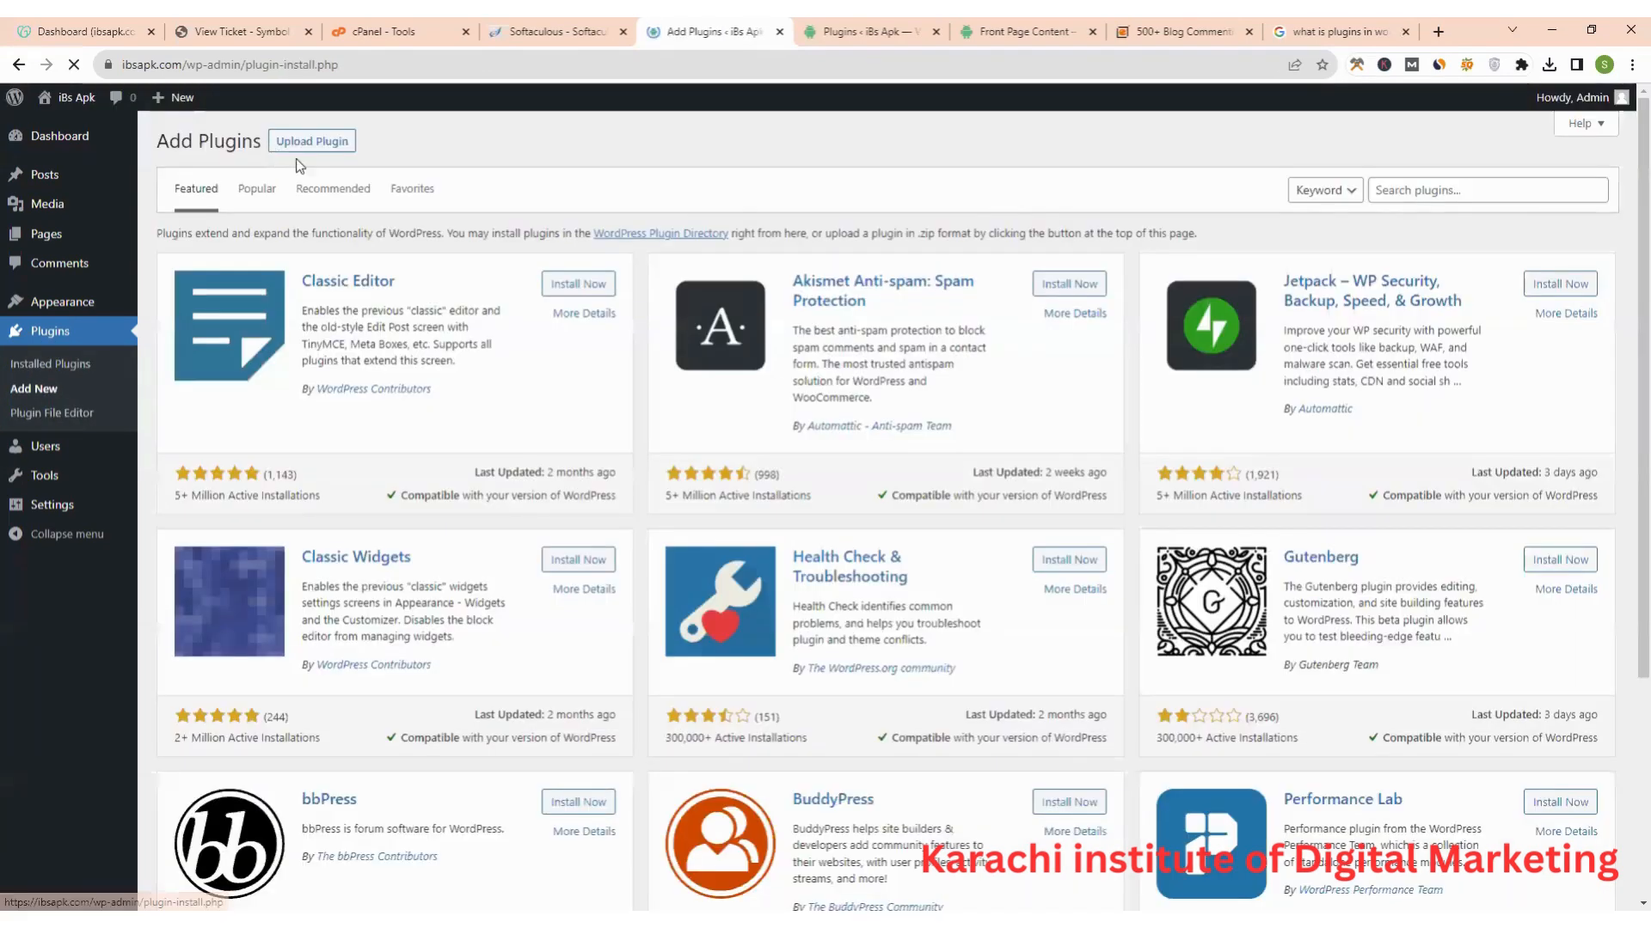
left_click(312, 141)
right_click(615, 311)
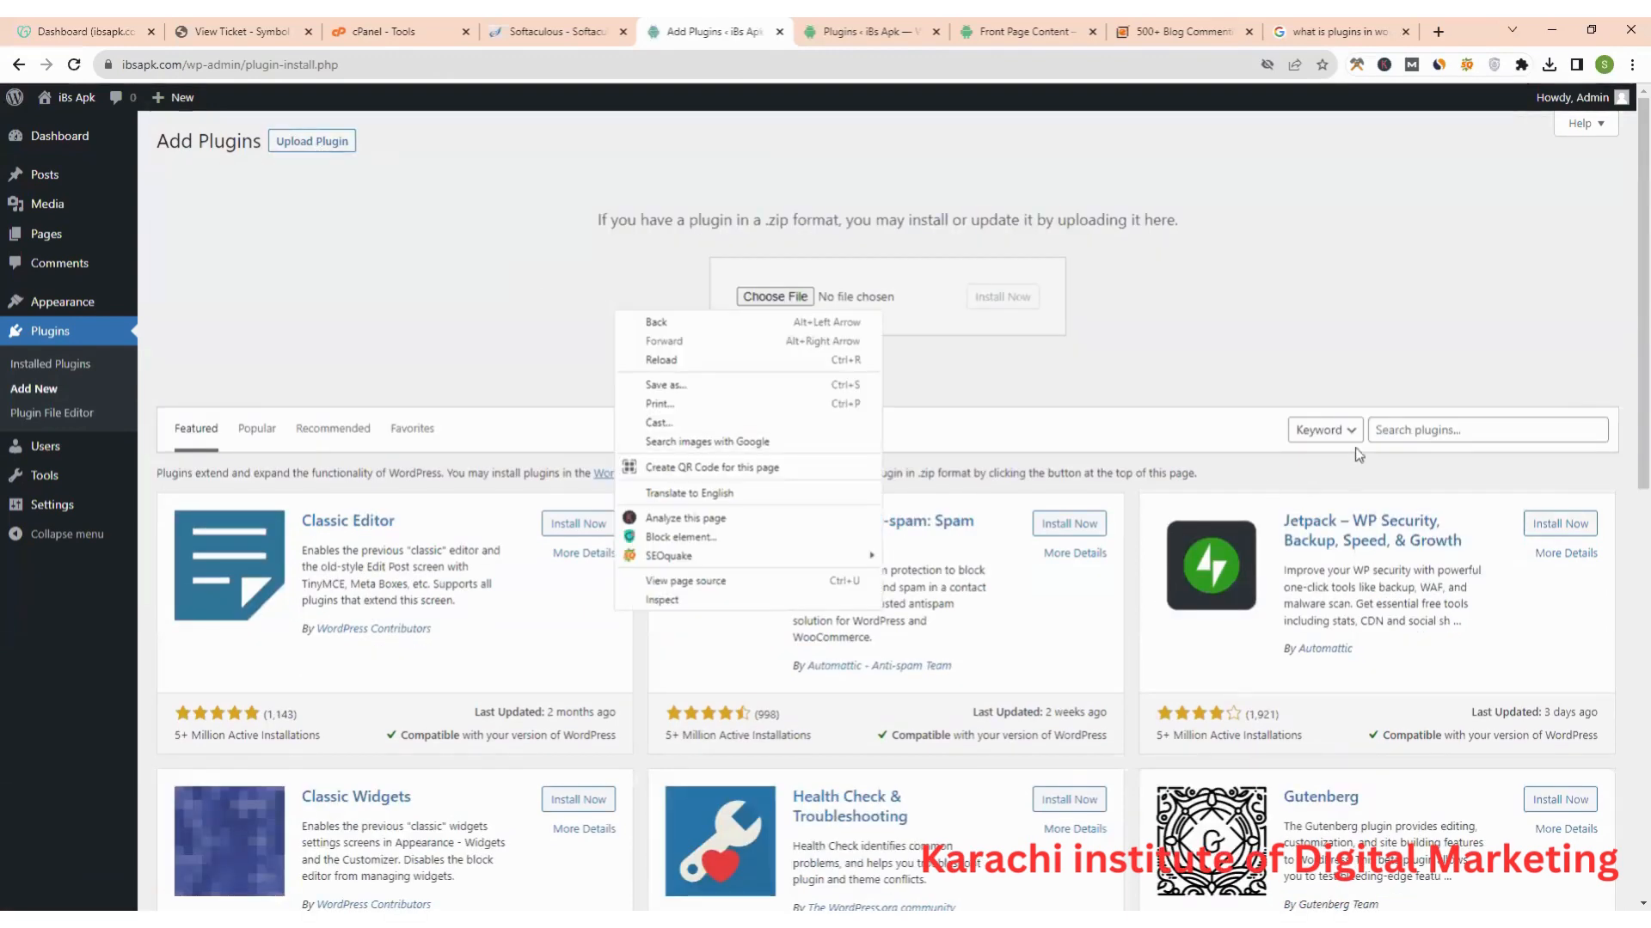
left_click(1394, 435)
right_click(1343, 422)
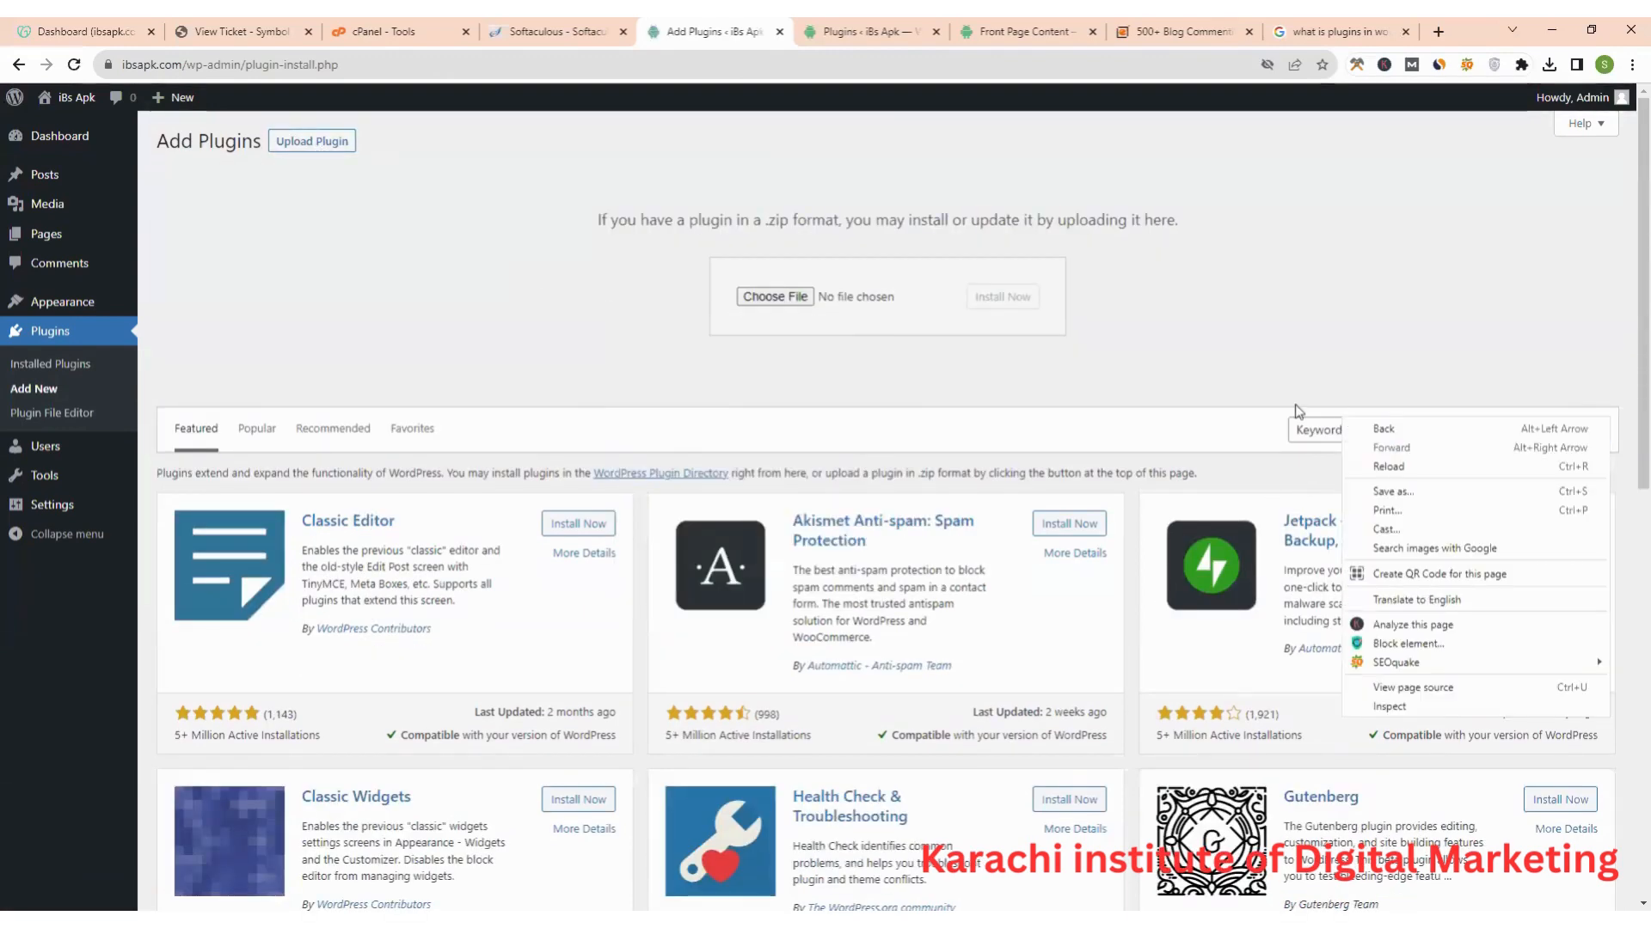
left_click(1295, 404)
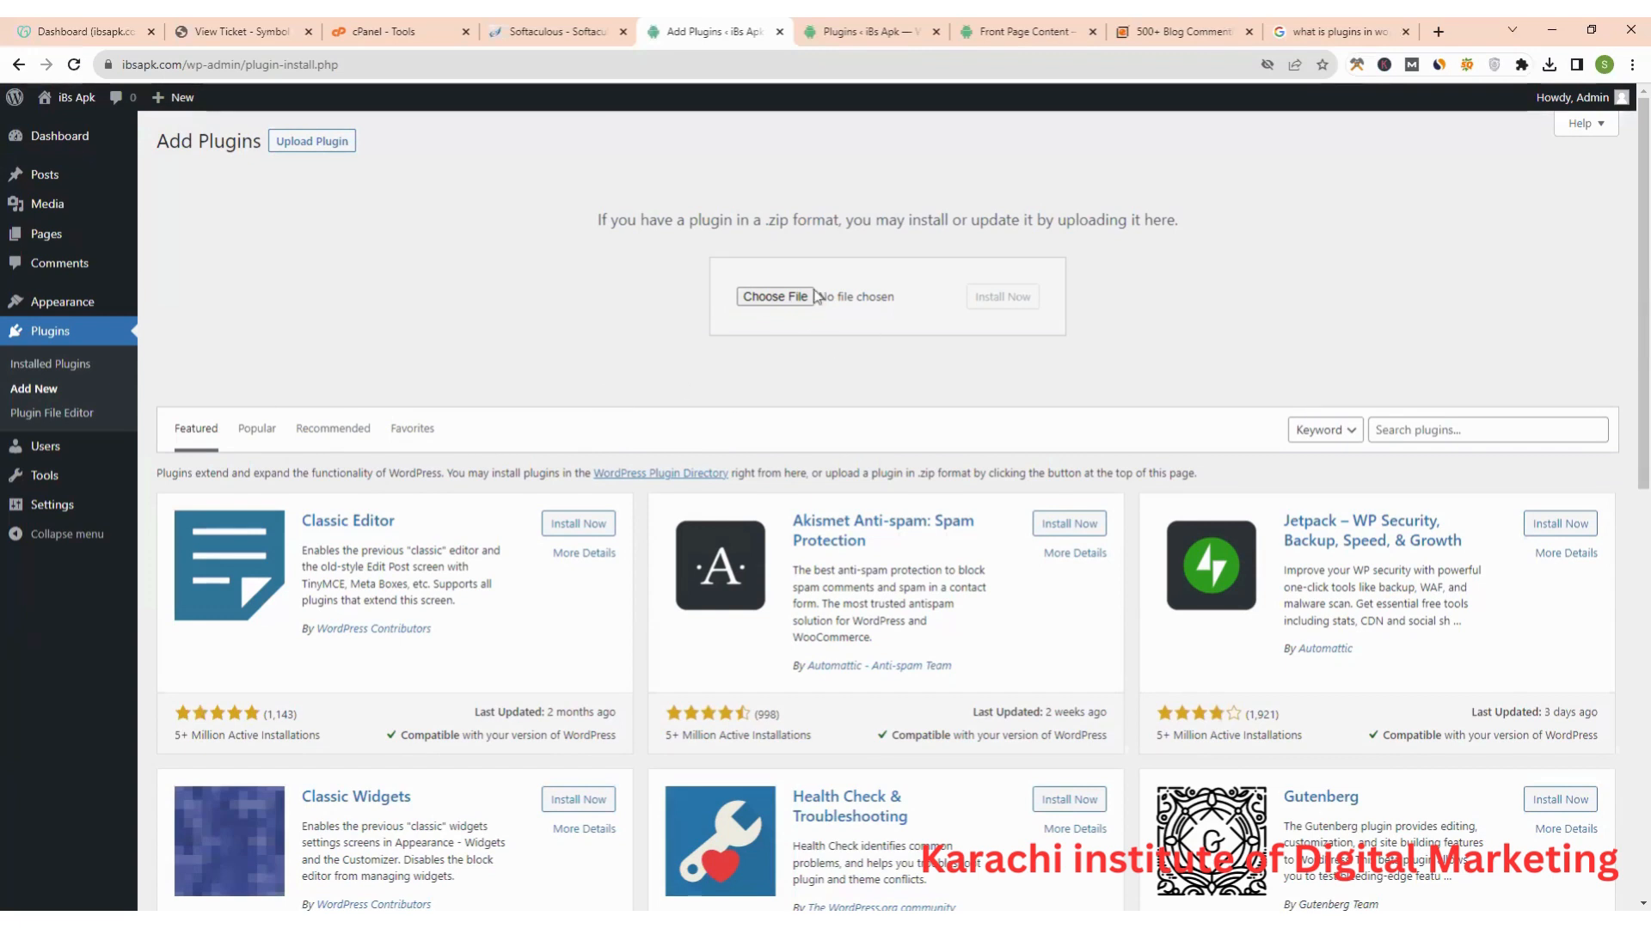
right_click(683, 325)
left_click(492, 327)
mouse_move(120, 305)
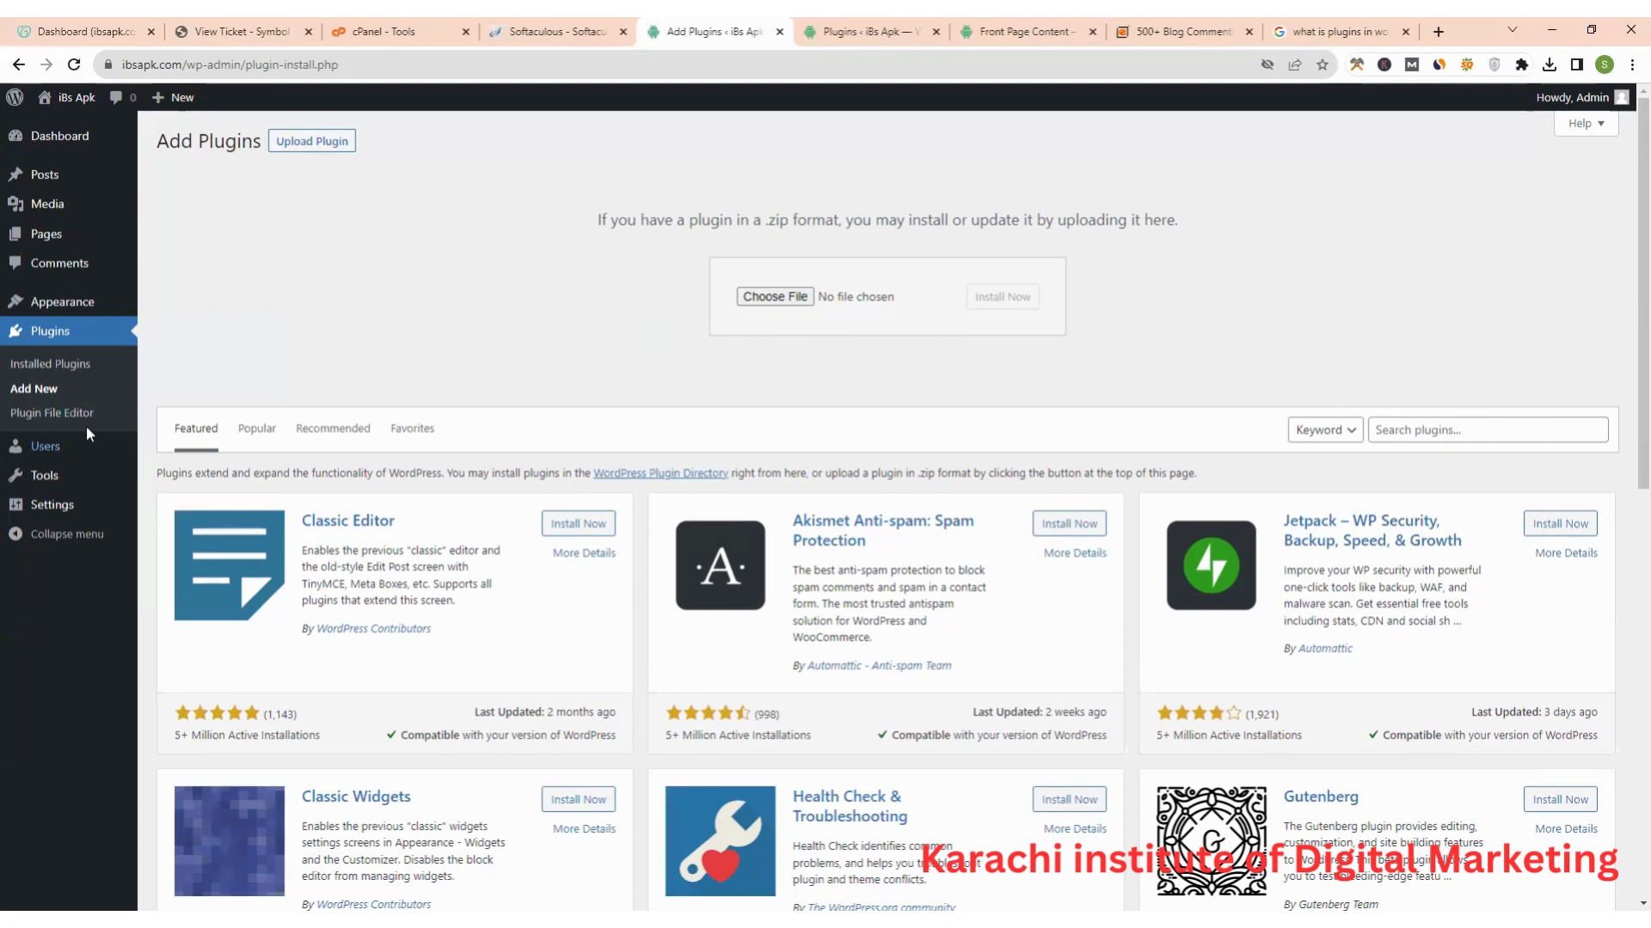
right_click(386, 306)
left_click(59, 451)
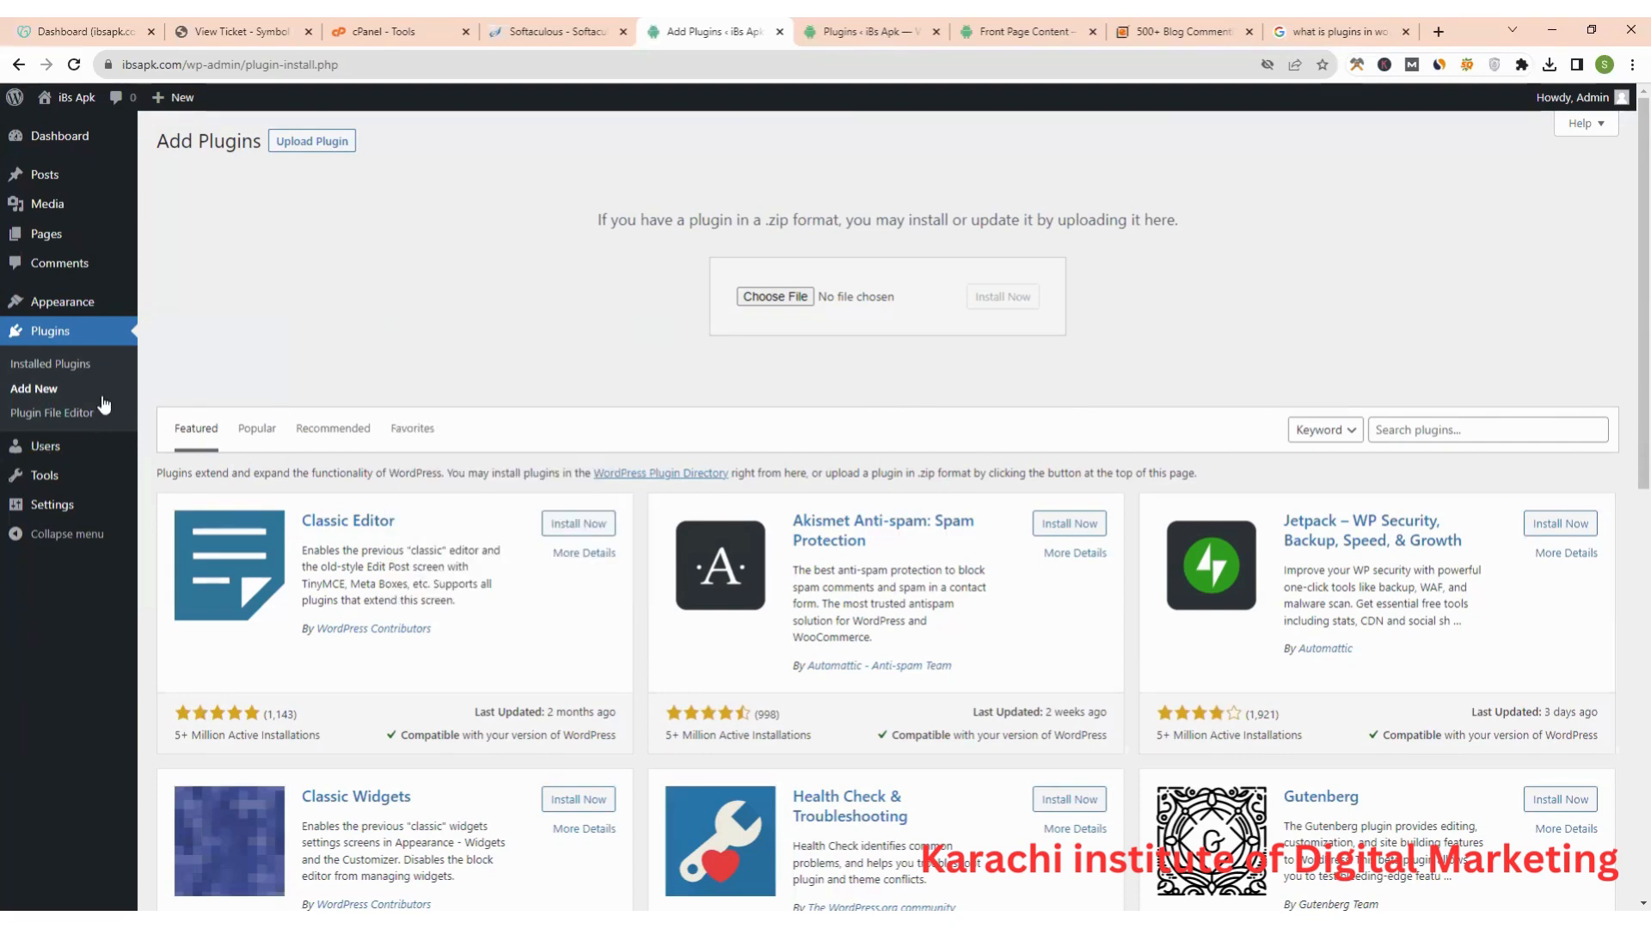
Open Users > All Users, showing the single Administrator account with 0 posts.
left_click(175, 447)
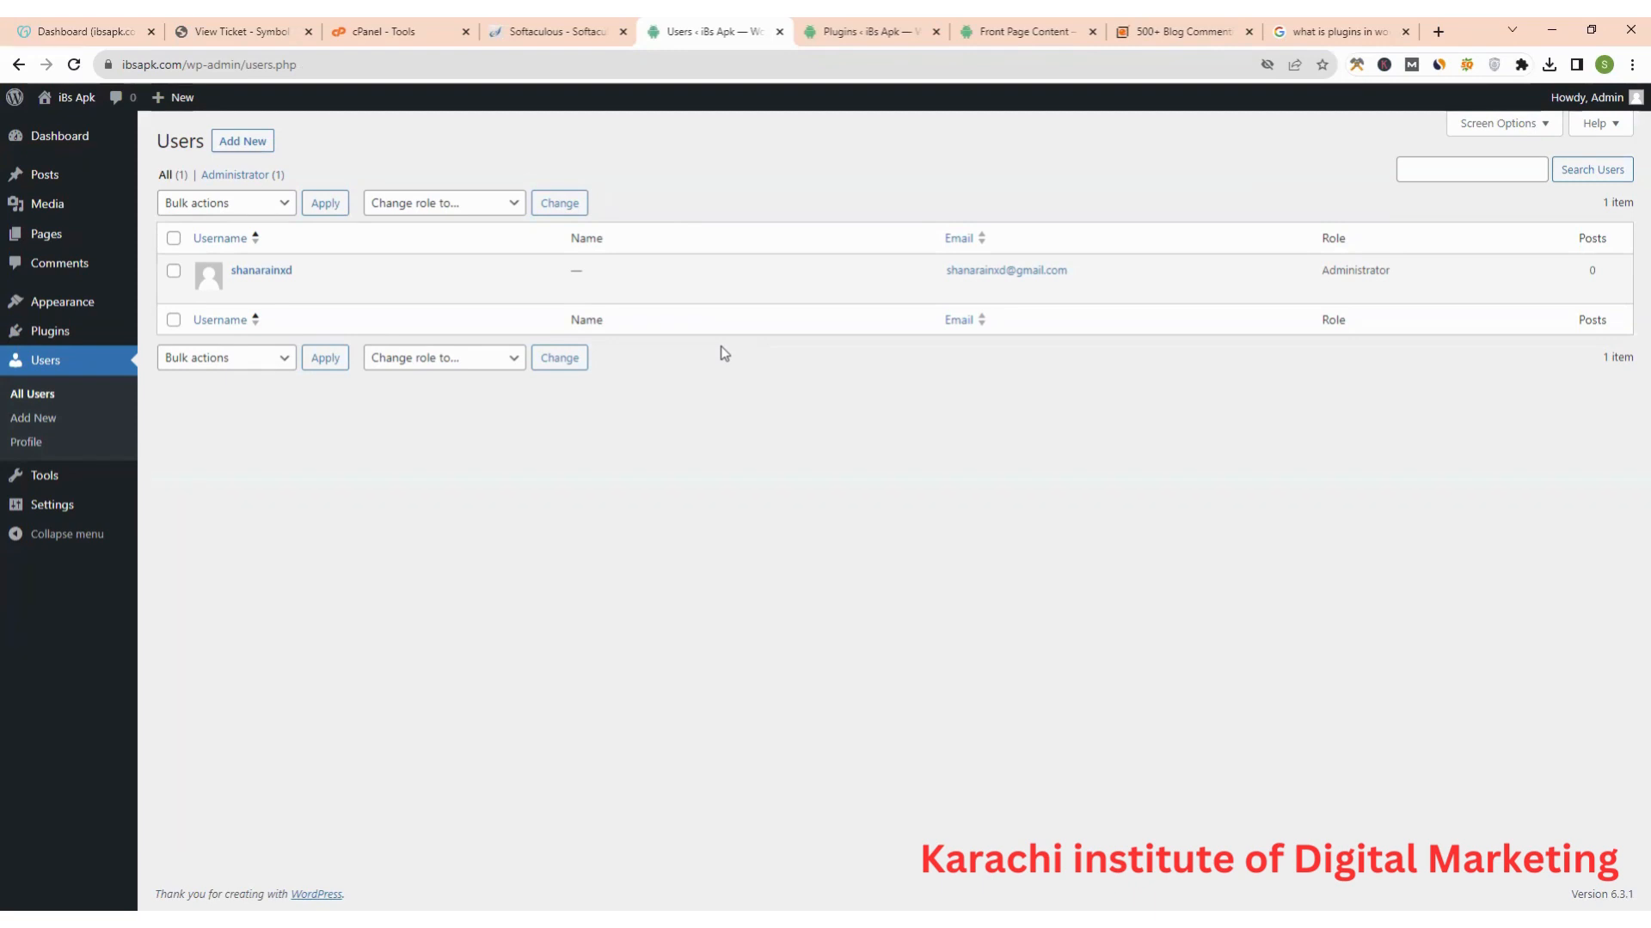
right_click(677, 423)
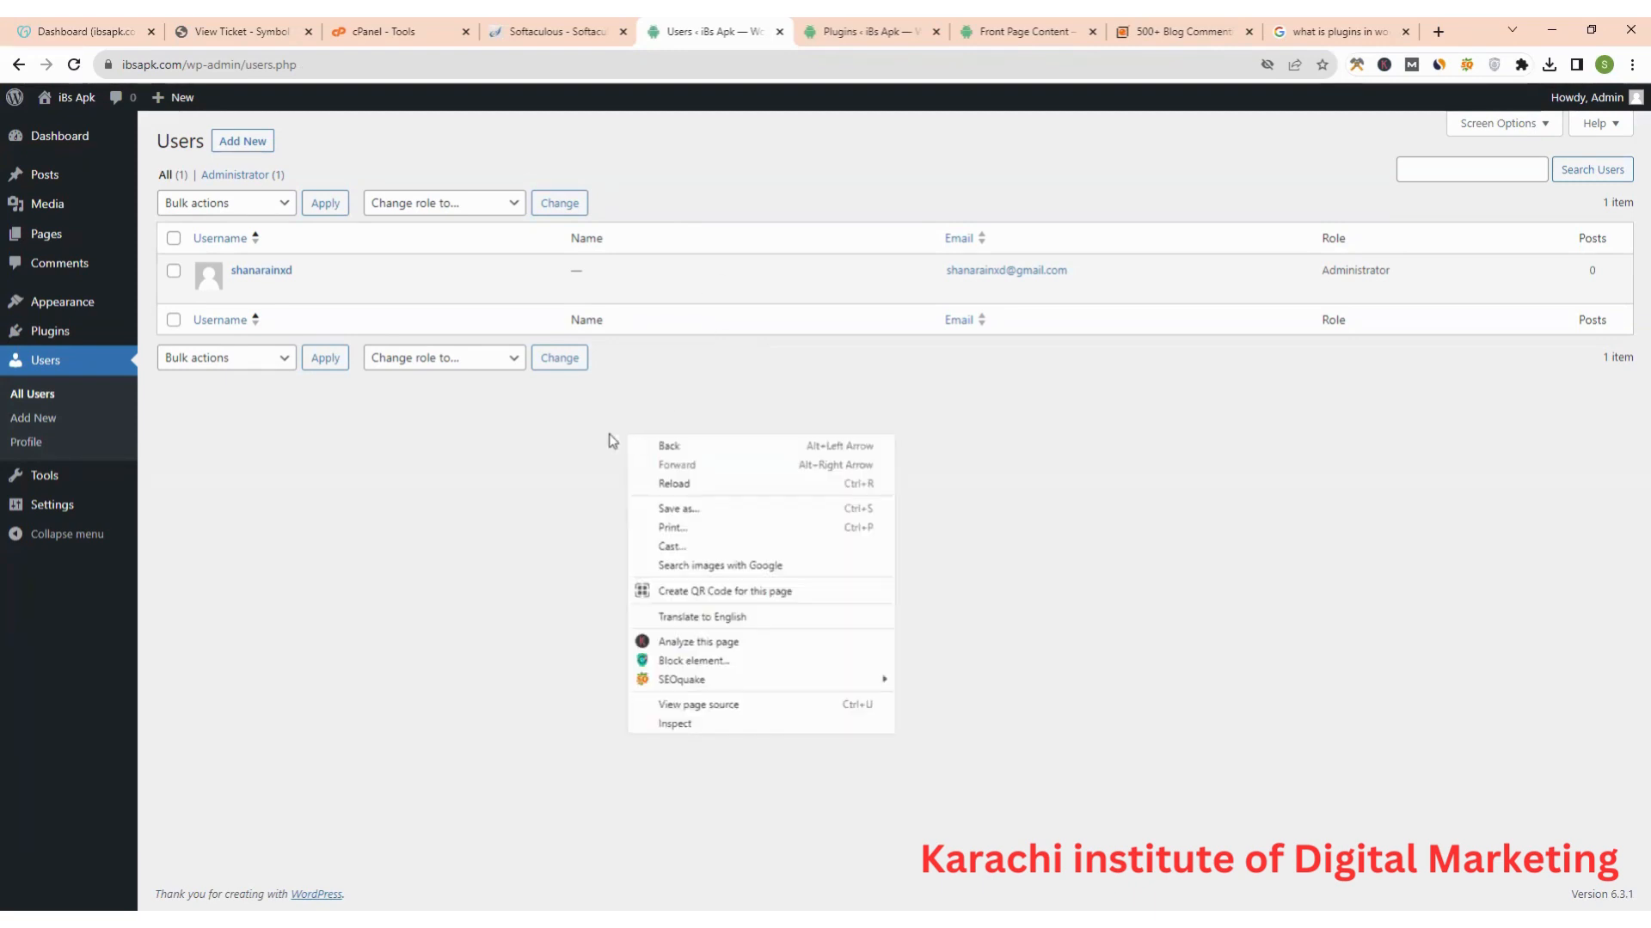
left_click(532, 508)
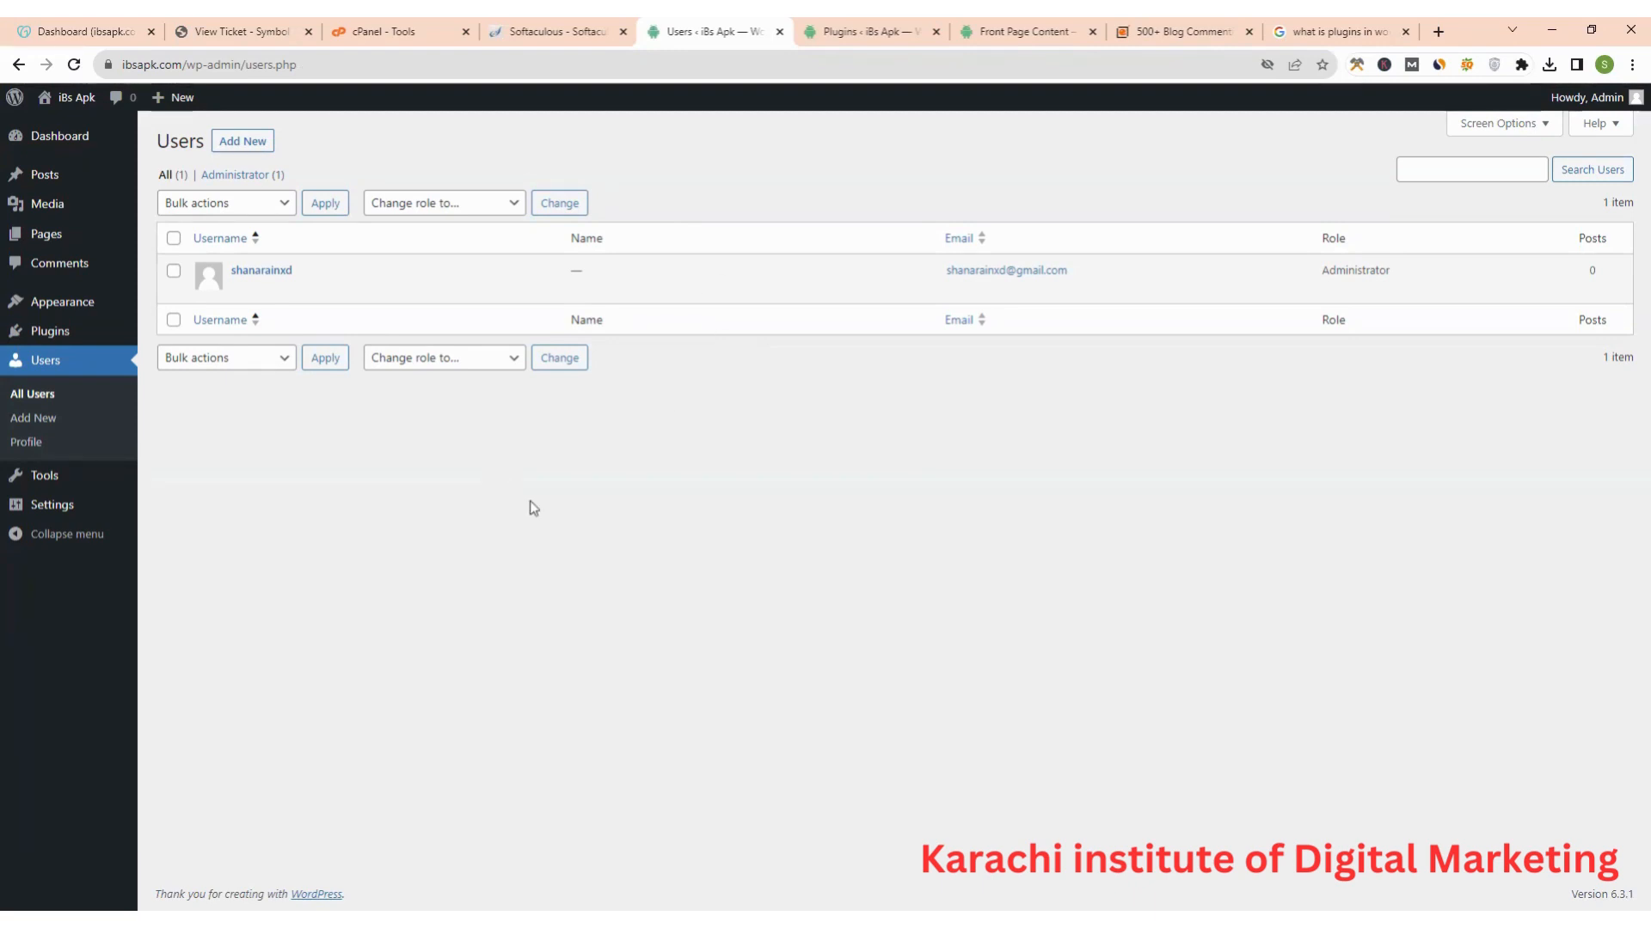
Start a new user with username 'mywriter' and a placeholder e-mail address.
left_click(236, 147)
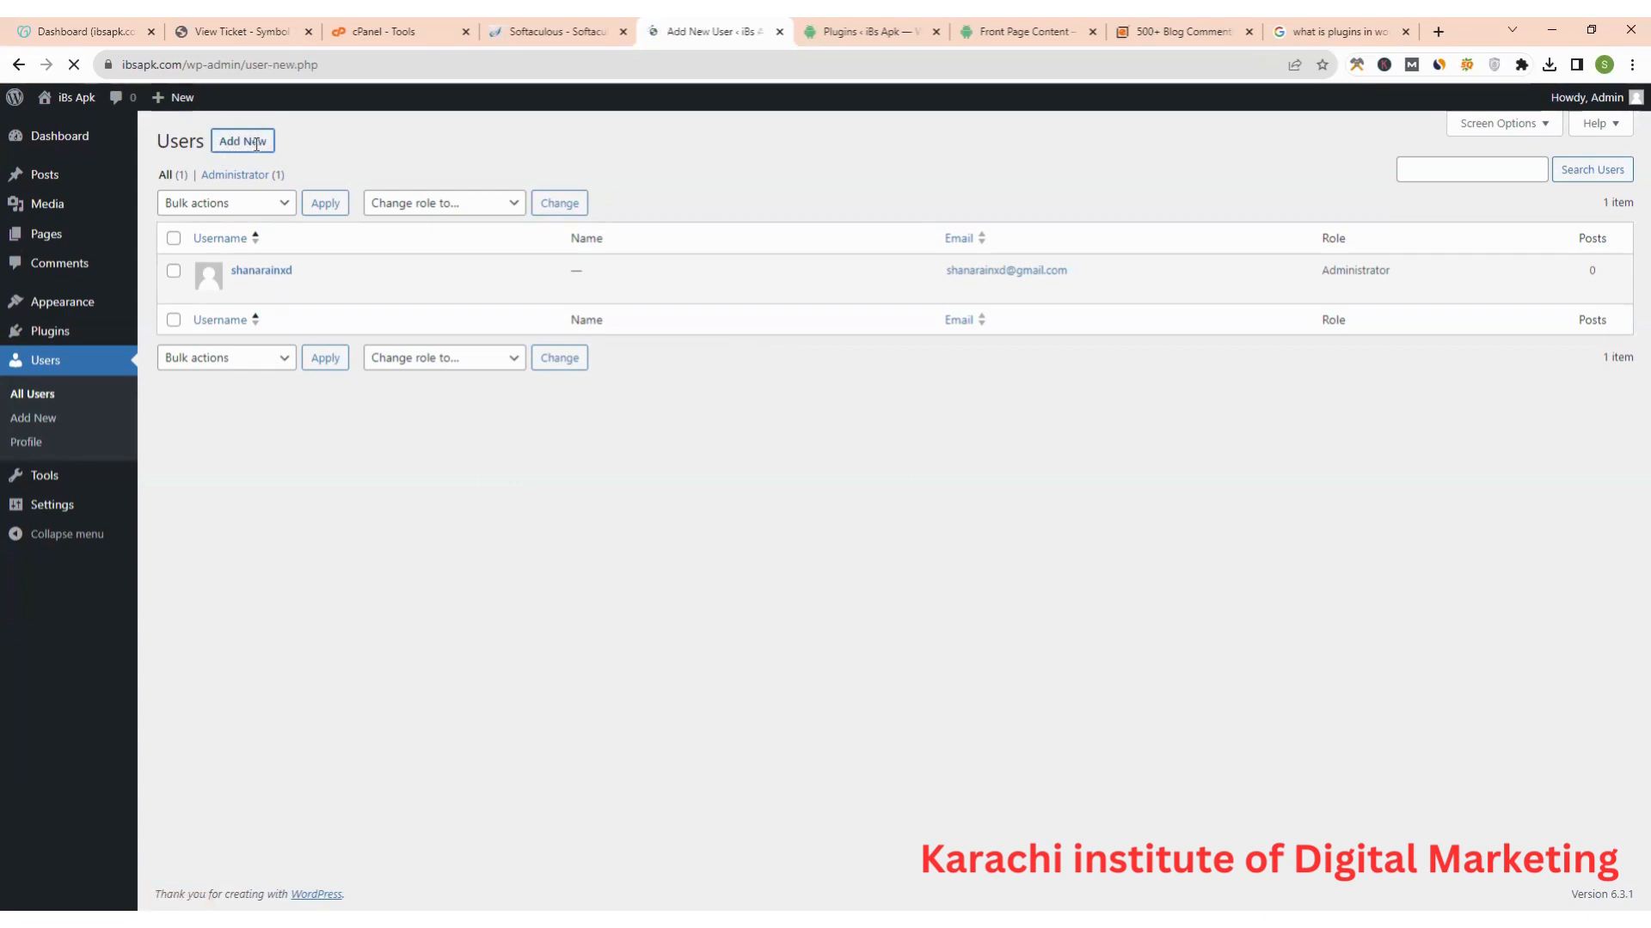
left_click(440, 221)
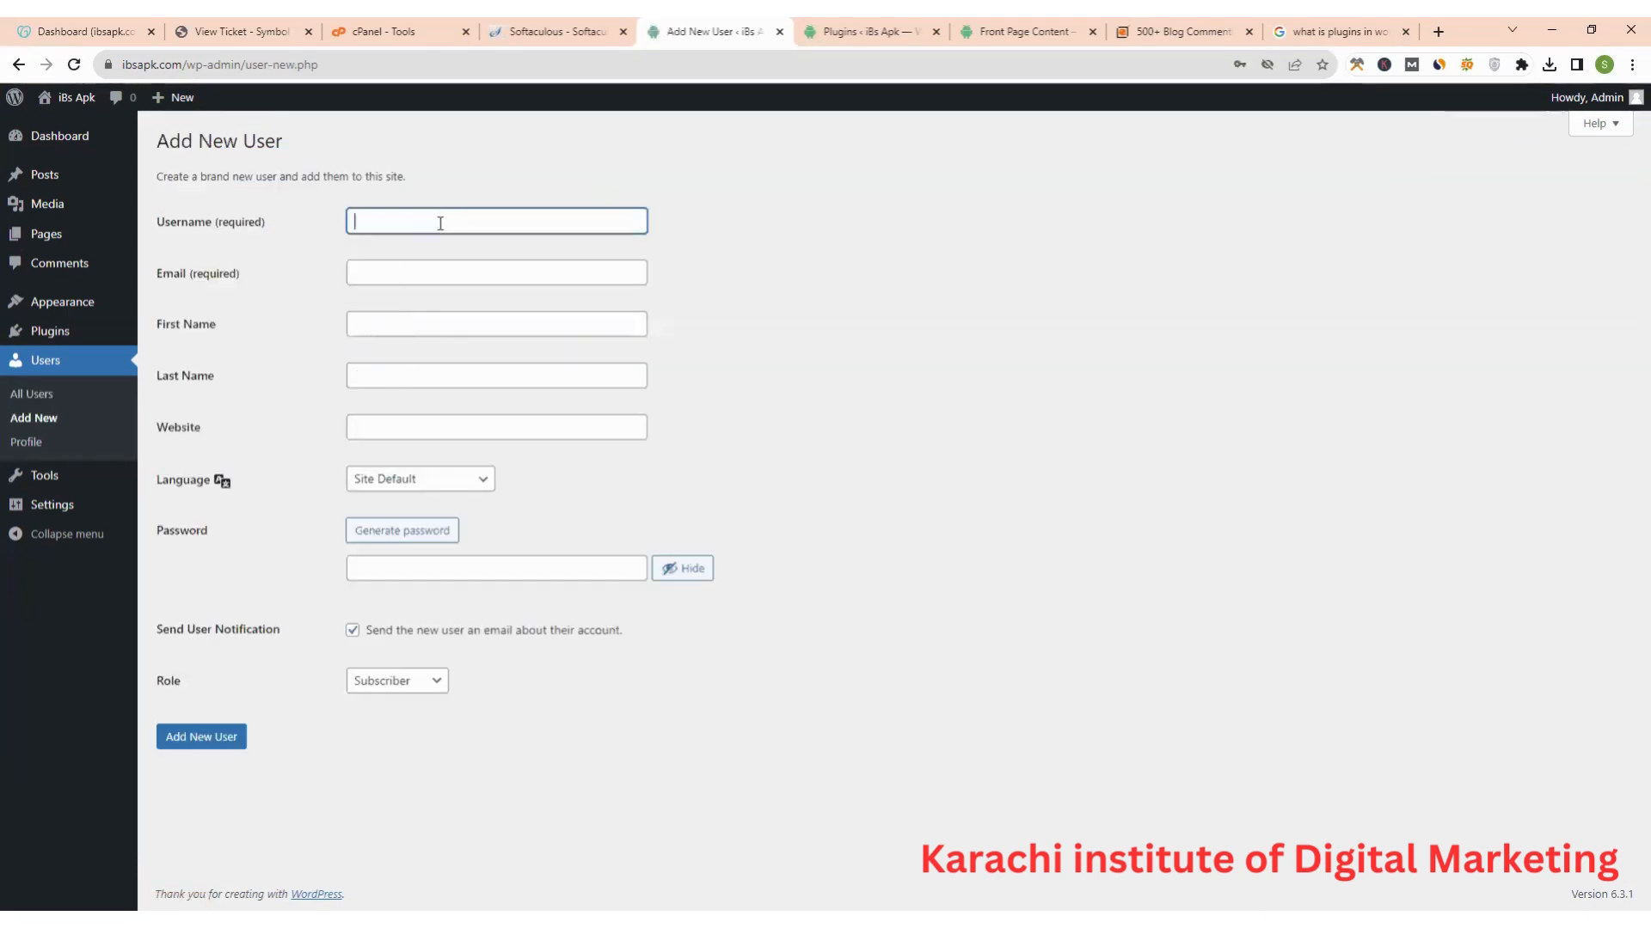
right_click(439, 221)
left_click(432, 222)
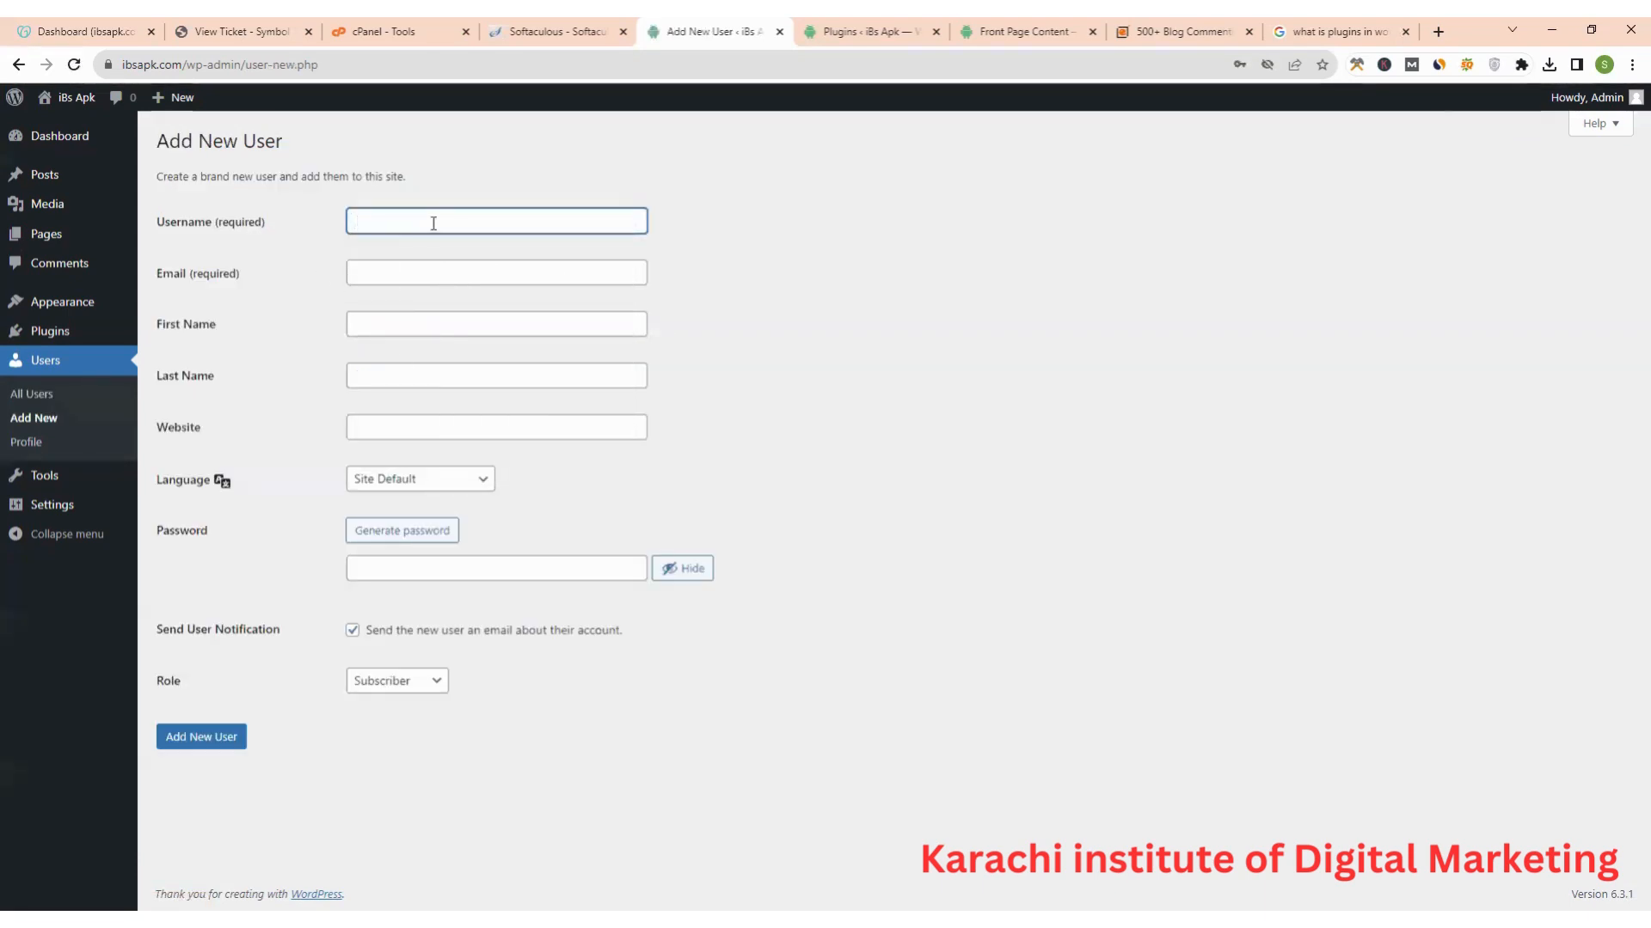
type("wrioter")
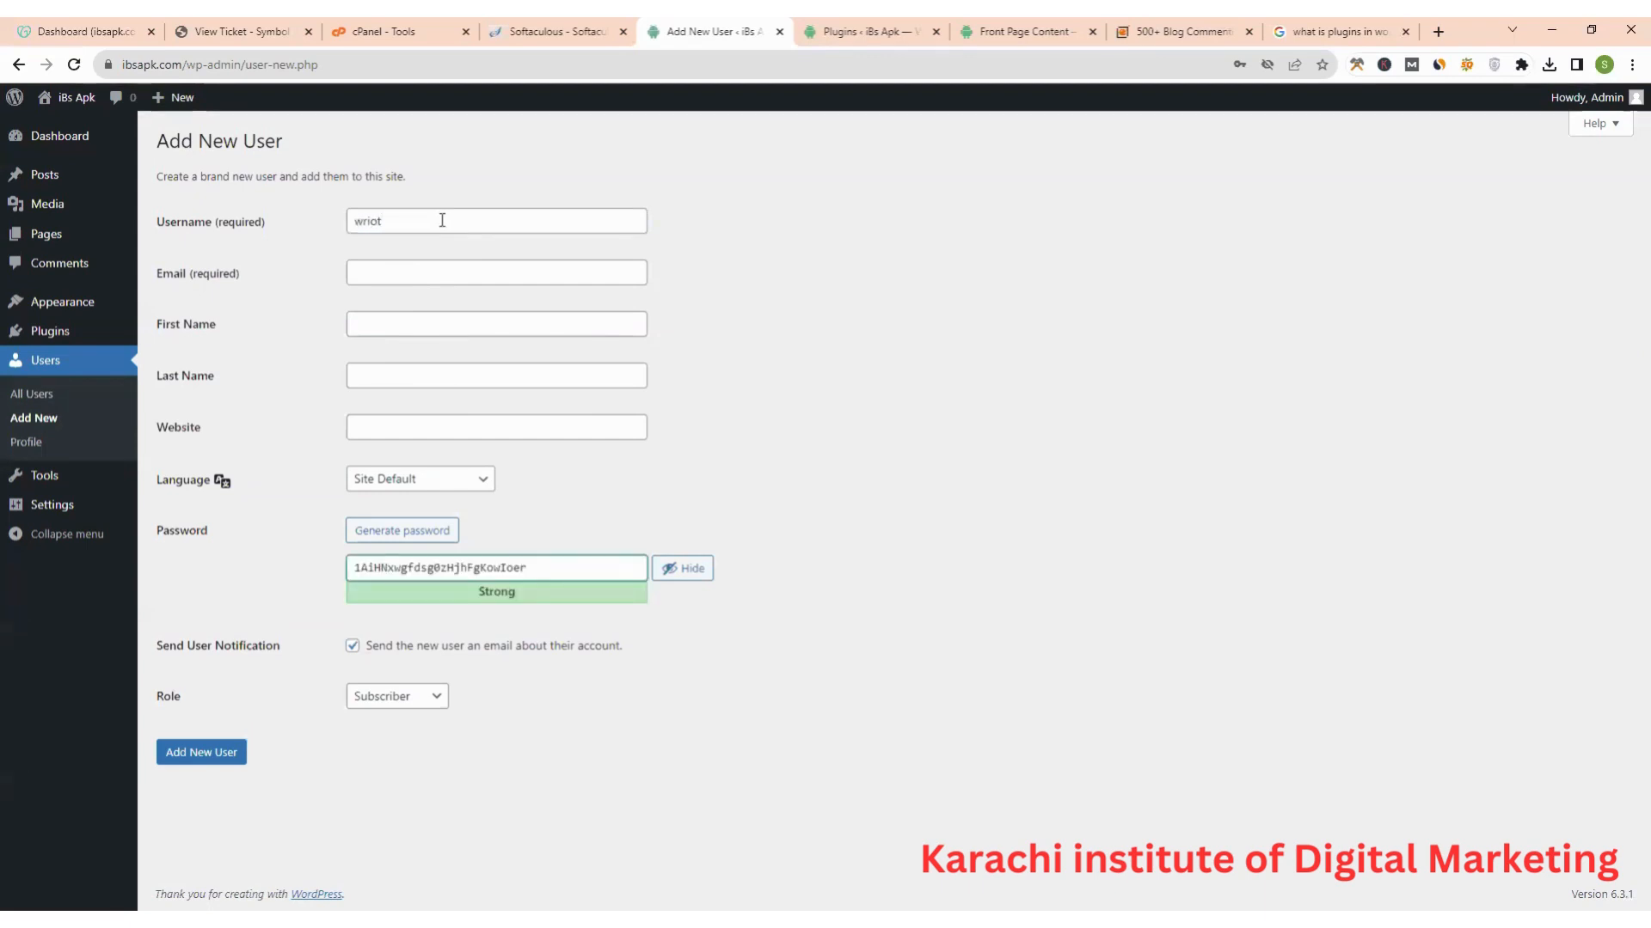
double_click(440, 221)
type("mywr")
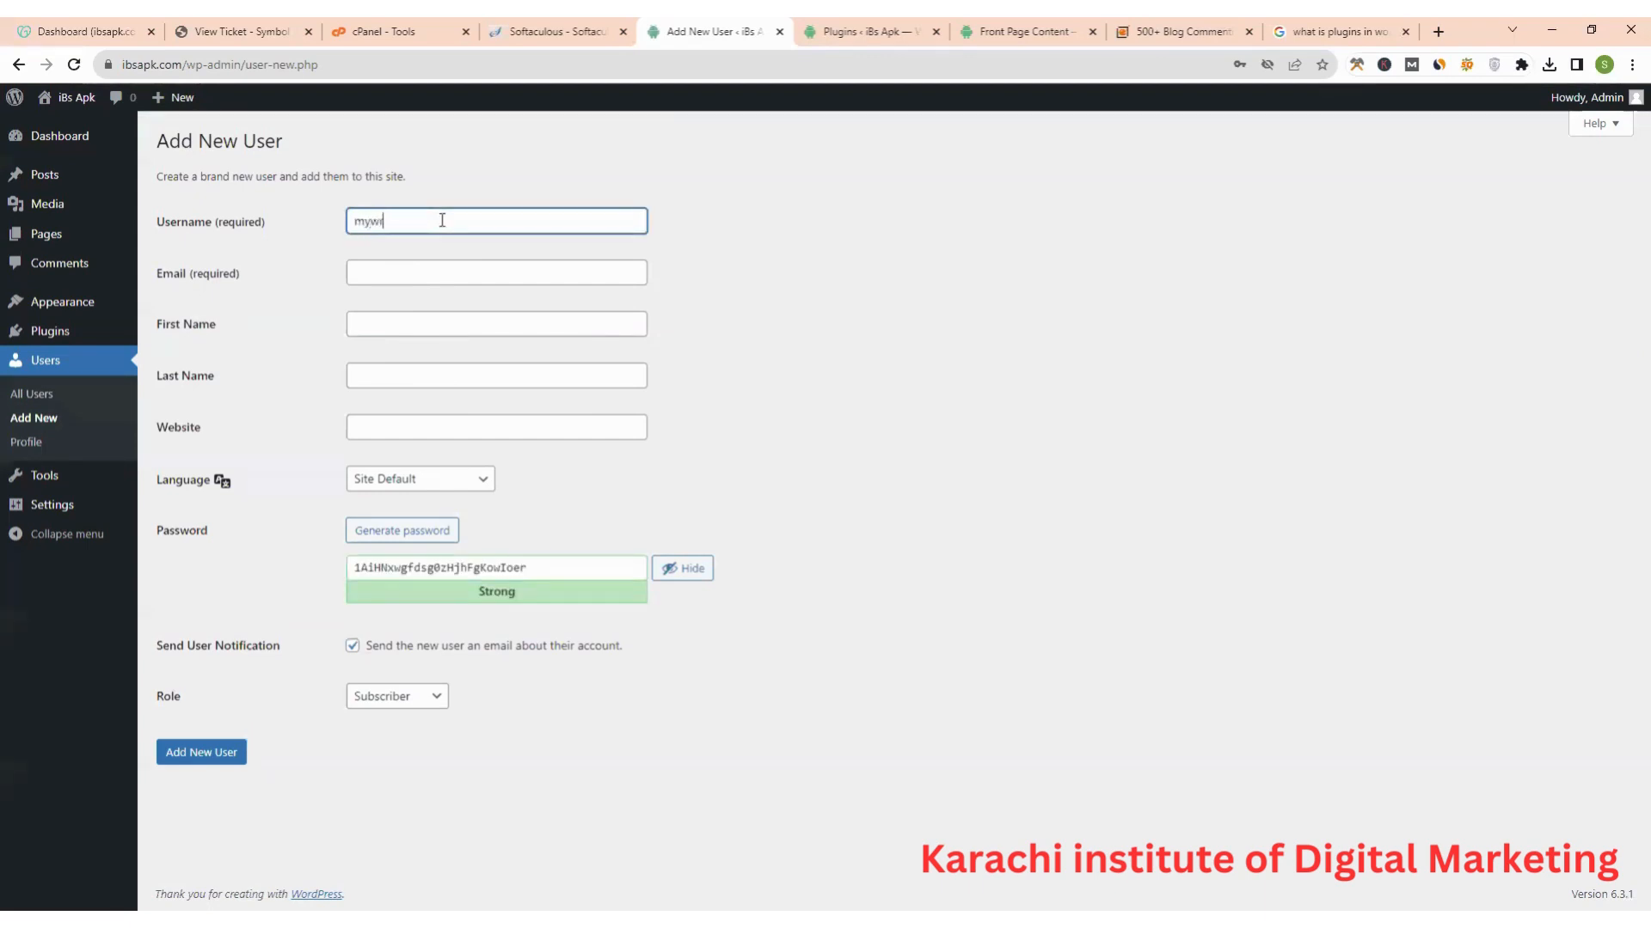
type("iter")
key("Tab")
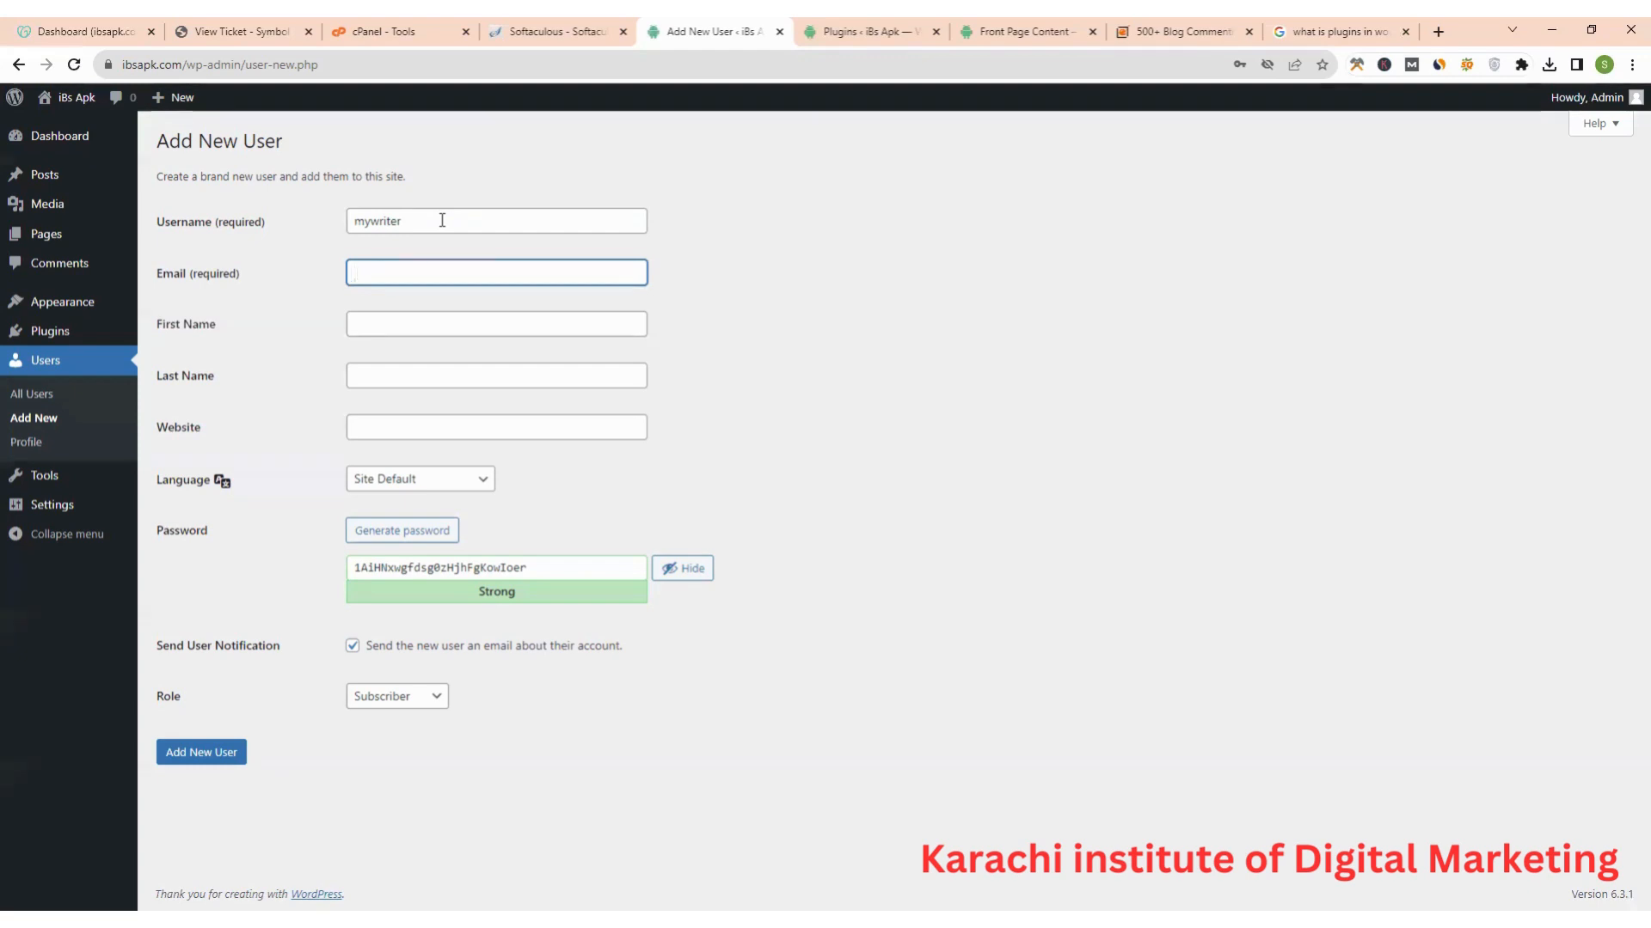
type("xyz@gmail.com")
key("Tab")
key("Tab")
key("Tab")
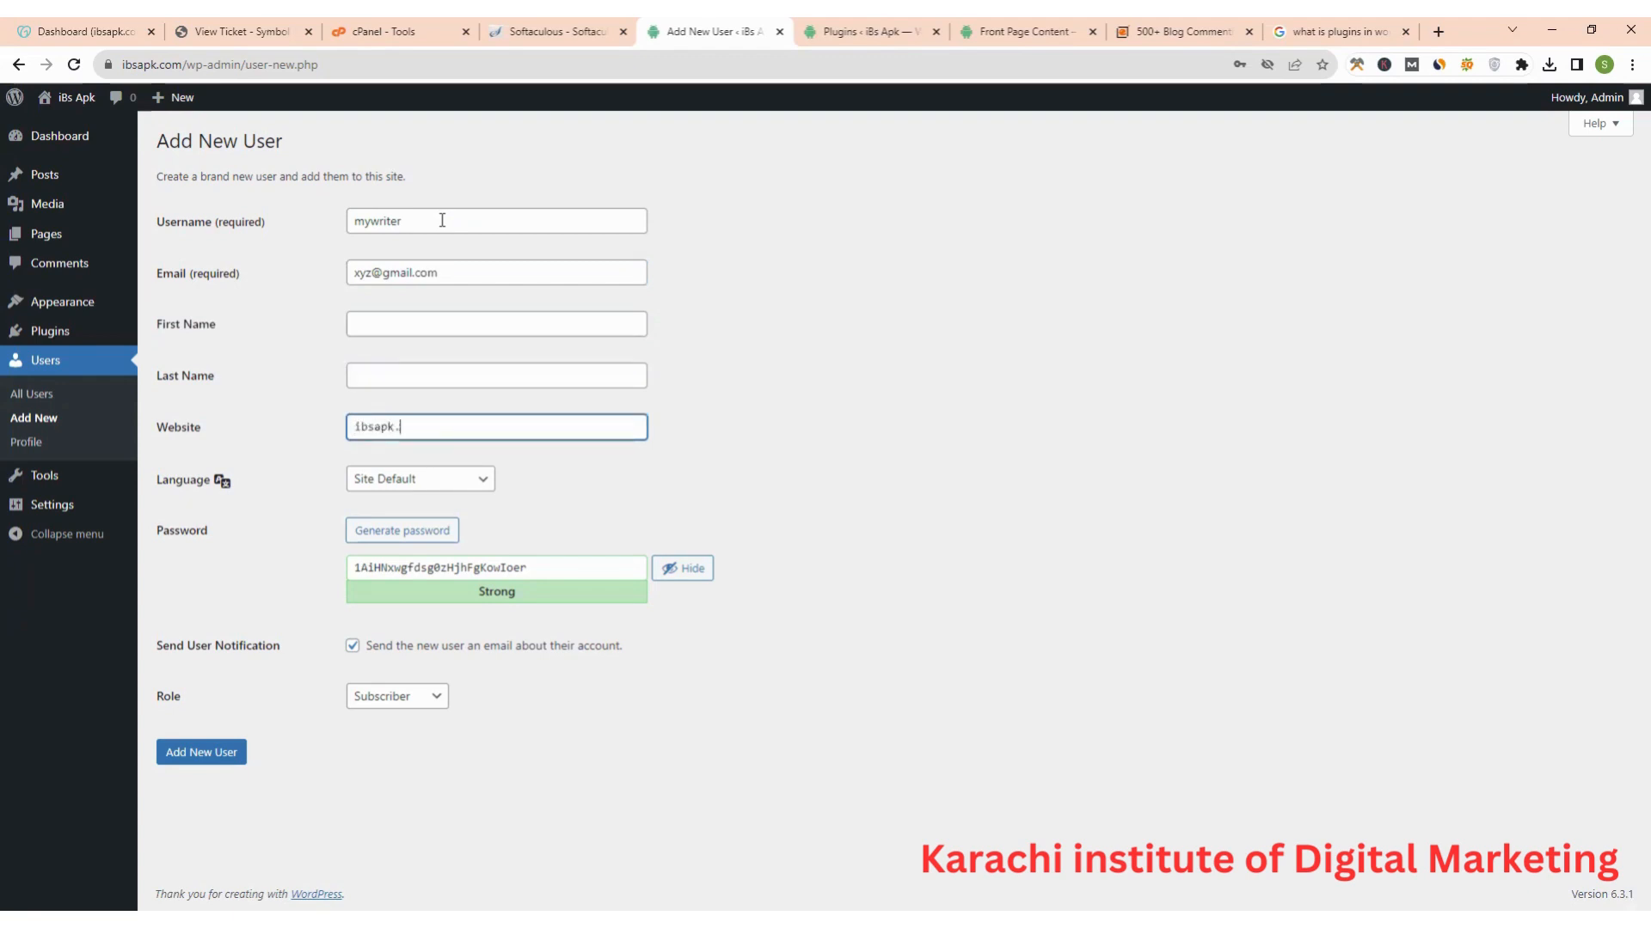
Enter the new user's first and last name and keep the site default language.
left_click(435, 324)
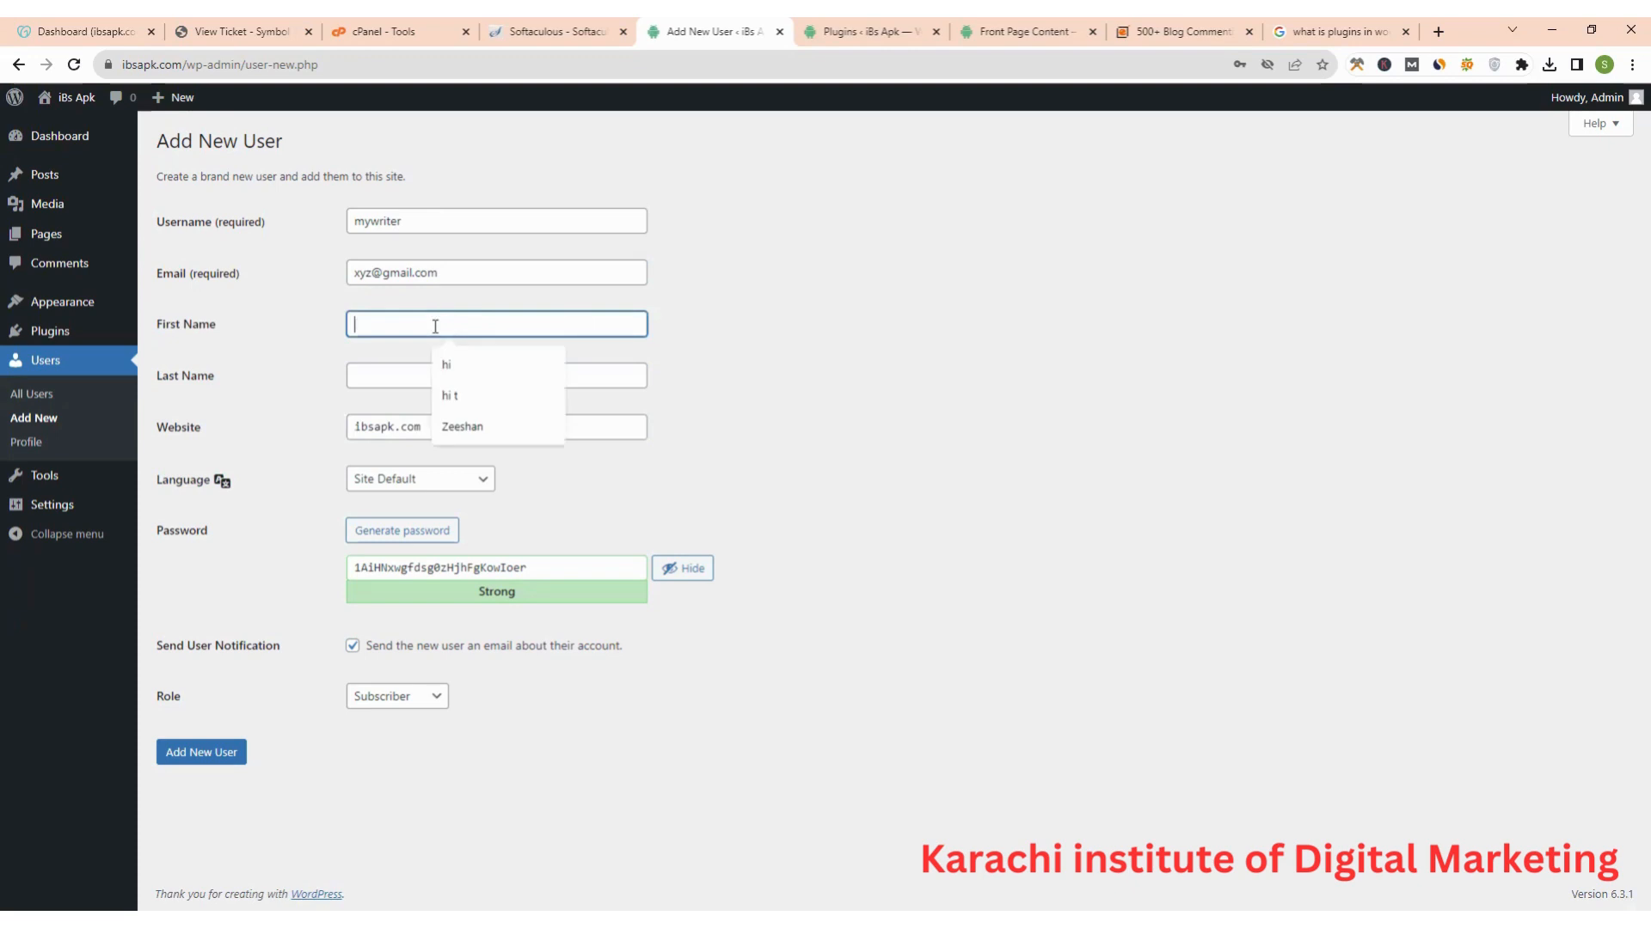
type("hakuna")
key("Tab")
type("m")
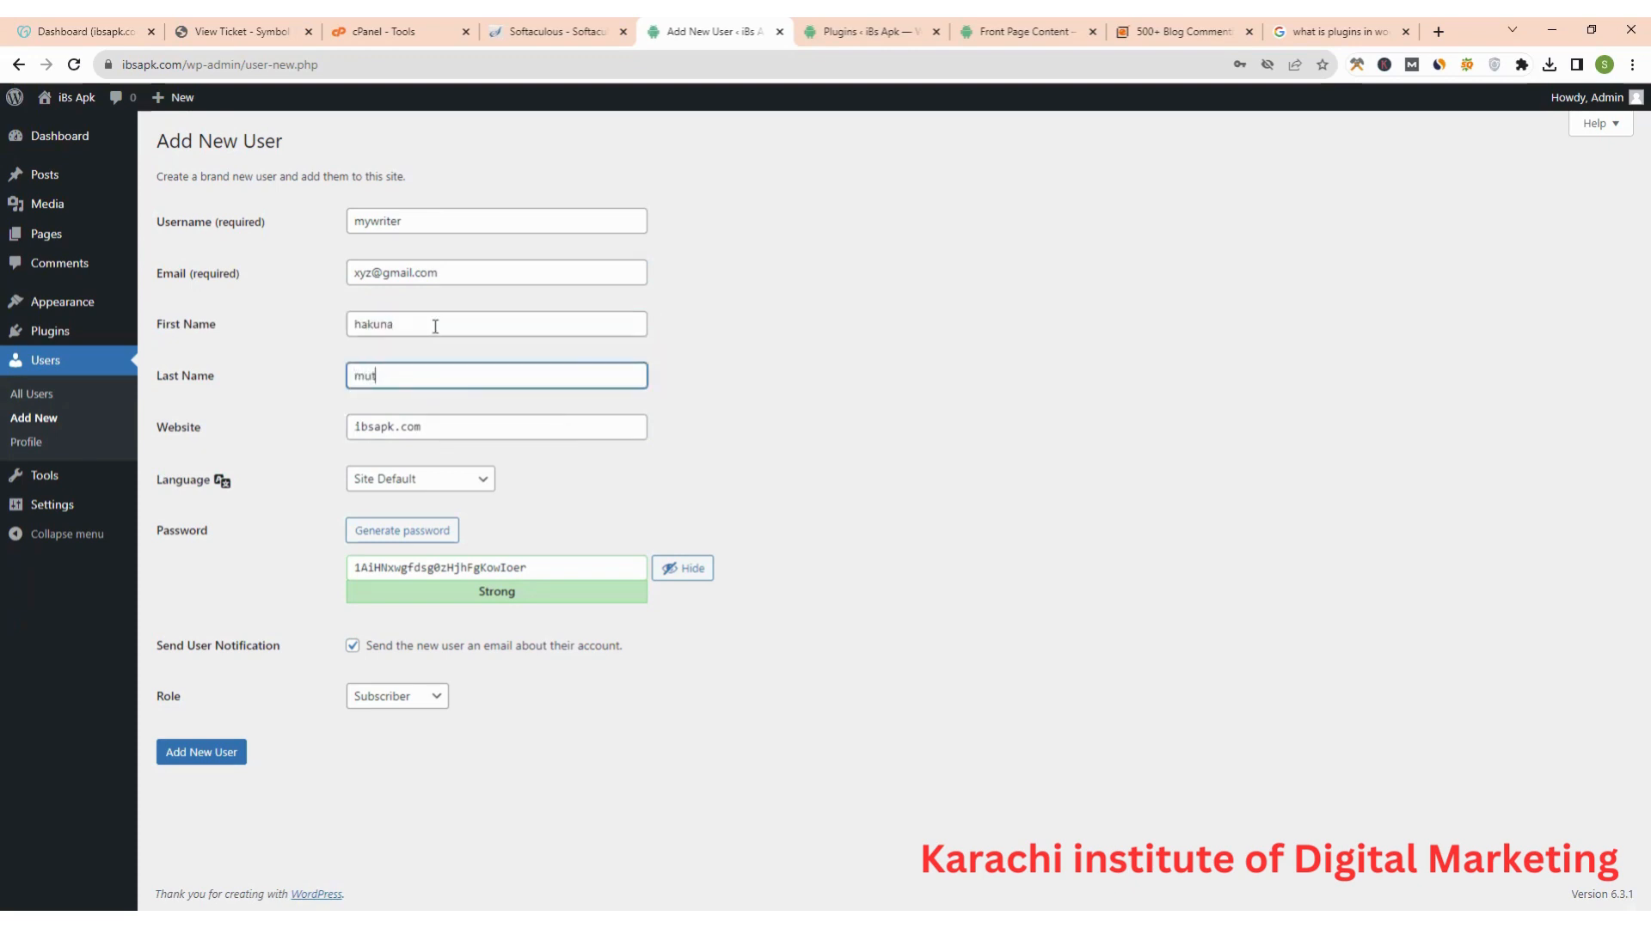
type("utata")
key("Tab")
key("Tab")
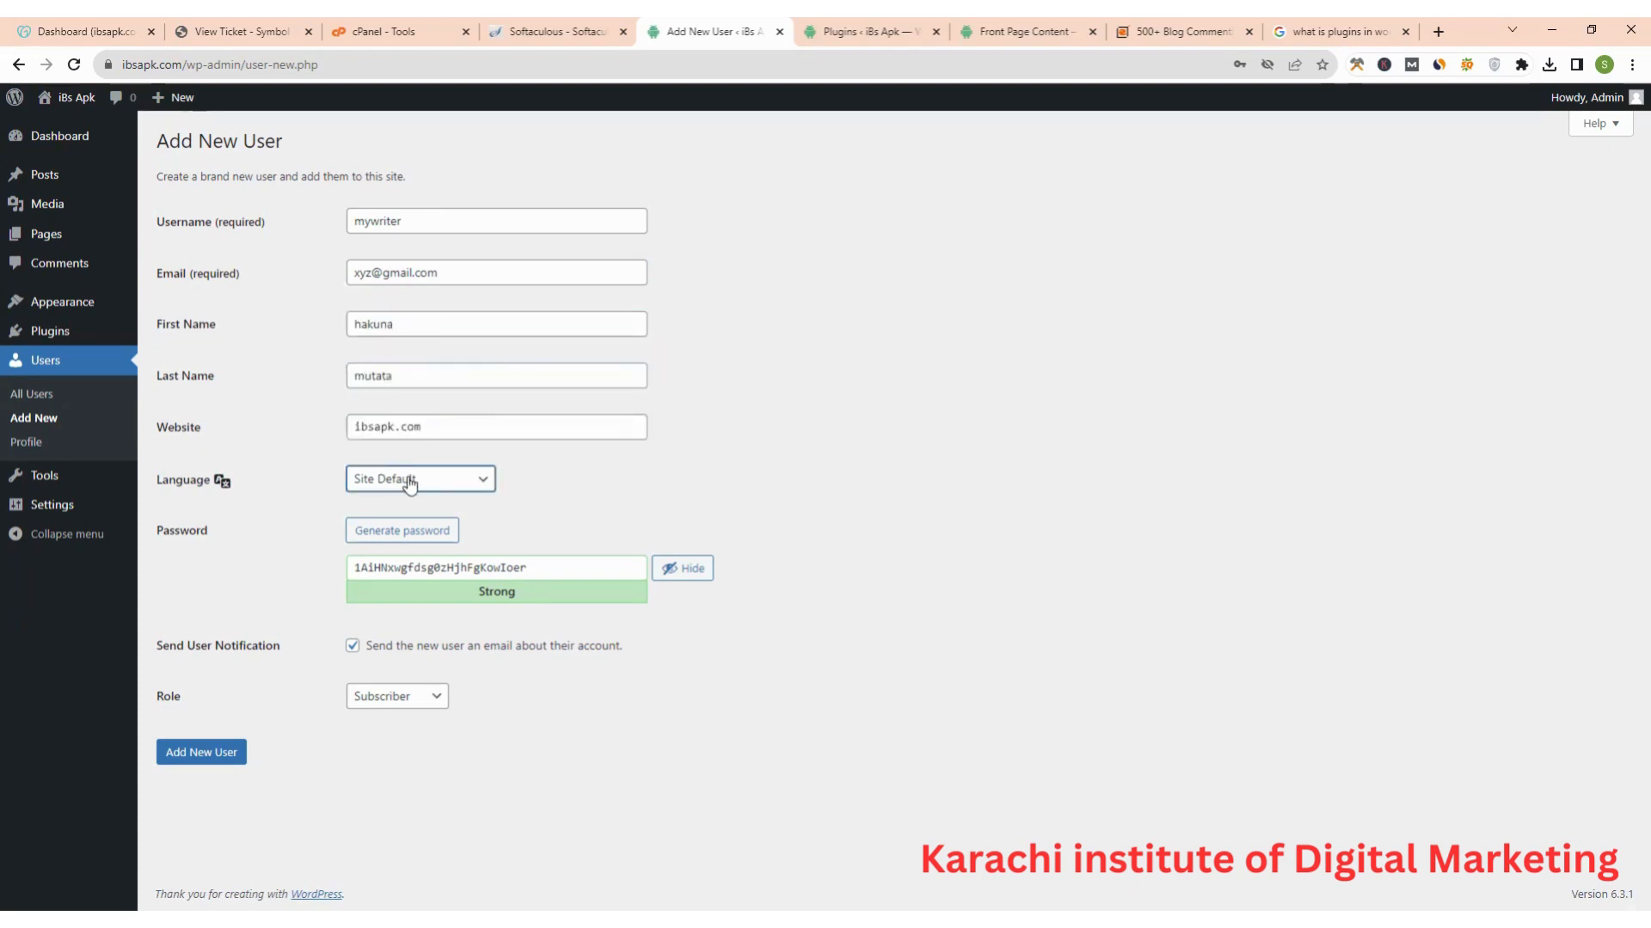
left_click(409, 479)
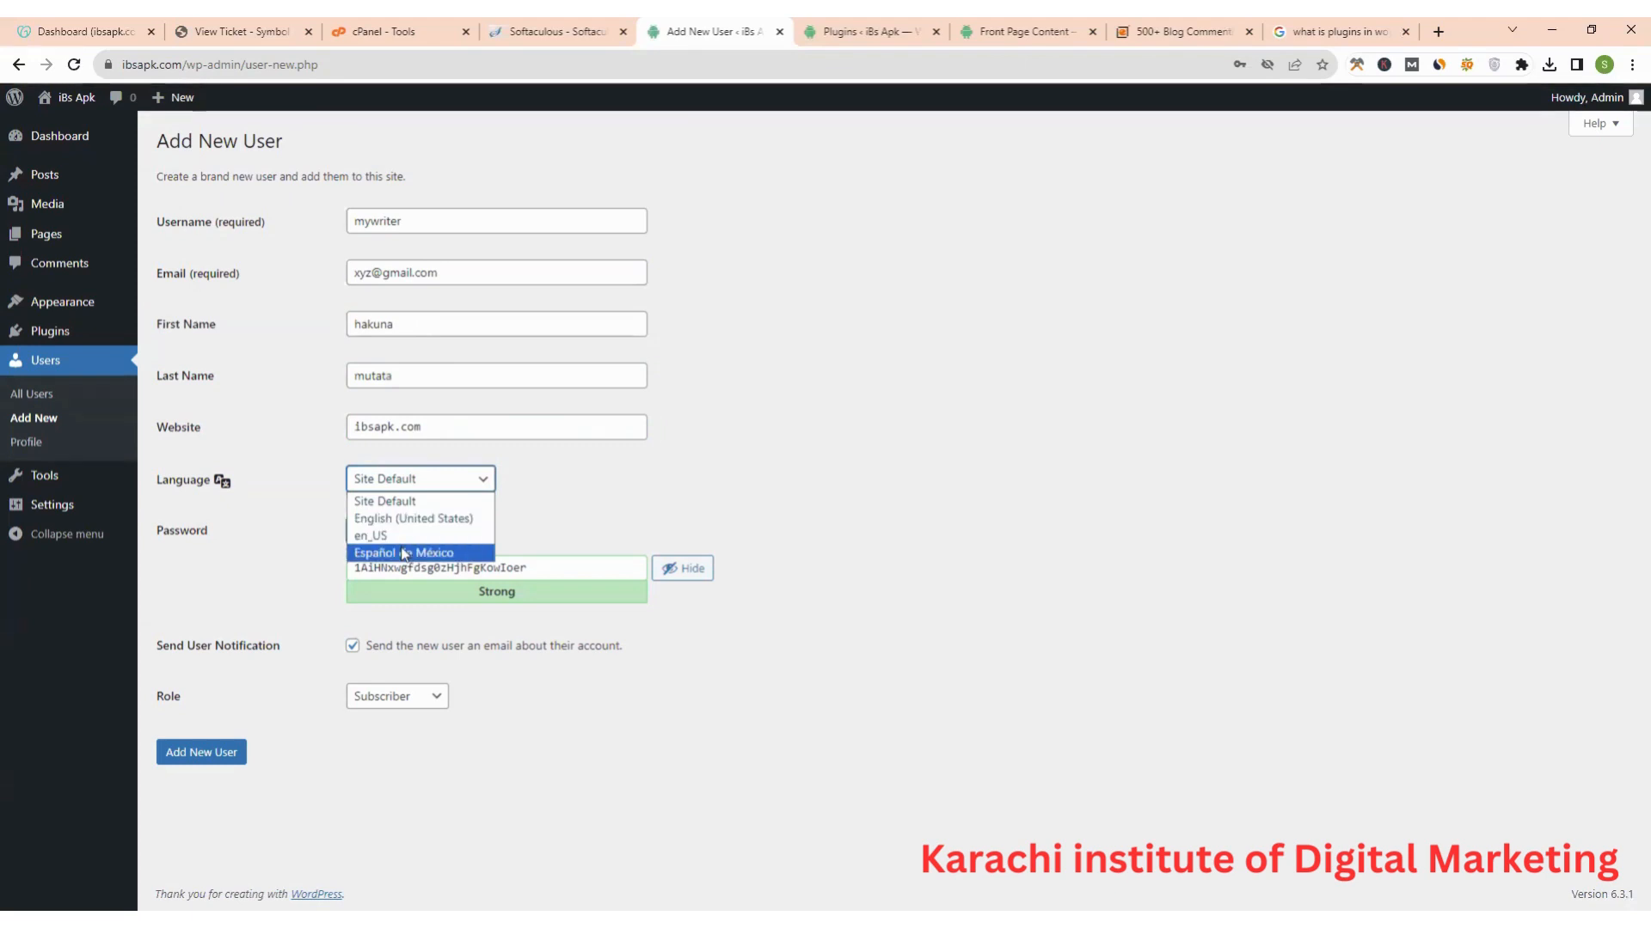
left_click(297, 518)
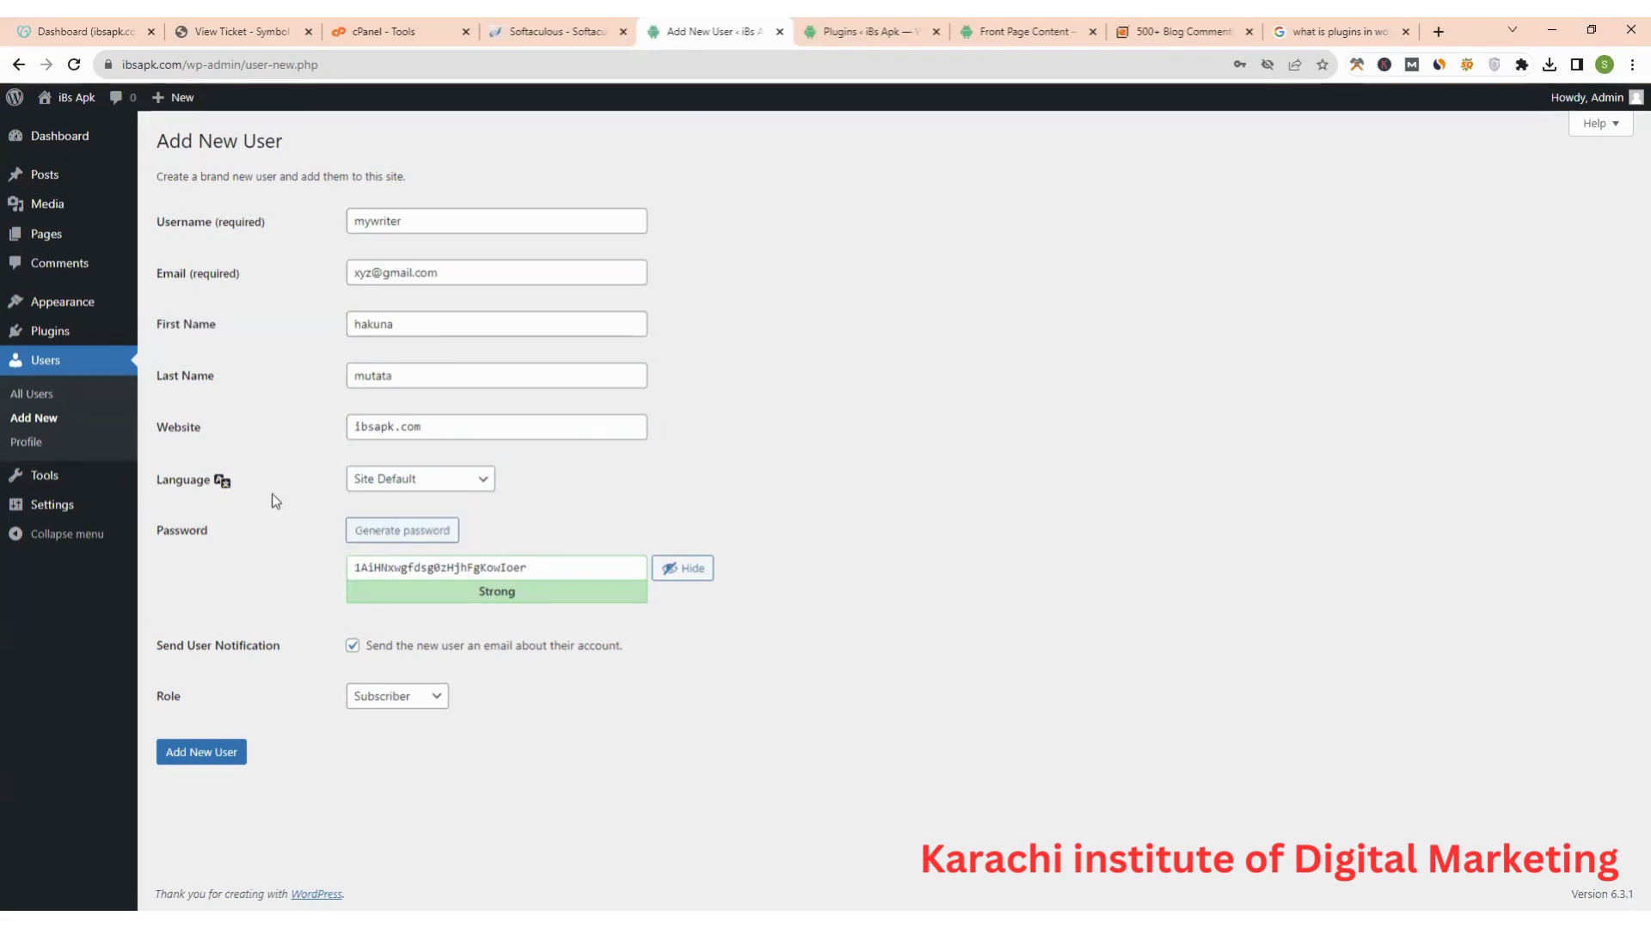
Replace the generated password with a custom one and change the e-mail to the real Gmail address.
double_click(492, 557)
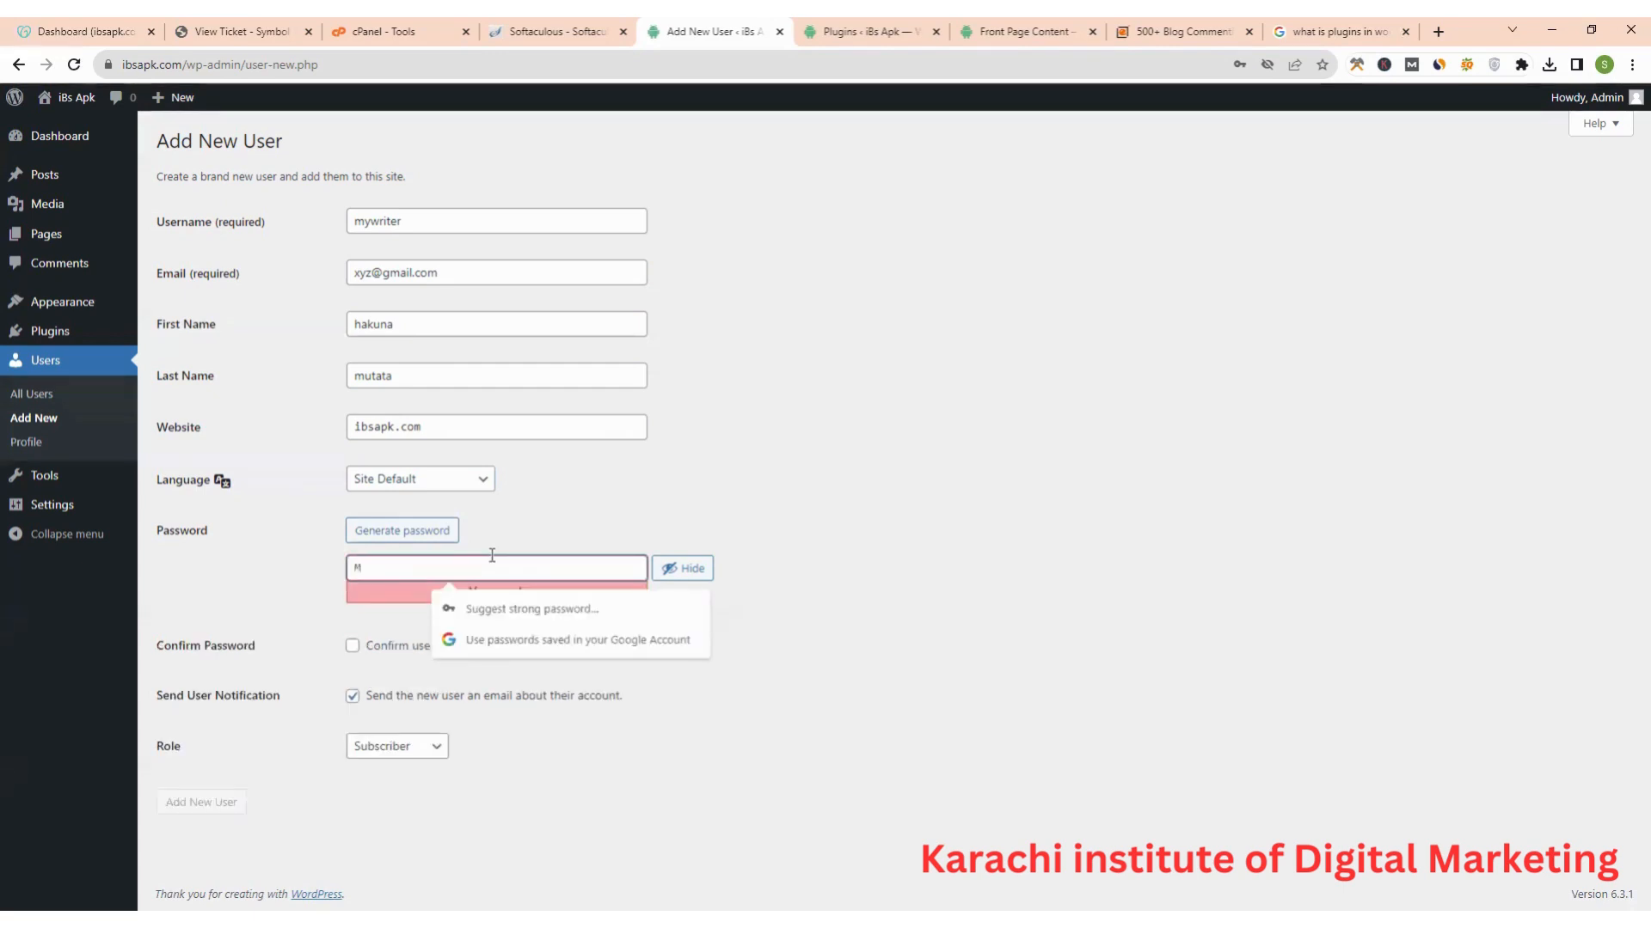
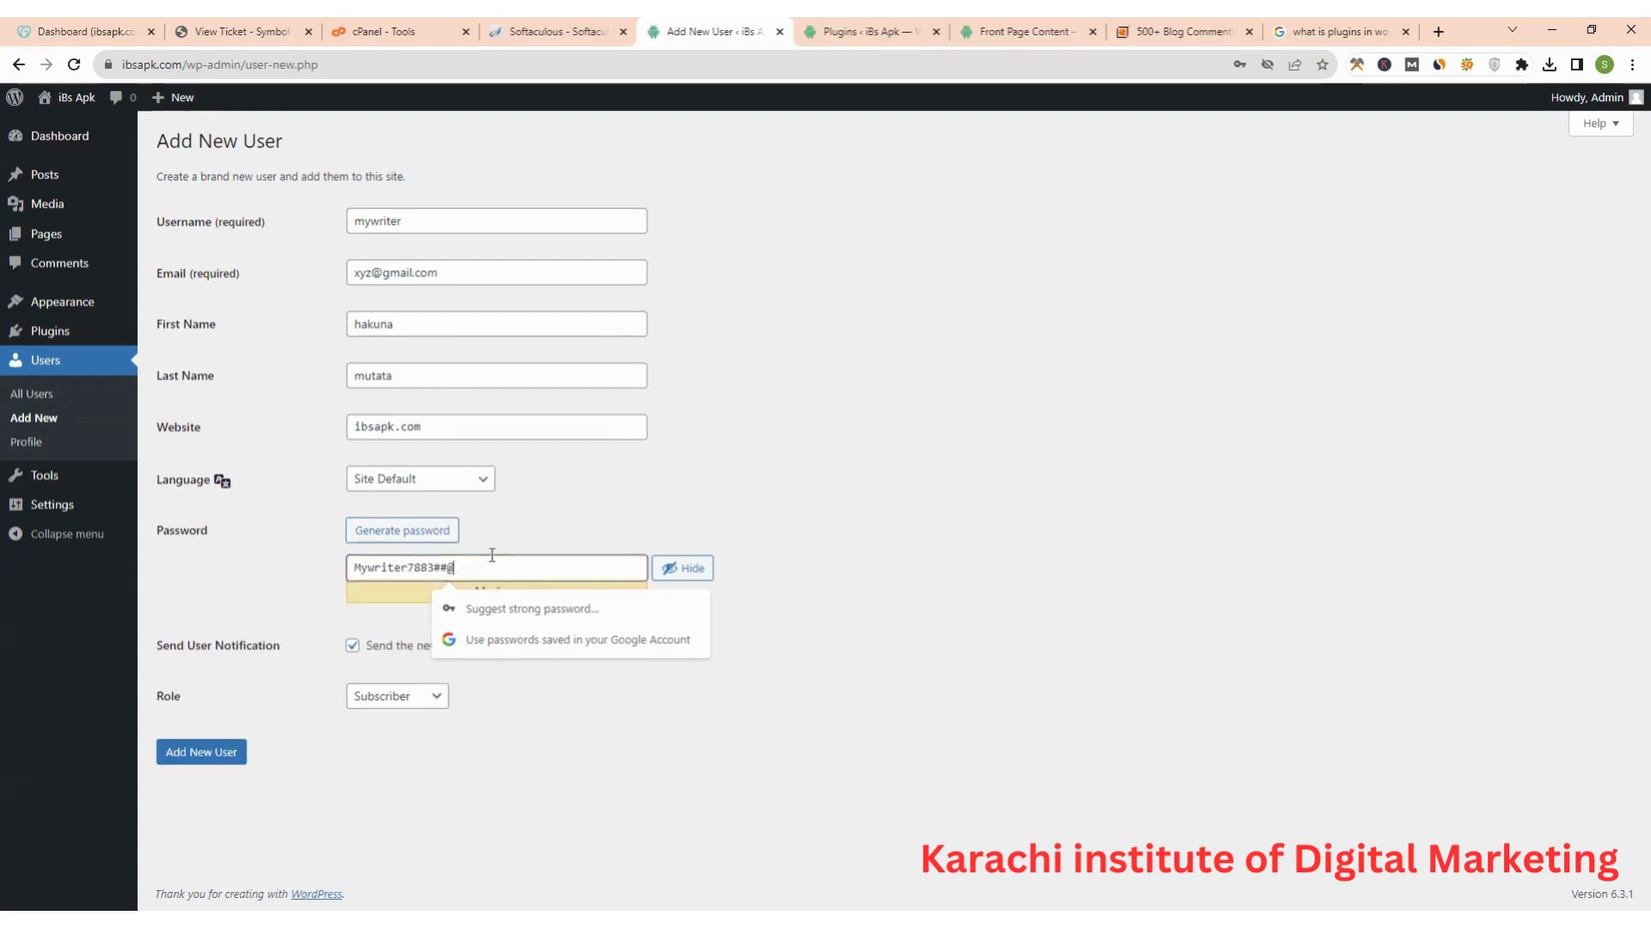
left_click(554, 740)
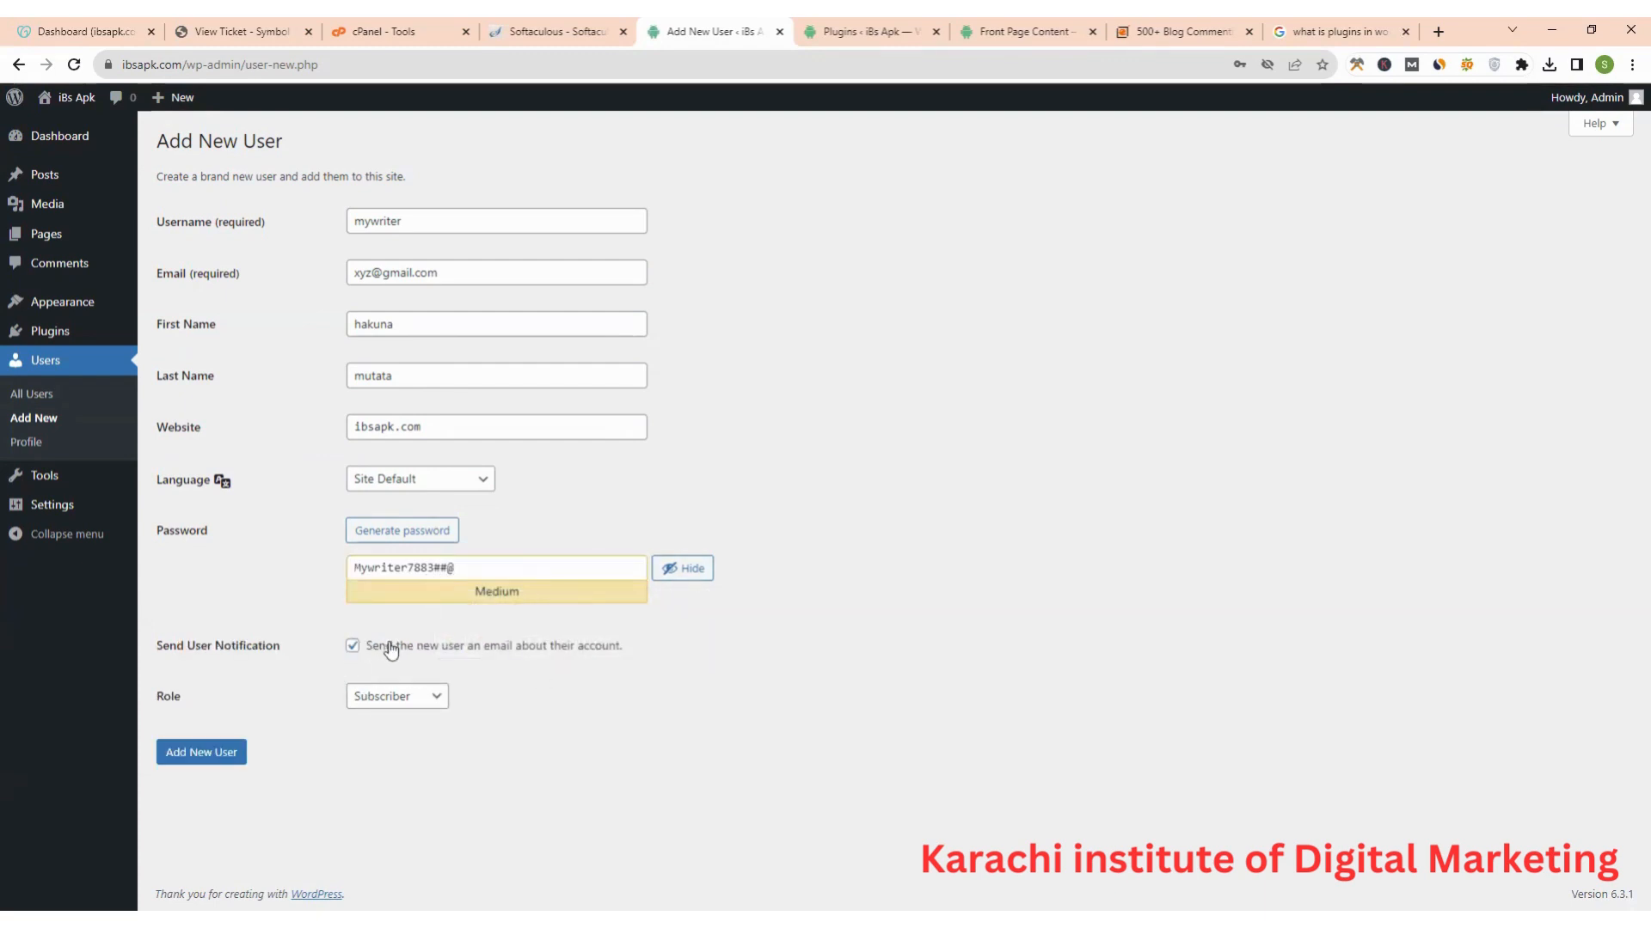
left_click_drag(394, 648, 623, 663)
right_click(569, 757)
right_click(458, 744)
left_click(408, 764)
left_click_drag(484, 270, 231, 281)
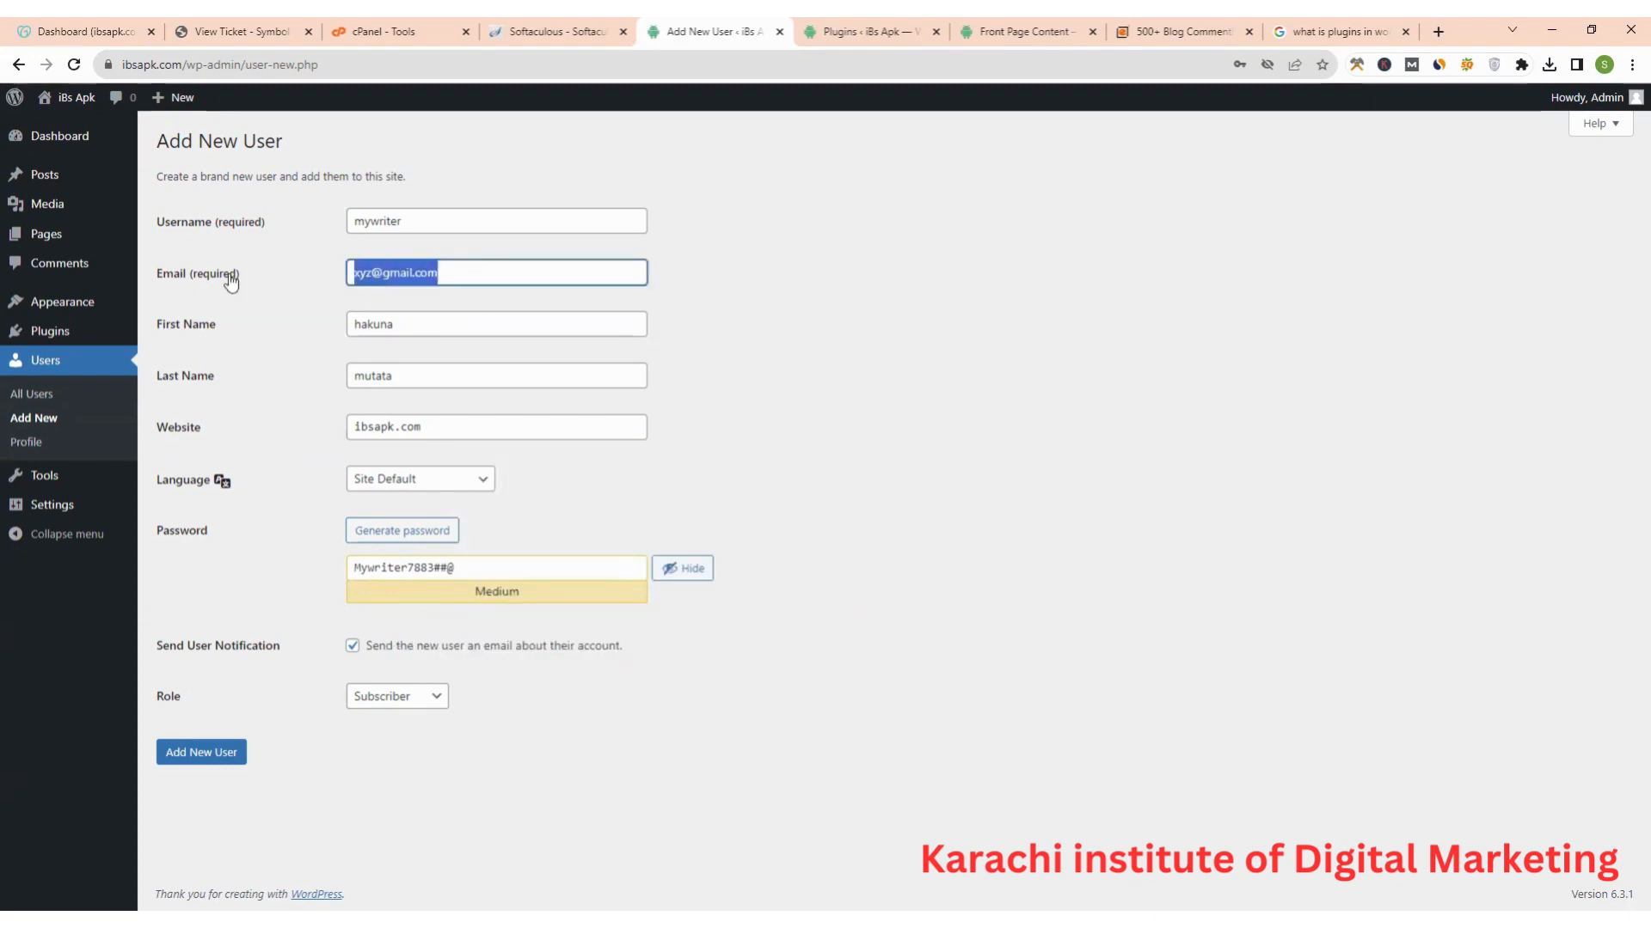
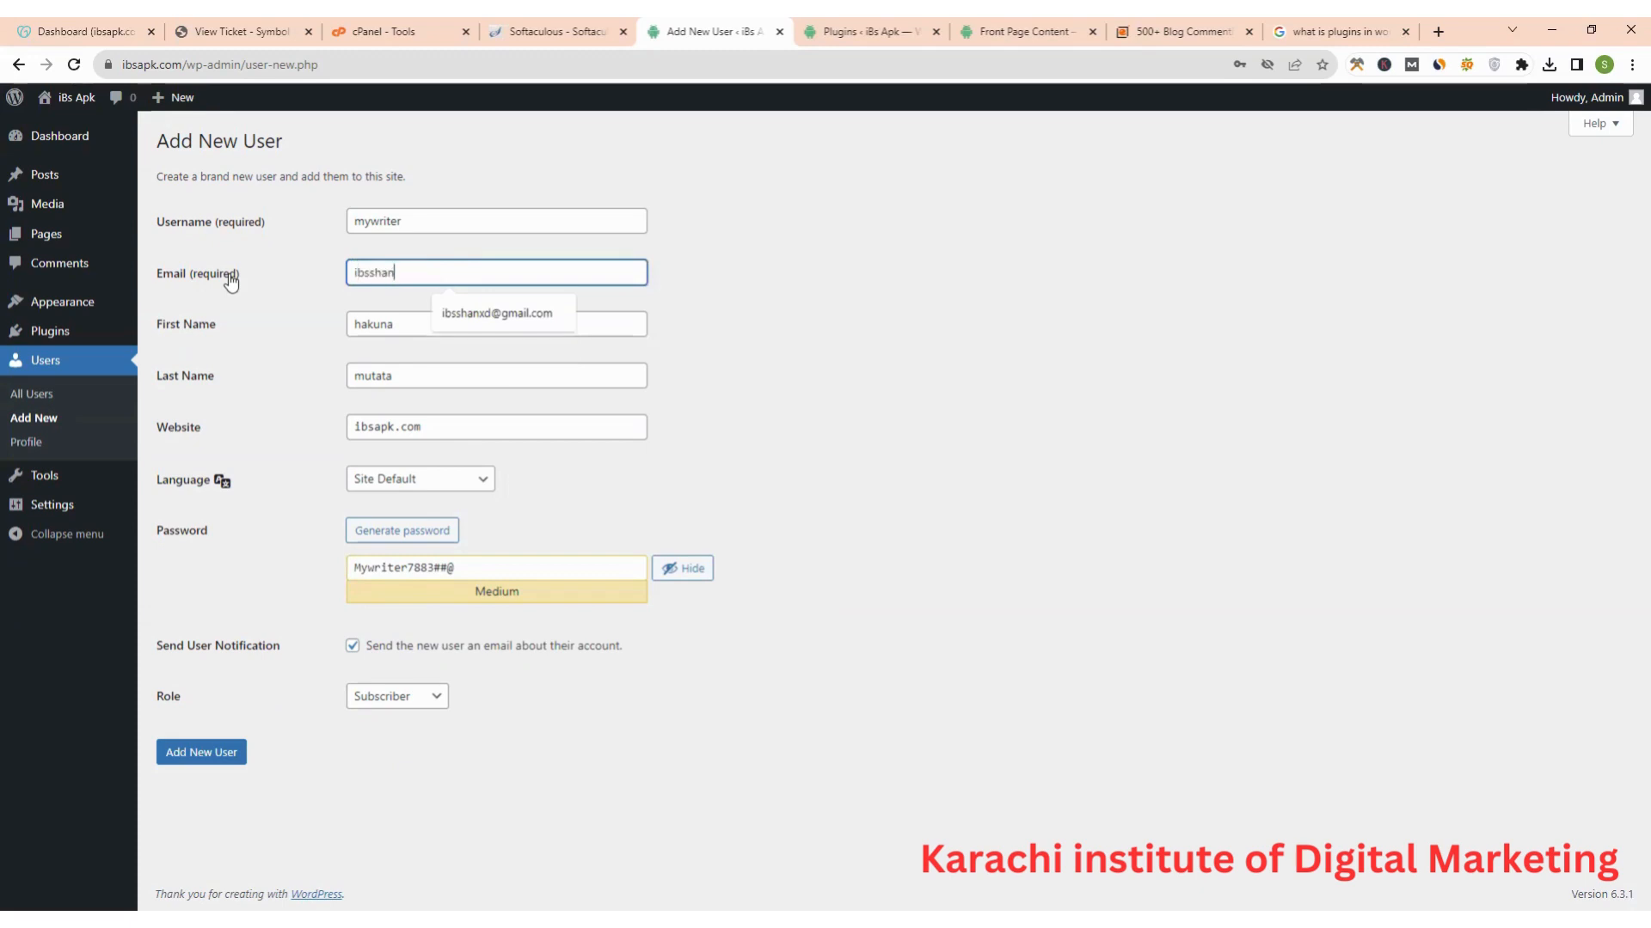
left_click(505, 313)
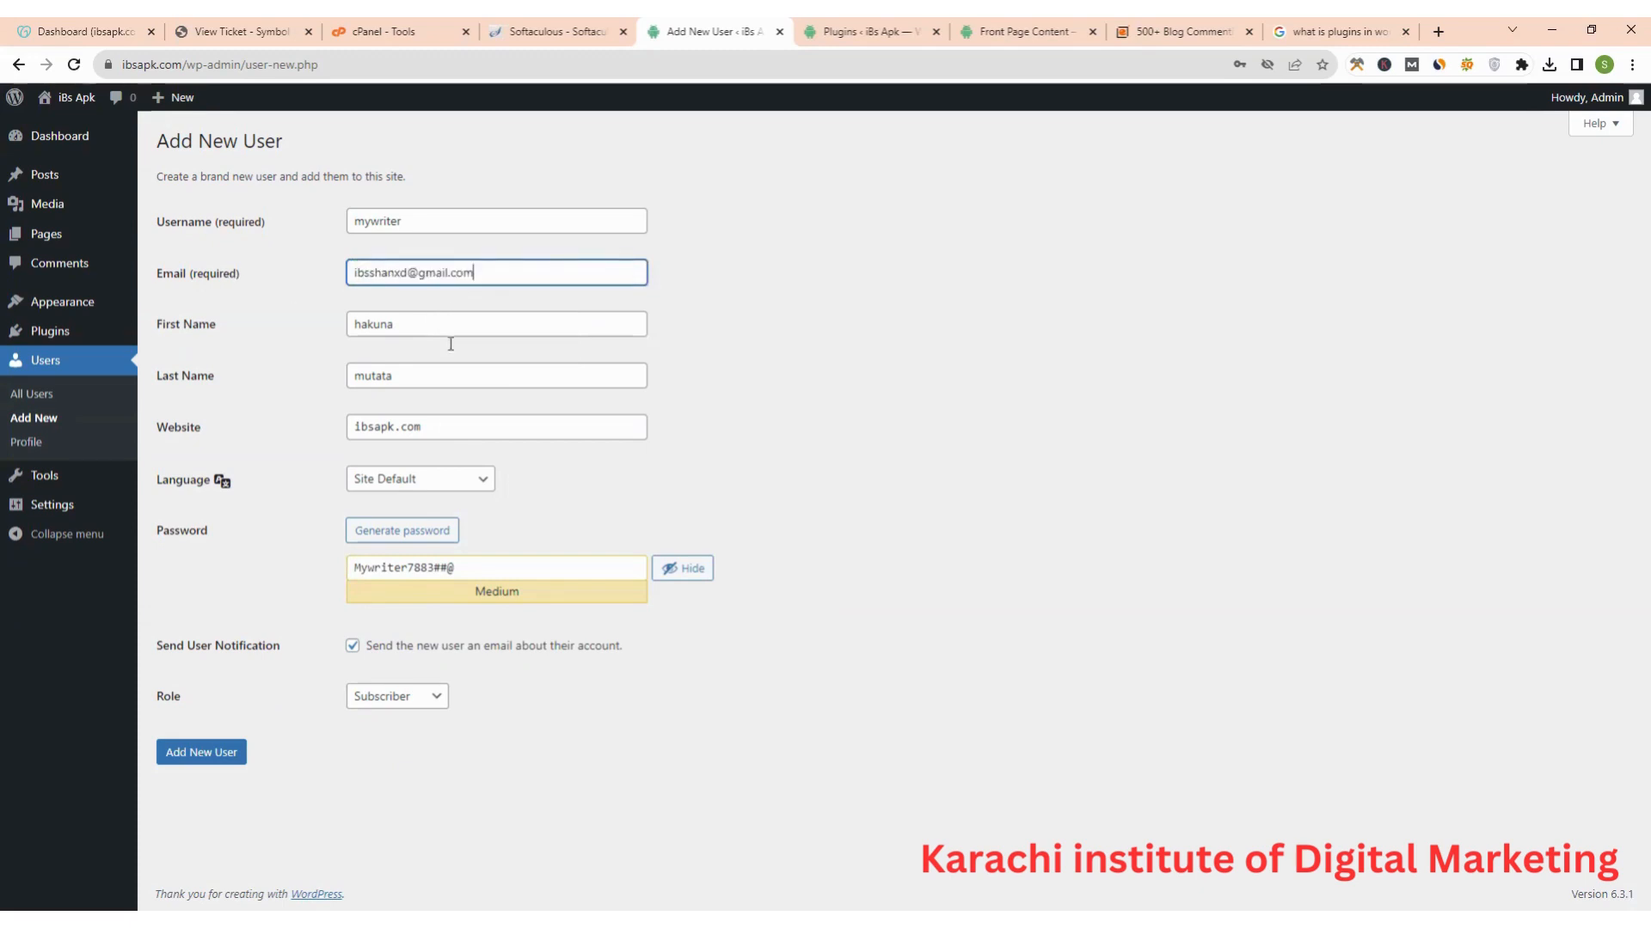
Set the role to Administrator, create the user, and reveal the browser-saved password.
left_click(391, 701)
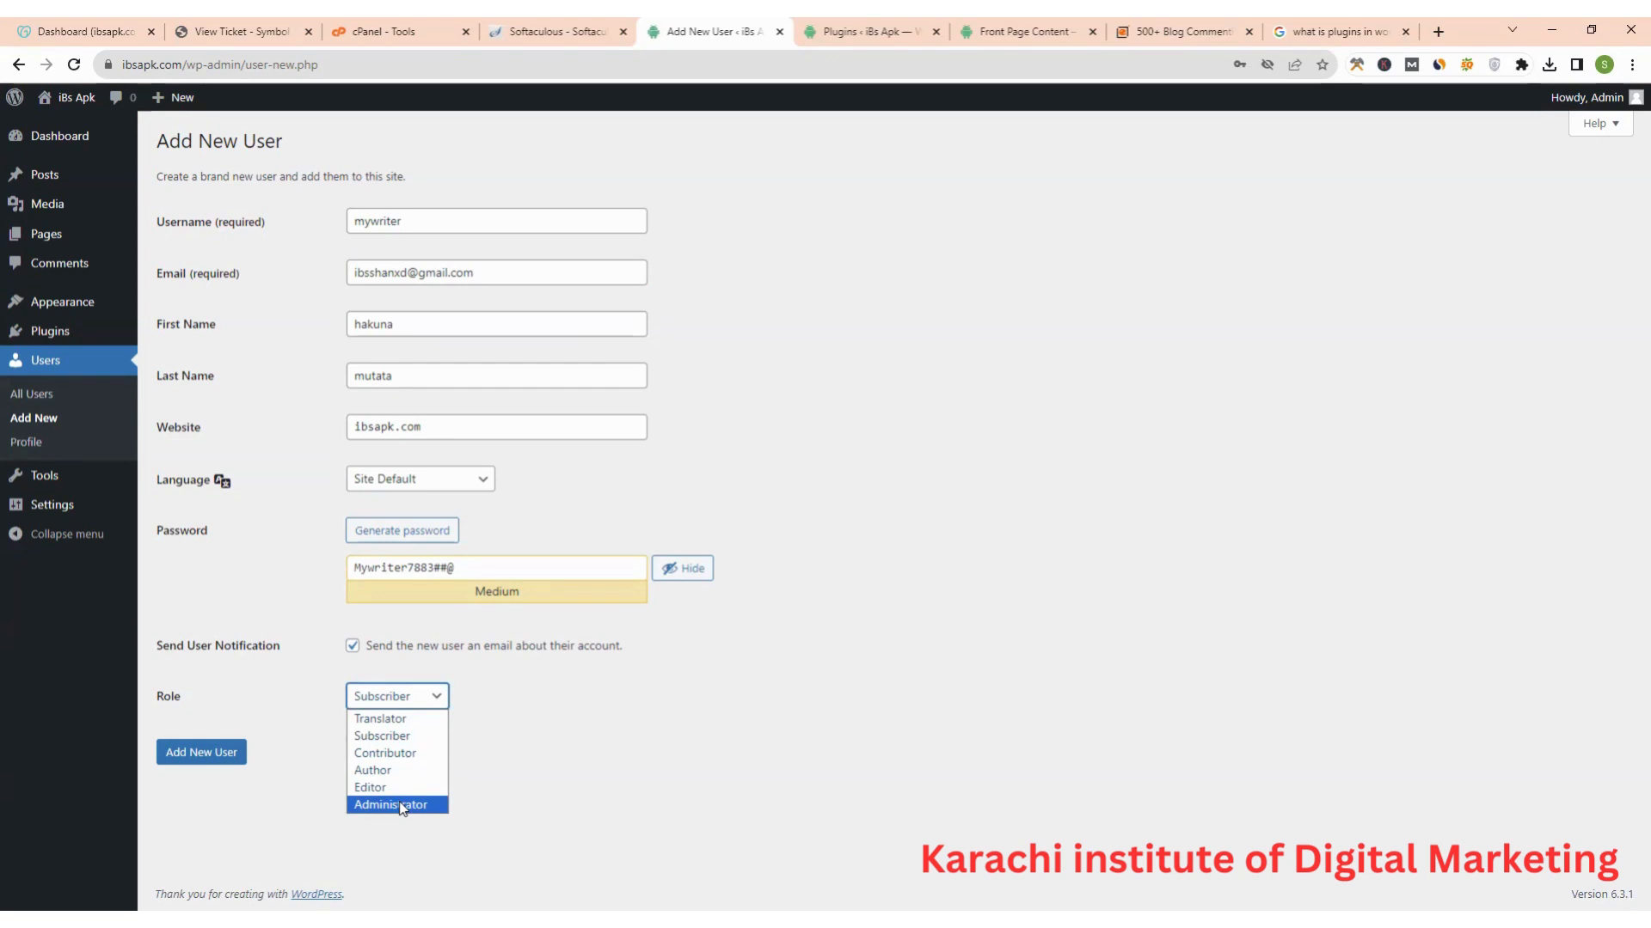
key("Return")
left_click(207, 754)
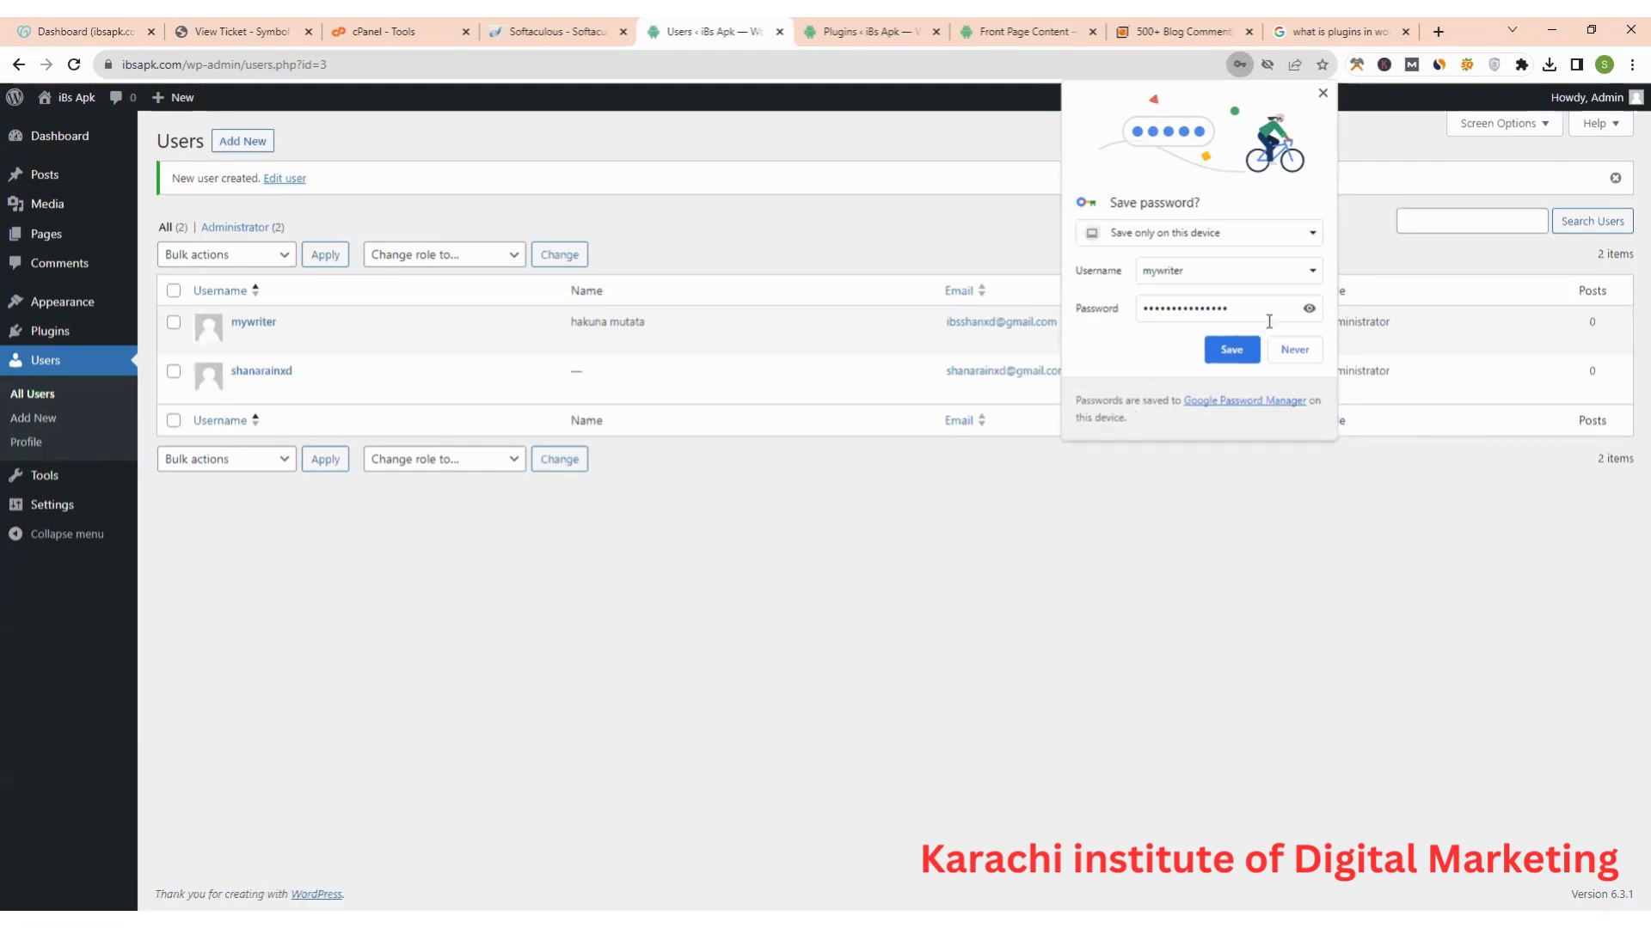
left_click(1309, 309)
left_click_drag(1242, 305, 1128, 312)
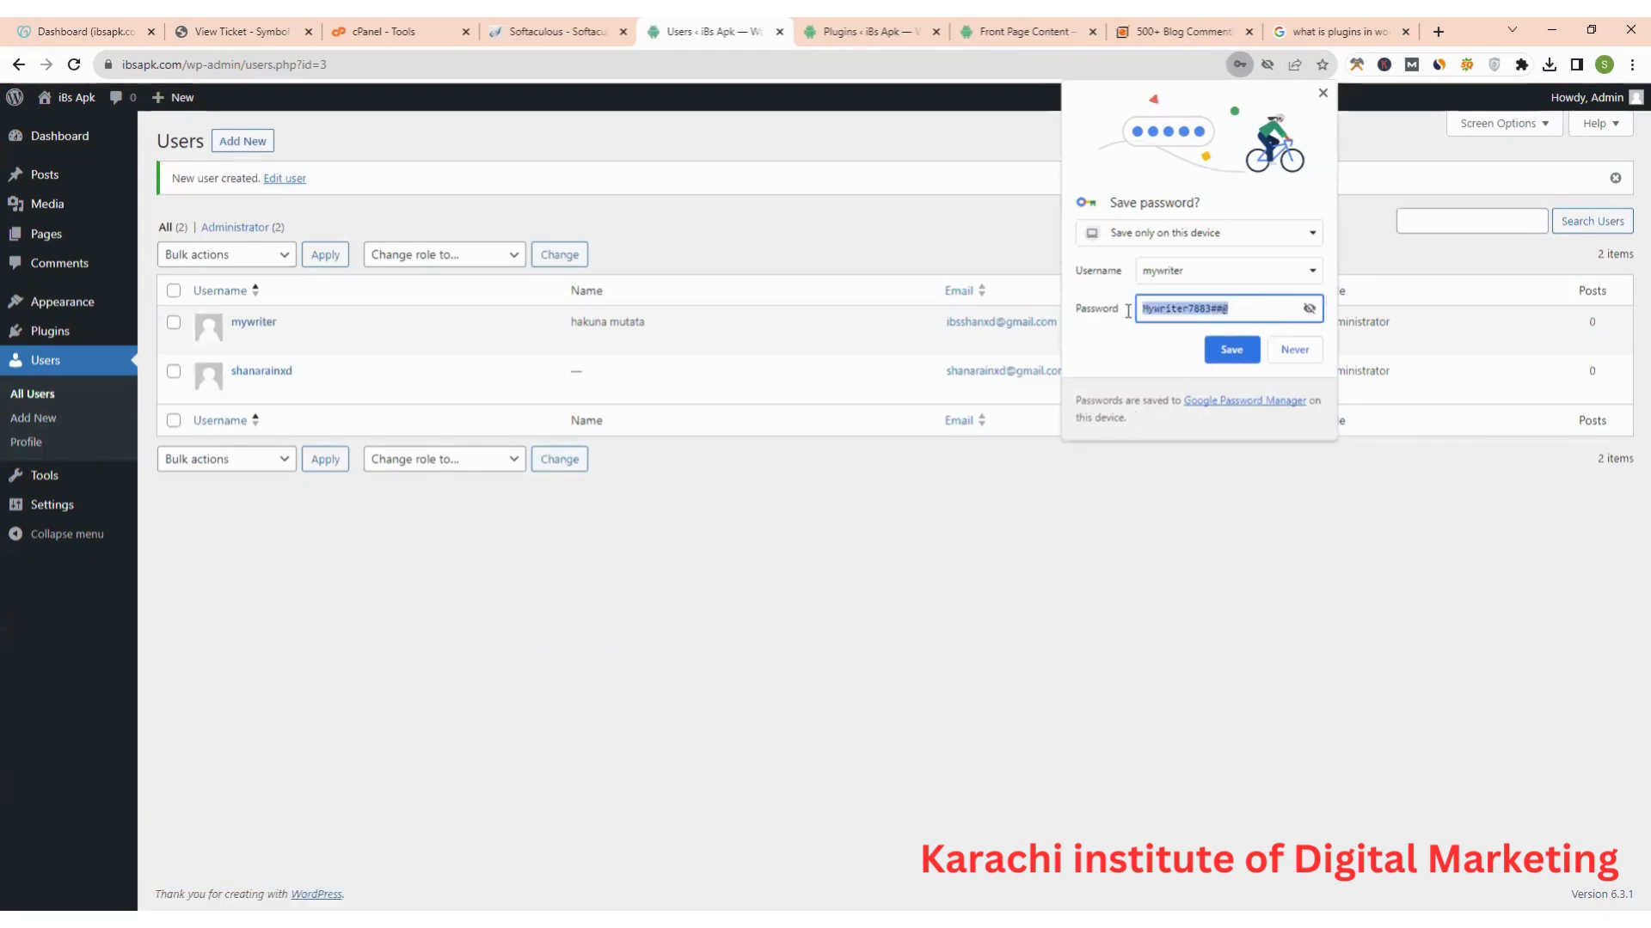
Open Gmail in a new tab, open the '[iBs Apk] Login Details' email and follow its set-password link.
left_click(1440, 31)
type("gmail.com")
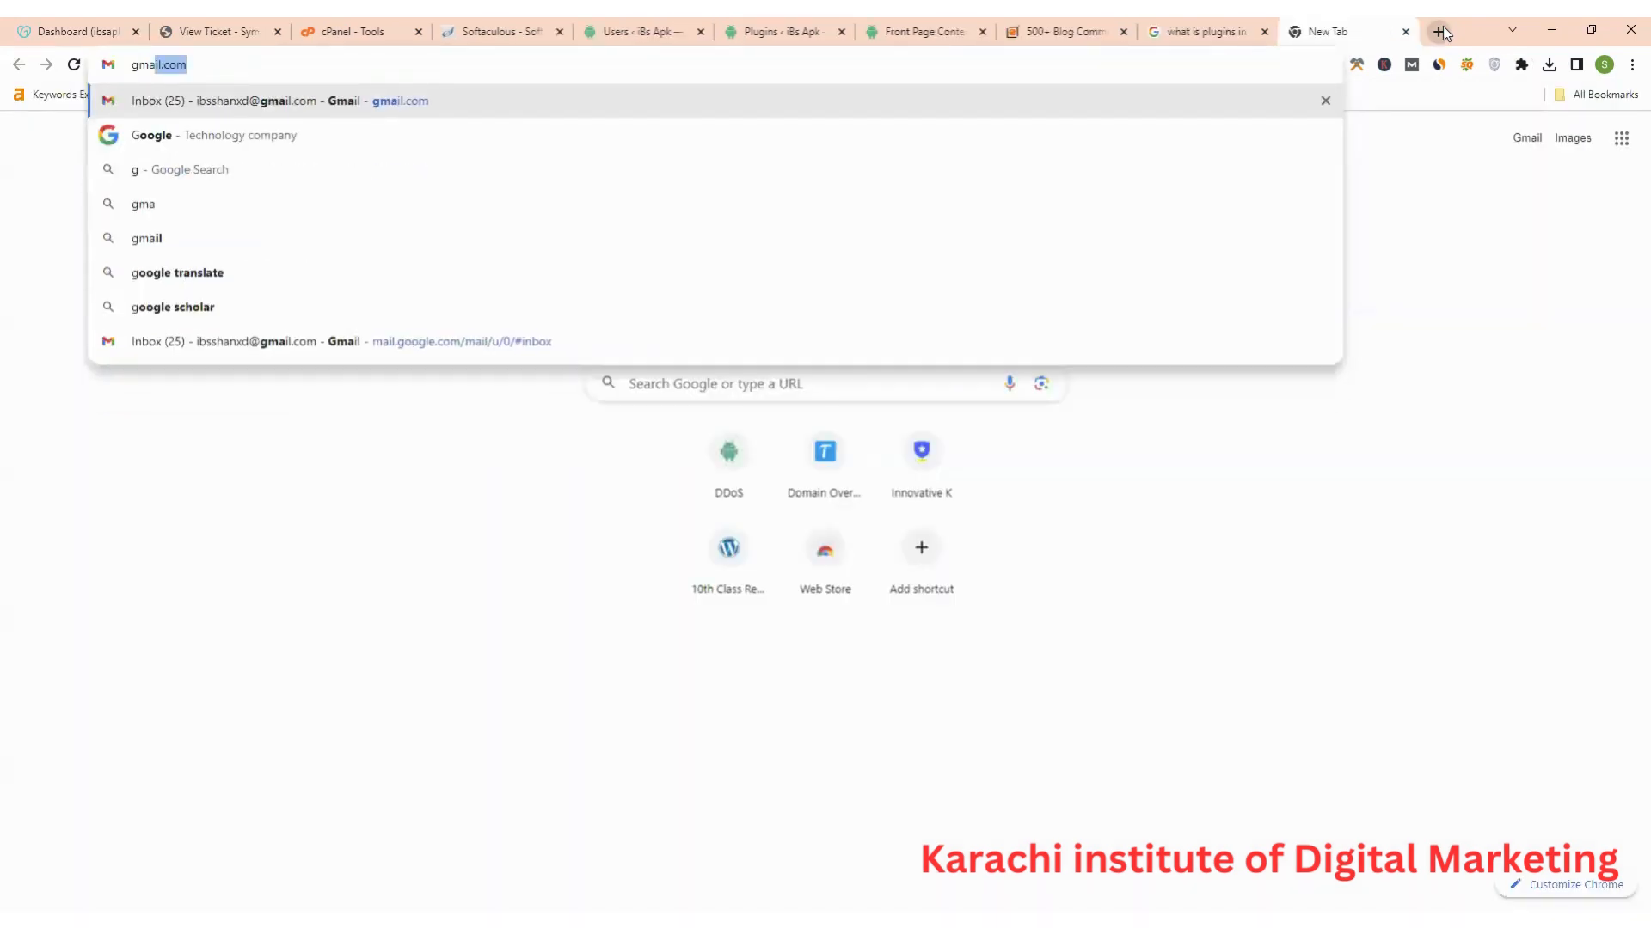
key("Return")
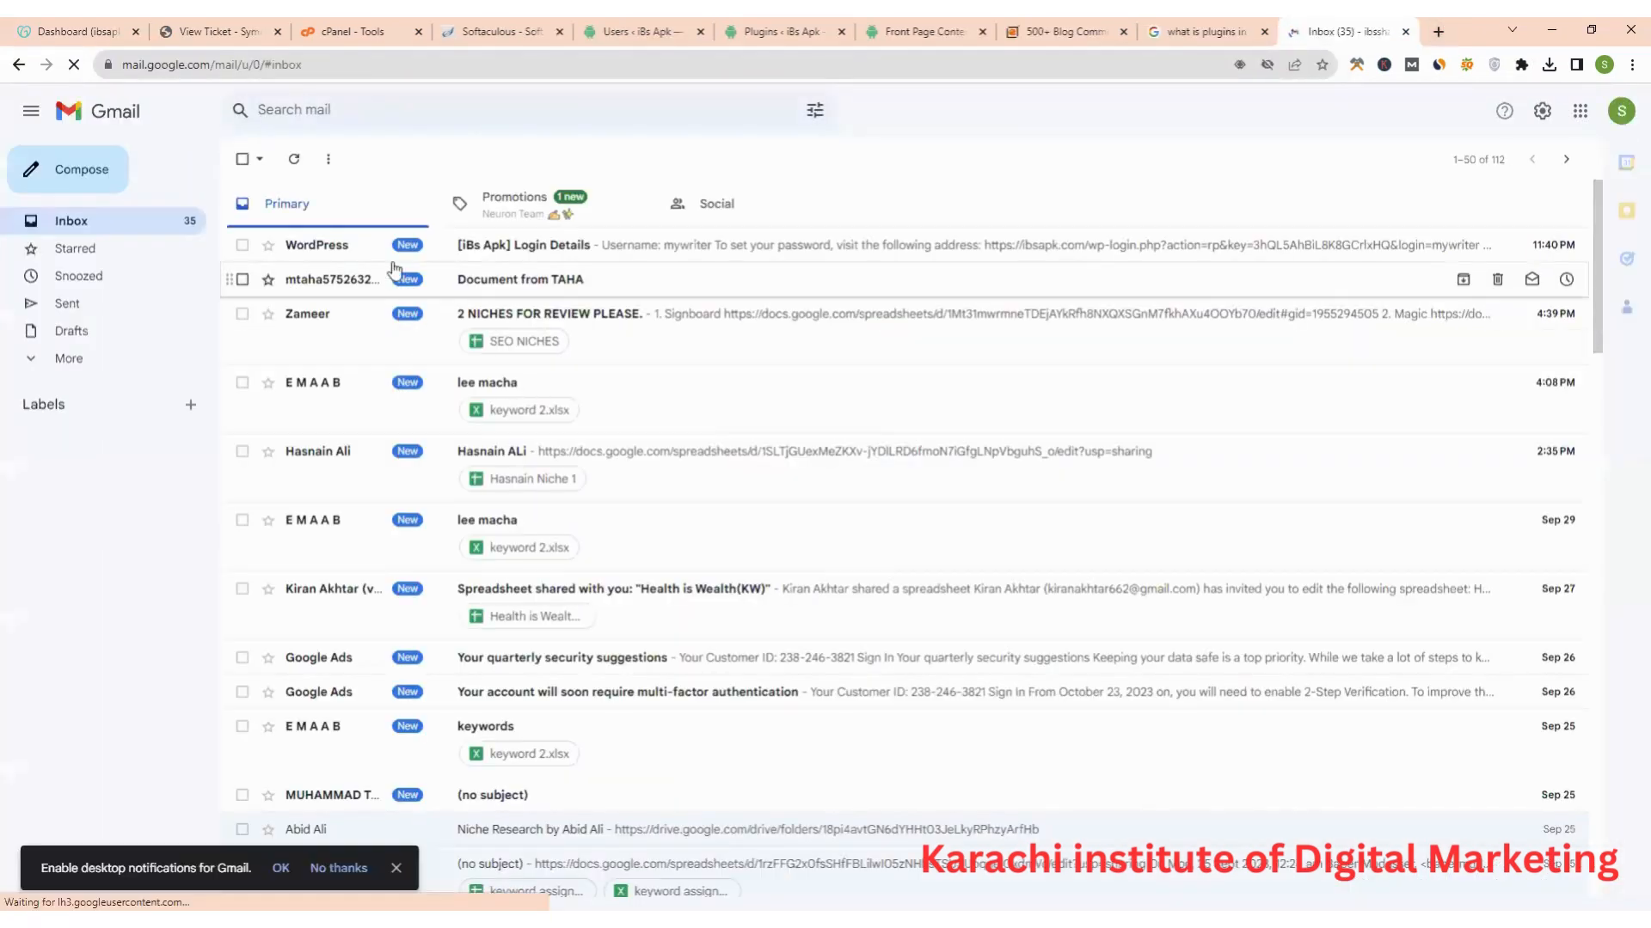
left_click(524, 246)
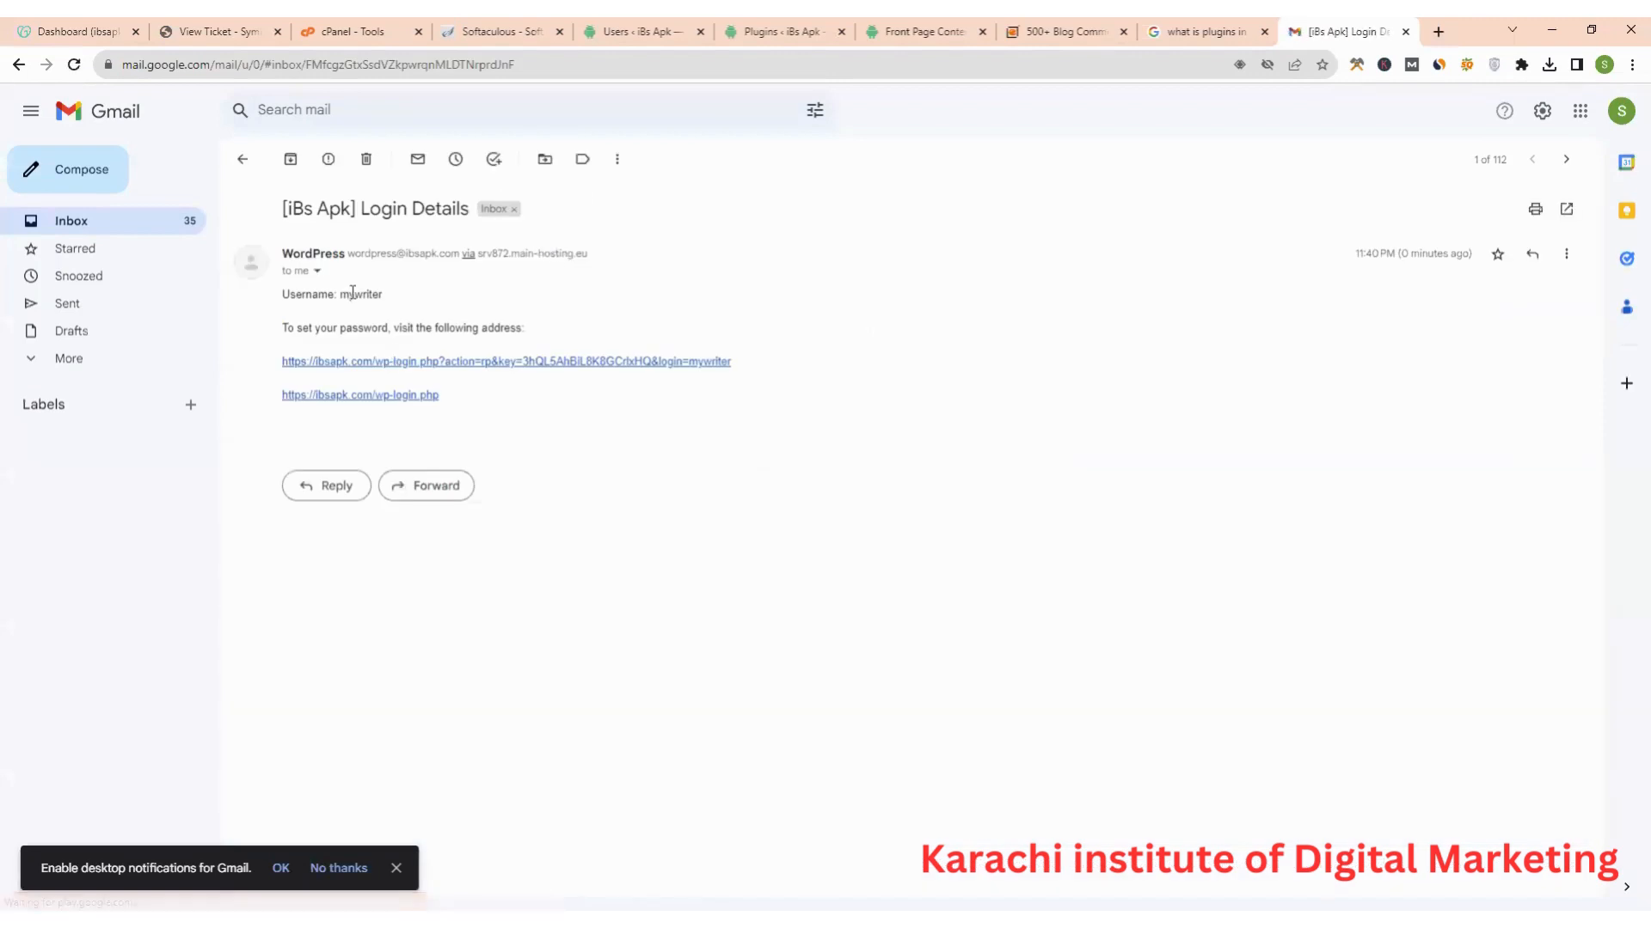
left_click_drag(349, 294, 435, 300)
right_click(479, 319)
left_click(422, 331)
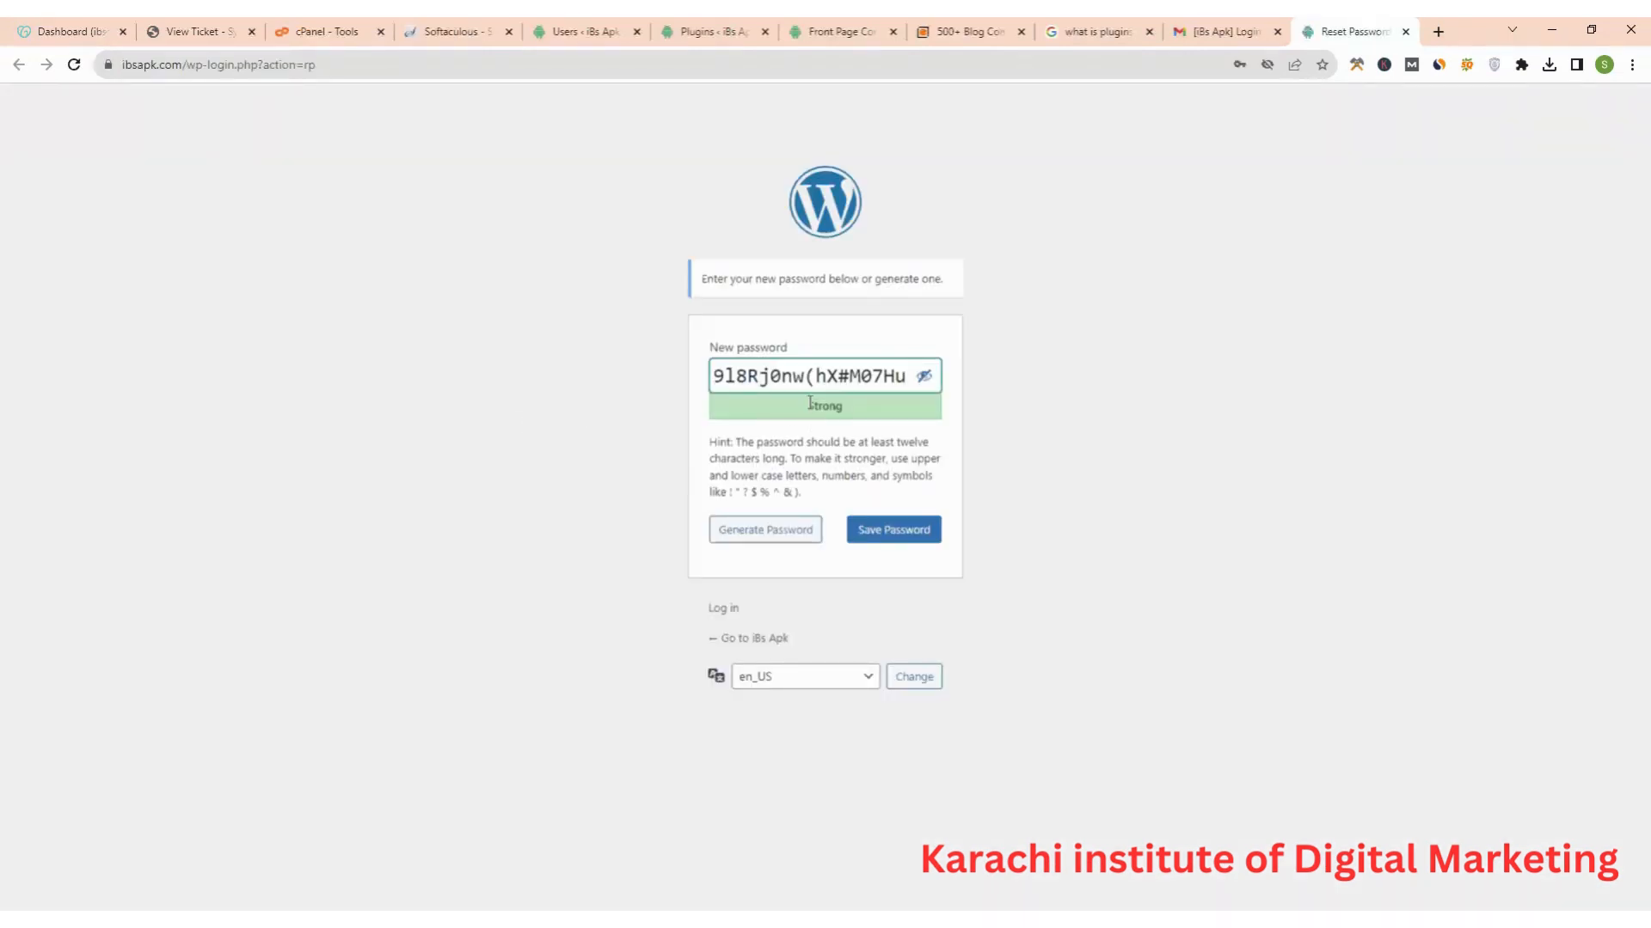
Save the generated password, then log in pasting it with Remember Me checked and reveal it after the error.
triple_click(827, 367)
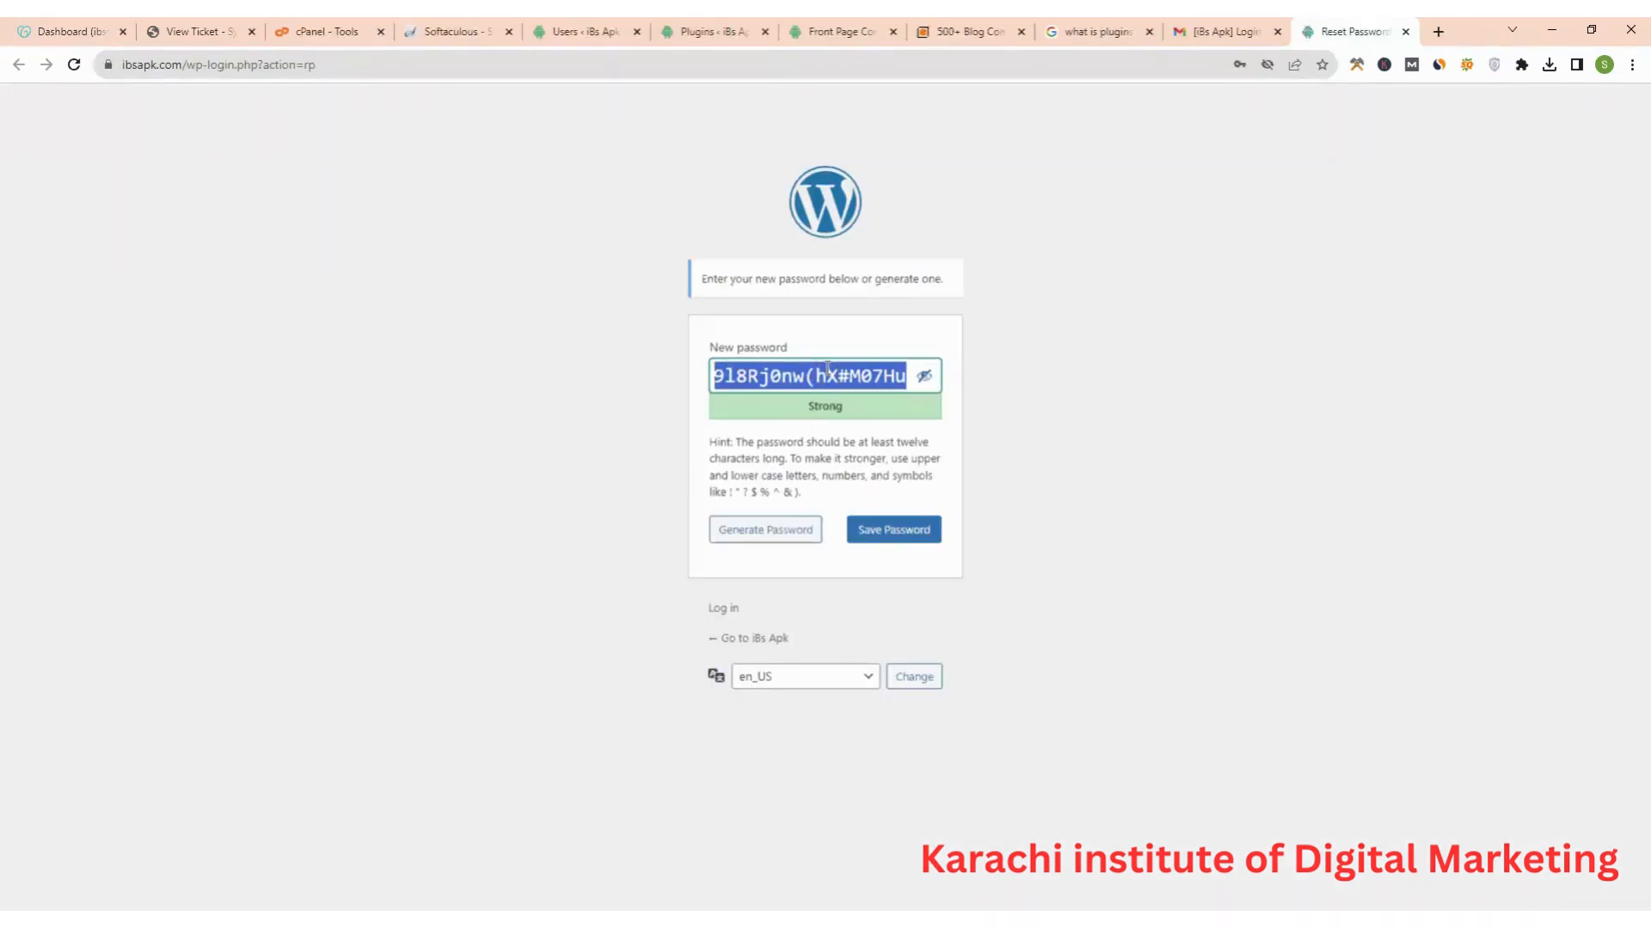
left_click(888, 528)
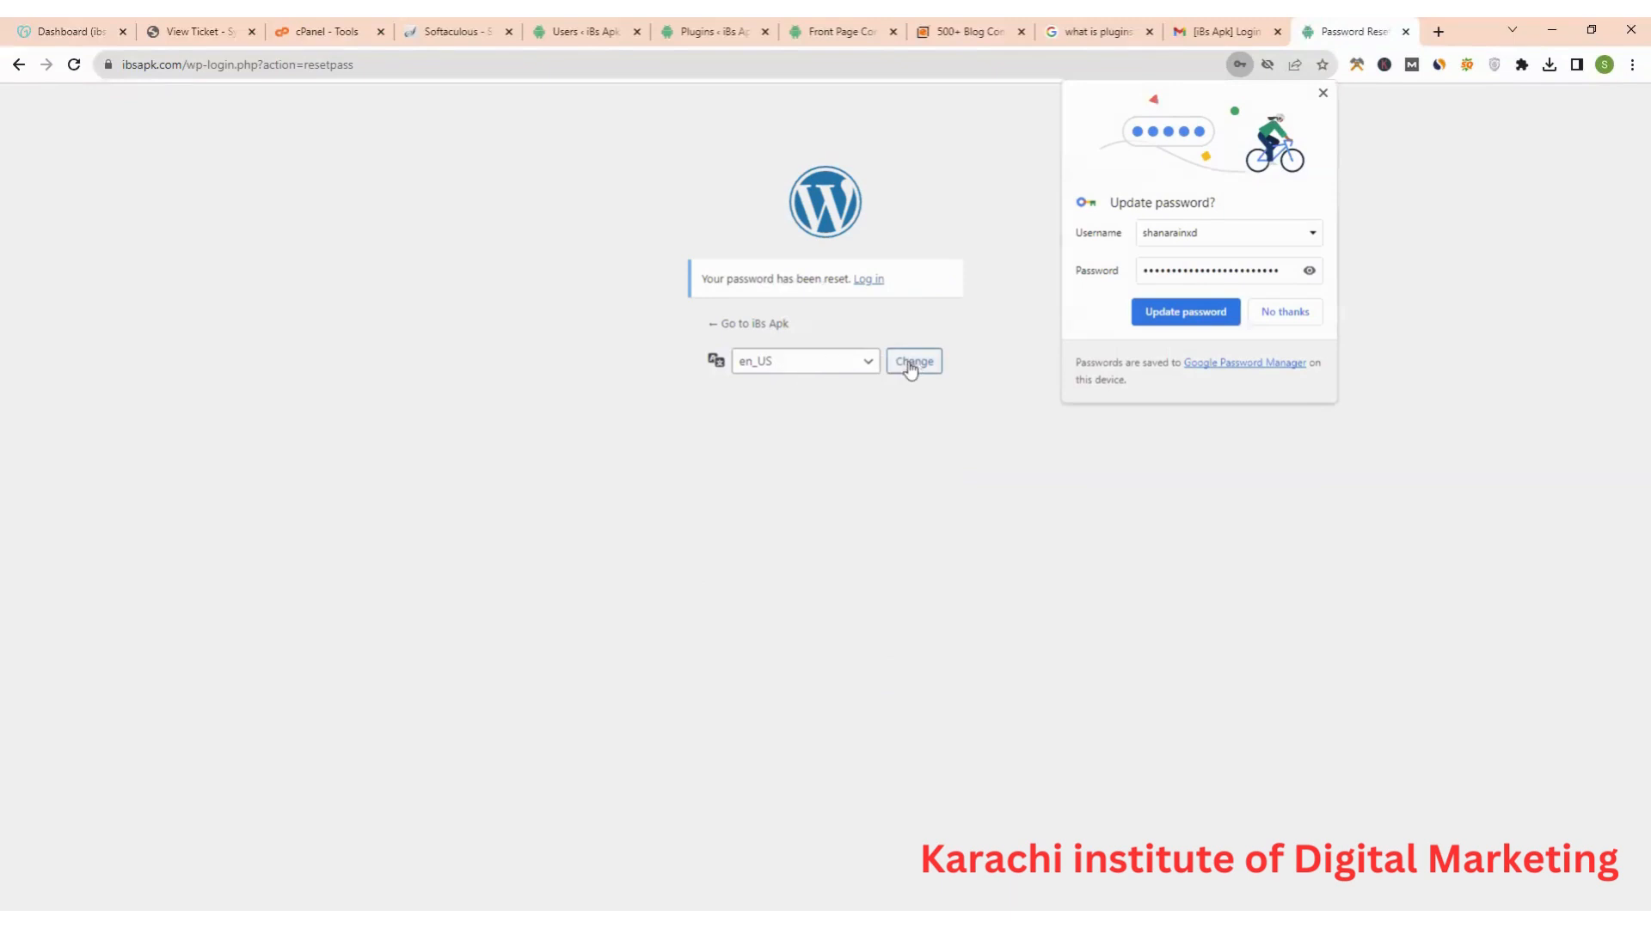
left_click(868, 281)
left_click(798, 387)
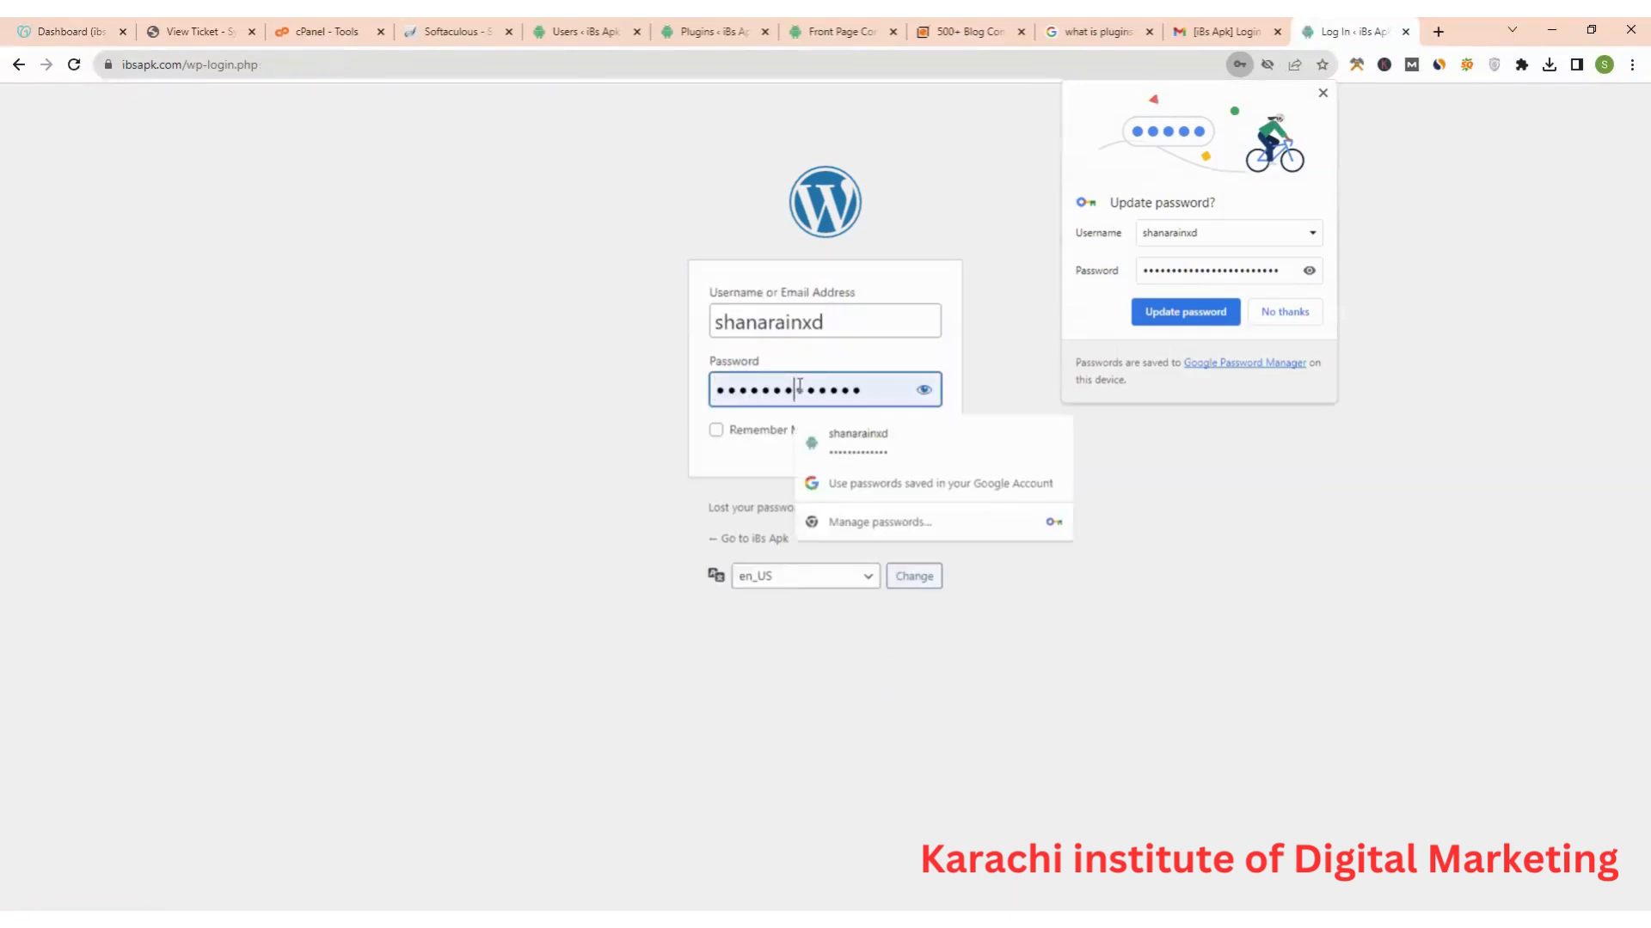
key("ctrl+a")
key("ctrl+v")
left_click(768, 429)
left_click(891, 437)
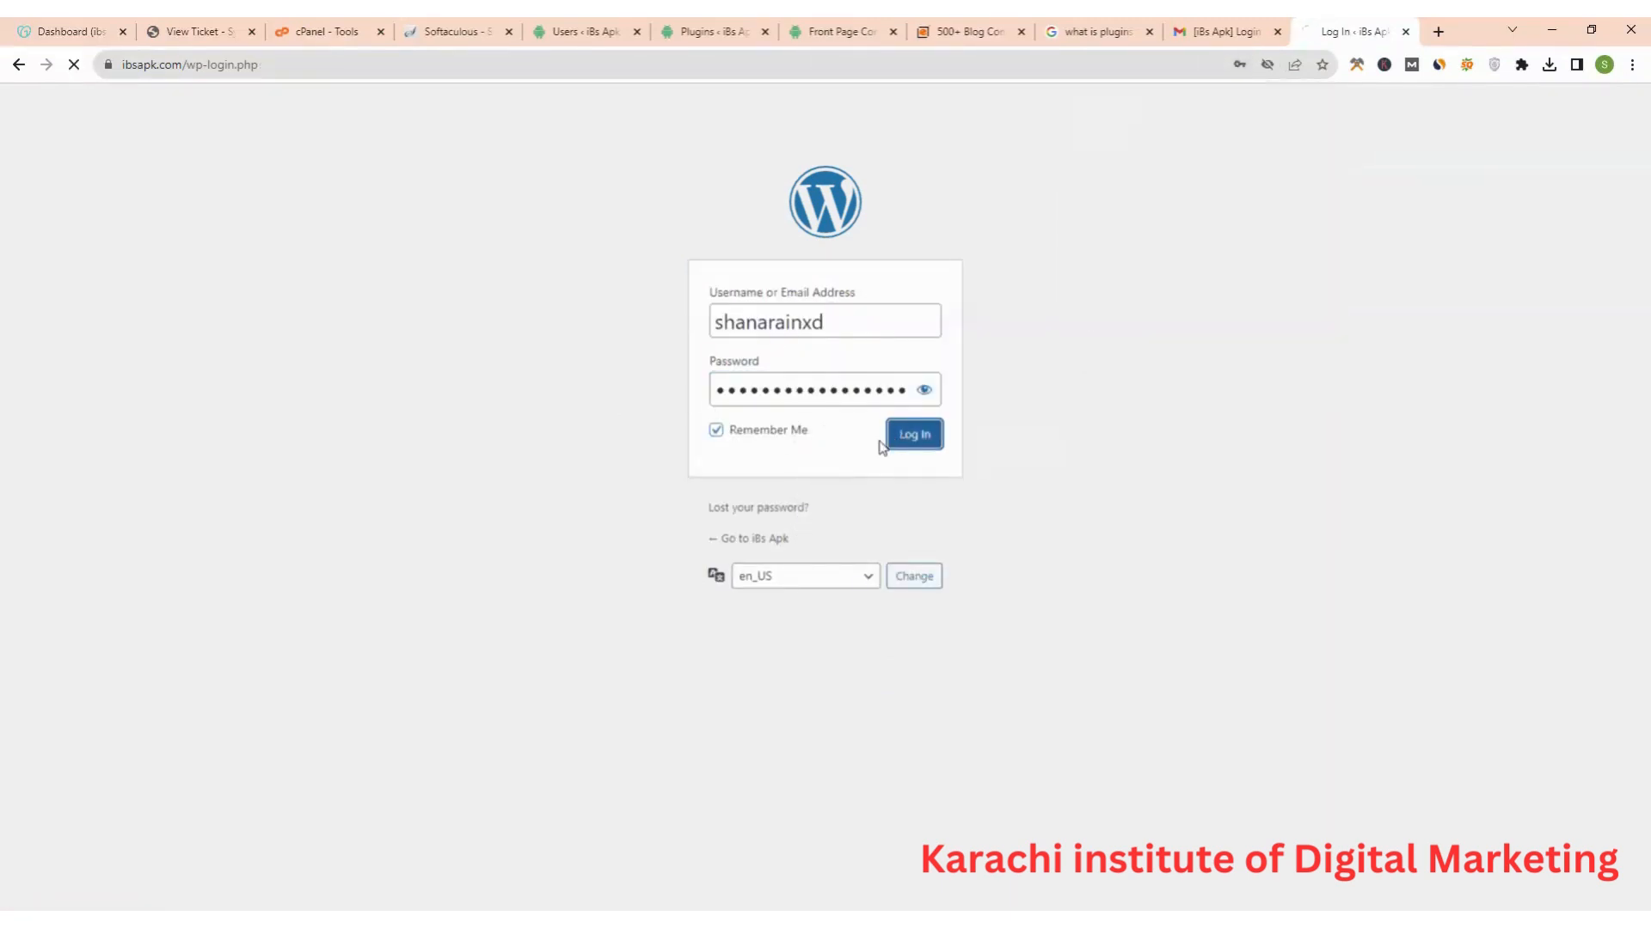
left_click(805, 453)
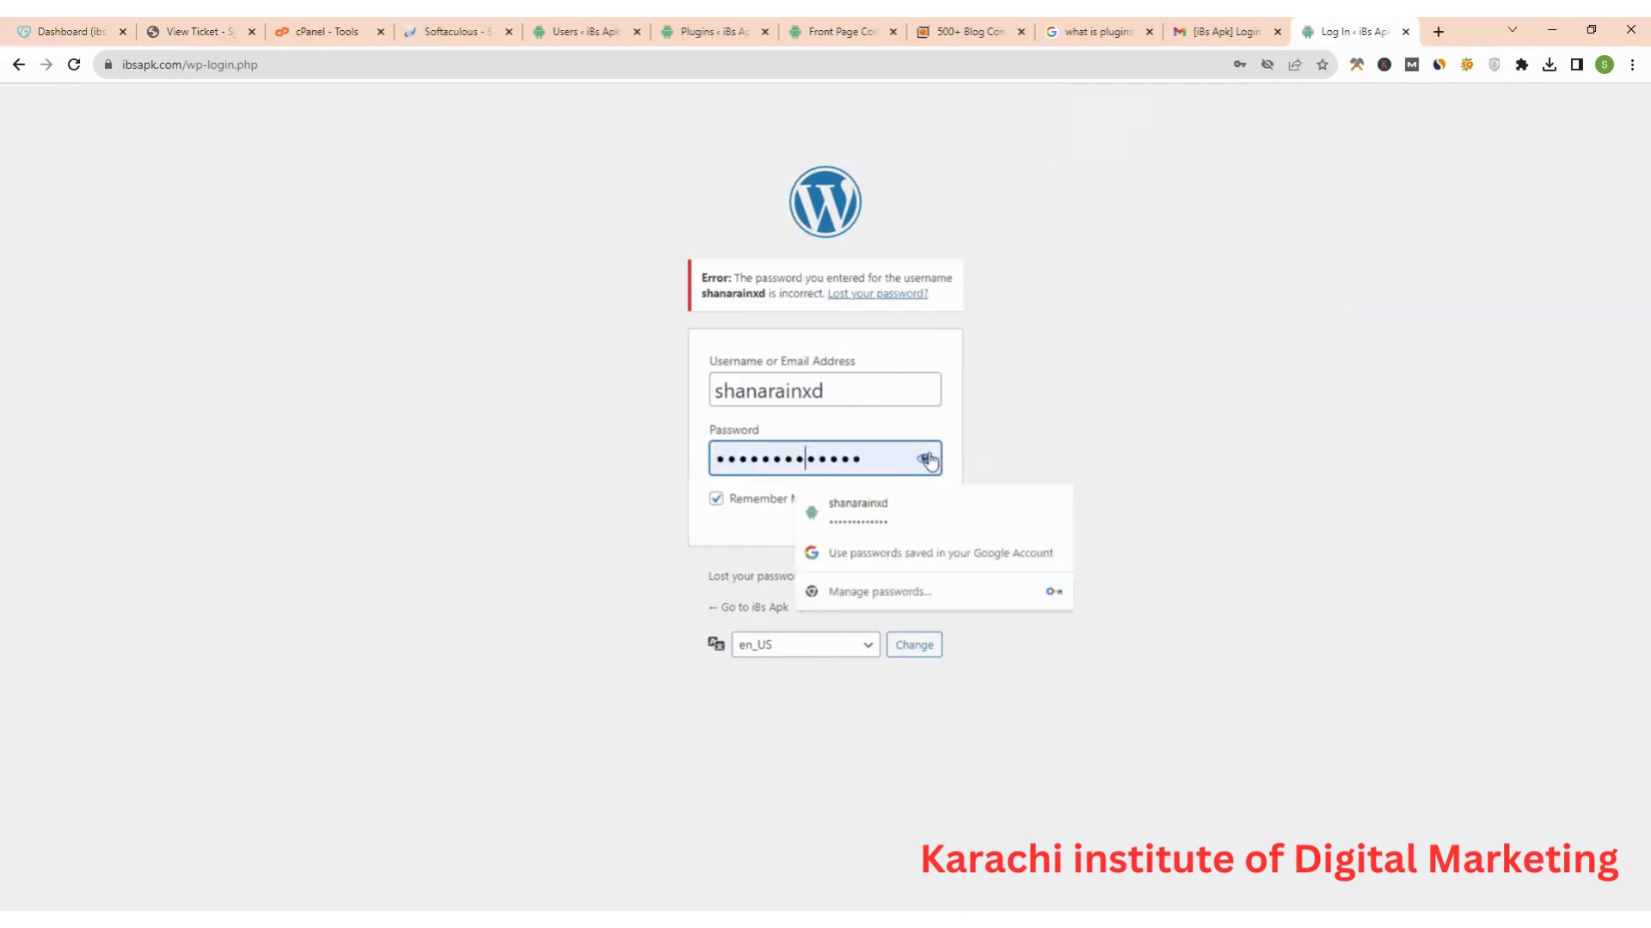
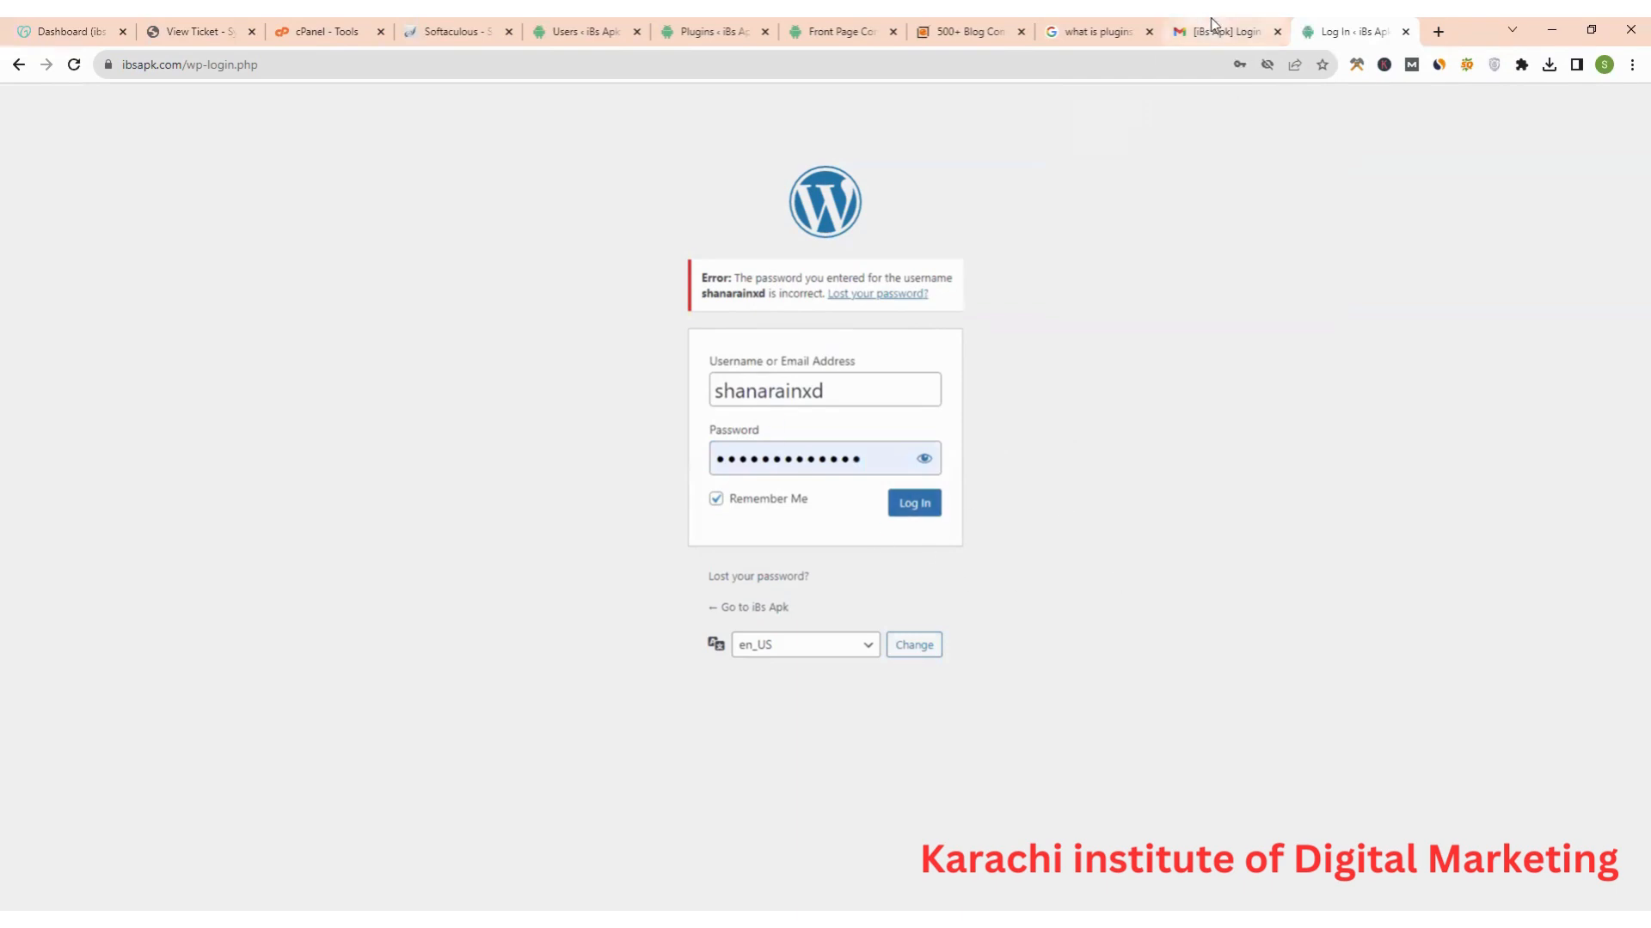
Copy the new user's username from the Login Details email into the WordPress login form.
left_click(1212, 23)
double_click(372, 293)
key("ctrl+c")
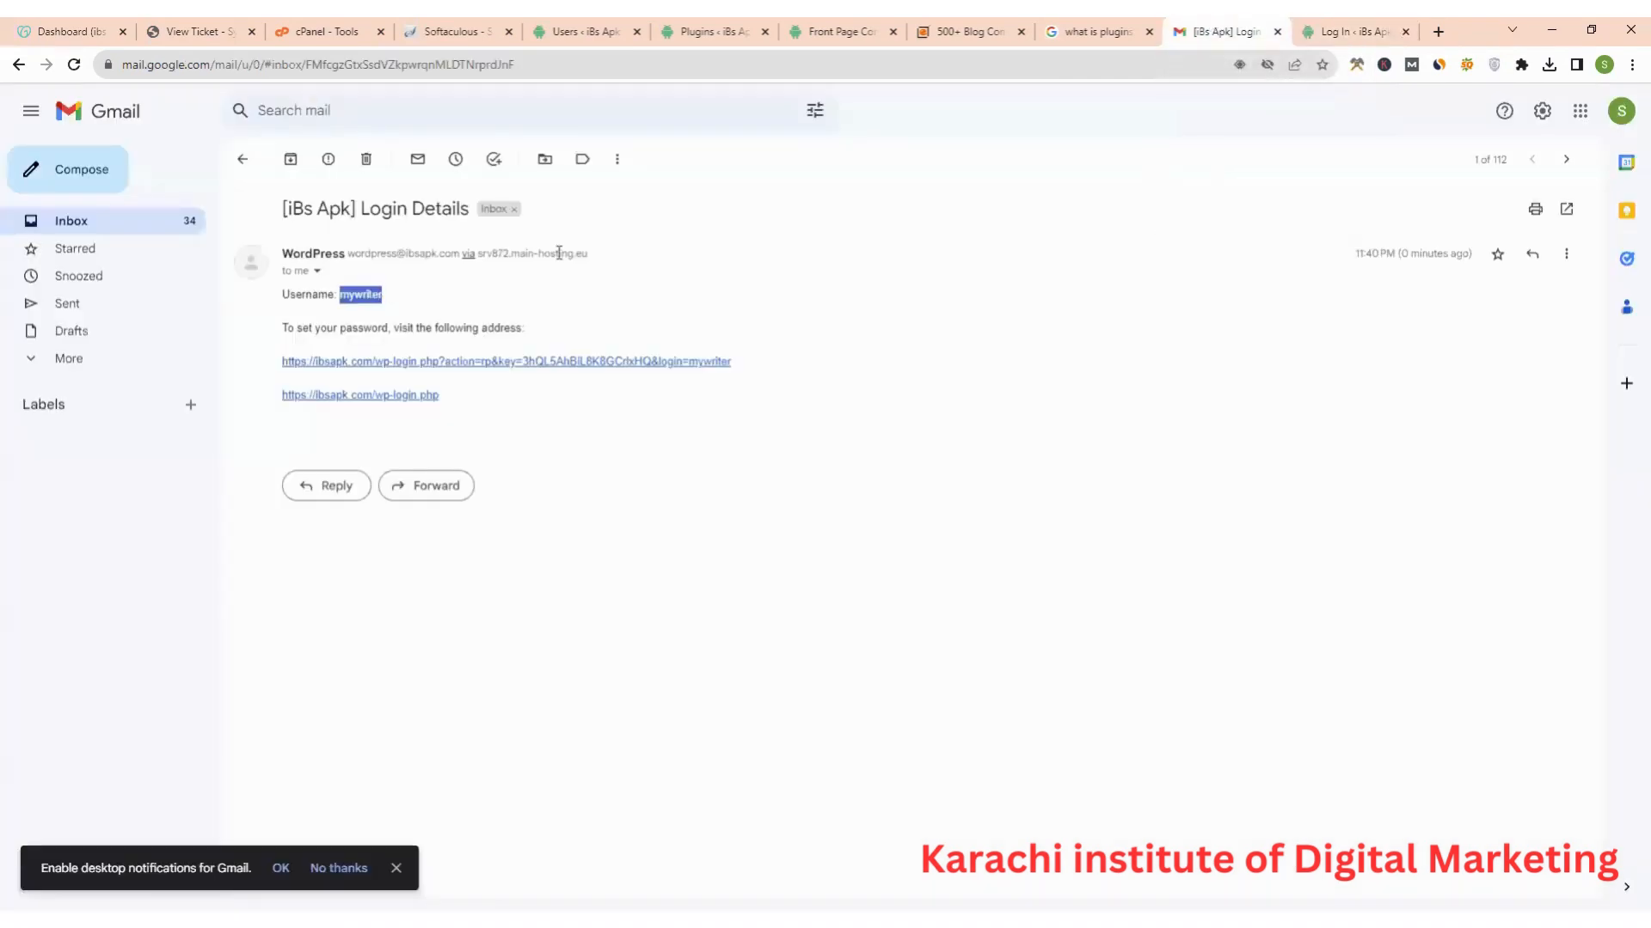
left_click(1354, 31)
left_click(804, 388)
key("ctrl+a")
key("ctrl+v")
left_click(582, 415)
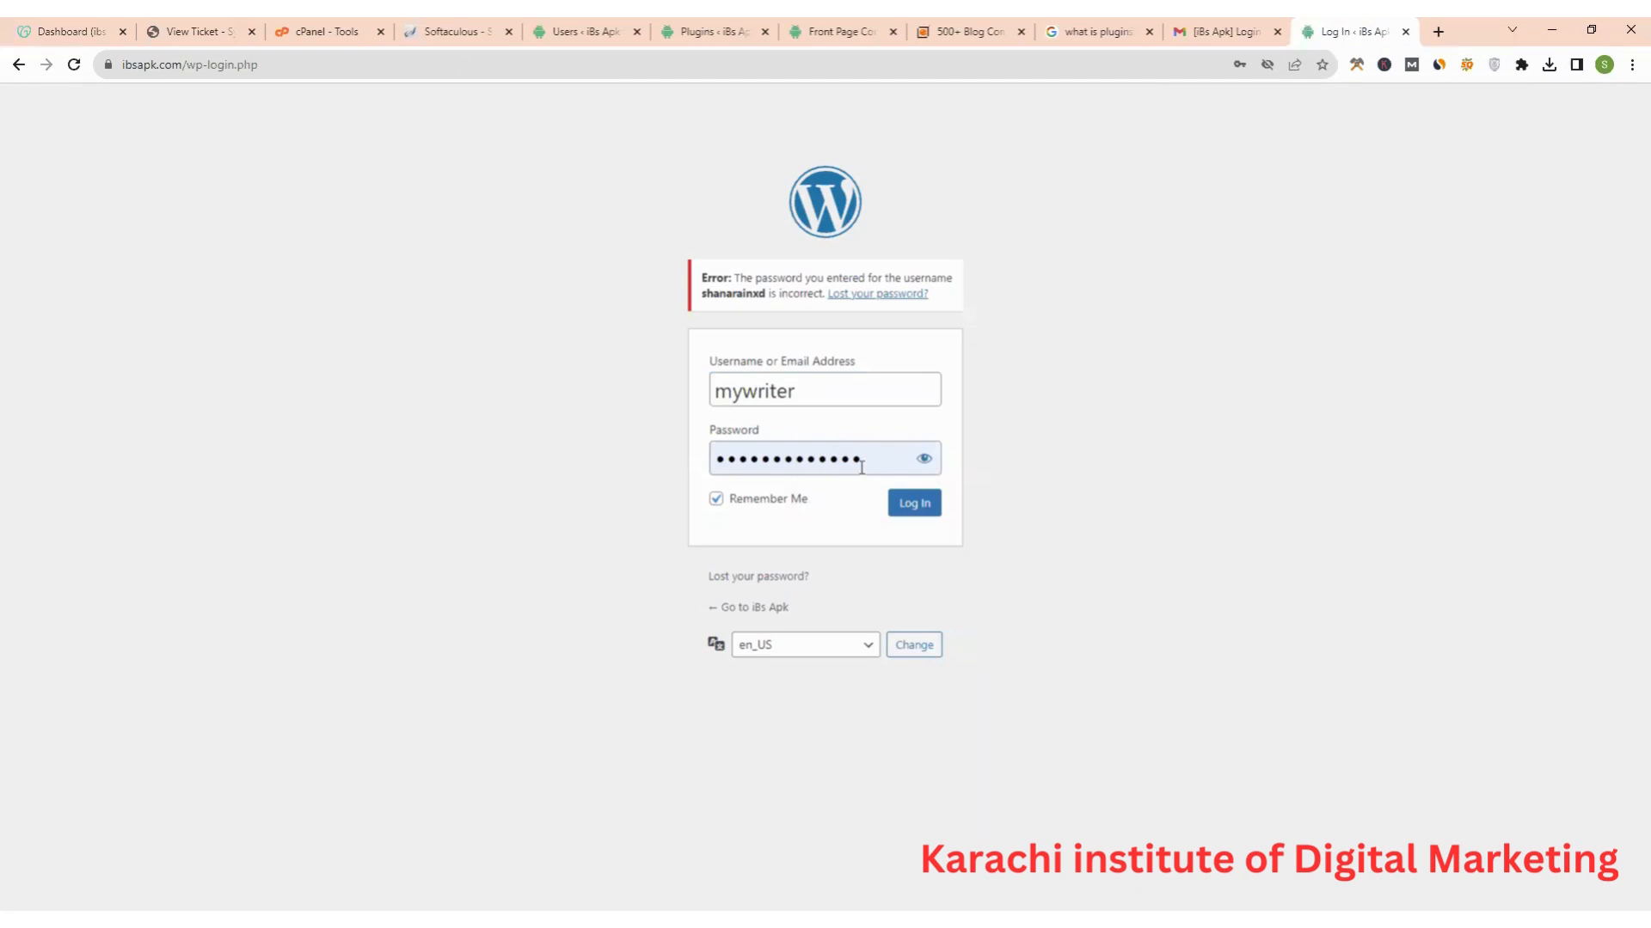
Submit the WordPress login with the new user's username.
left_click(1229, 31)
left_click(1099, 31)
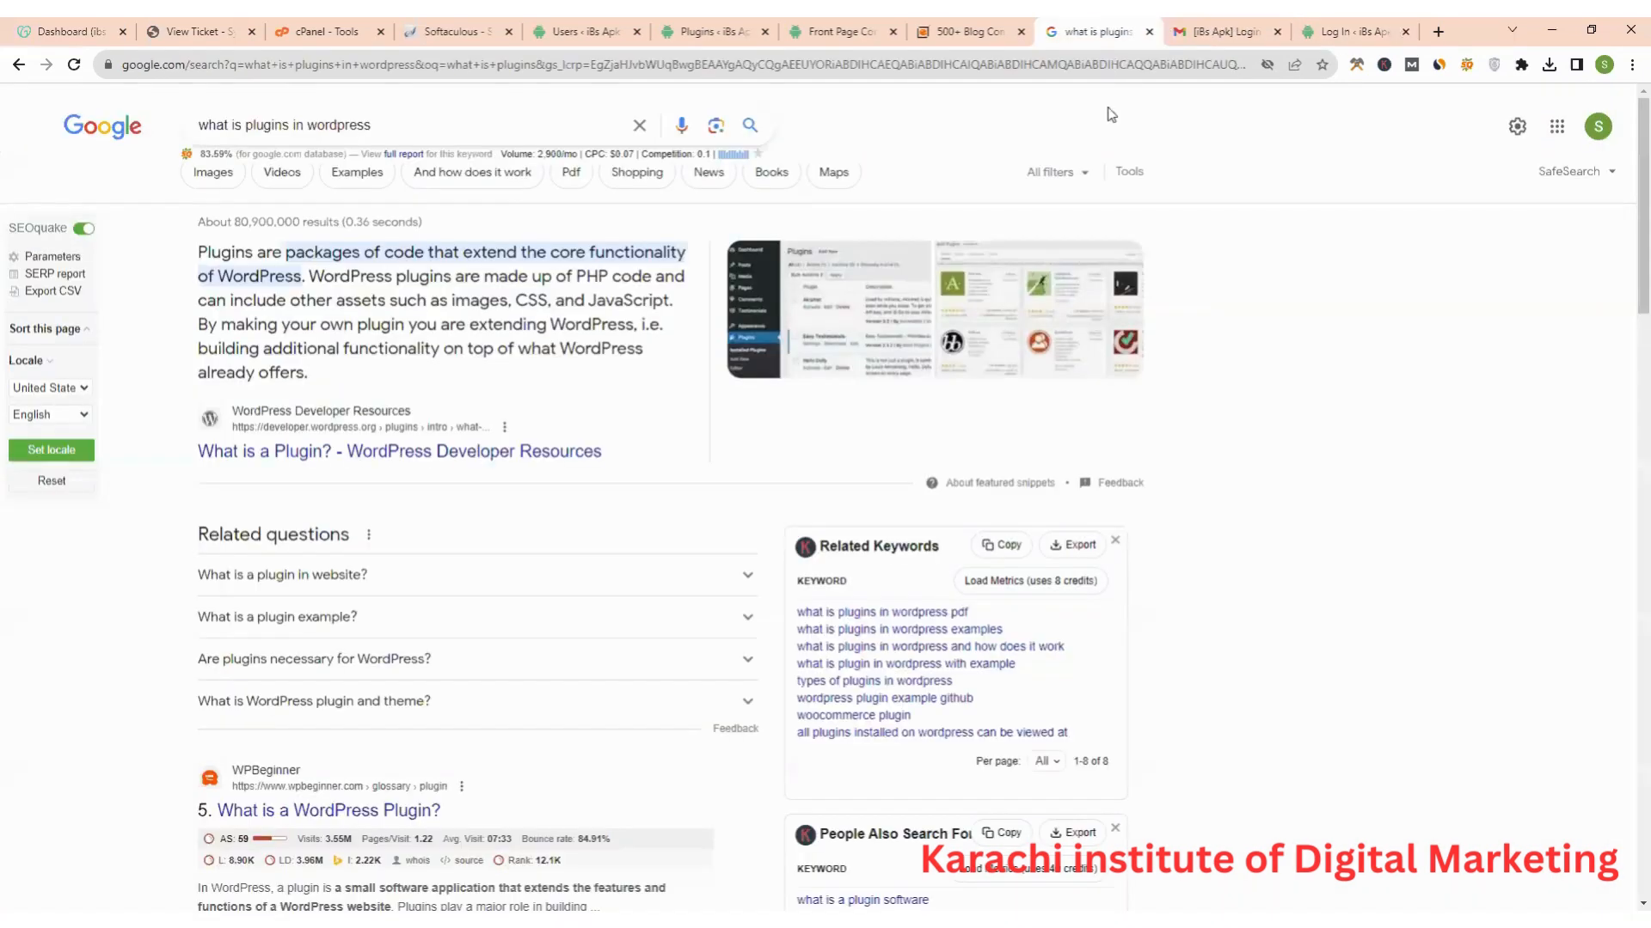
left_click(1010, 31)
left_click(1341, 31)
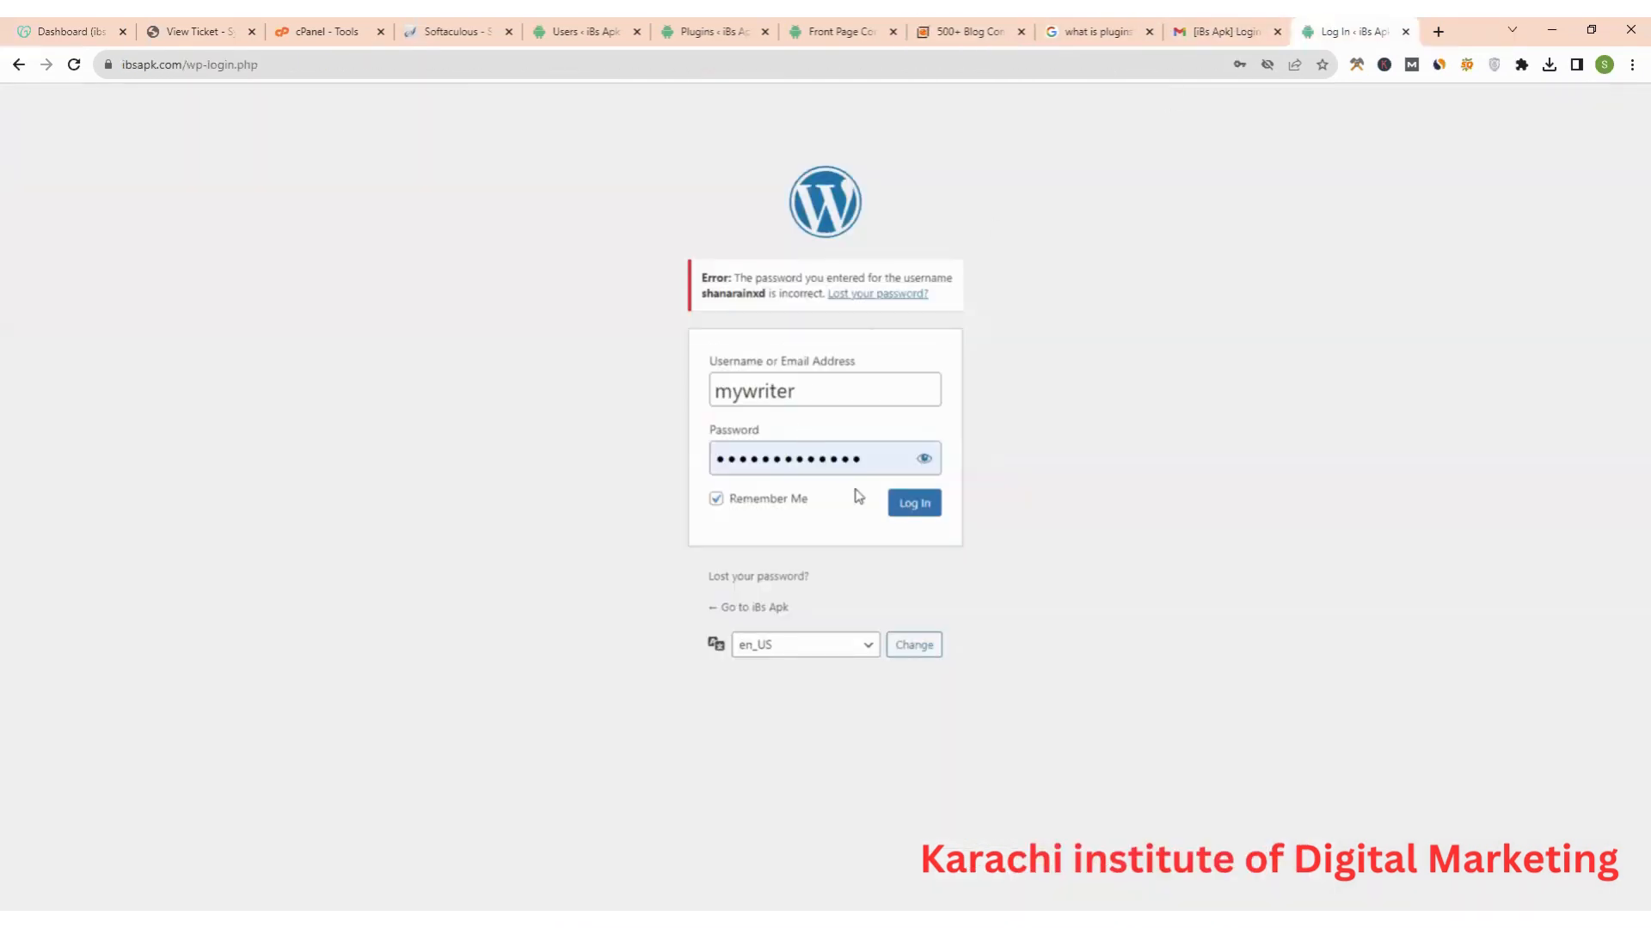
left_click(913, 503)
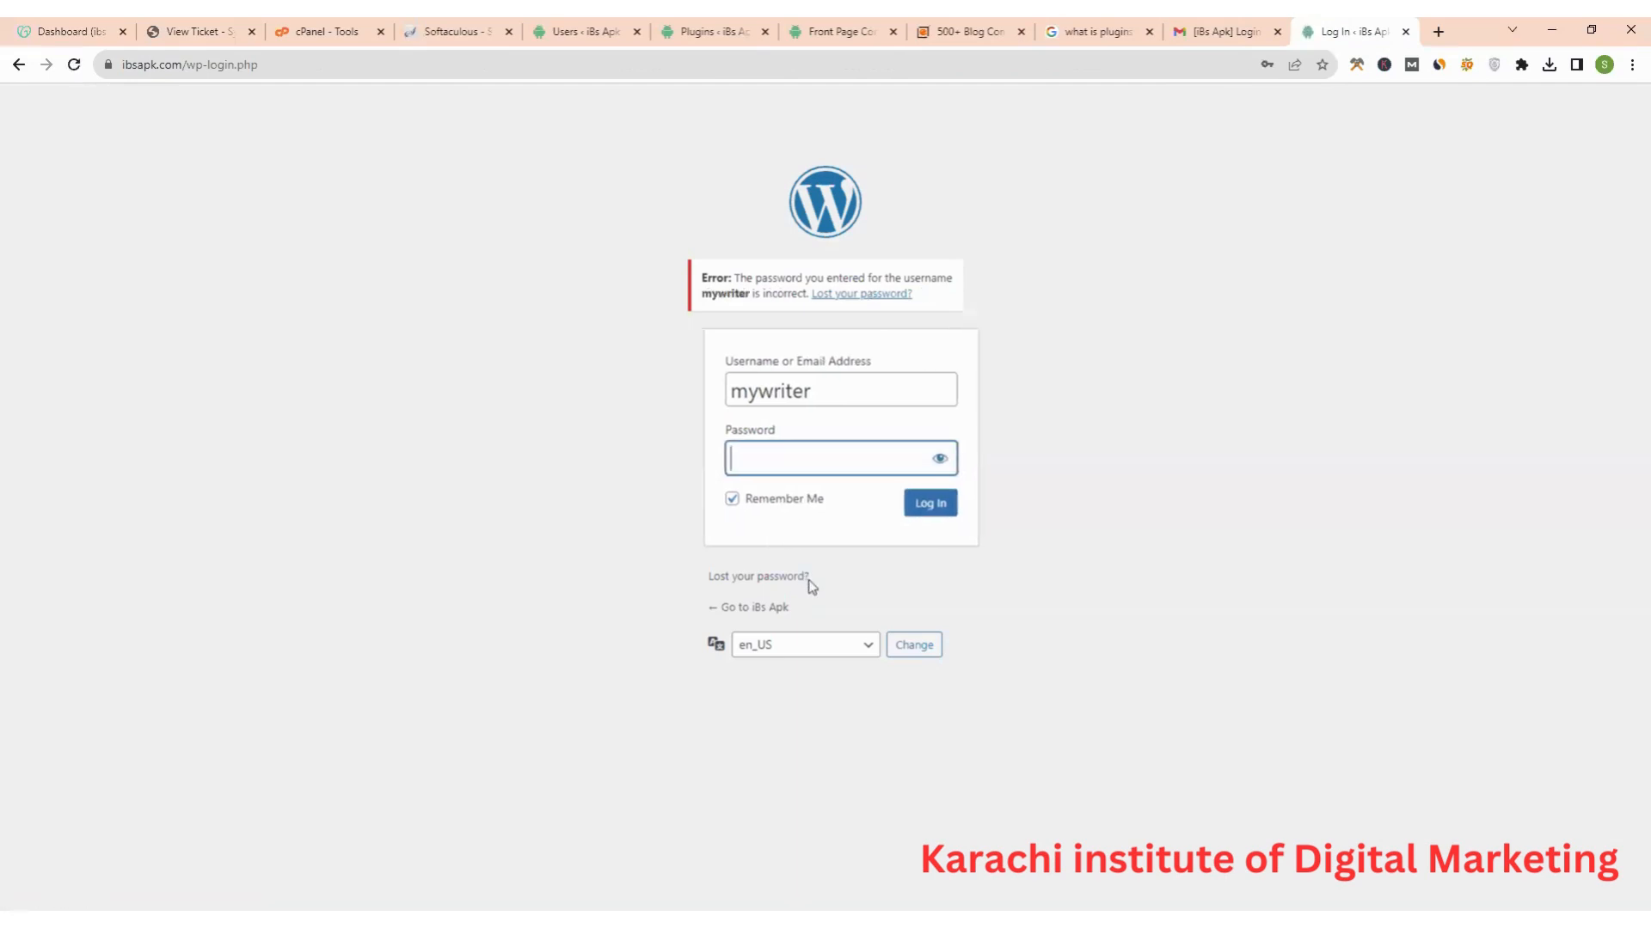
Recheck the email and front page, then return to the Users list showing two administrators.
left_click(1225, 31)
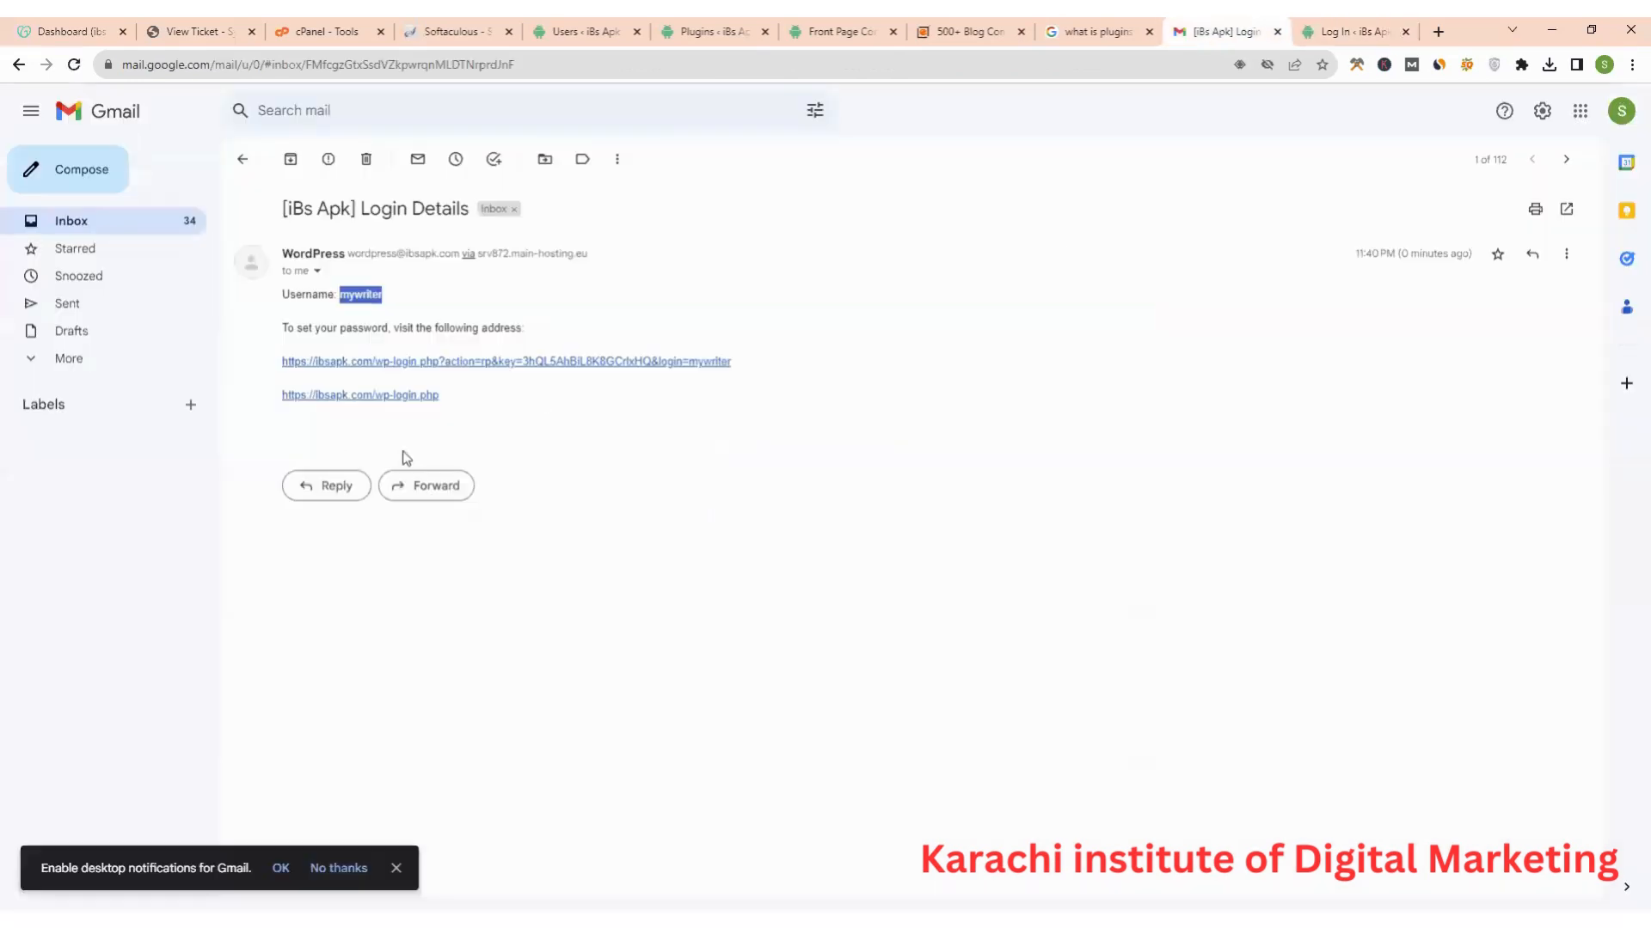
left_click(1083, 26)
left_click(828, 26)
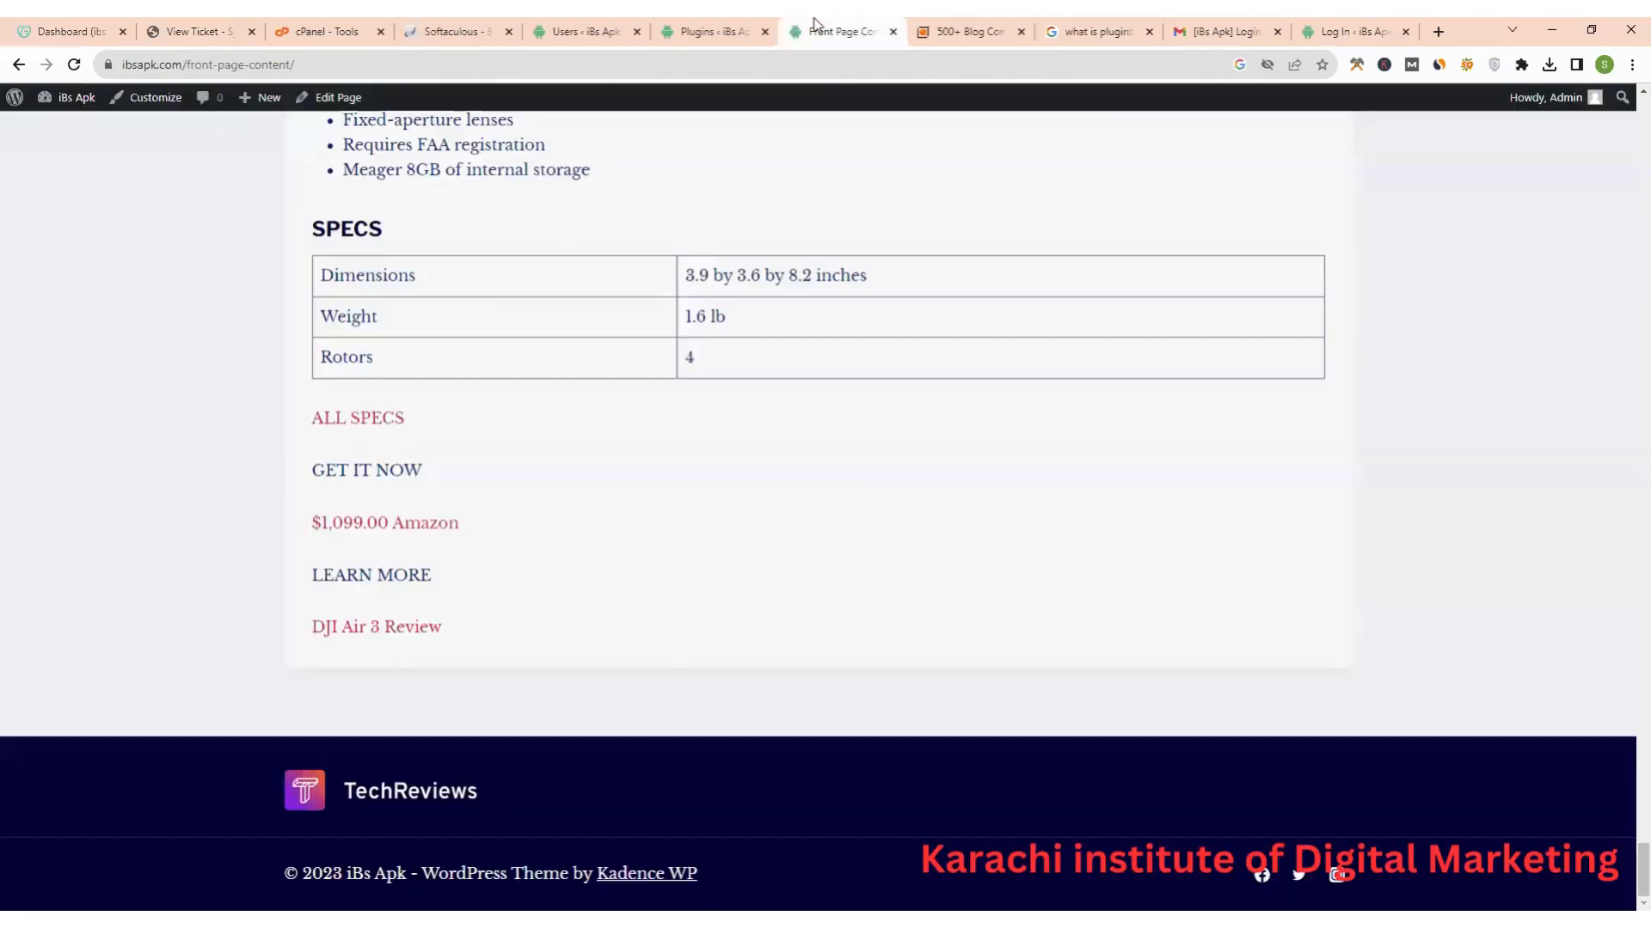
left_click(592, 25)
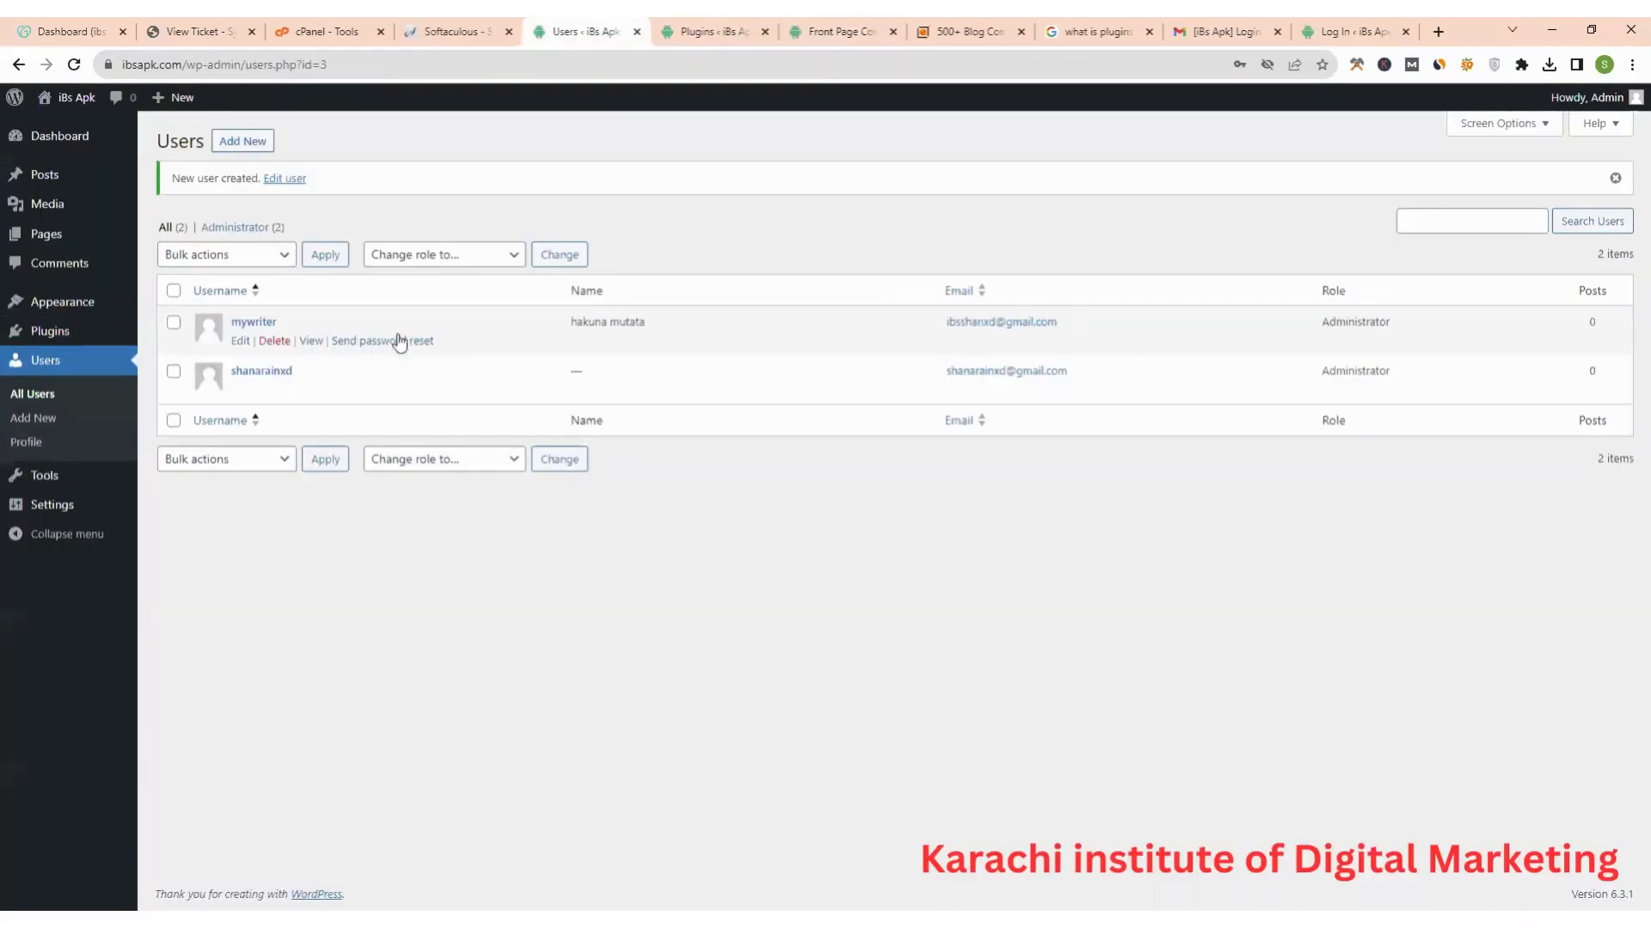
Sort users by username and change the new user's role to Editor.
right_click(628, 327)
right_click(604, 322)
left_click(388, 410)
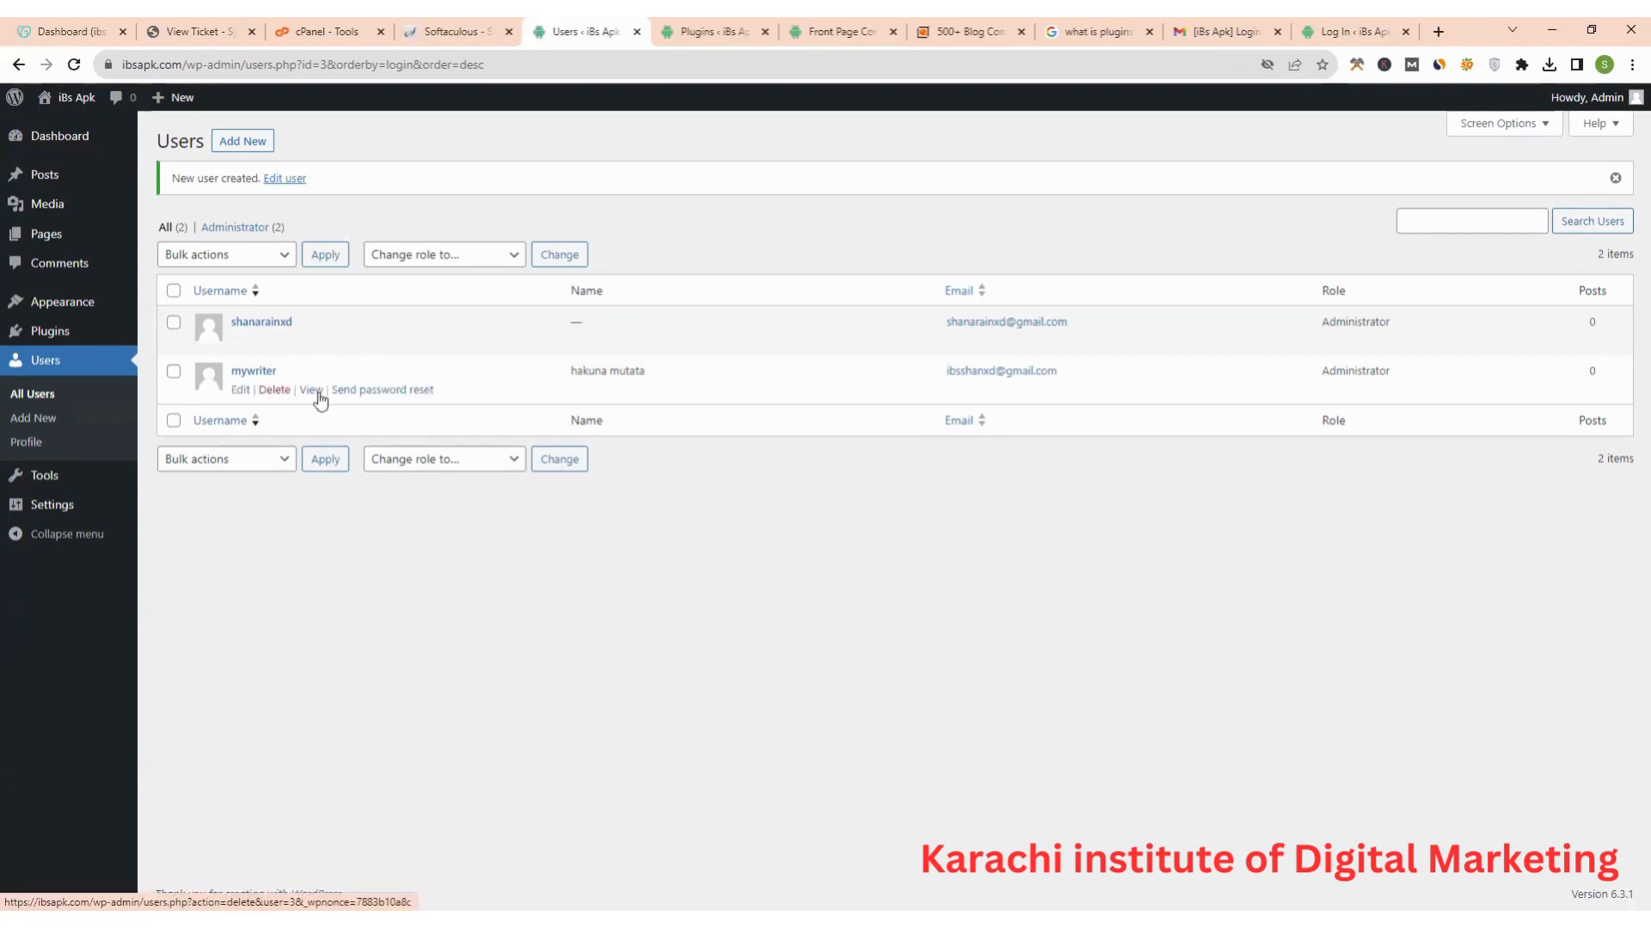
left_click(473, 256)
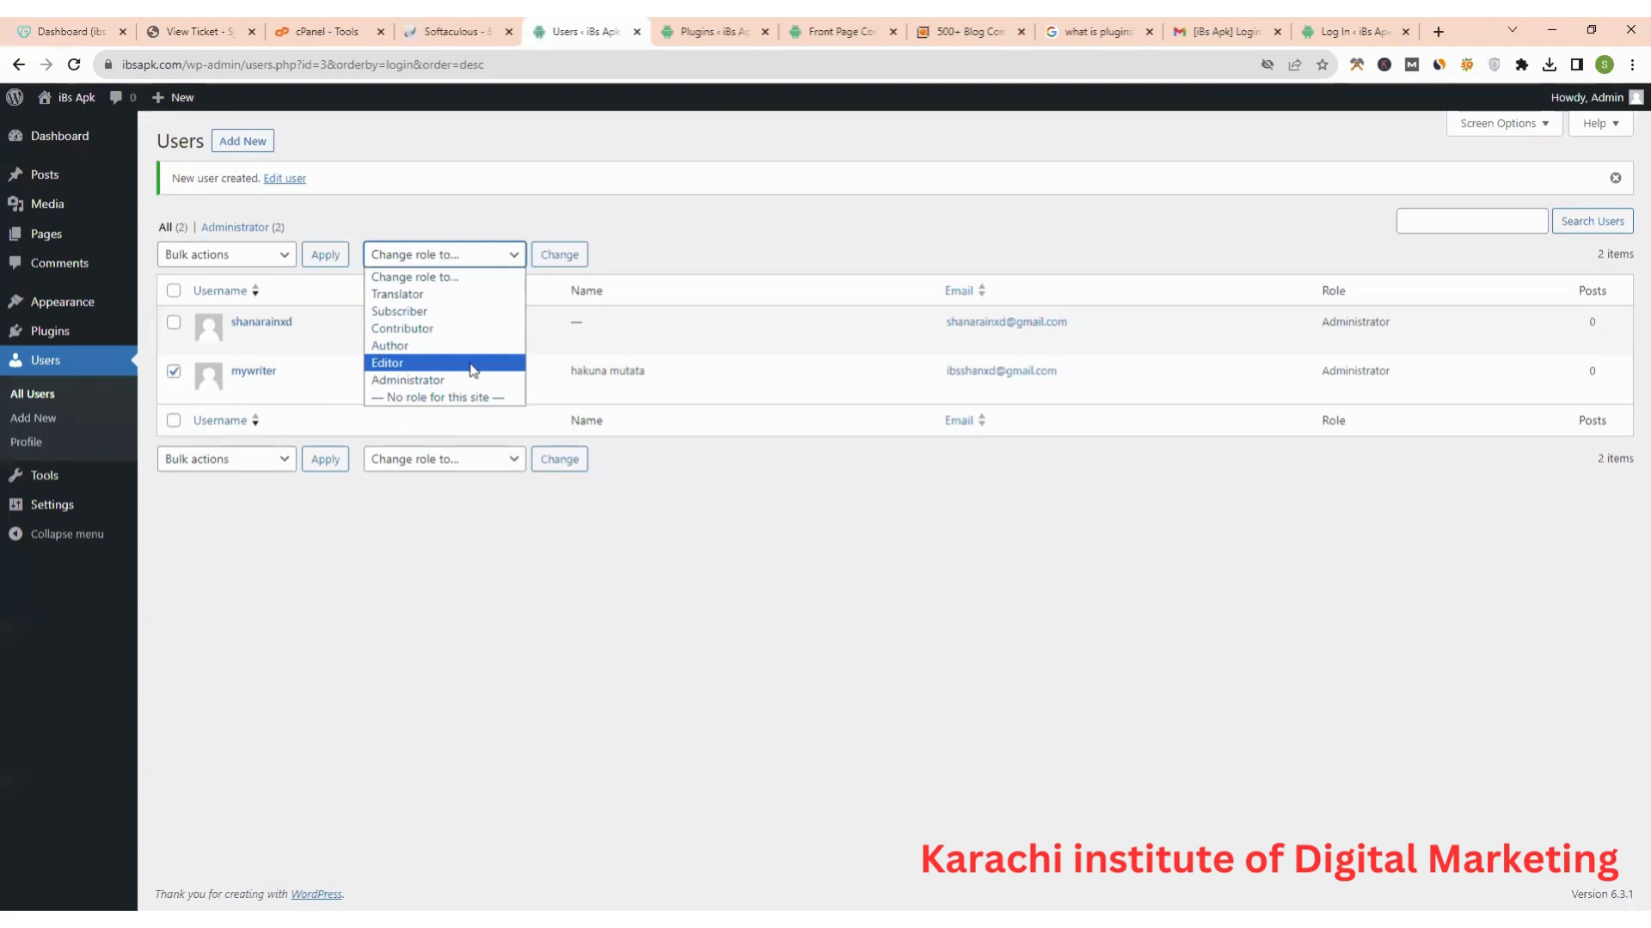
left_click(557, 255)
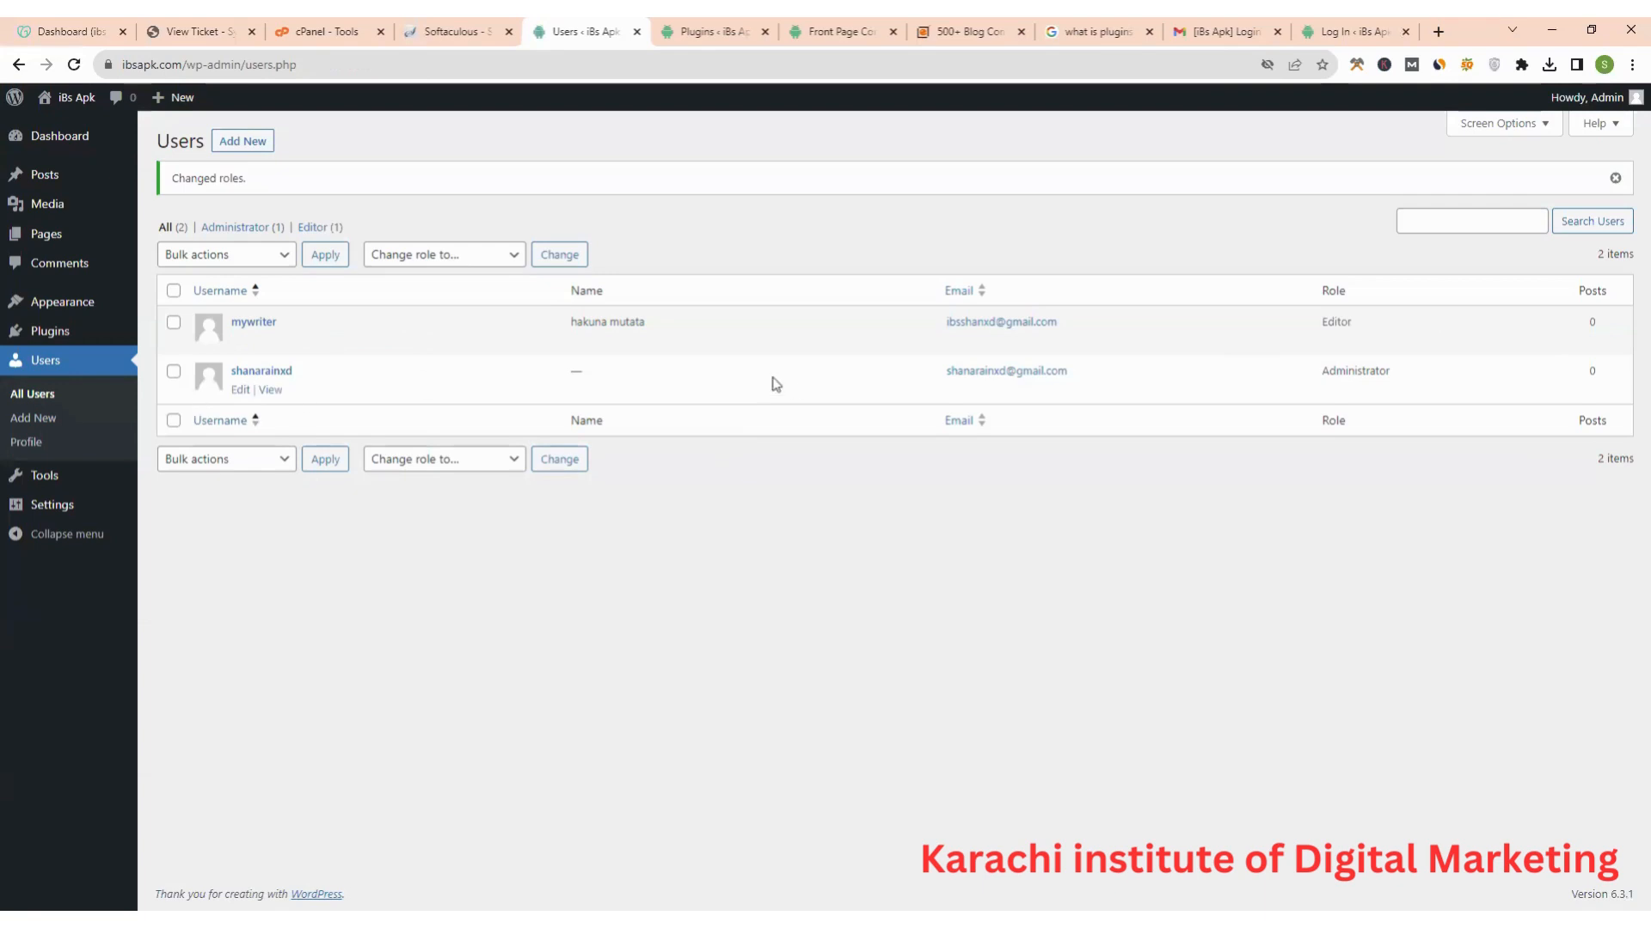
double_click(1342, 324)
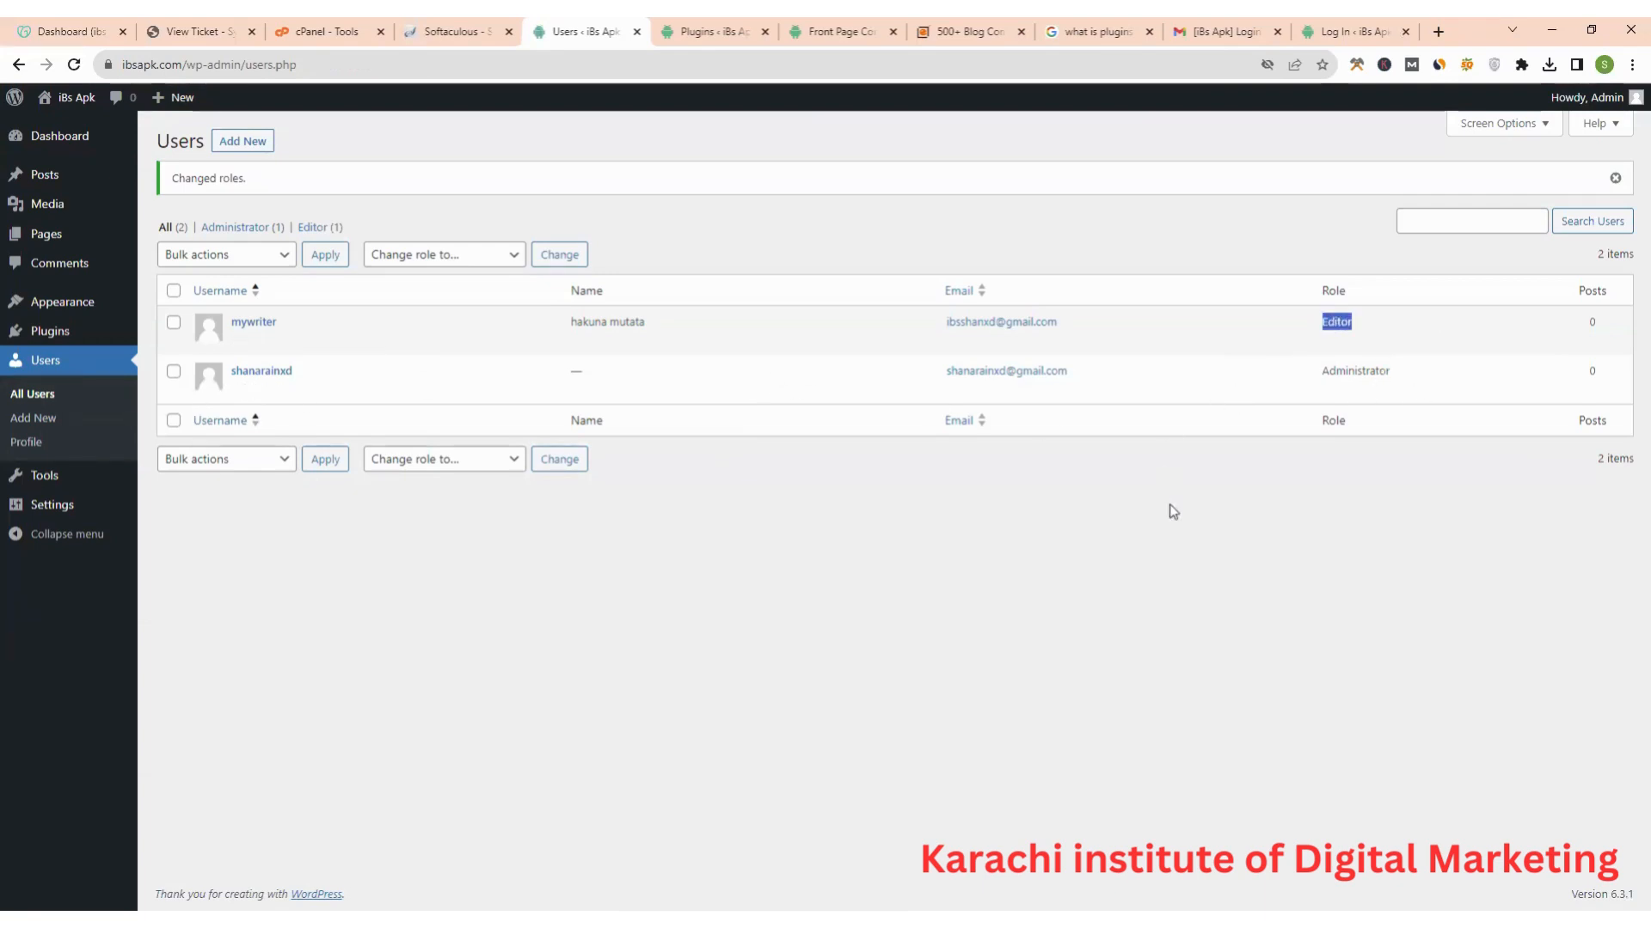
left_click(1118, 524)
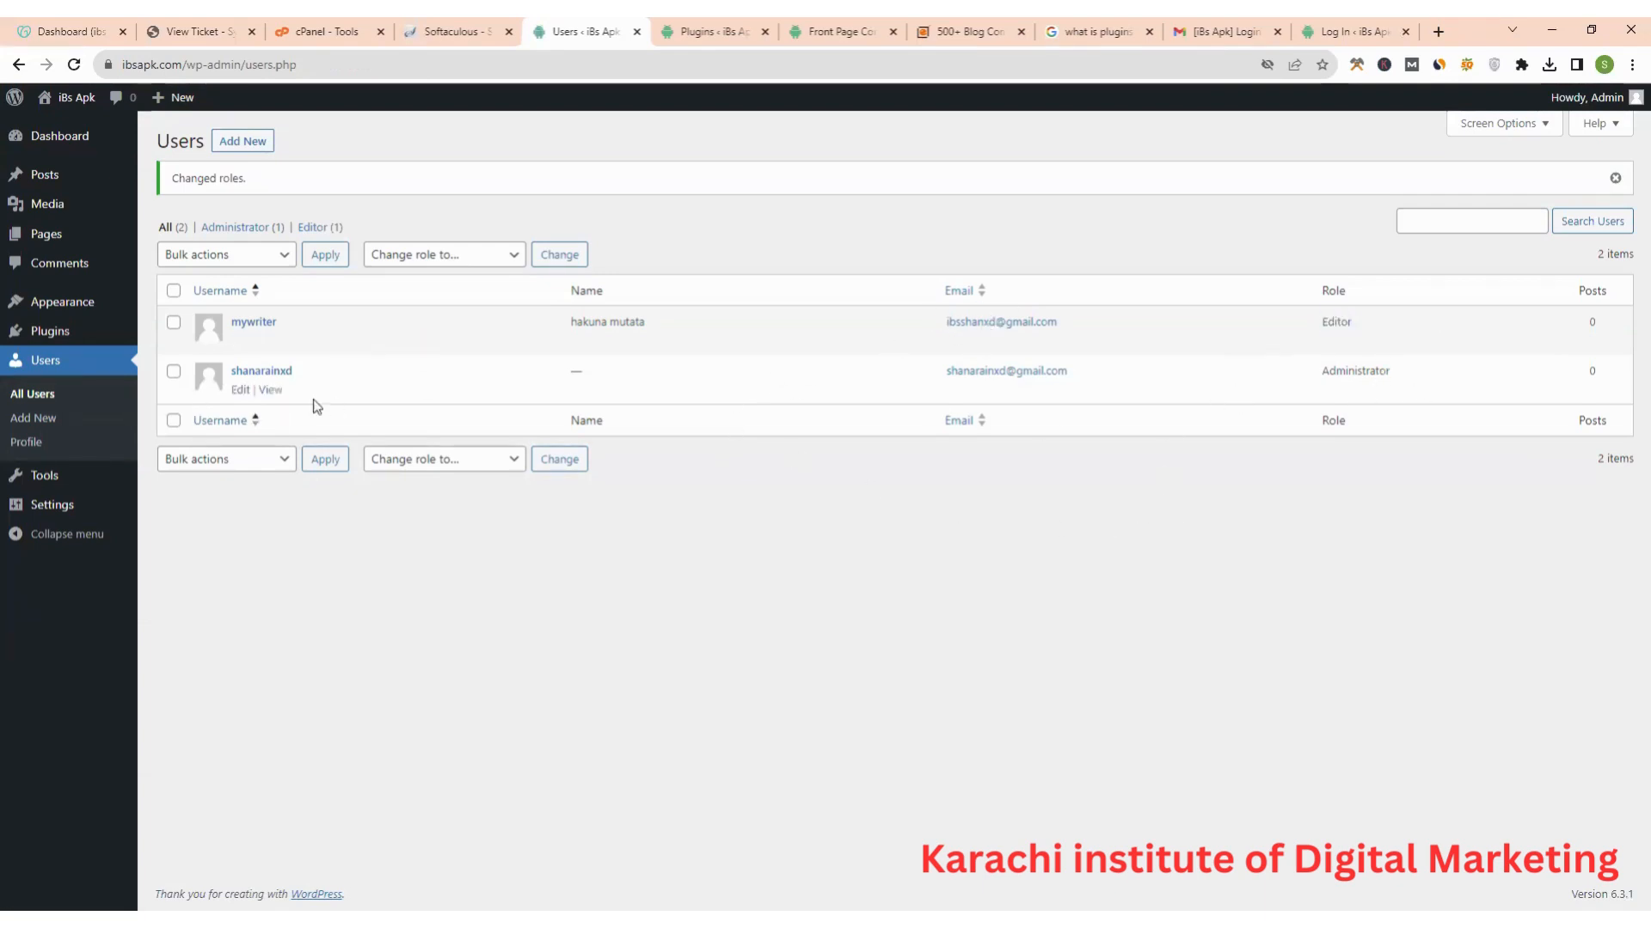
Delete the Editor user, then go to the admin's own Profile page.
left_click(273, 340)
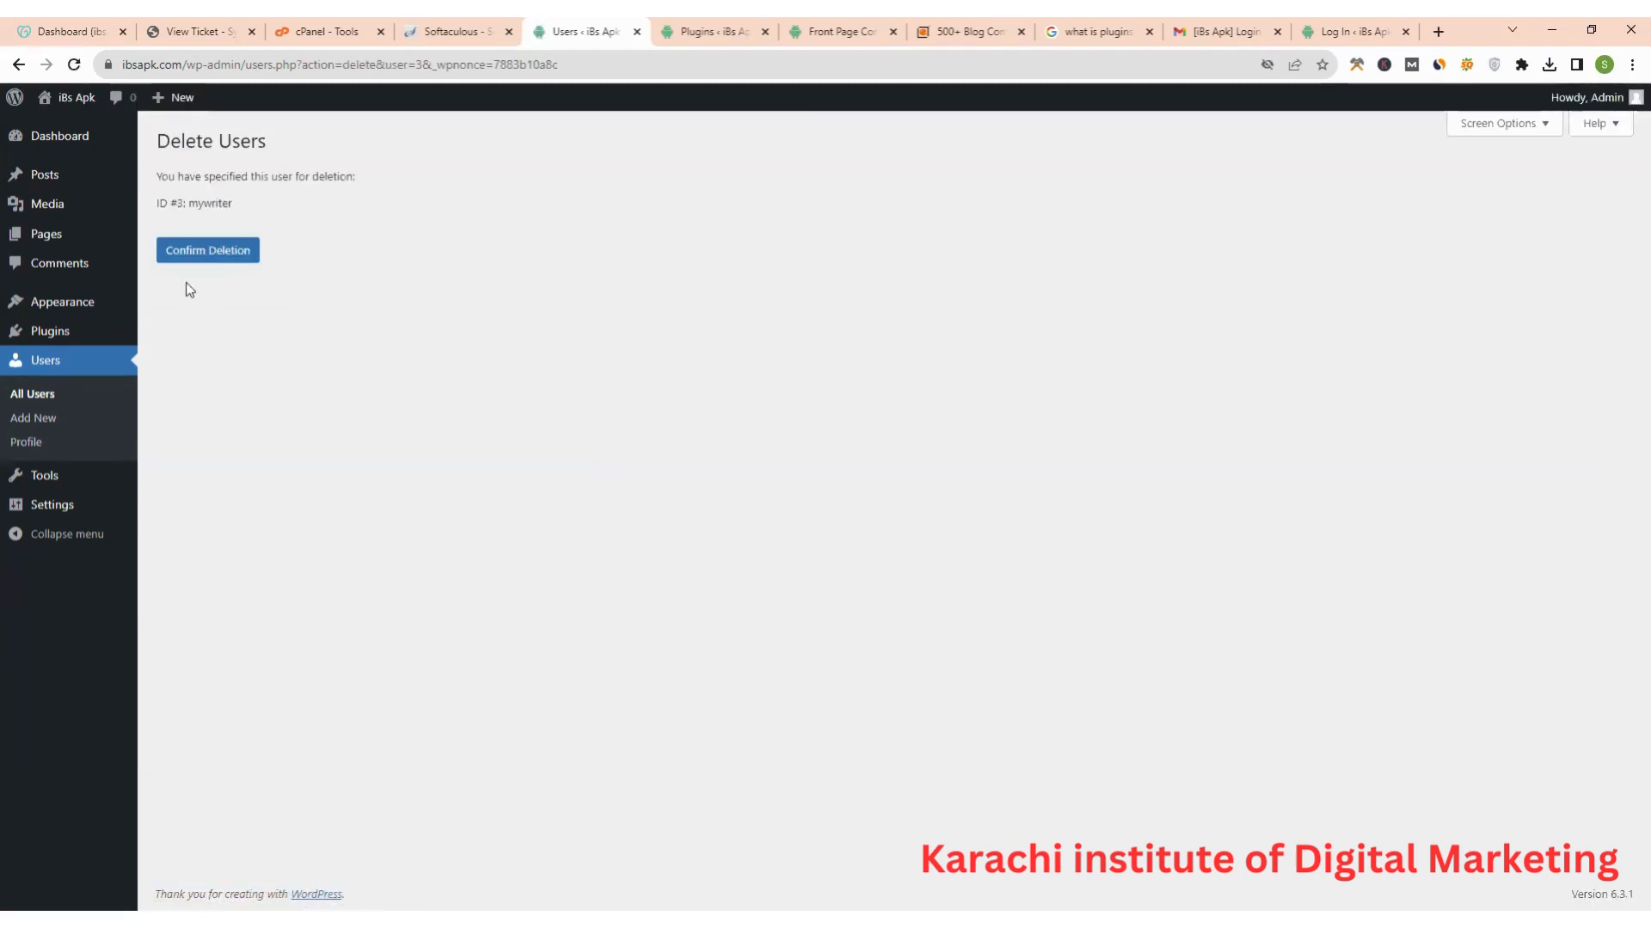
left_click(245, 252)
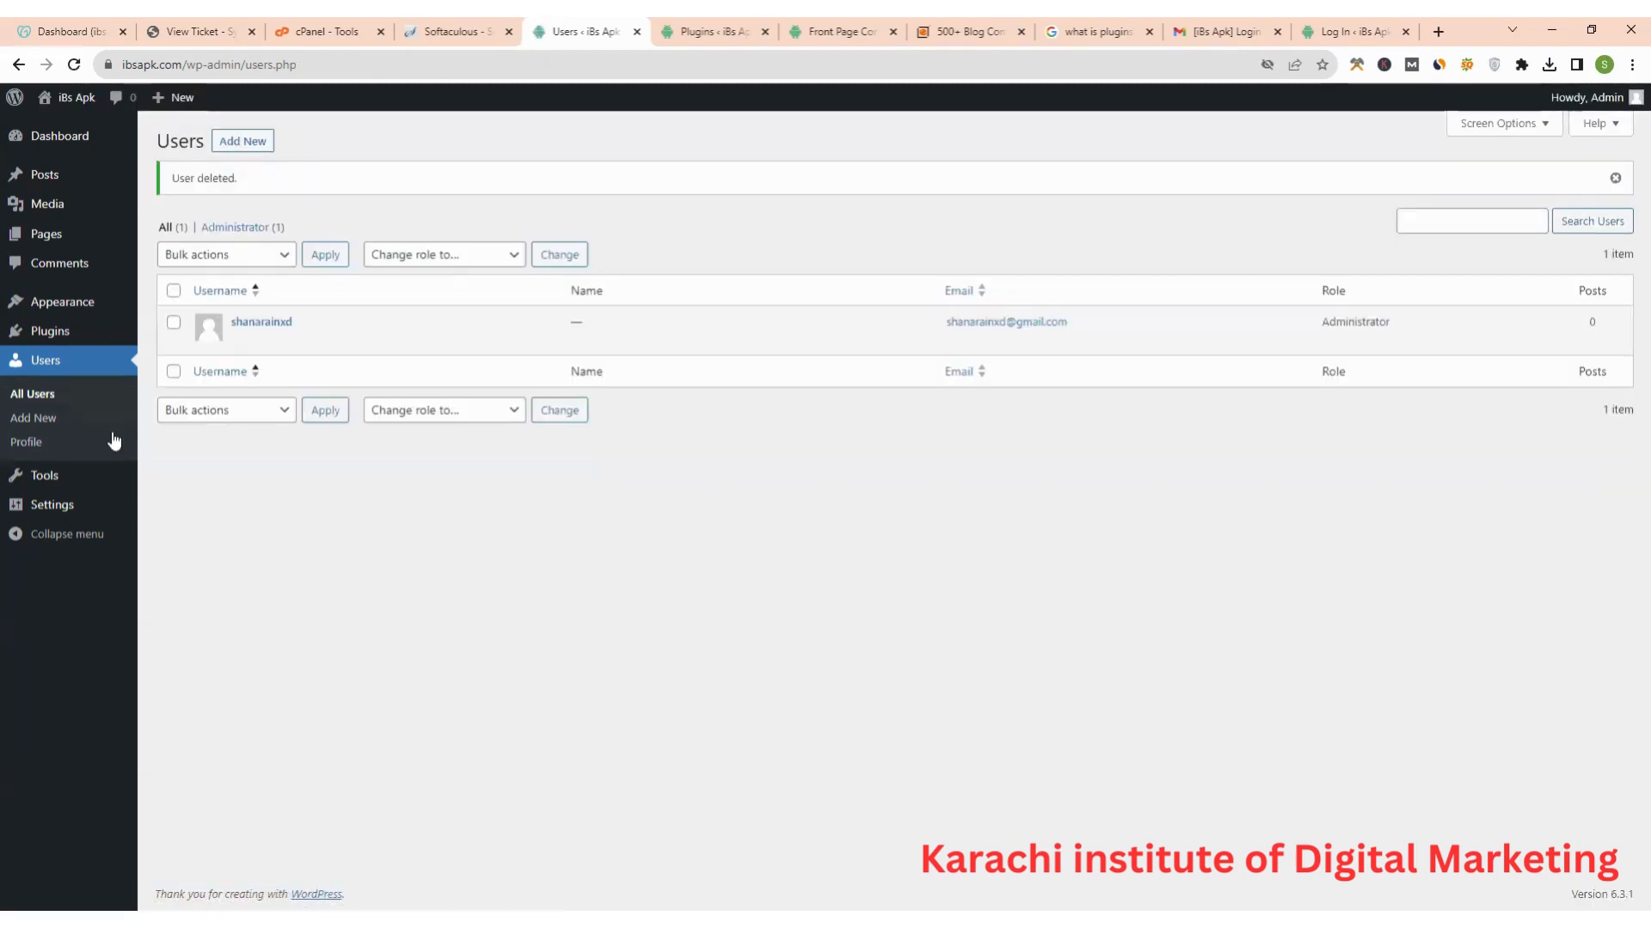
left_click(58, 447)
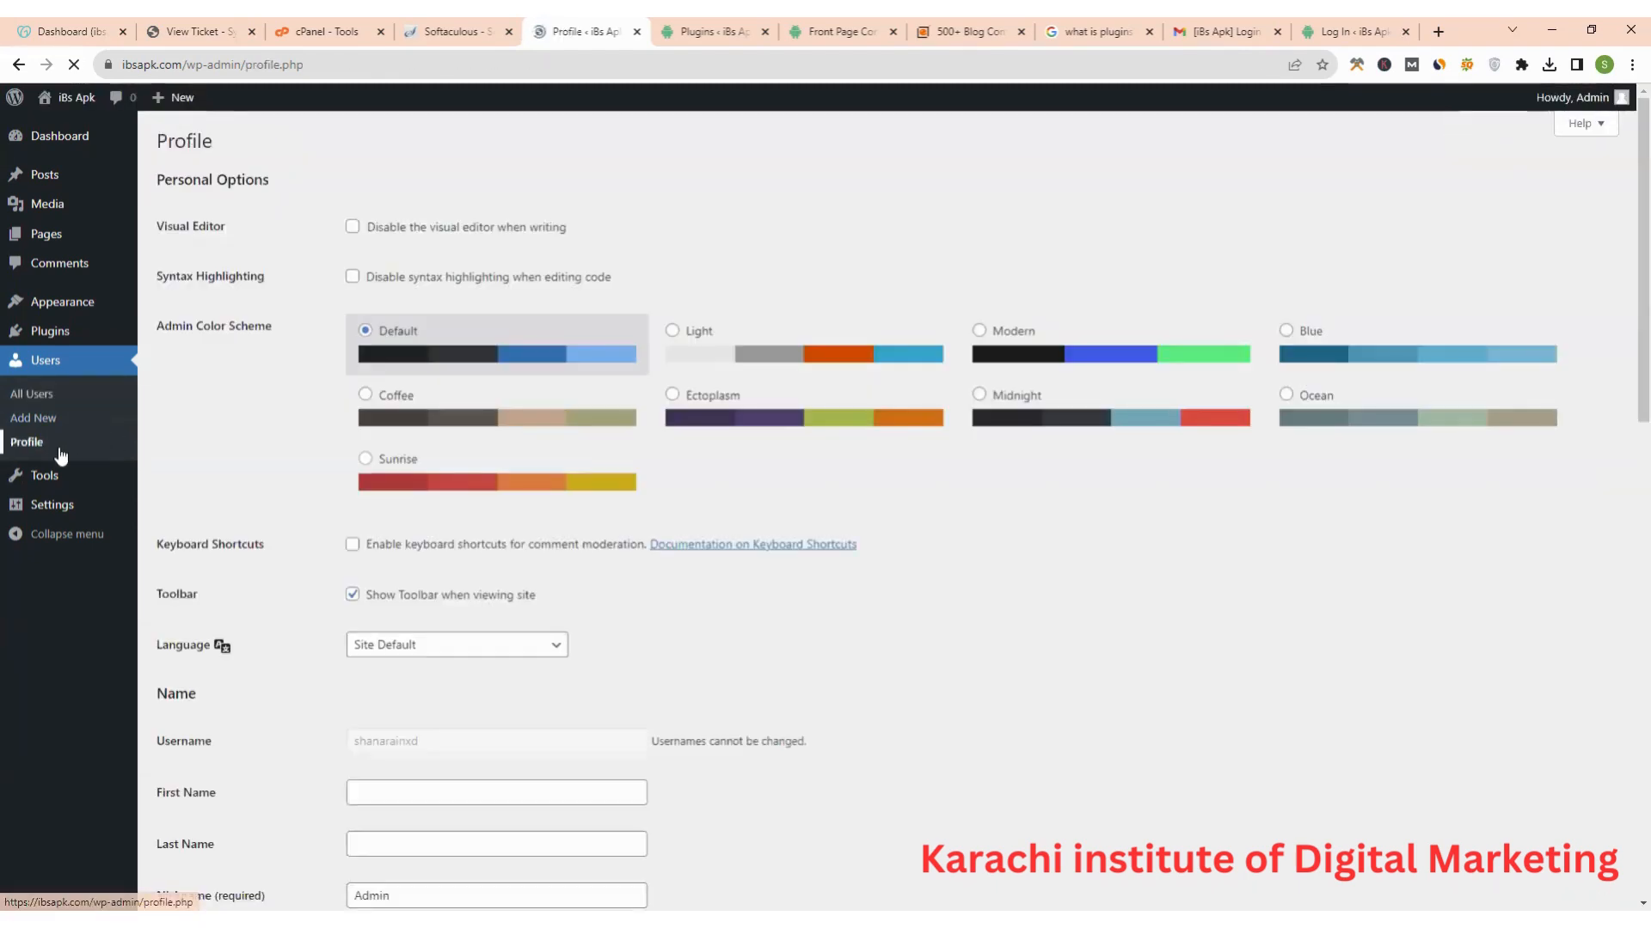
Preview the Light, Modern, Blue, Ocean, Coffee and Sunrise colour schemes, then keep Default.
right_click(277, 284)
left_click(221, 388)
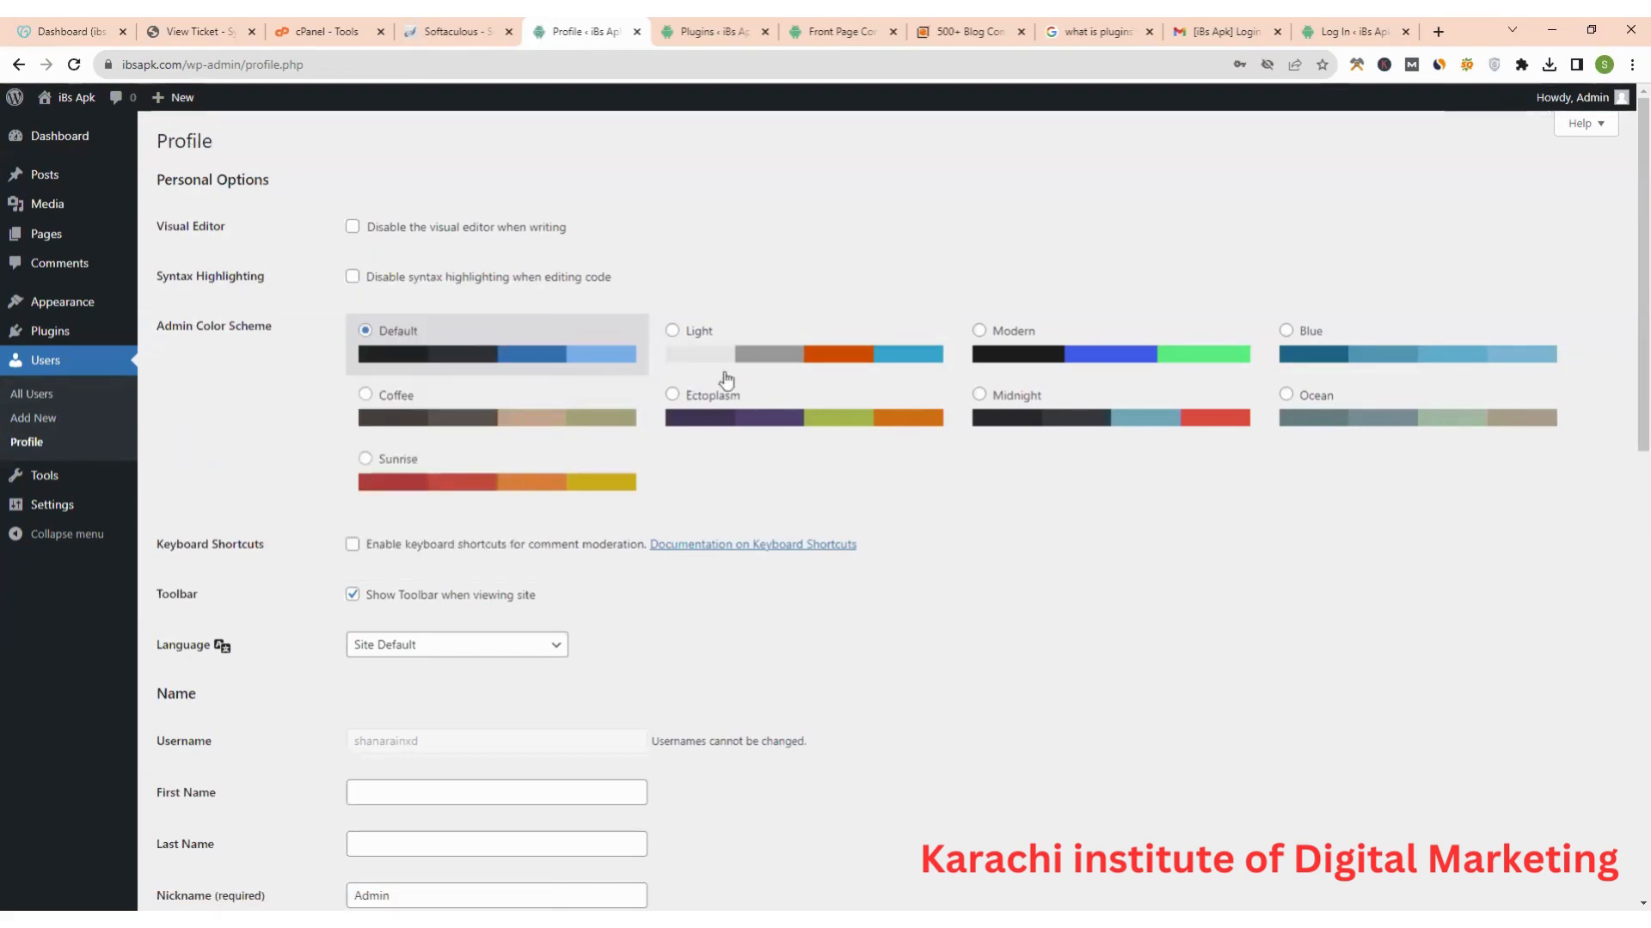
left_click(720, 345)
left_click(1091, 348)
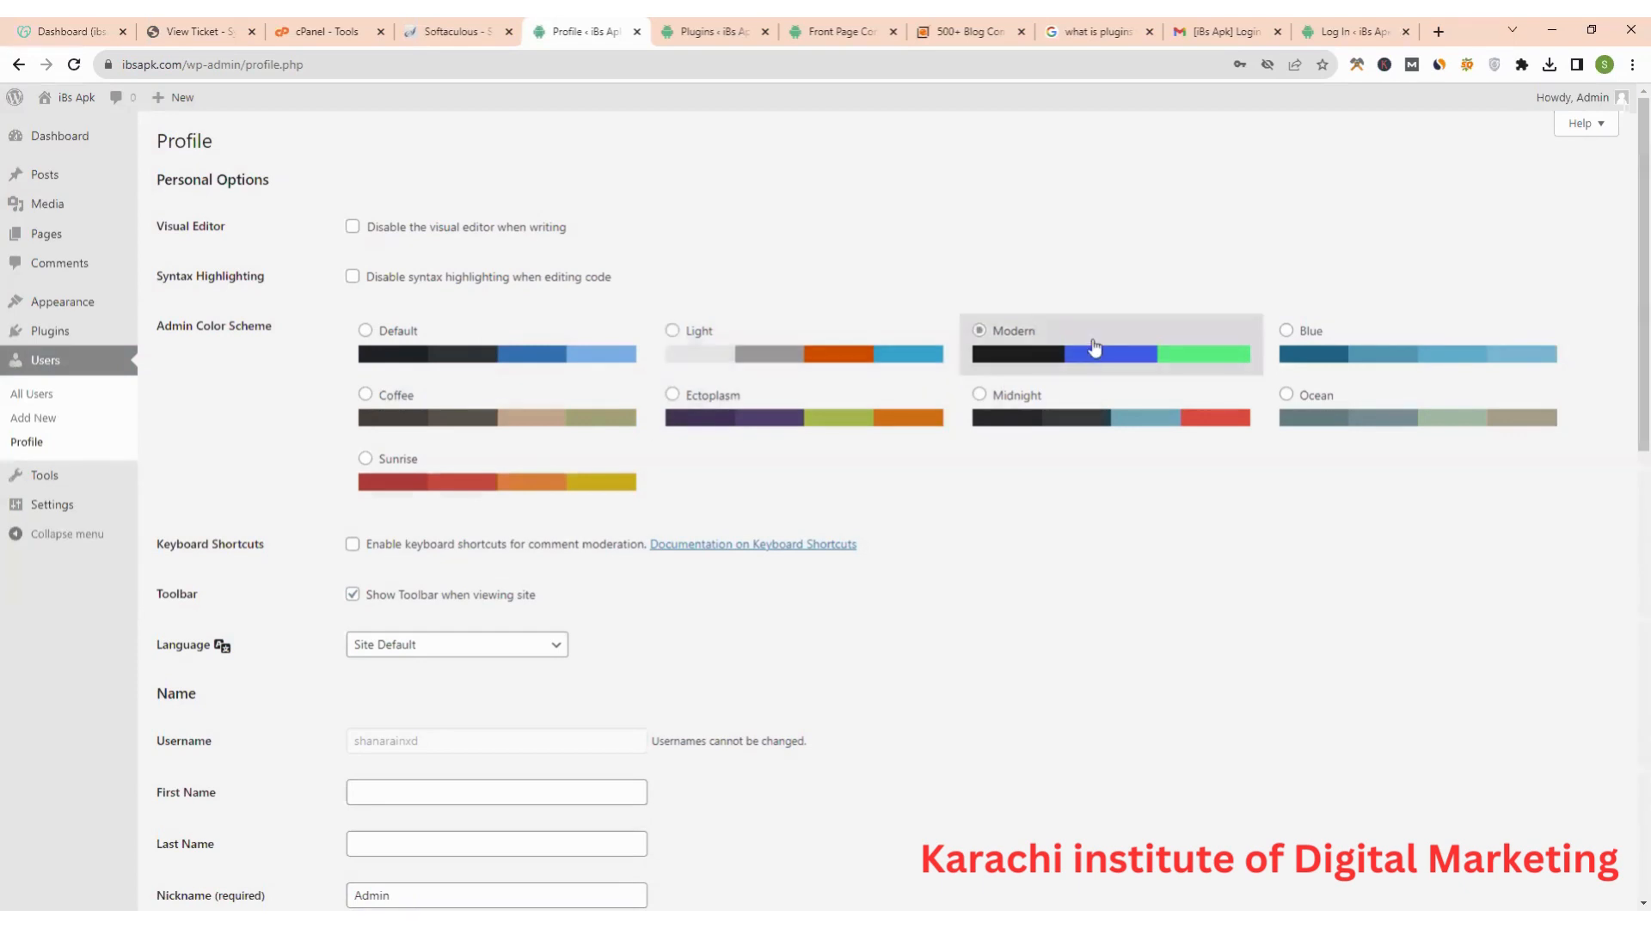
left_click(1351, 337)
left_click(1338, 403)
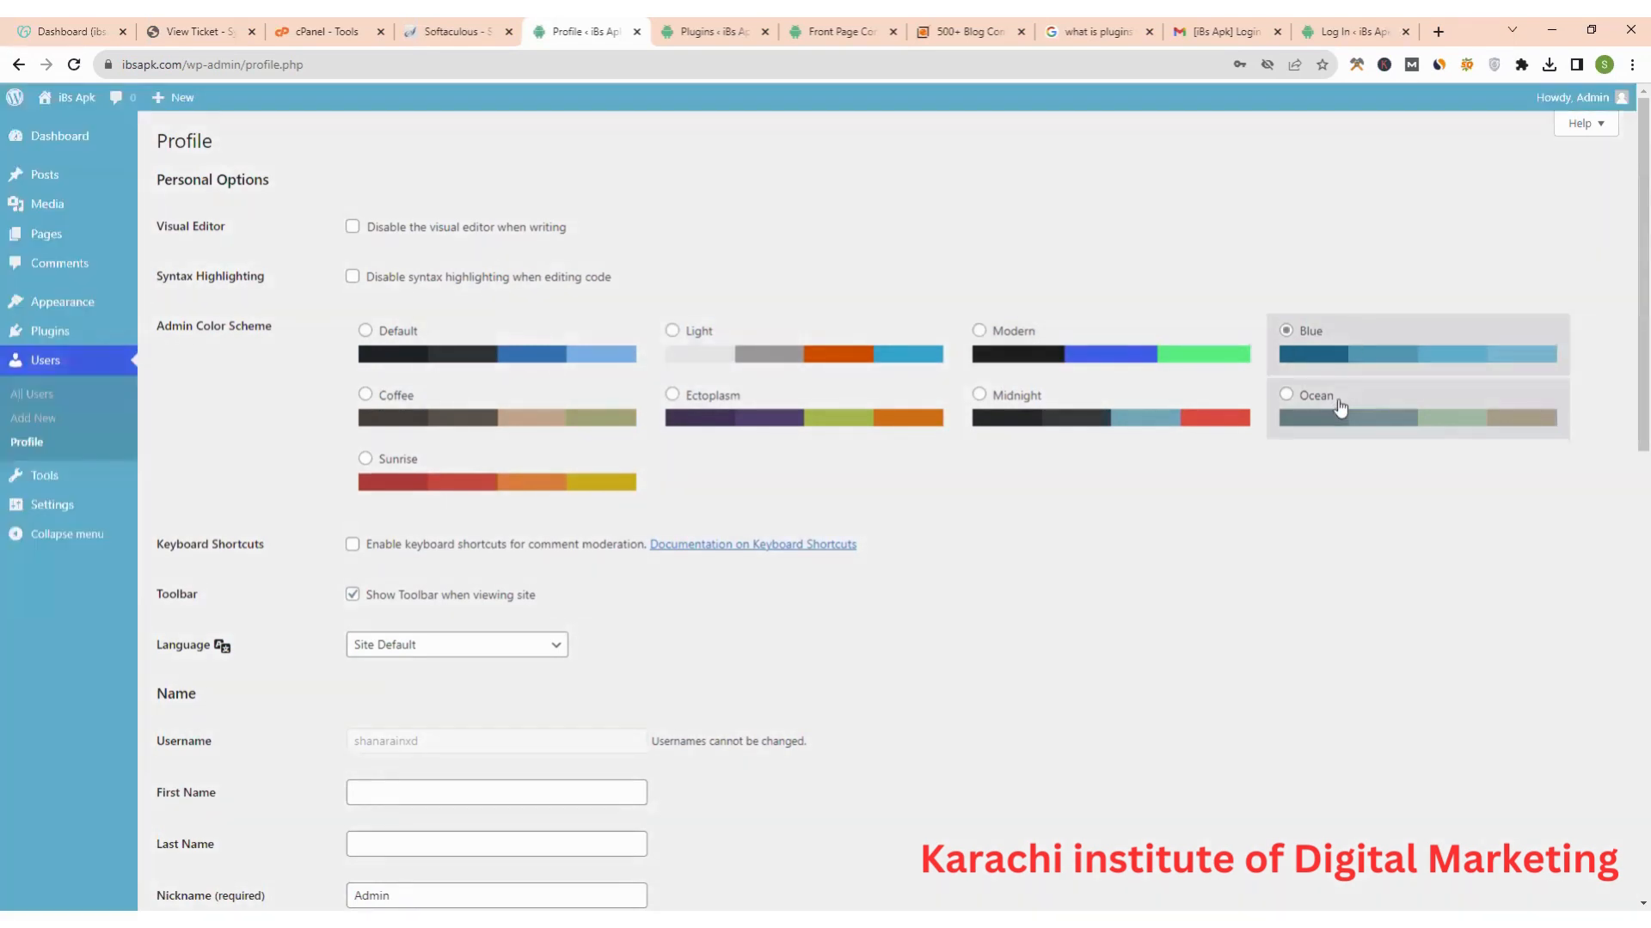
left_click(494, 429)
left_click(482, 471)
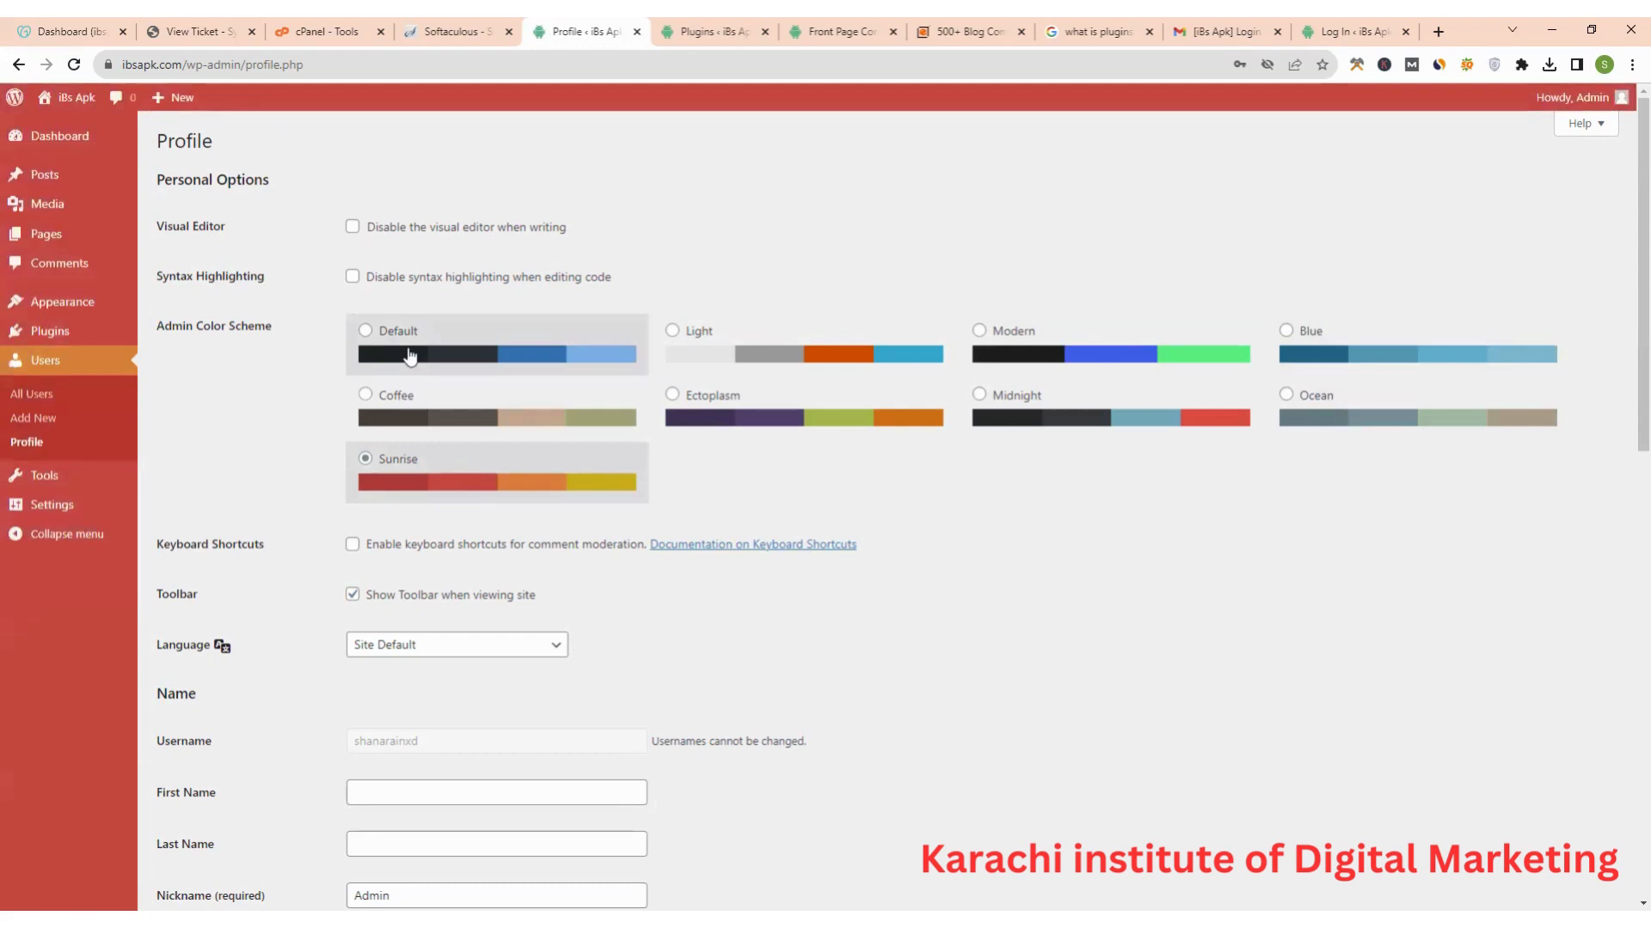
left_click(410, 356)
Turn off Show Toolbar when viewing site, then view the site's front page.
scroll(404, 387, "down", 5)
scroll(409, 473, "up", 3)
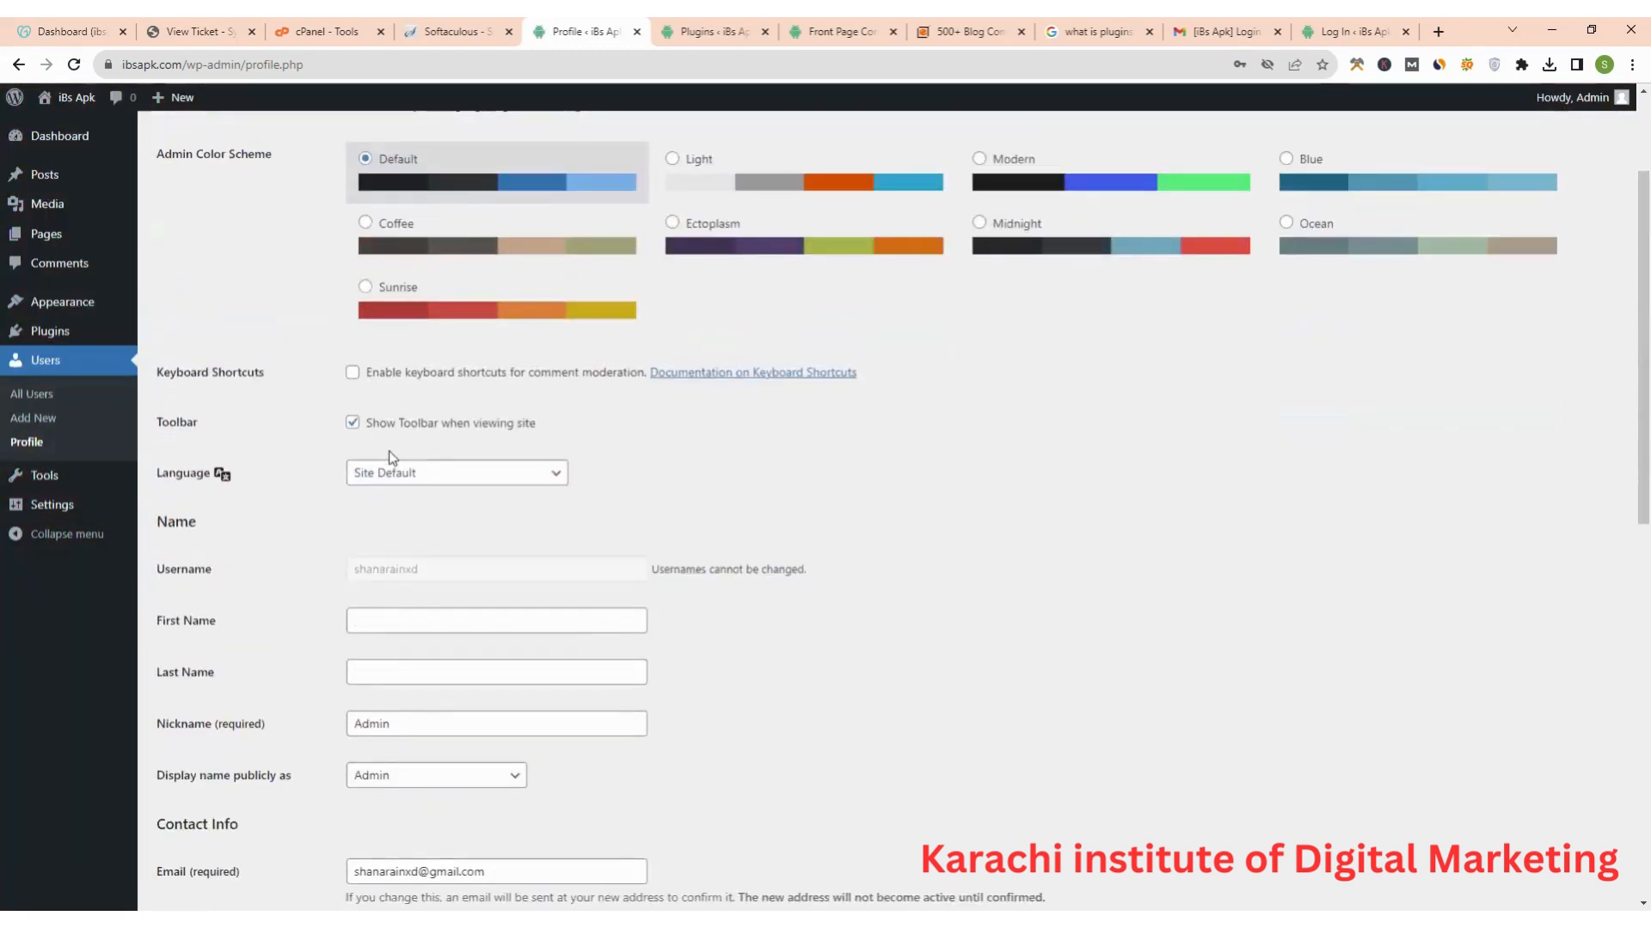
left_click(352, 424)
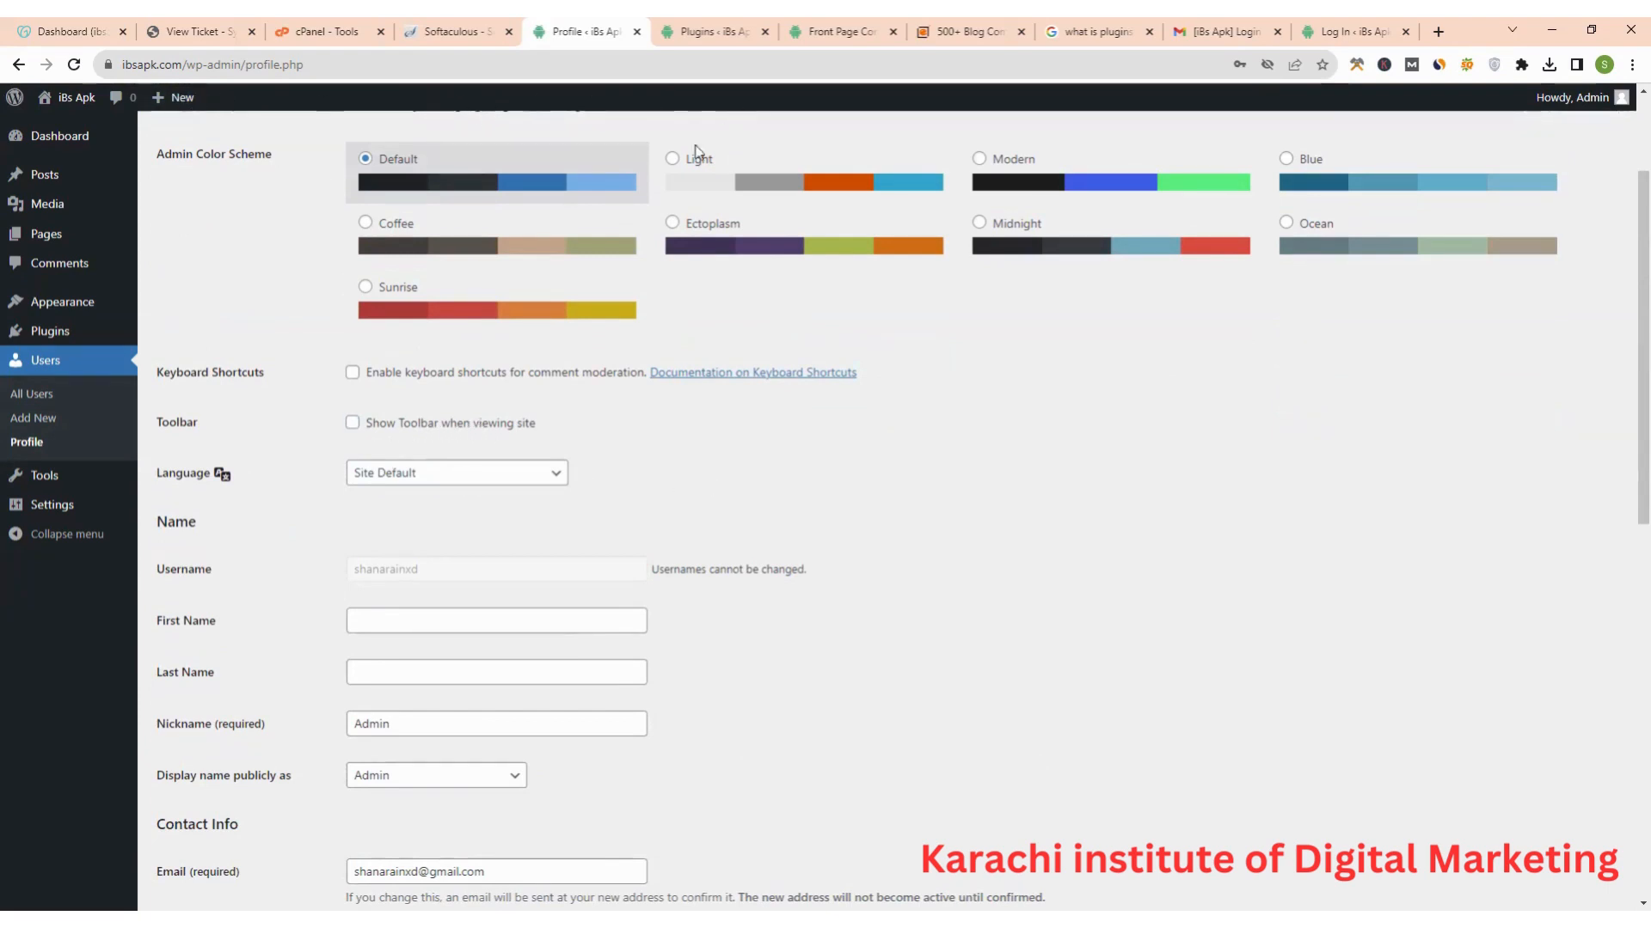
scroll(585, 387, "down", 10)
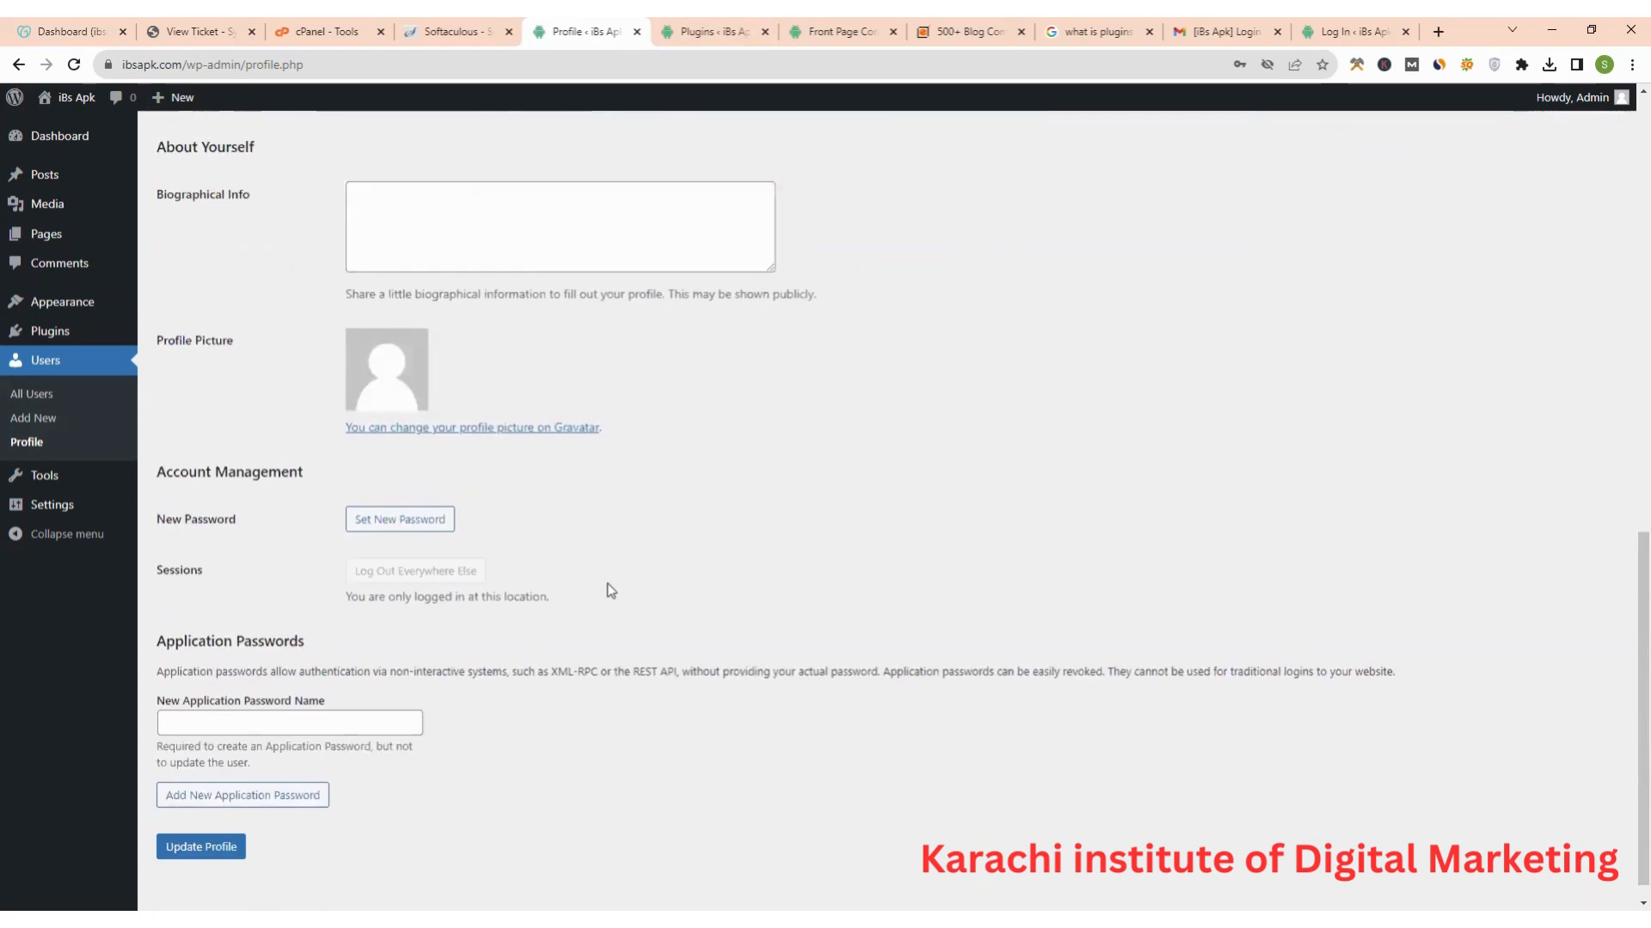
left_click(679, 29)
key("ctrl+Tab")
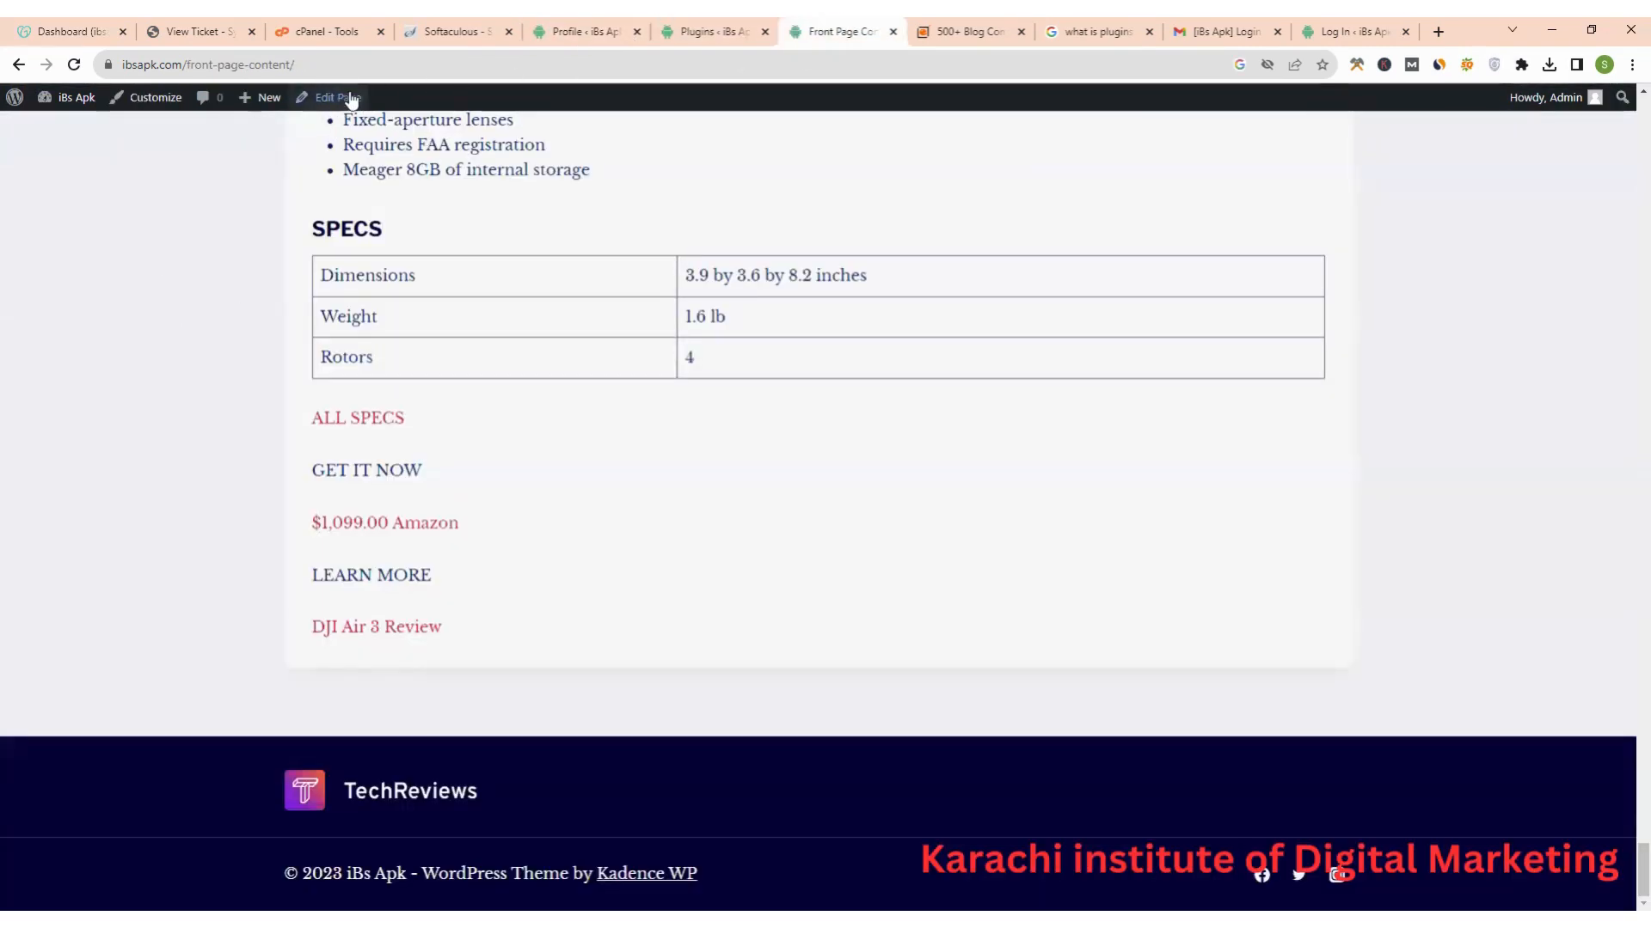
left_click(348, 101)
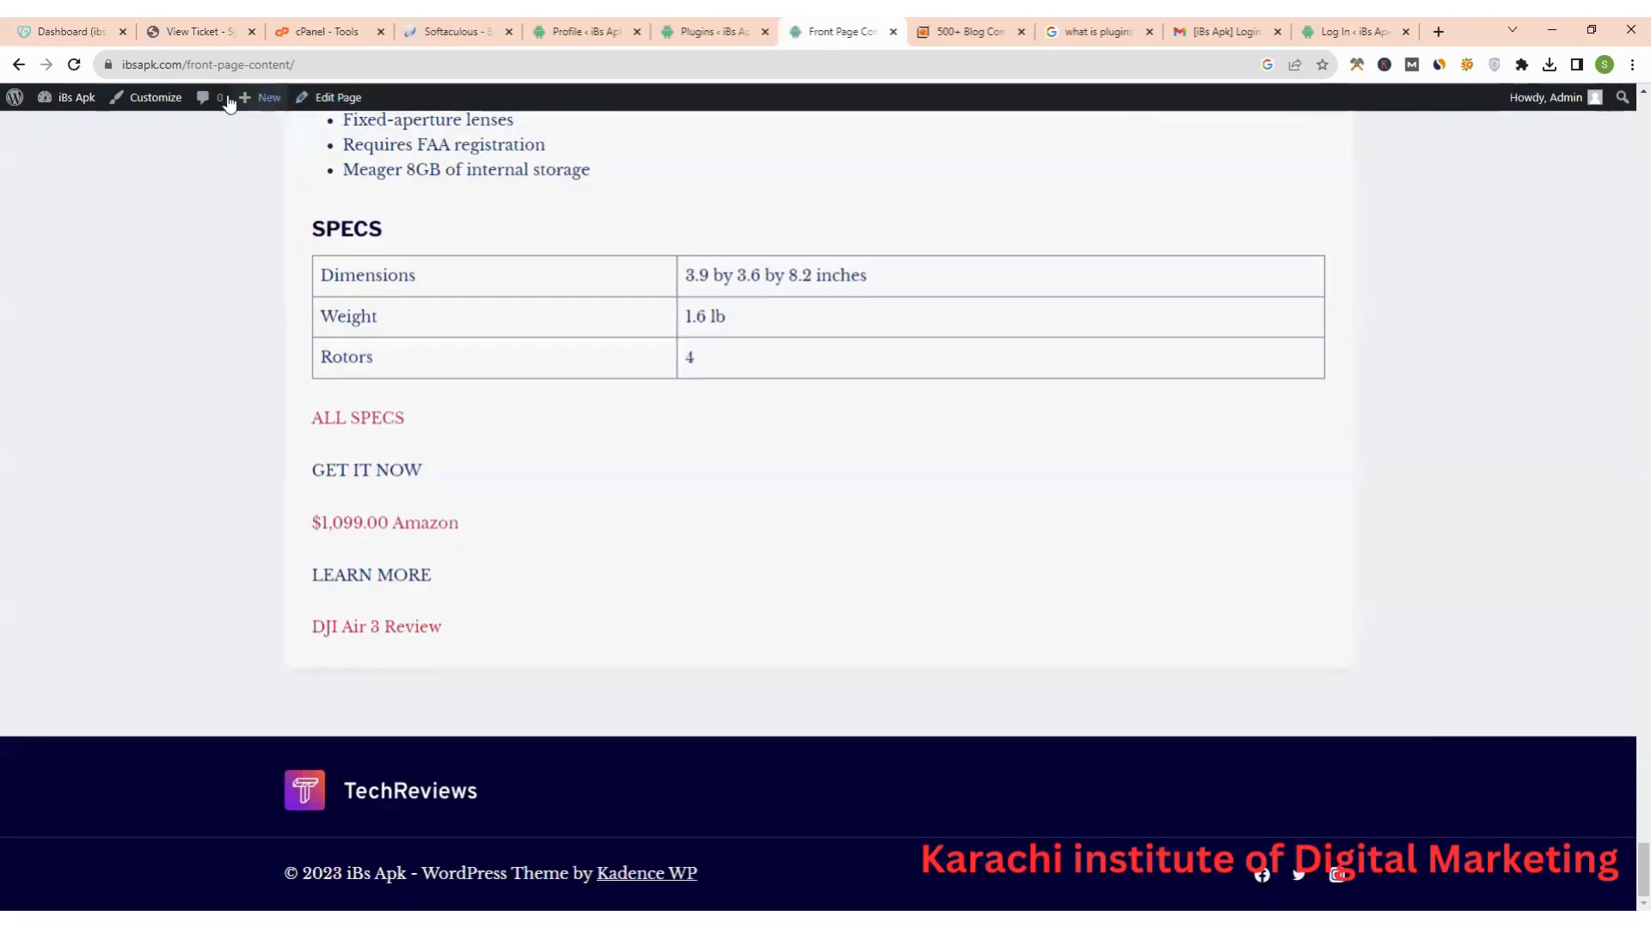
left_click(353, 65)
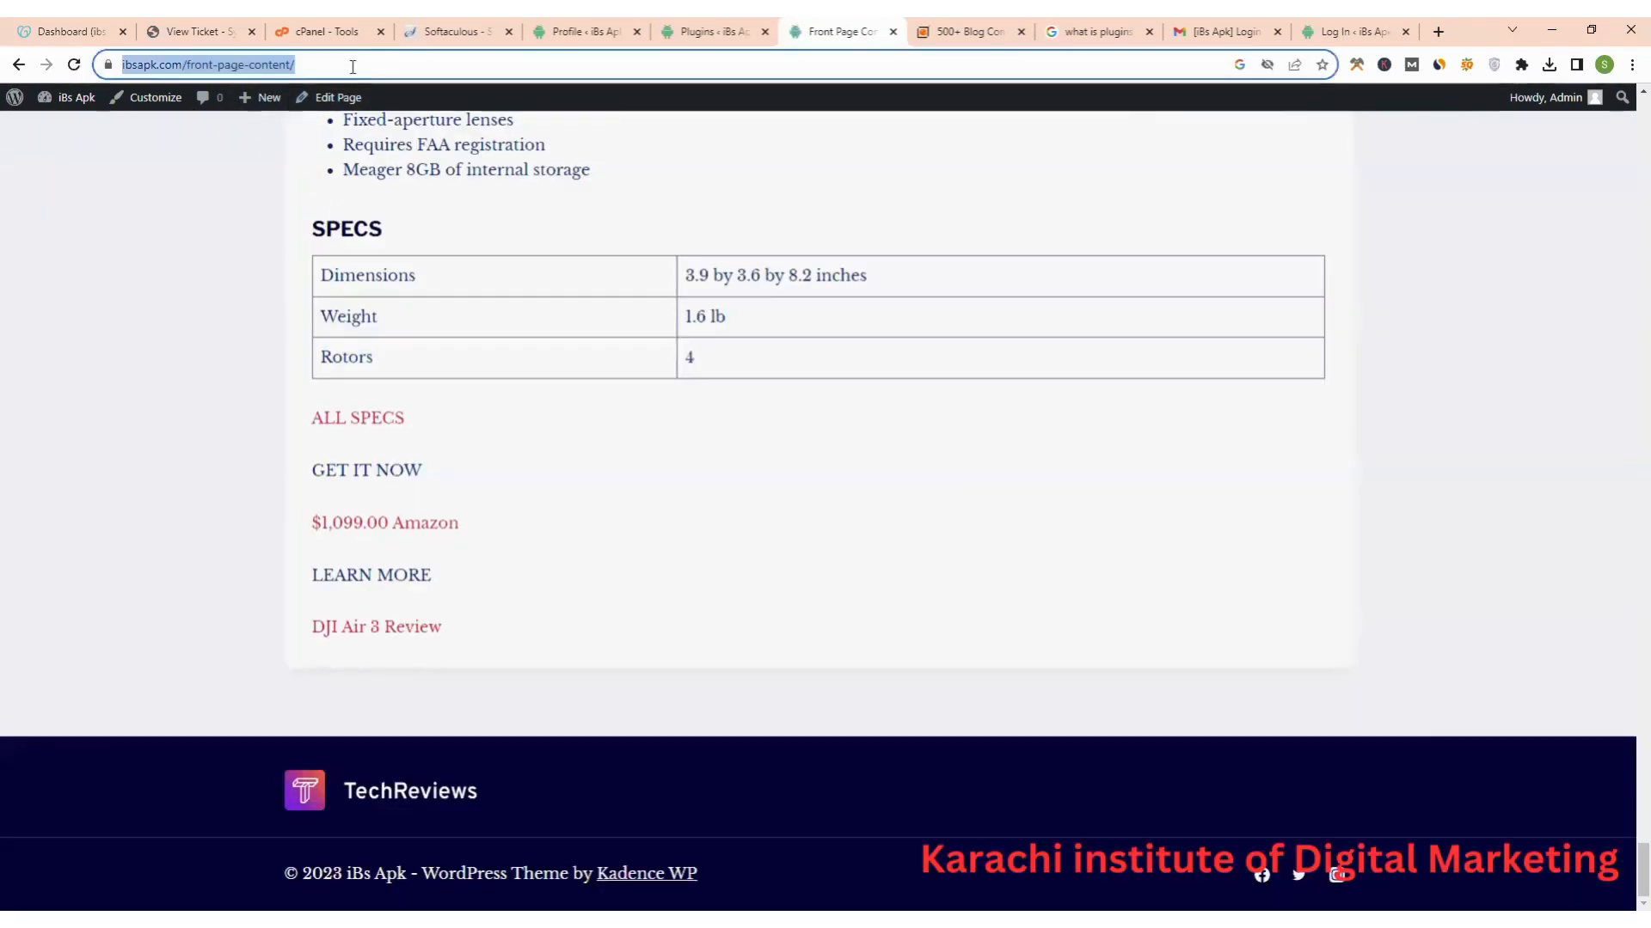
left_click_drag(353, 65, 224, 63)
left_click(691, 25)
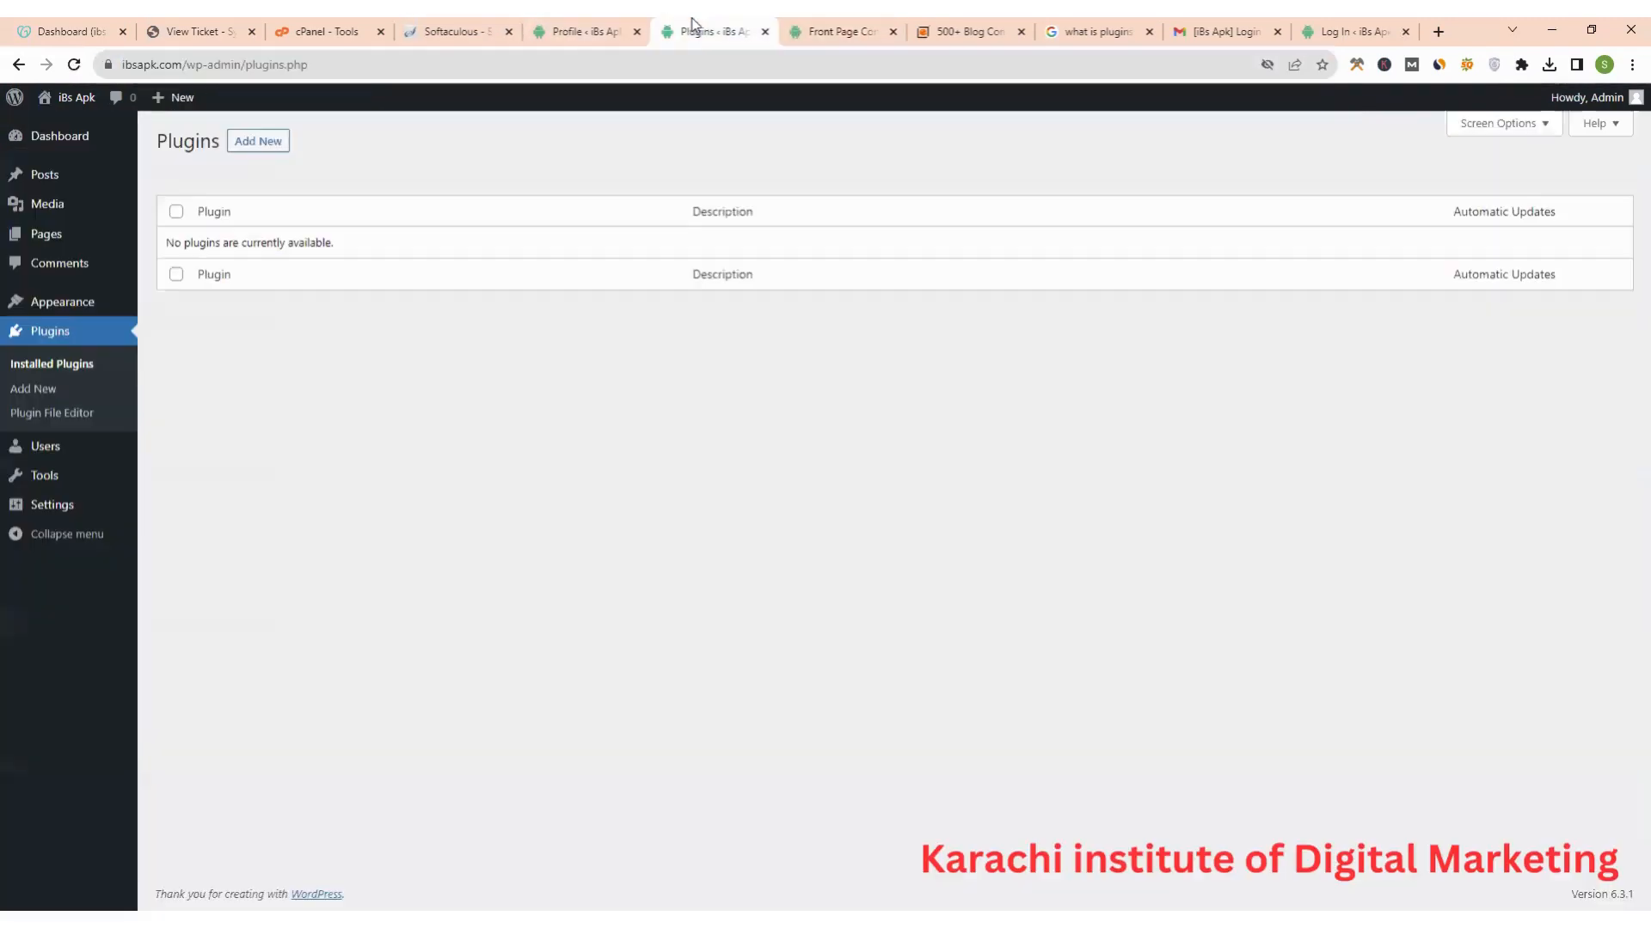
left_click(560, 26)
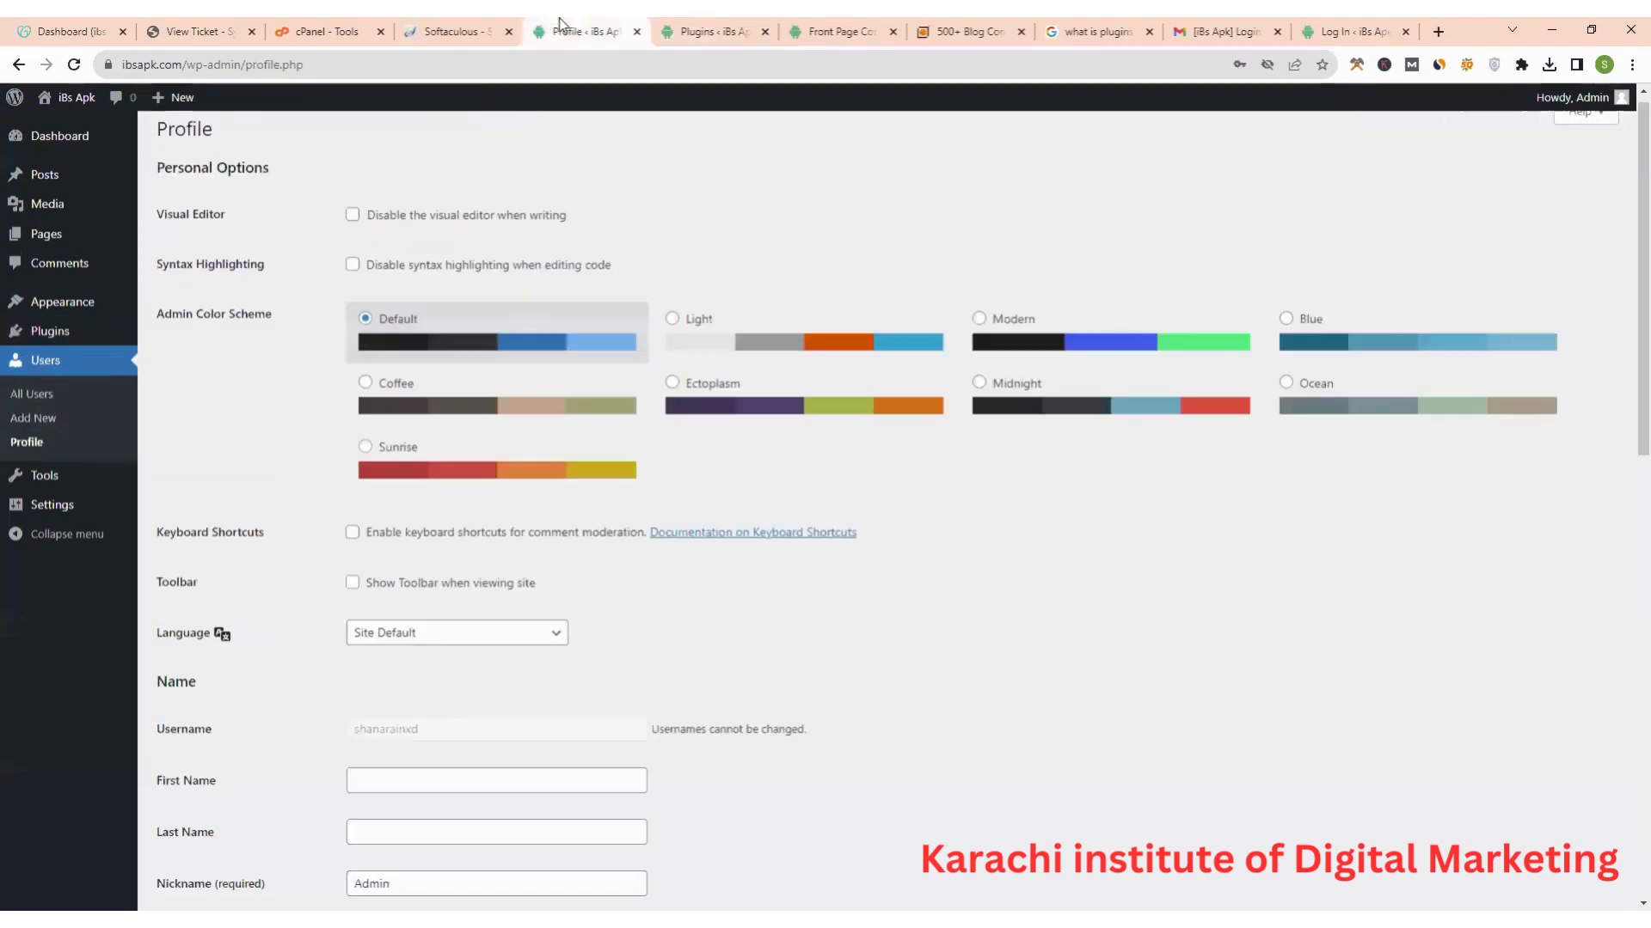
left_click(353, 584)
left_click(398, 632)
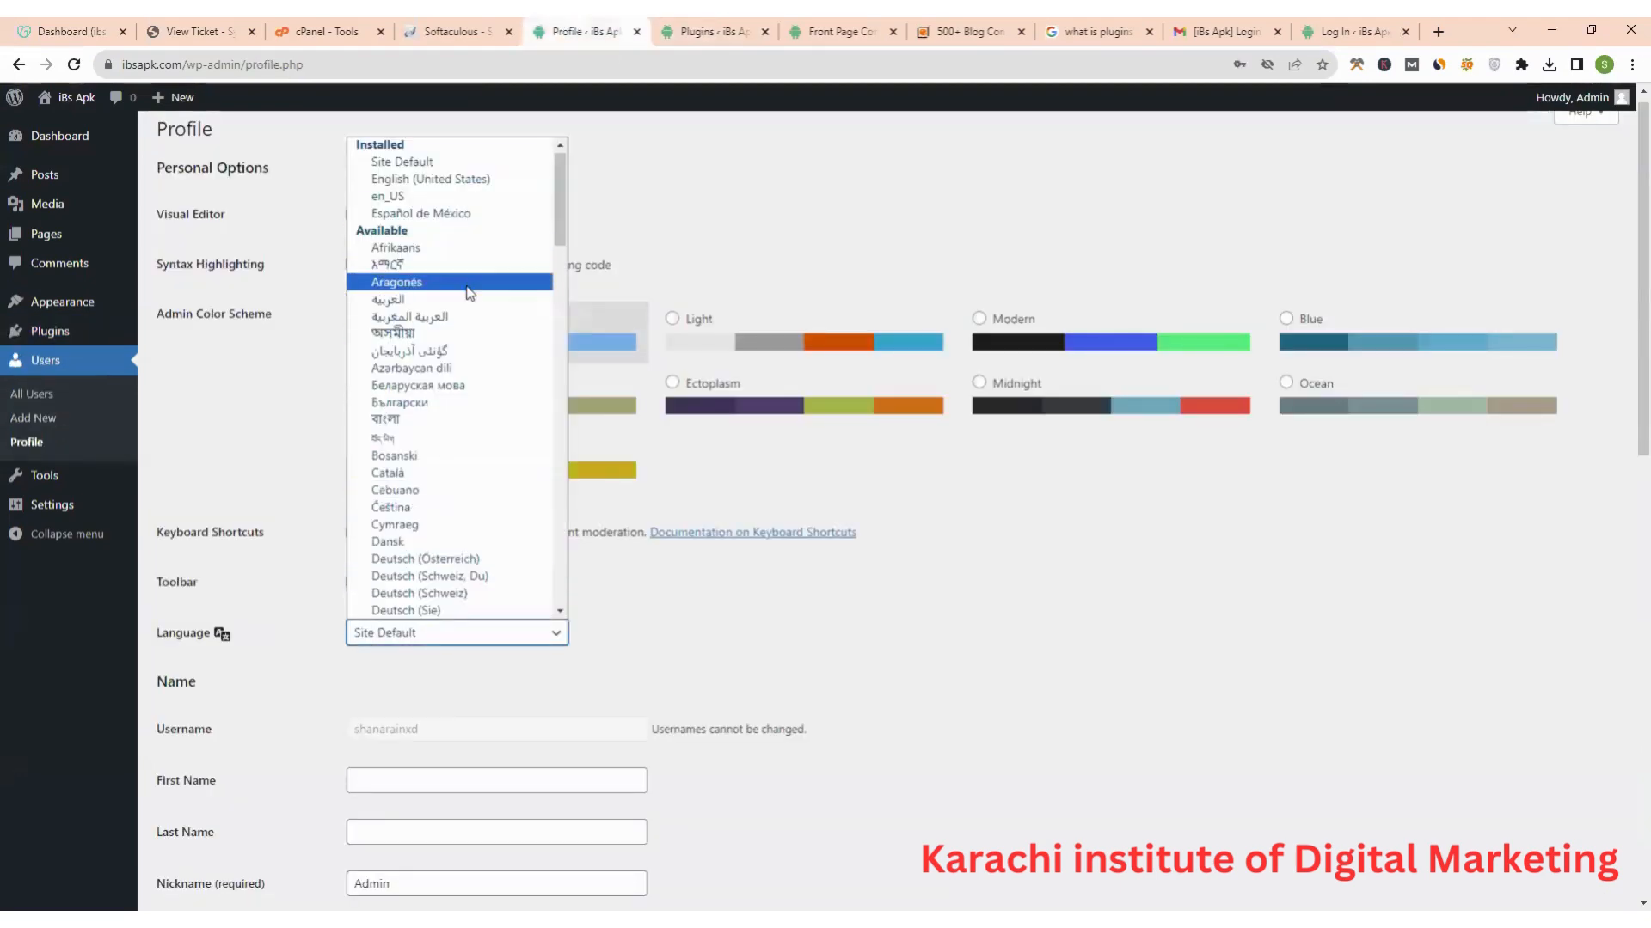
scroll(416, 174, "down", 15)
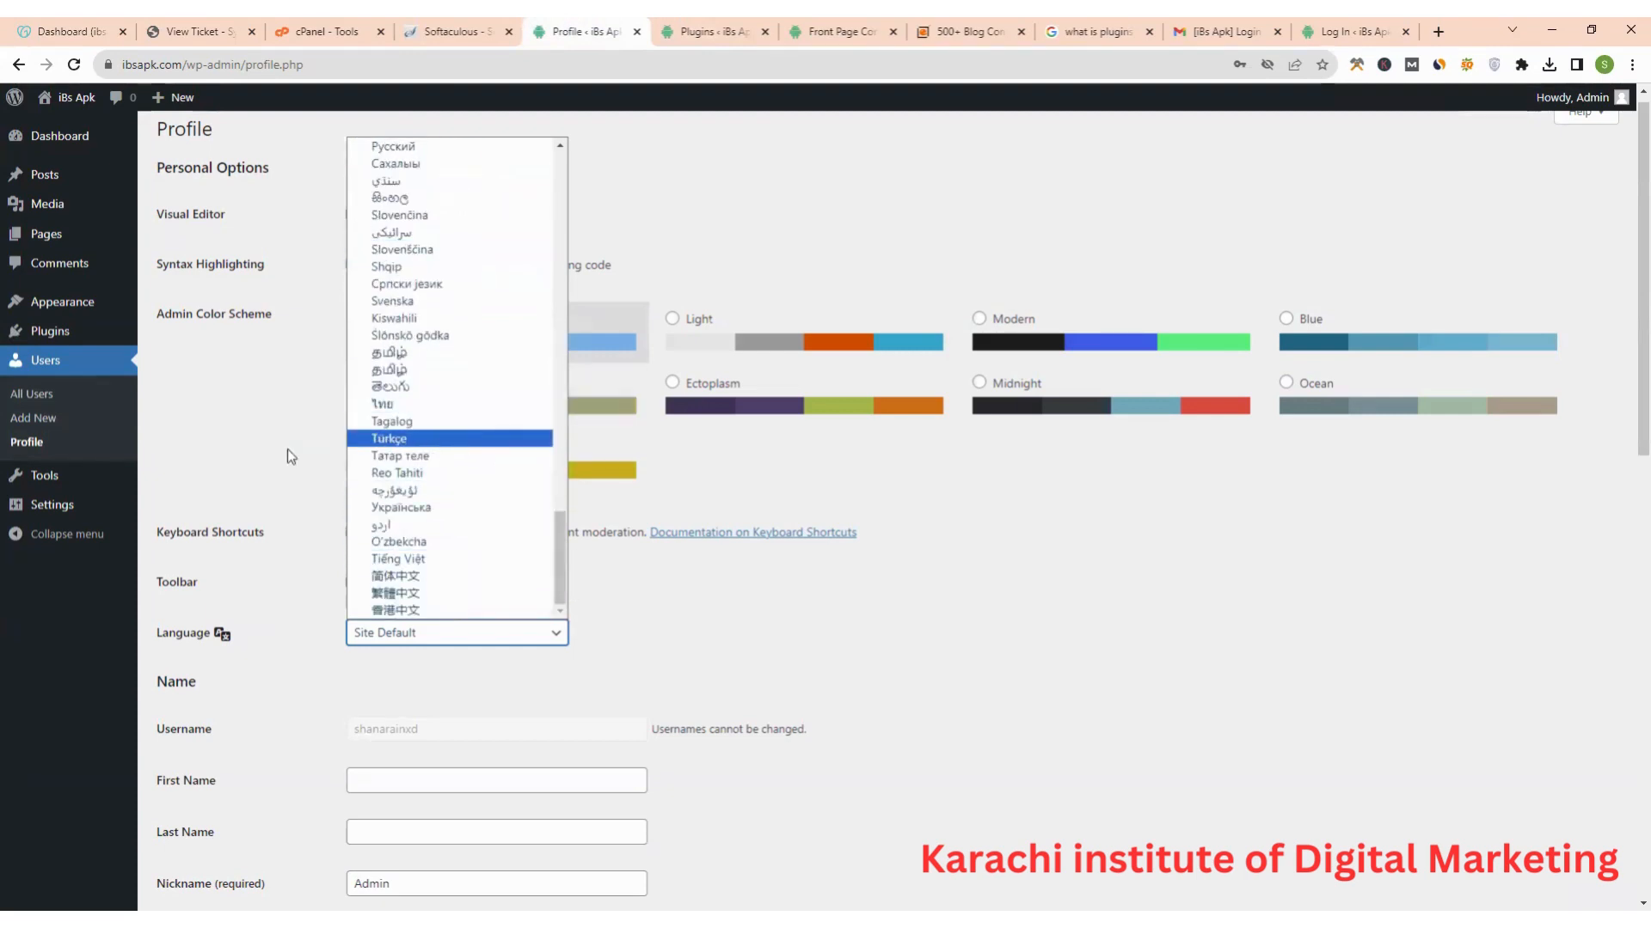
left_click(248, 459)
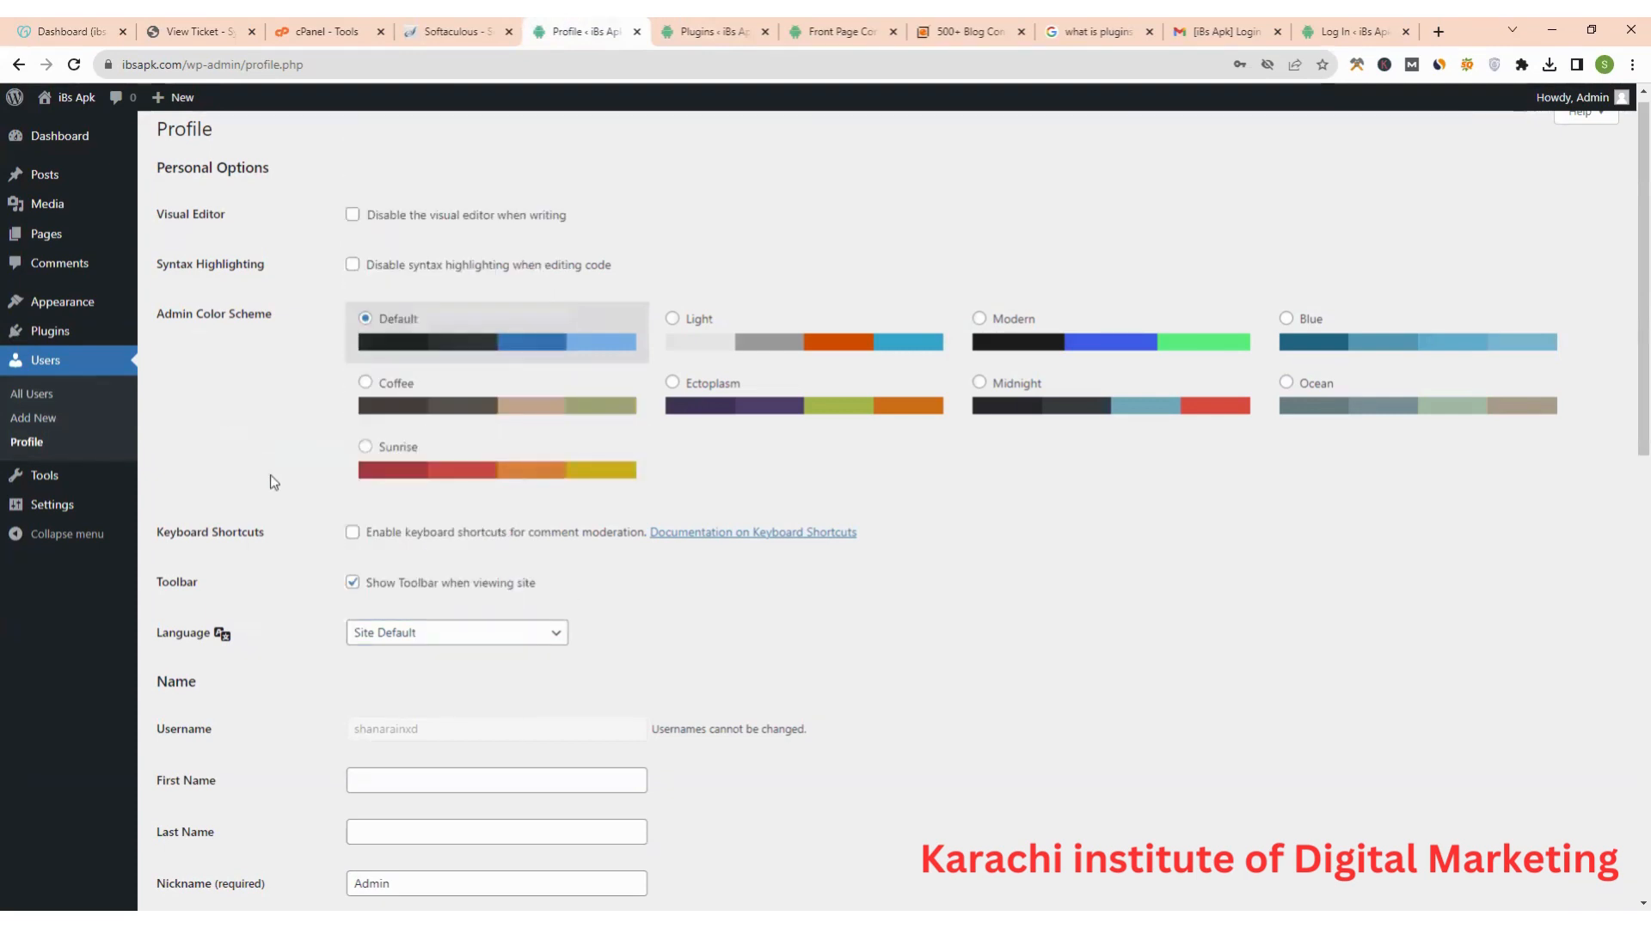
scroll(270, 475, "down", 6)
scroll(270, 475, "up", 5)
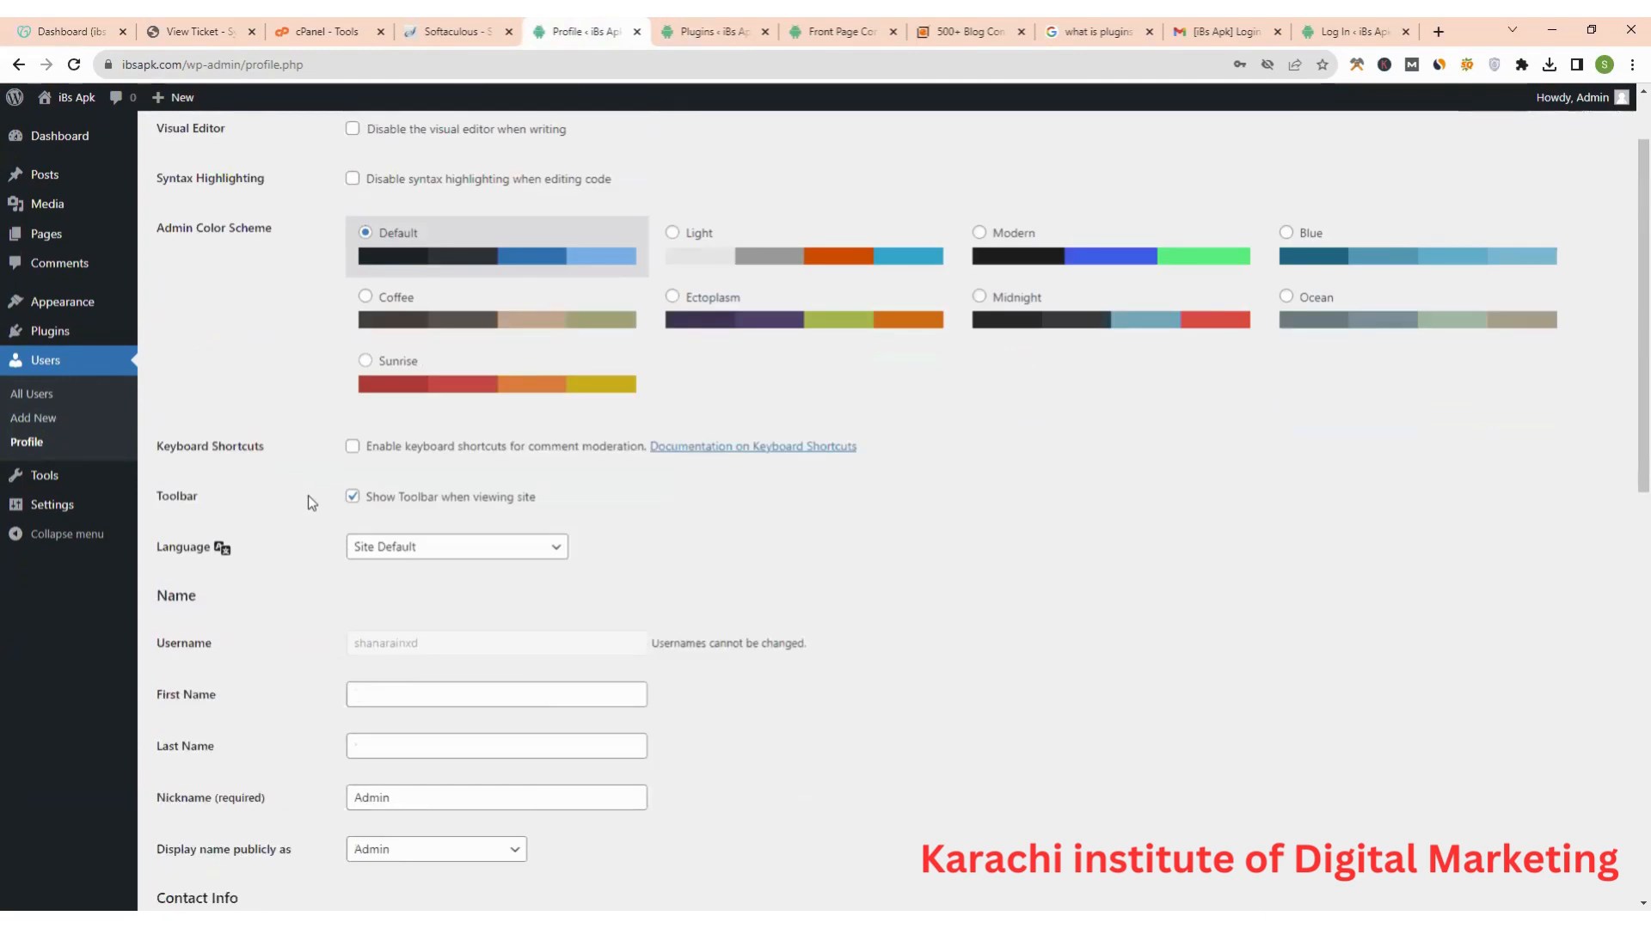
scroll(311, 498, "down", 2)
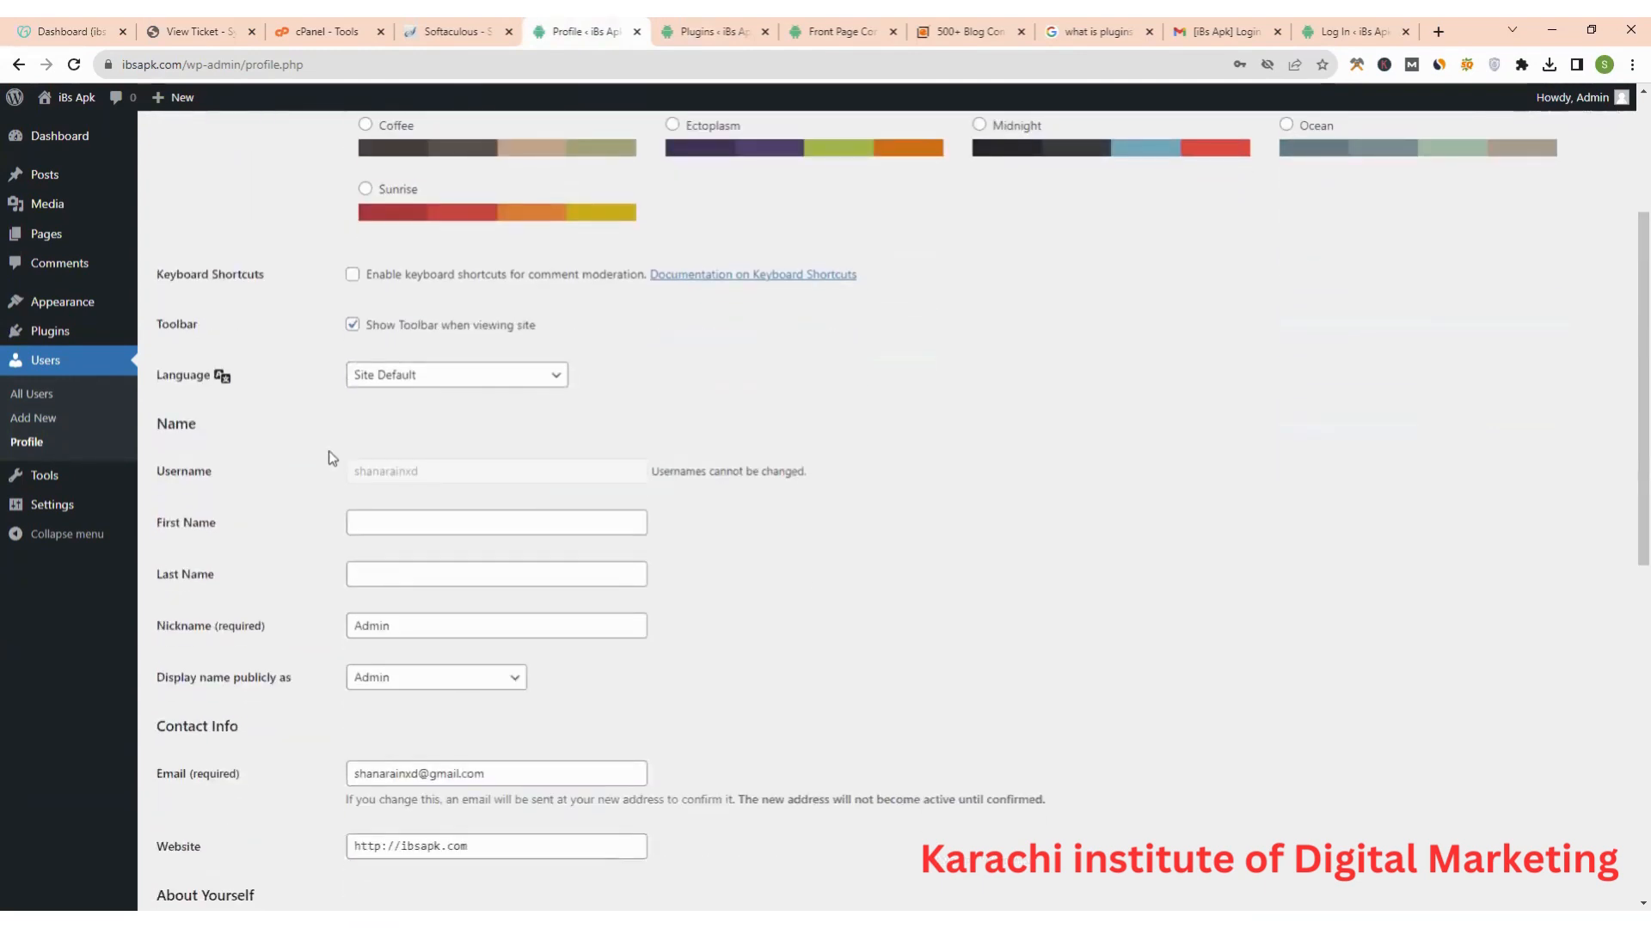
scroll(239, 514, "down", 1)
Enter the admin's first and last name and display the full name publicly.
right_click(418, 385)
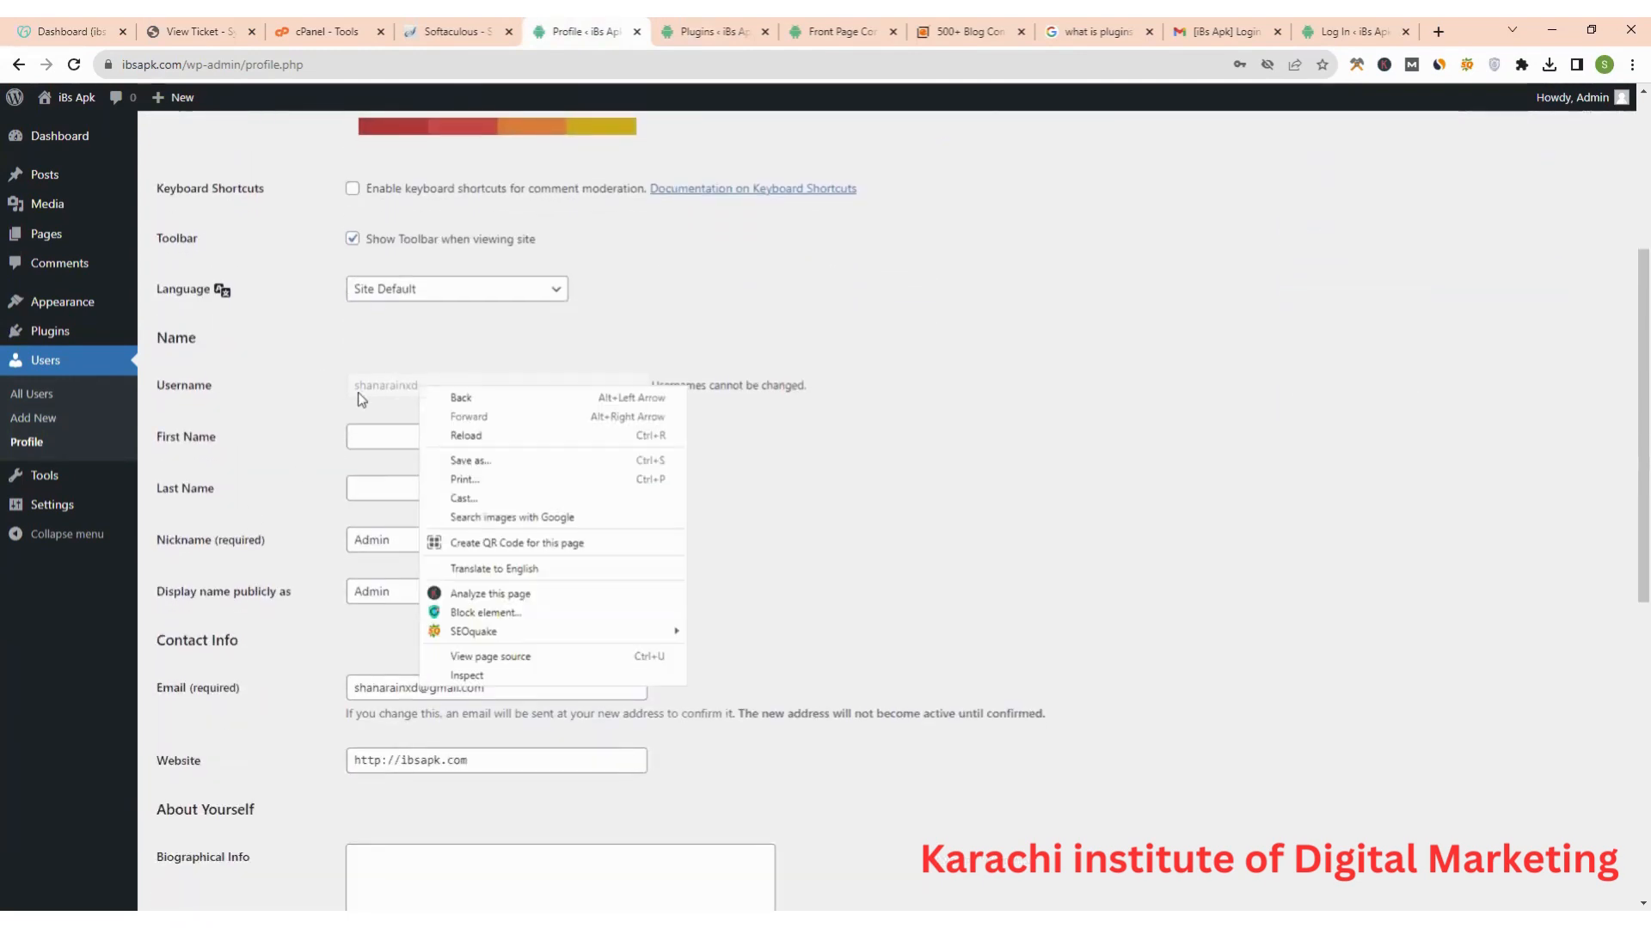
left_click(342, 405)
left_click(442, 435)
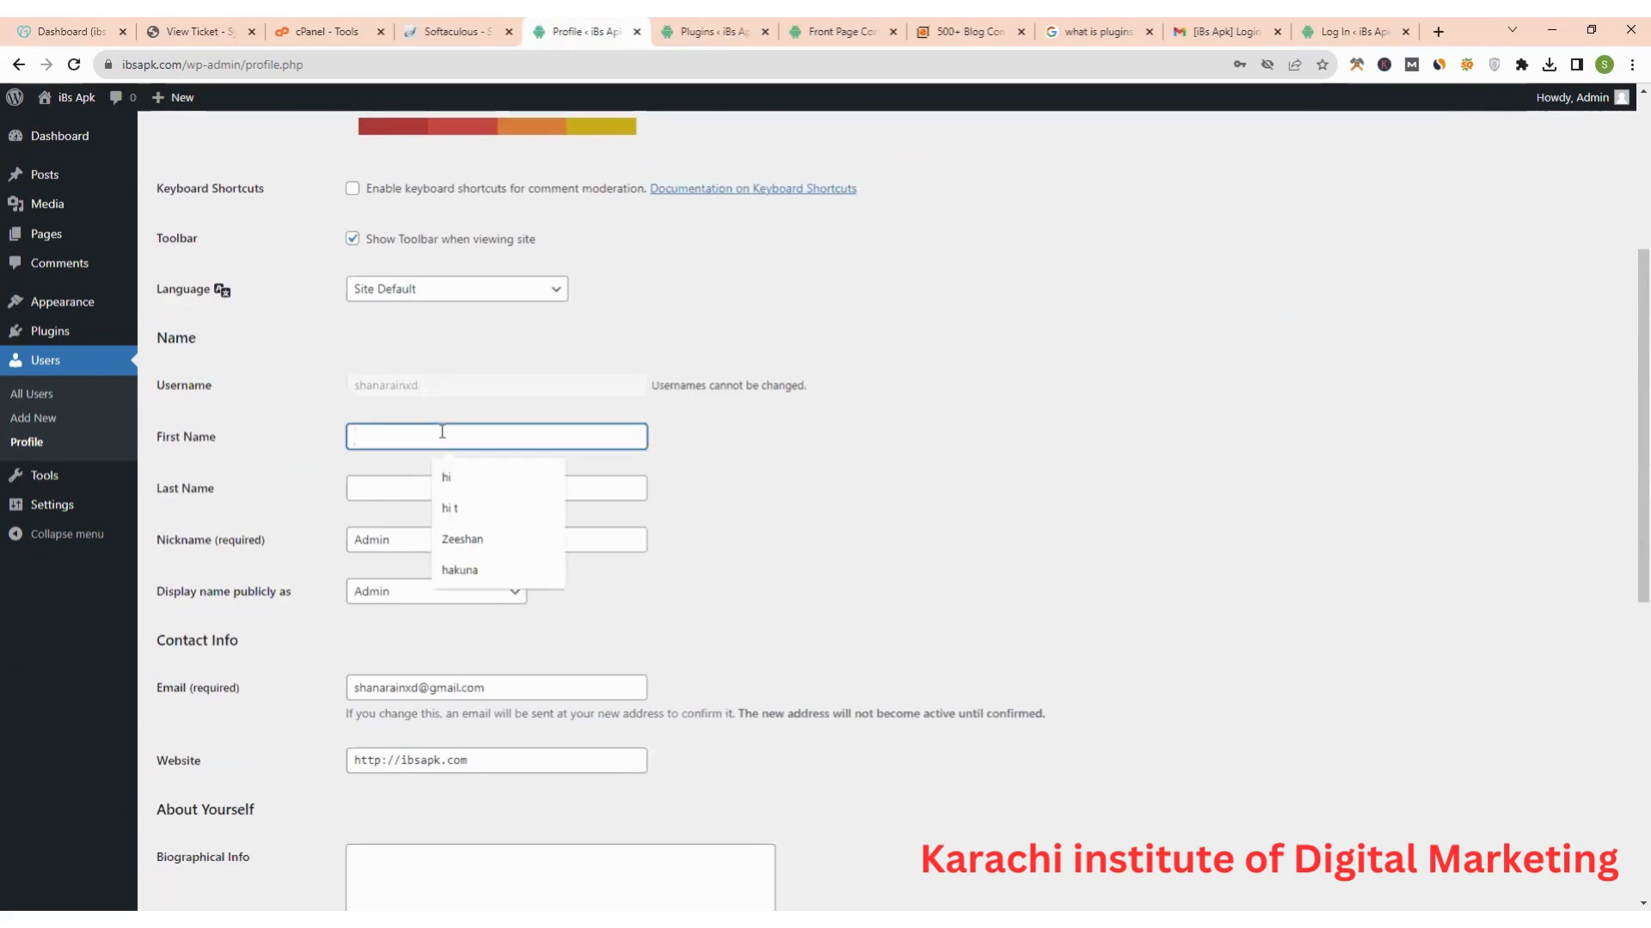
type("Shan")
key("Tab")
type("Arain")
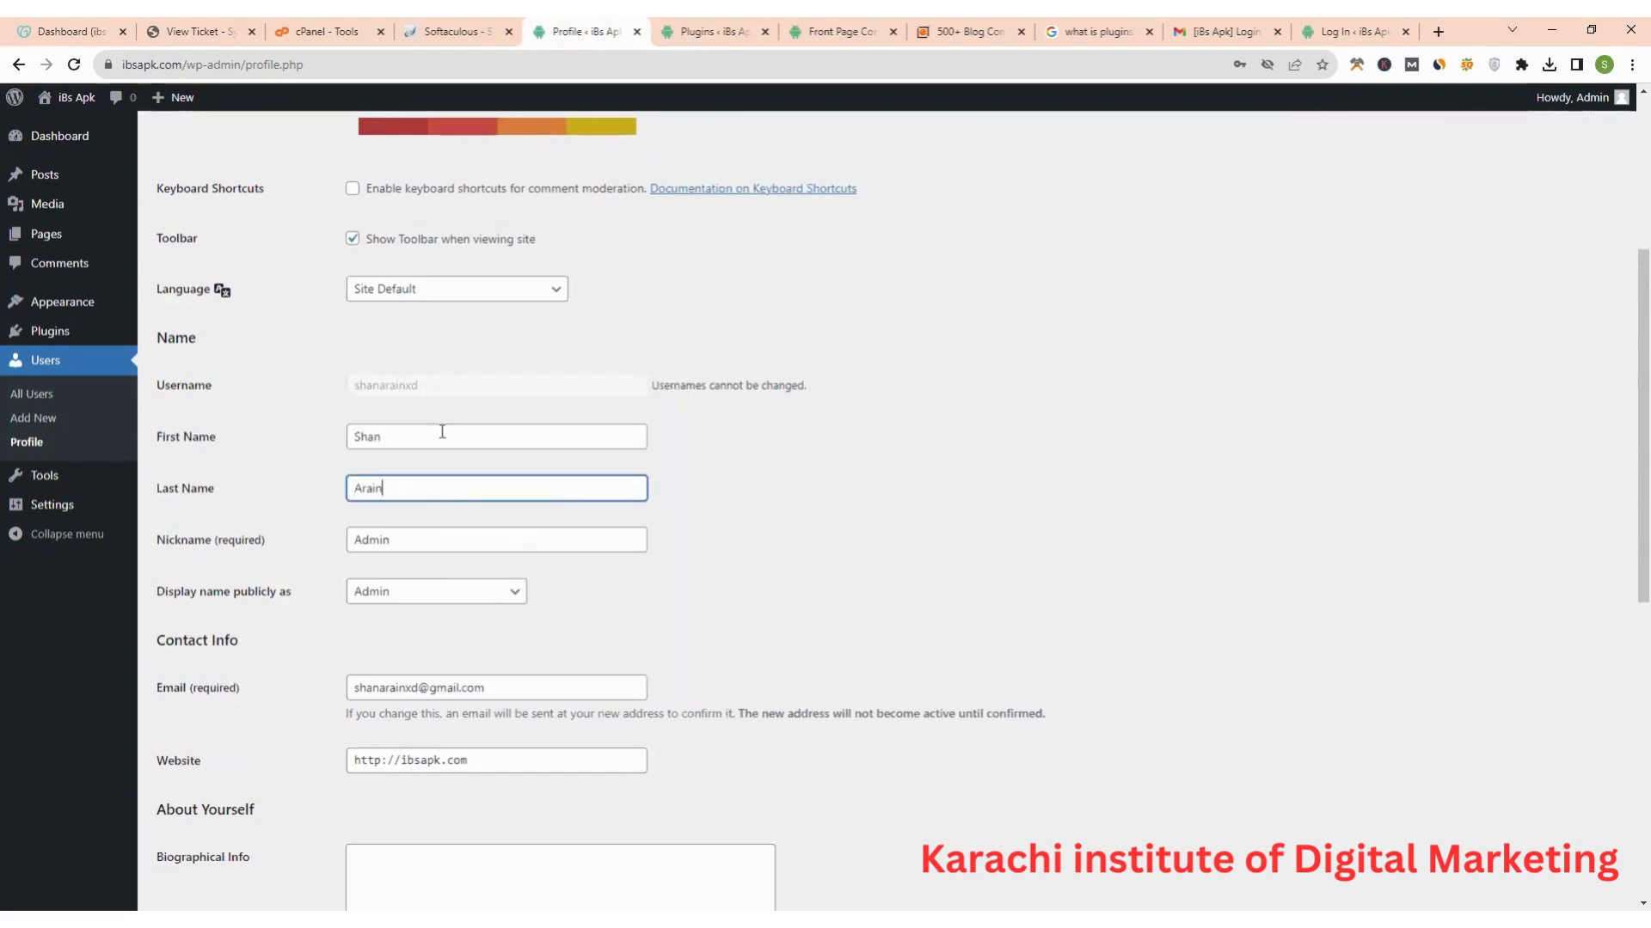
key("Tab")
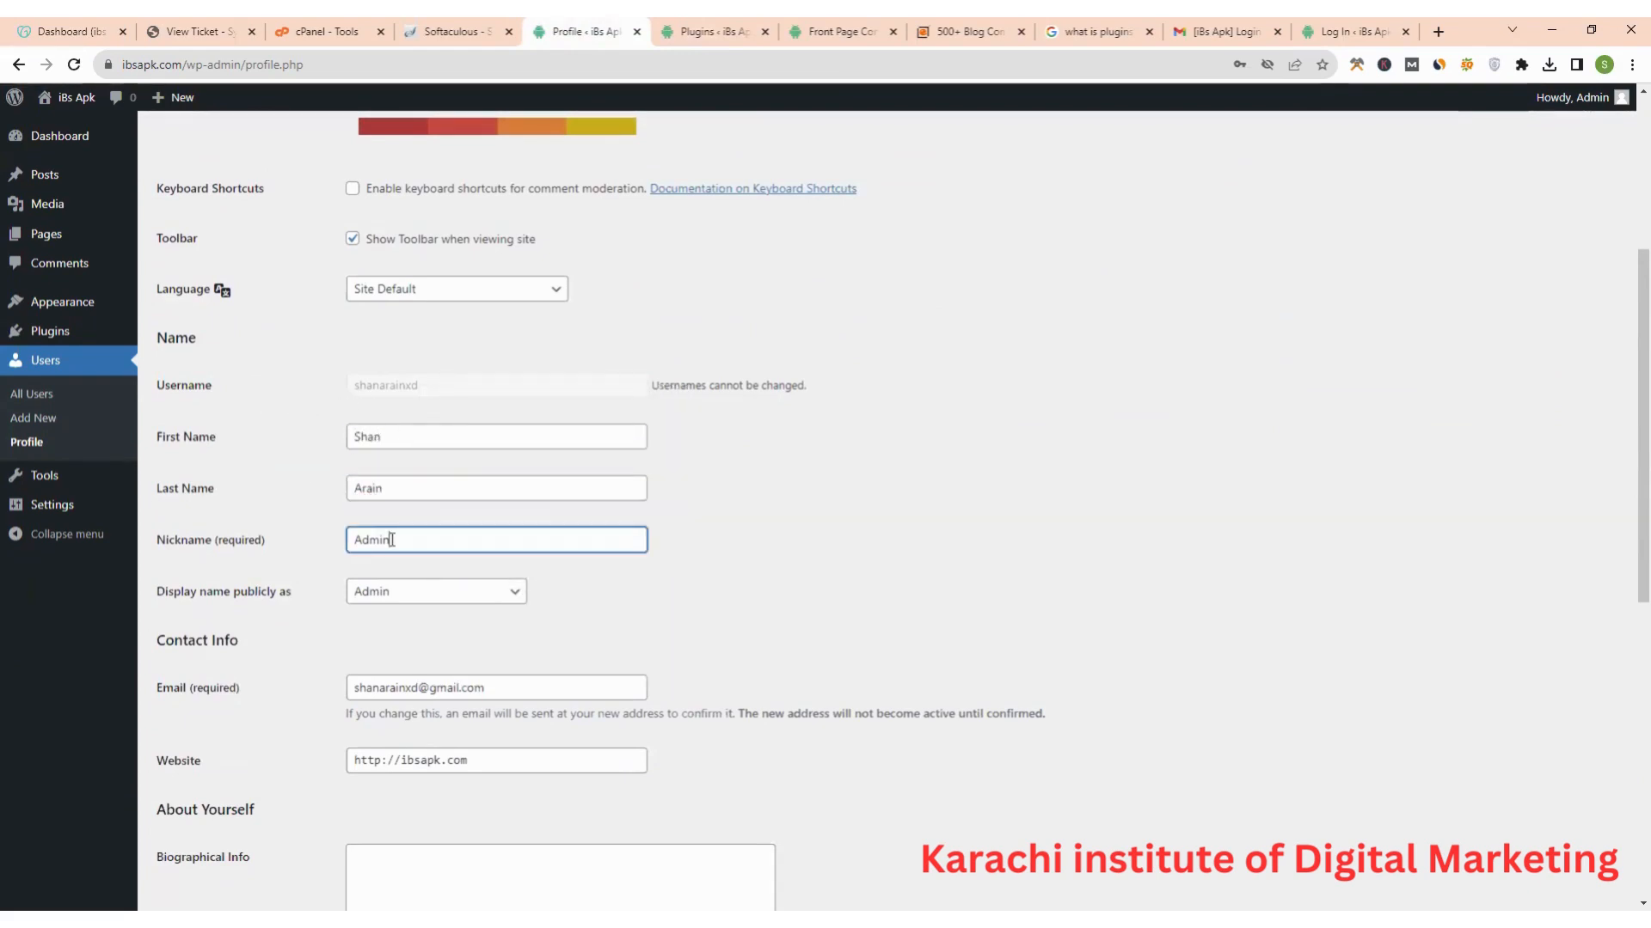
left_click(387, 593)
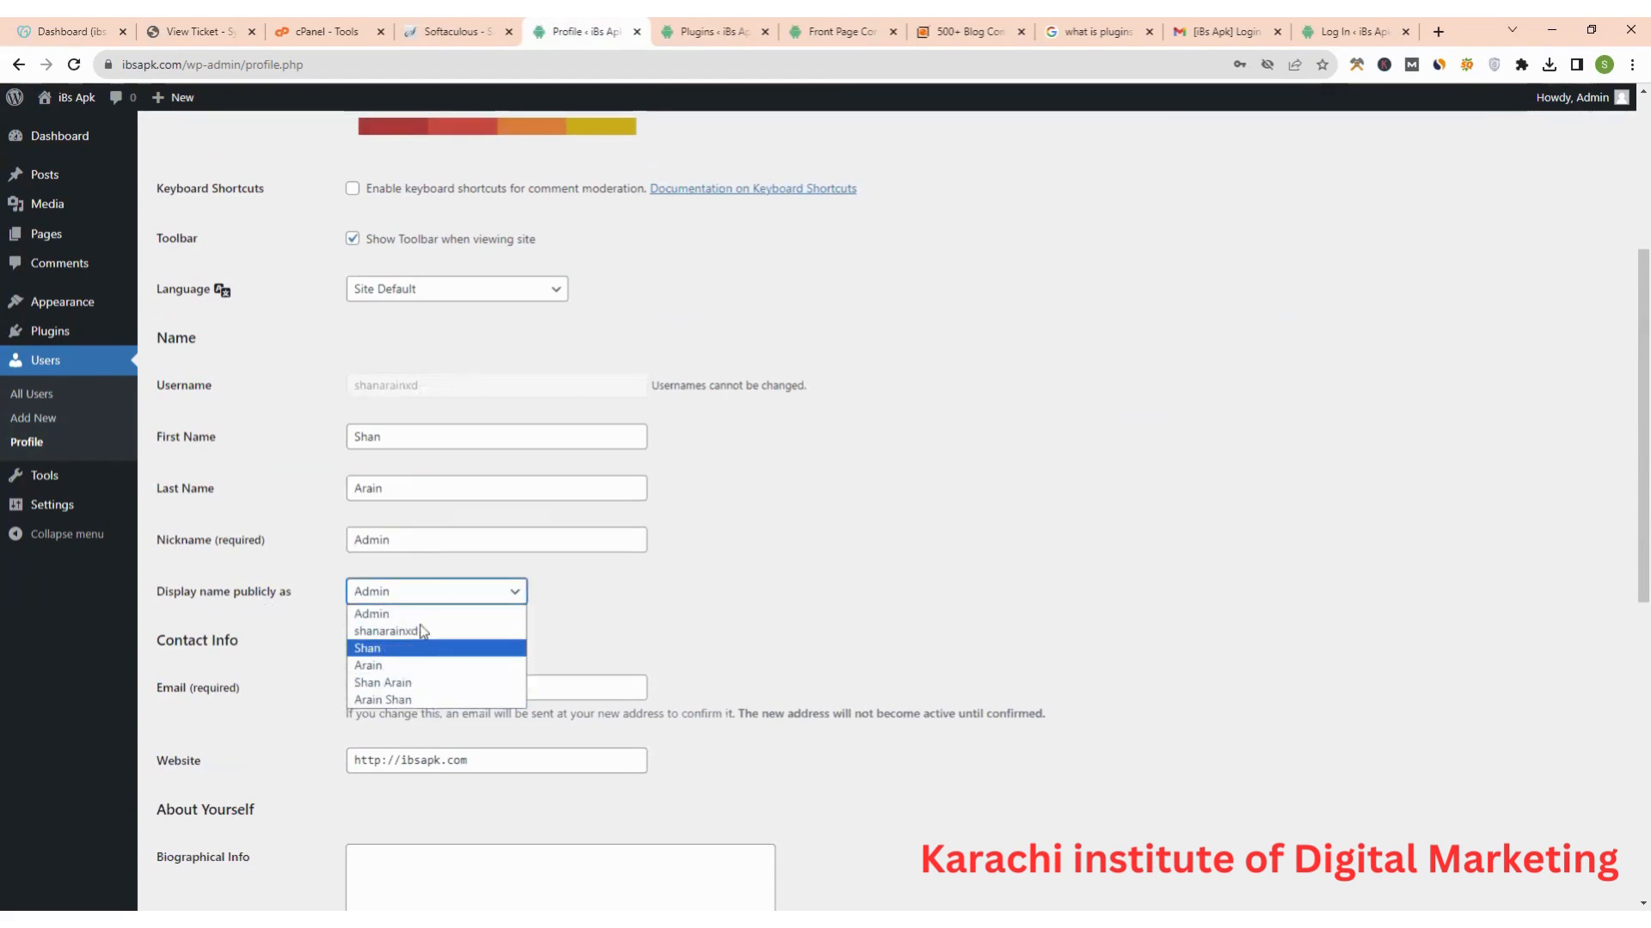
left_click(403, 684)
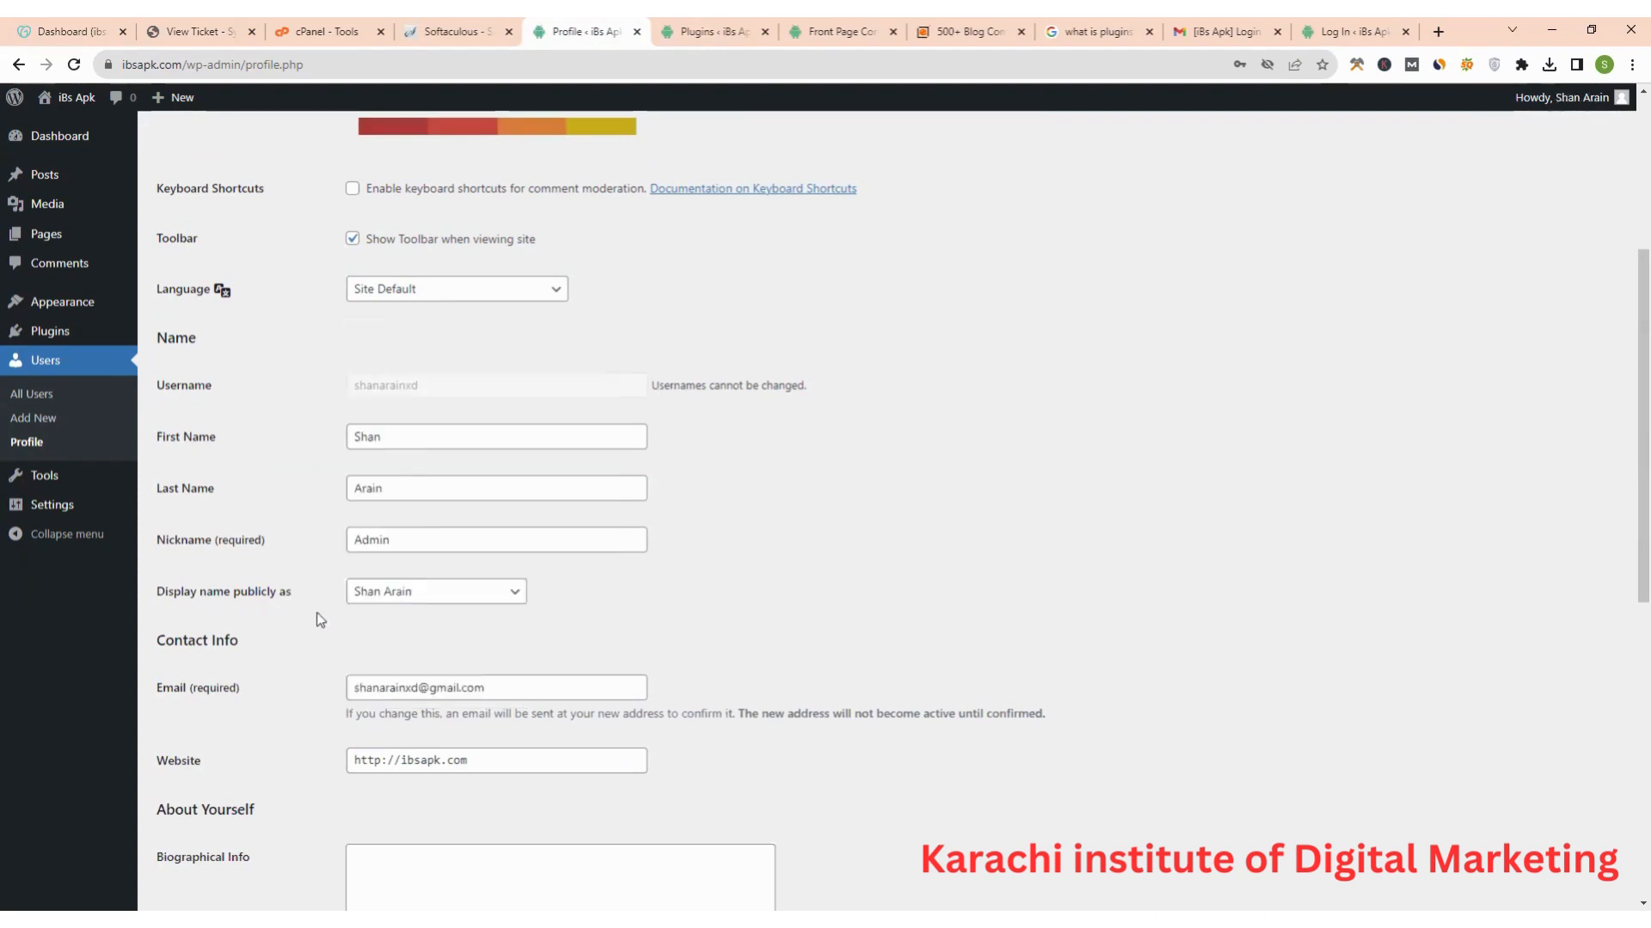
left_click(404, 692)
scroll(426, 344, "down", 5)
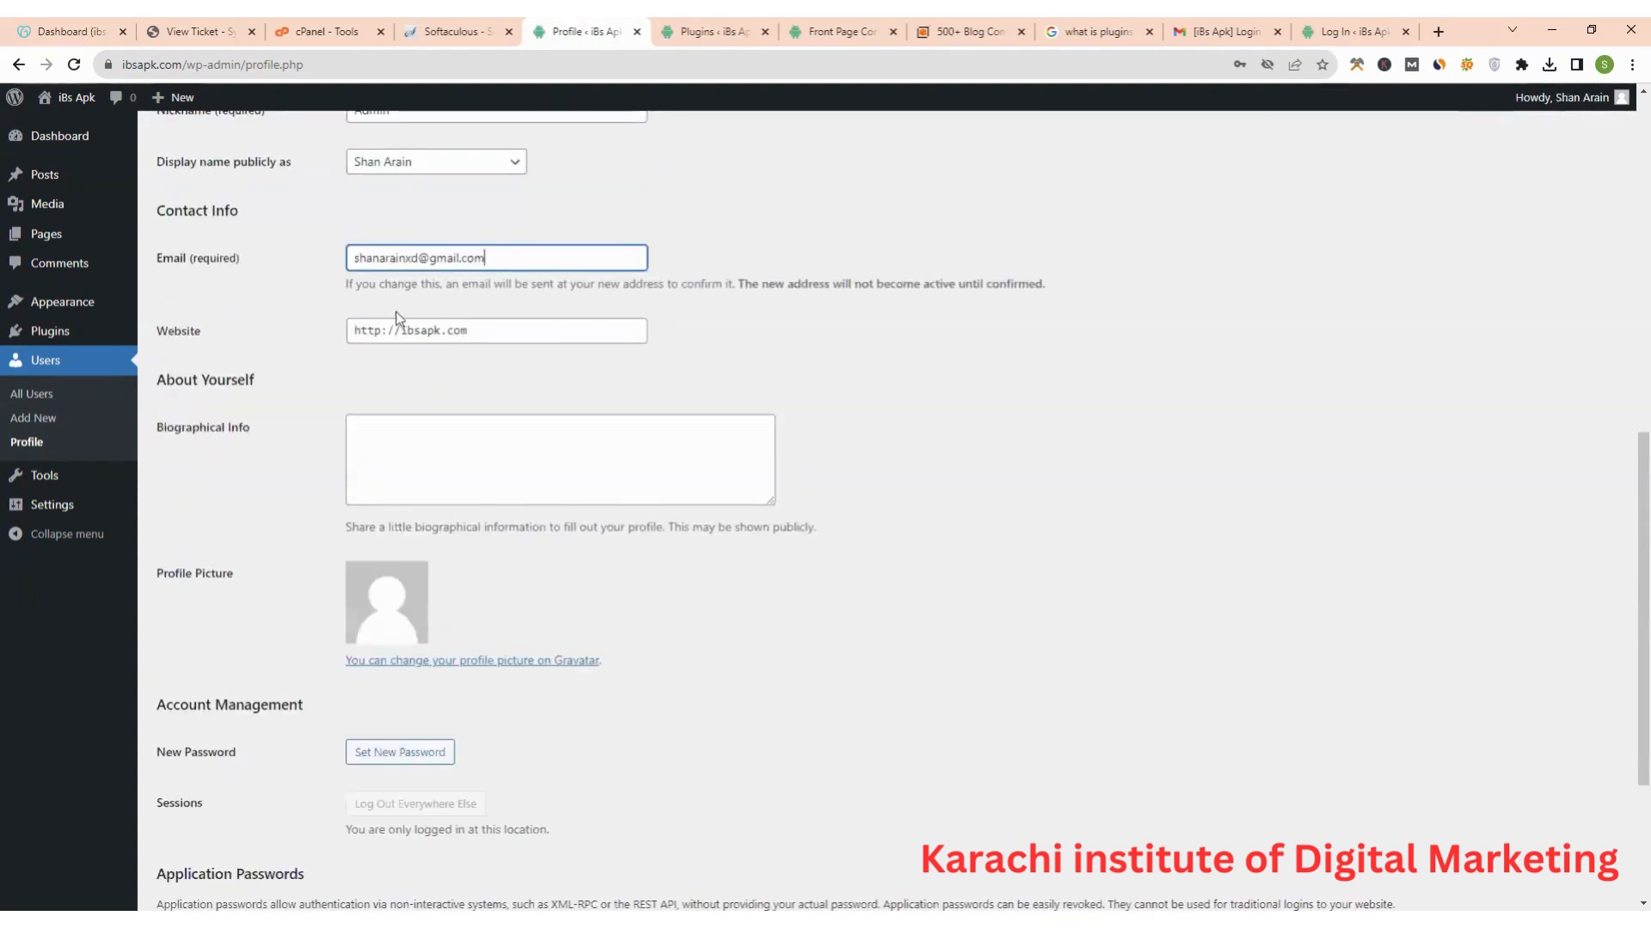
left_click(386, 334)
type("s")
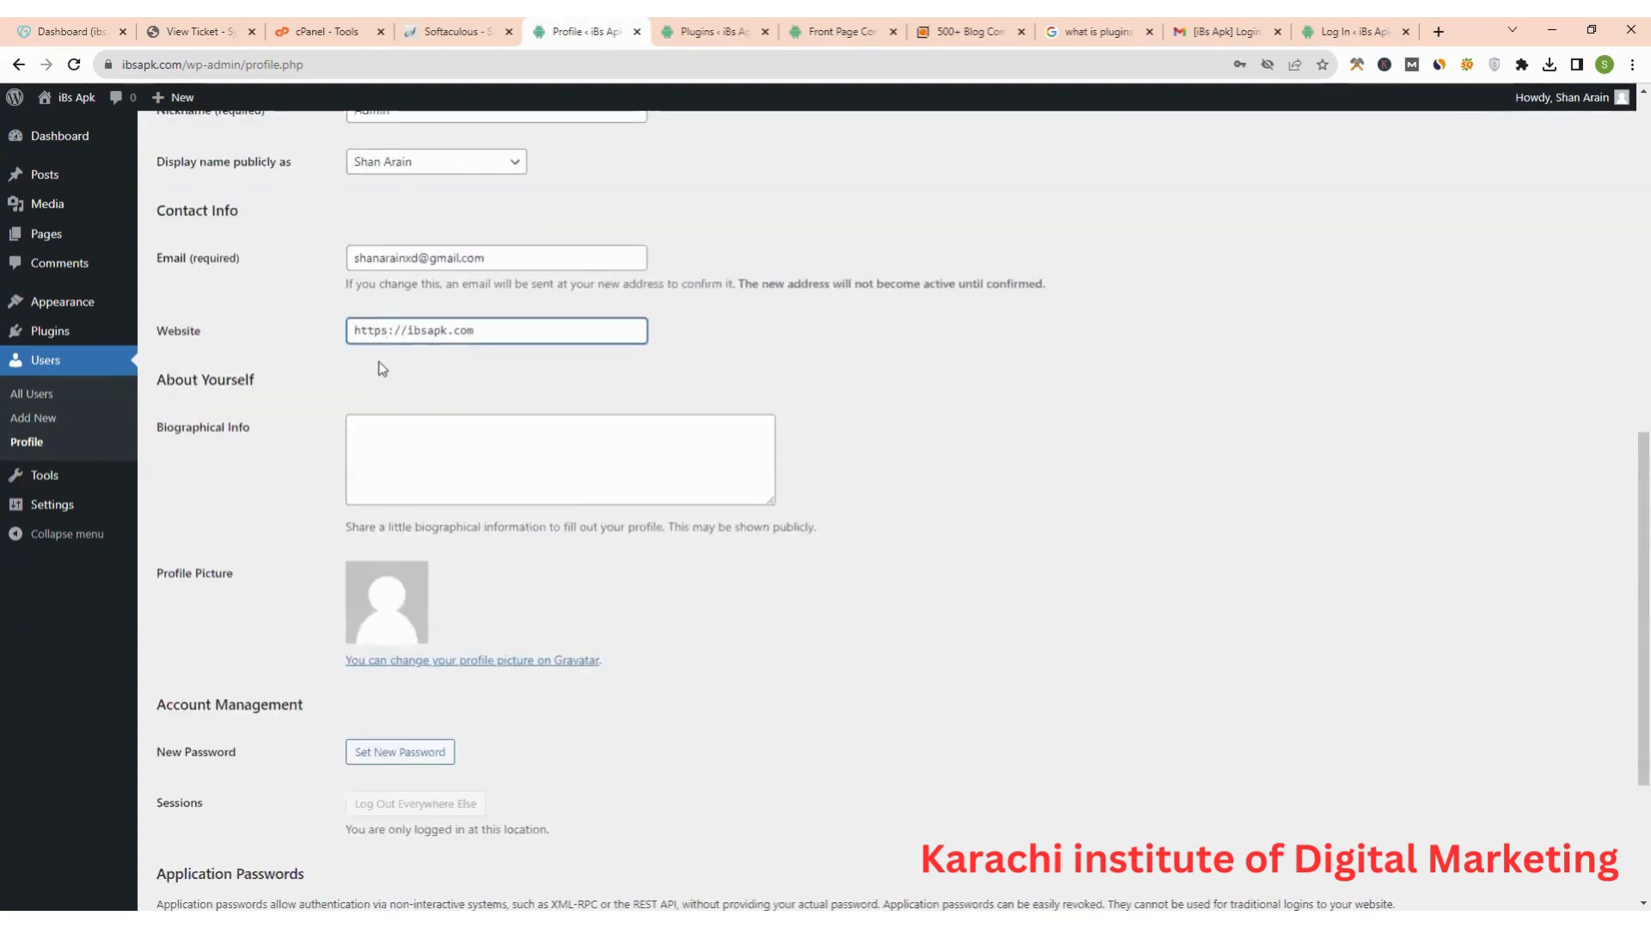
left_click(361, 381)
Save the profile with Update Profile and return to the All Users list.
right_click(440, 435)
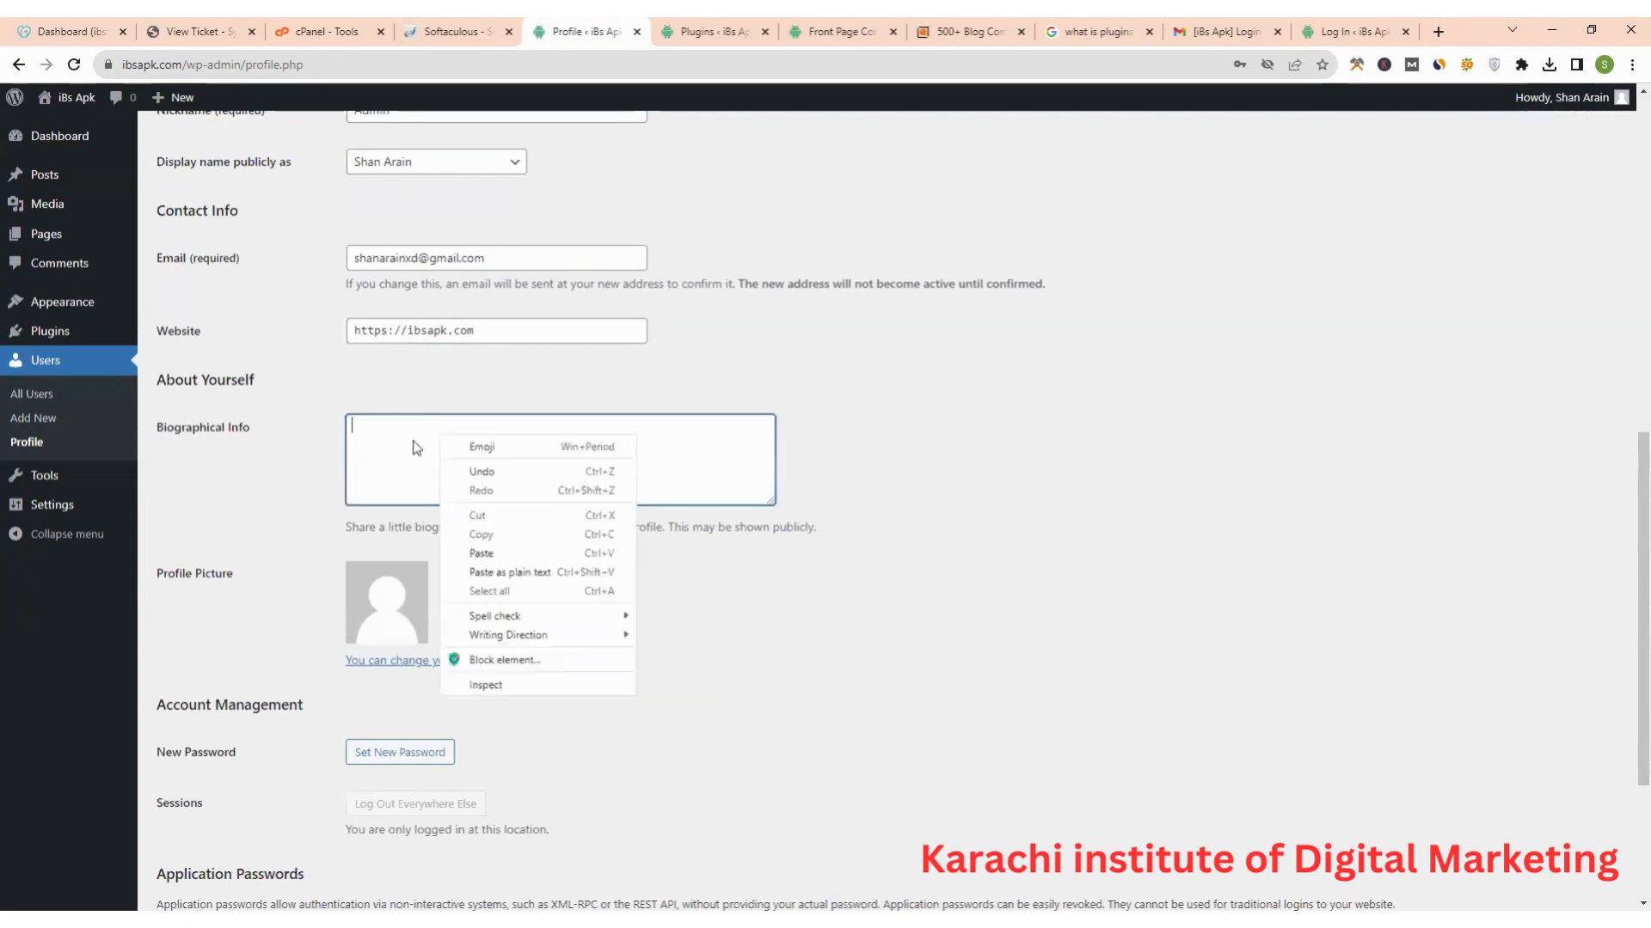
left_click(407, 454)
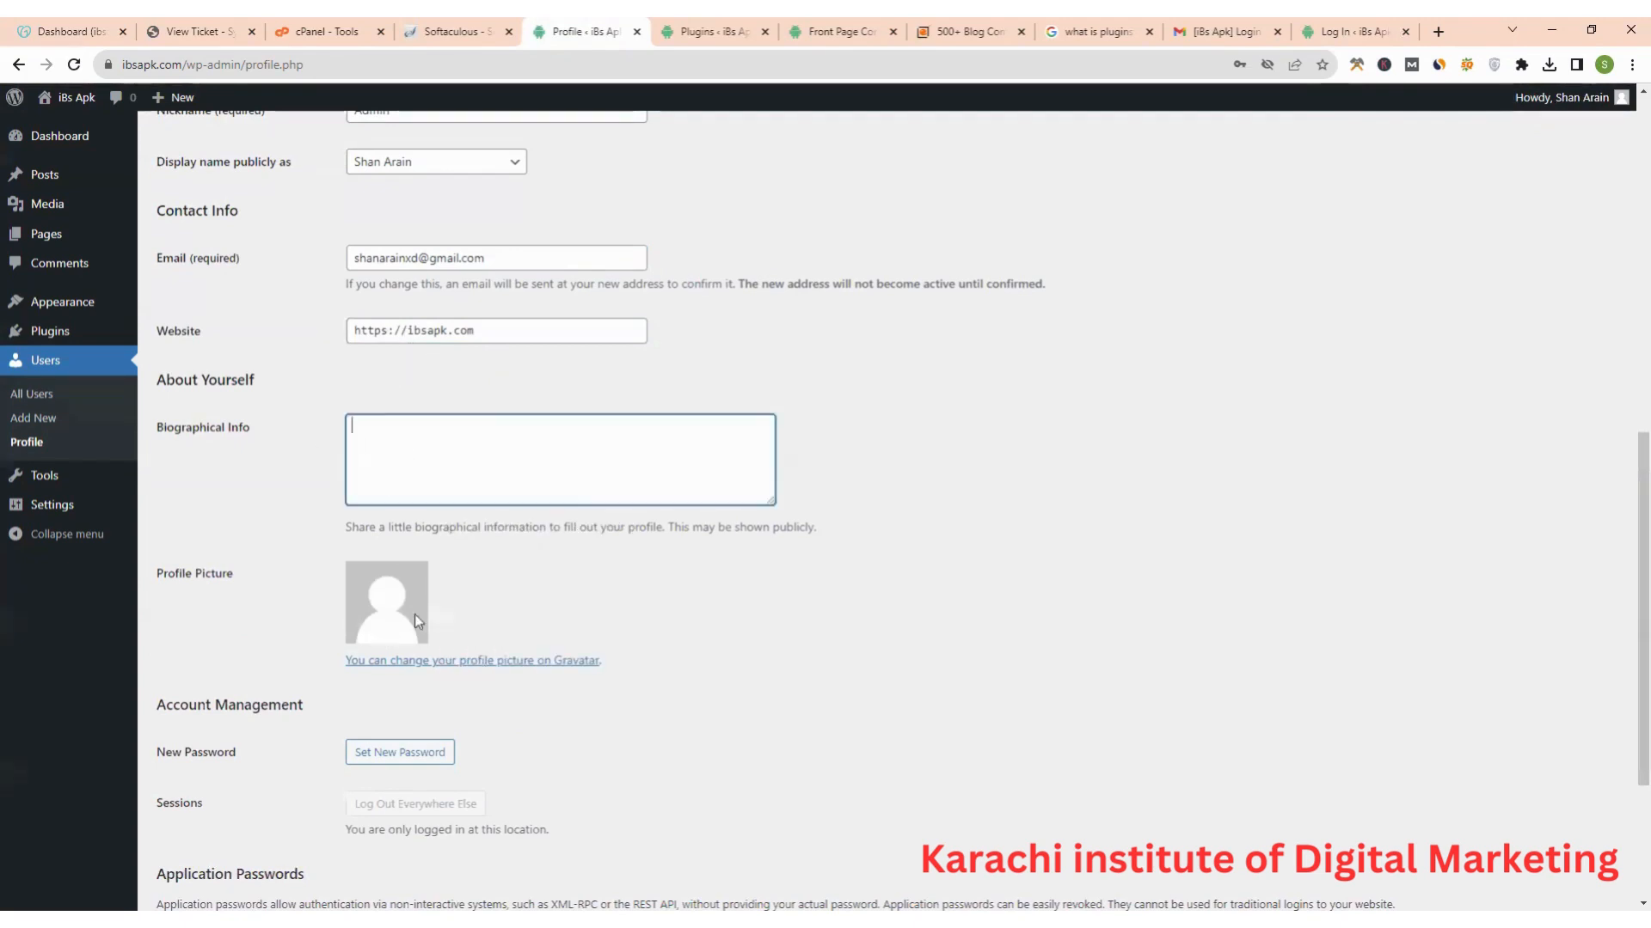
scroll(415, 614, "down", 3)
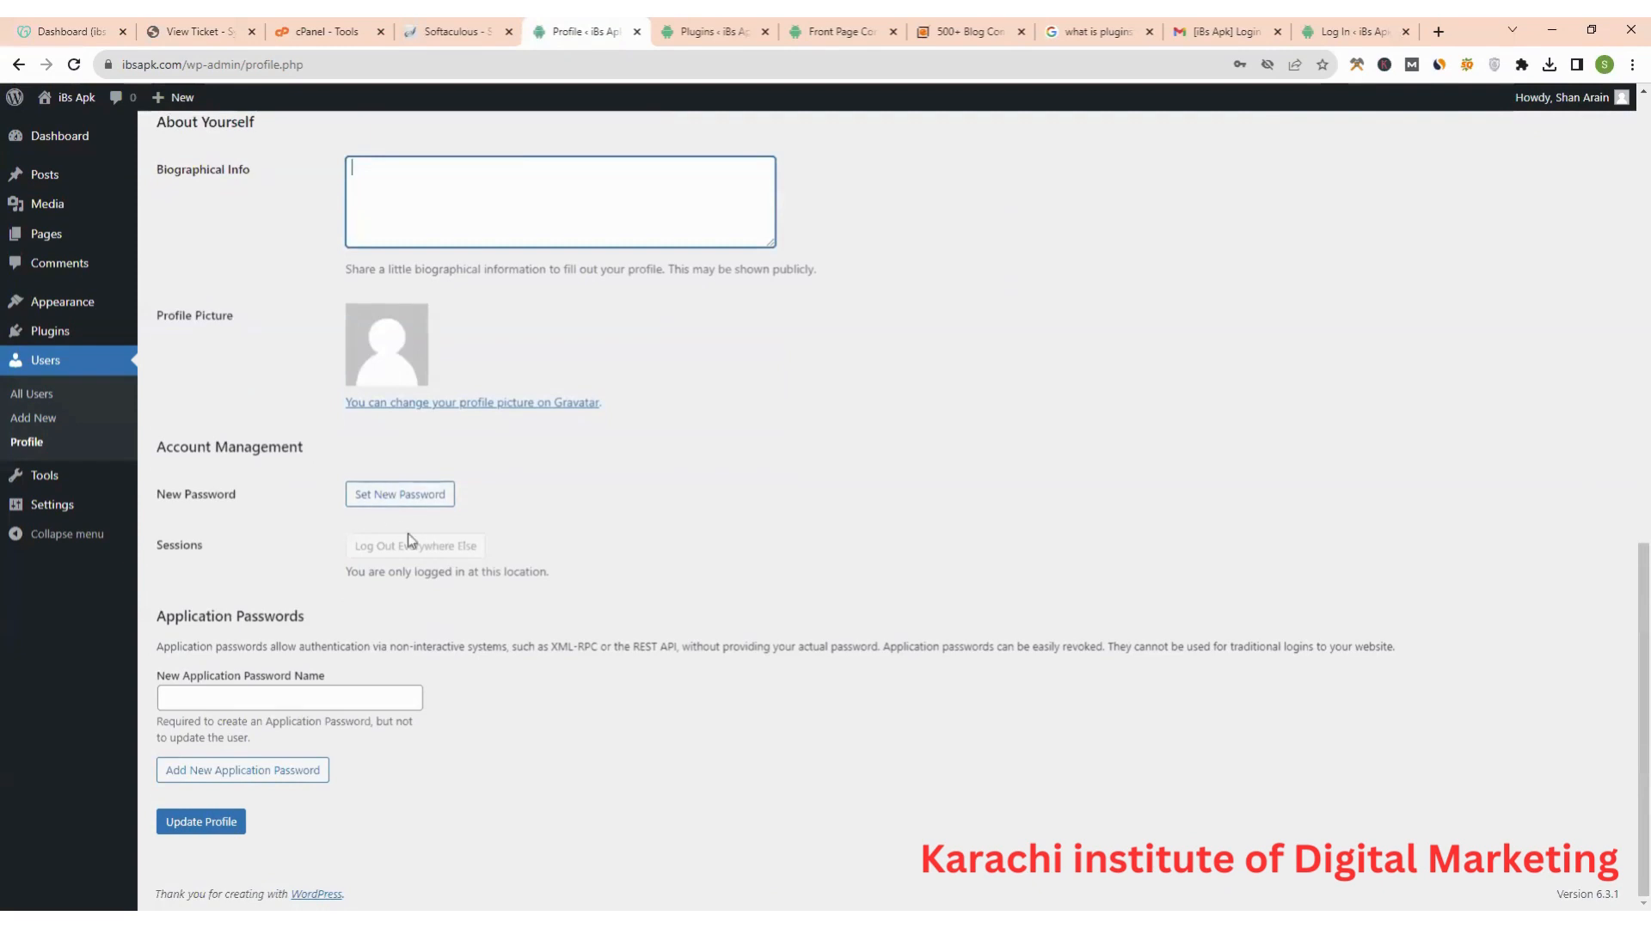
left_click(217, 823)
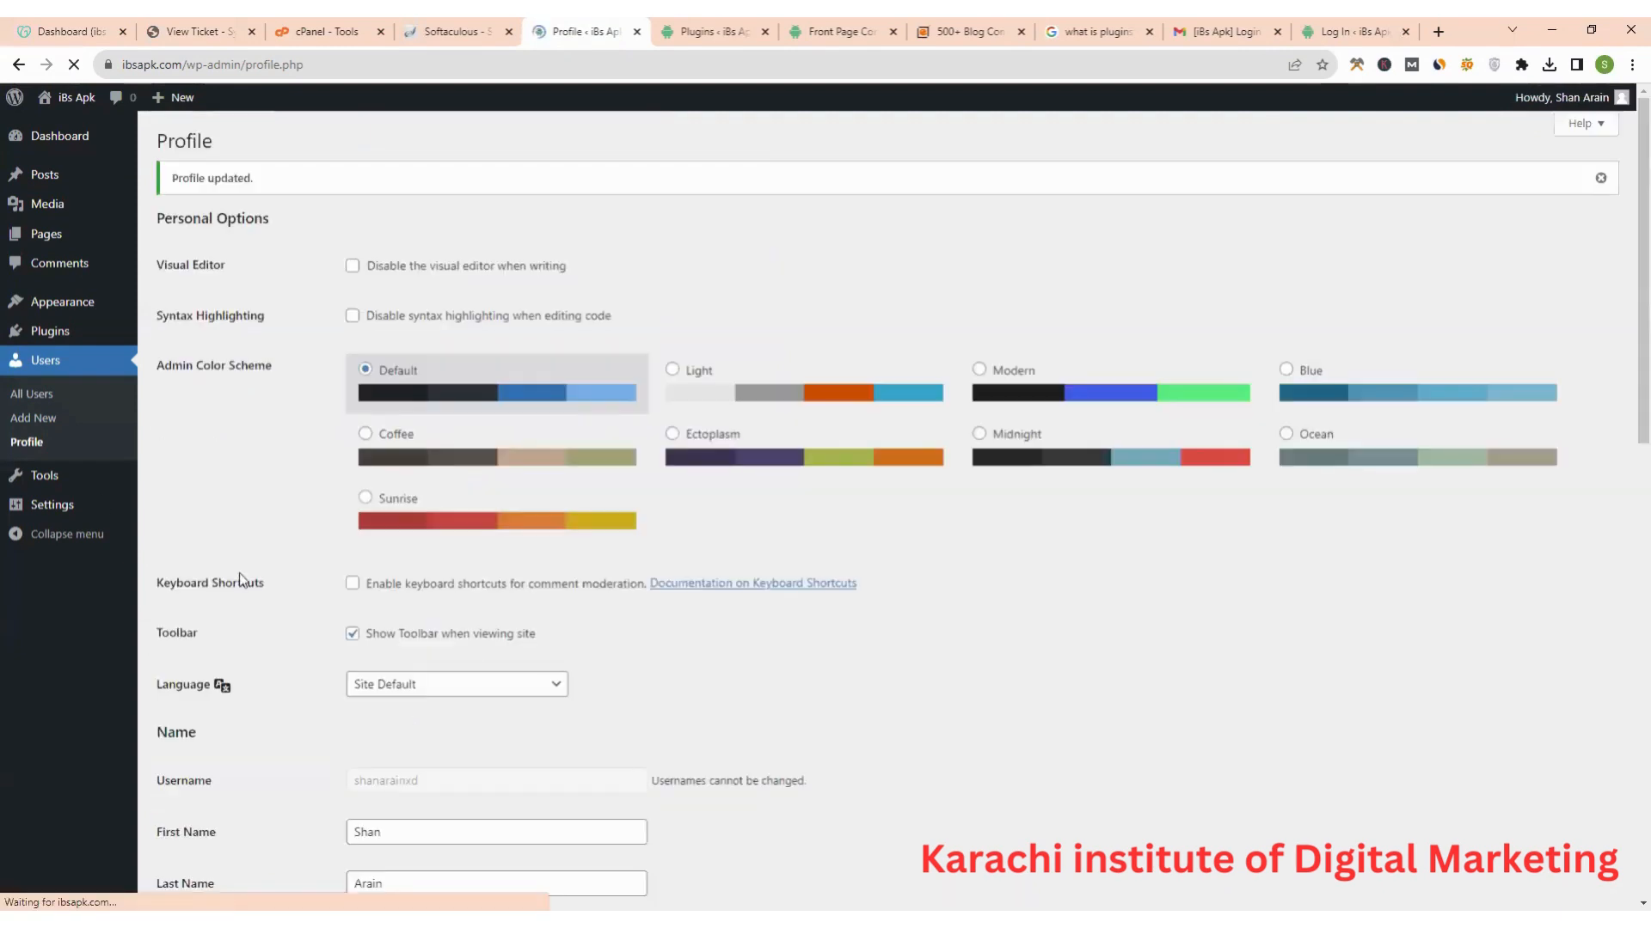
scroll(446, 644, "down", 12)
scroll(469, 648, "up", 10)
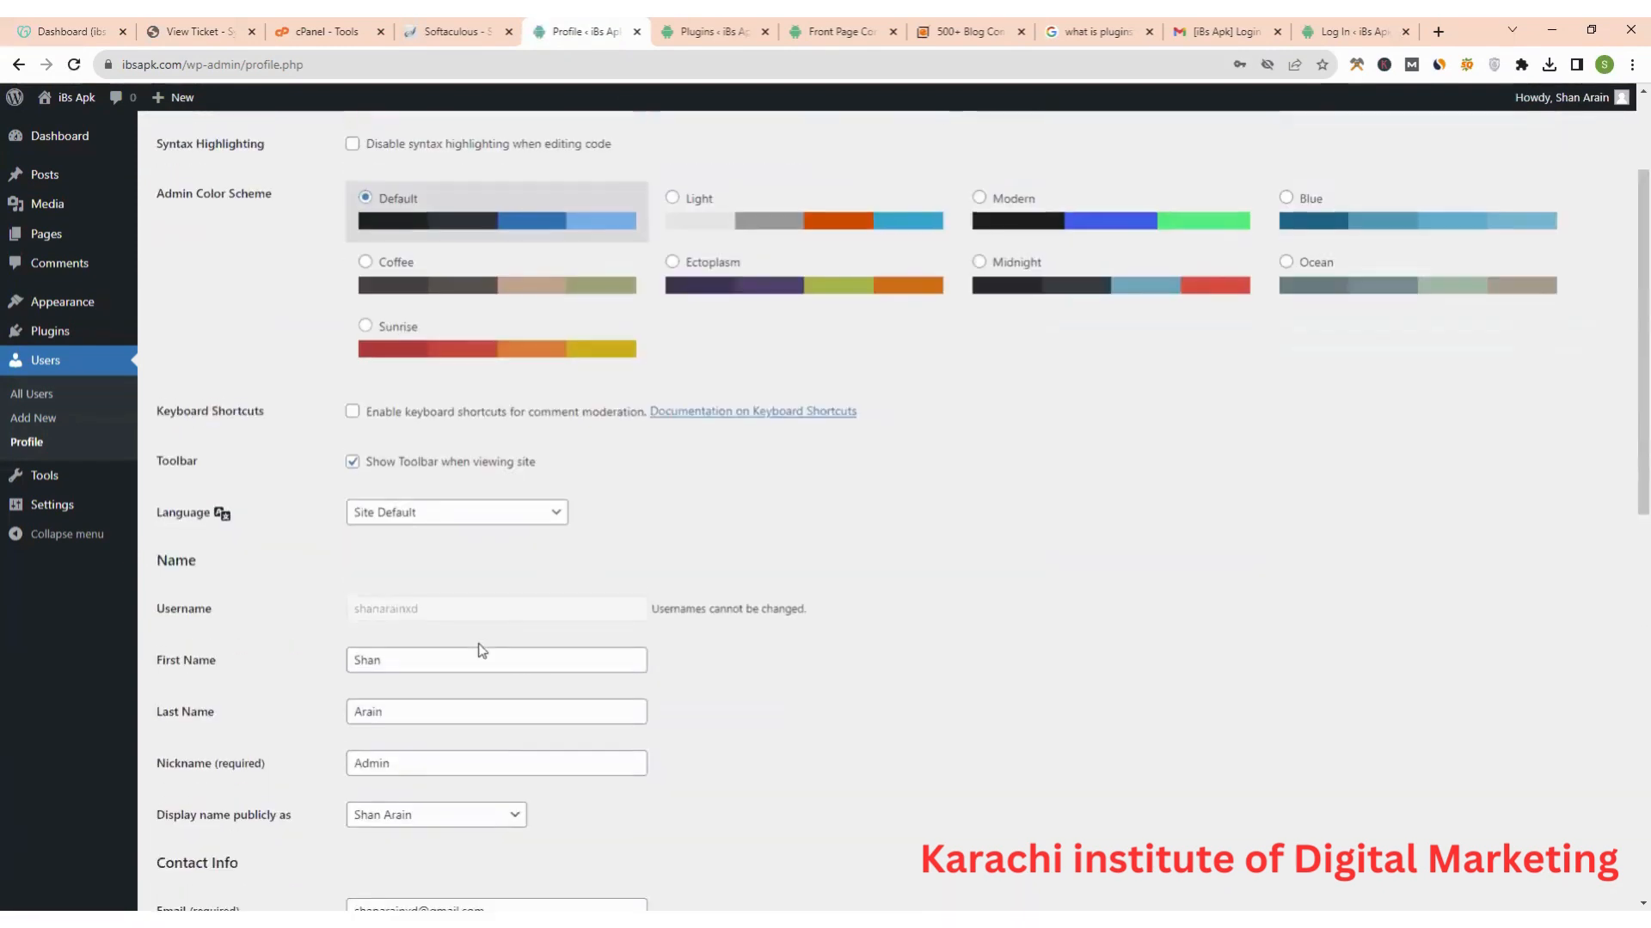
scroll(481, 651, "up", 2)
mouse_move(1556, 101)
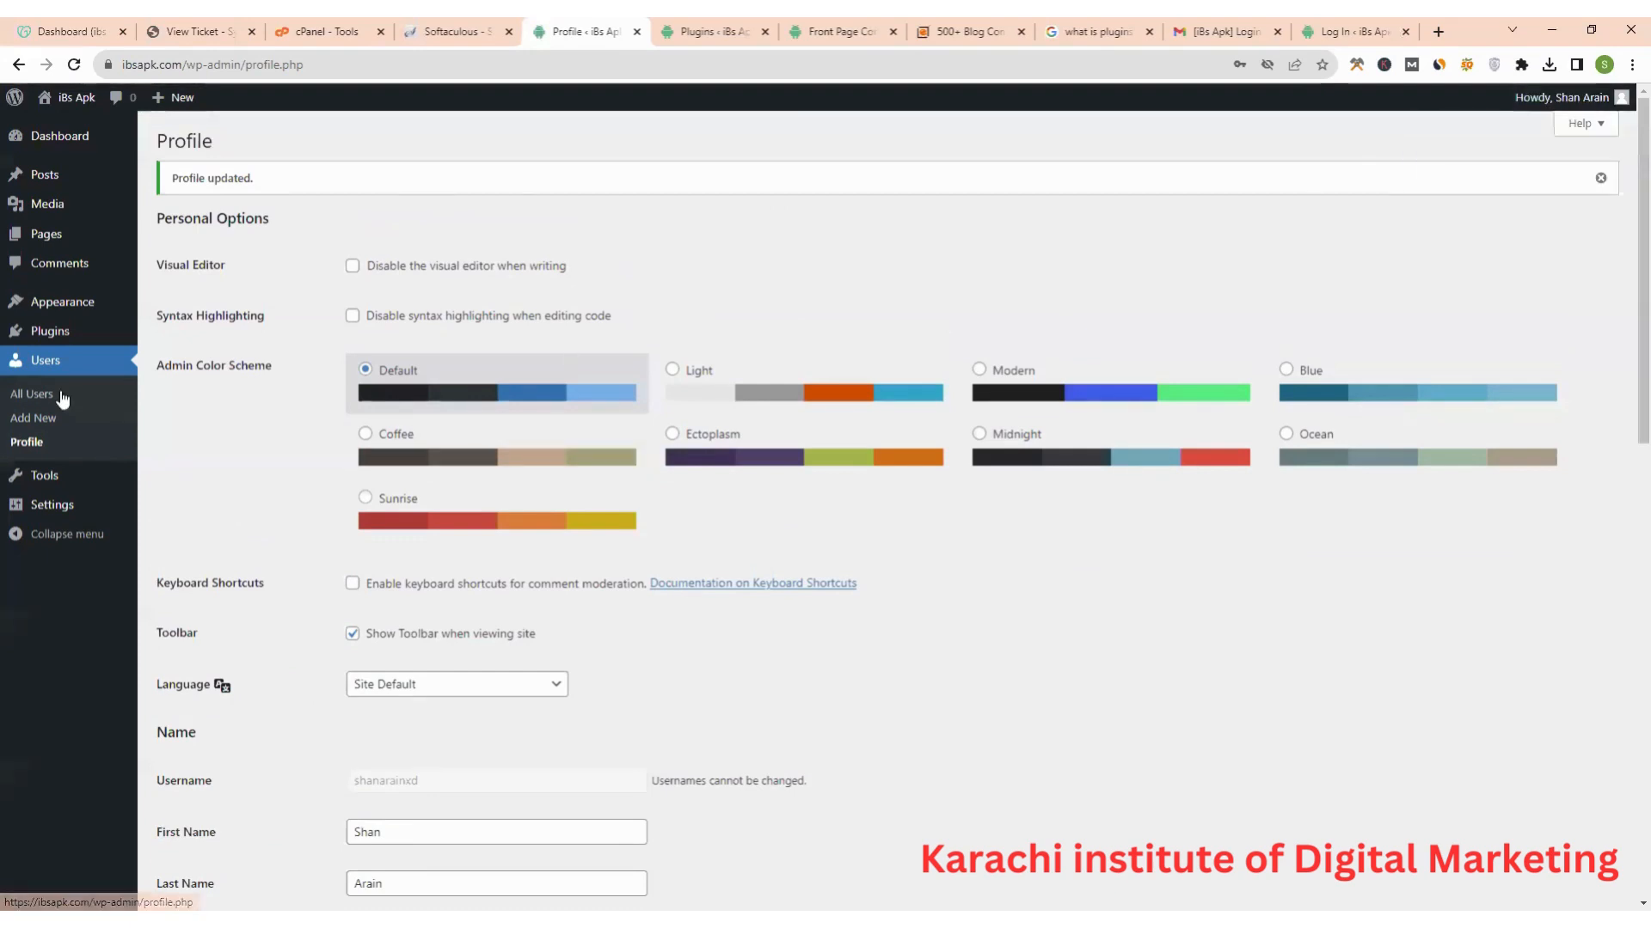
left_click(34, 394)
Go from Tools > Available Tools to the Import page listing the importers.
left_click_drag(560, 272, 615, 311)
right_click(471, 468)
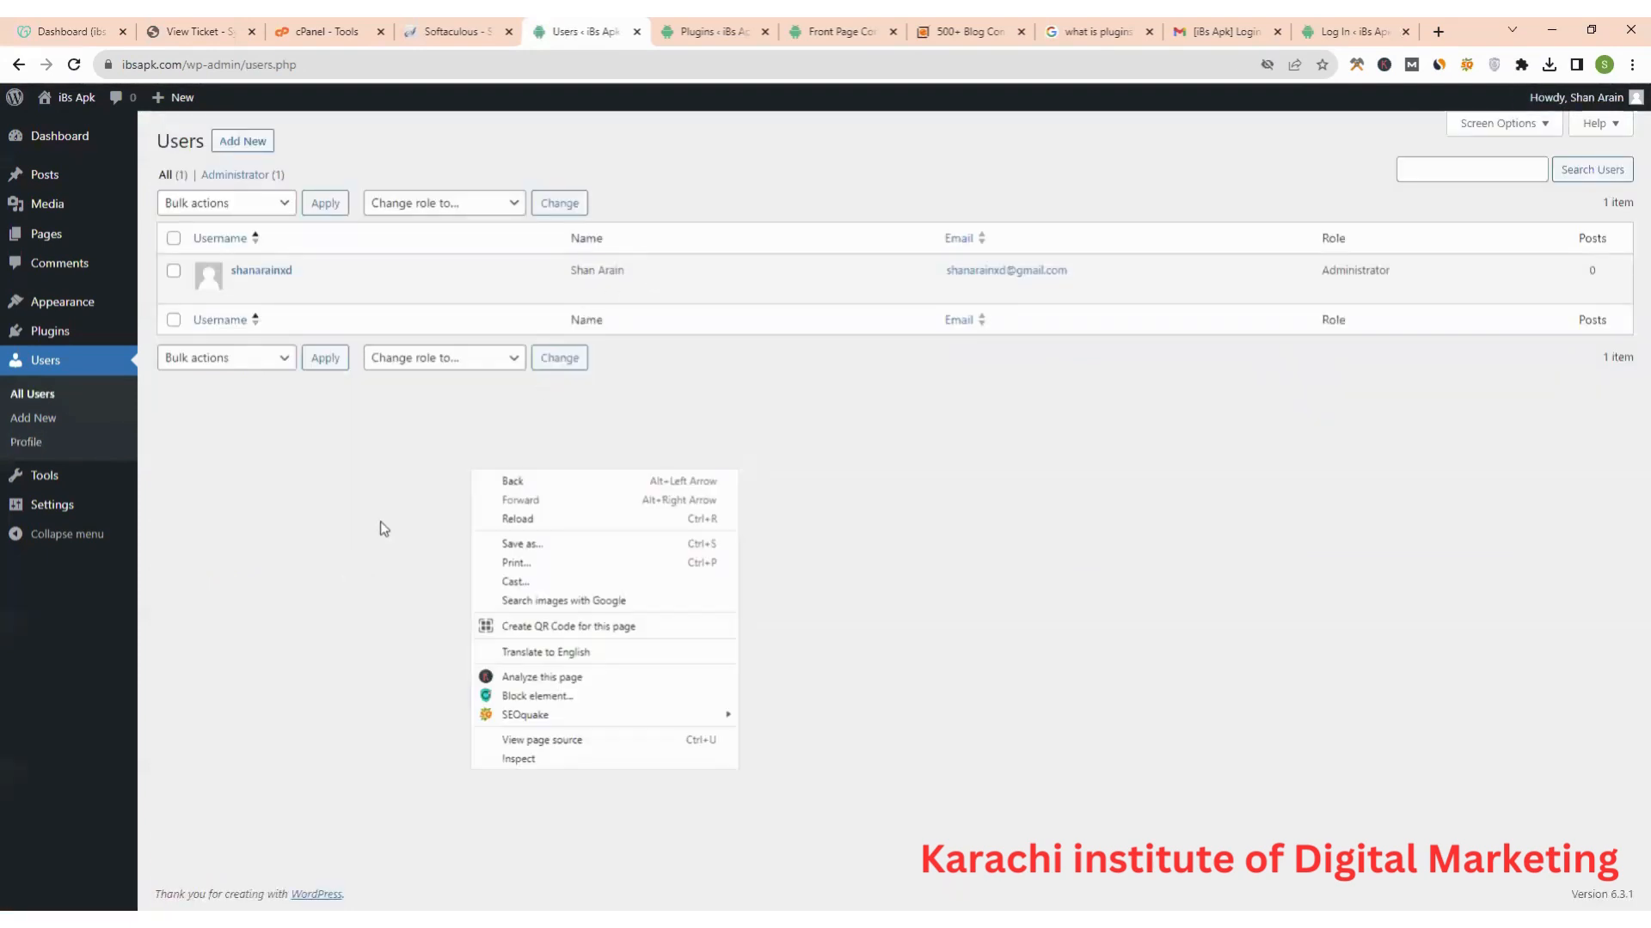
left_click(380, 523)
mouse_move(60, 478)
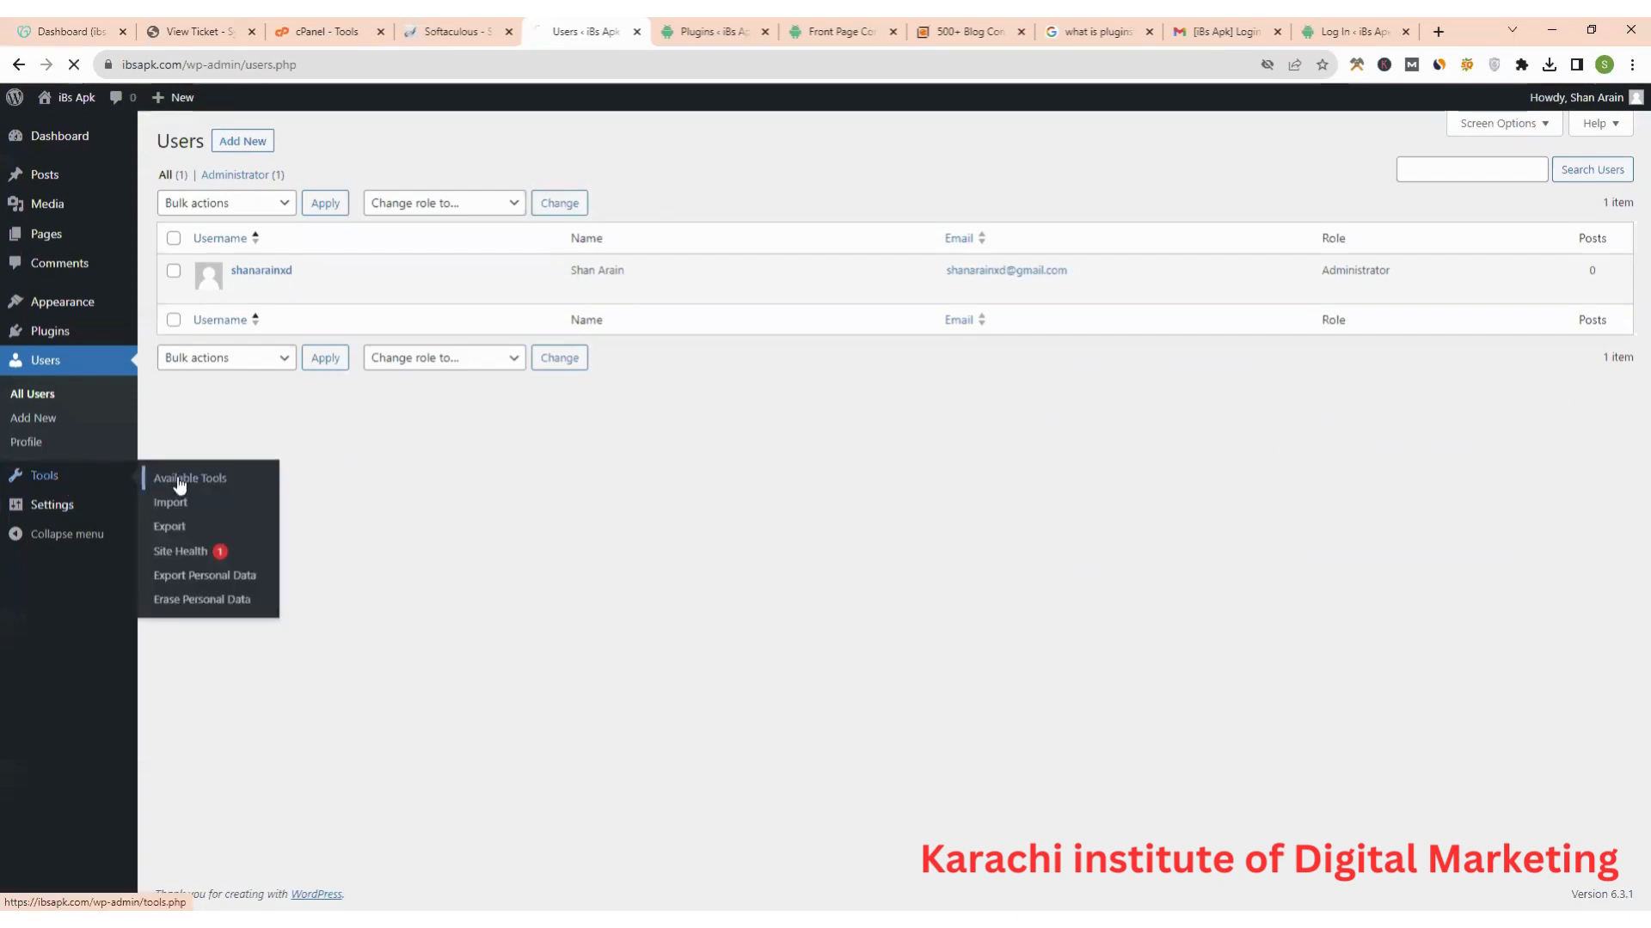
left_click(180, 487)
right_click(285, 211)
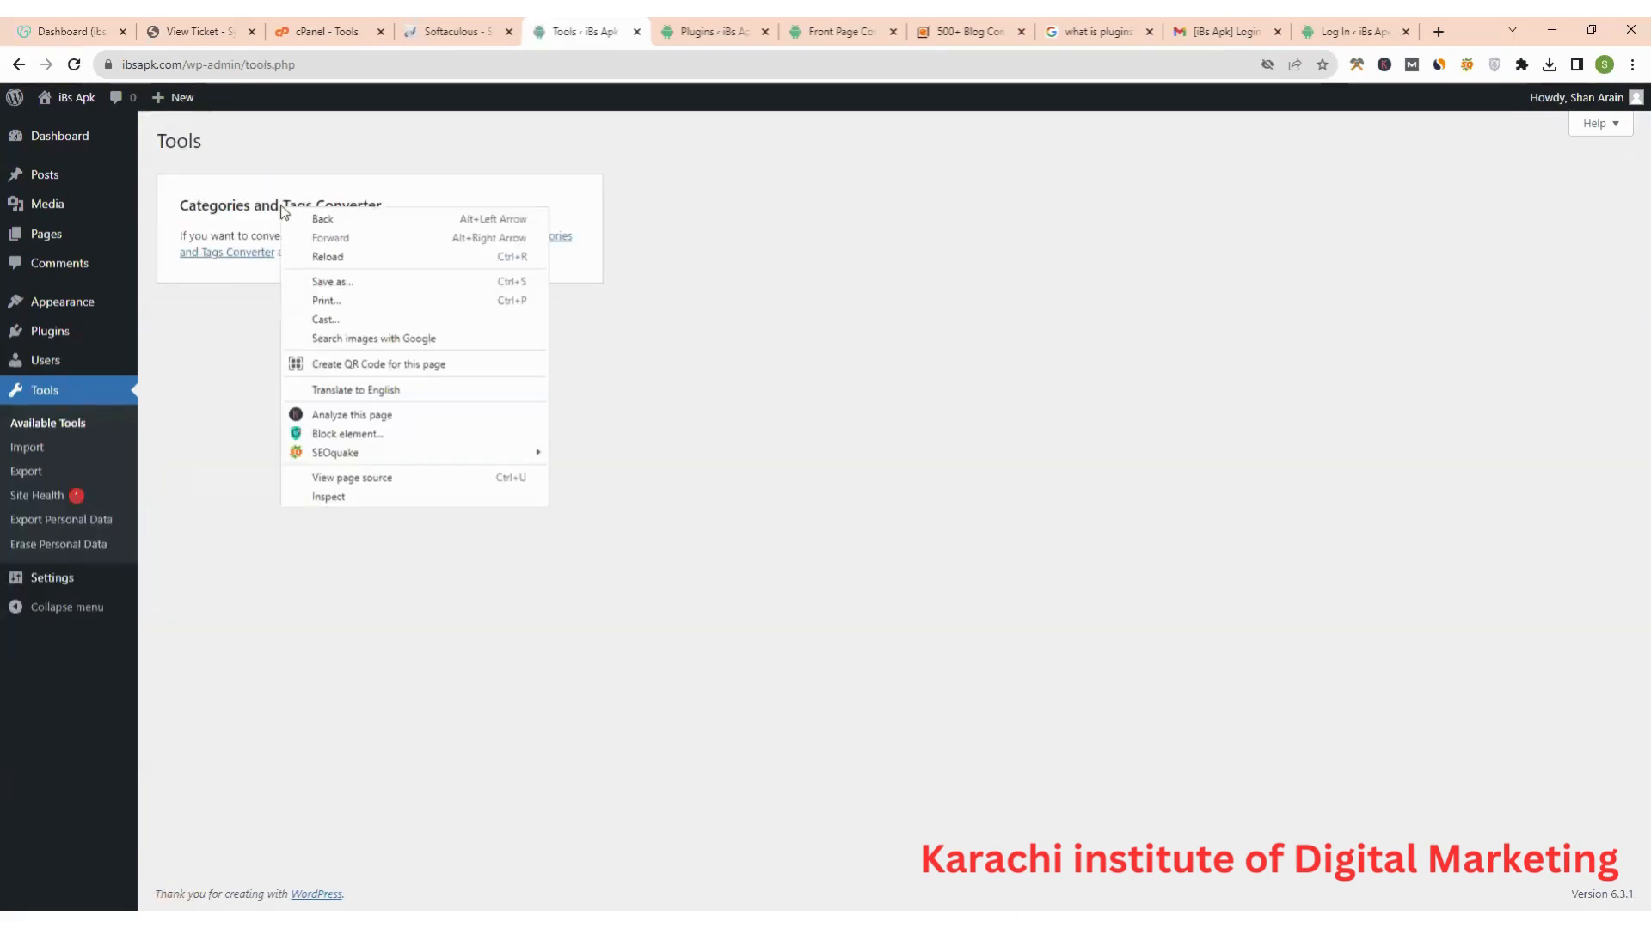
left_click(177, 331)
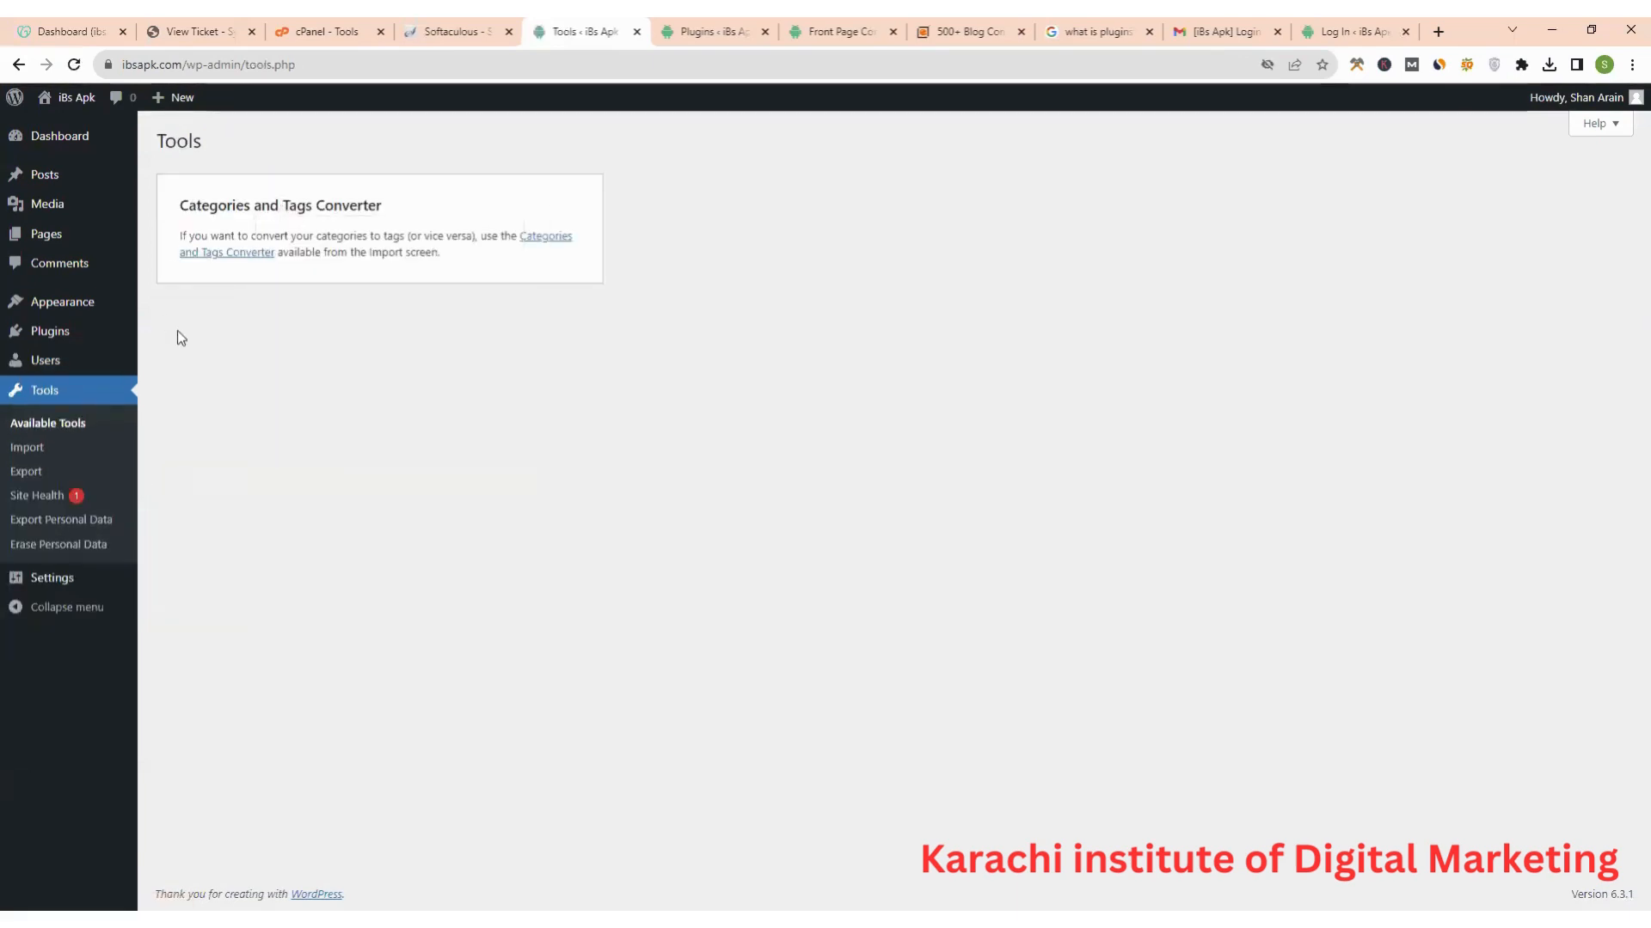
left_click(30, 449)
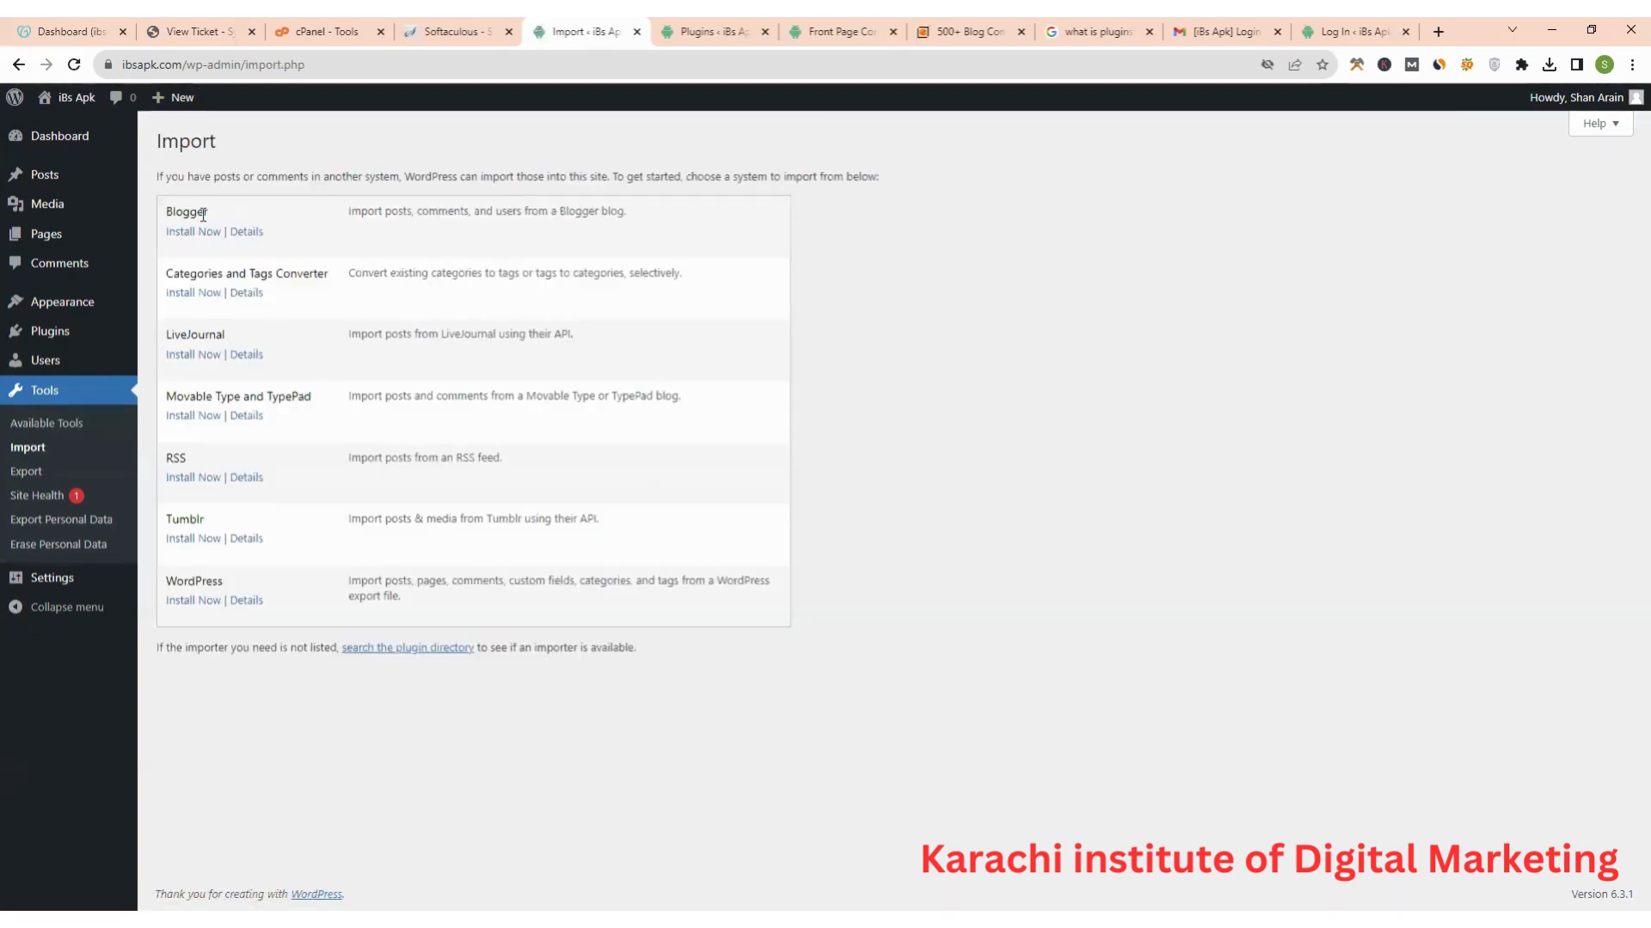
Review the importers, including LiveJournal, then move to the Export page.
right_click(469, 252)
left_click(414, 261)
right_click(409, 266)
left_click(371, 304)
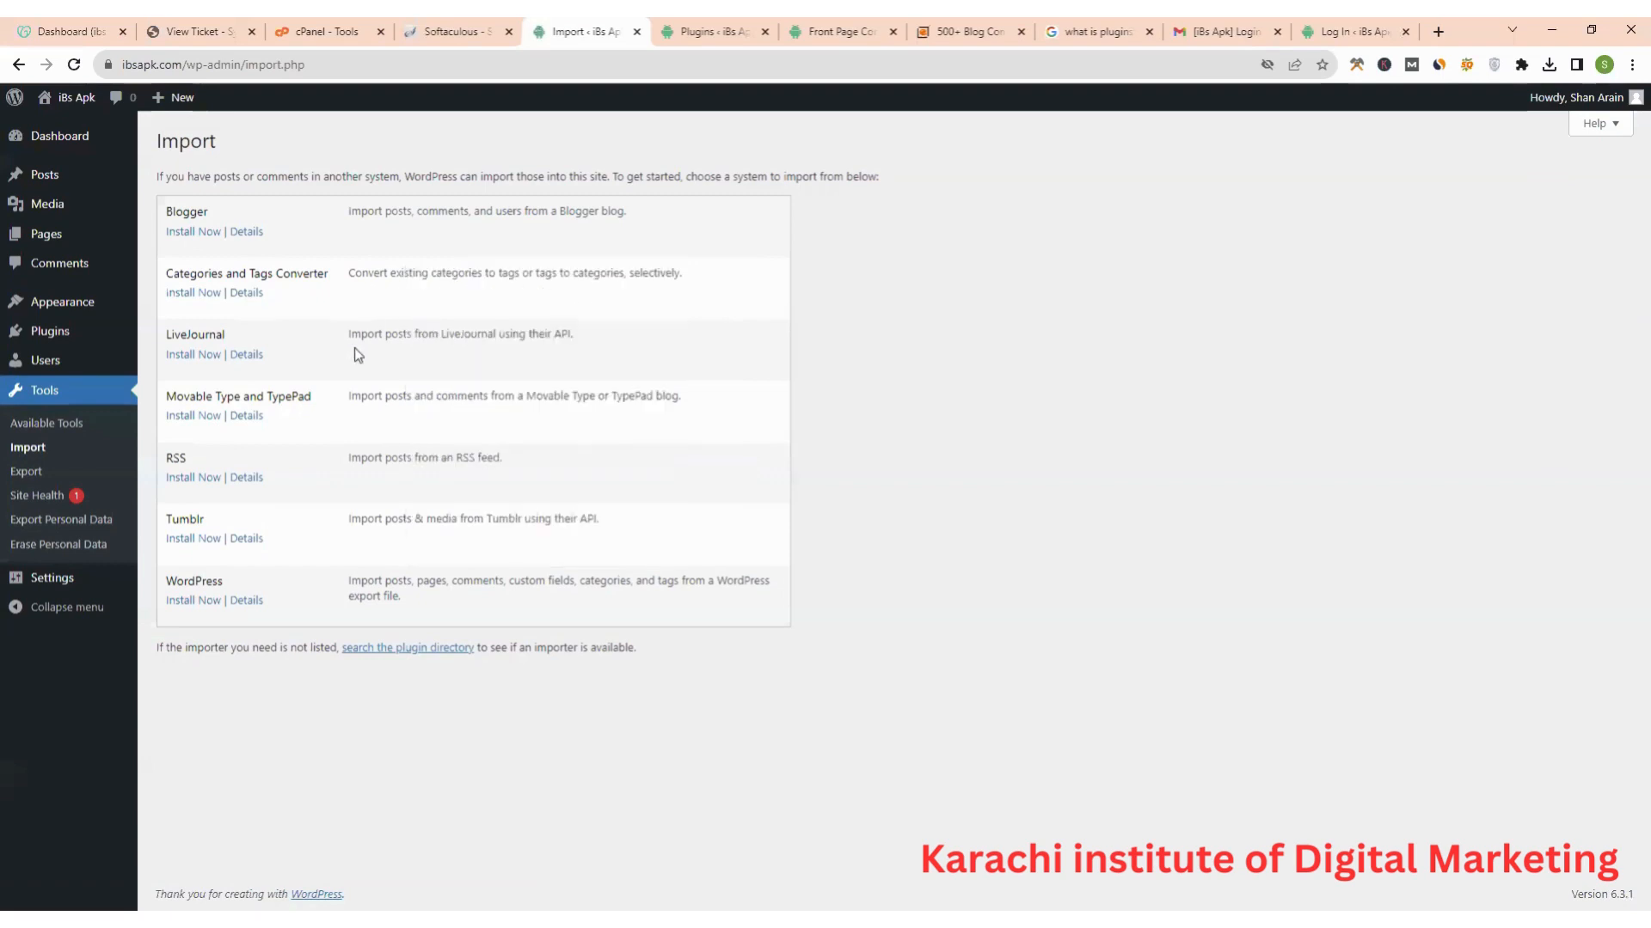
double_click(185, 335)
left_click(192, 521)
right_click(496, 594)
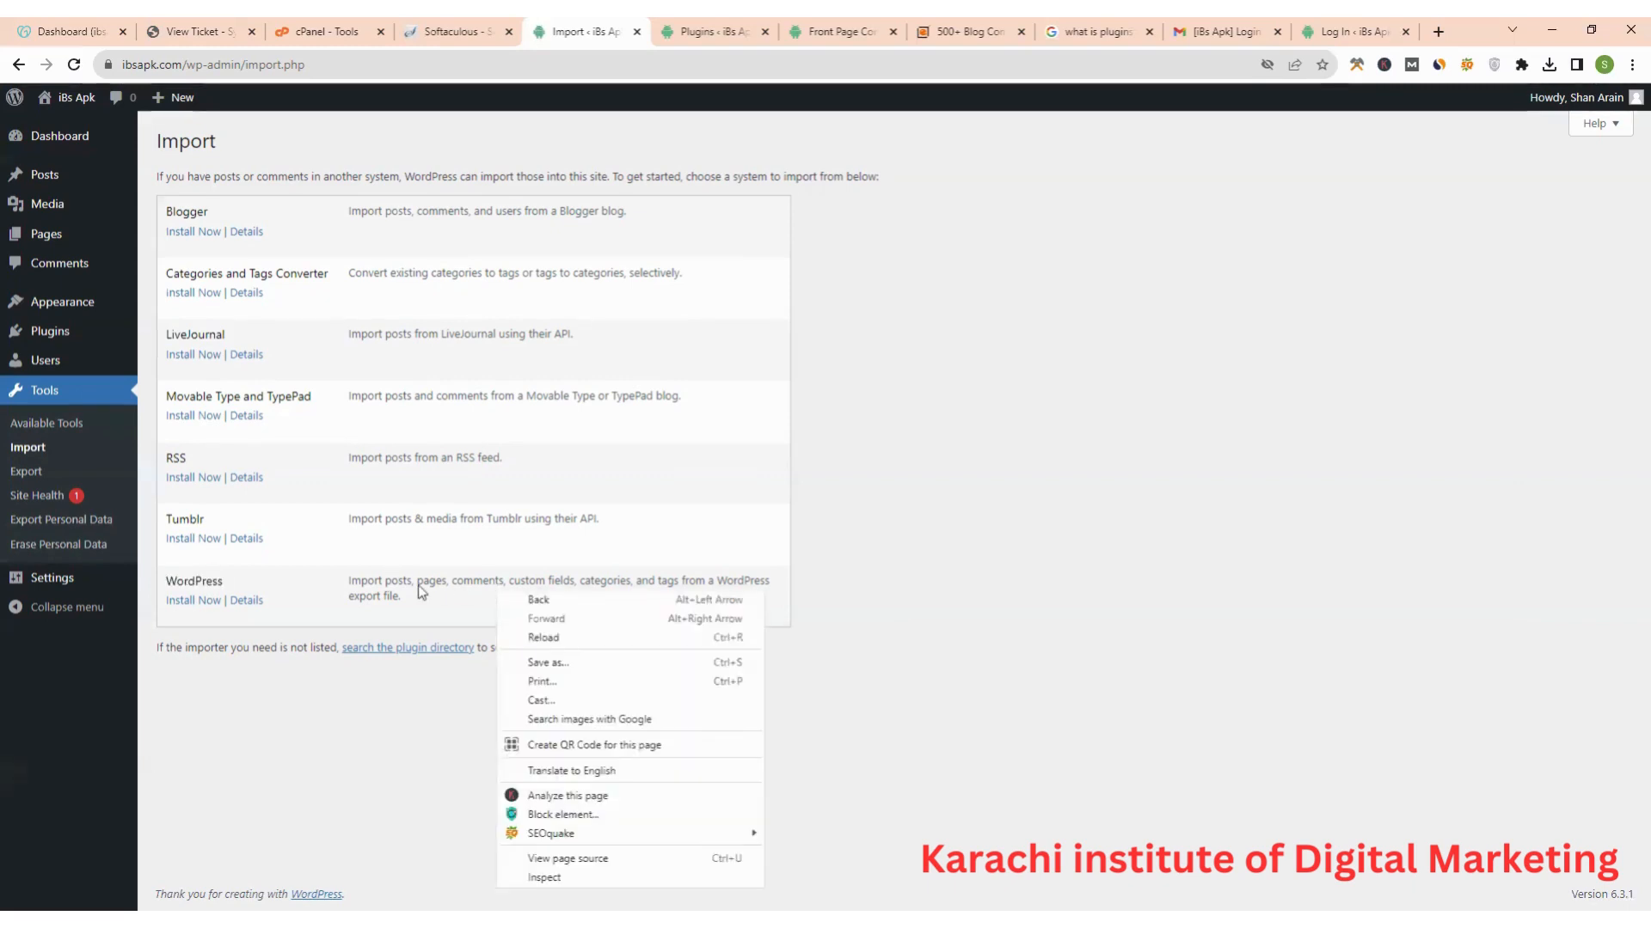
left_click(516, 580)
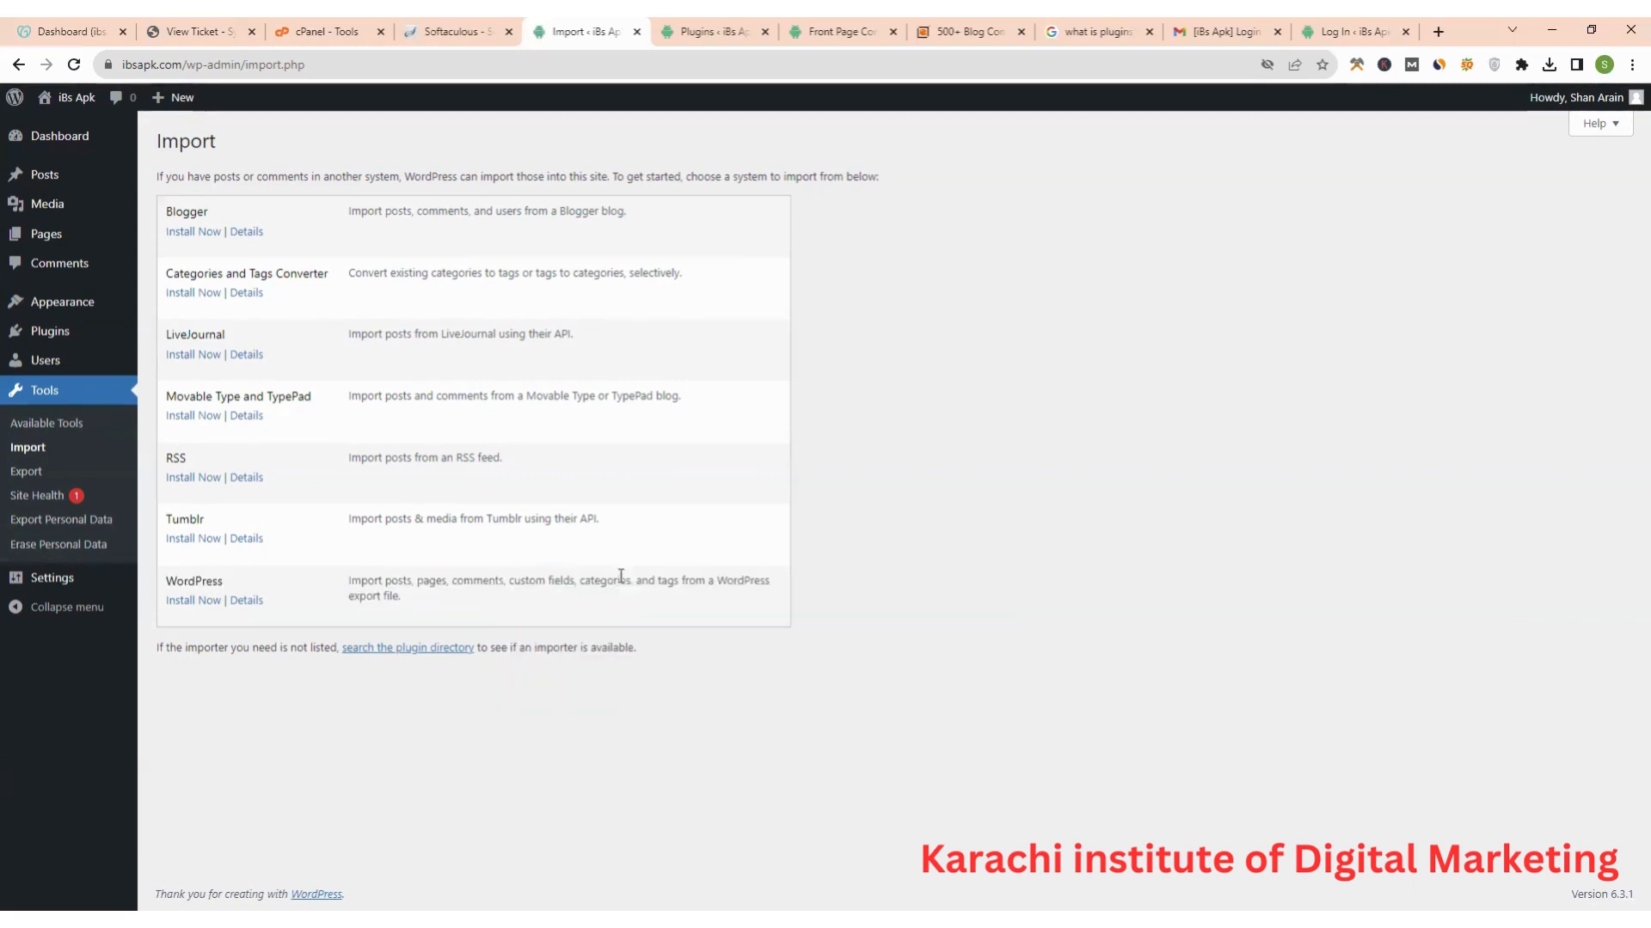
right_click(343, 584)
left_click(30, 472)
left_click(26, 471)
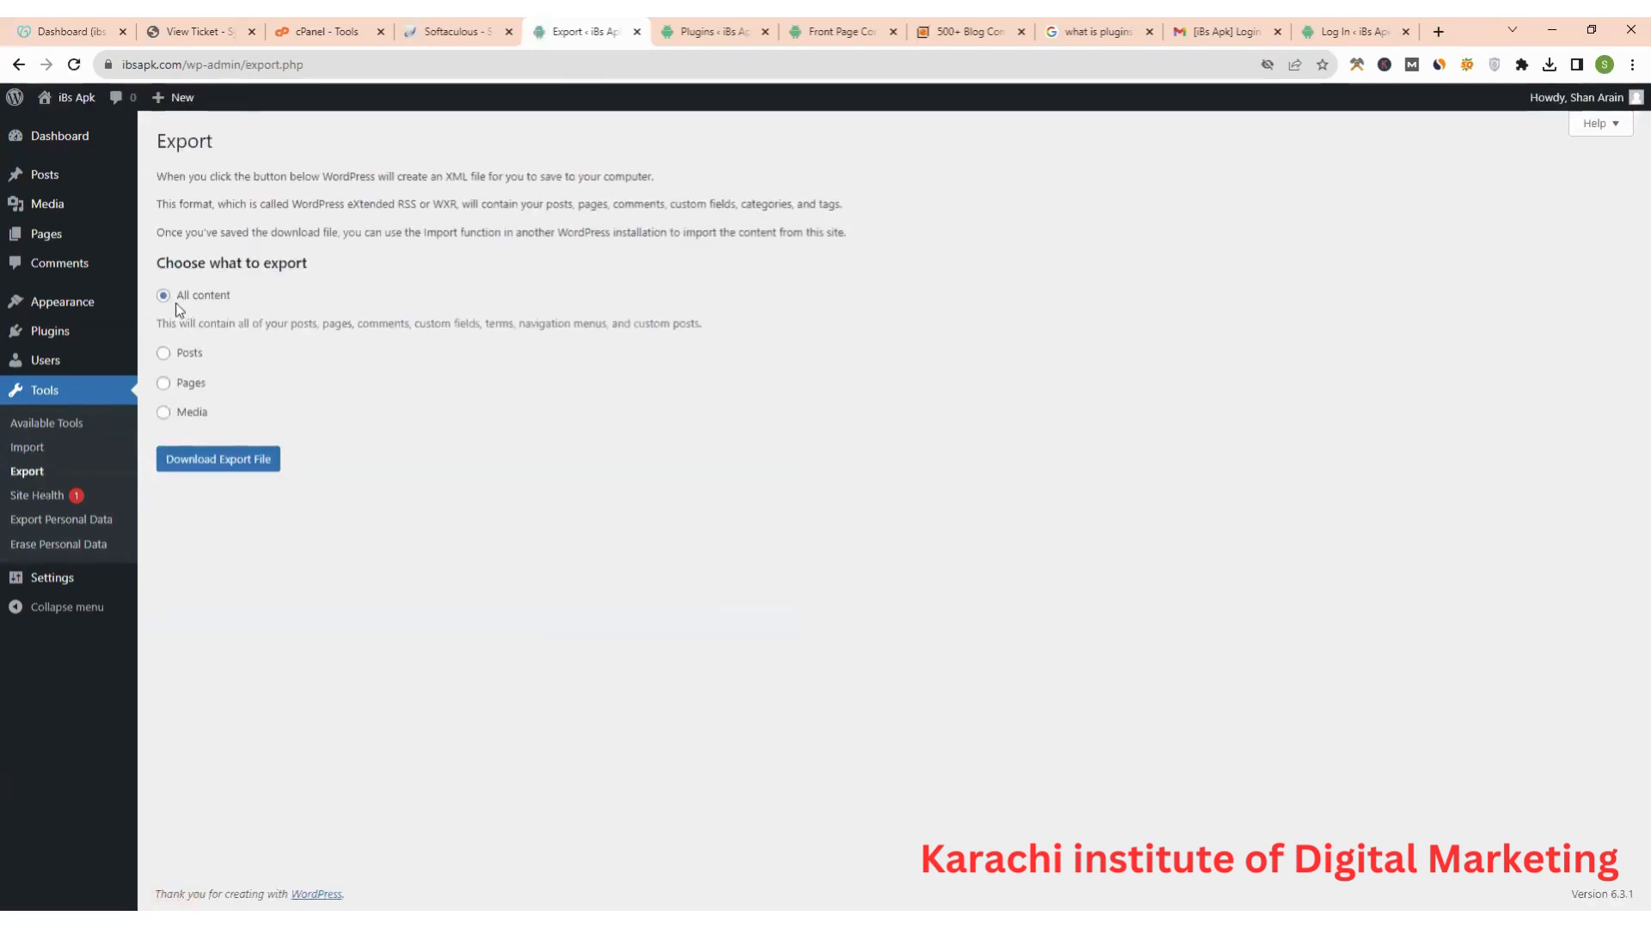
Export only Posts as an XML file and confirm it in Chrome's downloads list.
left_click(163, 354)
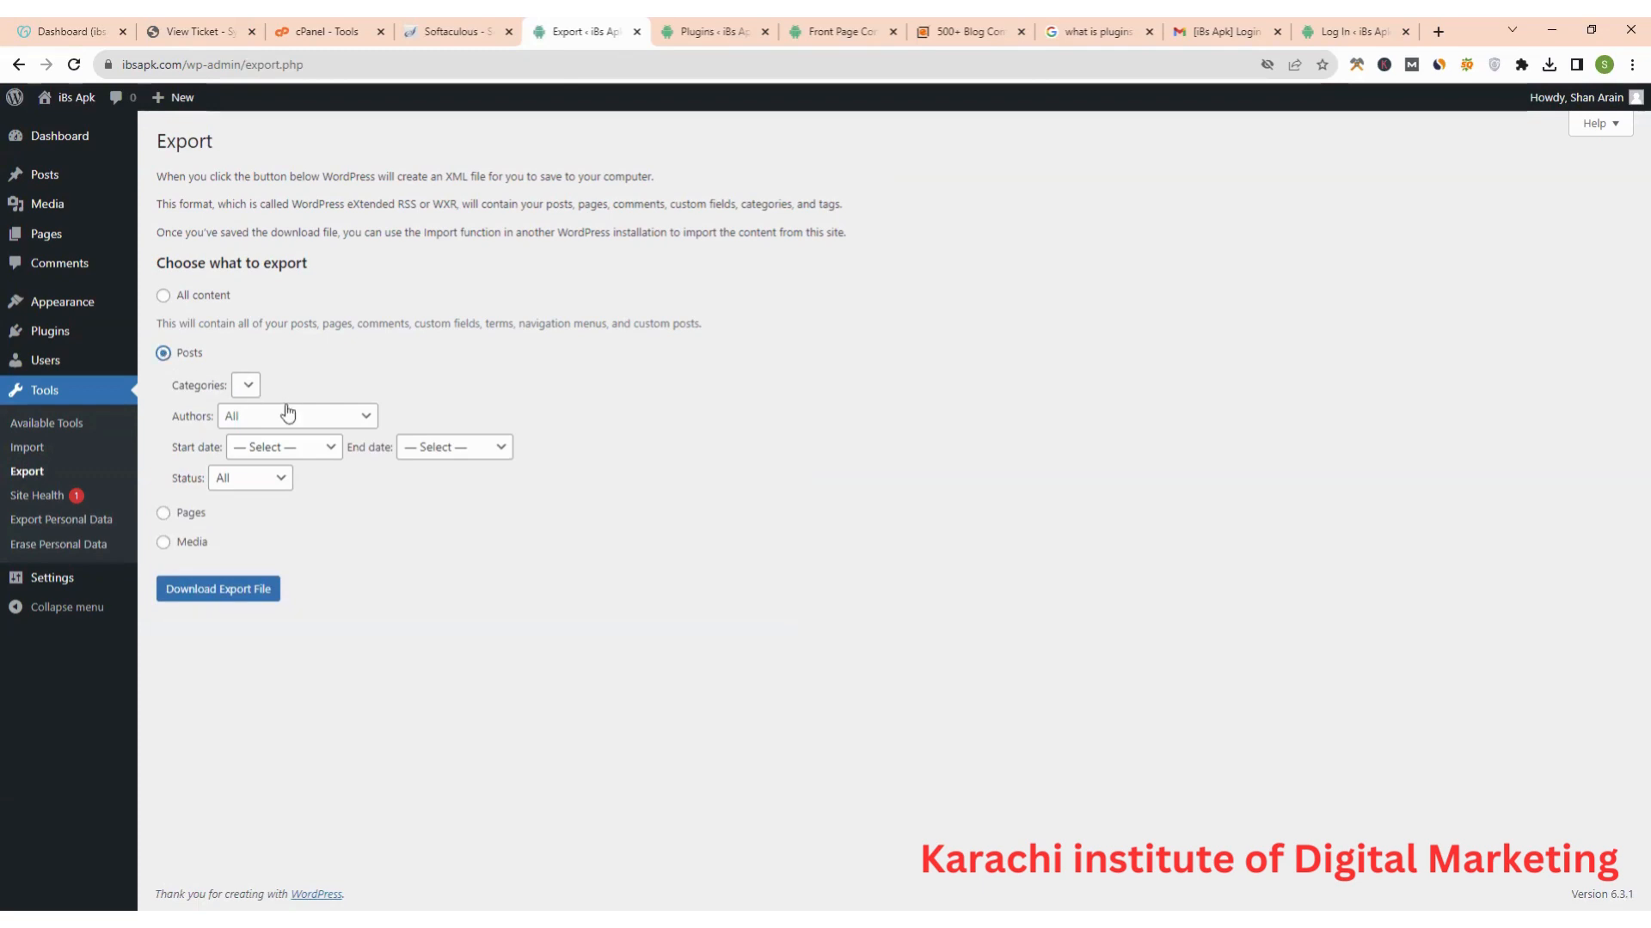
left_click(326, 31)
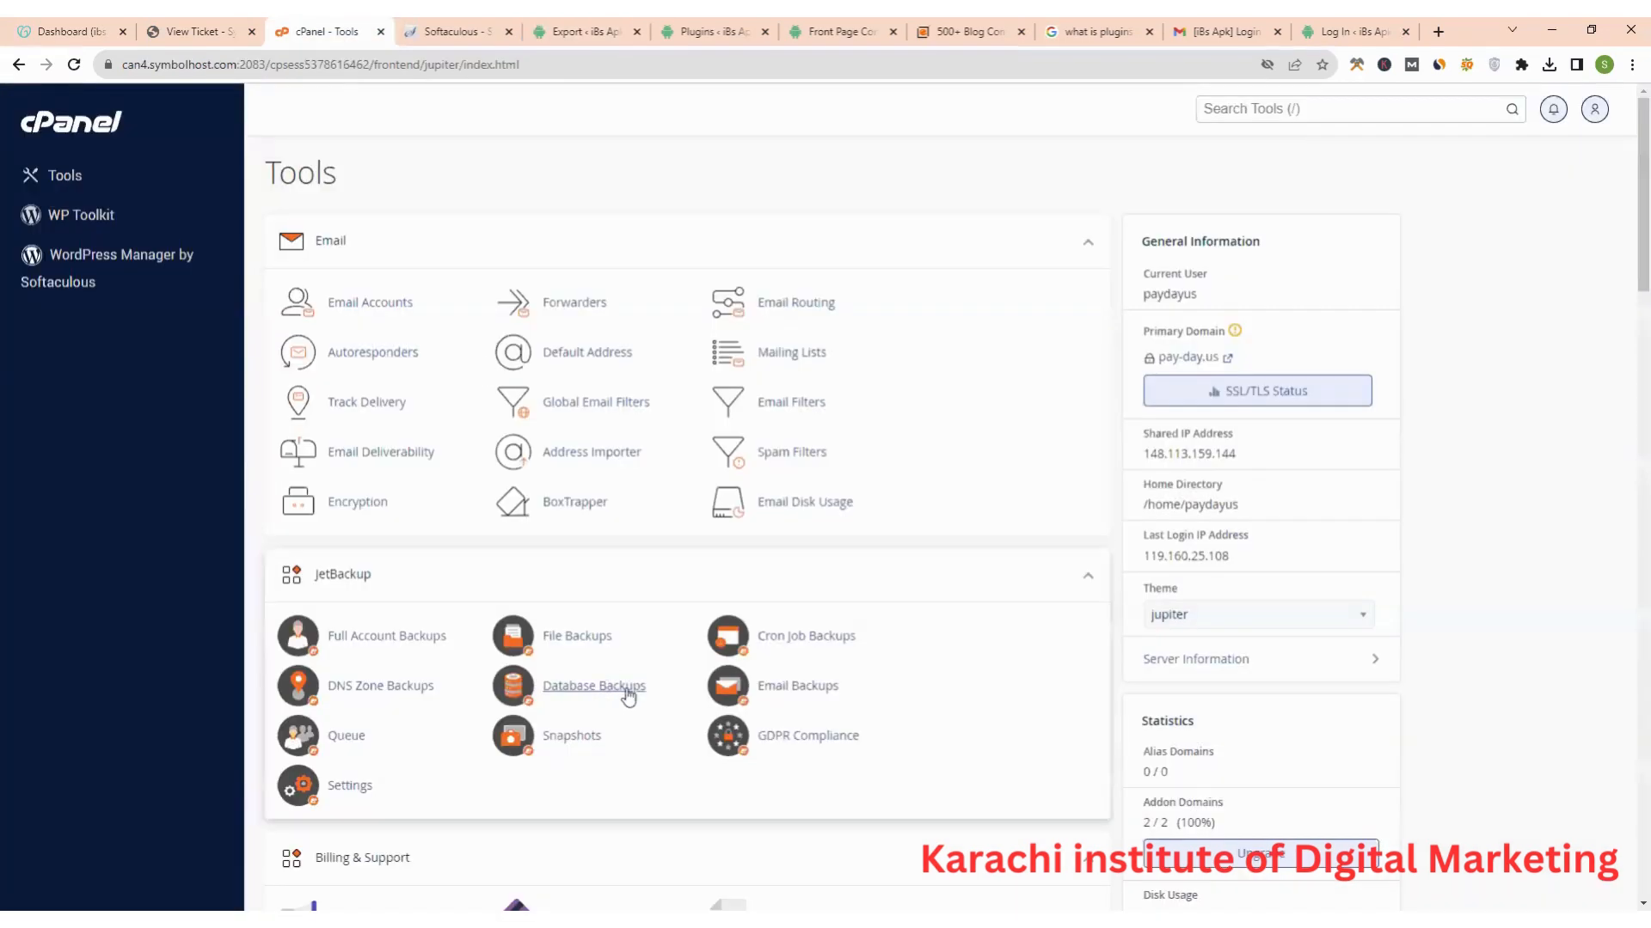
scroll(602, 593, "down", 4)
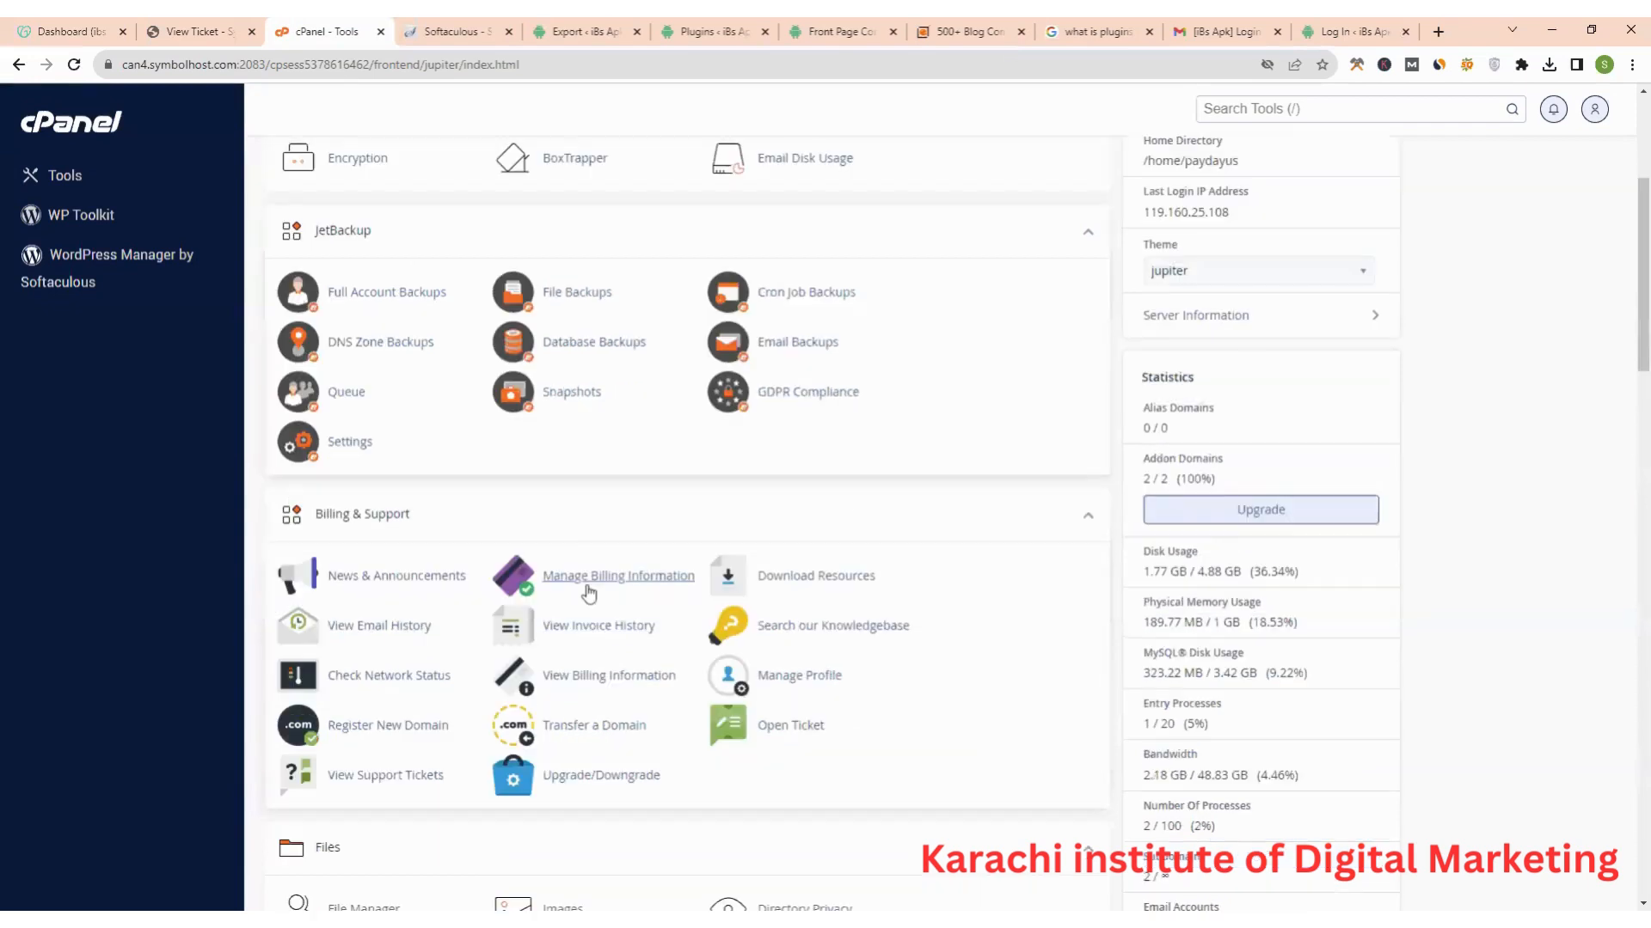
left_click(577, 31)
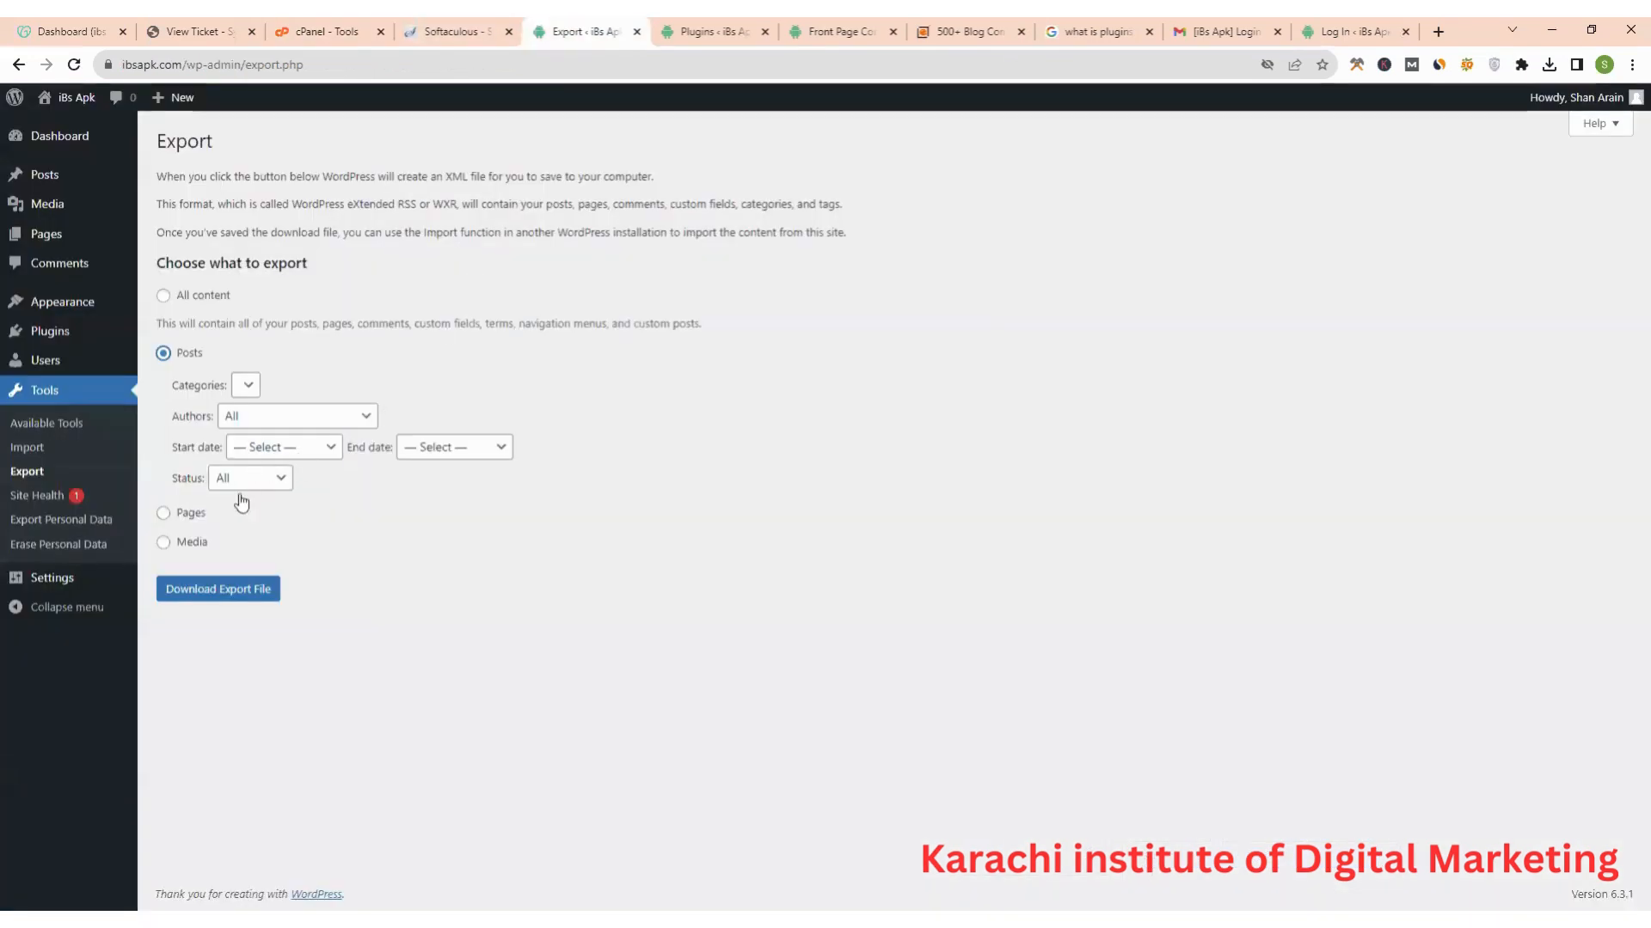
left_click(236, 584)
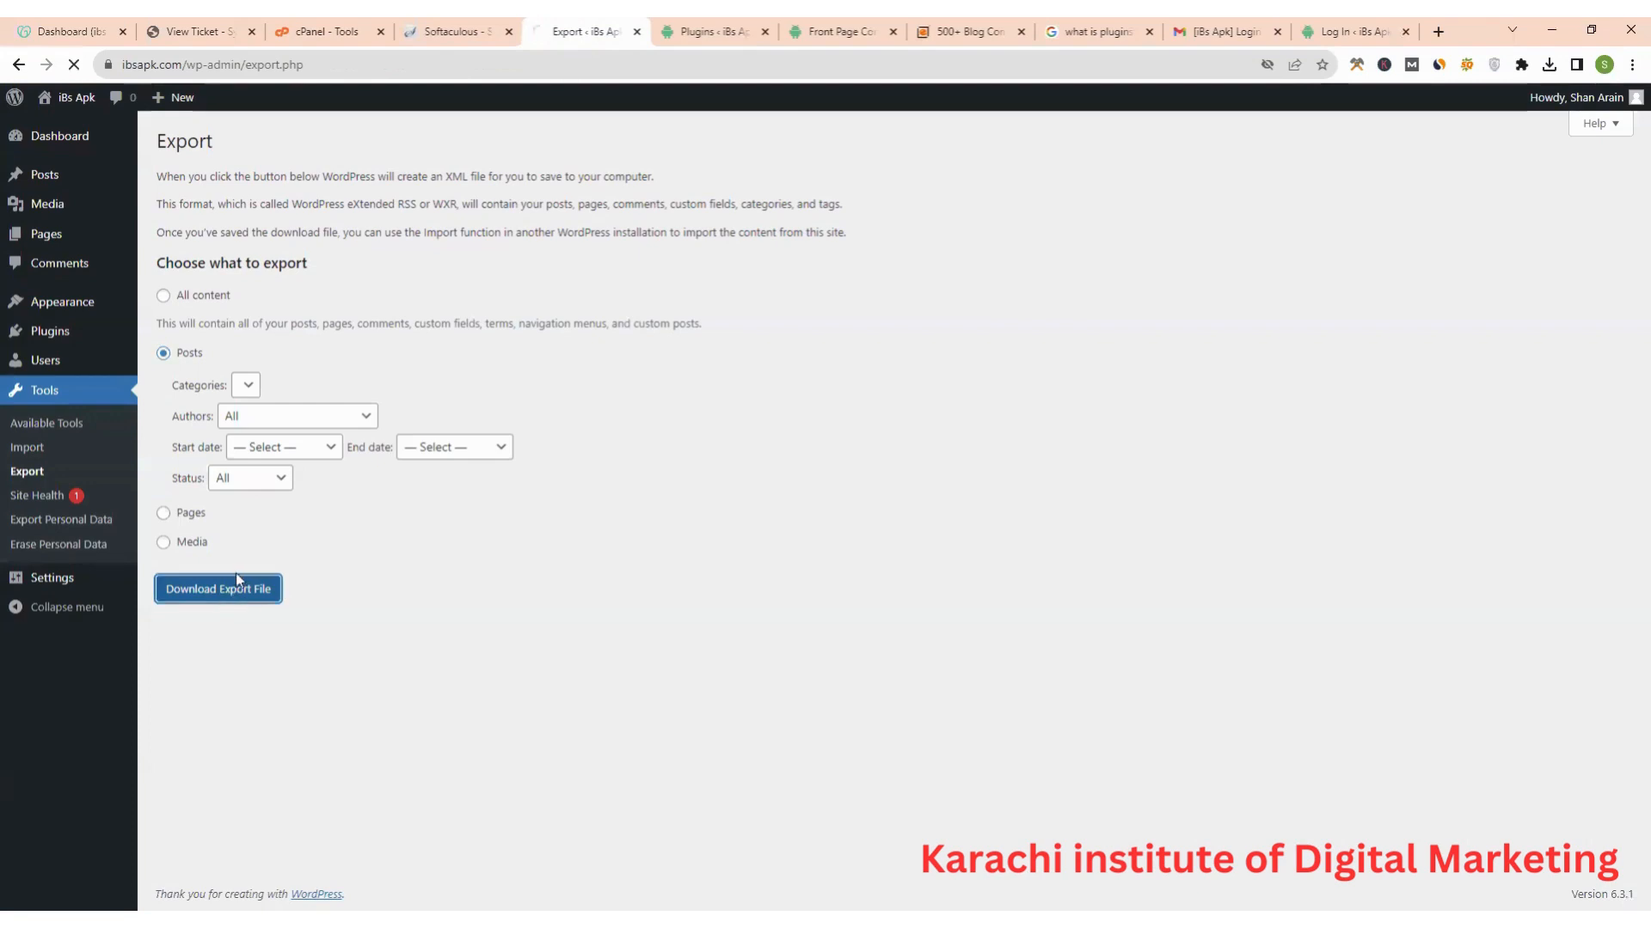
left_click(1551, 64)
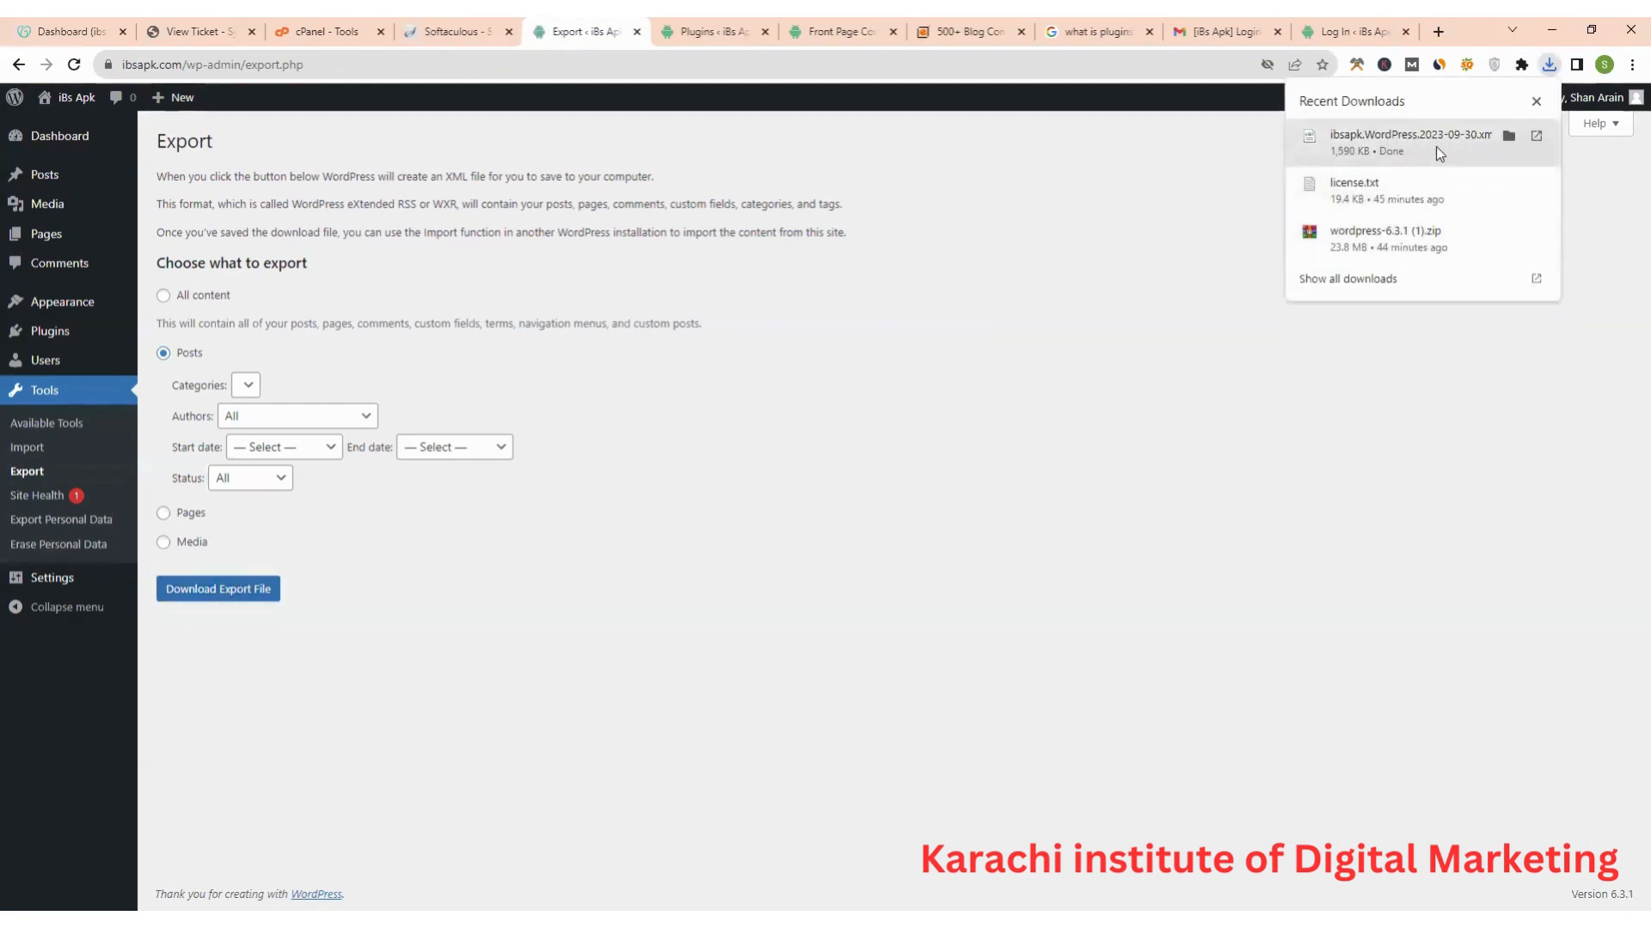
left_click(413, 516)
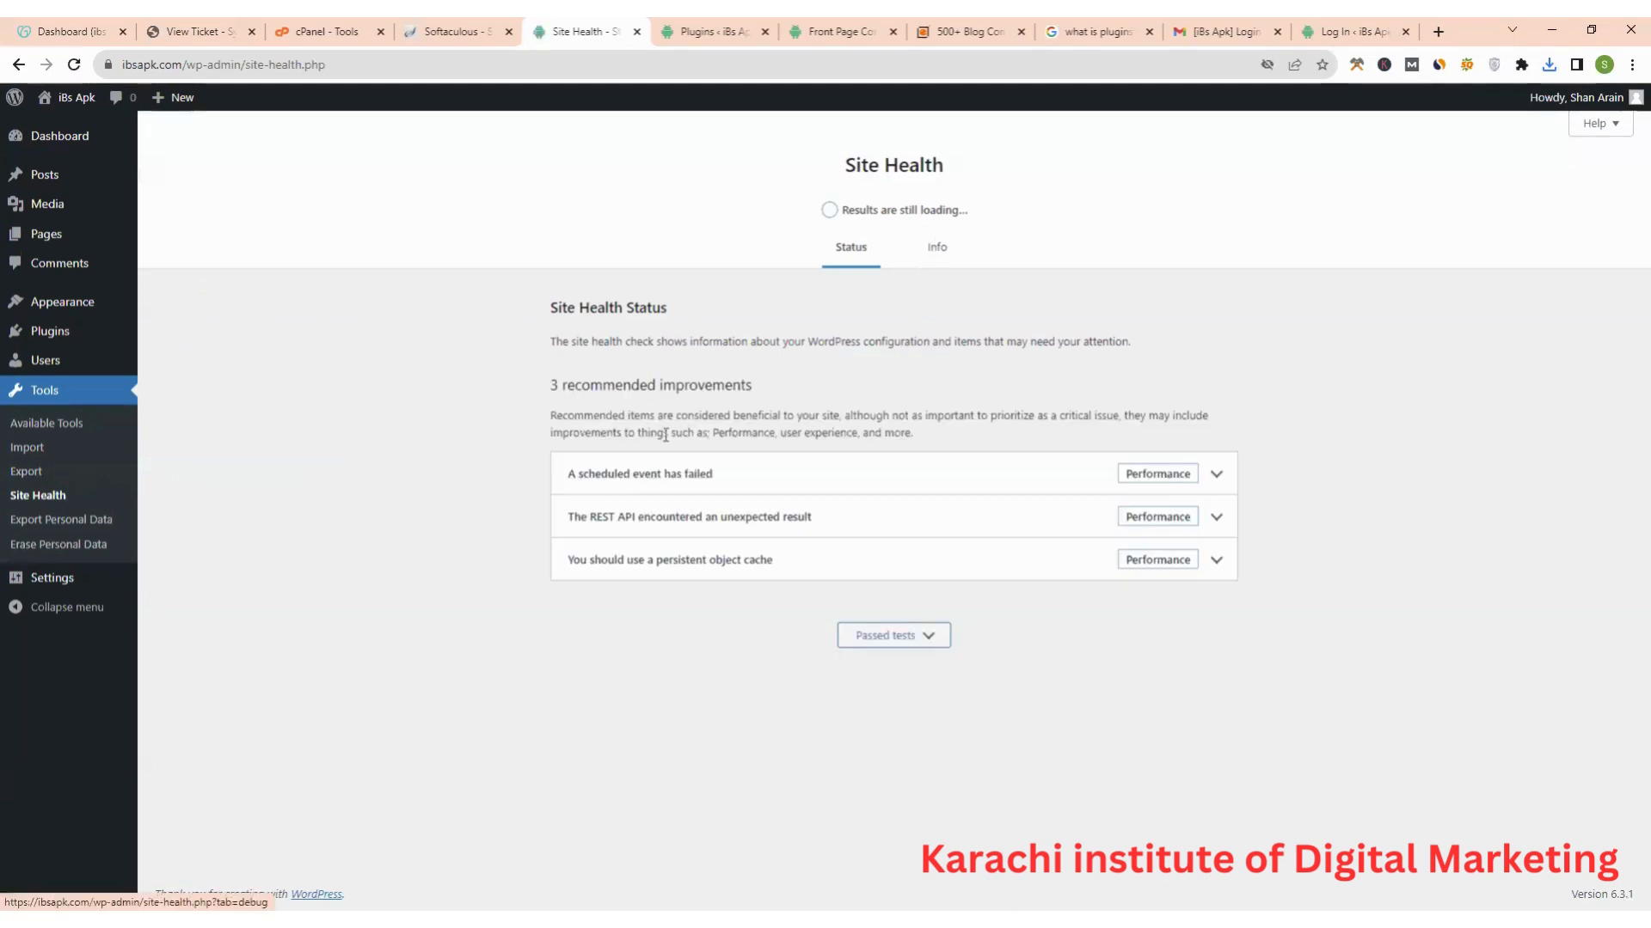
Expand the 'Your website does not use HTTPS' and persistent object cache recommendations in Site Health.
right_click(807, 216)
right_click(822, 209)
left_click(760, 225)
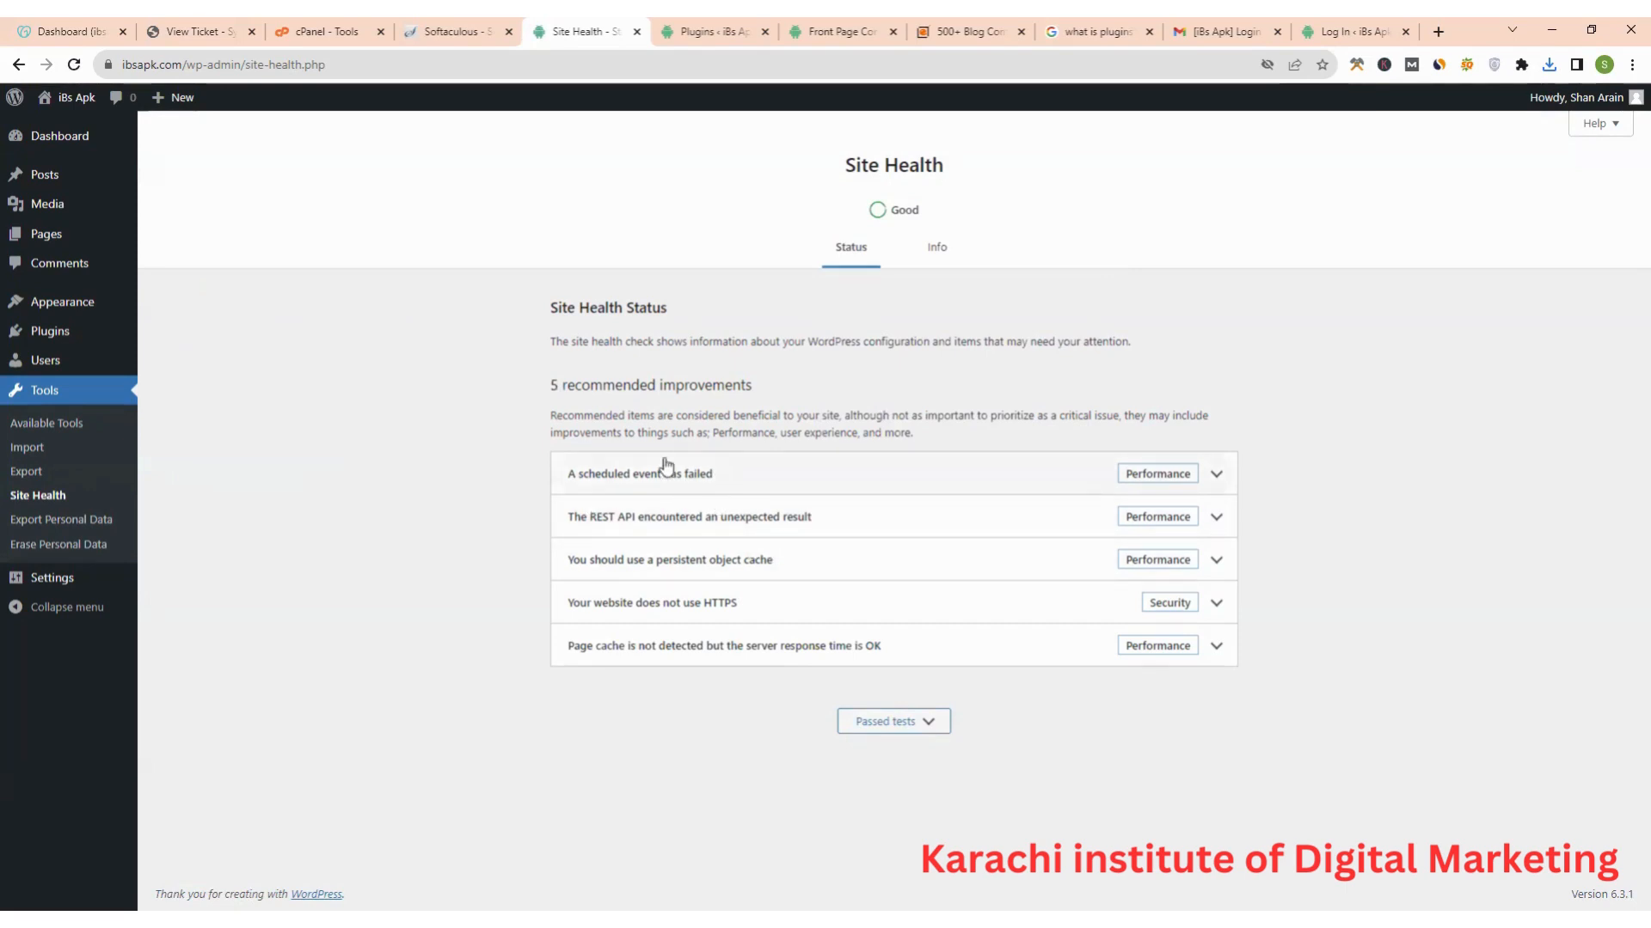
left_click(741, 614)
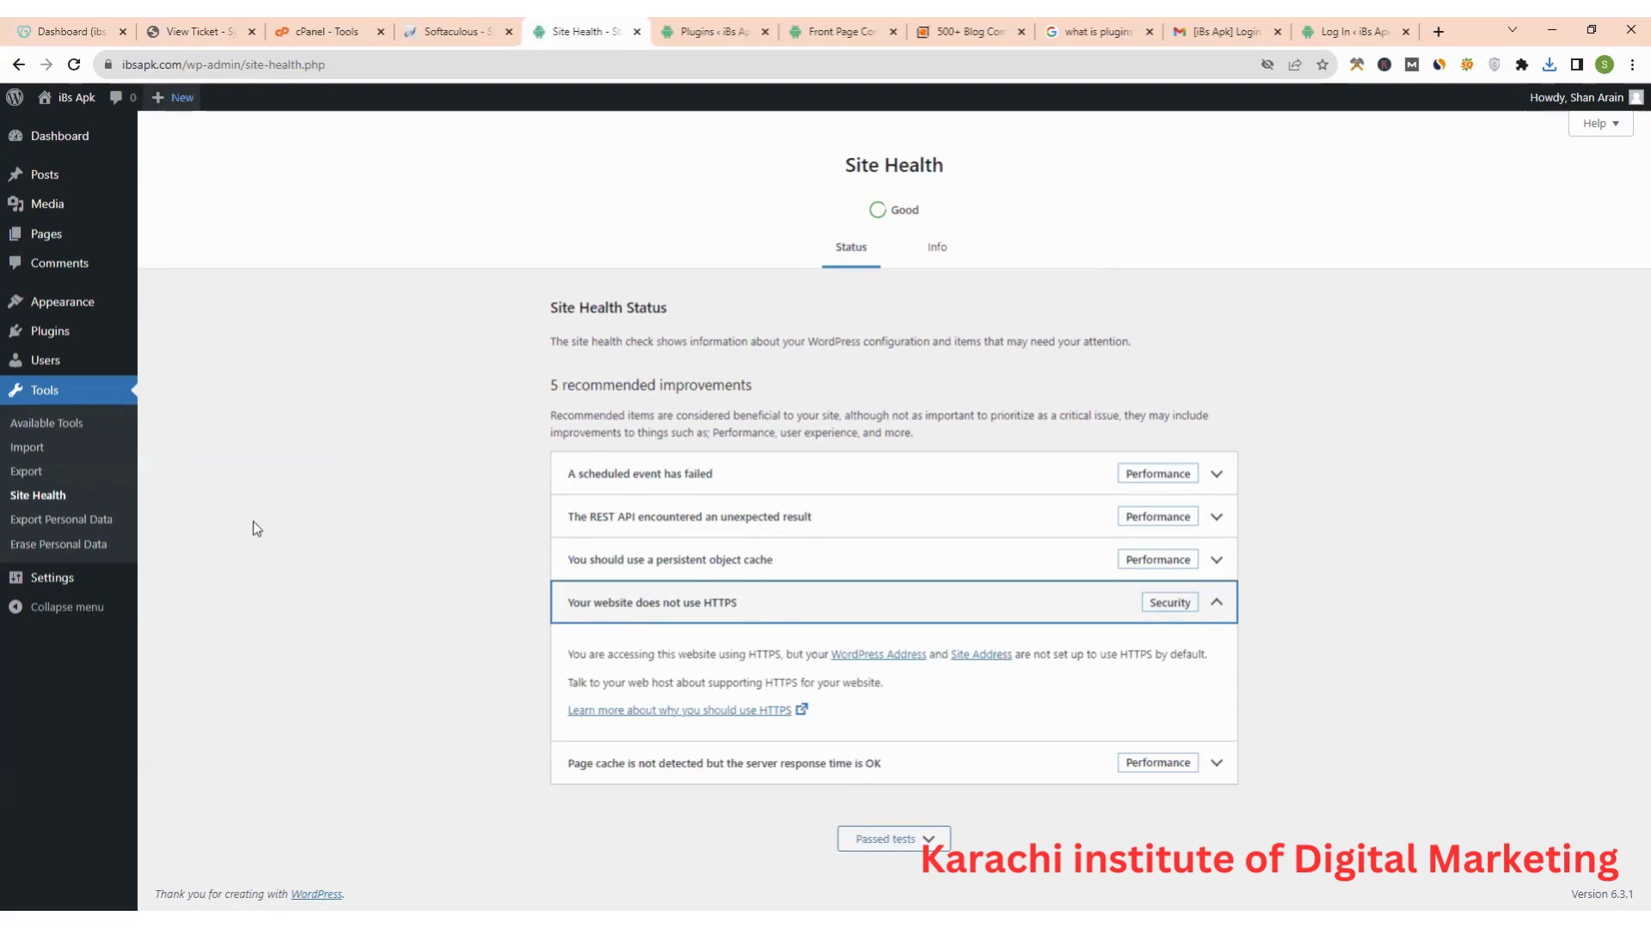
left_click(611, 568)
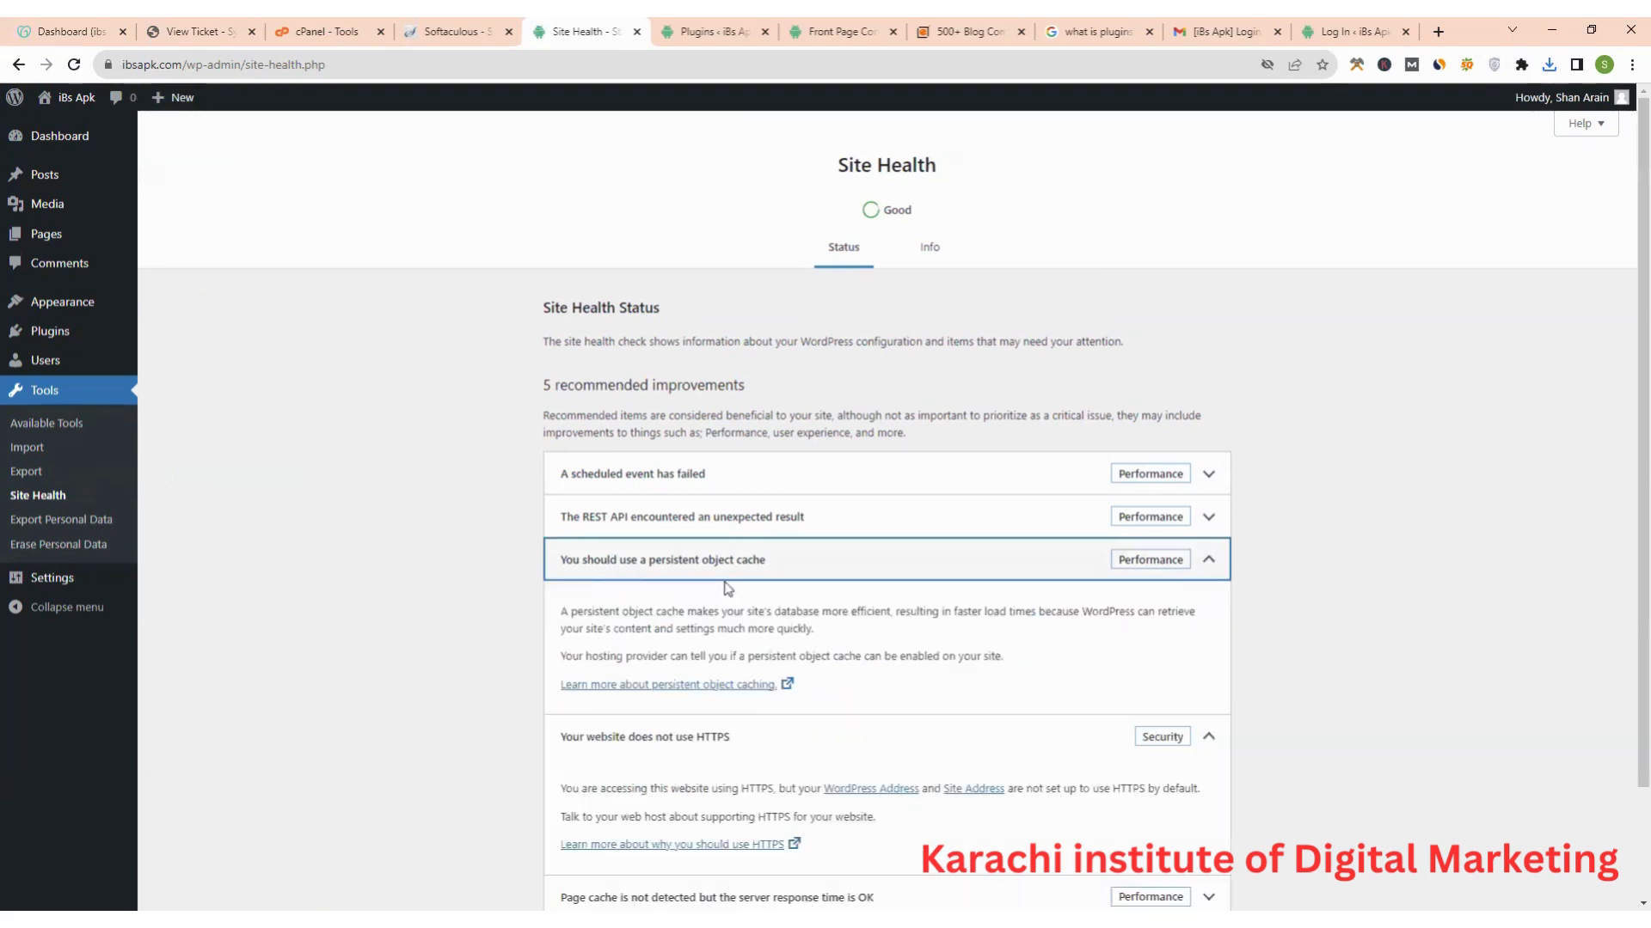
left_click(698, 569)
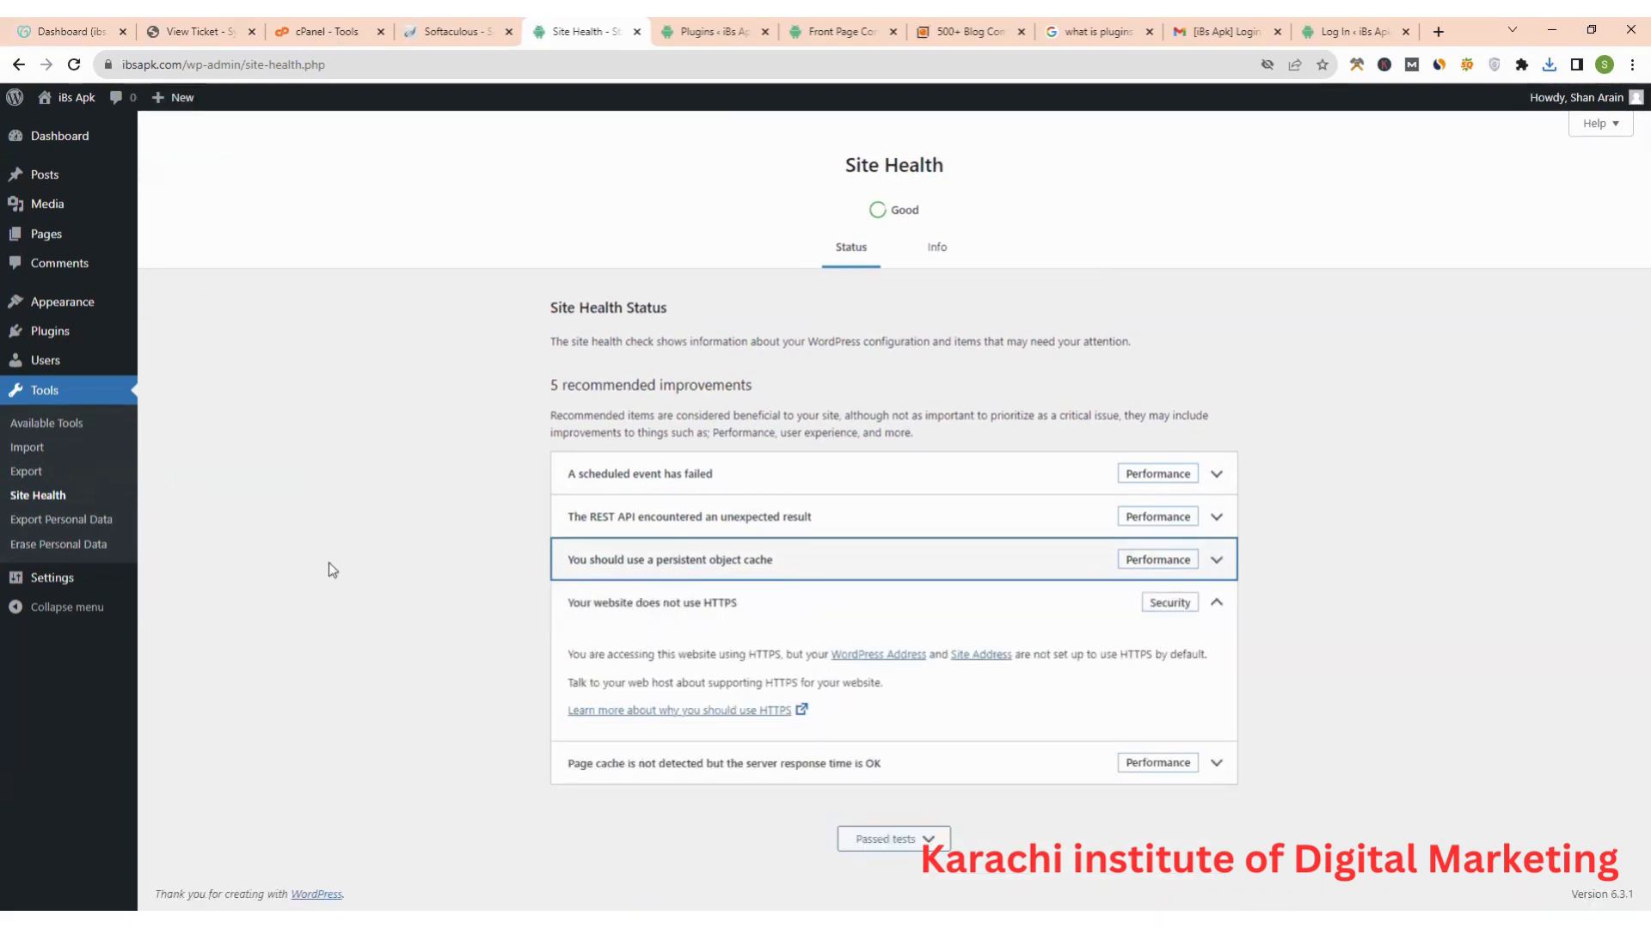
left_click(76, 519)
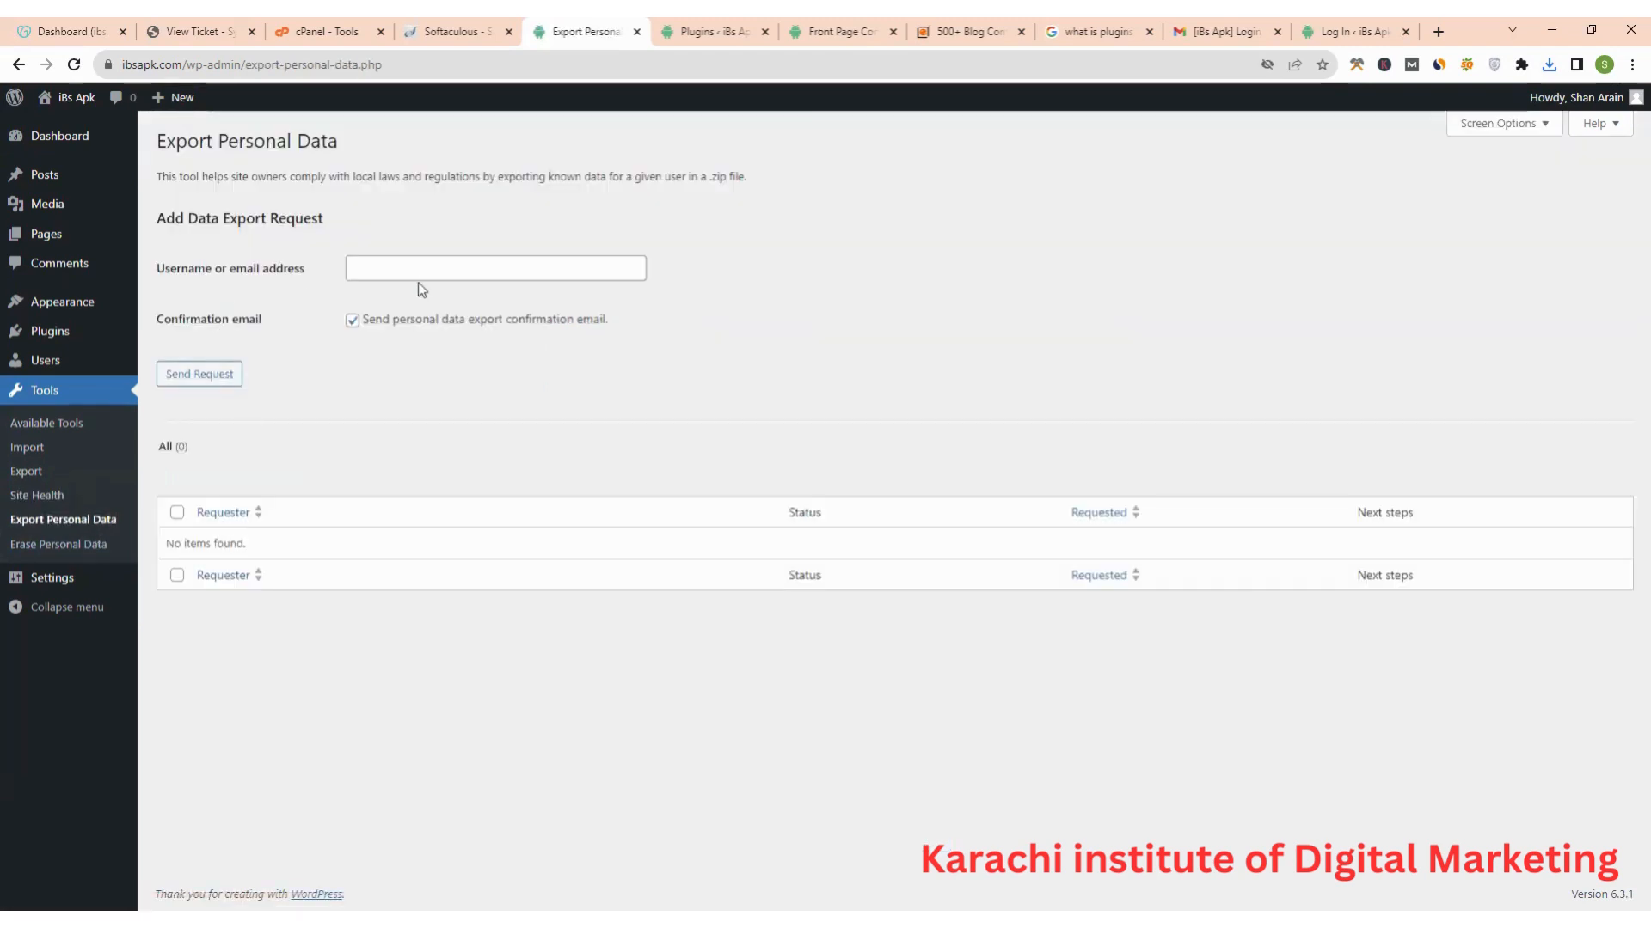
Send a personal data export request for the admin's username, then go to Erase Personal Data.
right_click(426, 272)
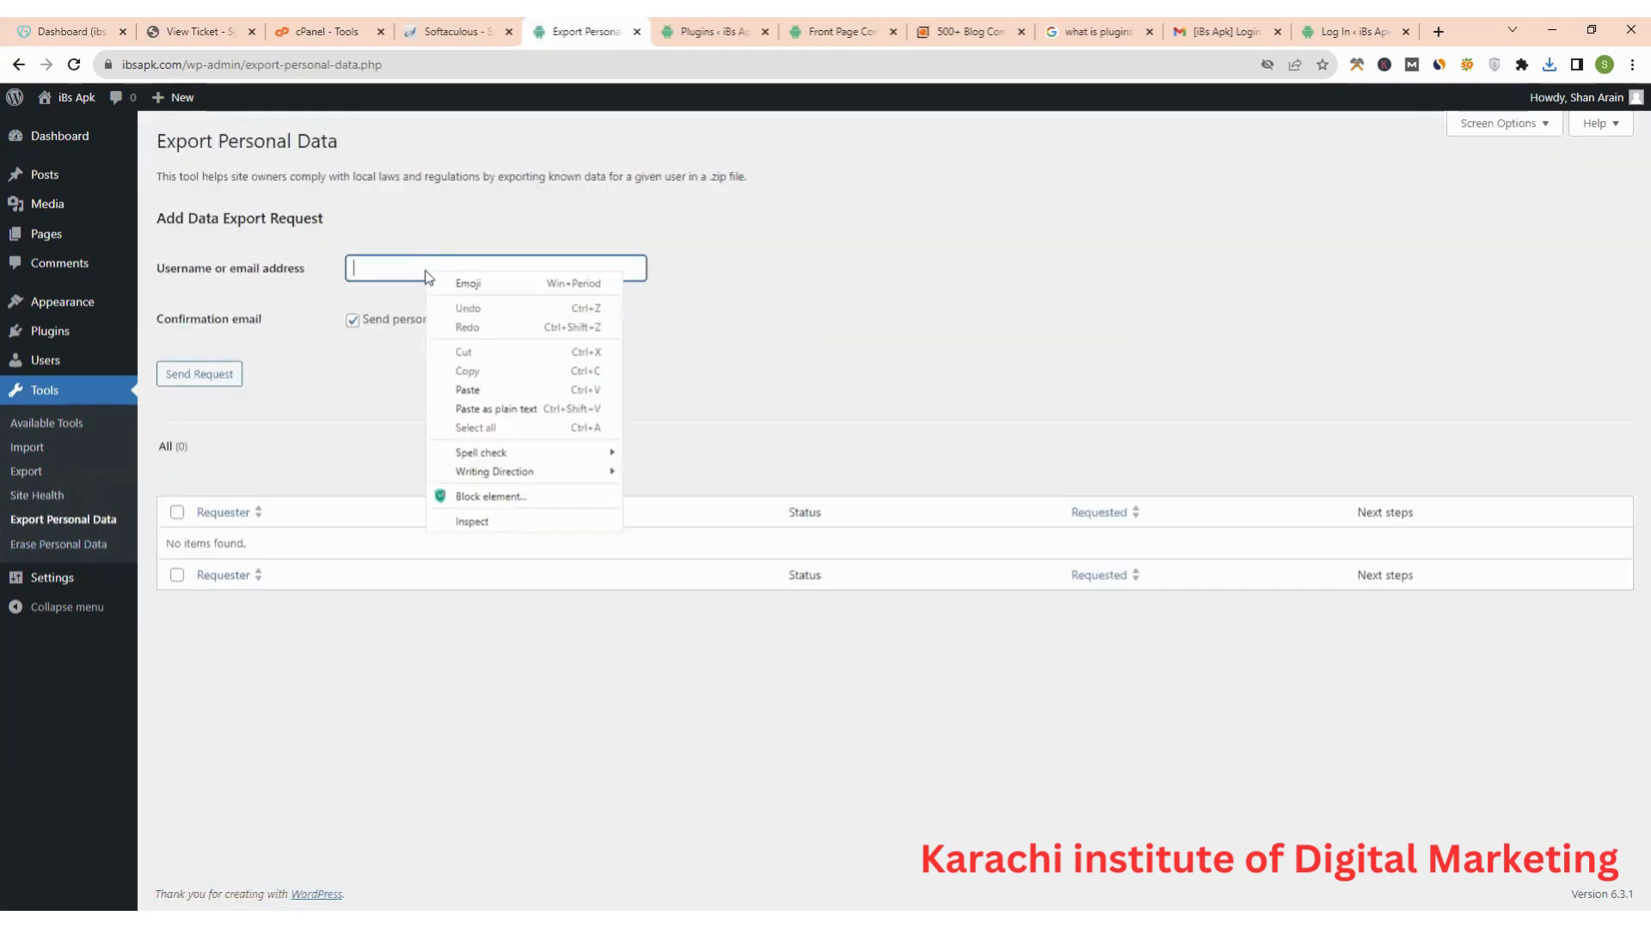
left_click(395, 270)
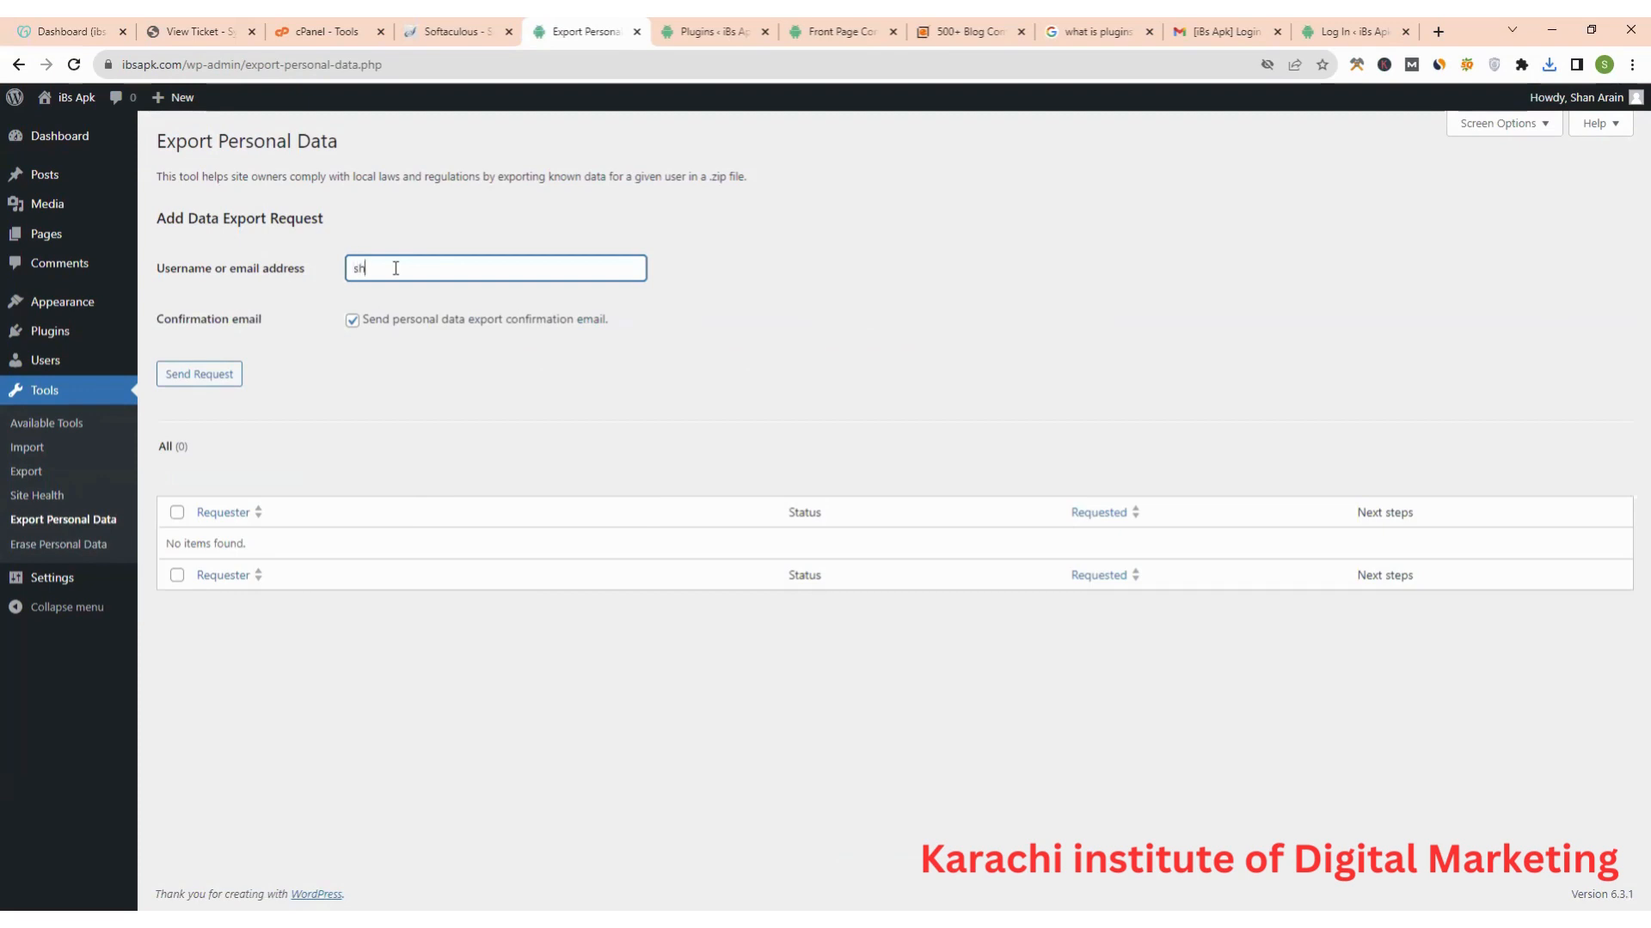
type("shanarainxd")
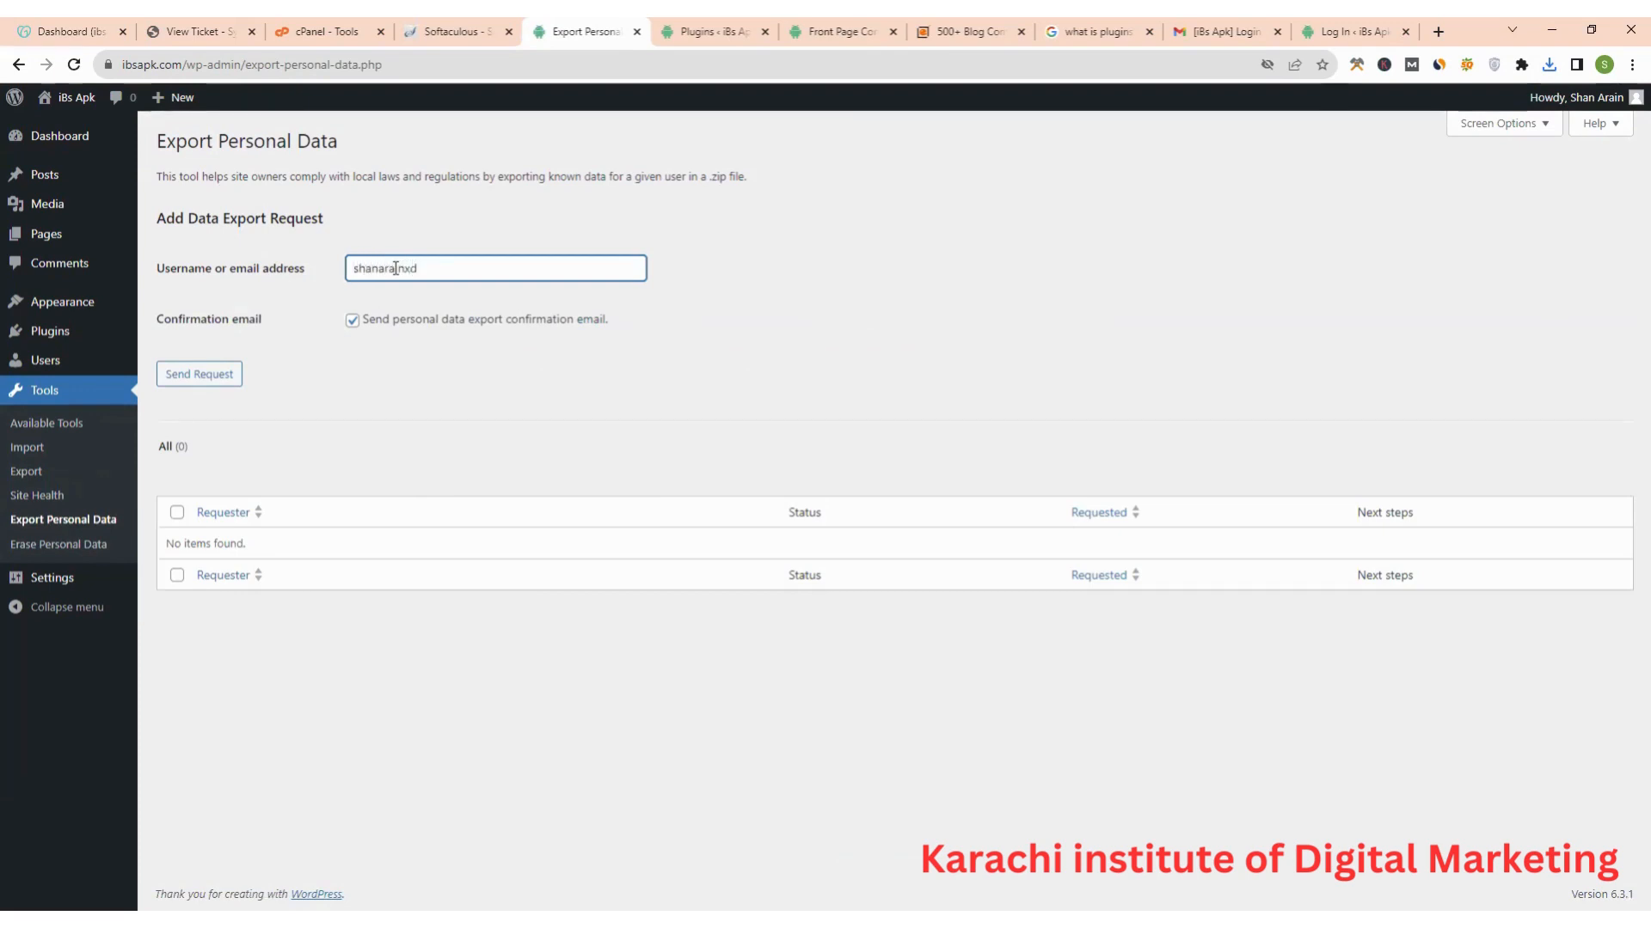
left_click(194, 373)
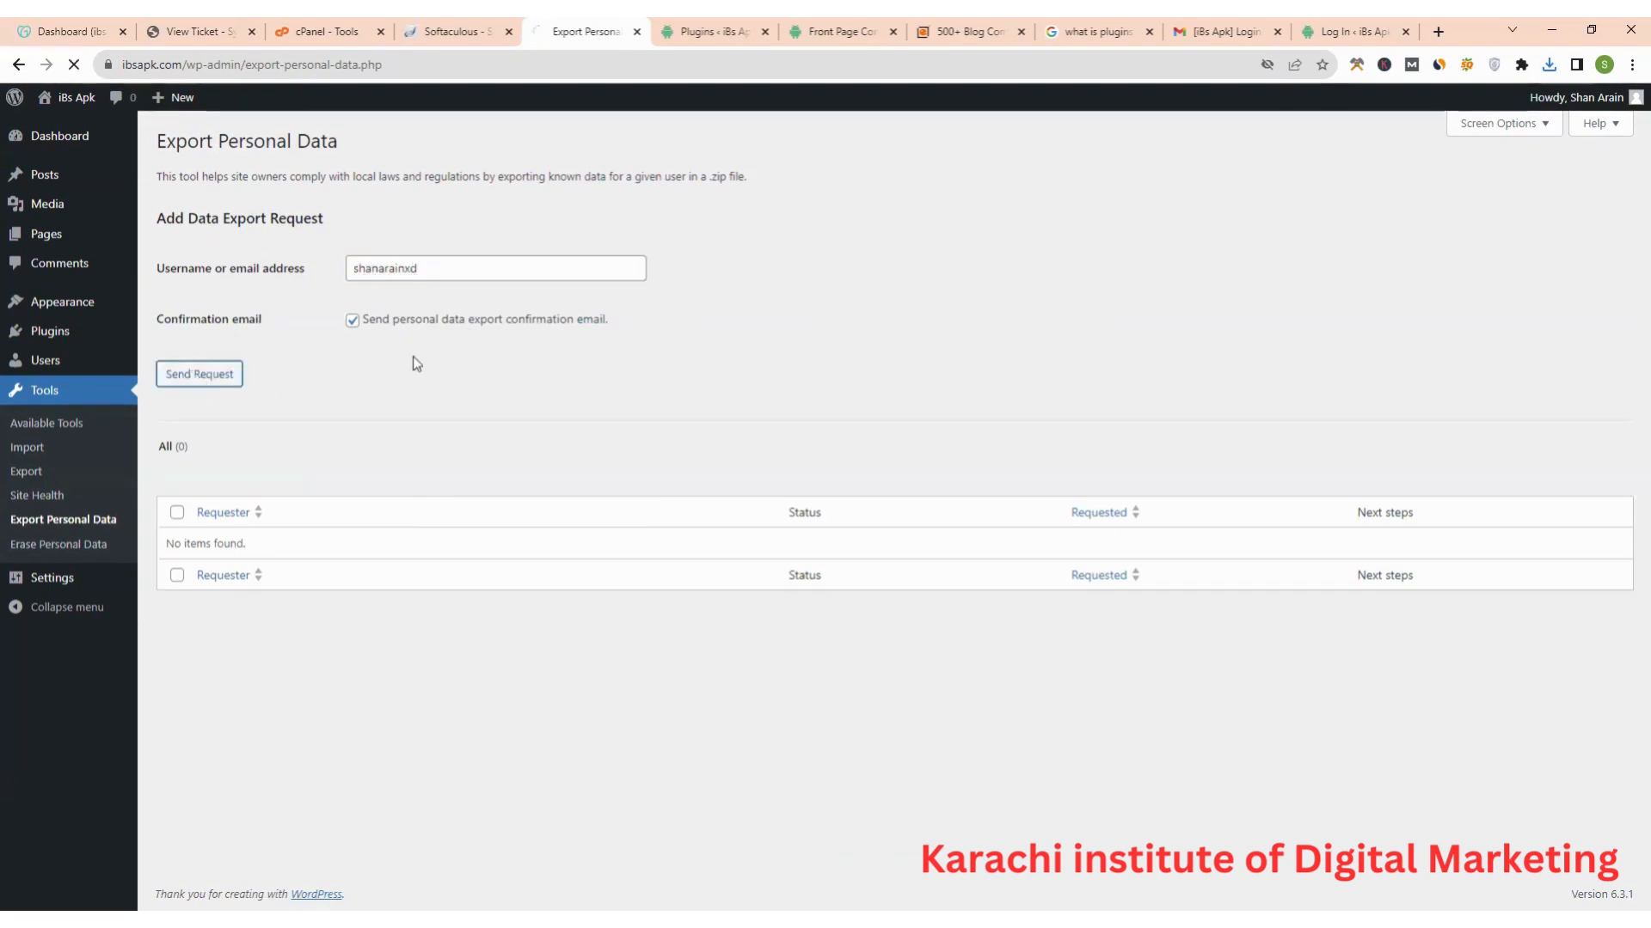
mouse_move(267, 606)
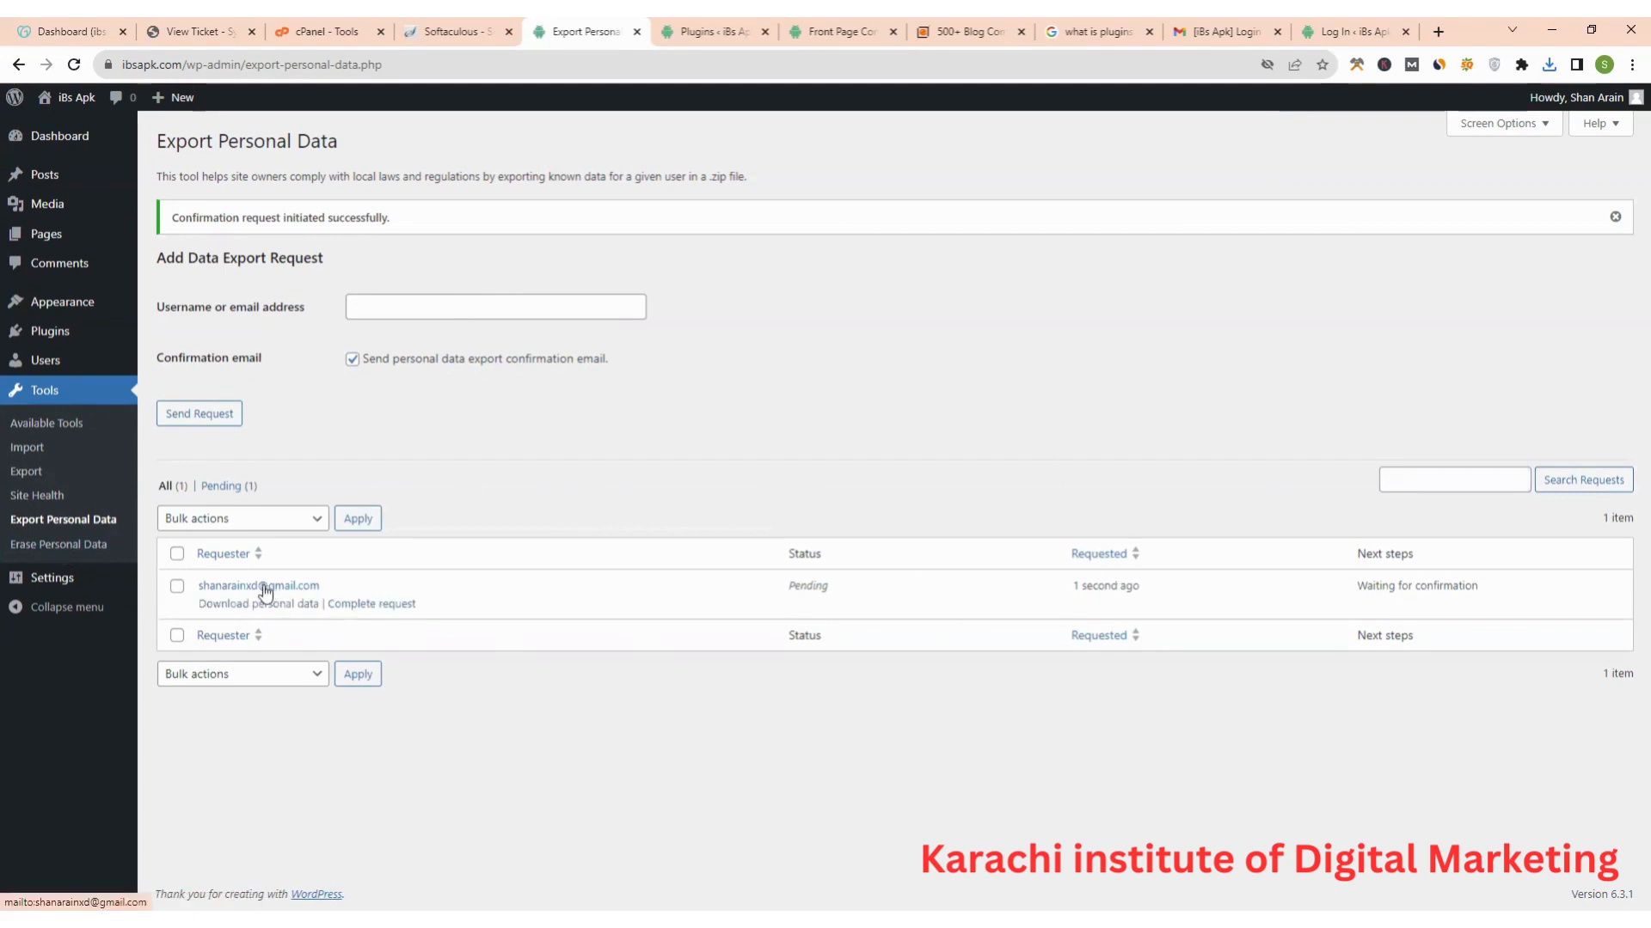
left_click(58, 550)
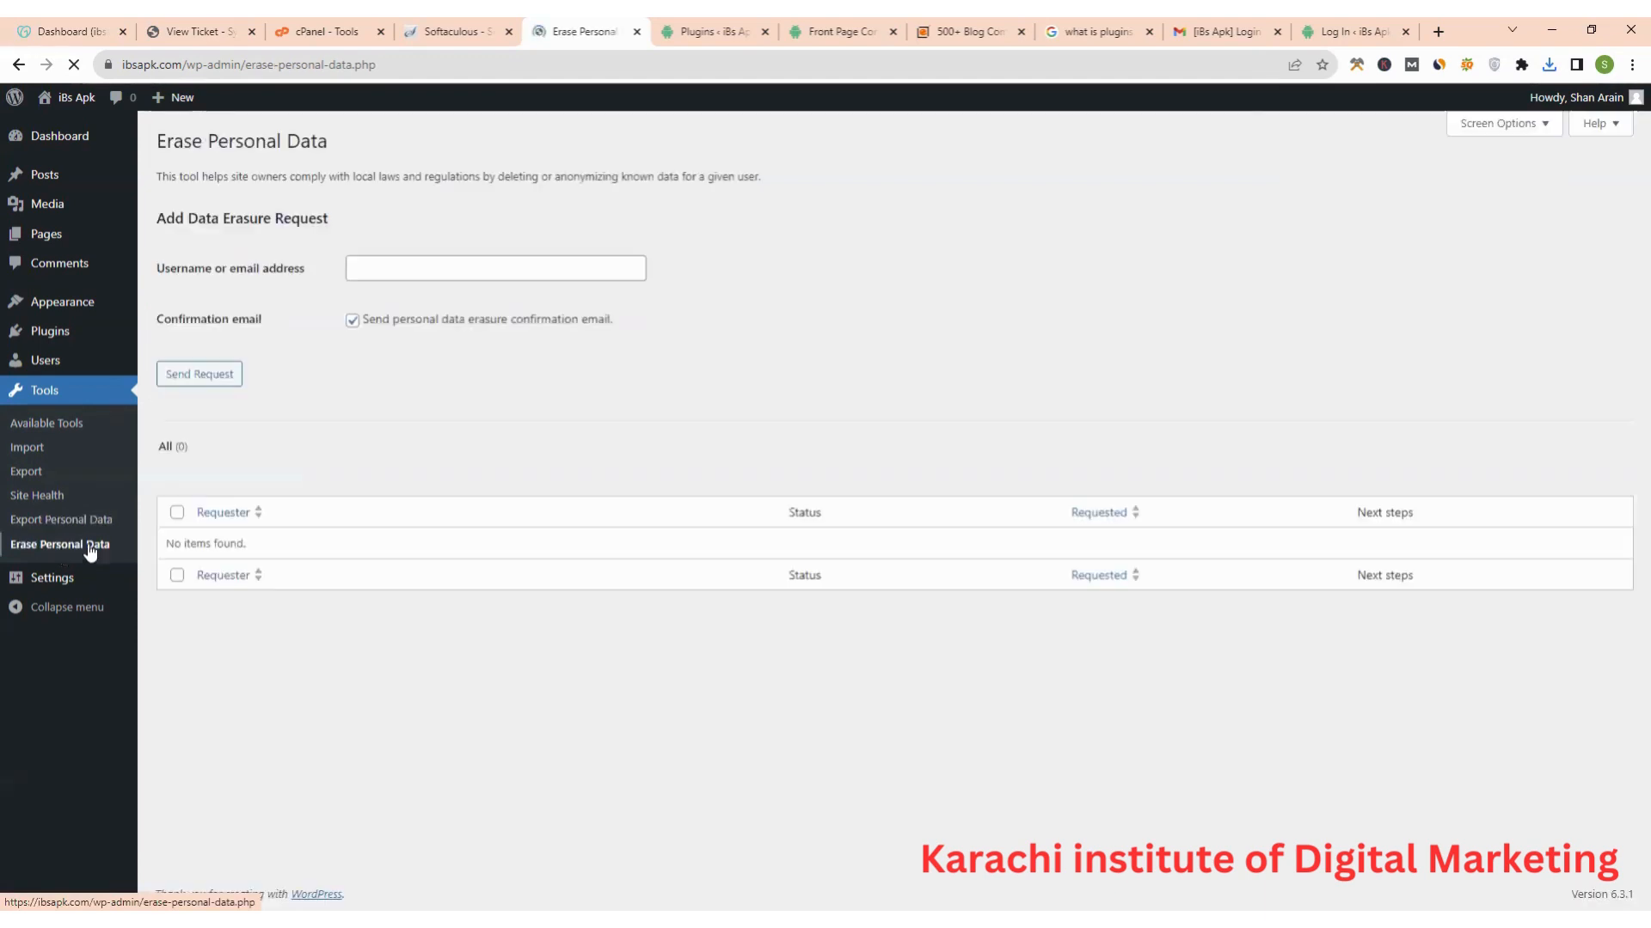
Fill the erasure request's username field with the admin's saved username, without sending it.
right_click(405, 269)
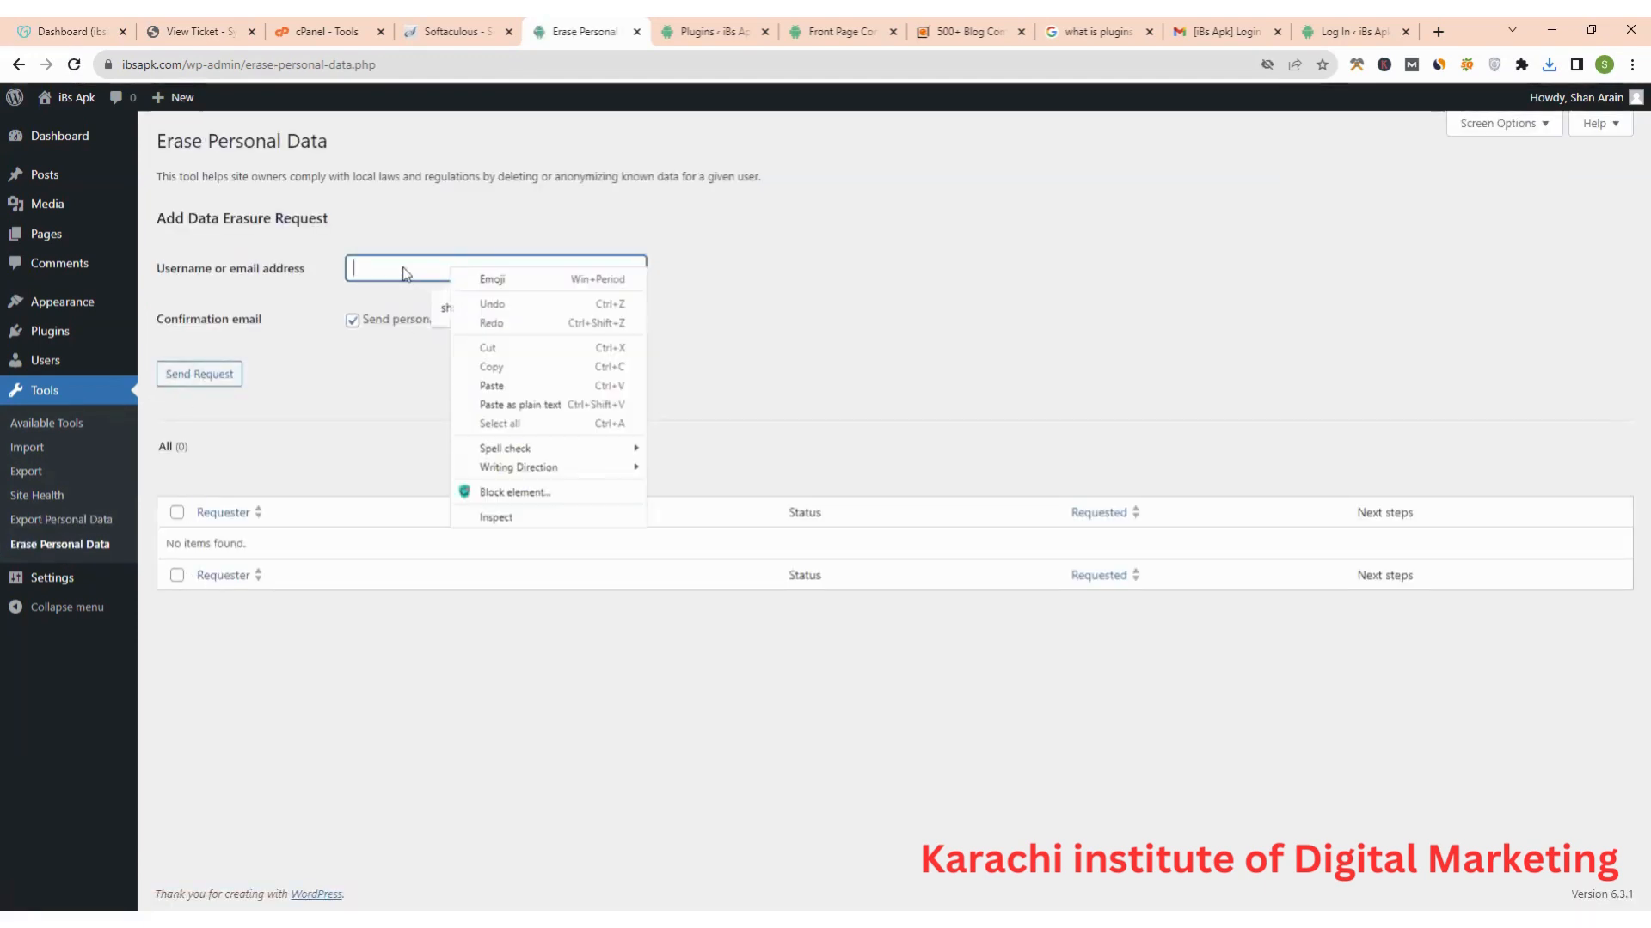
left_click(398, 269)
right_click(385, 273)
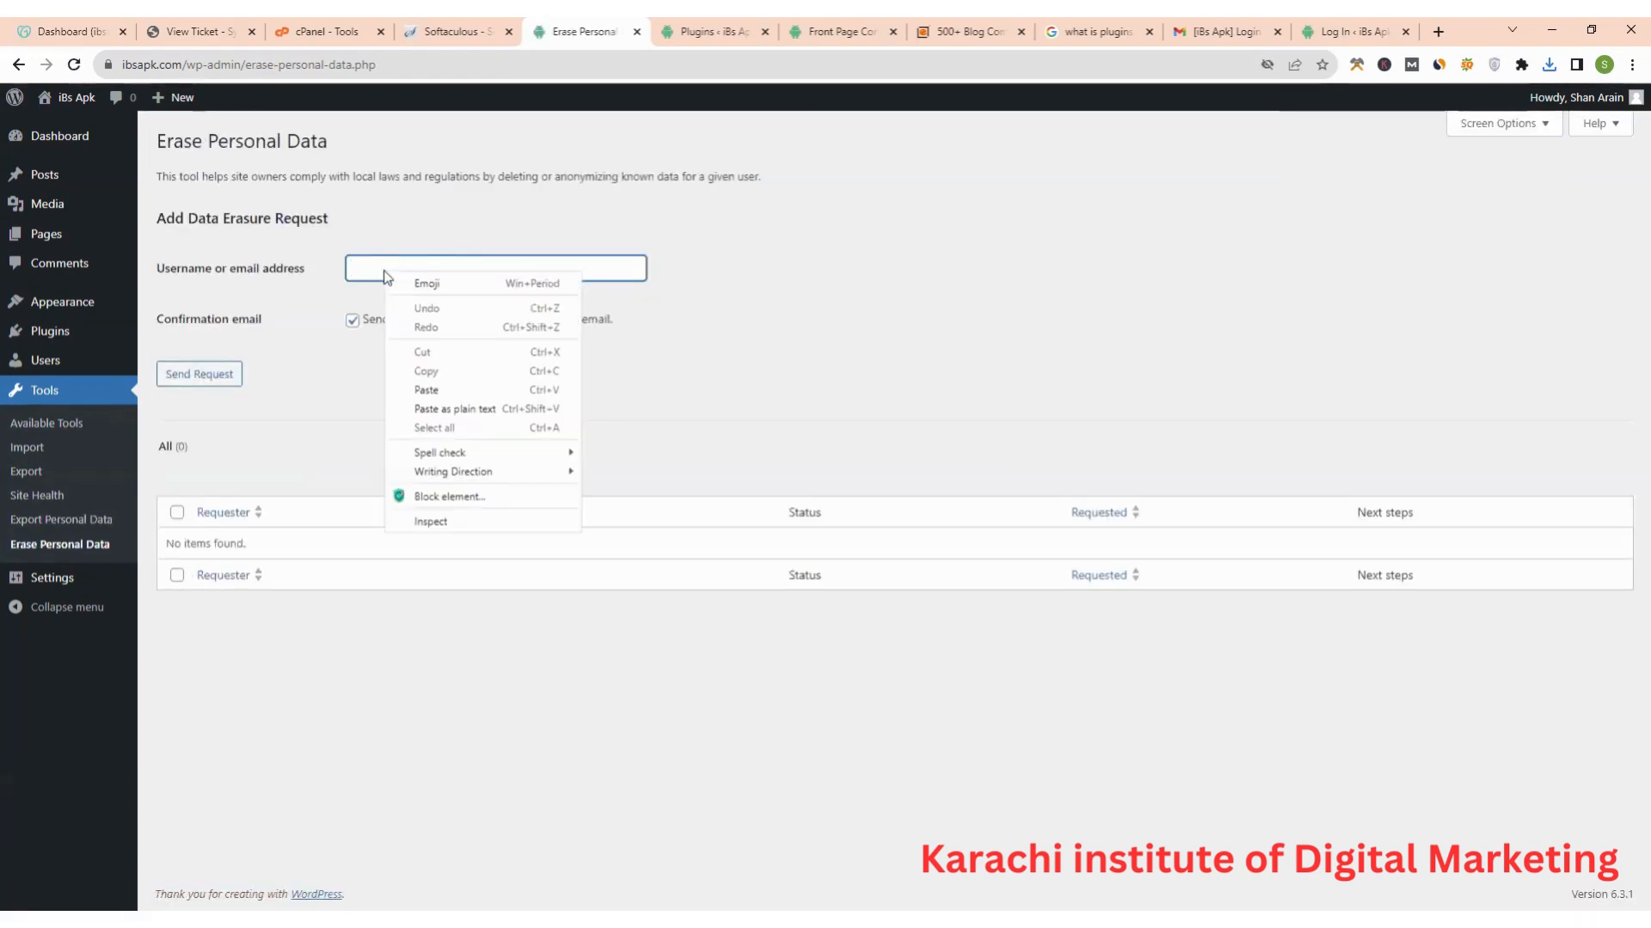
left_click(385, 272)
left_click(468, 306)
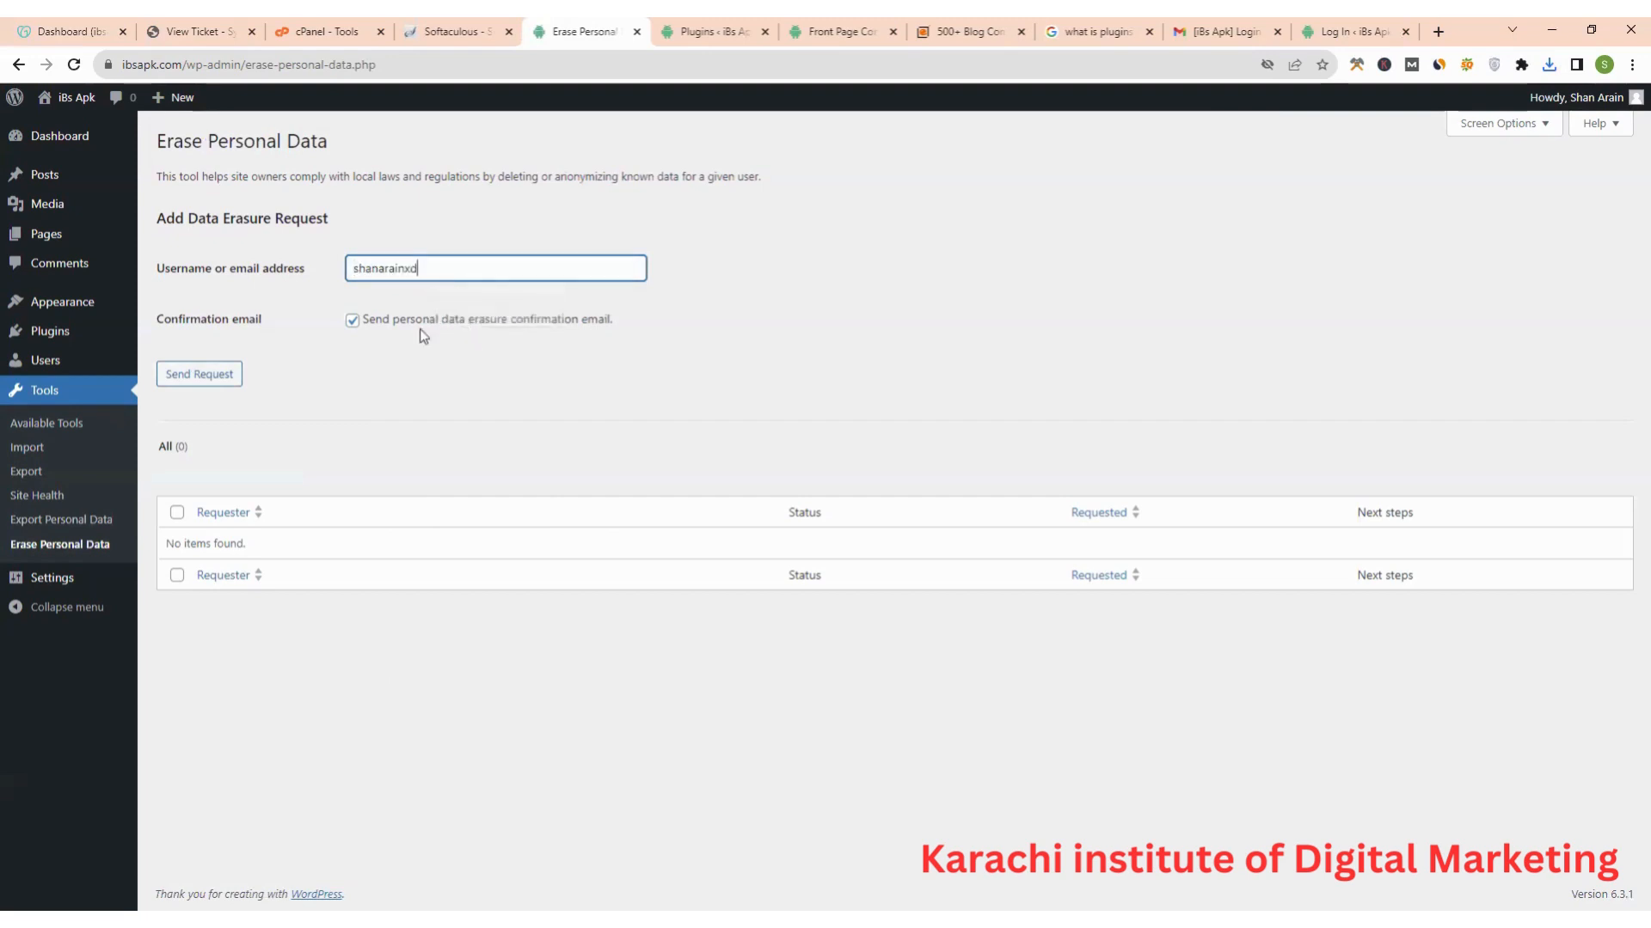
Review Settings > General, then switch to the Softaculous tab.
left_click(58, 585)
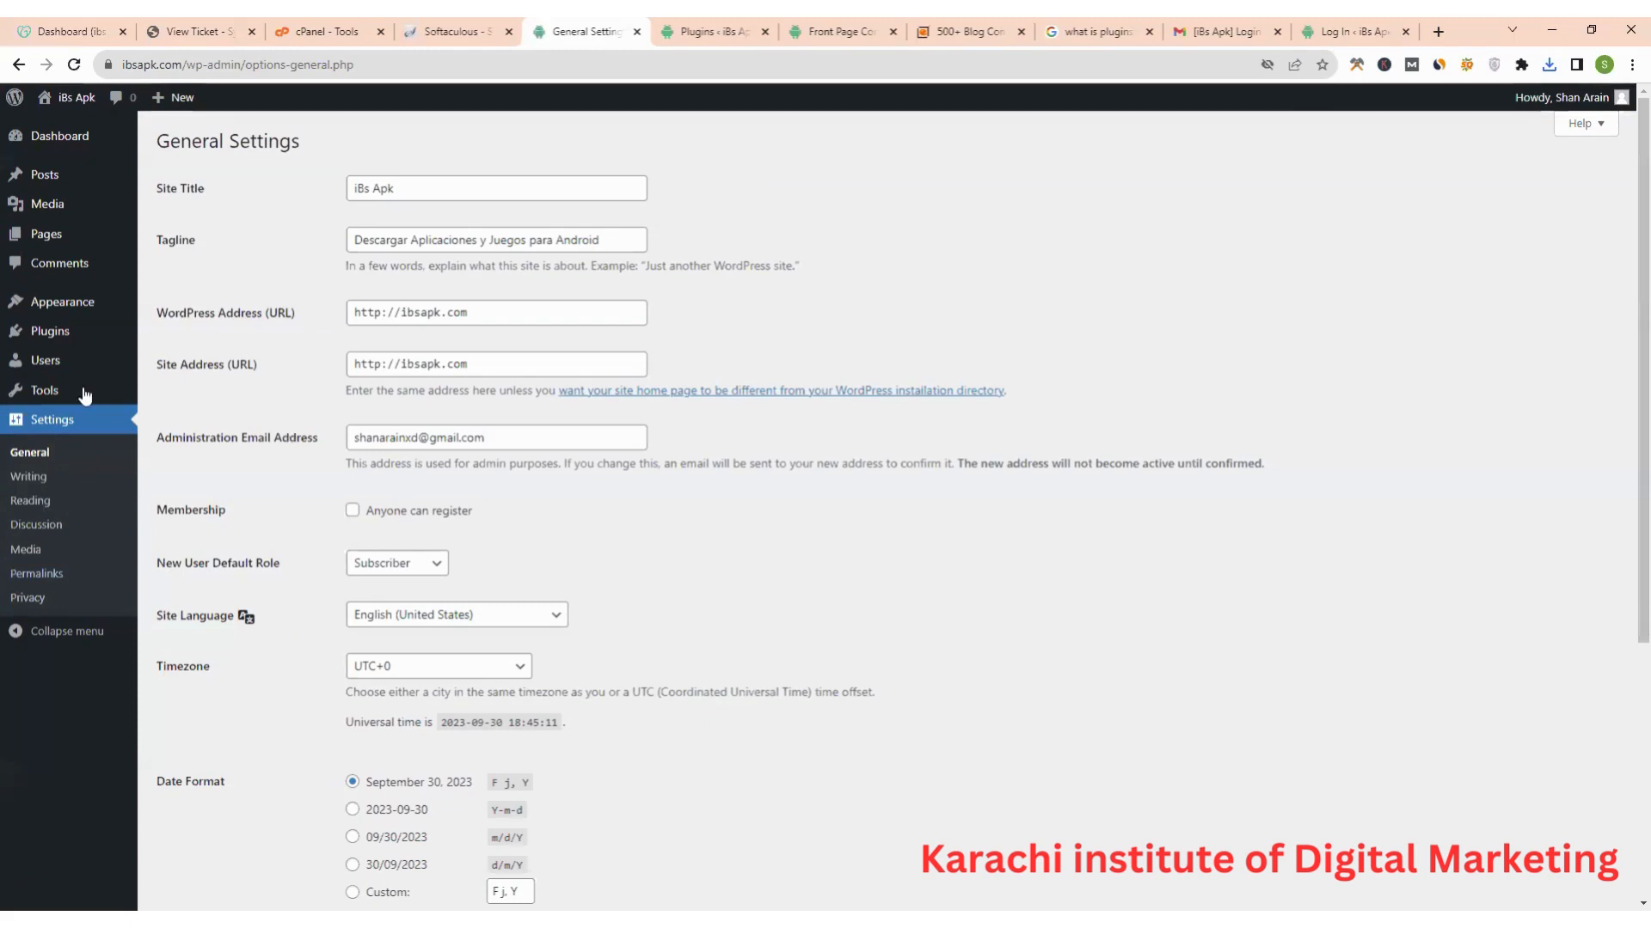
right_click(254, 280)
left_click(268, 249)
right_click(271, 212)
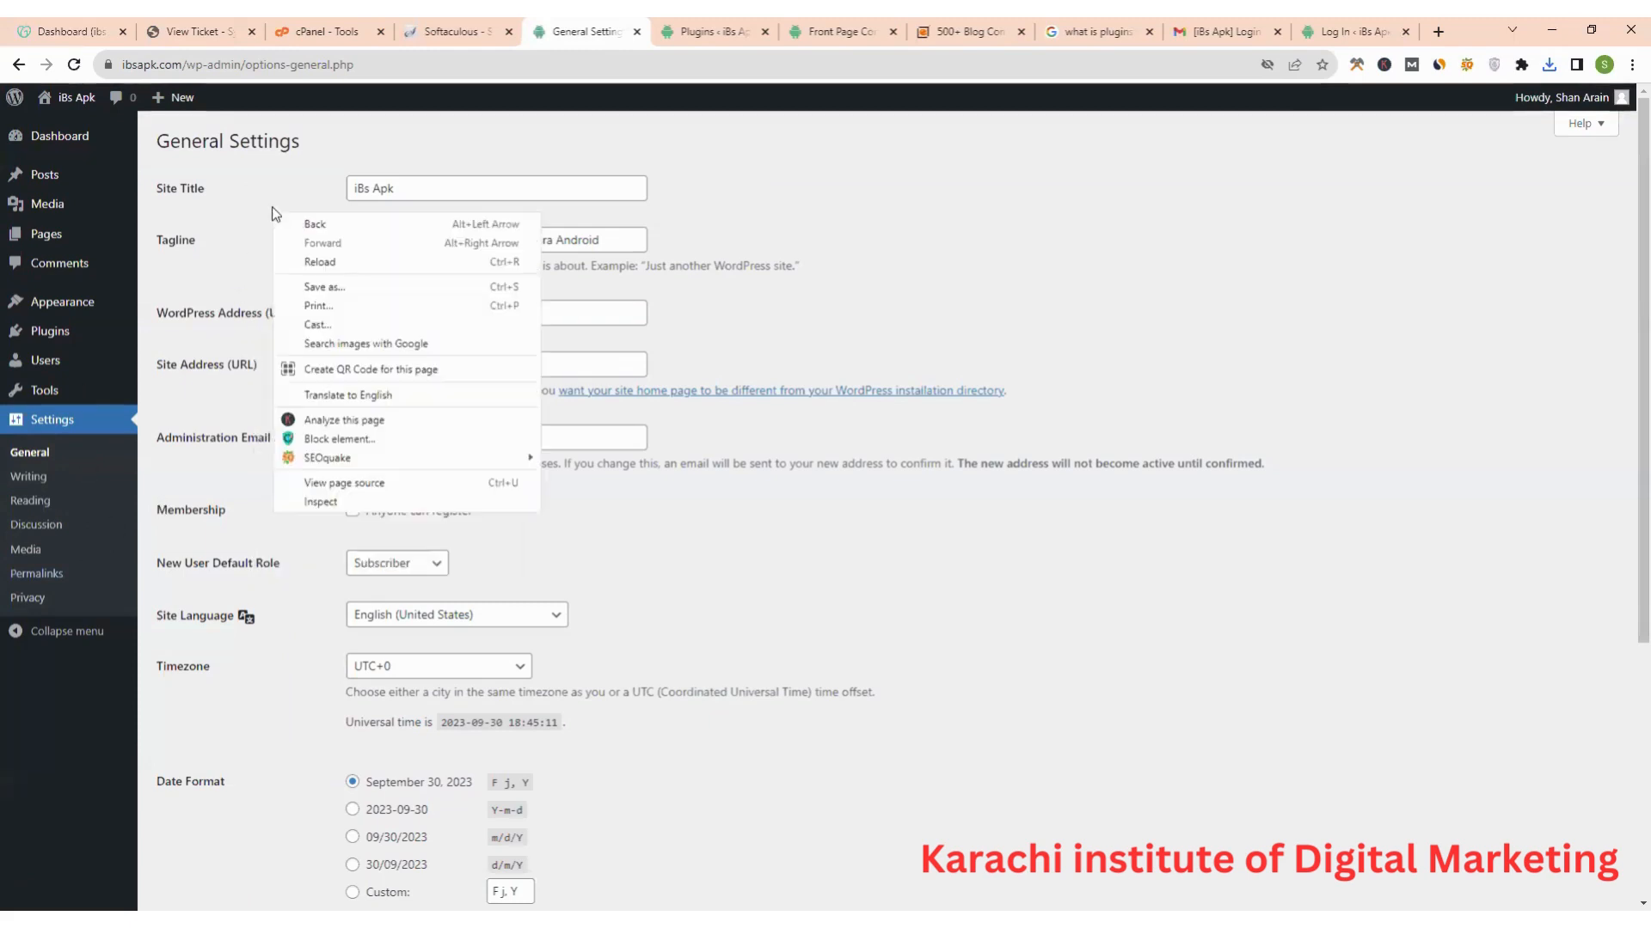
left_click(273, 205)
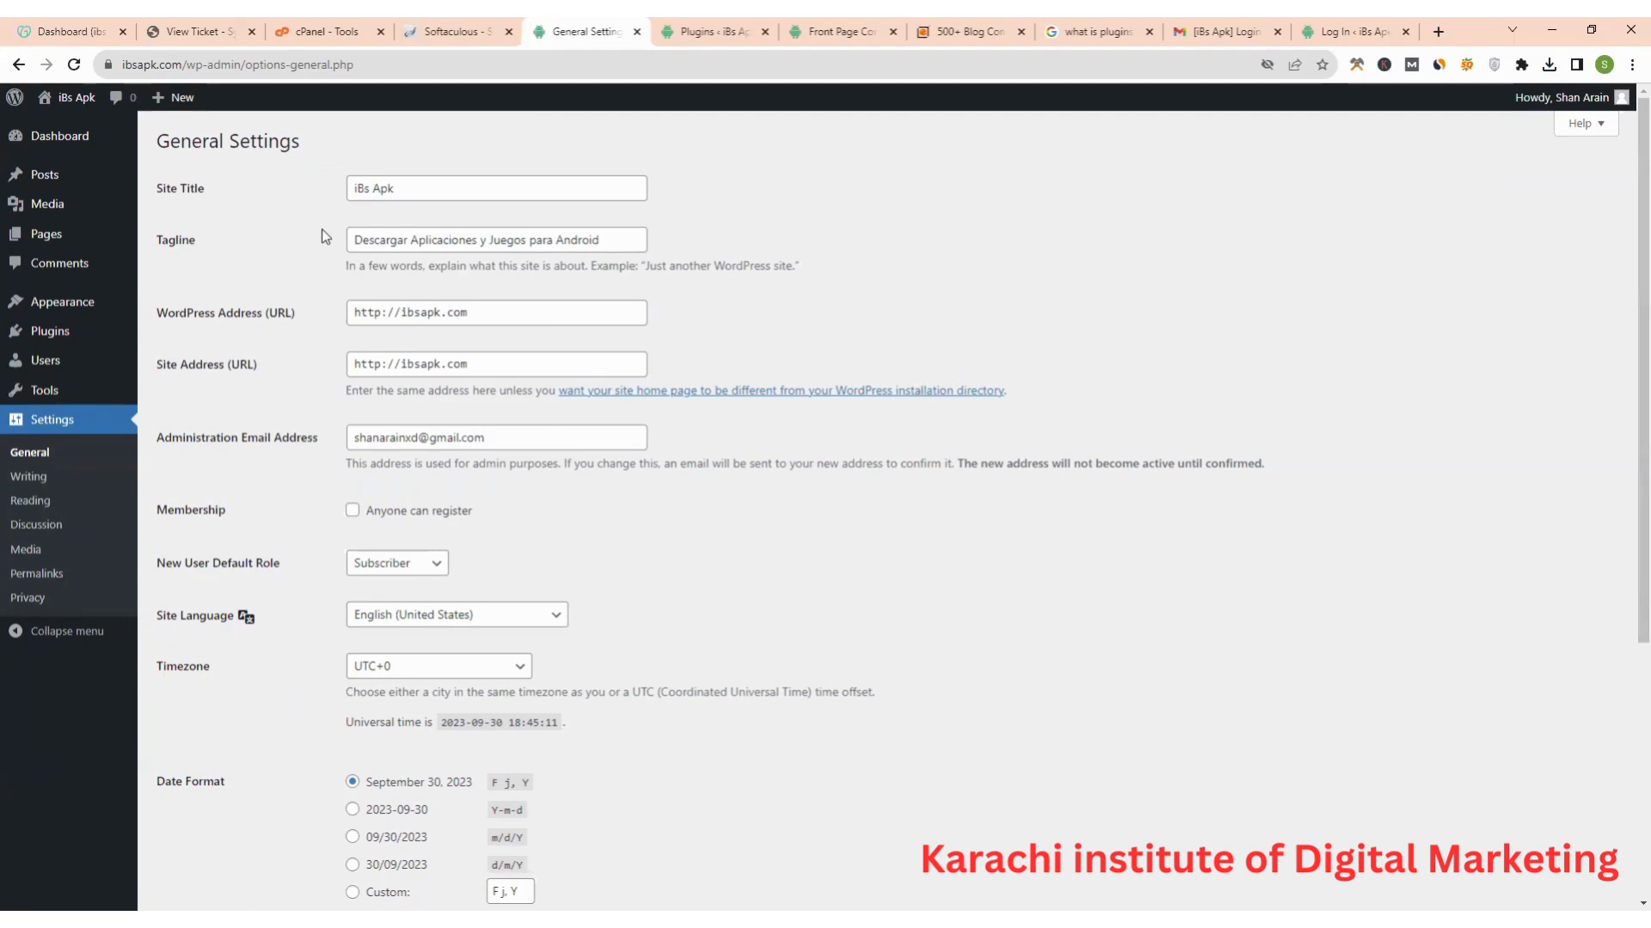
left_click(421, 31)
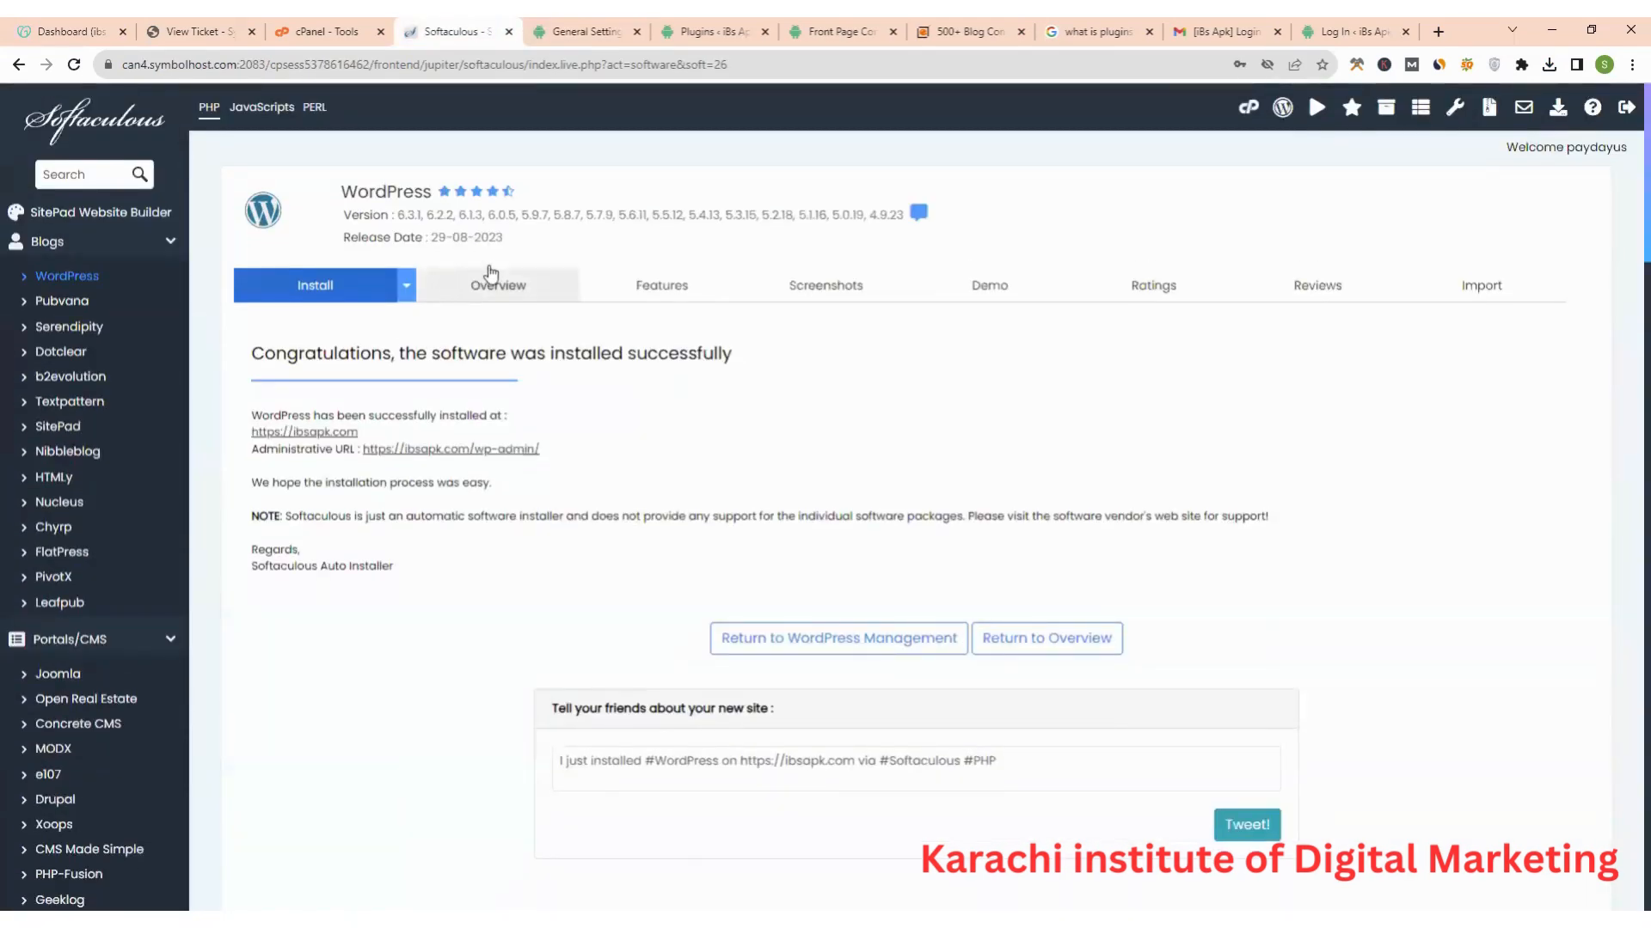
View the WordPress overview and screenshots in Softaculous.
left_click(487, 271)
scroll(607, 599, "down", 5)
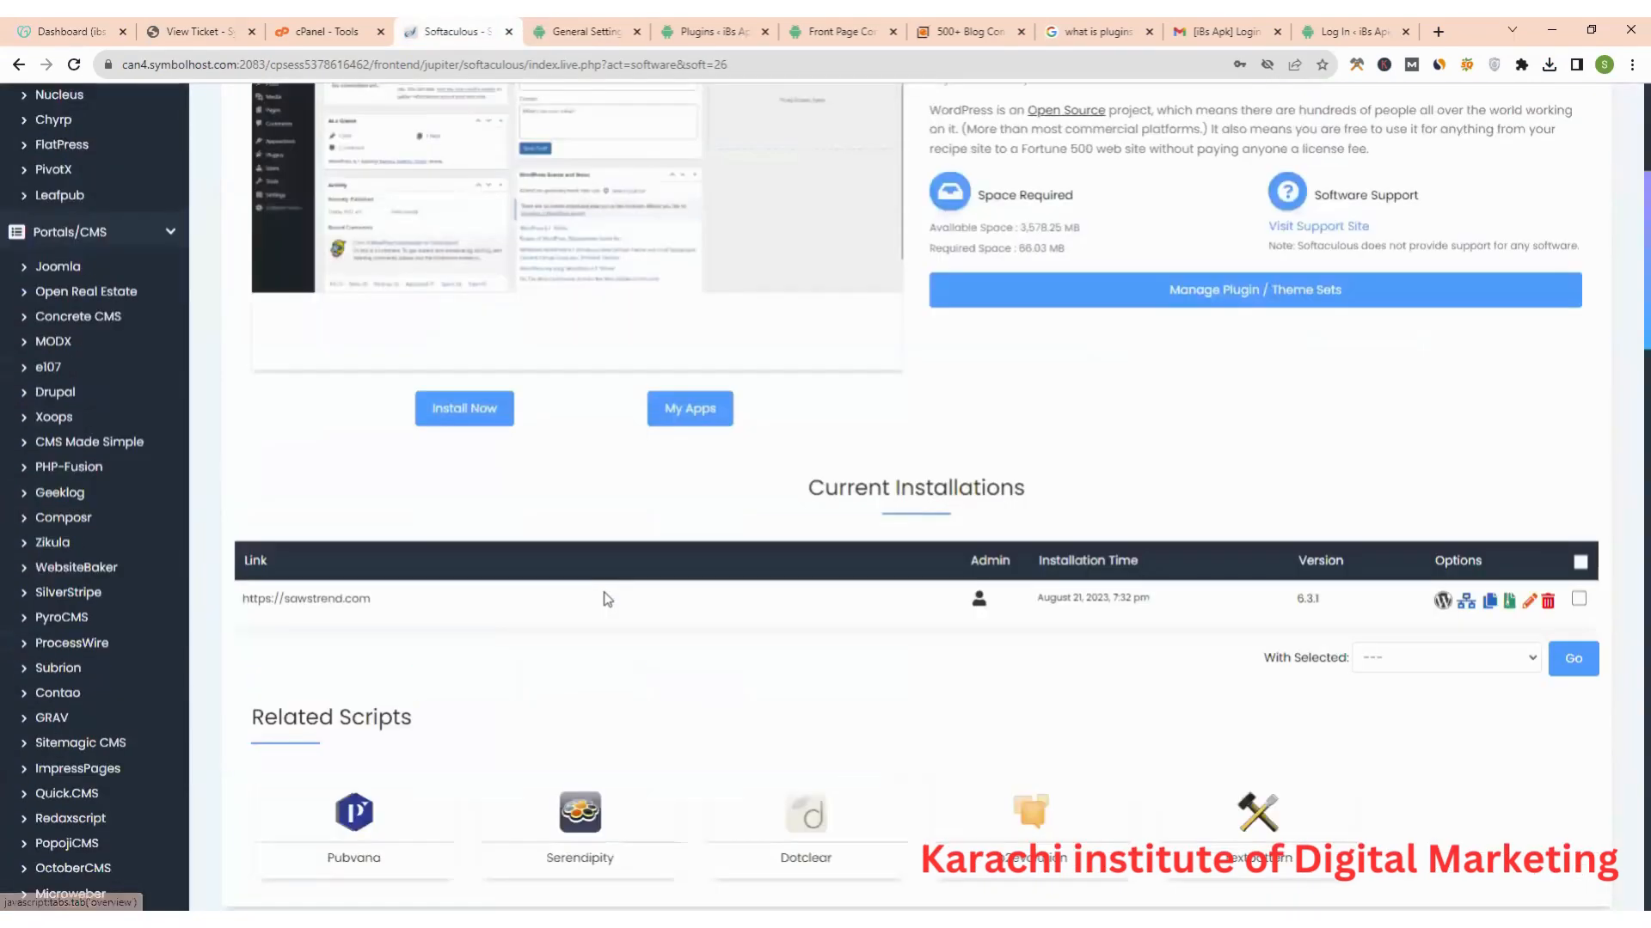
scroll(607, 599, "up", 5)
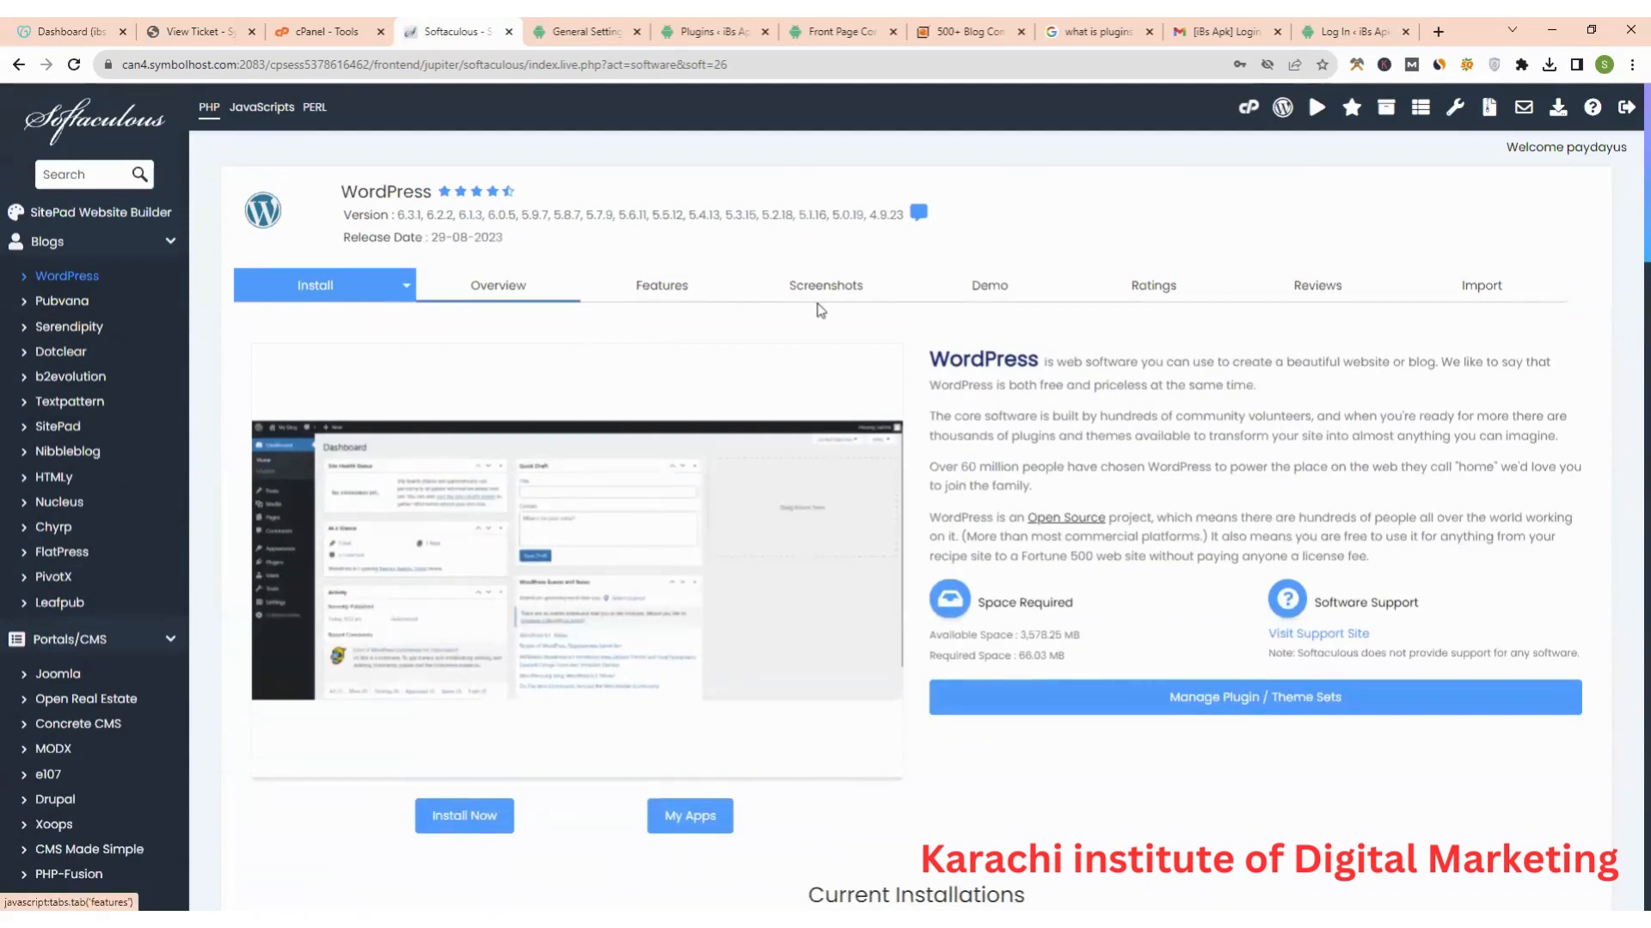
left_click(821, 308)
left_click(479, 292)
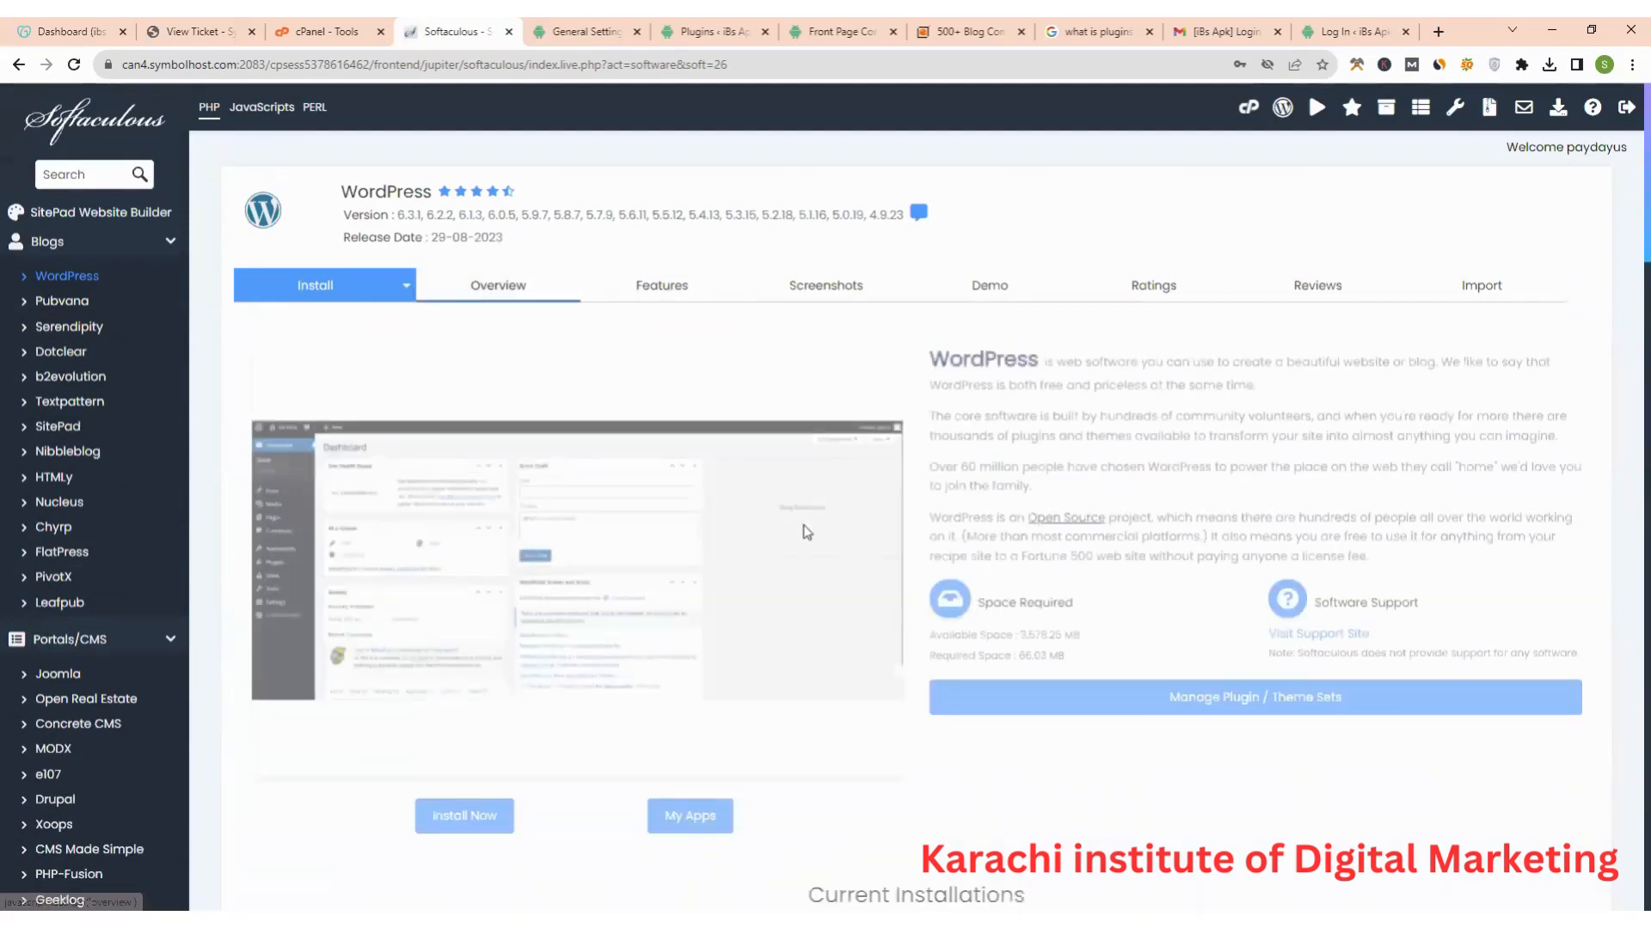
left_click(1031, 643)
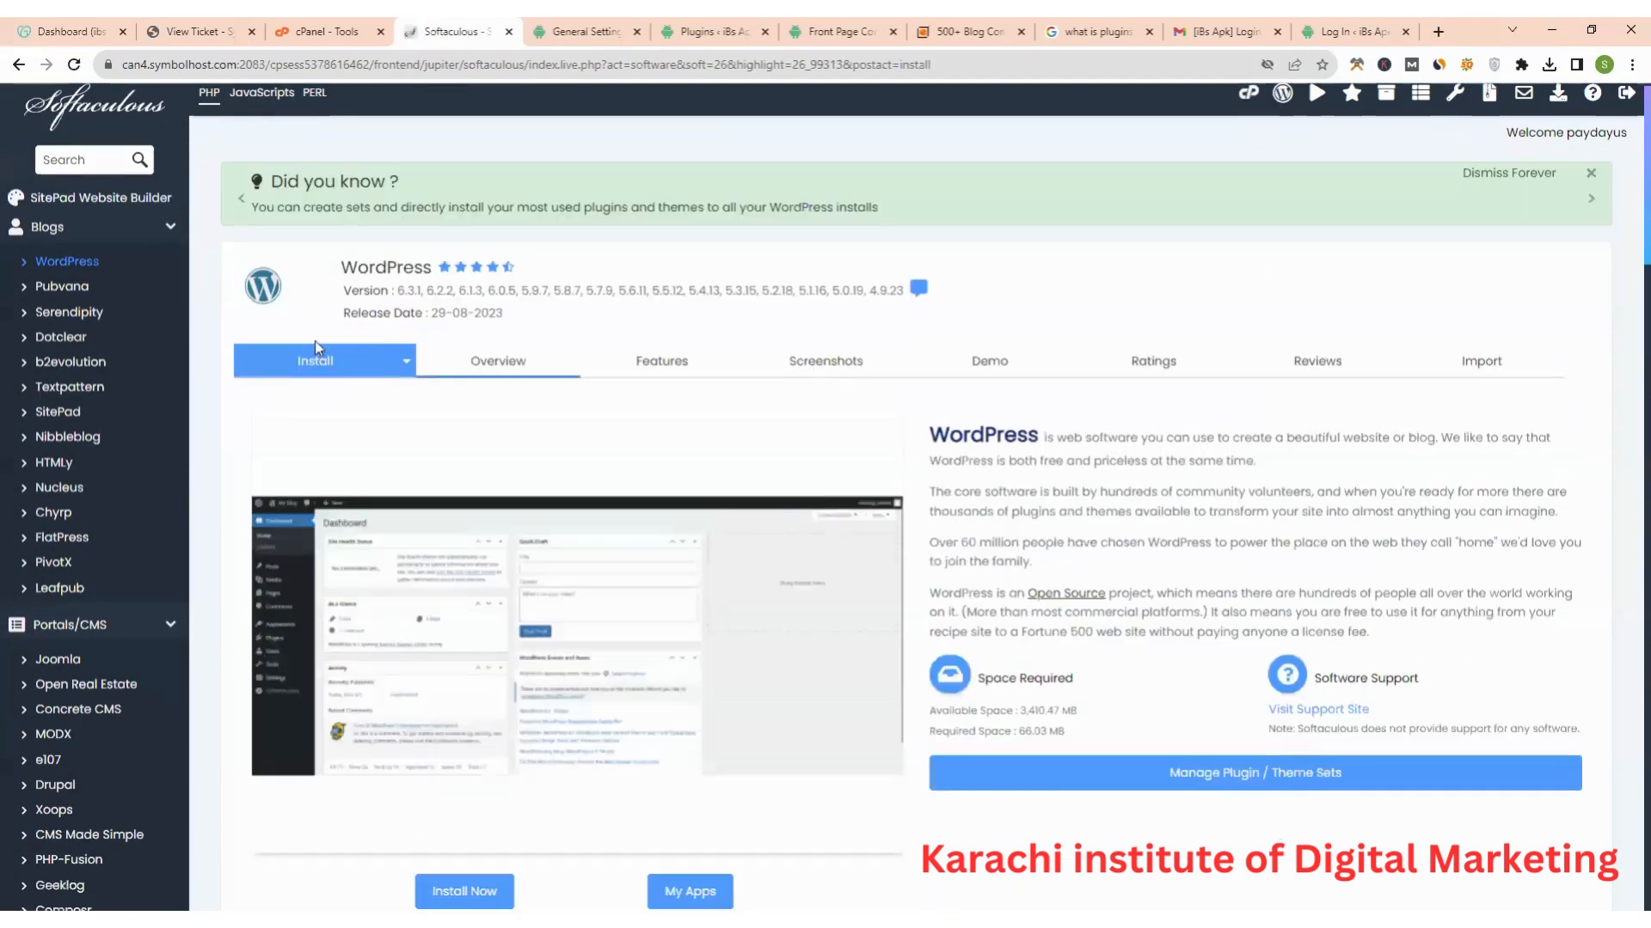
Open the WordPress install form, inspect Select Theme and Advanced Options, and return to Site Name.
left_click(316, 359)
scroll(549, 484, "down", 8)
scroll(420, 527, "down", 4)
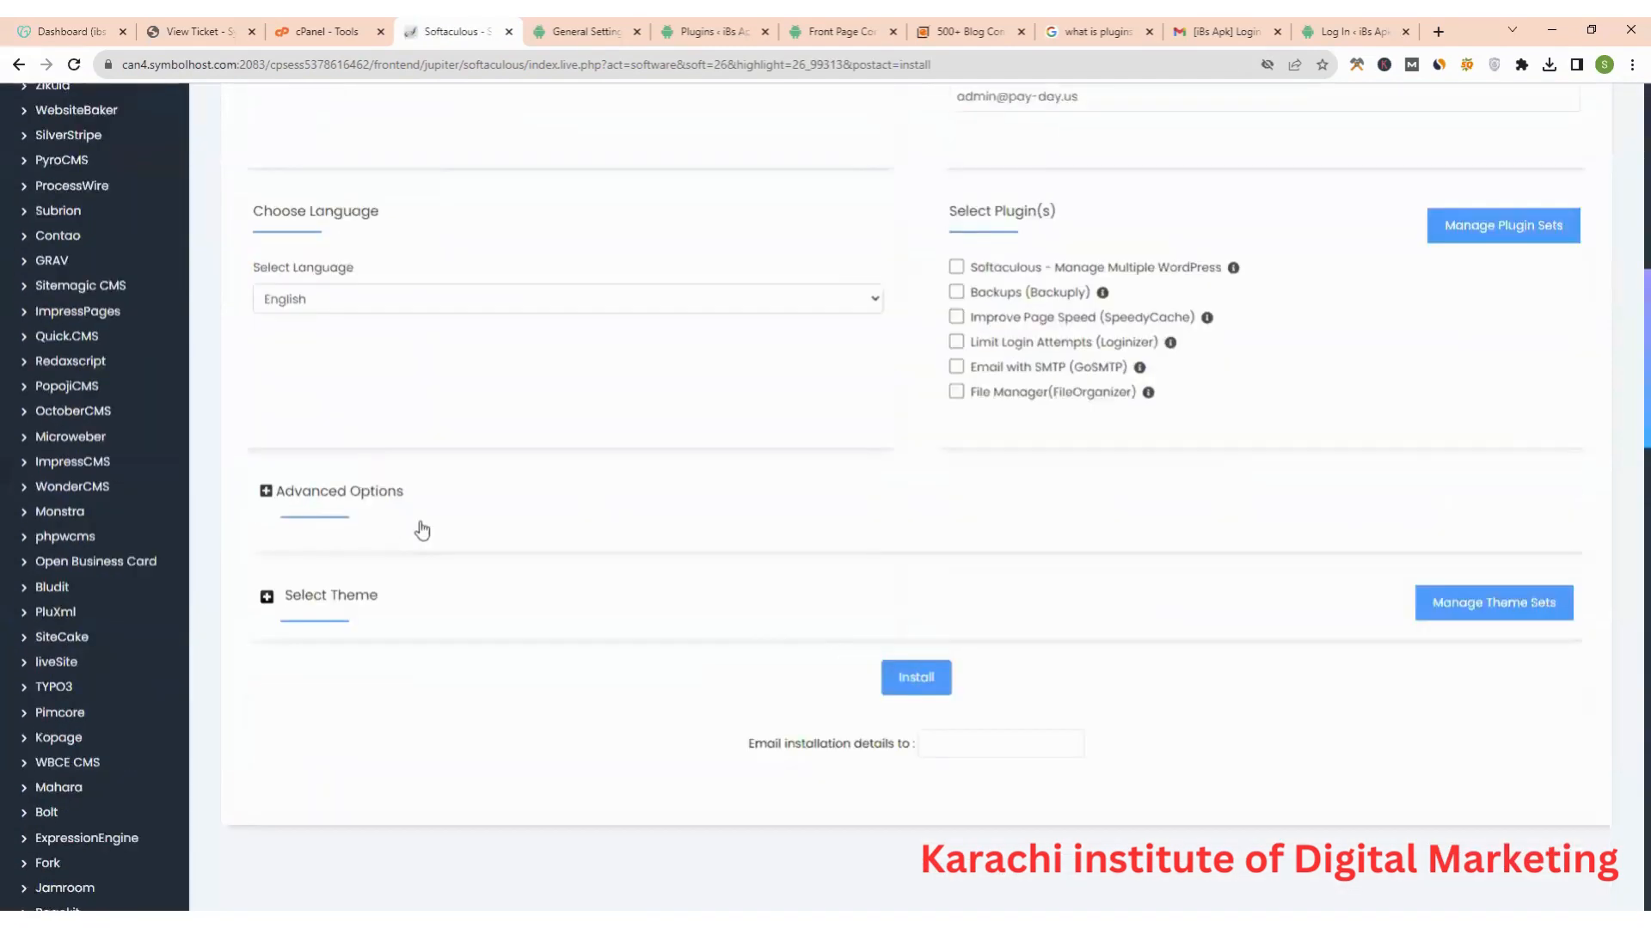
left_click(264, 507)
left_click(264, 506)
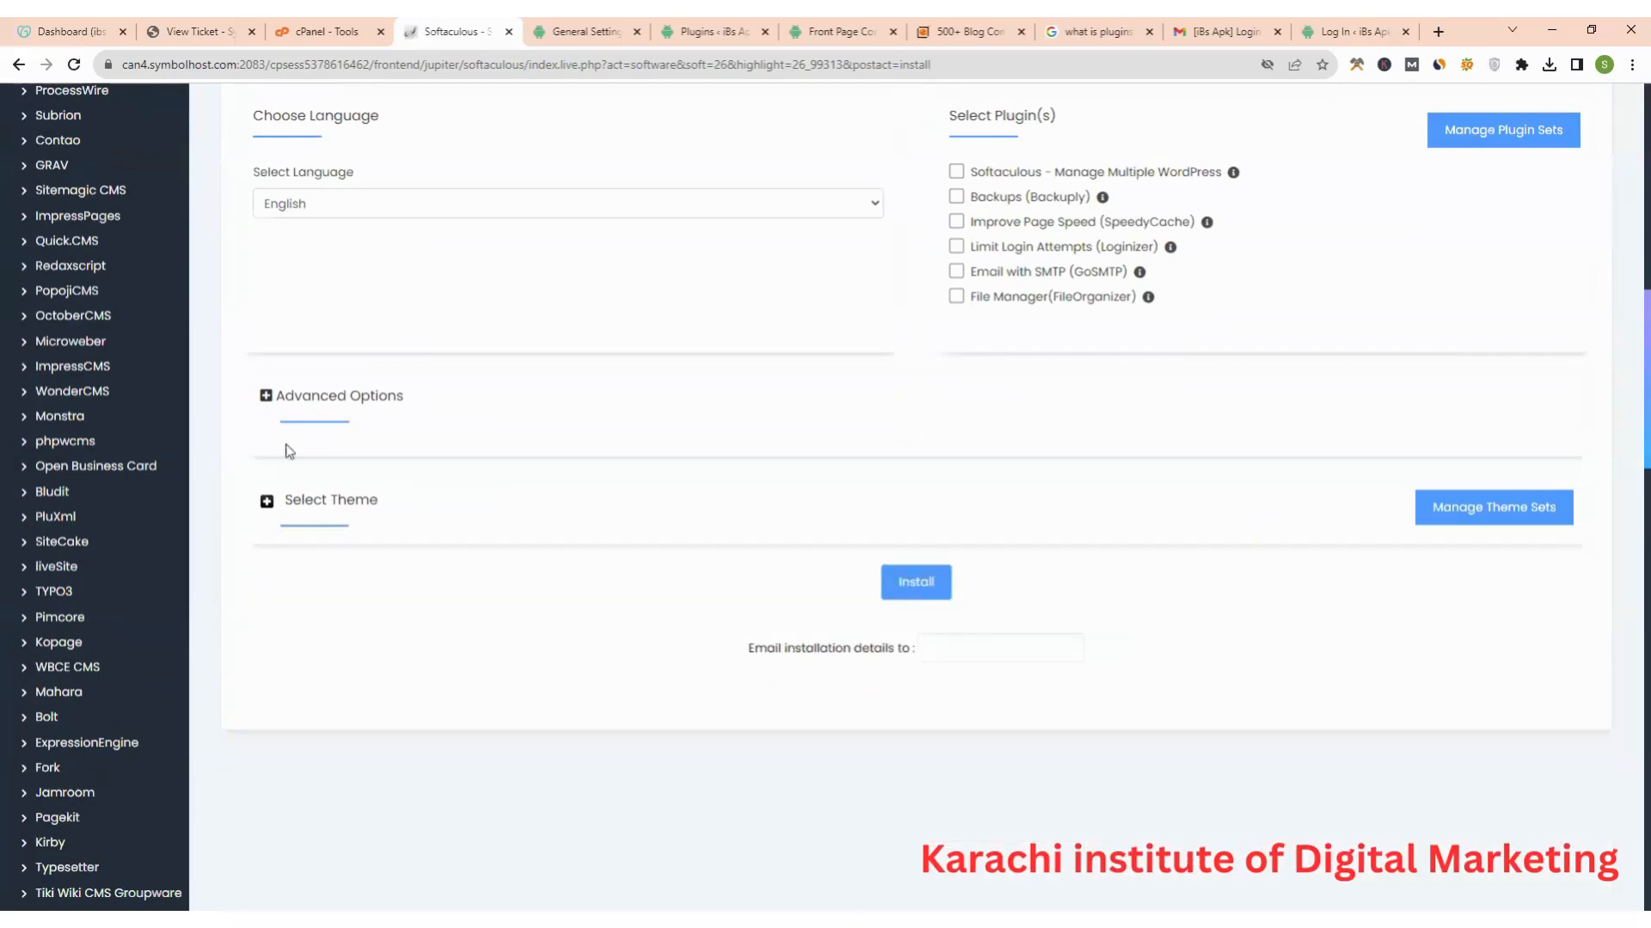
left_click(266, 396)
scroll(494, 556, "up", 9)
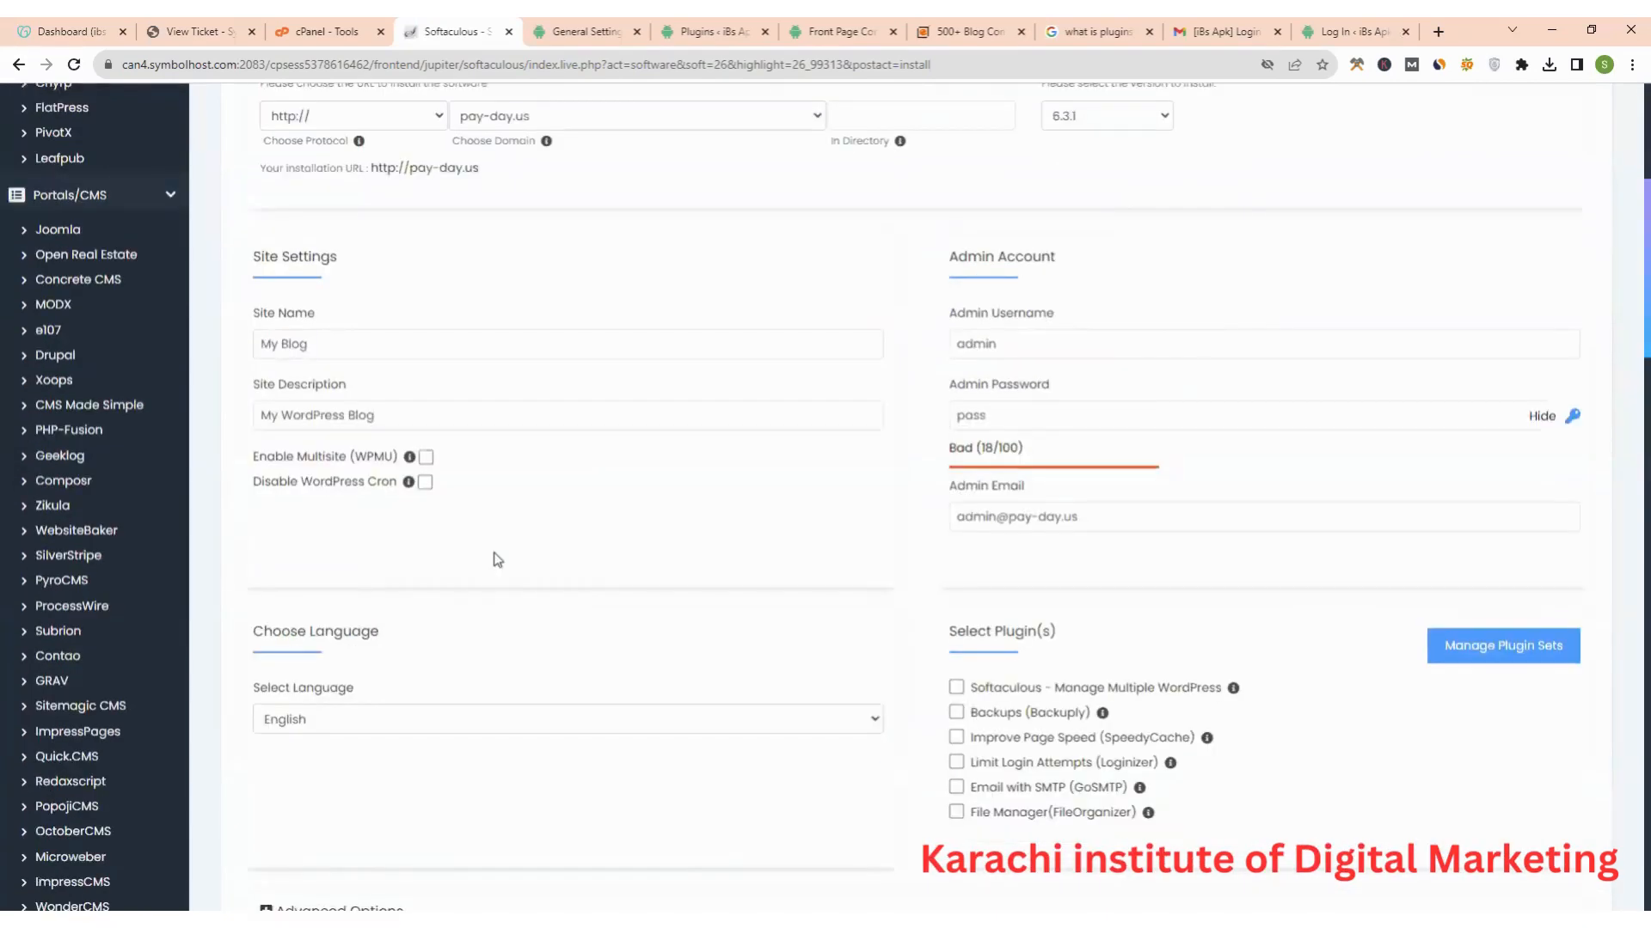
left_click(308, 601)
left_click_drag(256, 673, 389, 671)
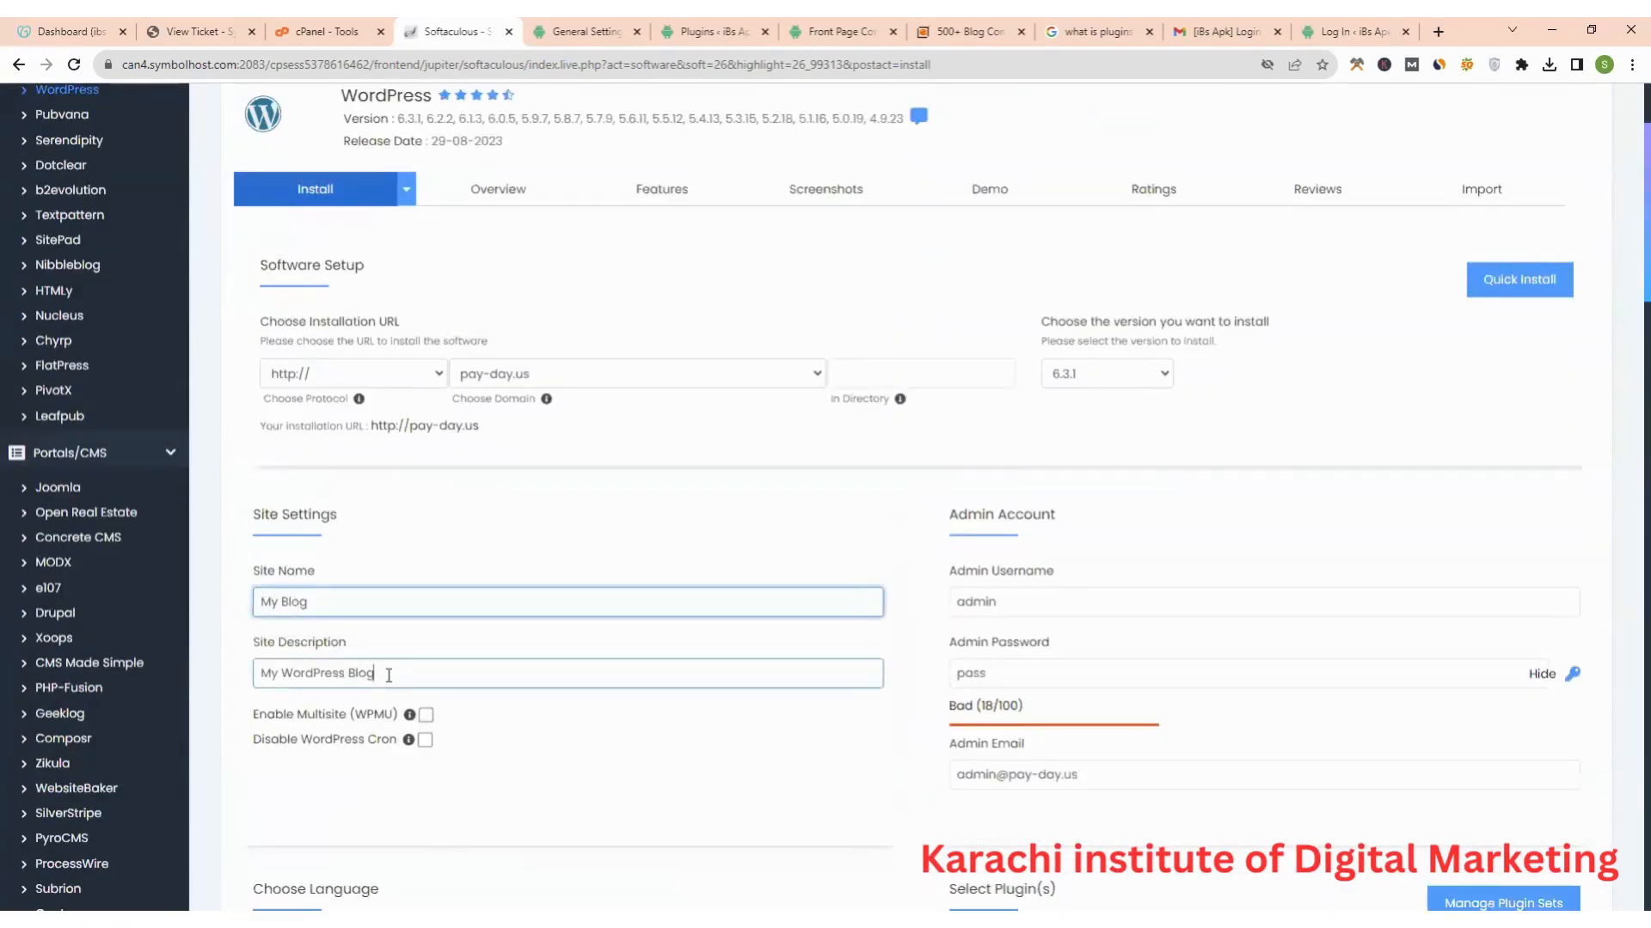
right_click(391, 669)
left_click(430, 479)
key("ctrl+Tab")
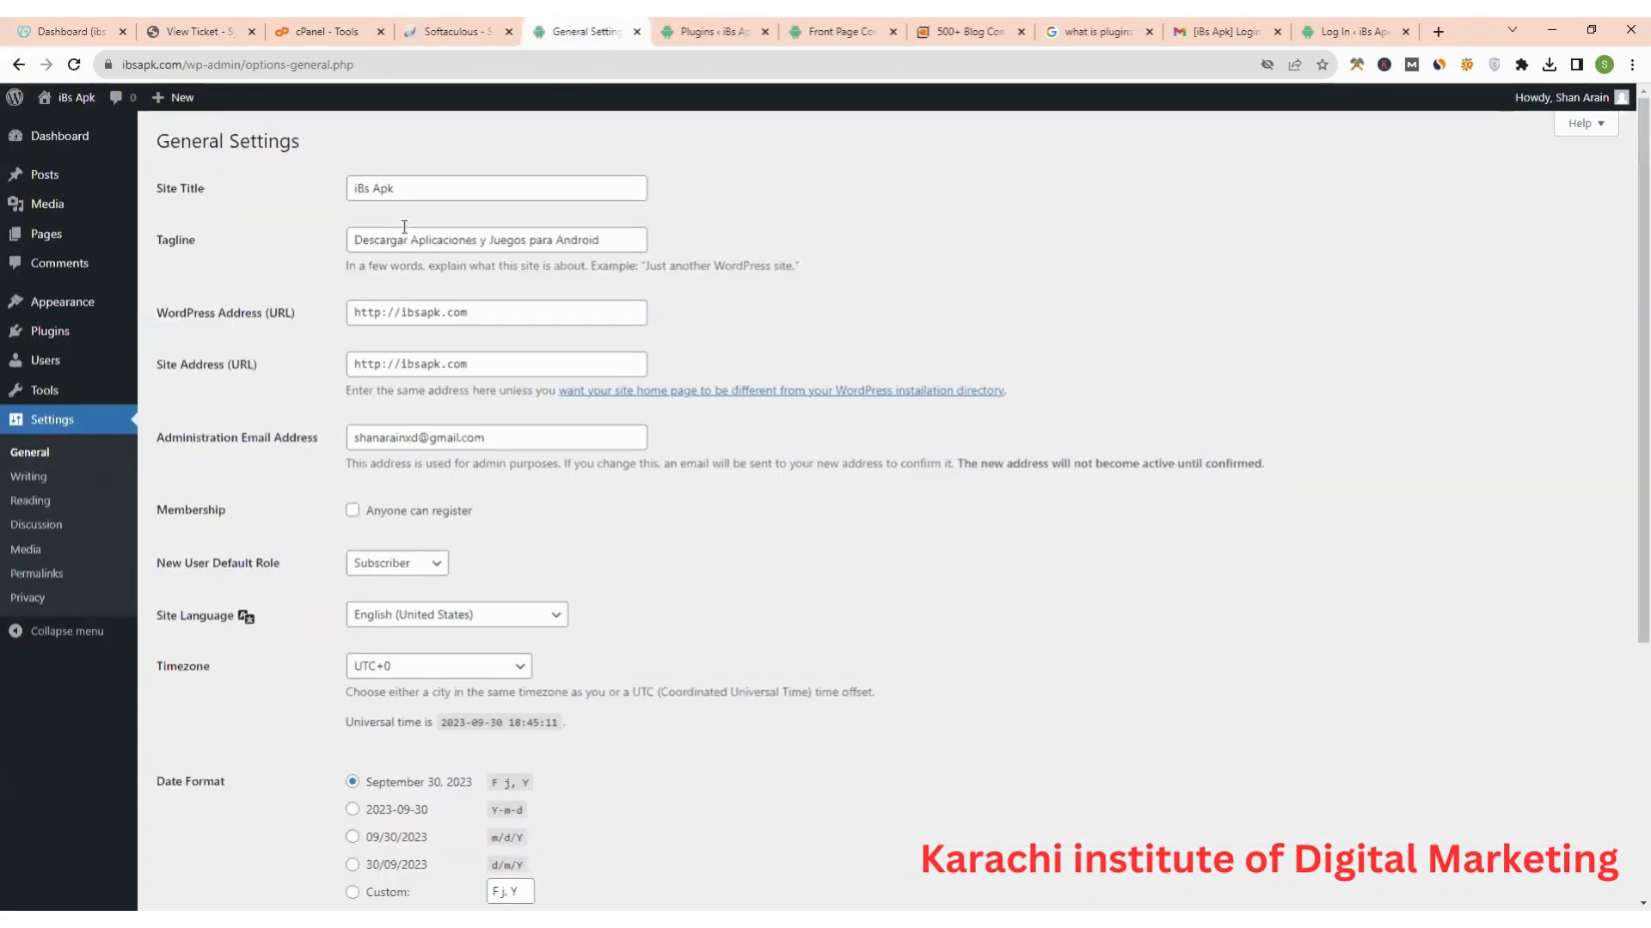
left_click(443, 189)
triple_click(426, 242)
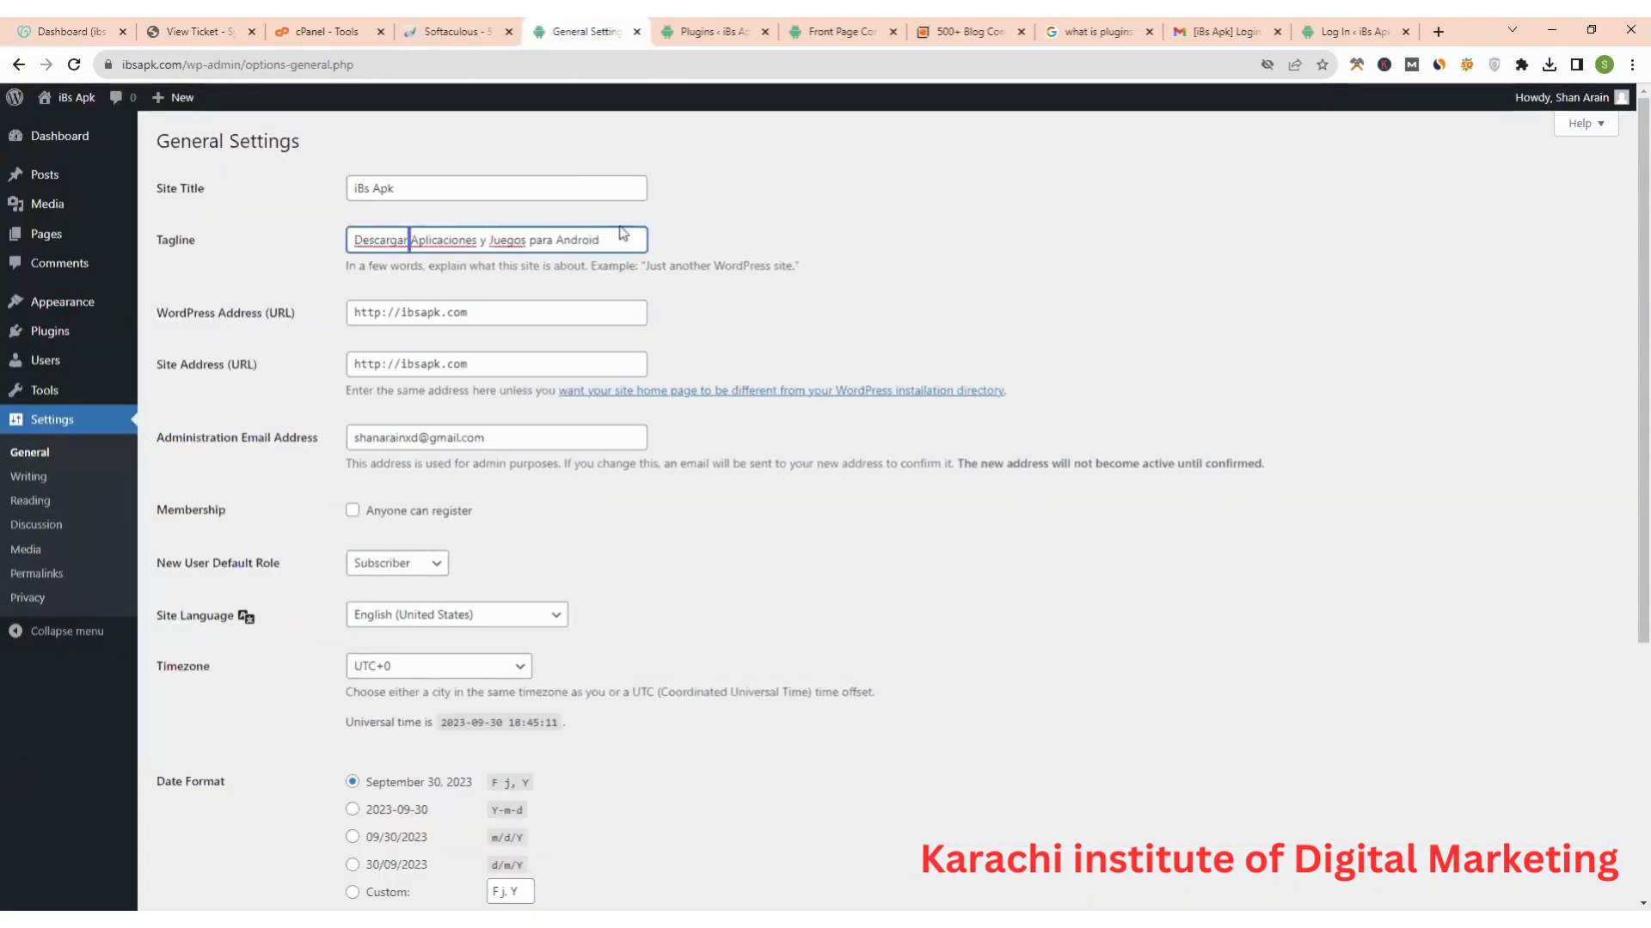
left_click(363, 28)
left_click(1191, 25)
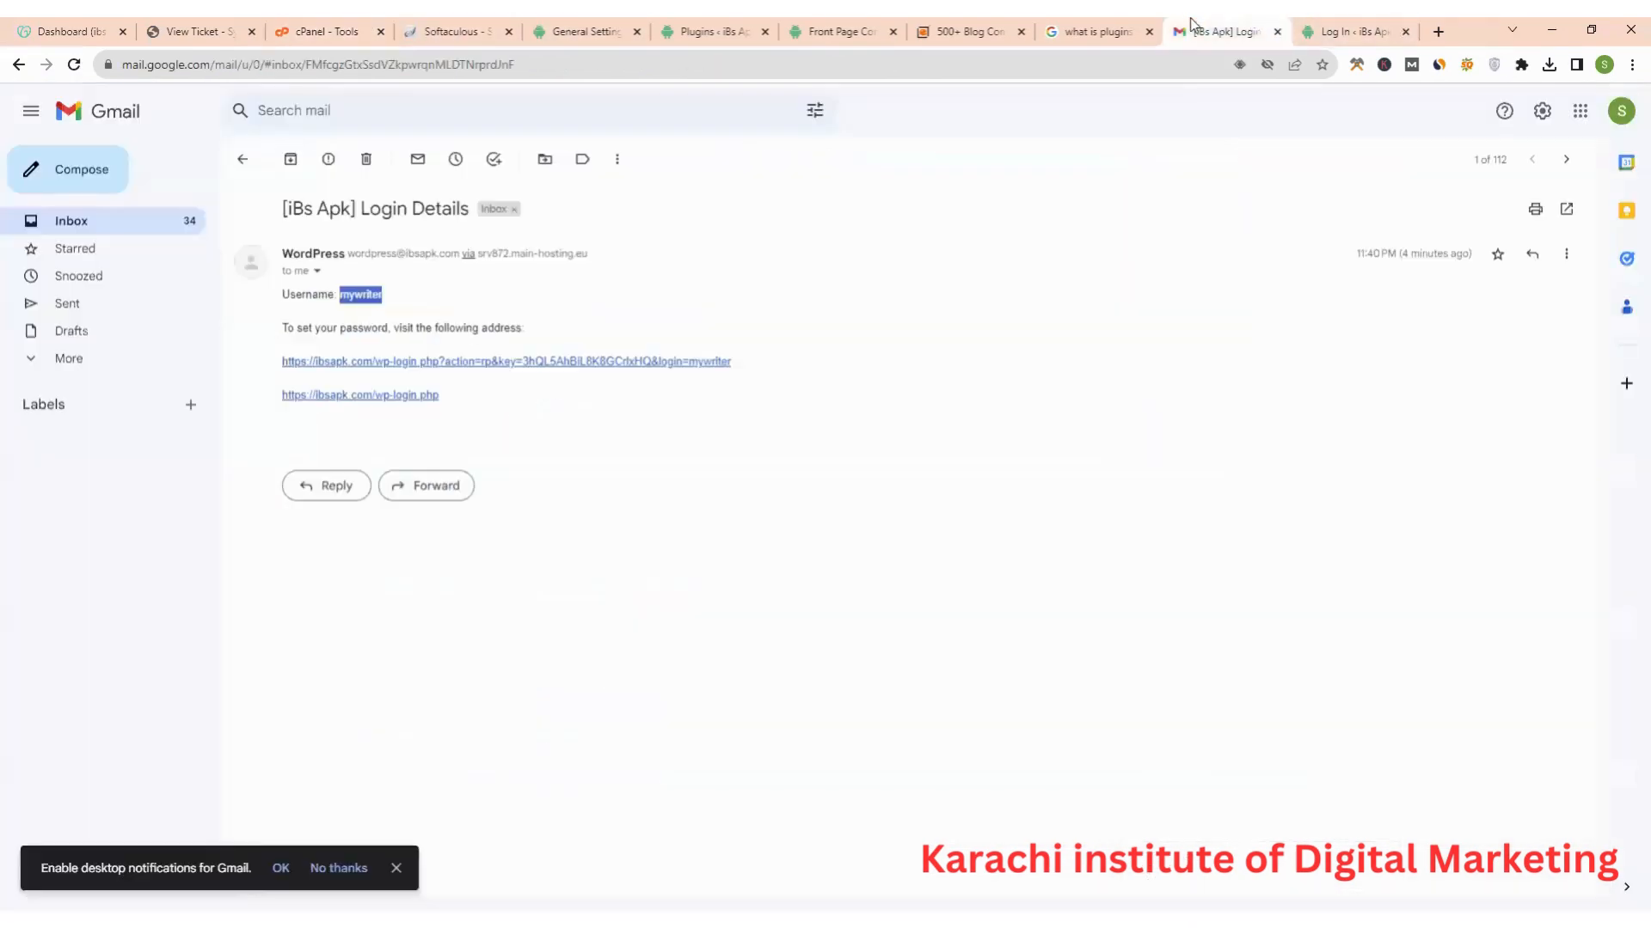
left_click(56, 21)
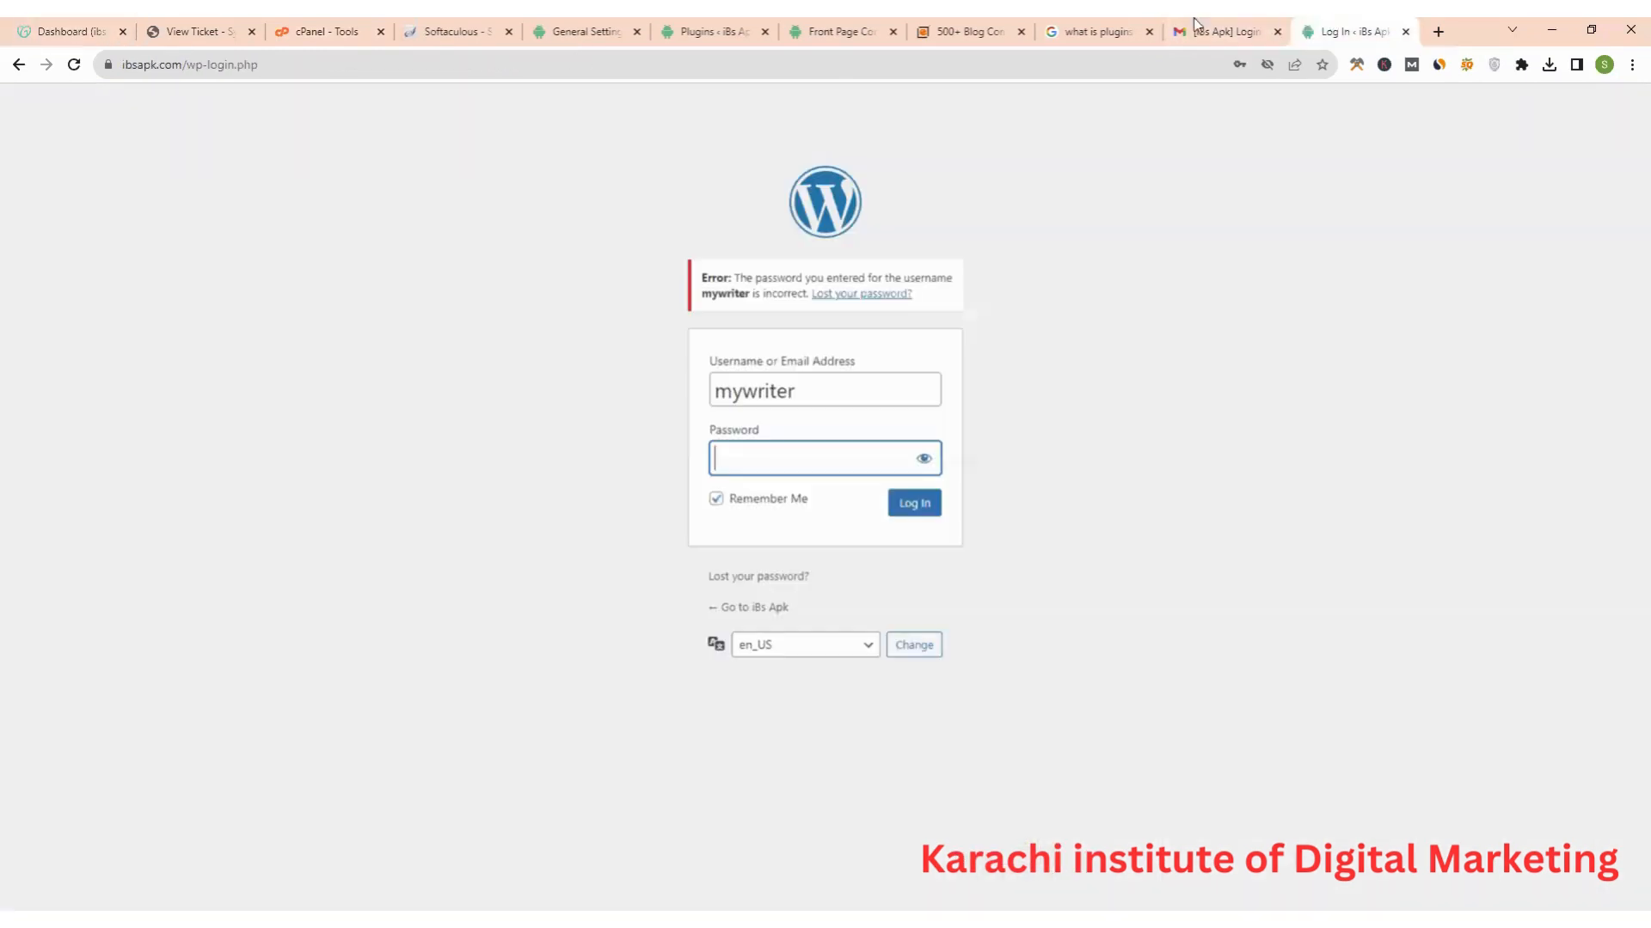
left_click(1328, 25)
left_click(1015, 24)
left_click(398, 191)
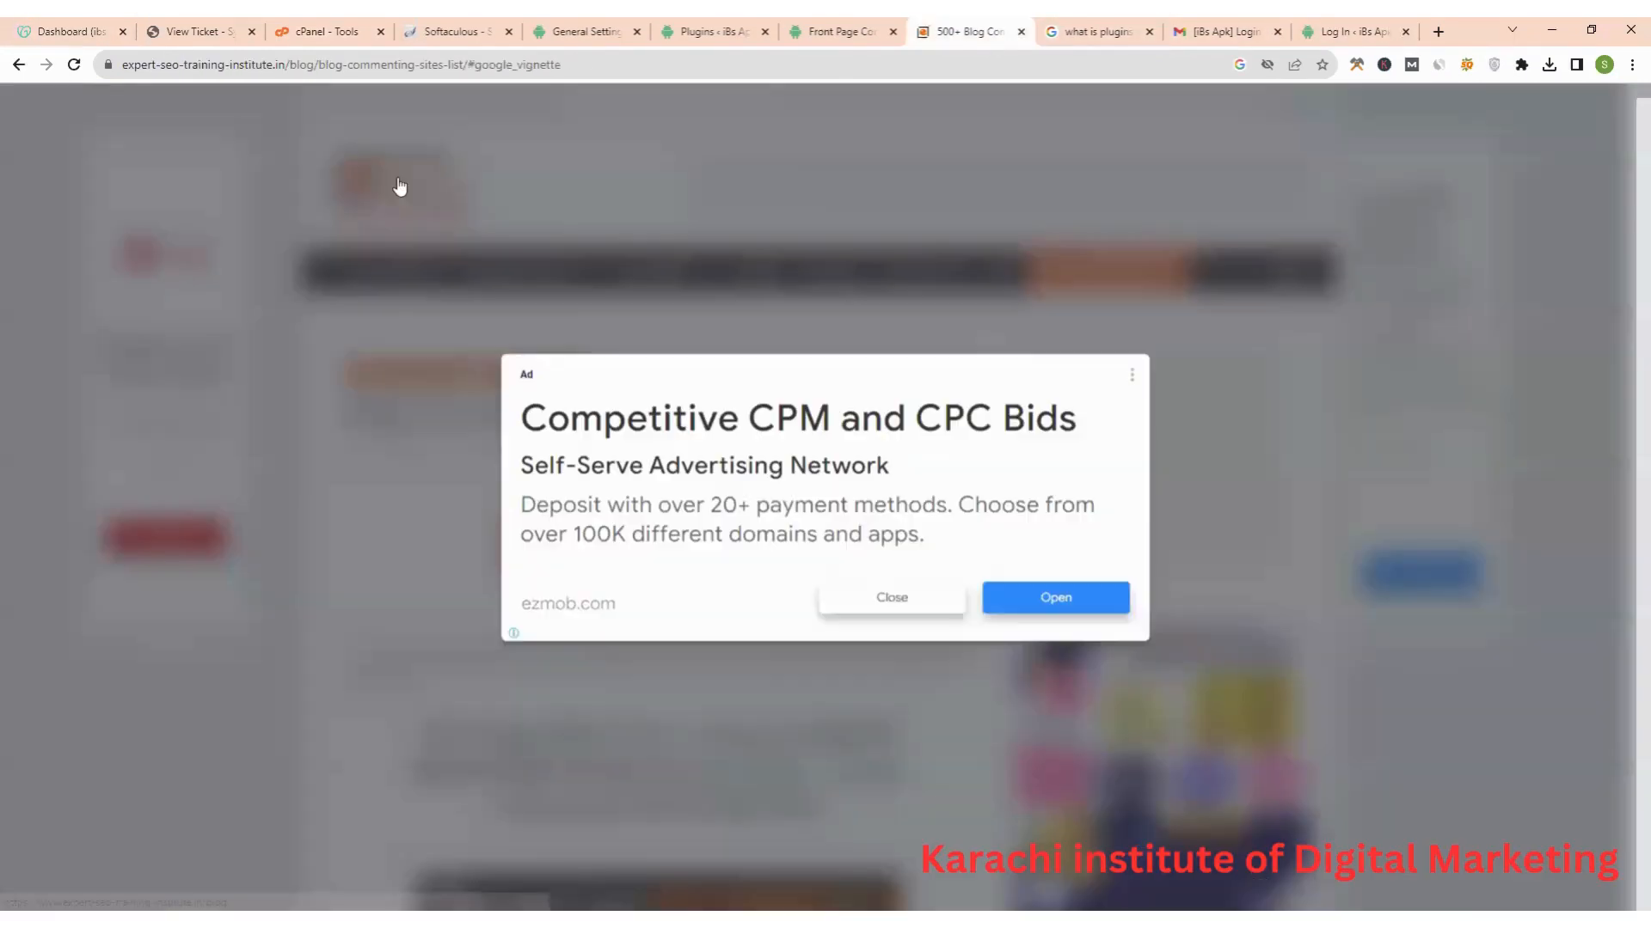
left_click(901, 605)
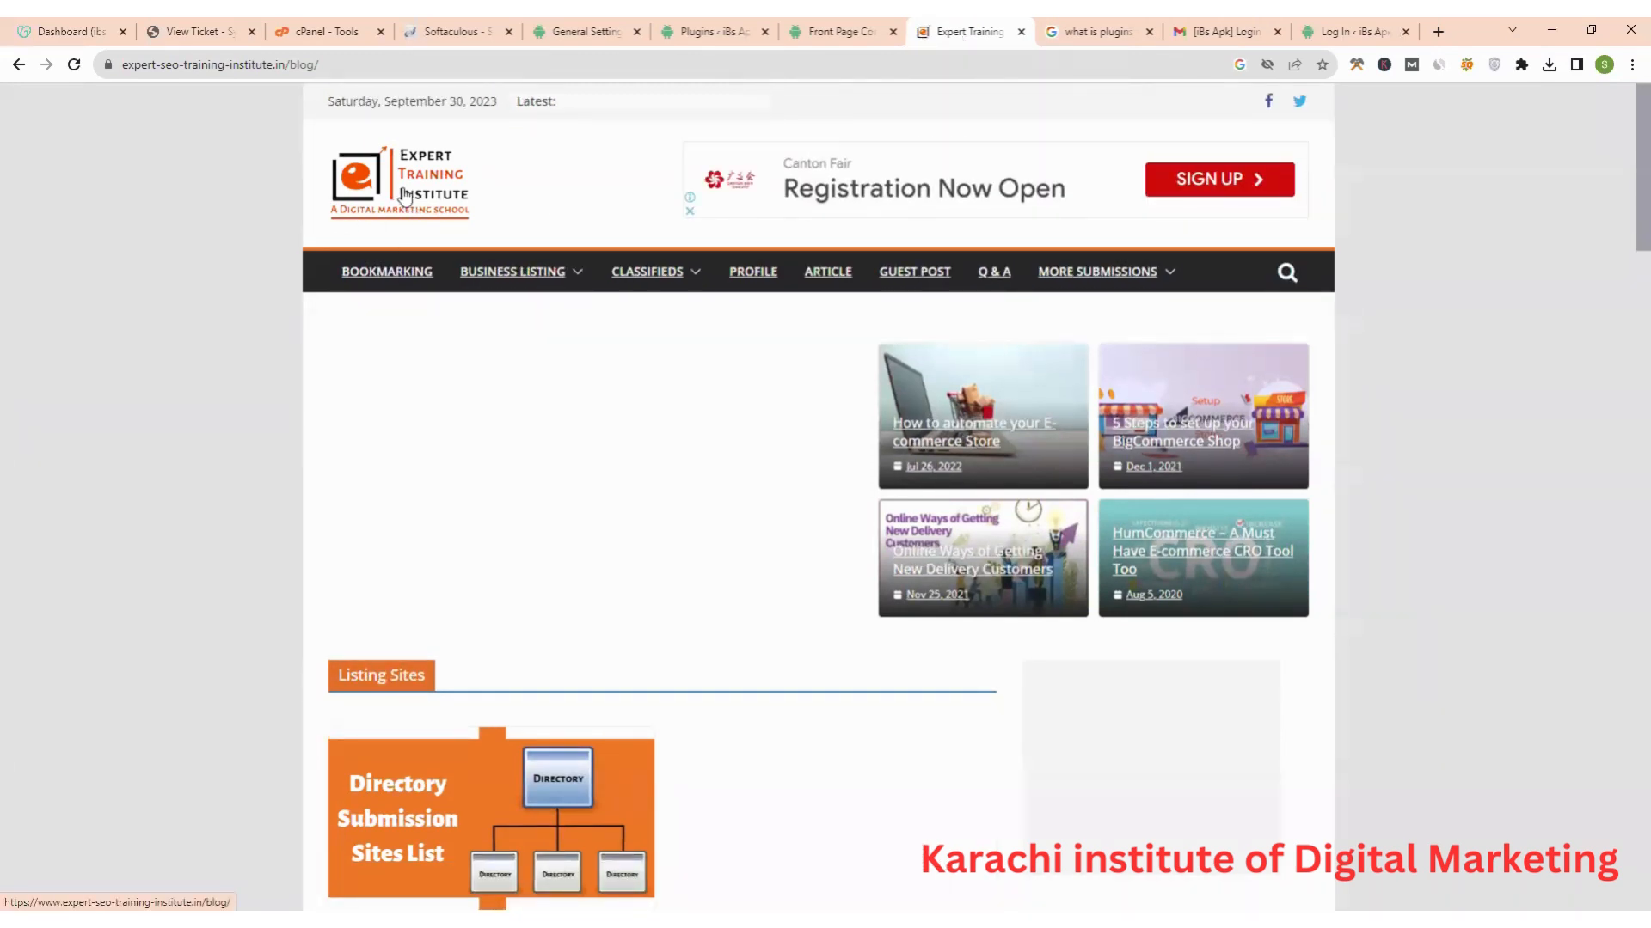
left_click(1092, 27)
left_click(842, 28)
left_click(744, 31)
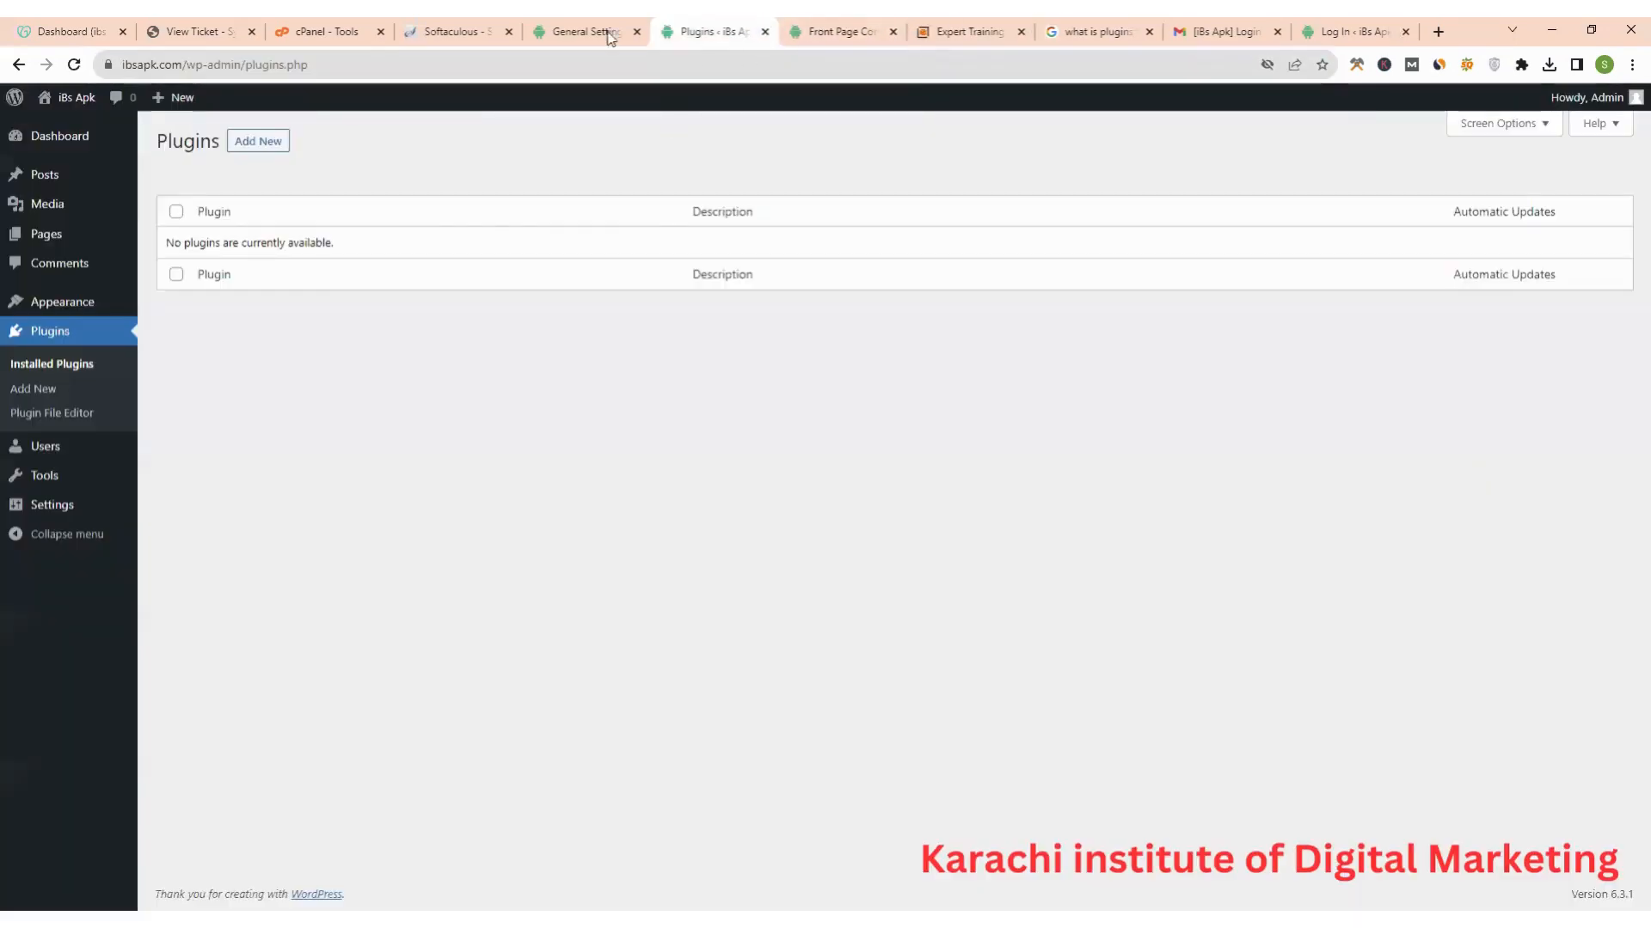
left_click(604, 34)
right_click(545, 240)
right_click(243, 266)
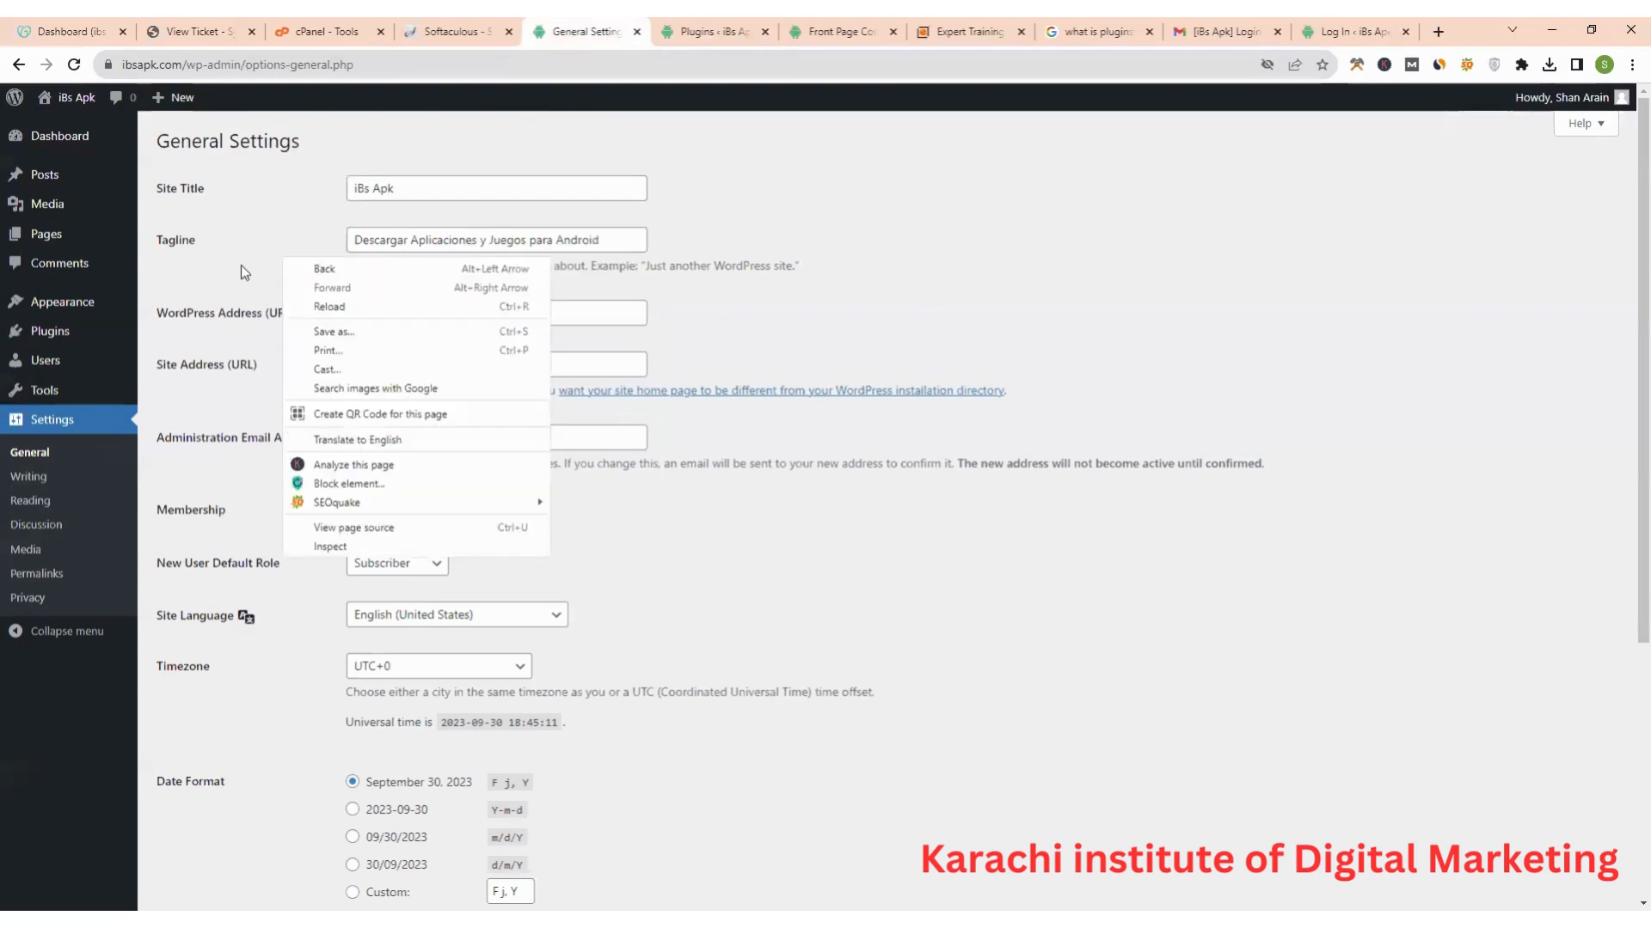
left_click(296, 216)
left_click(379, 316)
left_click(402, 360)
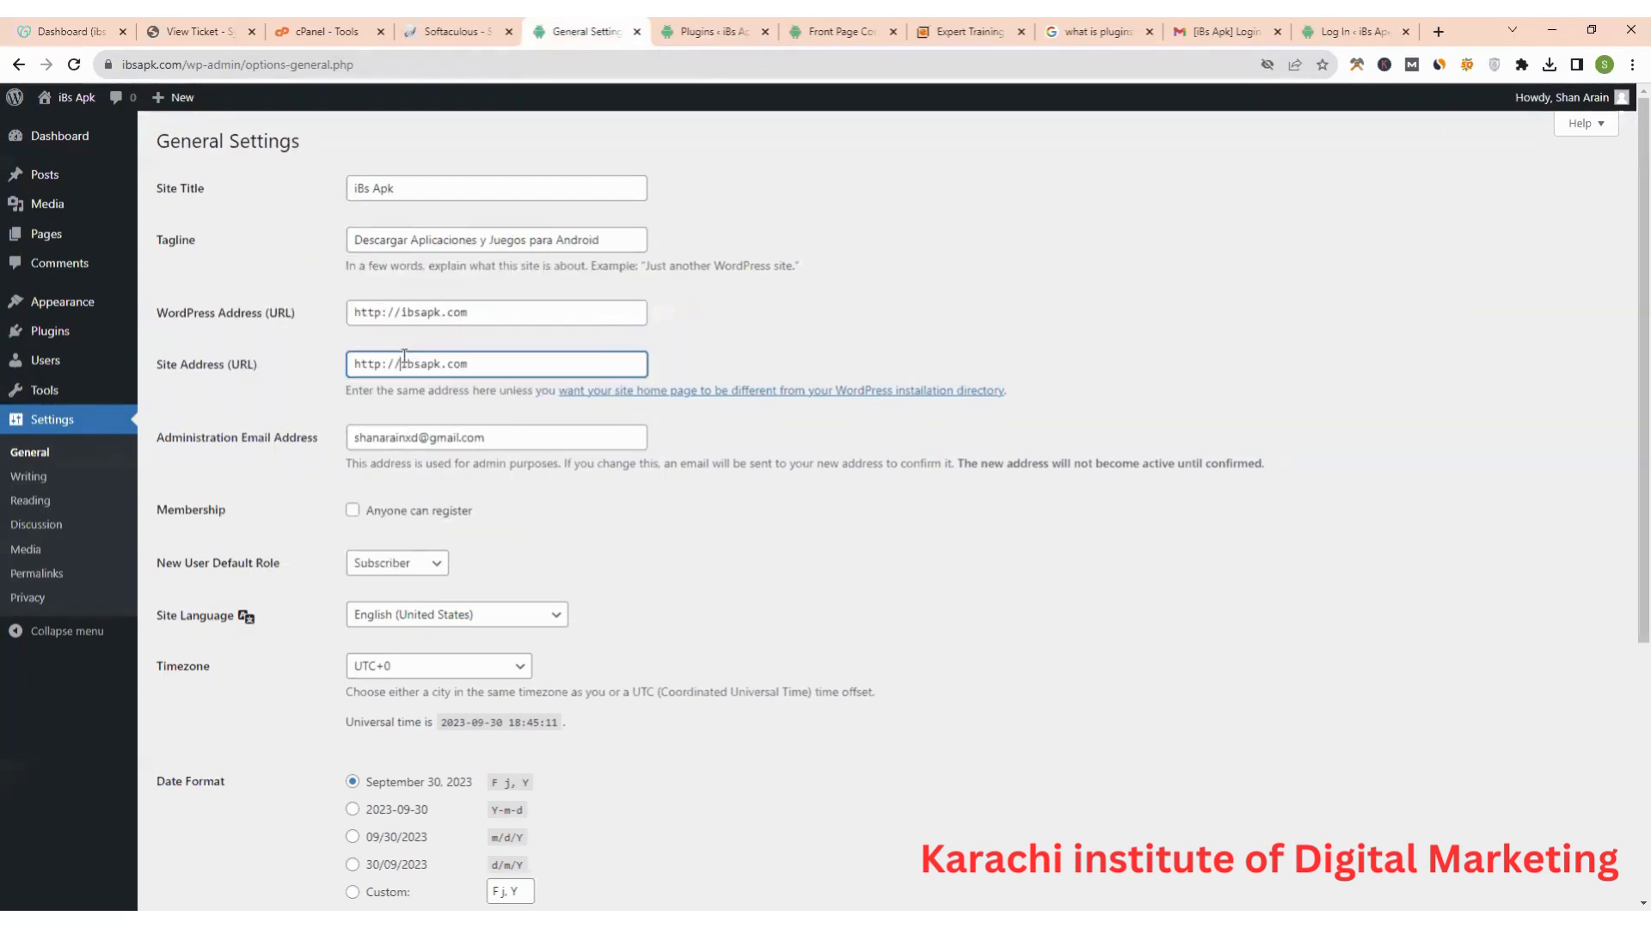
right_click(404, 356)
right_click(381, 364)
left_click(341, 364)
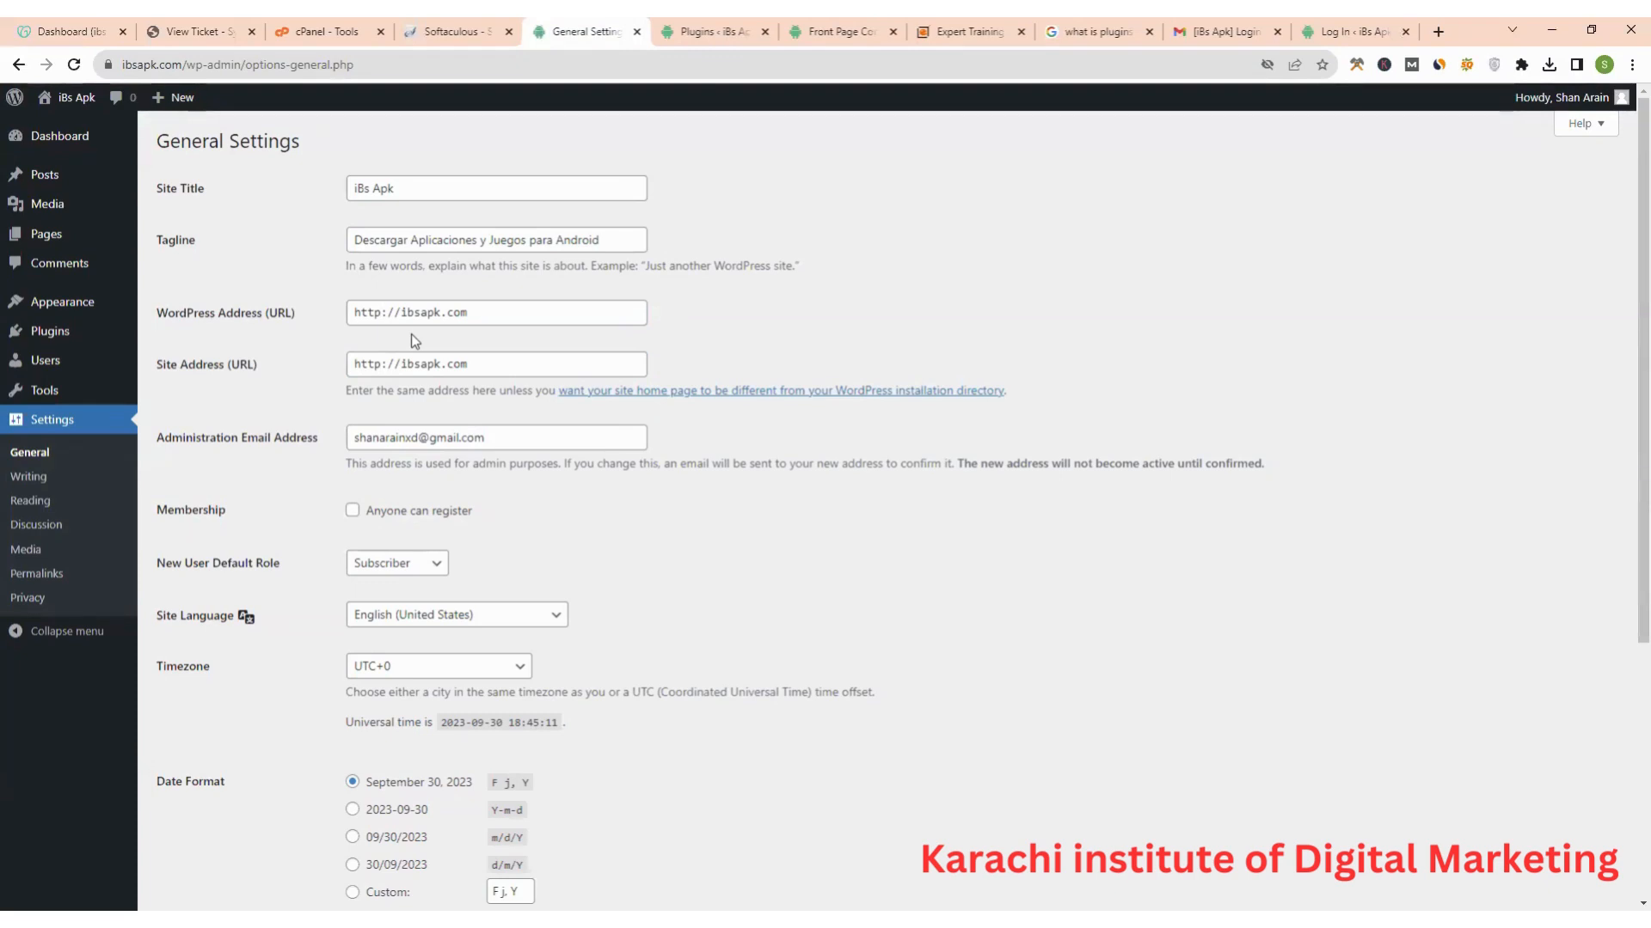
left_click(382, 314)
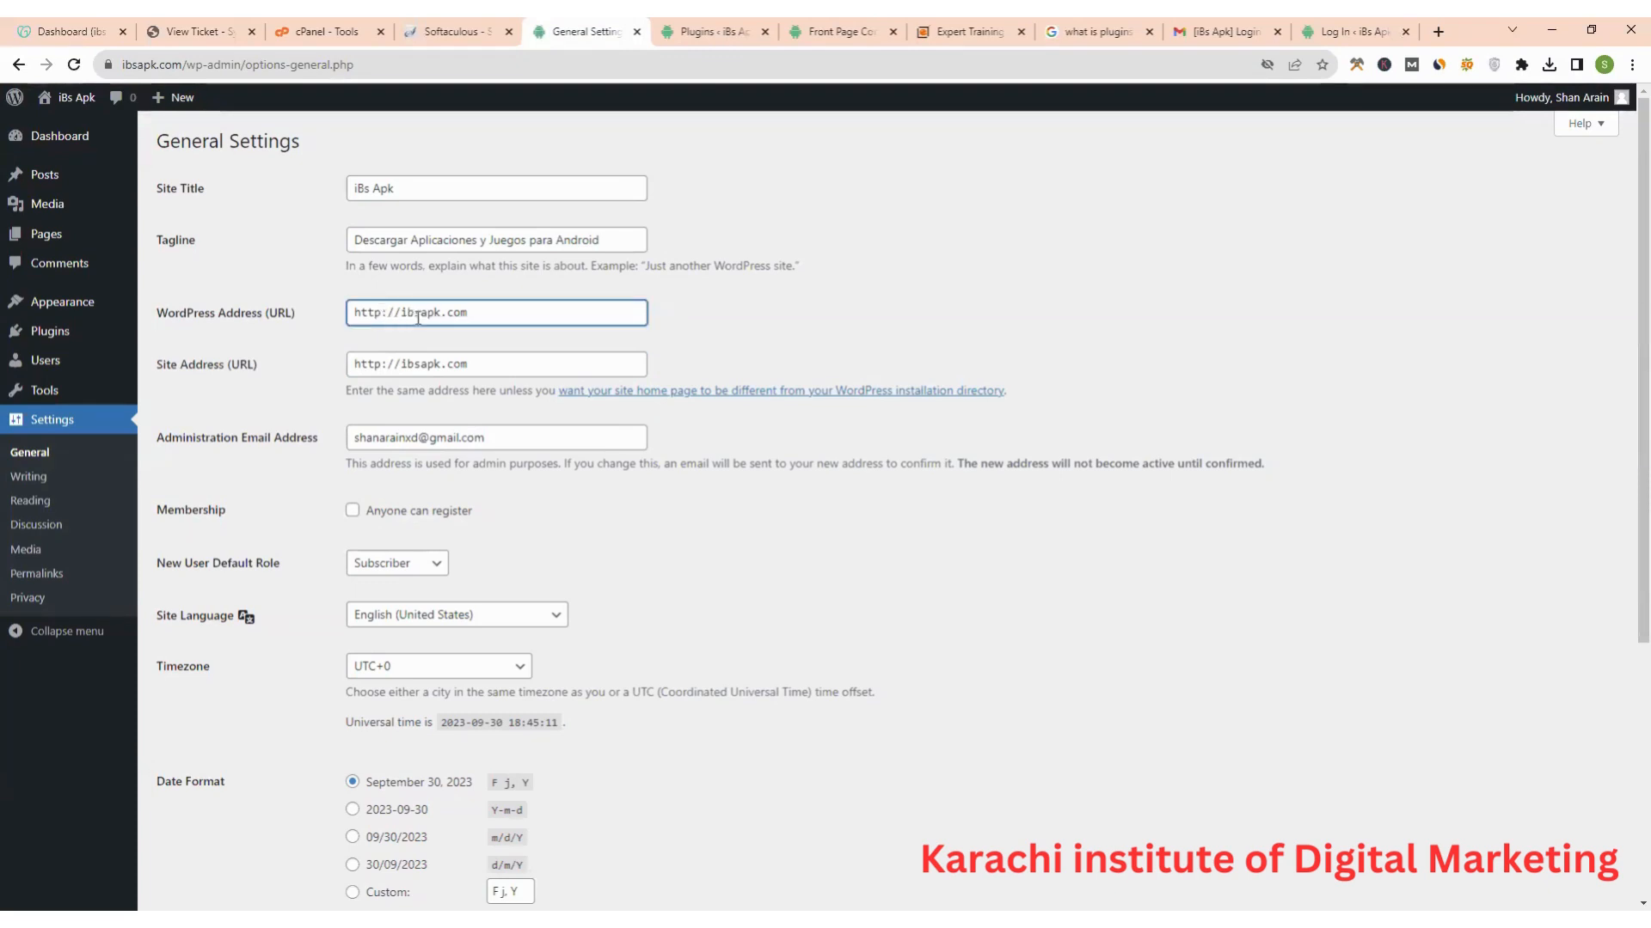
right_click(477, 309)
right_click(445, 312)
left_click(374, 317)
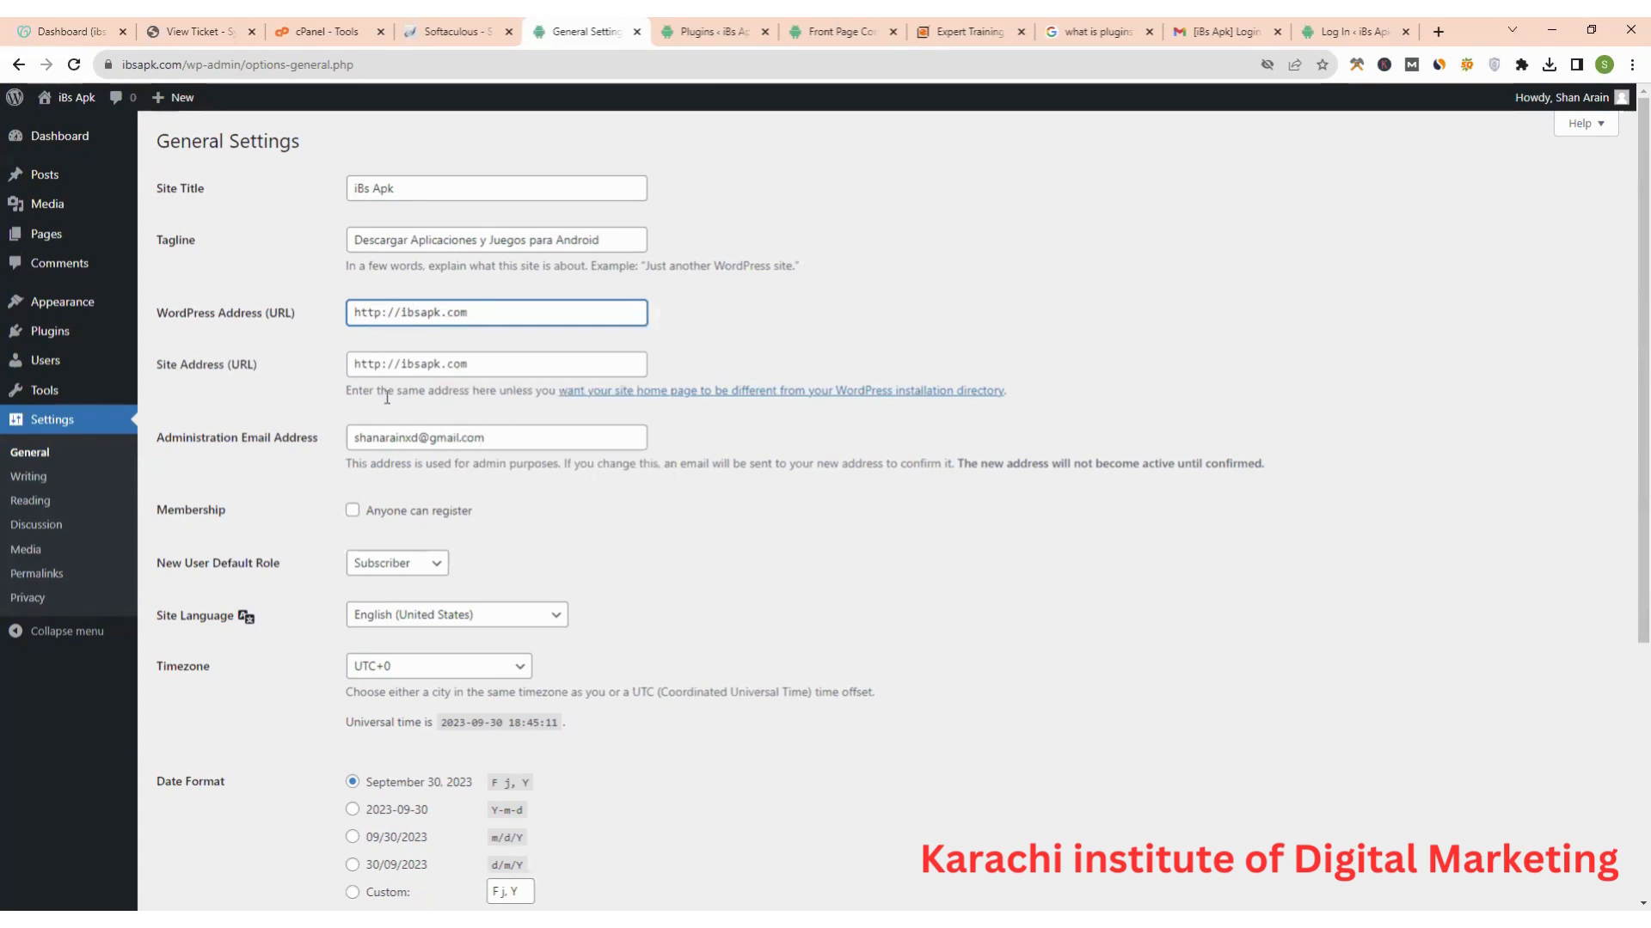
left_click(385, 368)
left_click(383, 315)
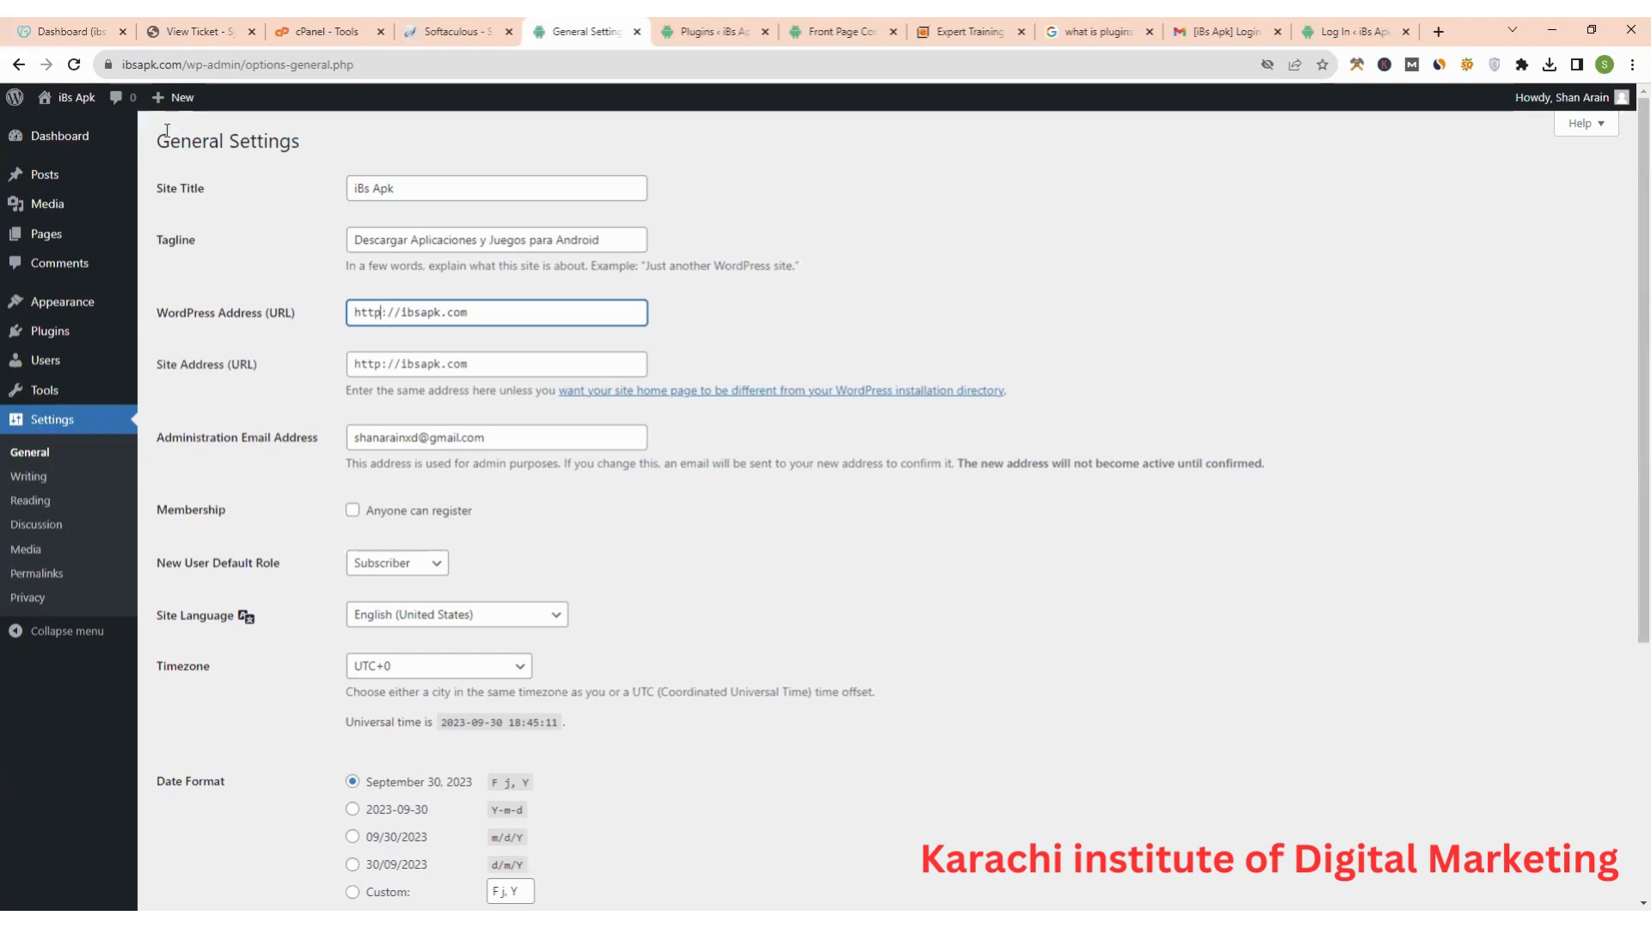
left_click(107, 65)
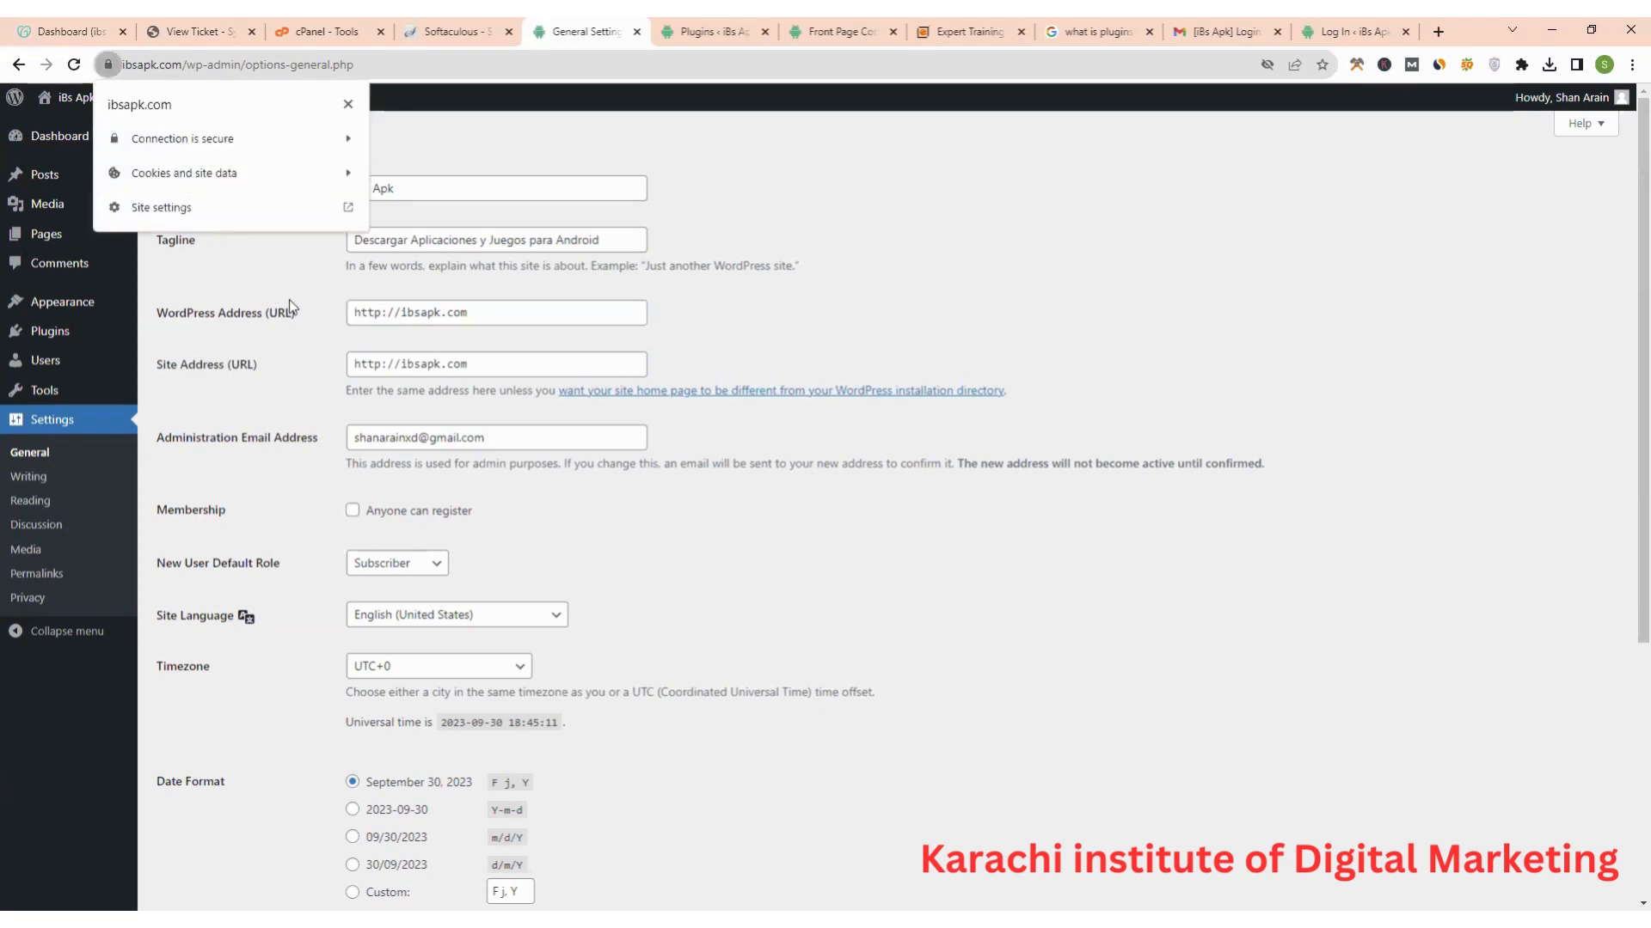
left_click(388, 315)
left_click(389, 315)
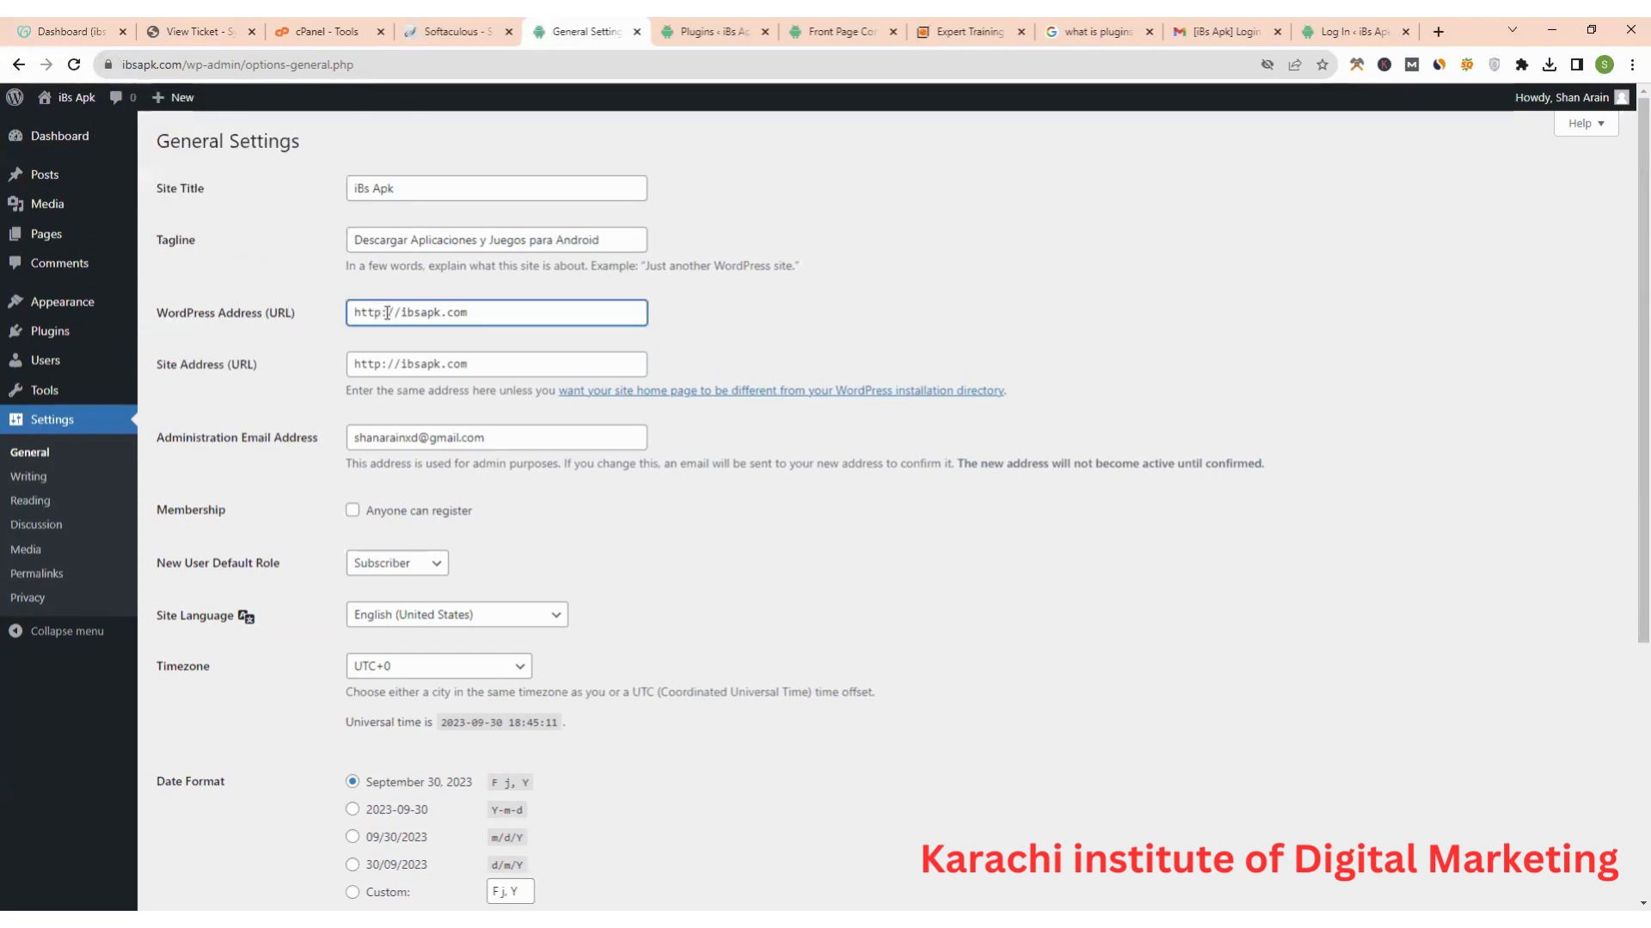
right_click(411, 372)
left_click(315, 356)
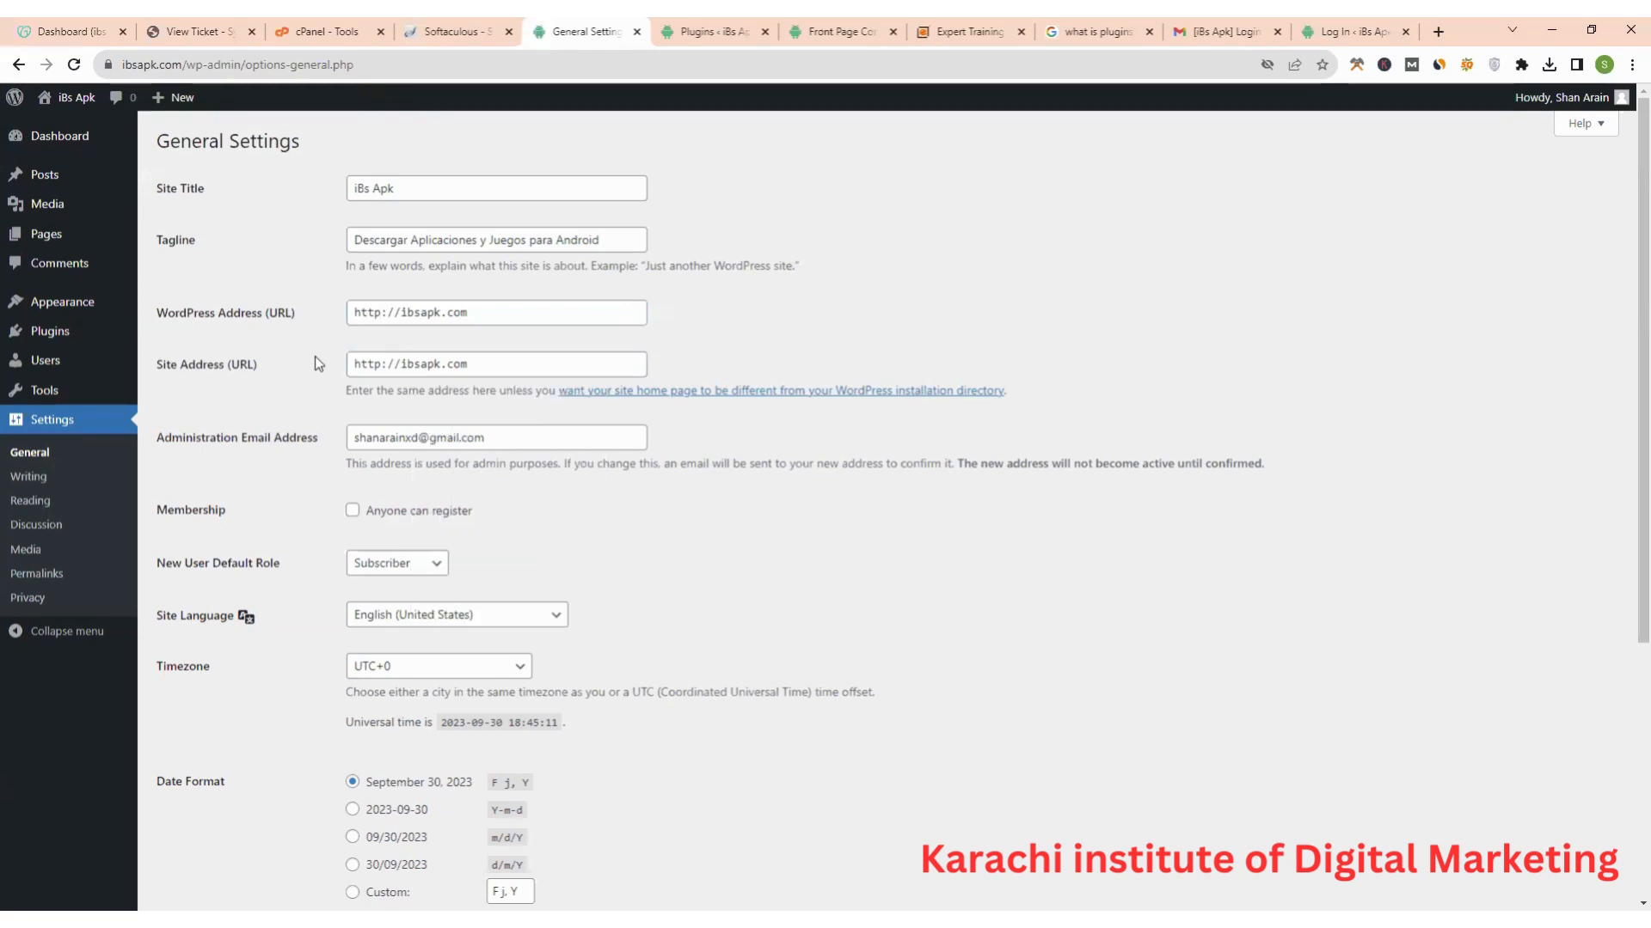
scroll(399, 422, "down", 1)
scroll(399, 421, "down", 1)
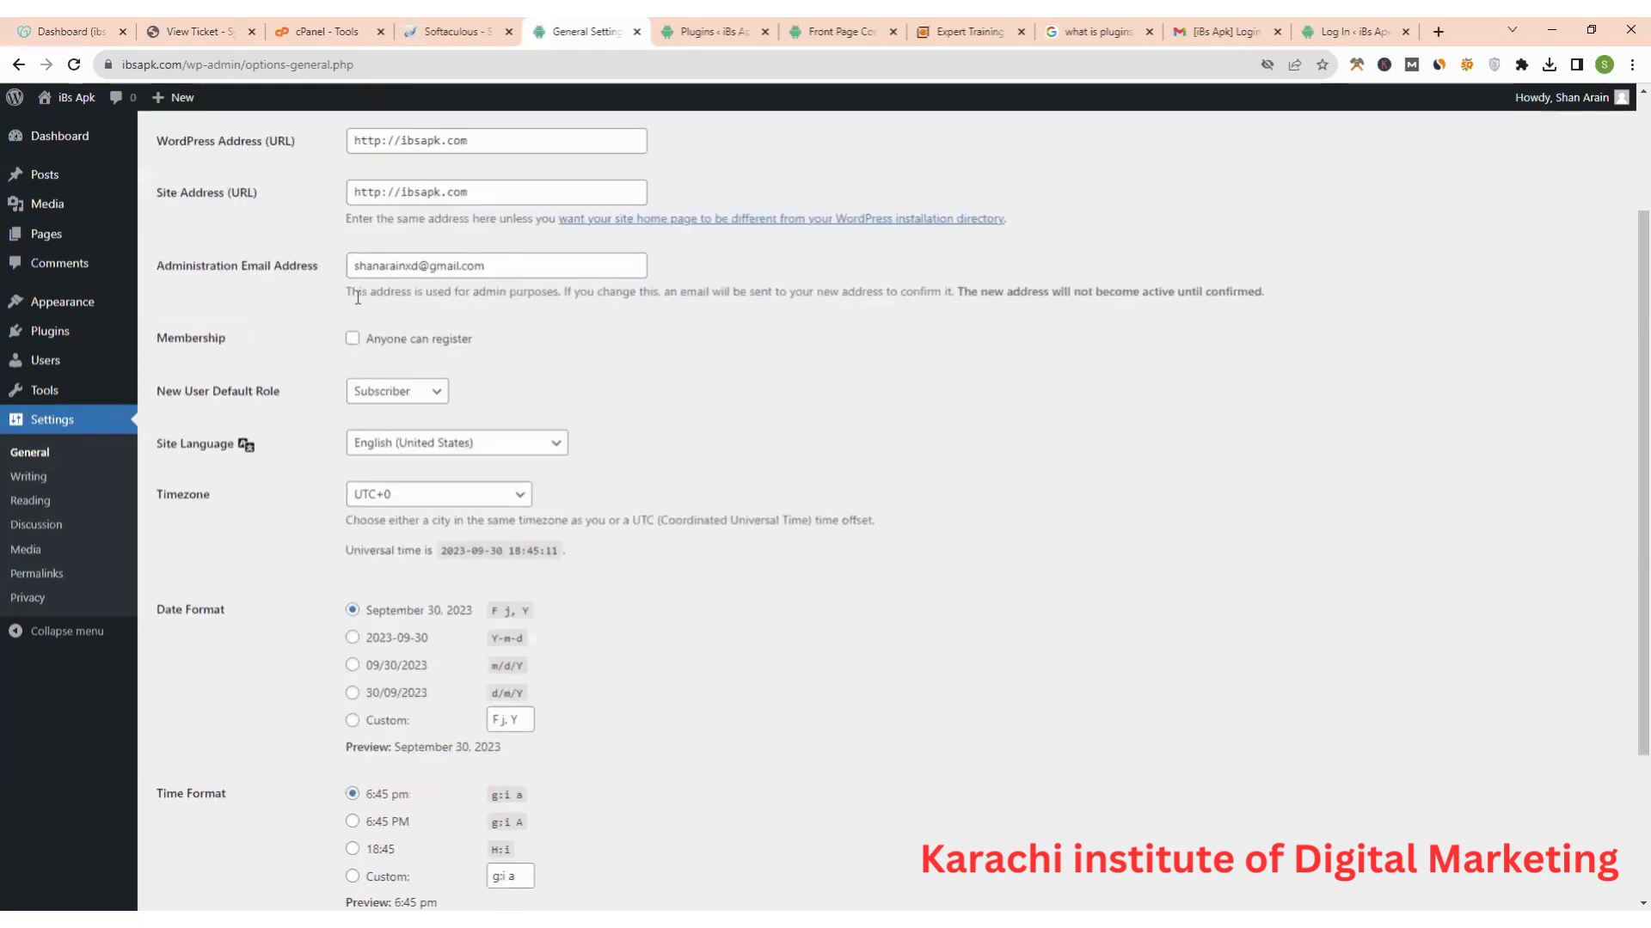
Turn Anyone can register on and back off, leaving Subscriber as the default new-user role.
left_click(404, 265)
left_click(271, 373)
right_click(386, 394)
left_click(315, 435)
left_click(353, 340)
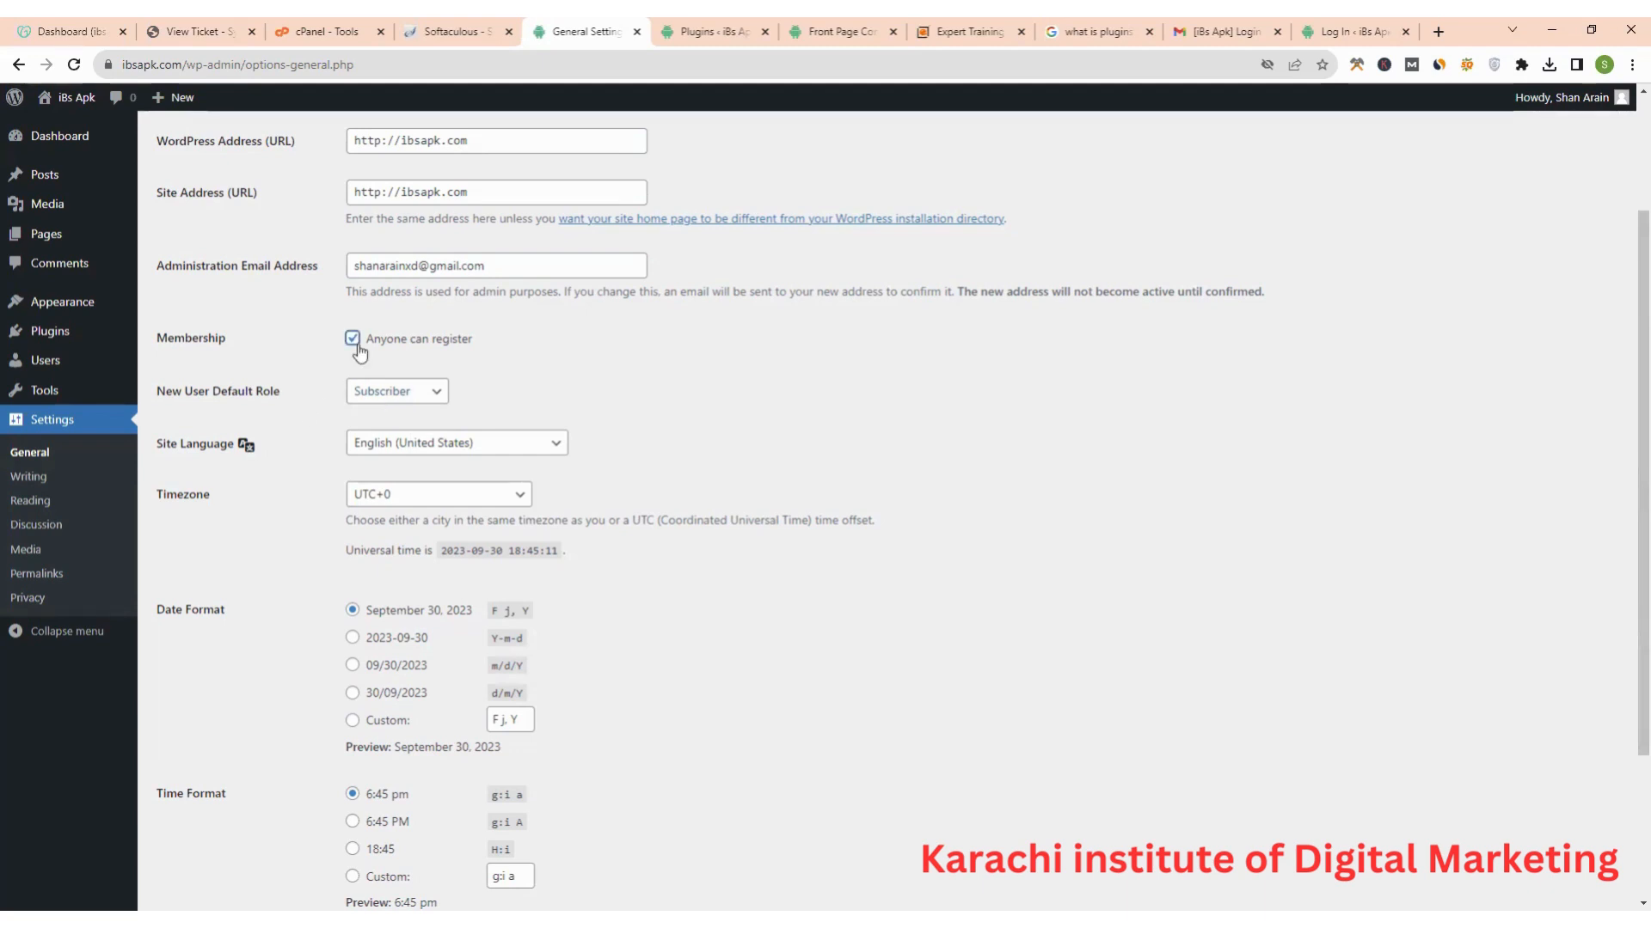
left_click(385, 396)
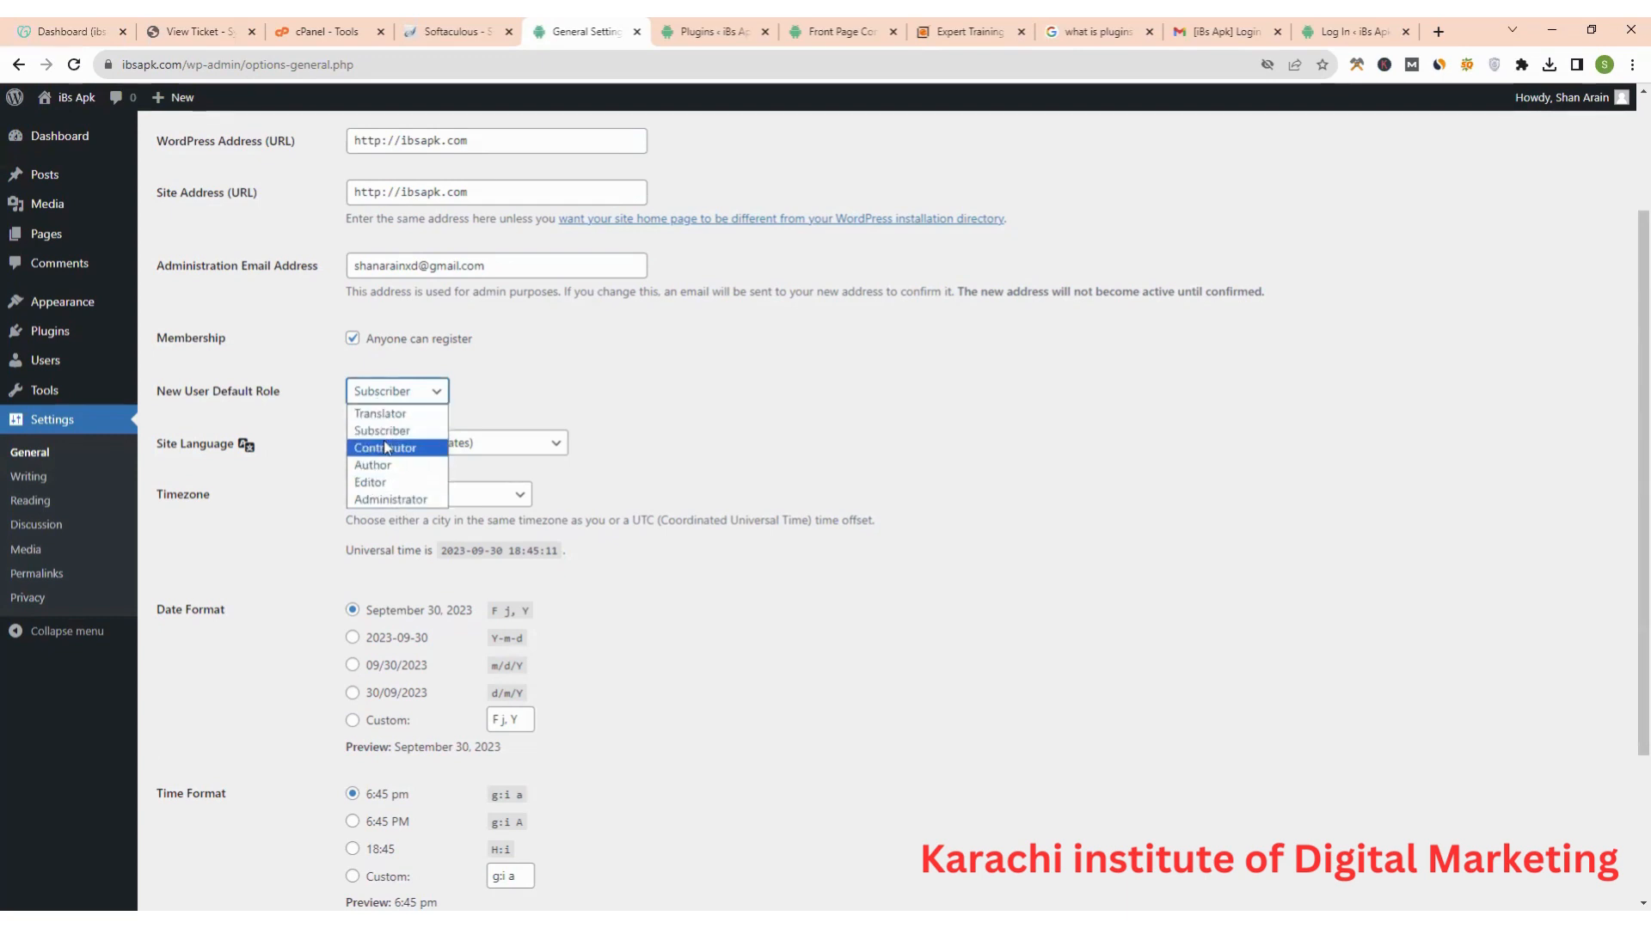
left_click(352, 338)
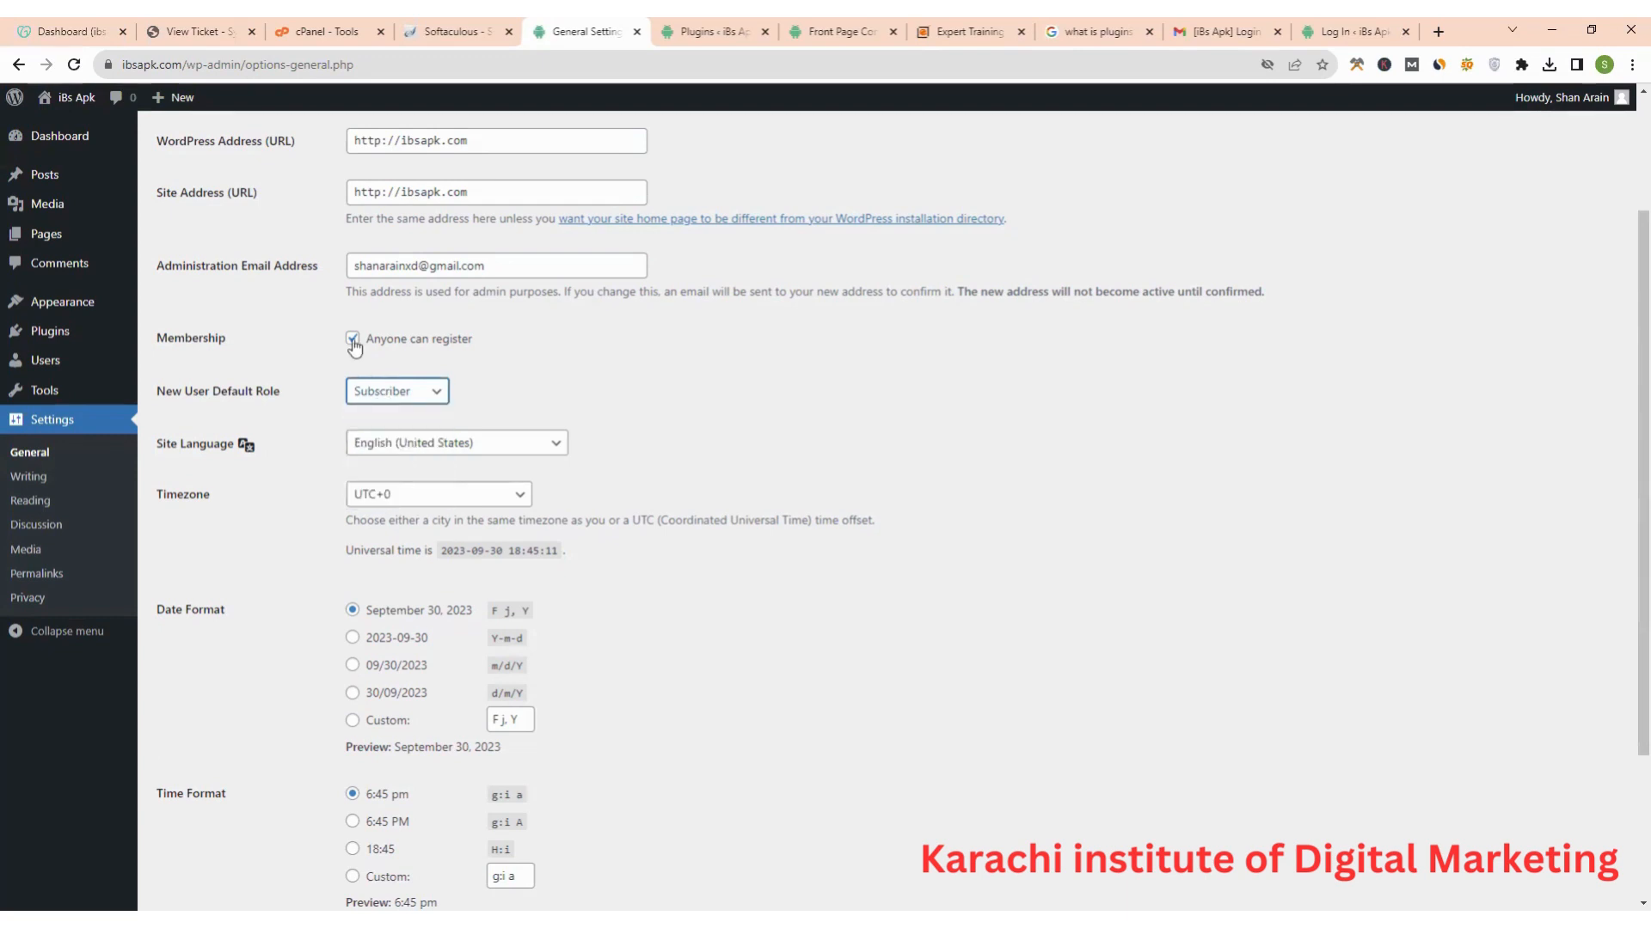
Leave the site language unchanged, keep the week starting on Monday, and save the General Settings.
left_click(401, 454)
left_click(328, 449)
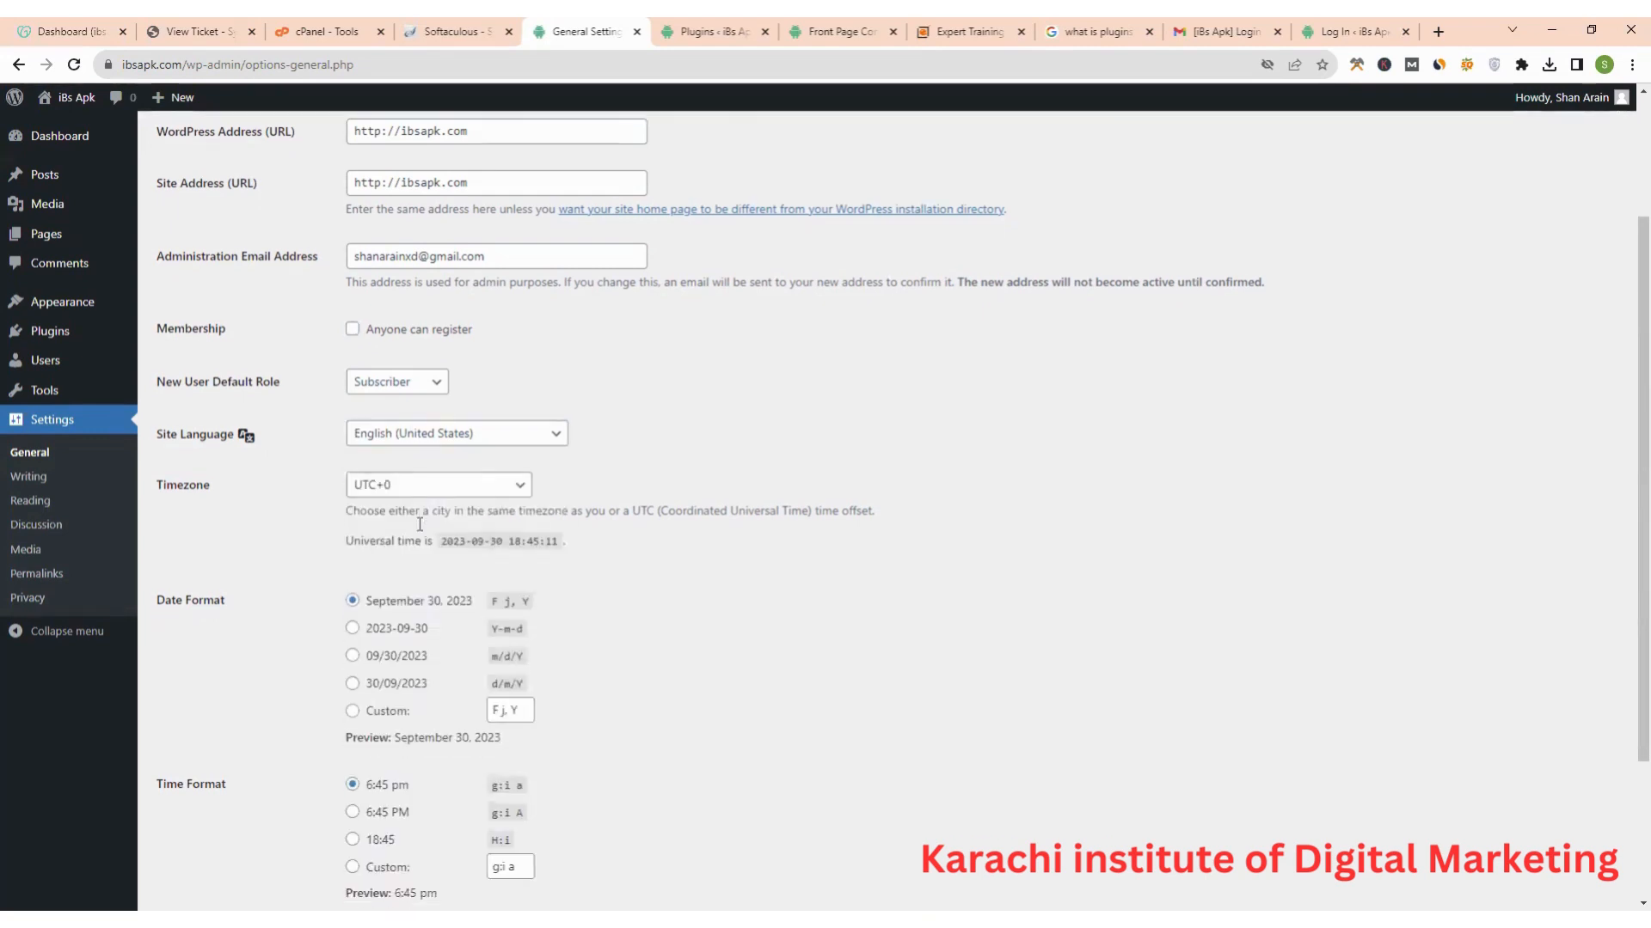
scroll(266, 481, "down", 3)
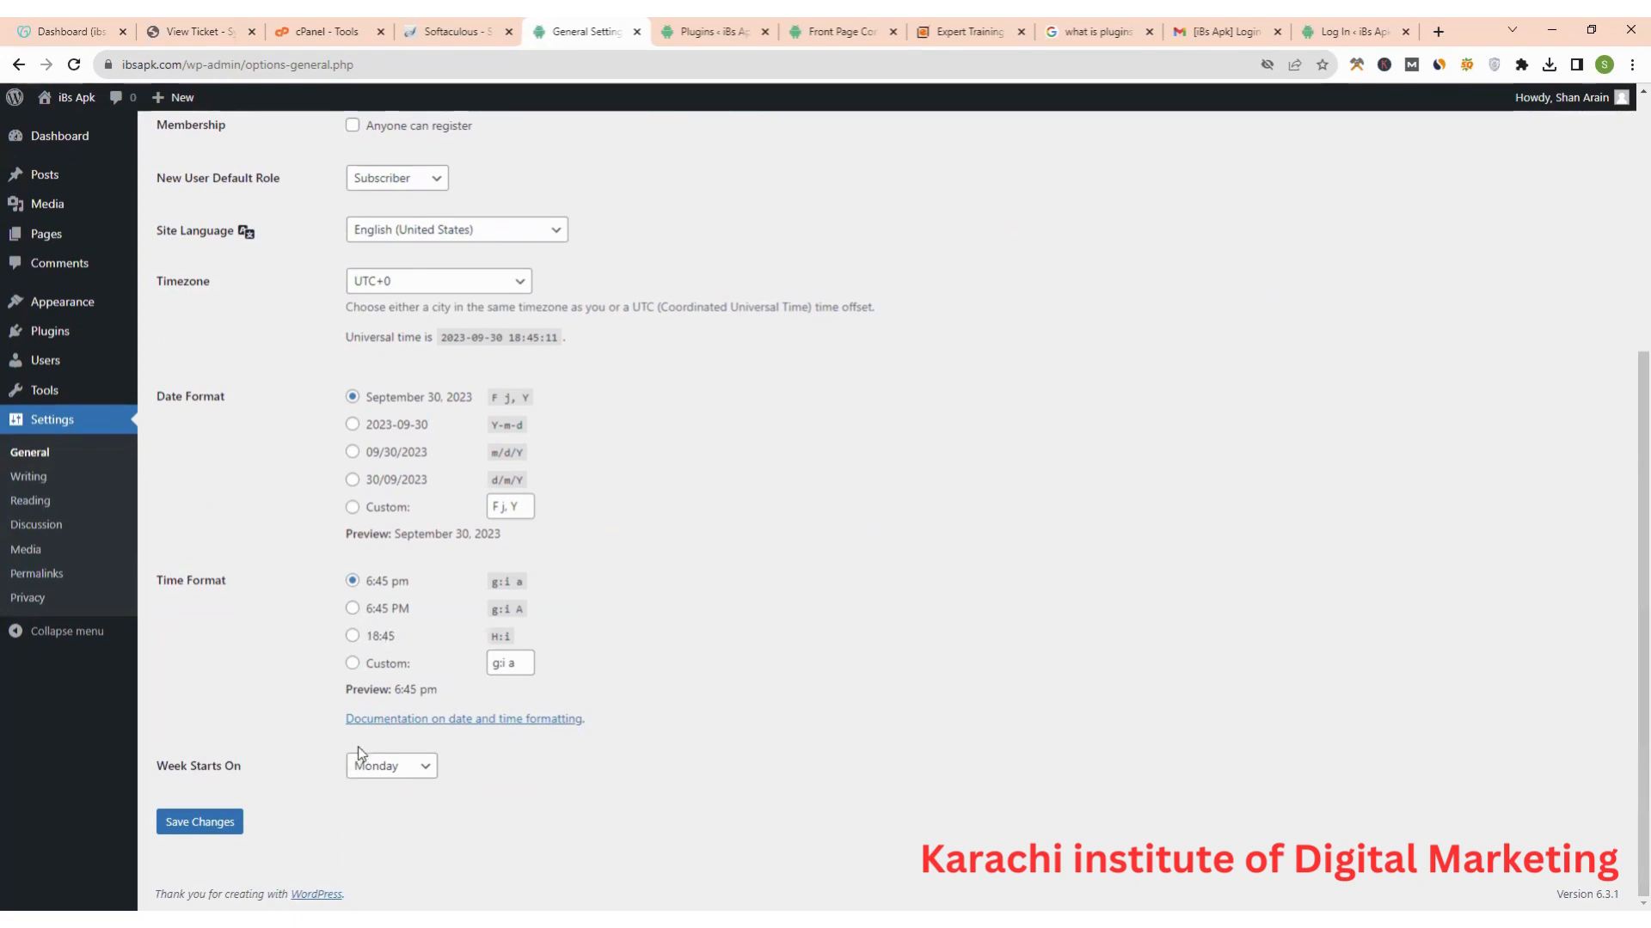
left_click(383, 766)
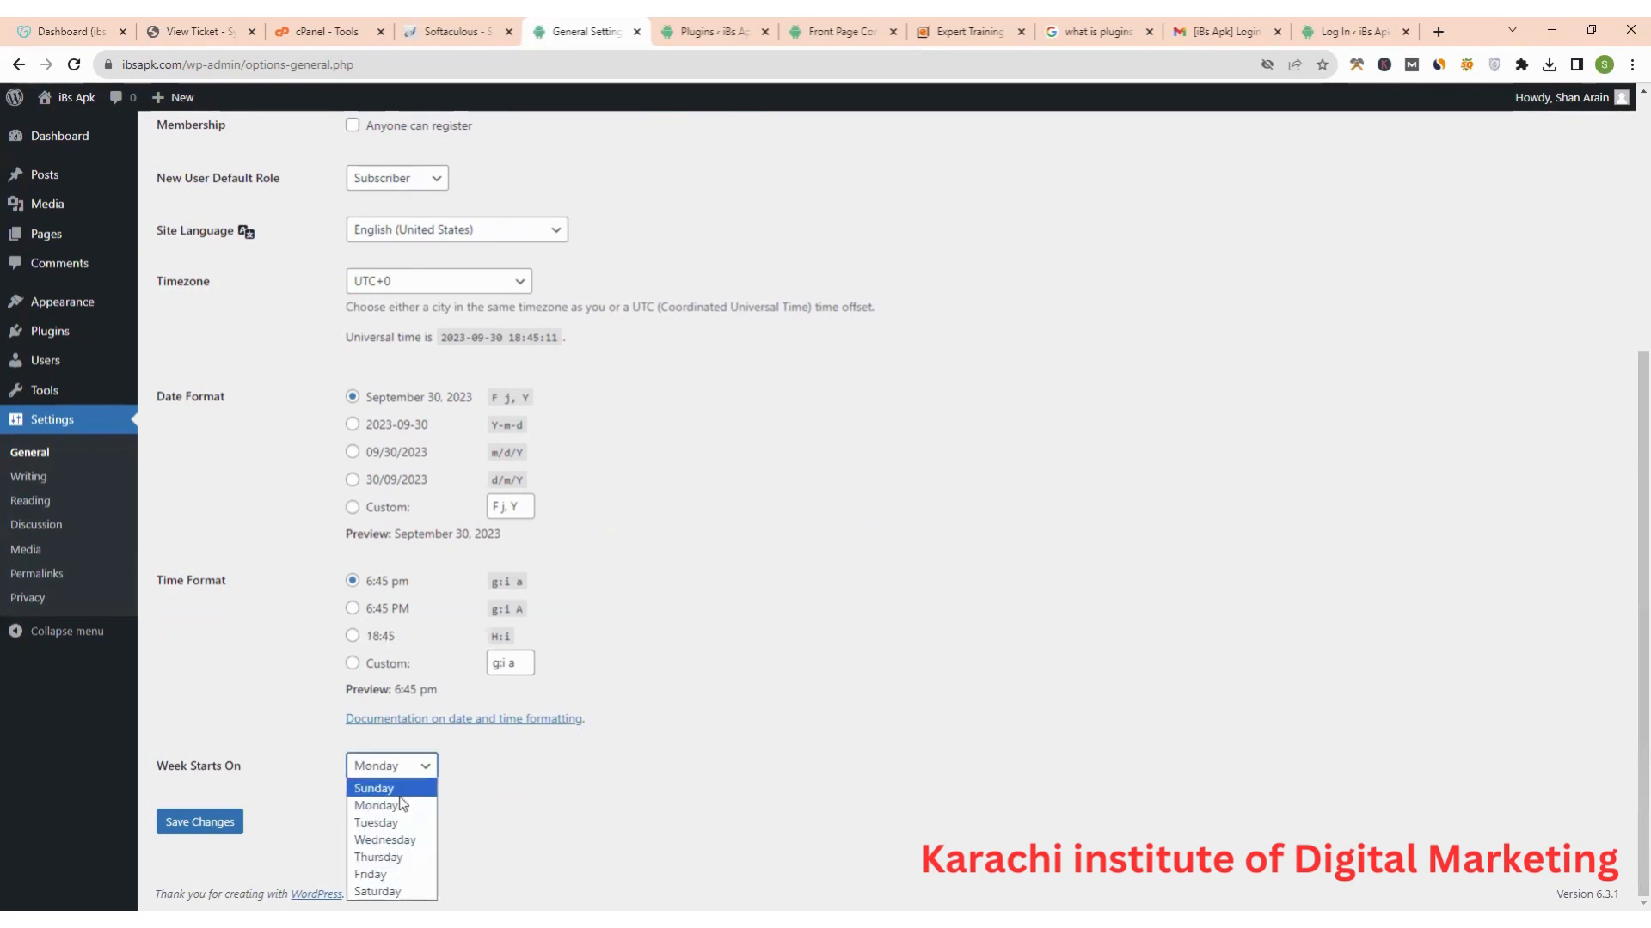
left_click(508, 807)
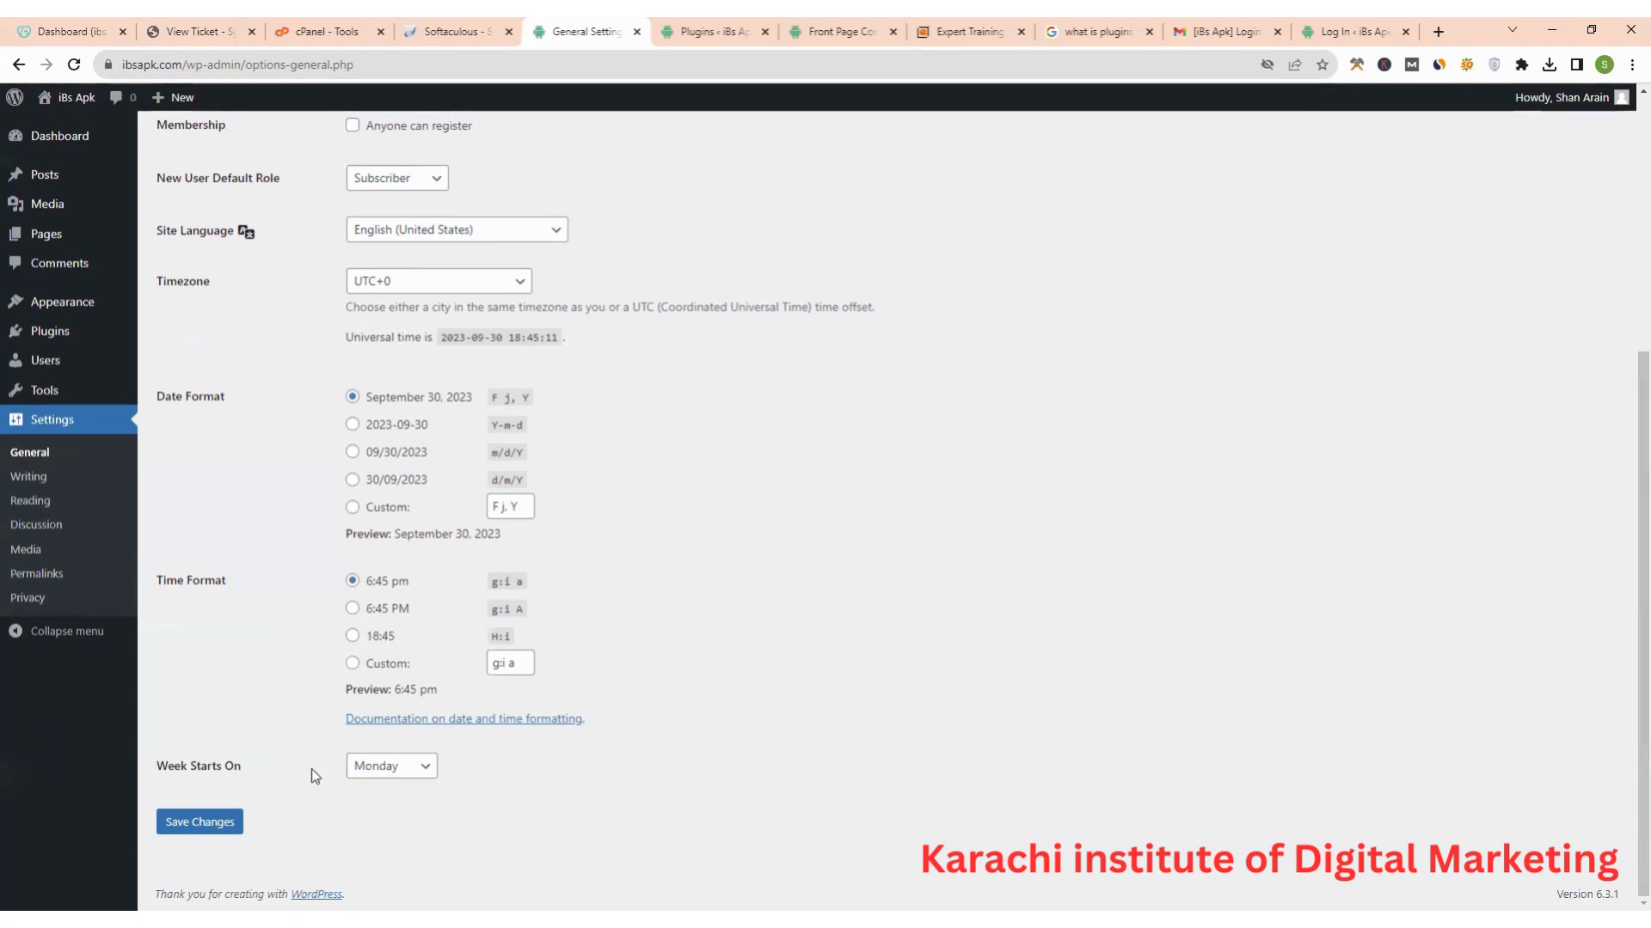
left_click(203, 824)
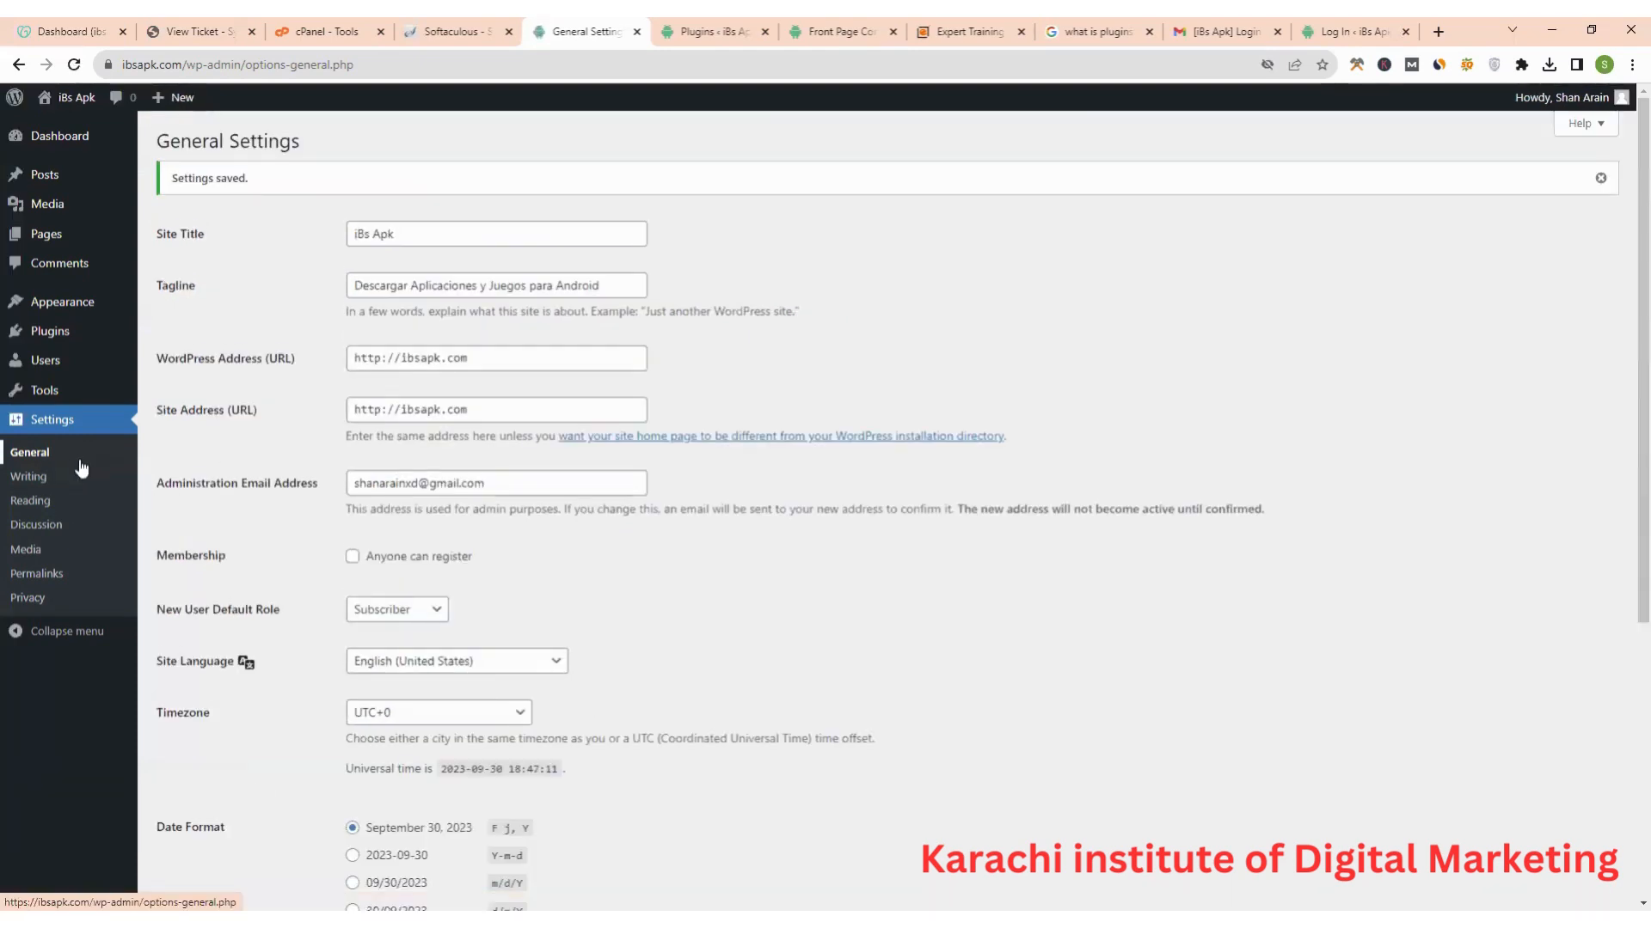
Go to Writing Settings and review the Default Post Category choices without changing them.
left_click(29, 483)
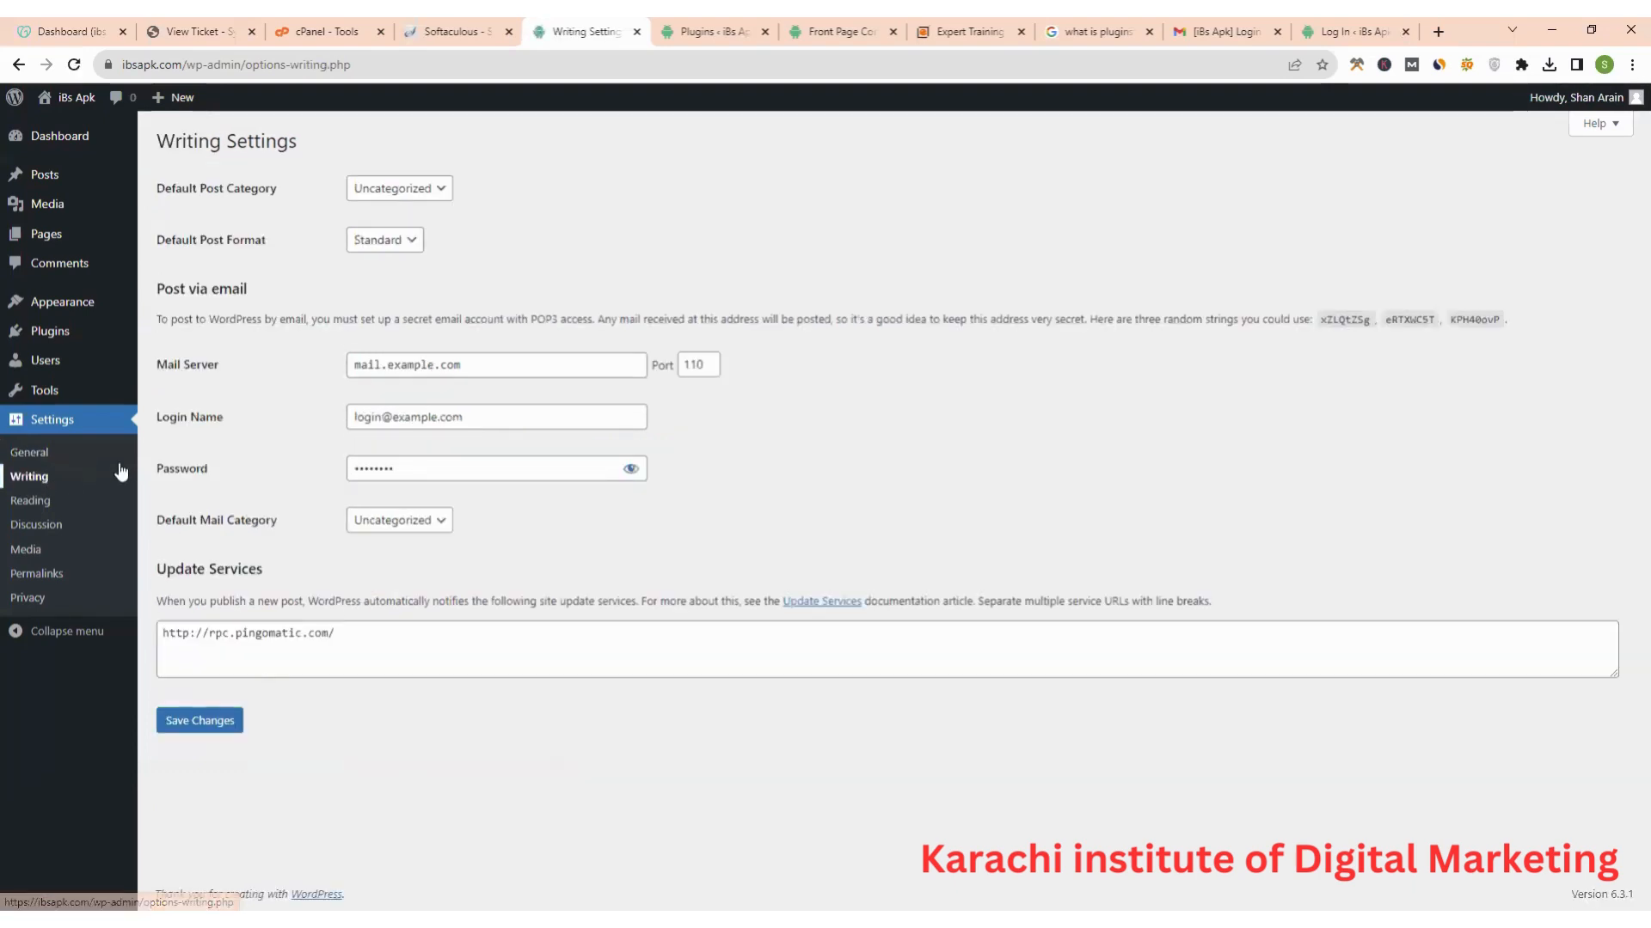
right_click(330, 286)
left_click(296, 263)
right_click(275, 246)
left_click(299, 196)
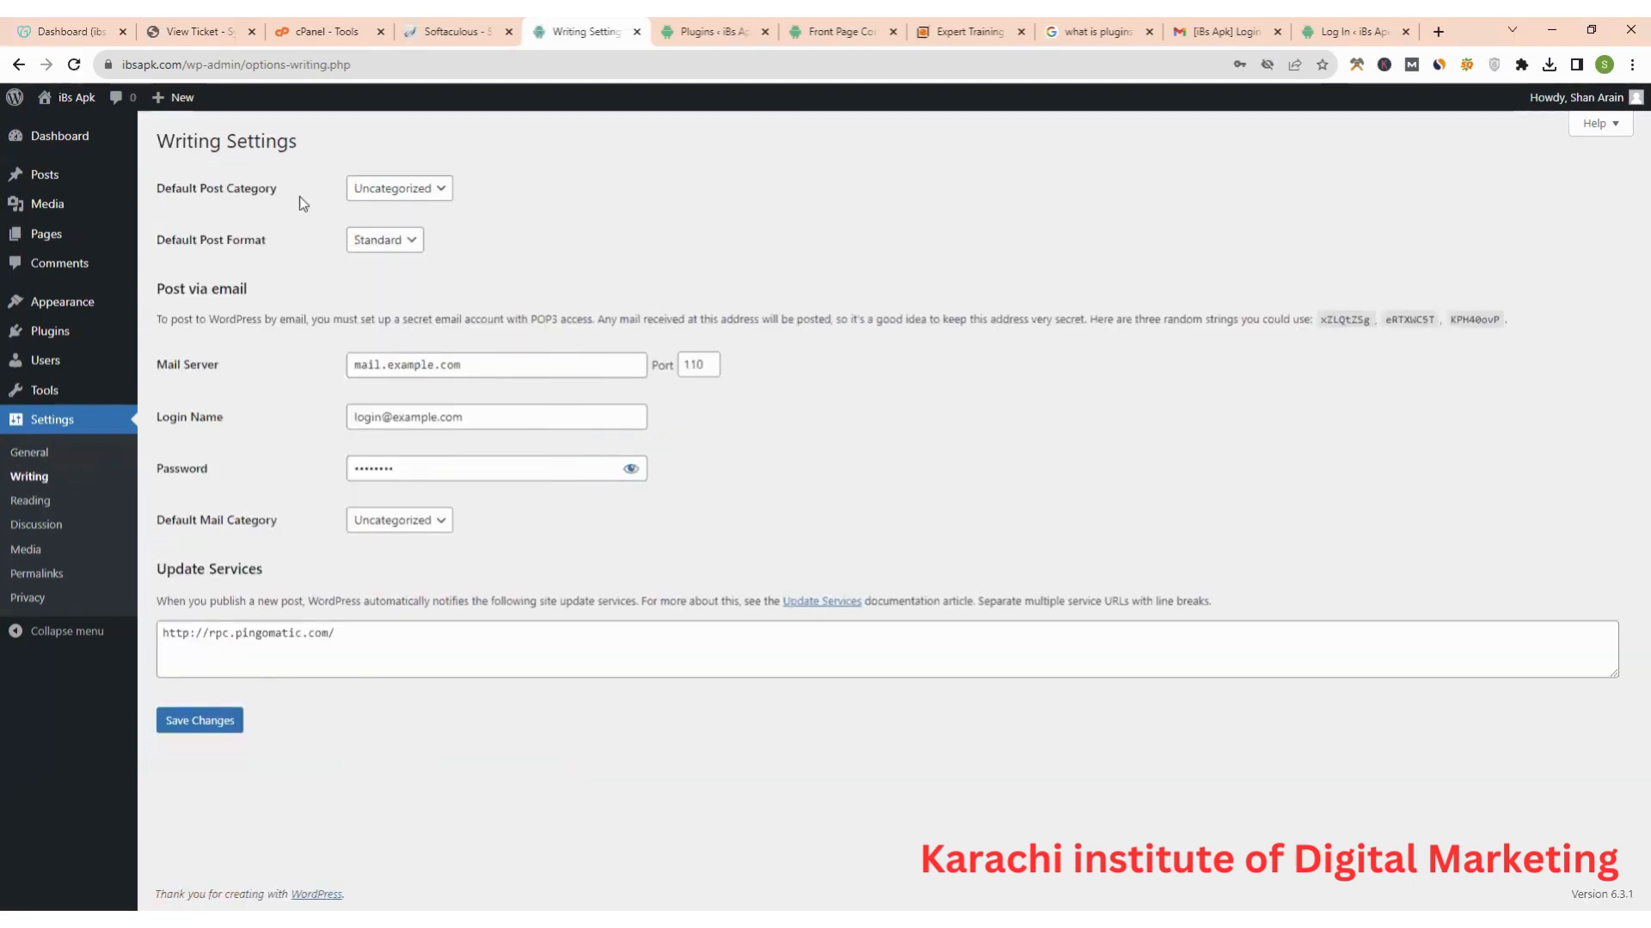
left_click_drag(279, 190, 158, 196)
left_click(284, 238)
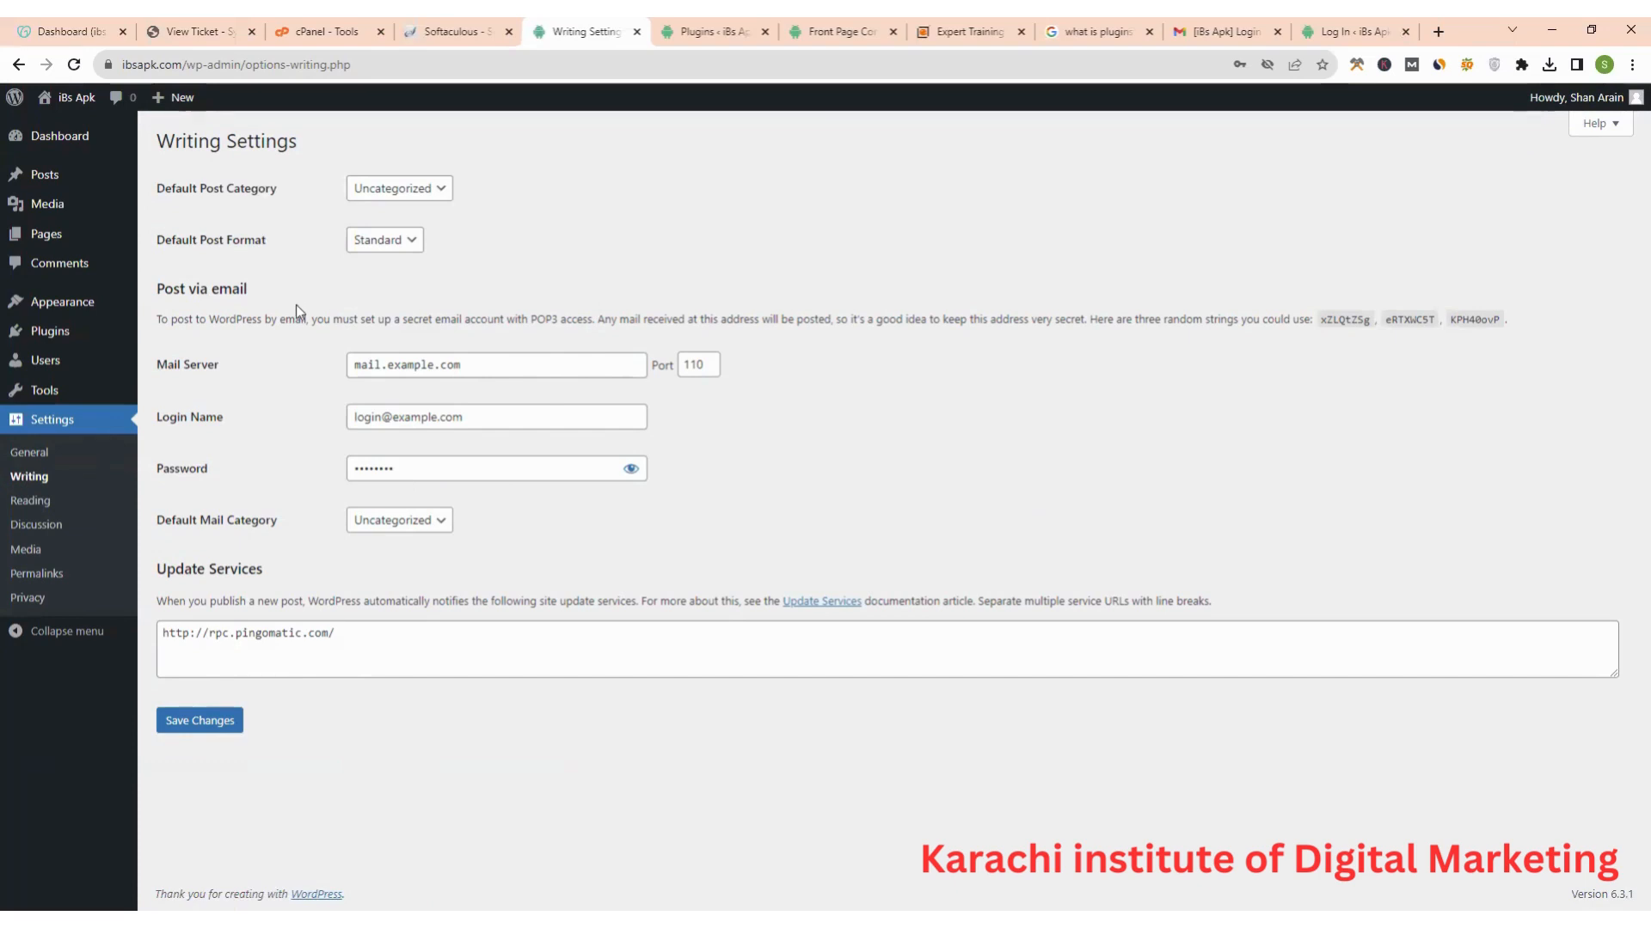
left_click(404, 190)
left_click(296, 223)
left_click(397, 191)
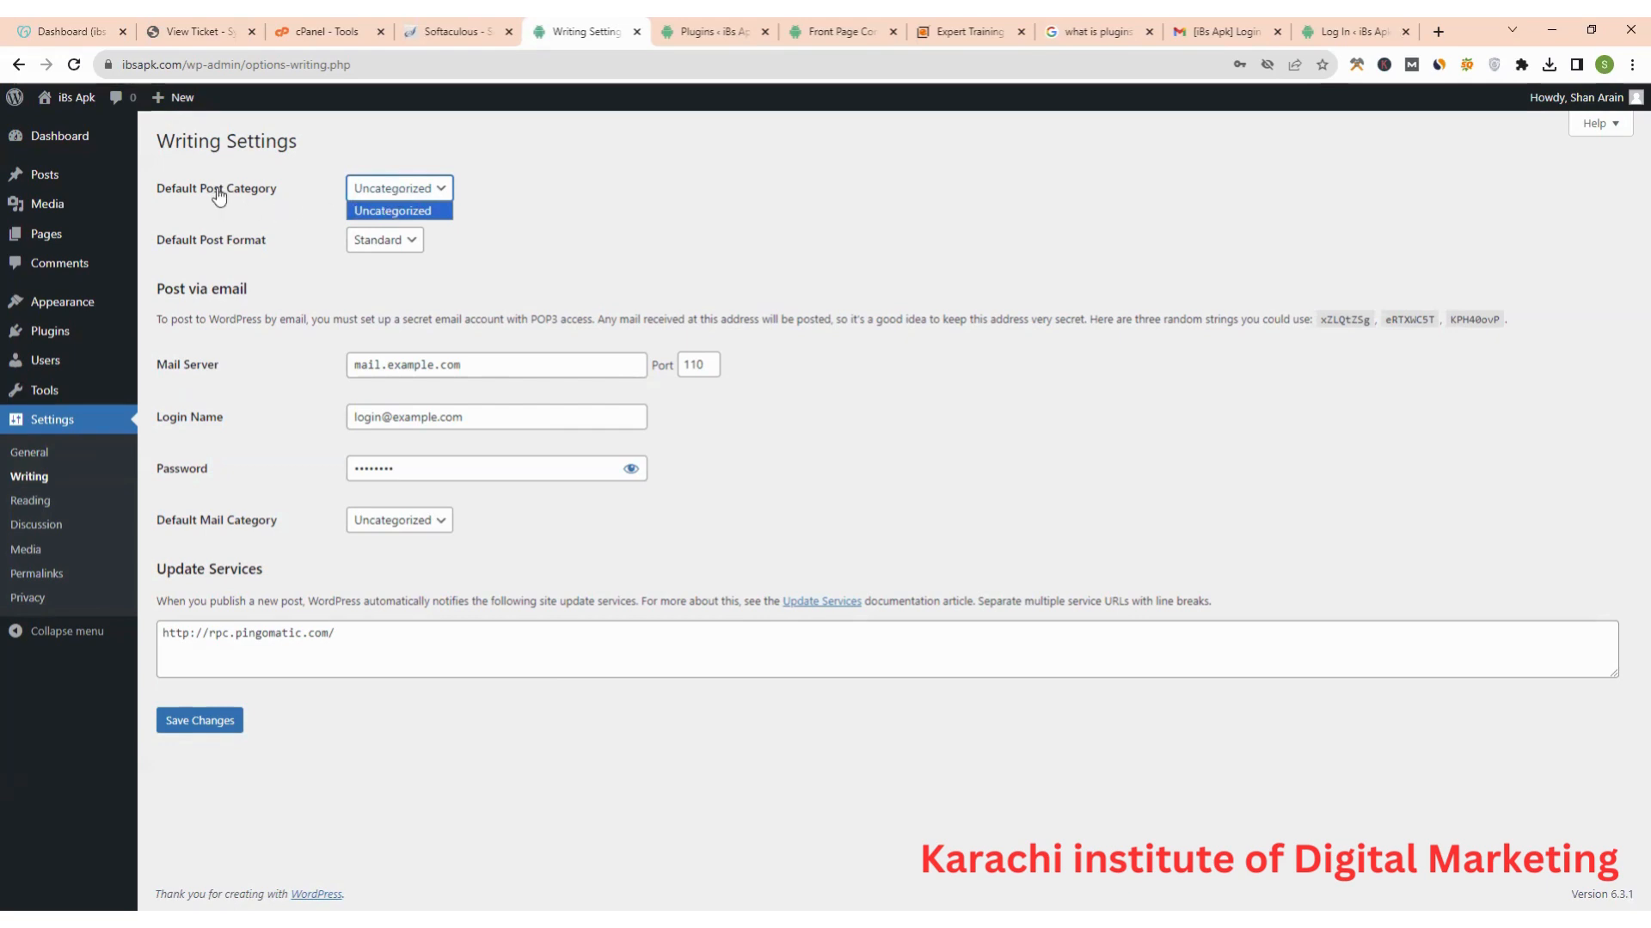
left_click(364, 224)
Keep Standard as the Default Post Format.
right_click(294, 225)
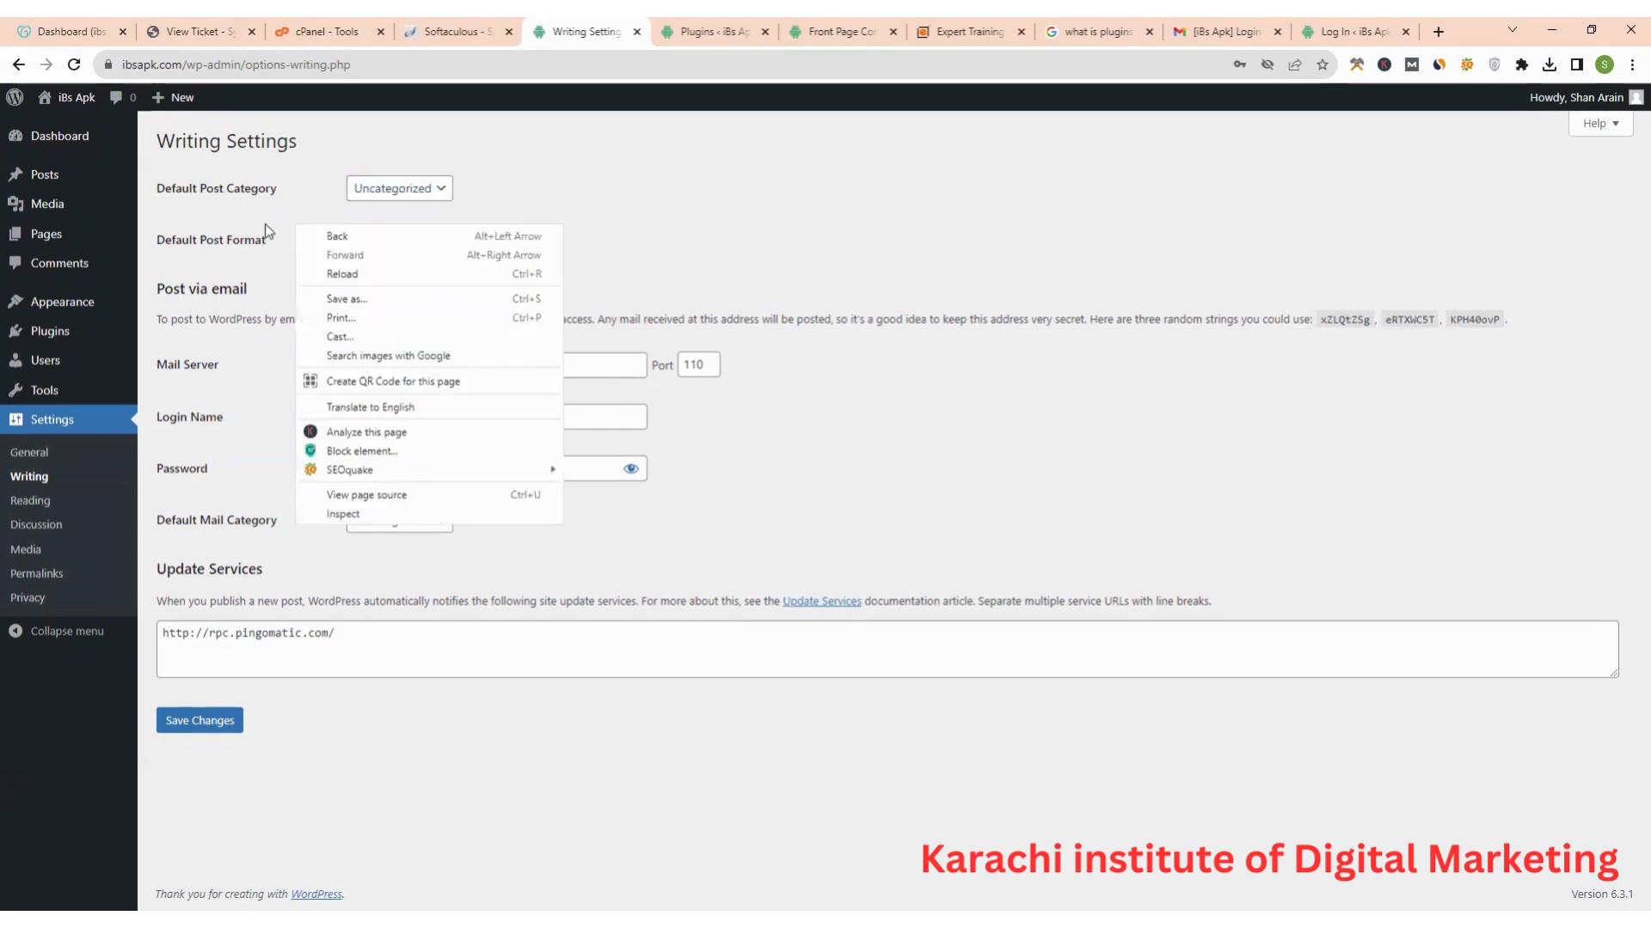
right_click(264, 223)
left_click(334, 200)
left_click(373, 243)
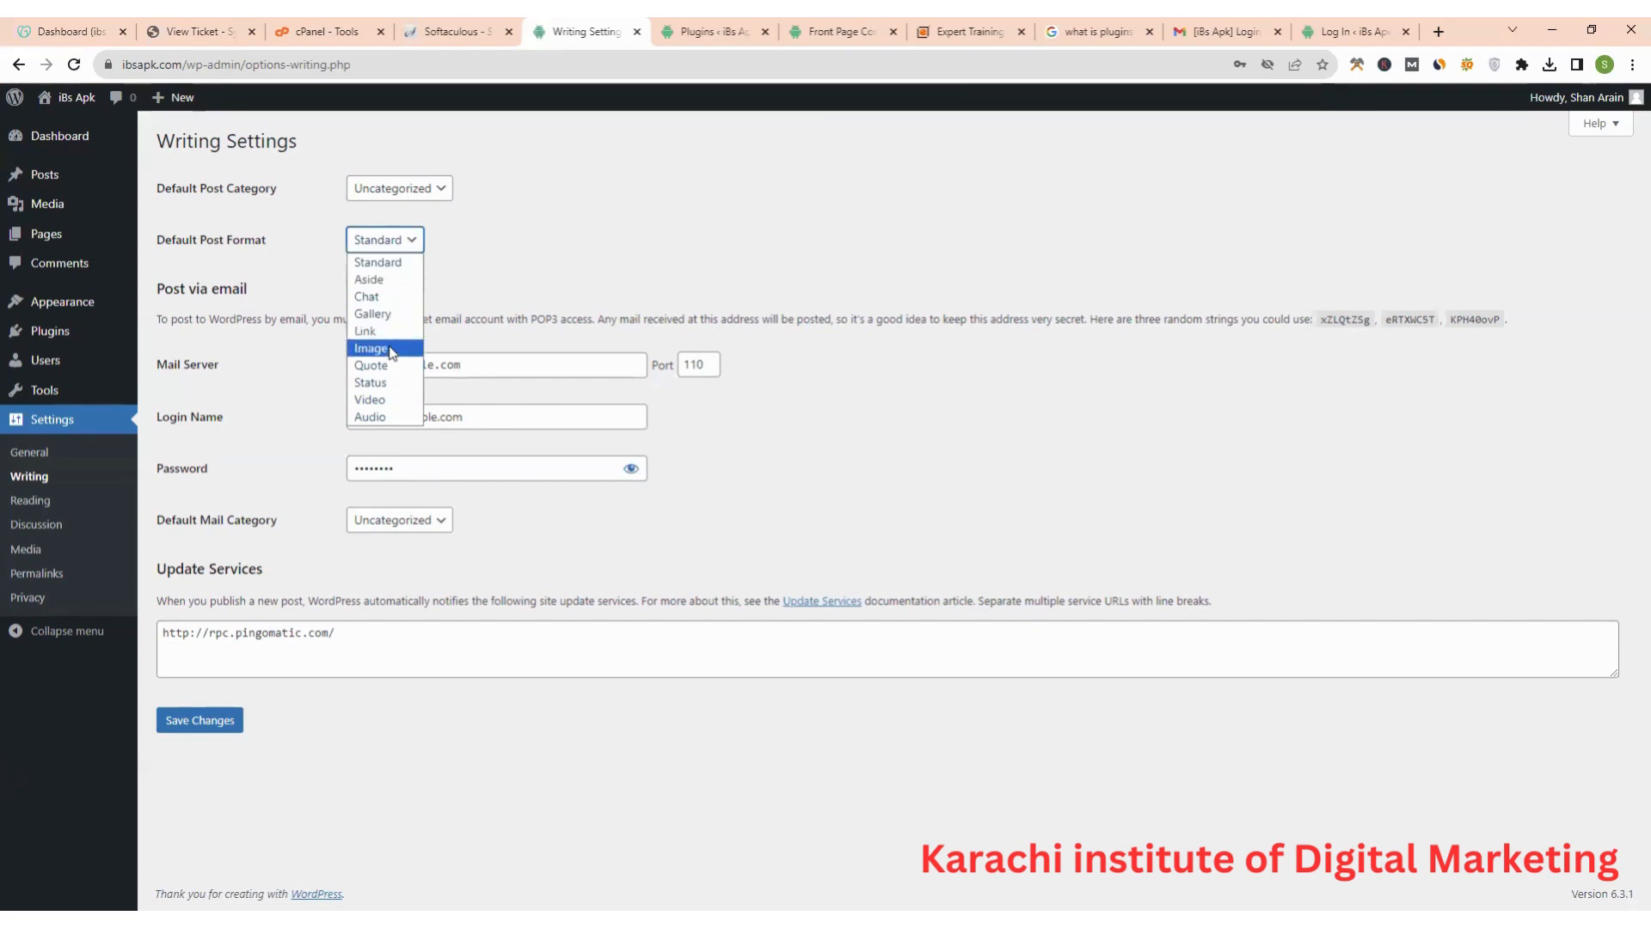
right_click(333, 271)
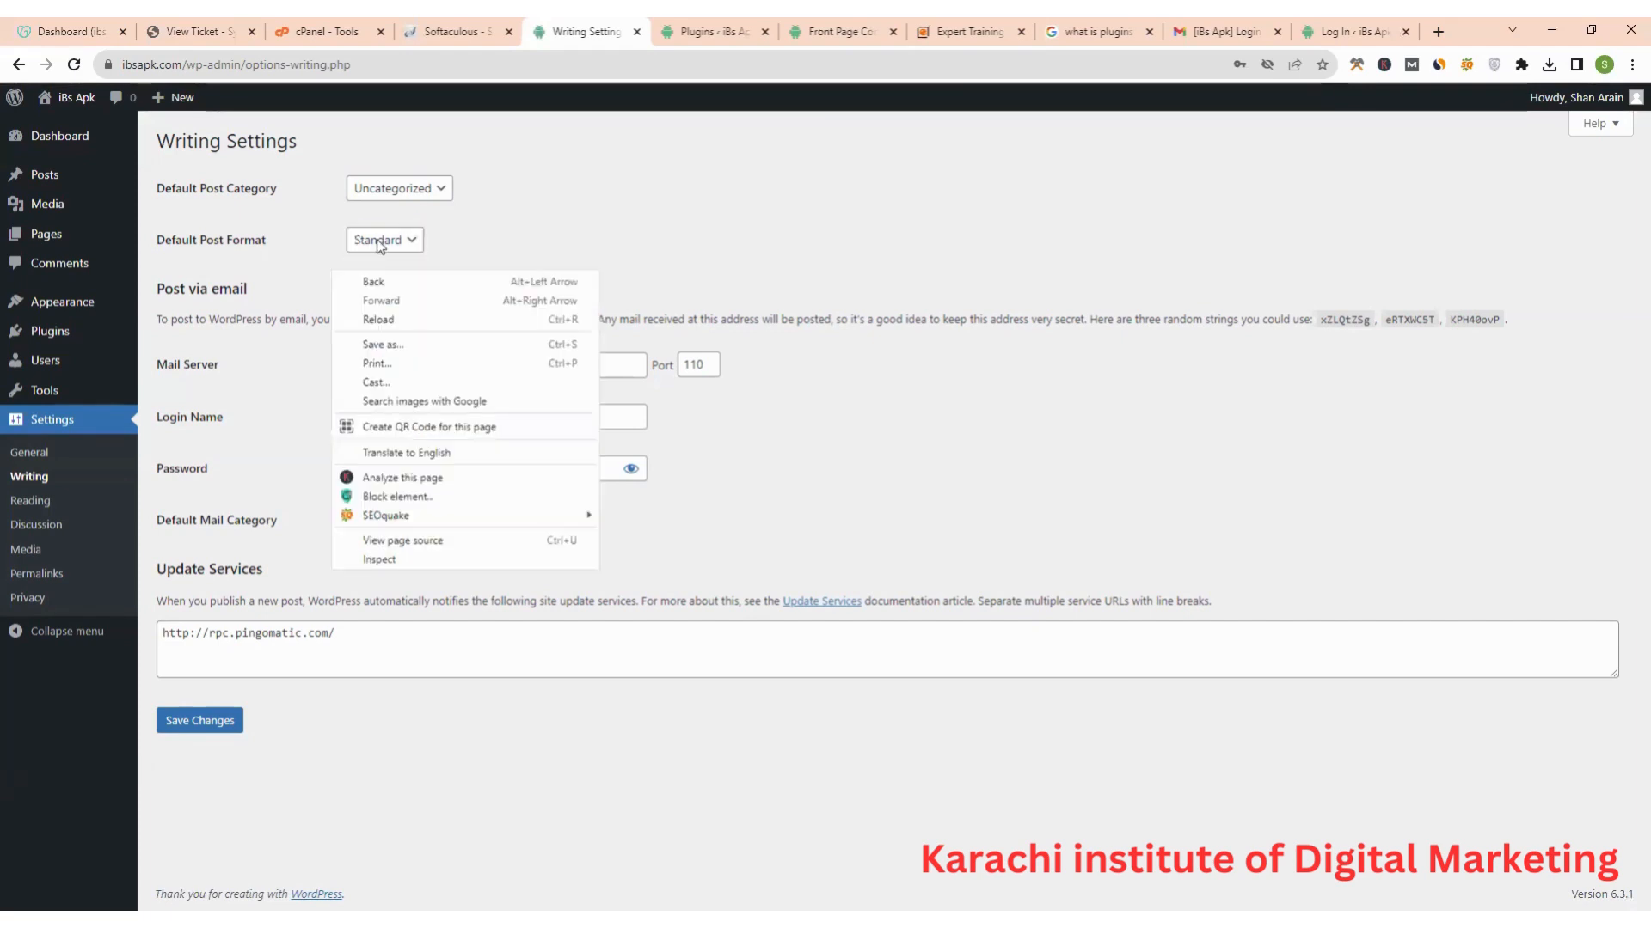
left_click(379, 244)
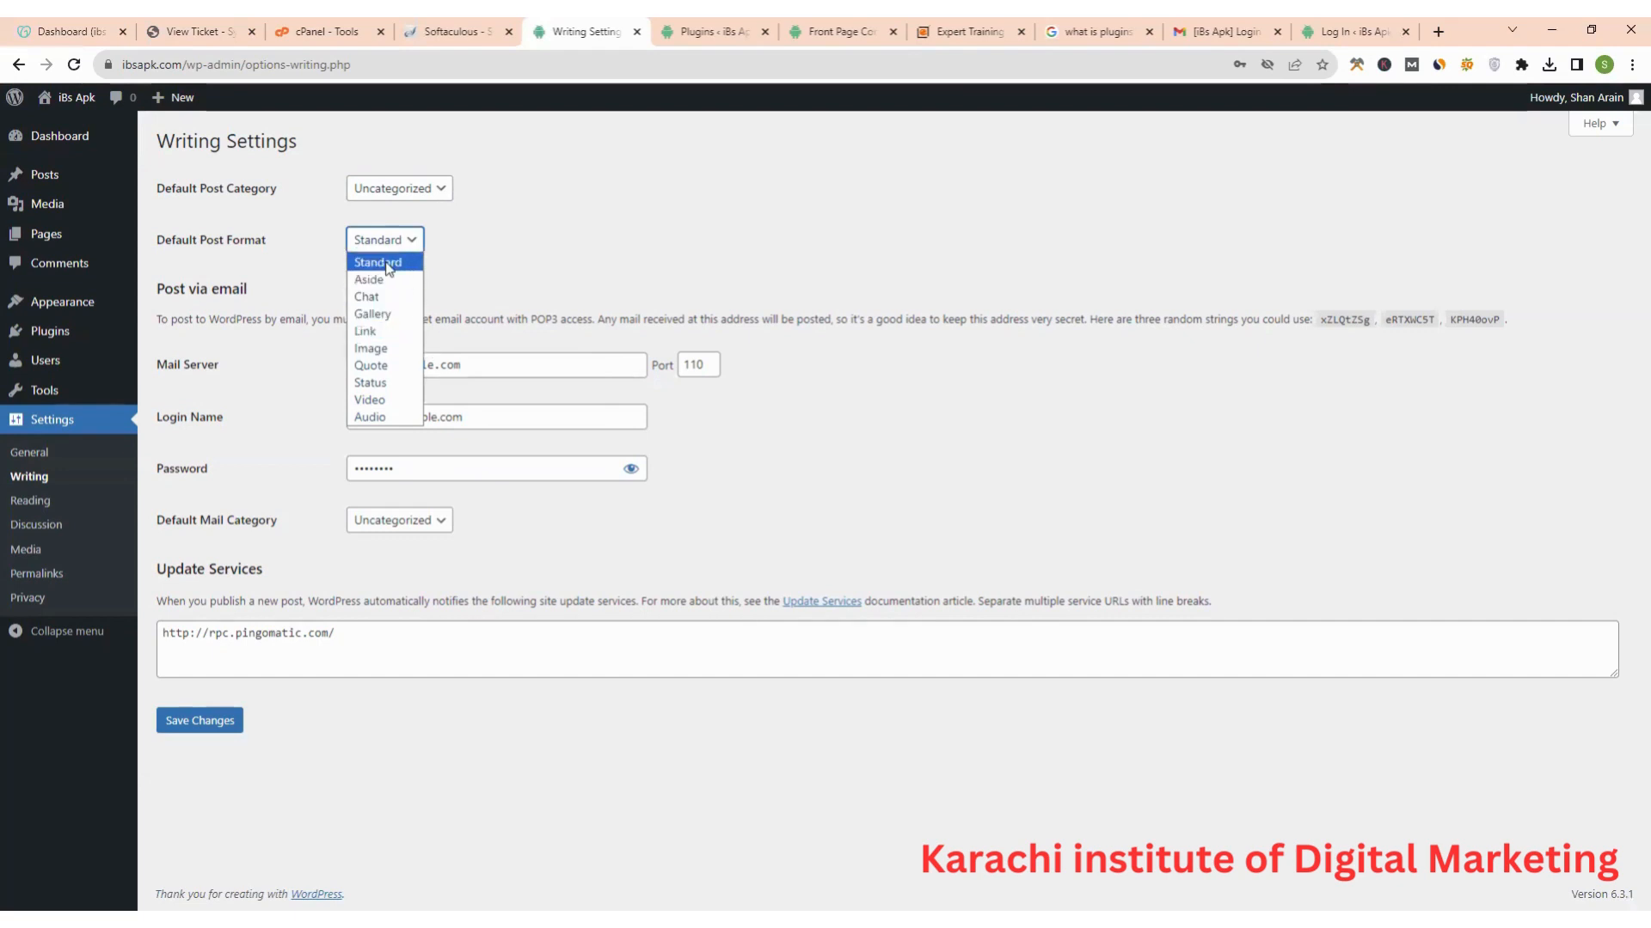
left_click(387, 267)
Review the Post via email fields, leave them unchanged, and keep Uncategorized as the Default Mail Category.
right_click(363, 290)
right_click(277, 305)
left_click(163, 322)
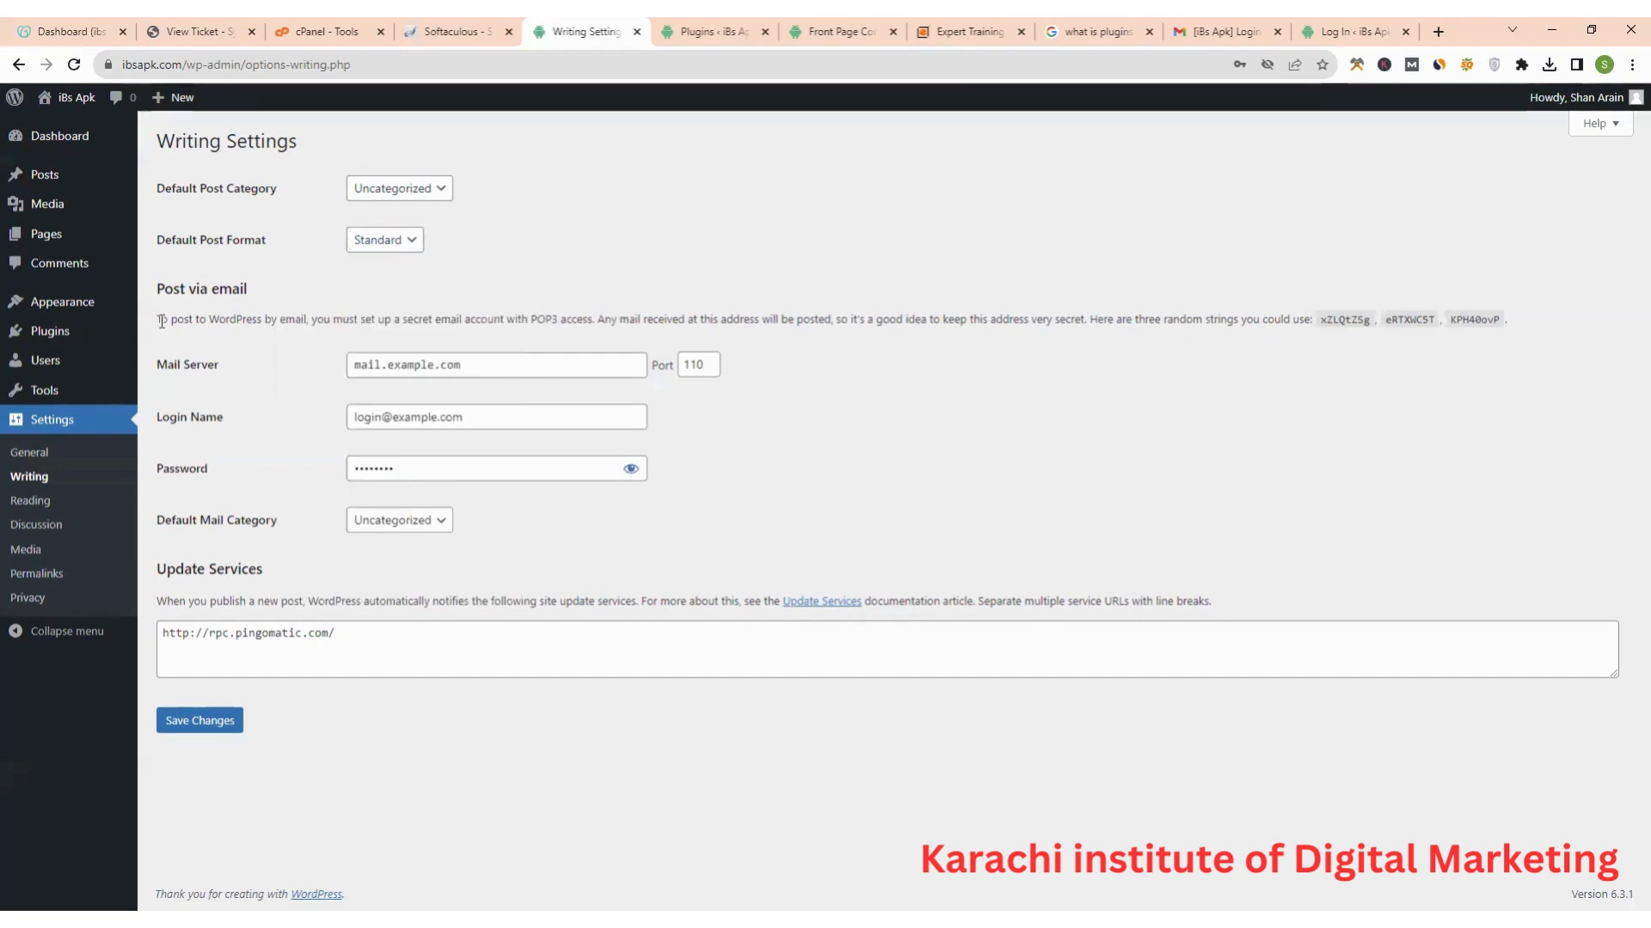
left_click_drag(161, 321, 1032, 304)
right_click(1031, 304)
right_click(849, 298)
right_click(542, 299)
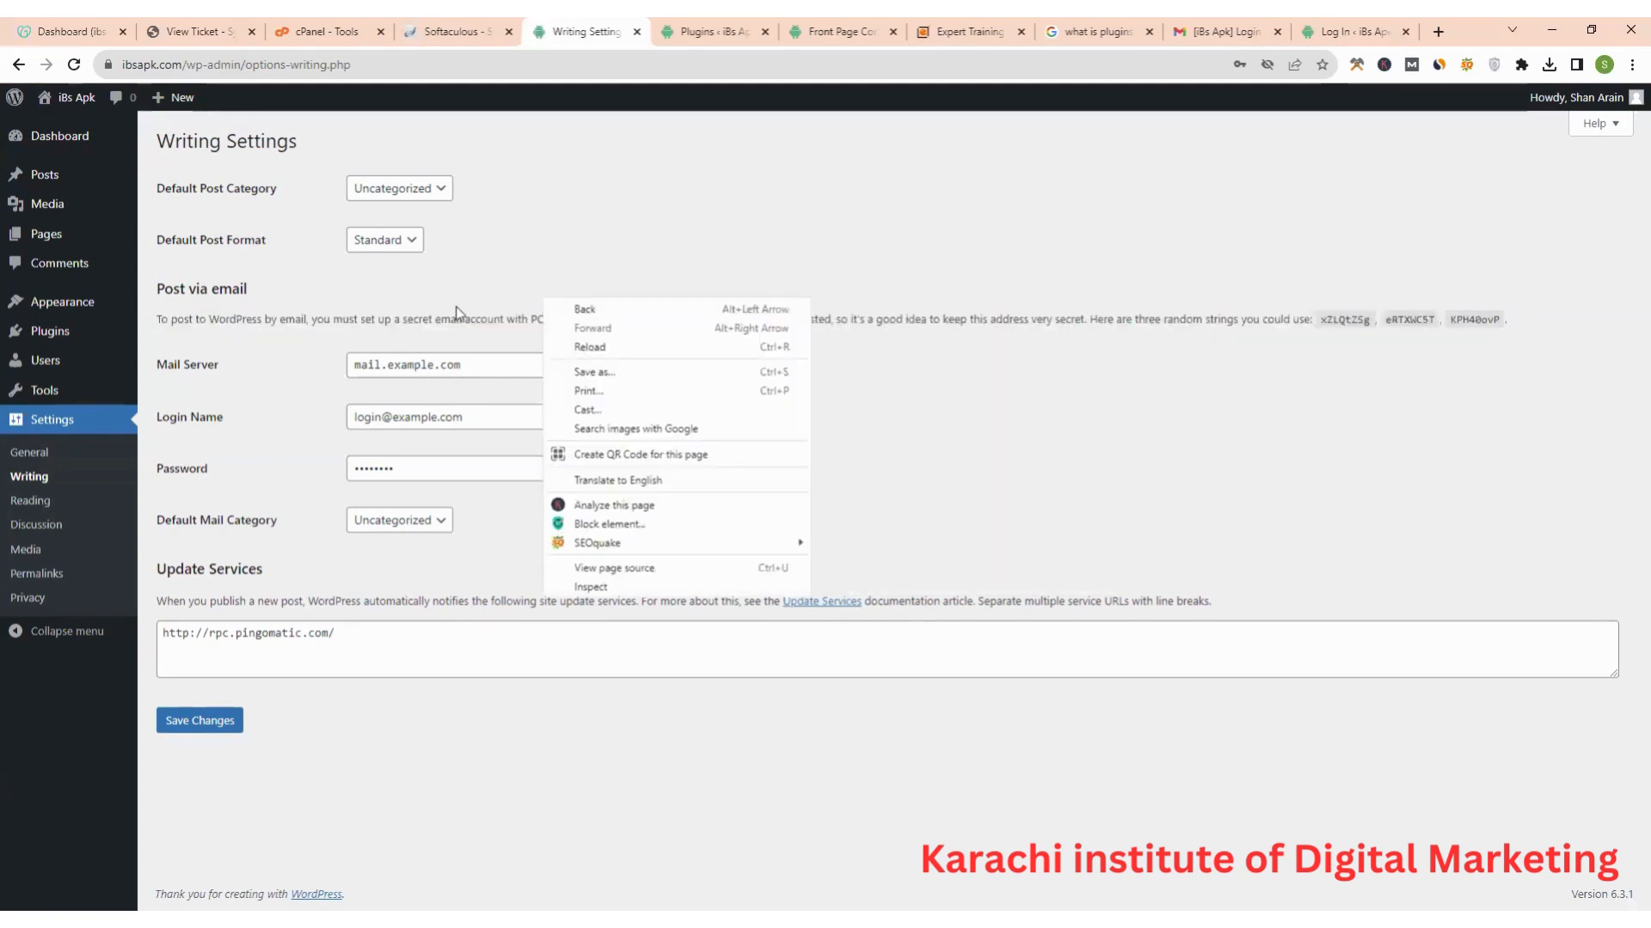
left_click(392, 320)
left_click(563, 370)
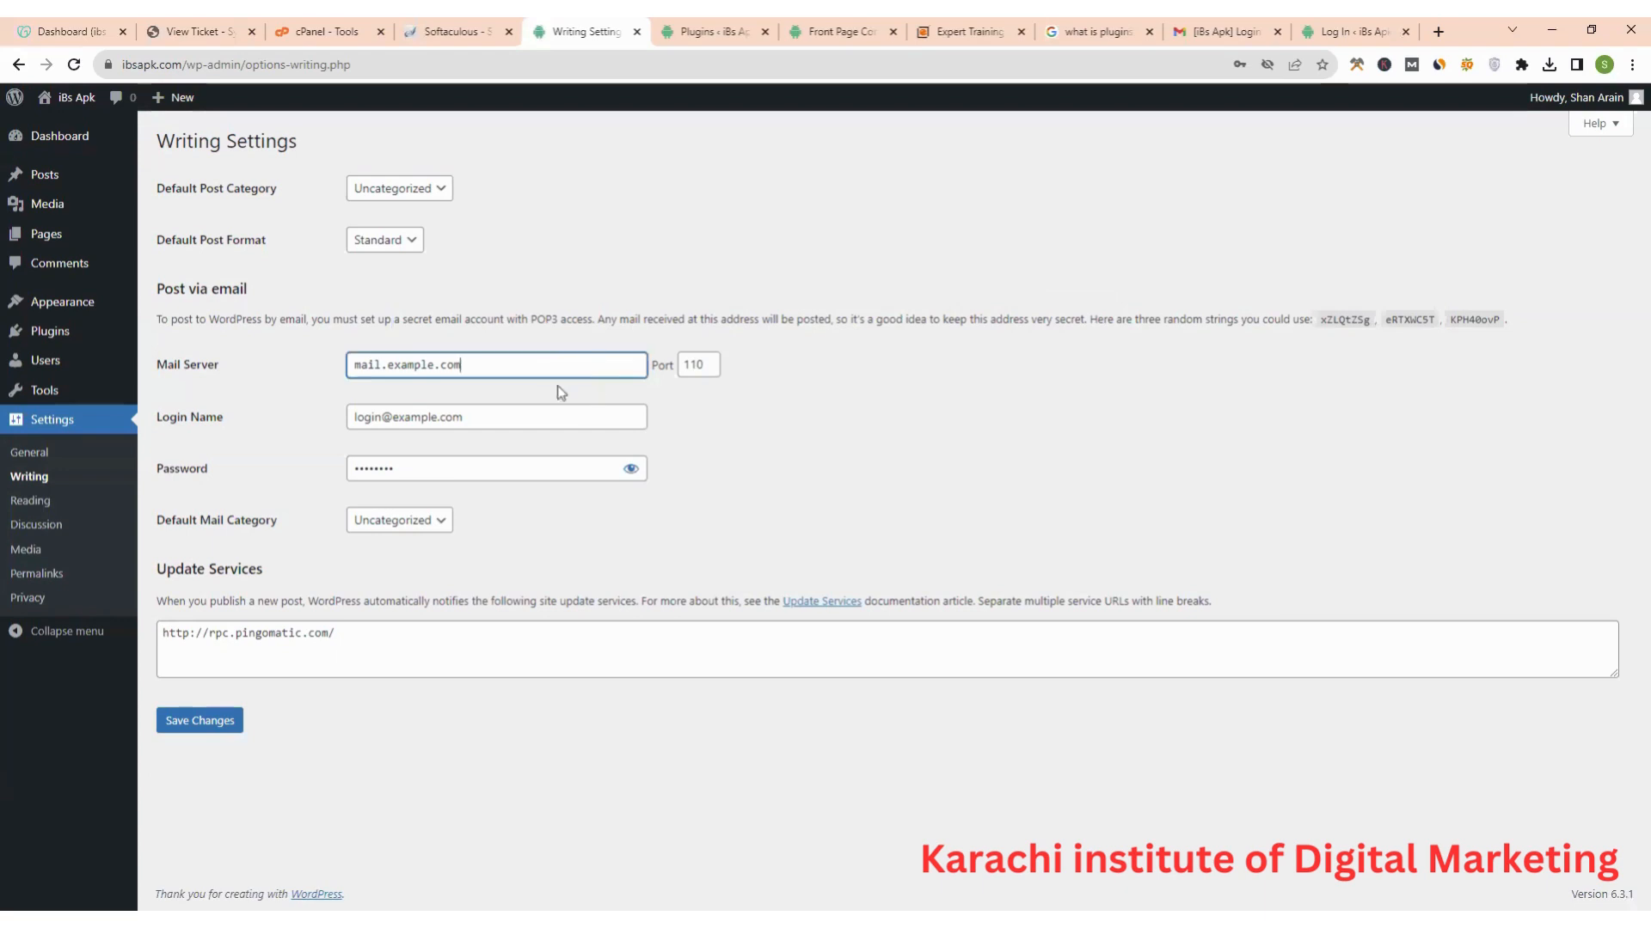
left_click(481, 418)
left_click(318, 459)
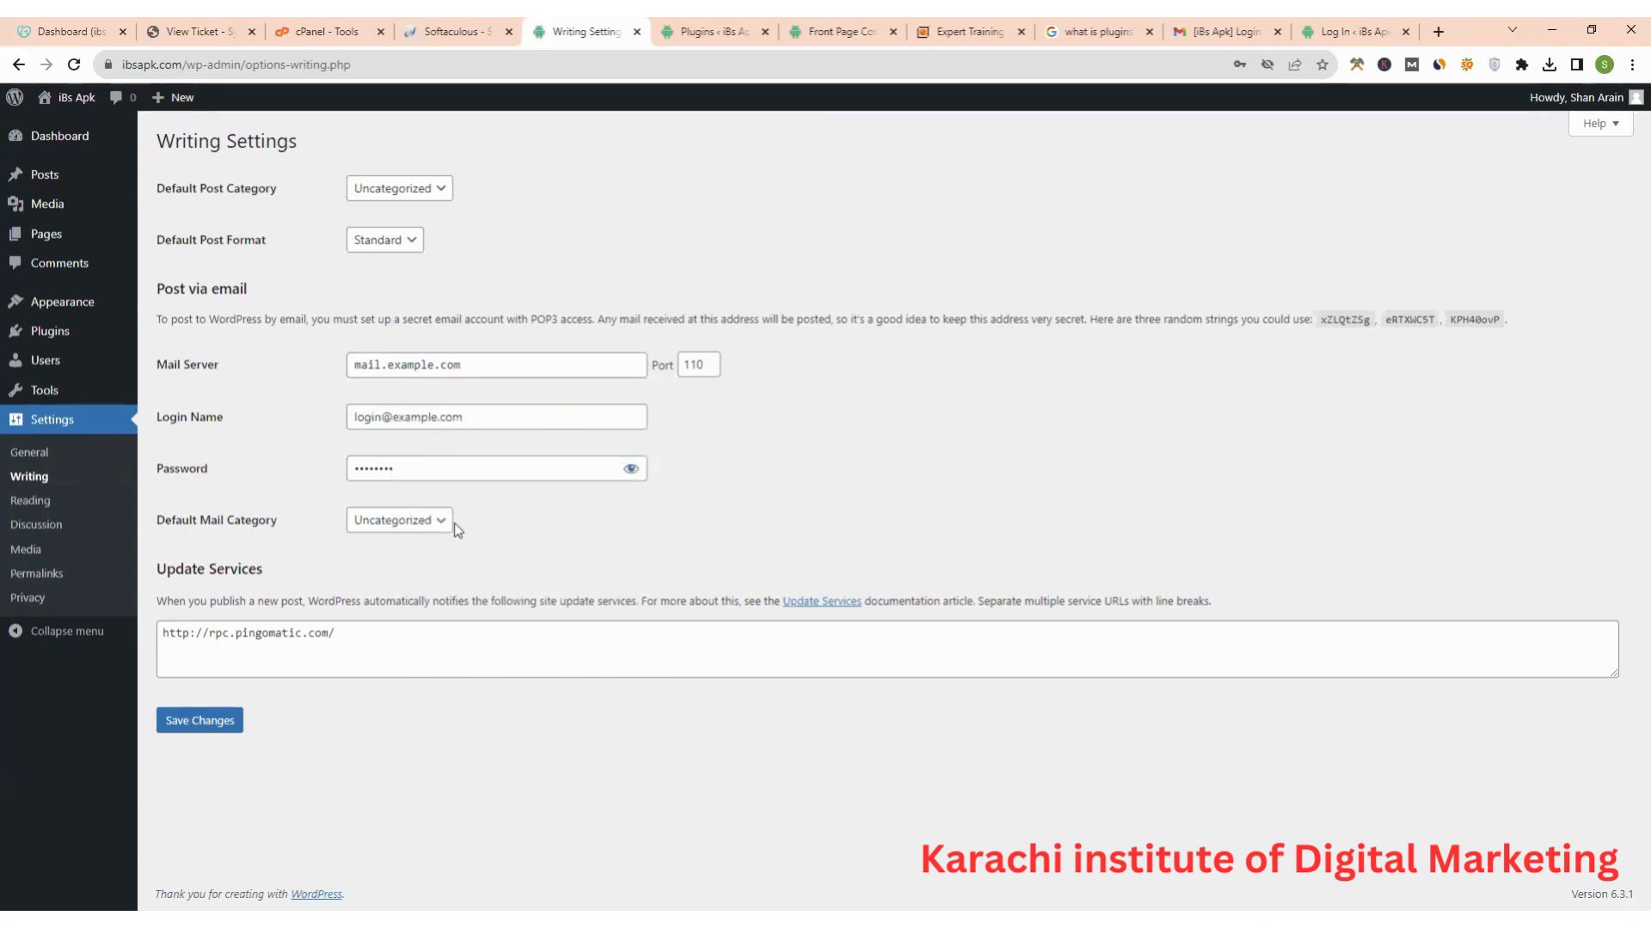
left_click(419, 526)
left_click(482, 582)
left_click(200, 60)
Read over the post-by-email section and the Update Services list, then switch to the cPanel Tools tab.
left_click(279, 354)
right_click(278, 354)
right_click(246, 321)
left_click(246, 251)
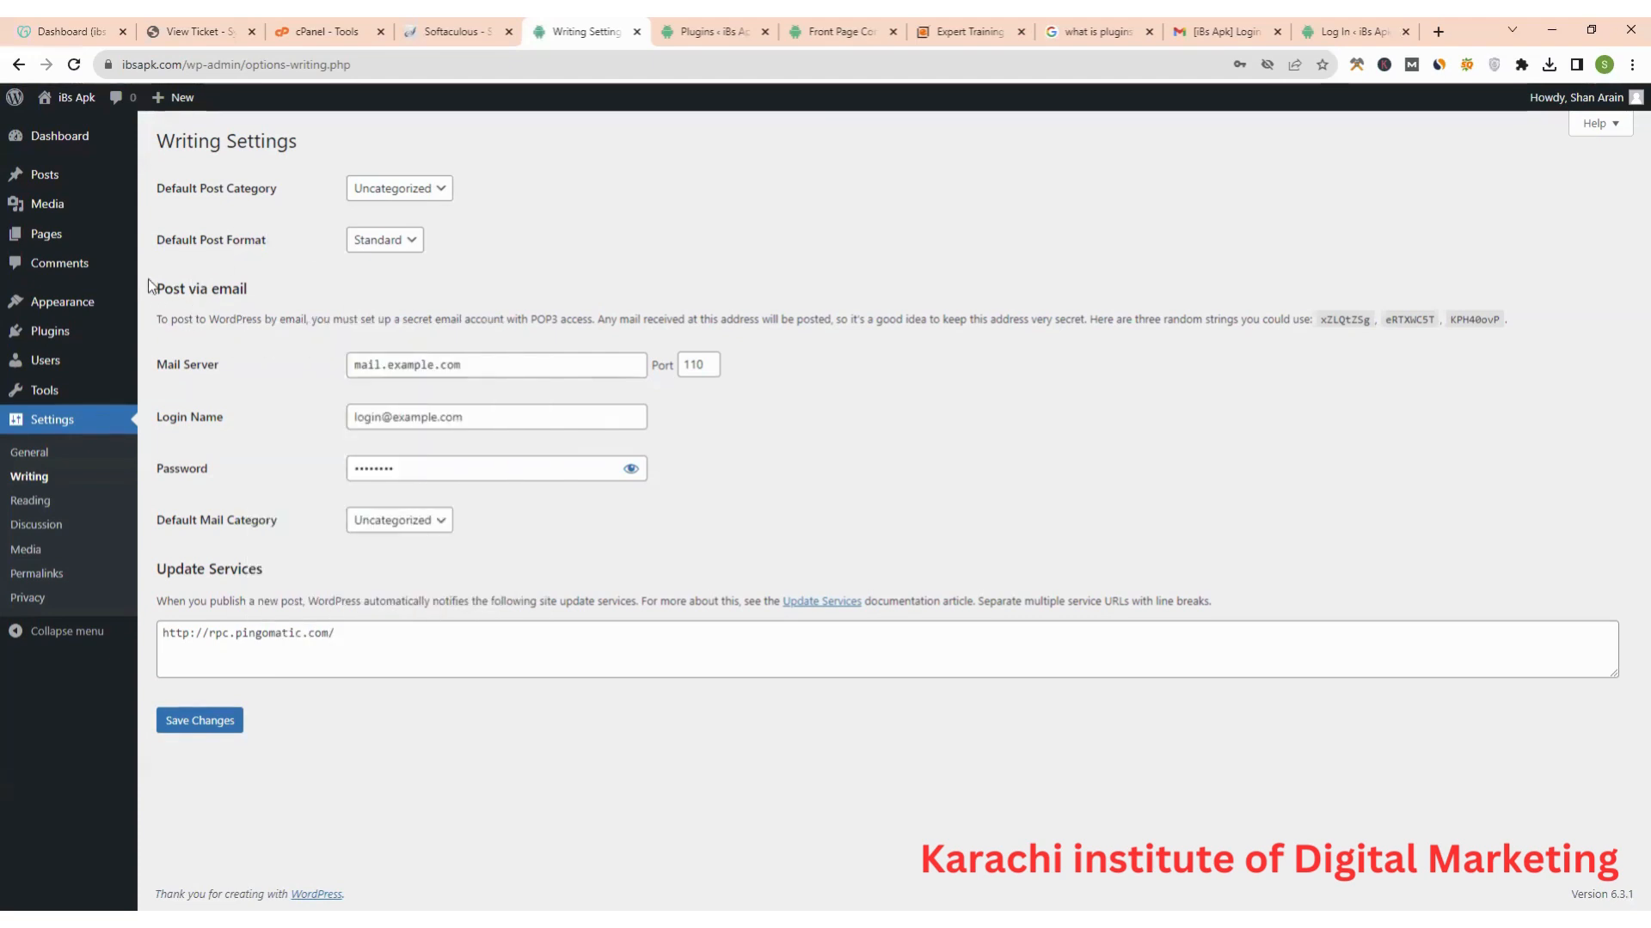
left_click_drag(153, 289, 829, 536)
right_click(493, 634)
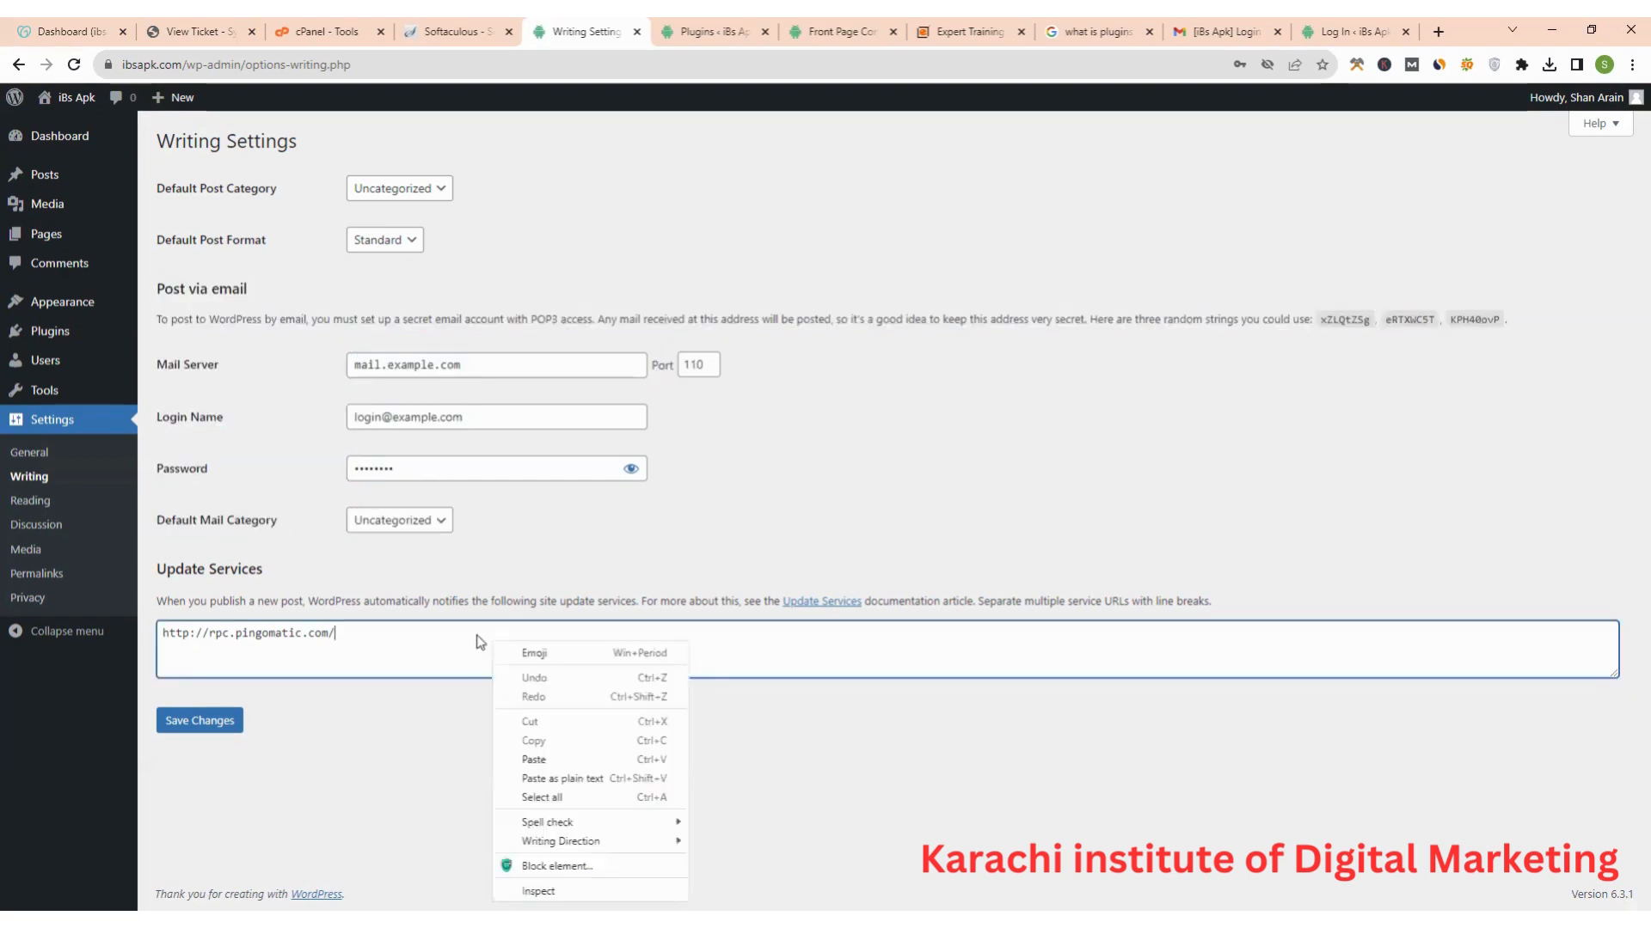
right_click(434, 636)
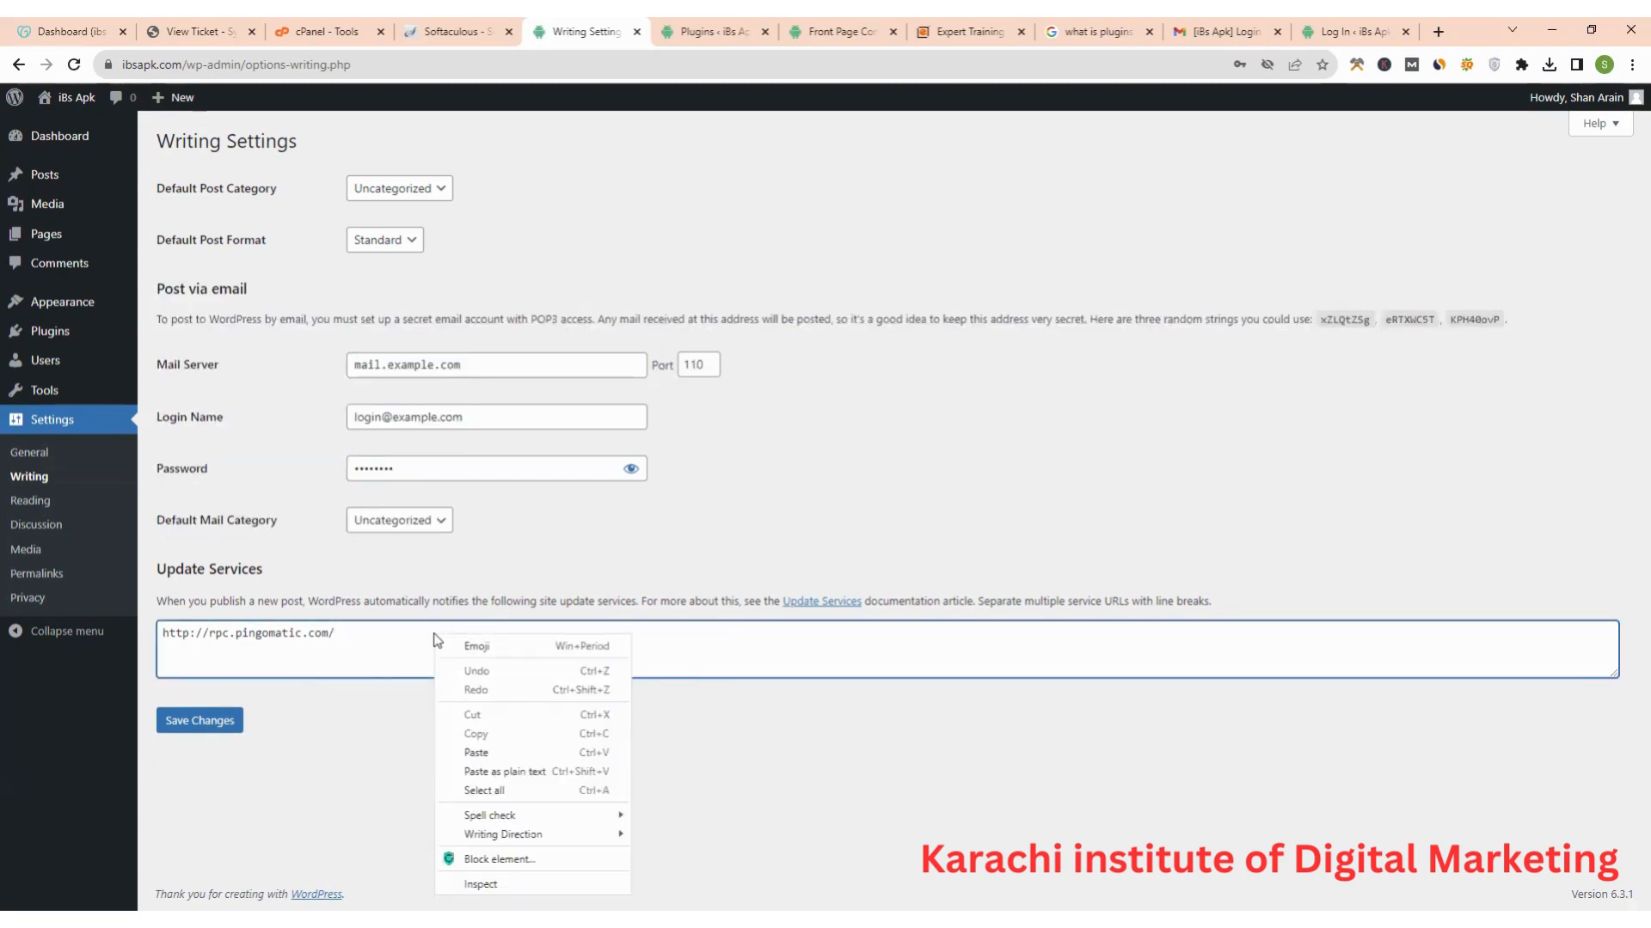
left_click(325, 30)
Browse cPanel's Email and Preferences tools, then return to the WordPress Writing Settings tab.
scroll(831, 683, "down", 15)
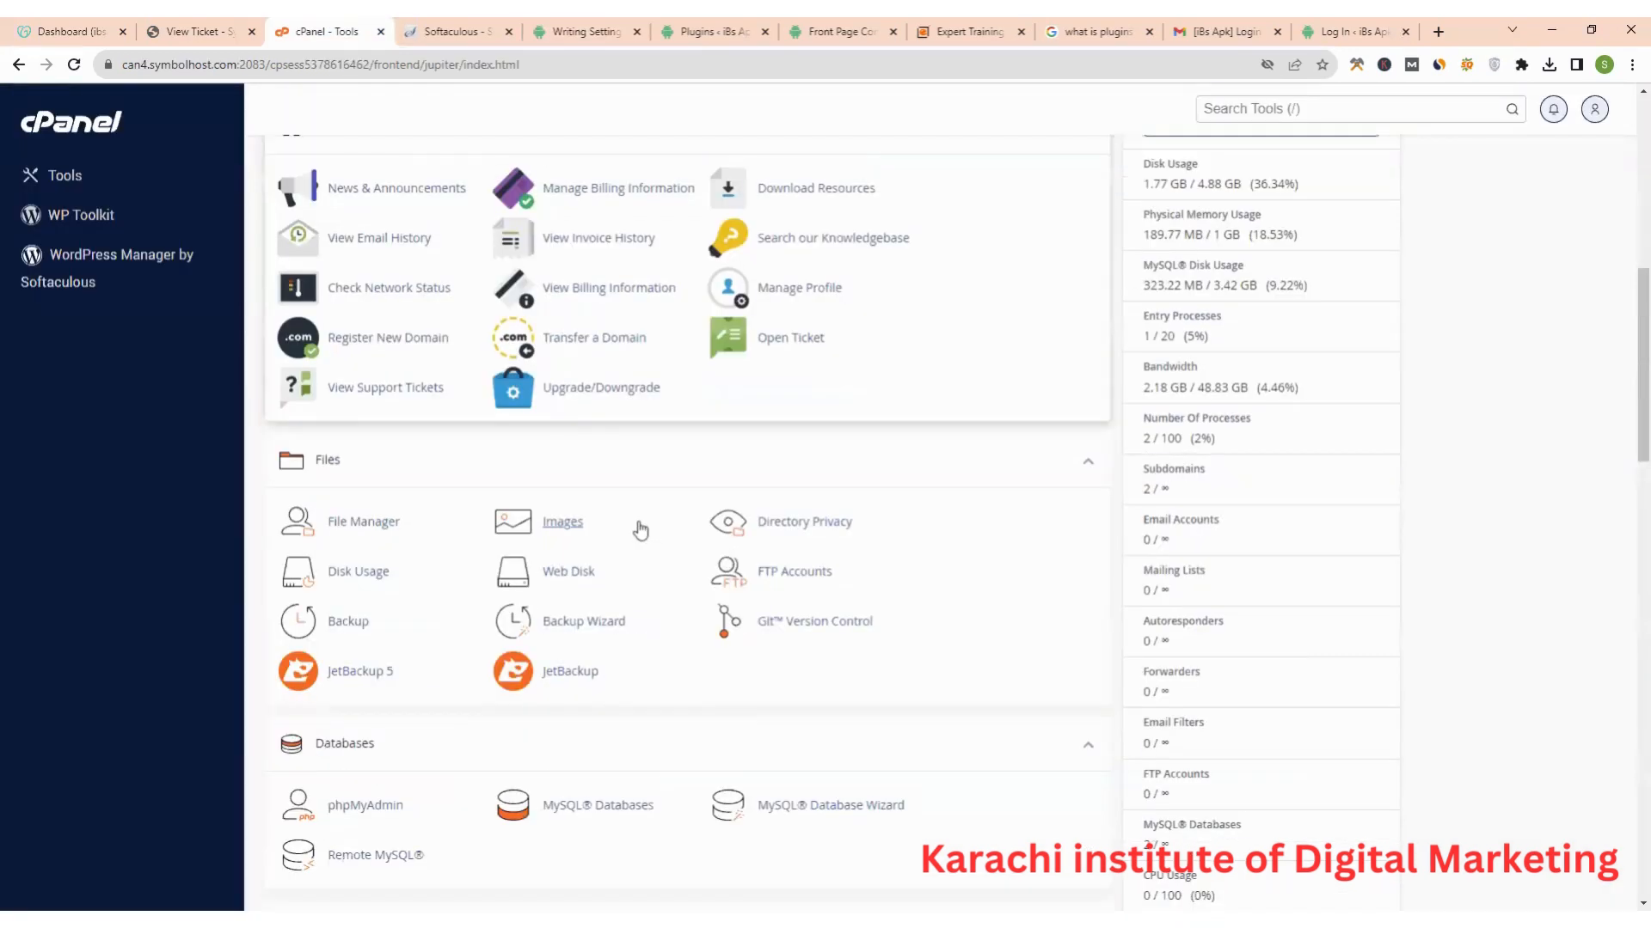
scroll(617, 669, "down", 4)
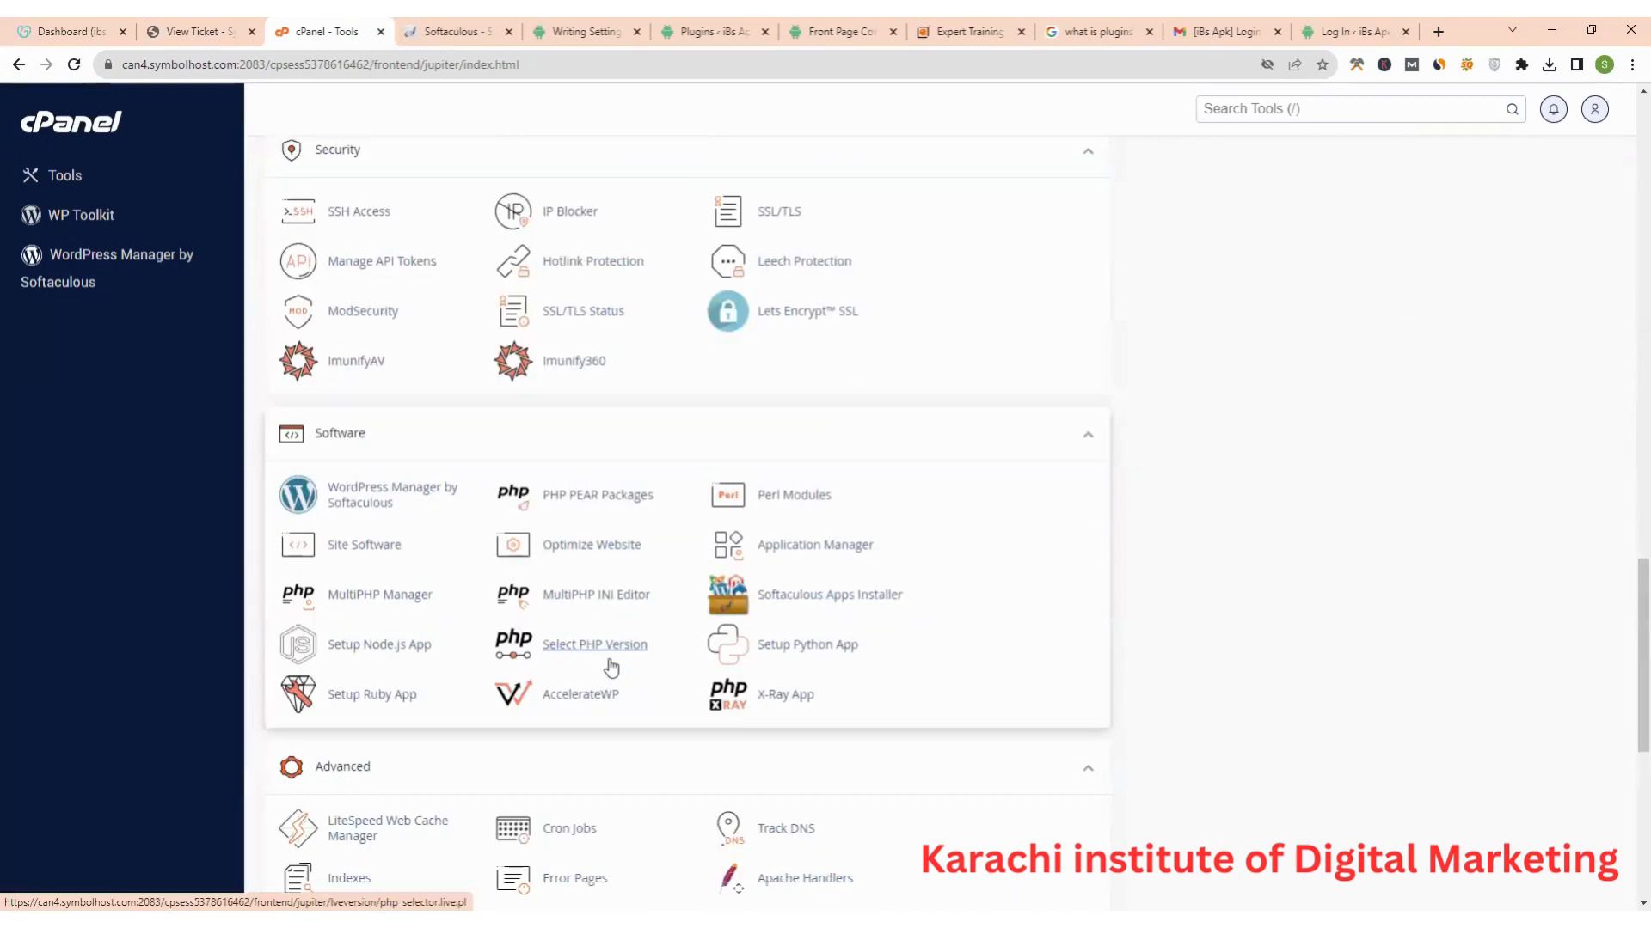
scroll(612, 667, "up", 2)
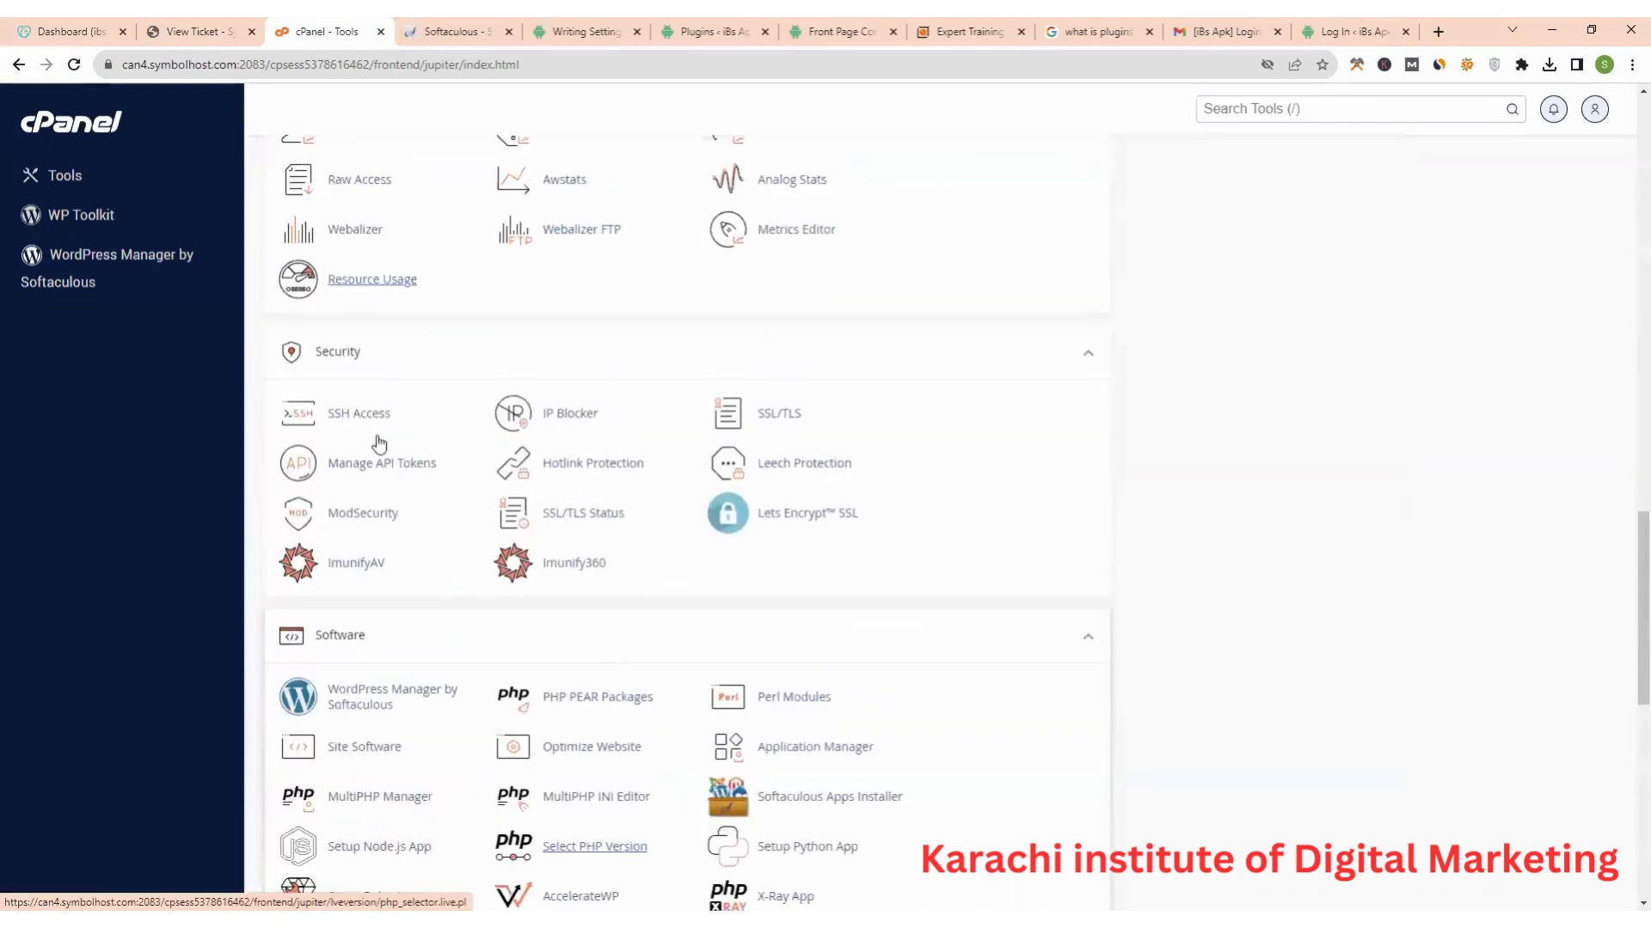
scroll(354, 417, "up", 2)
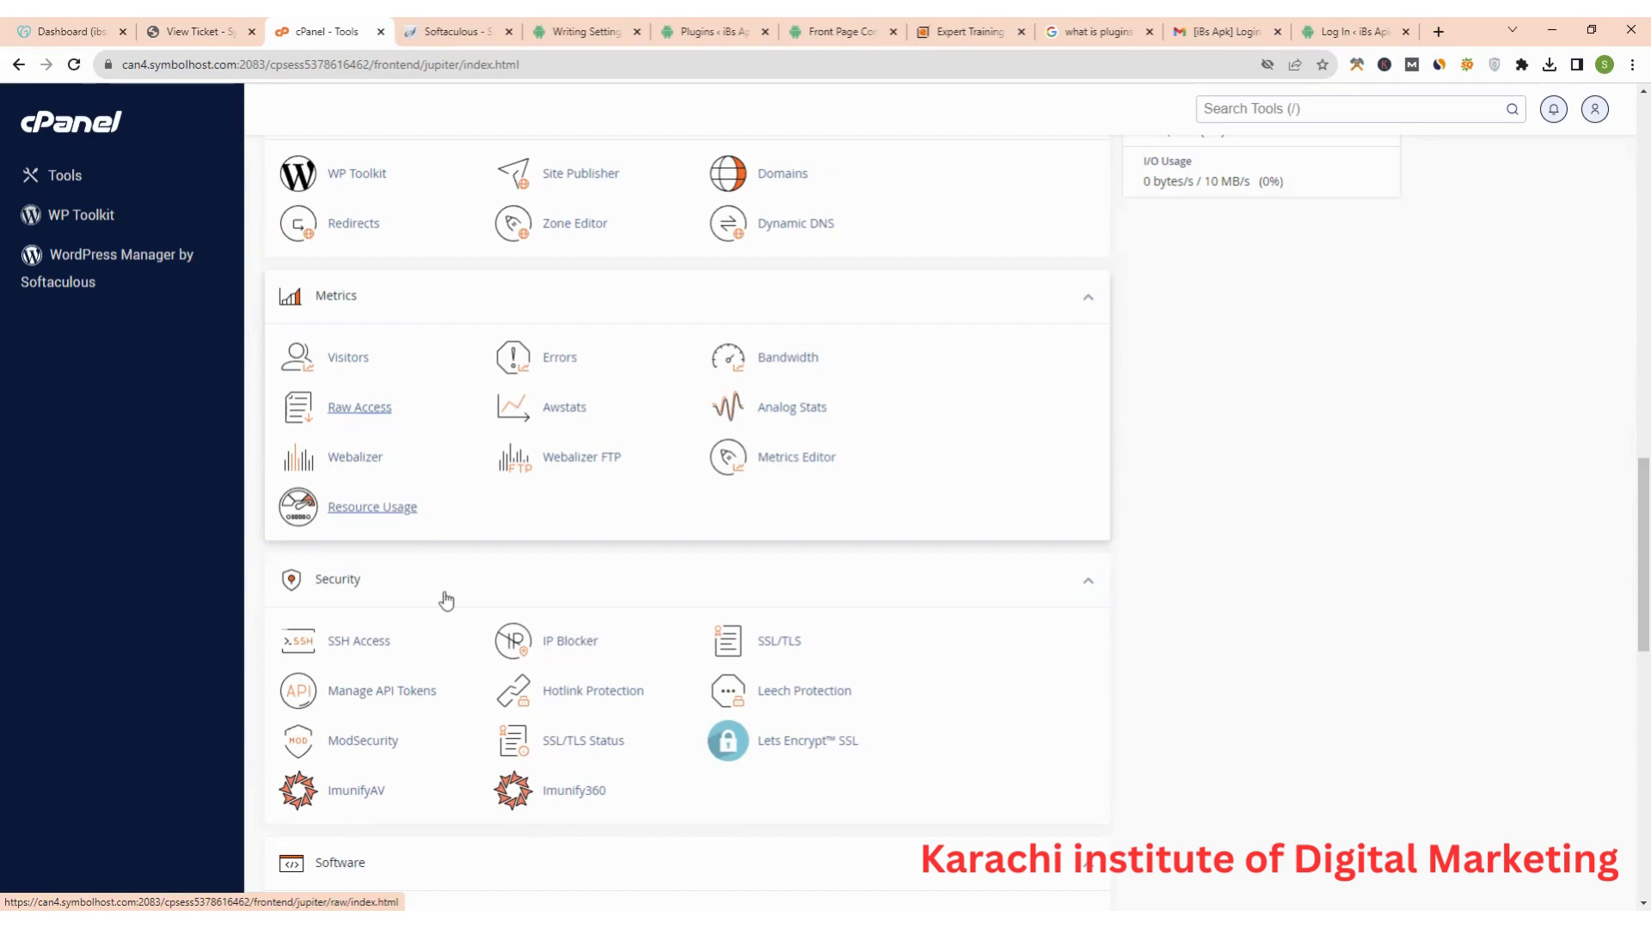
scroll(534, 634, "up", 7)
scroll(483, 633, "up", 5)
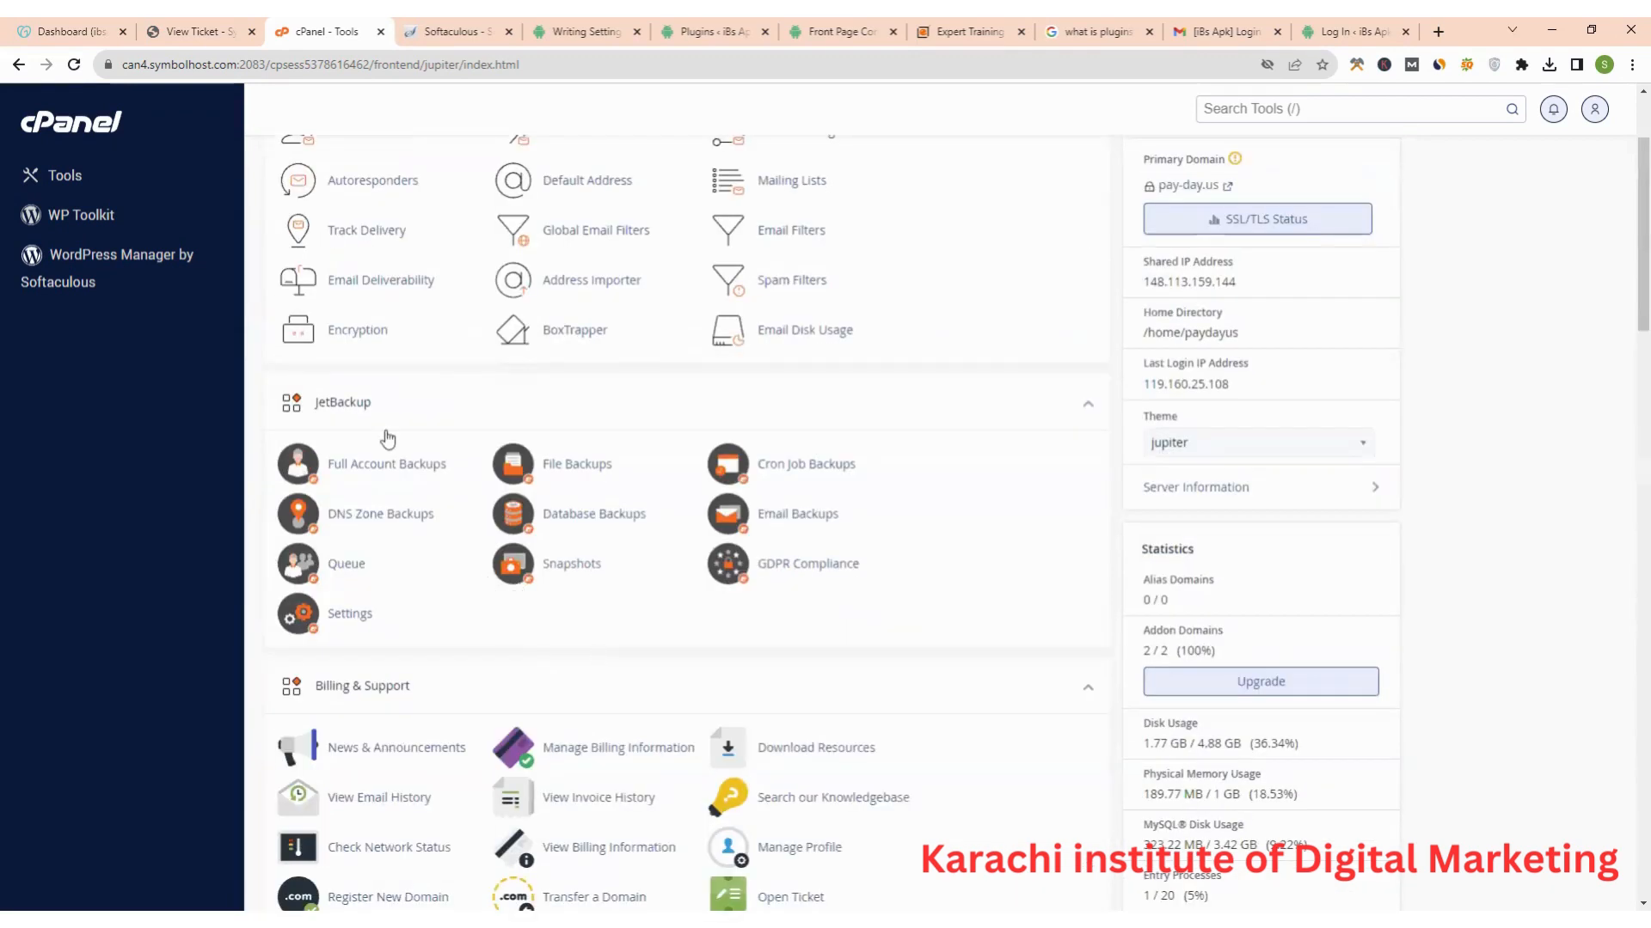
scroll(387, 439, "up", 2)
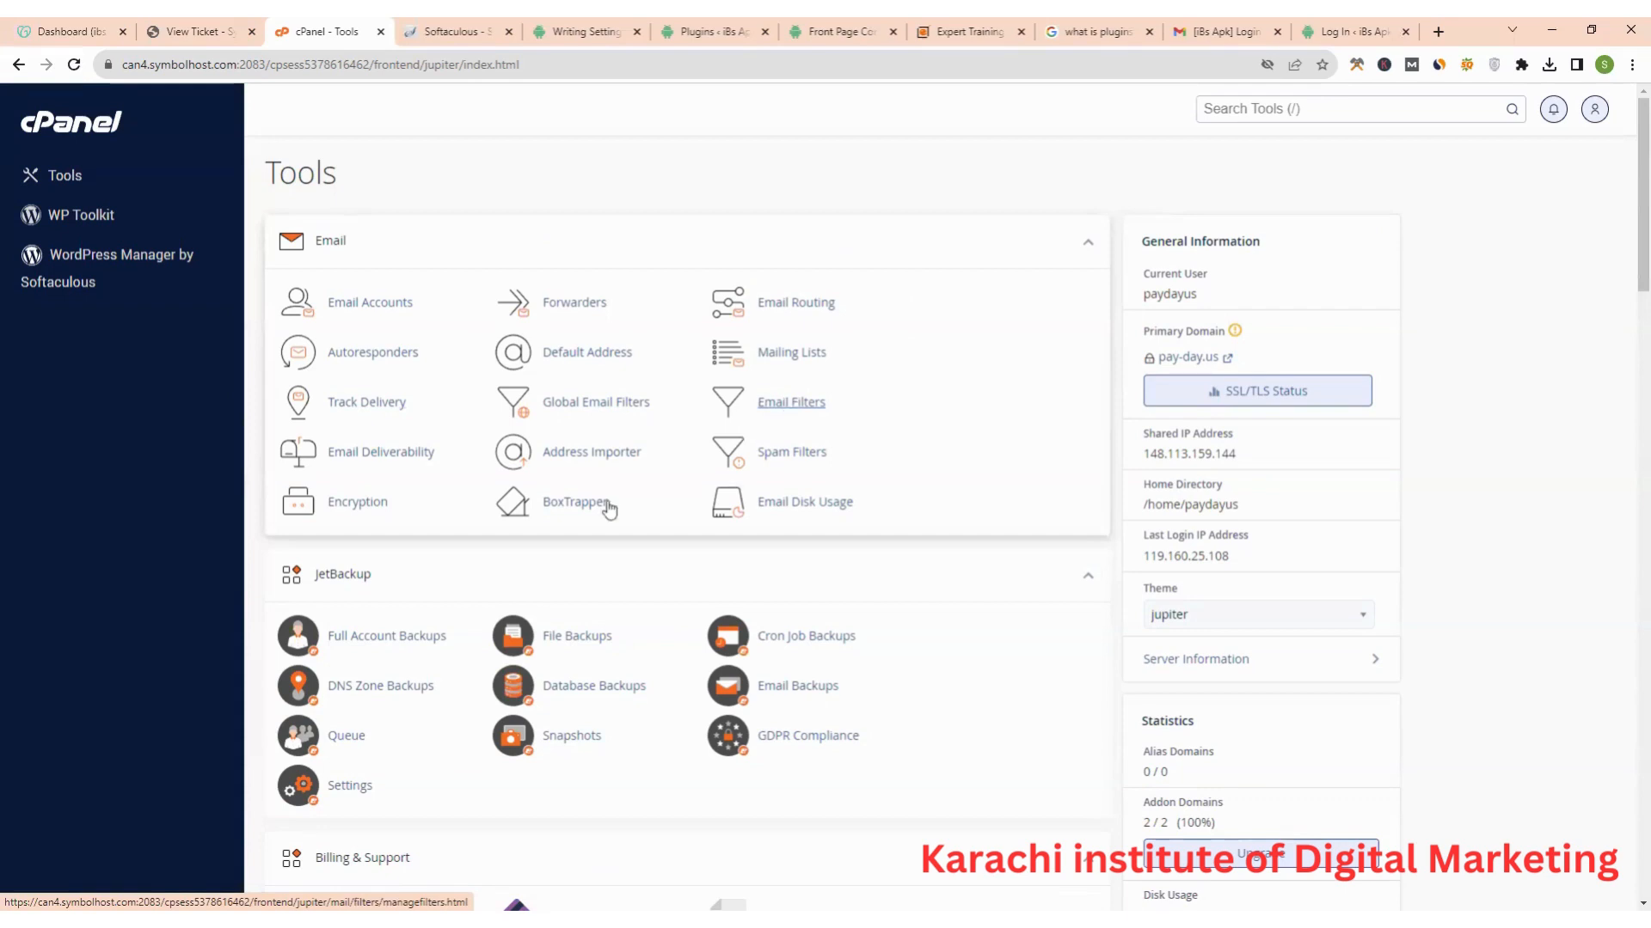
scroll(557, 516, "down", 20)
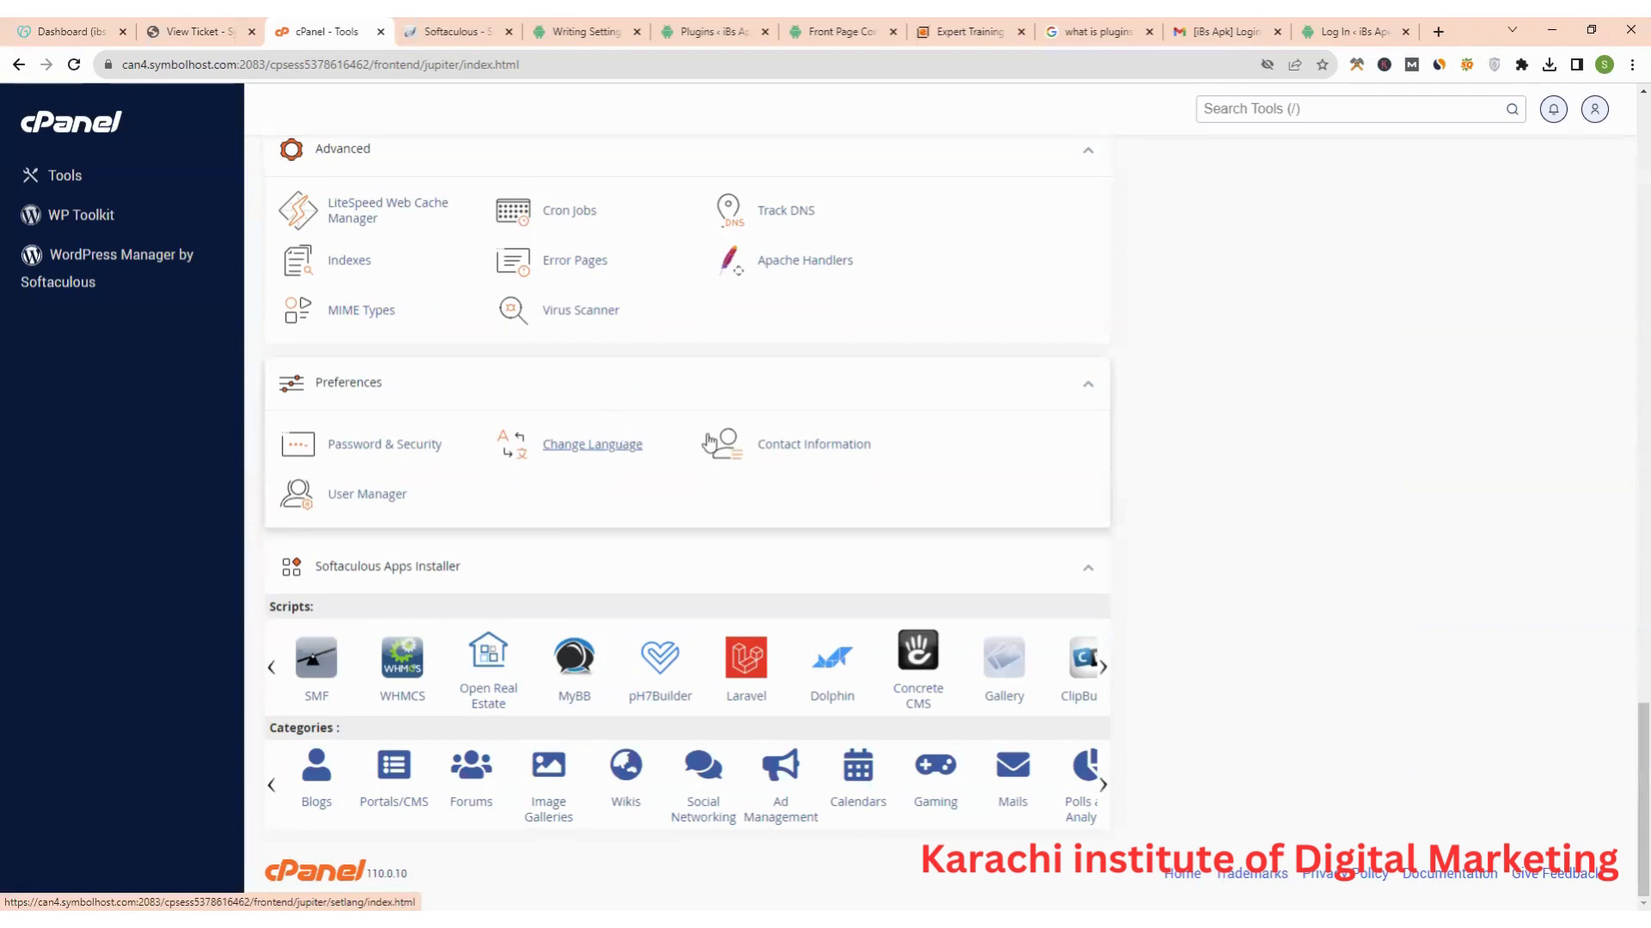
left_click(551, 28)
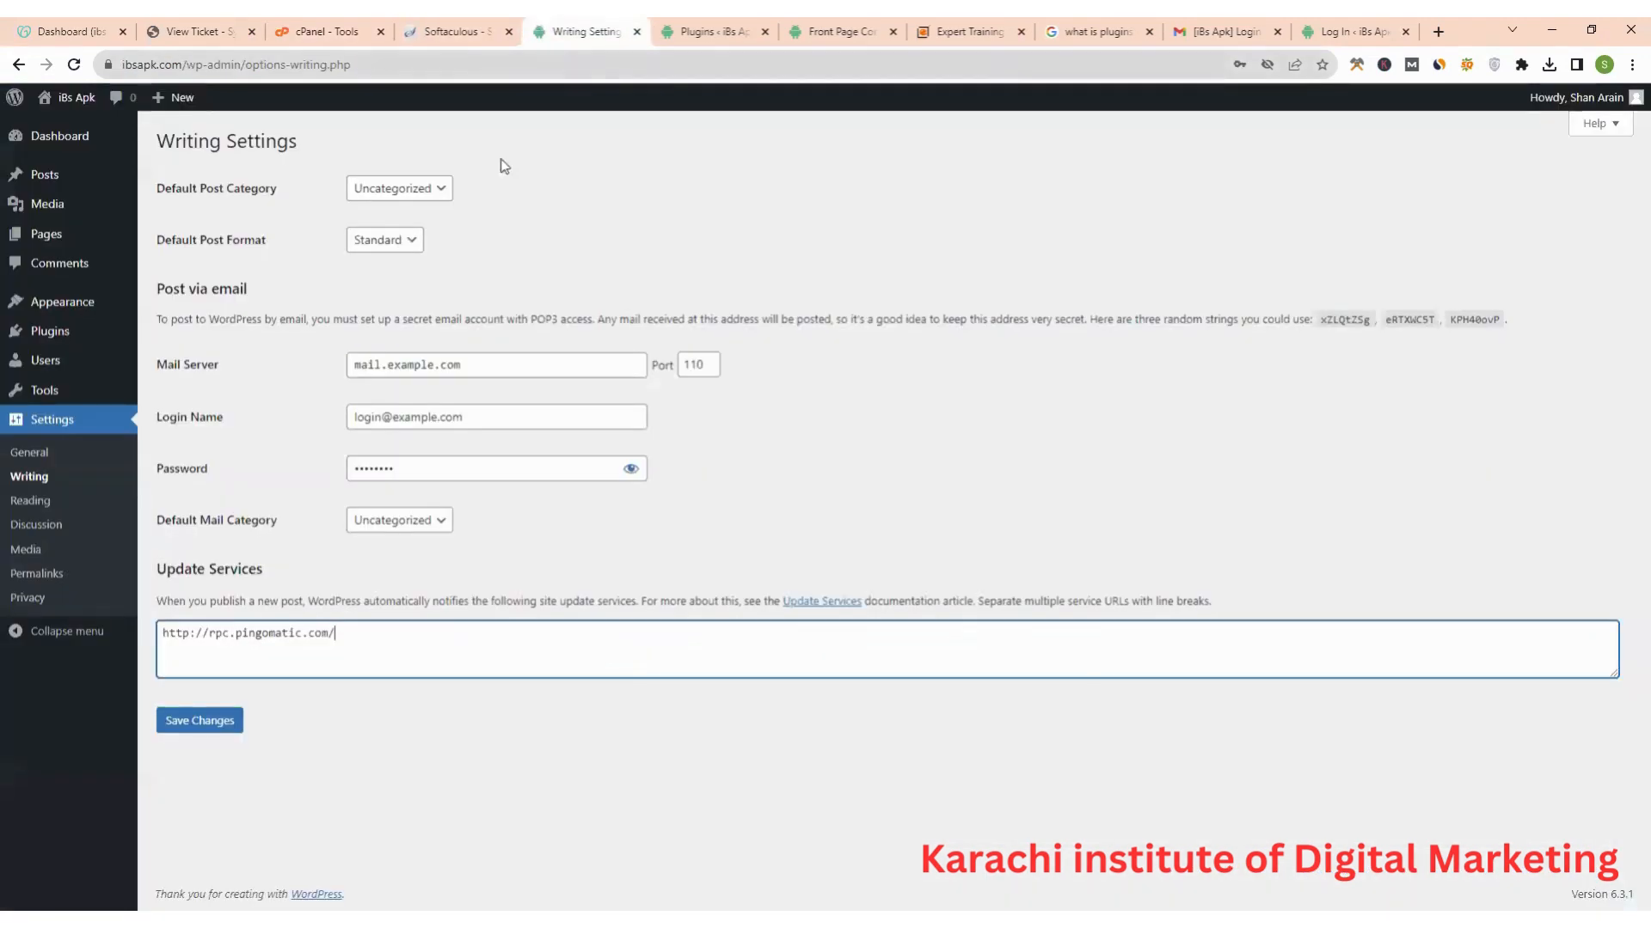
Select all of the Update Services ping address text.
right_click(357, 645)
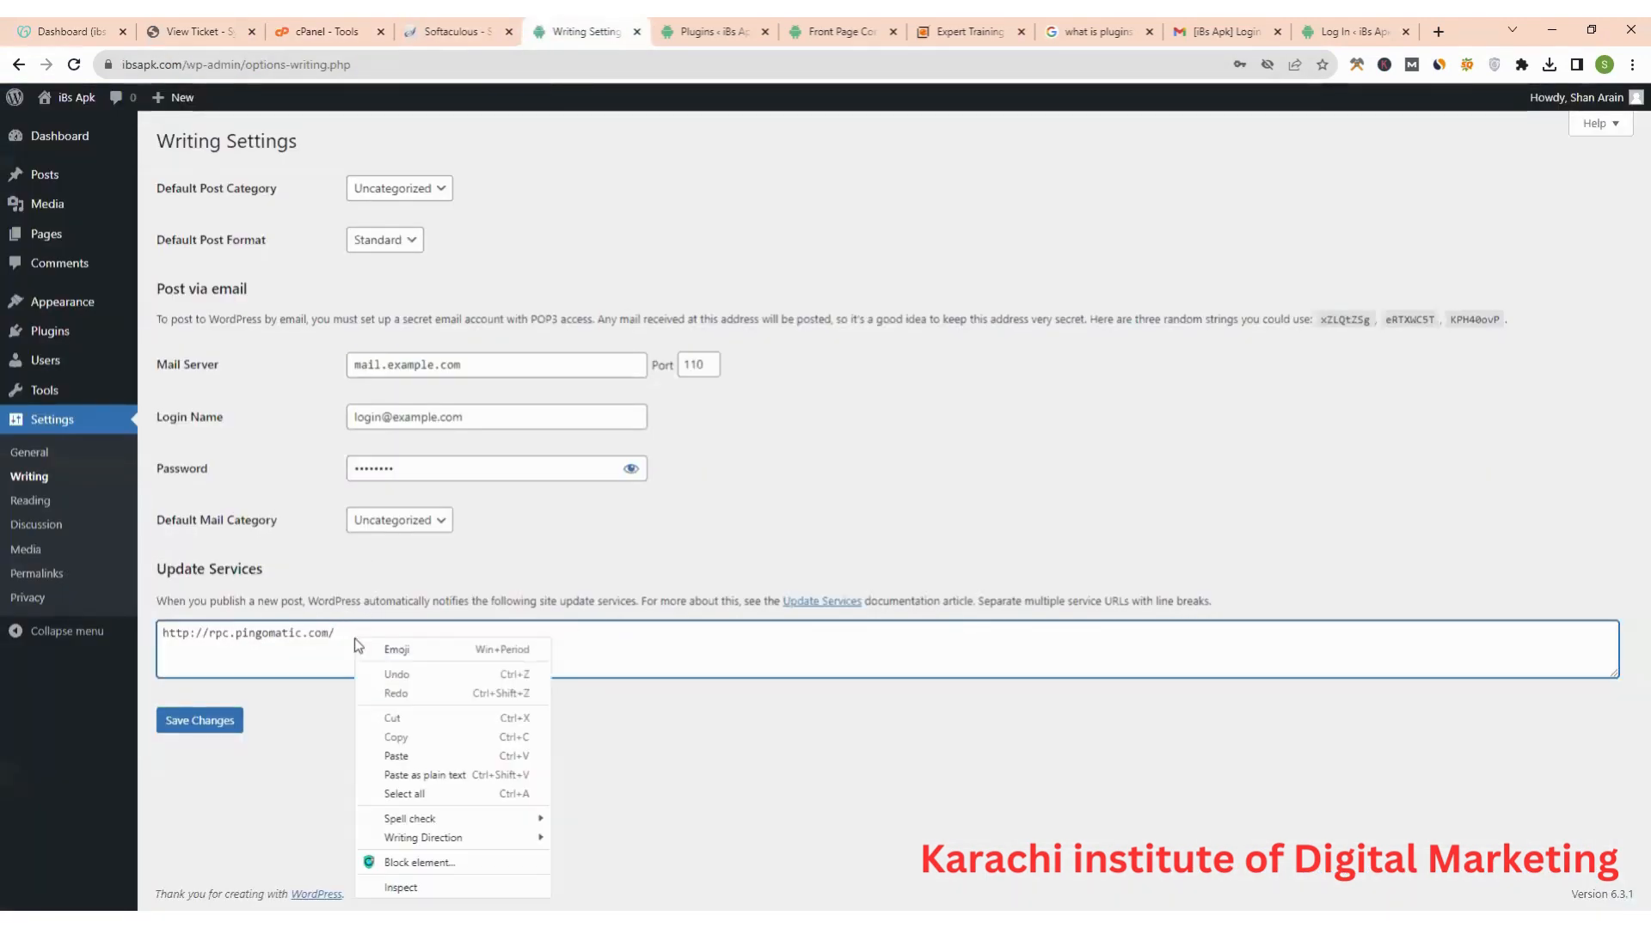
left_click(353, 644)
key("ctrl+a")
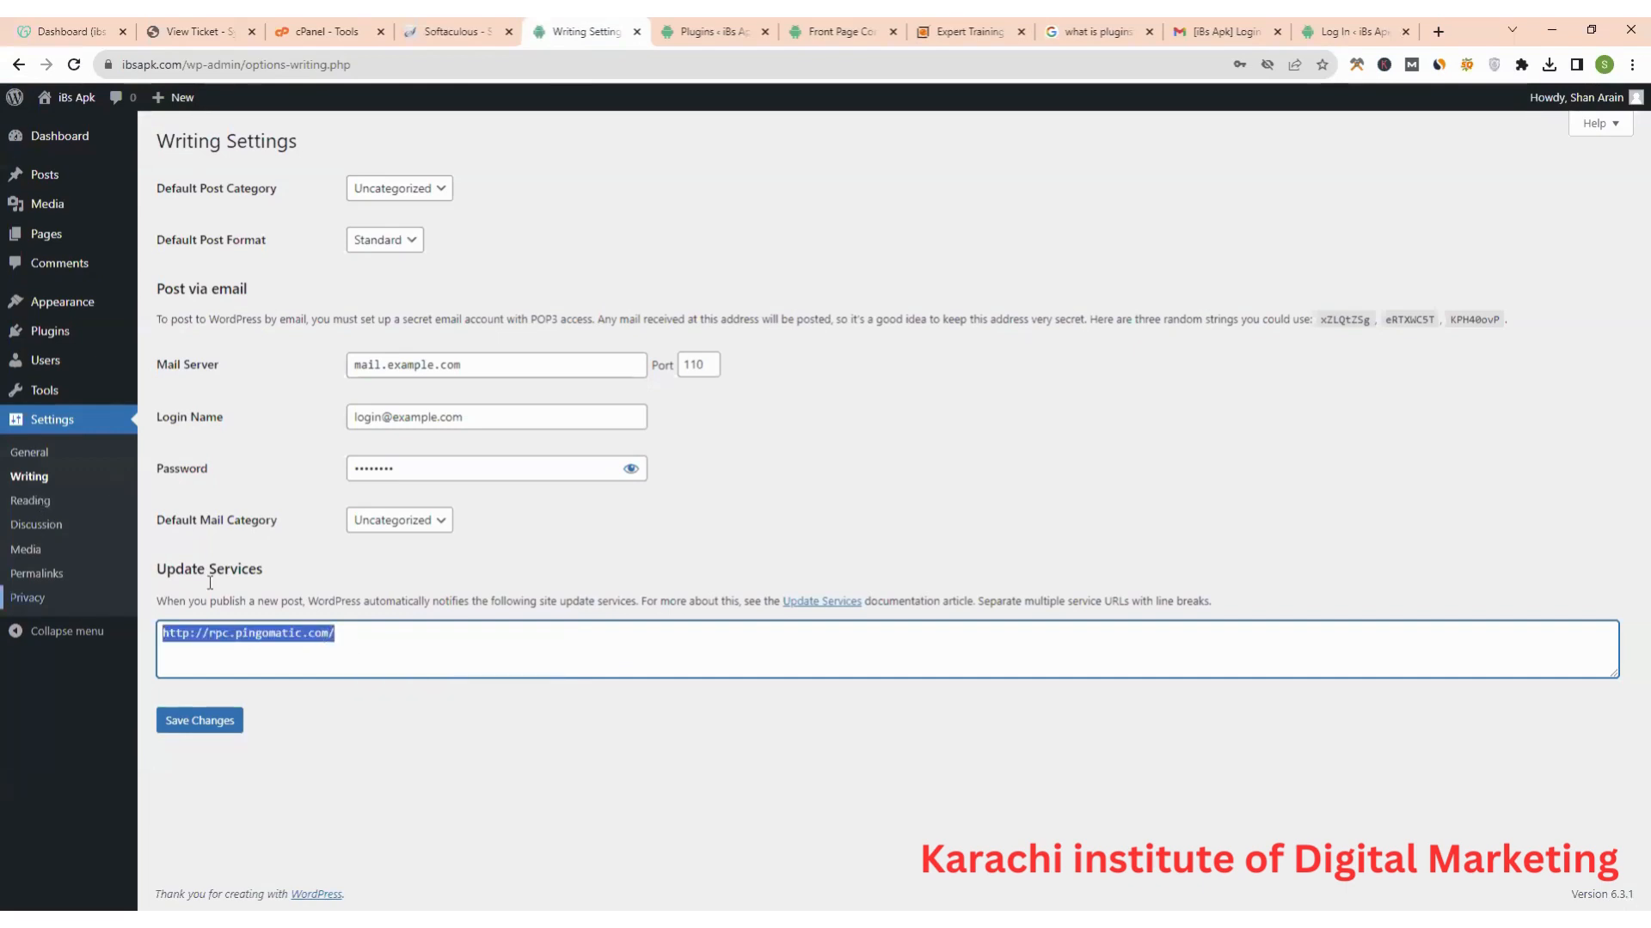
View the Reading Settings and the empty Plugins list, then open a new blank tab.
left_click(31, 501)
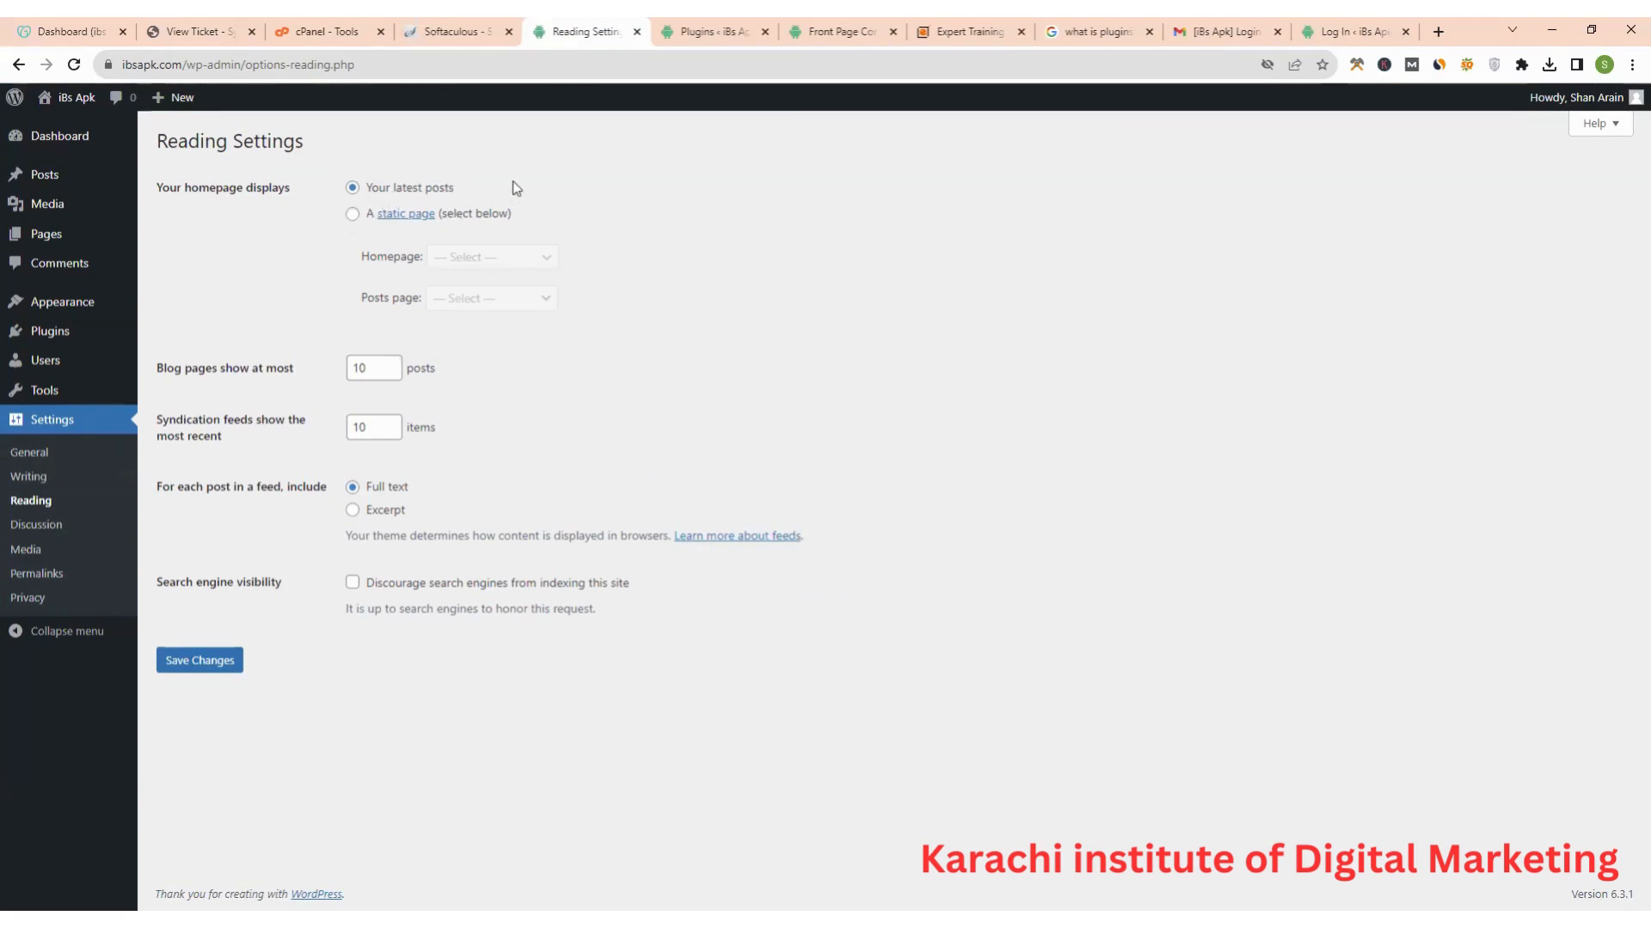
left_click(688, 29)
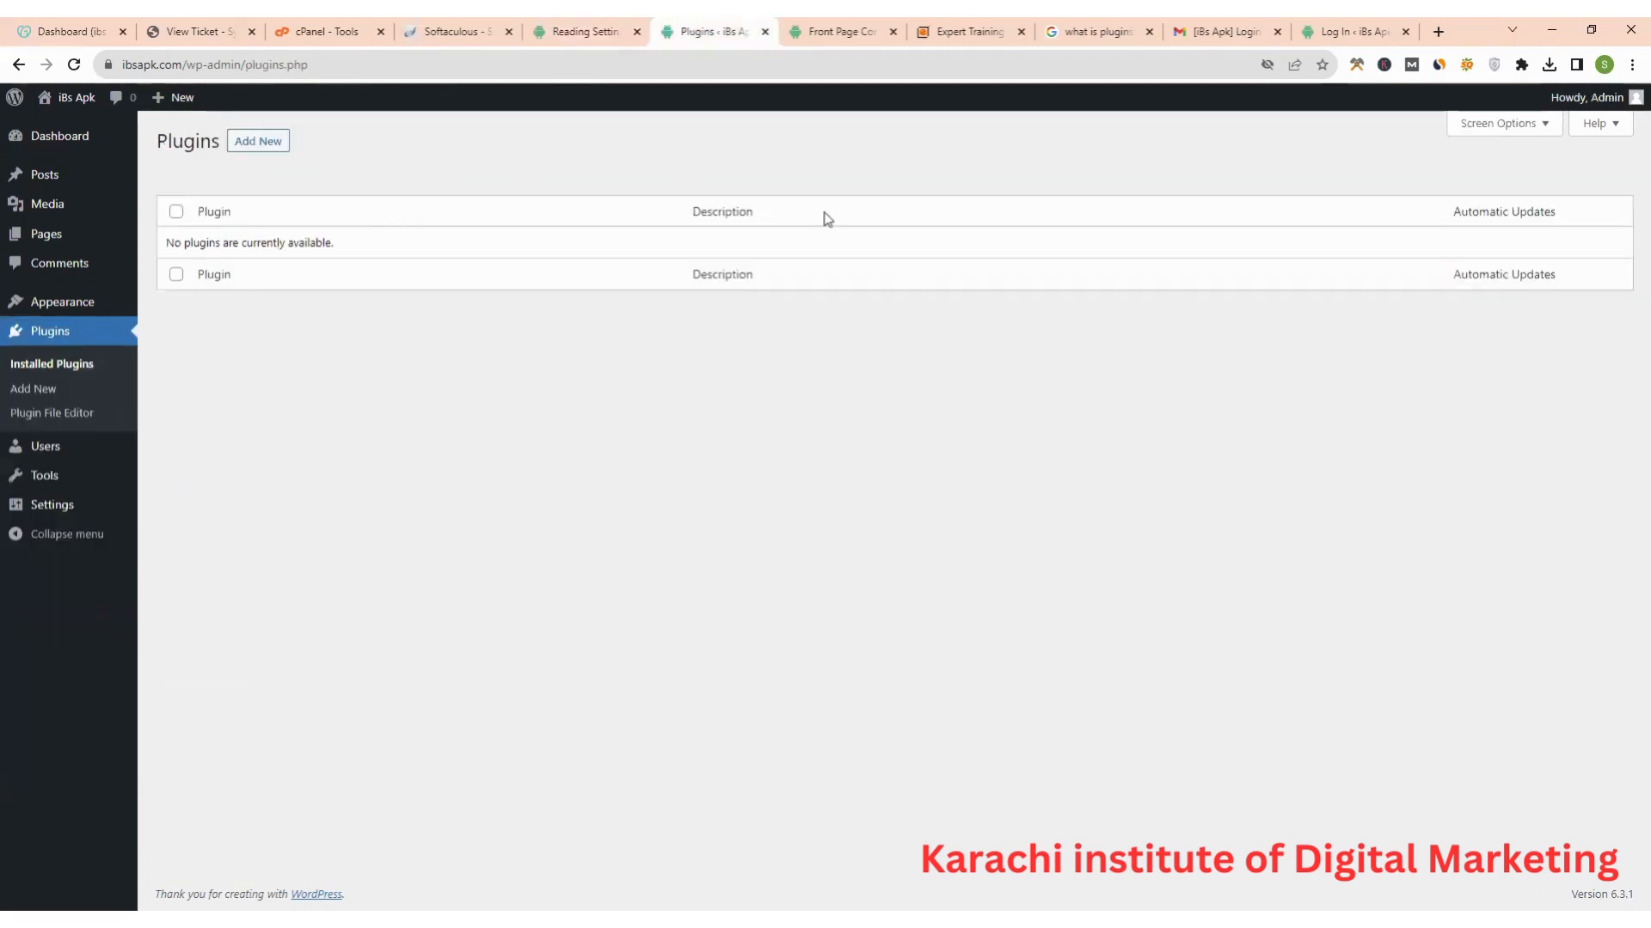
left_click(1346, 31)
Search Google for 'home and gardenig blog', then return to the WordPress Reading Settings tab.
left_click(1437, 31)
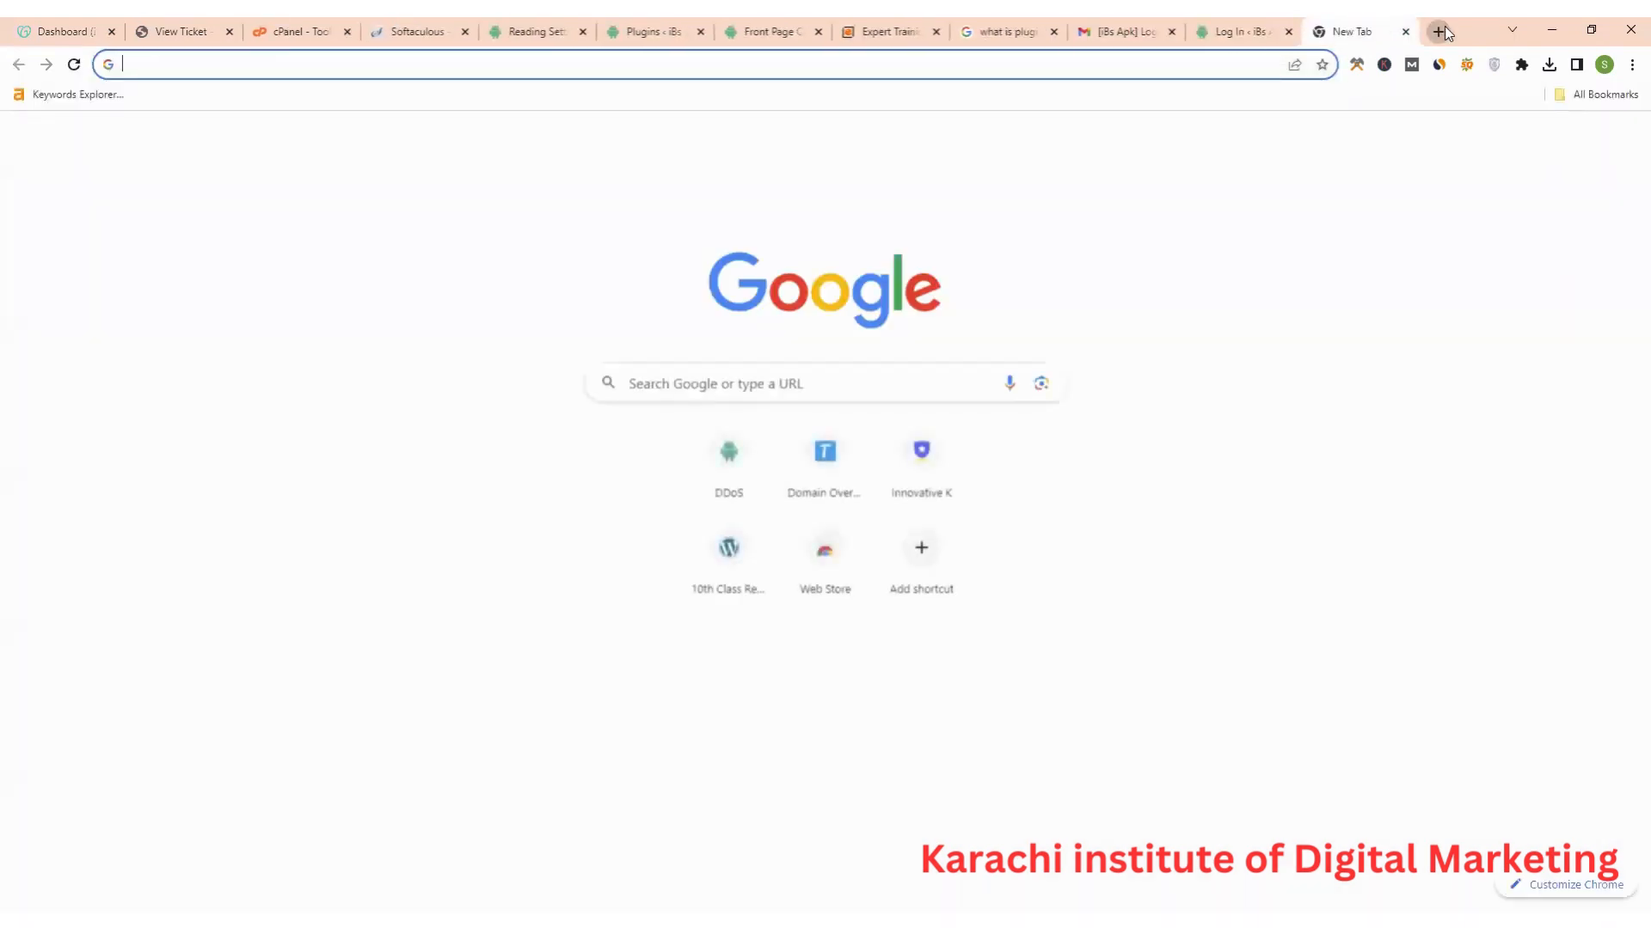
type("home and gardenig b")
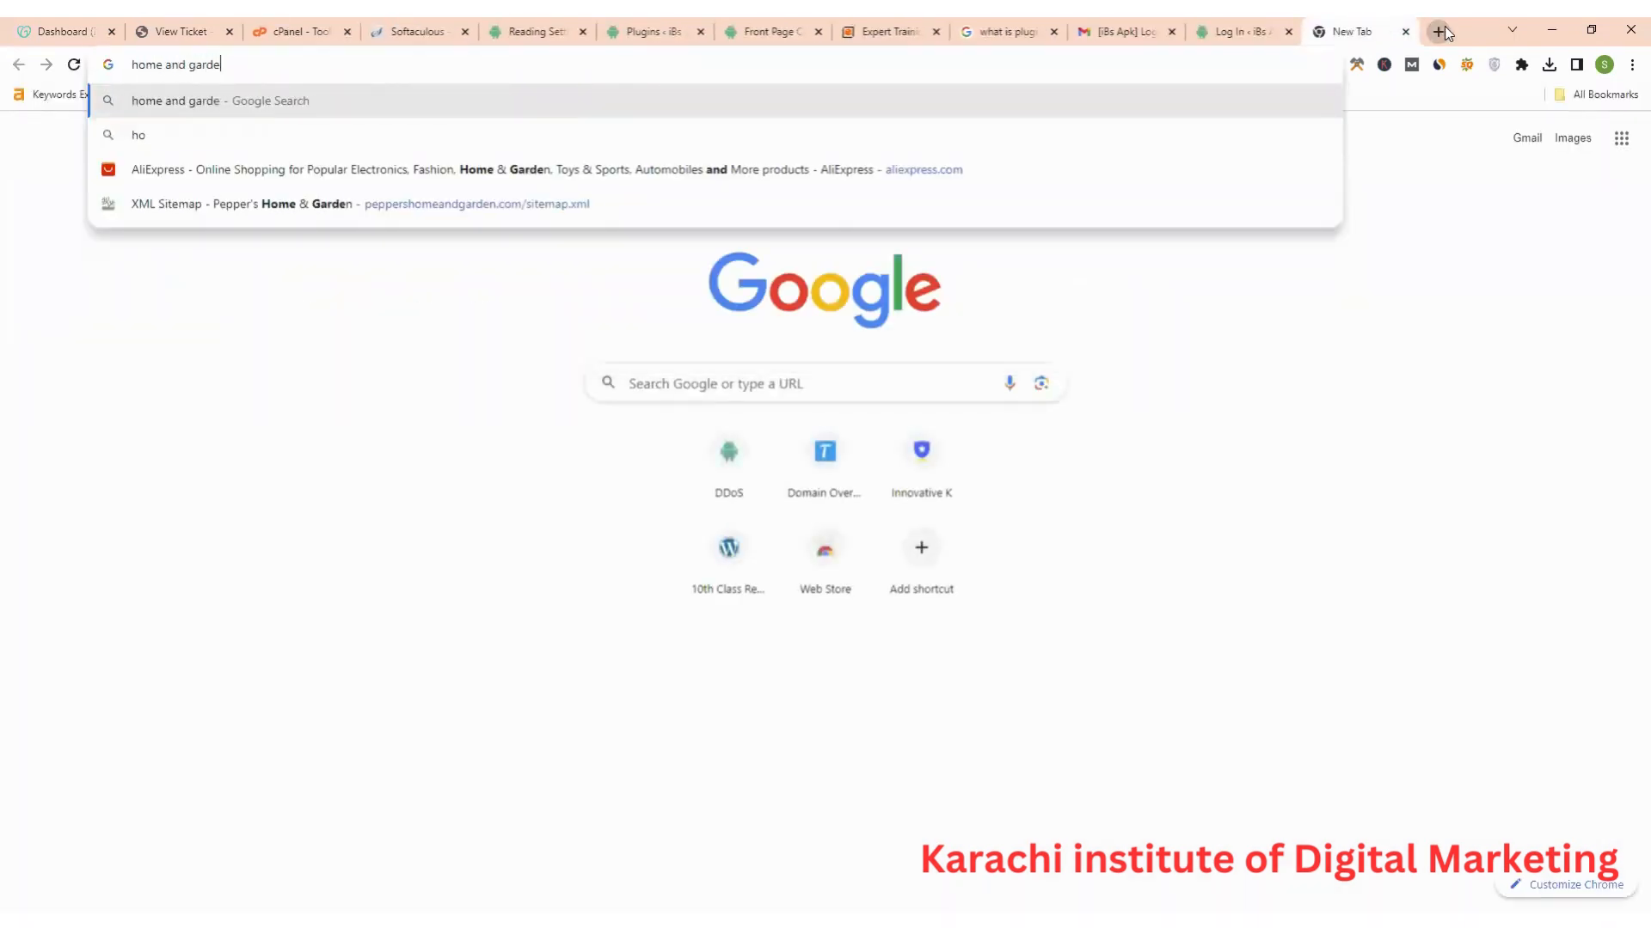
type("log")
key("Return")
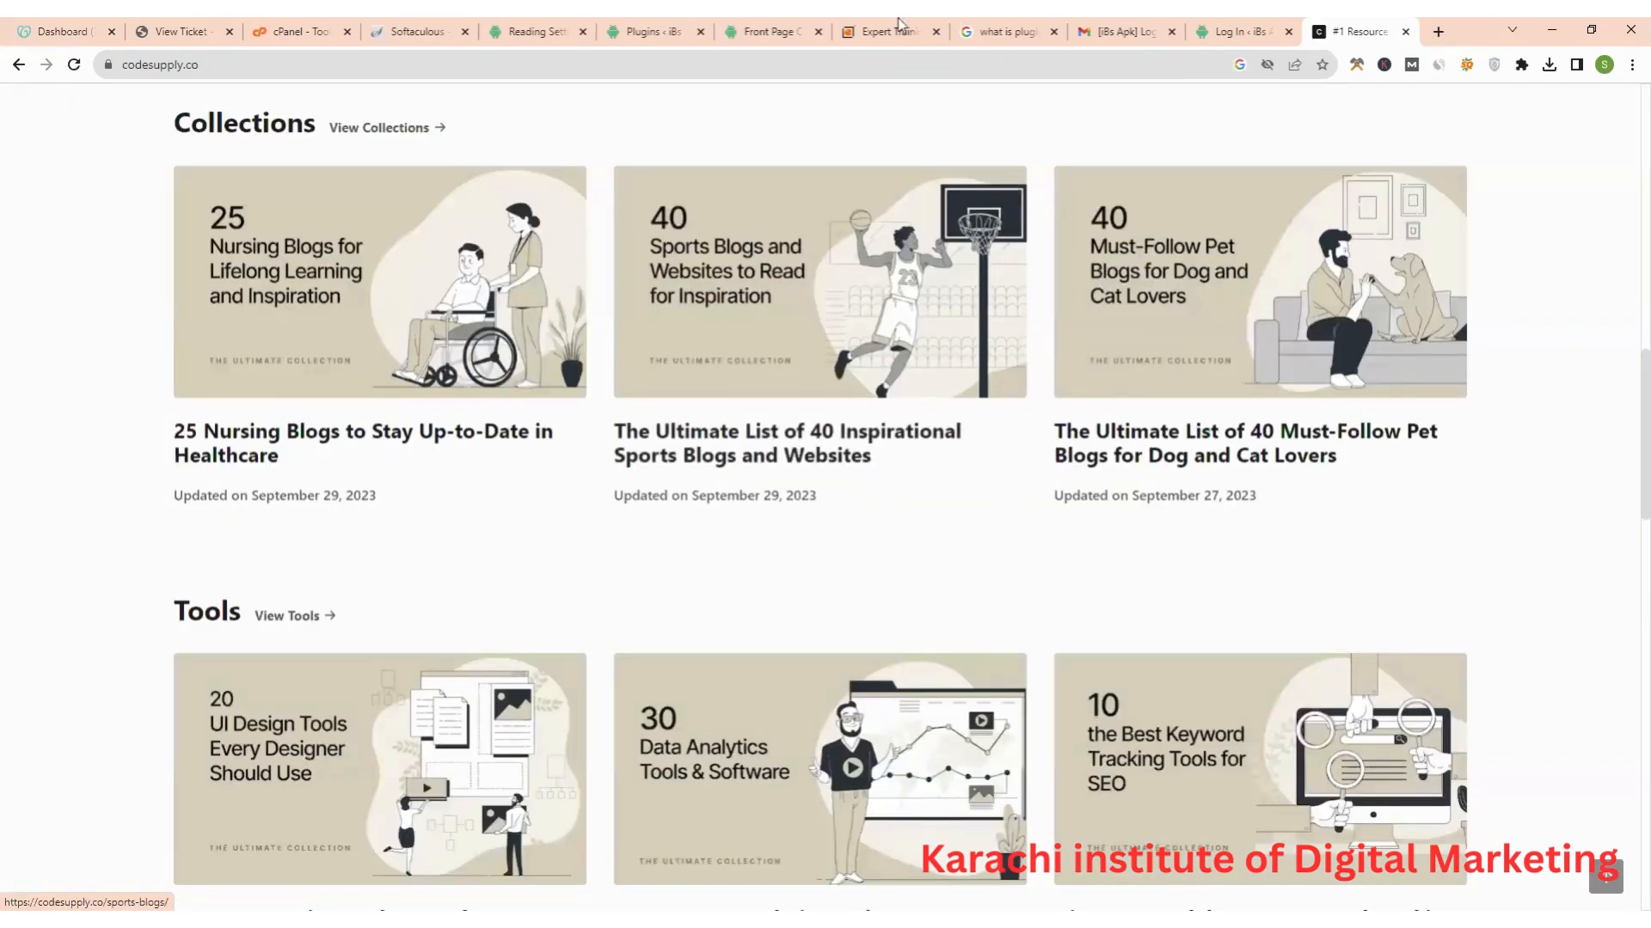
left_click(569, 29)
Make the homepage a static page showing Front Page Content and save the setting.
left_click(353, 214)
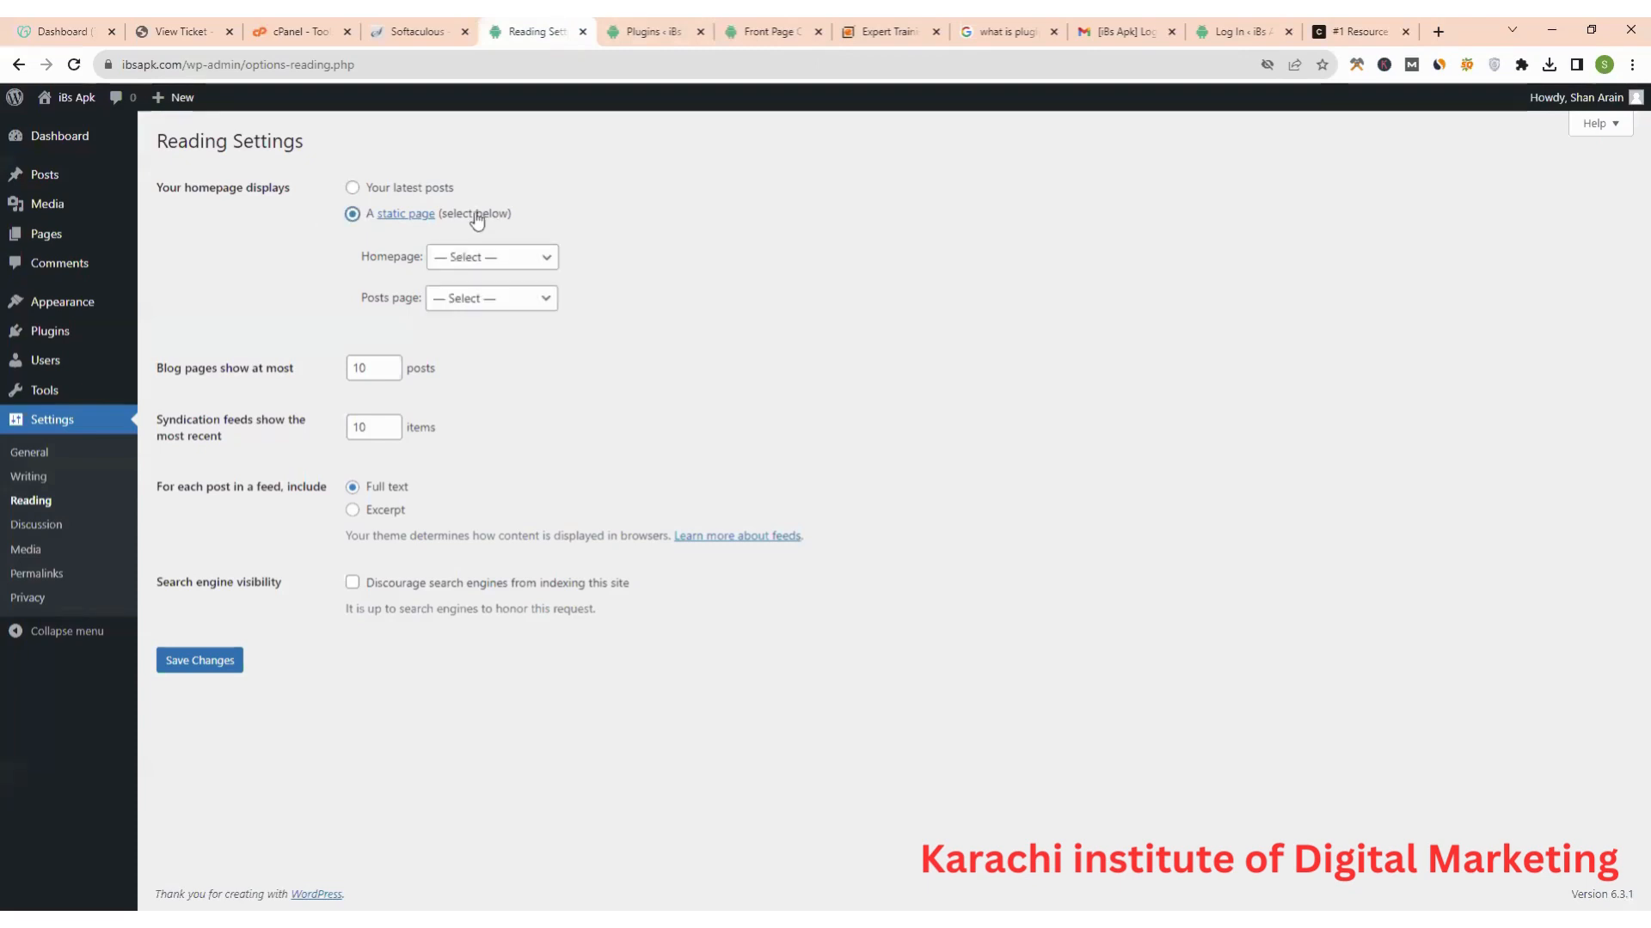
left_click(464, 298)
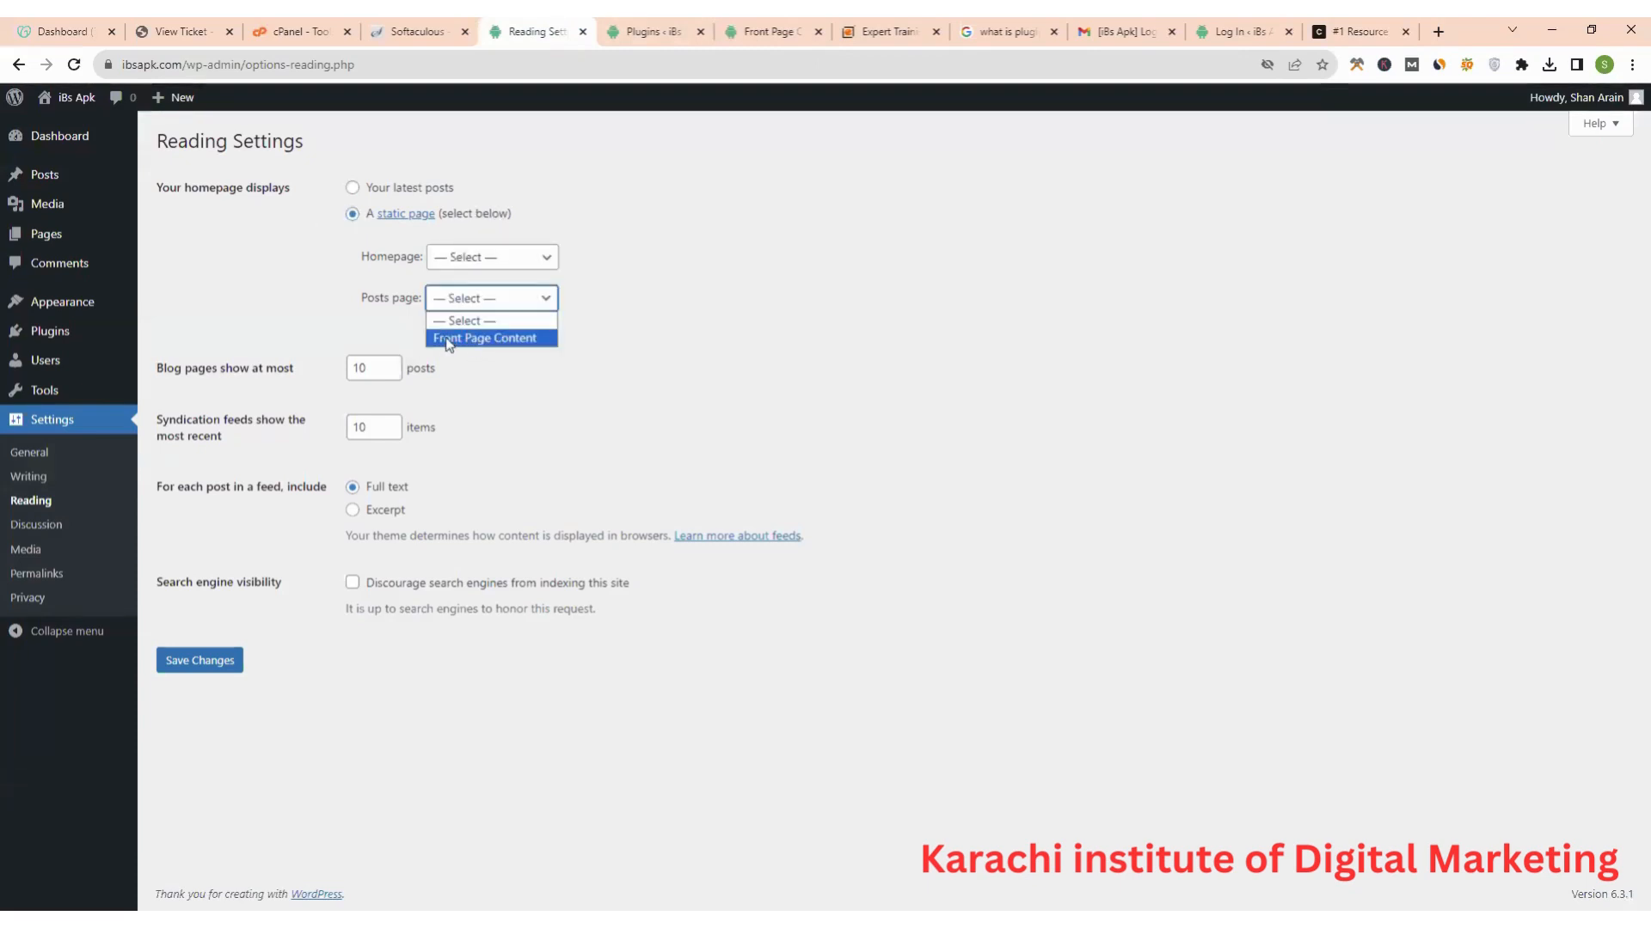
left_click(481, 258)
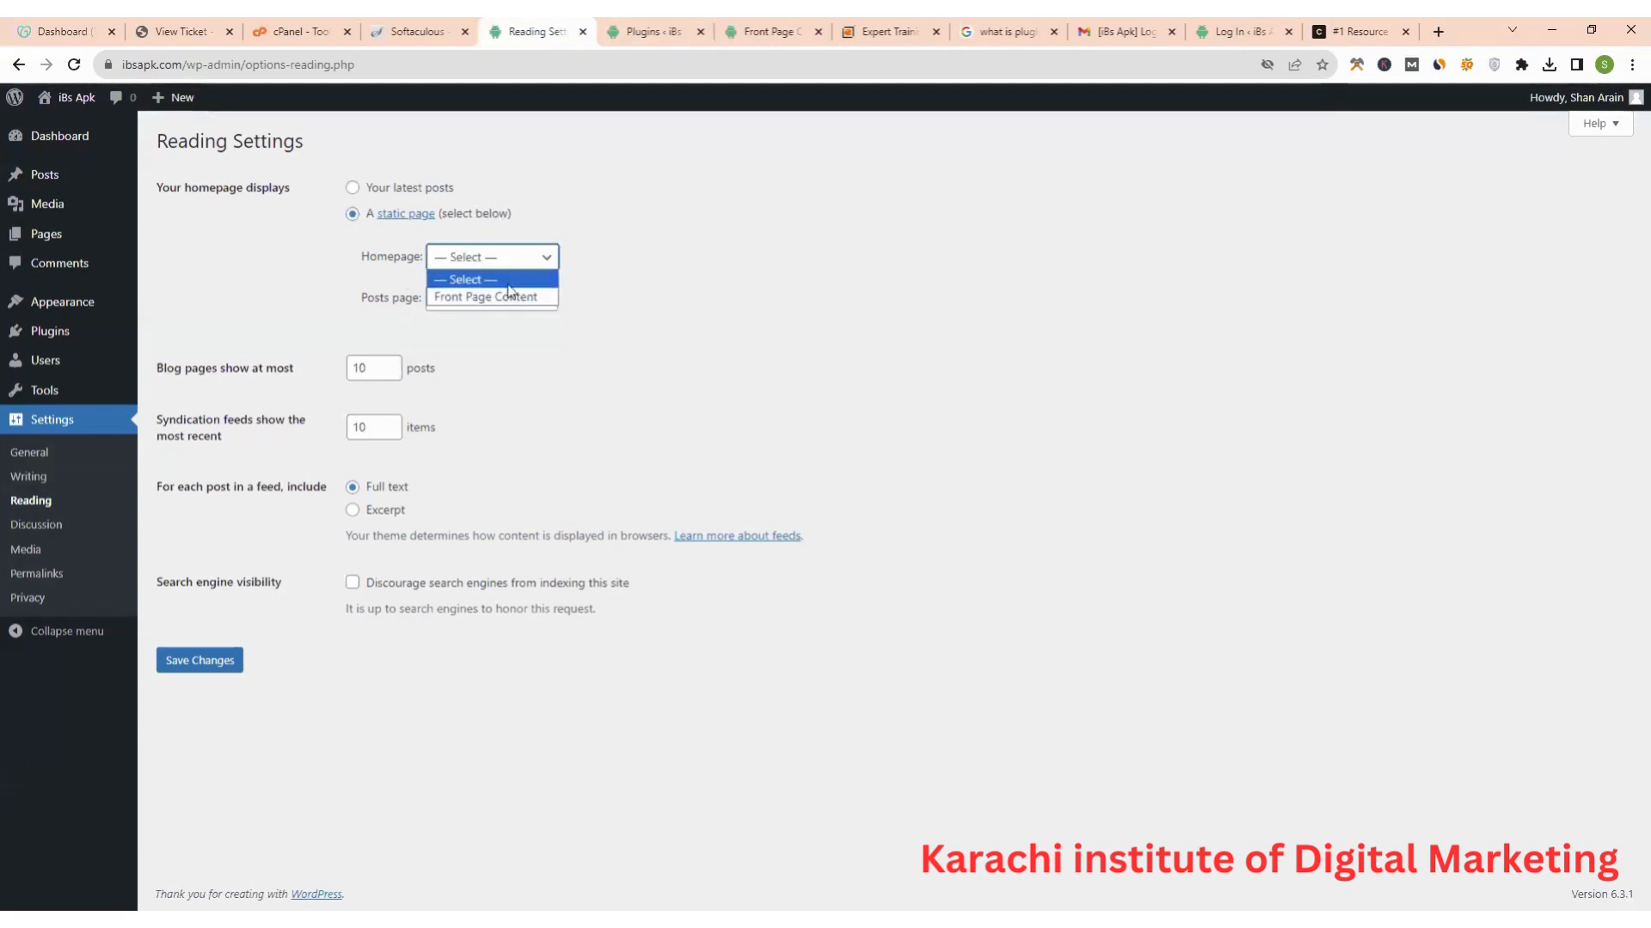
left_click(462, 297)
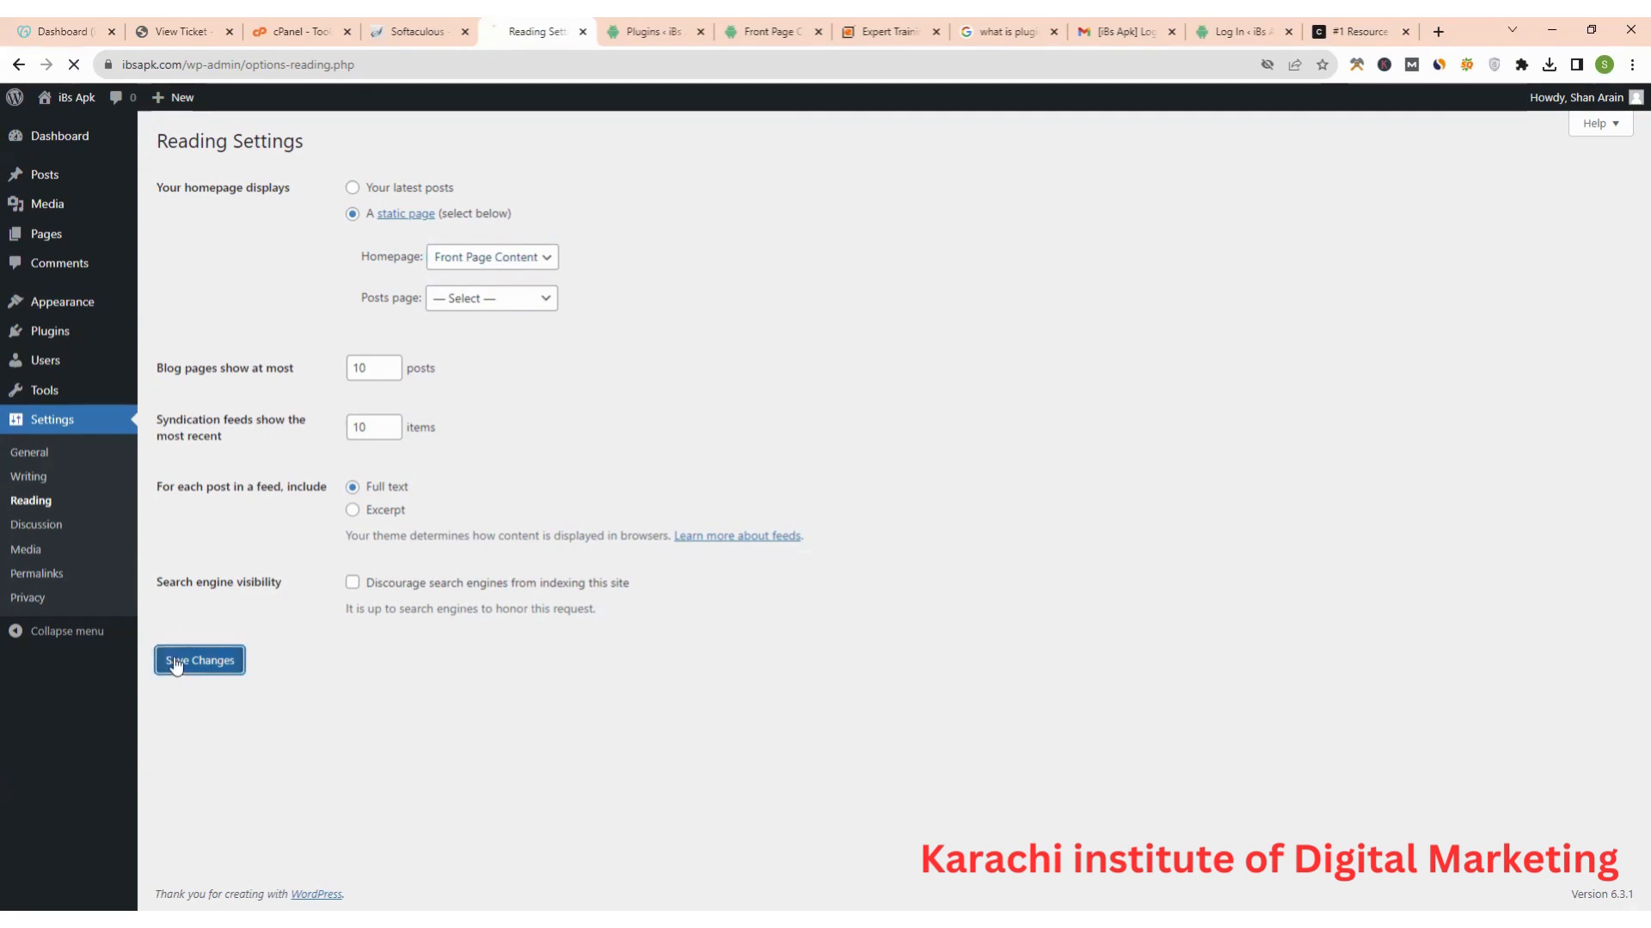
left_click(662, 28)
View the Front Page Content page on the live site.
key("ctrl+Tab")
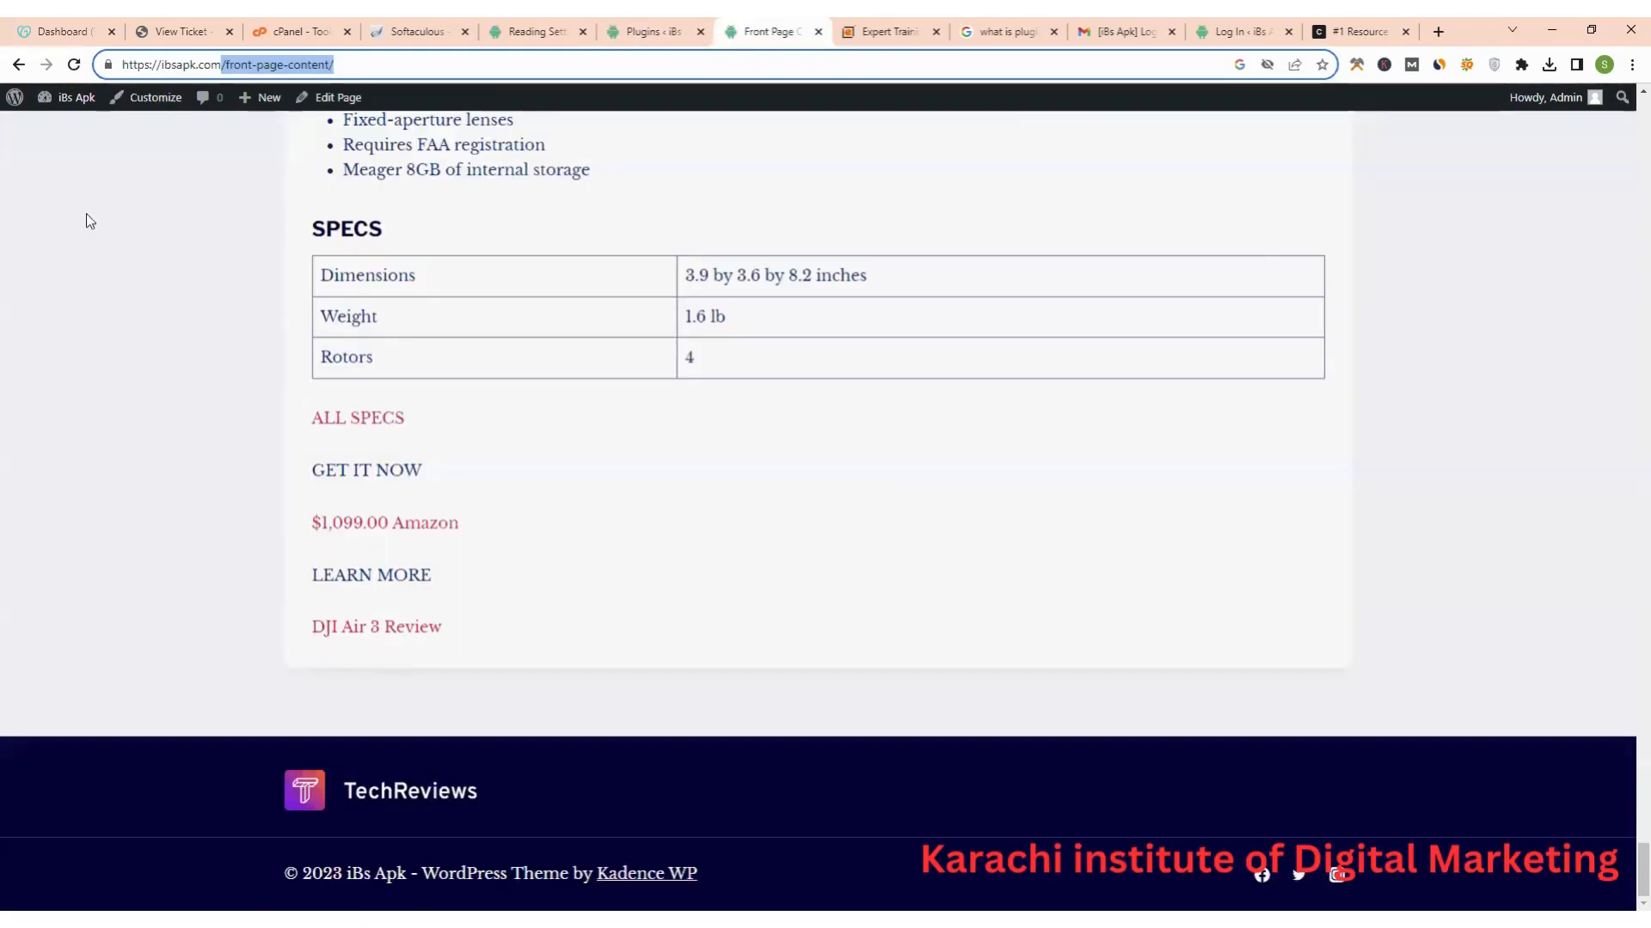
scroll(346, 319, "up", 15)
scroll(369, 361, "up", 15)
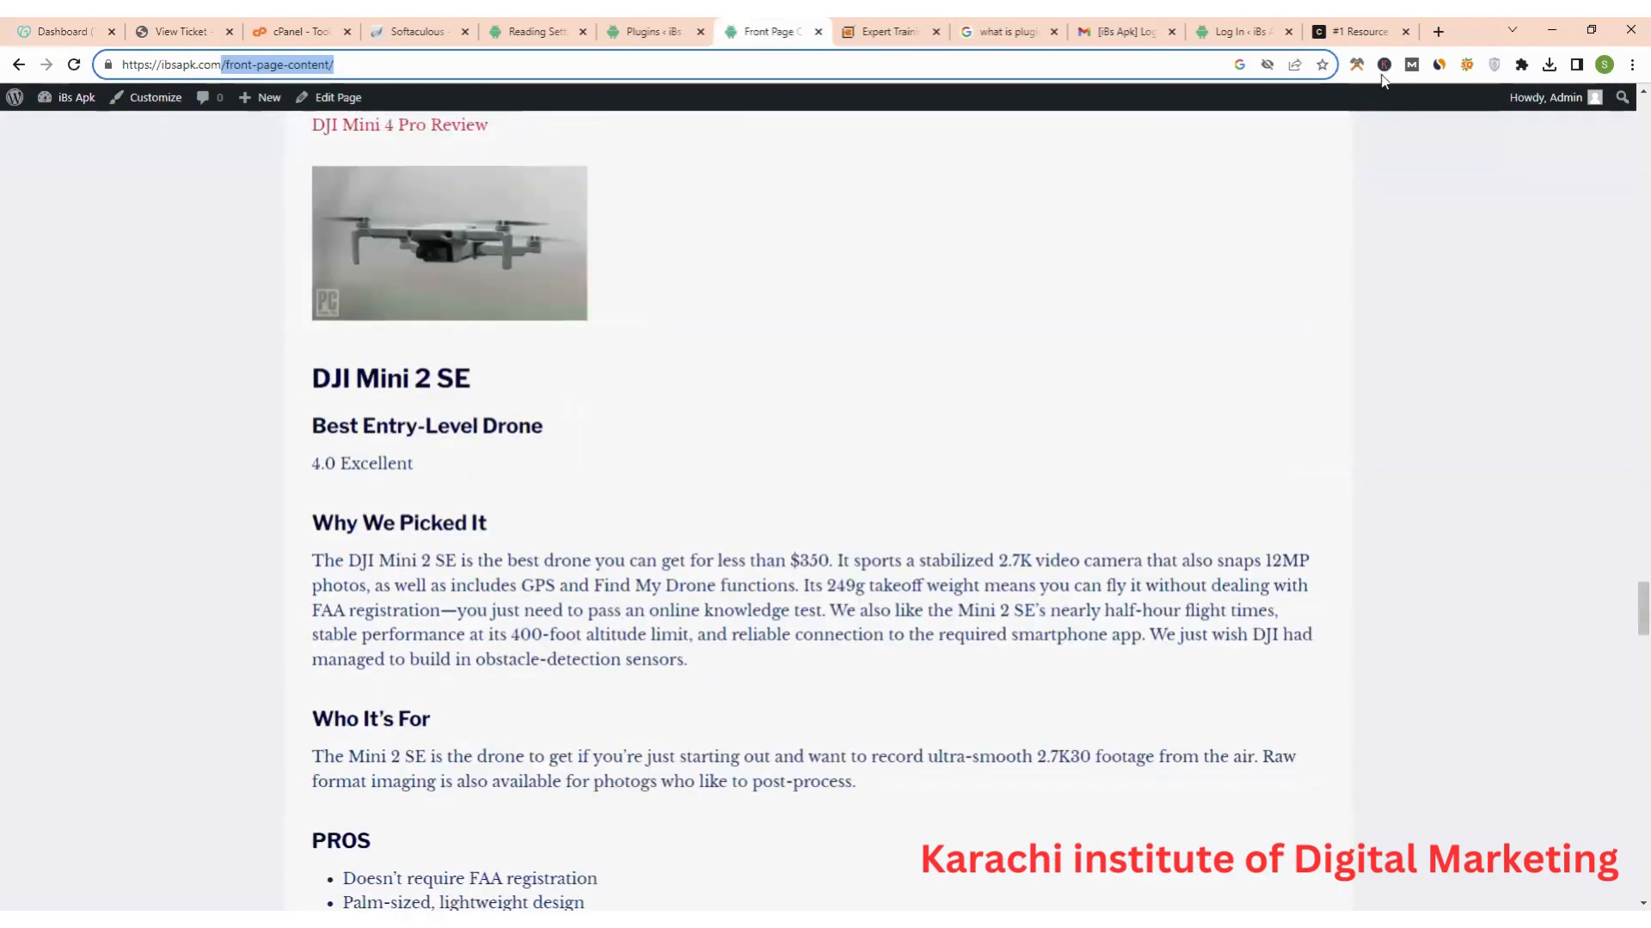
left_click(1638, 153)
left_click_drag(1638, 153, 1627, 78)
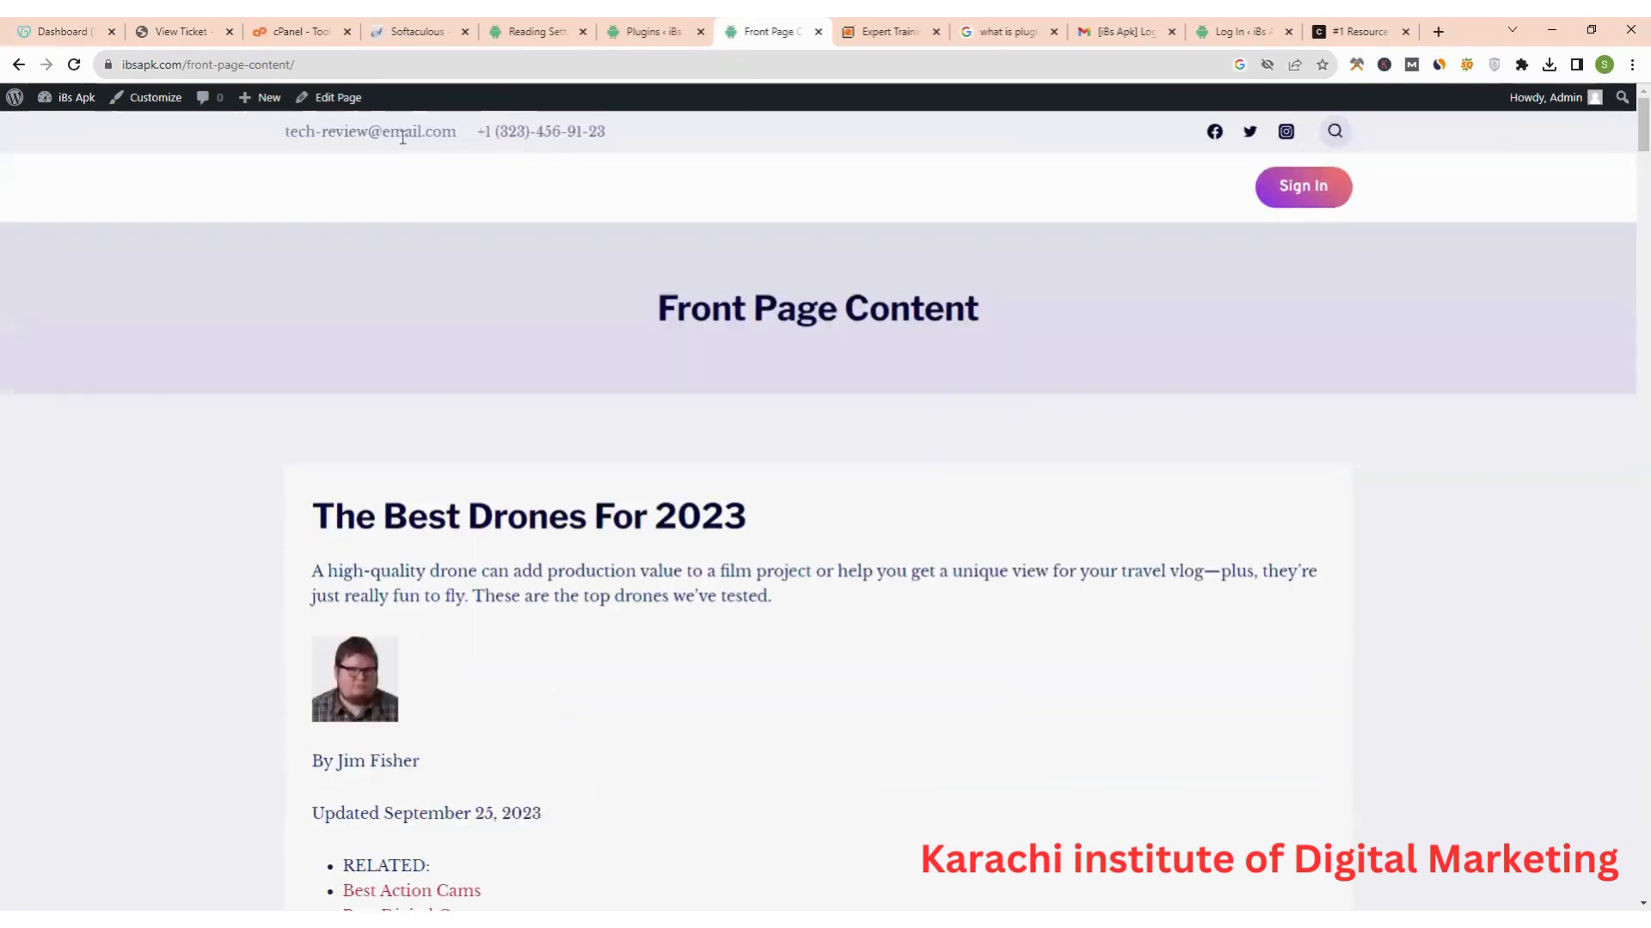
Load the bare ibsapk.com address and scroll through the homepage's drones article.
left_click_drag(221, 64, 574, 85)
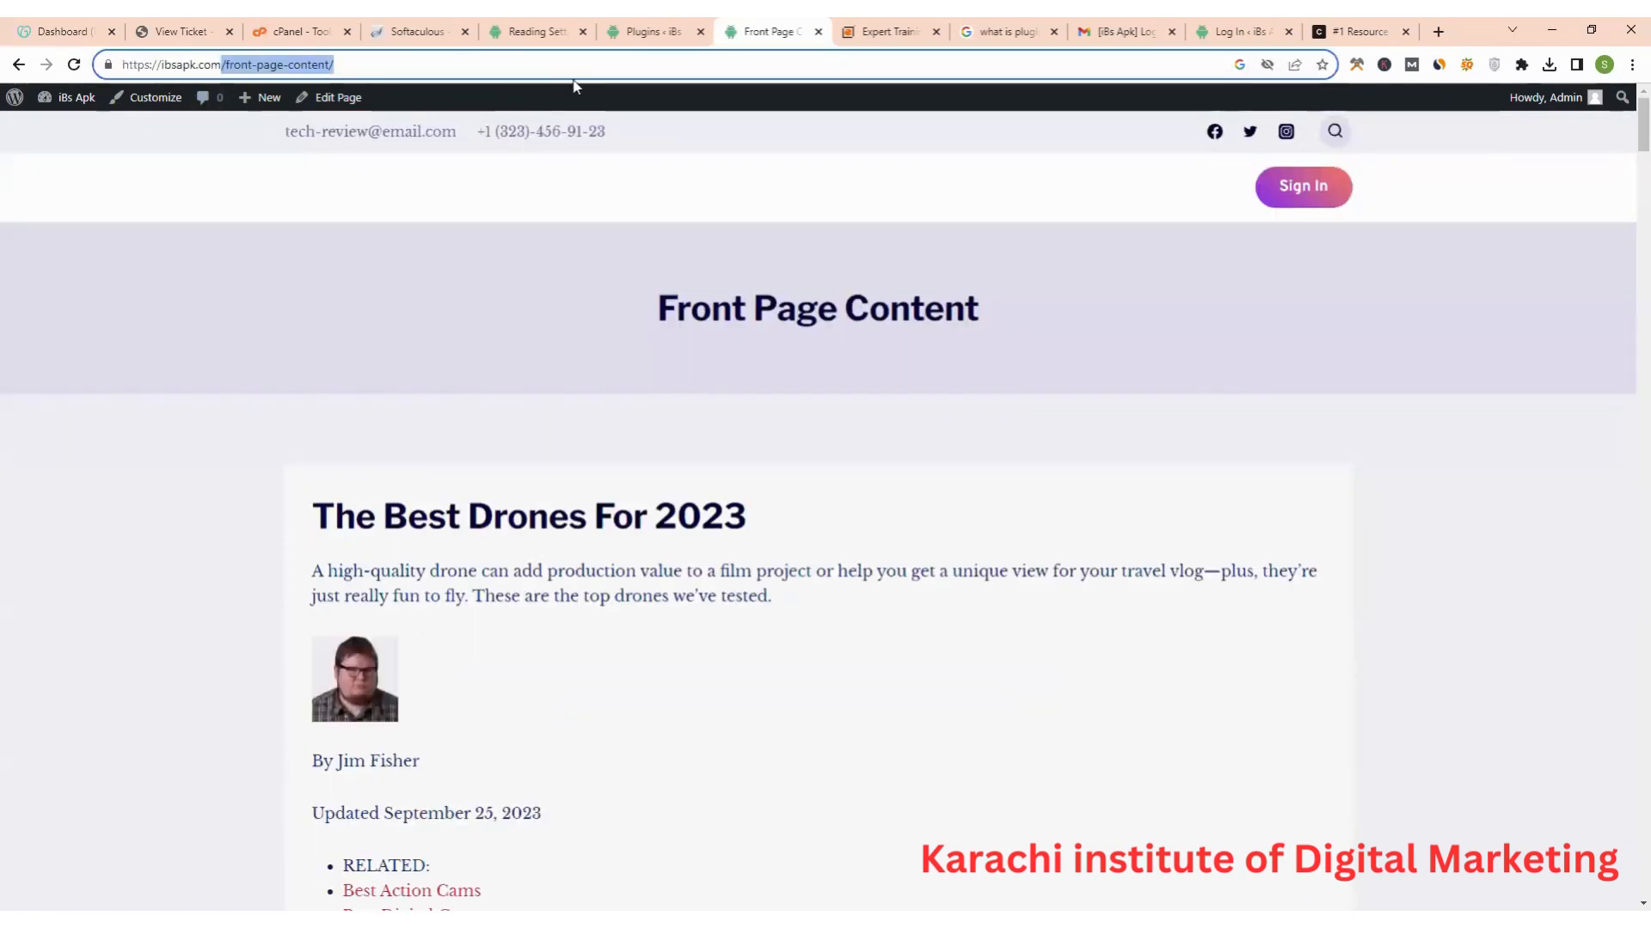
key("BackSpace")
key("Return")
scroll(488, 555, "down", 6)
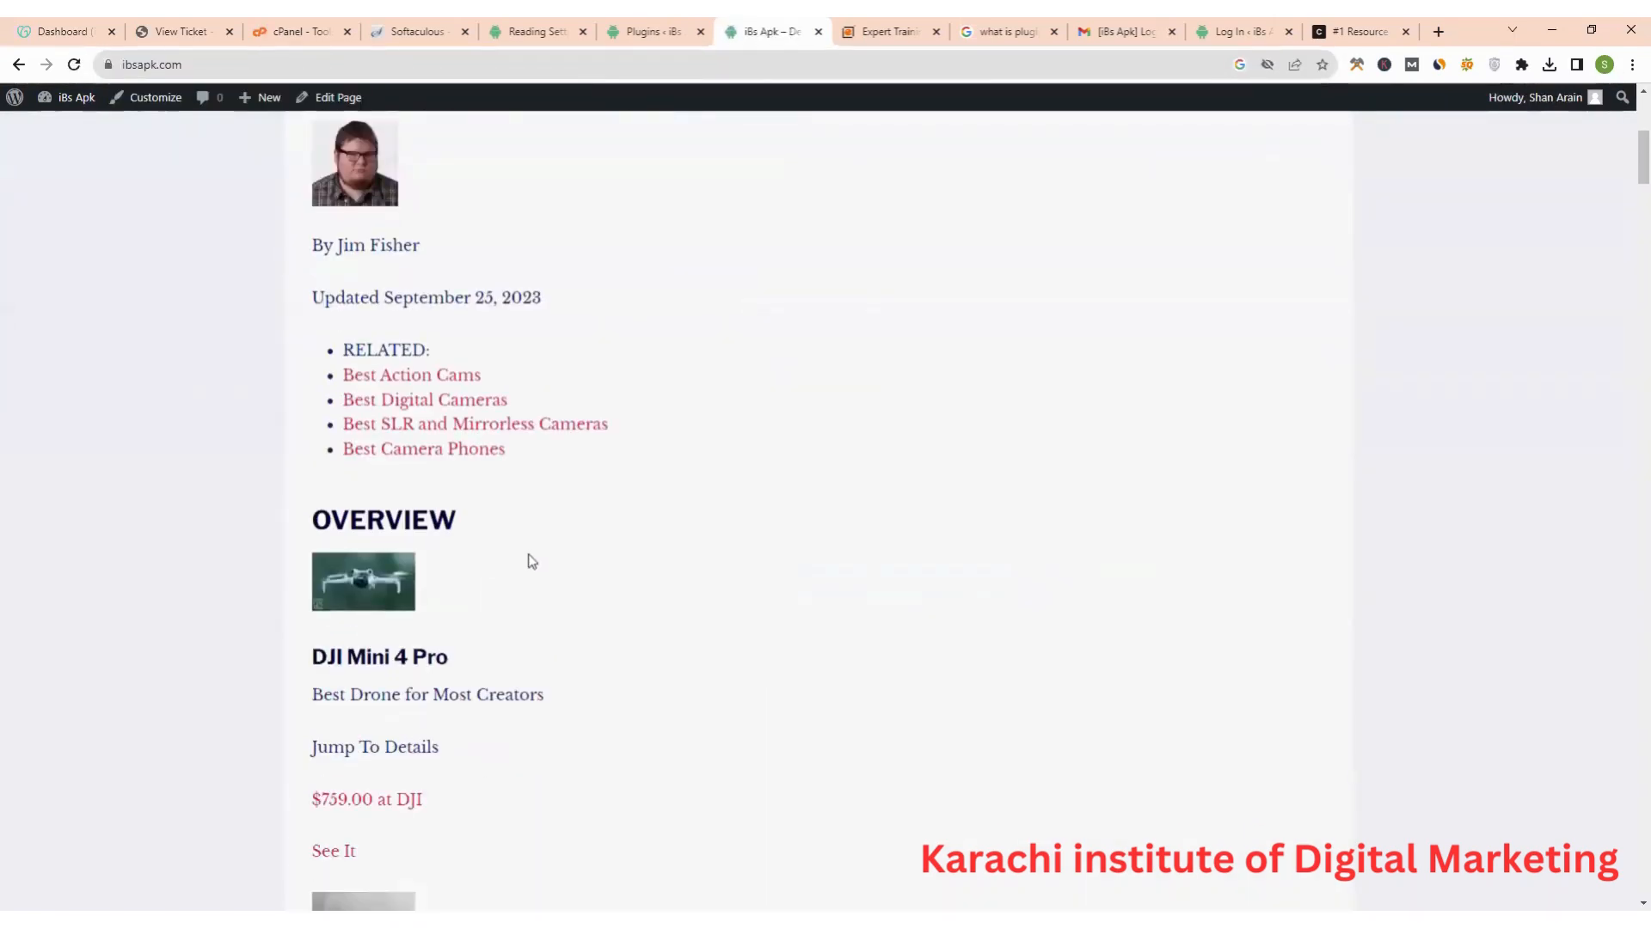
scroll(527, 560, "up", 6)
scroll(442, 524, "down", 15)
scroll(560, 523, "down", 20)
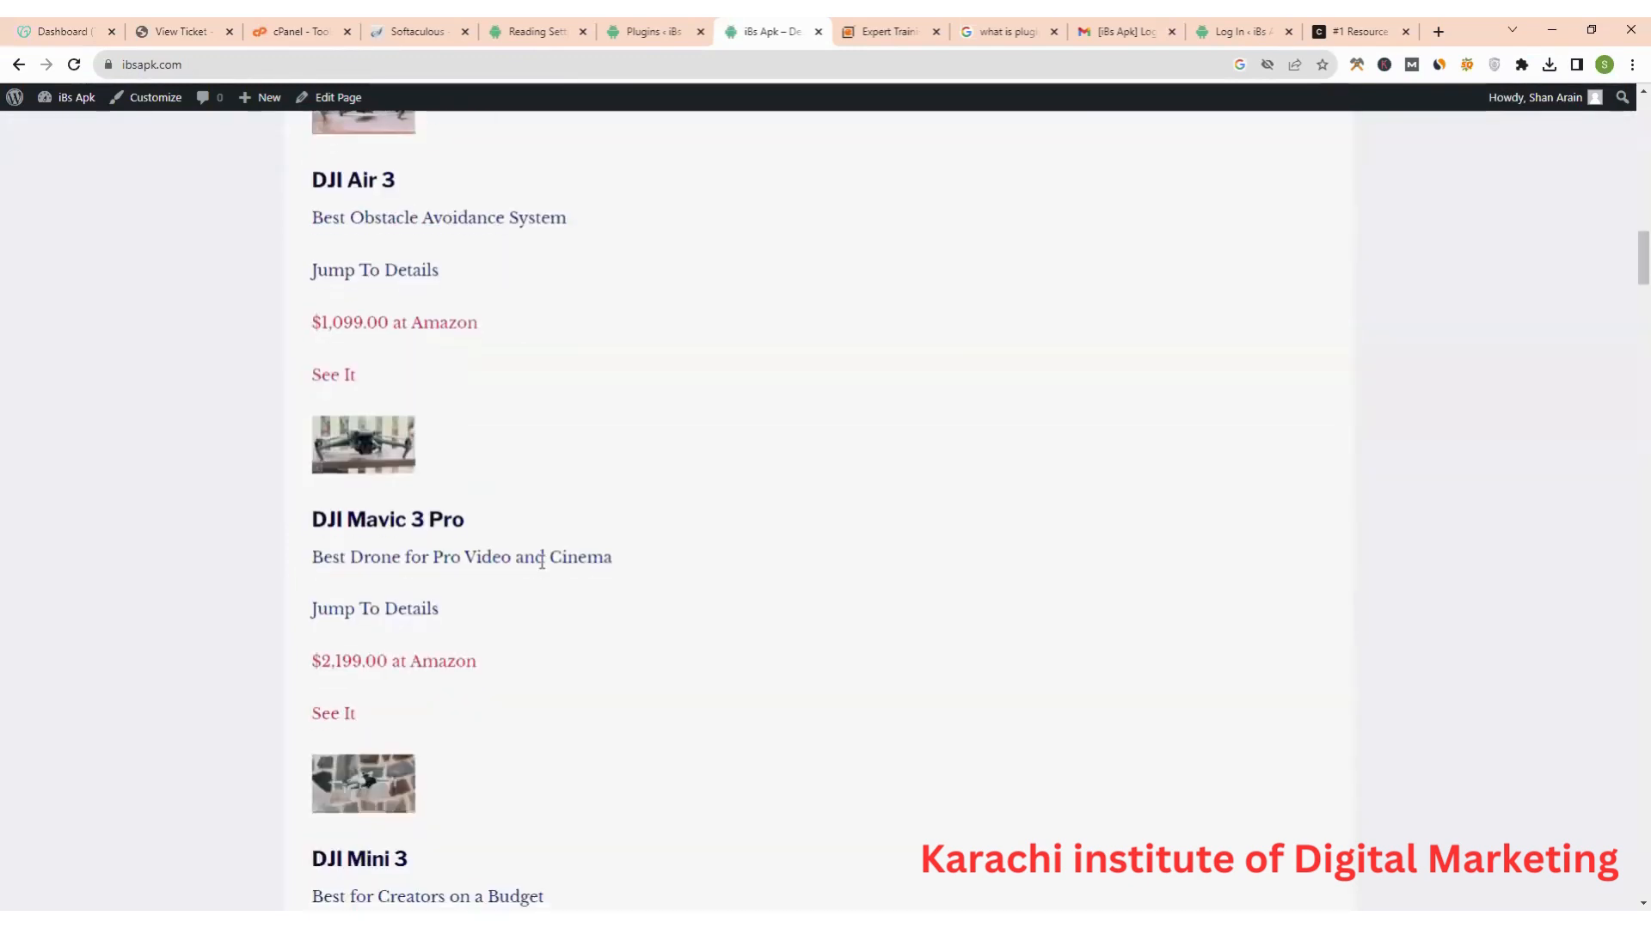
scroll(561, 657, "up", 20)
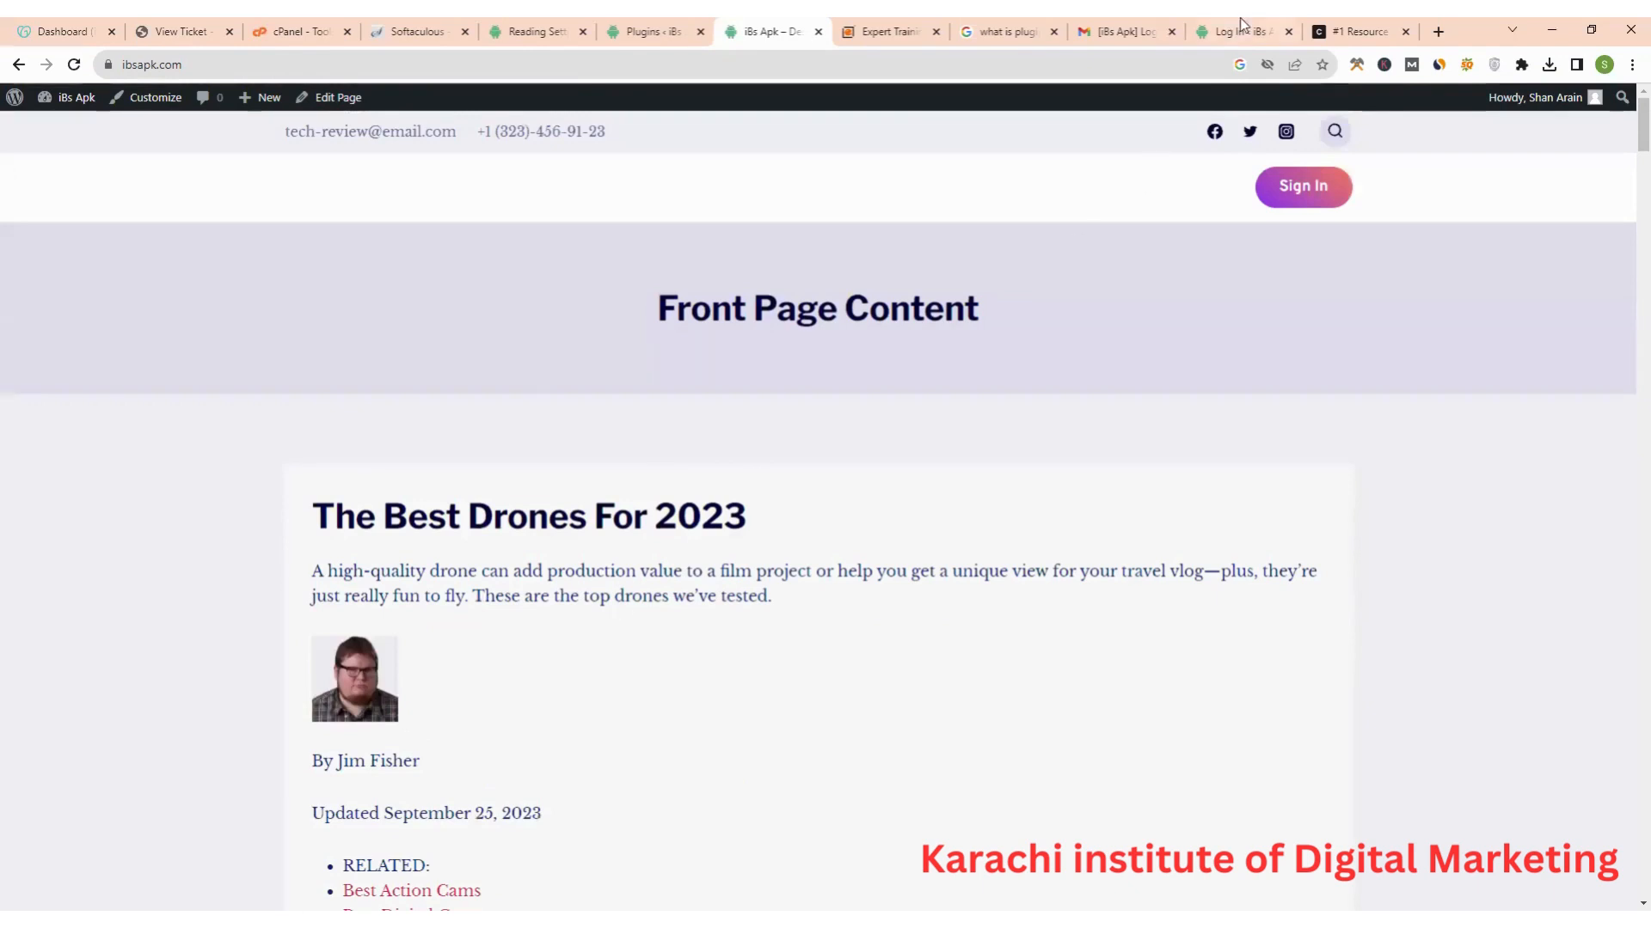
scroll(578, 446, "down", 20)
right_click(143, 197)
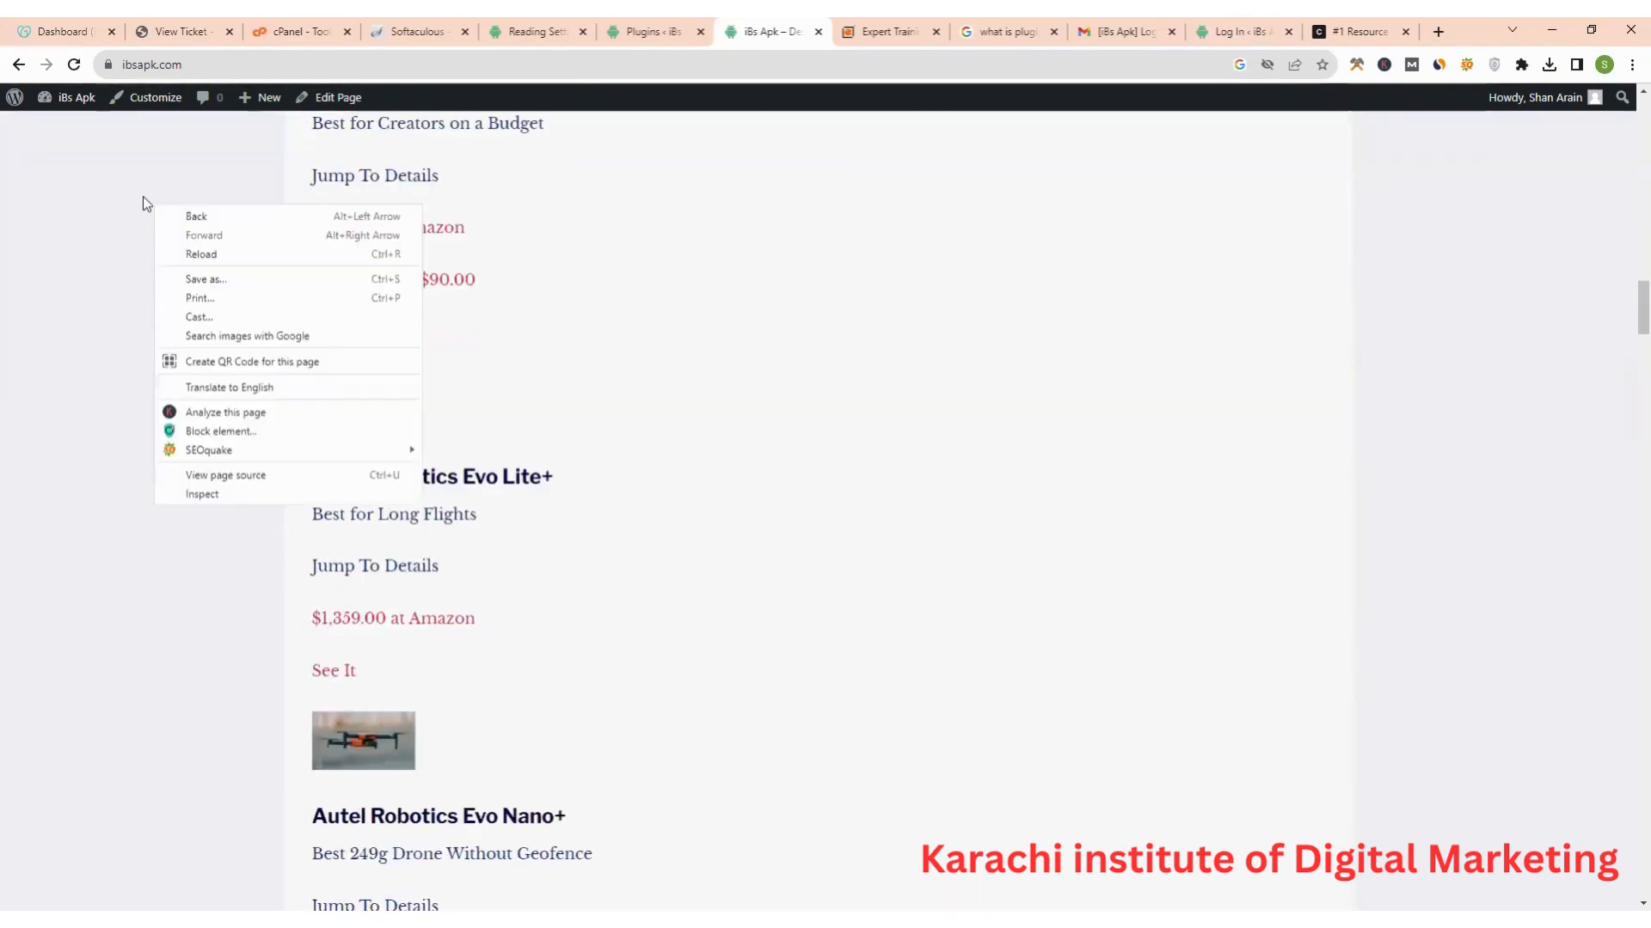
left_click(205, 62)
Set the Posts page to Front Page Content and save the Reading Settings.
left_click(683, 26)
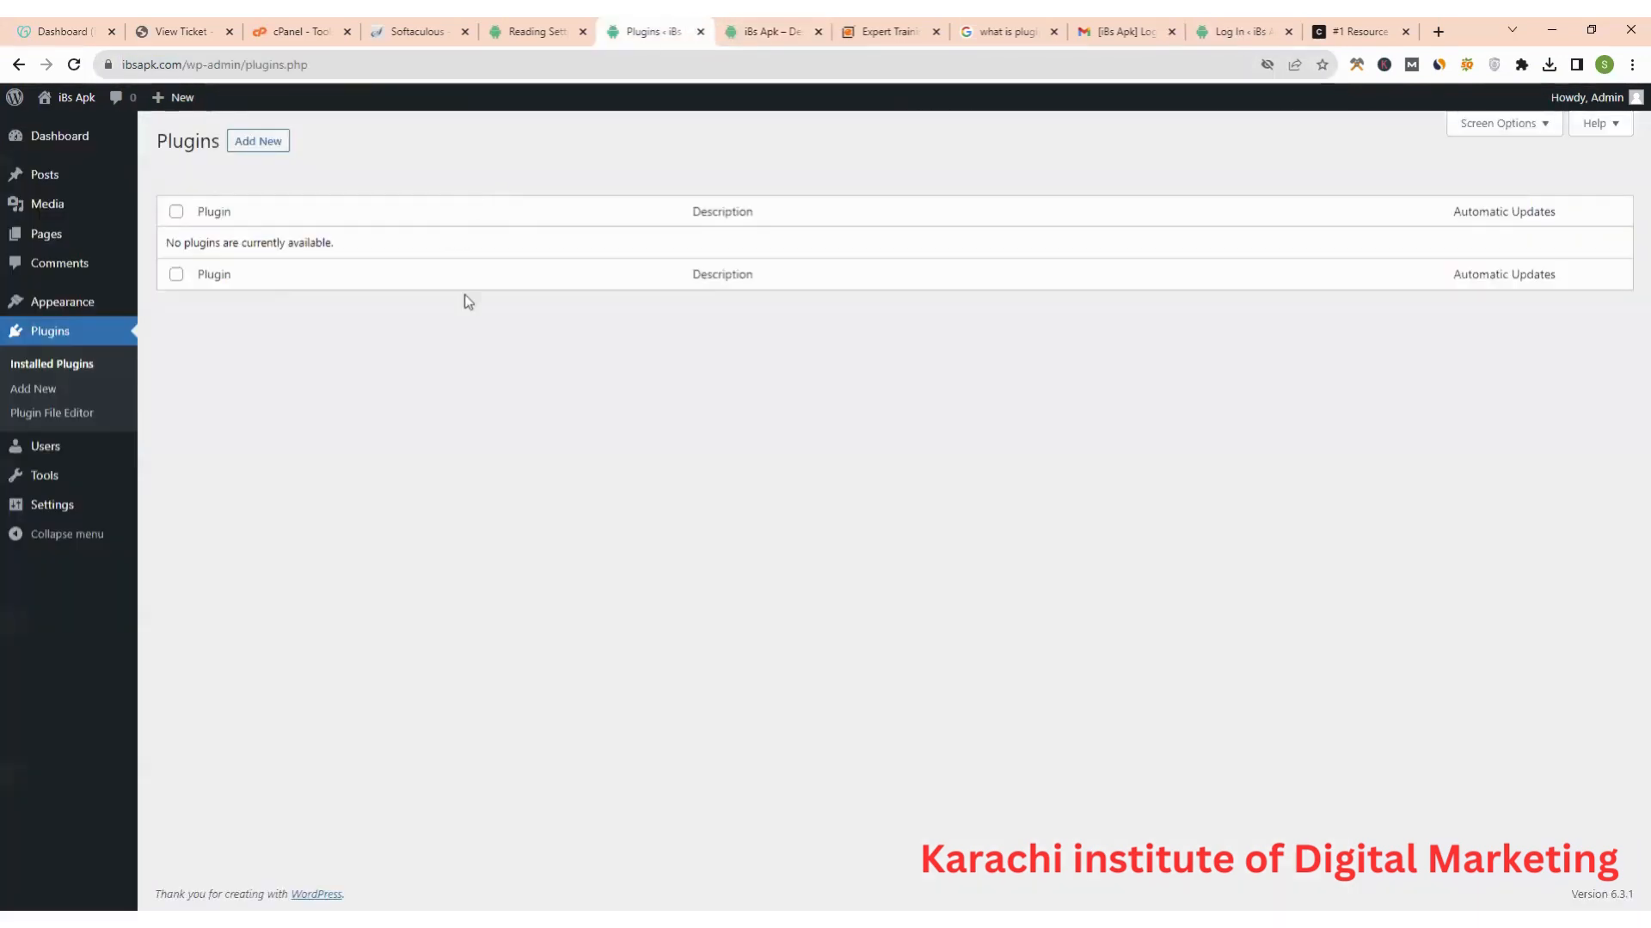
left_click(550, 26)
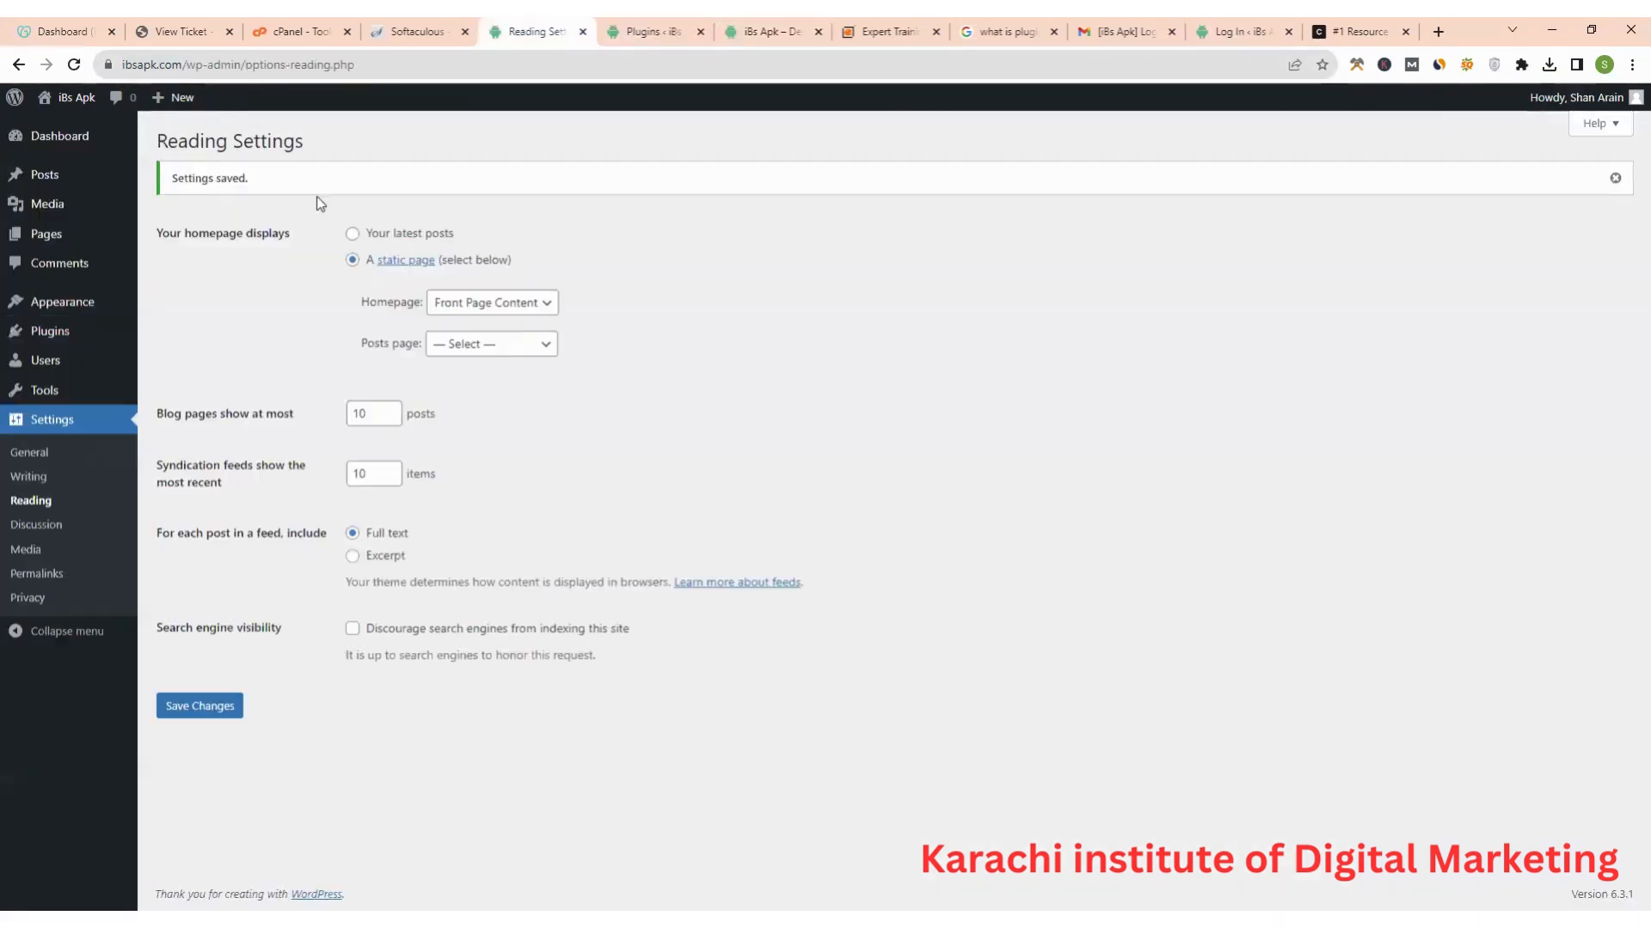
left_click(473, 344)
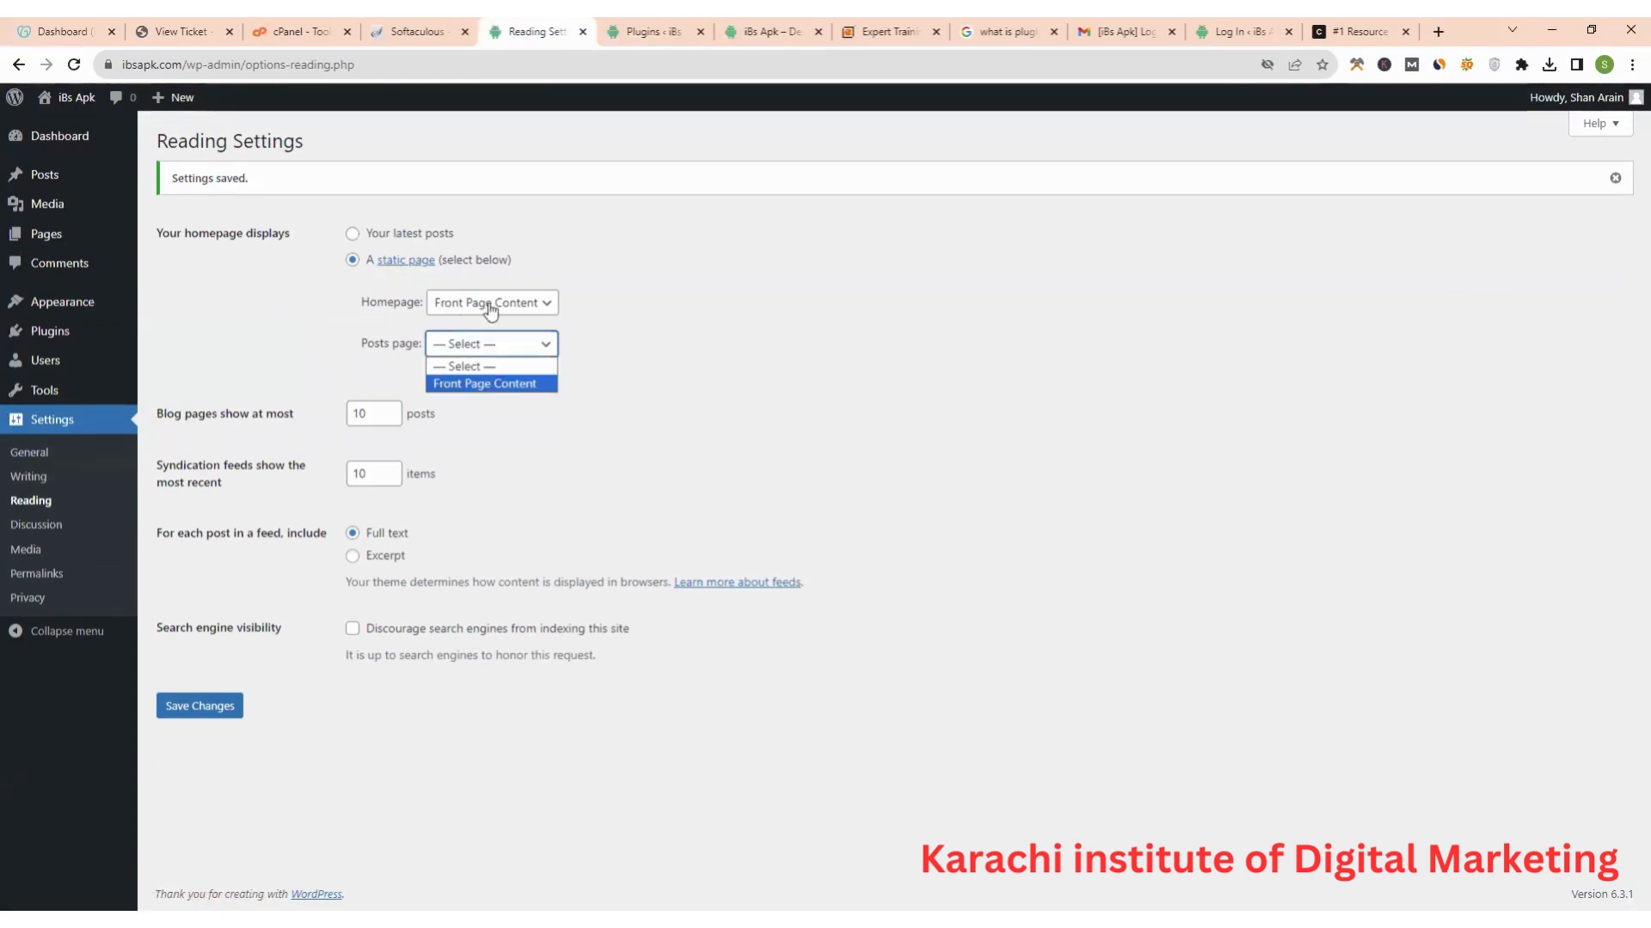
left_click(484, 383)
left_click(199, 706)
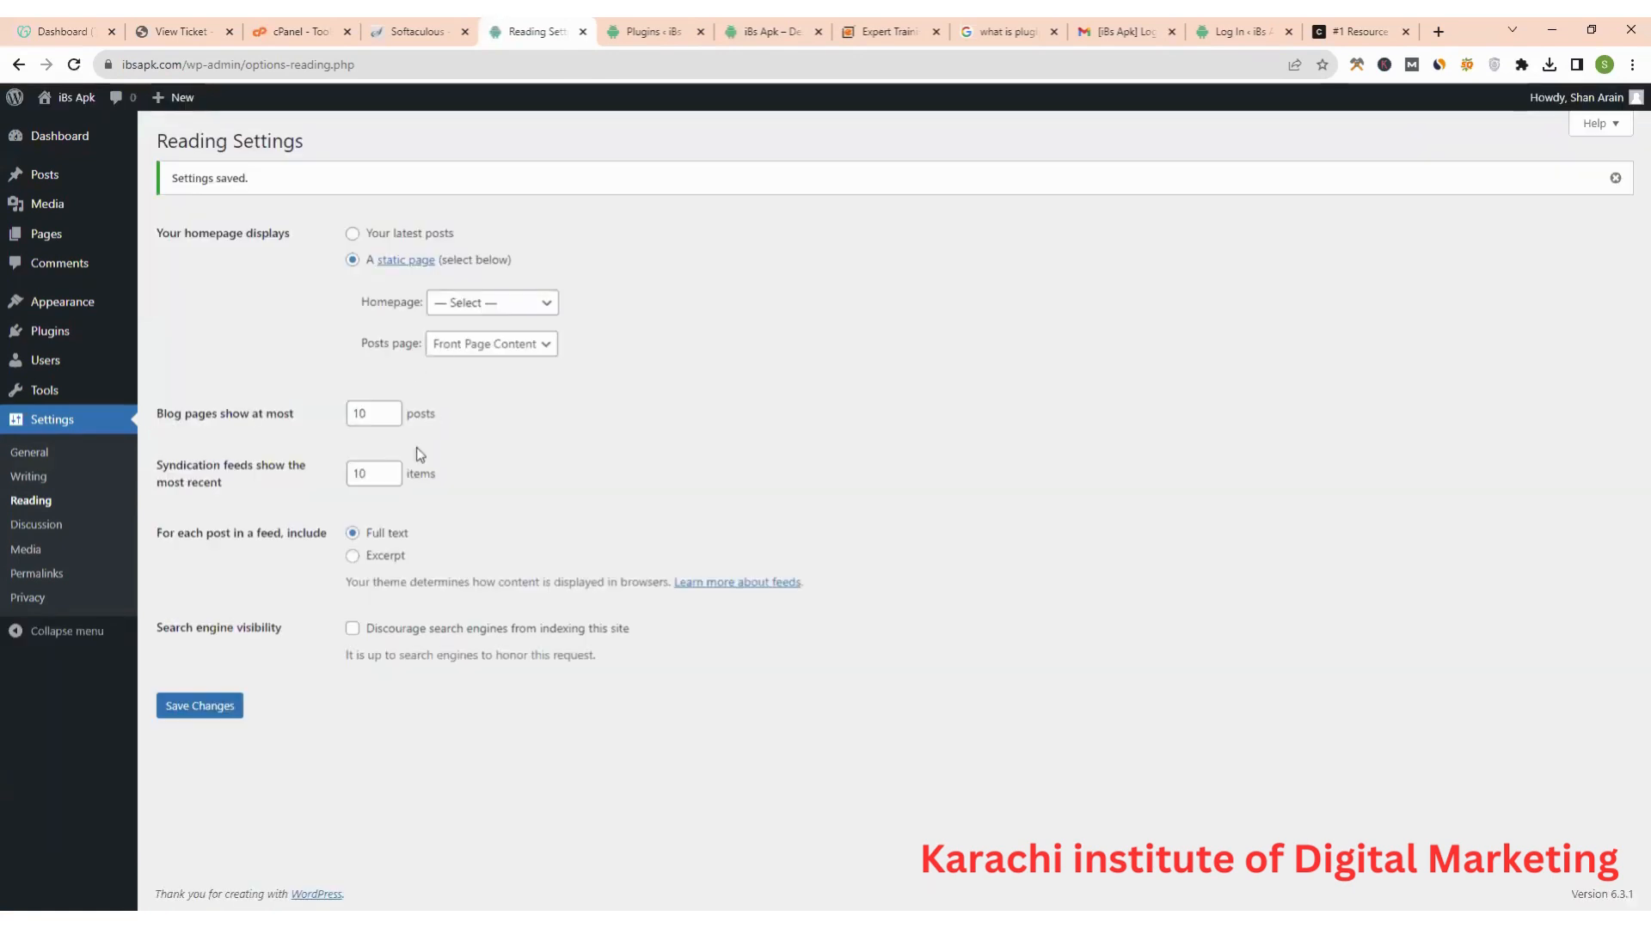
Reload the site's homepage tab to confirm it now shows Nothing Found.
left_click(657, 31)
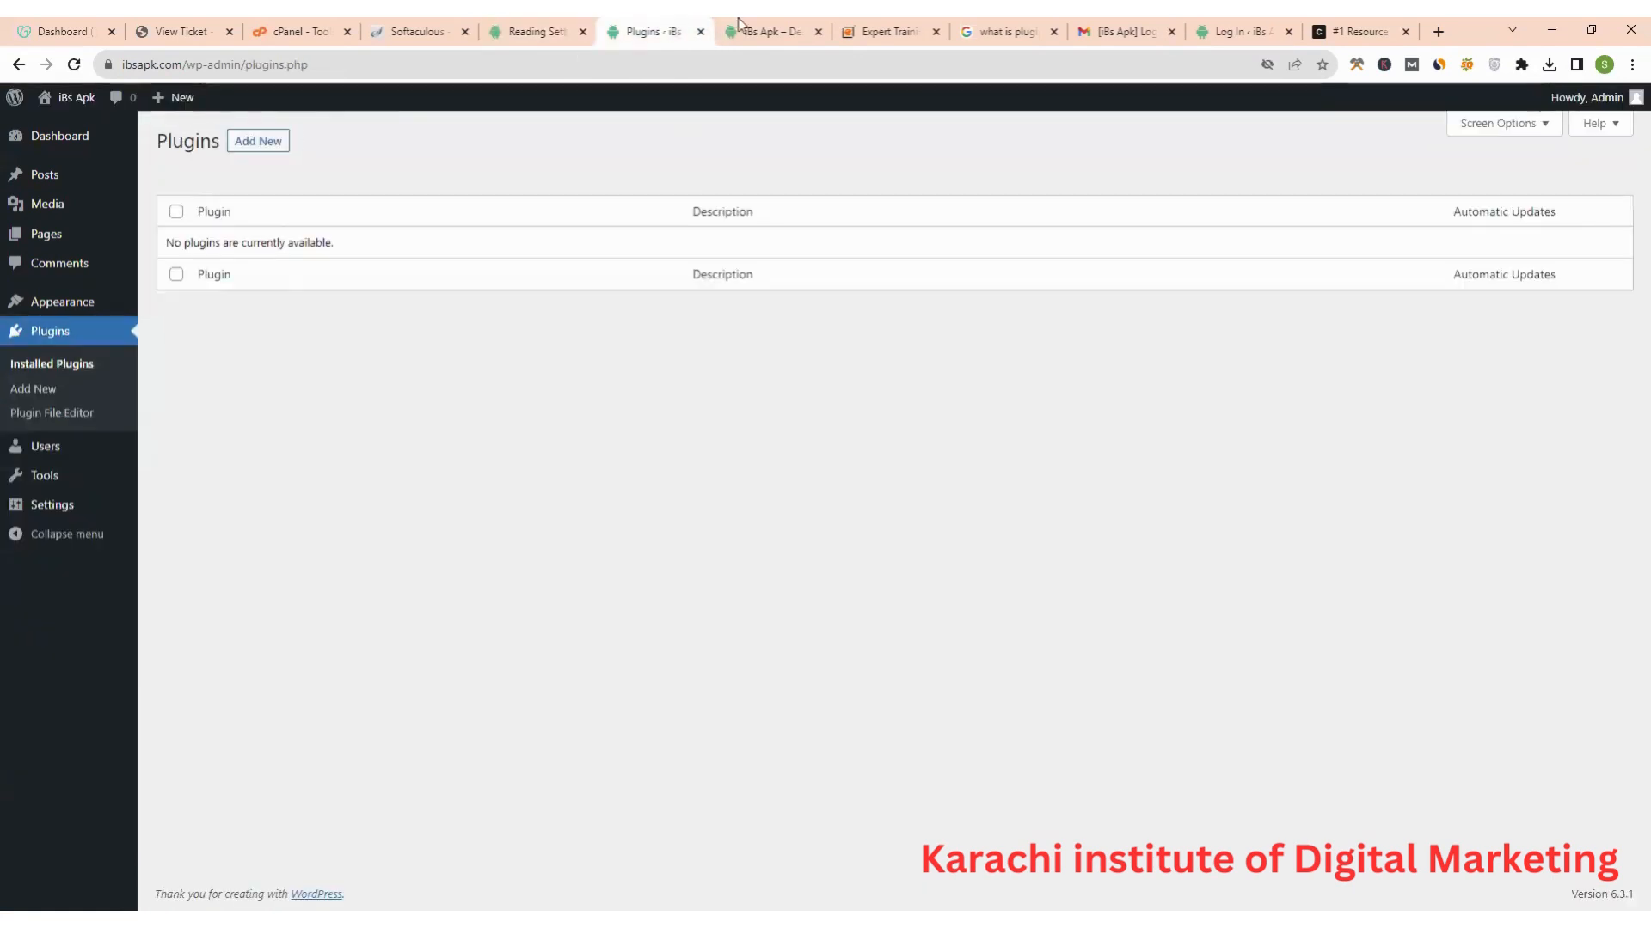
left_click(761, 31)
left_click(74, 65)
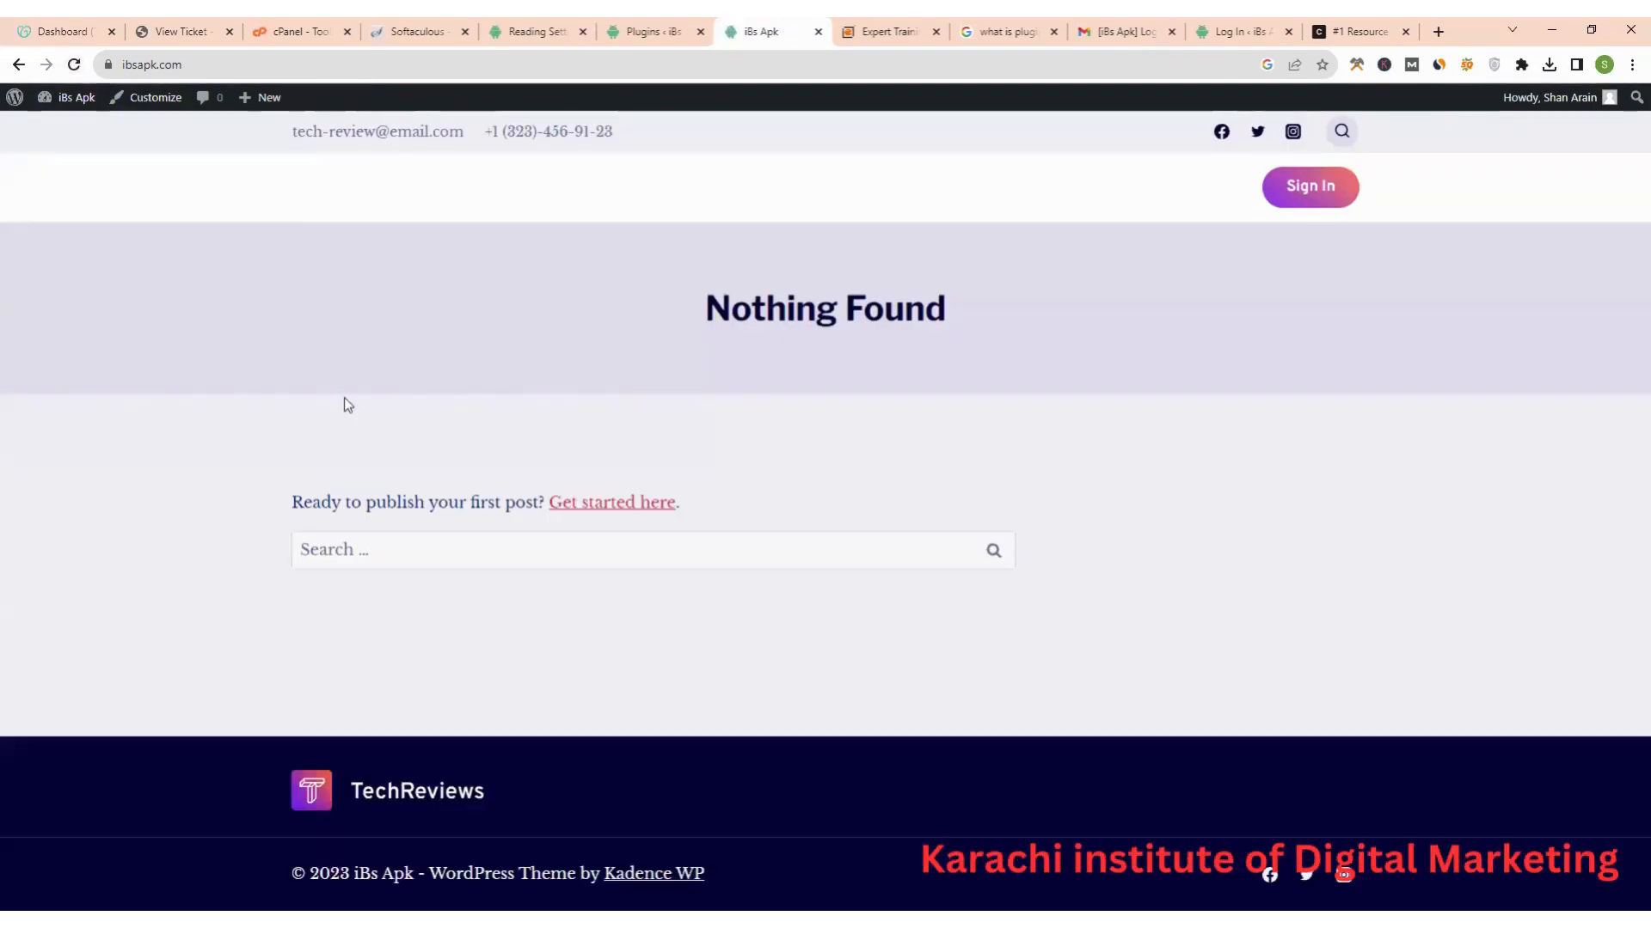
right_click(383, 498)
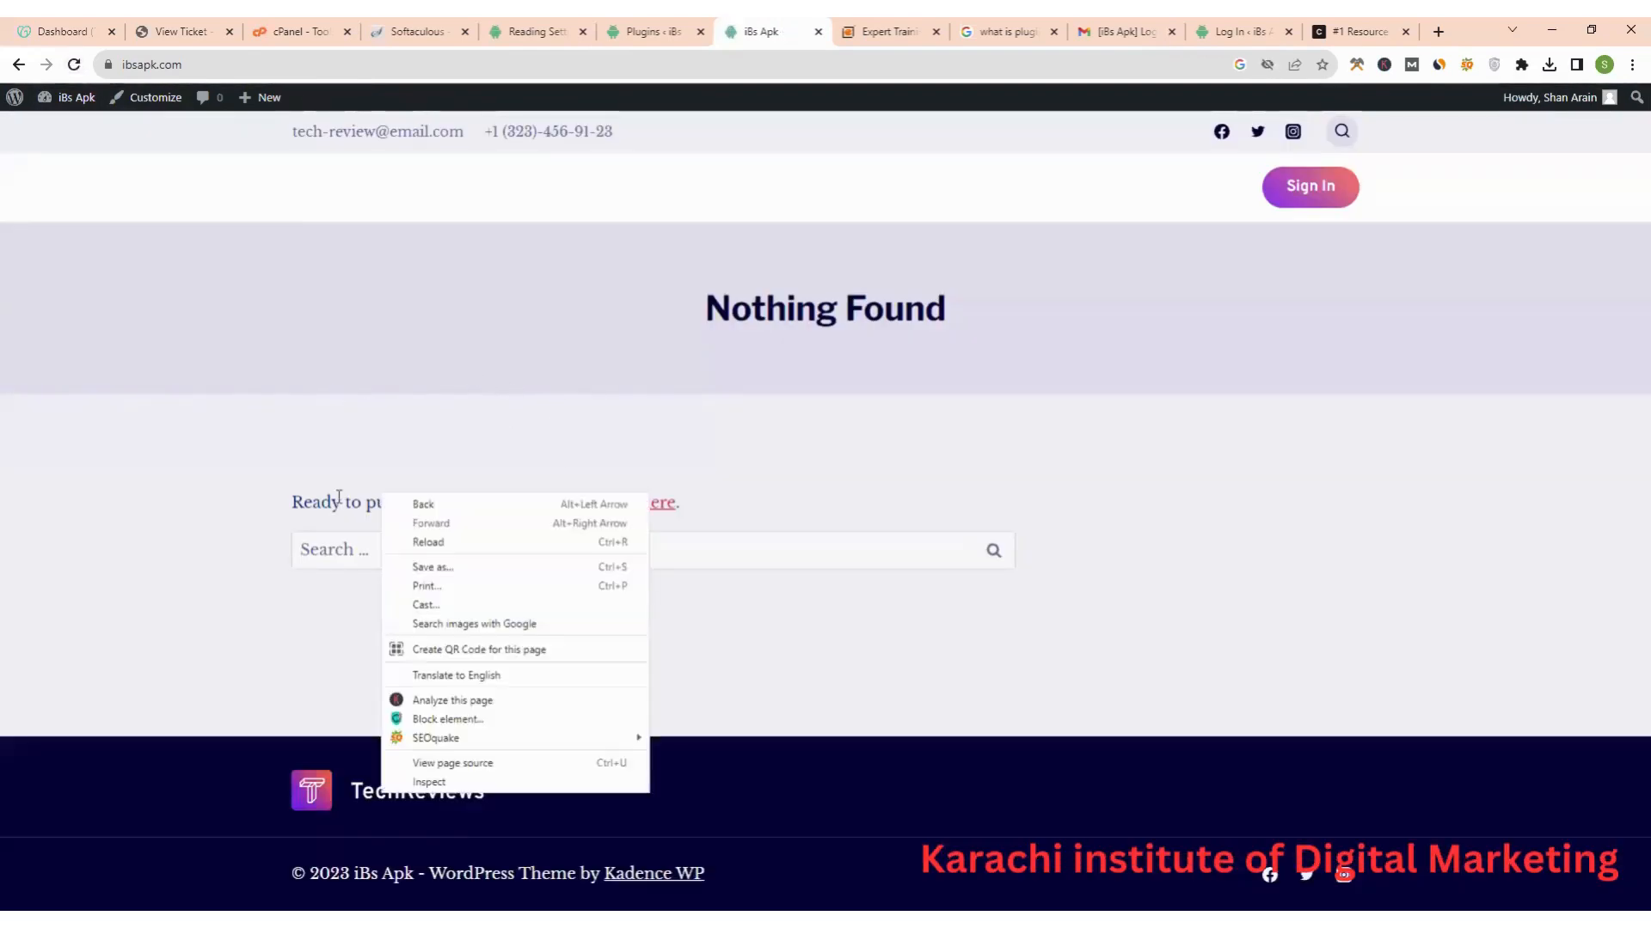
left_click(465, 184)
Back in Reading Settings, check the homepage choices and leave them unchanged.
left_click(645, 31)
left_click(538, 31)
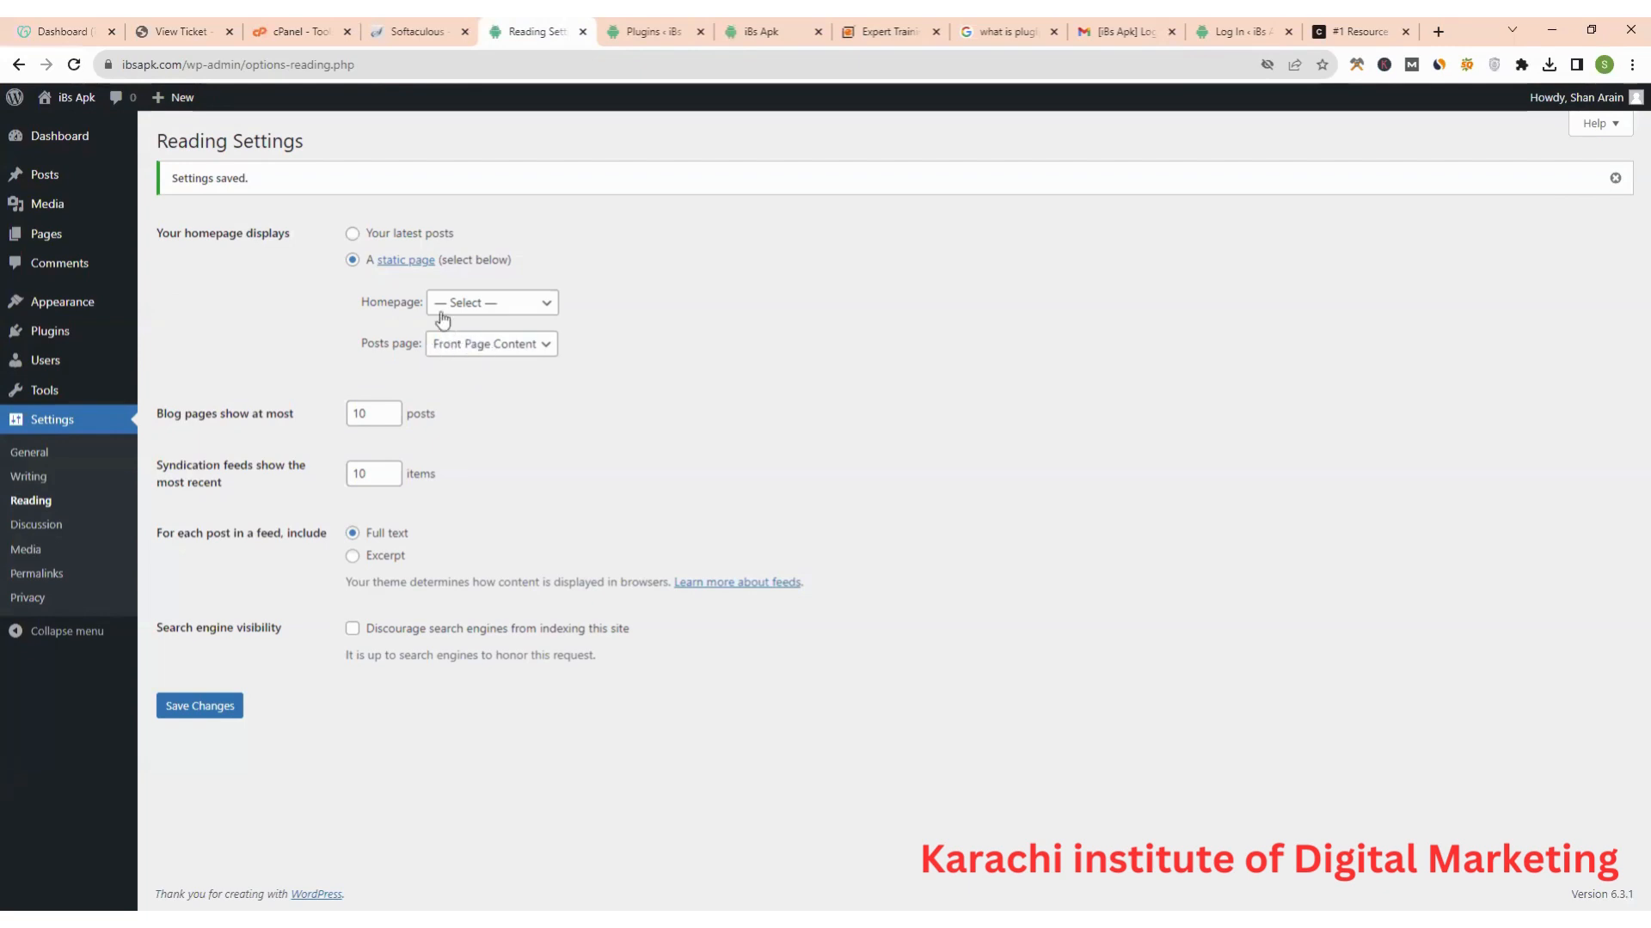
left_click(463, 307)
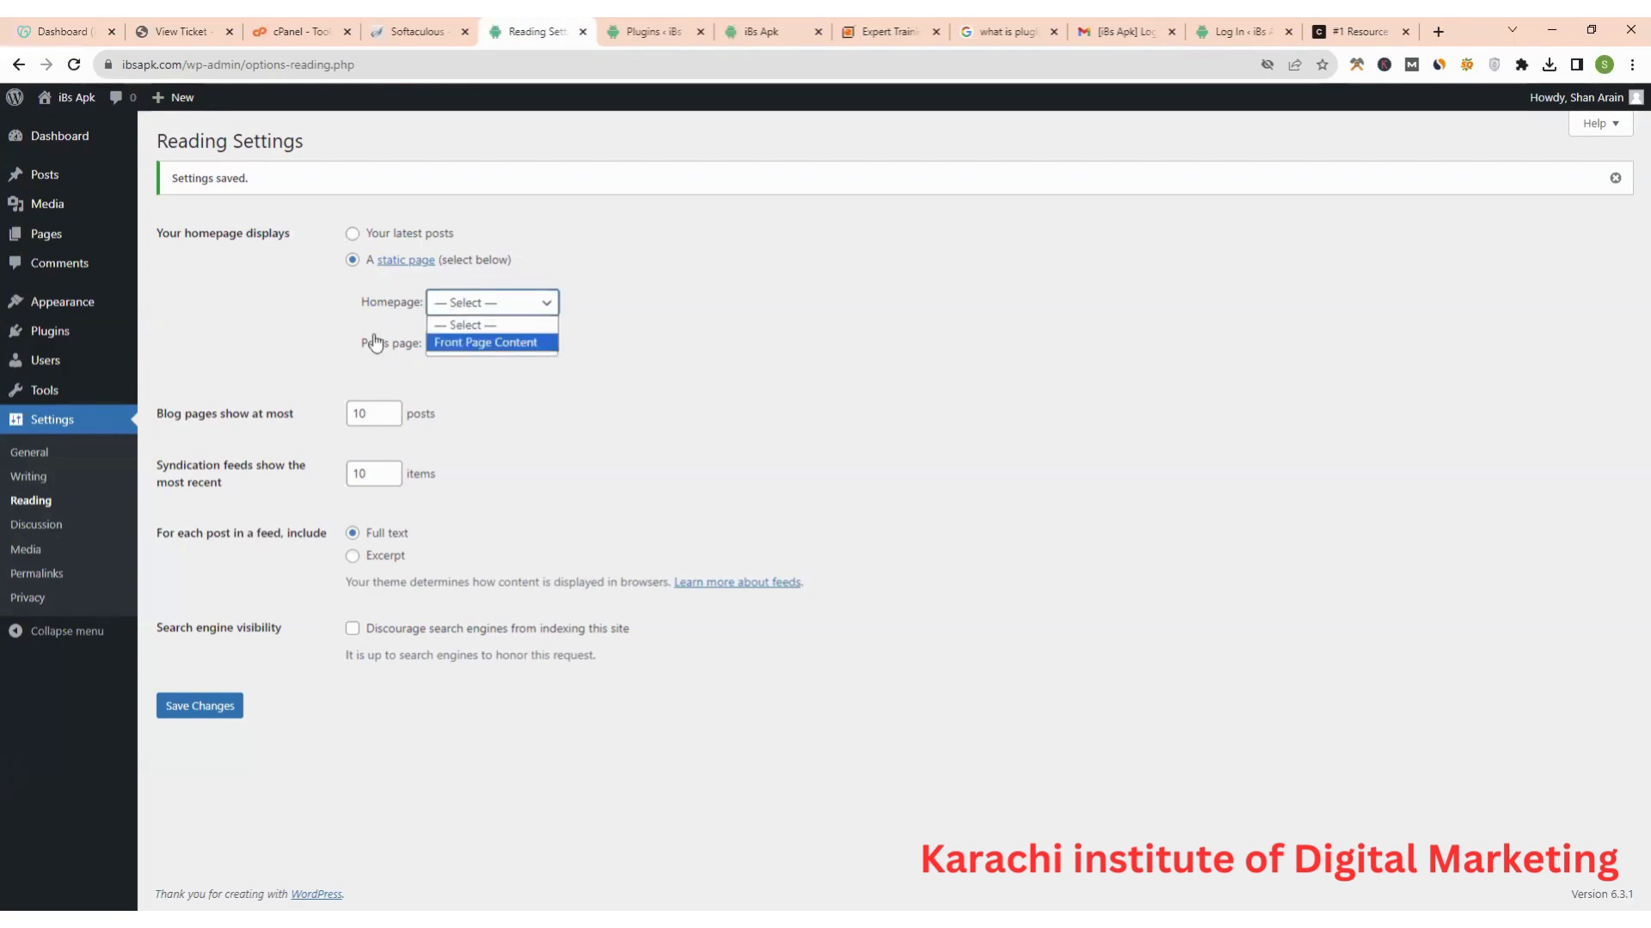
left_click(68, 183)
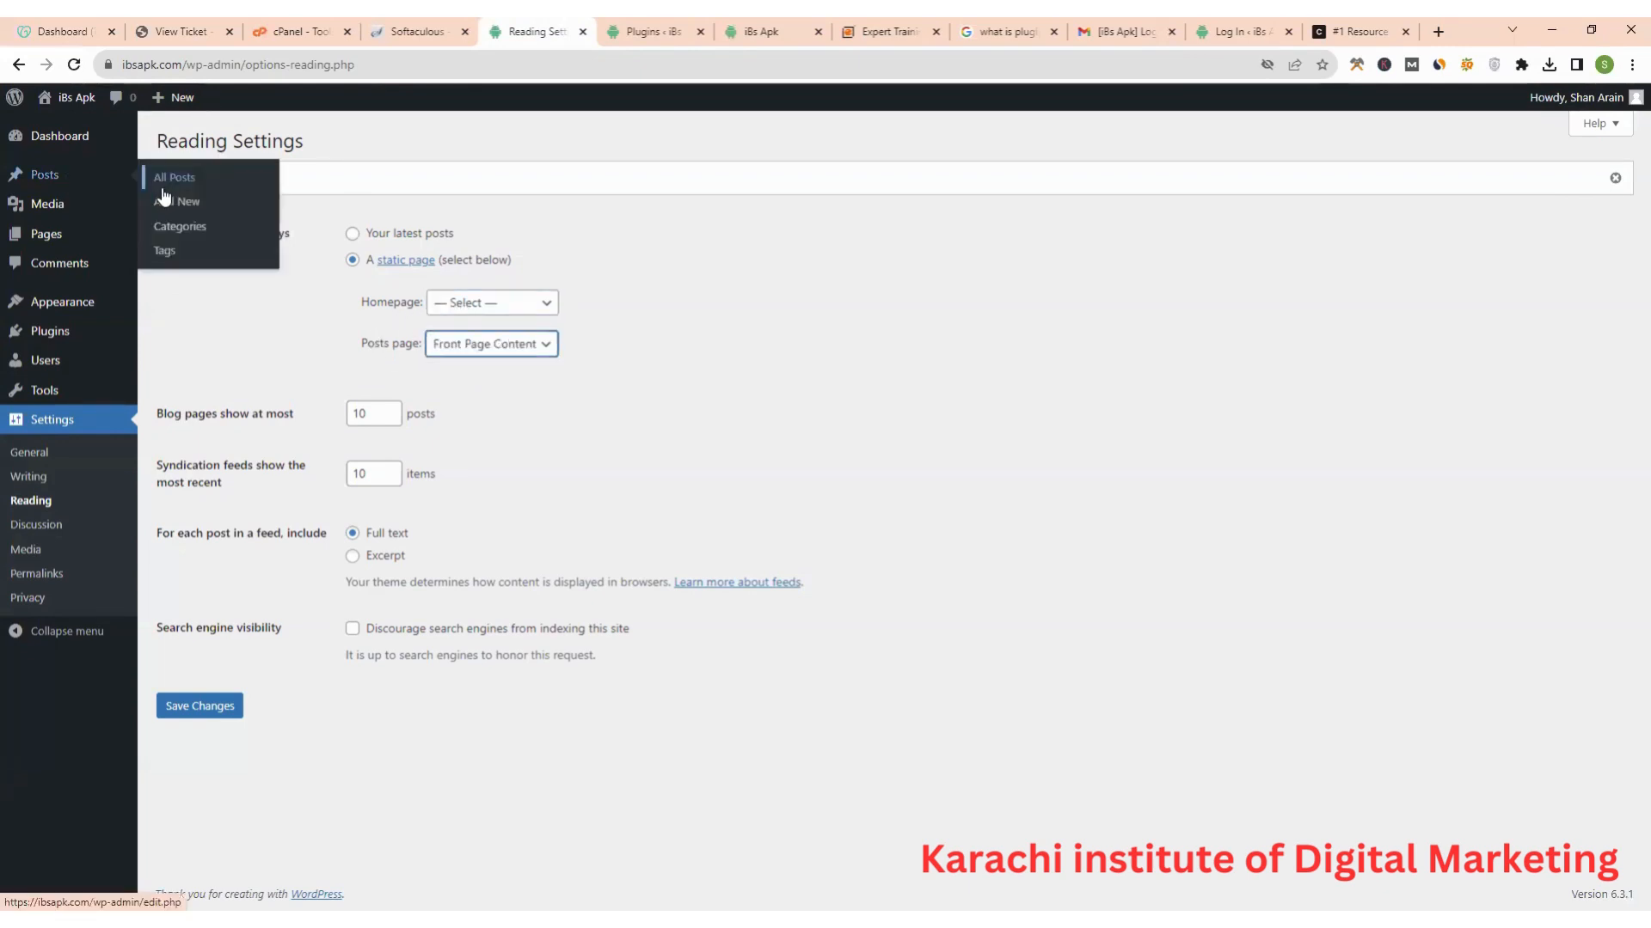
Start a new post in another tab and title it 'Front Page Post Content'.
middle_click(192, 206)
key("ctrl+Tab")
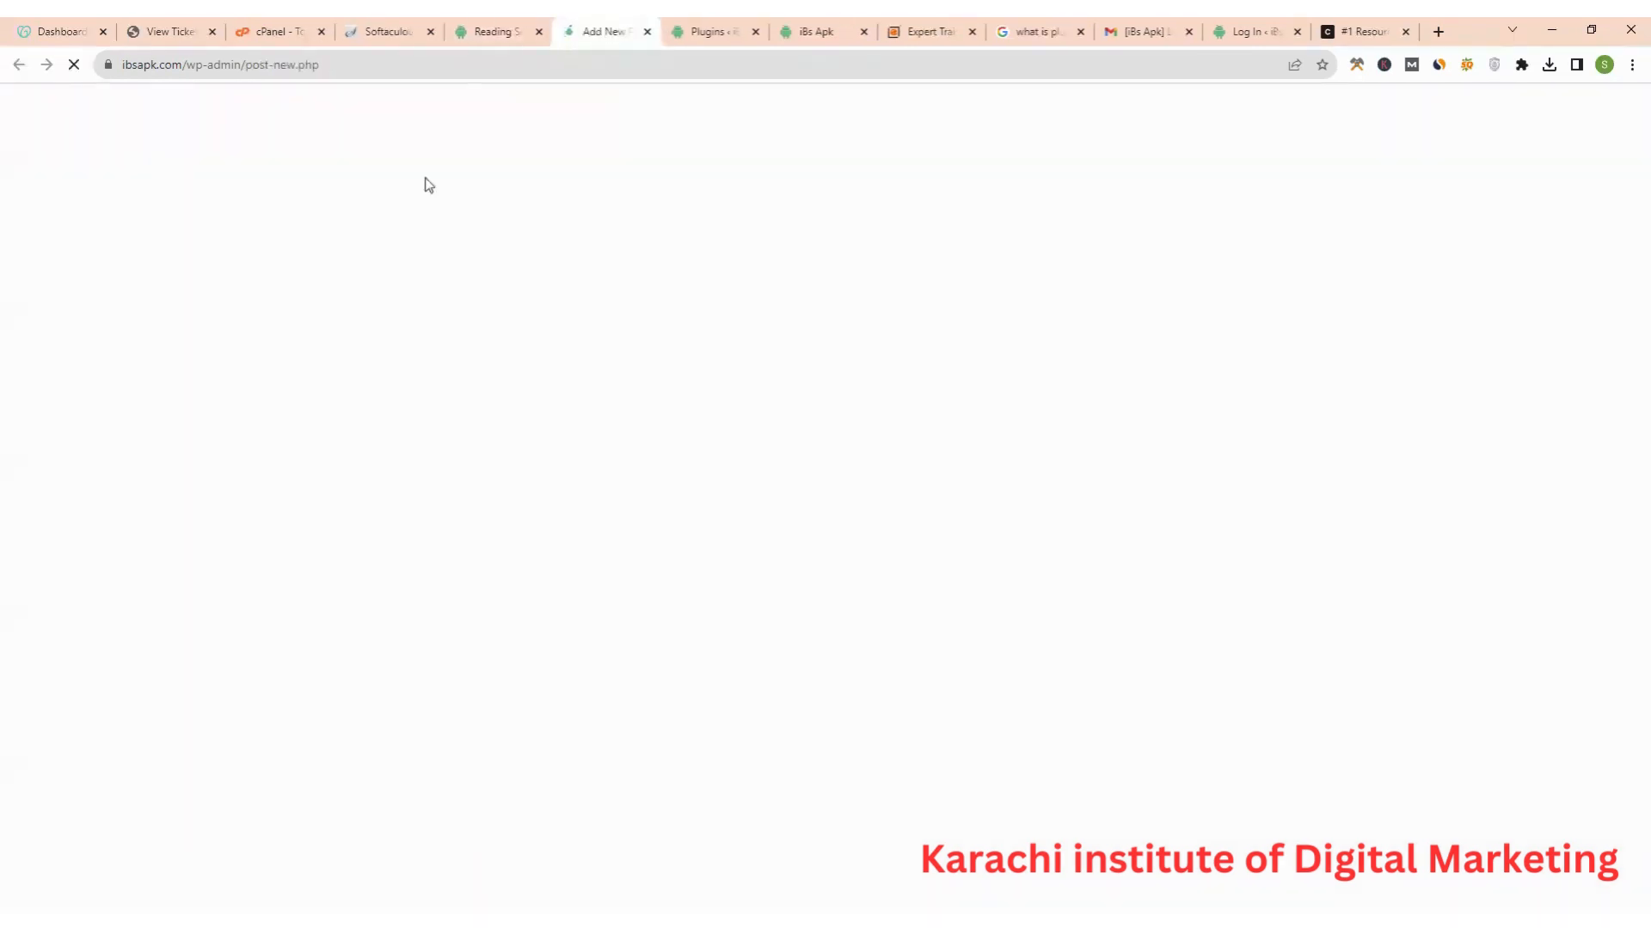
type("Front Page [Po")
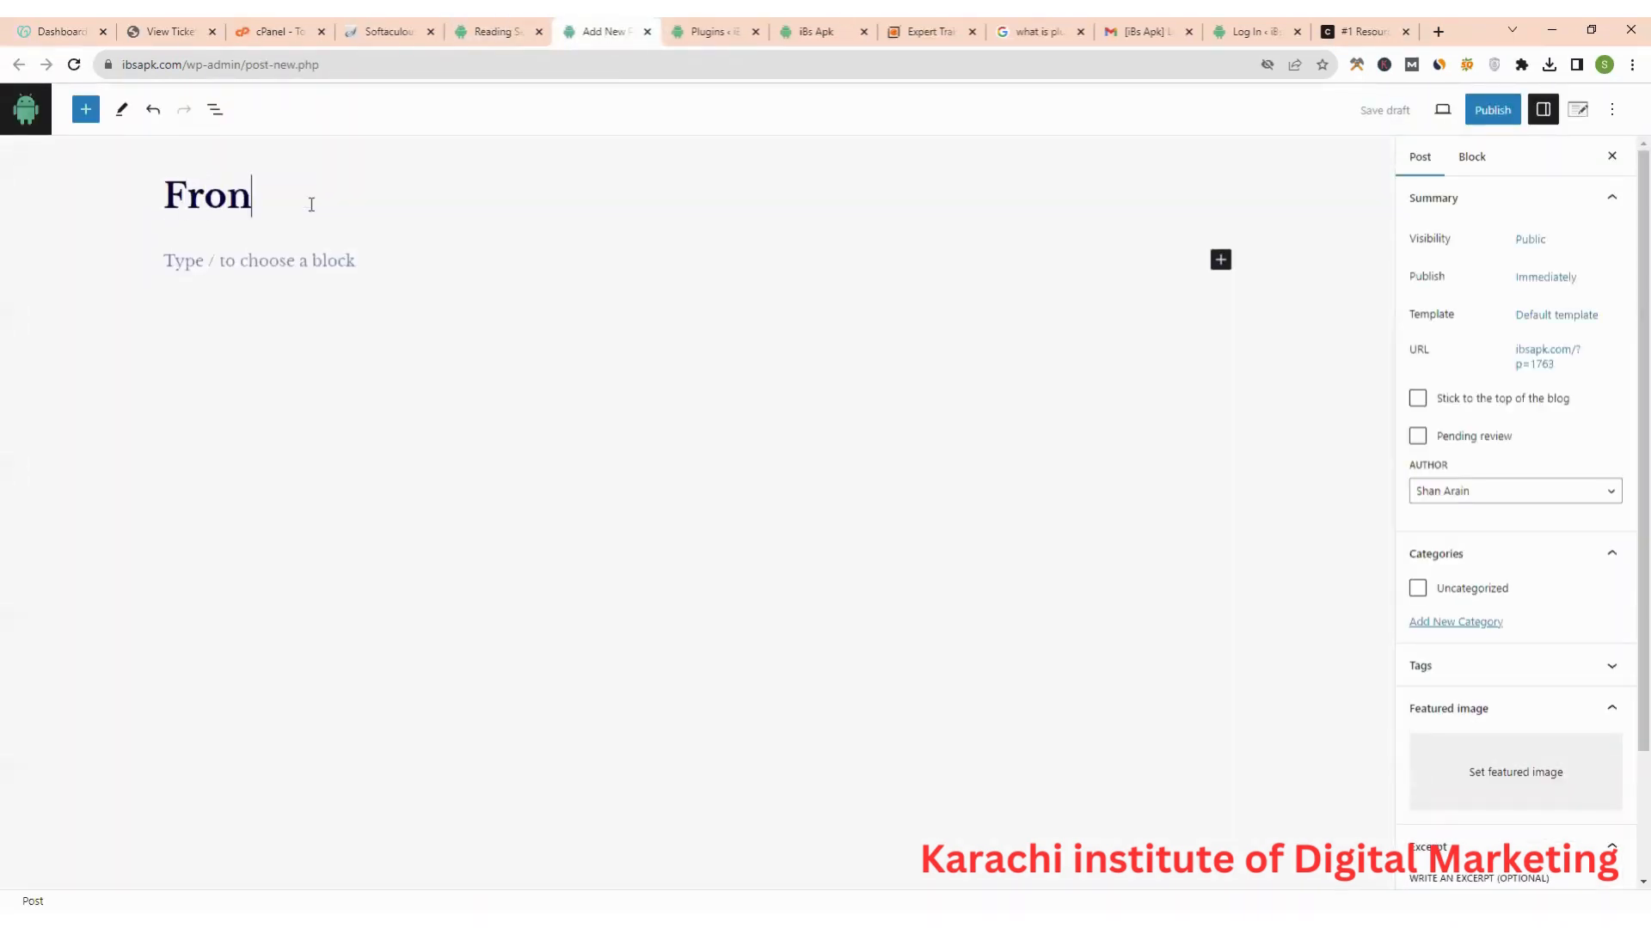
key("BackSpace")
key("BackSpace")
key("BackSpace")
type("Post Content")
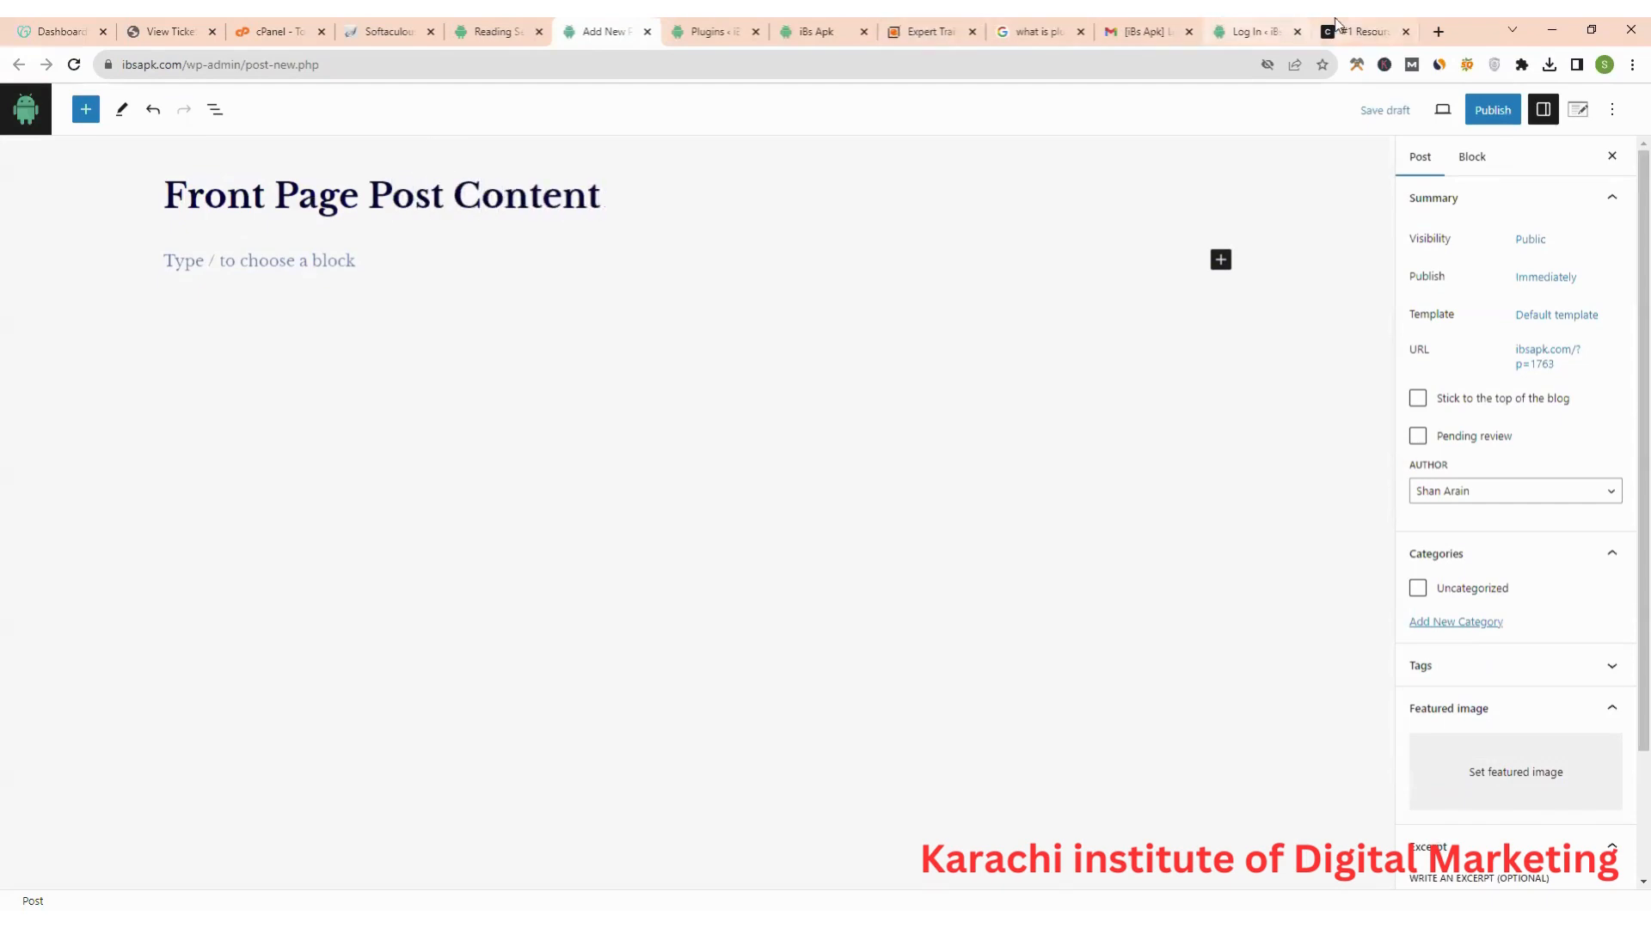
Copy the email-metrics article text from the codesupply page and paste it into the post body.
left_click(1356, 31)
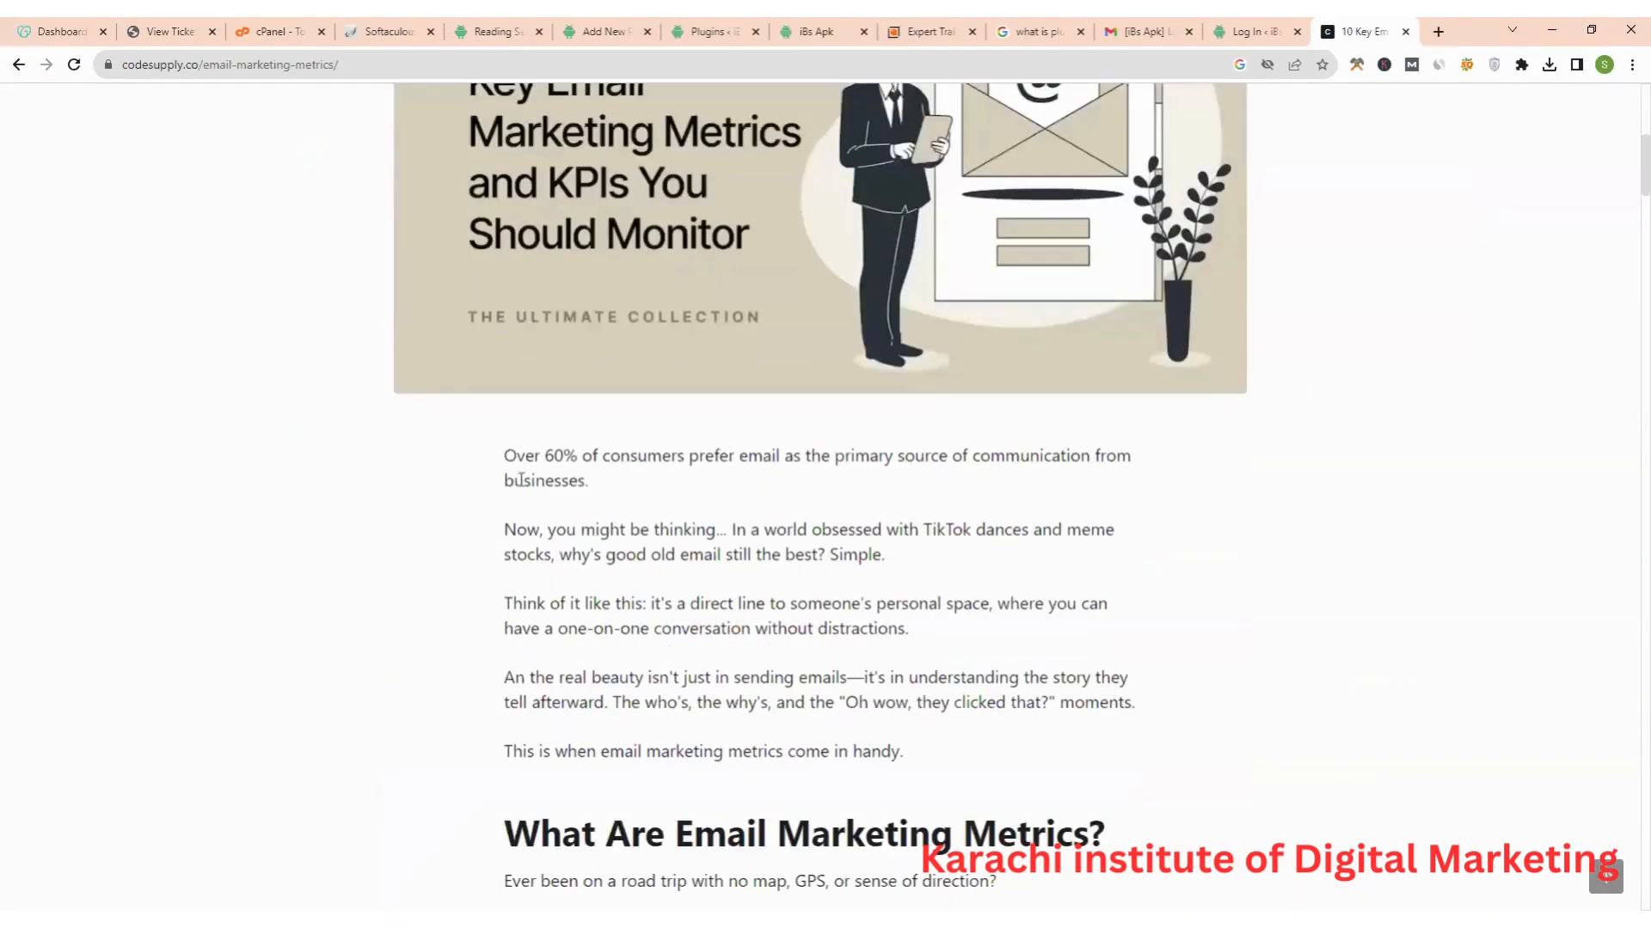
left_click_drag(506, 458, 872, 873)
scroll(885, 736, "down", 5)
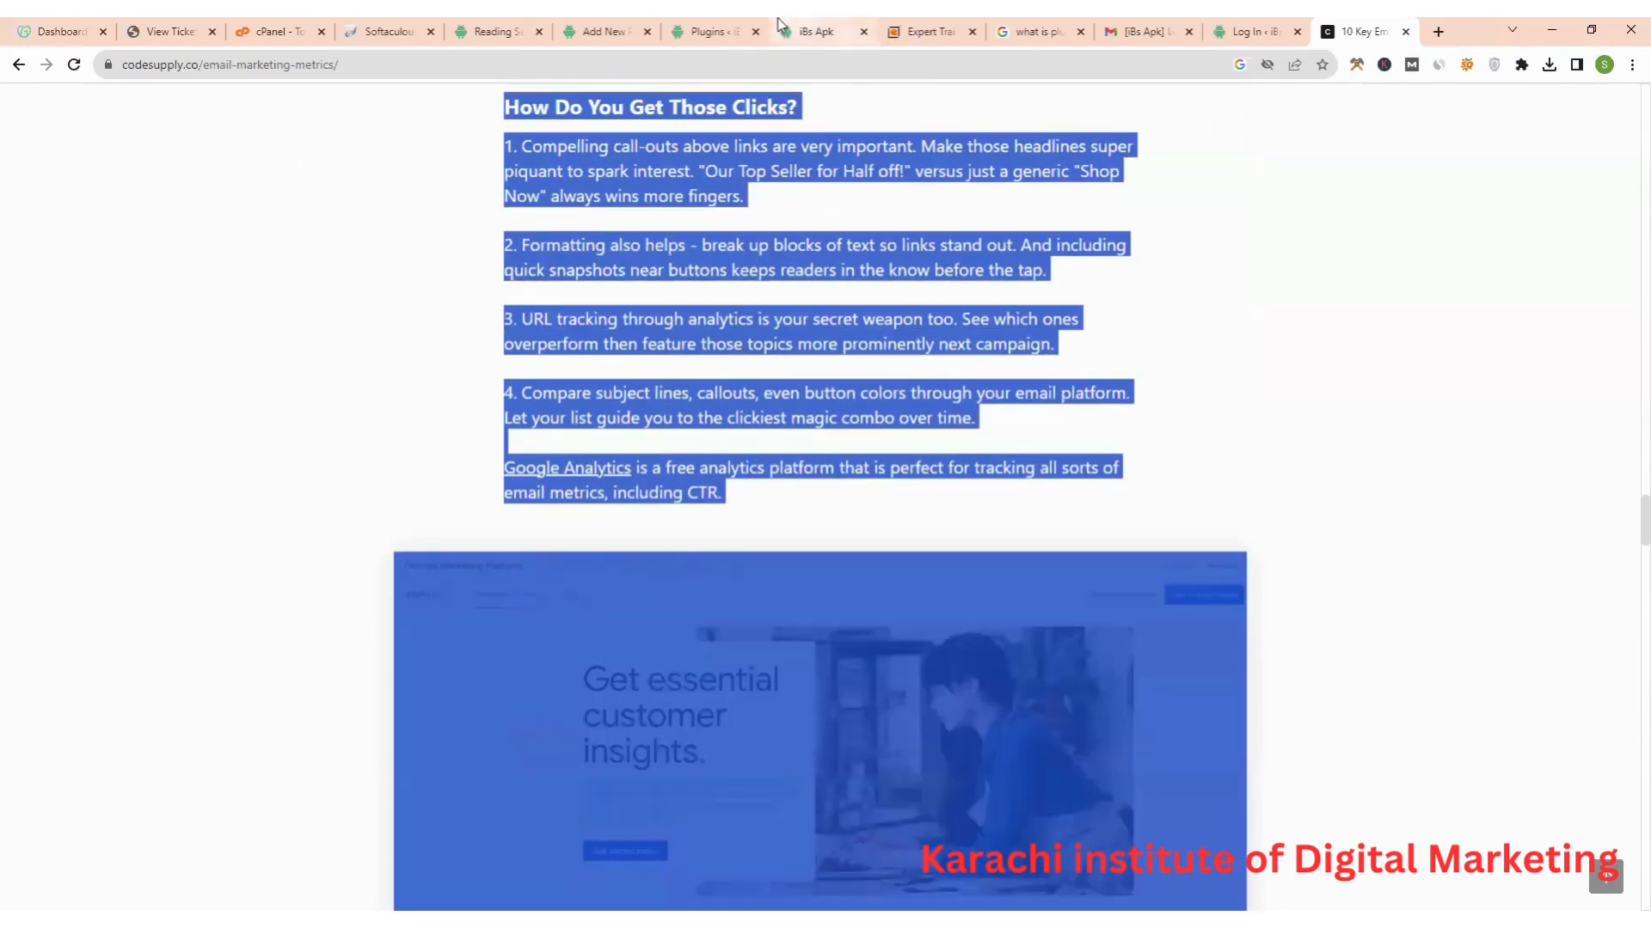
left_click(612, 26)
left_click(407, 297)
key("ctrl+v")
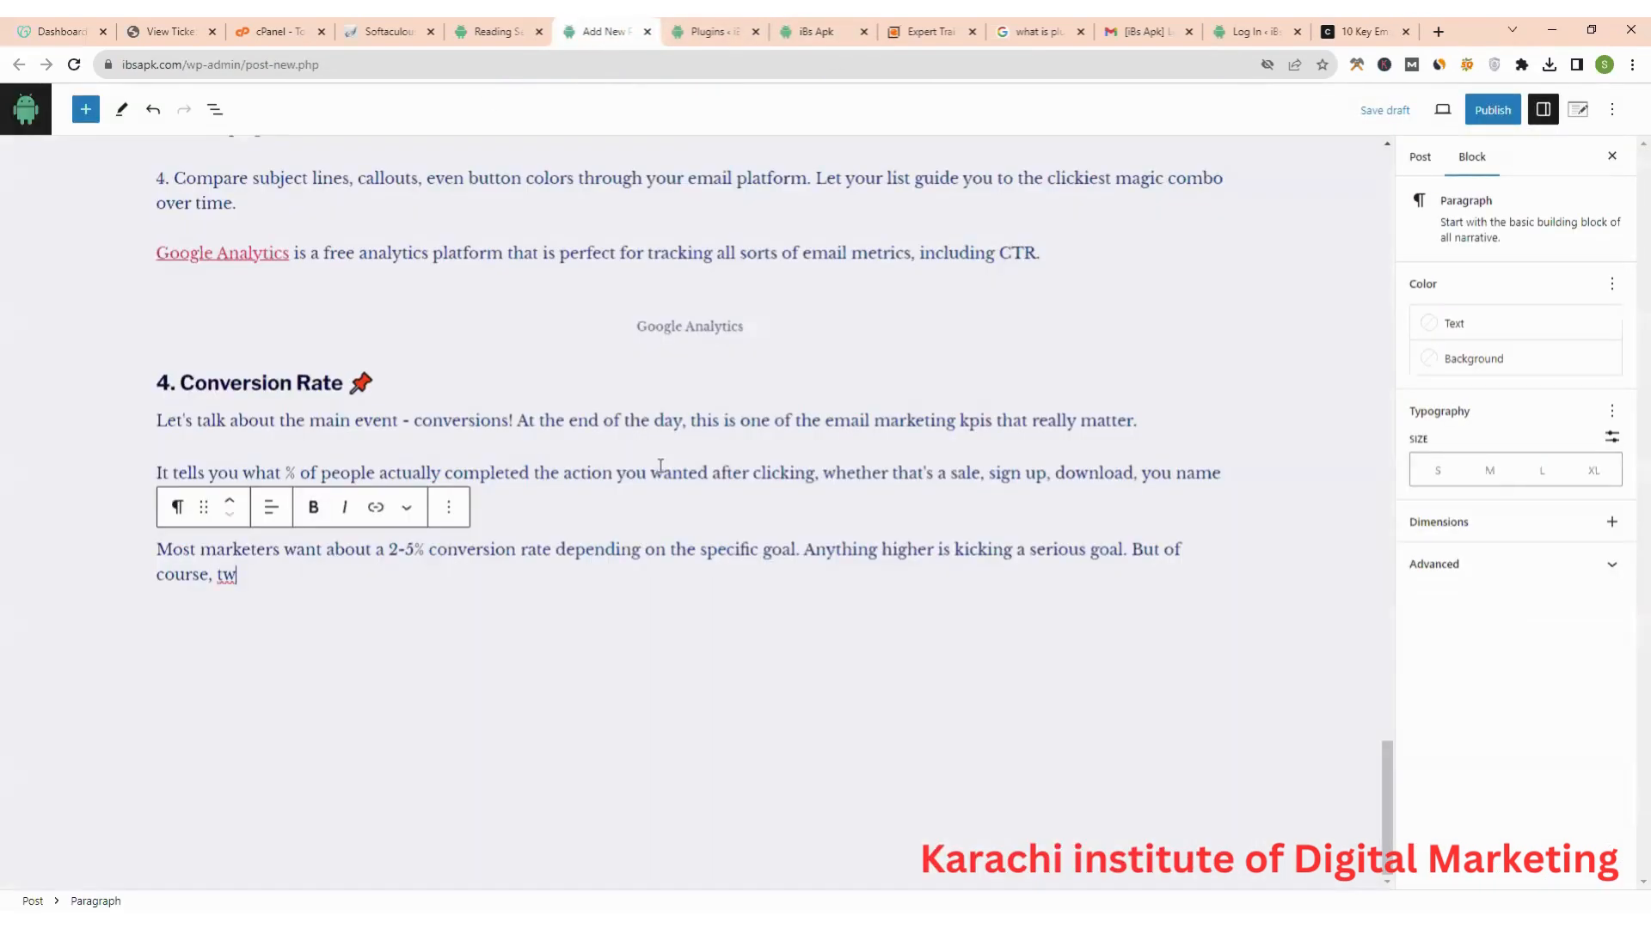
Scroll back to the top of the post and select the title text.
scroll(817, 436, "up", 9)
scroll(1022, 429, "up", 10)
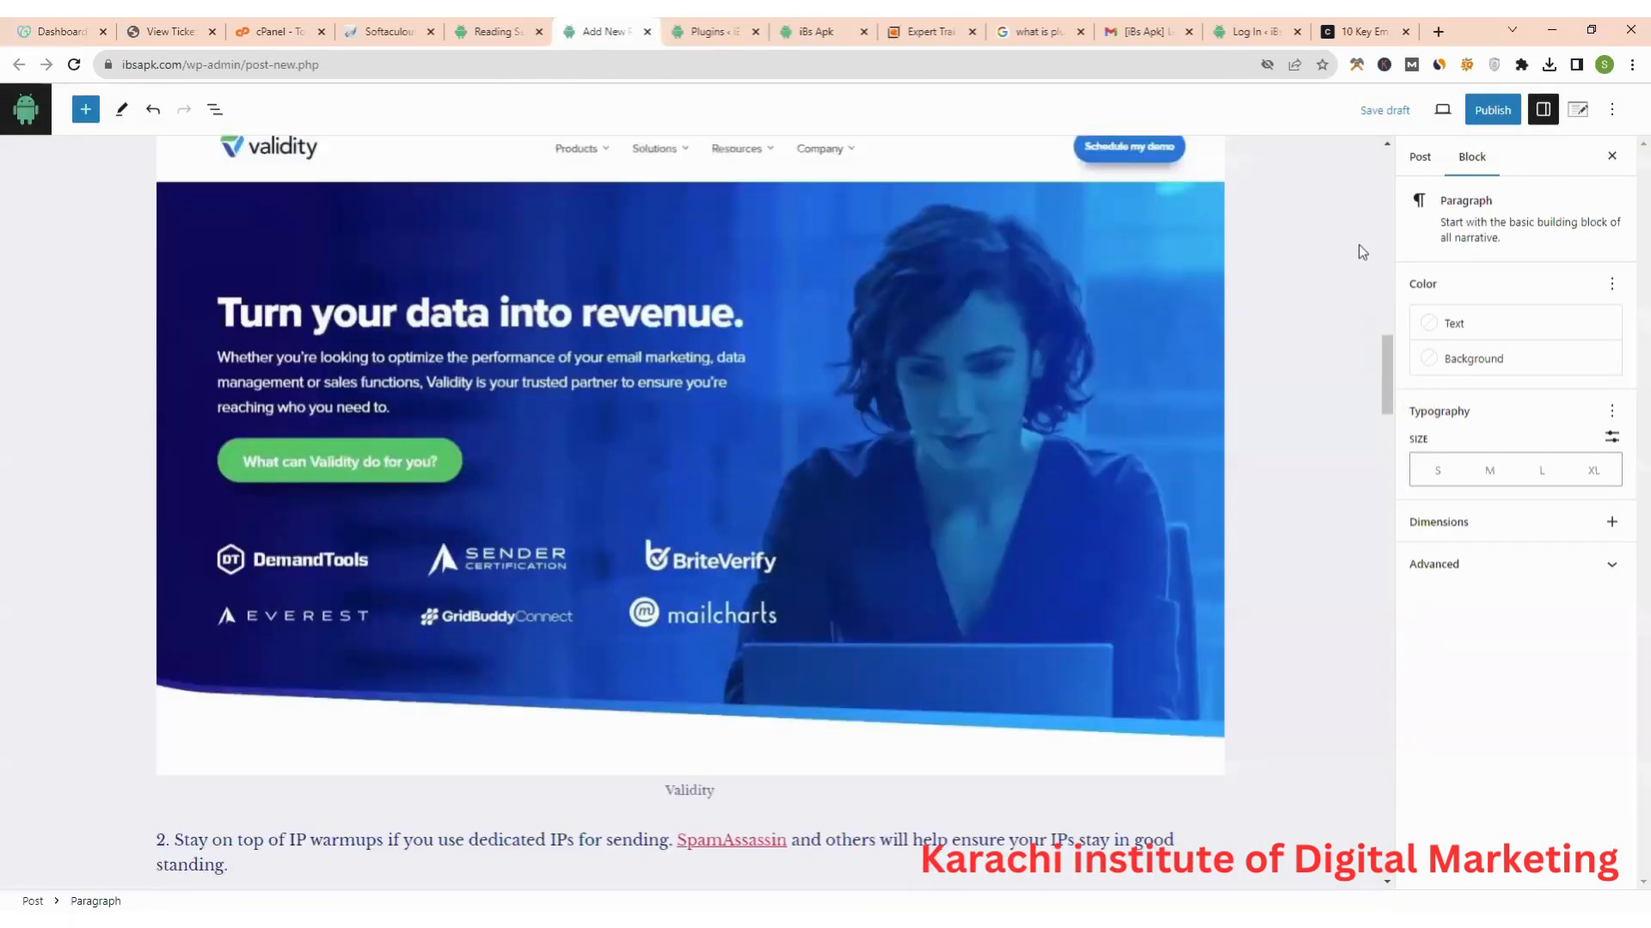
left_click(1388, 179)
left_click(1389, 172)
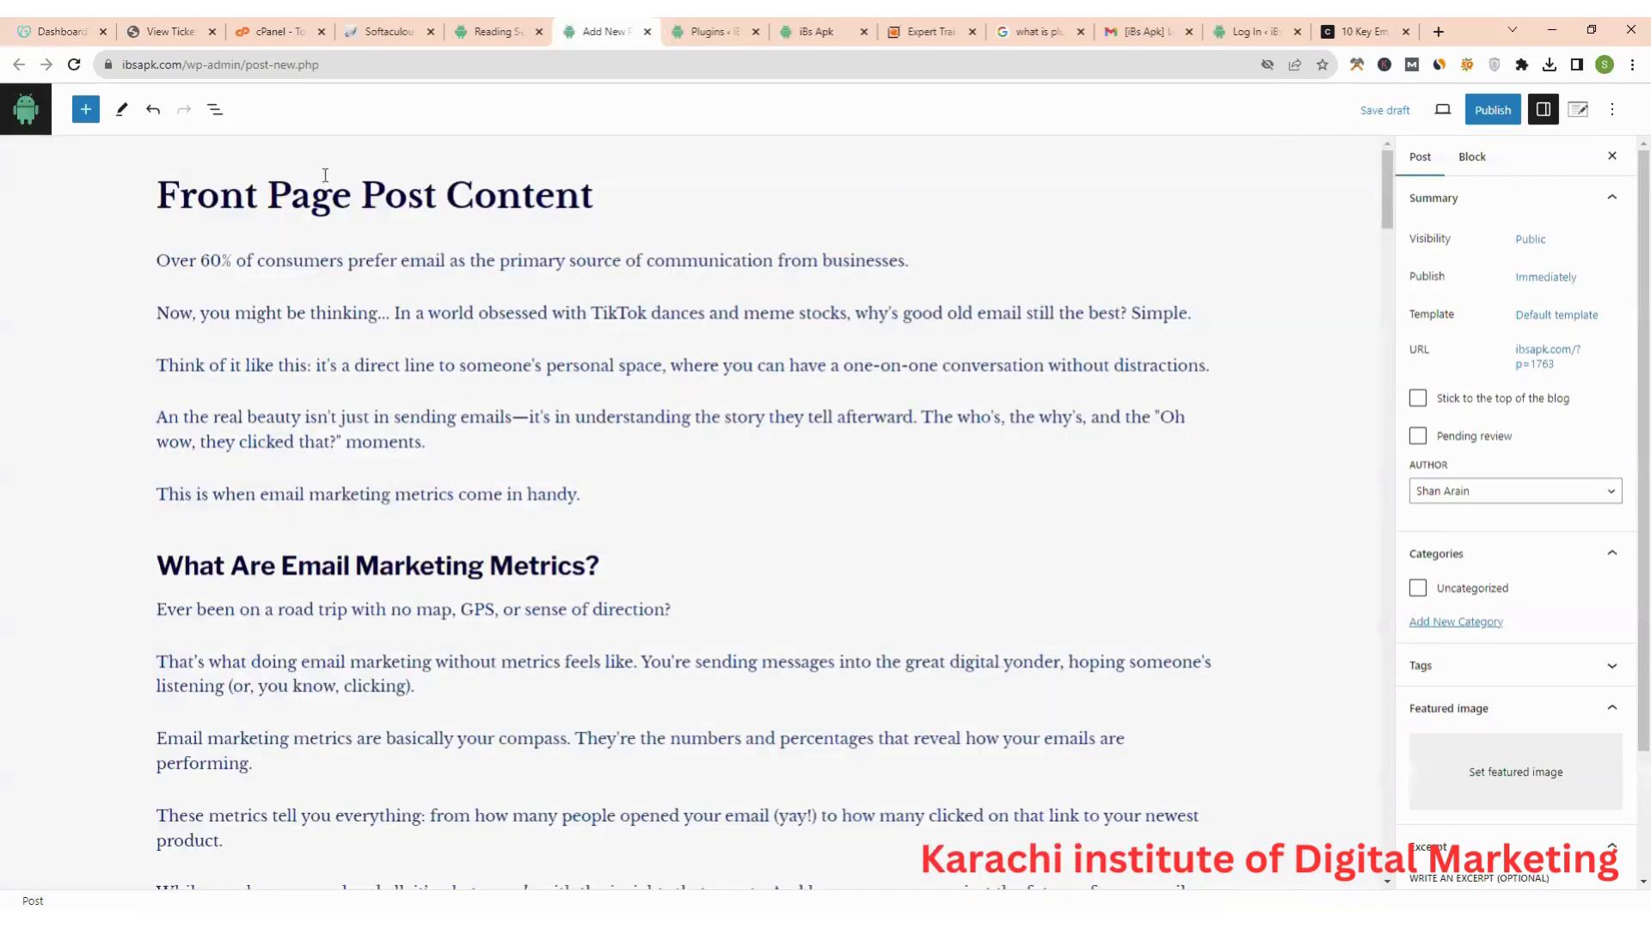
left_click(207, 188)
left_click_drag(663, 261, 165, 133)
left_click(215, 110)
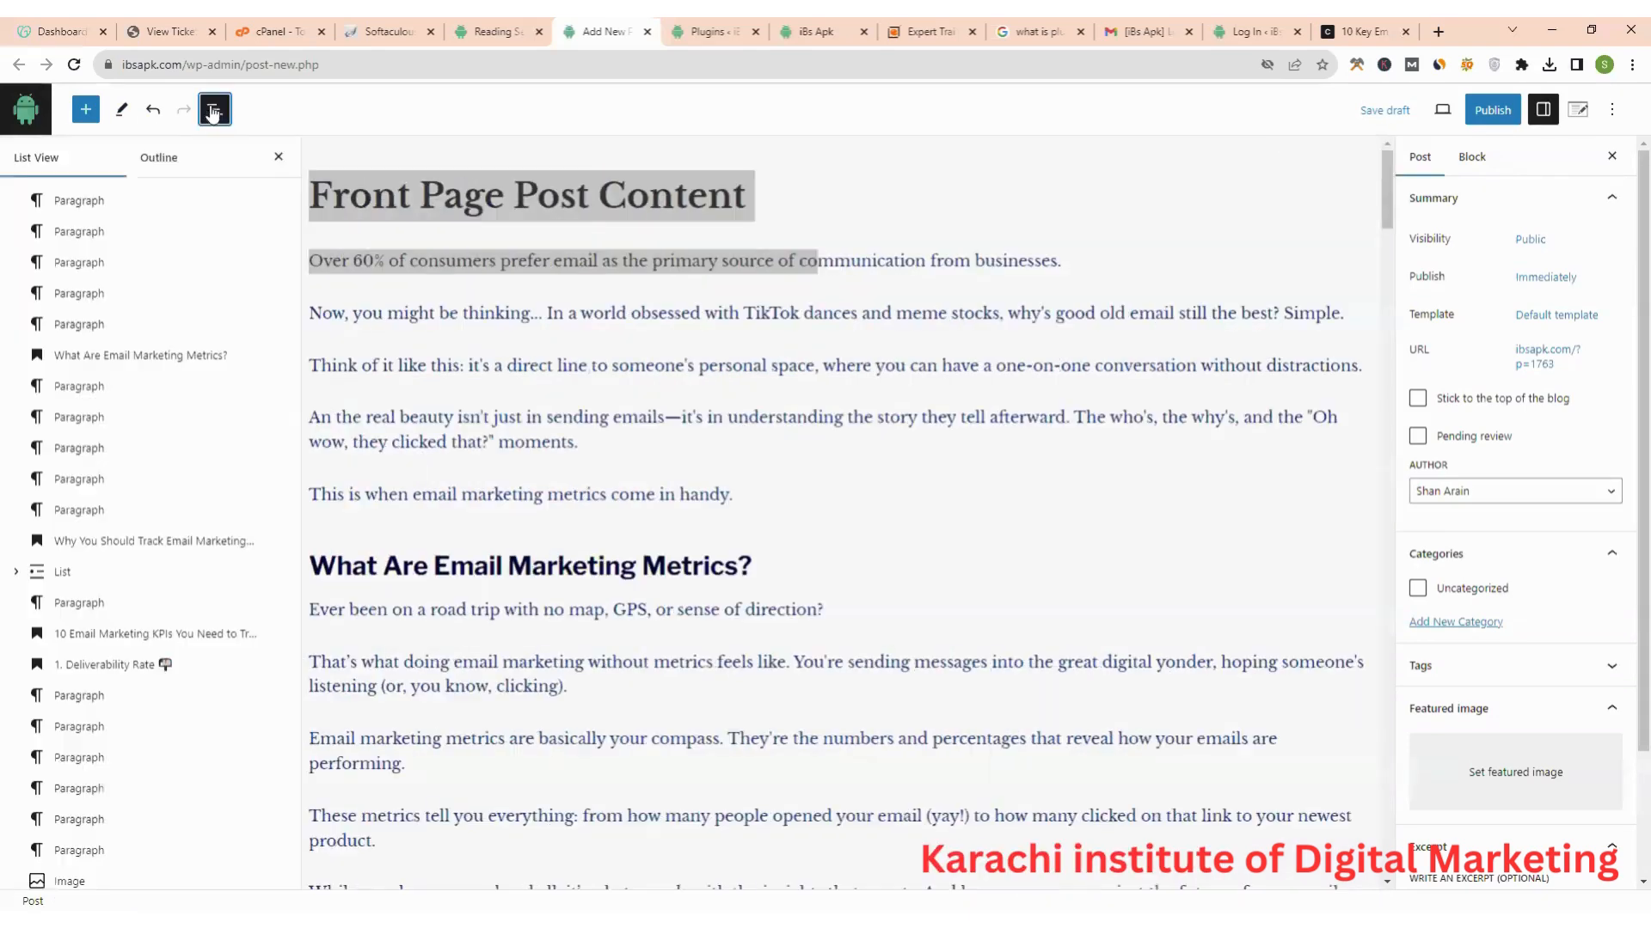
left_click(513, 196)
left_click_drag(322, 191, 781, 184)
Publish the 'Front Page Post Content' post.
left_click(722, 238)
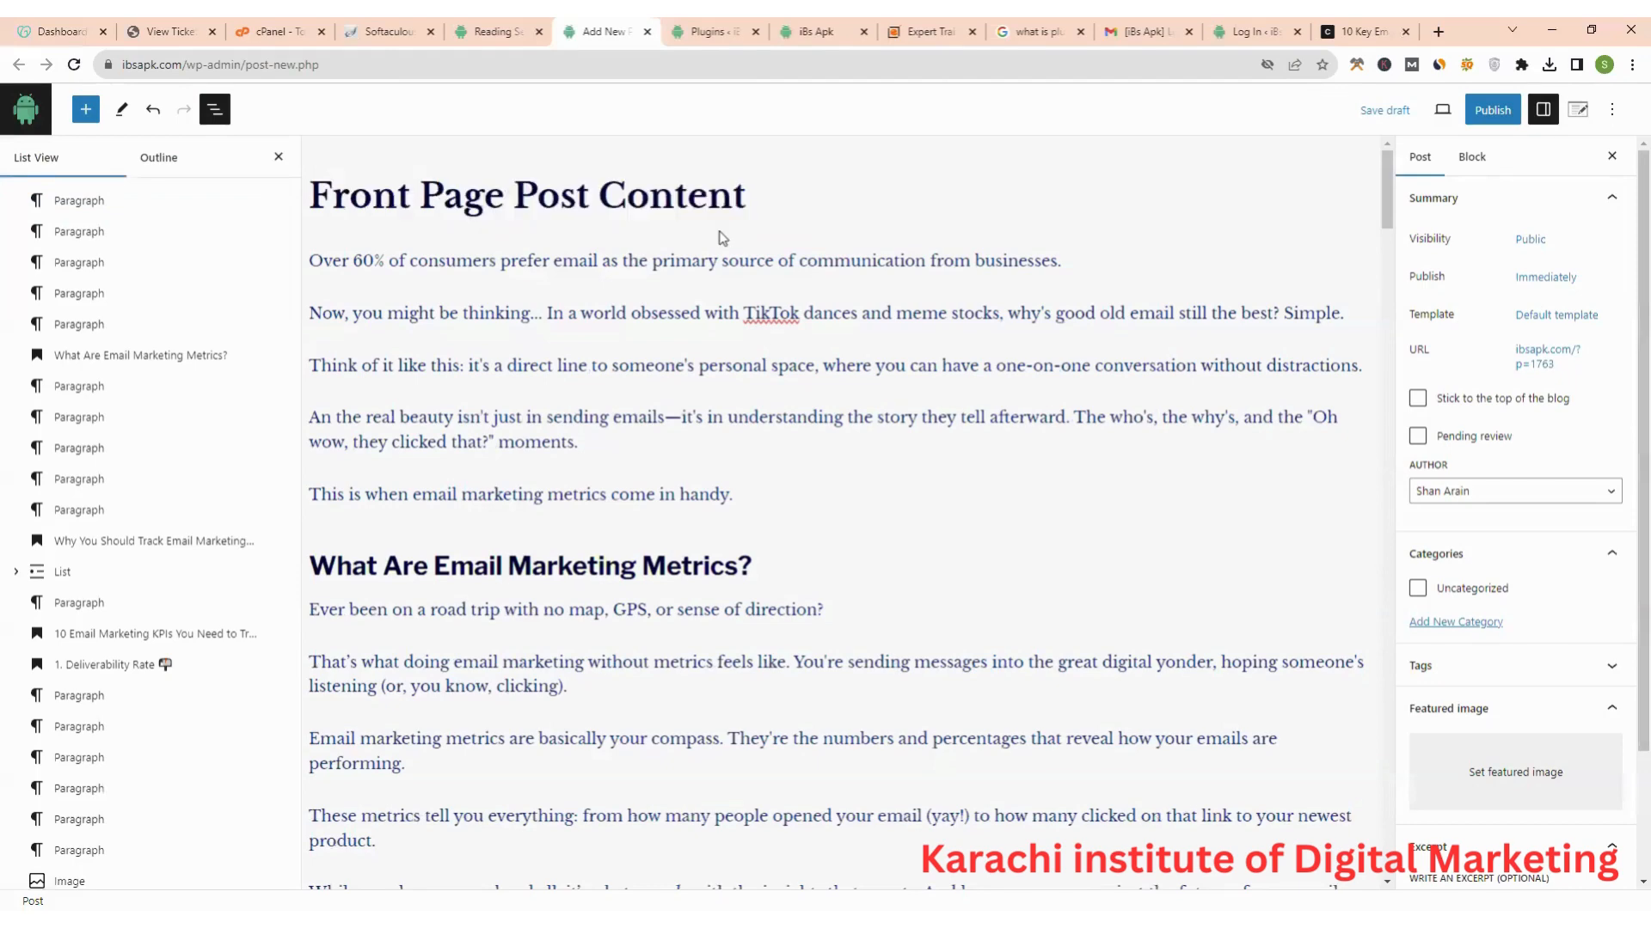
left_click(1492, 110)
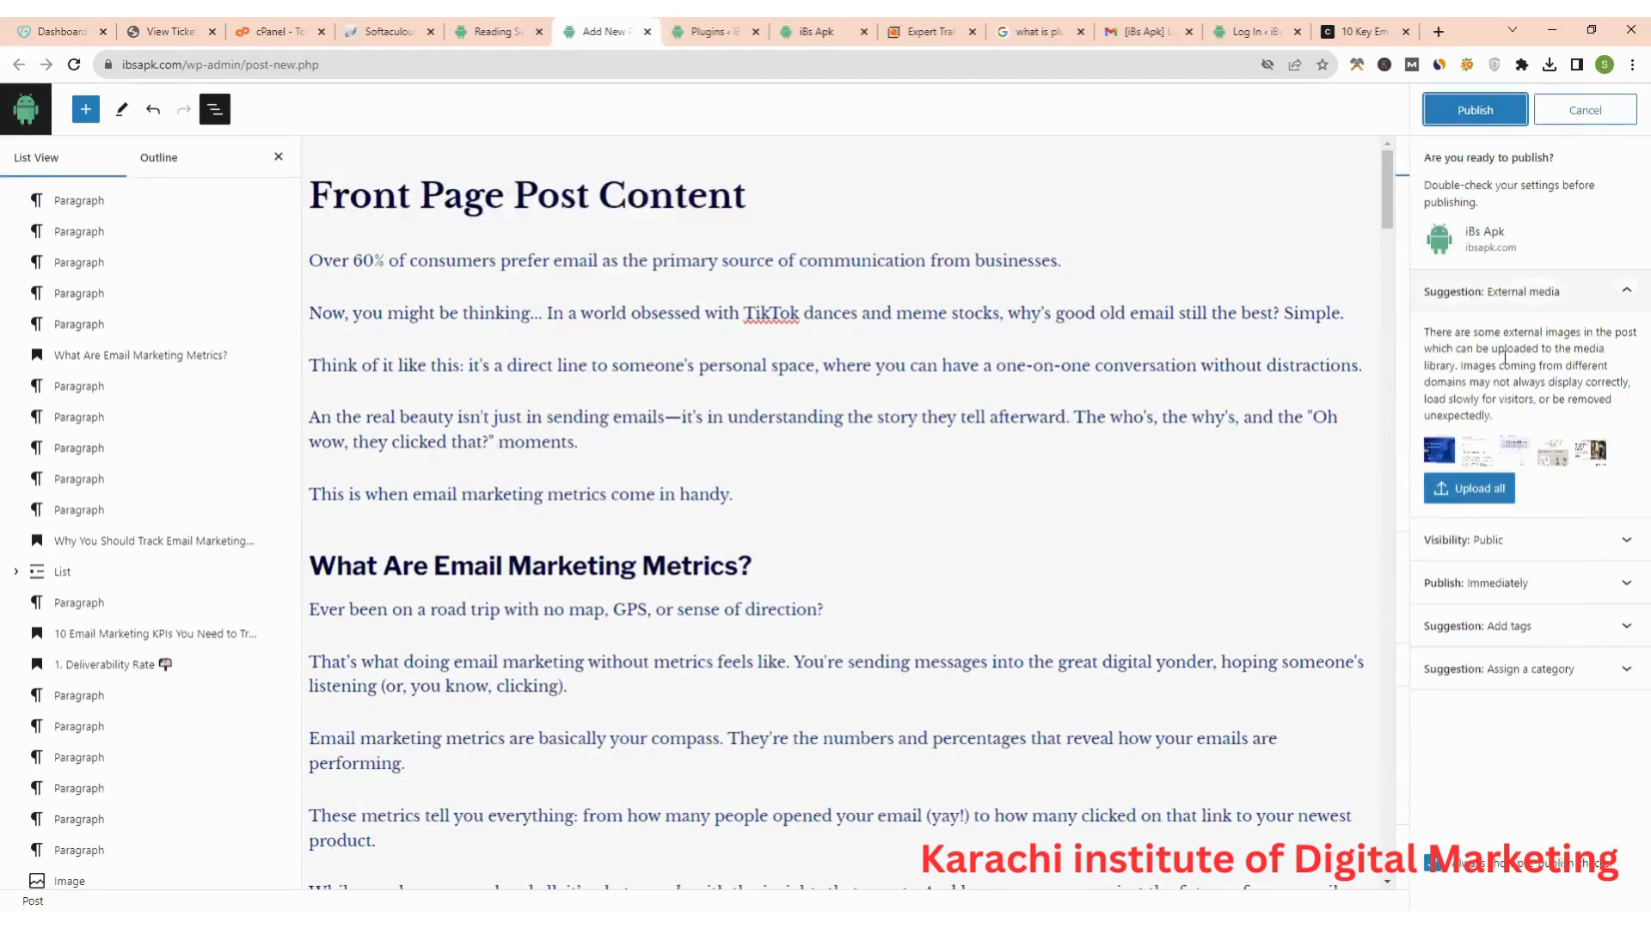
left_click(1471, 110)
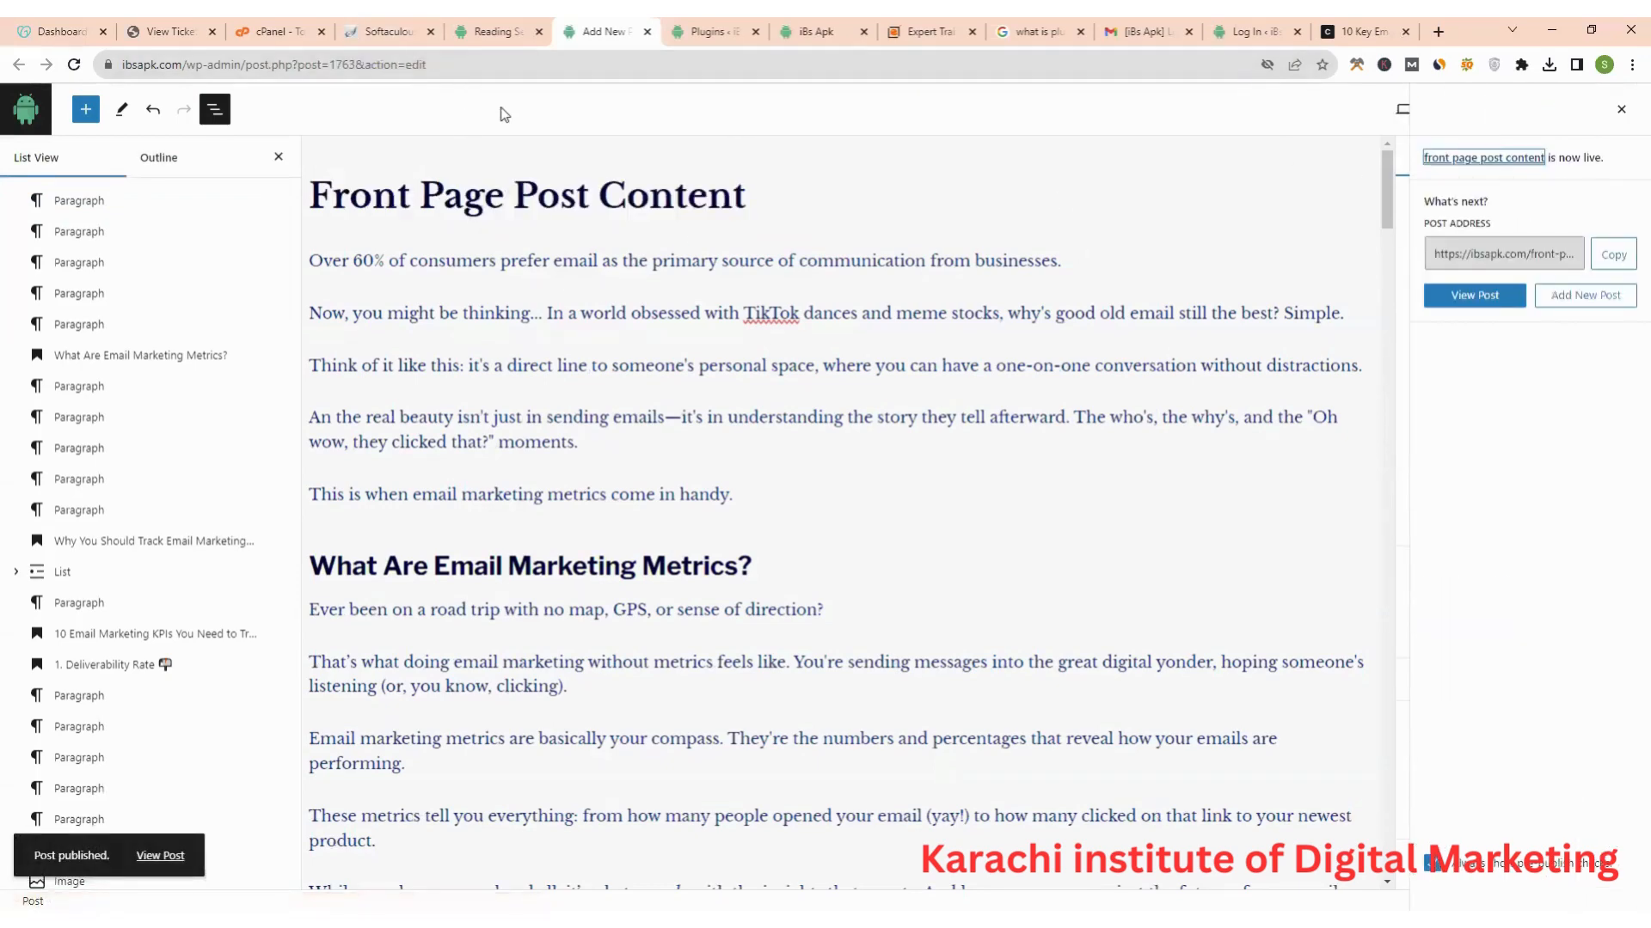
Reload Reading Settings, keep a static front page with Front Page Content as posts page, and save.
left_click(492, 31)
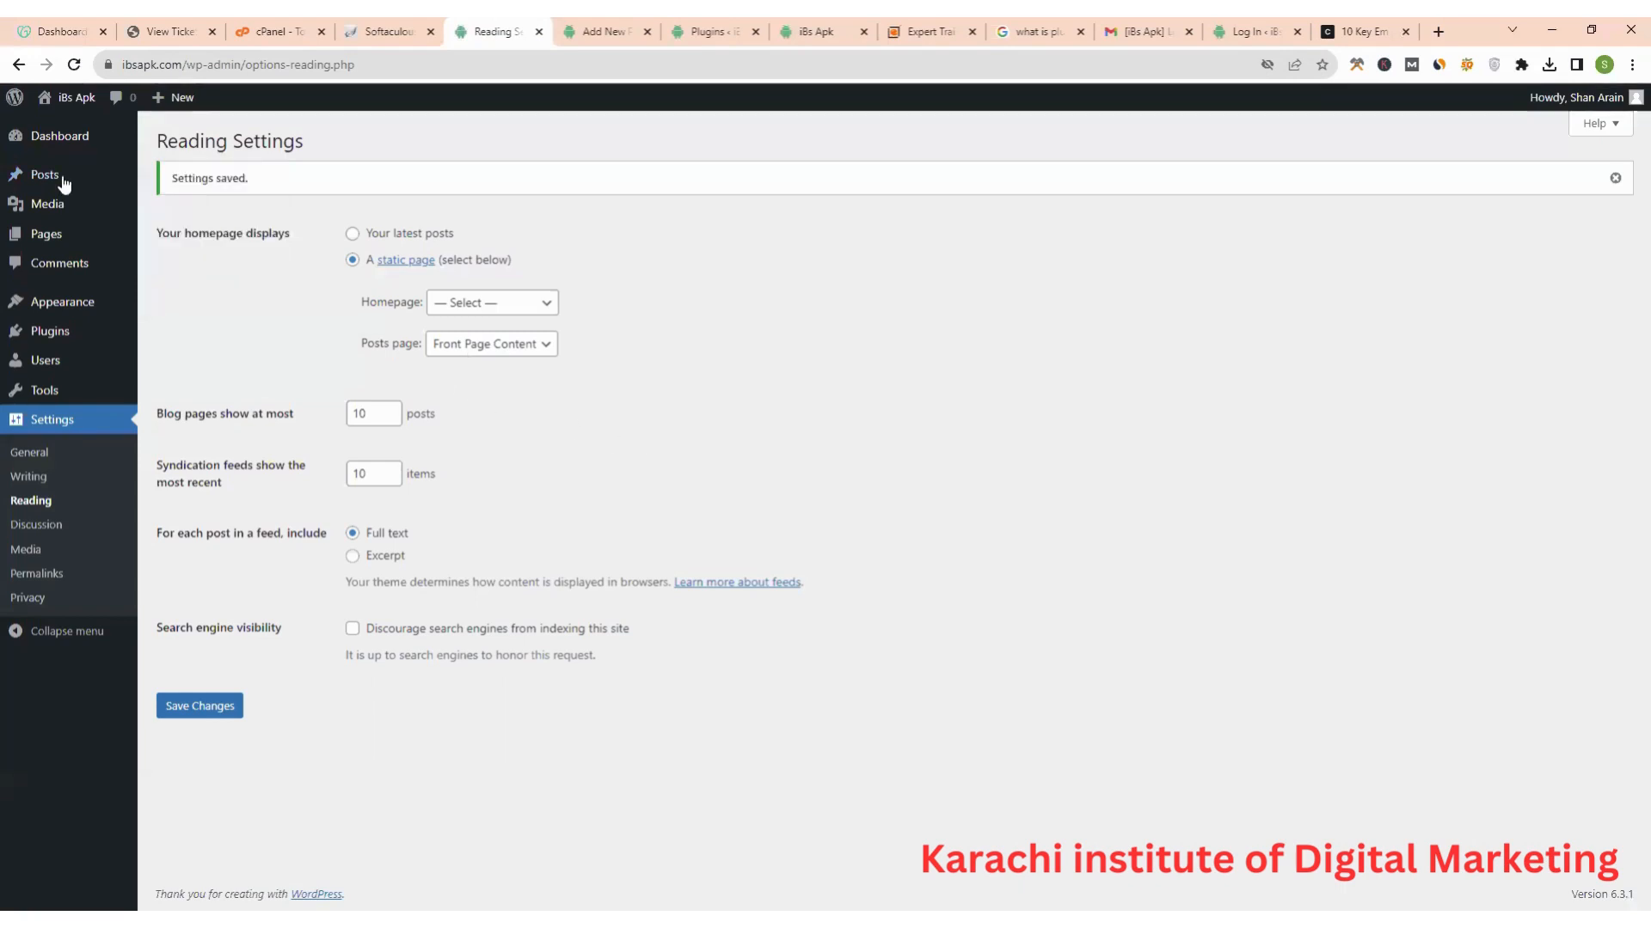
left_click(74, 64)
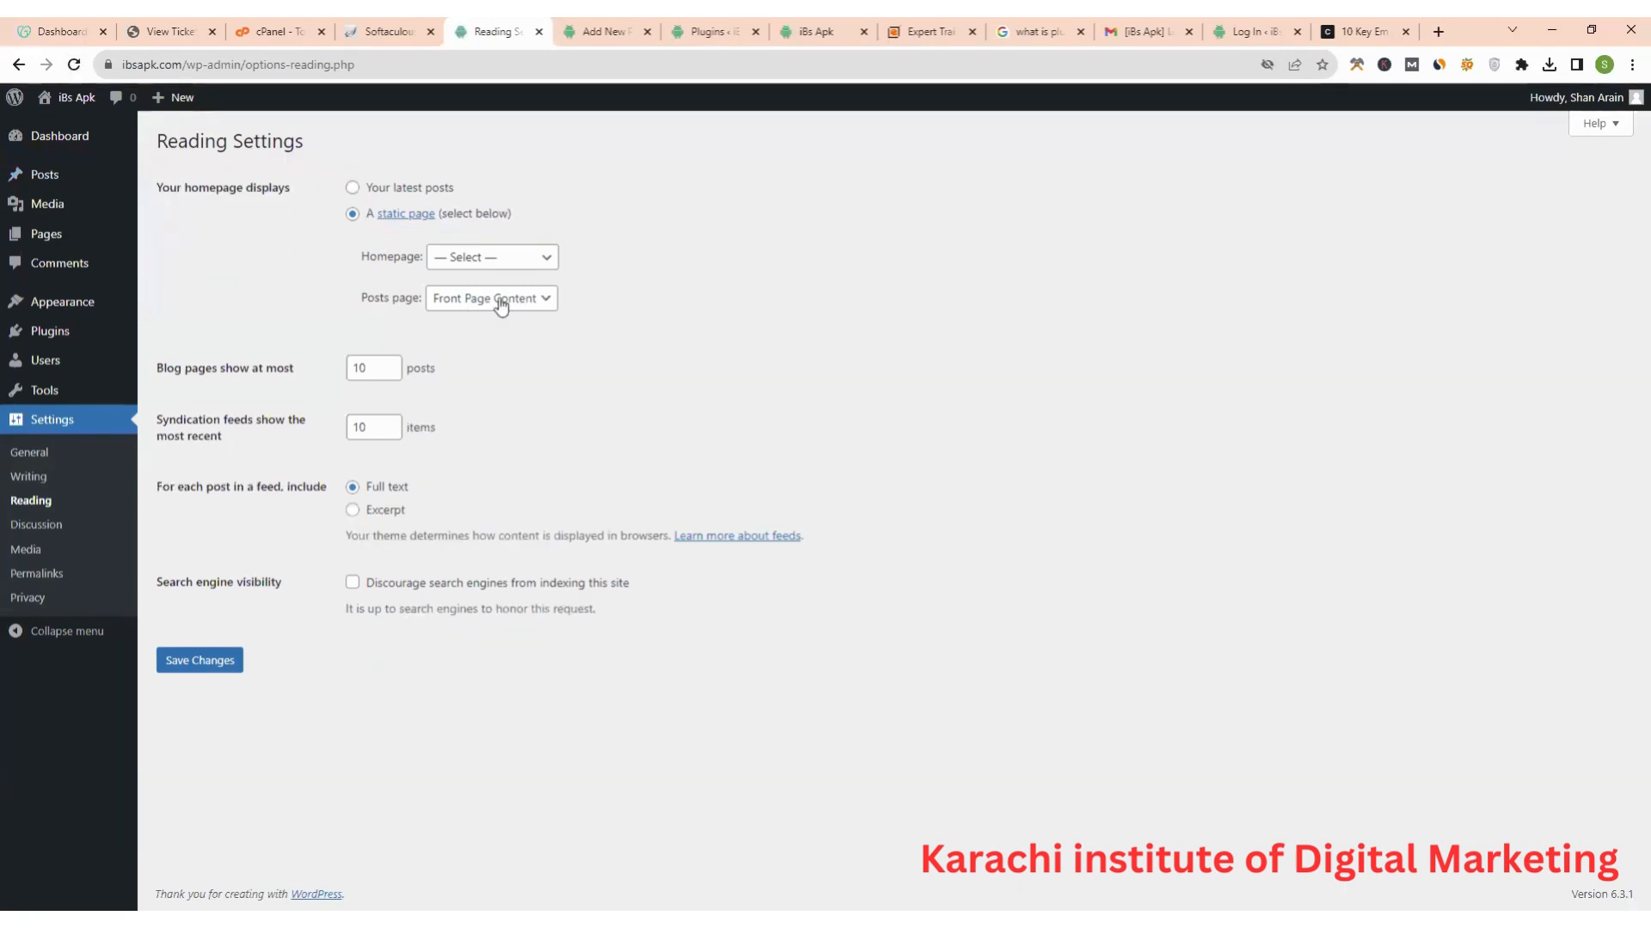
left_click(501, 306)
left_click(490, 258)
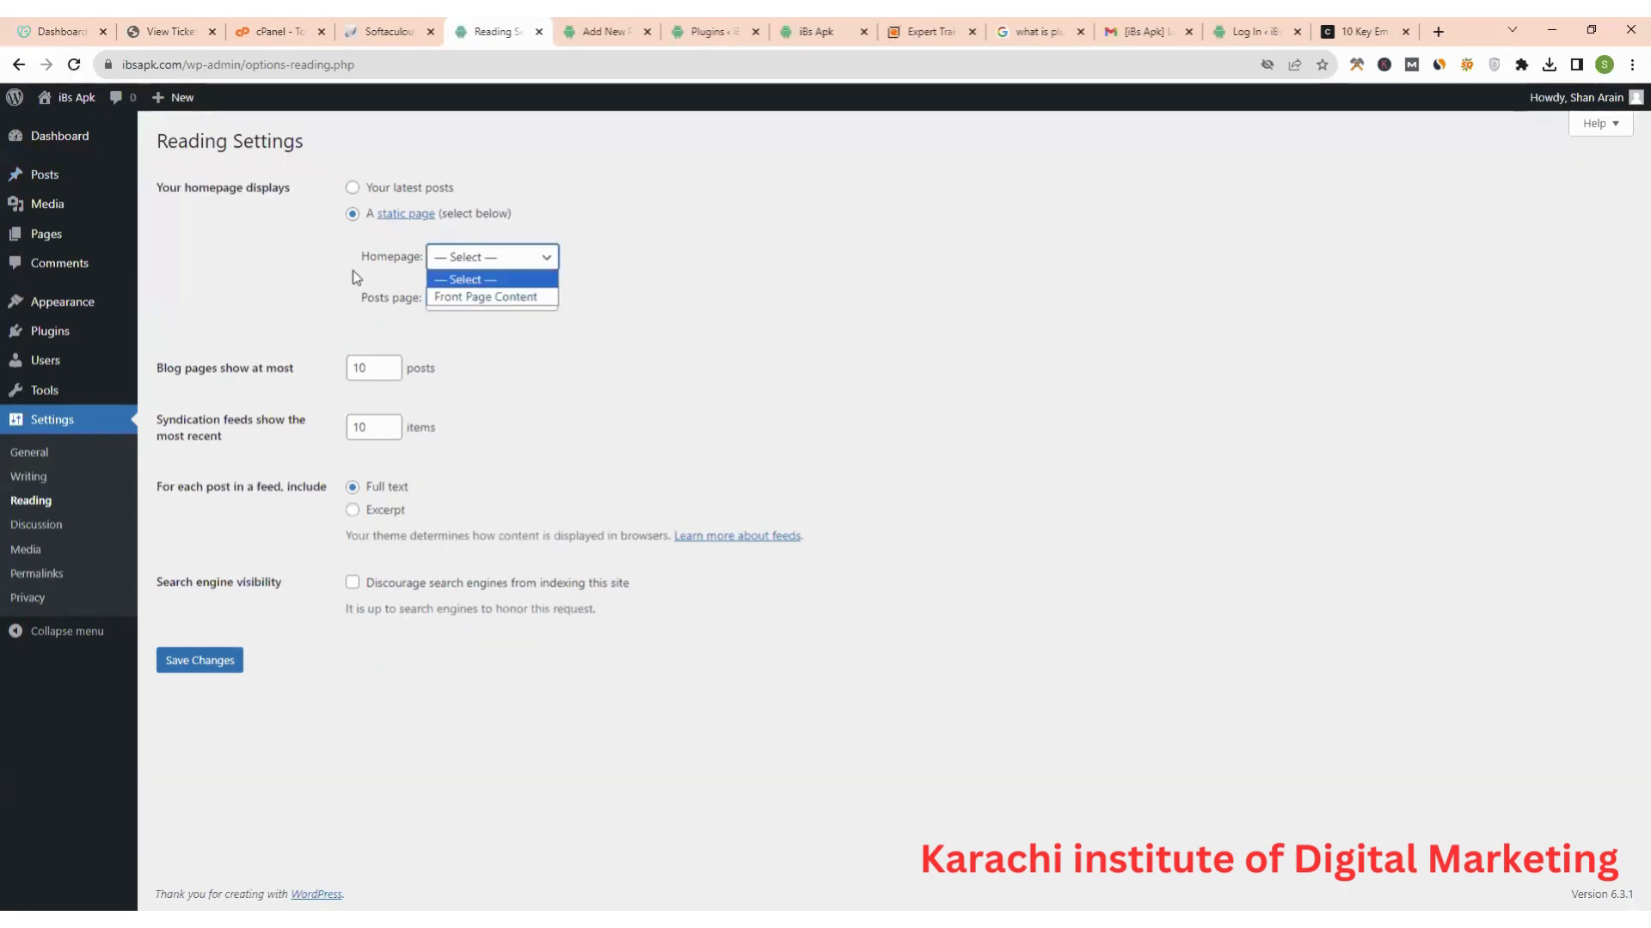
left_click(484, 307)
left_click(488, 339)
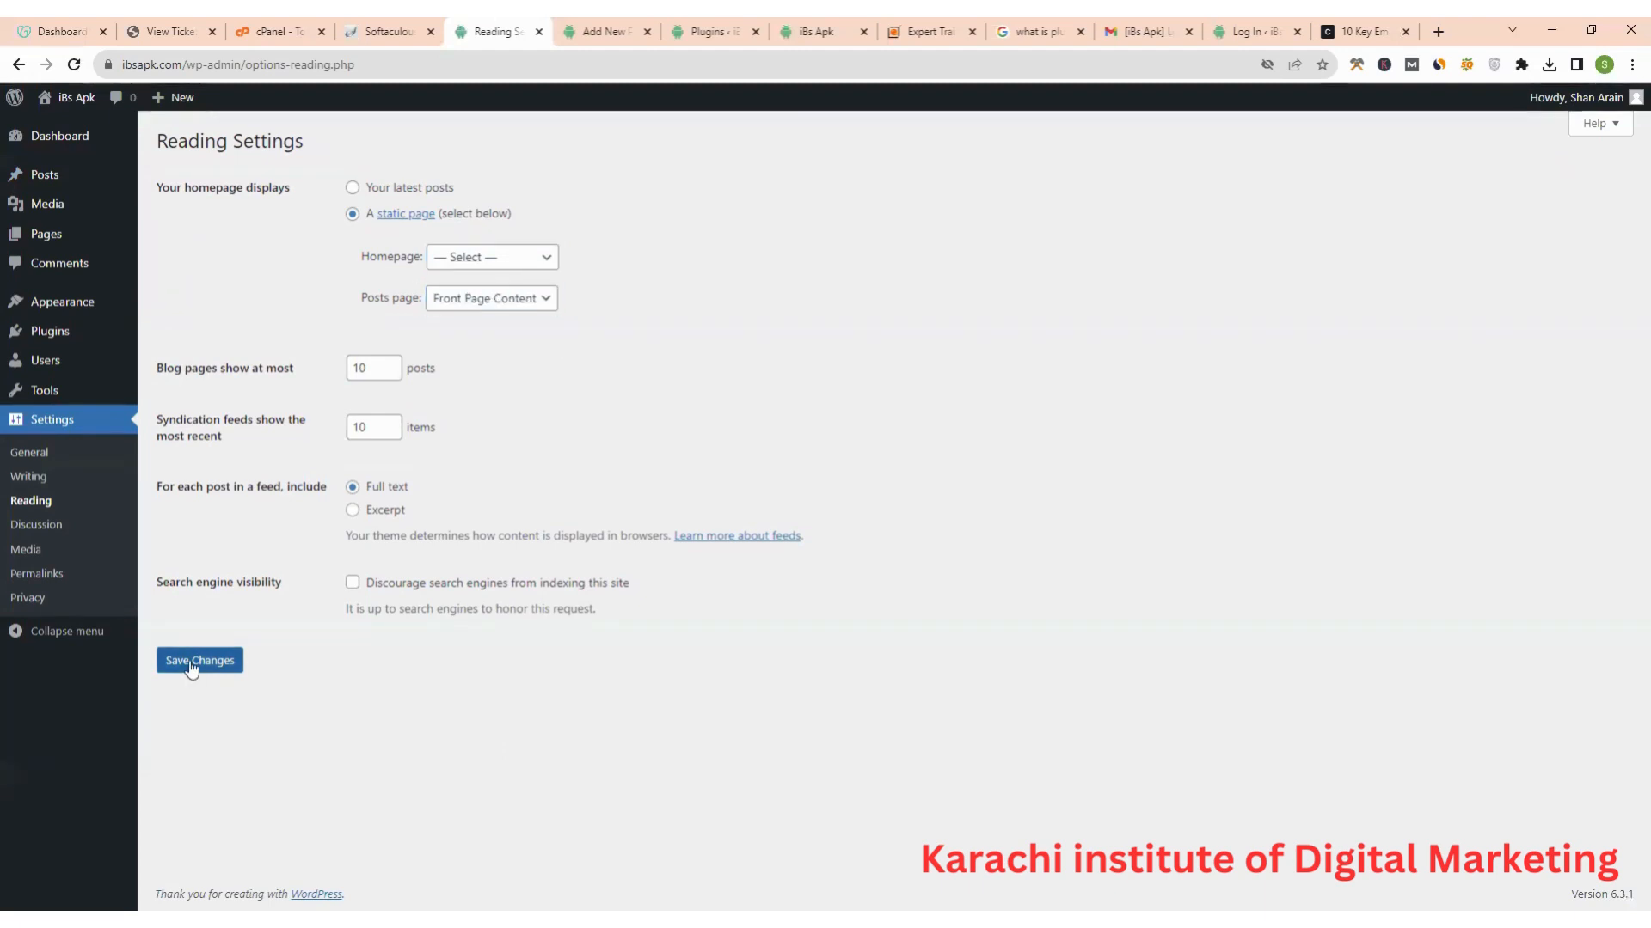
left_click(200, 661)
right_click(464, 325)
left_click(605, 29)
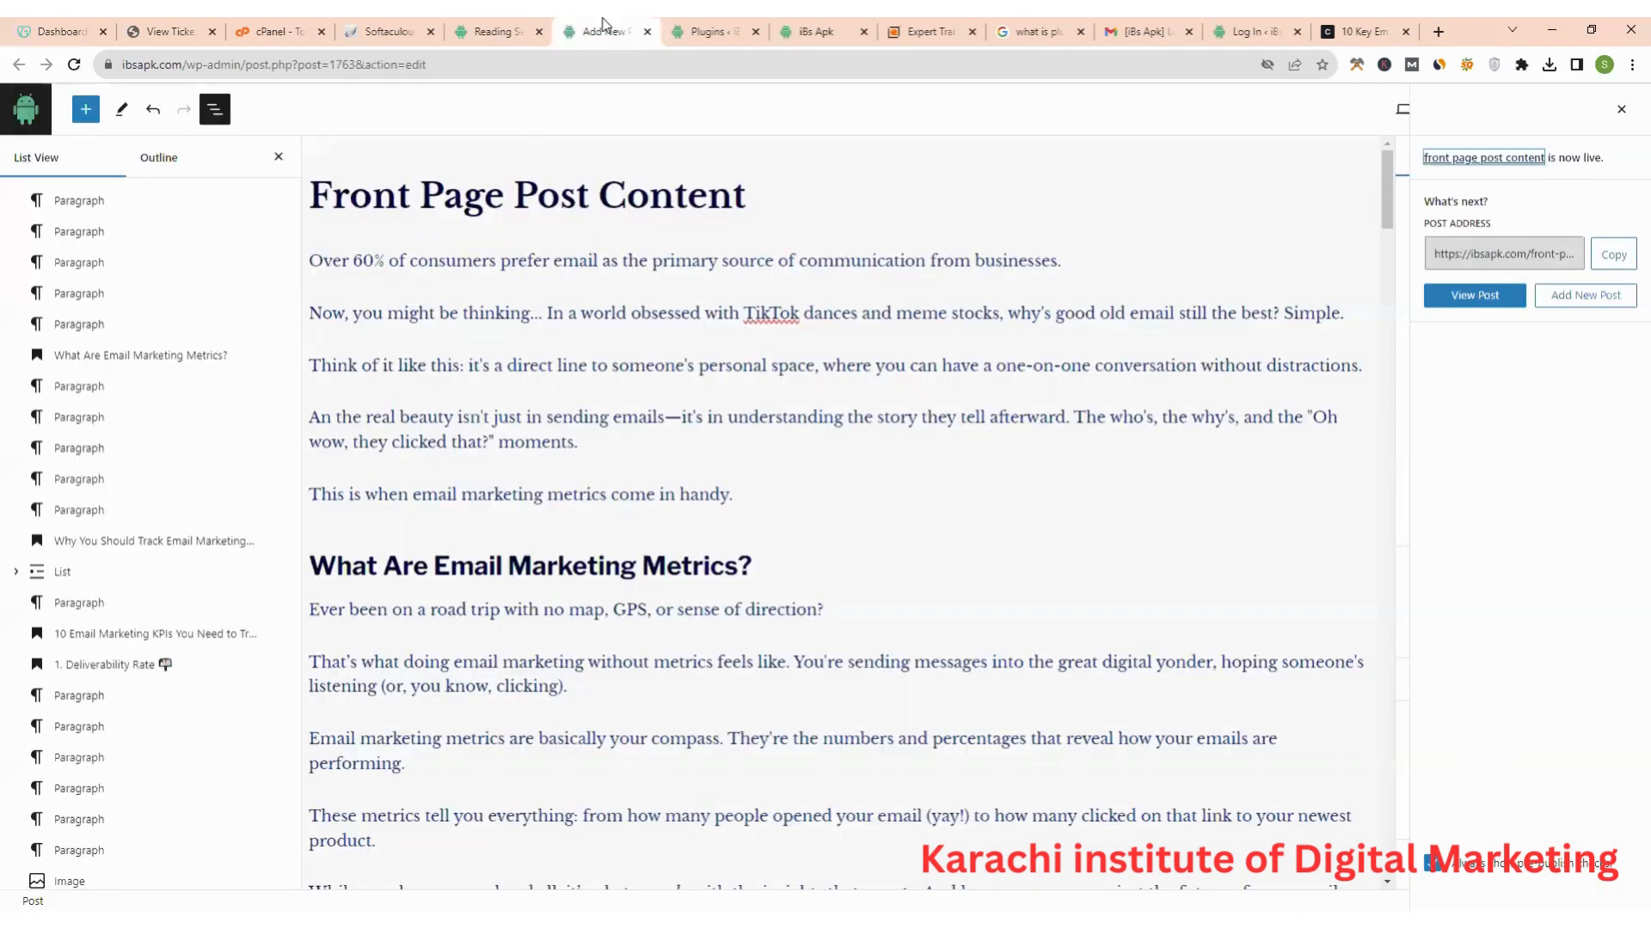
left_click(1255, 30)
Close the Plugins tab and reload the live site's front page.
left_click(705, 31)
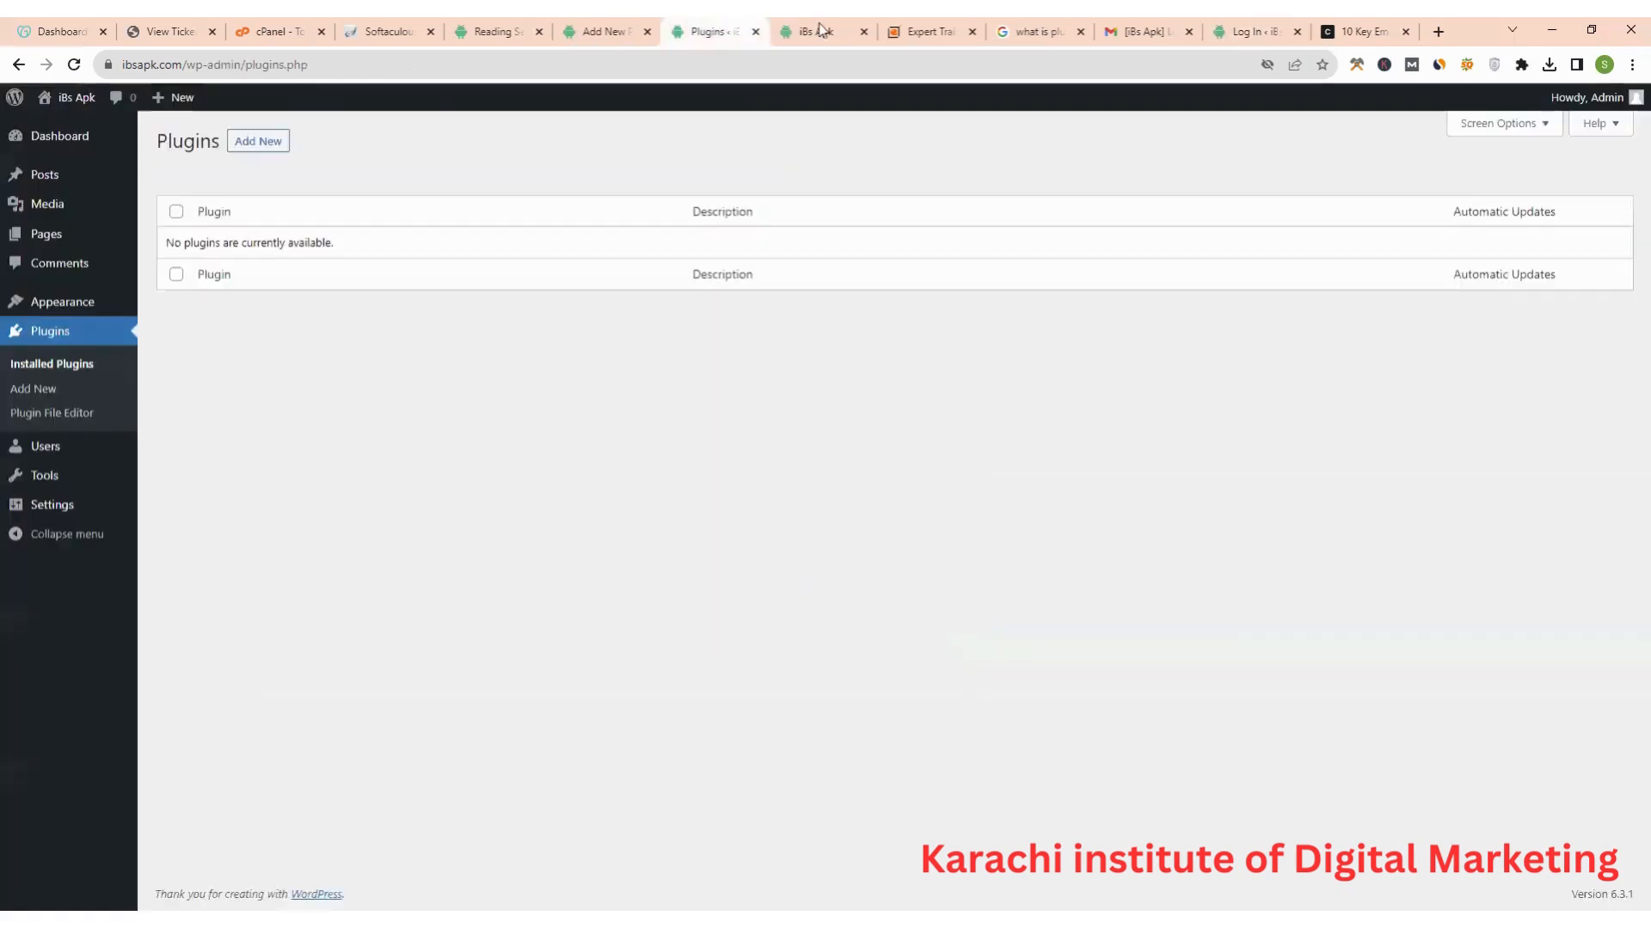
left_click(761, 36)
left_click(756, 32)
left_click(74, 65)
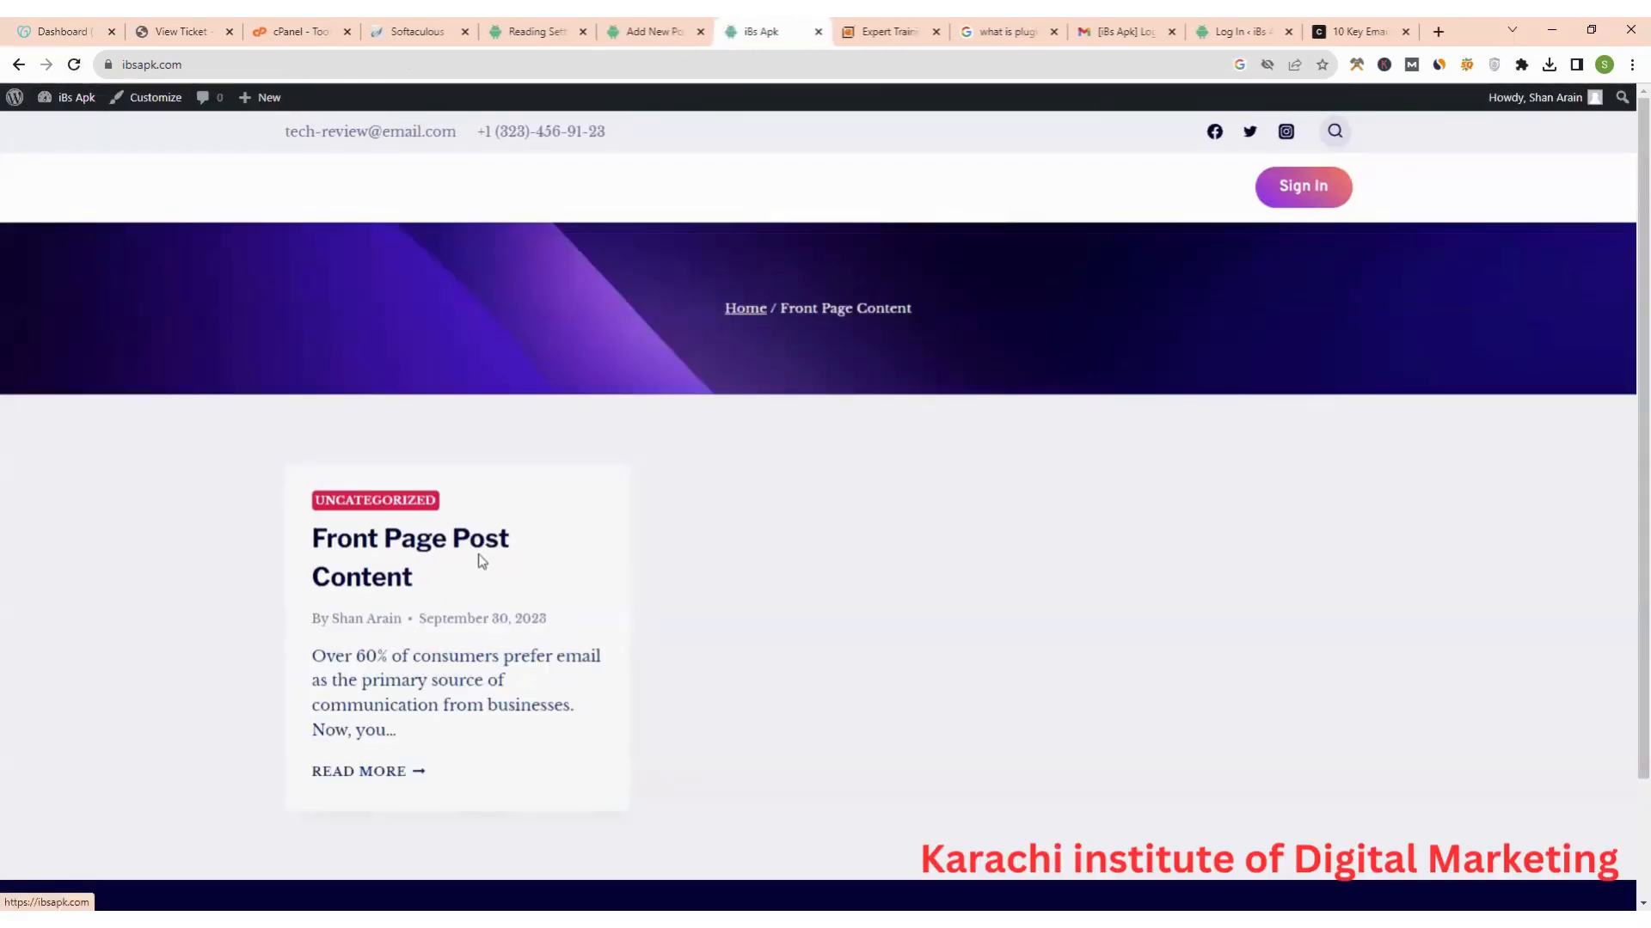
Clear the Posts page back to '— Select —' and save the reading settings.
left_click(651, 26)
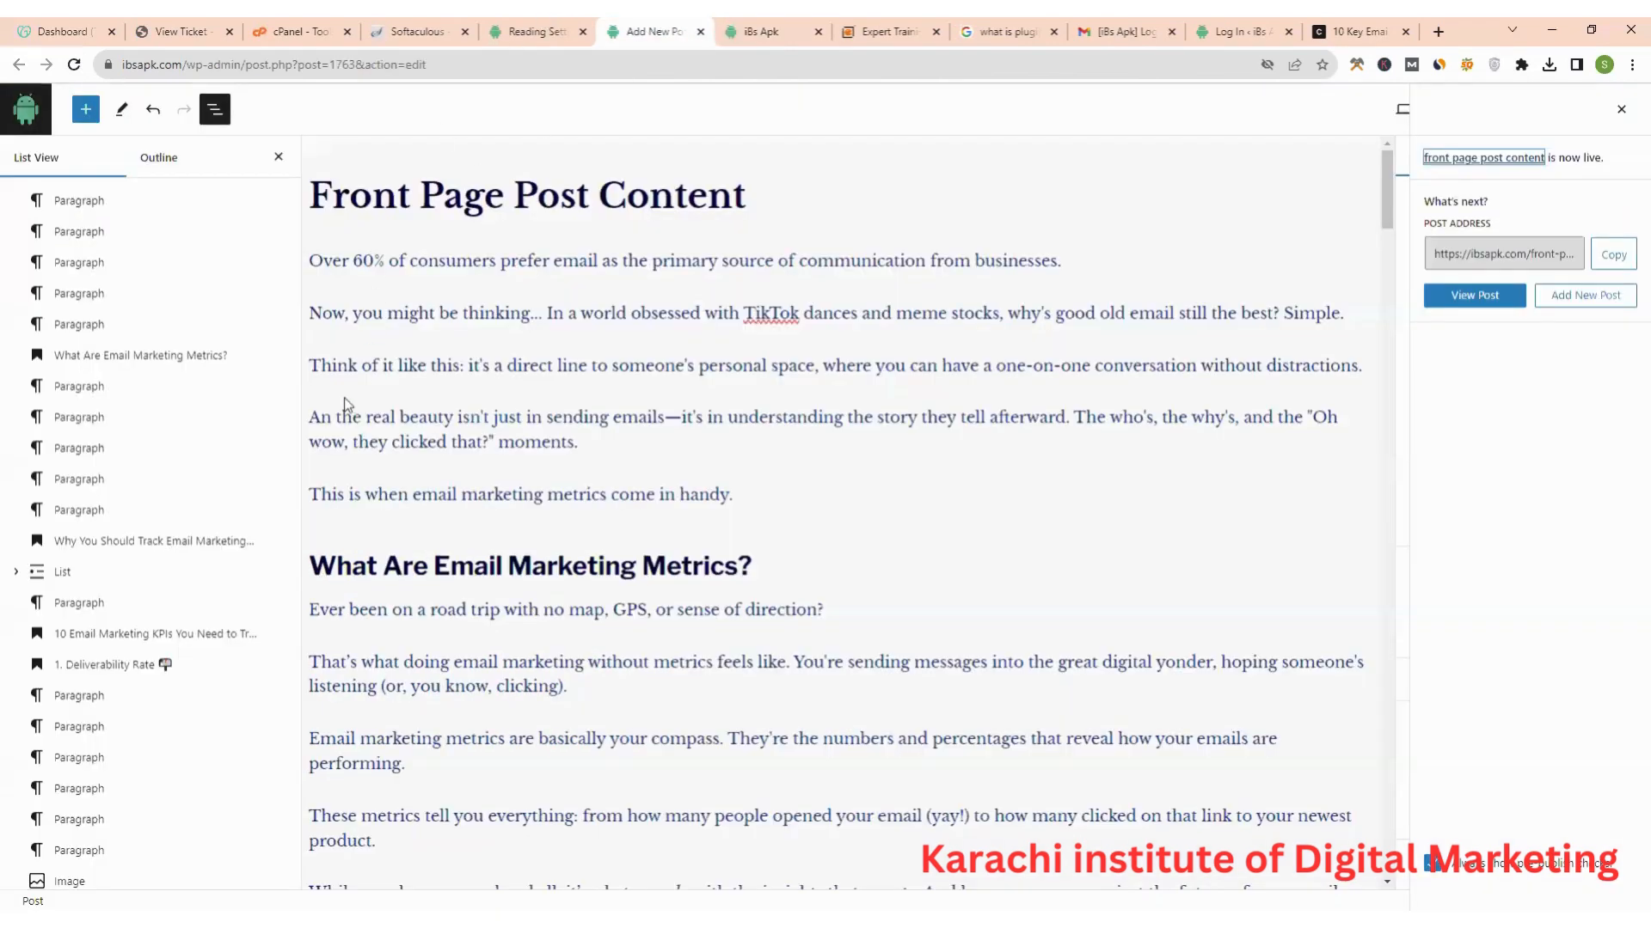
left_click(536, 32)
right_click(675, 410)
left_click(678, 281)
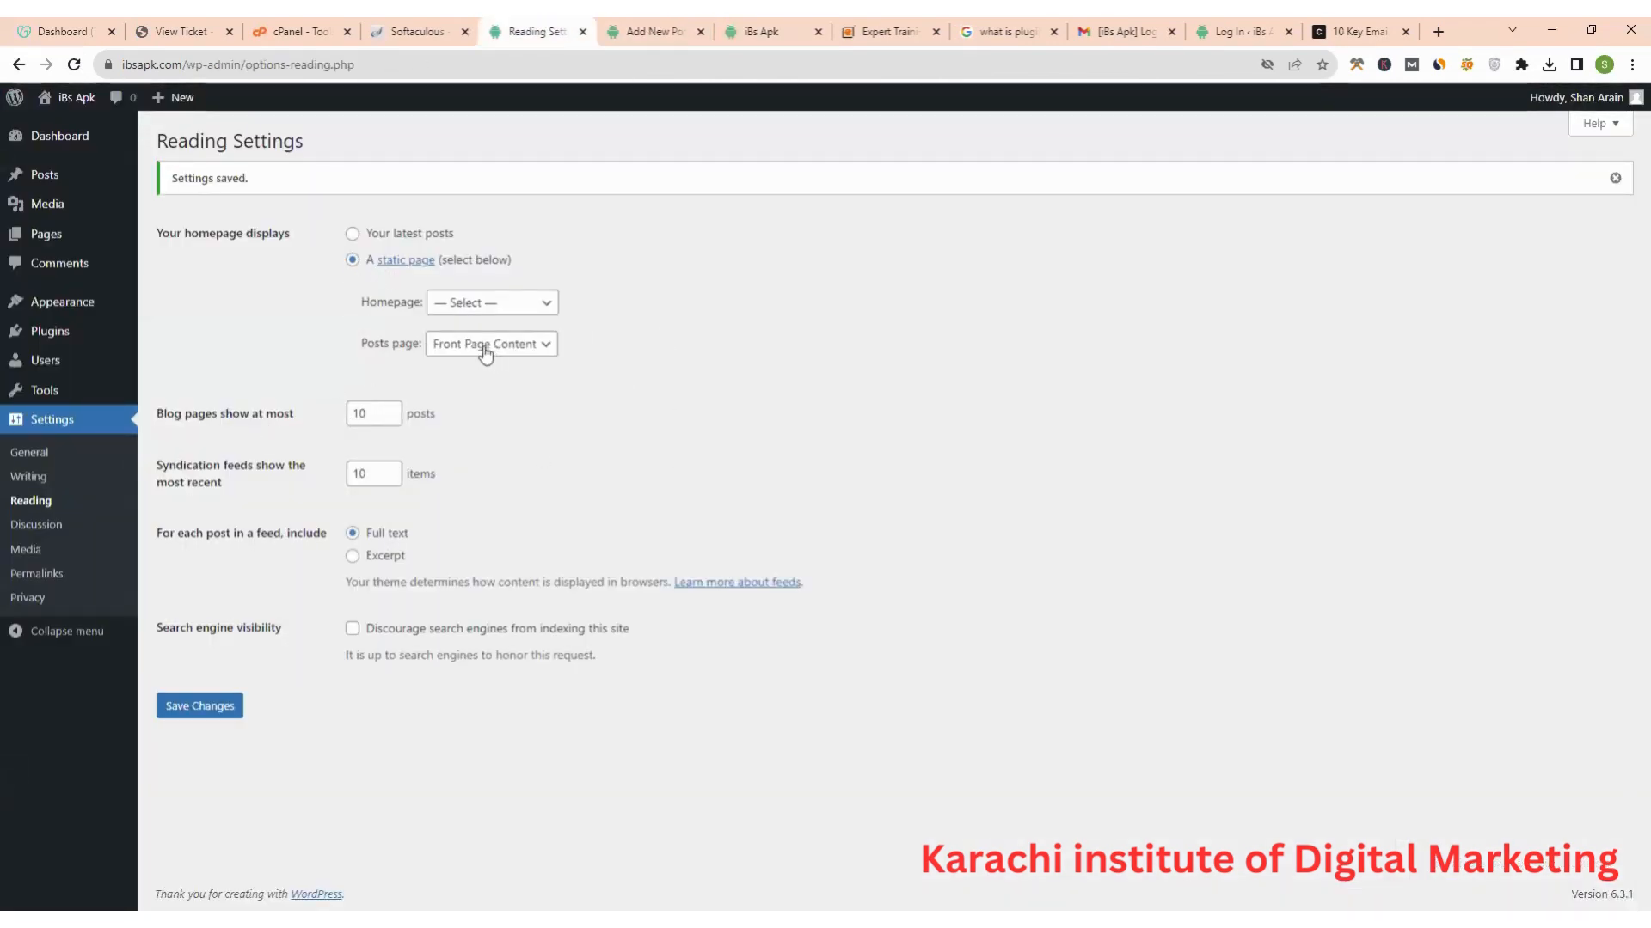
left_click(482, 302)
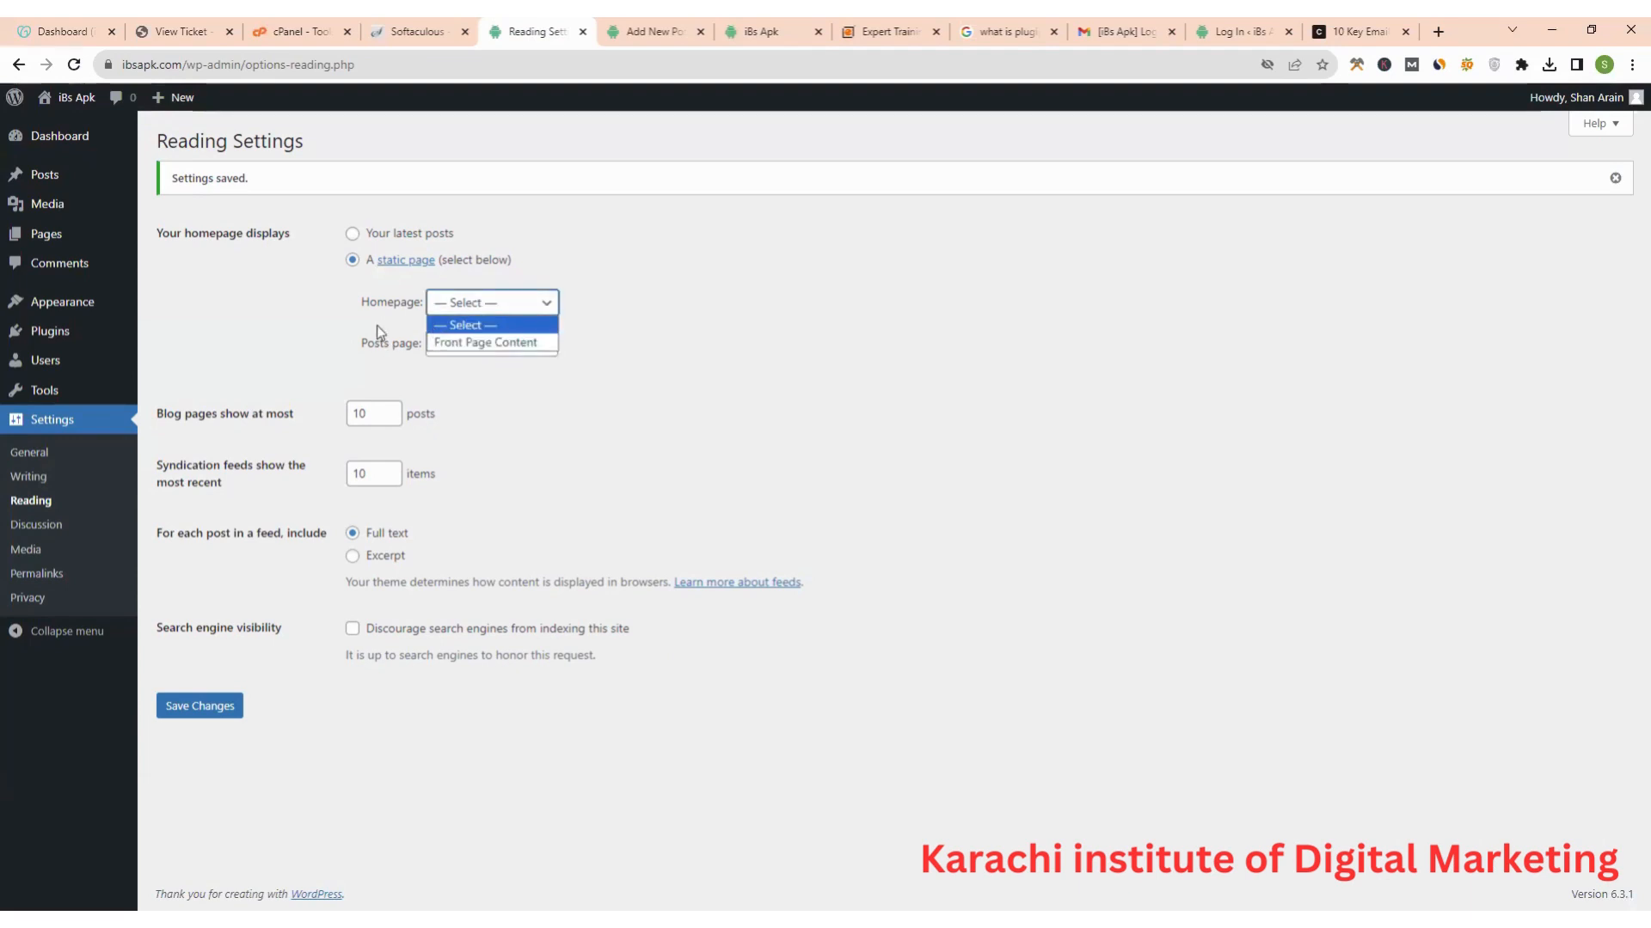
left_click(470, 343)
left_click(462, 368)
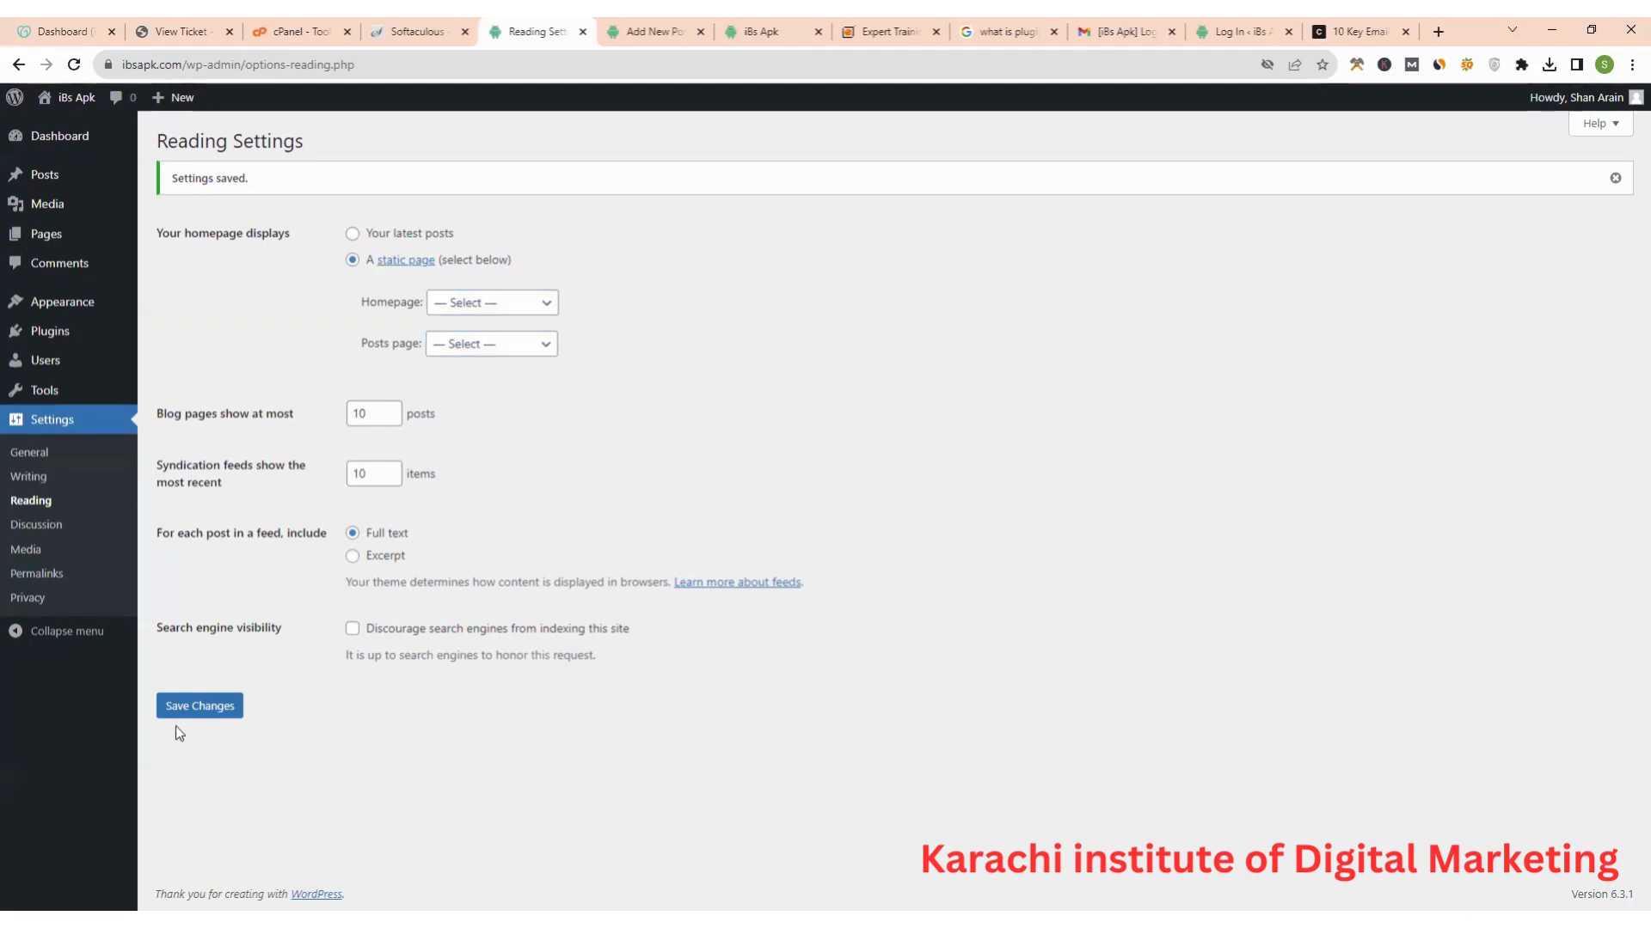
left_click(189, 707)
Reload the live front page to see it with no posts page set.
left_click(654, 32)
left_click(735, 28)
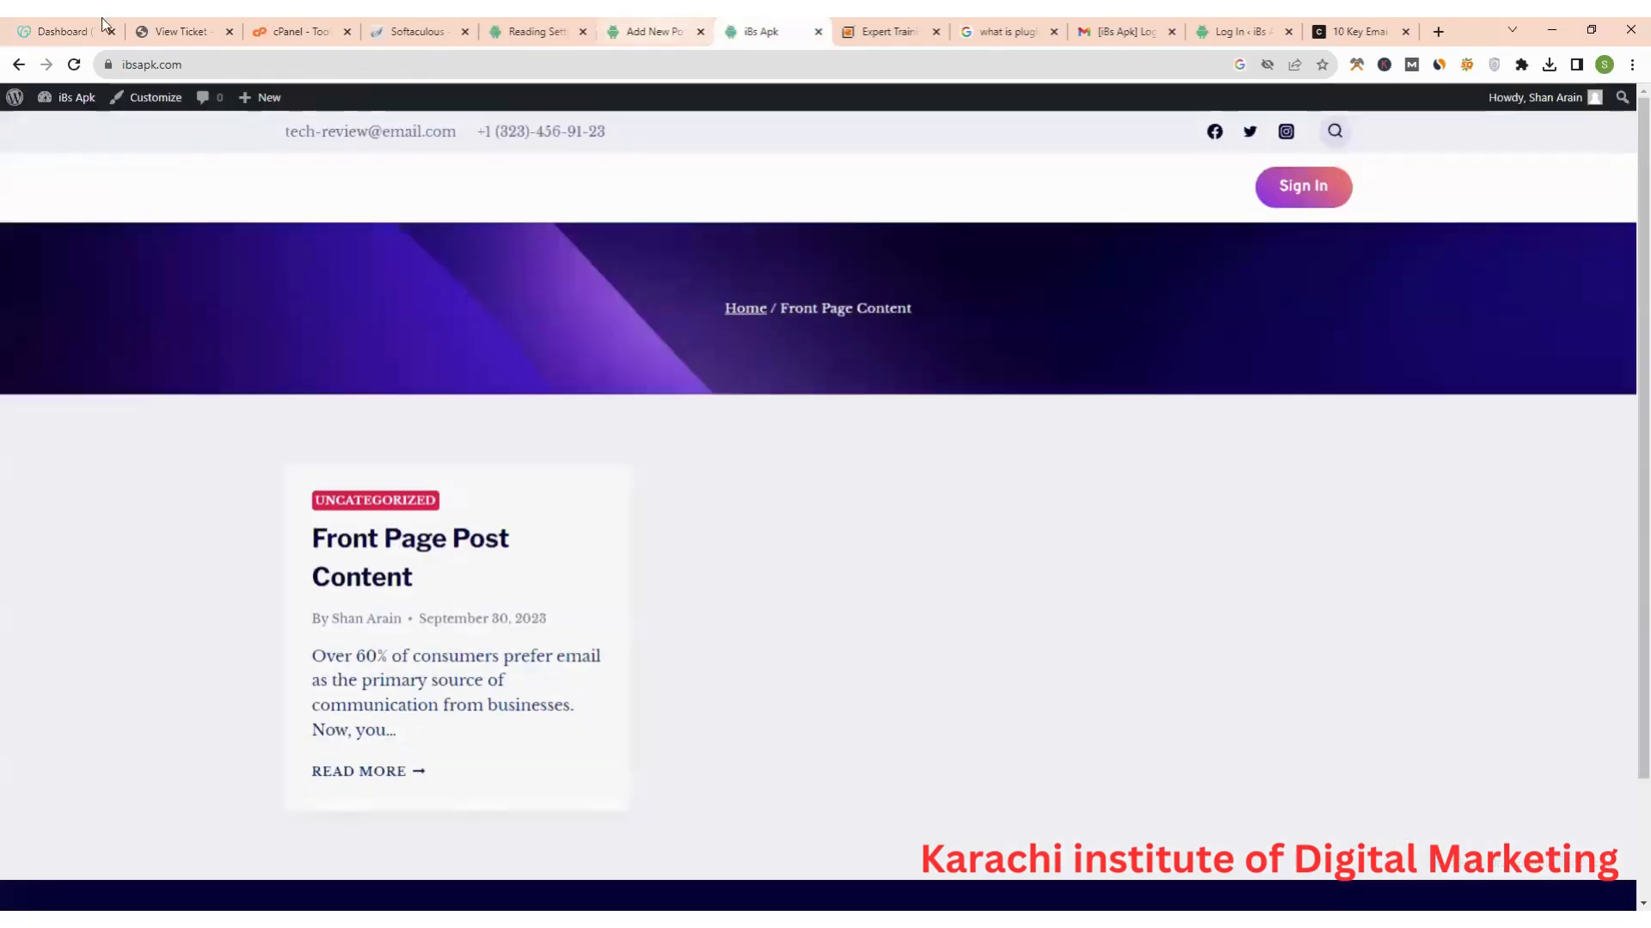
left_click(74, 65)
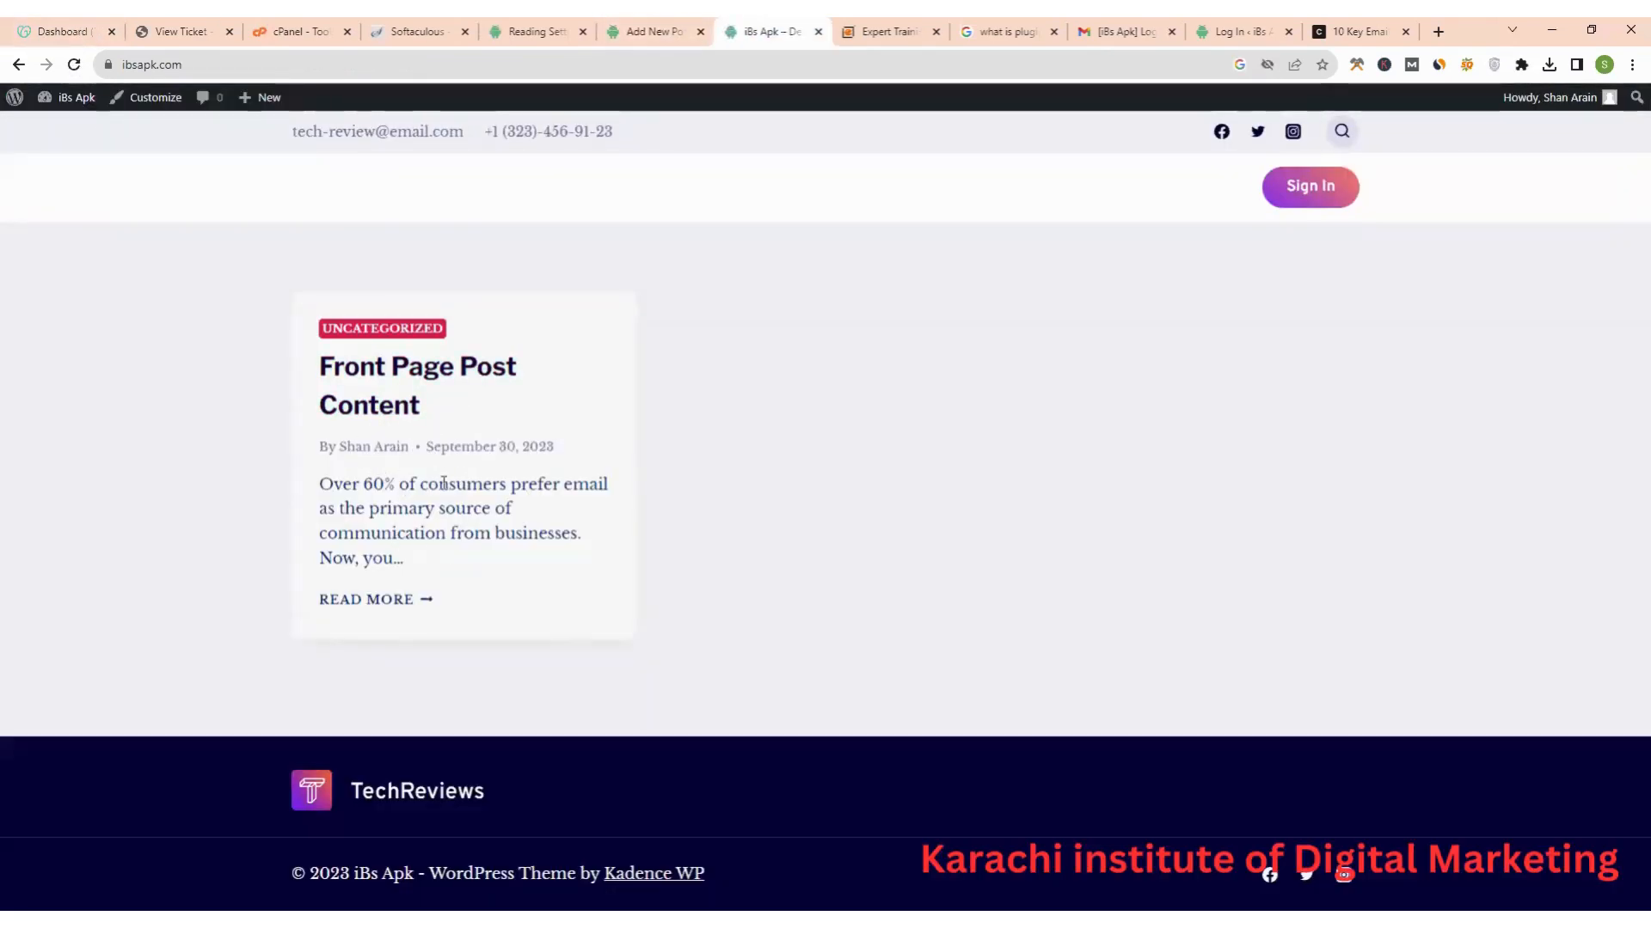
Choose A static page, set Front Page Content as the Posts page, and save.
left_click(619, 35)
left_click(533, 31)
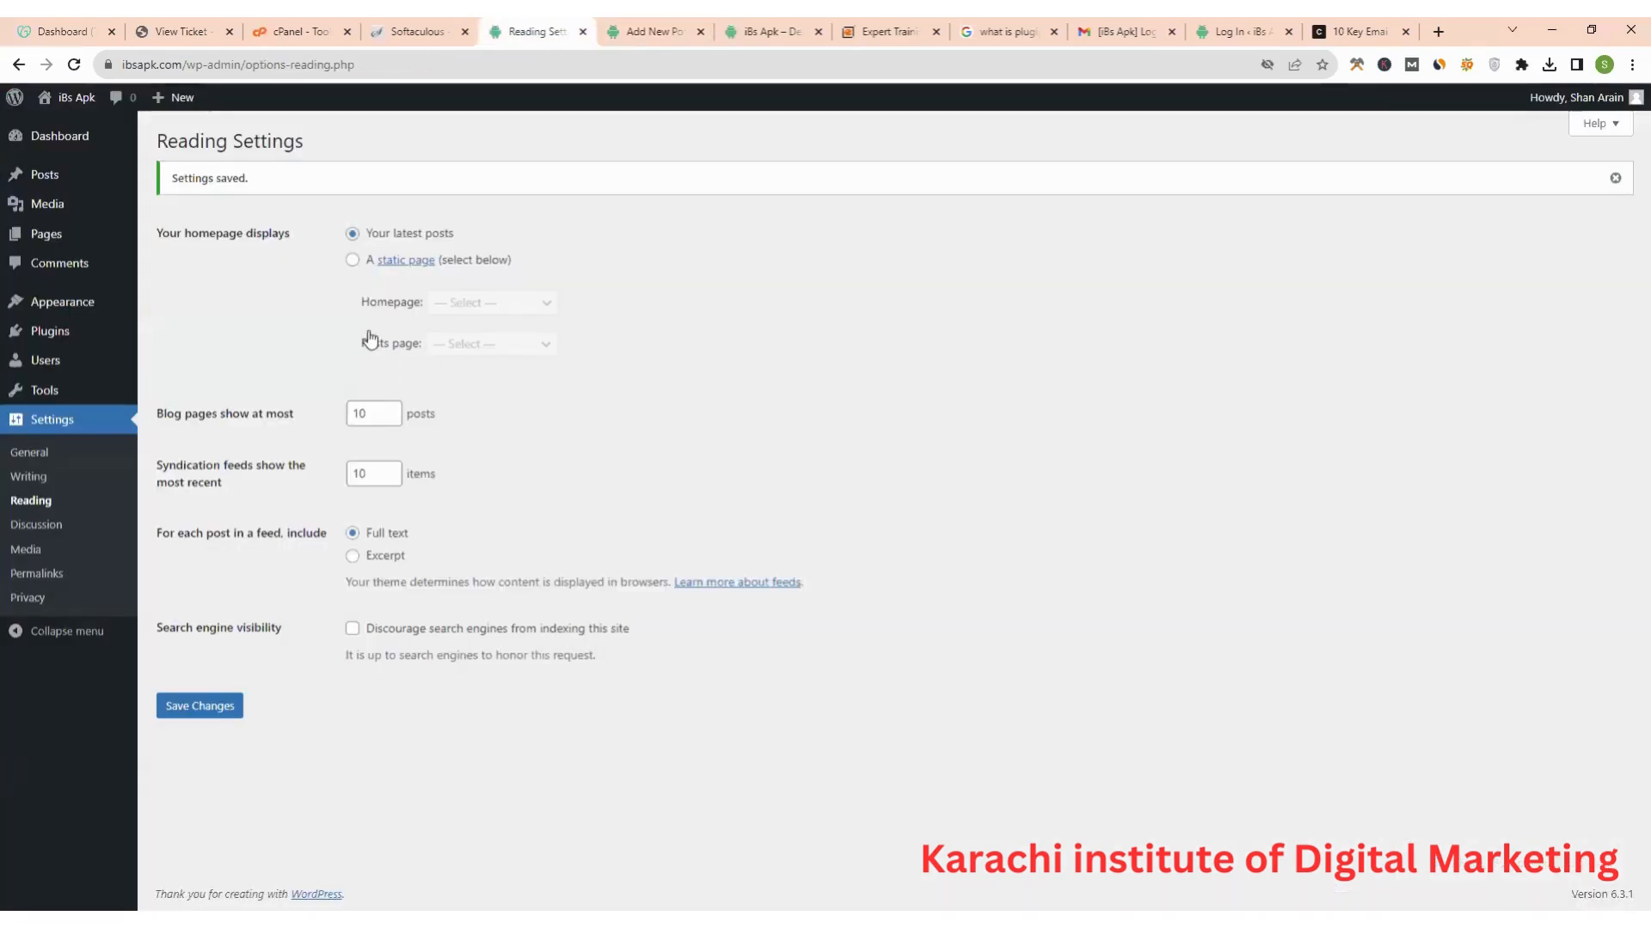
left_click(350, 261)
left_click(457, 345)
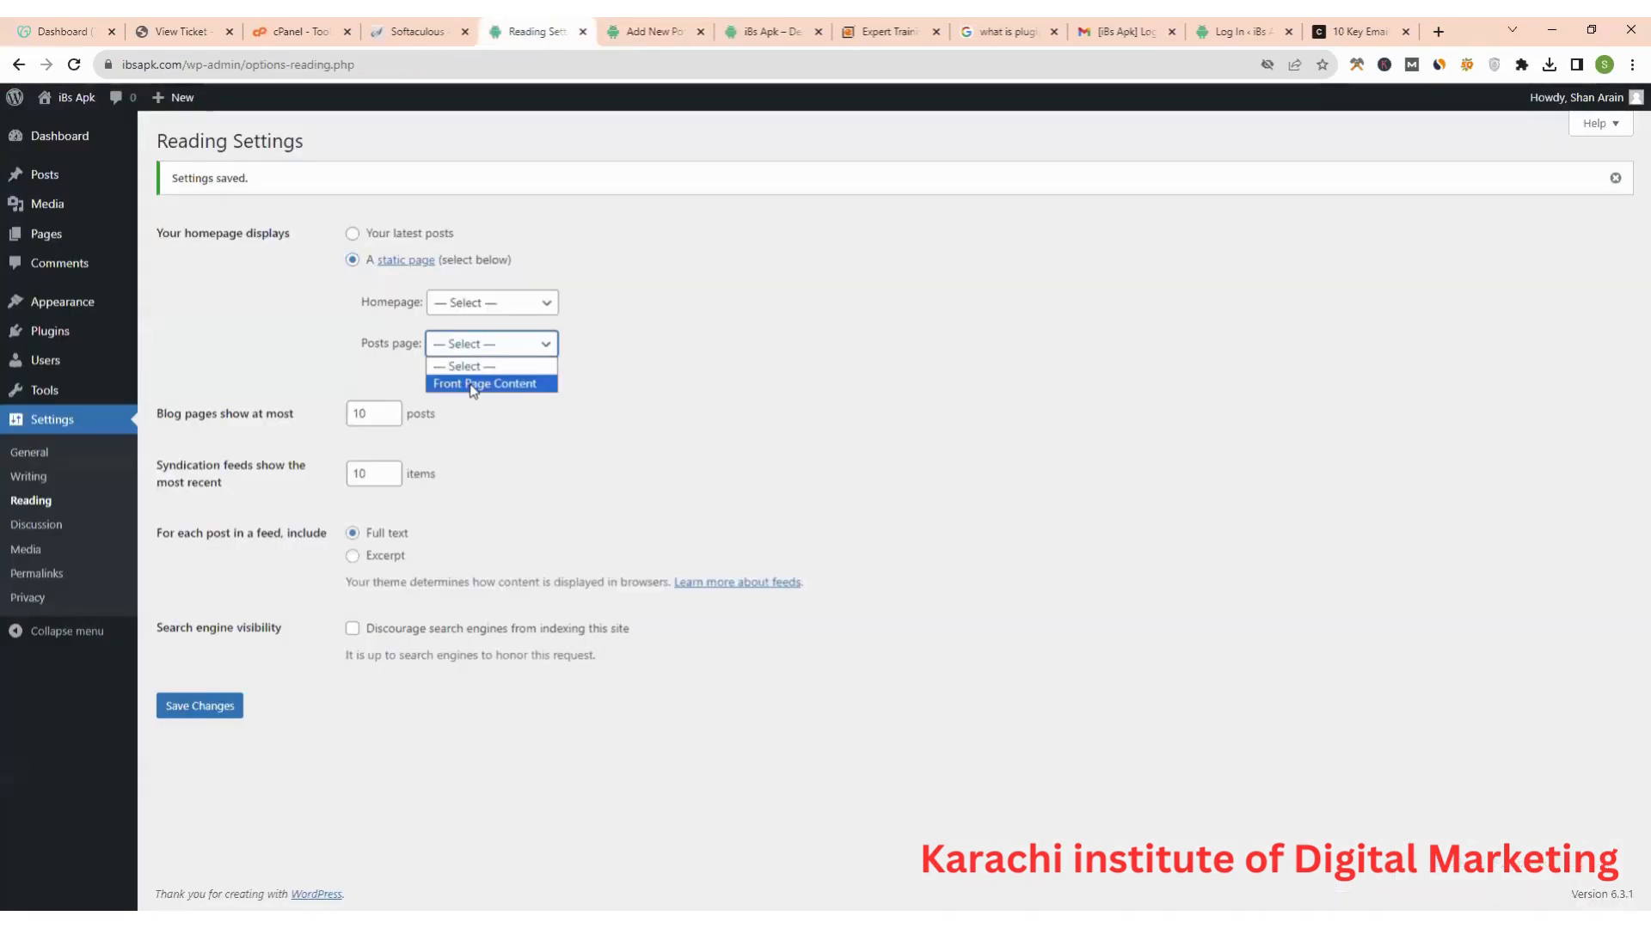
left_click(76, 66)
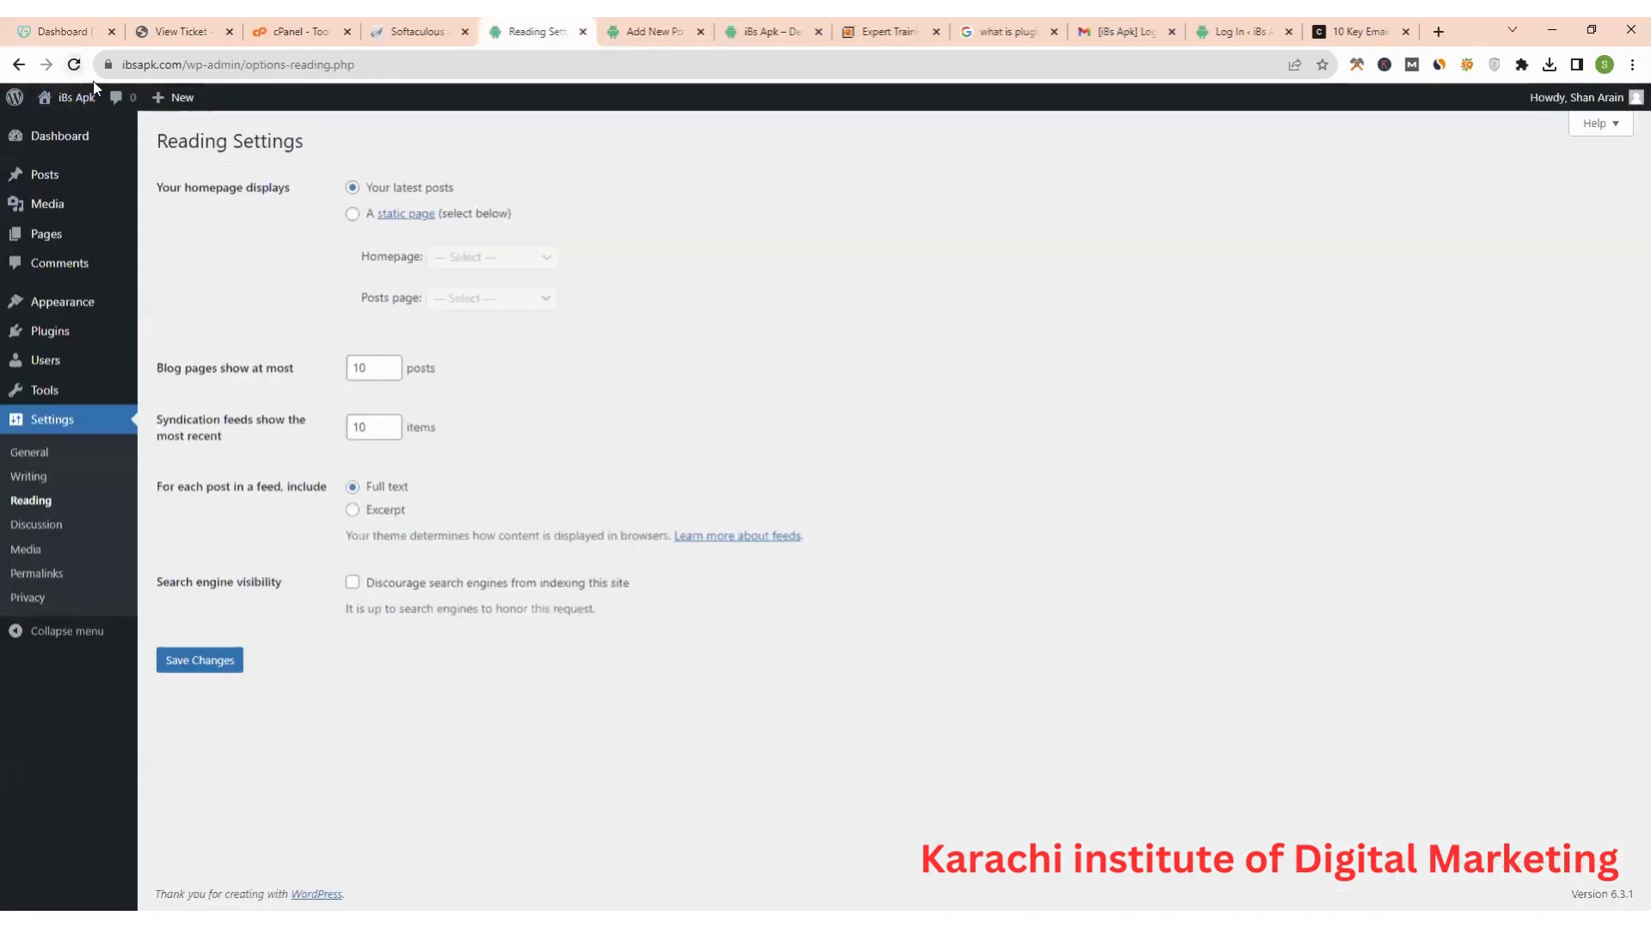
left_click(352, 213)
left_click(463, 345)
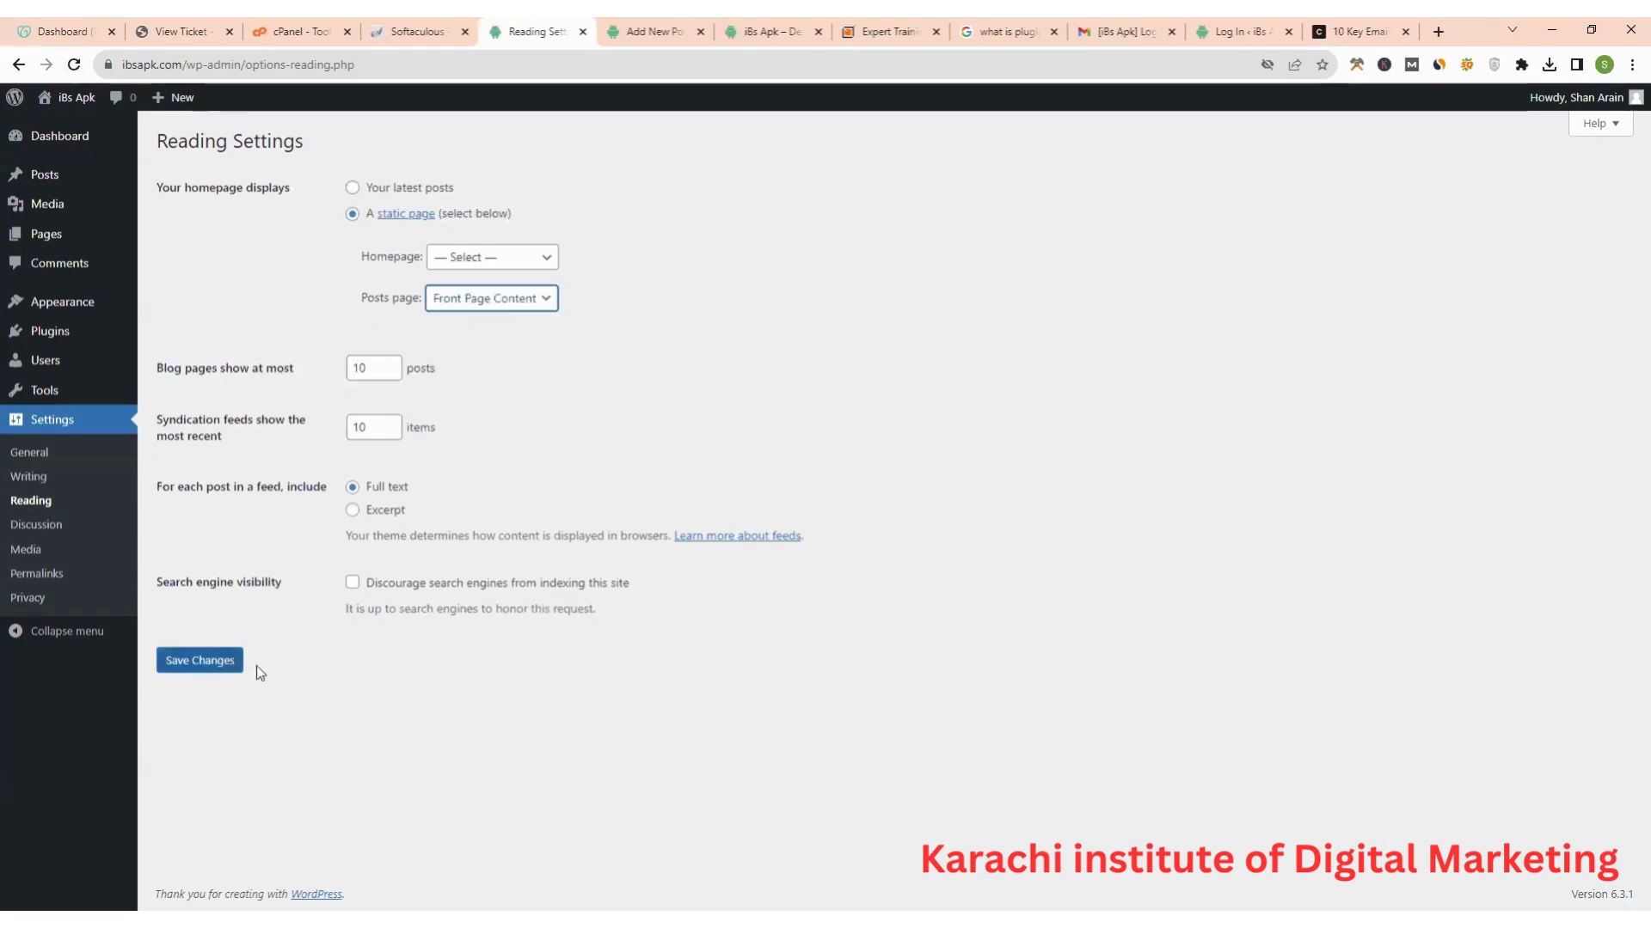
left_click(197, 663)
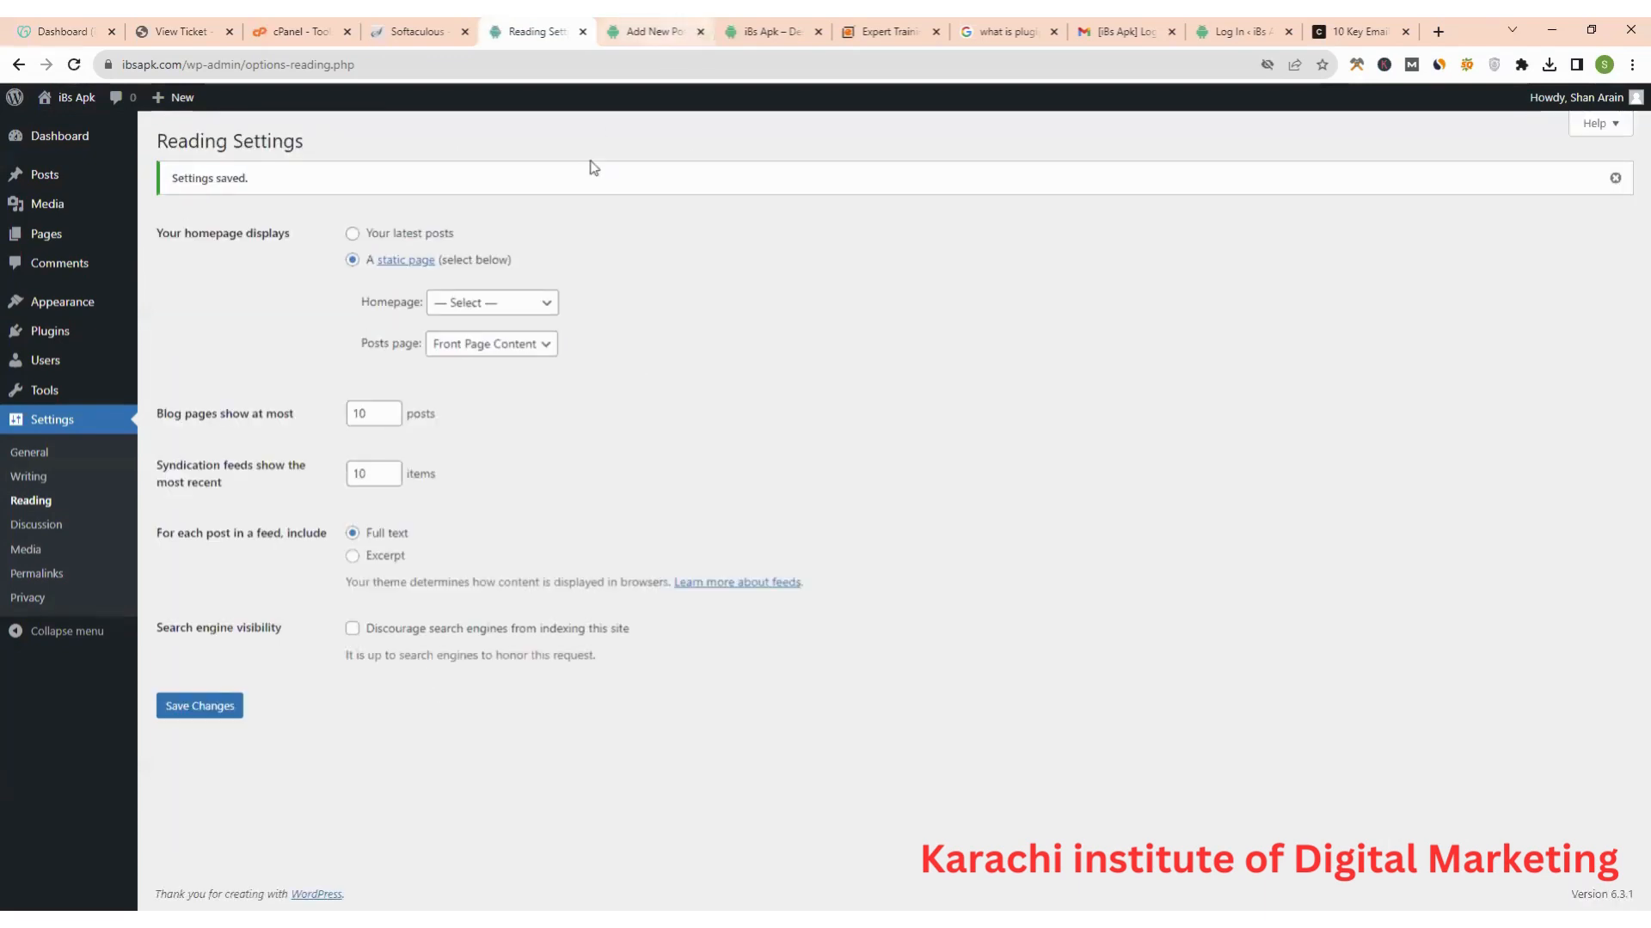
left_click(653, 31)
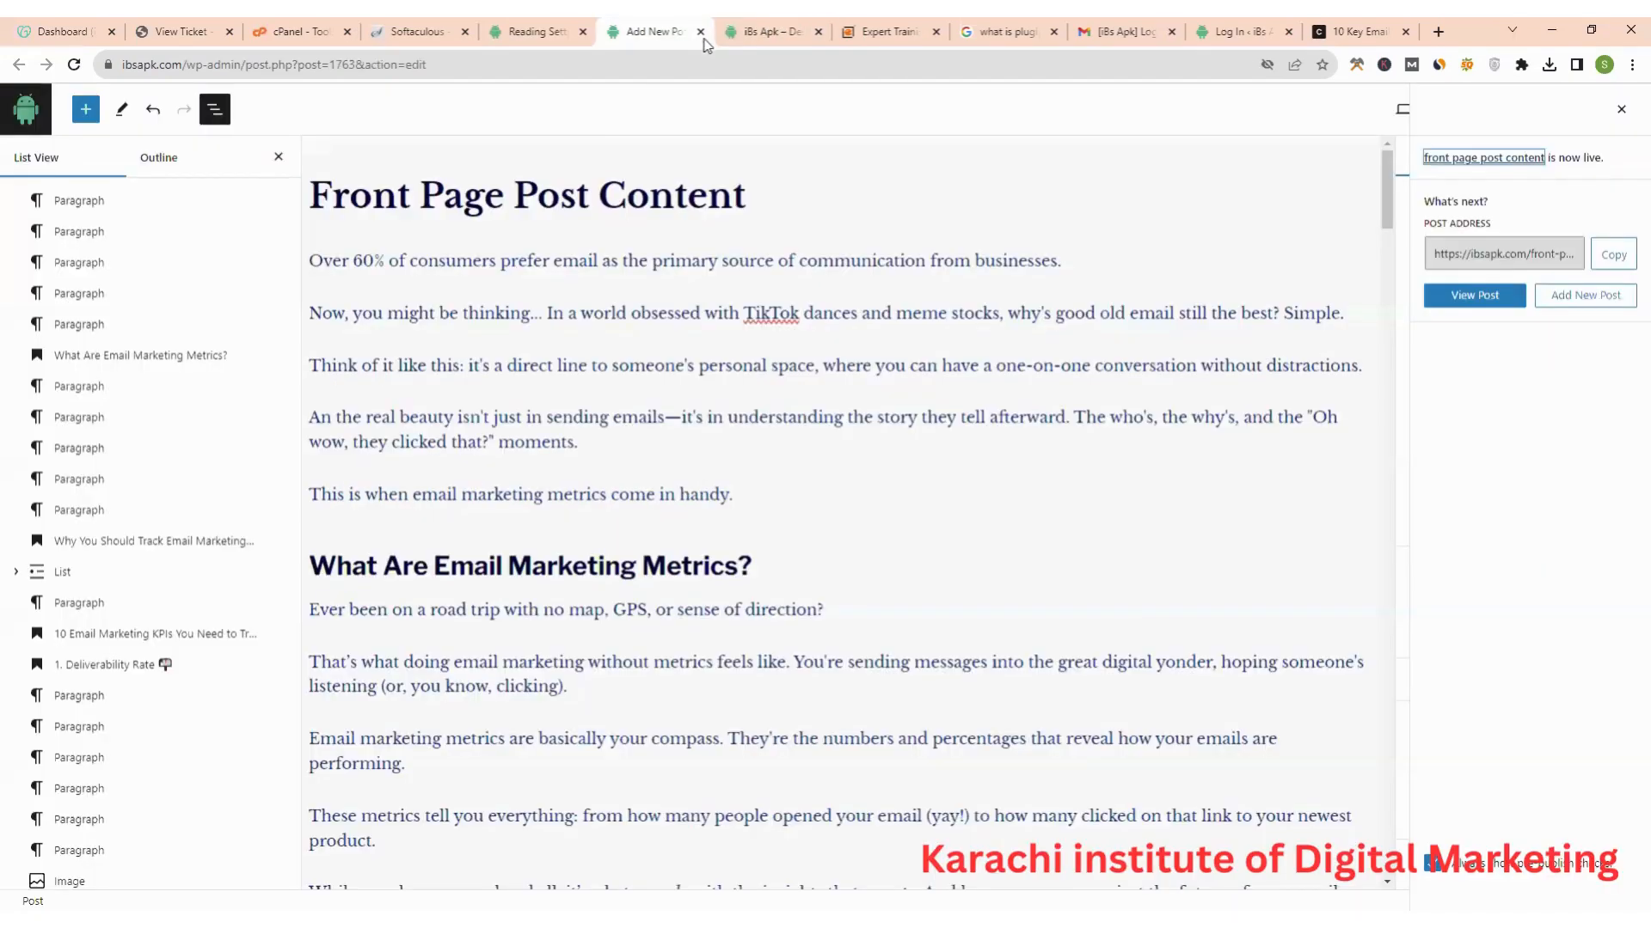
left_click(700, 30)
Reload the live site's front page and inspect the banner breadcrumb text.
left_click(74, 66)
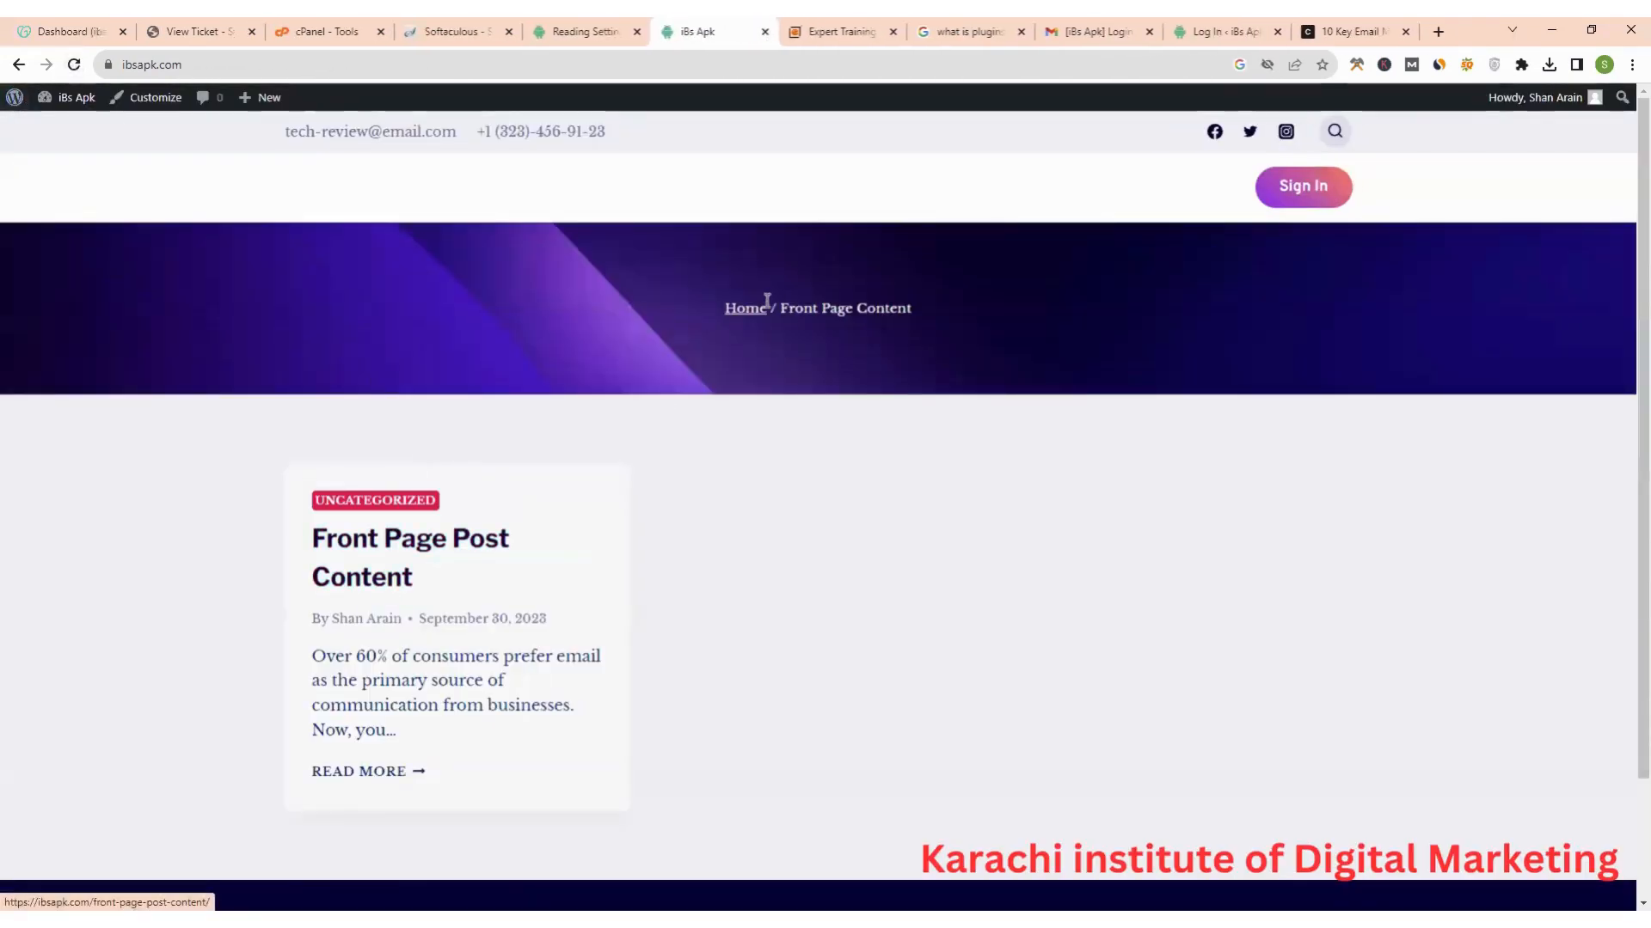
triple_click(767, 302)
right_click(998, 323)
right_click(799, 358)
left_click(683, 327)
left_click(662, 335)
triple_click(820, 309)
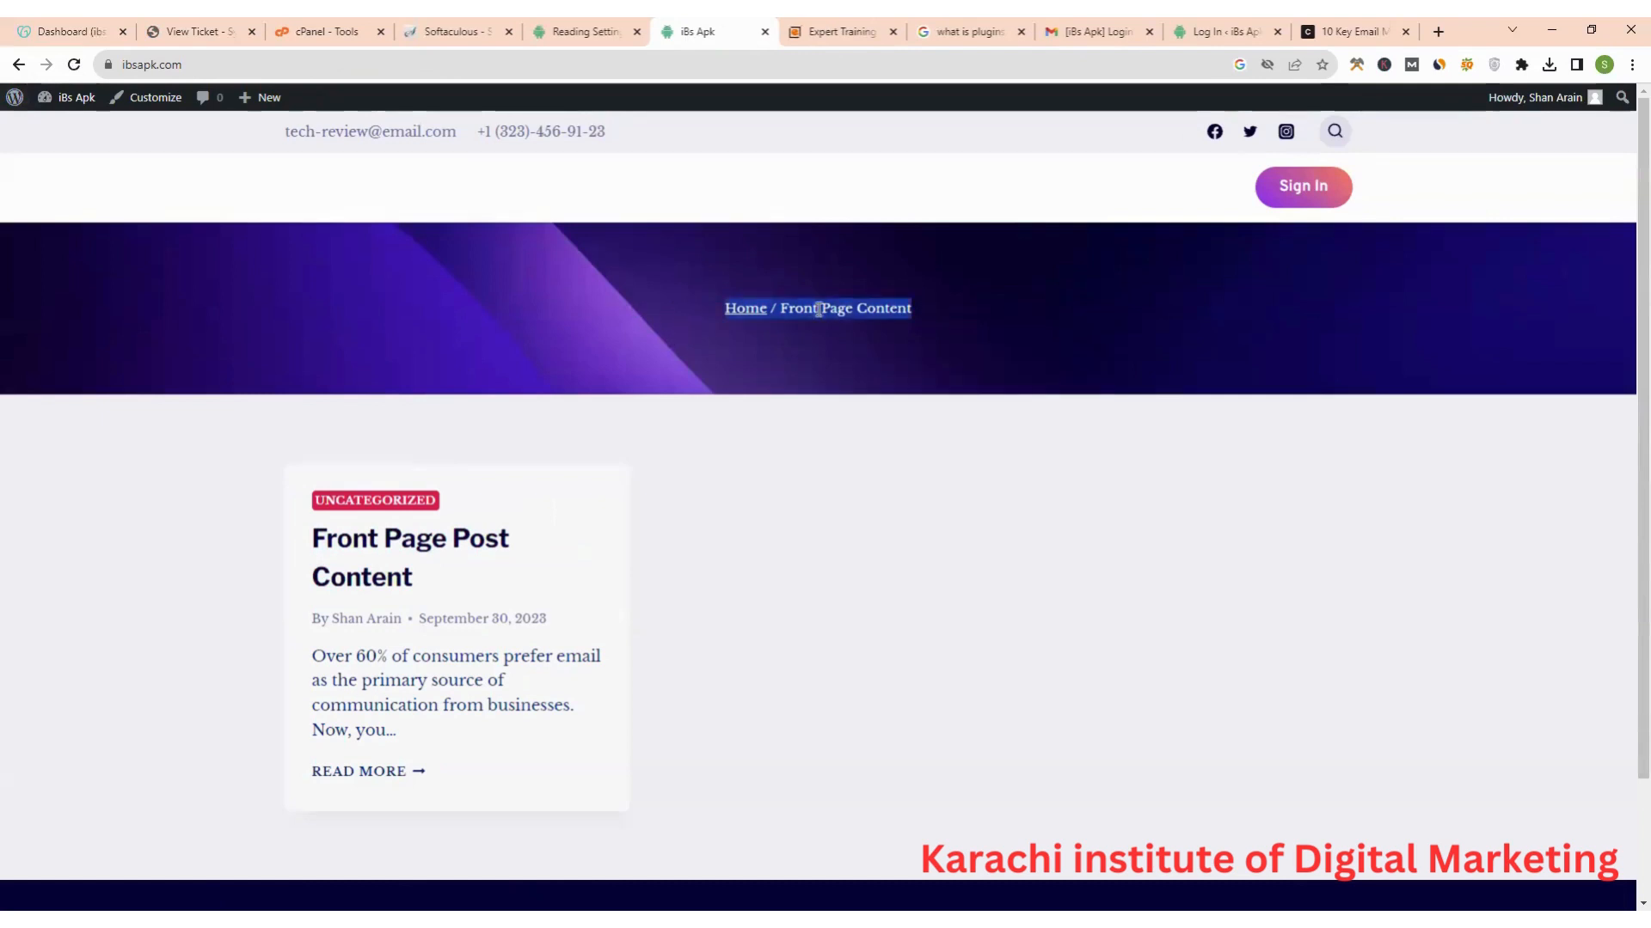
left_click(819, 310)
triple_click(905, 319)
right_click(641, 339)
left_click(669, 307)
scroll(605, 446, "down", 1)
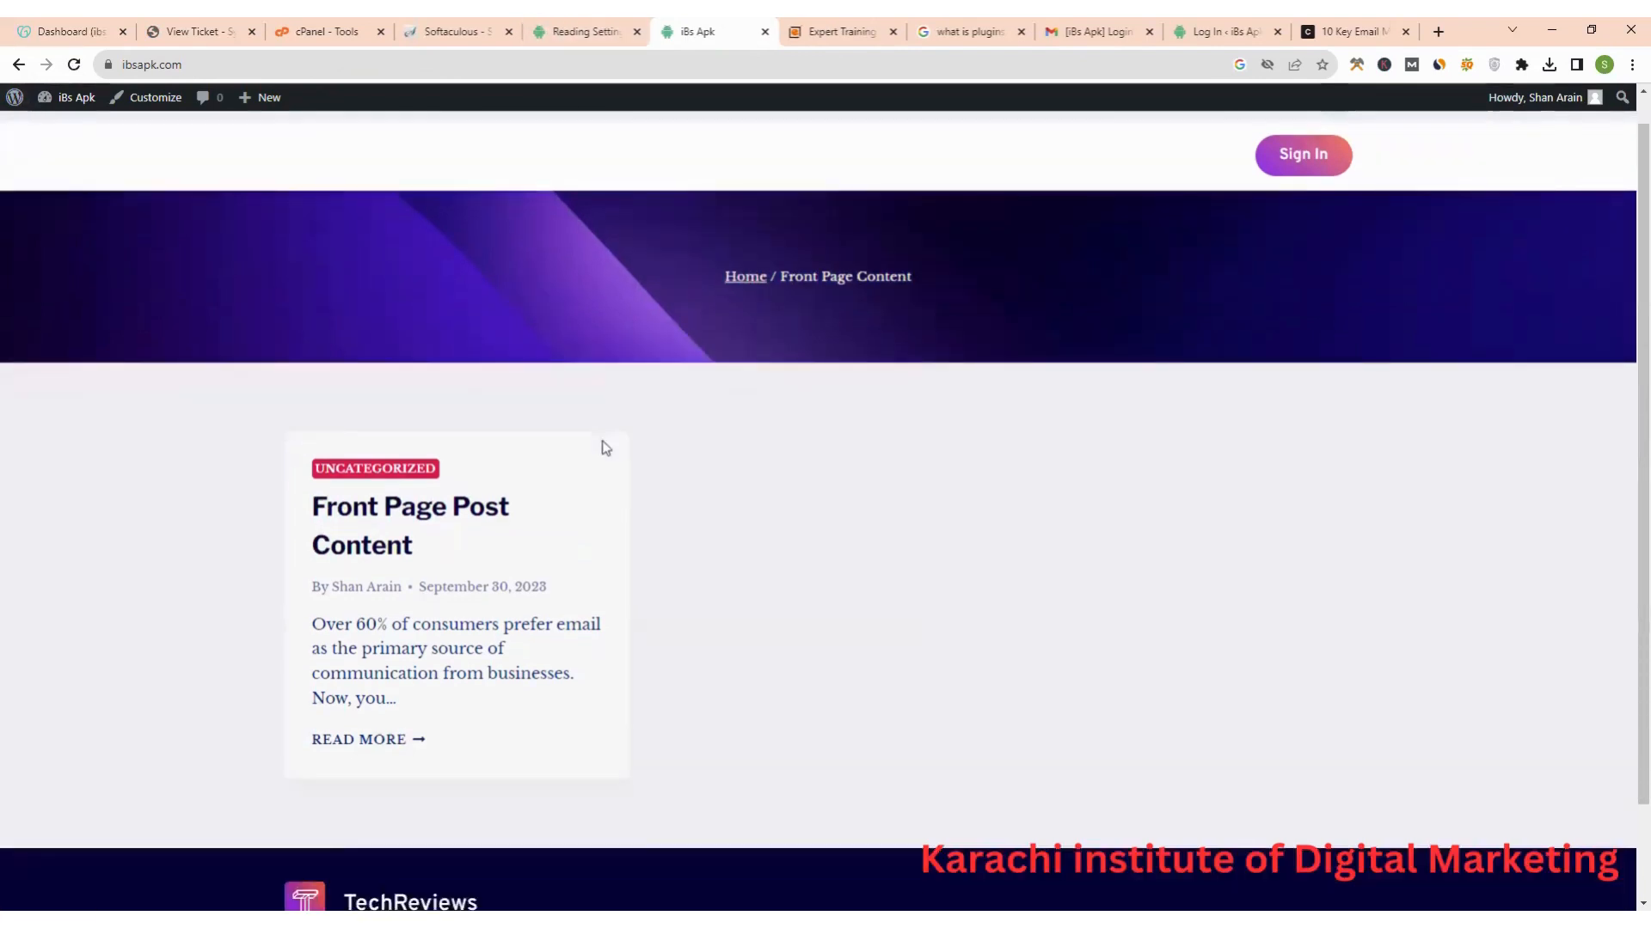
scroll(373, 456, "up", 1)
Read the Front Page Post Content post, then go back to the home page.
left_click(379, 578)
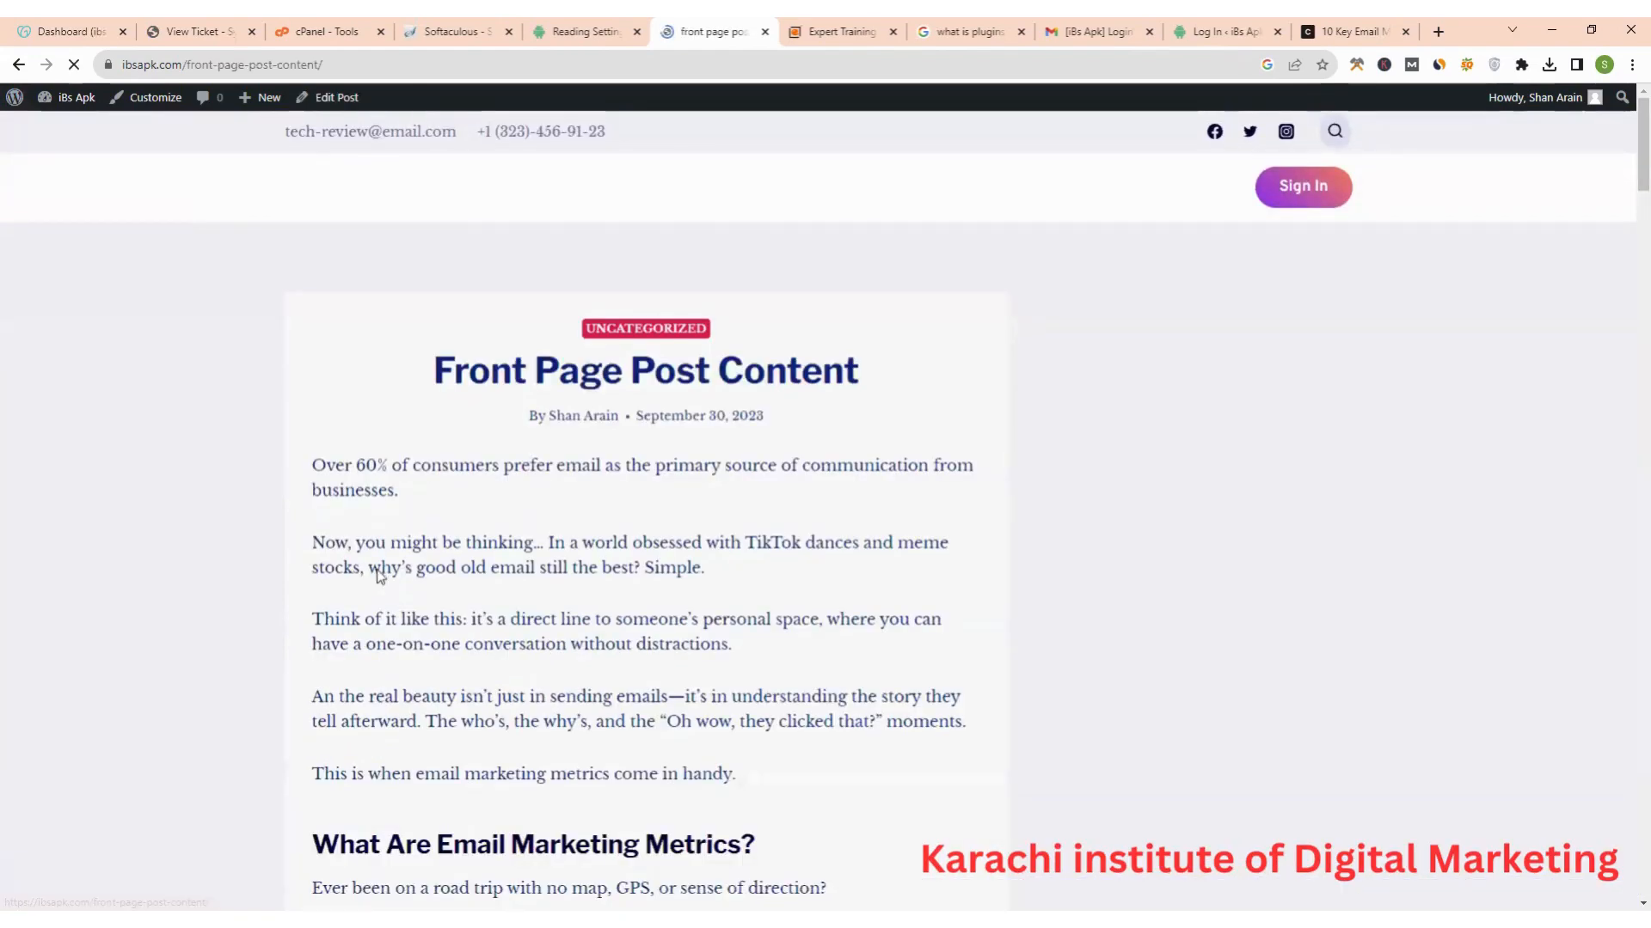
scroll(372, 576, "down", 7)
scroll(387, 623, "up", 7)
scroll(416, 646, "down", 10)
scroll(416, 647, "down", 20)
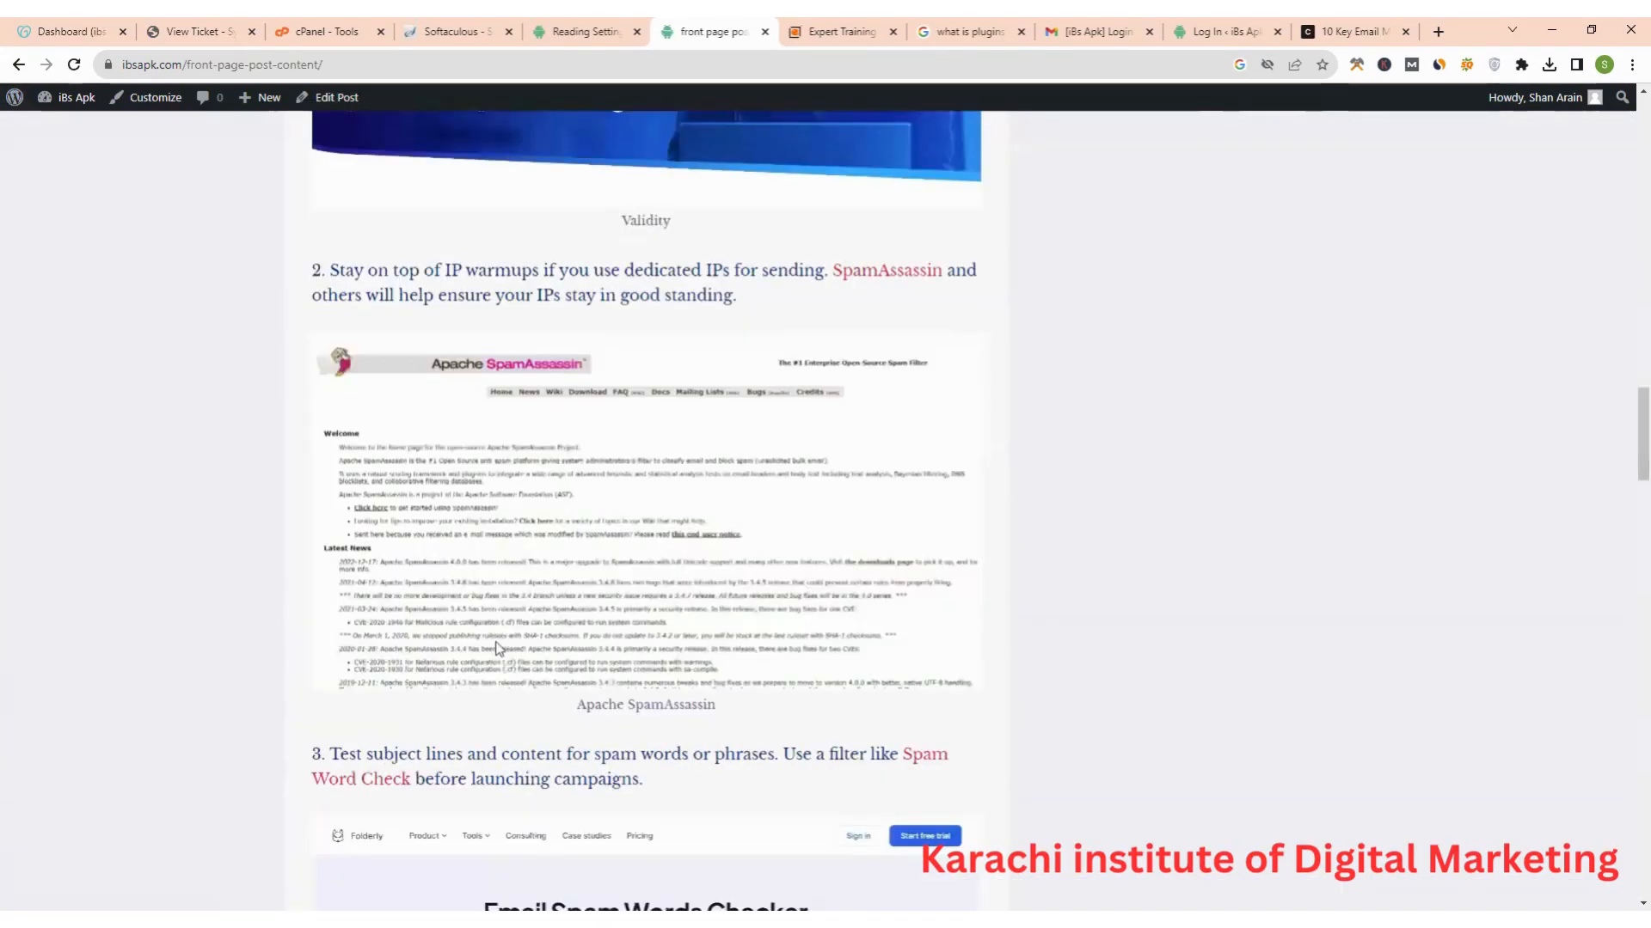
left_click(18, 64)
left_click_drag(722, 310, 926, 317)
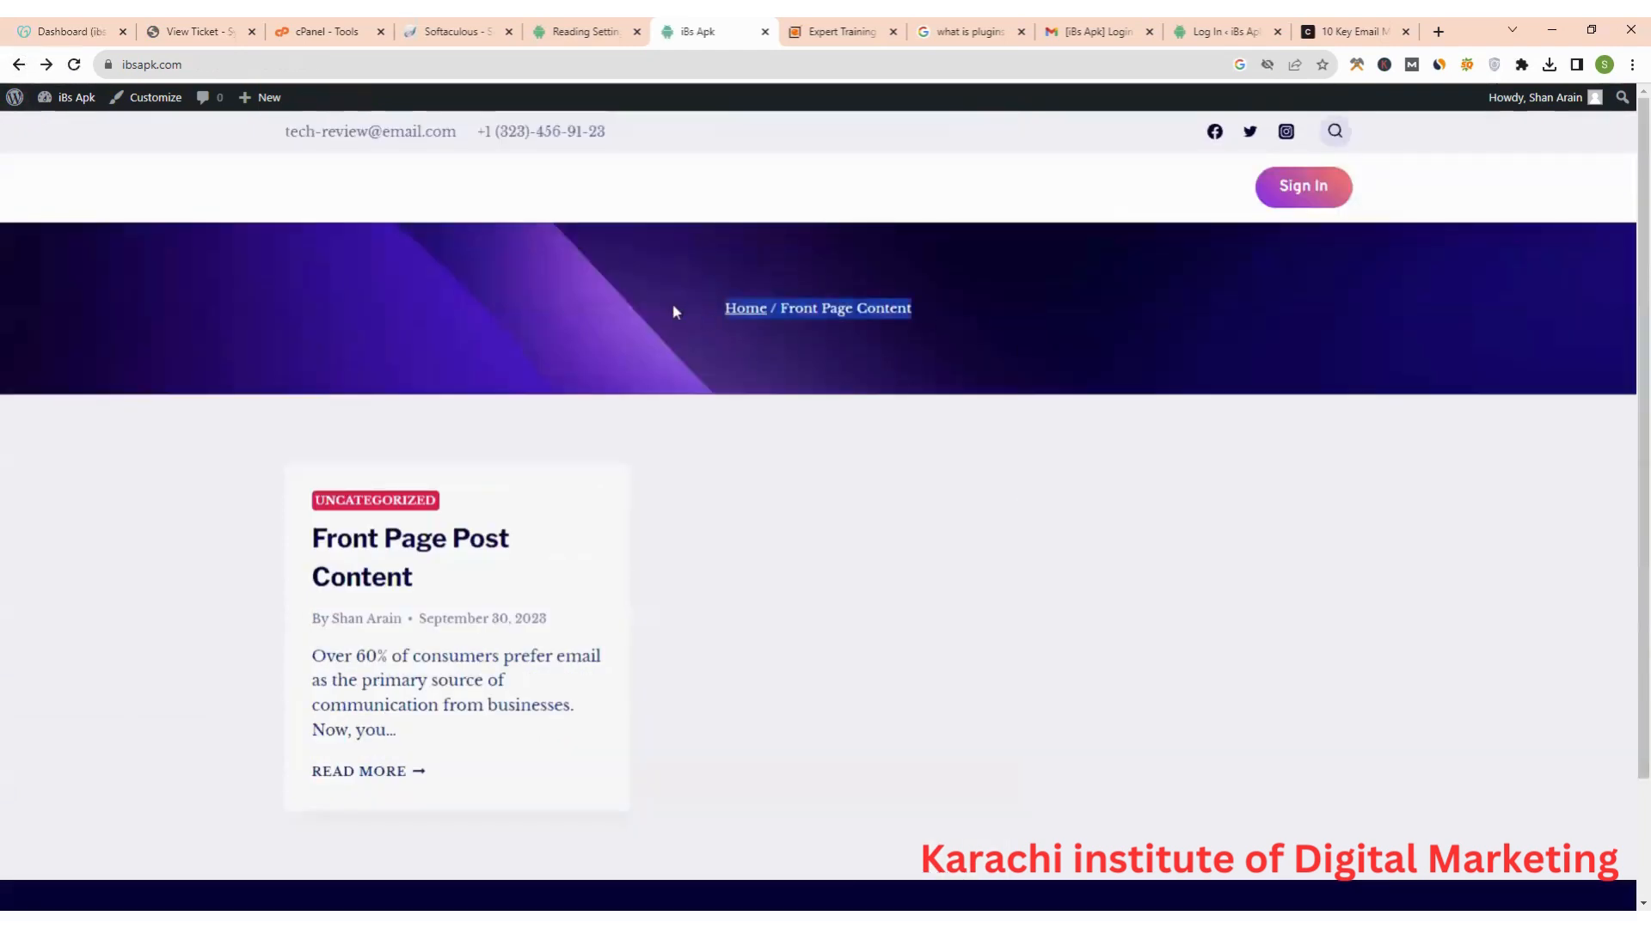
key("ctrl+shift+Tab")
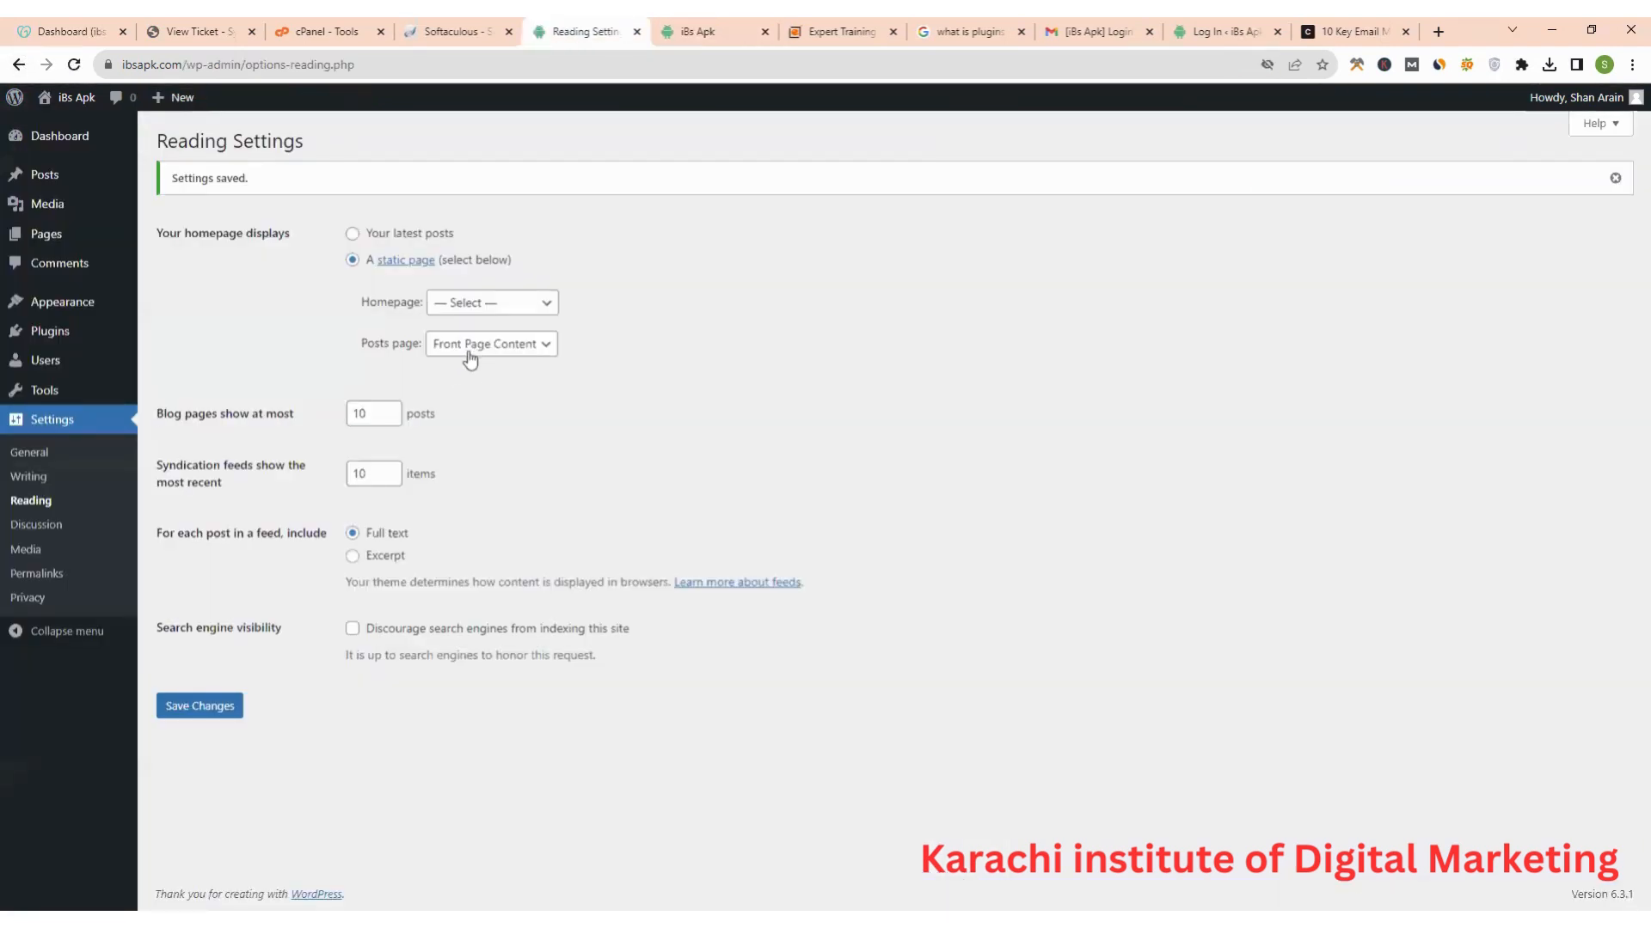
Set the homepage to show latest posts, save, and reload the live front page.
left_click(370, 239)
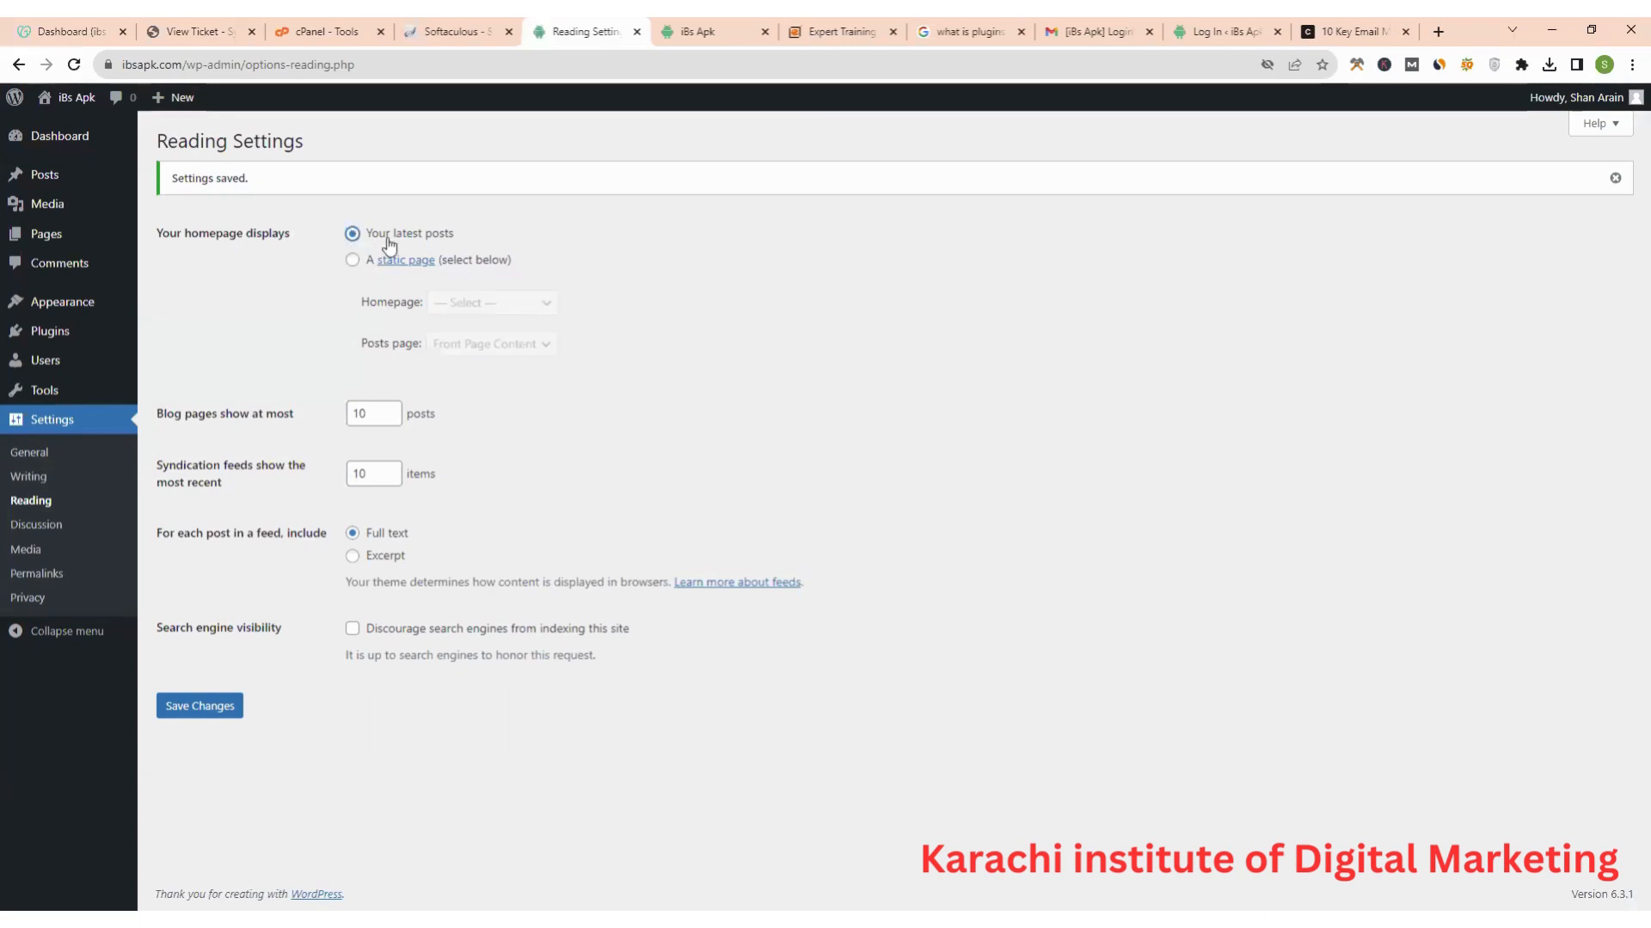
left_click(199, 709)
left_click(670, 25)
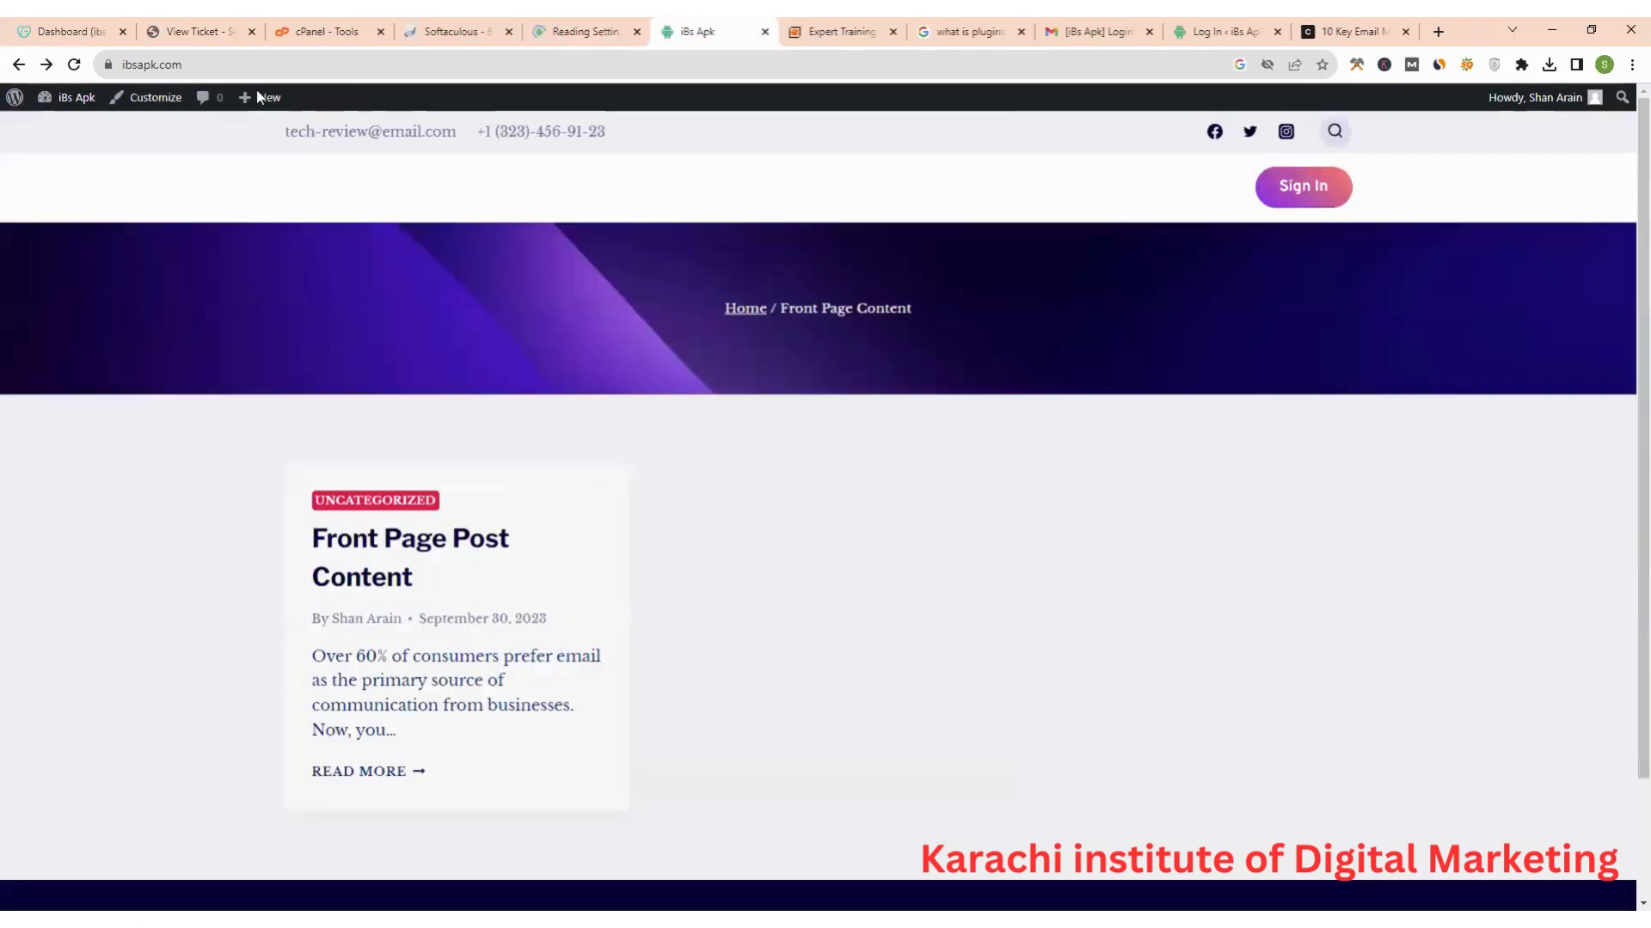
left_click(74, 66)
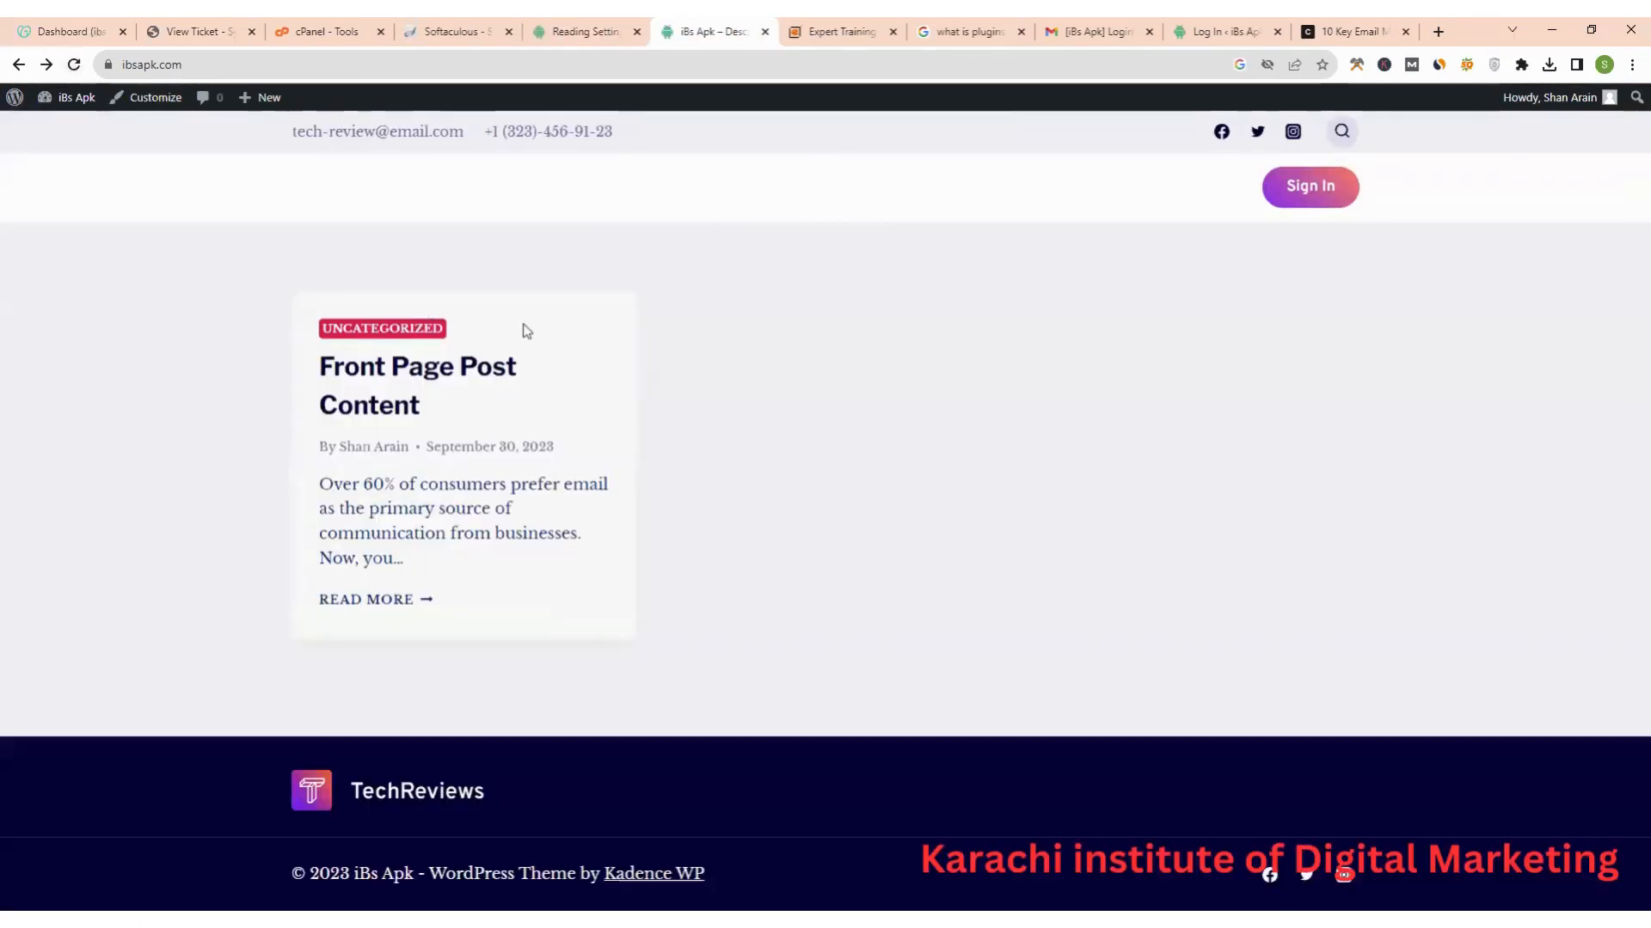
Make Front Page Content the static homepage, save, and reload the live site.
left_click(490, 36)
left_click(593, 25)
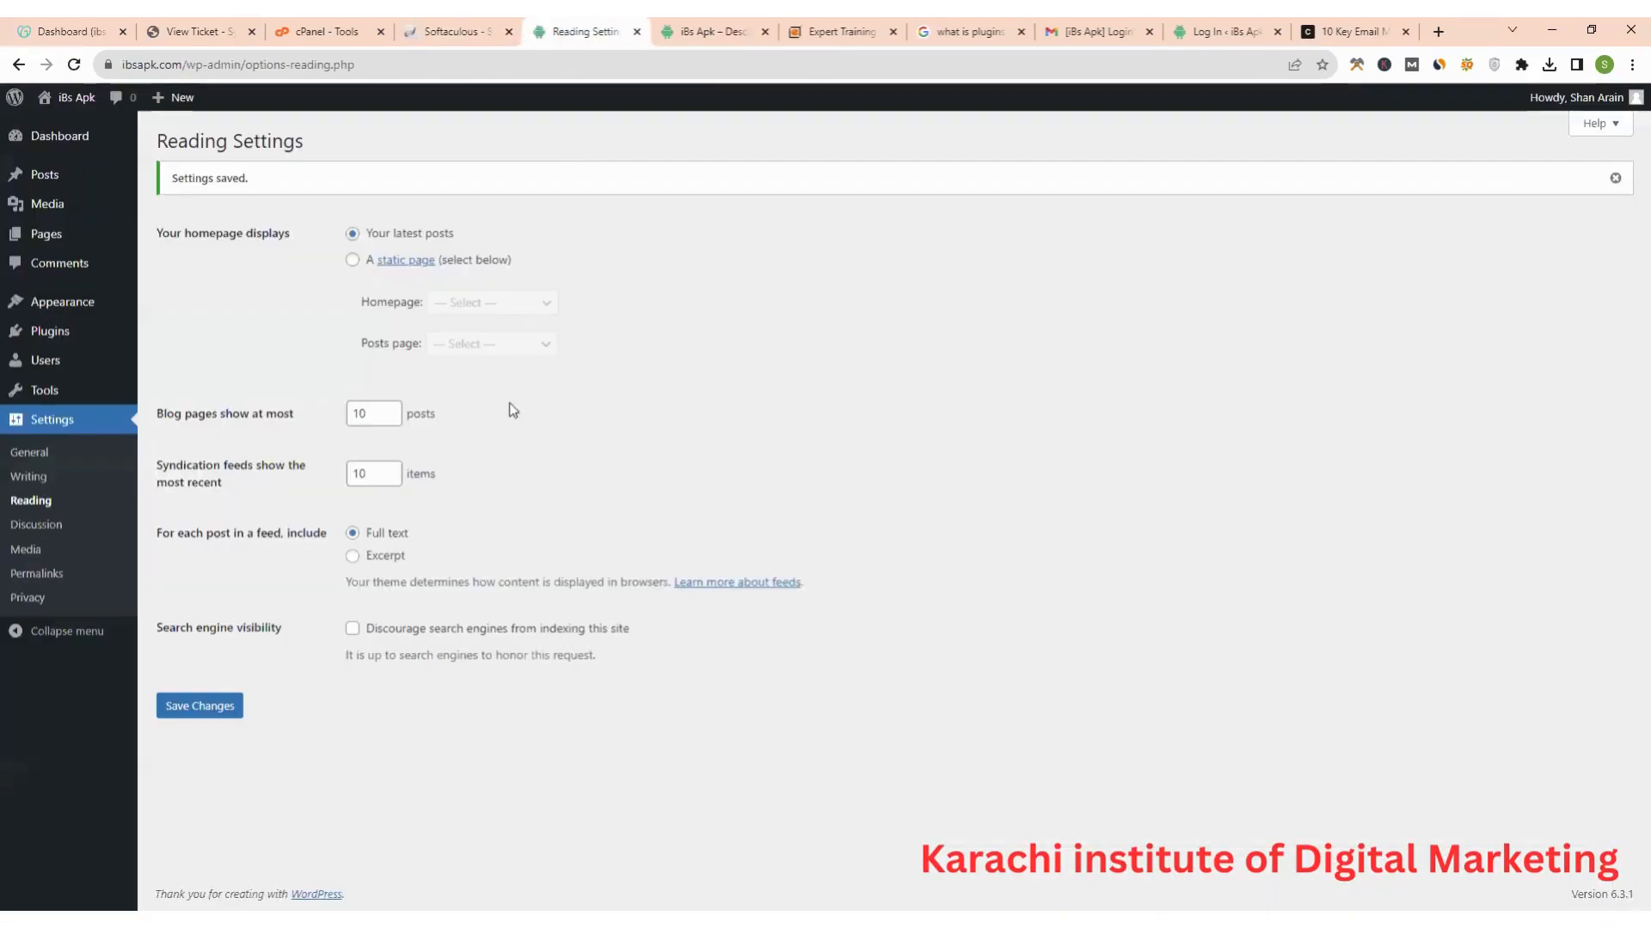
left_click(350, 262)
left_click(480, 304)
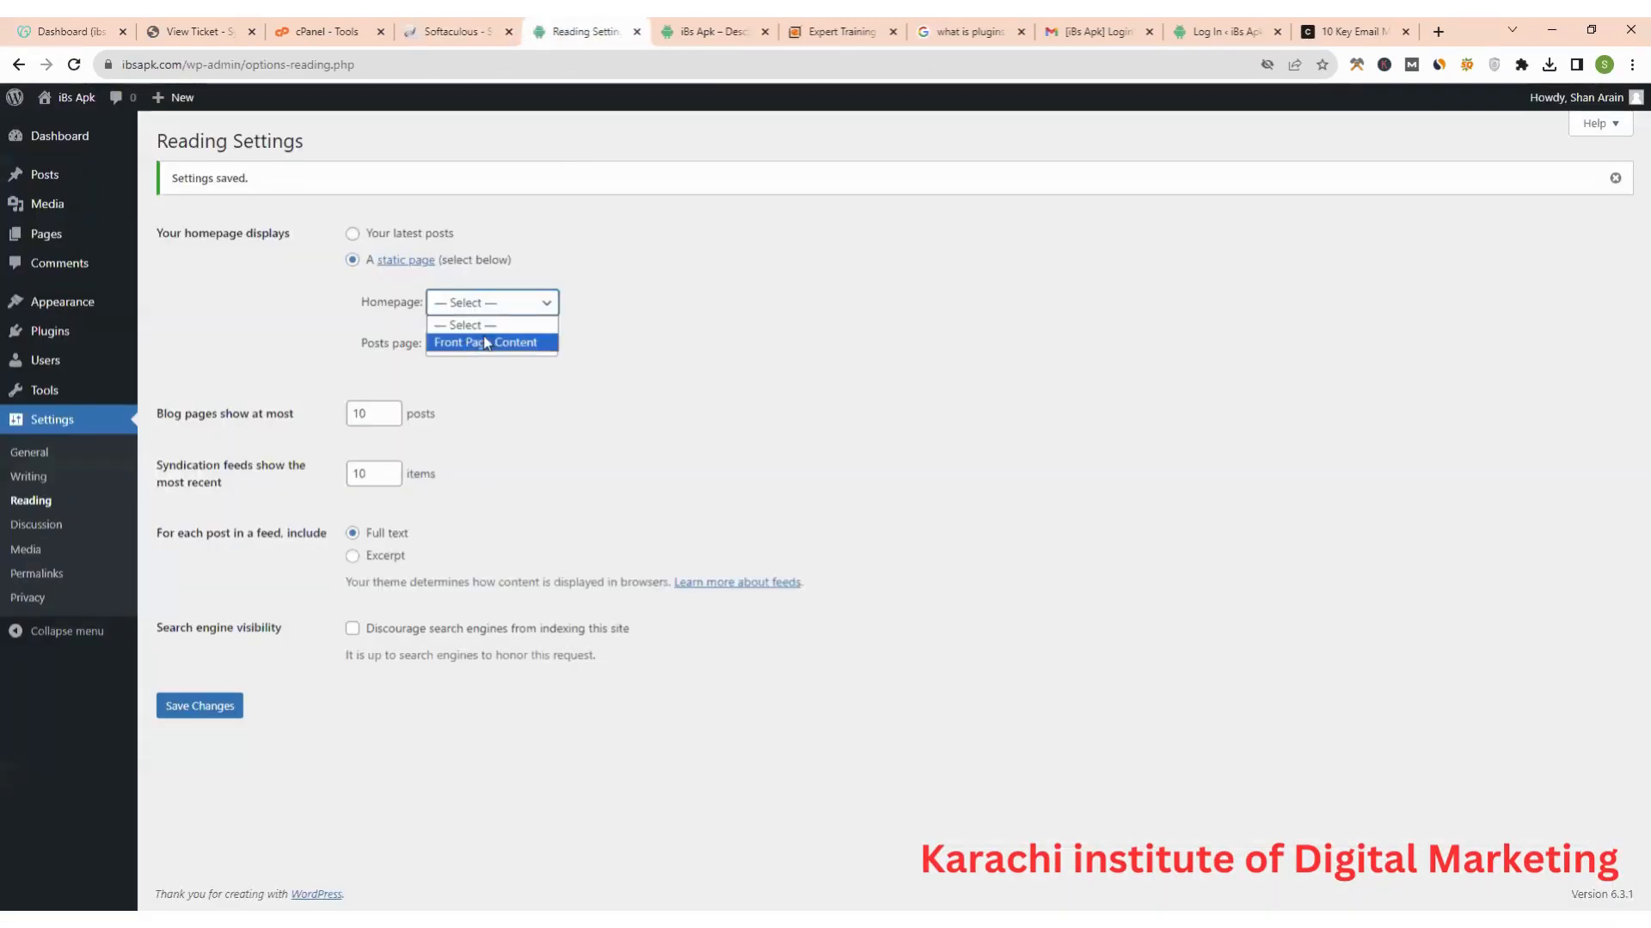
left_click(492, 342)
left_click(206, 710)
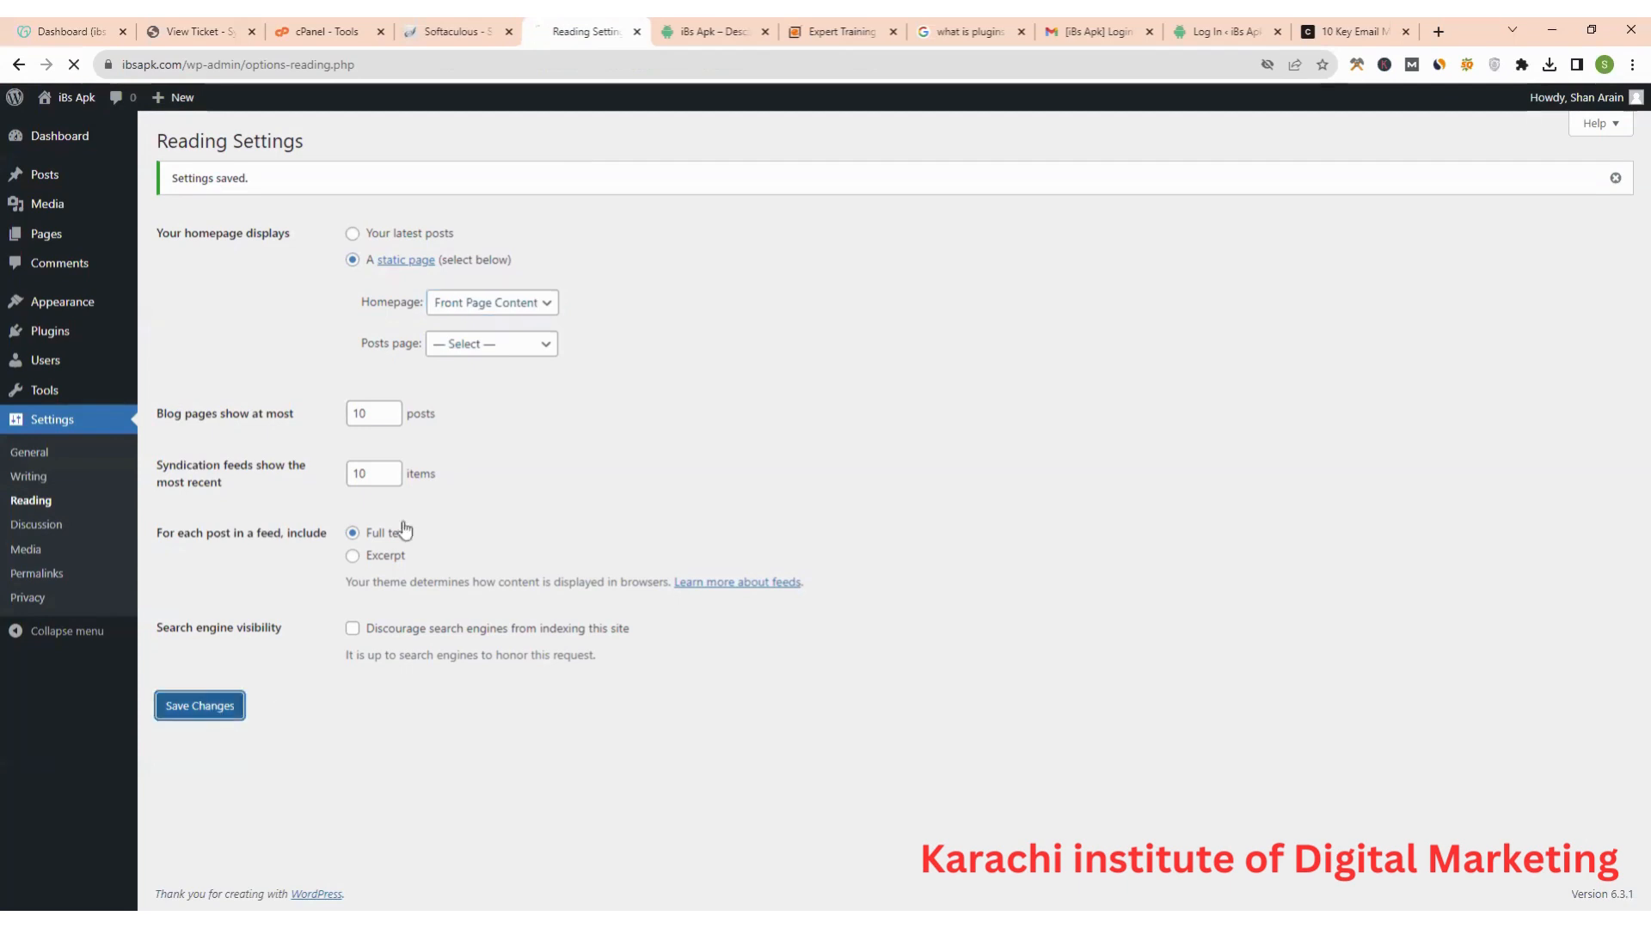
left_click(714, 31)
left_click(74, 64)
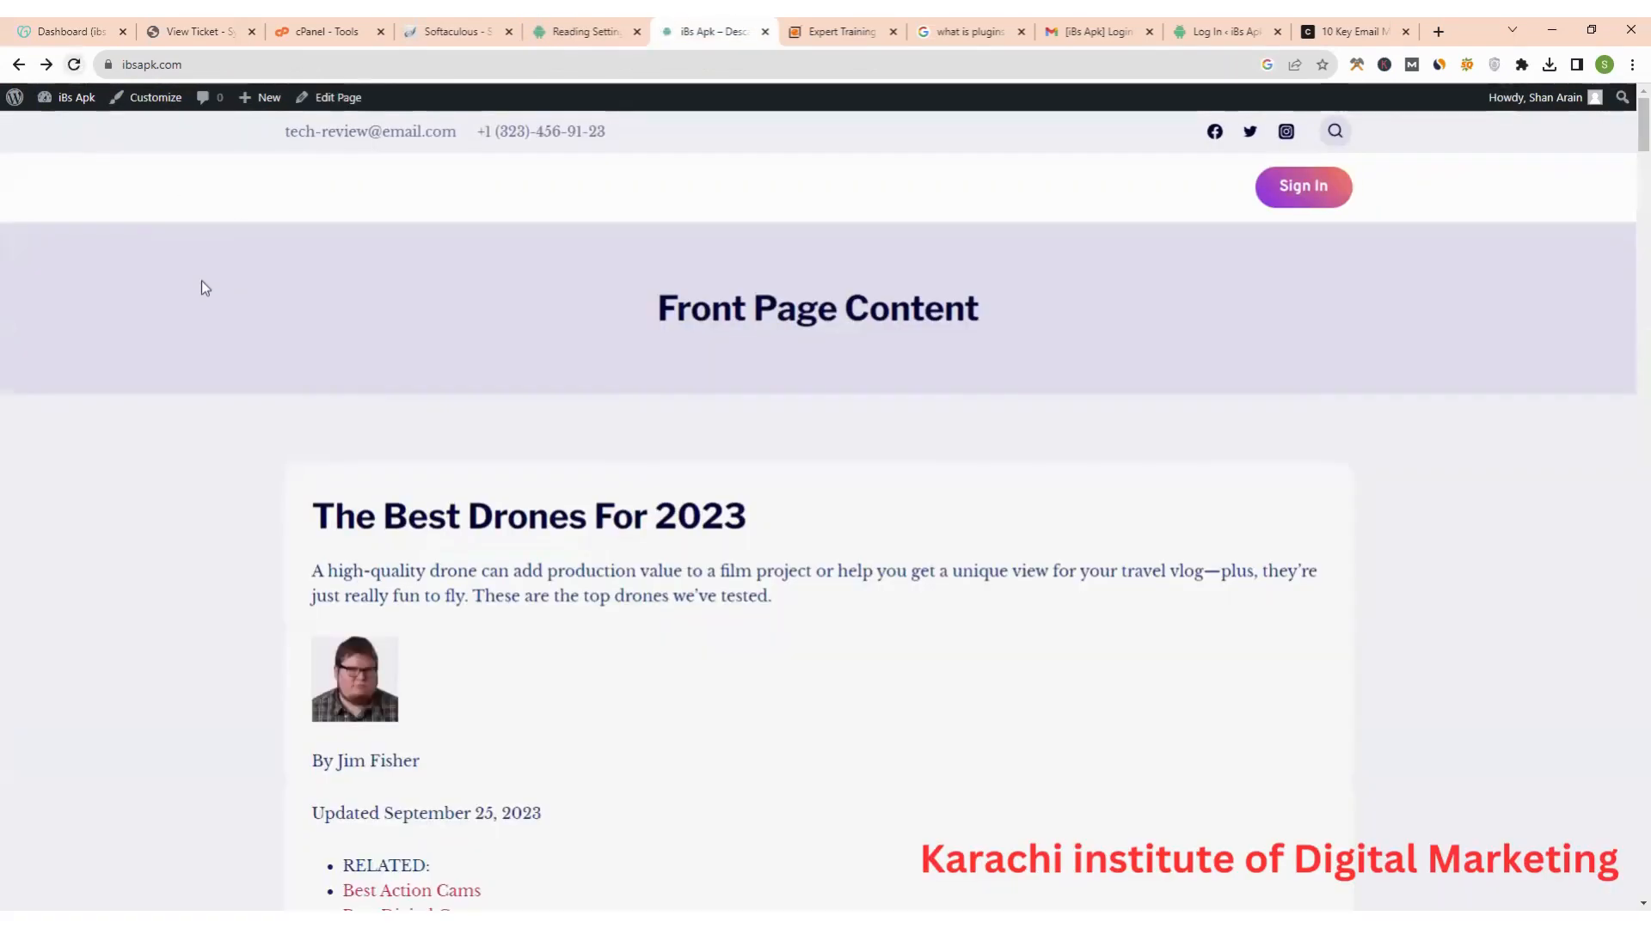
Scroll through the drone review, highlight the drone-costs paragraph, then go to the Code Supply article.
scroll(516, 447, "down", 5)
scroll(499, 473, "down", 20)
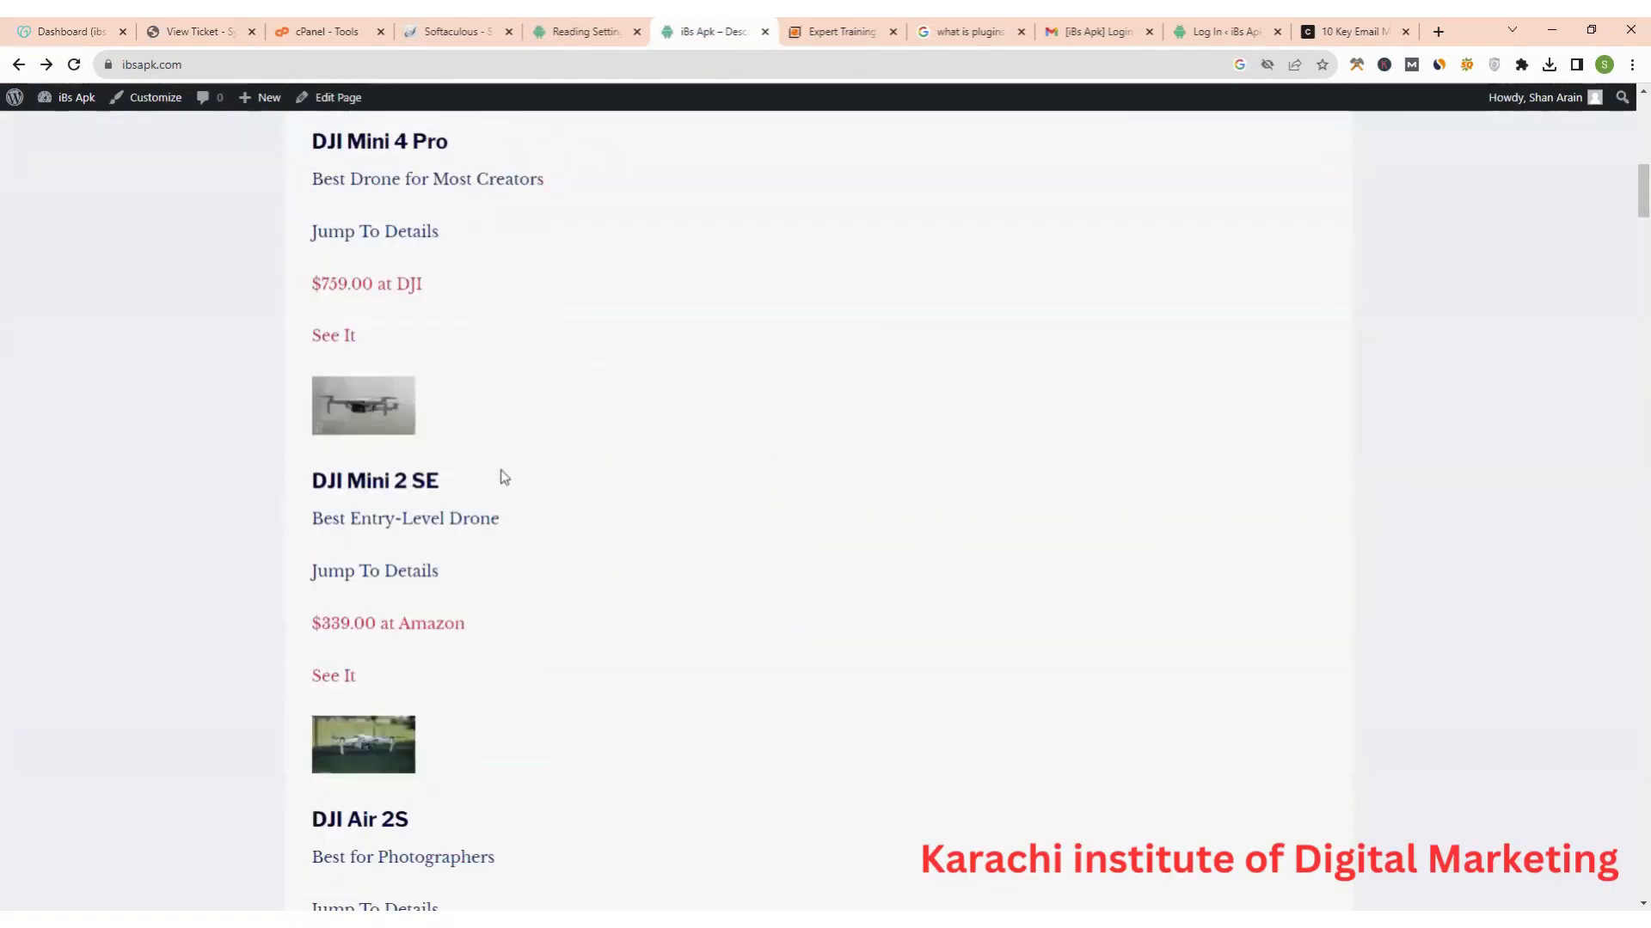
scroll(576, 528, "down", 9)
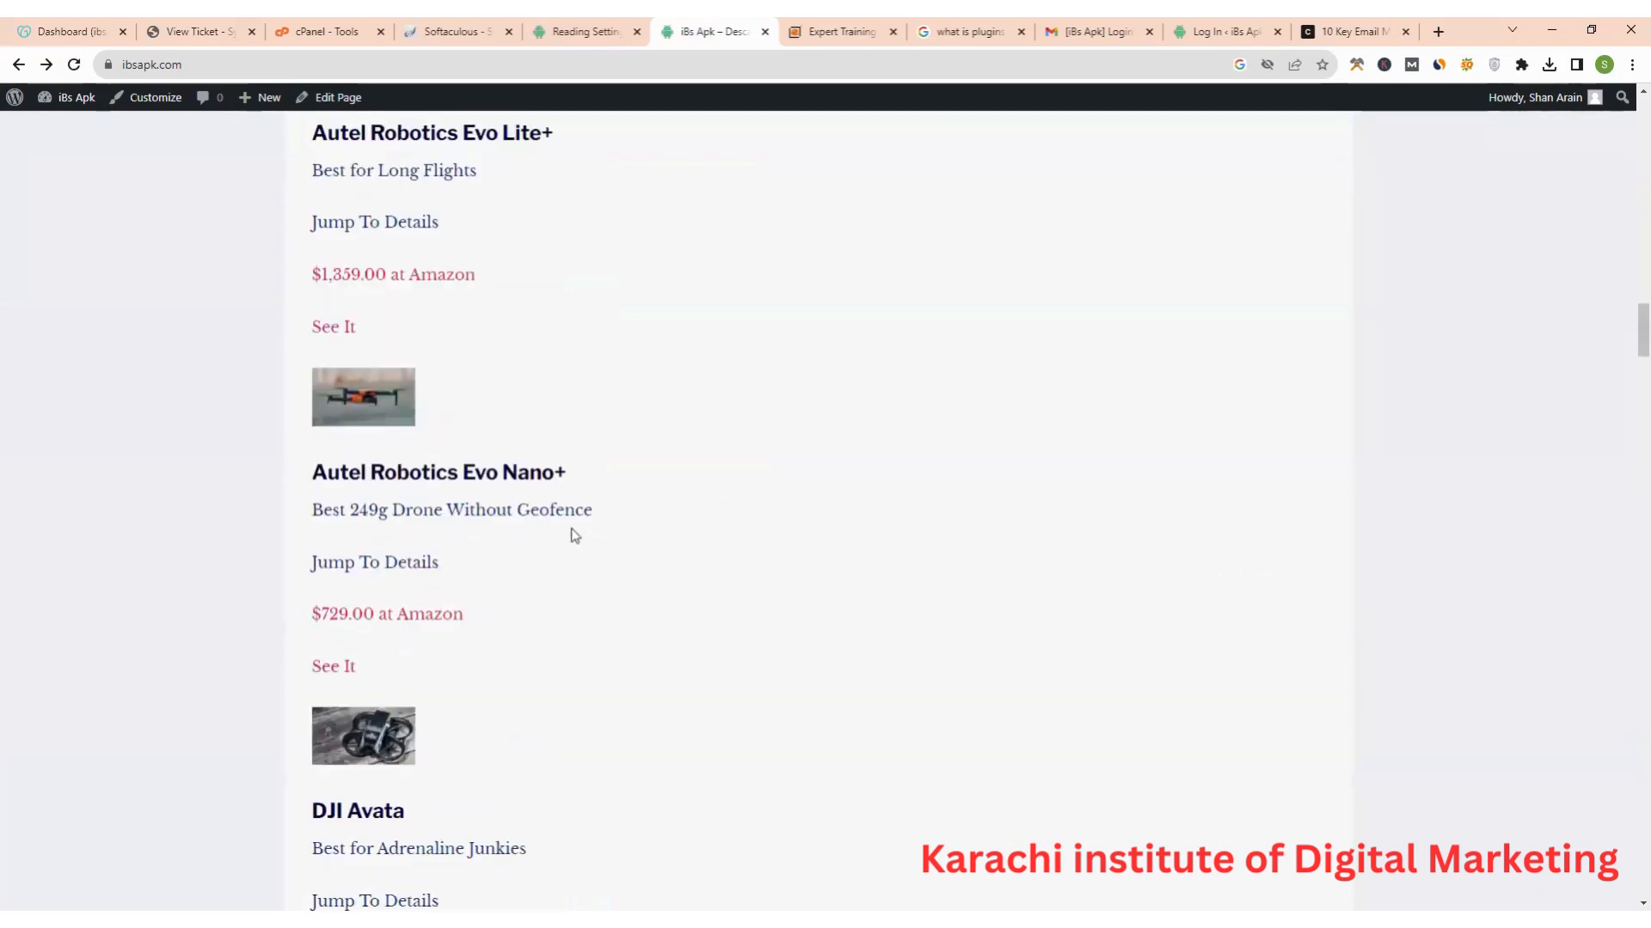
scroll(679, 516, "down", 8)
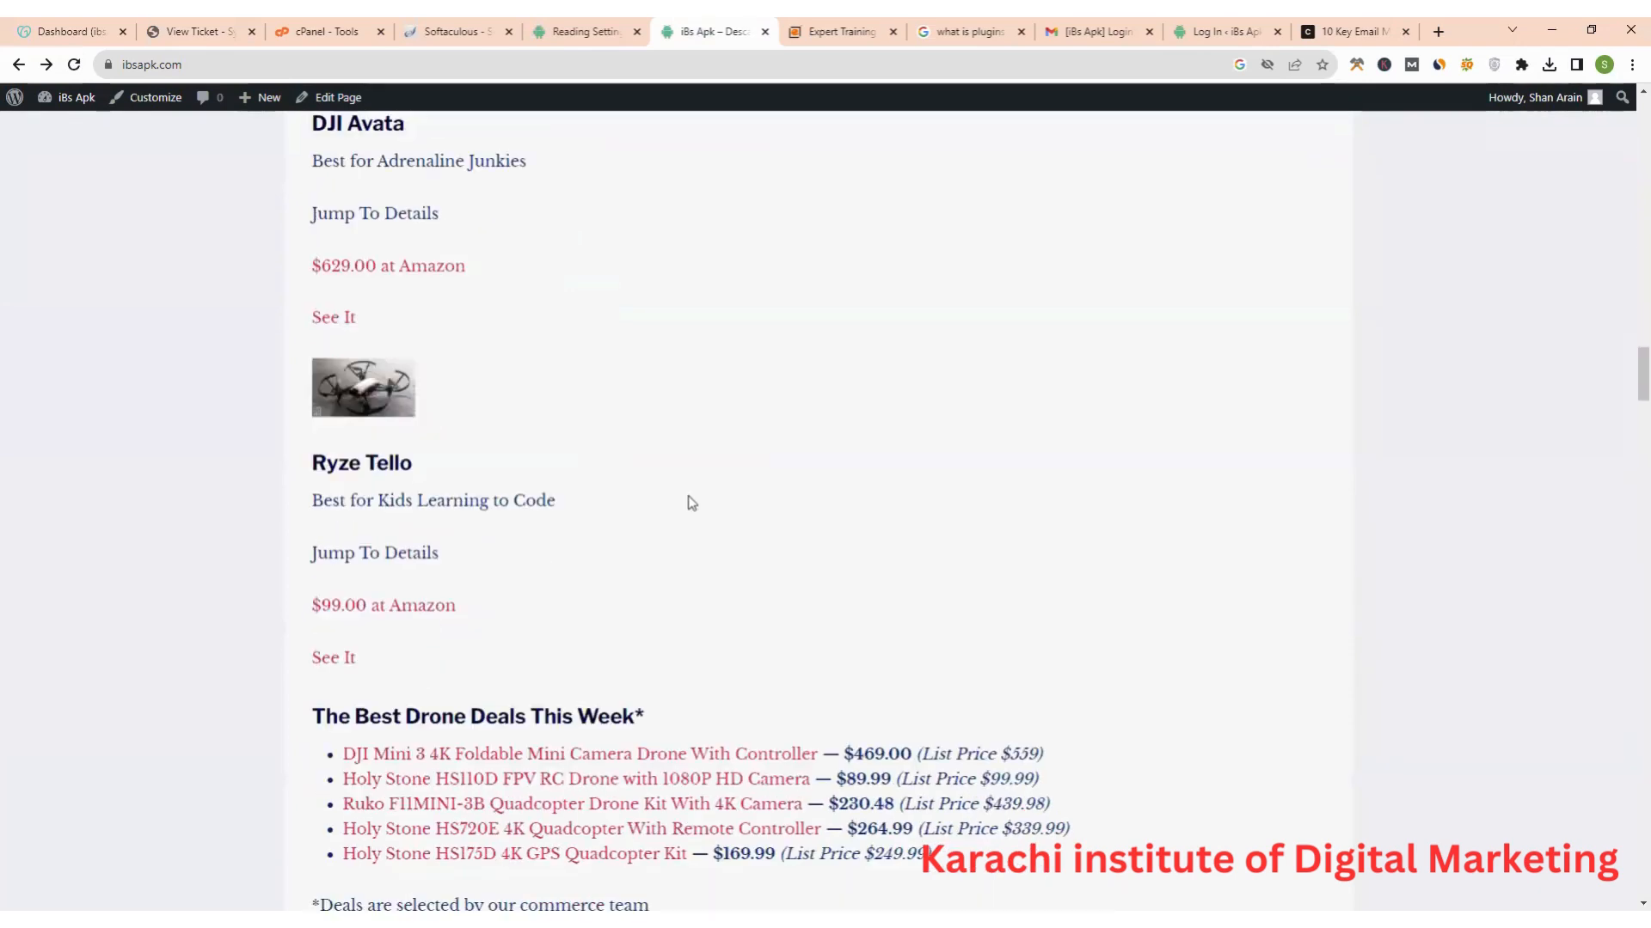
scroll(688, 533, "down", 9)
right_click(707, 378)
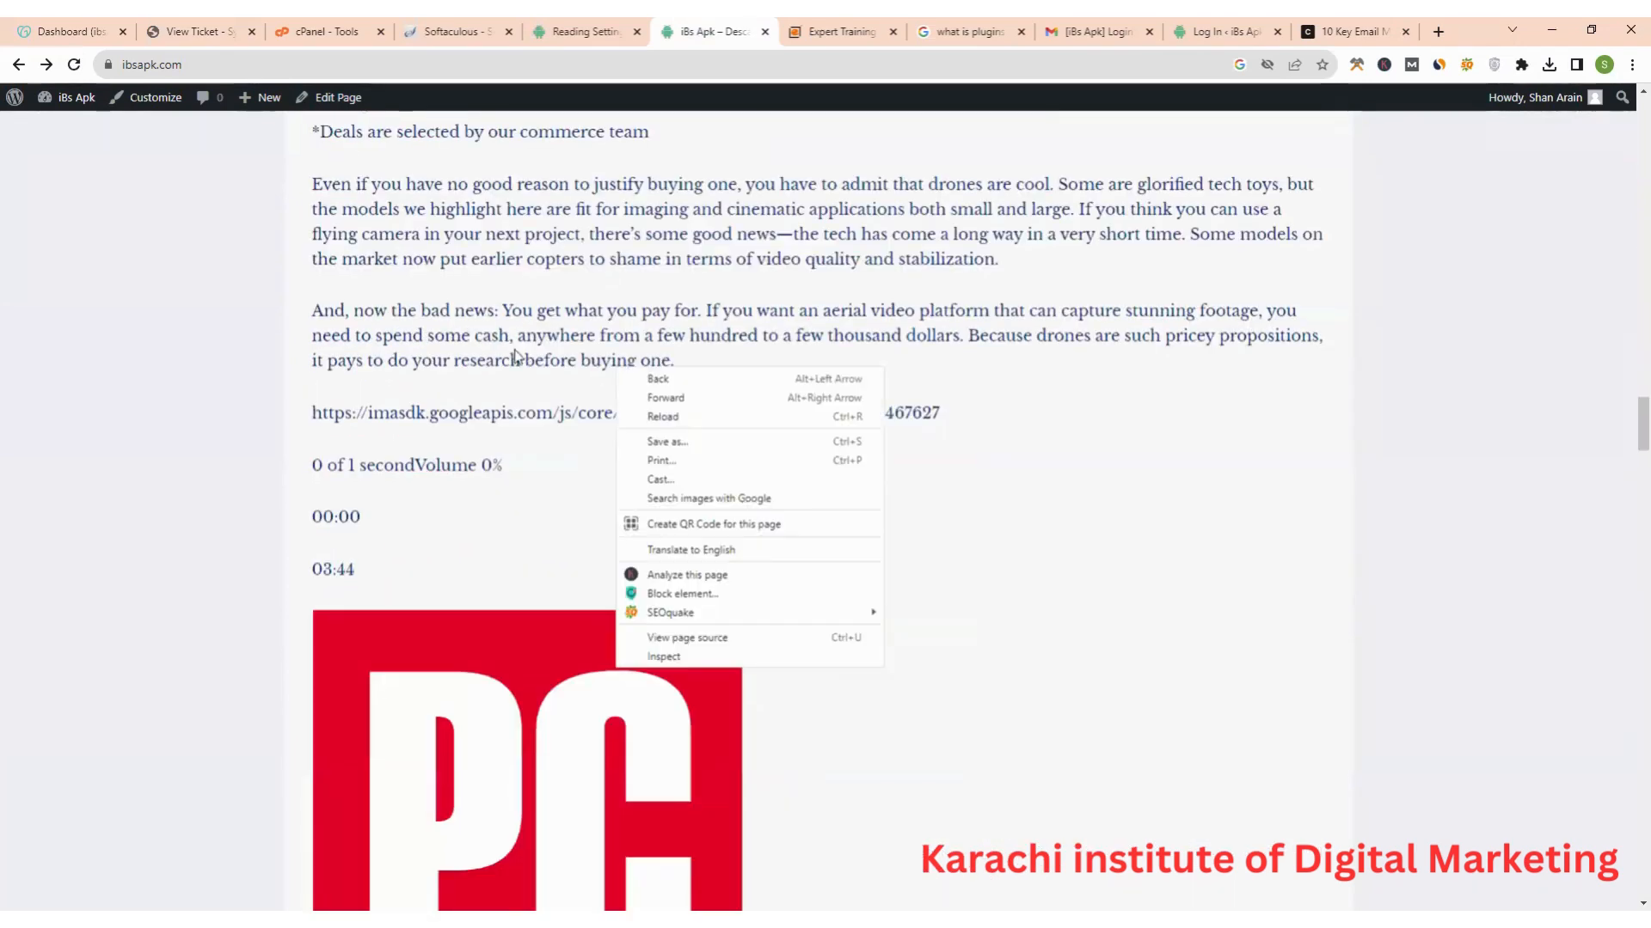
left_click(487, 354)
left_click_drag(367, 307, 1029, 677)
right_click(901, 510)
right_click(756, 488)
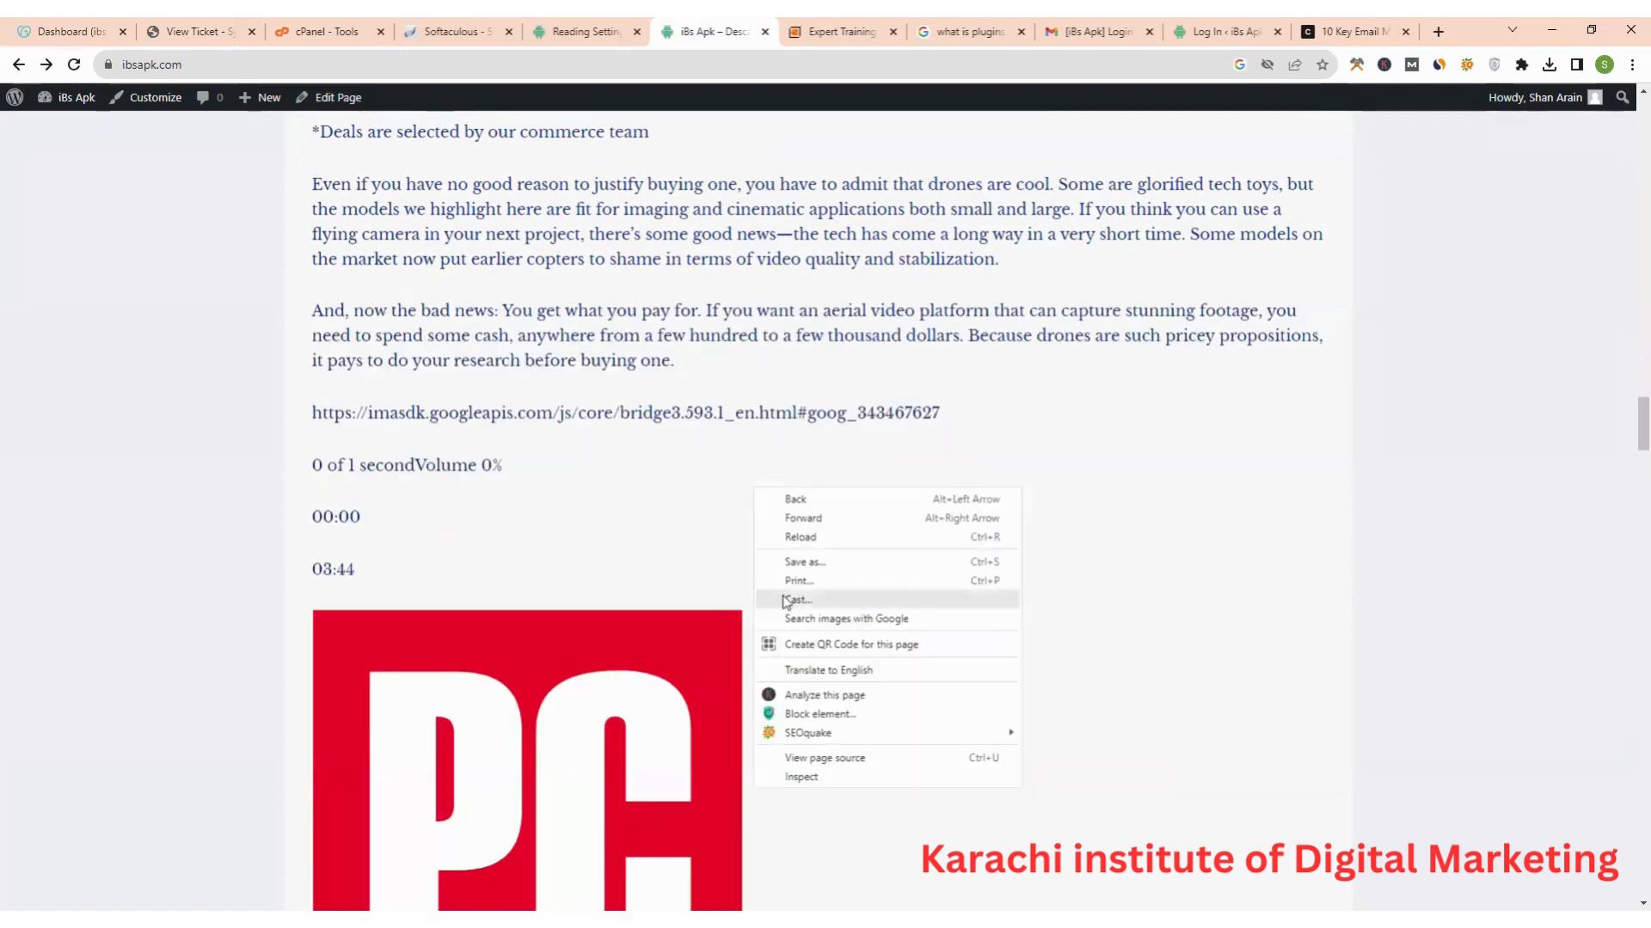
left_click(947, 257)
left_click(1329, 26)
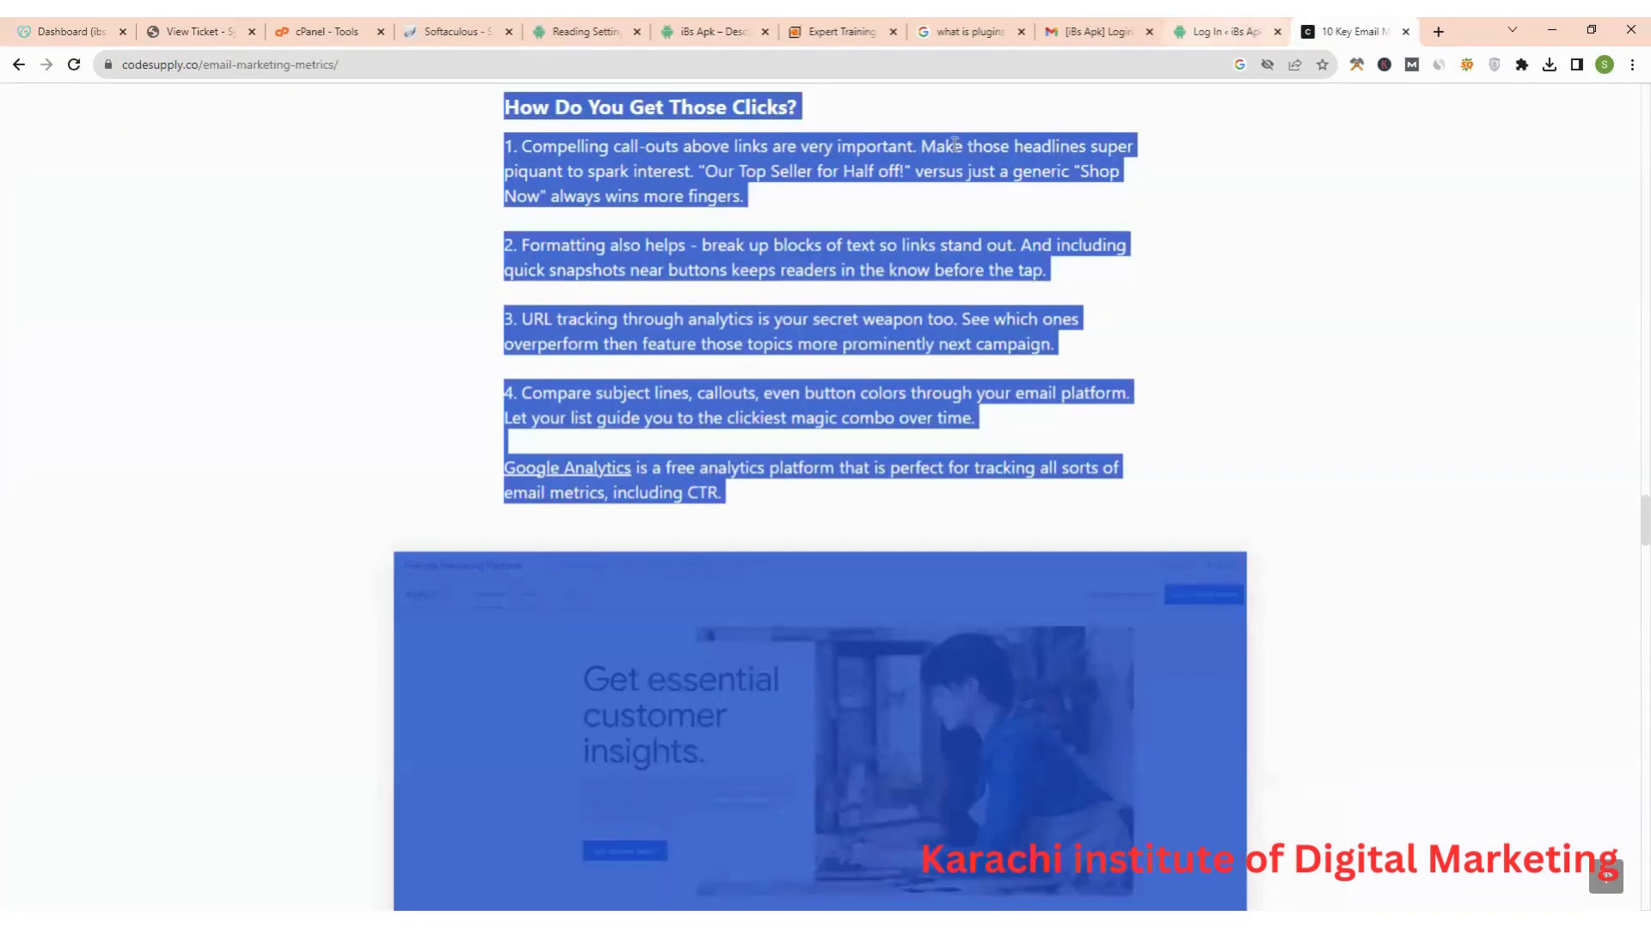
Return to the codesupply.co homepage and open the 'How to Start a Blog' guide.
left_click(12, 65)
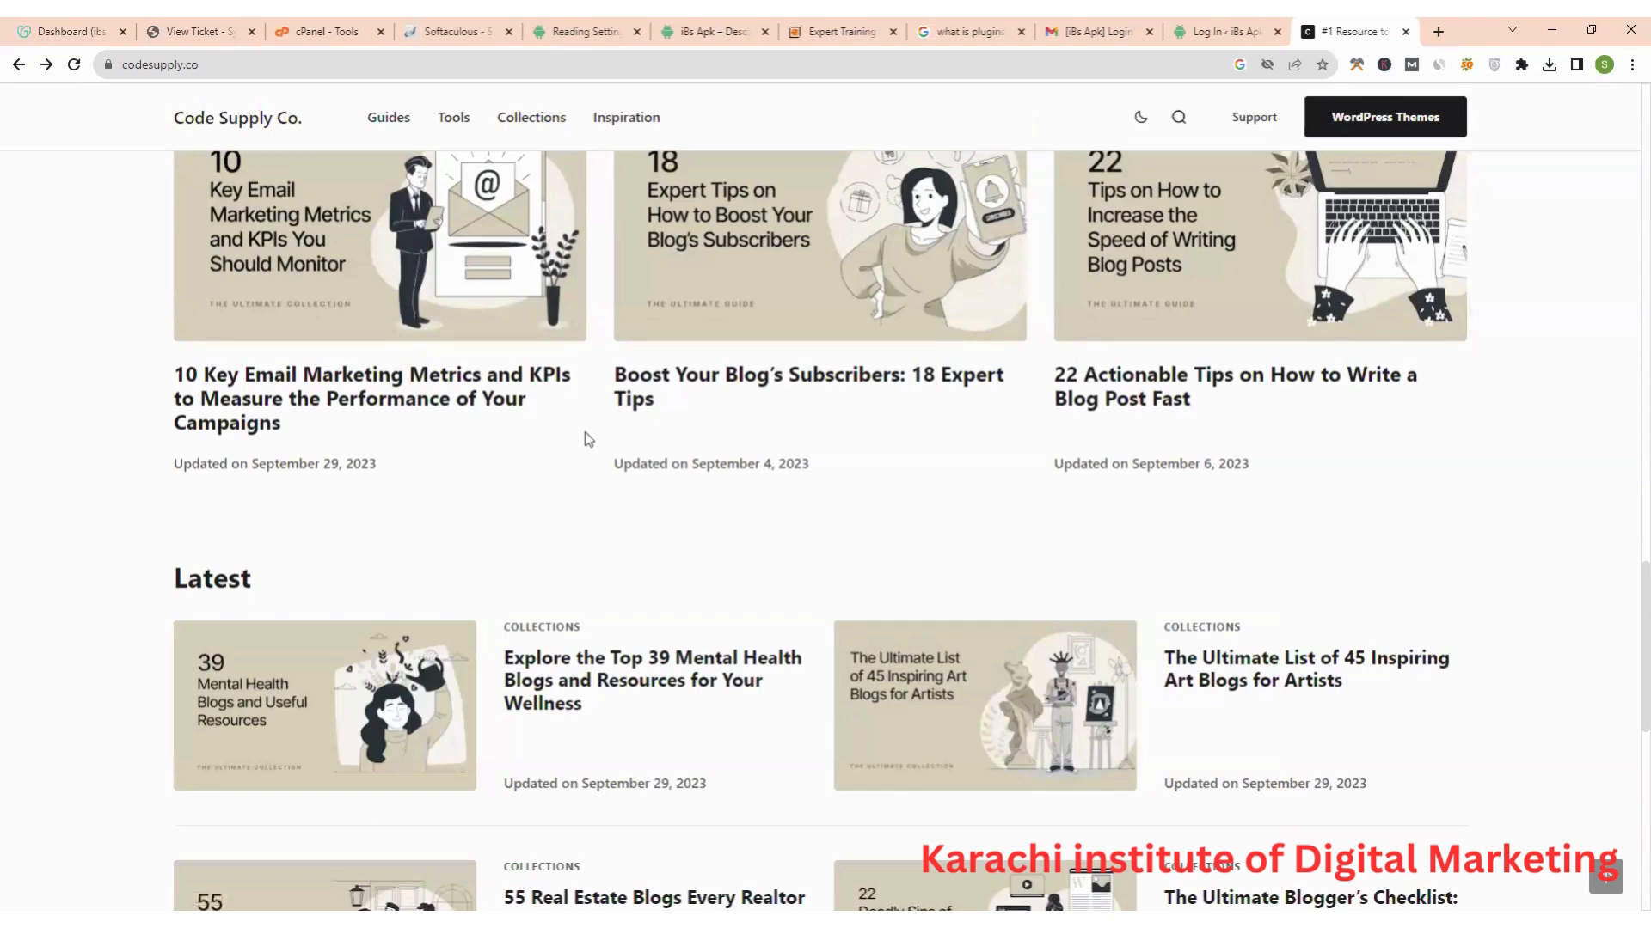
scroll(593, 508, "down", 9)
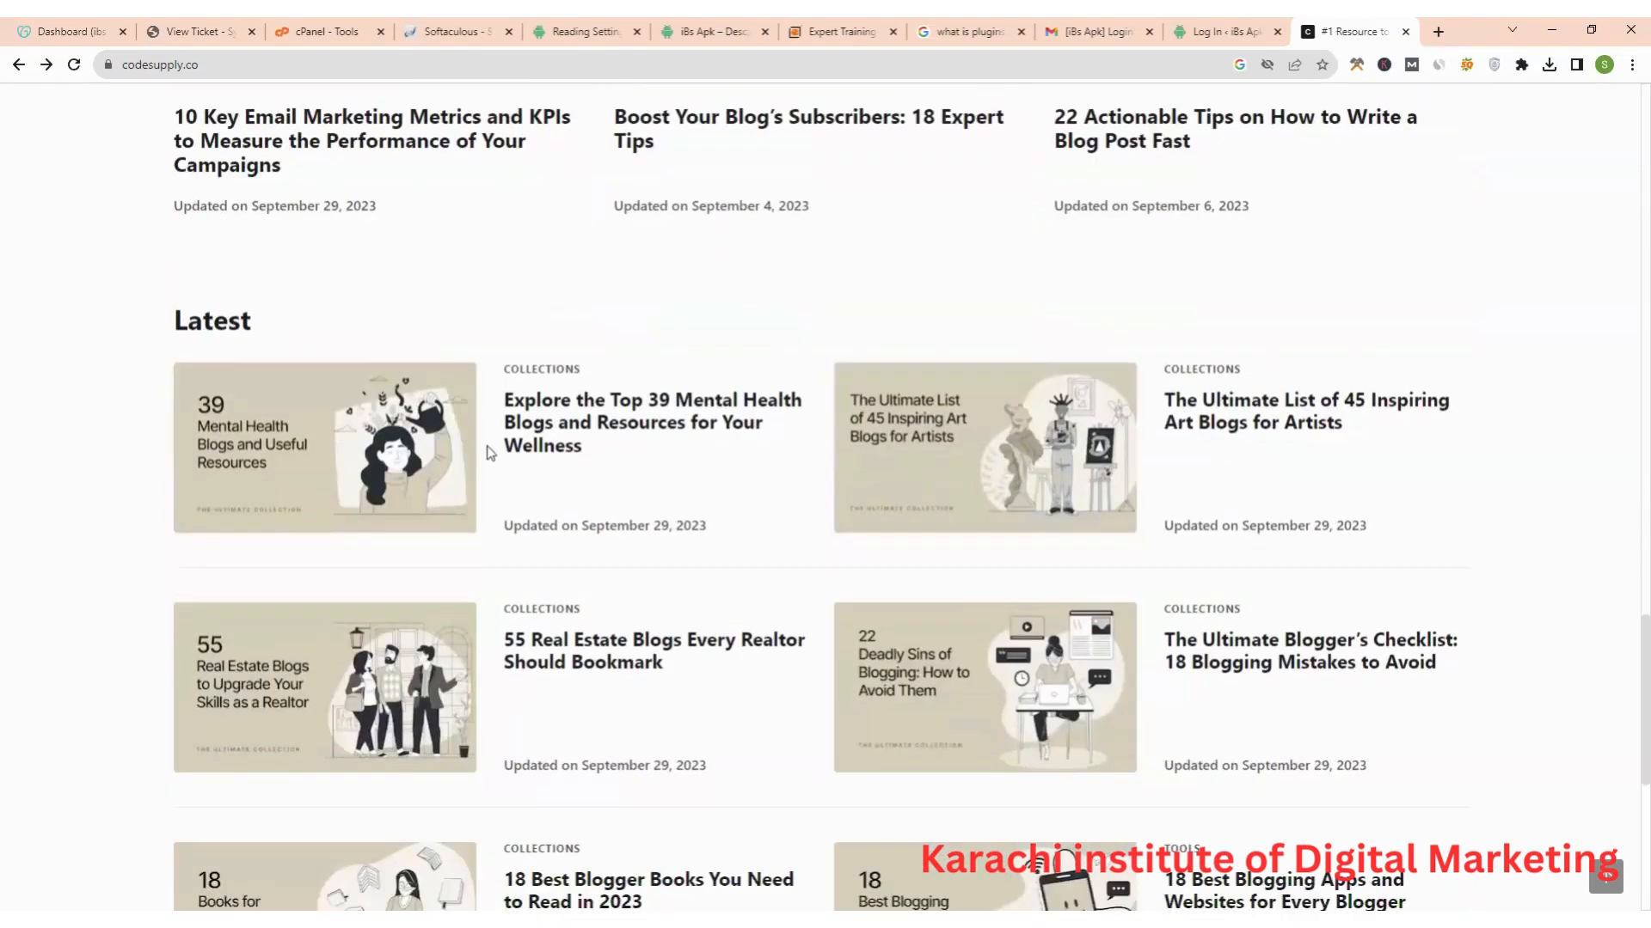
scroll(601, 481, "down", 1)
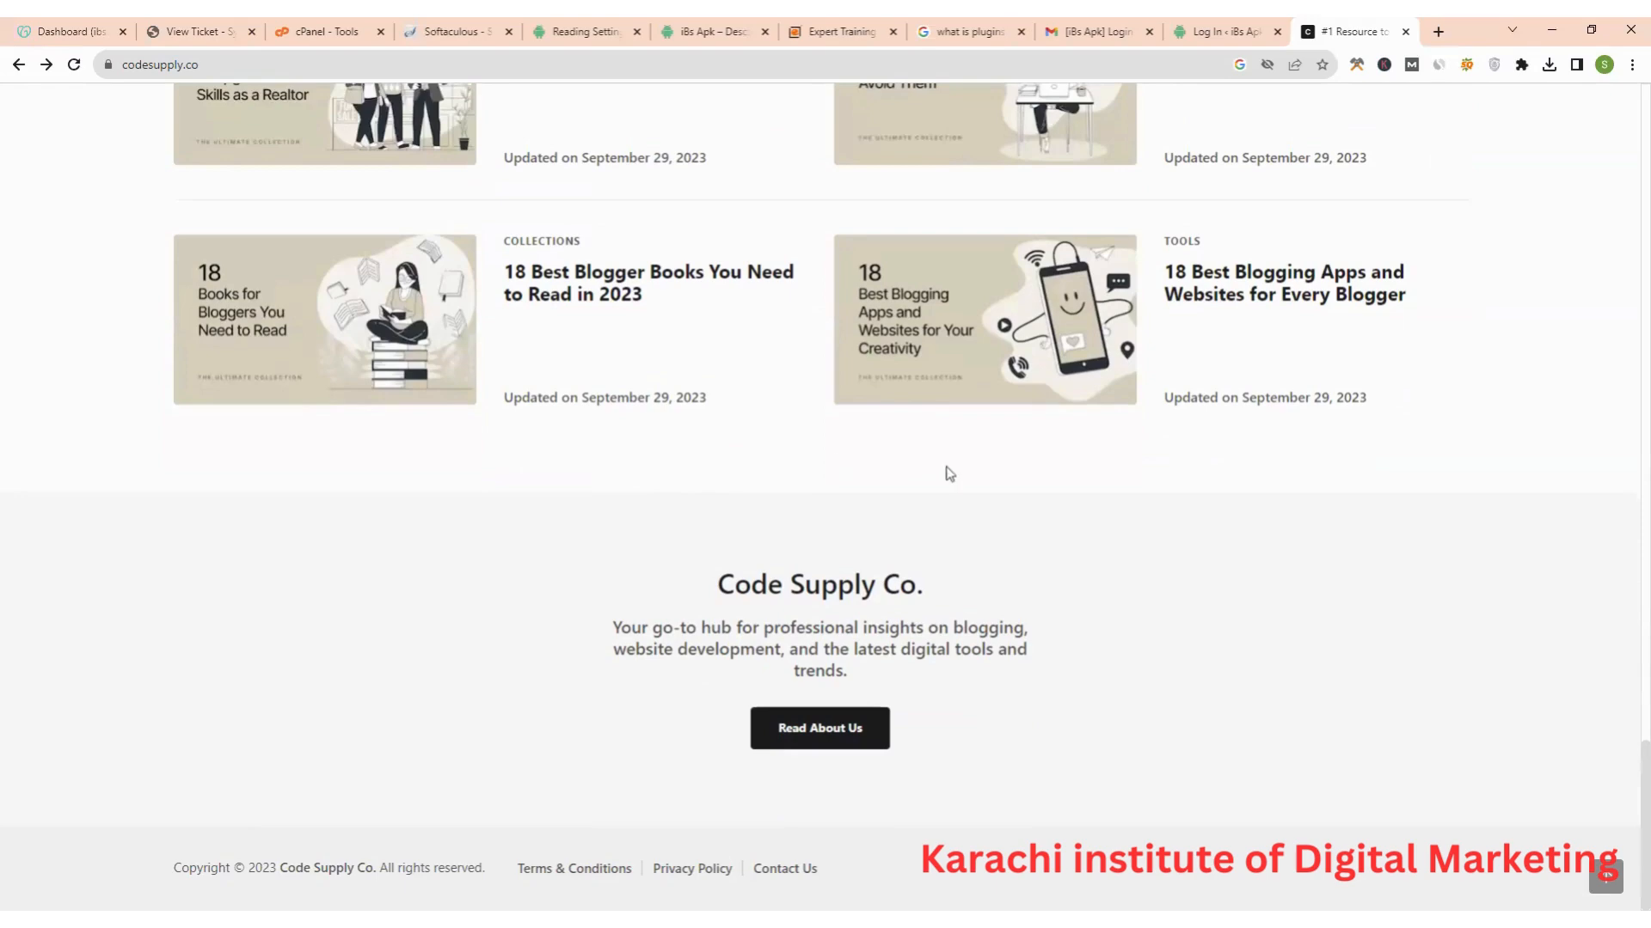
scroll(821, 511, "up", 15)
scroll(746, 479, "up", 20)
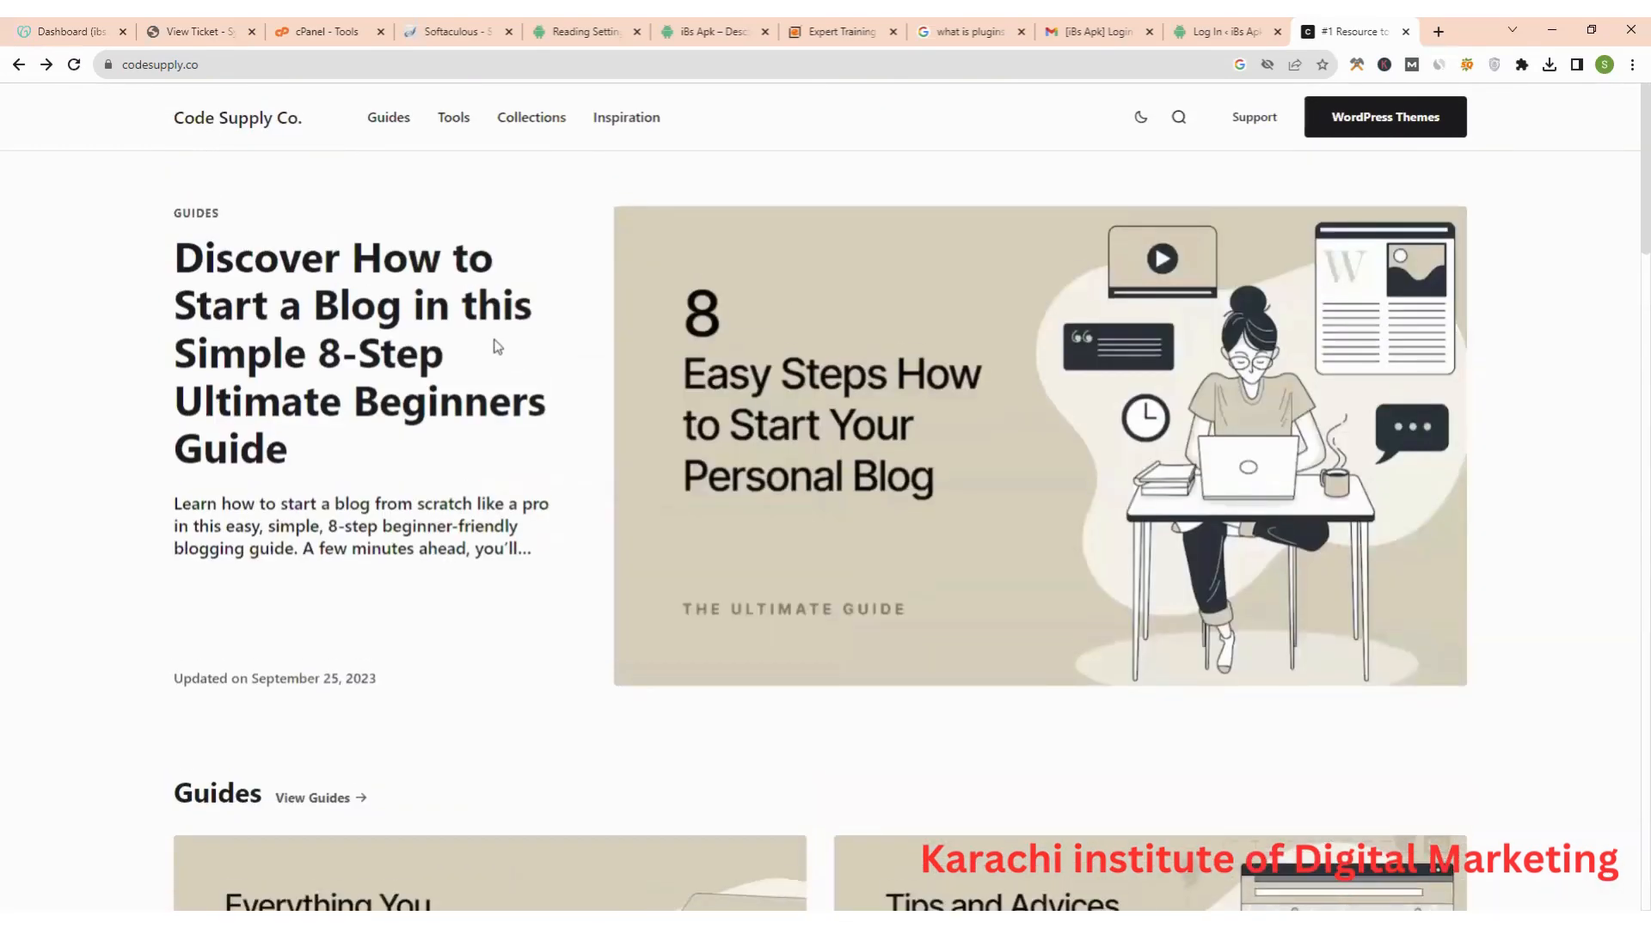
left_click(409, 328)
right_click(408, 327)
left_click(608, 289)
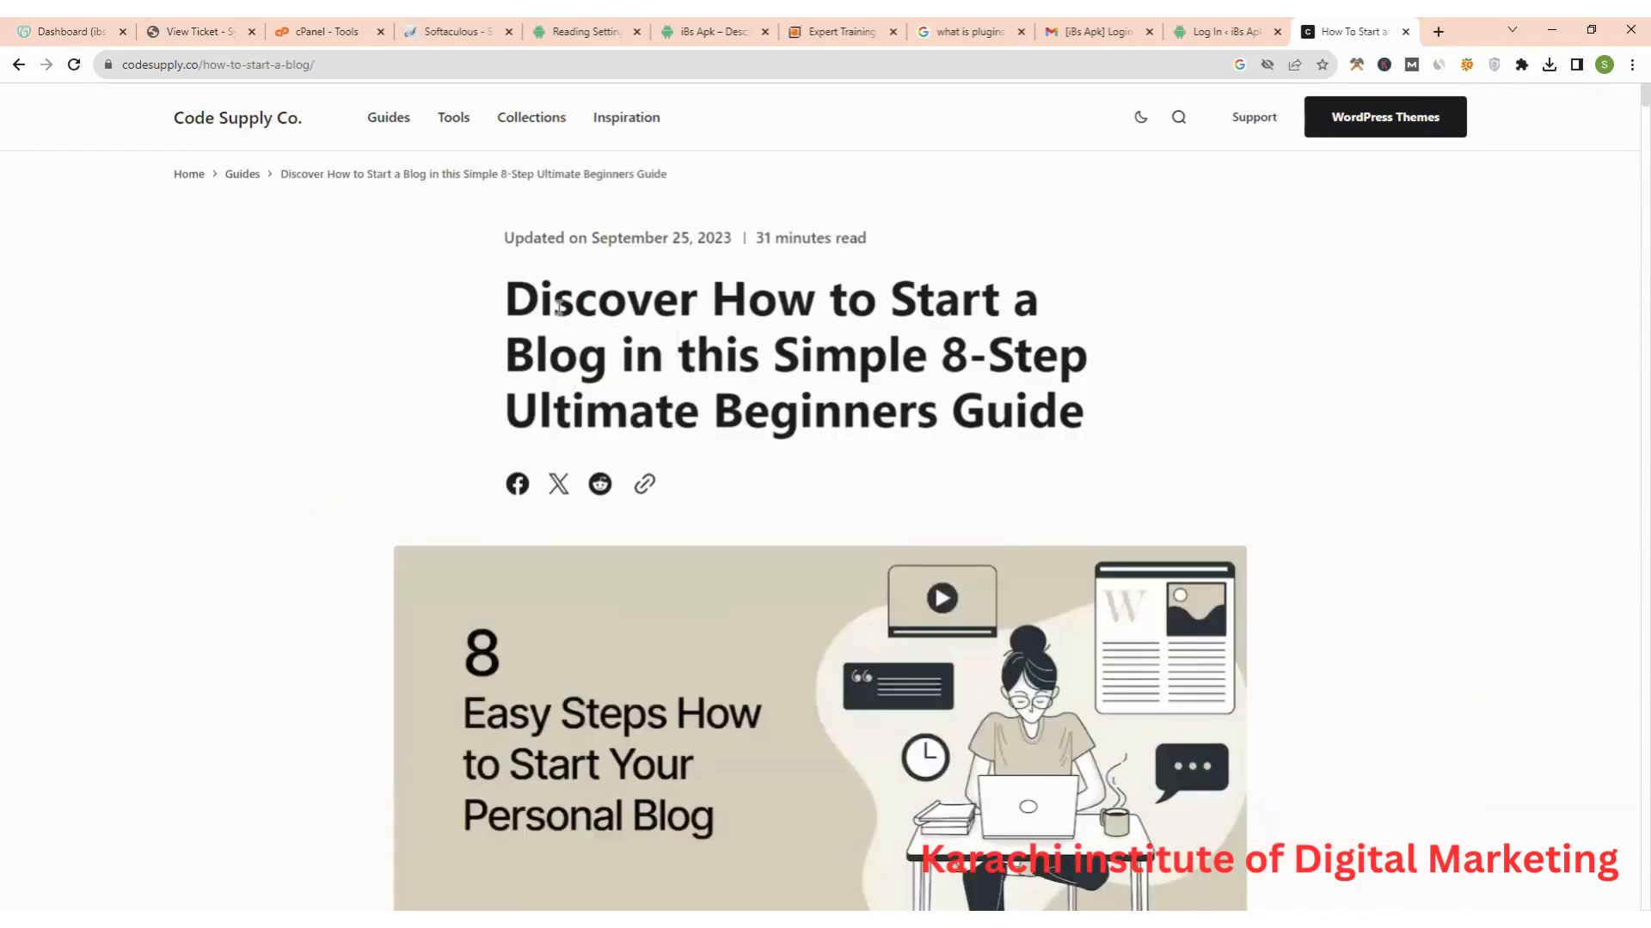
Review the Reading Settings, leaving 'Blog pages show at most' at 10.
left_click(1225, 31)
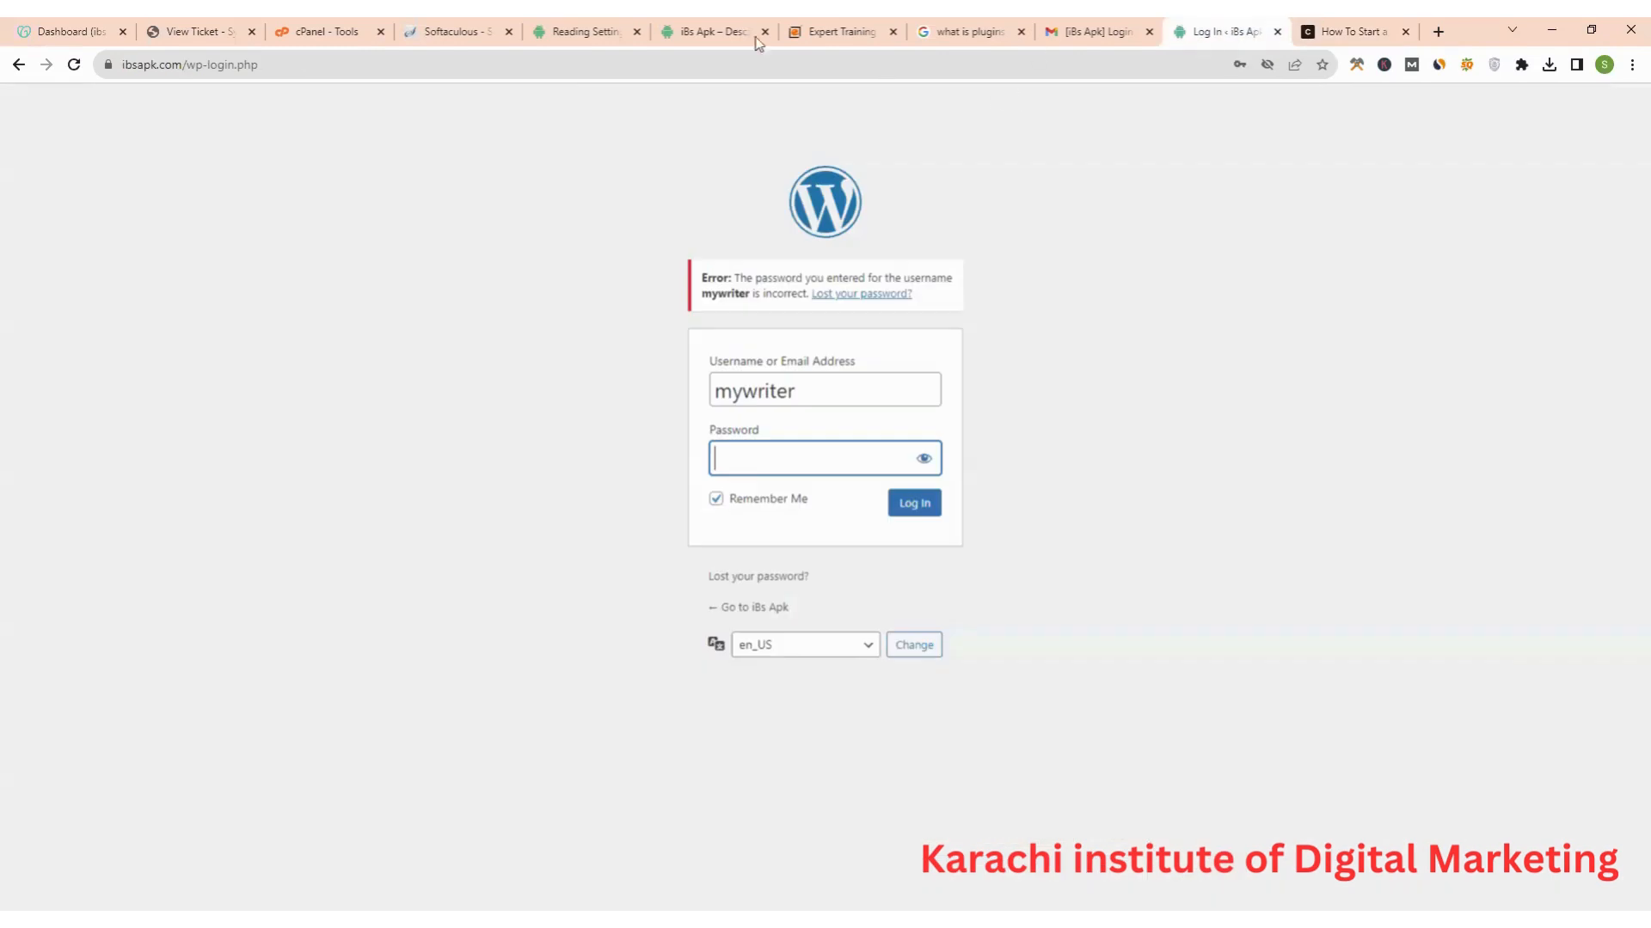
left_click(585, 31)
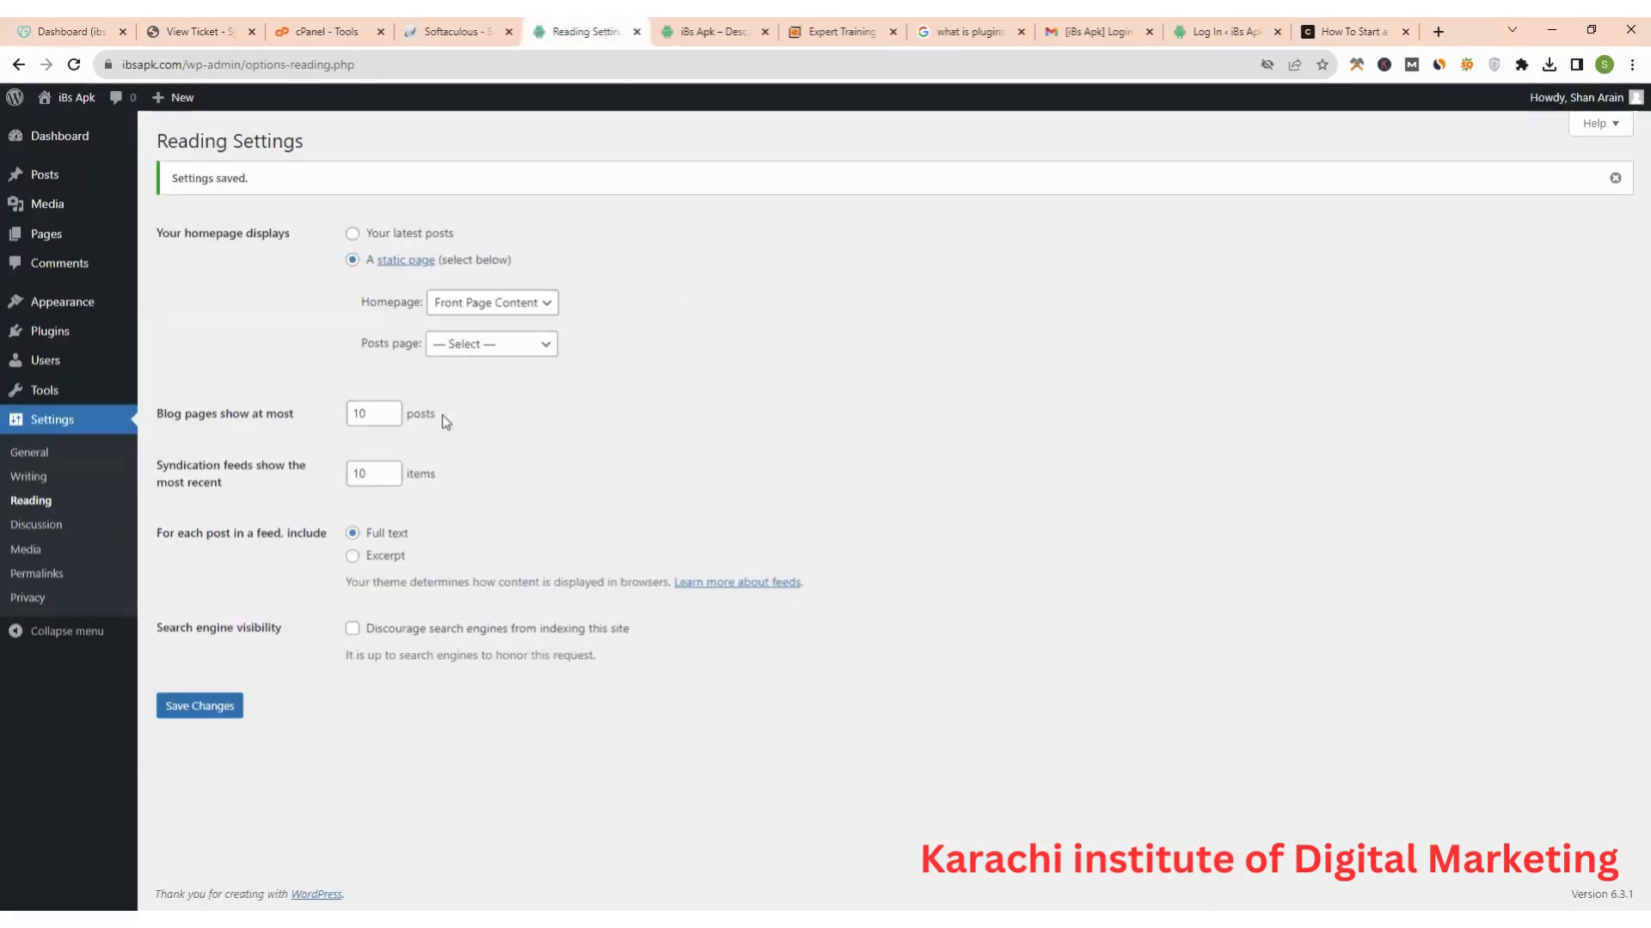
left_click_drag(153, 405, 303, 417)
left_click(313, 418)
left_click(375, 415)
left_click(450, 408)
Toggle the homepage from latest posts to the static Front Page Content page.
left_click(352, 235)
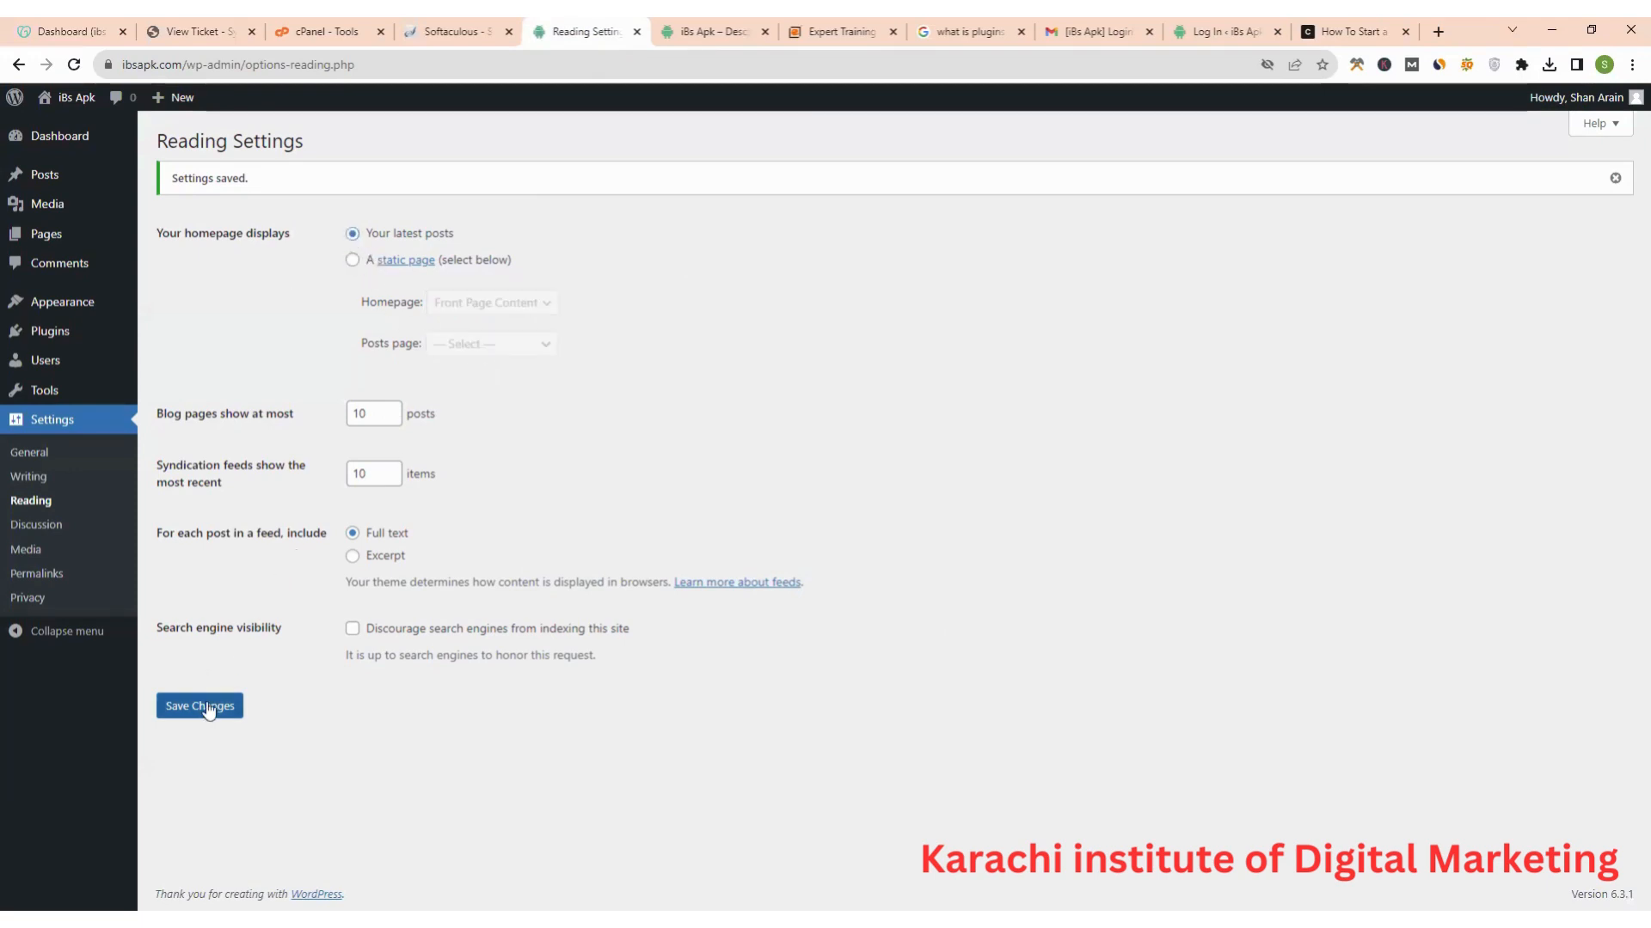
left_click(705, 31)
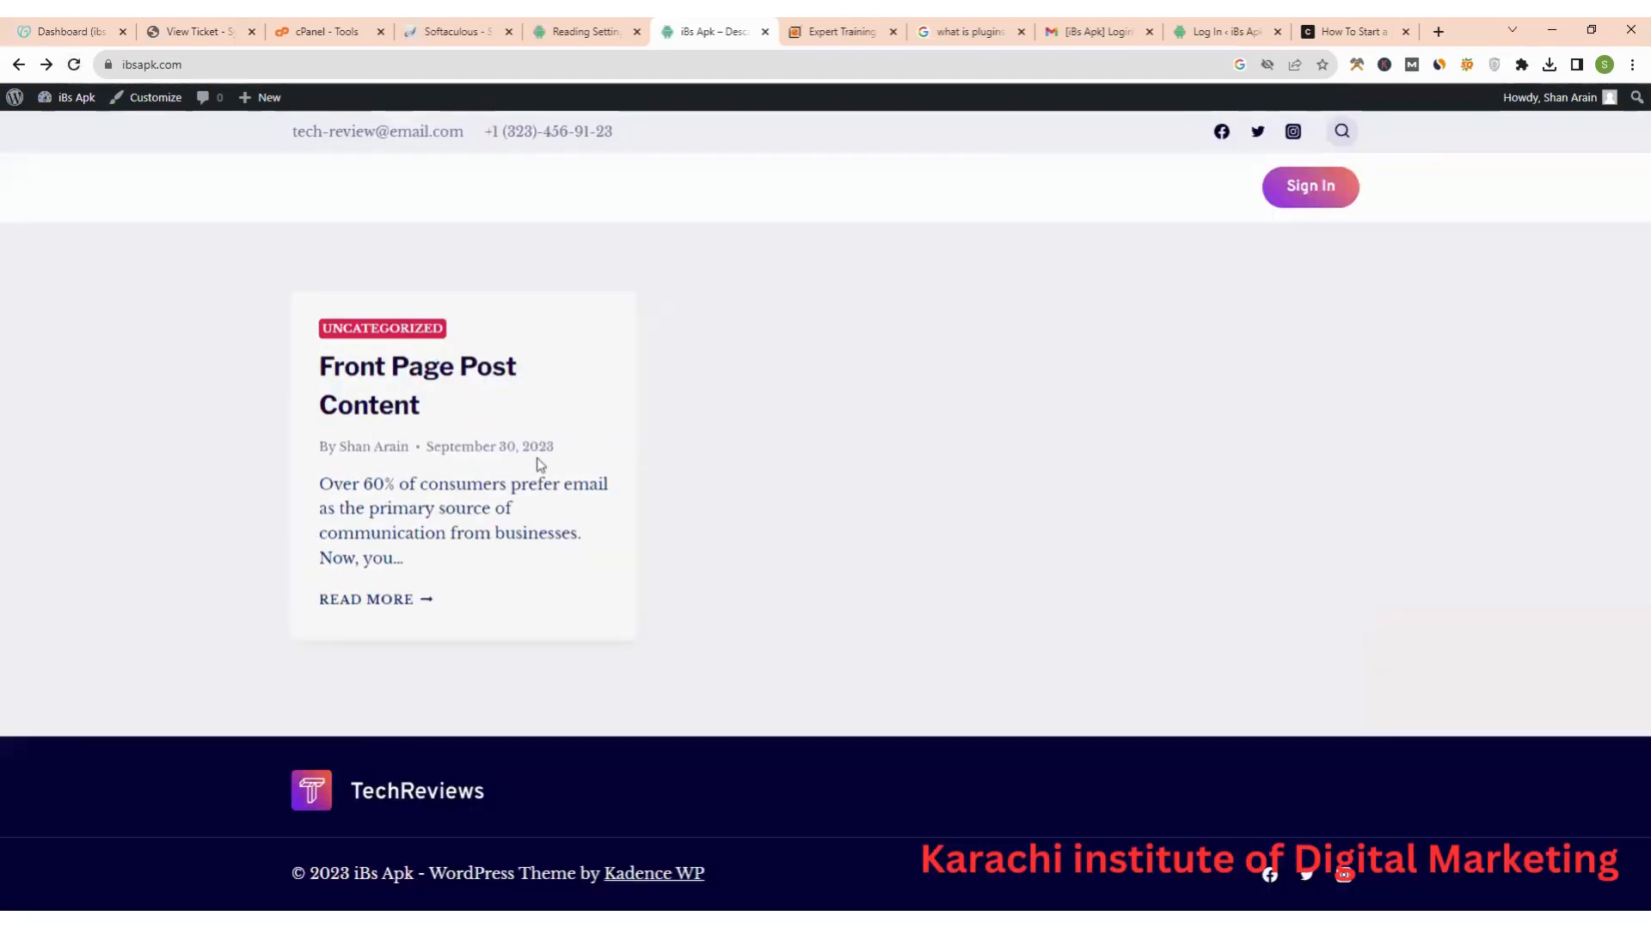
left_click(584, 32)
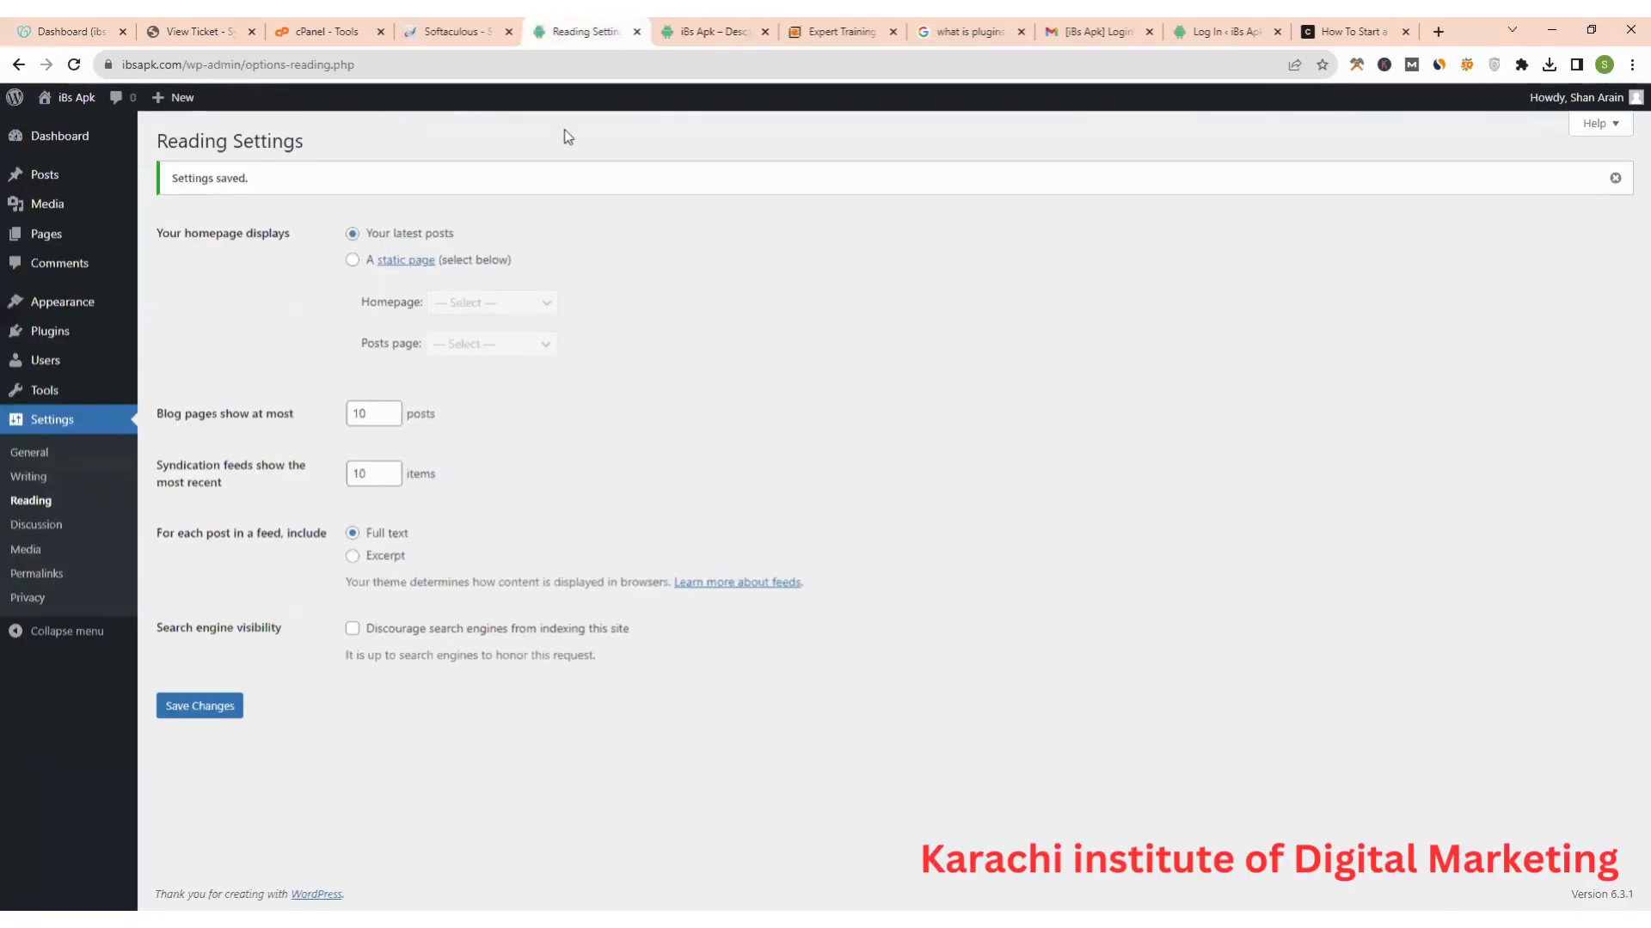
left_click(352, 260)
left_click(481, 304)
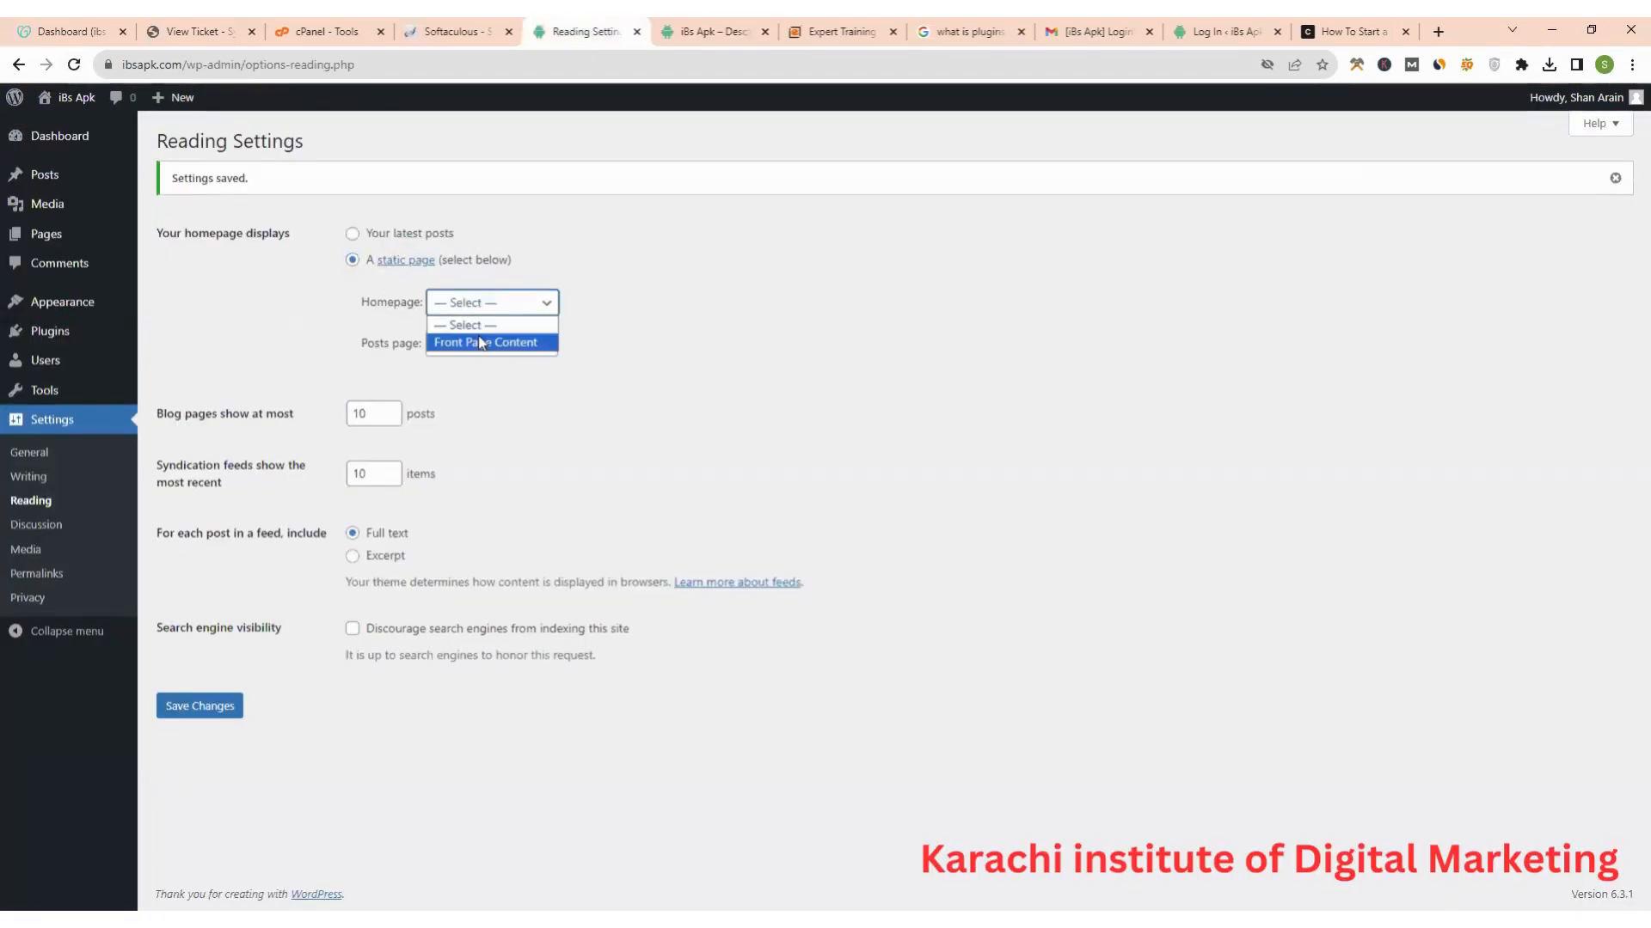
left_click(195, 706)
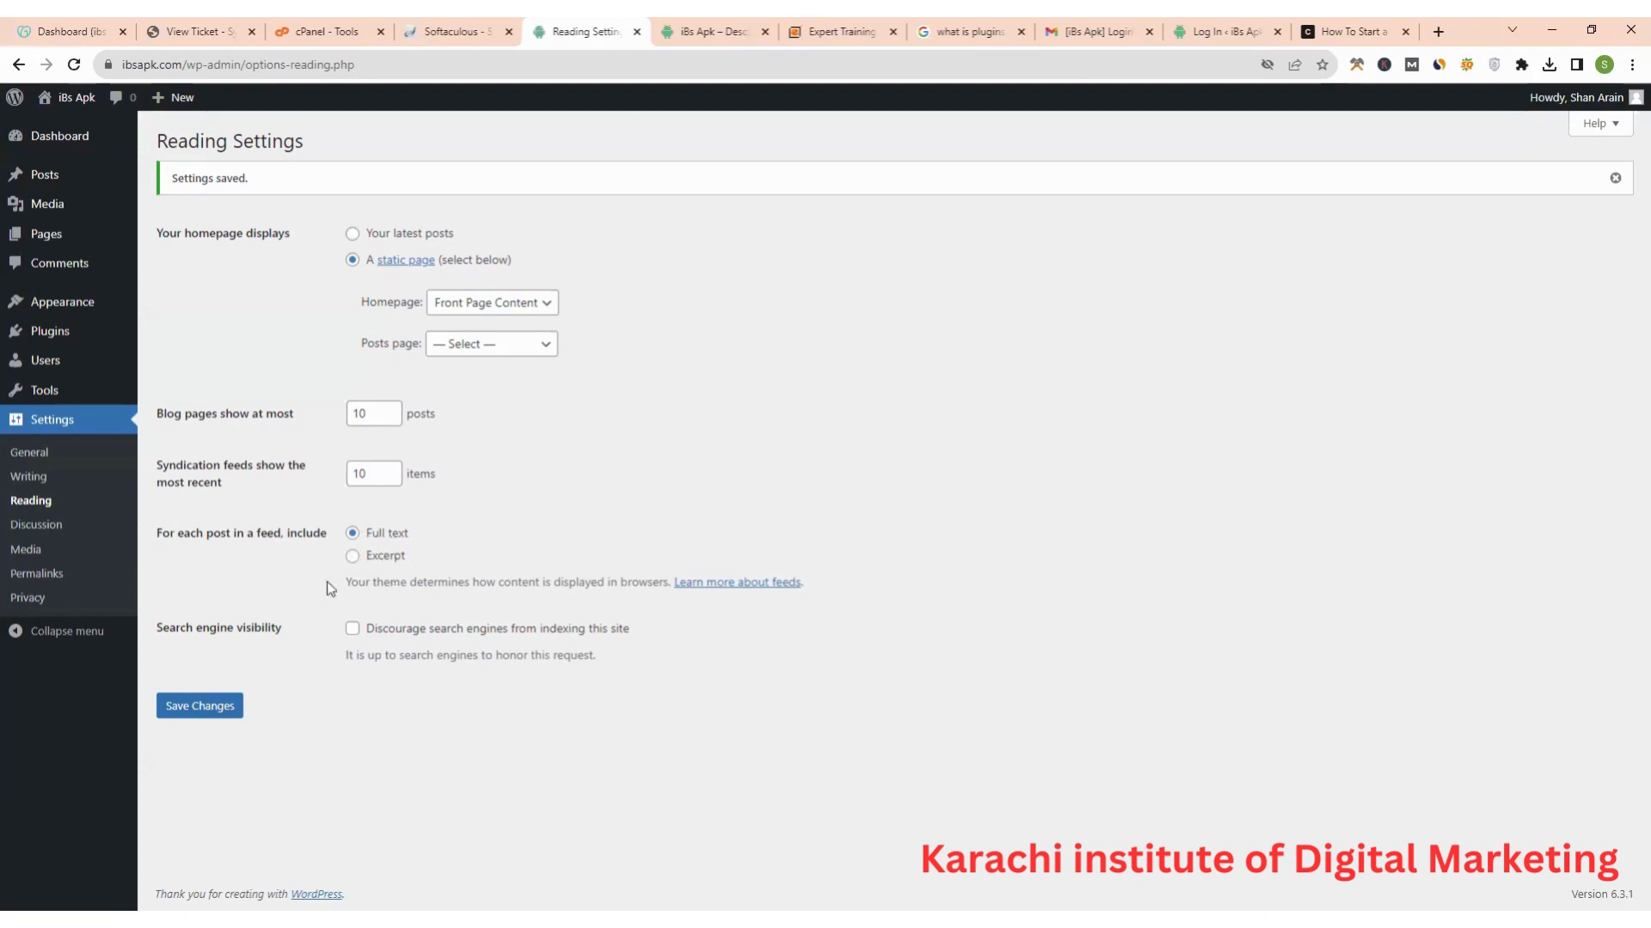
Set feeds to include only an excerpt of each post.
left_click_drag(342, 582, 669, 583)
left_click(654, 731)
right_click(471, 744)
left_click(343, 718)
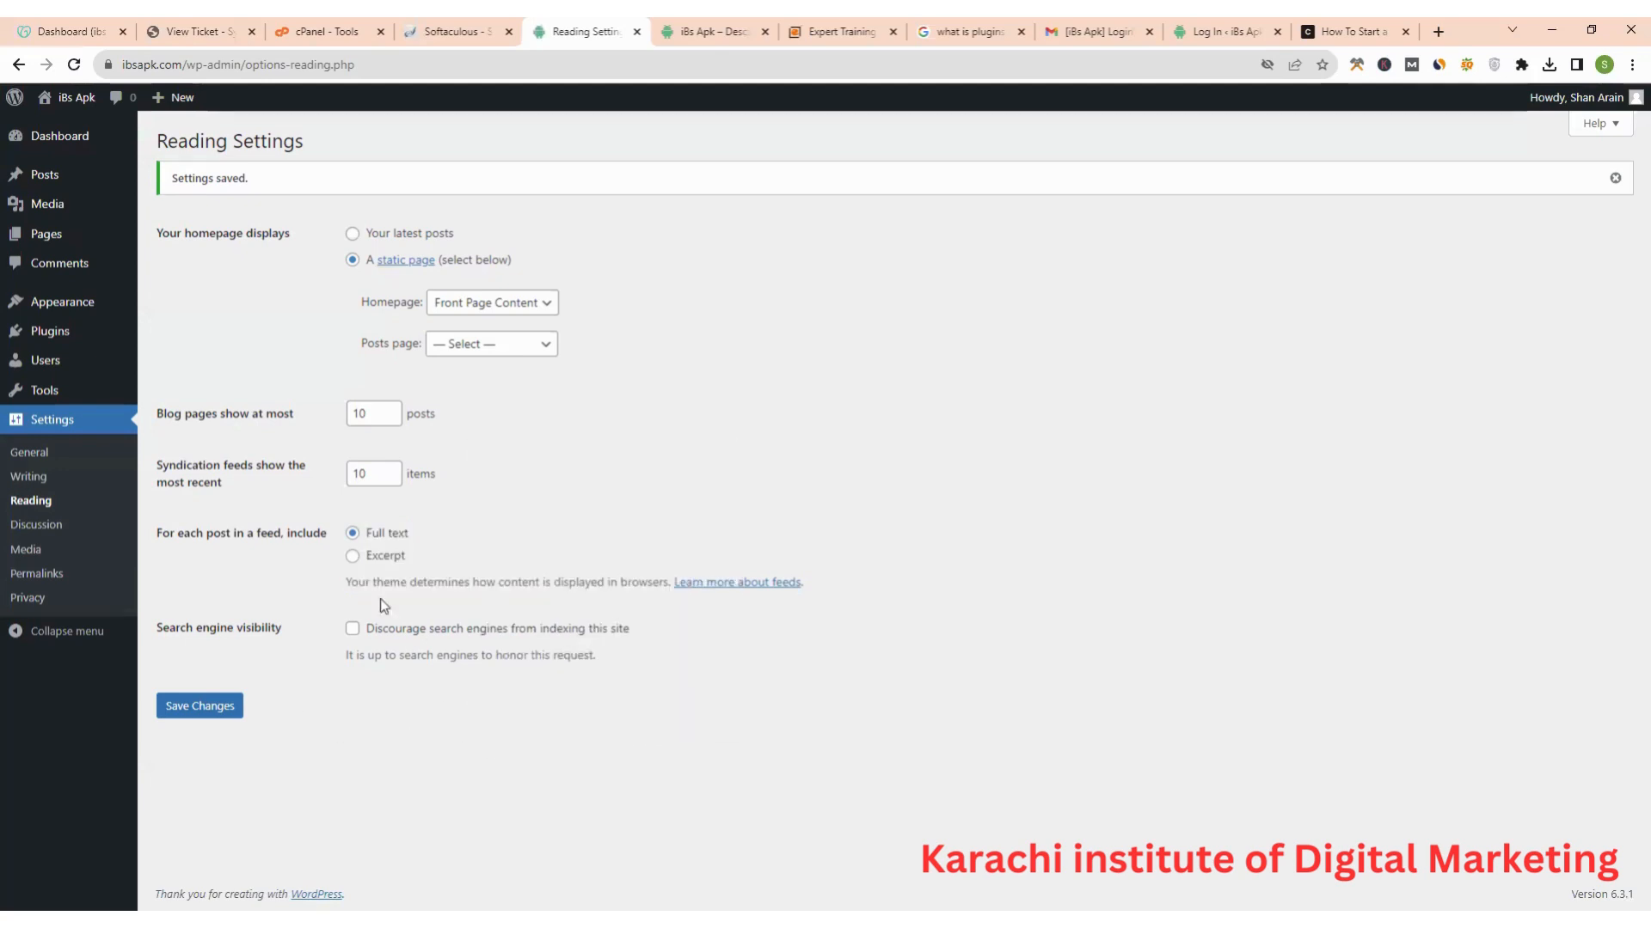
left_click(353, 559)
Highlight the Front Page Post excerpt on the live site.
key("ctrl+Tab")
left_click_drag(321, 484, 497, 553)
left_click(469, 564)
left_click_drag(320, 484, 446, 562)
left_click(407, 566)
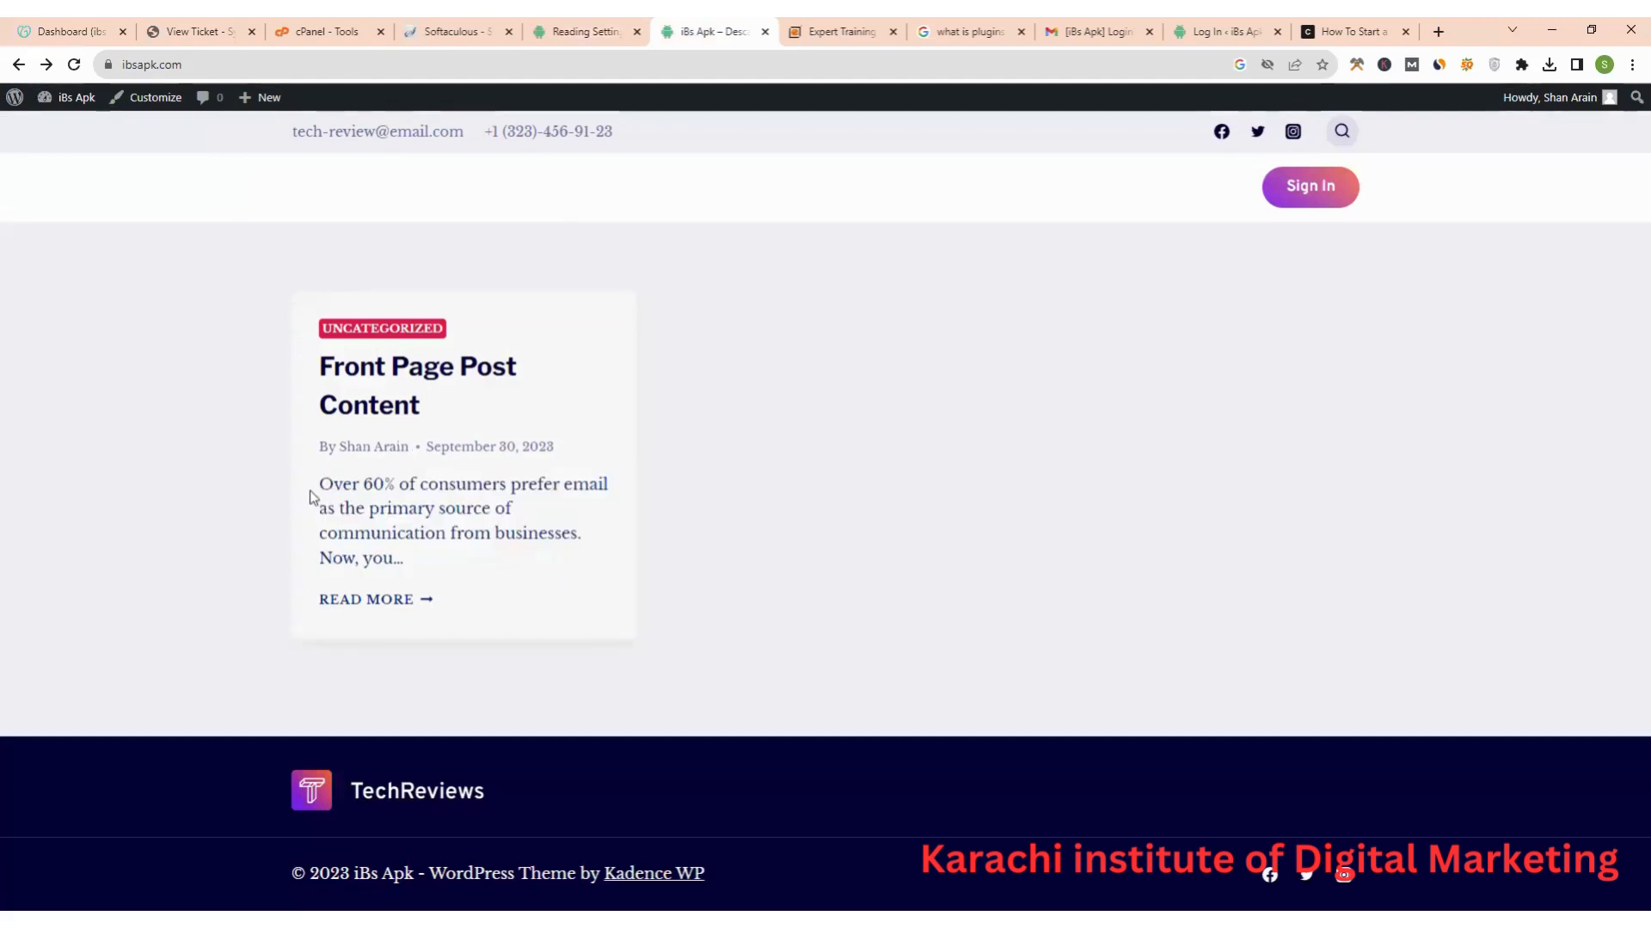
left_click_drag(313, 484, 451, 565)
left_click(385, 534)
key("ctrl+shift+Tab")
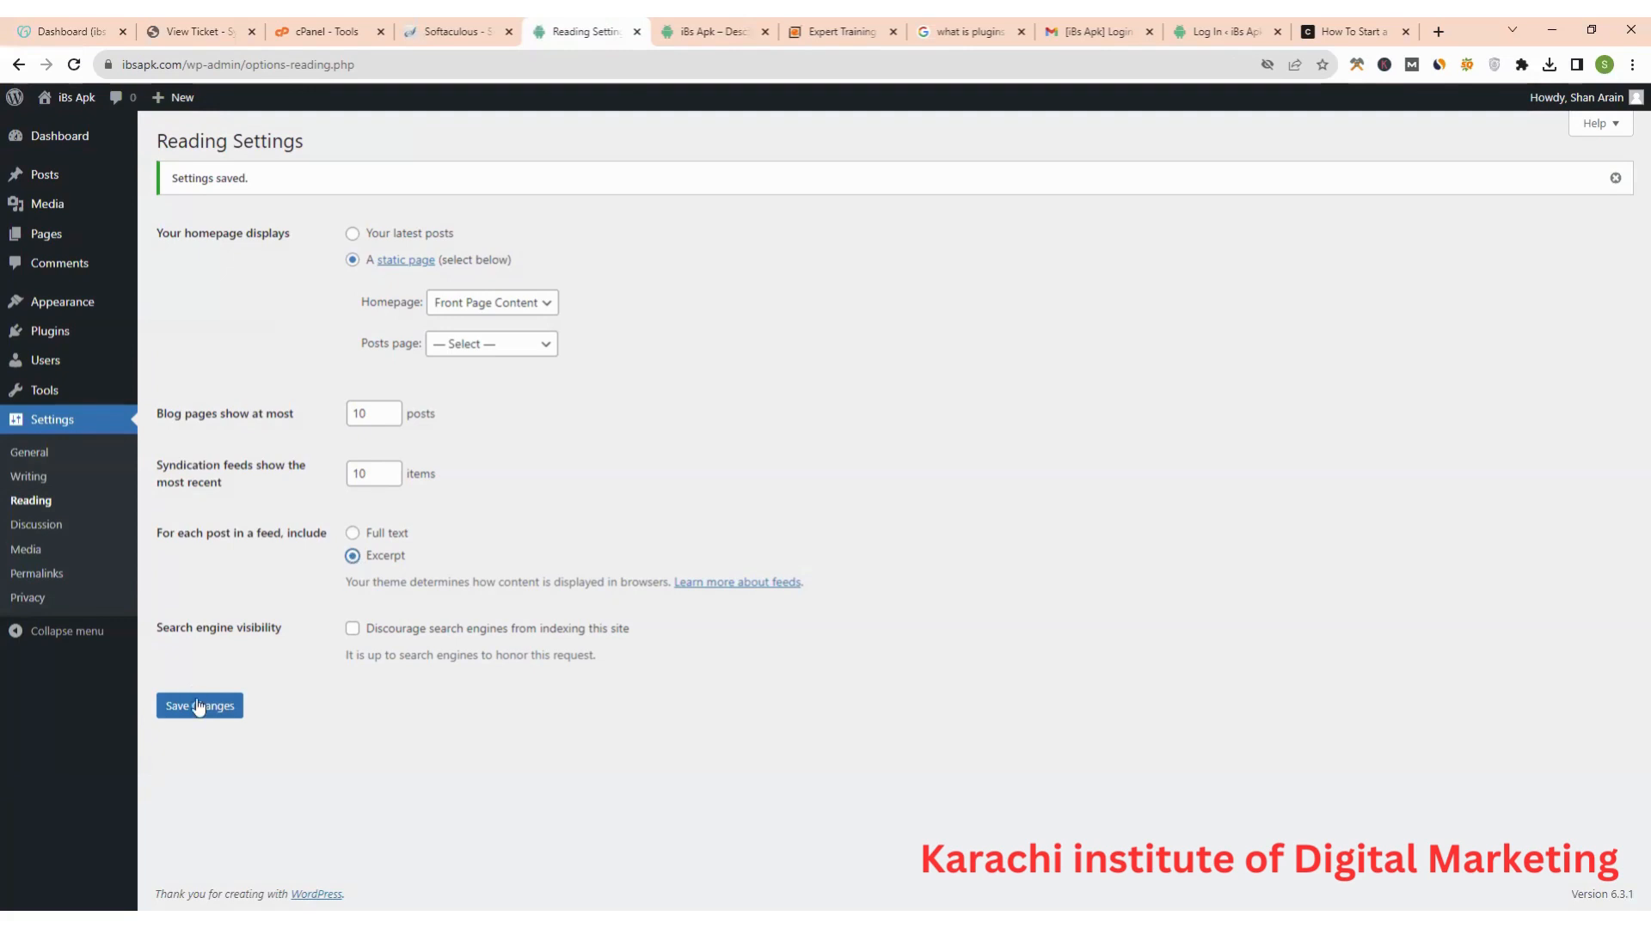
Reload the live site, then switch the homepage to latest posts, save, and reload.
key("ctrl+Tab")
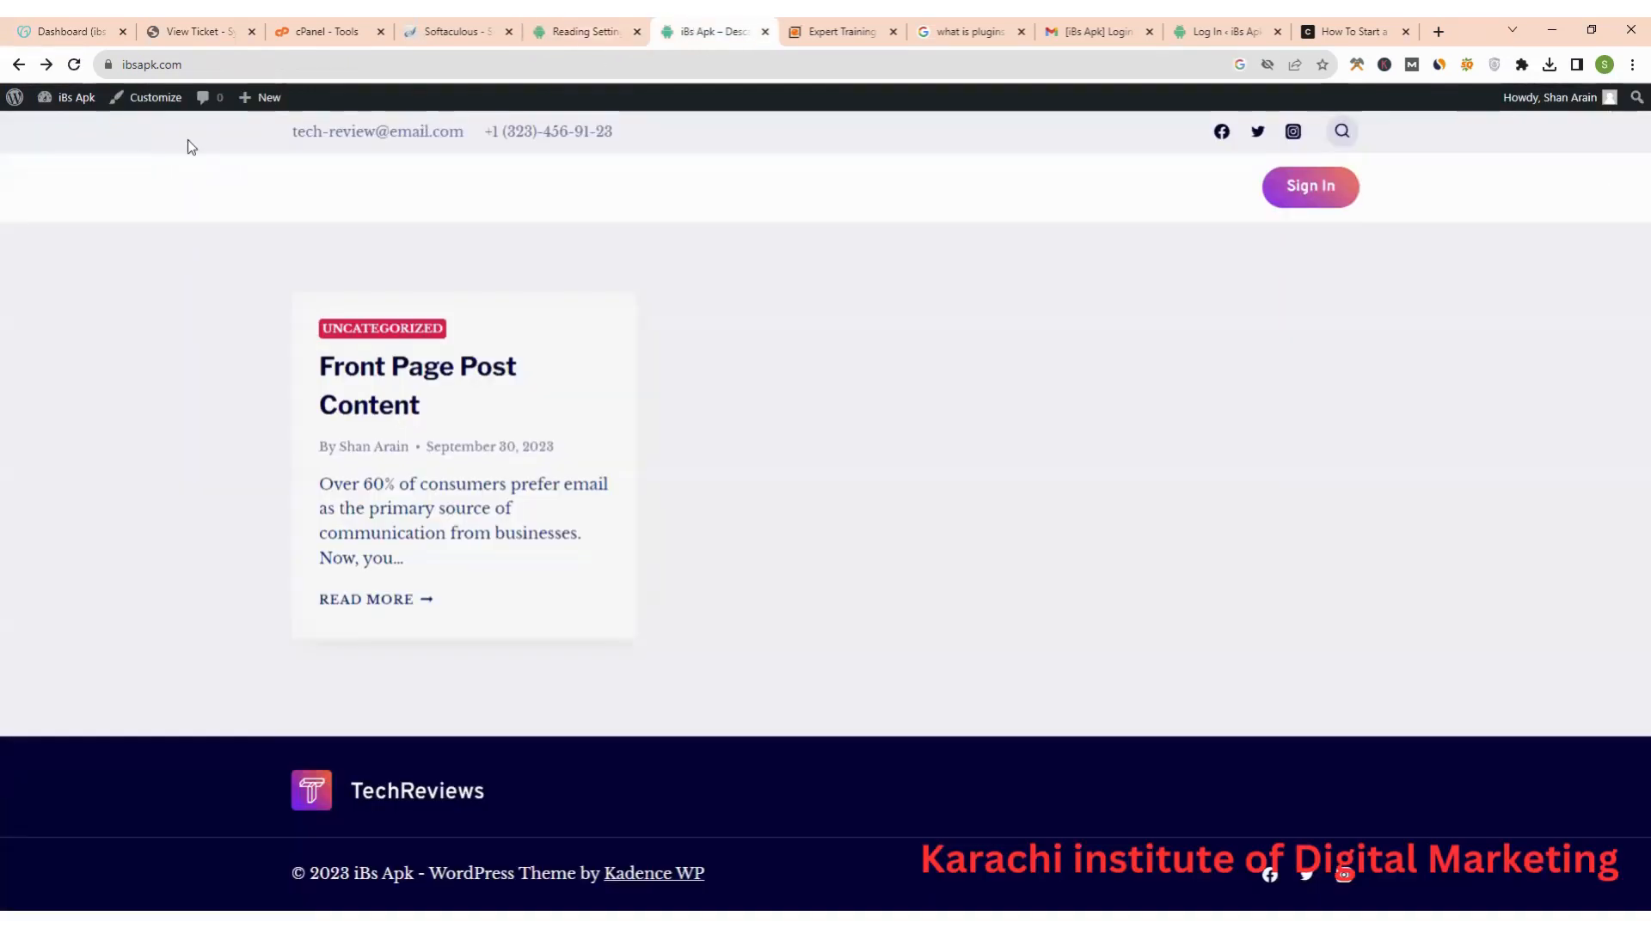
left_click(75, 66)
scroll(459, 595, "down", 15)
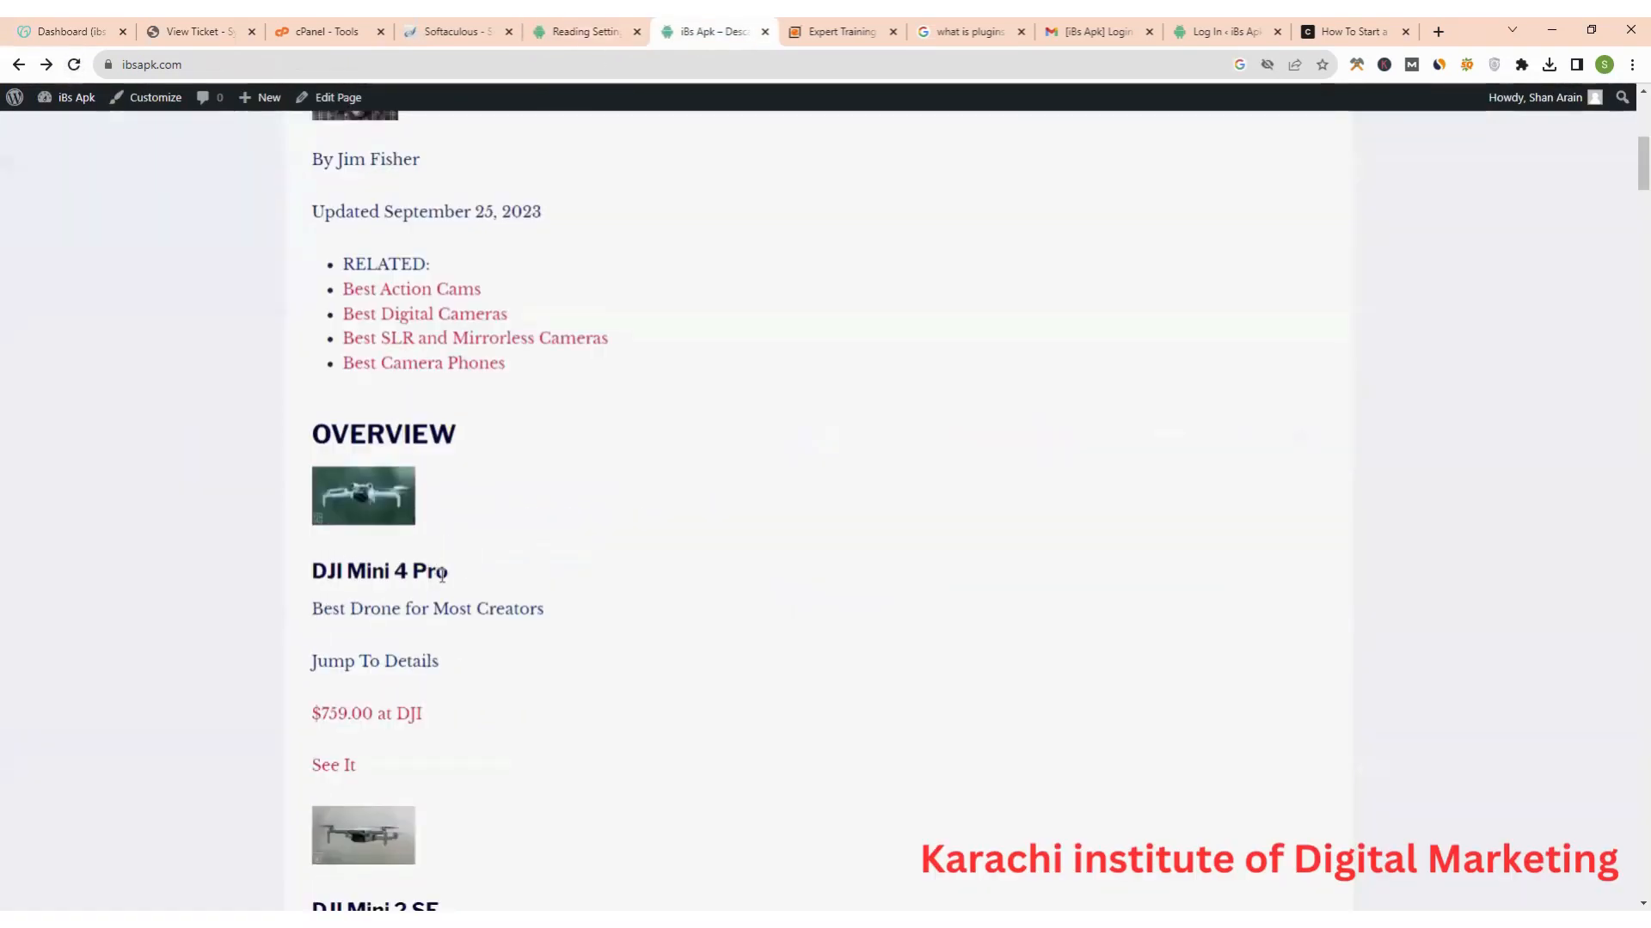
key("ctrl+shift+Tab")
left_click(353, 233)
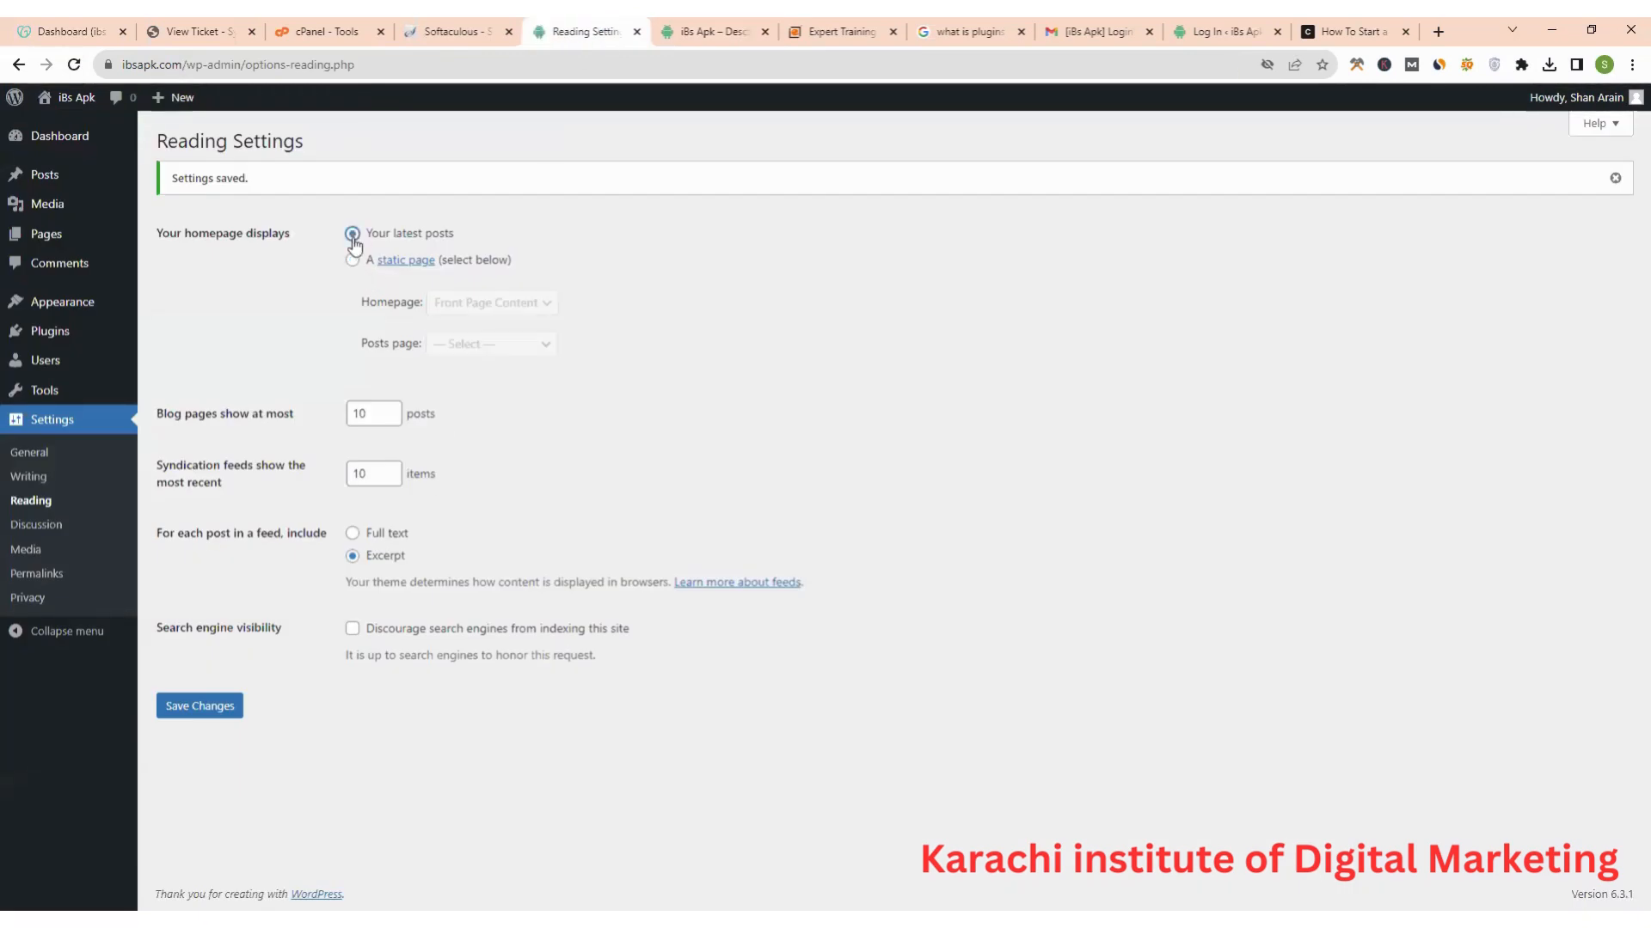
left_click(200, 706)
key("ctrl+Tab")
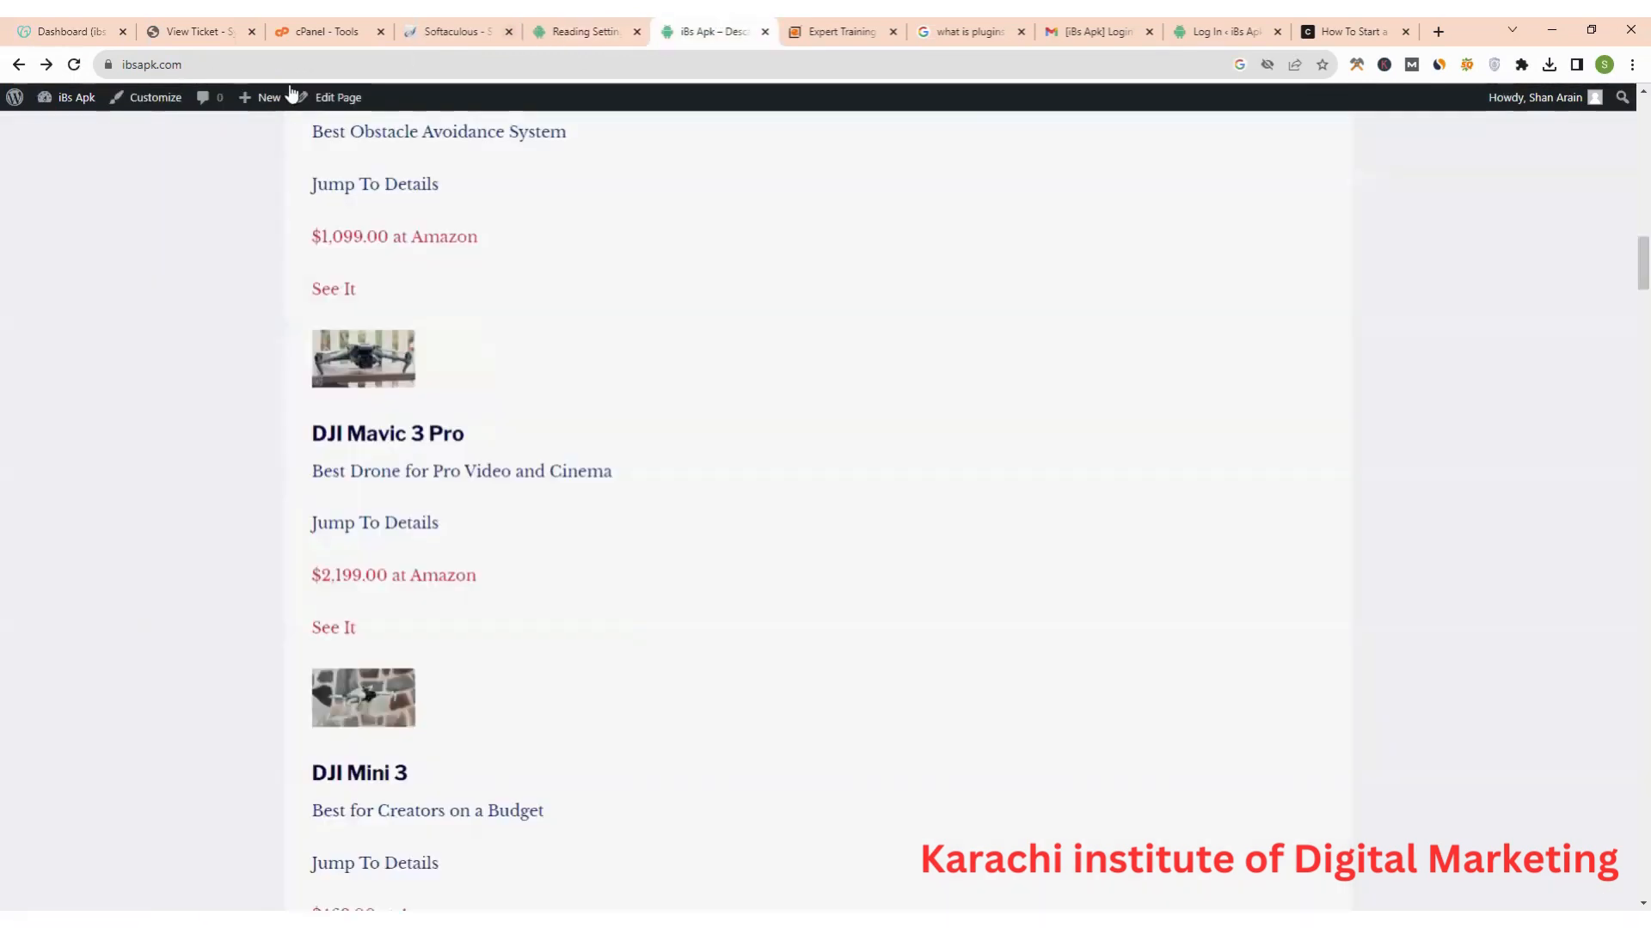
left_click(82, 63)
Set feeds to include the full text of each post, save, and recheck the site.
left_click_drag(402, 557, 272, 563)
key("ctrl+shift+Tab")
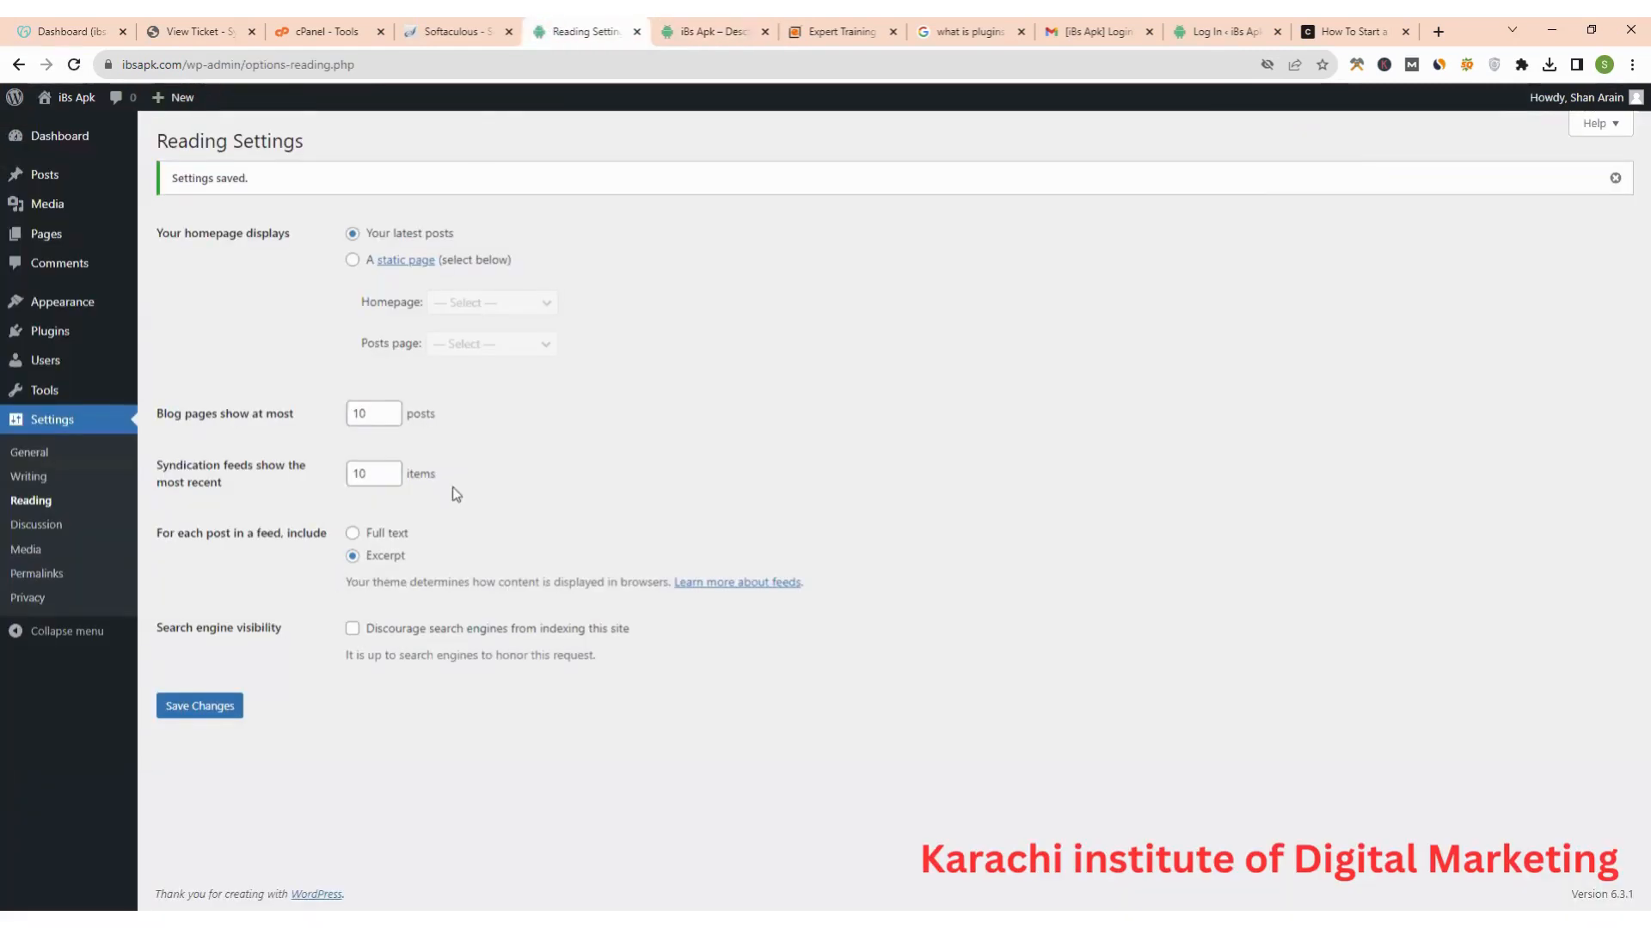
key("ctrl+Tab")
key("ctrl+shift+Tab")
left_click(353, 534)
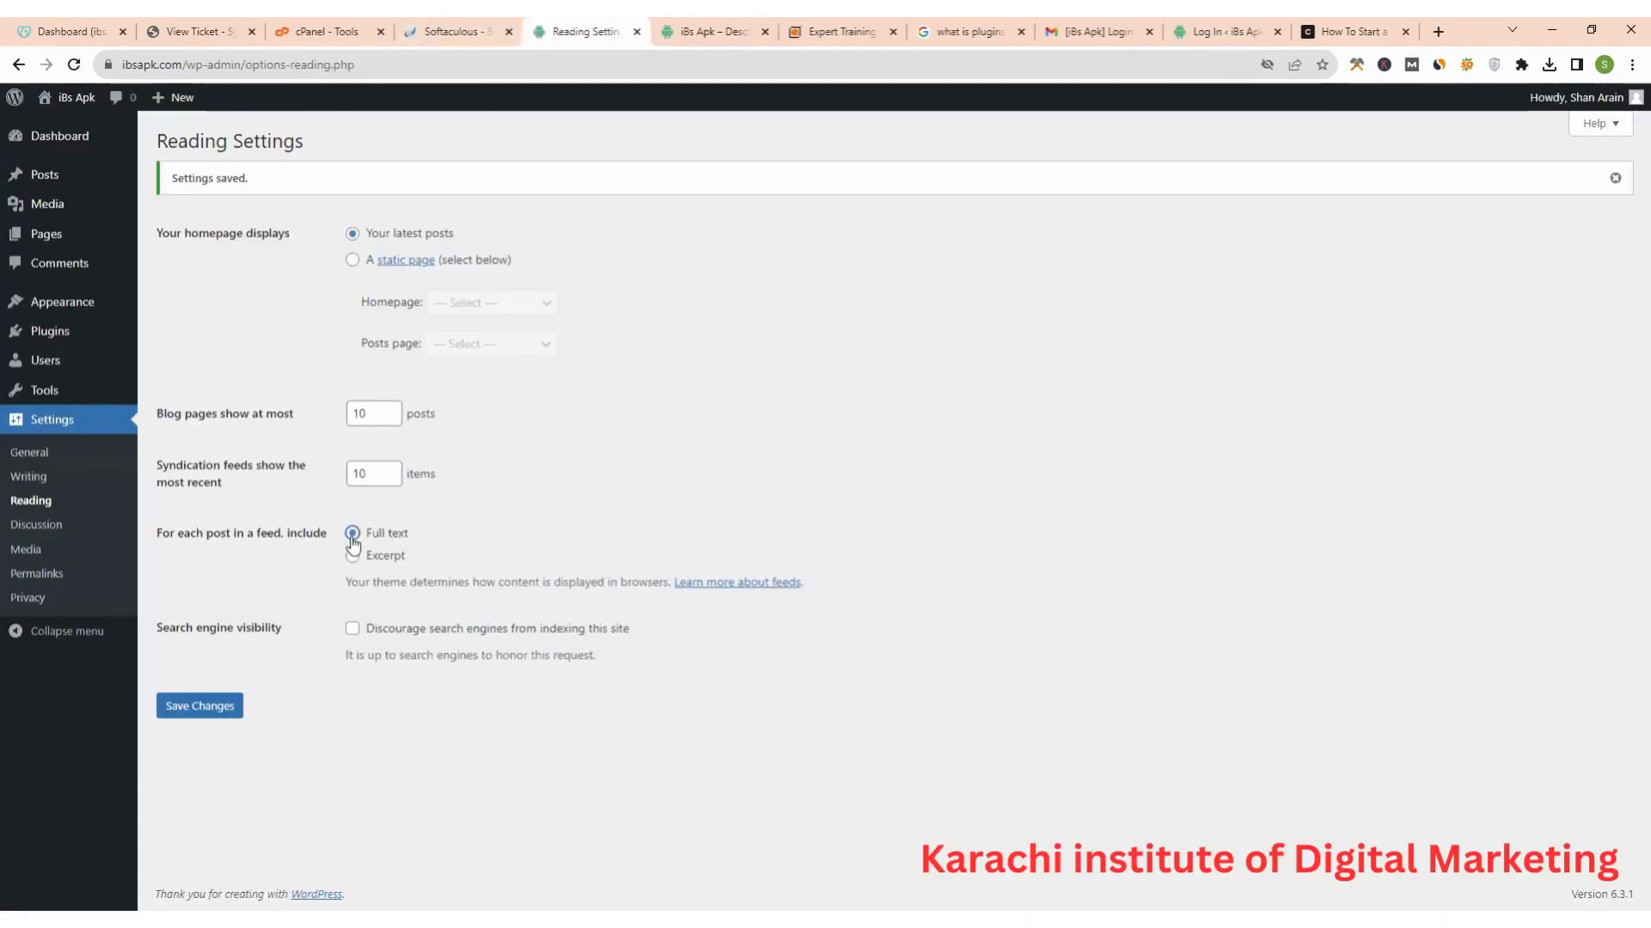
left_click(225, 707)
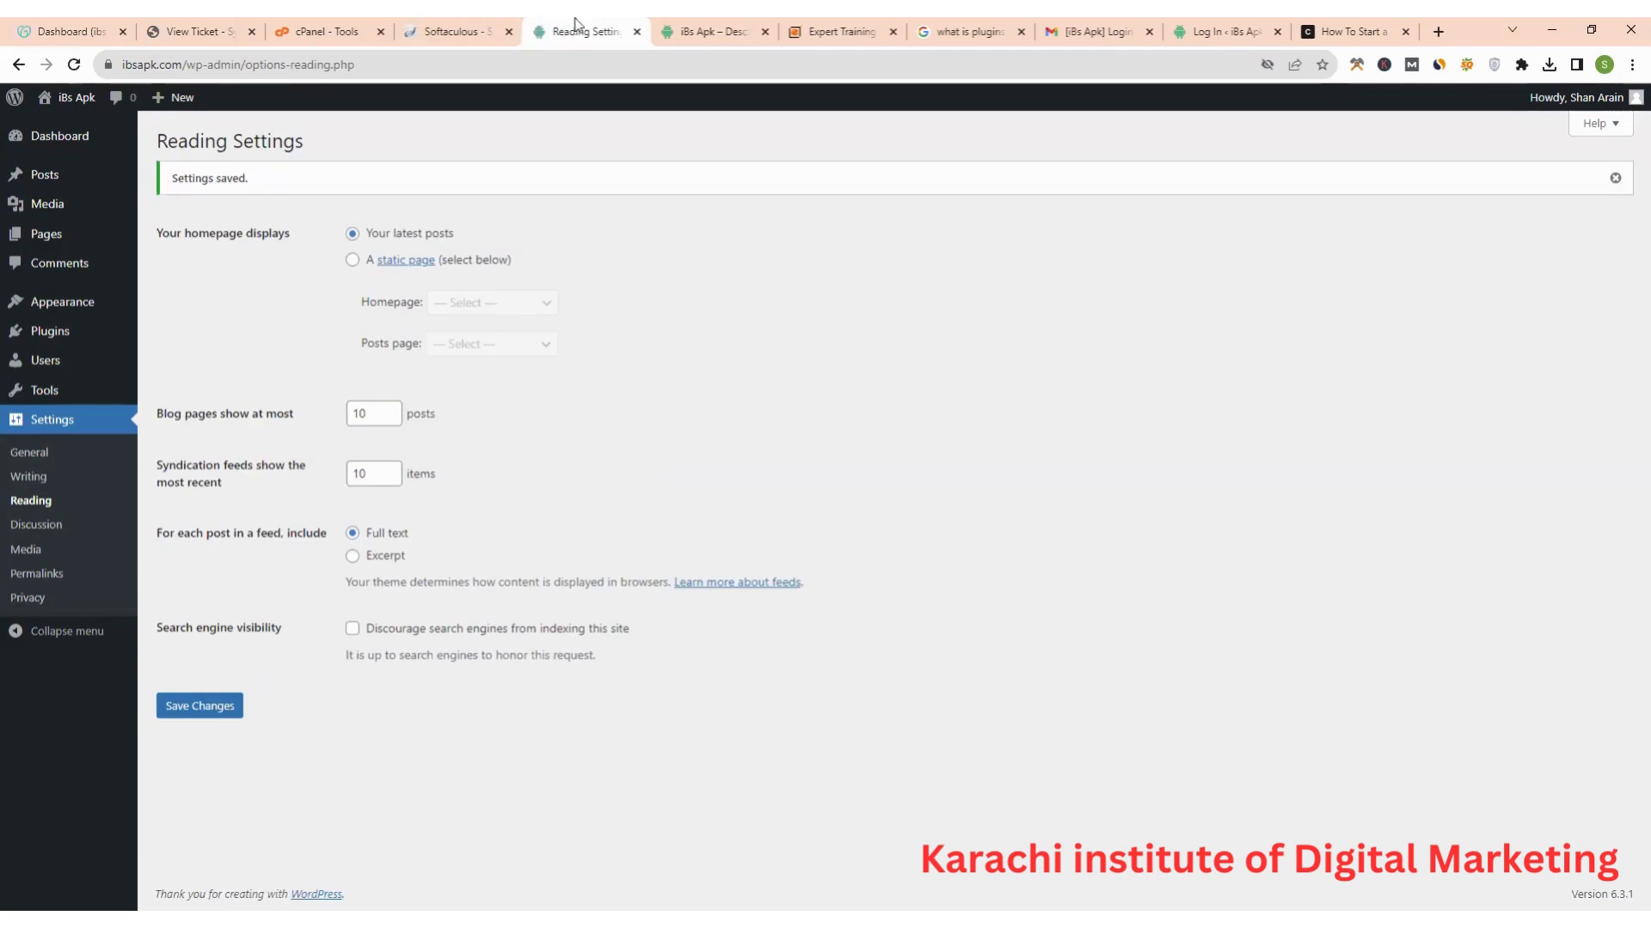
key("ctrl+Tab")
left_click(74, 69)
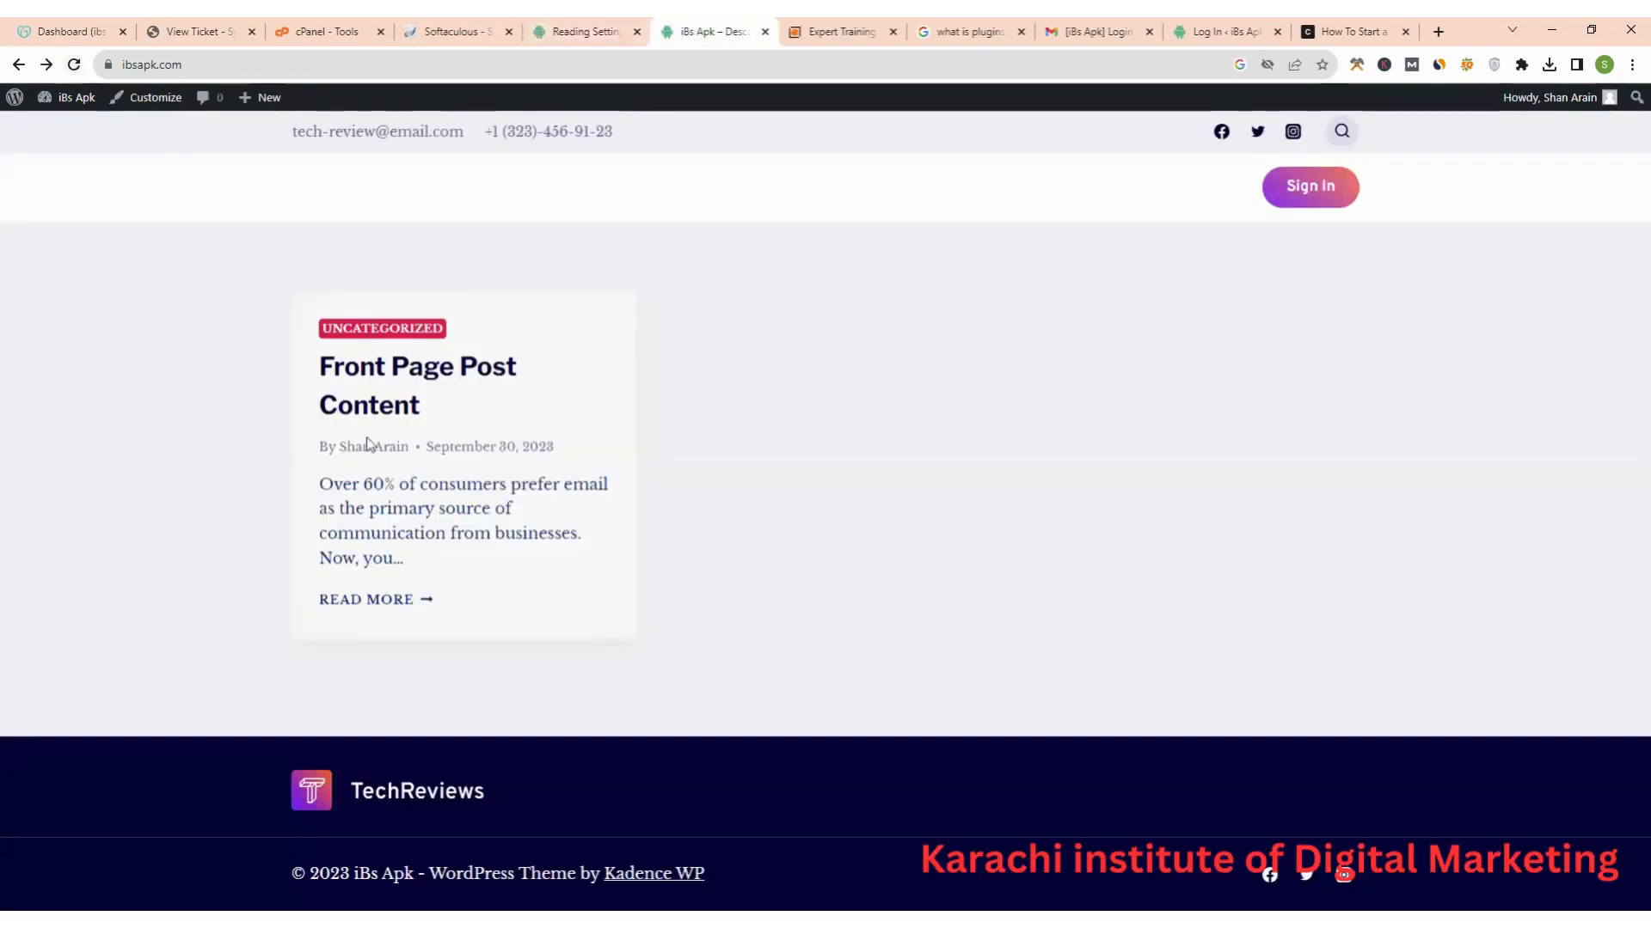
key("ctrl+shift+Tab")
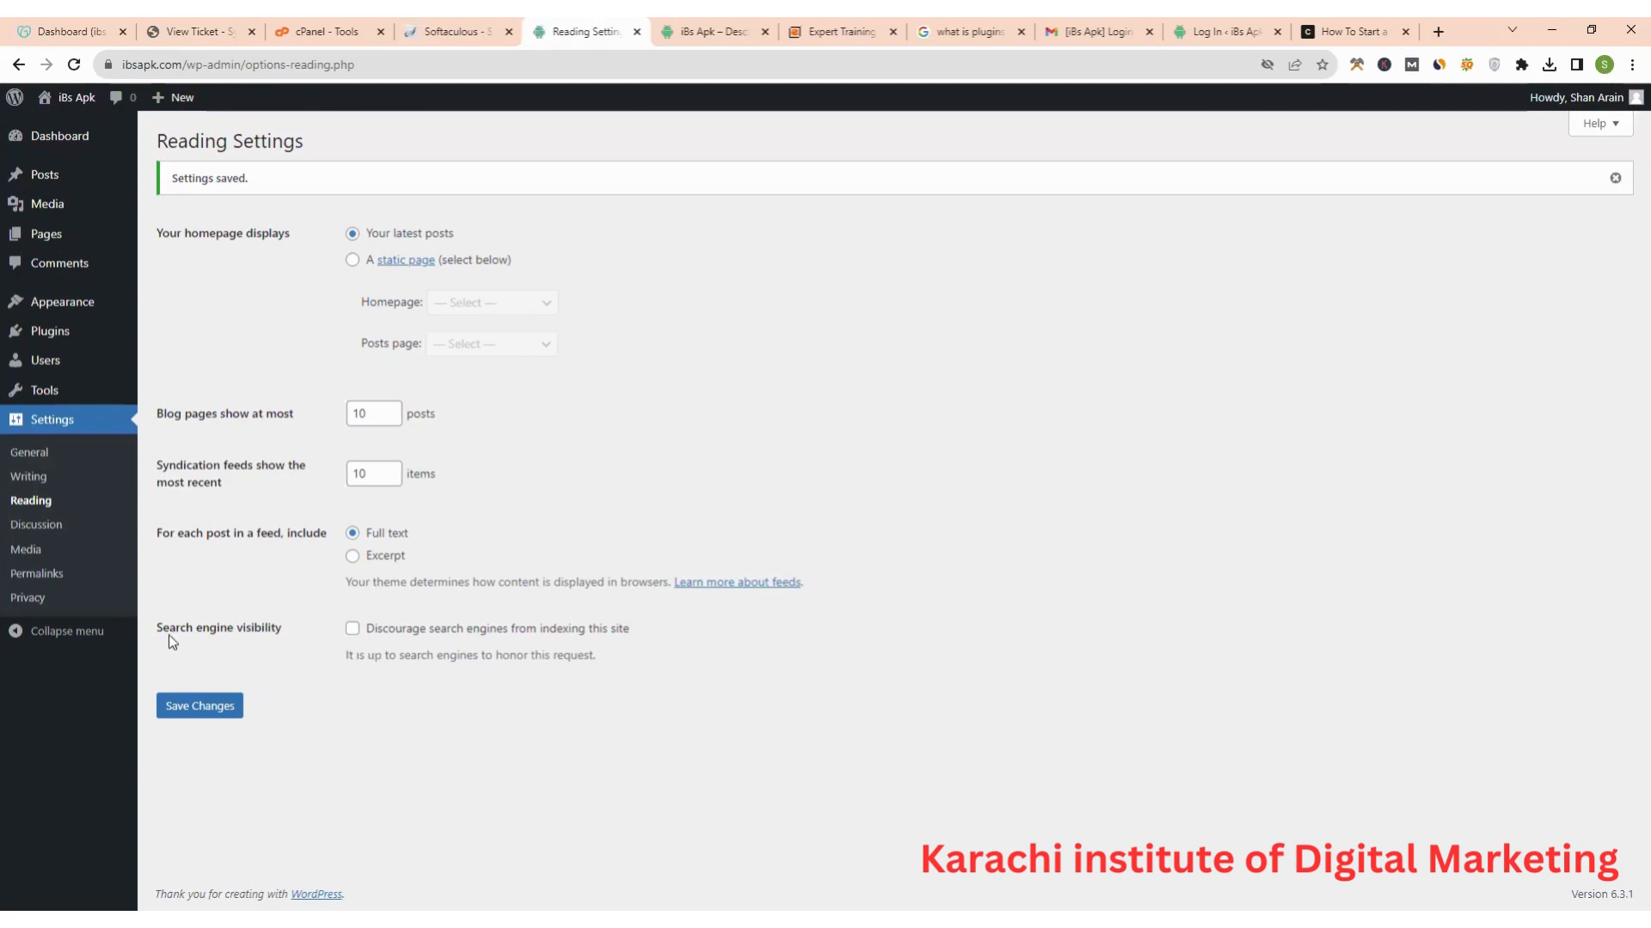
left_click_drag(169, 634, 674, 637)
left_click(669, 720)
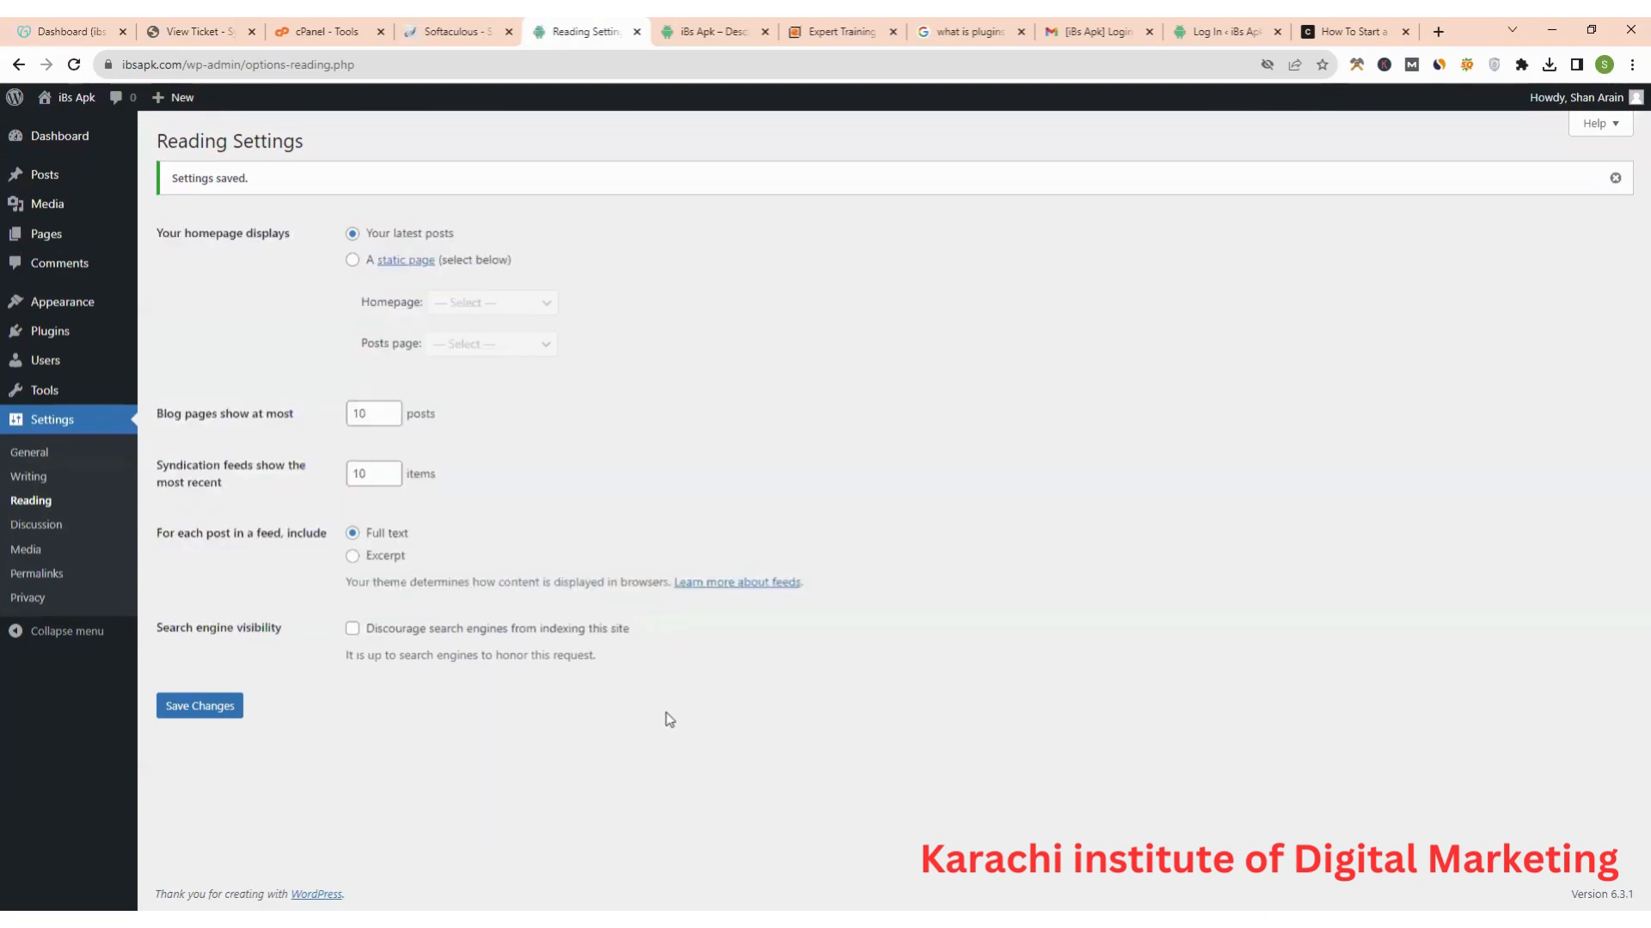
right_click(665, 713)
right_click(611, 634)
right_click(453, 736)
right_click(364, 718)
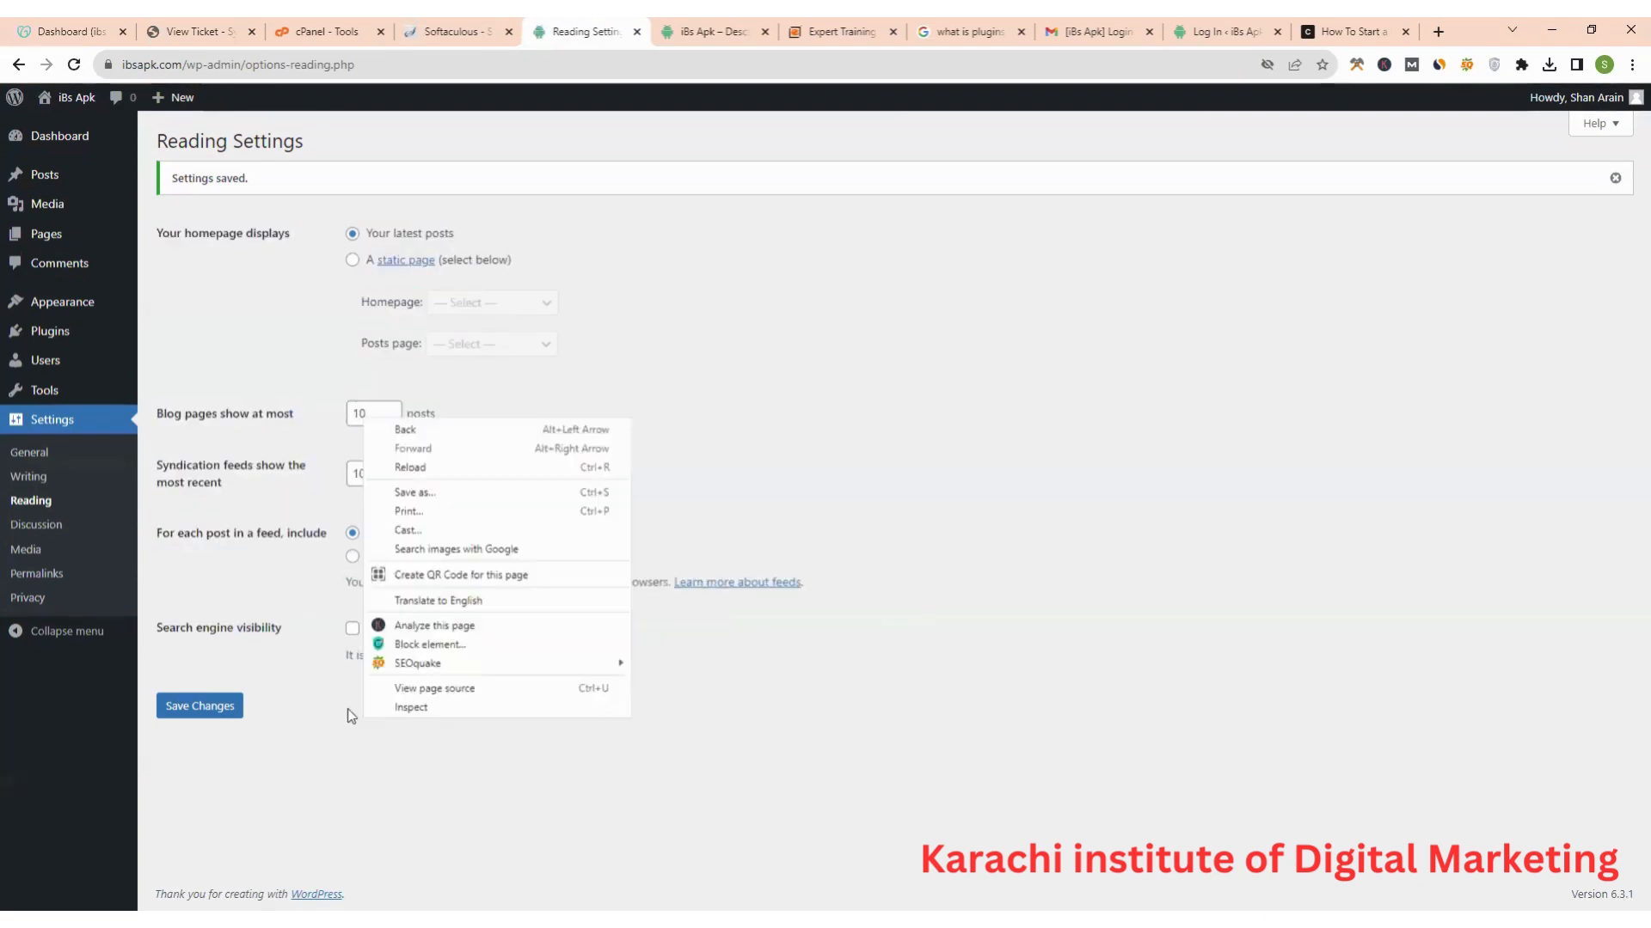
right_click(335, 700)
left_click(575, 774)
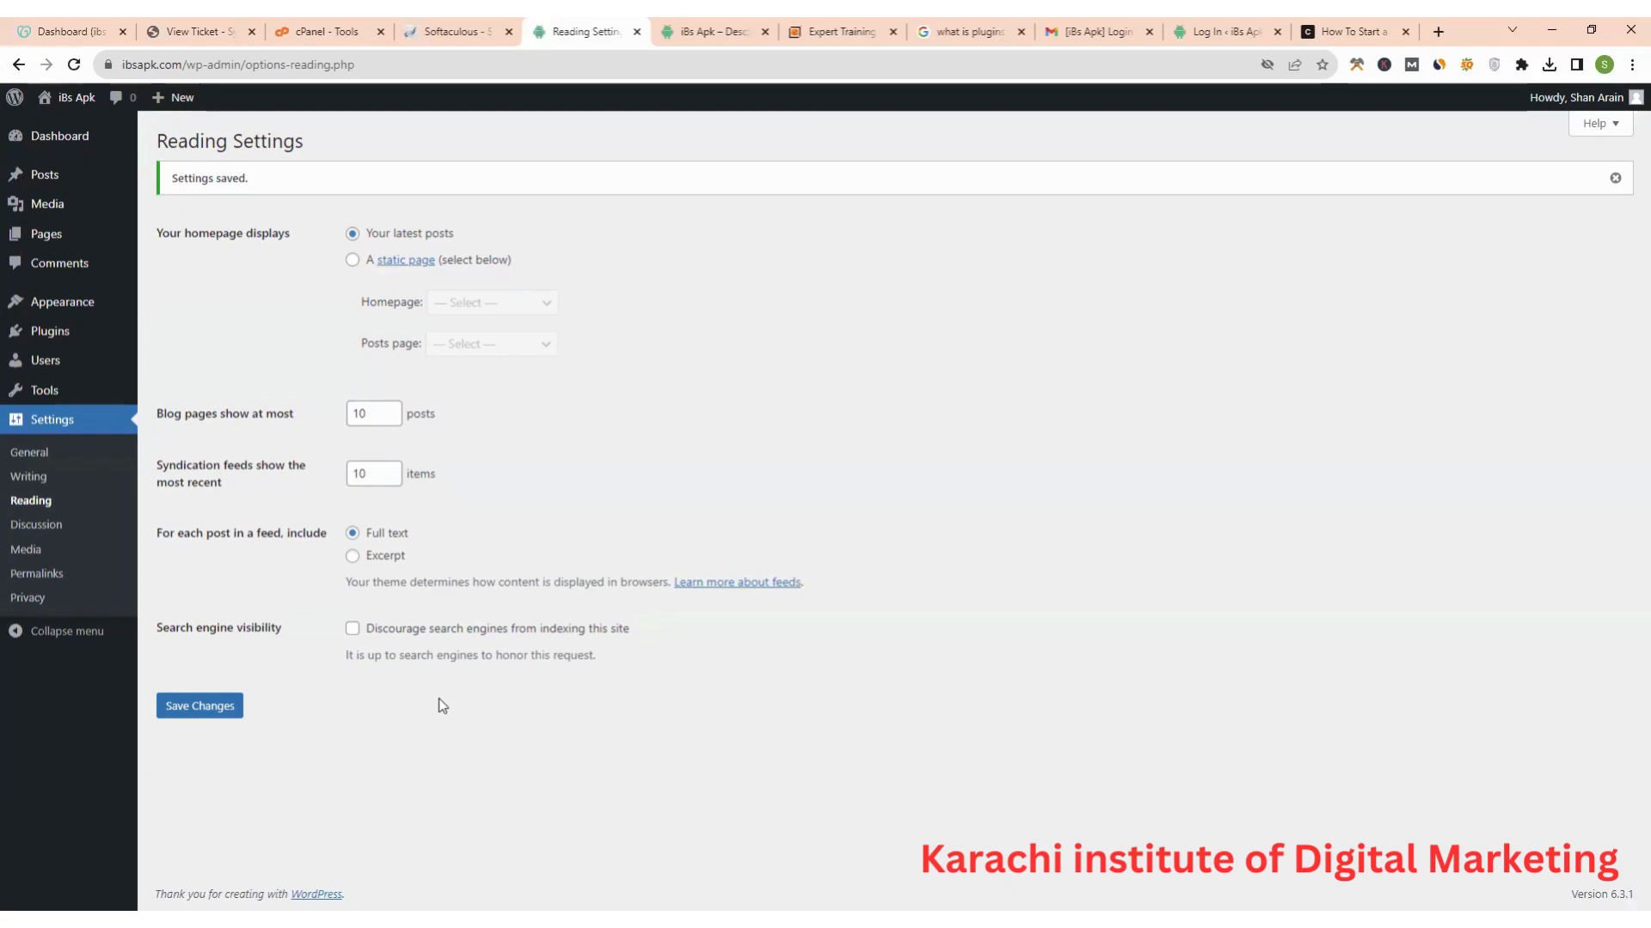
left_click(353, 628)
right_click(354, 629)
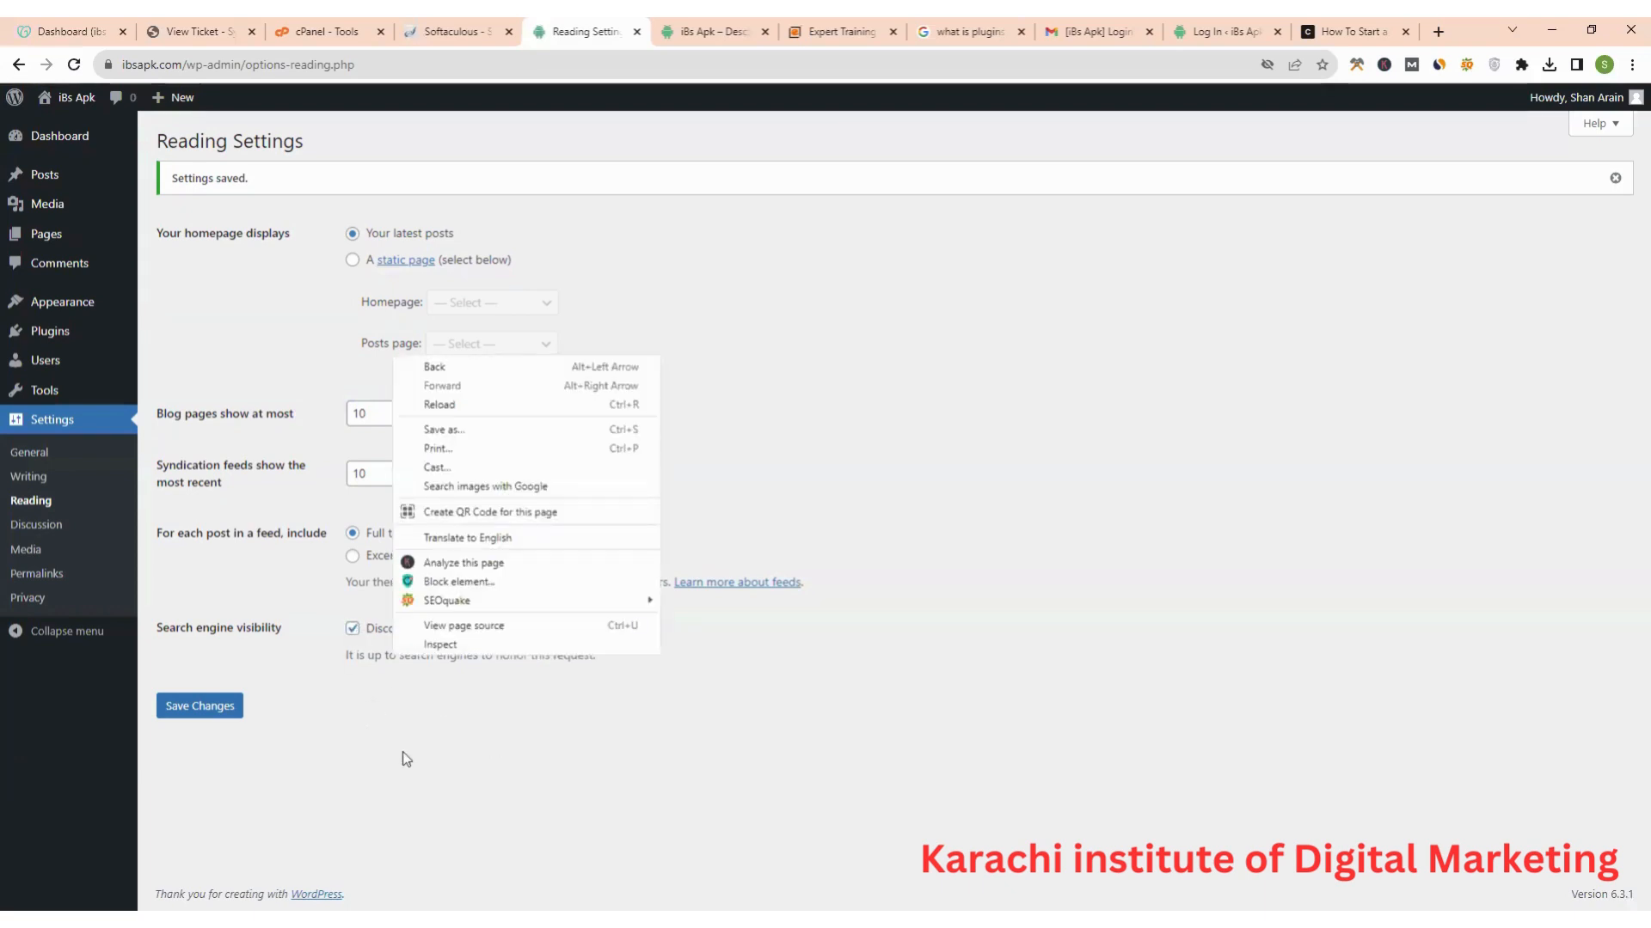
right_click(377, 744)
right_click(810, 719)
right_click(710, 734)
right_click(625, 733)
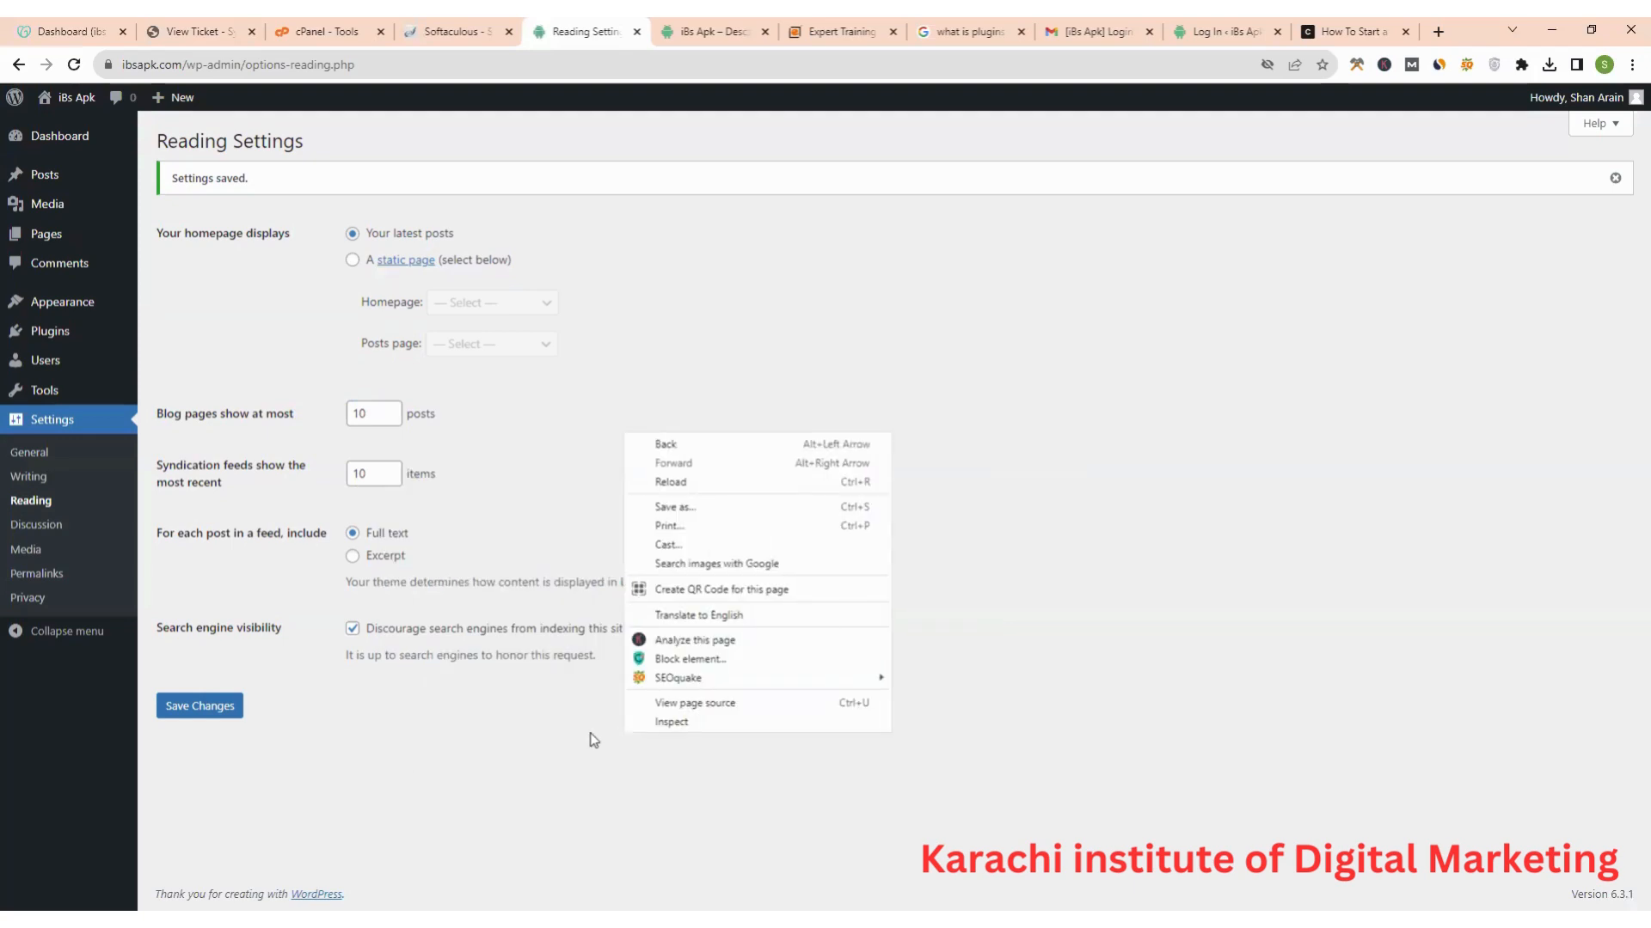
left_click(591, 739)
left_click(353, 628)
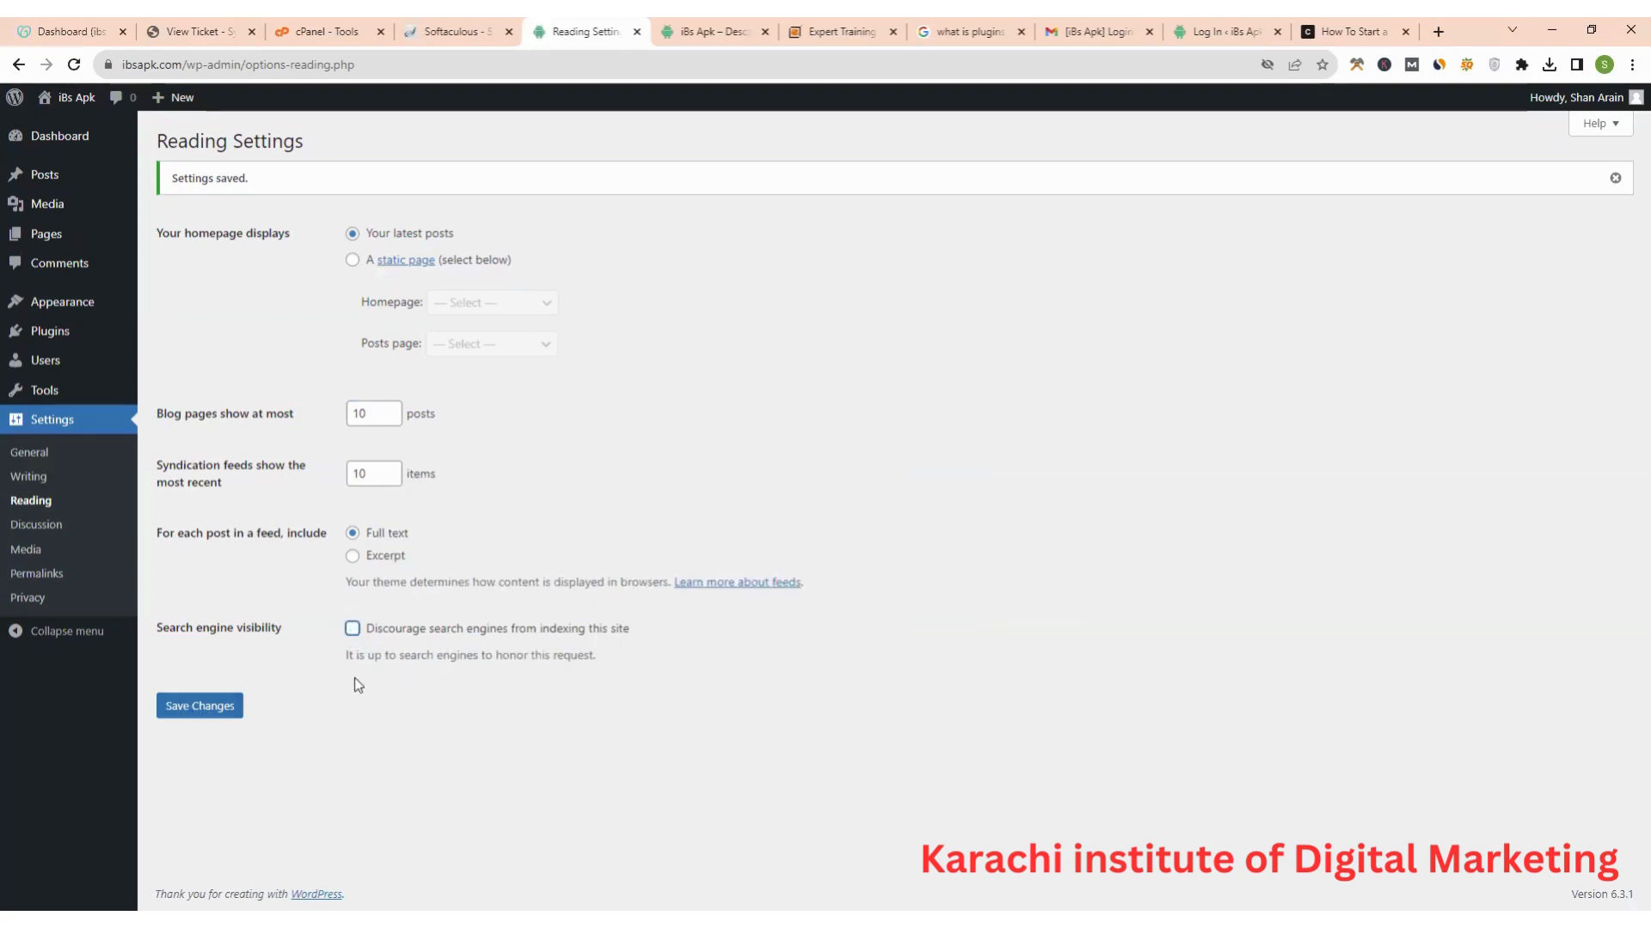
left_click(352, 628)
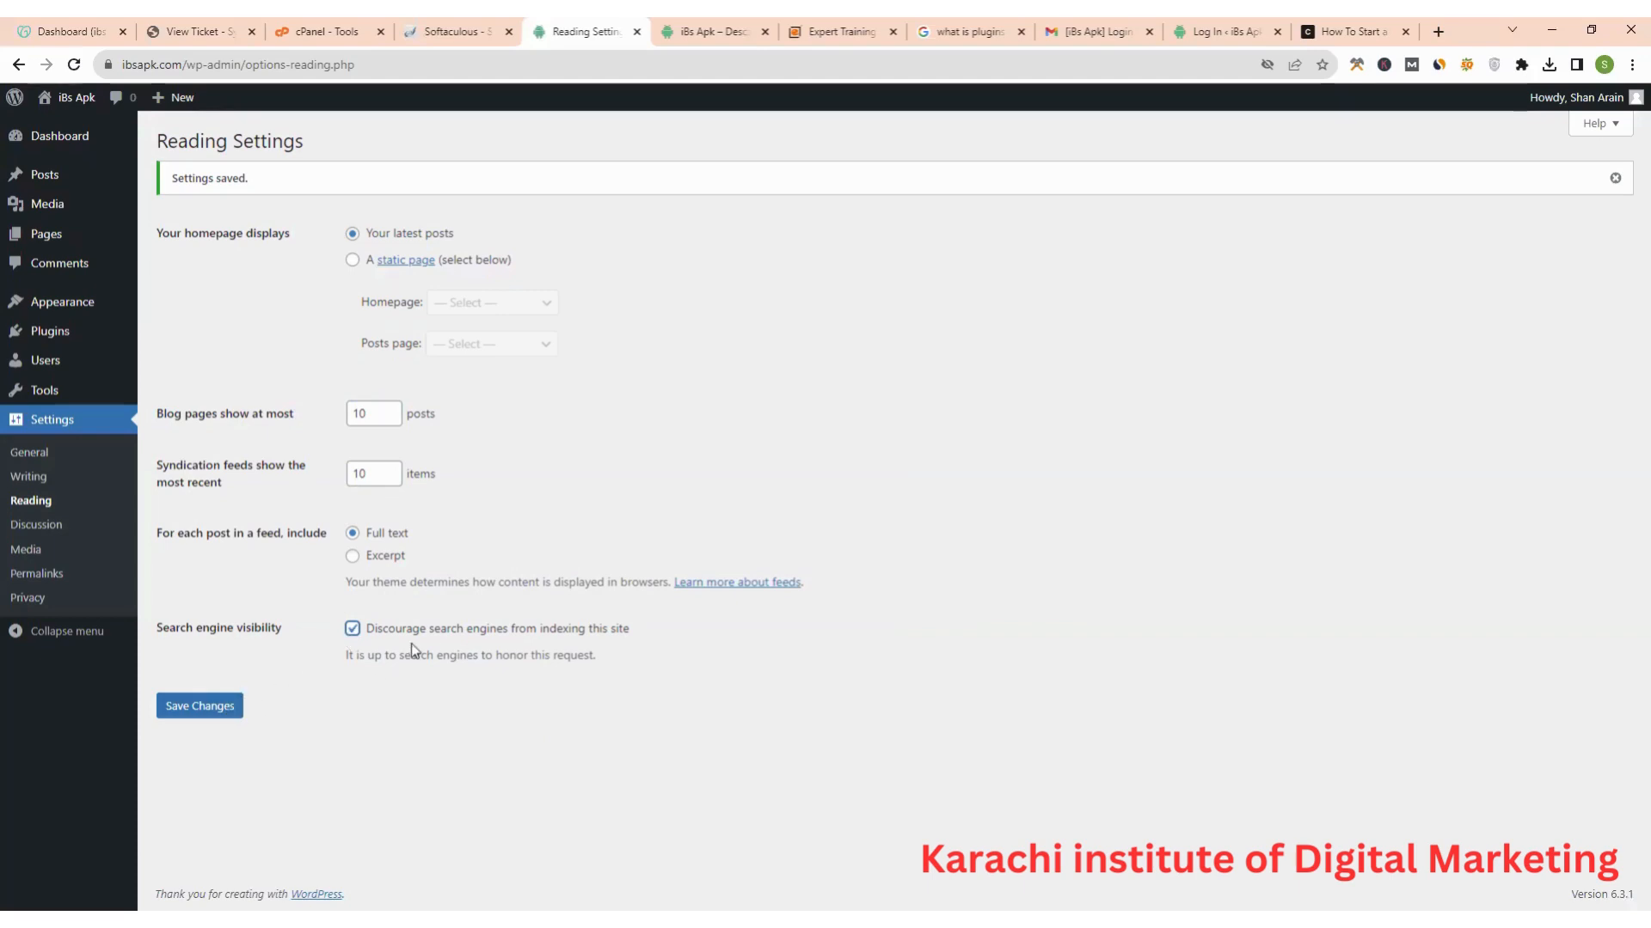
left_click_drag(664, 638, 520, 628)
right_click(389, 622)
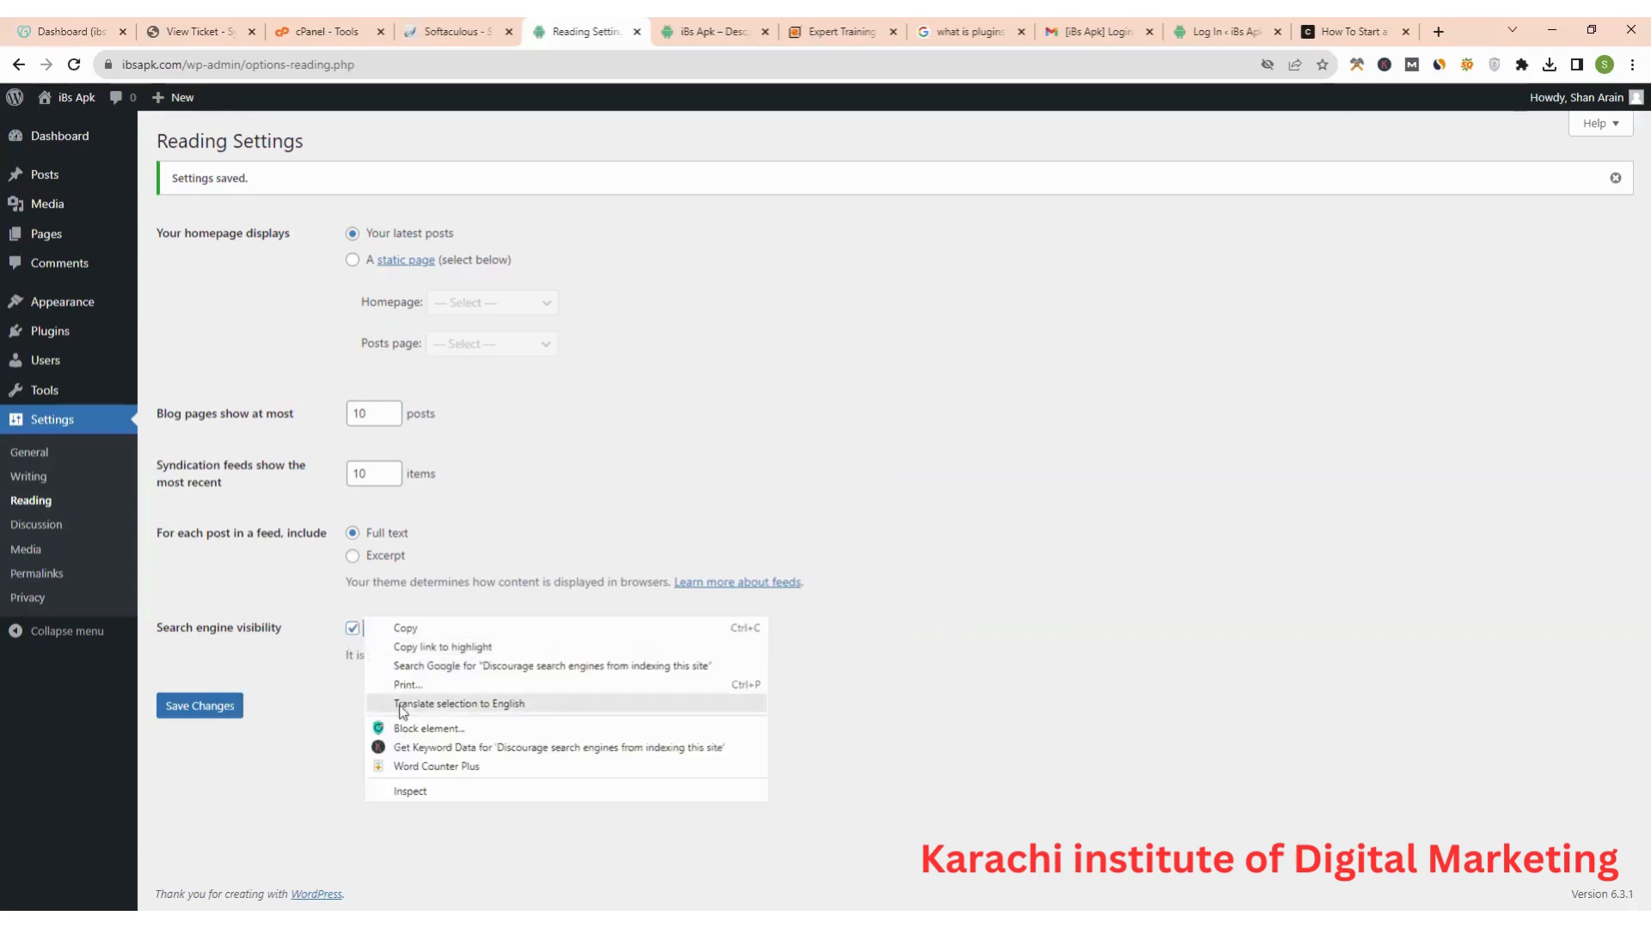
right_click(279, 703)
right_click(529, 771)
right_click(493, 770)
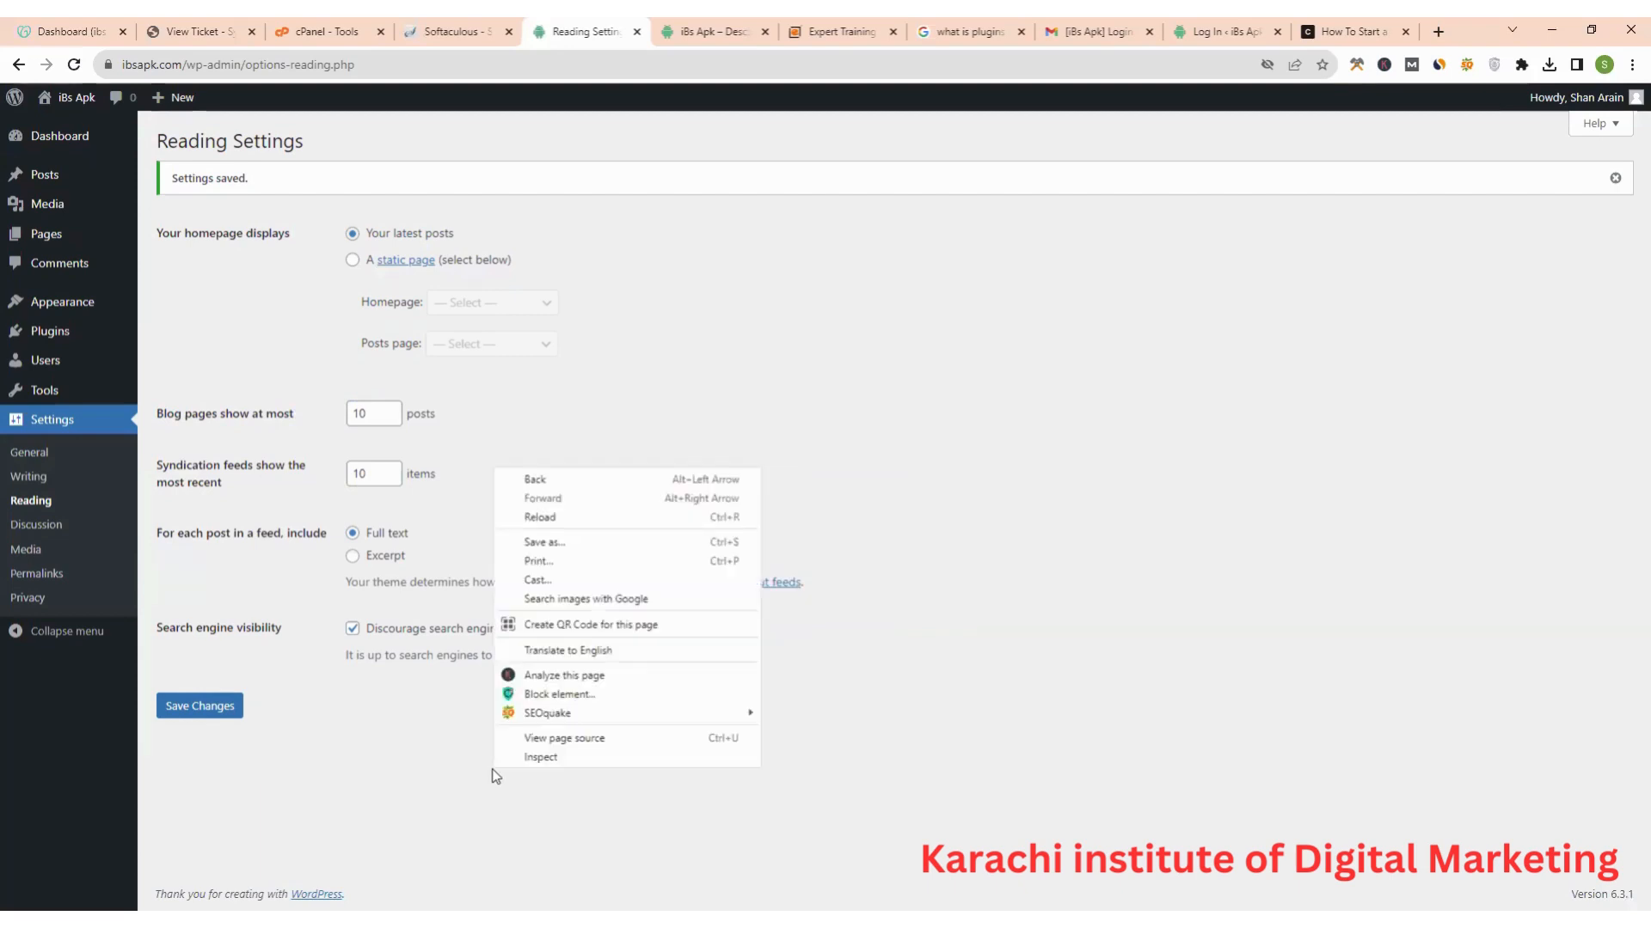
left_click(494, 773)
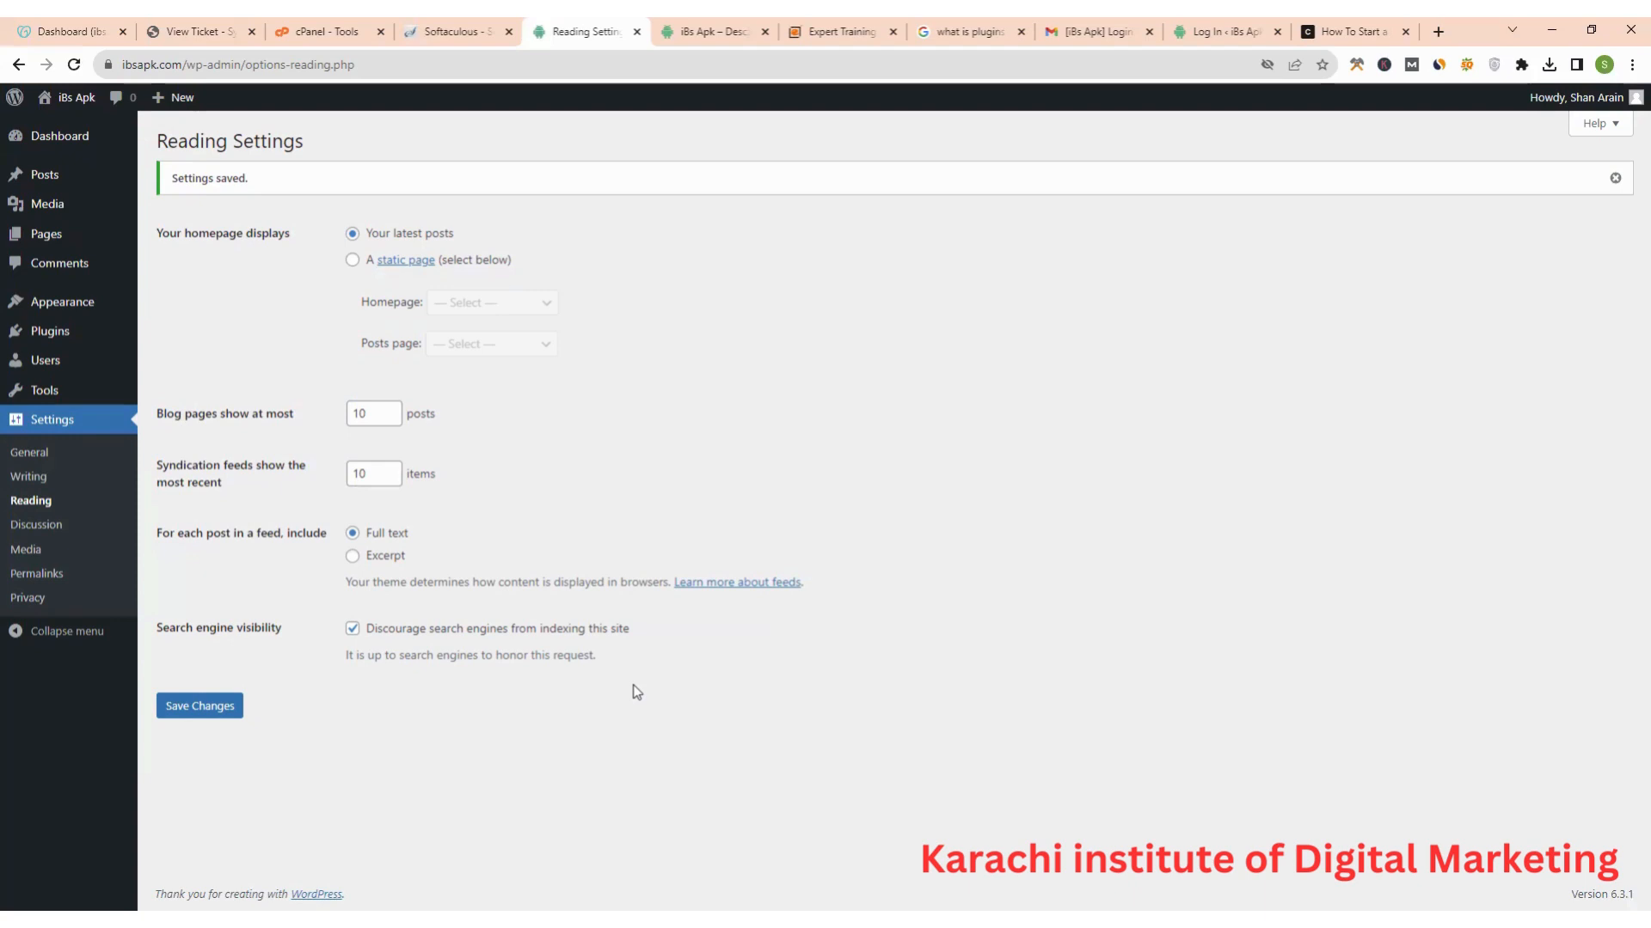
key("ctrl+9")
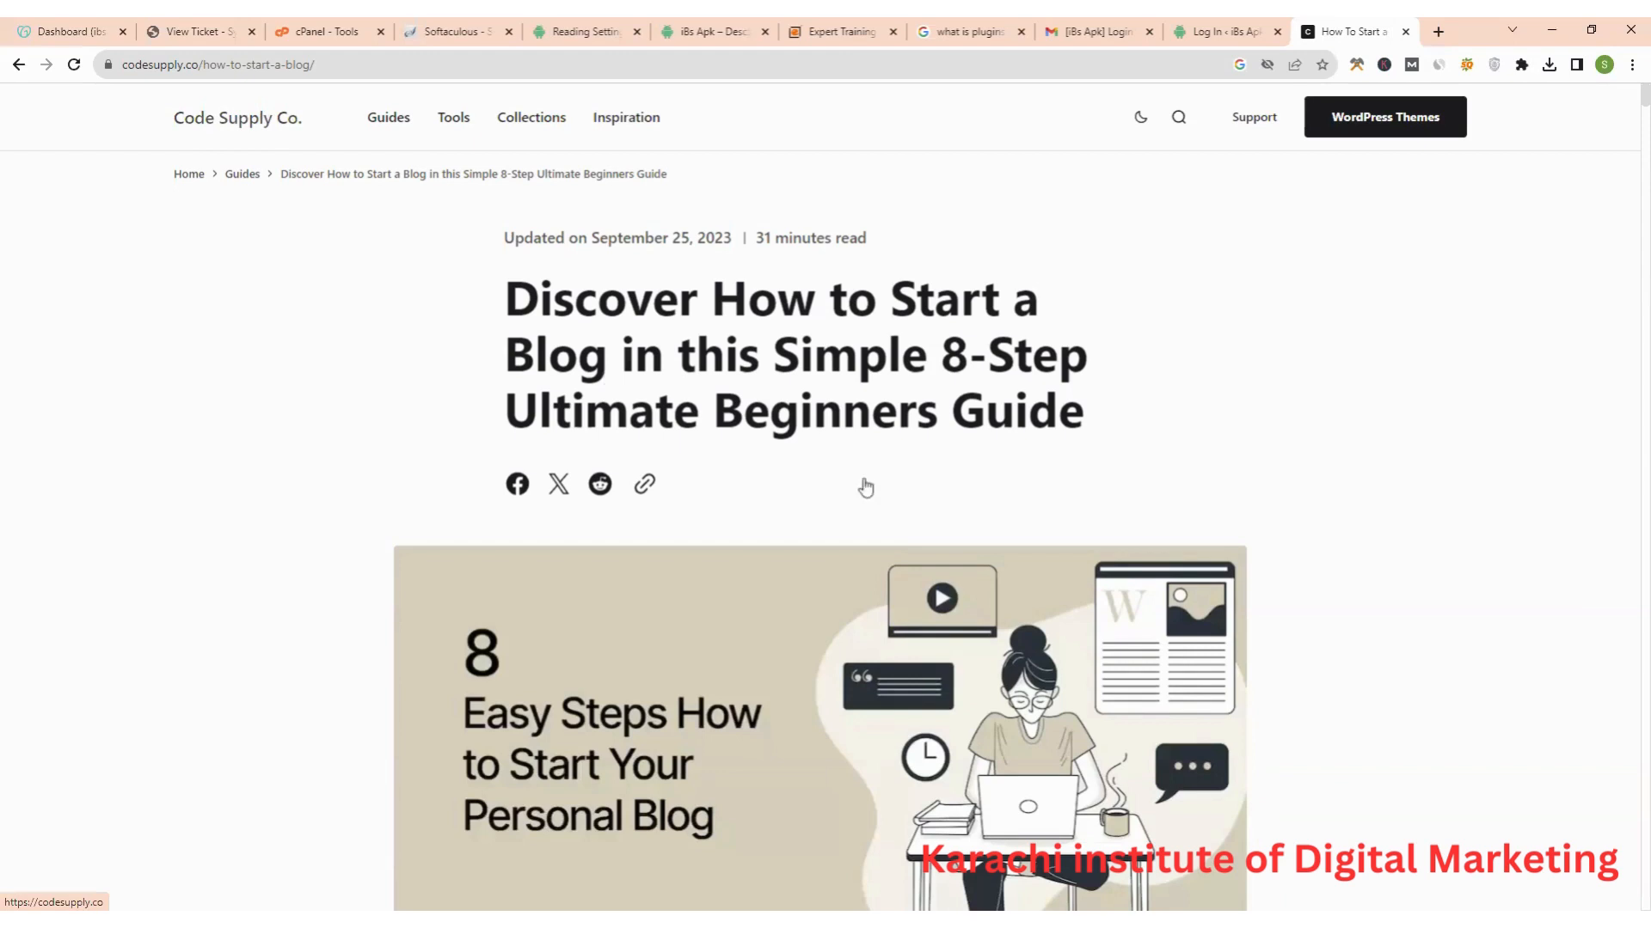
left_click(683, 28)
left_click(591, 32)
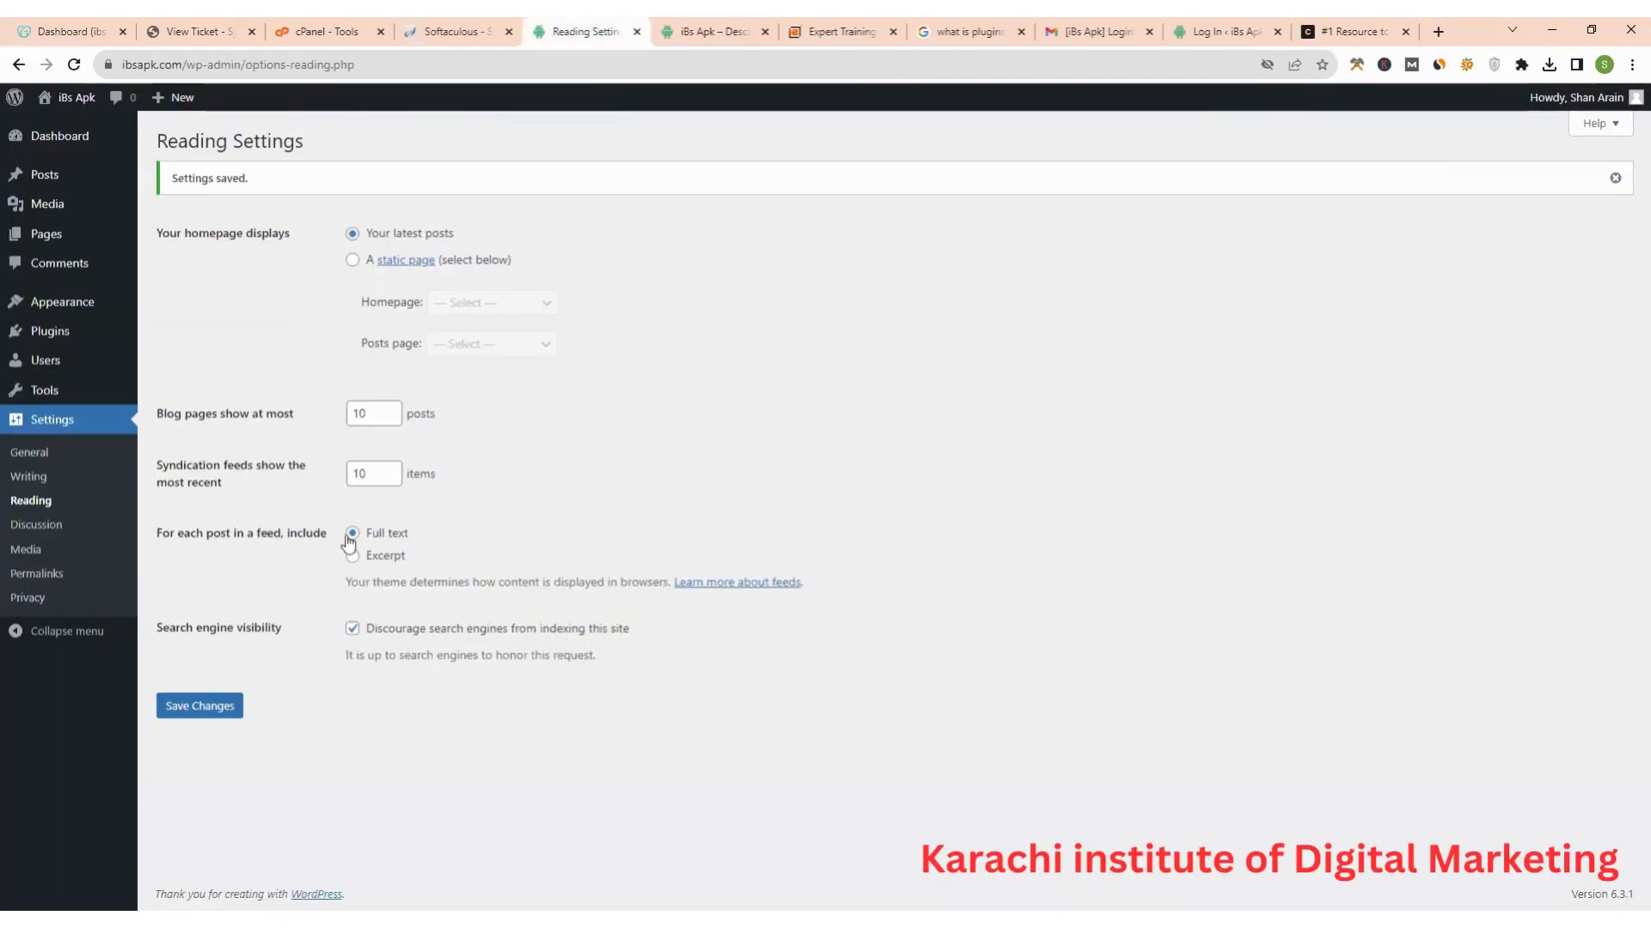
left_click(352, 628)
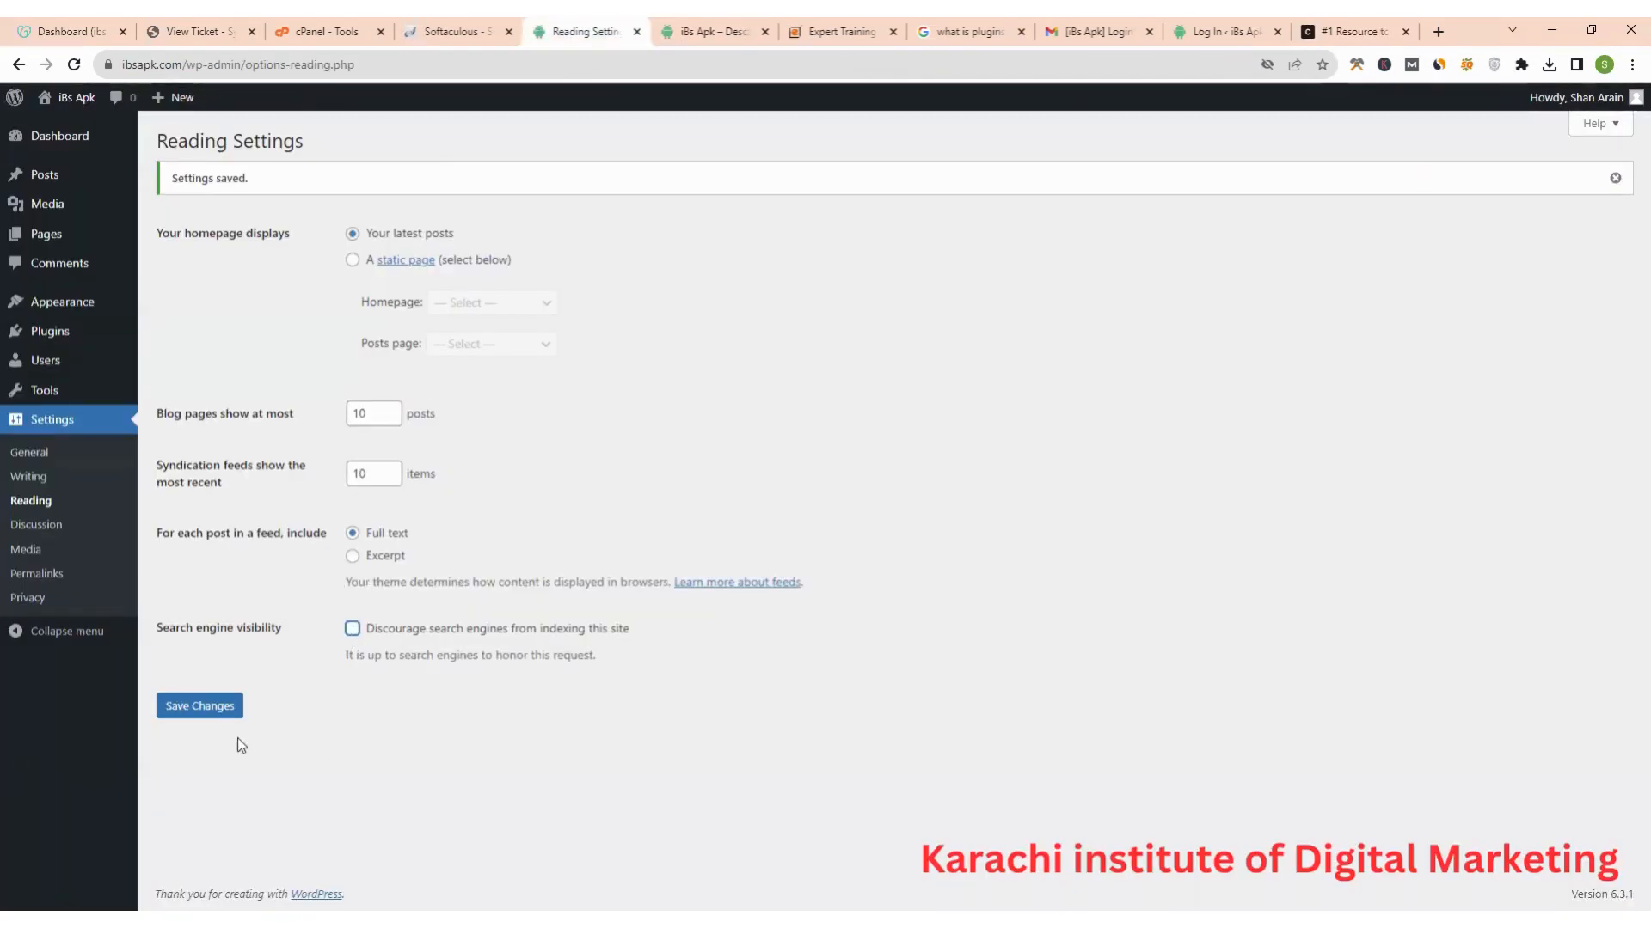
Save the Reading Settings, proceed past the ibsapk.com certificate warning, and resubmit the form.
left_click(200, 707)
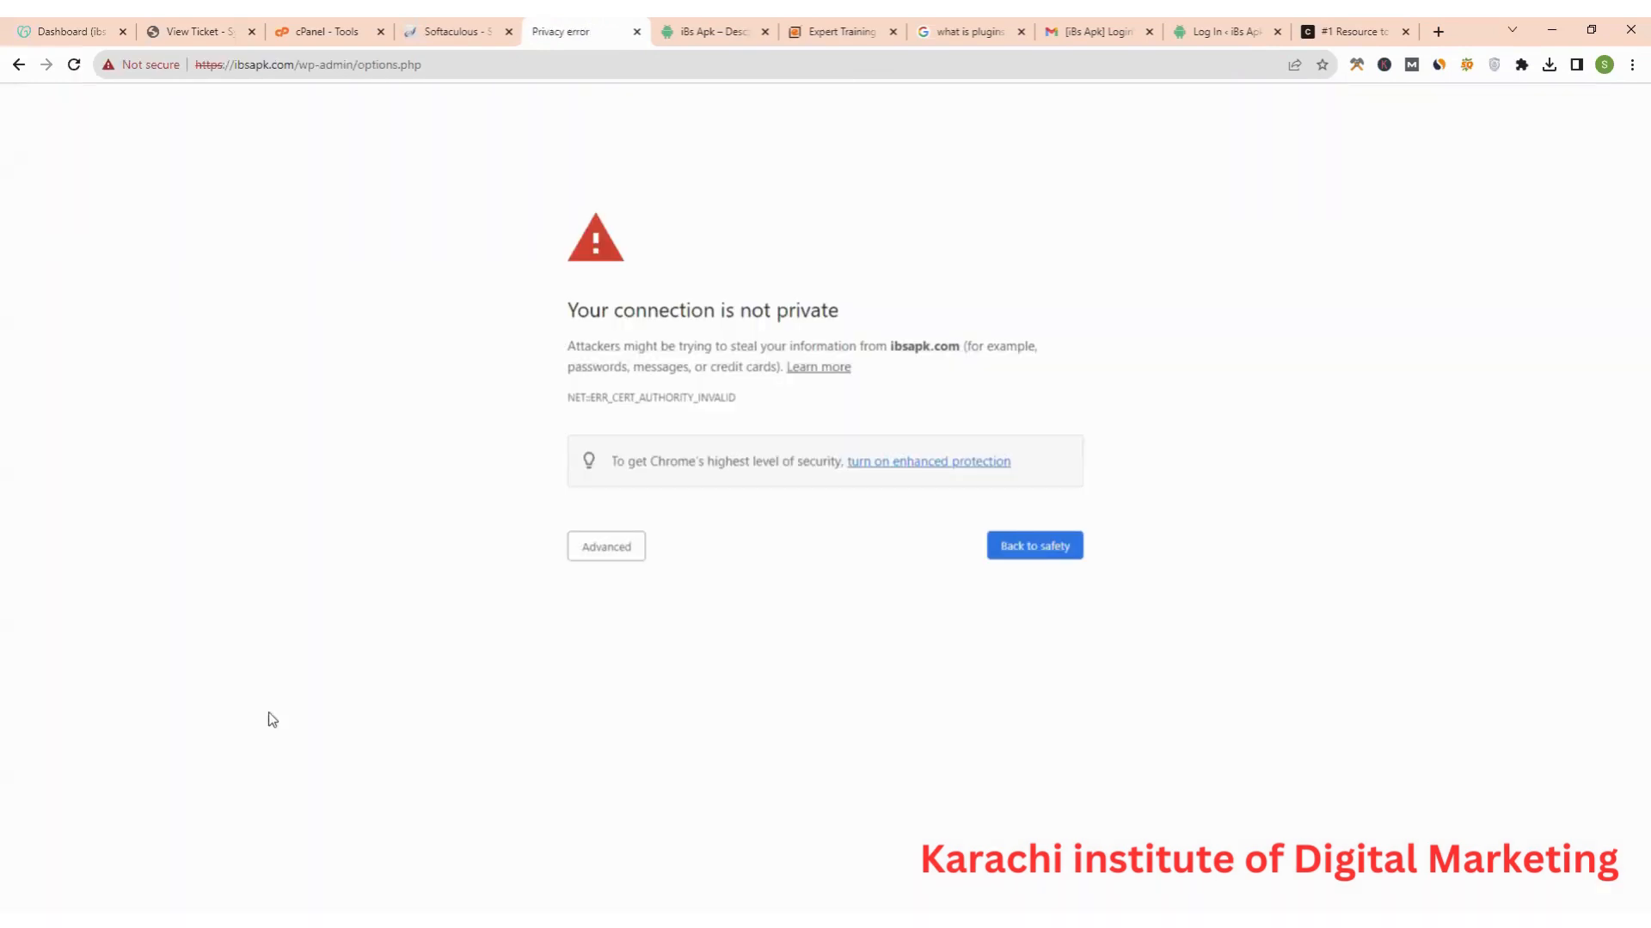
left_click(601, 554)
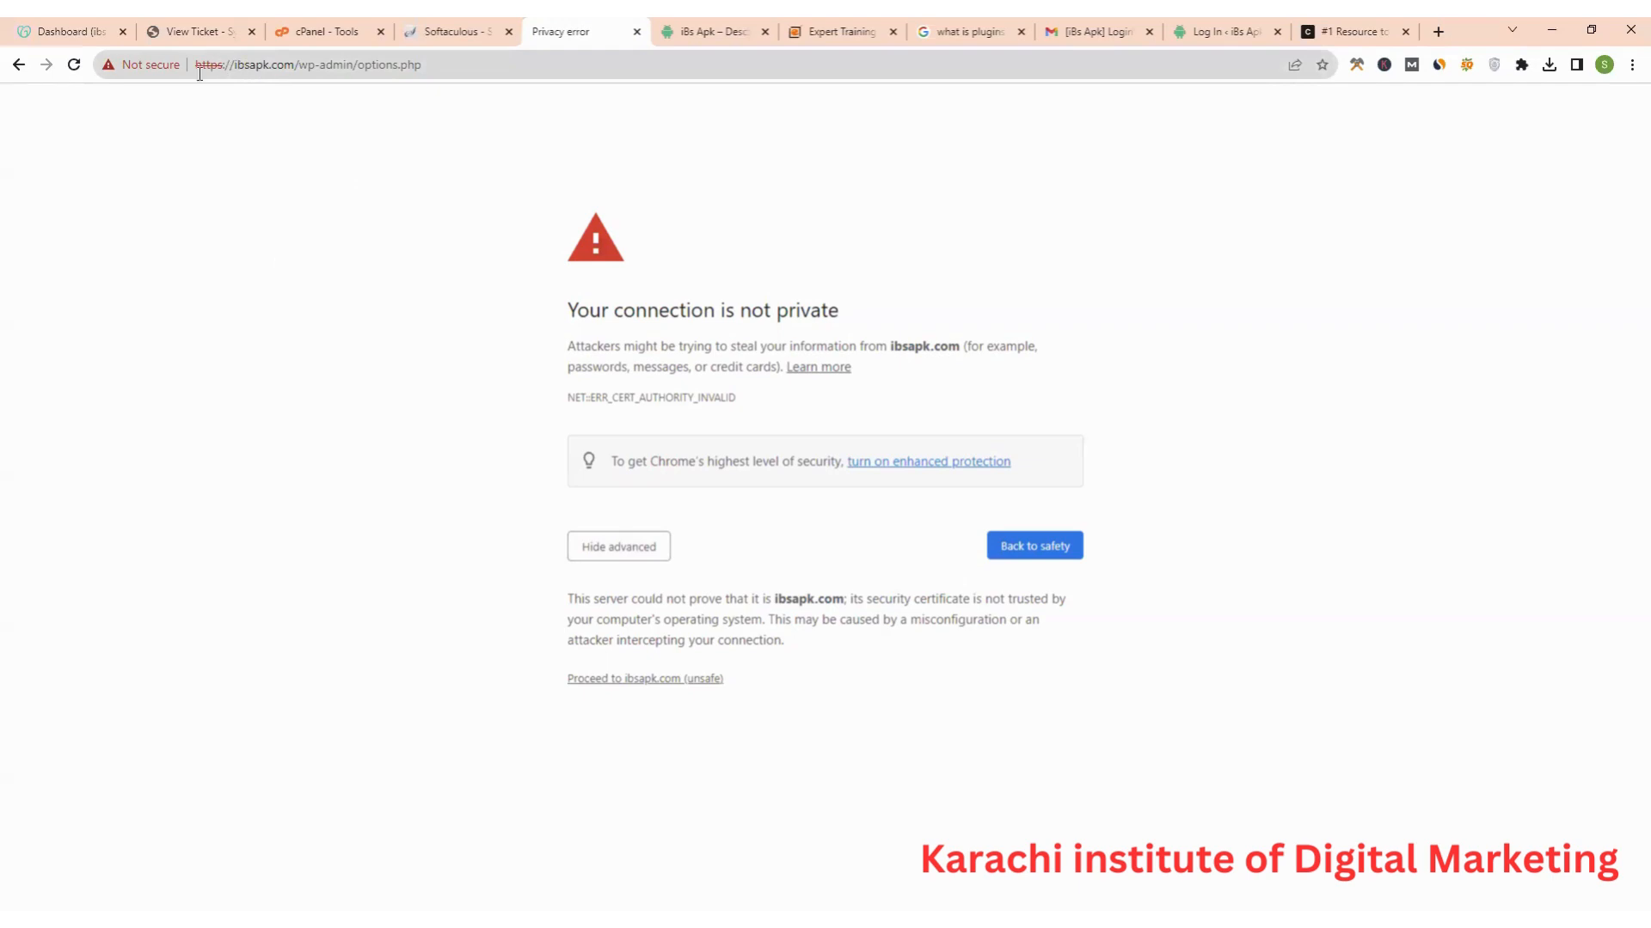
left_click(638, 680)
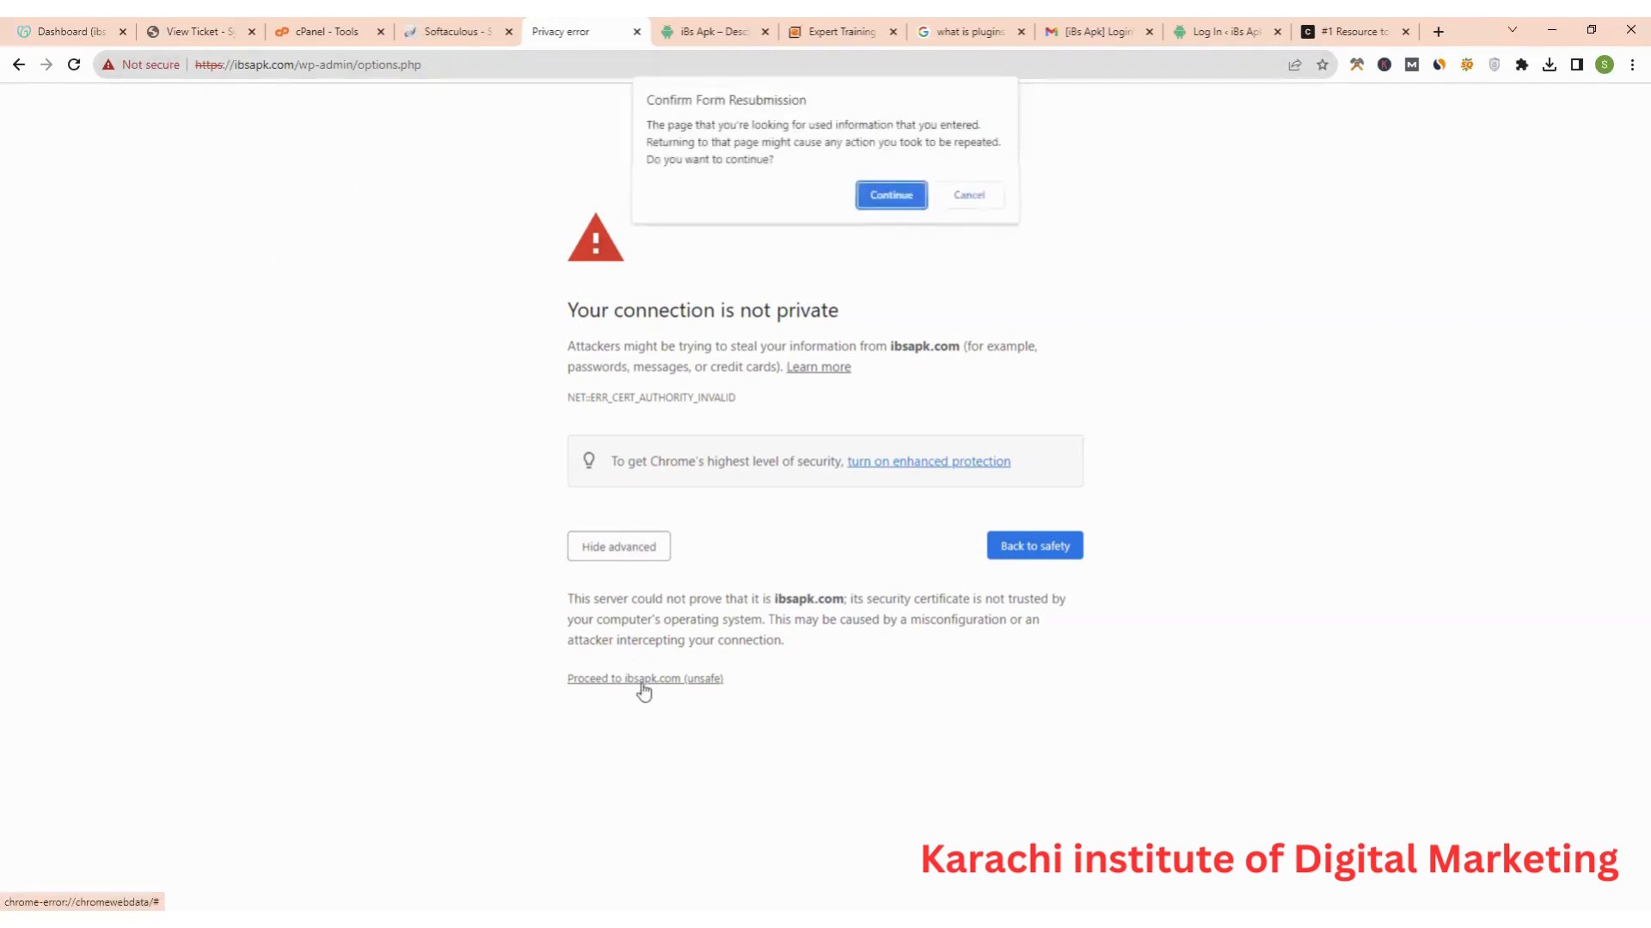
left_click(873, 192)
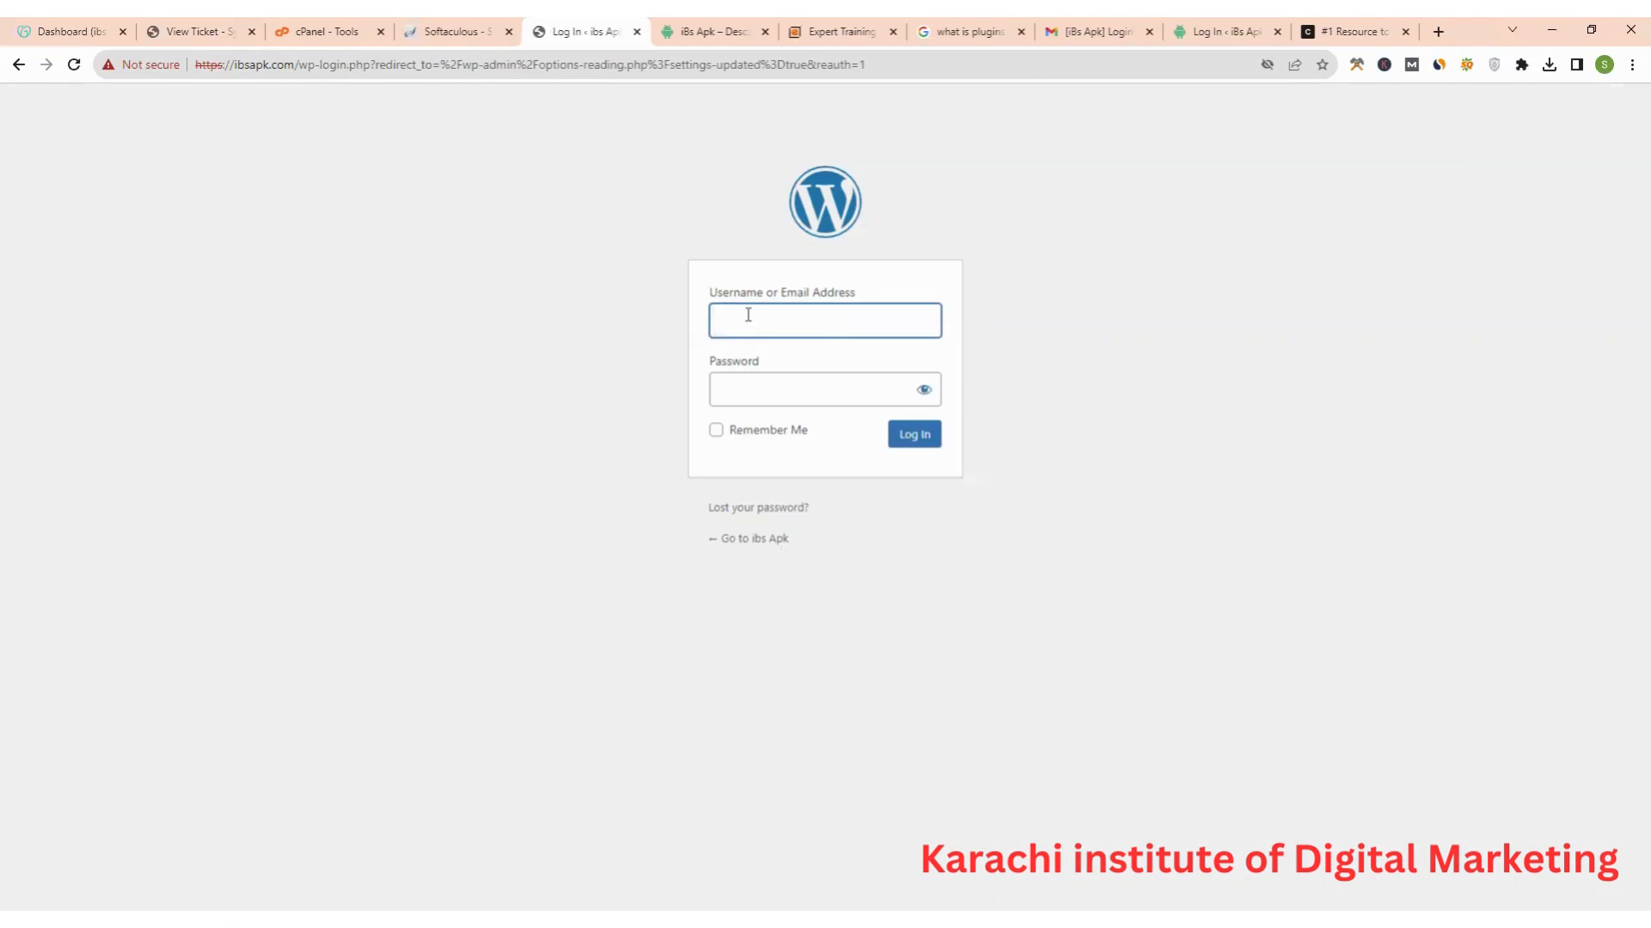
key("Return")
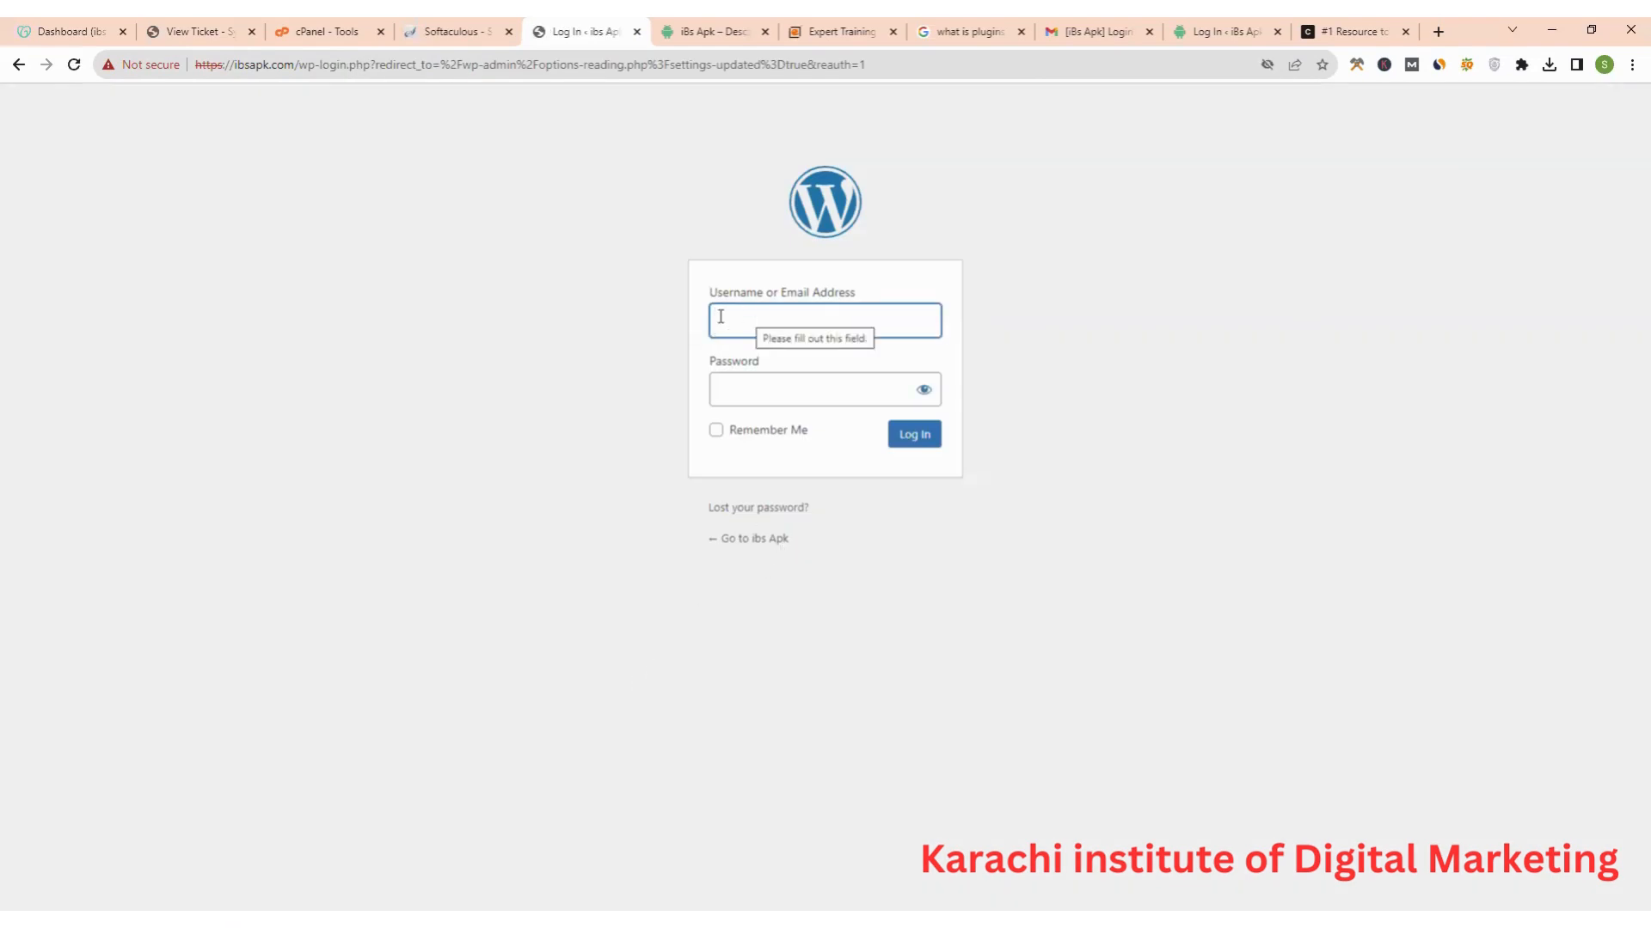
Check the WordPress installations list in Softaculous, then return to the login page.
left_click(451, 31)
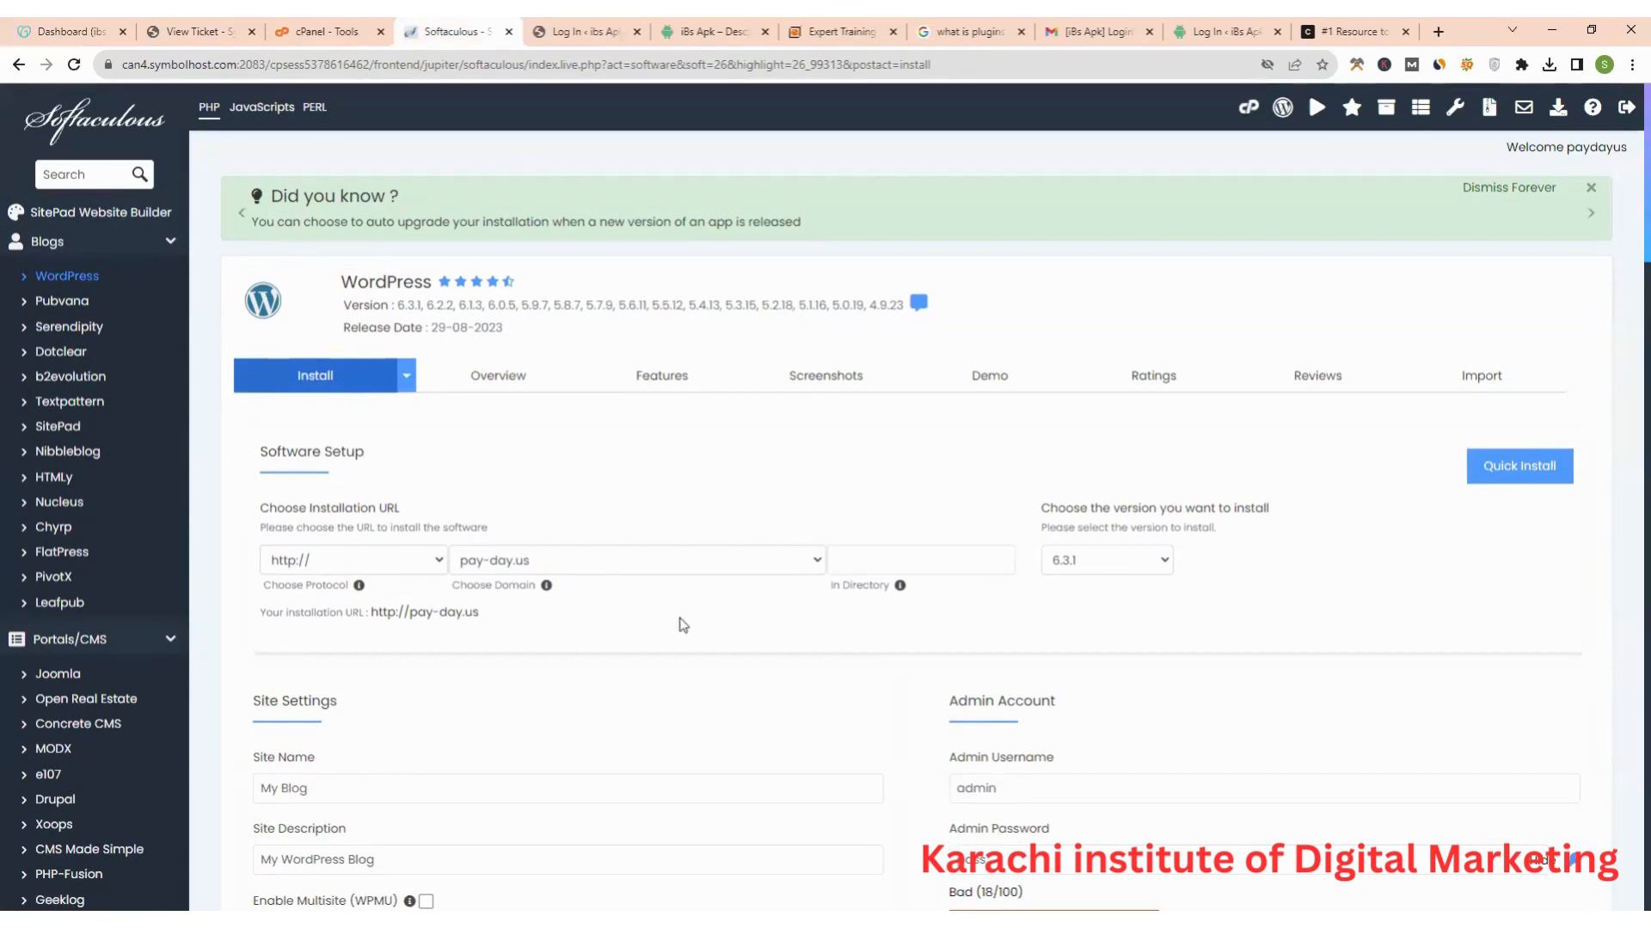
scroll(678, 623, "down", 15)
scroll(742, 734, "up", 15)
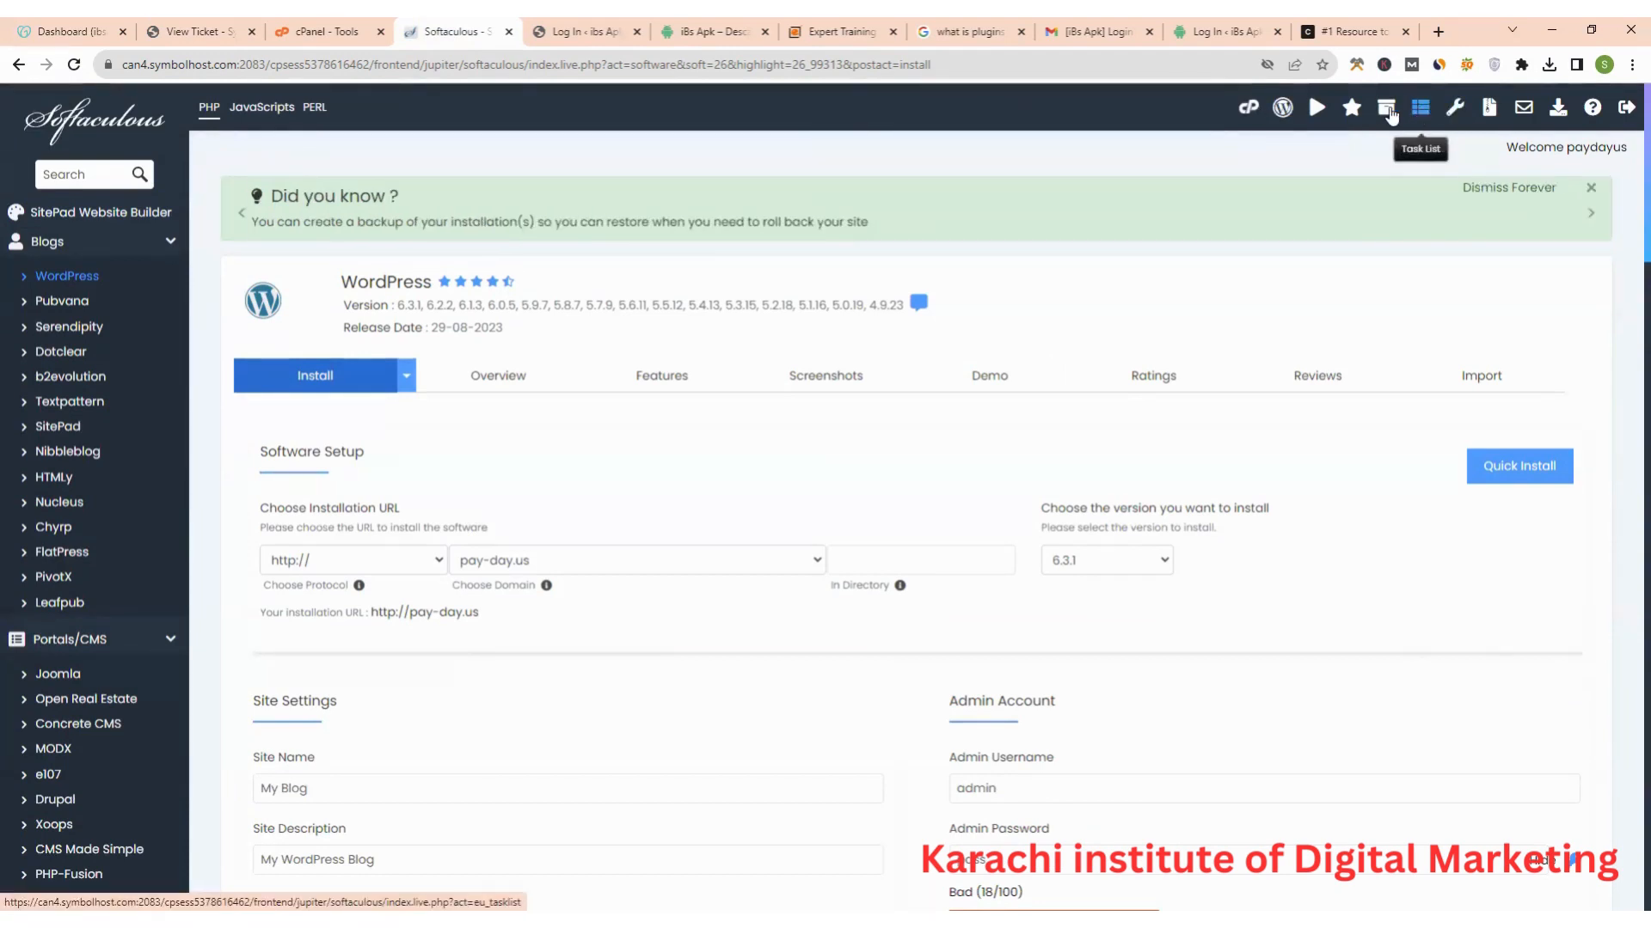
left_click(1386, 110)
left_click(607, 28)
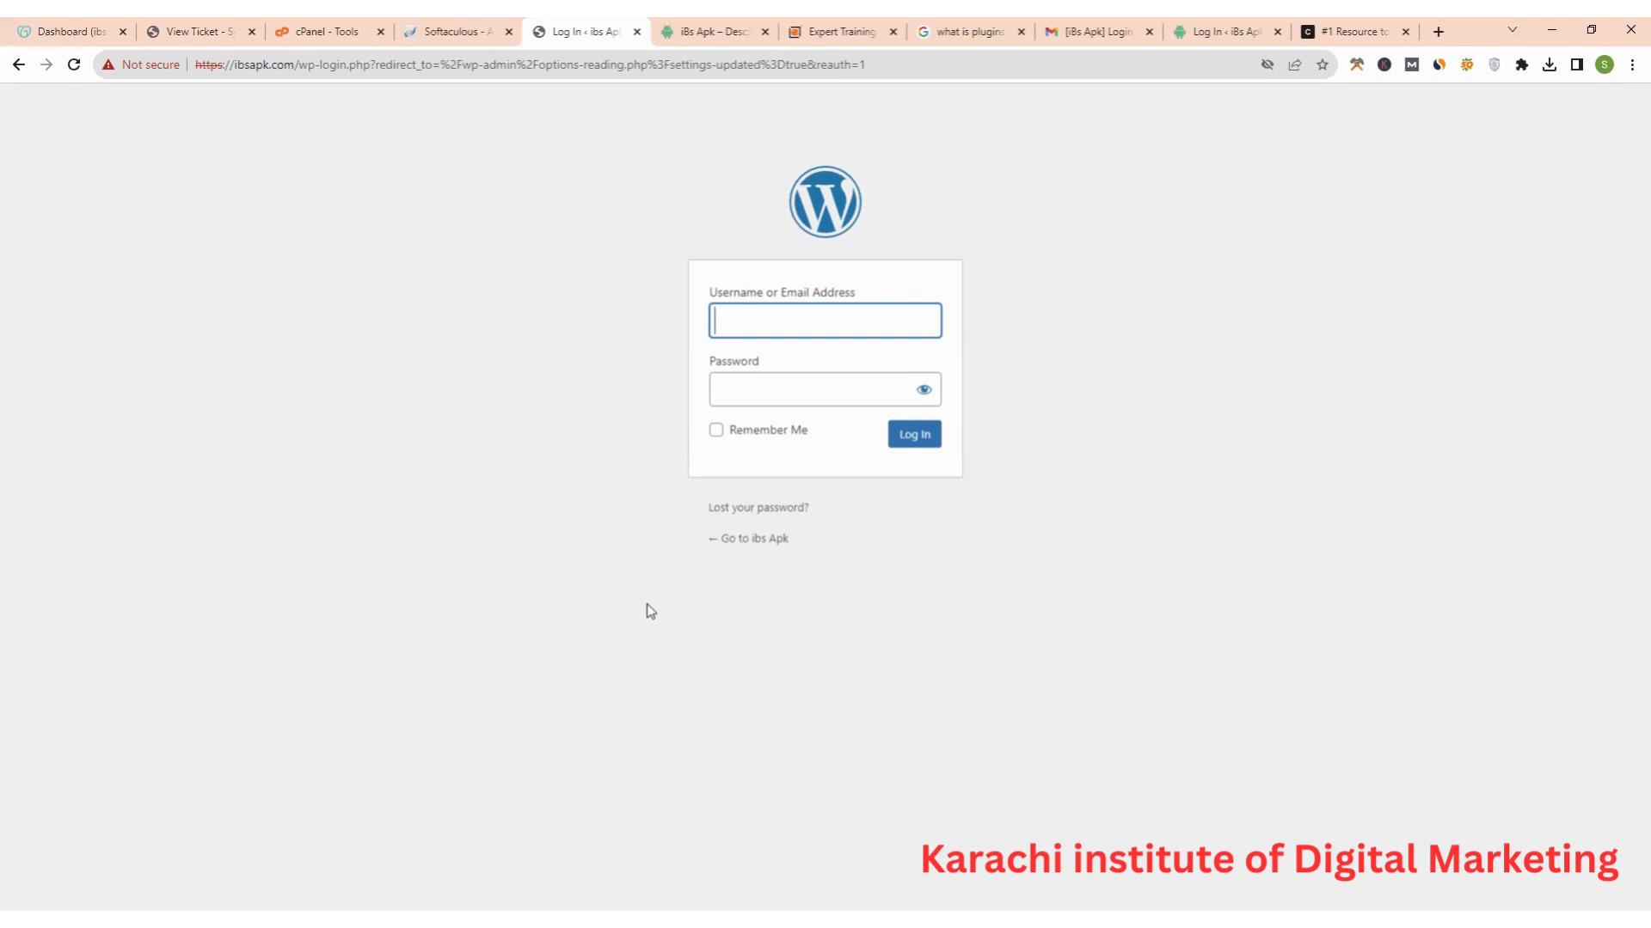
Autofill the saved admin username on the login form, then go to Softaculous's installations list.
left_click(712, 315)
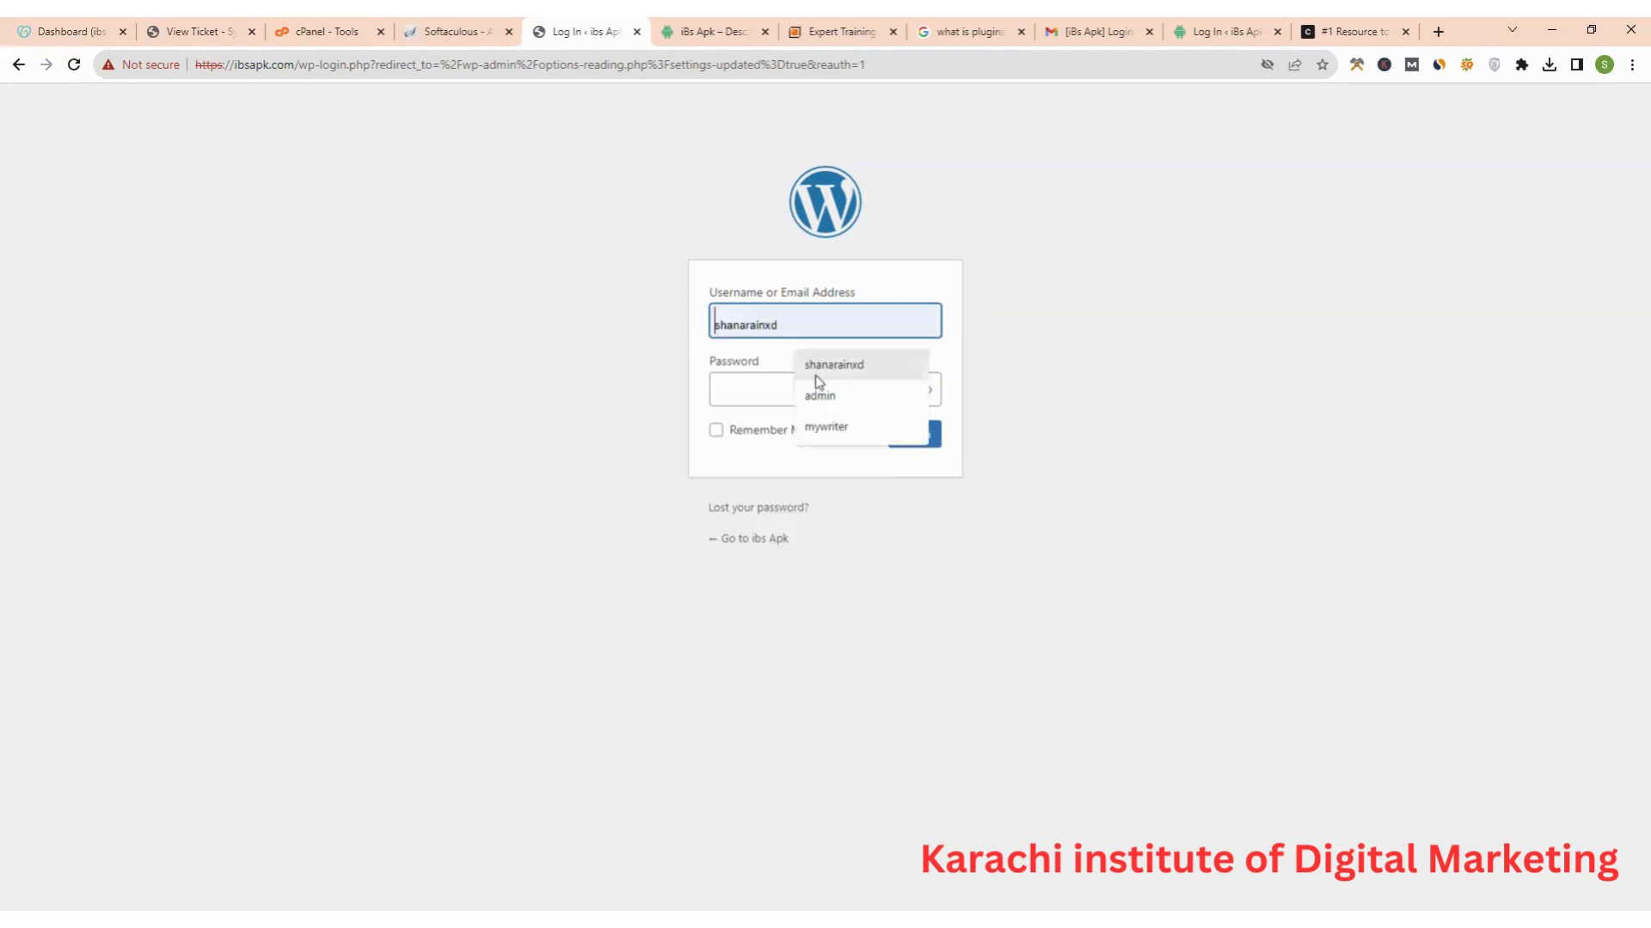
left_click(819, 378)
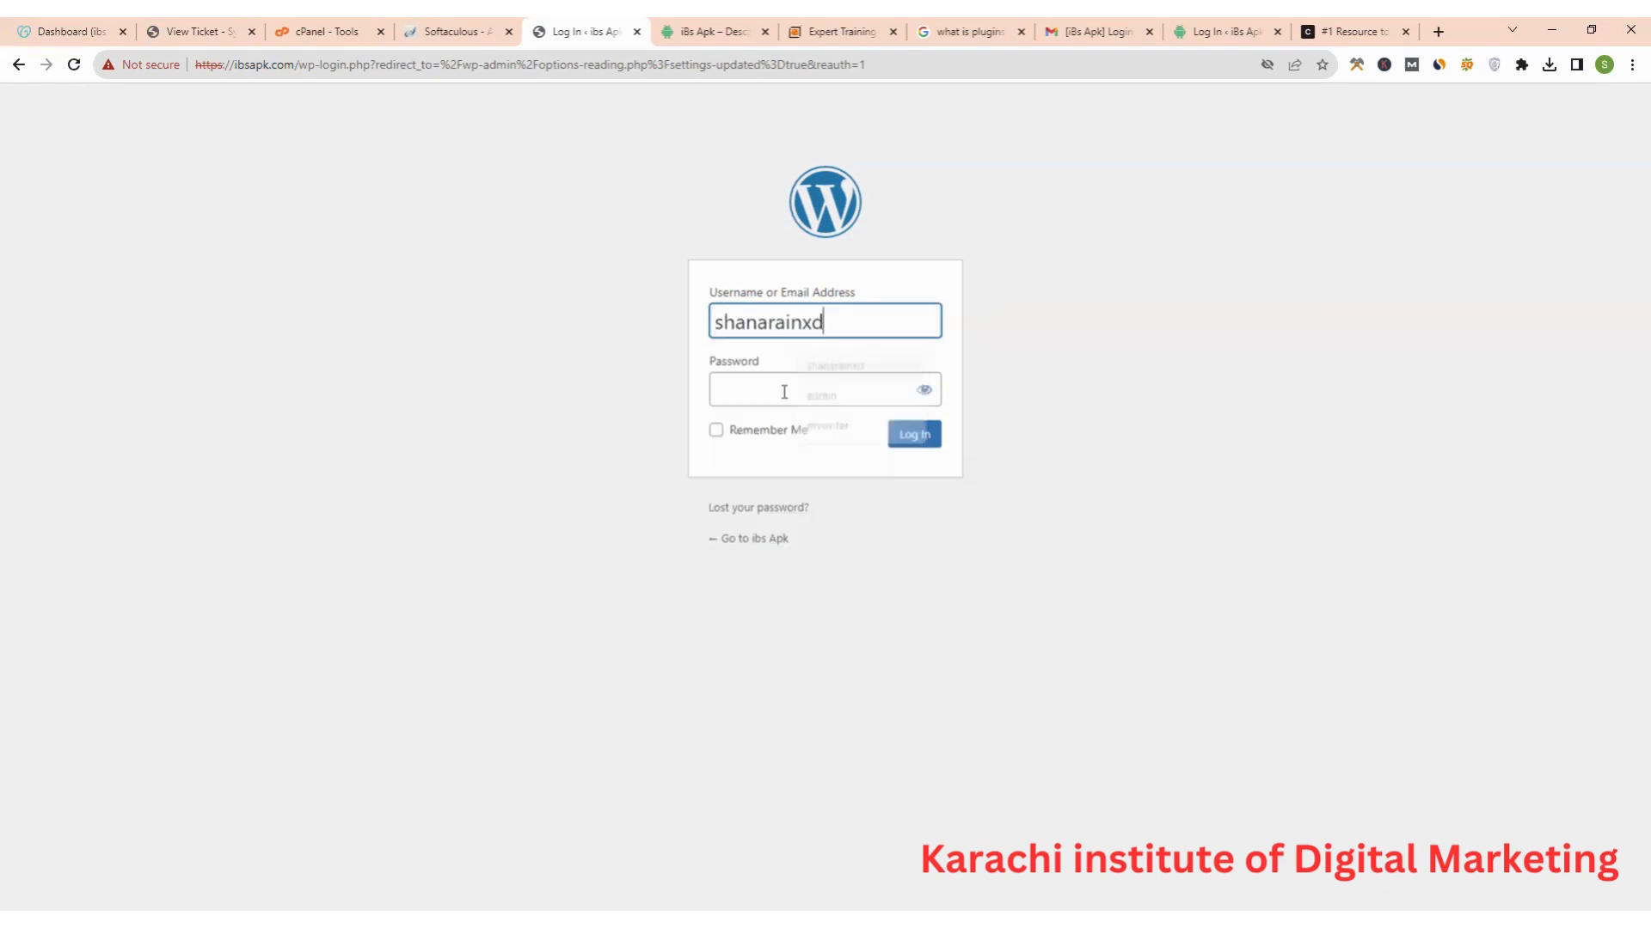
left_click(505, 26)
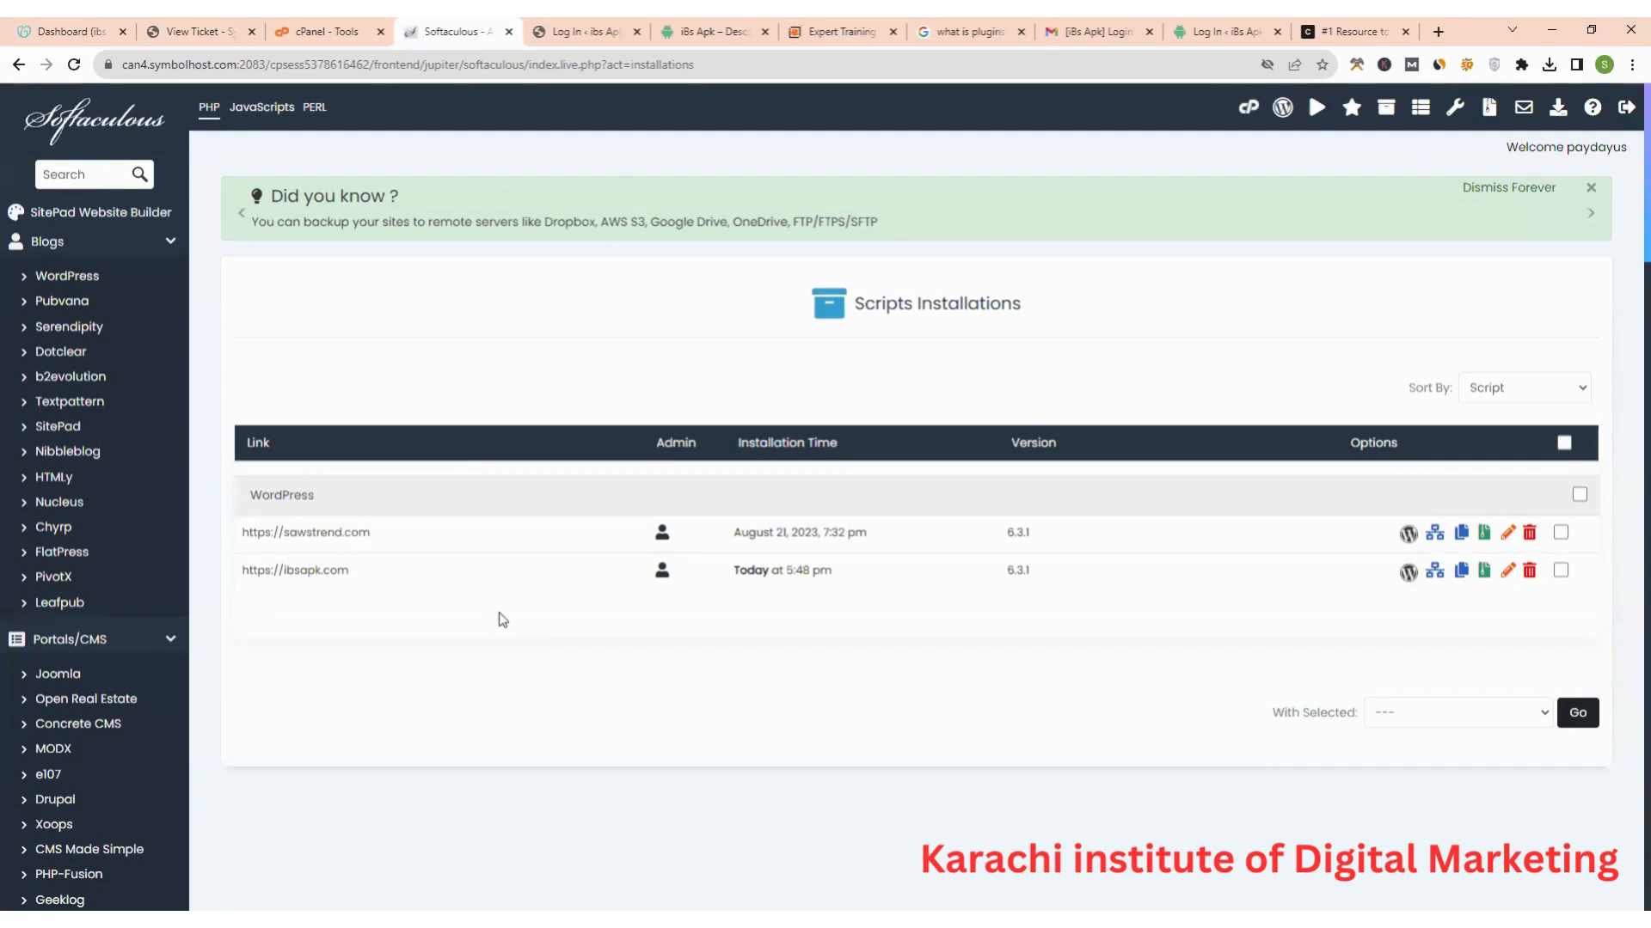
Open WordPress Management for the ibsapk.com install and look through its site info and settings.
left_click(1416, 578)
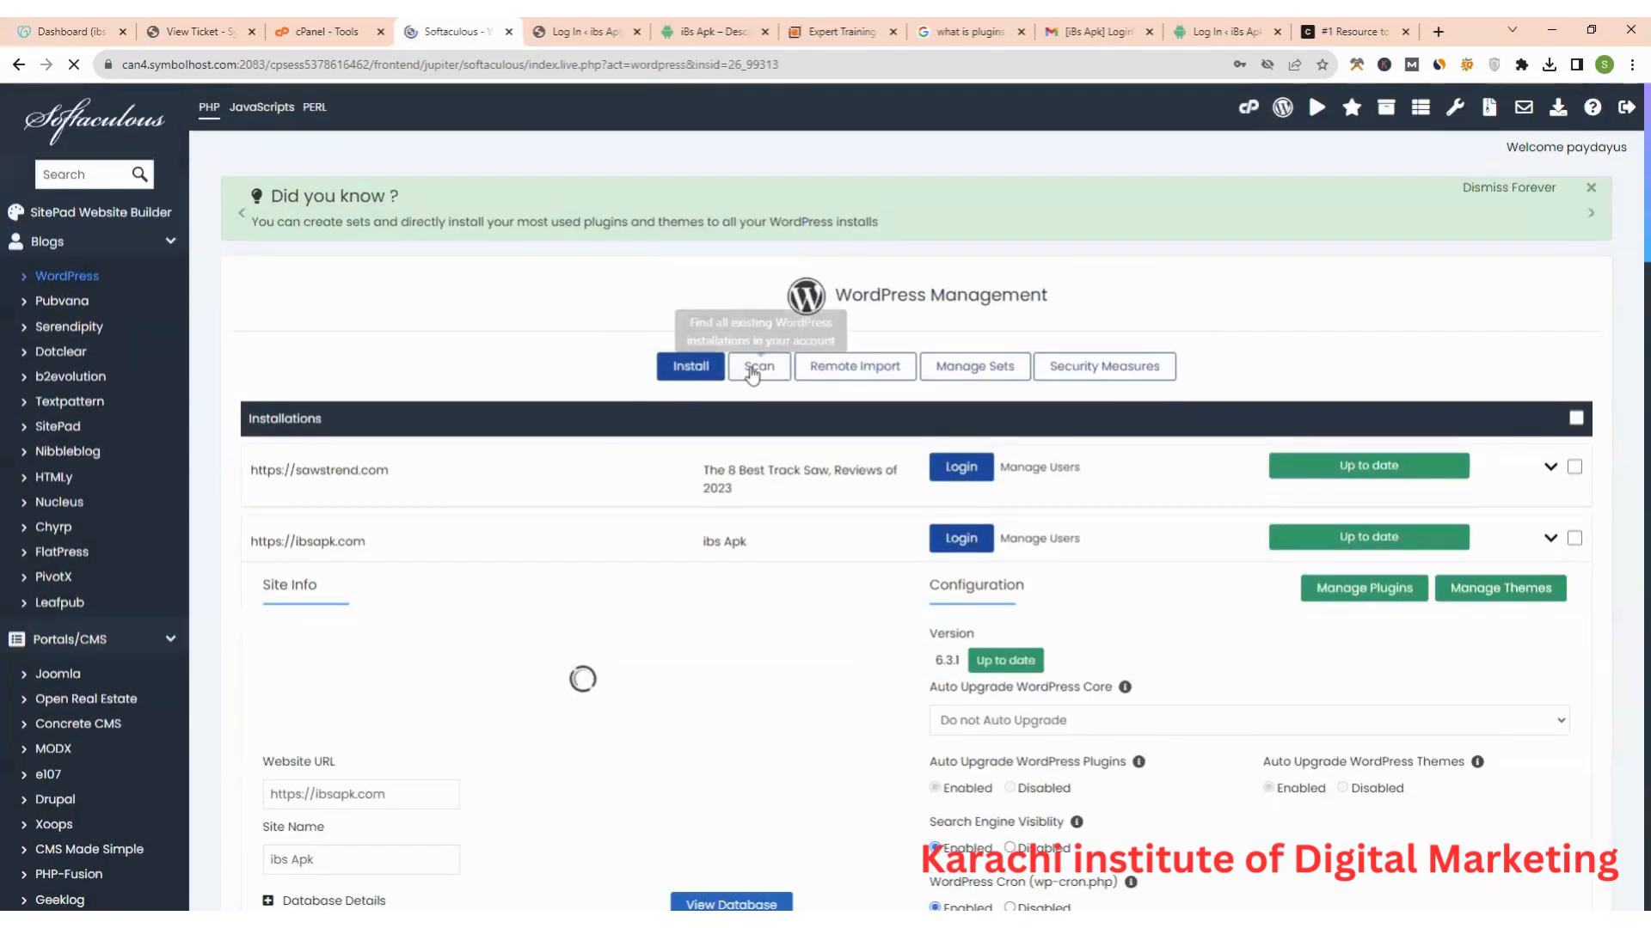
scroll(858, 597, "down", 3)
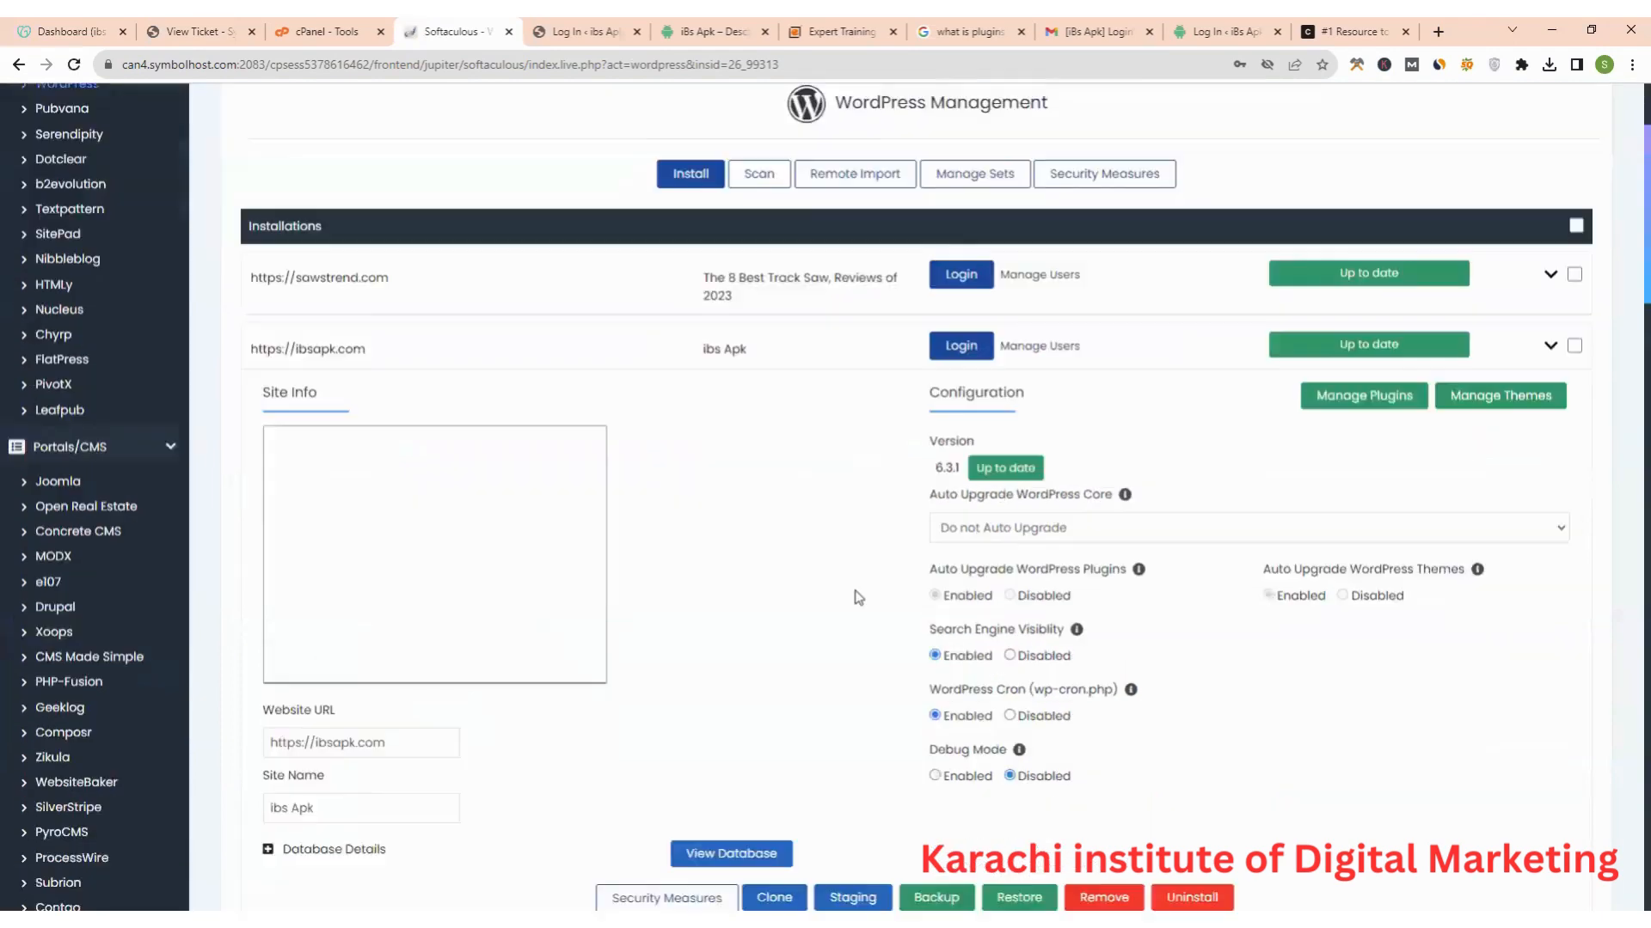
scroll(858, 597, "down", 5)
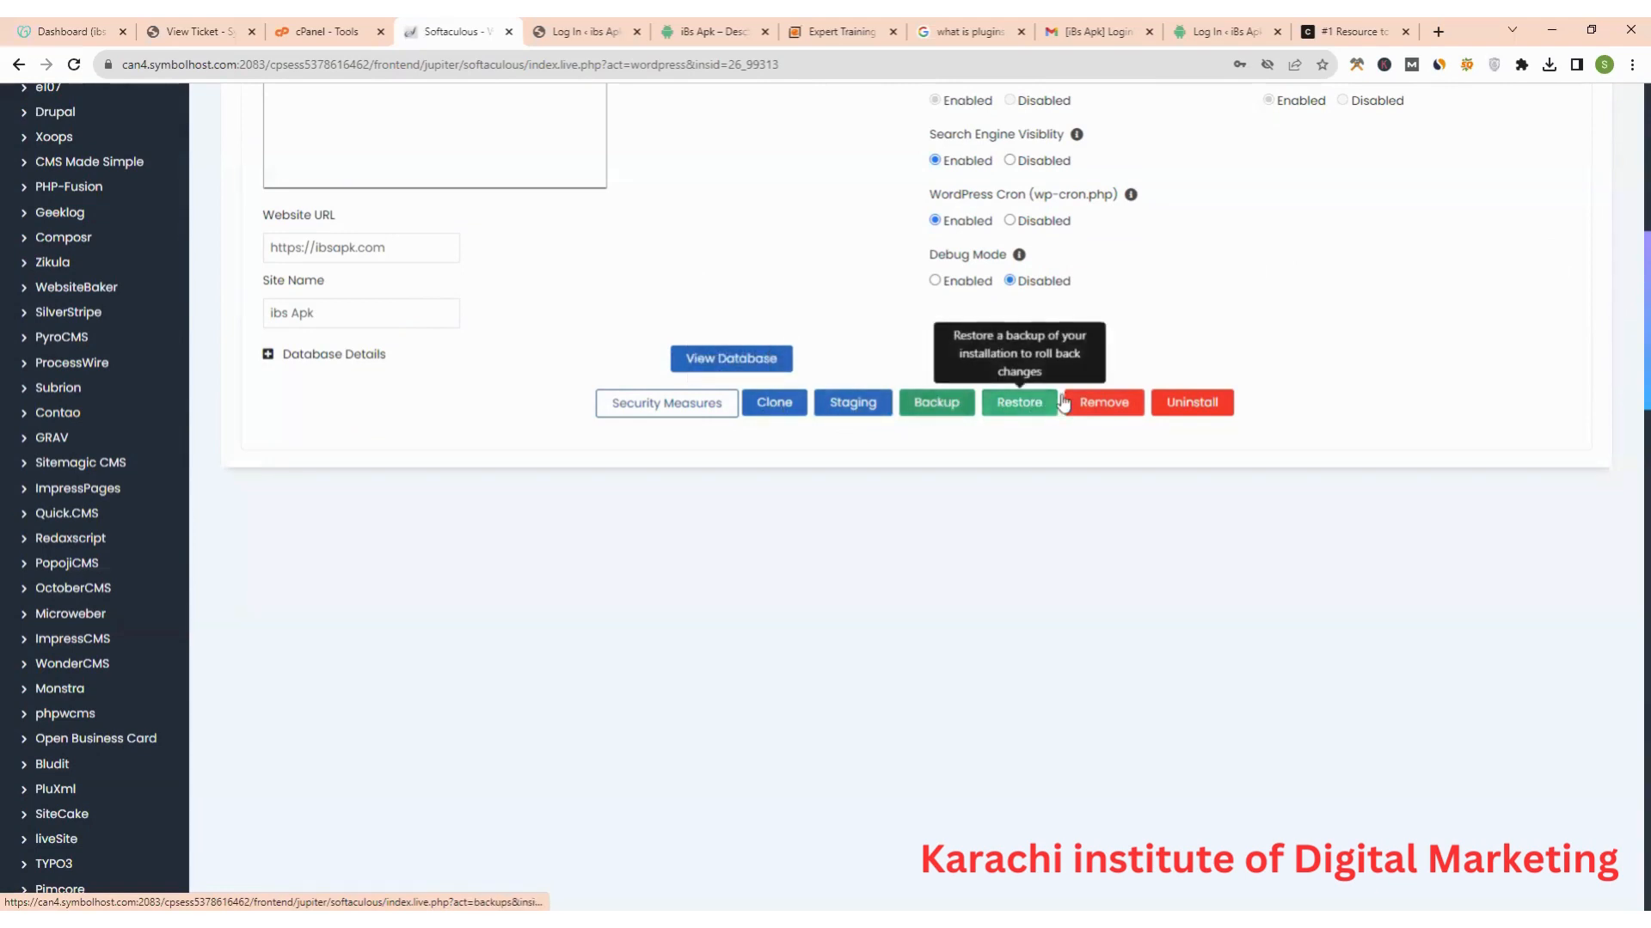
scroll(791, 542, "up", 8)
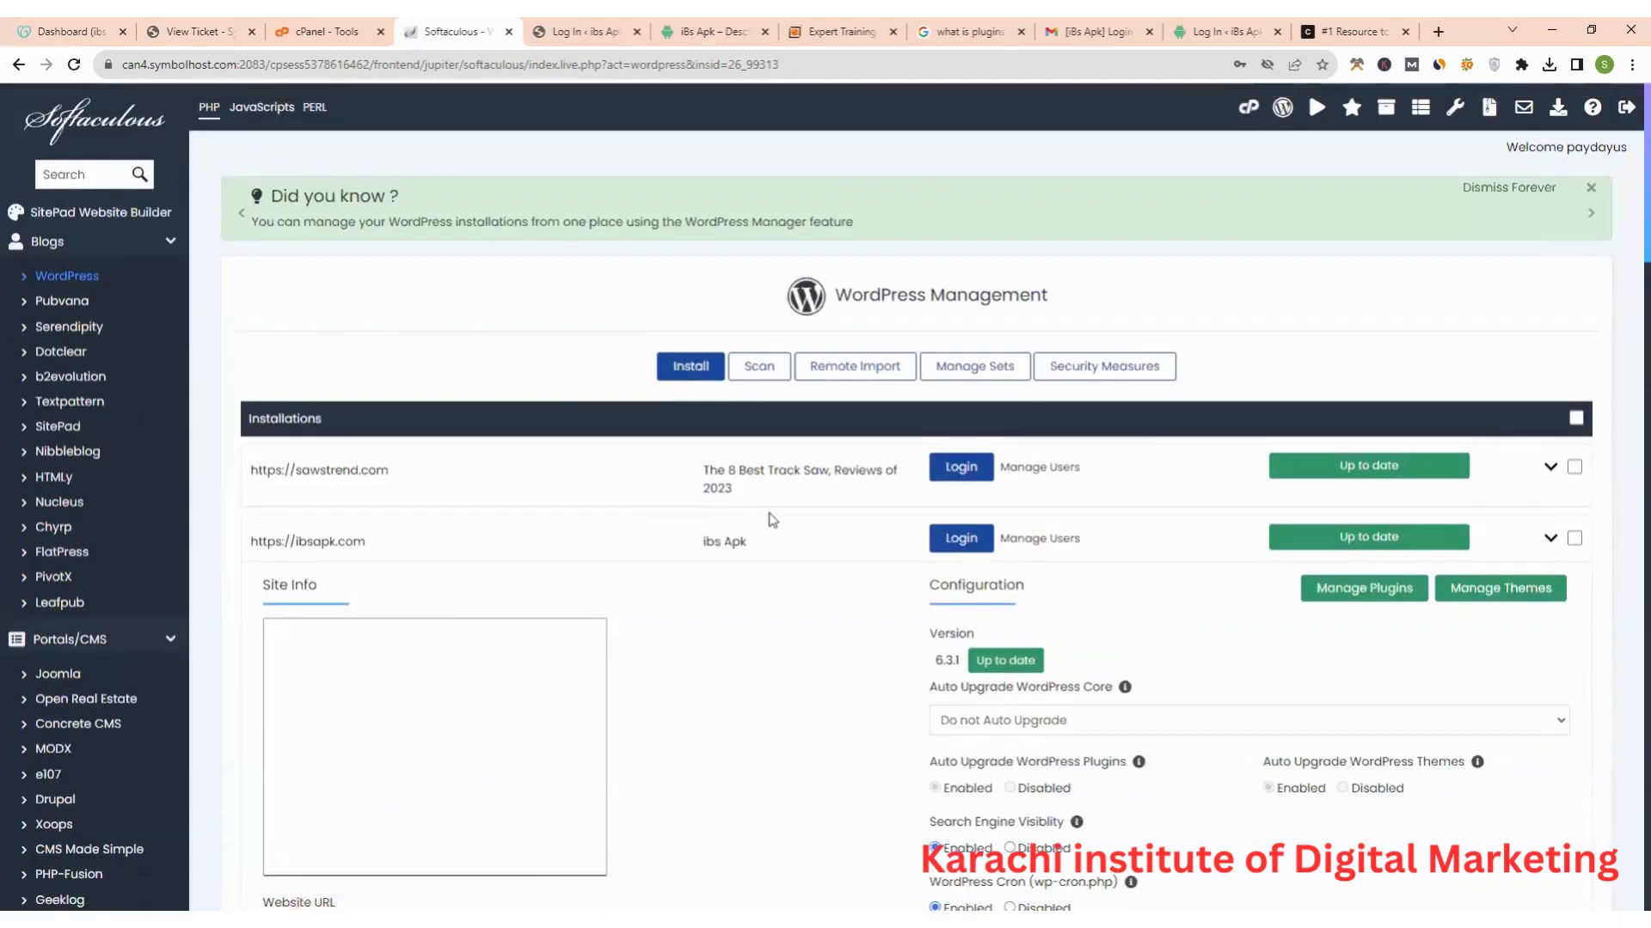
scroll(601, 535, "down", 8)
scroll(675, 532, "up", 7)
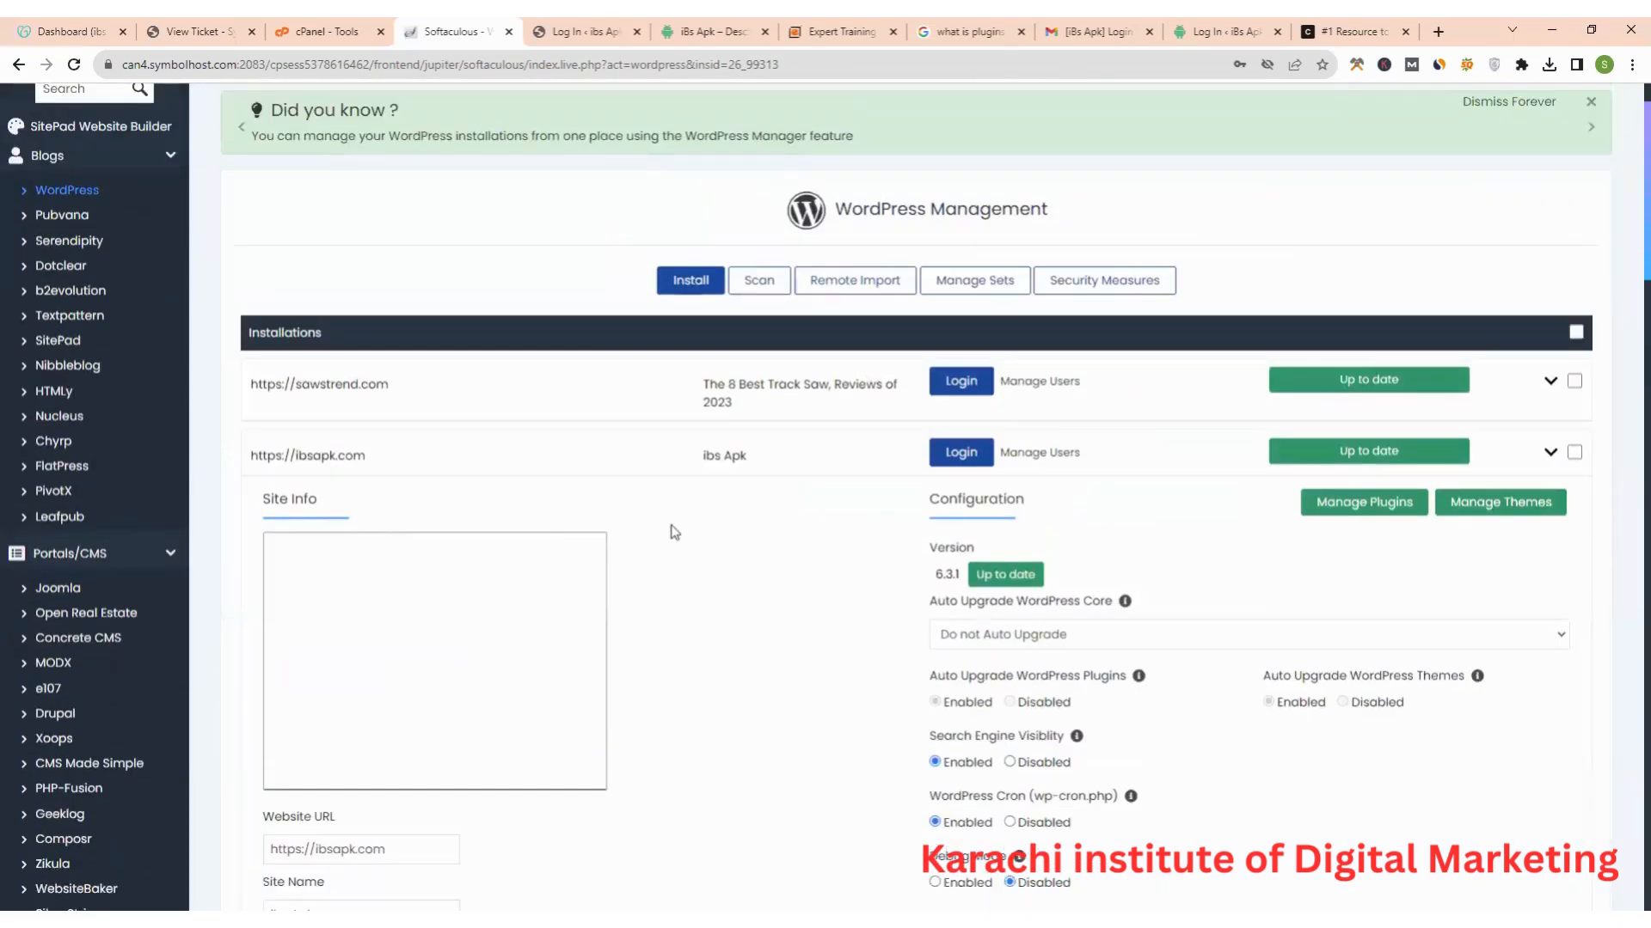
Log in to the ibsapk.com dashboard, proceeding past the unsafe certificate warning.
left_click(962, 457)
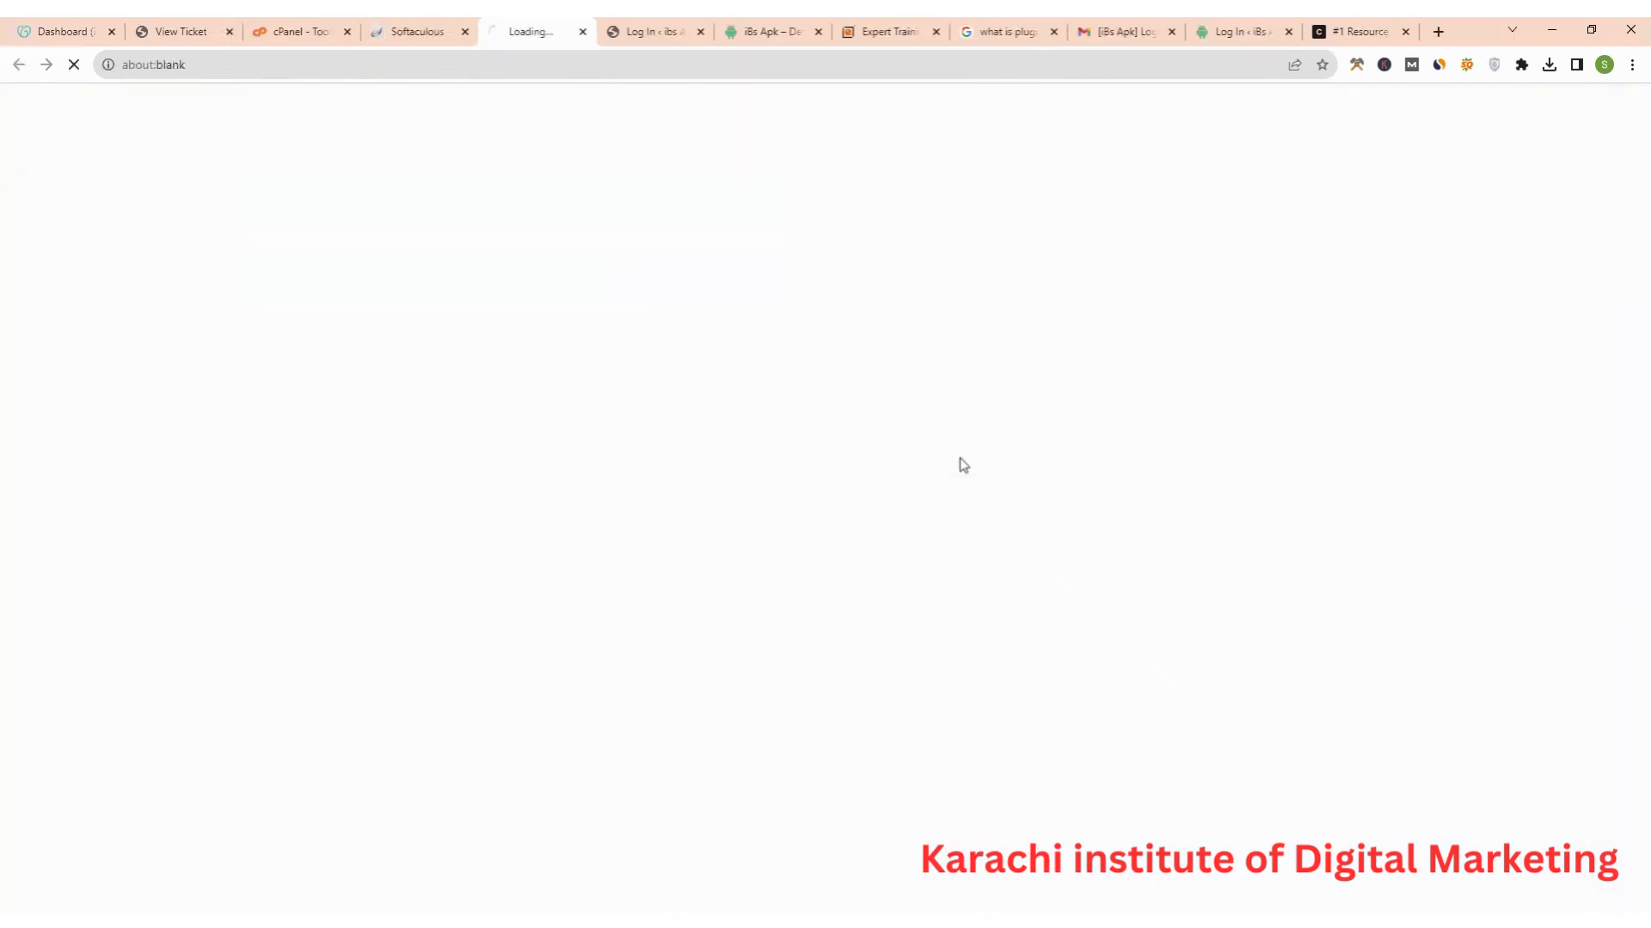
left_click(602, 547)
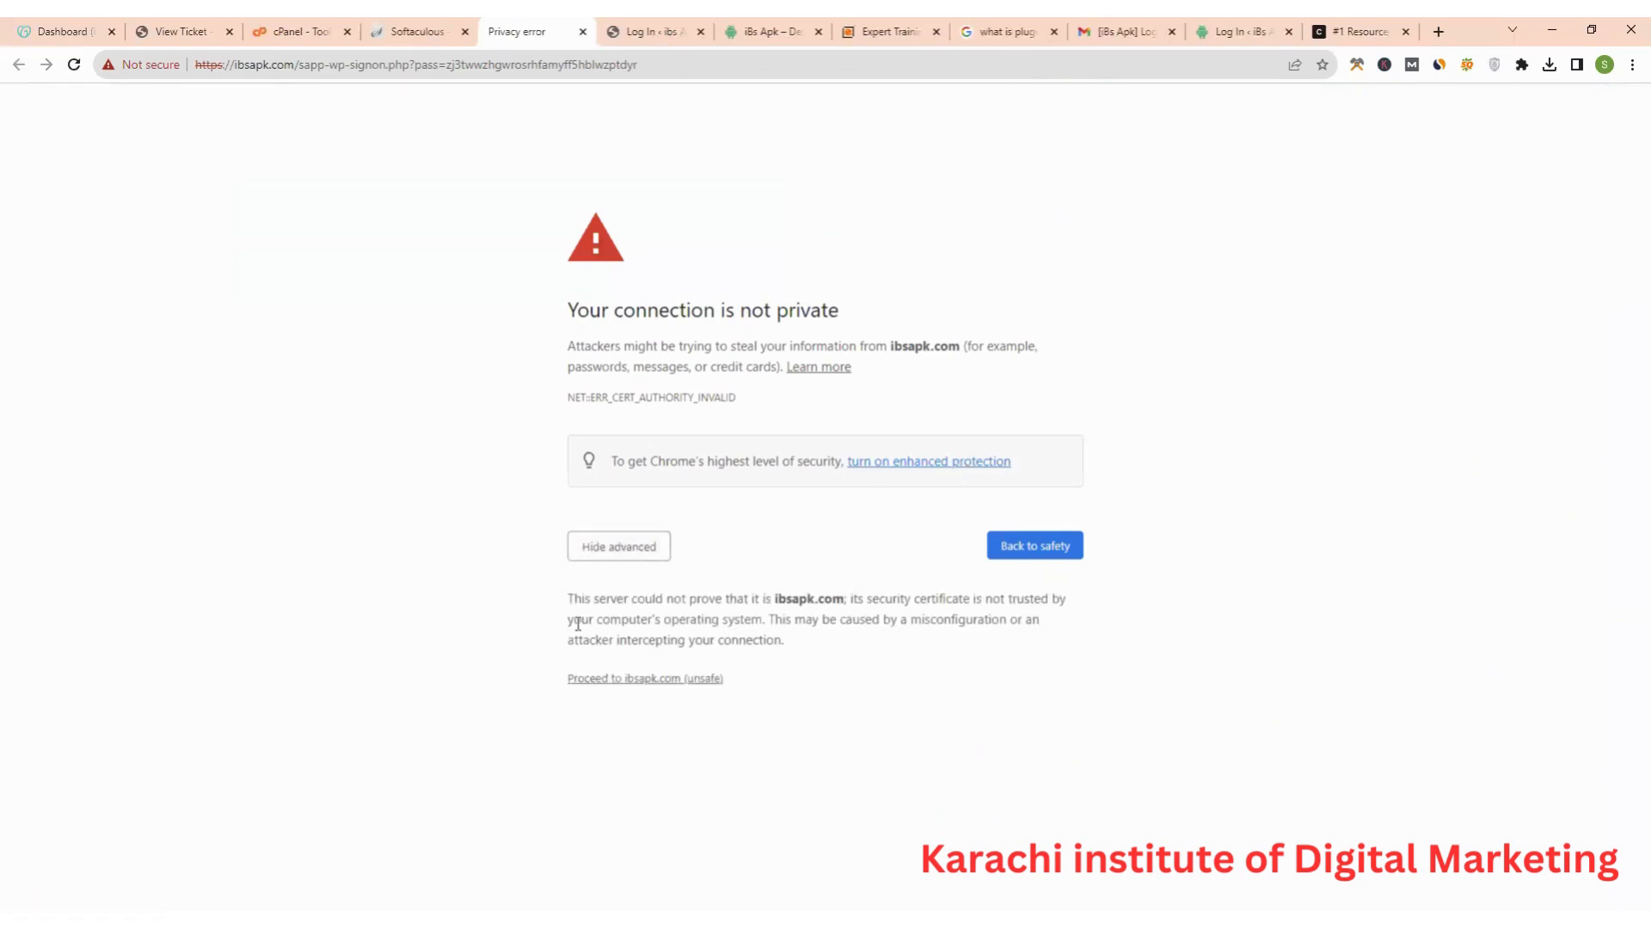
left_click(622, 680)
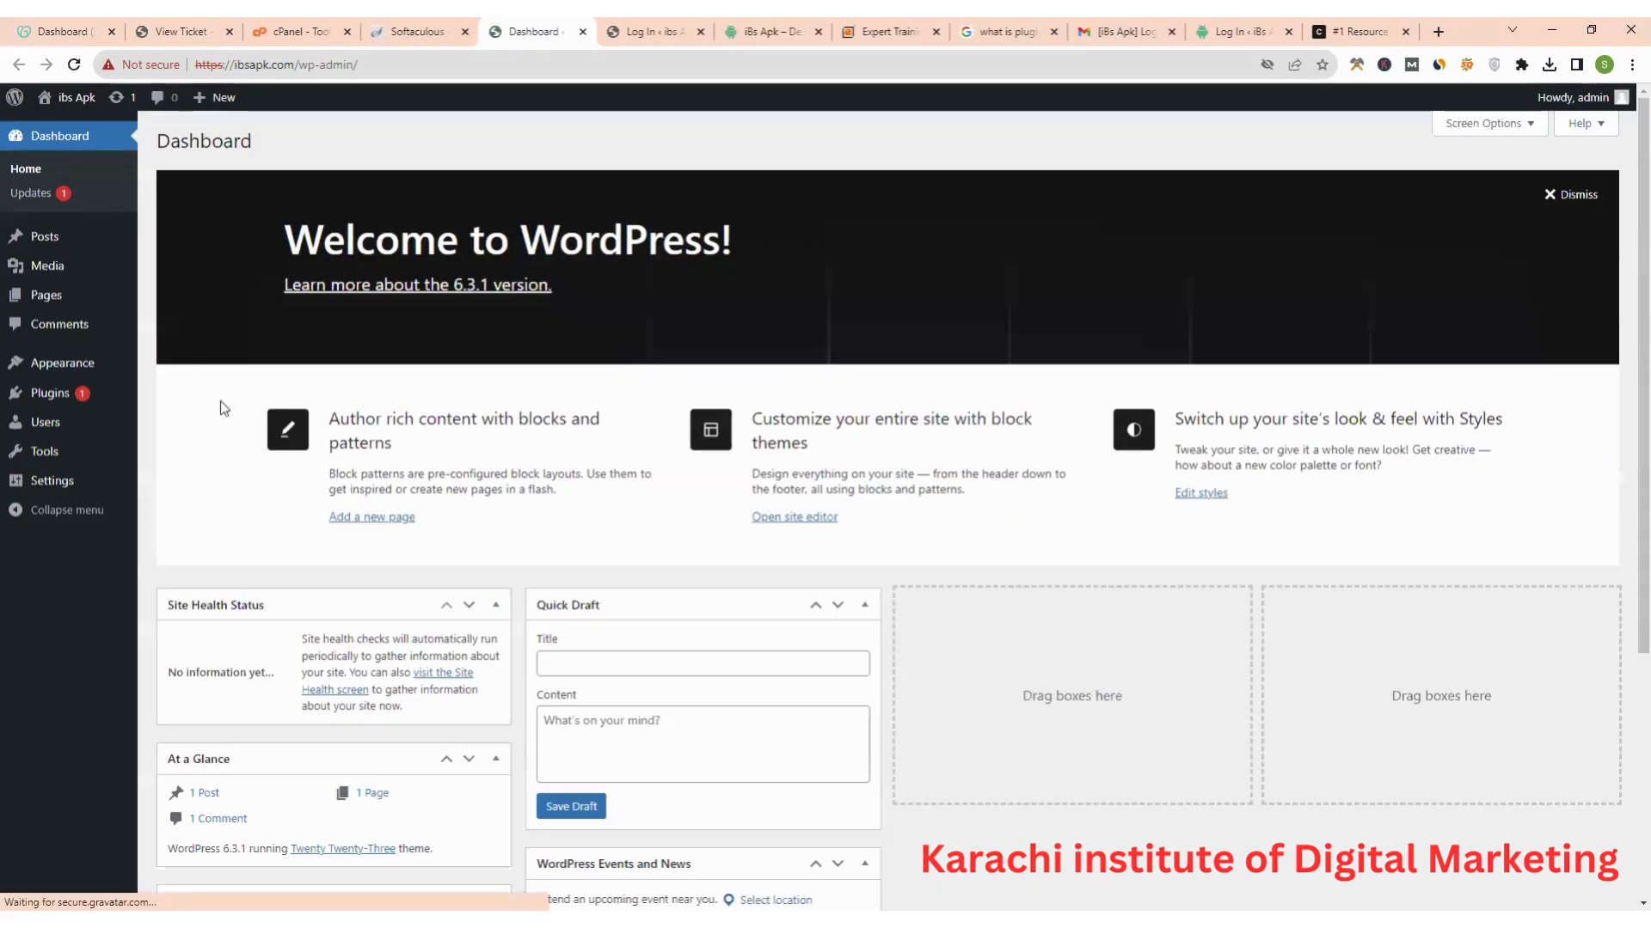
Close the extra login, iBs Apk, Expert Training, Google, mail and #1 Resource tabs.
left_click(687, 35)
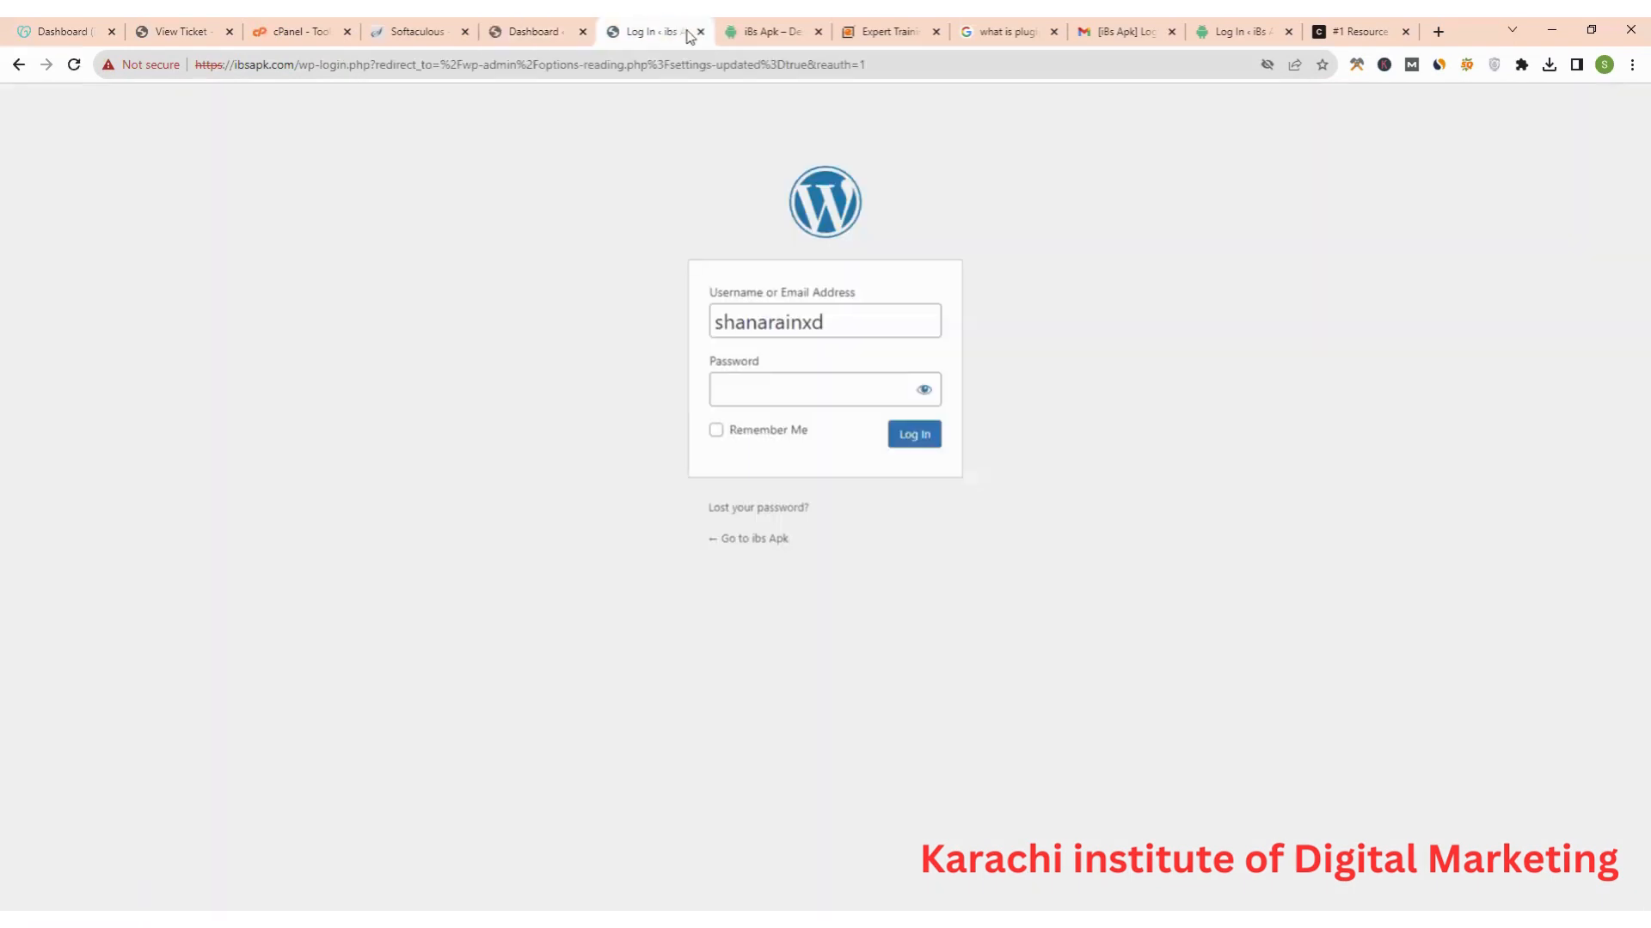
left_click(698, 34)
left_click(698, 34)
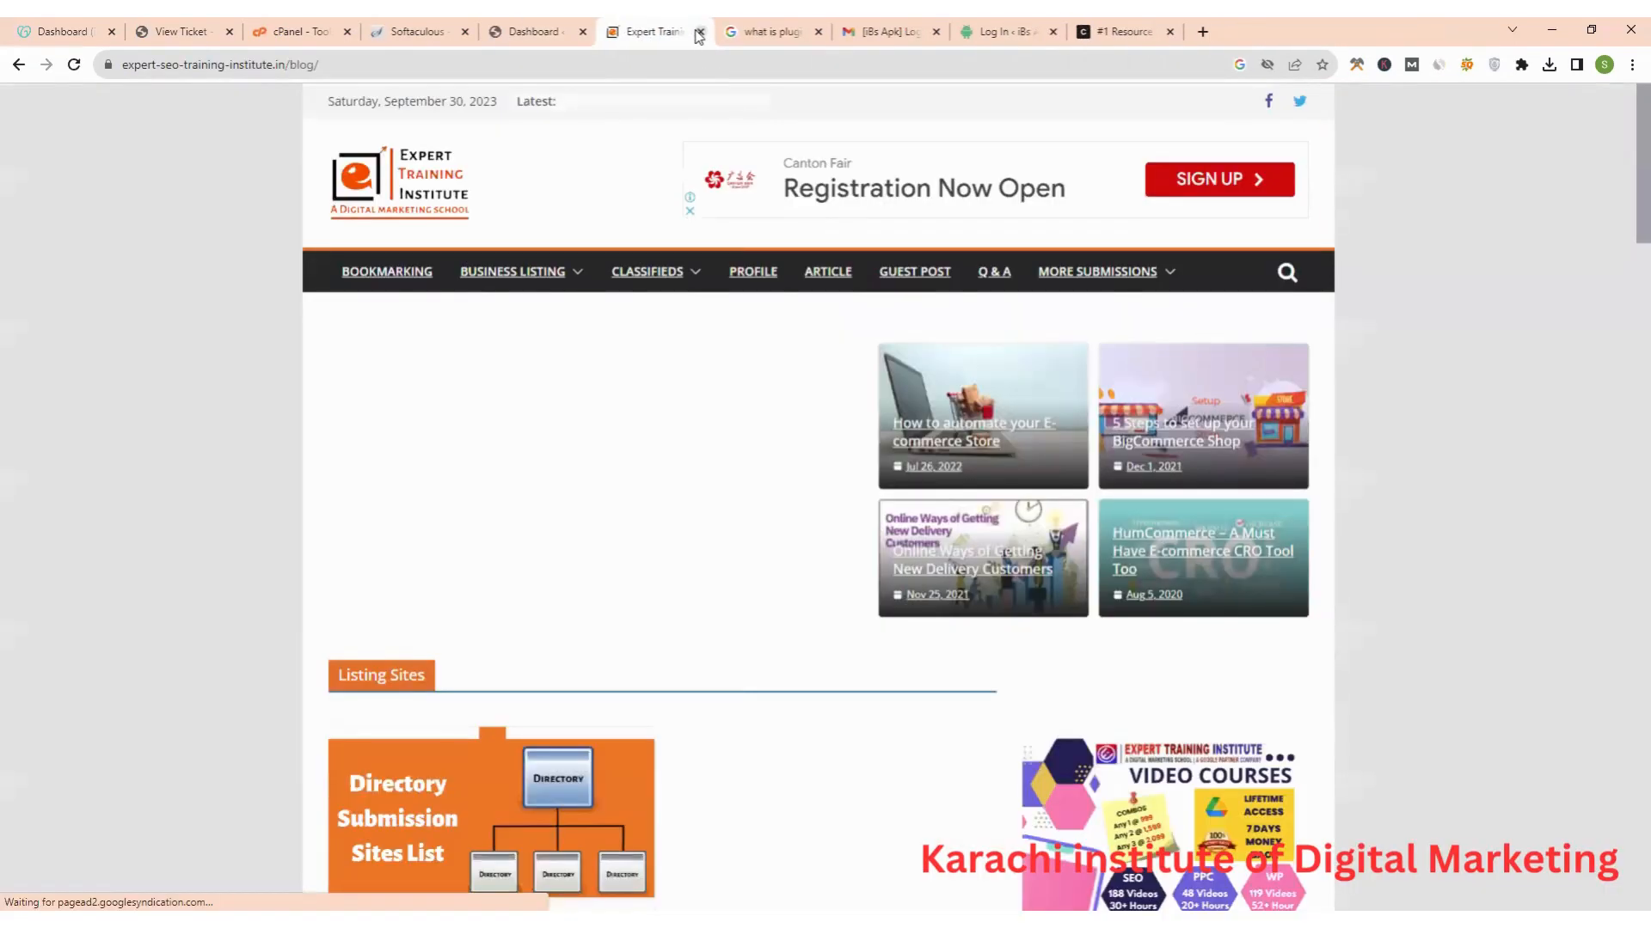
left_click(698, 34)
left_click(698, 34)
left_click(698, 34)
left_click(698, 35)
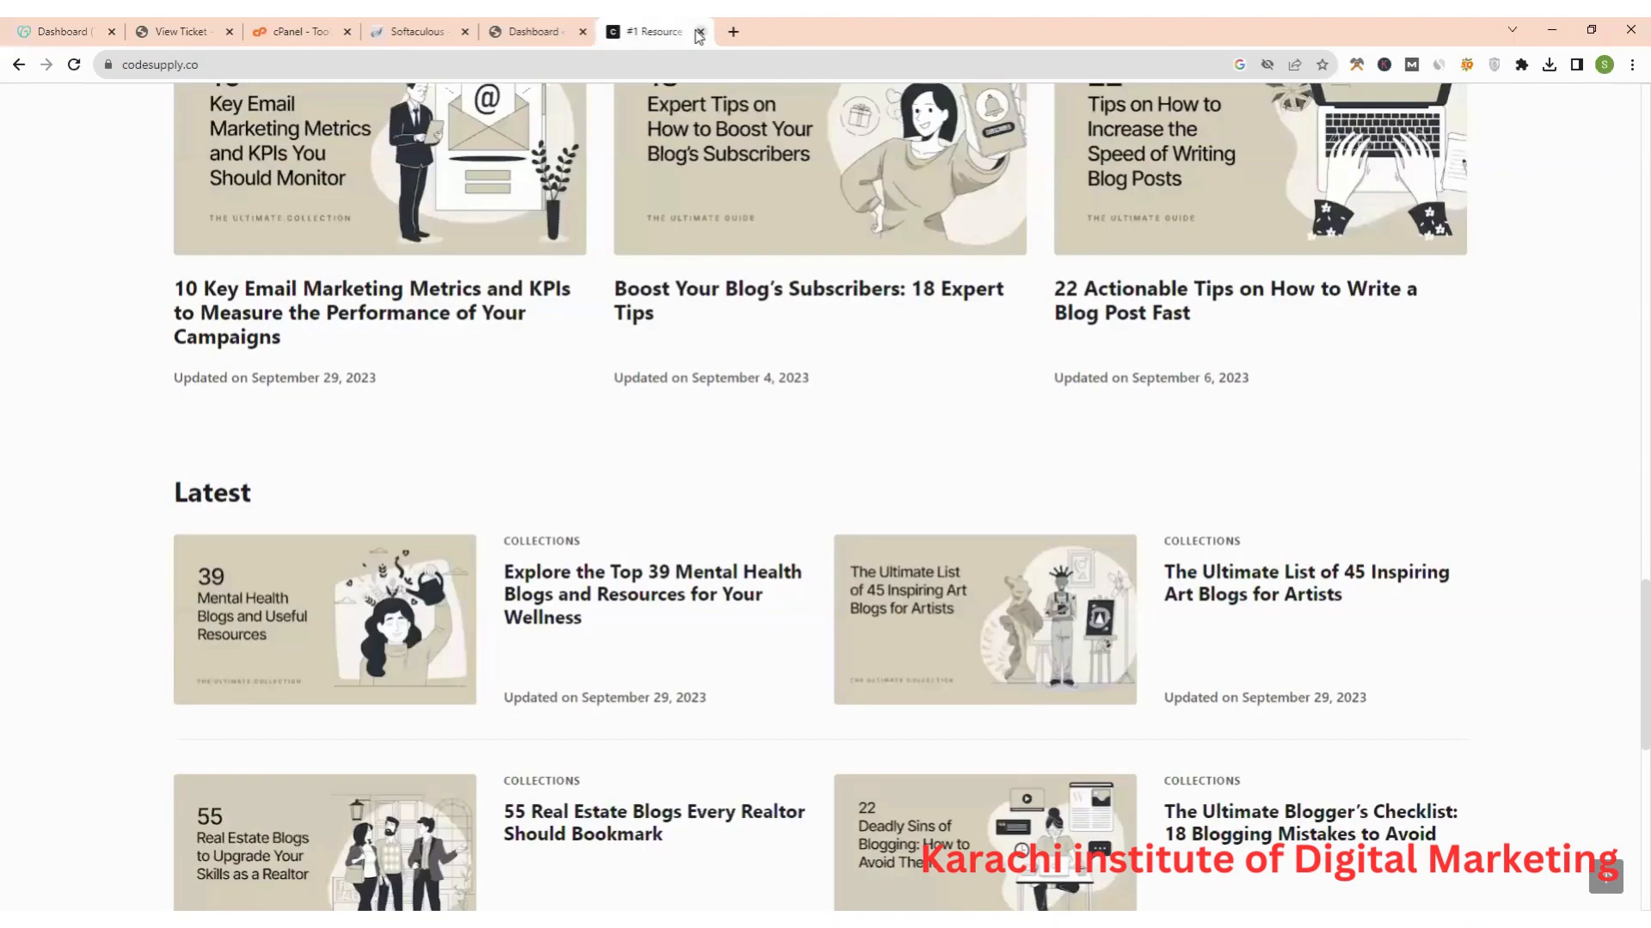
left_click(698, 34)
right_click(653, 283)
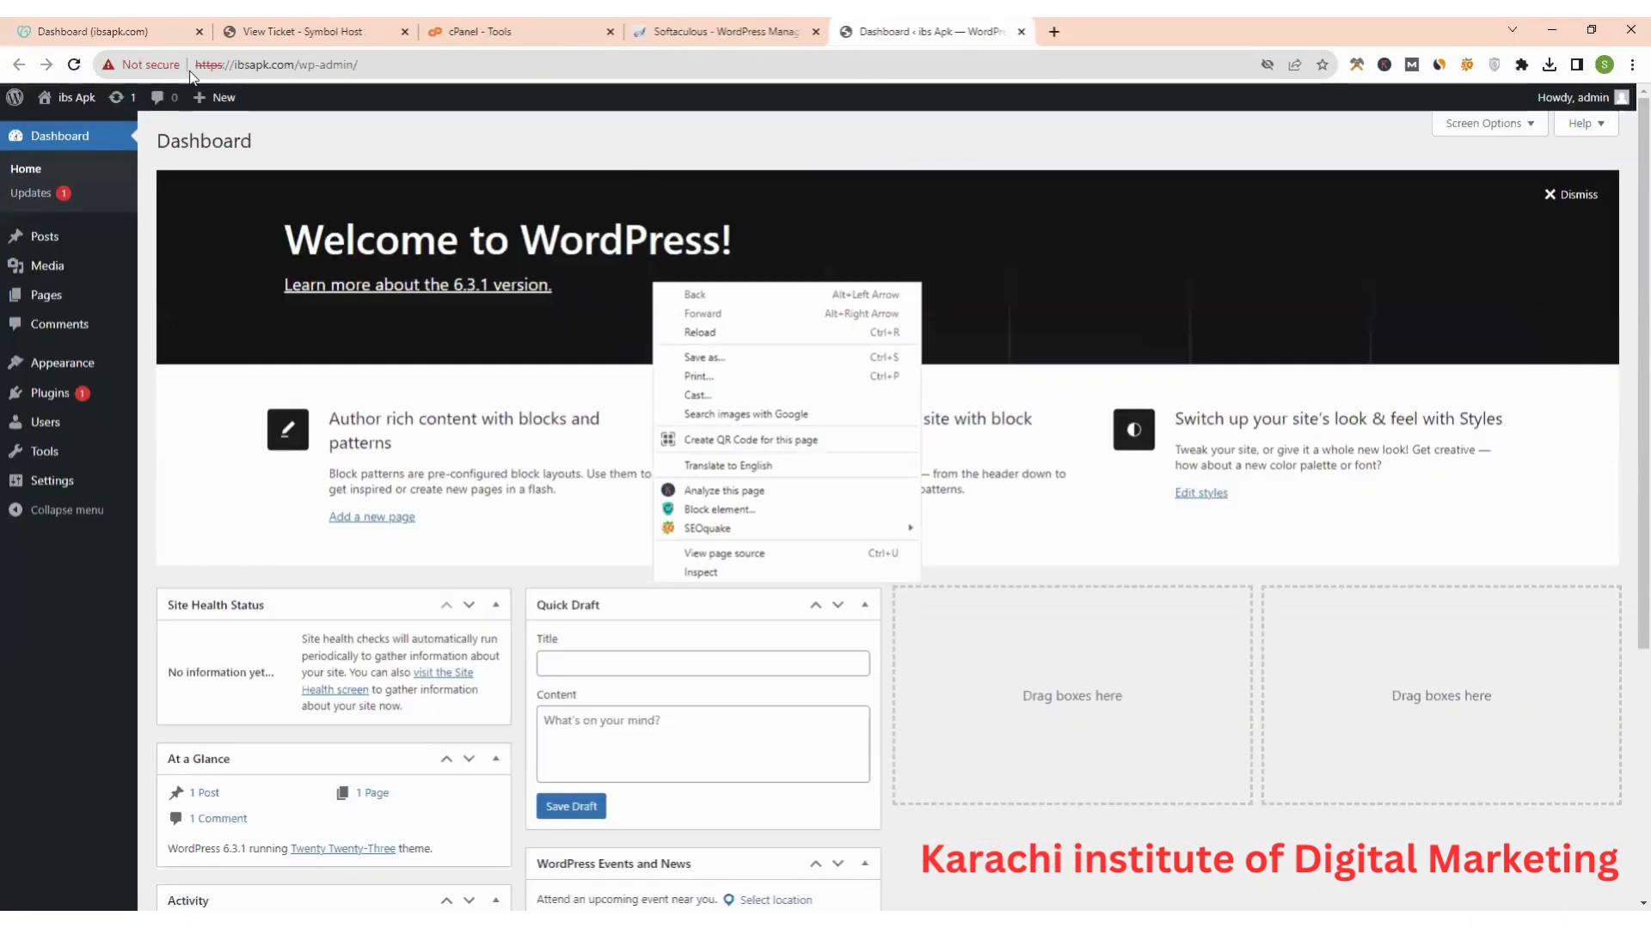
Dismiss the context menu, check the support ticket and Softaculous tabs, then open Pages.
right_click(194, 444)
right_click(173, 424)
right_click(177, 392)
left_click(175, 366)
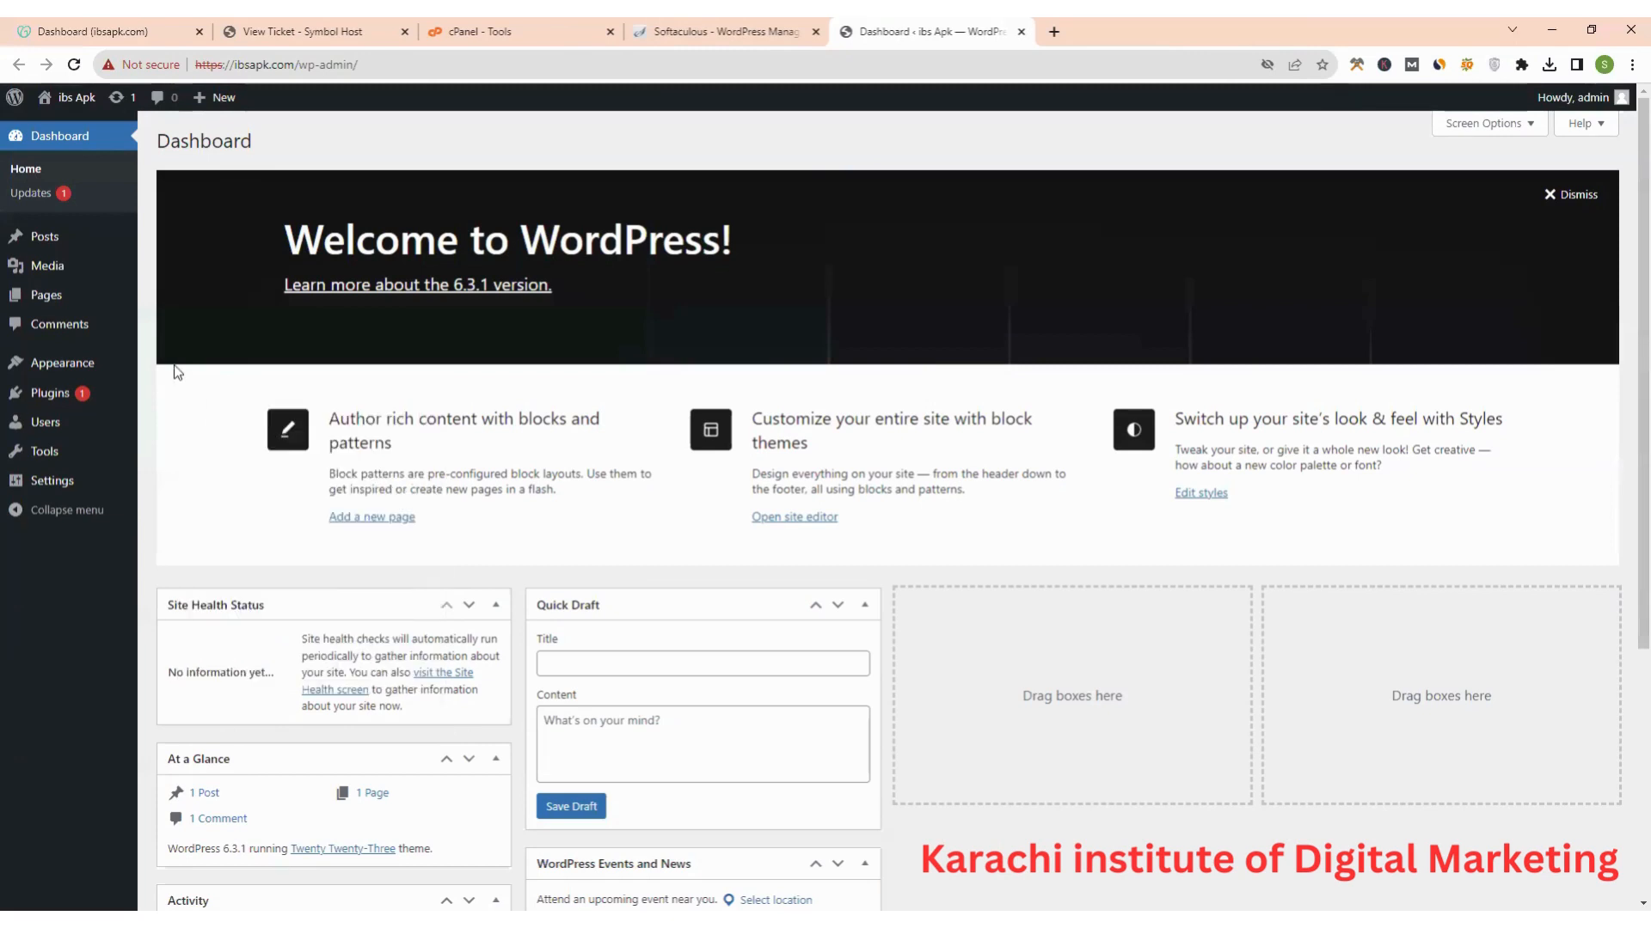
mouse_move(119, 378)
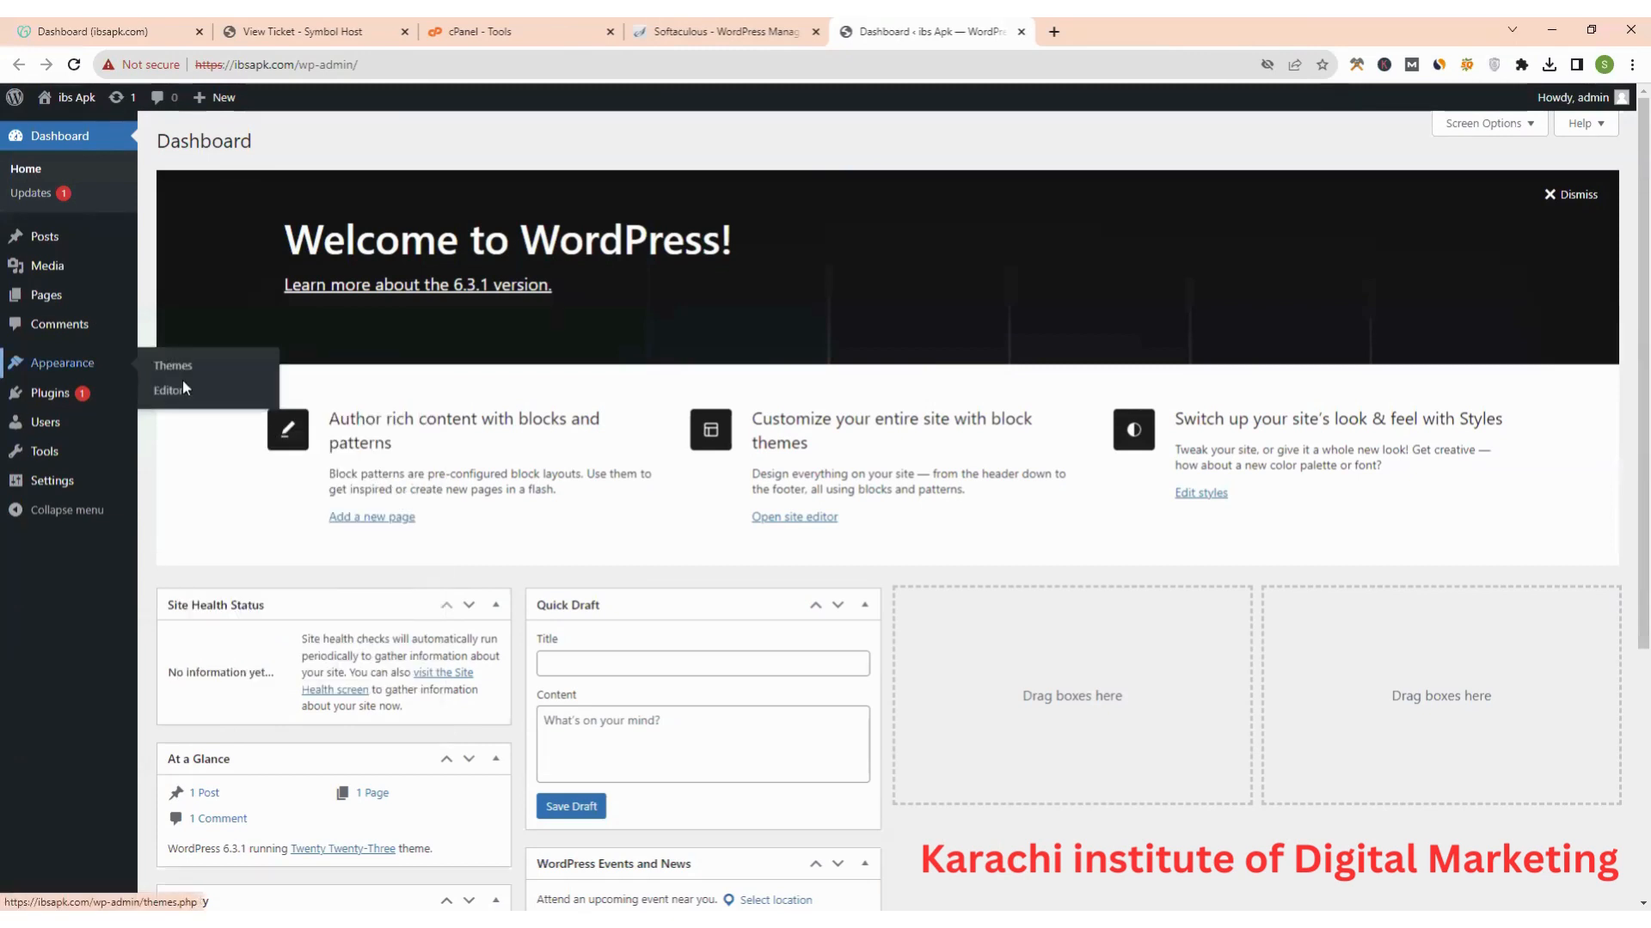
left_click(226, 31)
left_click(719, 29)
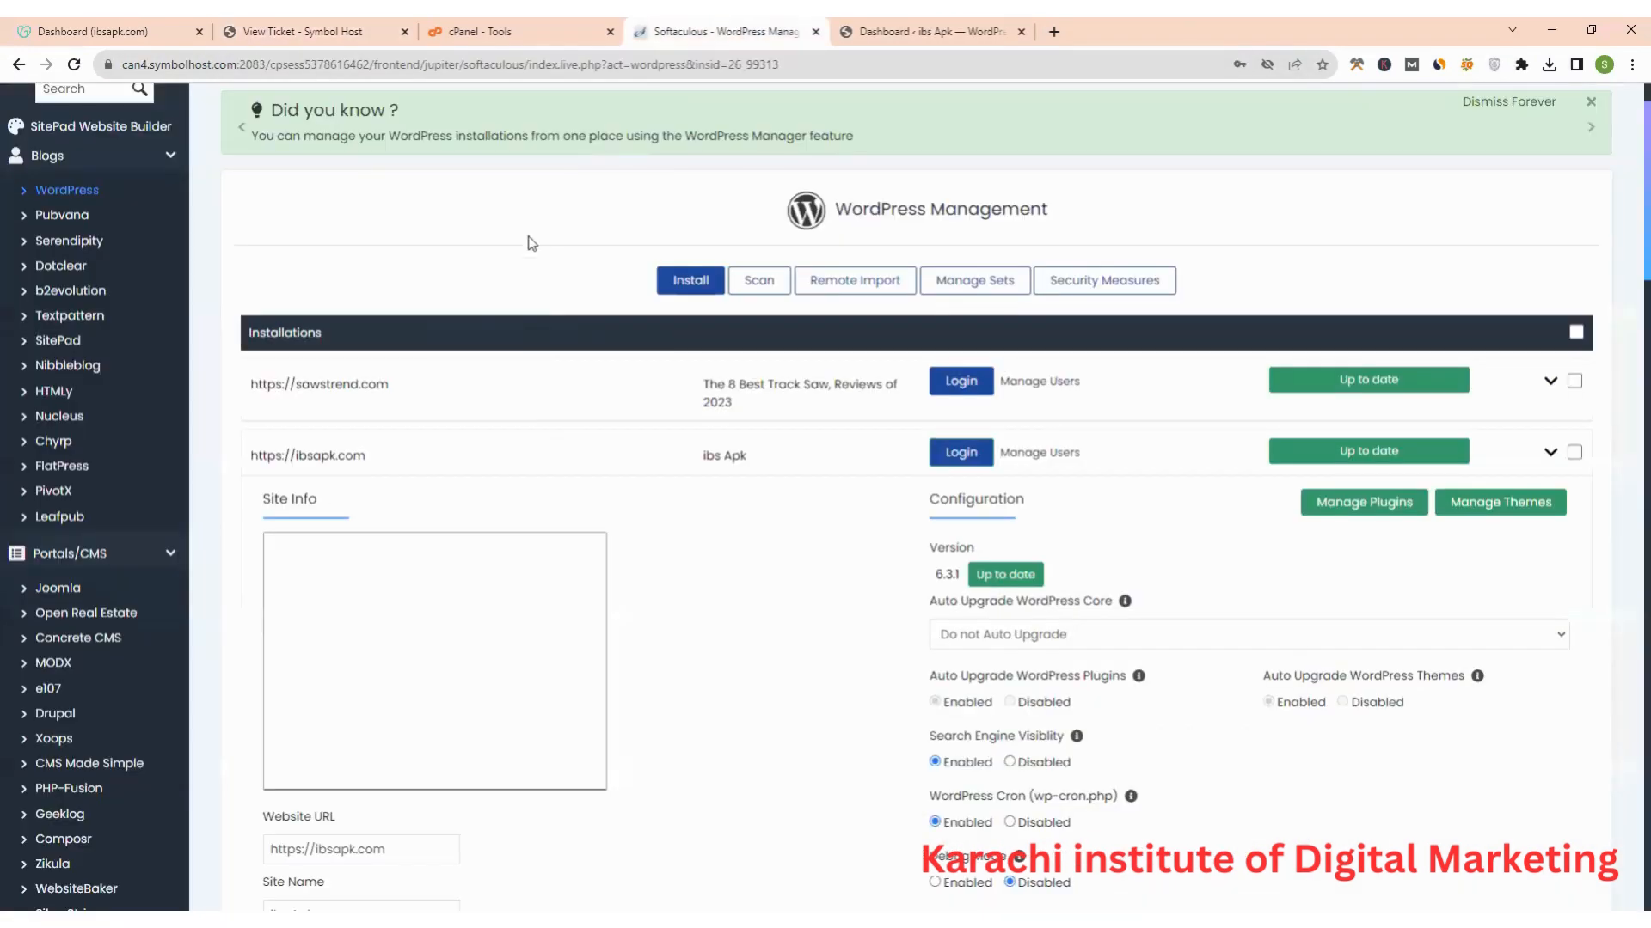
left_click(967, 28)
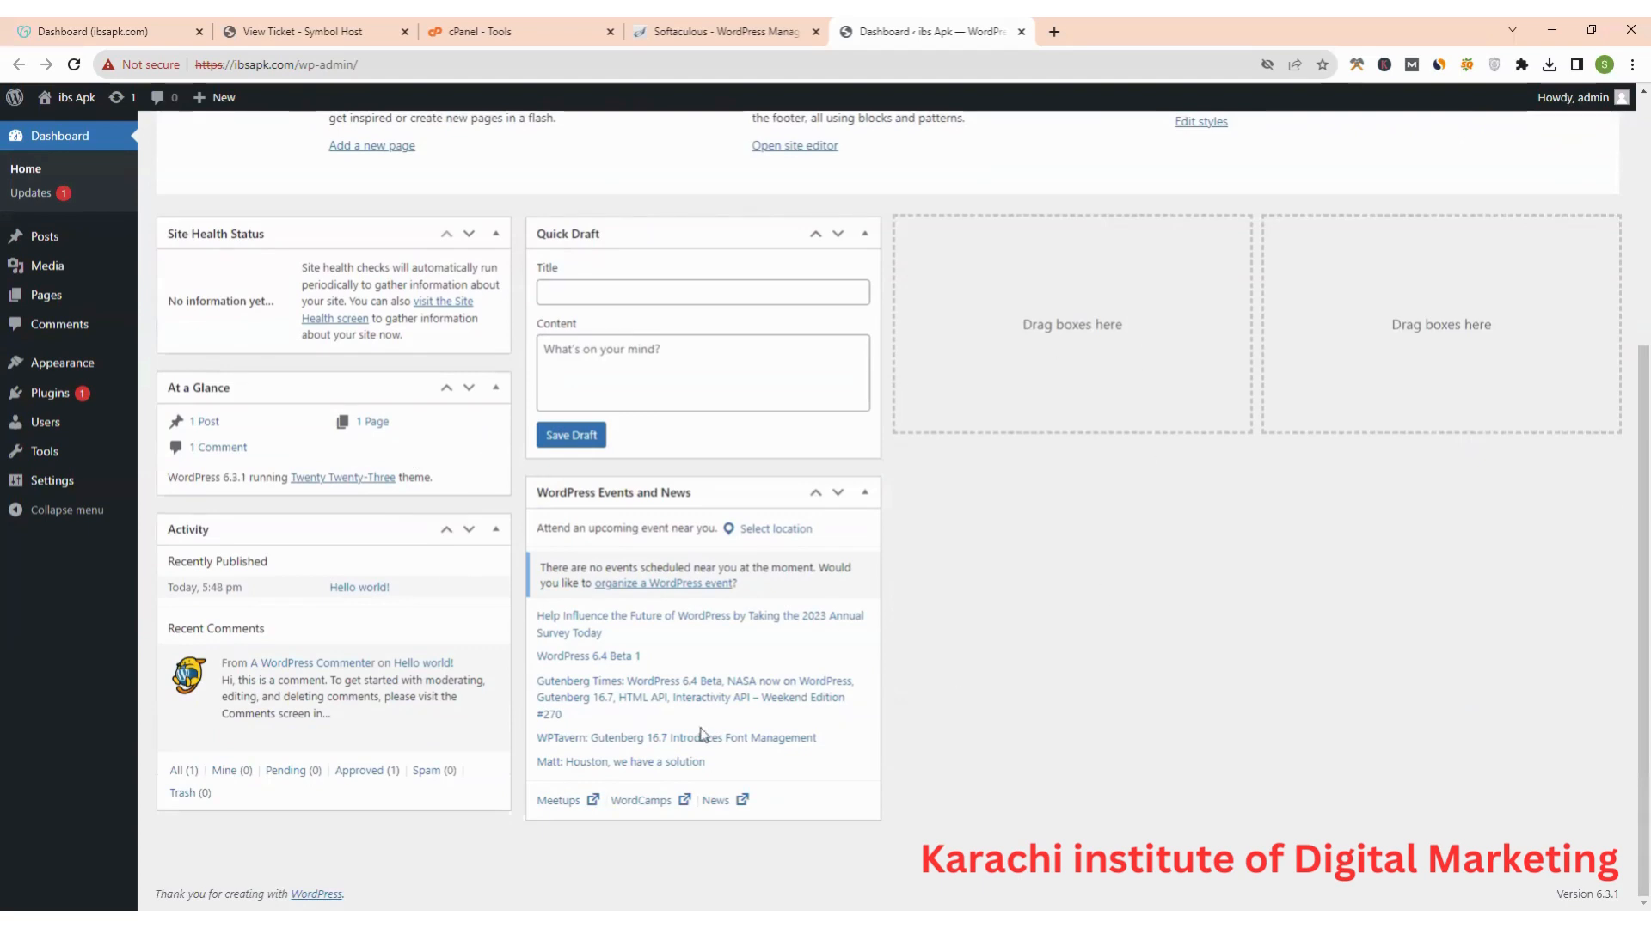
mouse_move(432, 737)
mouse_move(166, 258)
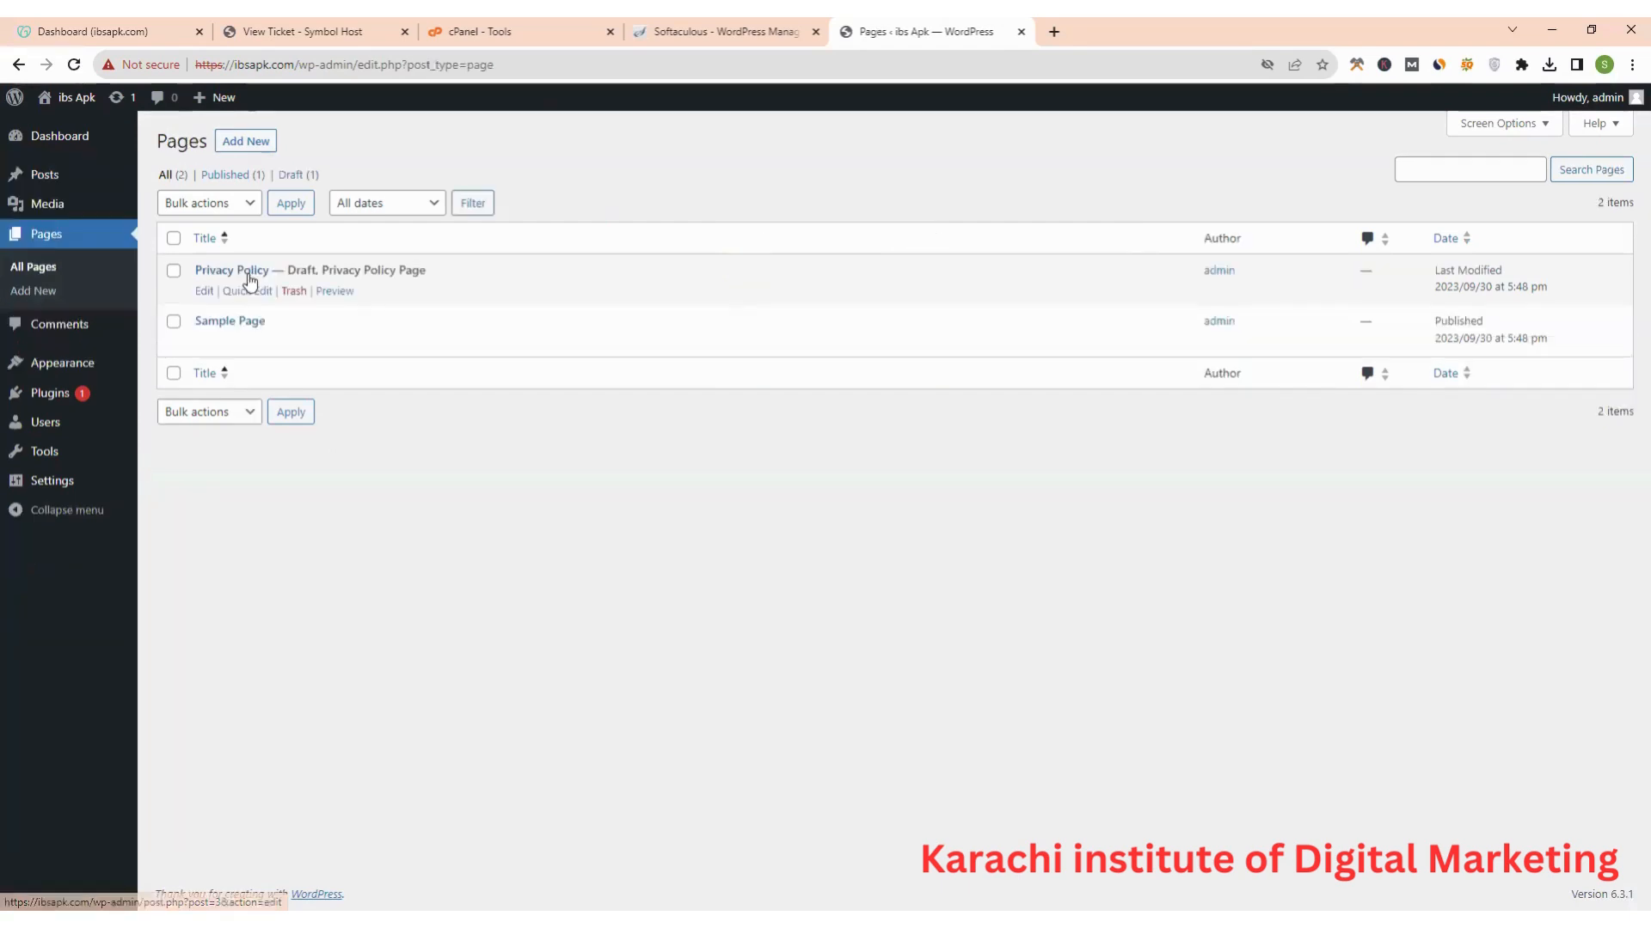
Load the live ibsapk.com homepage in a new tab.
left_click(1050, 32)
type("ibs")
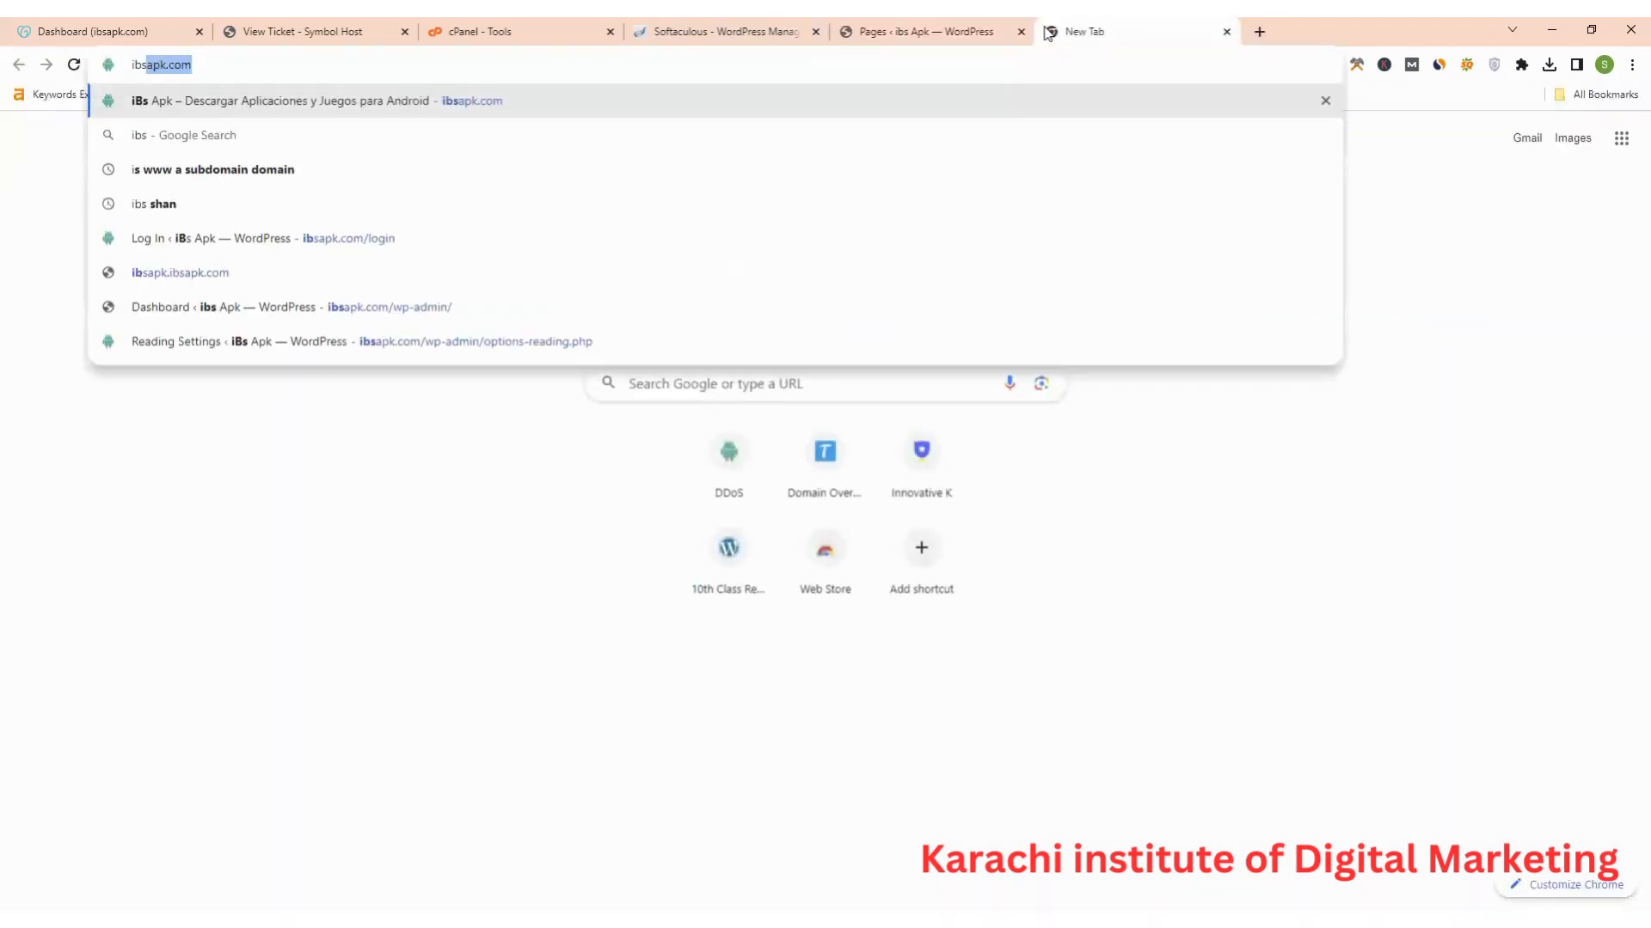
key("Return")
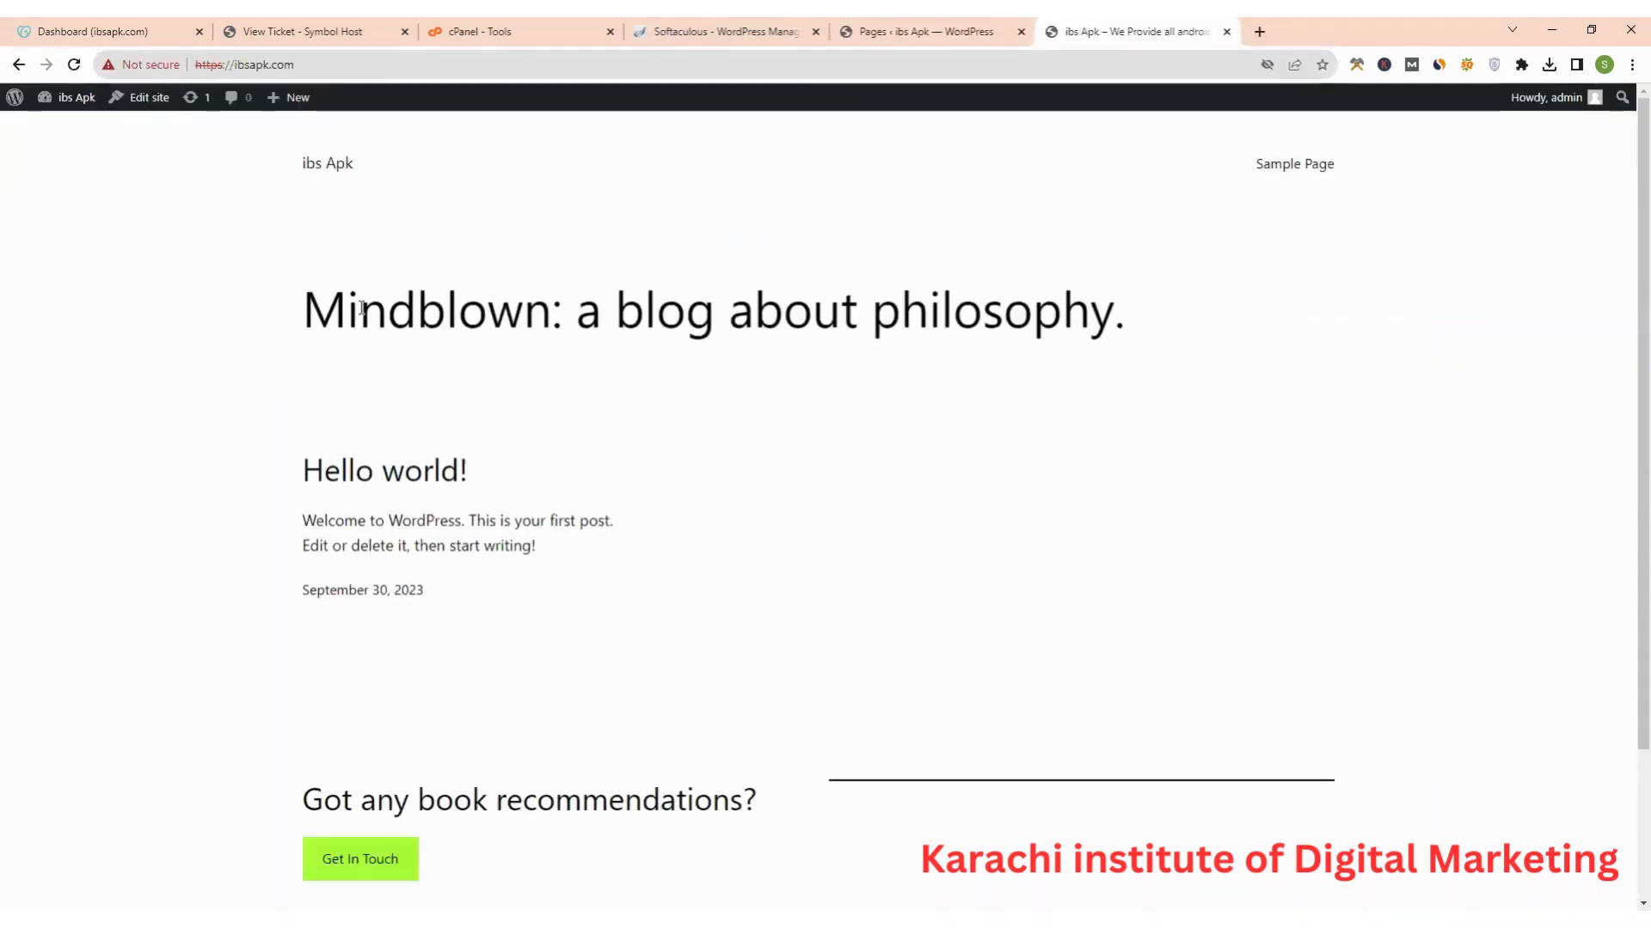
scroll(711, 472, "down", 2)
scroll(759, 413, "up", 2)
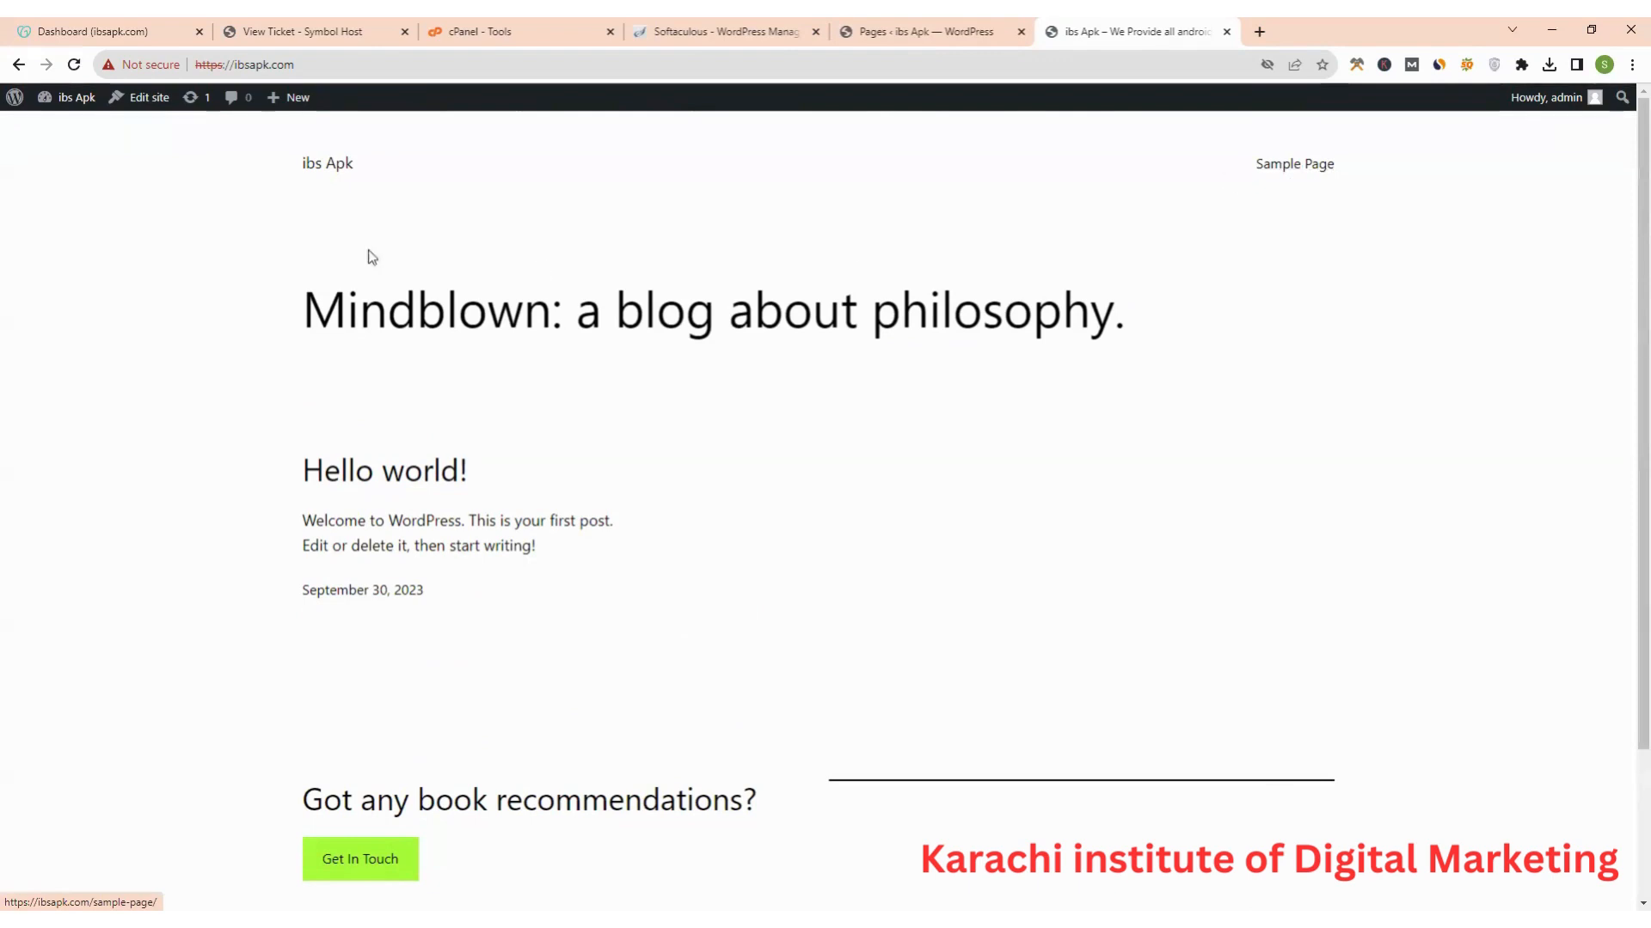
Highlight the homepage's Mindblown heading and post date text.
left_click_drag(306, 305, 840, 616)
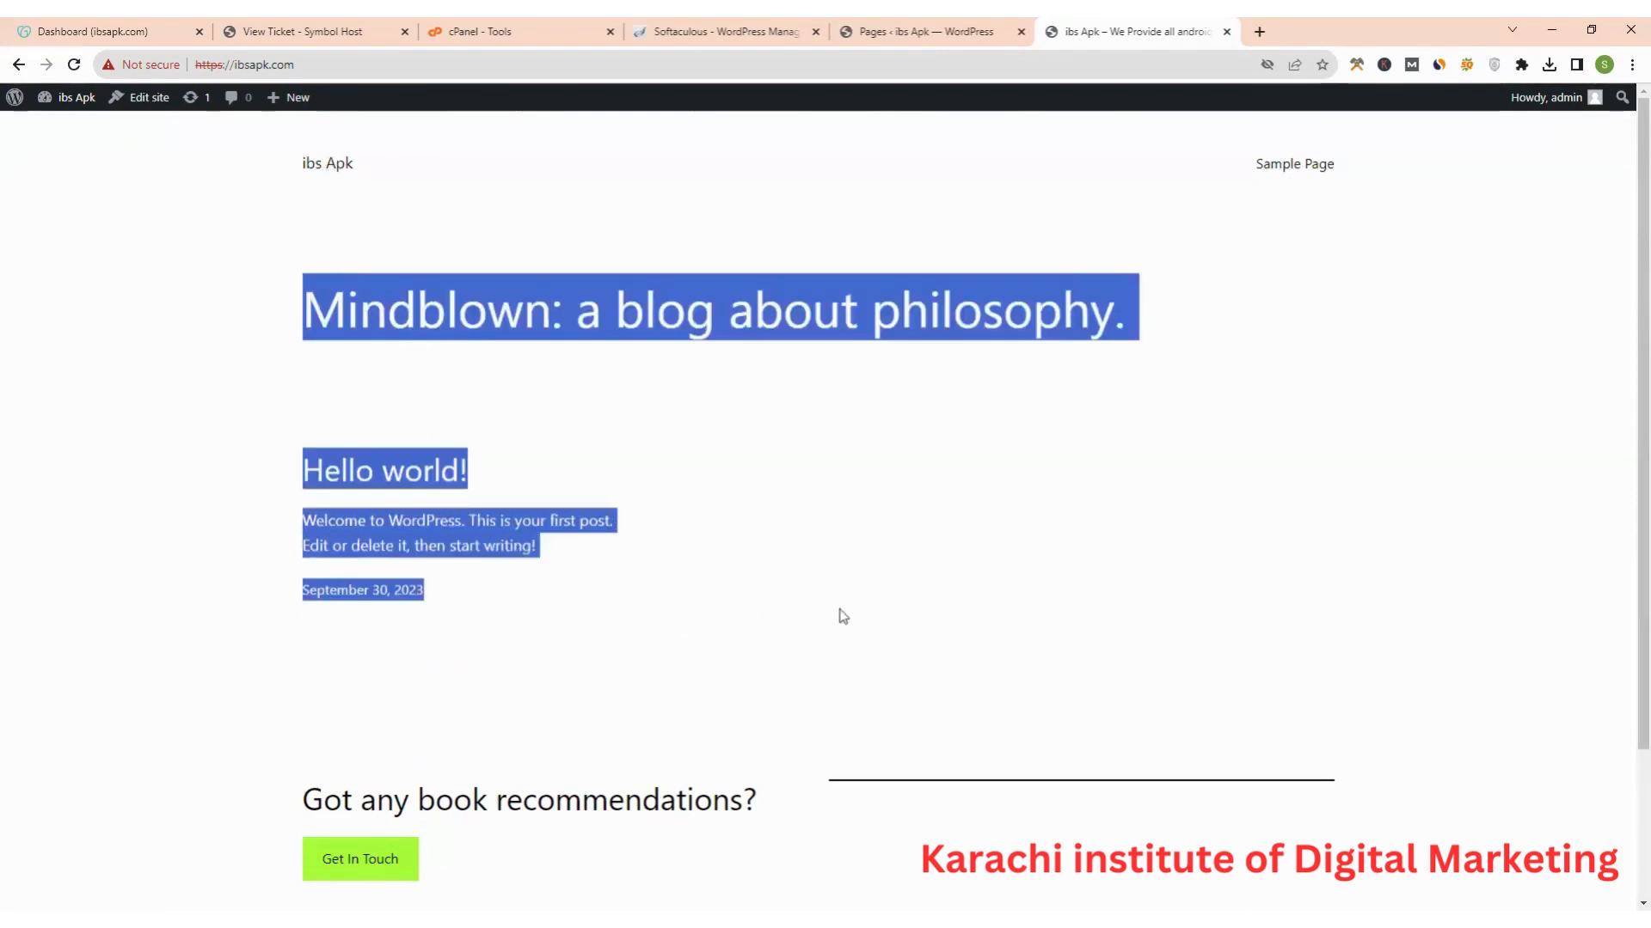
right_click(828, 693)
right_click(668, 616)
left_click_drag(267, 287, 830, 593)
left_click(830, 593)
triple_click(367, 320)
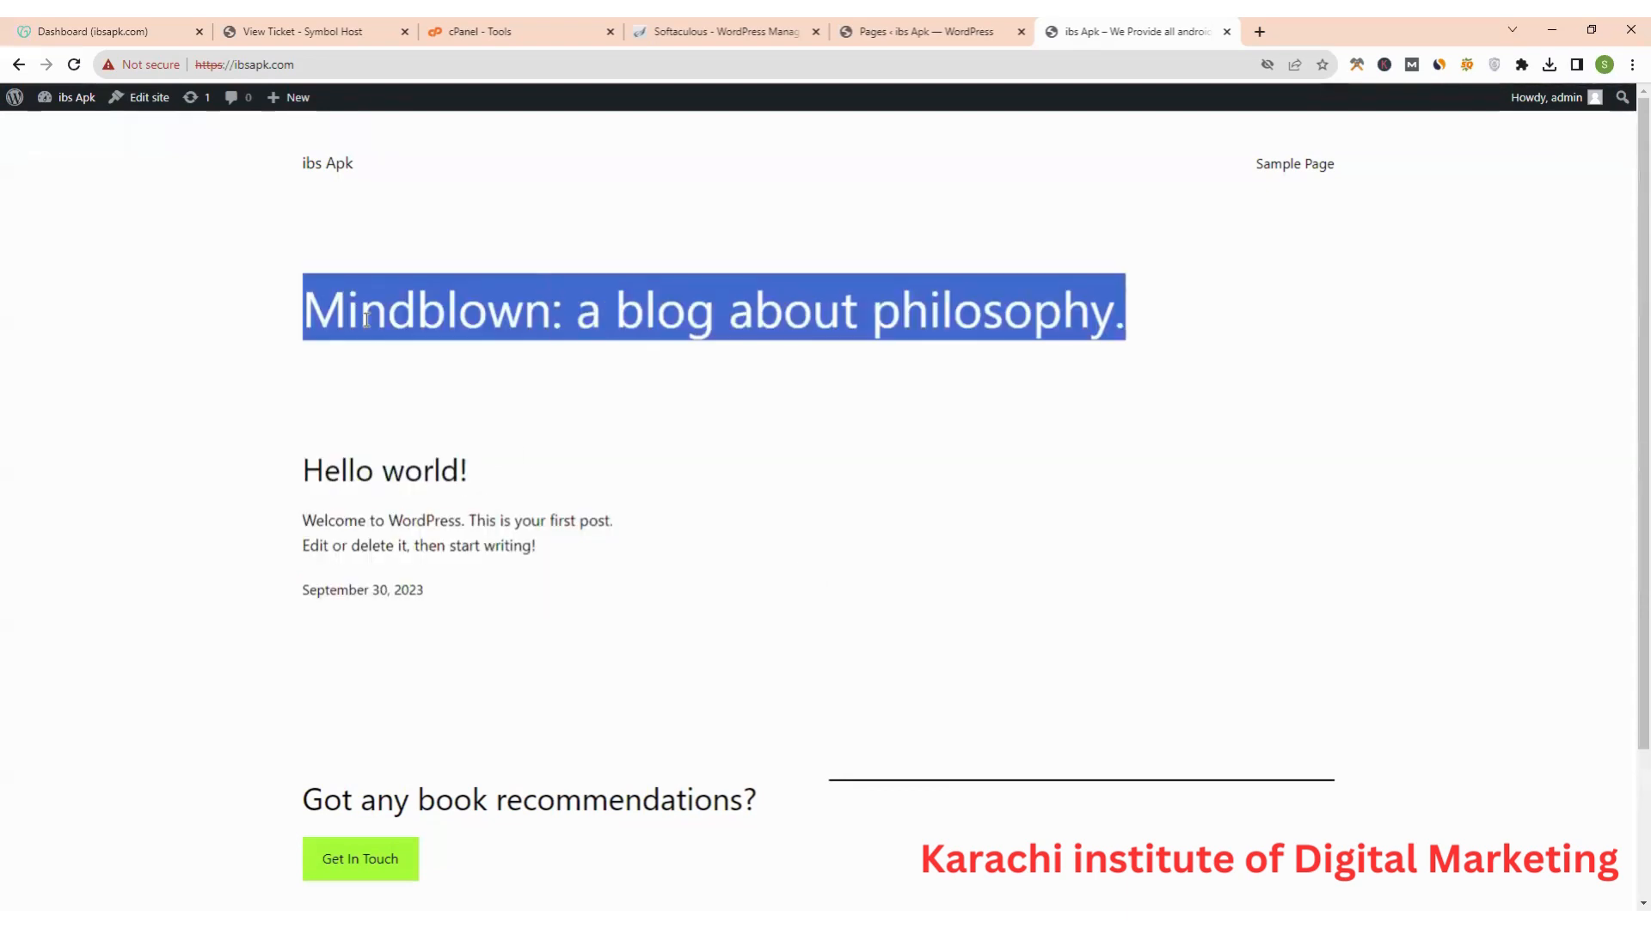
right_click(365, 320)
left_click(344, 316)
left_click_drag(285, 297, 1150, 324)
triple_click(1062, 316)
triple_click(482, 299)
left_click(376, 299)
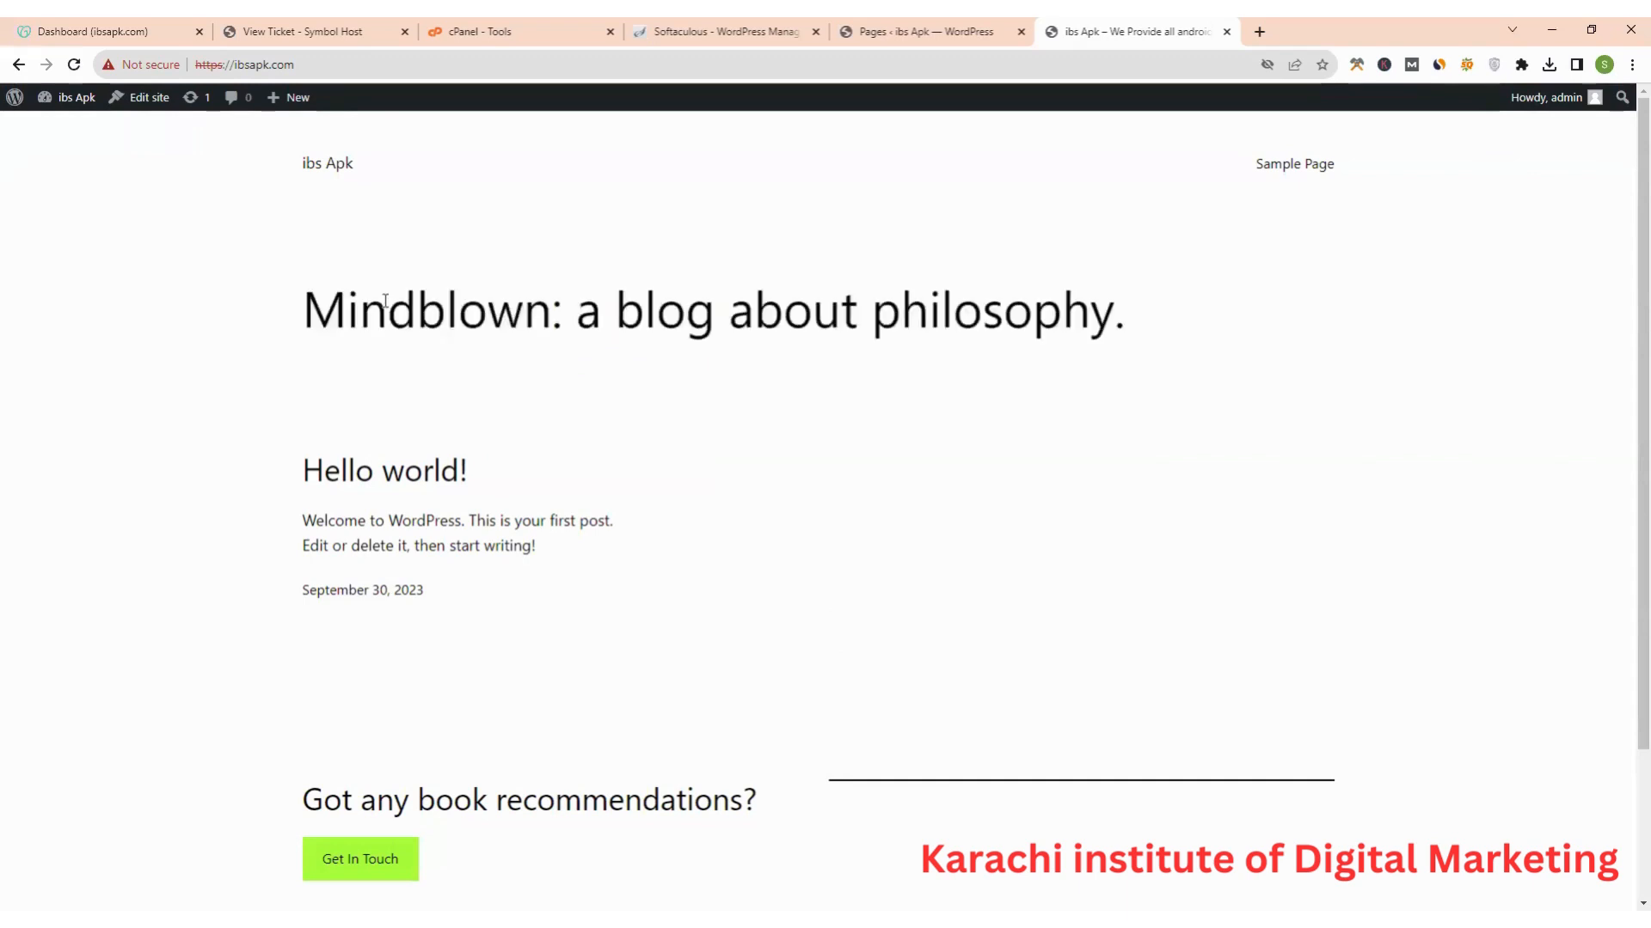
triple_click(379, 298)
left_click(507, 301)
Read the Hello world! post, then go back to the Pages list.
left_click(355, 464)
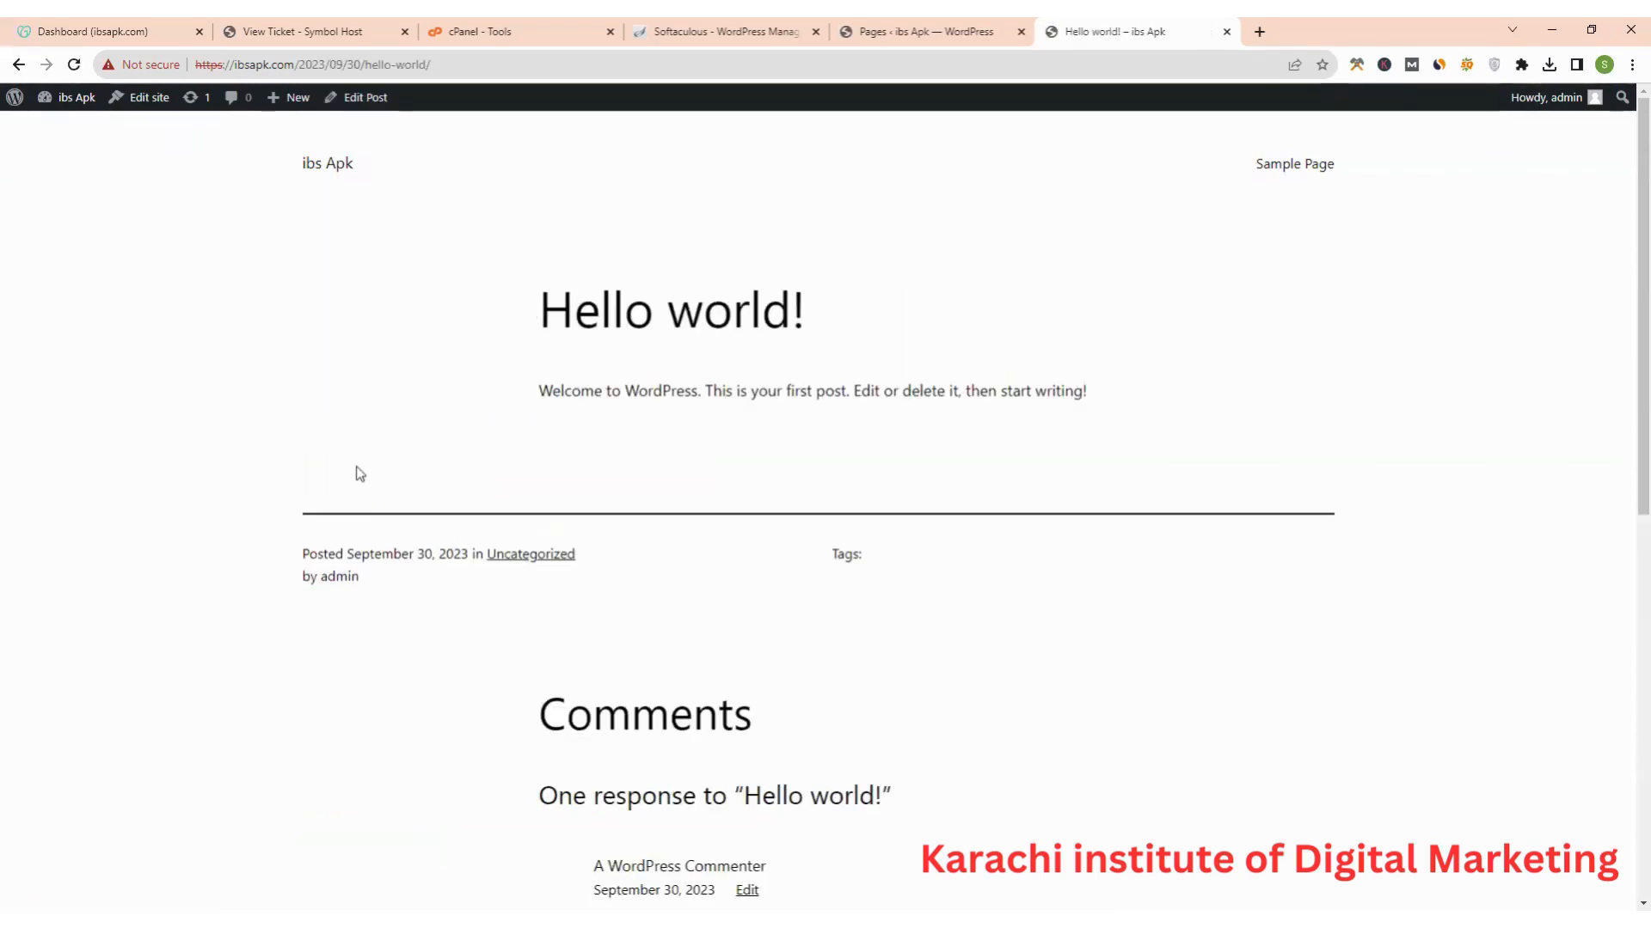
scroll(438, 538, "down", 3)
scroll(465, 558, "up", 3)
left_click_drag(521, 422, 1012, 394)
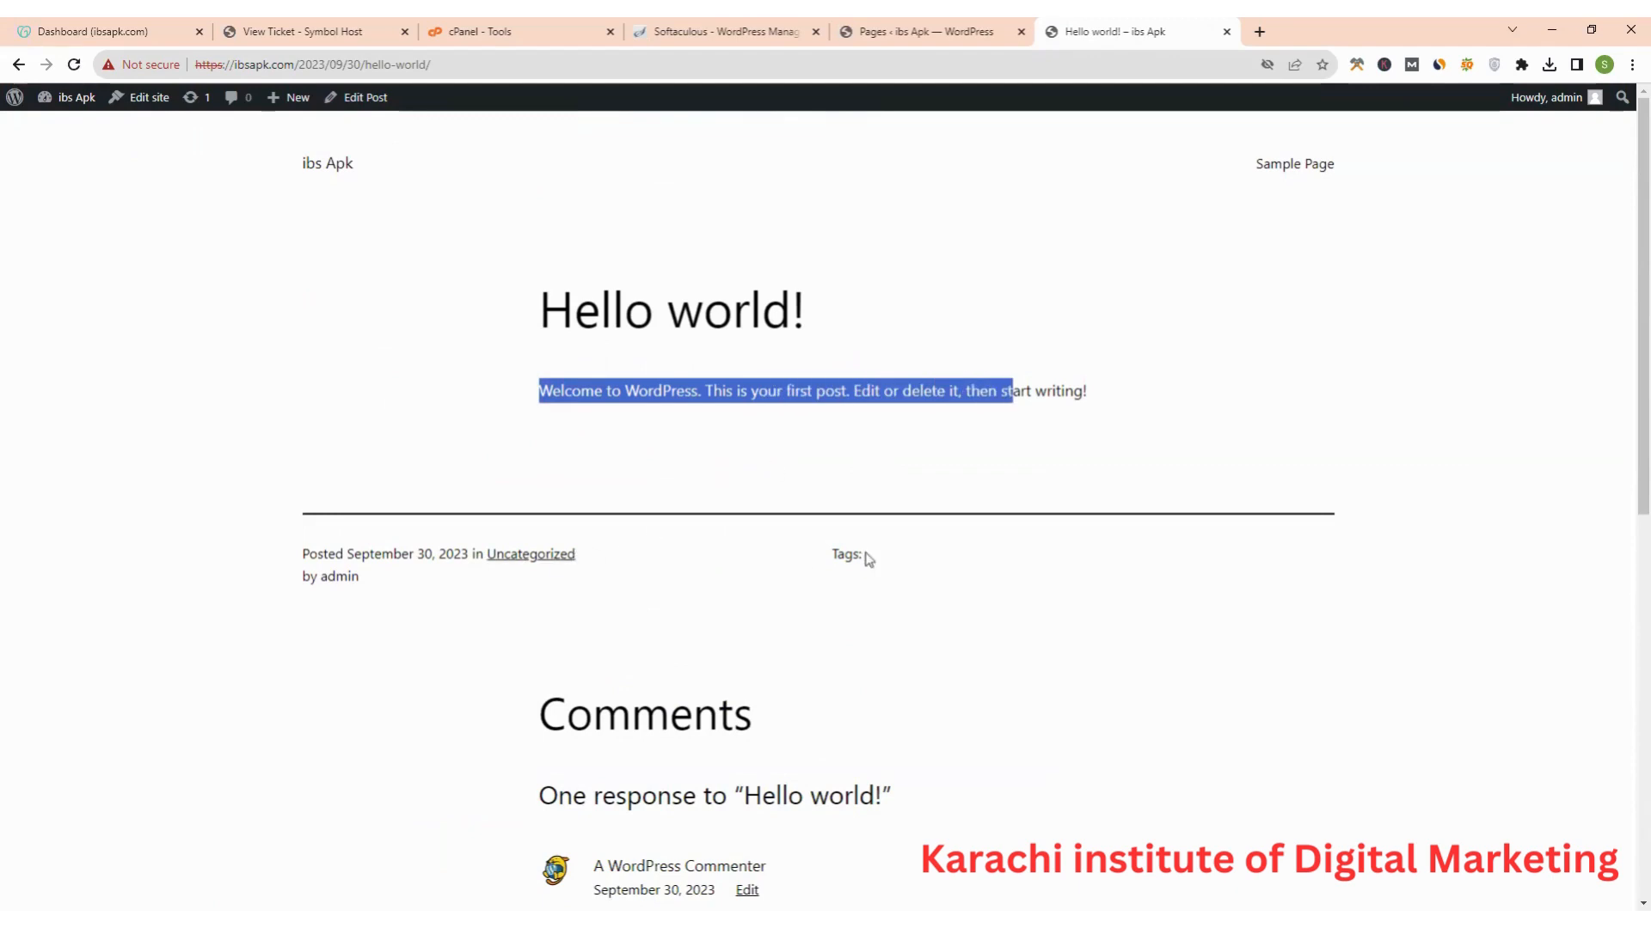
left_click(1023, 564)
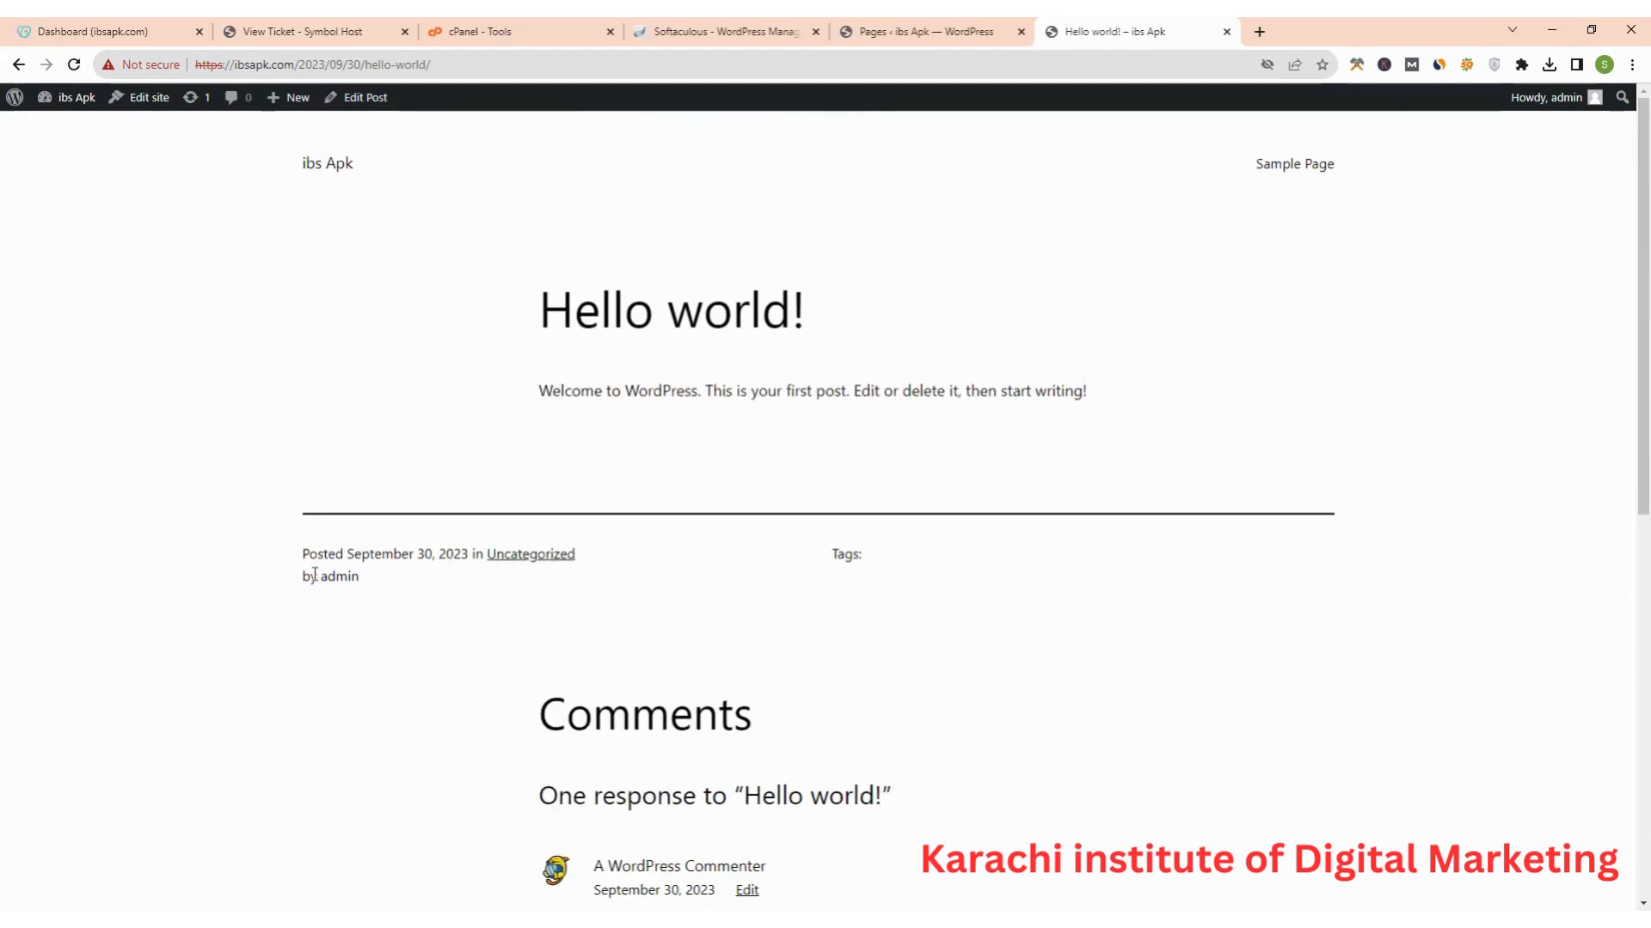
scroll(318, 571, "down", 3)
scroll(713, 619, "up", 3)
left_click(945, 27)
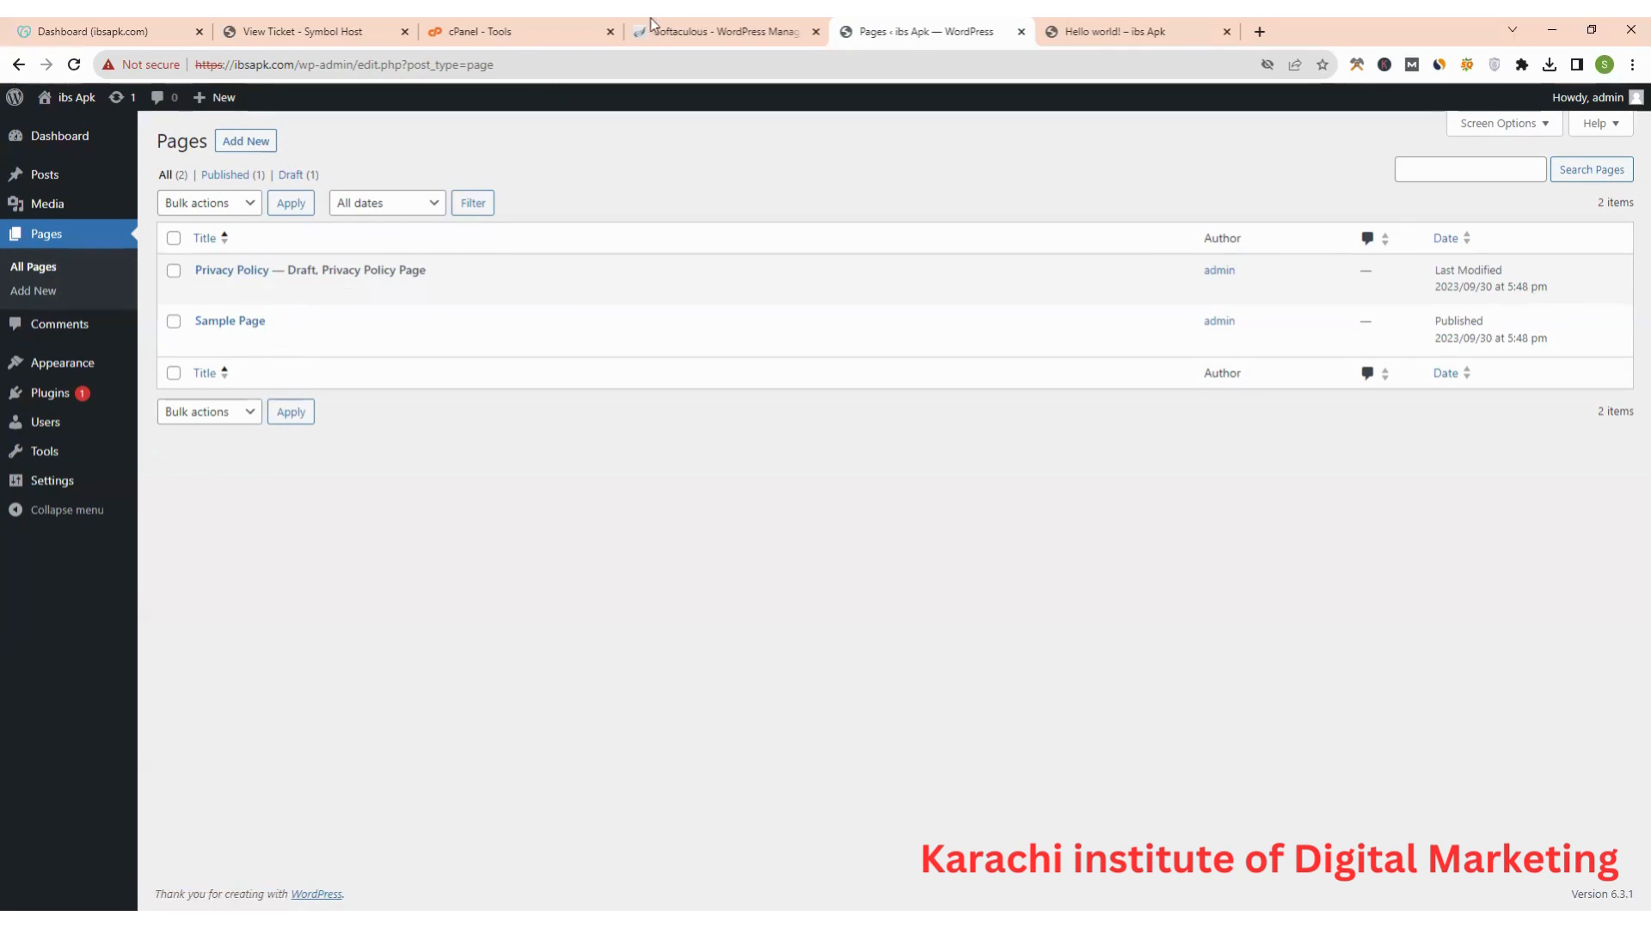
Check the support ticket, then open Settings > Reading in the dashboard.
left_click(285, 26)
left_click(865, 26)
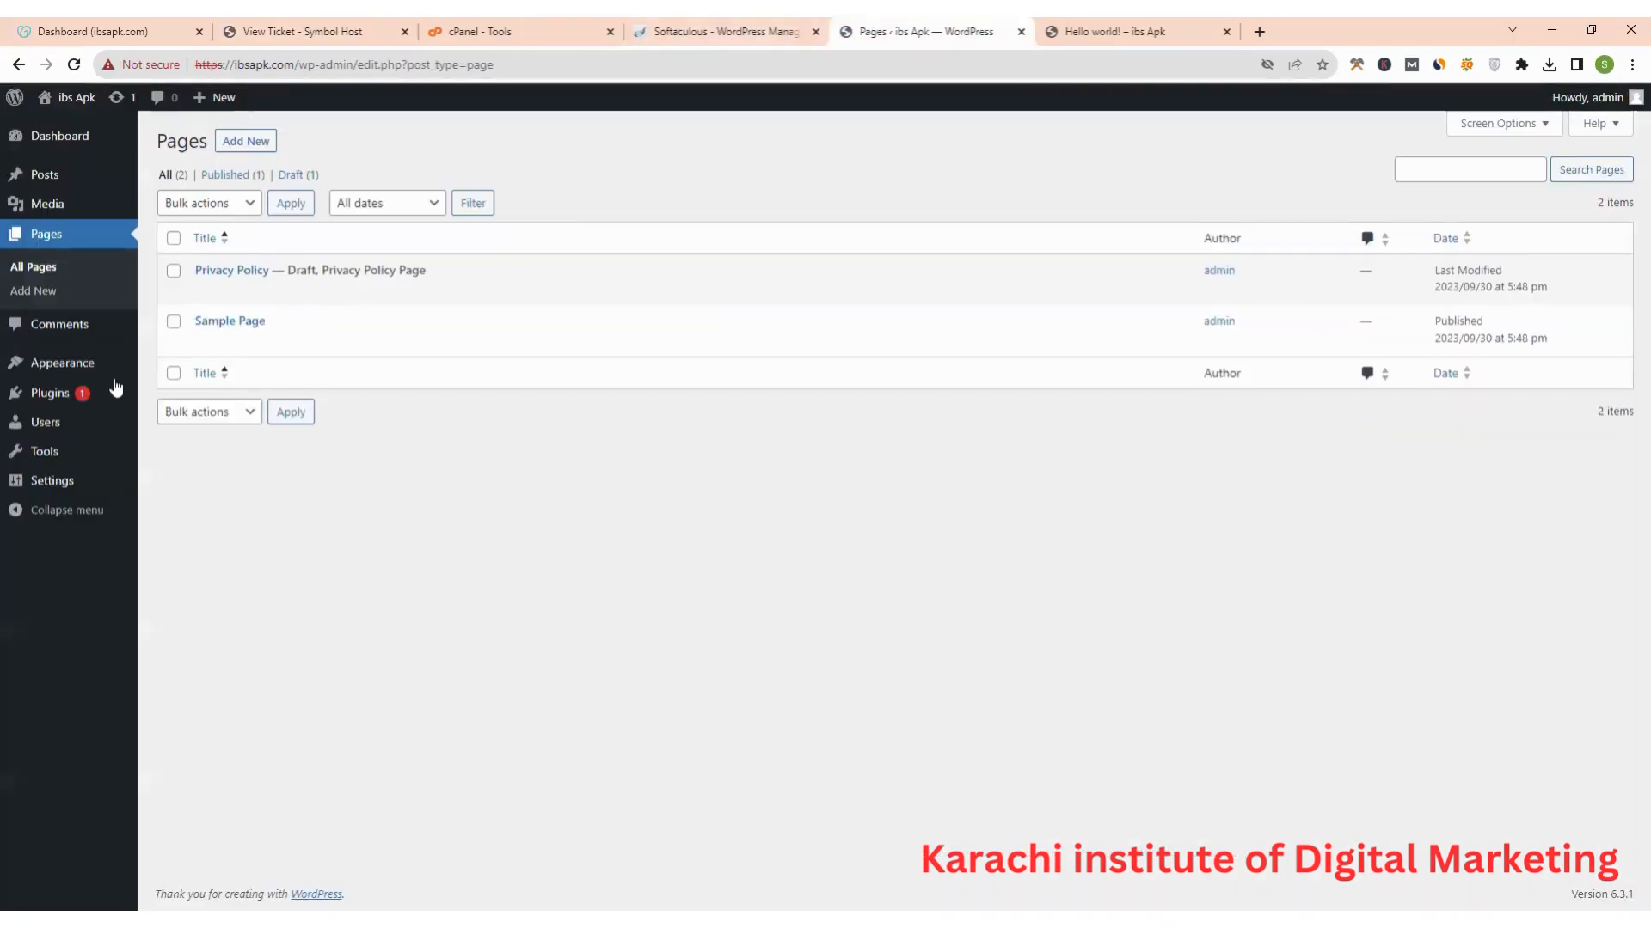
mouse_move(51, 481)
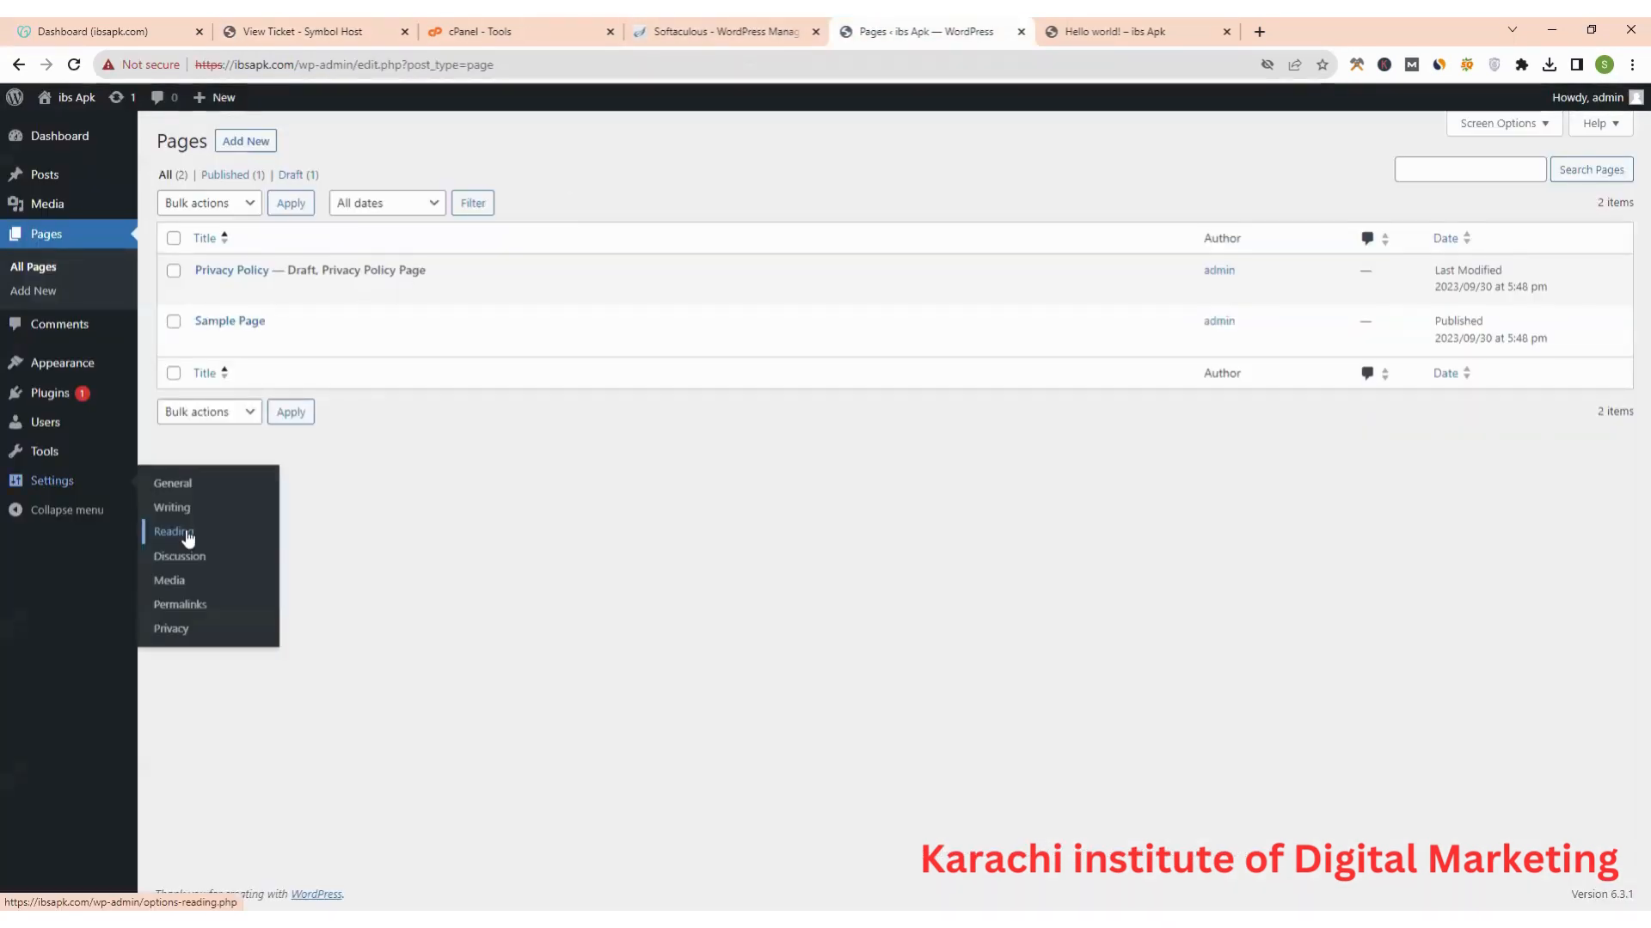
left_click(184, 533)
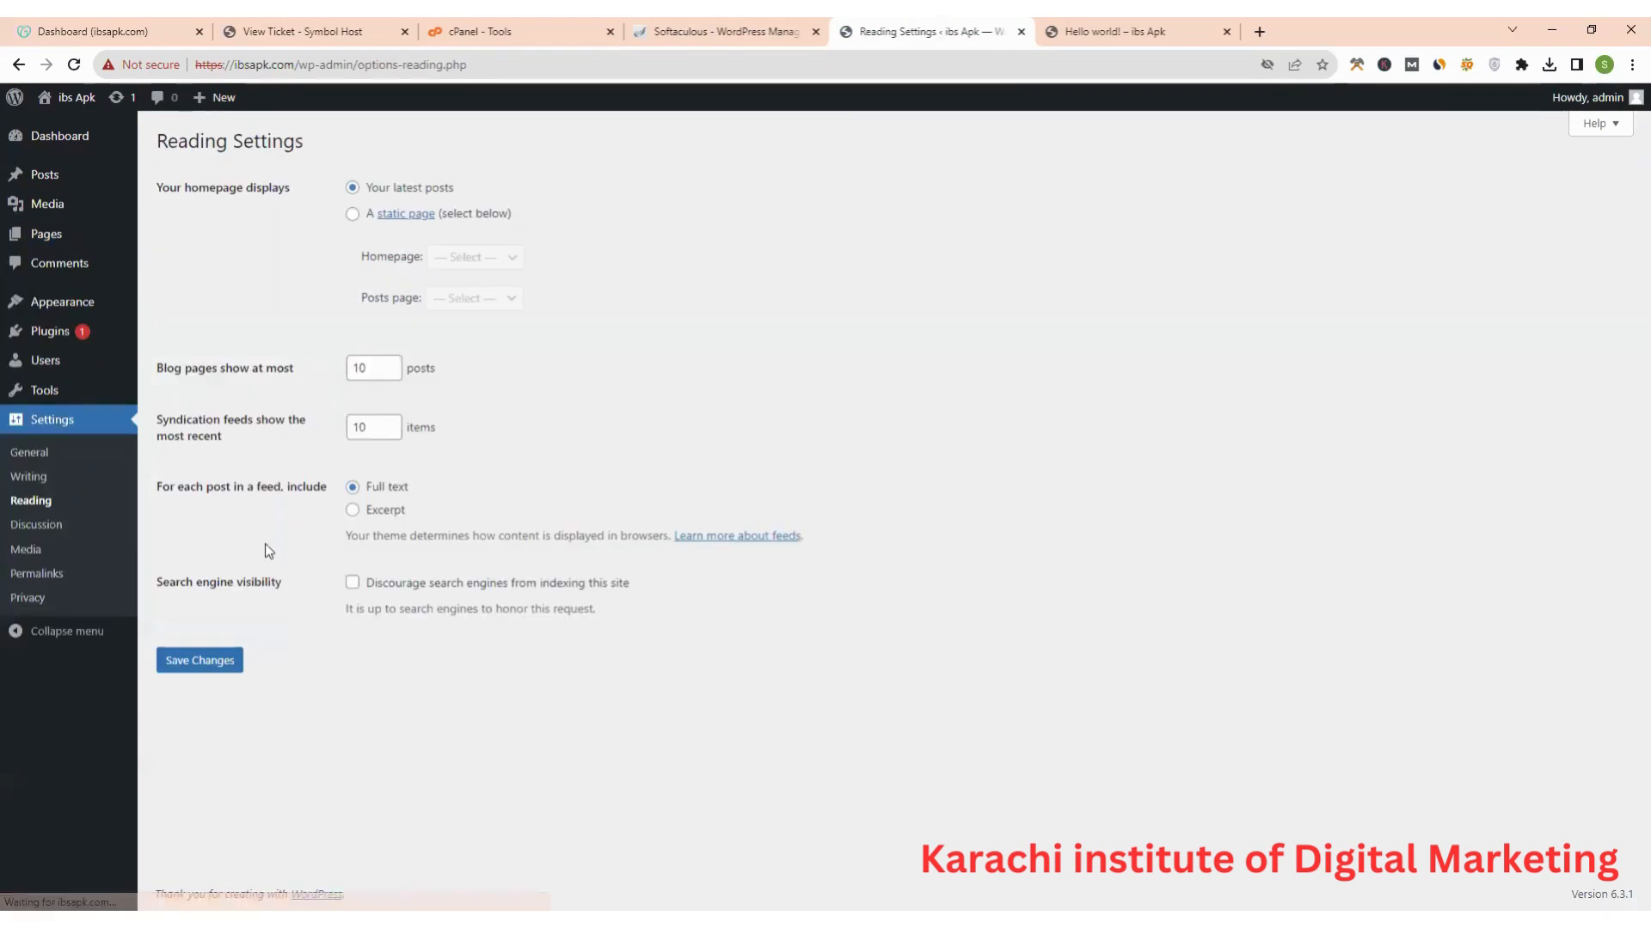
right_click(378, 664)
Set the homepage to a static page showing Sample Page and save.
left_click(352, 215)
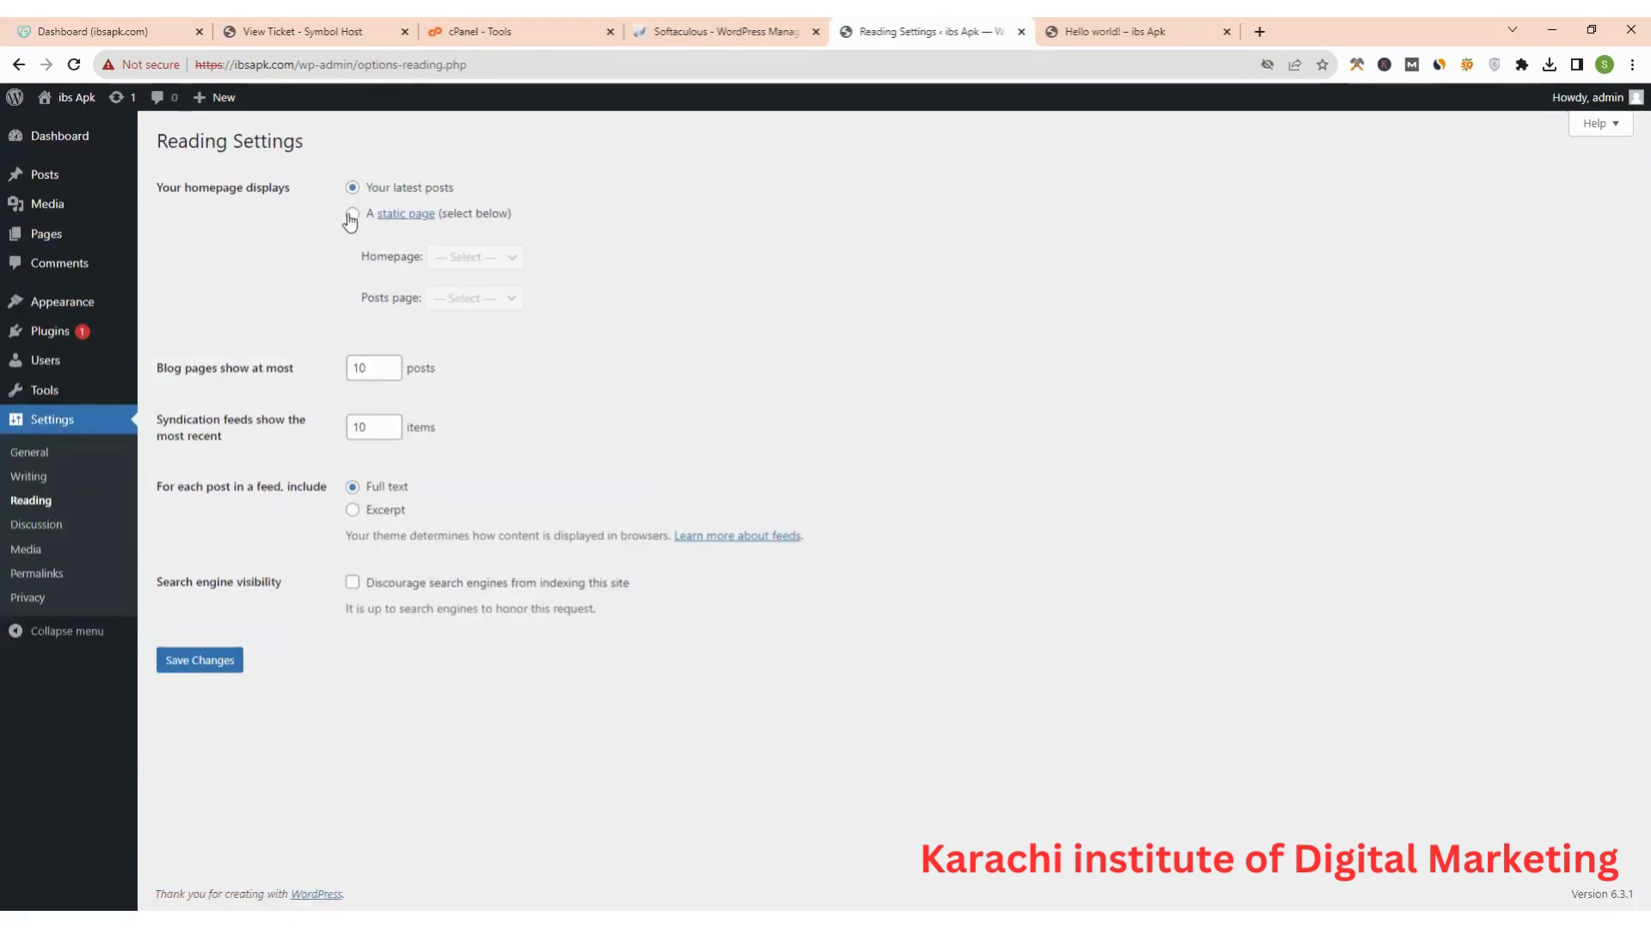
left_click(353, 215)
left_click_drag(444, 241, 463, 261)
left_click(465, 257)
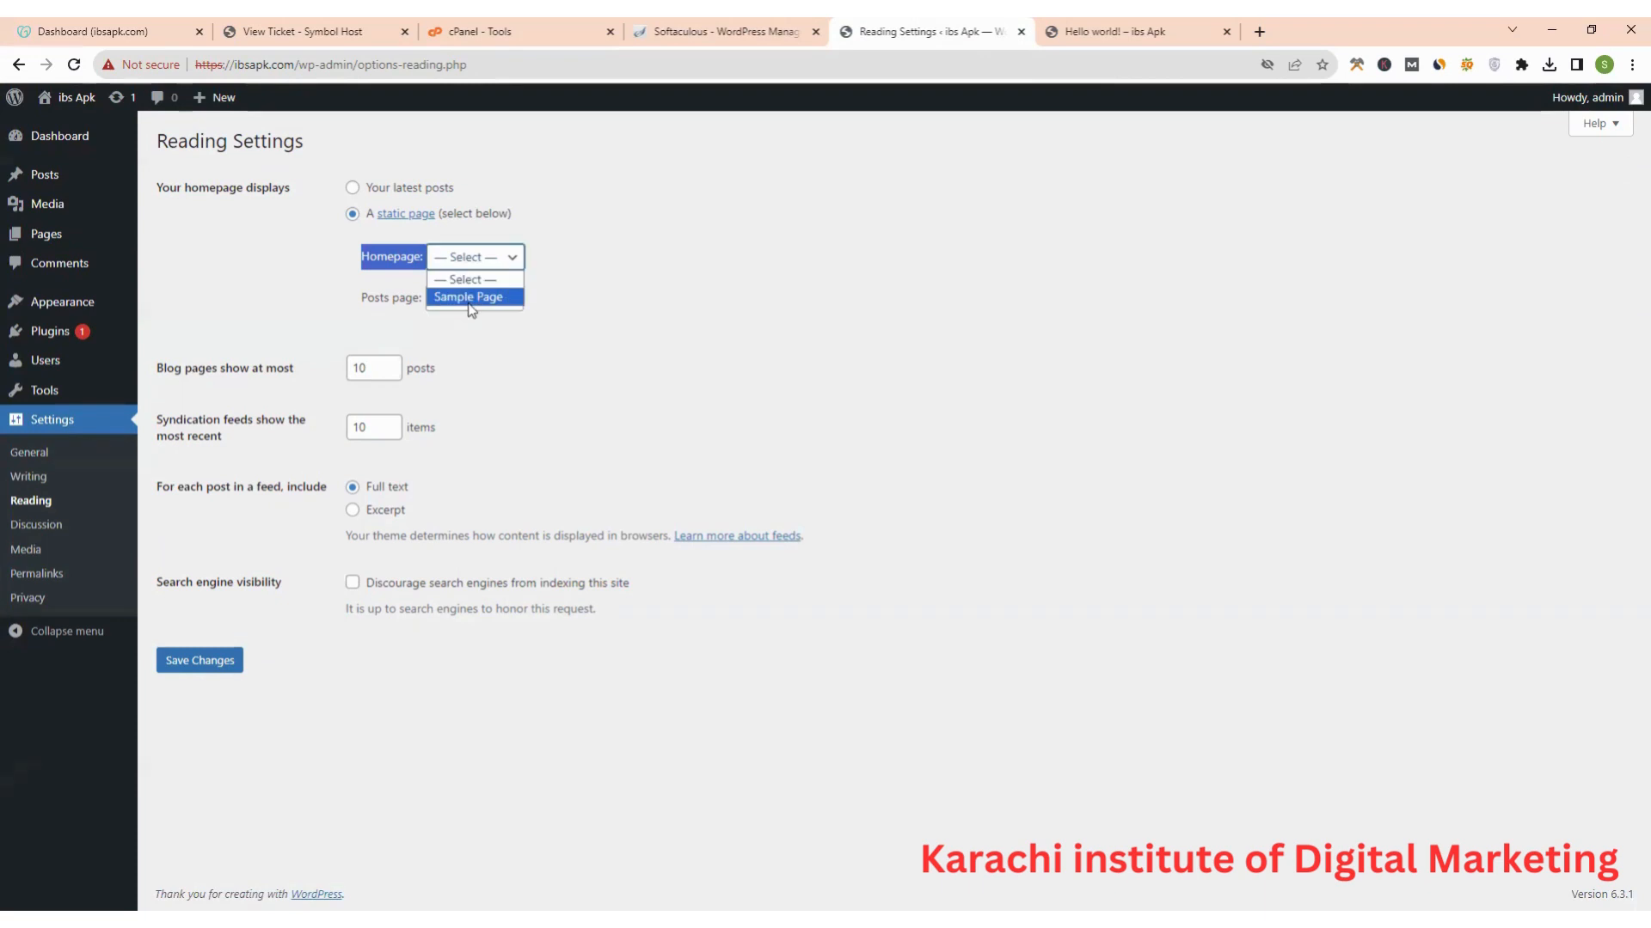
left_click(477, 295)
left_click(200, 661)
Reload the live ibsapk.com front page to check it shows Sample Page.
left_click(1115, 31)
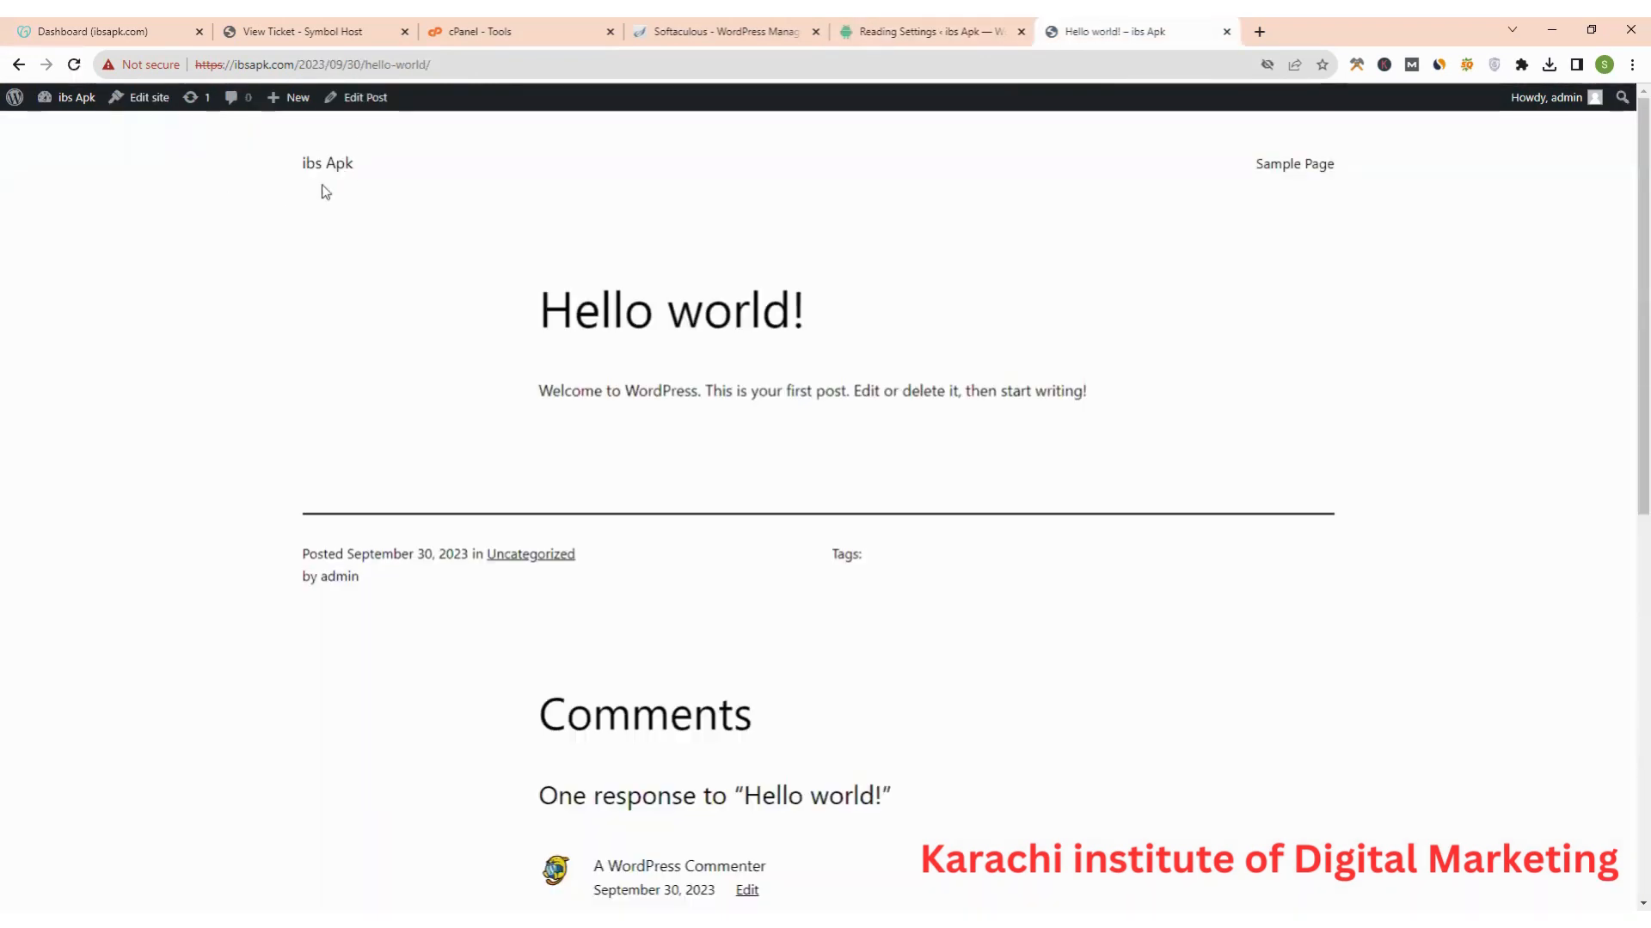
left_click(342, 168)
scroll(785, 516, "down", 2)
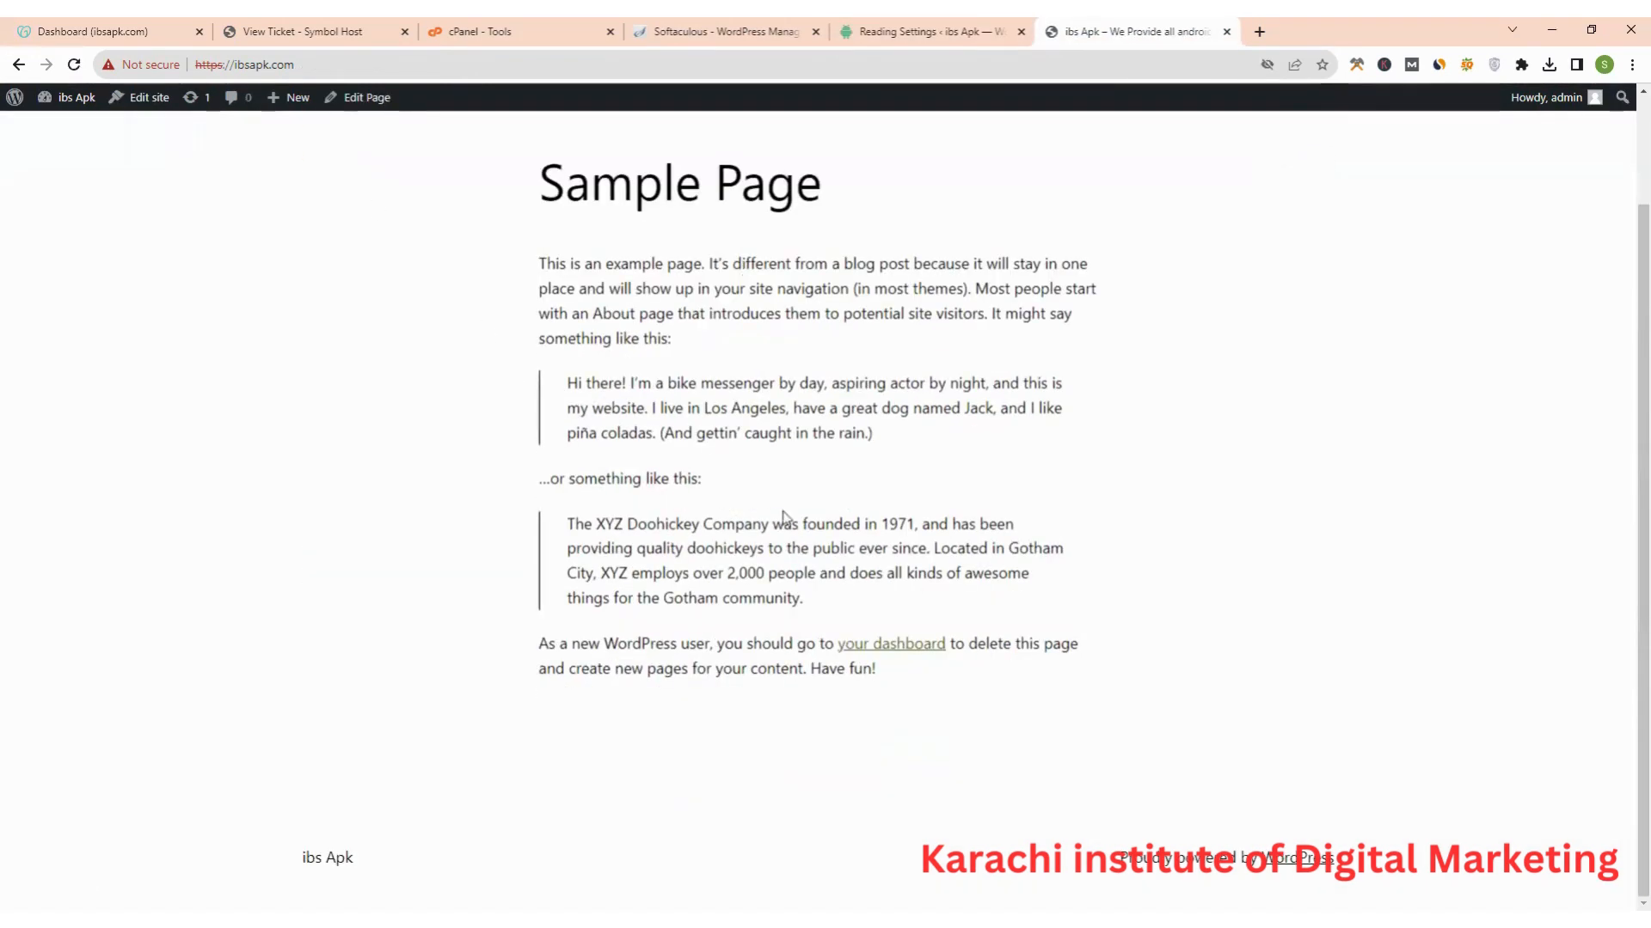
scroll(537, 304, "up", 2)
left_click_drag(565, 308, 1077, 767)
right_click(1077, 768)
left_click(631, 303)
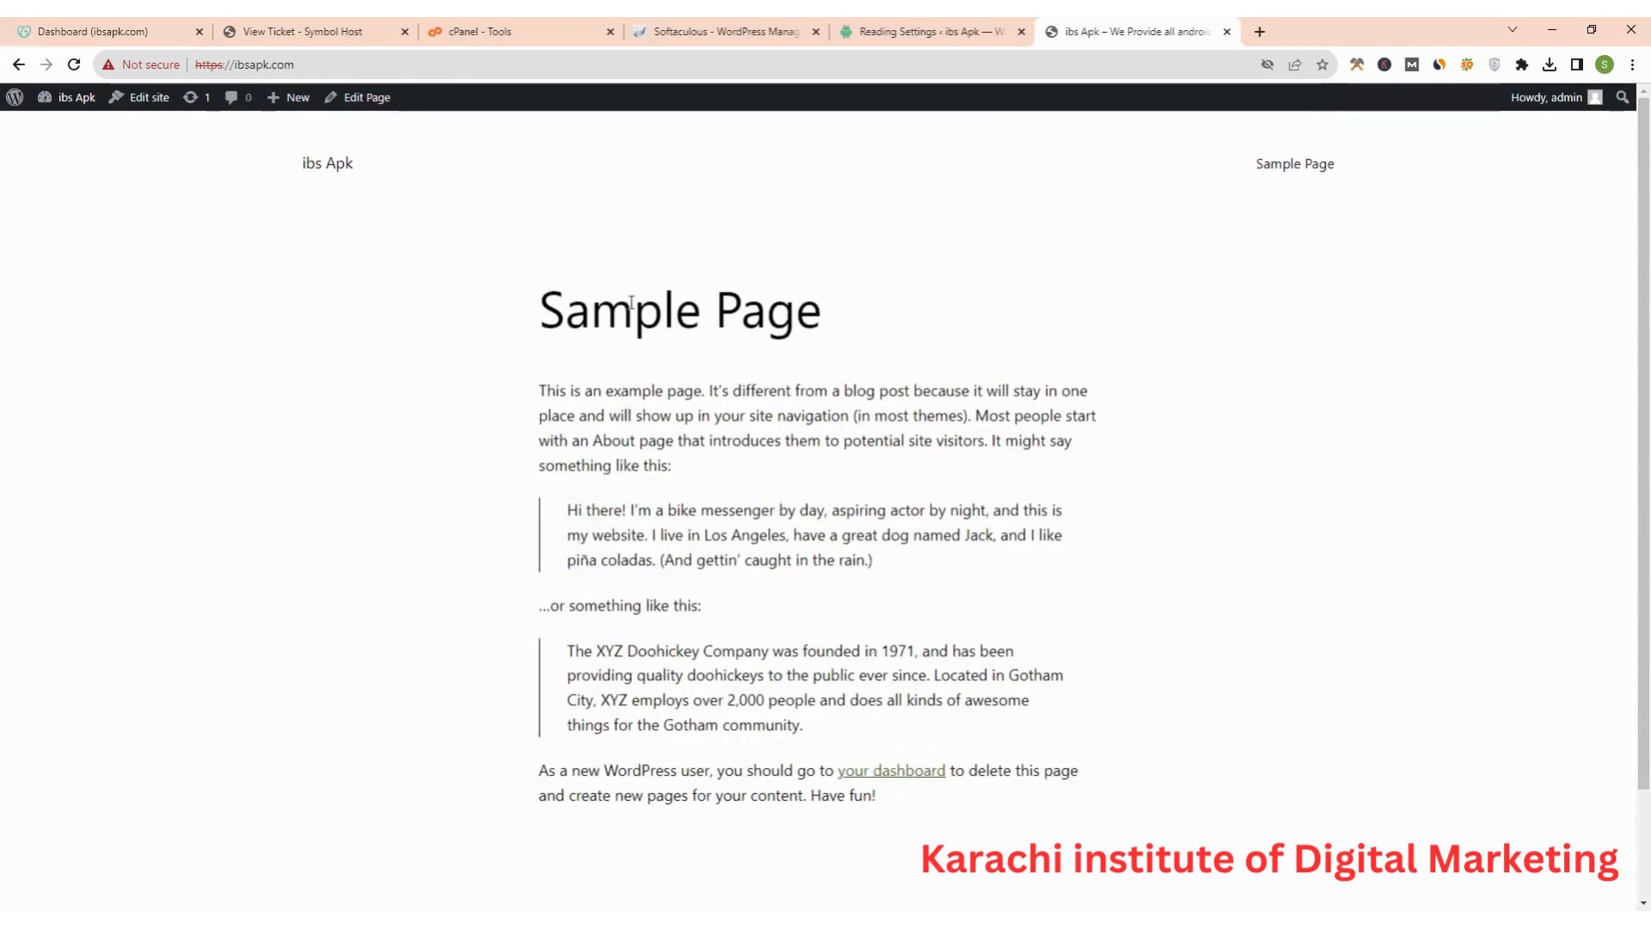
Revisit Reading Settings, keeping Sample Page as homepage and leaving the Posts page unset.
left_click(924, 31)
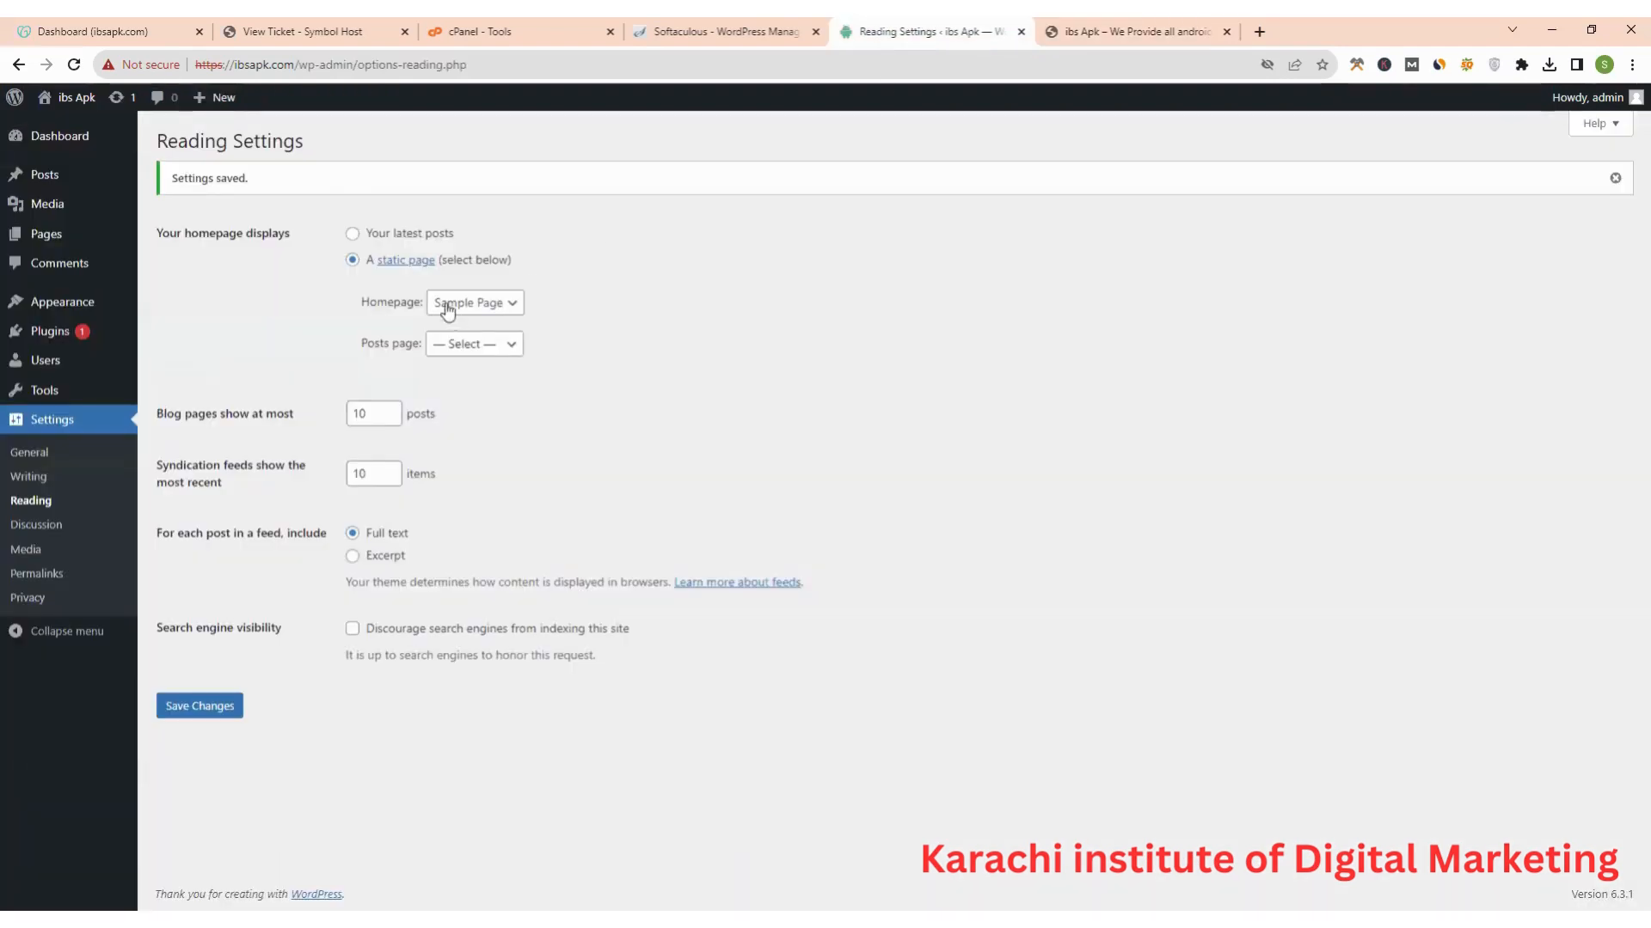
left_click(353, 236)
left_click(352, 259)
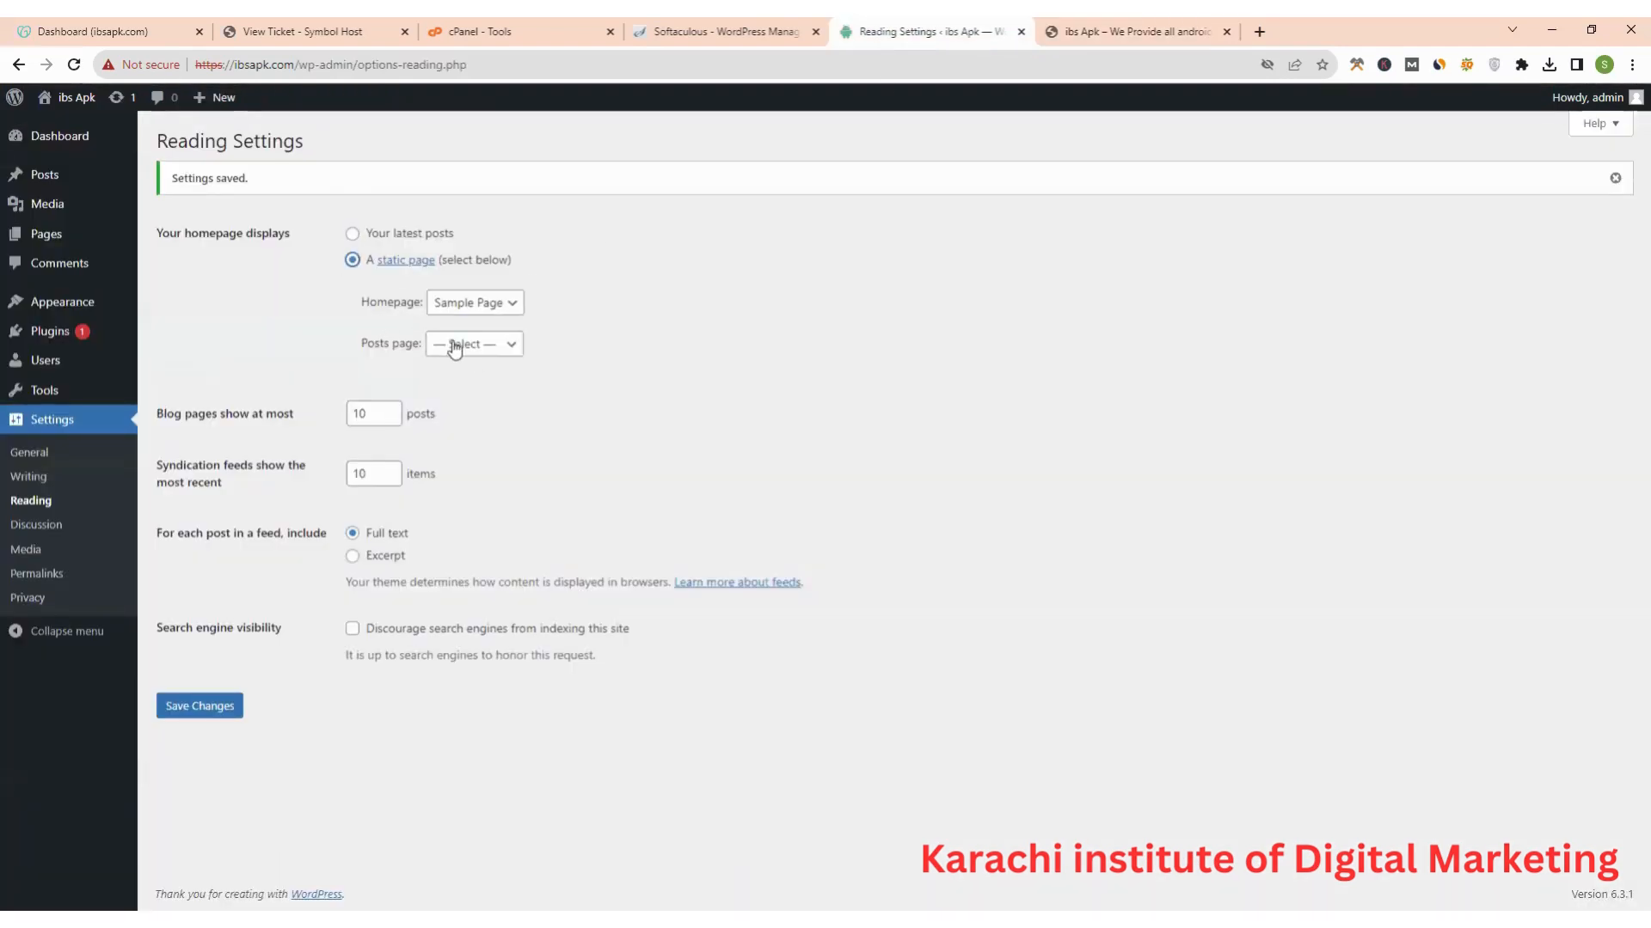
left_click(464, 343)
left_click(472, 389)
left_click(468, 345)
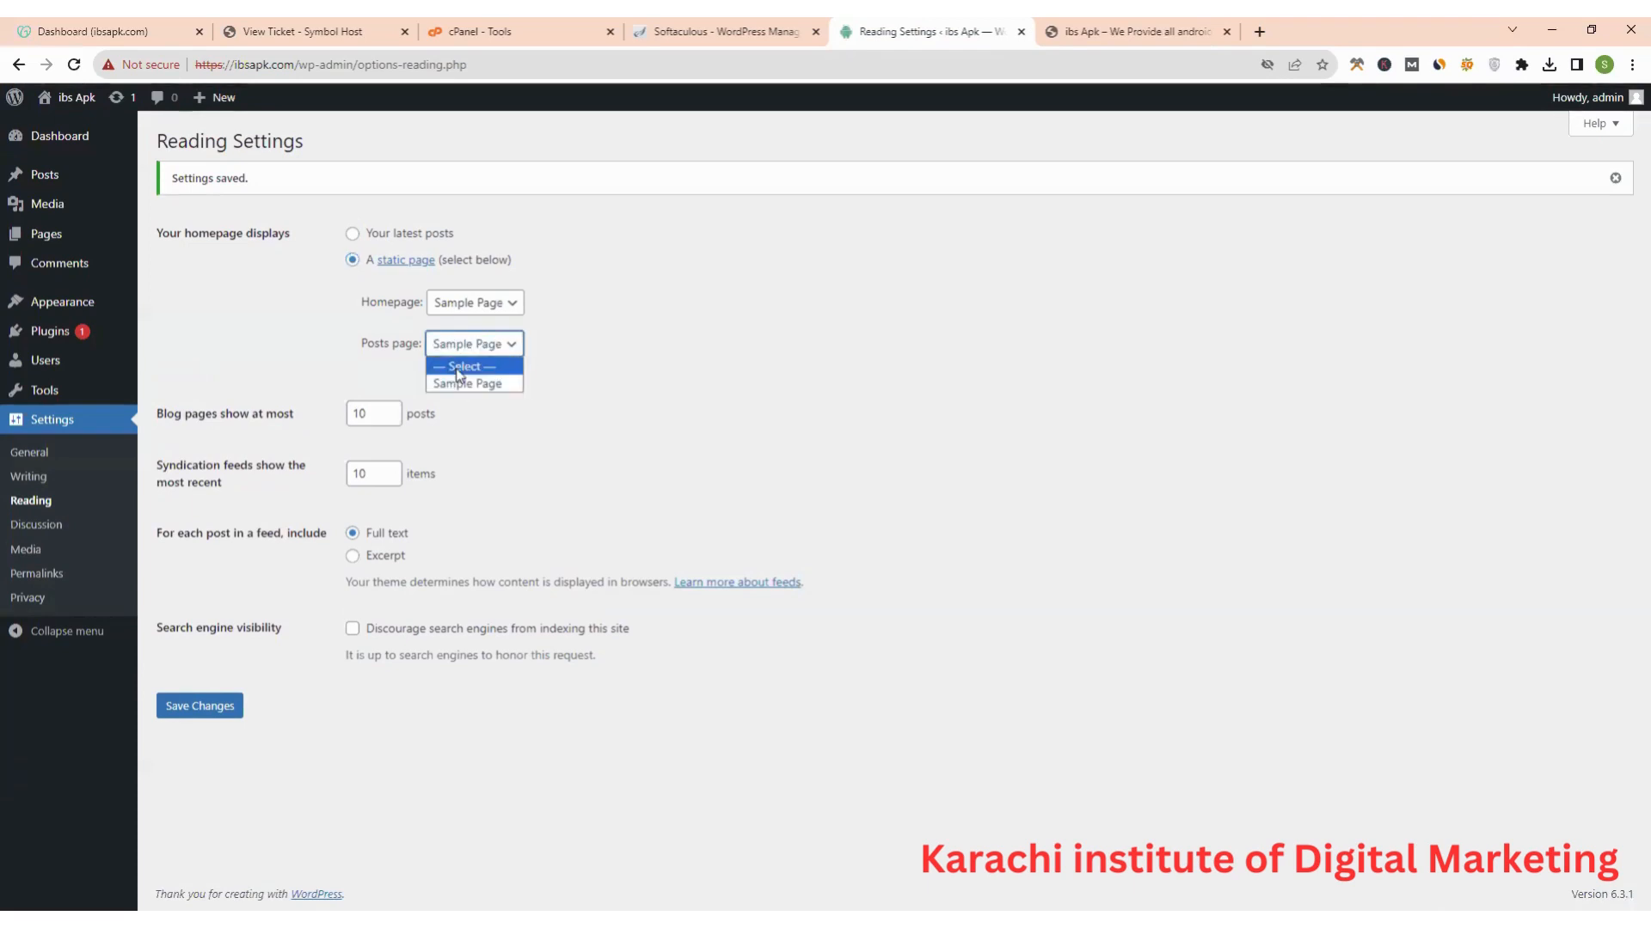
left_click(458, 368)
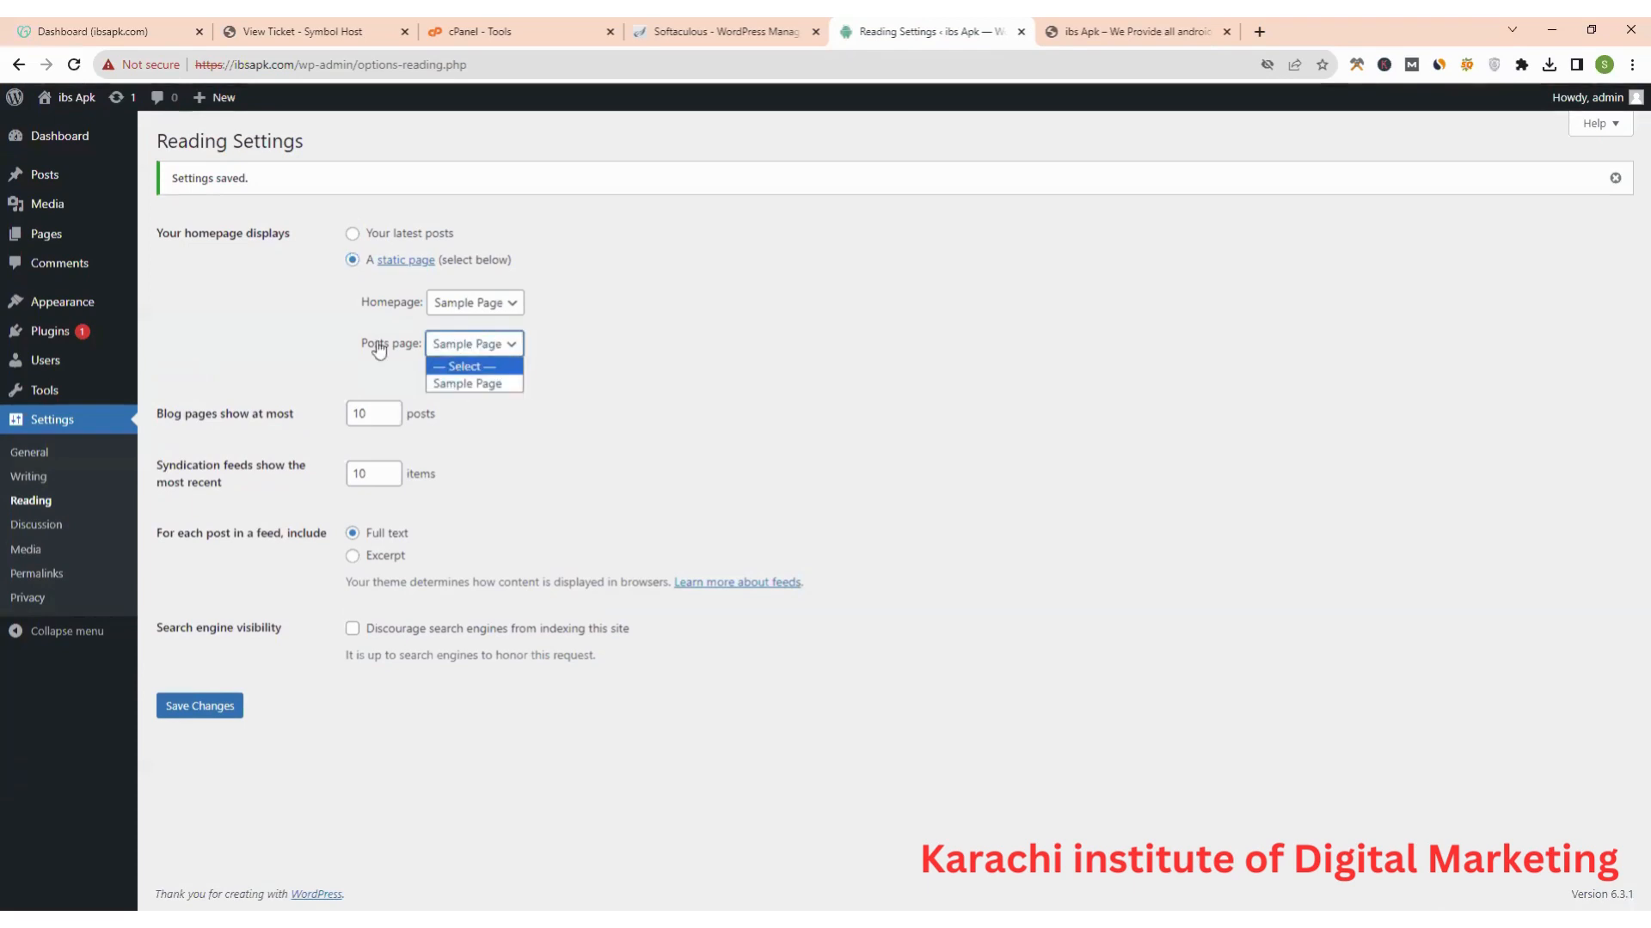
left_click(357, 411)
right_click(215, 486)
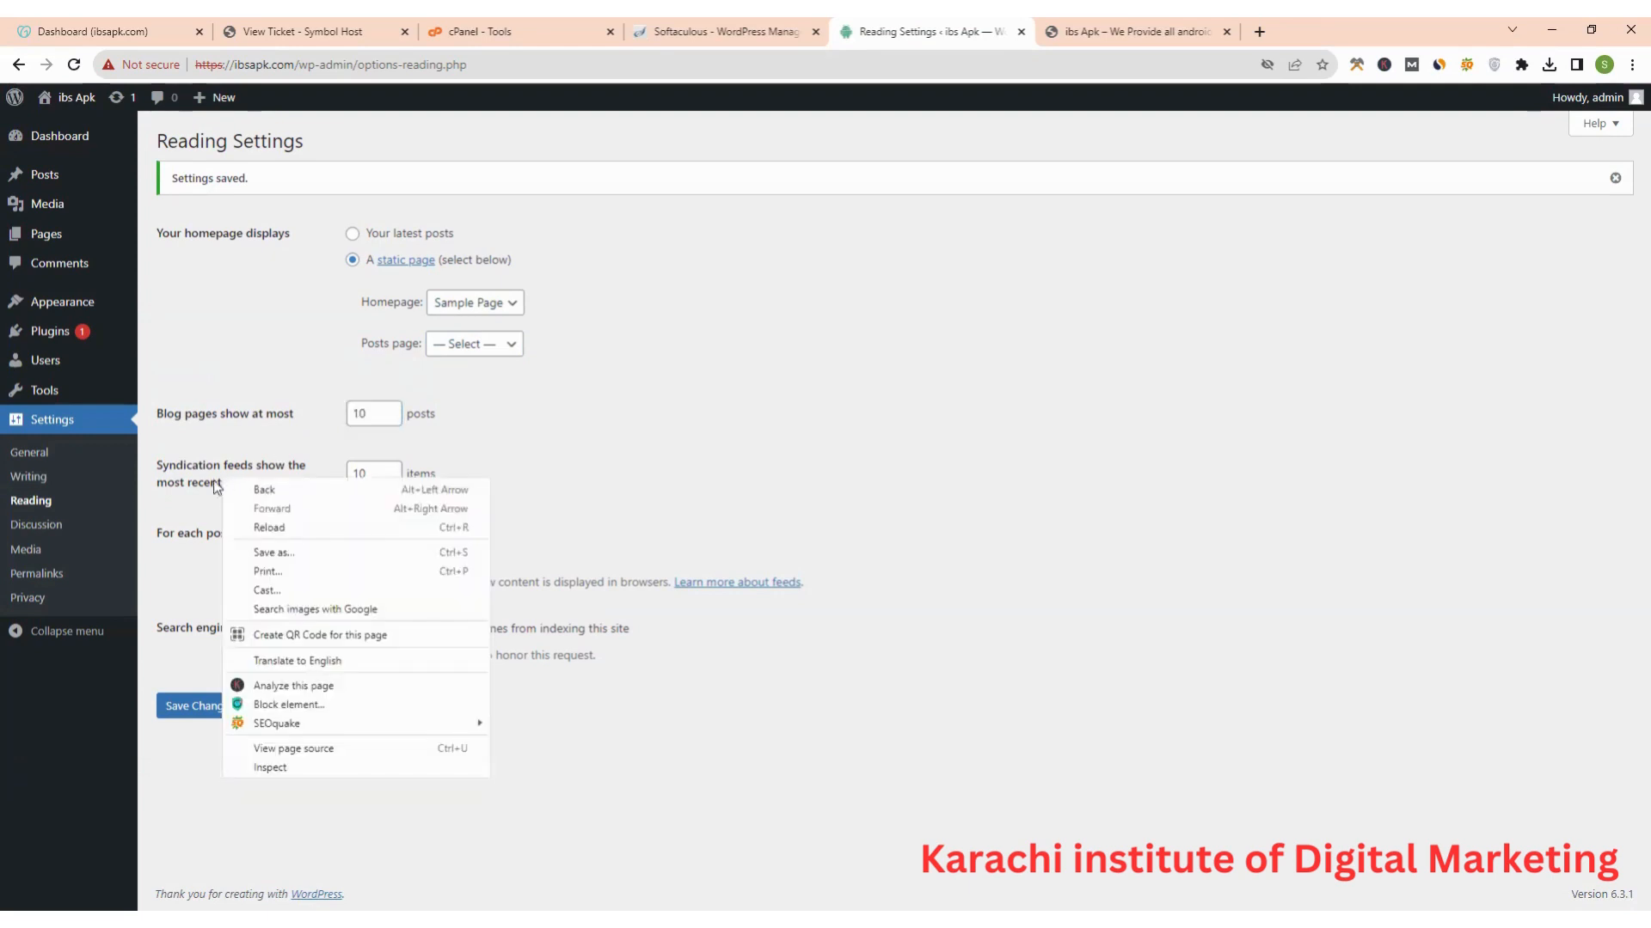
left_click(183, 493)
right_click(311, 491)
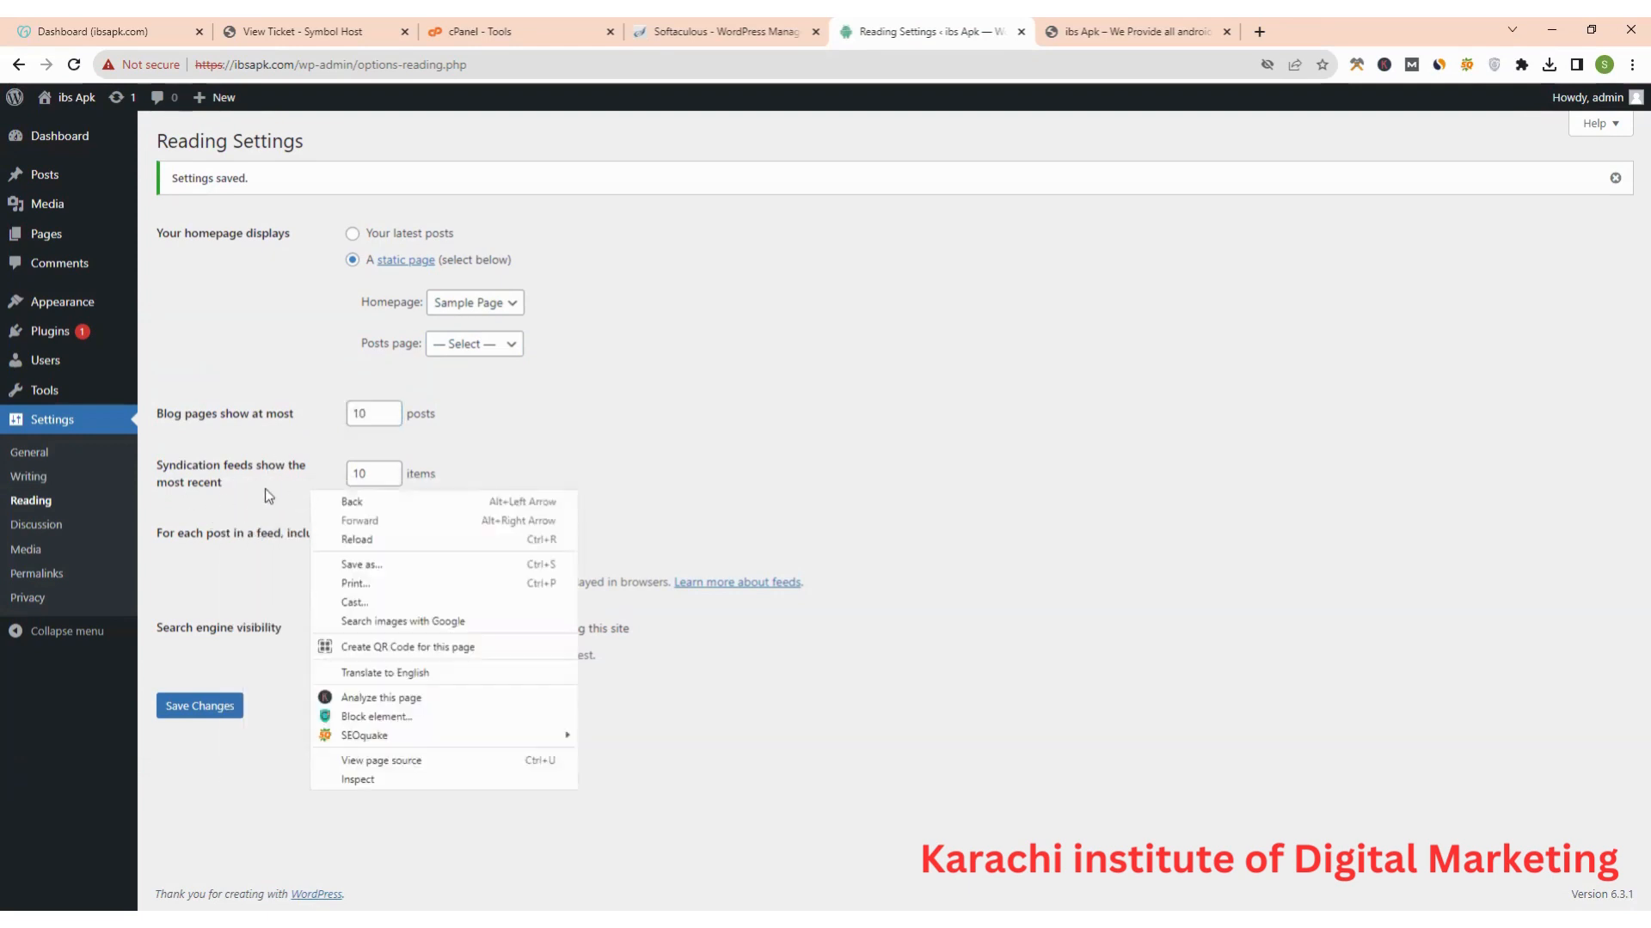
left_click(244, 489)
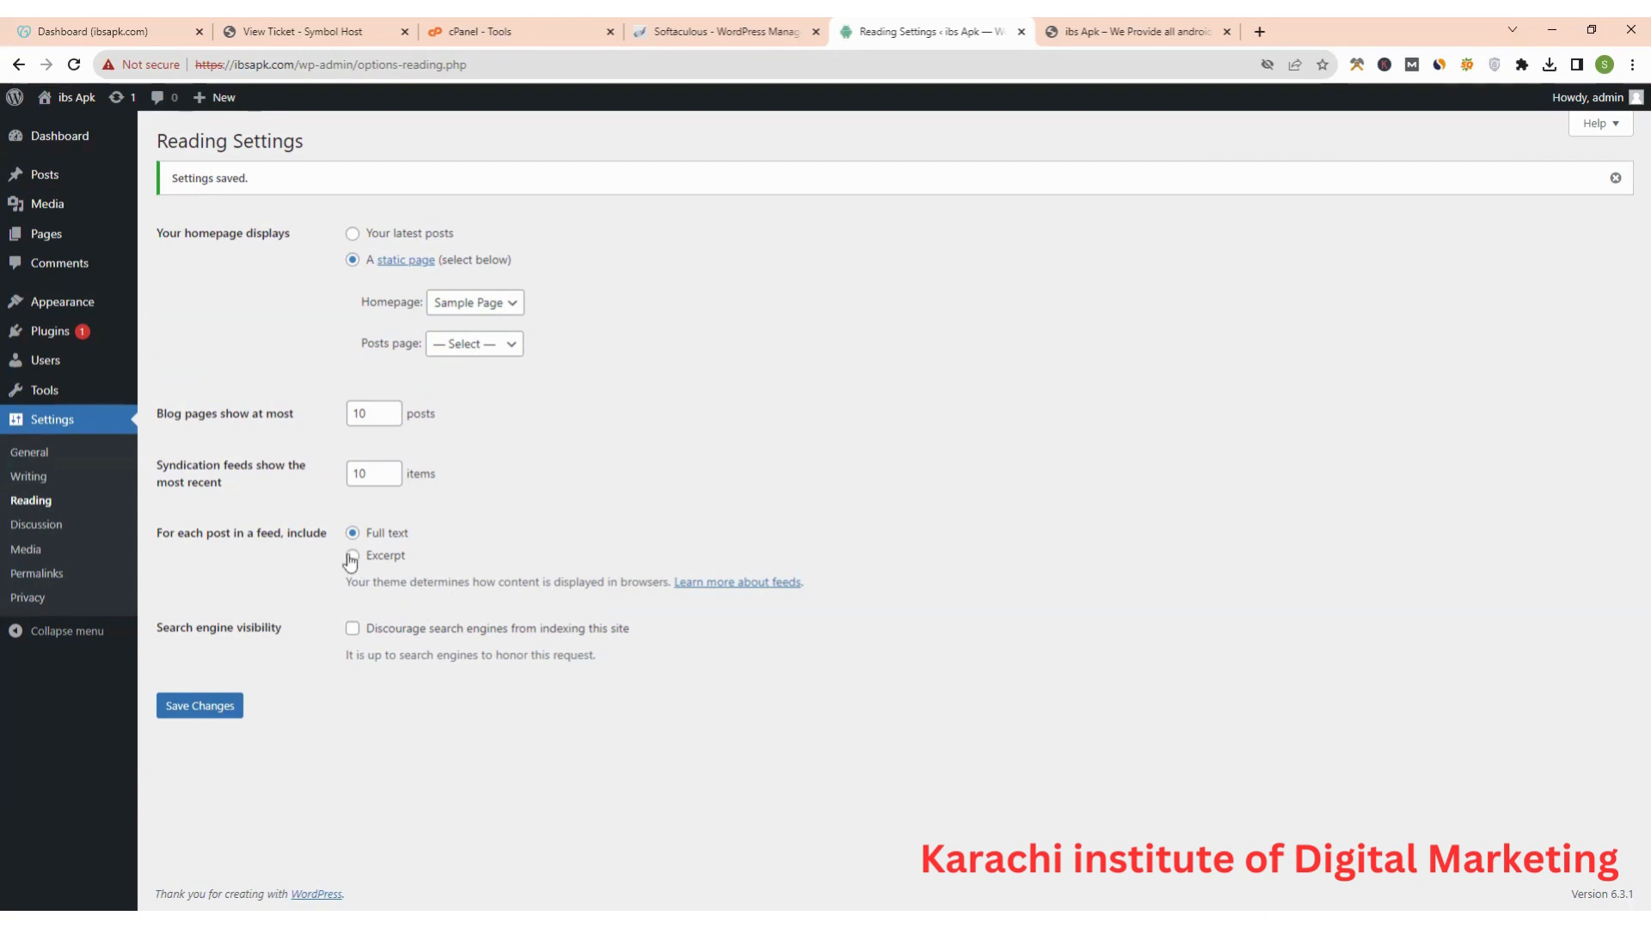
Reload the live site again, then go back to Reading Settings.
left_click(1127, 31)
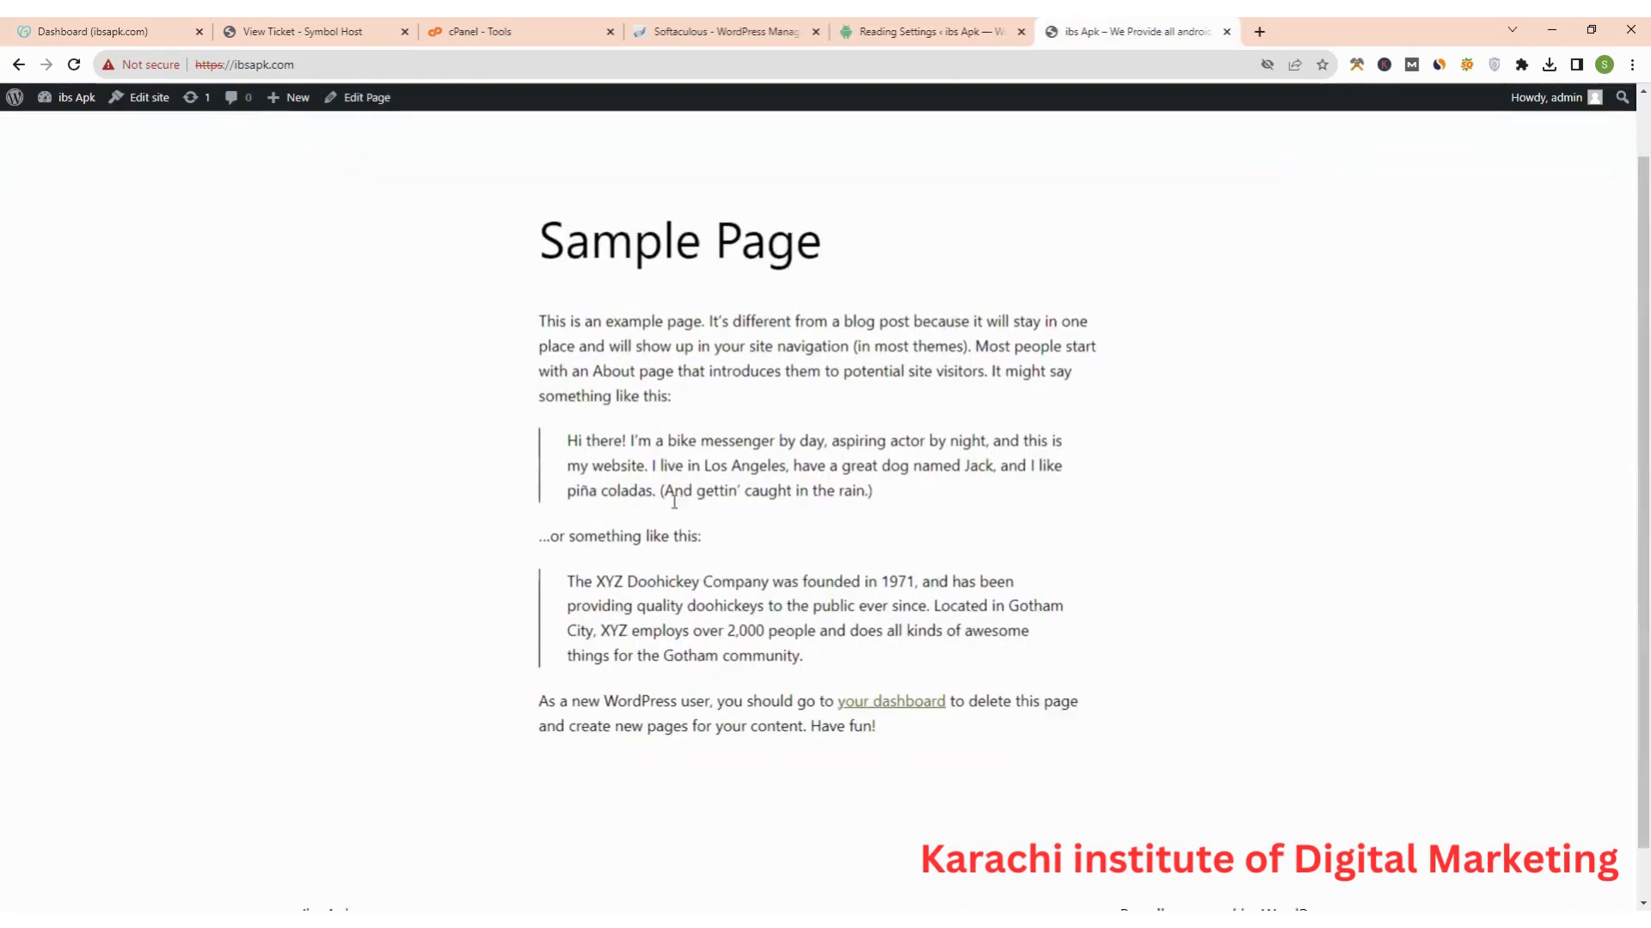
left_click(325, 165)
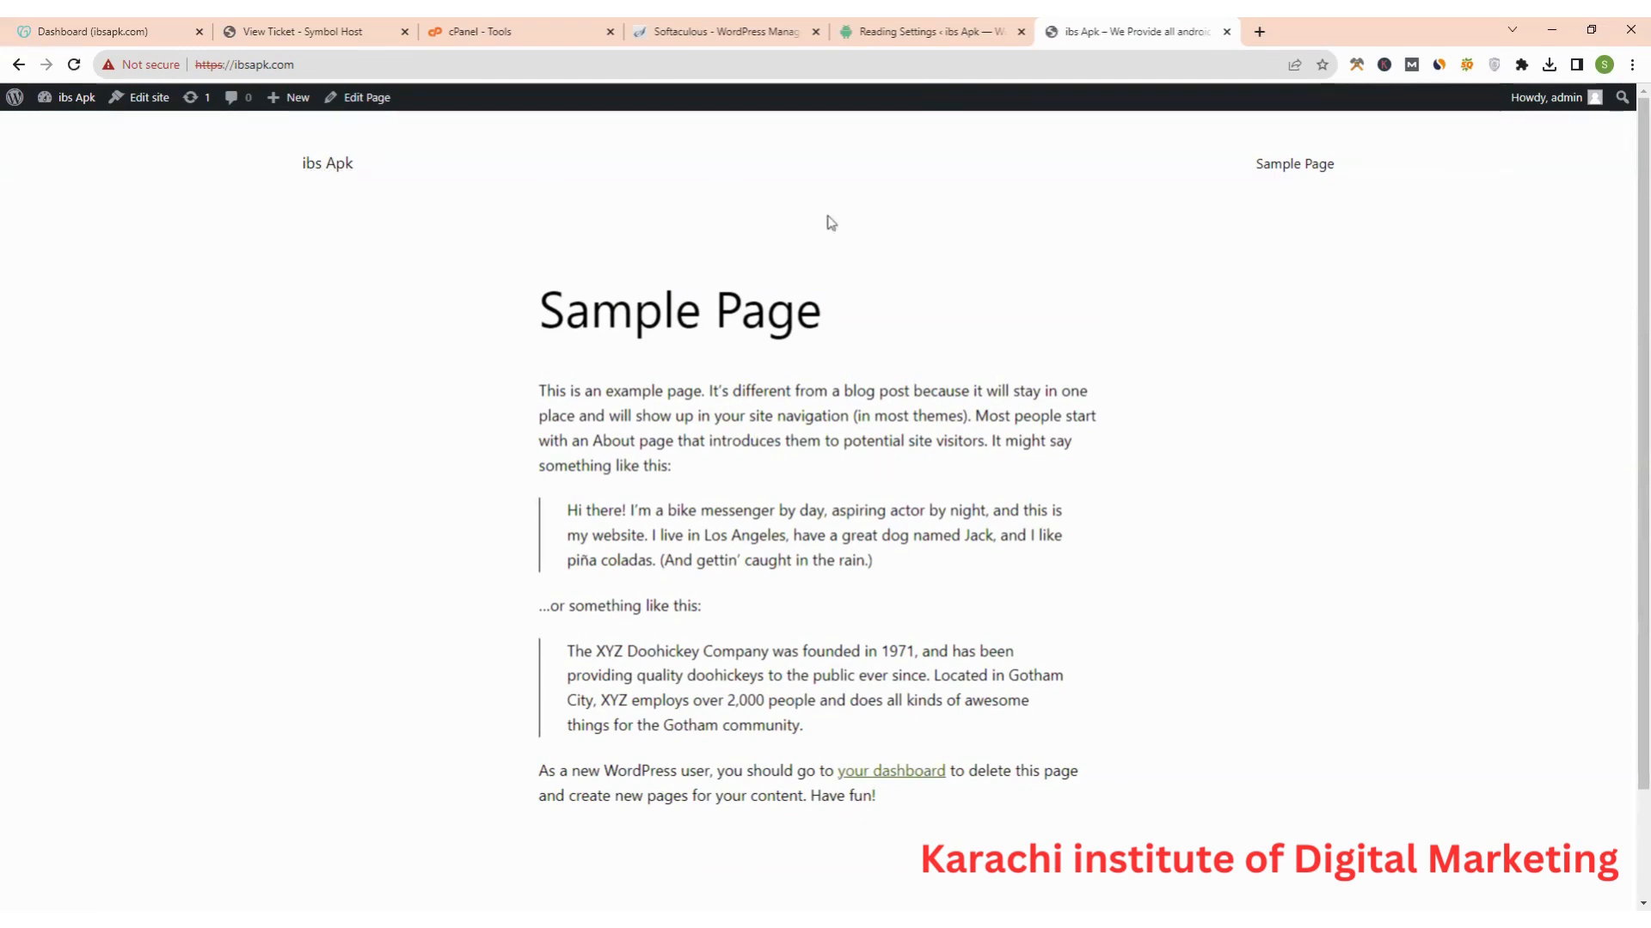
left_click(898, 31)
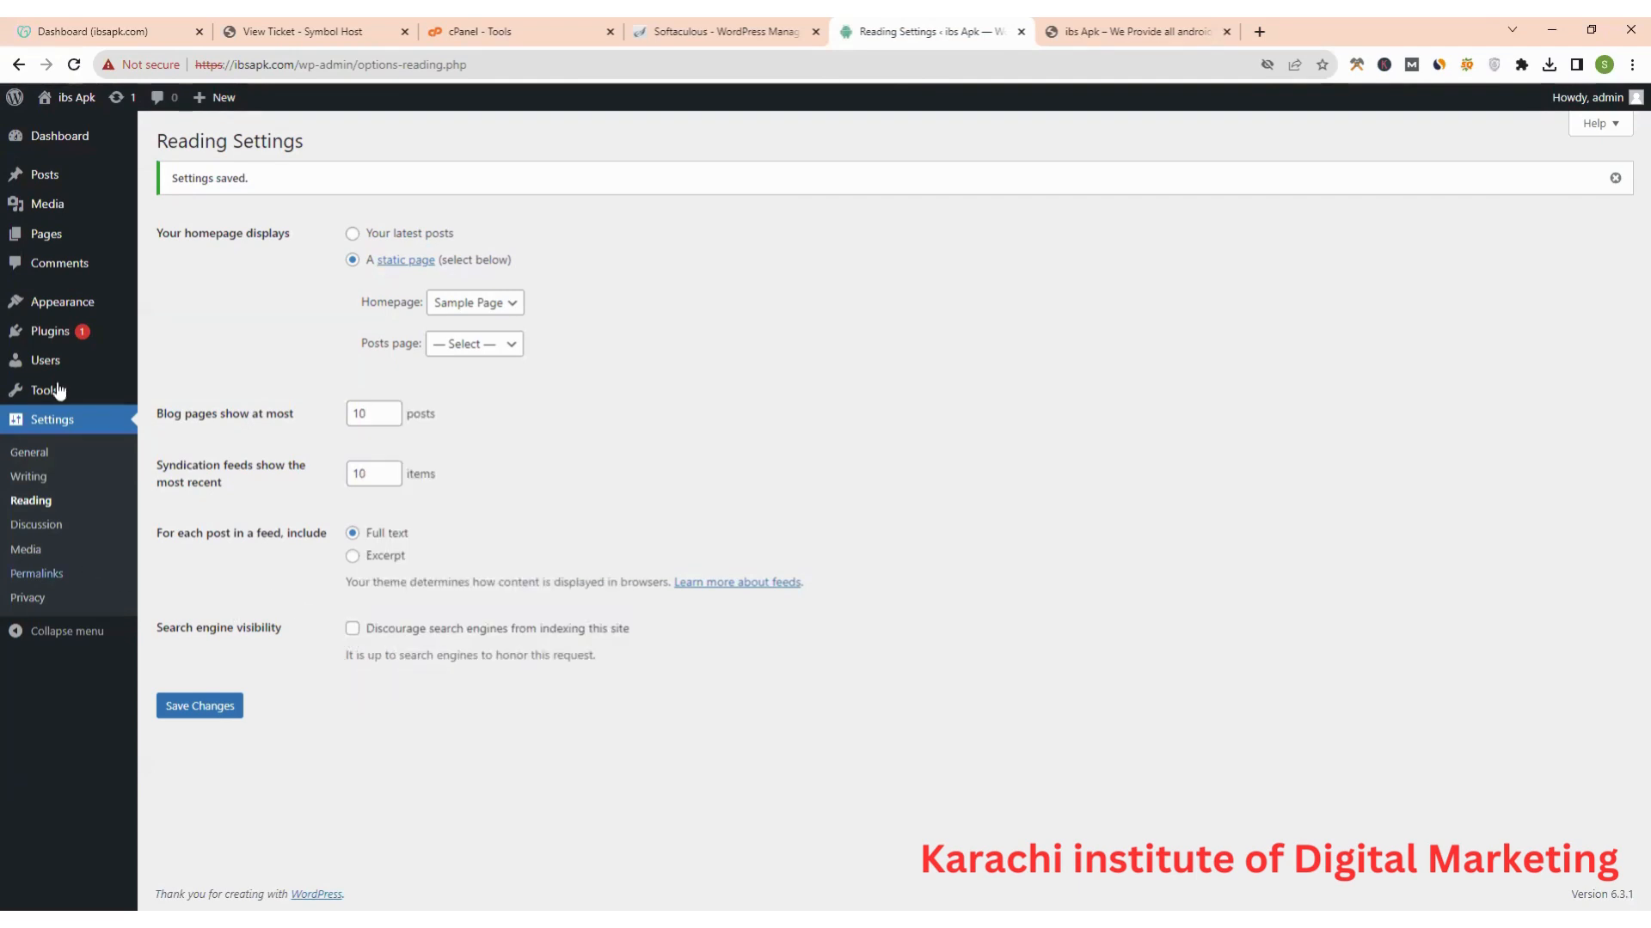
Select Akismet Anti-Spam and Hello Dolly on Plugins and bulk-delete them, confirming with OK.
left_click(202, 342)
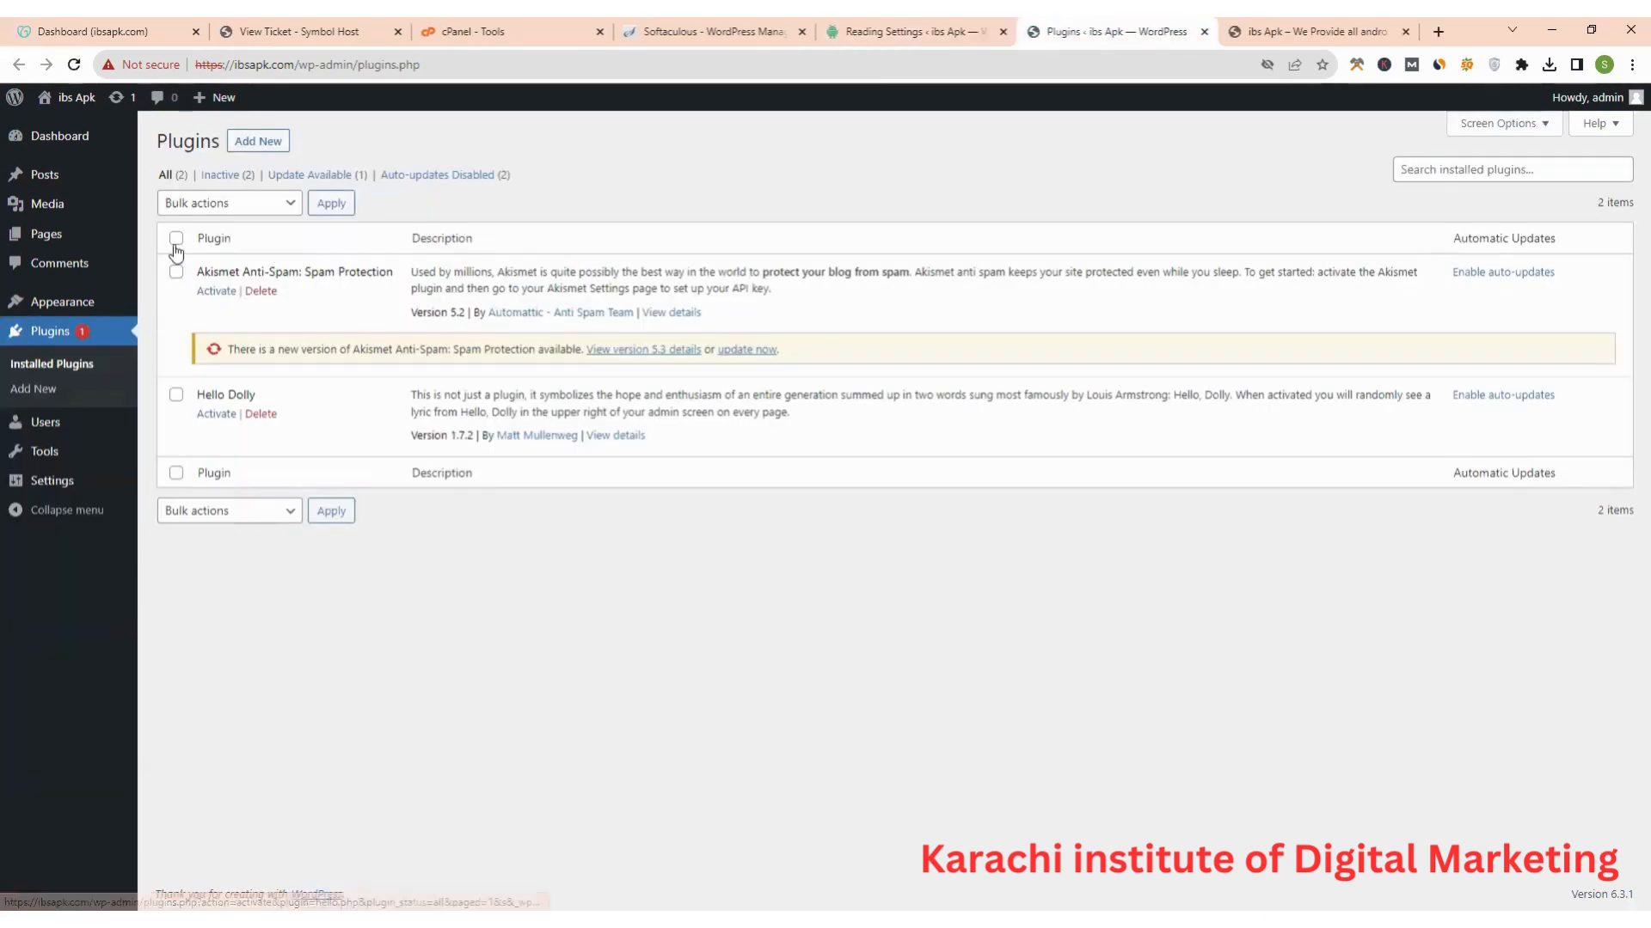
left_click(177, 239)
left_click(238, 209)
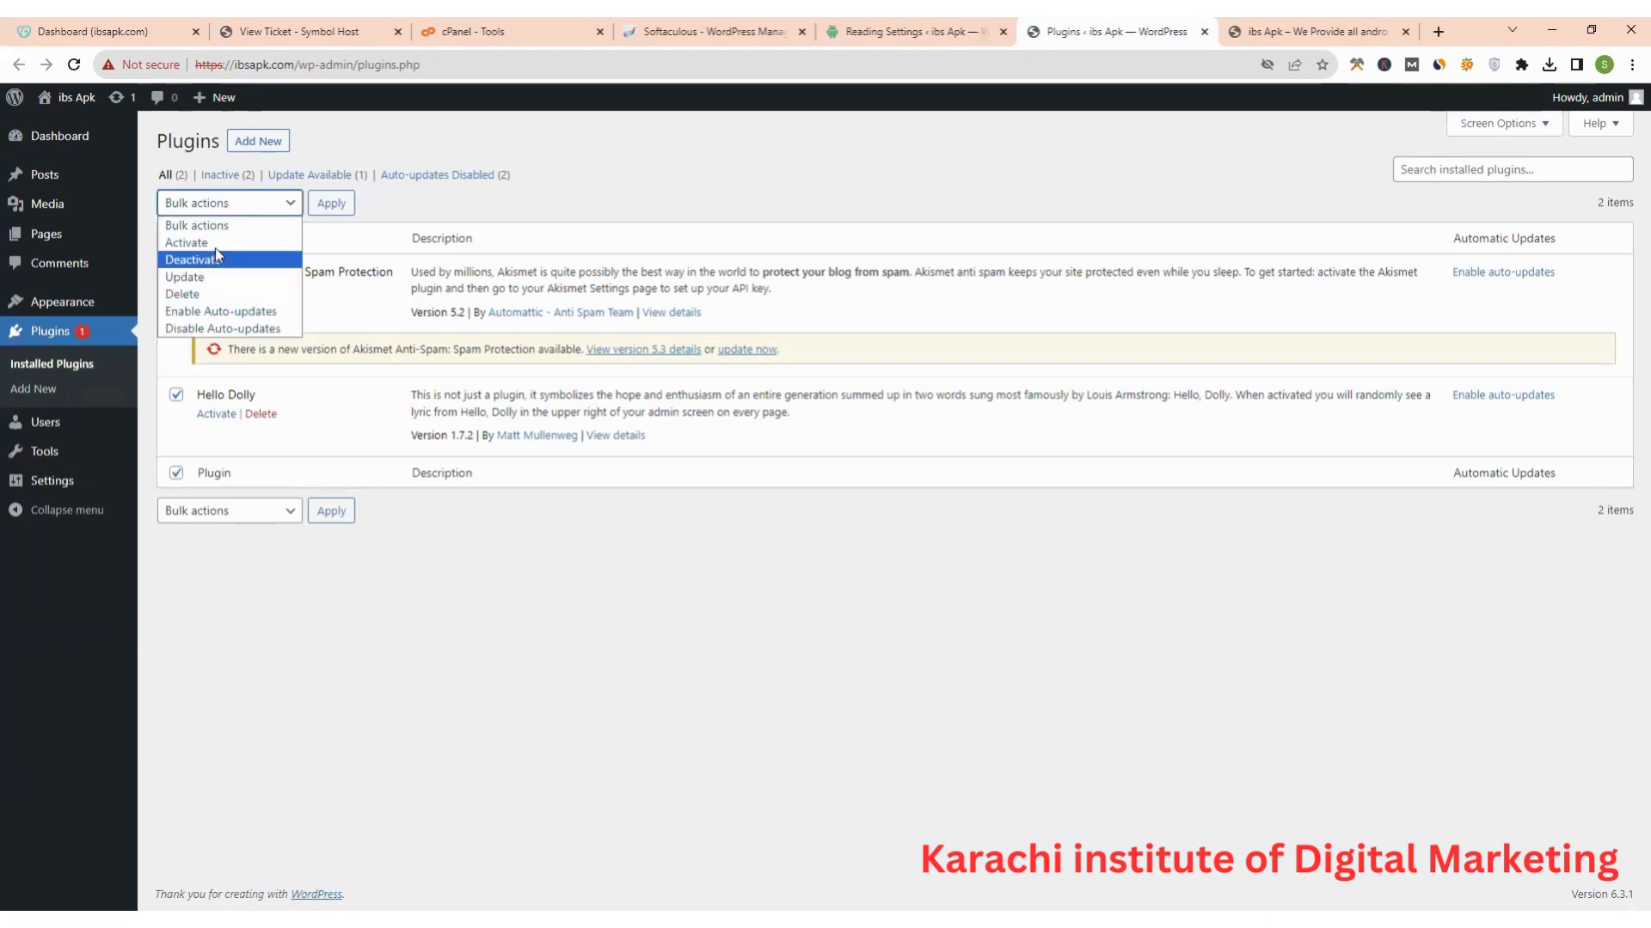
left_click(204, 299)
left_click(331, 203)
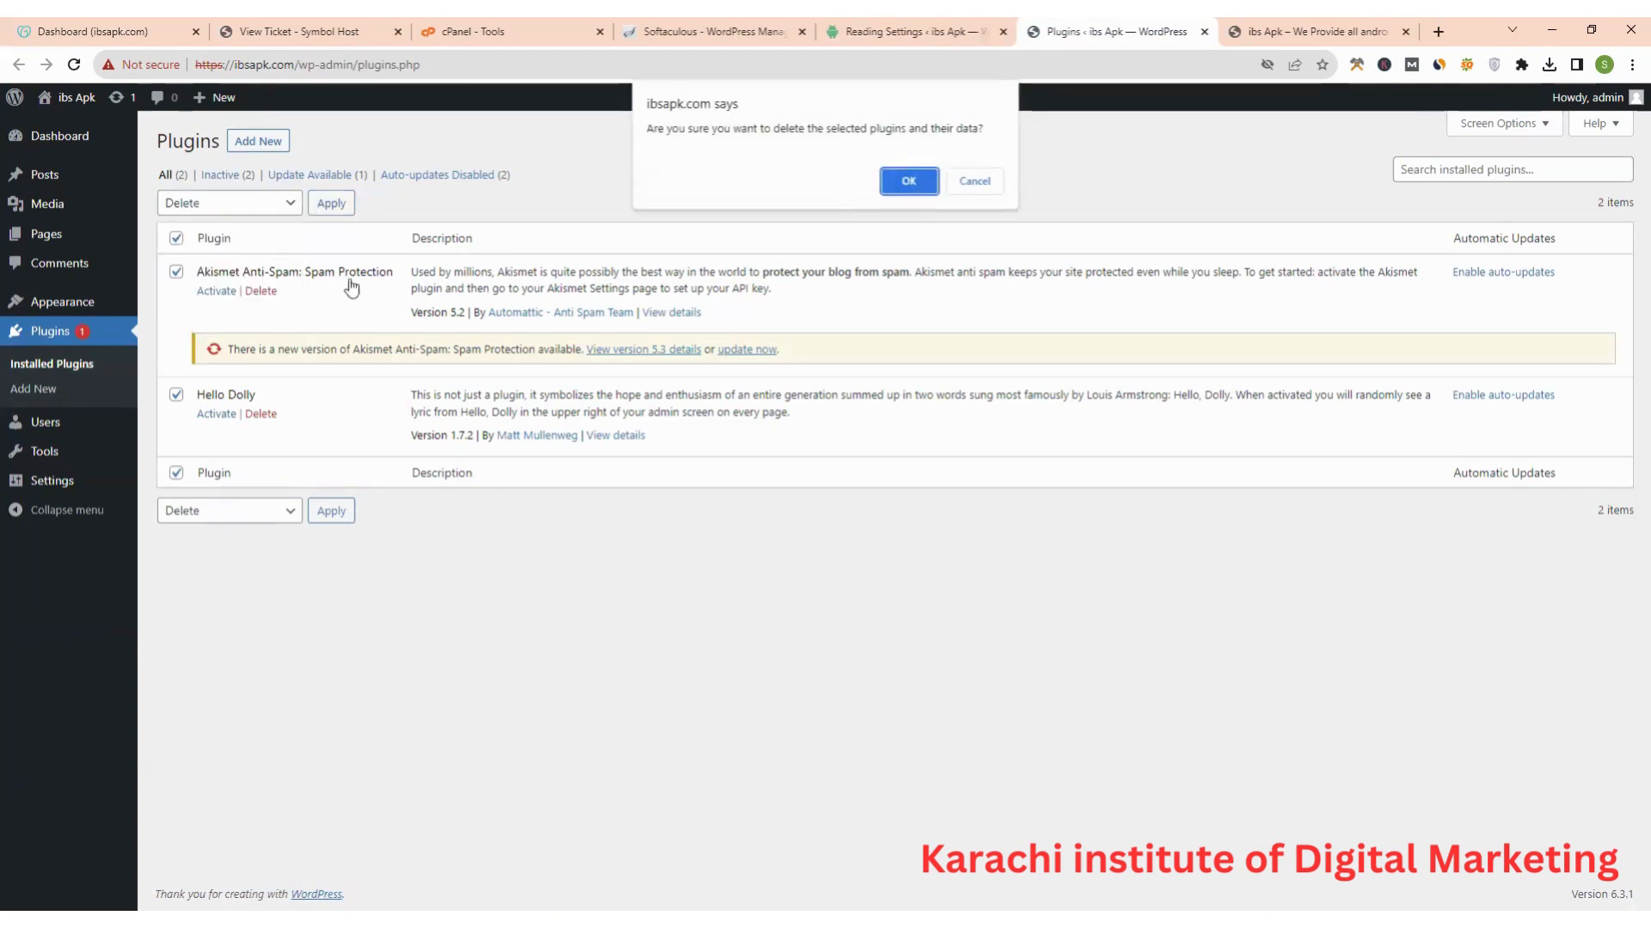
left_click(908, 182)
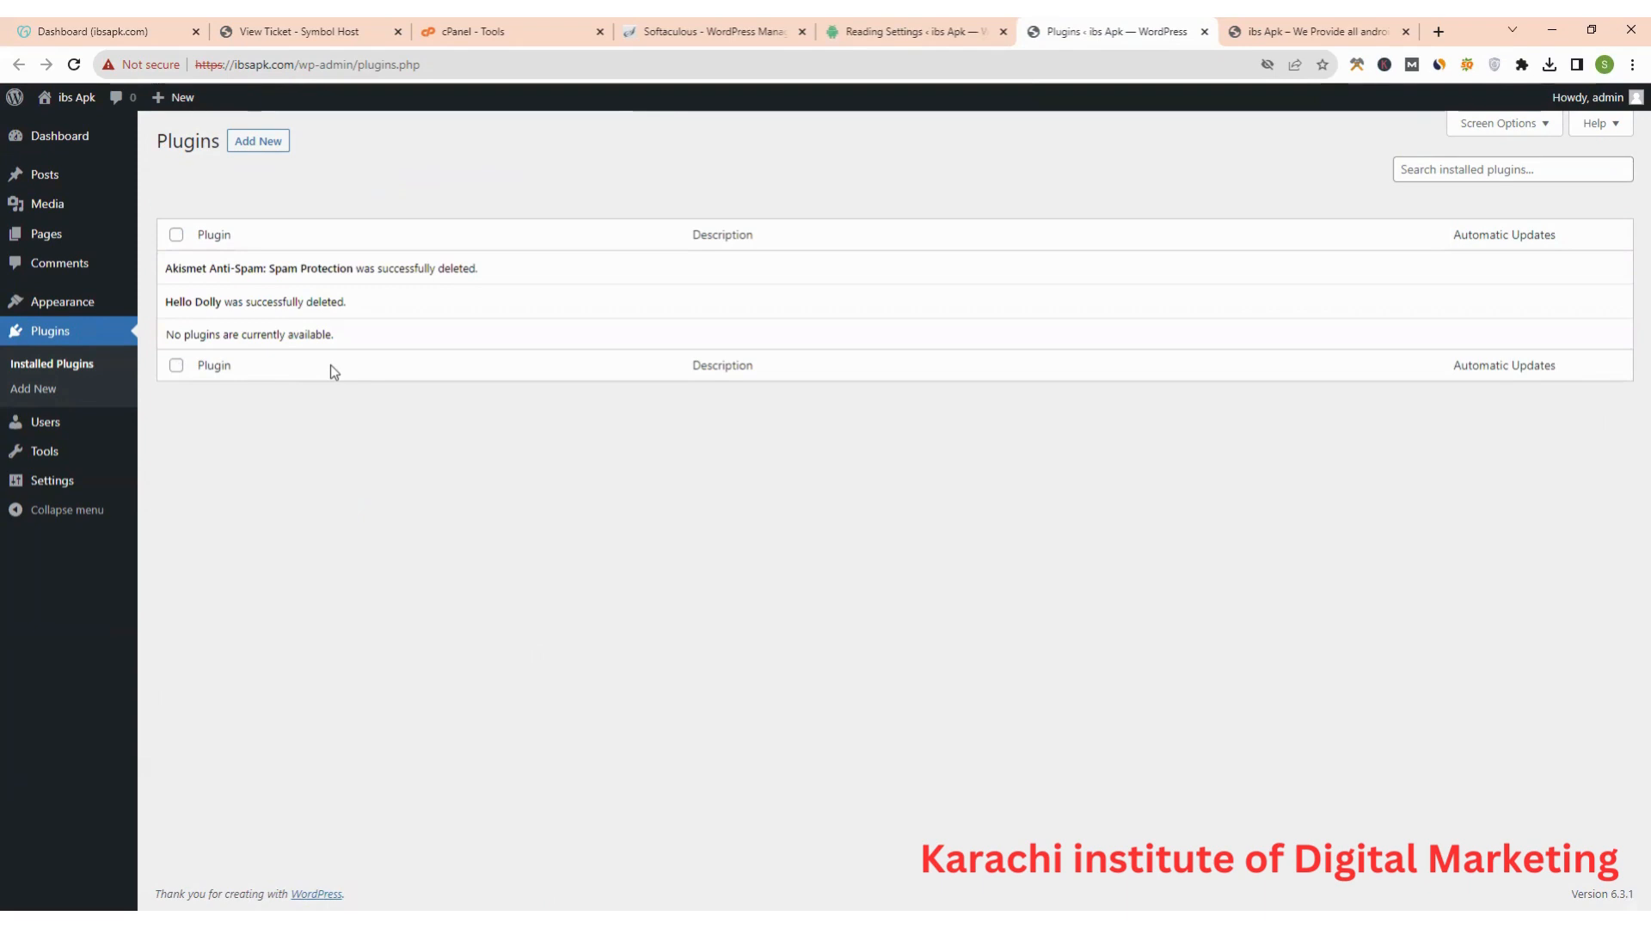
Search the plugin directory for 'maintainance' under Add New Plugins.
left_click(258, 141)
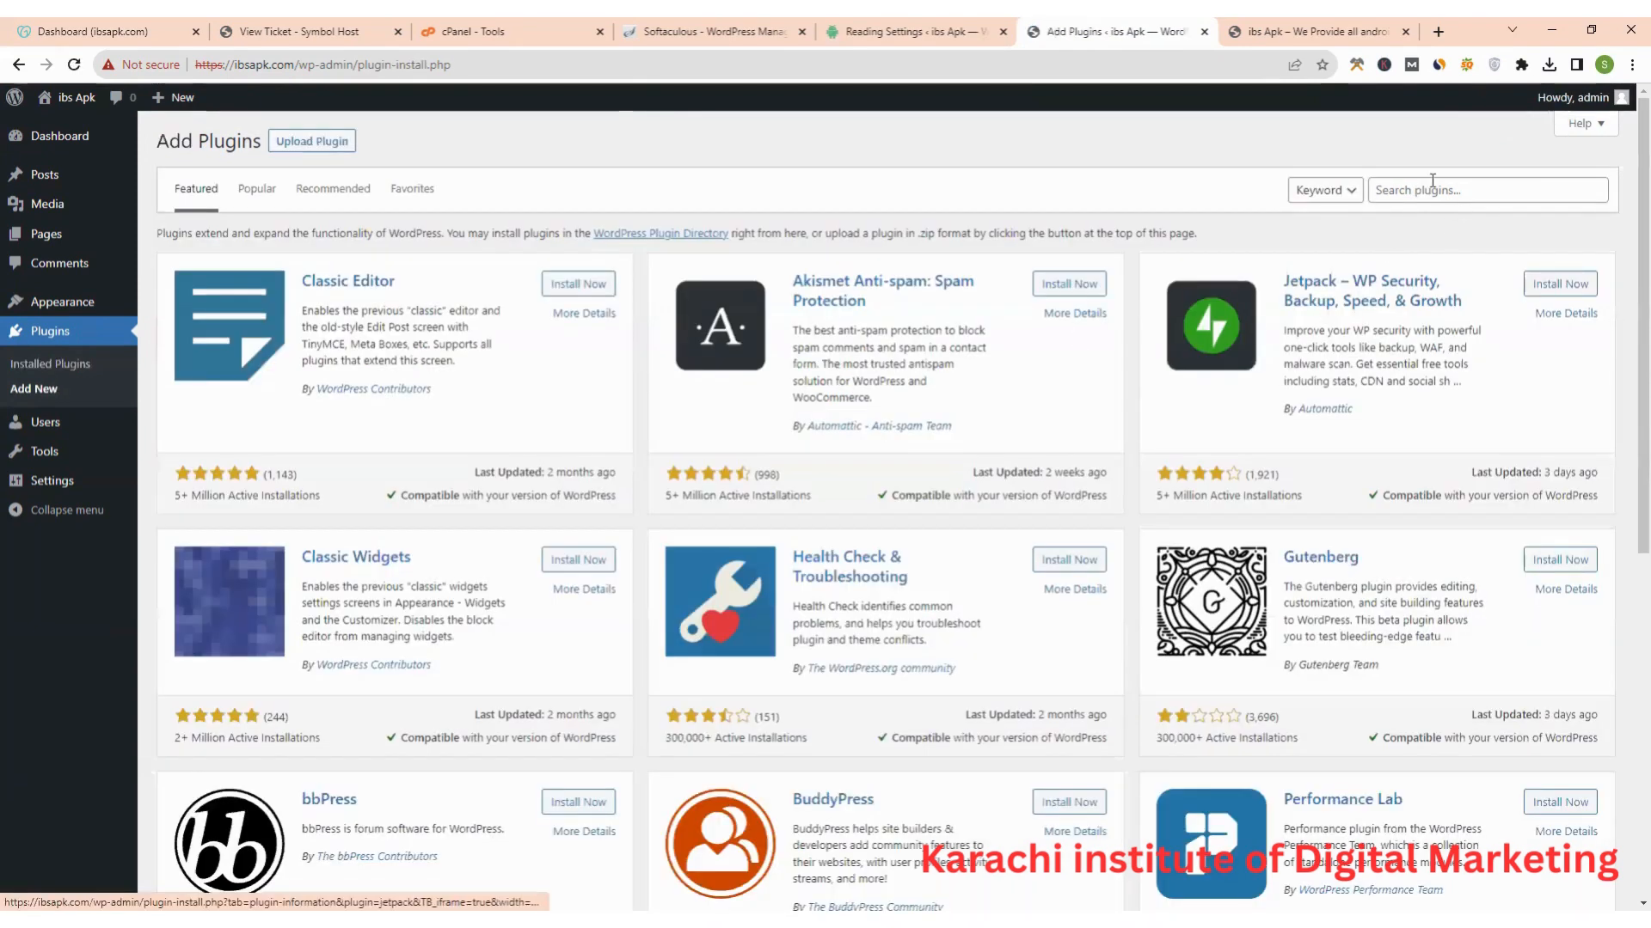
left_click(1432, 181)
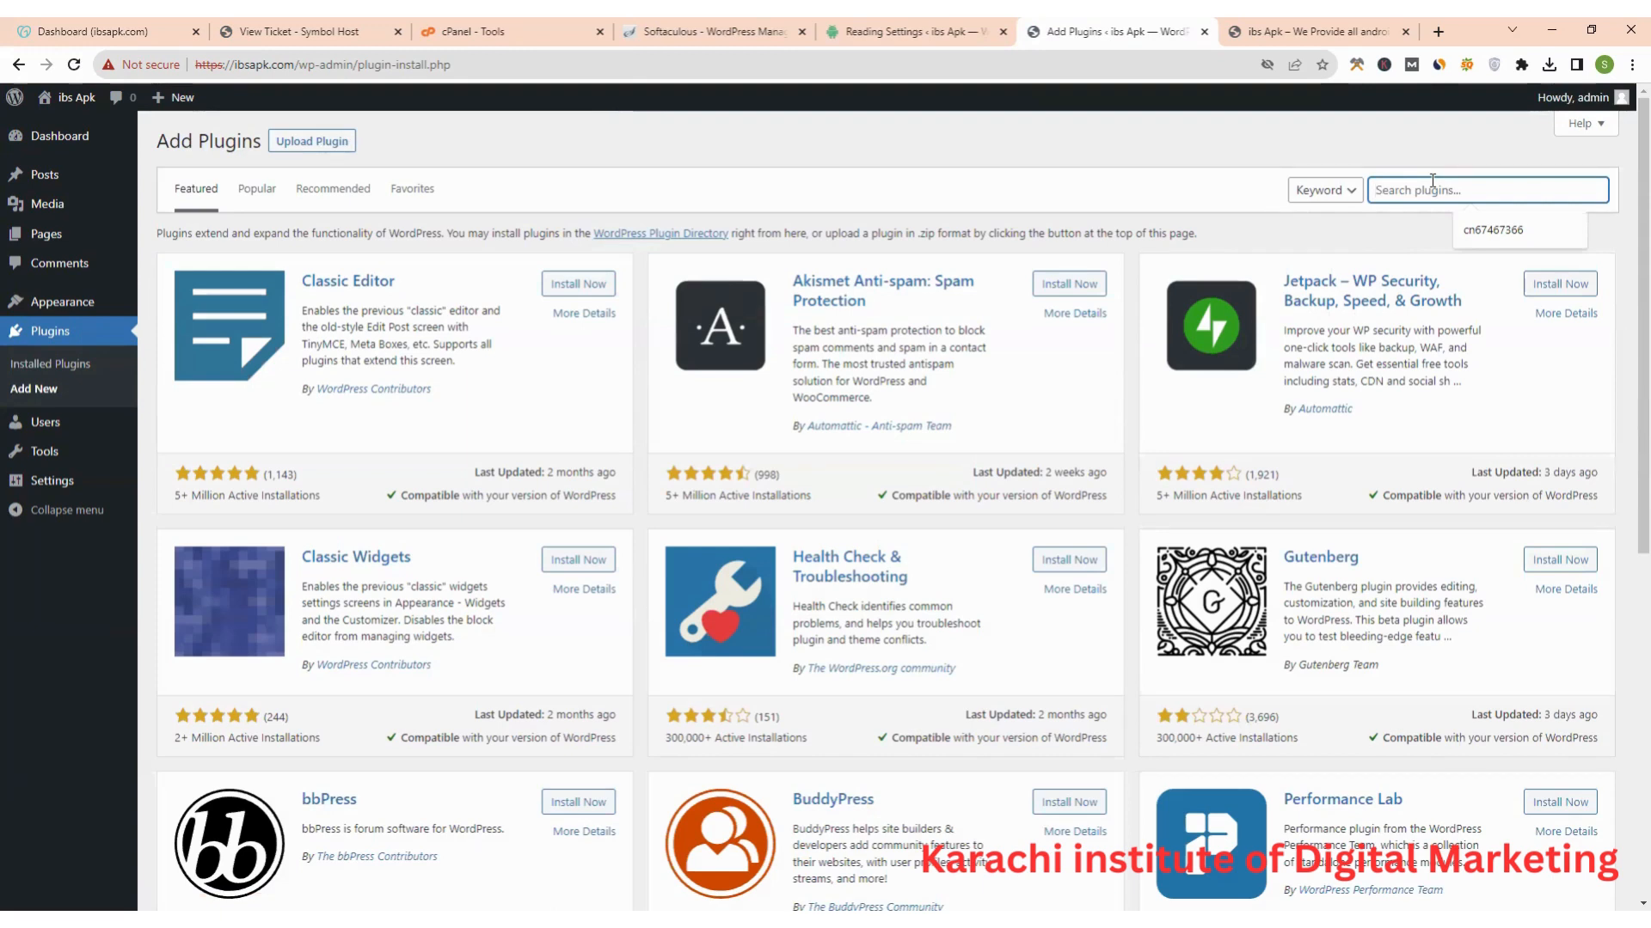
type("maintain")
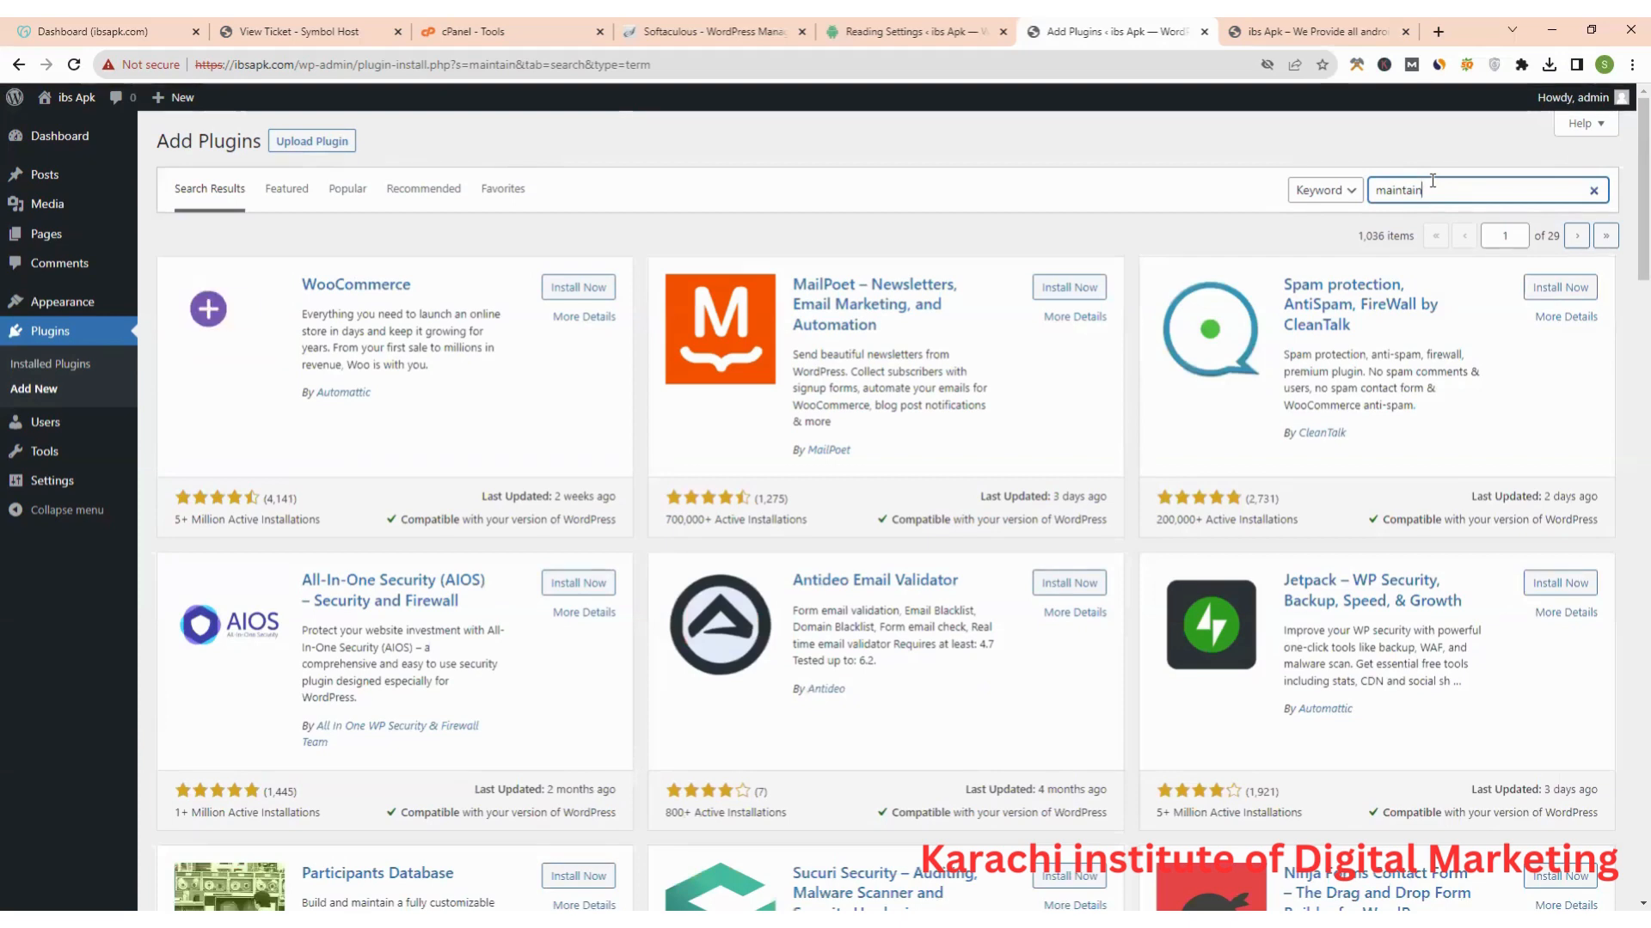
type("ance")
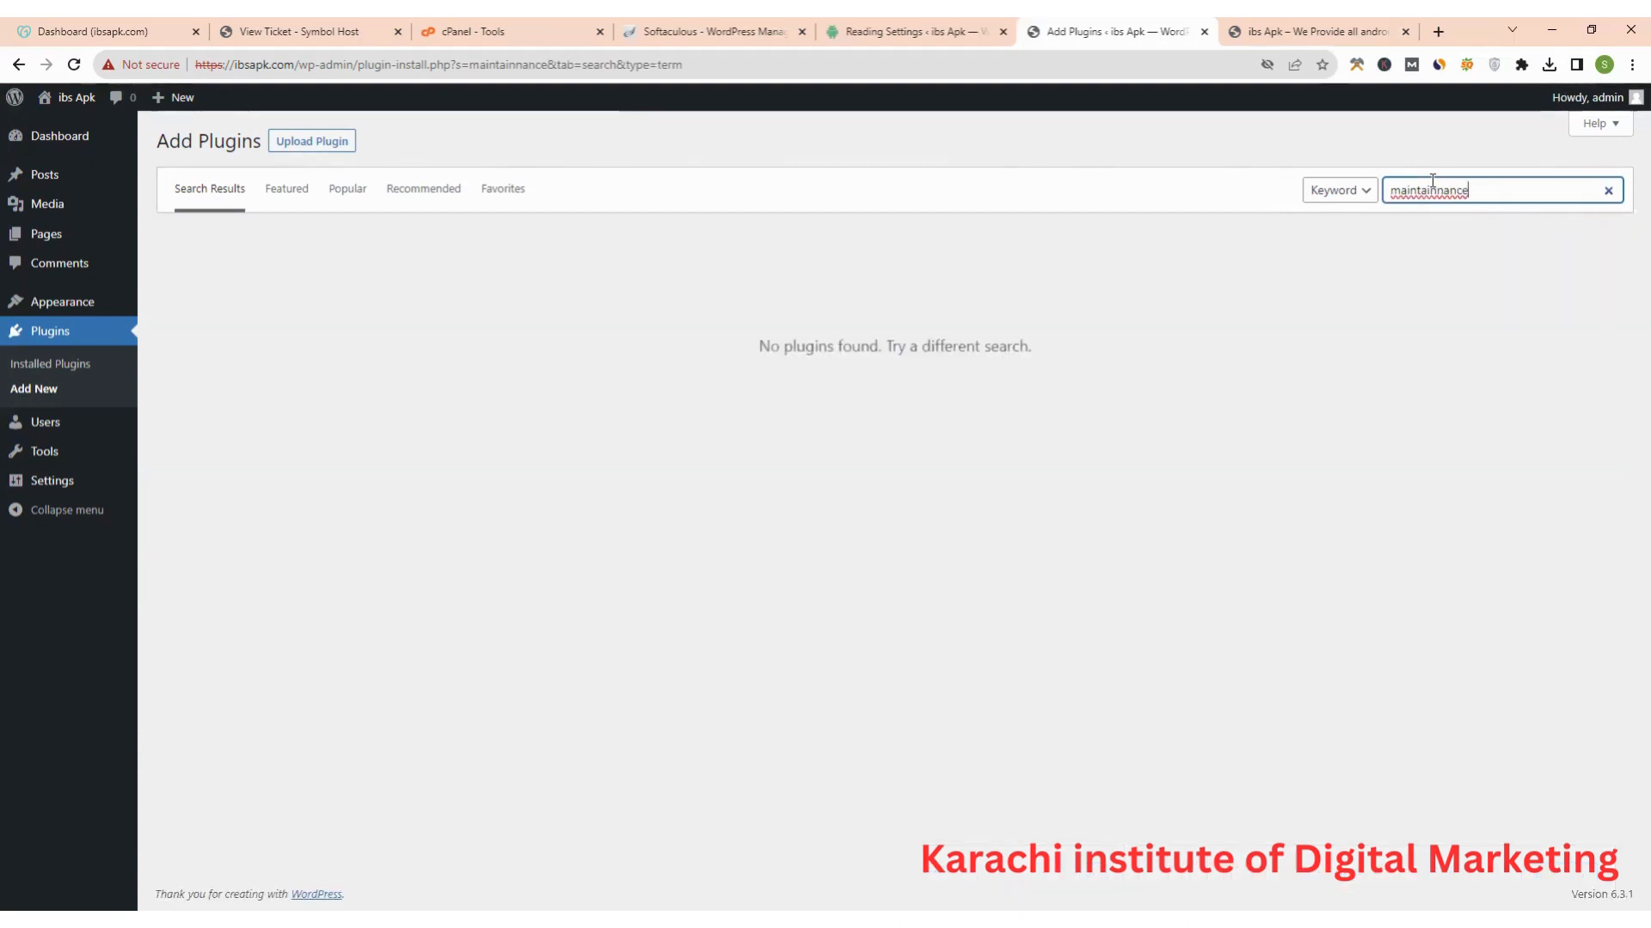
key("BackSpace")
type("anc")
left_click(1231, 207)
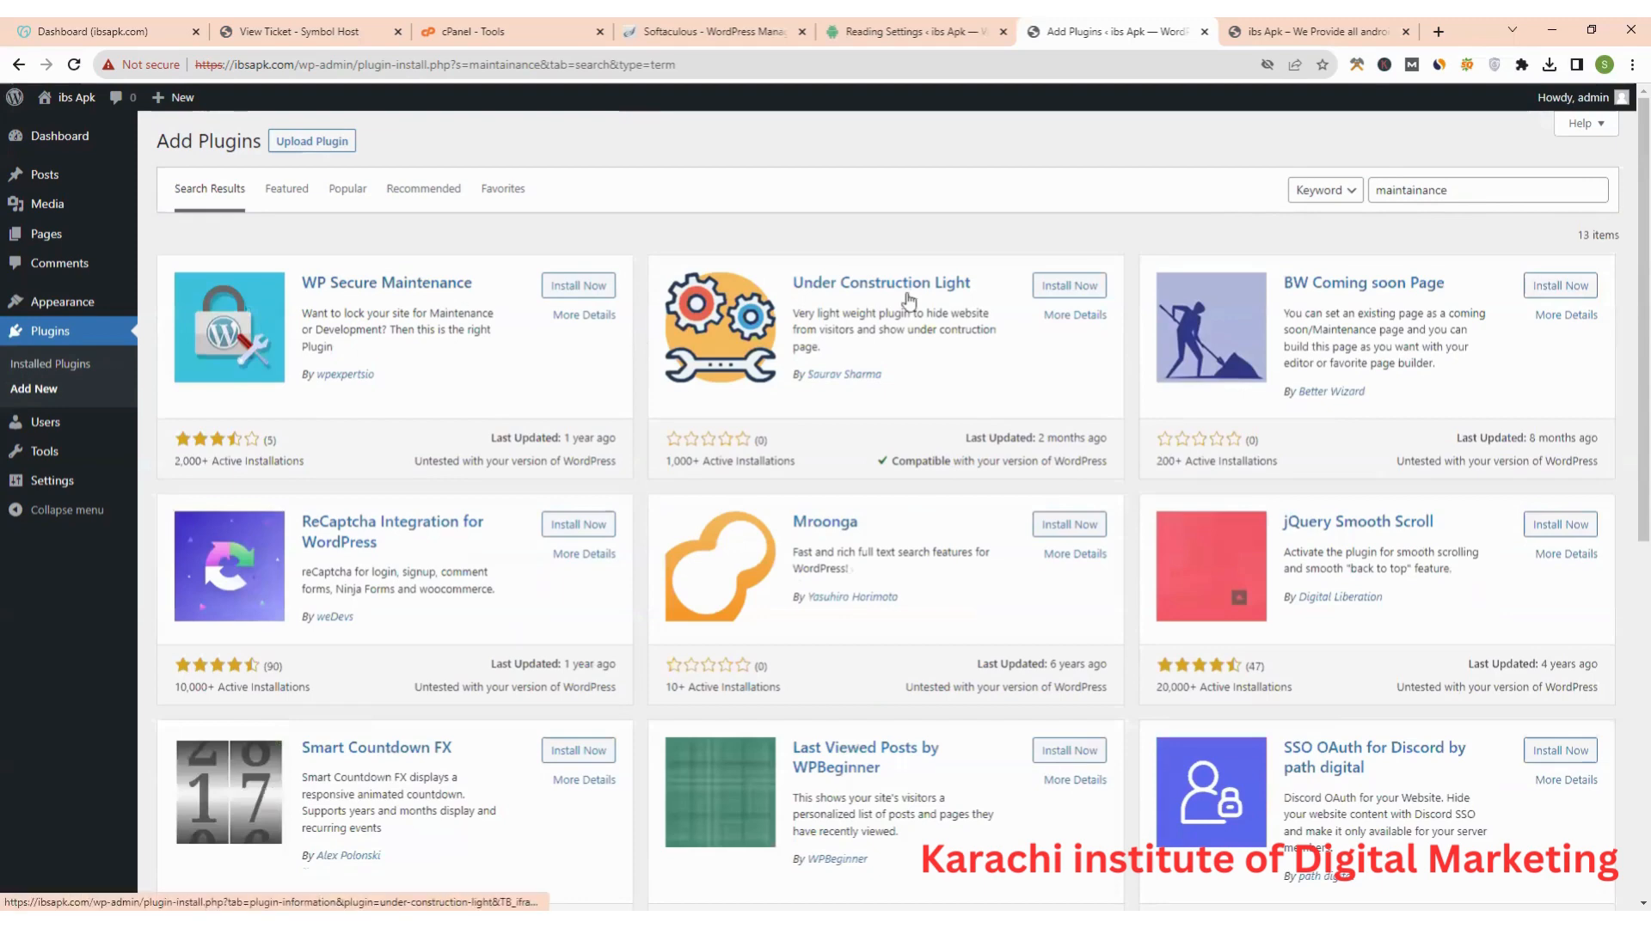
Open WP Secure Maintenance's second screenshot in a new tab from its details.
left_click(332, 289)
left_click(811, 336)
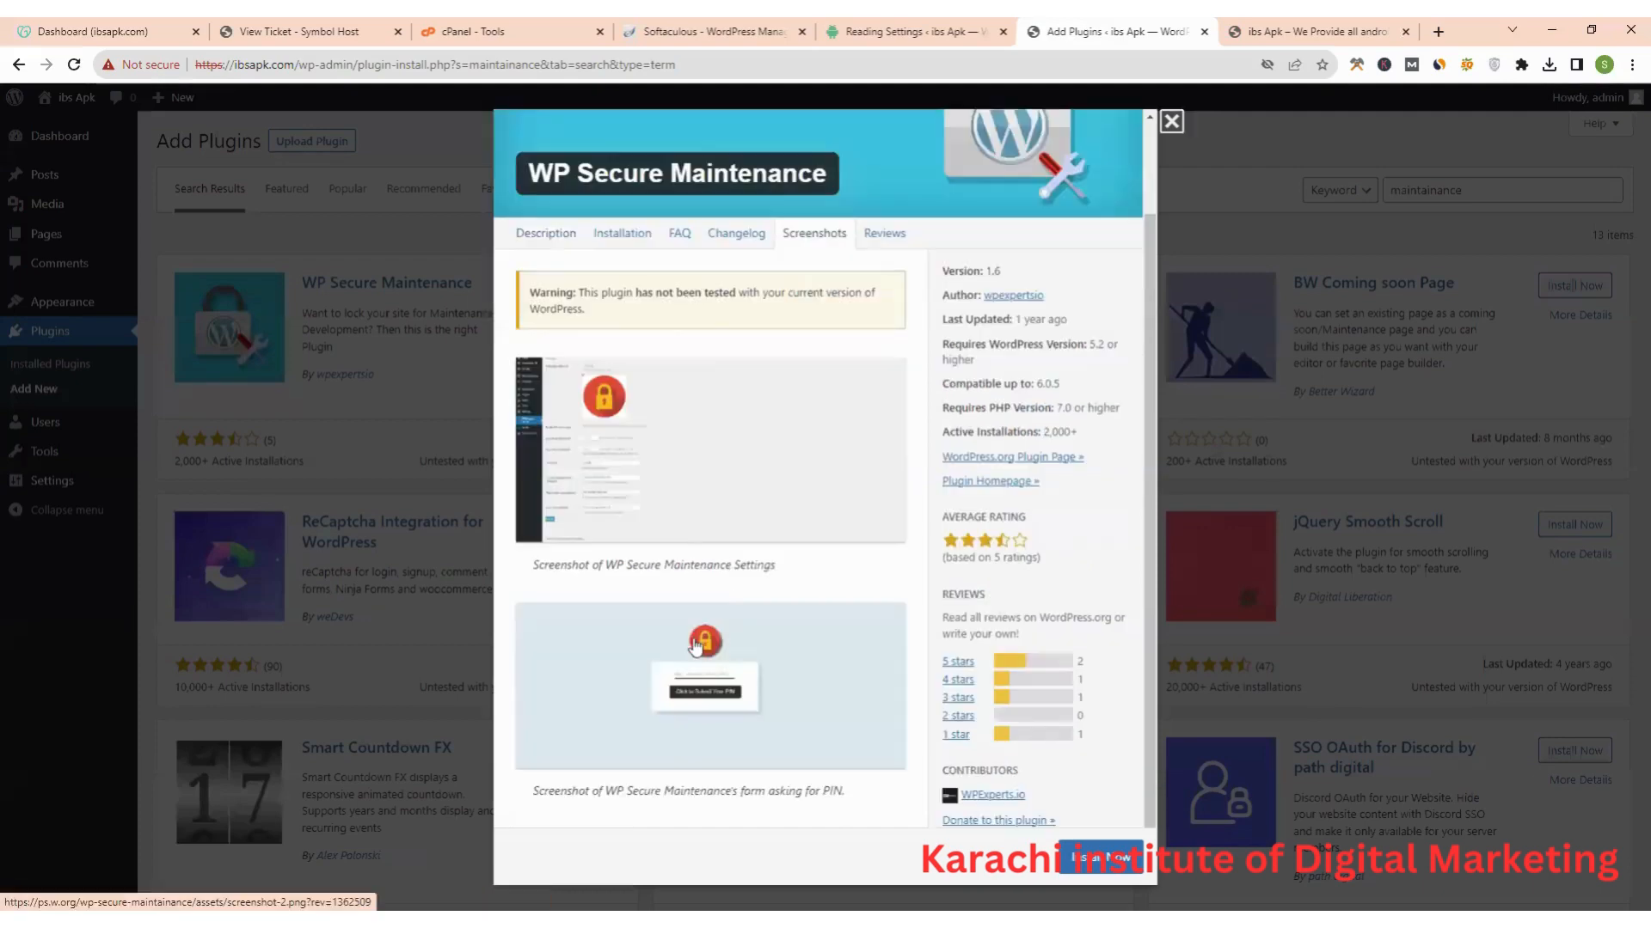
right_click(690, 647)
left_click(687, 719)
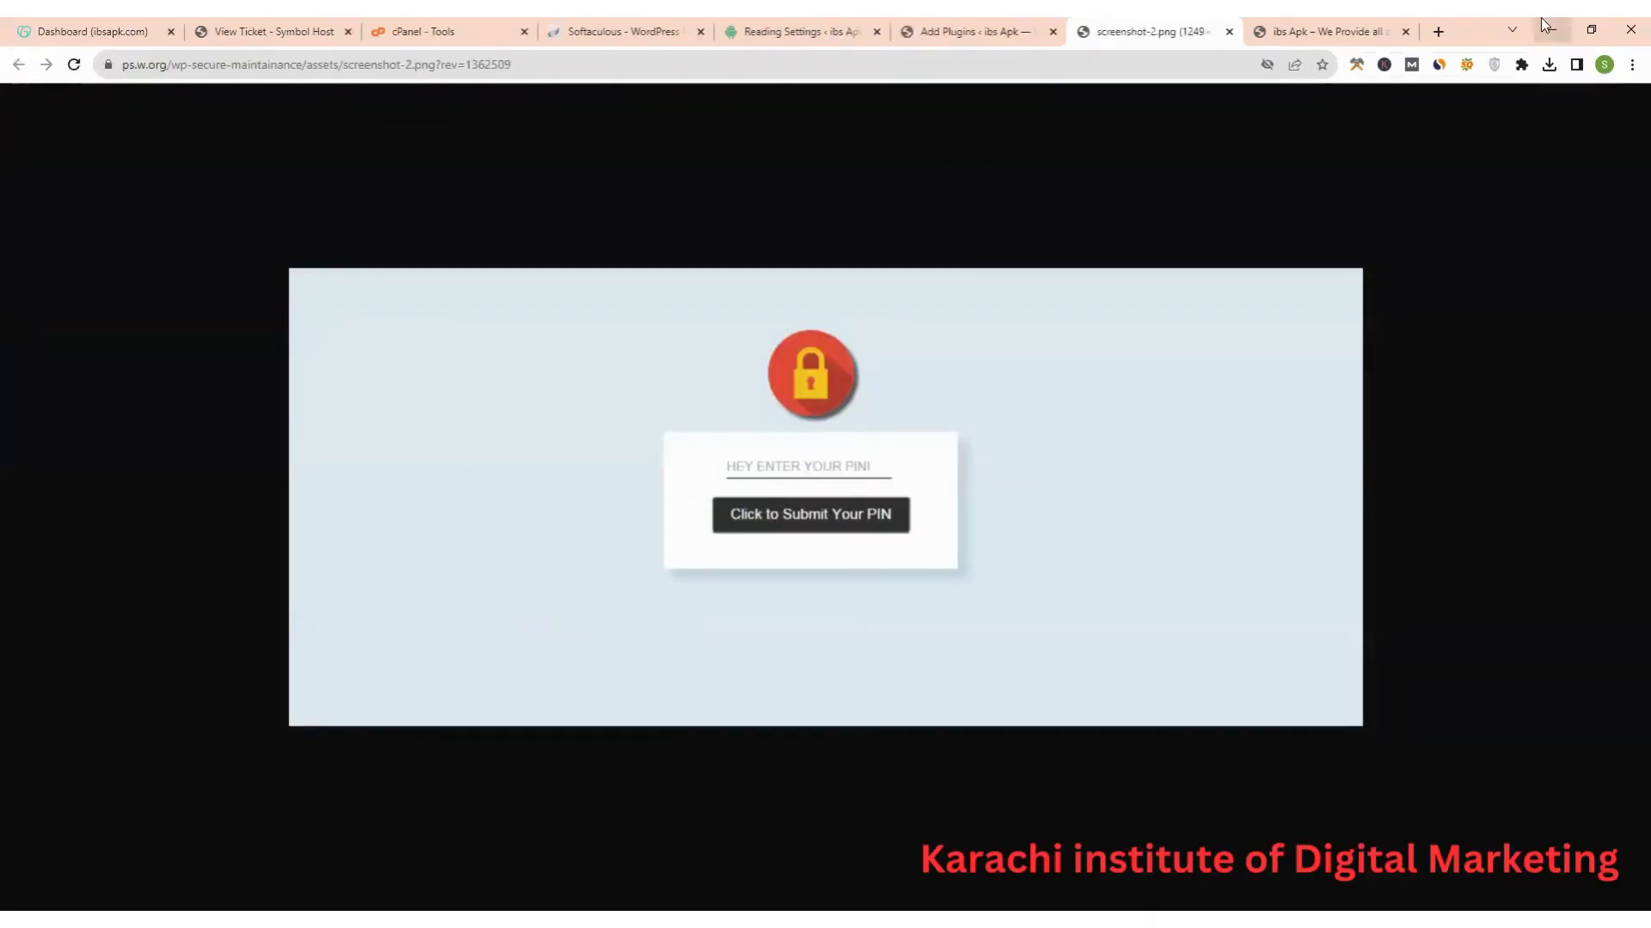
Close the WP Secure Maintenance screenshot and details, then review Under Construction Light's screenshots.
left_click(1229, 31)
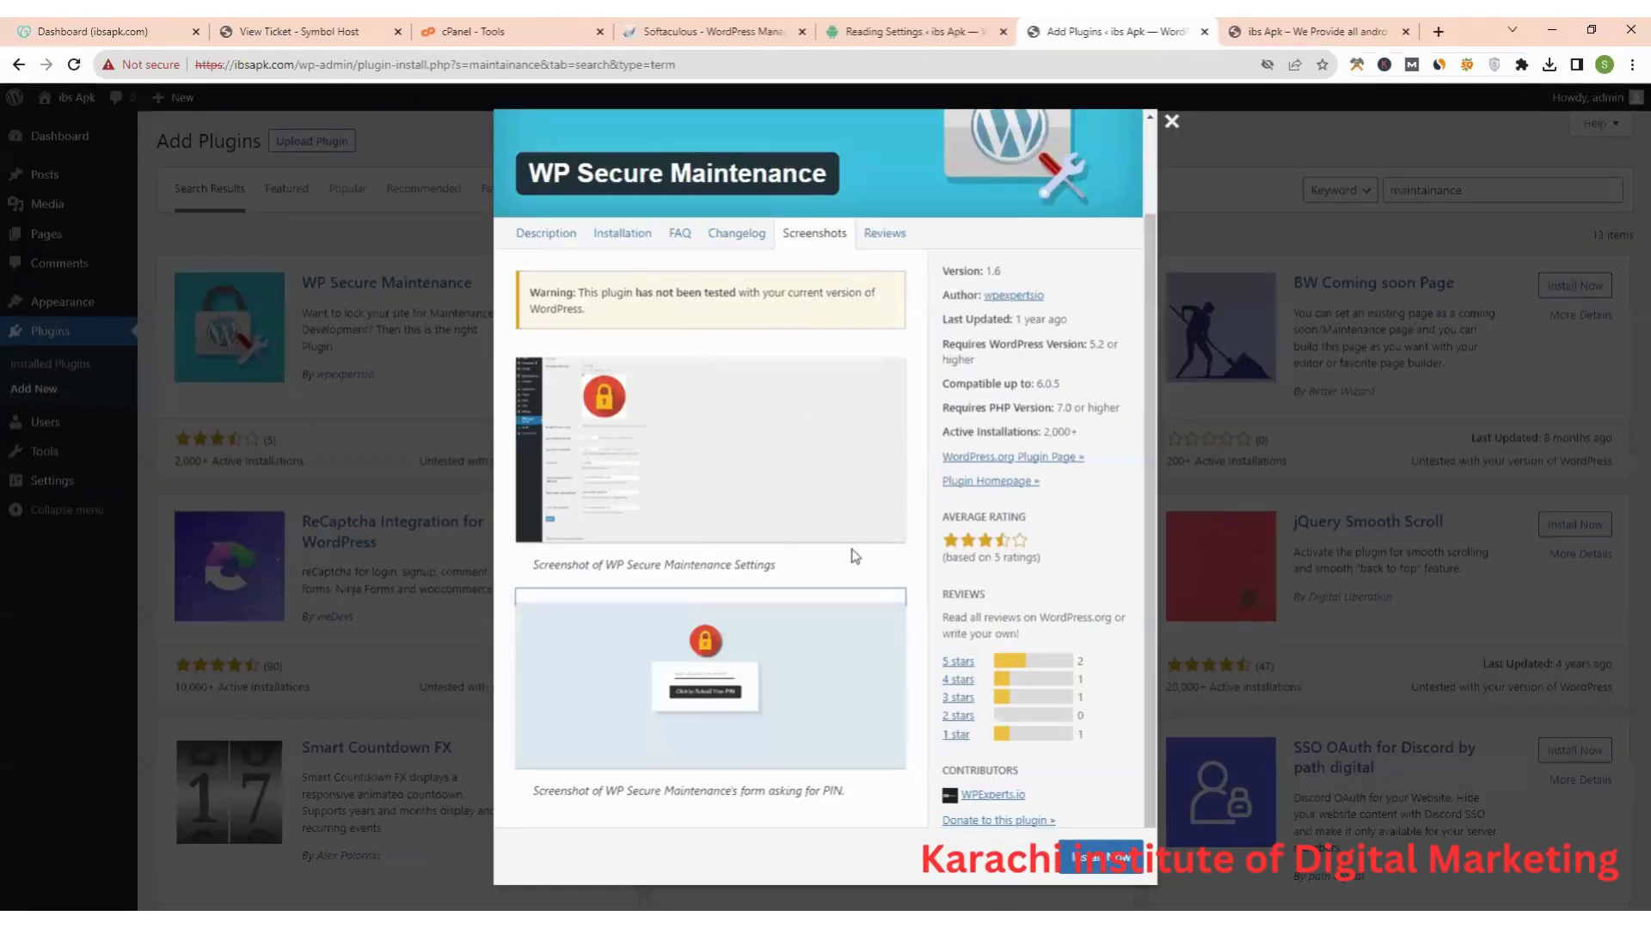
scroll(592, 455, "up", 1)
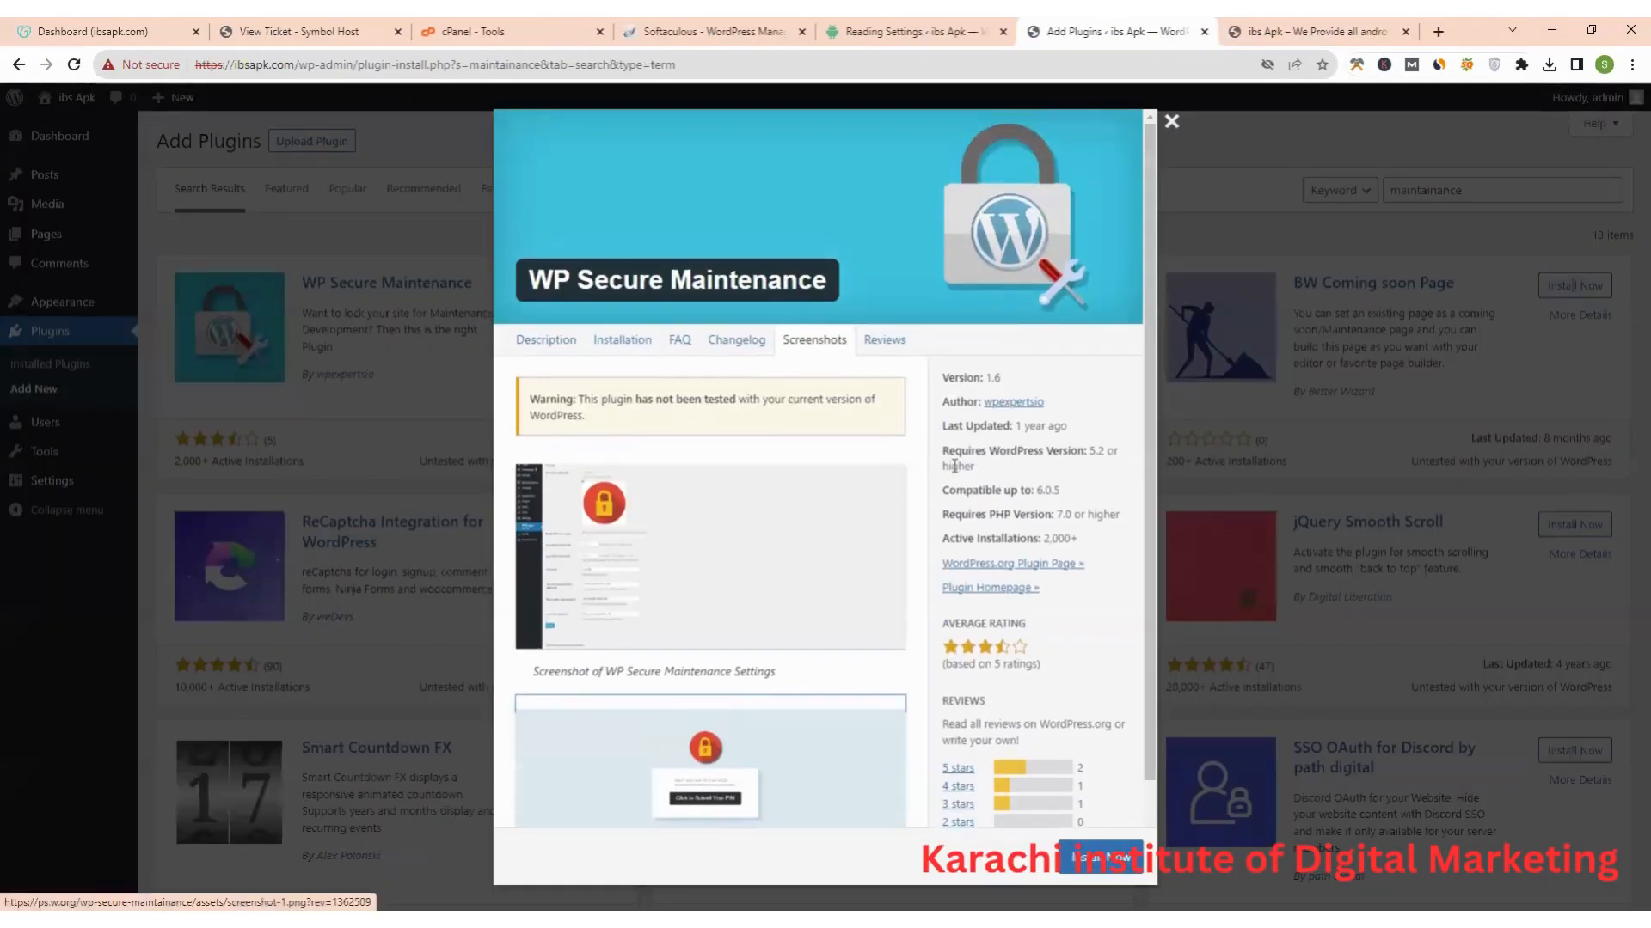
left_click(200, 394)
left_click(816, 291)
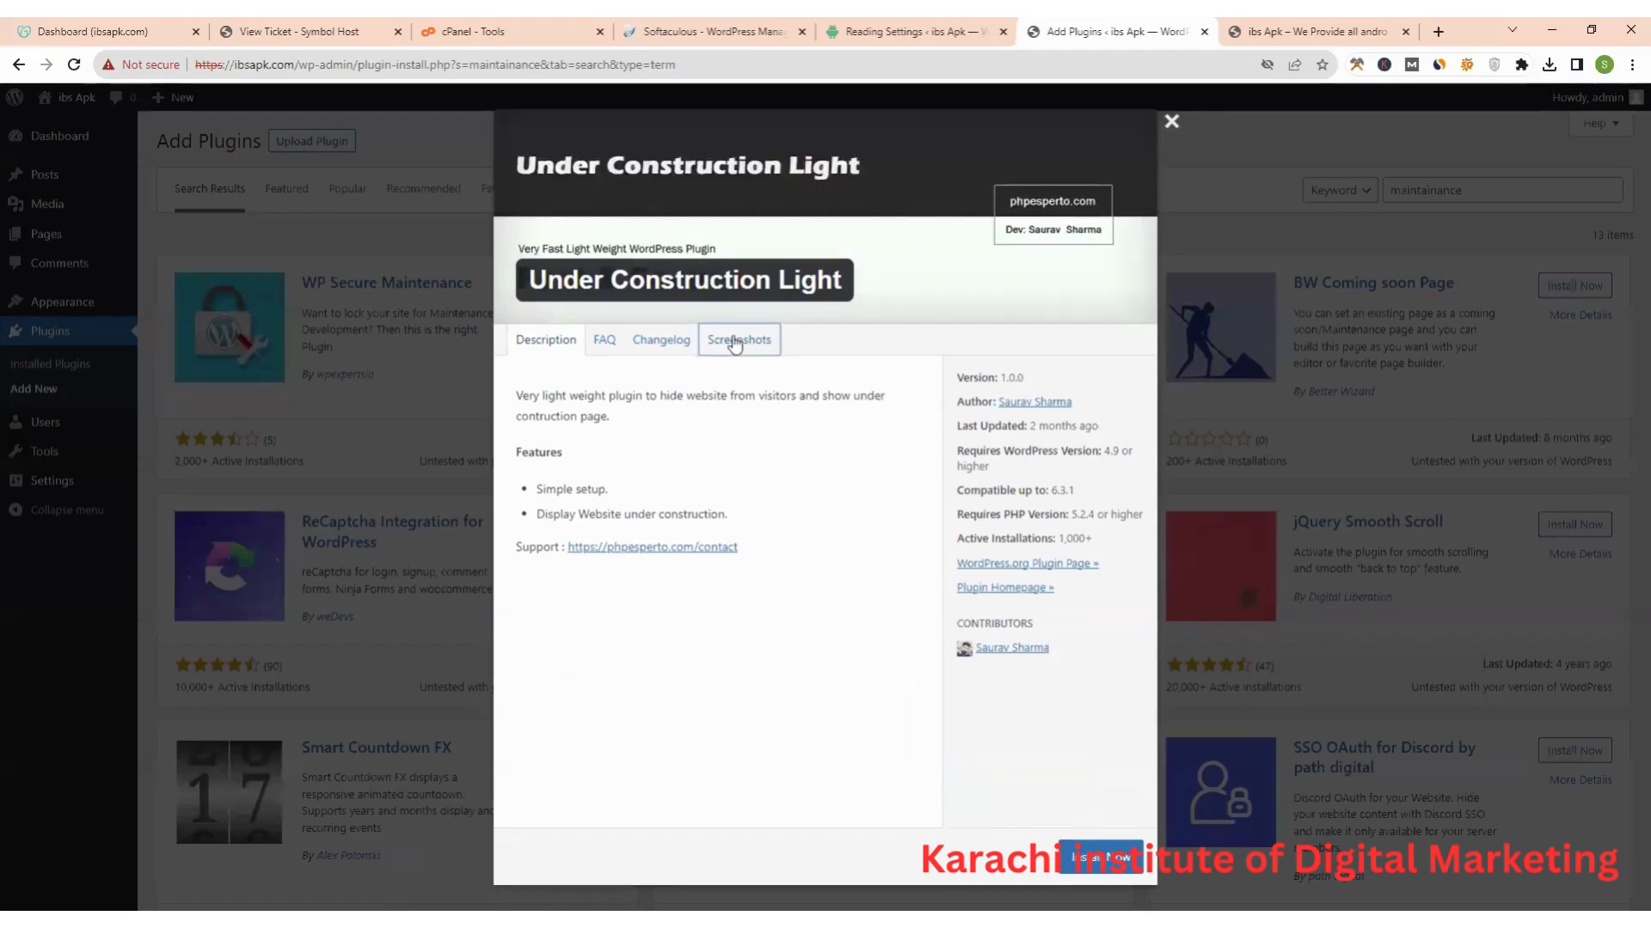
left_click(738, 339)
scroll(724, 643, "down", 10)
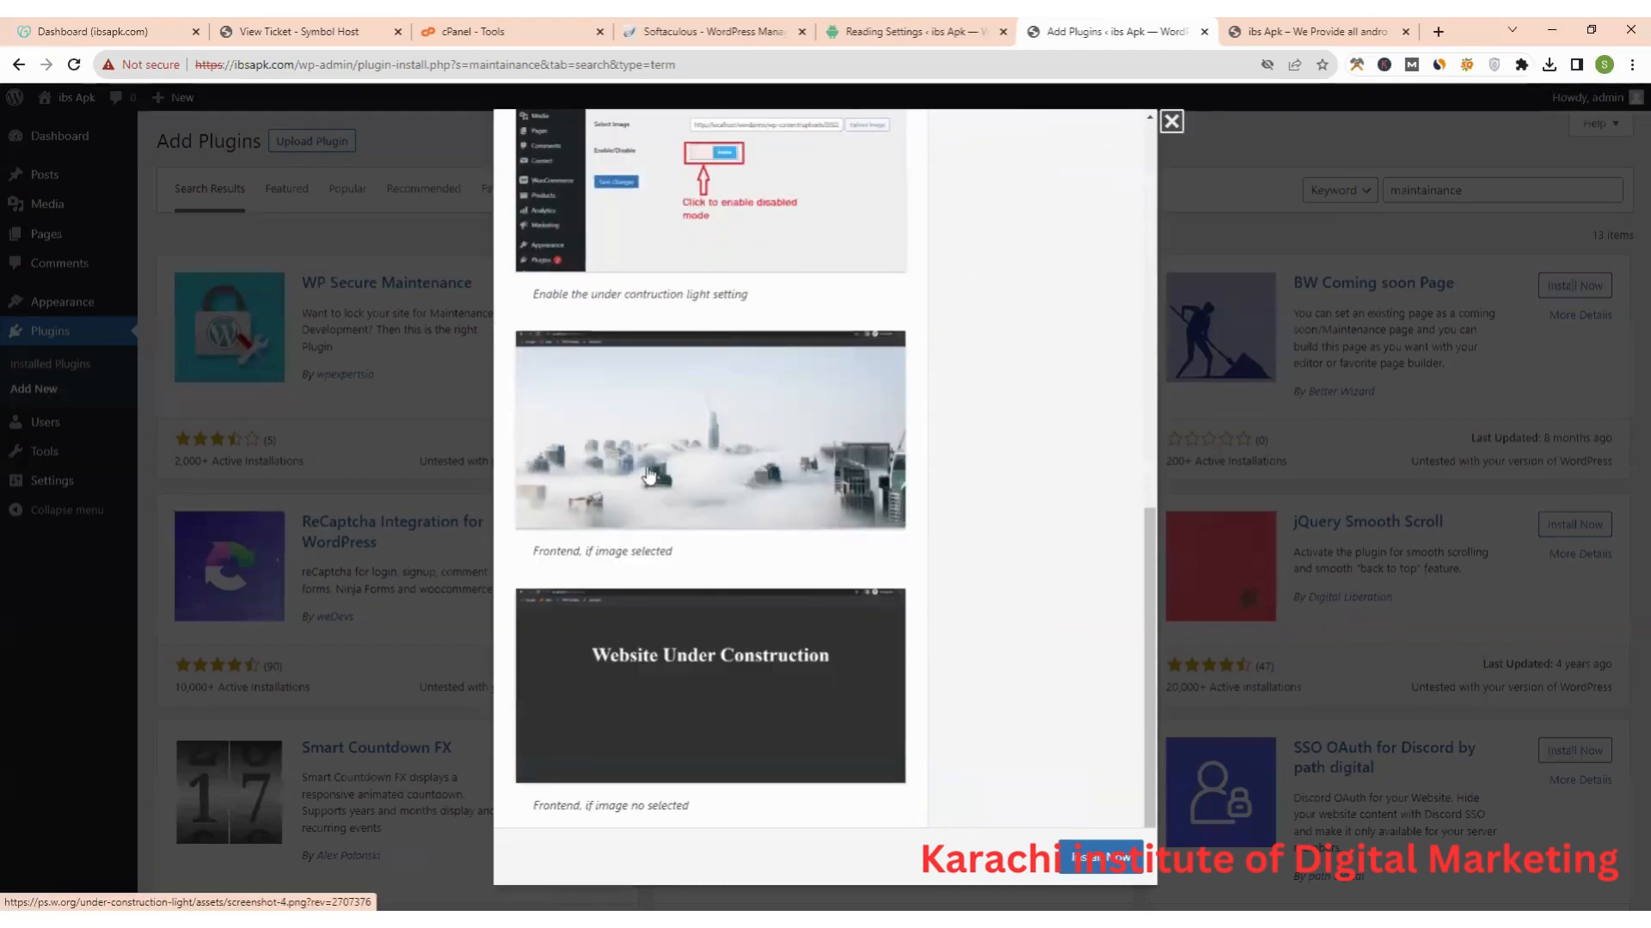
left_click(418, 607)
Check the BW Coming soon Page plugin details, then view the live site's Sample Page.
scroll(1046, 560, "down", 1)
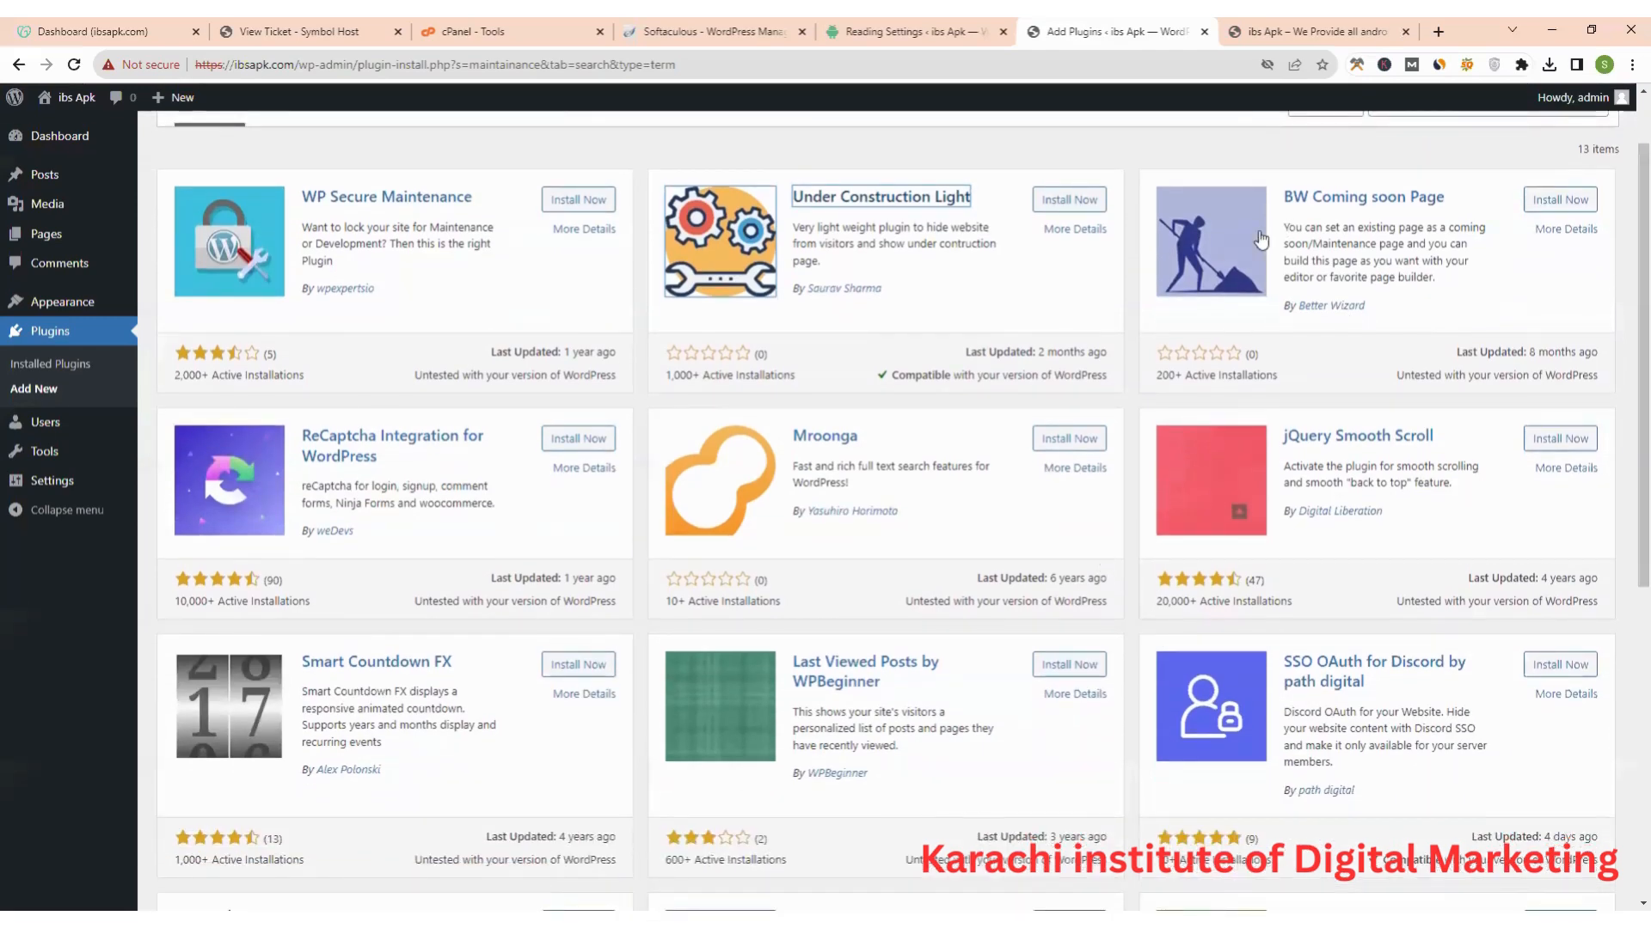
left_click(1232, 239)
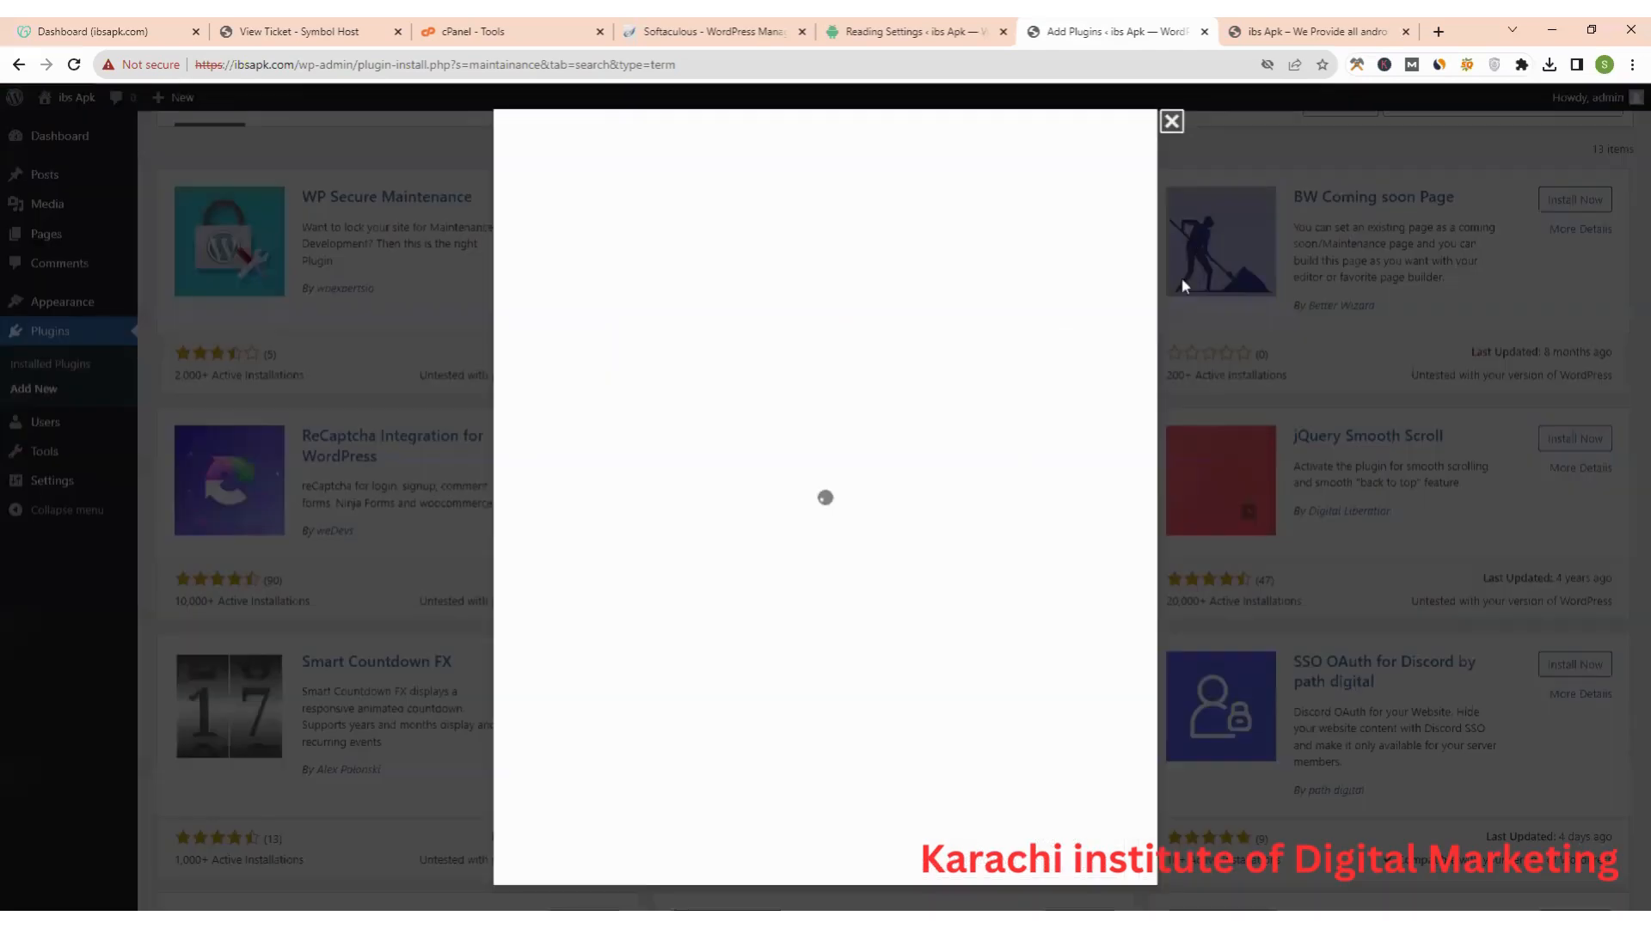
left_click(335, 522)
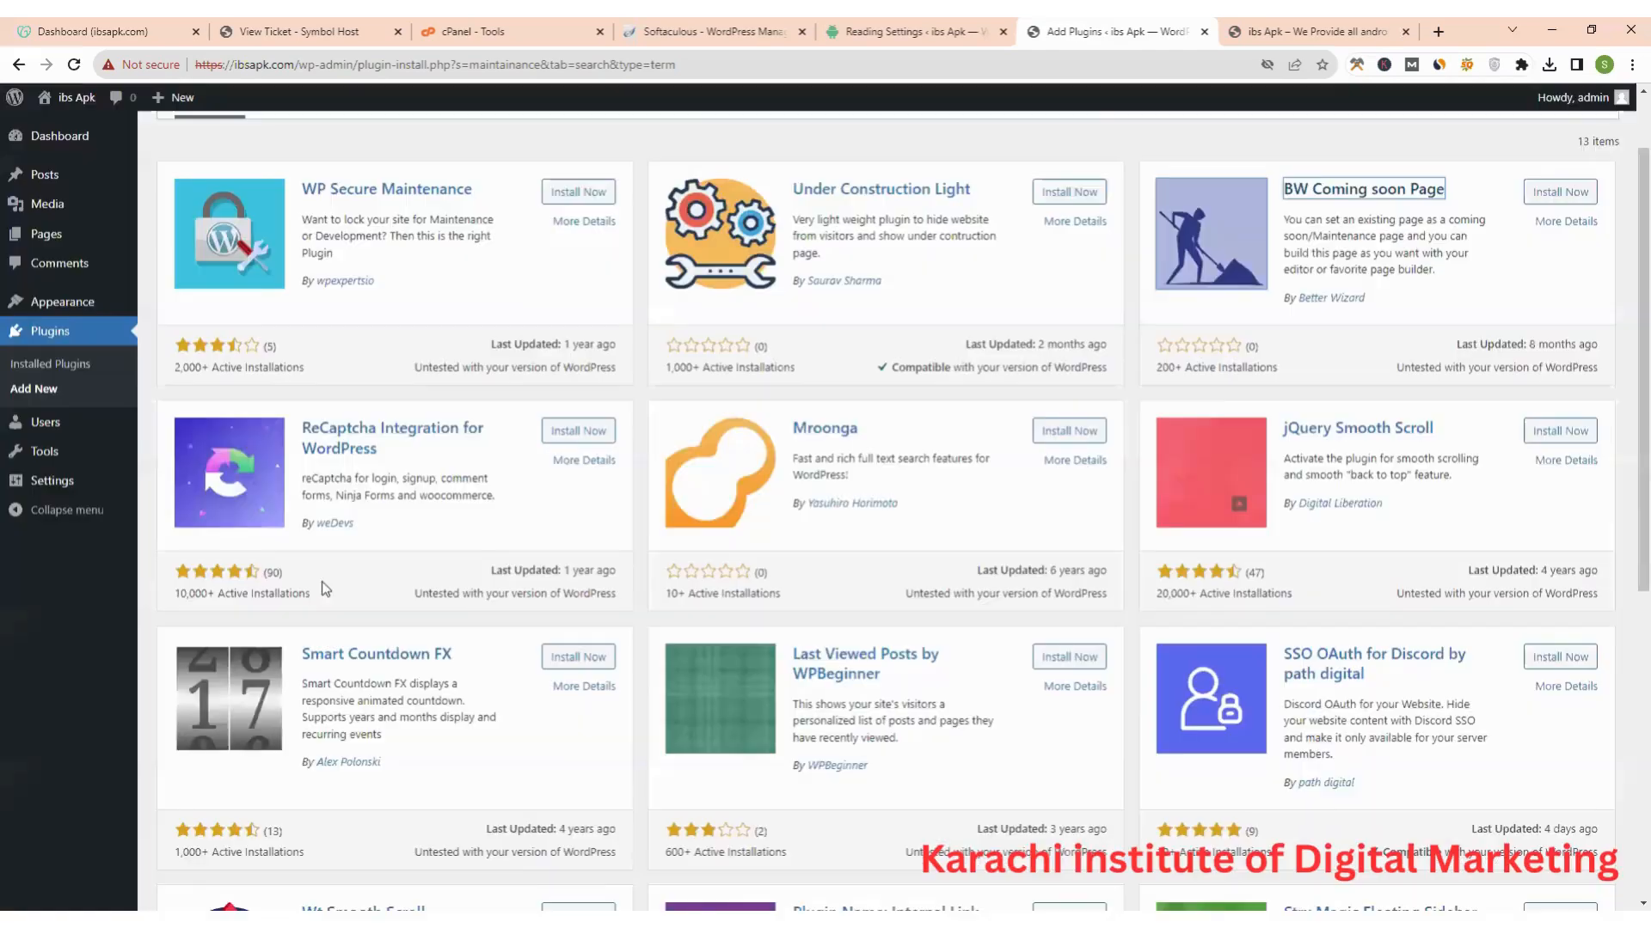
scroll(322, 581, "down", 3)
scroll(421, 465, "up", 4)
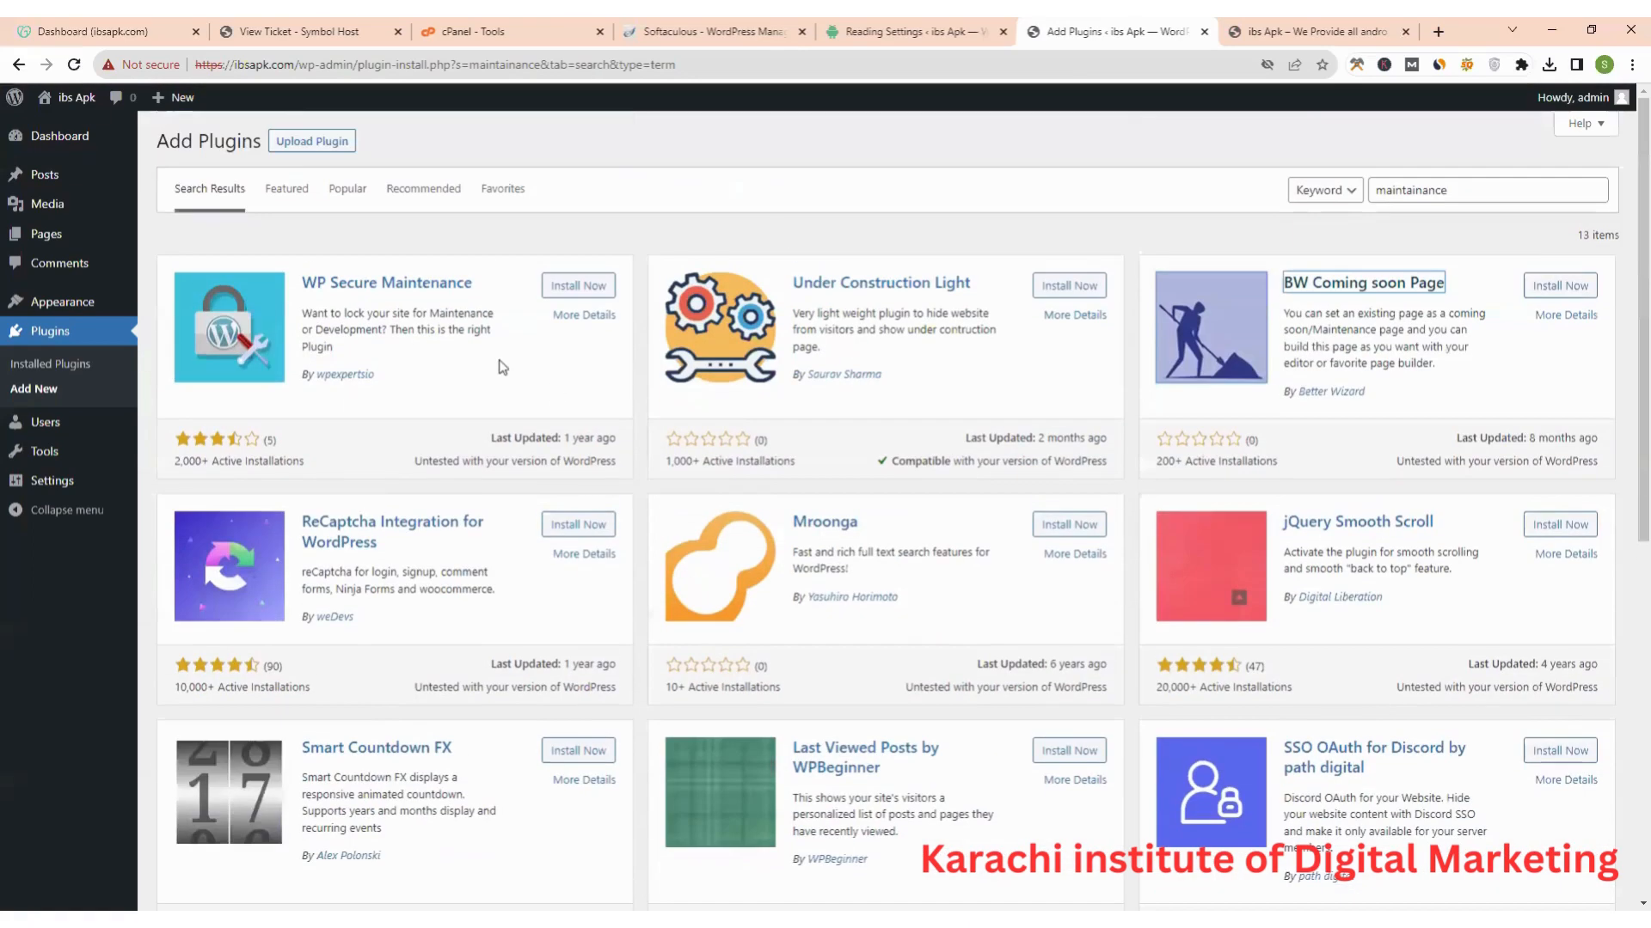
left_click(1315, 31)
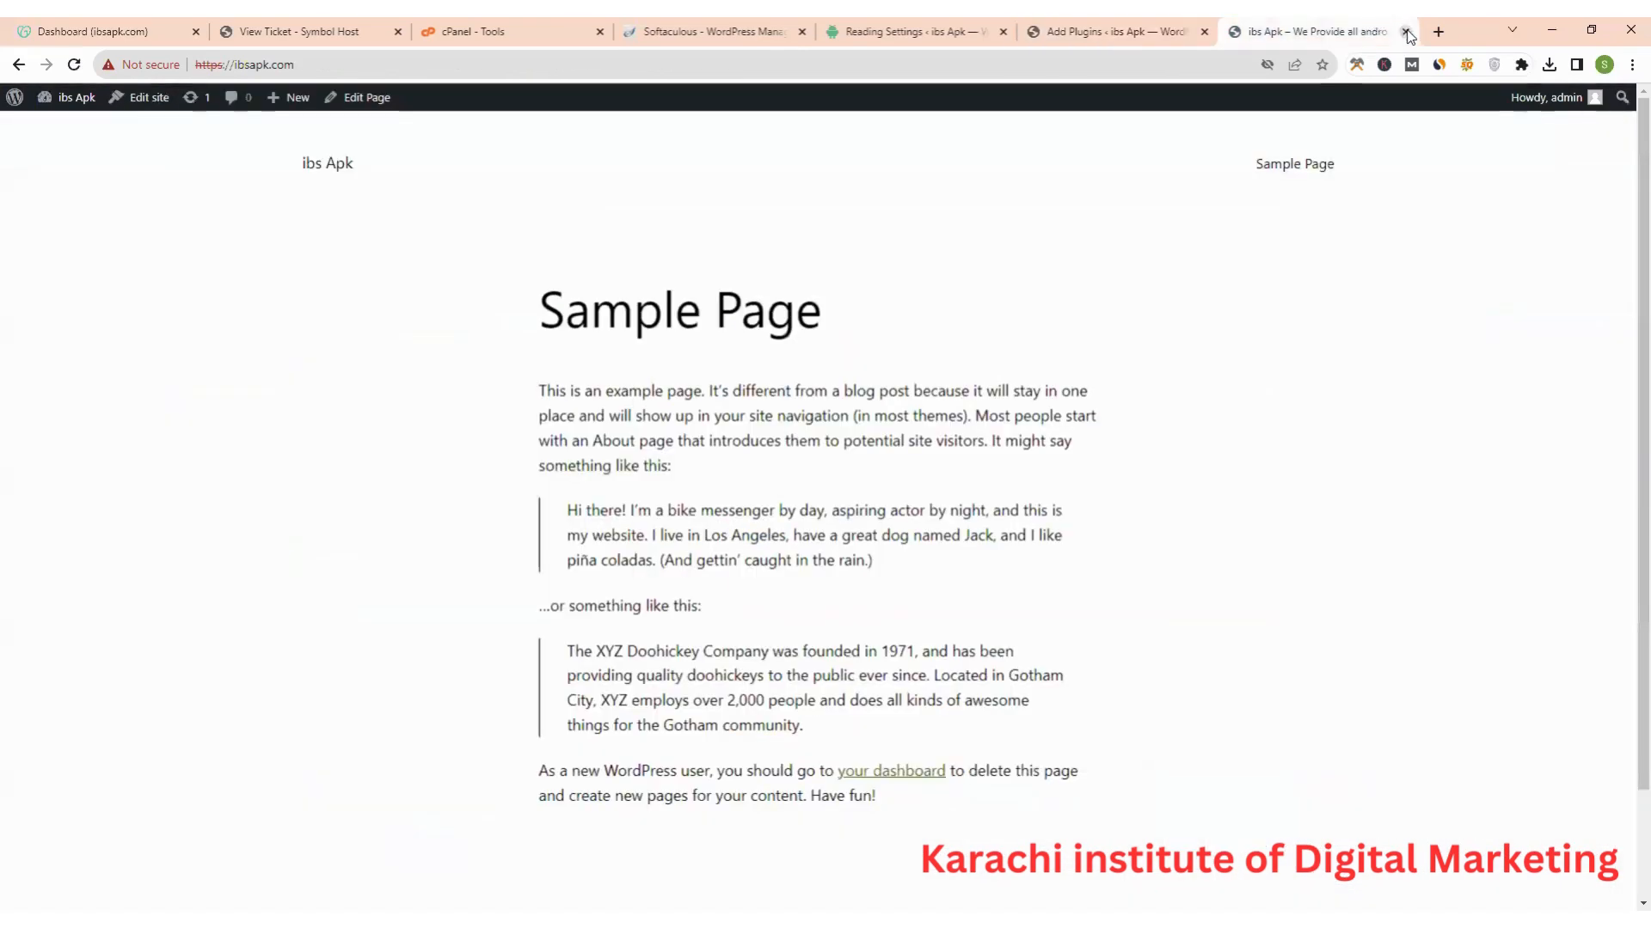
Close the live site and go from Reading Settings to the Discussion settings.
left_click(1406, 31)
left_click(911, 31)
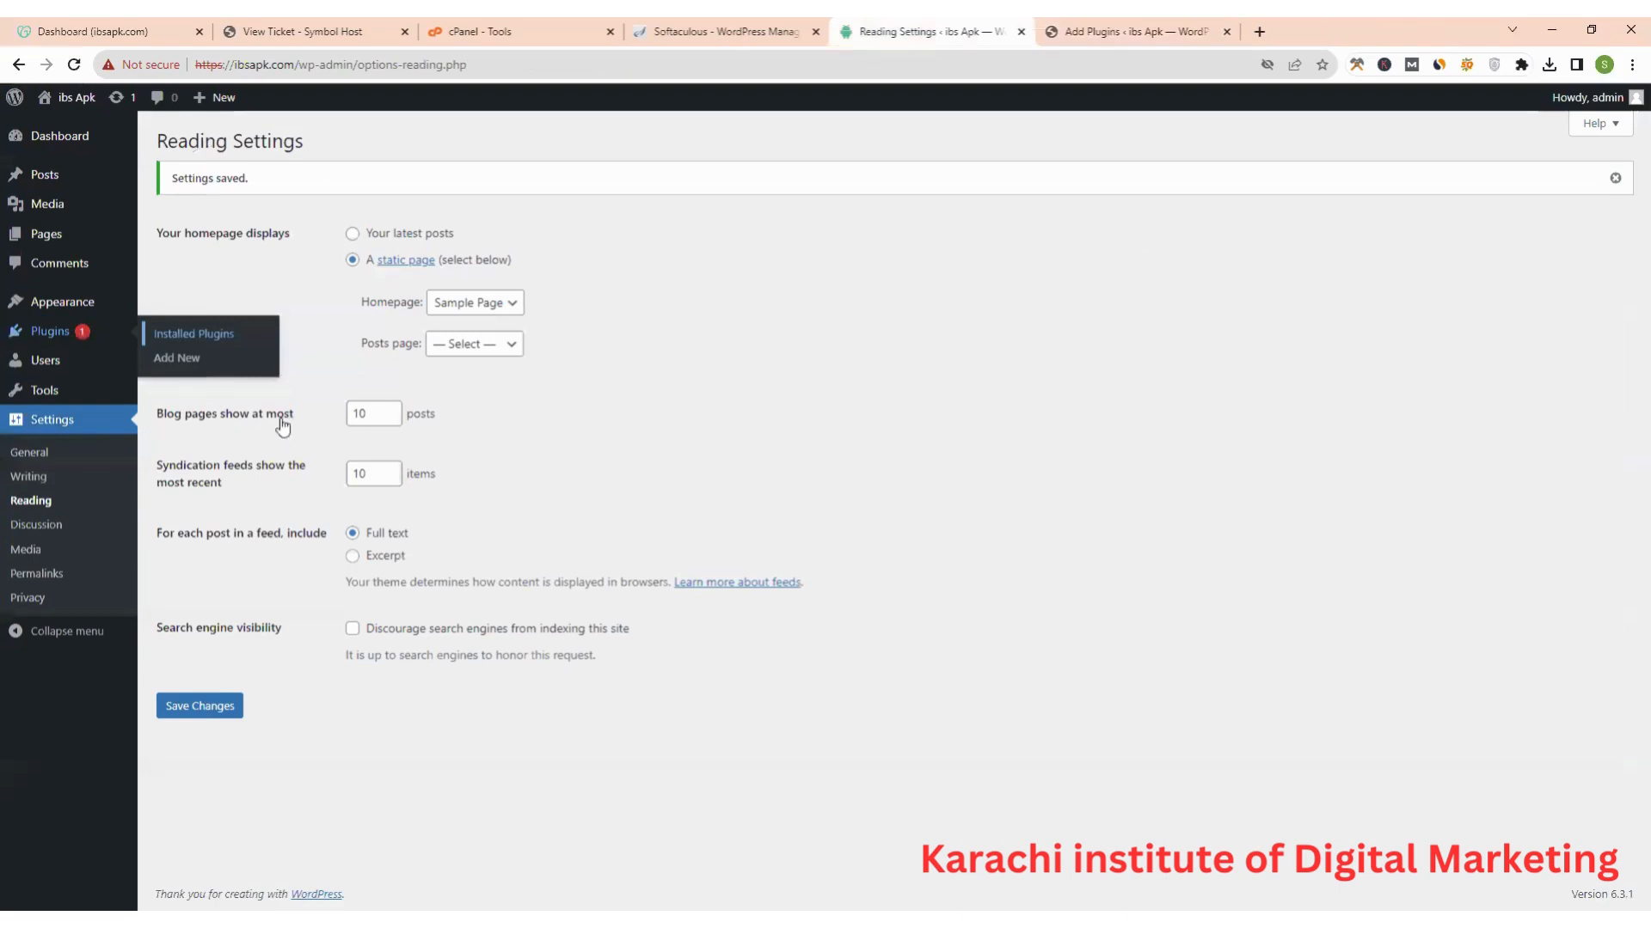
left_click(55, 529)
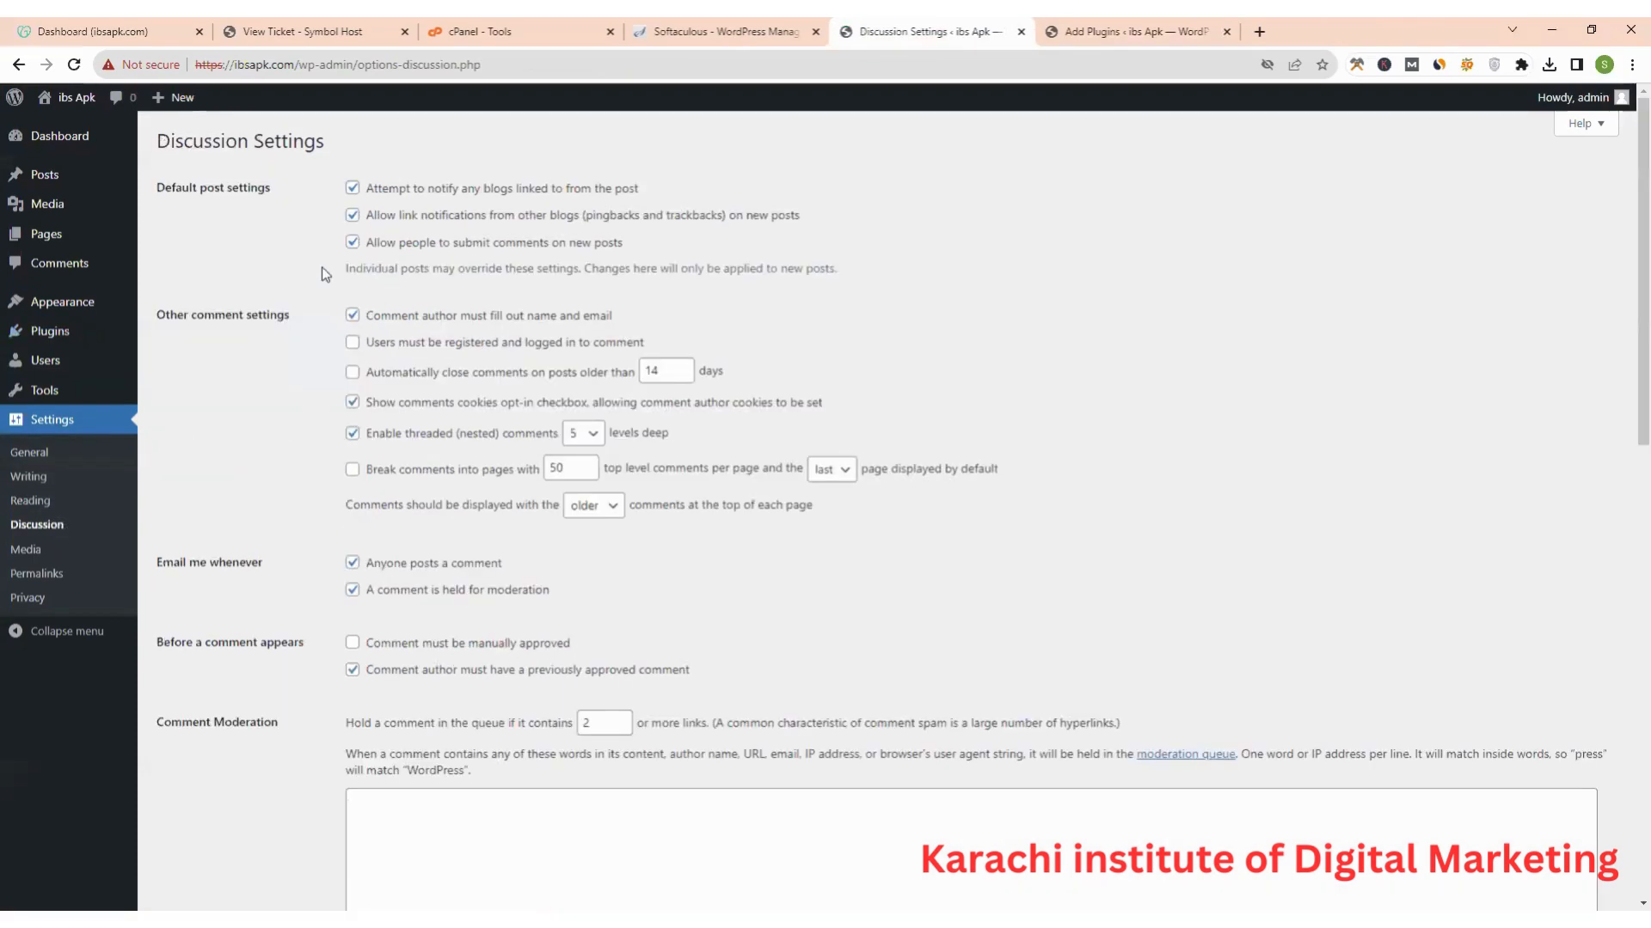
right_click(323, 265)
right_click(277, 237)
left_click(250, 229)
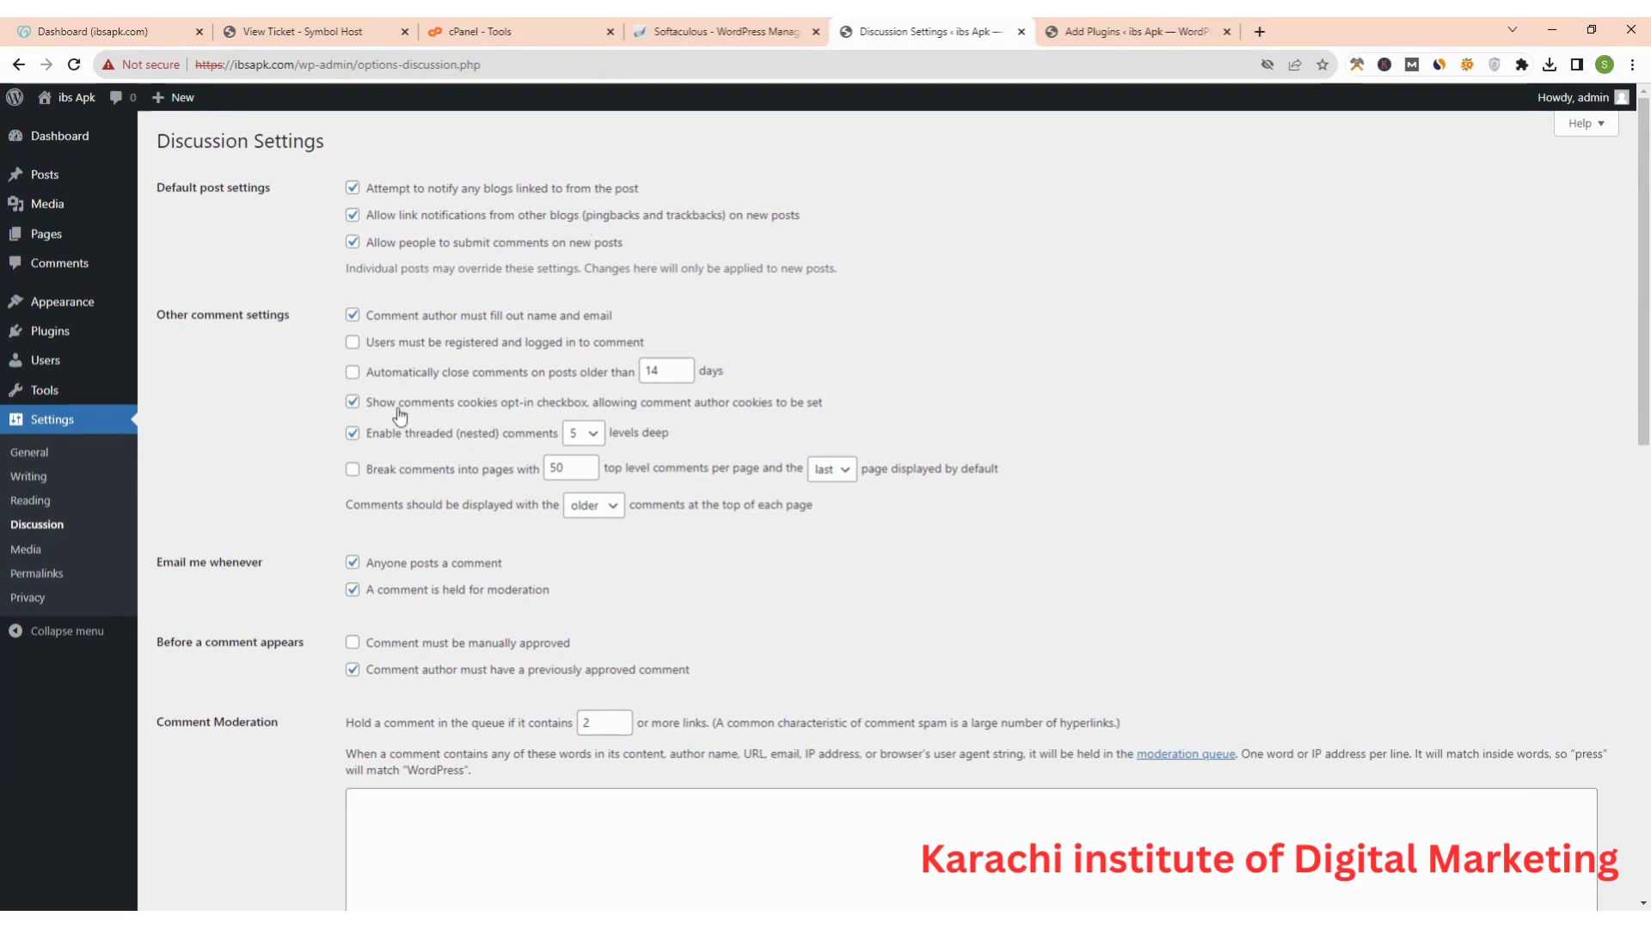
right_click(235, 323)
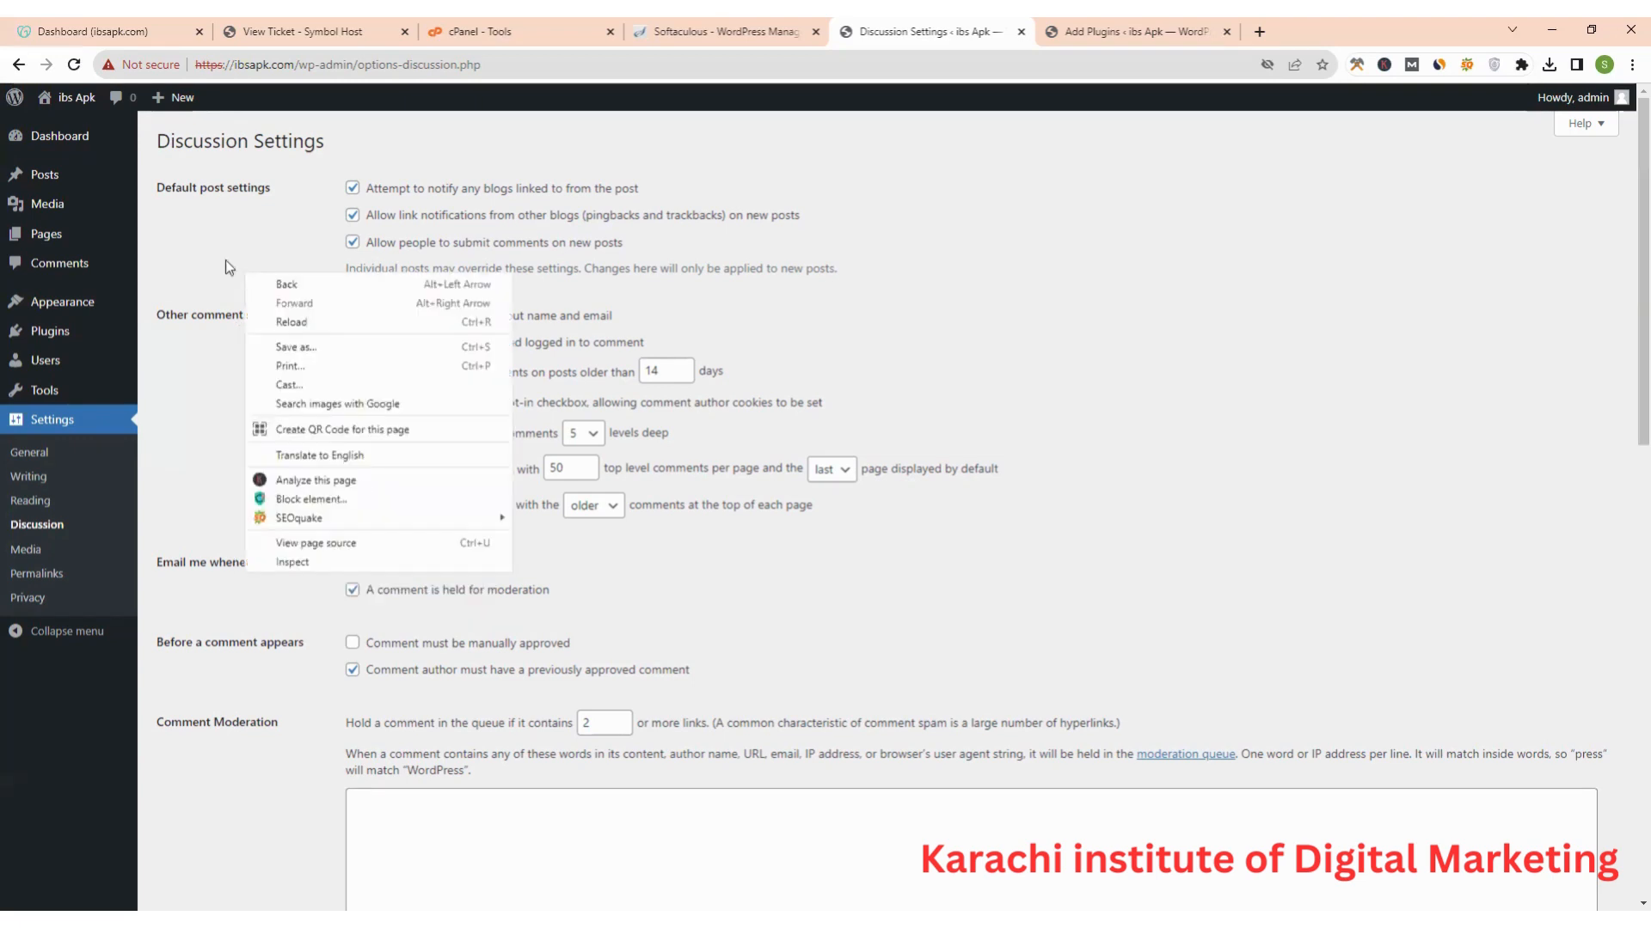
left_click(273, 325)
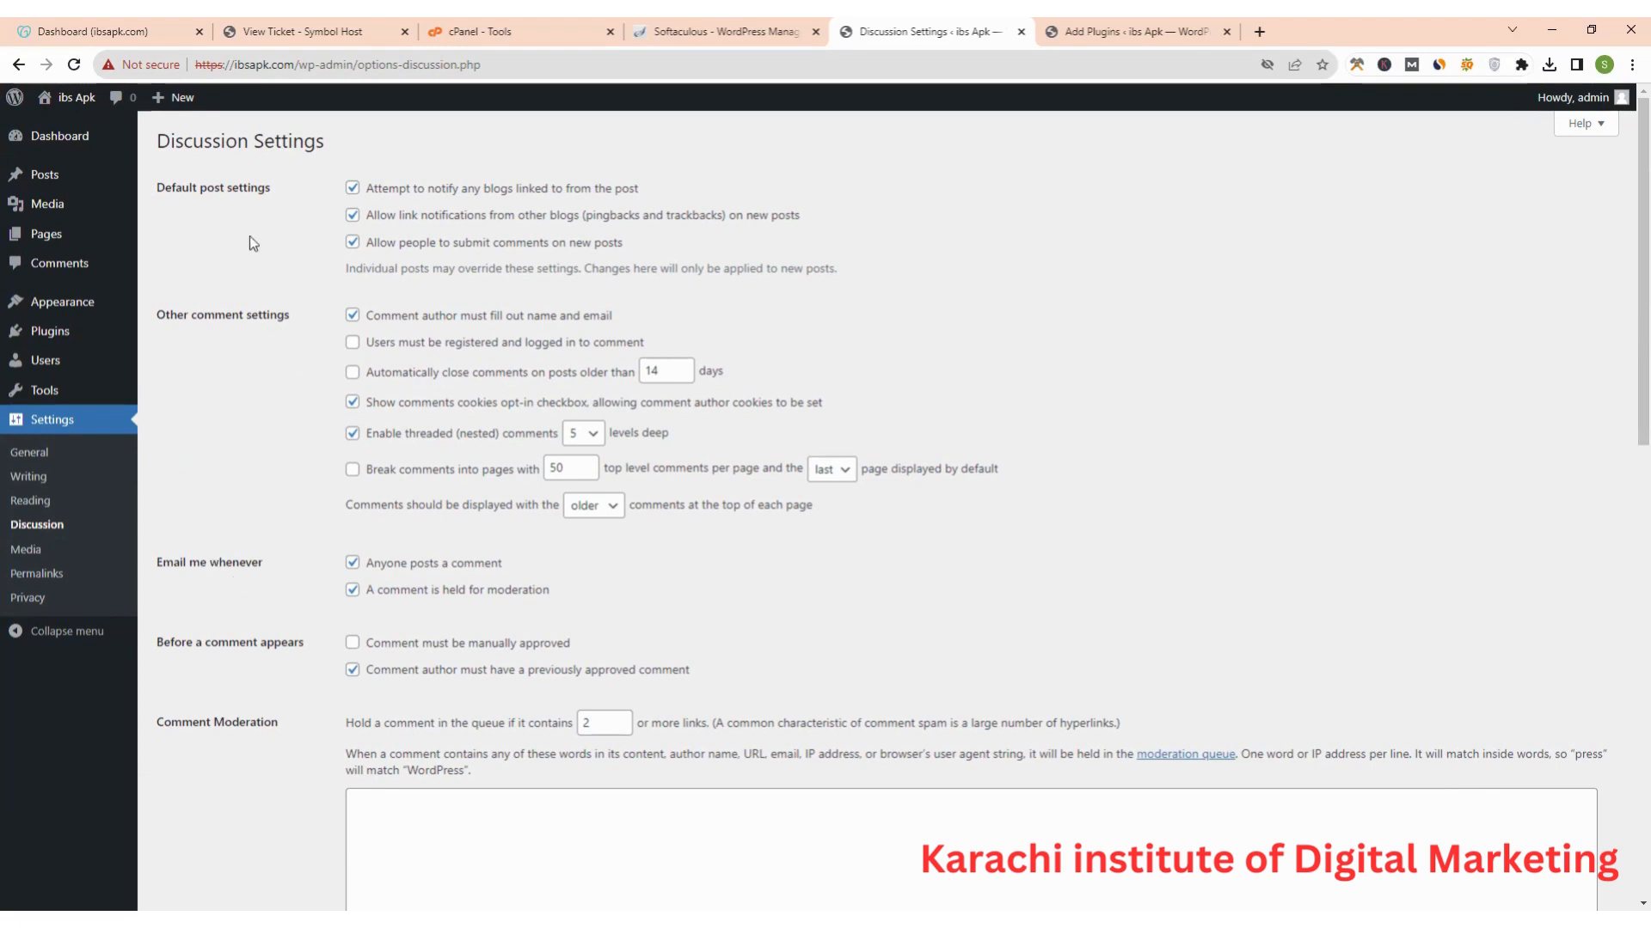
right_click(246, 190)
left_click(222, 188)
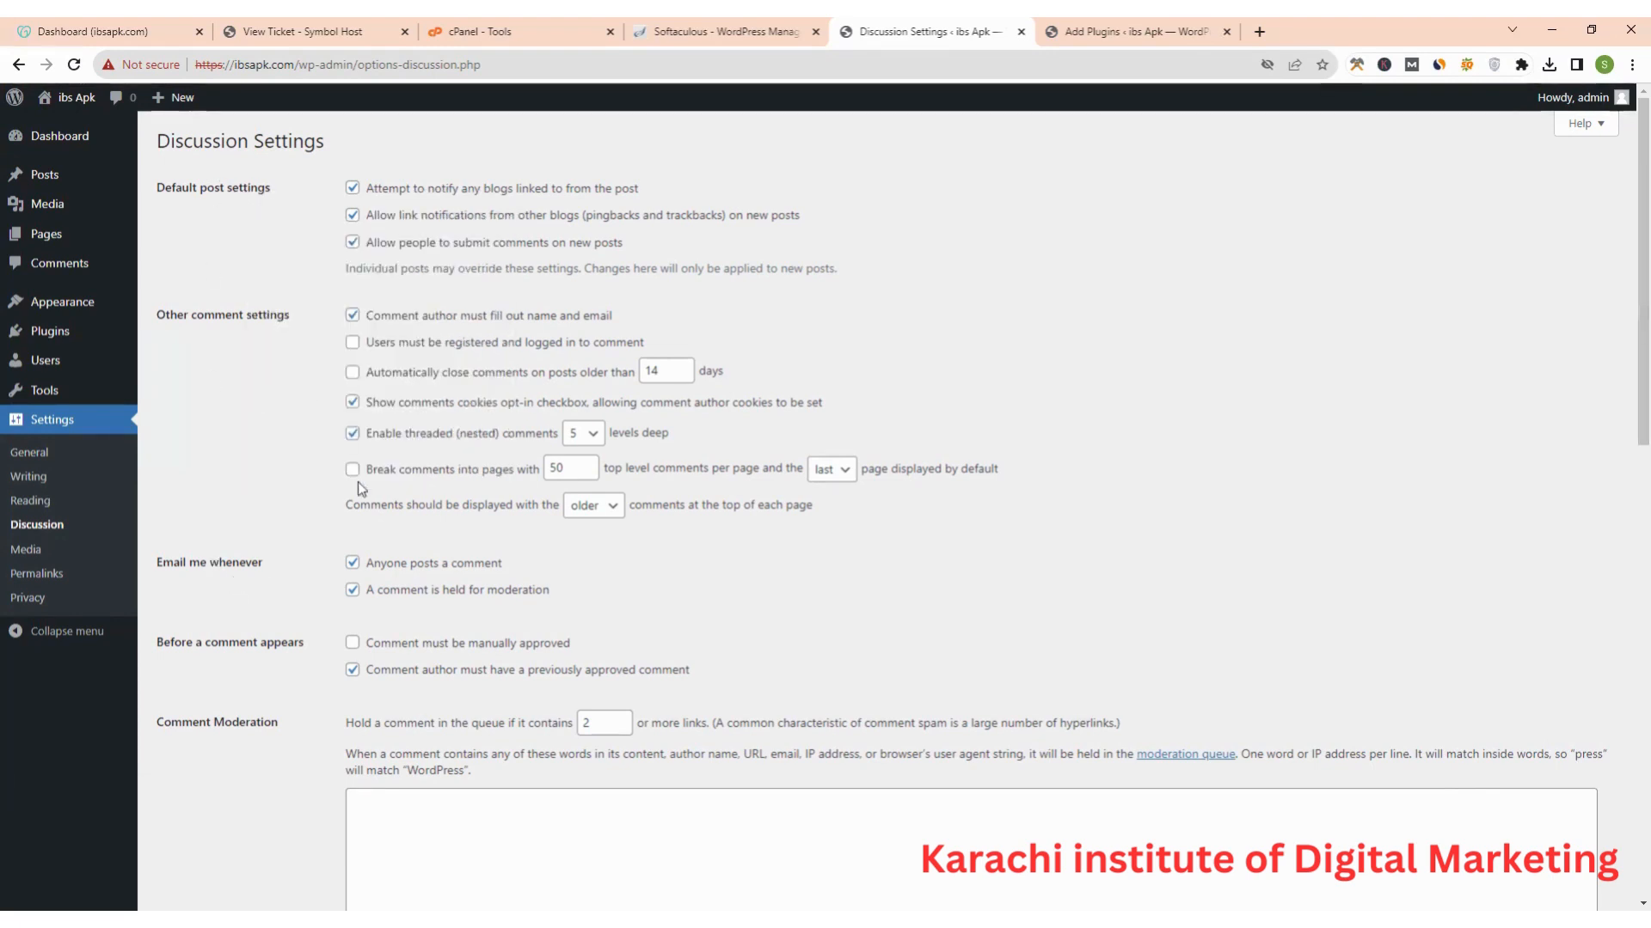
Scroll through the Discussion comment settings, then move on to Media settings.
scroll(357, 481, "down", 5)
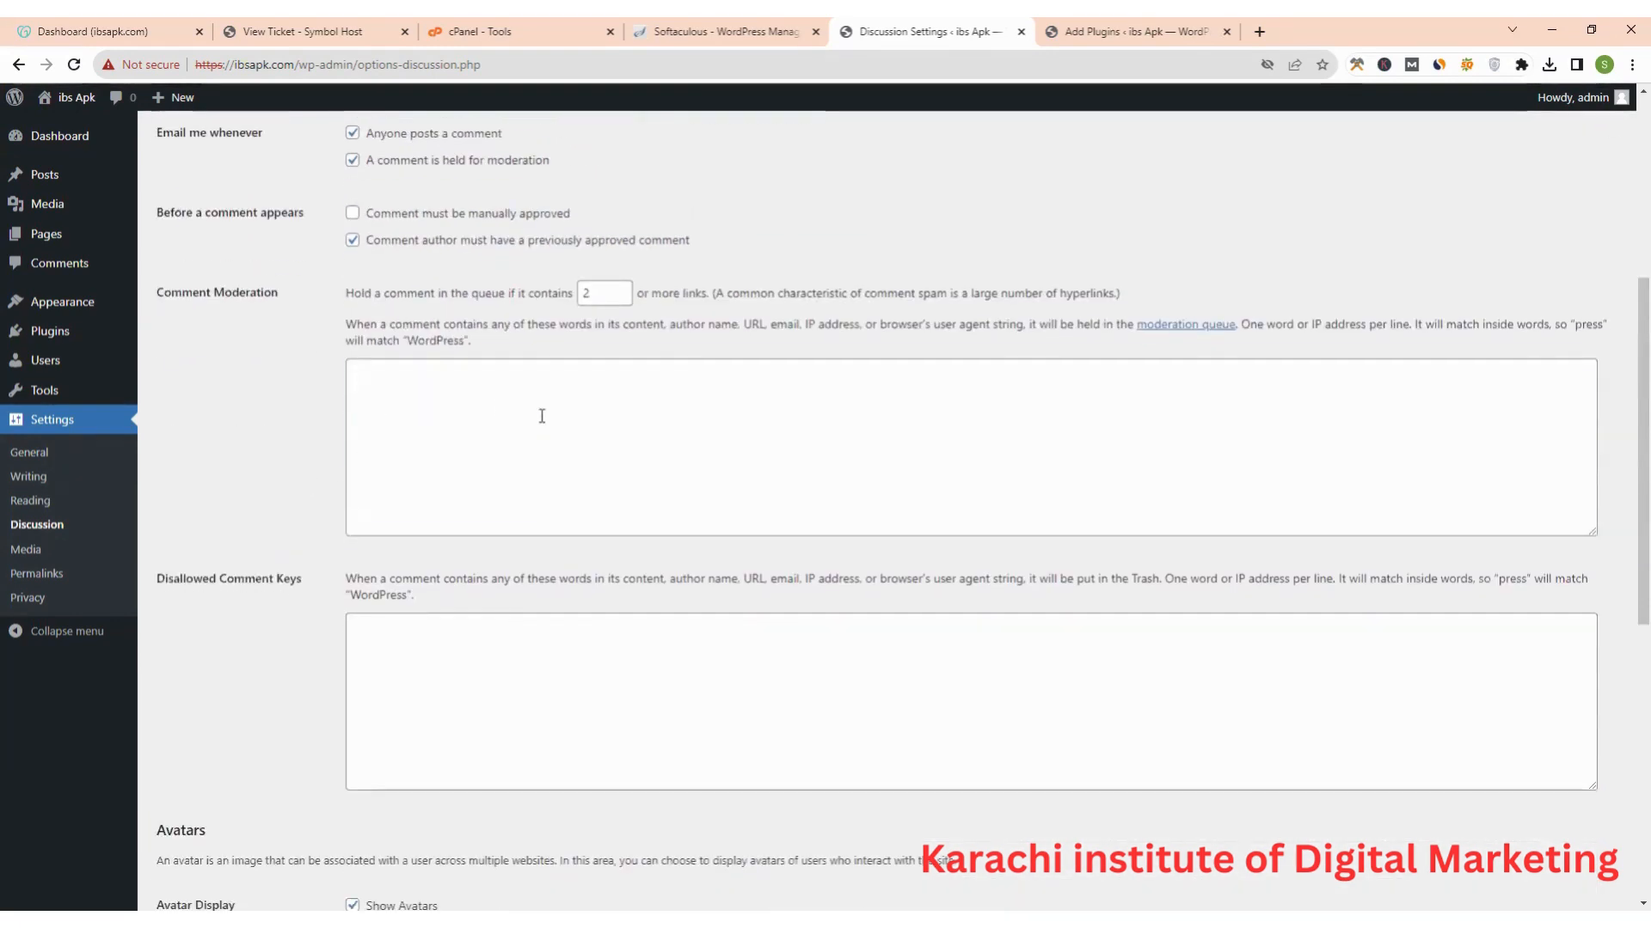
scroll(330, 528, "up", 3)
scroll(330, 528, "down", 2)
scroll(331, 528, "down", 4)
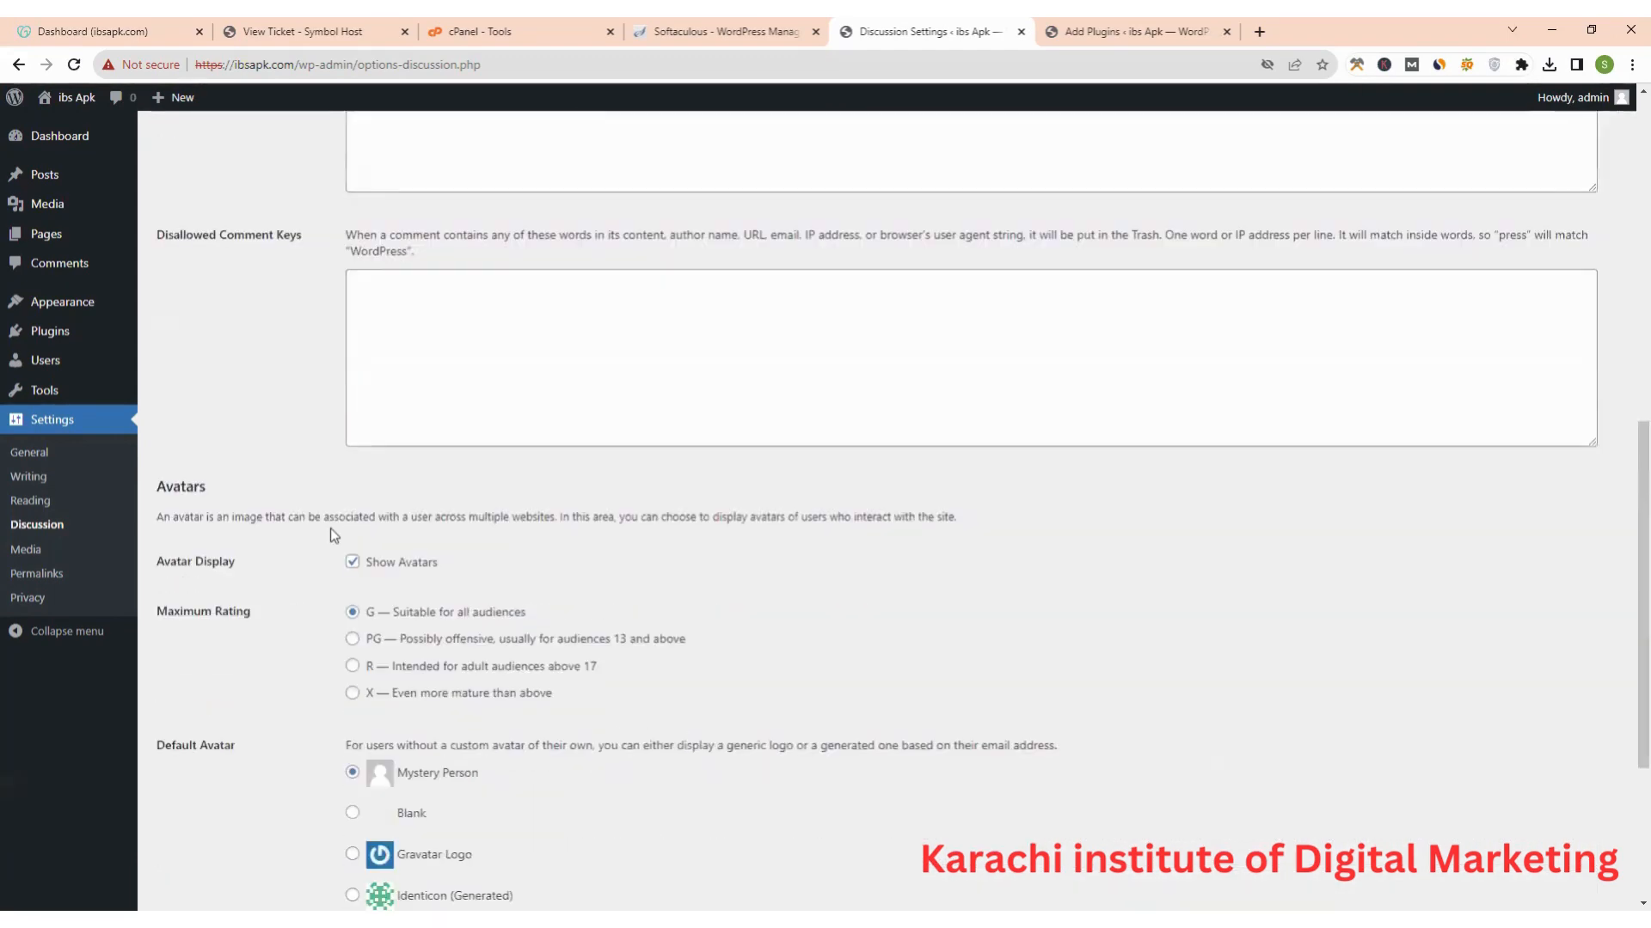
scroll(330, 528, "up", 8)
scroll(352, 492, "down", 8)
scroll(355, 498, "down", 4)
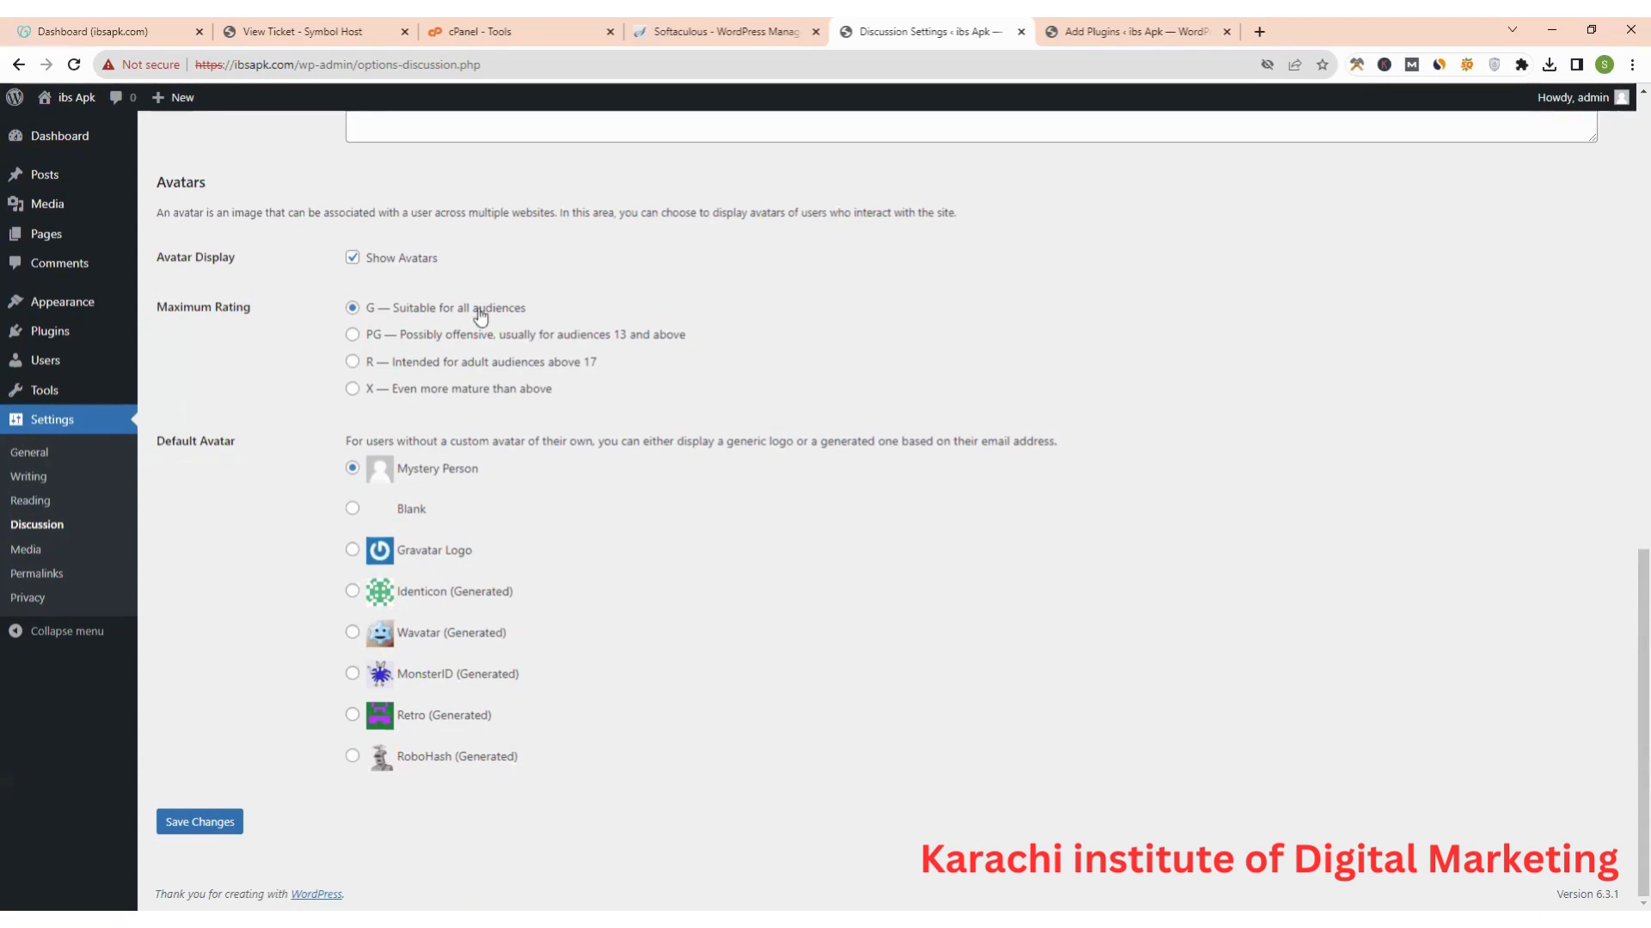
scroll(486, 649, "up", 8)
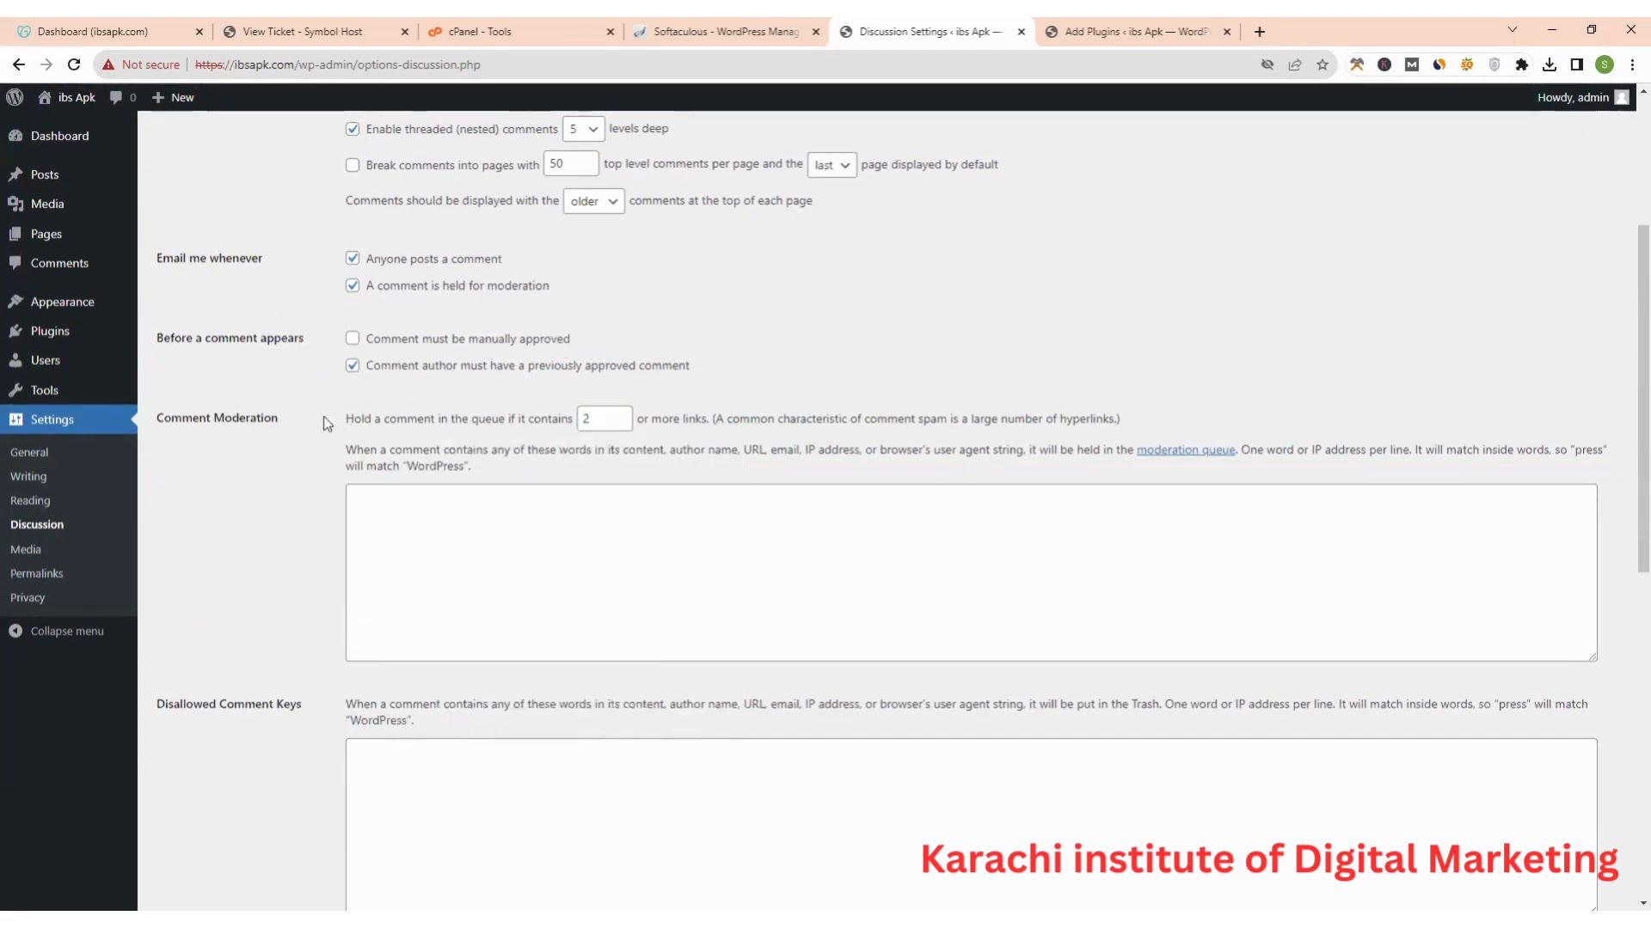
scroll(389, 516, "up", 4)
scroll(389, 572, "down", 2)
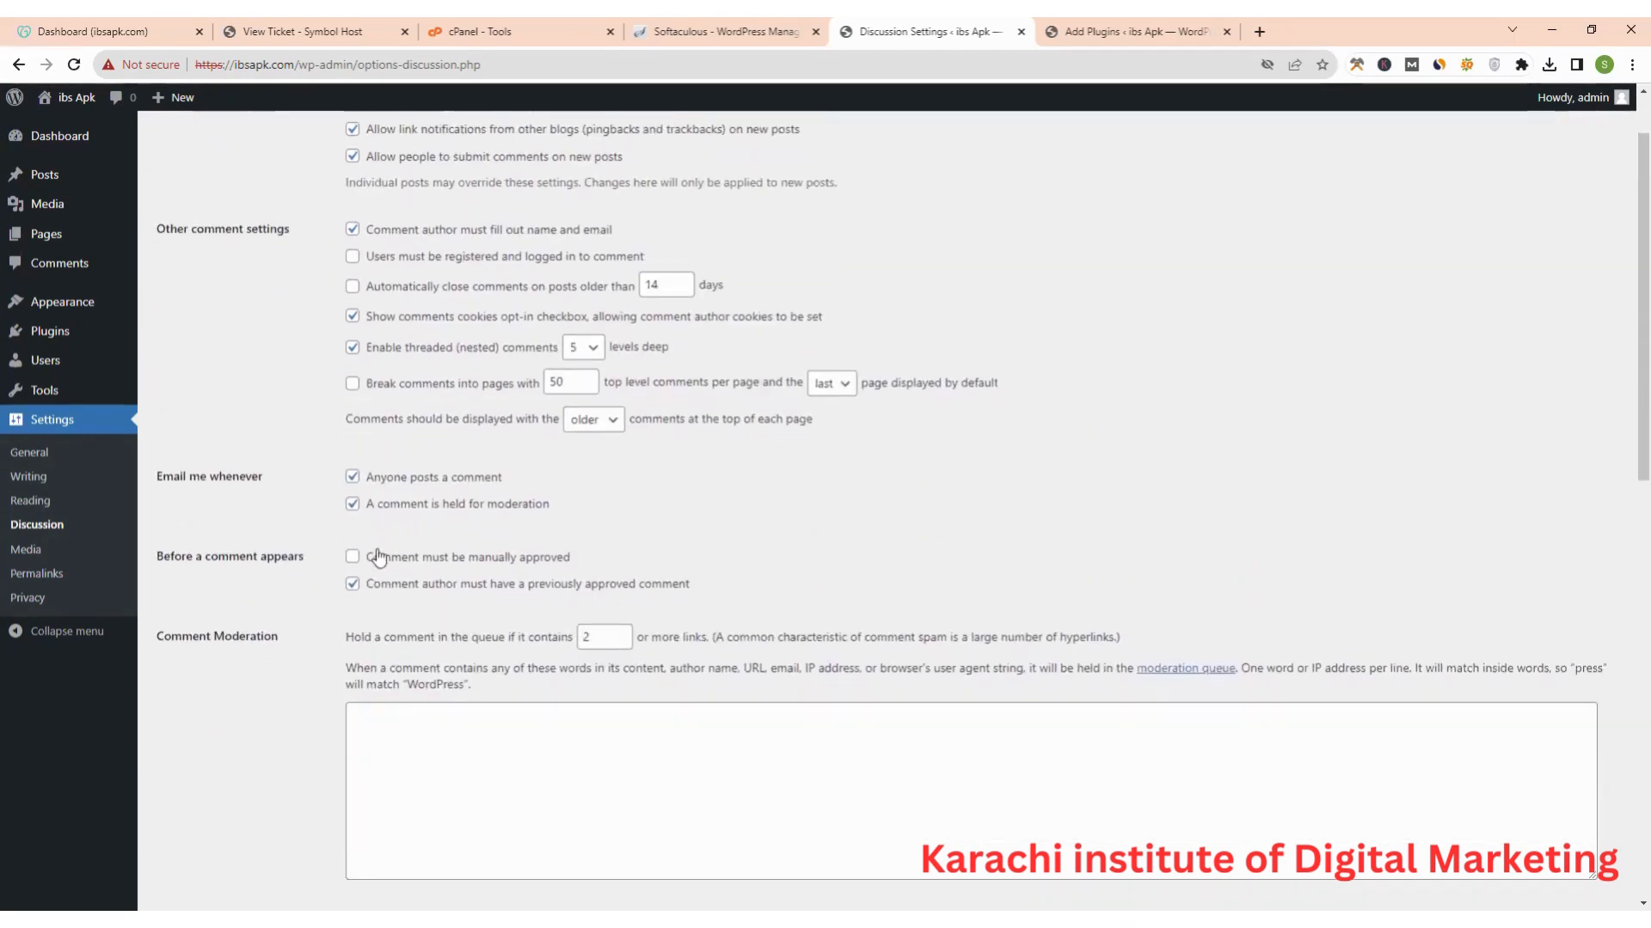
scroll(267, 524, "down", 2)
left_click(43, 550)
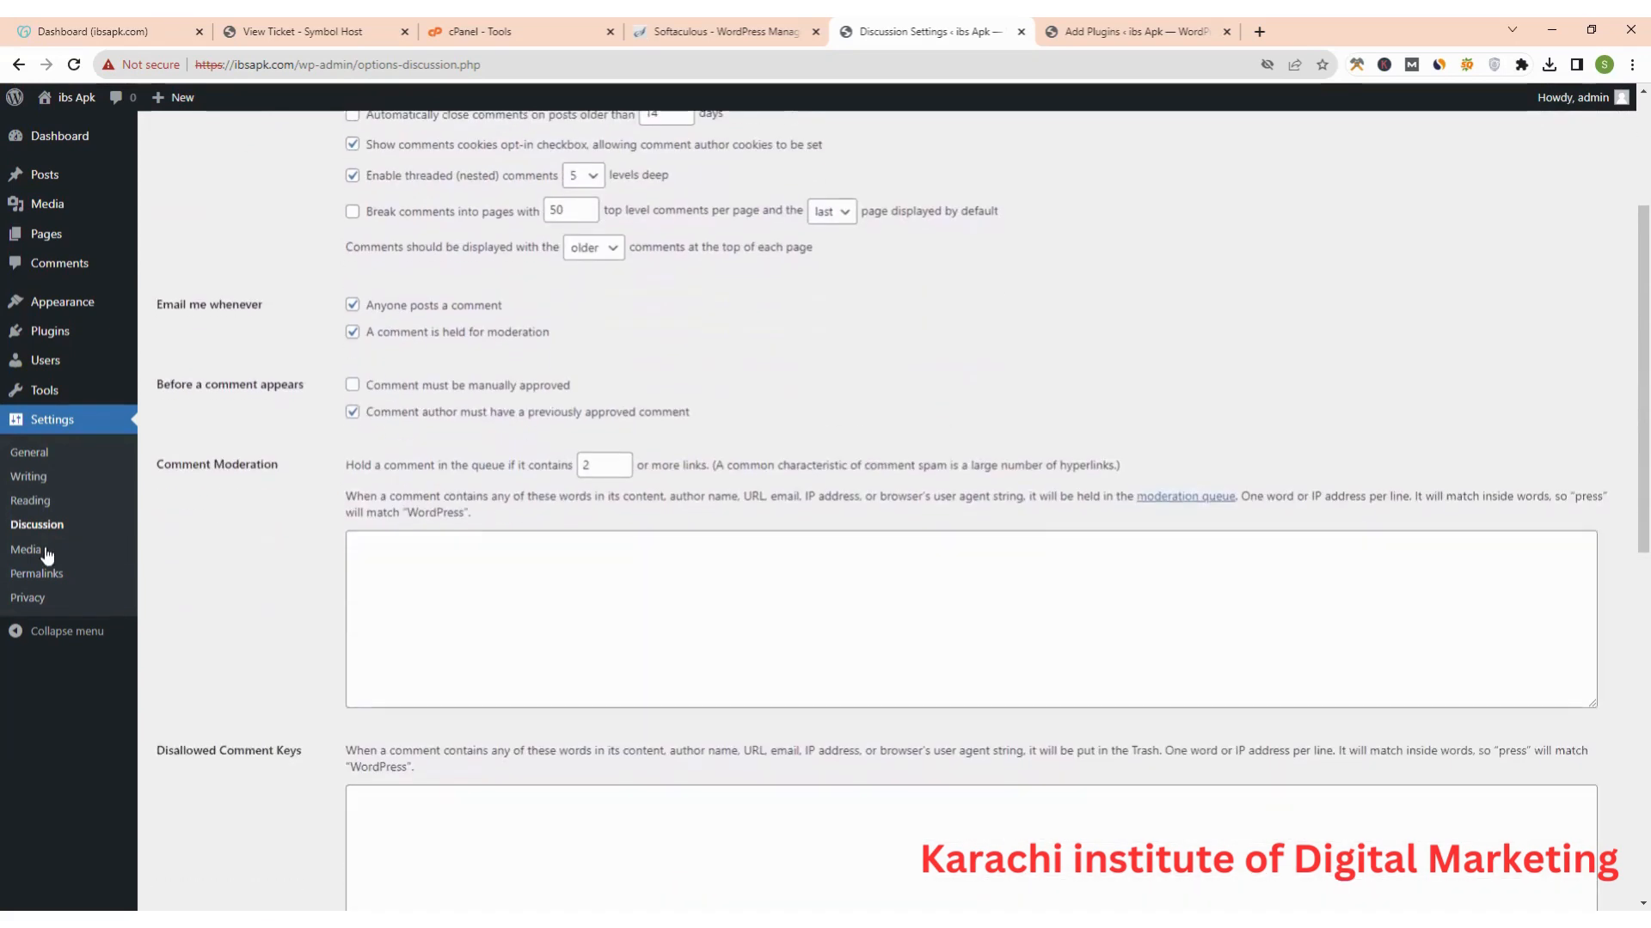
right_click(277, 260)
Review the 150 thumbnail size and Organize uploads option, then open Permalink settings.
left_click(272, 235)
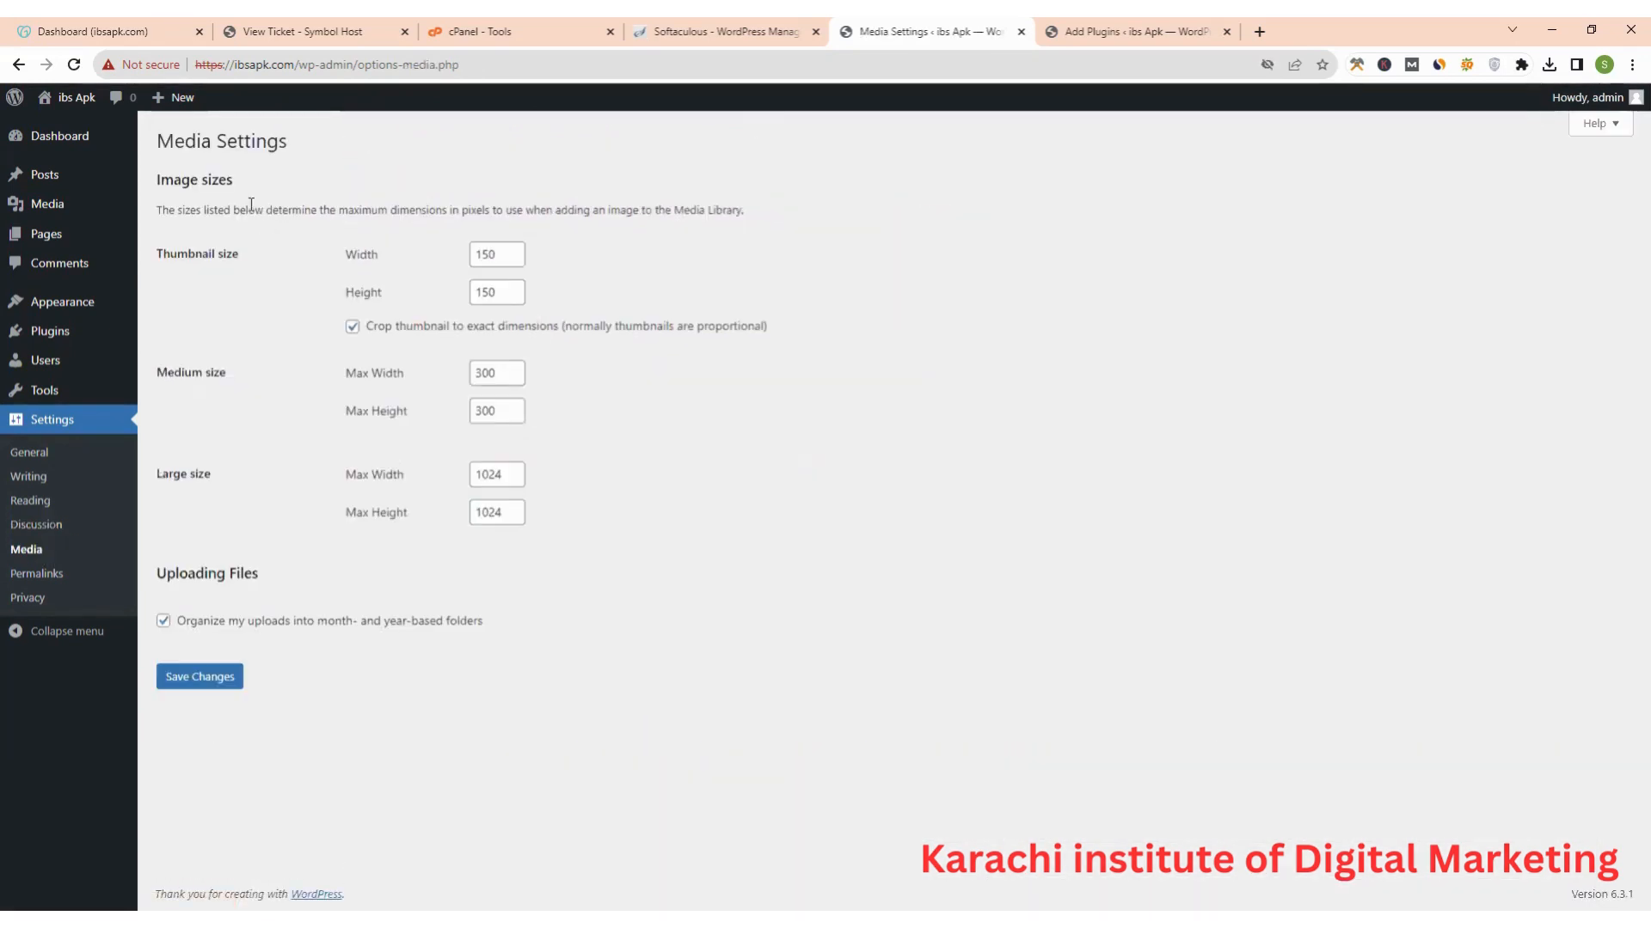
left_click(505, 254)
left_click(313, 622)
right_click(316, 623)
right_click(270, 564)
left_click(202, 603)
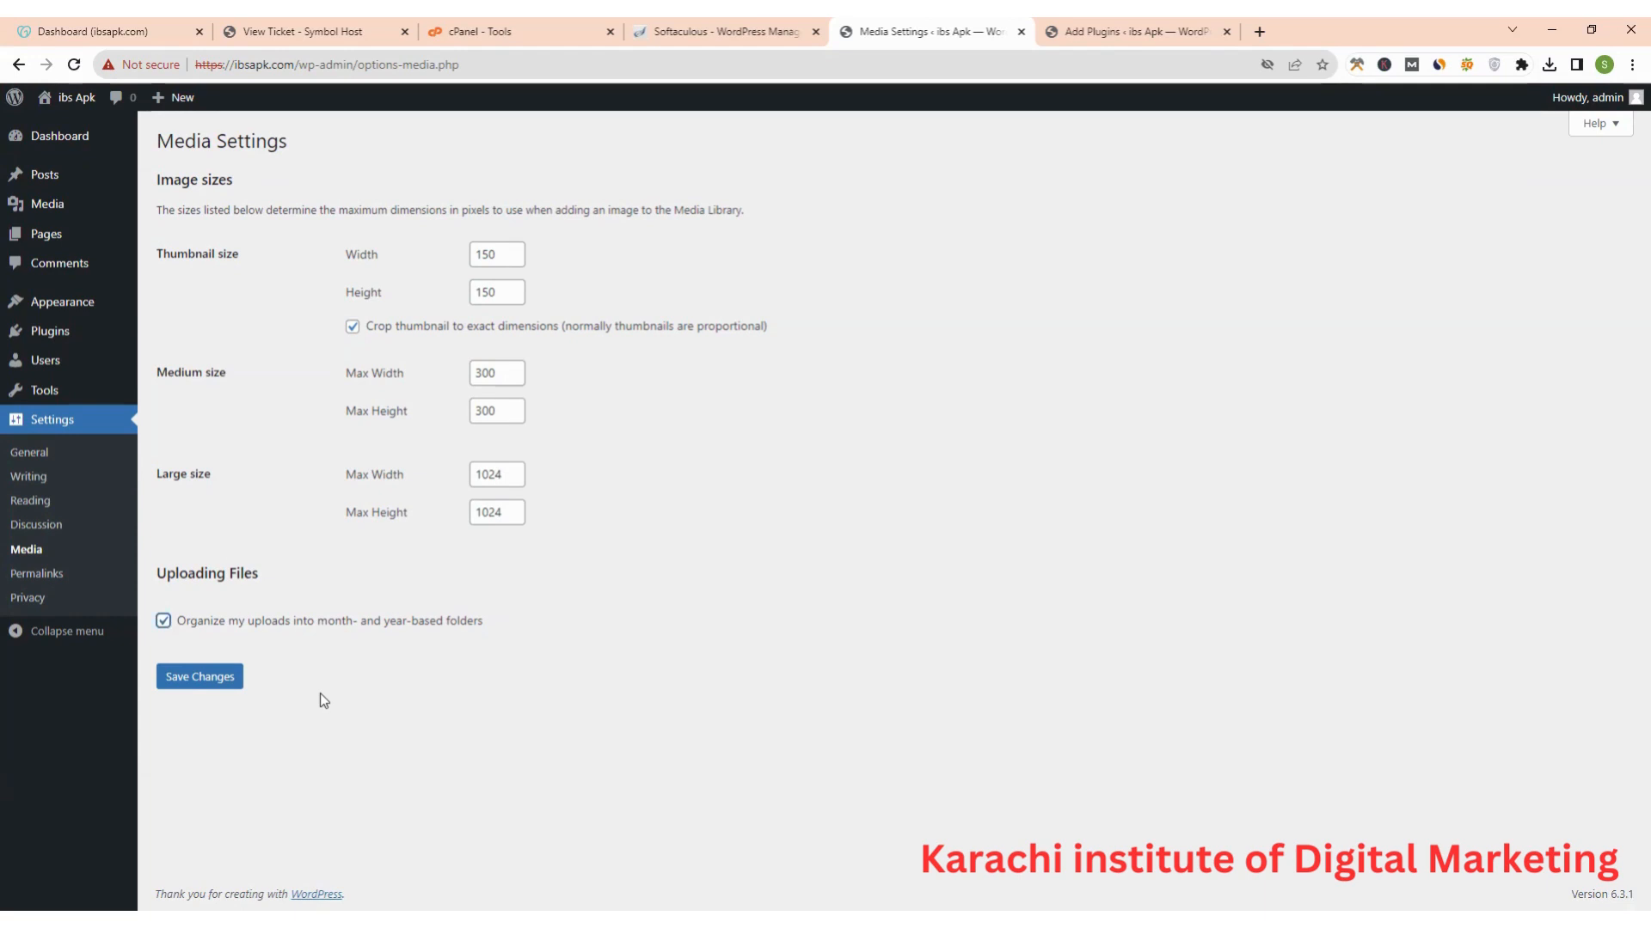
right_click(392, 743)
left_click(272, 743)
left_click(64, 576)
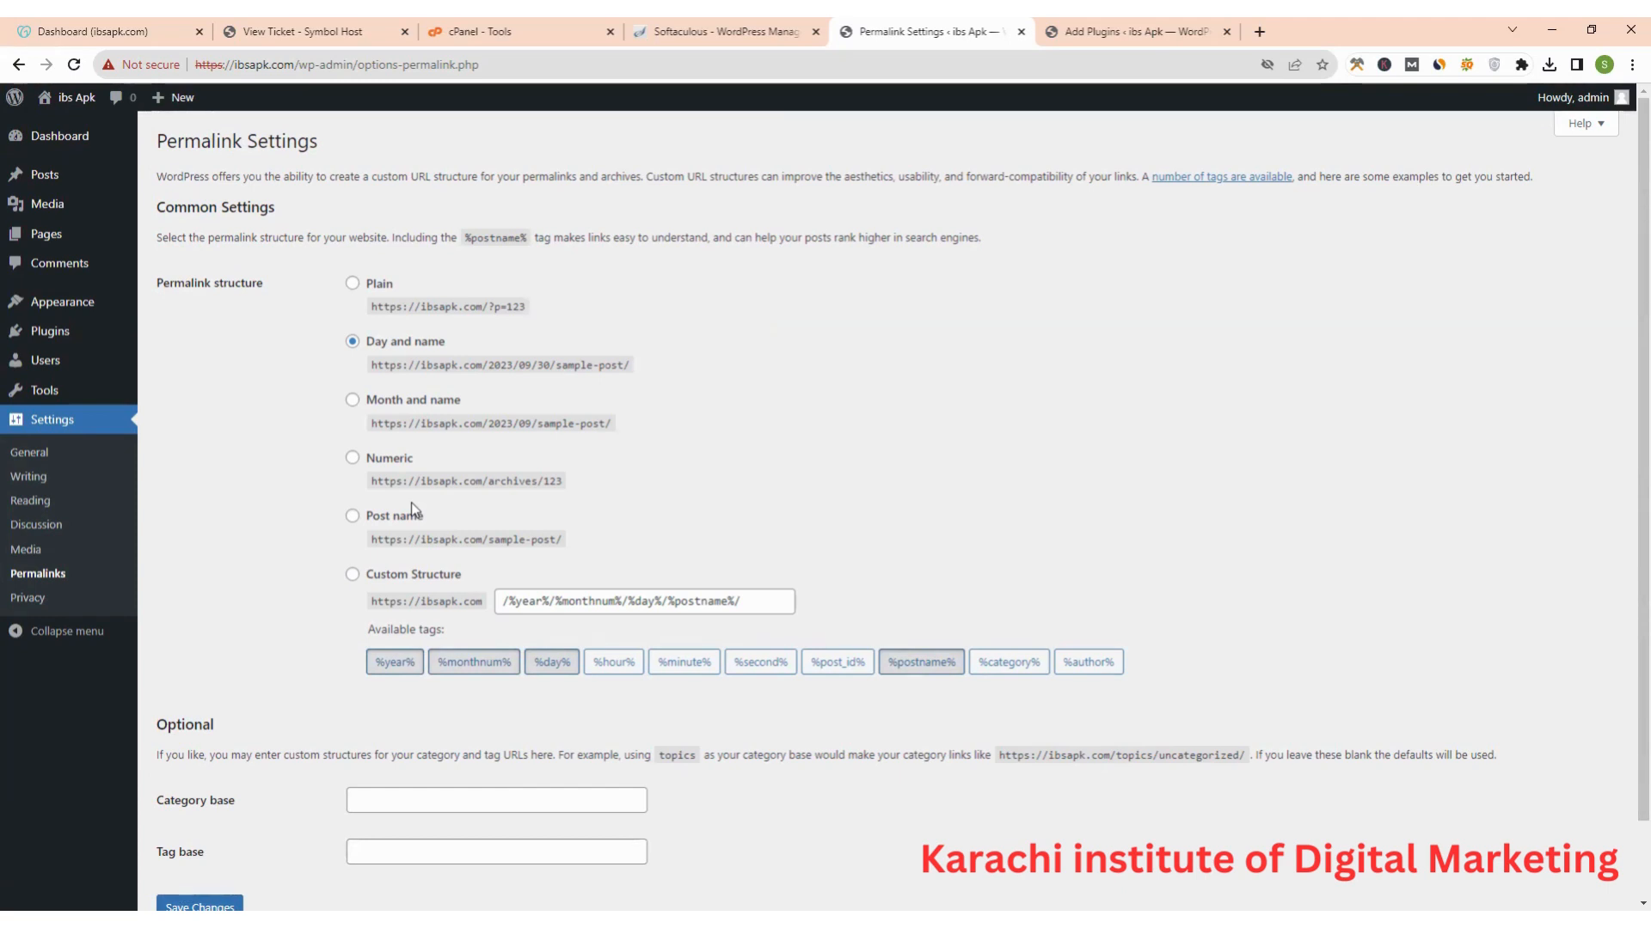
Compare Numeric, Month and name, Post name and custom tags, then empty the Custom Structure field.
left_click(352, 457)
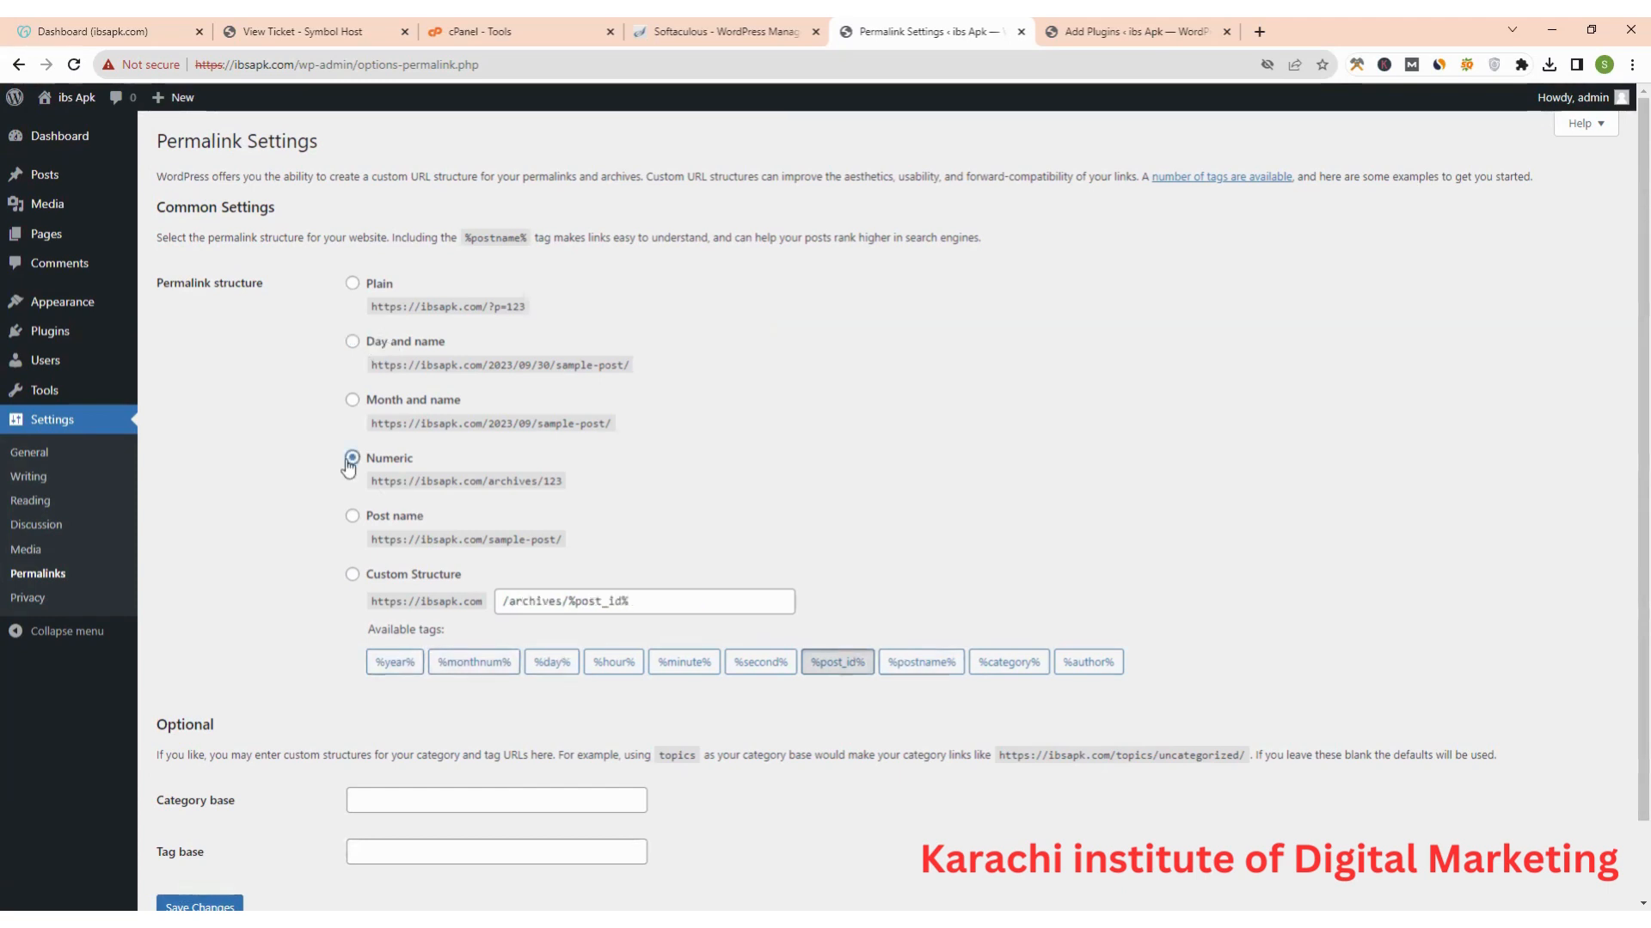
left_click(353, 400)
left_click(353, 516)
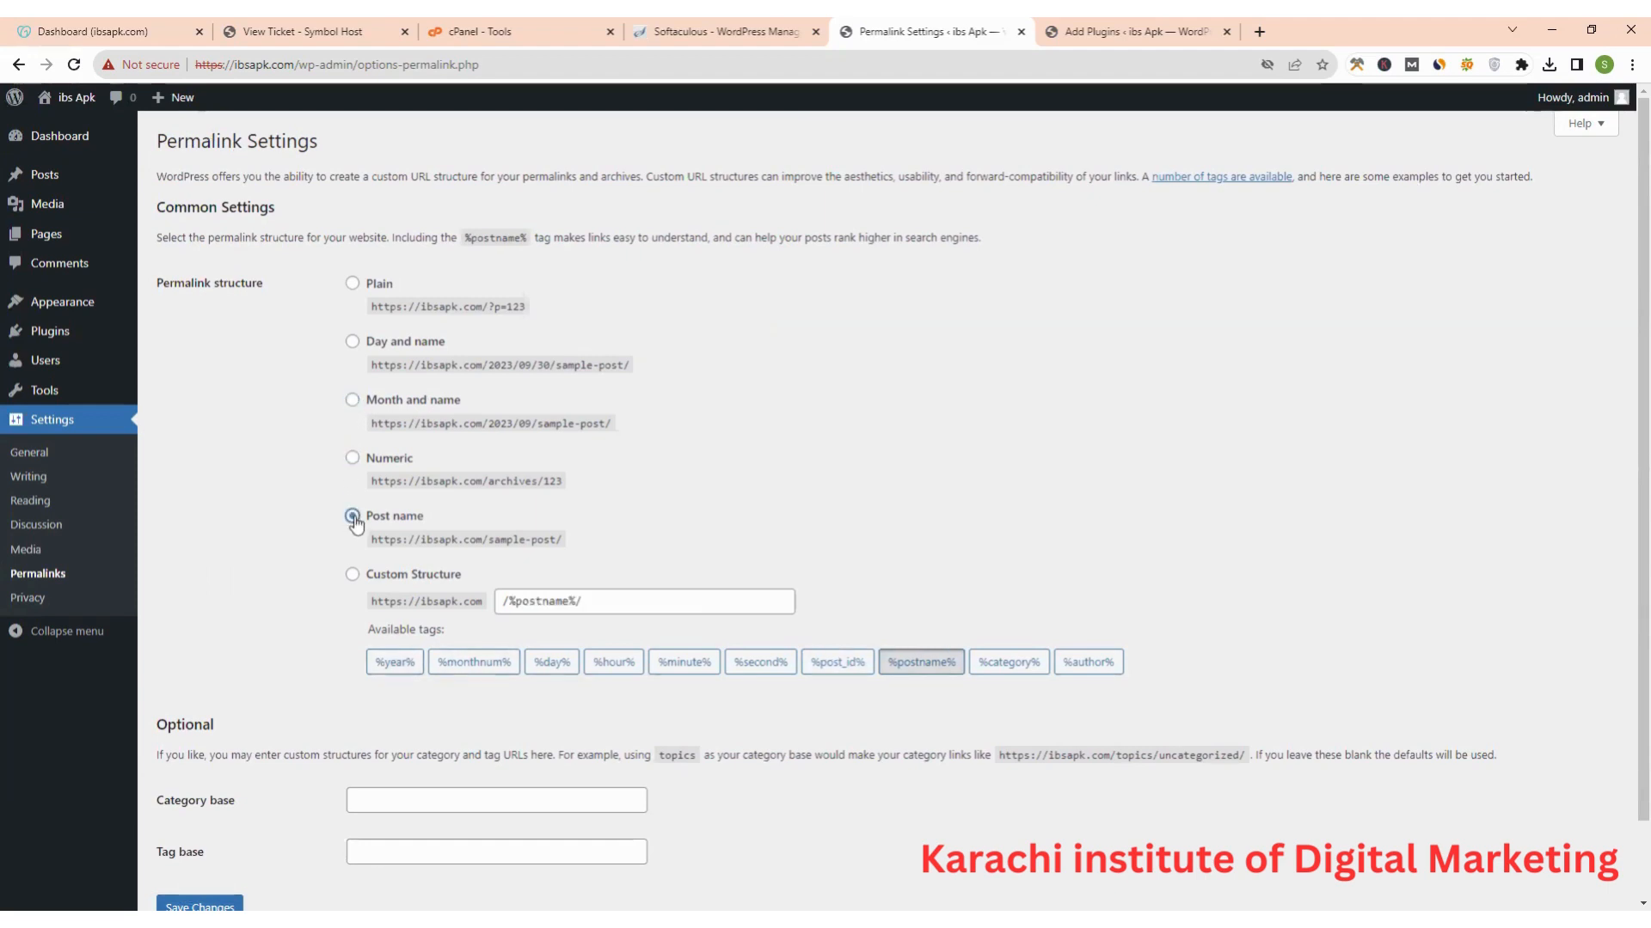
left_click(352, 574)
left_click(471, 662)
left_click(550, 664)
left_click(614, 662)
left_click(684, 662)
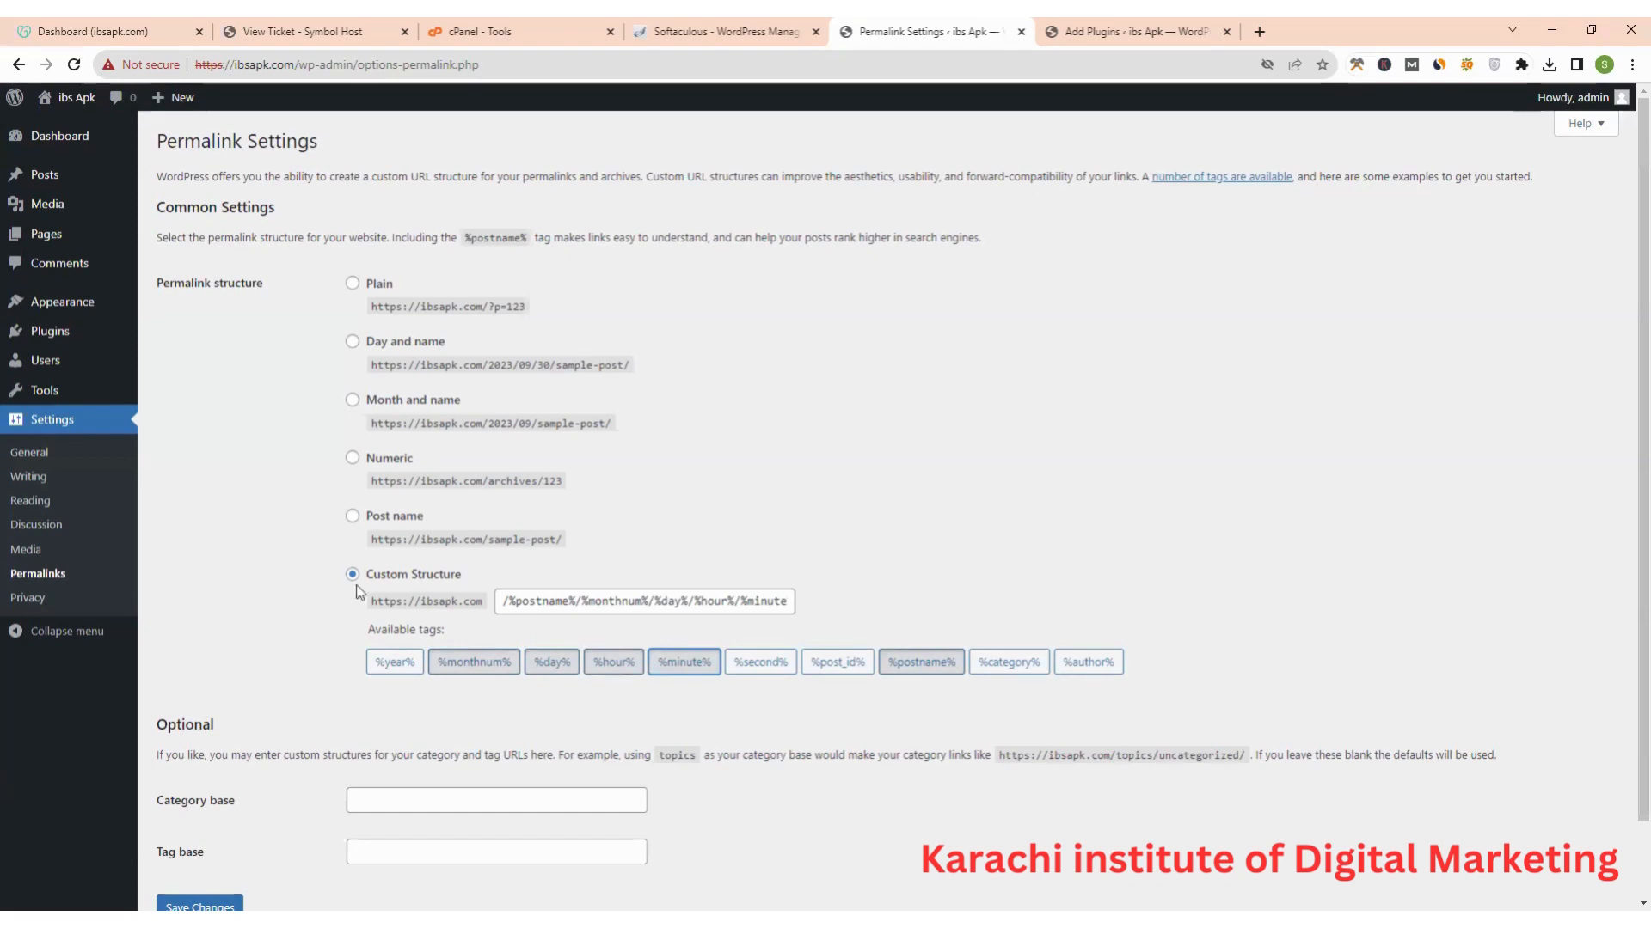
left_click(610, 605)
key("ctrl+a")
key("BackSpace")
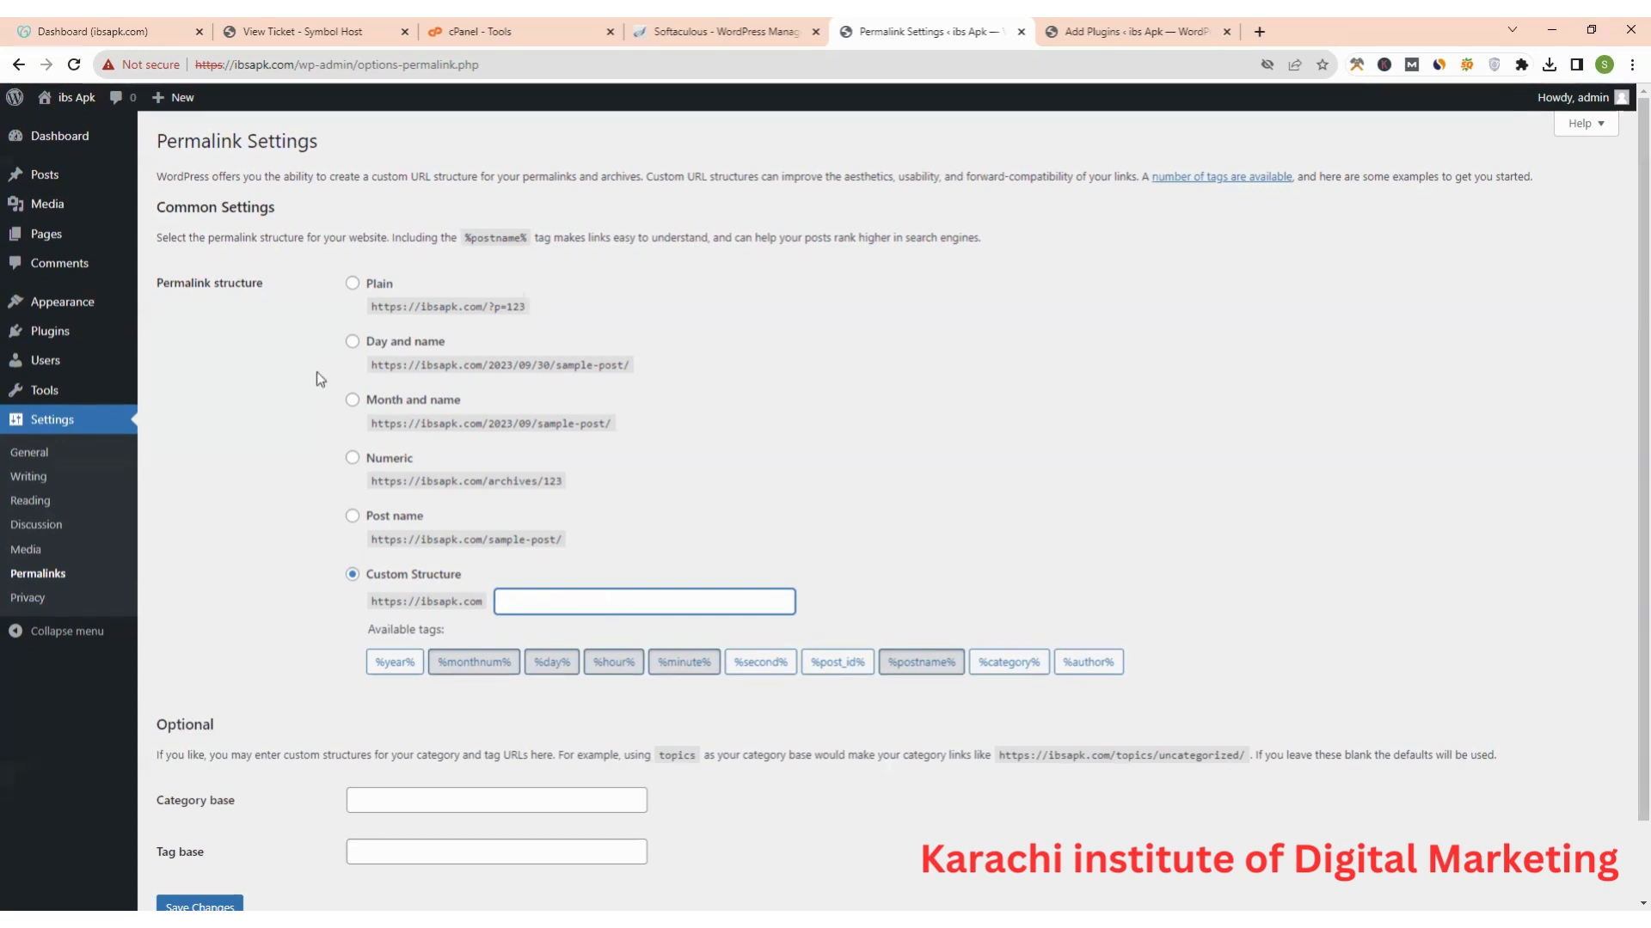
Highlight the Permalink structure label on the settings page for emphasis.
right_click(273, 350)
right_click(275, 293)
right_click(275, 282)
right_click(247, 277)
left_click(246, 276)
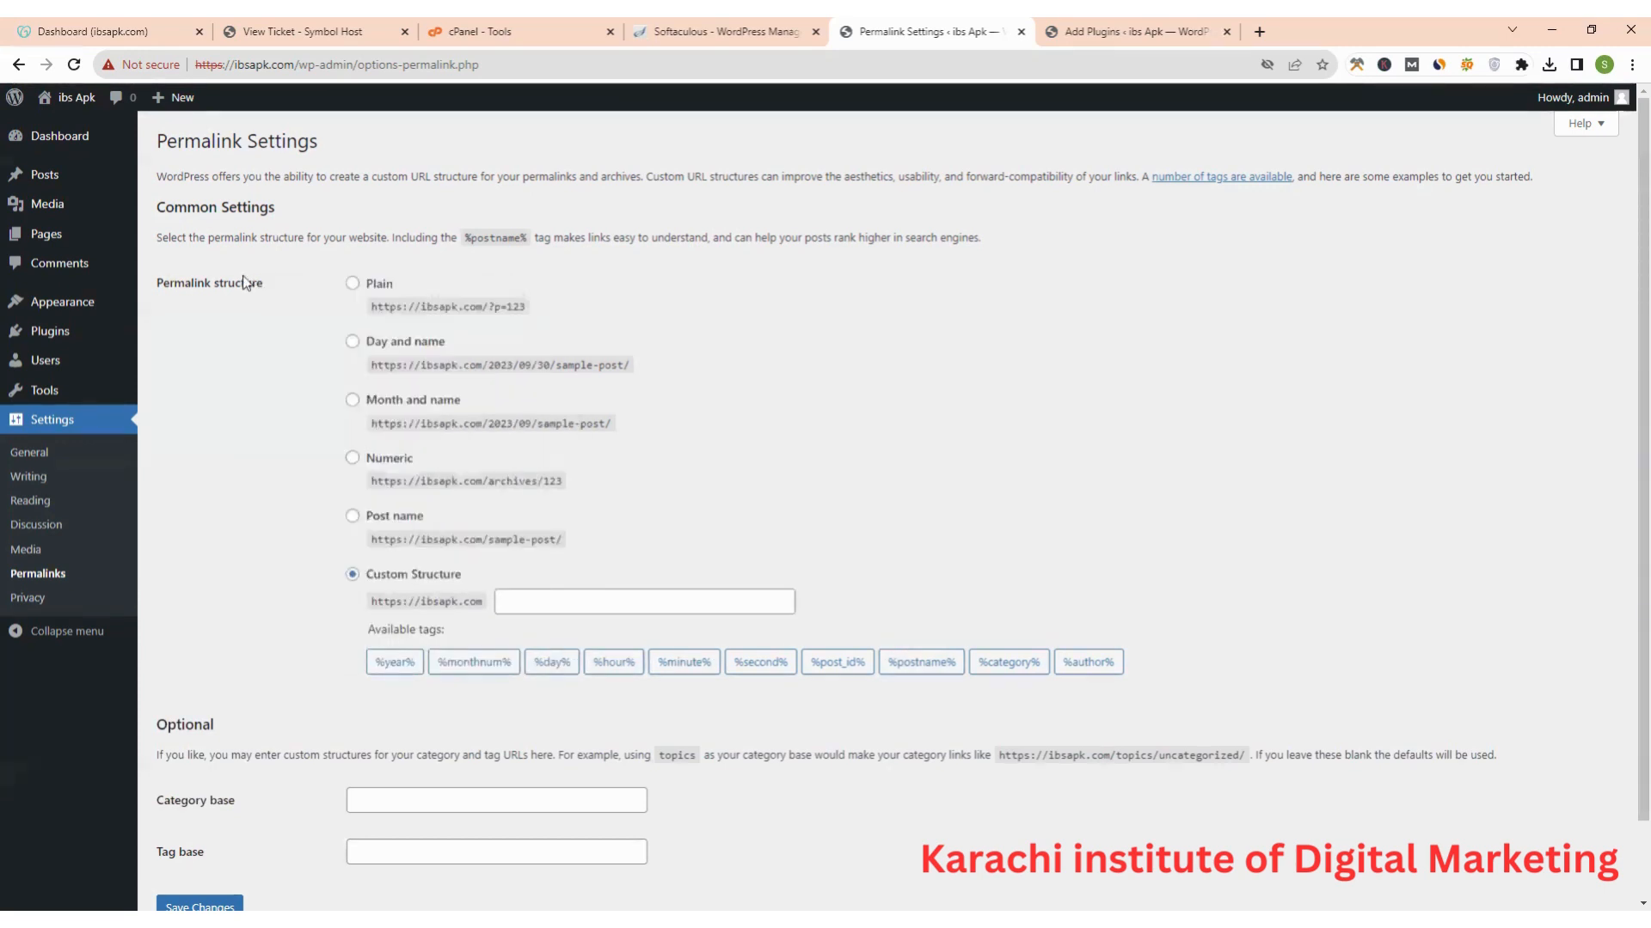
right_click(226, 277)
left_click(204, 279)
left_click_drag(155, 282, 282, 287)
right_click(284, 290)
left_click(259, 294)
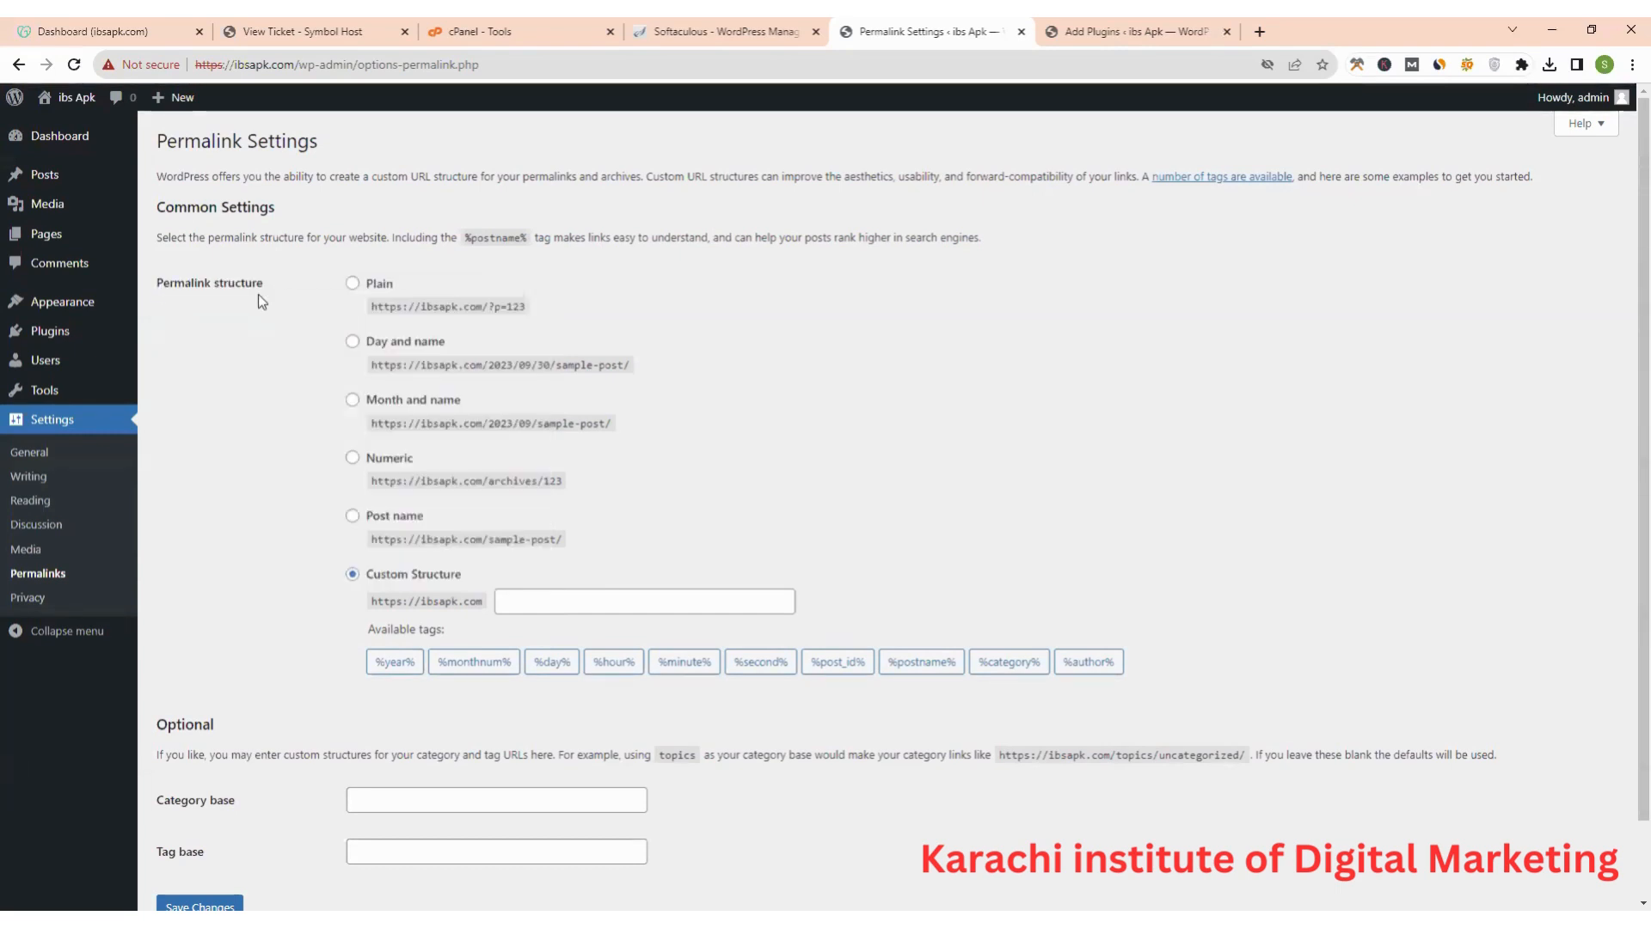
double_click(182, 282)
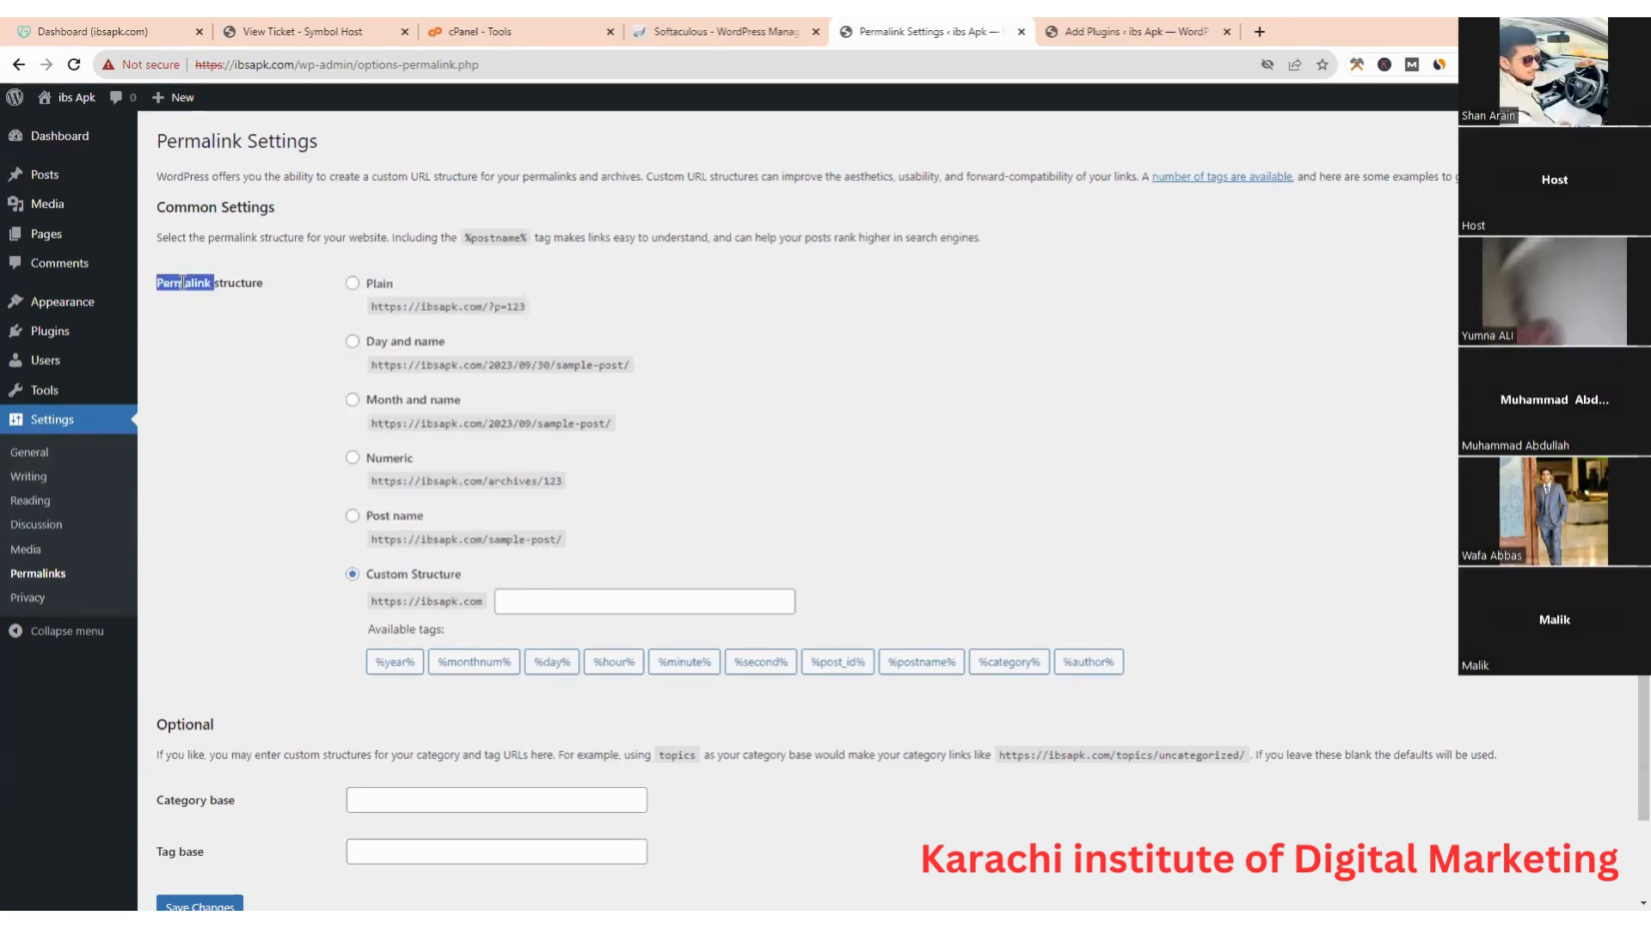
left_click(457, 57)
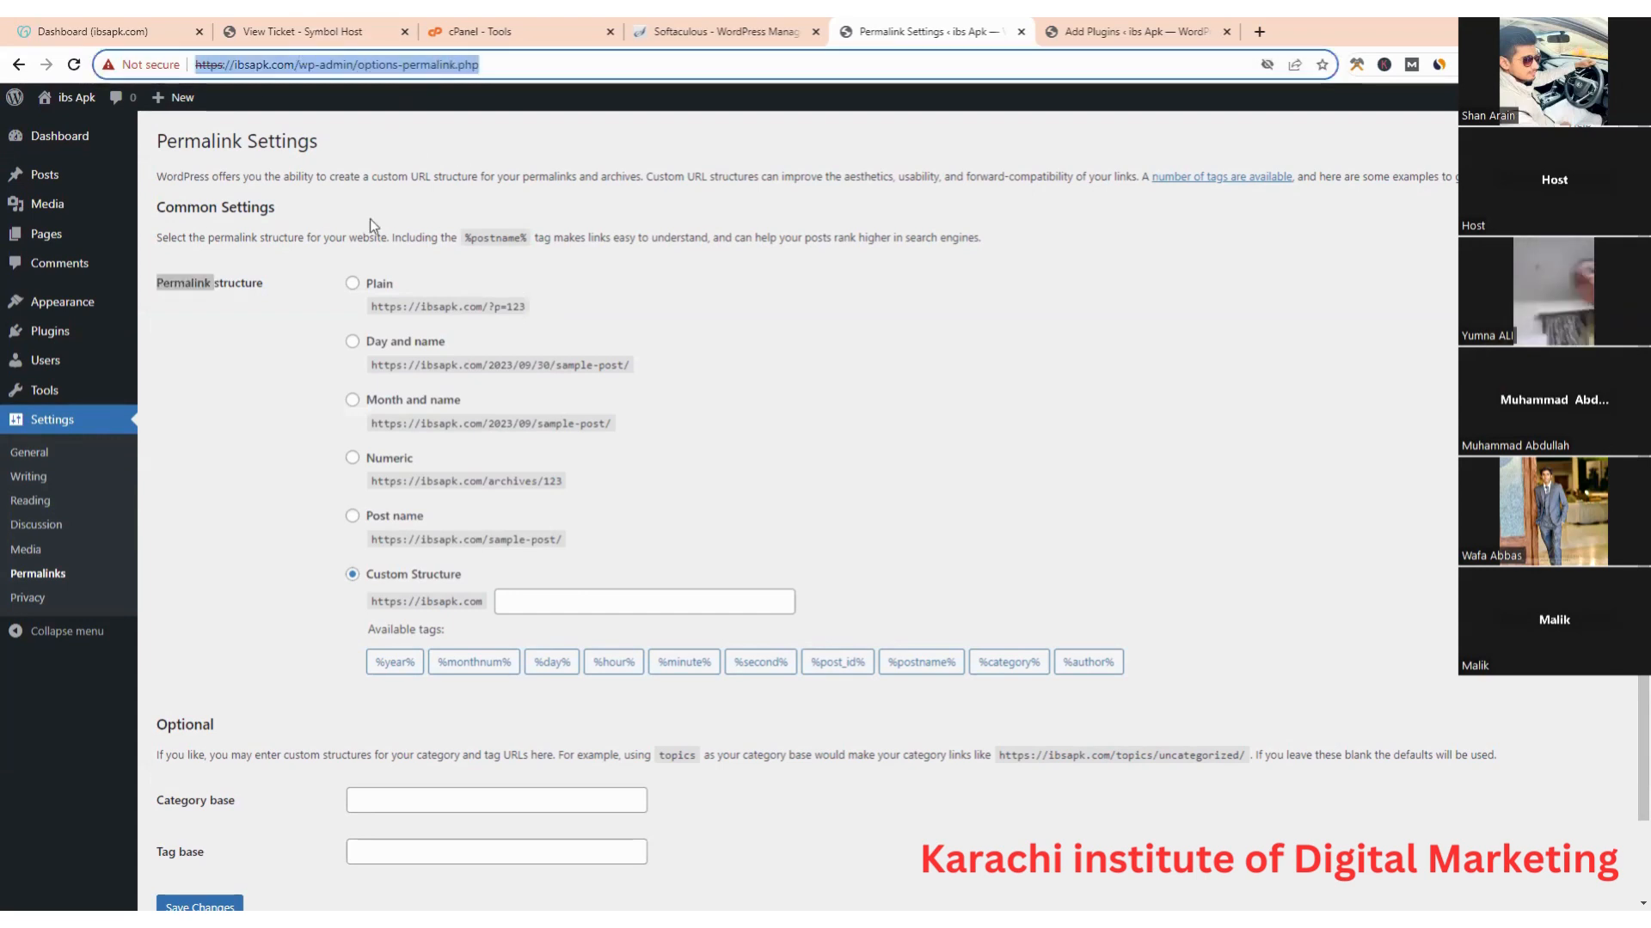
right_click(233, 294)
right_click(213, 280)
double_click(182, 279)
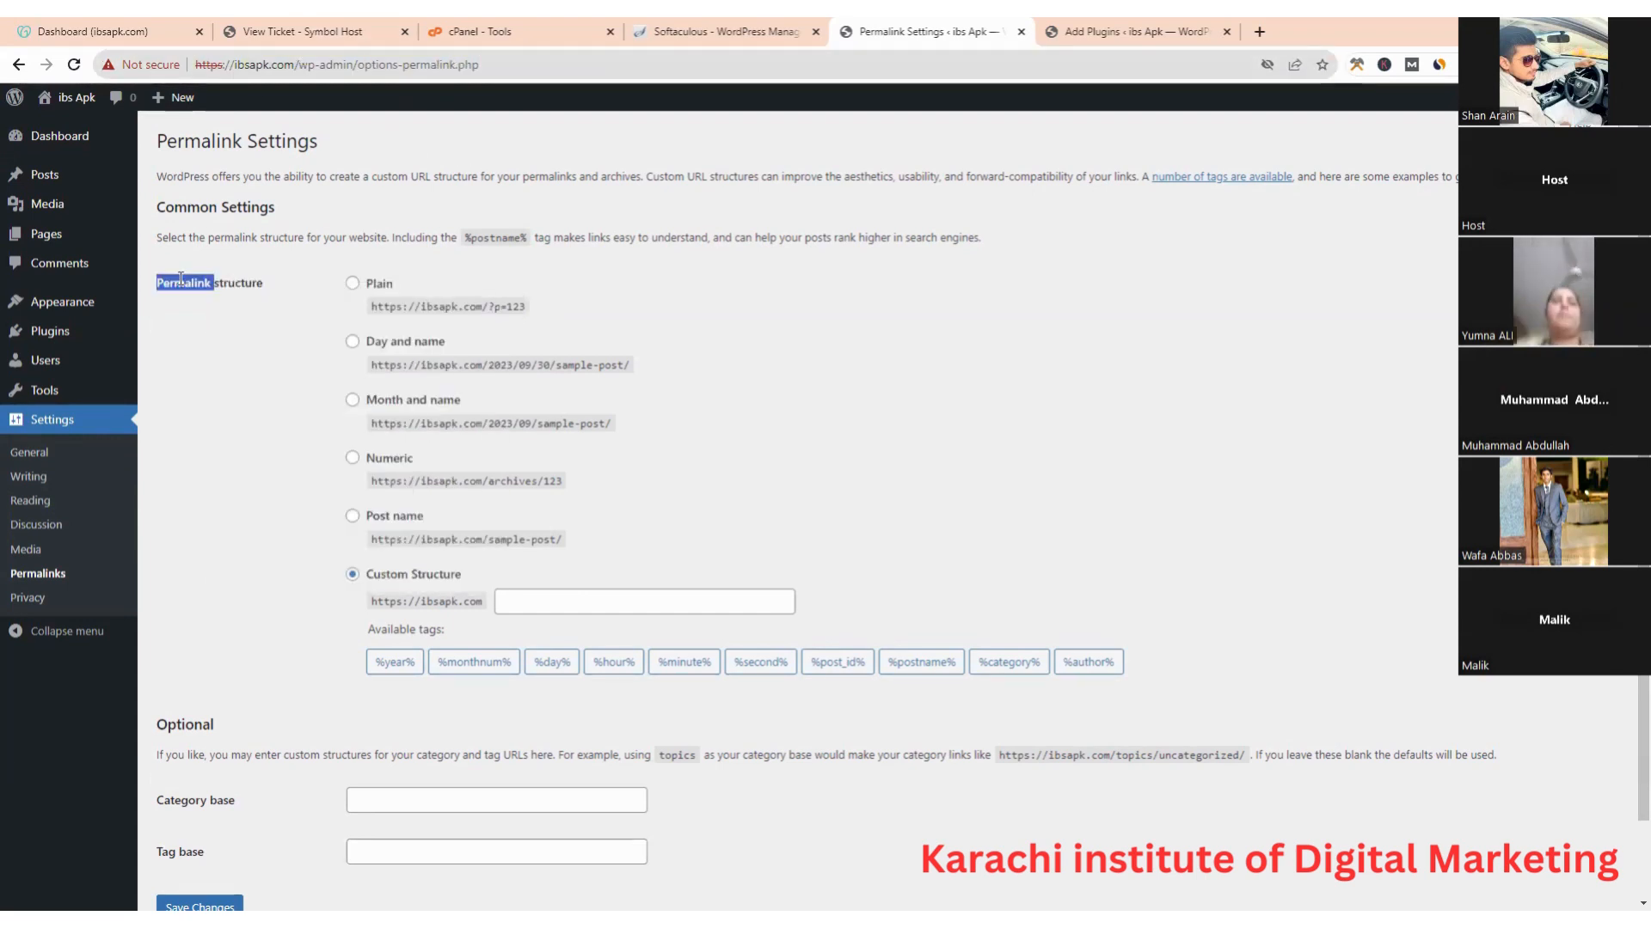
left_click(274, 287)
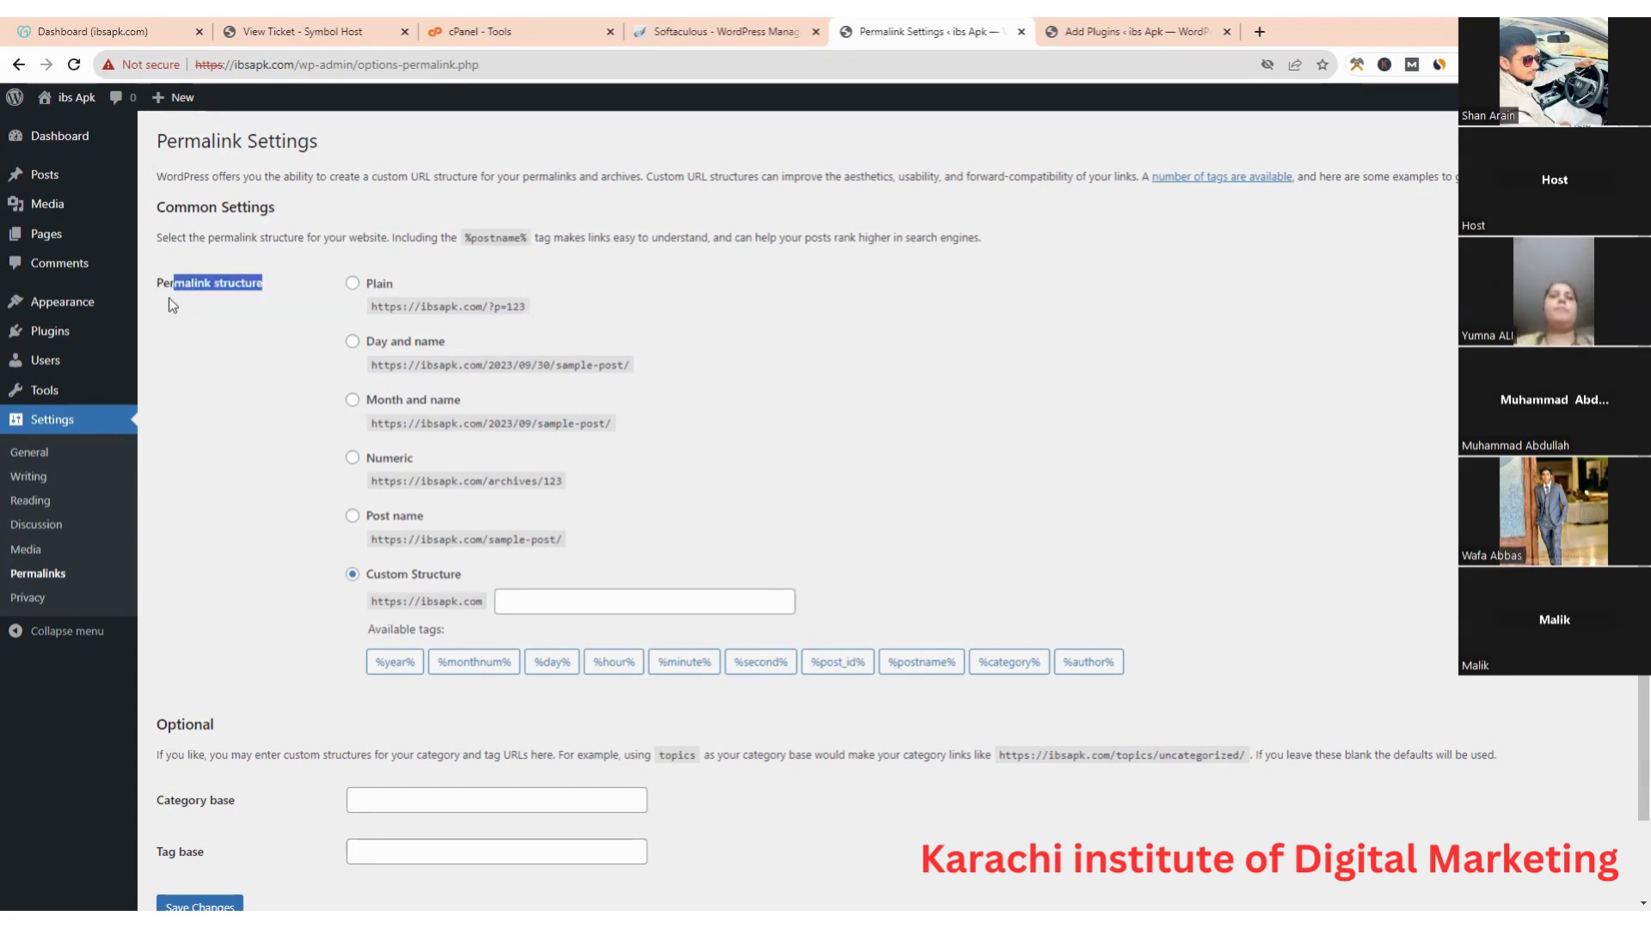
left_click_drag(169, 299, 143, 297)
Put ibsapk.com/games/ in the address bar as an example URL without loading it.
left_click_drag(526, 65, 185, 86)
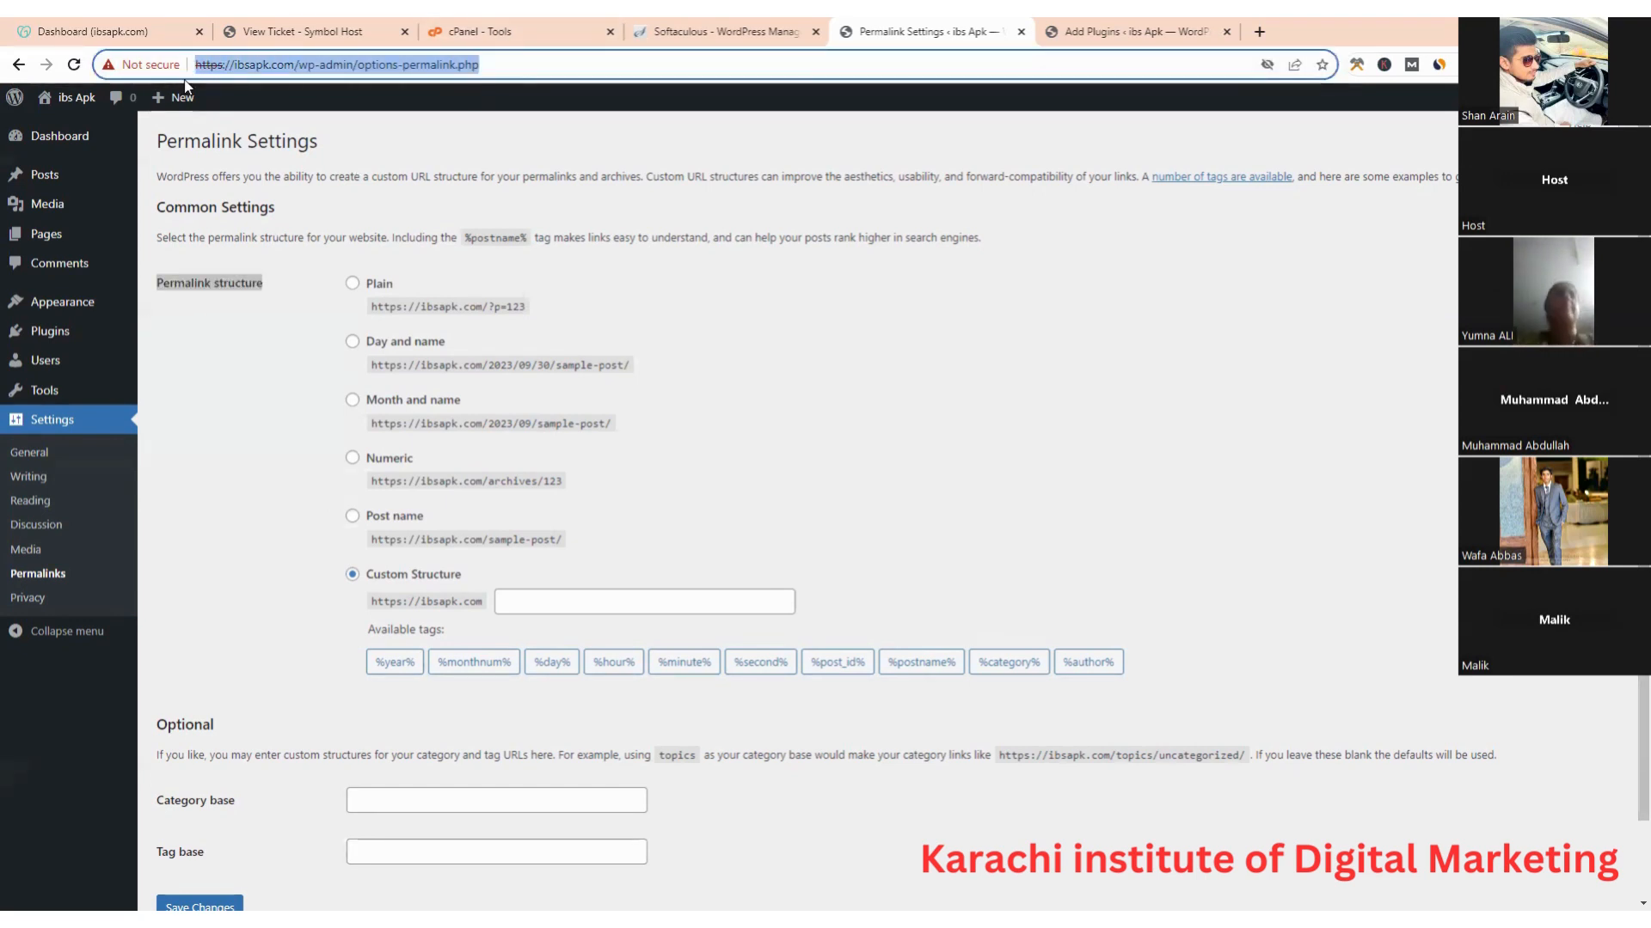
type("ibsapk.com")
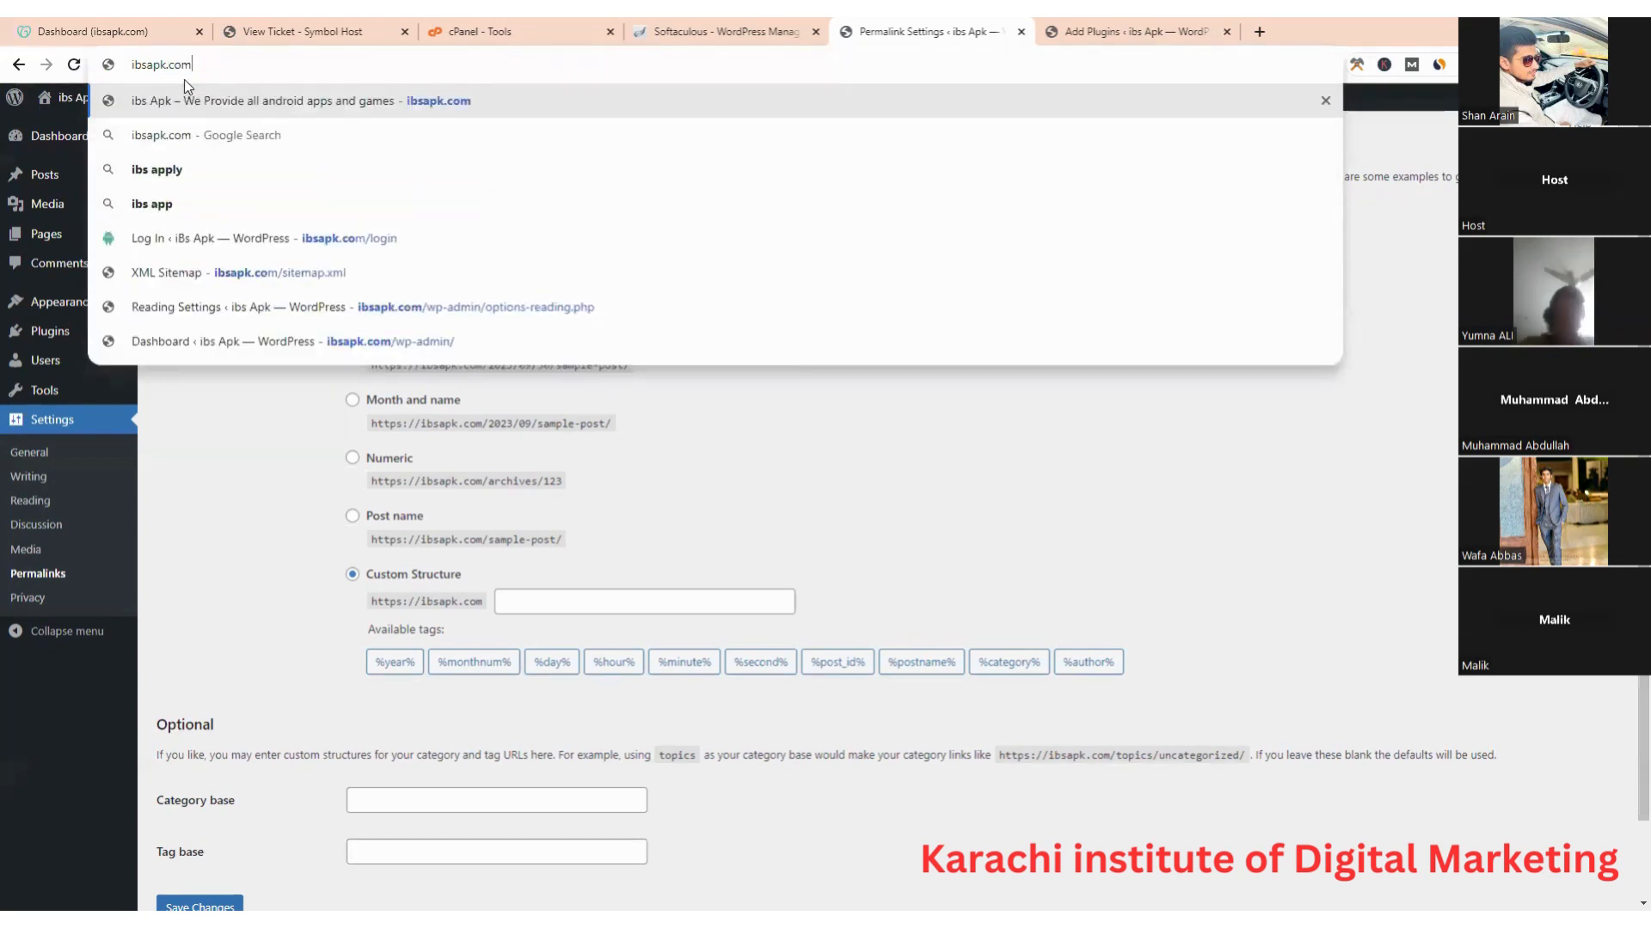
type("/ga")
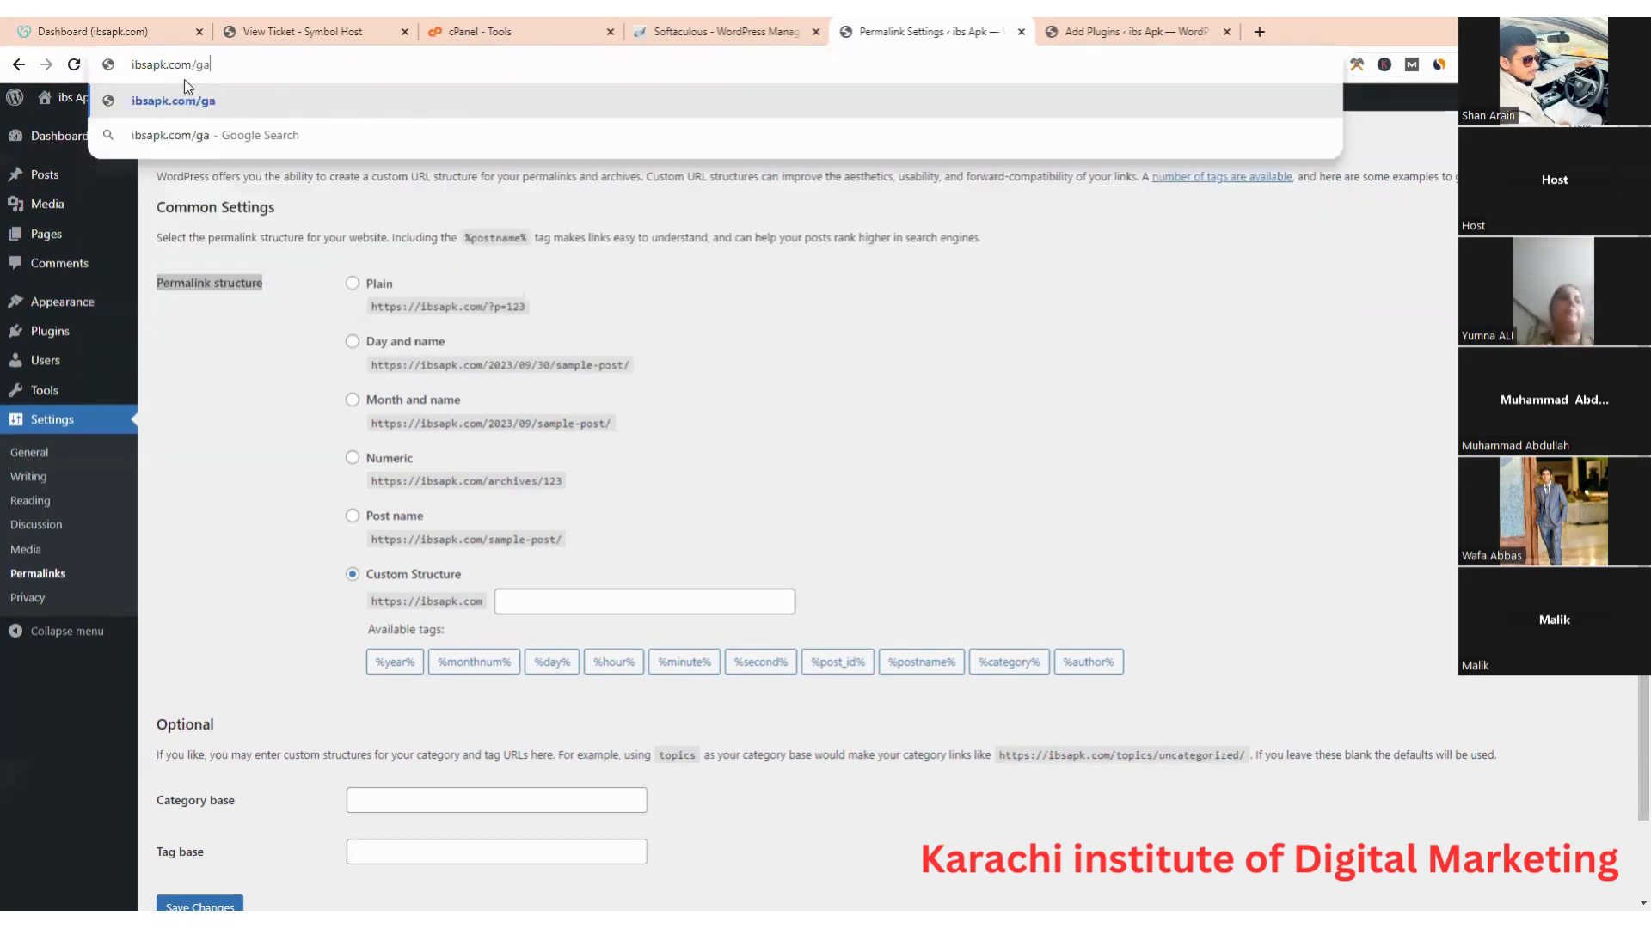
type("mes/")
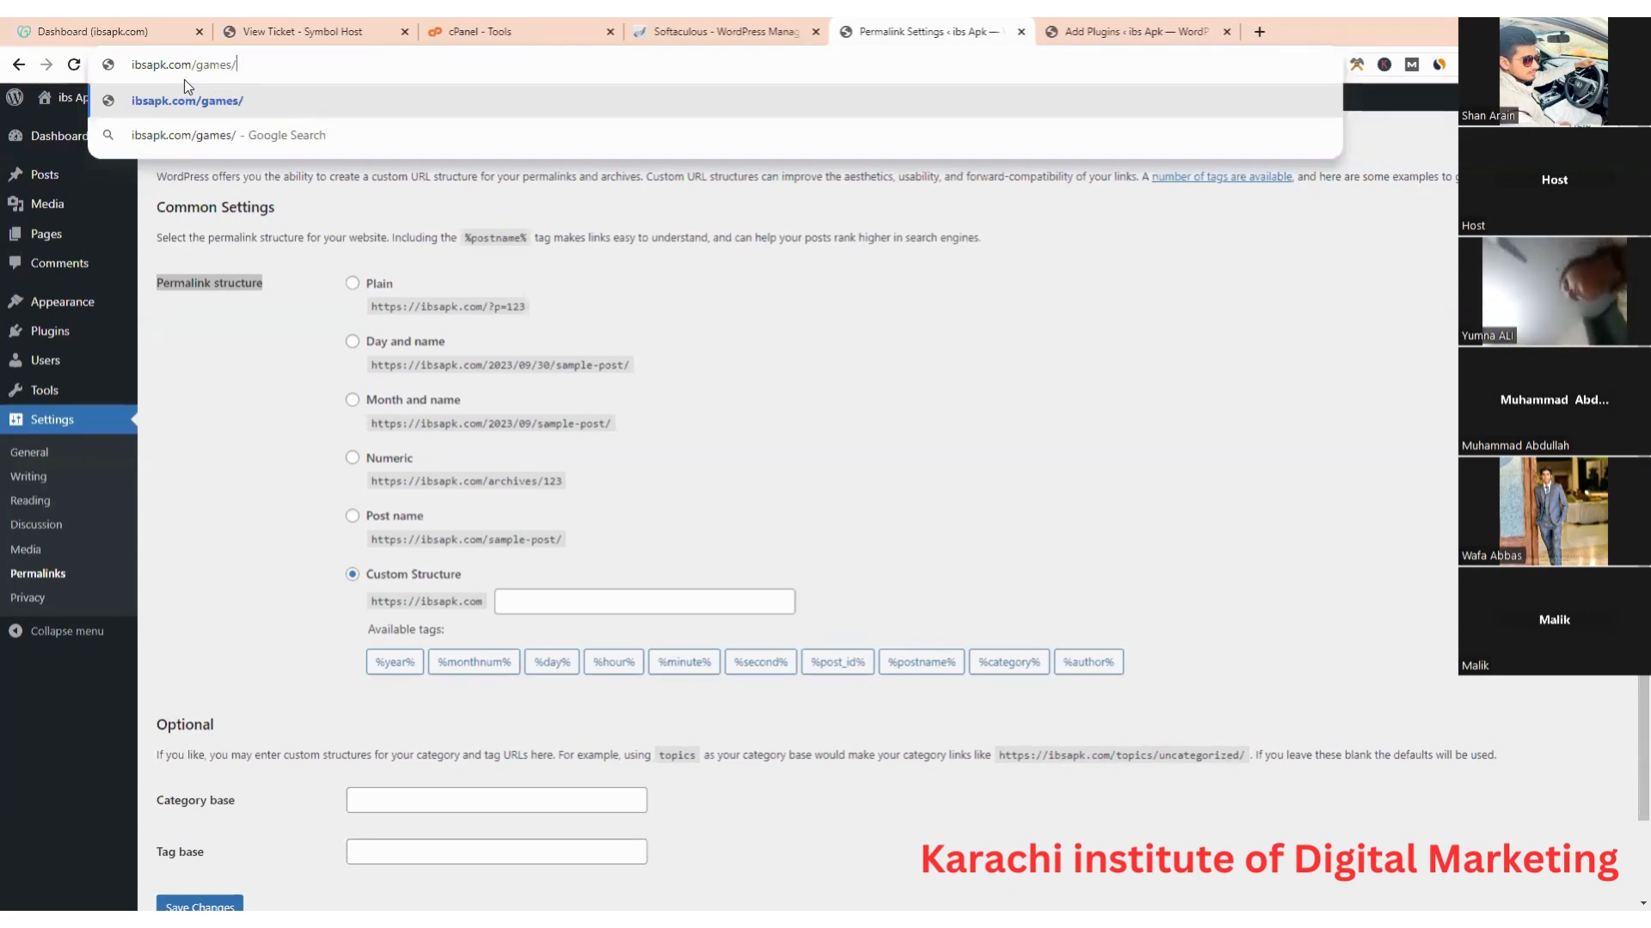
key("Escape")
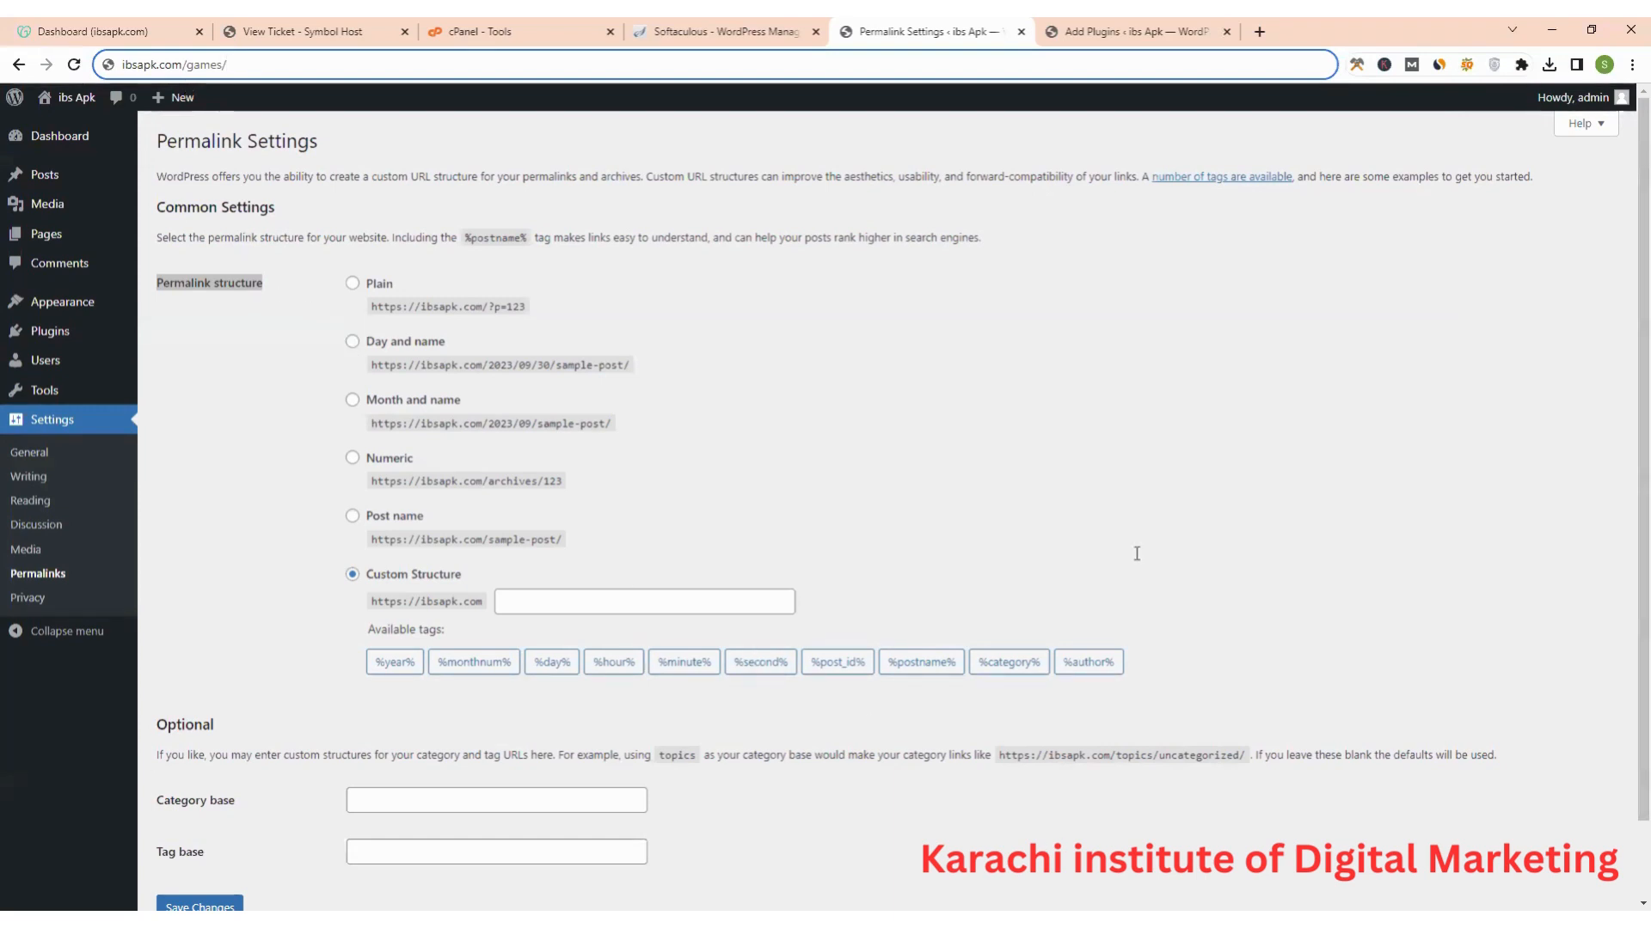
Choose the Post name permalink structure.
right_click(932, 490)
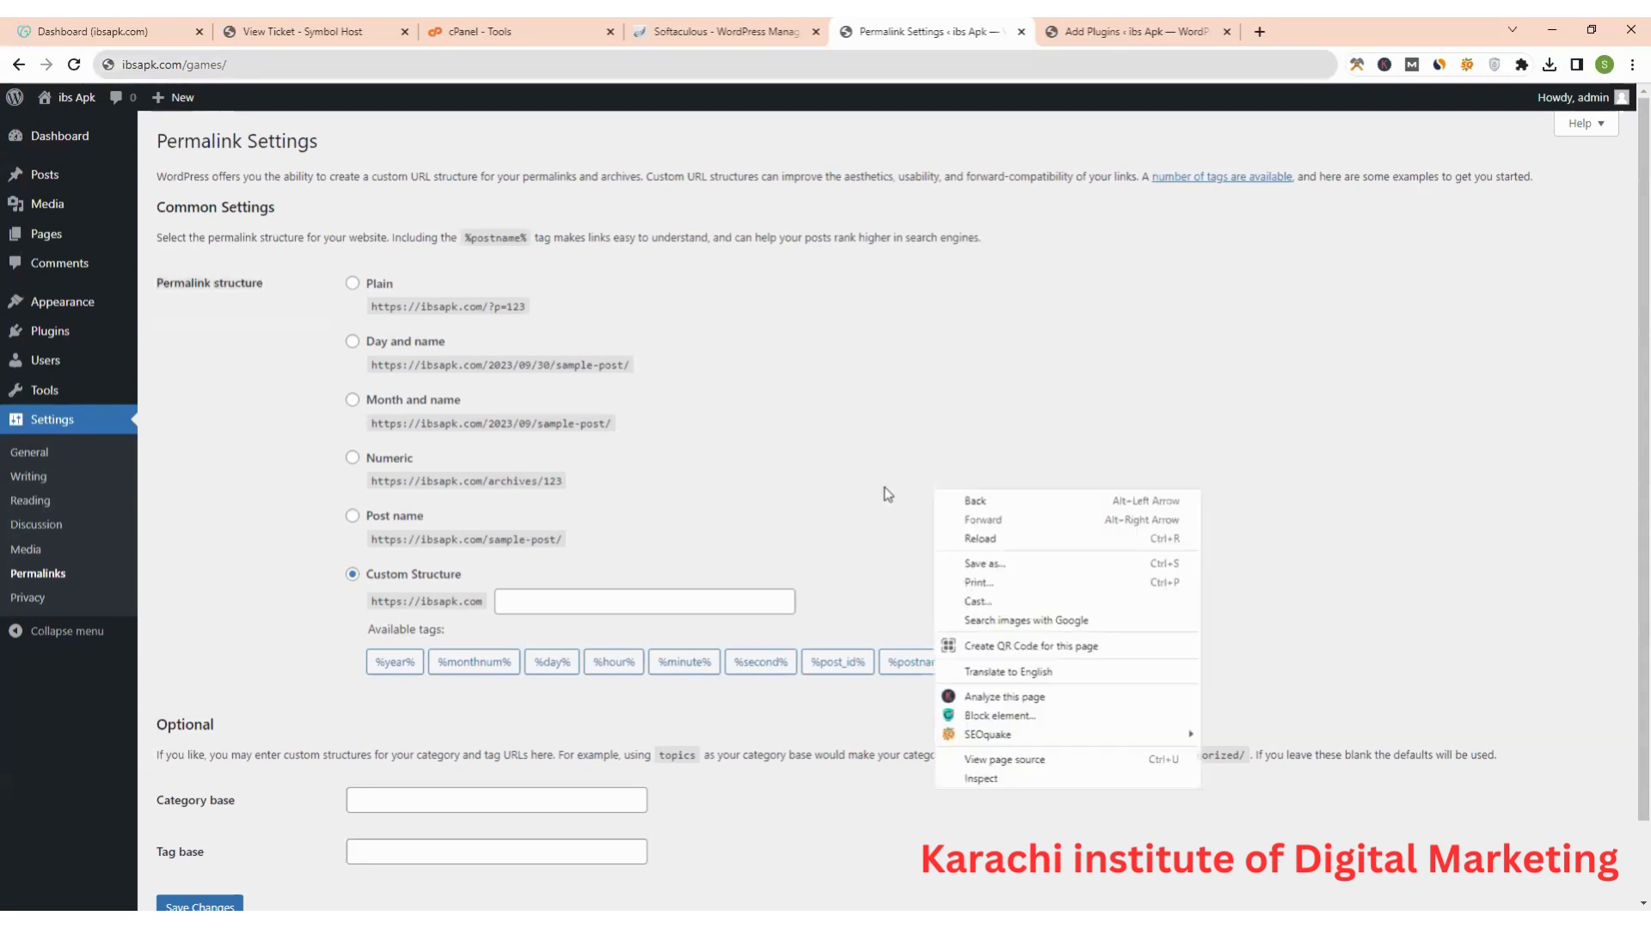
left_click(878, 438)
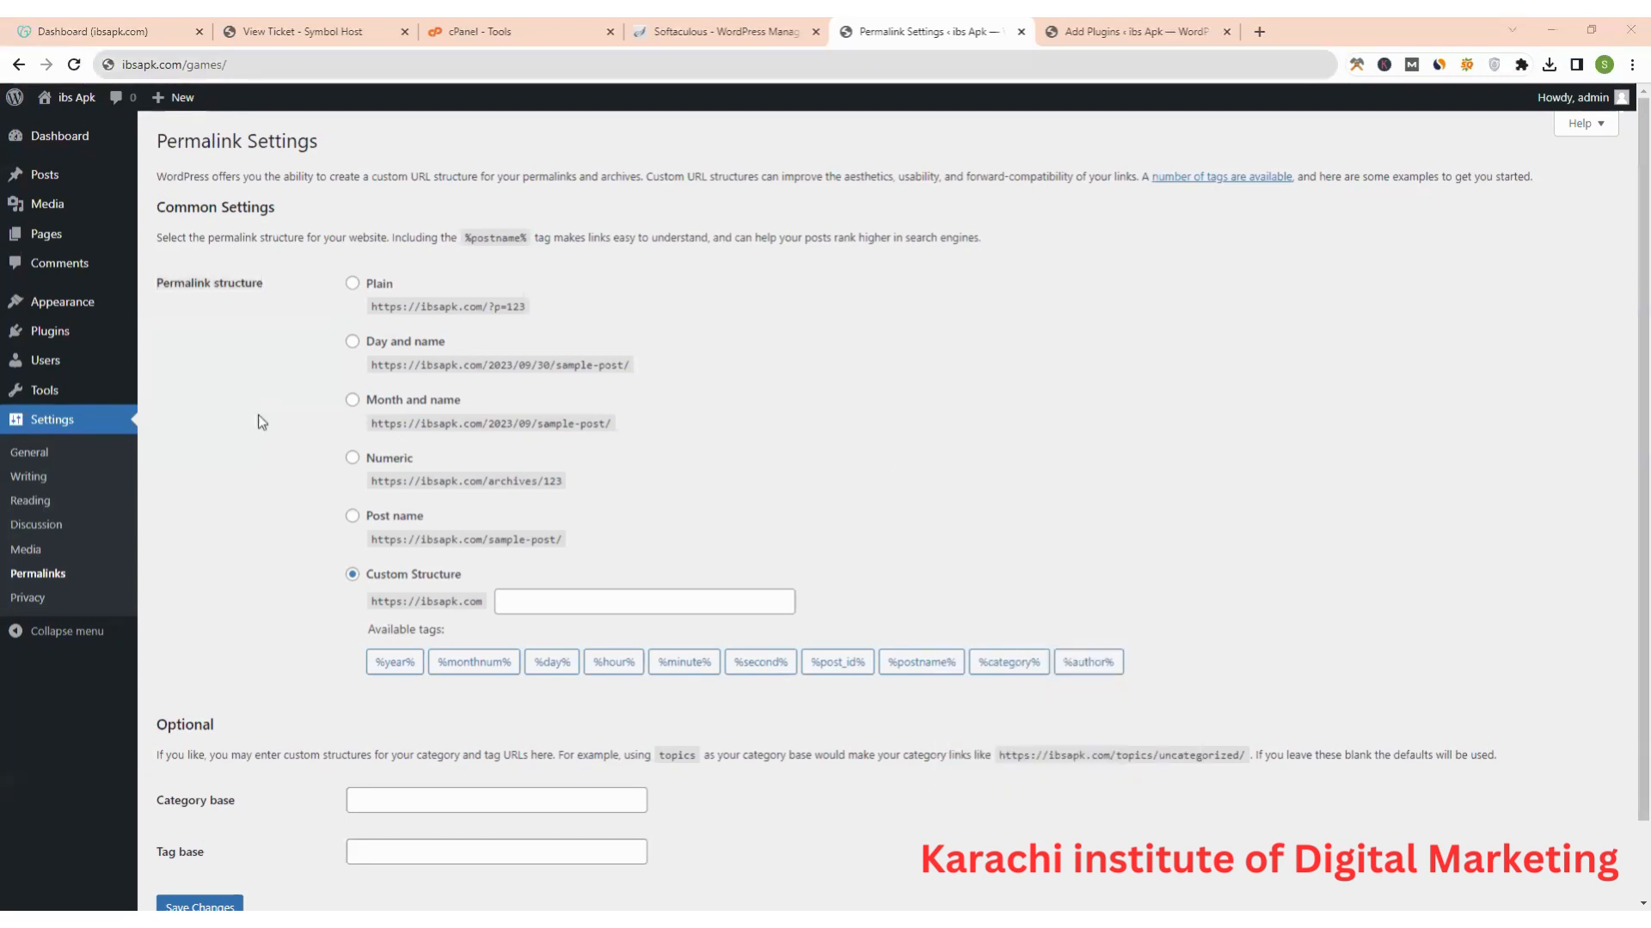
right_click(255, 349)
left_click(241, 327)
left_click(351, 516)
Highlight the sample post URL and the /%postname%/ structure, then place the caret in the address bar.
double_click(523, 542)
right_click(523, 543)
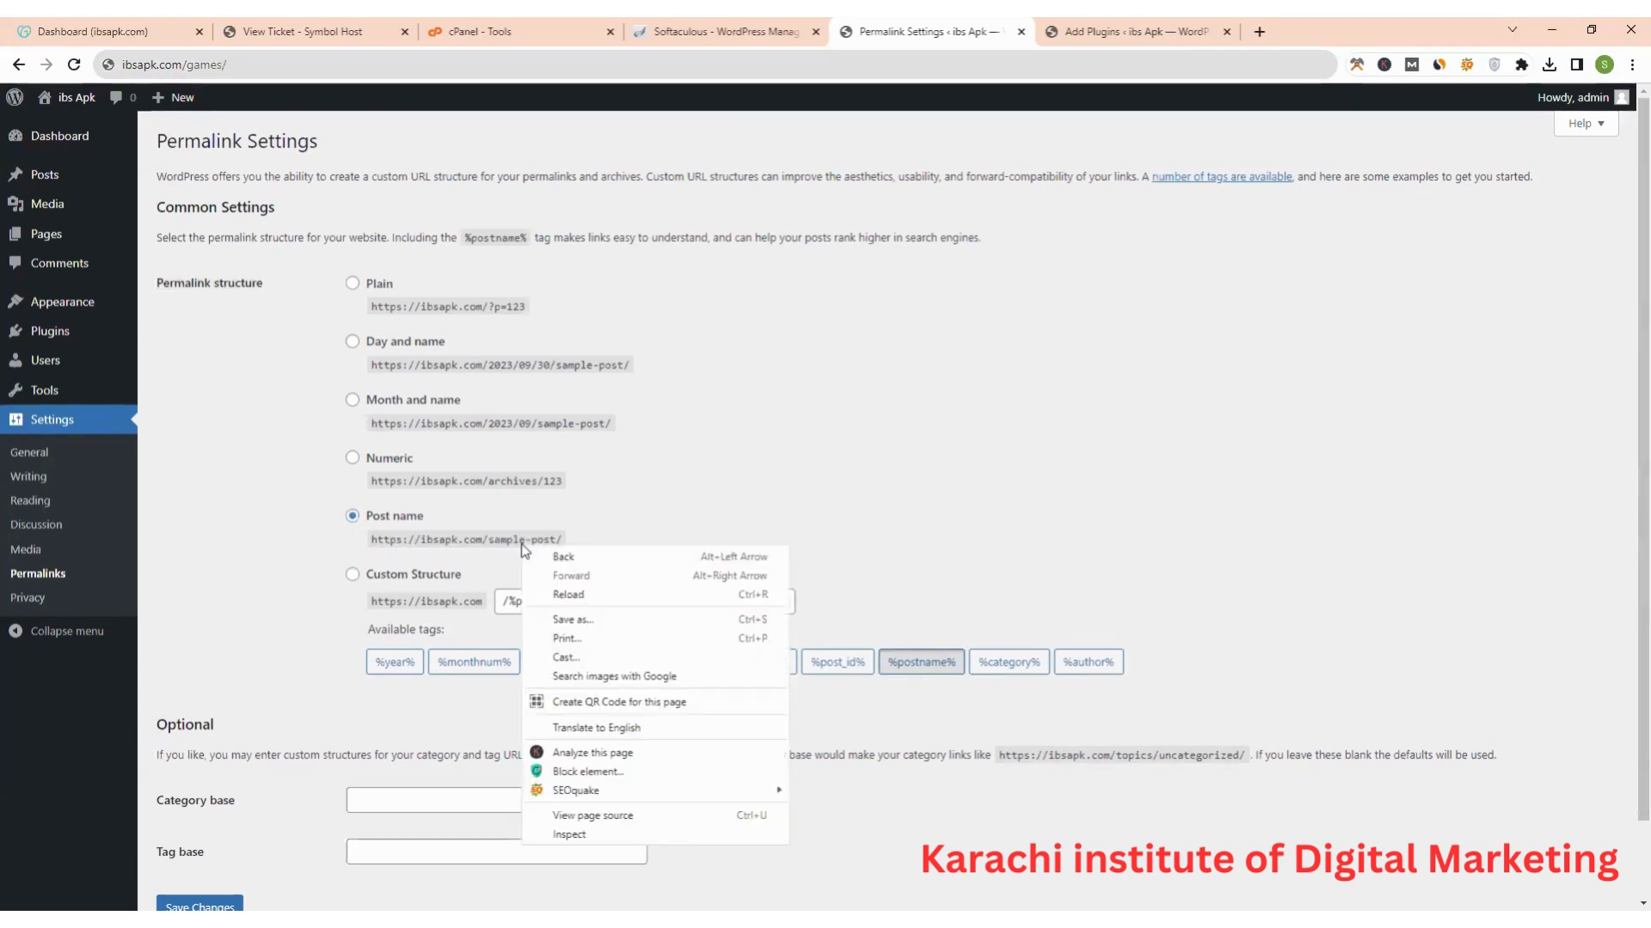
right_click(443, 537)
left_click(451, 541)
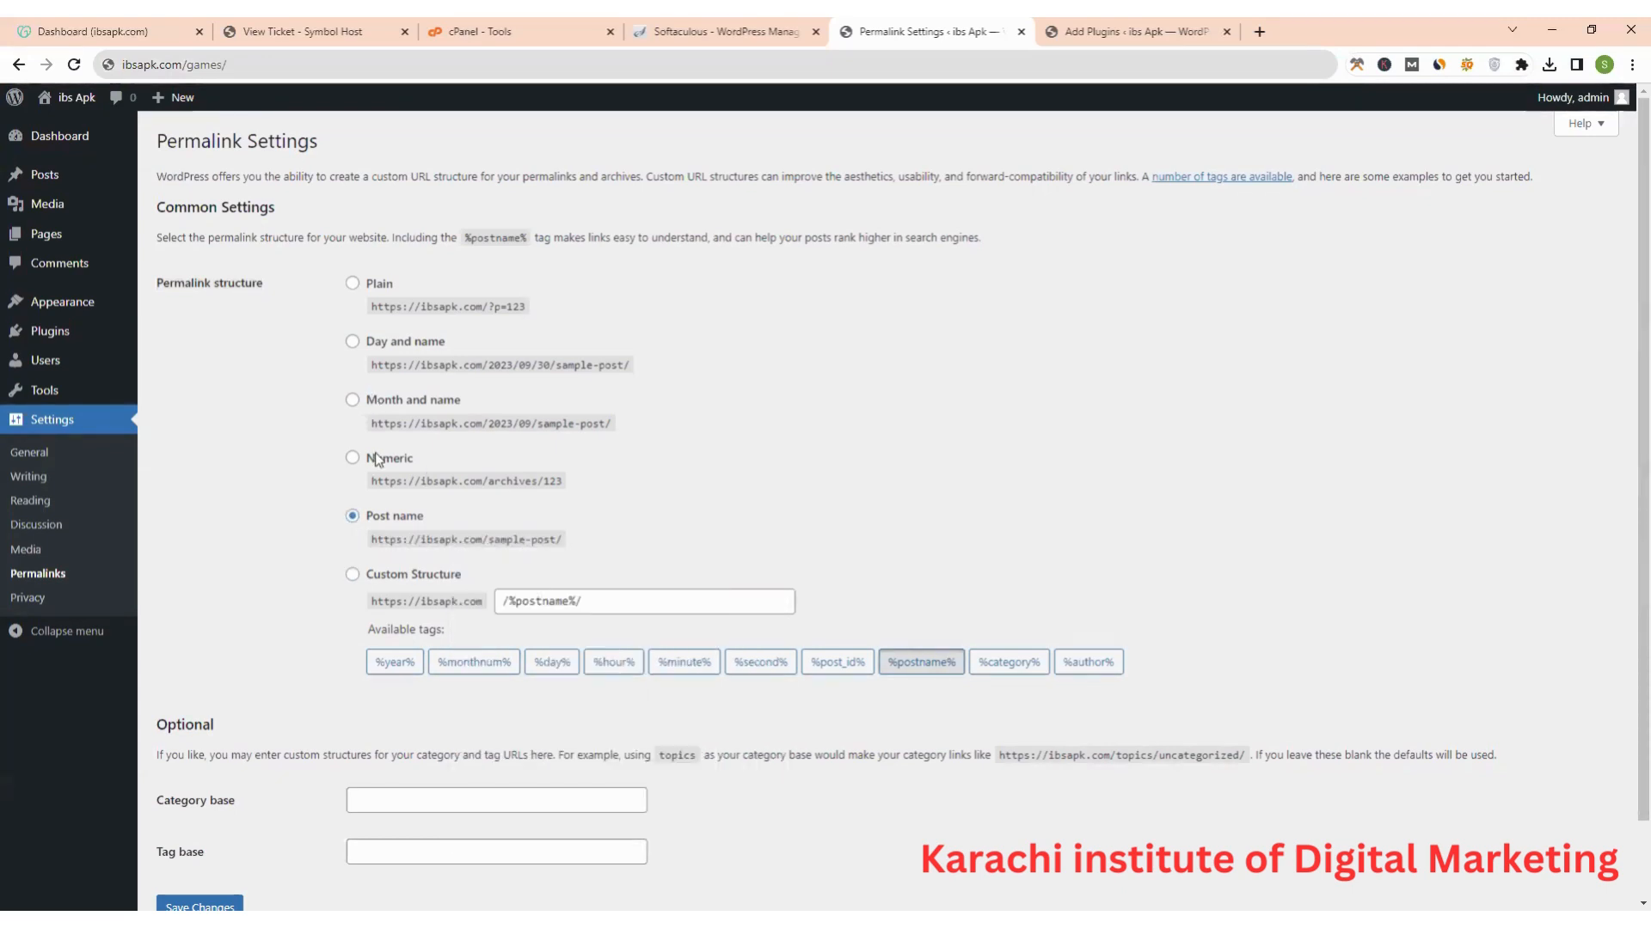
triple_click(606, 602)
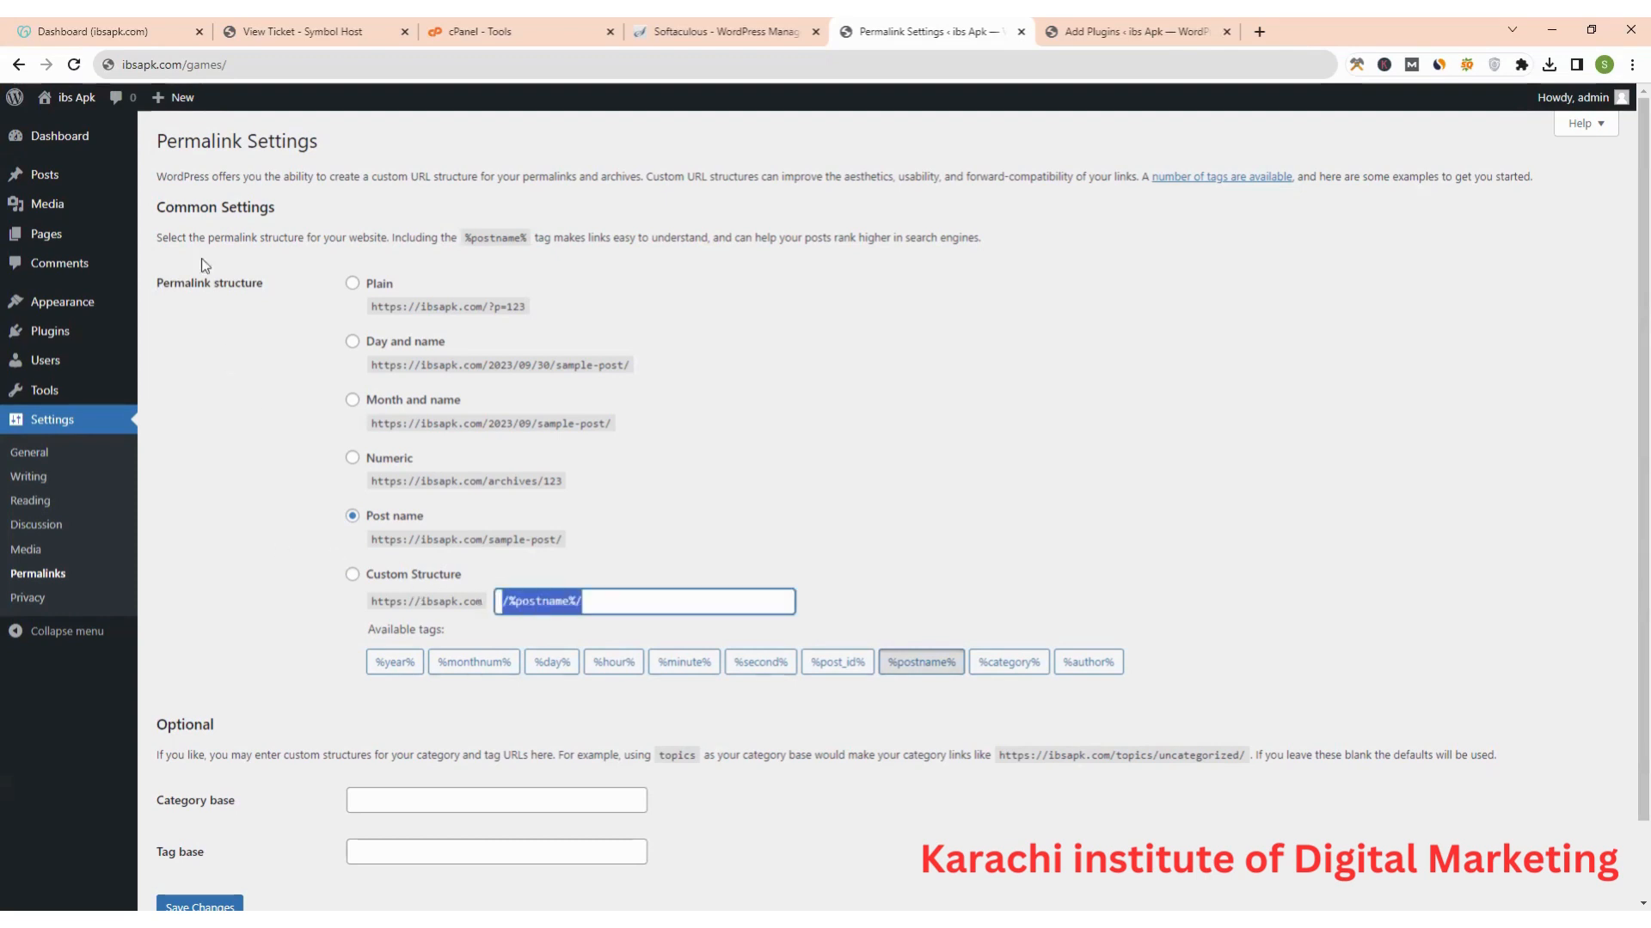
left_click(266, 63)
left_click(308, 64)
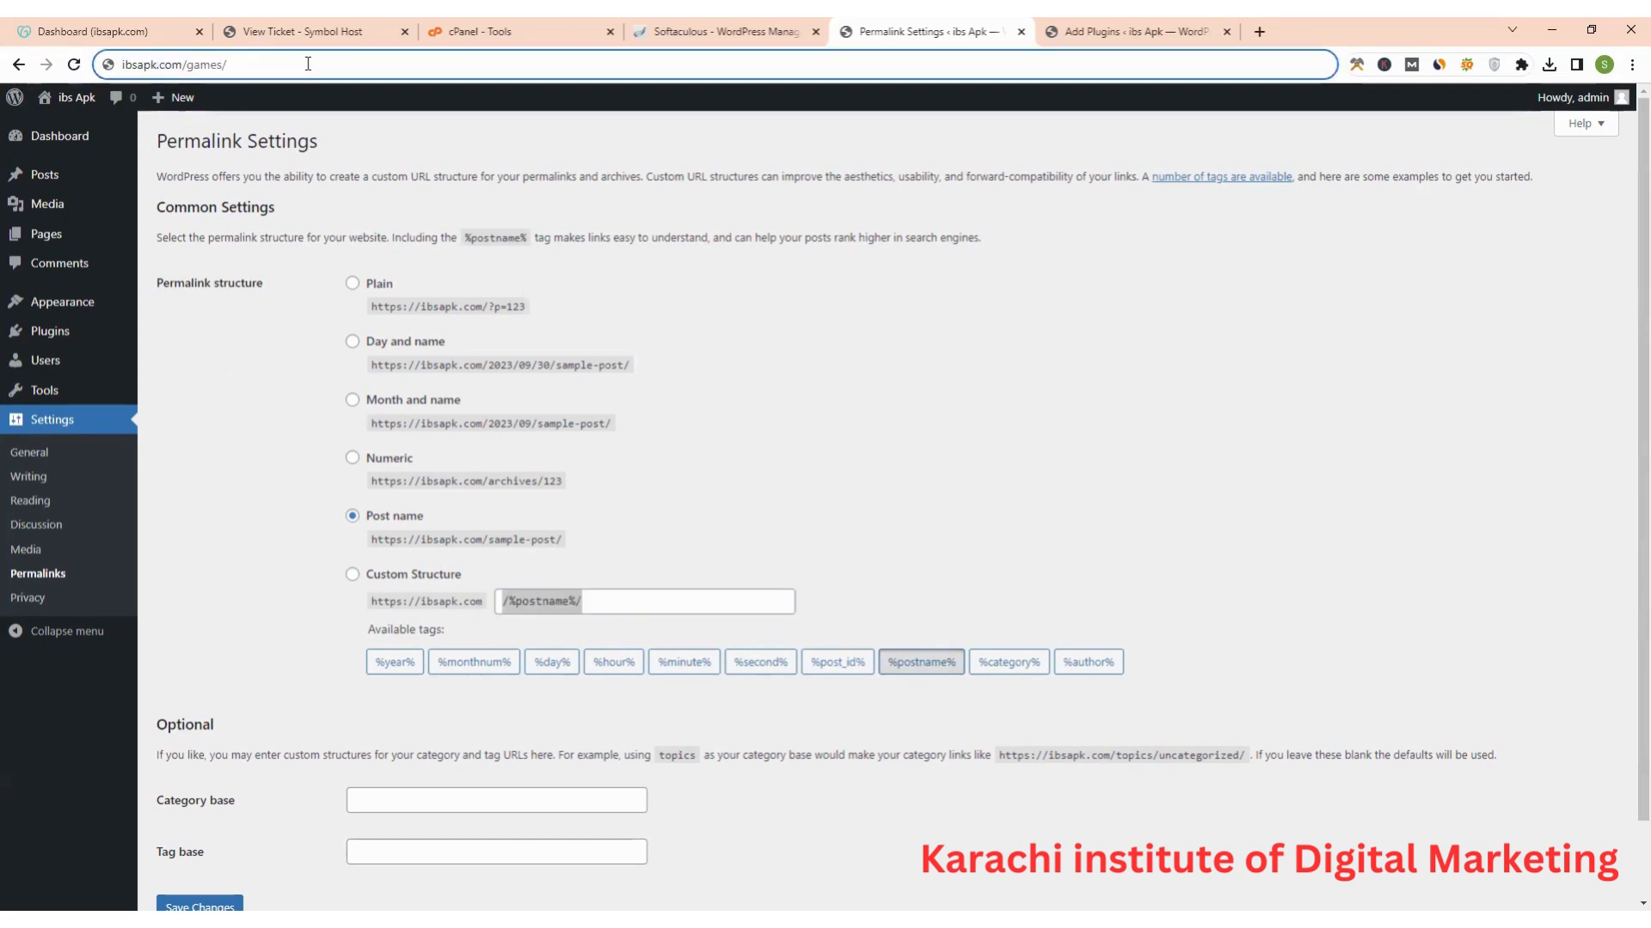
Try out example URL paths such as a numbered game and apps/apps1 in the address bar.
type("gam1")
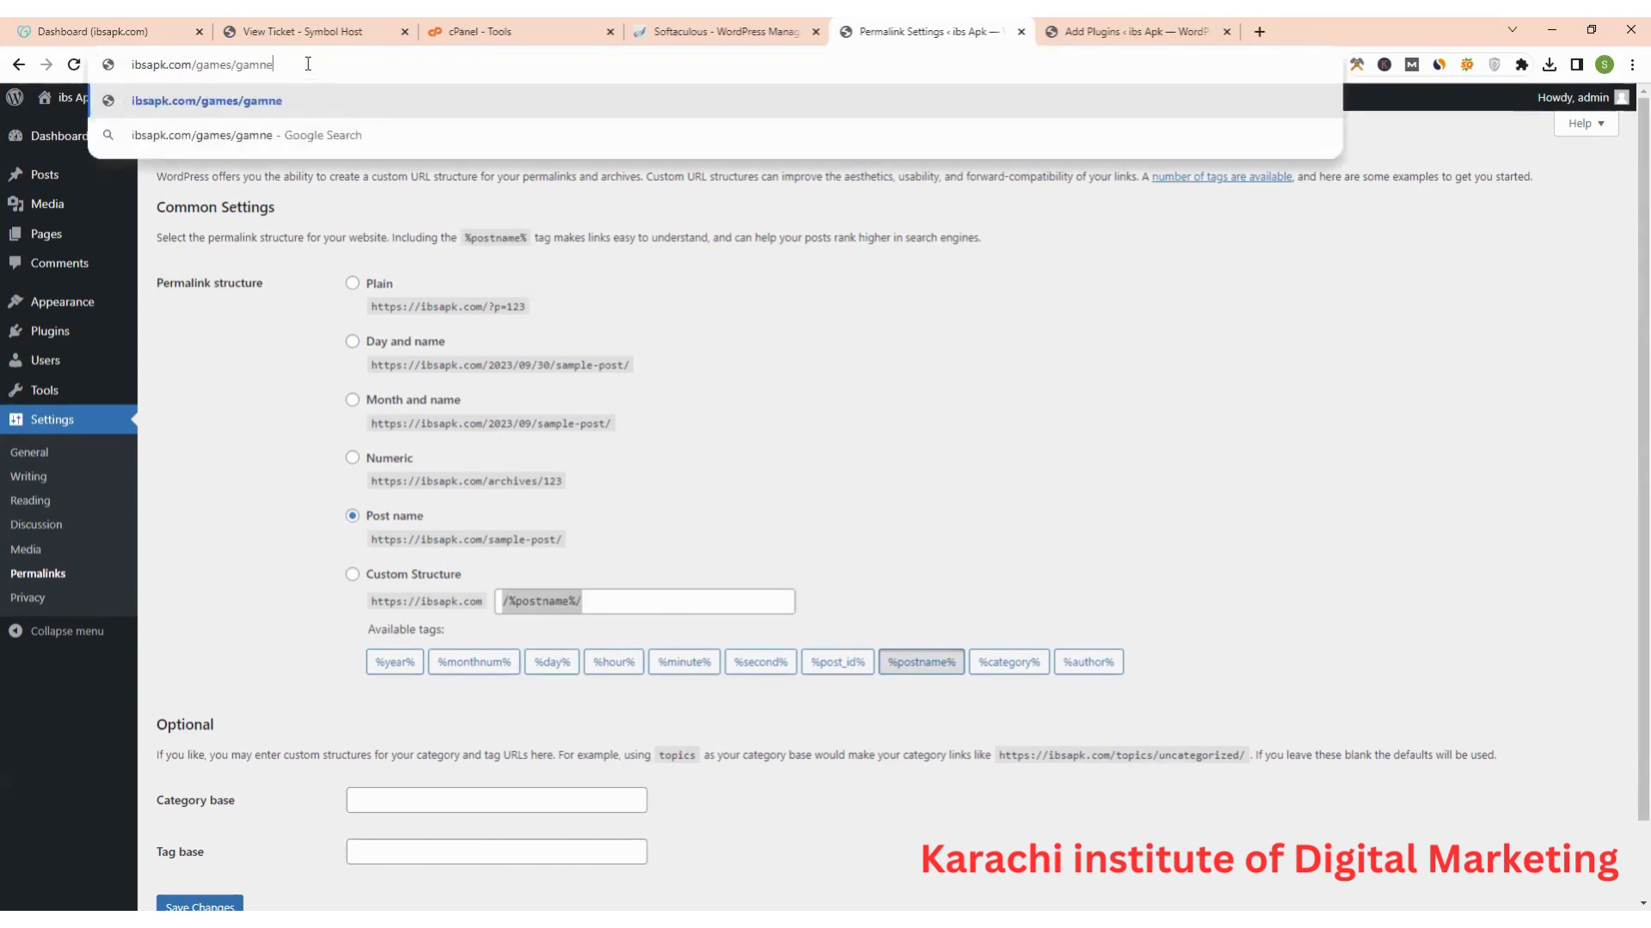
key("BackSpace")
type("e1")
key("BackSpace")
type("5")
key("BackSpace")
key("BackSpace")
key("BackSpace")
key("BackSpace")
key("BackSpace")
key("BackSpace")
key("BackSpace")
key("BackSpace")
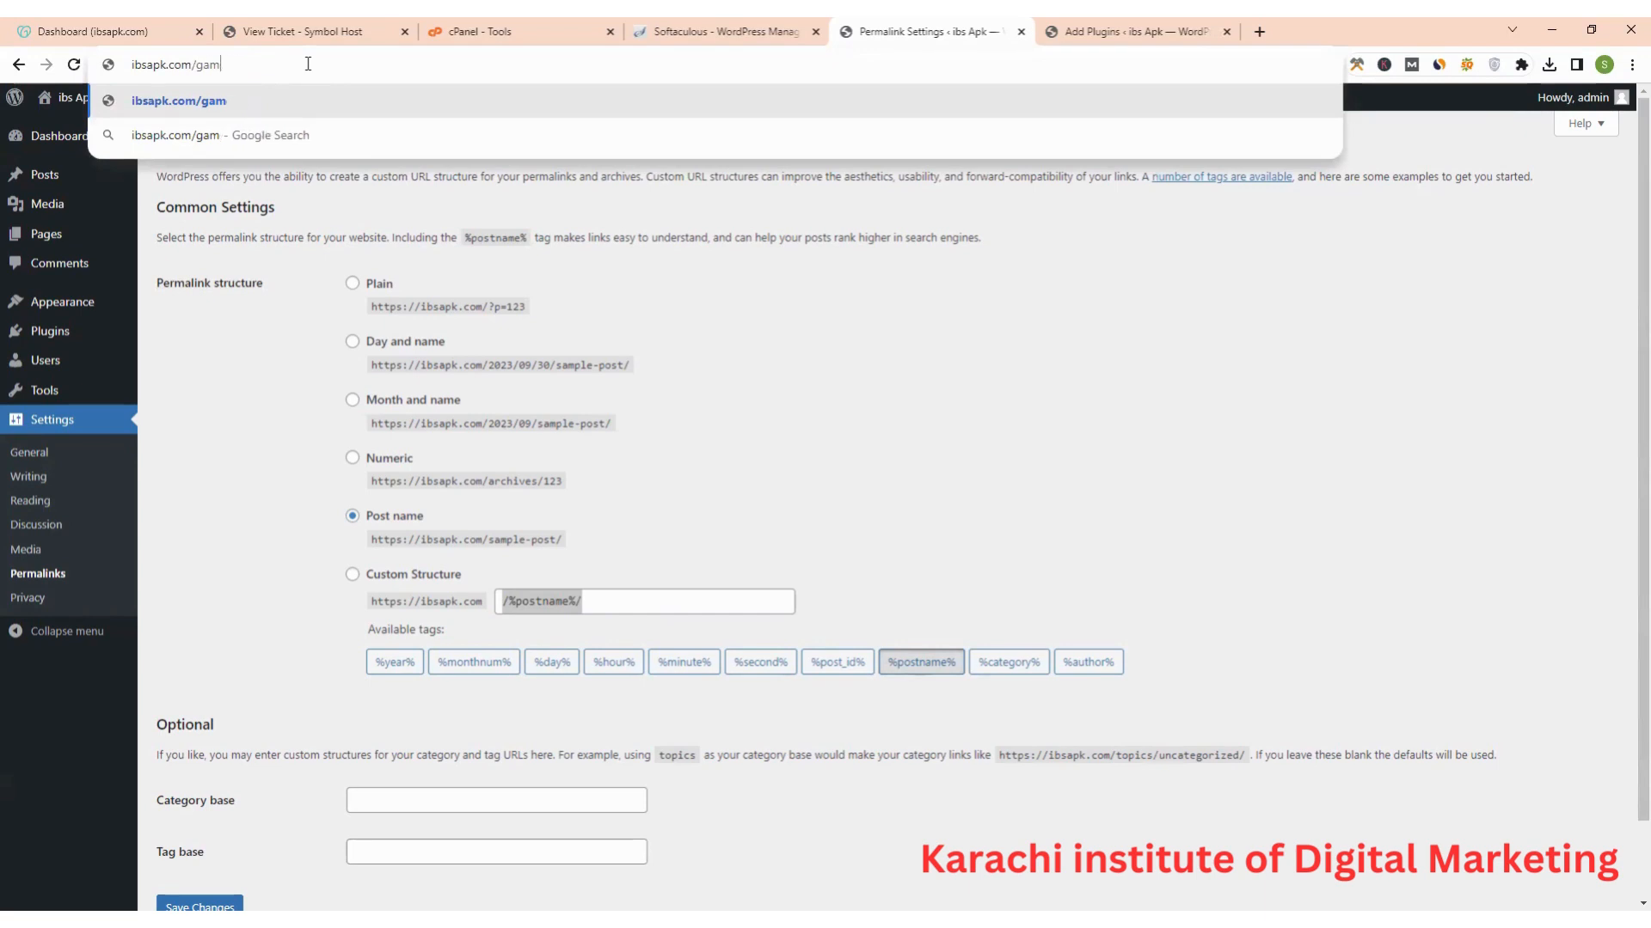
key("BackSpace")
key("BackSpace")
key("BackSpace")
type("apps/a")
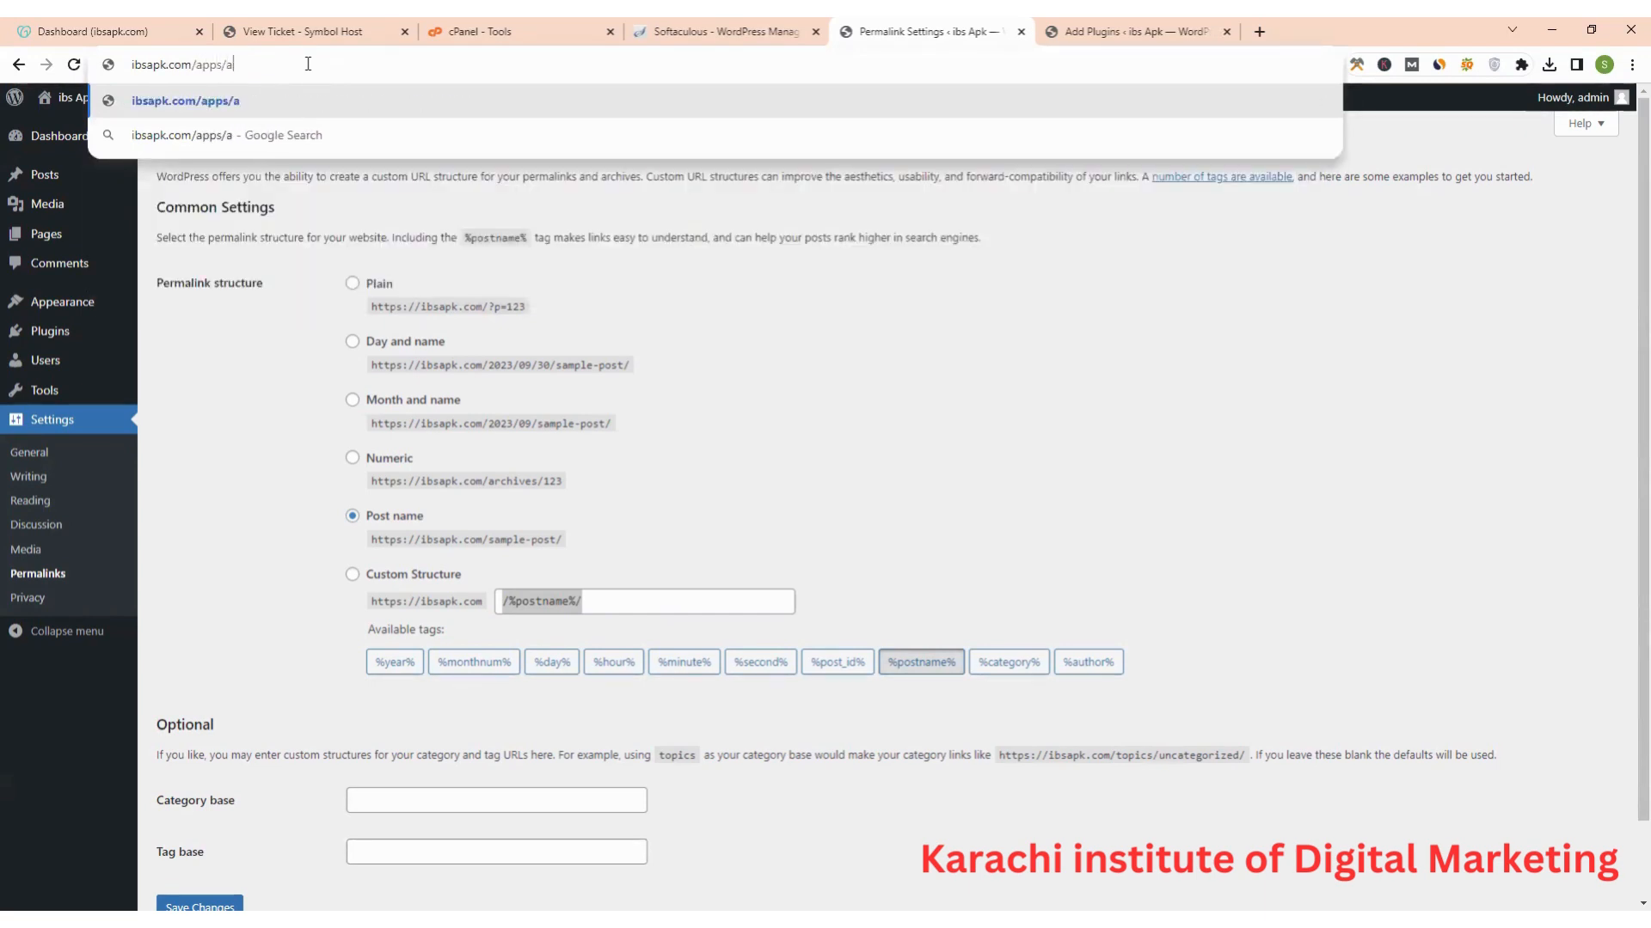
type("pps1/1")
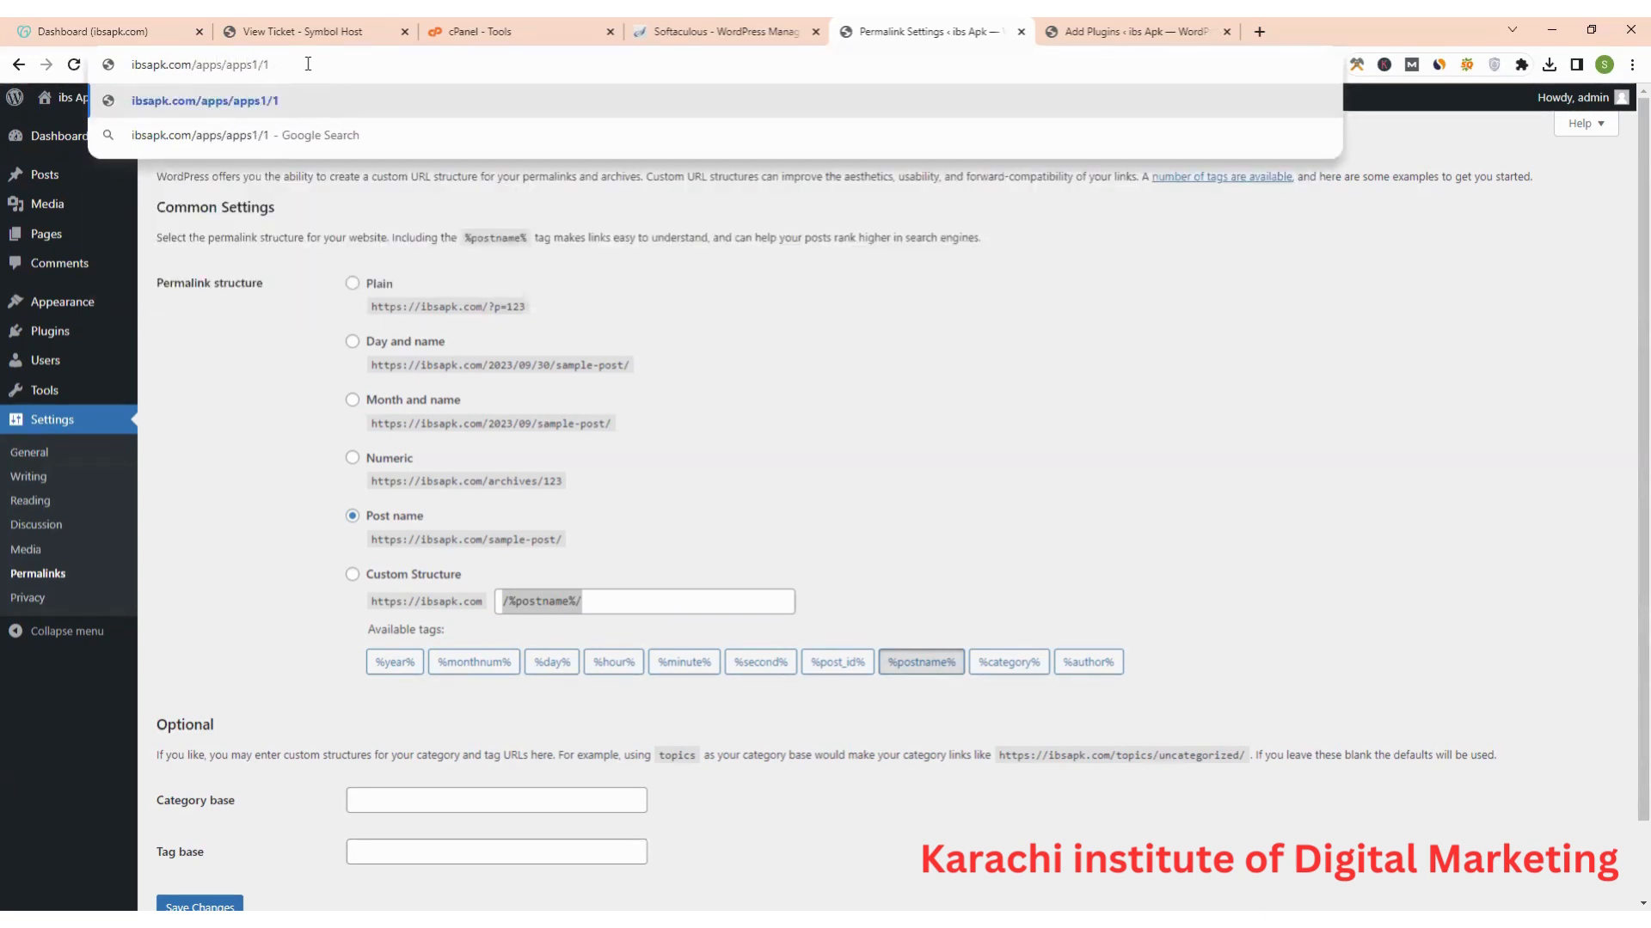
key("BackSpace")
key("BackSpace")
key("BackSpace")
type("3")
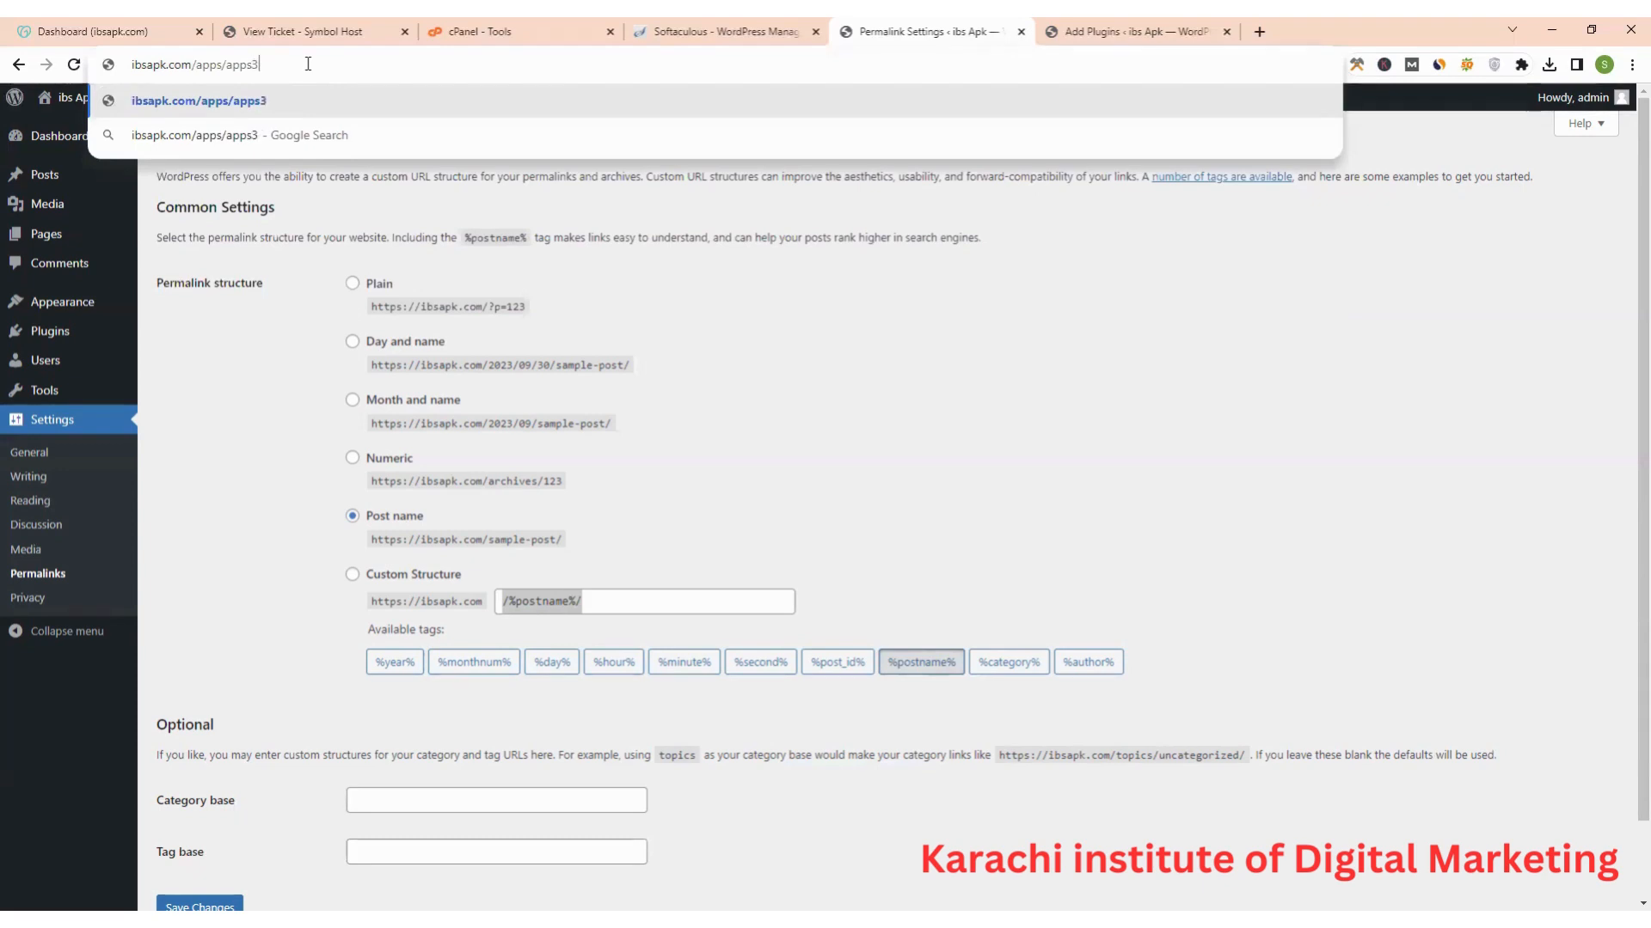
key("BackSpace")
key("BackSpace")
key("BackSpace")
key("BackSpace")
key("BackSpace")
key("BackSpace")
key("BackSpace")
key("BackSpace")
key("BackSpace")
key("BackSpace")
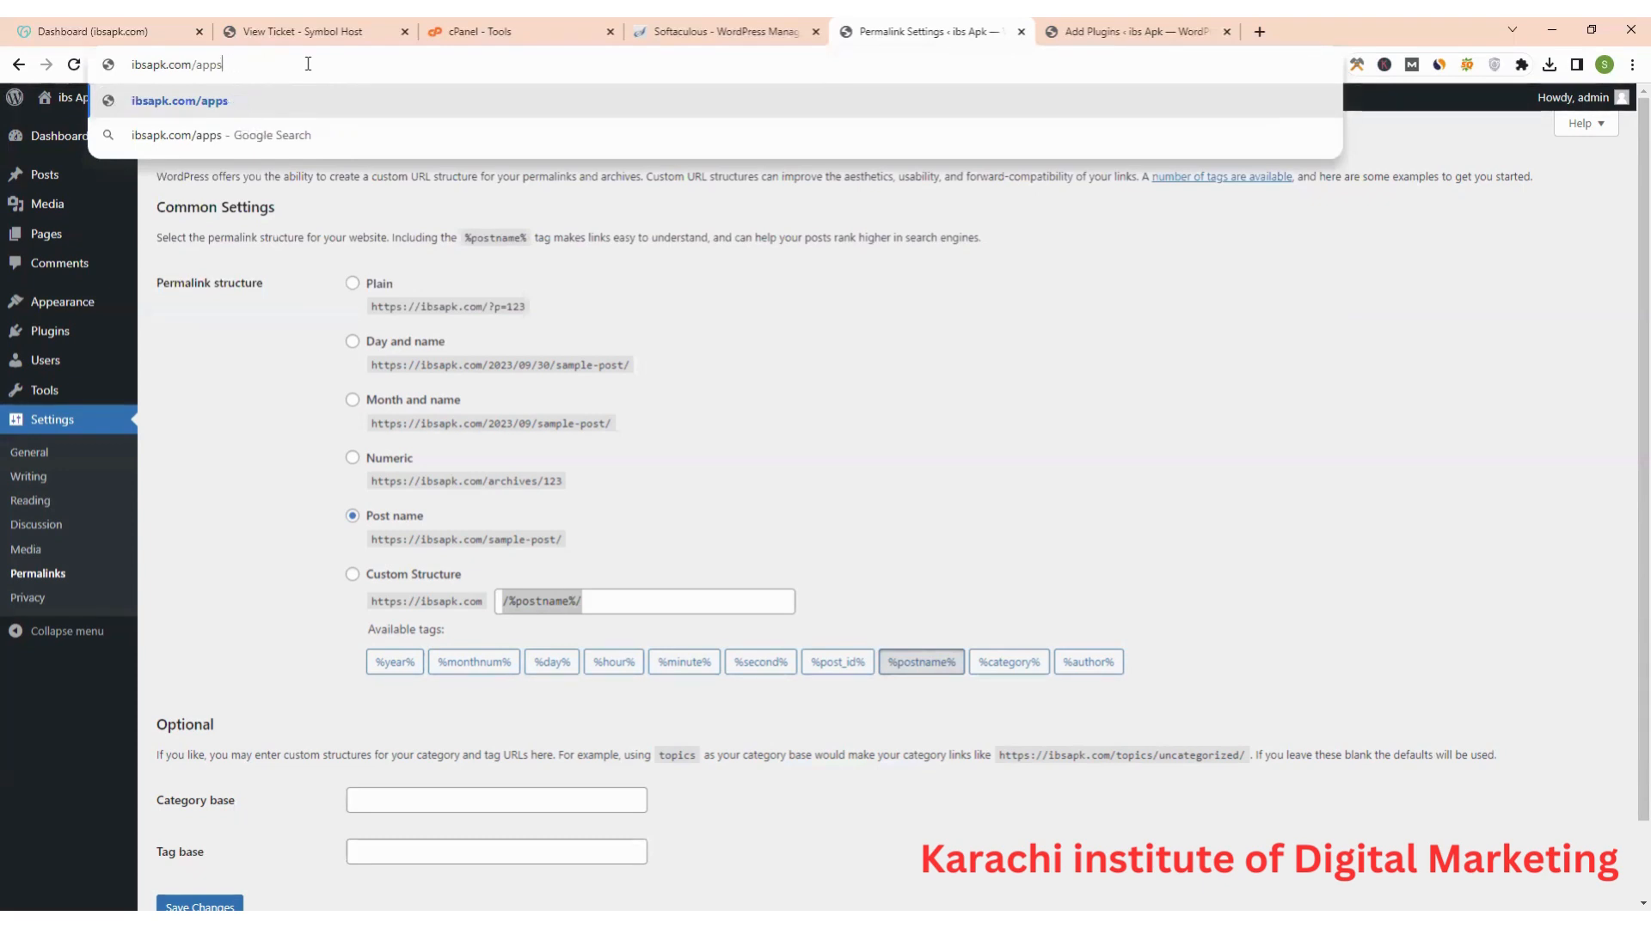
Edit the example URL to ibsapk.com/games/entertain/game, after trying adventure and arcade, and select it.
type("games/adventure/")
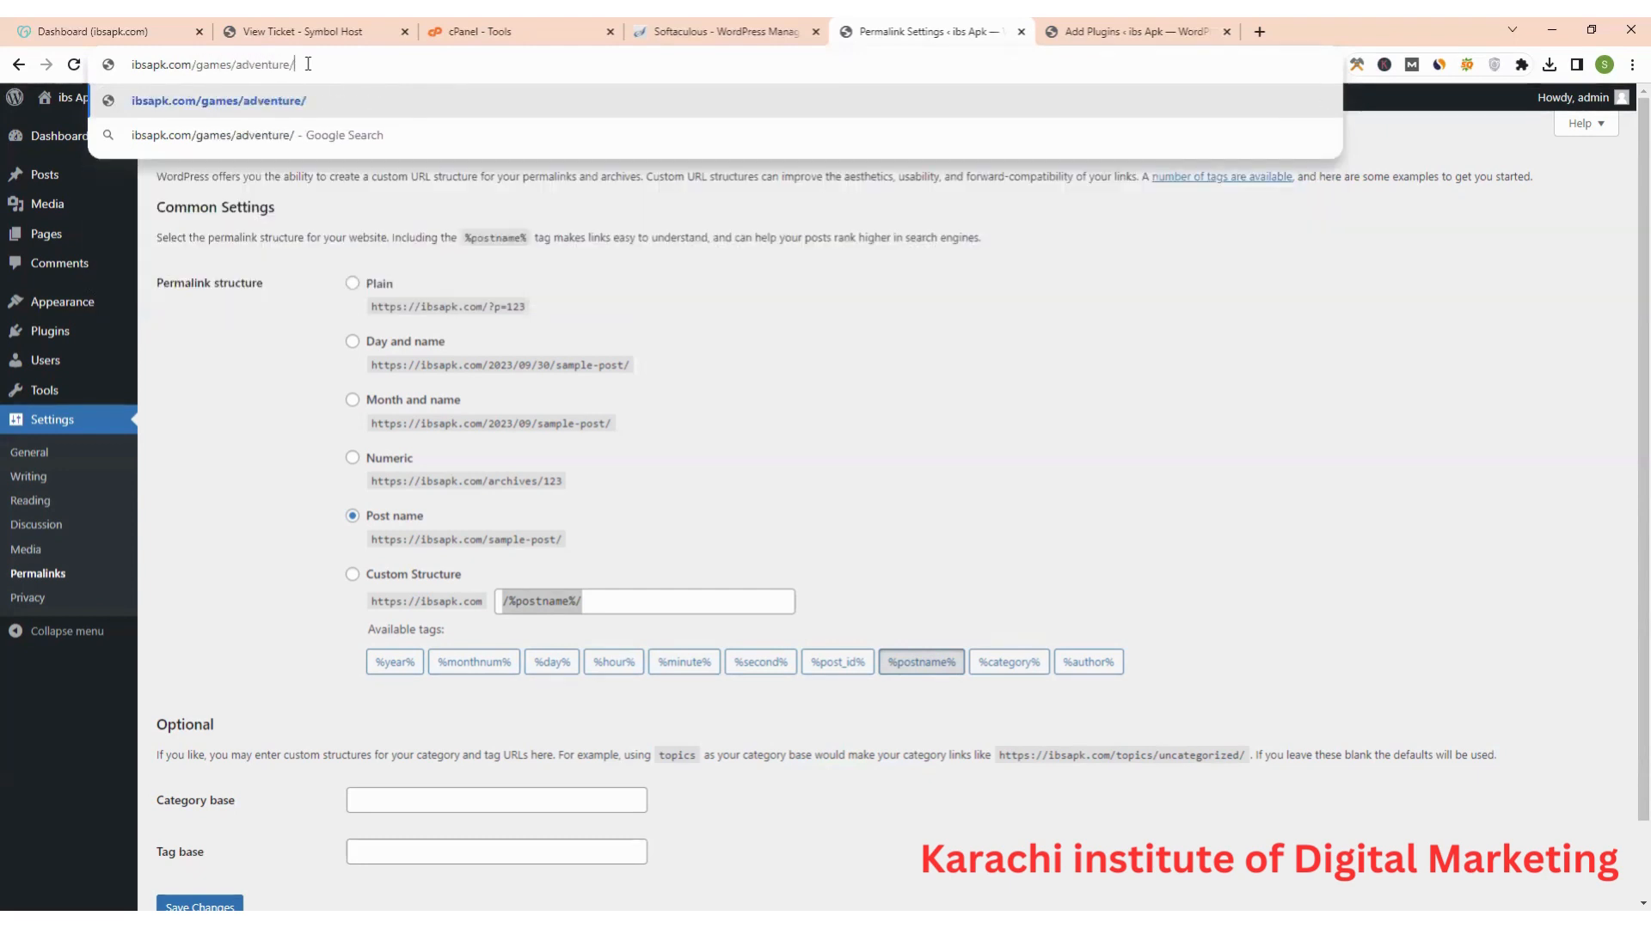
type("game")
key("Left")
key("Left")
key("Left")
key("Left")
key("Left")
key("BackSpace")
key("BackSpace")
key("BackSpace")
key("BackSpace")
key("BackSpace")
key("BackSpace")
key("BackSpace")
key("BackSpace")
key("BackSpace")
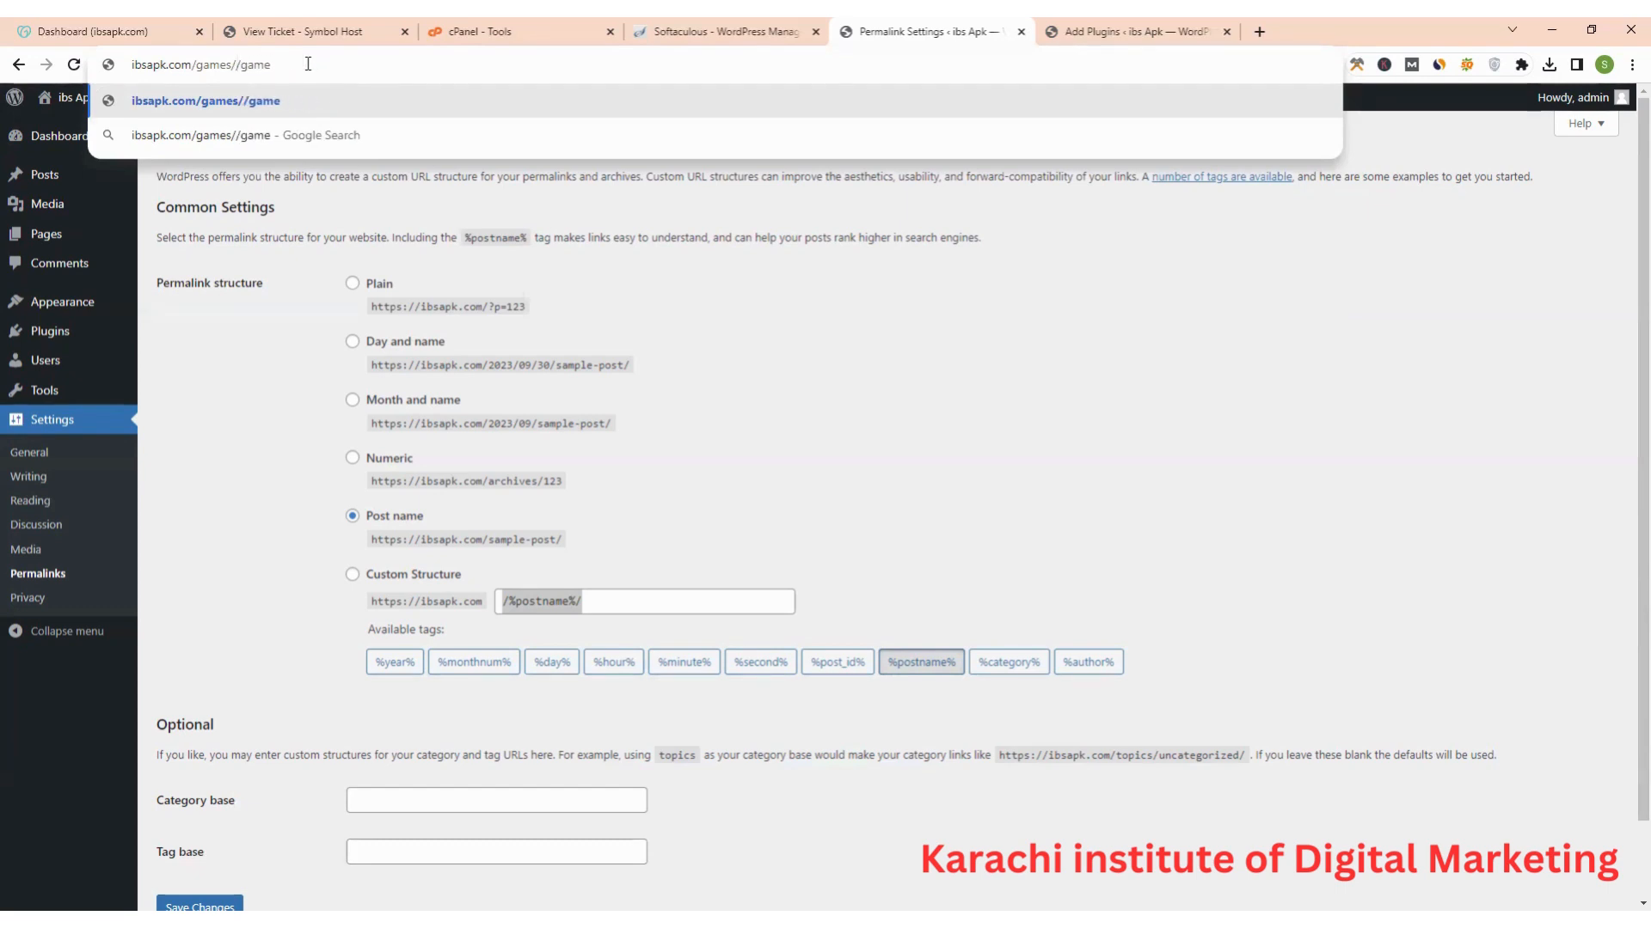
type("arcade")
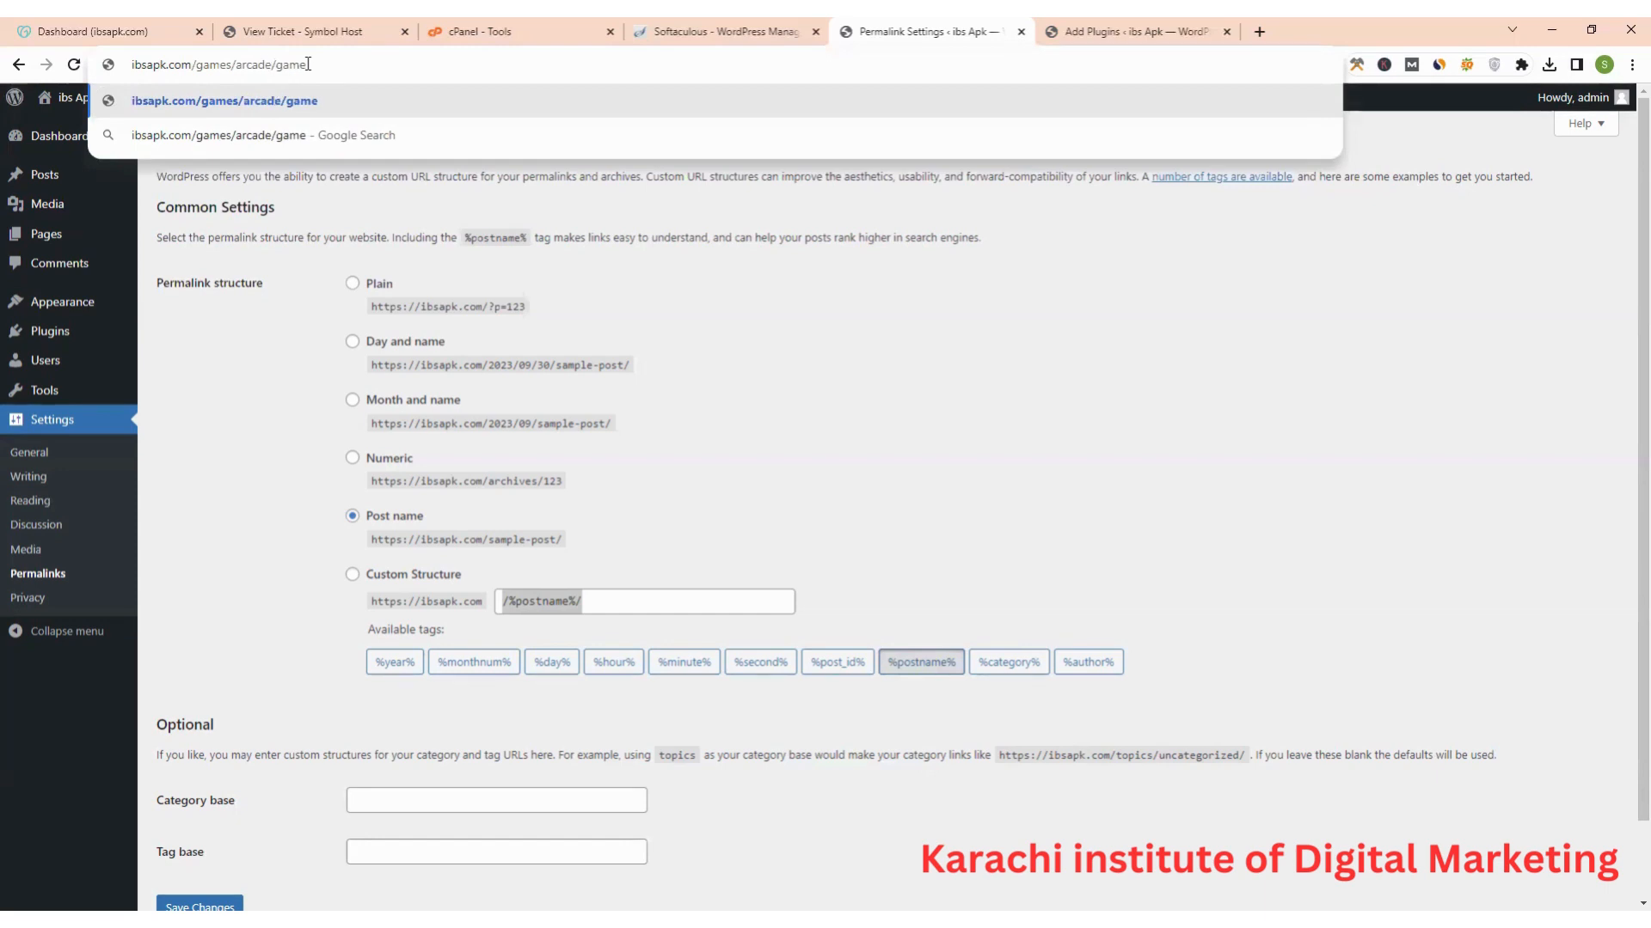
key("BackSpace")
key("BackSpace")
key("BackSpace")
key("BackSpace")
key("BackSpace")
key("BackSpace")
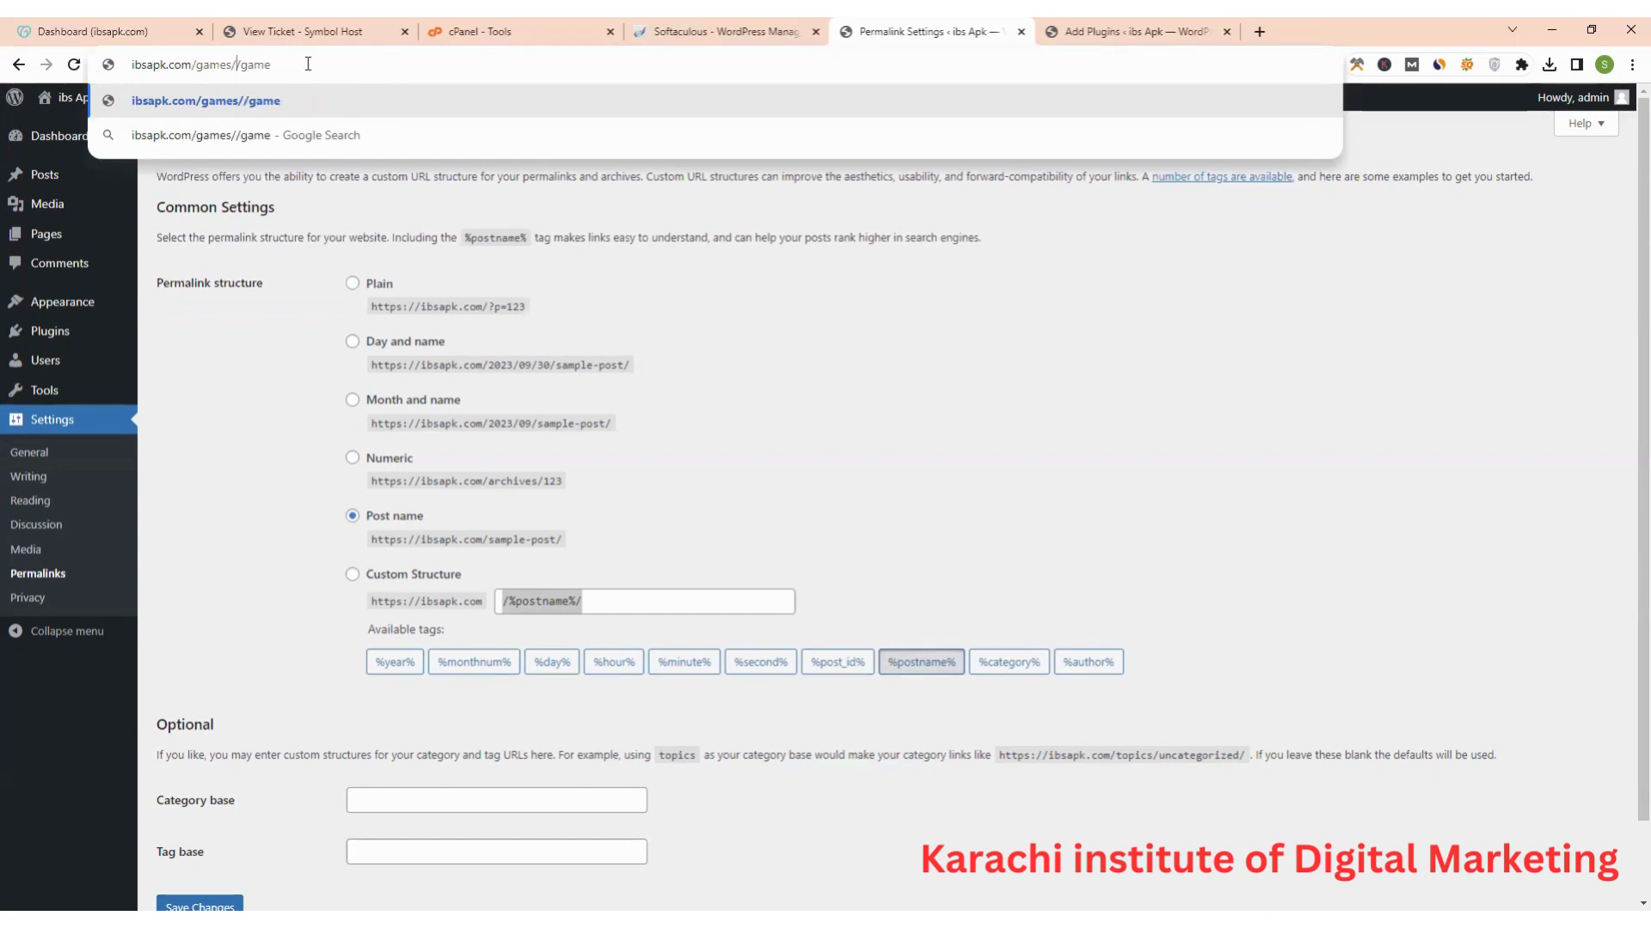
type("entertain")
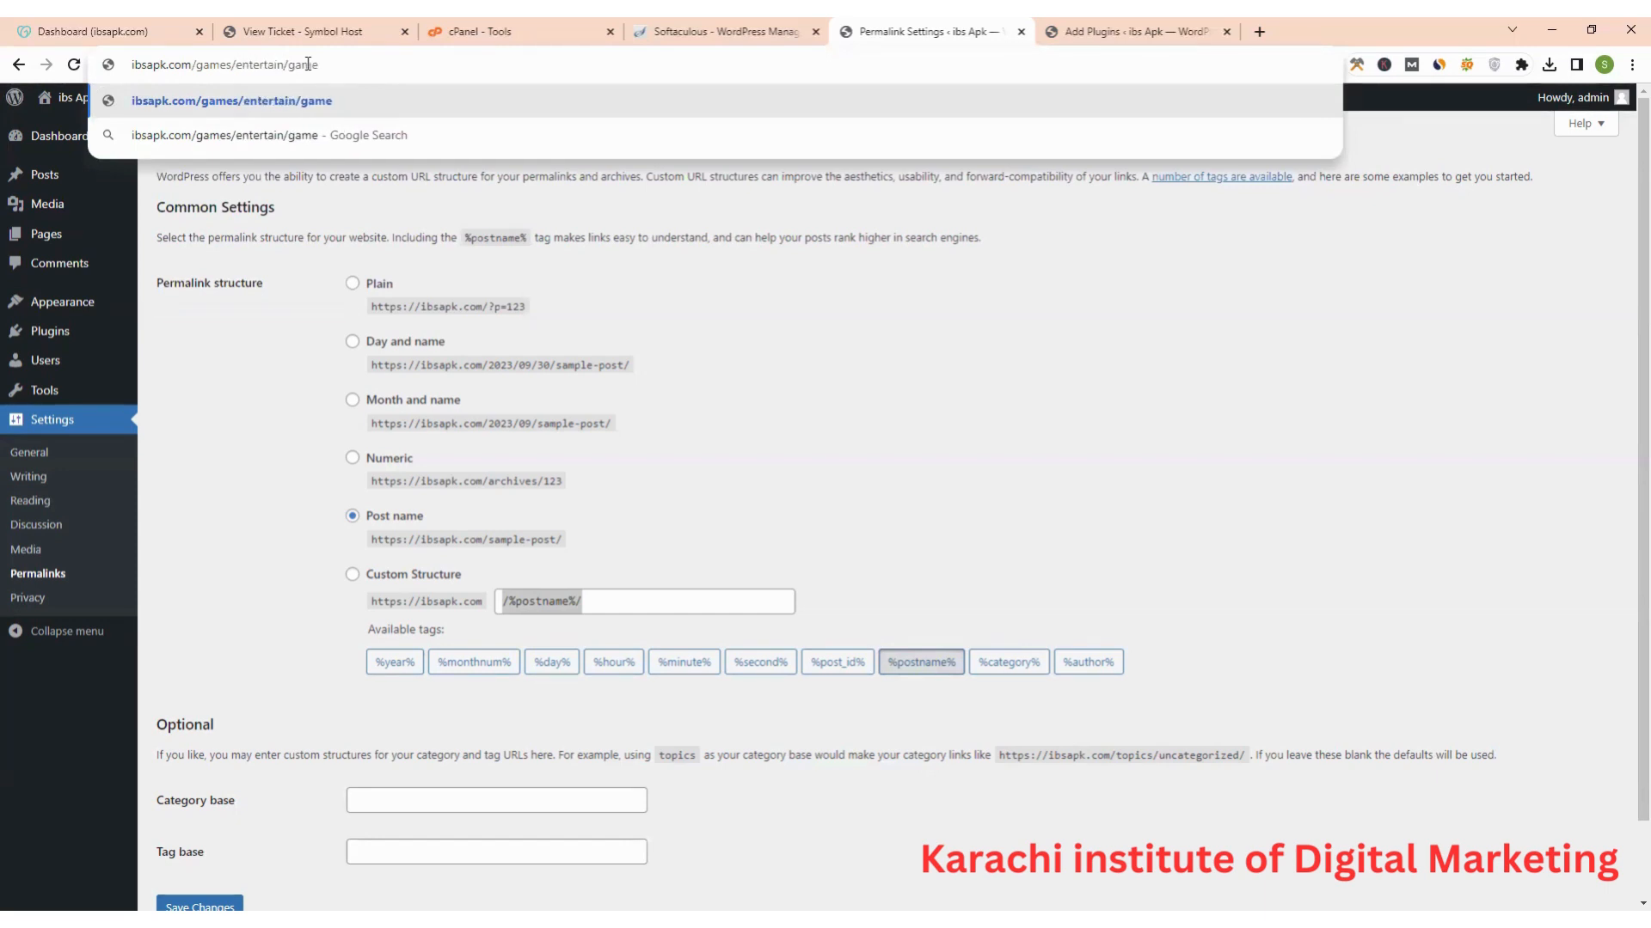
left_click(132, 70)
left_click_drag(346, 62, 91, 71)
left_click(349, 62)
left_click_drag(382, 74, 131, 64)
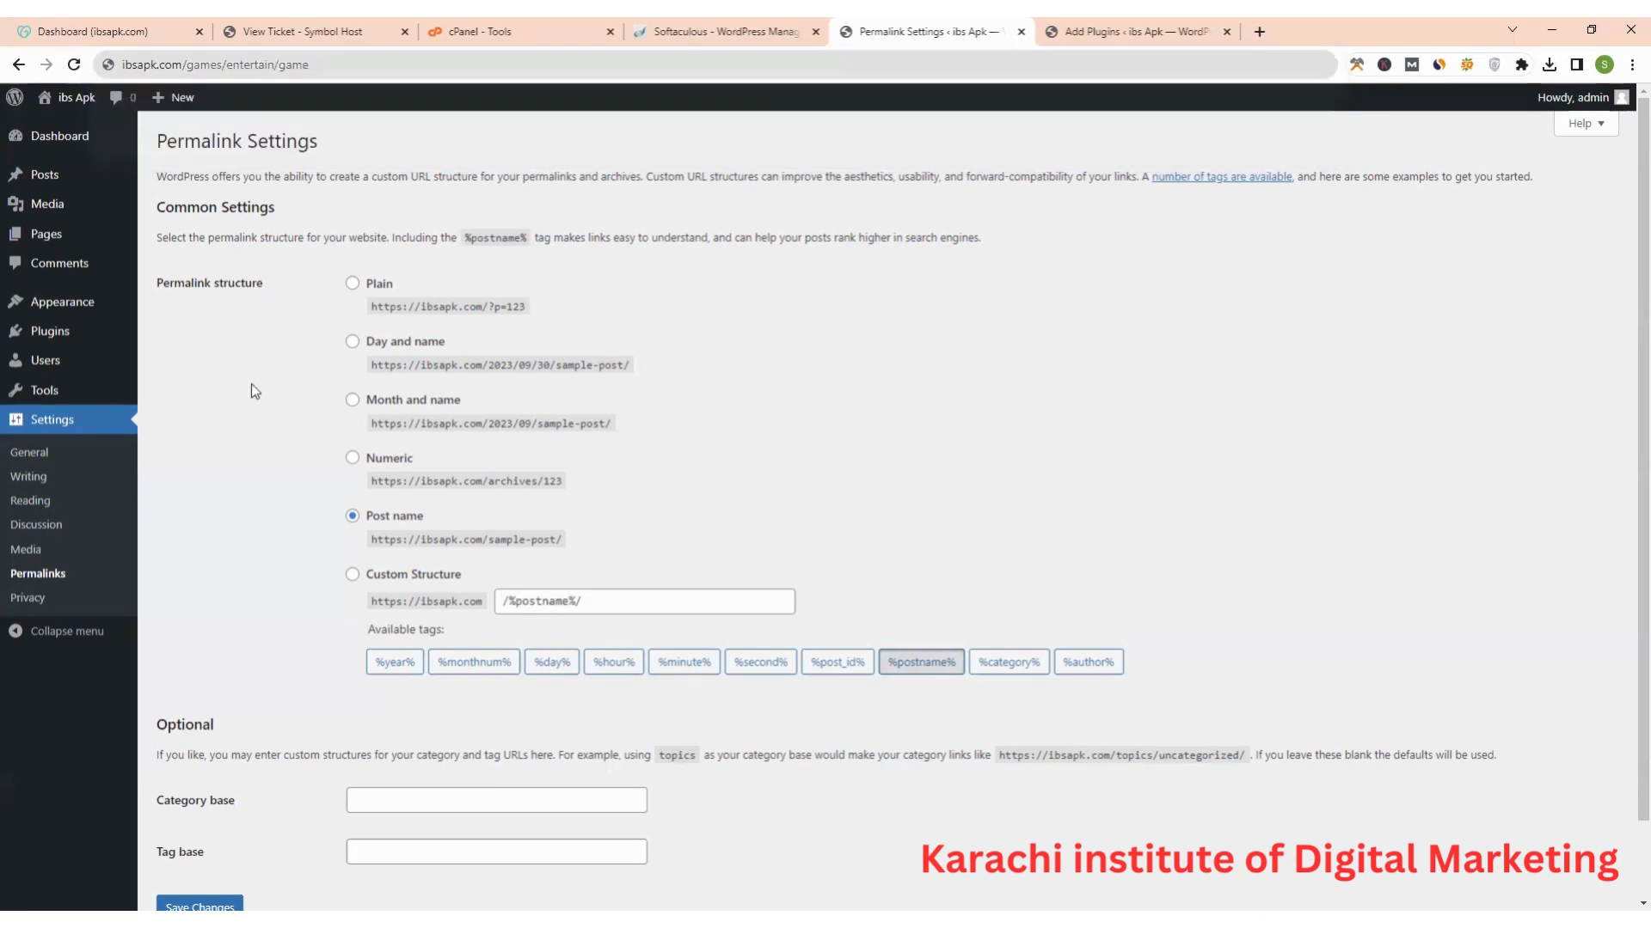
Dismiss the stray context menus and reselect the example URL.
right_click(251, 383)
left_click(335, 75)
left_click_drag(331, 75, 108, 145)
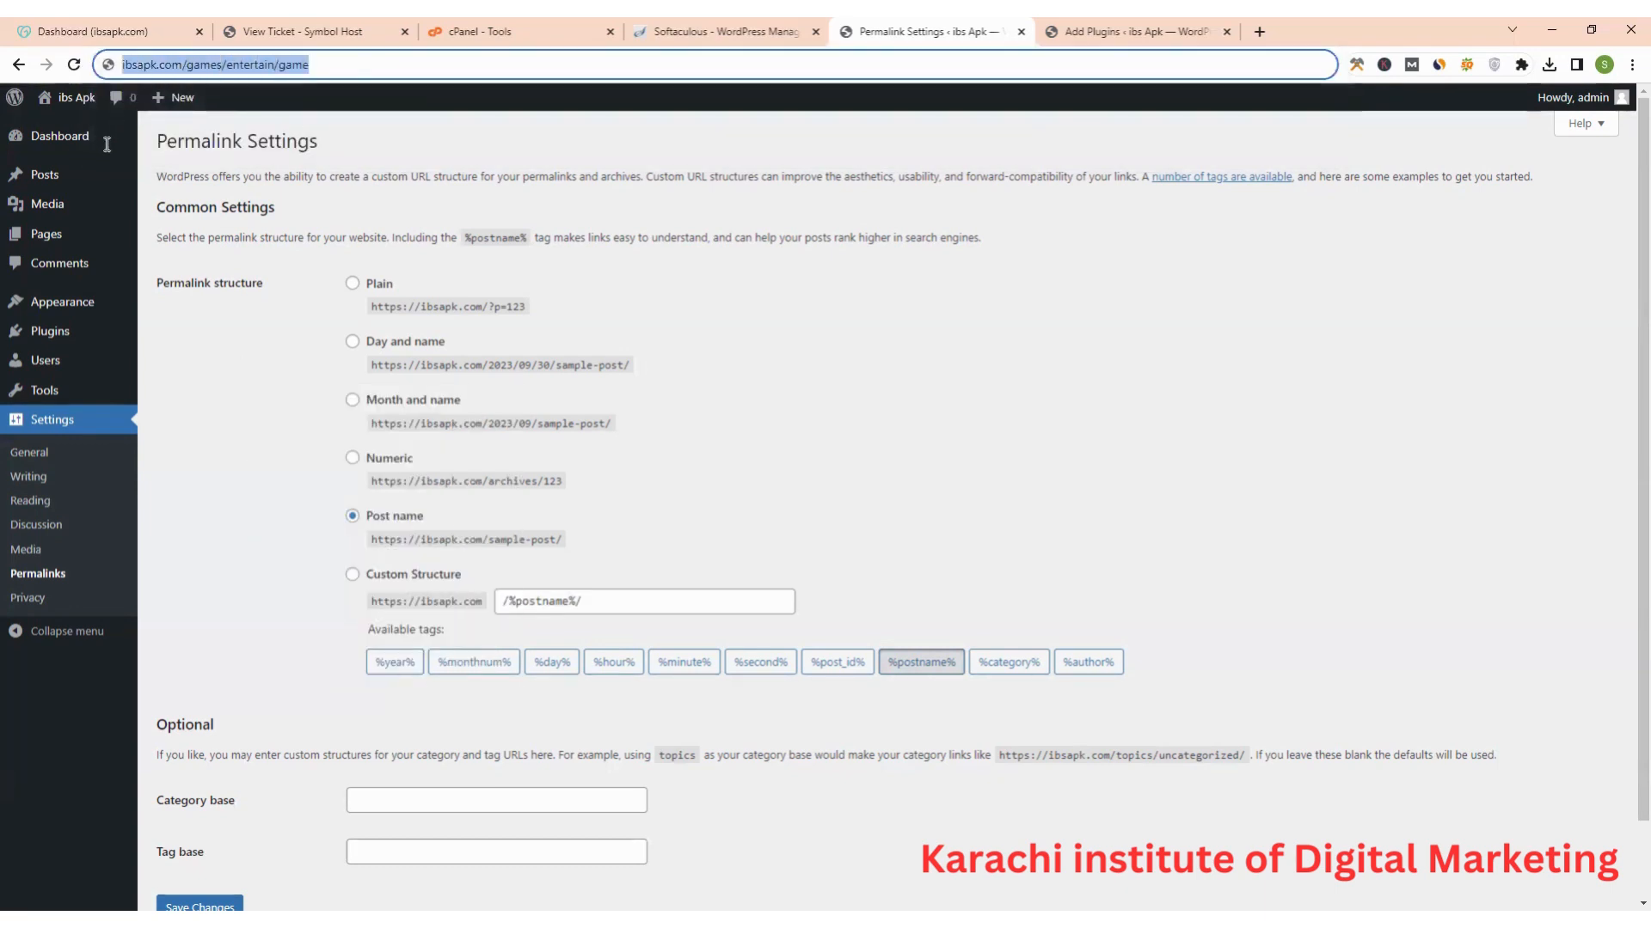
right_click(312, 385)
right_click(284, 357)
right_click(276, 335)
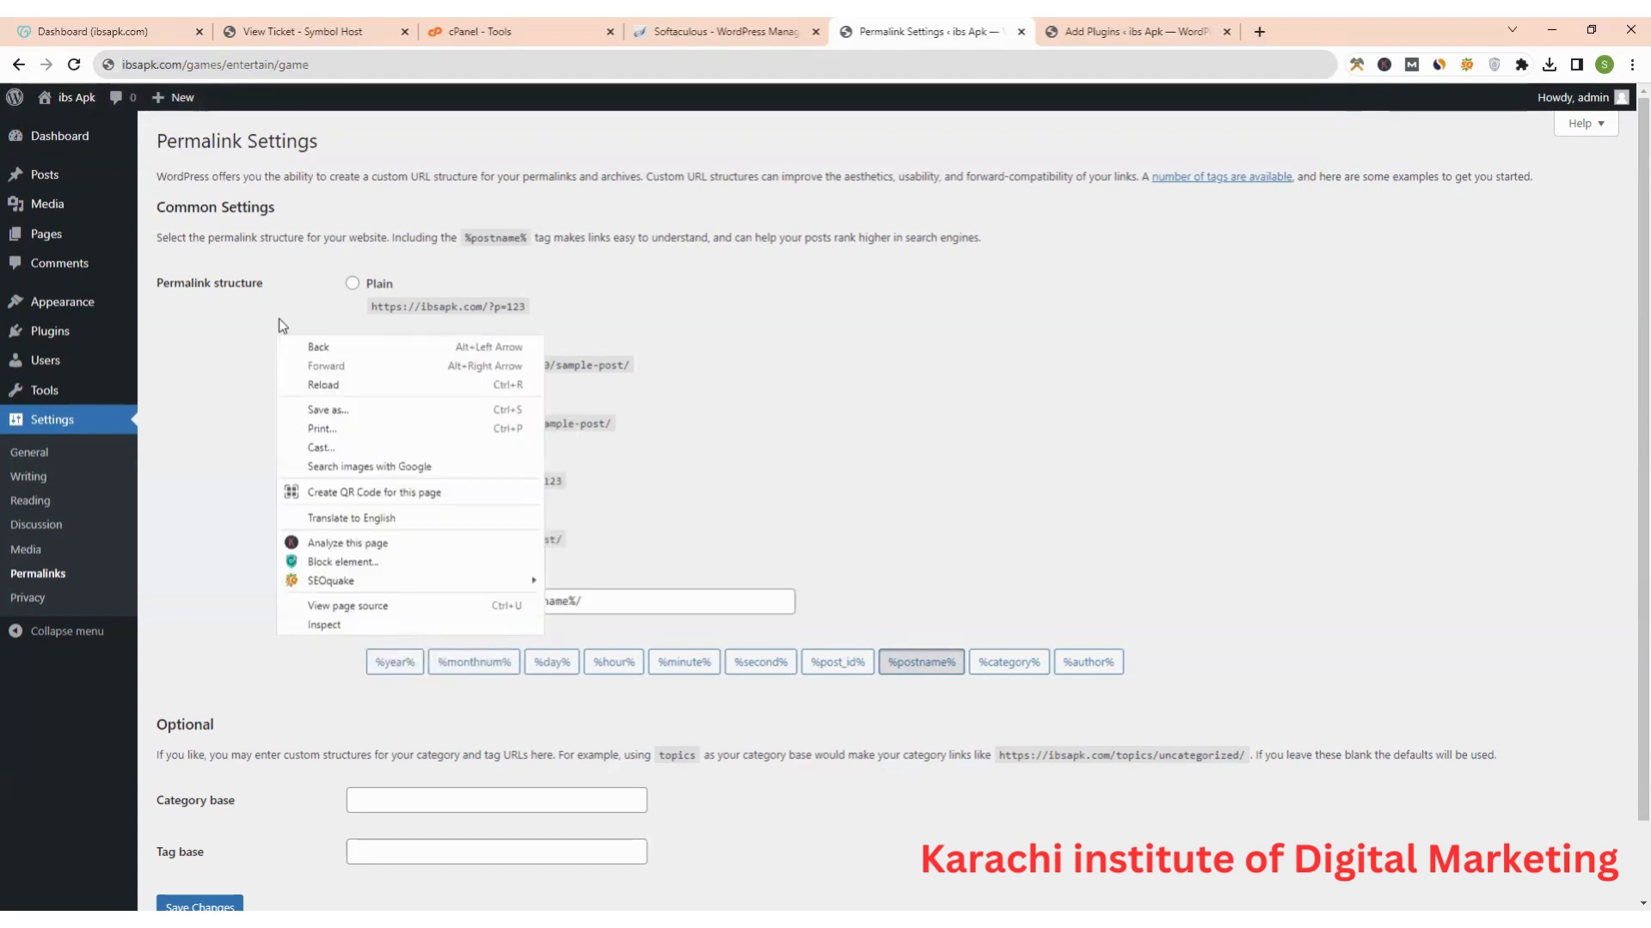
left_click(278, 319)
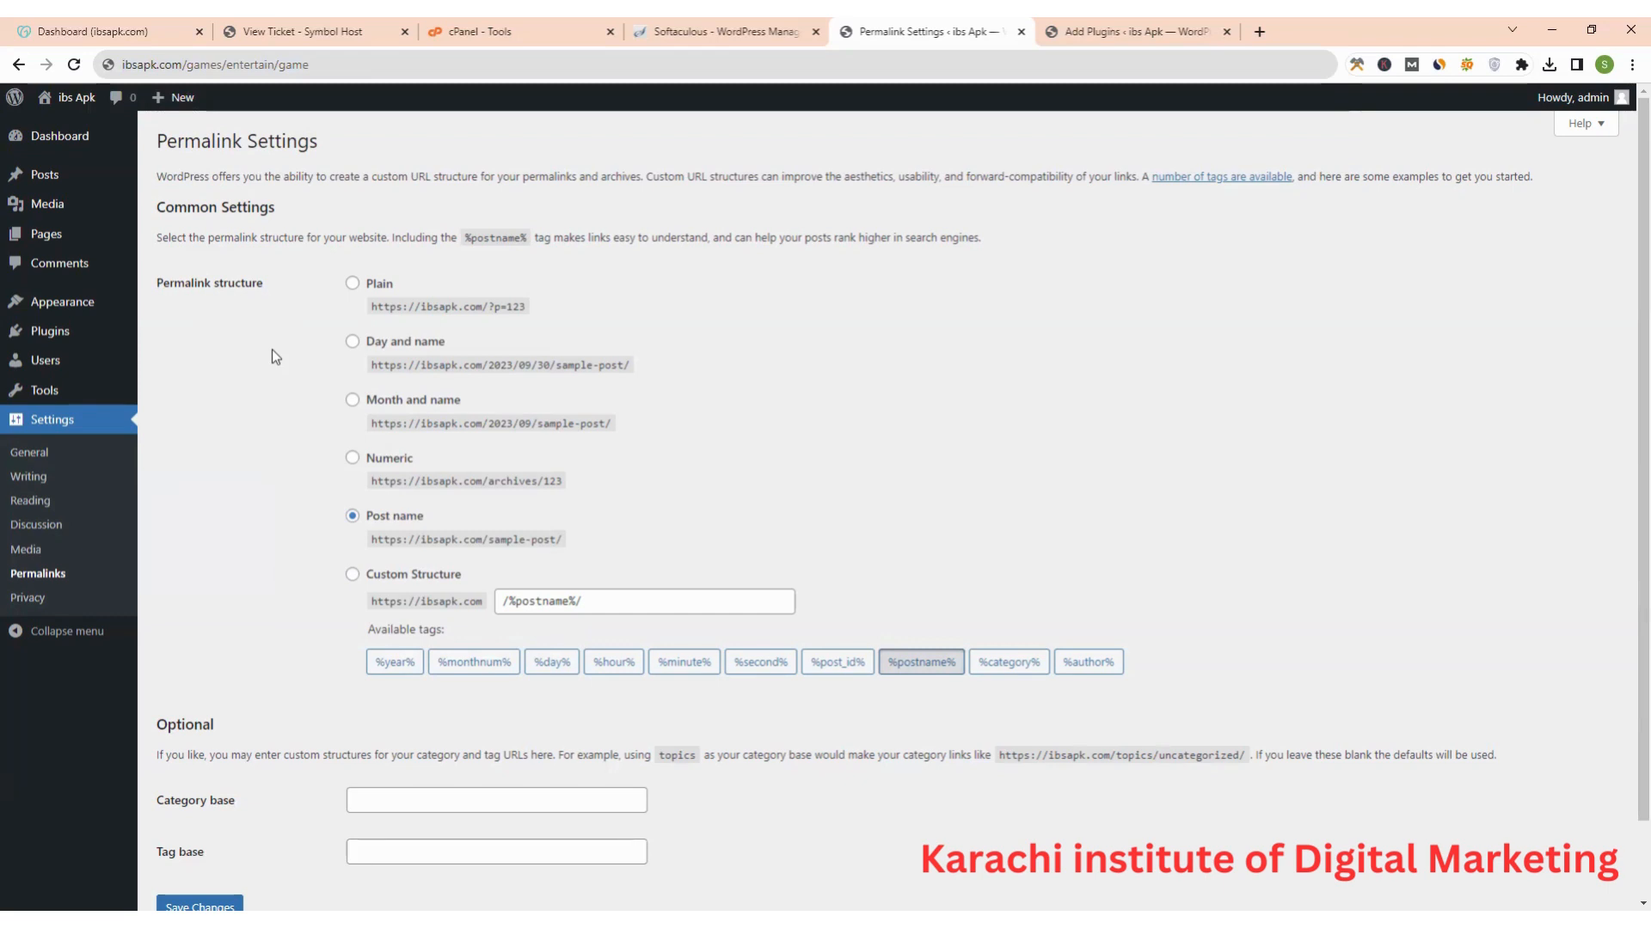
Highlight the games/entertain/game path, then select Custom Structure keeping /%postname%/.
left_click_drag(192, 282, 265, 283)
left_click(227, 279)
right_click(227, 279)
left_click(189, 69)
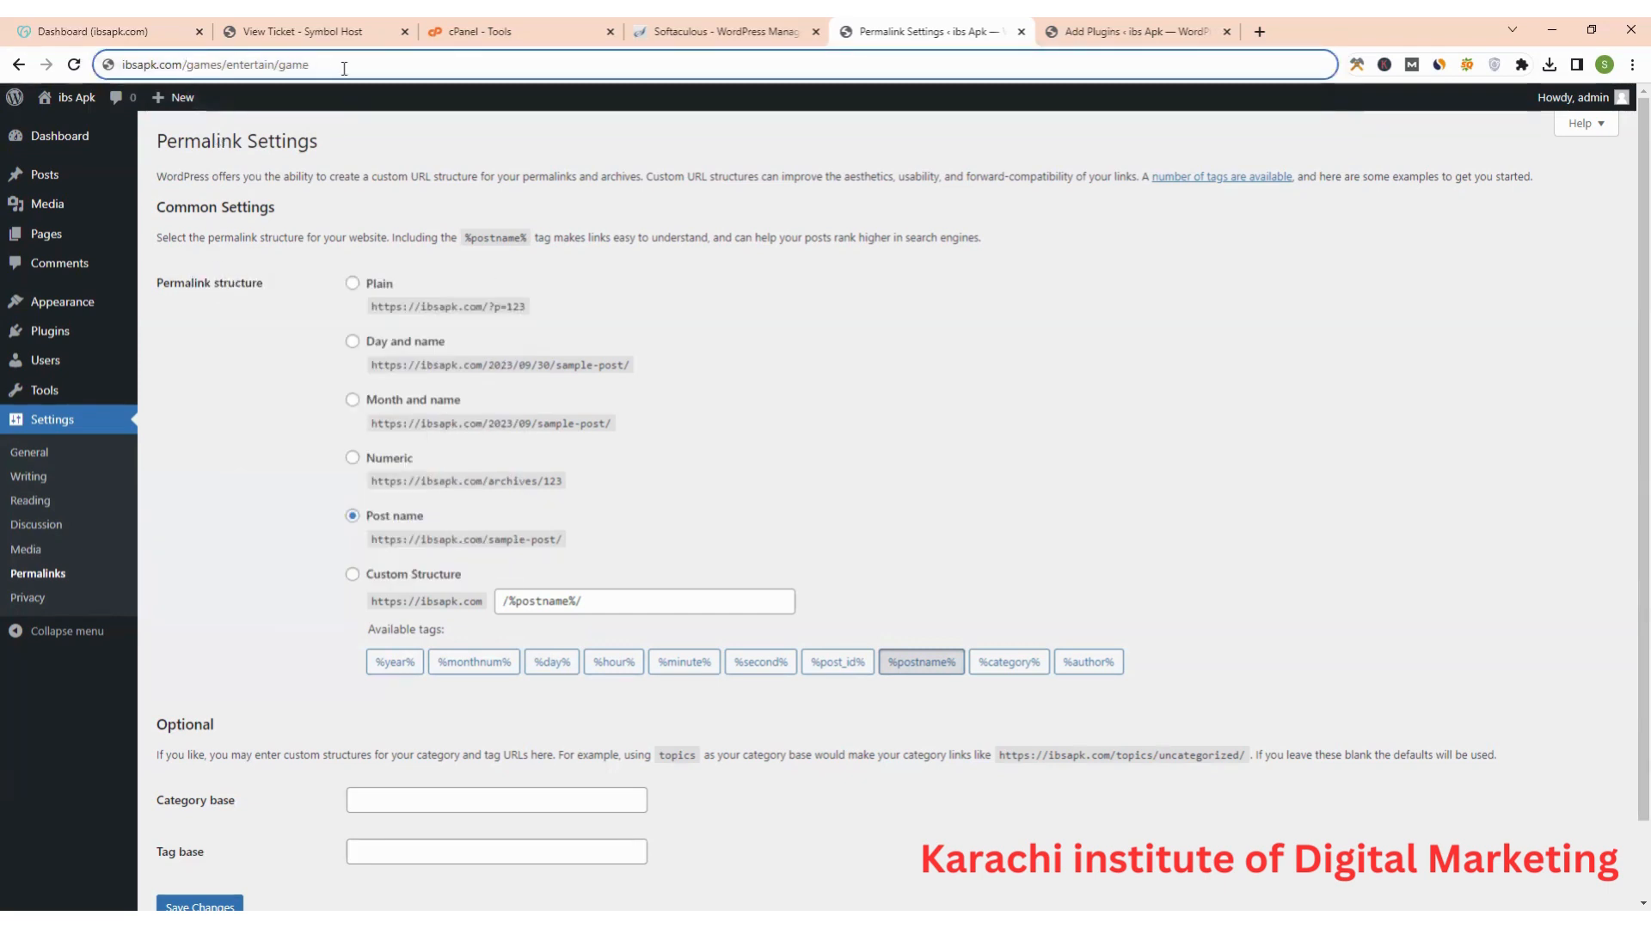
left_click_drag(309, 65, 188, 68)
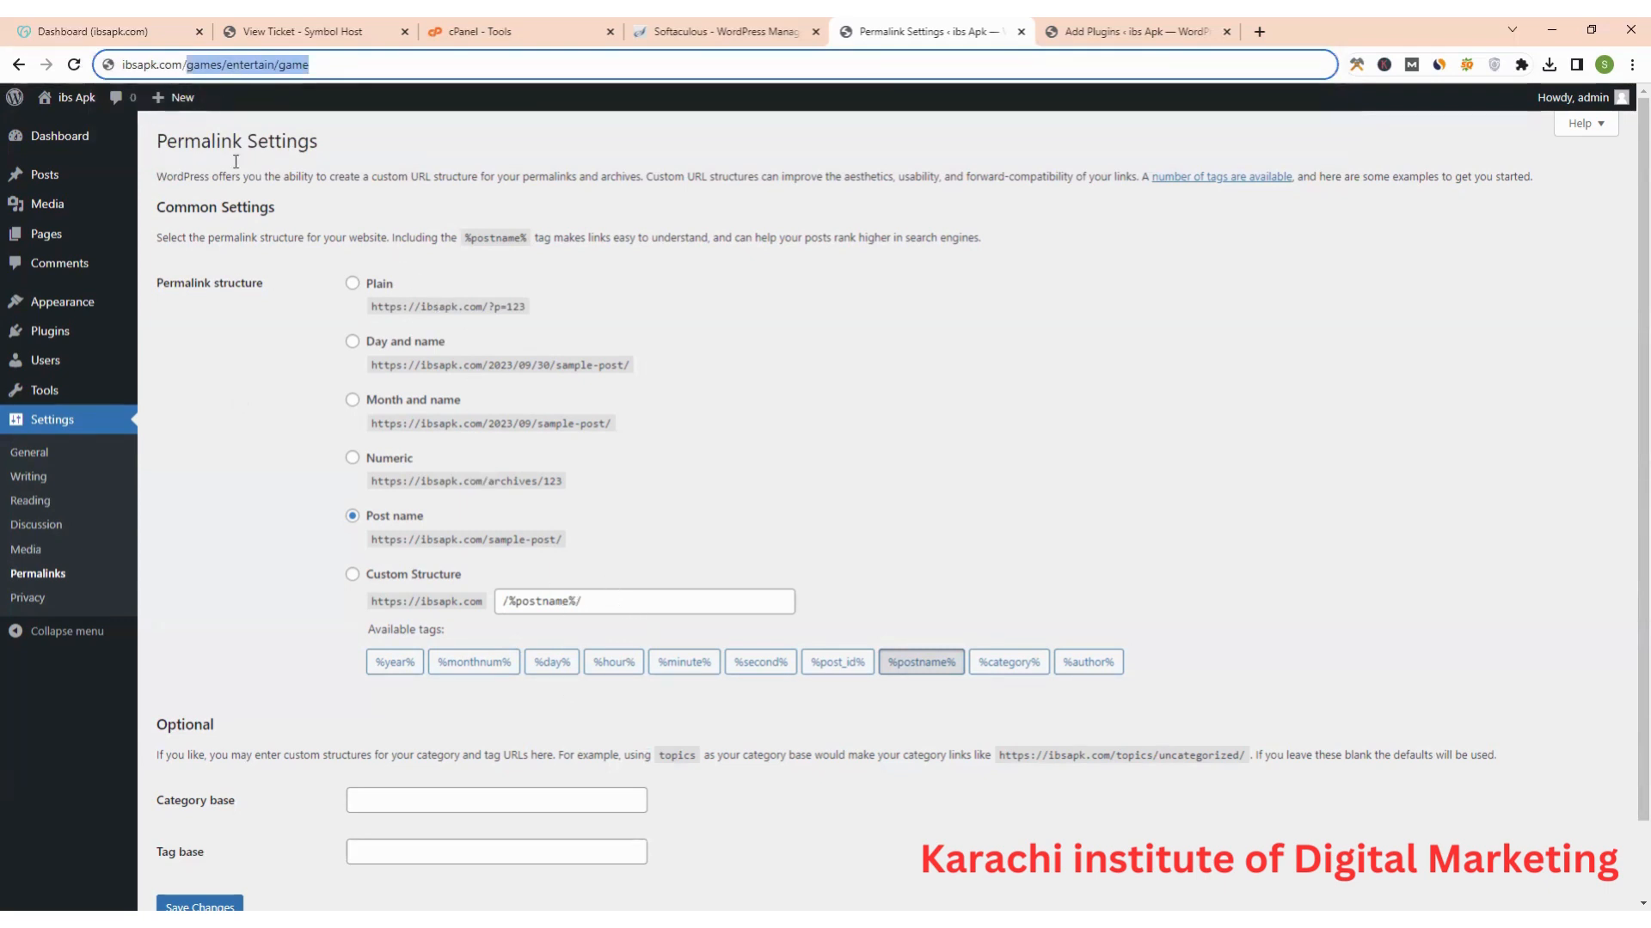
left_click(315, 469)
left_click(618, 594)
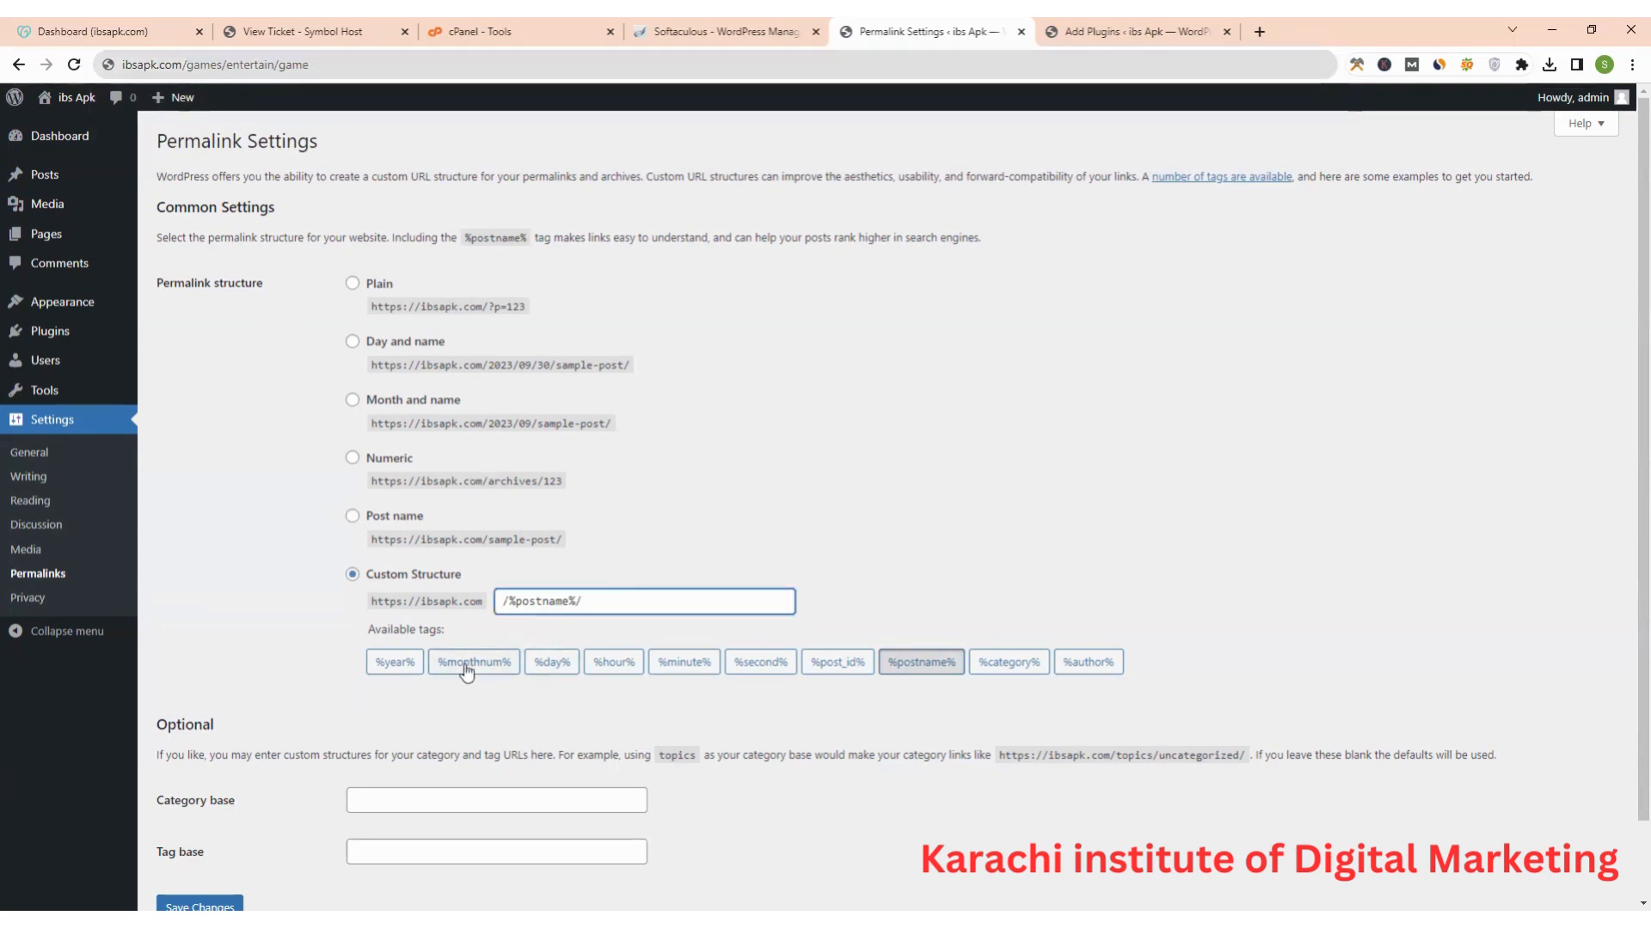
Clear the custom field and build /%day%/%monthnum%/%year%/%hour%/%postname%/ from the tag buttons.
left_click(548, 664)
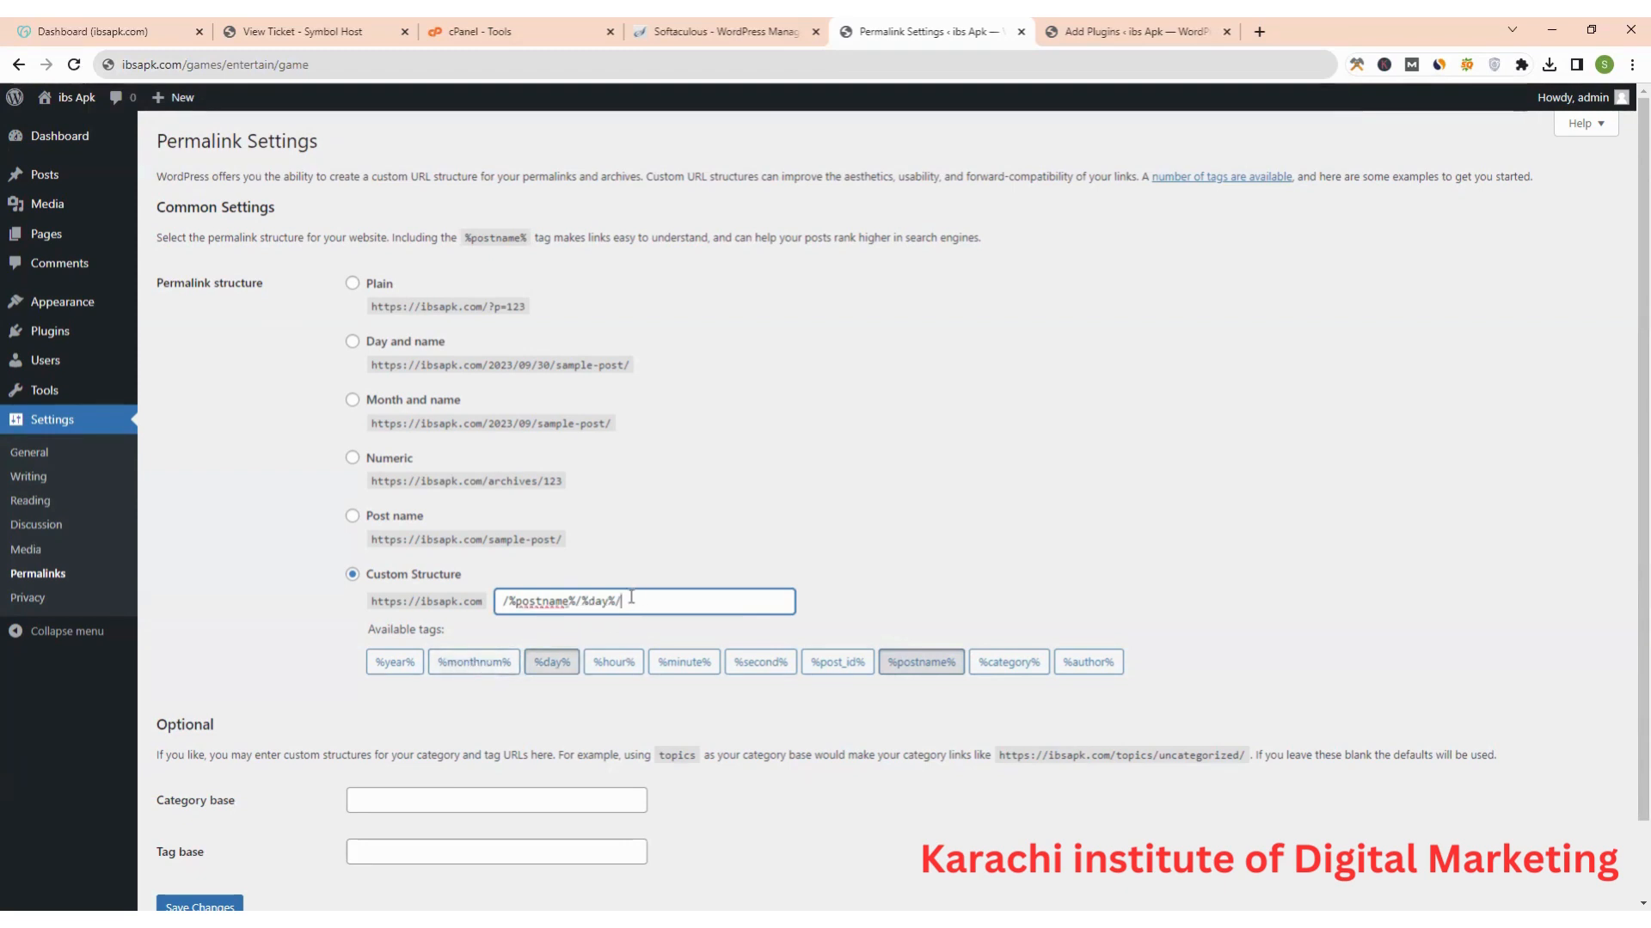
left_click_drag(631, 600, 499, 606)
key("BackSpace")
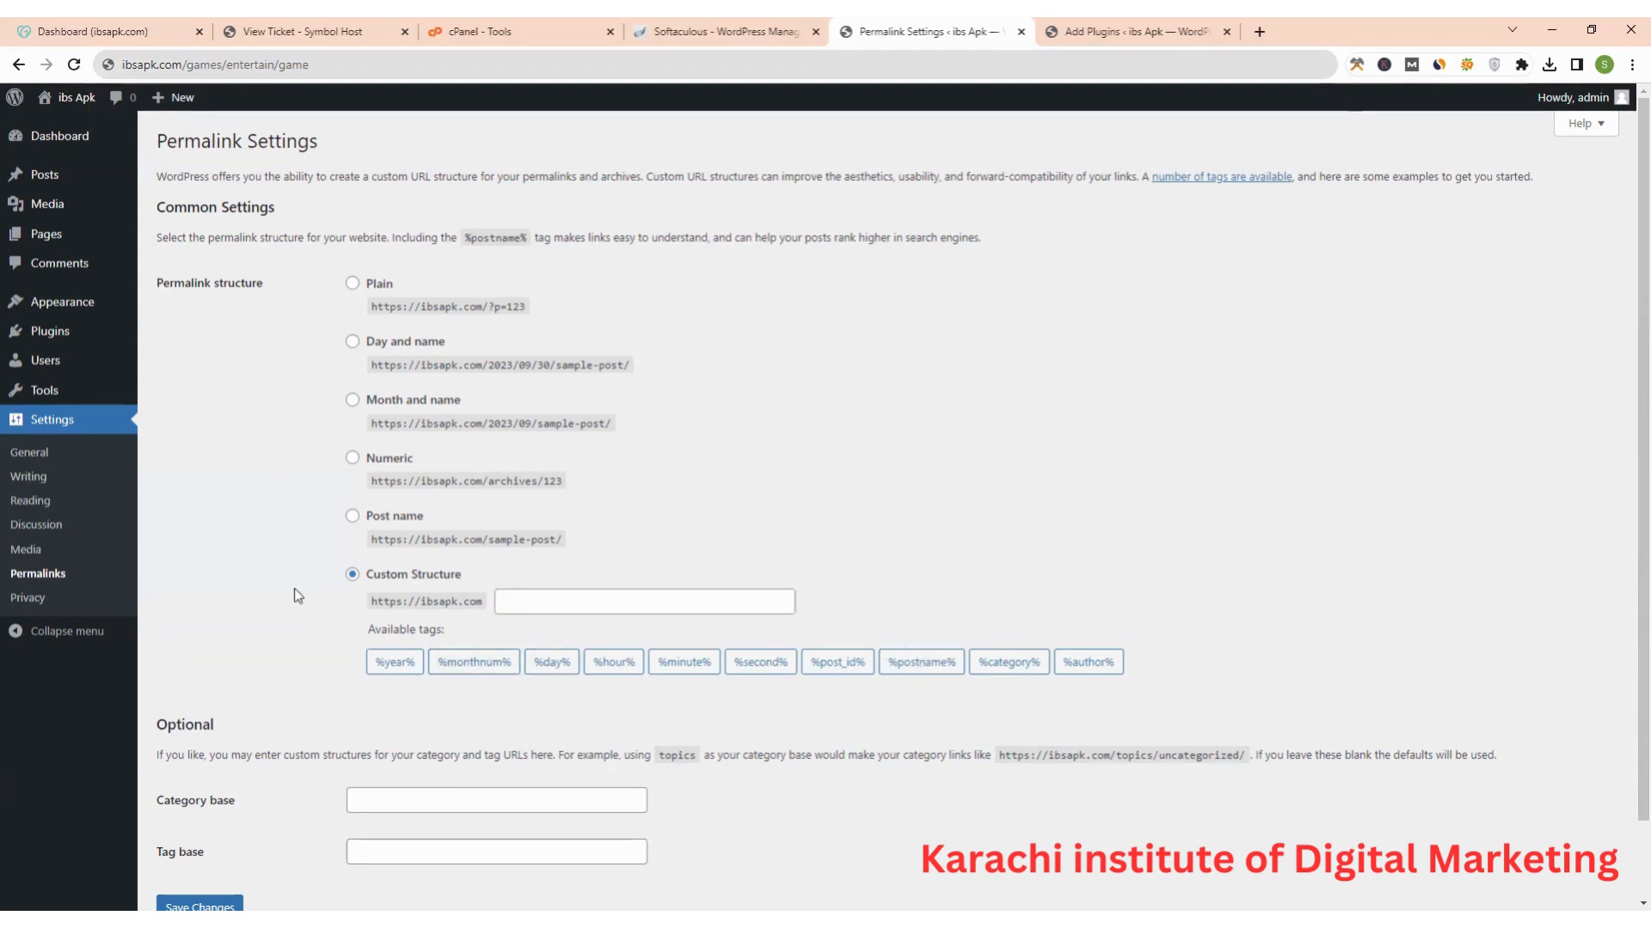
left_click(541, 666)
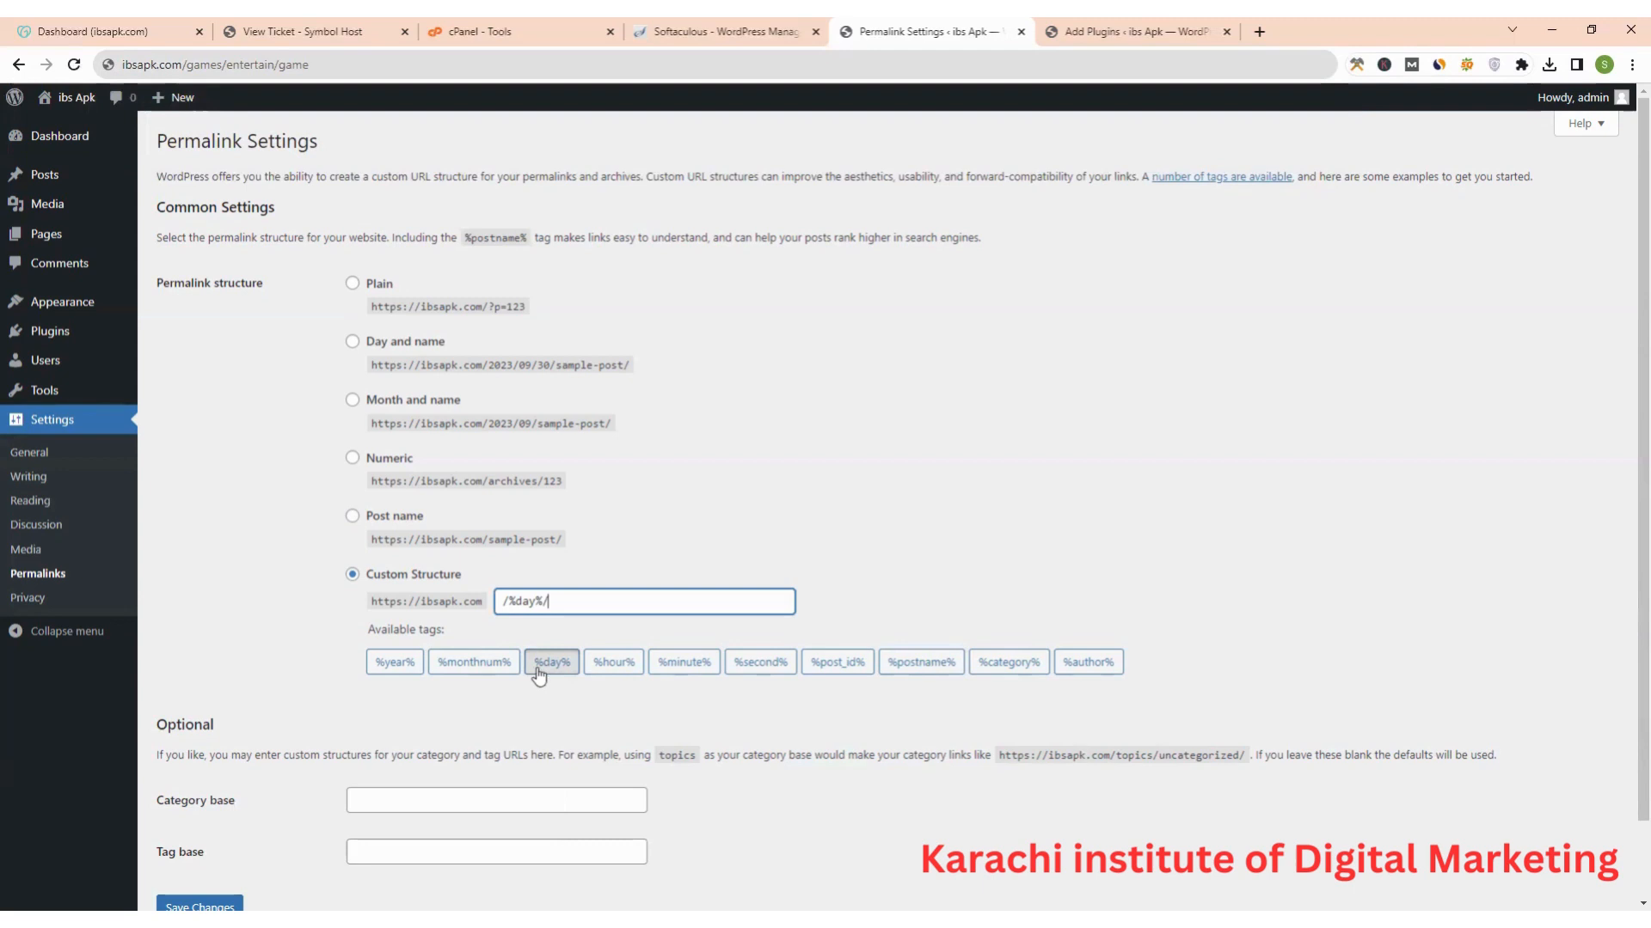
left_click(474, 662)
left_click(395, 662)
left_click(615, 668)
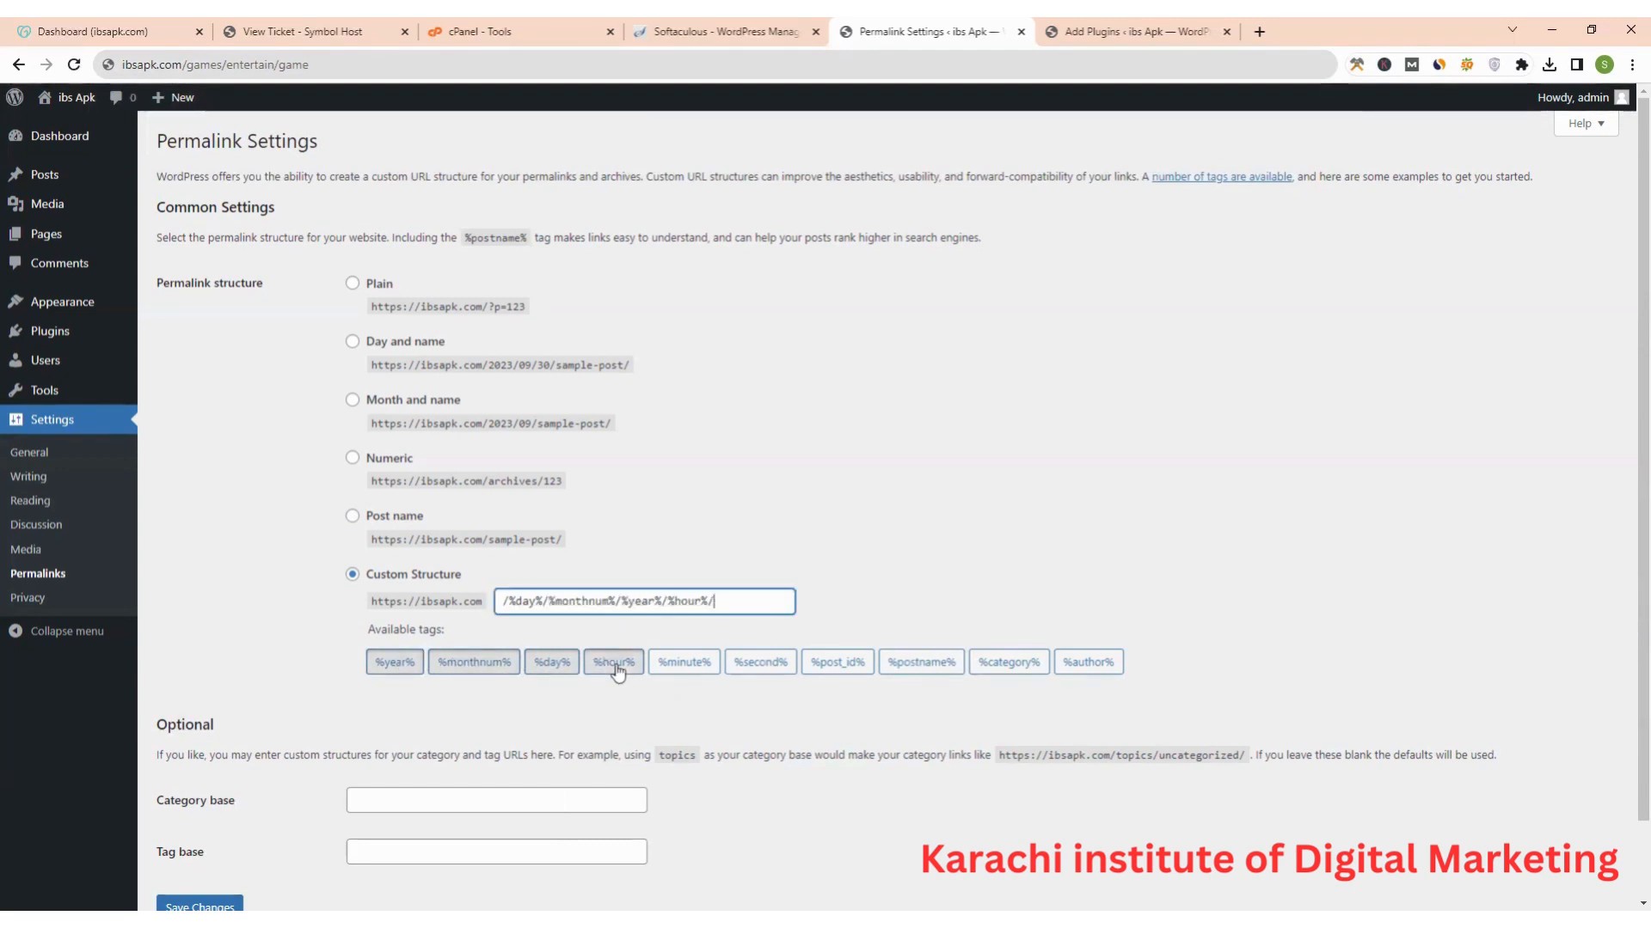
left_click(912, 663)
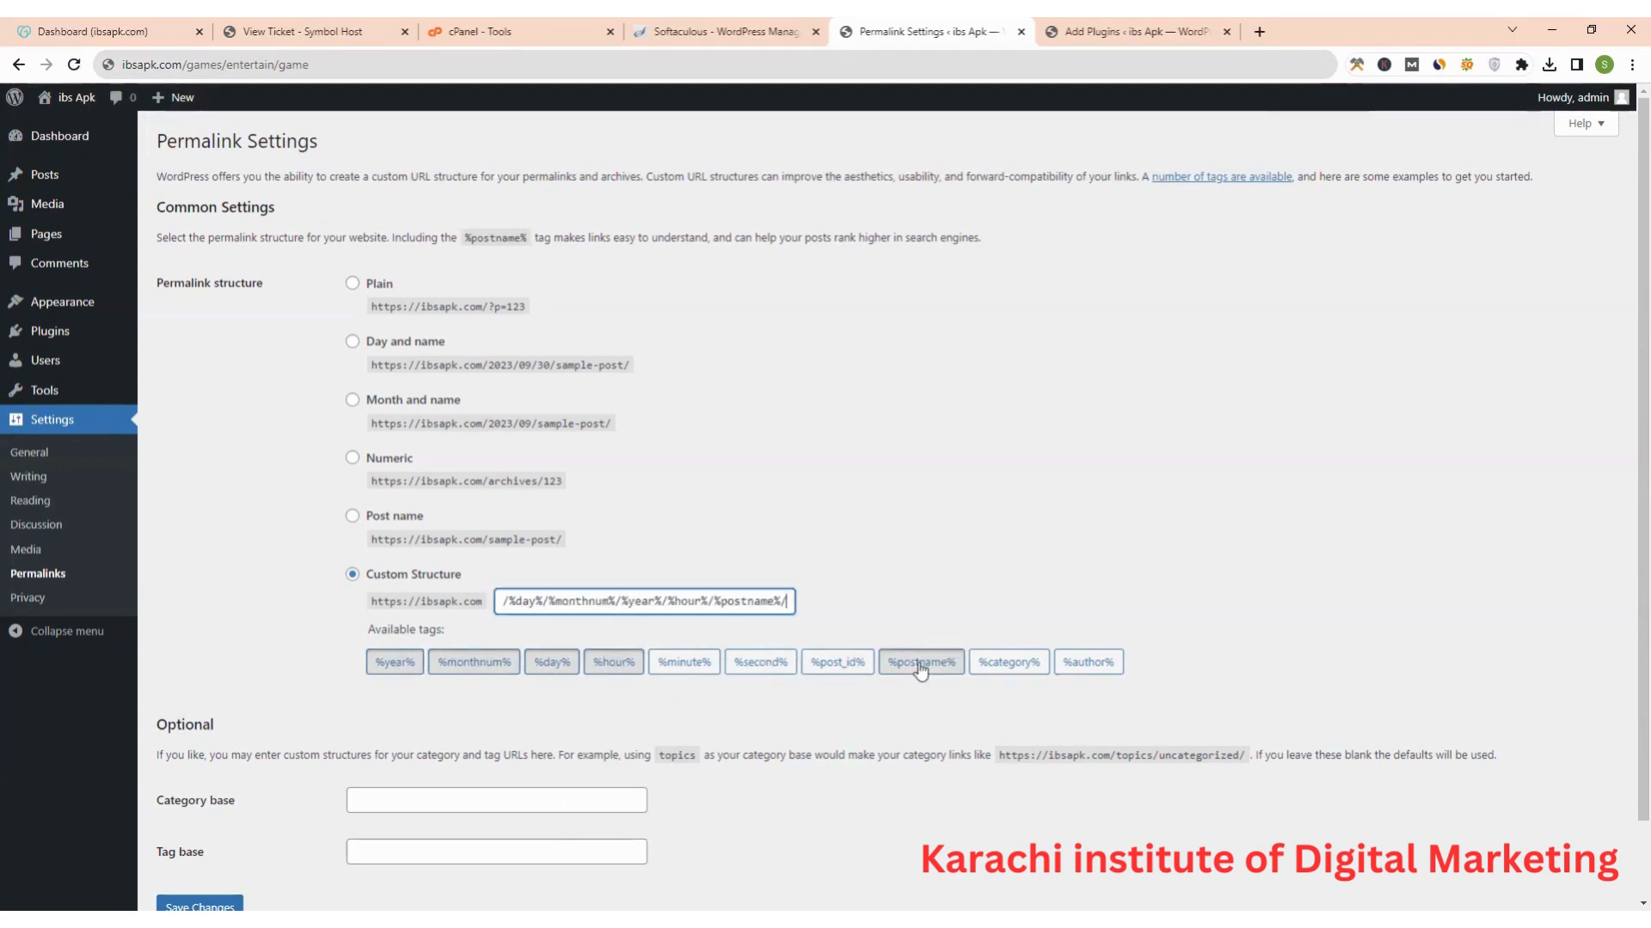
Search Google for 'insta pro apk' in a new tab, cancelling the accidental print preview.
left_click(1262, 32)
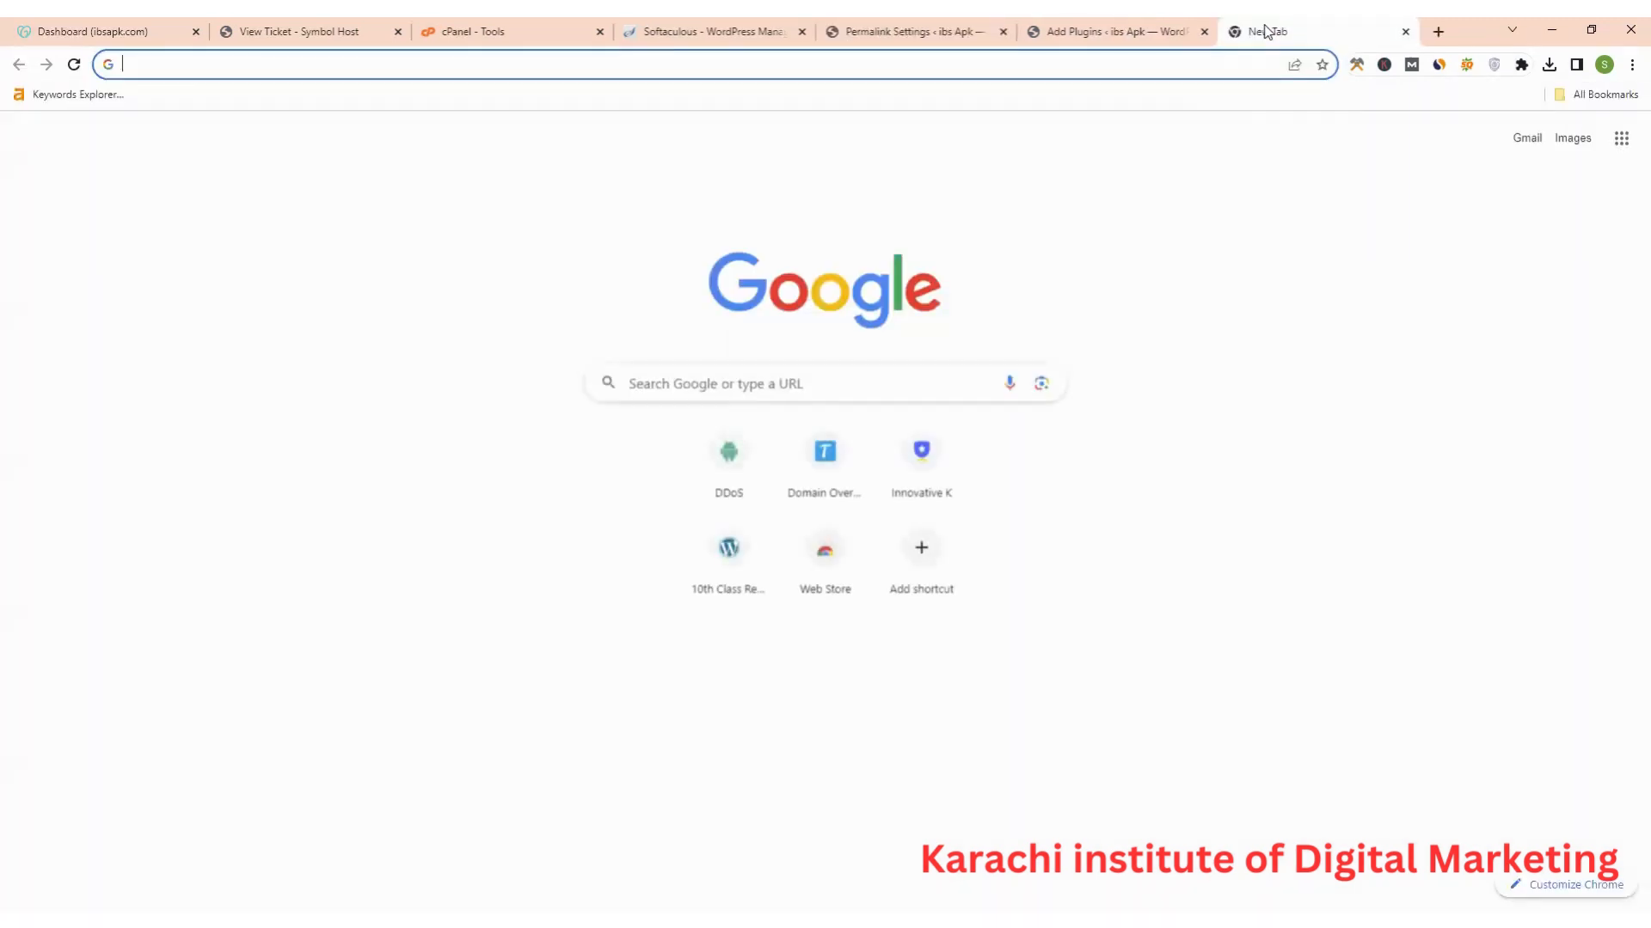
type("insta")
key("ctrl+p")
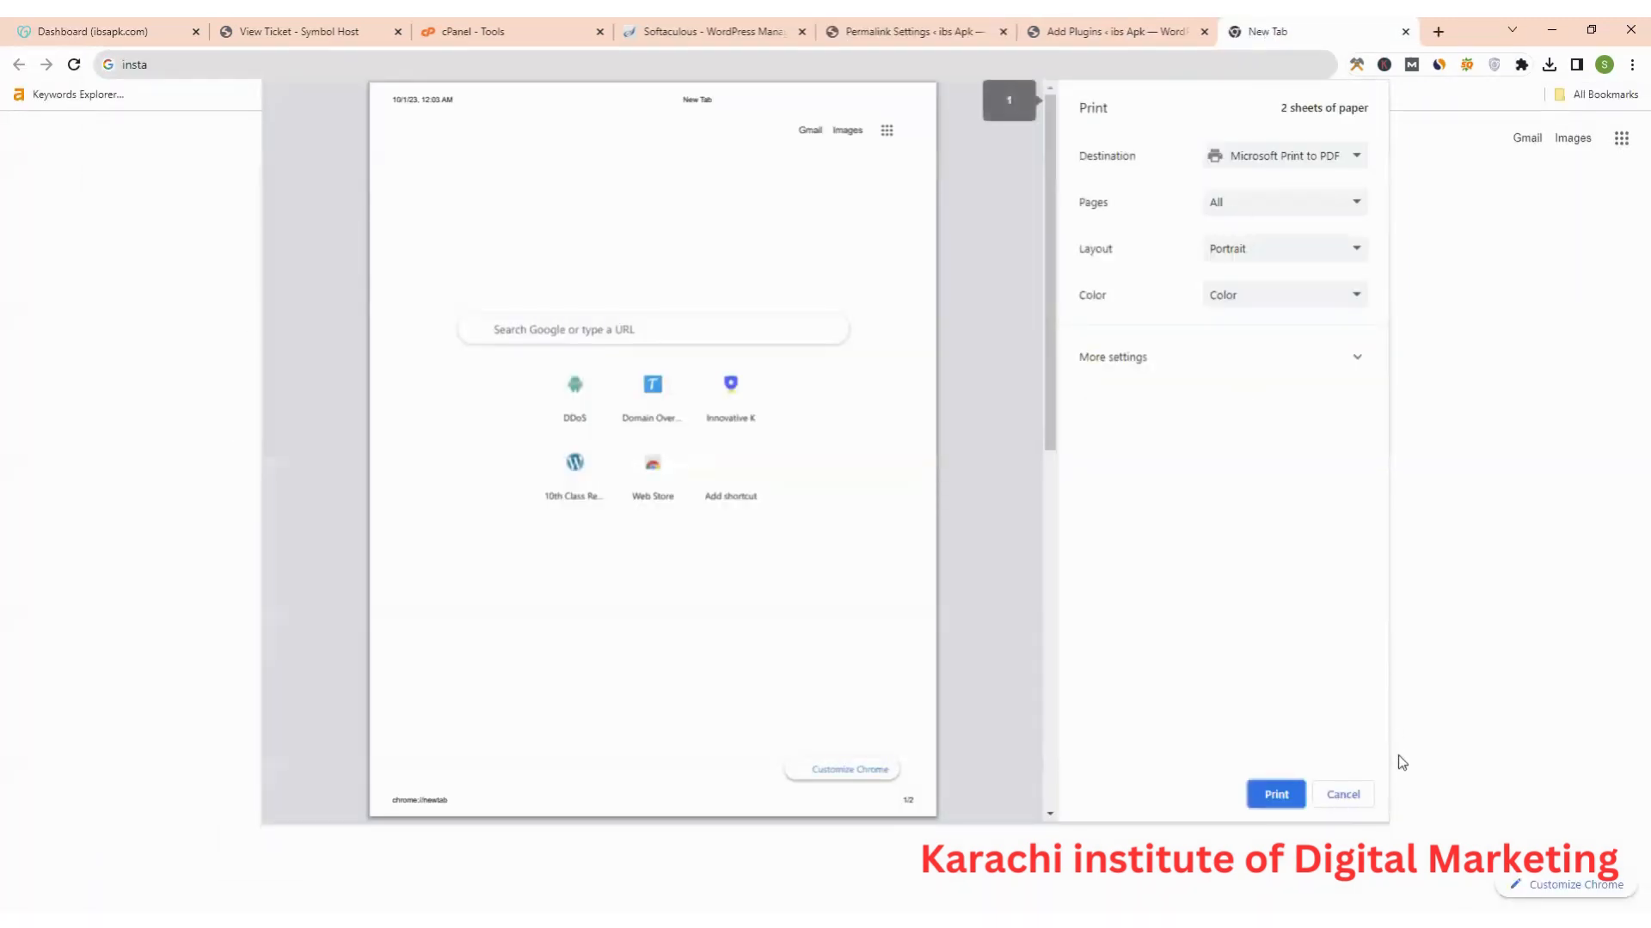
left_click(1343, 794)
left_click(437, 64)
left_click(459, 58)
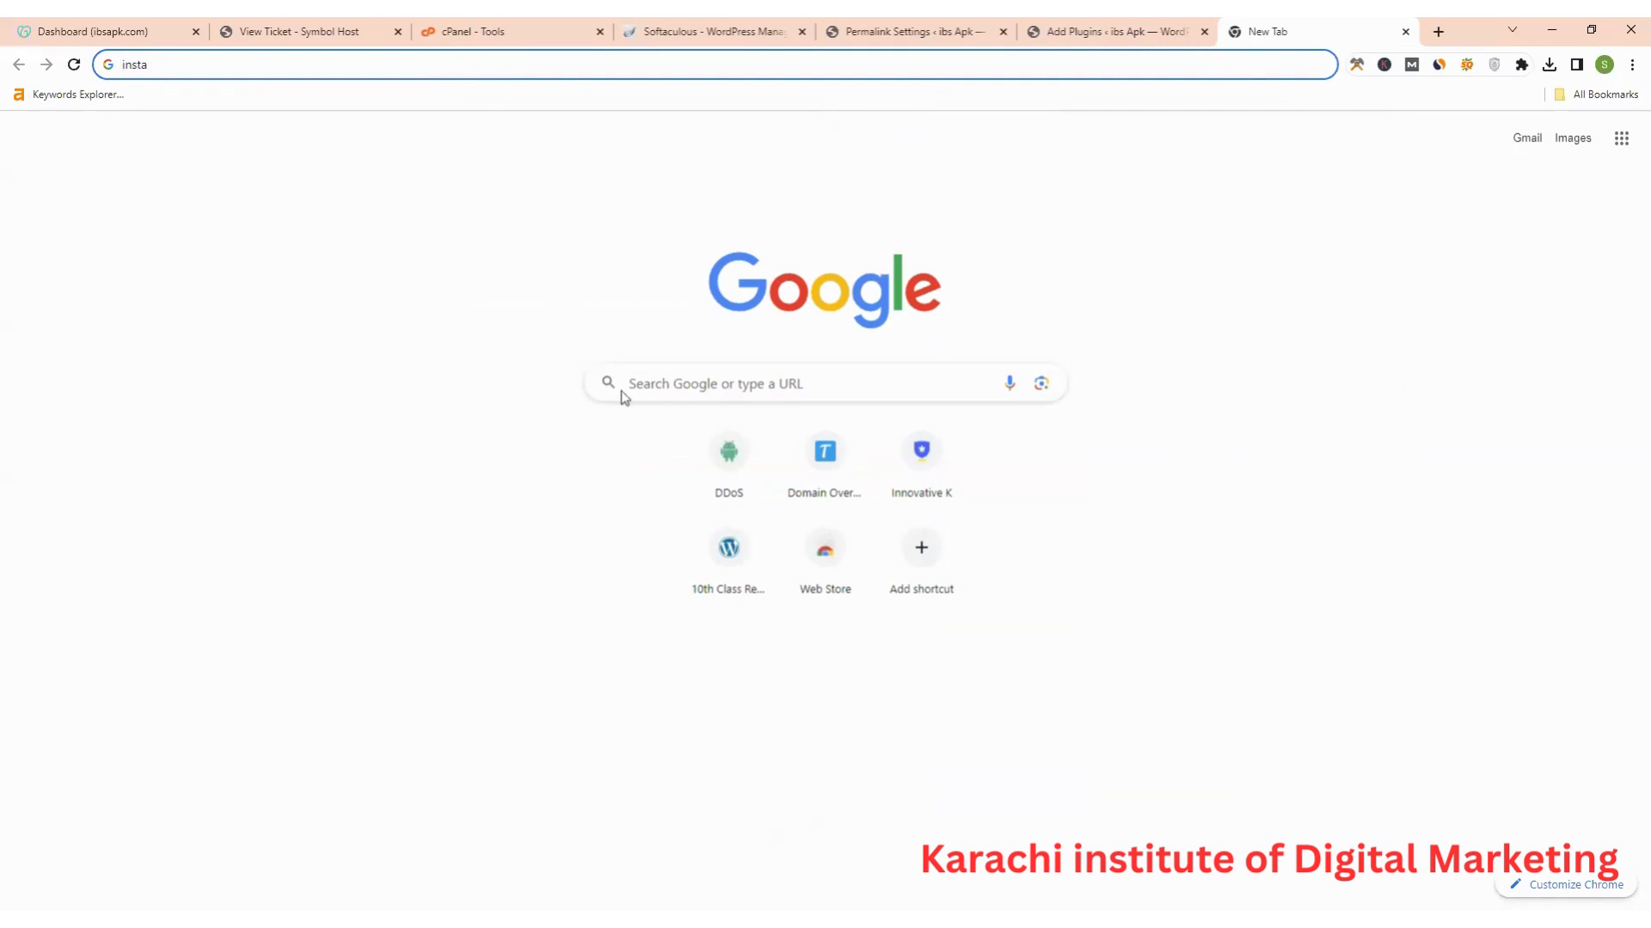
type("pro ")
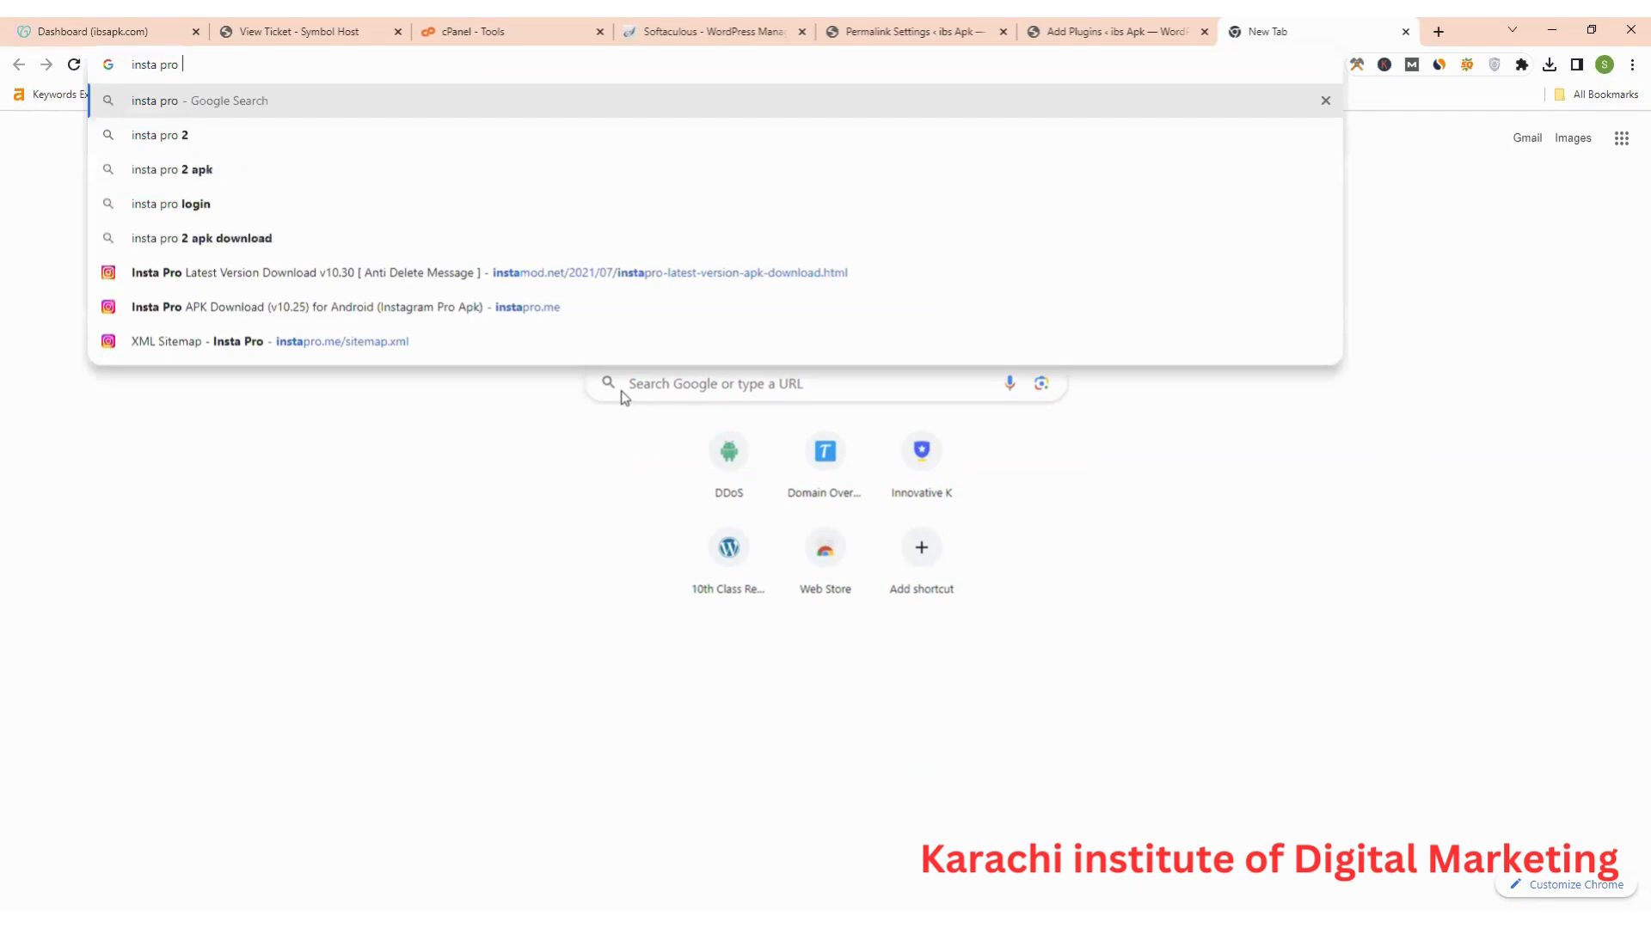
type("apk")
key("Return")
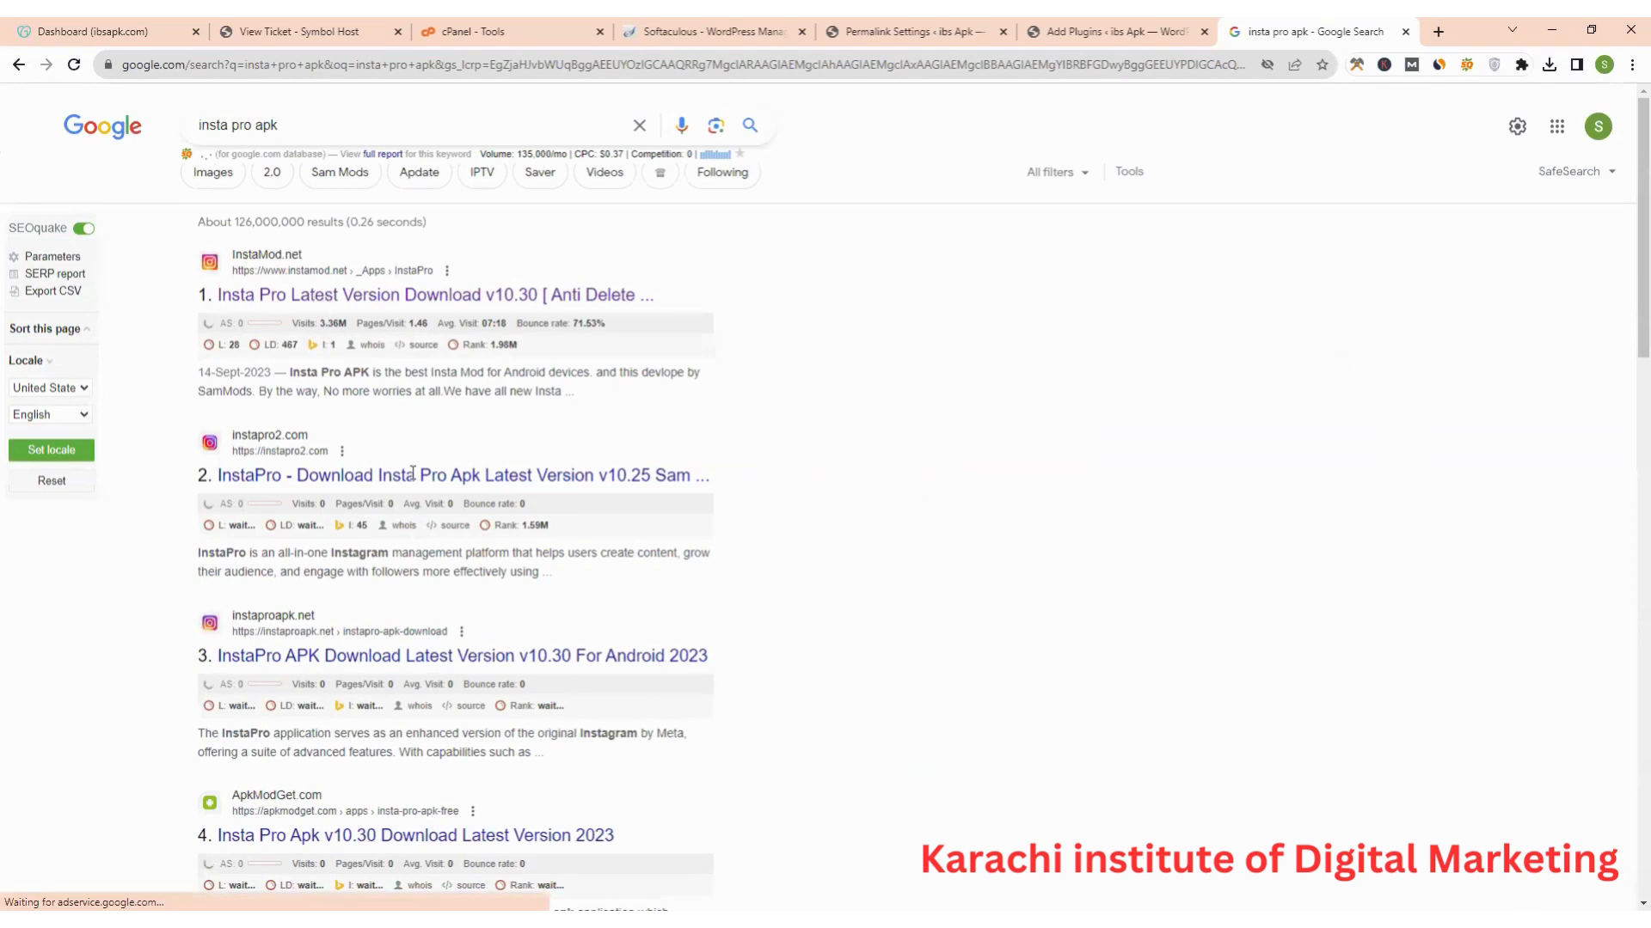
Open instaproapk.net from the search results and browse its Instagram Mods section and home page.
scroll(397, 577, "down", 1)
left_click(479, 568)
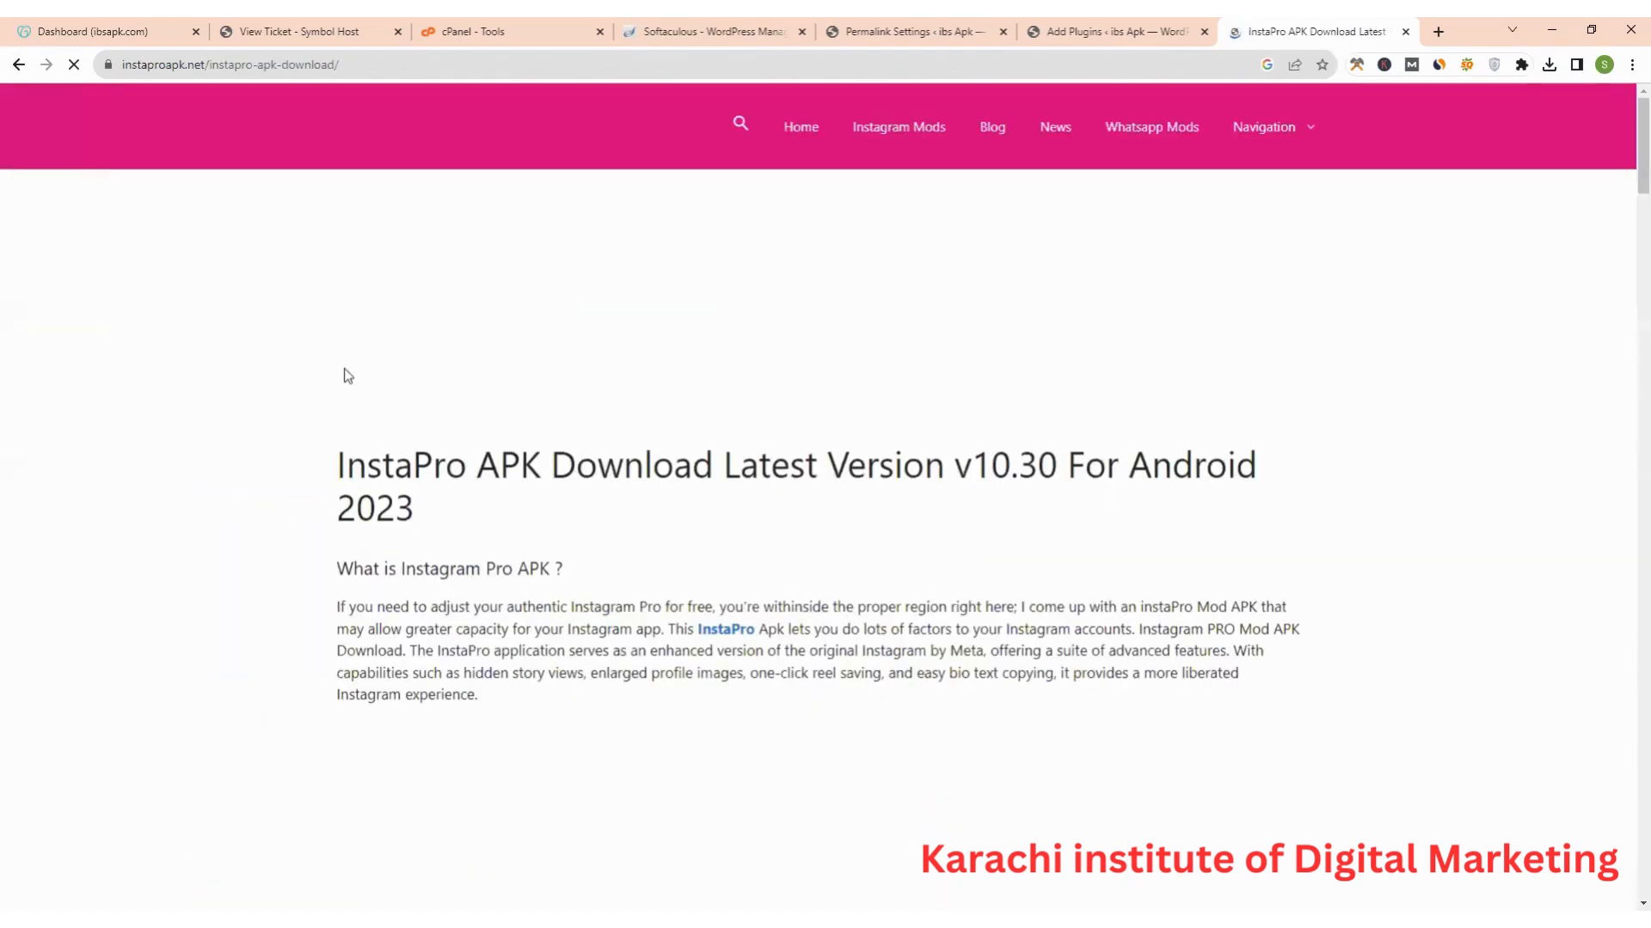
right_click(306, 281)
left_click(201, 286)
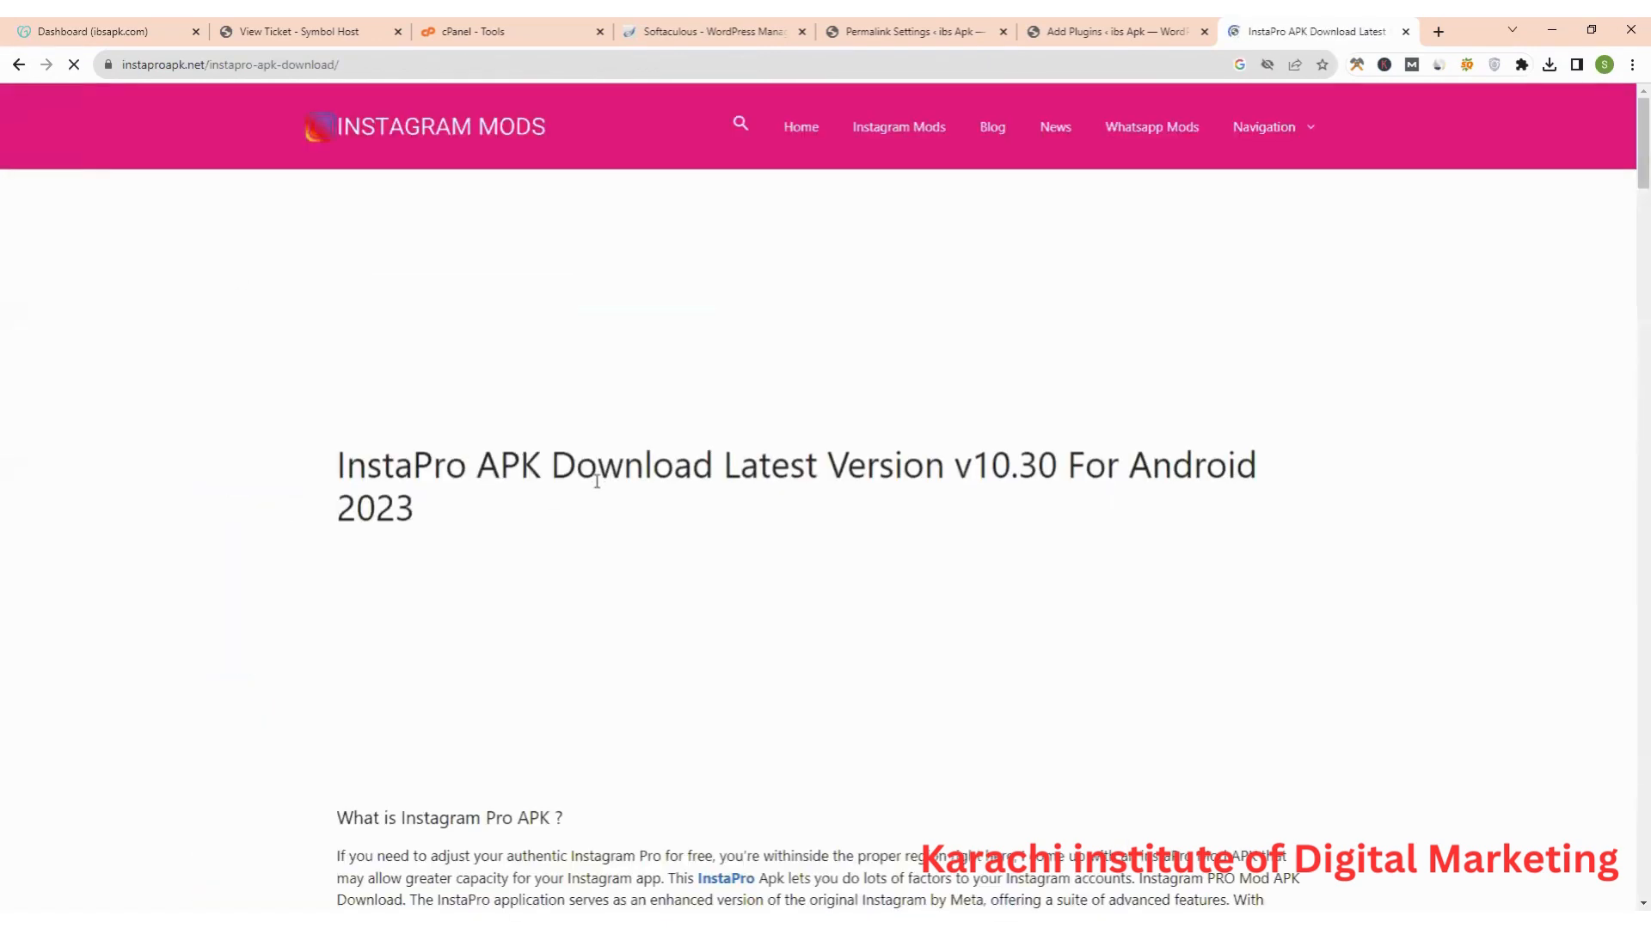
scroll(624, 585, "down", 15)
scroll(679, 666, "up", 15)
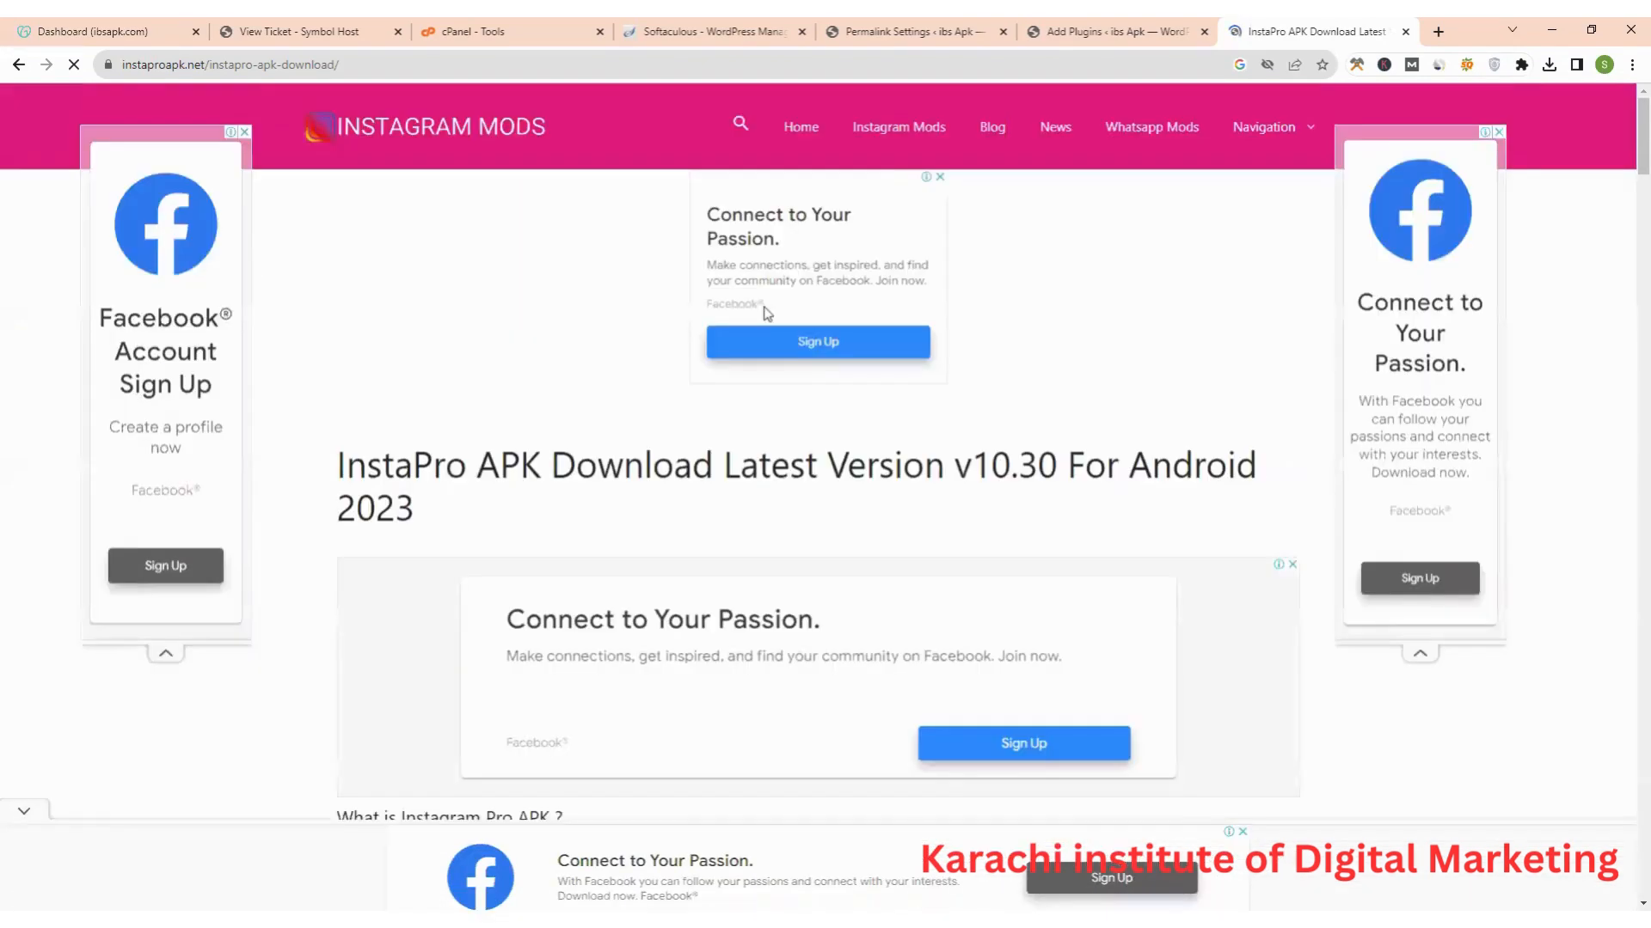
left_click(888, 133)
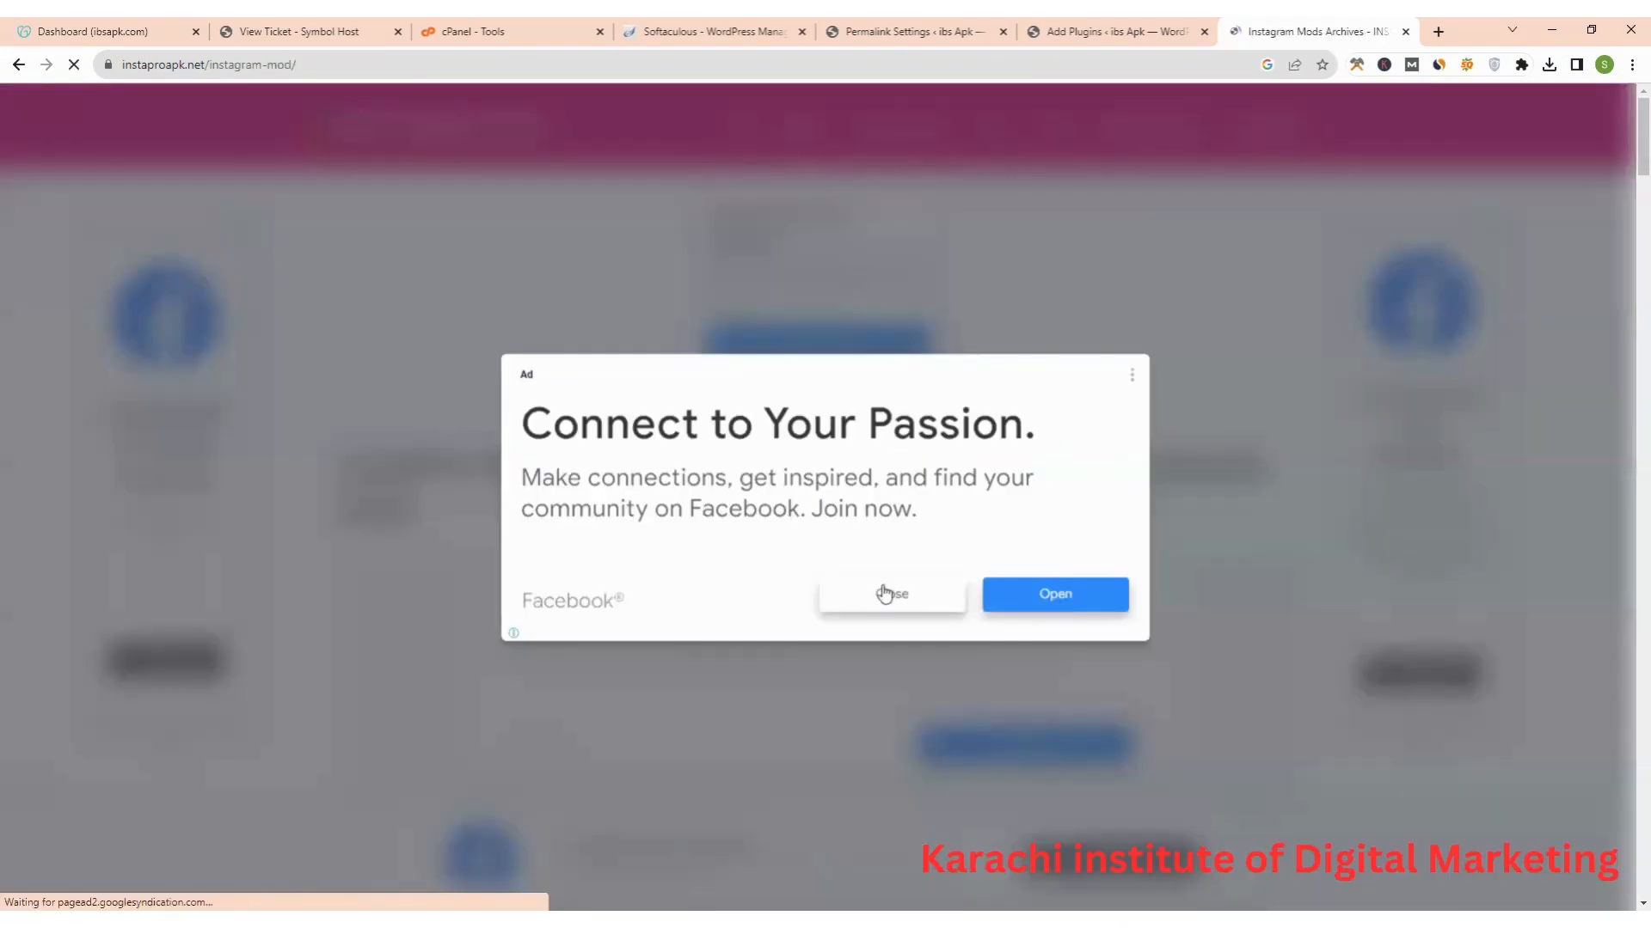
left_click(886, 593)
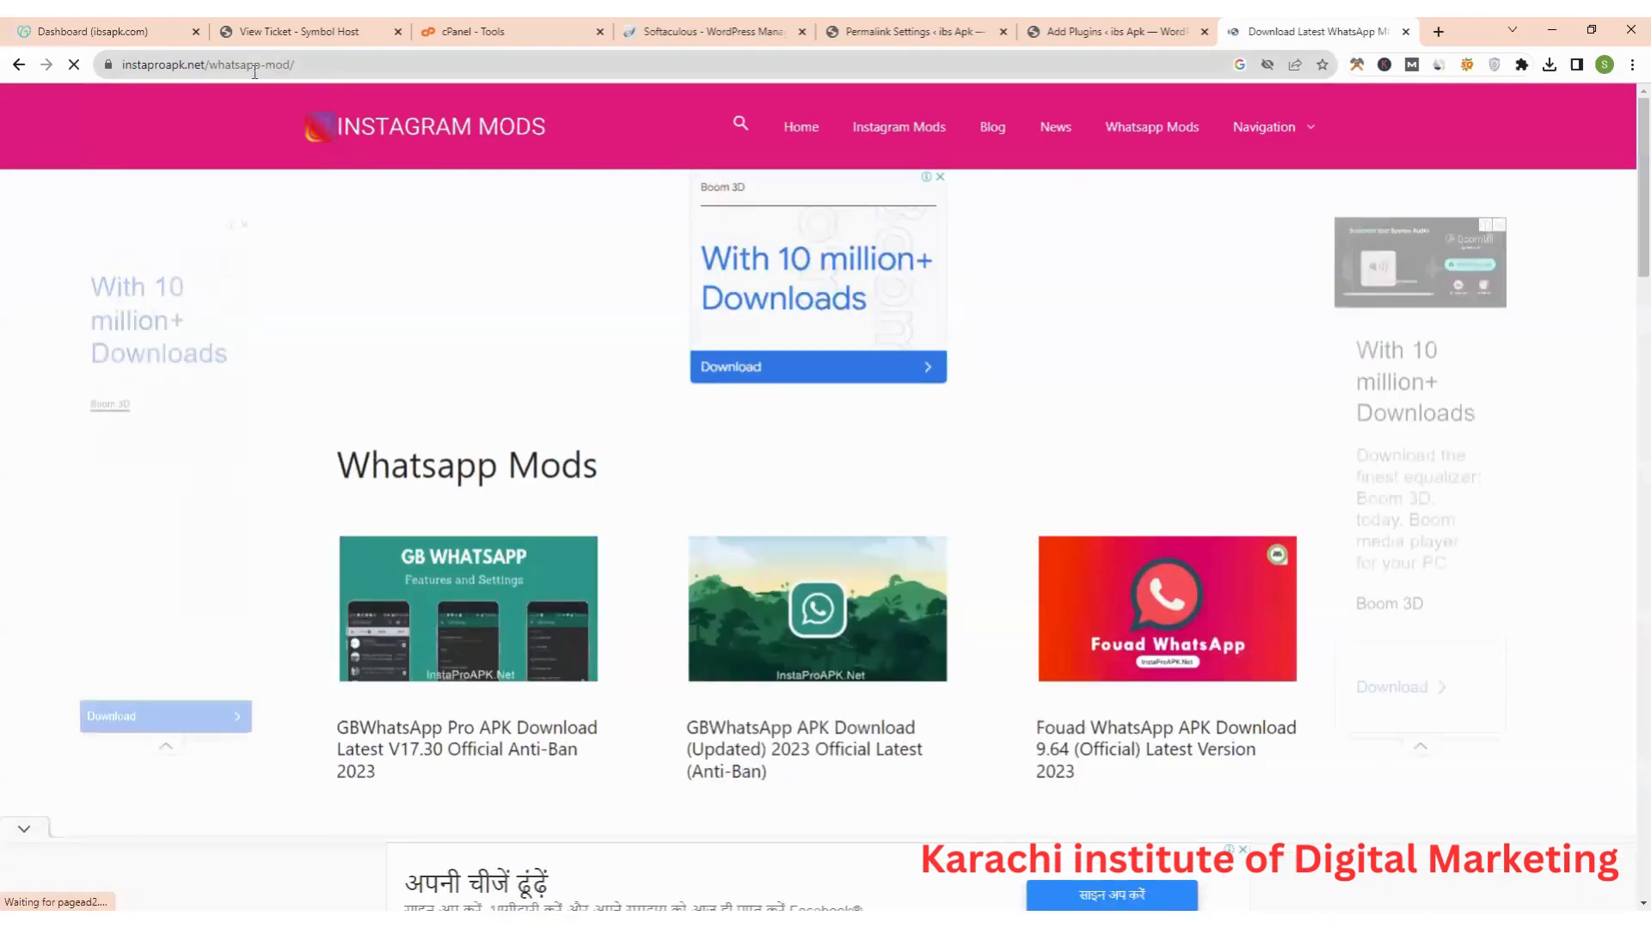
left_click(1281, 129)
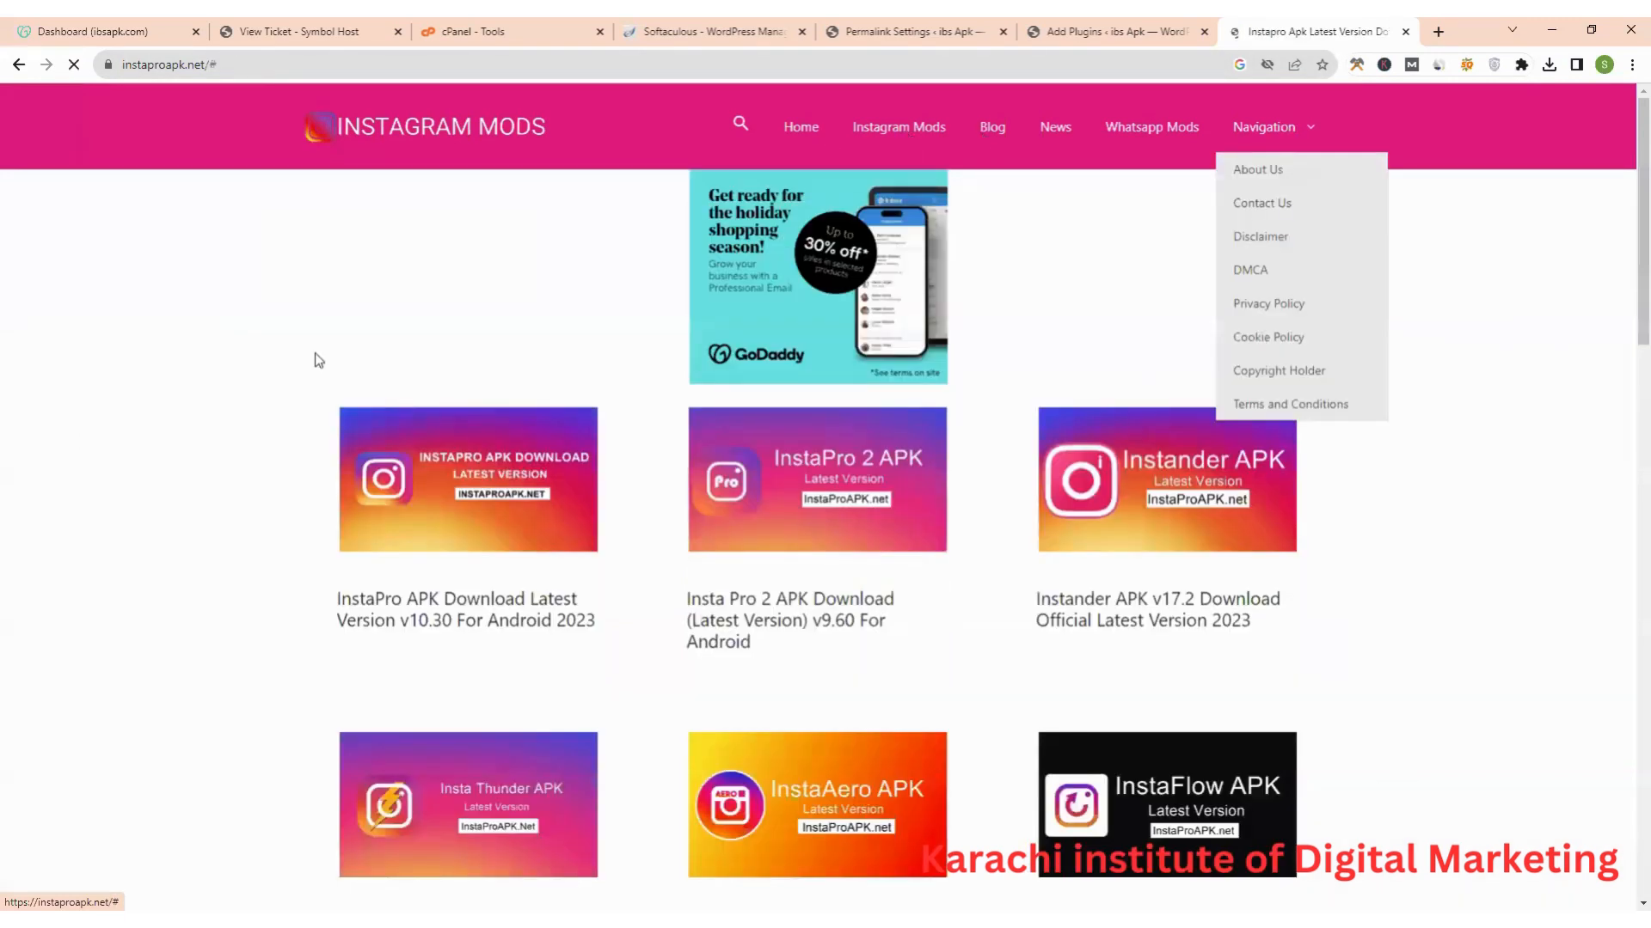
Open the InstaPro, Insta Pro 2, Instander, Insta Thunder and AeroInsta posts in background tabs.
left_click(416, 729)
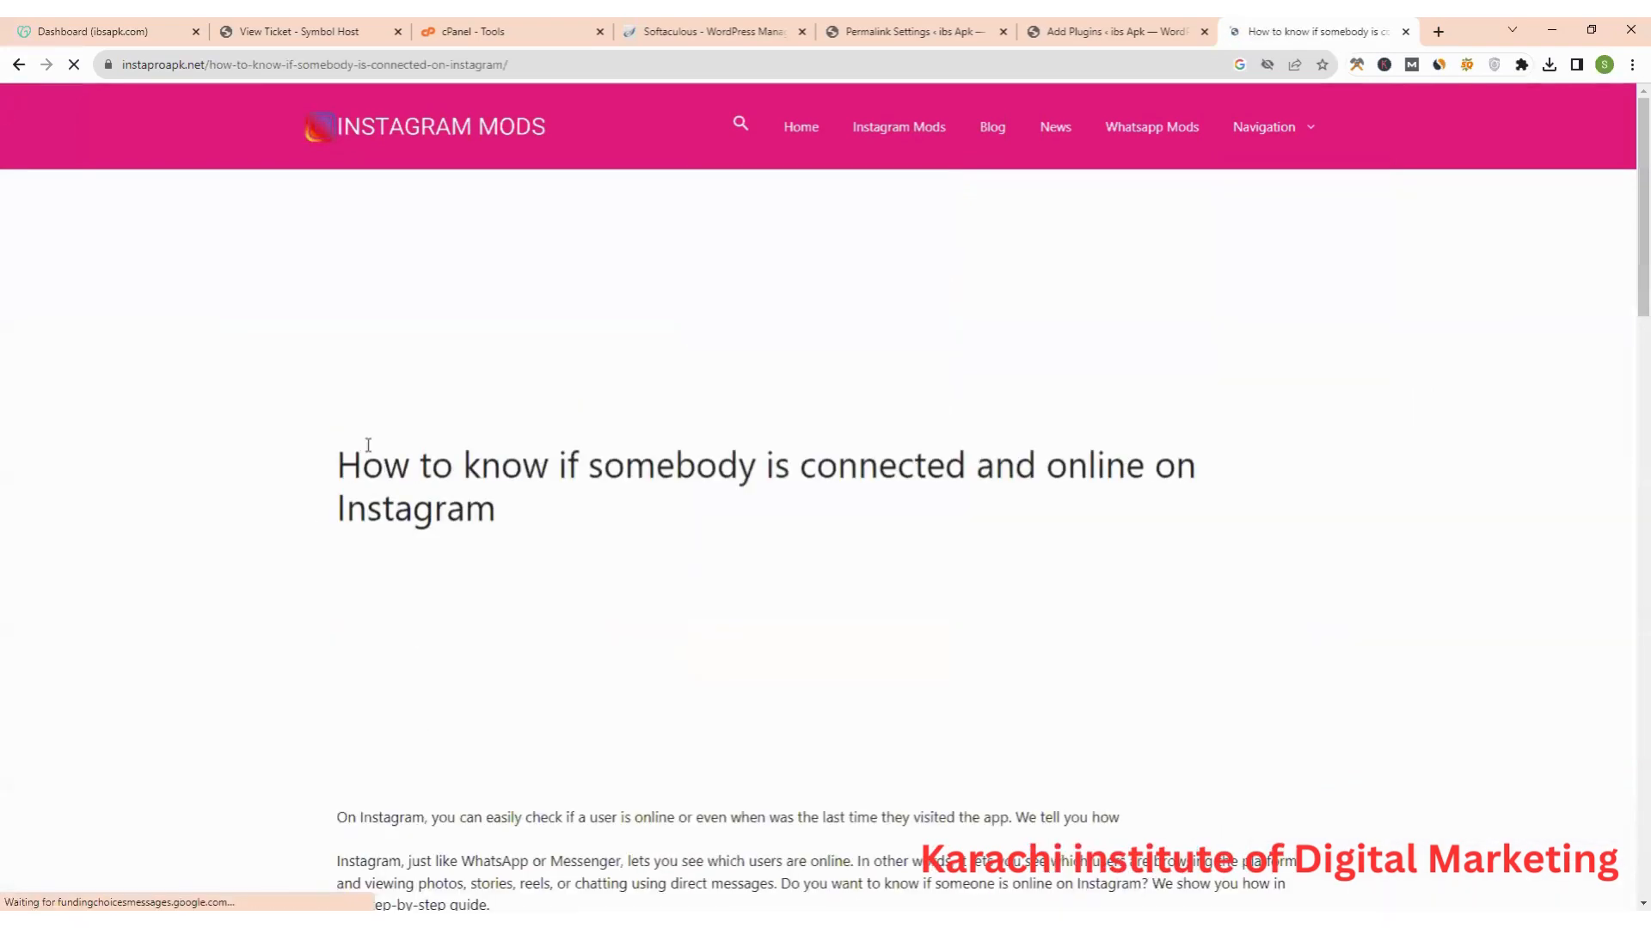
left_click(18, 65)
left_click(18, 64)
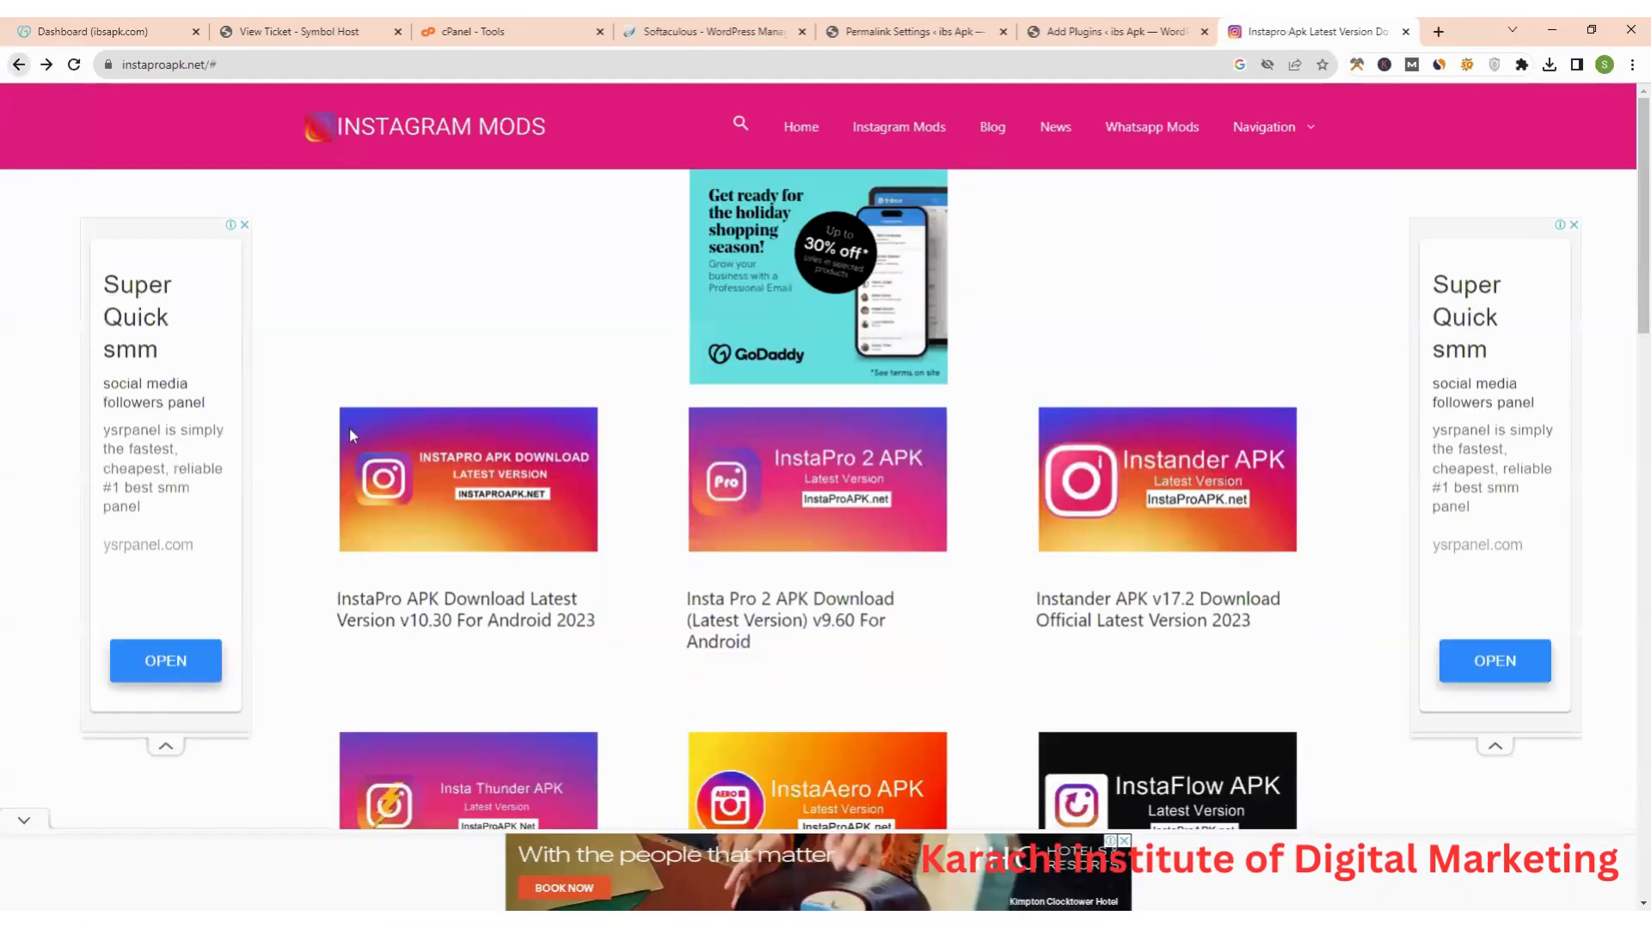
right_click(470, 599)
left_click(516, 604)
middle_click(690, 626)
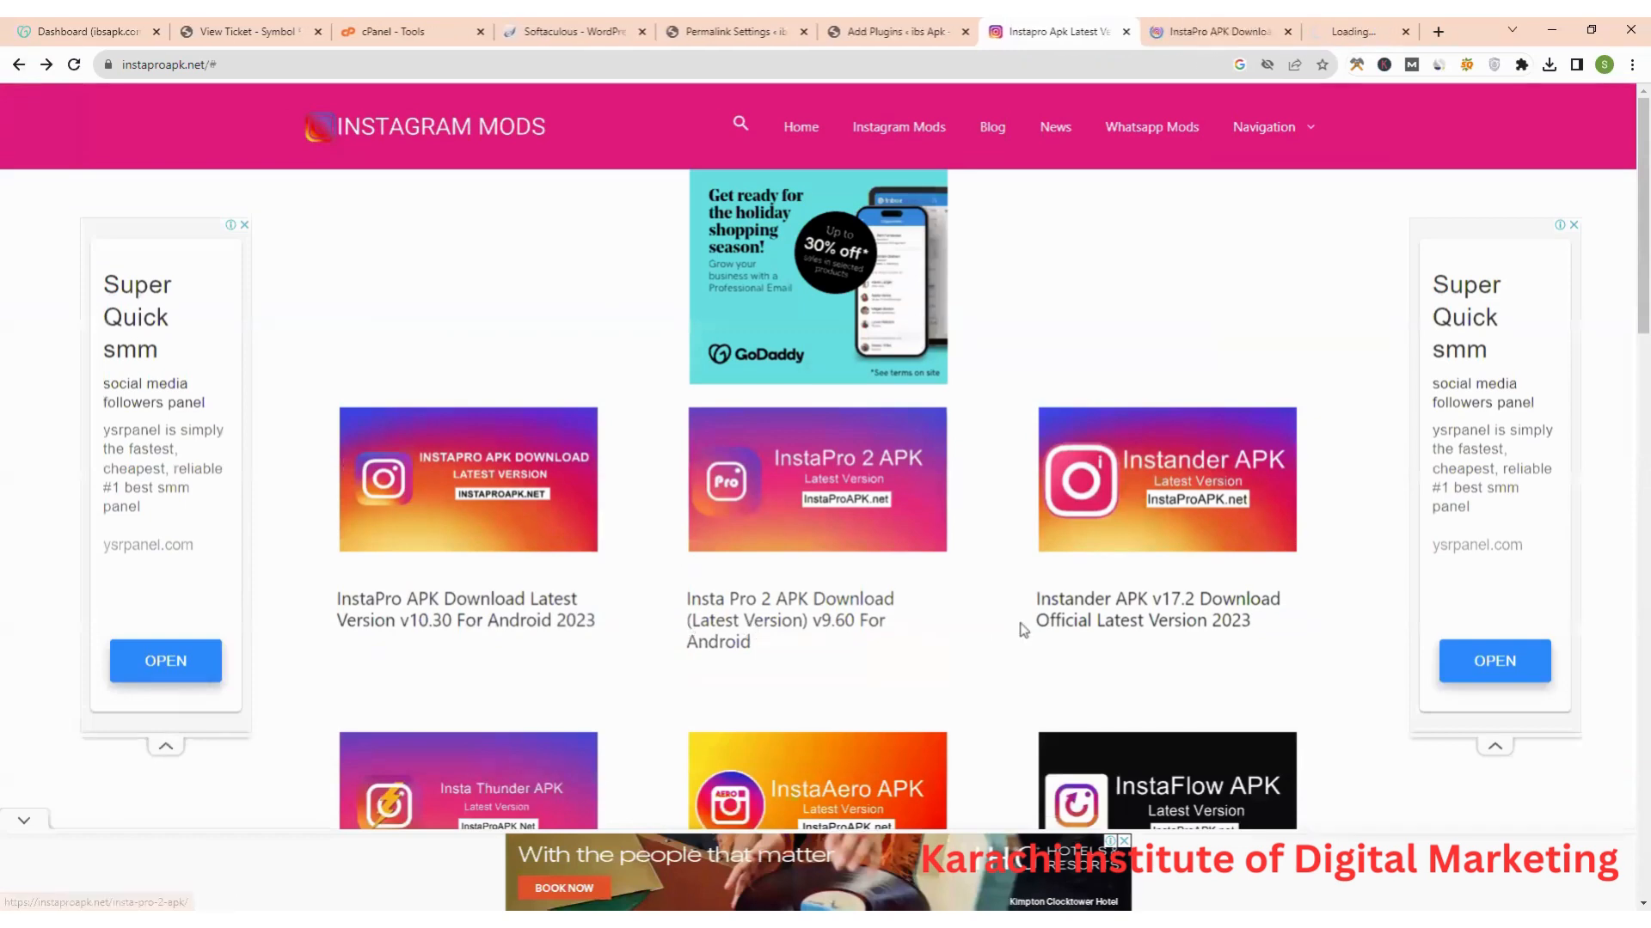
middle_click(1014, 629)
scroll(925, 622, "down", 1)
scroll(427, 596, "down", 3)
middle_click(427, 596)
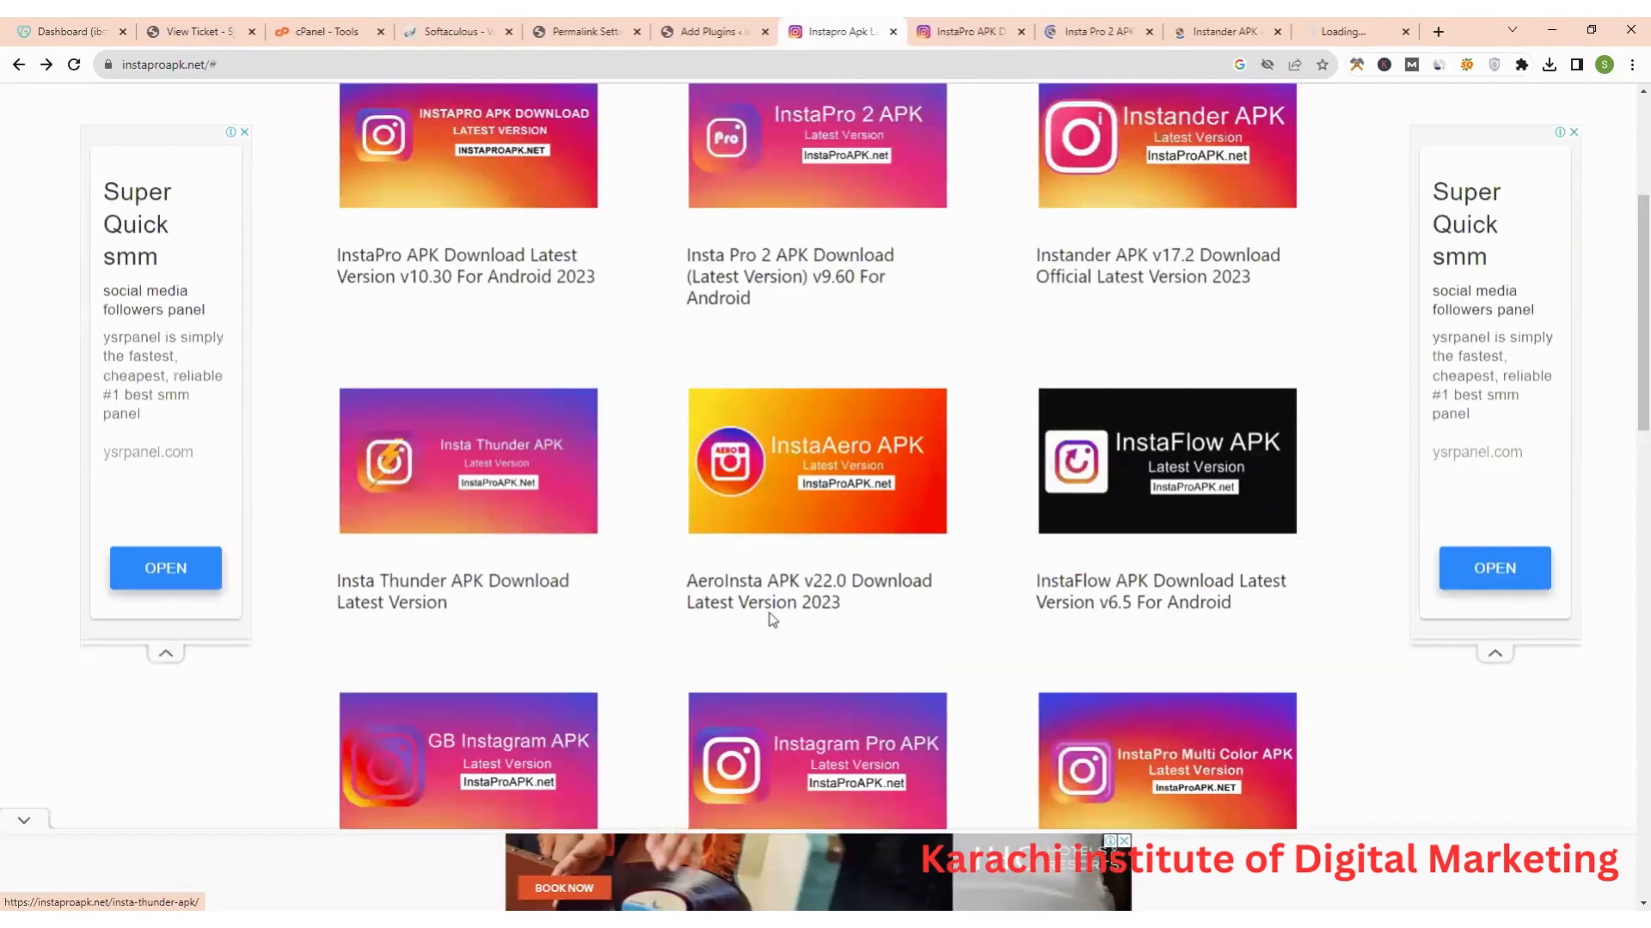
middle_click(770, 610)
Check the URL of each of the five opened instaproapk.net posts.
left_click(907, 24)
left_click(978, 26)
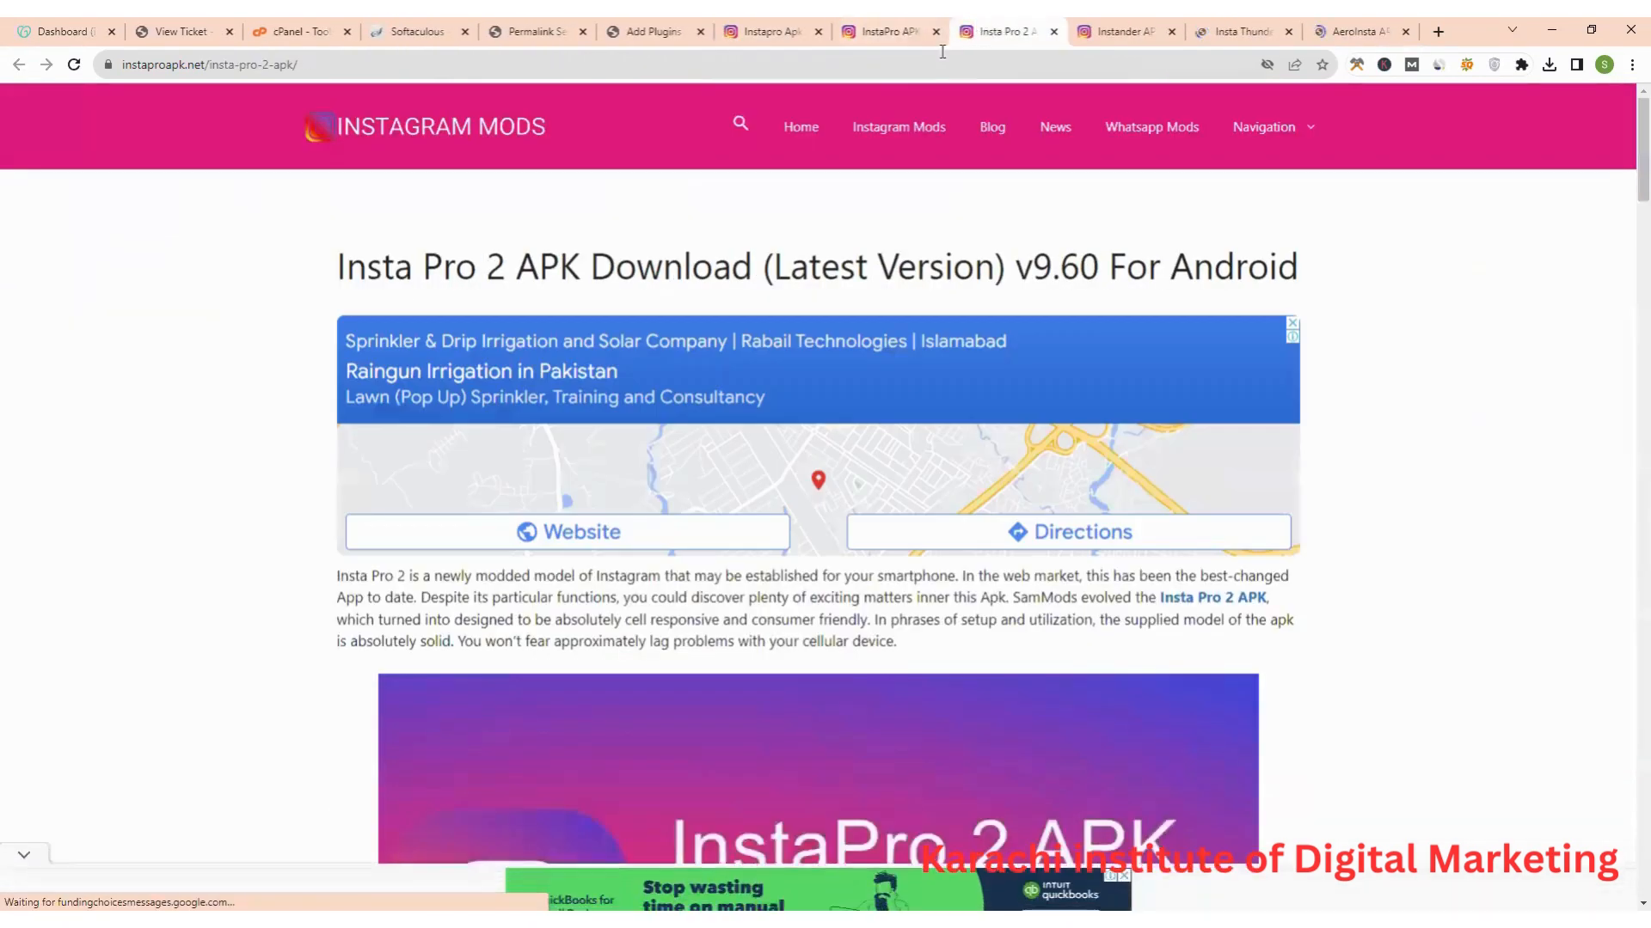
left_click(1117, 28)
left_click(1281, 25)
left_click(1346, 31)
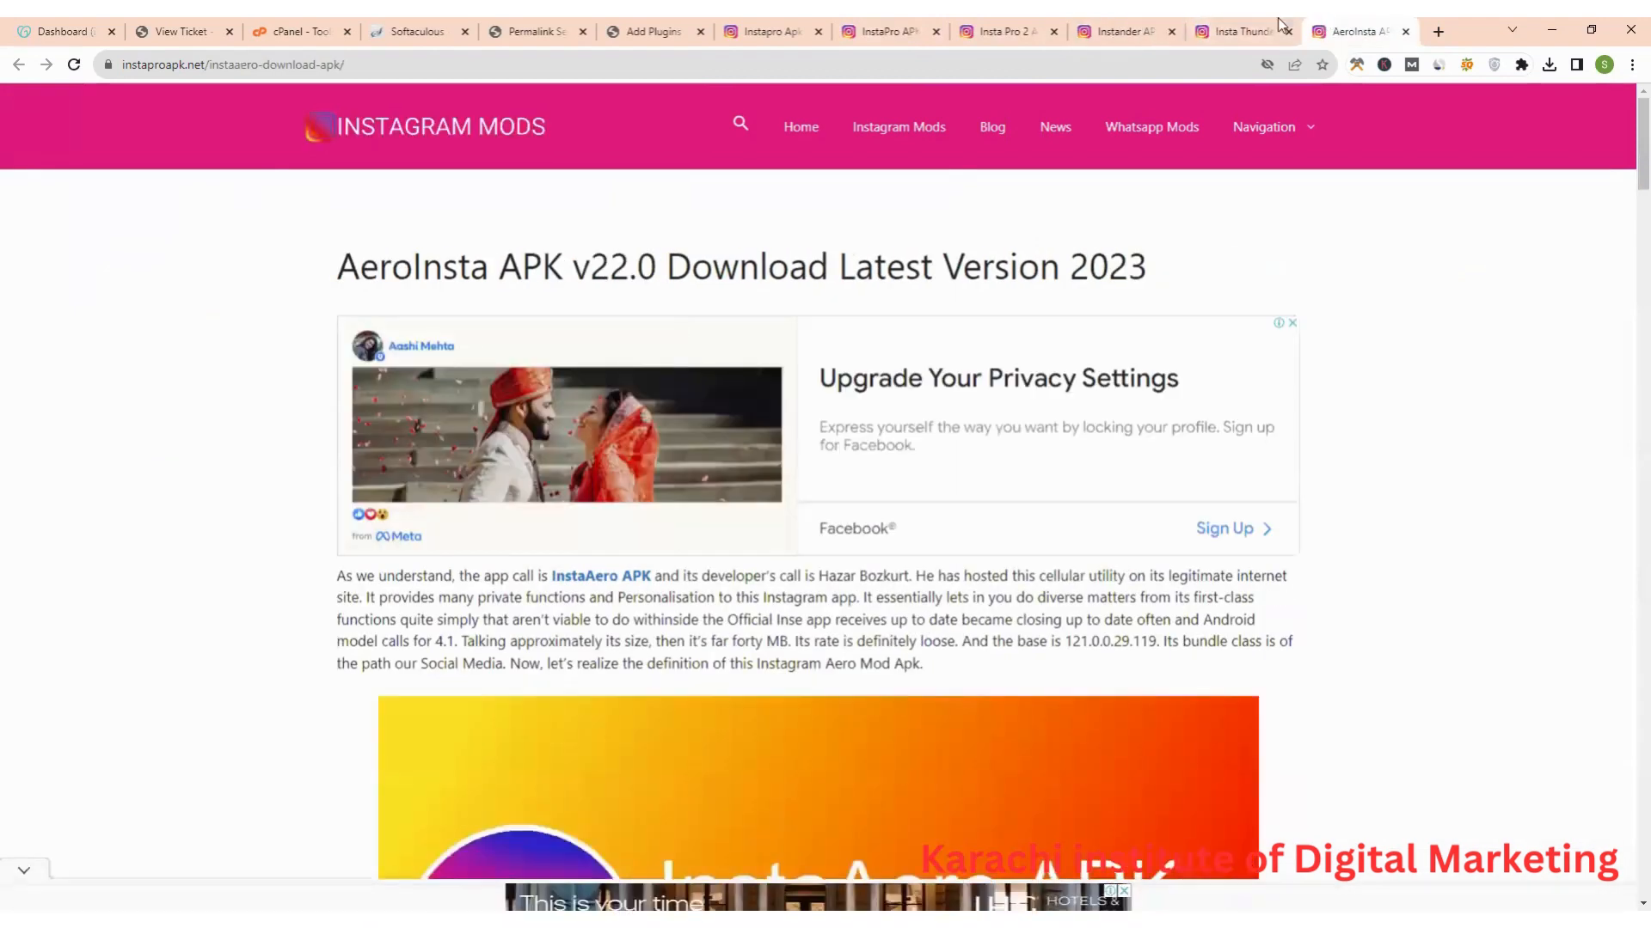
left_click(770, 31)
Close the post grid and all five post tabs, then start a fresh Chrome tab.
left_click(818, 32)
left_click(818, 32)
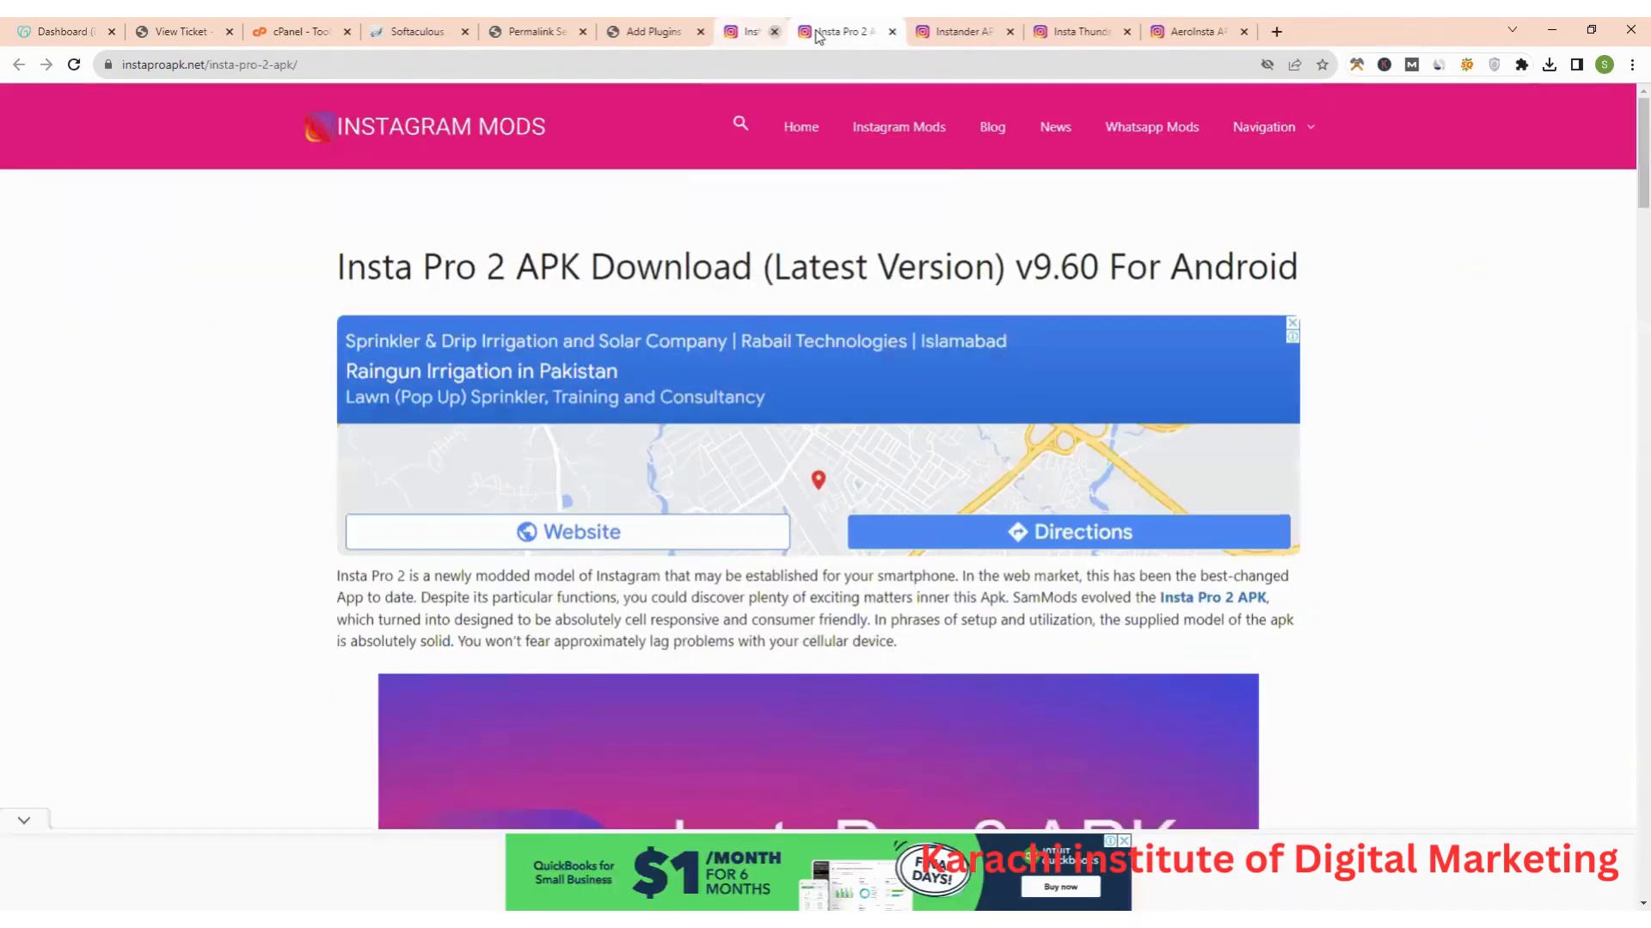
left_click(817, 32)
left_click(817, 32)
left_click(818, 32)
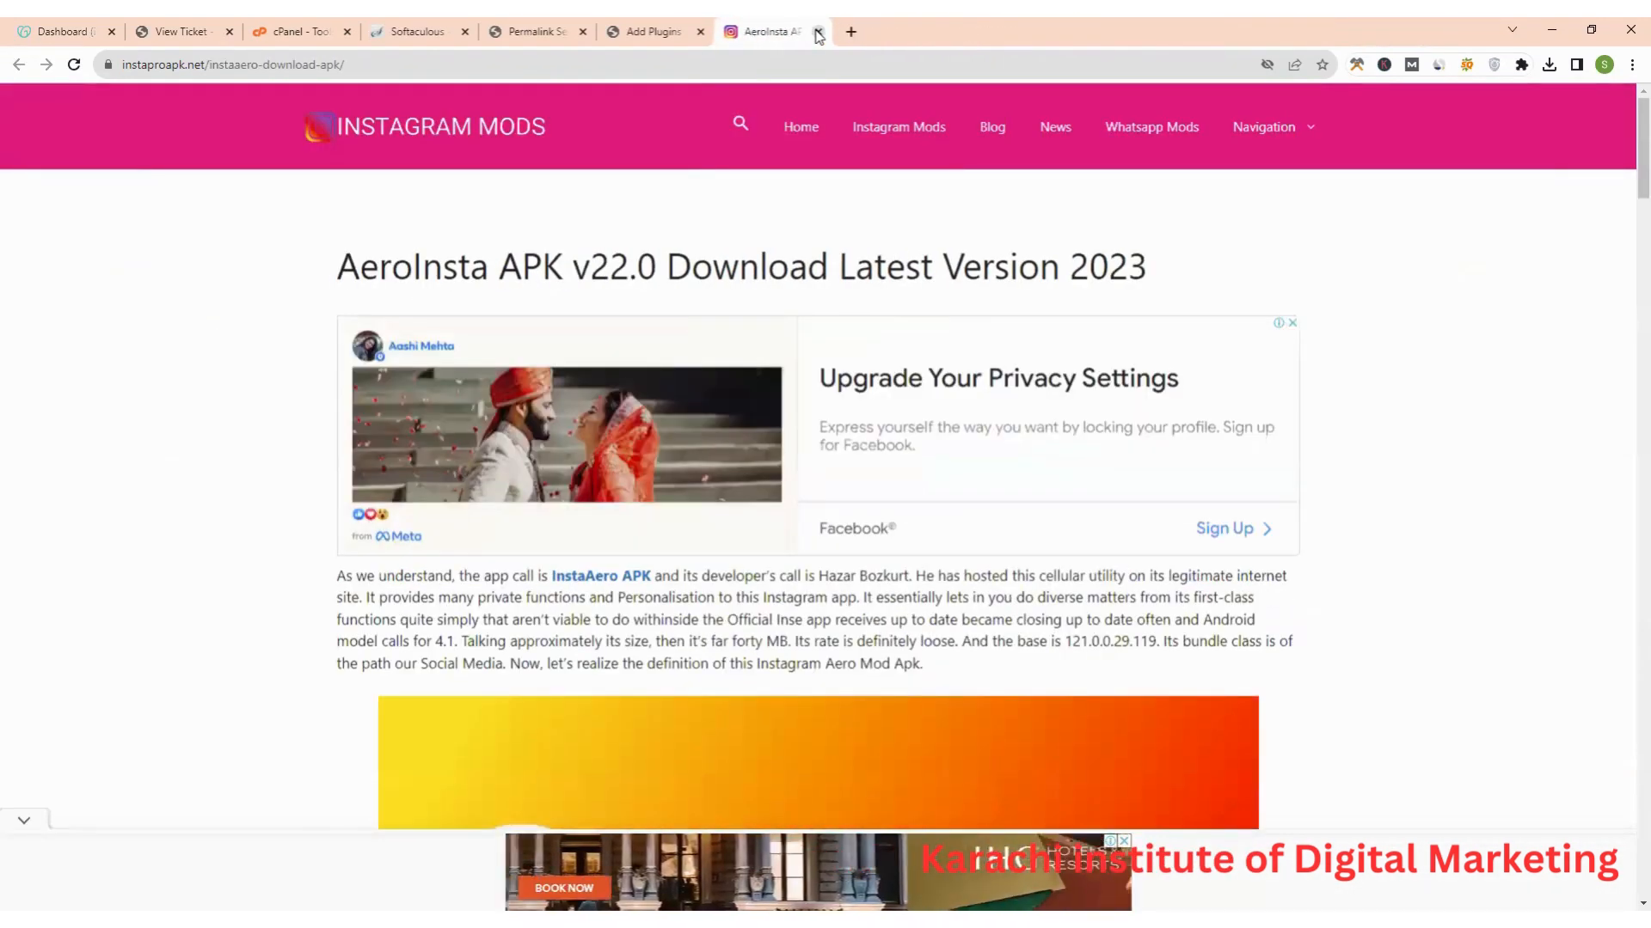
left_click(818, 32)
key("ctrl+t")
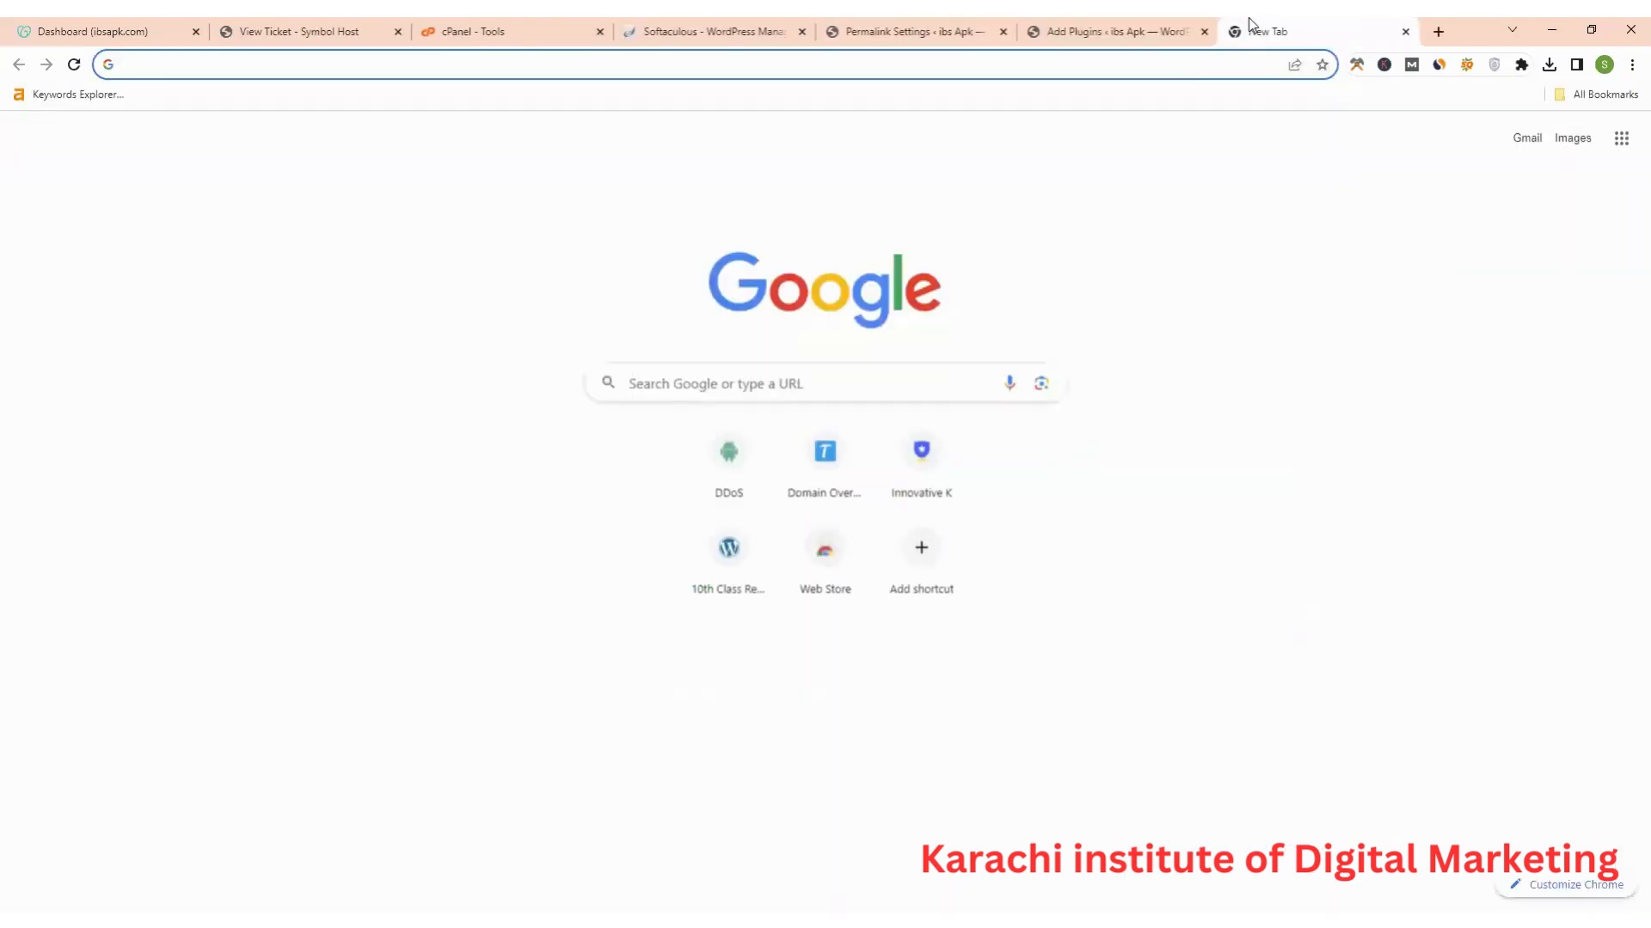
Go to instamod.net, open the Insta Pro Latest Version Download article, and highlight /2021/07 in its URL.
type("instam.o")
key("BackSpace")
key("BackSpace")
type("od.net")
key("Return")
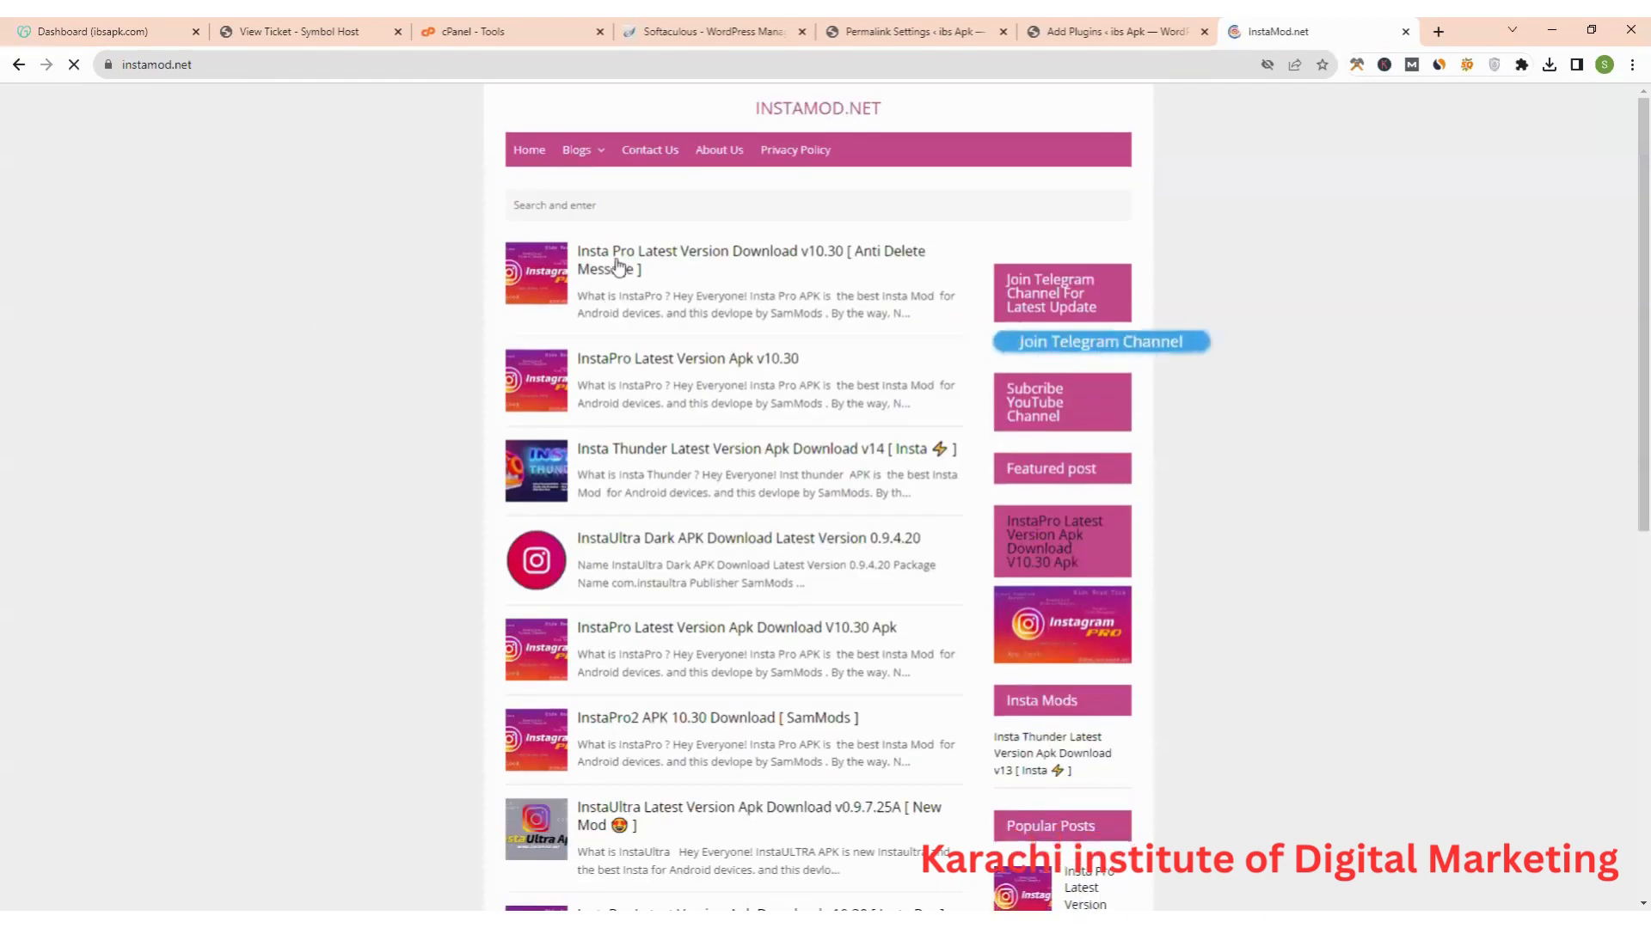
left_click(615, 267)
left_click_drag(192, 64, 234, 71)
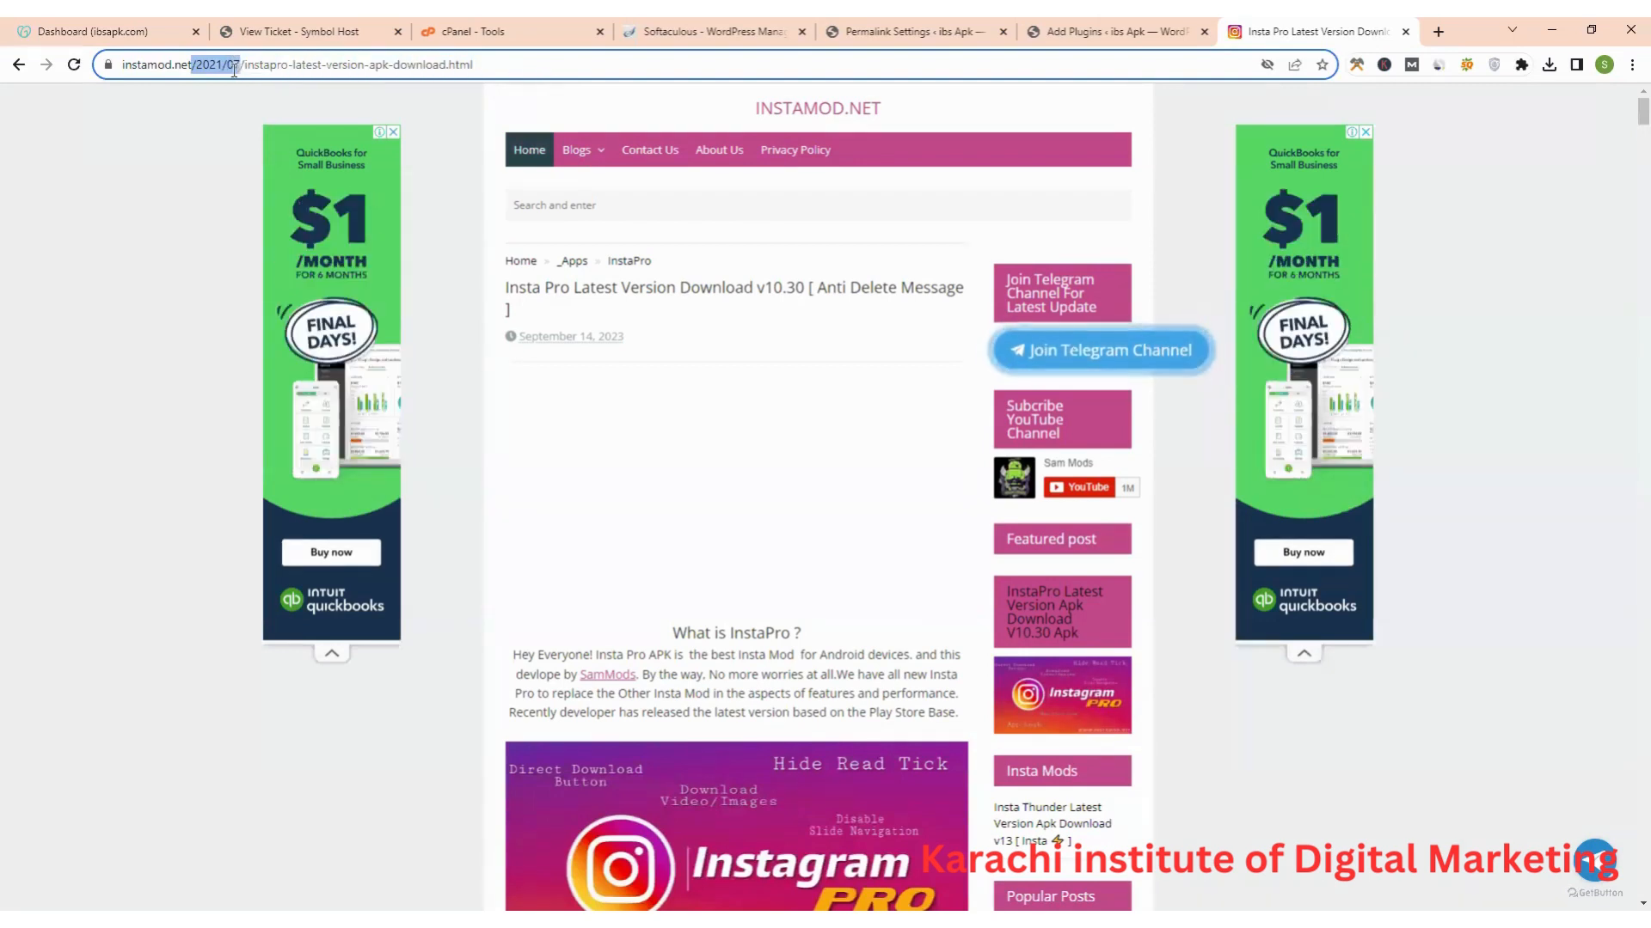
Glance at the cPanel, support ticket, dashboard and Permalink Settings tabs, then return to the instamod.net article.
right_click(178, 122)
left_click(137, 148)
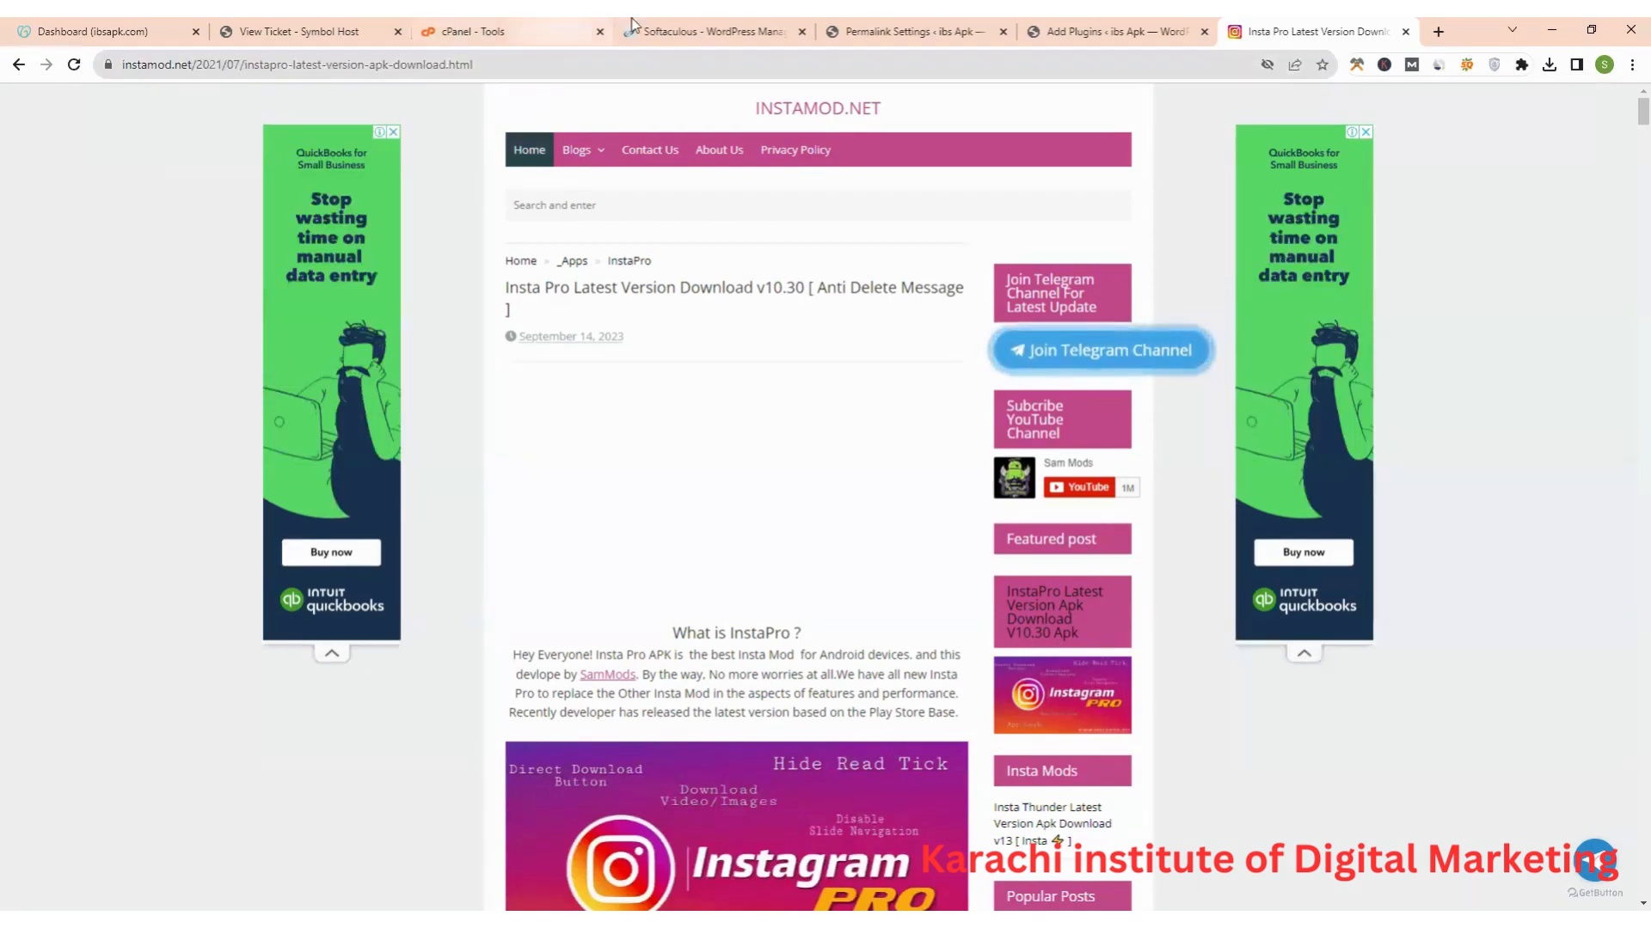
left_click(541, 31)
left_click(330, 29)
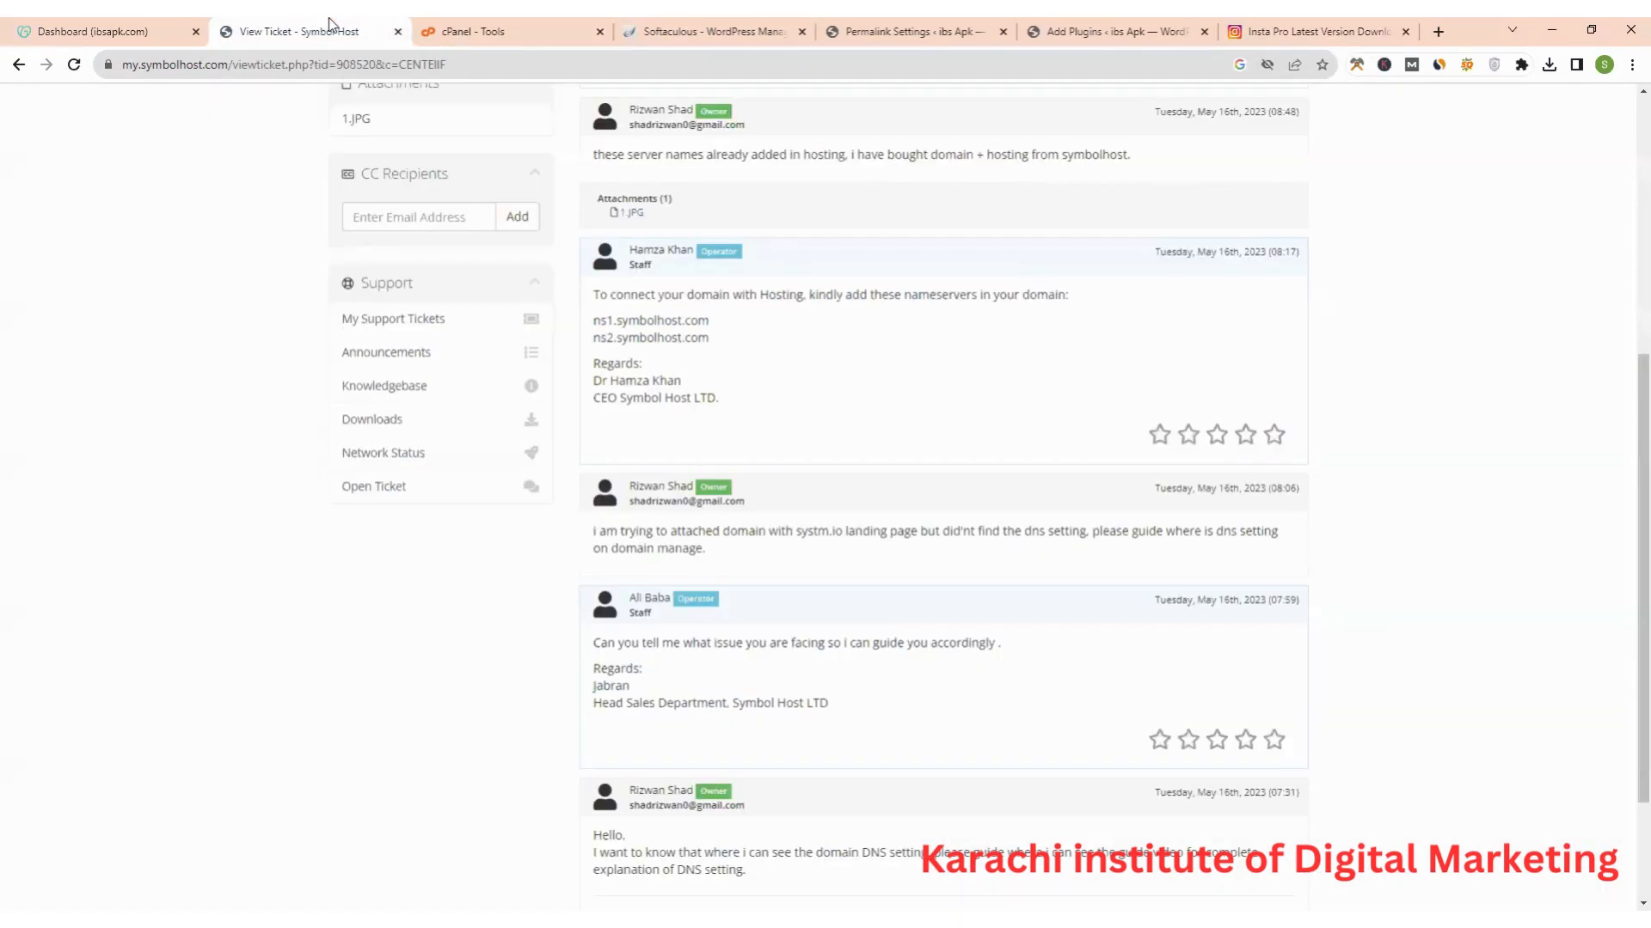
left_click(138, 31)
left_click(847, 31)
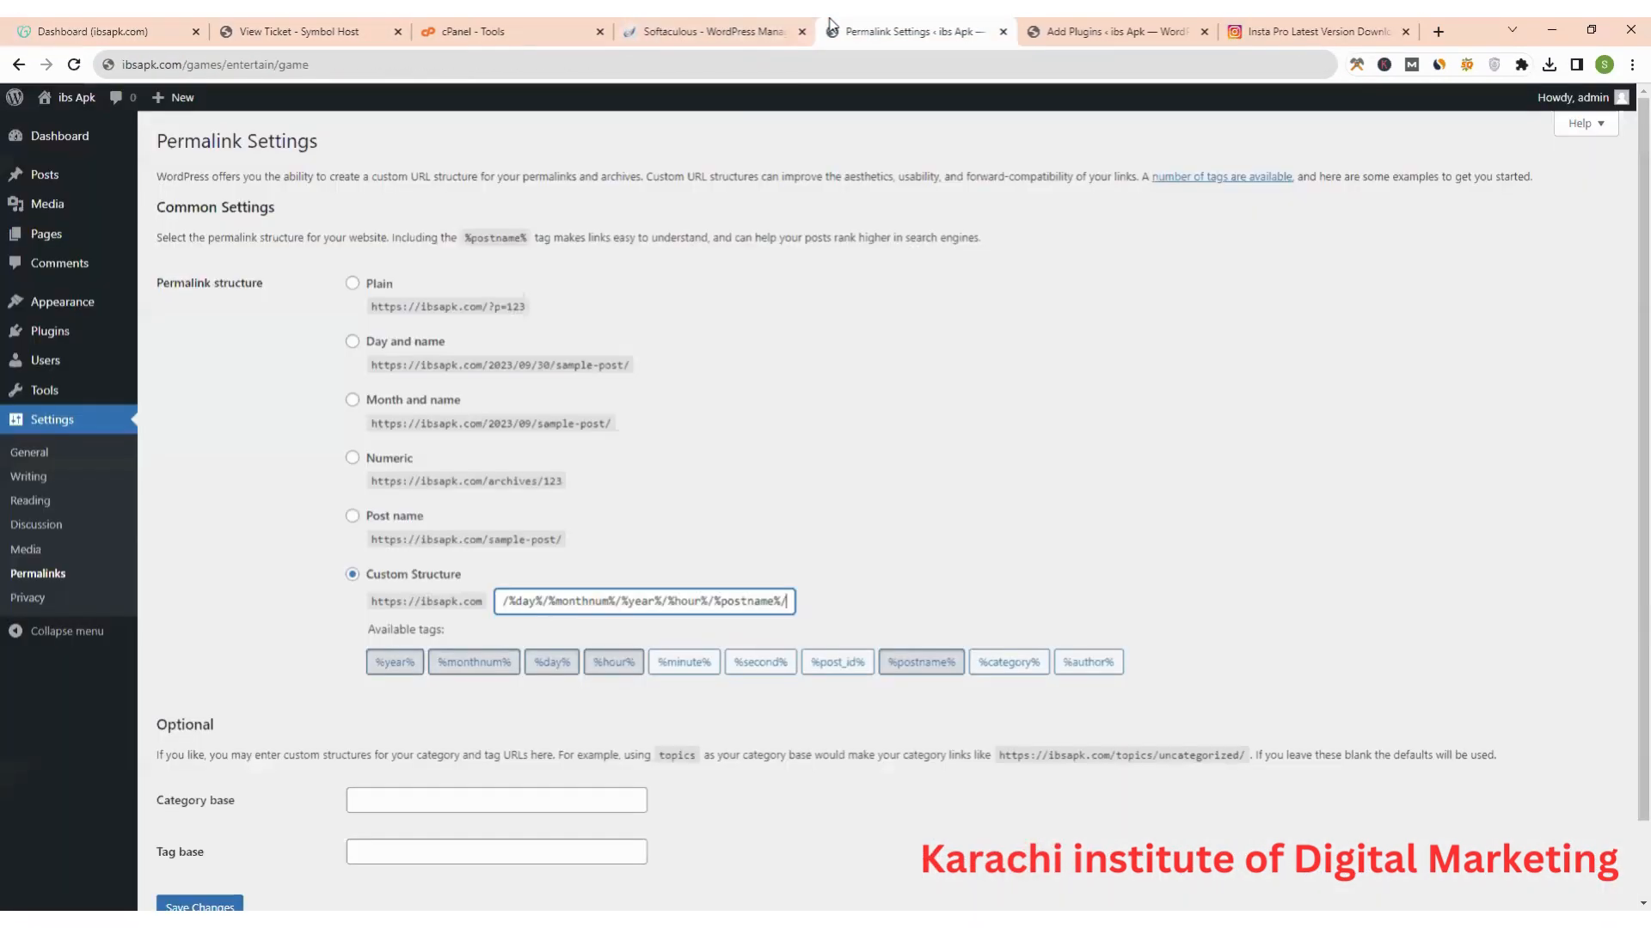
right_click(314, 366)
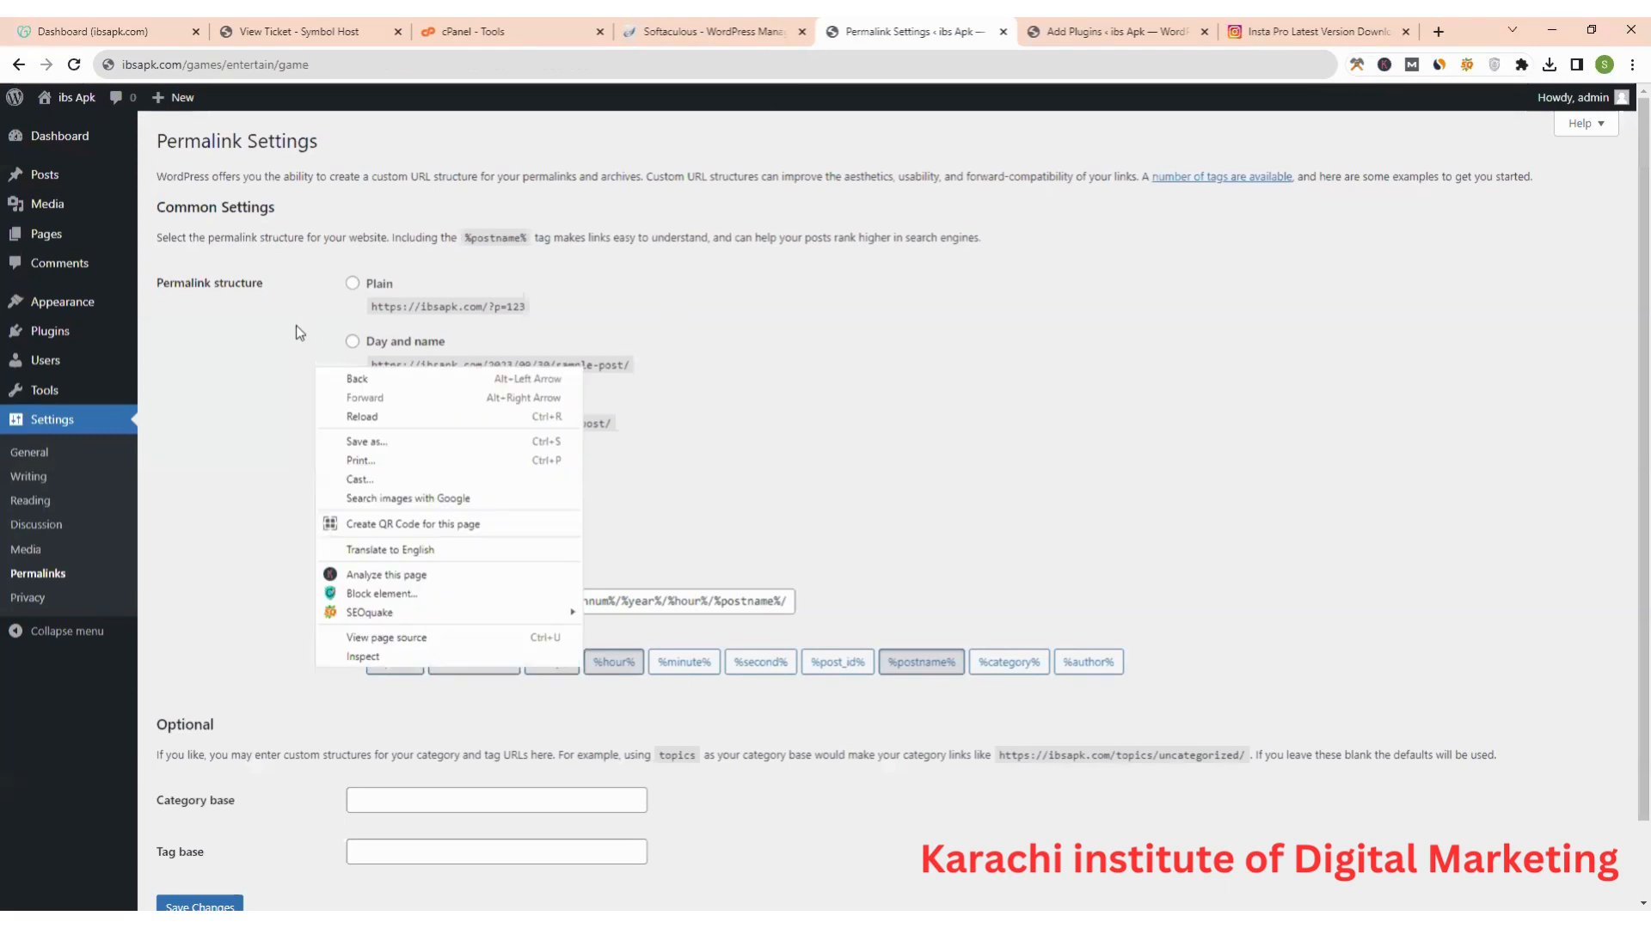
left_click(296, 325)
left_click(1315, 30)
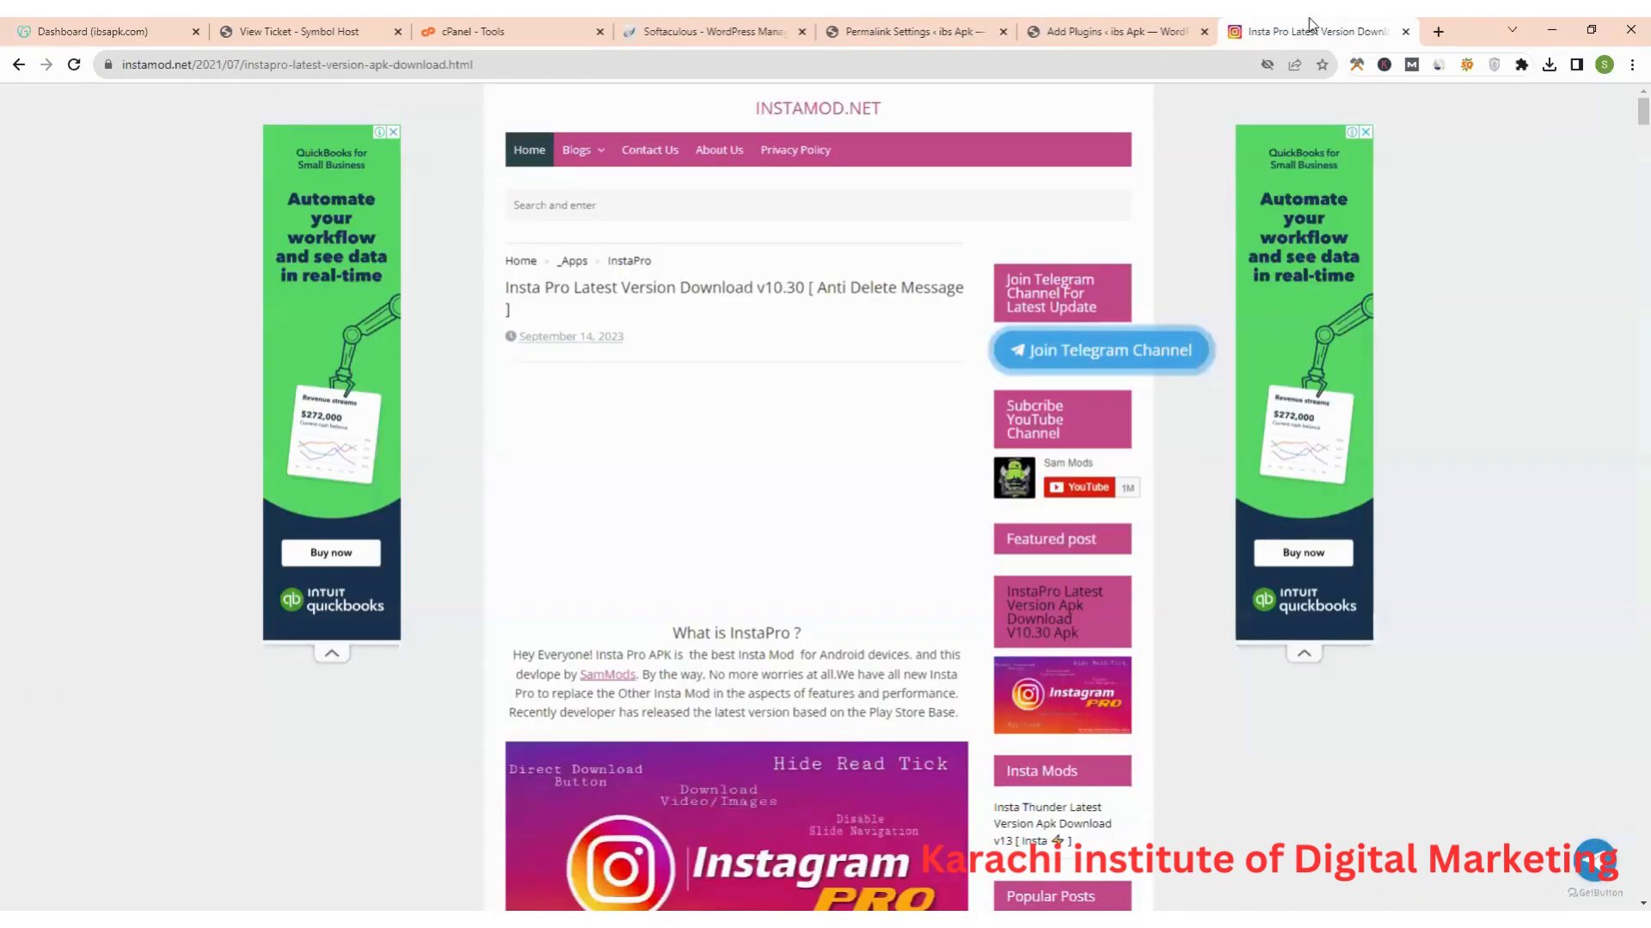
In a new tab, search Google for 'silo structure vs normal structure vs pyramid structure'.
left_click(1437, 32)
type("per")
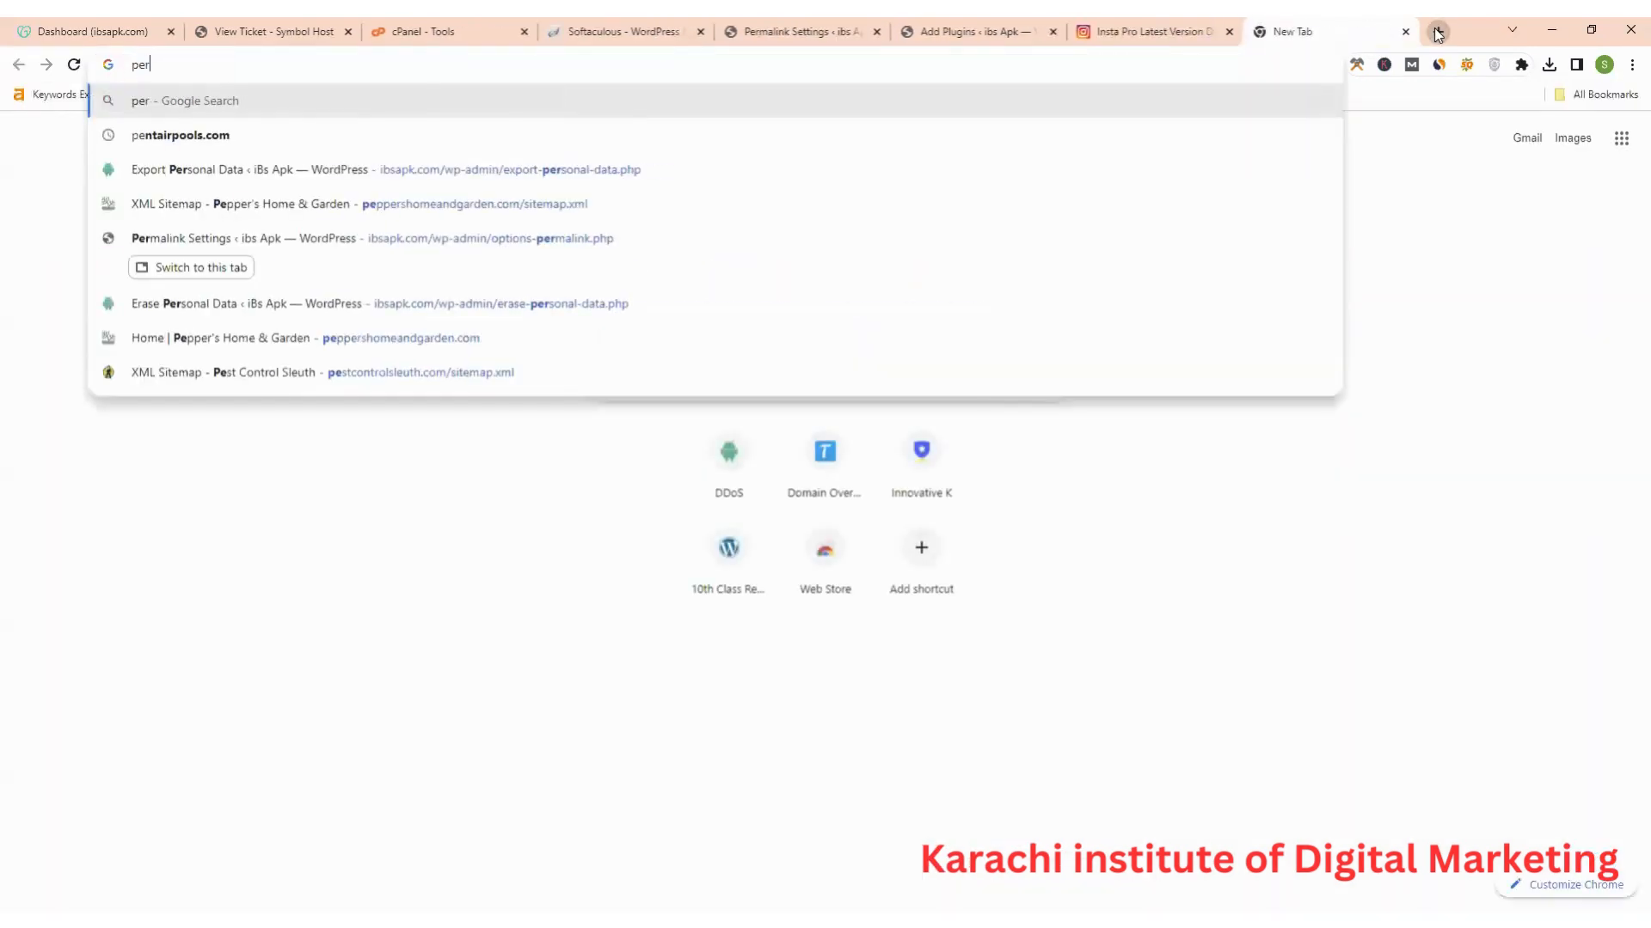
key("BackSpace")
key("BackSpace")
key("BackSpace")
type("sio")
key("BackSpace")
key("BackSpace")
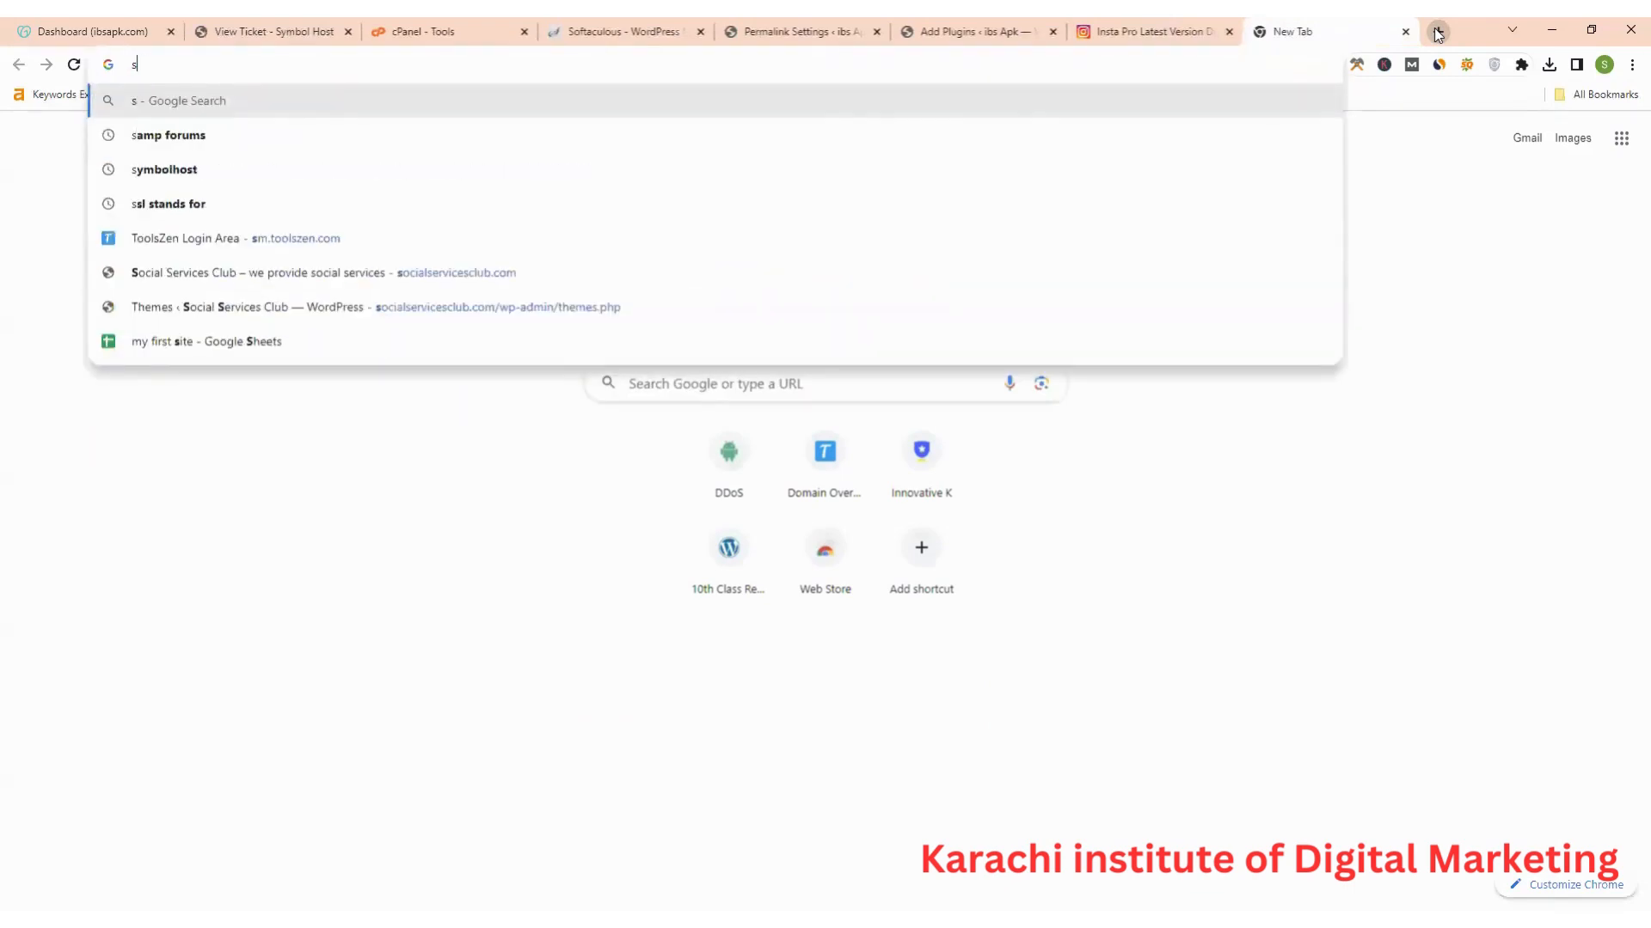
type("ilo struic")
key("BackSpace")
key("BackSpace")
type("cture cv")
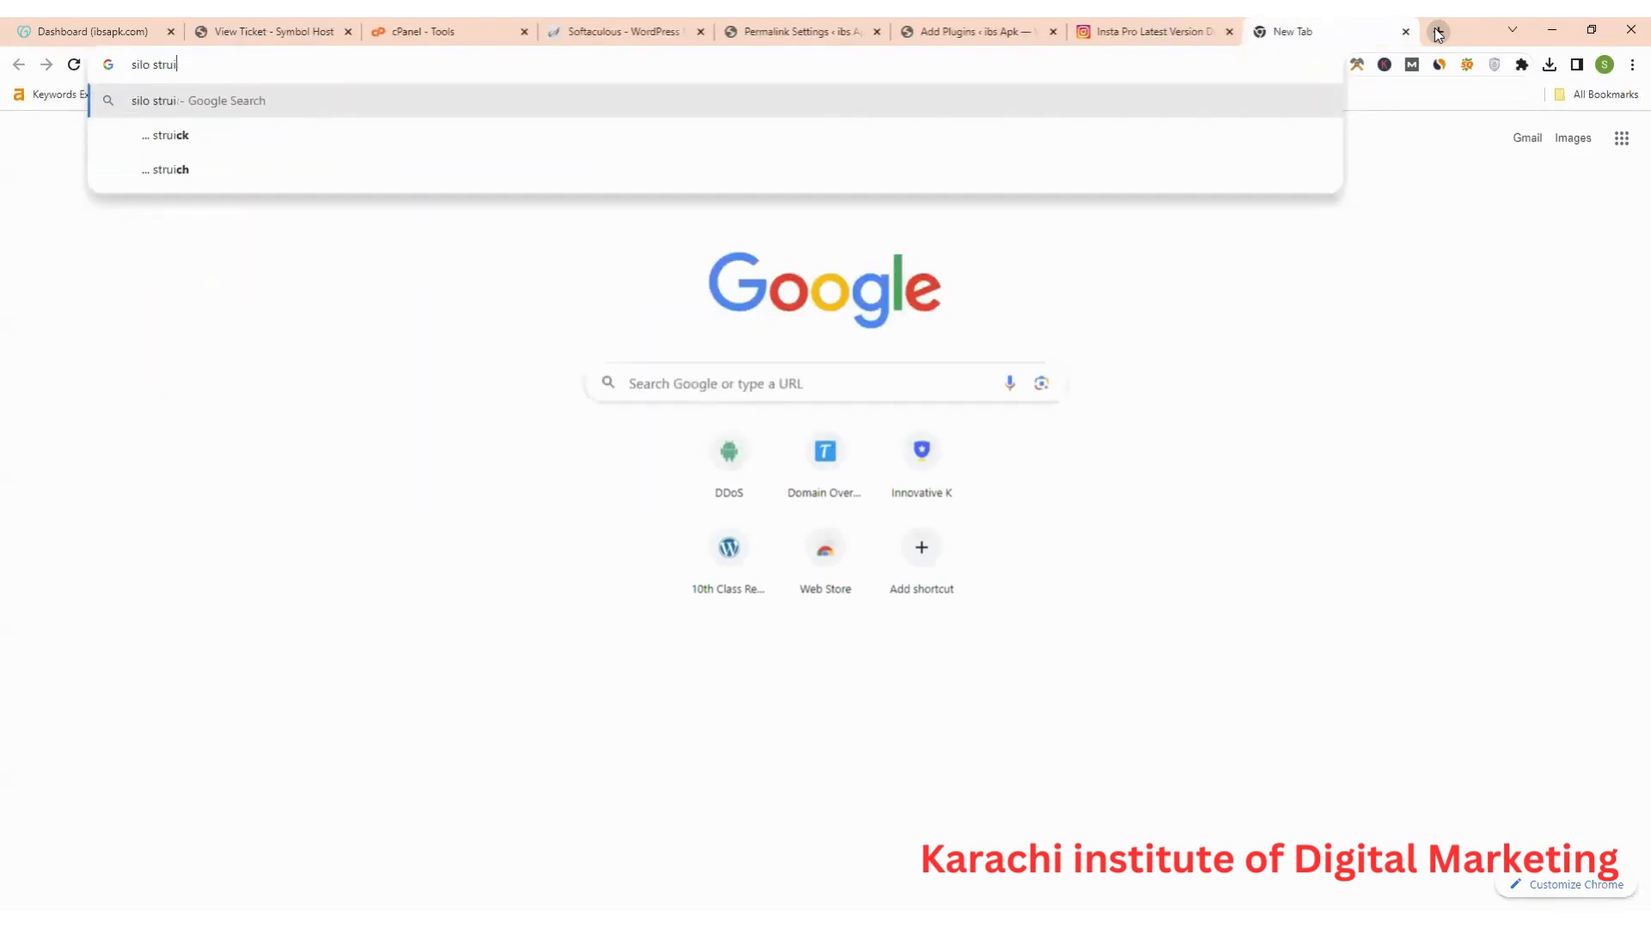
key("BackSpace")
key("BackSpace")
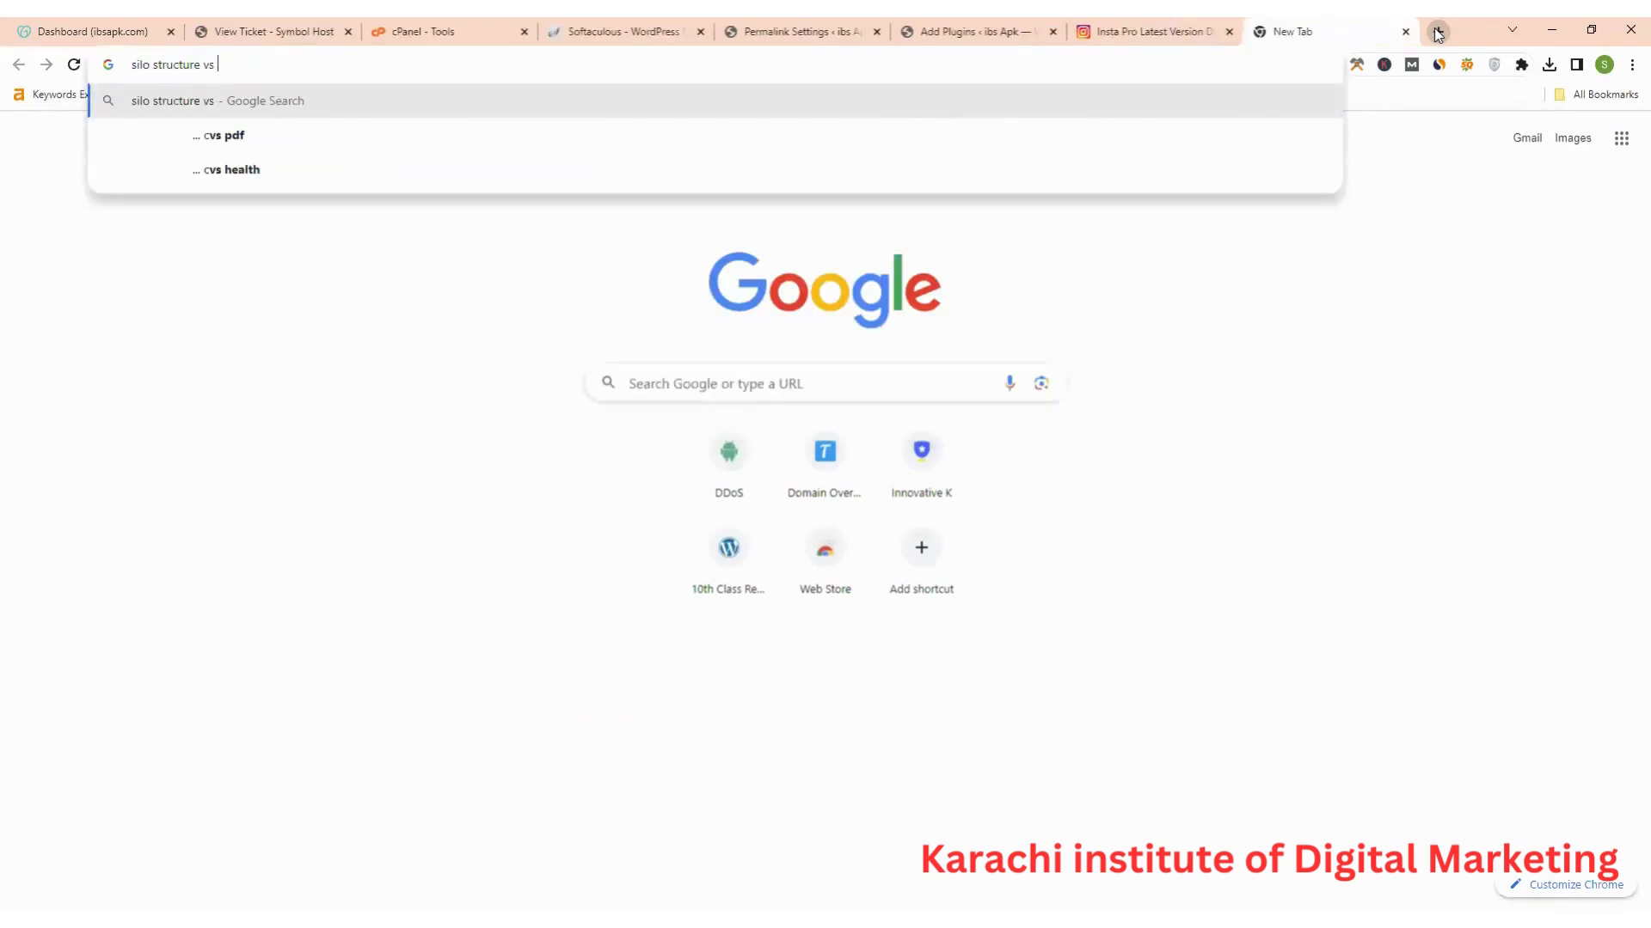
type("vs normal str")
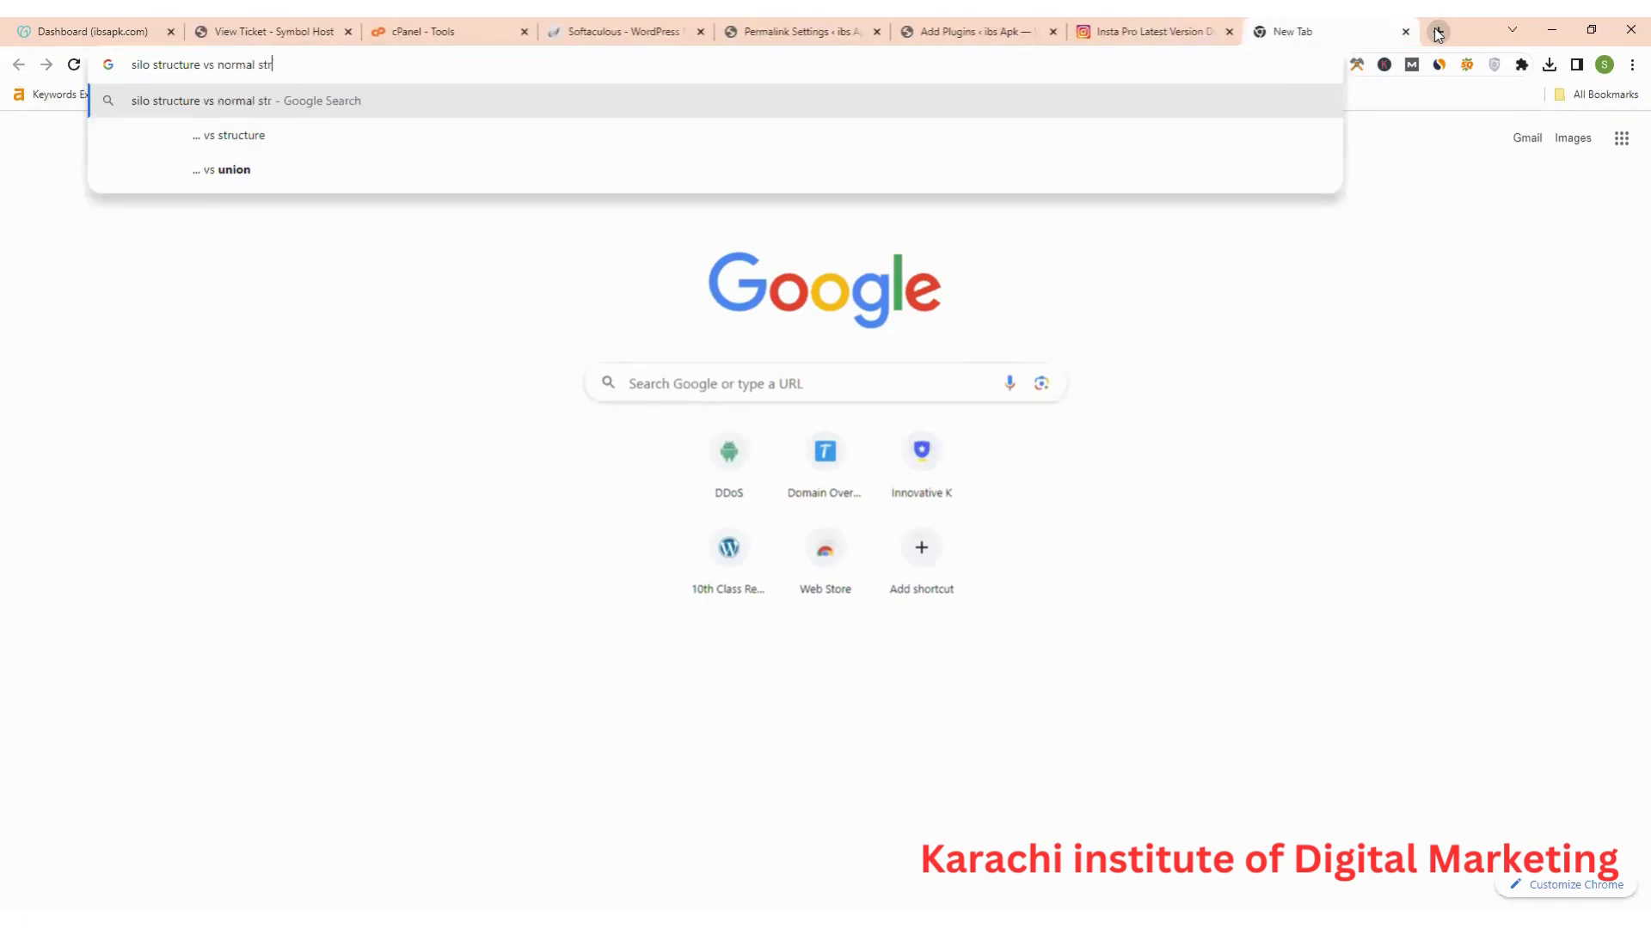
type("ucutre vs ")
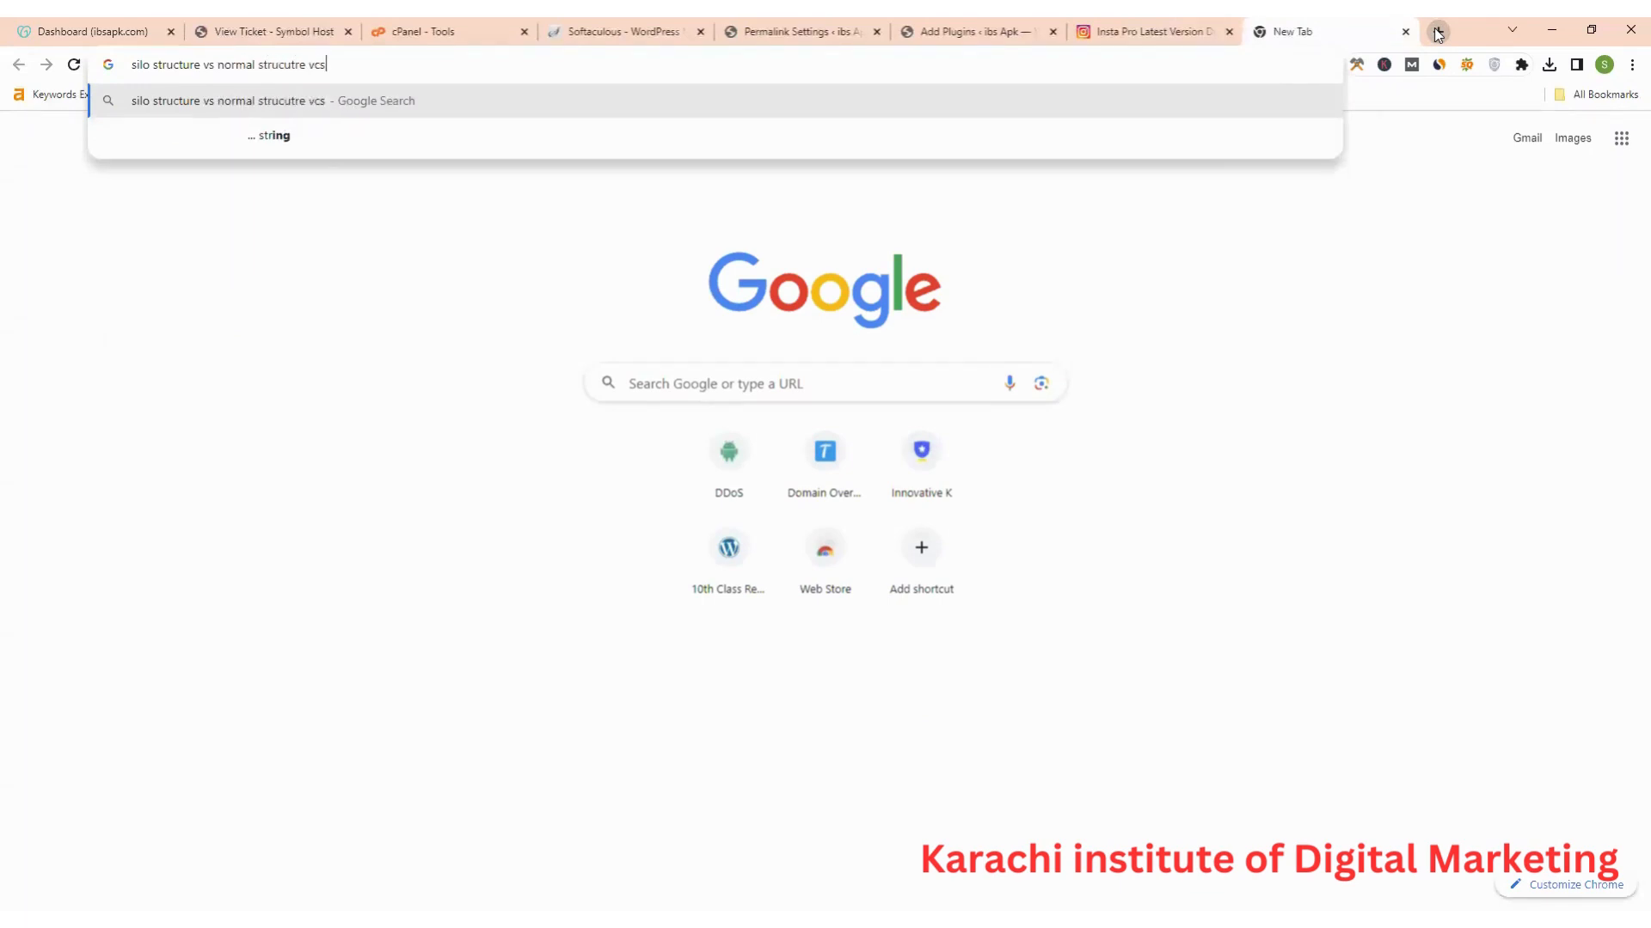
type("py")
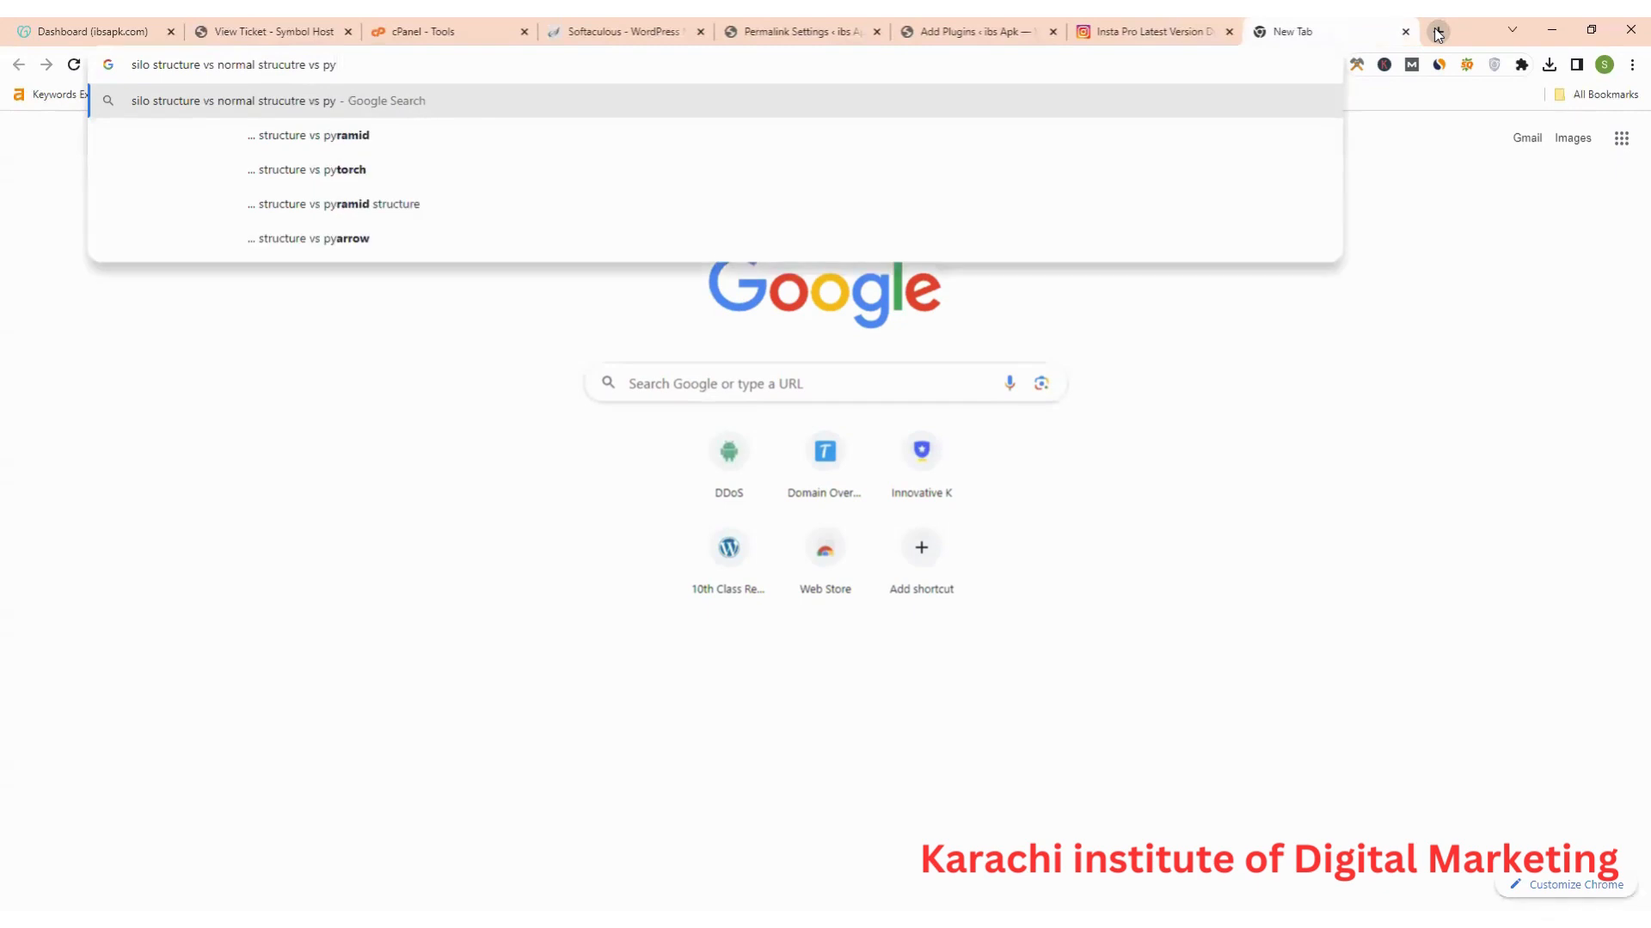
type("ramid s")
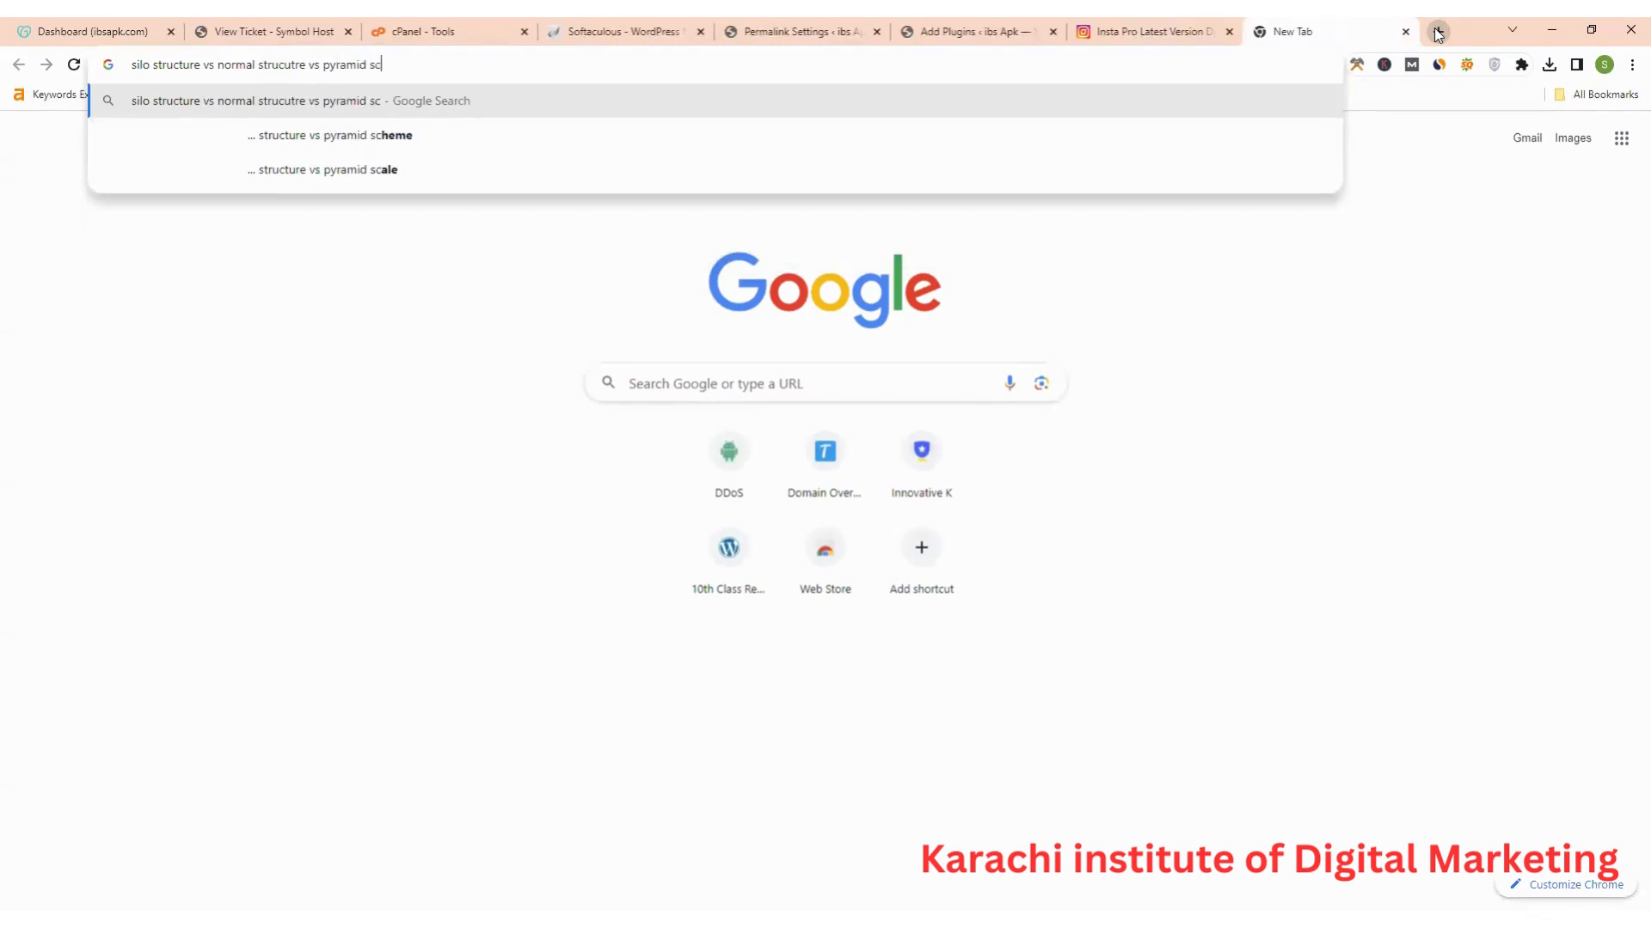
key("Down")
key("Return")
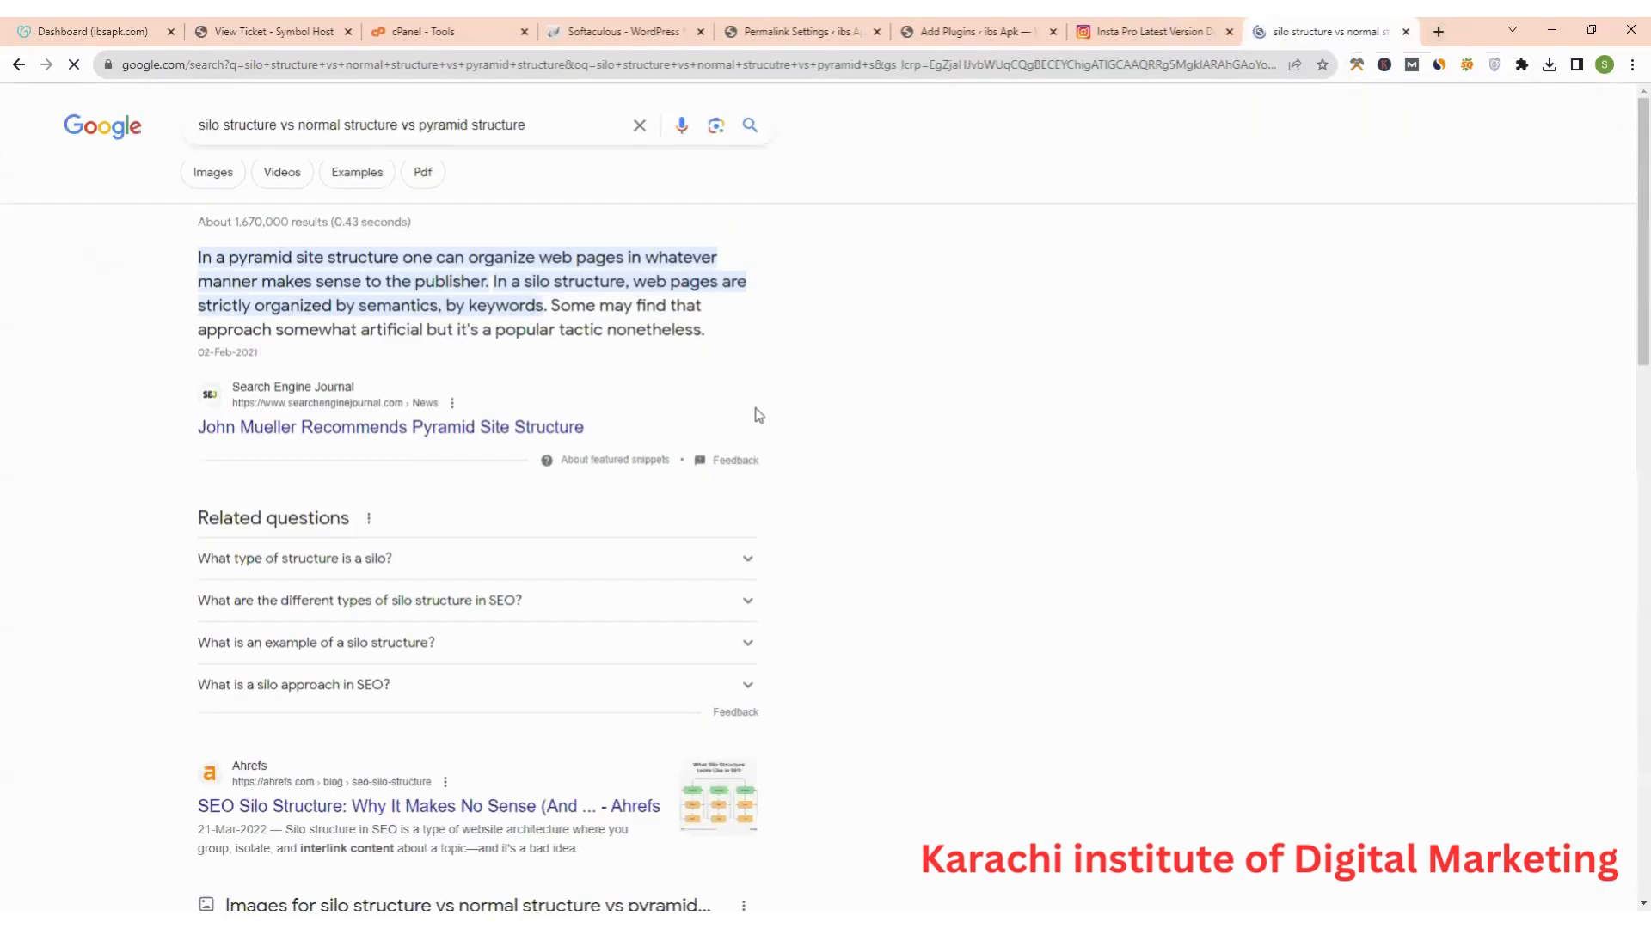
Switch to image results and enlarge the PageTraffic silo structure diagram.
right_click(430, 279)
key("Escape")
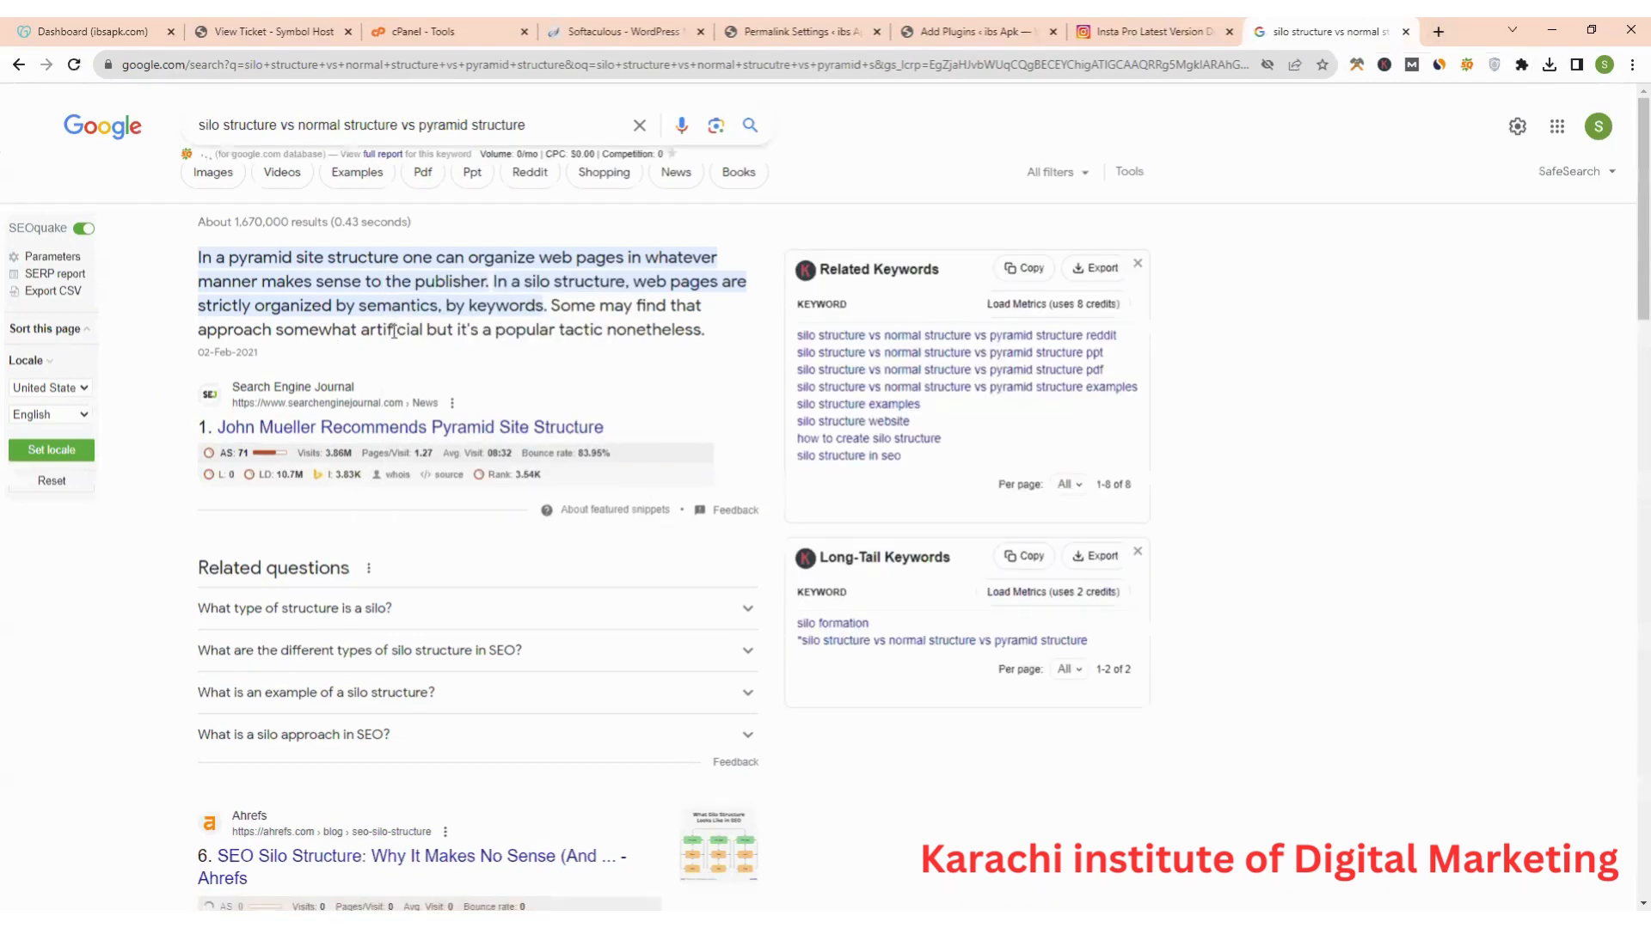
left_click(212, 175)
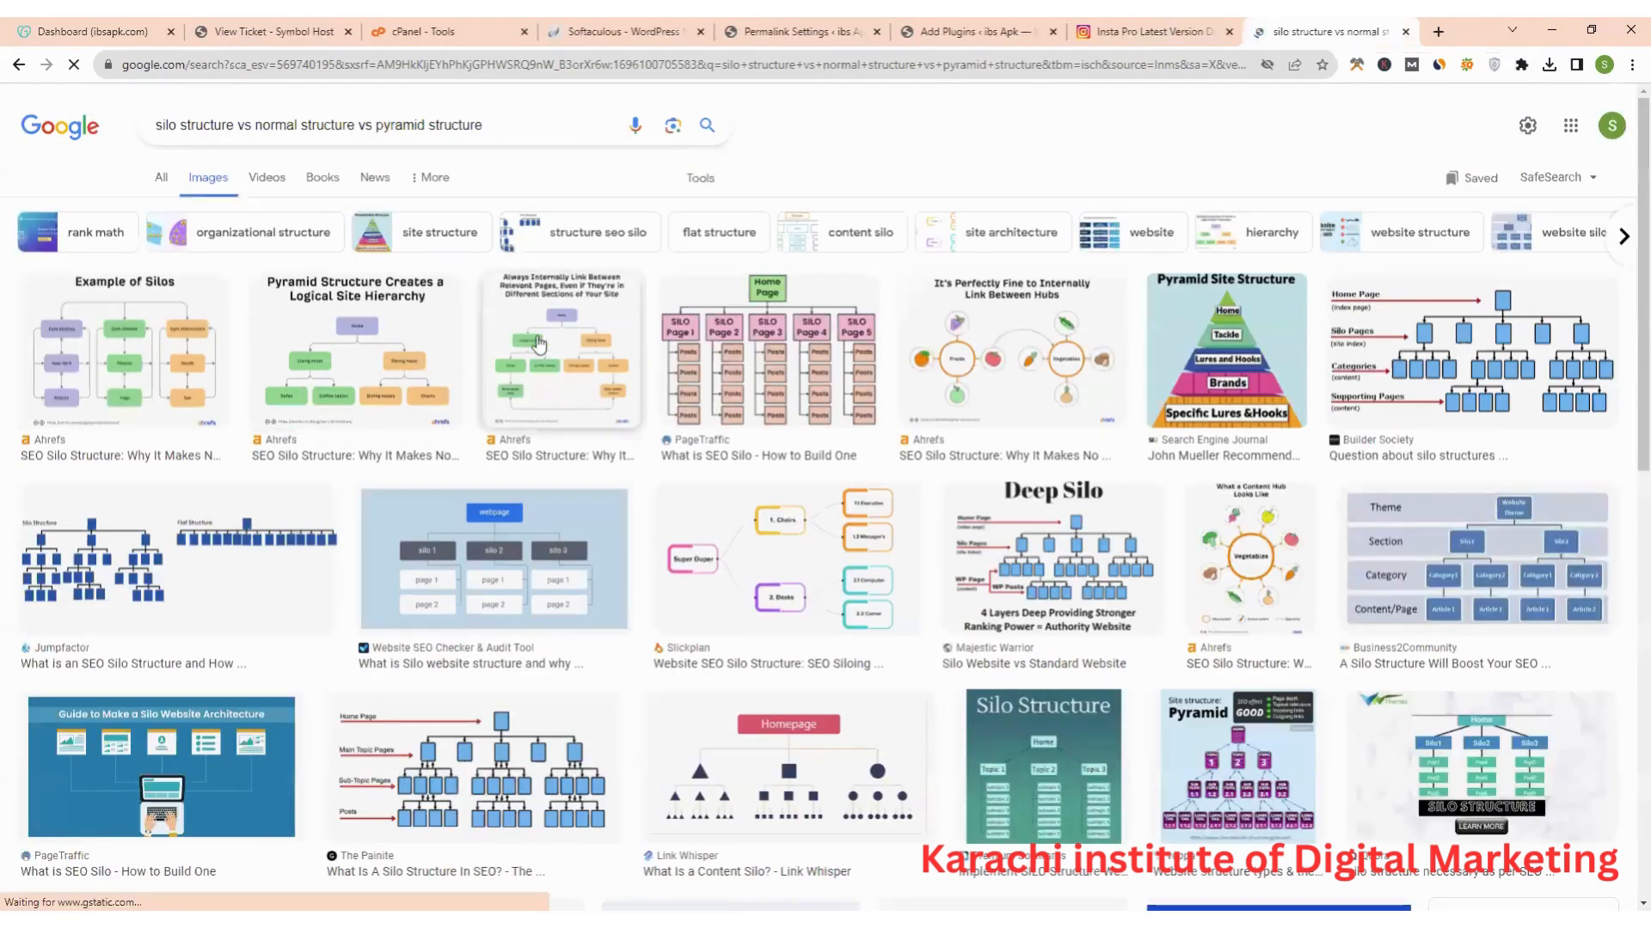
left_click(736, 361)
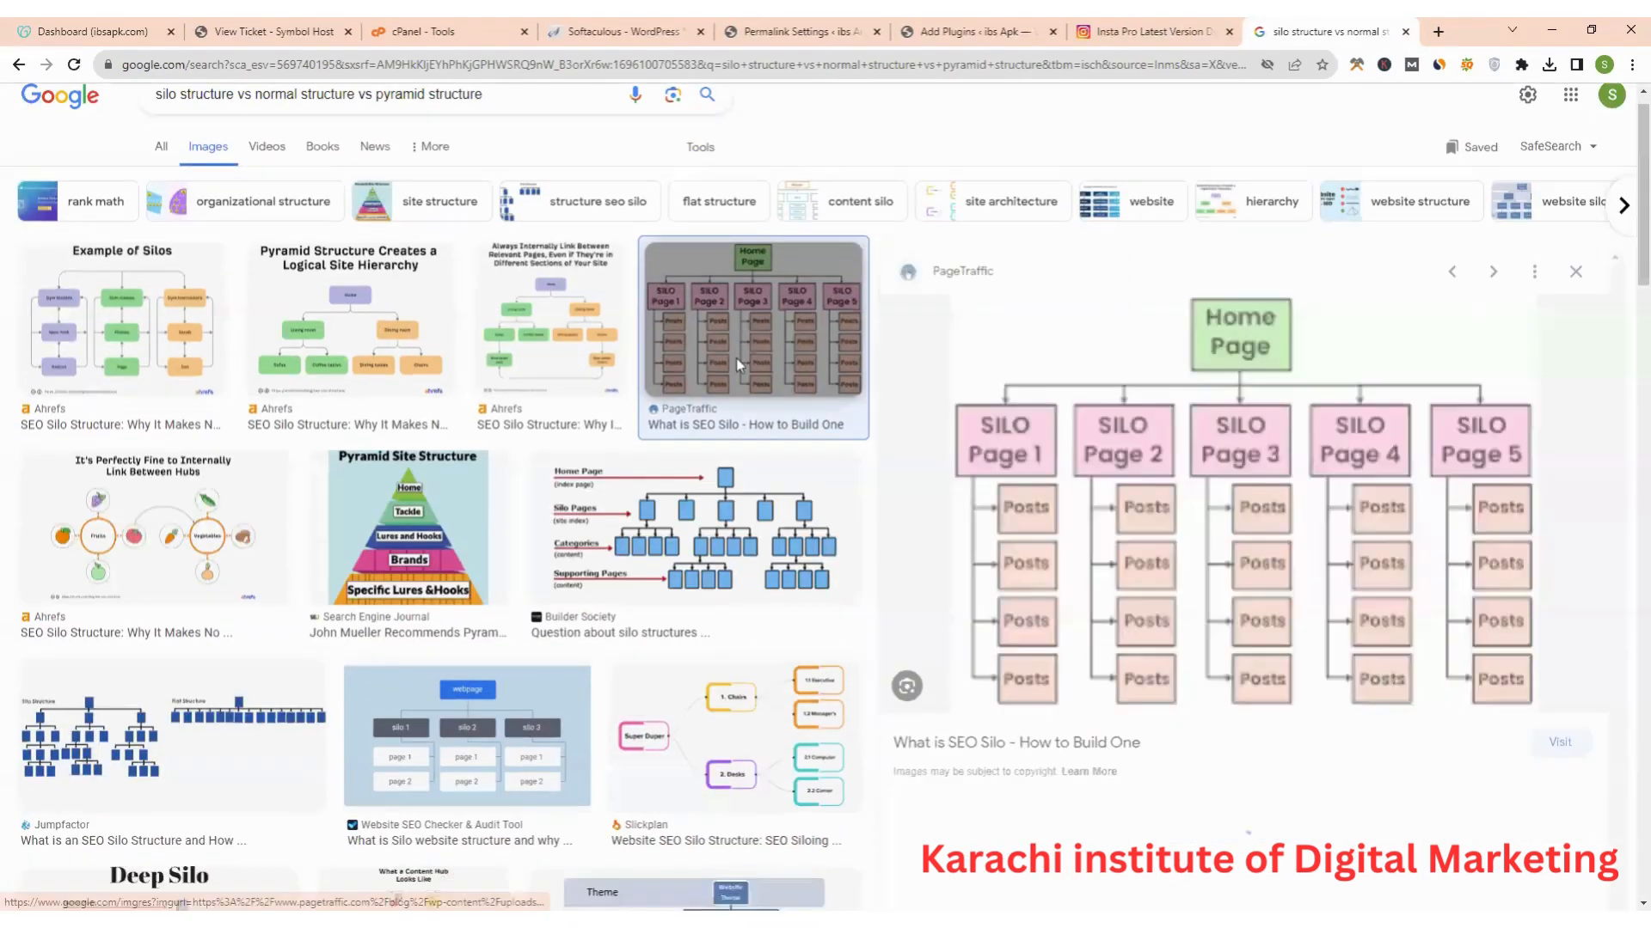
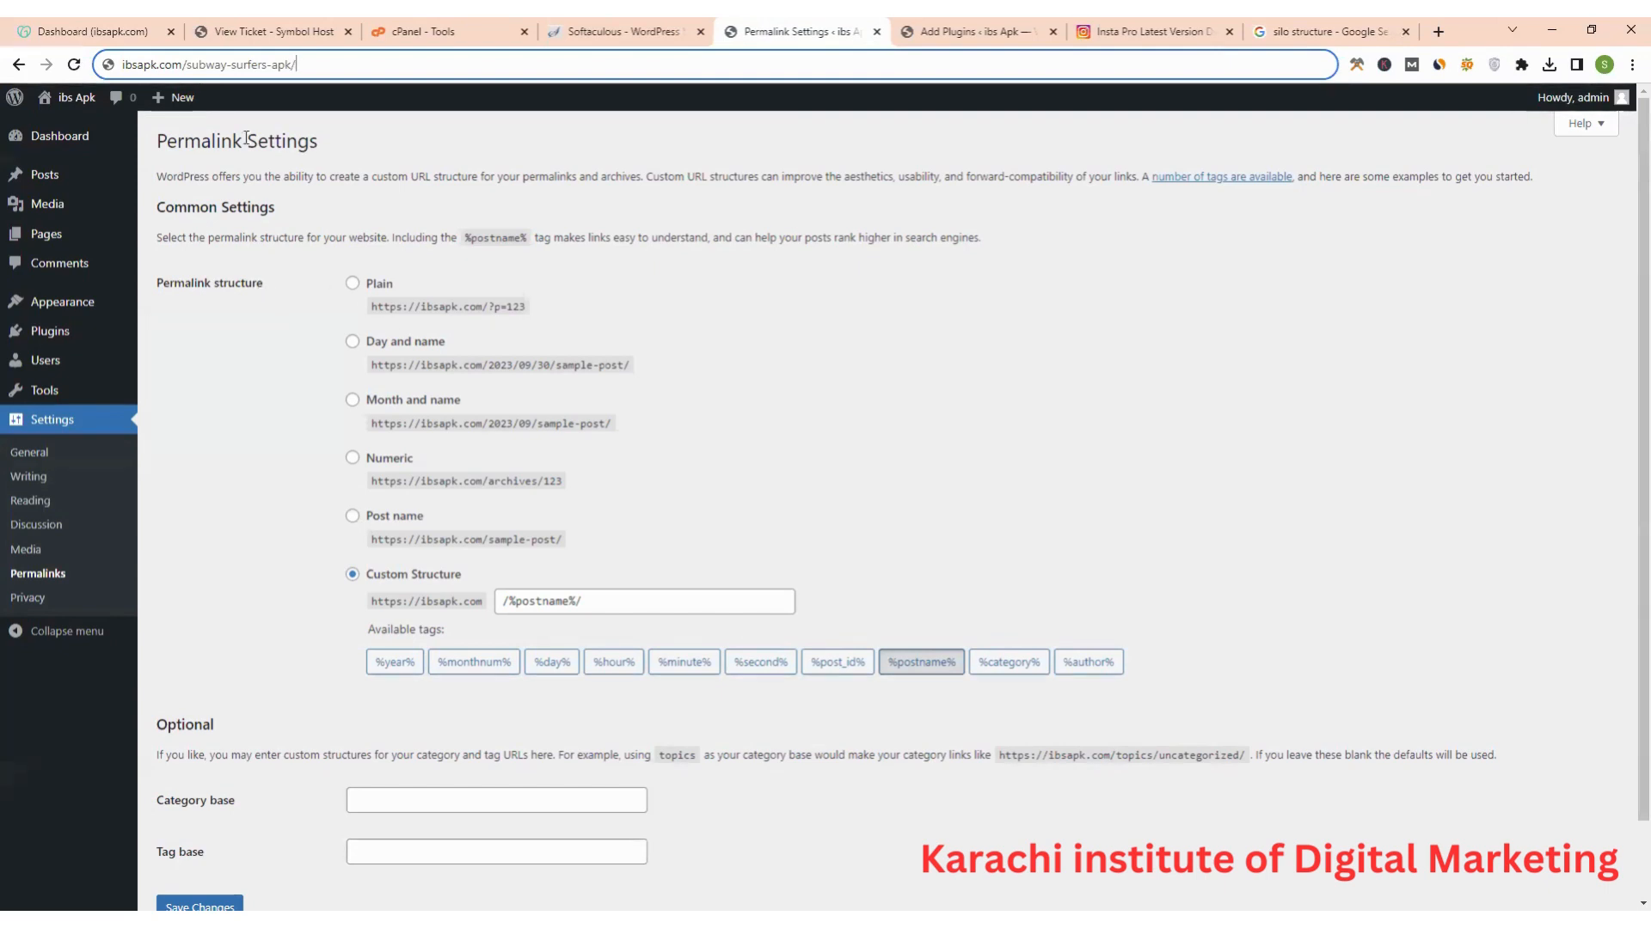
Select the Post name permalink structure and inspect its example URL.
right_click(311, 392)
left_click(253, 350)
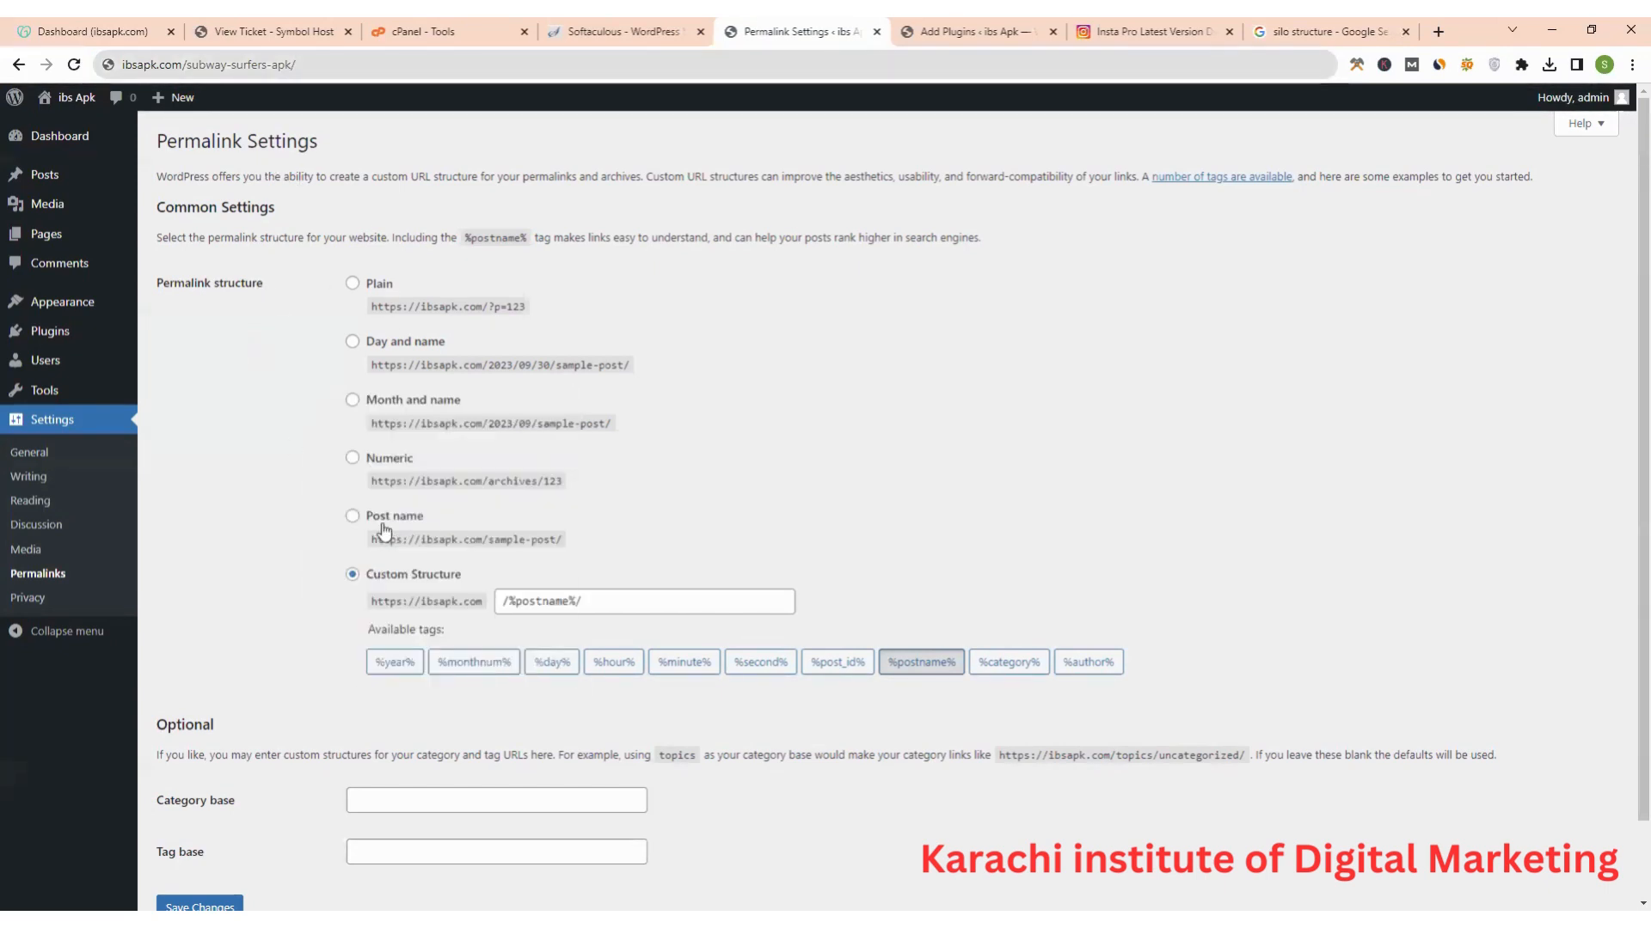
left_click(352, 516)
right_click(521, 549)
right_click(498, 541)
right_click(486, 538)
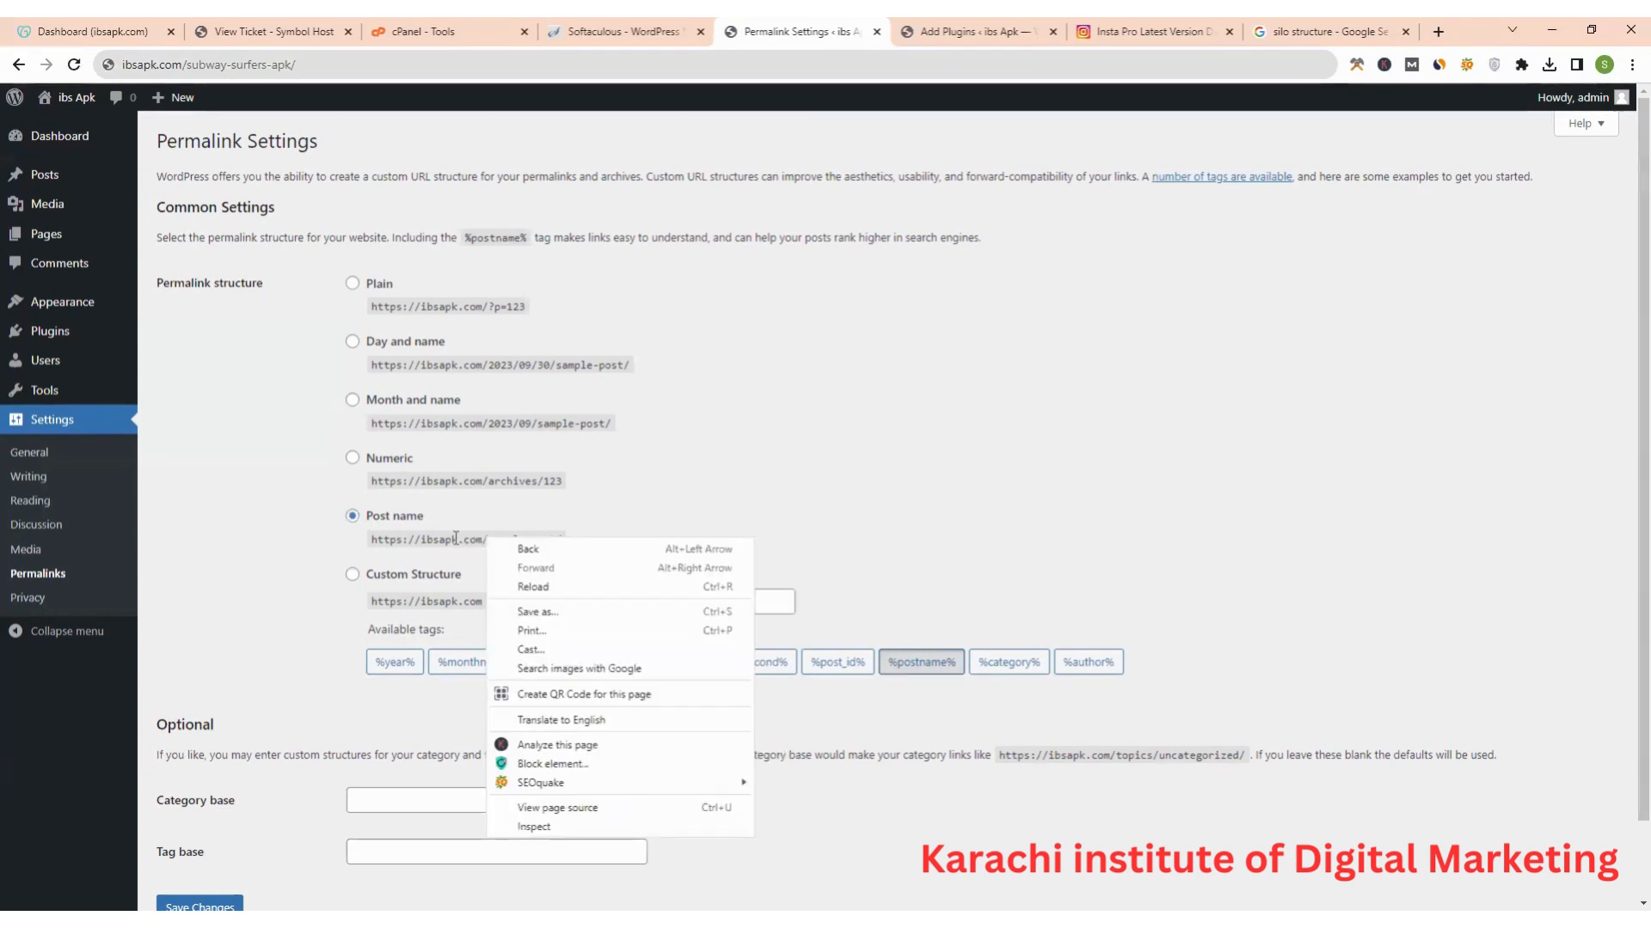
left_click_drag(459, 540, 454, 539)
right_click(454, 539)
triple_click(425, 540)
left_click(469, 535)
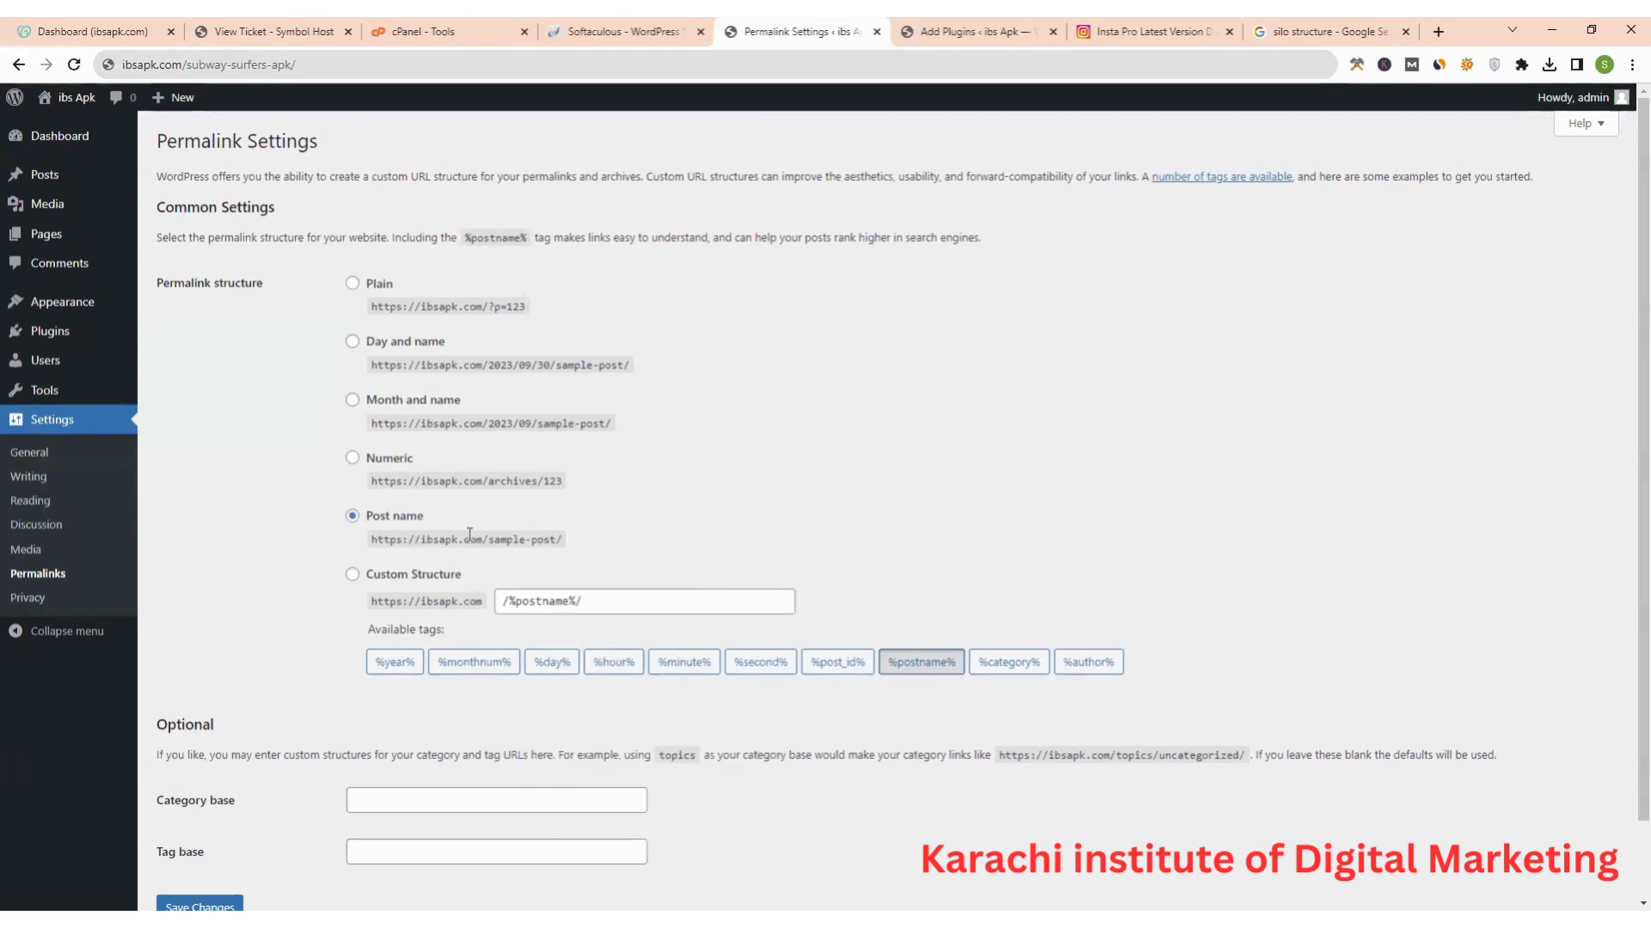
Load ibsapk.com past the security warning and look over the Sample Page text.
left_click(963, 31)
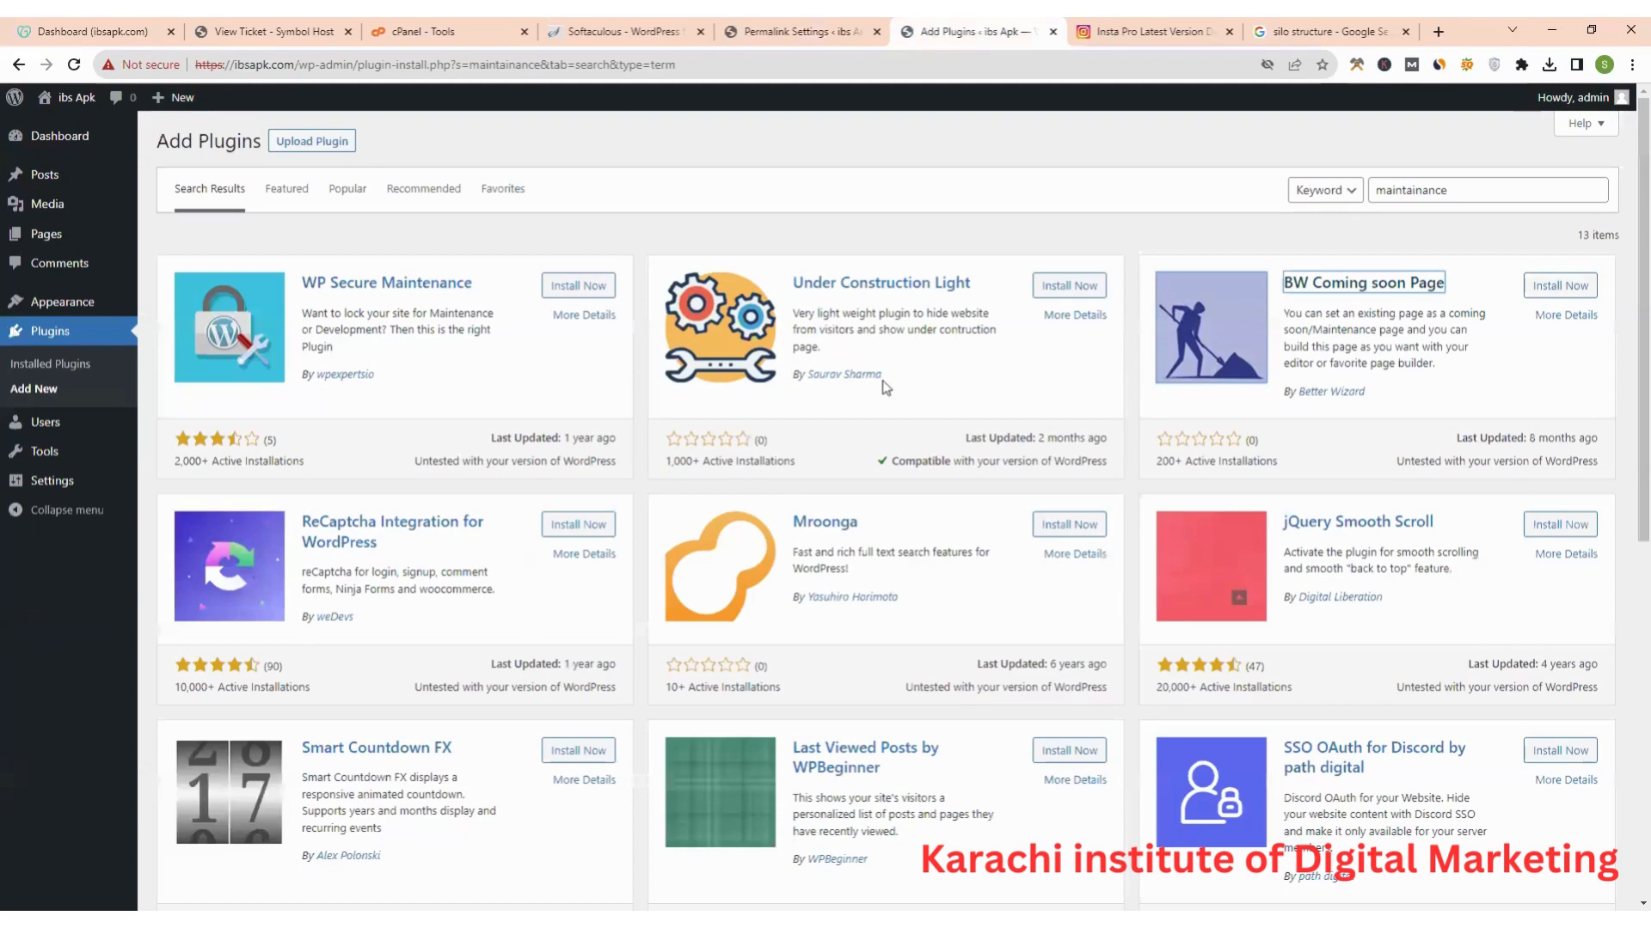
left_click(303, 64)
type("ibsapk.com")
key("Return")
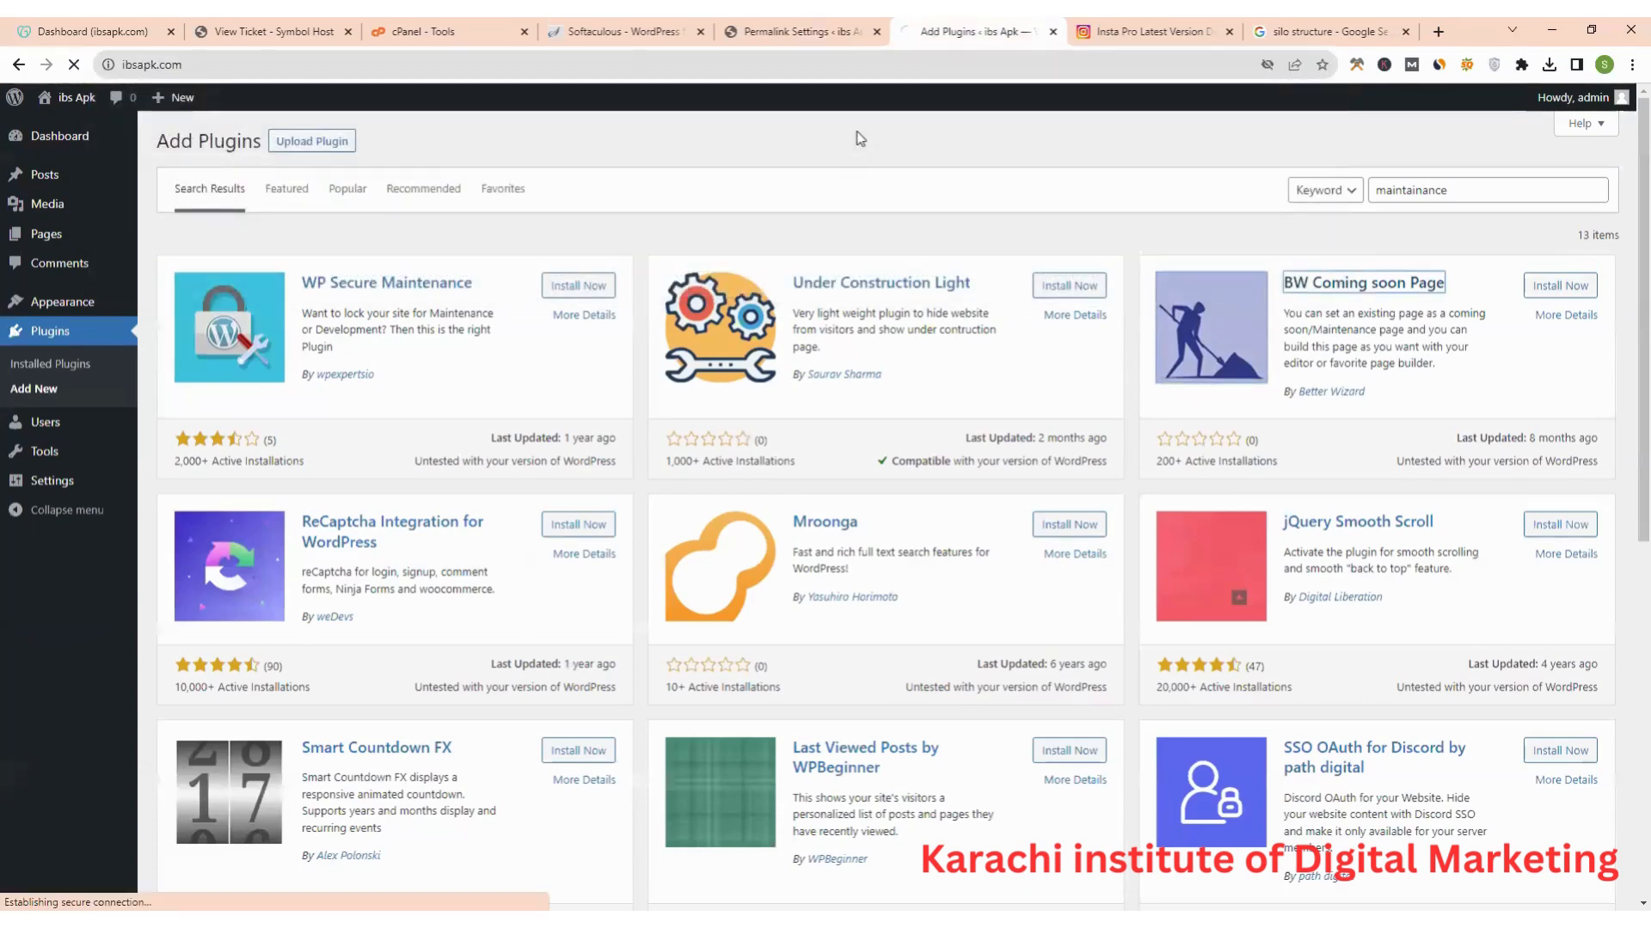
left_click(638, 554)
left_click(620, 679)
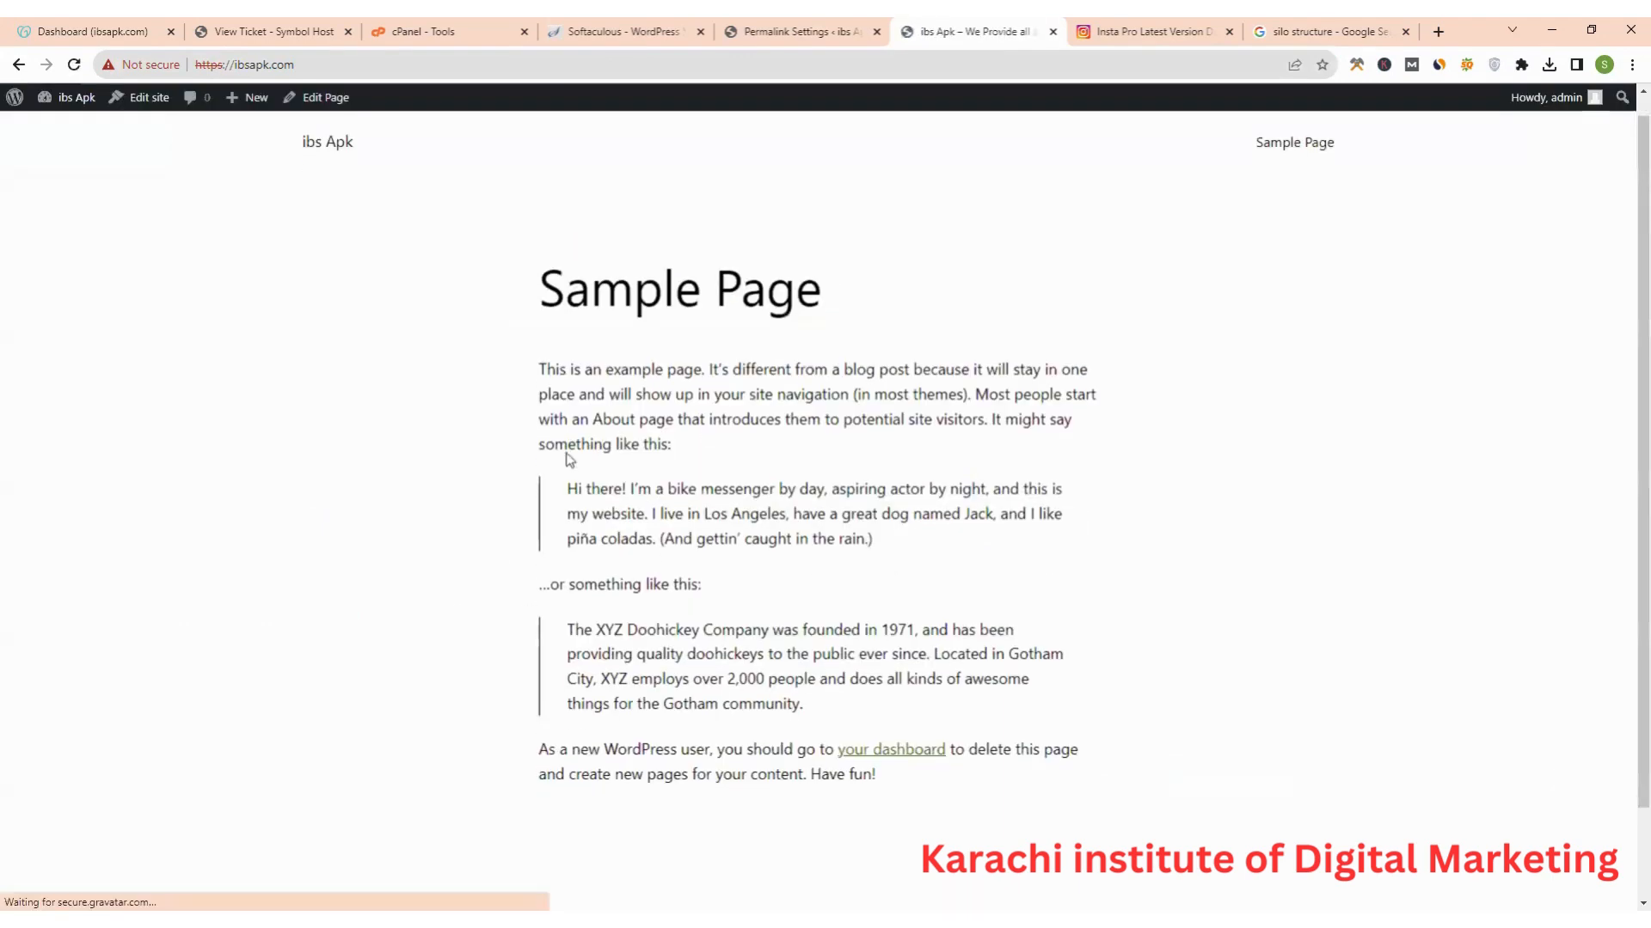
left_click_drag(541, 307, 1021, 605)
right_click(1023, 606)
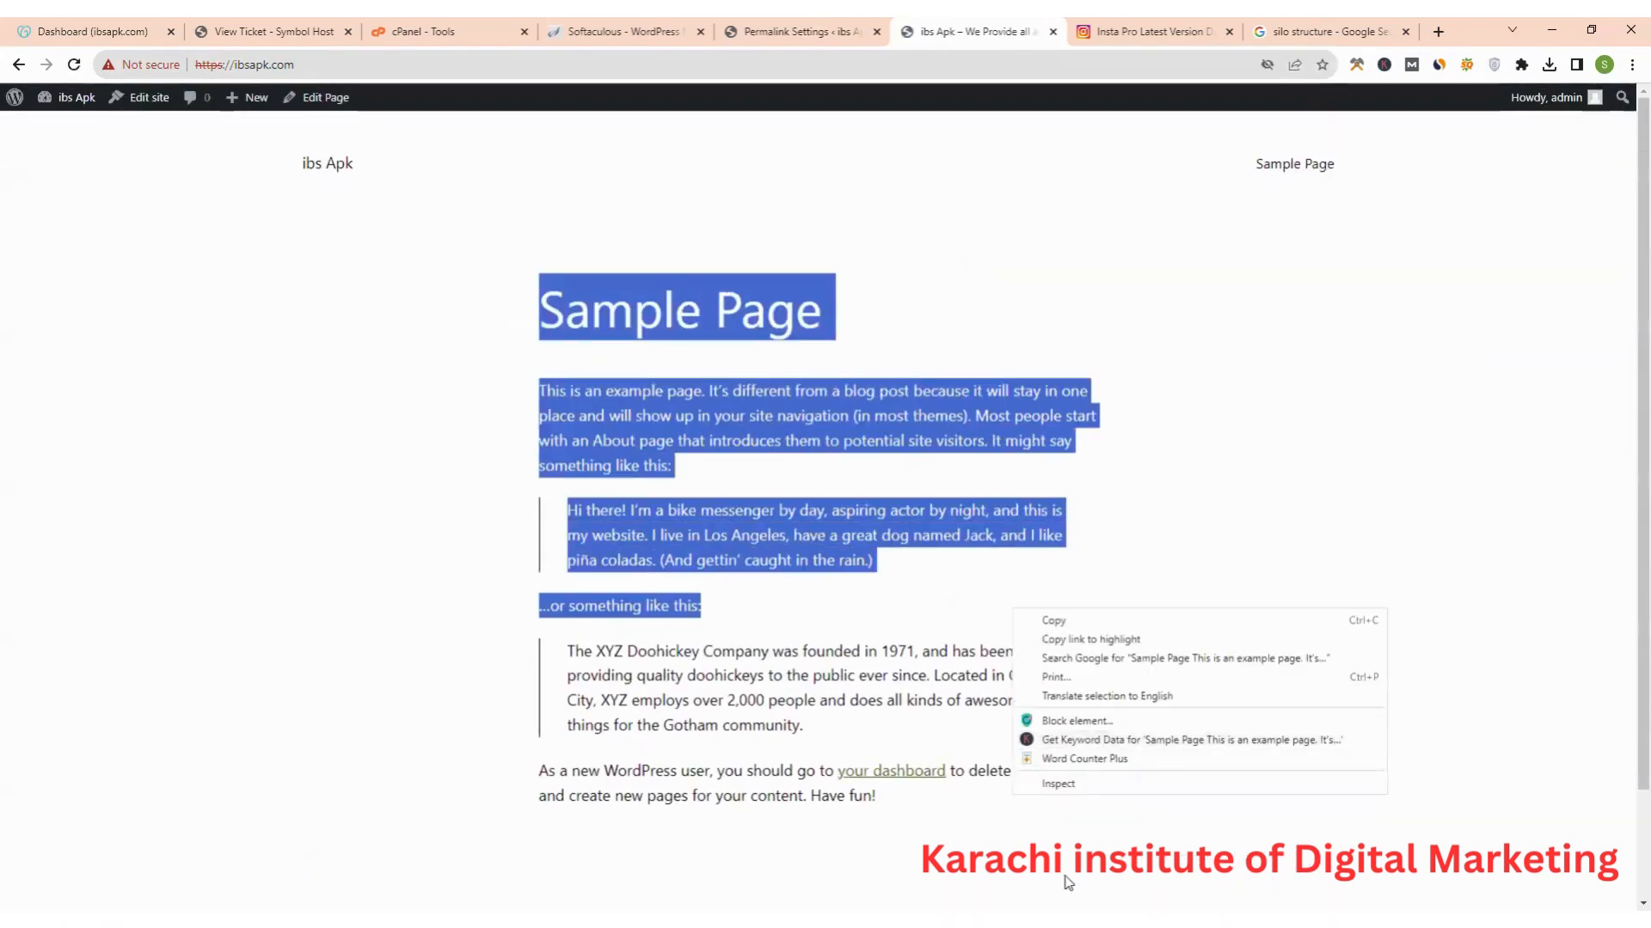
left_click(756, 535)
left_click_drag(523, 276, 1021, 826)
left_click(977, 484)
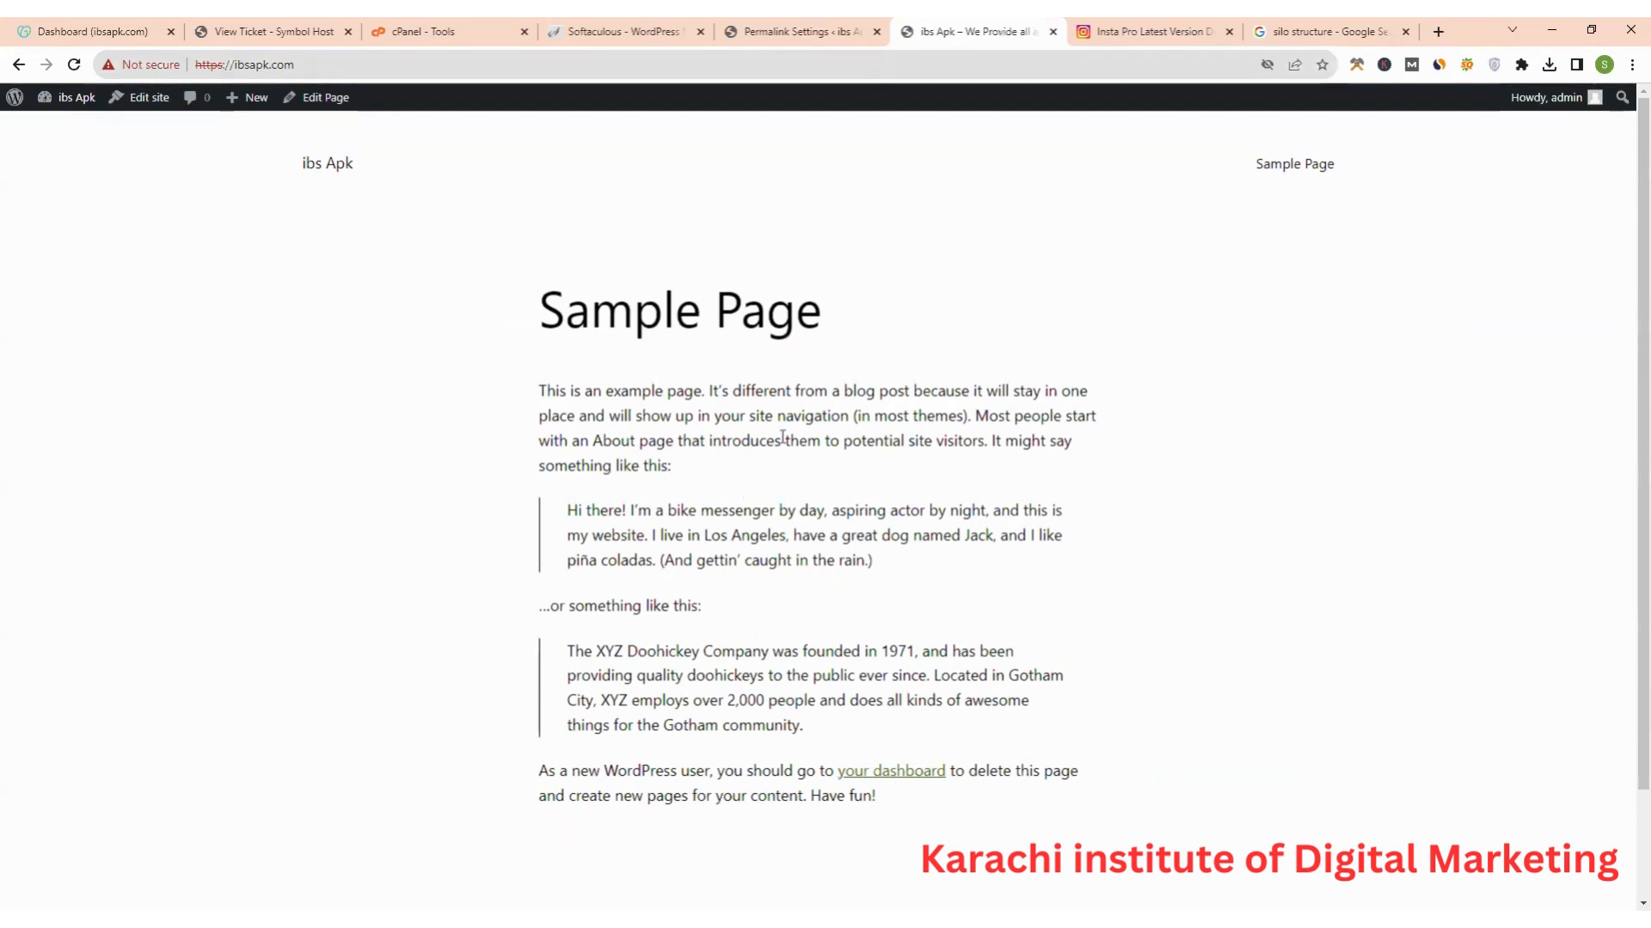
Glance at the silo search, Sample Page, cPanel, support ticket and Softaculous tabs, then return to Permalink Settings.
left_click(821, 32)
left_click(1282, 31)
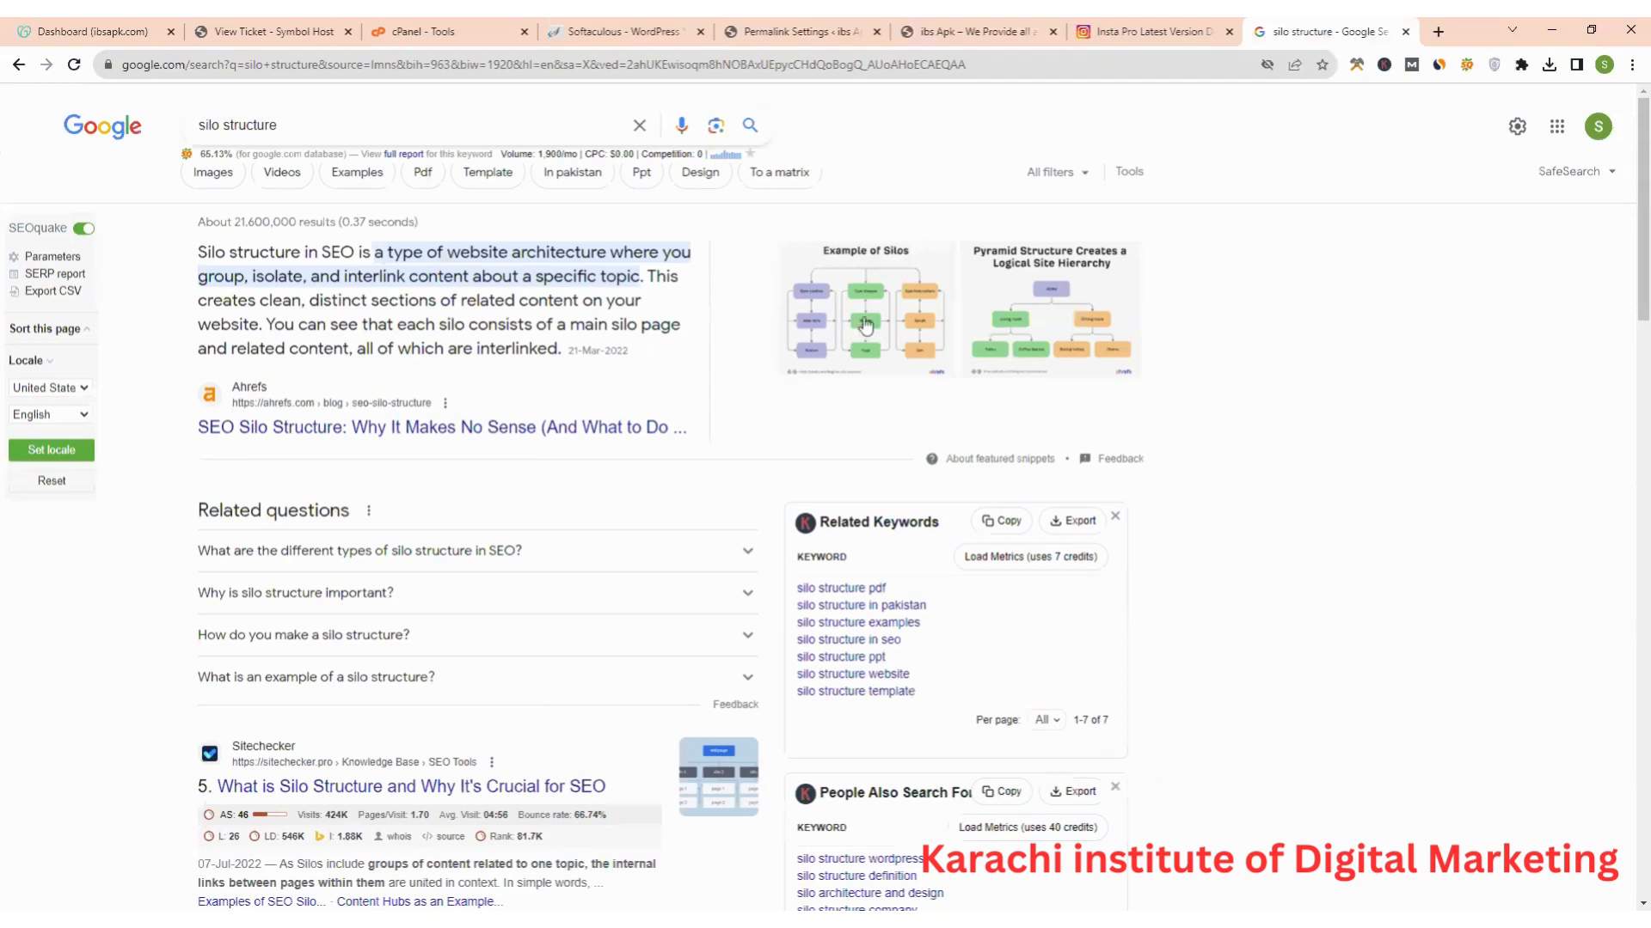
left_click(793, 33)
left_click(972, 34)
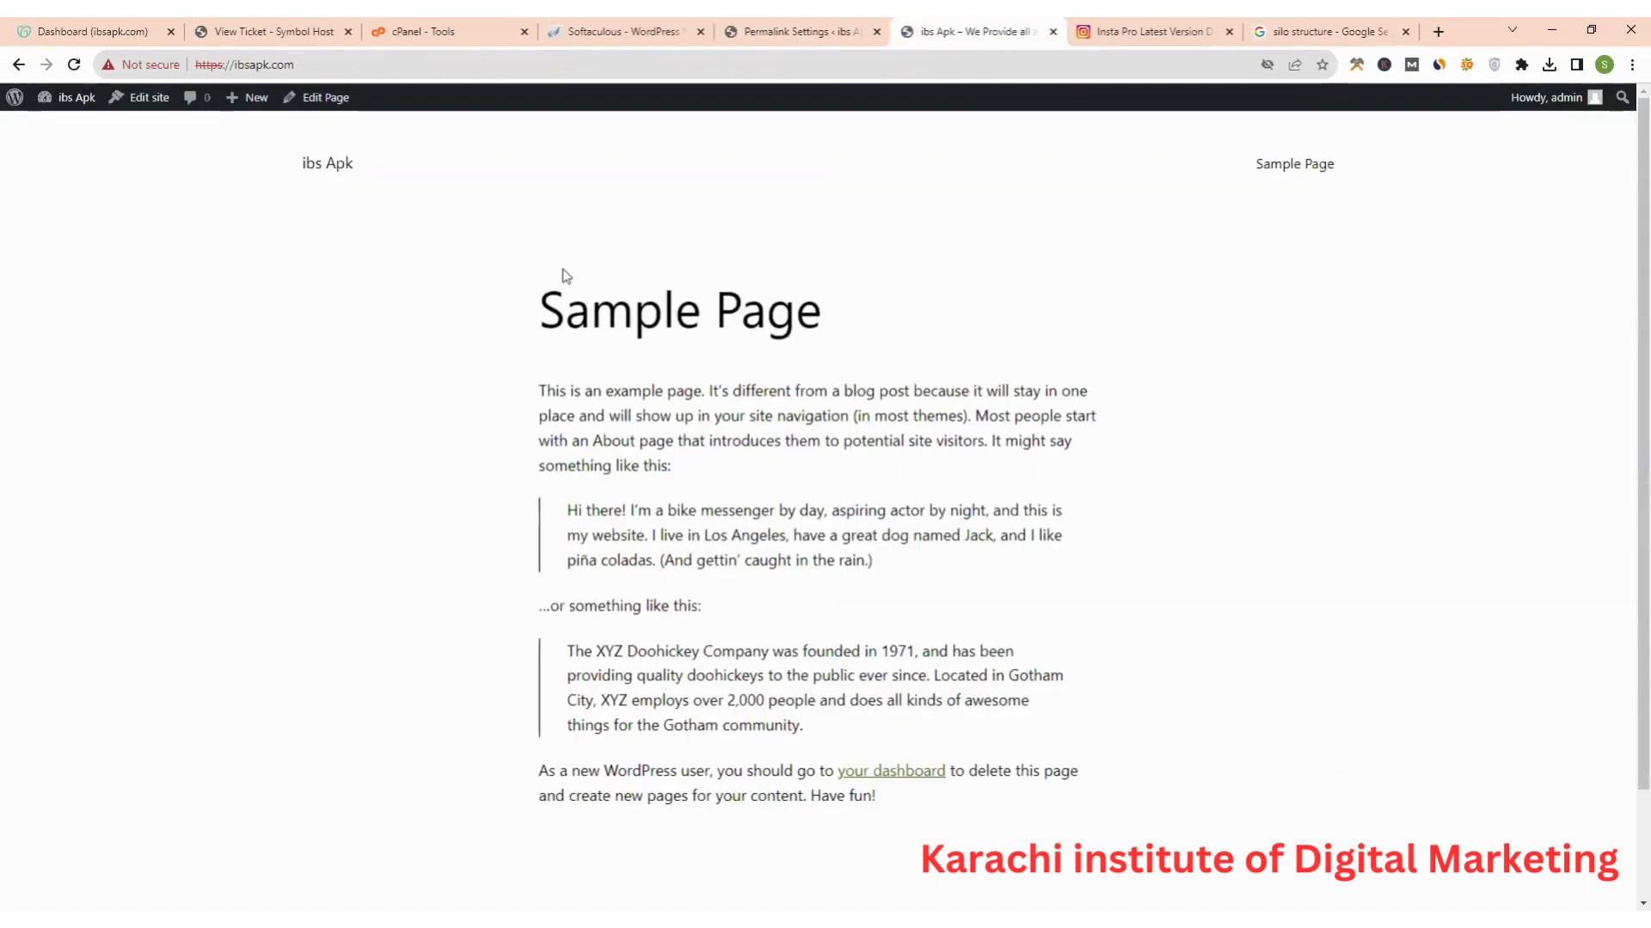
left_click_drag(566, 275, 932, 777)
left_click(954, 818)
left_click(421, 32)
left_click(275, 32)
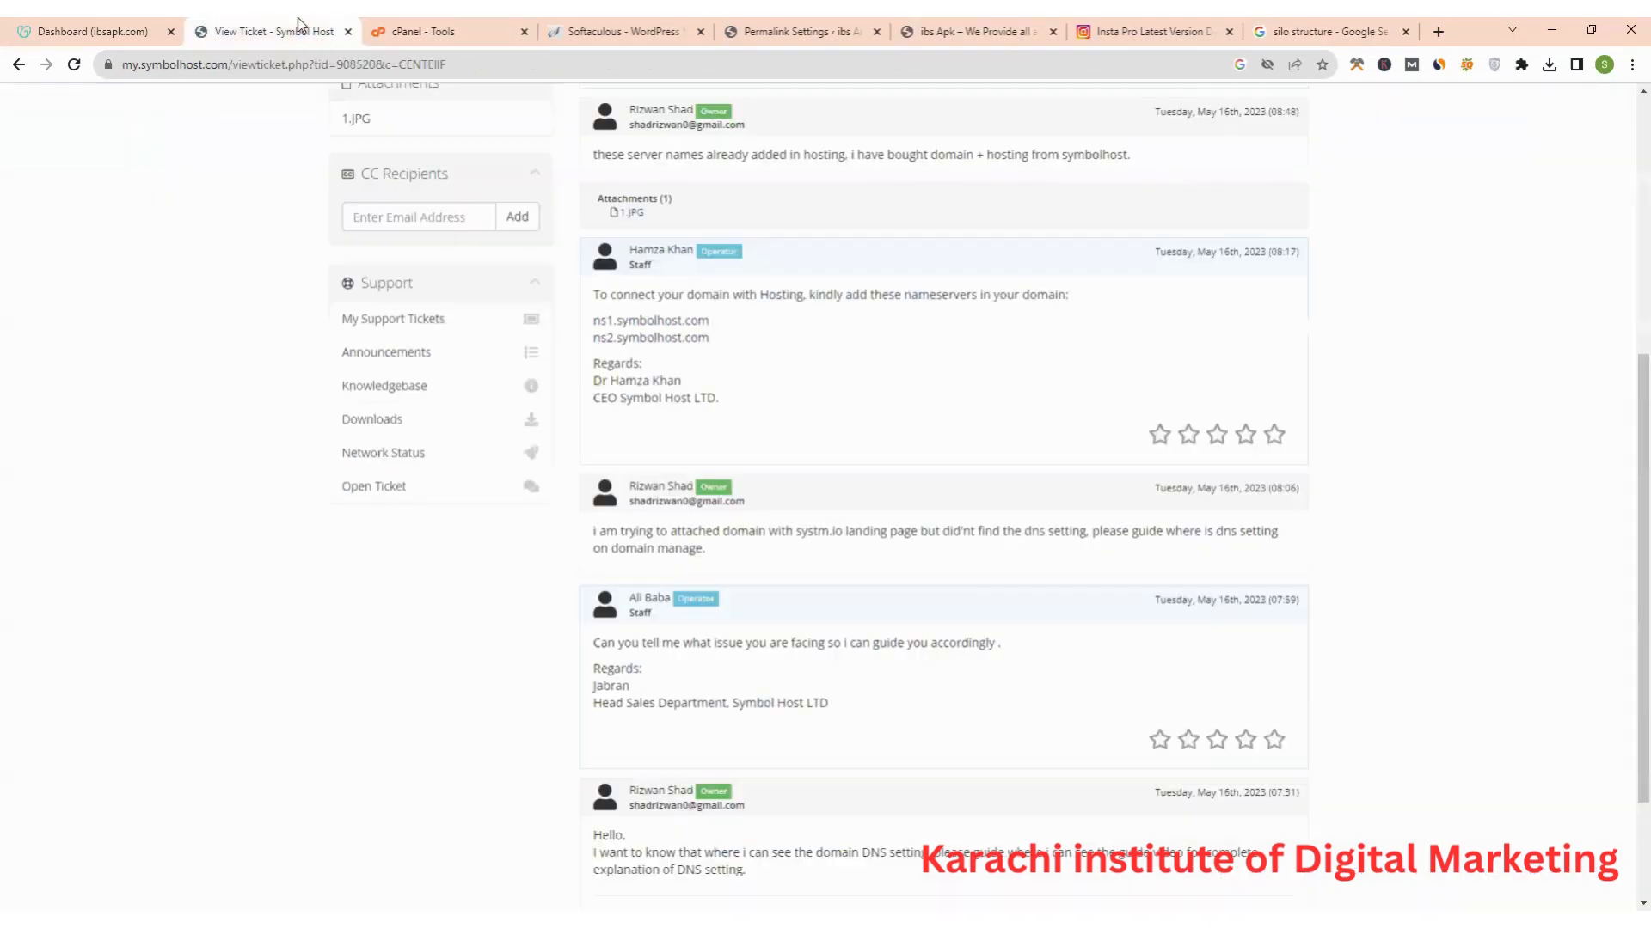
left_click(623, 26)
left_click(793, 31)
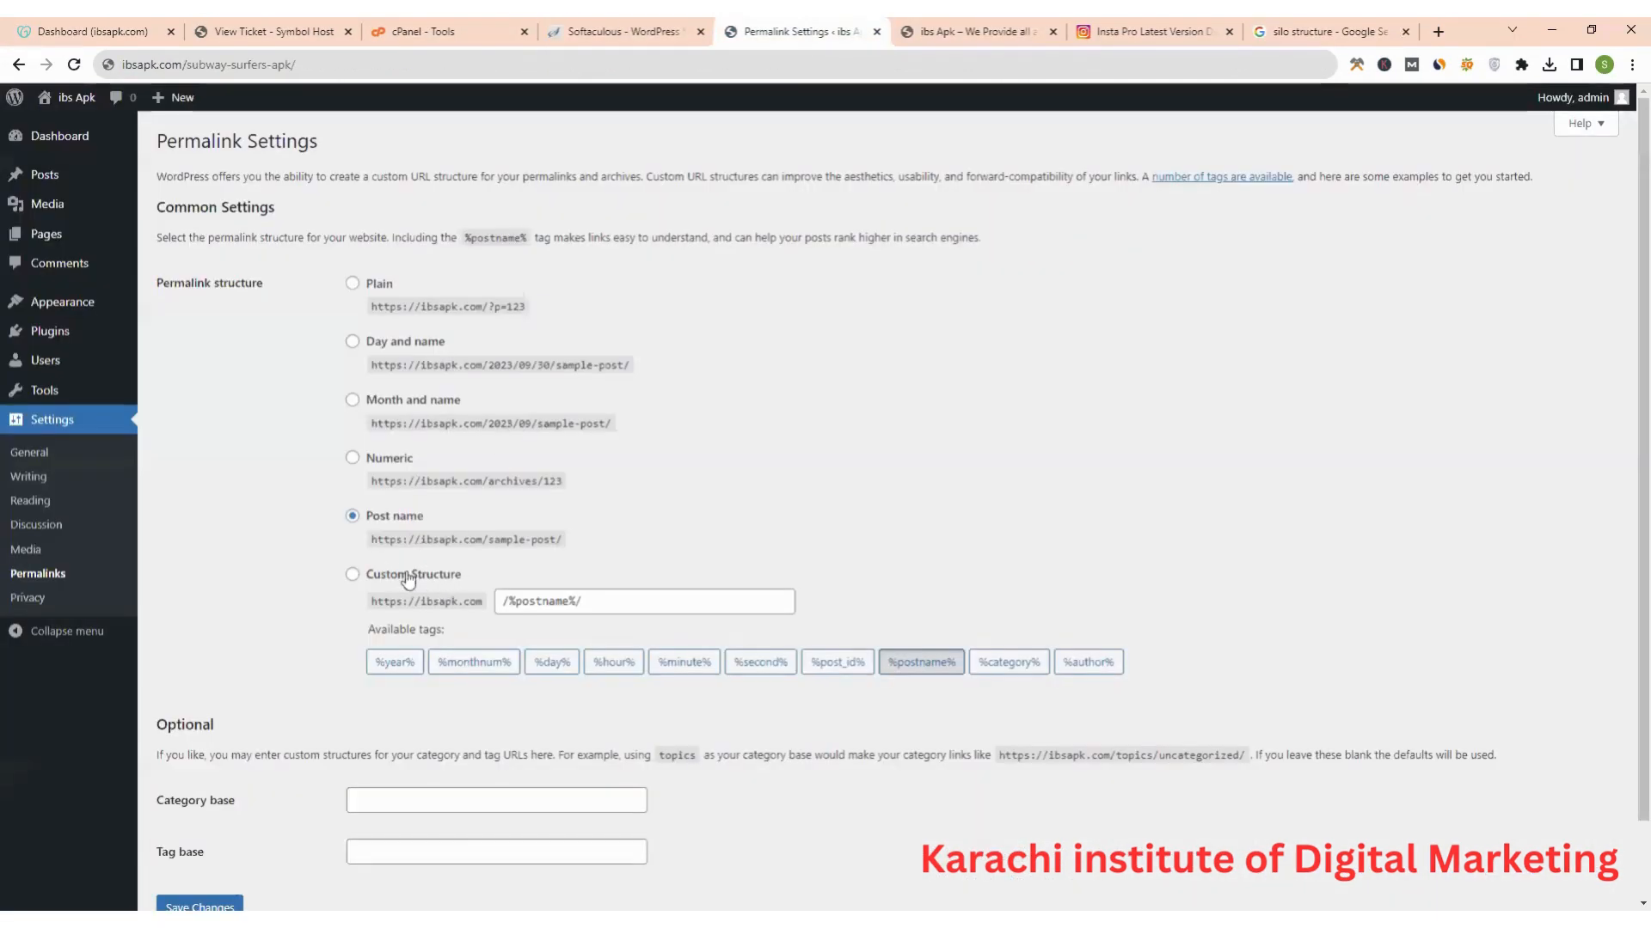
Try a custom /%category%/%postname%/ structure, then revert to Post name.
left_click(353, 575)
left_click_drag(631, 603, 476, 600)
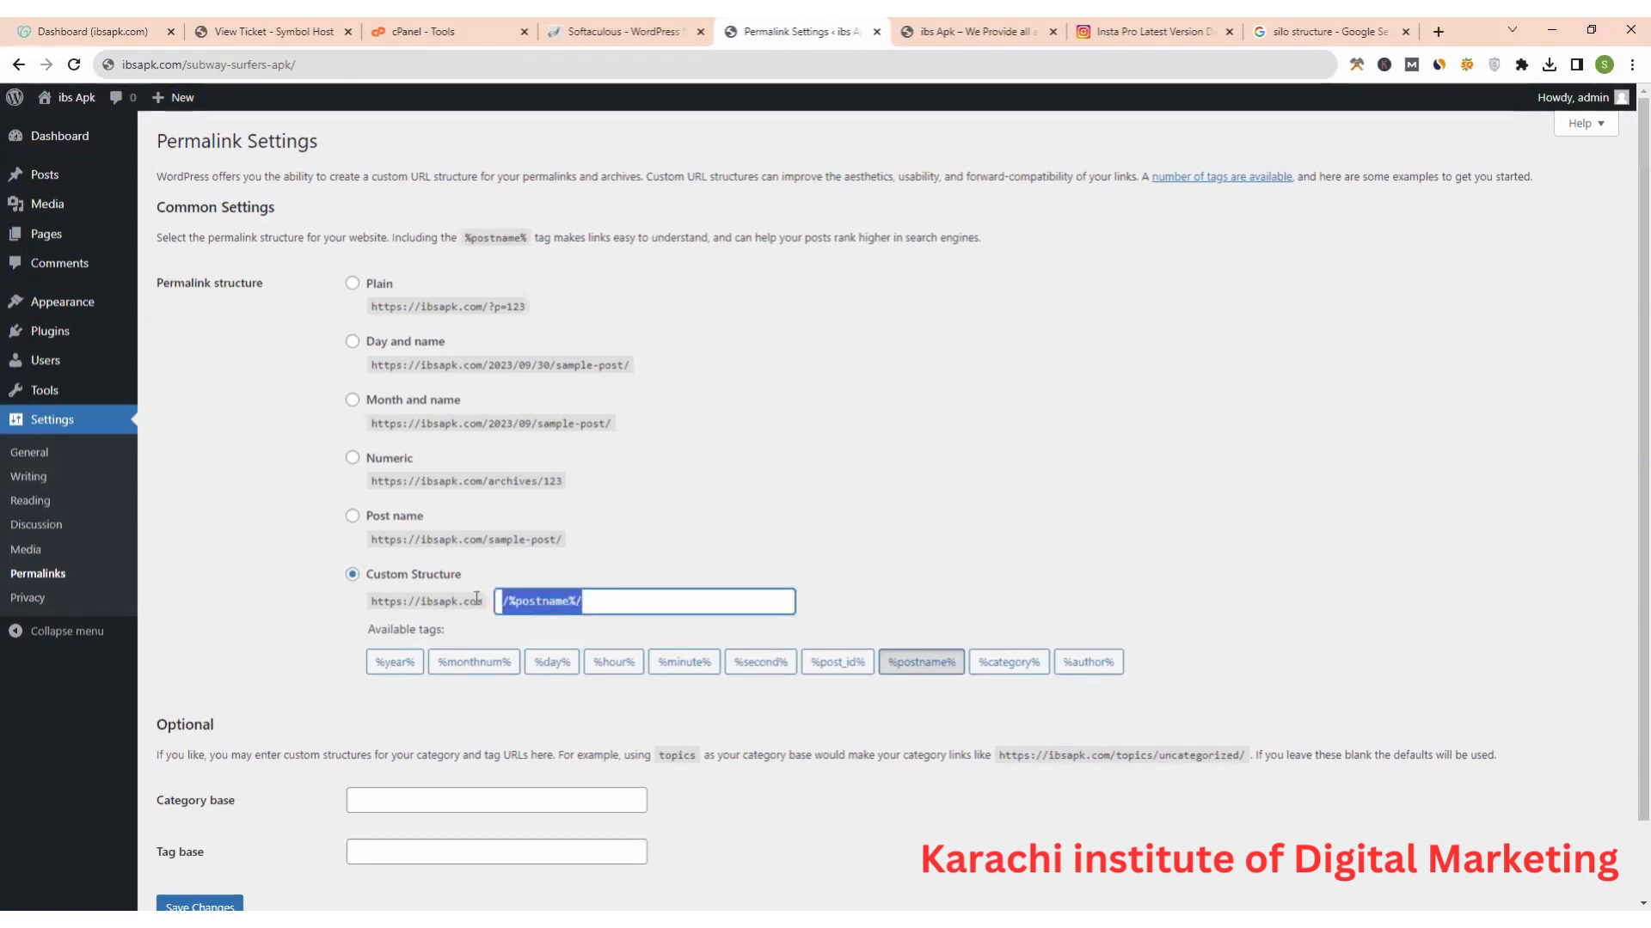
key("BackSpace")
left_click(937, 664)
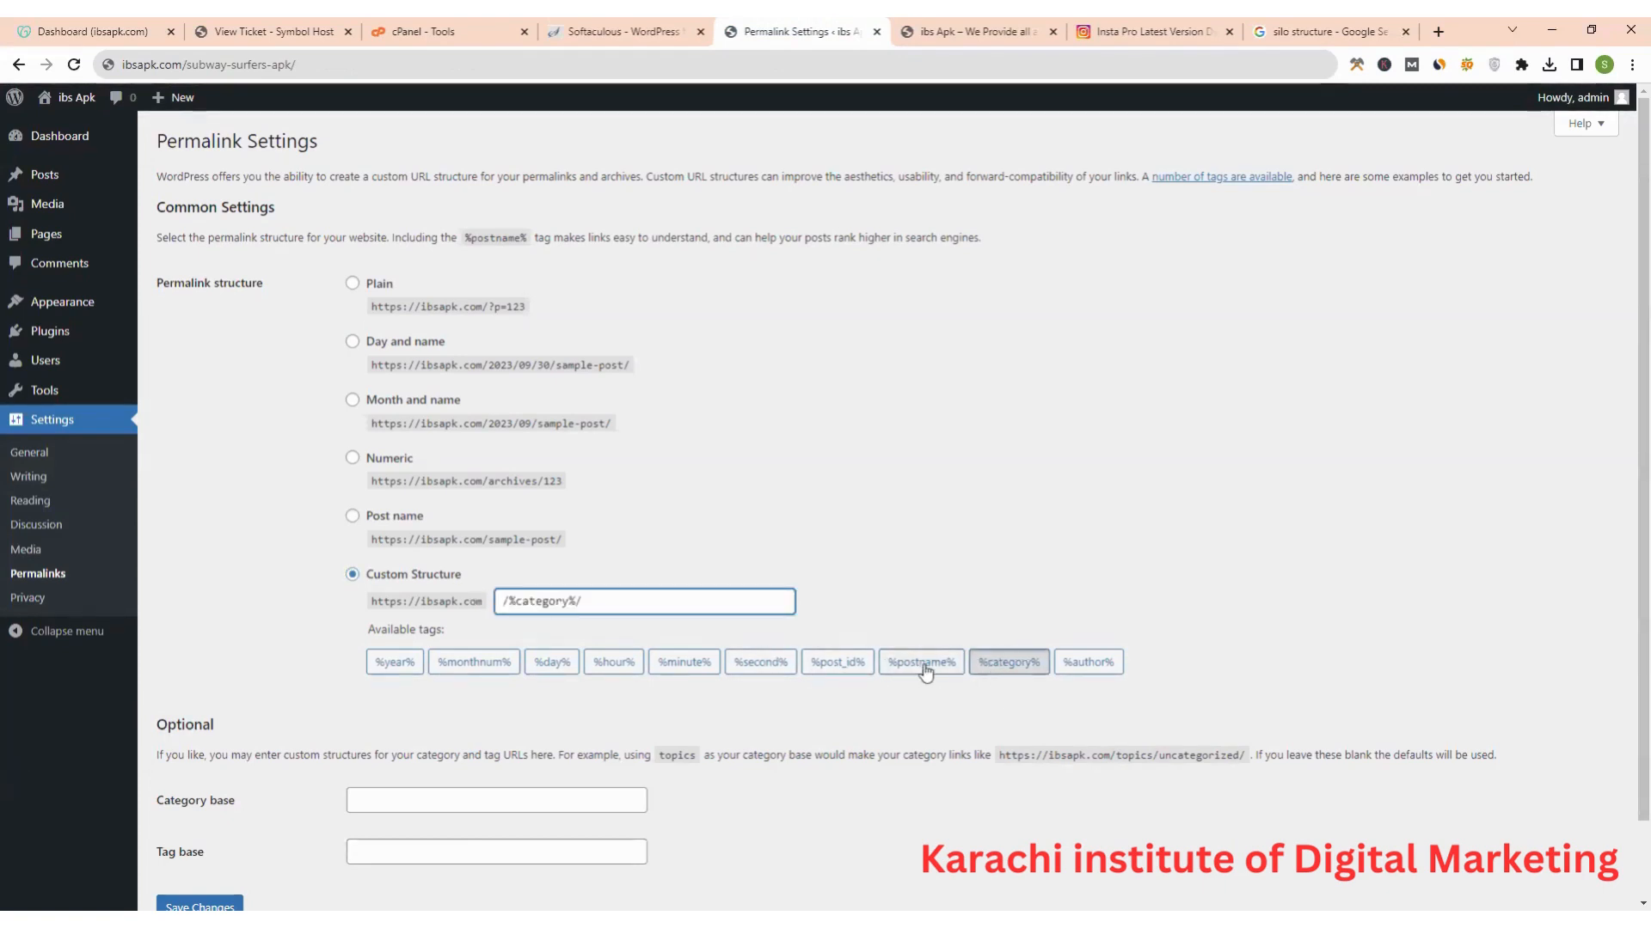
left_click(1009, 661)
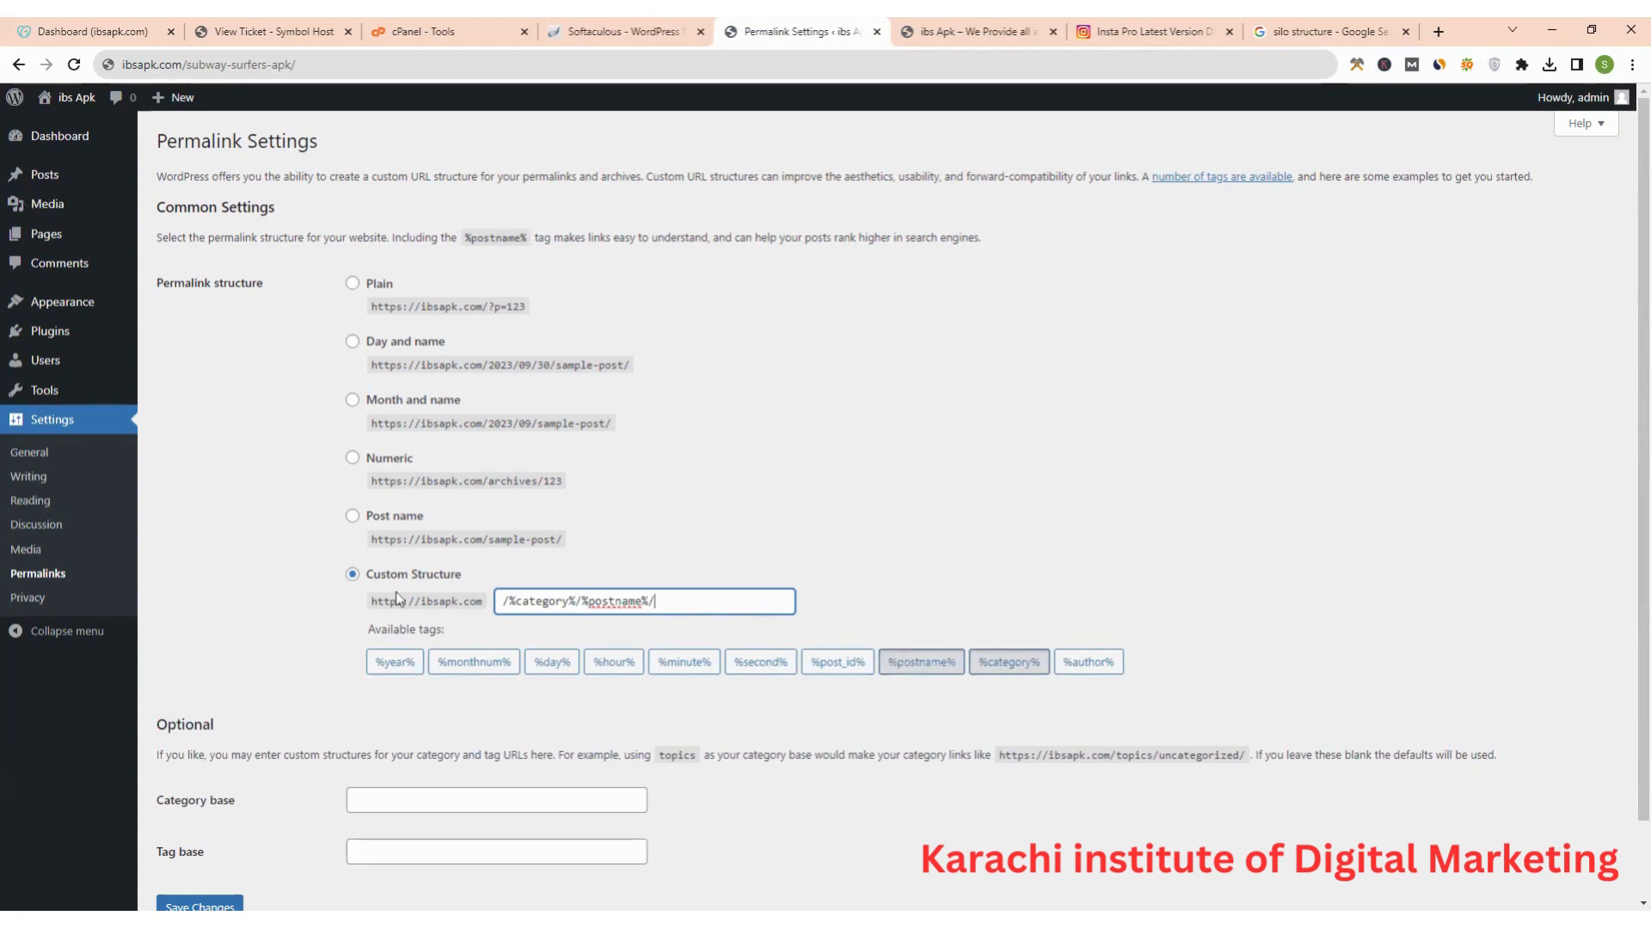
left_click(353, 516)
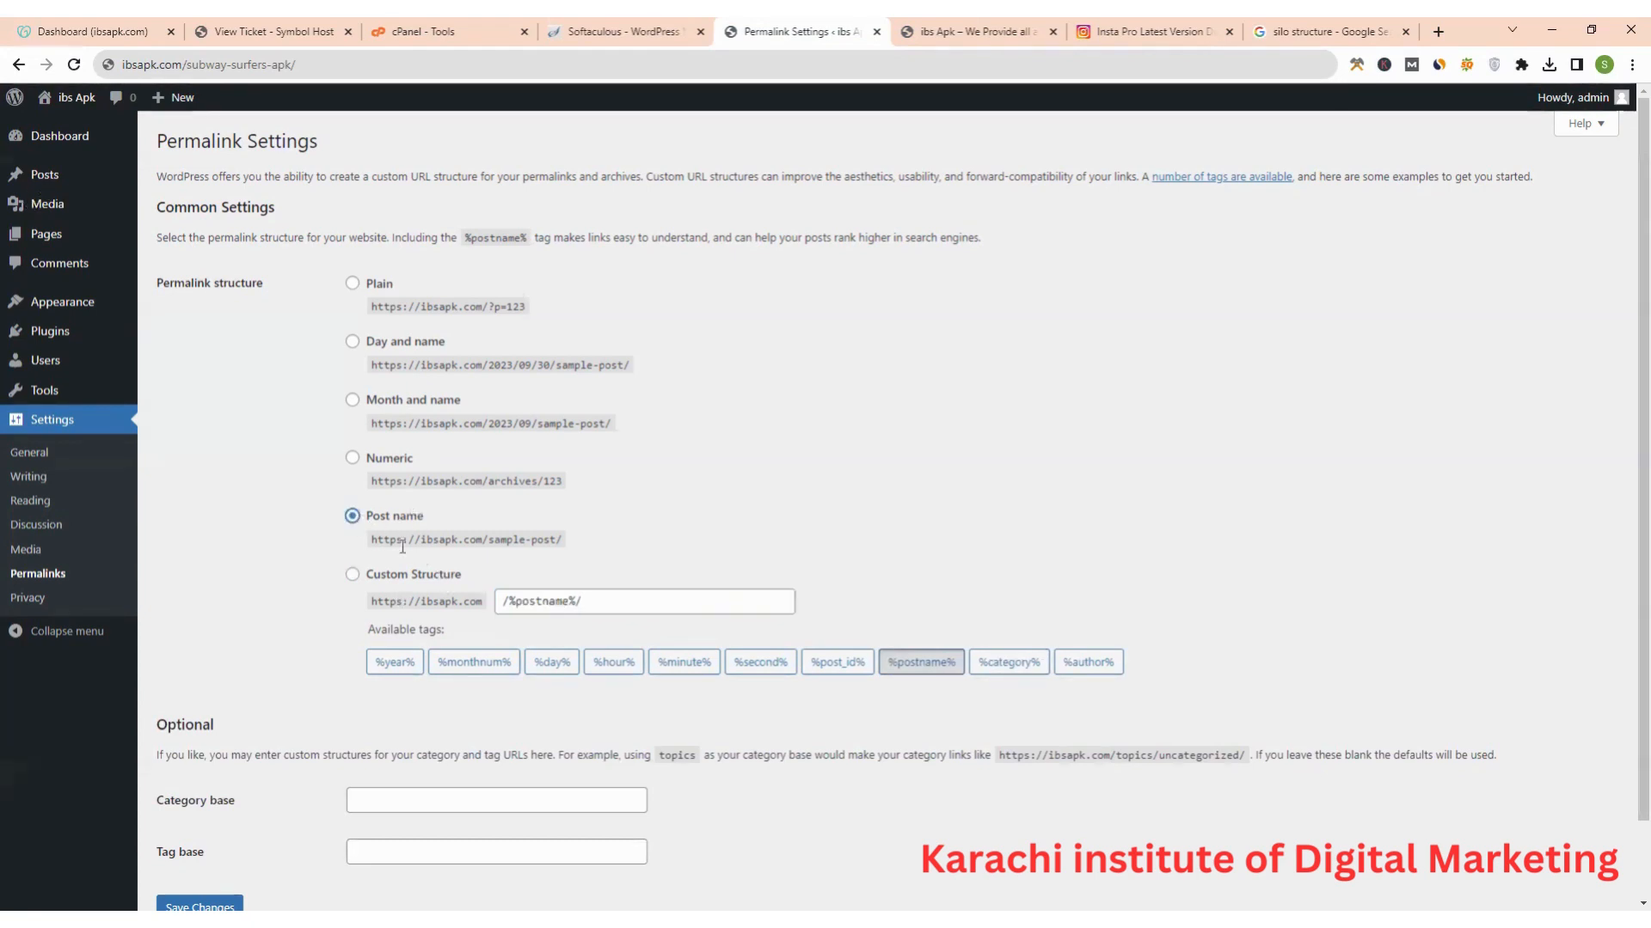
Compare the Numeric, Month and name, Day and name and Plain example URLs.
right_click(507, 478)
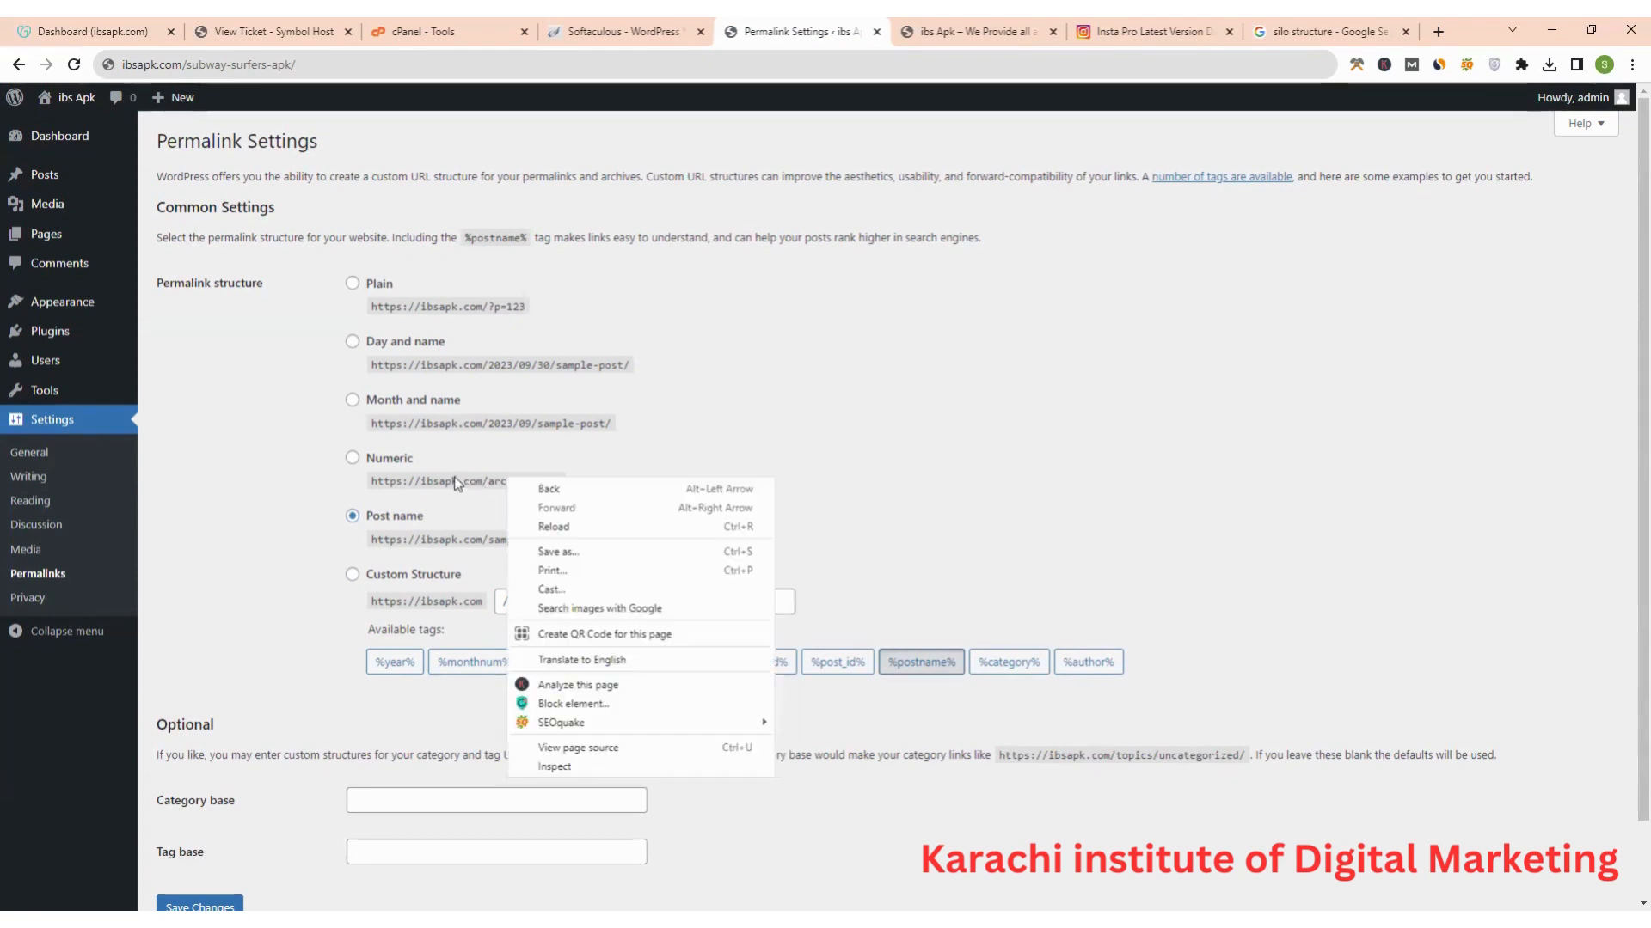
left_click_drag(454, 483, 565, 483)
left_click_drag(387, 423, 626, 430)
left_click(451, 419)
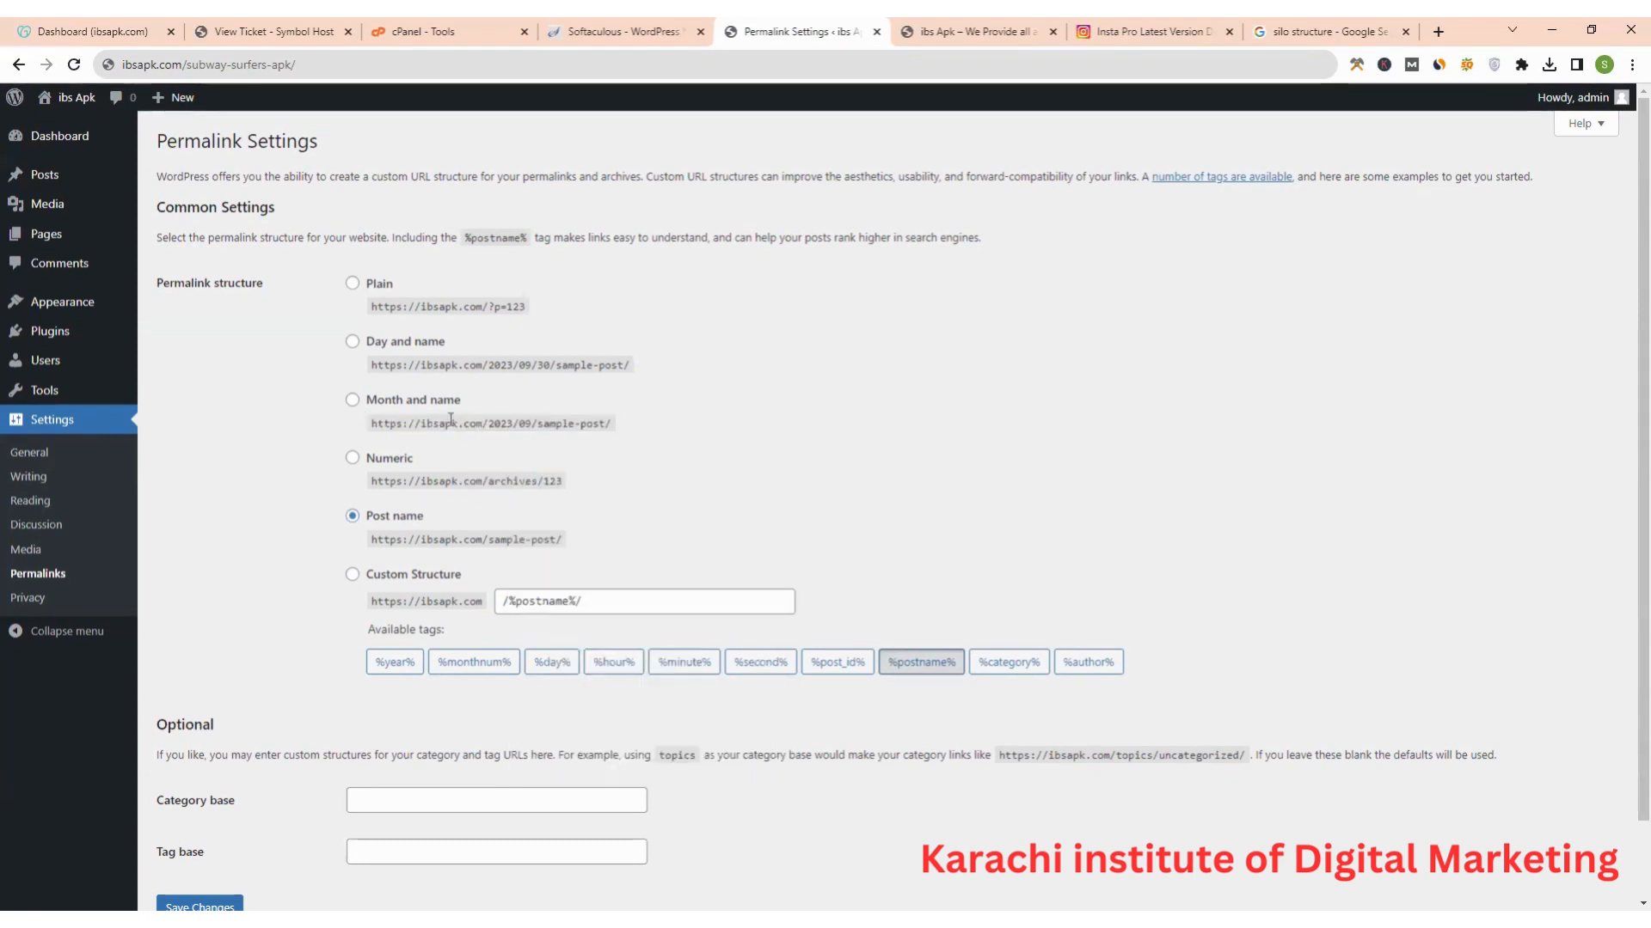
left_click_drag(354, 430, 562, 427)
left_click(563, 427)
left_click_drag(362, 368, 660, 386)
double_click(420, 304)
left_click(494, 297)
left_click_drag(527, 307, 473, 307)
right_click(437, 313)
Try the Plain and Day and name permalink options, examining the Plain example URL.
right_click(402, 301)
left_click(499, 285)
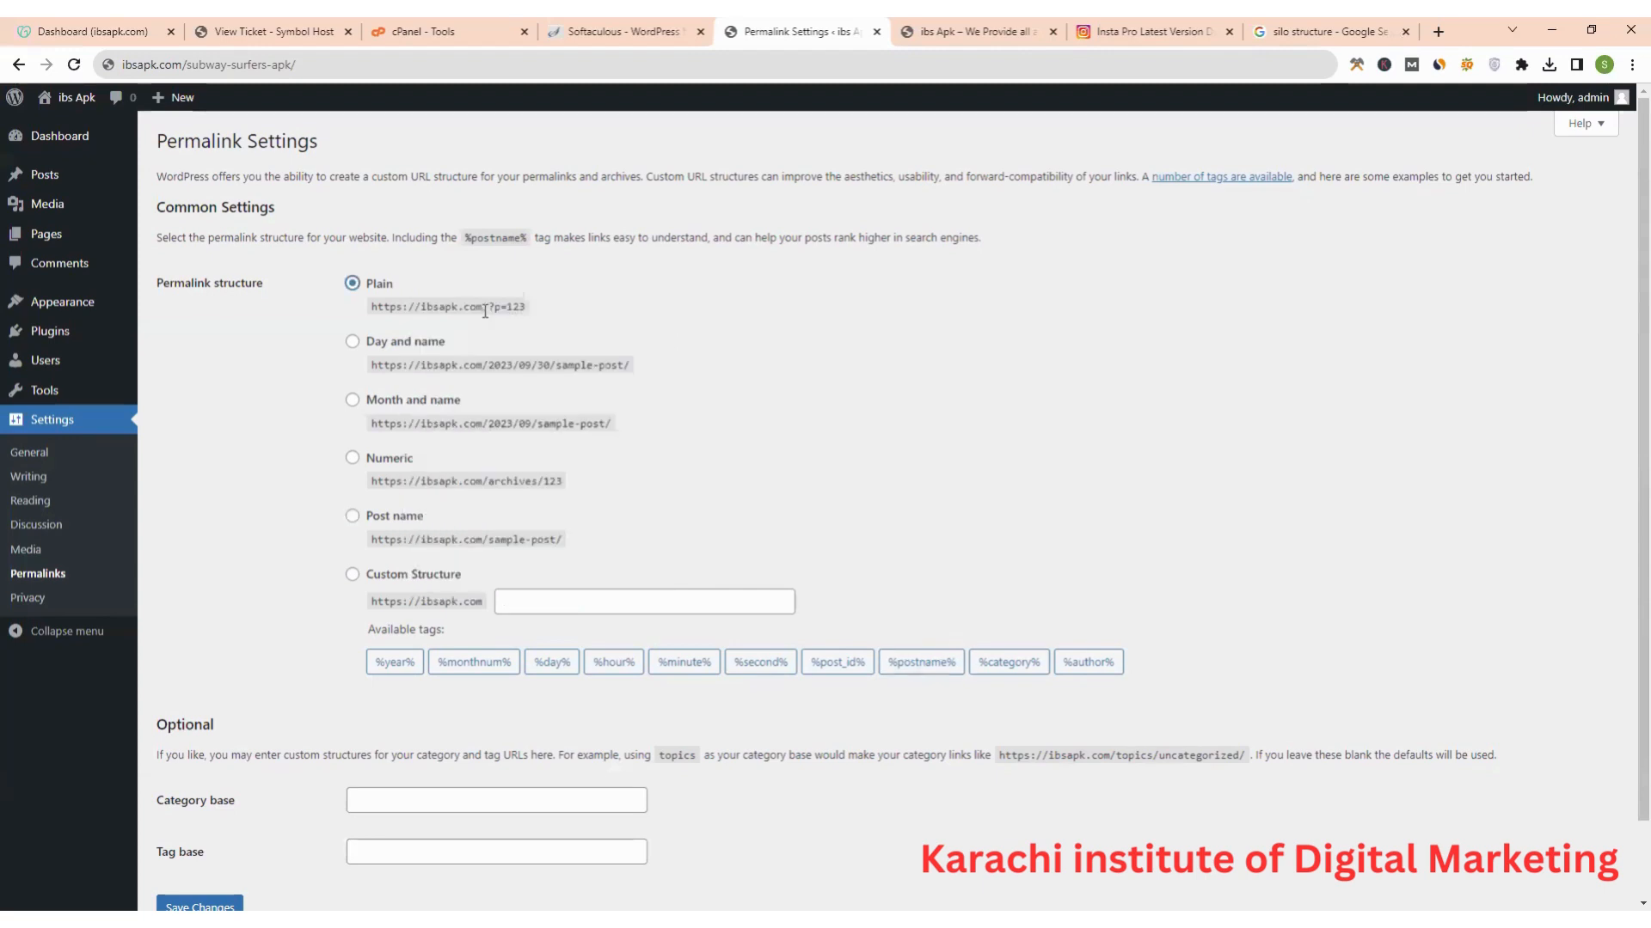
left_click_drag(485, 310, 521, 305)
triple_click(523, 306)
right_click(494, 306)
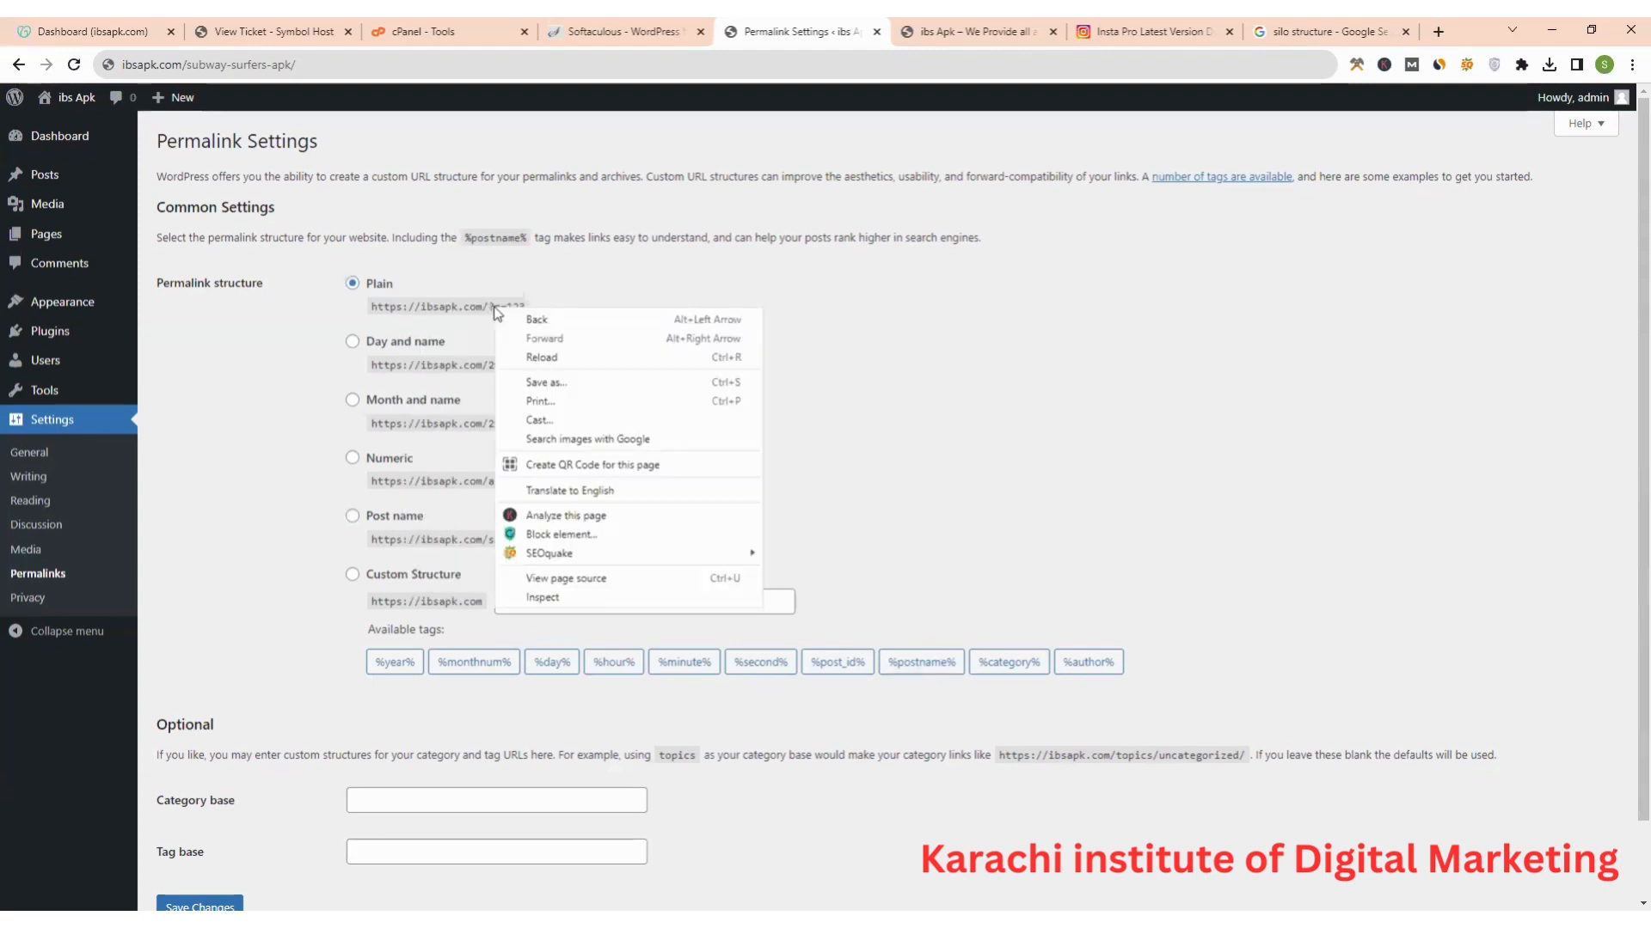
triple_click(473, 309)
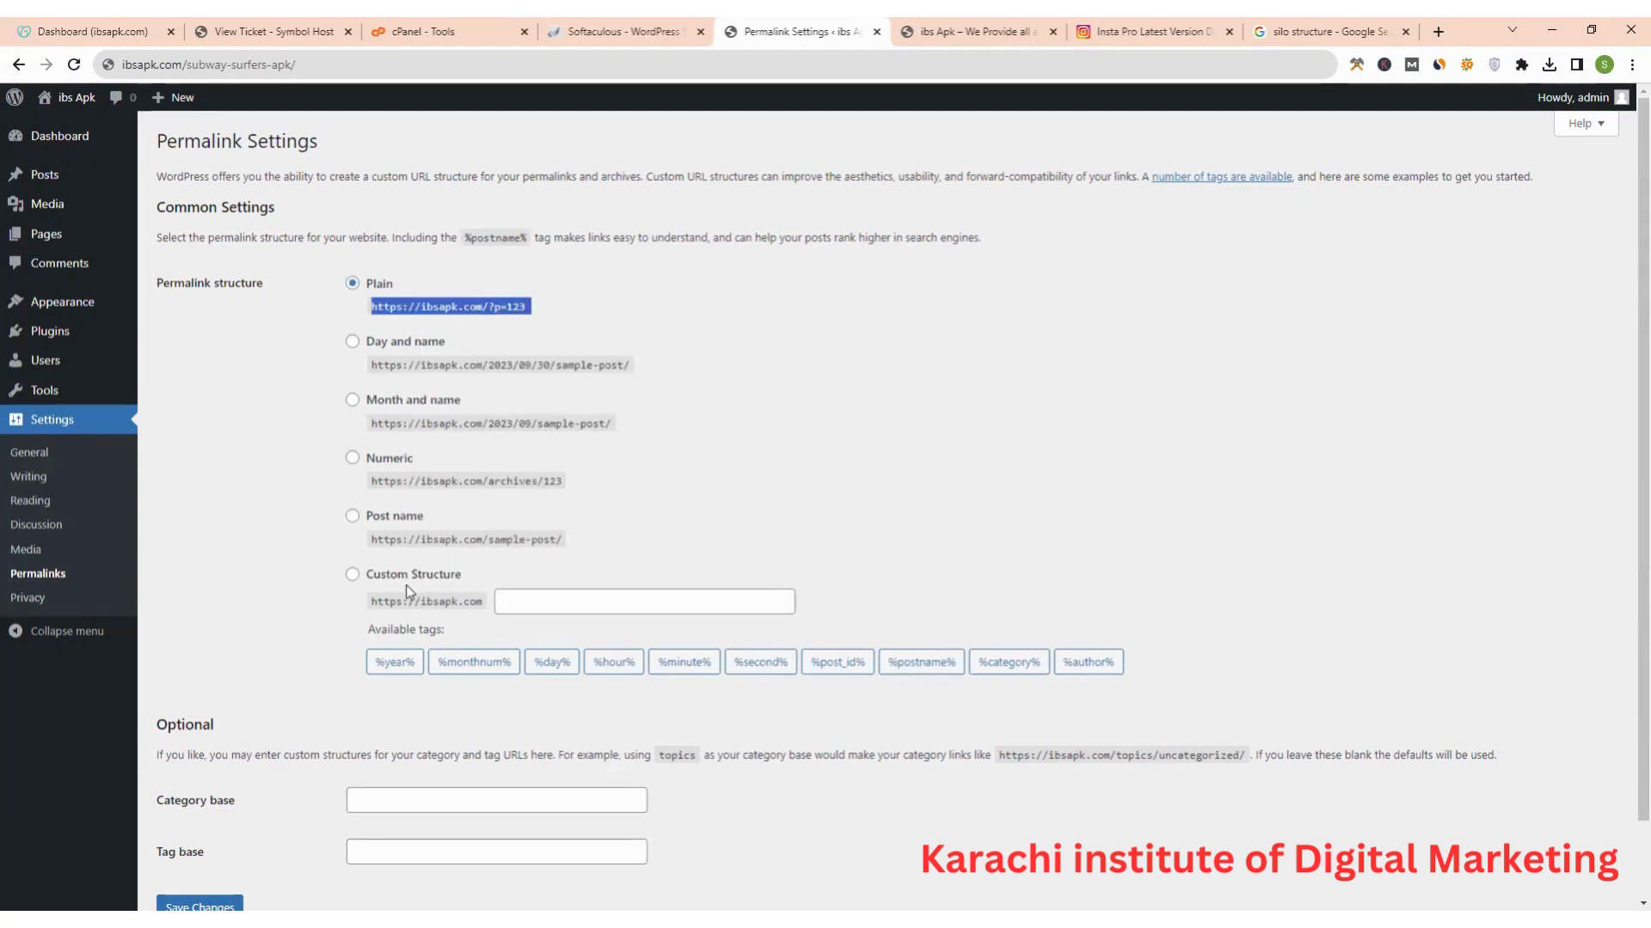
left_click(516, 347)
right_click(519, 344)
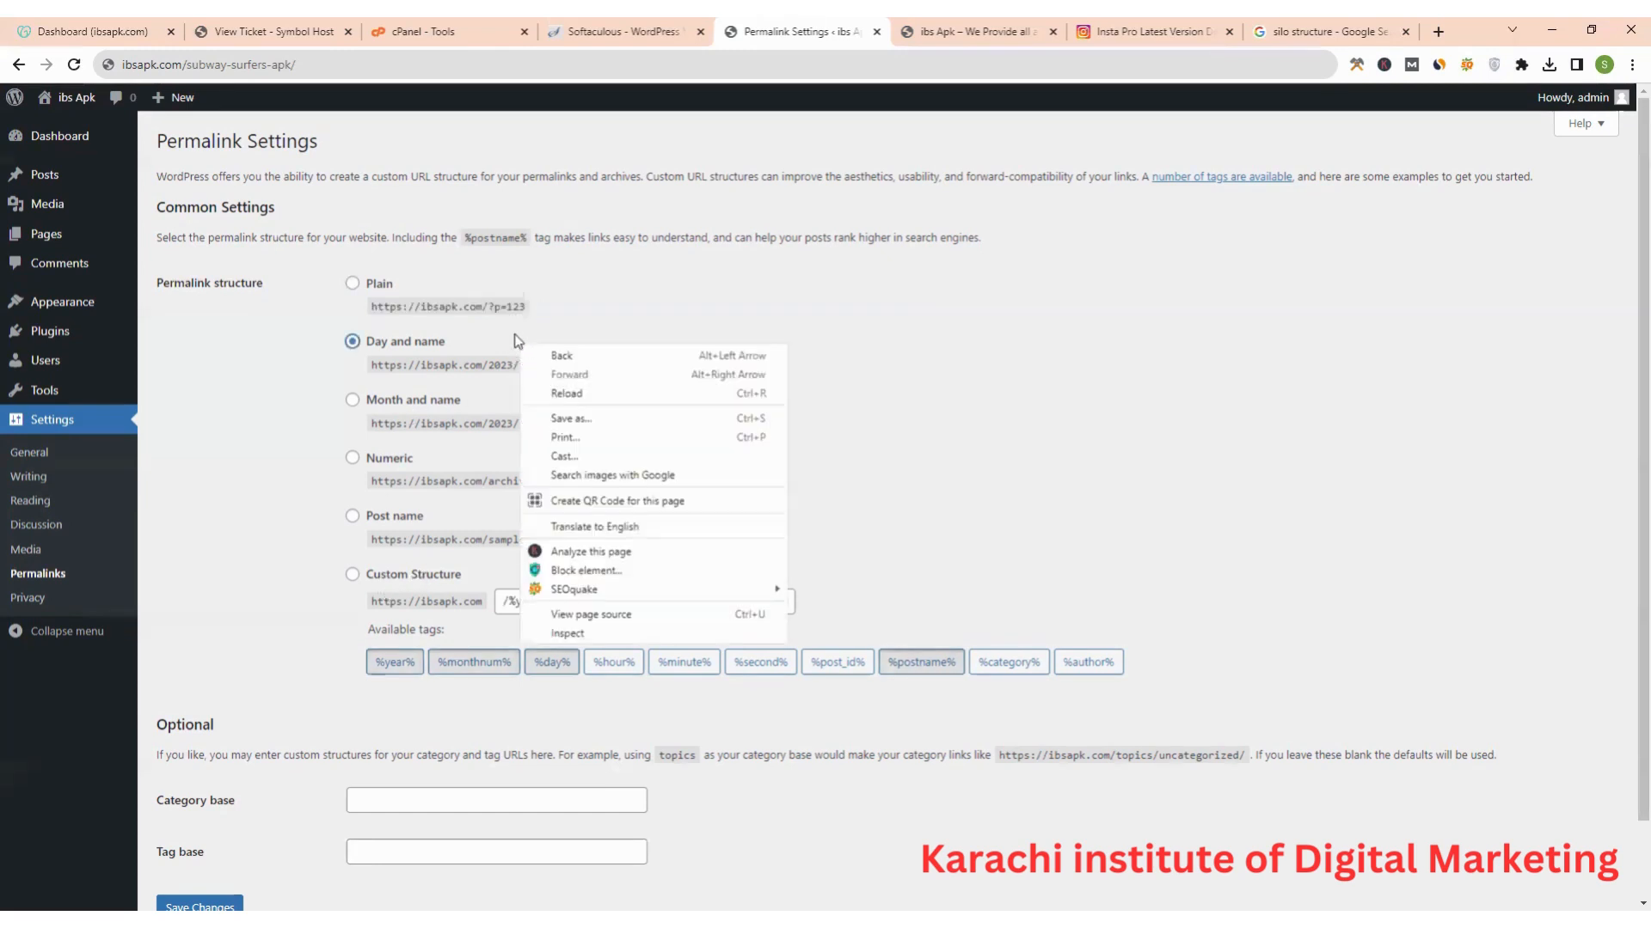
left_click(641, 297)
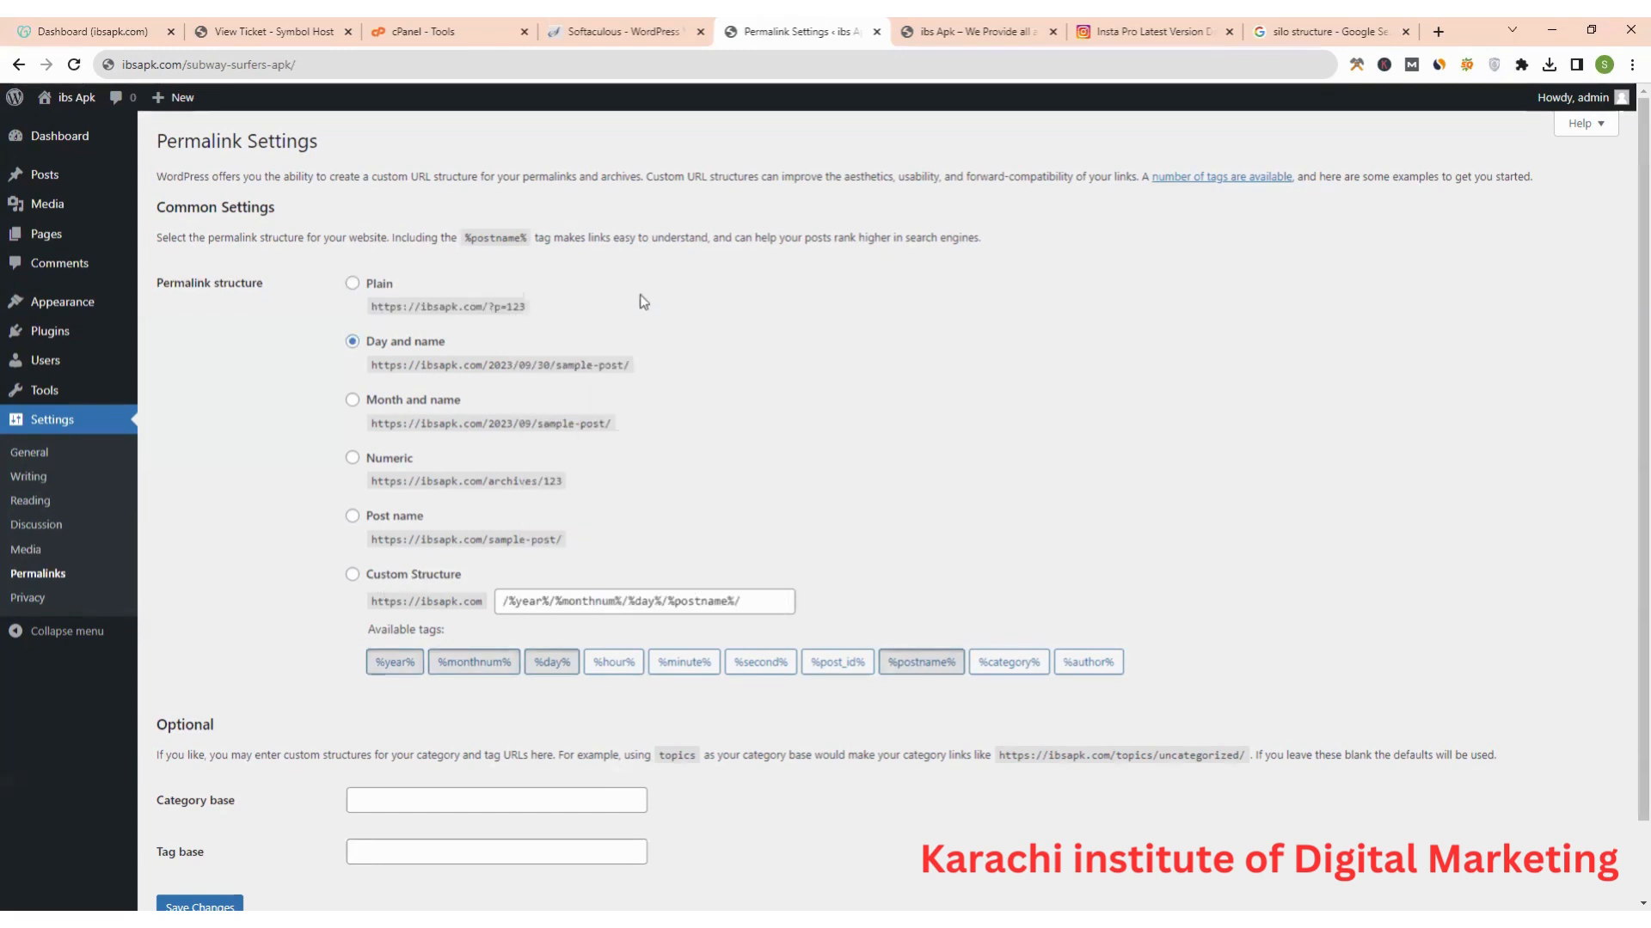
Settle on the Post name structure and save the permalink settings.
left_click(354, 576)
scroll(469, 623, "down", 1)
left_click(352, 429)
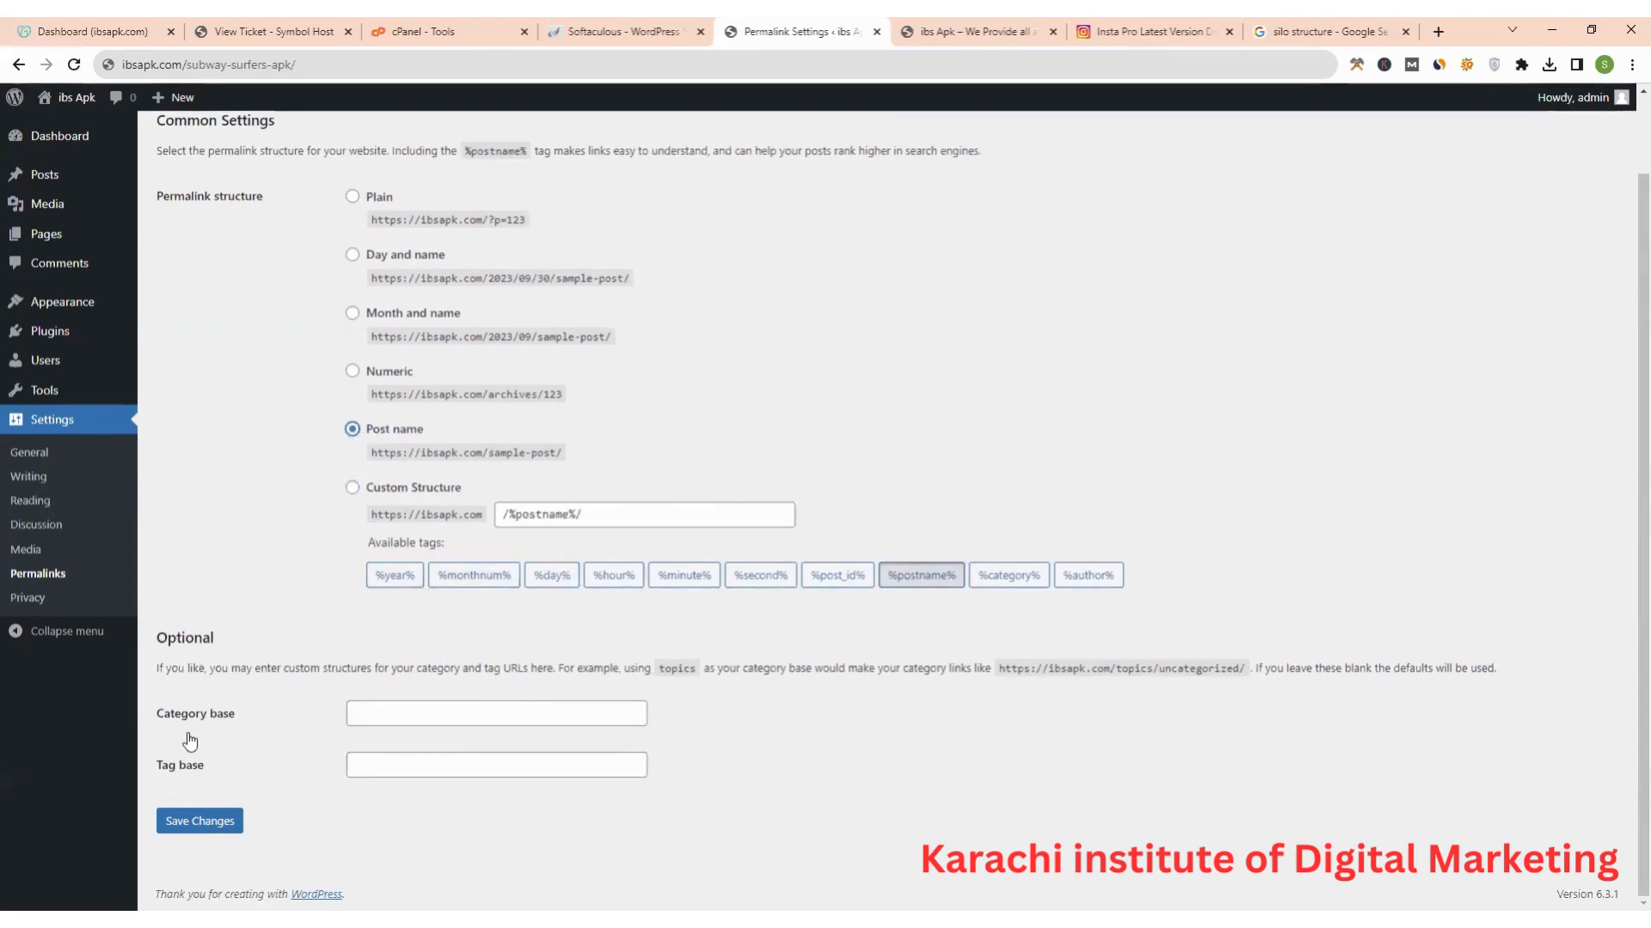
left_click(198, 821)
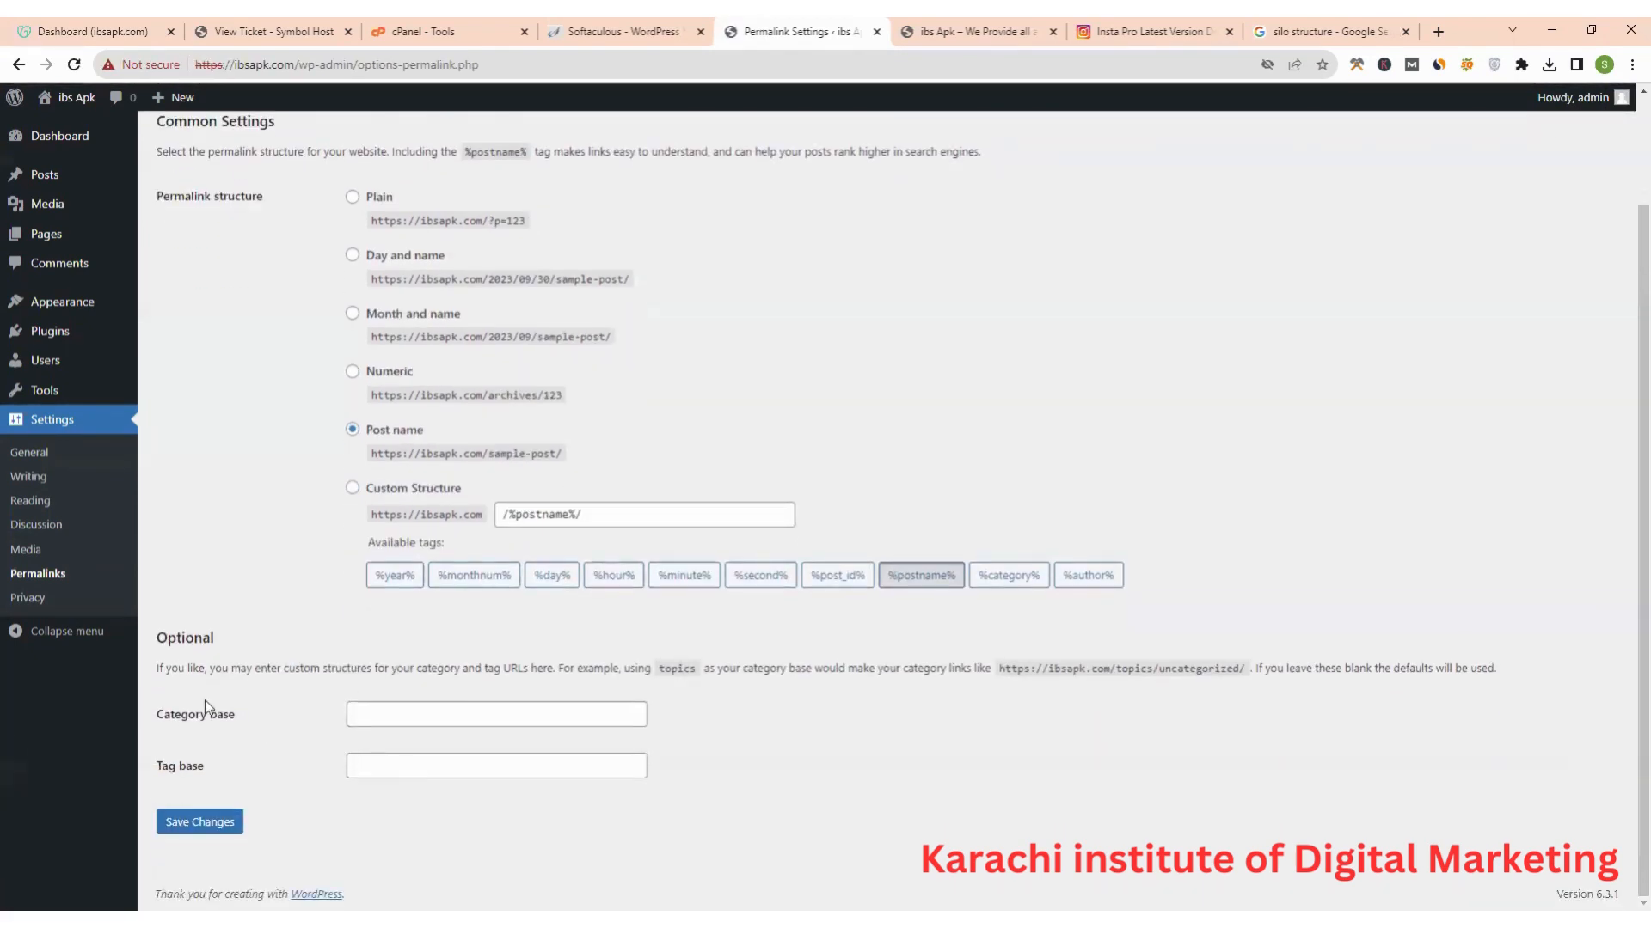
Read the Optional section's explanation and its example category URL.
left_click_drag(158, 667, 581, 669)
double_click(581, 669)
left_click(665, 670)
left_click_drag(1002, 668, 1502, 671)
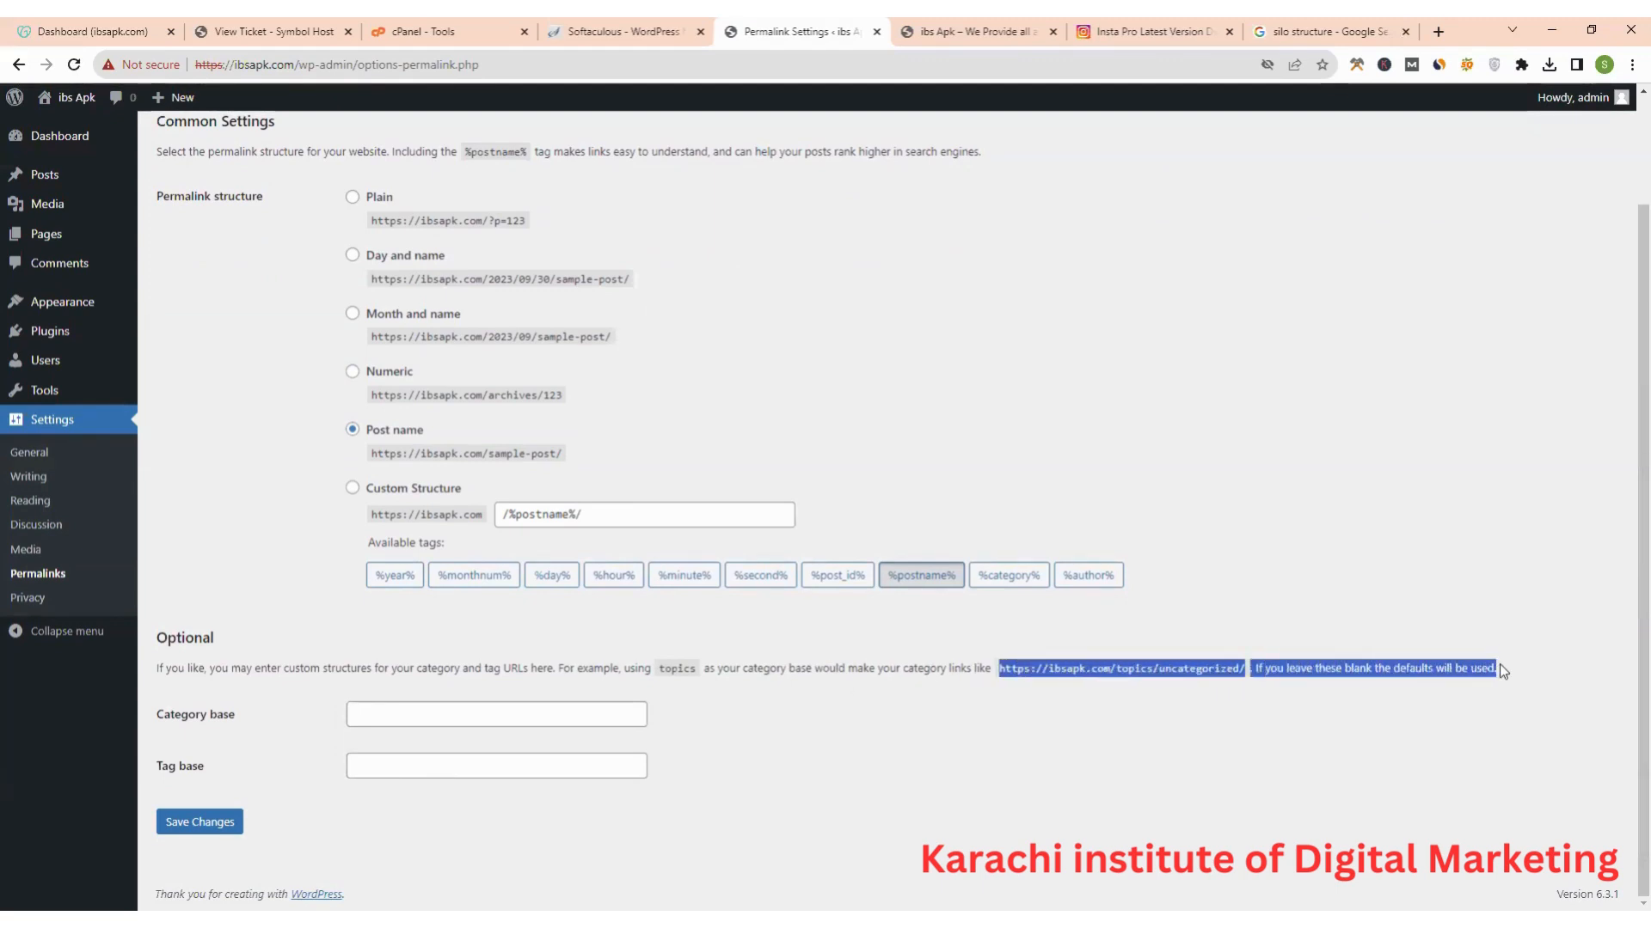
right_click(572, 757)
Look over the category base field and example URL, then go to Settings > Privacy.
left_click(408, 710)
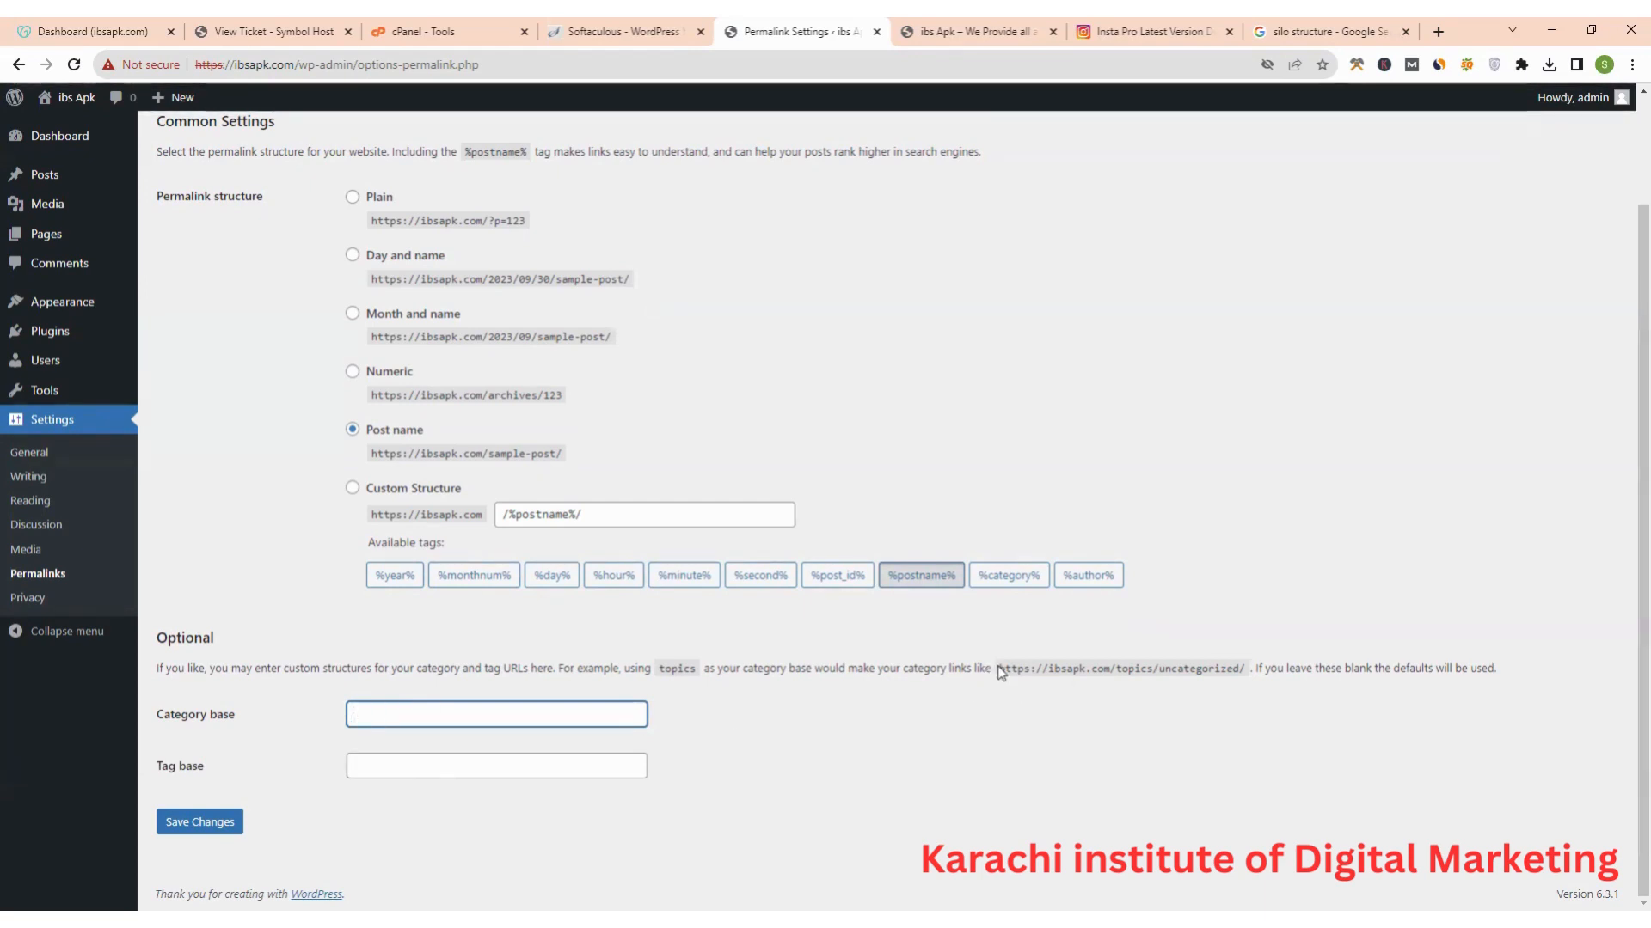
left_click_drag(998, 670, 1240, 661)
right_click(1195, 679)
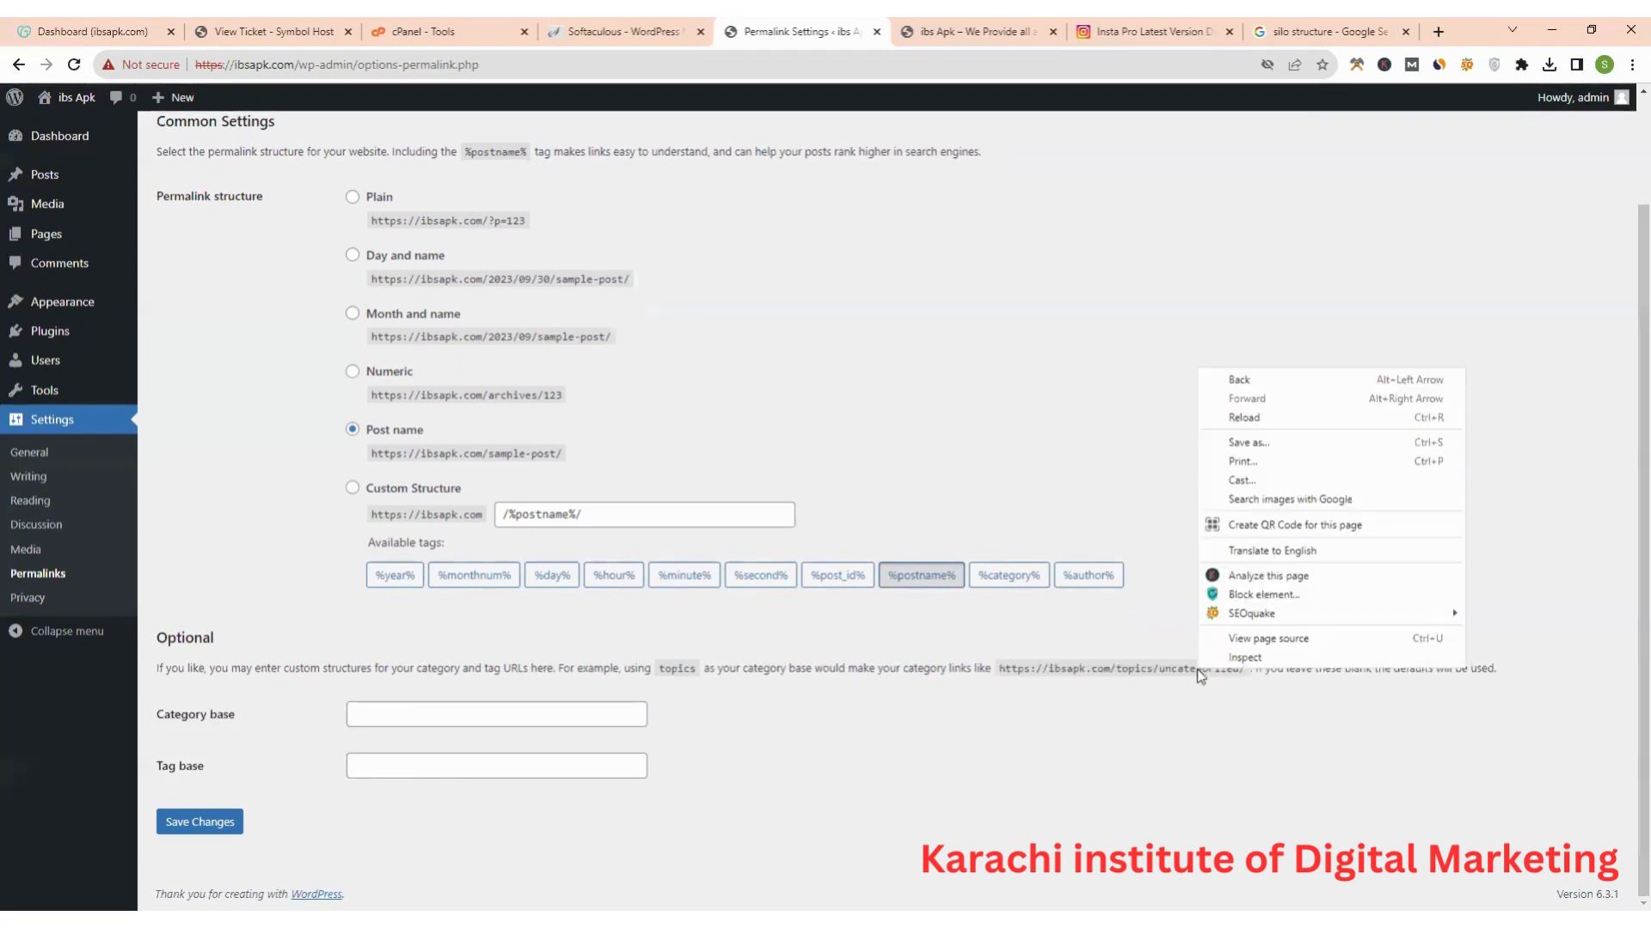
right_click(1135, 676)
left_click(940, 674)
double_click(862, 668)
left_click(869, 668)
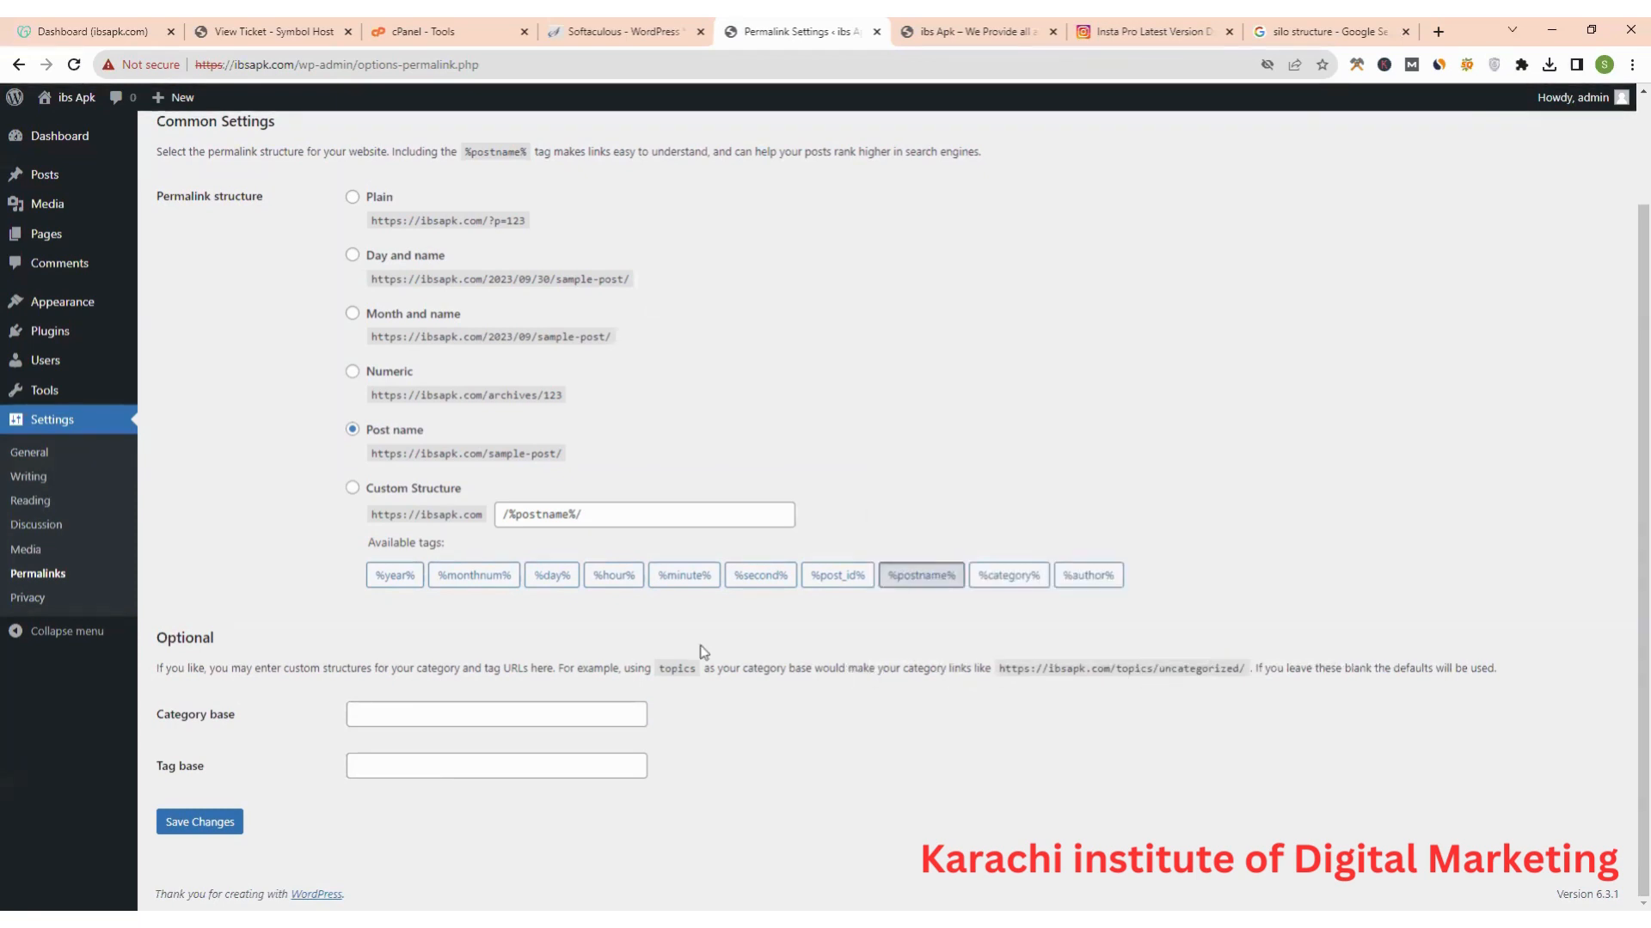
left_click(27, 597)
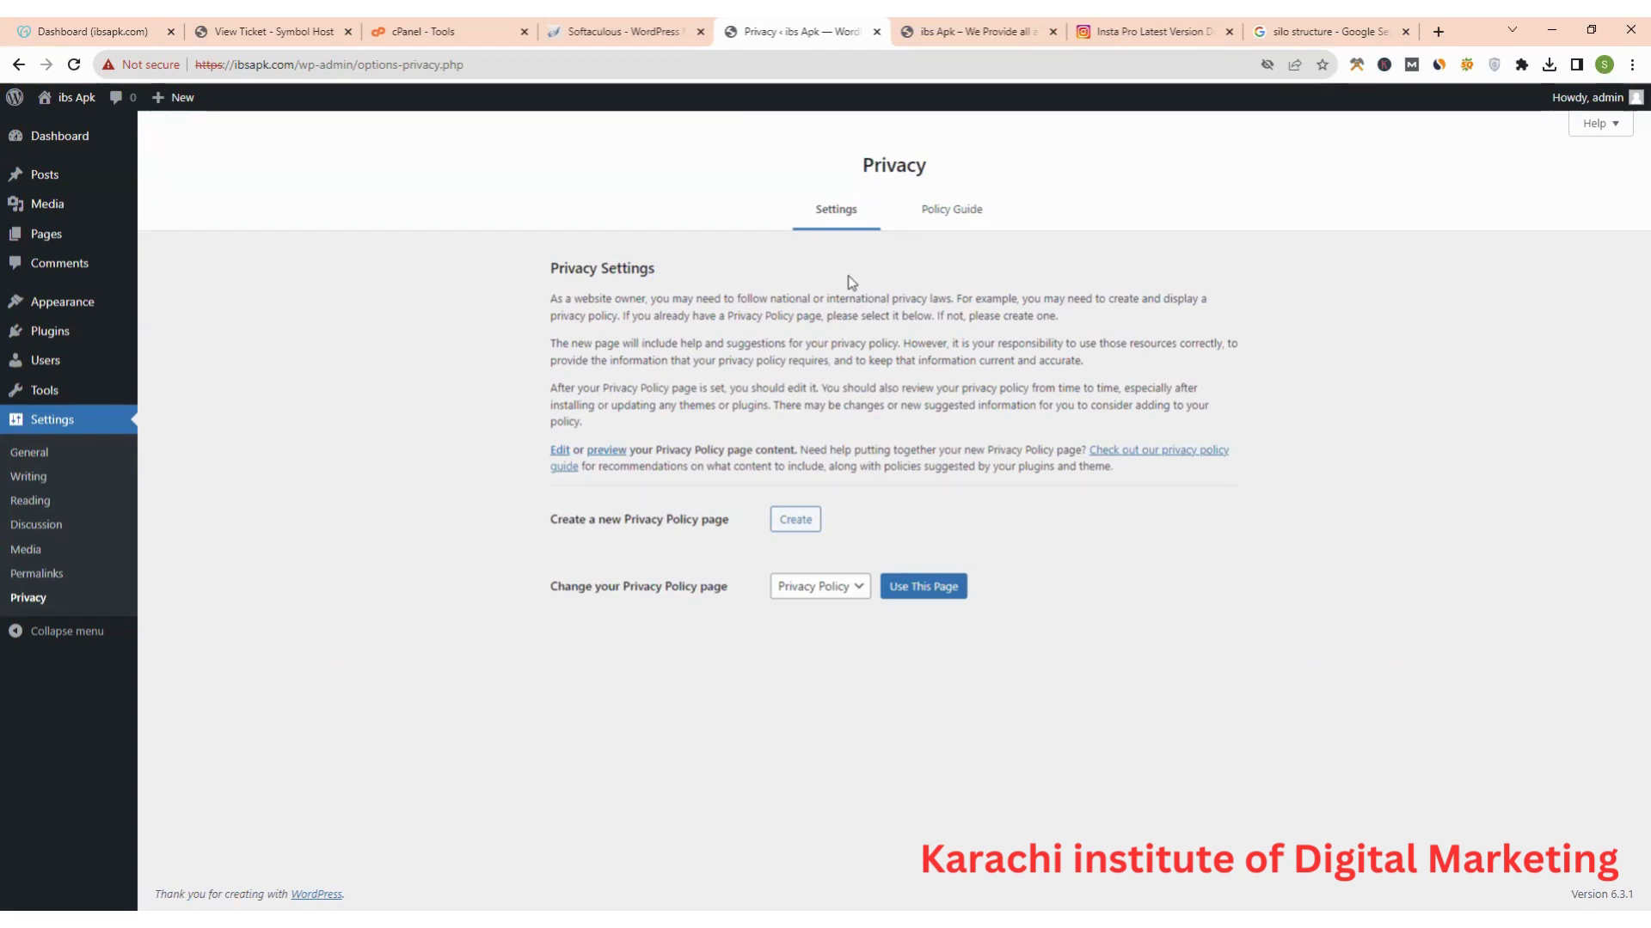
Assign Privacy Policy as the site's privacy page and open it in the block editor.
left_click(917, 588)
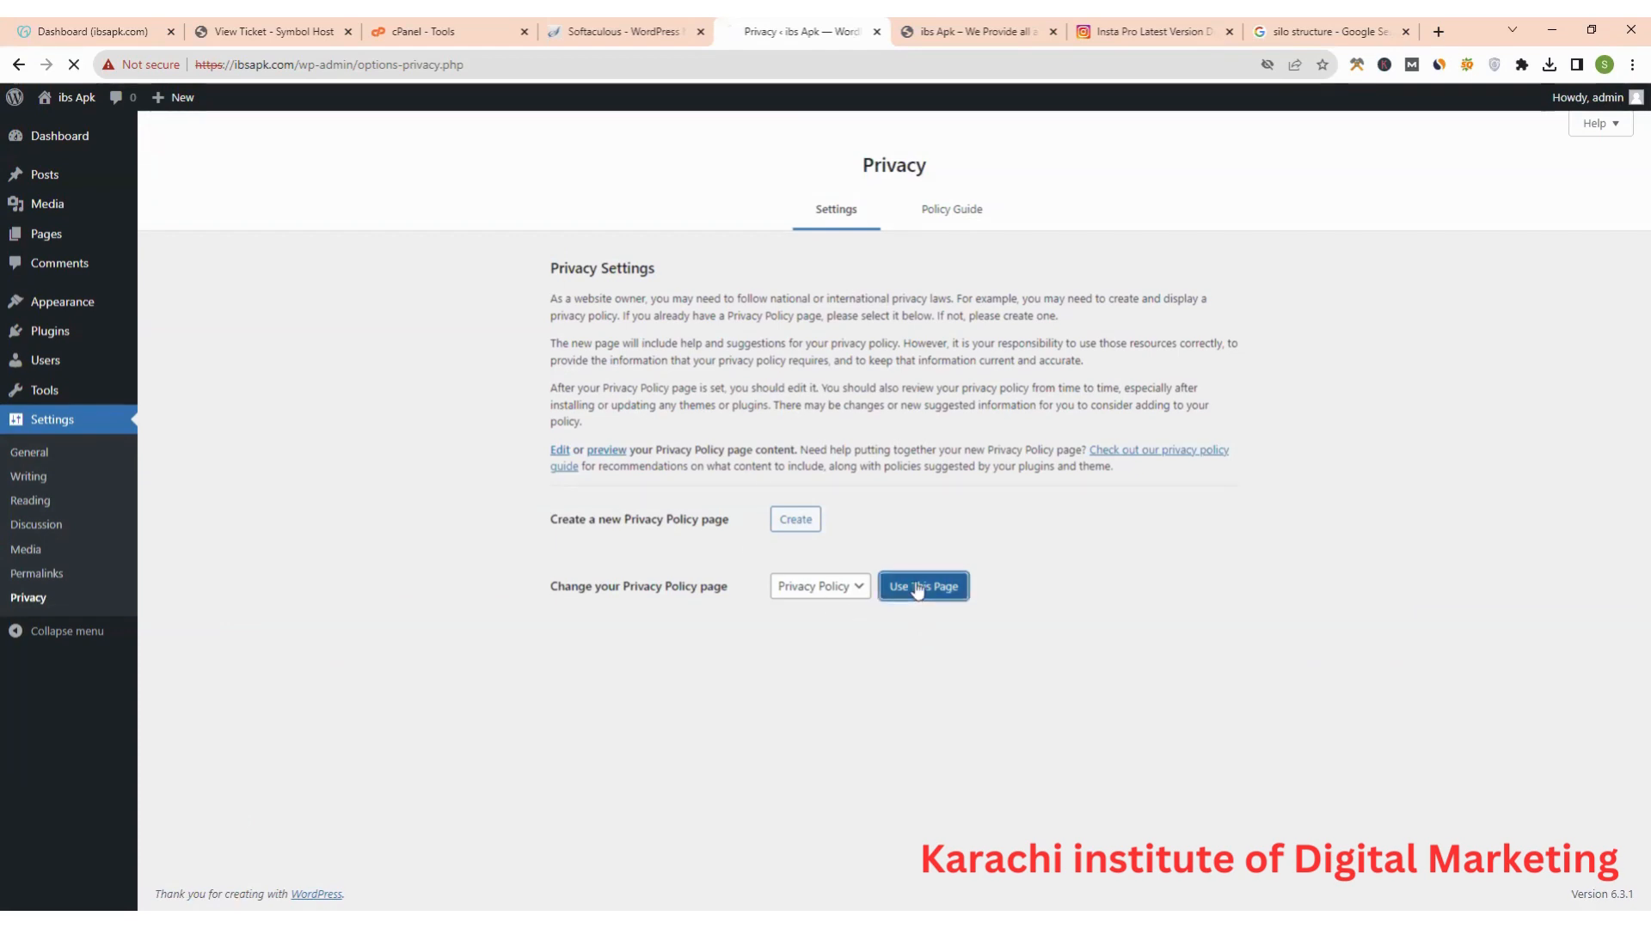
left_click(796, 585)
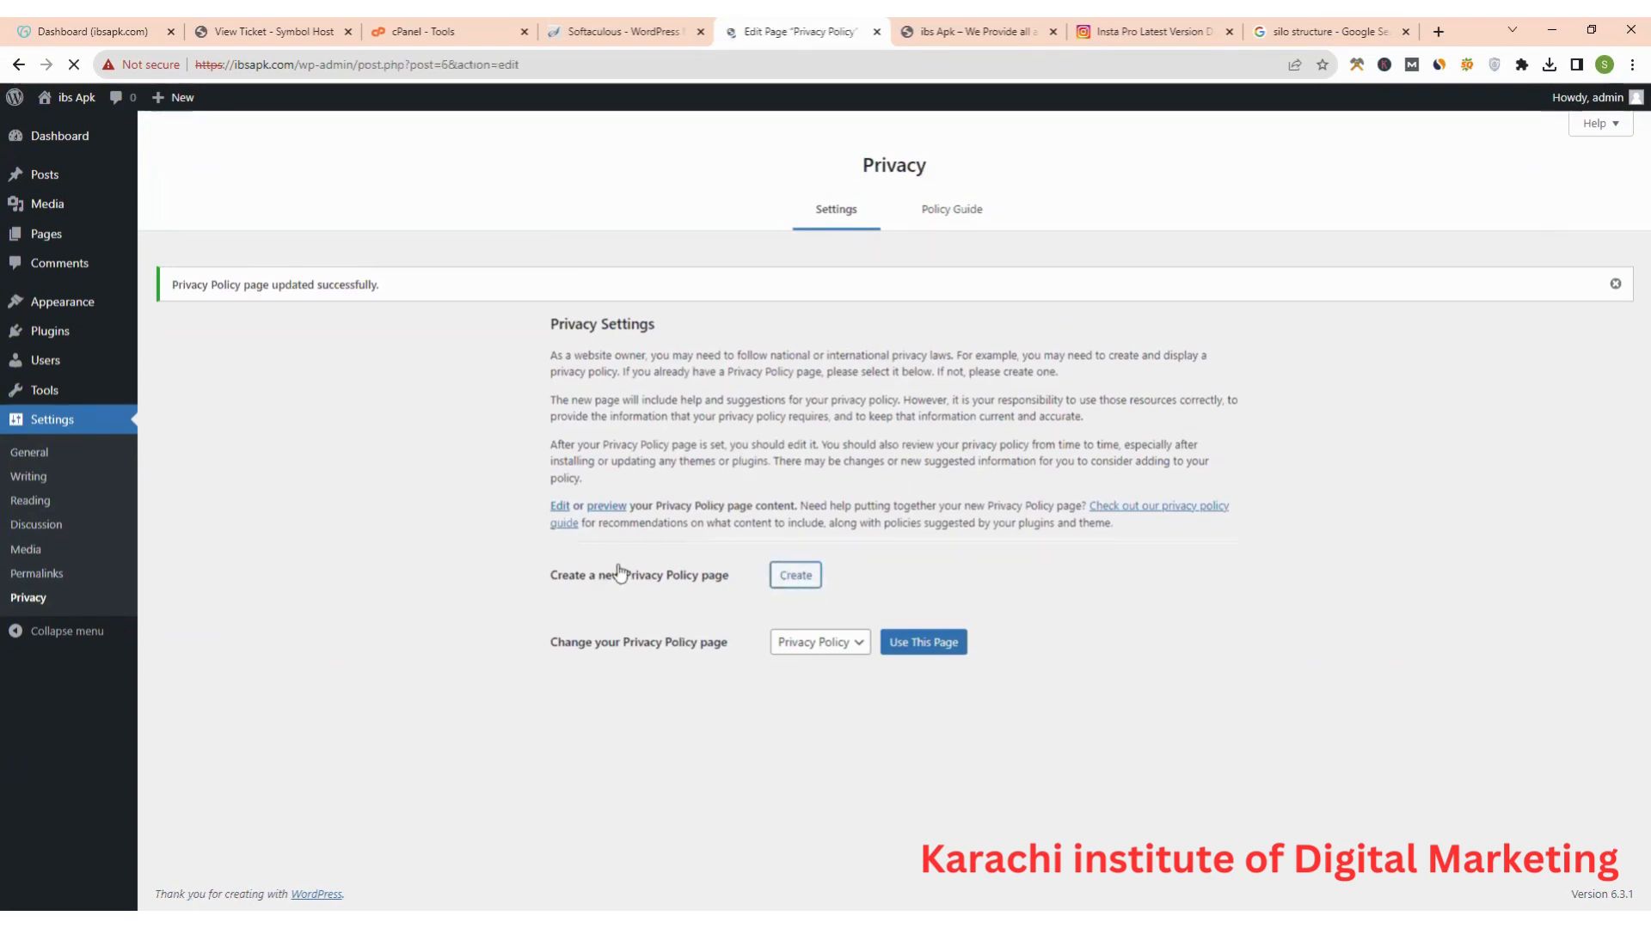
scroll(611, 435, "down", 15)
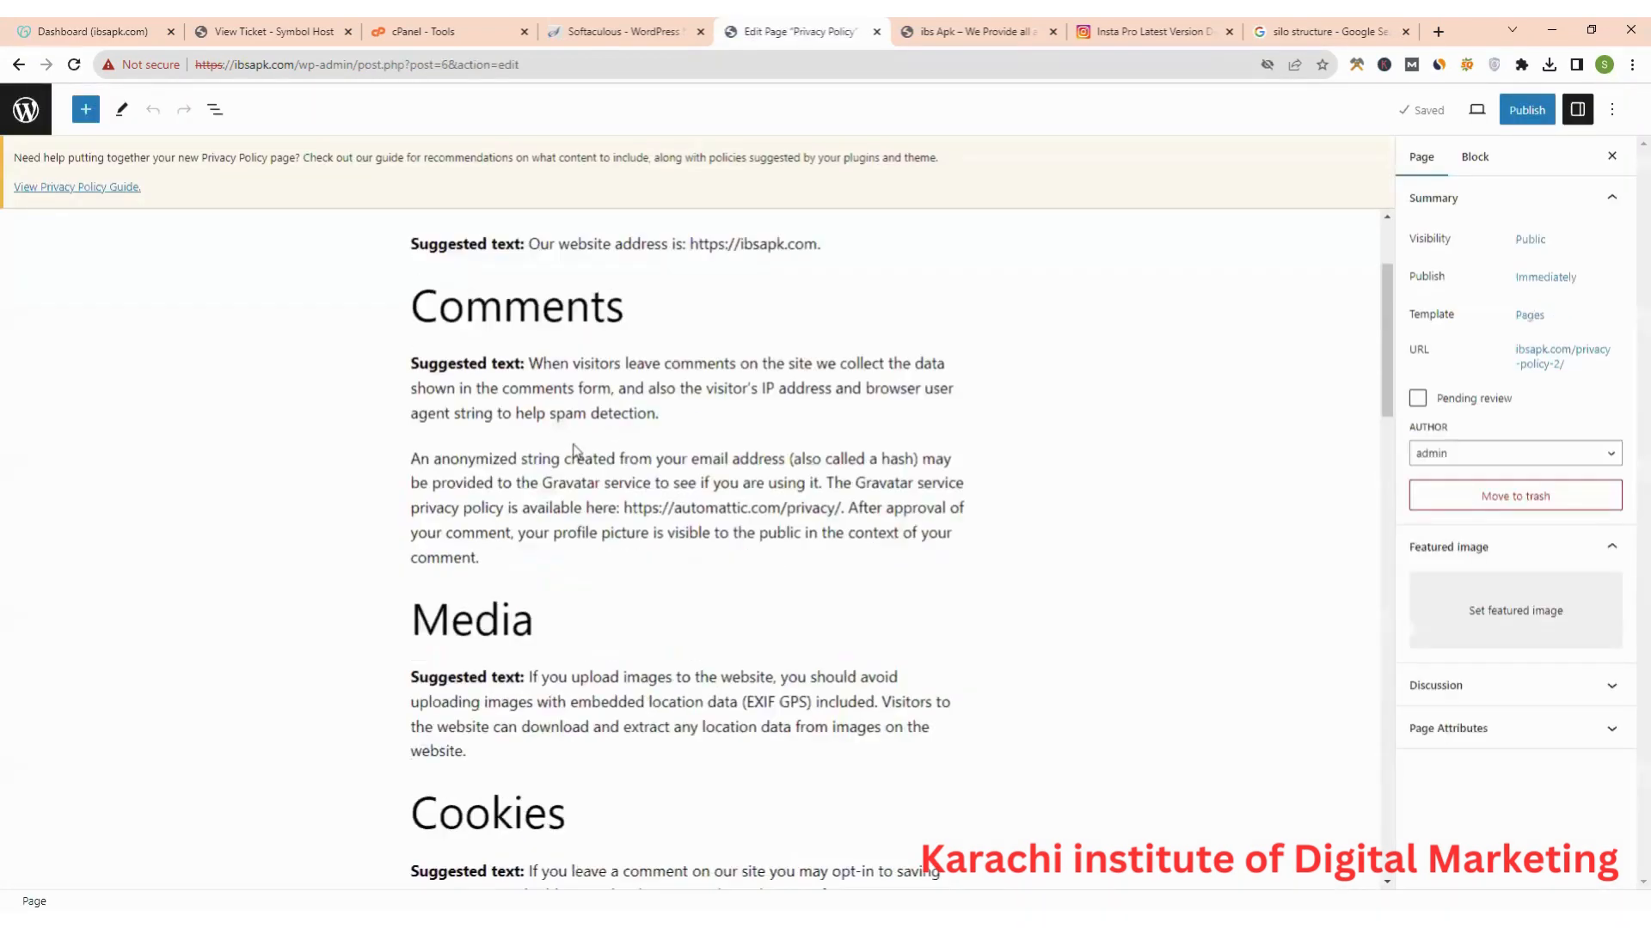
scroll(615, 475, "down", 5)
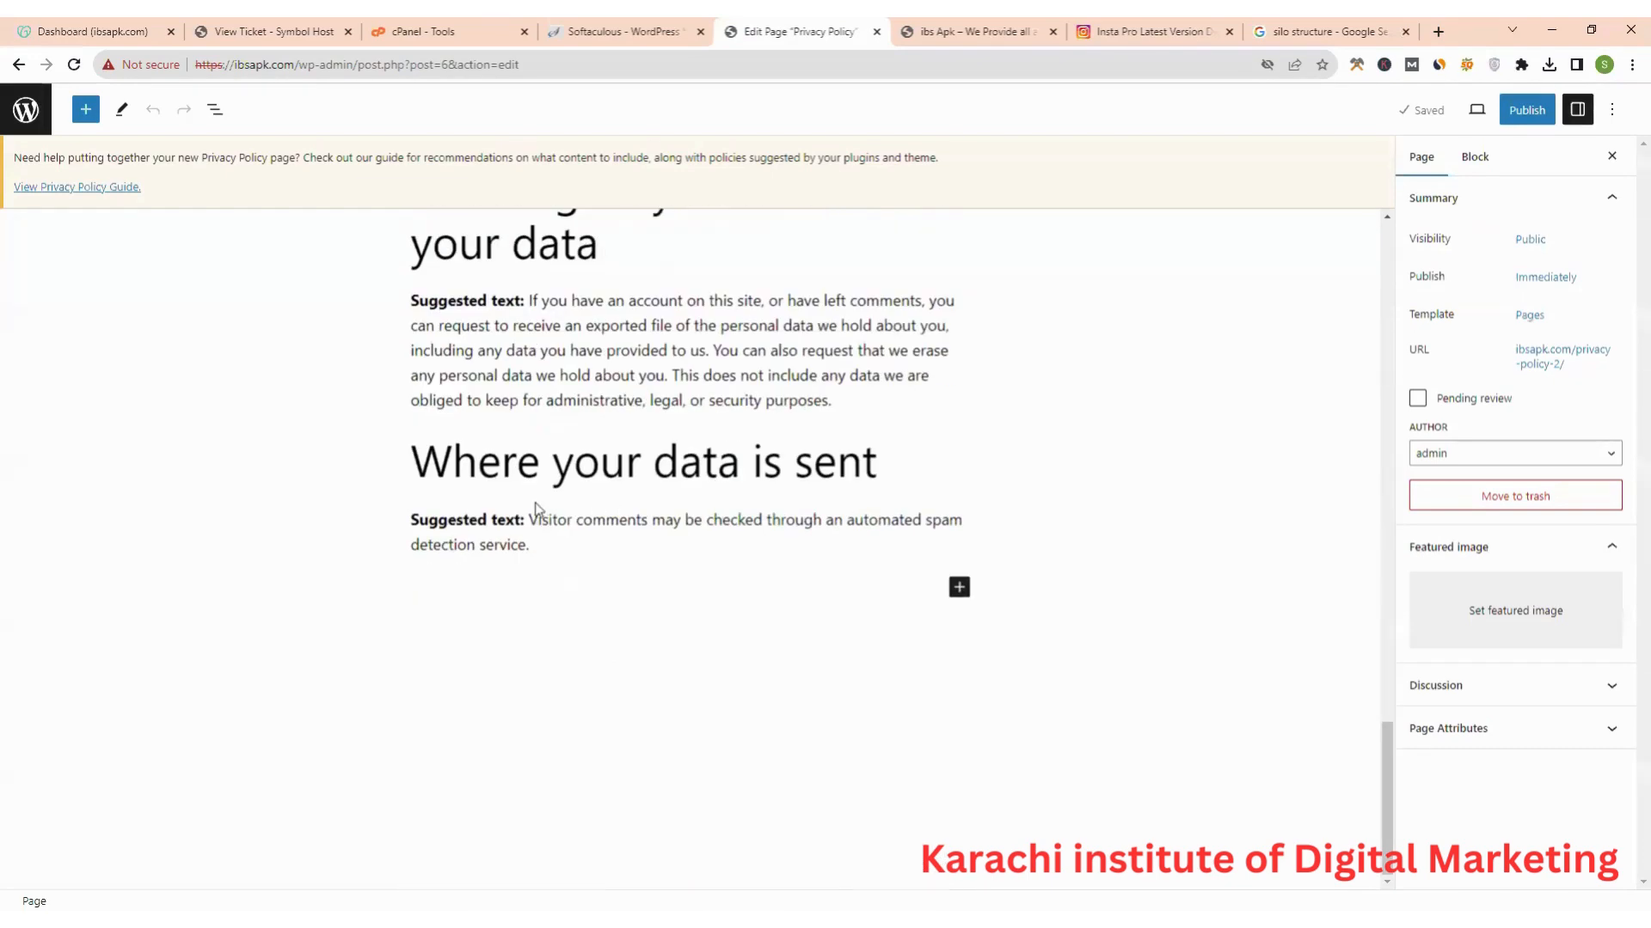
scroll(534, 512, "up", 20)
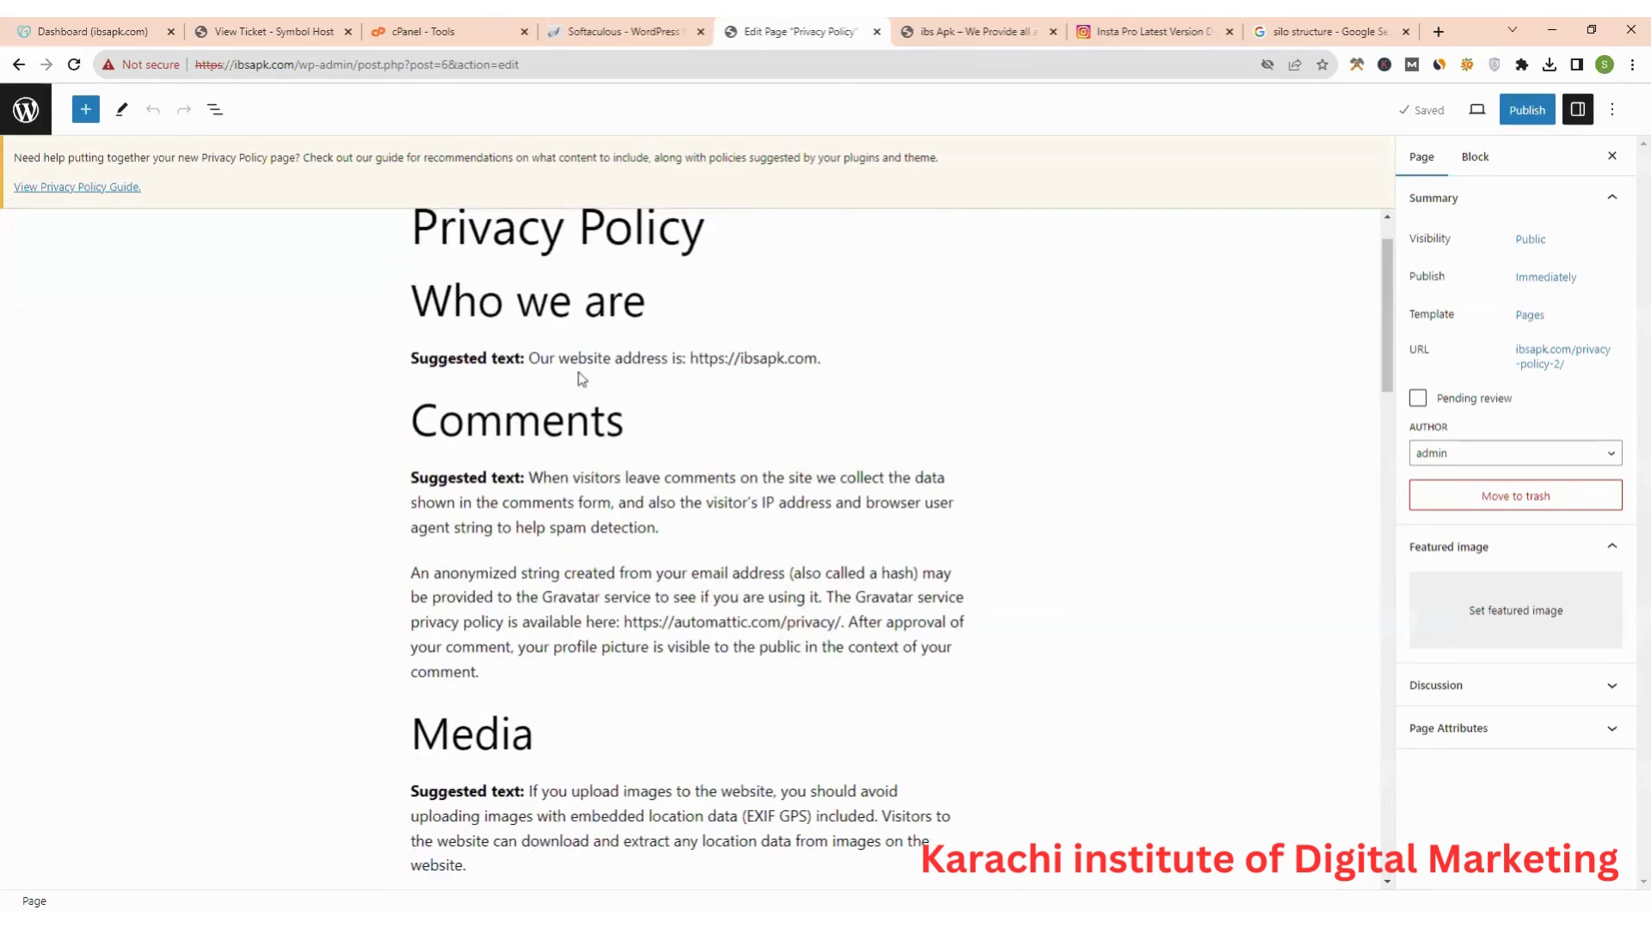
Read through the suggested policy sections, selecting the Comments paragraph.
right_click(563, 410)
right_click(492, 331)
right_click(480, 296)
right_click(438, 344)
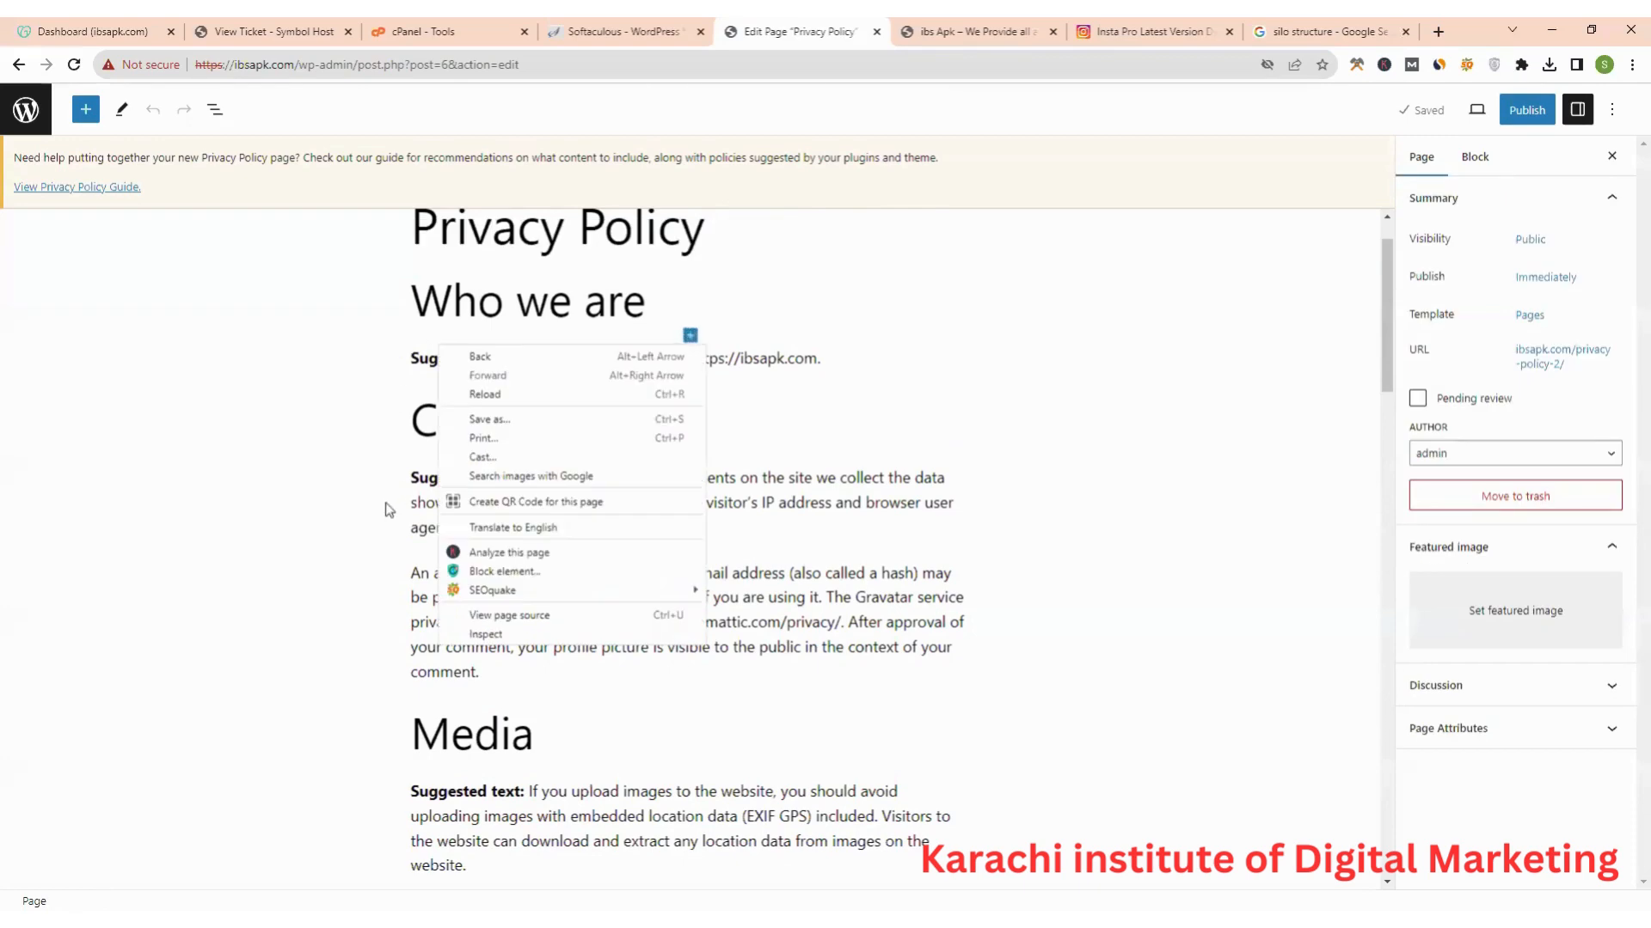
right_click(389, 509)
right_click(830, 561)
right_click(717, 504)
right_click(589, 502)
left_click(511, 507)
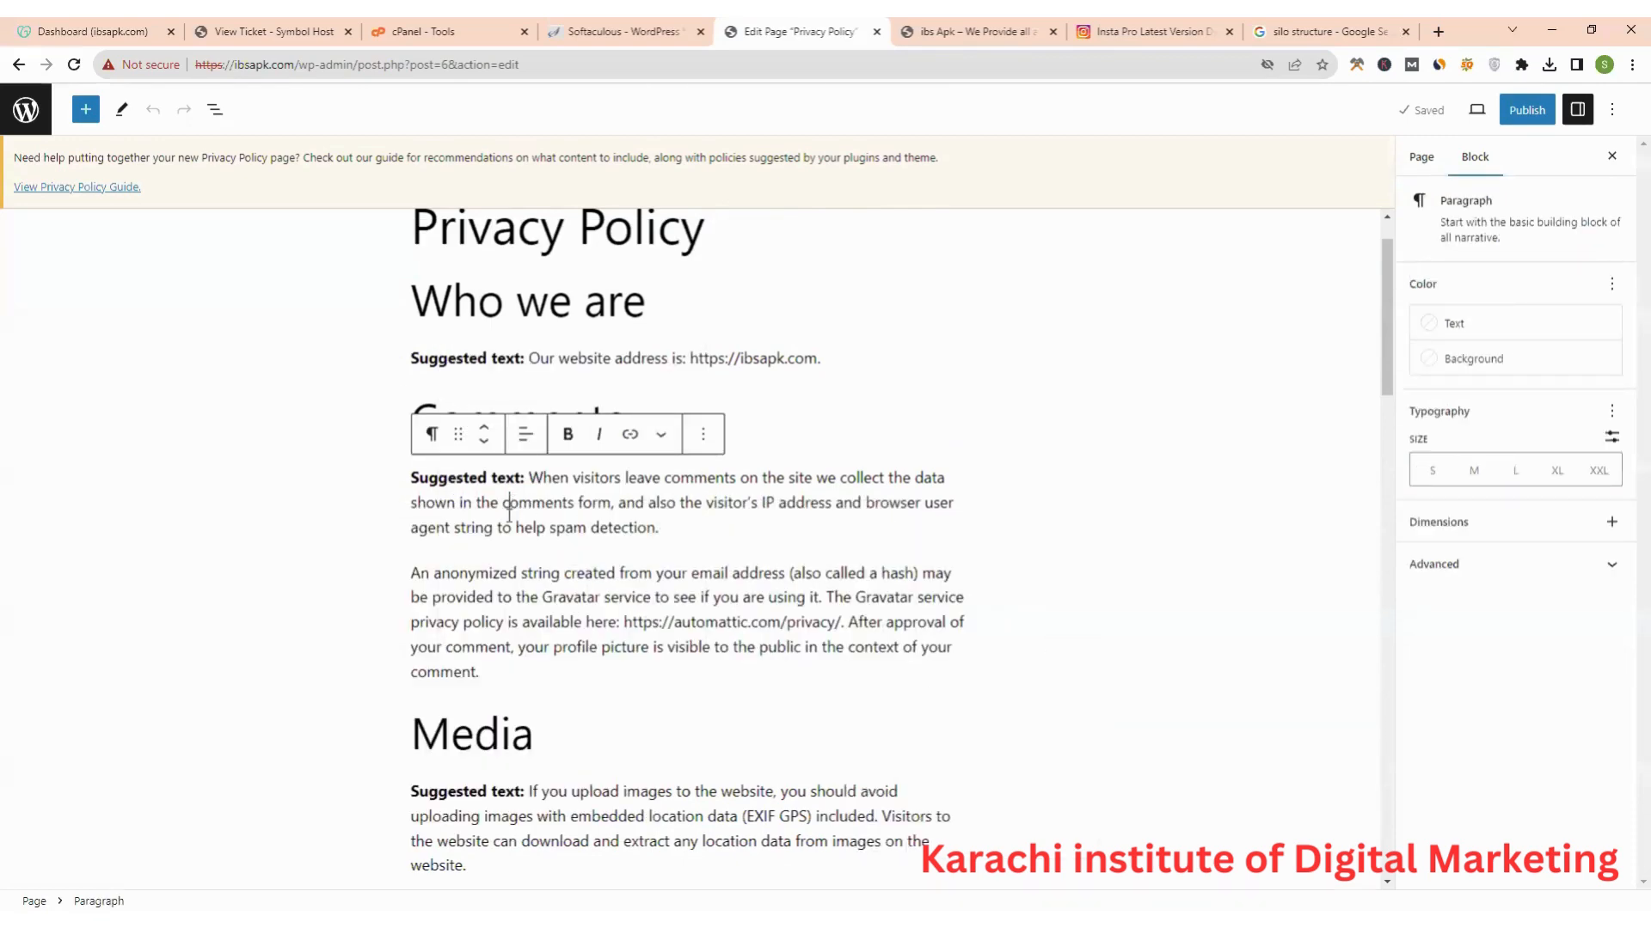
scroll(509, 508, "down", 15)
scroll(533, 578, "down", 7)
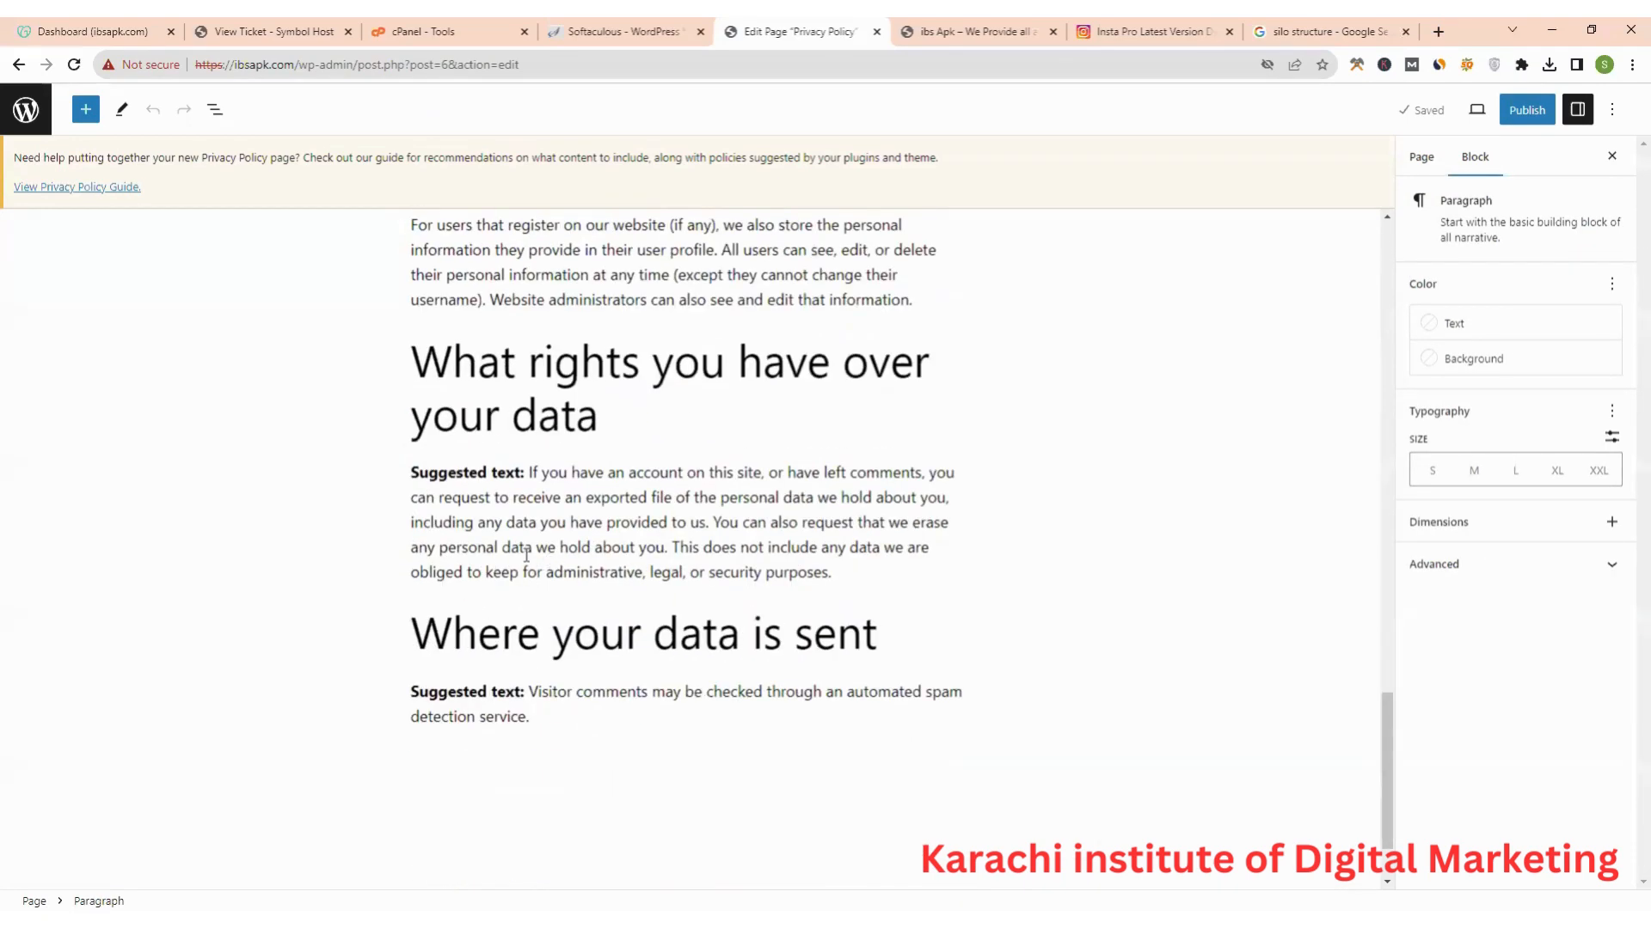
scroll(582, 627, "down", 2)
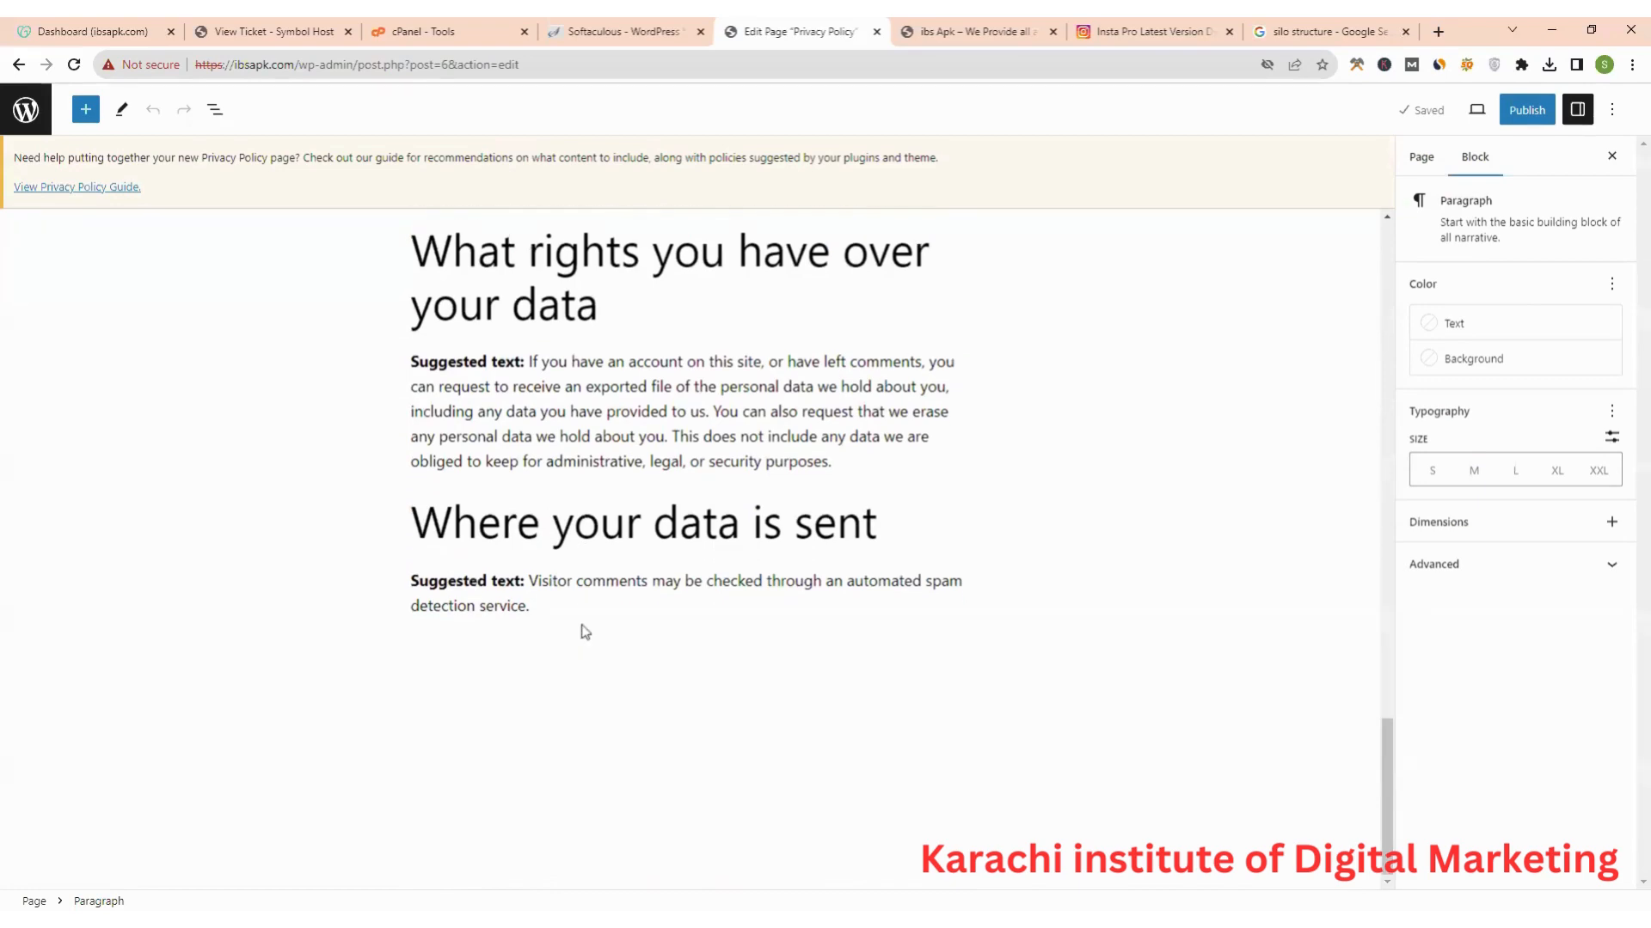
scroll(584, 632, "up", 20)
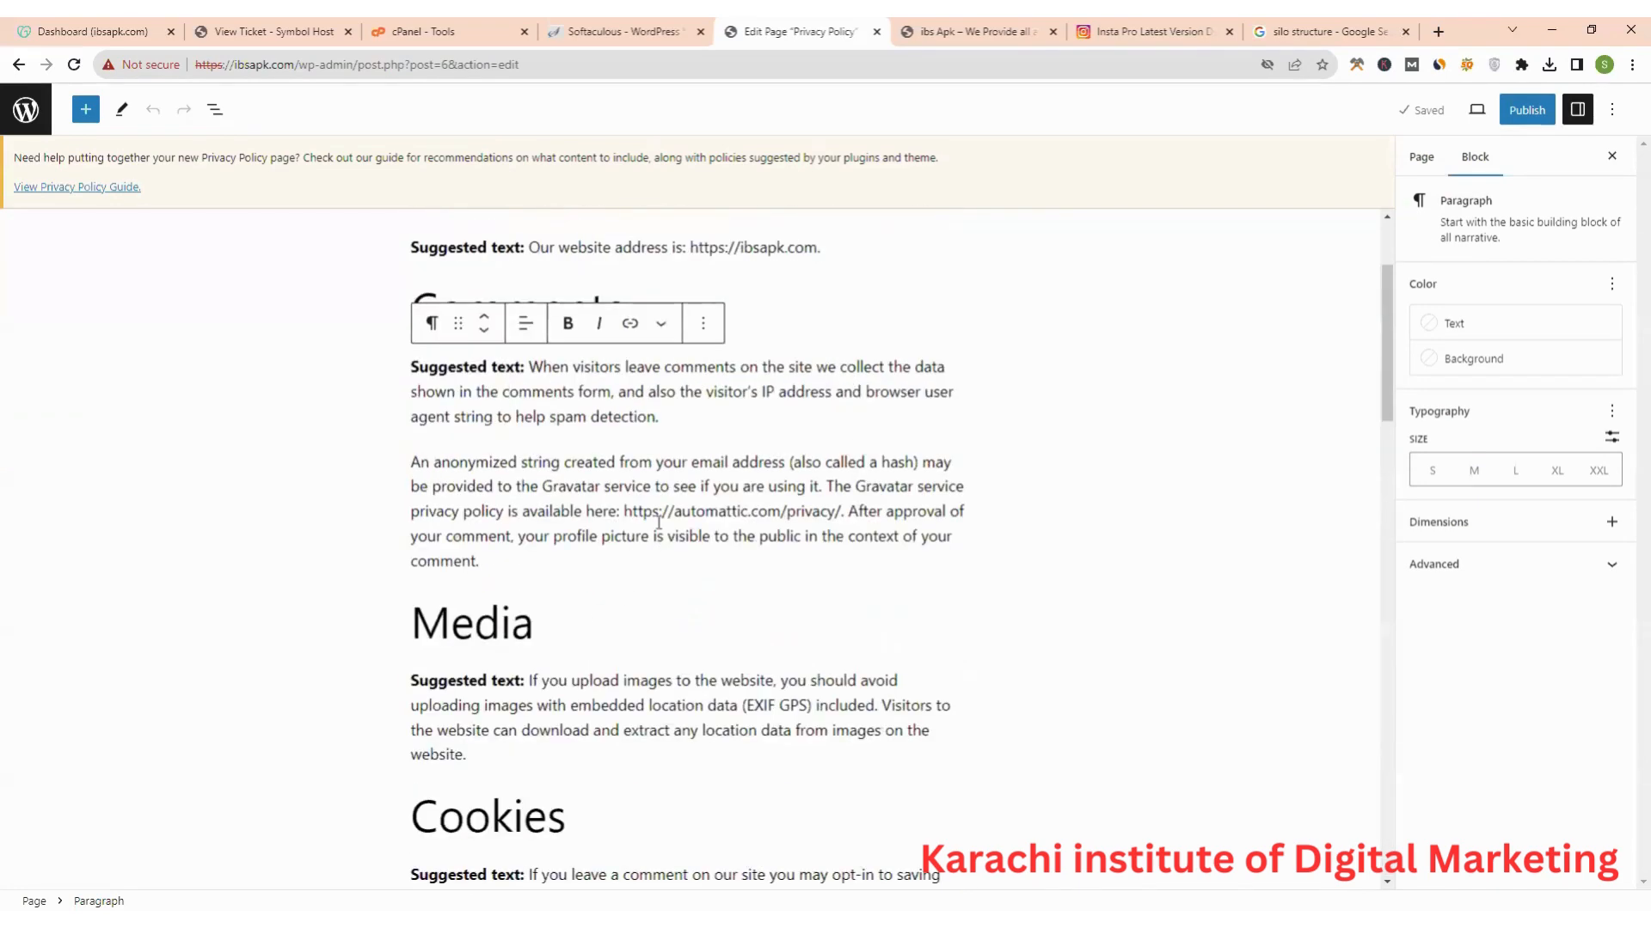
right_click(566, 530)
left_click(802, 513)
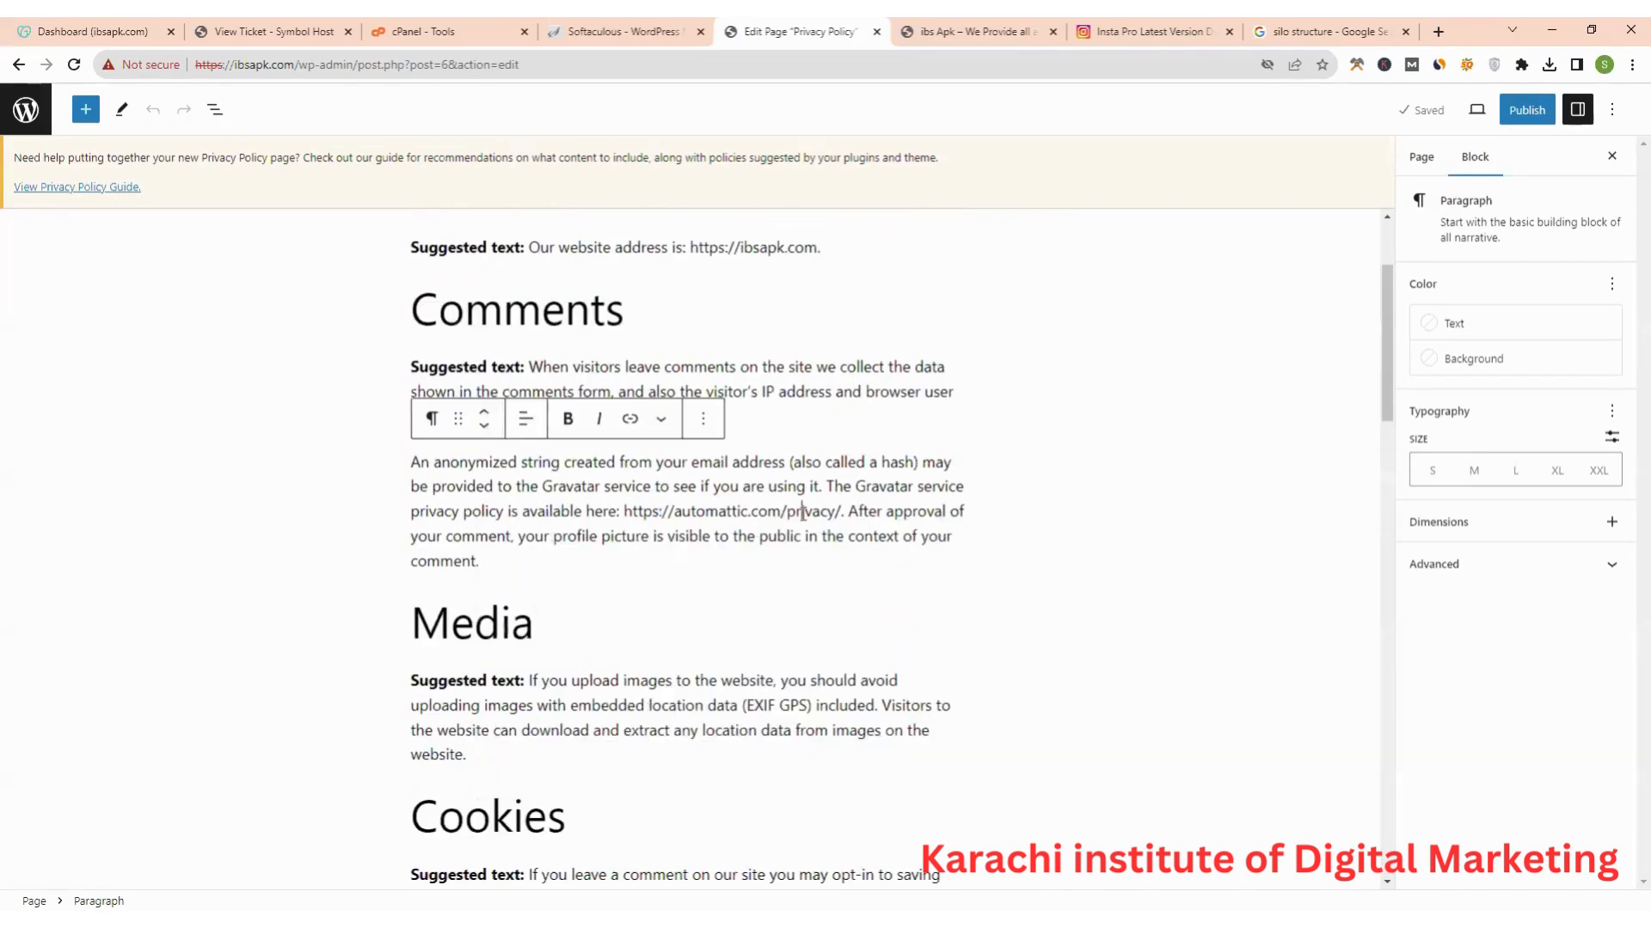
Glance at the live site, then return to the privacy policy editor.
left_click(985, 26)
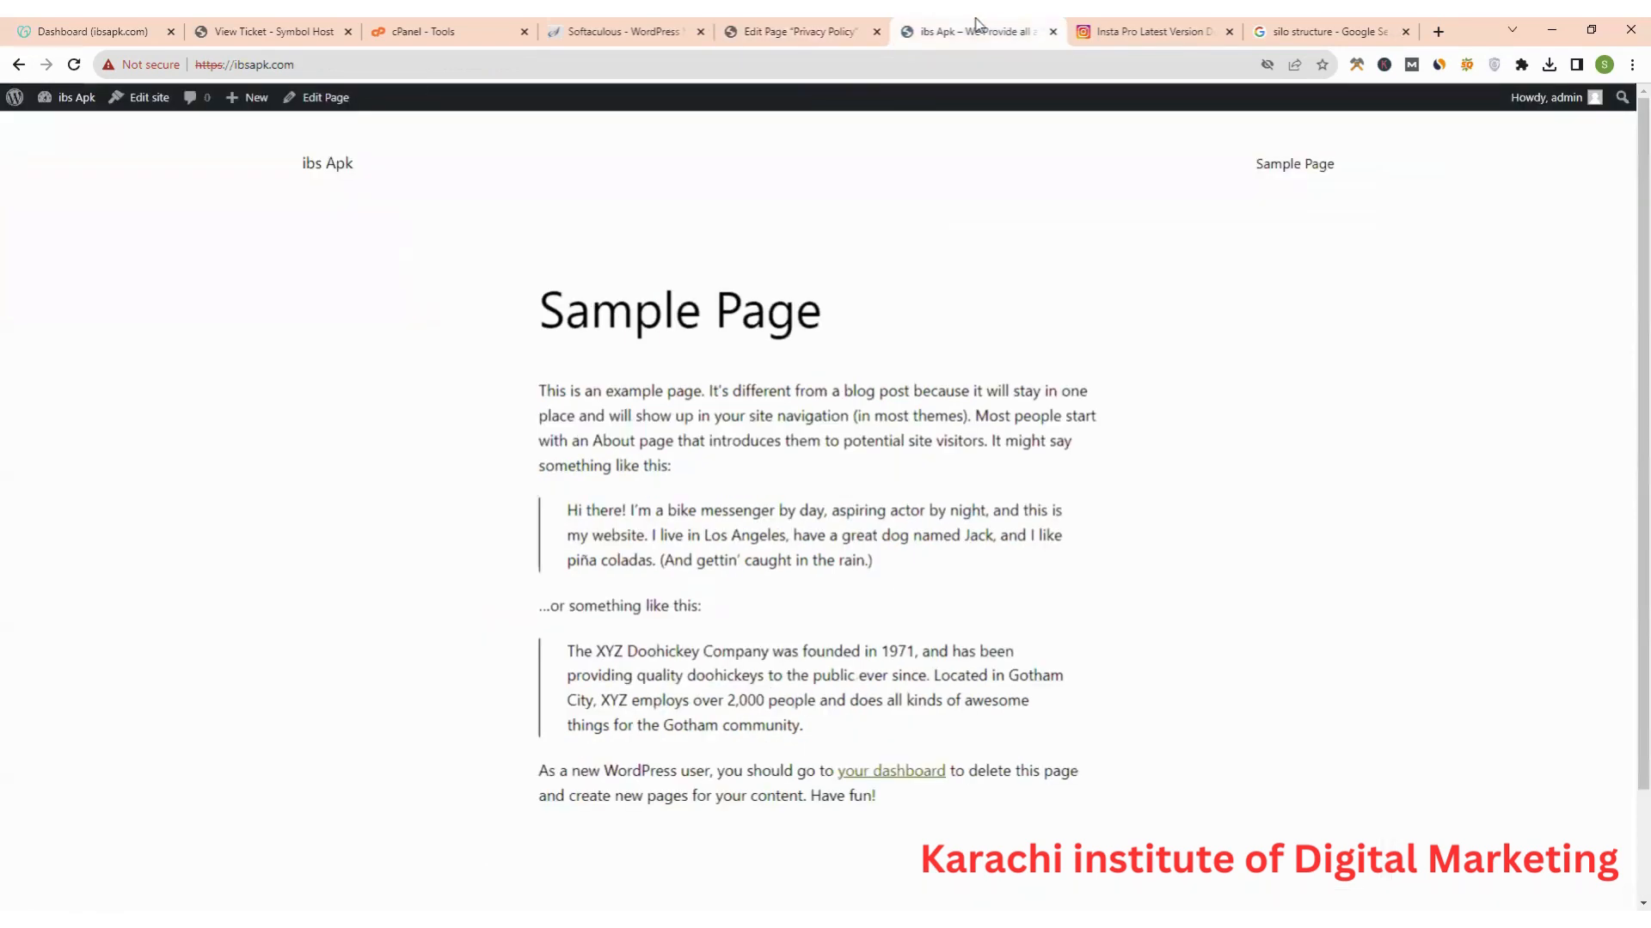
left_click(802, 23)
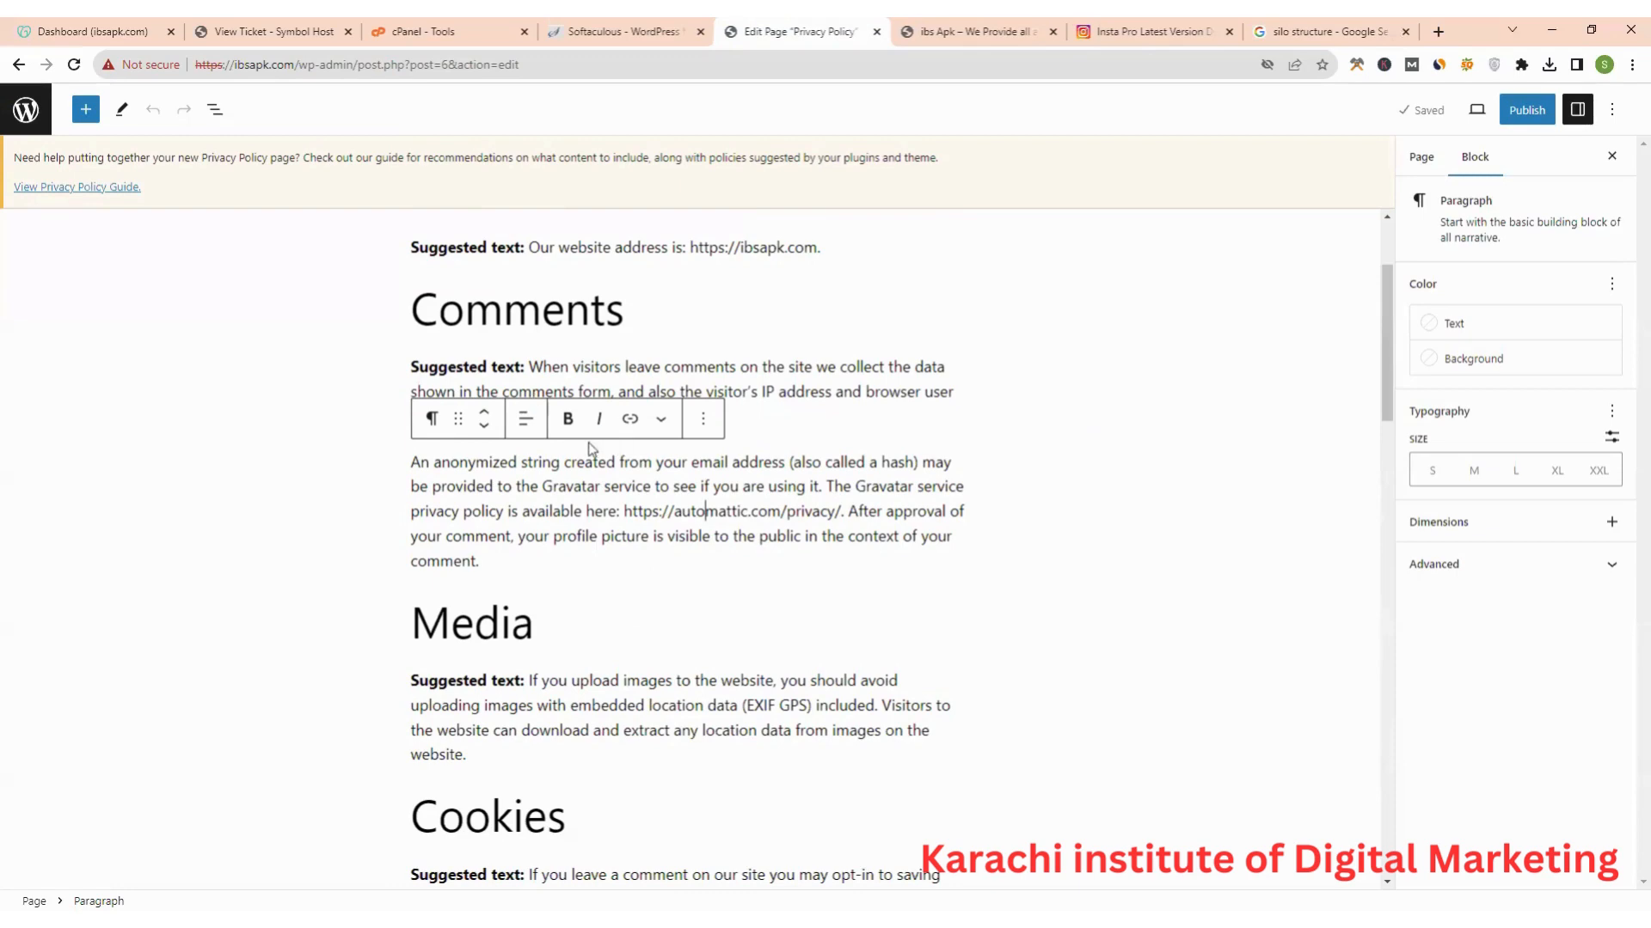
scroll(591, 448, "down", 12)
scroll(649, 543, "up", 14)
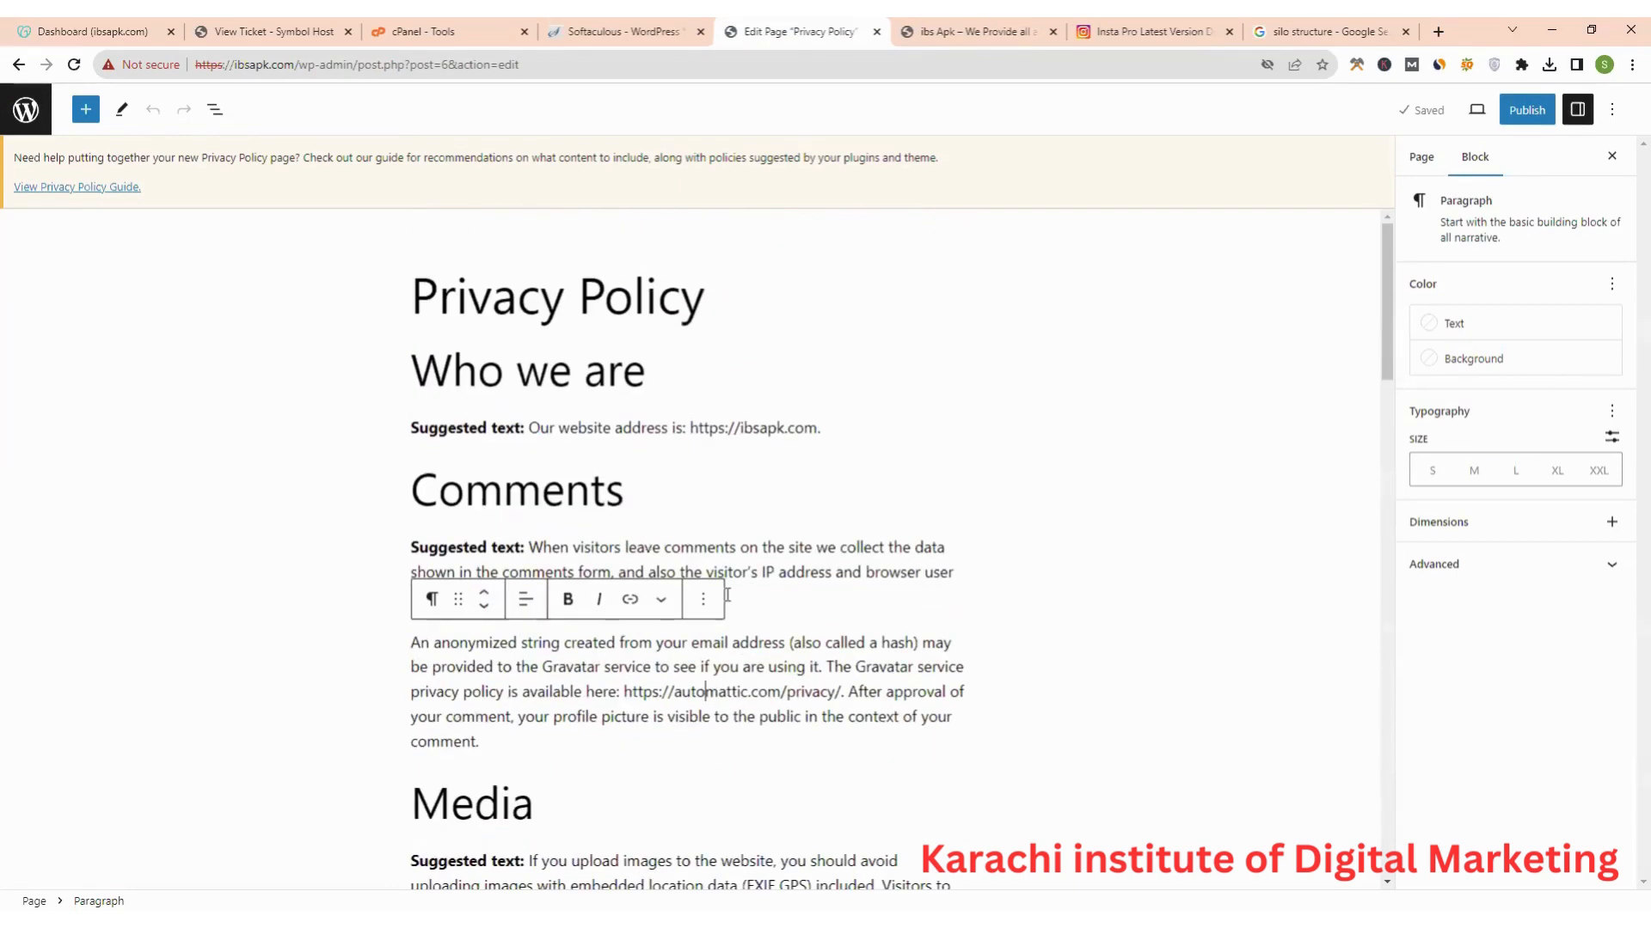
Search Google for 'privacy policy generator'.
left_click(1287, 24)
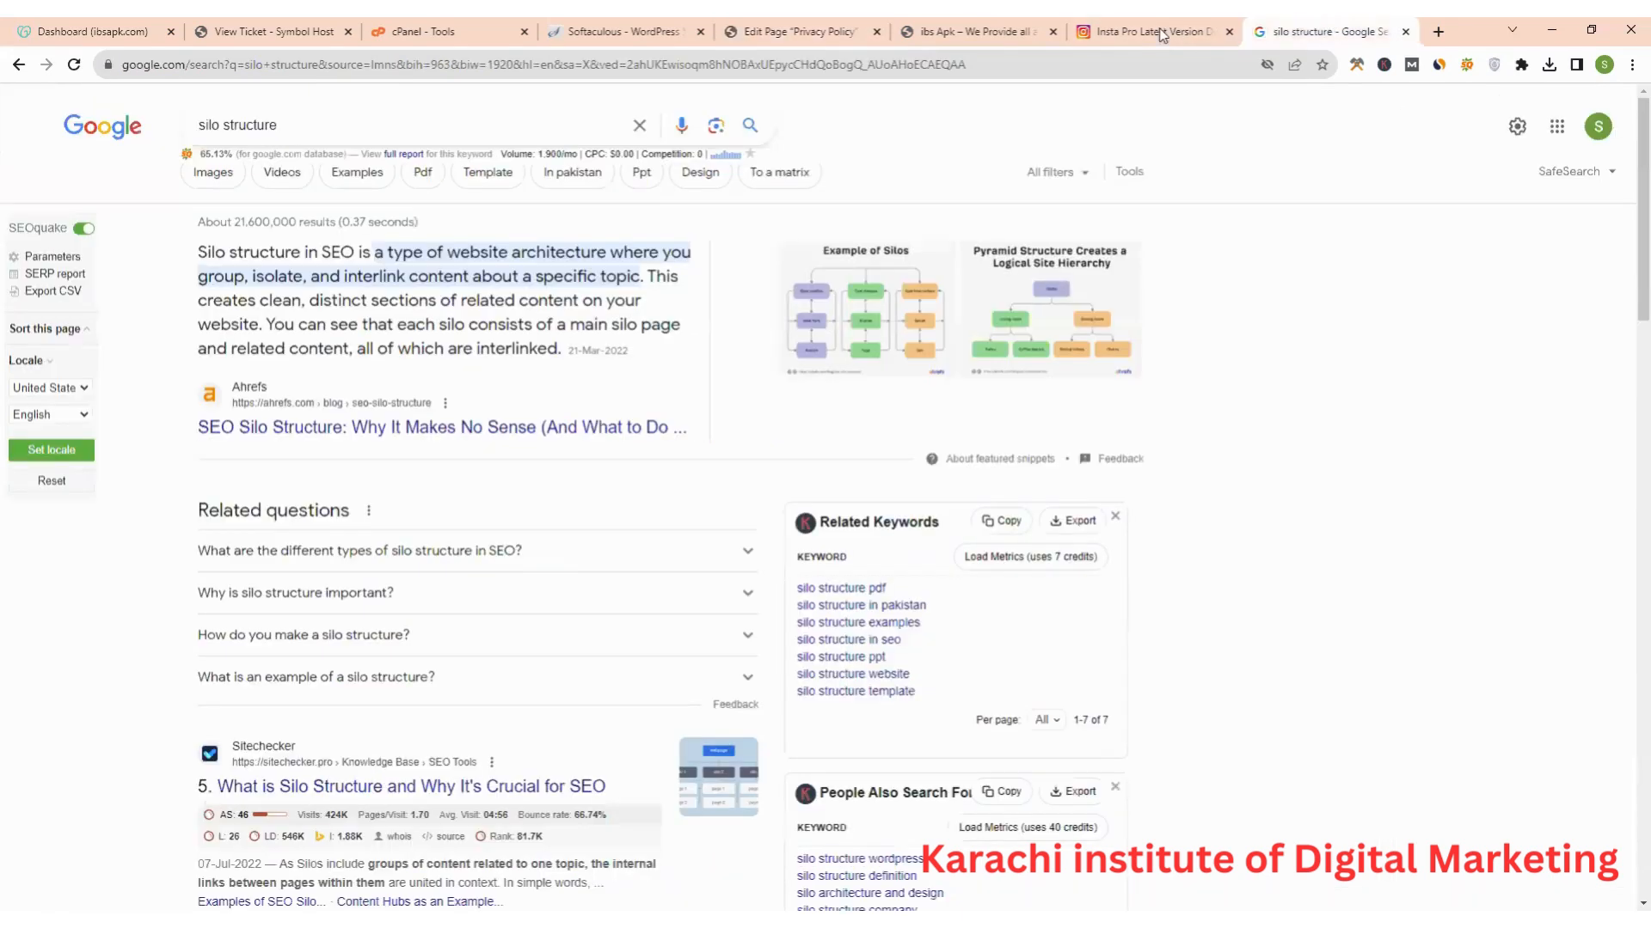
triple_click(530, 125)
type("privcad")
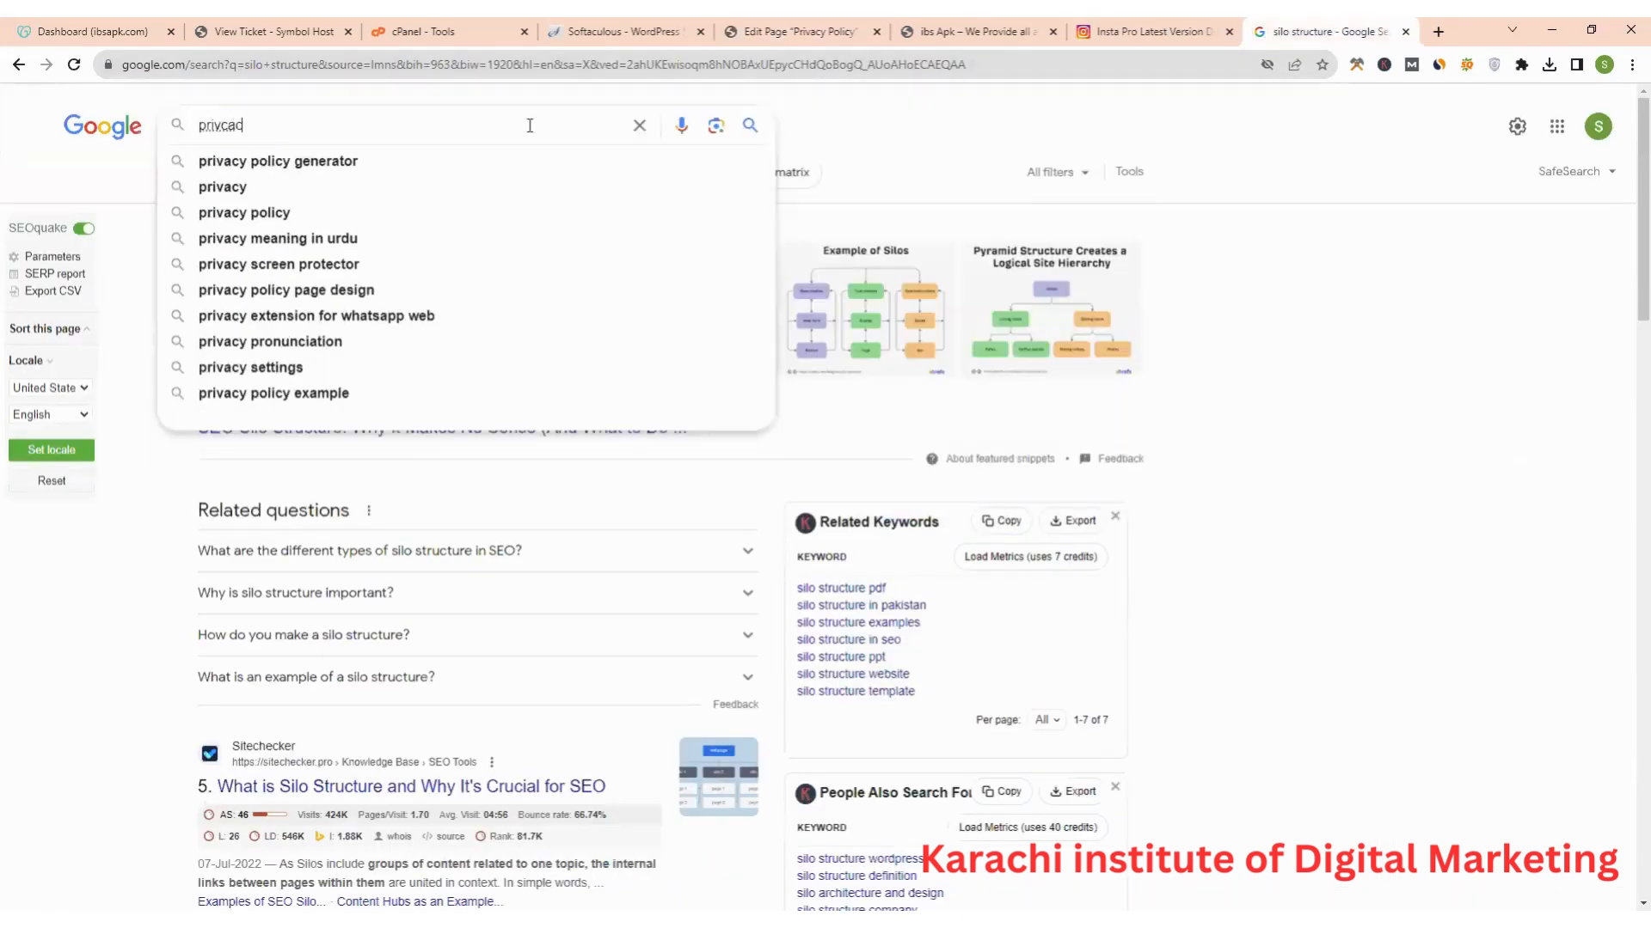
key("BackSpace")
key("BackSpace")
key("BackSpace")
key("BackSpace")
type("vacy po")
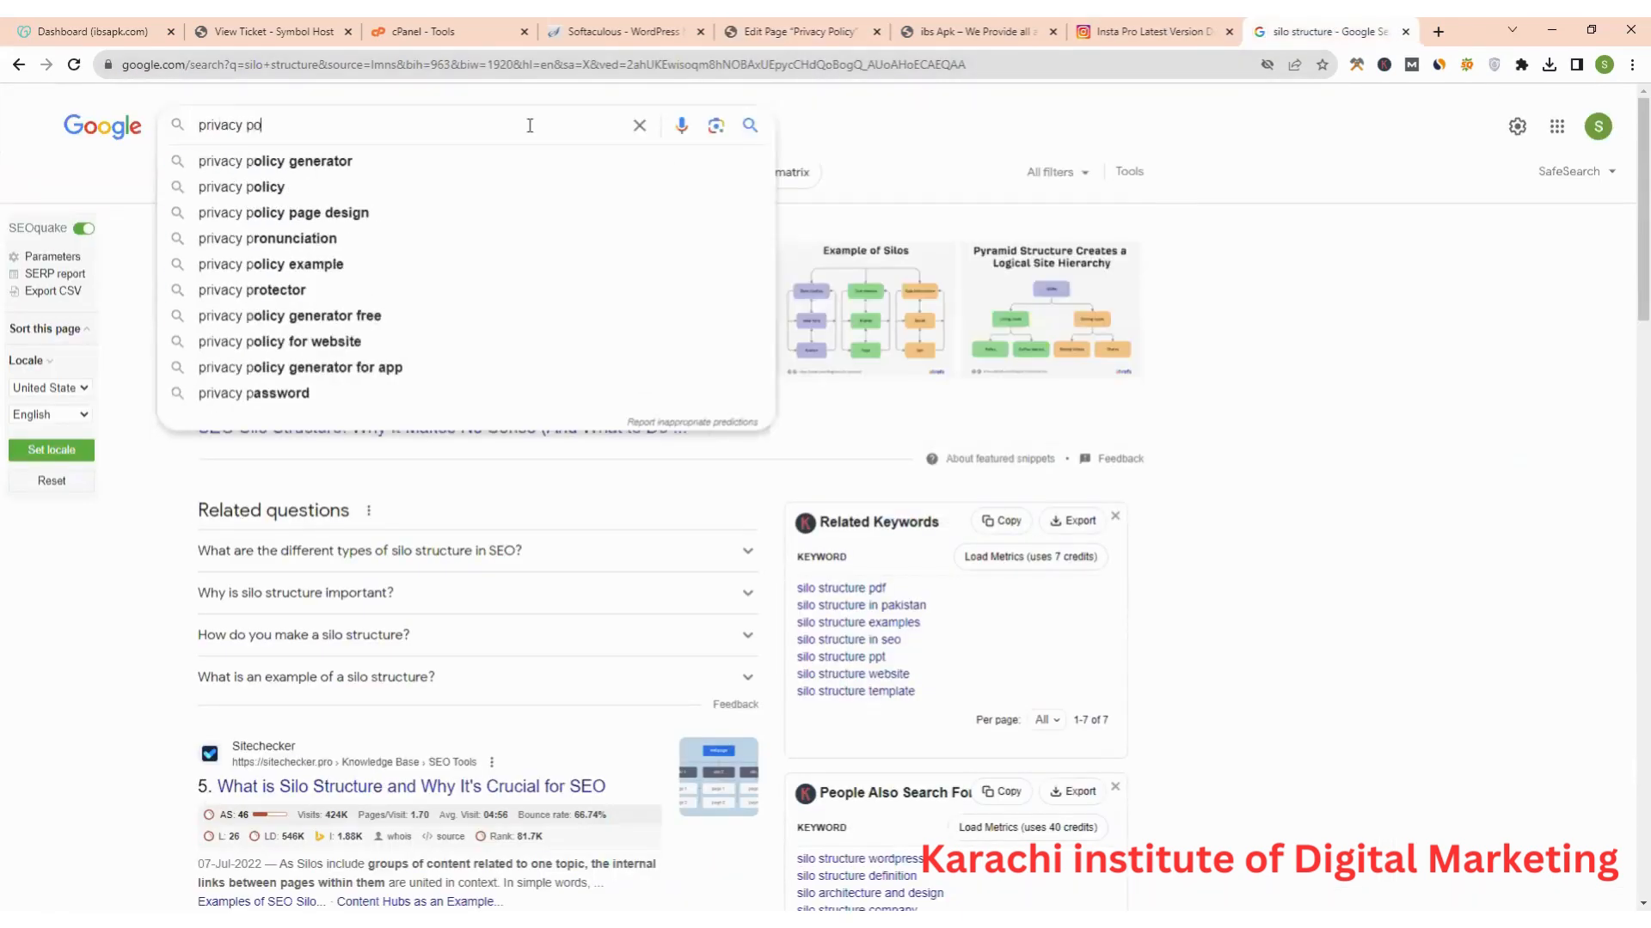
type("licy generator")
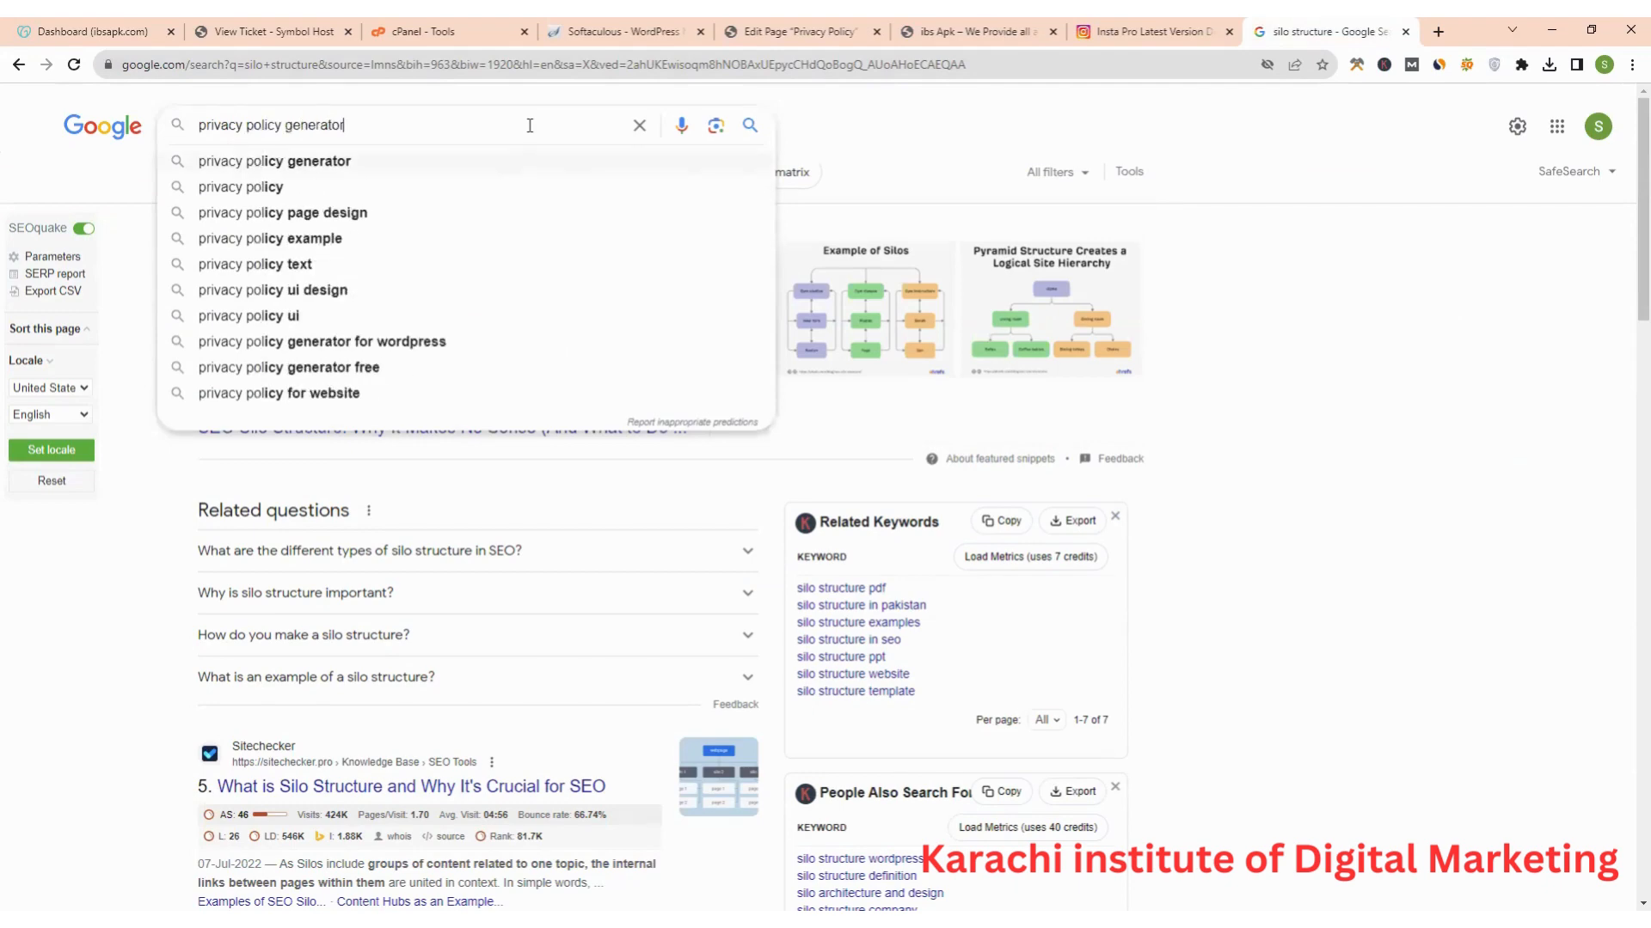
key("Return")
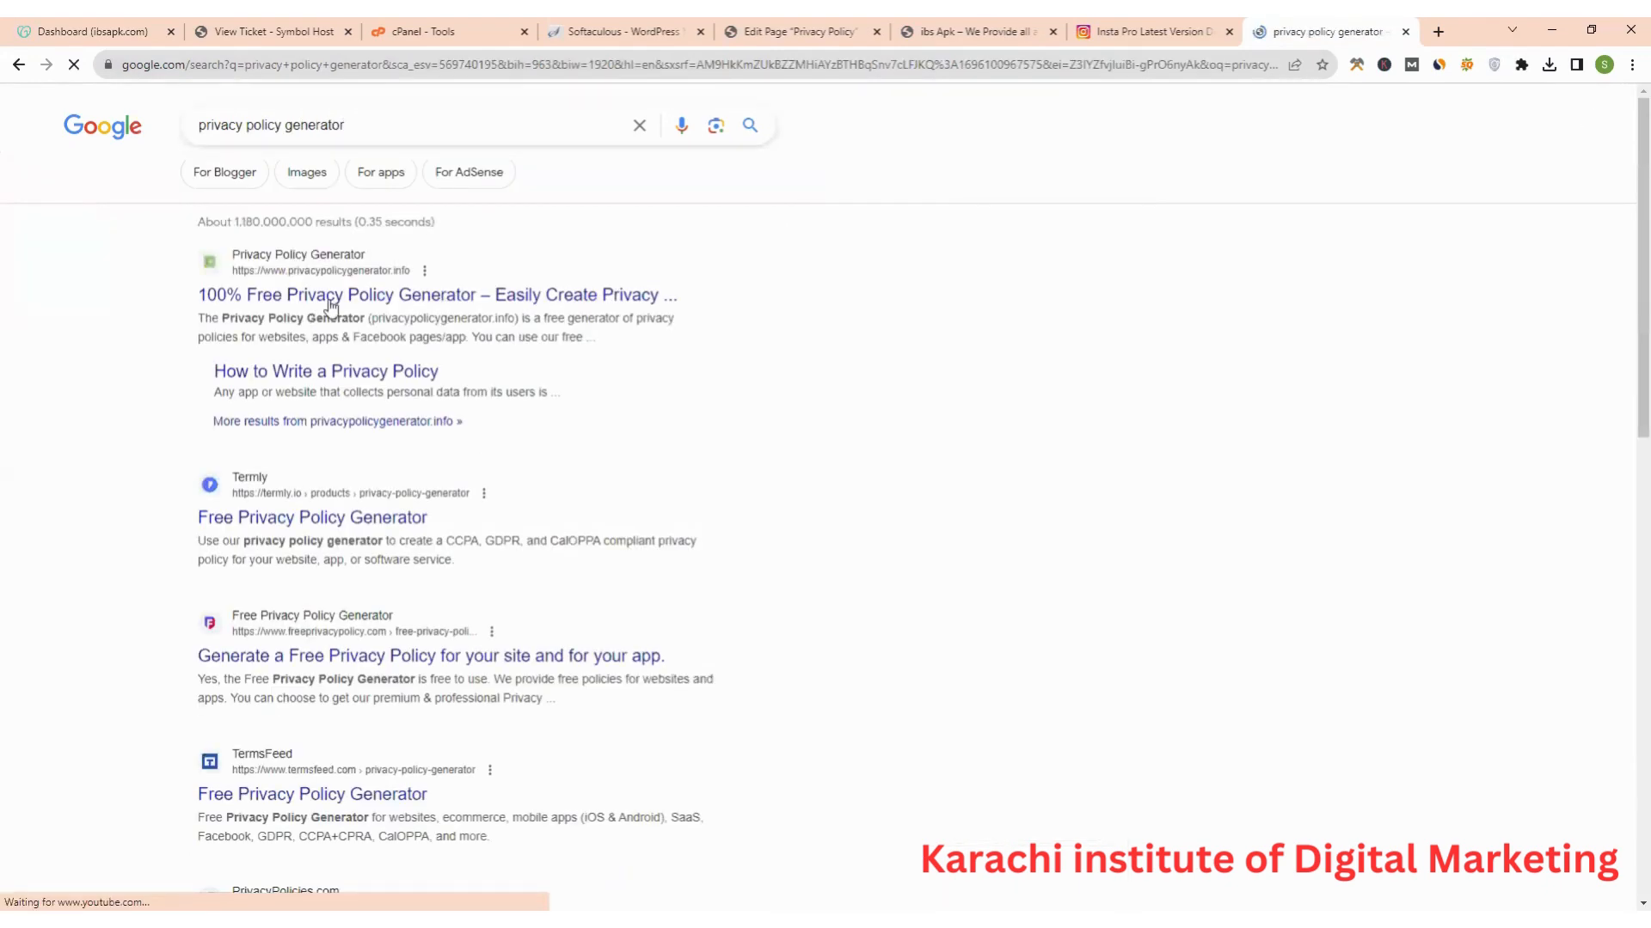
Open the top privacy policy generator result, then return to the search results.
left_click(347, 260)
left_click(19, 64)
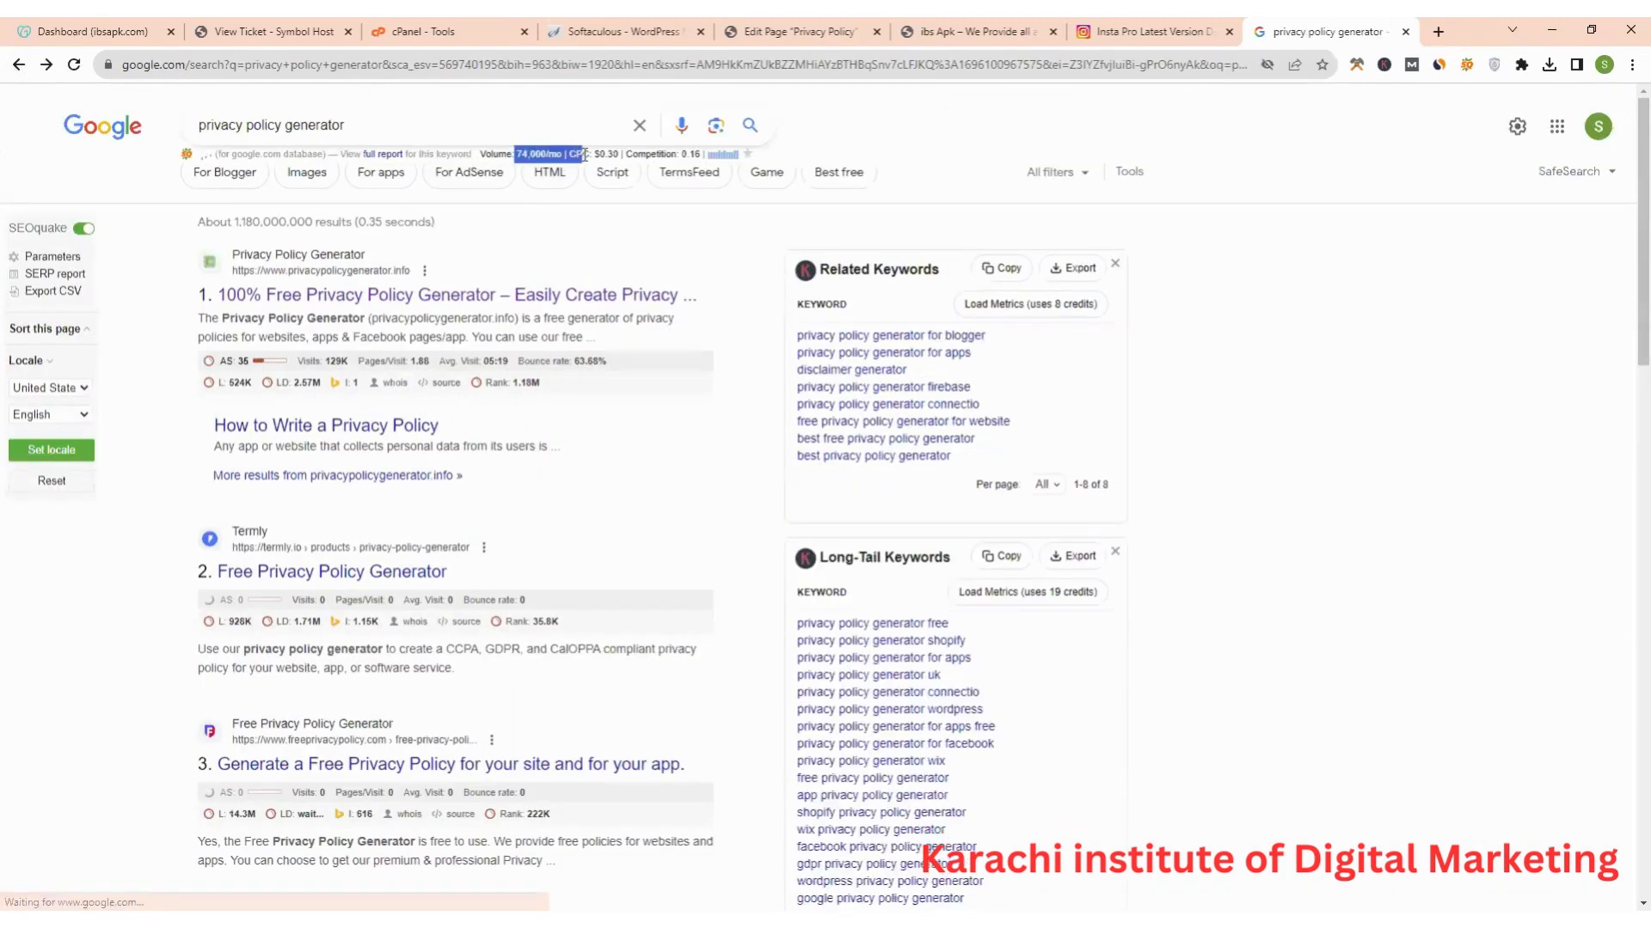
right_click(543, 161)
right_click(542, 156)
right_click(542, 156)
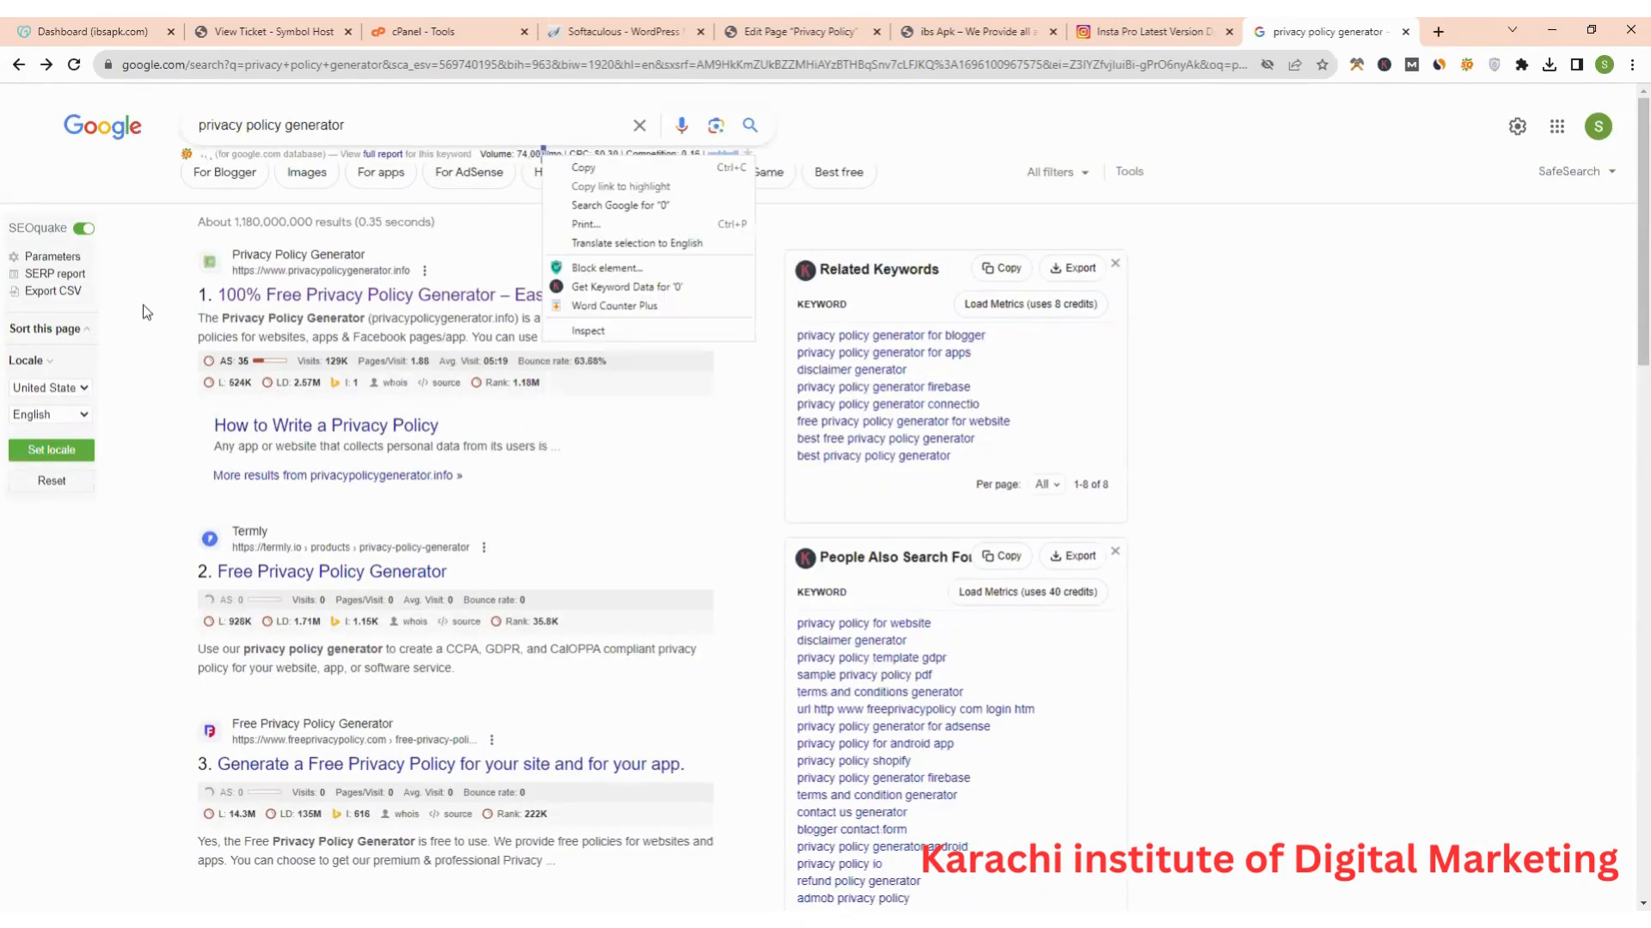
left_click(344, 296)
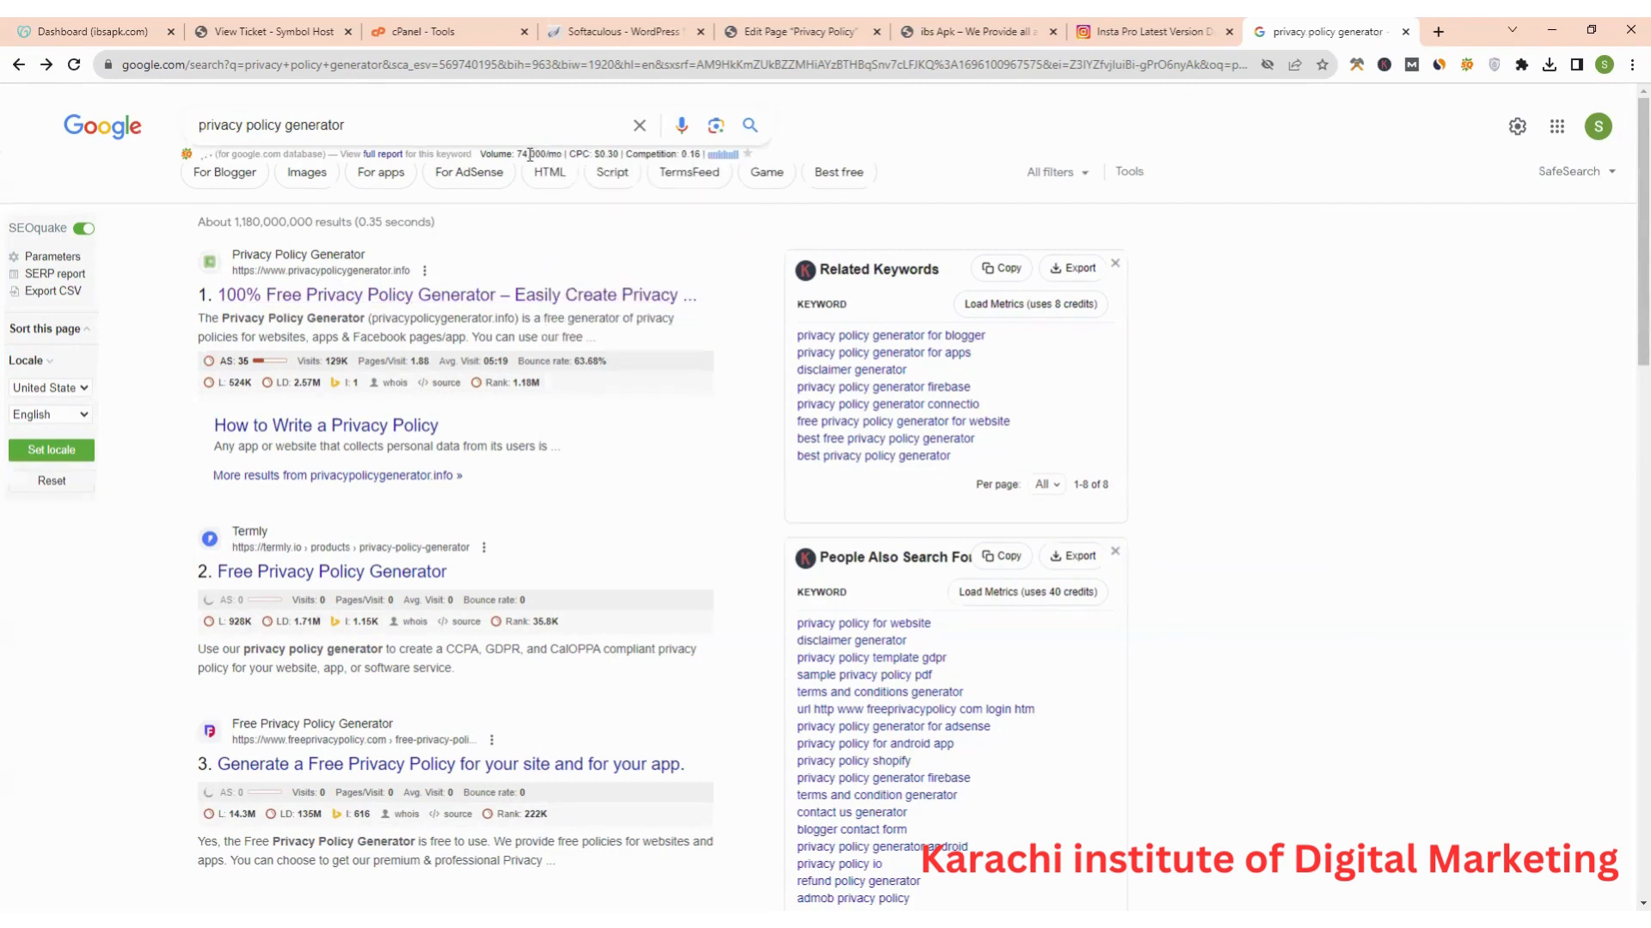
Turn on MozBar, log out of Moz and go to the Moz sign-in page.
left_click(1412, 66)
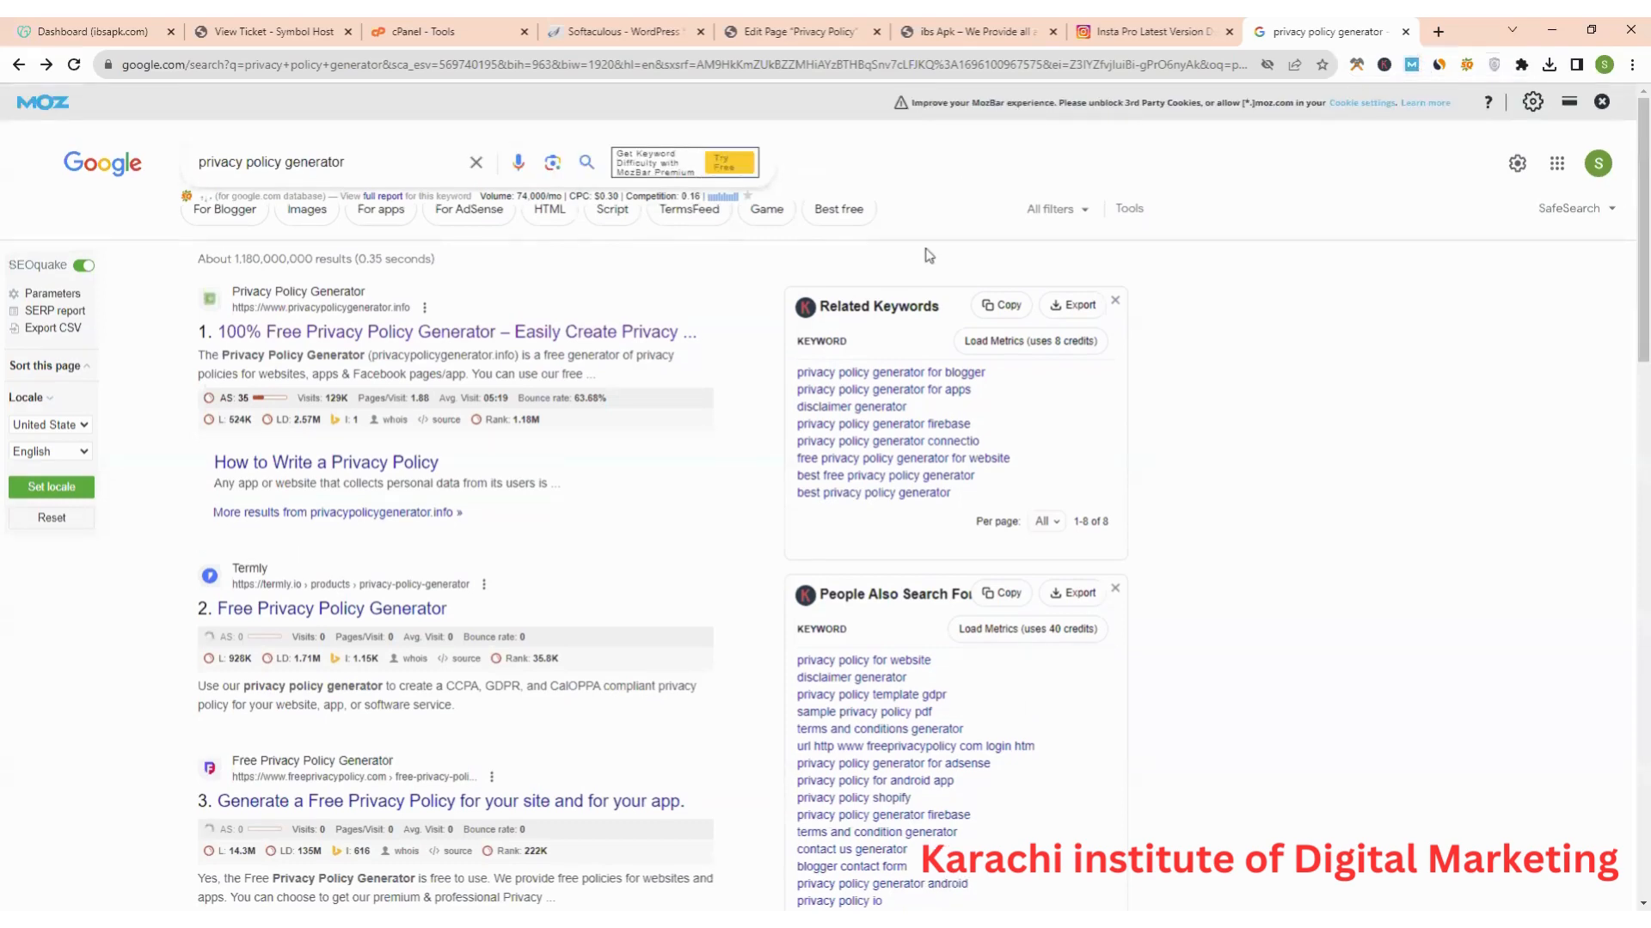
left_click(1532, 101)
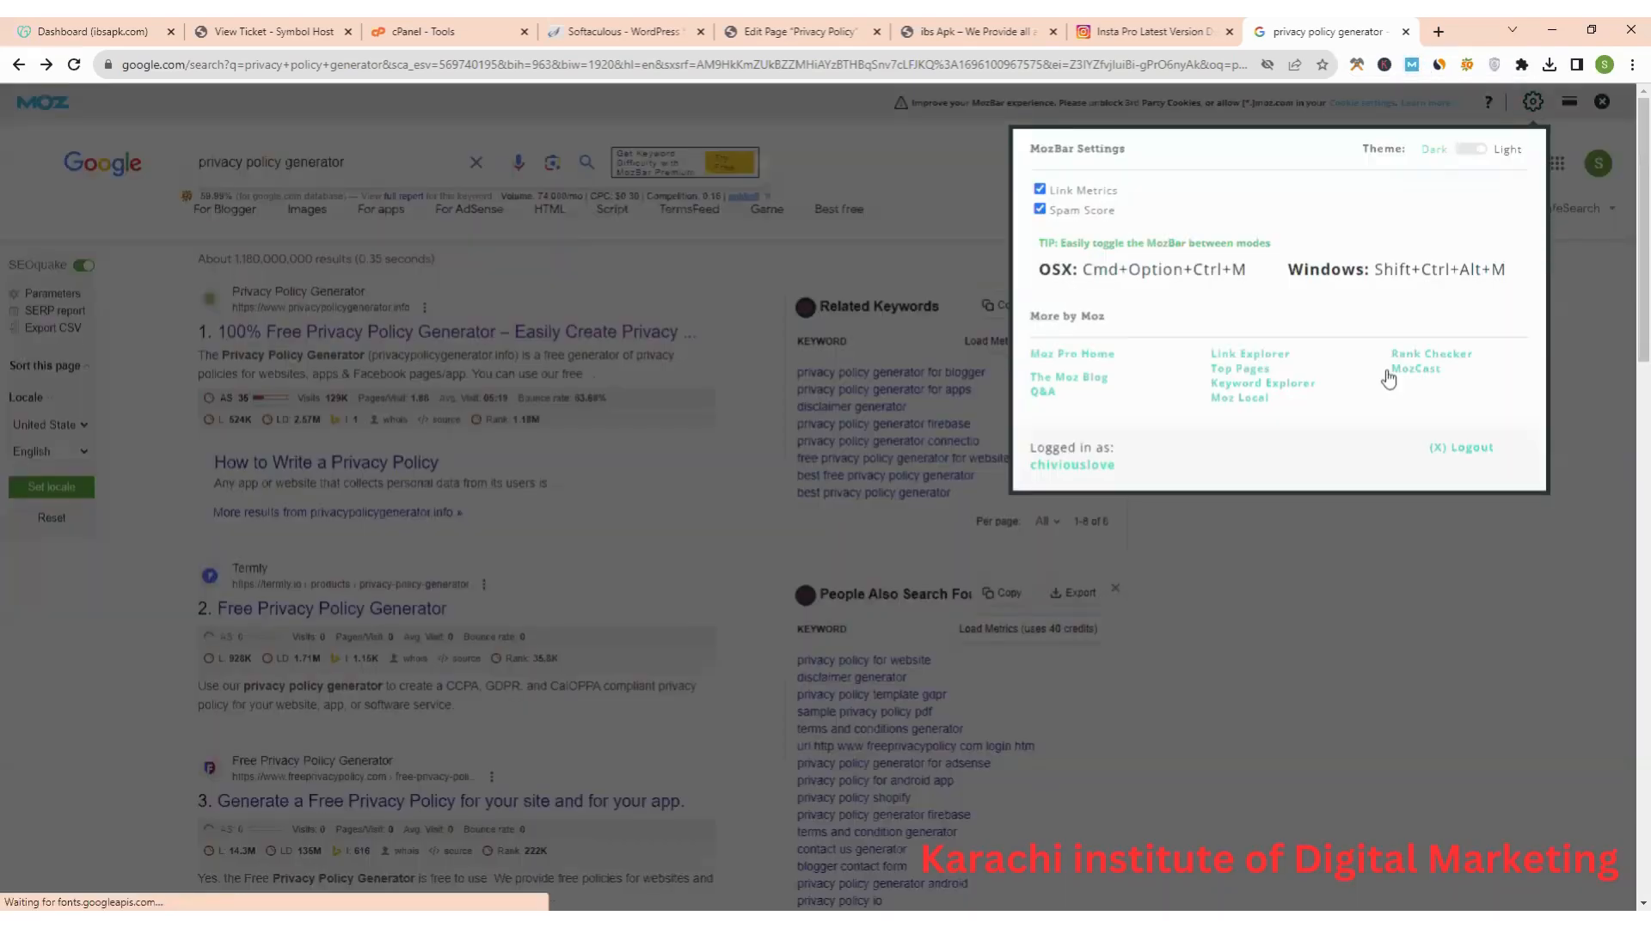
left_click(1448, 445)
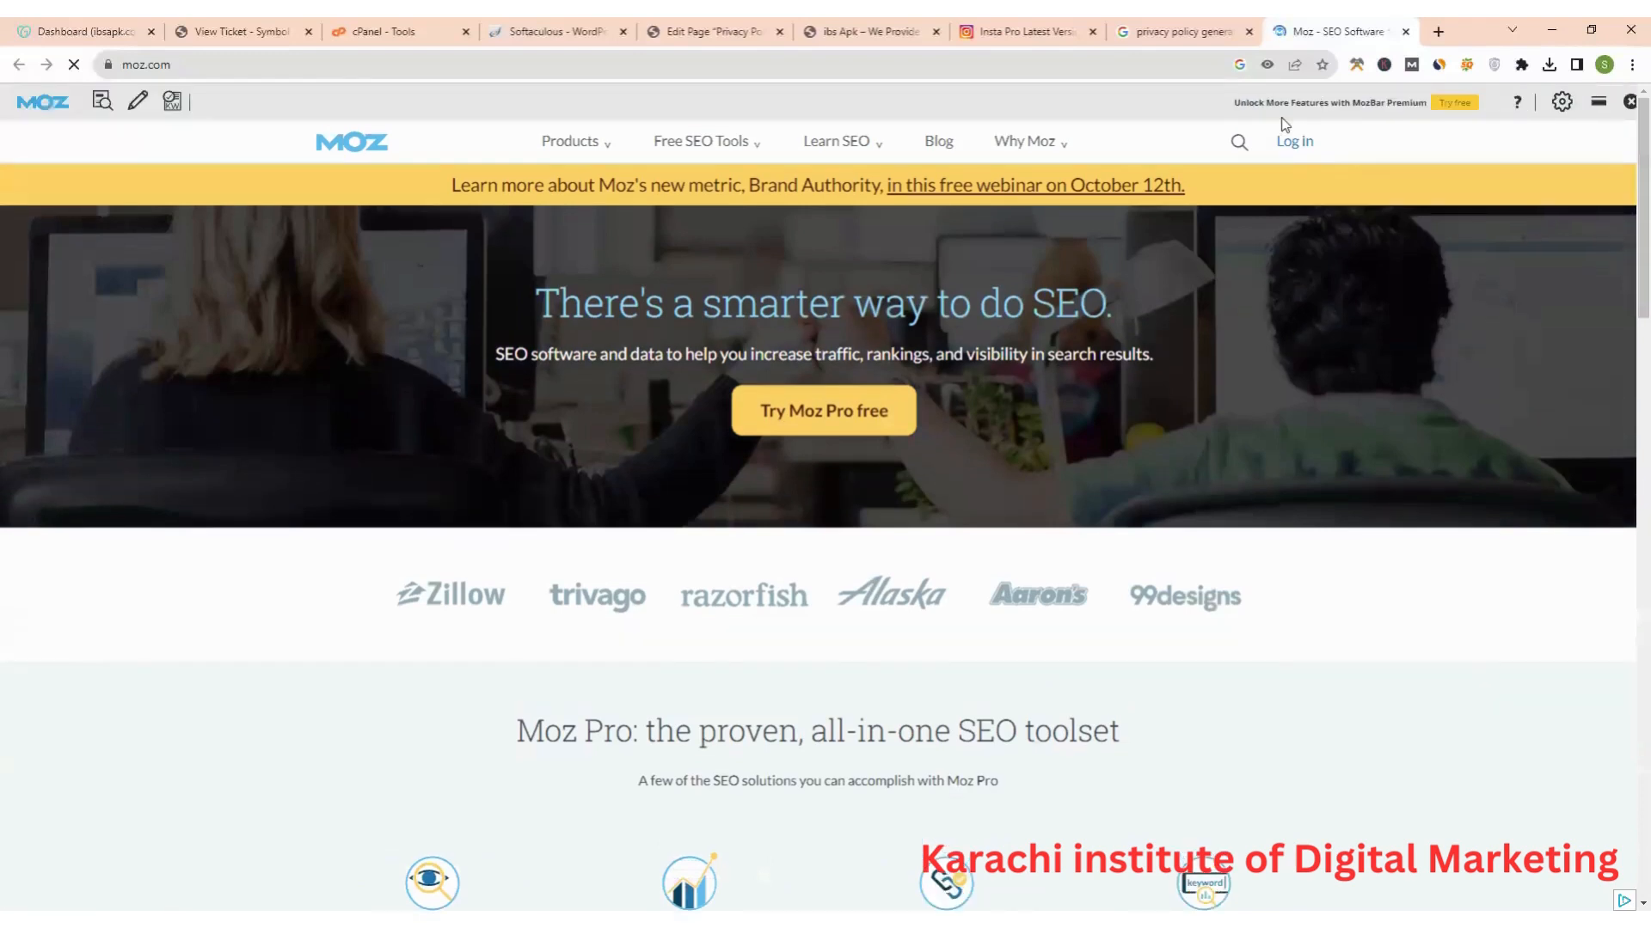
left_click(1294, 140)
Sign in to Moz with the saved account e-mail and the account password.
left_click(823, 401)
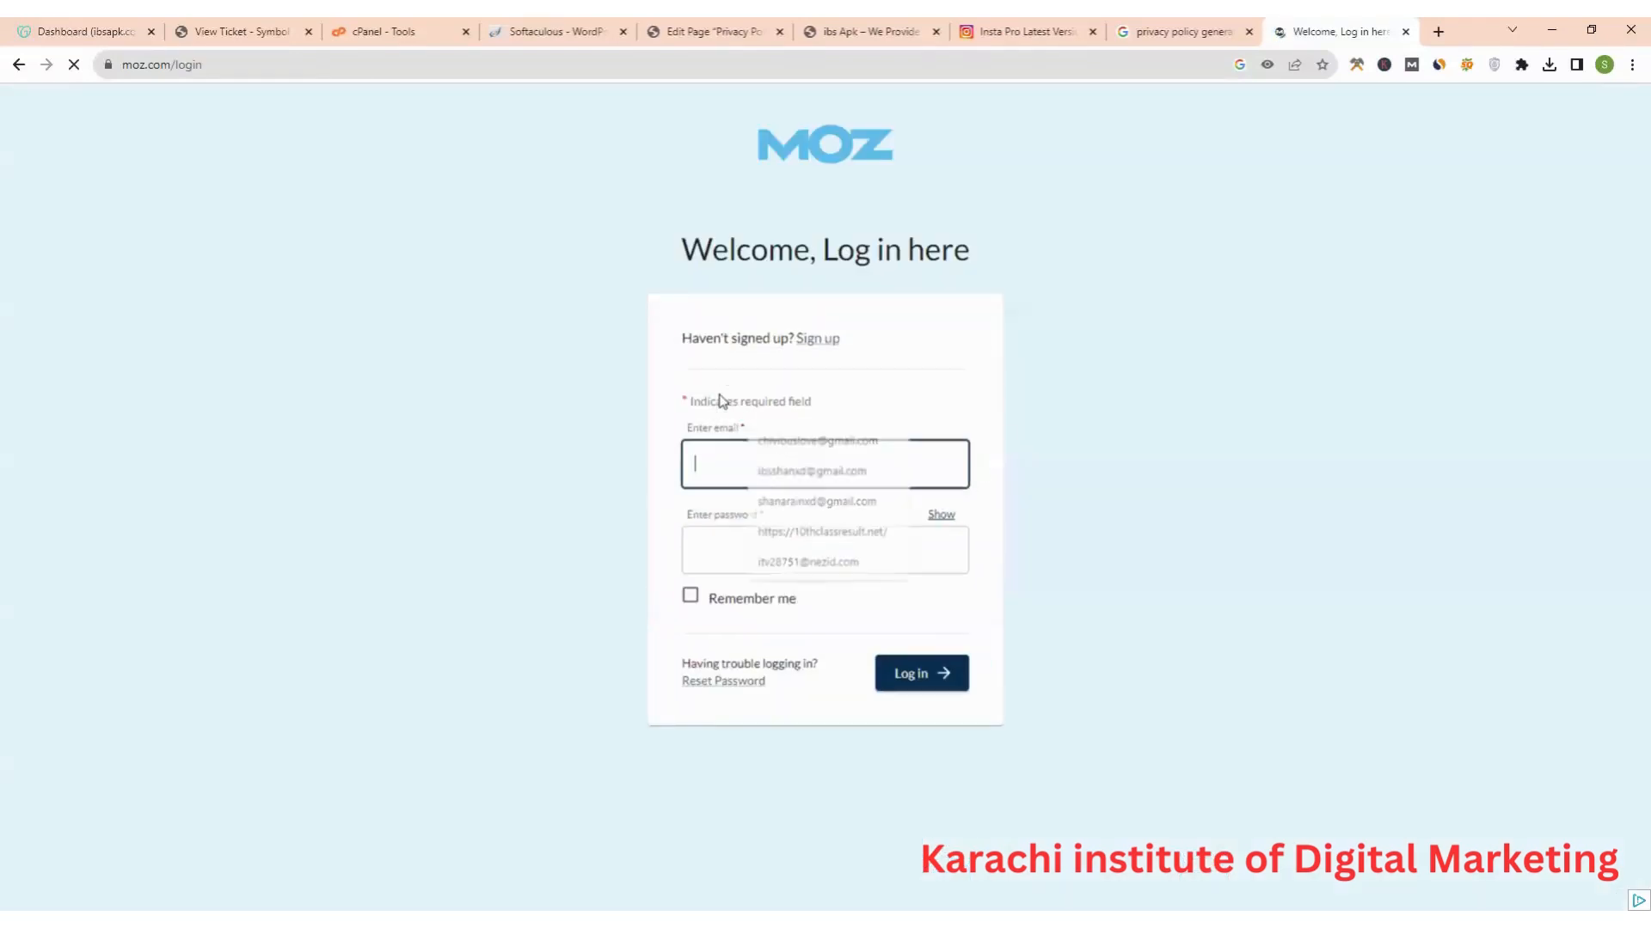
left_click(780, 506)
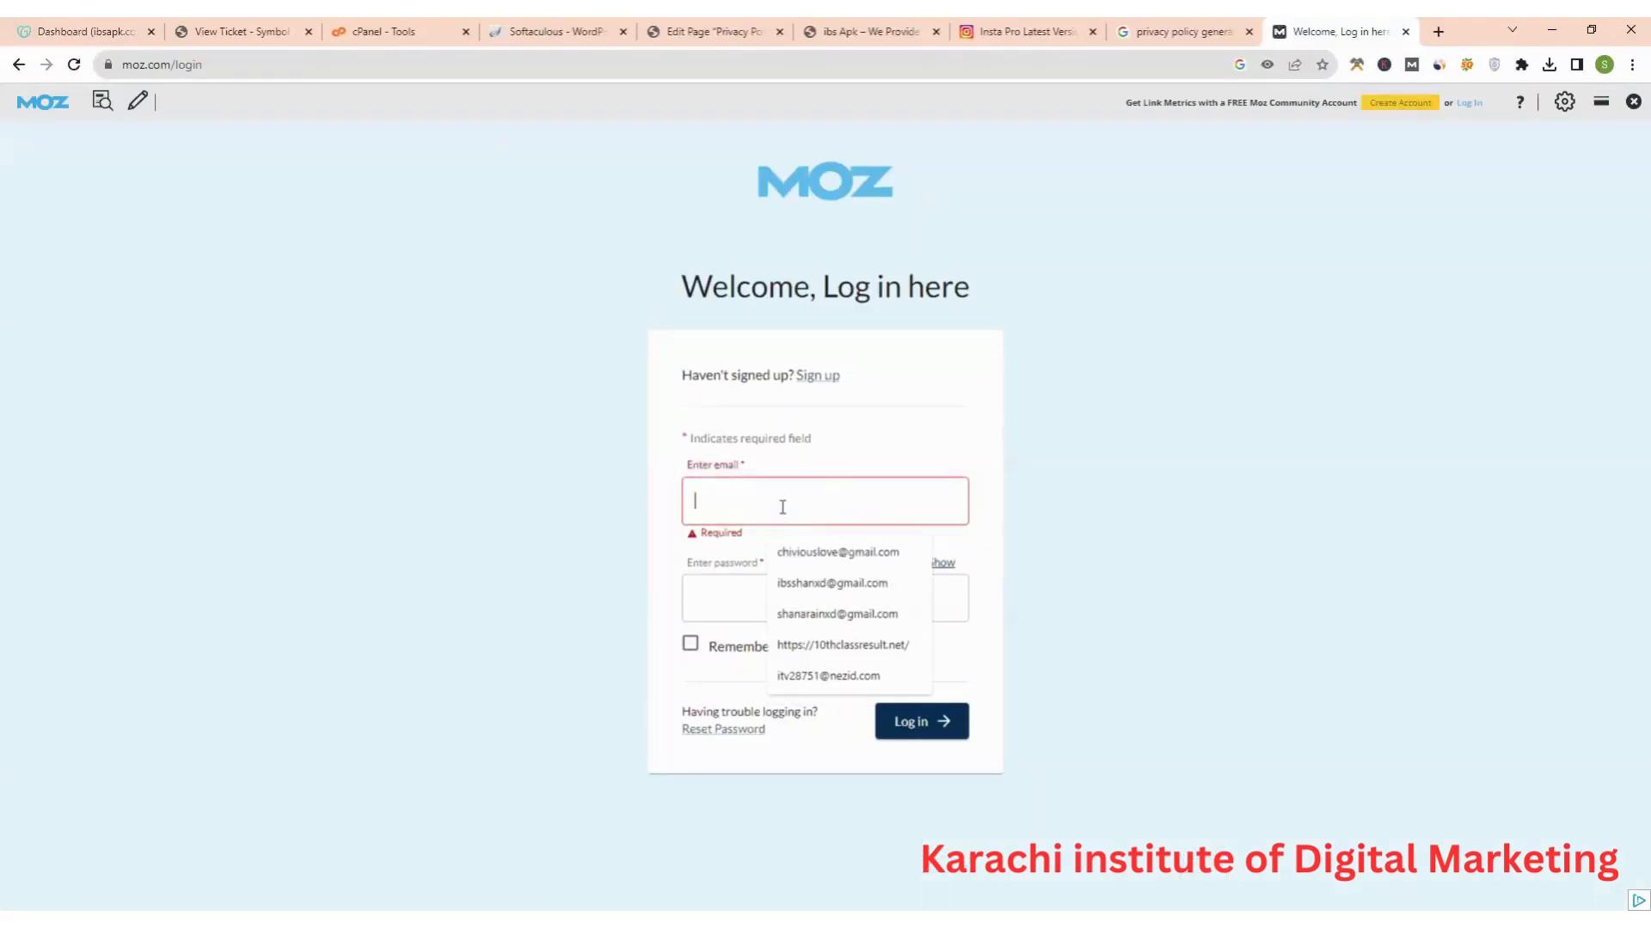
left_click(732, 592)
left_click(689, 651)
left_click(726, 496)
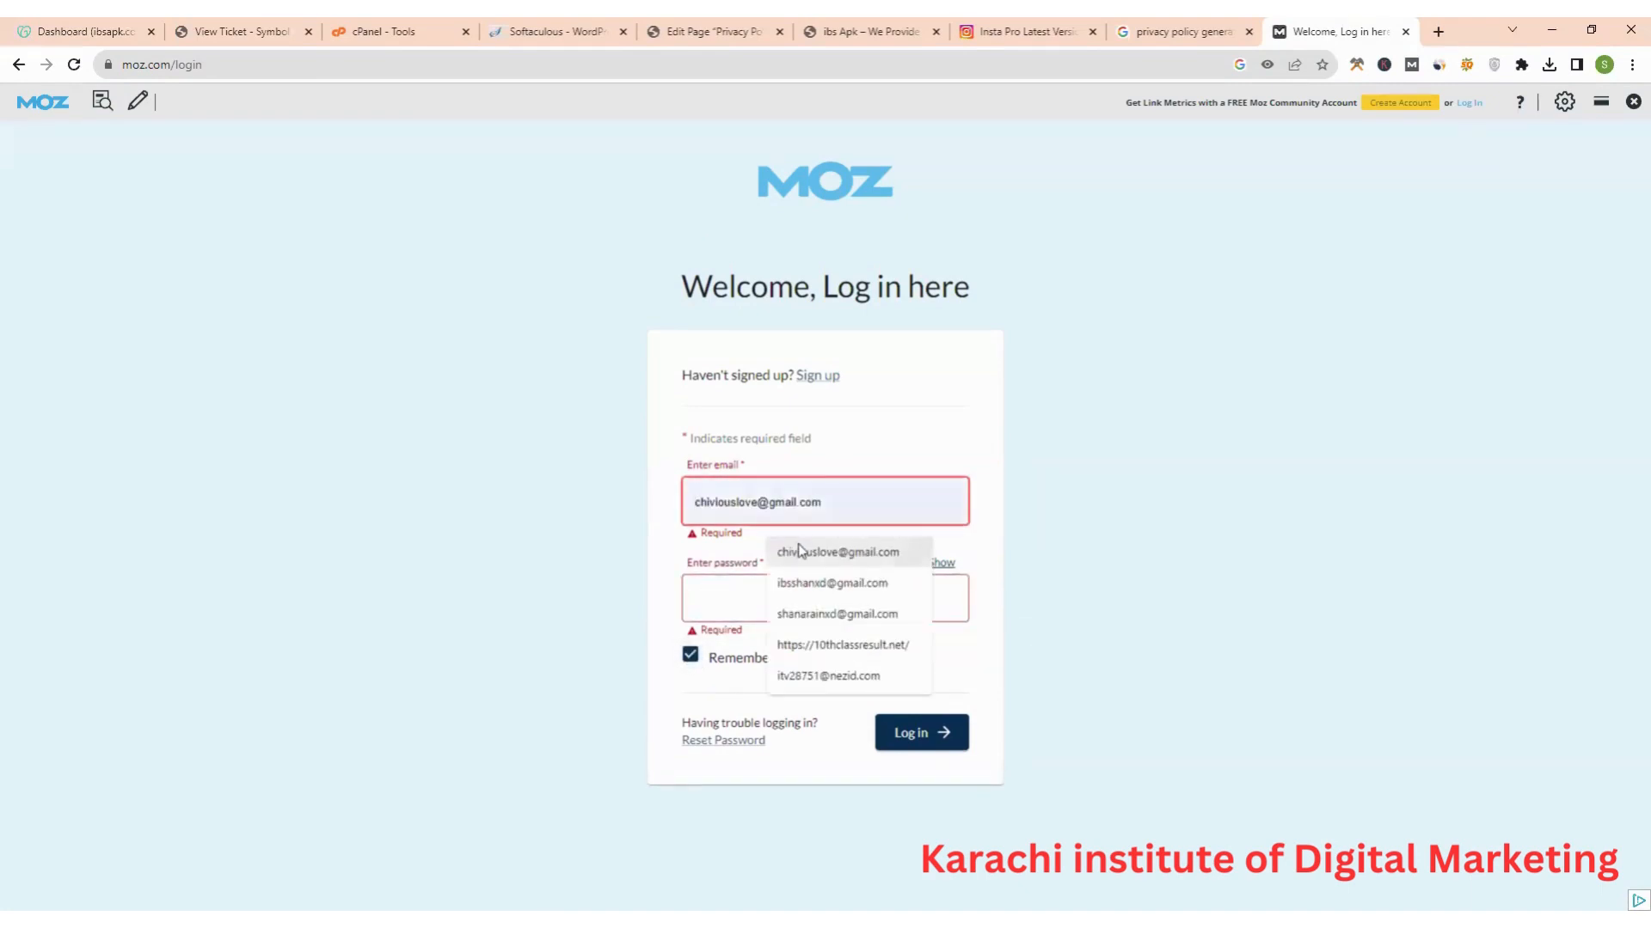
left_click(826, 552)
left_click(763, 598)
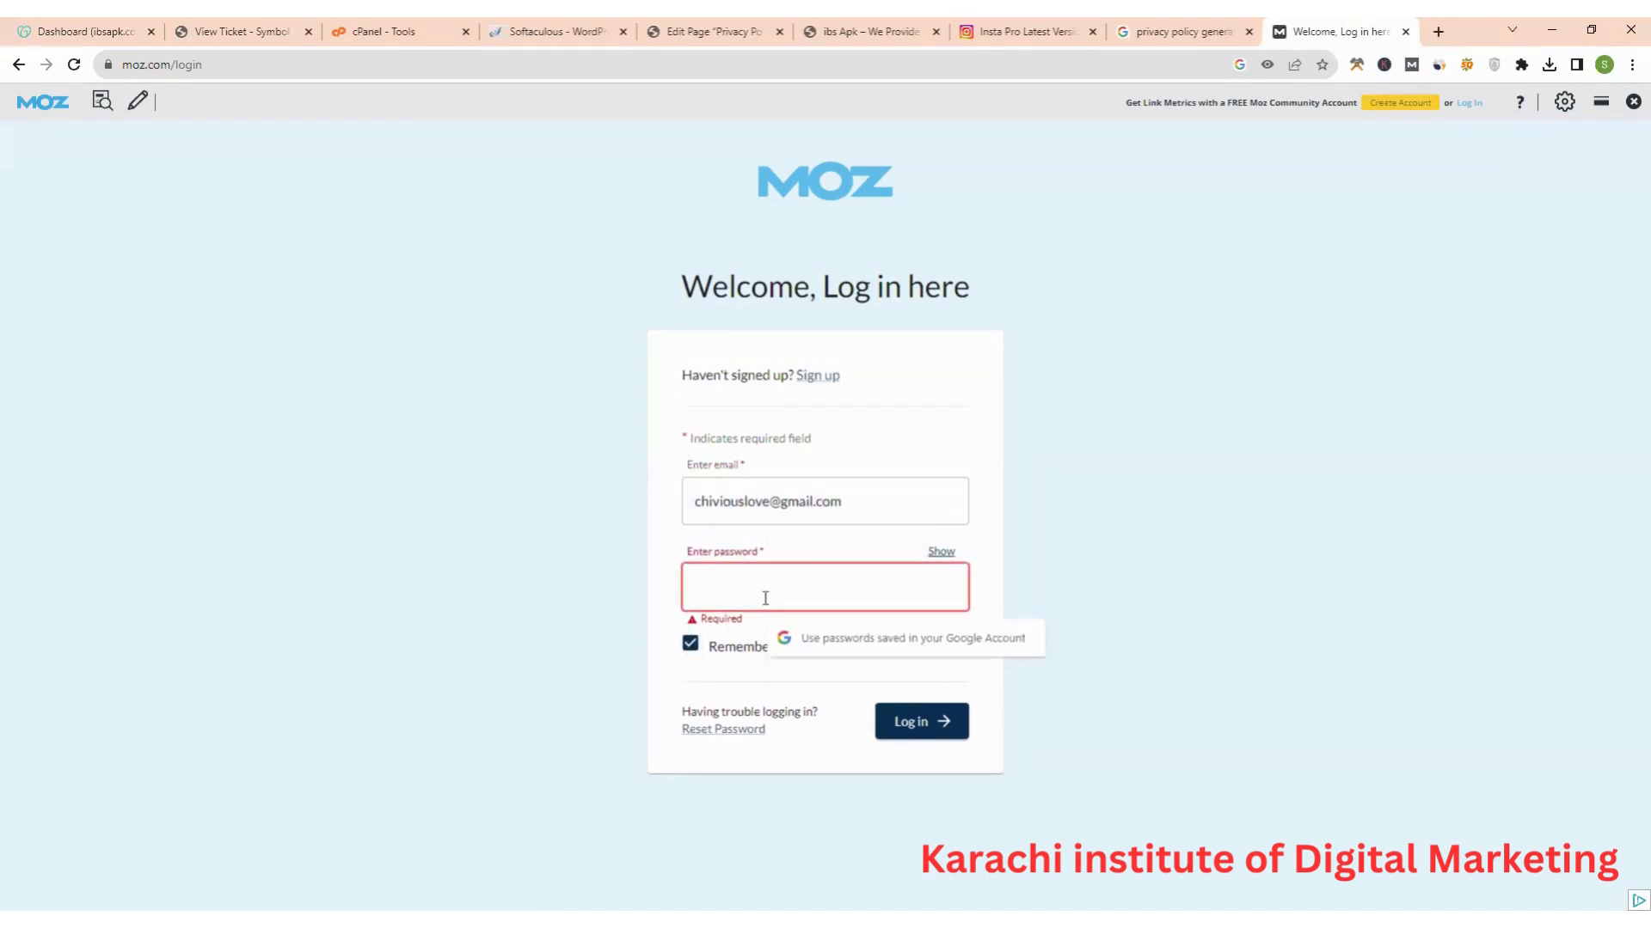
type("•••")
key("Return")
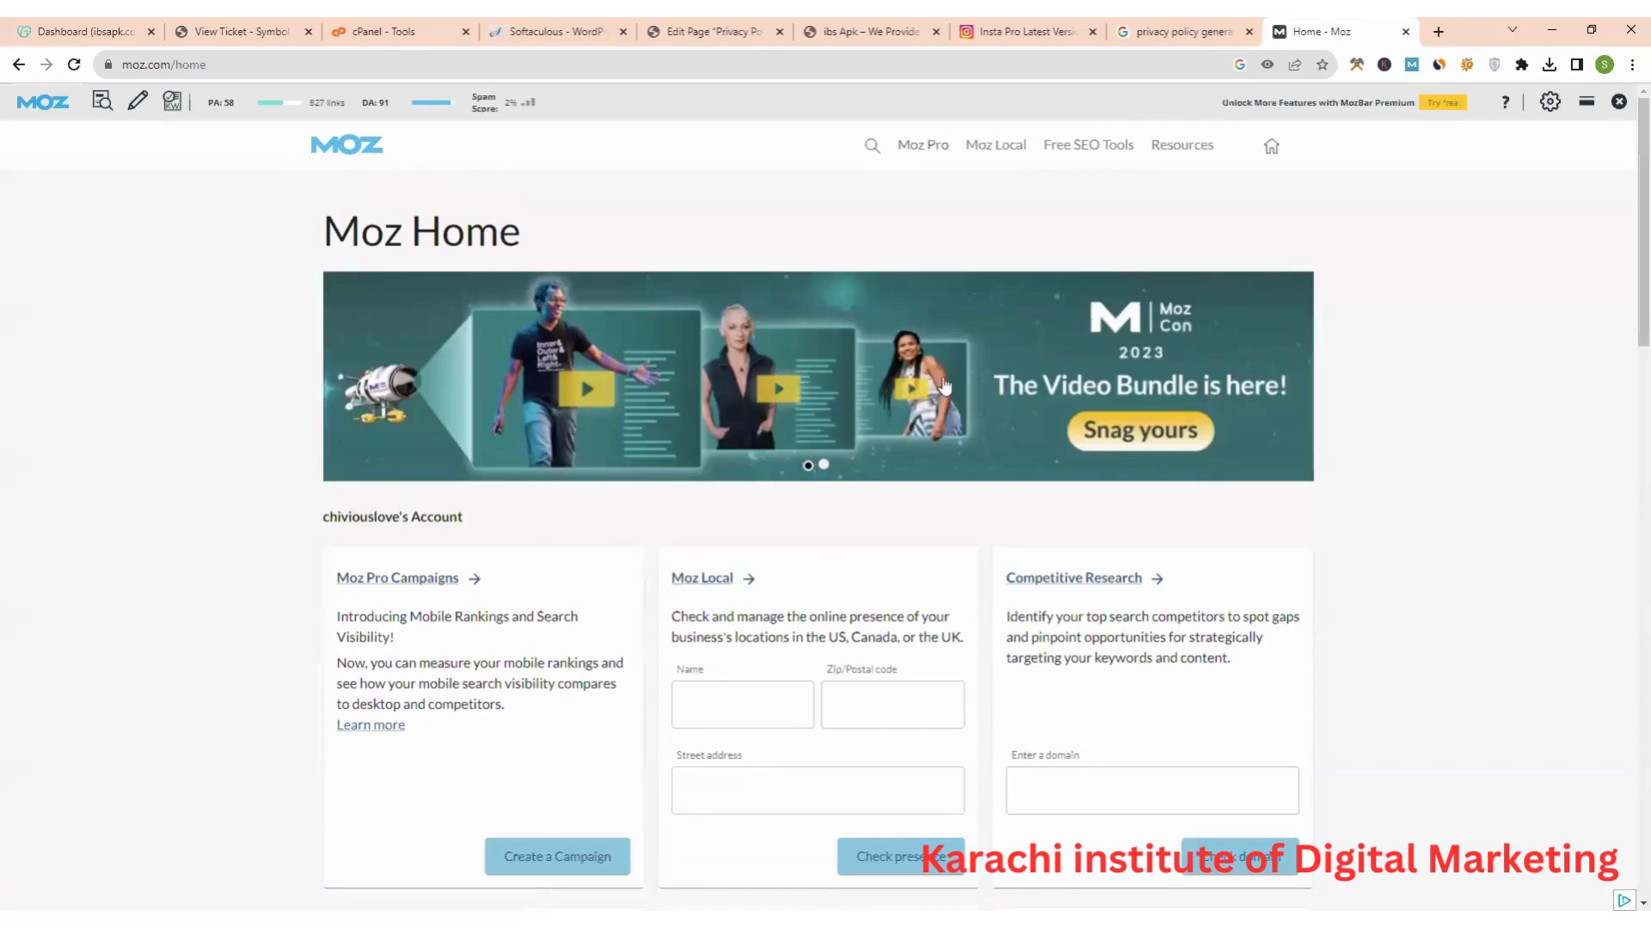
Close the Moz home page, reload the generator results and toggle the MozBar overlay.
left_click(1149, 25)
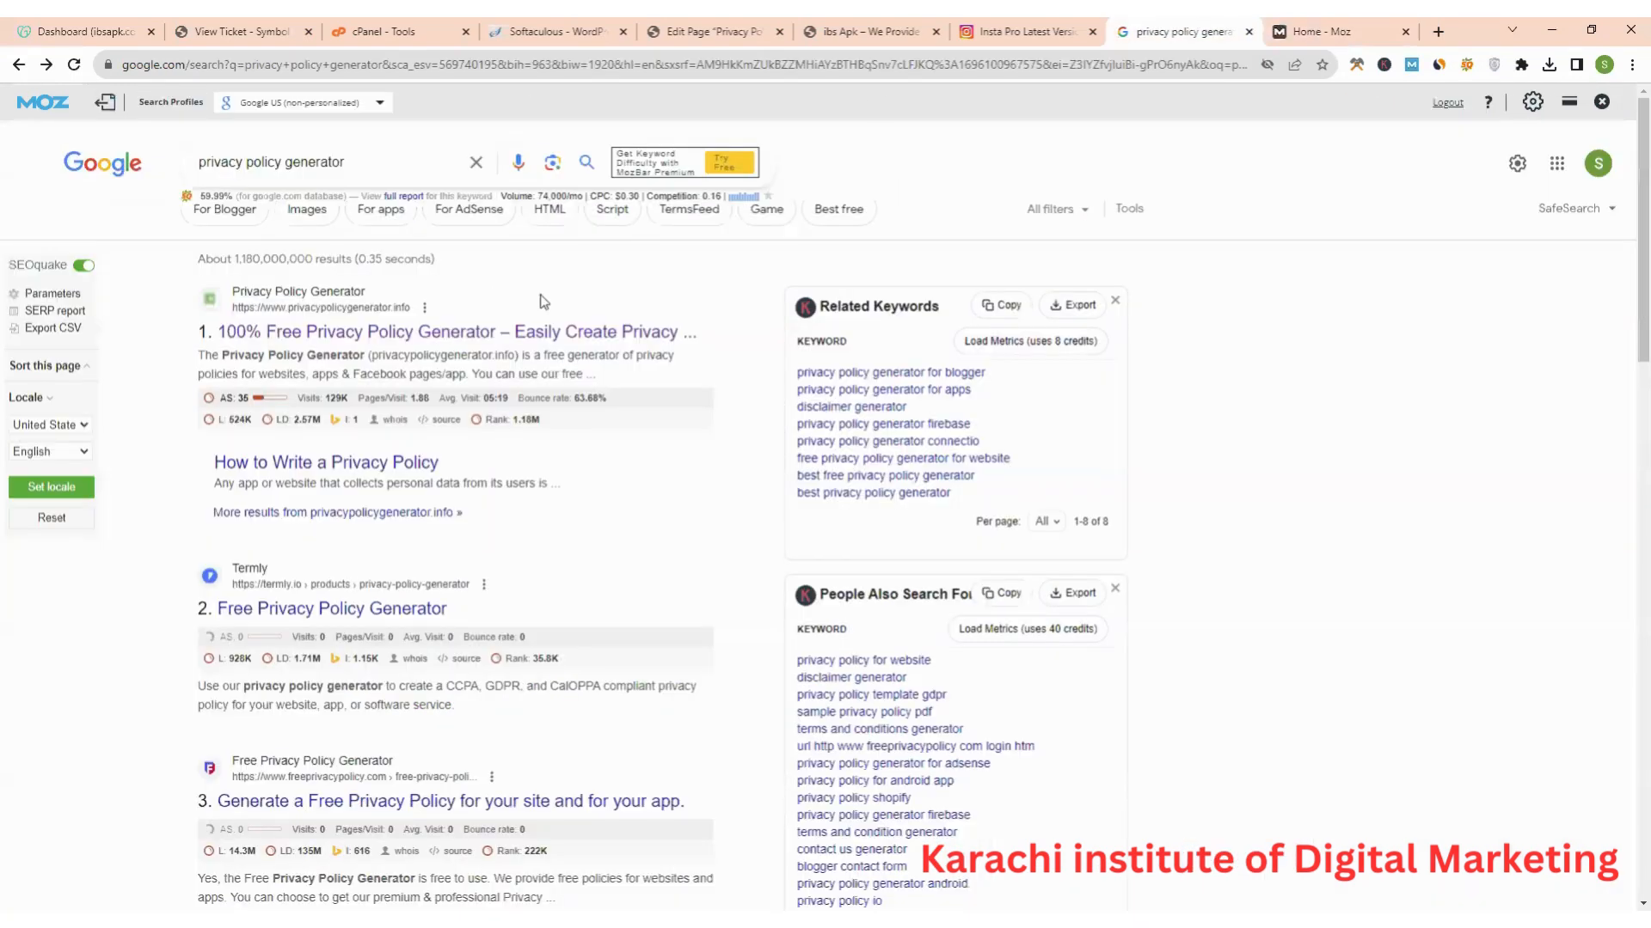
left_click(74, 64)
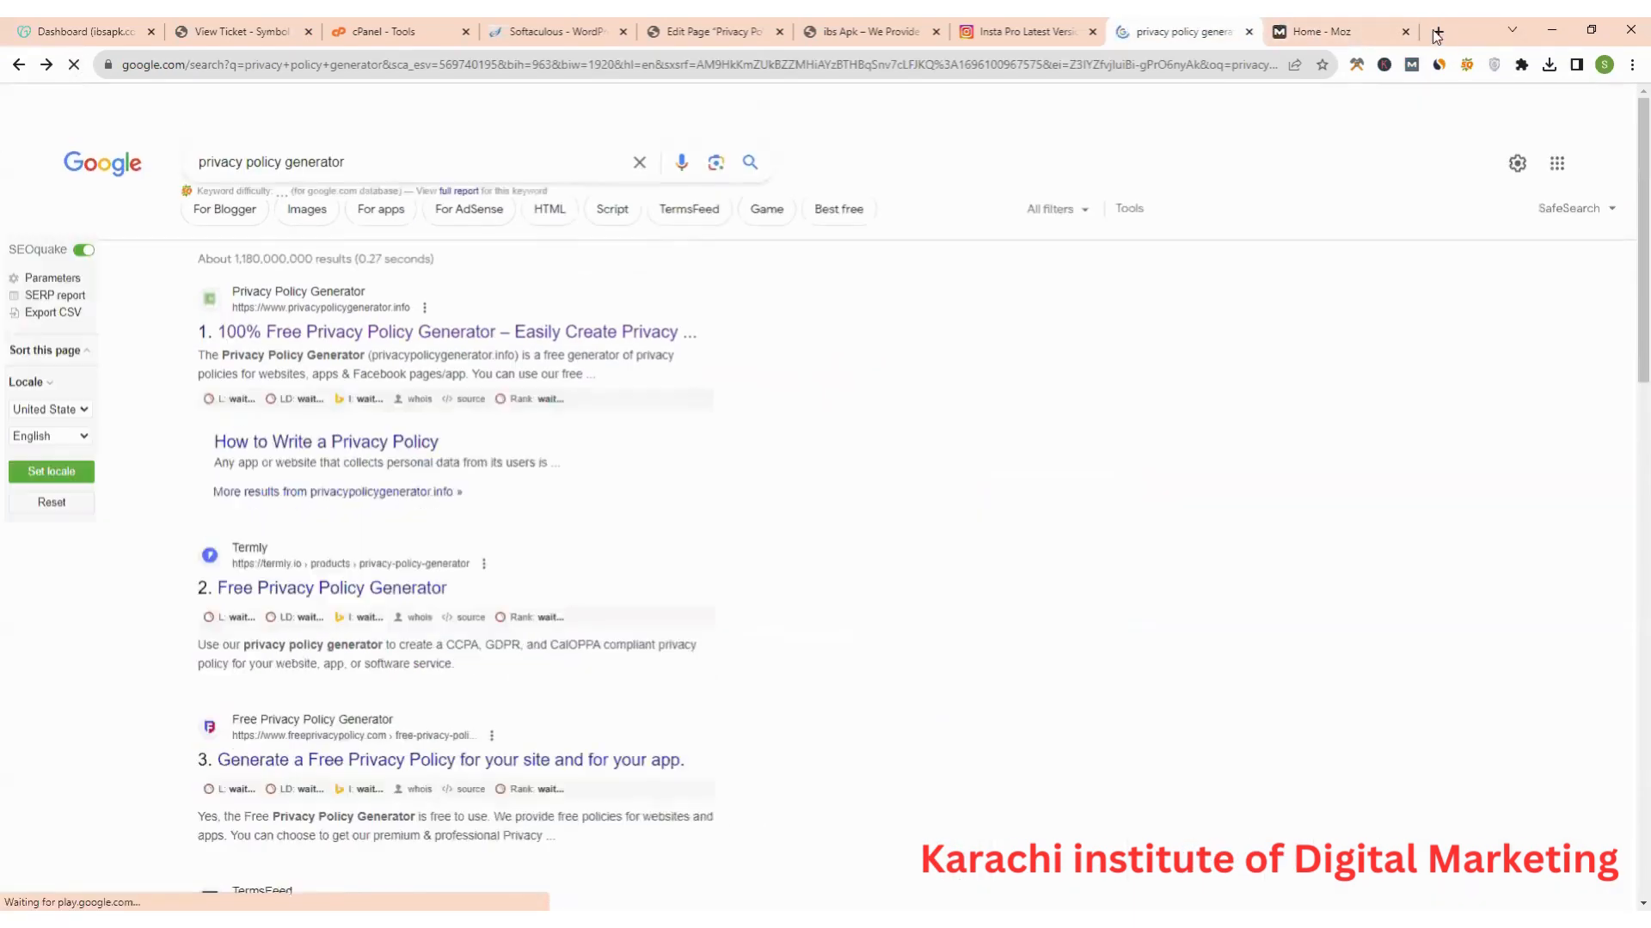
left_click(1404, 32)
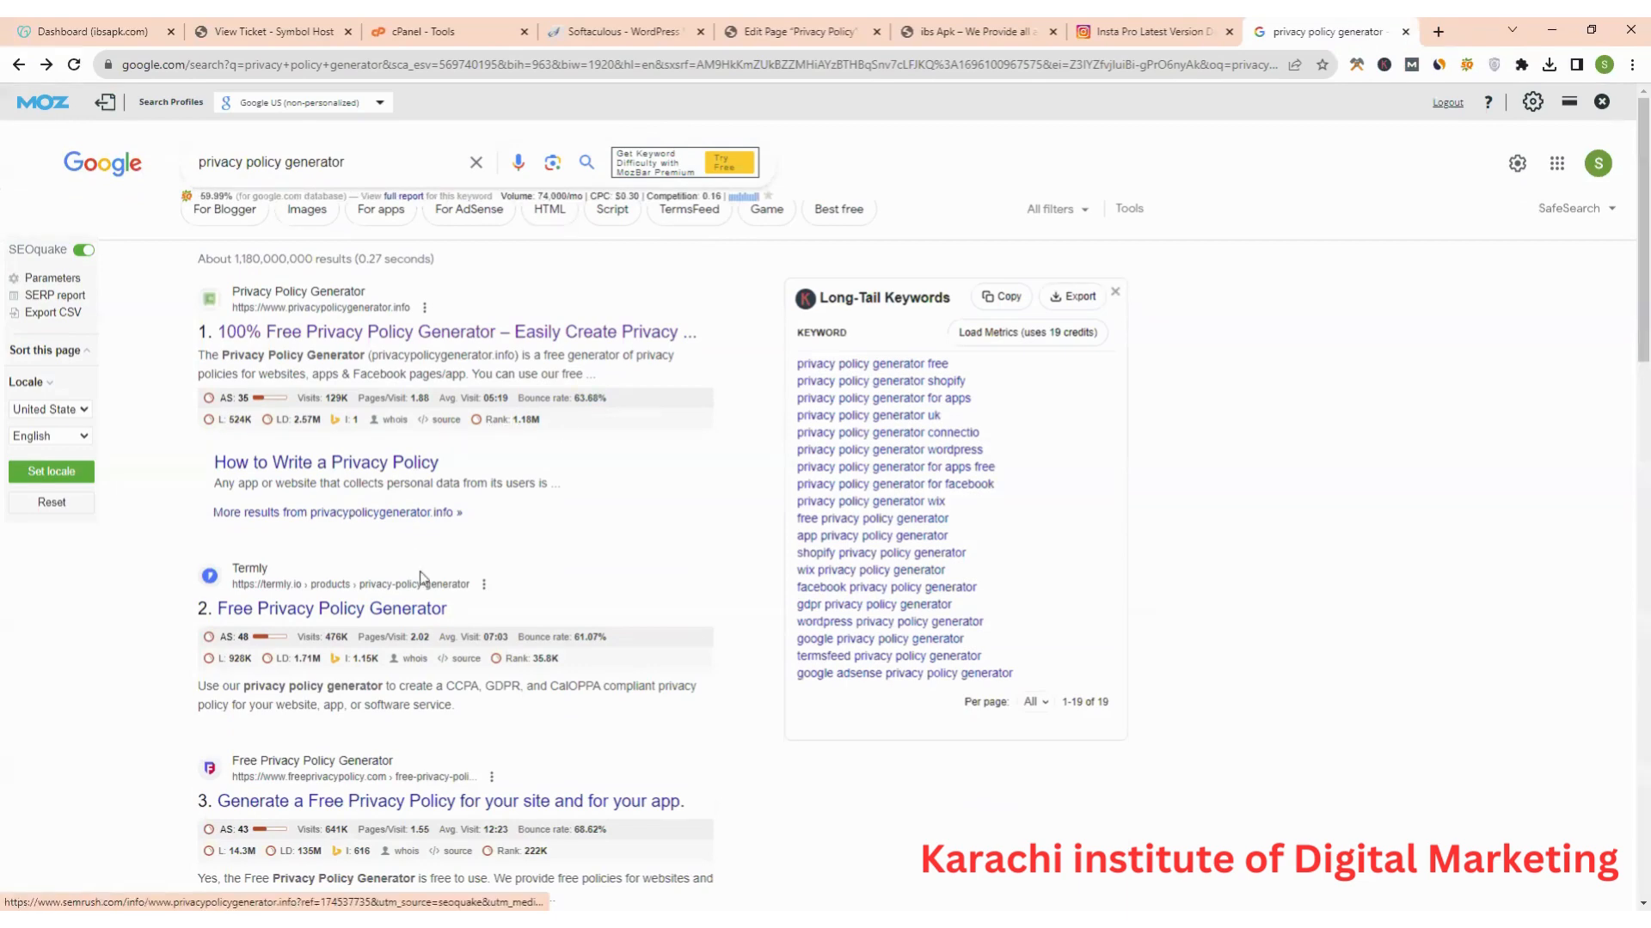
left_click(74, 65)
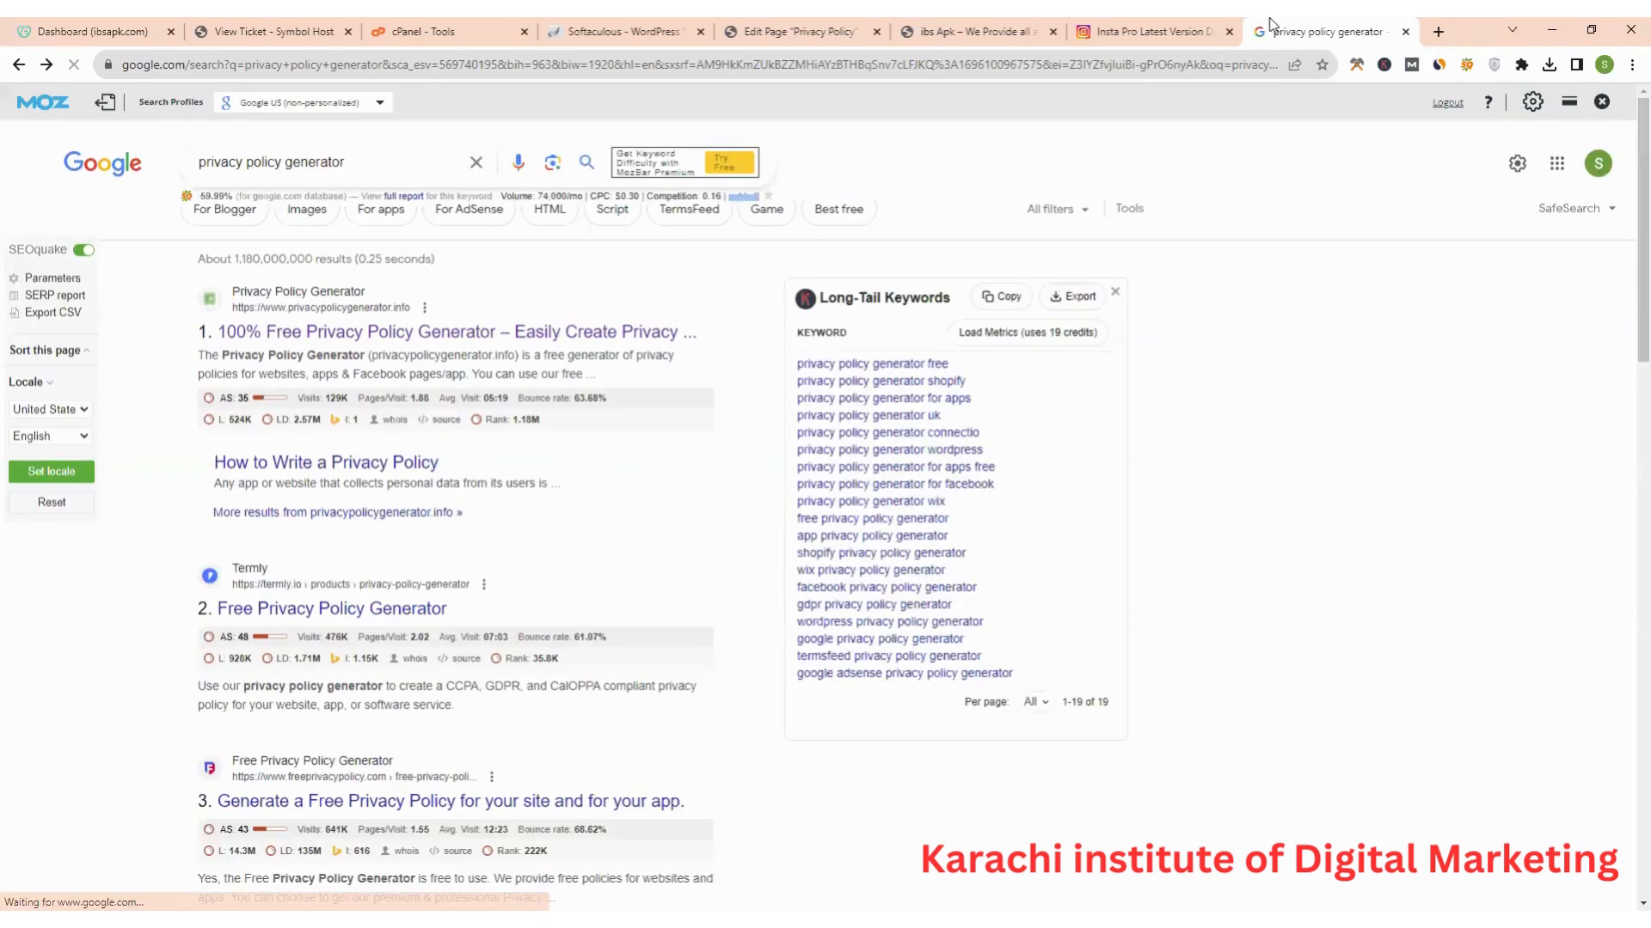
left_click(1411, 66)
left_click(1411, 66)
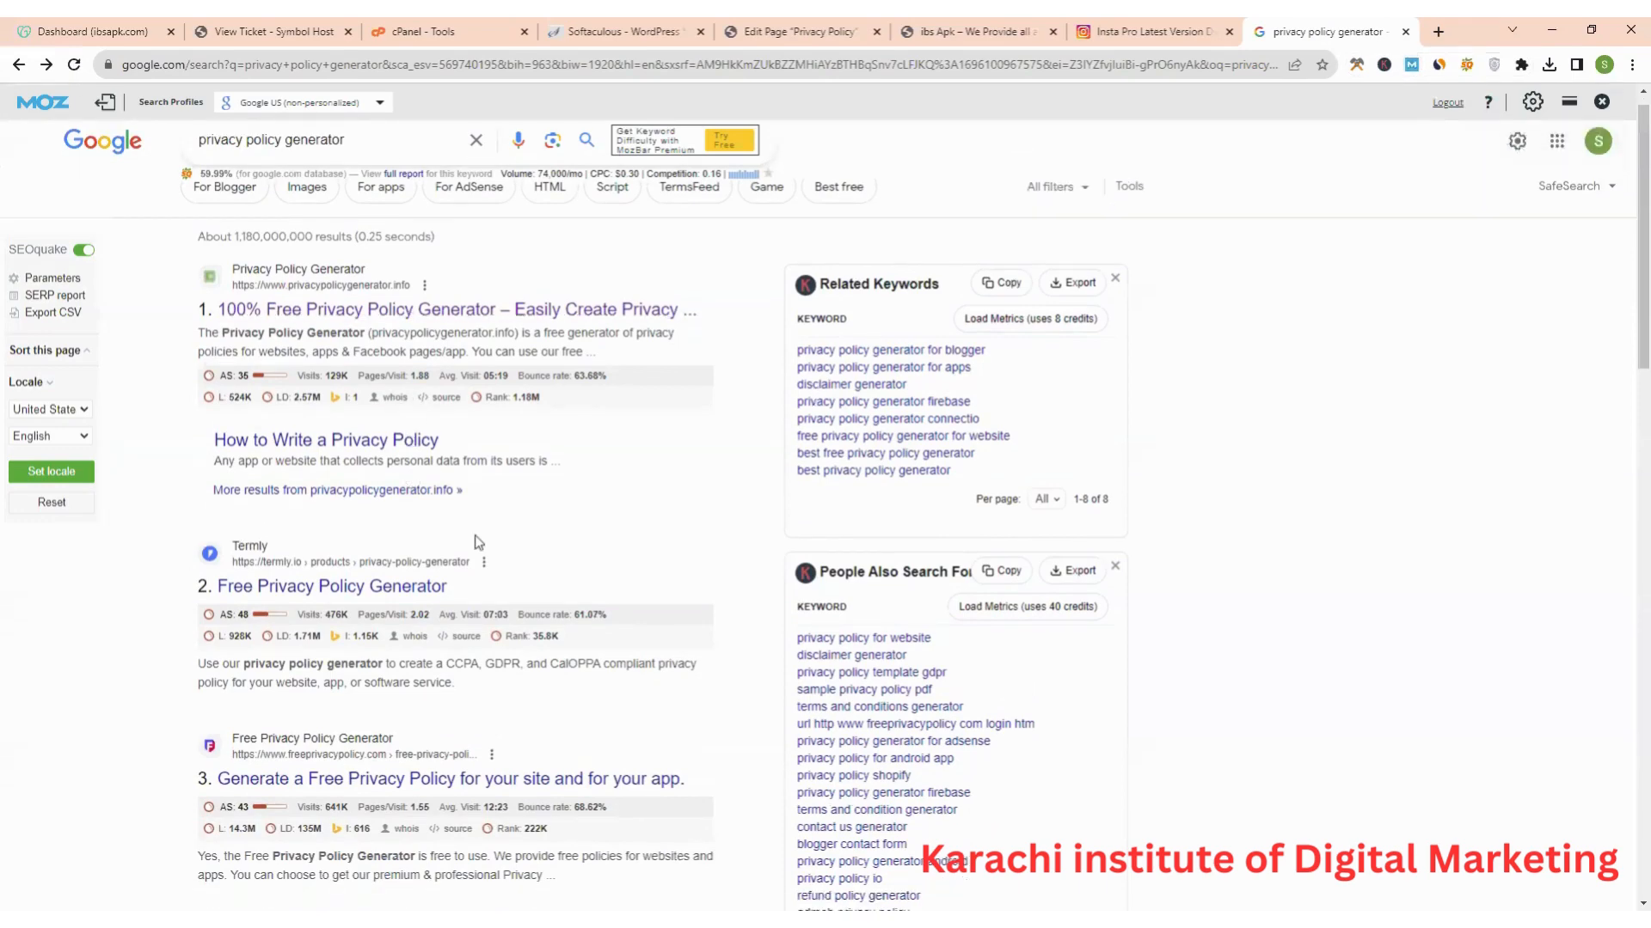
scroll(426, 481, "down", 15)
scroll(436, 554, "up", 11)
scroll(436, 554, "up", 5)
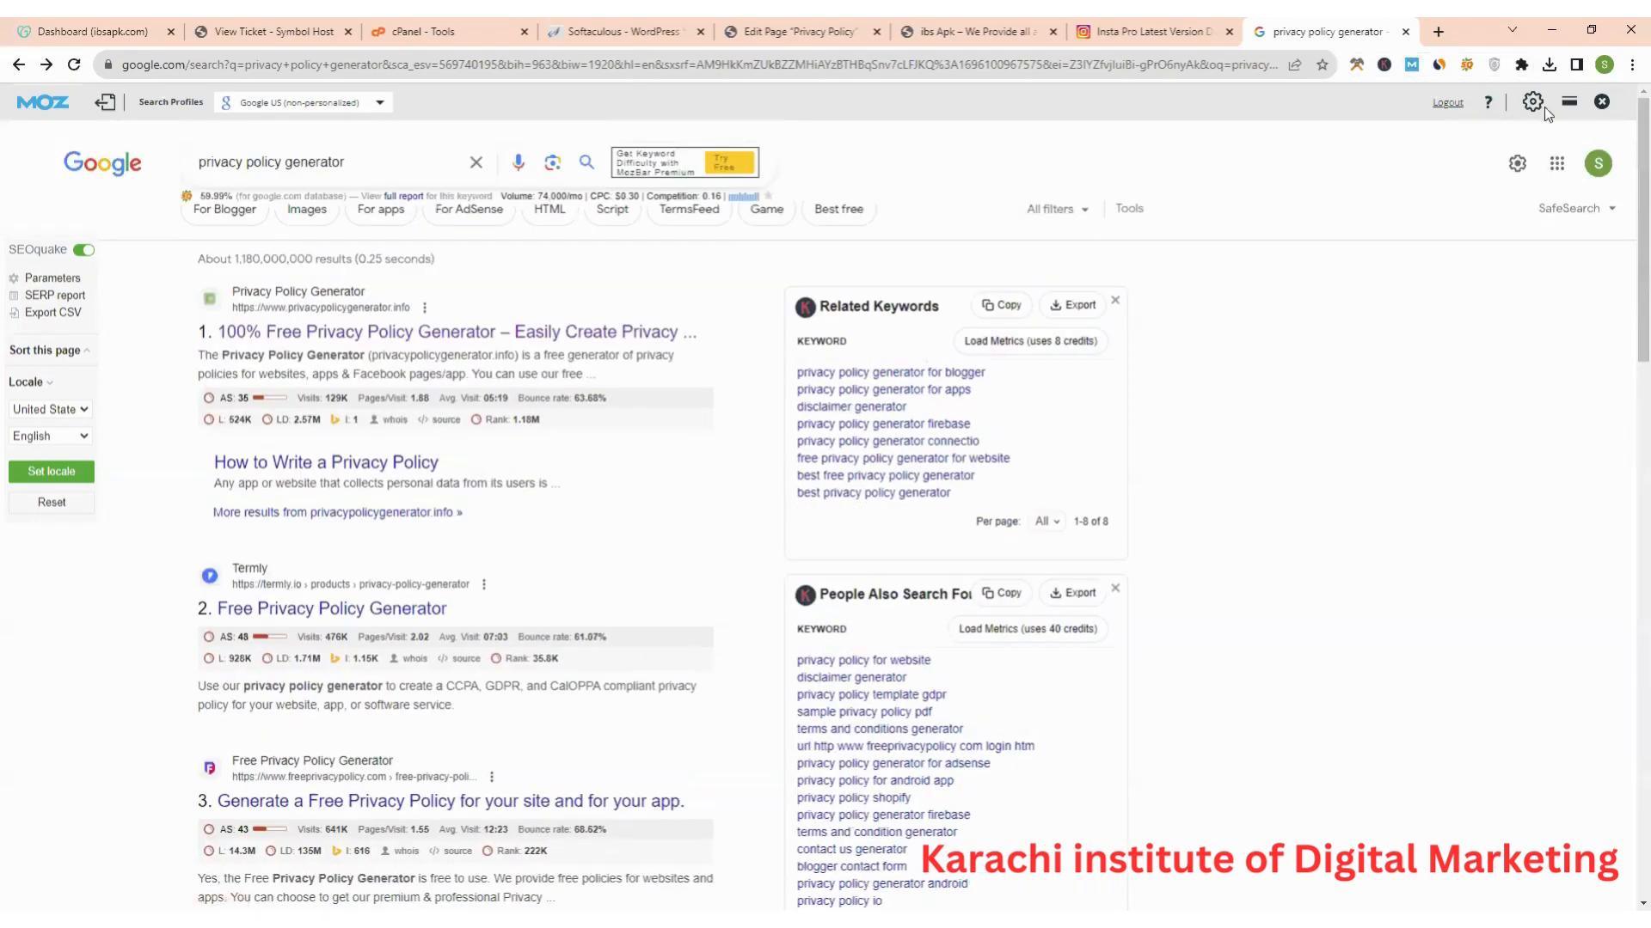
Check the MozBar settings, then close them and rerun the privacy policy generator search.
left_click(1533, 102)
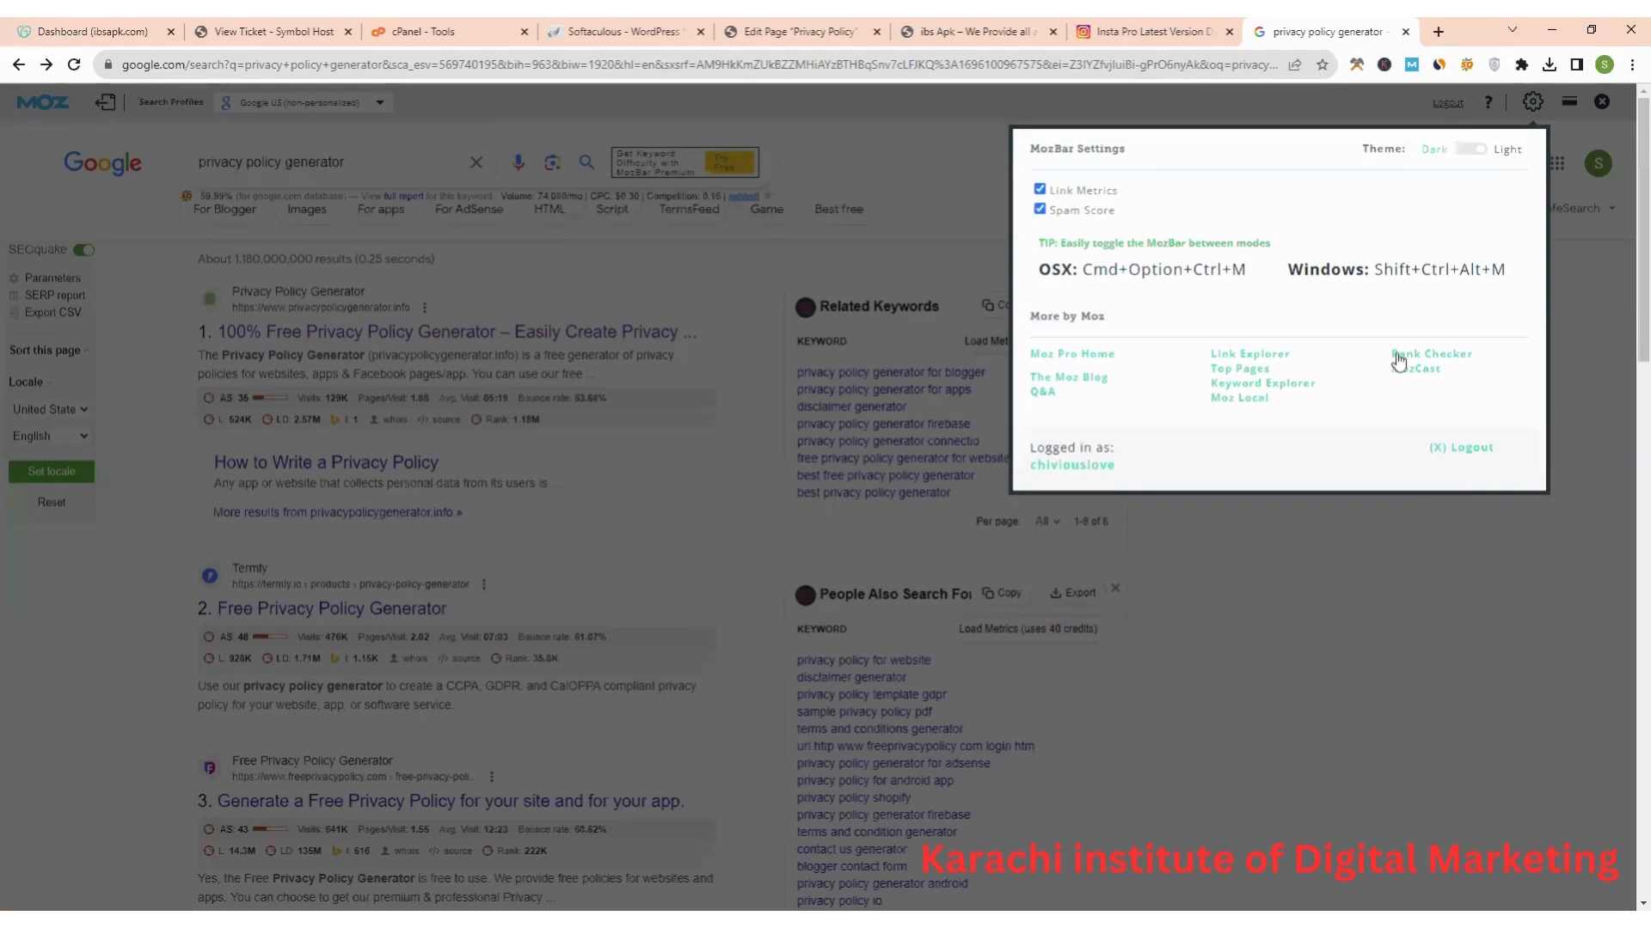
left_click(1147, 31)
left_click(1326, 32)
left_click(621, 330)
left_click(588, 163)
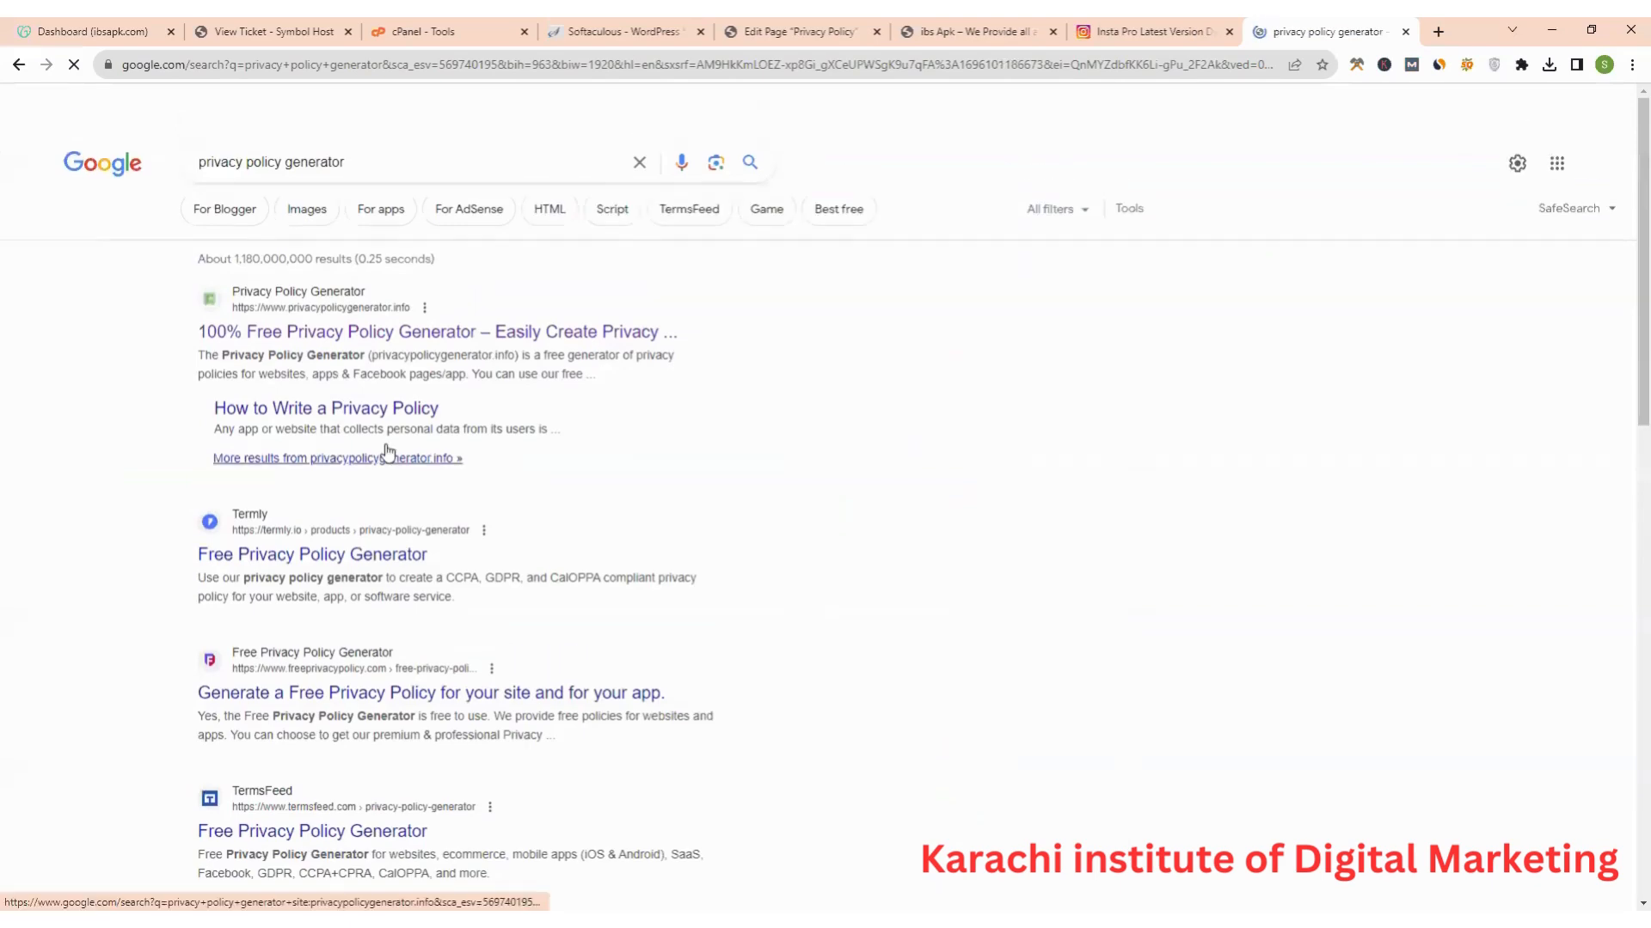
On privacypolicygenerator.info, enter company 'personal', website name 'Ibs Aopkibs' and the ibsapk.com URL.
left_click(352, 332)
scroll(679, 614, "down", 6)
scroll(690, 584, "up", 5)
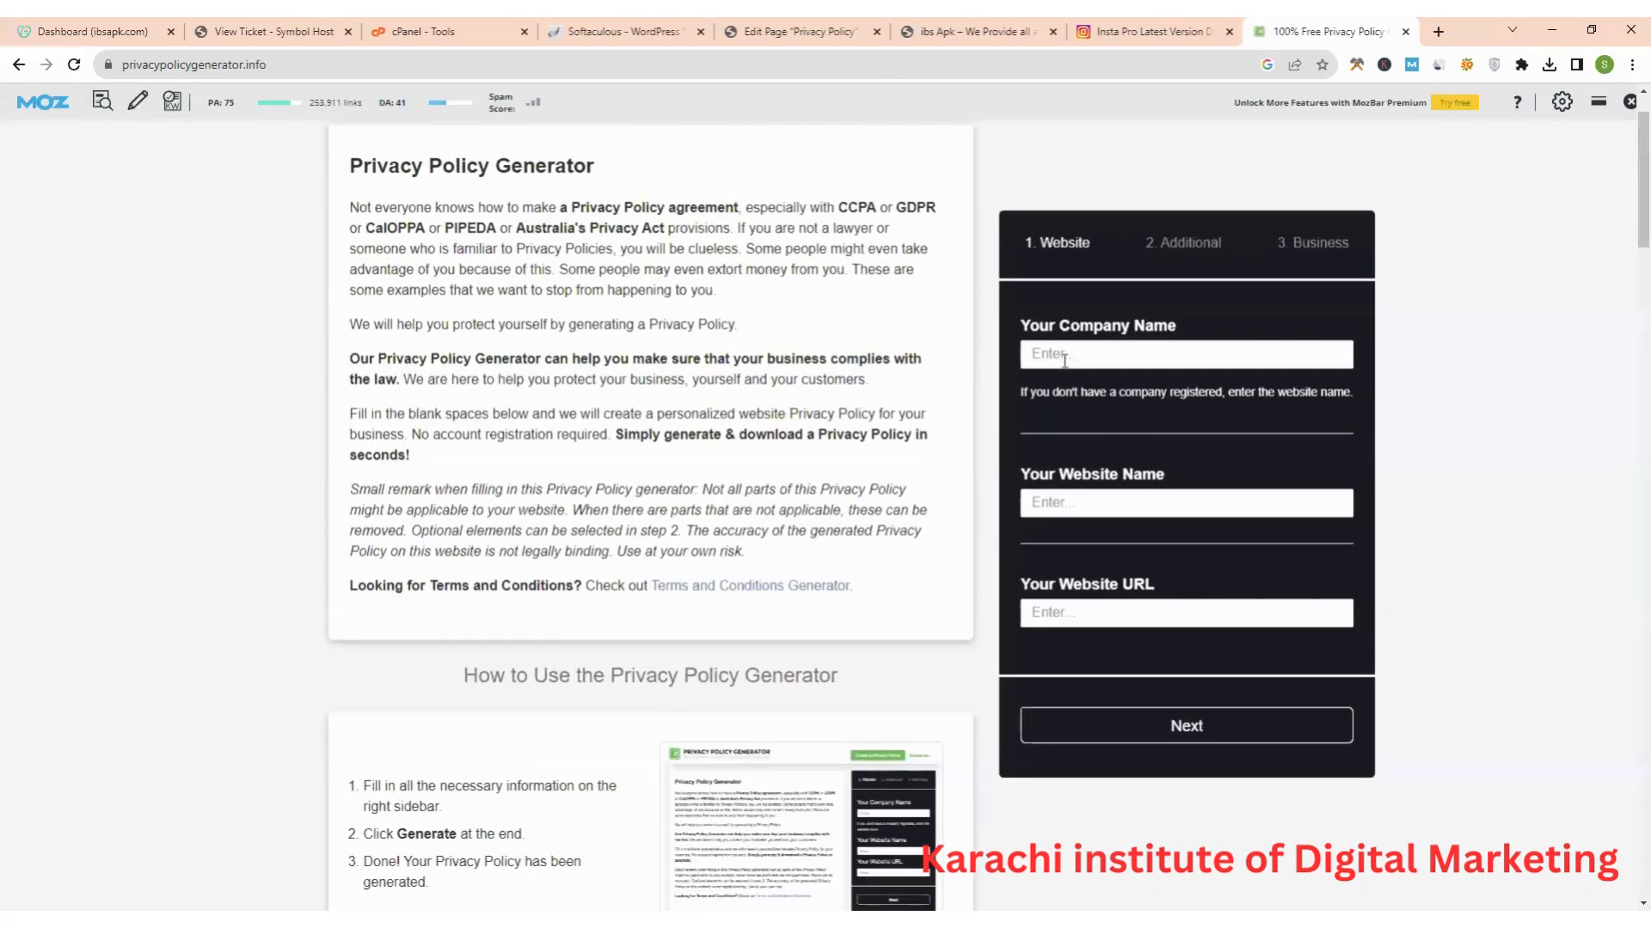
left_click(1052, 347)
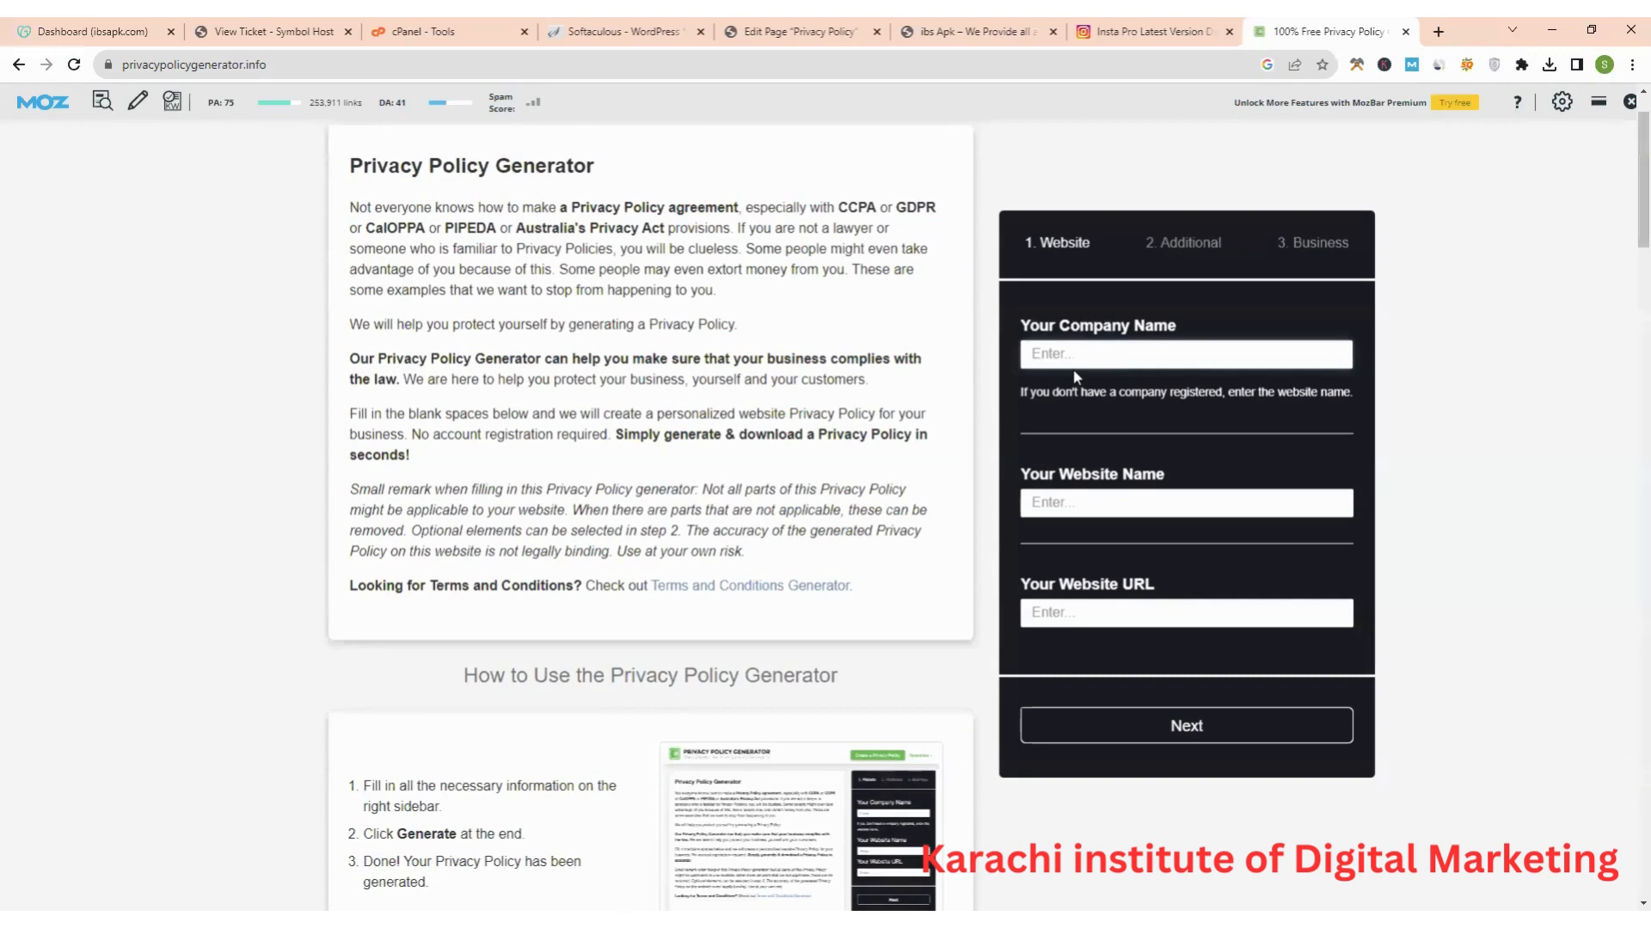
type("personal")
key("Tab")
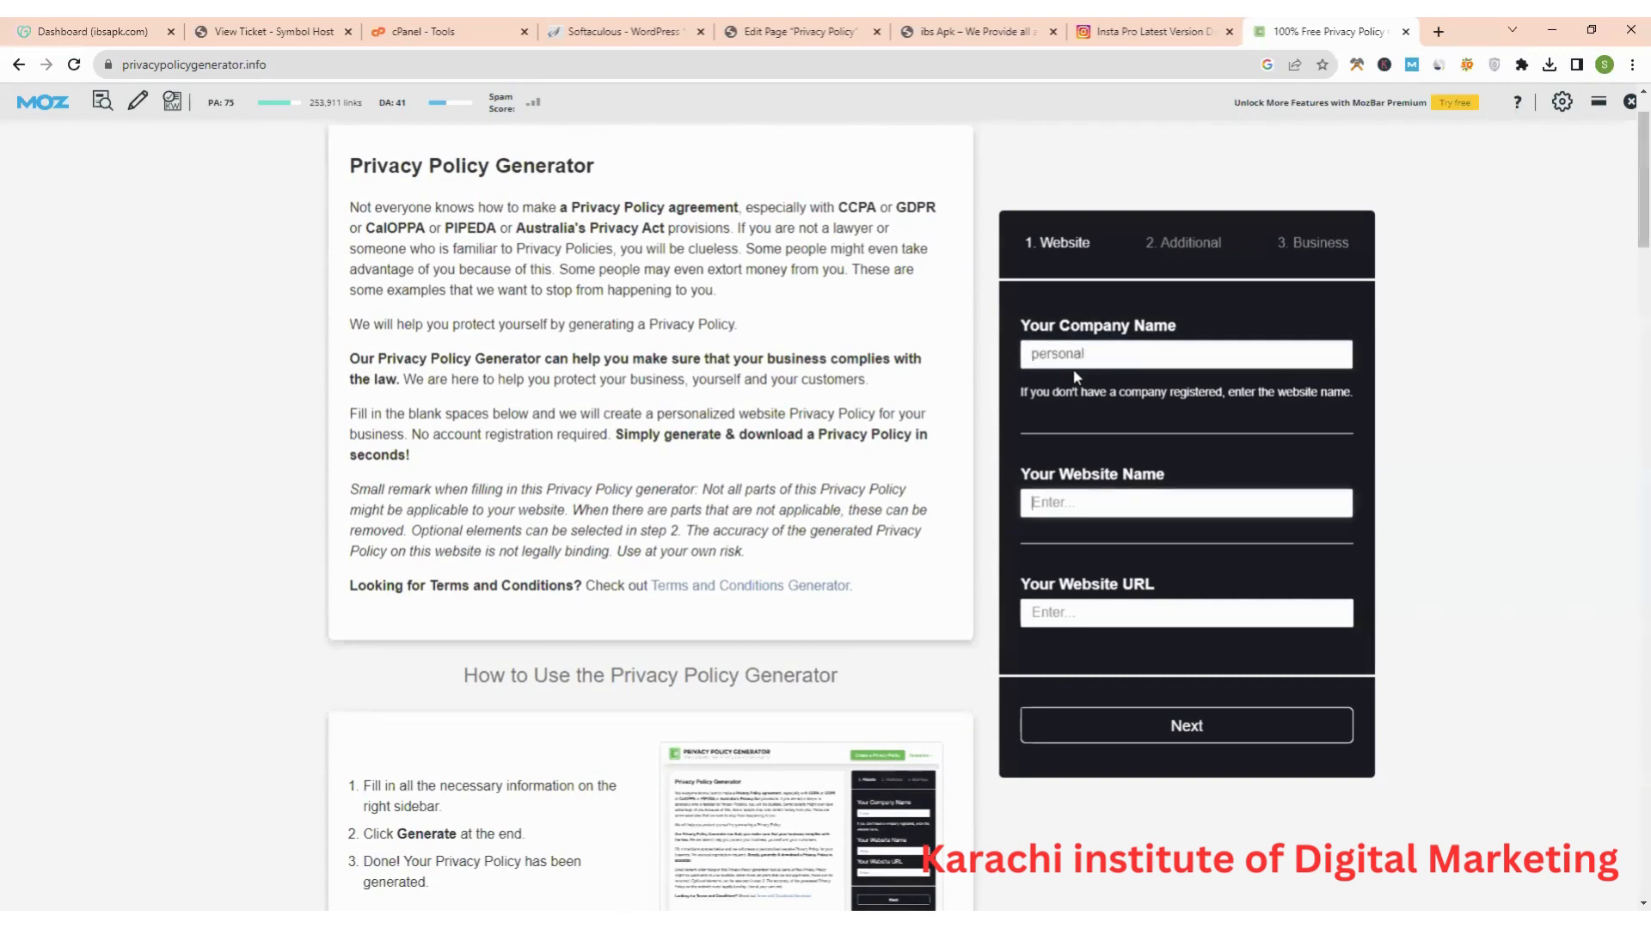
type("ibsapk.com")
key("Tab")
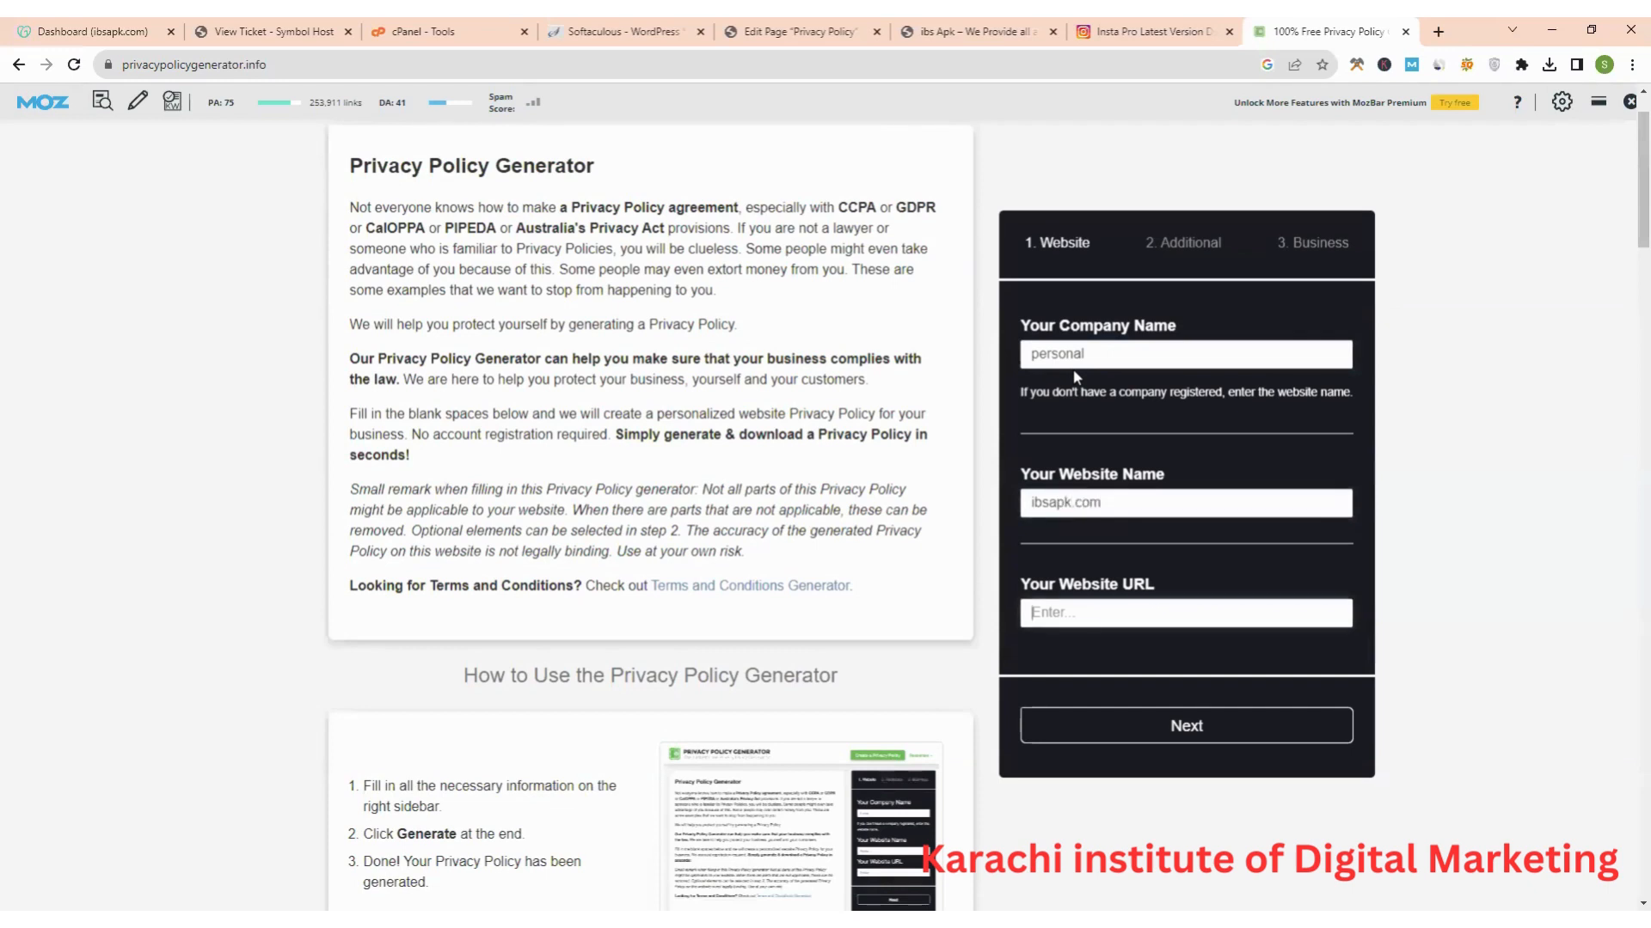
left_click_drag(1133, 501, 890, 513)
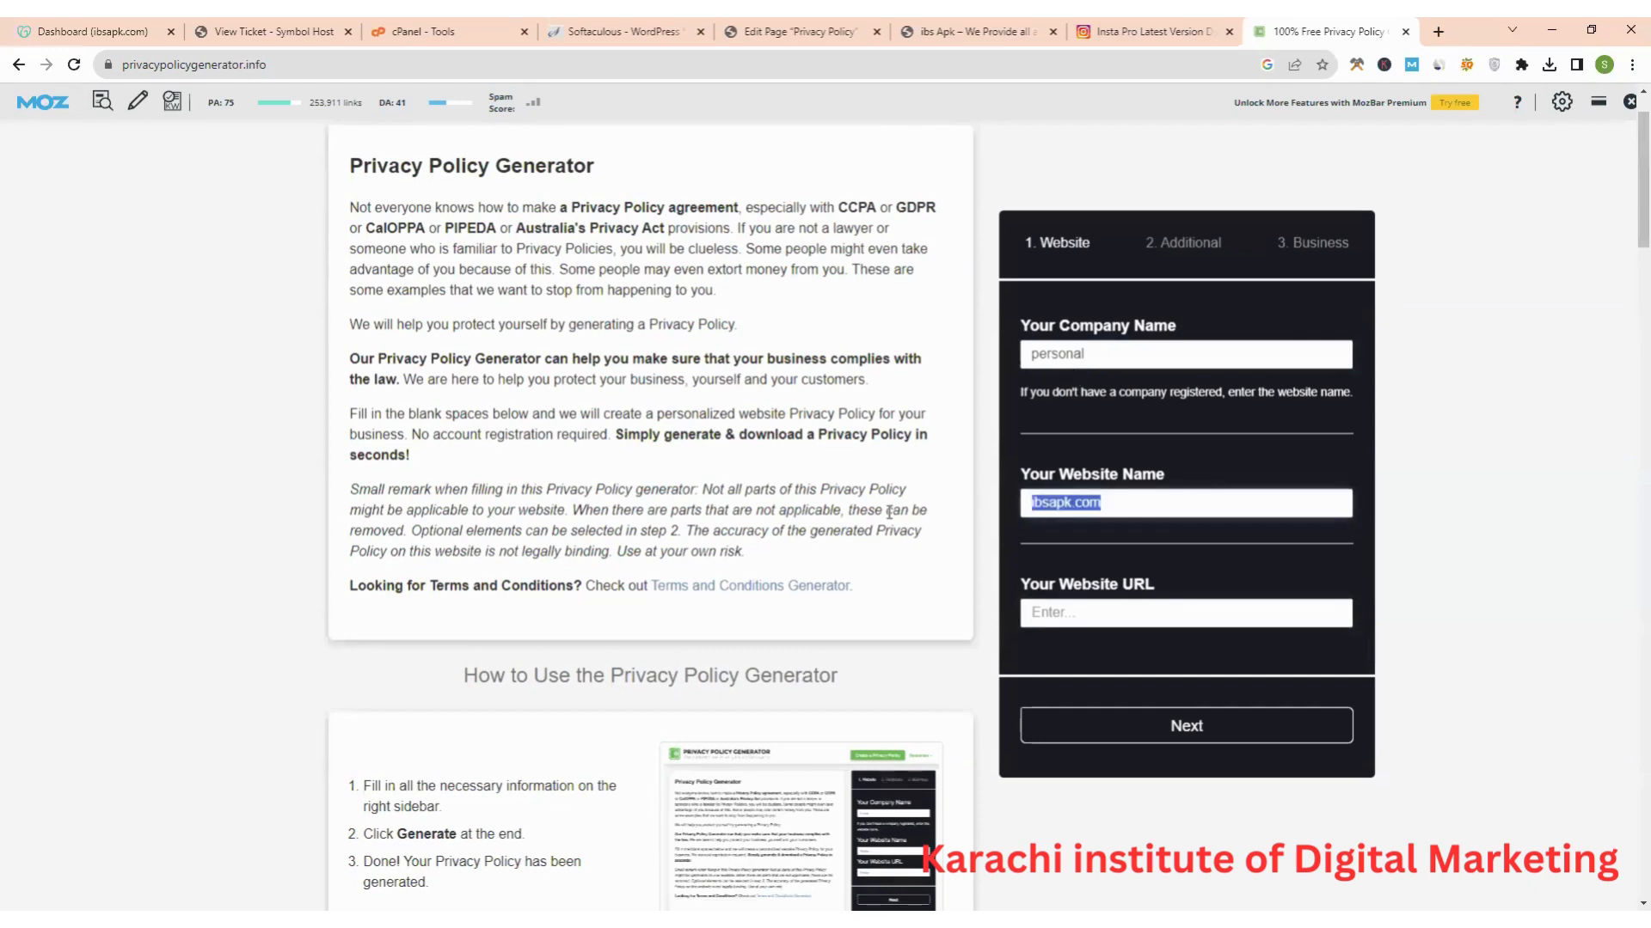
type("Ibs Aopk")
type("ibsapk.com")
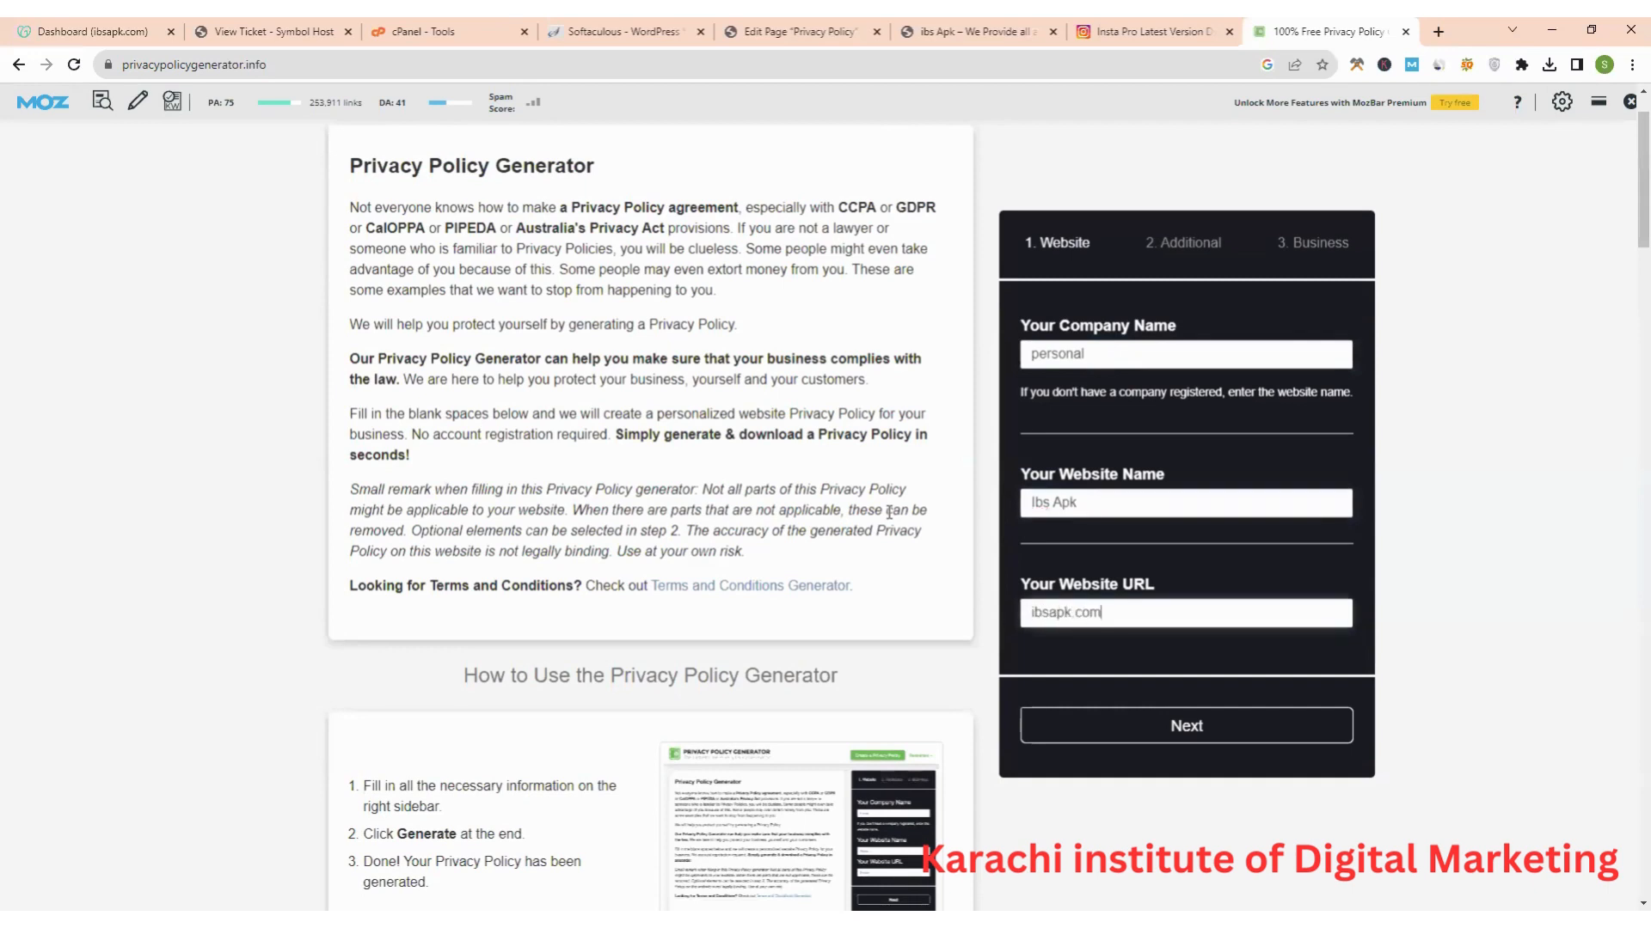
Answer Yes to using cookies and continue to the business details.
left_click(1133, 725)
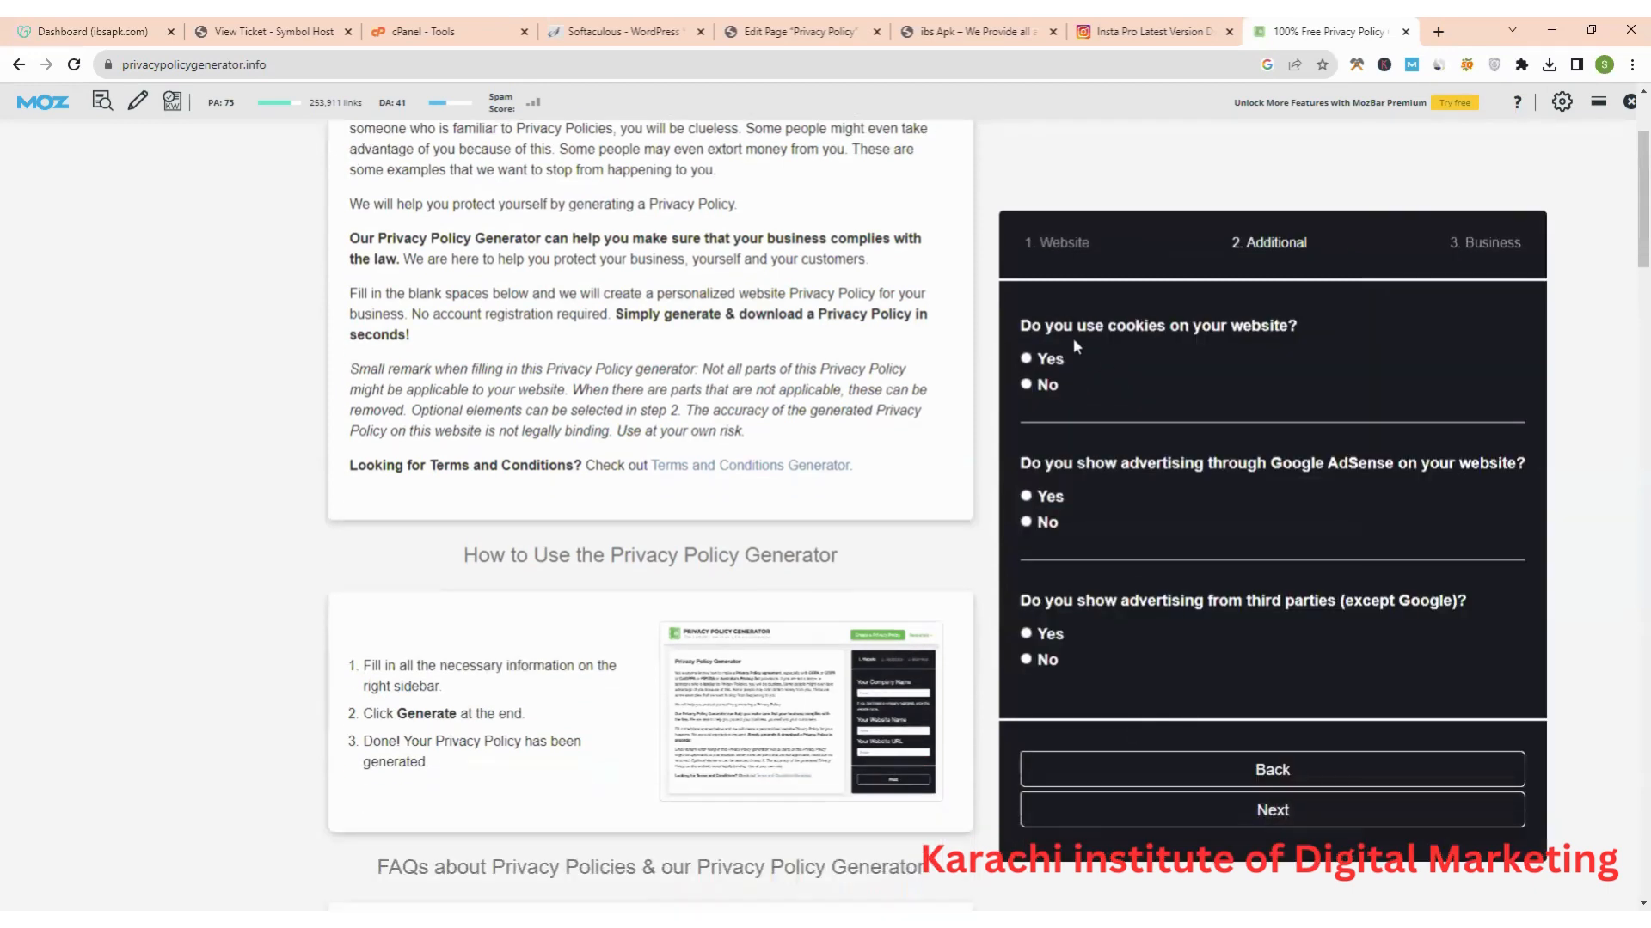
left_click(1049, 361)
left_click_drag(1054, 465, 1117, 472)
left_click(1250, 443)
left_click(1176, 817)
Choose Pakistan and Sindh, enter the contact email, generate the policy and select its text.
left_click(1087, 353)
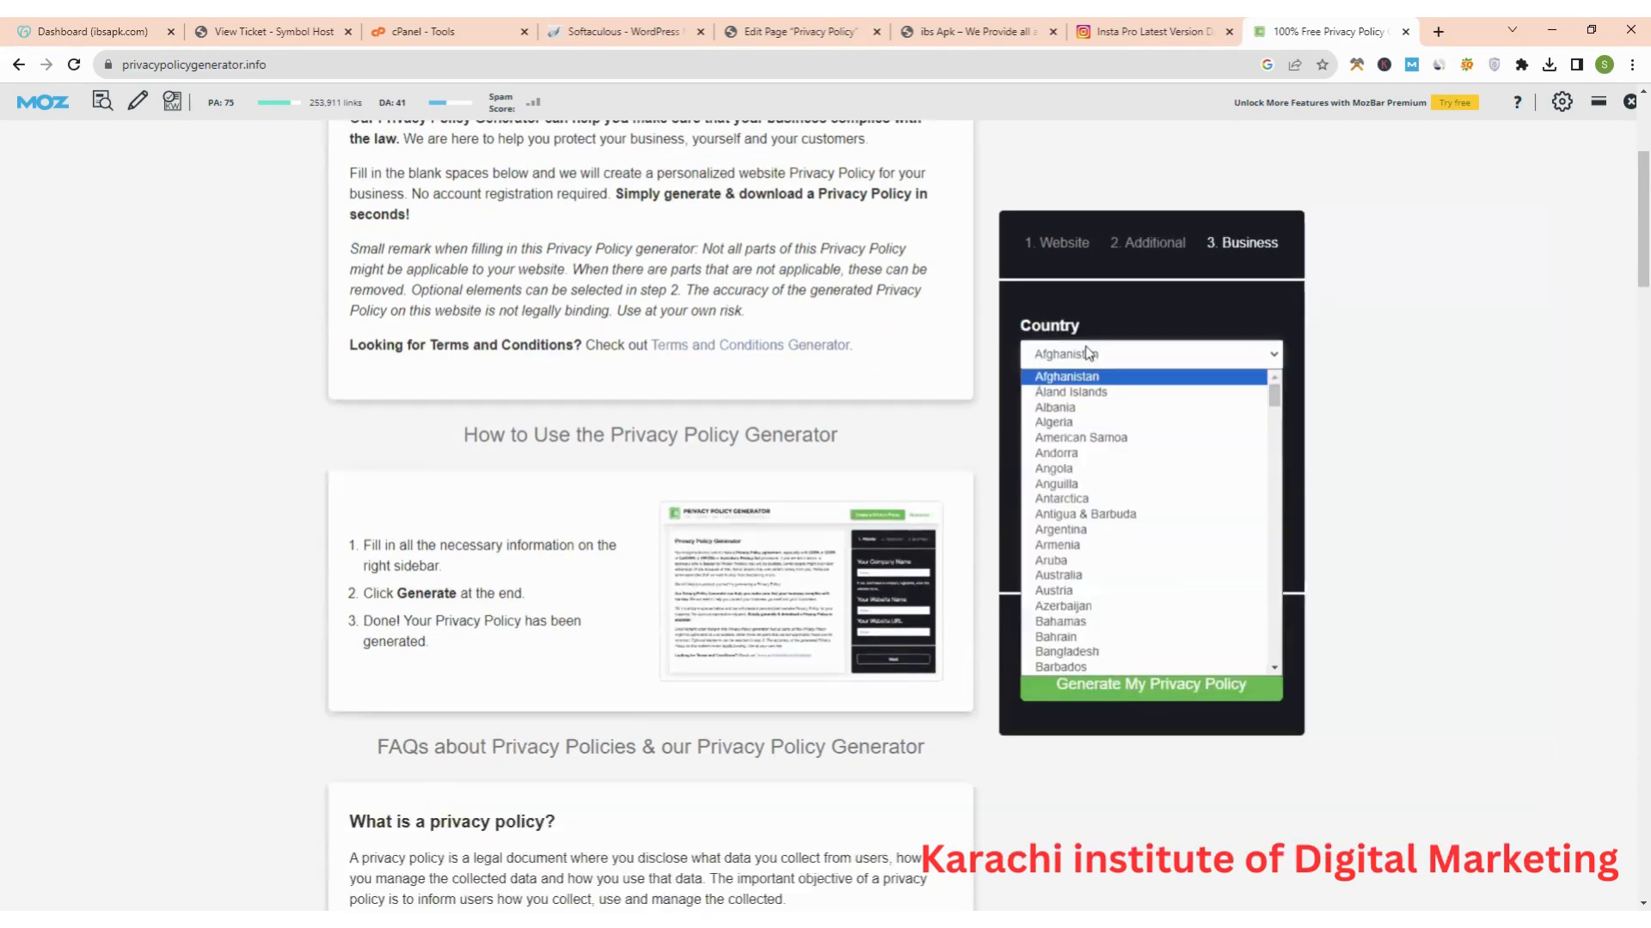
type("pak")
scroll(1053, 469, "down", 1)
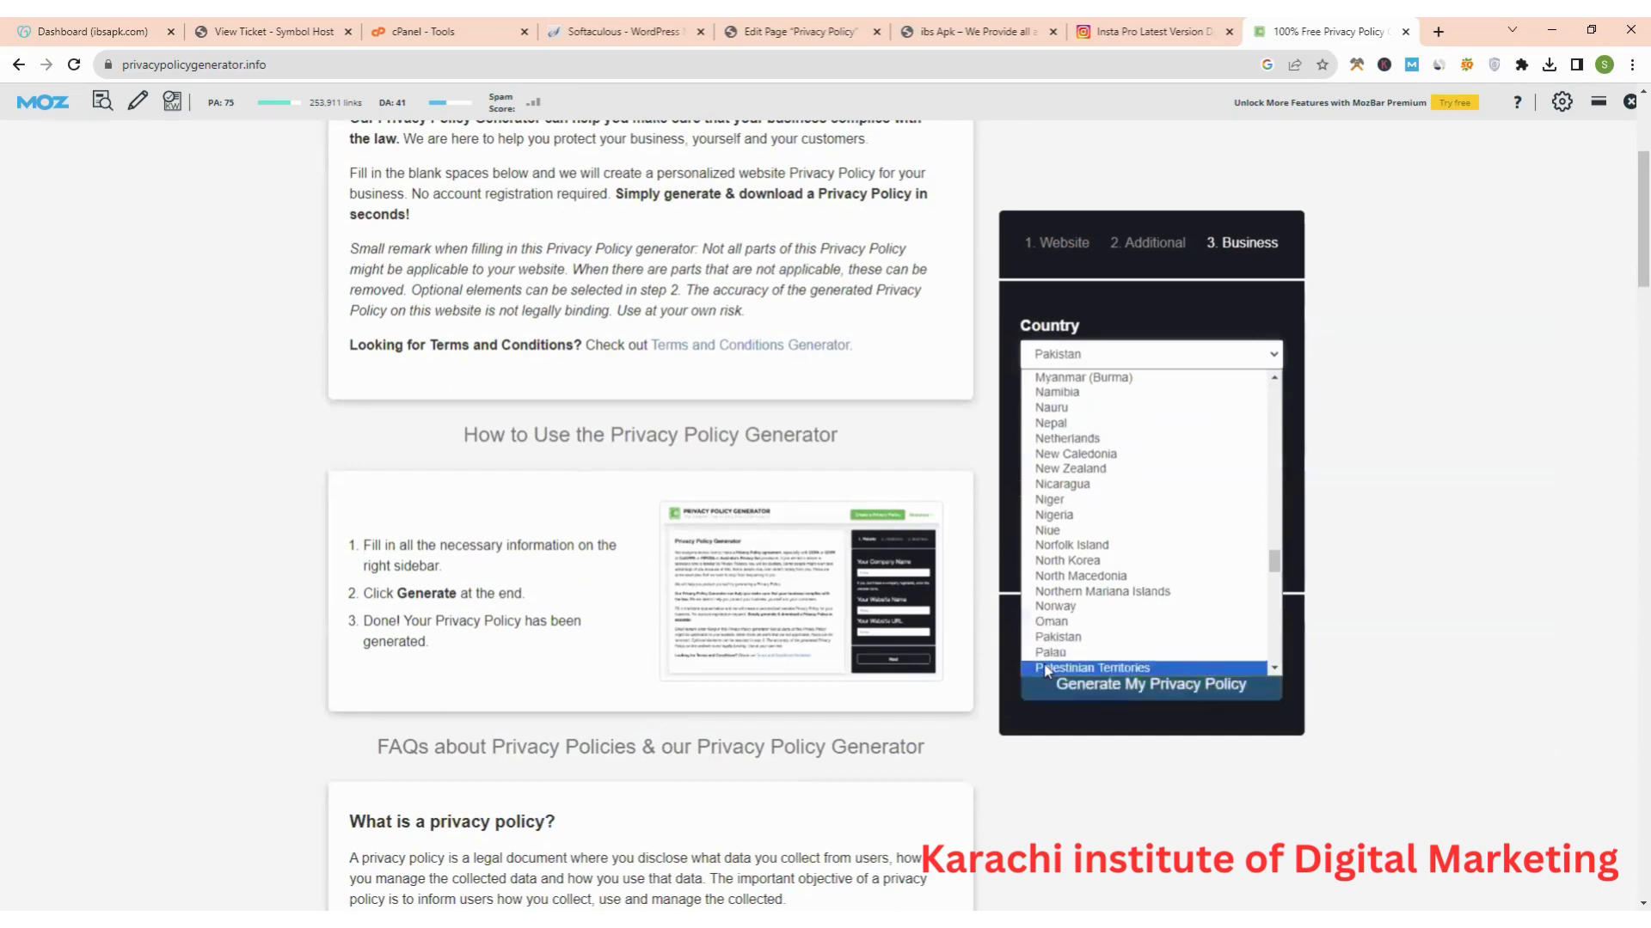
left_click(1057, 638)
left_click(1057, 420)
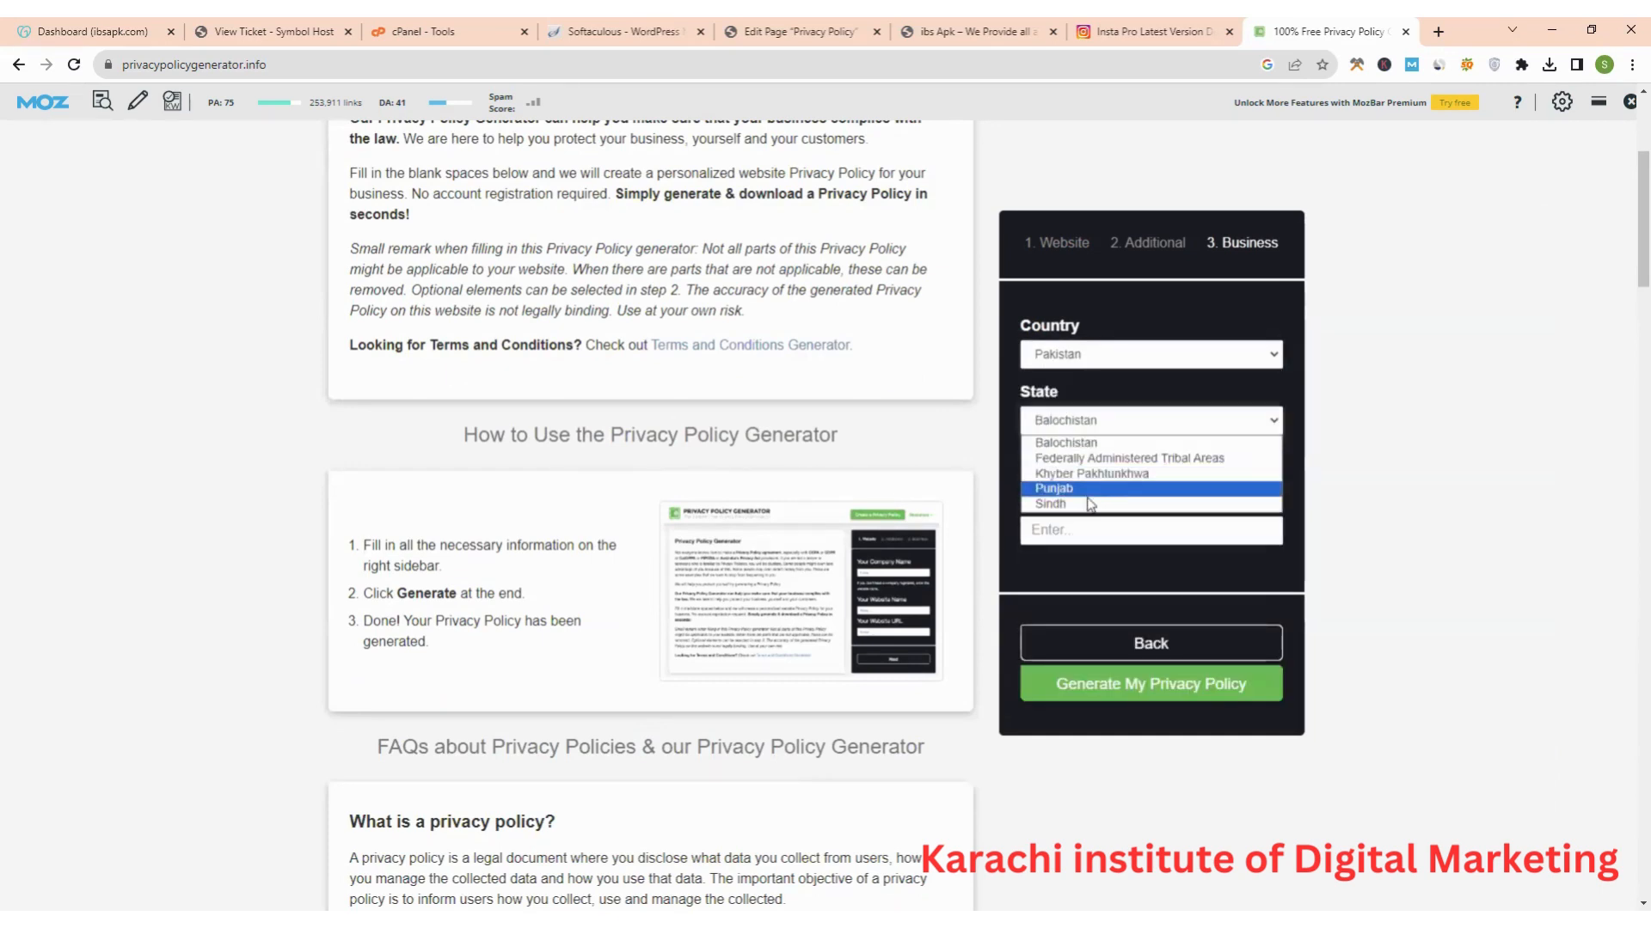
left_click(1083, 504)
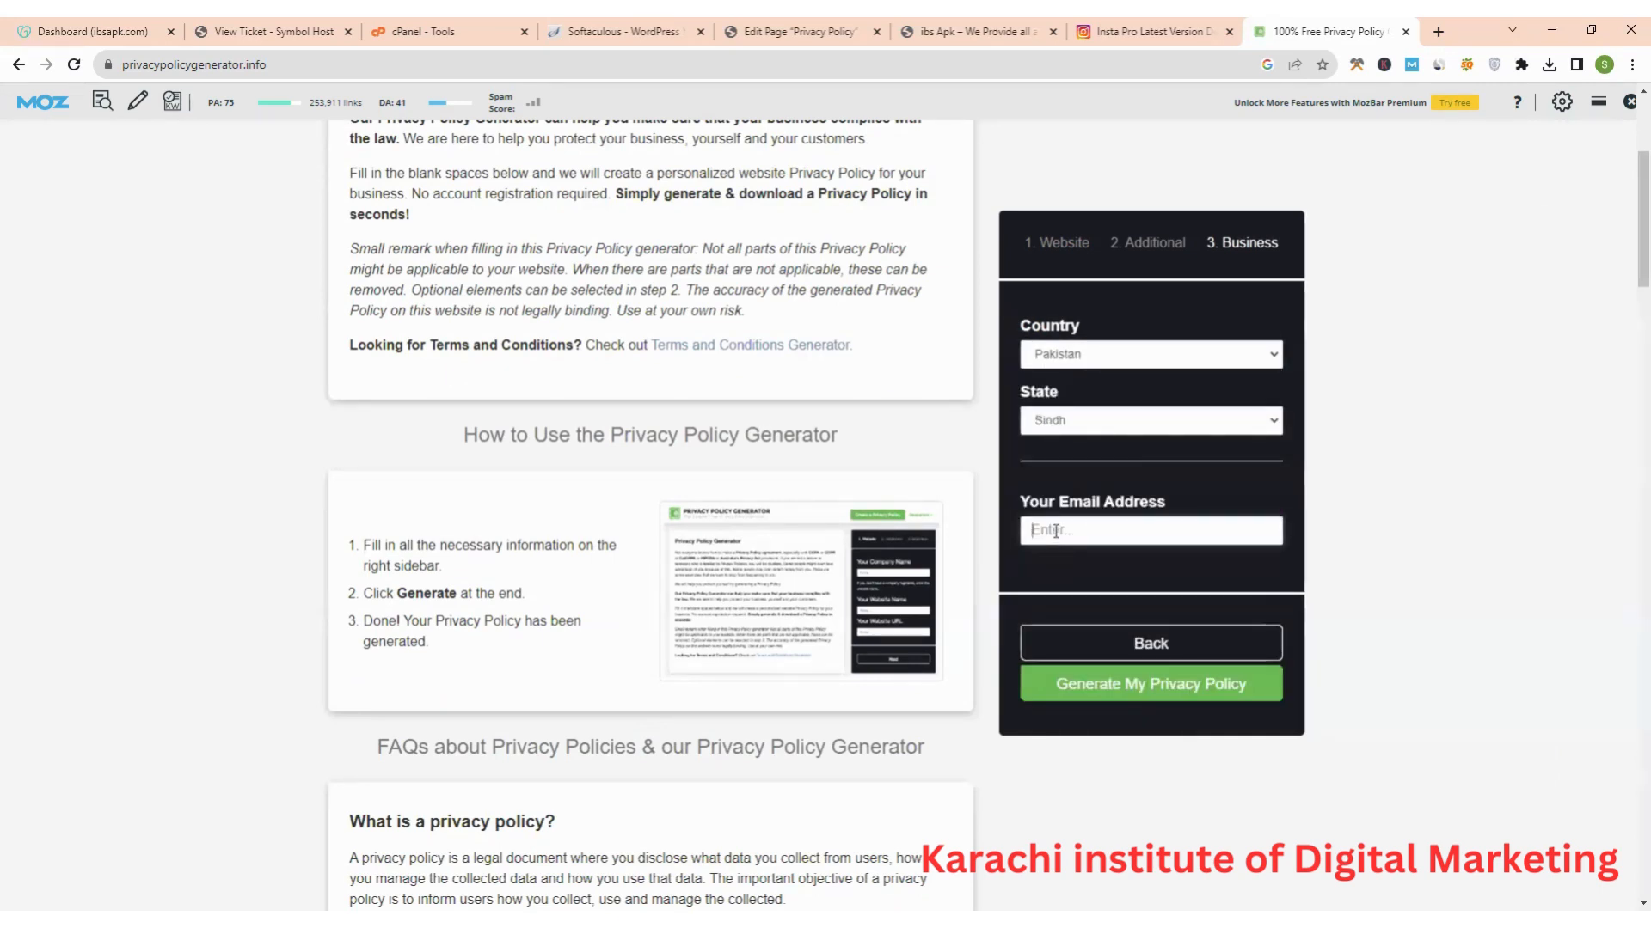
left_click(1056, 531)
type("myemail@gmail.com")
left_click(1075, 696)
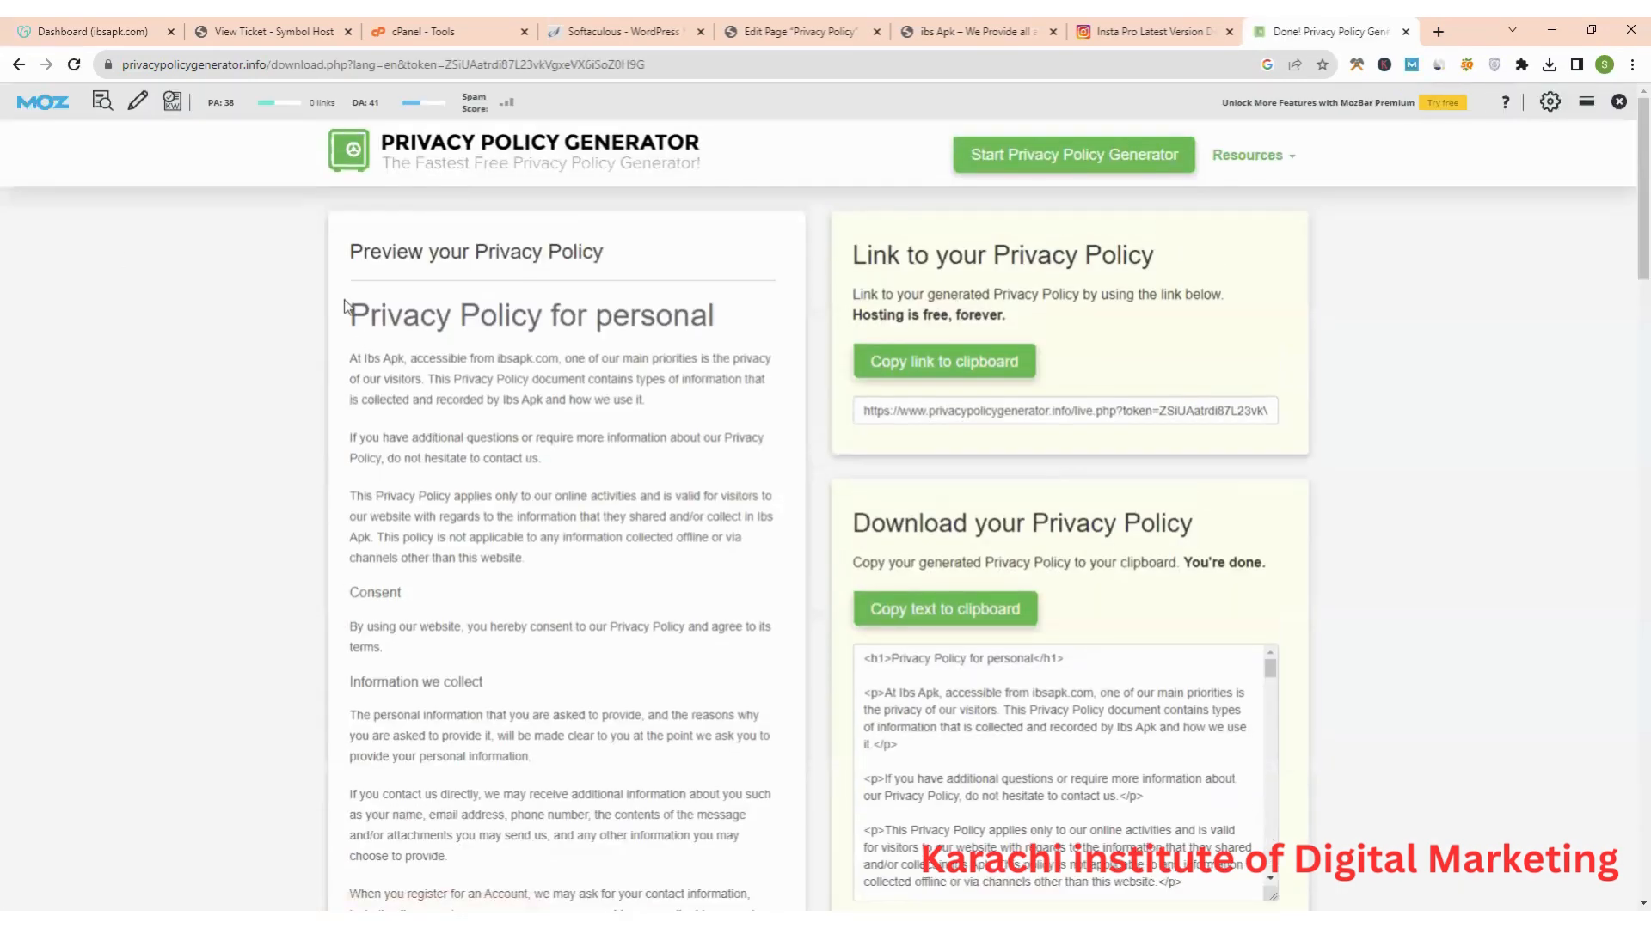
left_click_drag(350, 313, 671, 859)
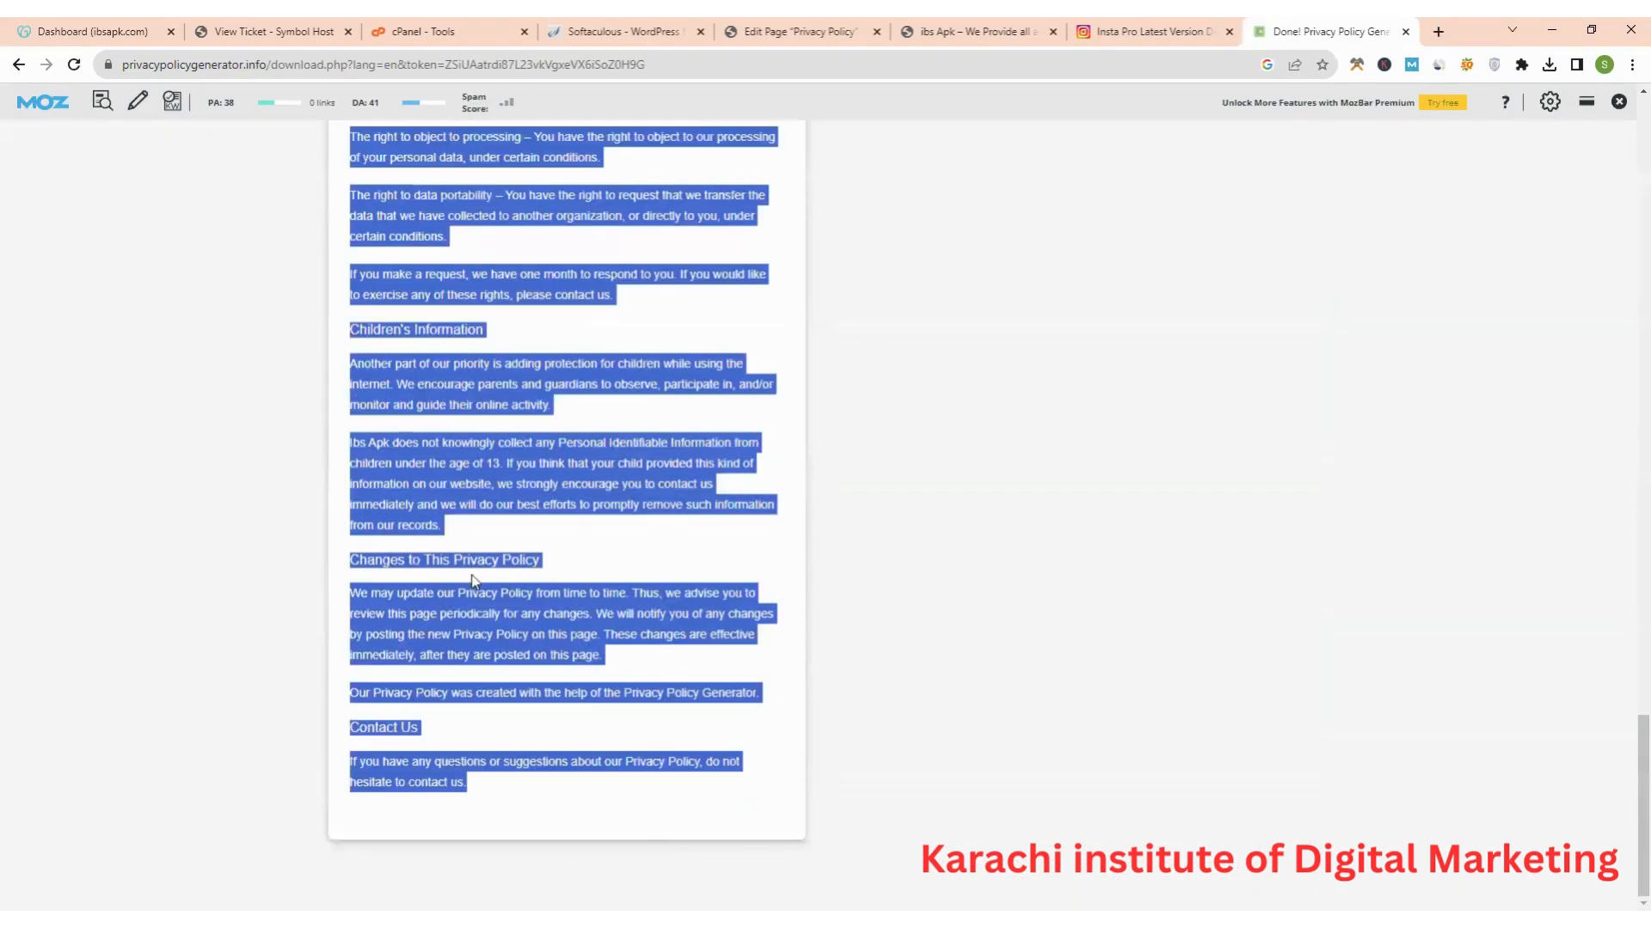
left_click(747, 28)
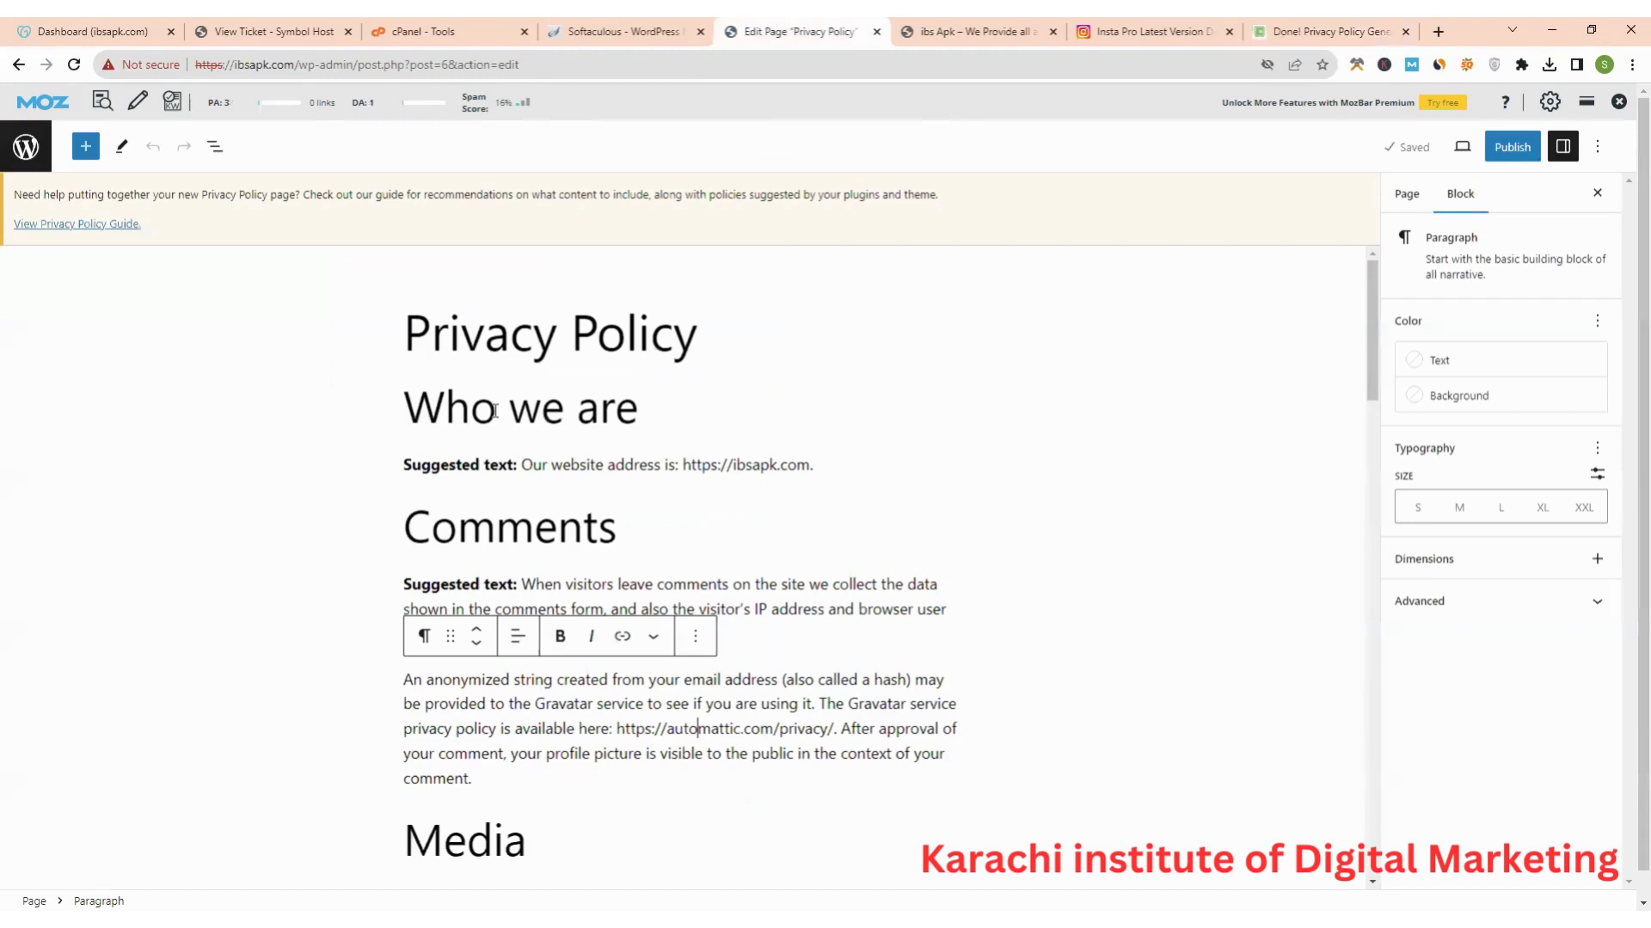
Replace the Privacy Policy page's suggested text with the copied generated policy.
left_click(430, 453)
left_click(425, 429)
left_click(399, 395)
left_click(407, 401)
left_click(545, 462)
key("ctrl+a")
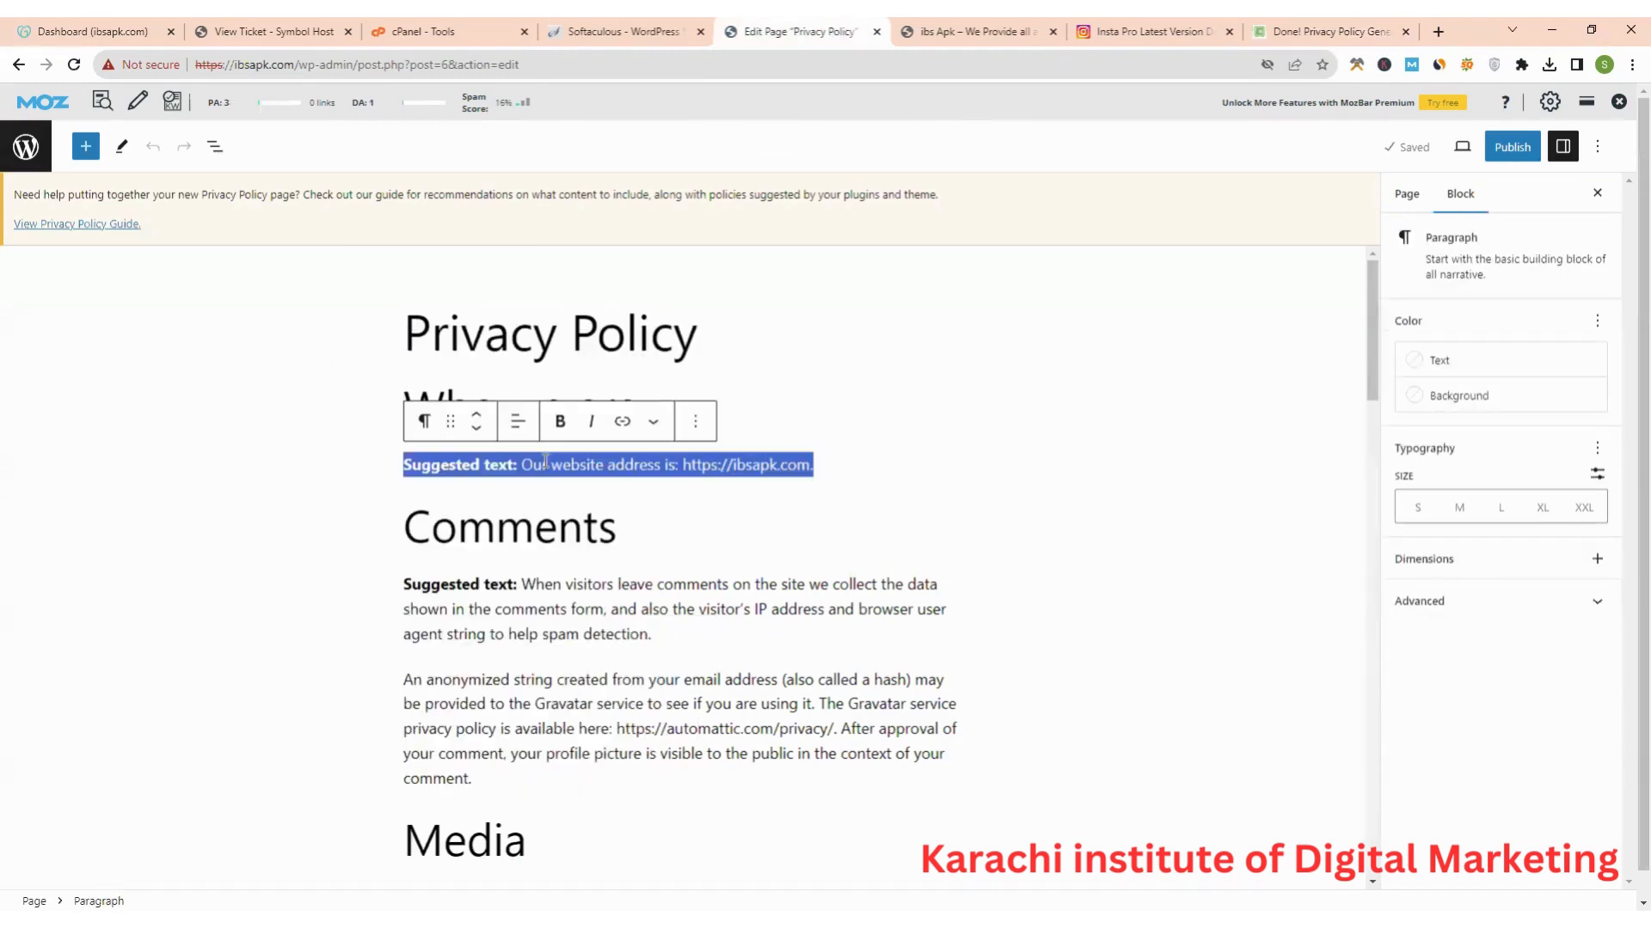
key("ctrl+a")
key("ctrl+v")
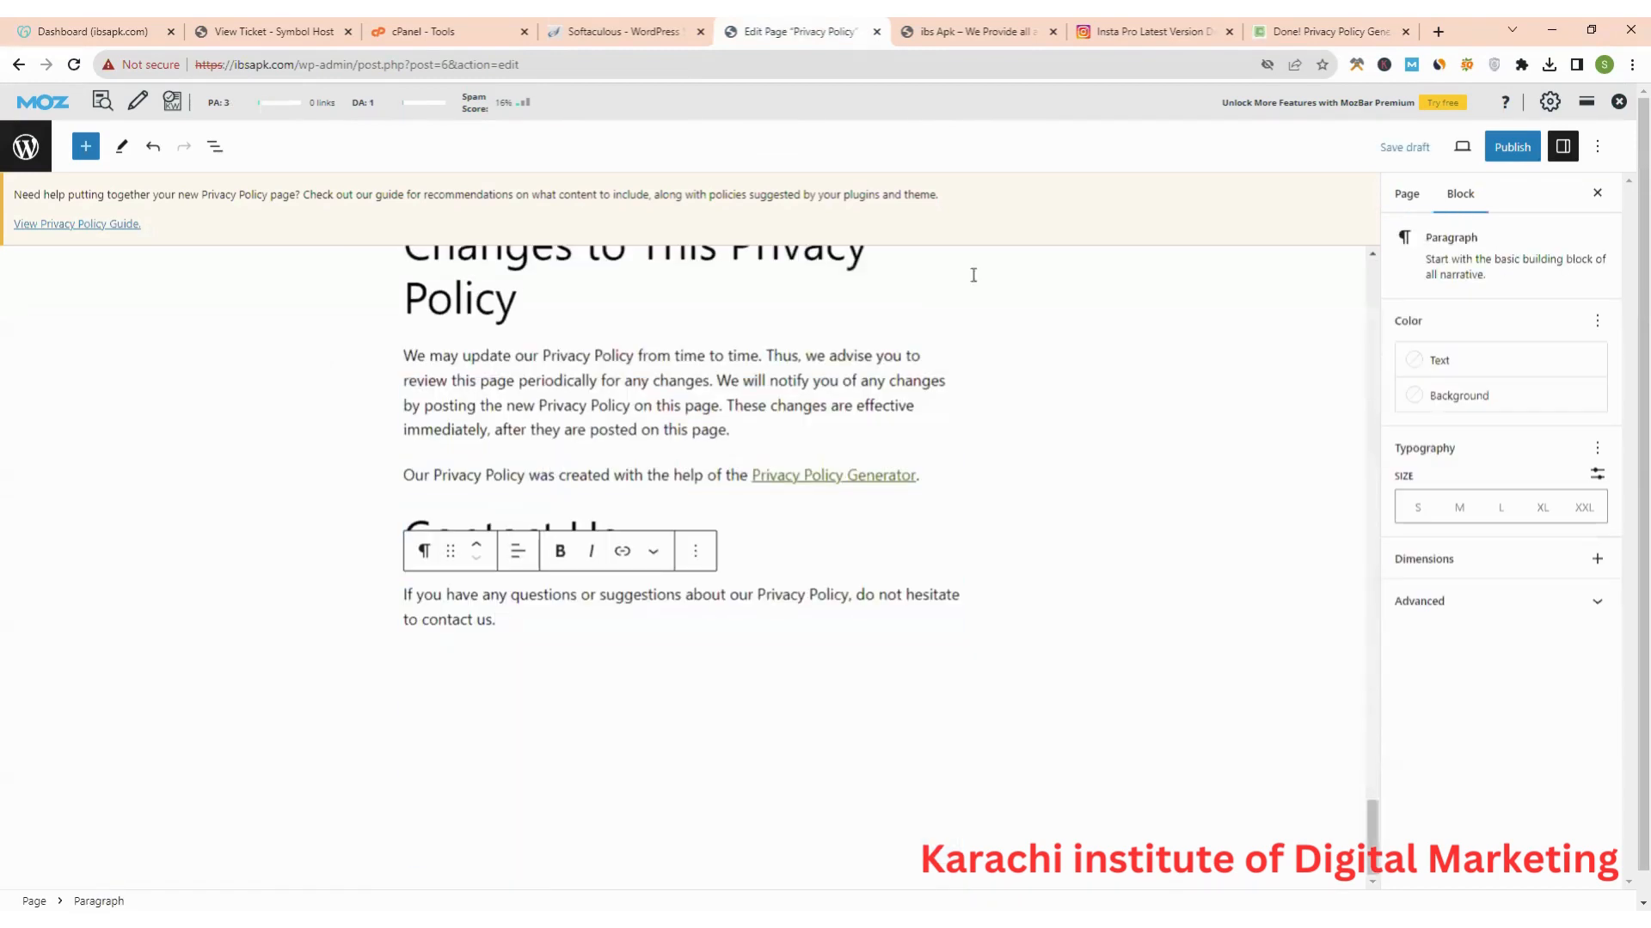
Try publishing the page, then retry after it fails as offline.
left_click(1509, 152)
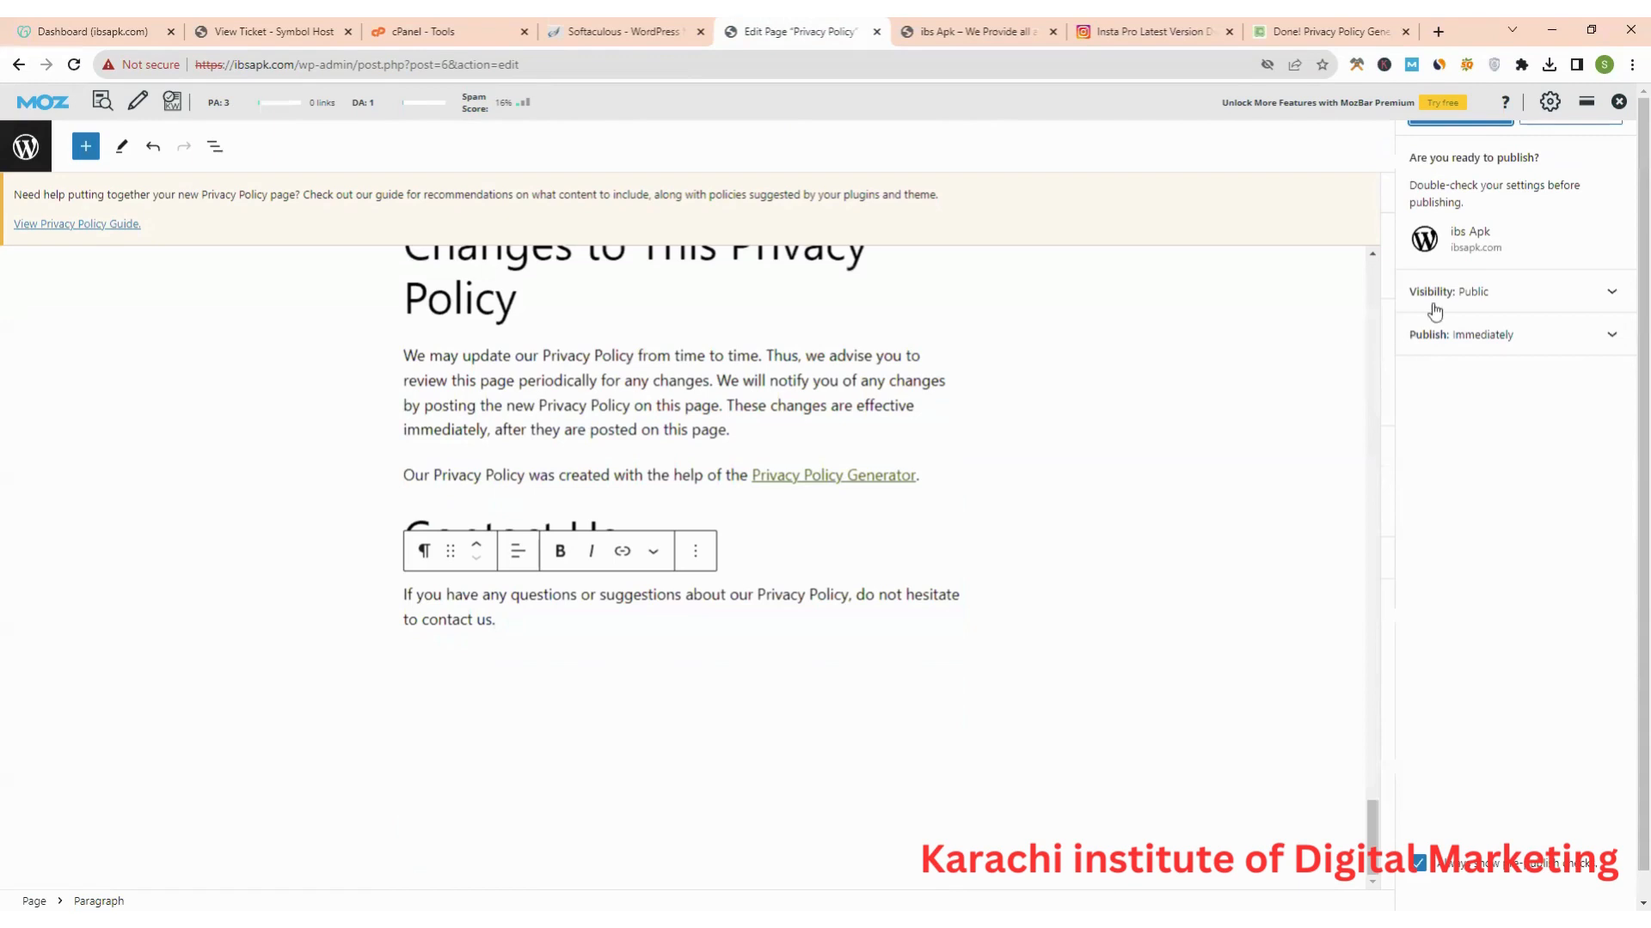
left_click(1453, 130)
left_click(1619, 102)
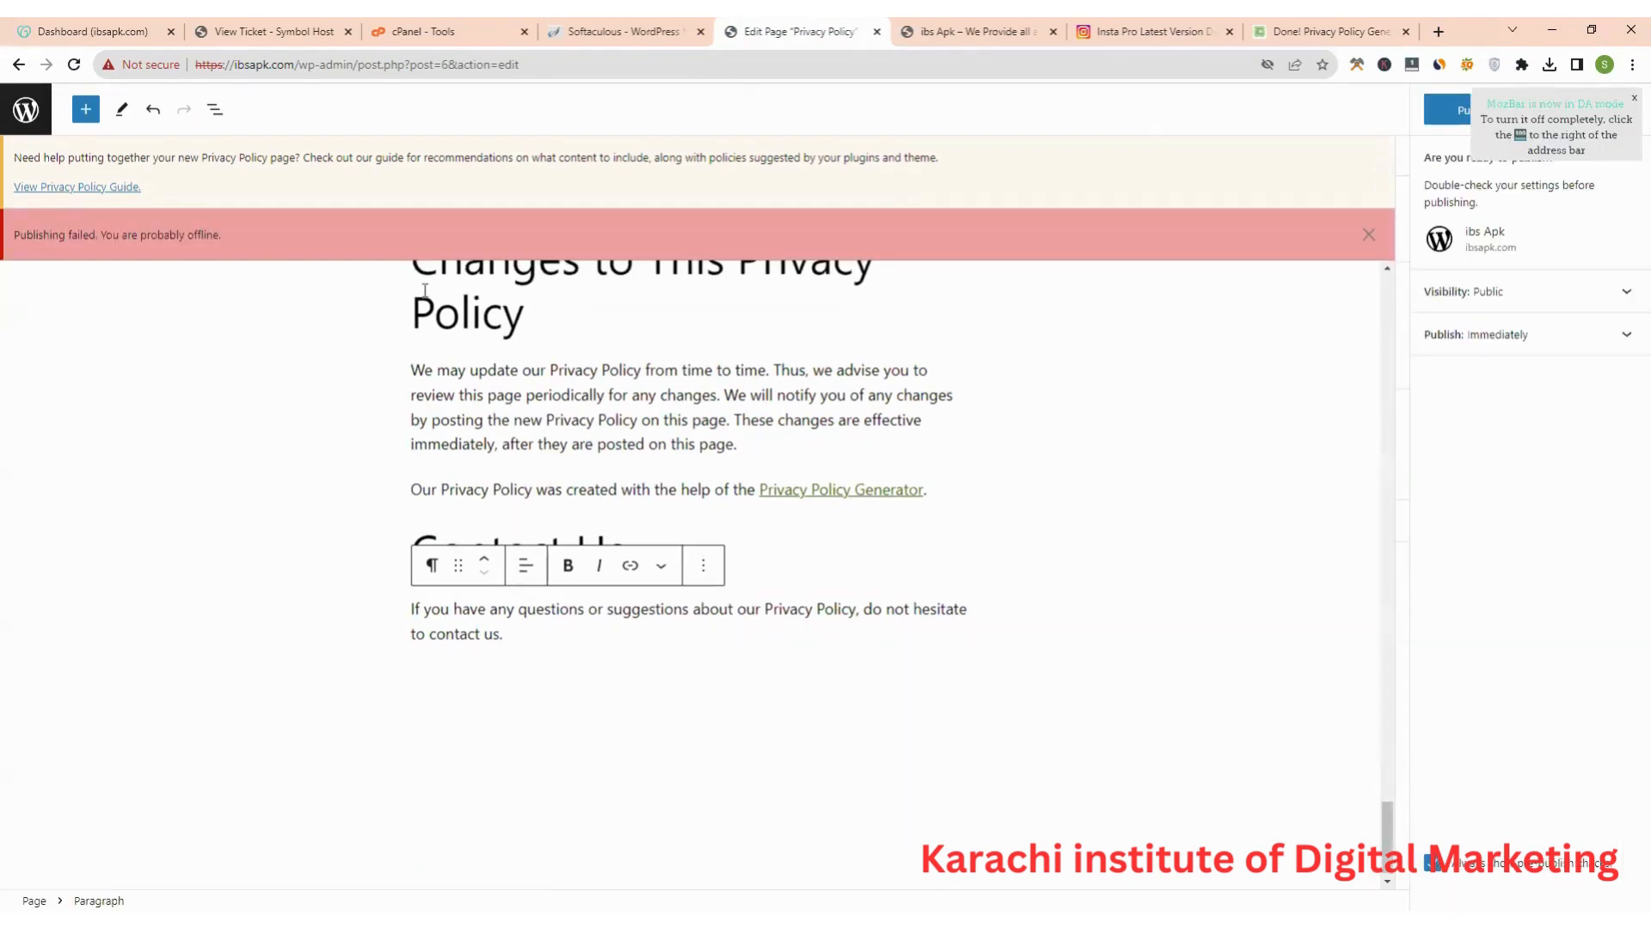
right_click(168, 241)
left_click(31, 244)
left_click_drag(14, 236, 227, 238)
left_click(1478, 107)
Head back from the editor toward the Pages list.
right_click(899, 342)
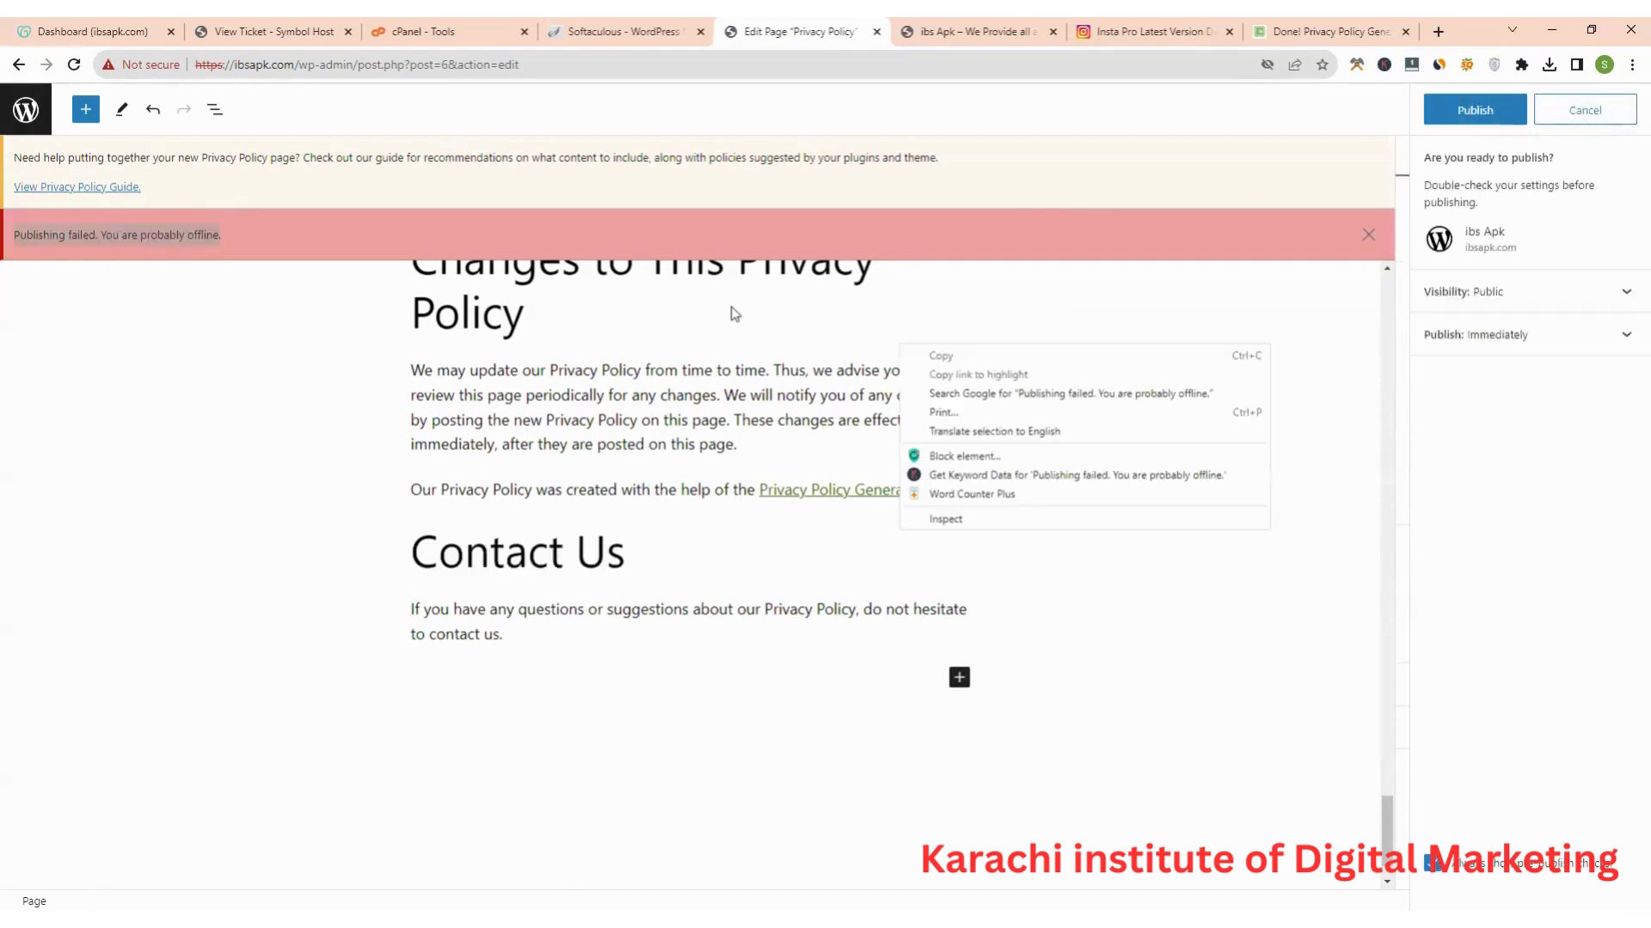
left_click(263, 281)
left_click(559, 378)
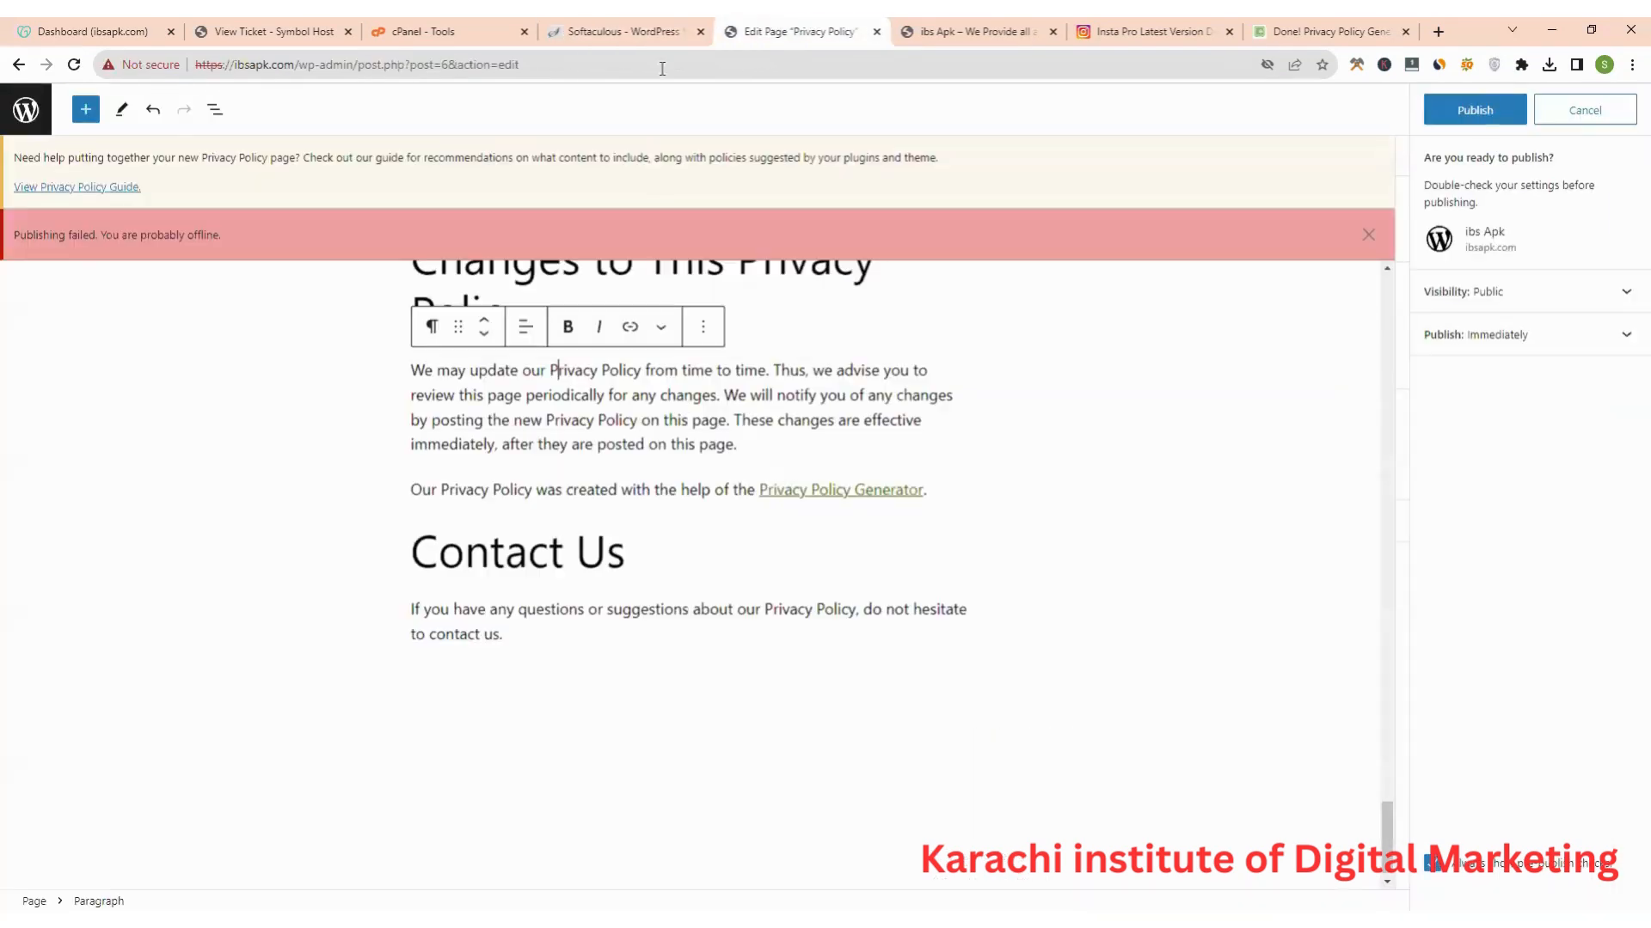
scroll(559, 378, "up", 7)
left_click(36, 100)
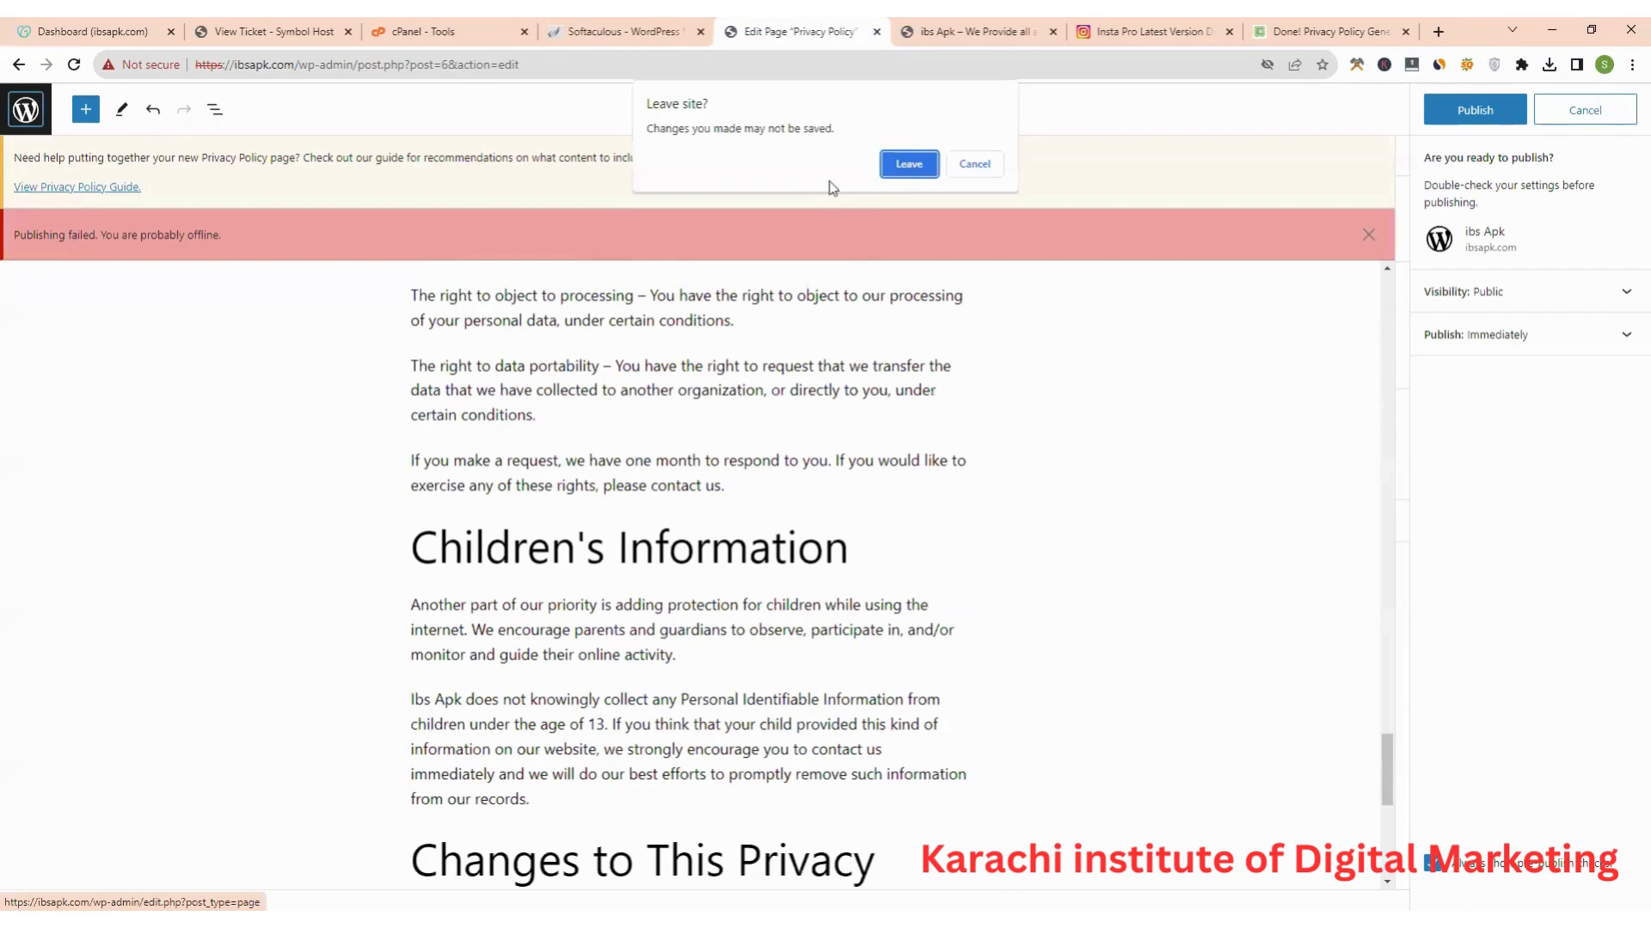
Leave without saving, proceed past the ibsapk.com certificate warning, and add a new page.
left_click(909, 164)
left_click(616, 551)
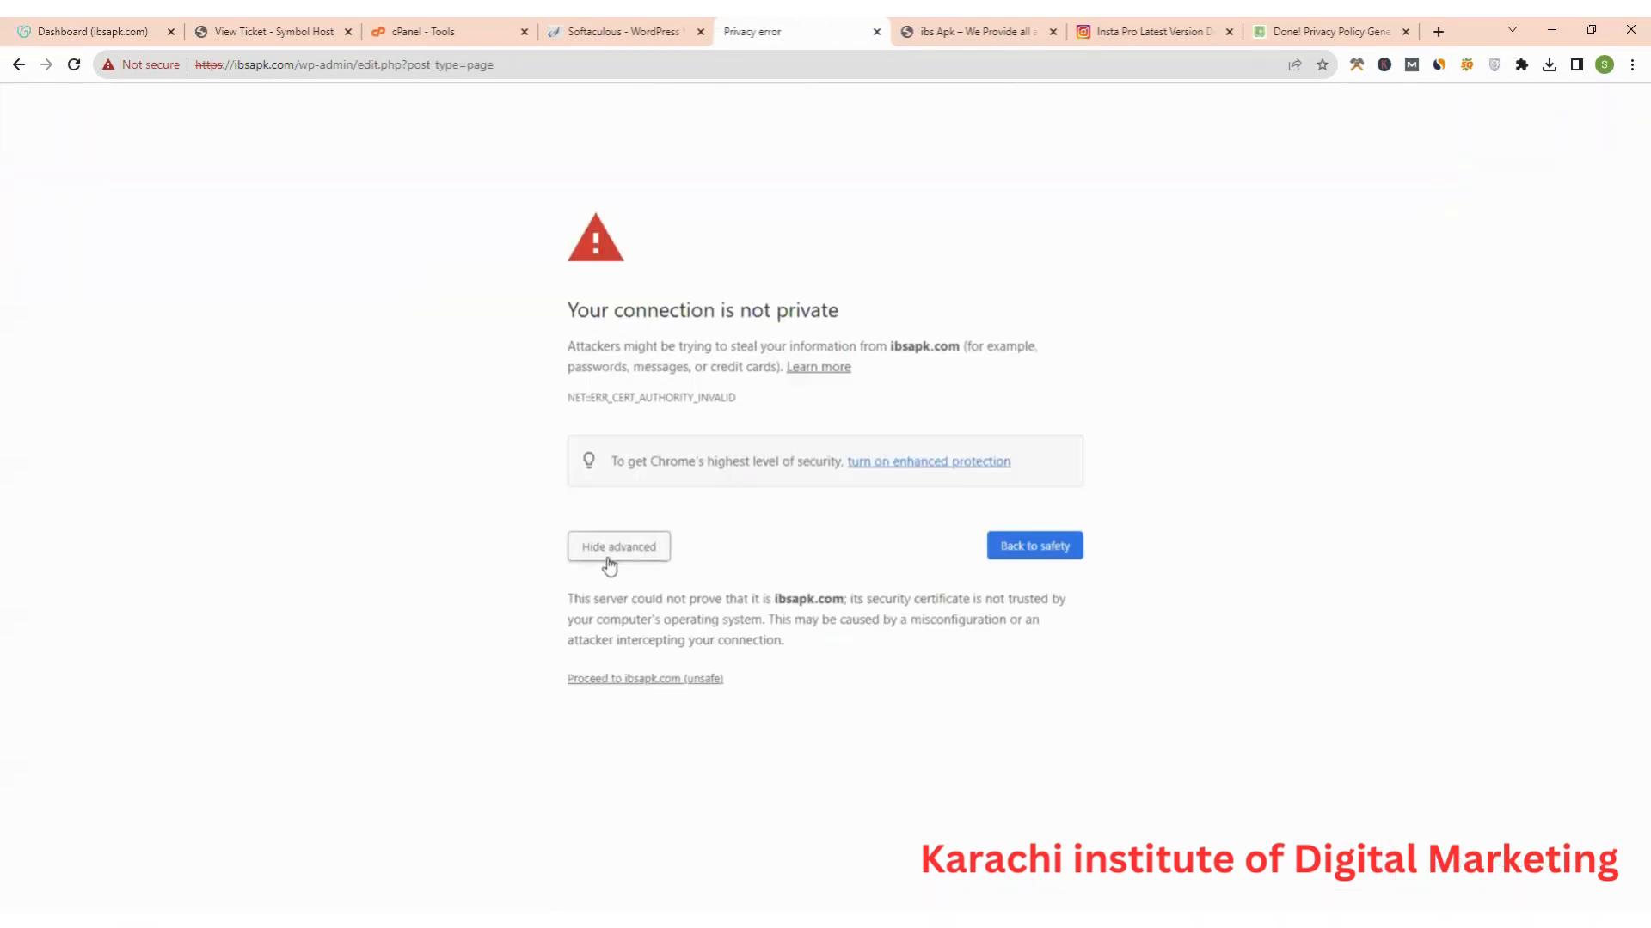
left_click(608, 682)
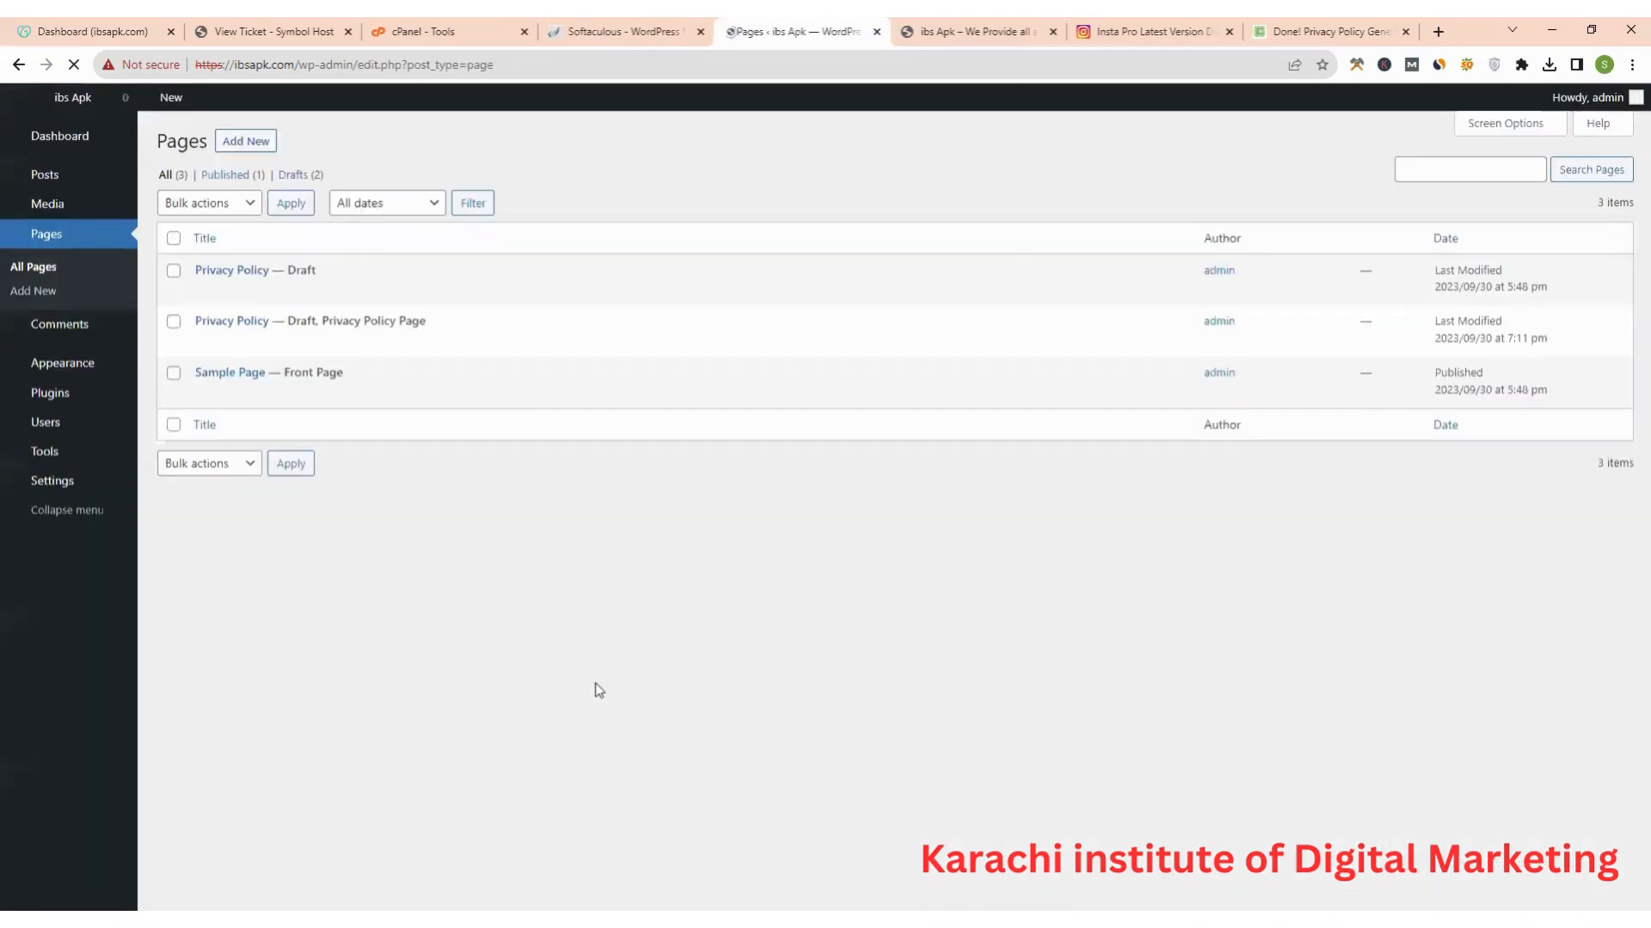
left_click_drag(593, 685, 87, 472)
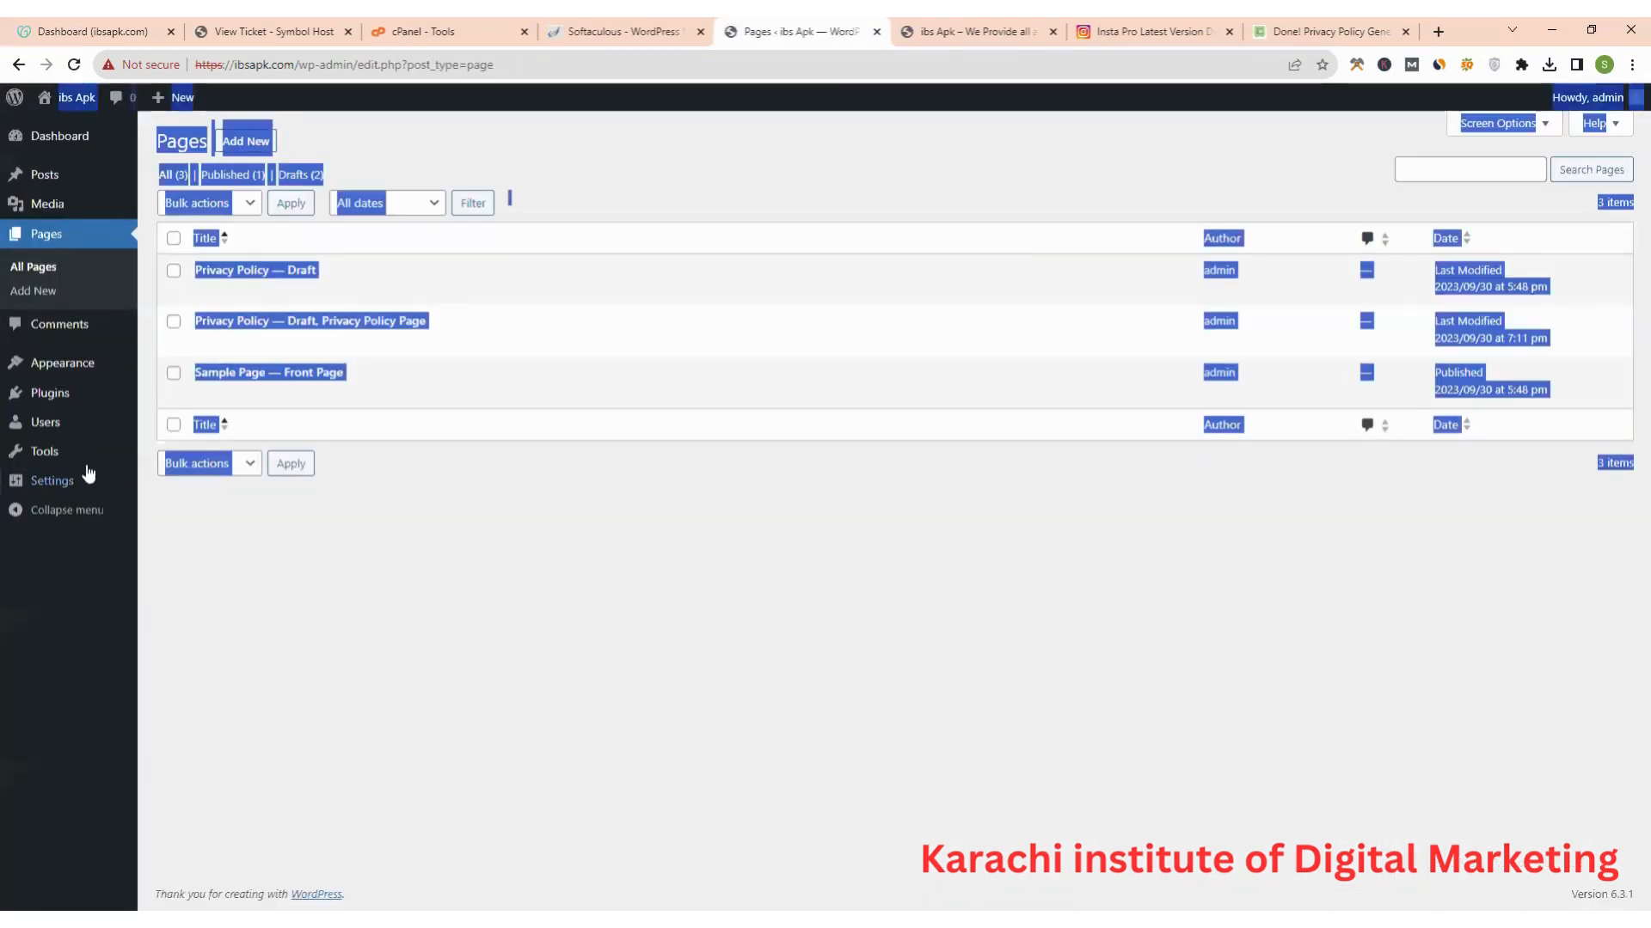
left_click(221, 644)
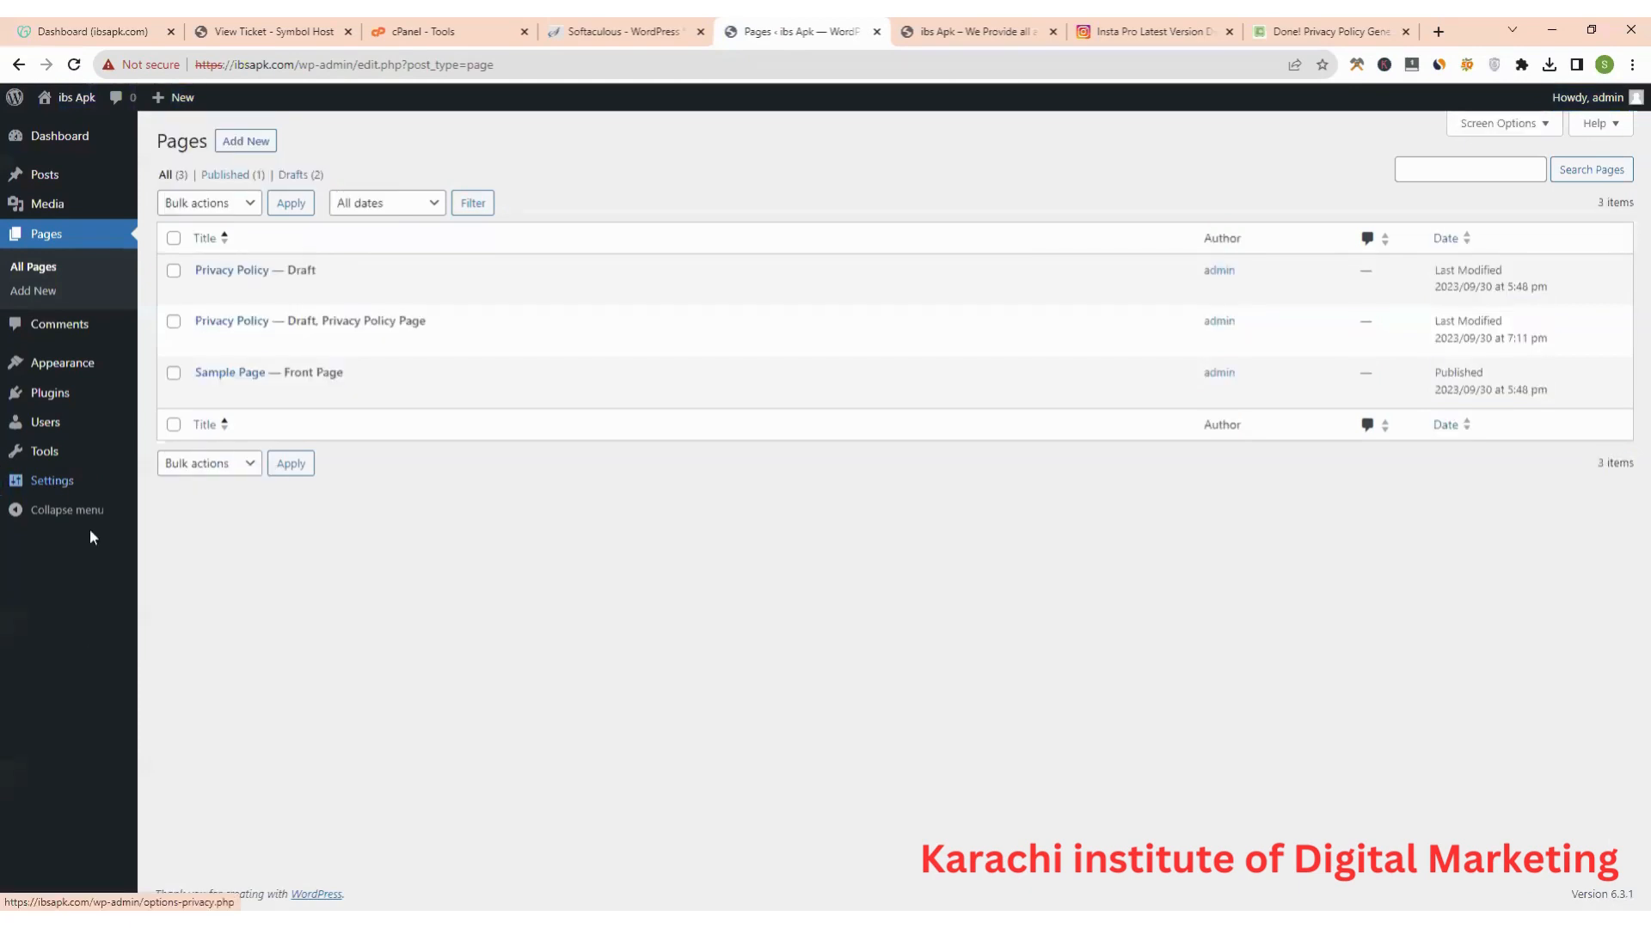
left_click(32, 293)
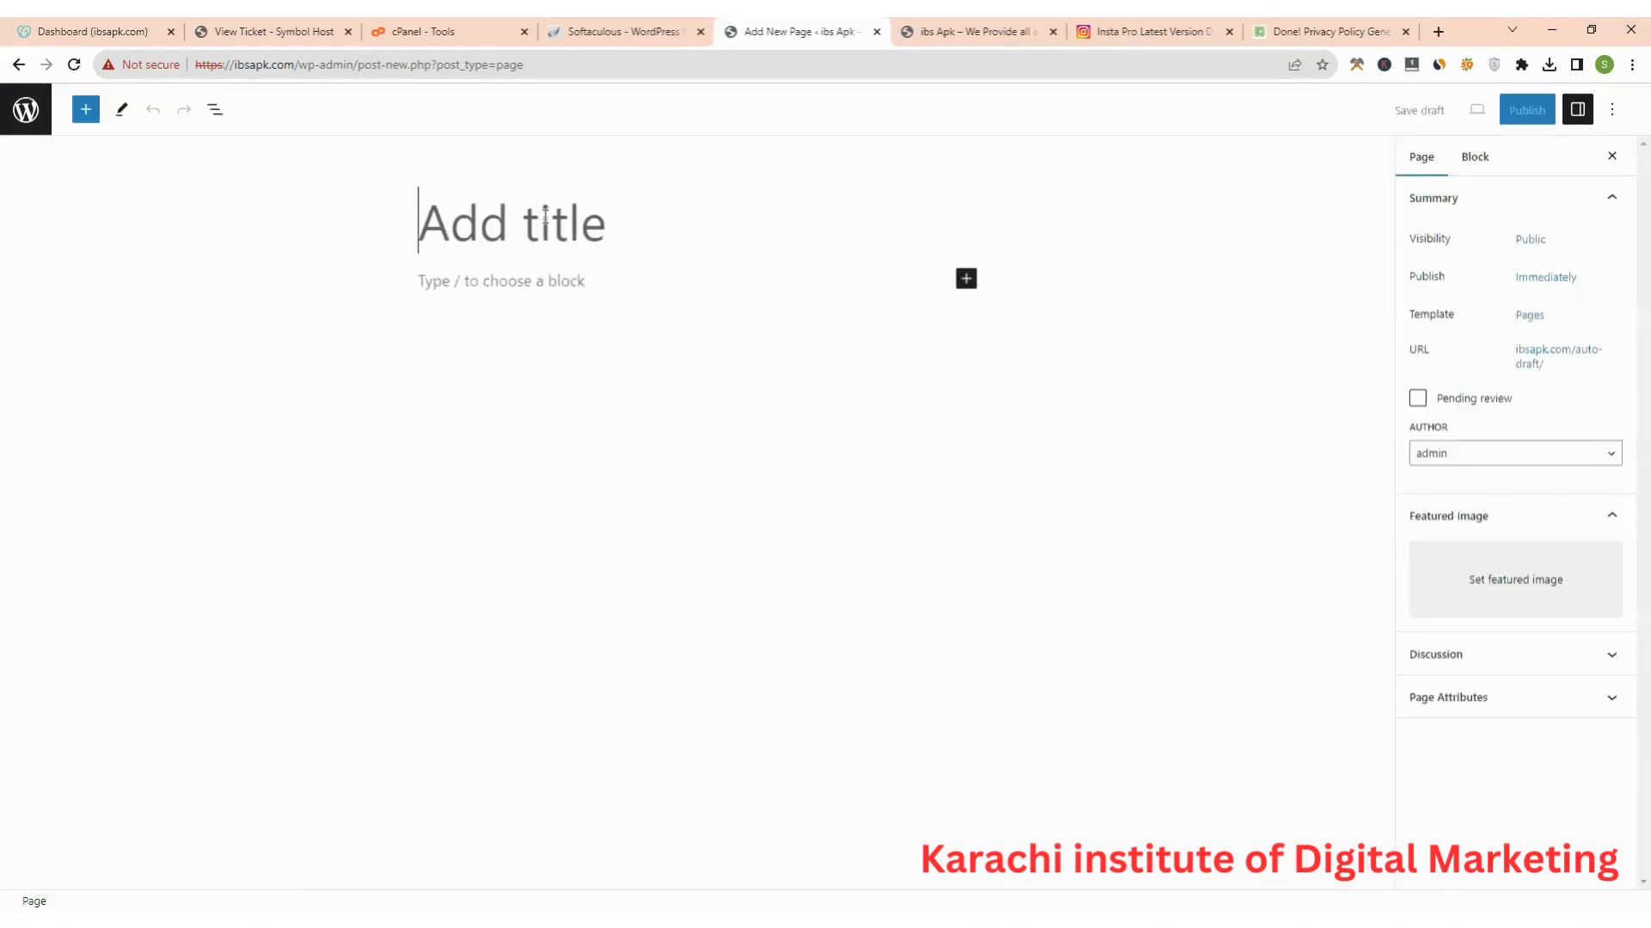
Title the page 'Privacy Policy' and paste the generated Ibs Apk policy as its body.
type("P")
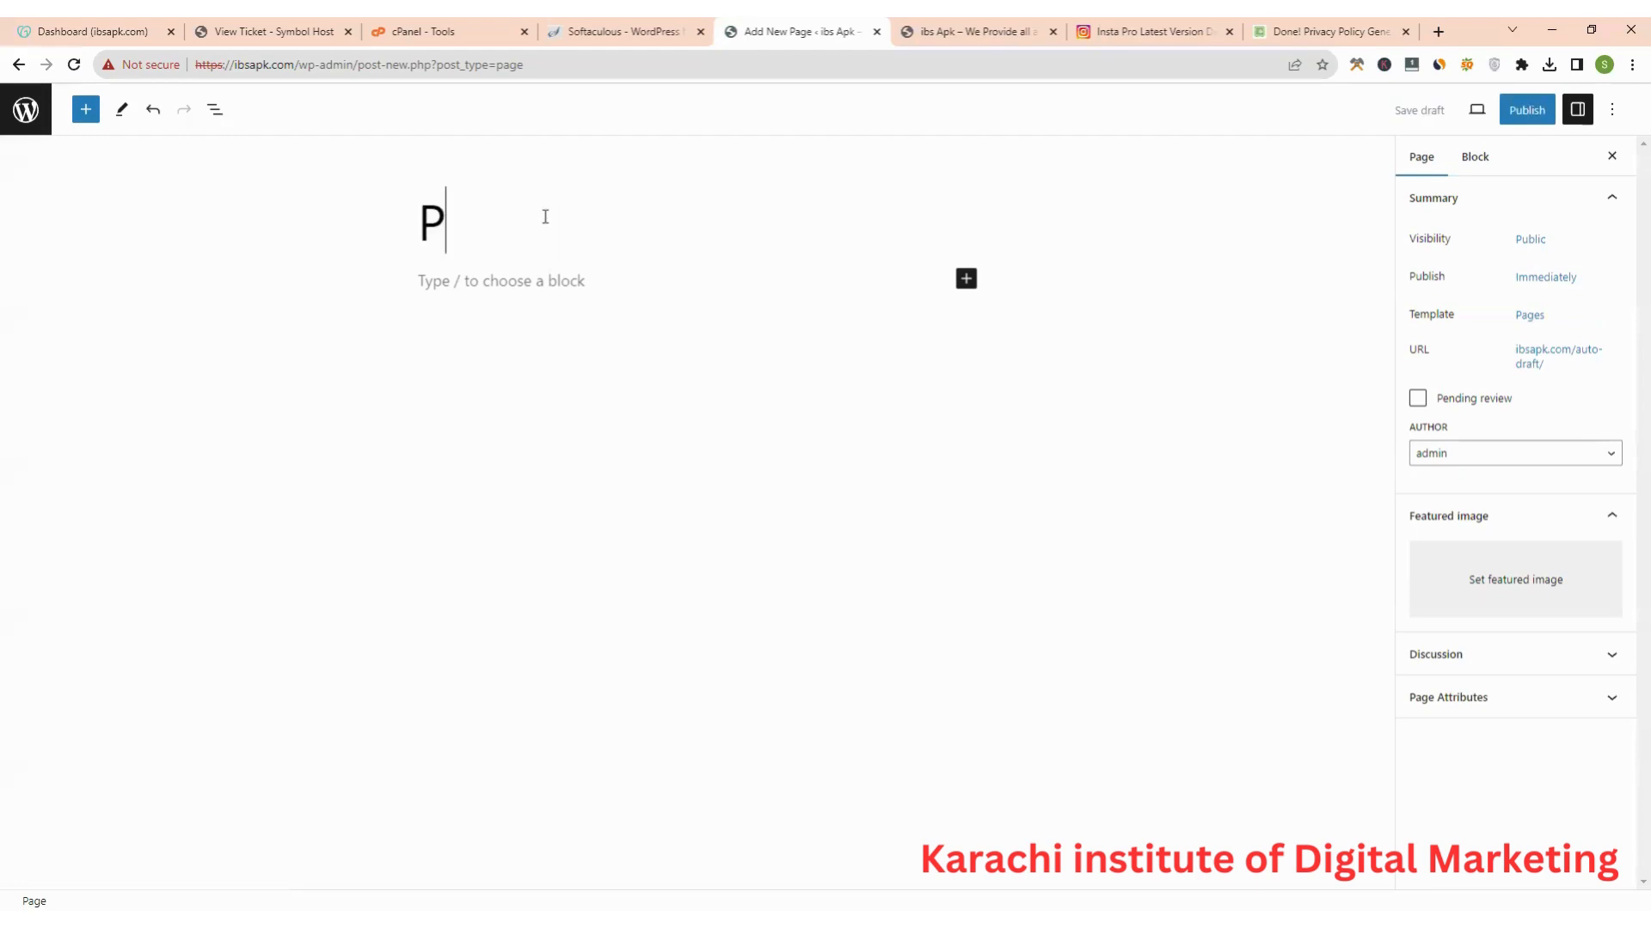
type("rivacy Pl")
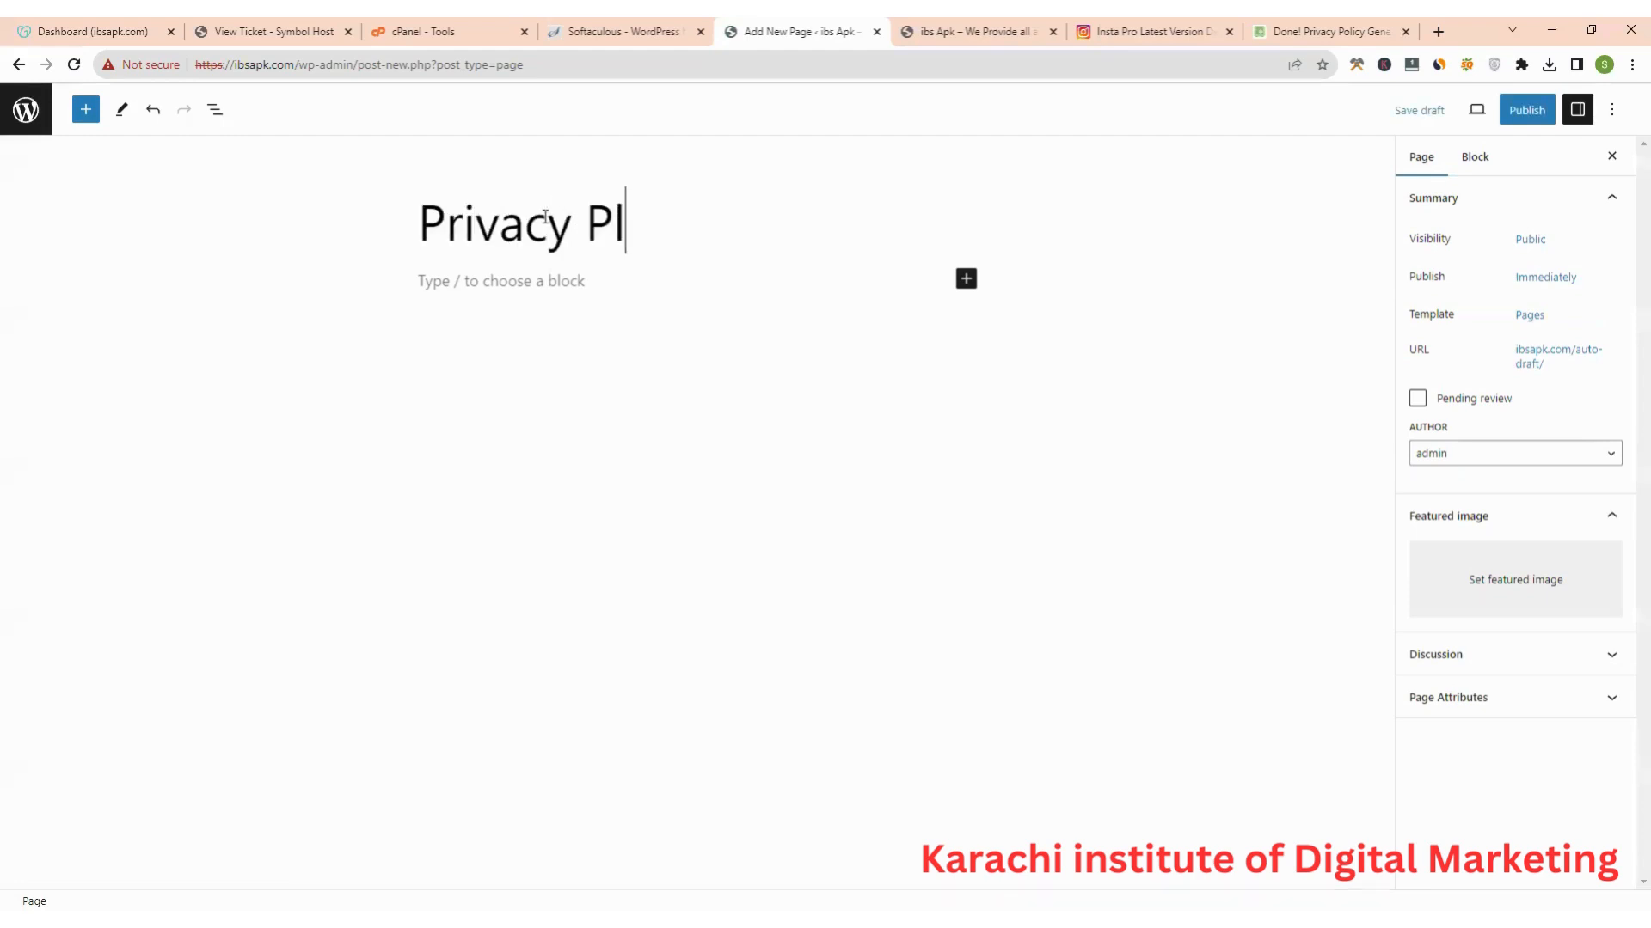
key("BackSpace")
type("olicy")
key("Return")
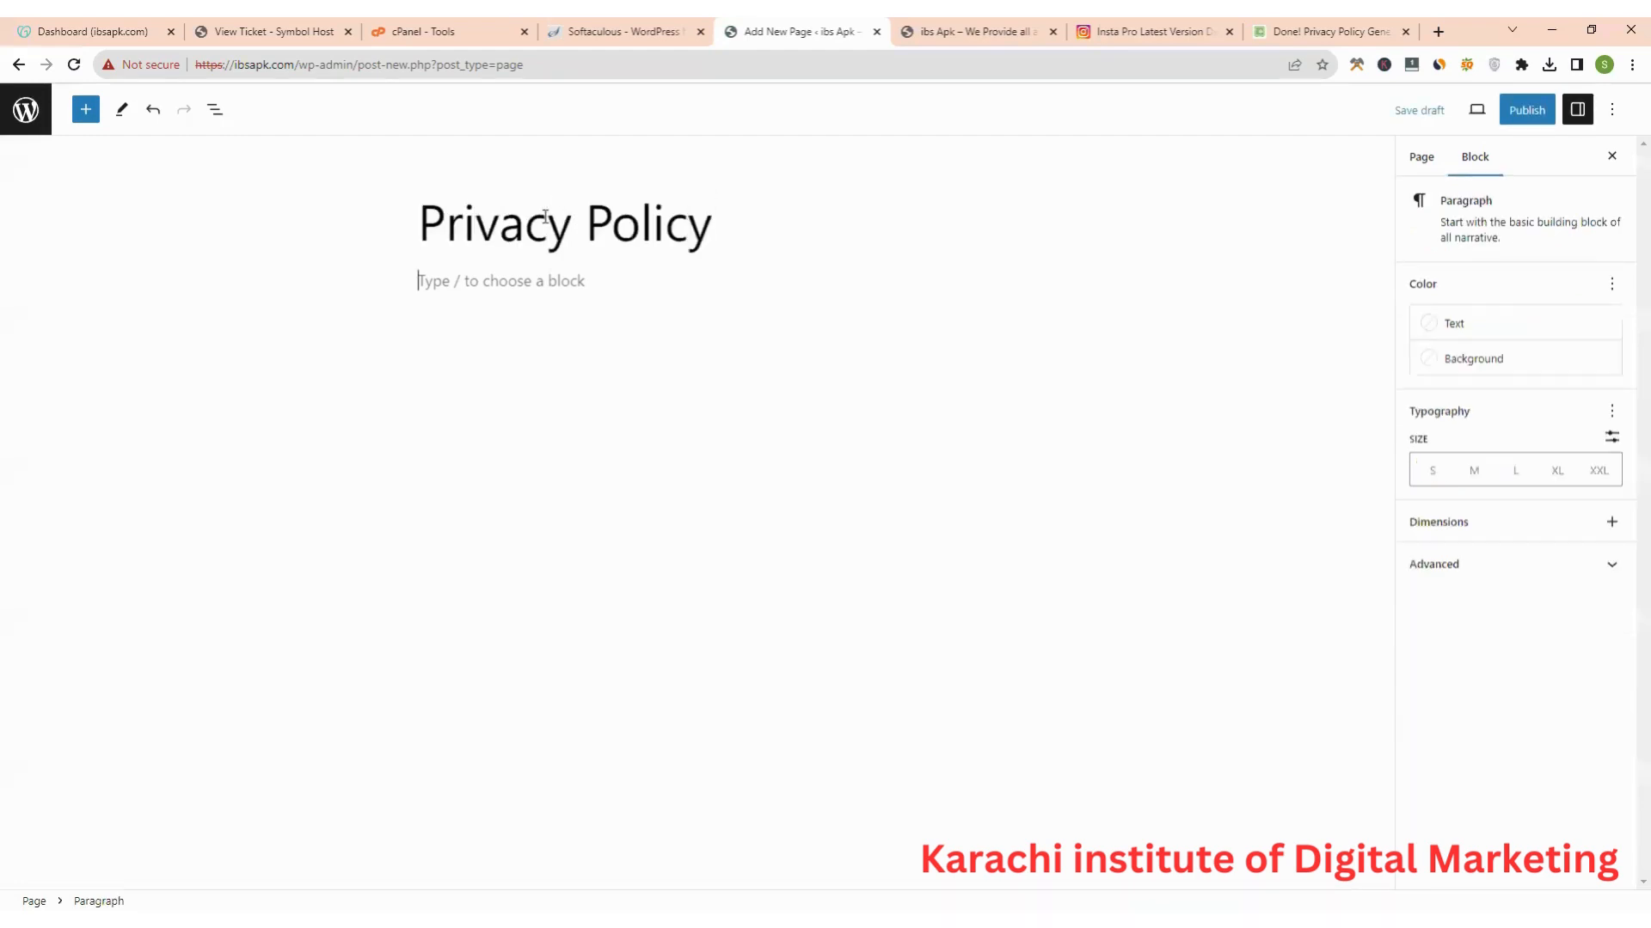
key("ctrl+v")
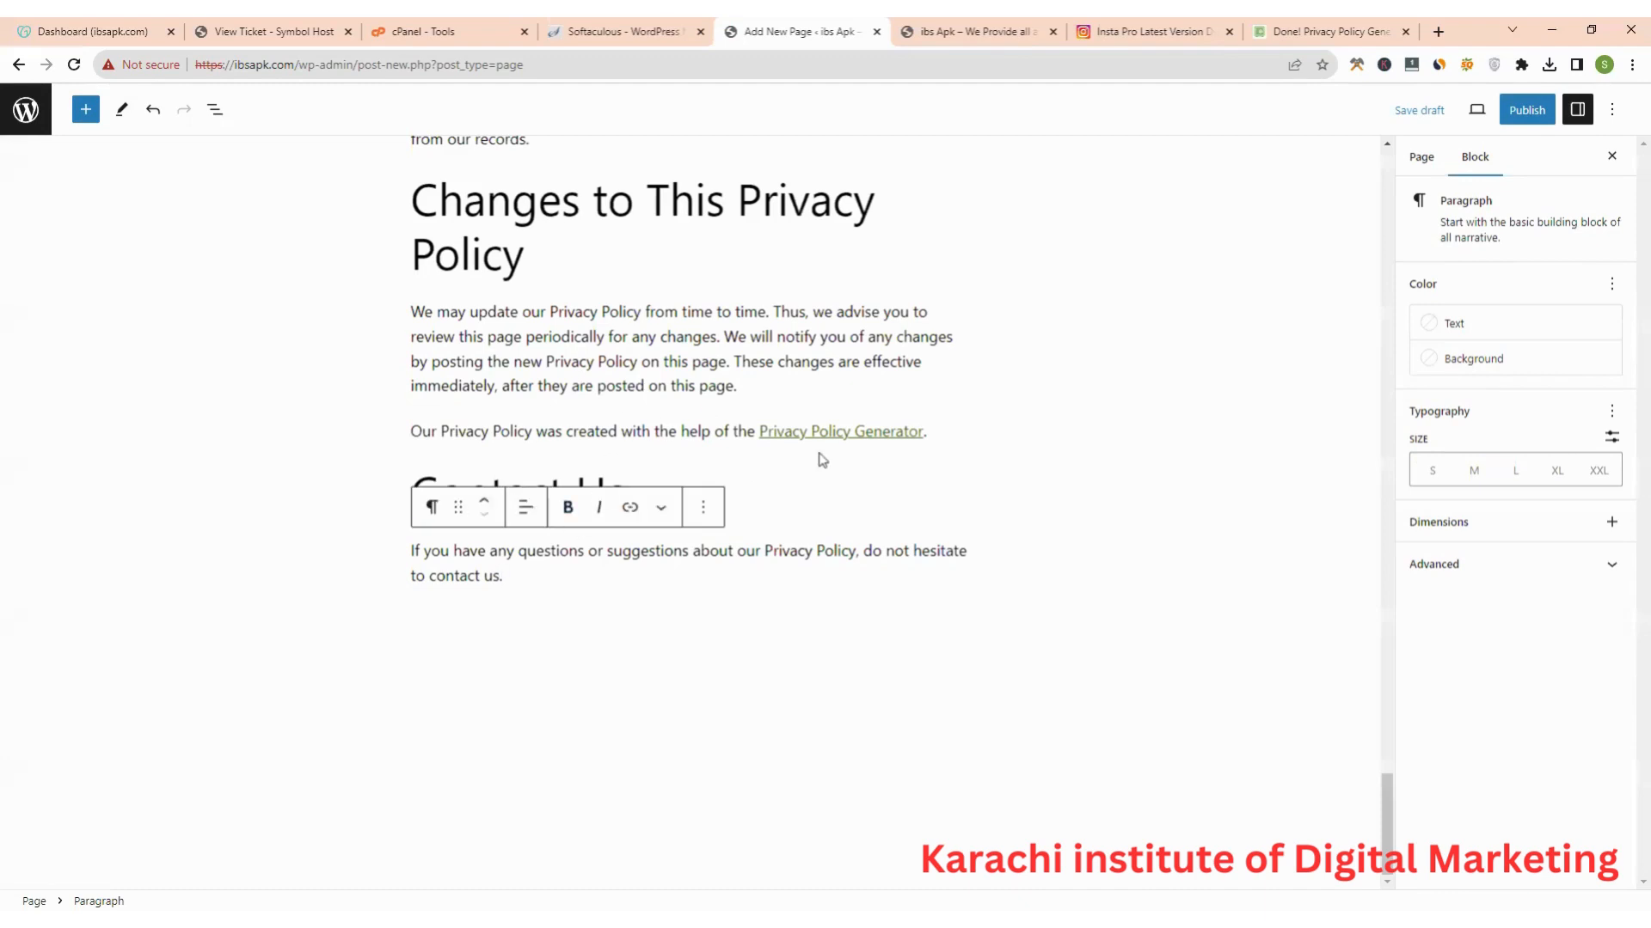
left_click(812, 440)
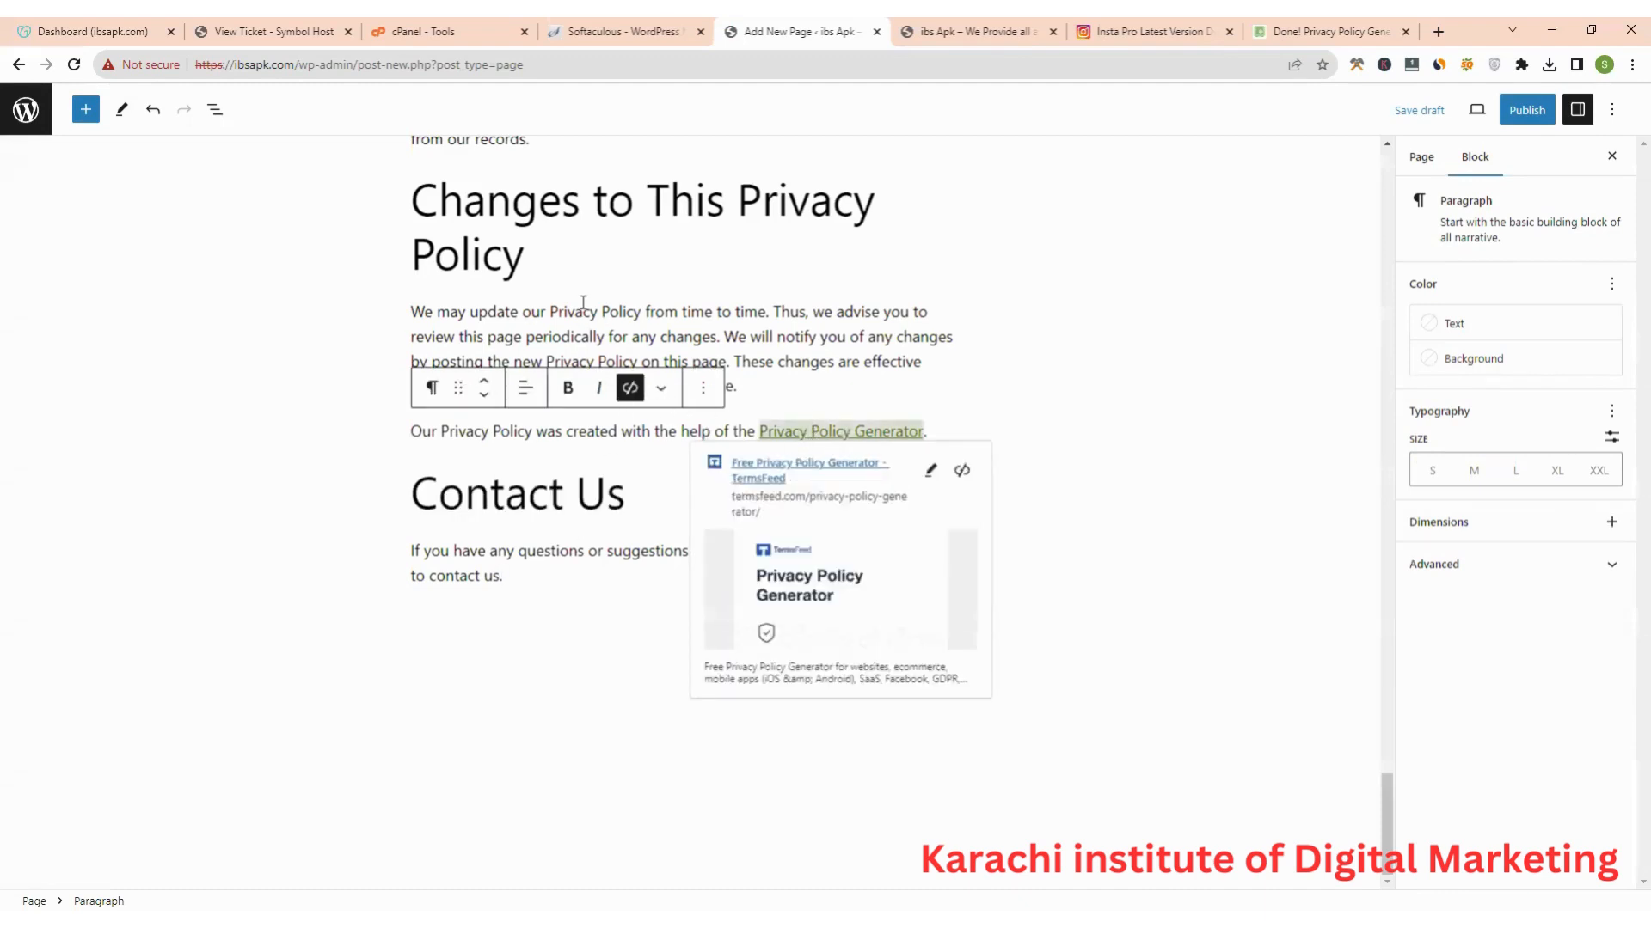
right_click(594, 275)
left_click(1146, 233)
scroll(725, 484, "up", 20)
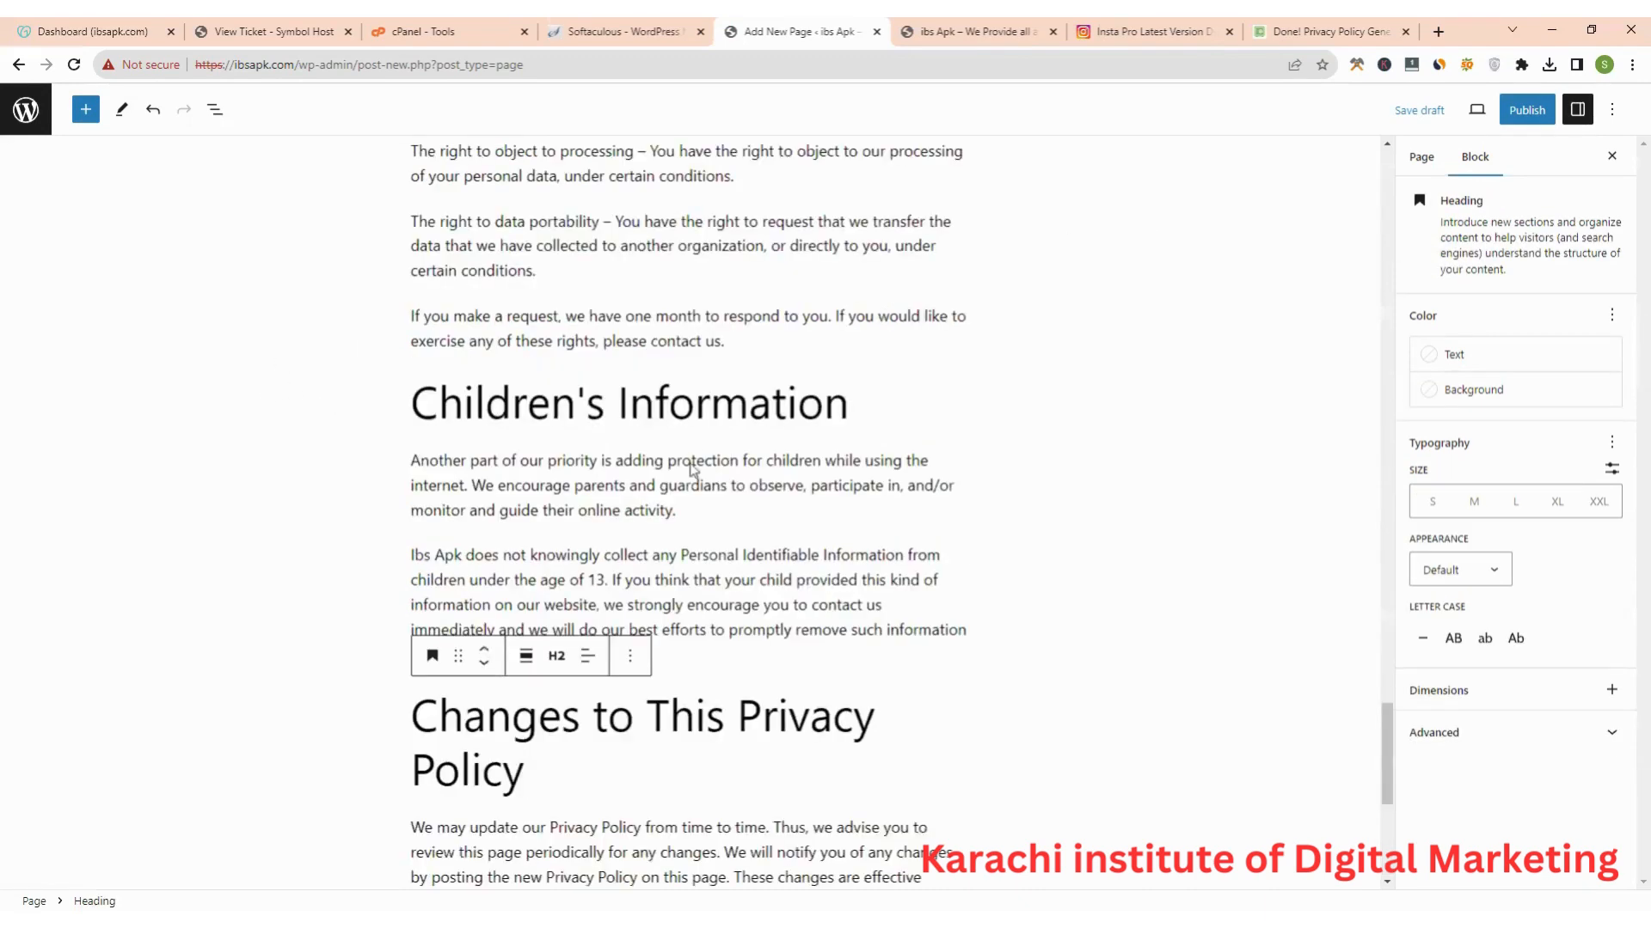
scroll(725, 484, "up", 20)
left_click(1420, 157)
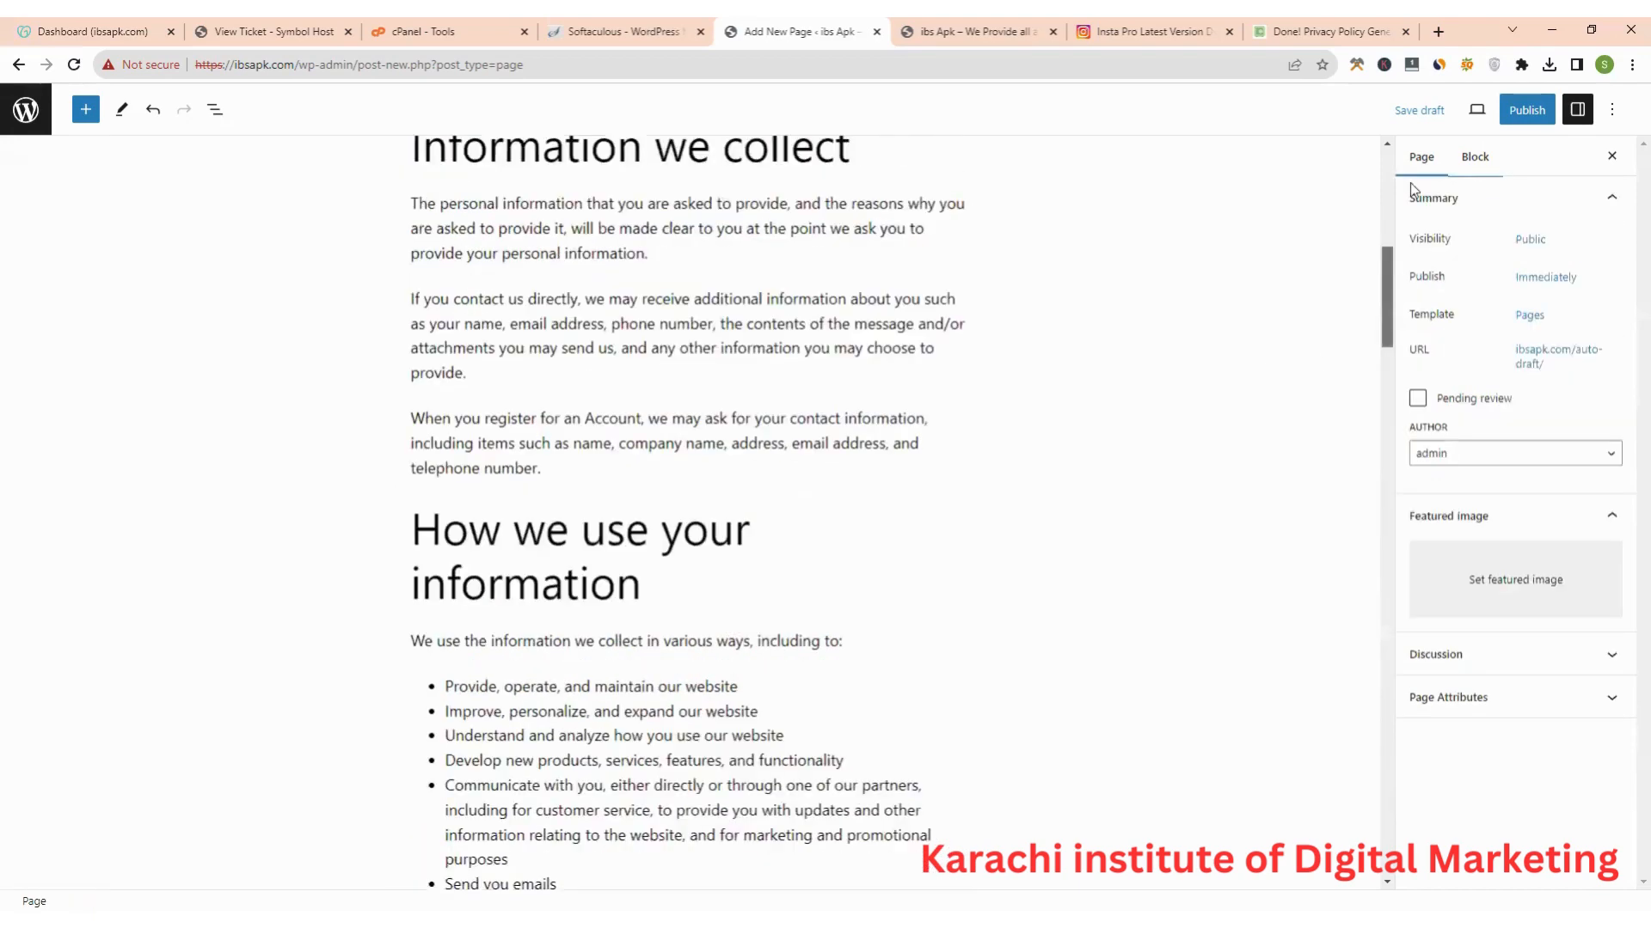
Inspect the page's URL settings, which show the privacy-policy permalink.
left_click(1535, 354)
left_click(1434, 478)
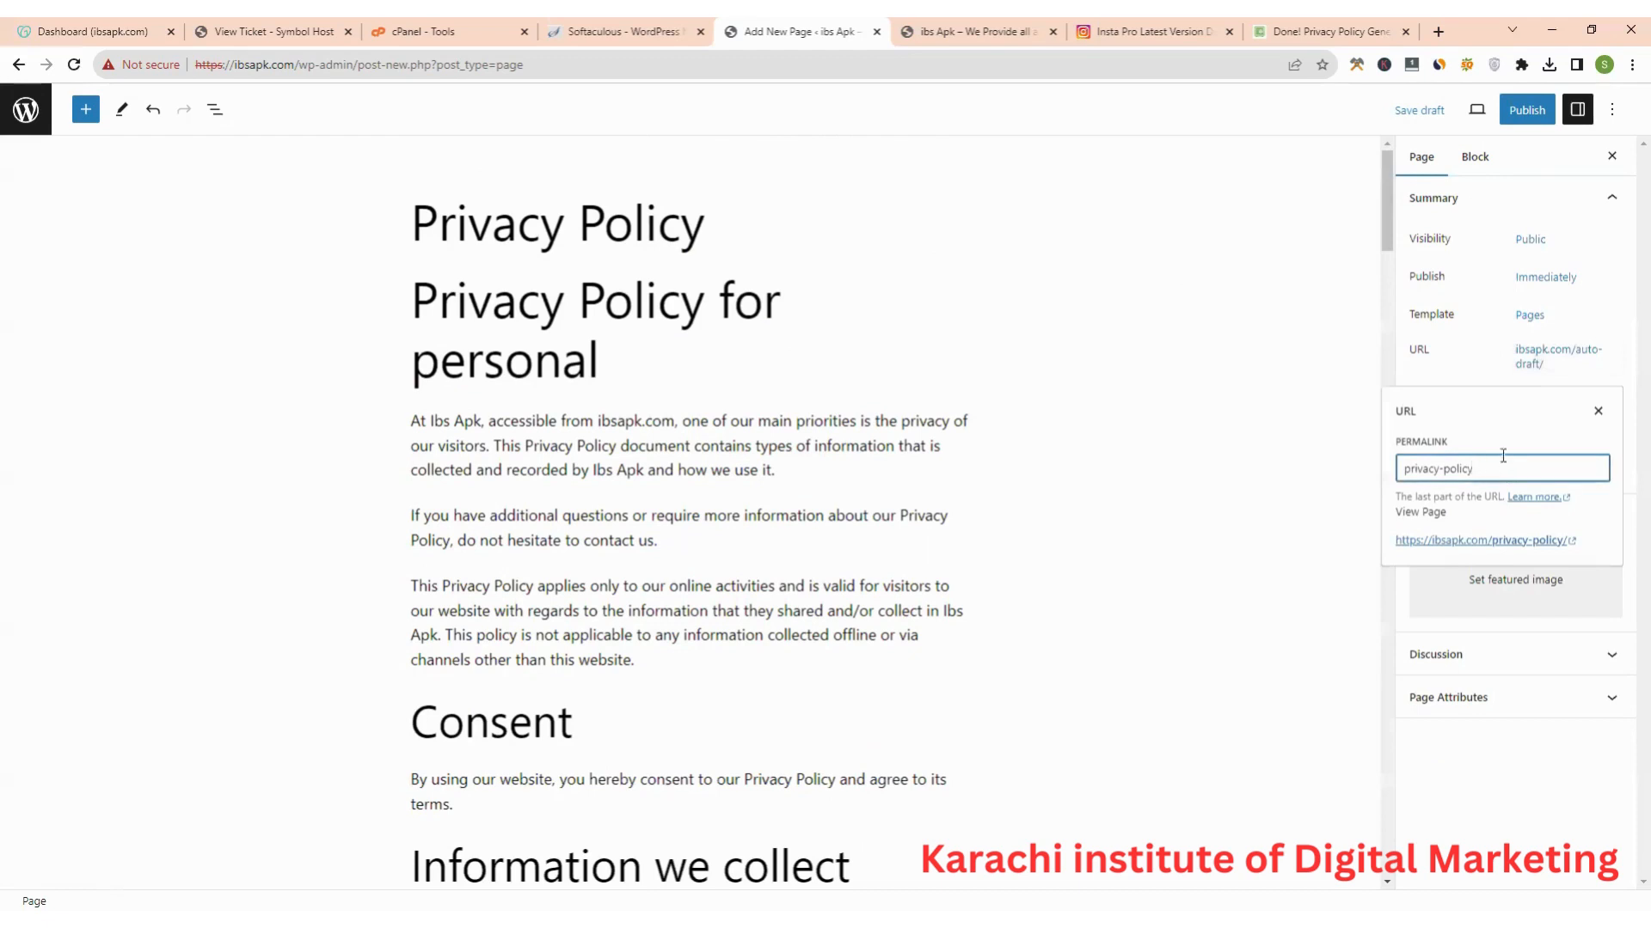
left_click(1478, 356)
left_click(1537, 359)
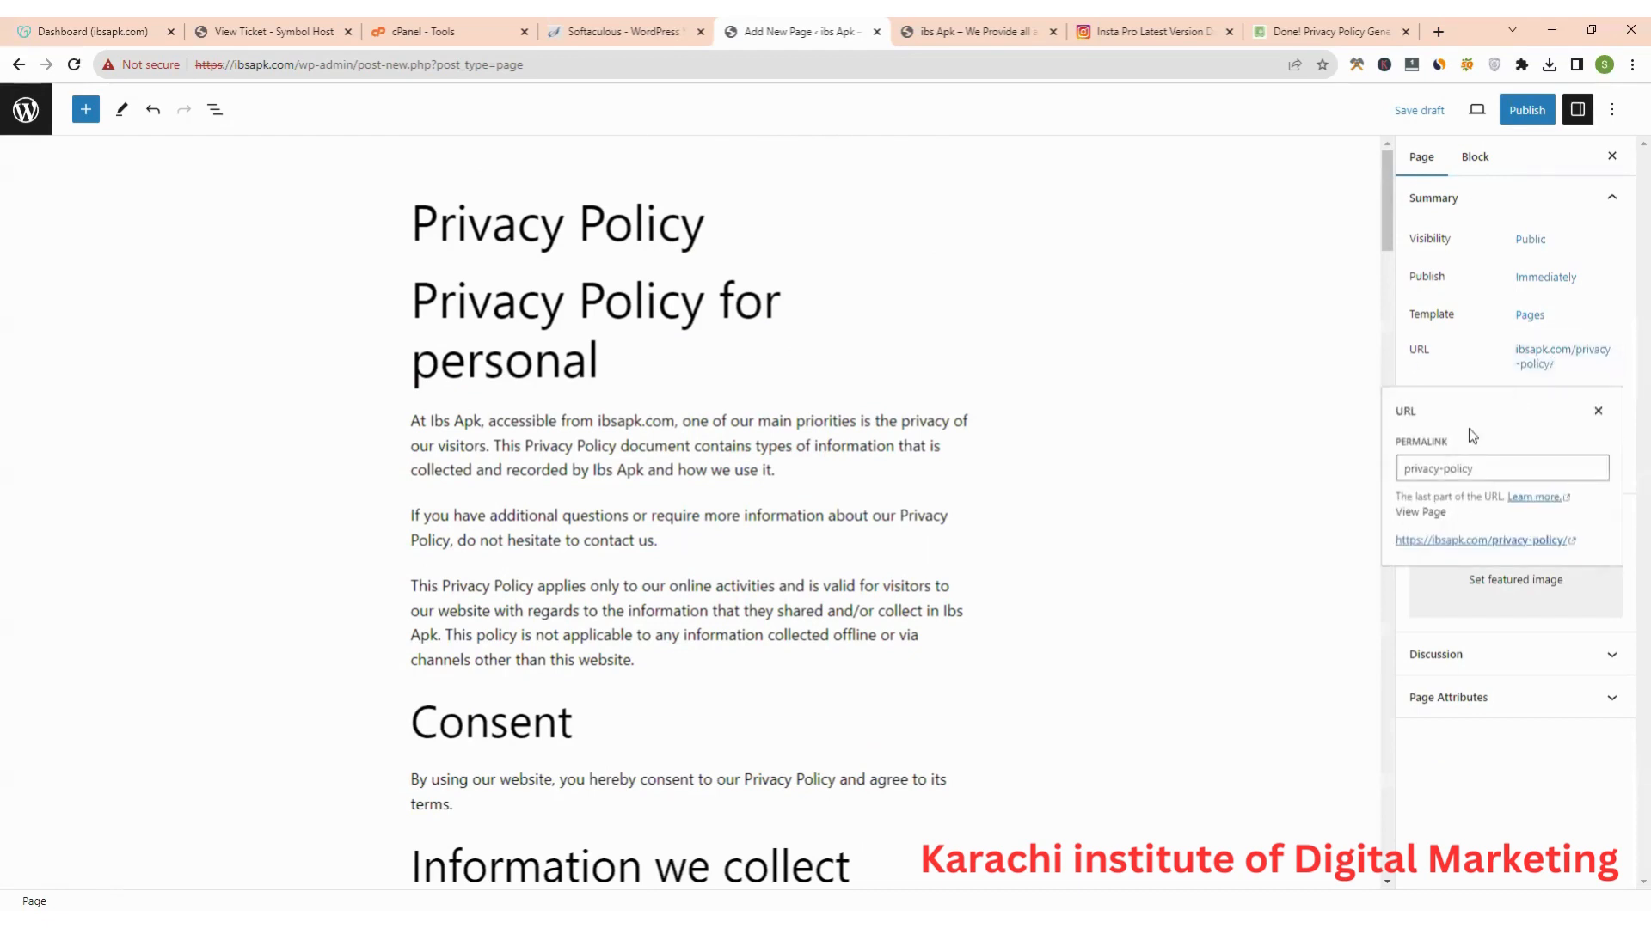
left_click(1480, 468)
left_click(1550, 361)
left_click(633, 221)
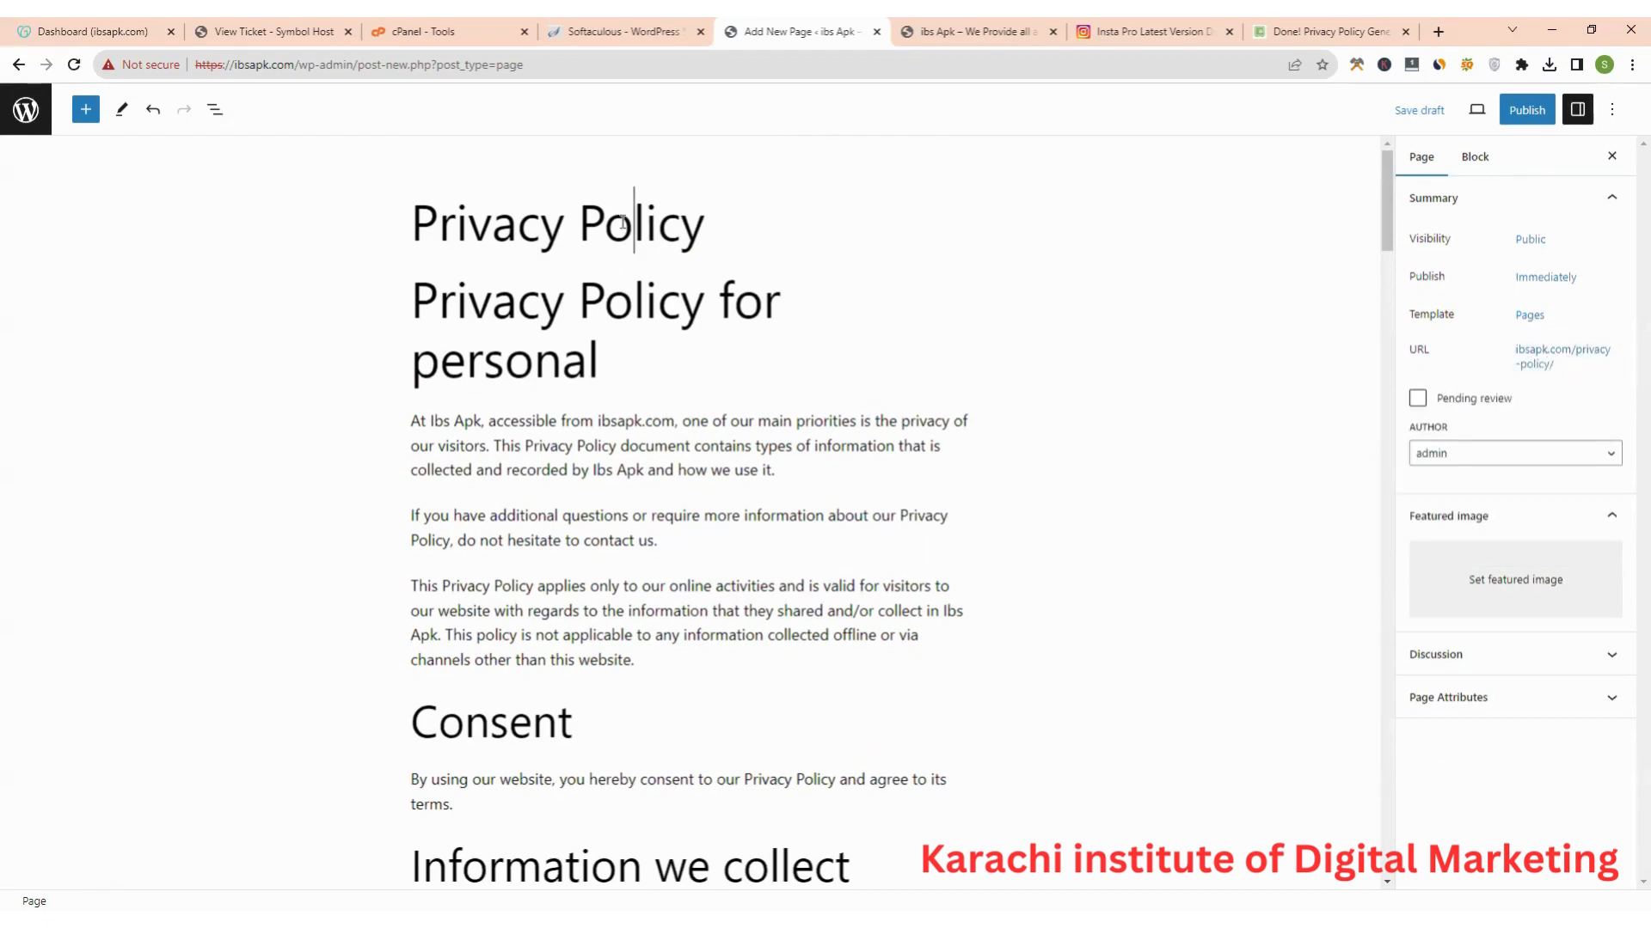
right_click(624, 223)
right_click(460, 224)
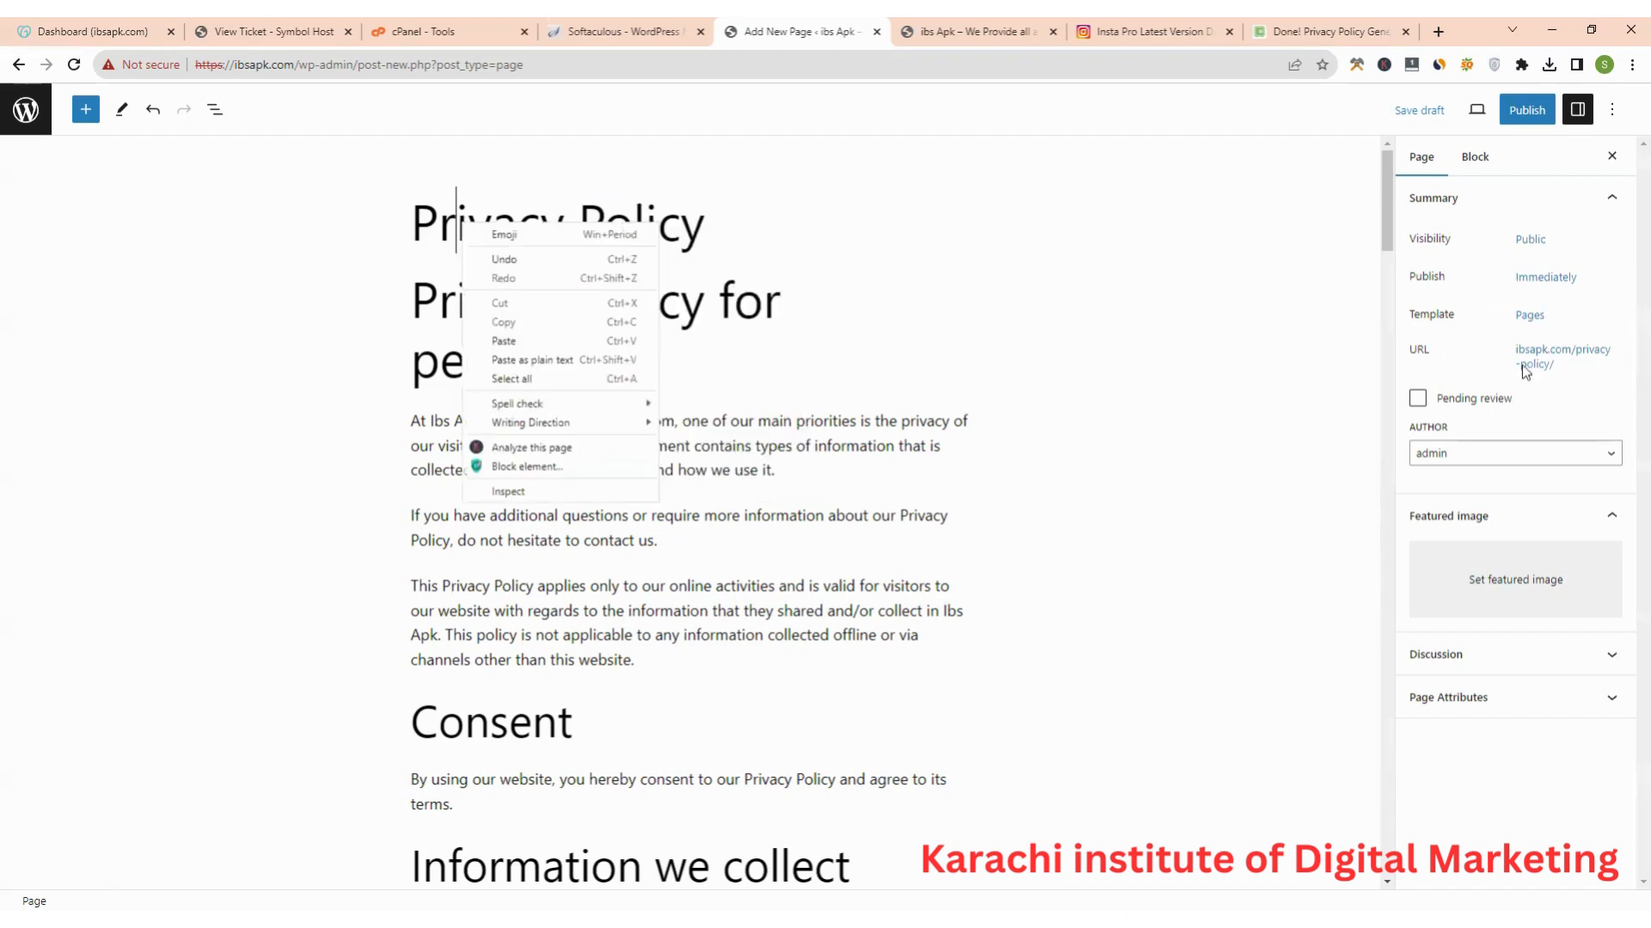
left_click(1212, 370)
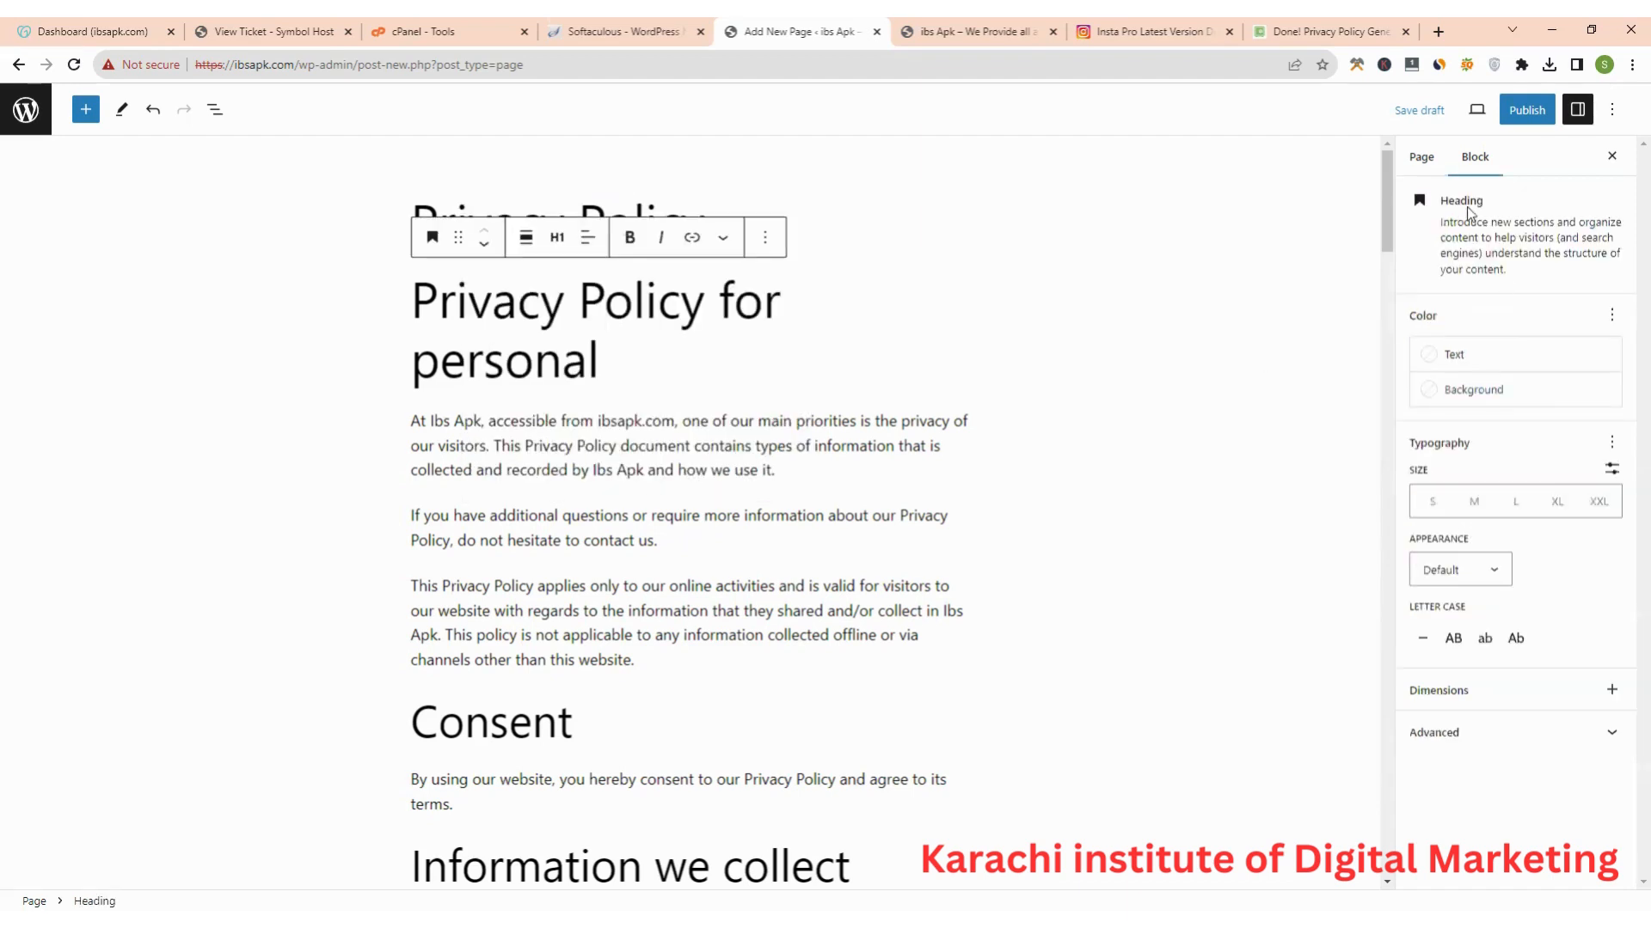
left_click(1418, 159)
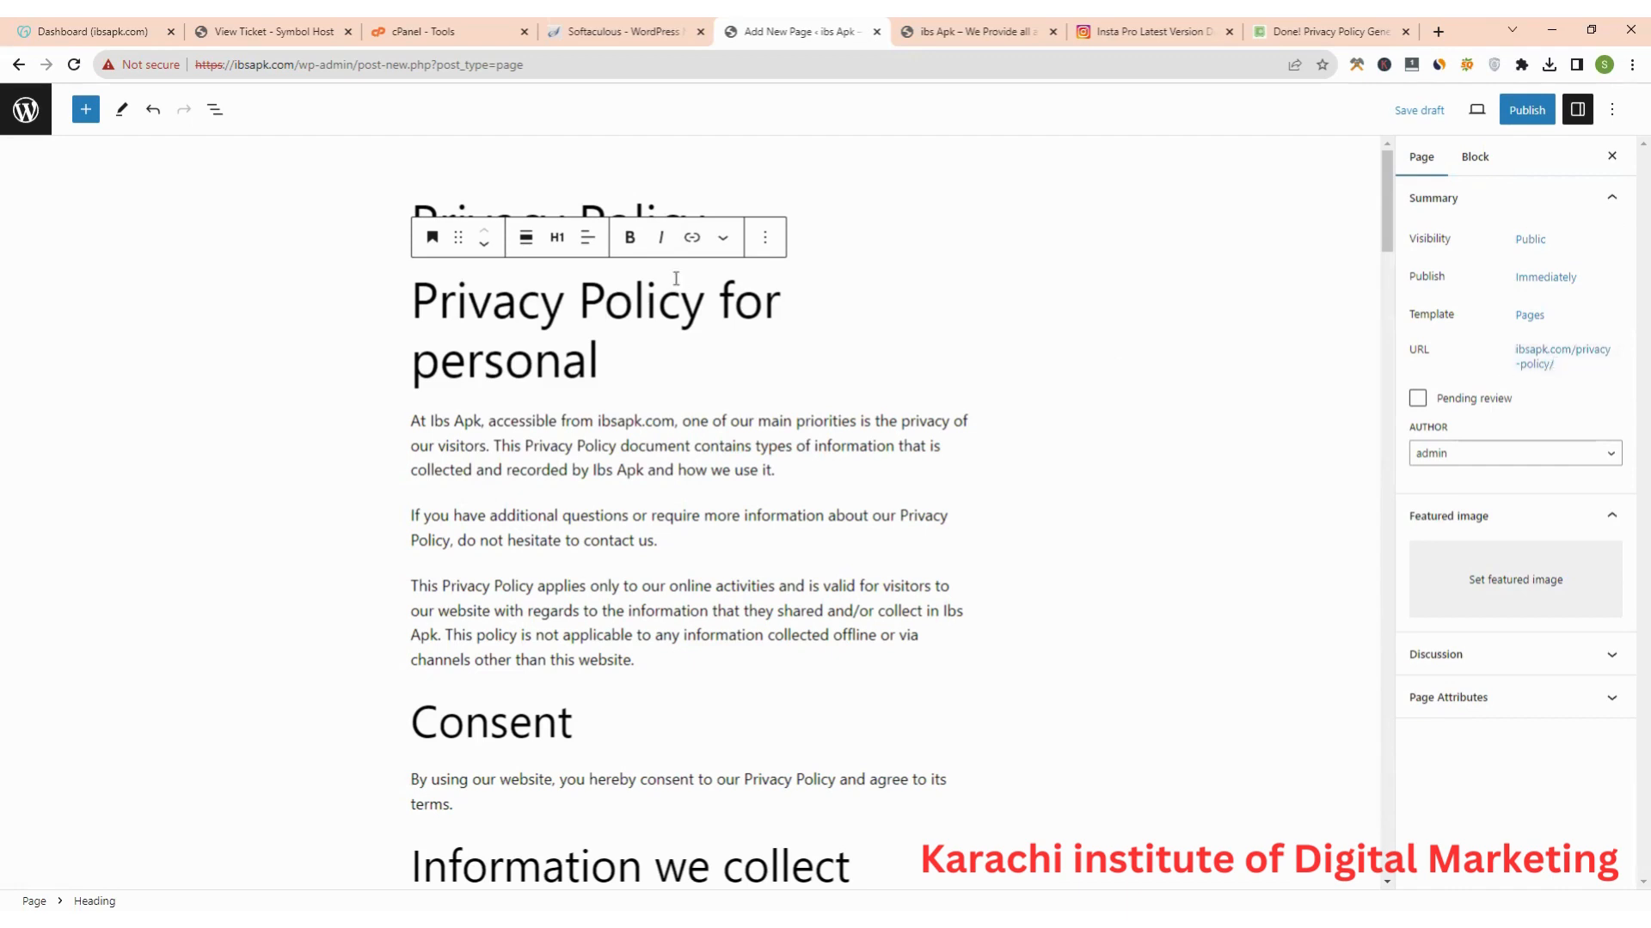
Append '-for all of u' to the title and recheck the permalink.
left_click(932, 227)
type("-")
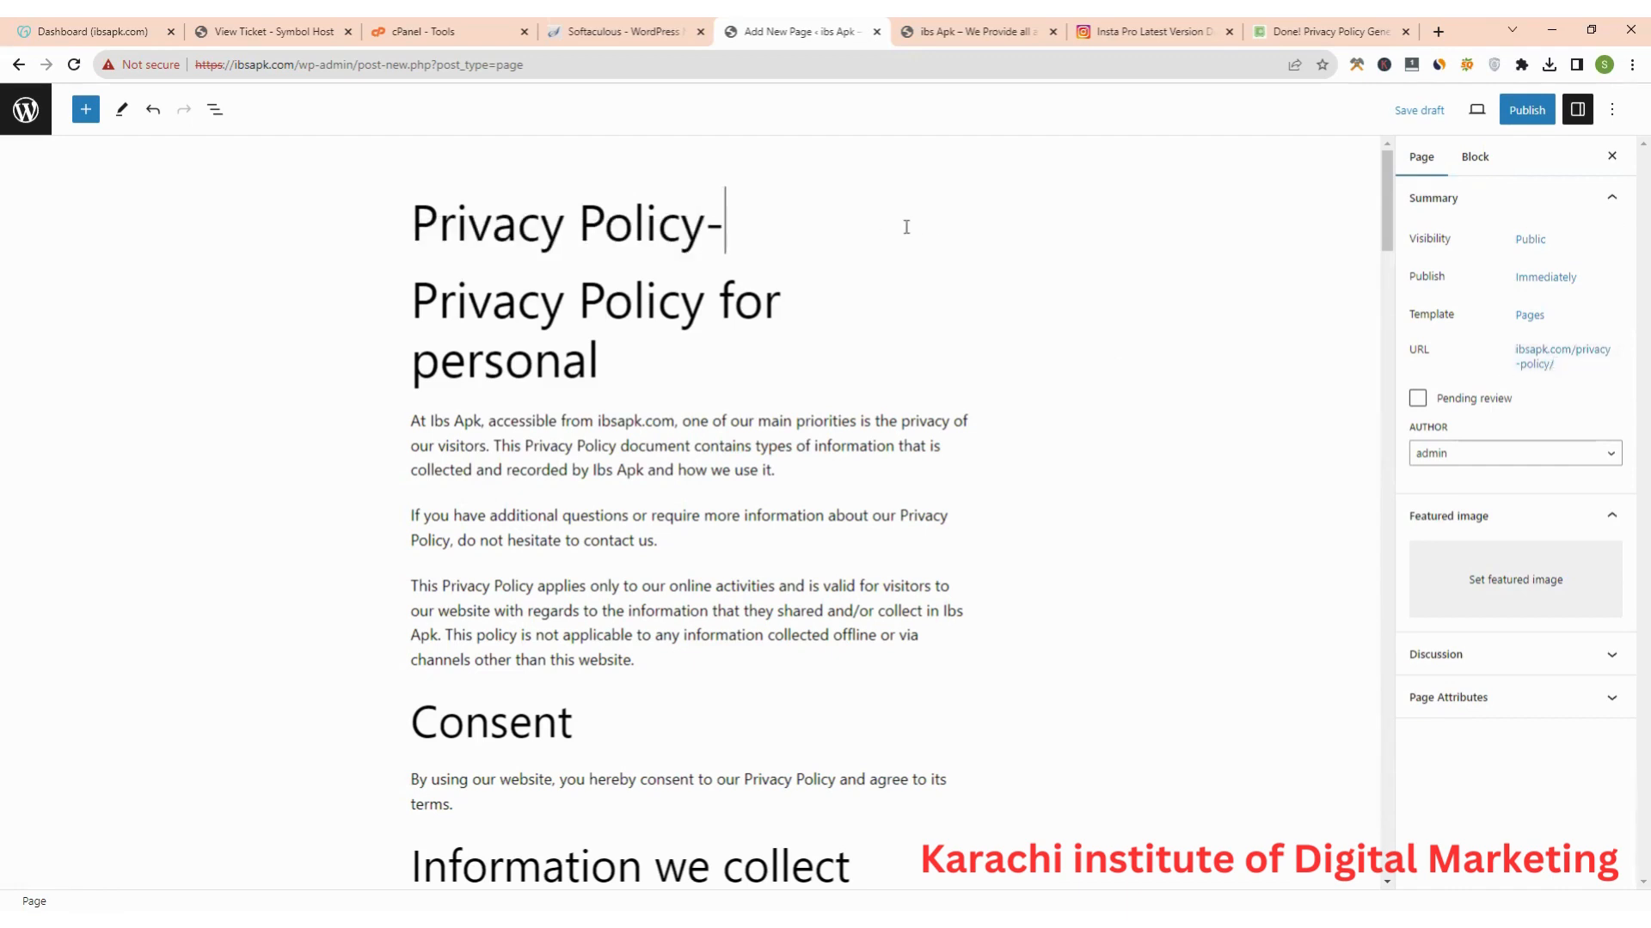
type("for all of u")
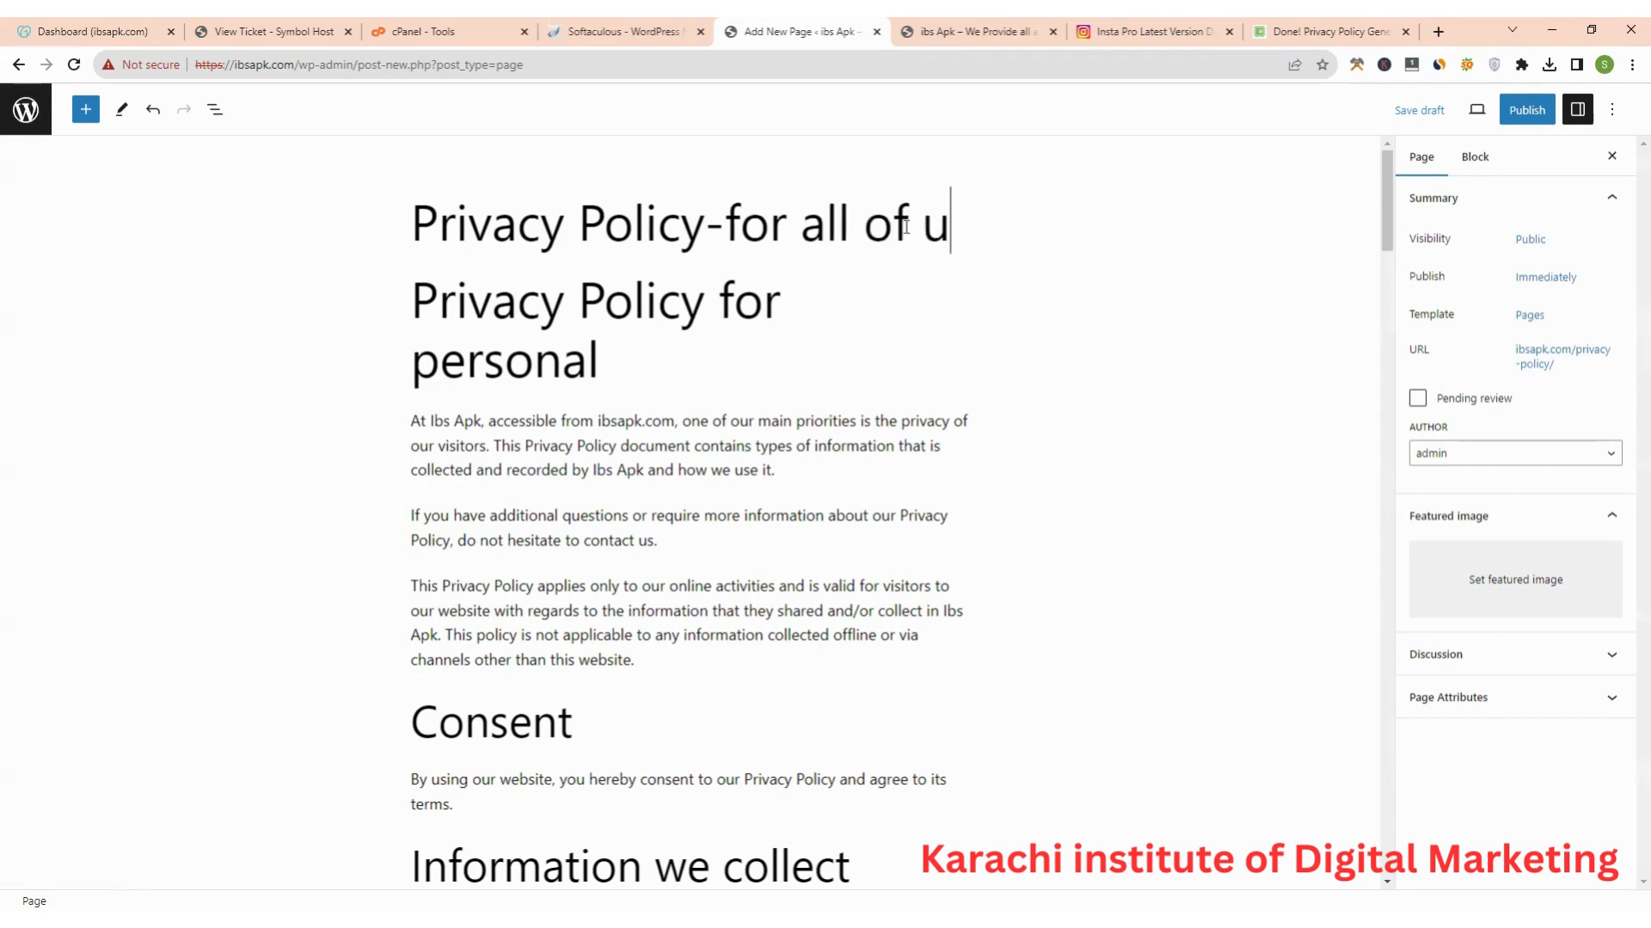
key("Down")
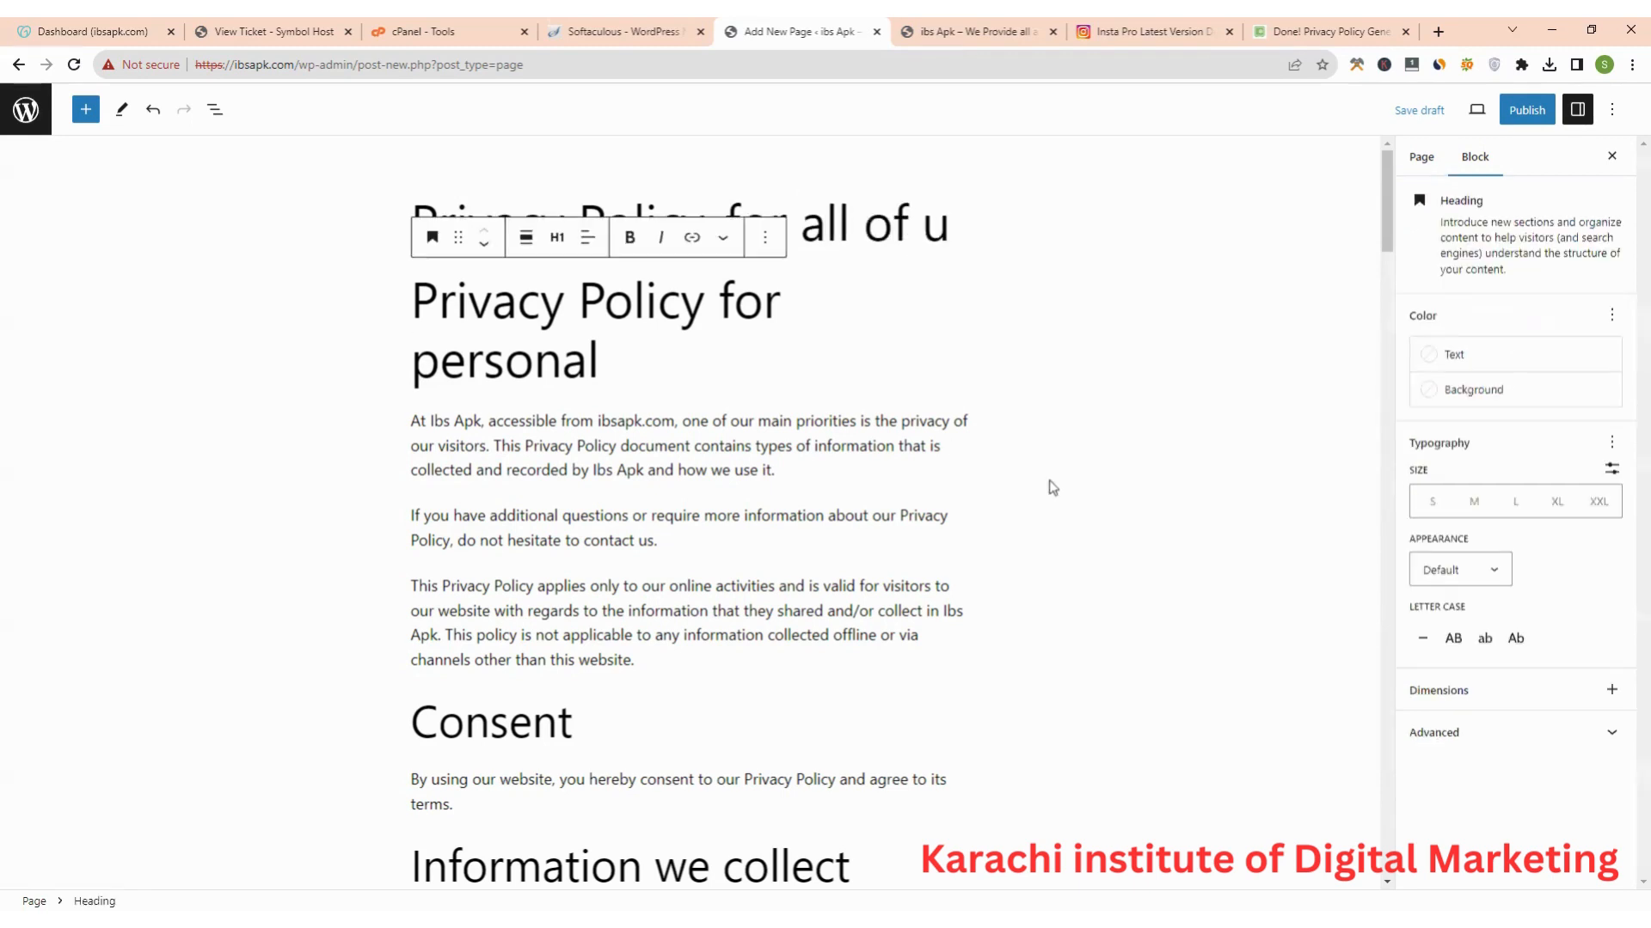
left_click(1421, 156)
left_click(1554, 356)
double_click(1485, 467)
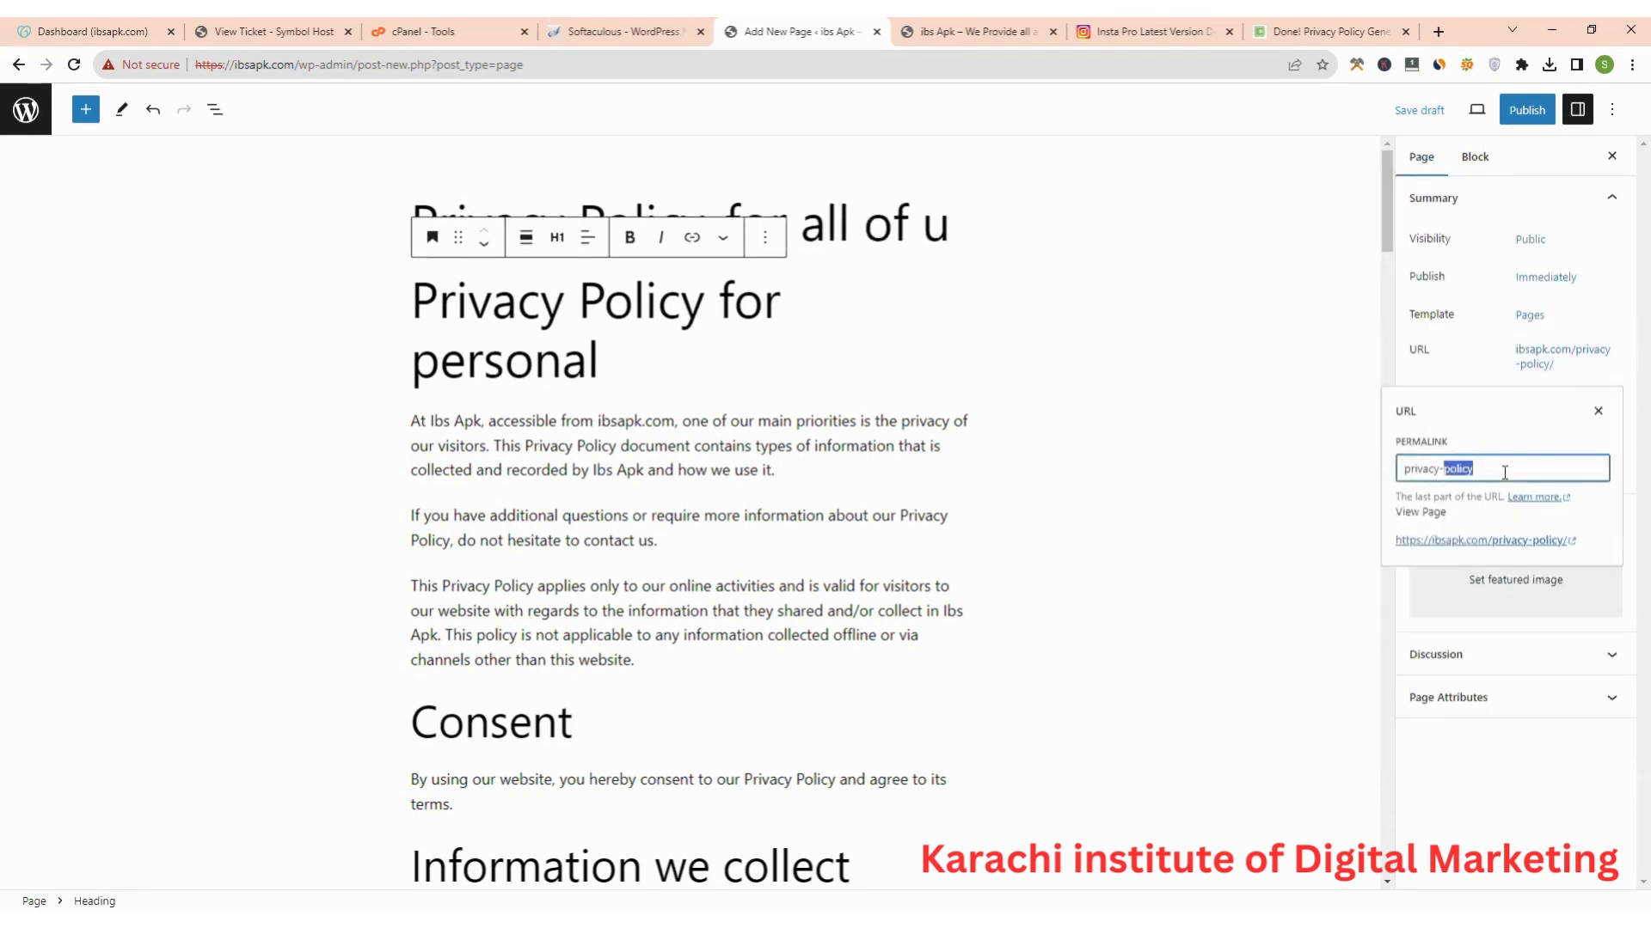
left_click(1330, 488)
left_click(1556, 353)
left_click(1472, 470)
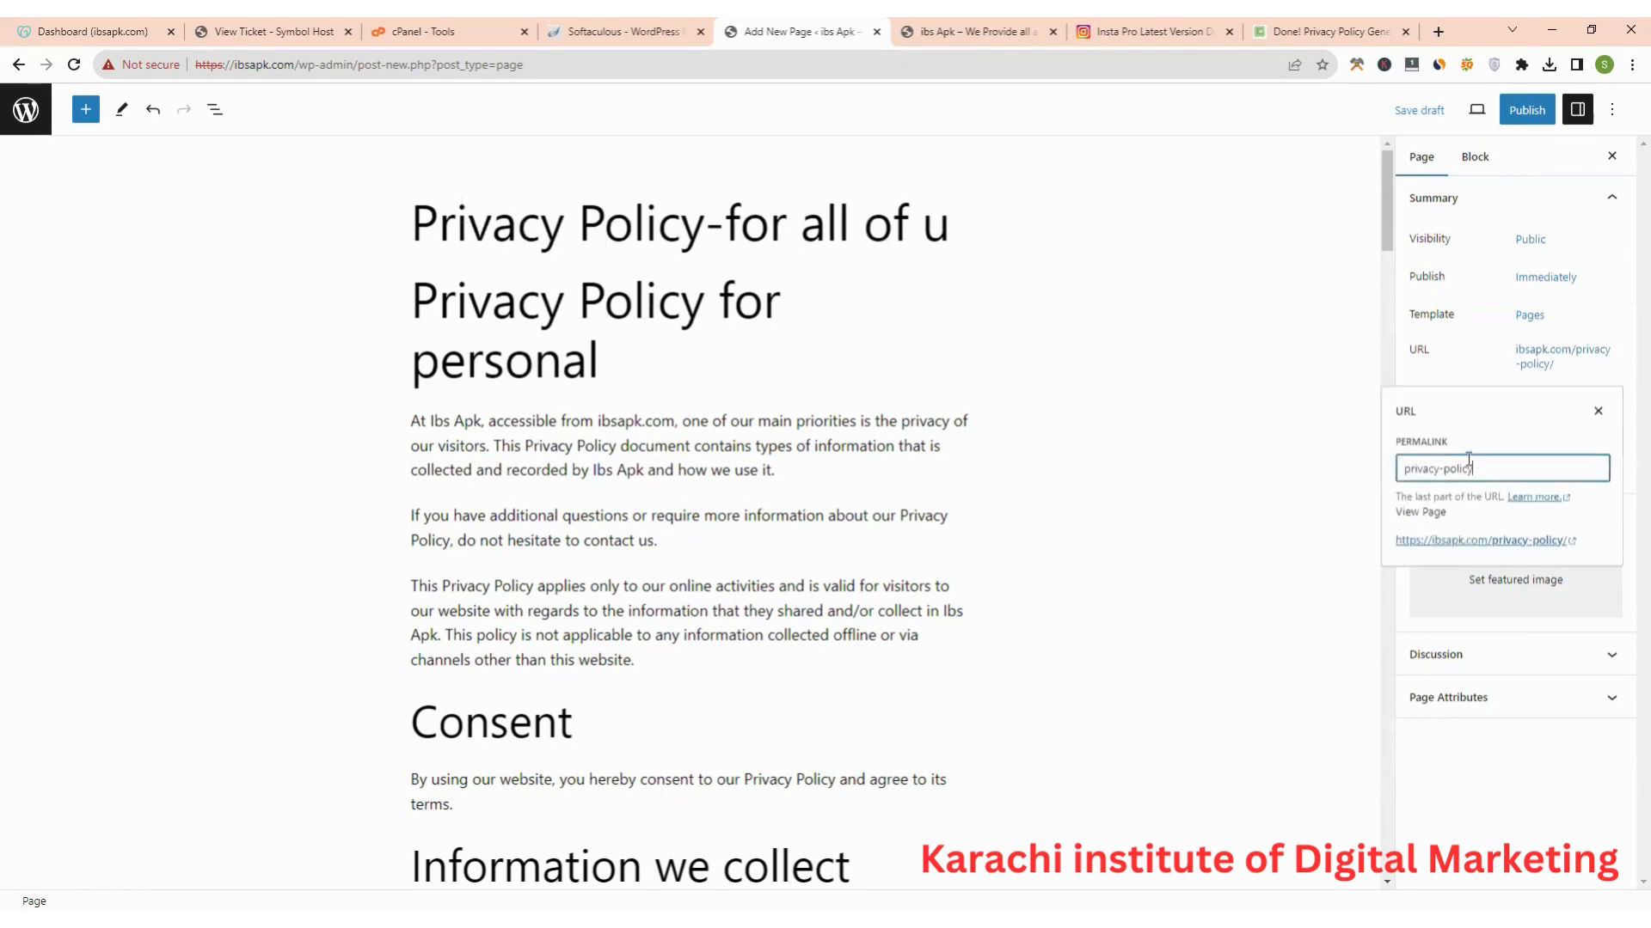
Set the page title to 'Privacy Policy for personal'.
left_click(811, 225)
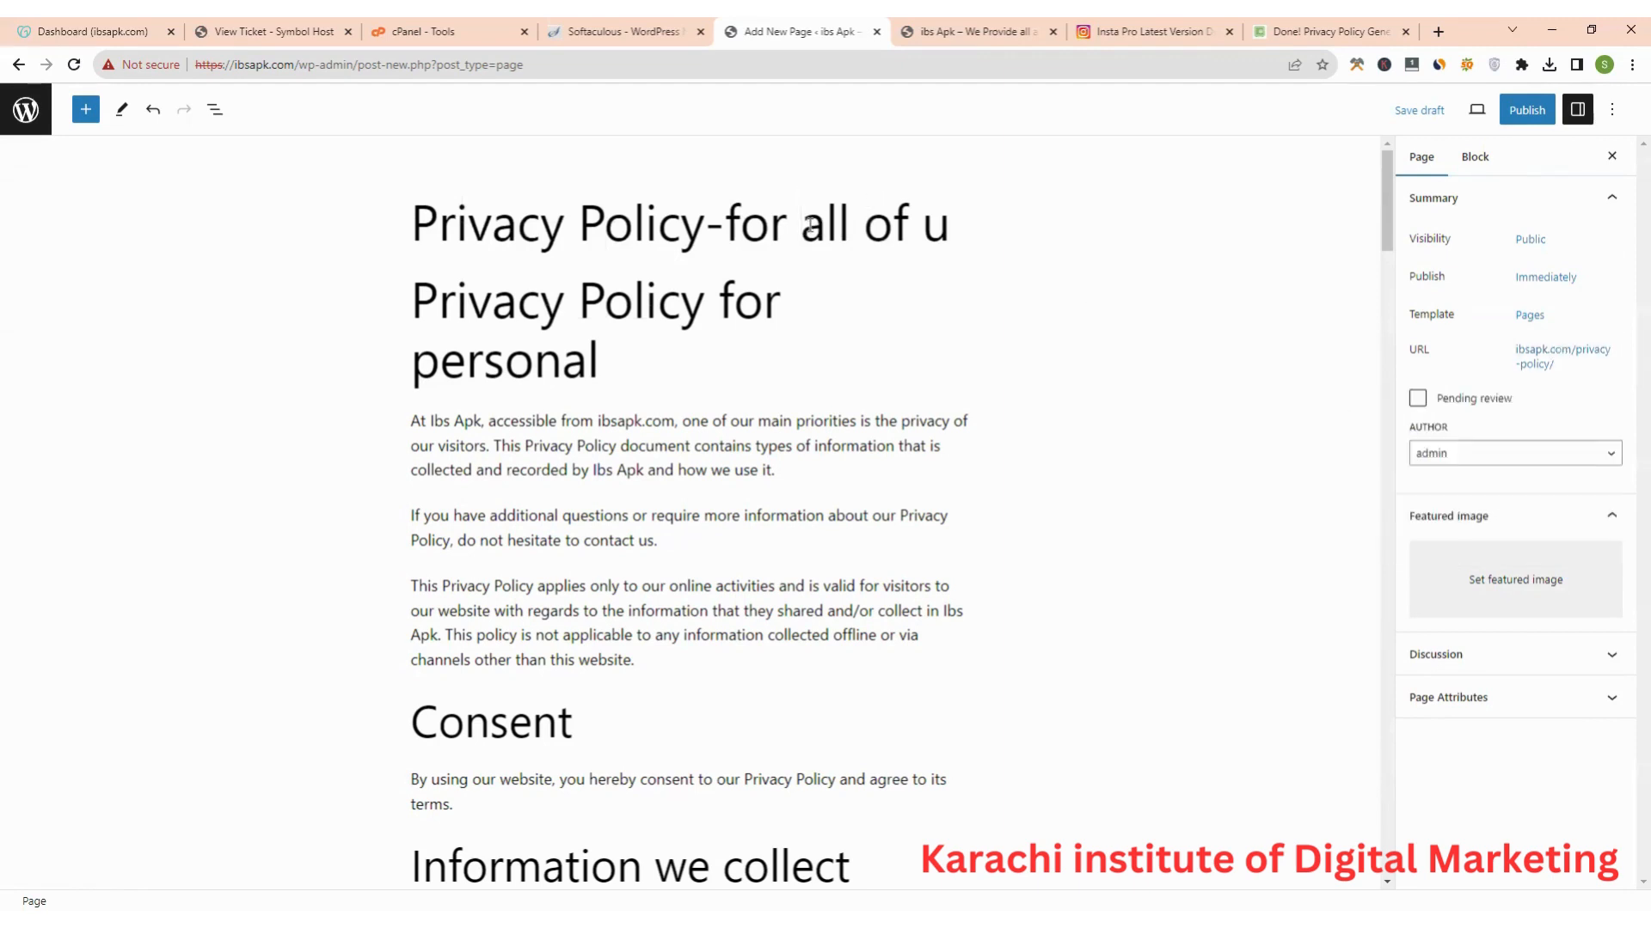
key("BackSpace")
type("-")
key("Right")
key("Right")
key("Right")
key("Right")
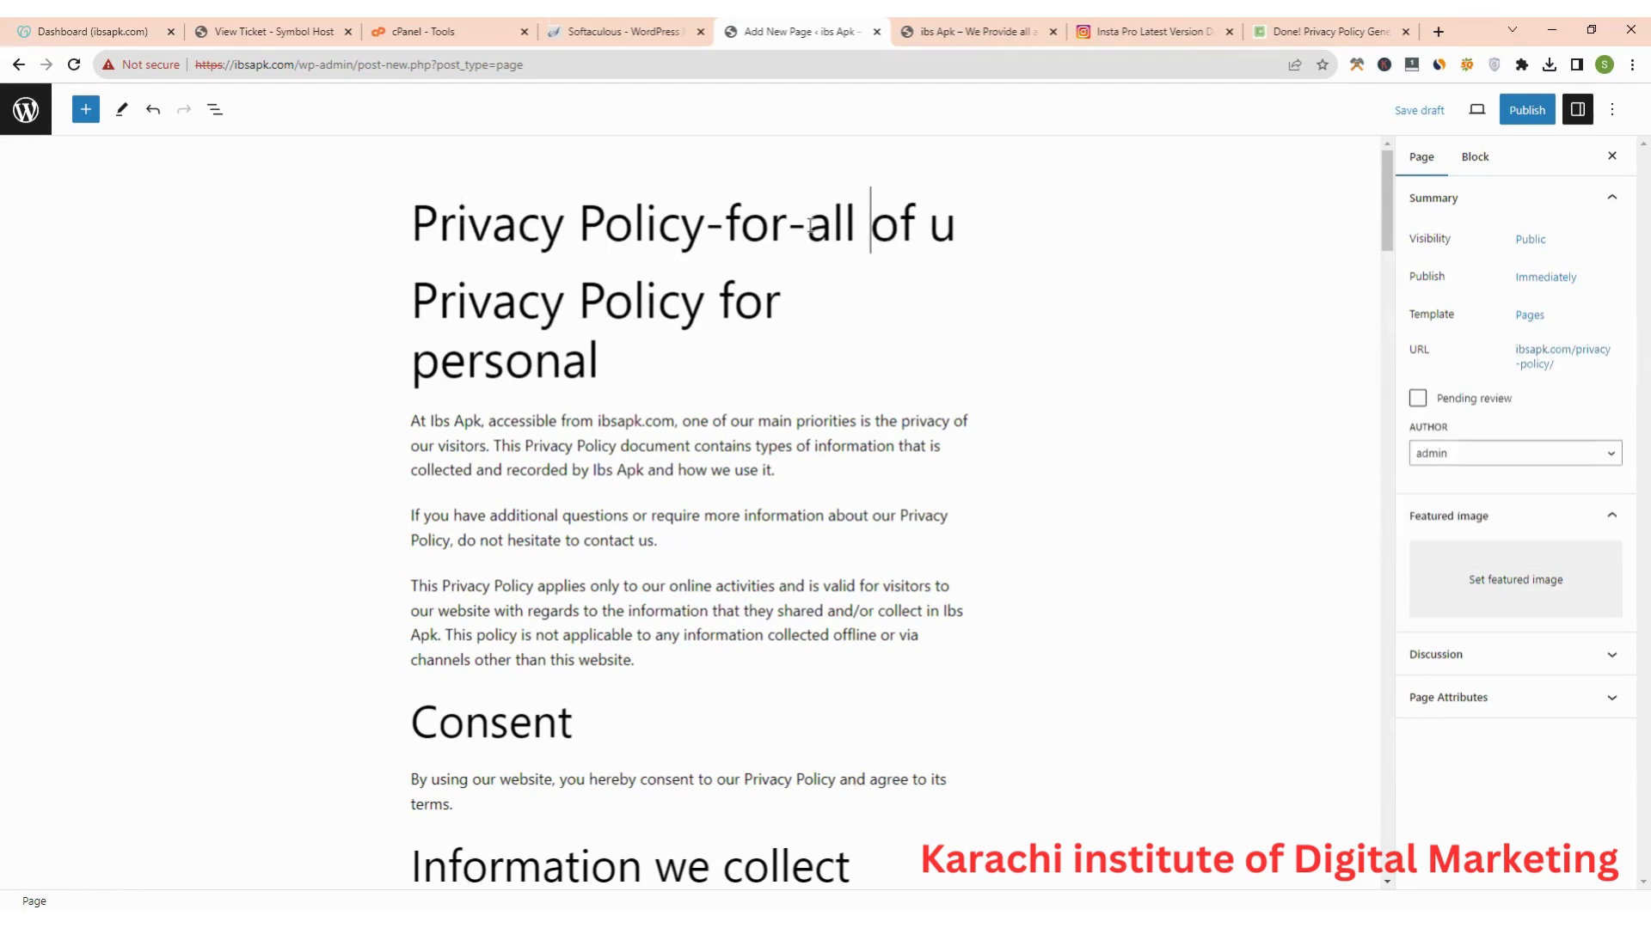
key("Right")
key("Right")
key("Right")
key("Right")
key("Right")
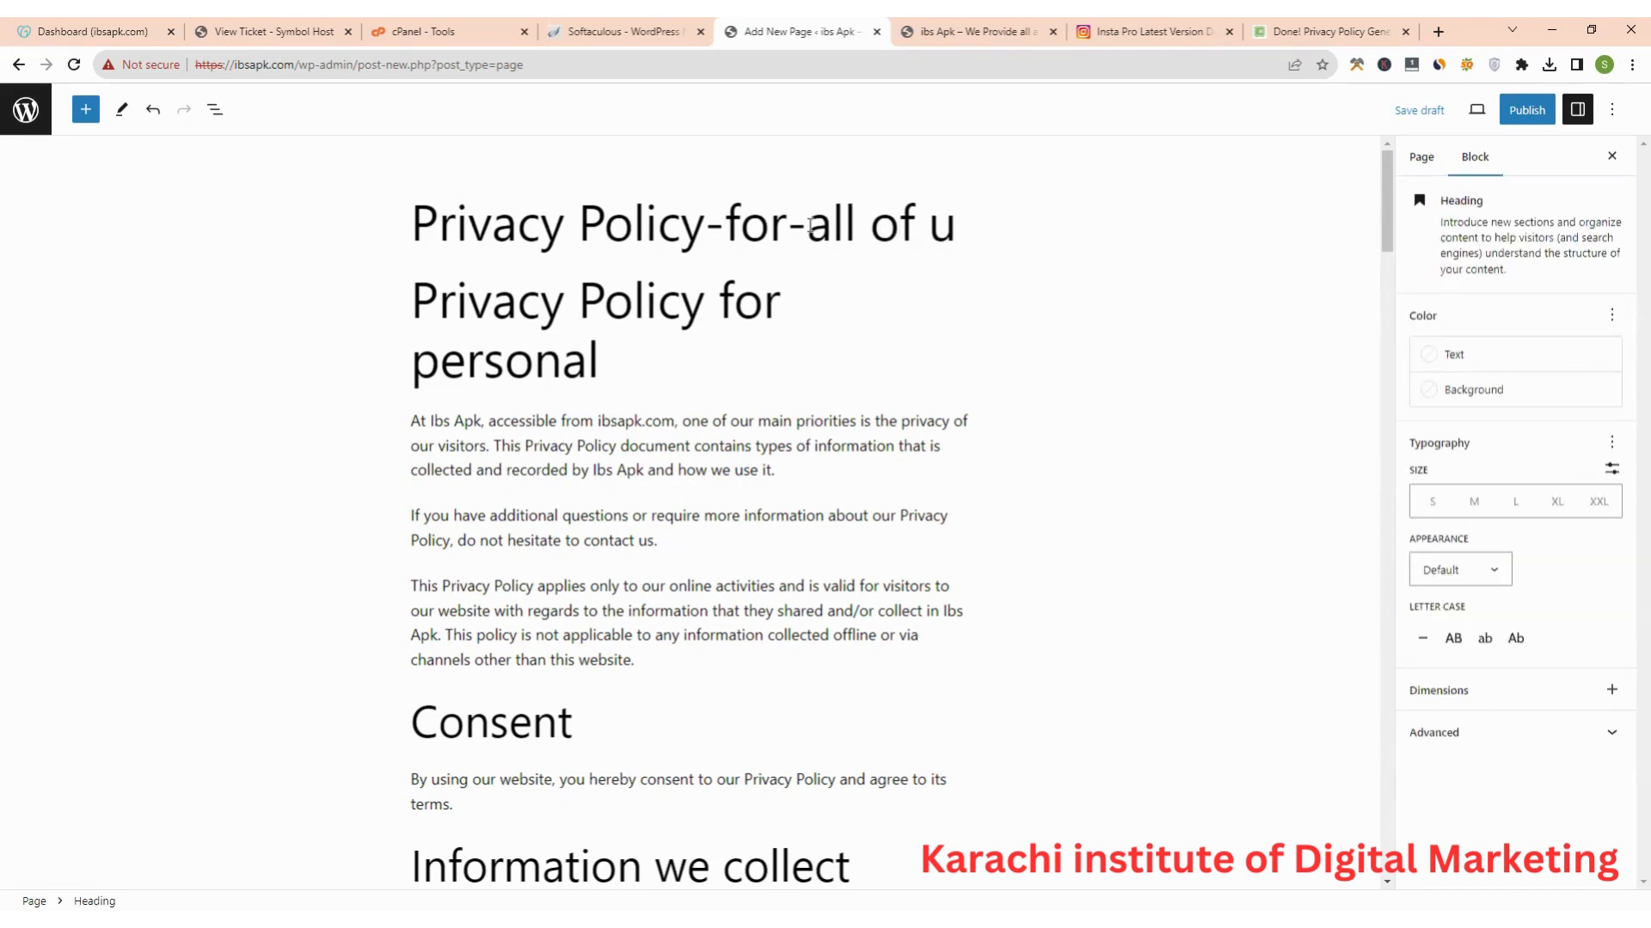
triple_click(680, 300)
key("ctrl+c")
double_click(860, 243)
key("ctrl+a")
key("ctrl+v")
Open the page's link from its URL settings in a new tab.
left_click(832, 387)
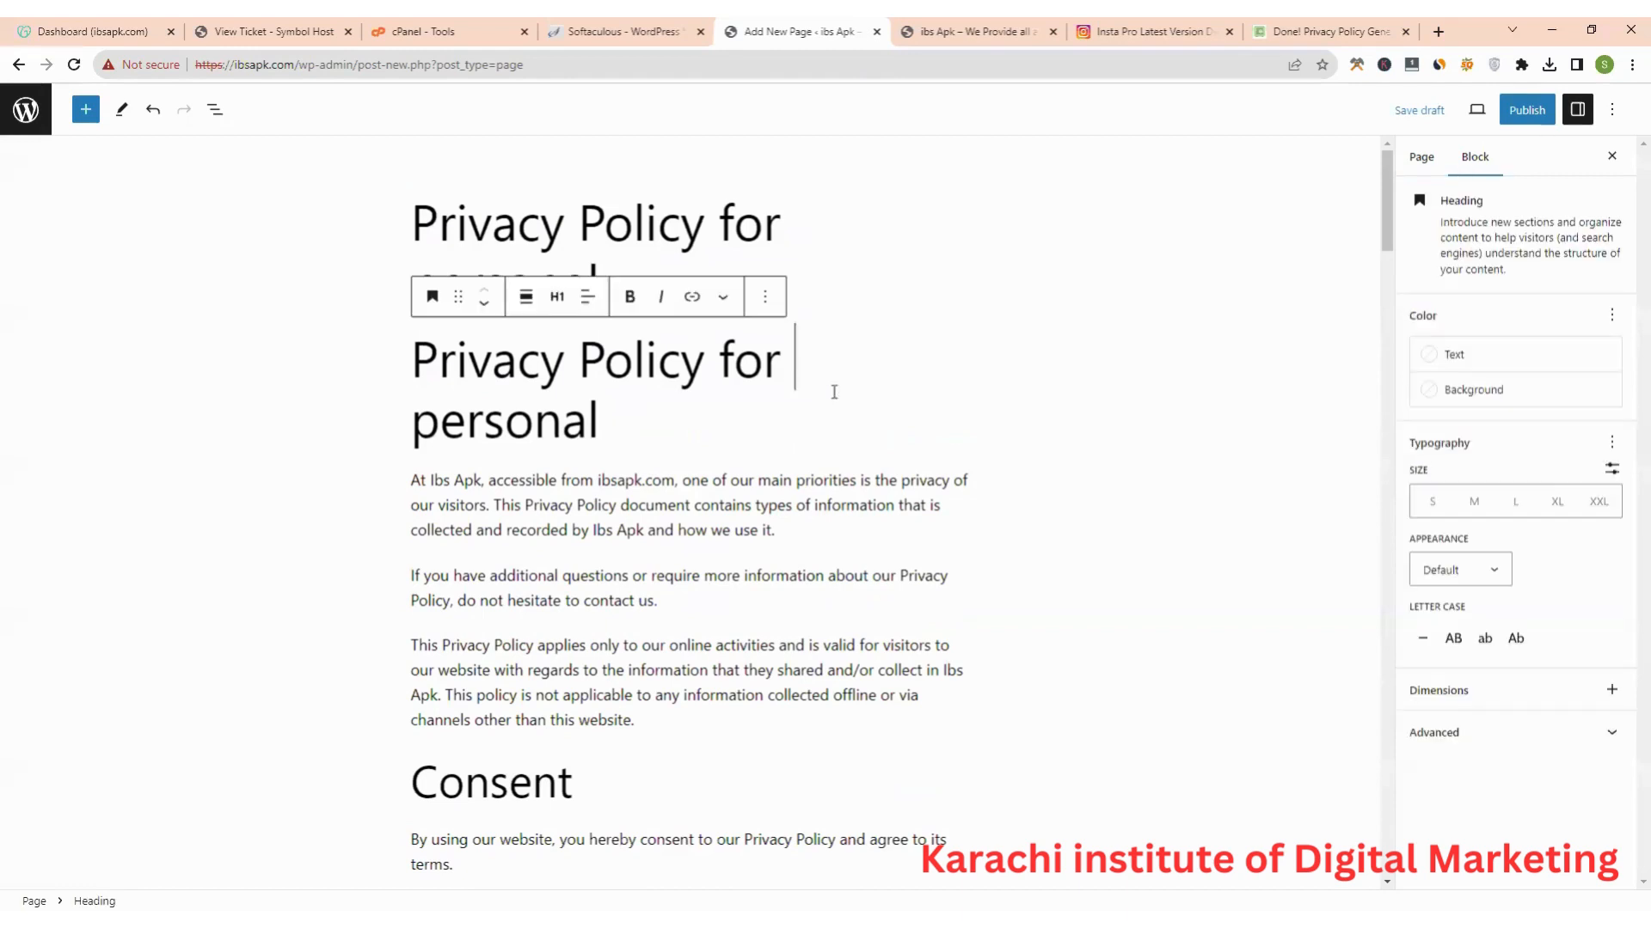
left_click(710, 379)
left_click(1421, 157)
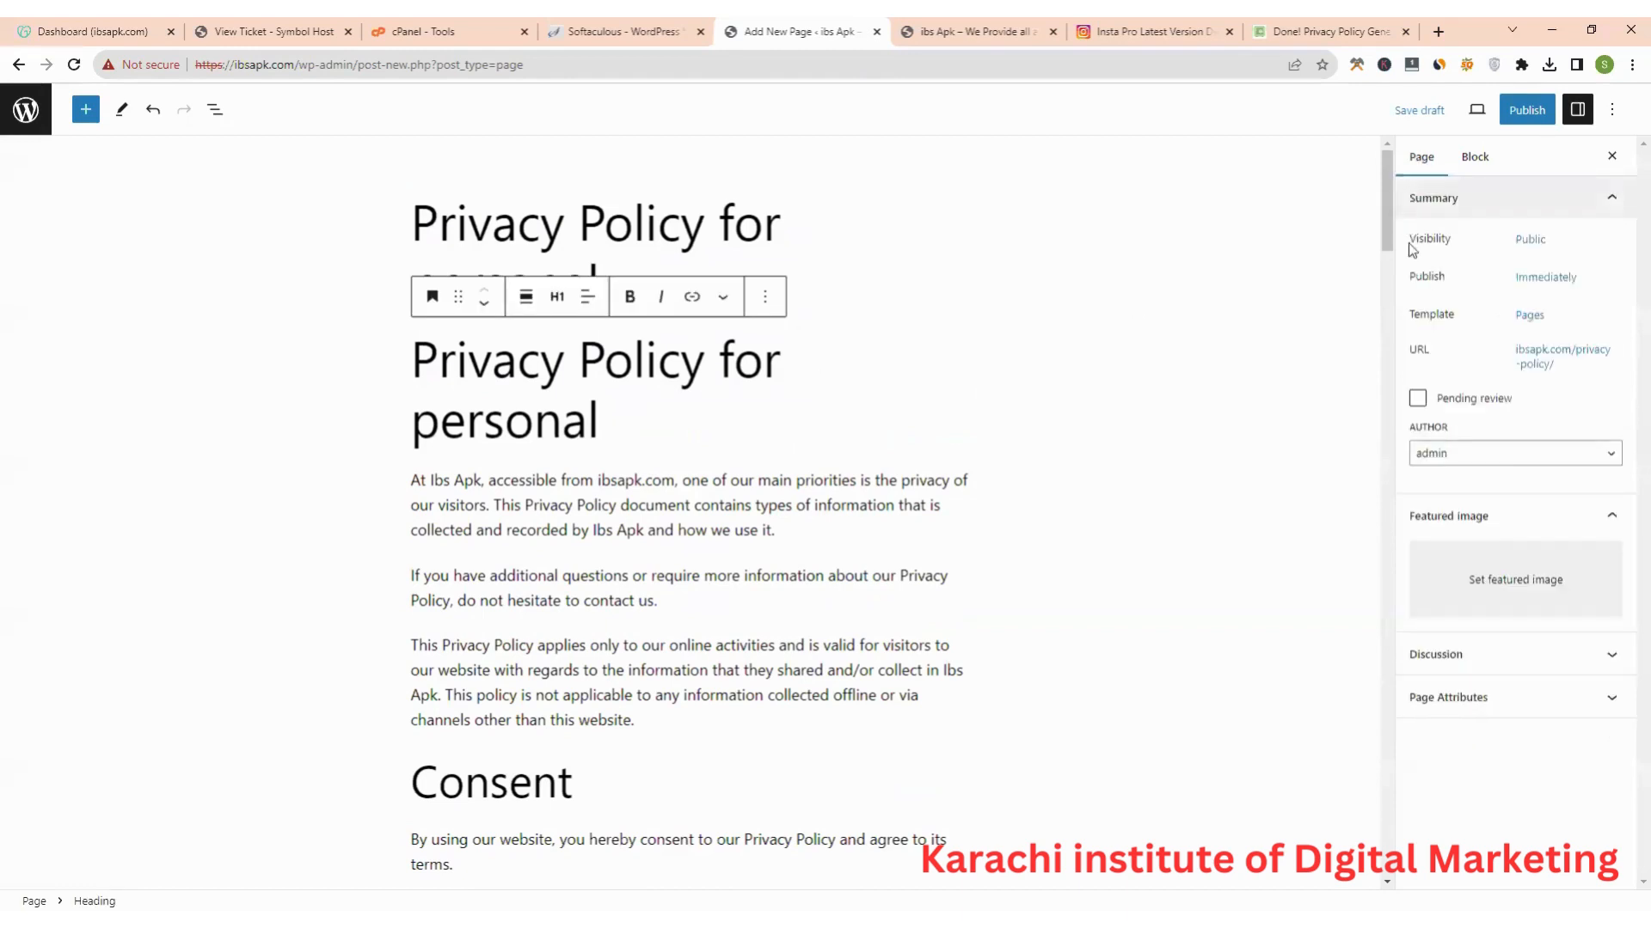
left_click(1569, 359)
left_click(1455, 540)
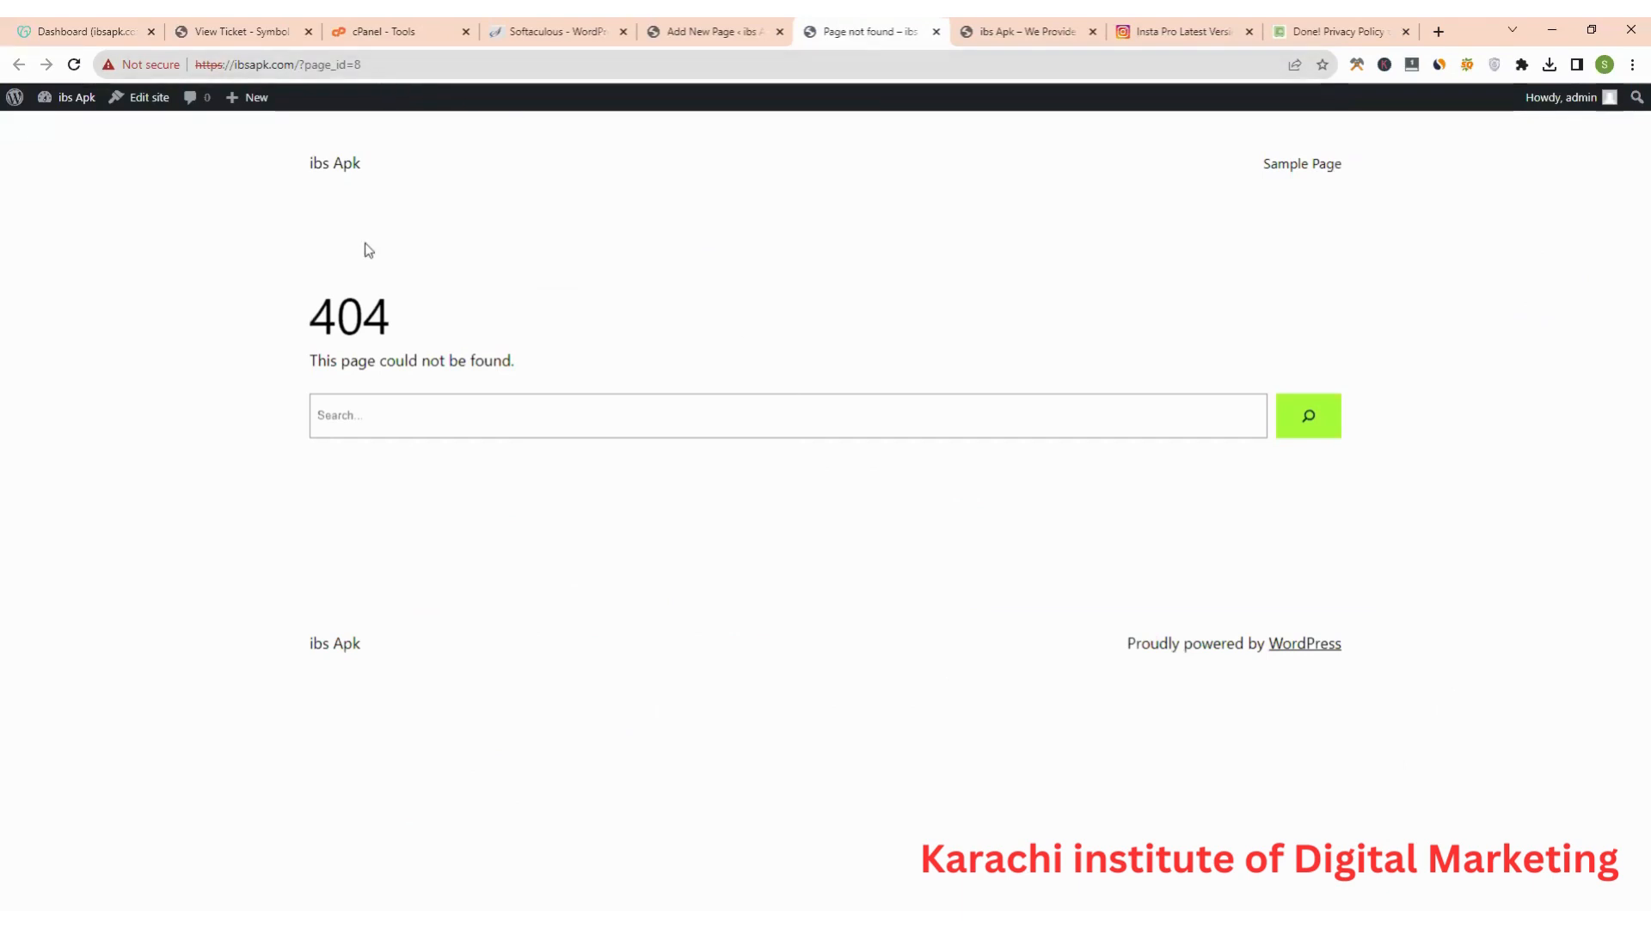
Check the 404 tab's address, then return to the page editor.
left_click(710, 26)
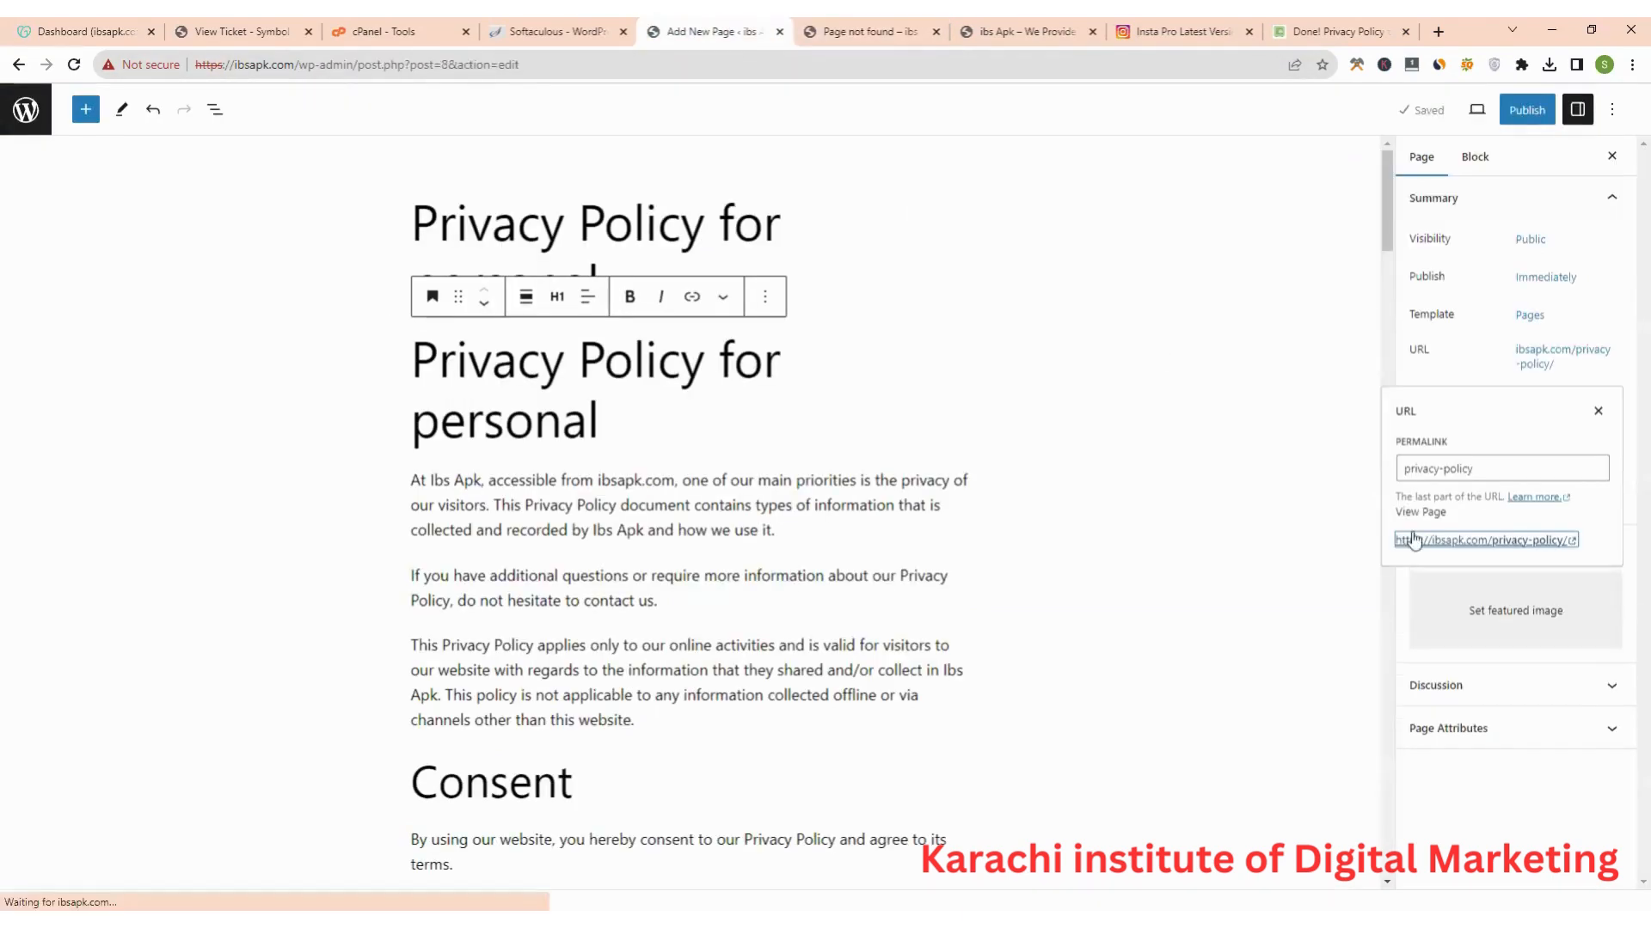
left_click(900, 26)
left_click_drag(389, 67, 195, 67)
left_click(711, 31)
left_click(1178, 362)
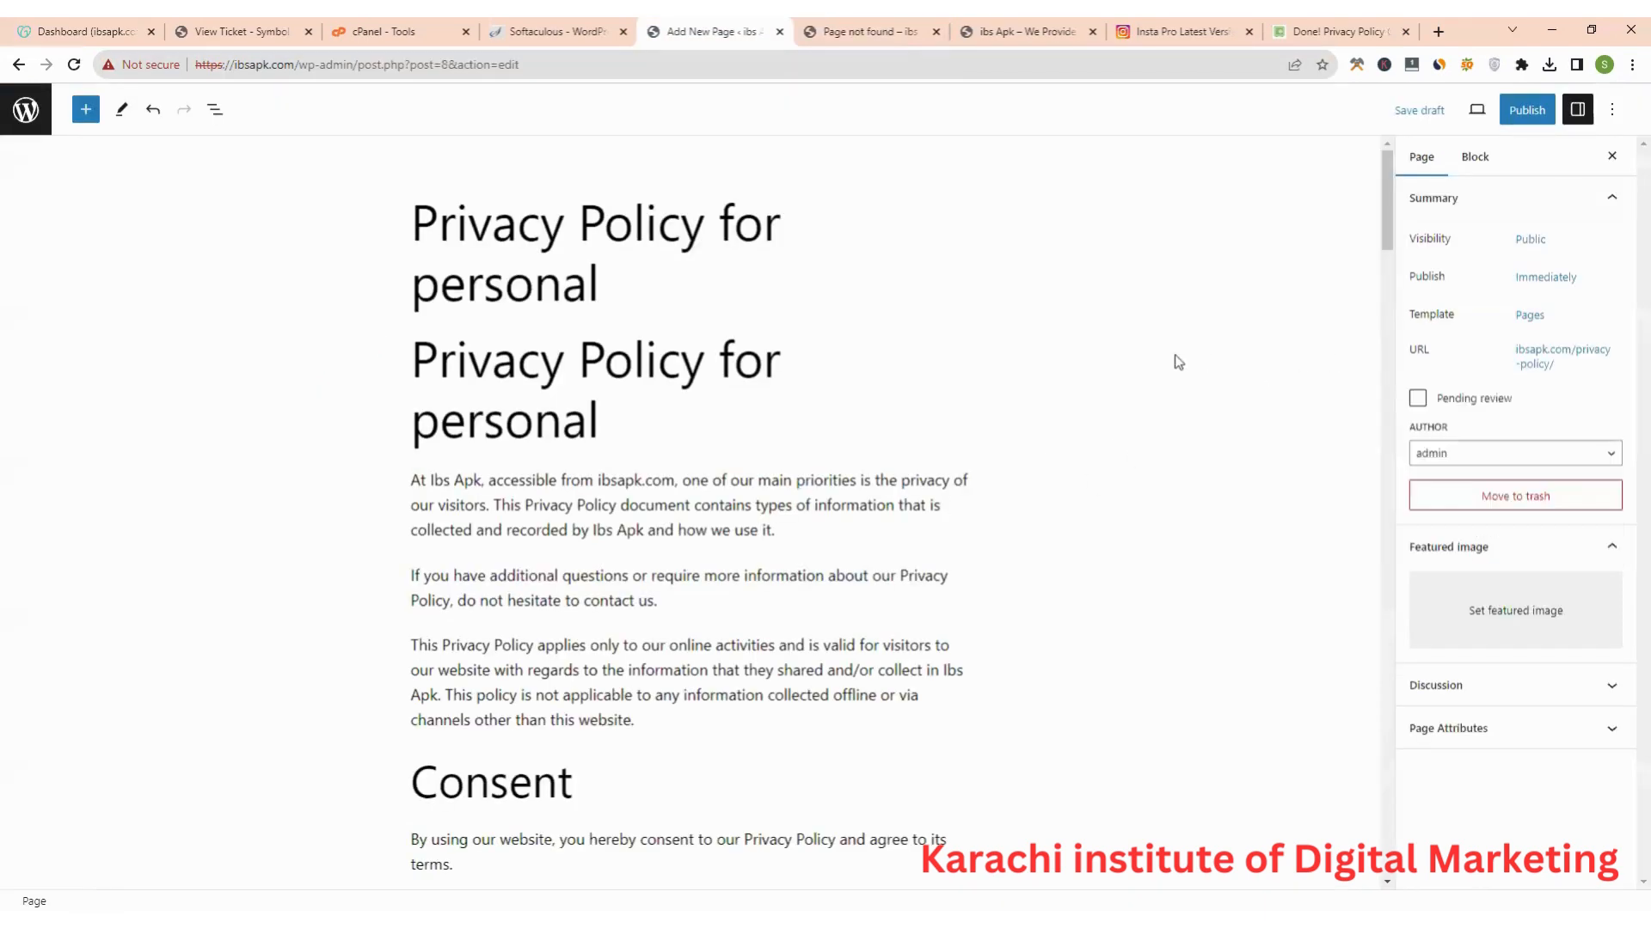
Paste the title in as the permalink, making it privacy-policy-for-personal.
triple_click(600, 282)
key("ctrl+c")
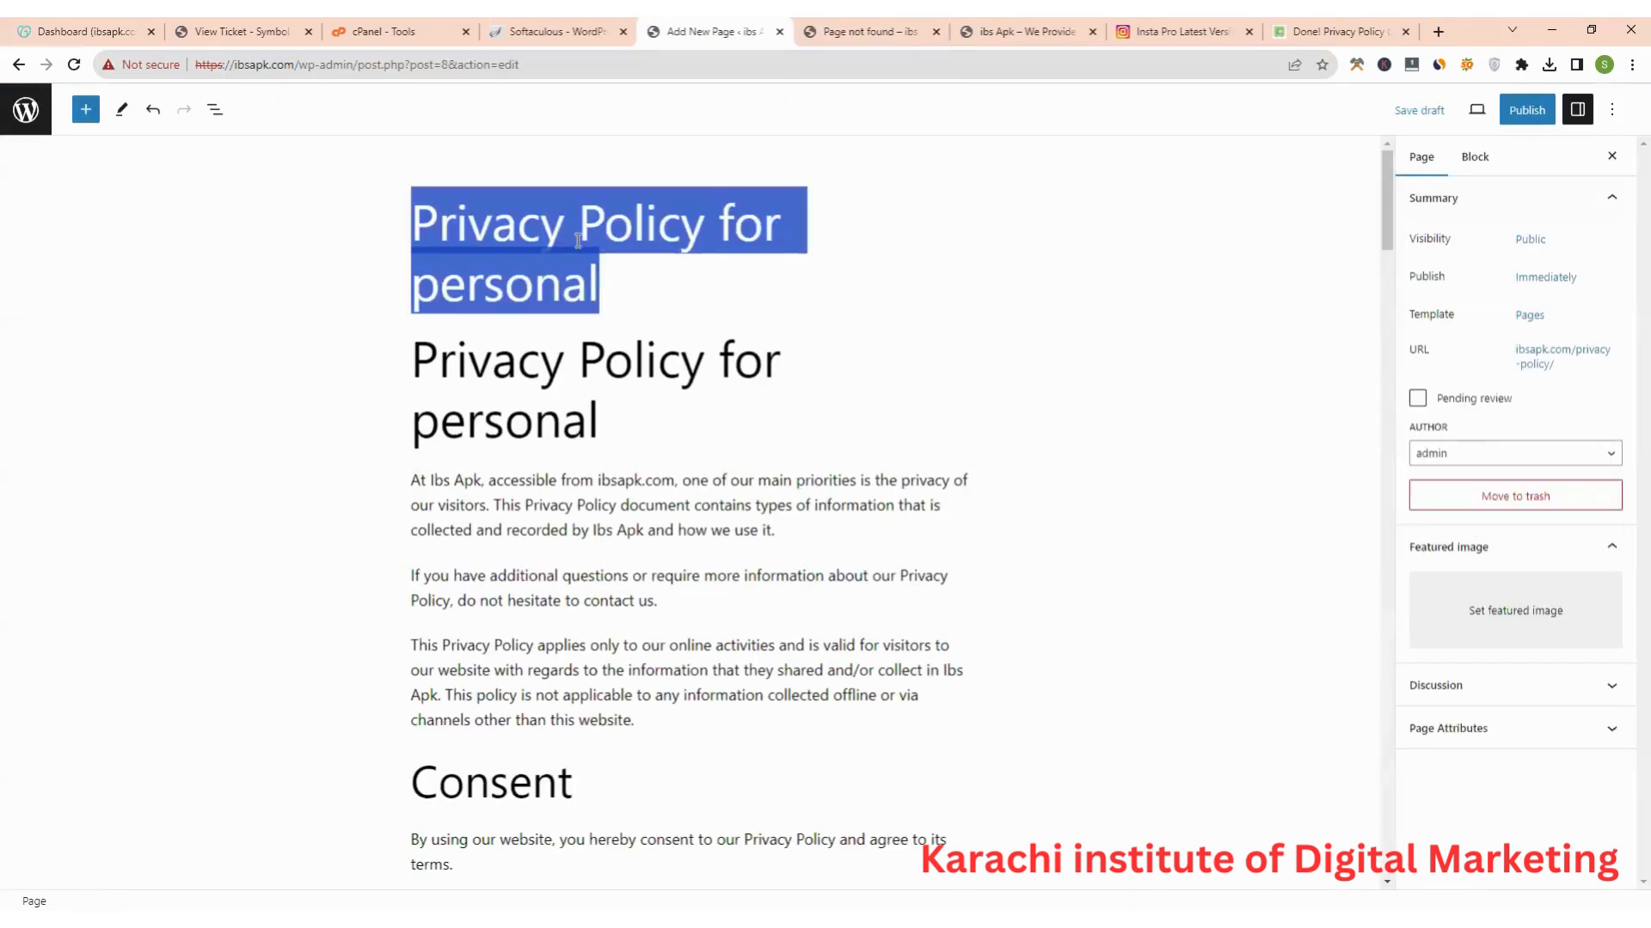
left_click(1536, 365)
key("ctrl+a")
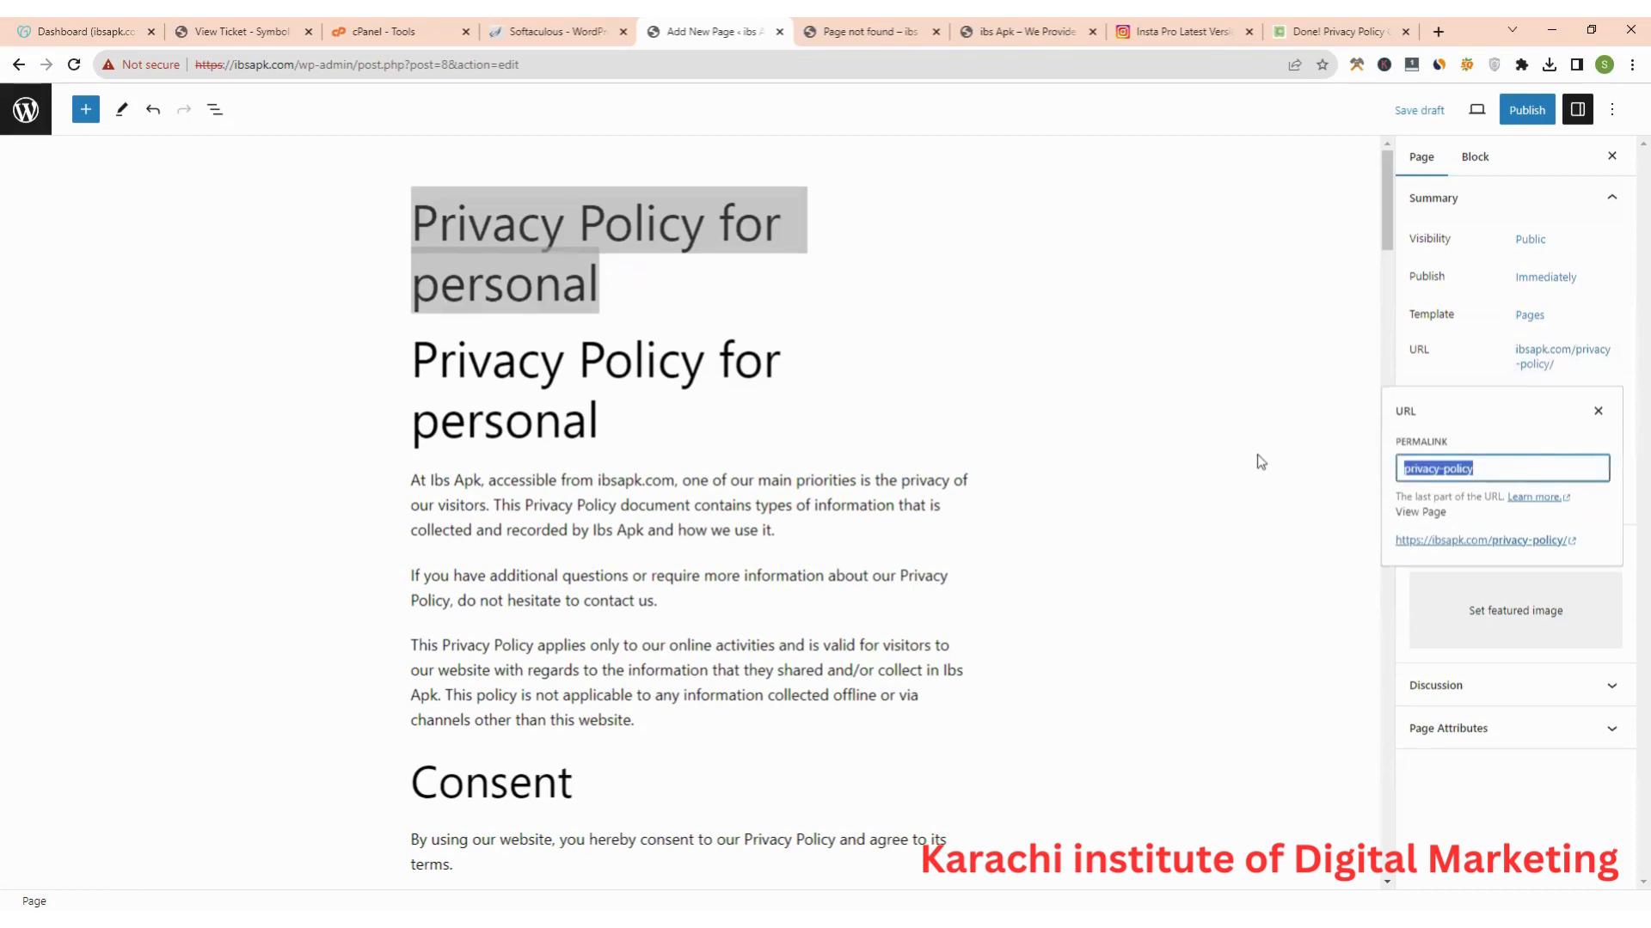
key("ctrl+v")
left_click(1266, 463)
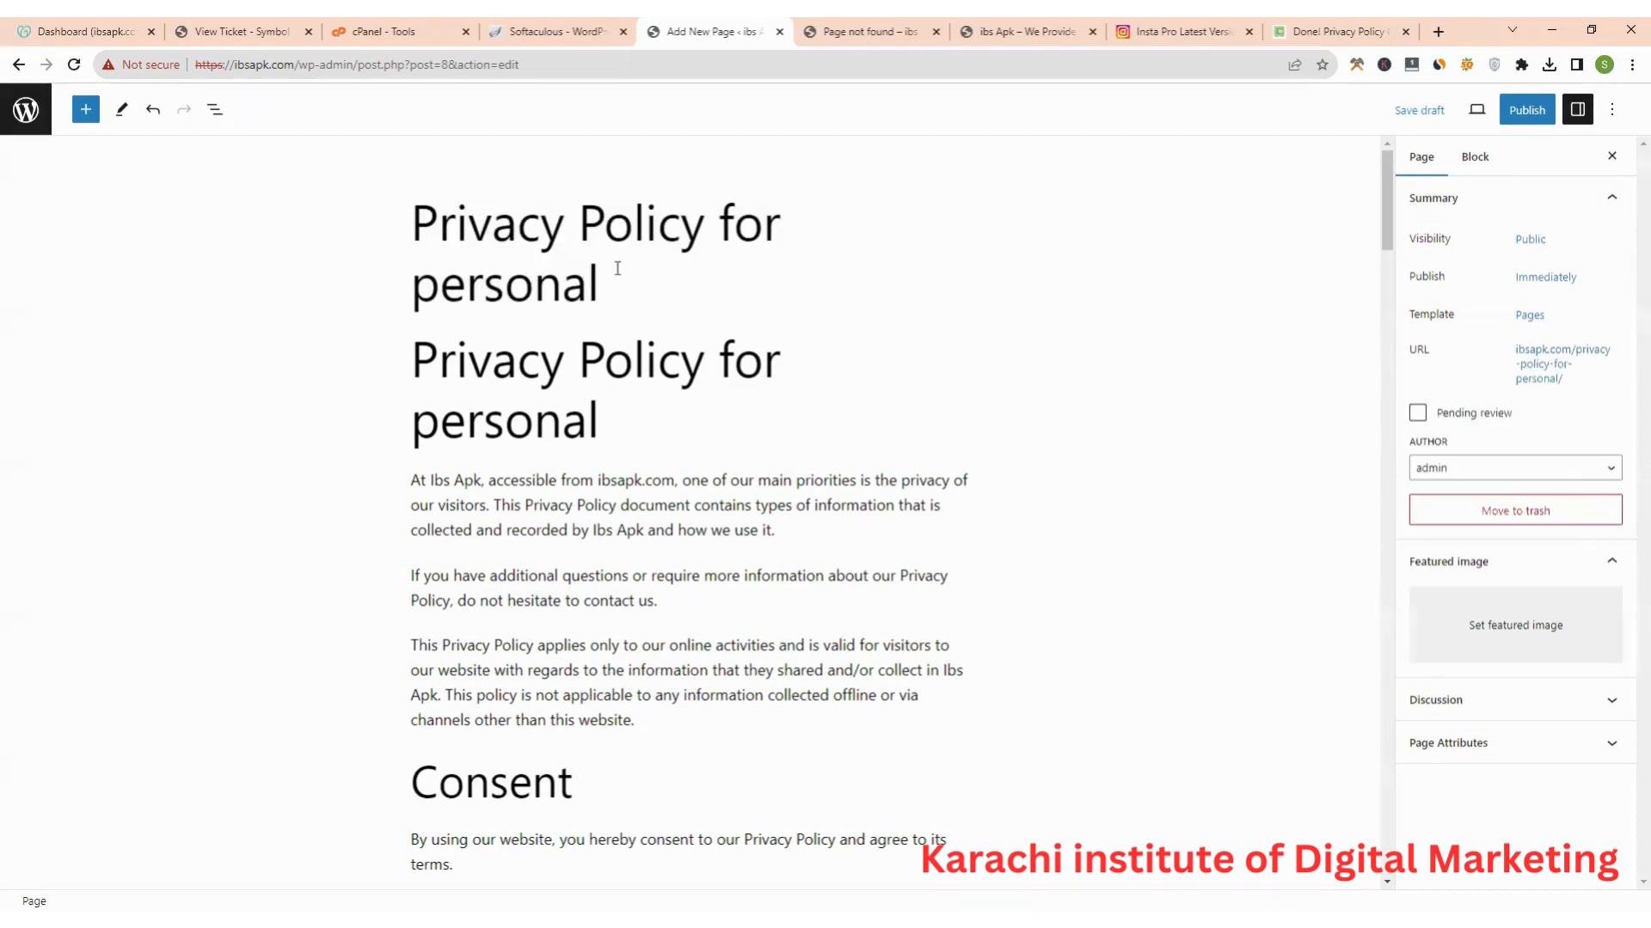
left_click_drag(671, 320, 350, 188)
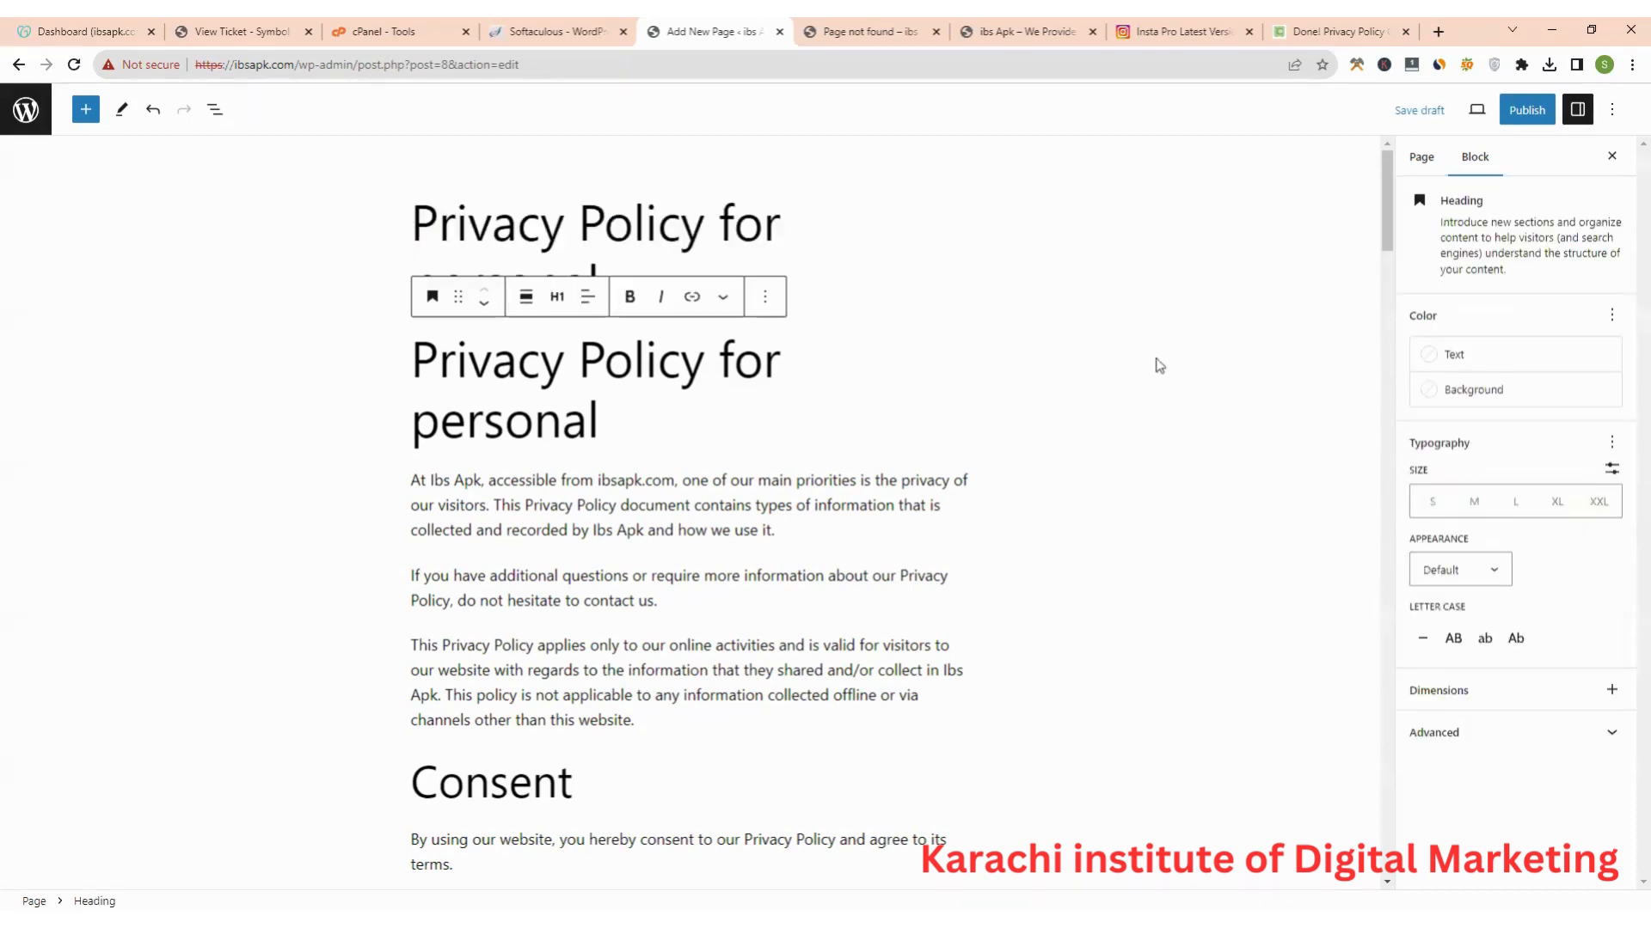
left_click(1427, 163)
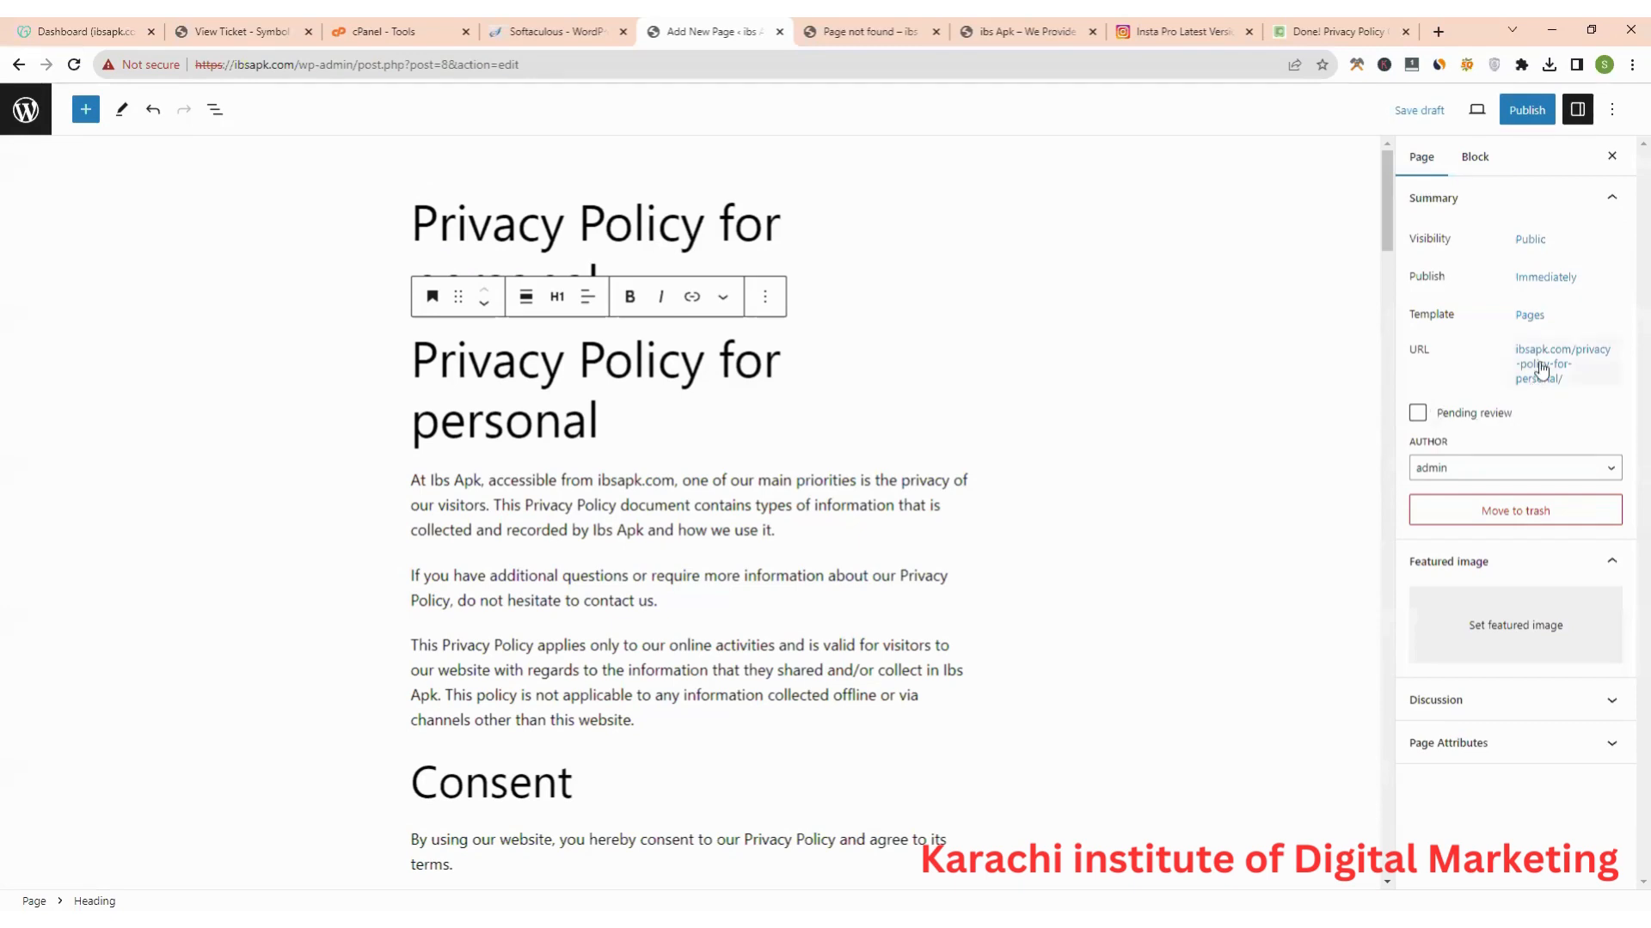
left_click(1542, 372)
left_click_drag(1539, 483, 1474, 487)
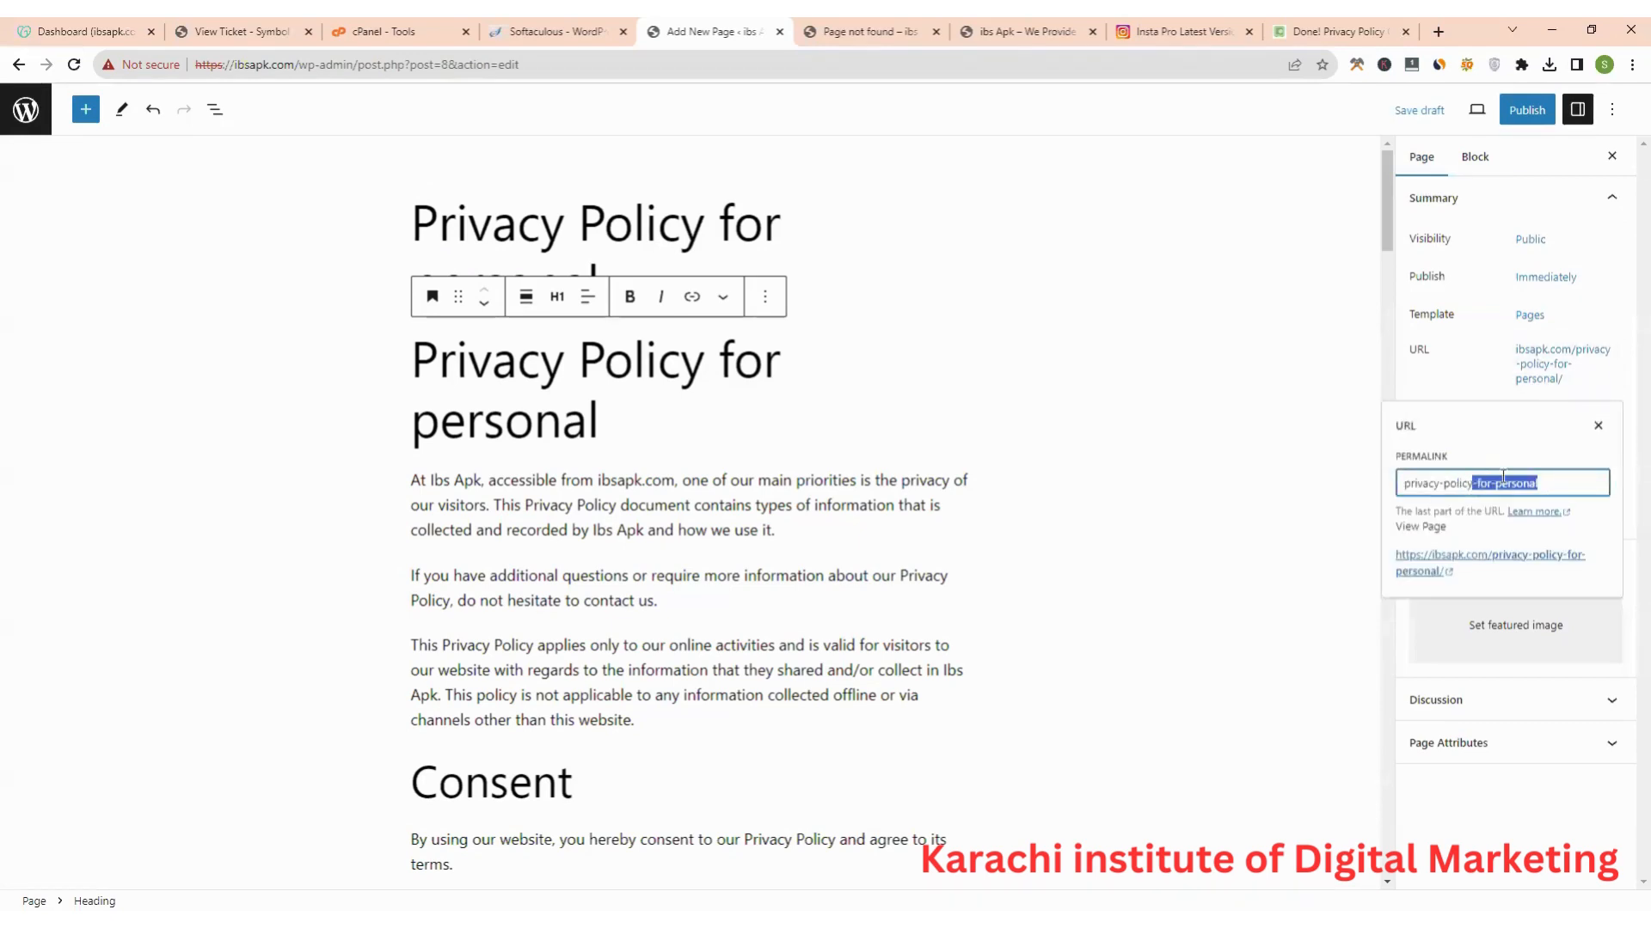
Strip '-for-personal' from the slug, try a '-2023' suffix, then remove it.
key("BackSpace")
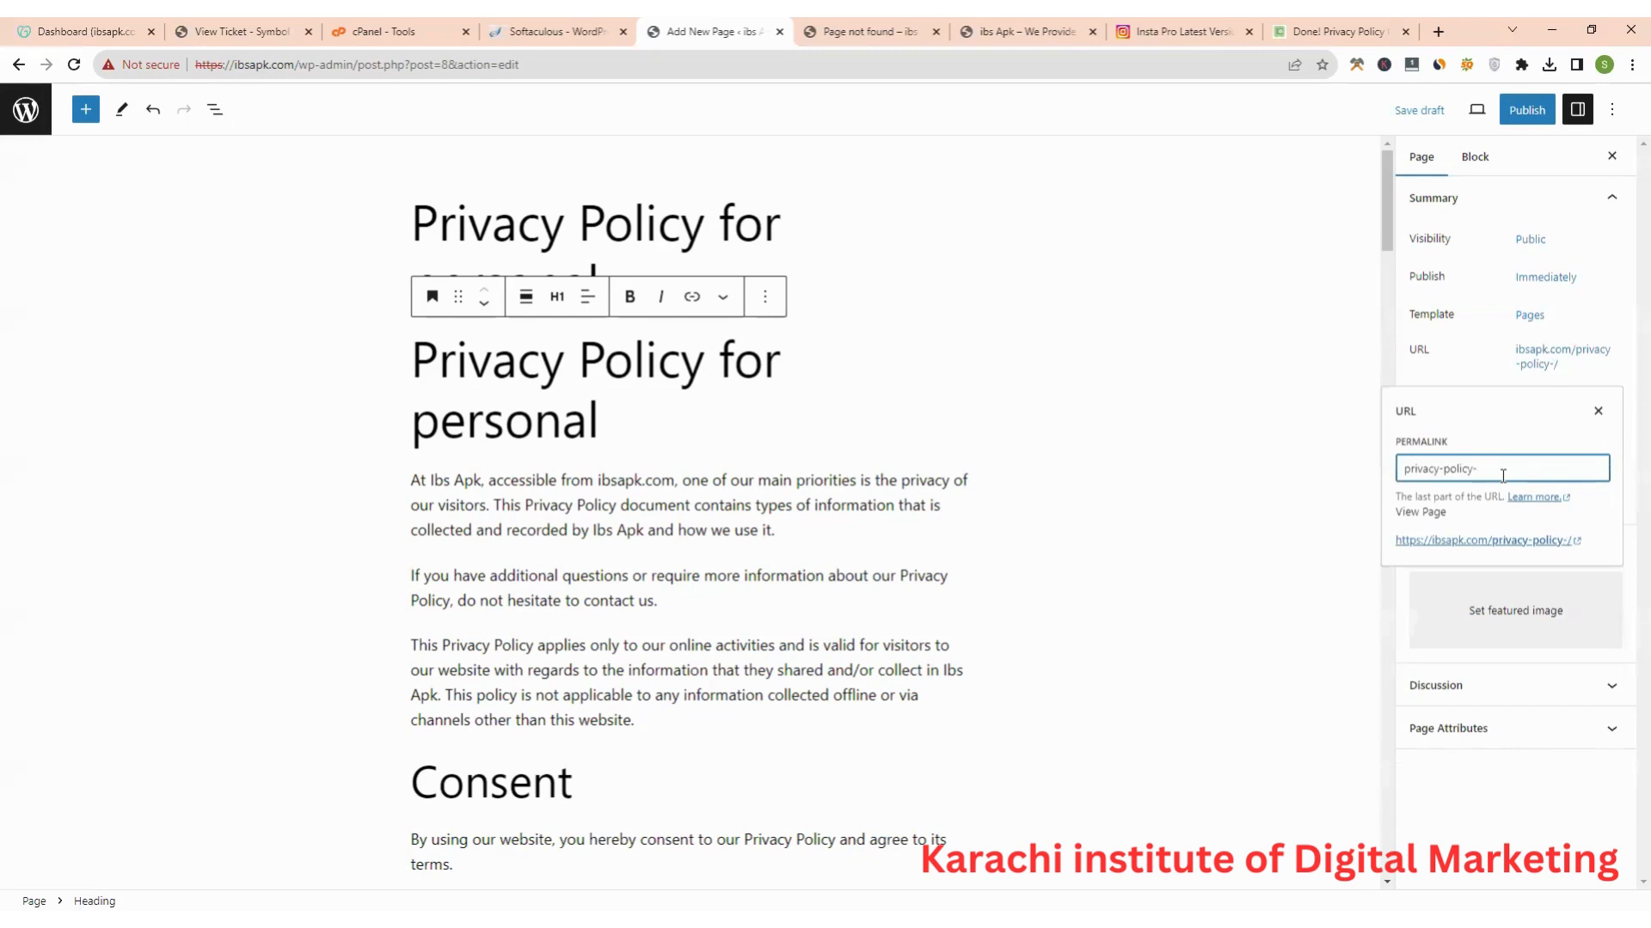
key("BackSpace")
left_click(1265, 446)
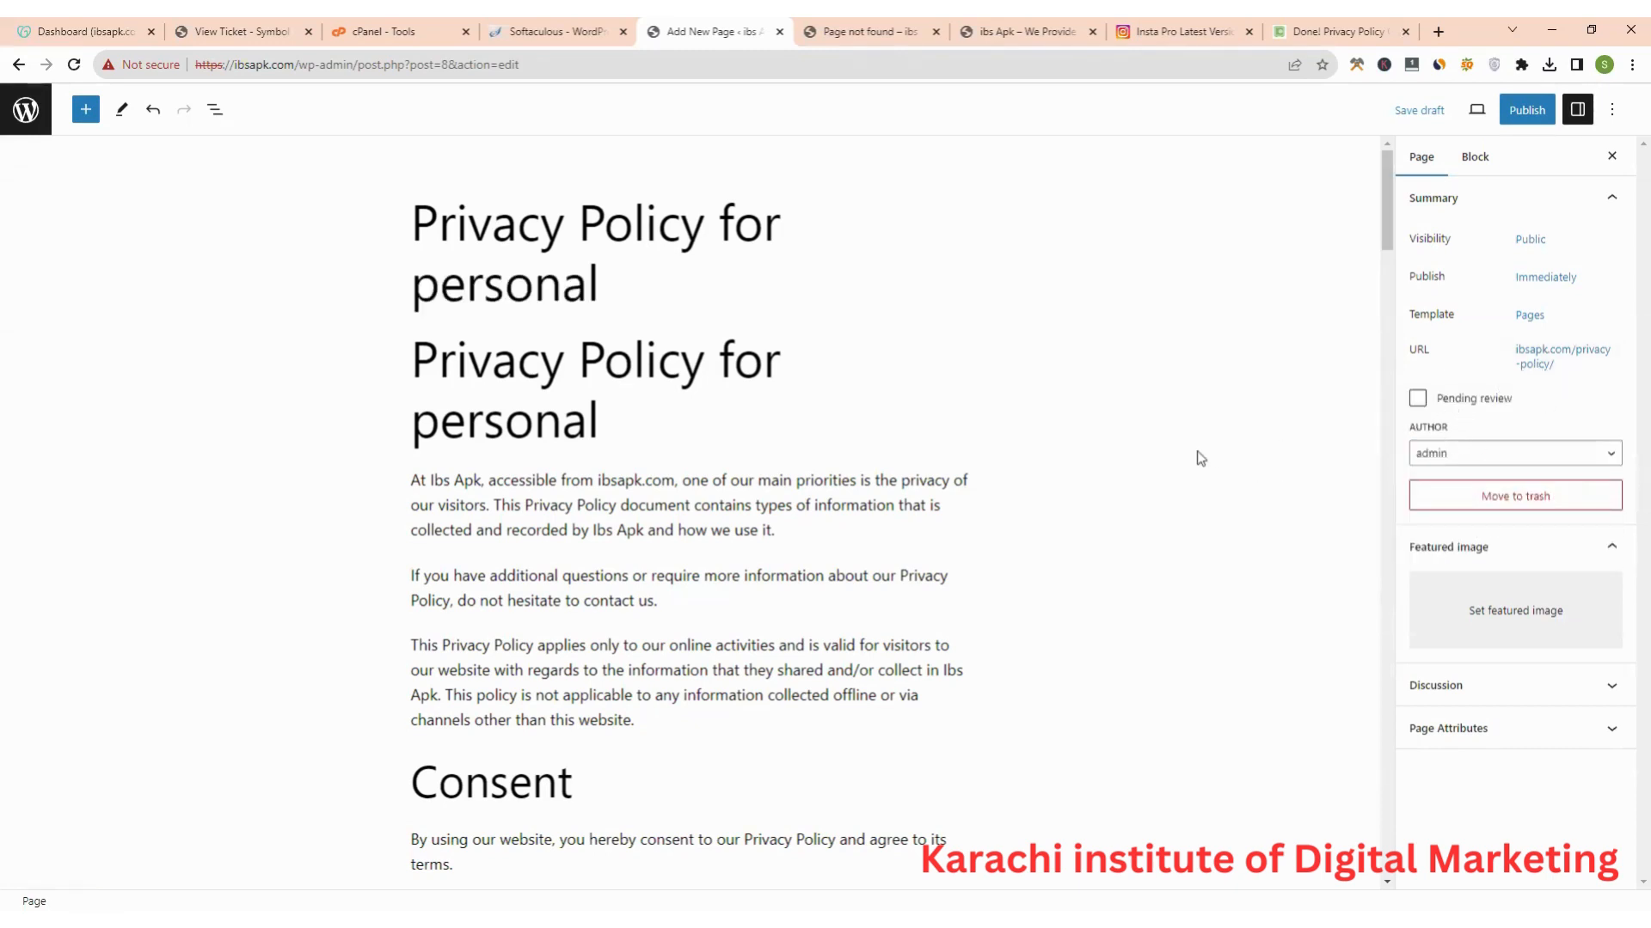
left_click(1540, 367)
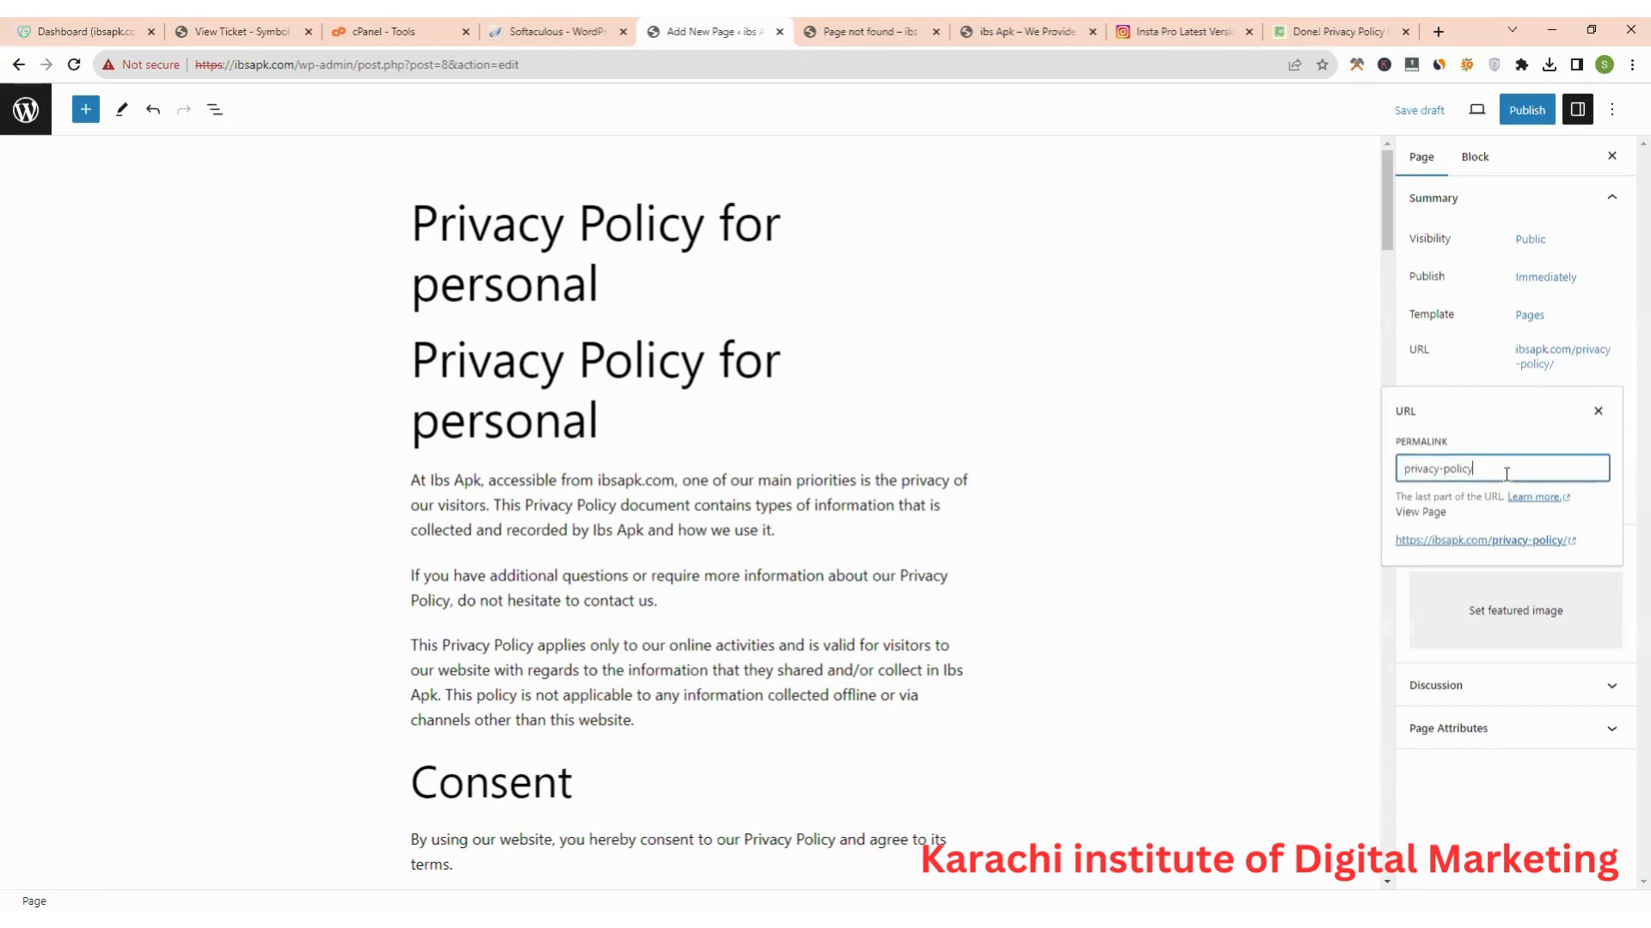
type("-2023")
key("BackSpace")
key("BackSpace")
key("BackSpace")
type("2023")
key("BackSpace")
key("BackSpace")
type("23")
key("BackSpace")
key("BackSpace")
key("BackSpace")
key("BackSpace")
key("BackSpace")
Confirm the slug reads privacy-policy and begin publishing the page.
left_click(1378, 483)
left_click(1539, 366)
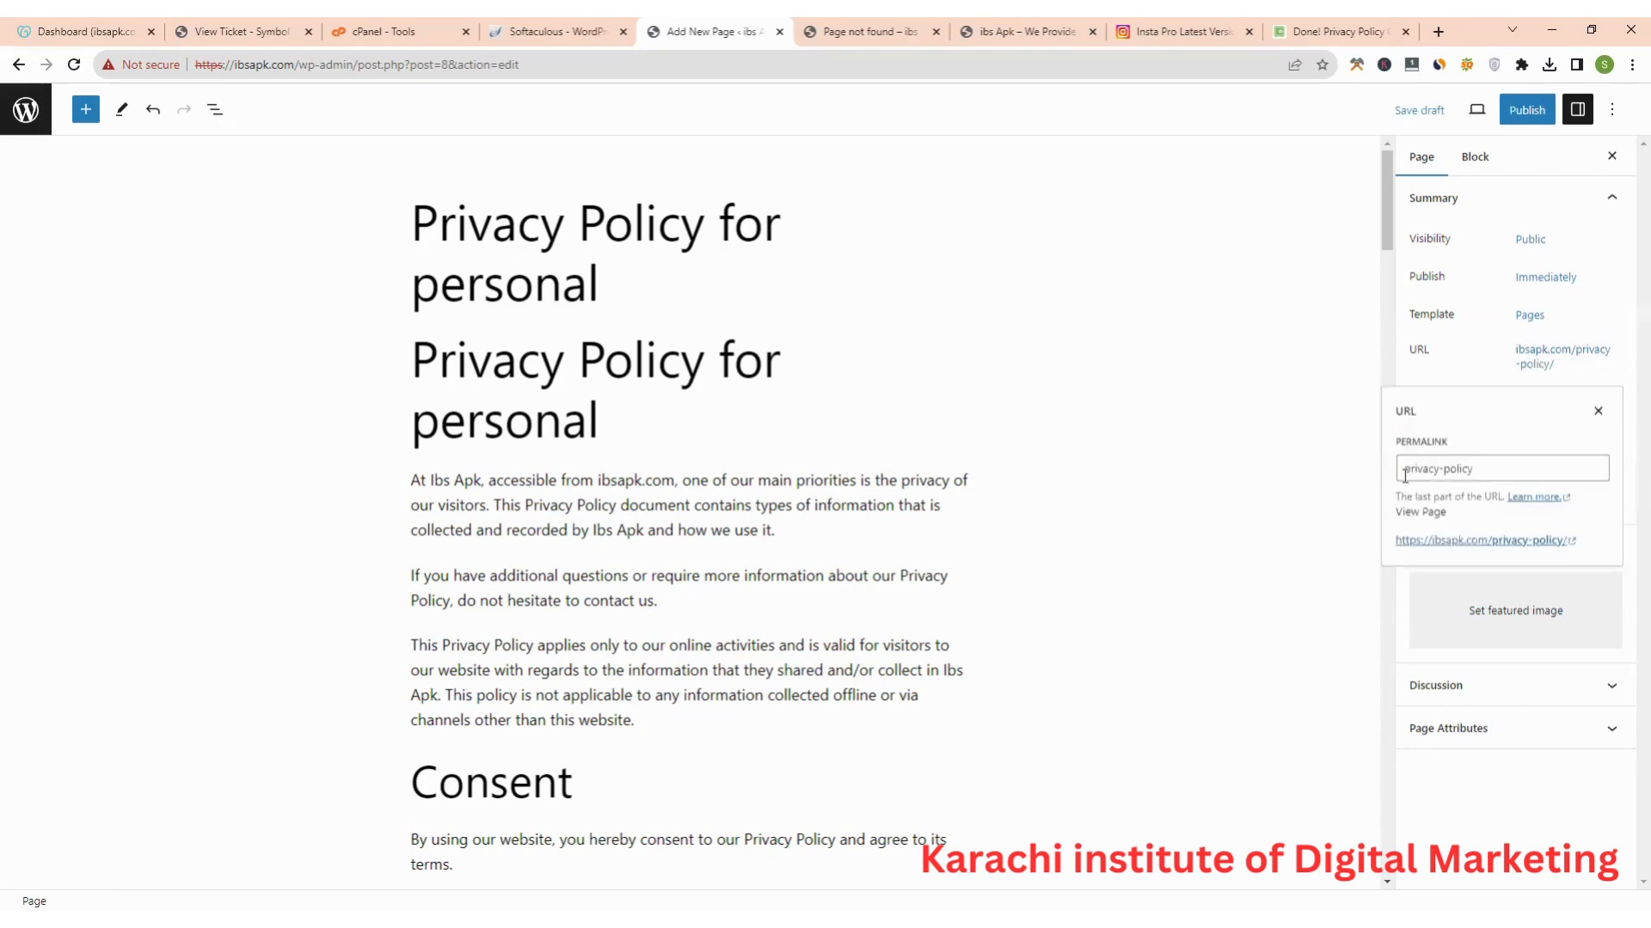
right_click(1467, 468)
left_click(1432, 469)
left_click(1252, 484)
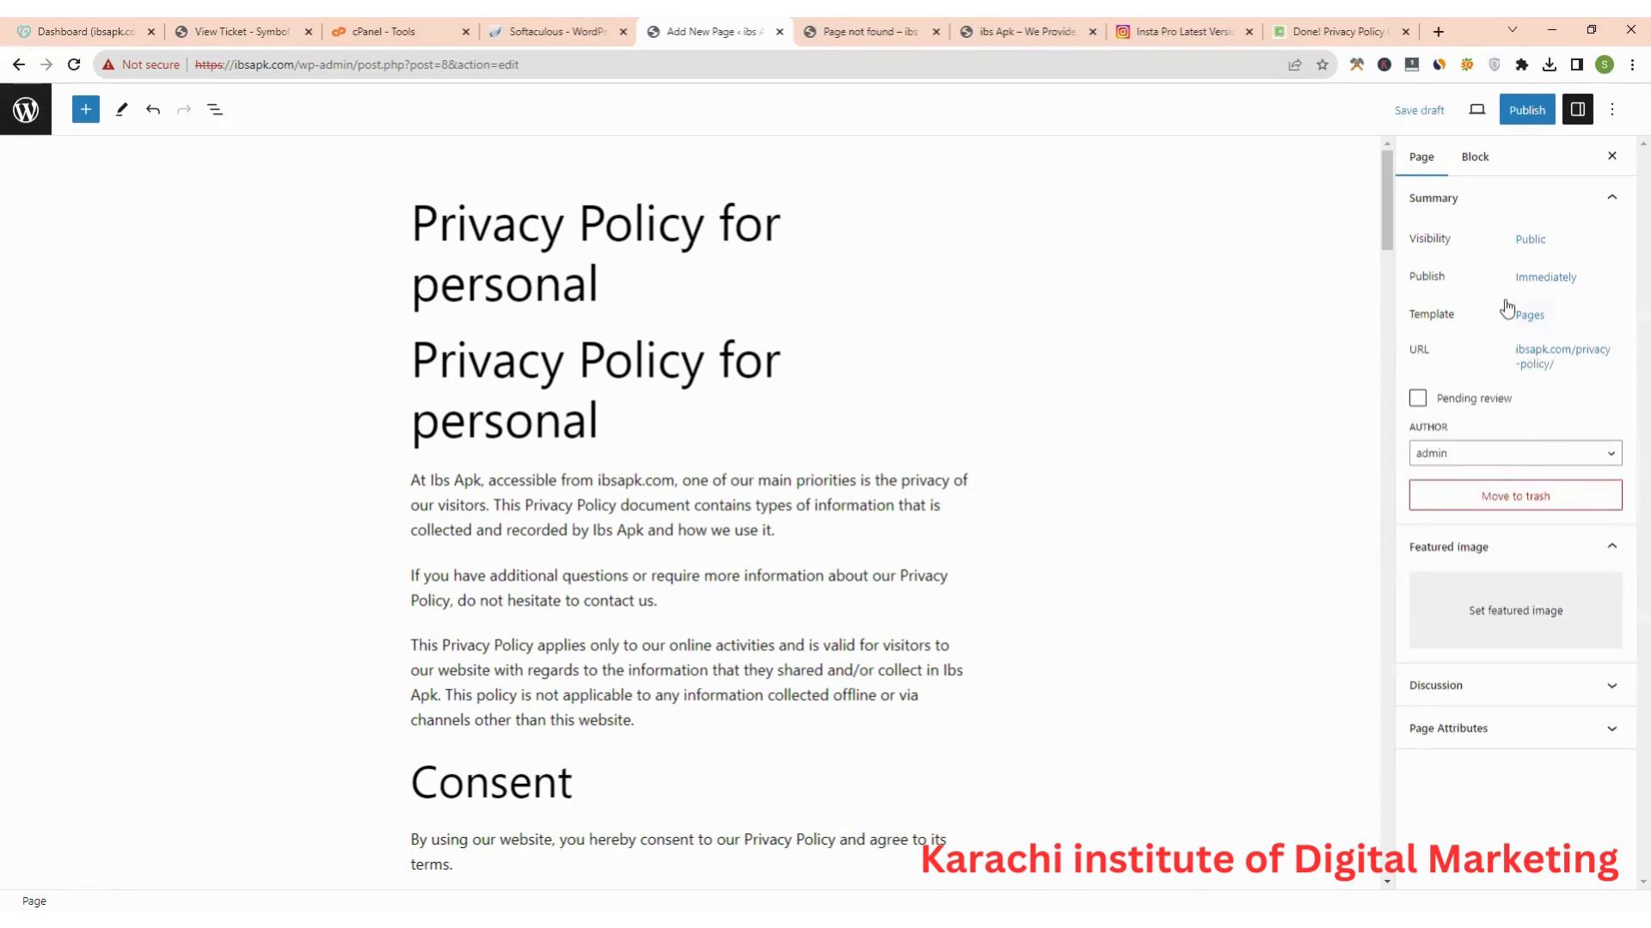
left_click(1524, 114)
Publish the page, reload the former 404 tab to see it live, then return to the editor.
left_click(1495, 110)
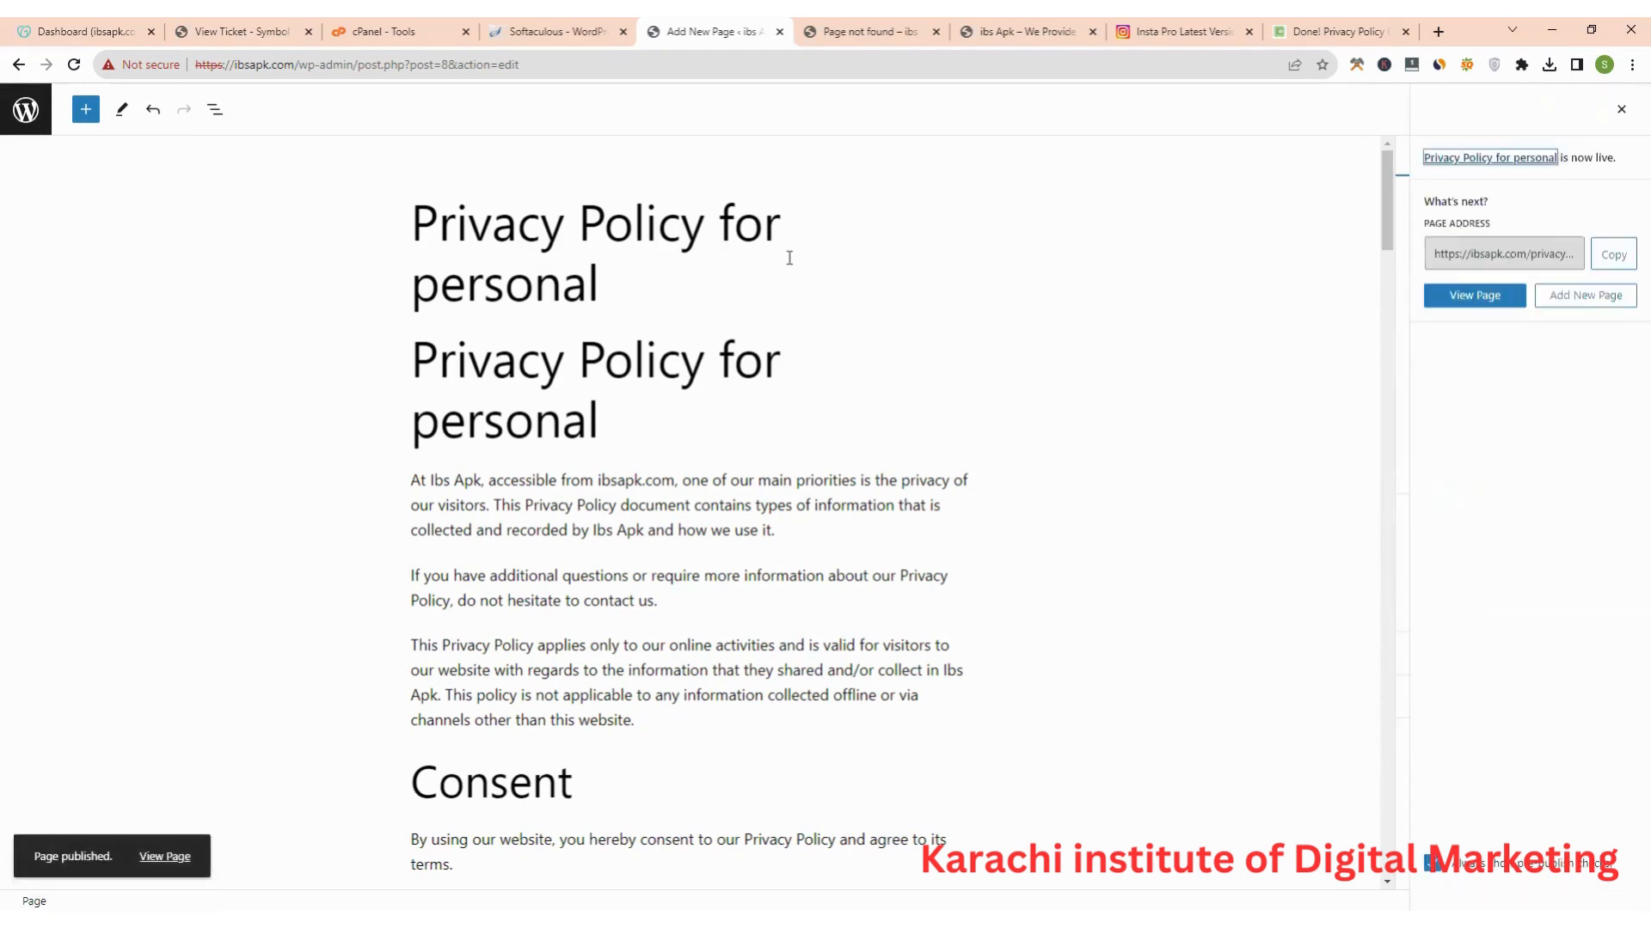
left_click(842, 29)
left_click(77, 64)
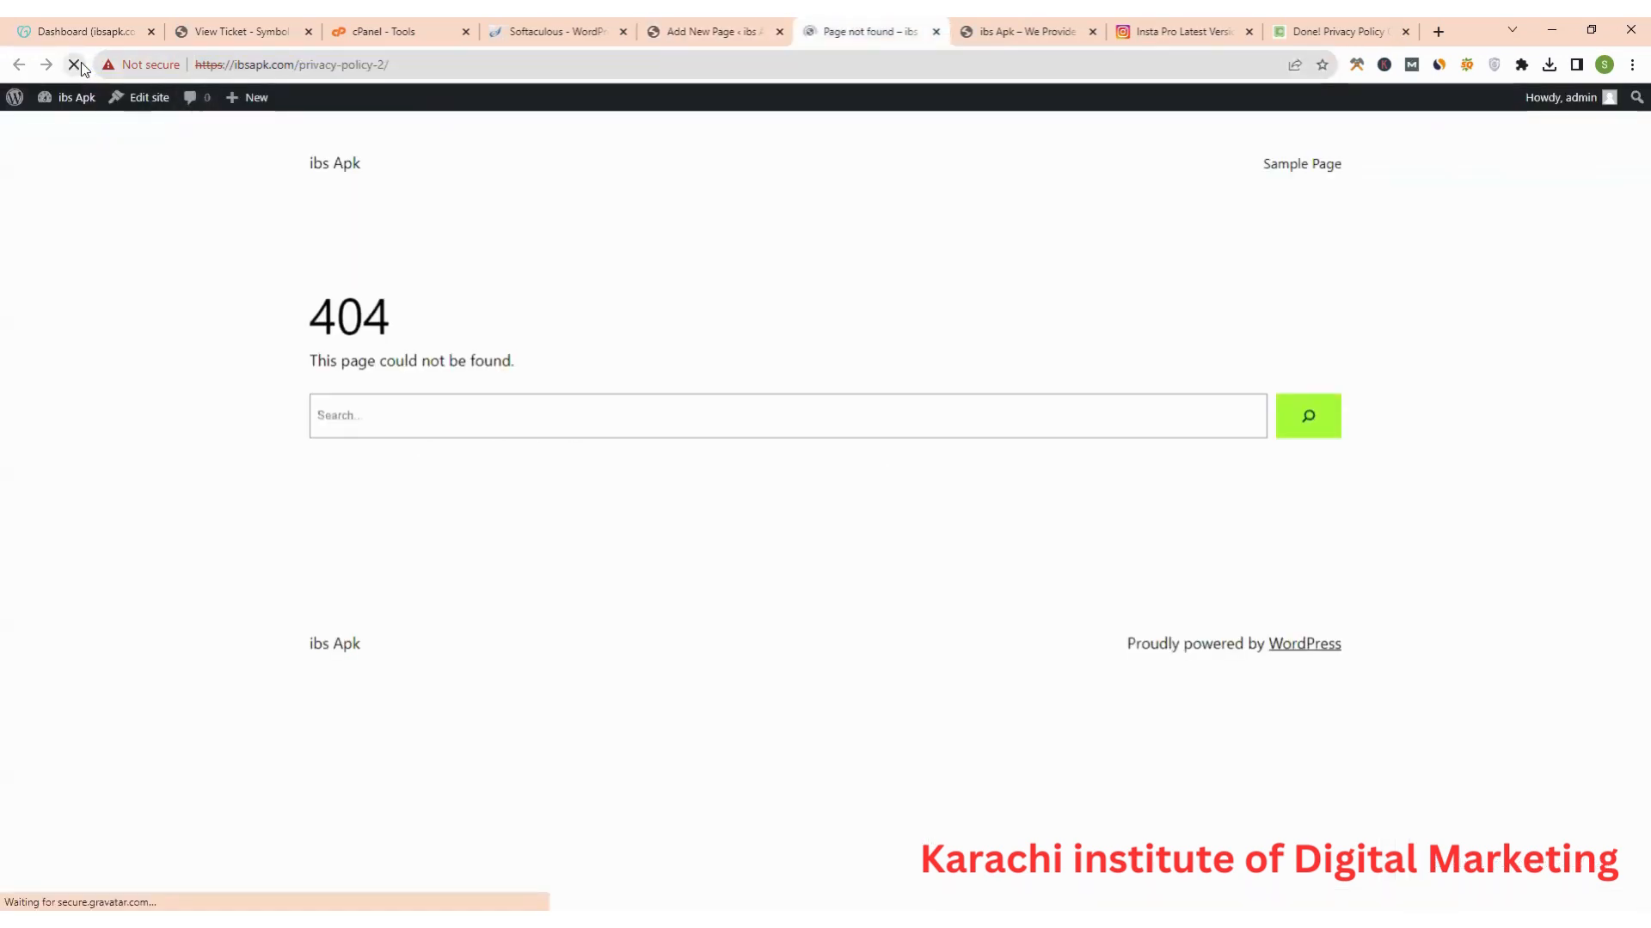
left_click(362, 65)
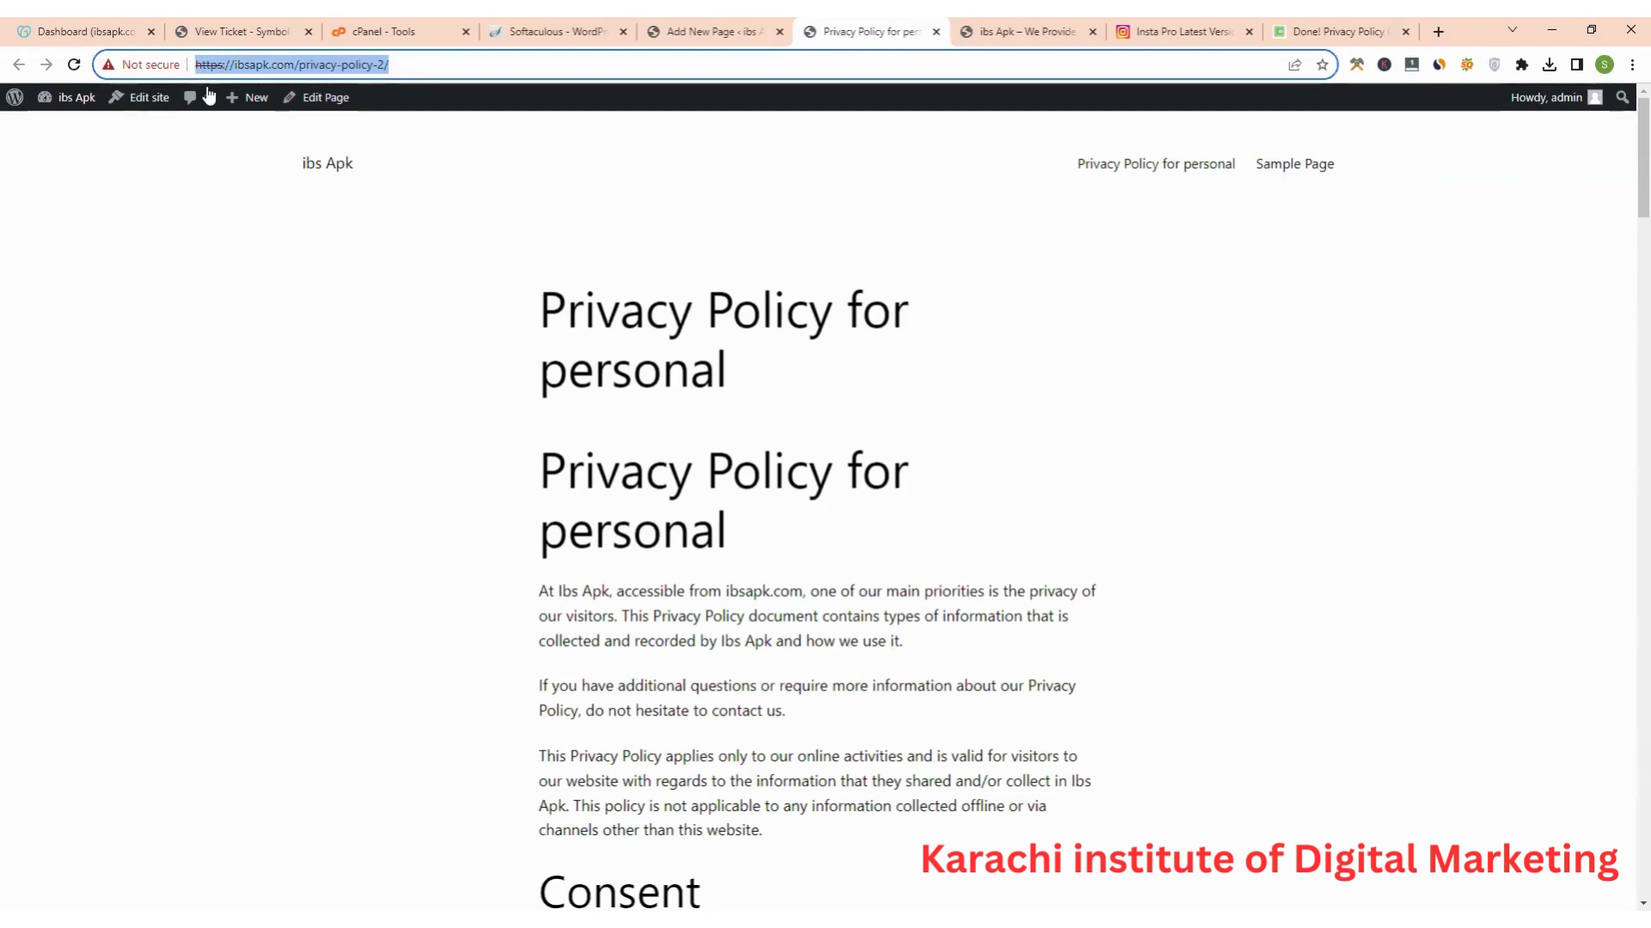
left_click(397, 66)
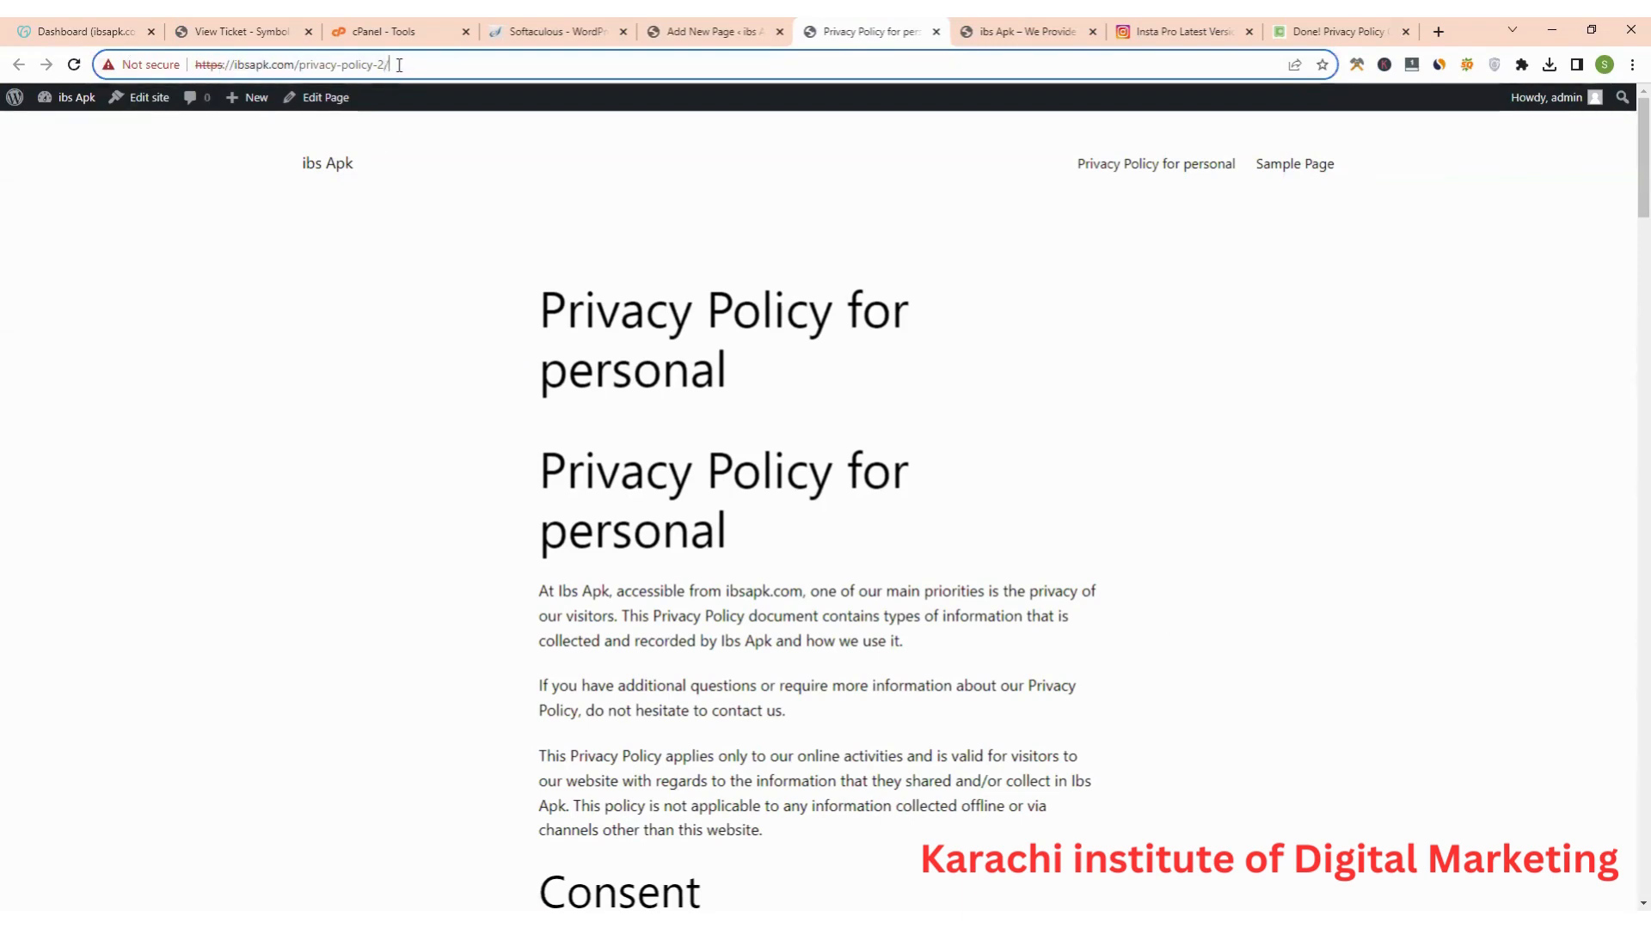
left_click_drag(397, 65, 384, 66)
scroll(810, 520, "down", 8)
scroll(810, 519, "down", 10)
left_click(692, 31)
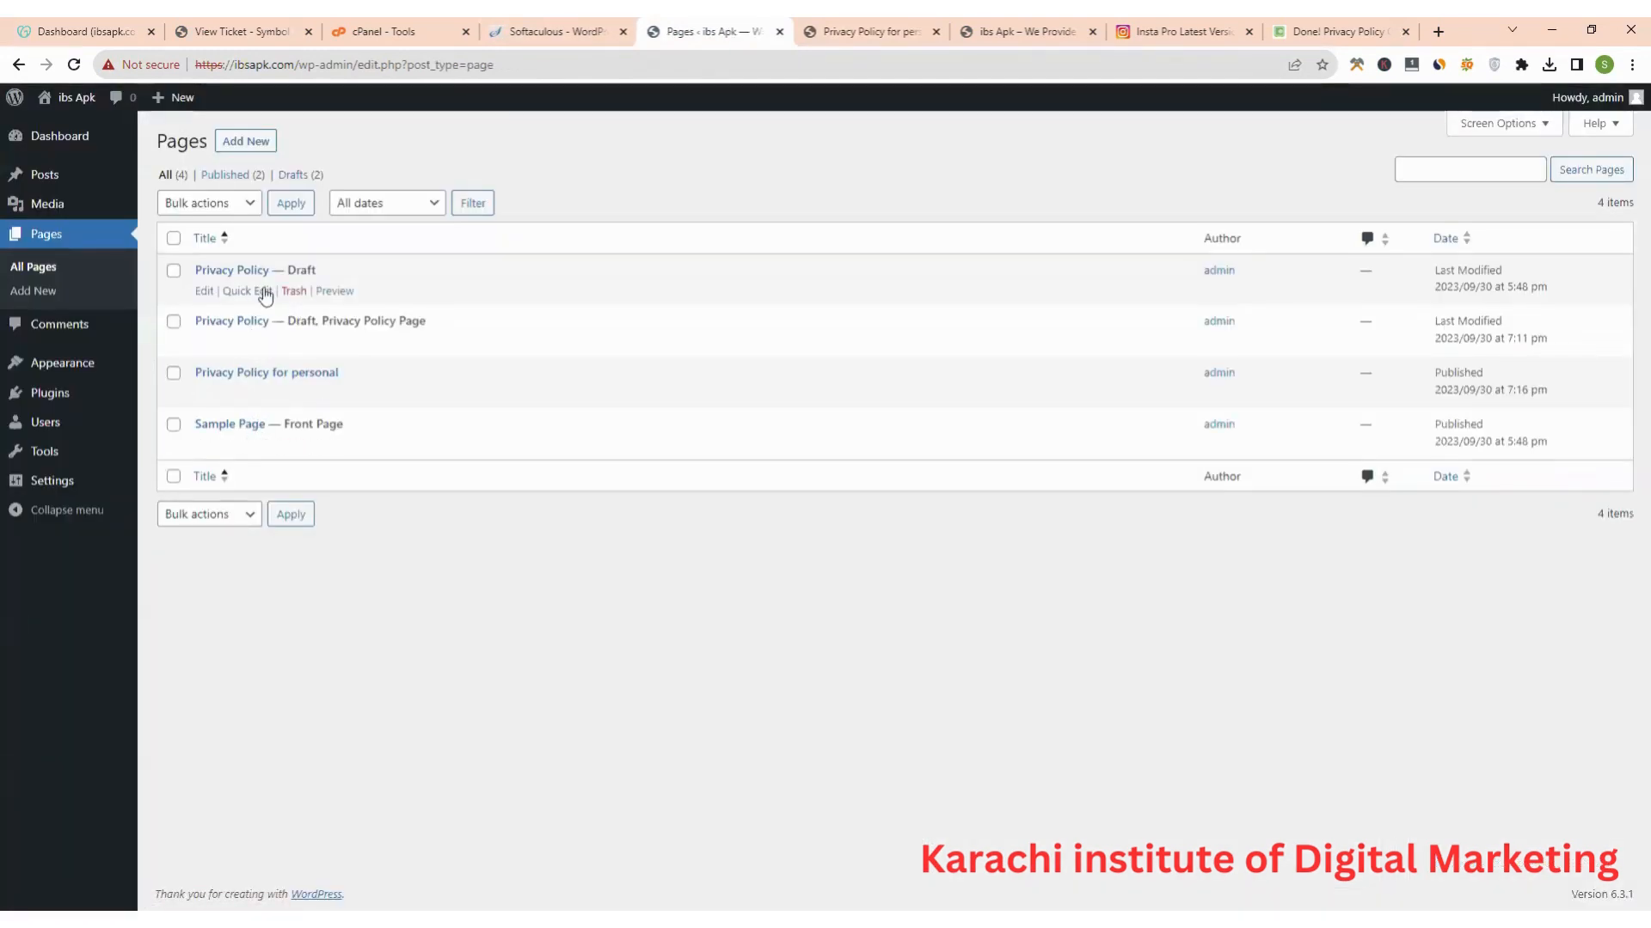
Trash the draft Privacy Policy page and open the published privacy page for editing.
left_click(292, 292)
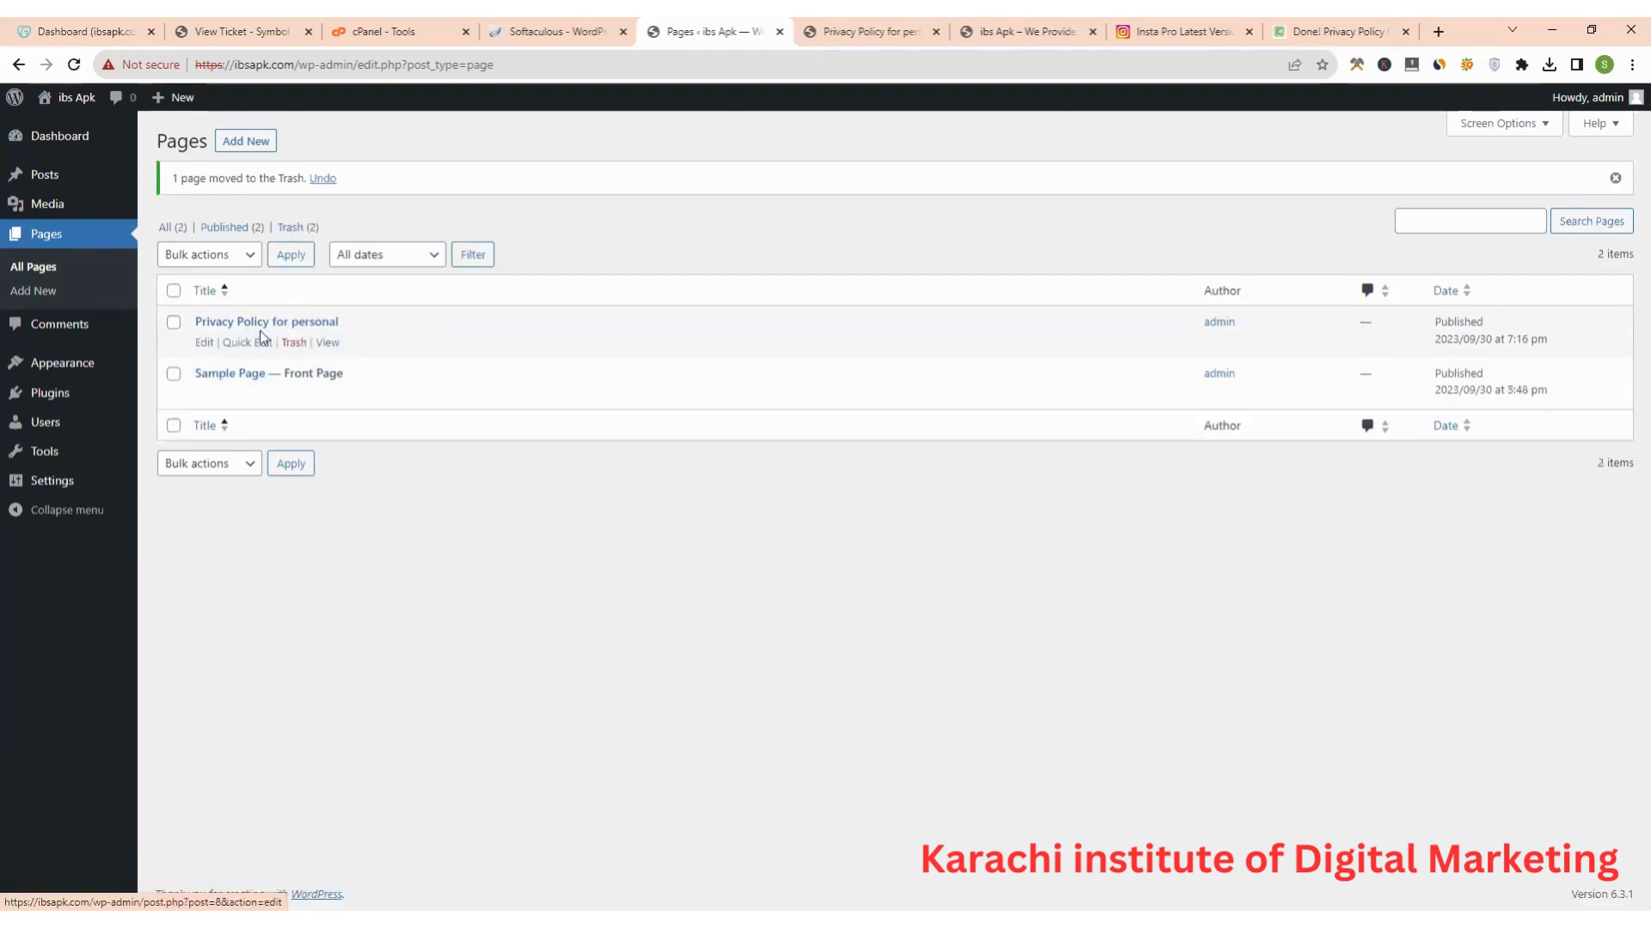
left_click(870, 32)
scroll(486, 361, "up", 15)
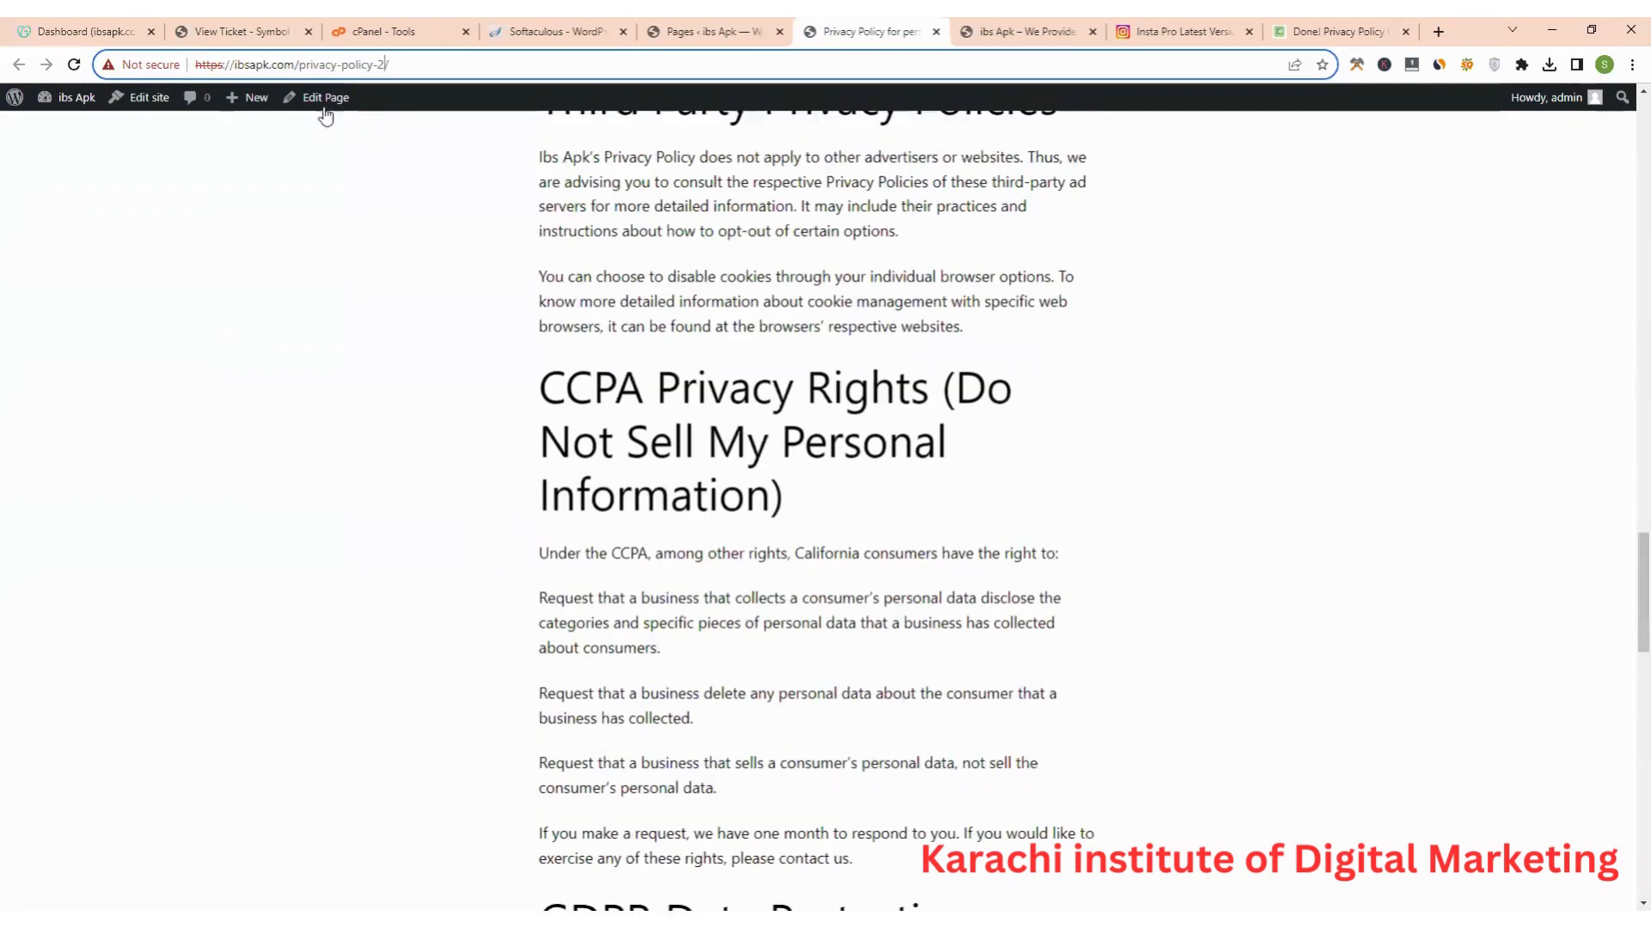
left_click(326, 101)
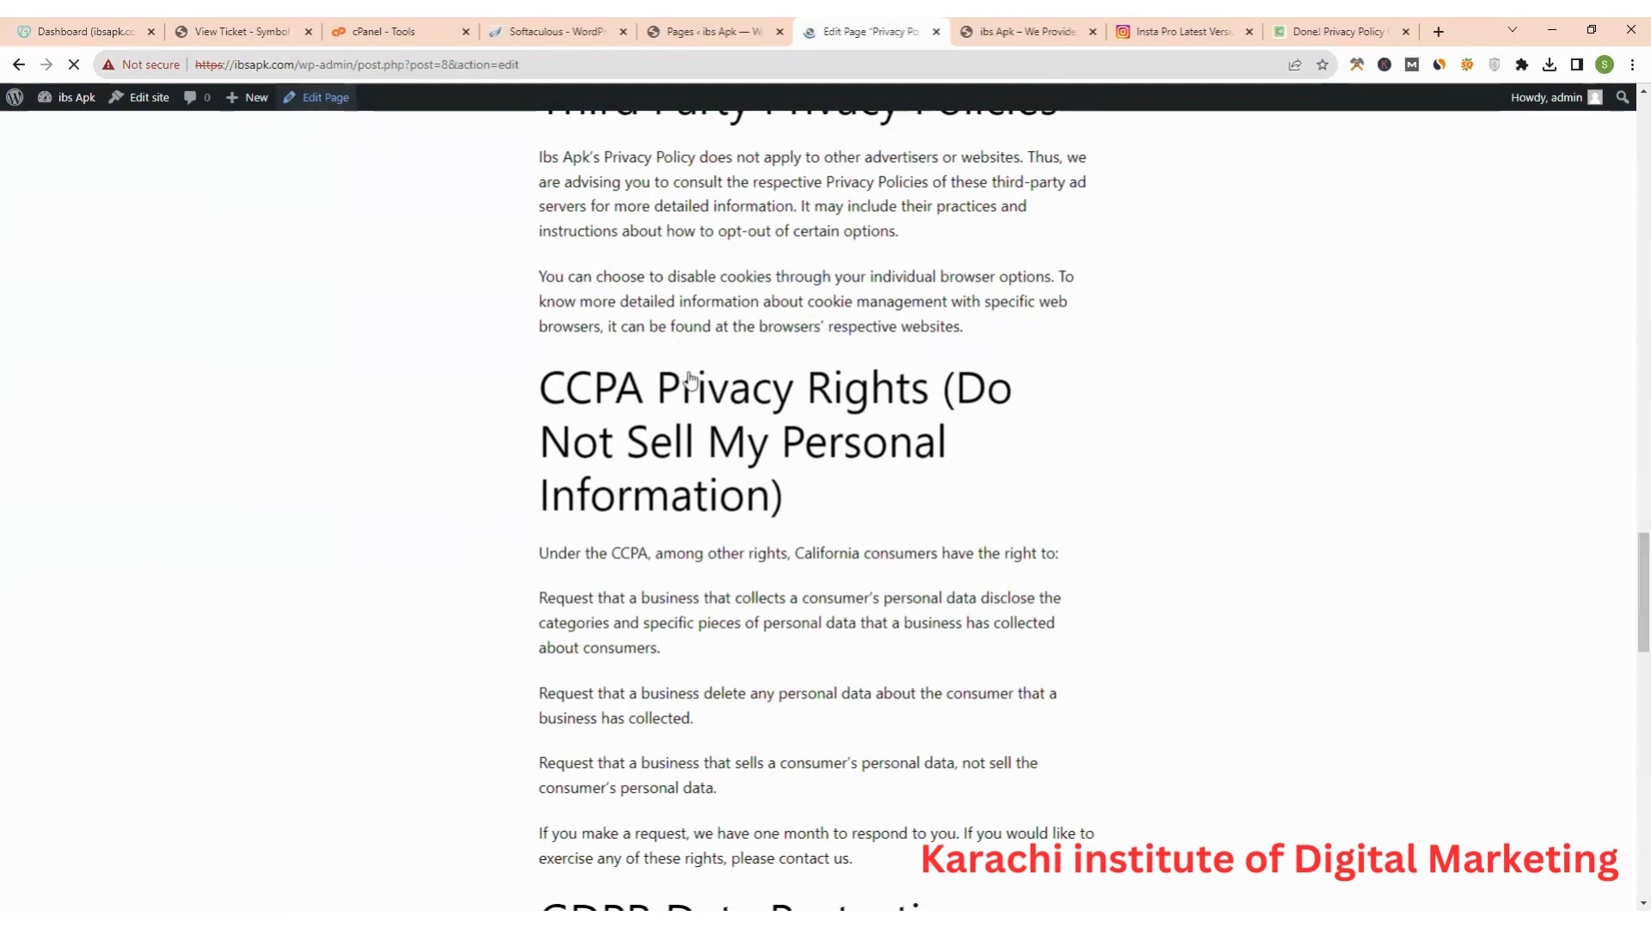
Remove '-2' from the page's permalink slug so it reads privacy-policy, then update the page.
left_click(1023, 32)
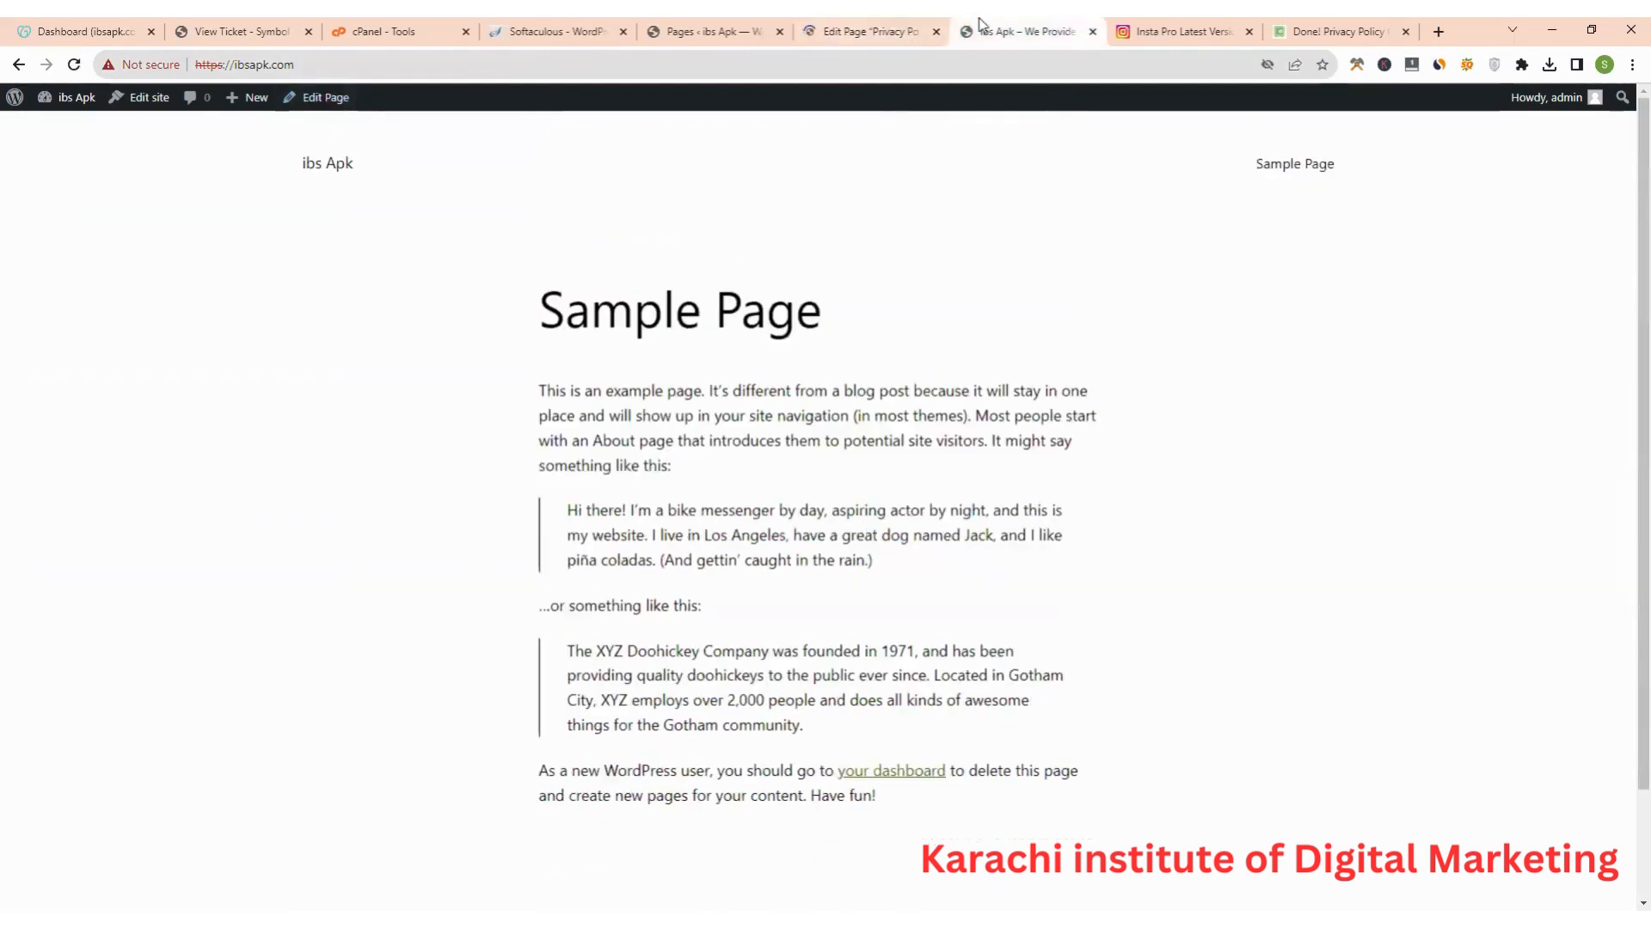
left_click(885, 32)
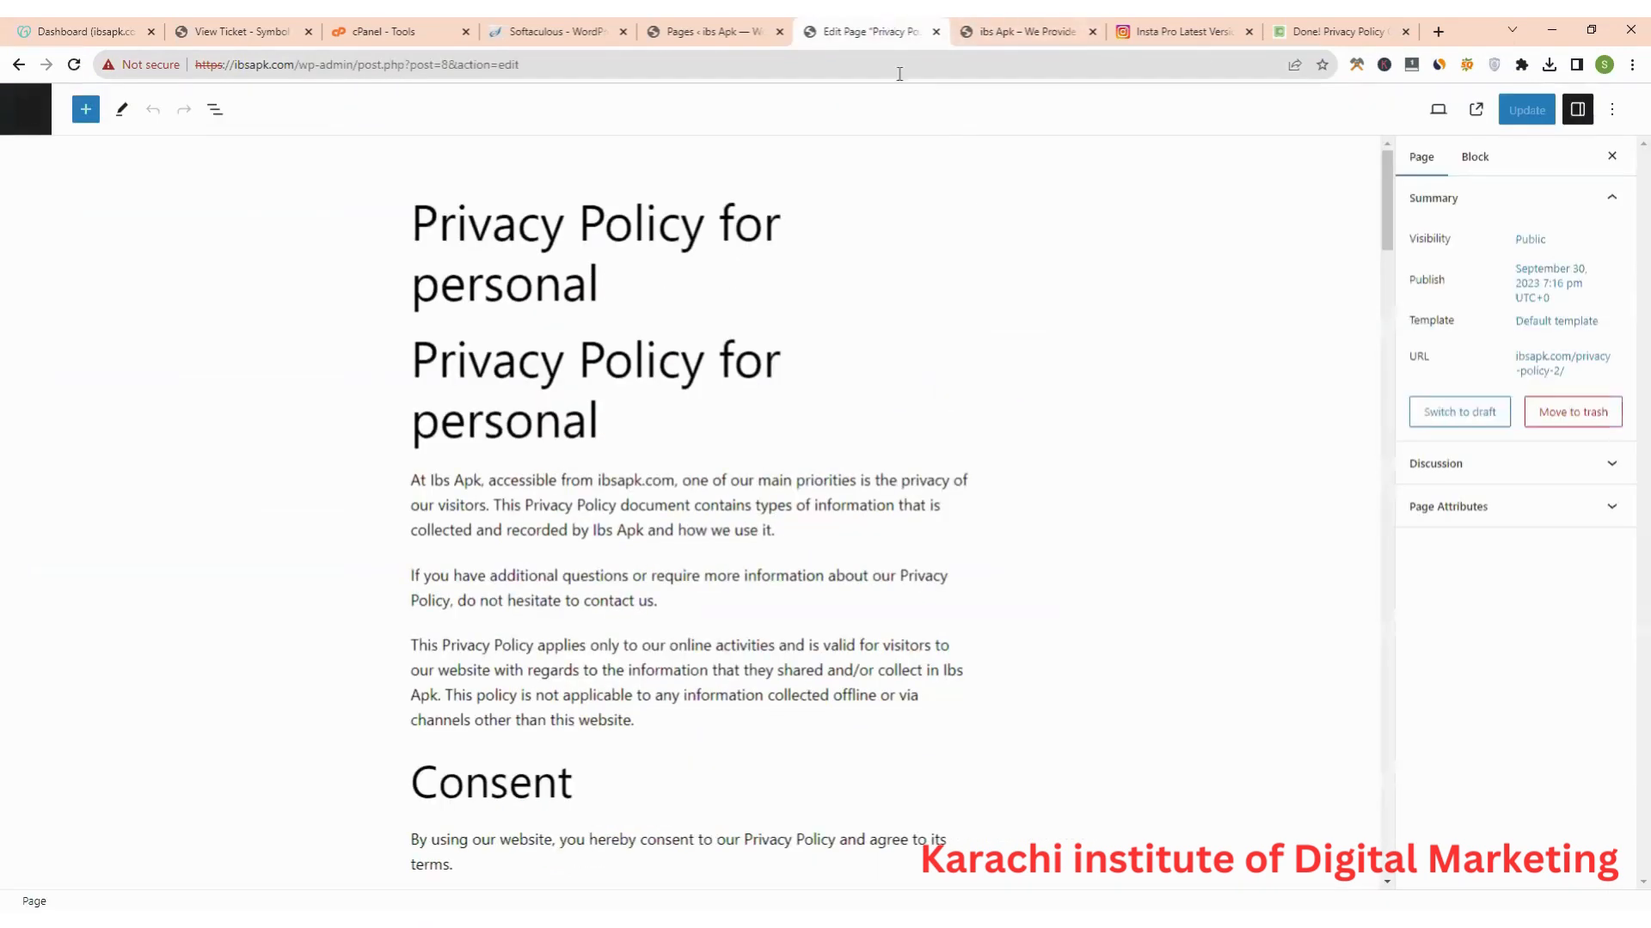
left_click(1543, 365)
left_click(1483, 476)
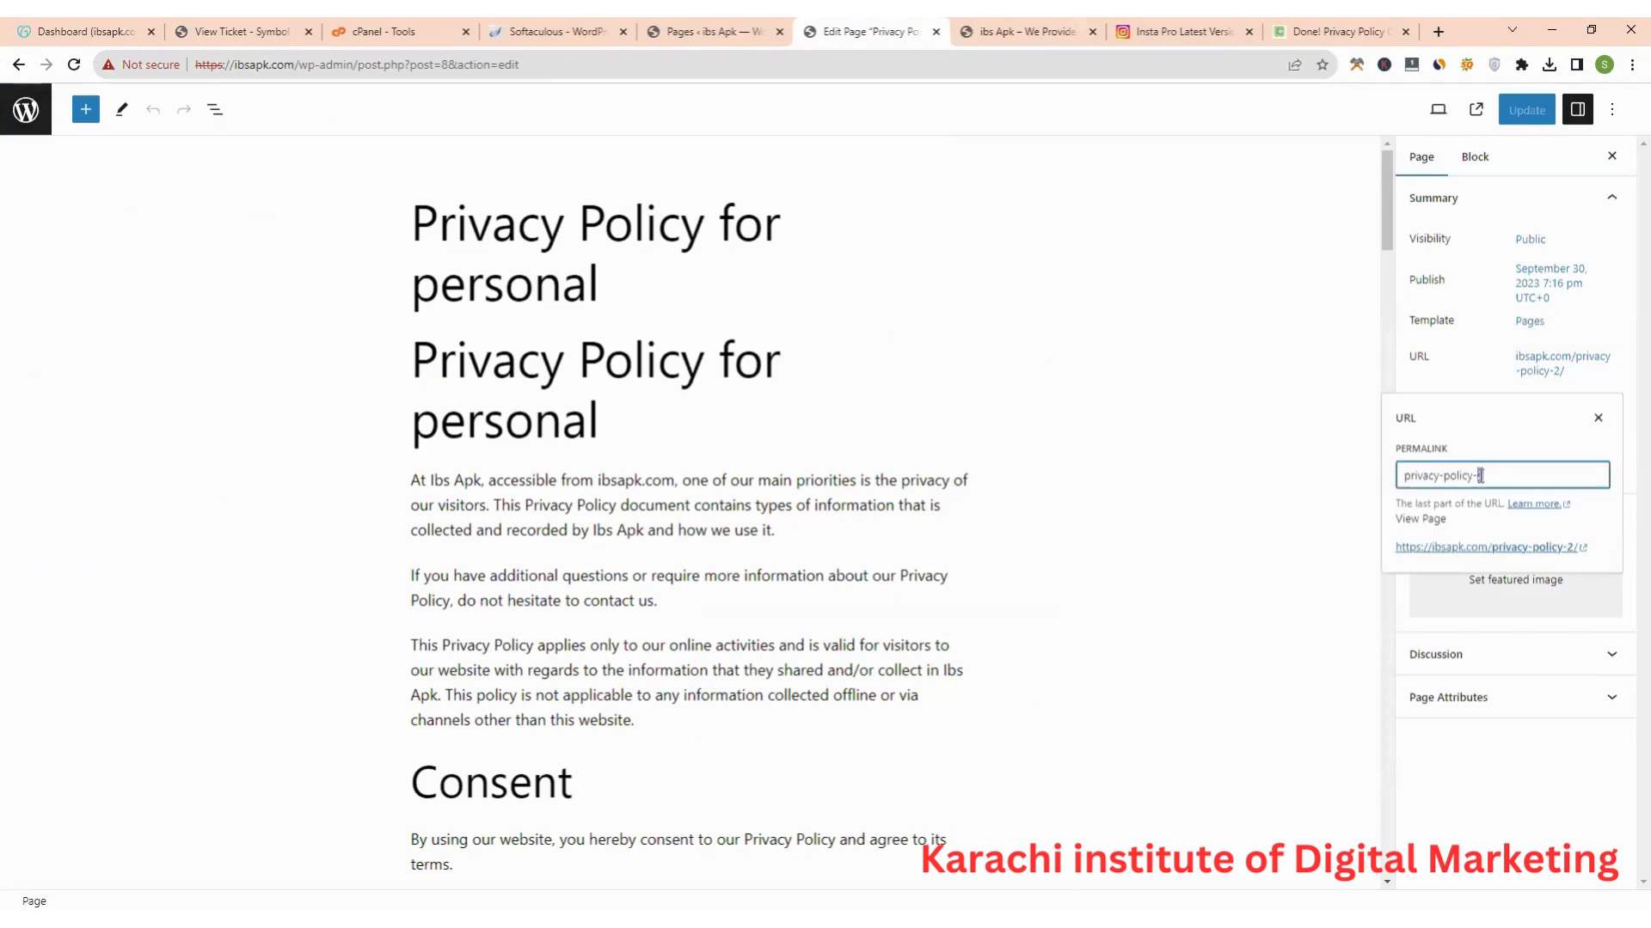
key("BackSpace")
key("BackSpace")
left_click(1271, 428)
right_click(1272, 421)
left_click(1214, 404)
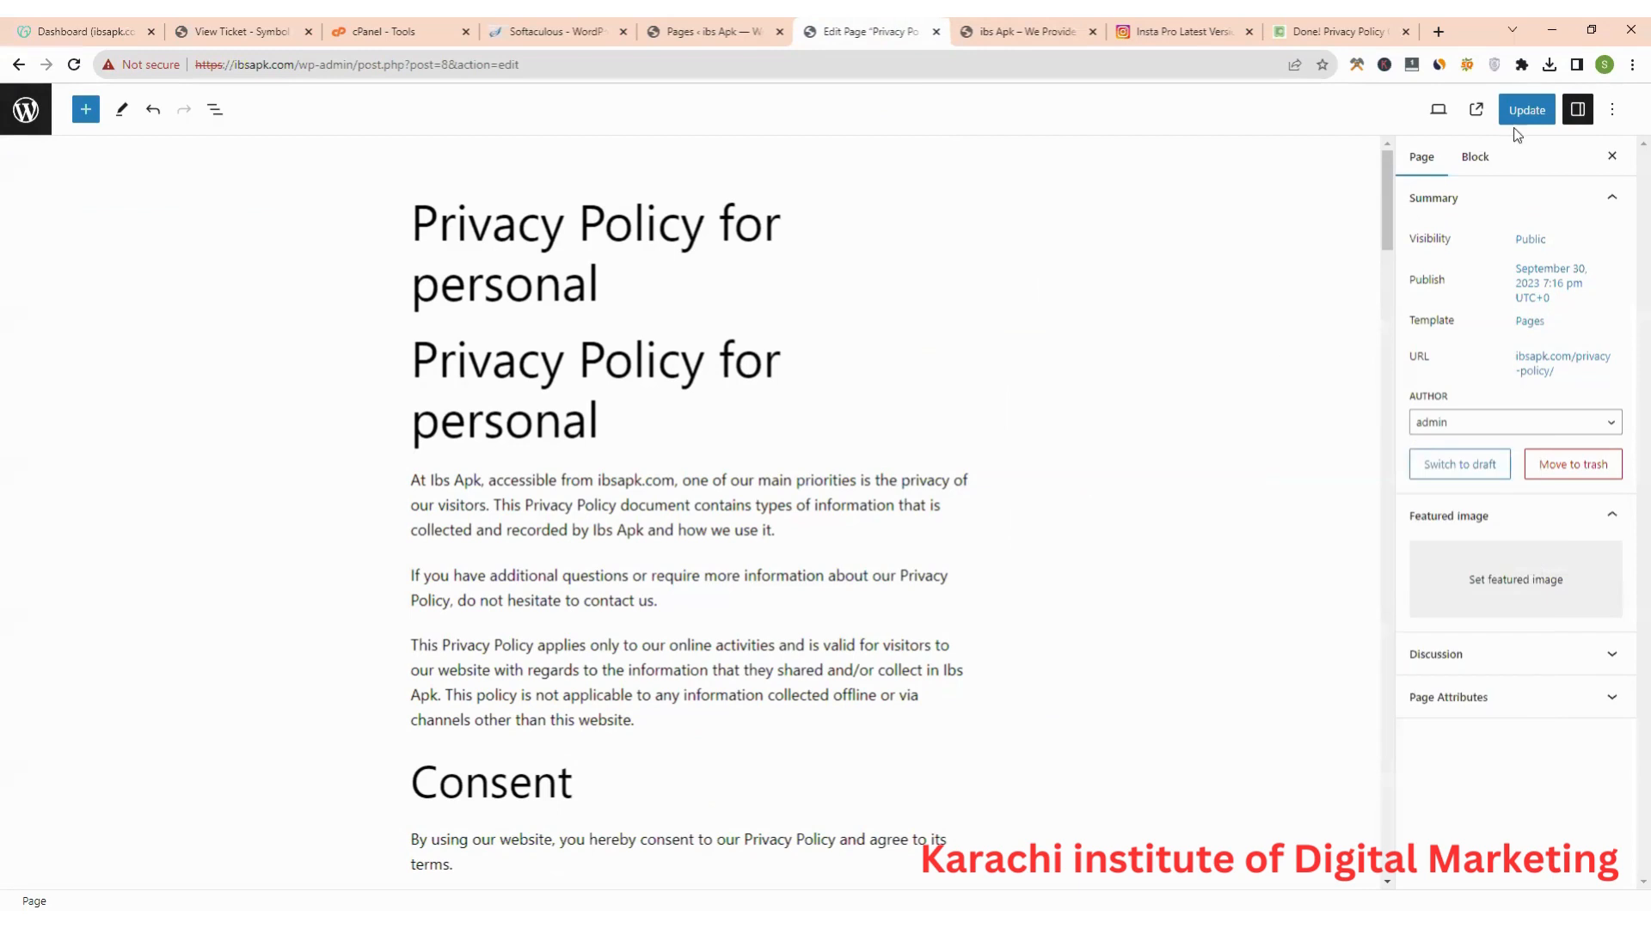
left_click(1517, 112)
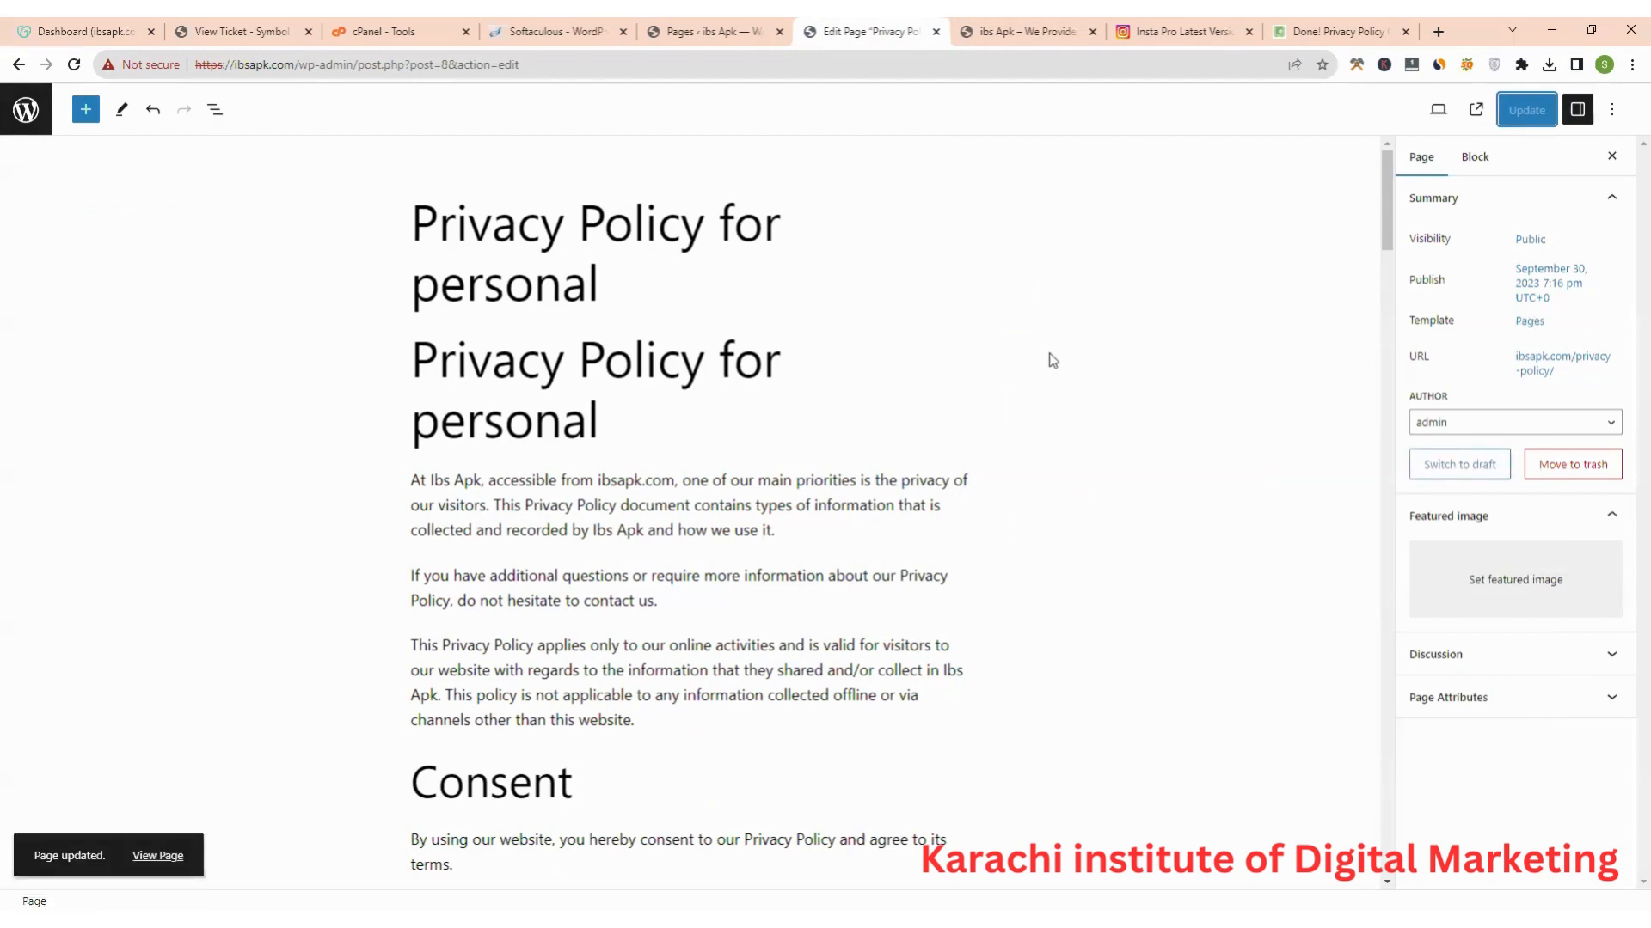
left_click(707, 27)
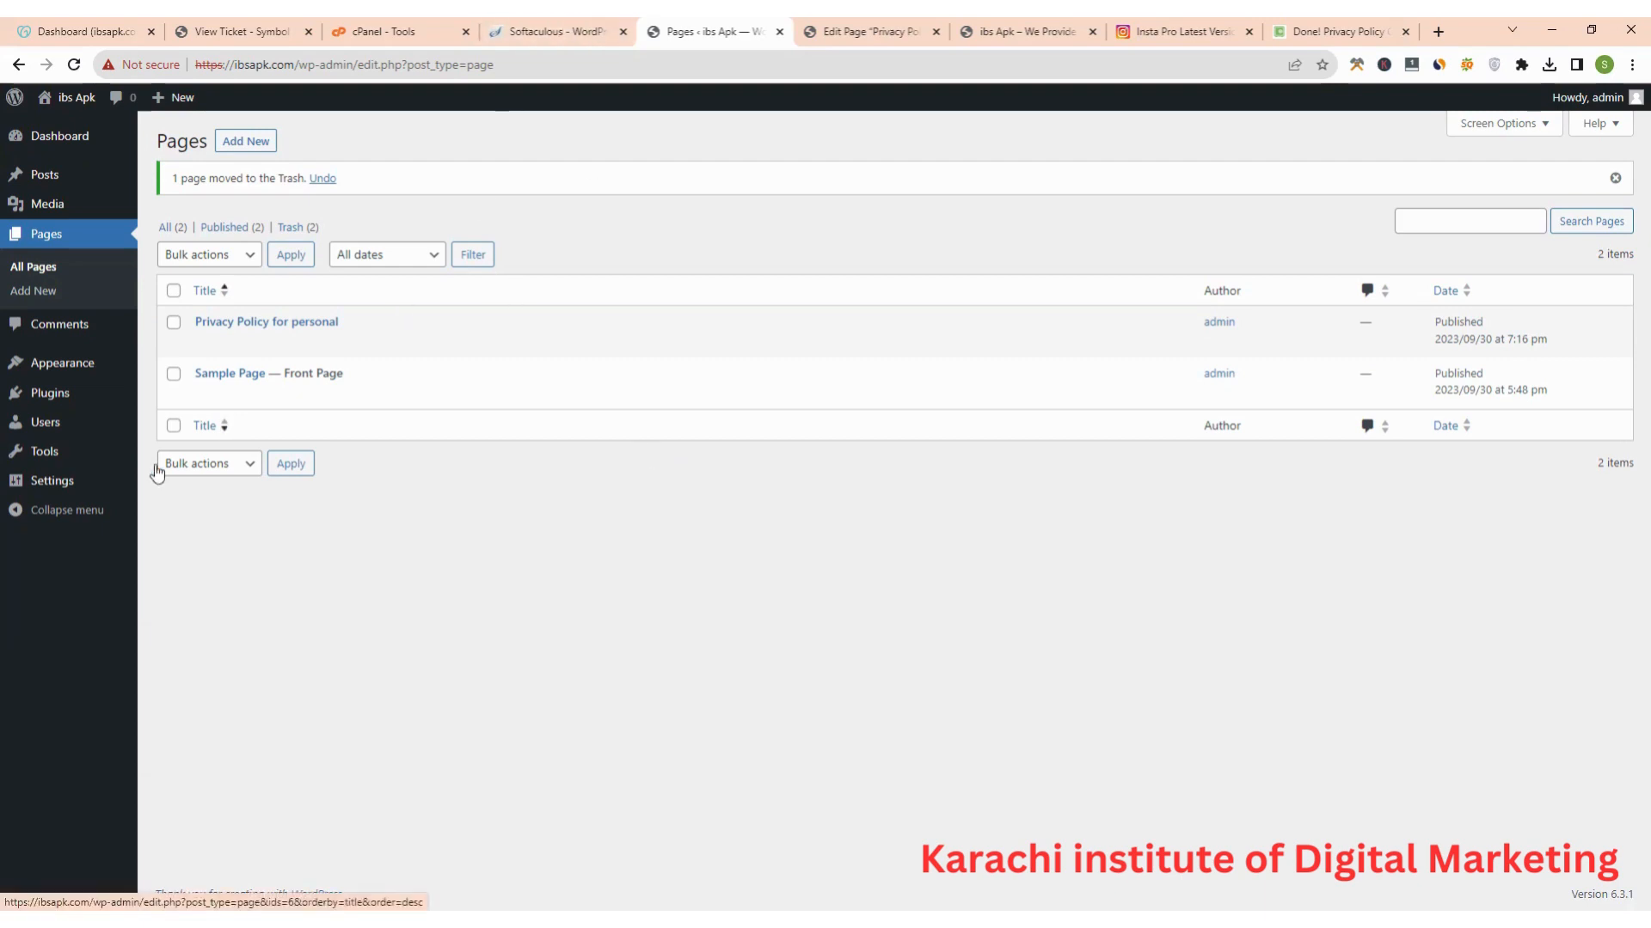
right_click(24, 544)
left_click(670, 671)
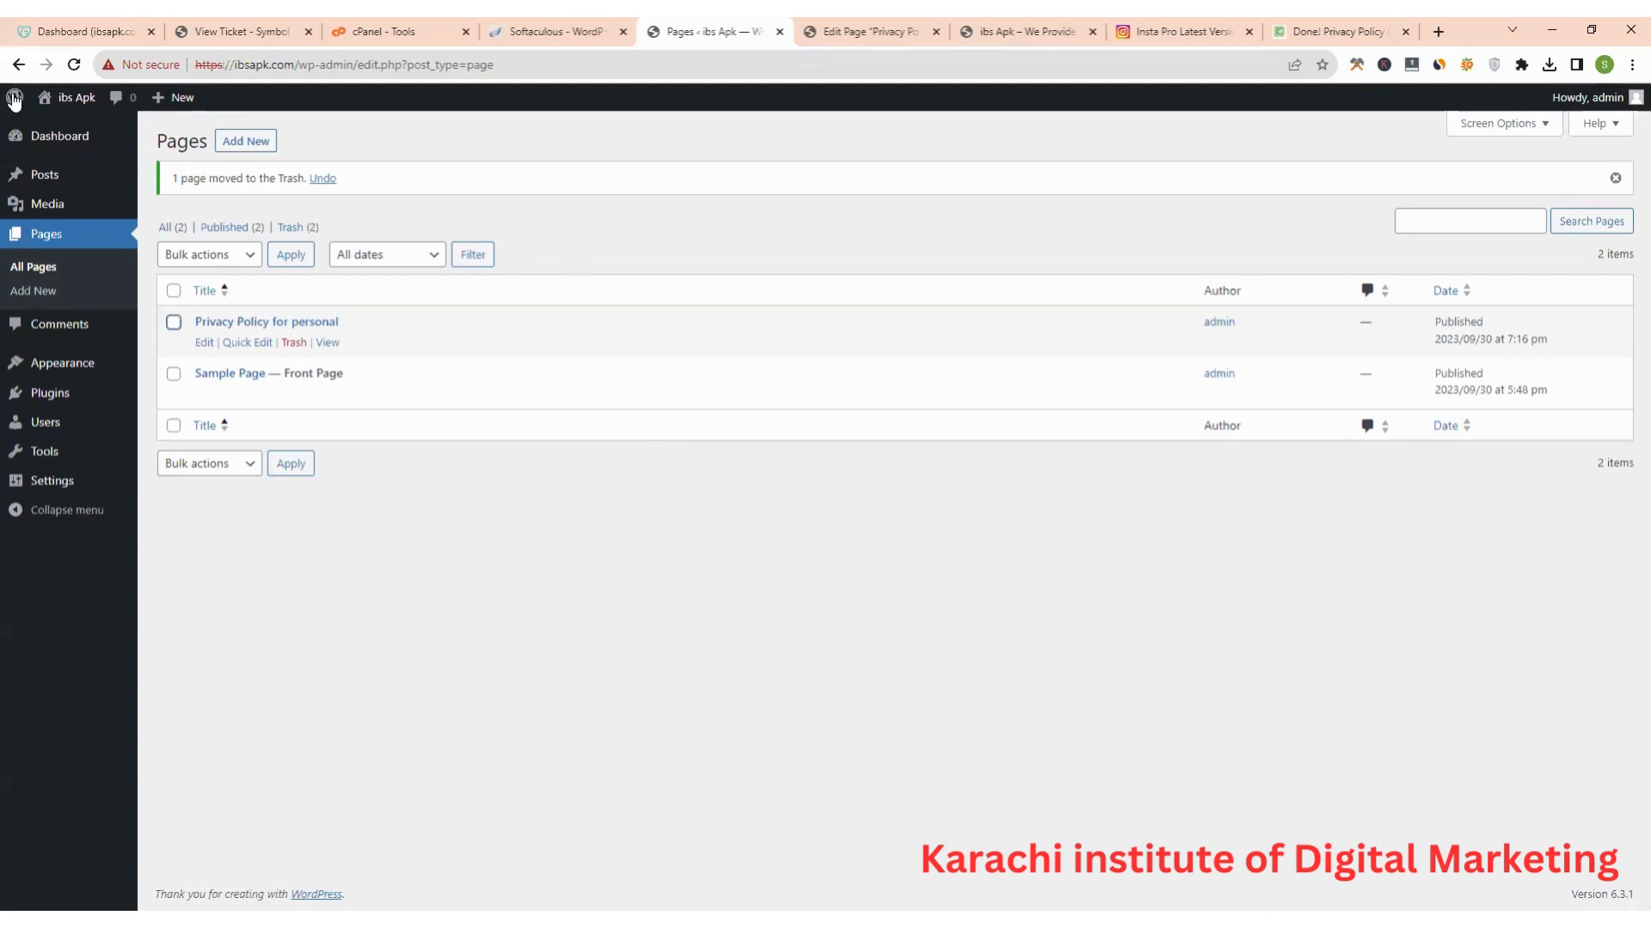
Open the WordPress.org documentation and go to the Installation guides.
mouse_move(16, 100)
left_click(60, 206)
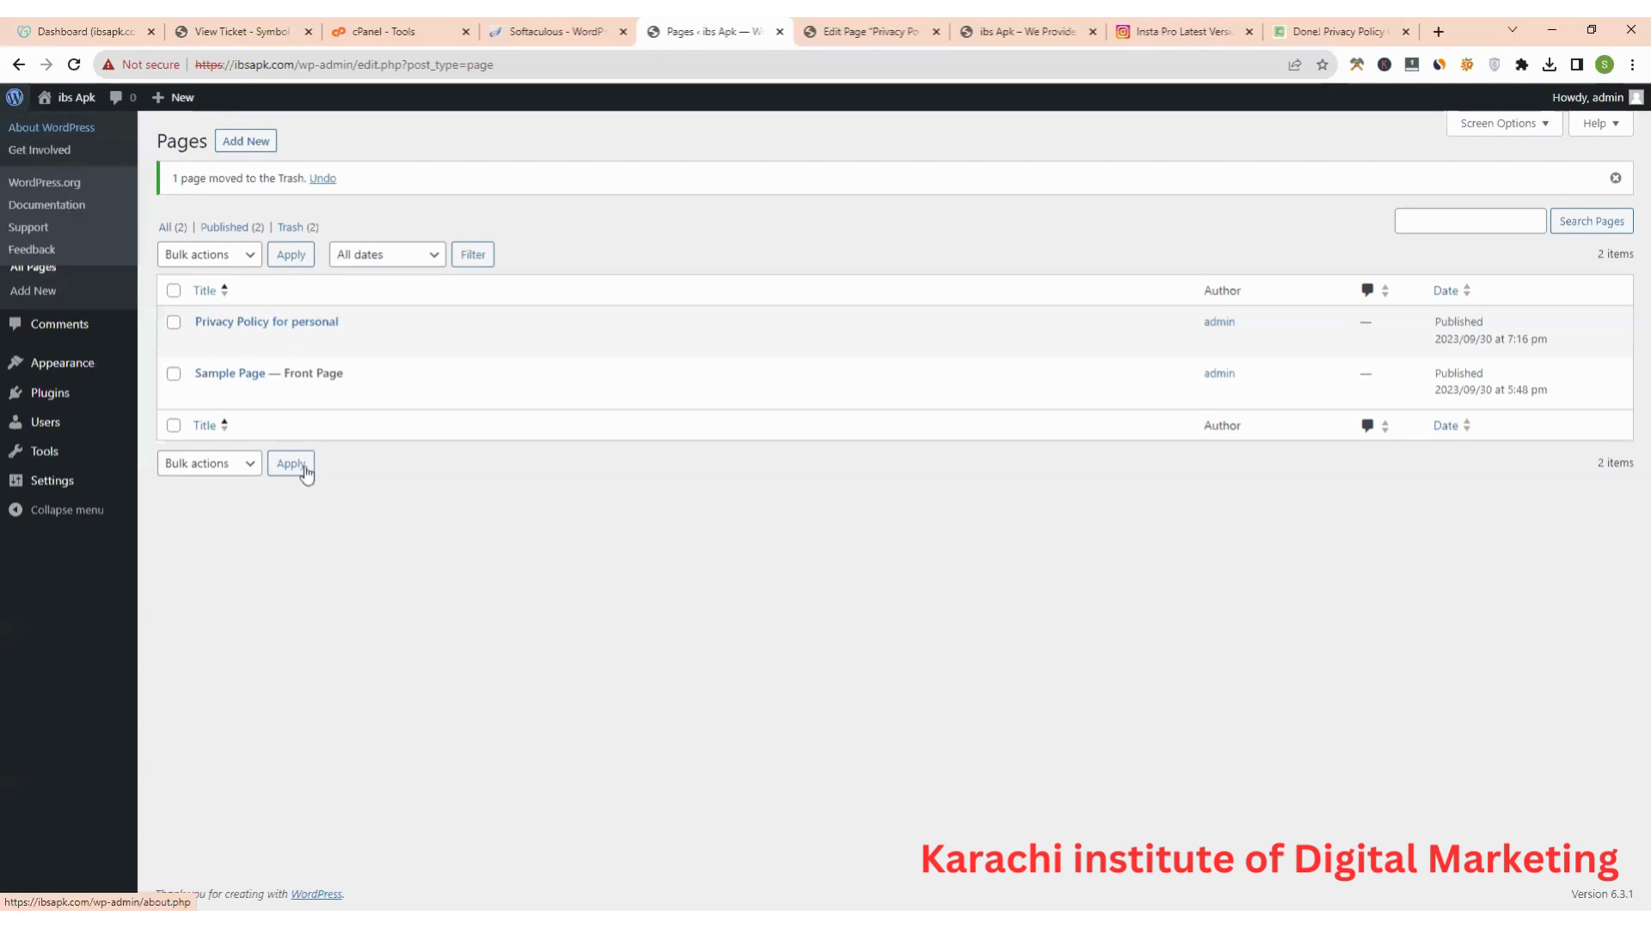
scroll(627, 502, "down", 12)
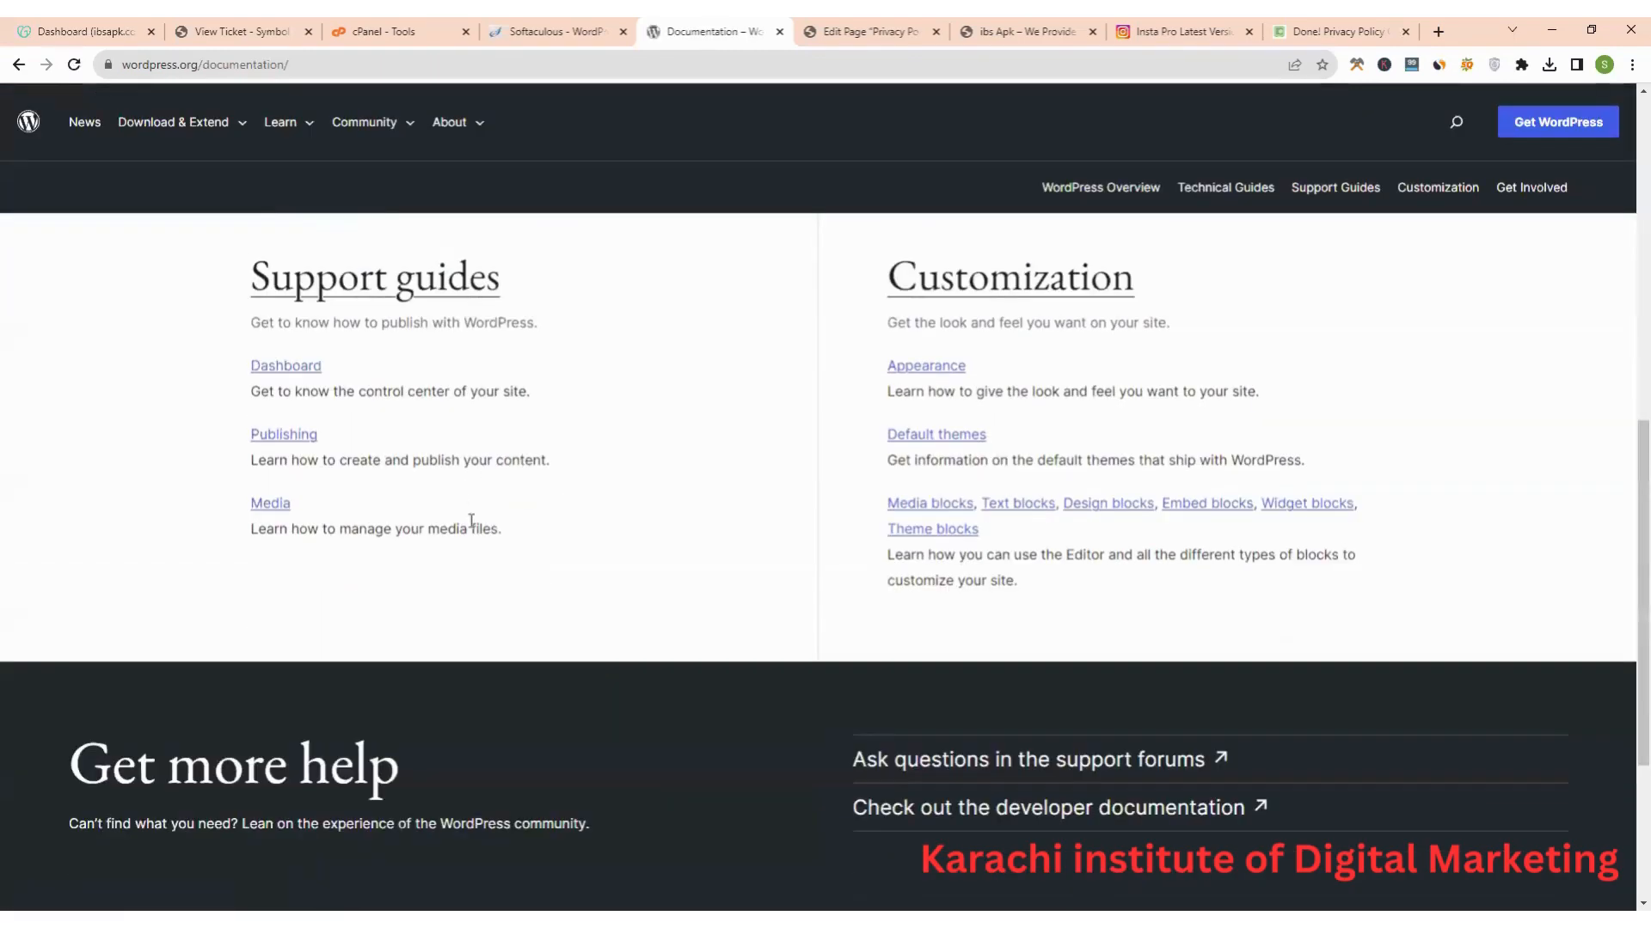
scroll(661, 551, "up", 9)
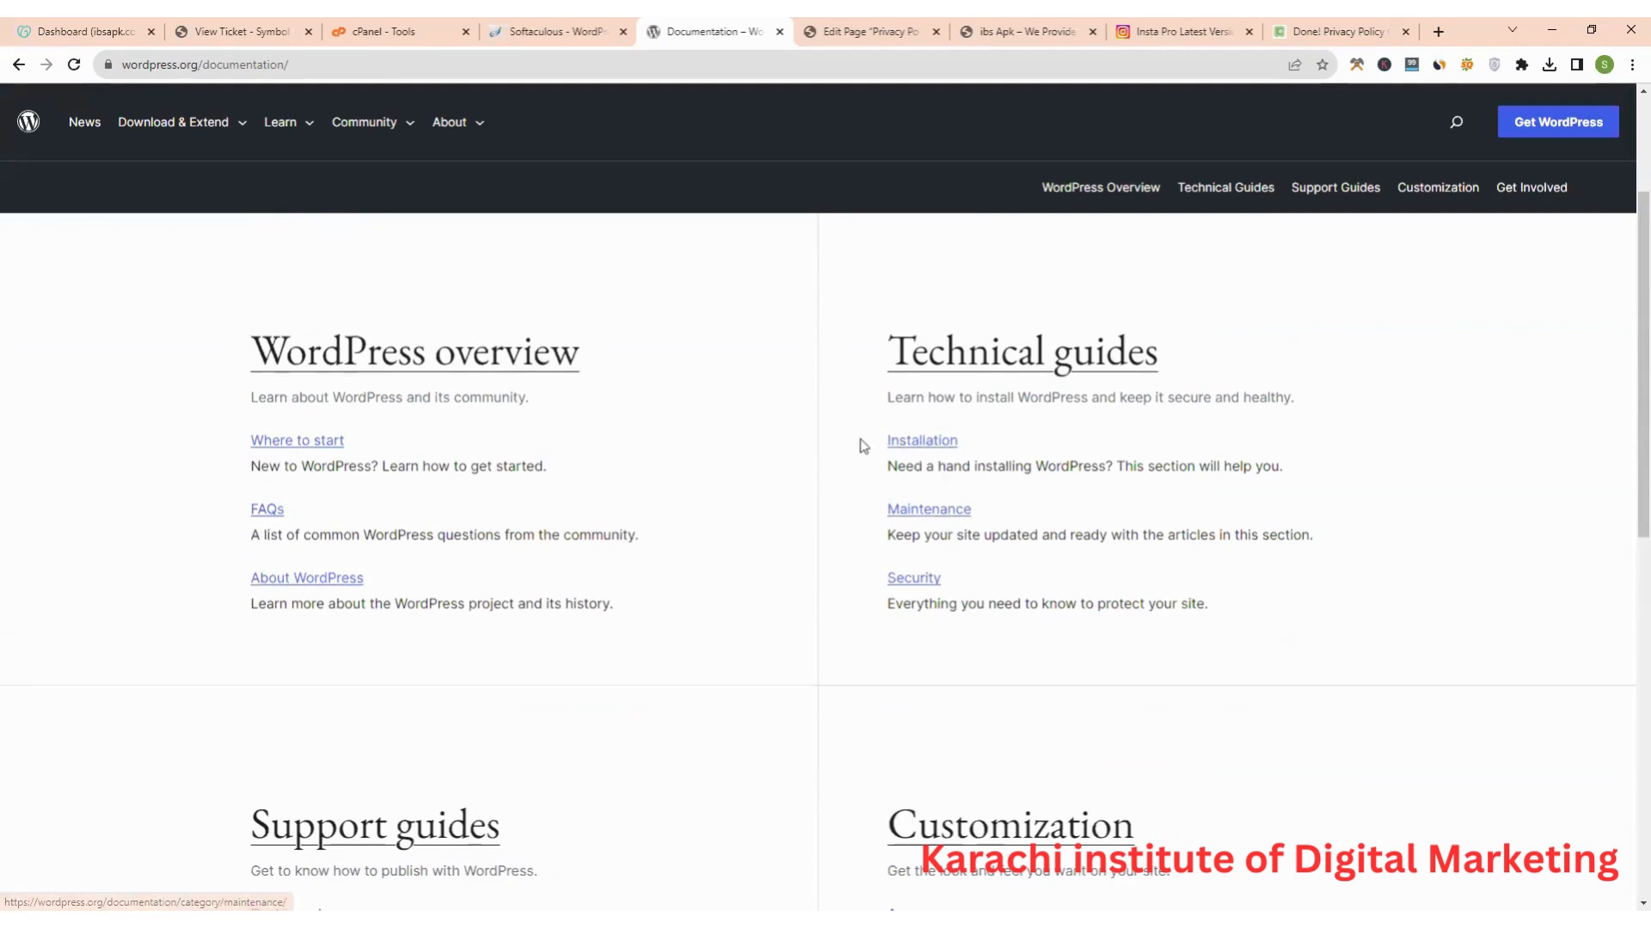
left_click(894, 441)
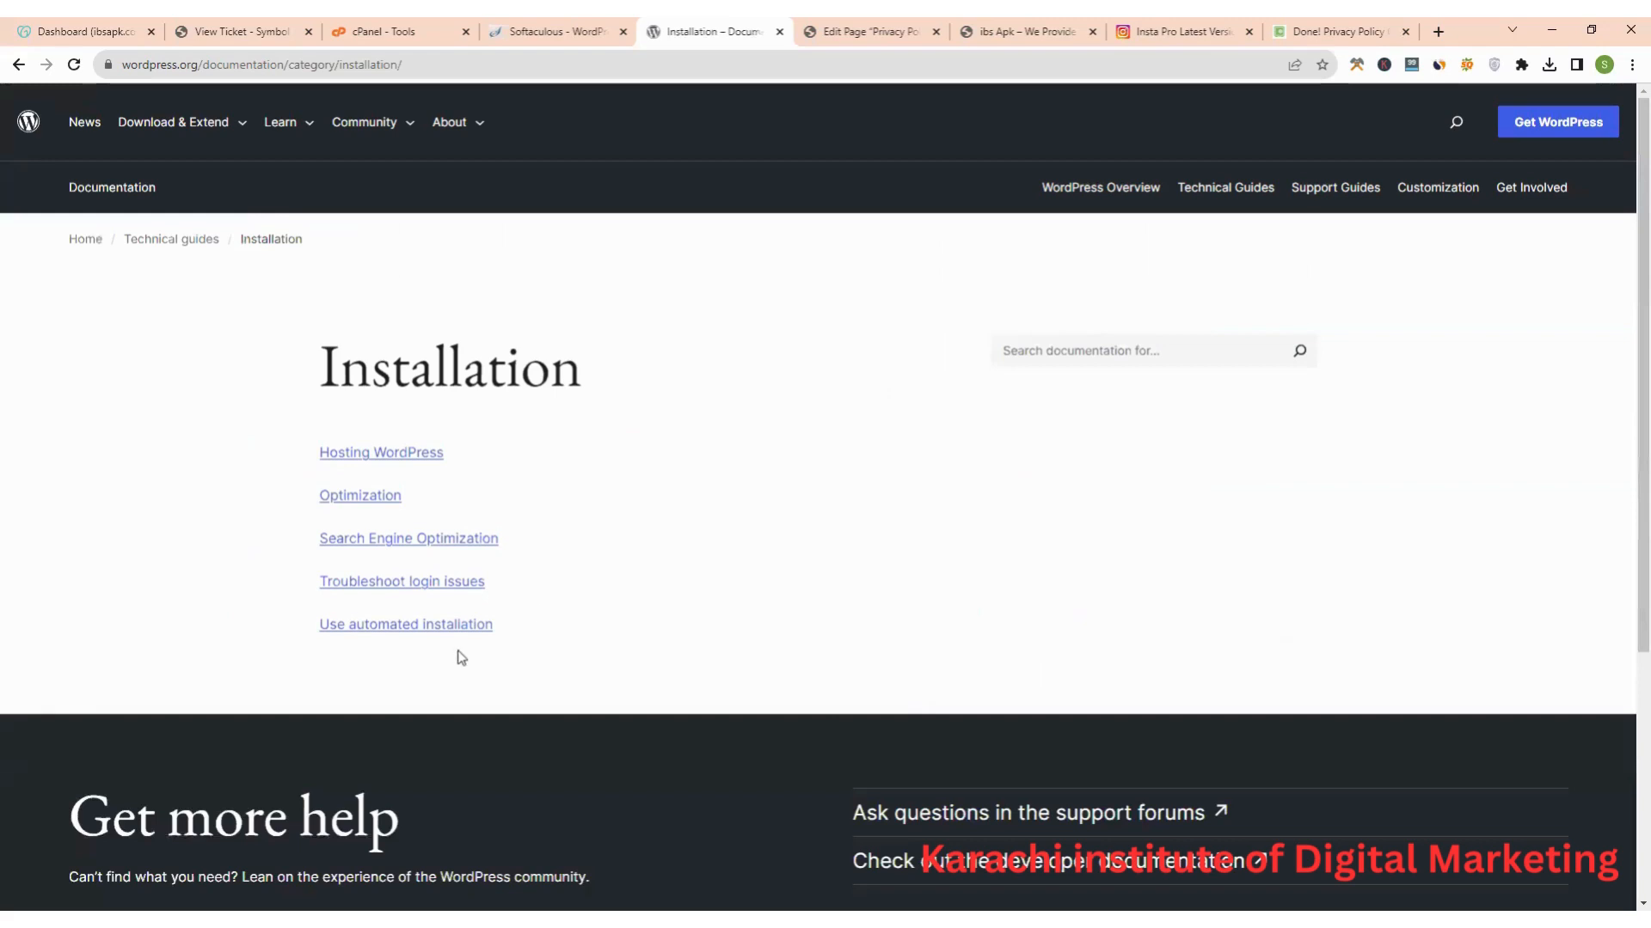
scroll(413, 611, "down", 3)
scroll(413, 612, "up", 3)
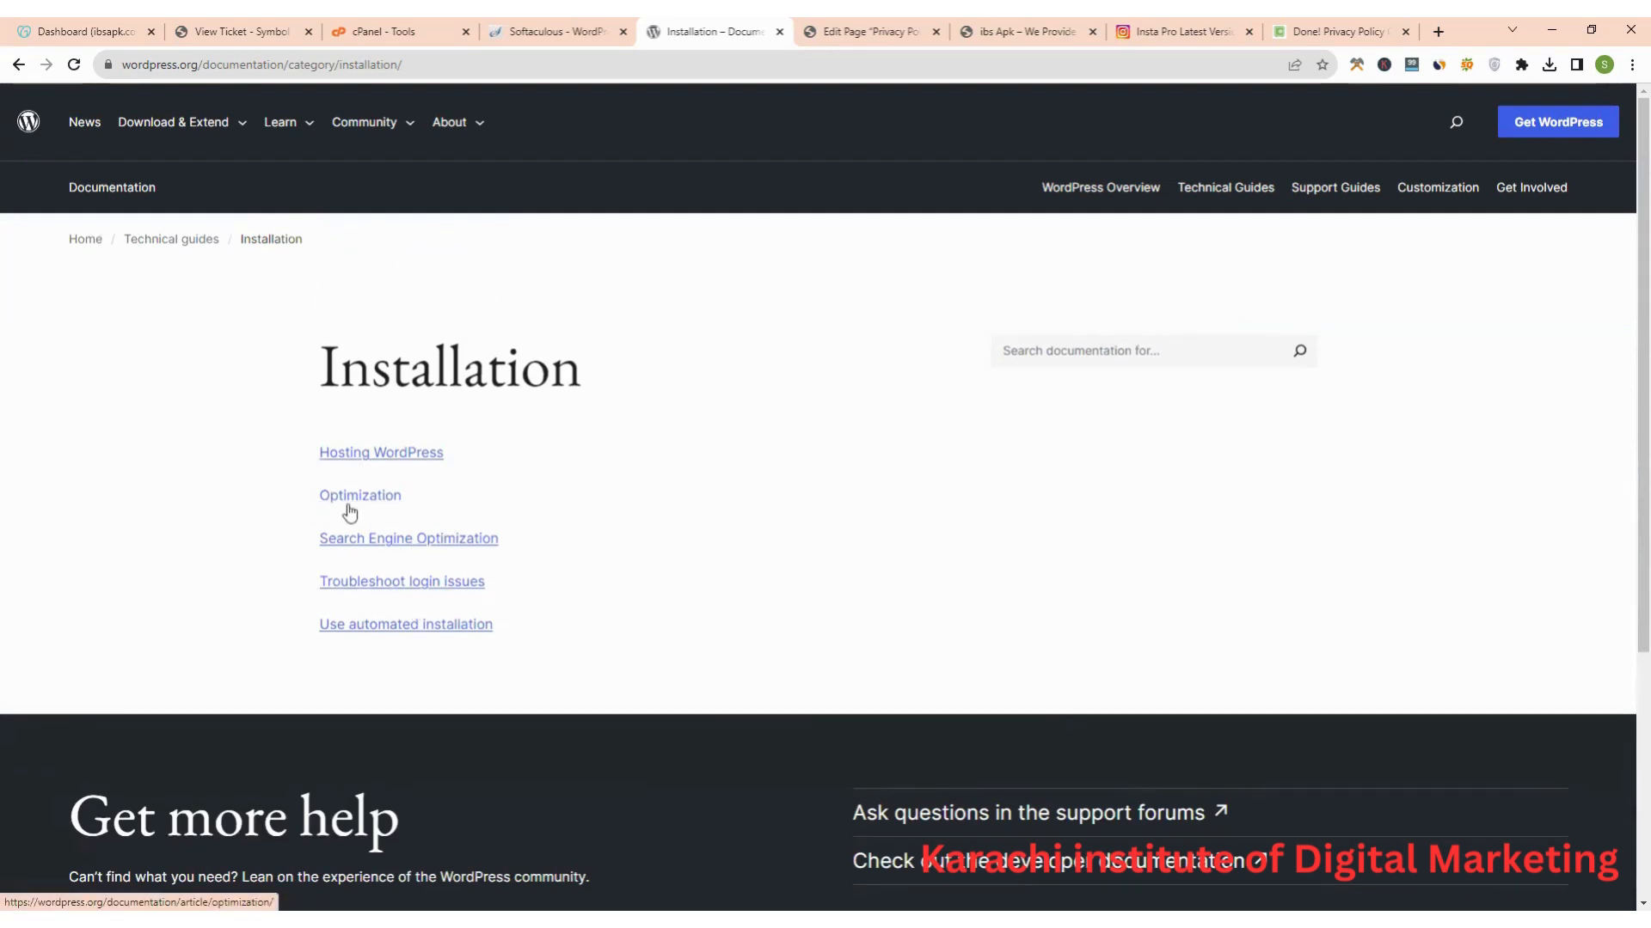
Read through the Hosting WordPress article.
left_click(420, 464)
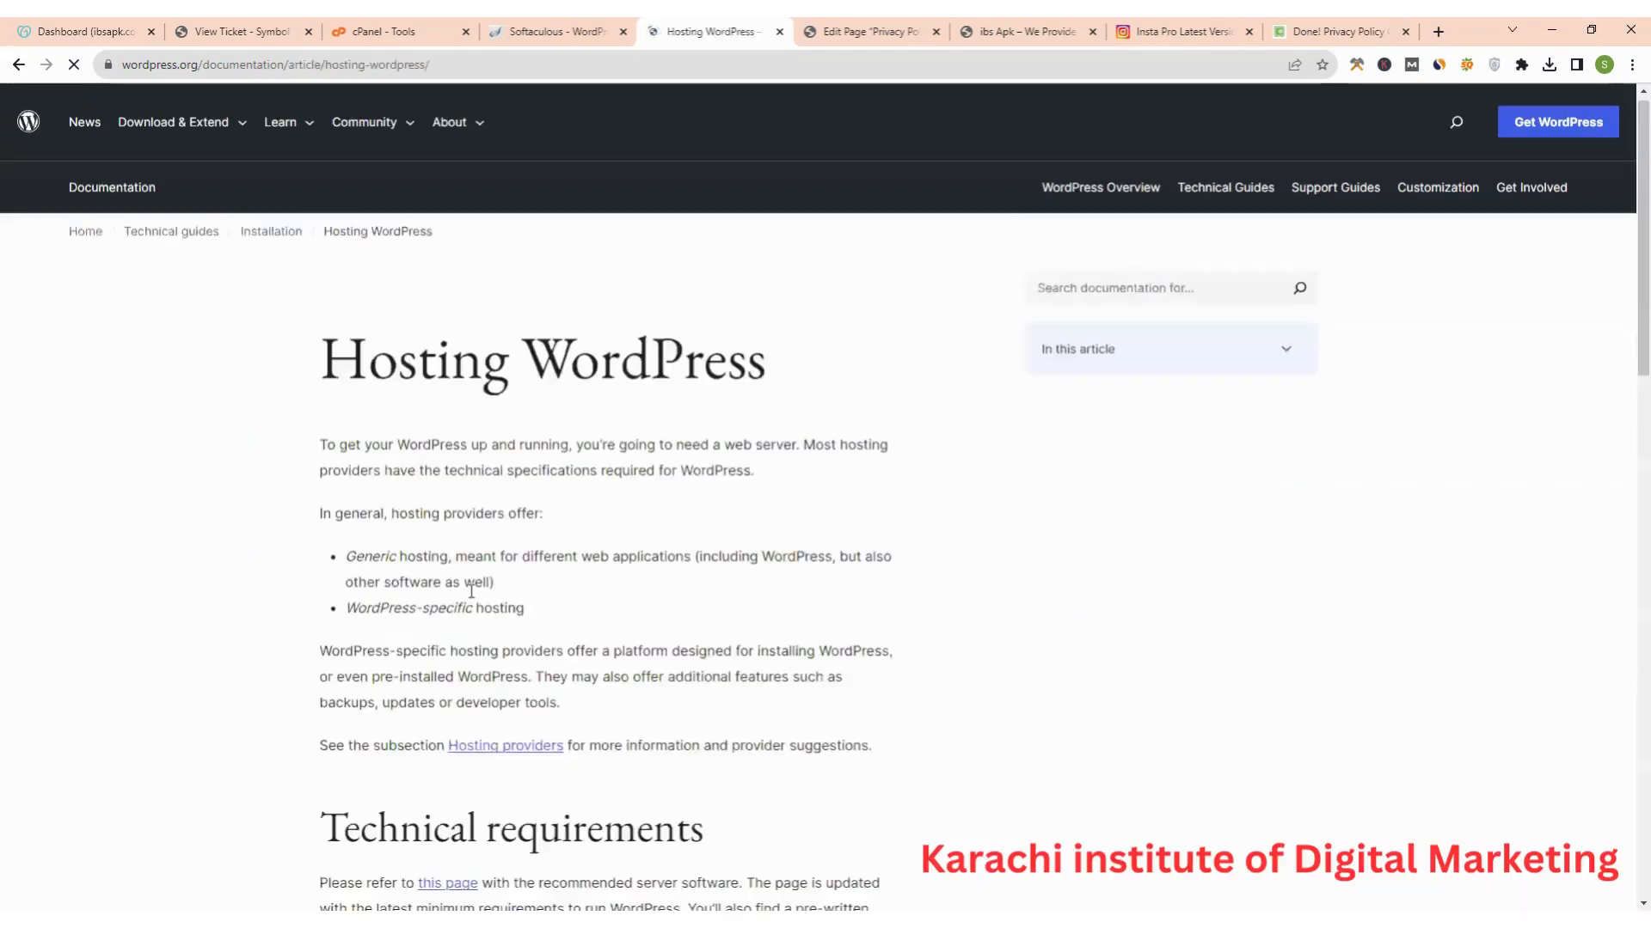
scroll(477, 594, "down", 5)
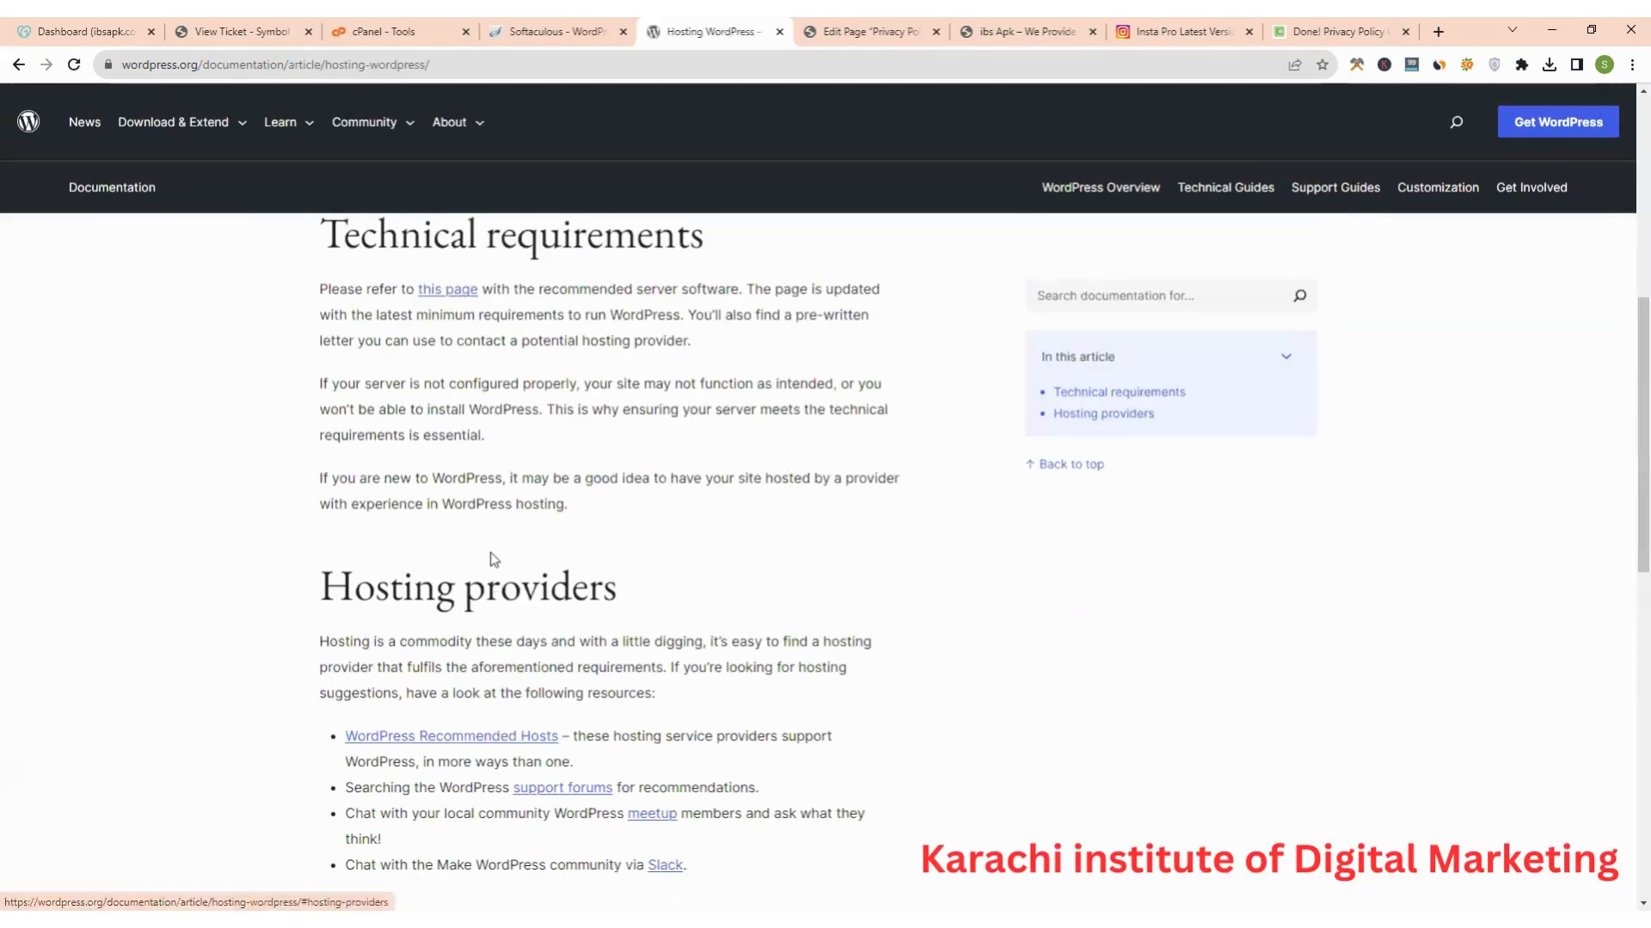
scroll(516, 576, "down", 10)
right_click(685, 551)
right_click(613, 494)
left_click(573, 460)
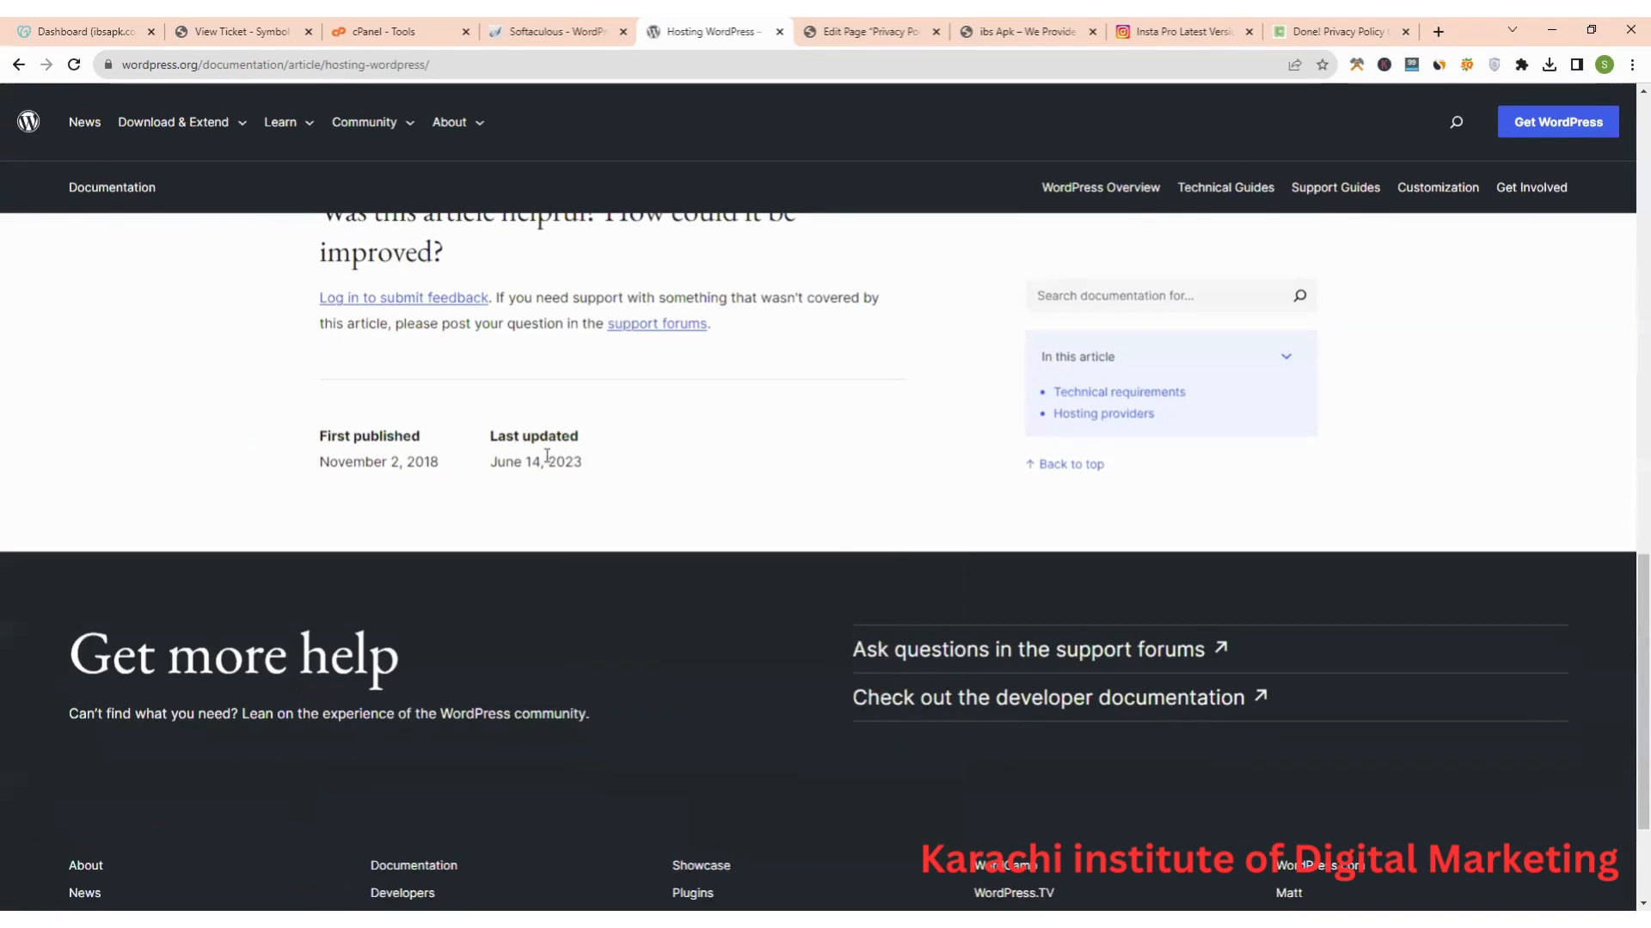
right_click(546, 454)
left_click(445, 451)
scroll(596, 590, "up", 12)
scroll(597, 598, "up", 4)
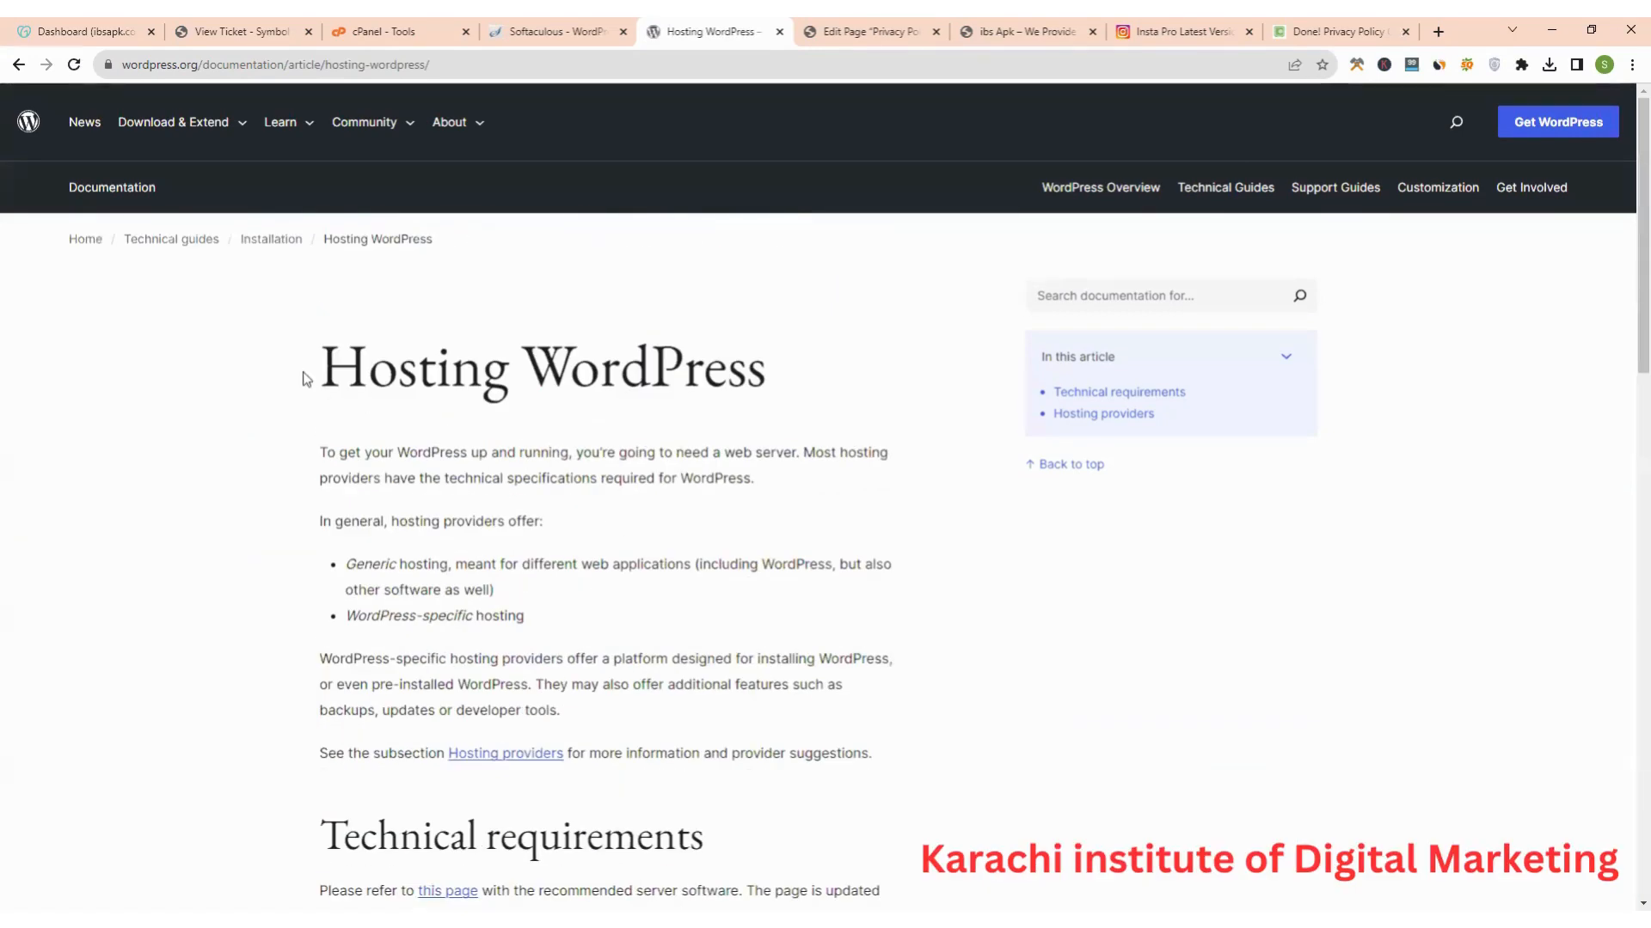
left_click_drag(306, 372, 718, 576)
scroll(718, 576, "up", 10)
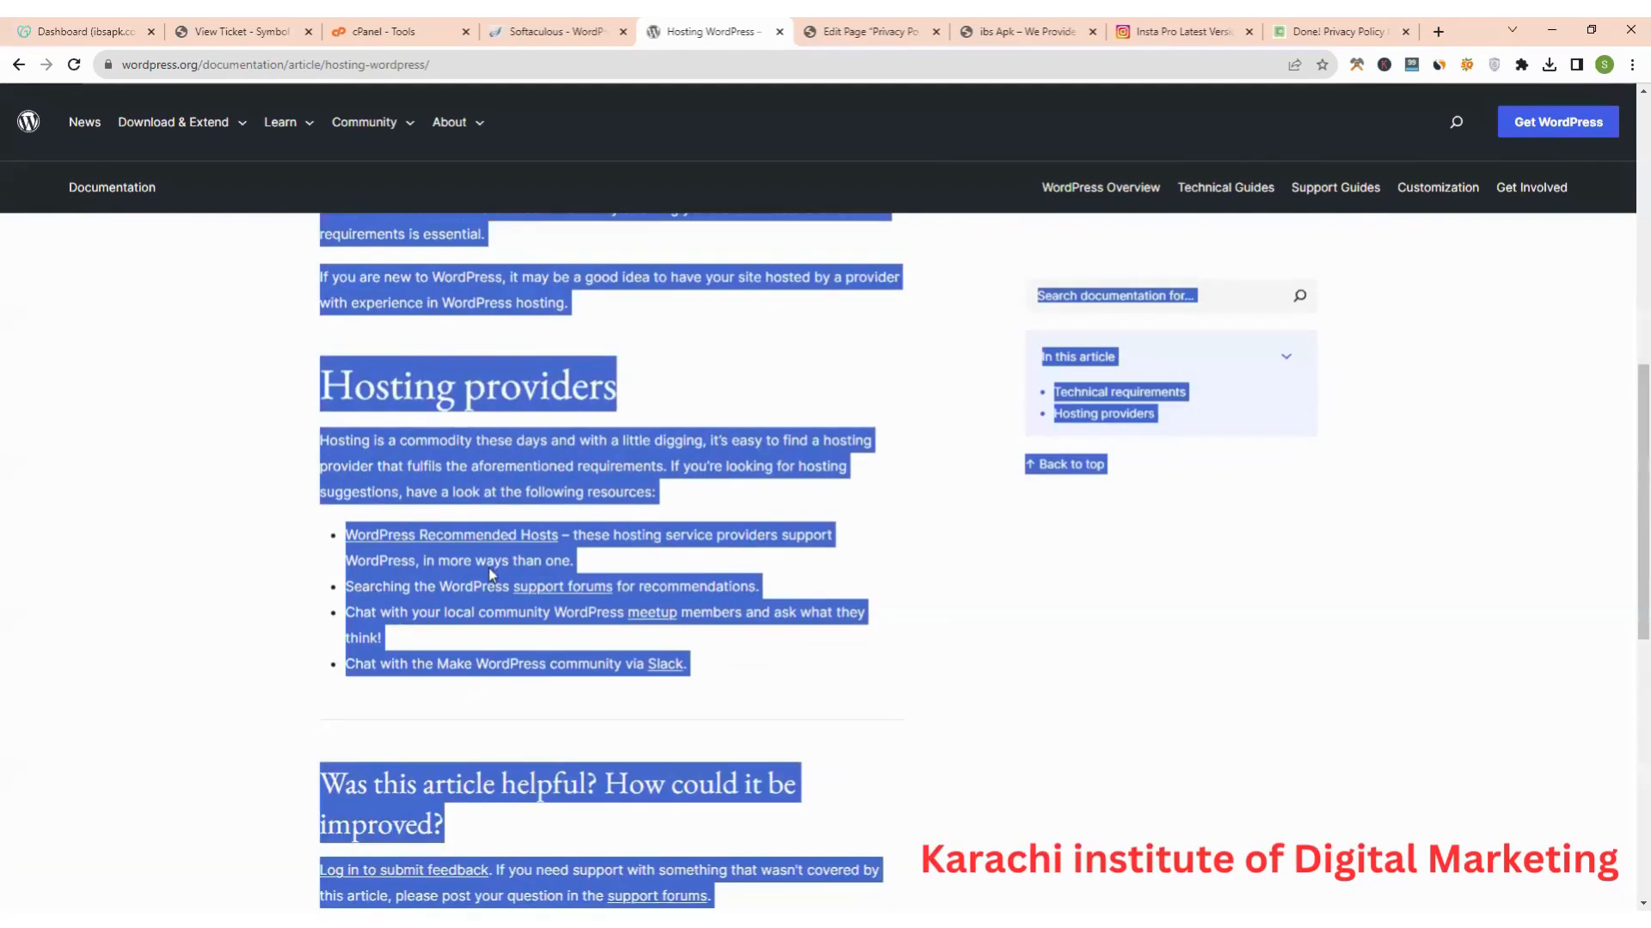
left_click(430, 478)
Go back from the article to the documentation overview page.
left_click(550, 26)
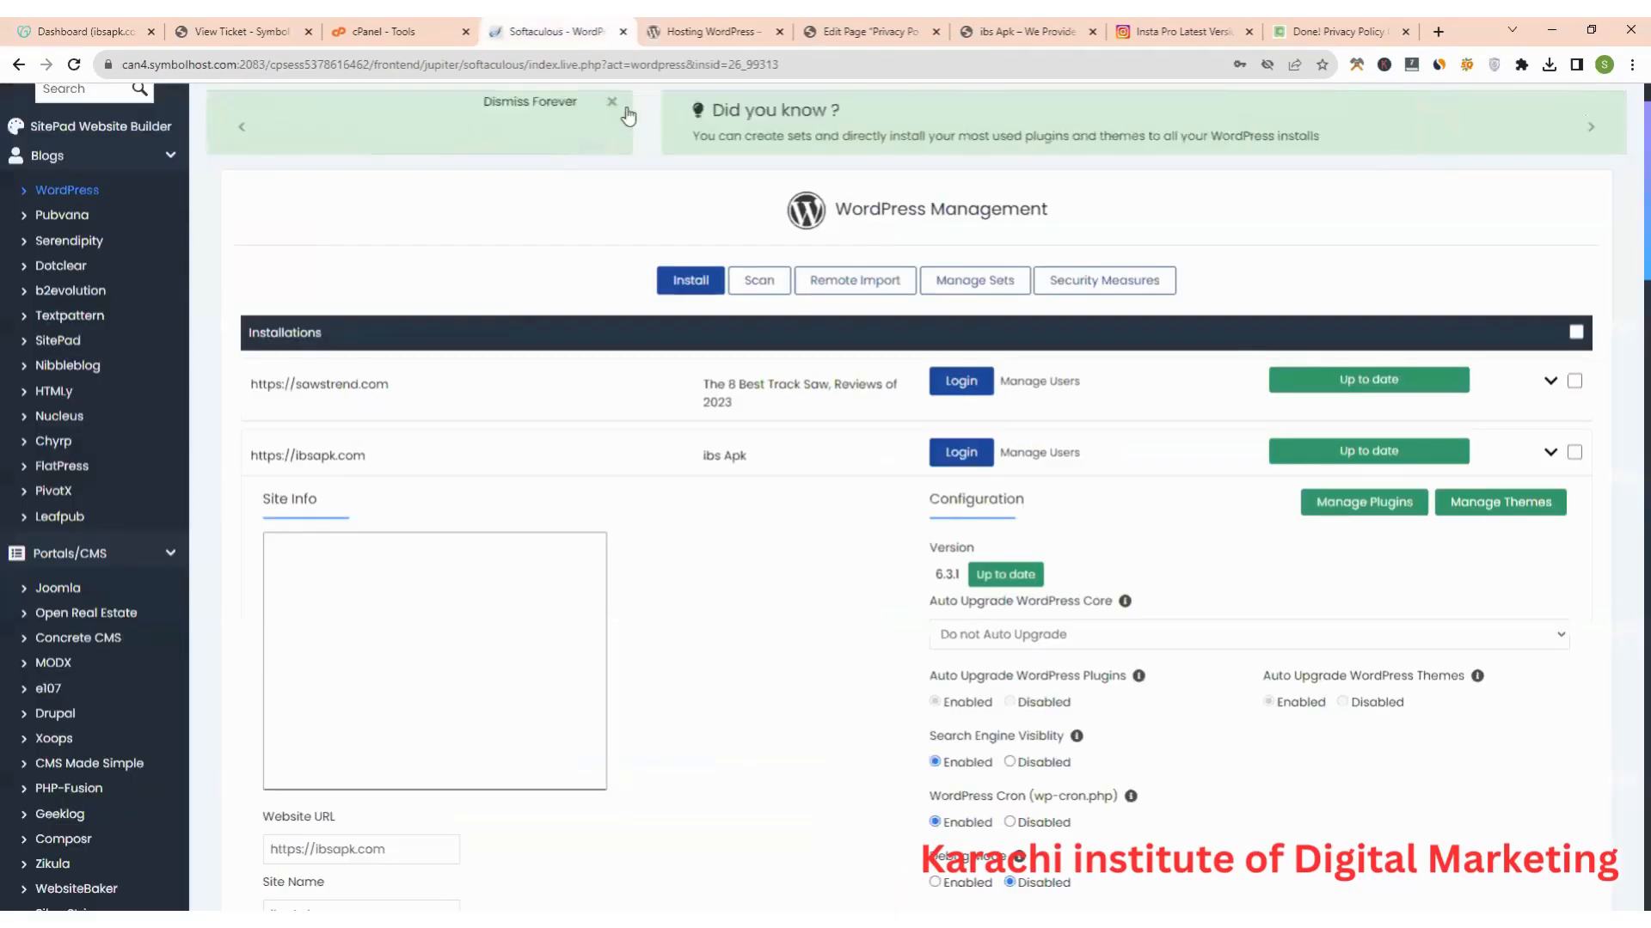
left_click(705, 31)
left_click(17, 64)
left_click(17, 63)
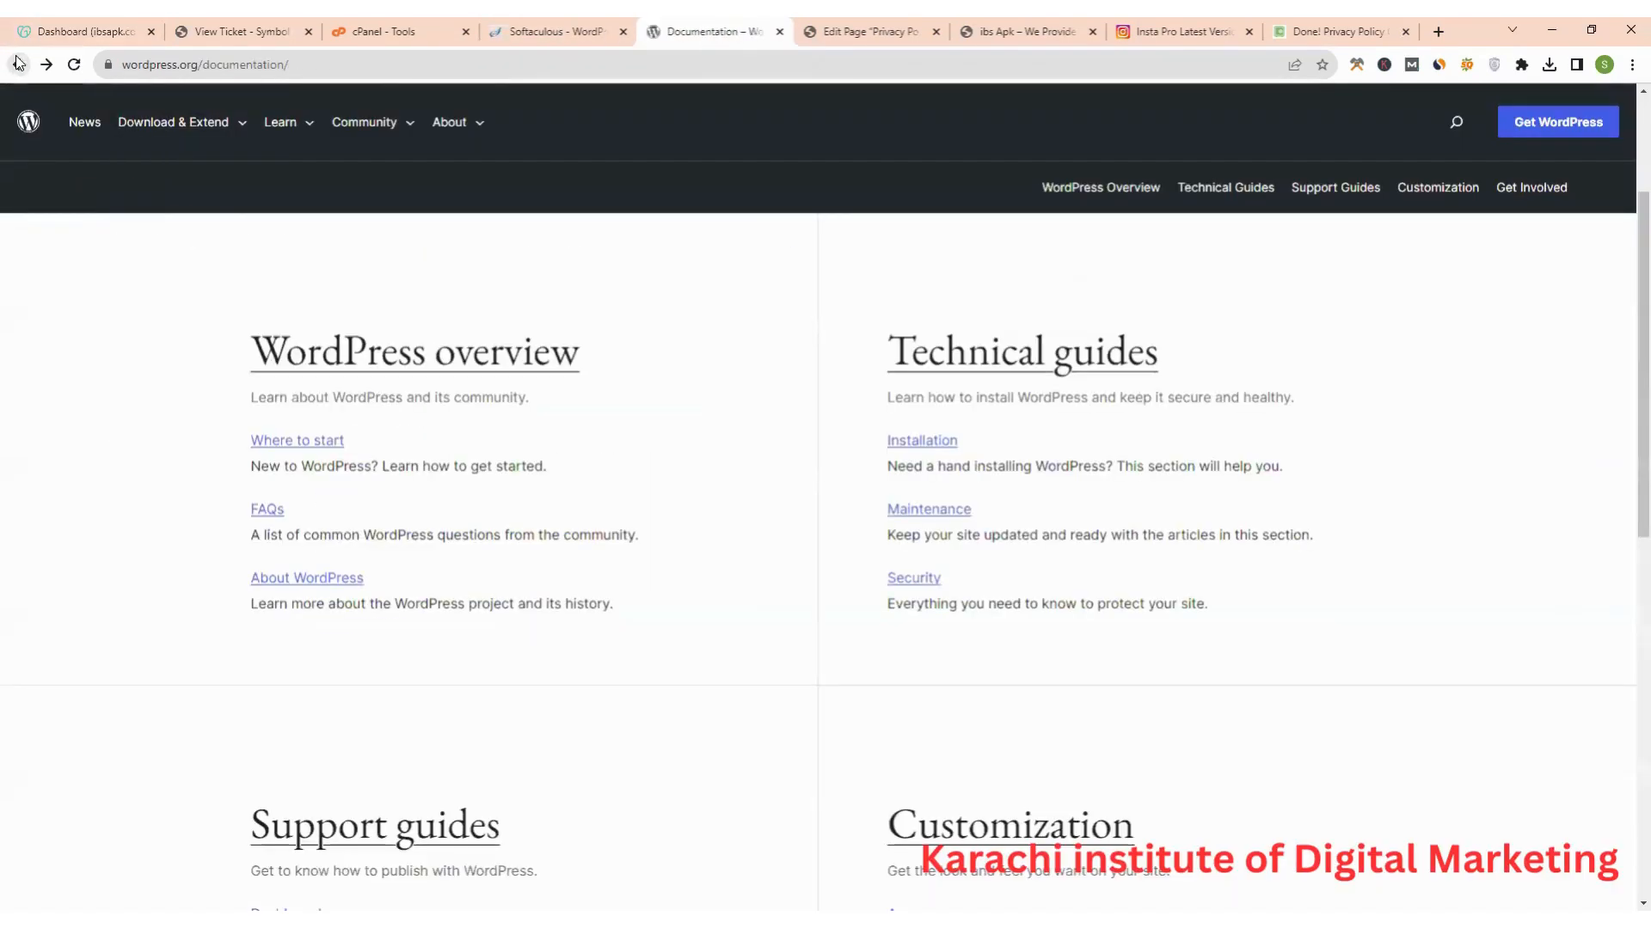
Return to wp-admin and launch the site editor from Appearance > Editor.
left_click(17, 63)
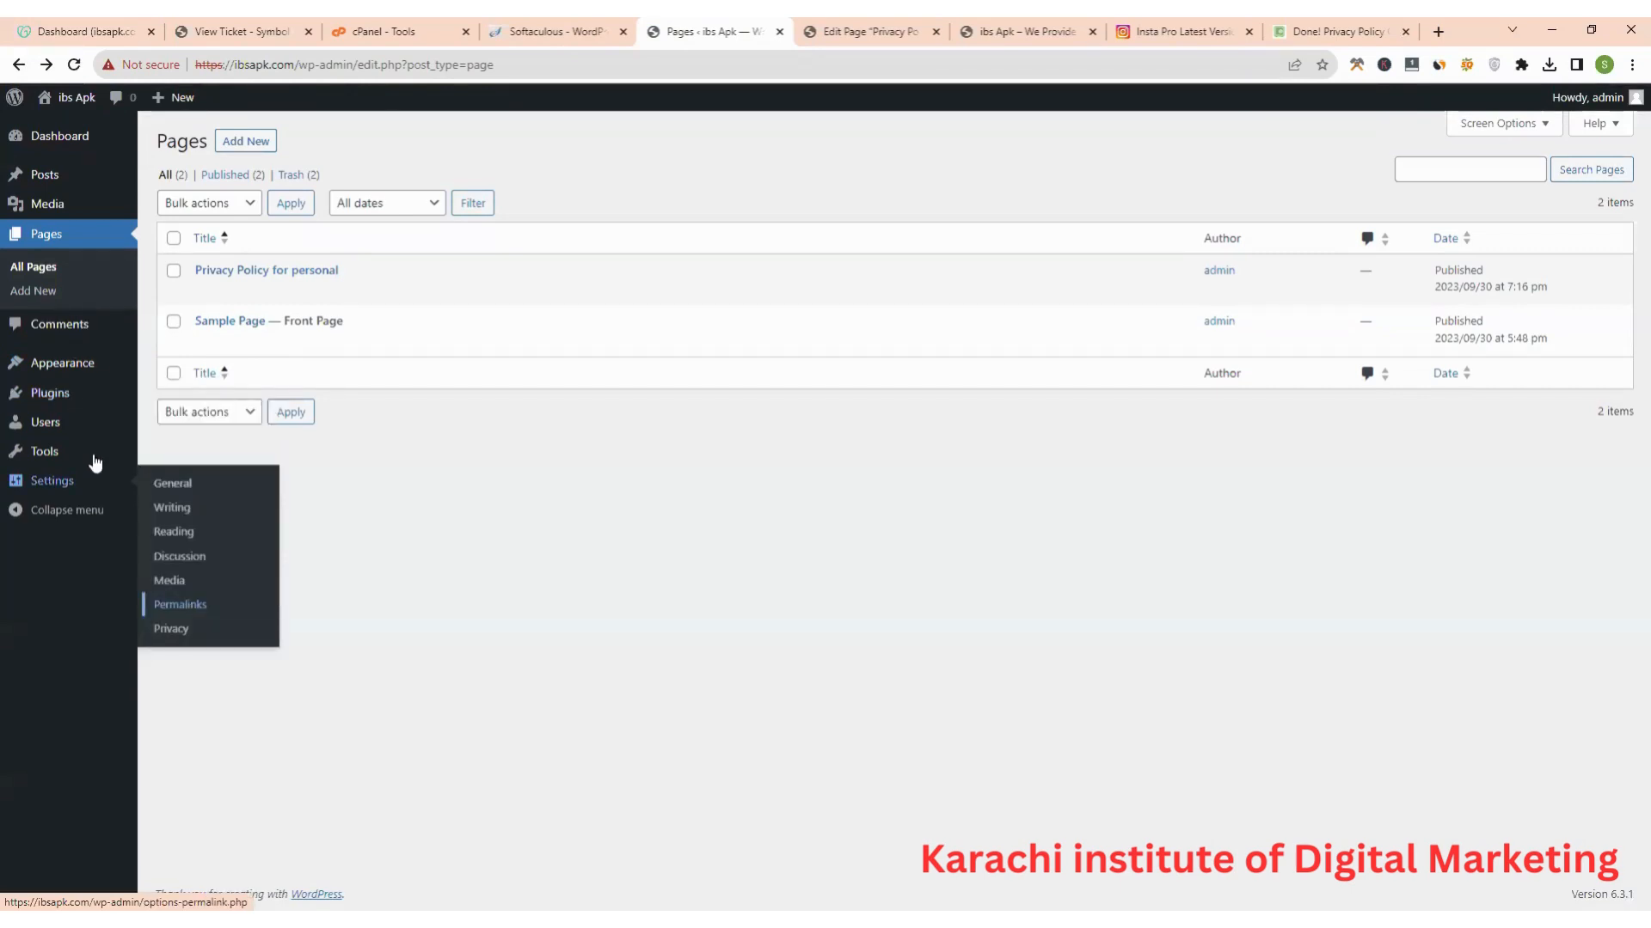
mouse_move(108, 456)
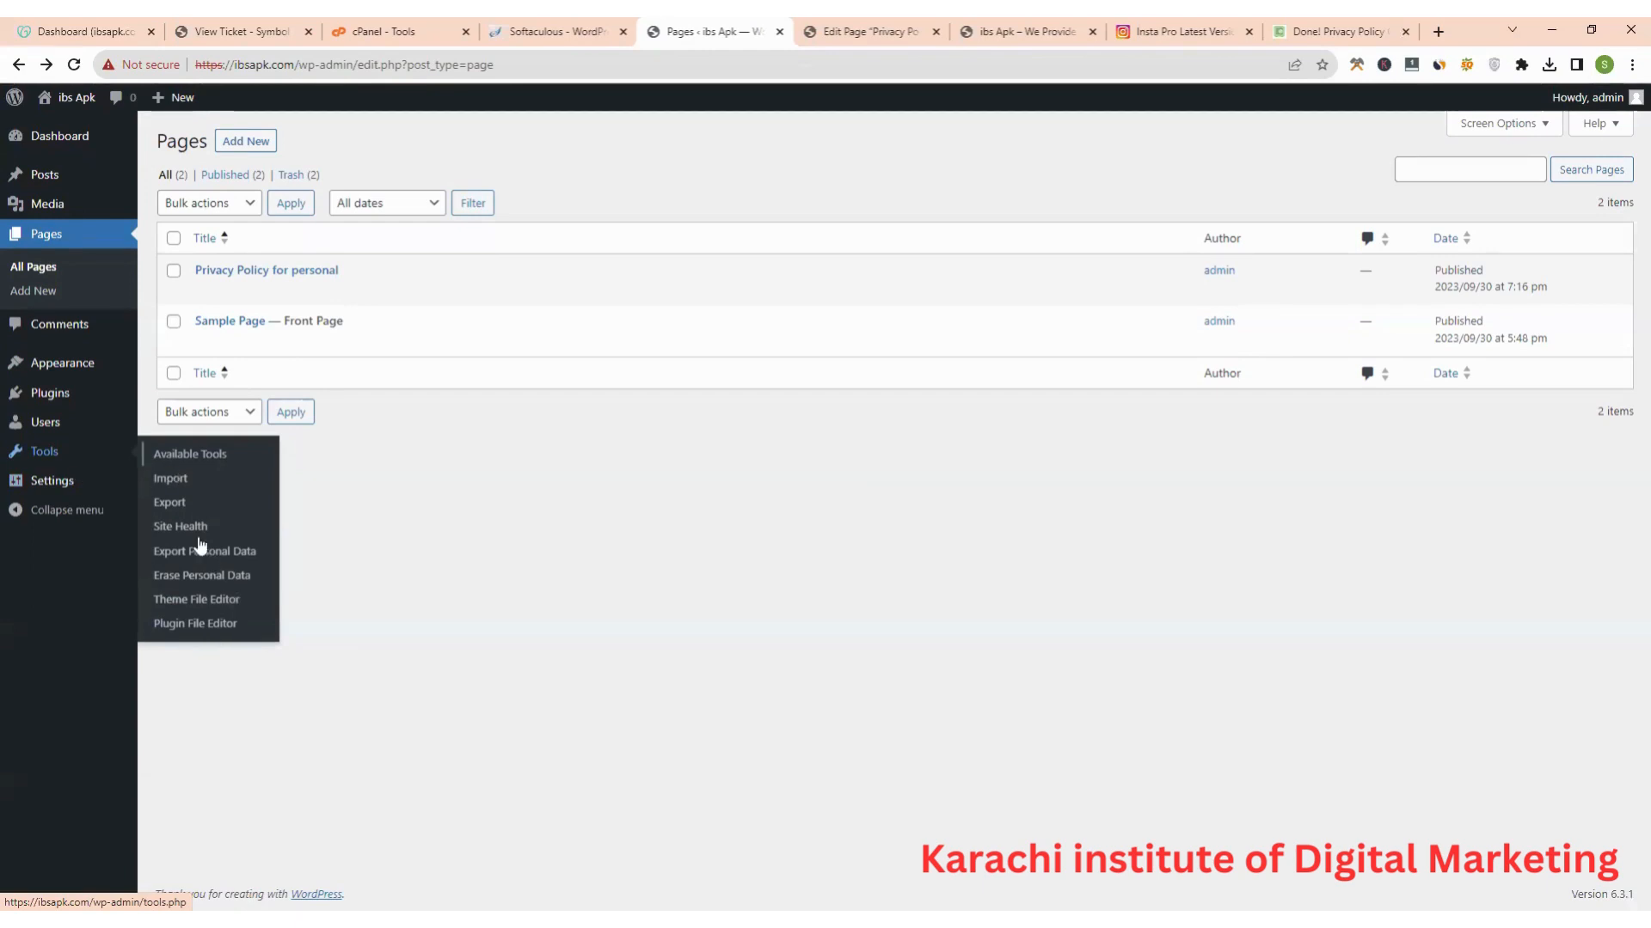
mouse_move(69, 362)
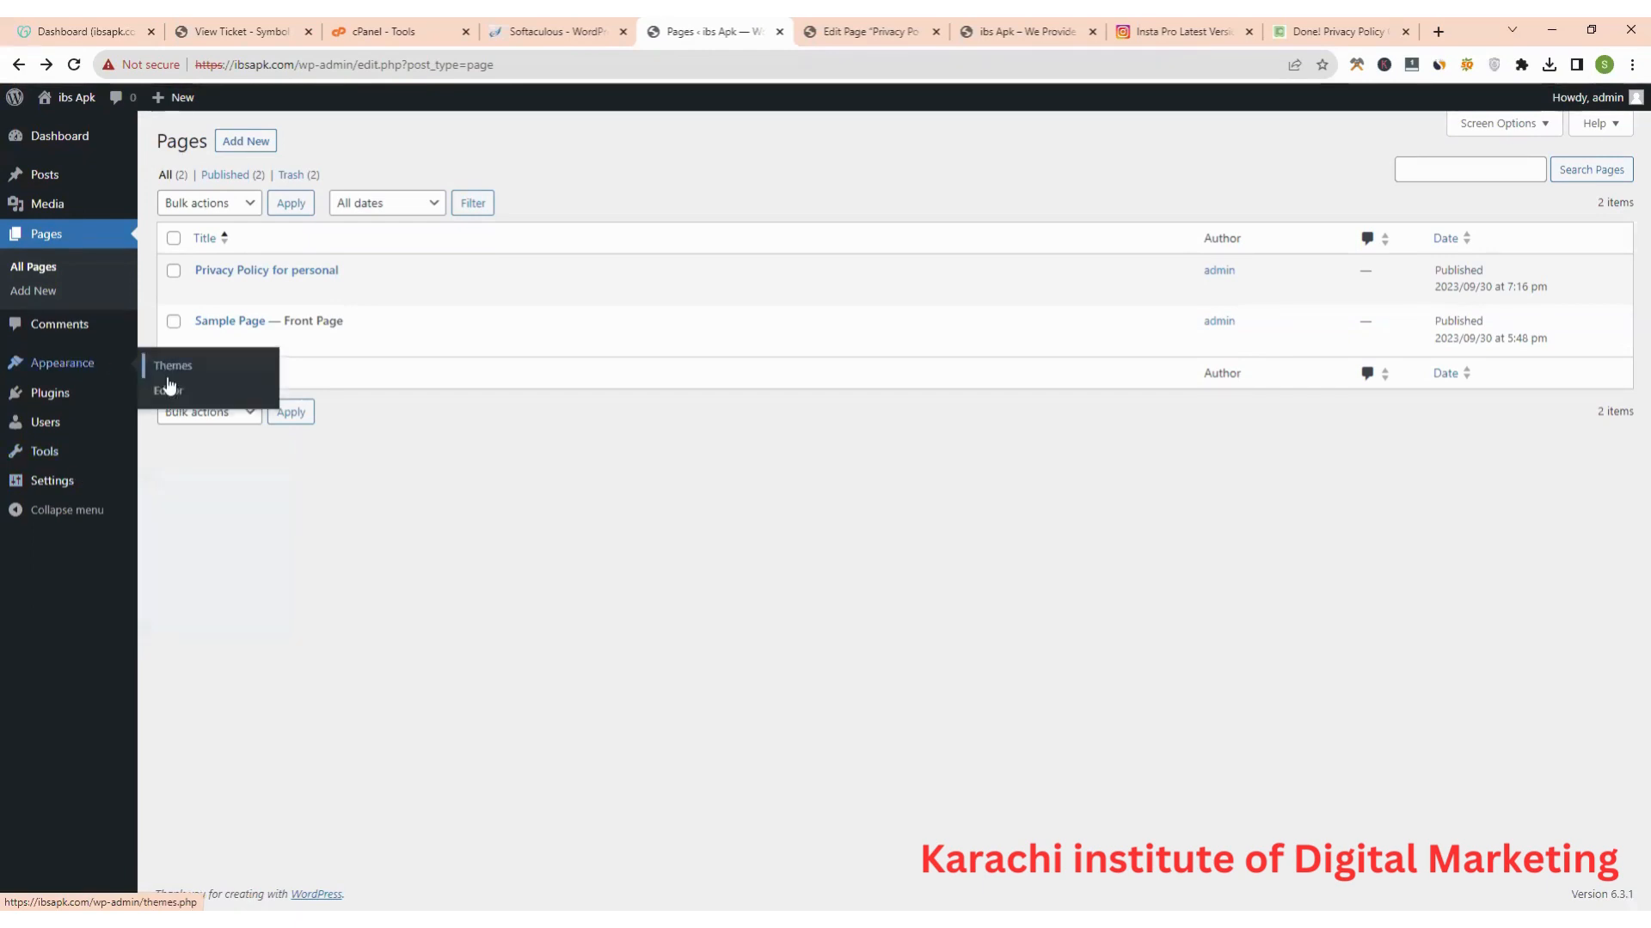
left_click(170, 391)
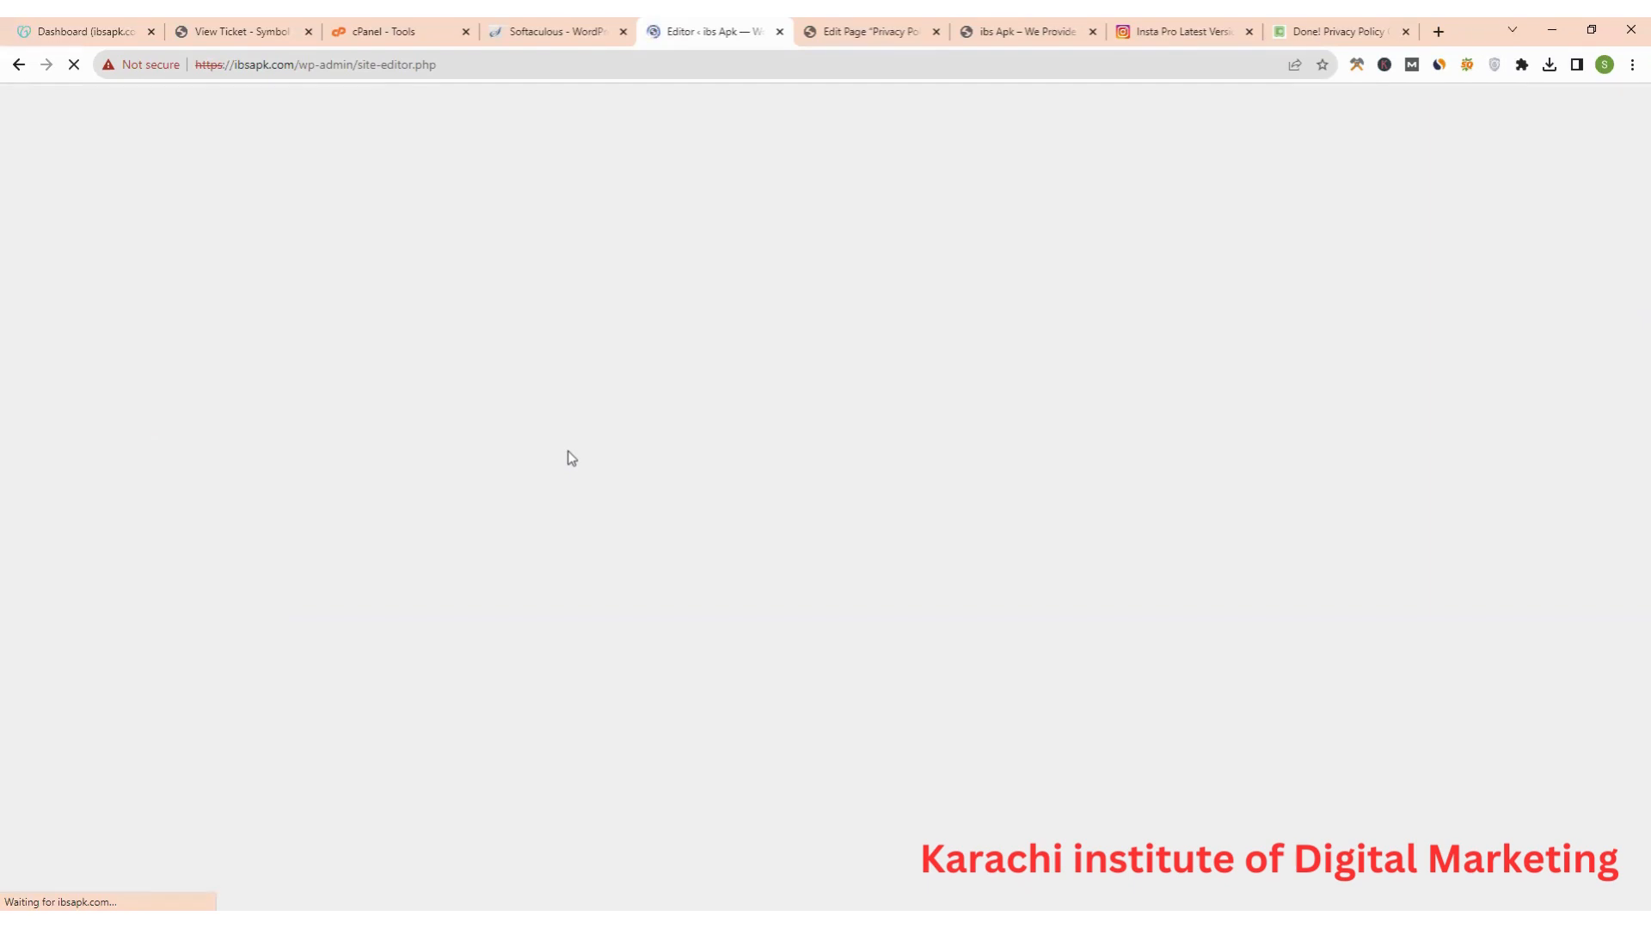
Close the loading site editor tab and the Softaculous installation manager tab.
left_click(593, 32)
left_click(737, 25)
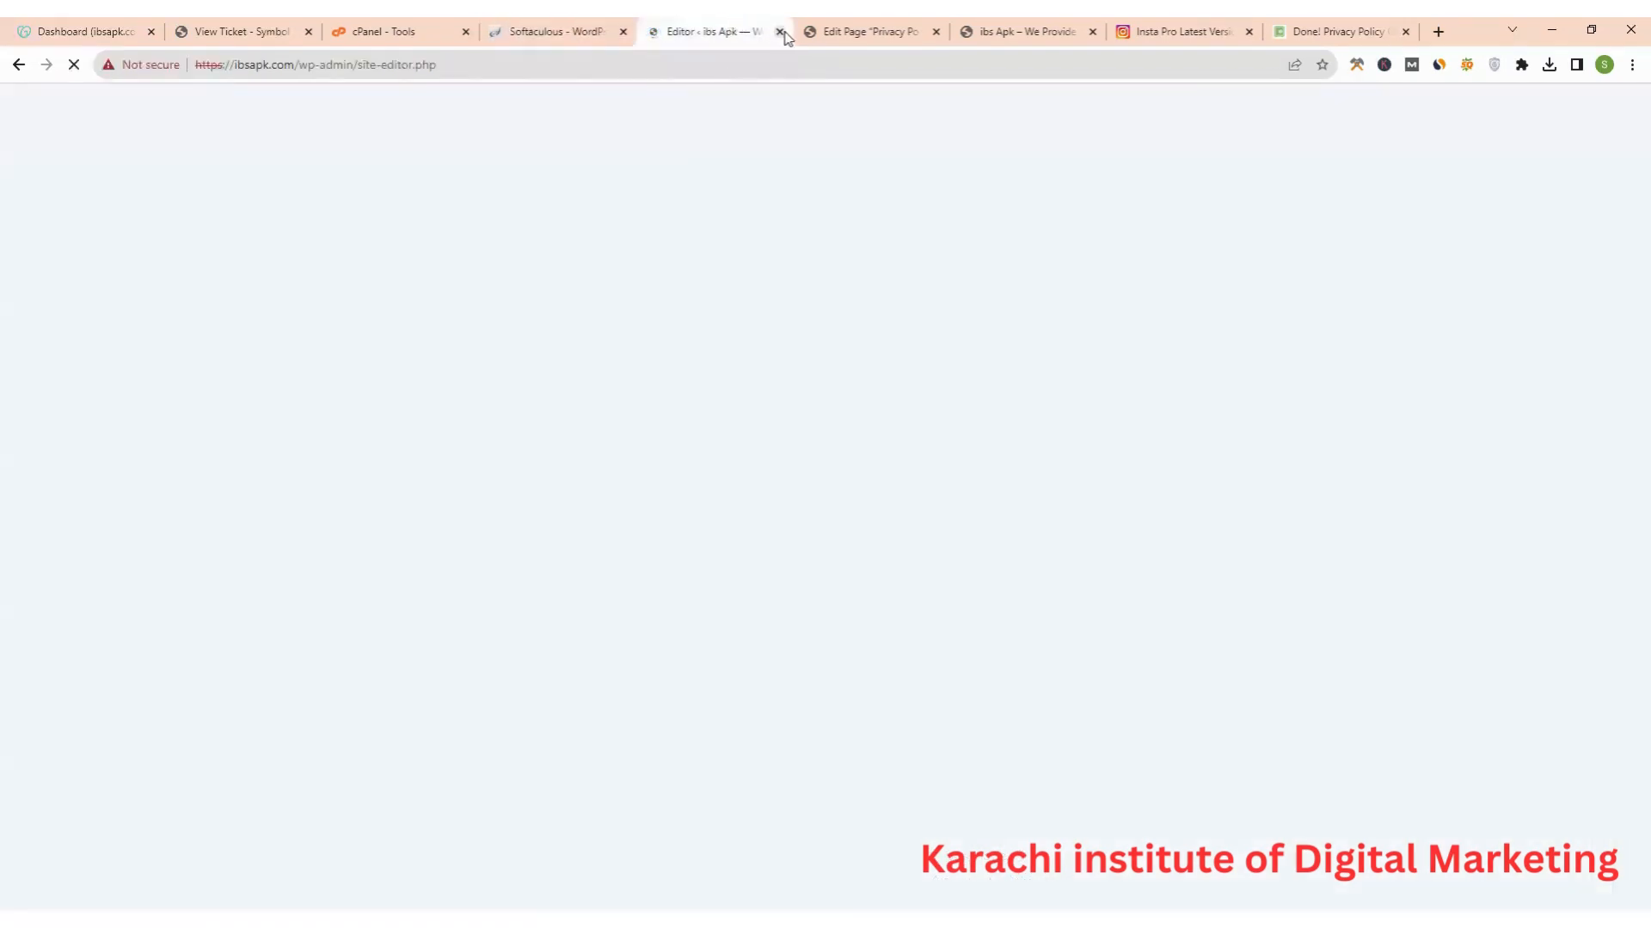
left_click(780, 32)
left_click(574, 34)
left_click(623, 32)
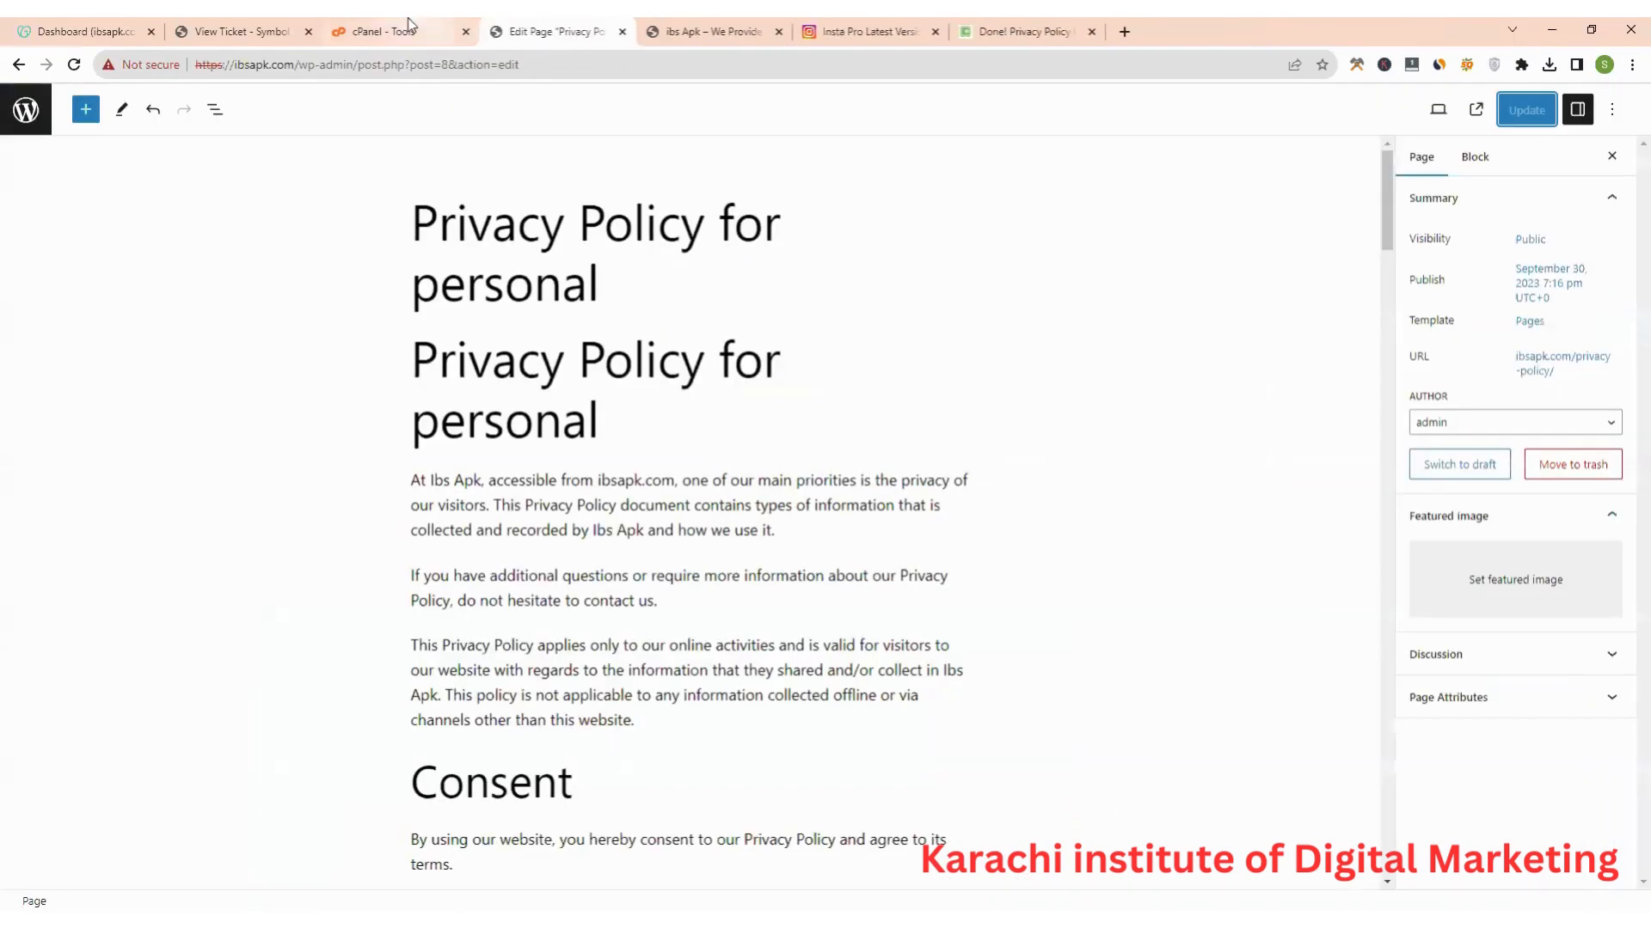
Load the live ibsapk.com homepage by stripping the admin path from the address.
left_click(404, 32)
left_click(465, 31)
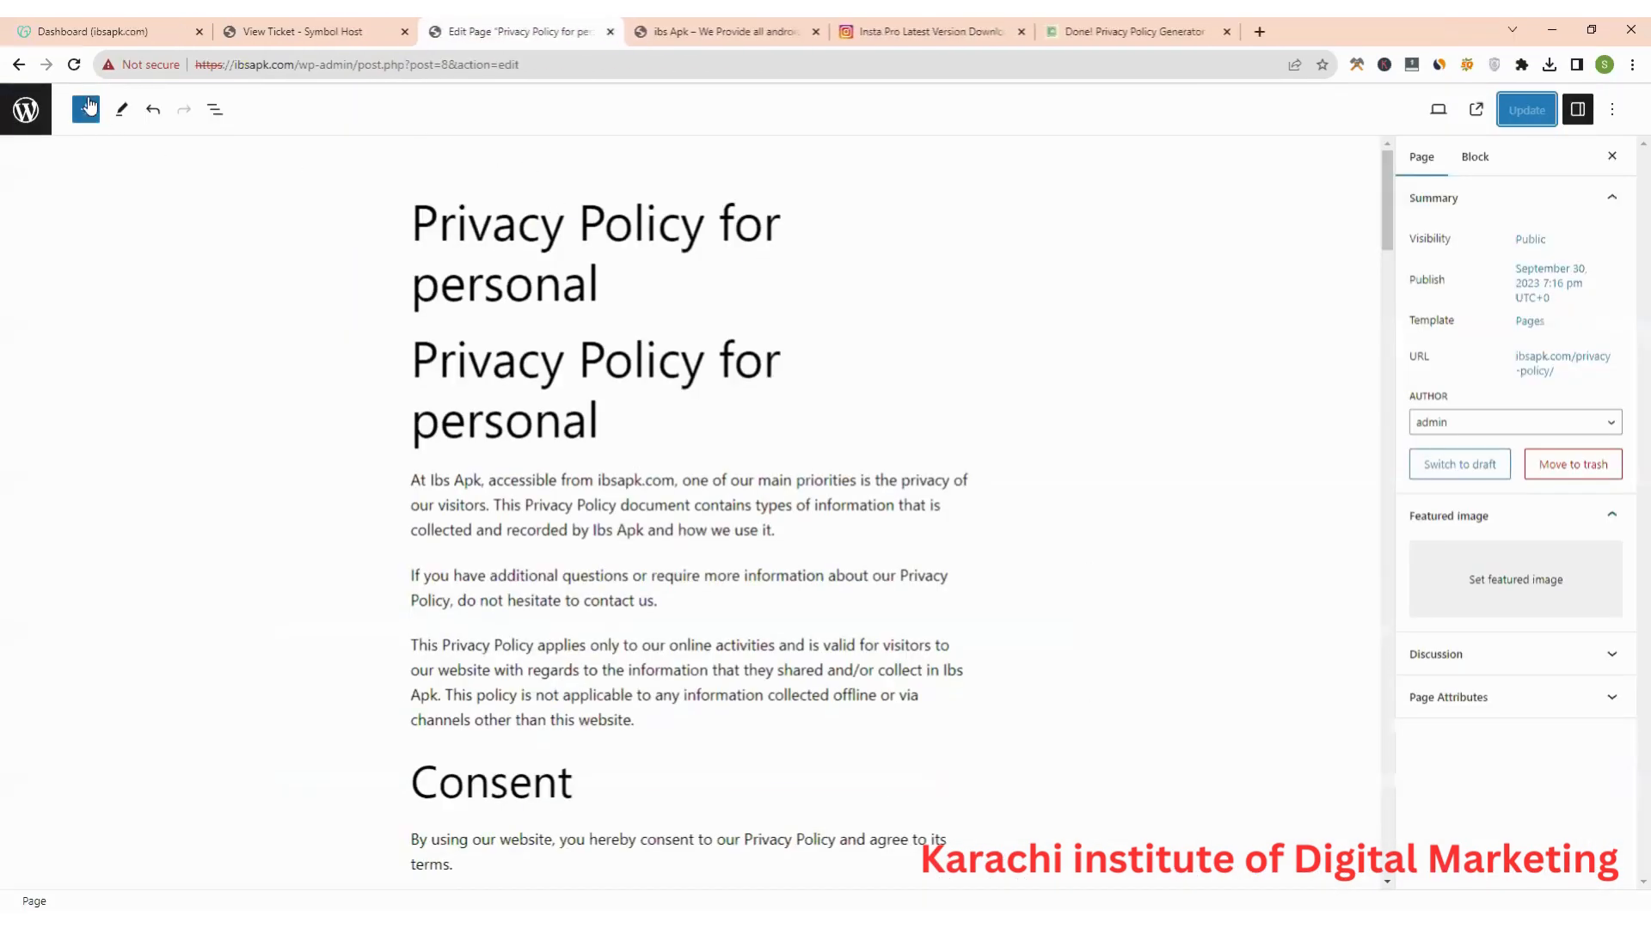
left_click_drag(295, 66, 796, 142)
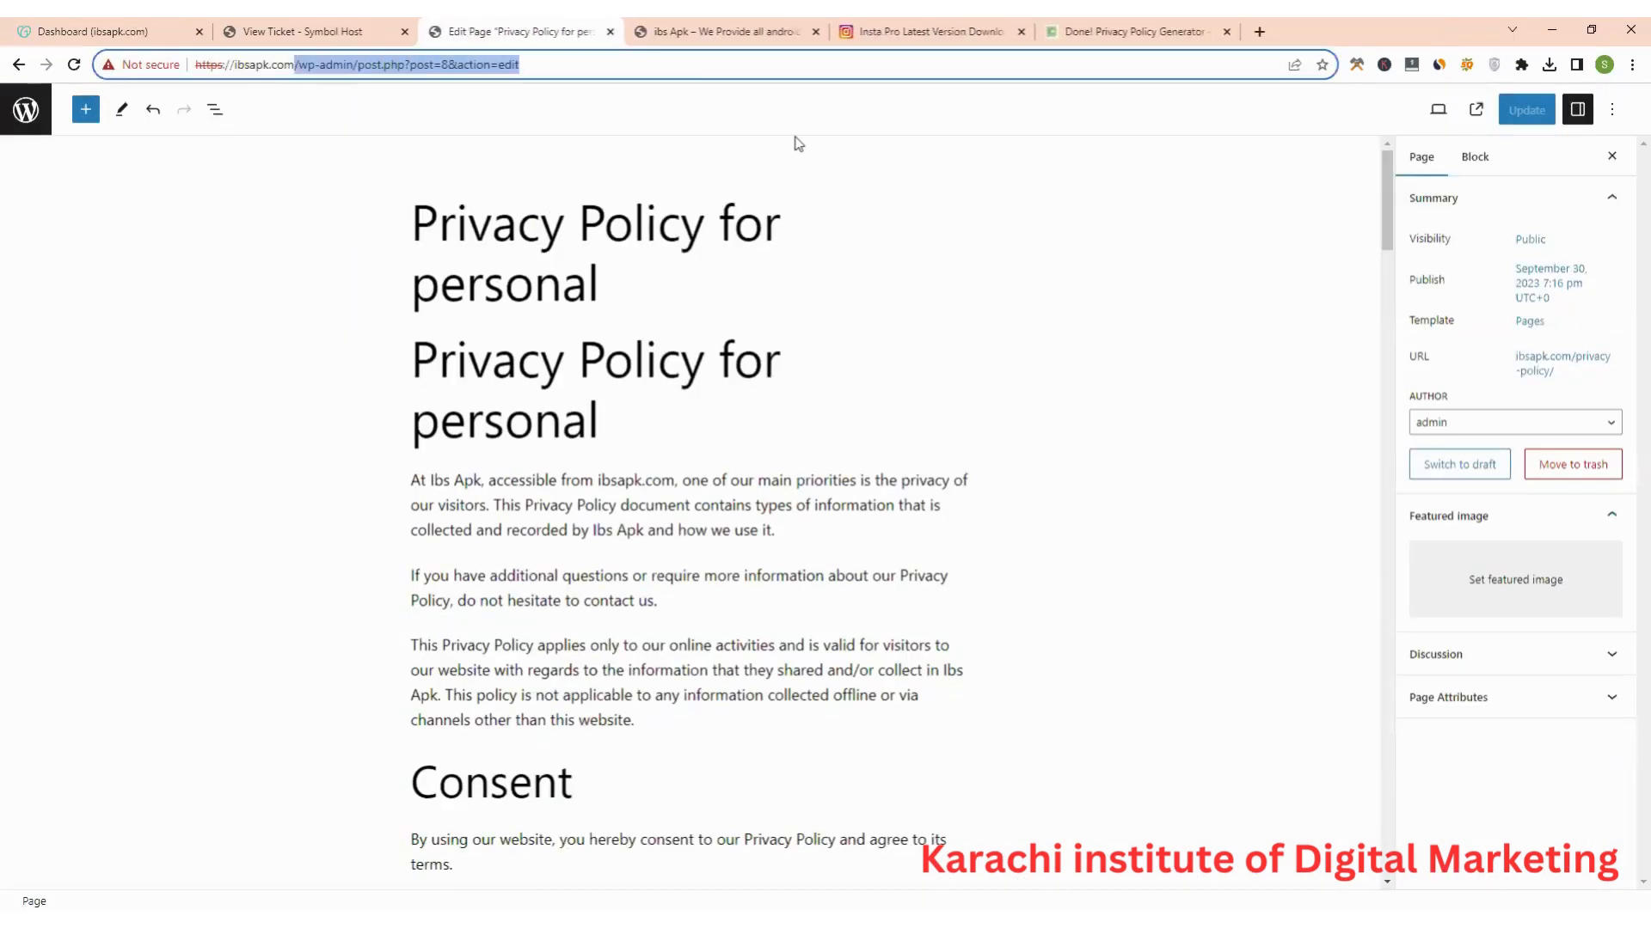
key("BackSpace")
key("Return")
scroll(513, 486, "down", 2)
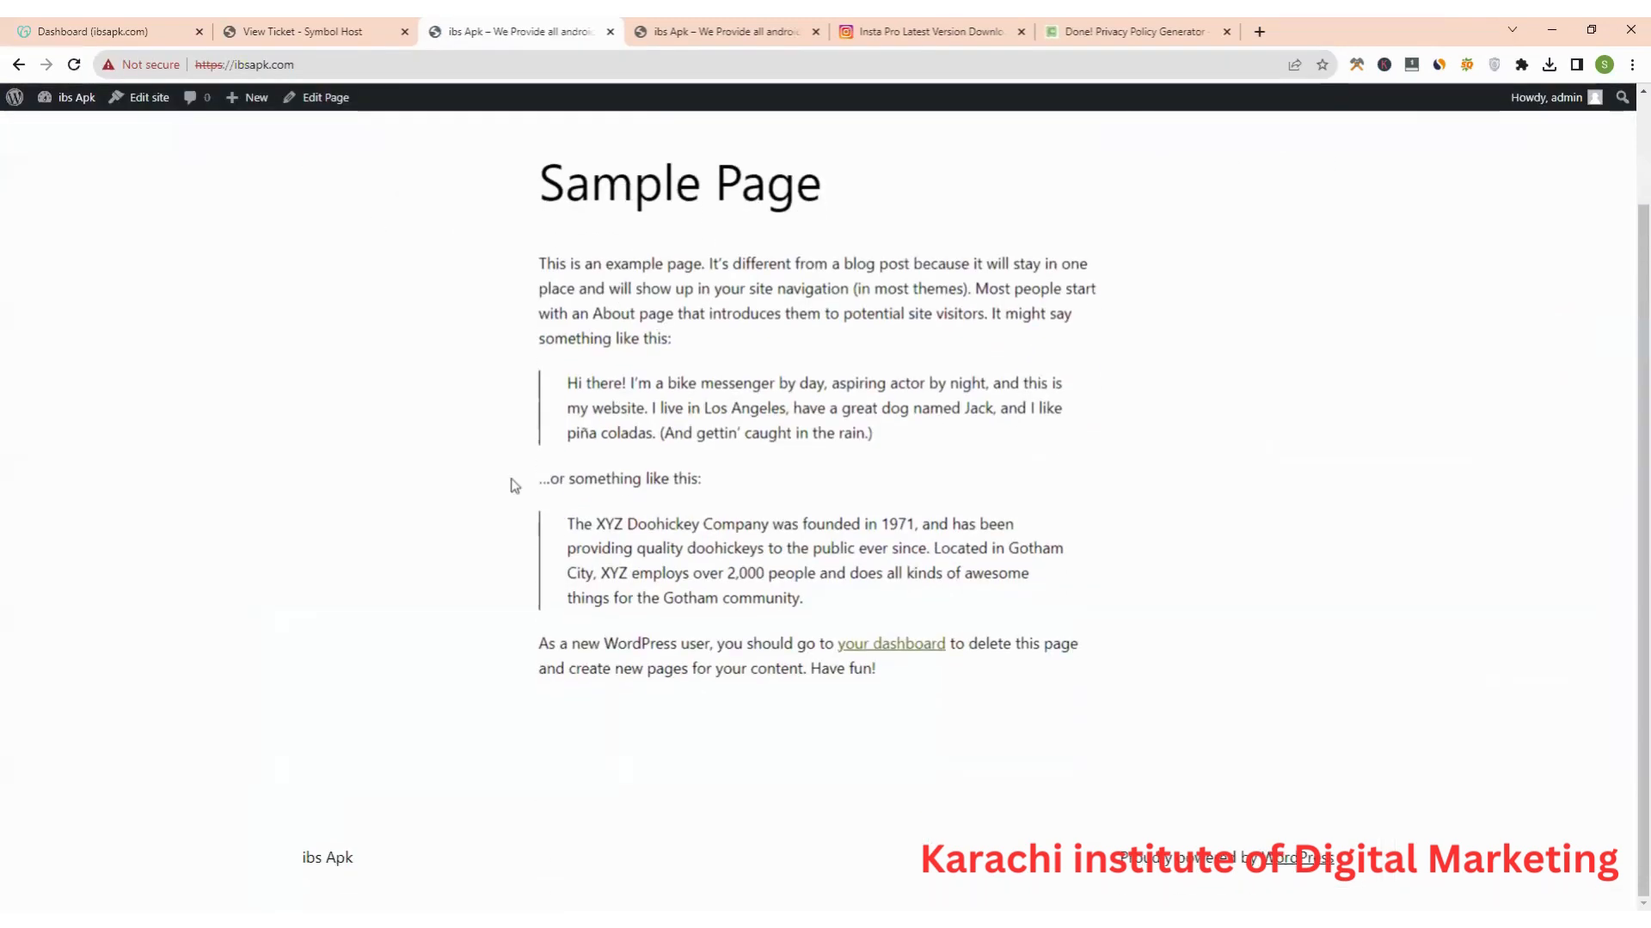
scroll(513, 486, "up", 2)
double_click(567, 317)
left_click(567, 316)
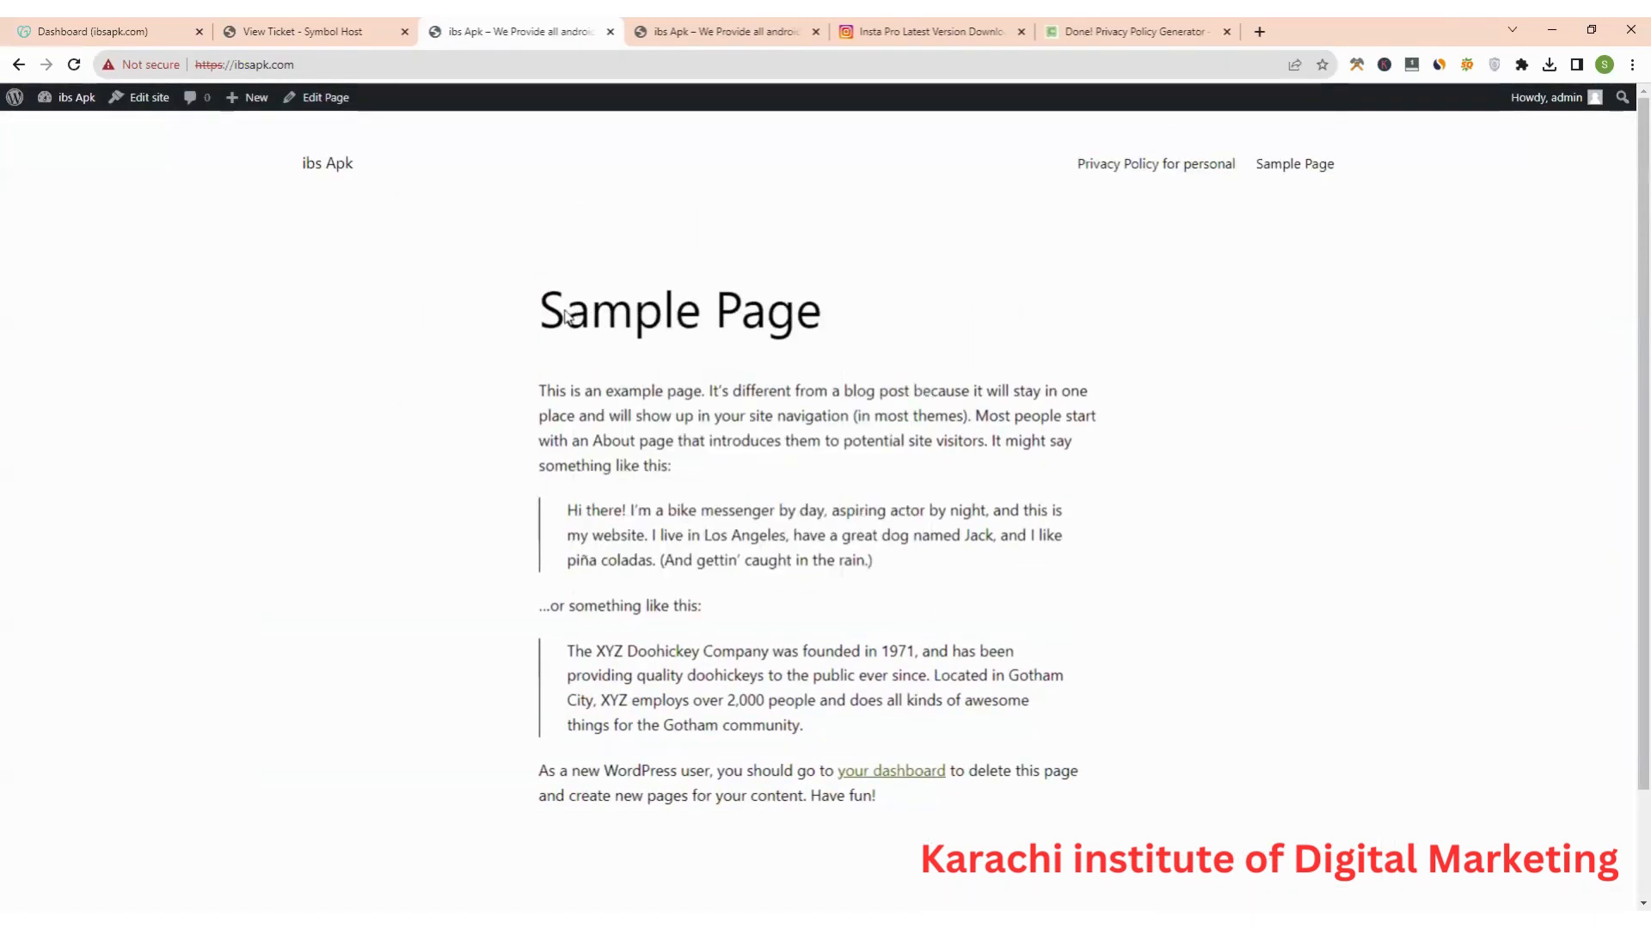
View the installed themes with Twenty Twenty-Three active, then switch to the GoDaddy dashboard.
left_click(63, 125)
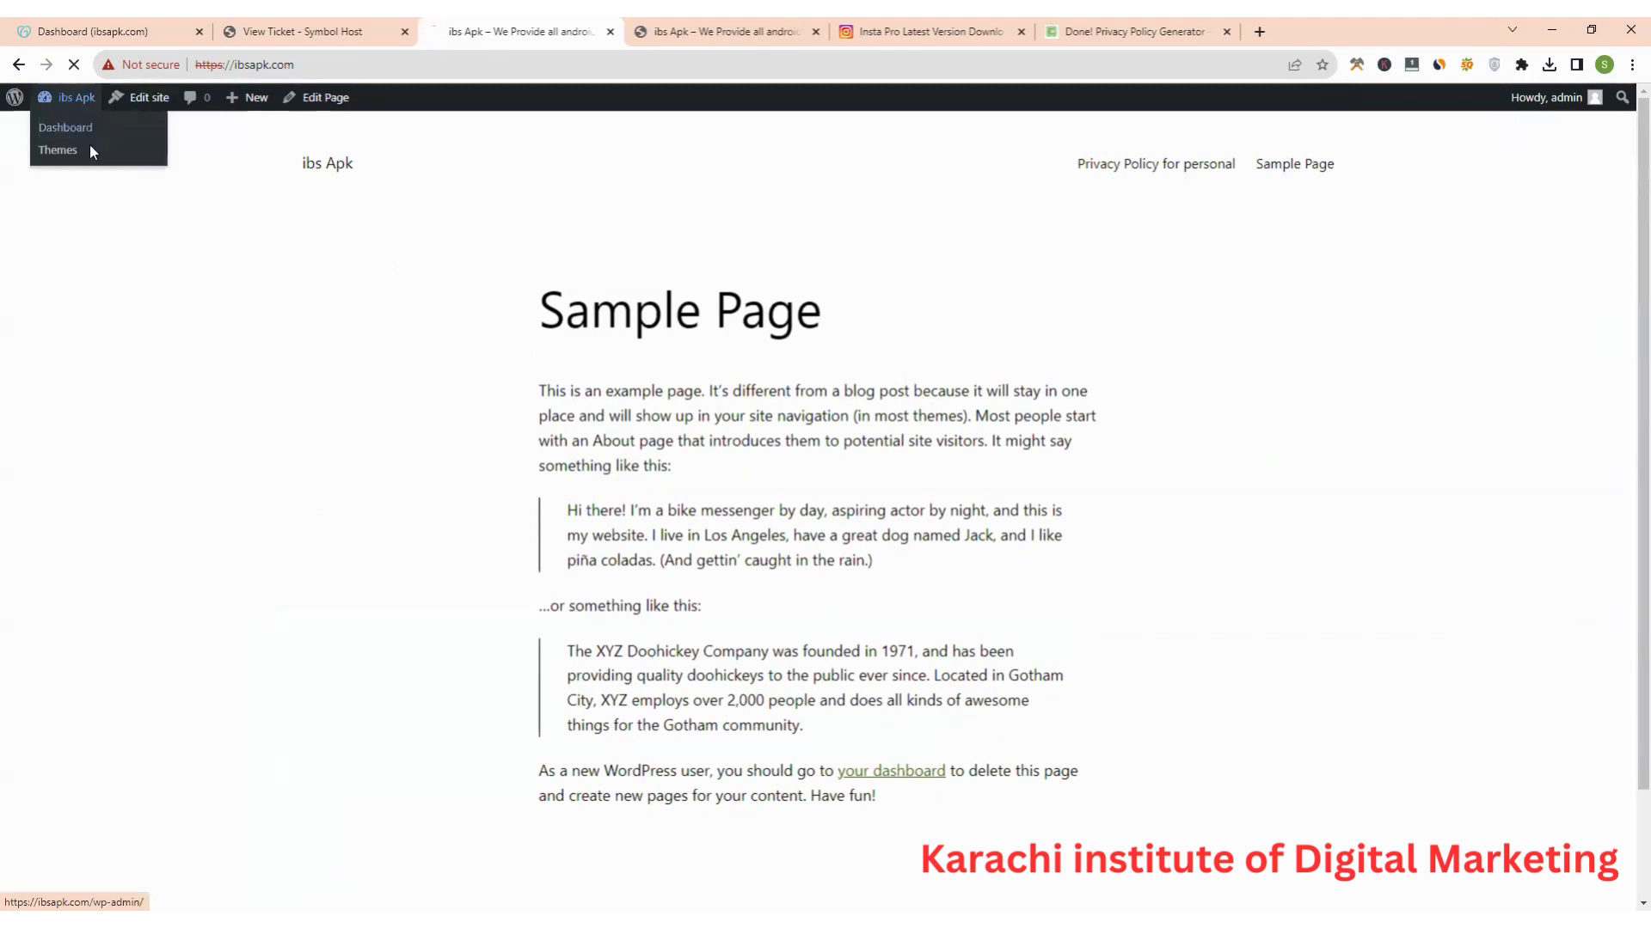
mouse_move(86, 365)
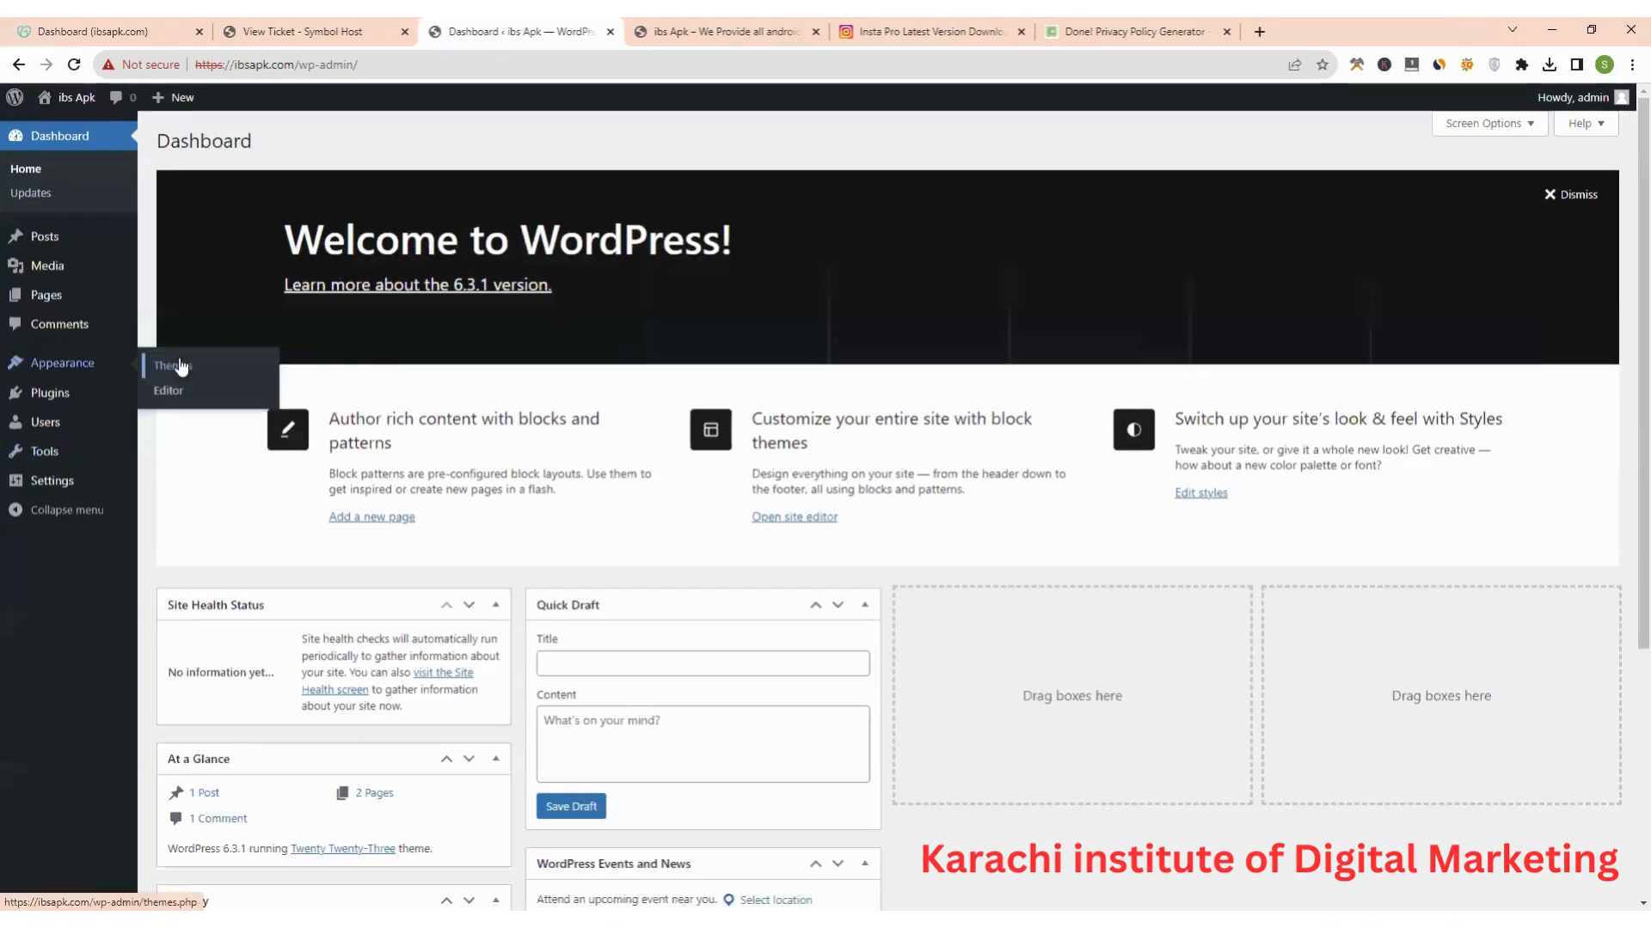
left_click(181, 367)
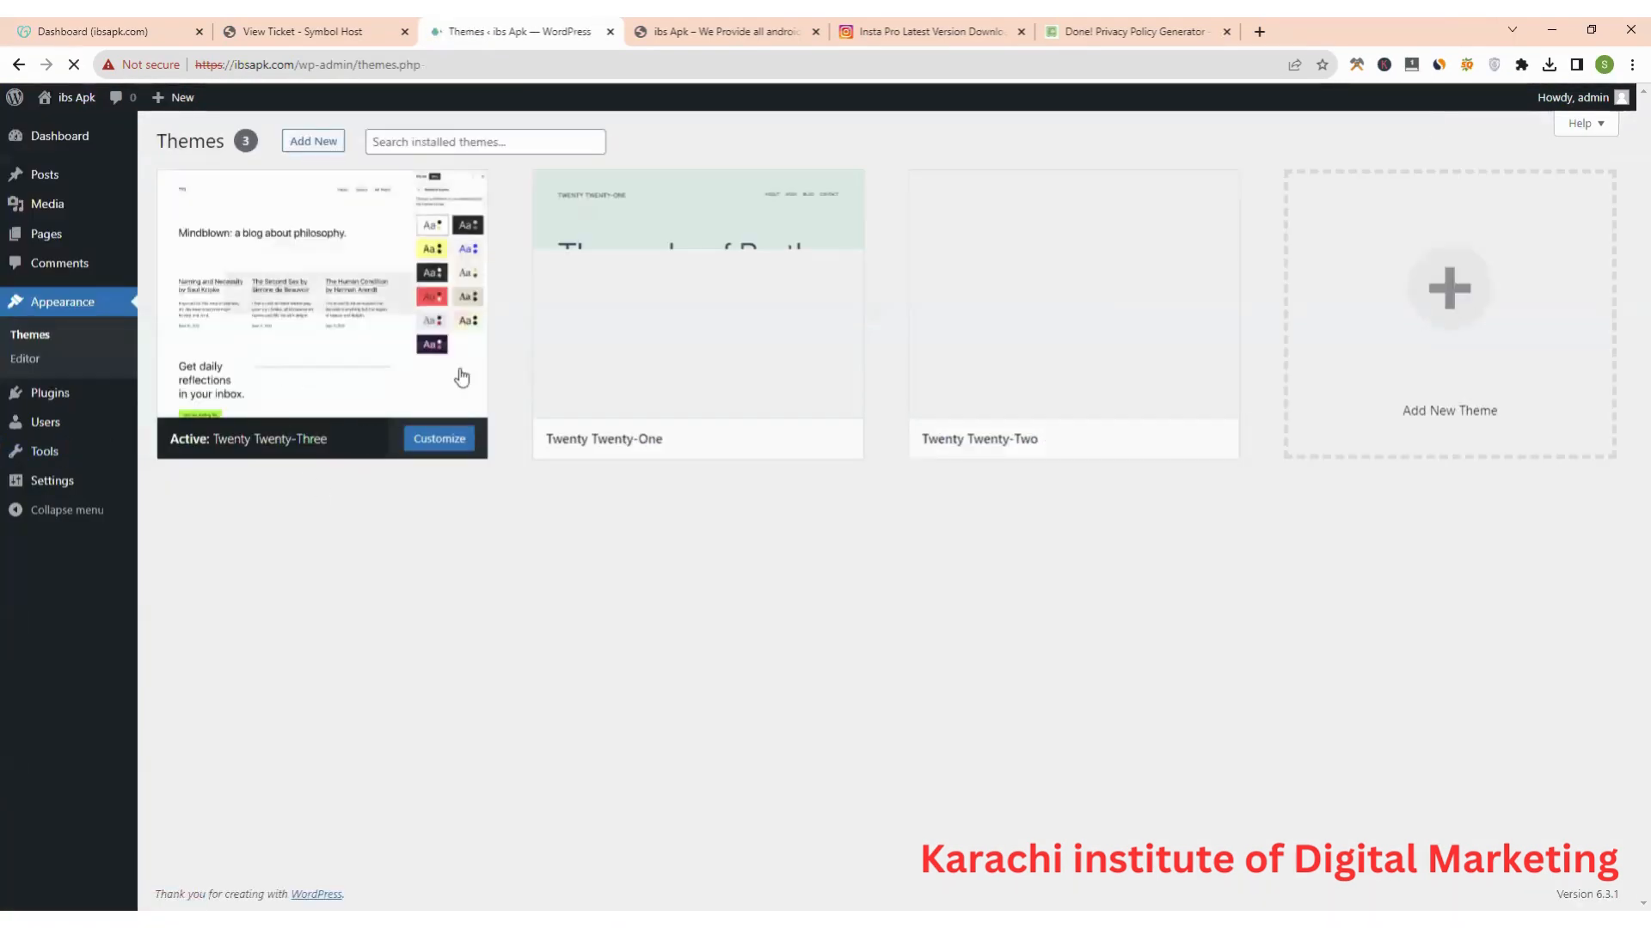
mouse_move(48, 395)
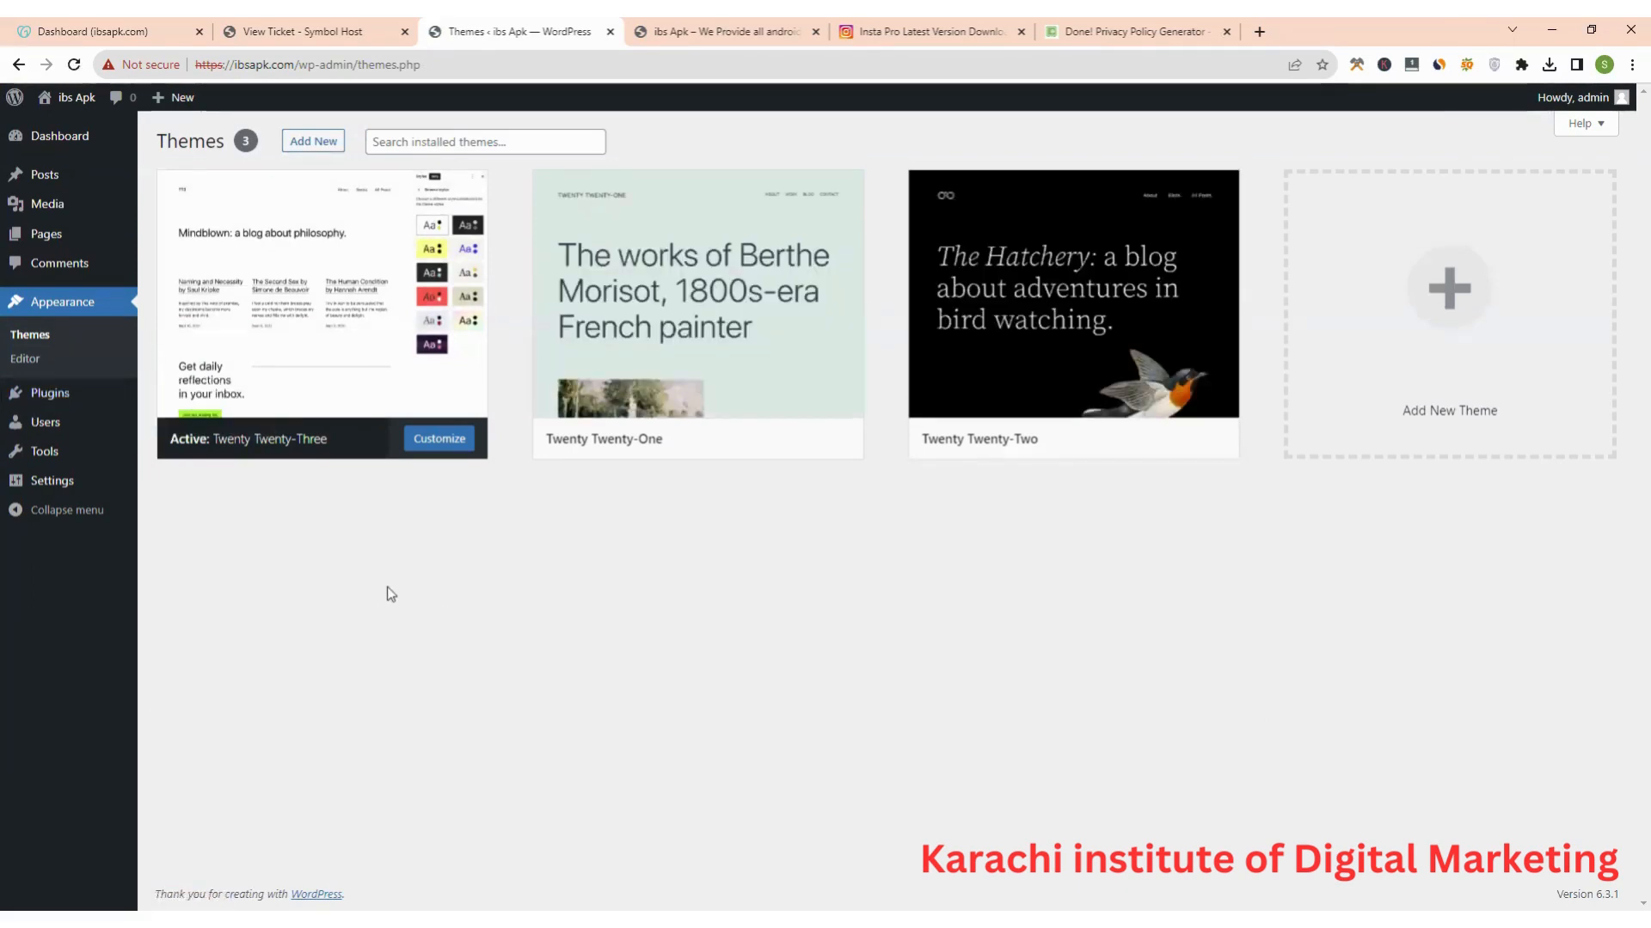
left_click(112, 31)
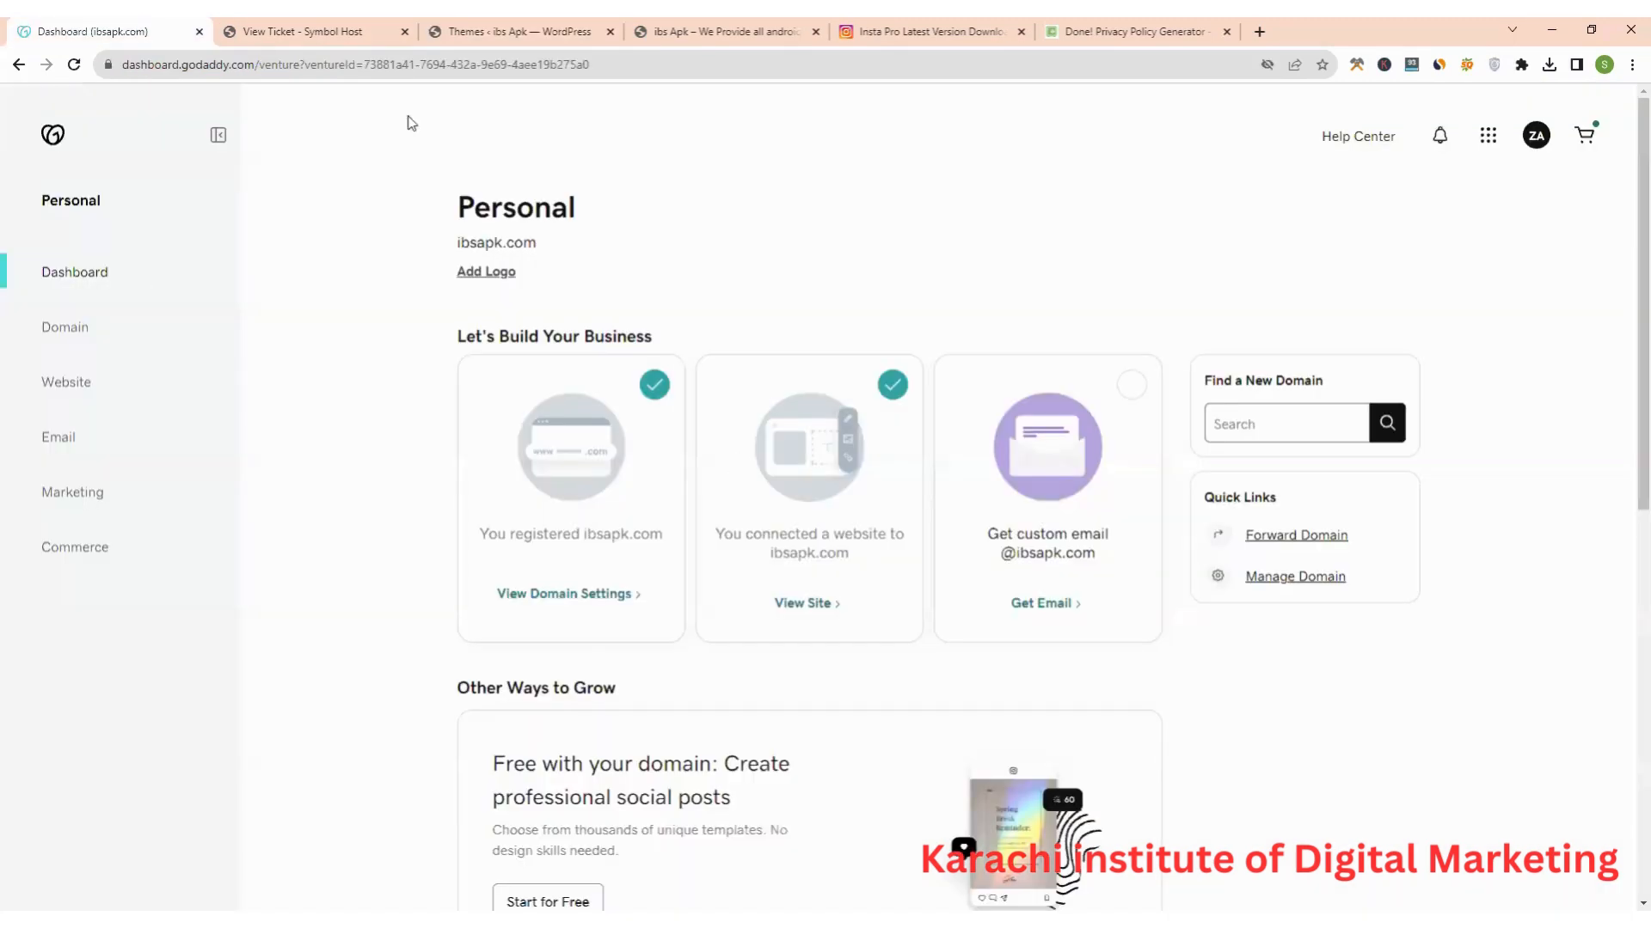
Look over the Symbol Host DNS ticket, then return to the ibs Apk Themes tab.
left_click(297, 31)
scroll(650, 344, "up", 5)
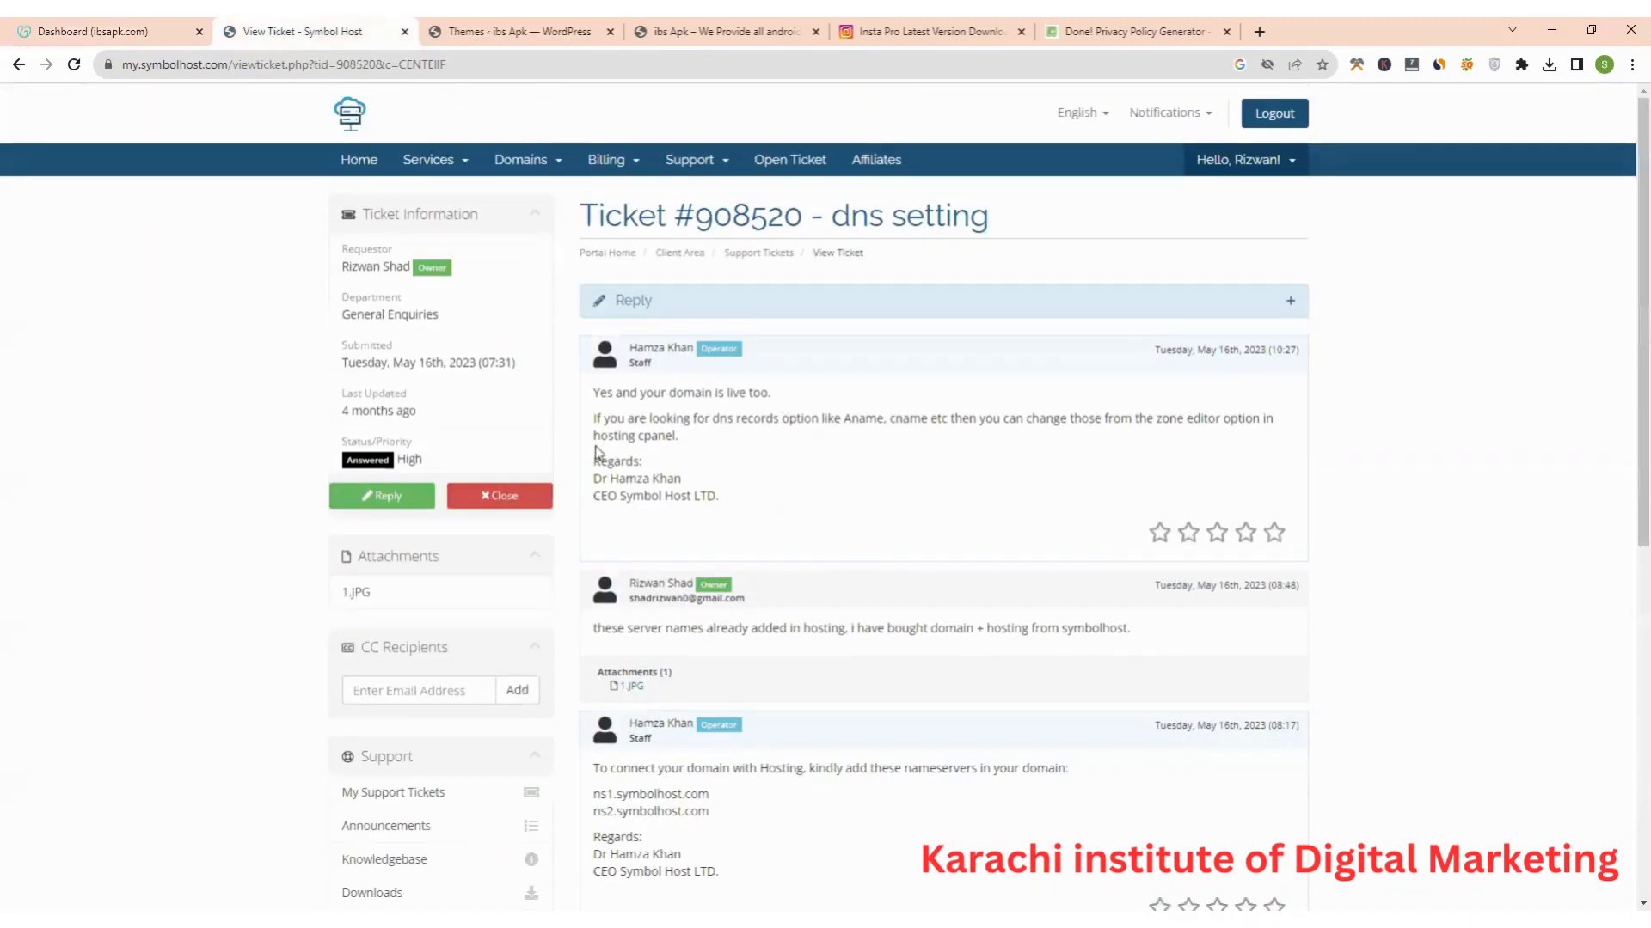
scroll(568, 528, "down", 5)
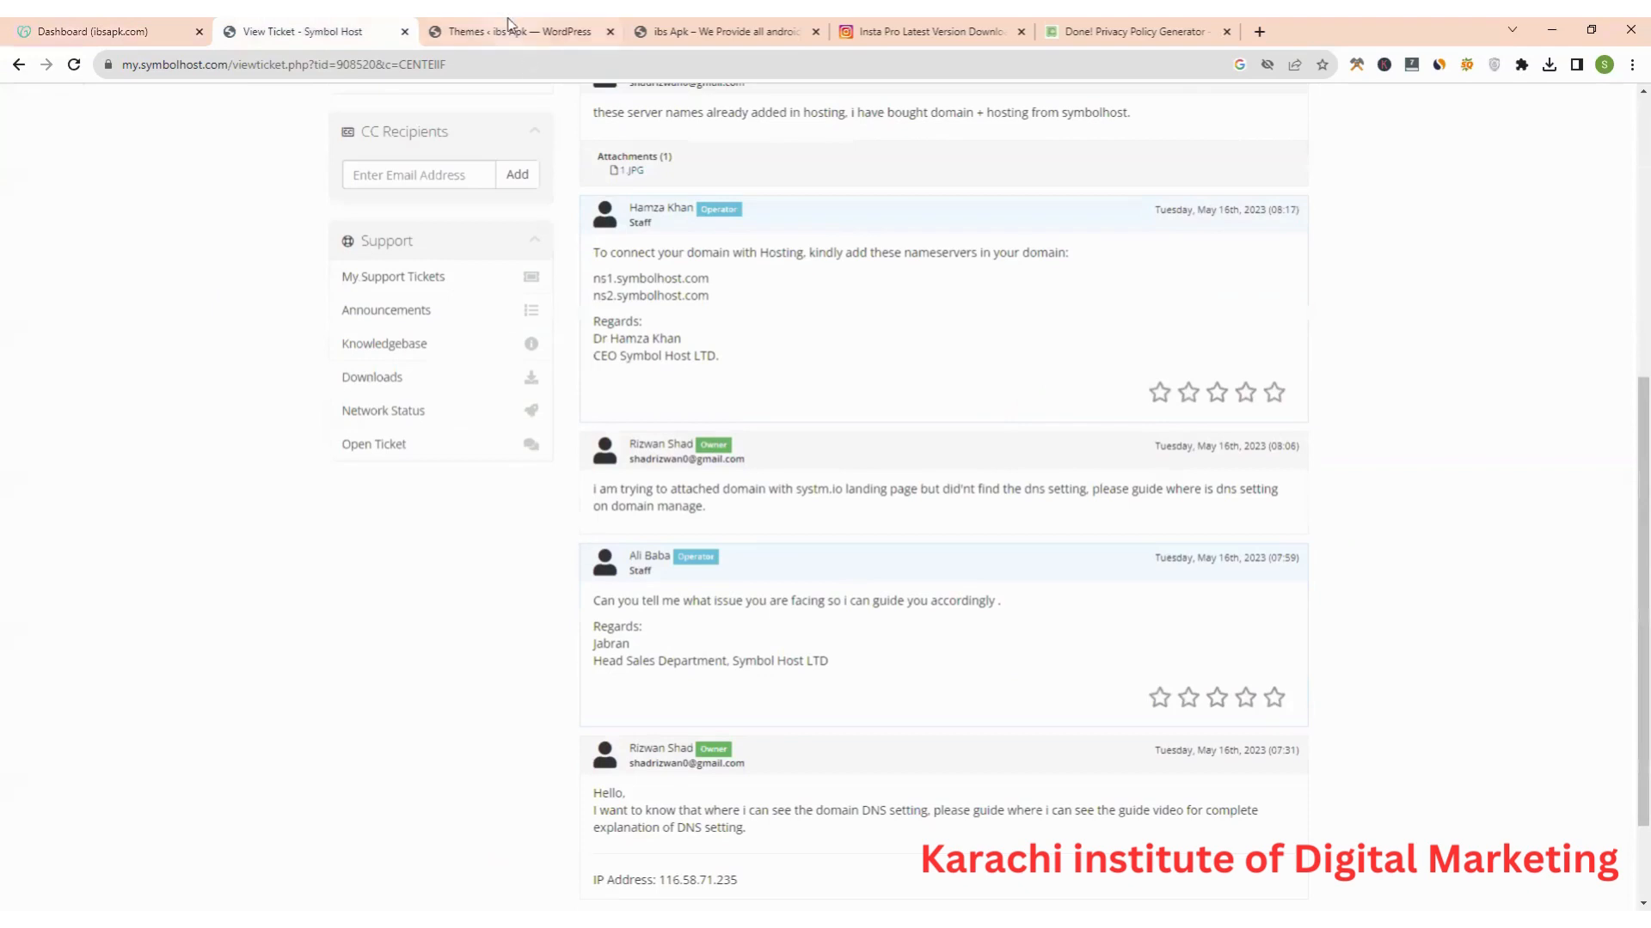
left_click(509, 31)
mouse_move(483, 302)
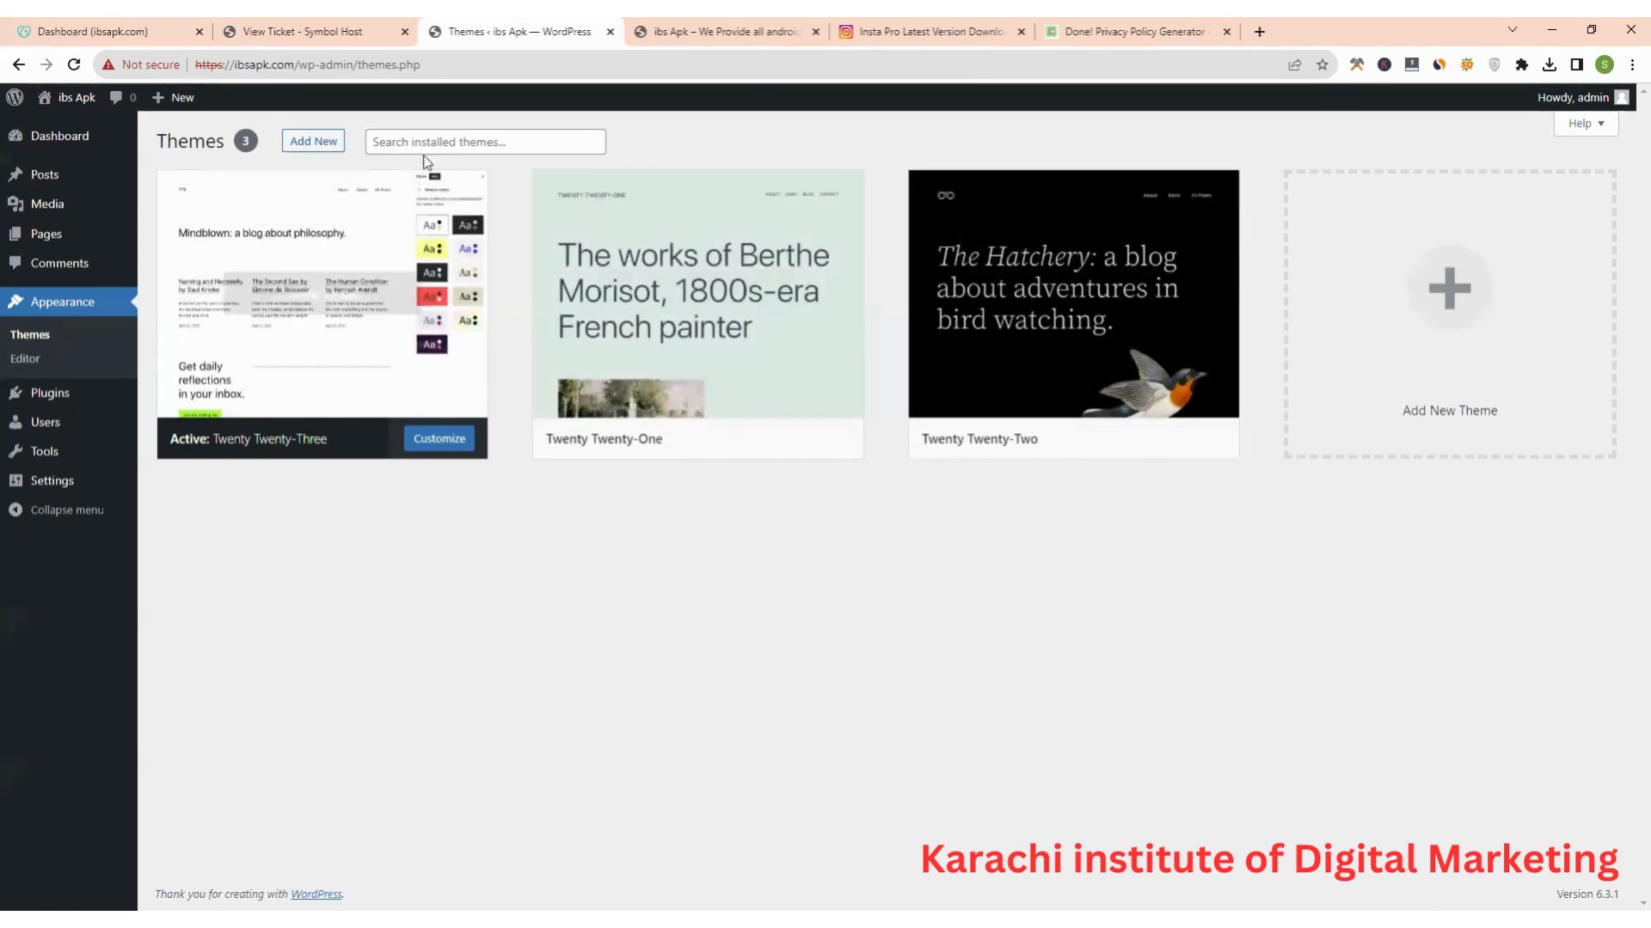
Search plugins for 'file ma', install and activate File Manager, and open WP File Manager.
mouse_move(90, 498)
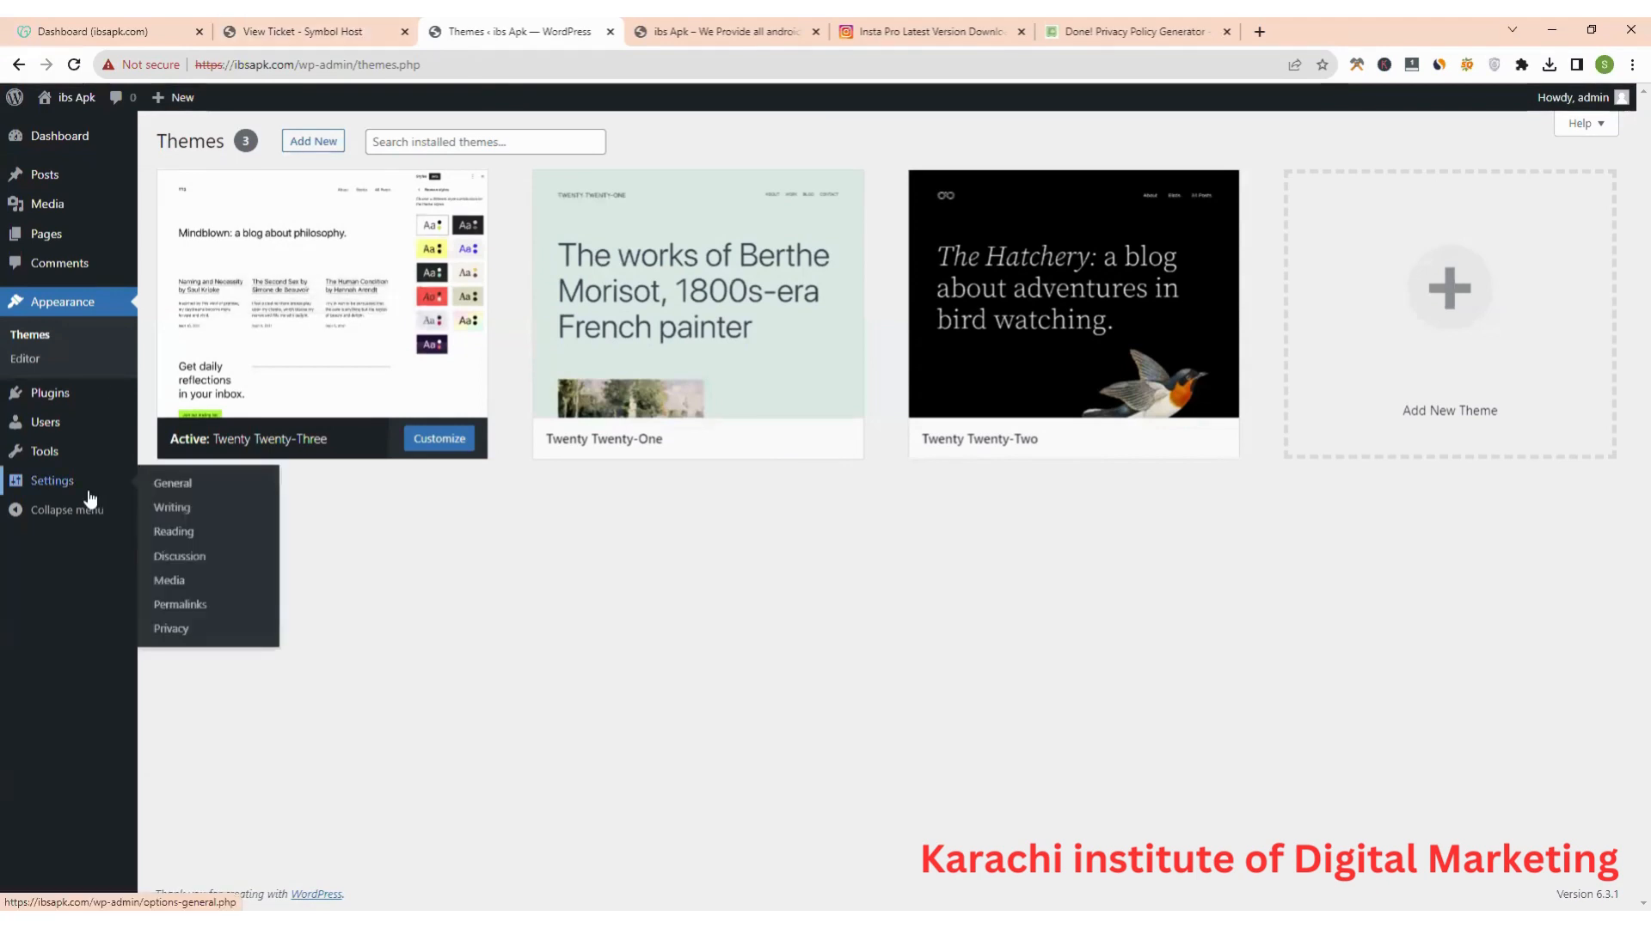
mouse_move(57, 398)
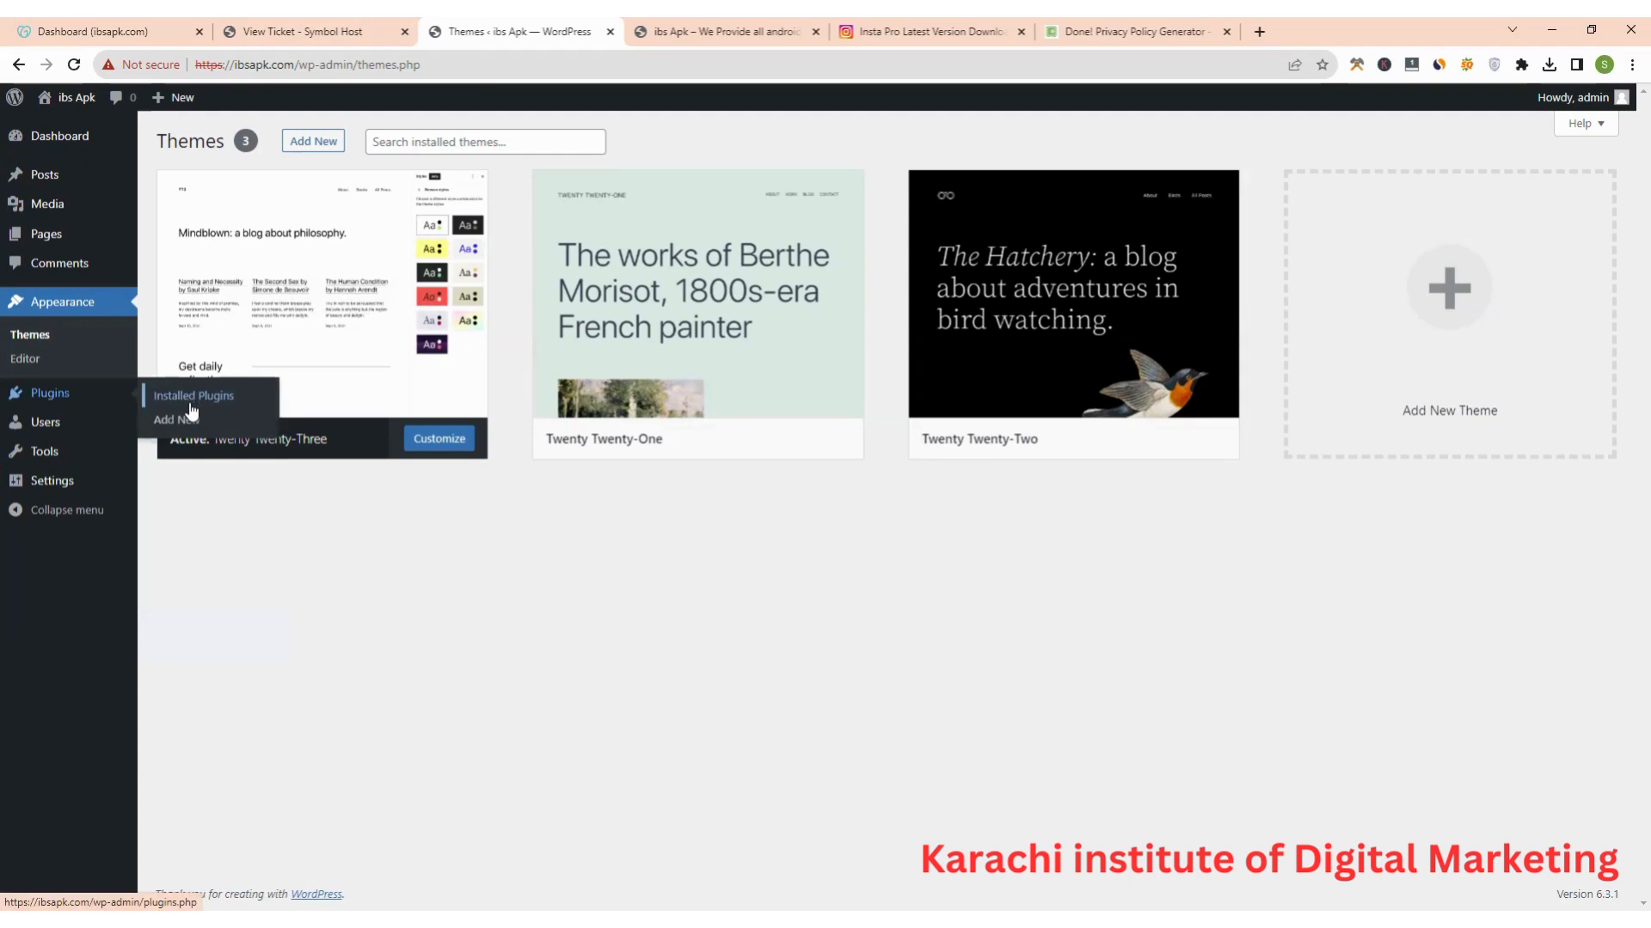
left_click(191, 418)
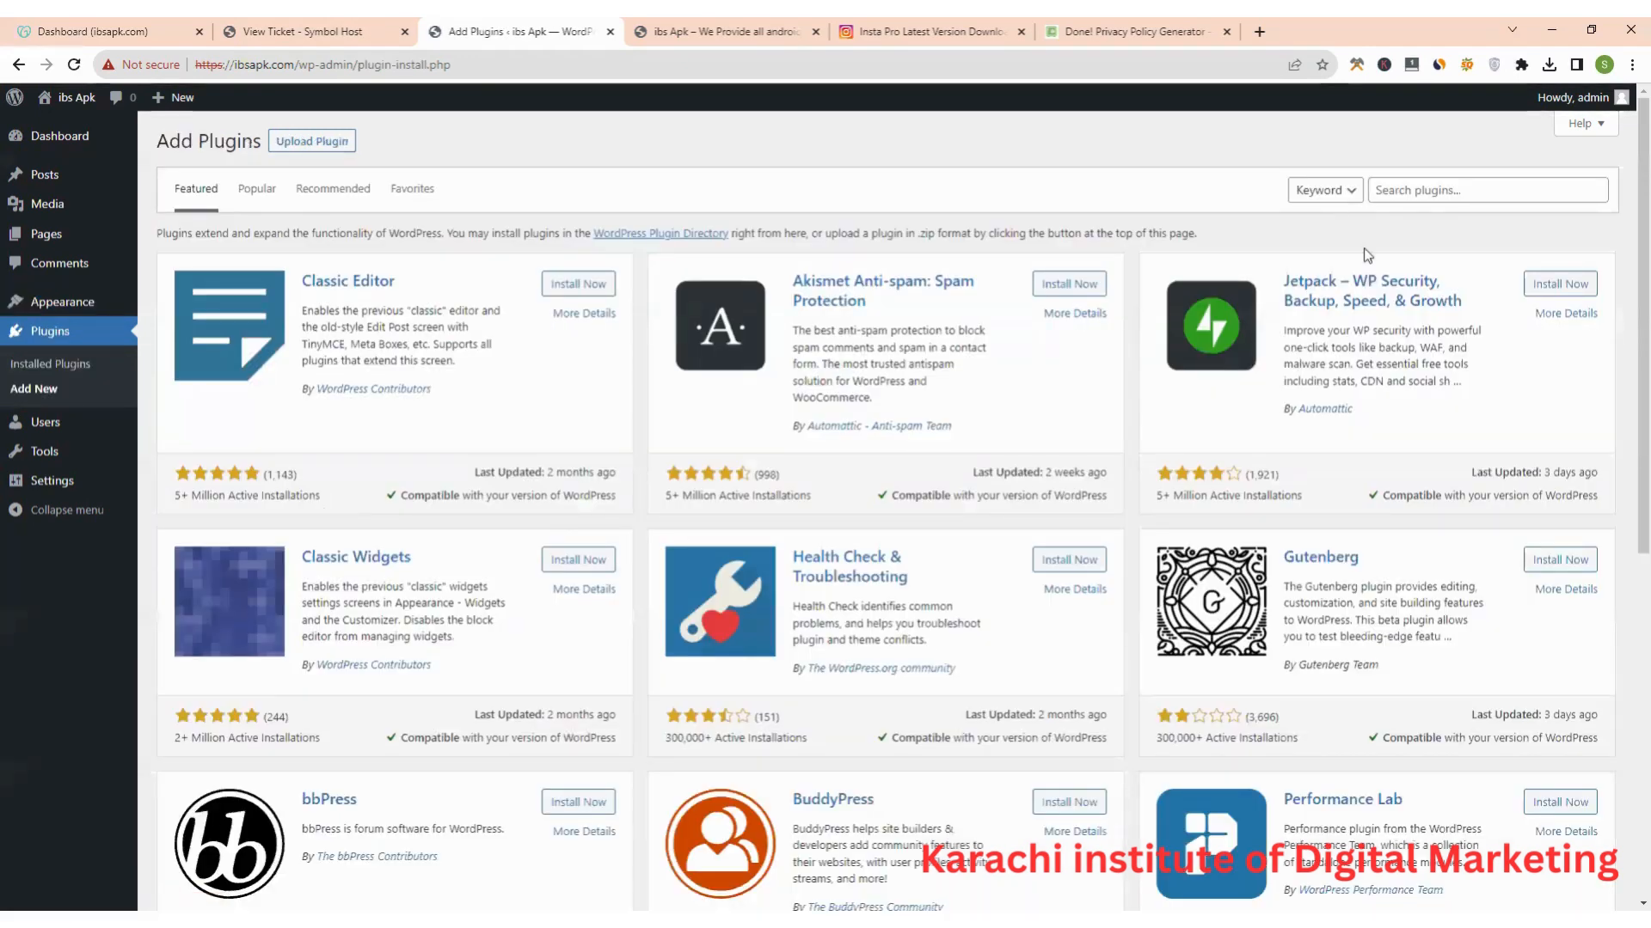
left_click(1441, 184)
type("file manager")
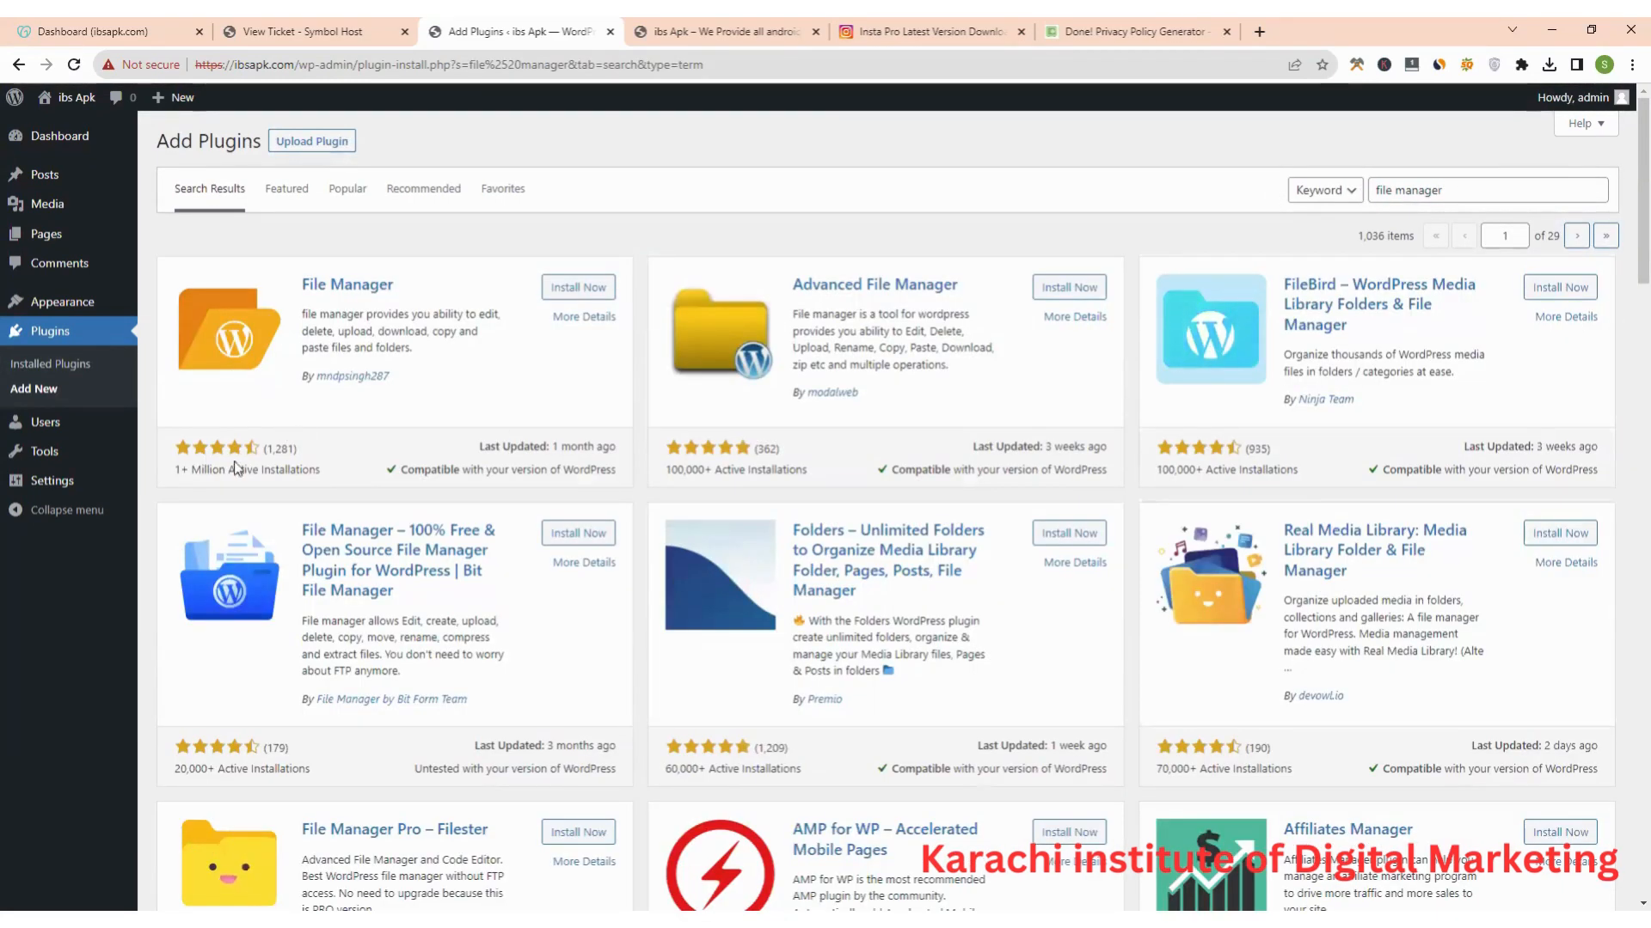
left_click(569, 289)
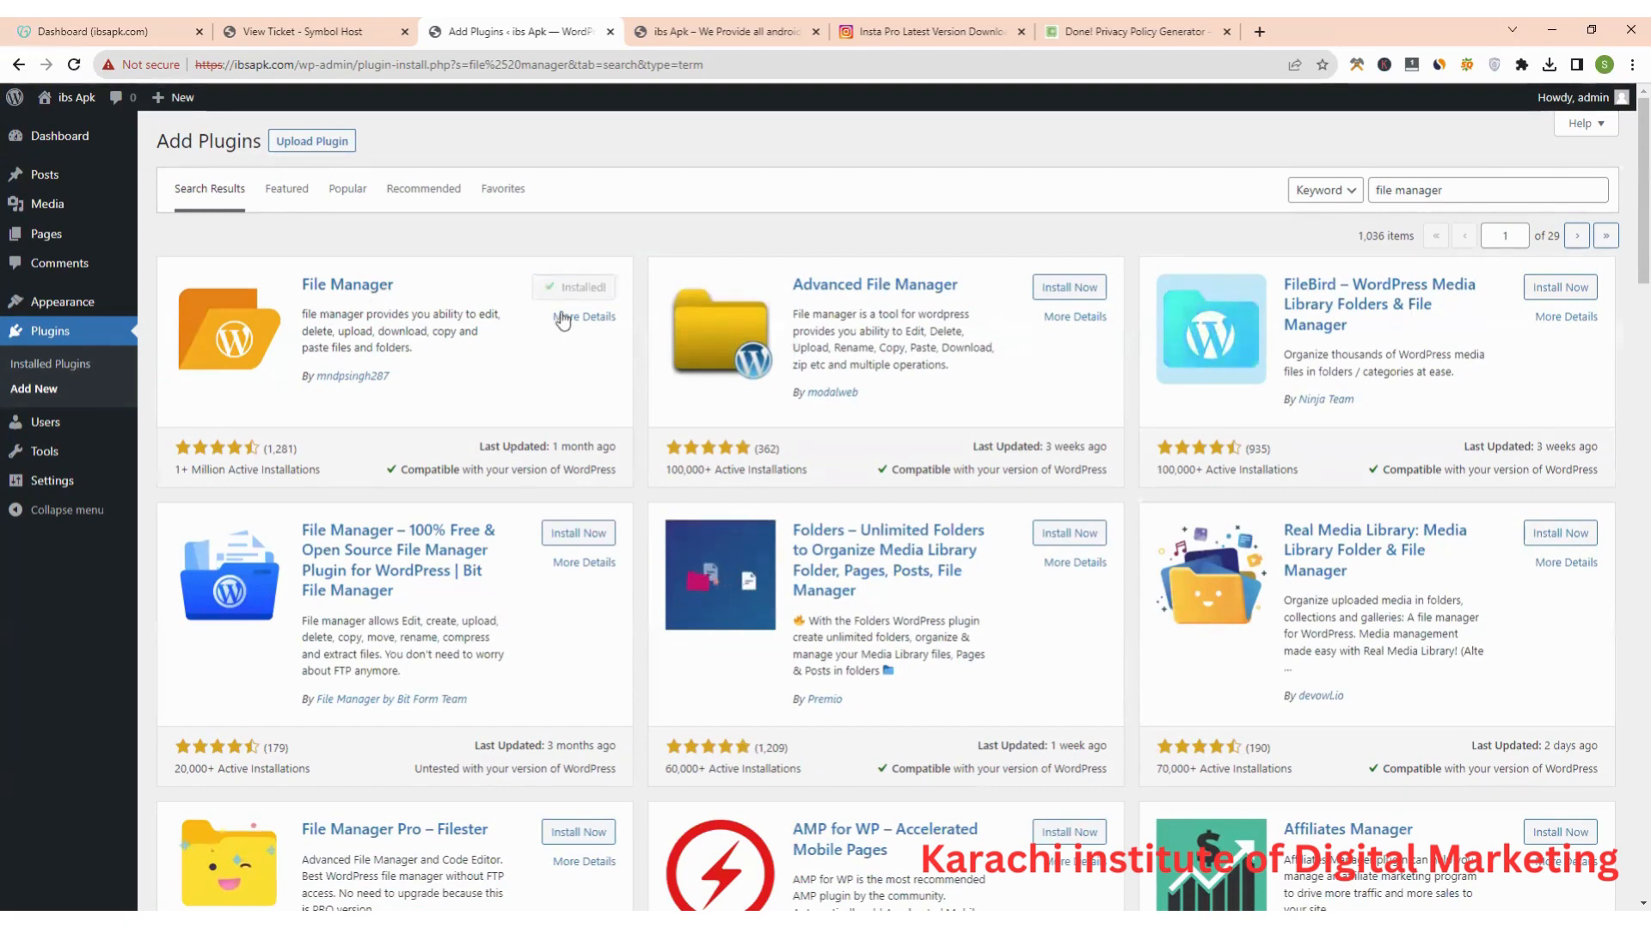
left_click(584, 287)
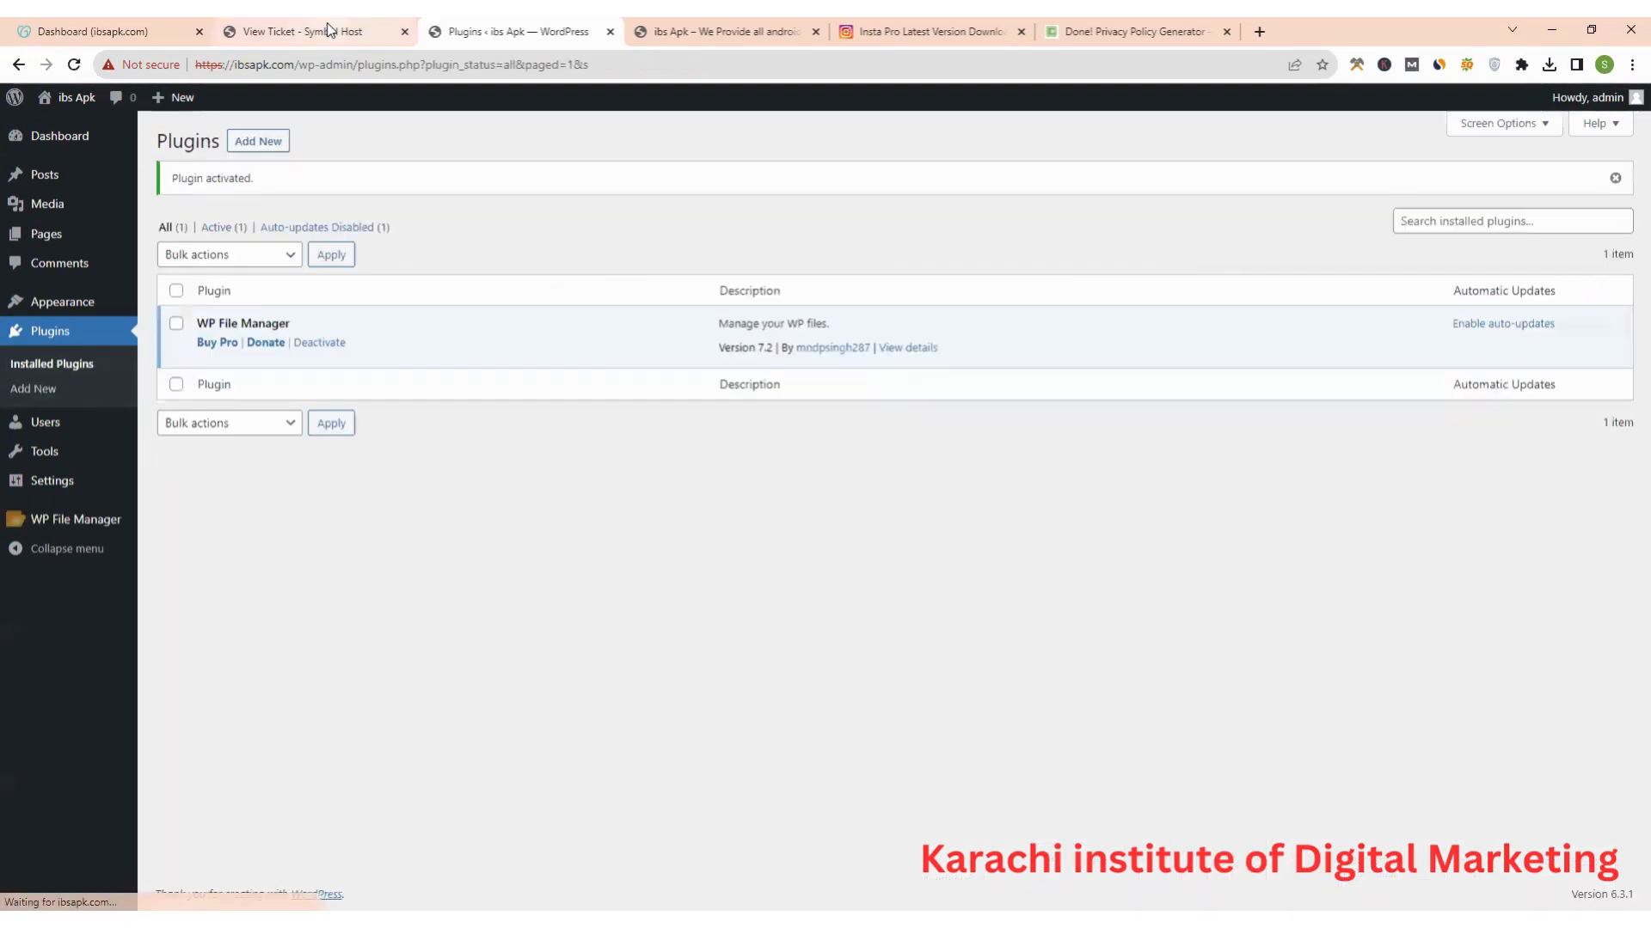
left_click(134, 524)
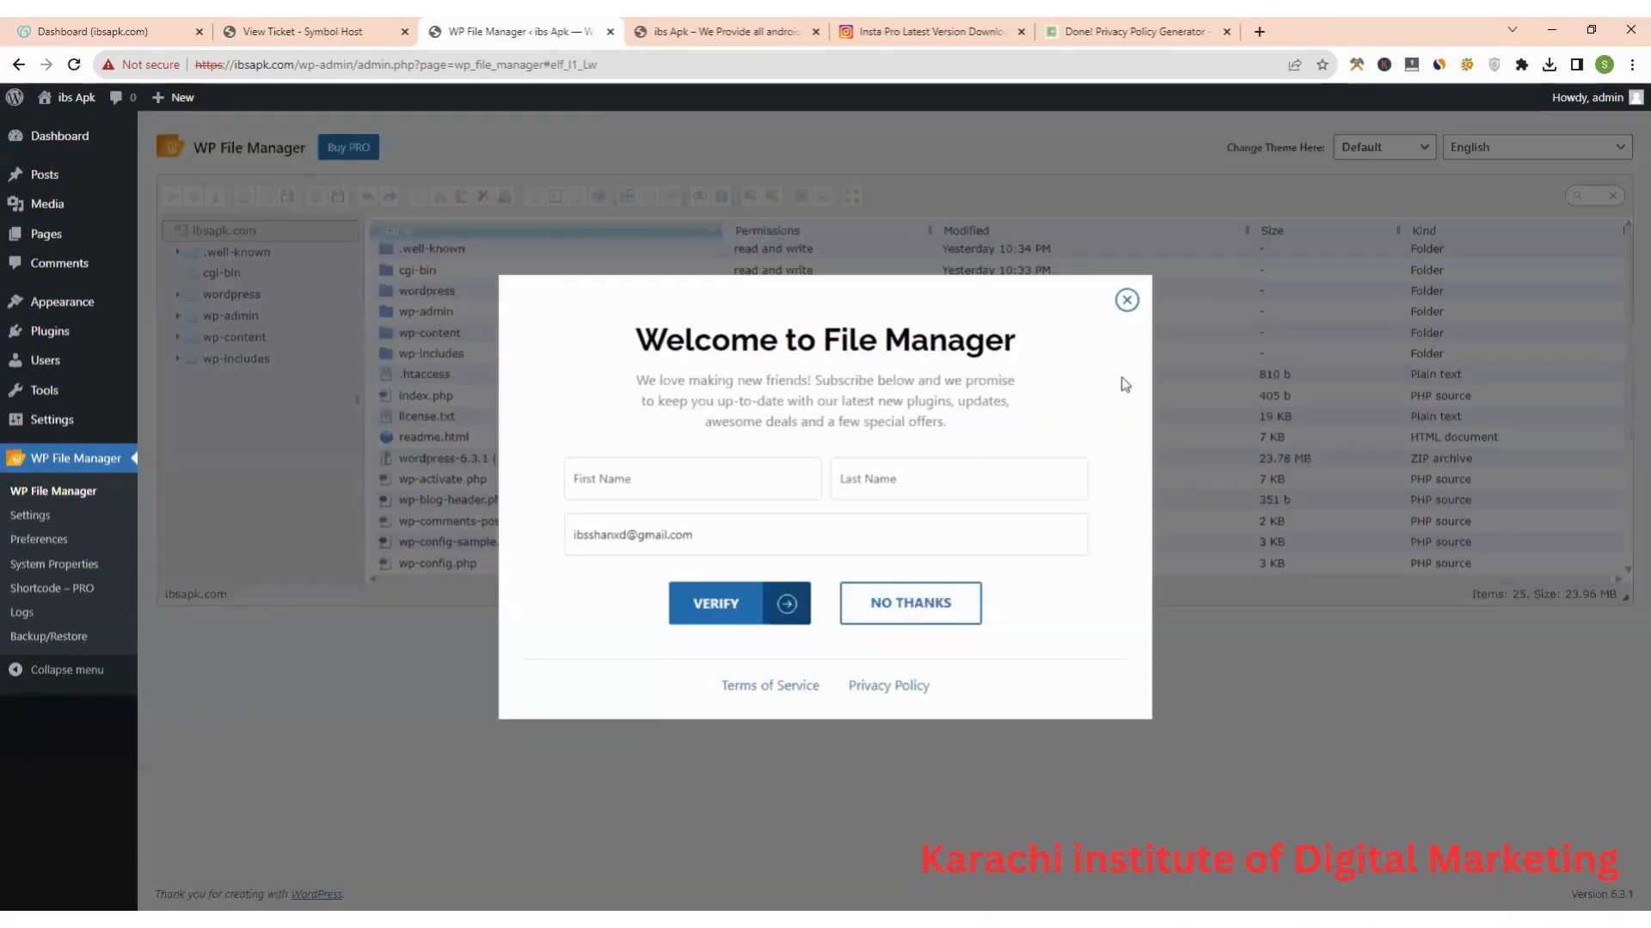
Dismiss the welcome popup and permanently remove the wordpress folder from the ibsapk.com root.
left_click(1126, 301)
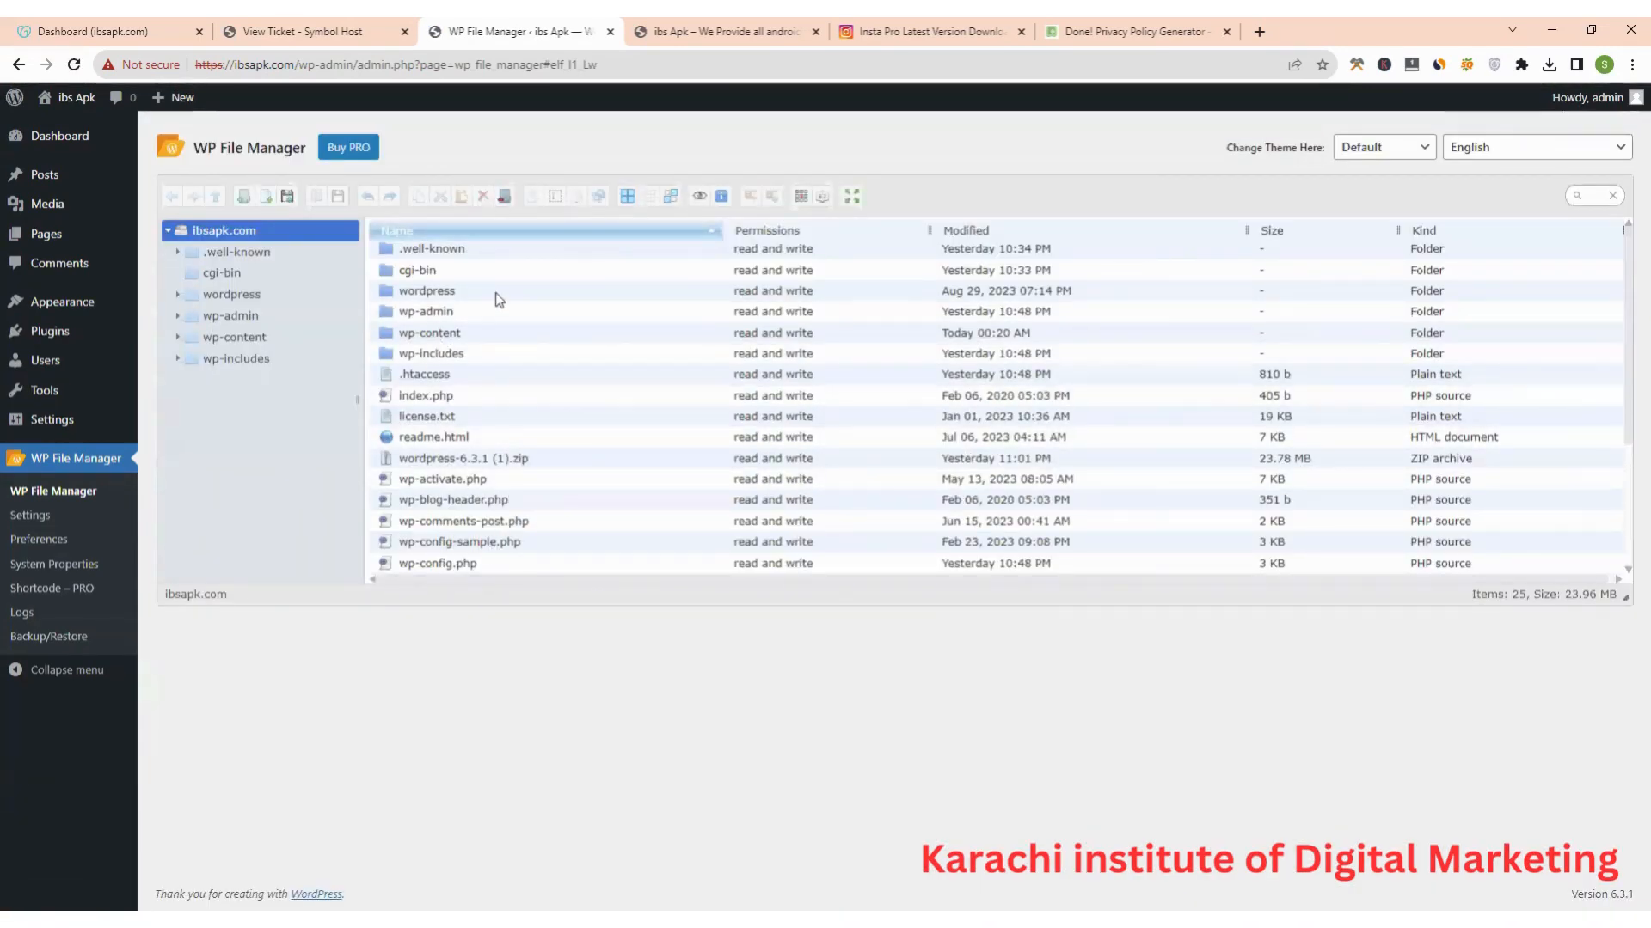
left_click(408, 291)
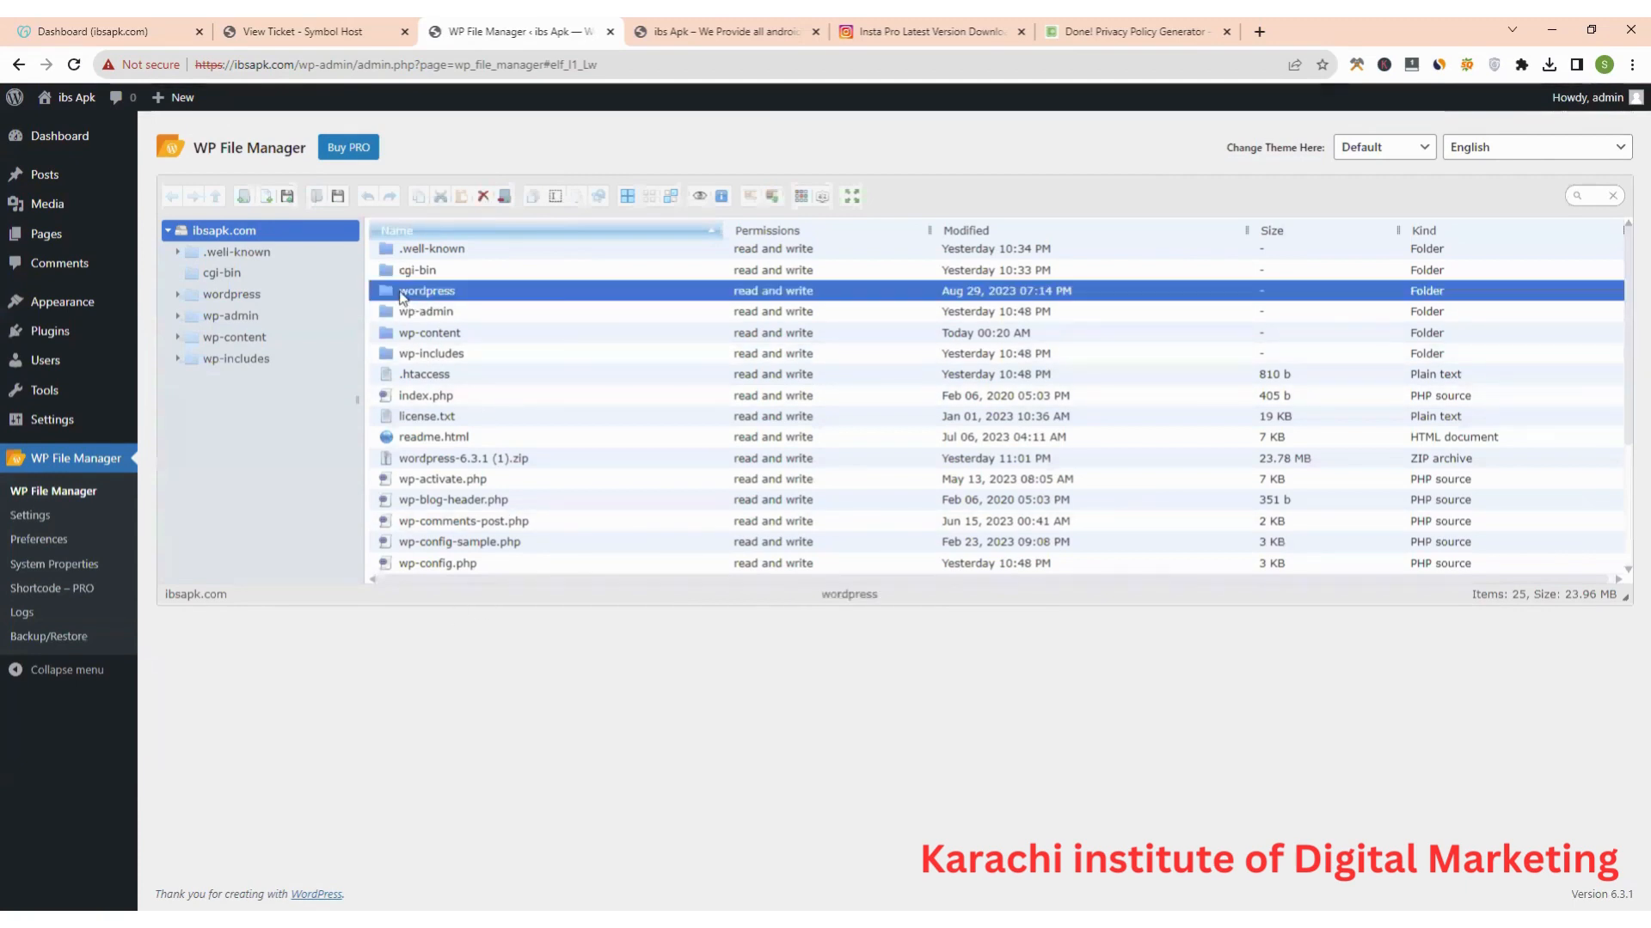
right_click(408, 290)
left_click(463, 459)
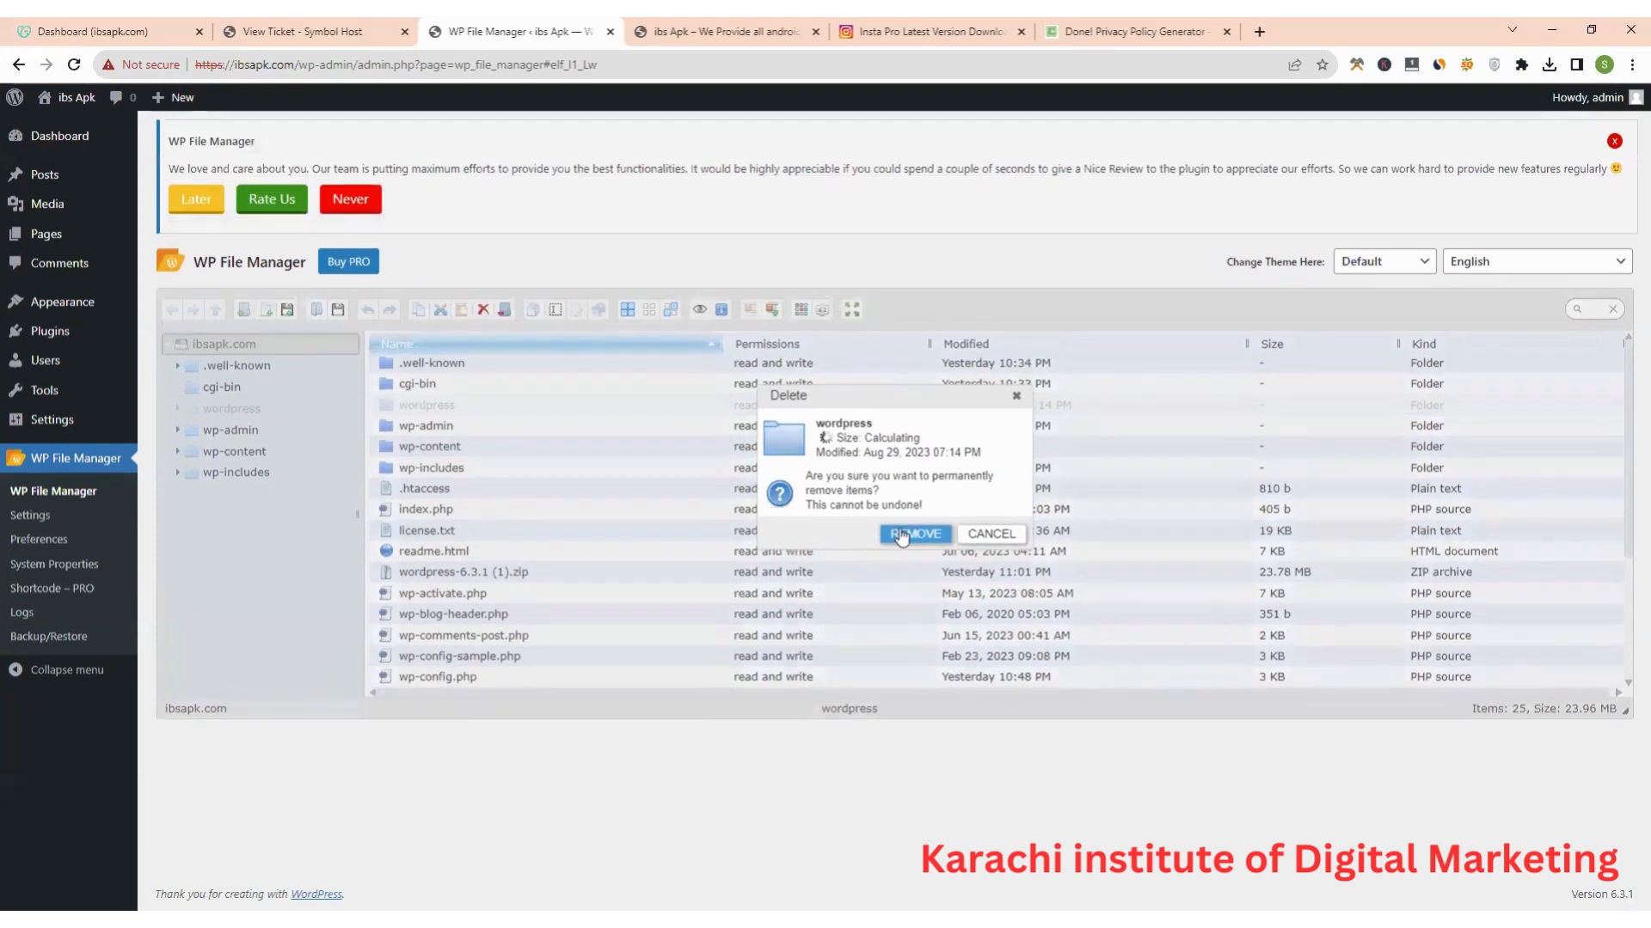
left_click(902, 540)
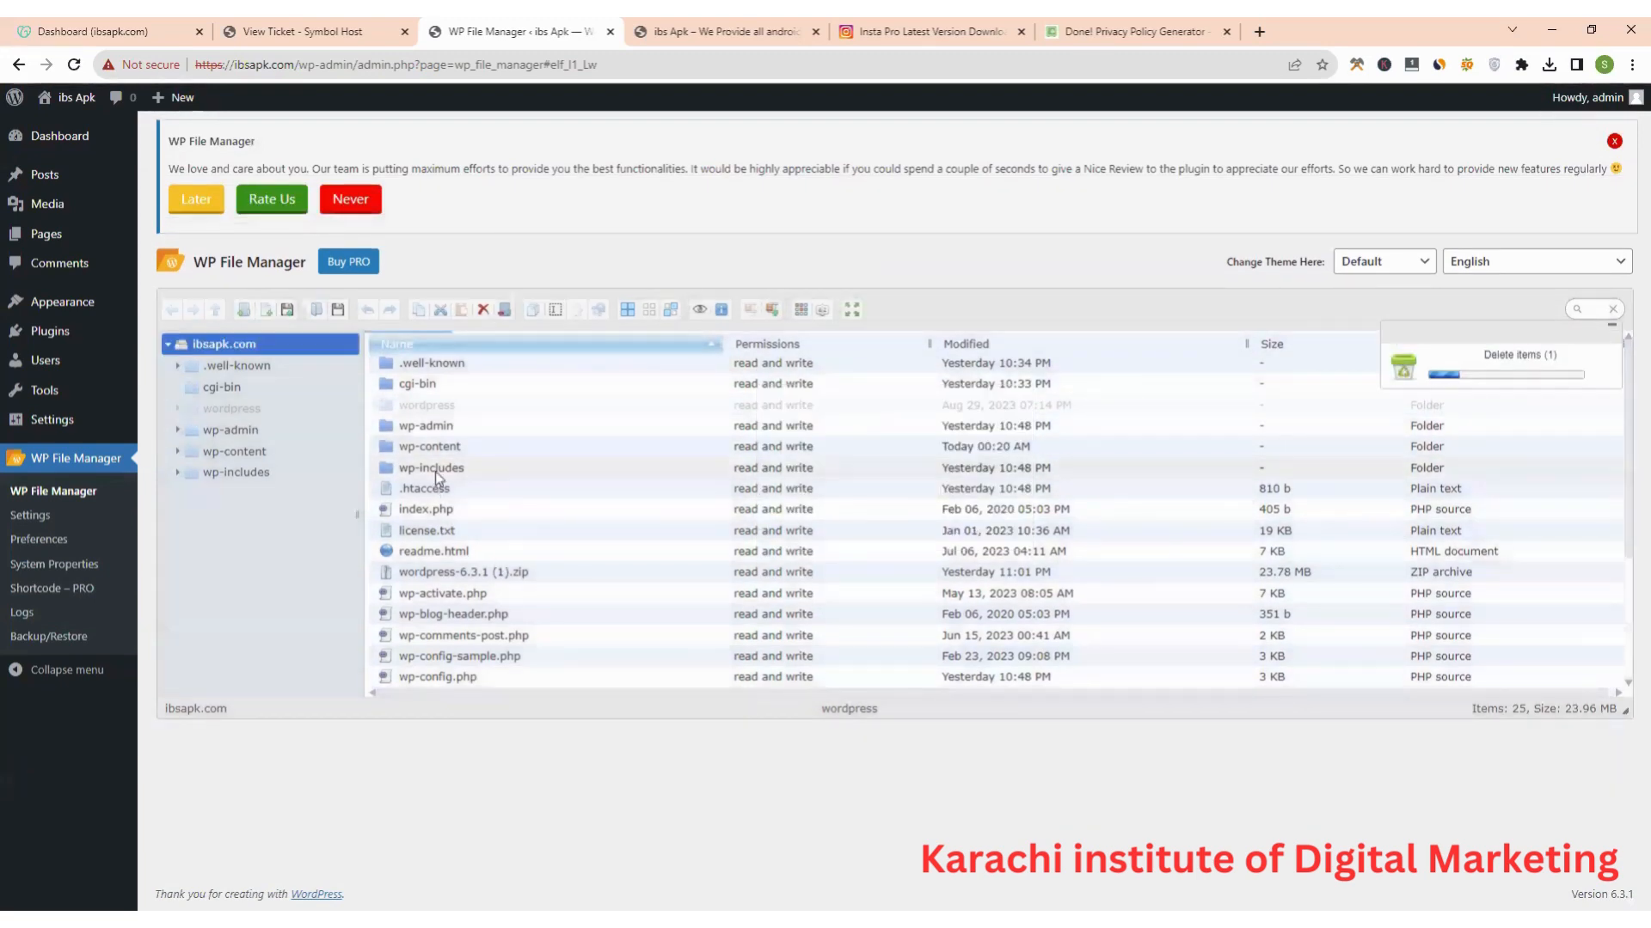
Browse the wp-admin and wp-content folders in the file manager.
double_click(388, 433)
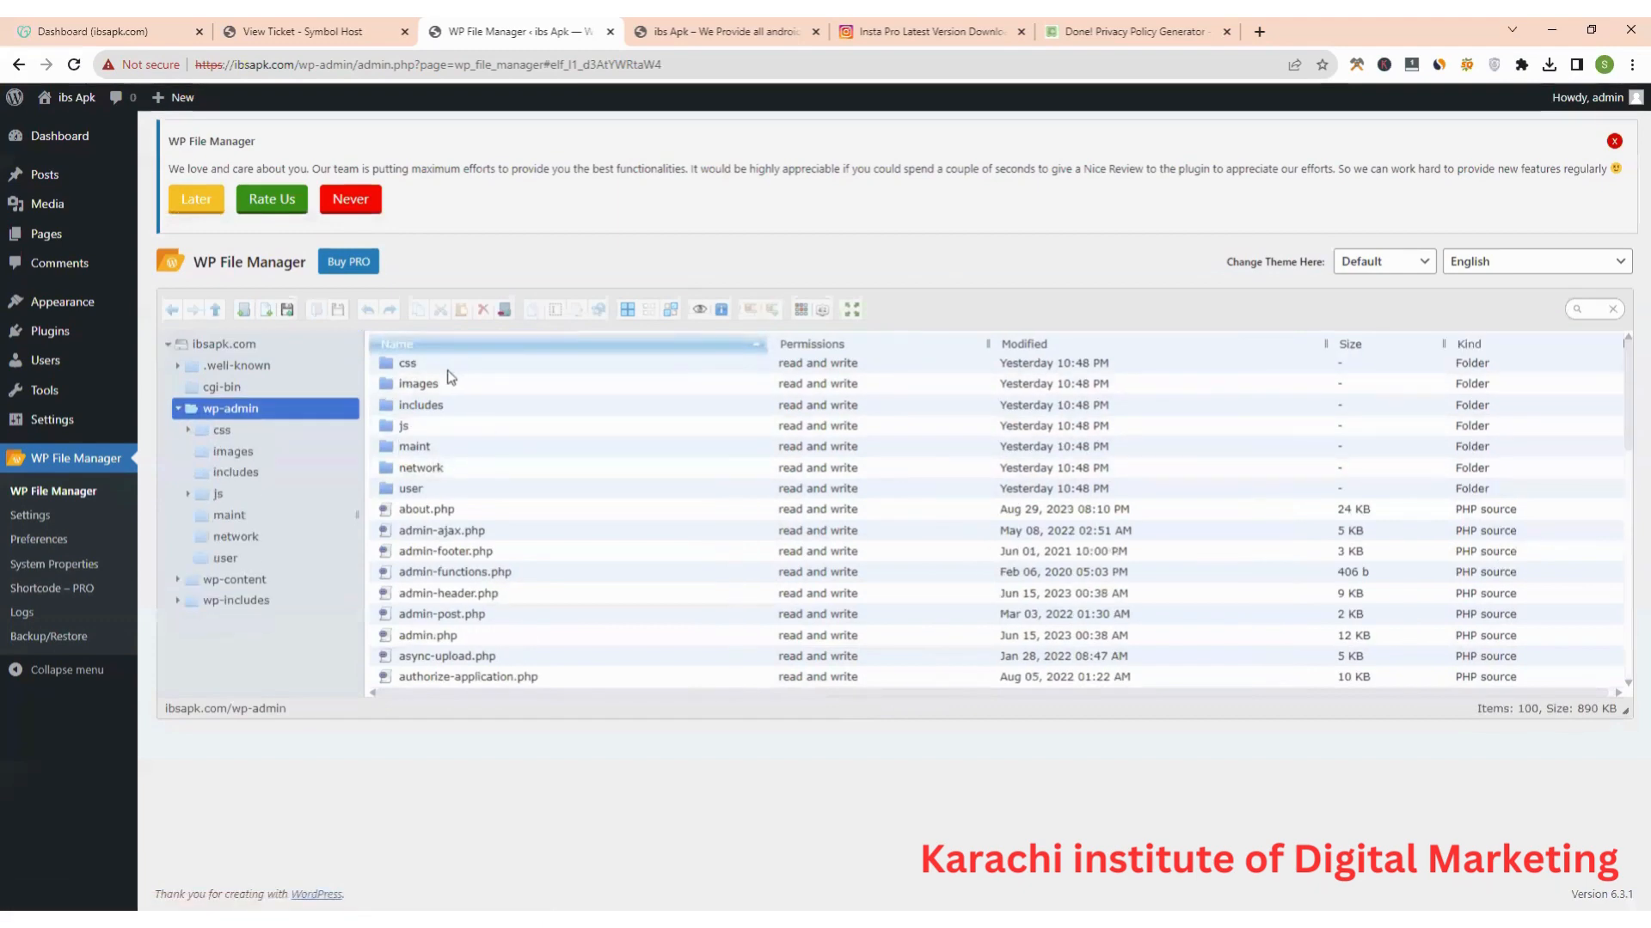
scroll(479, 610, "down", 8)
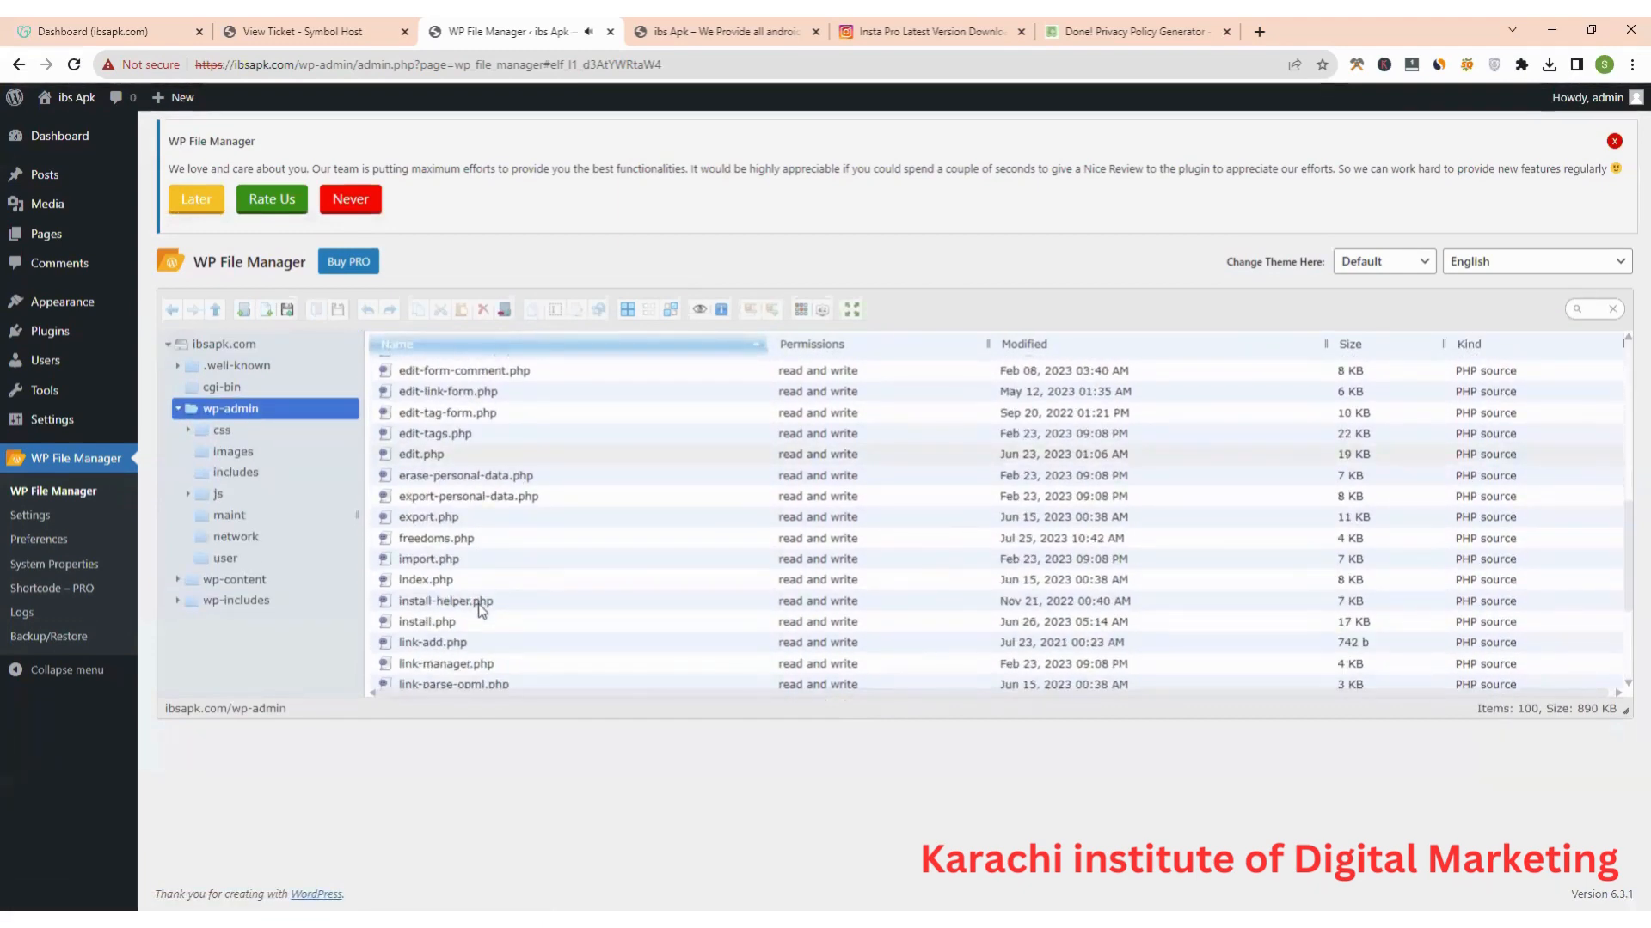
scroll(473, 593, "up", 8)
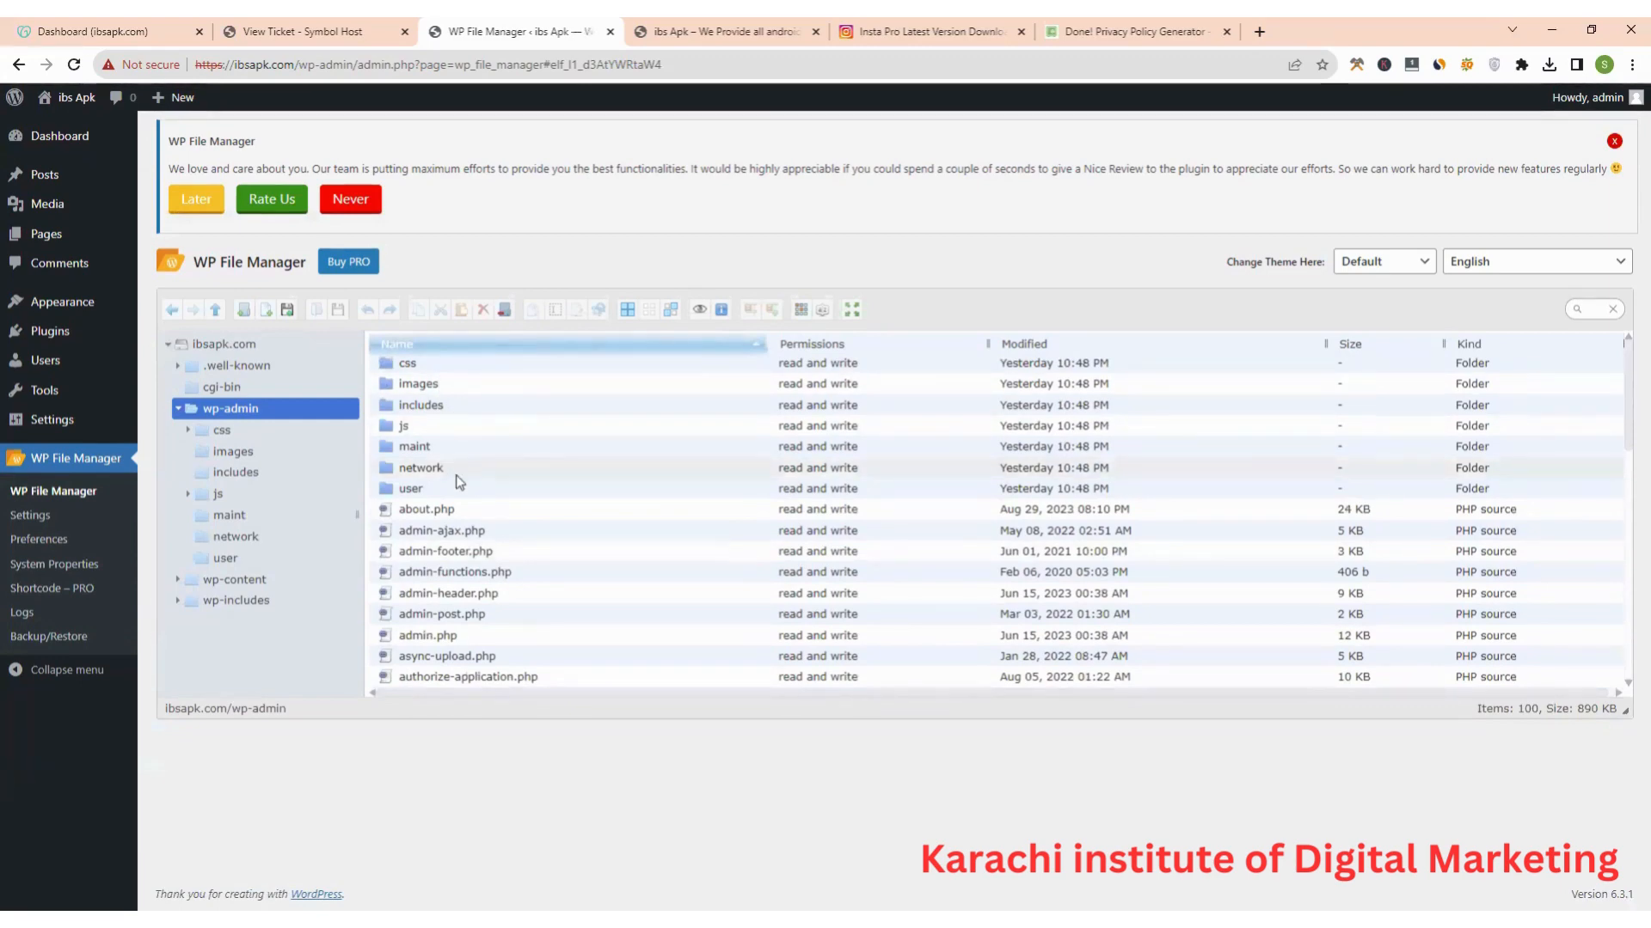
scroll(509, 614, "down", 15)
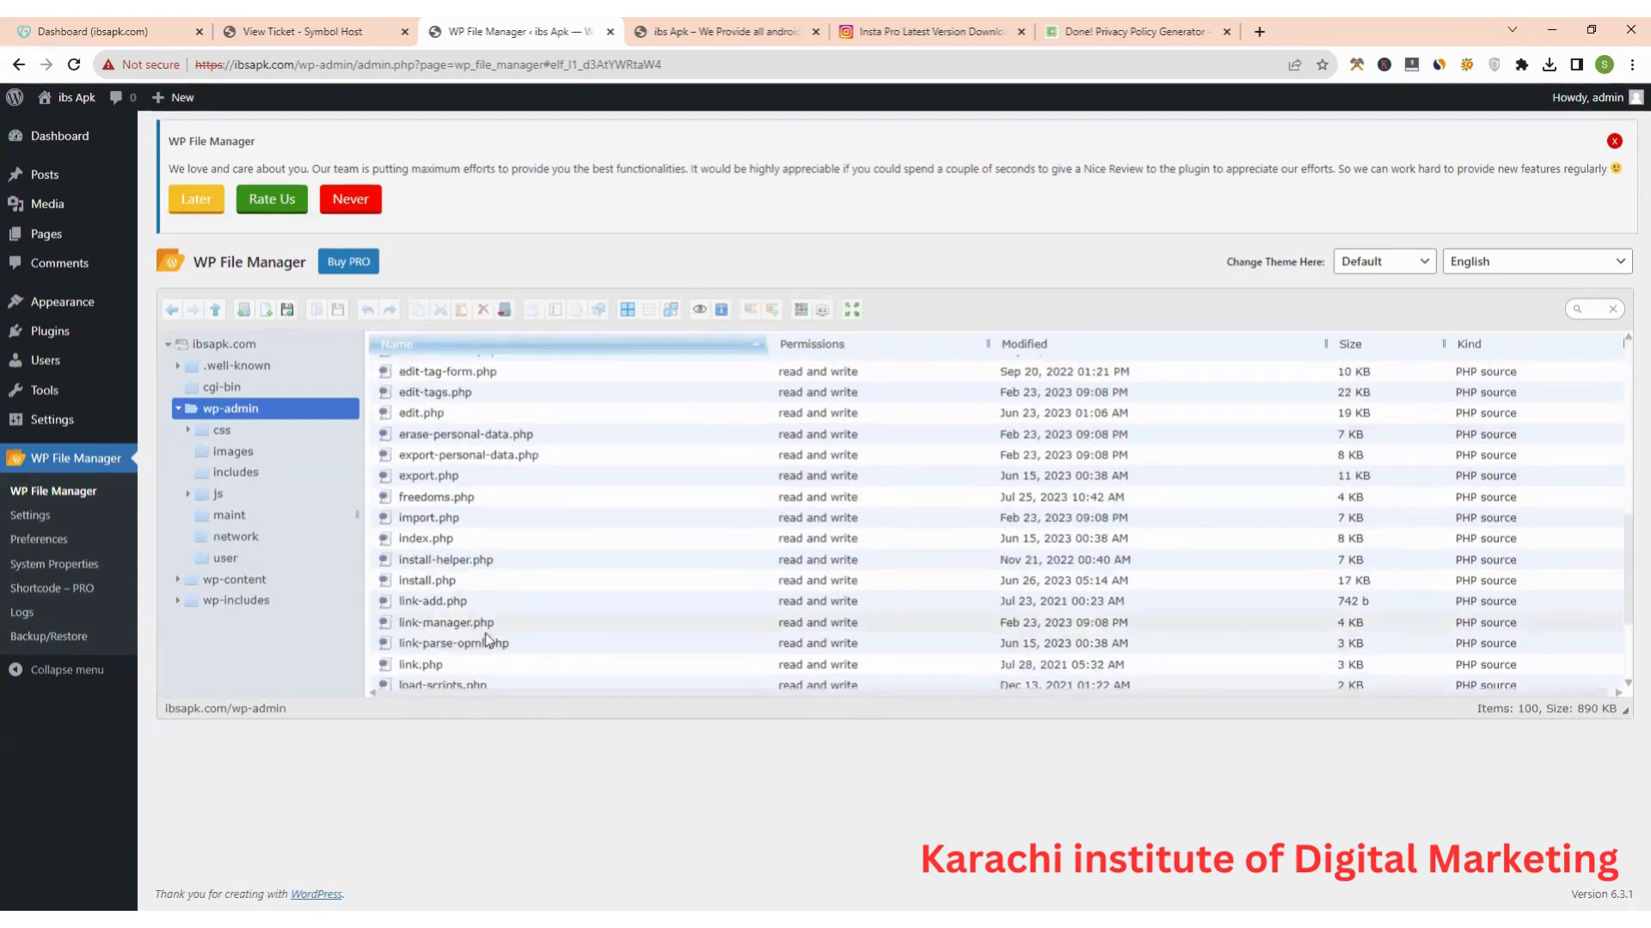
scroll(496, 583, "down", 5)
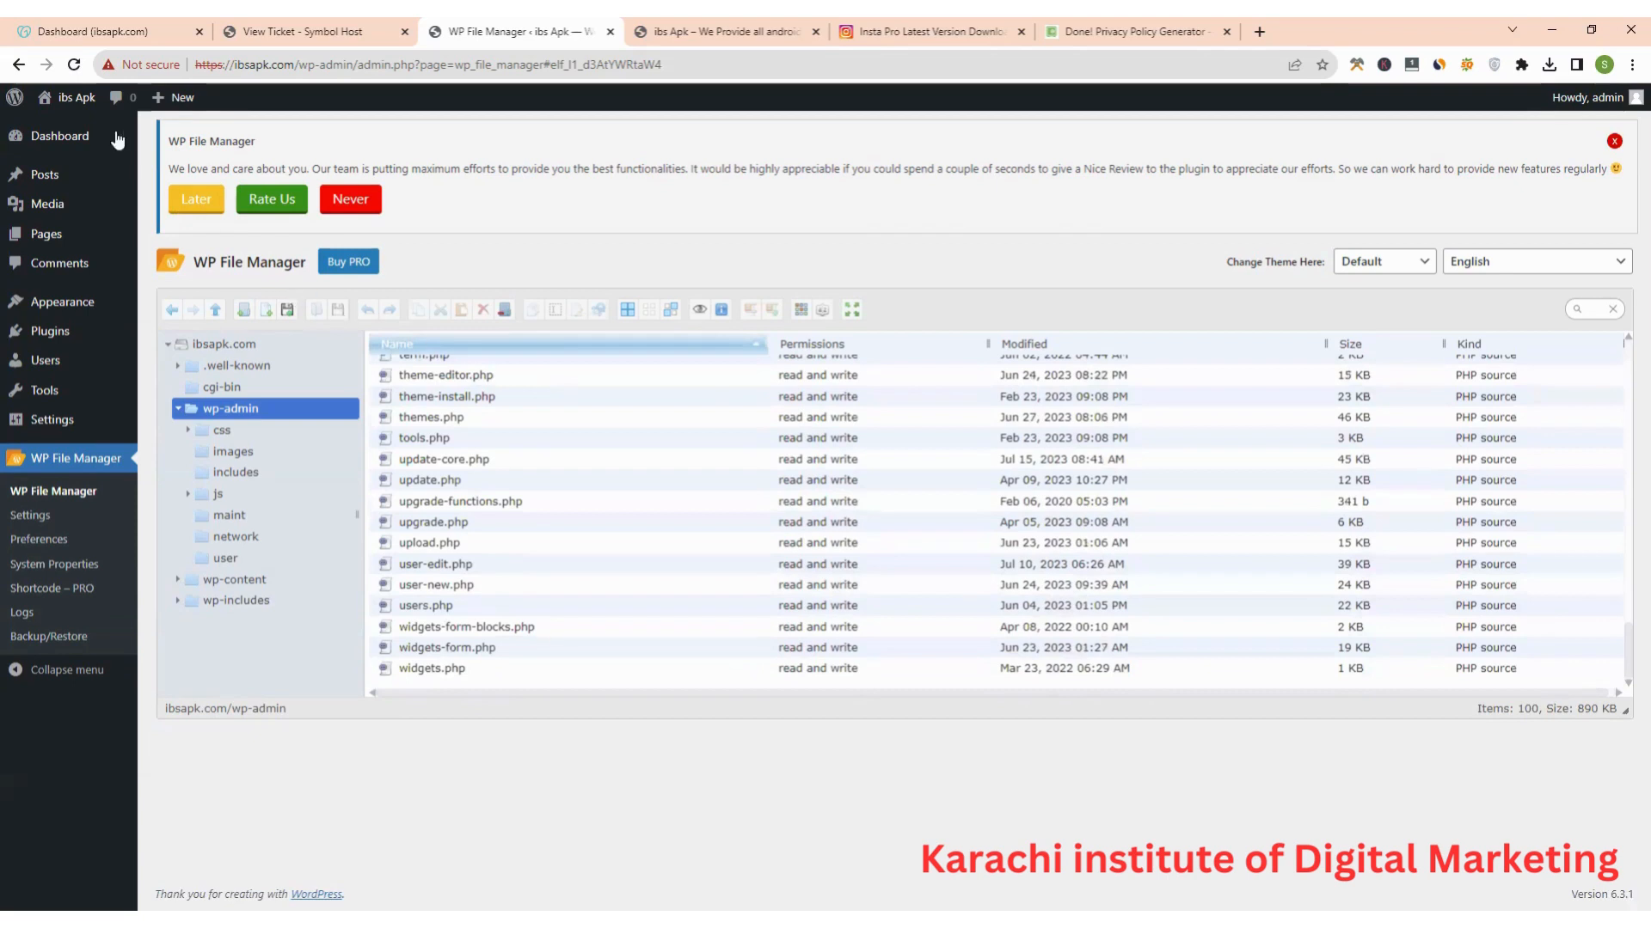
left_click(179, 408)
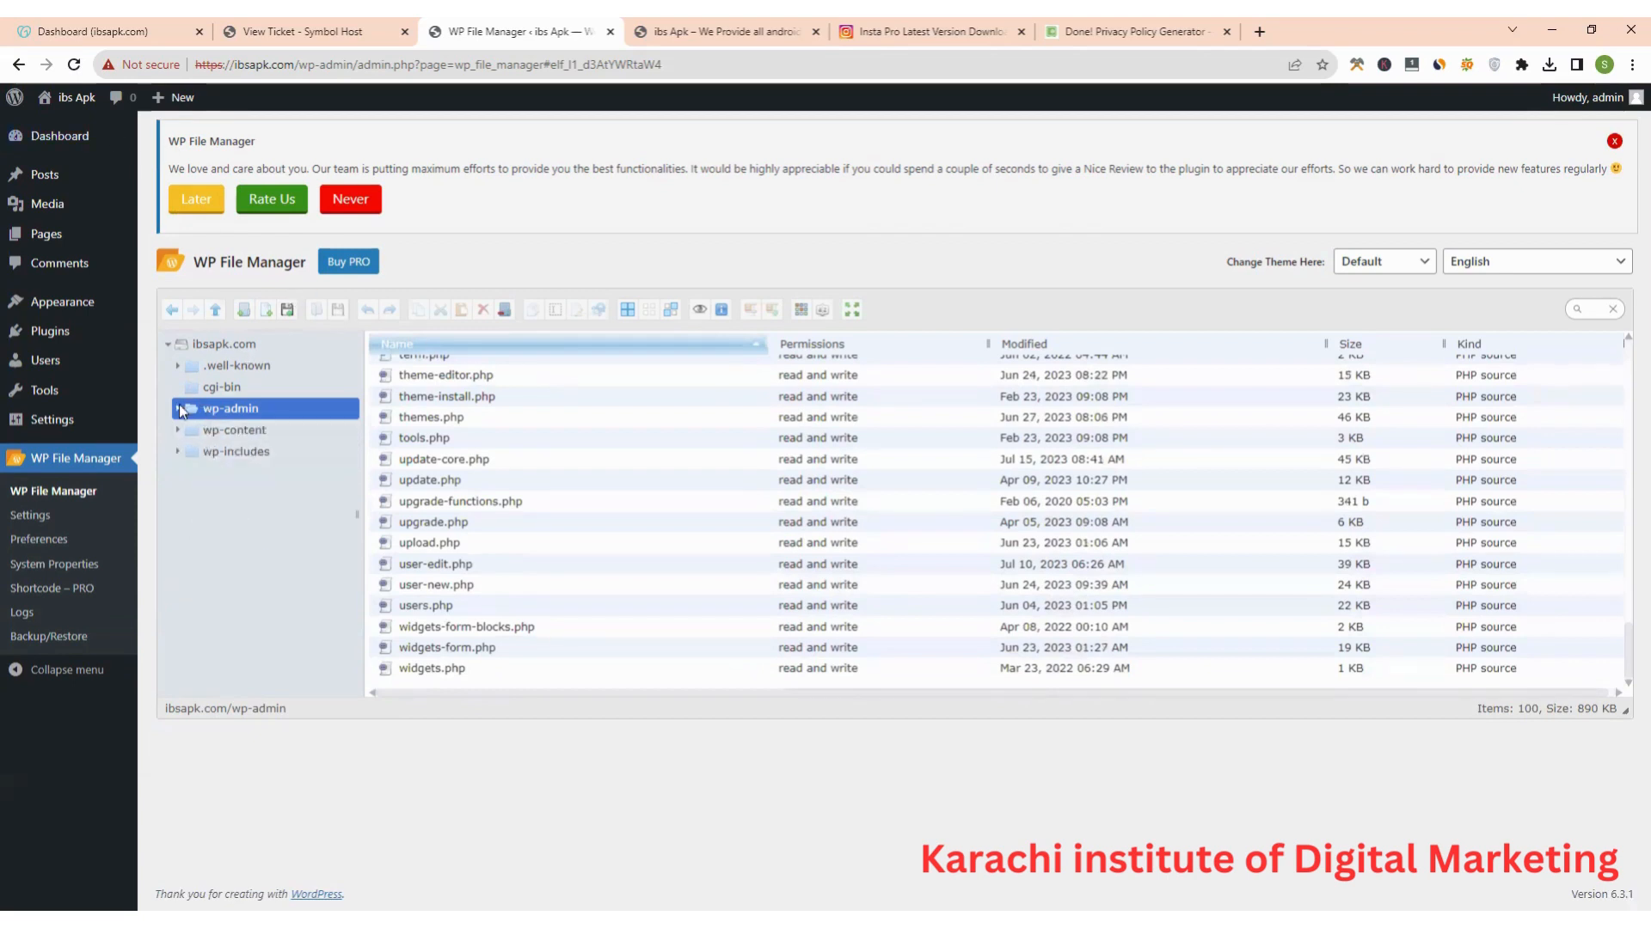
left_click(220, 431)
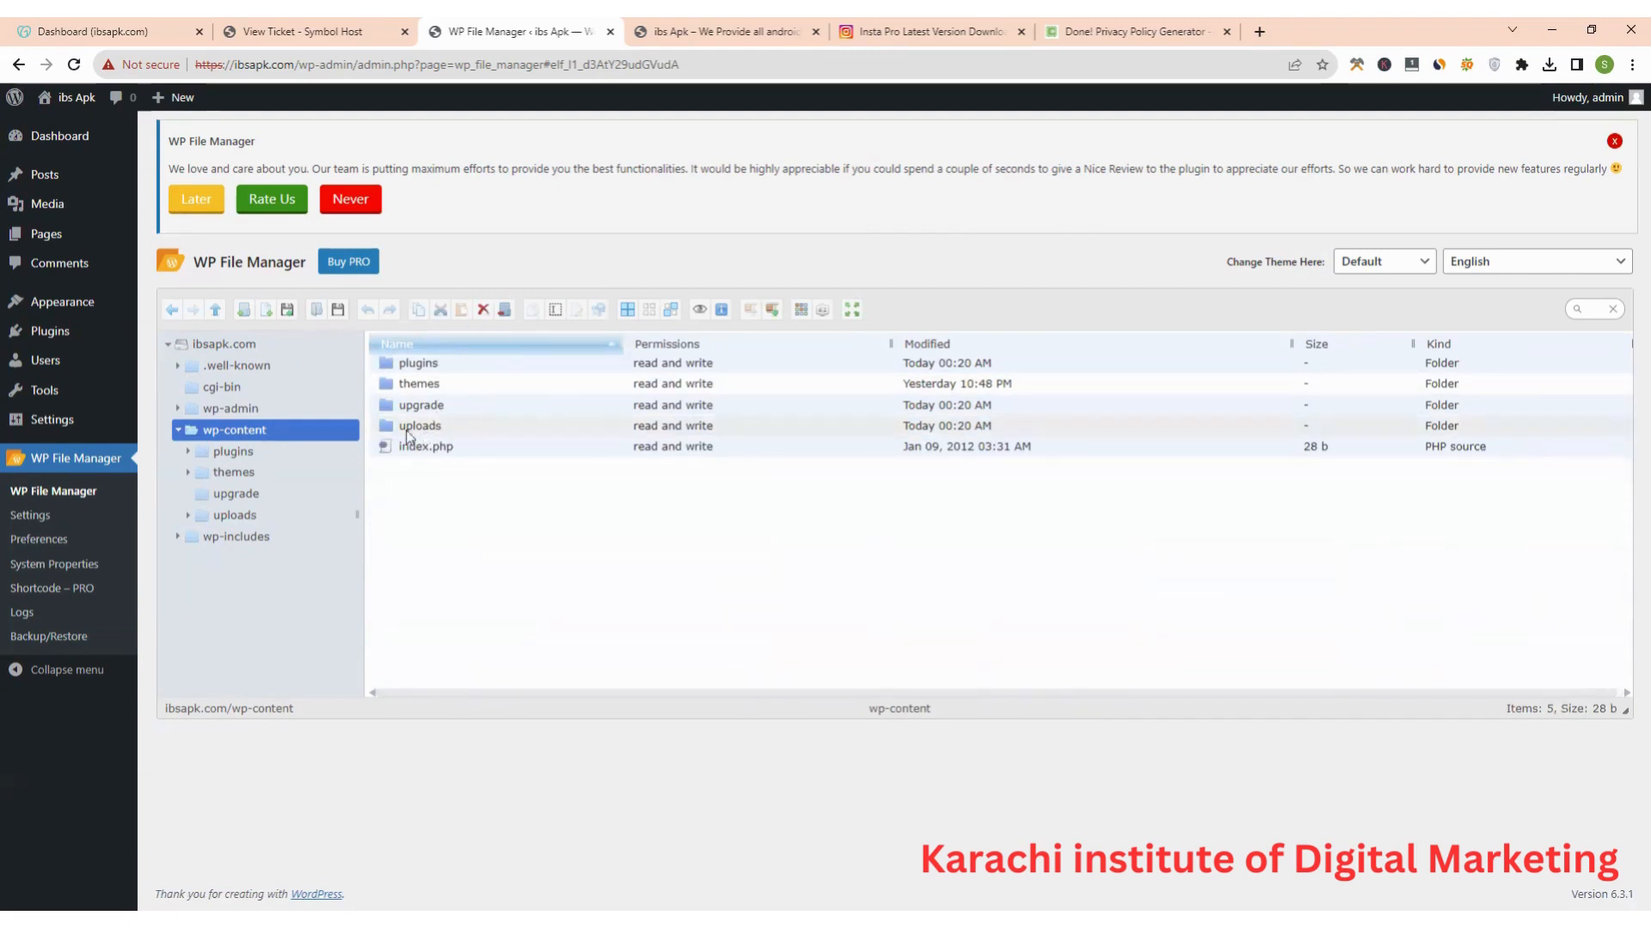
left_click(229, 413)
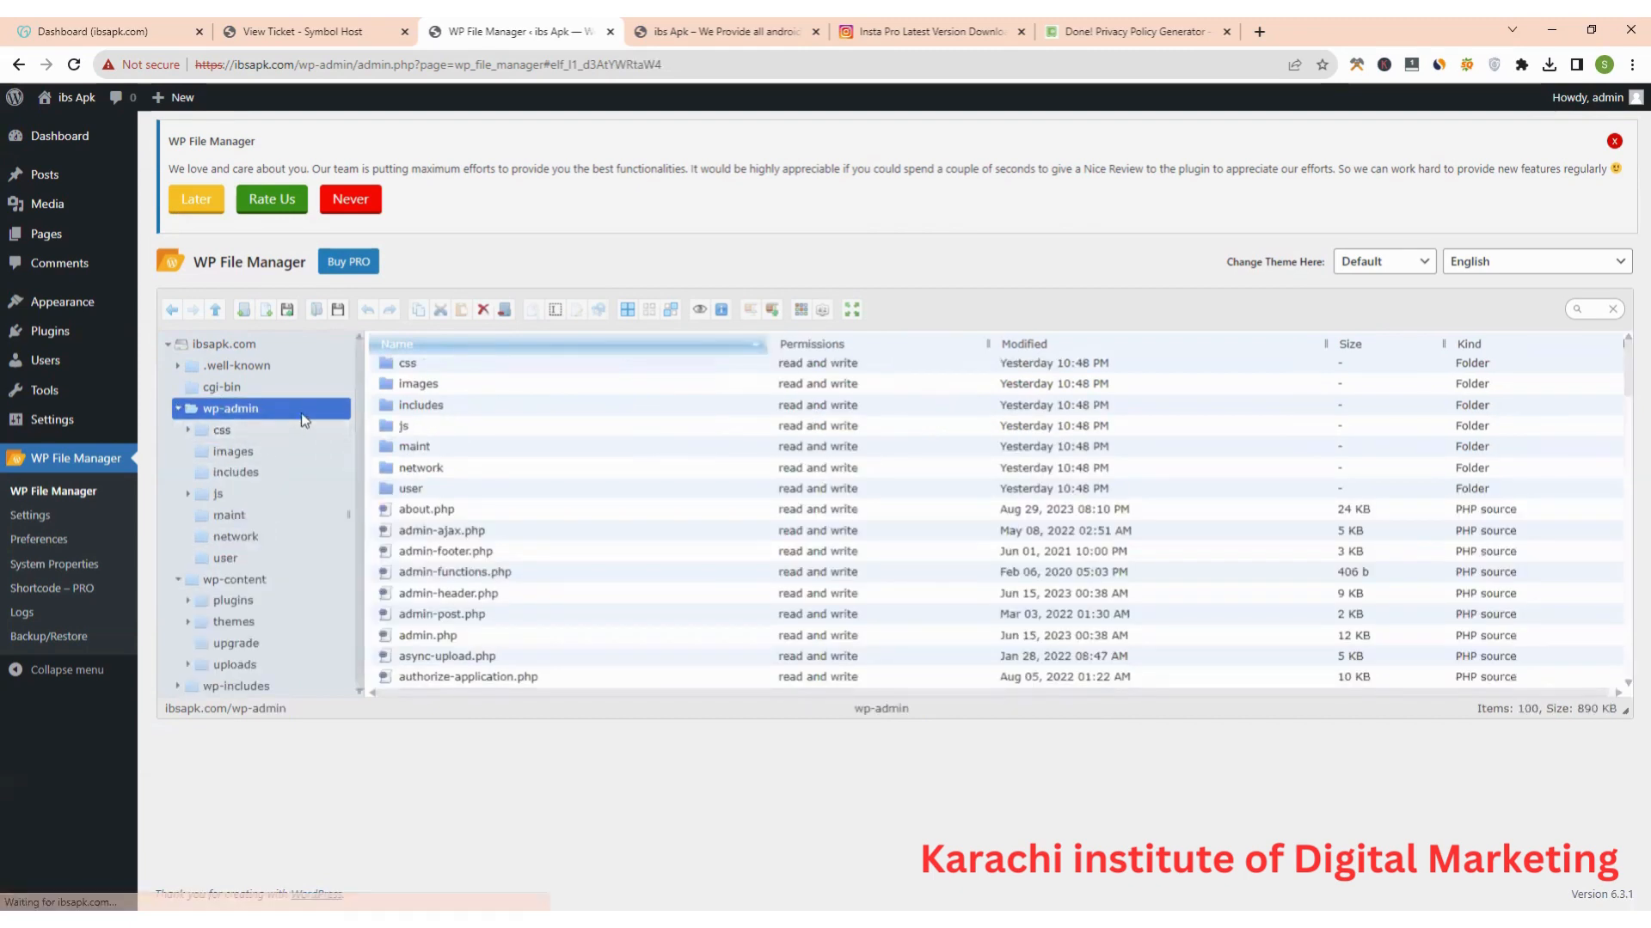
scroll(498, 567, "down", 3)
scroll(499, 567, "down", 5)
scroll(469, 563, "up", 3)
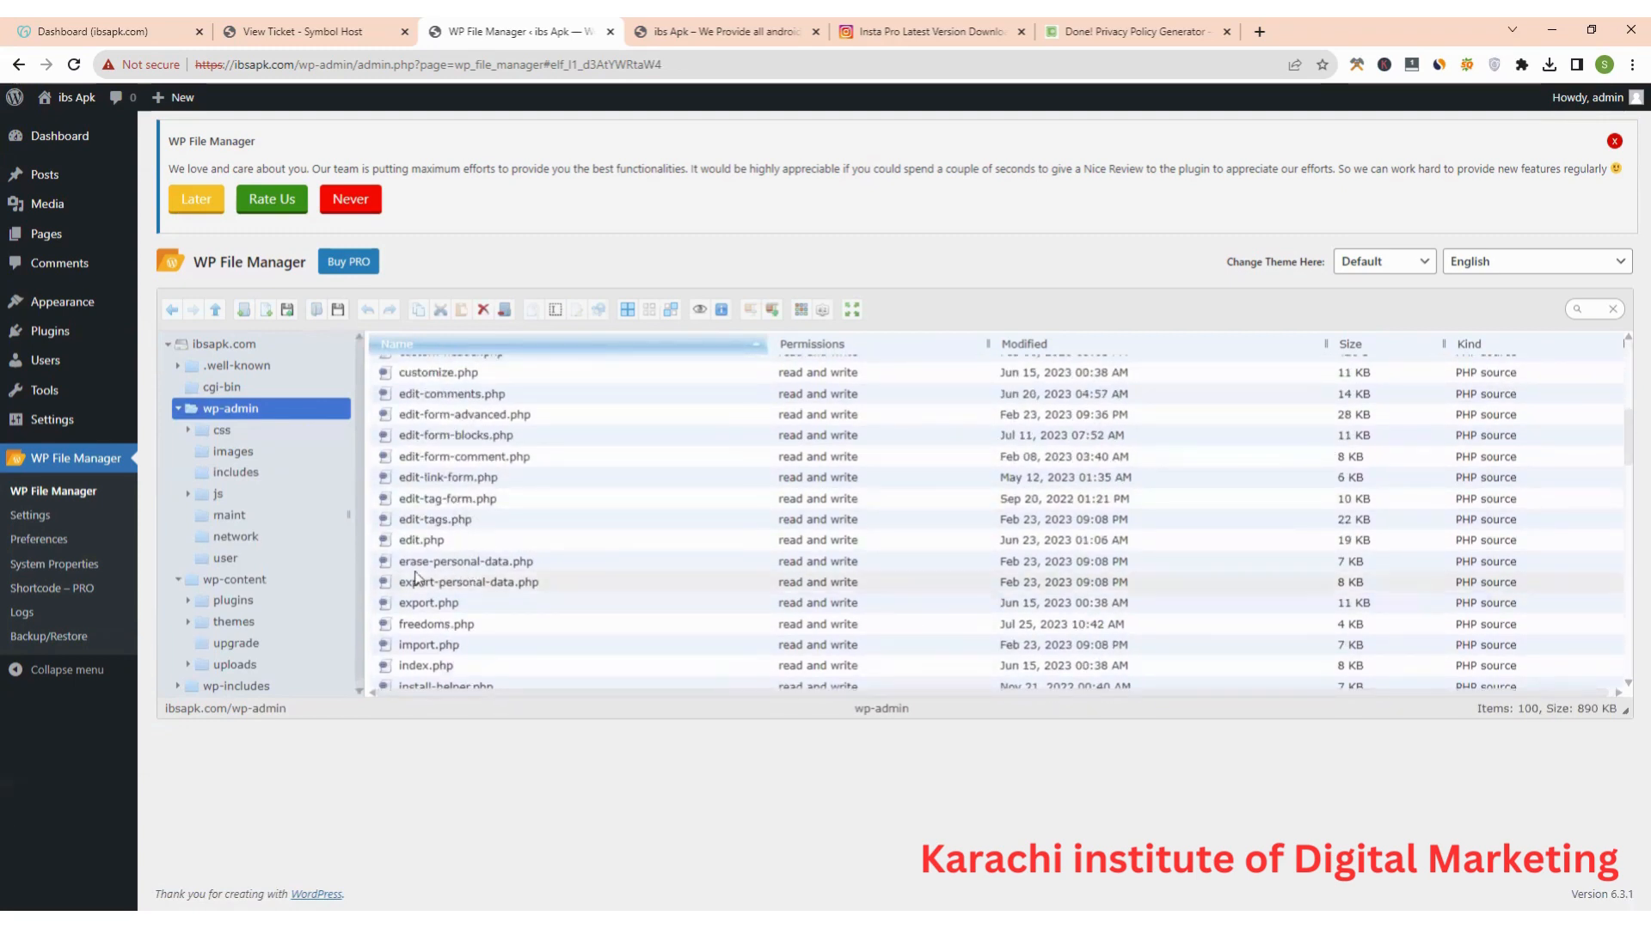
Inspect wp-admin files erase-personal-data.php, edit-form-blocks.php, admin-functions.php and admin-header.php.
left_click(507, 565)
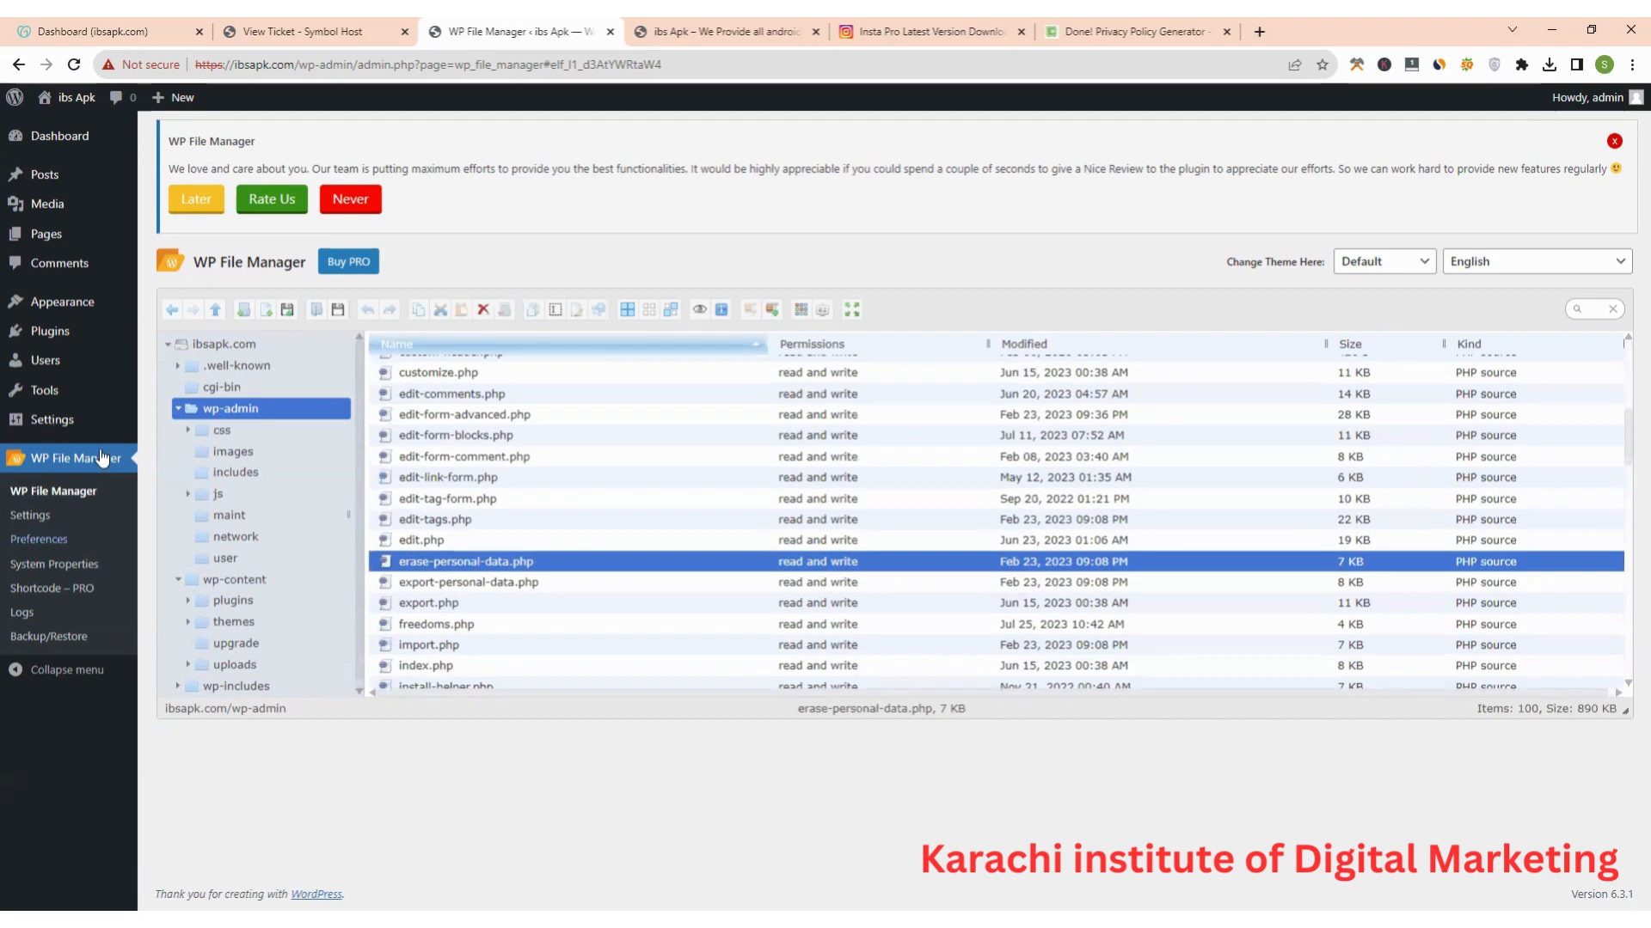
left_click(475, 436)
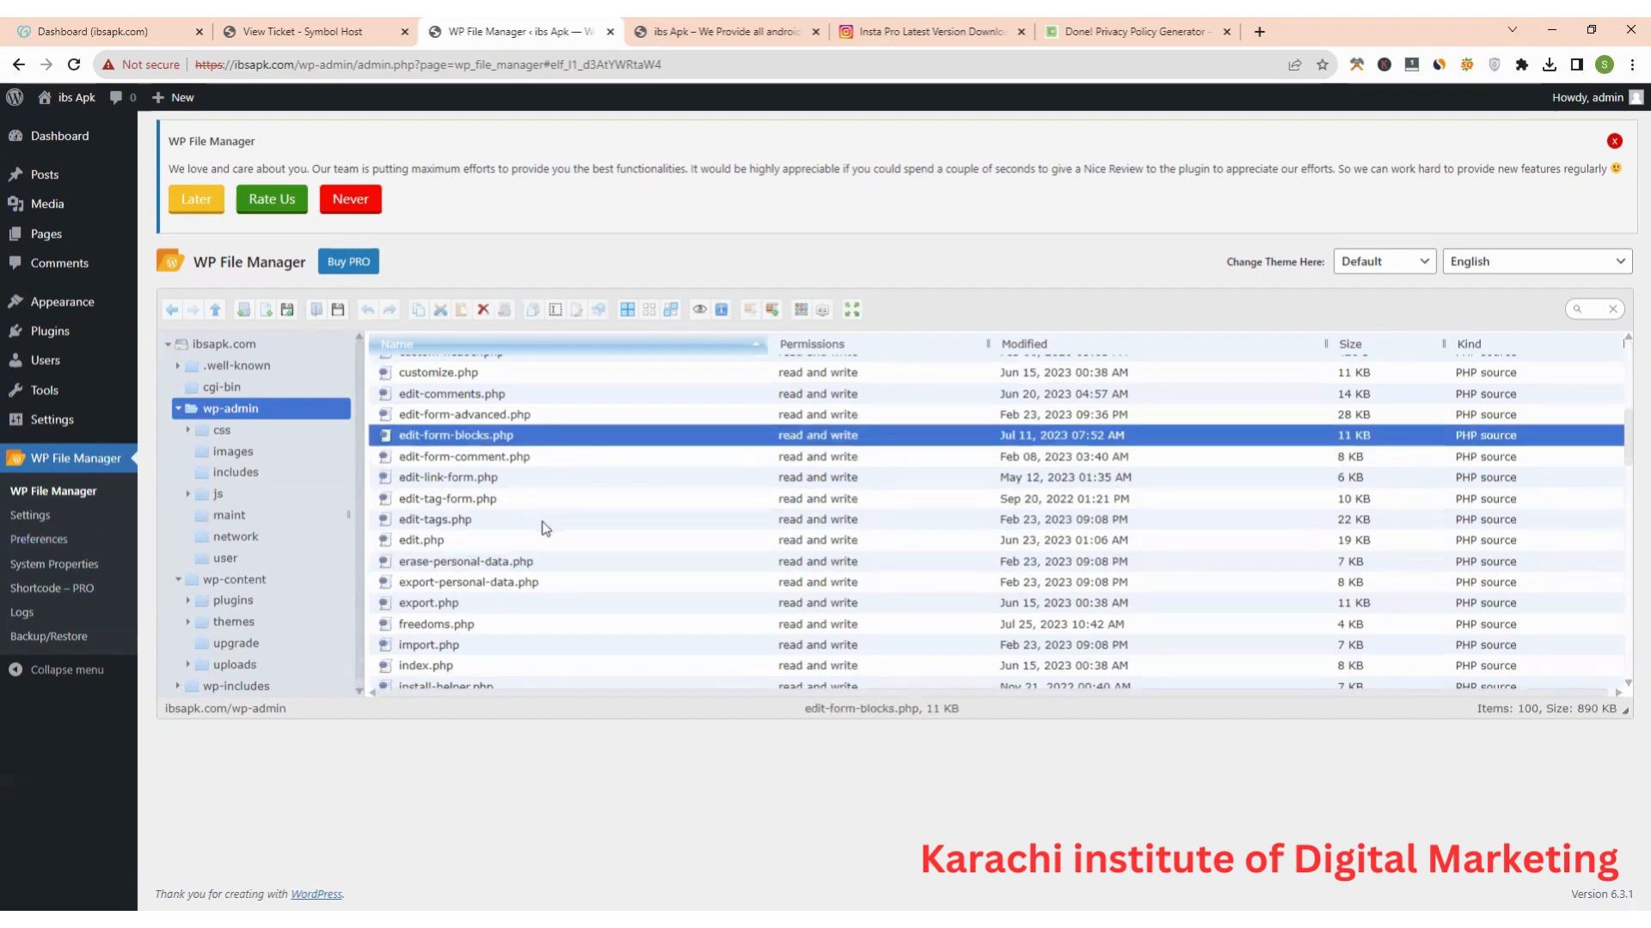
scroll(481, 525, "up", 5)
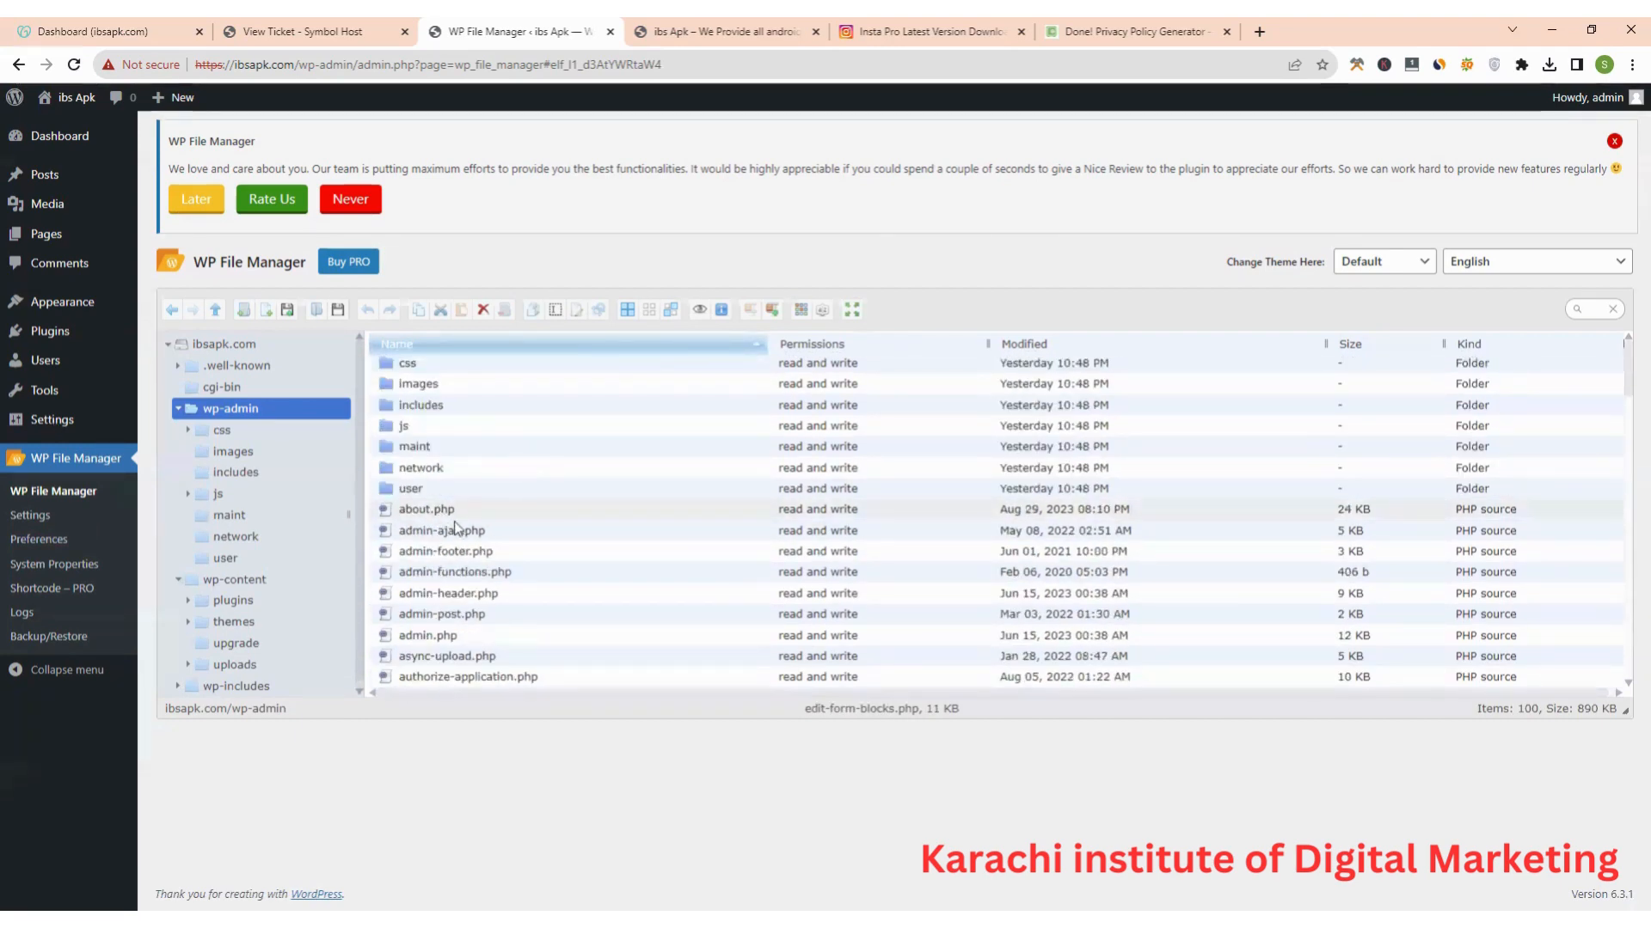
scroll(456, 533, "down", 2)
left_click(453, 491)
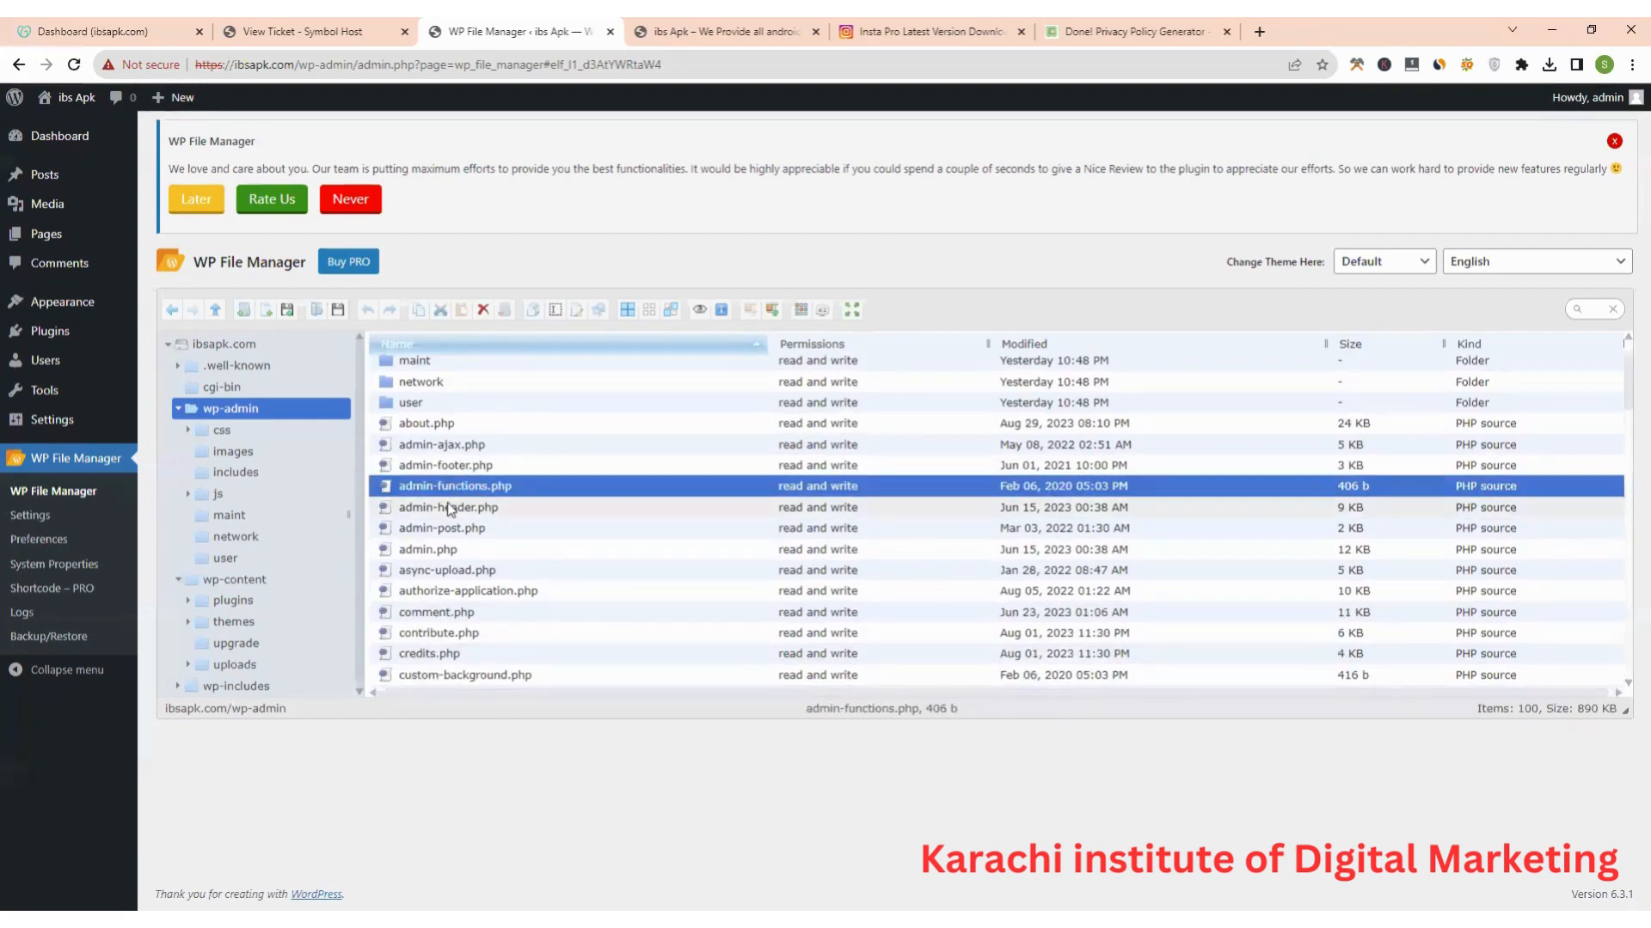
left_click(454, 509)
scroll(474, 522, "down", 5)
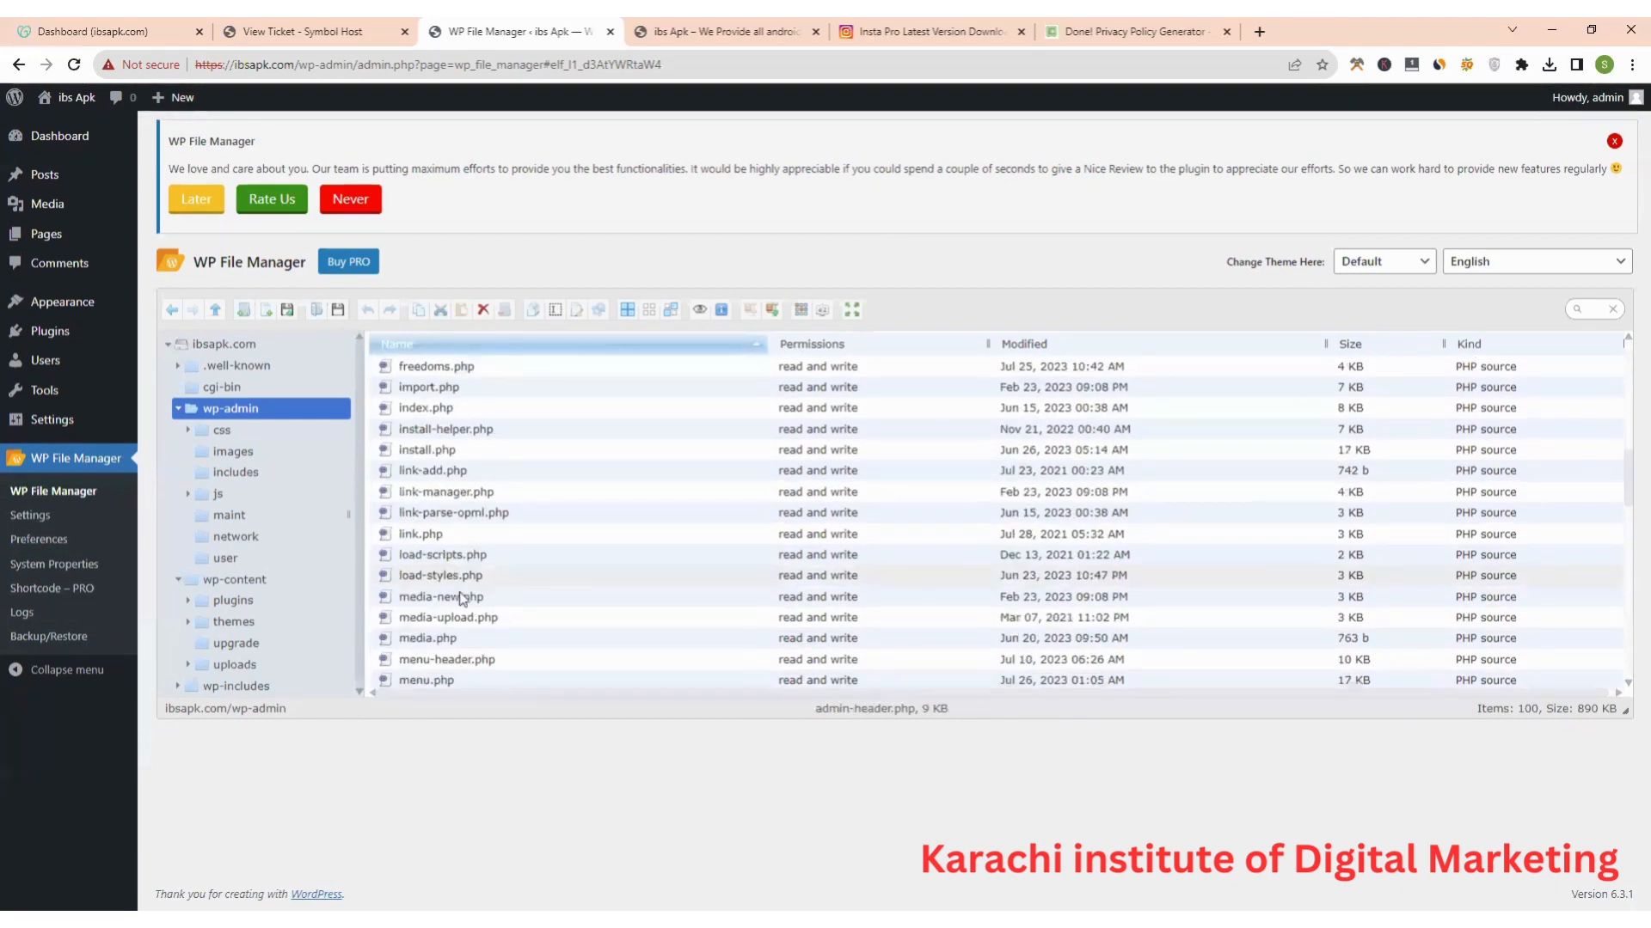
scroll(472, 602, "up", 5)
left_click(179, 408)
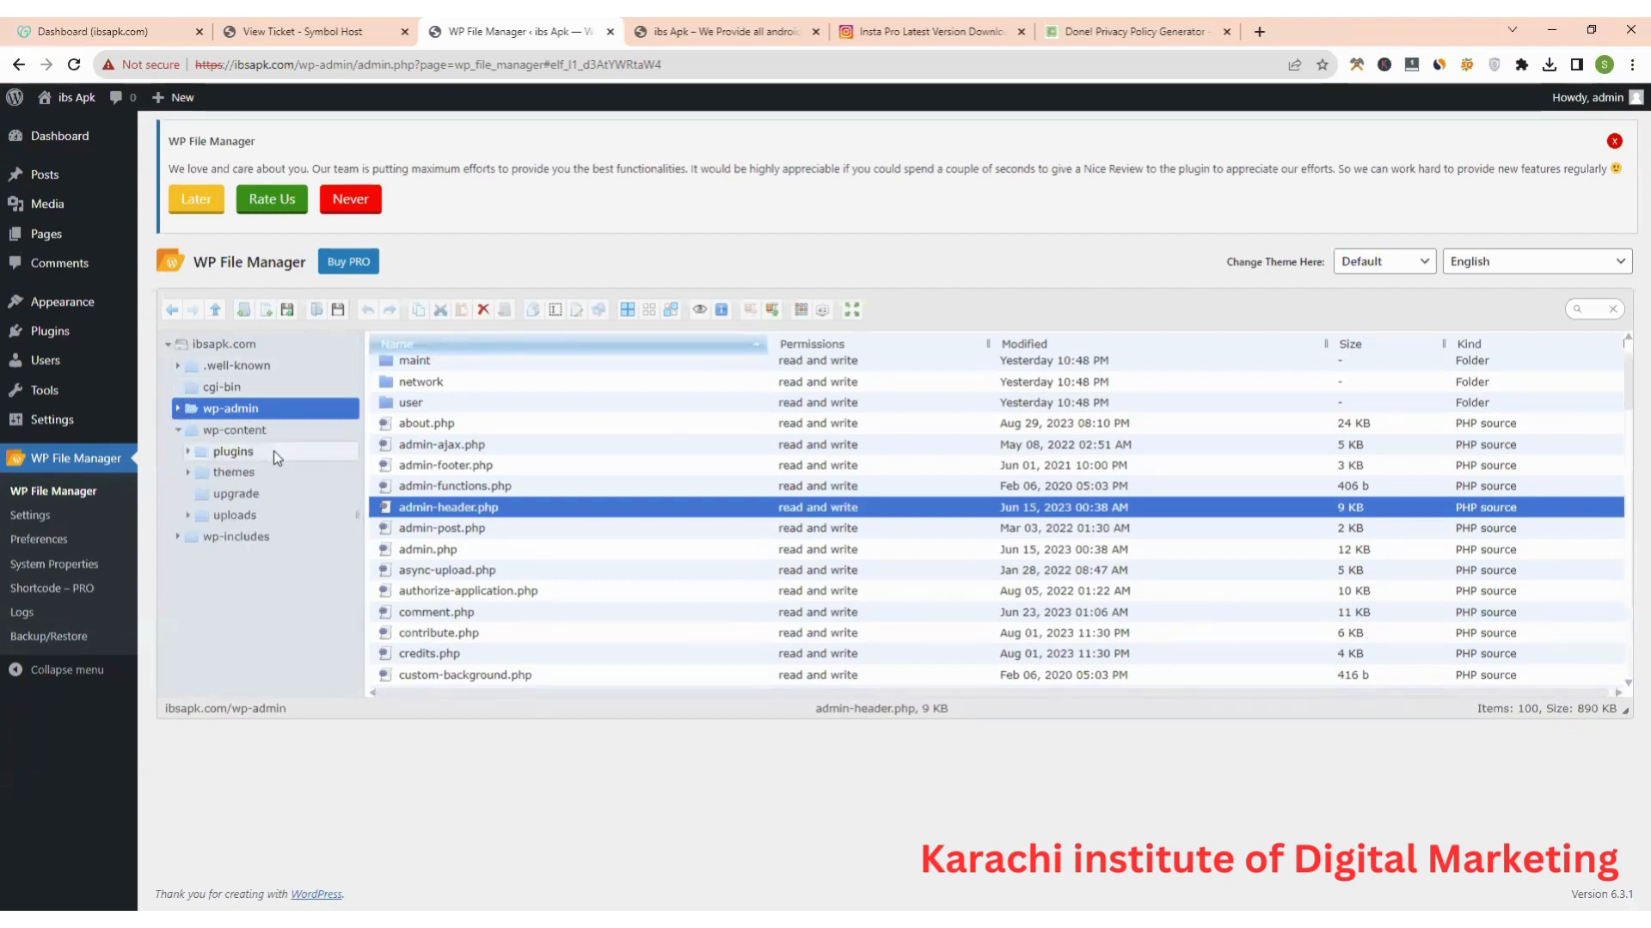
Open wp-content/themes and select the twentytwentyone, twentytwentythree and twentytwentytwo folders.
left_click(235, 430)
double_click(422, 383)
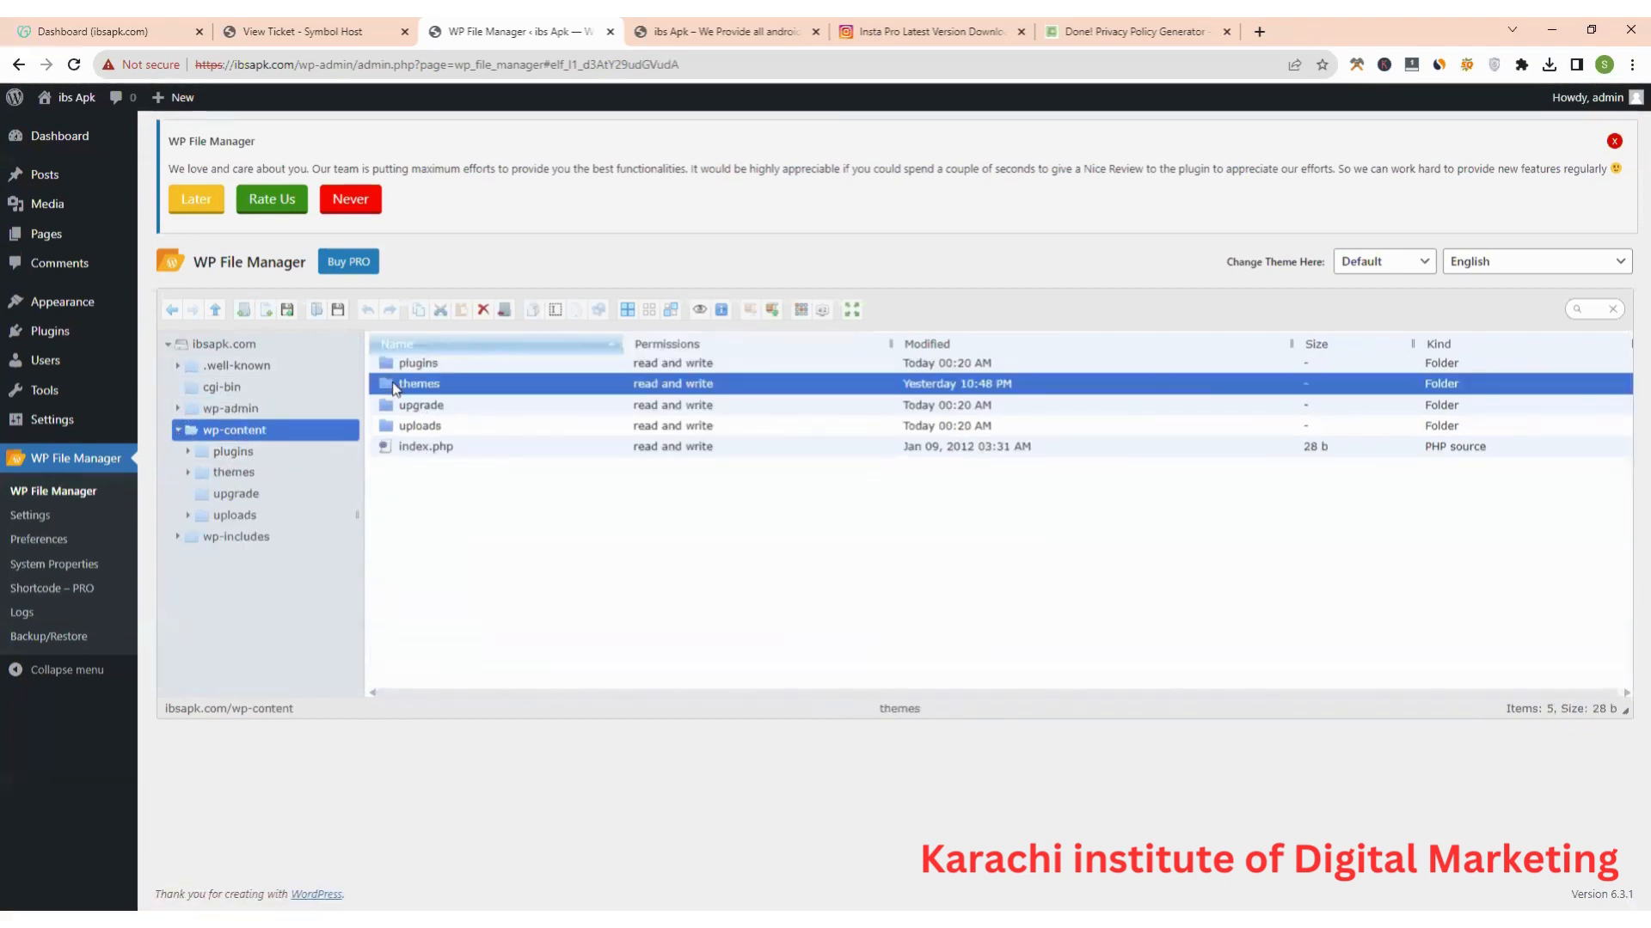
left_click(430, 368)
left_click(447, 386)
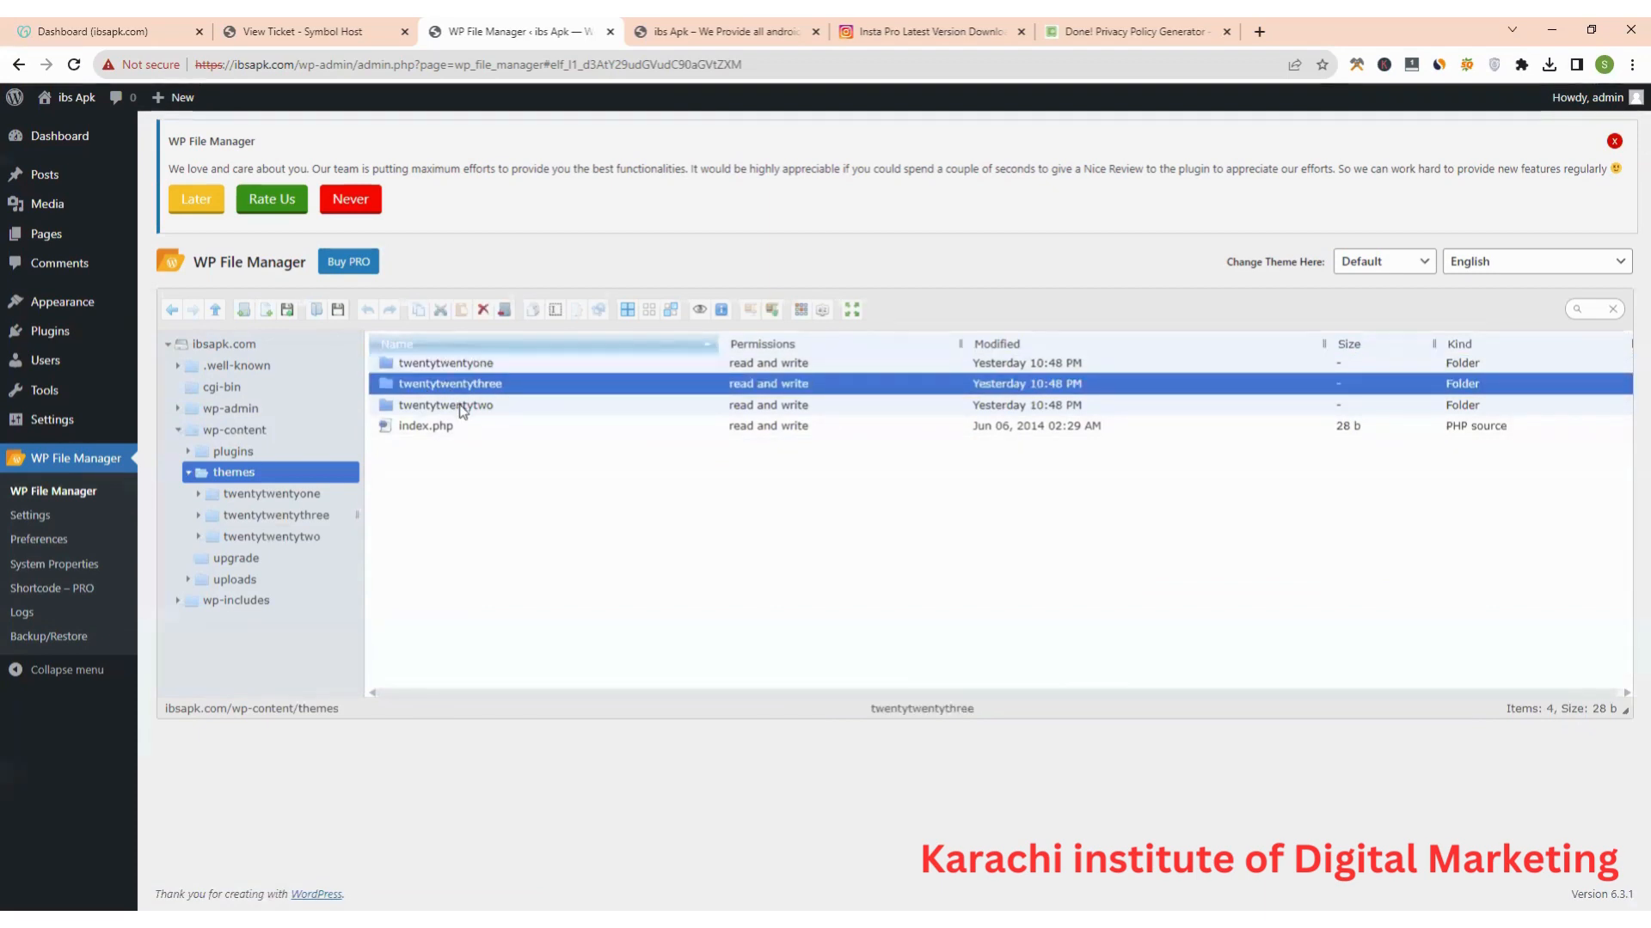
left_click(465, 406)
left_click(361, 31)
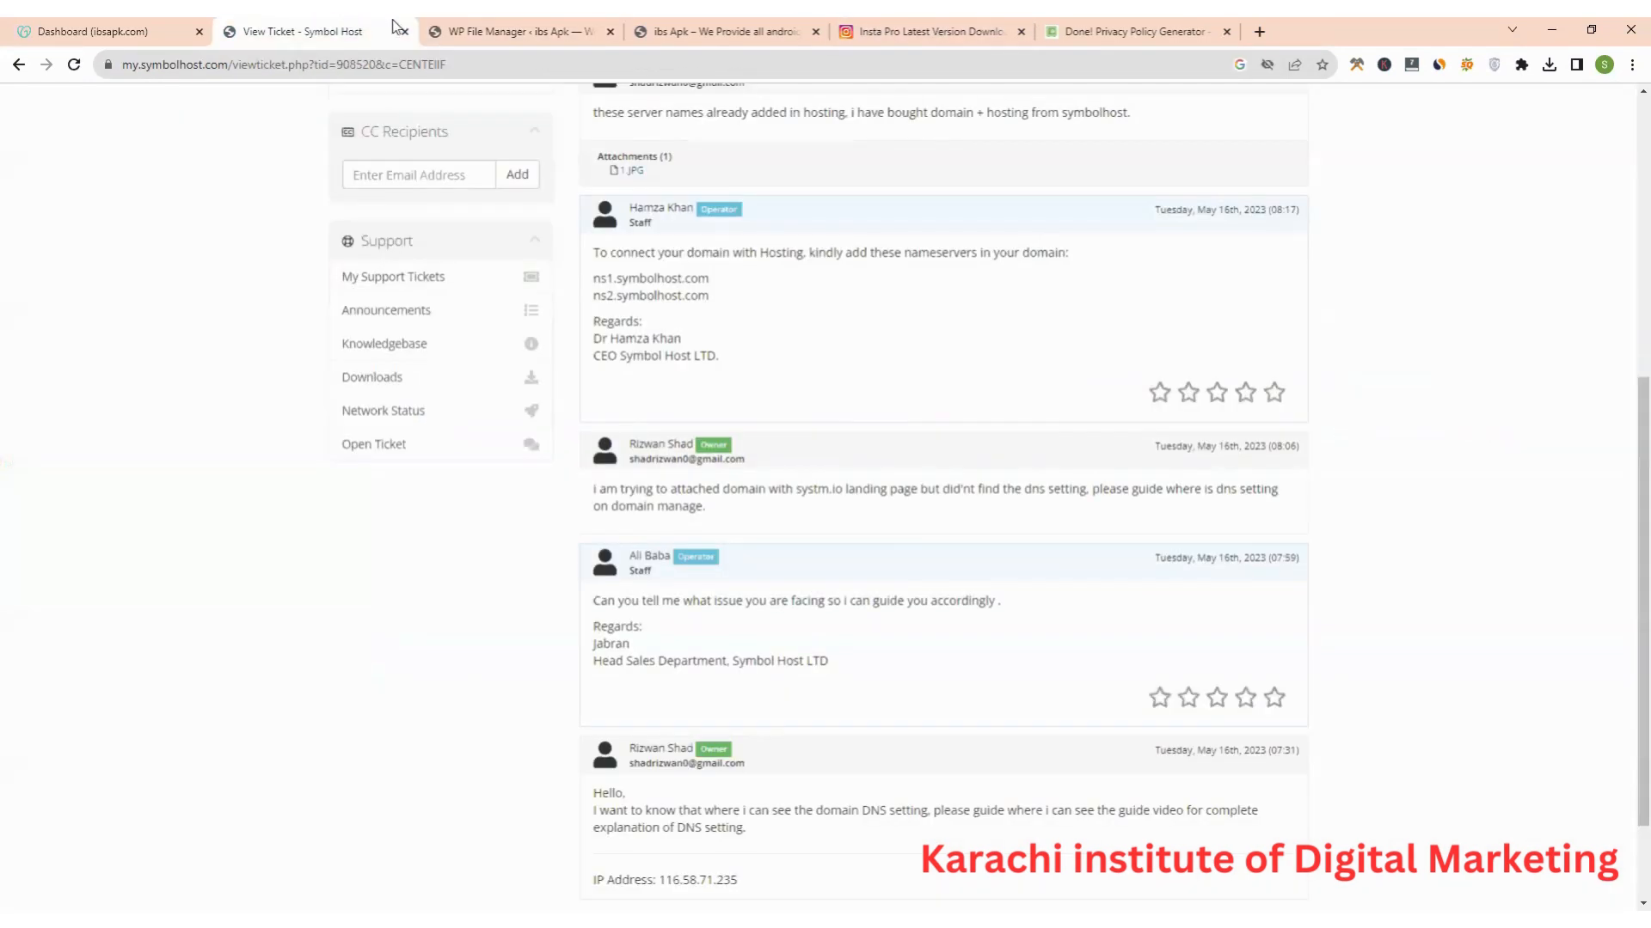
Check the site's installed themes page, then return to the themes folder listing.
left_click(731, 31)
mouse_move(90, 129)
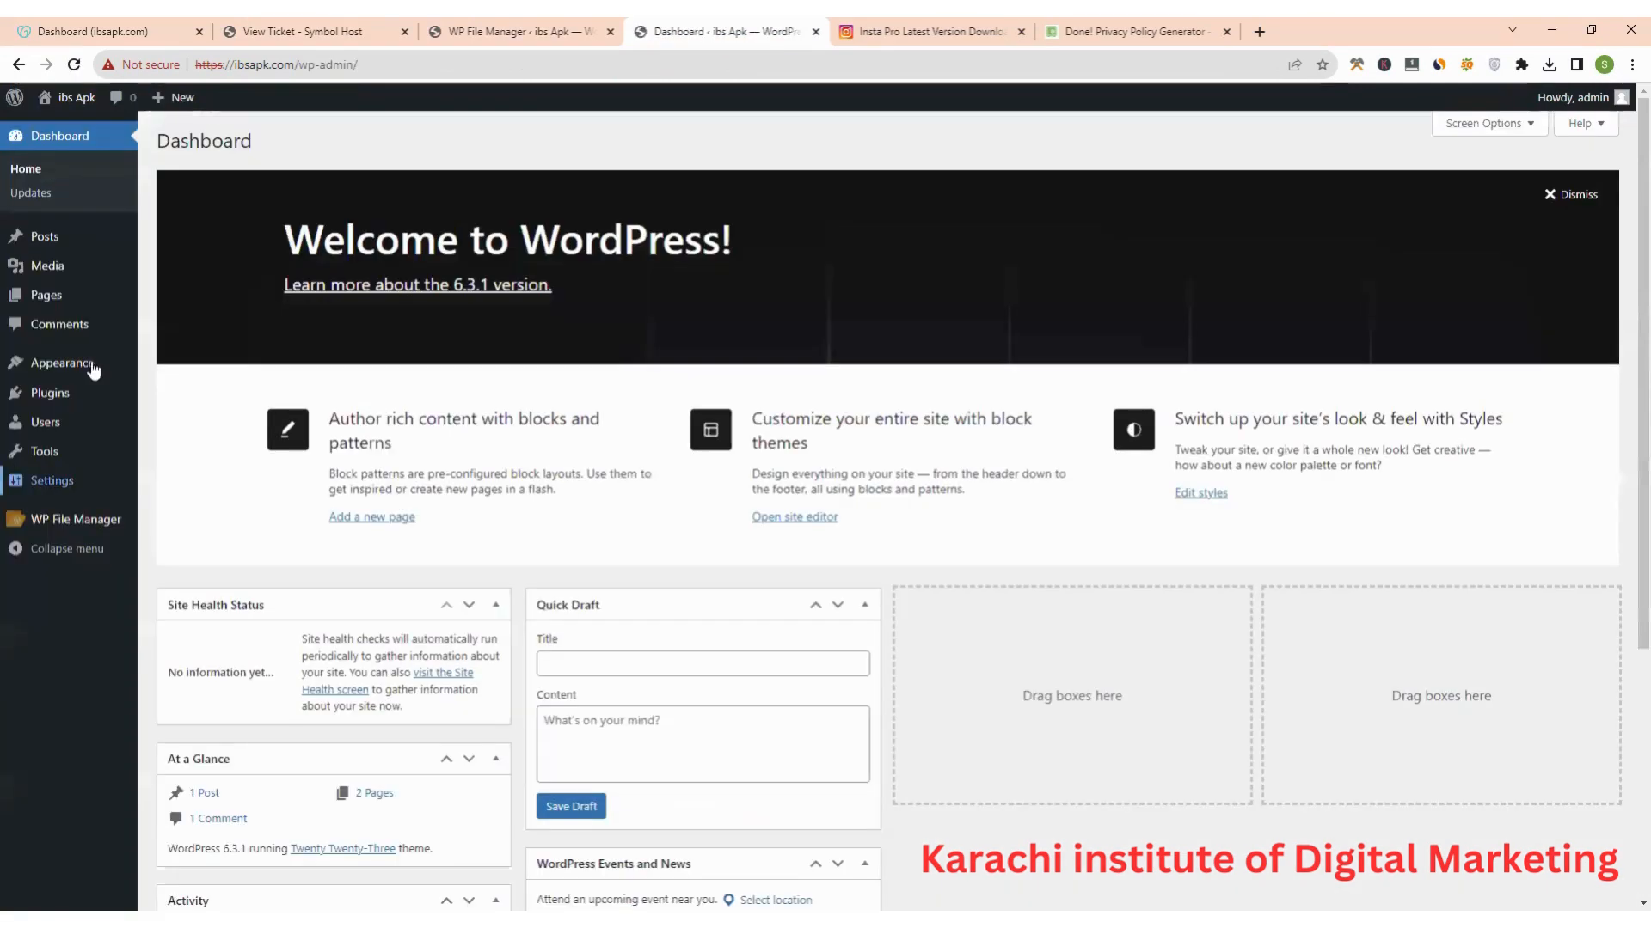
left_click(194, 368)
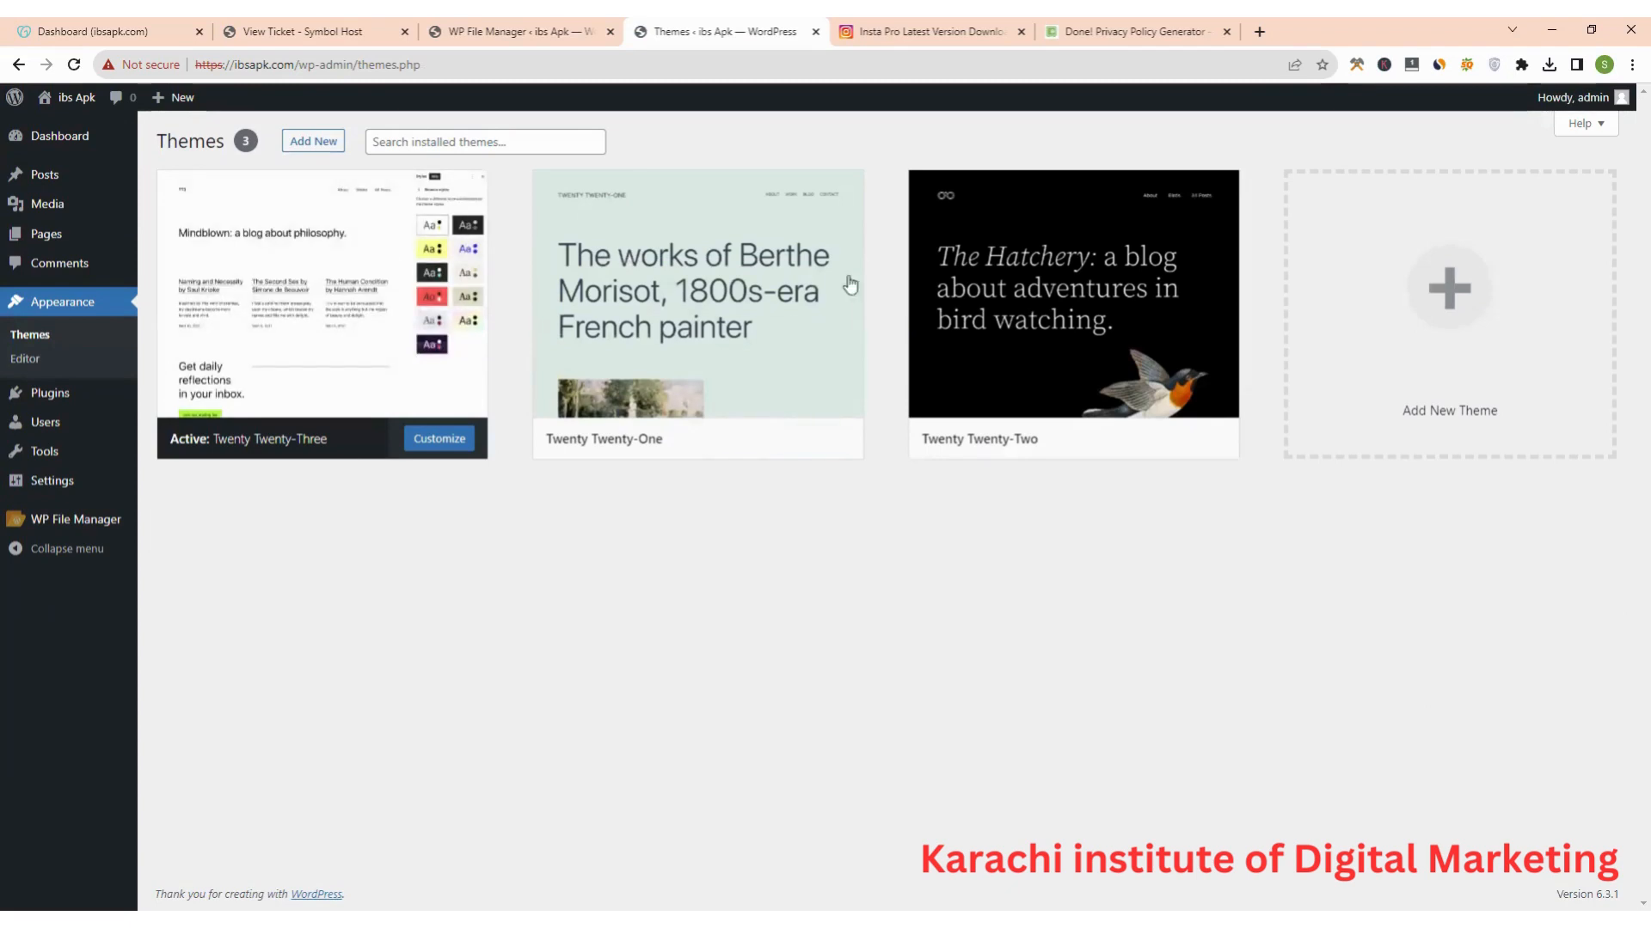
left_click(516, 31)
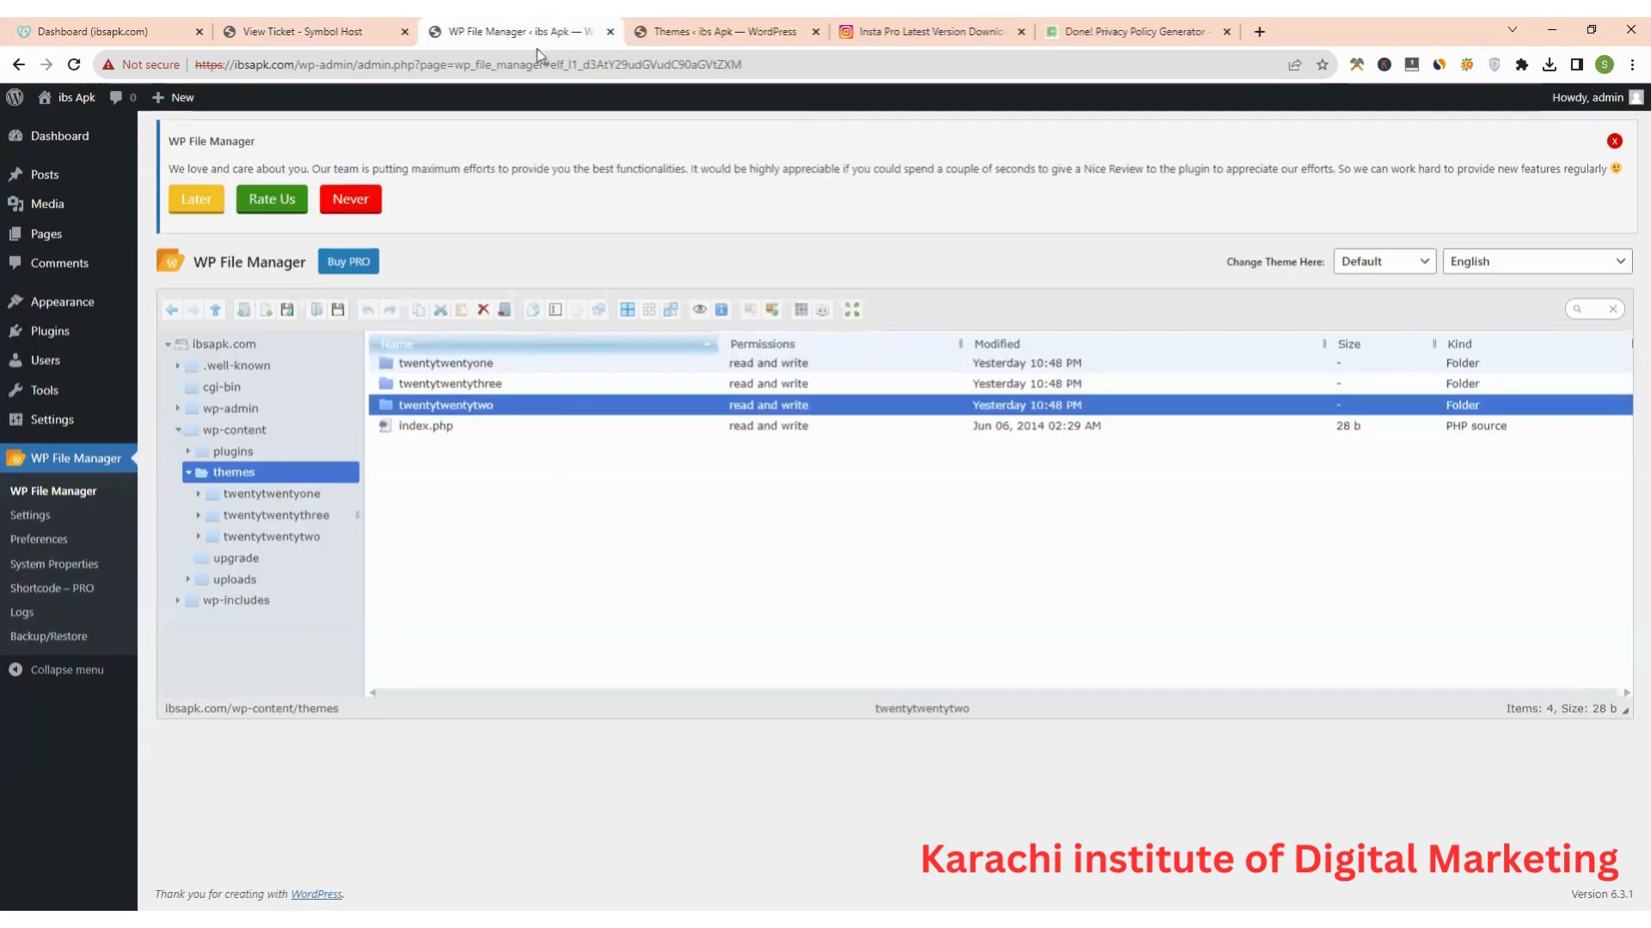
Select twentytwentyone and twentytwentytwo and permanently delete both theme folders.
left_click(465, 365, "ctrl")
right_click(471, 416)
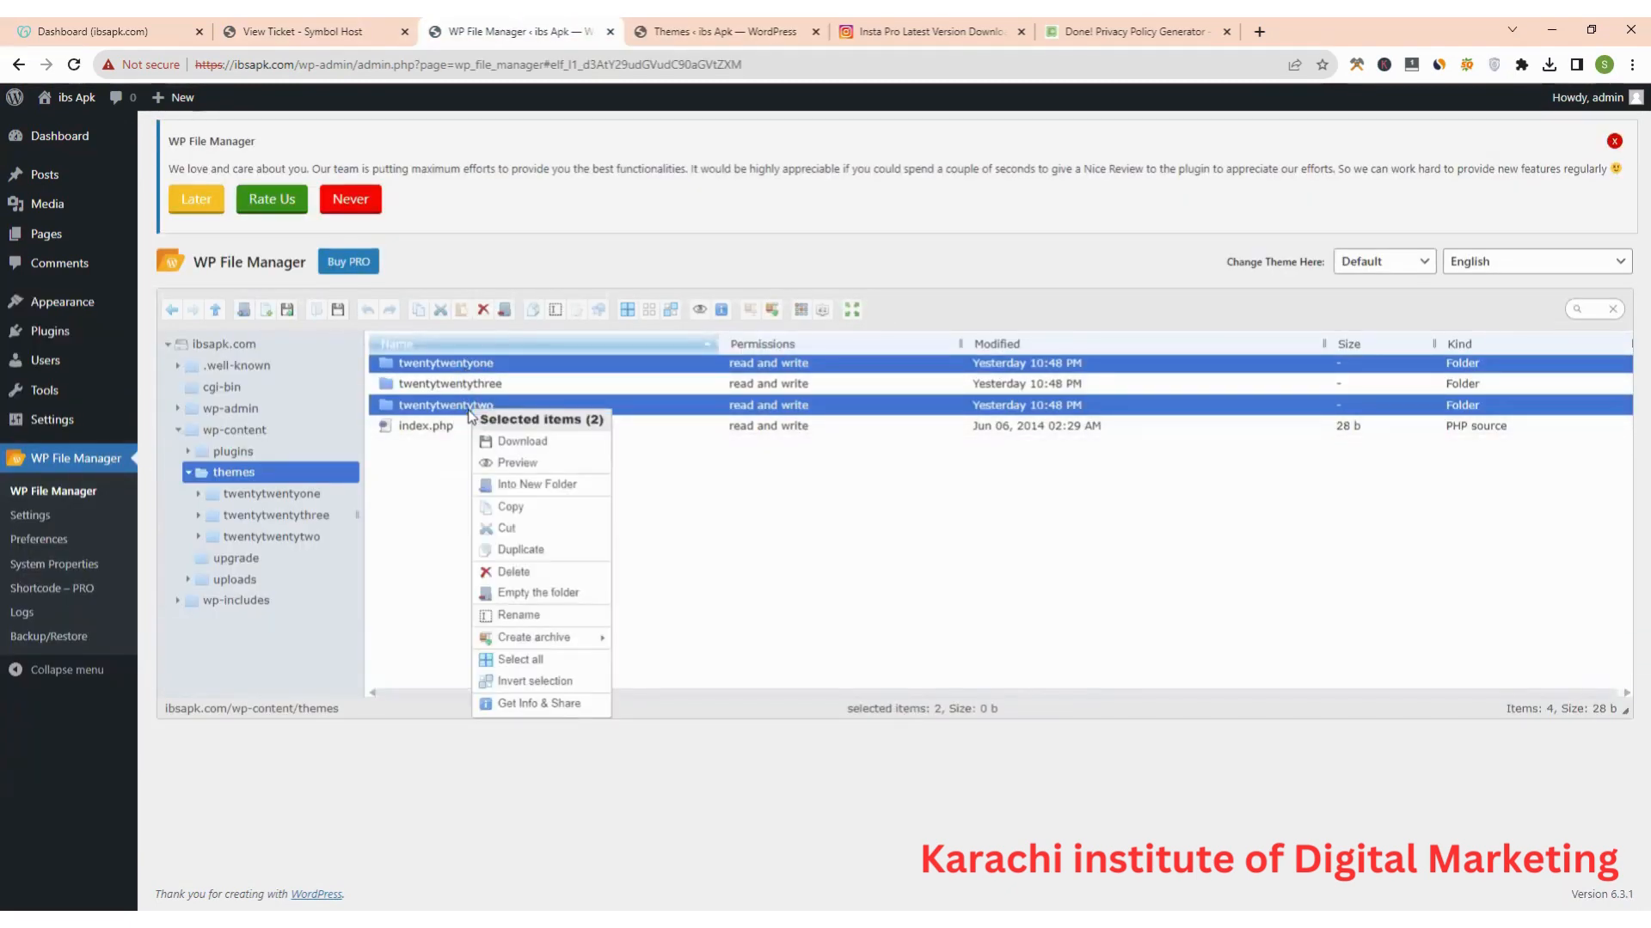
left_click(517, 581)
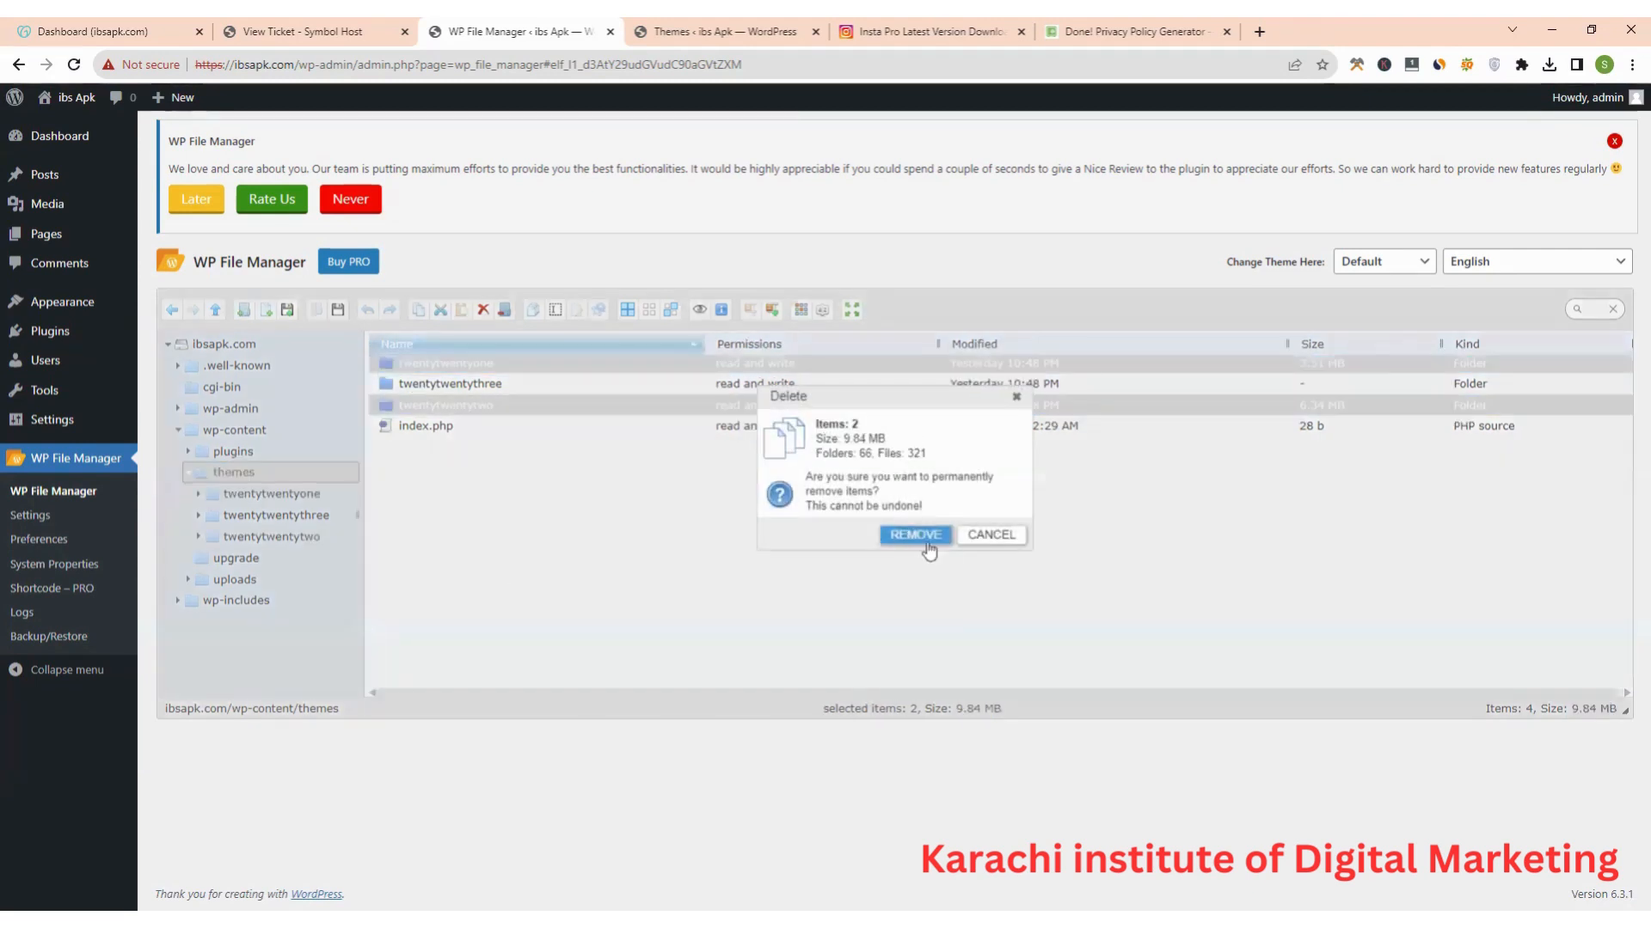
left_click_drag(832, 443, 874, 440)
right_click(874, 440)
right_click(912, 437)
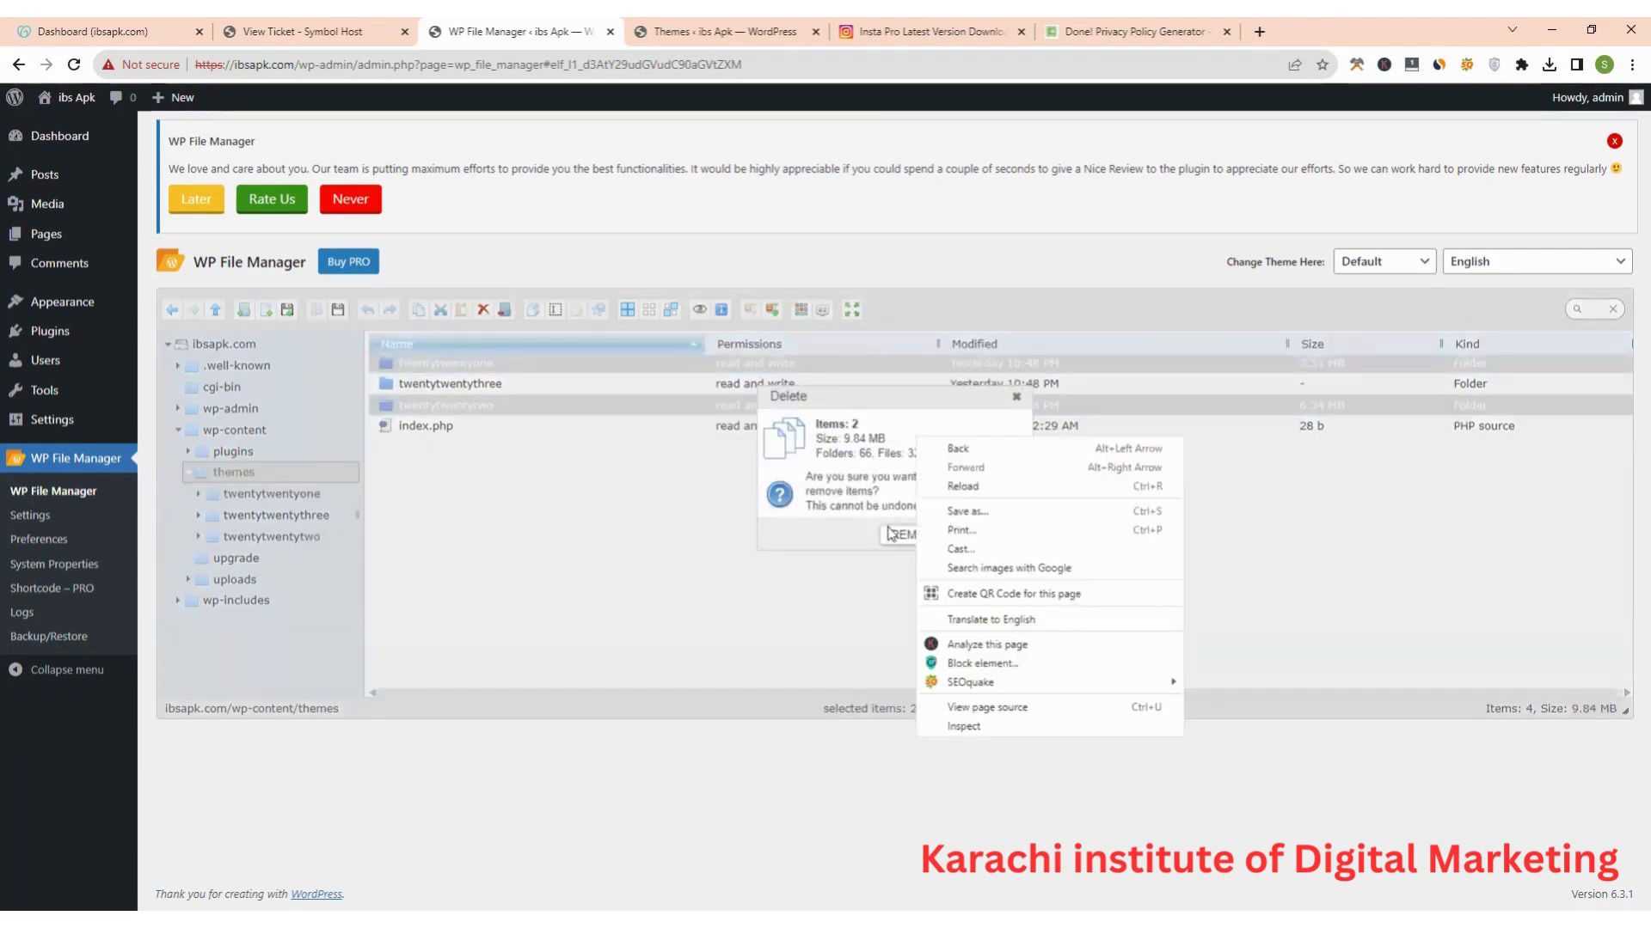
left_click(889, 534)
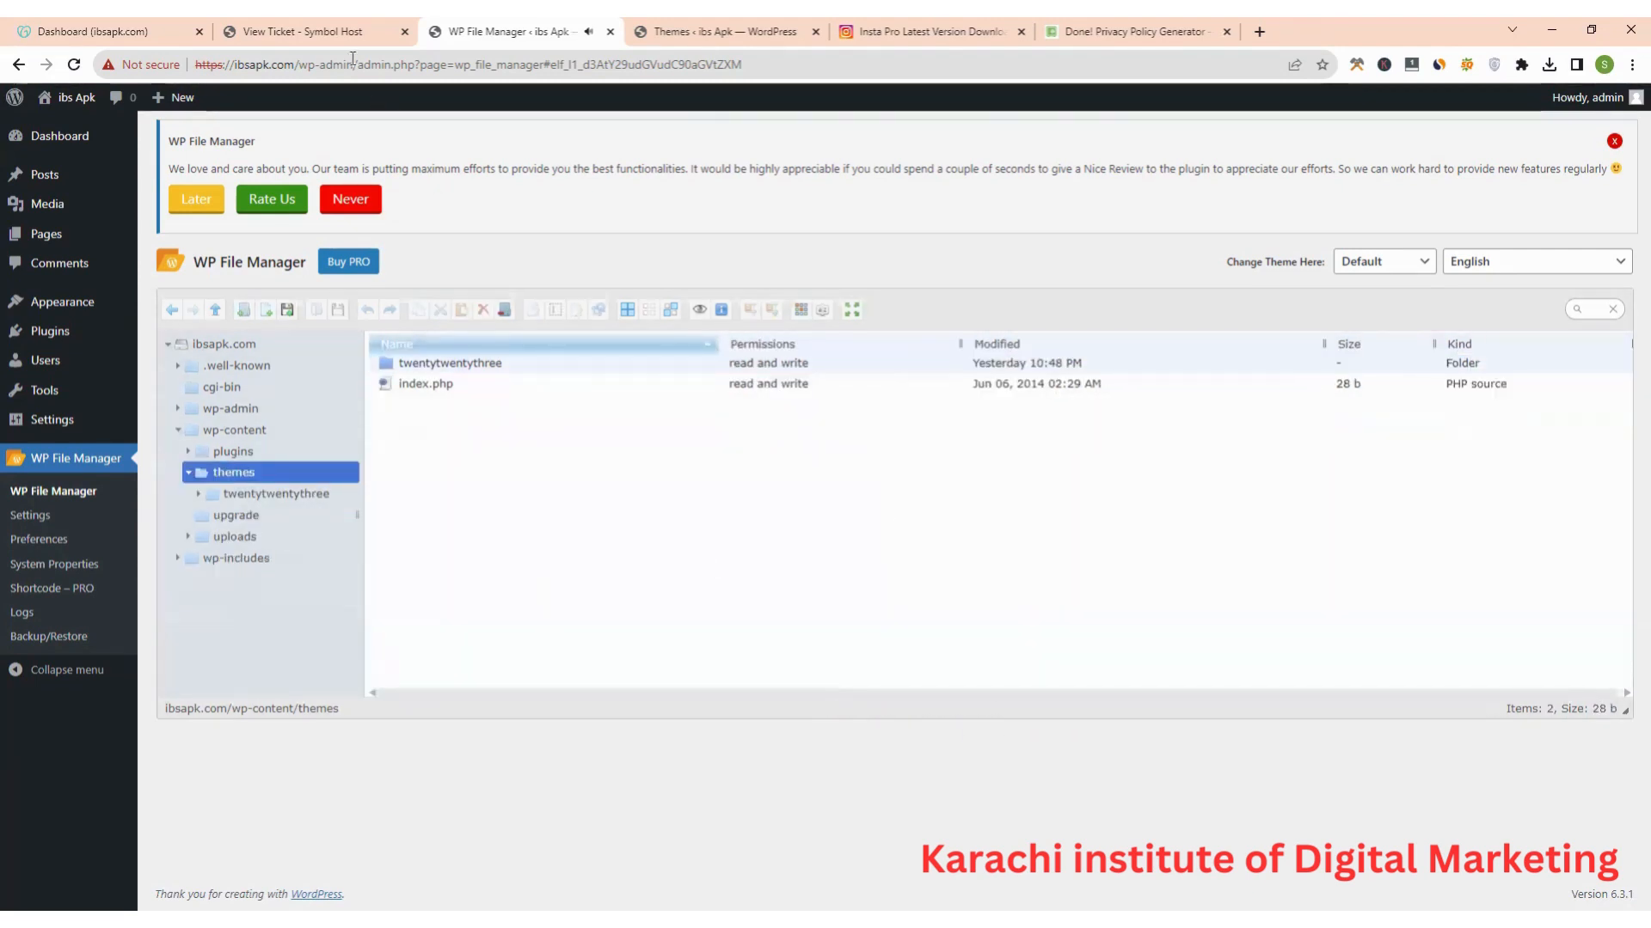
left_click(321, 26)
left_click(499, 31)
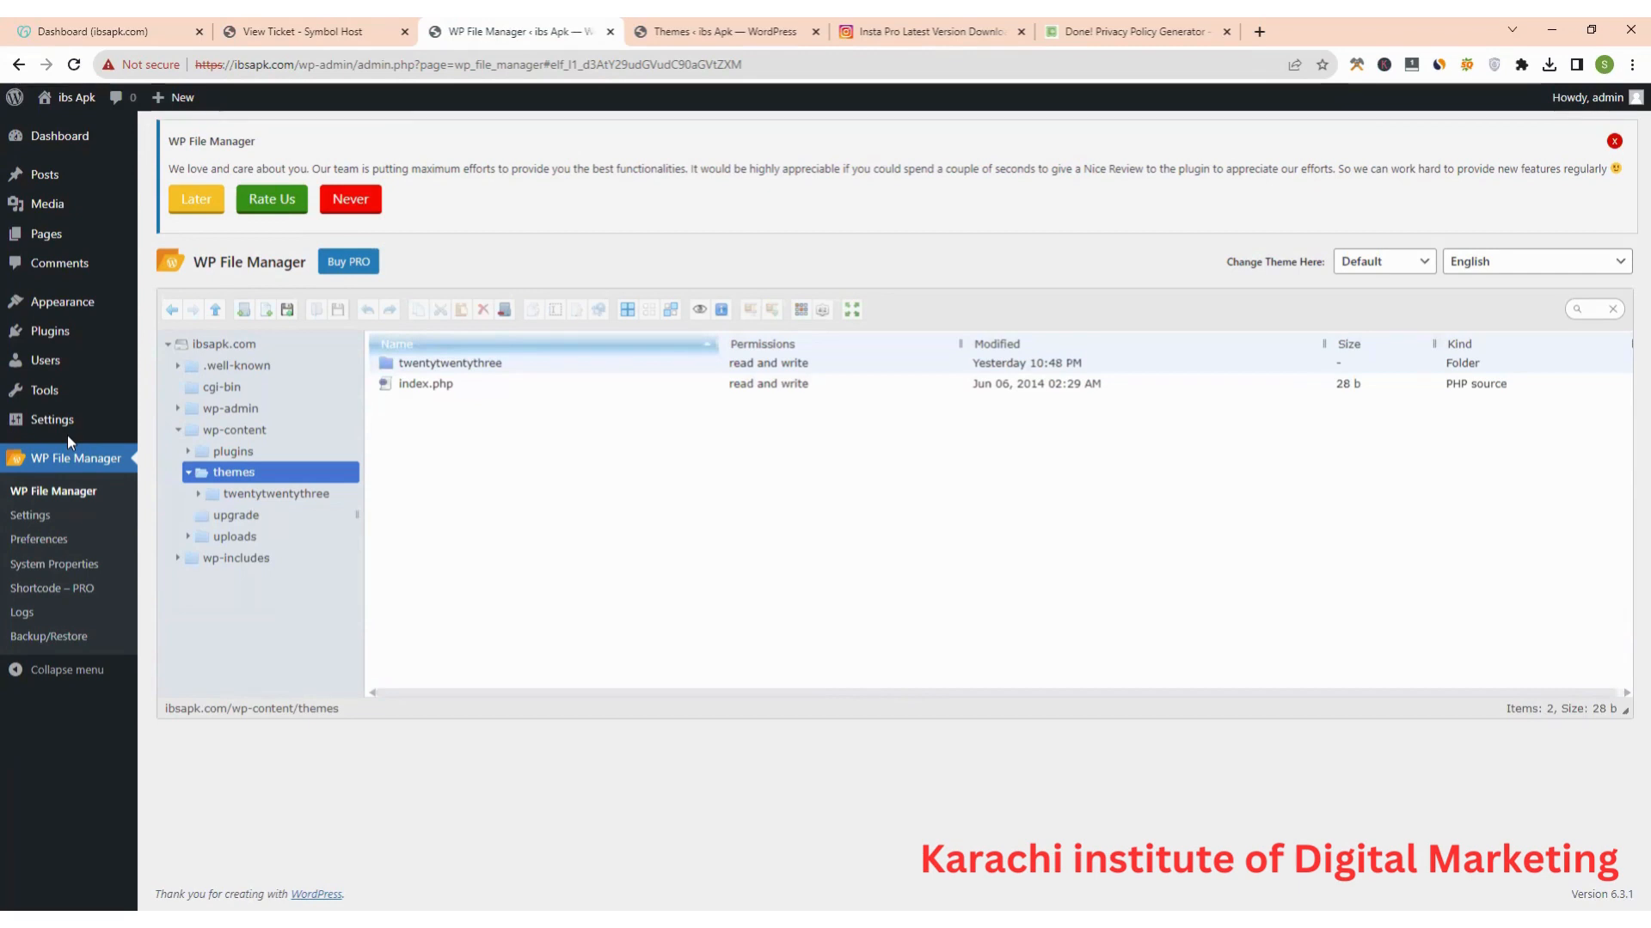
Load the live ibsapk.com site by removing /wp-admin/themes.php from the address.
mouse_move(61, 423)
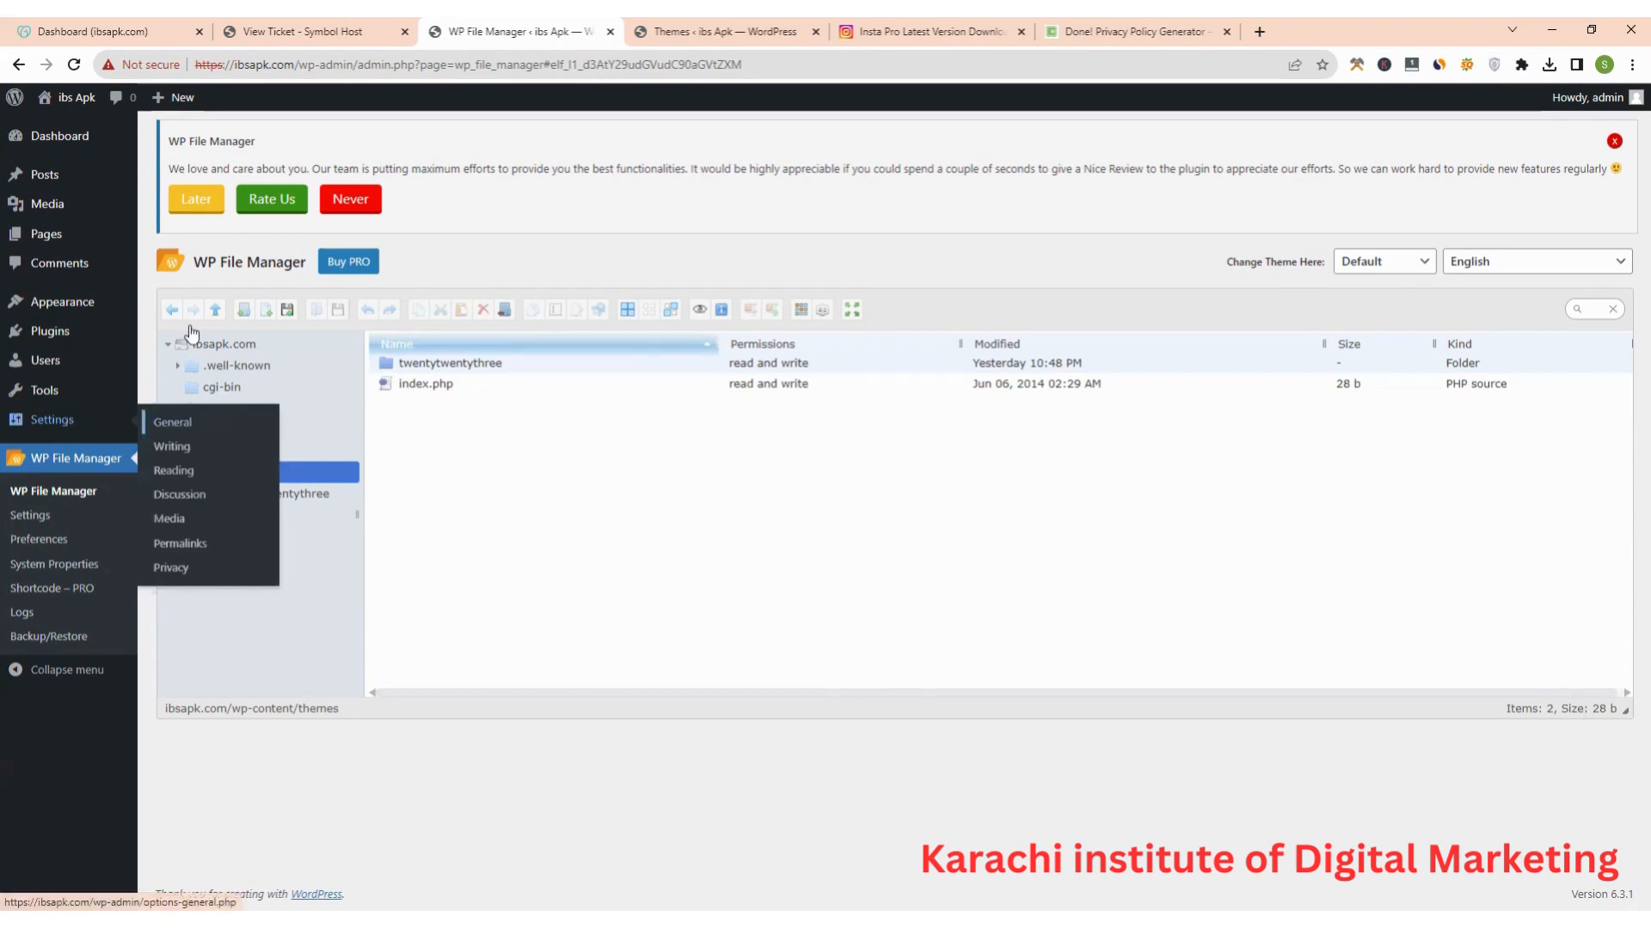
mouse_move(95, 283)
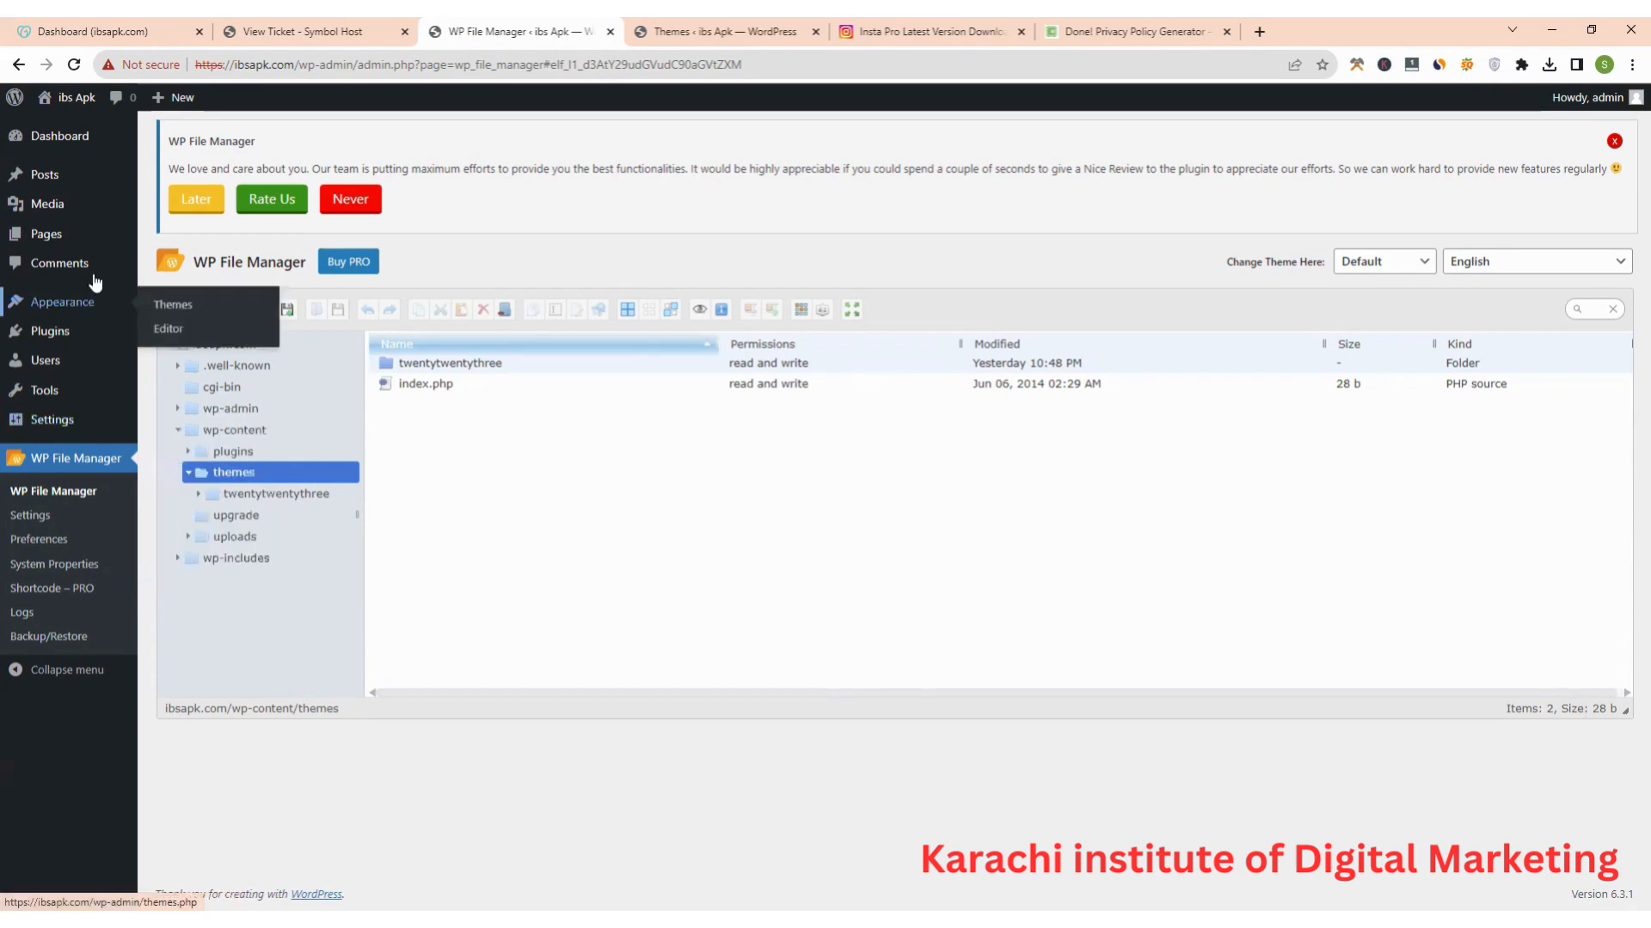
left_click(714, 31)
left_click_drag(306, 65, 507, 65)
key("BackSpace")
key("Return")
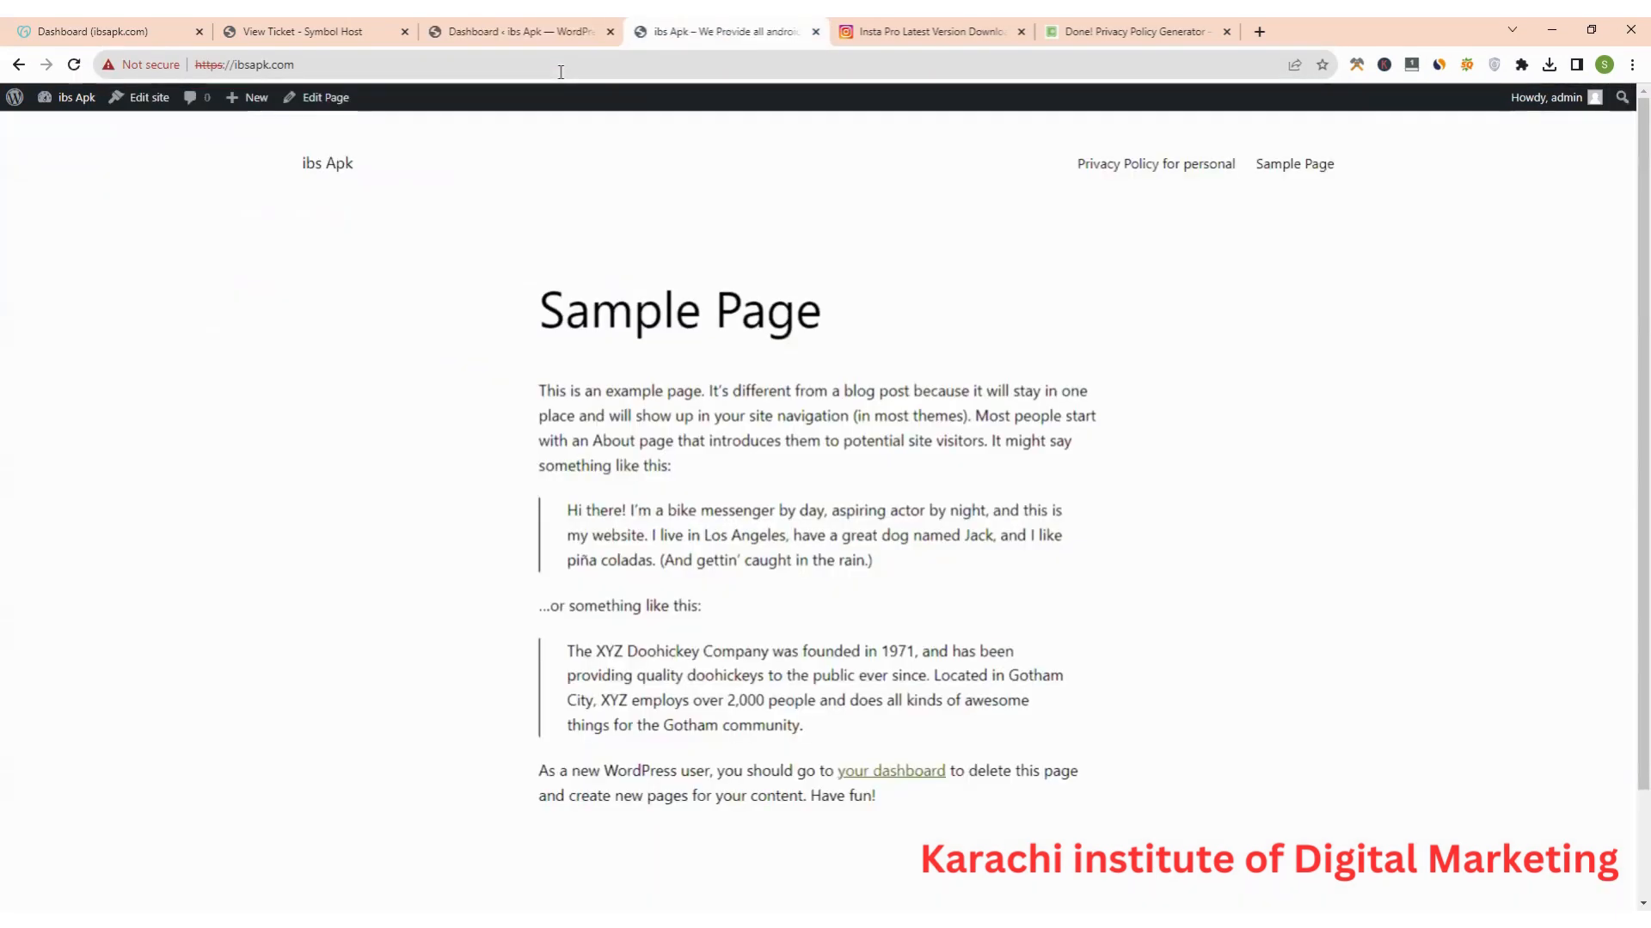
Check the site's connection security details, then open a new blank browser tab.
left_click(155, 64)
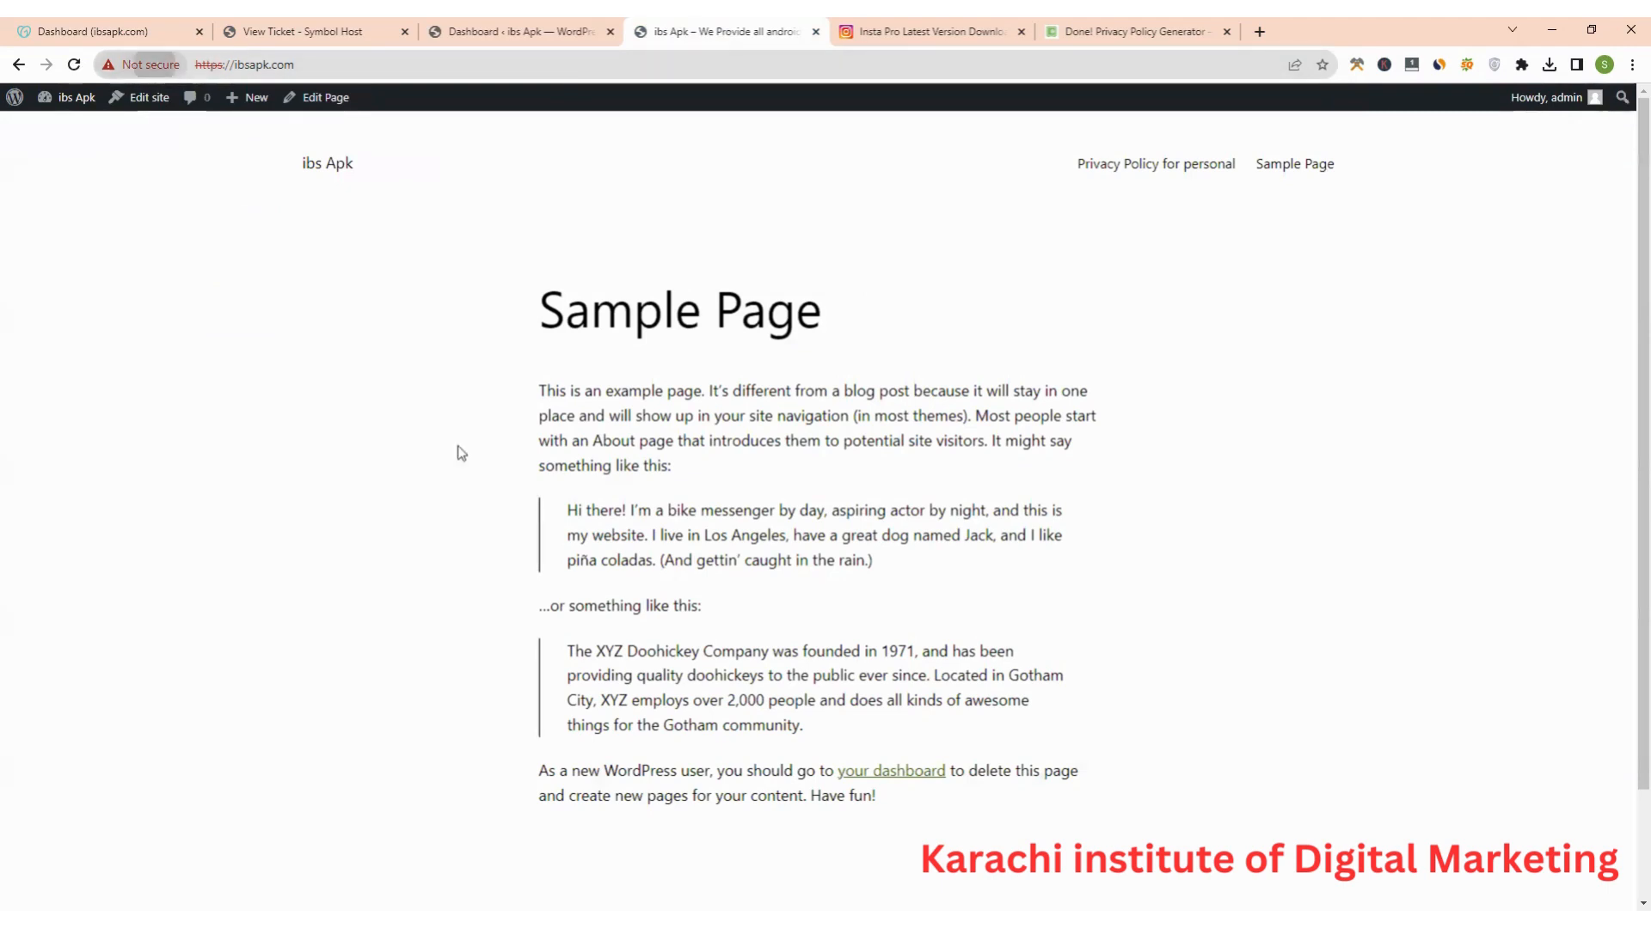
left_click(1174, 26)
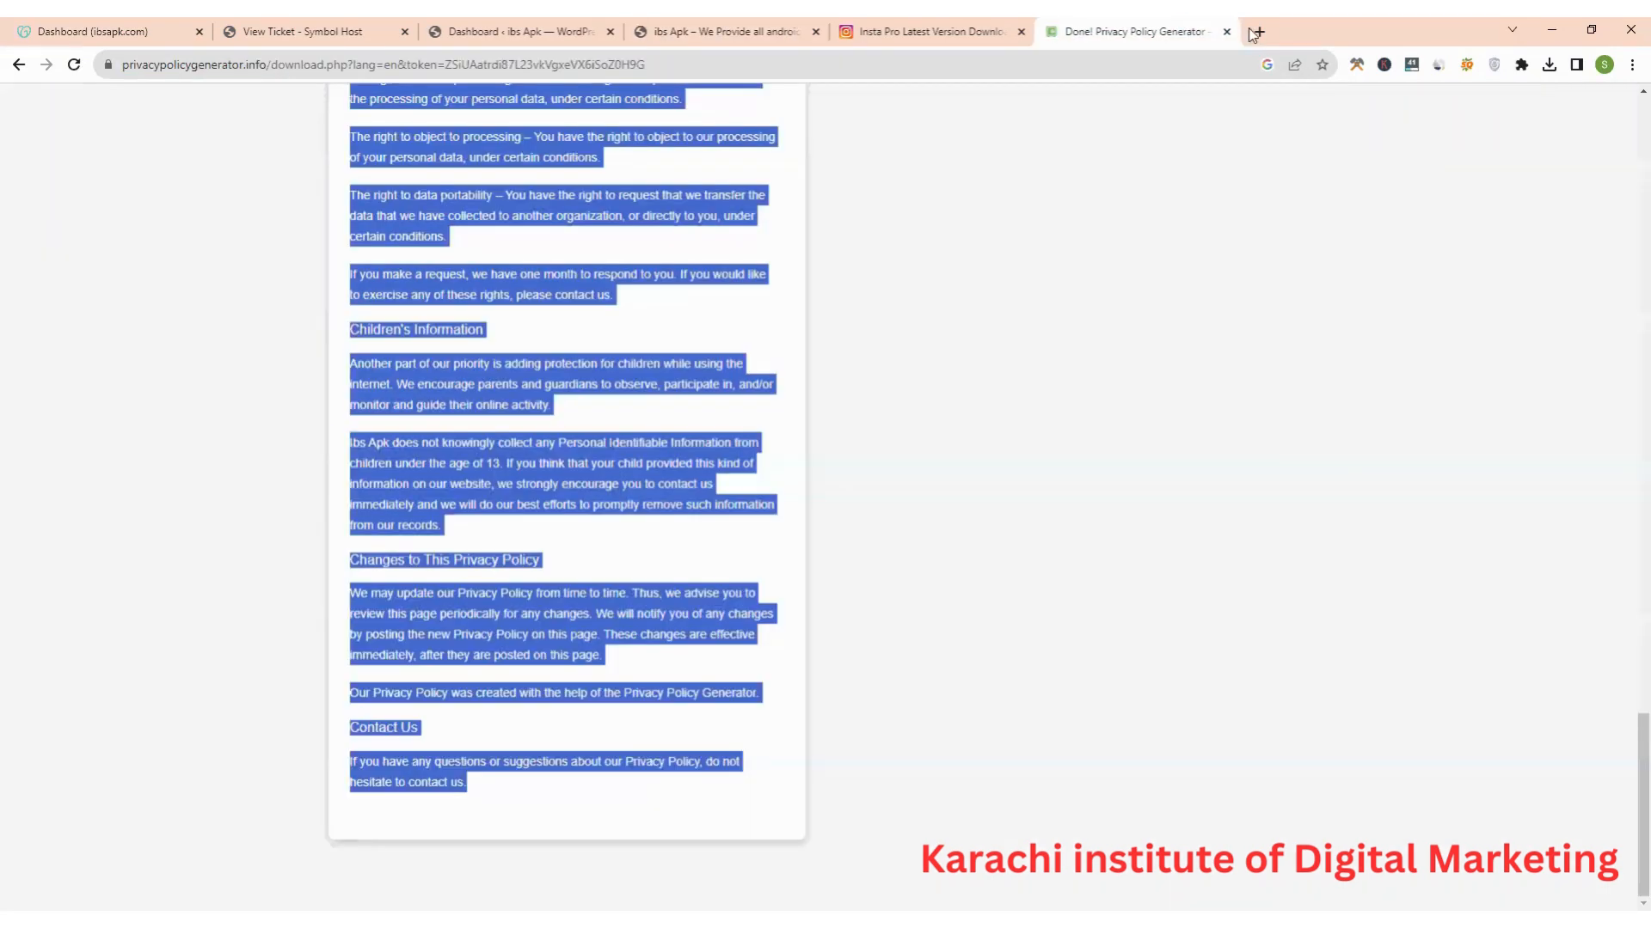
left_click(1256, 32)
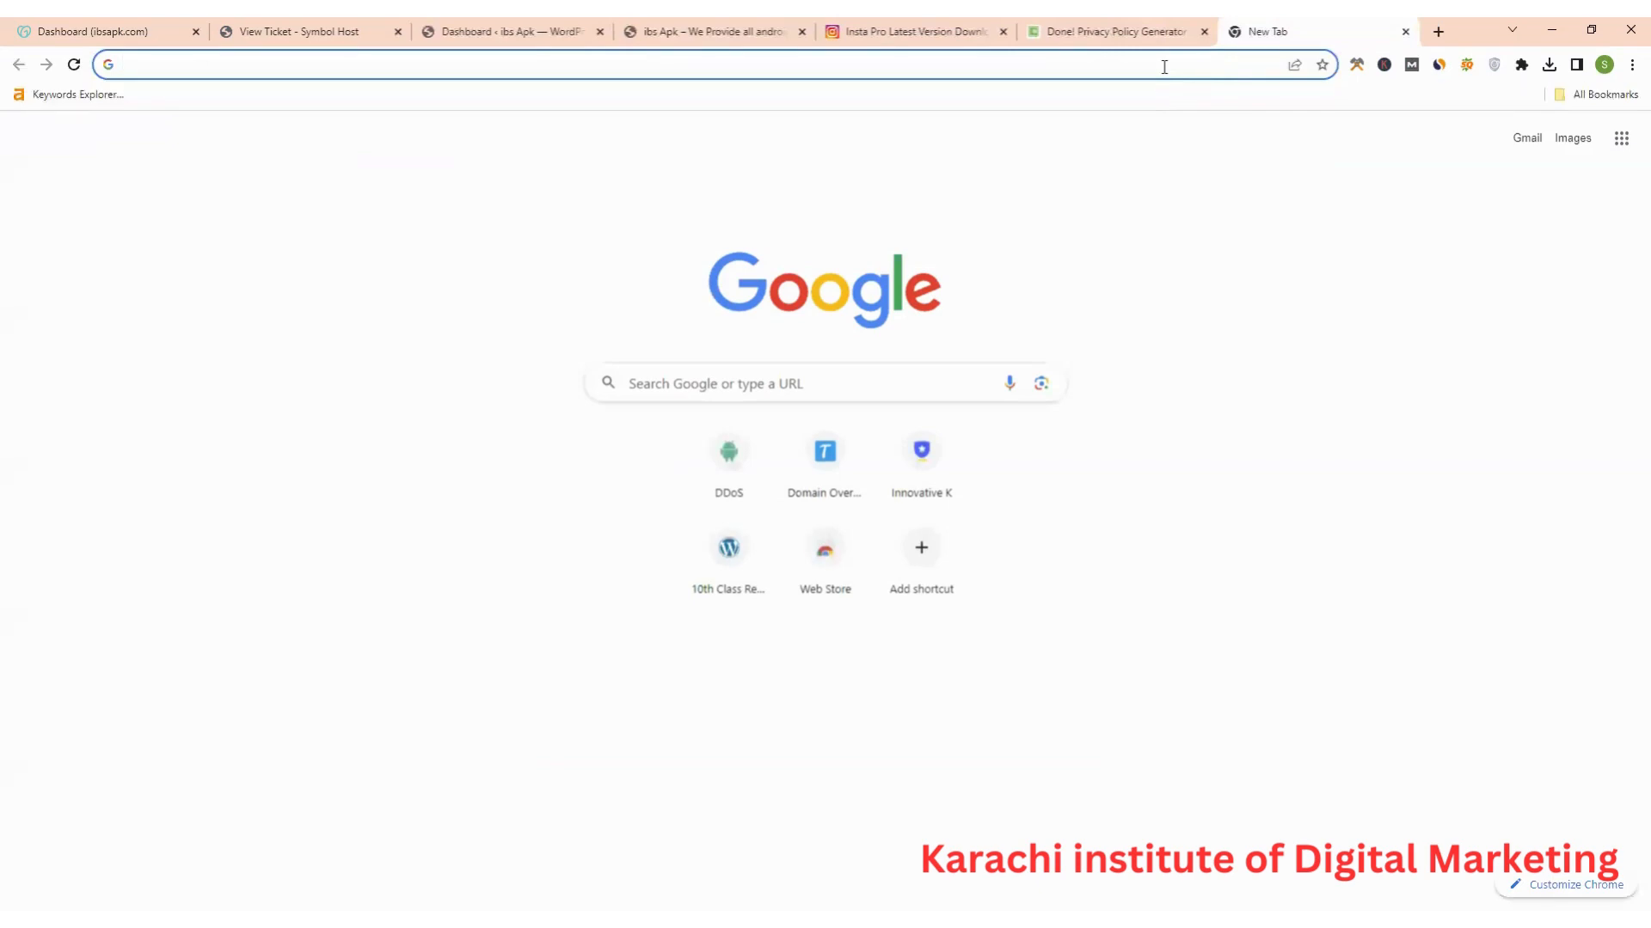
Close the spare New Tab and return to the generated privacy policy text.
left_click(1406, 32)
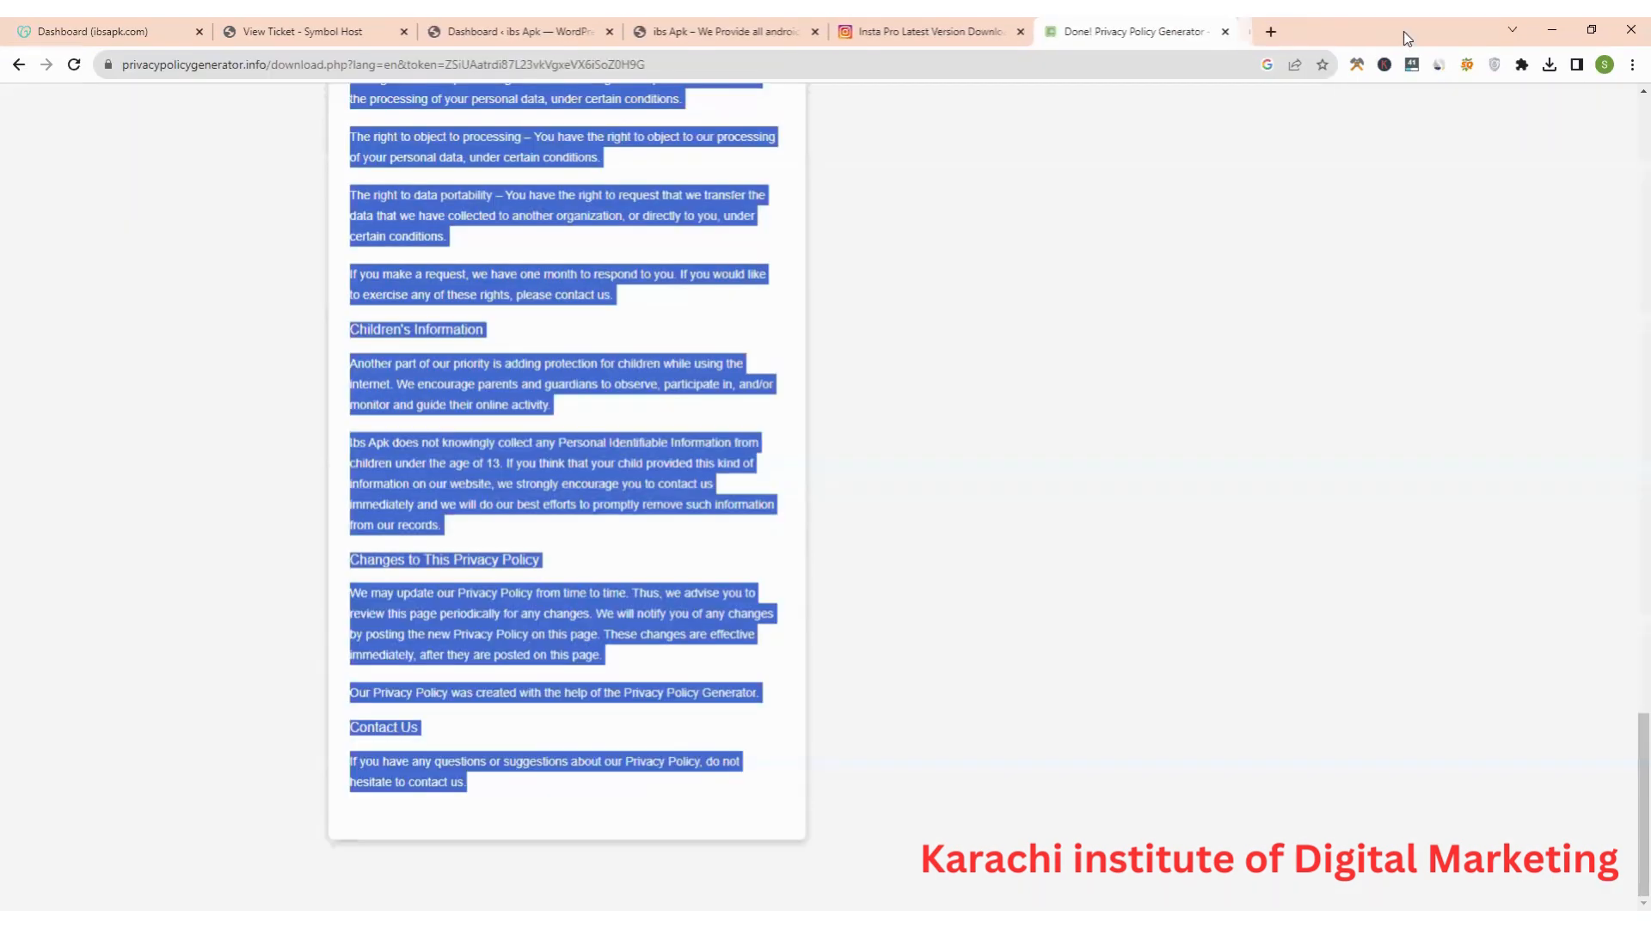
right_click(650, 293)
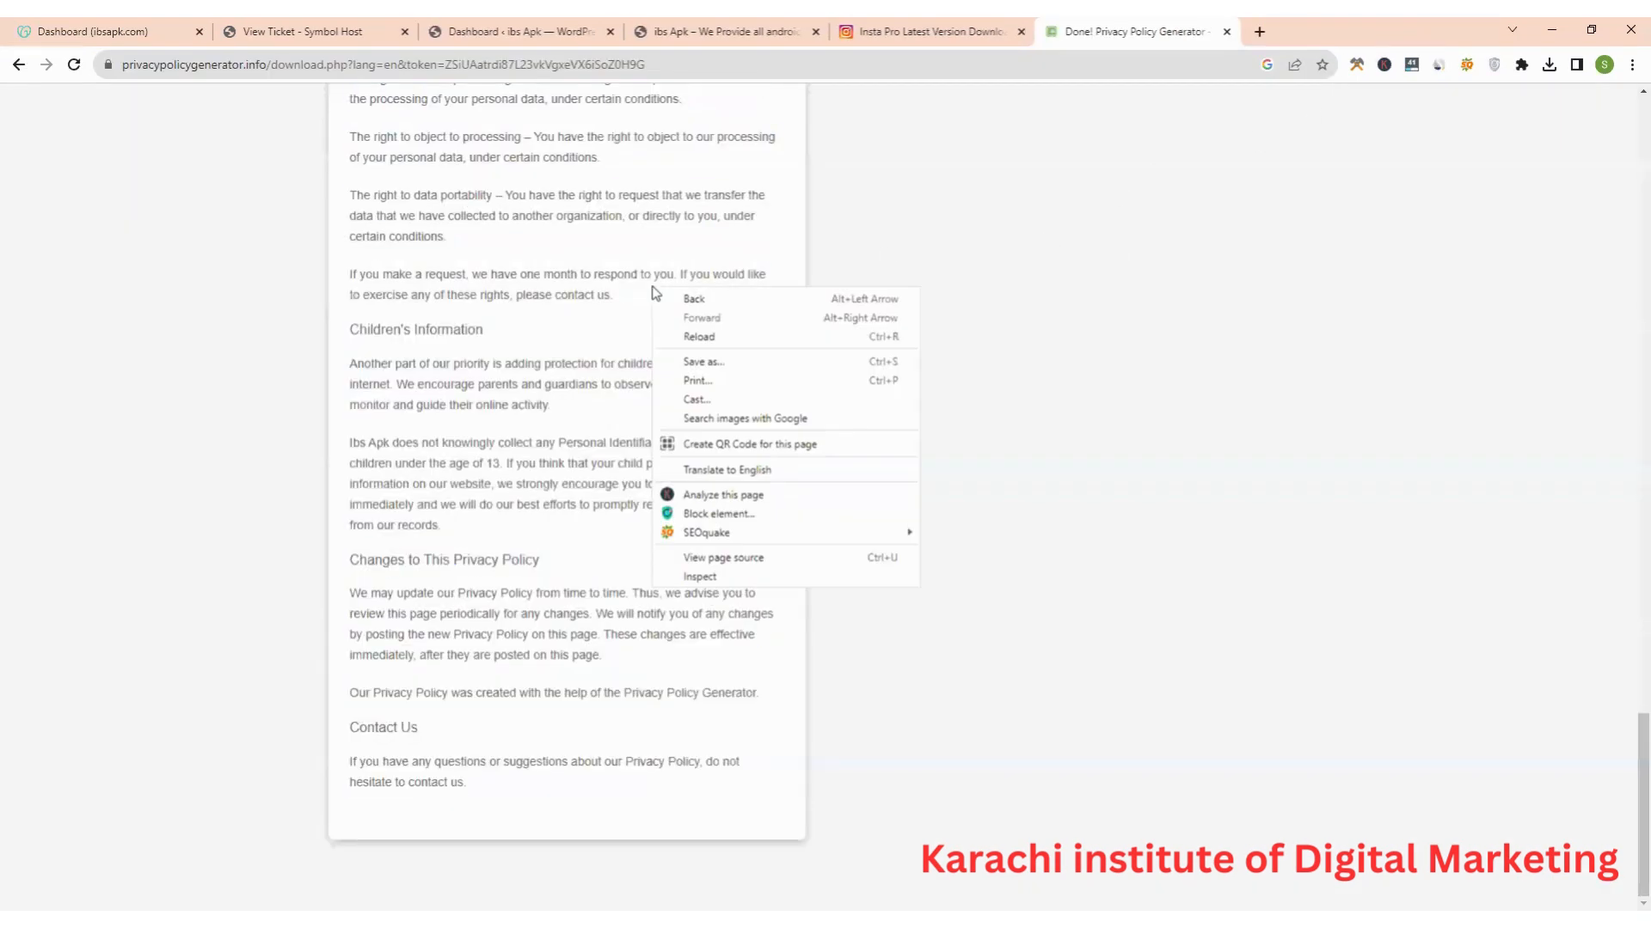
right_click(564, 259)
right_click(564, 259)
left_click(501, 272)
right_click(499, 274)
left_click(465, 290)
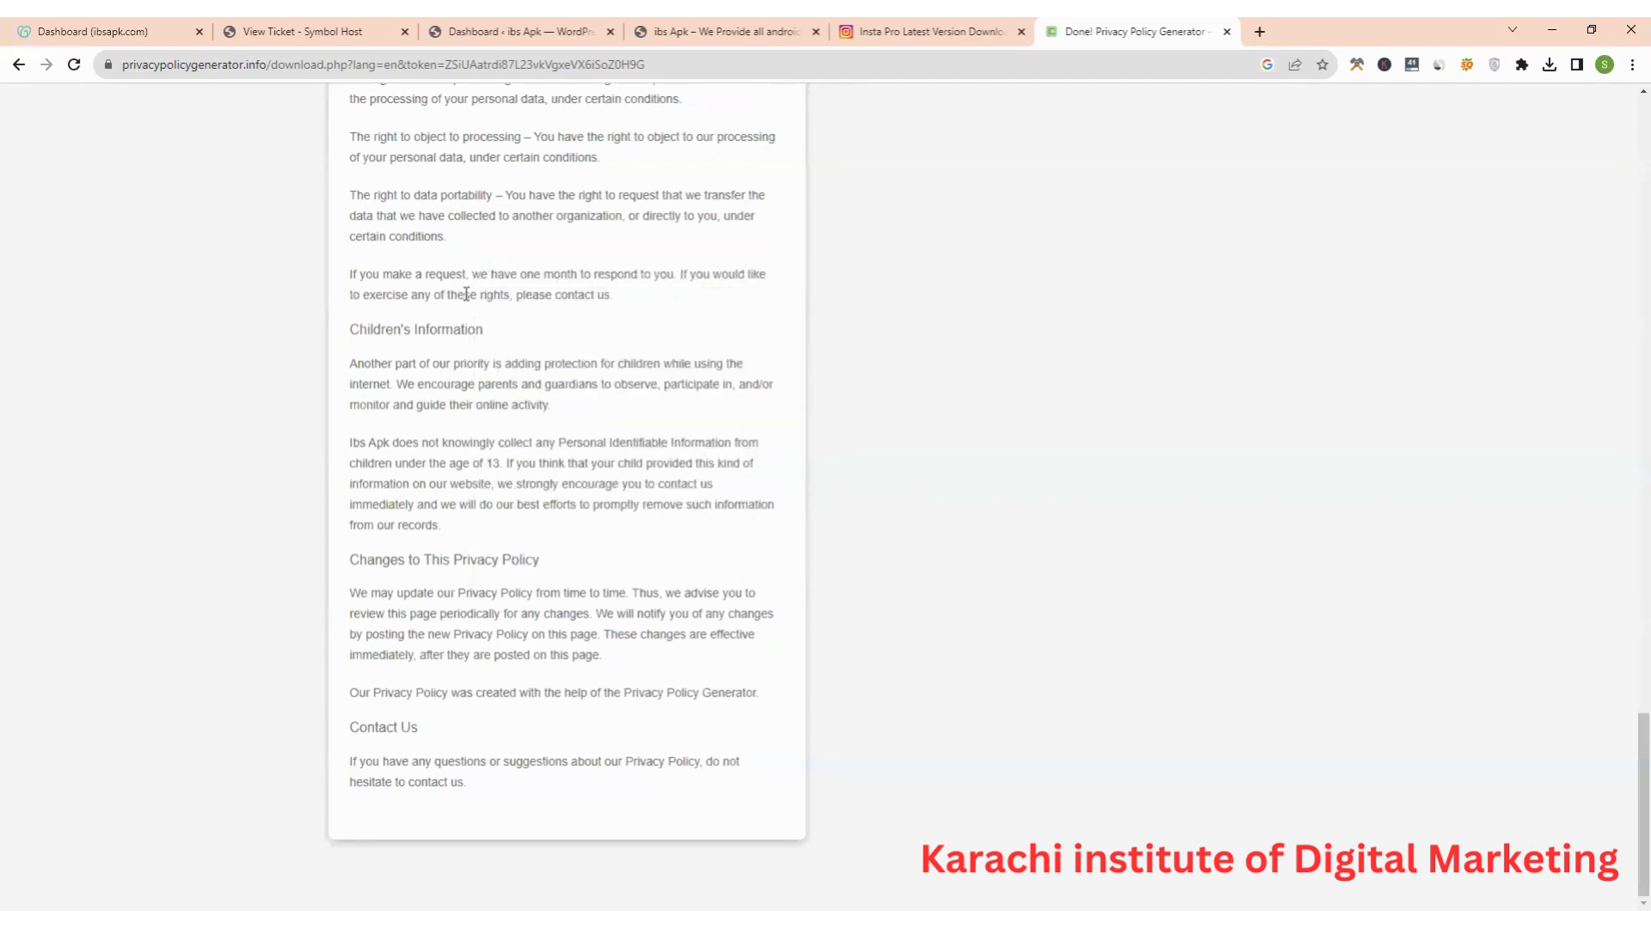
right_click(465, 291)
left_click(461, 289)
right_click(455, 288)
left_click(447, 285)
right_click(449, 291)
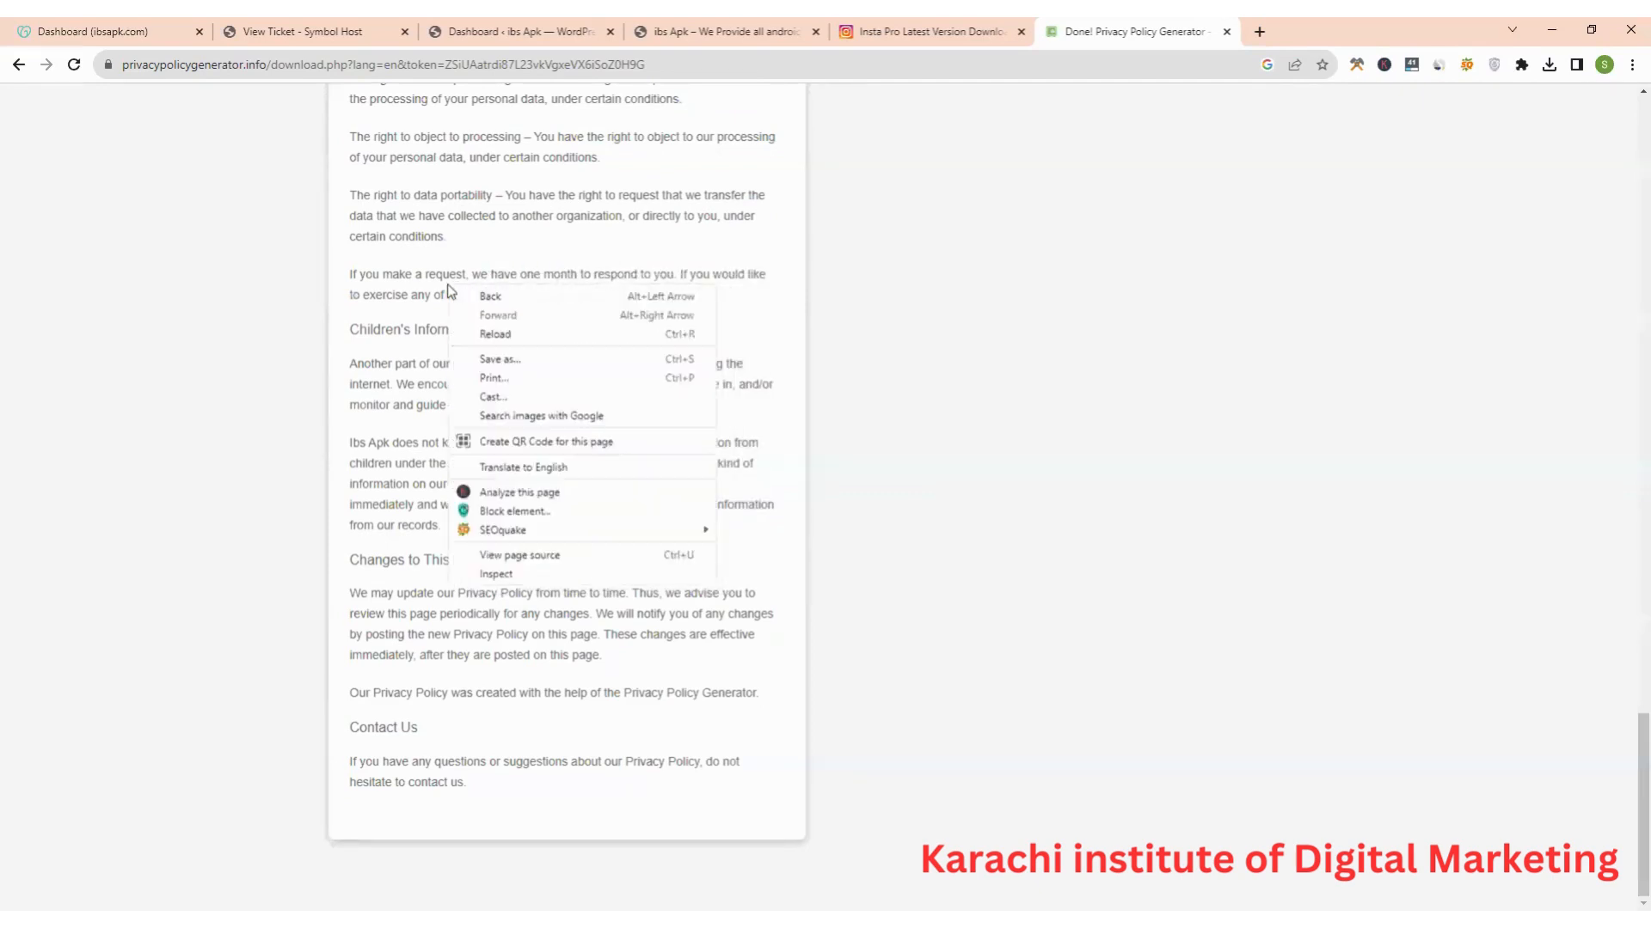
triple_click(440, 283)
left_click(494, 281)
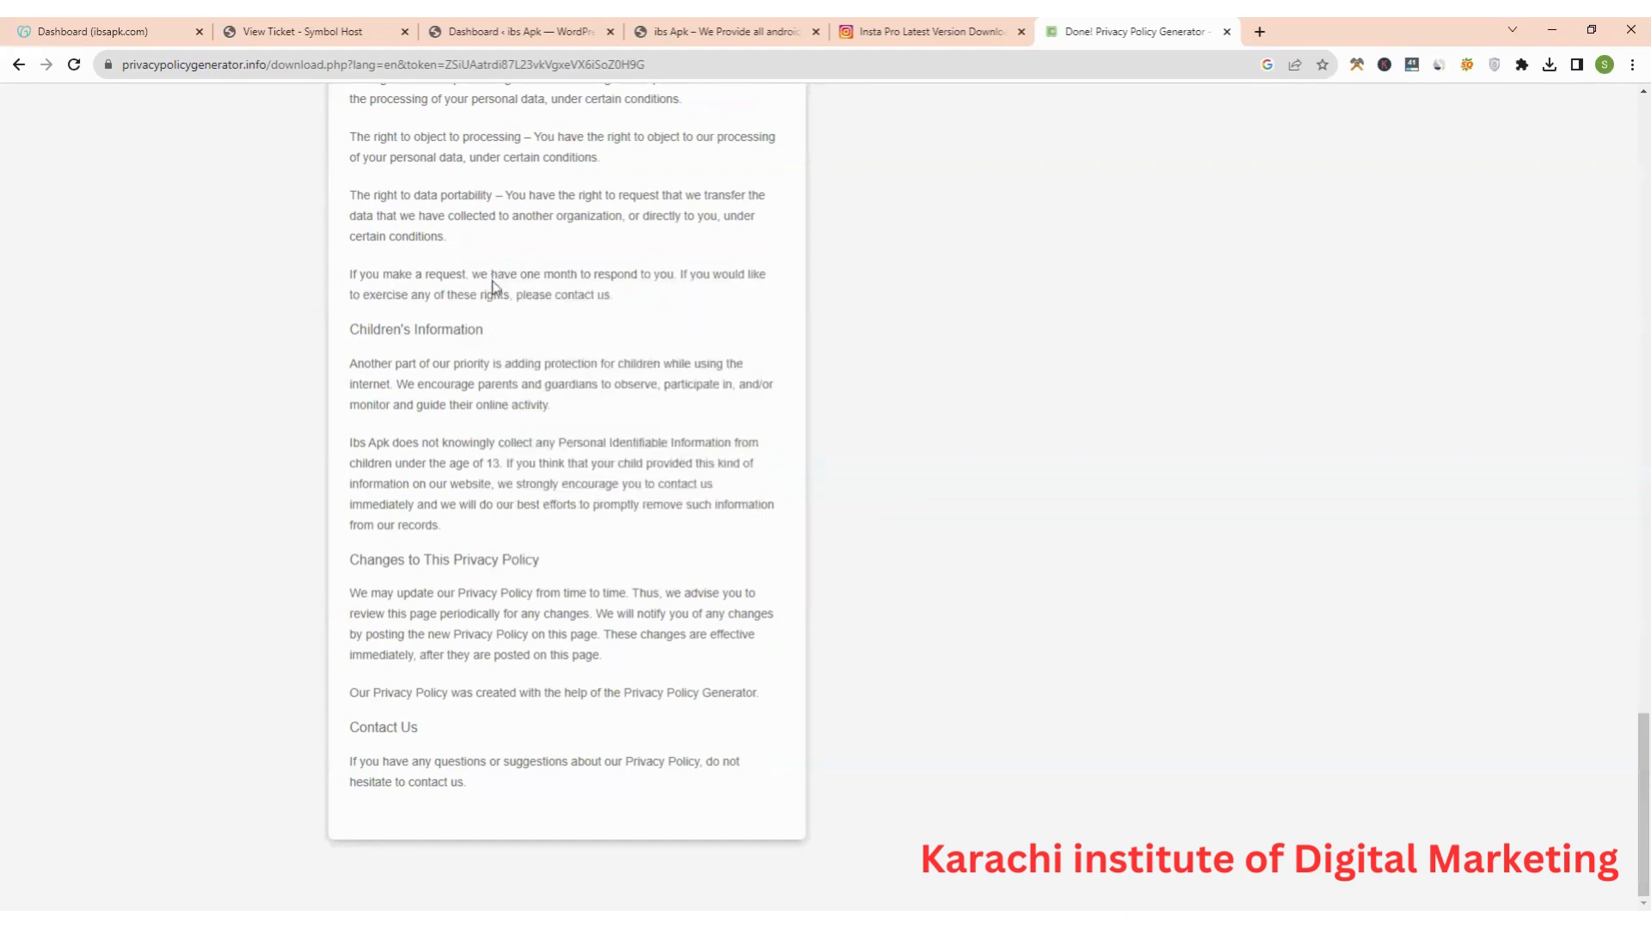
right_click(462, 298)
right_click(496, 250)
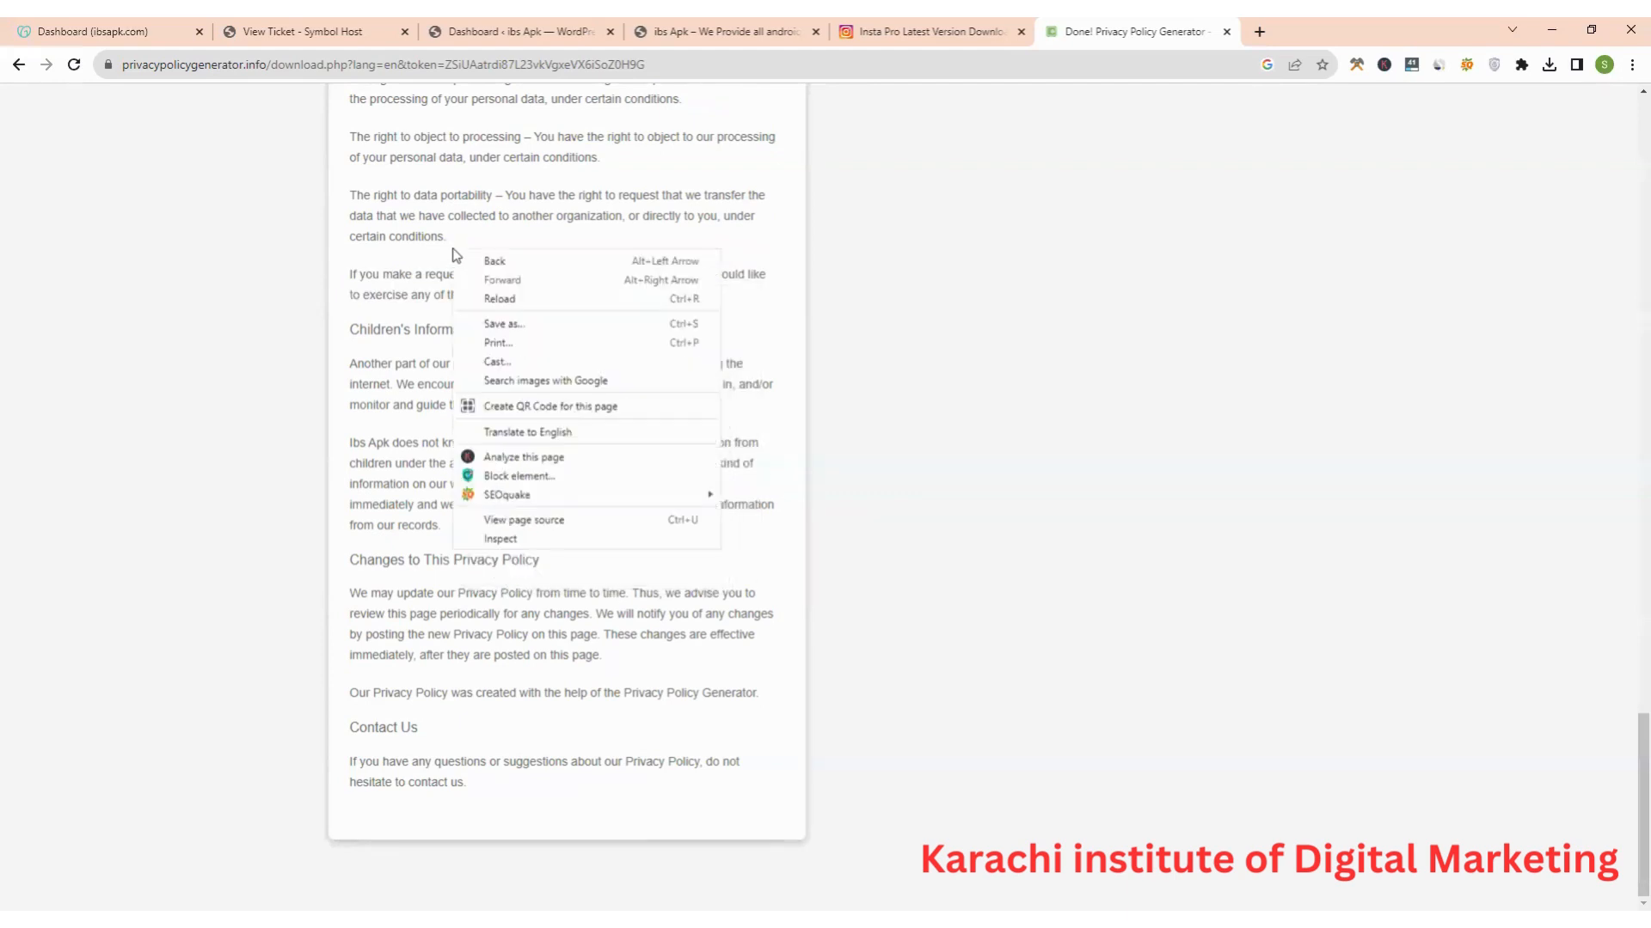
left_click(501, 248)
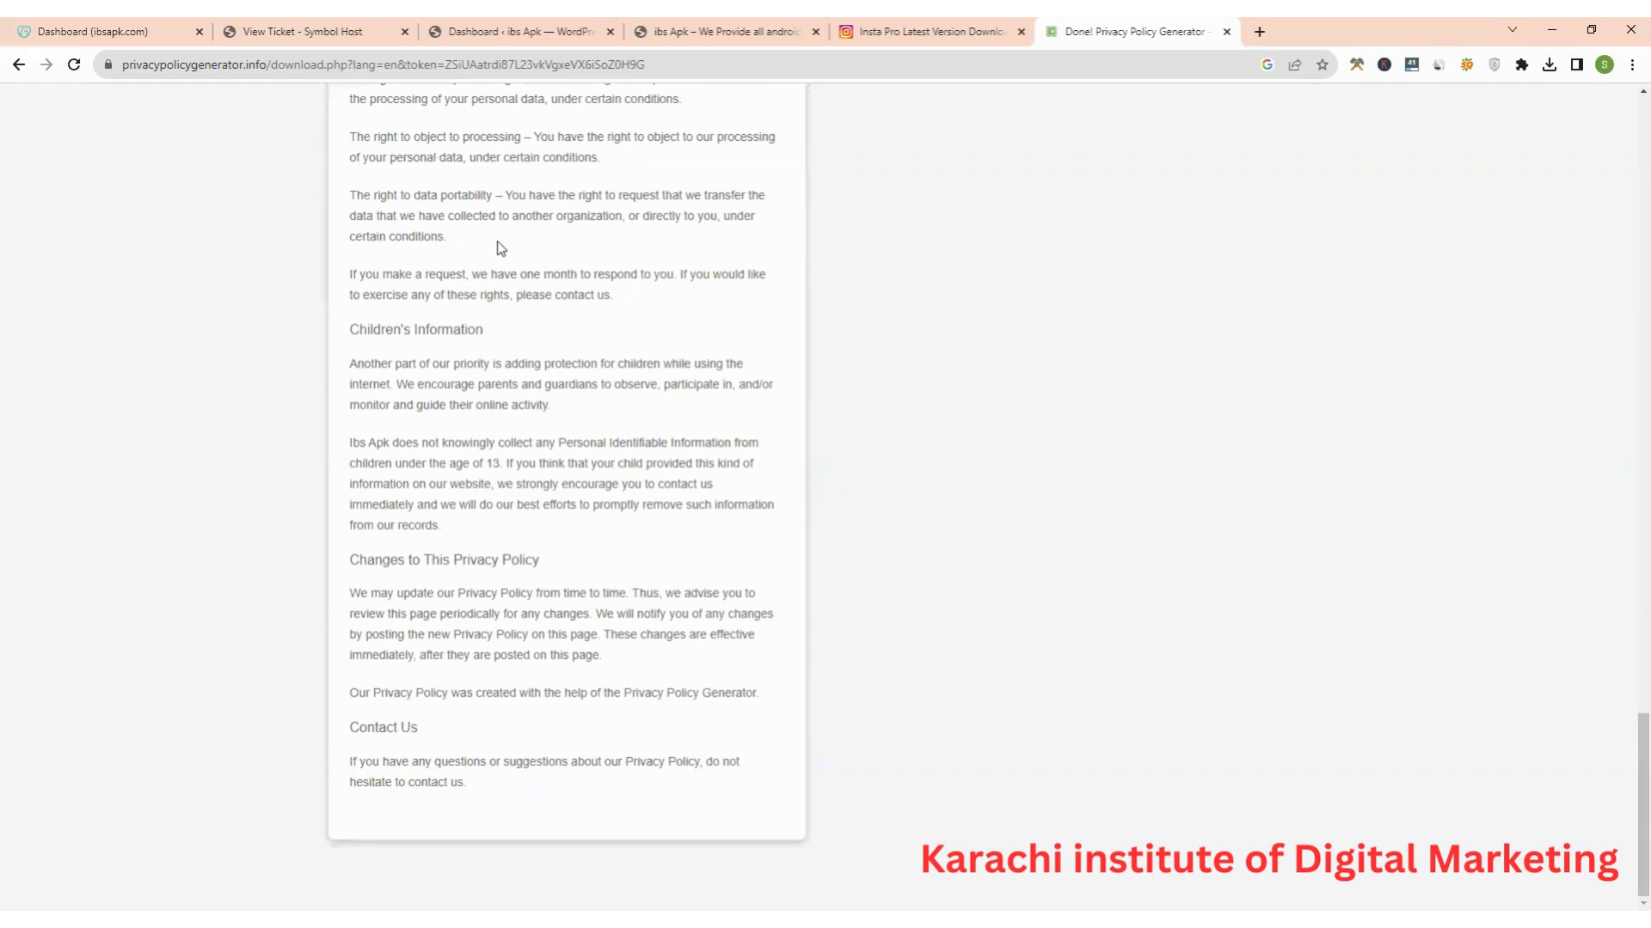
Scroll the privacy policy back to the top and close the Insta Pro tab.
scroll(576, 352, "up", 20)
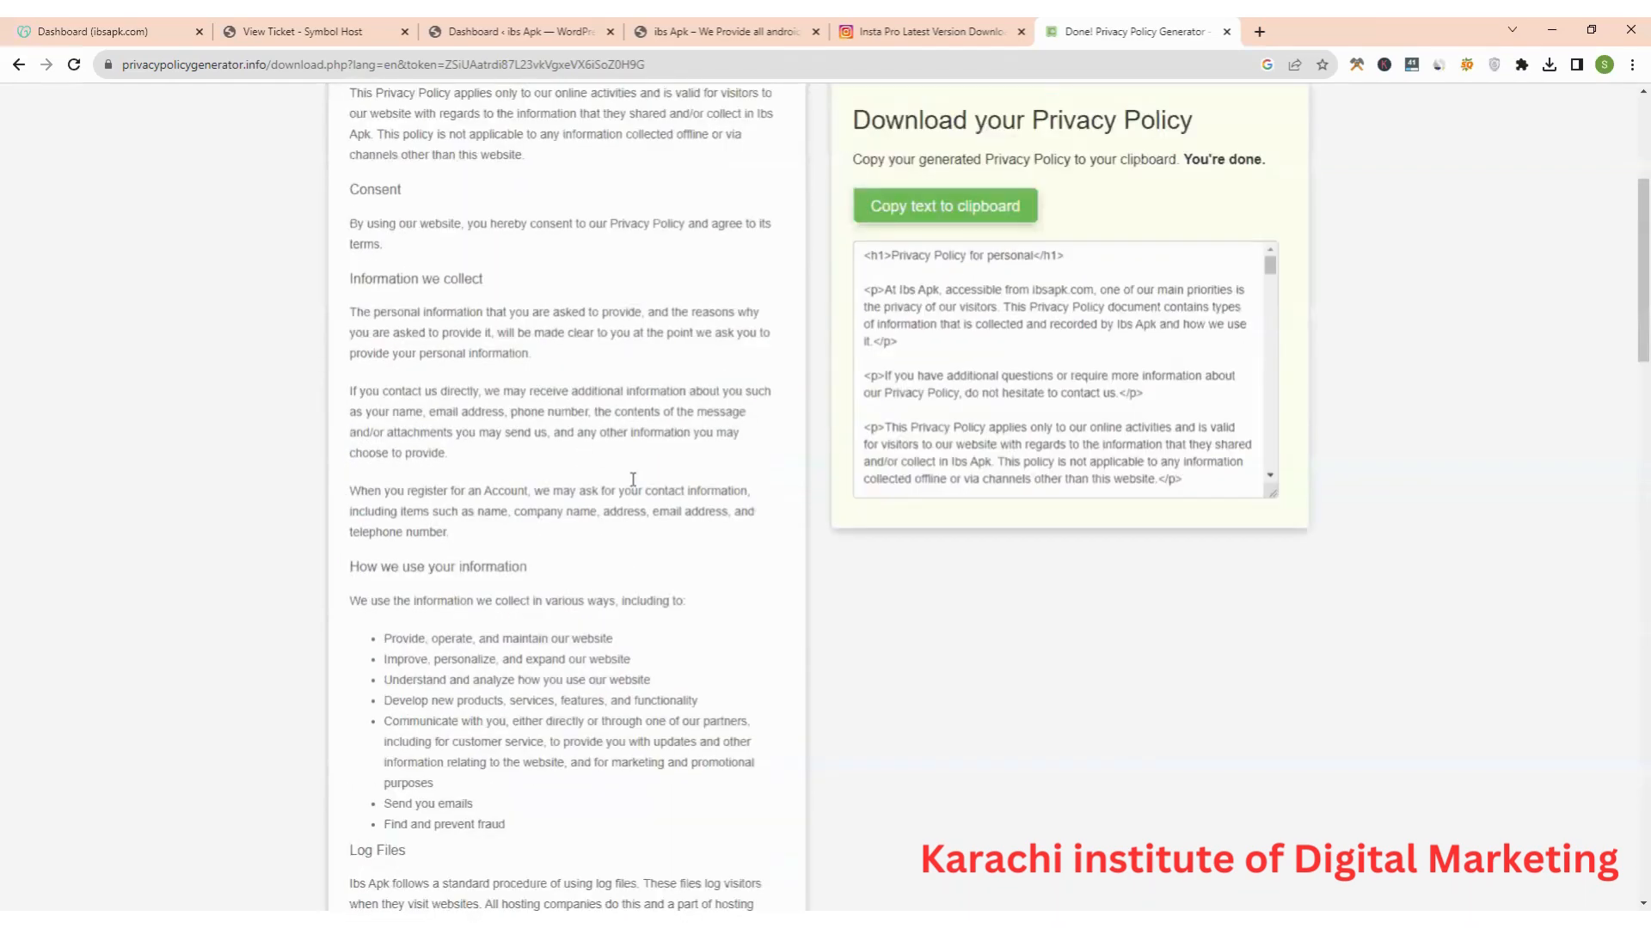
left_click(1017, 34)
left_click(1018, 33)
Switch to the live ibs Apk site tab displaying the Sample Page.
left_click(762, 26)
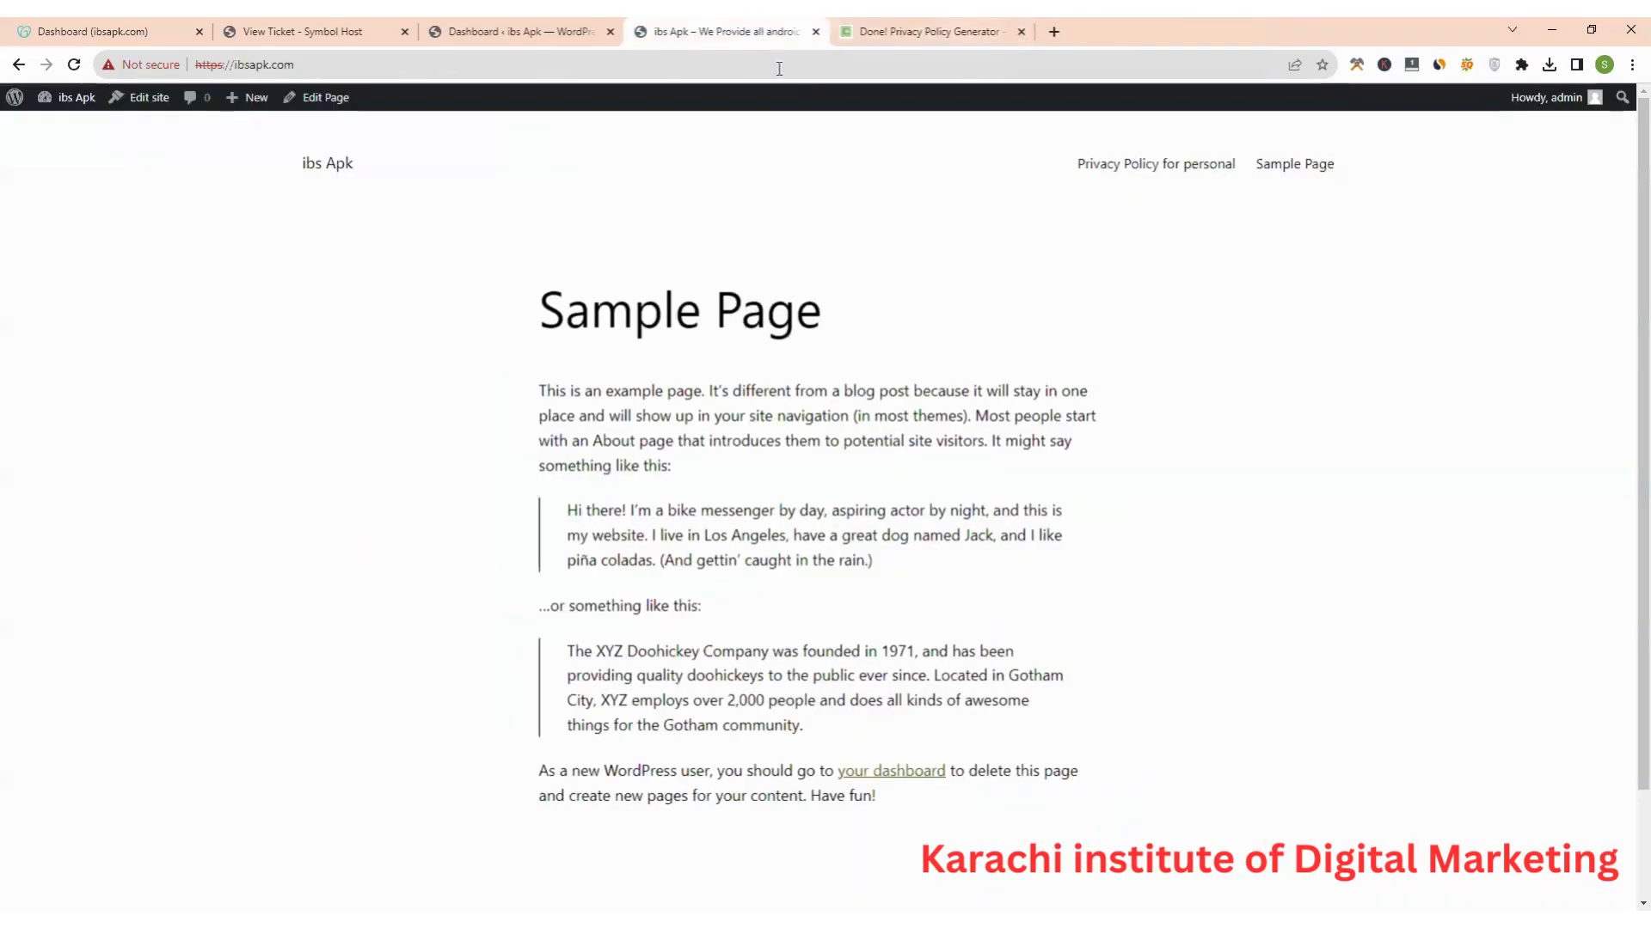
left_click_drag(482, 313, 1030, 743)
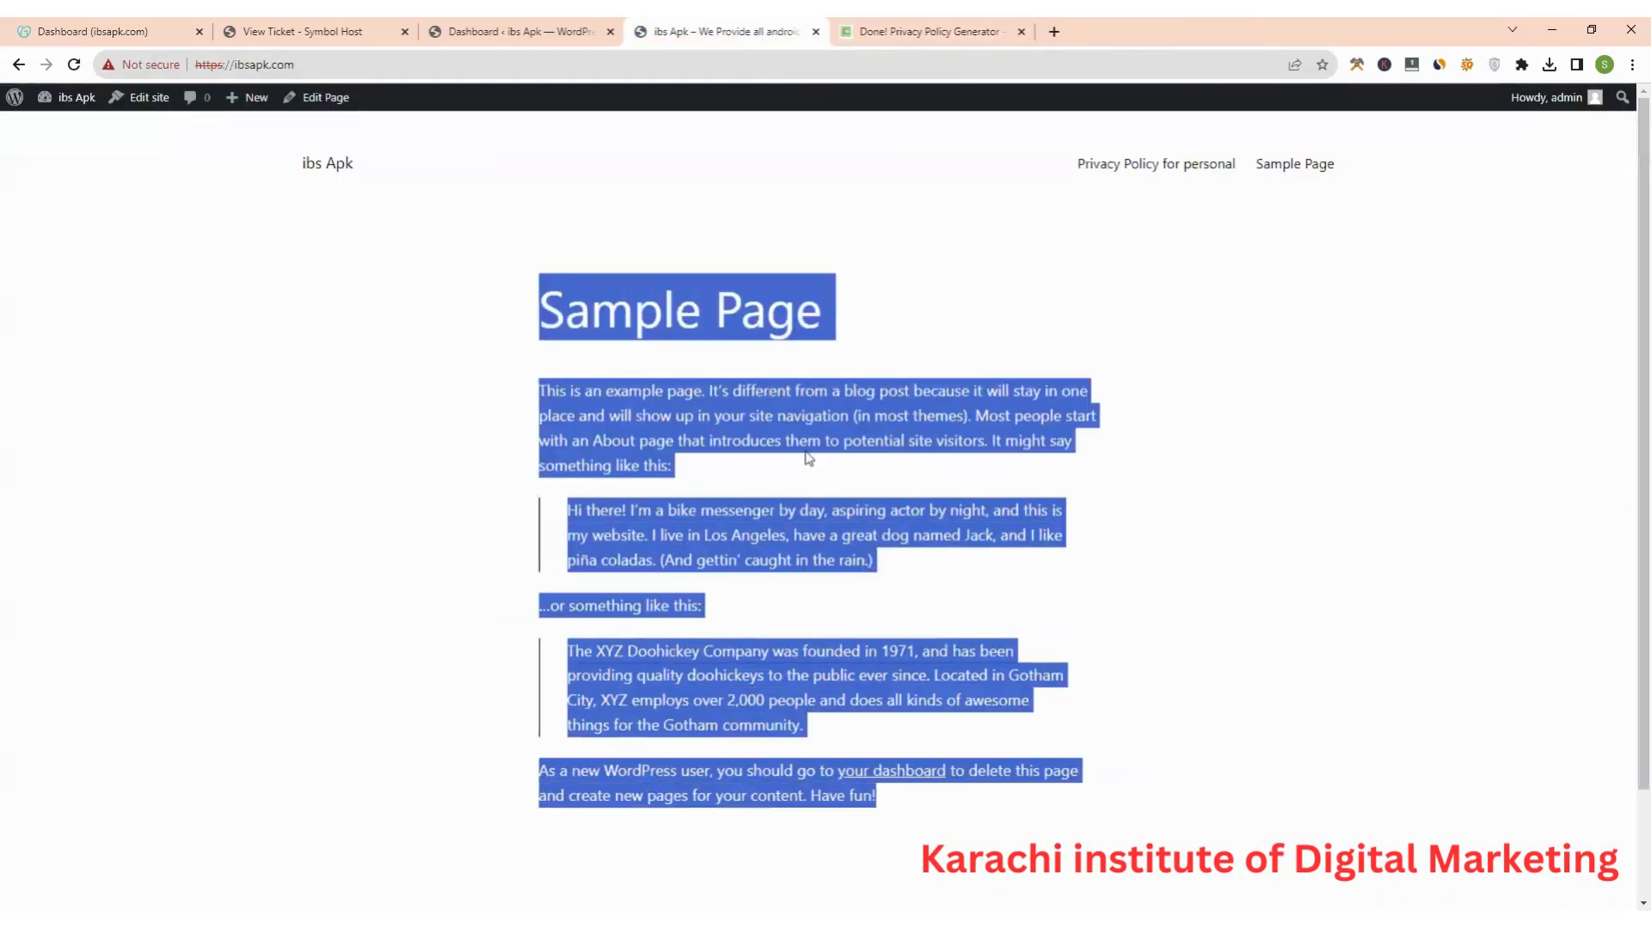
left_click(747, 447)
right_click(746, 447)
left_click(717, 420)
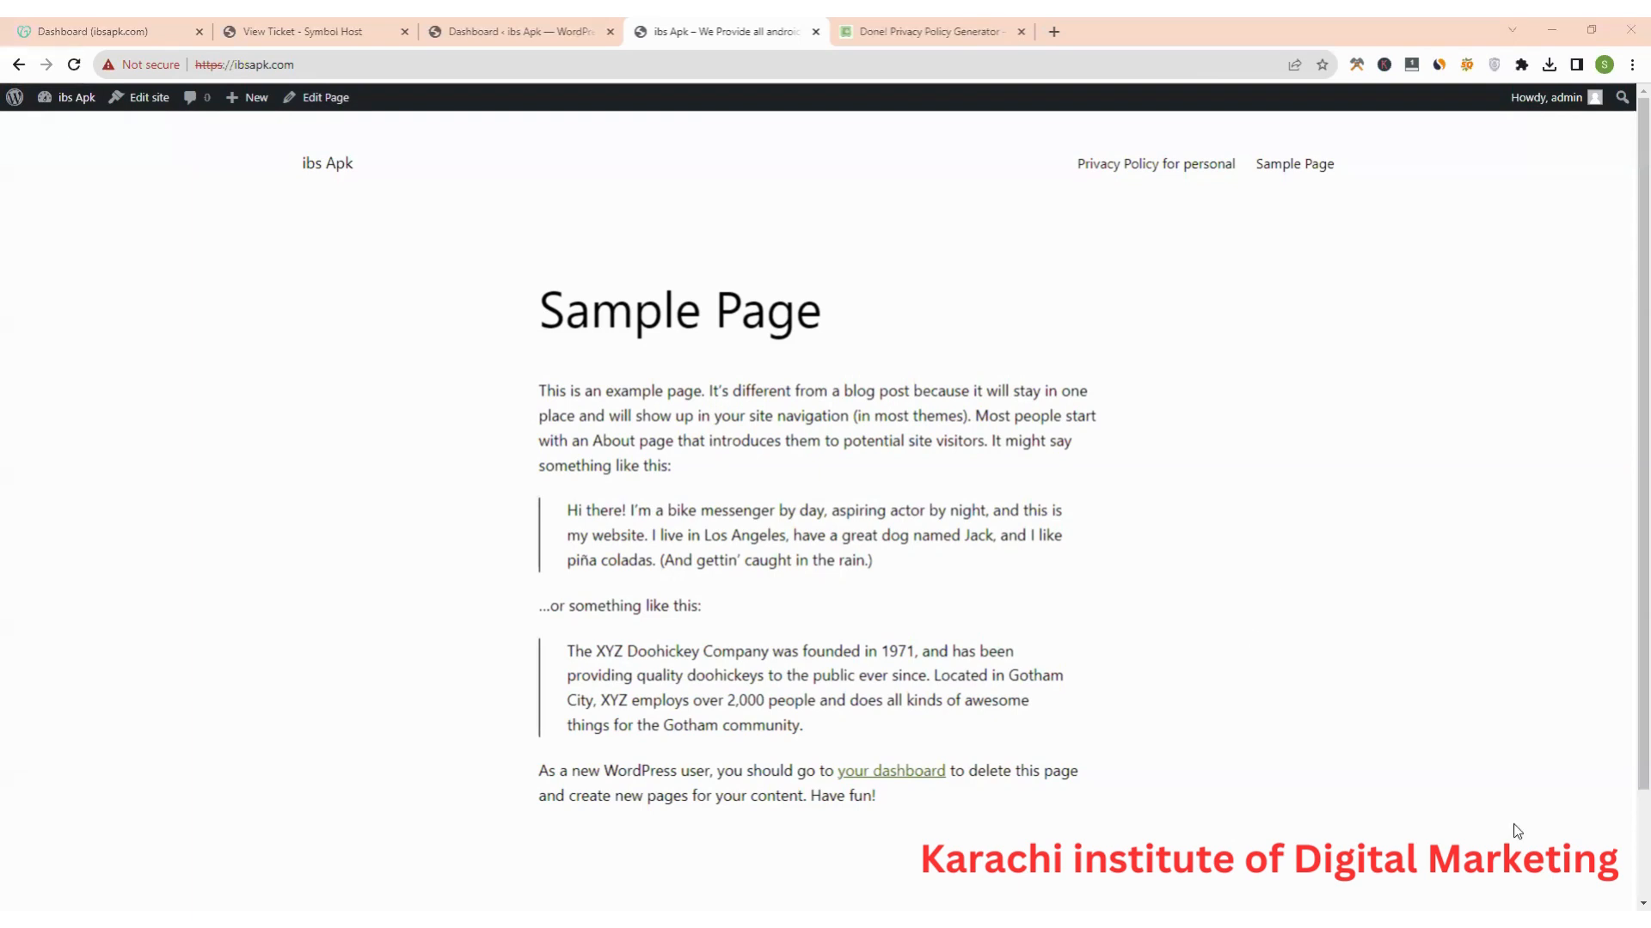
Select the Sample Page text down to 'Have fun!'.
right_click(680, 520)
right_click(656, 531)
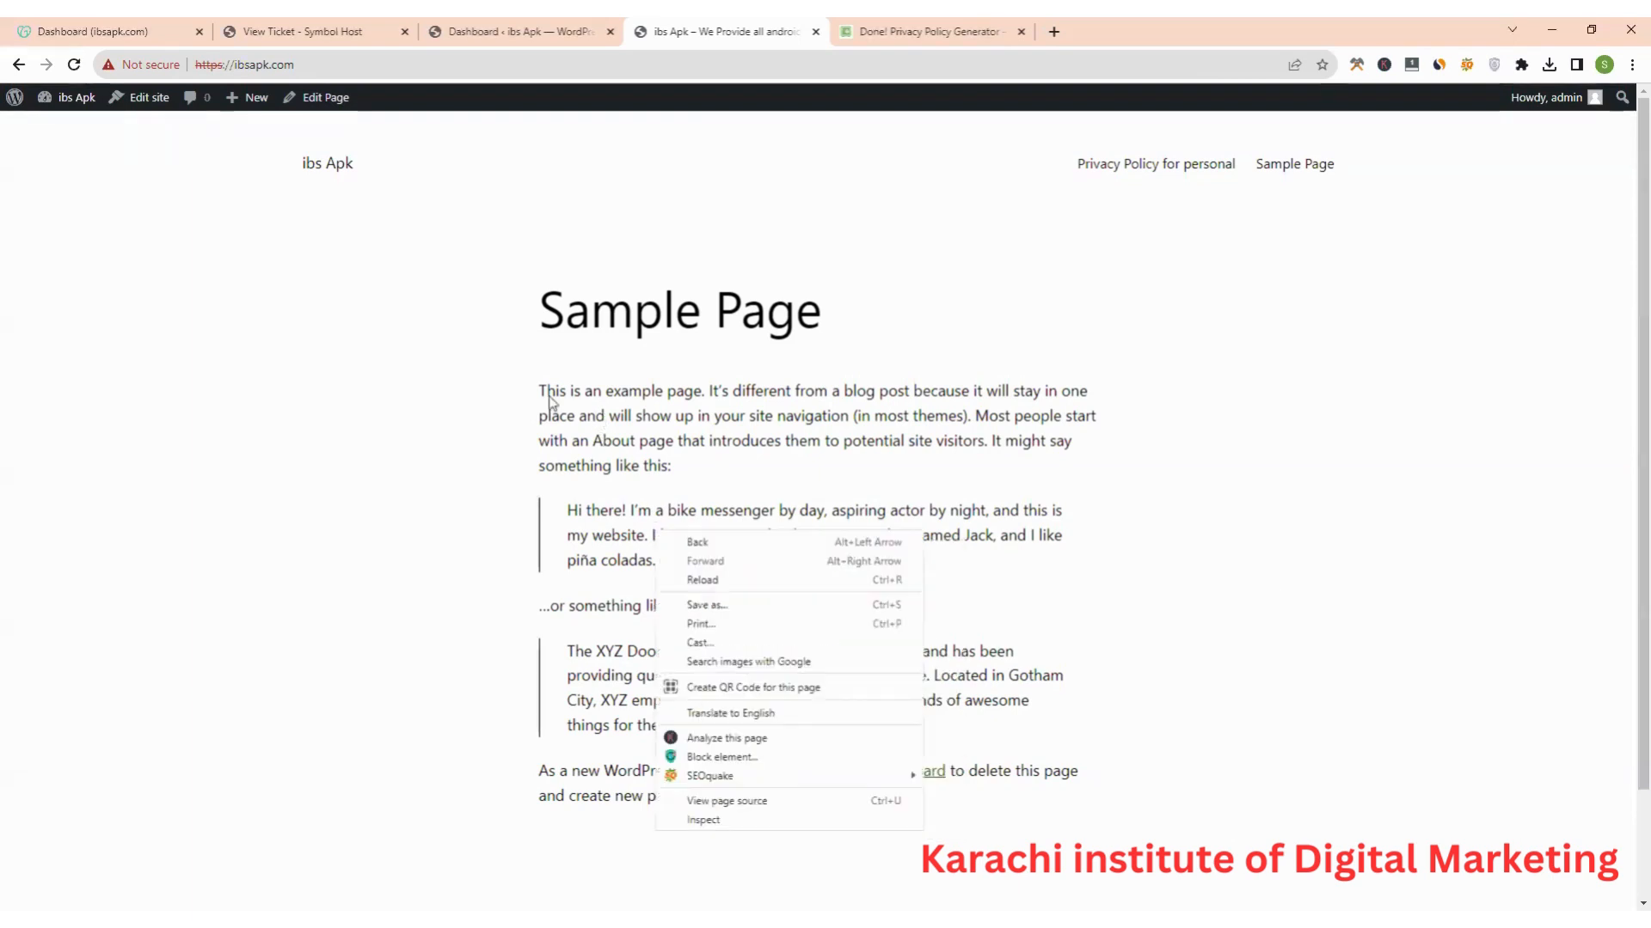
left_click_drag(543, 394, 435, 313)
left_click(1008, 798)
left_click(634, 270)
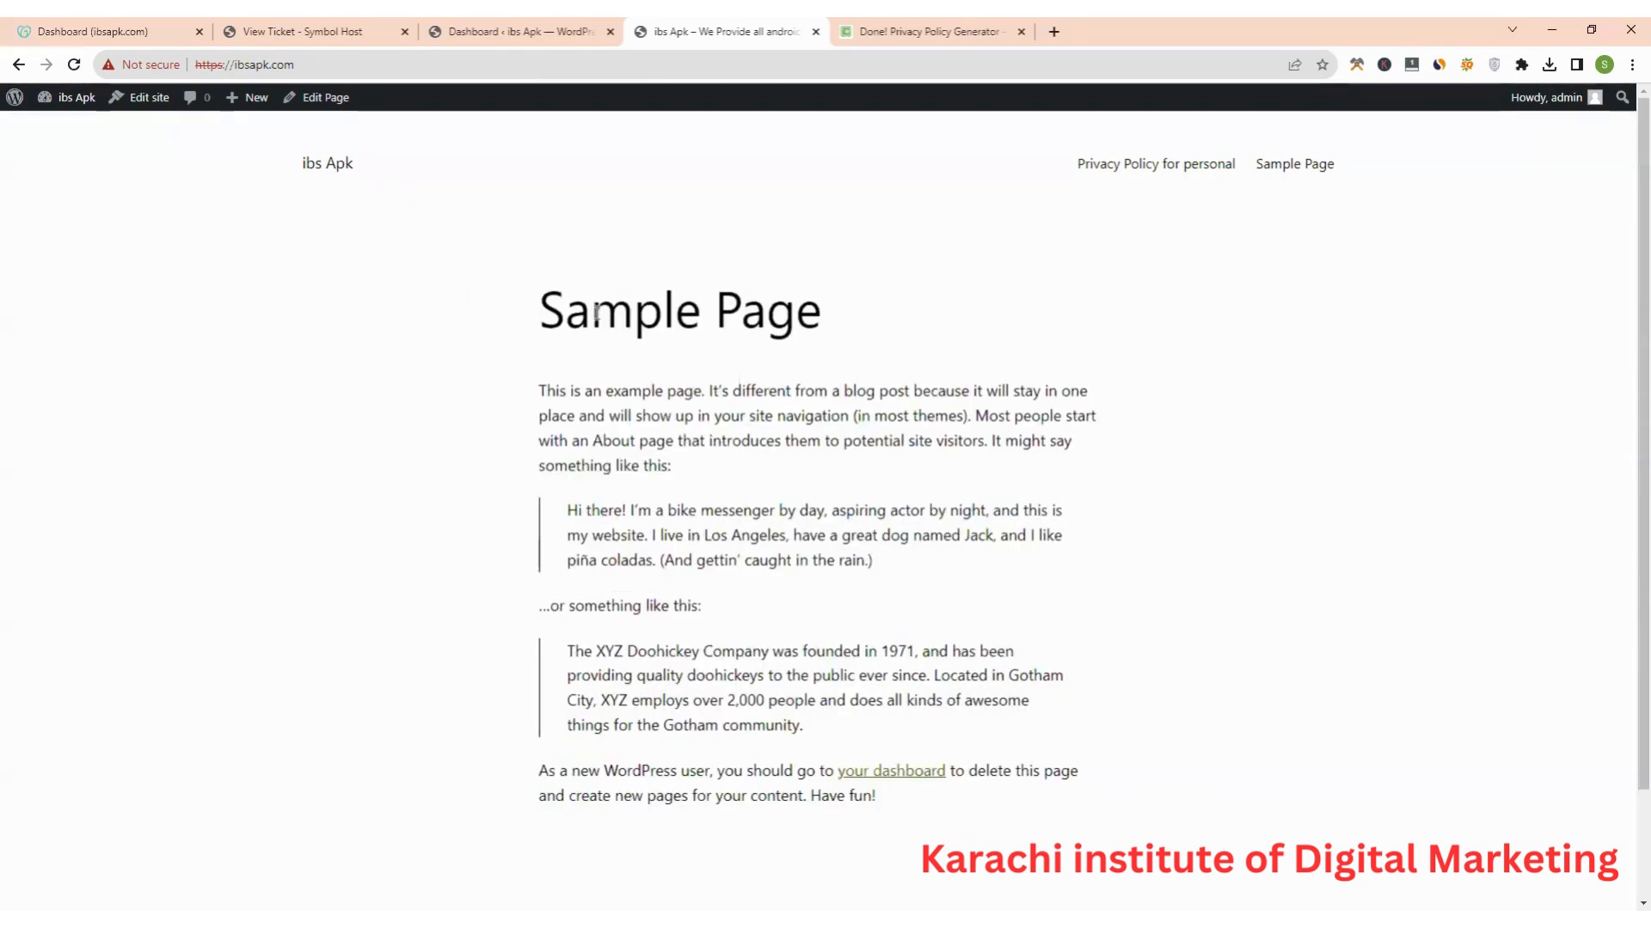
left_click_drag(634, 269, 1153, 817)
right_click(1150, 747)
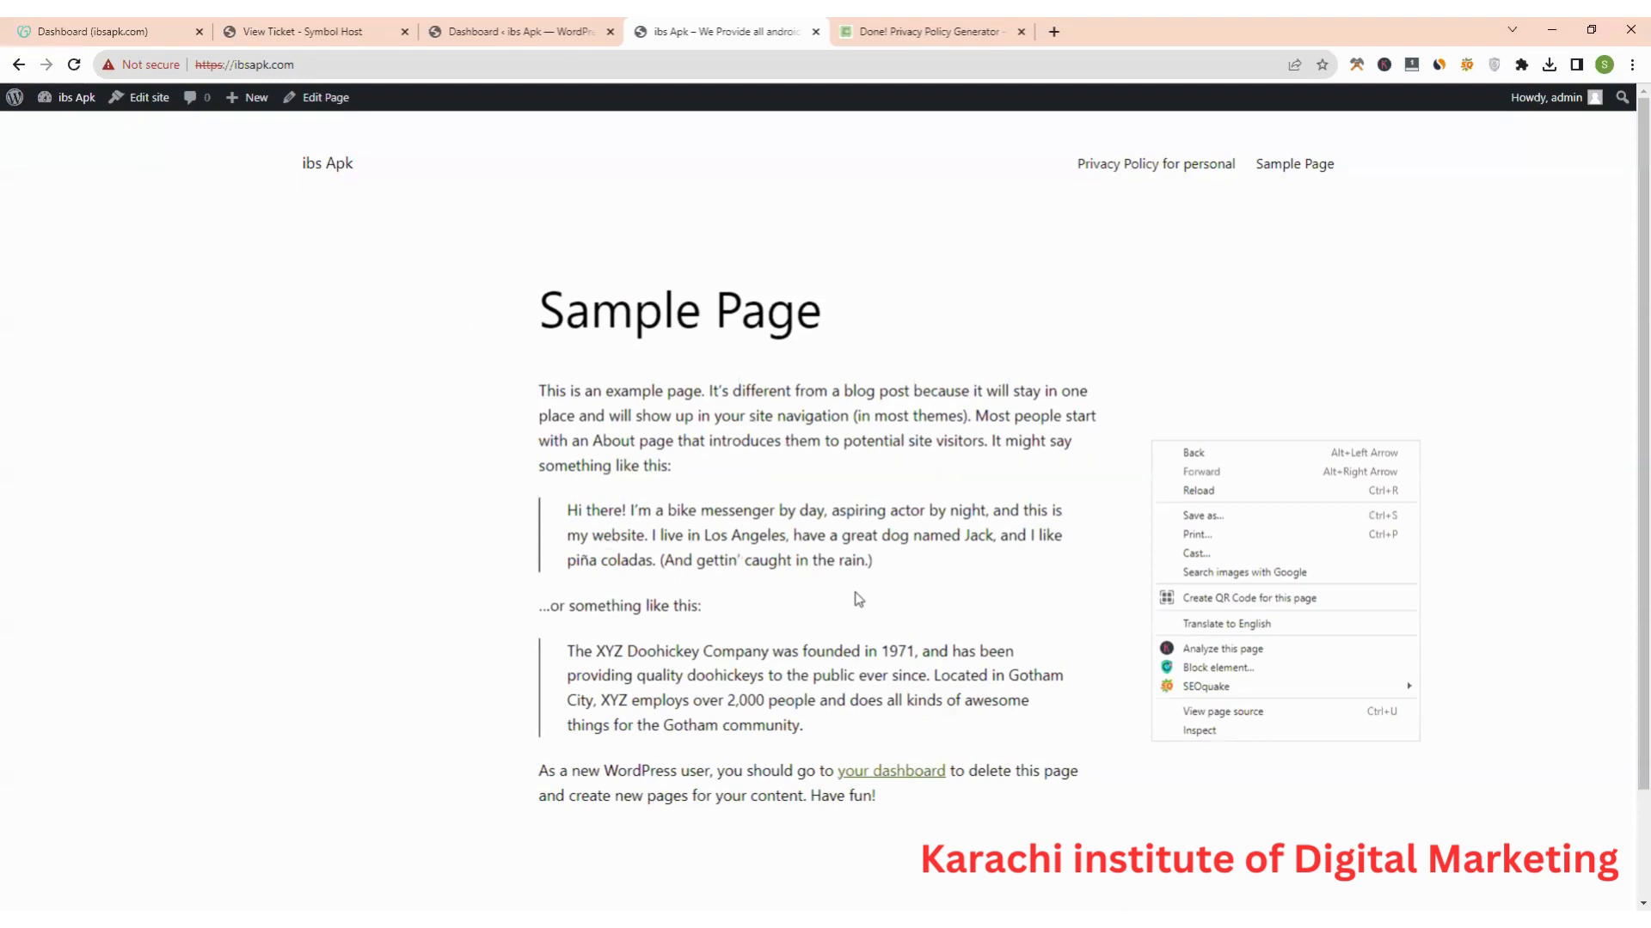
left_click(782, 609)
right_click(729, 581)
right_click(671, 527)
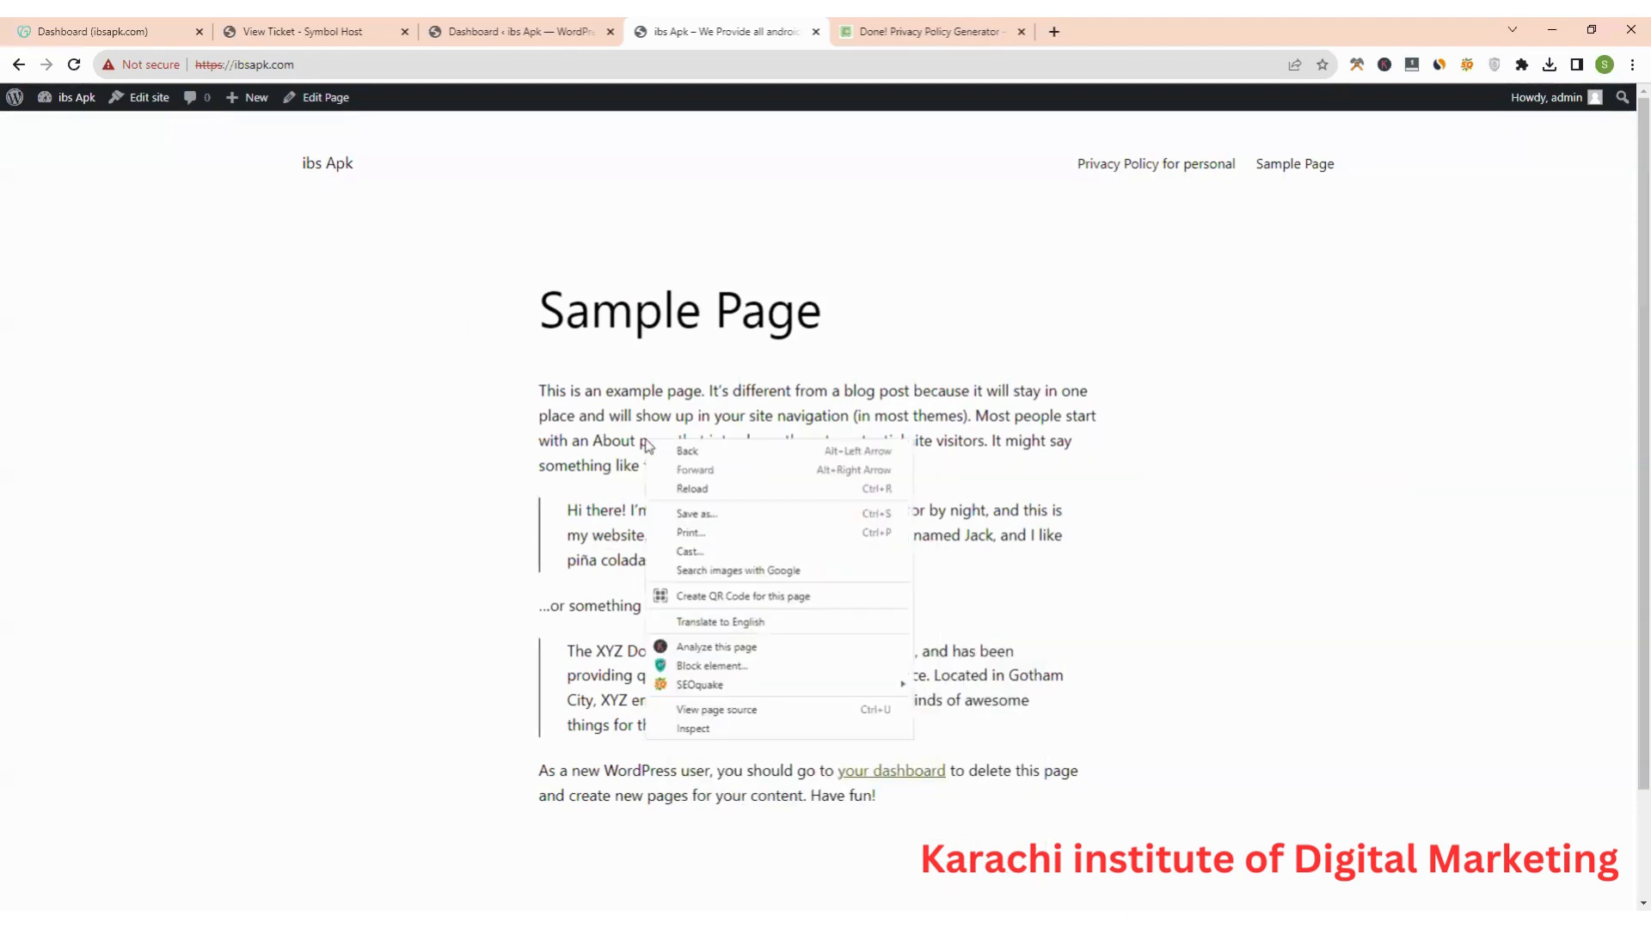
right_click(550, 423)
left_click(544, 394)
left_click_drag(530, 328, 1153, 788)
left_click(1042, 789)
left_click_drag(1043, 788, 999, 808)
left_click(516, 298)
right_click(998, 808)
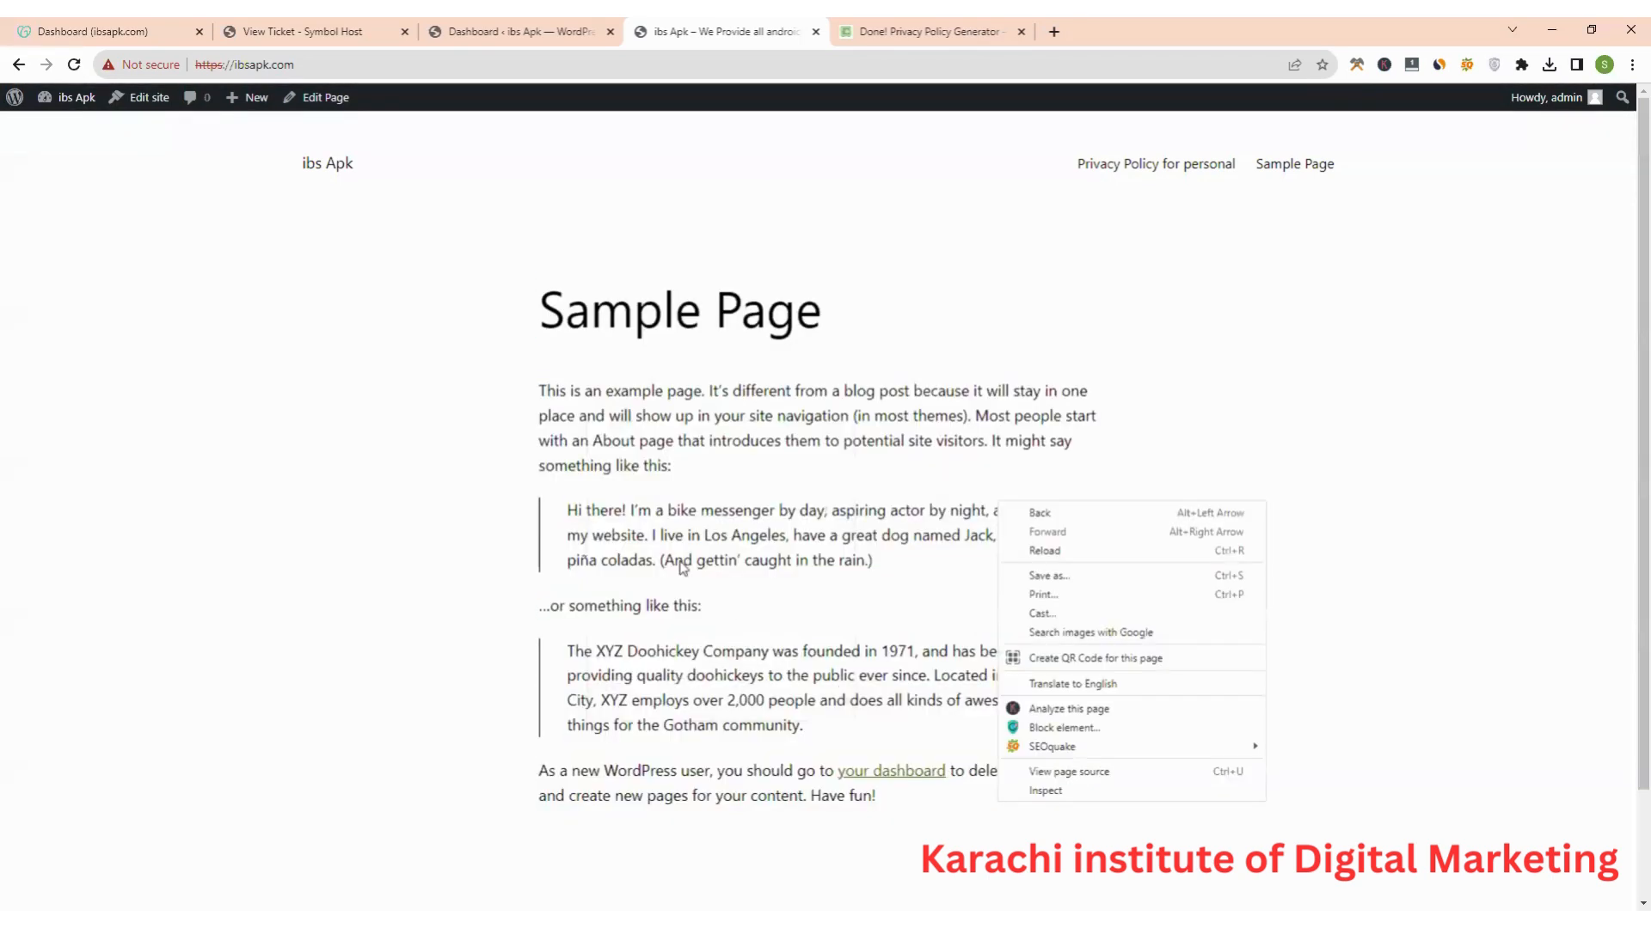
left_click(681, 560)
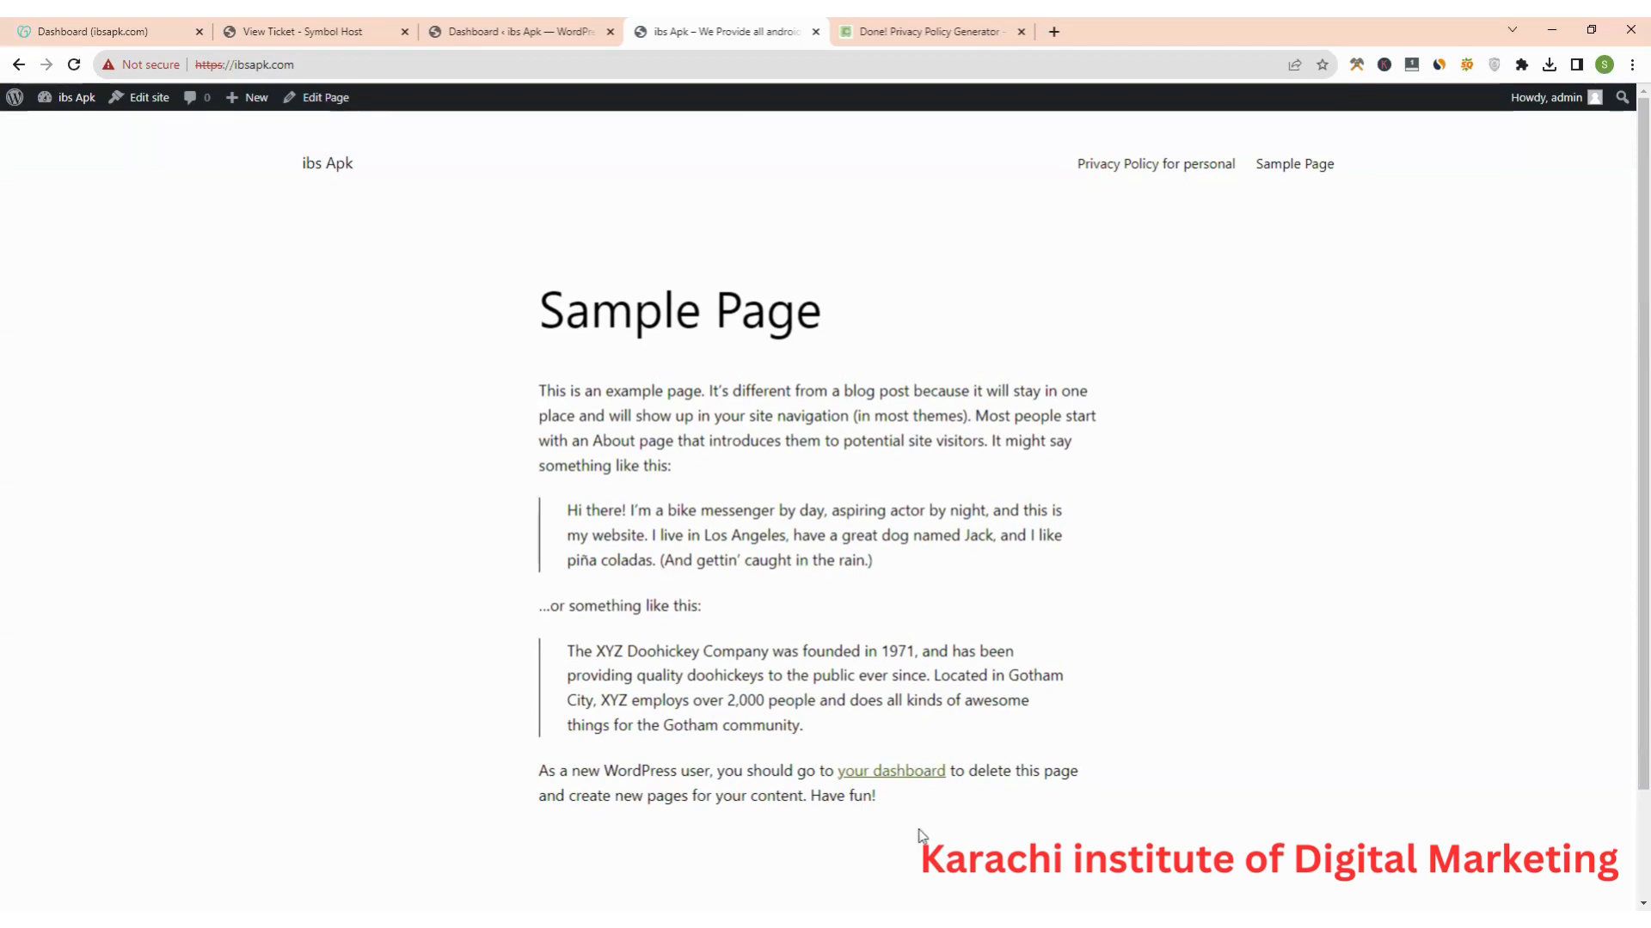
Select the whole body text of the Sample Page, starting from the first paragraph.
left_click_drag(537, 394, 940, 800)
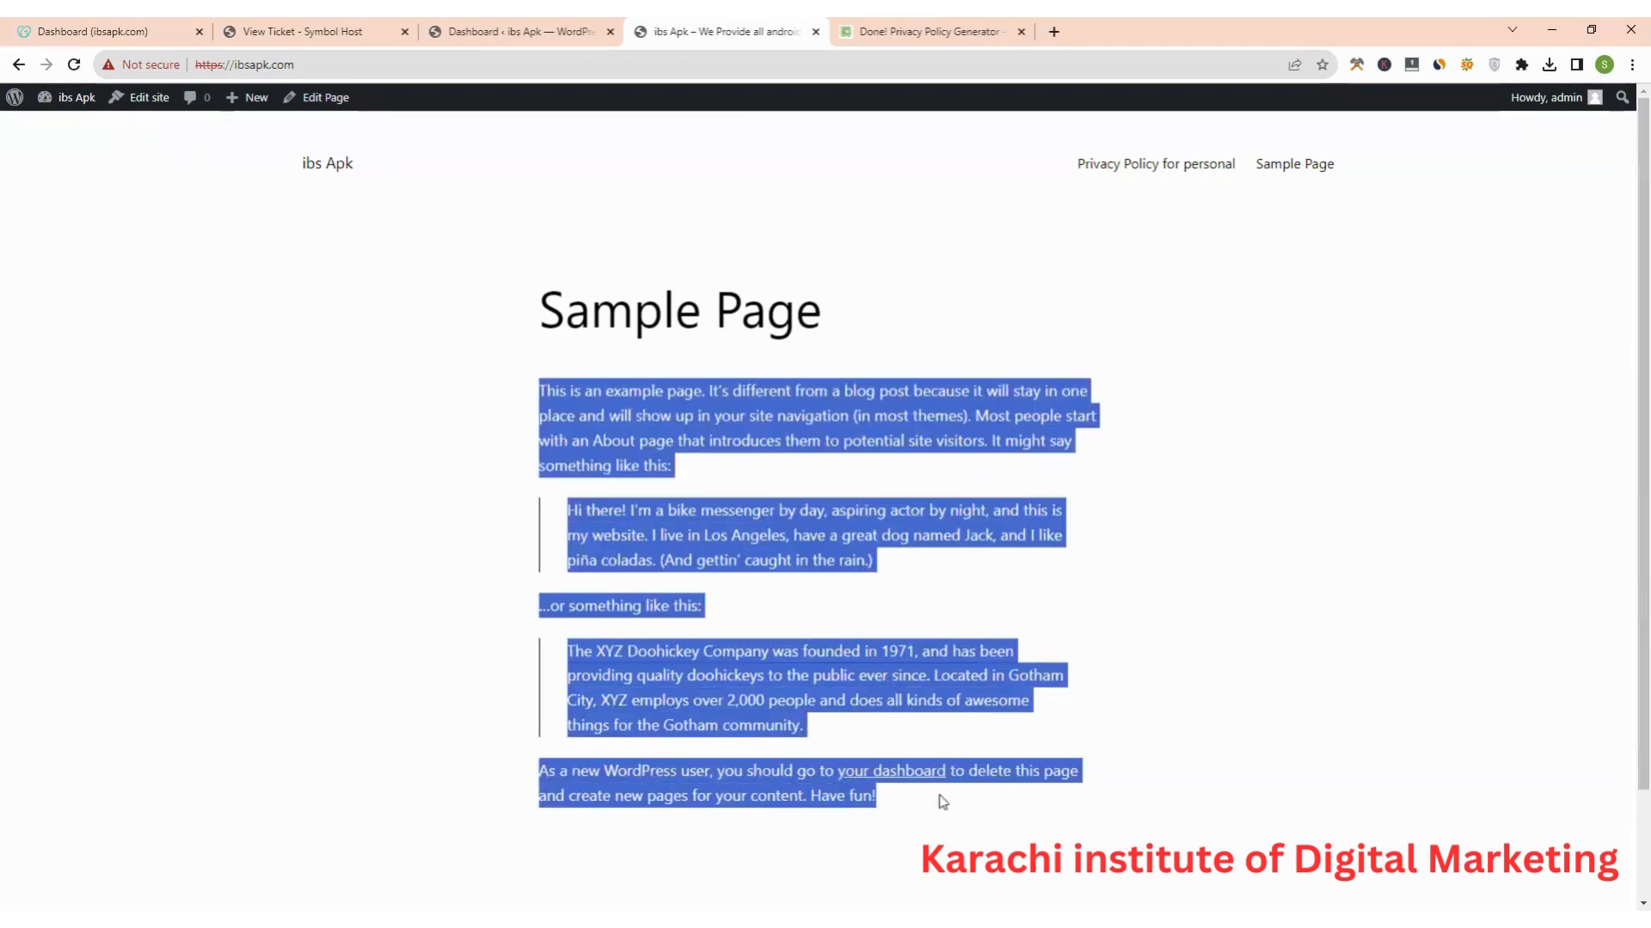
right_click(930, 805)
right_click(909, 798)
left_click(704, 621)
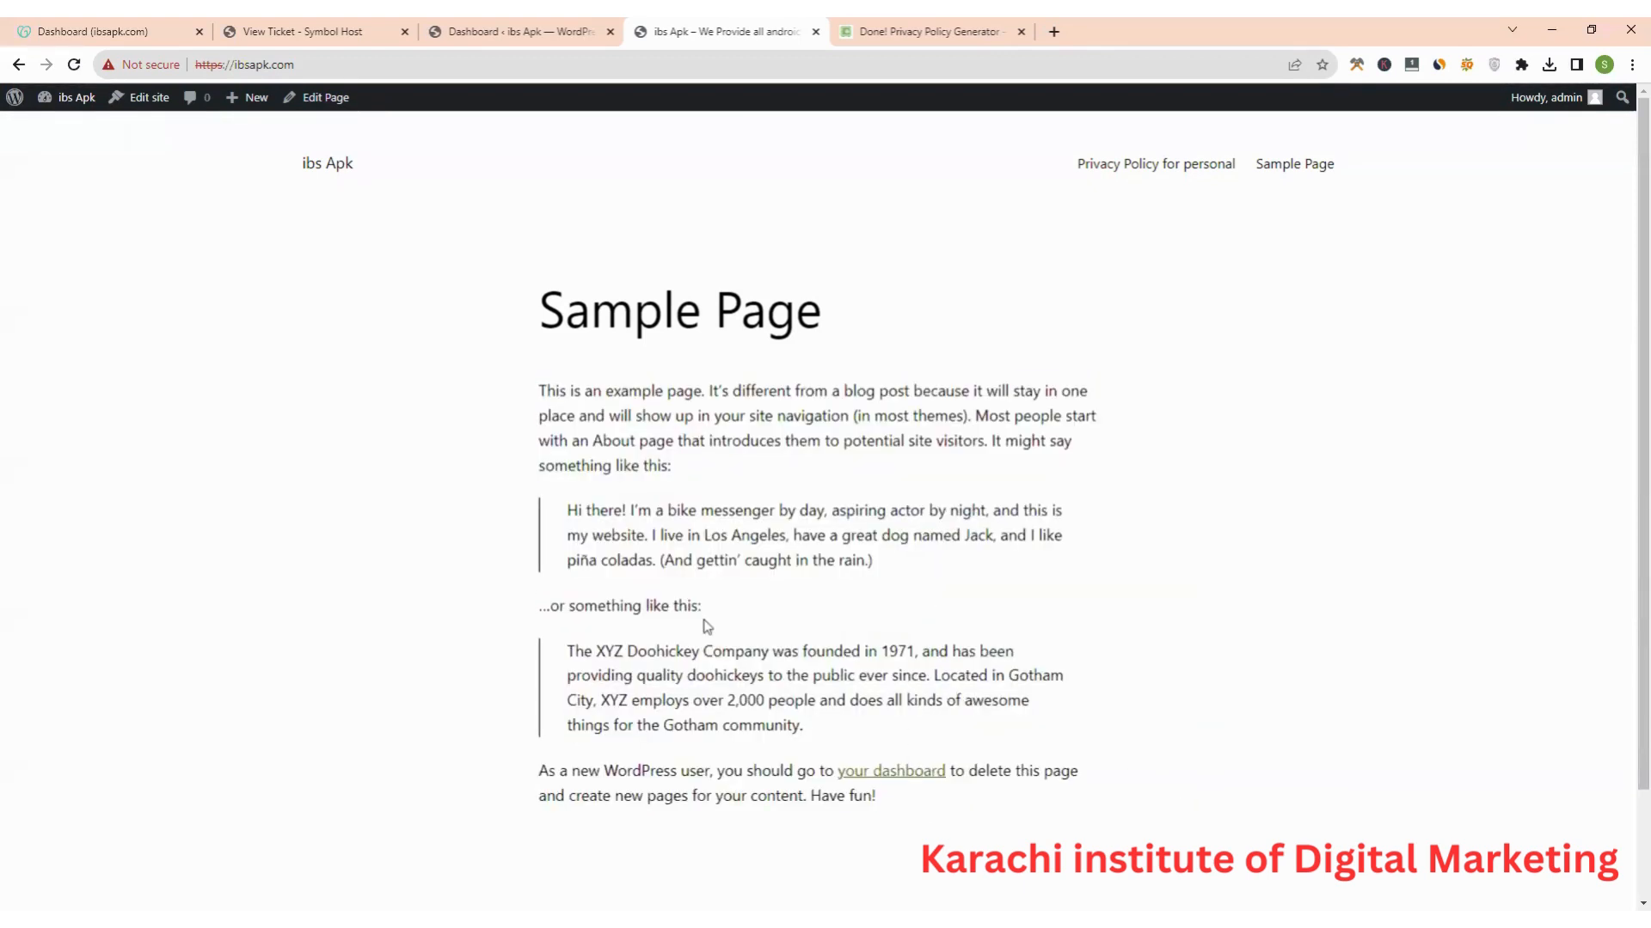
right_click(577, 480)
left_click(543, 386)
left_click_drag(539, 392, 966, 807)
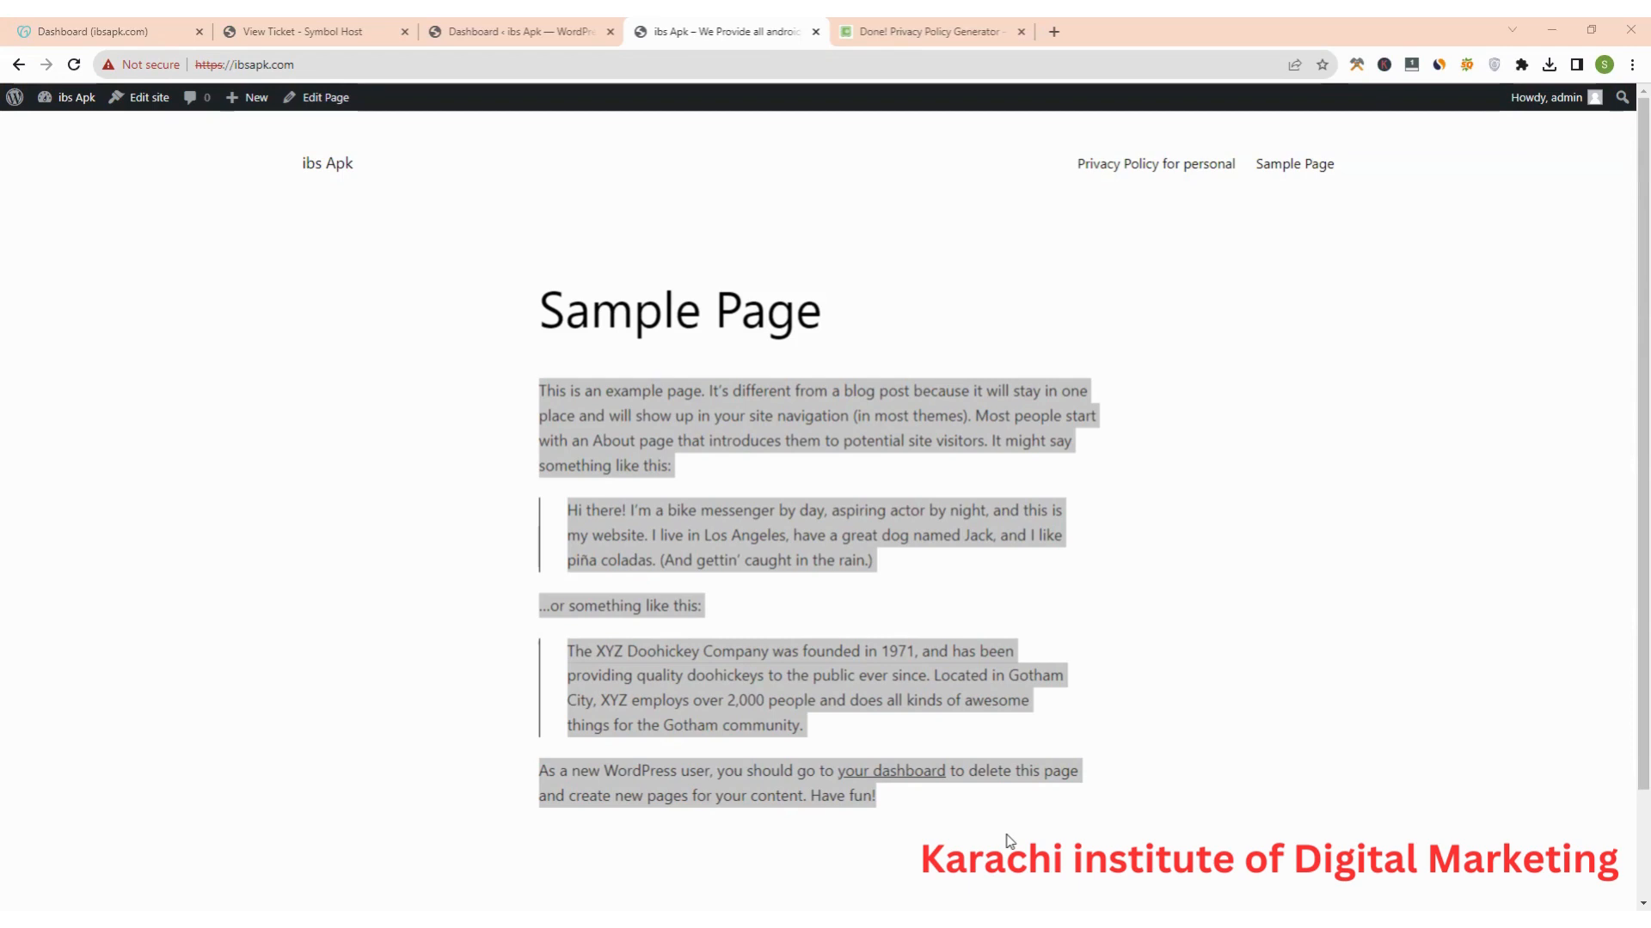
right_click(1333, 114)
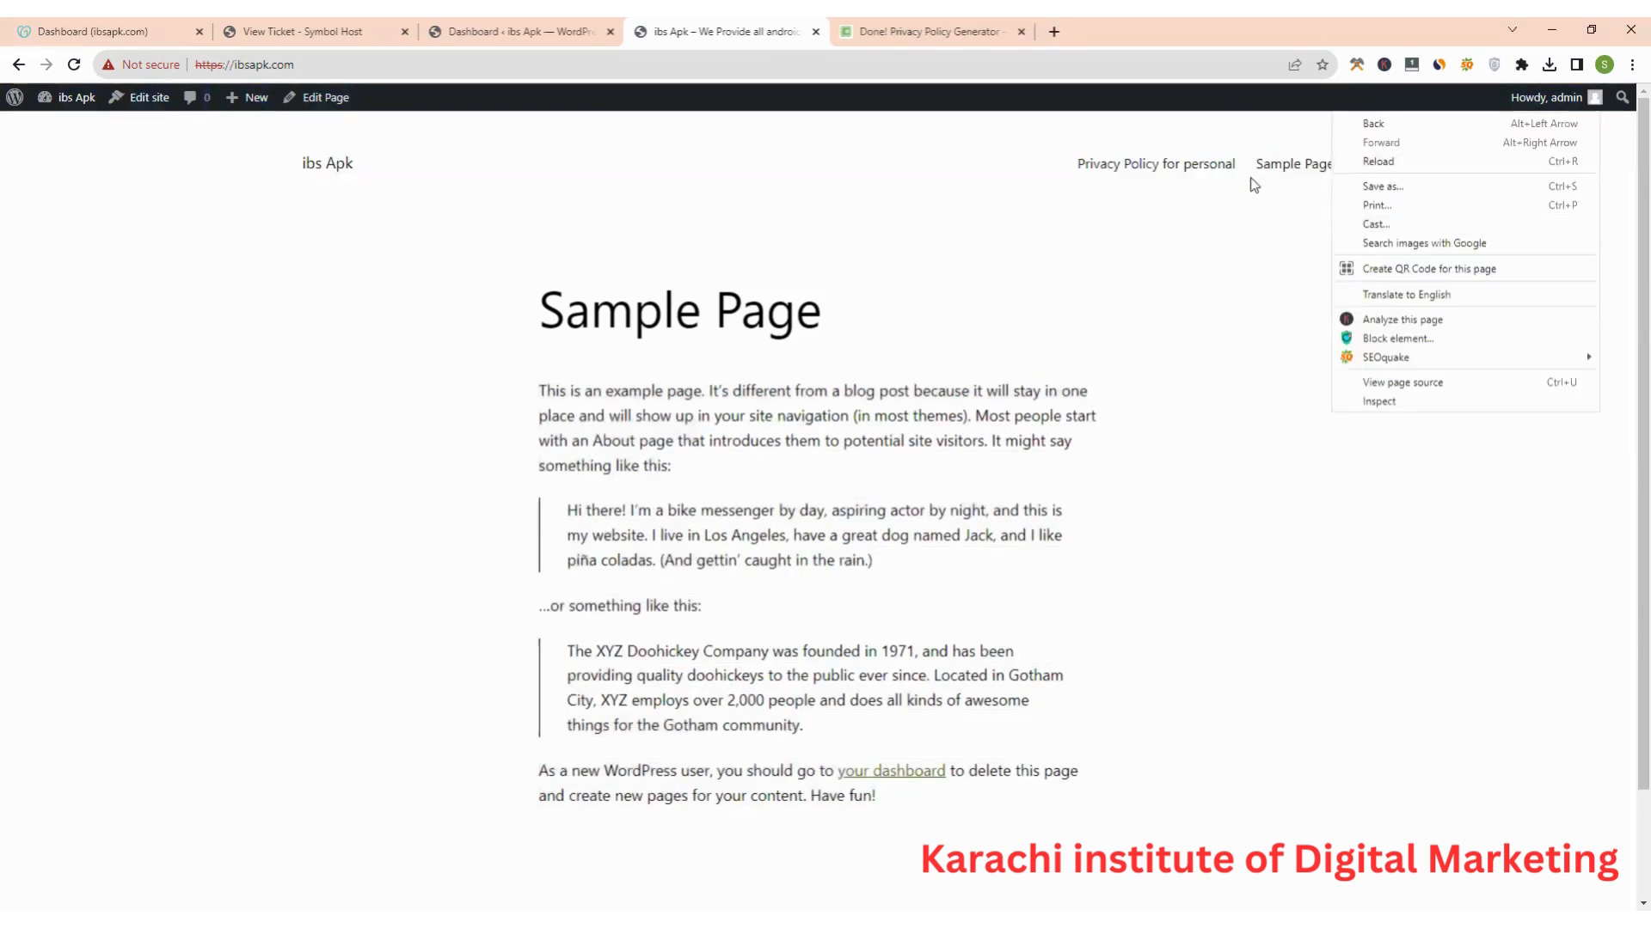
left_click(1235, 126)
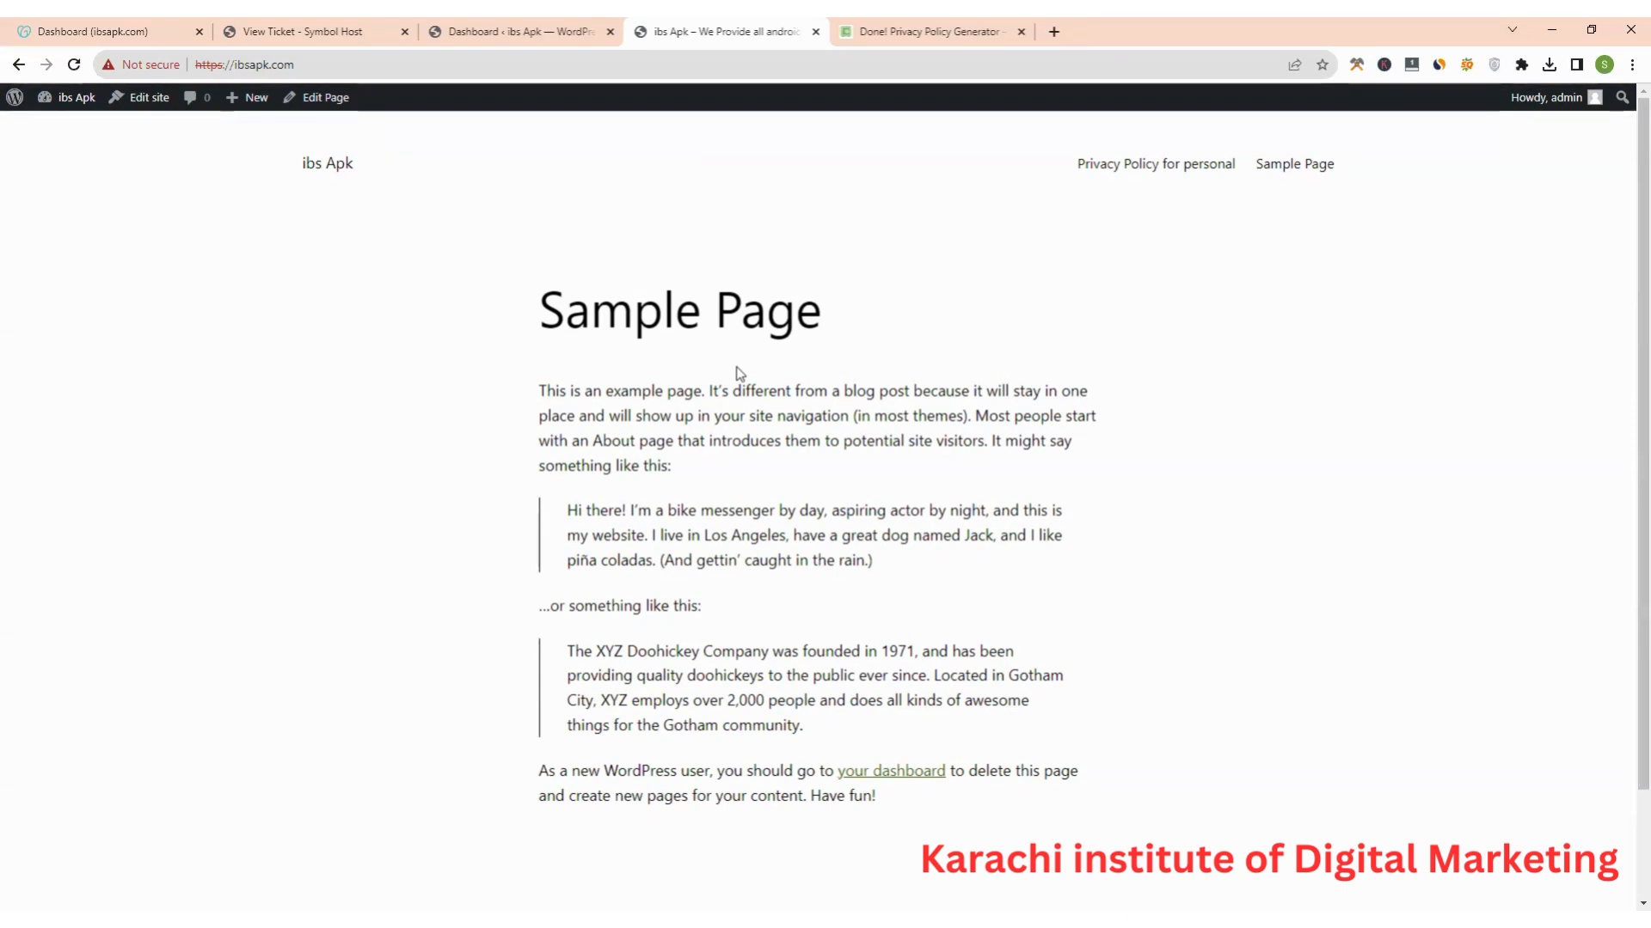
Open Settings > Permalinks in the WordPress admin, proceeding past the connection warning.
left_click(560, 28)
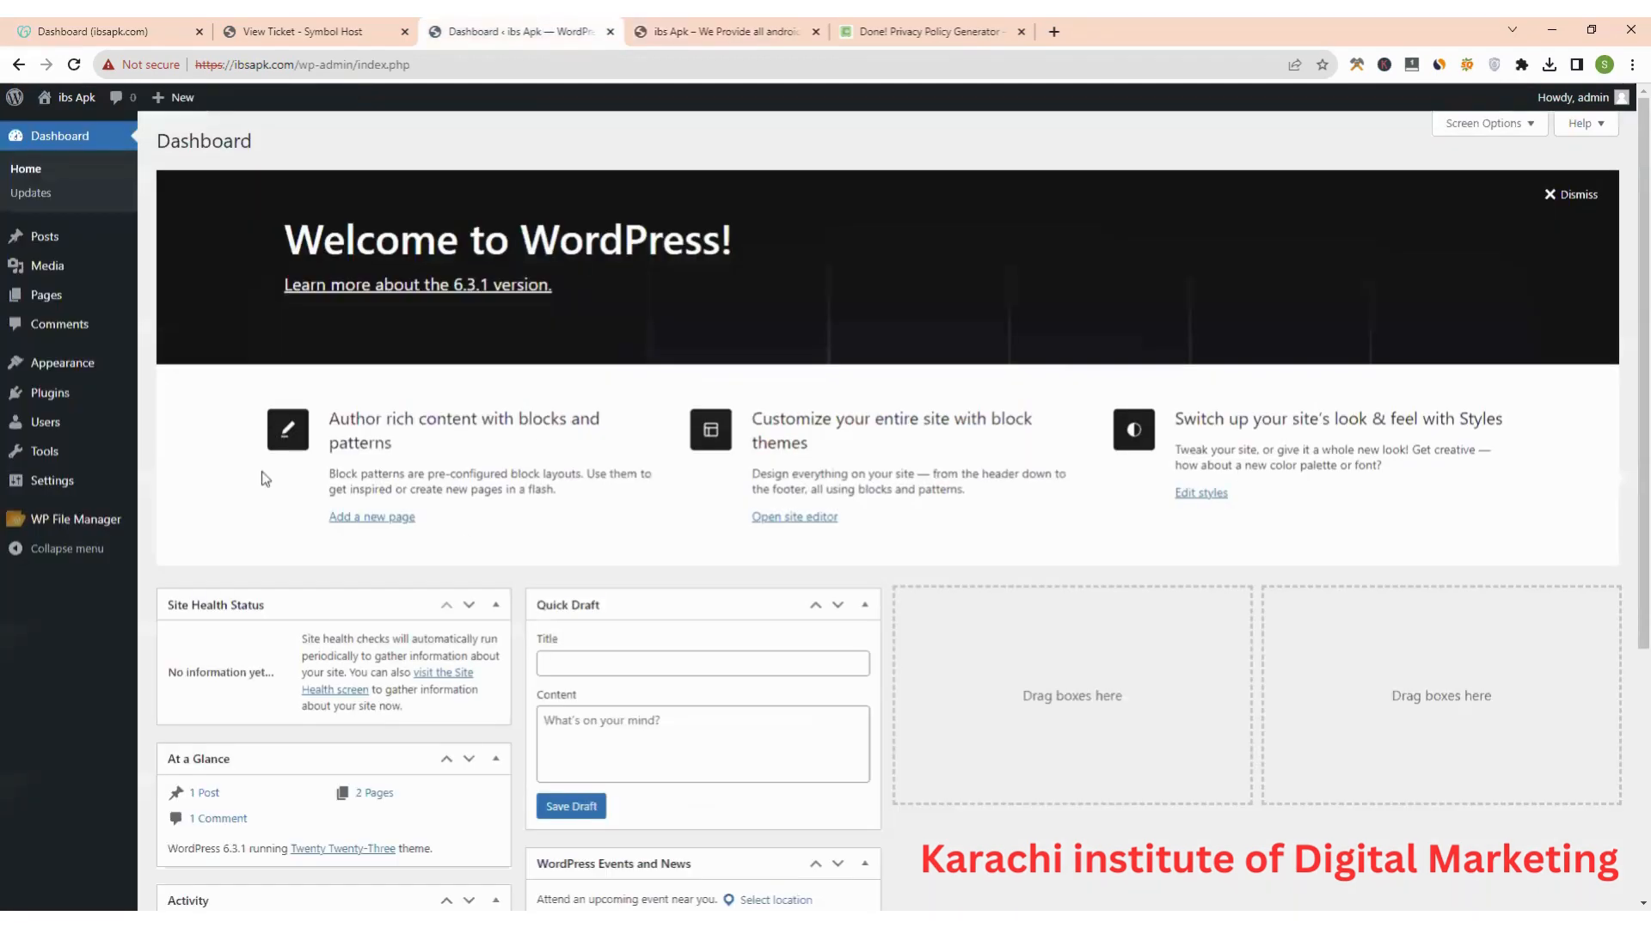
mouse_move(120, 478)
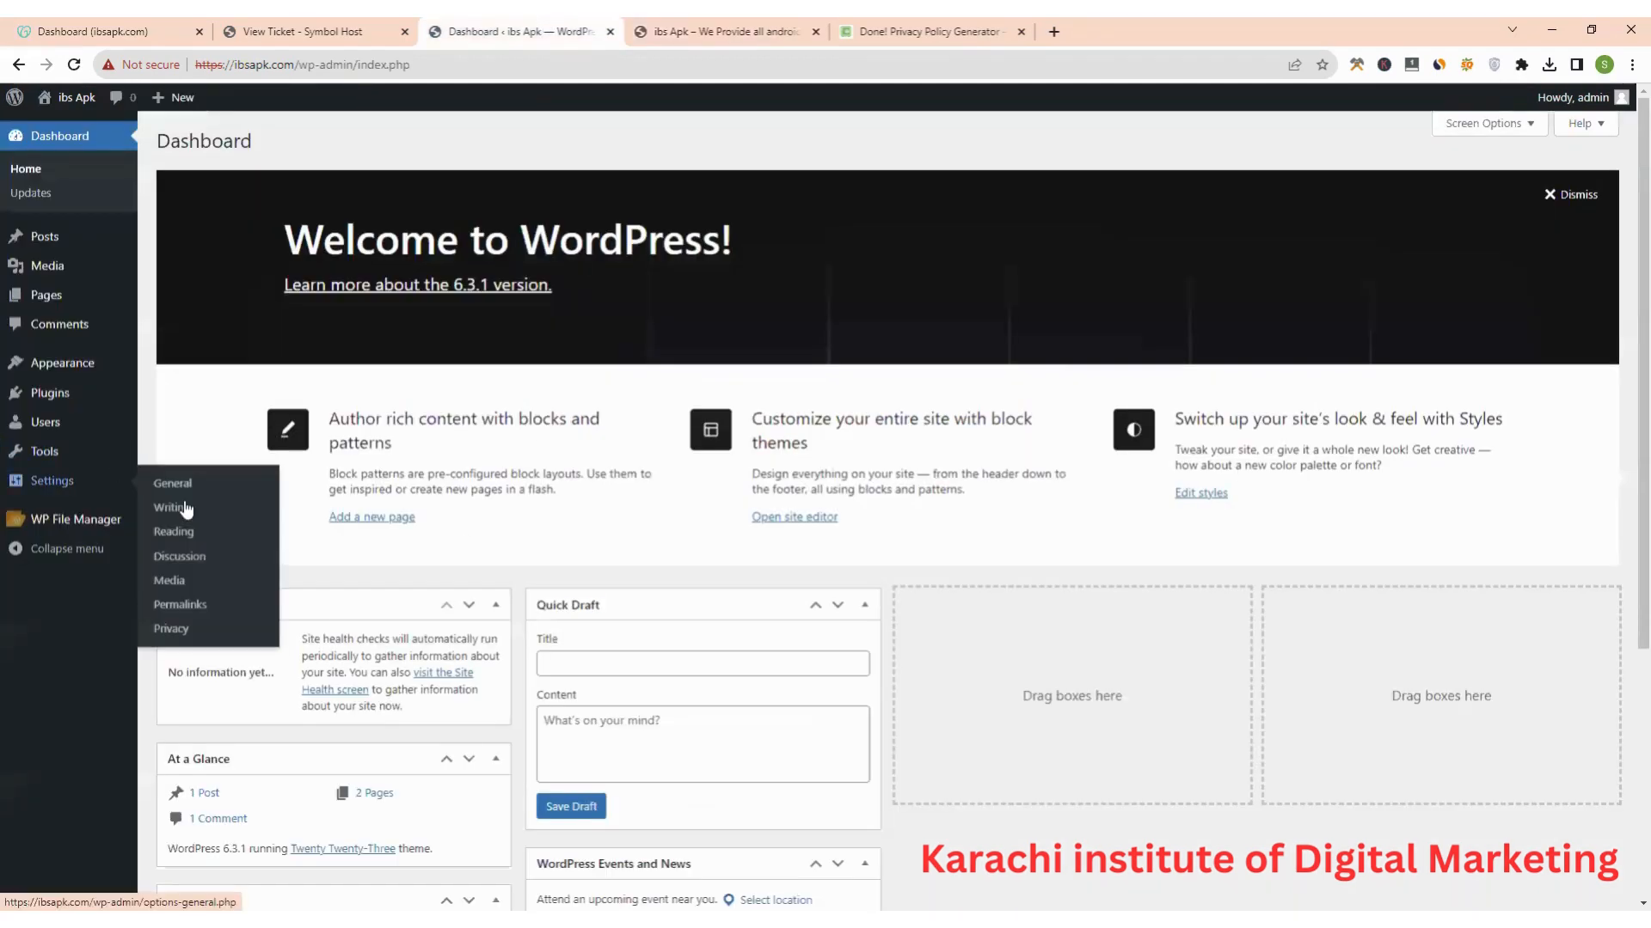
left_click(191, 607)
left_click(608, 546)
left_click(589, 679)
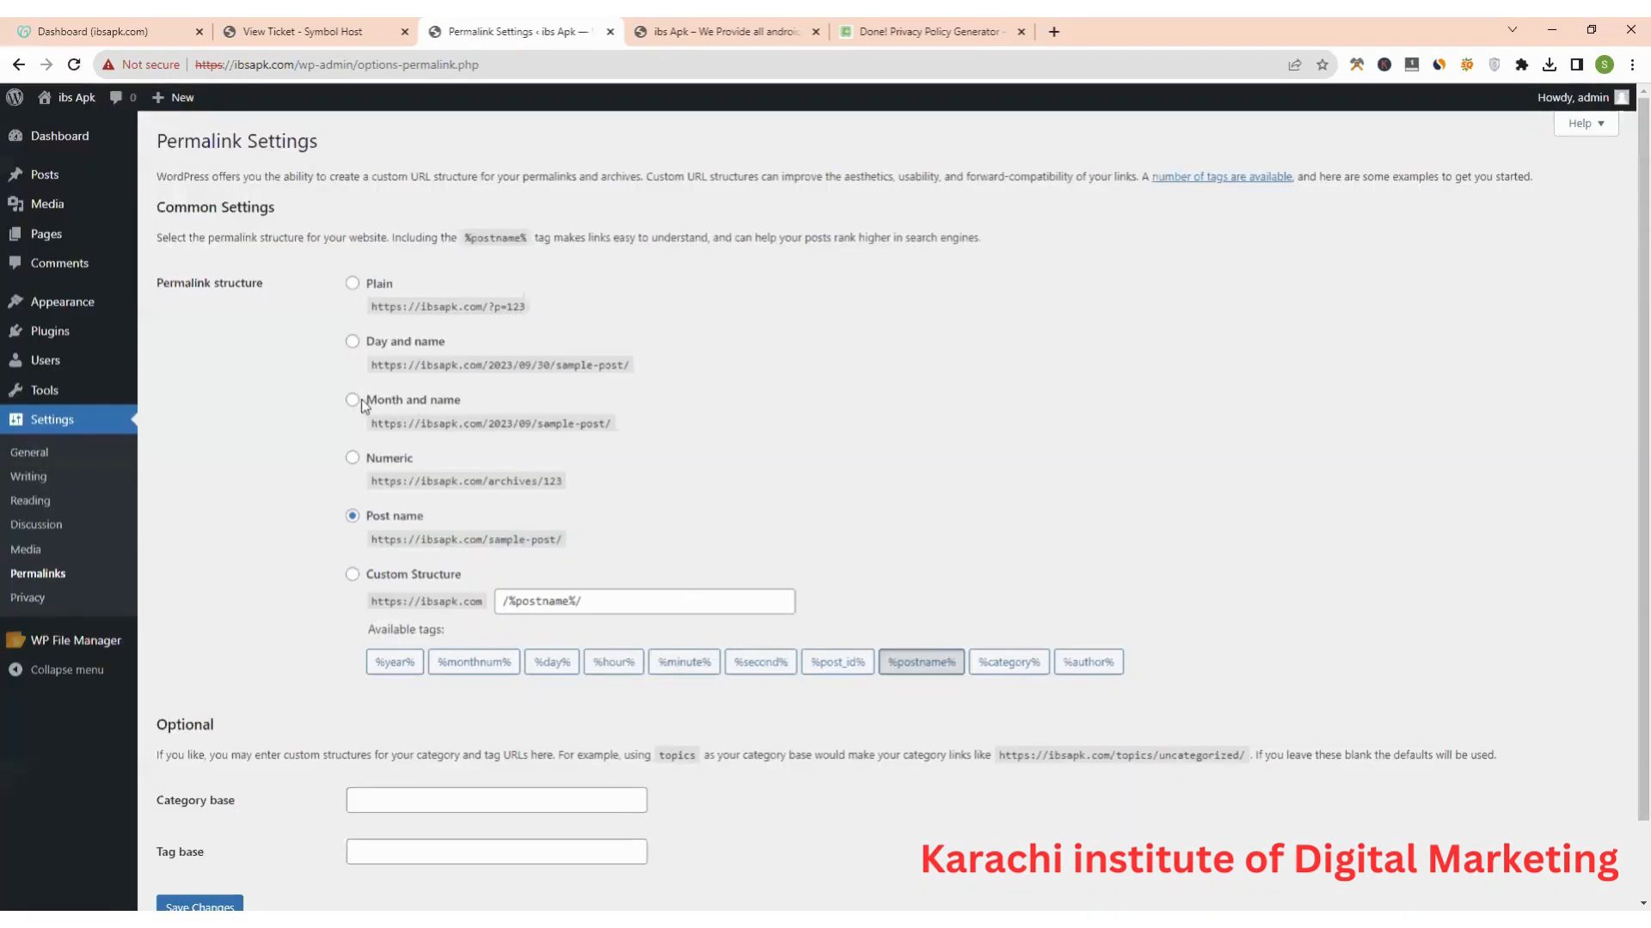
Choose the Post name permalink structure (/%postname%/) and save the changes.
right_click(362, 399)
left_click(354, 399)
right_click(313, 388)
right_click(279, 353)
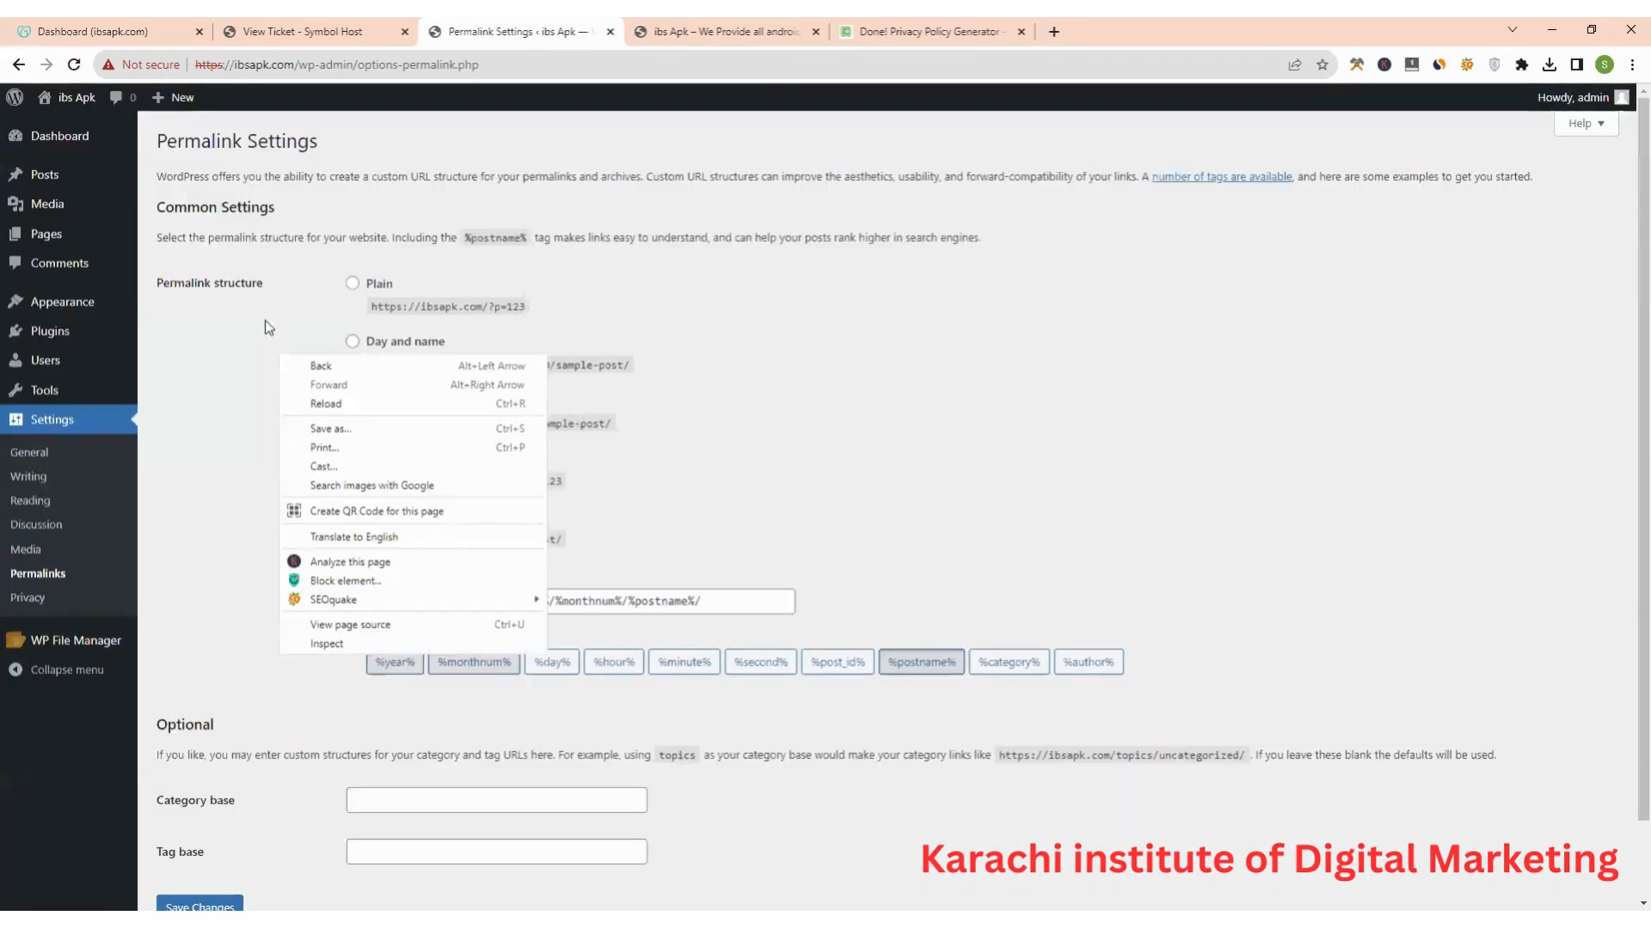
left_click(264, 320)
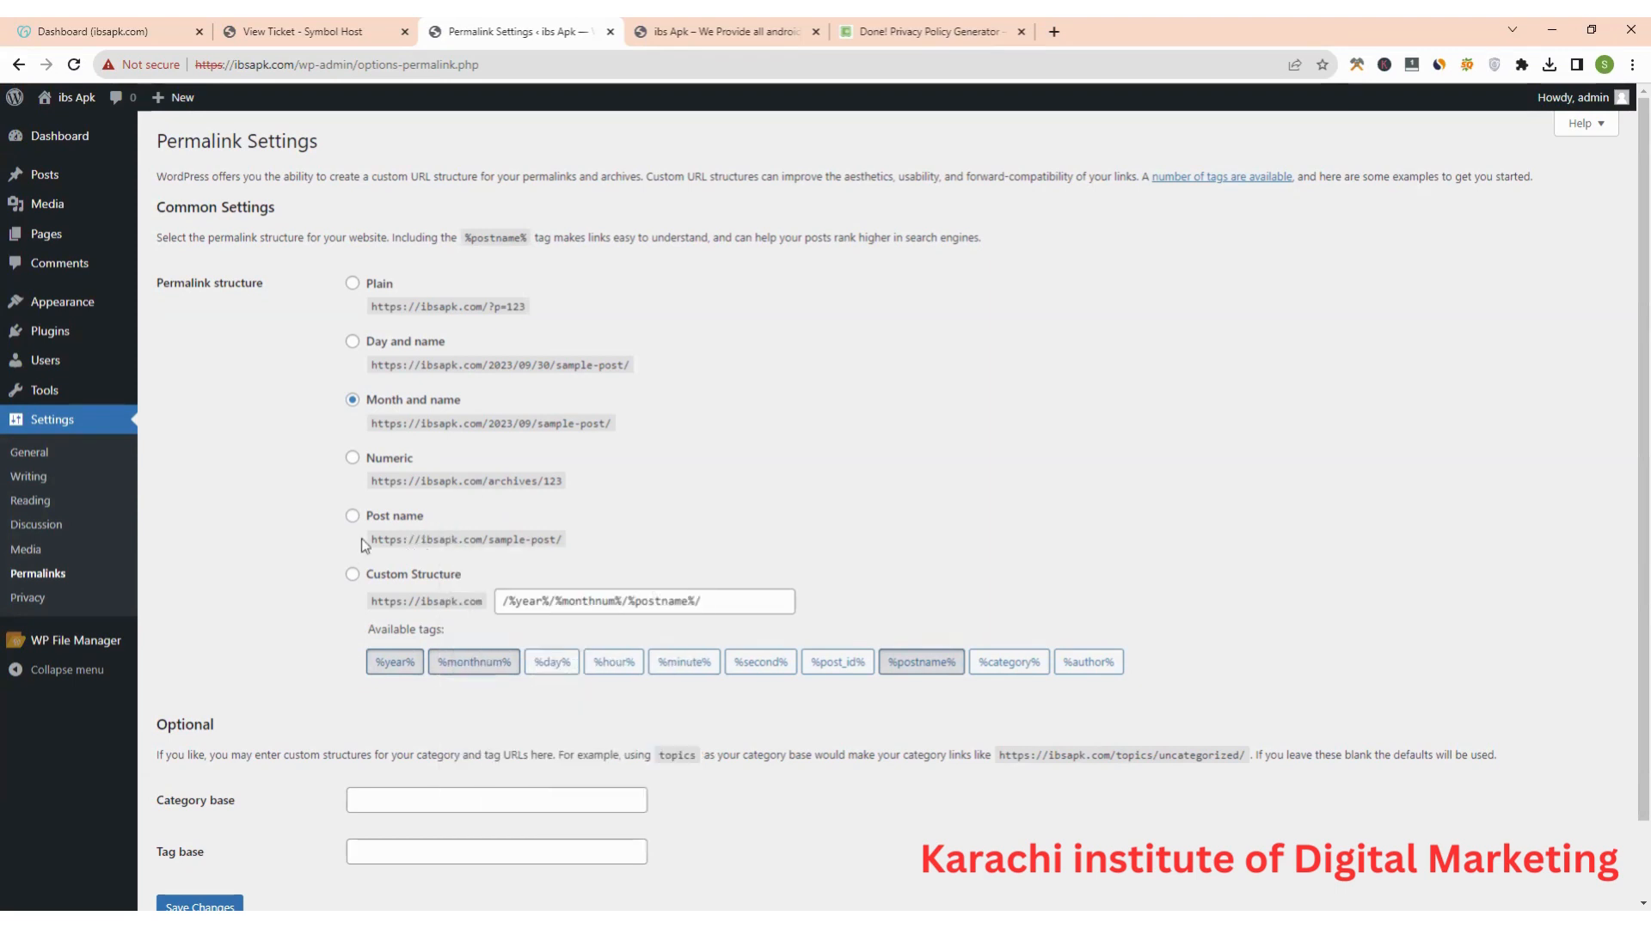
left_click_drag(361, 548, 582, 546)
left_click(353, 515)
scroll(276, 688, "down", 1)
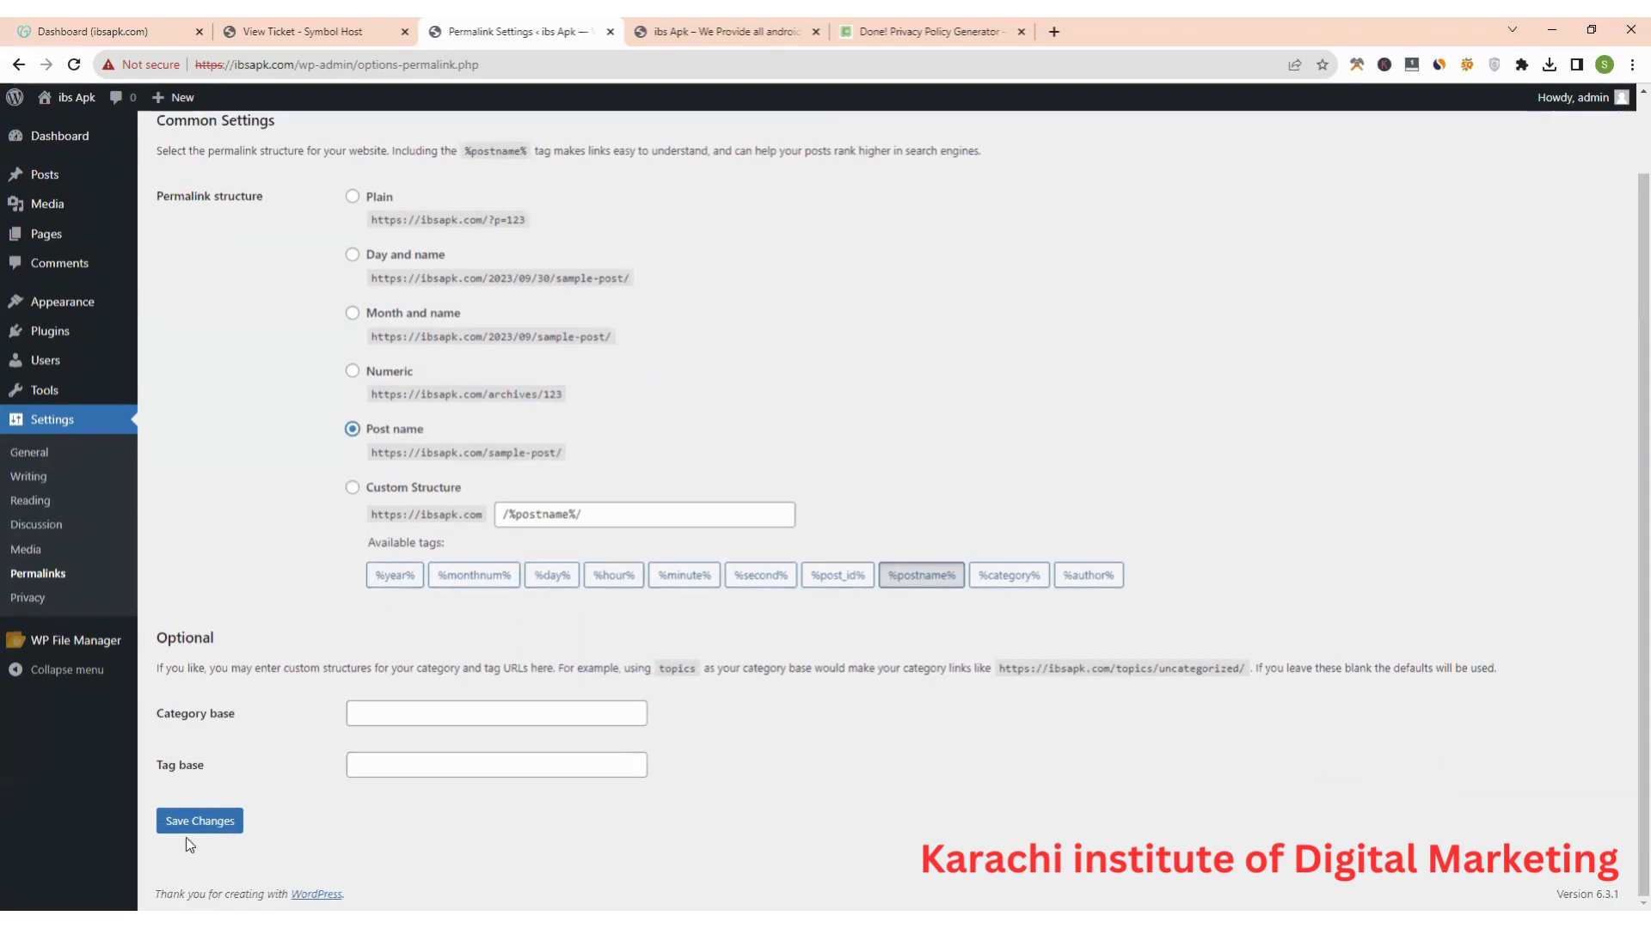
left_click(196, 824)
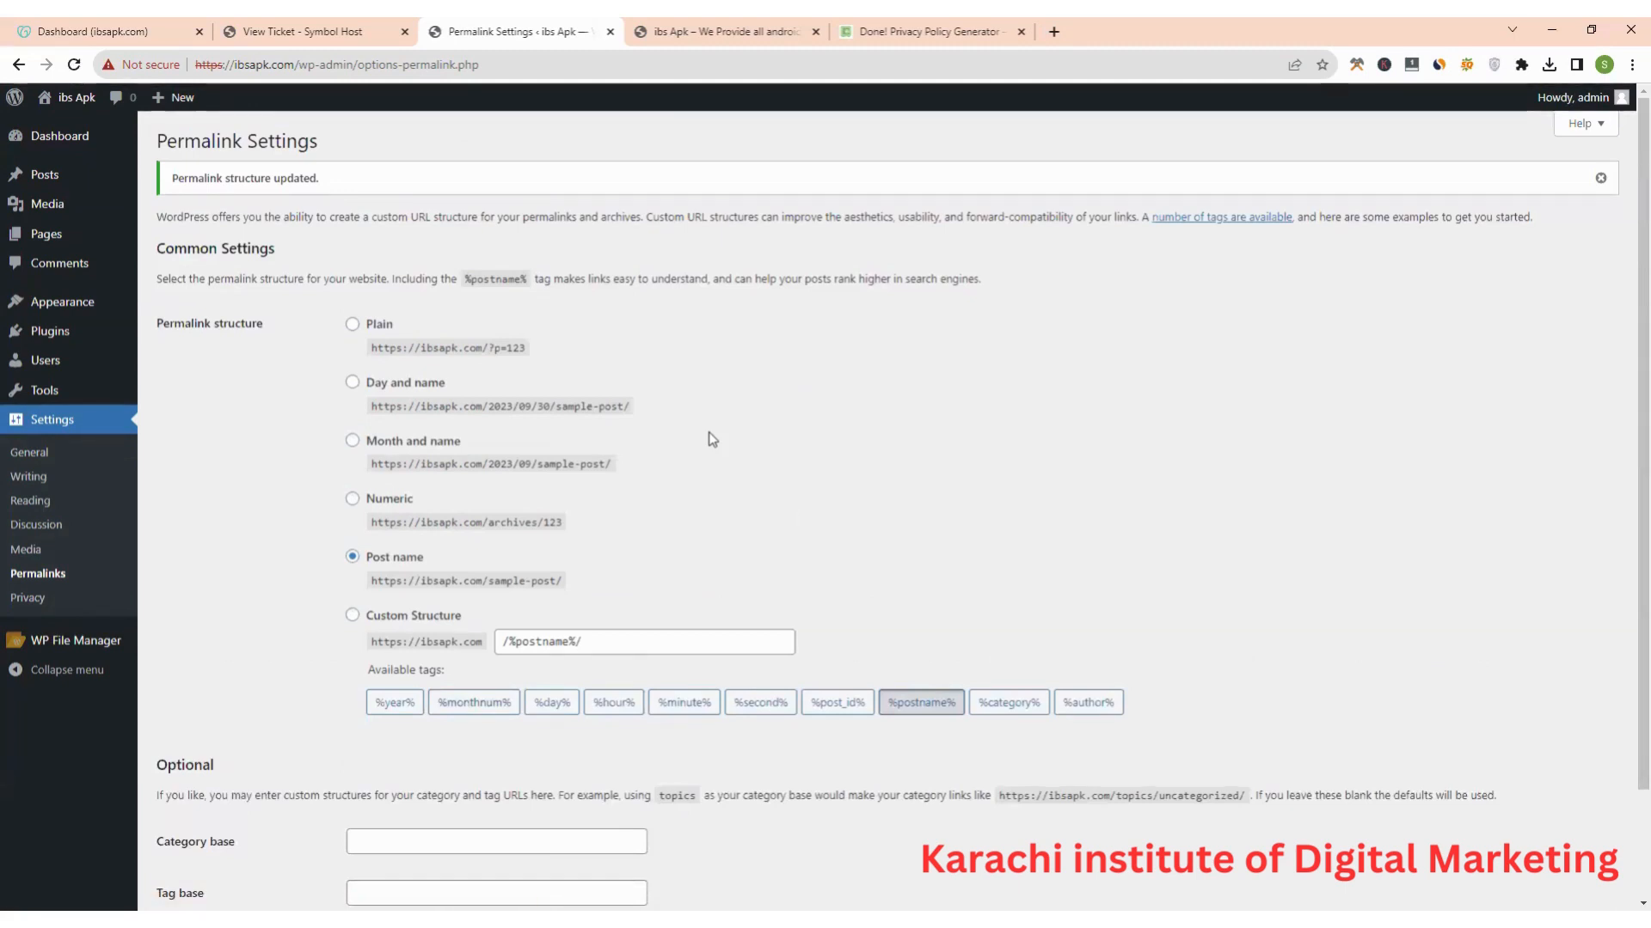
Leave search engines allowed to index the site and save the Reading settings.
left_click(65, 507)
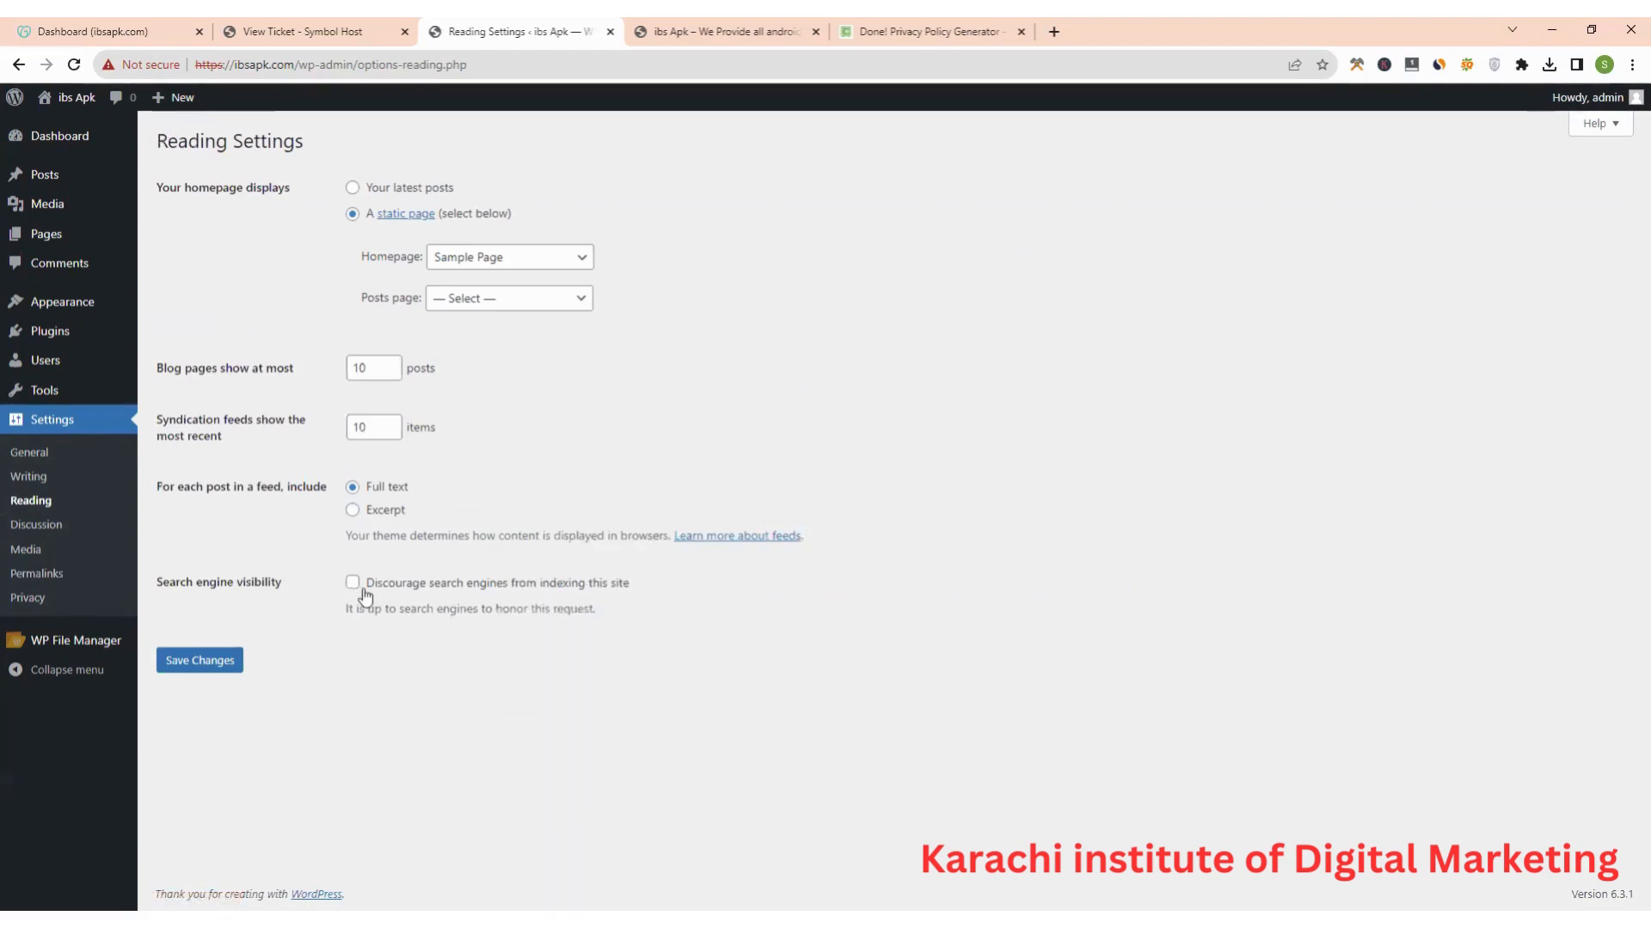
left_click(360, 591)
left_click(354, 584)
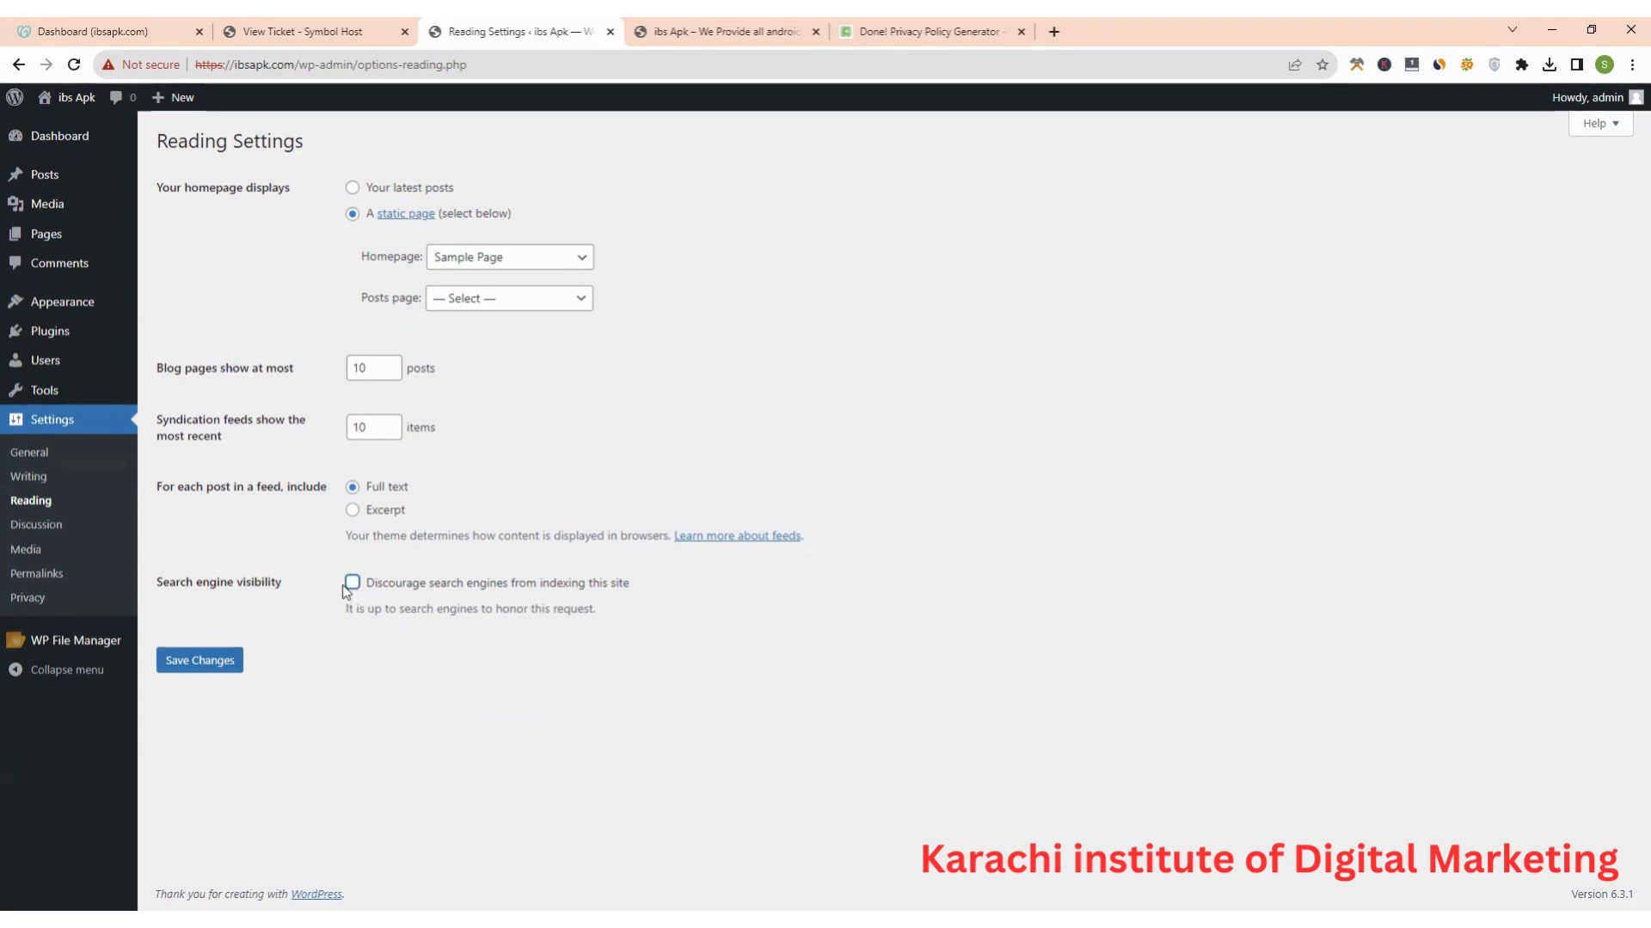
left_click(214, 659)
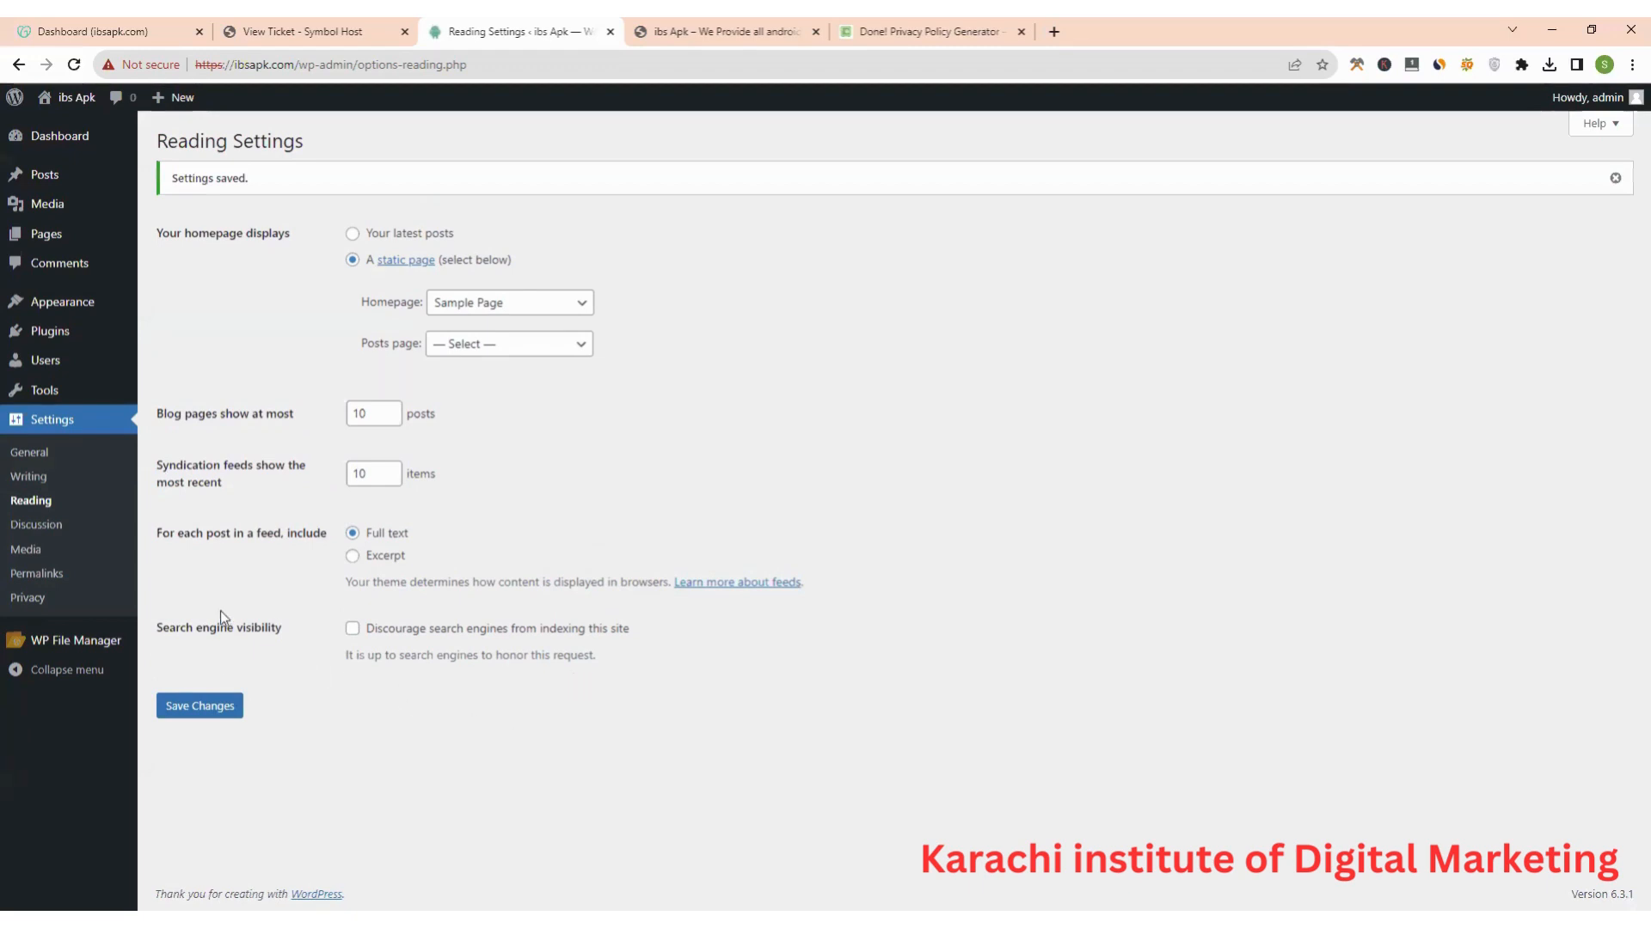
Move through the Discussion settings to the General Settings page.
right_click(47, 533)
left_click(20, 528)
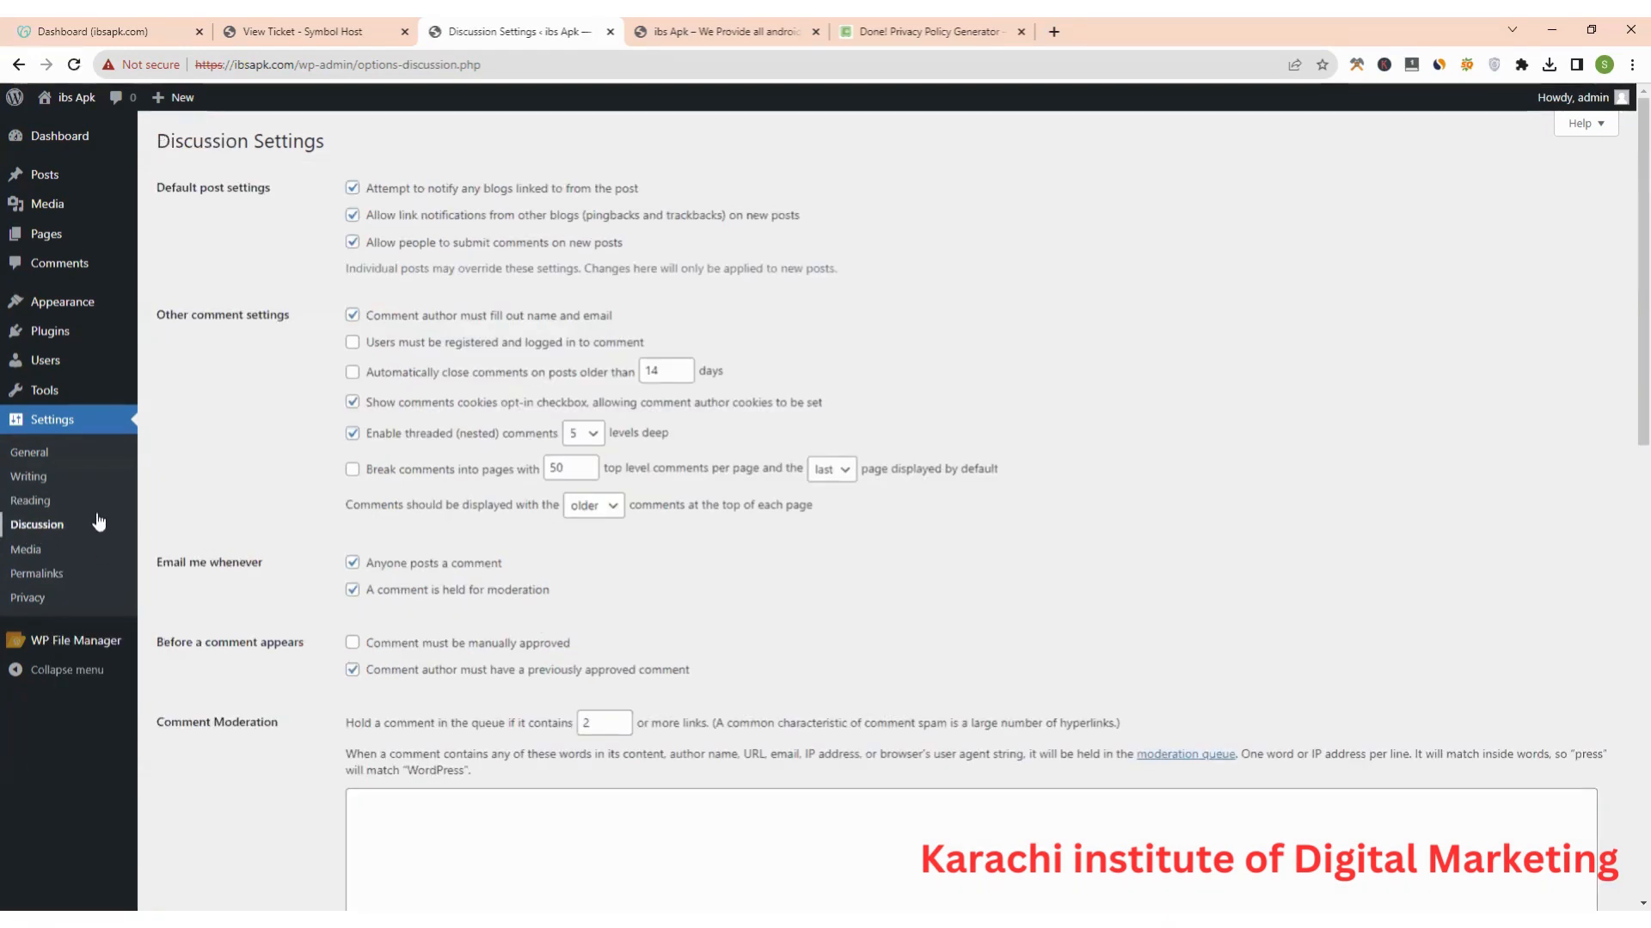
left_click(29, 453)
right_click(613, 562)
right_click(588, 548)
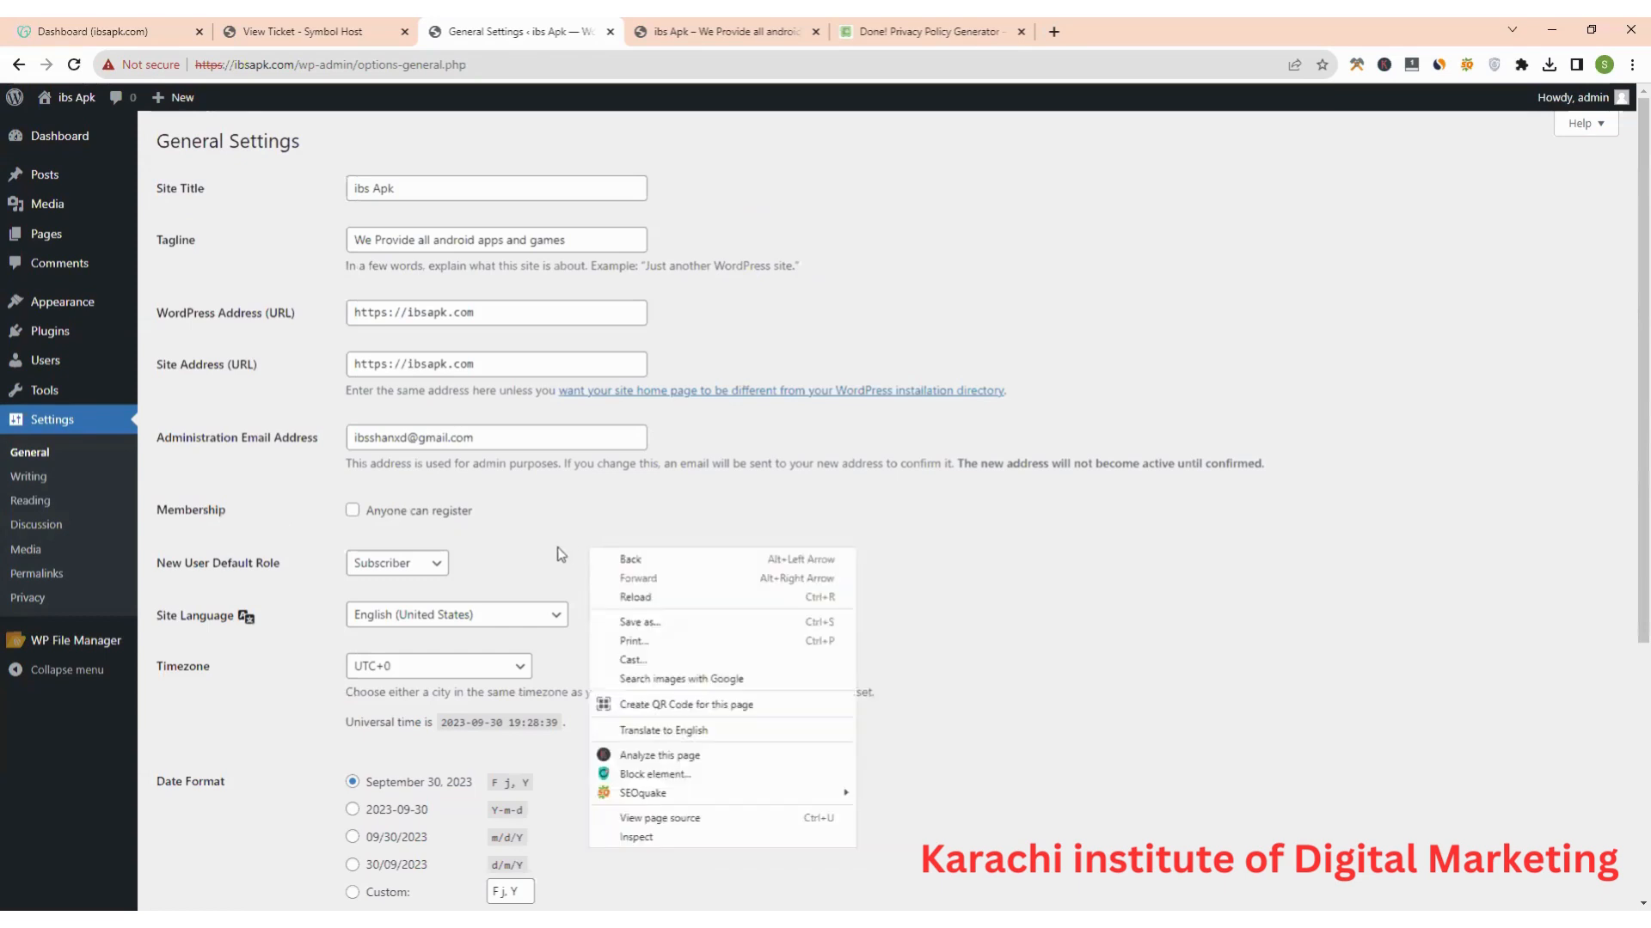
Review the WordPress Address (URL) and save the General Settings unchanged.
left_click(559, 554)
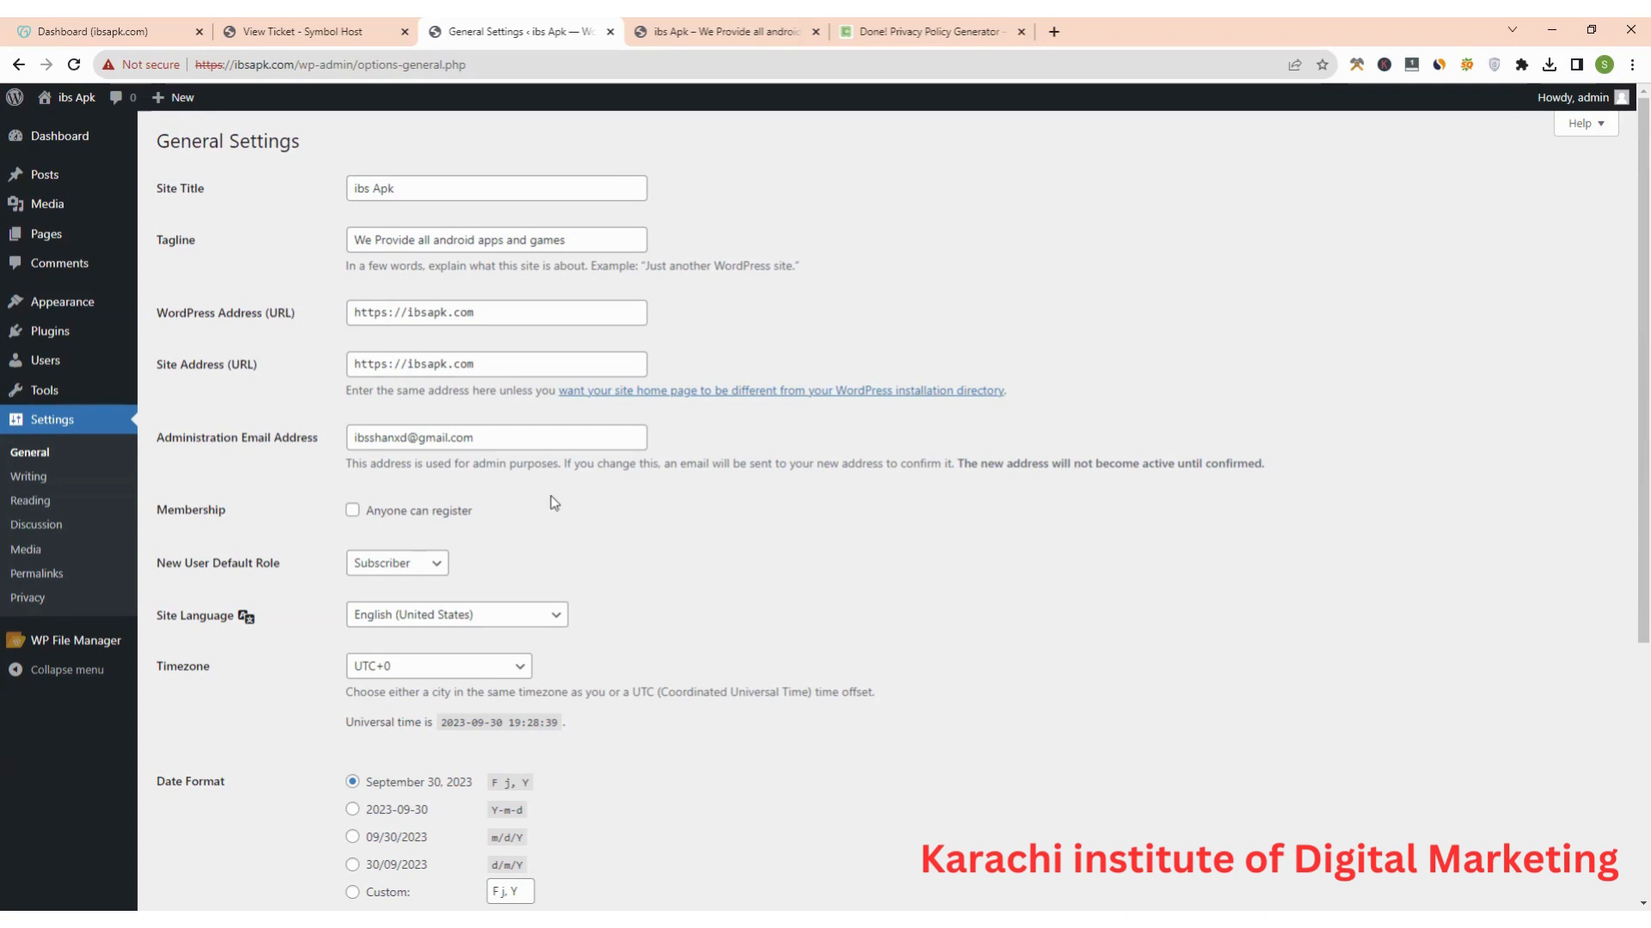
left_click(387, 311)
right_click(660, 536)
right_click(597, 532)
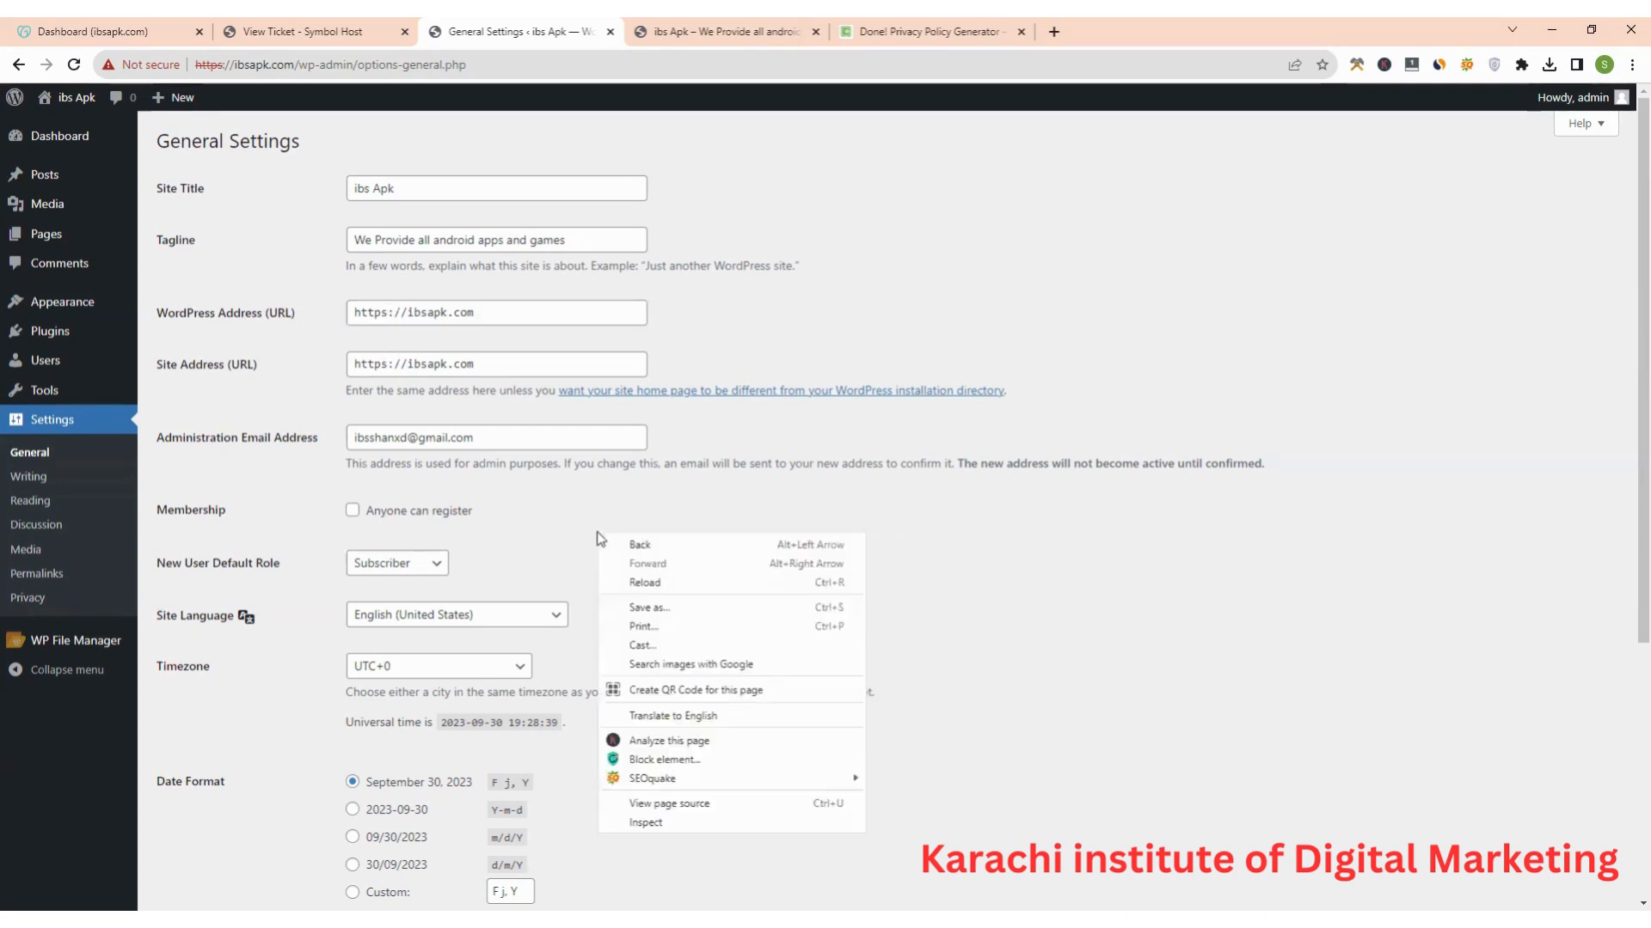
left_click(538, 559)
scroll(540, 565, "down", 6)
left_click(217, 819)
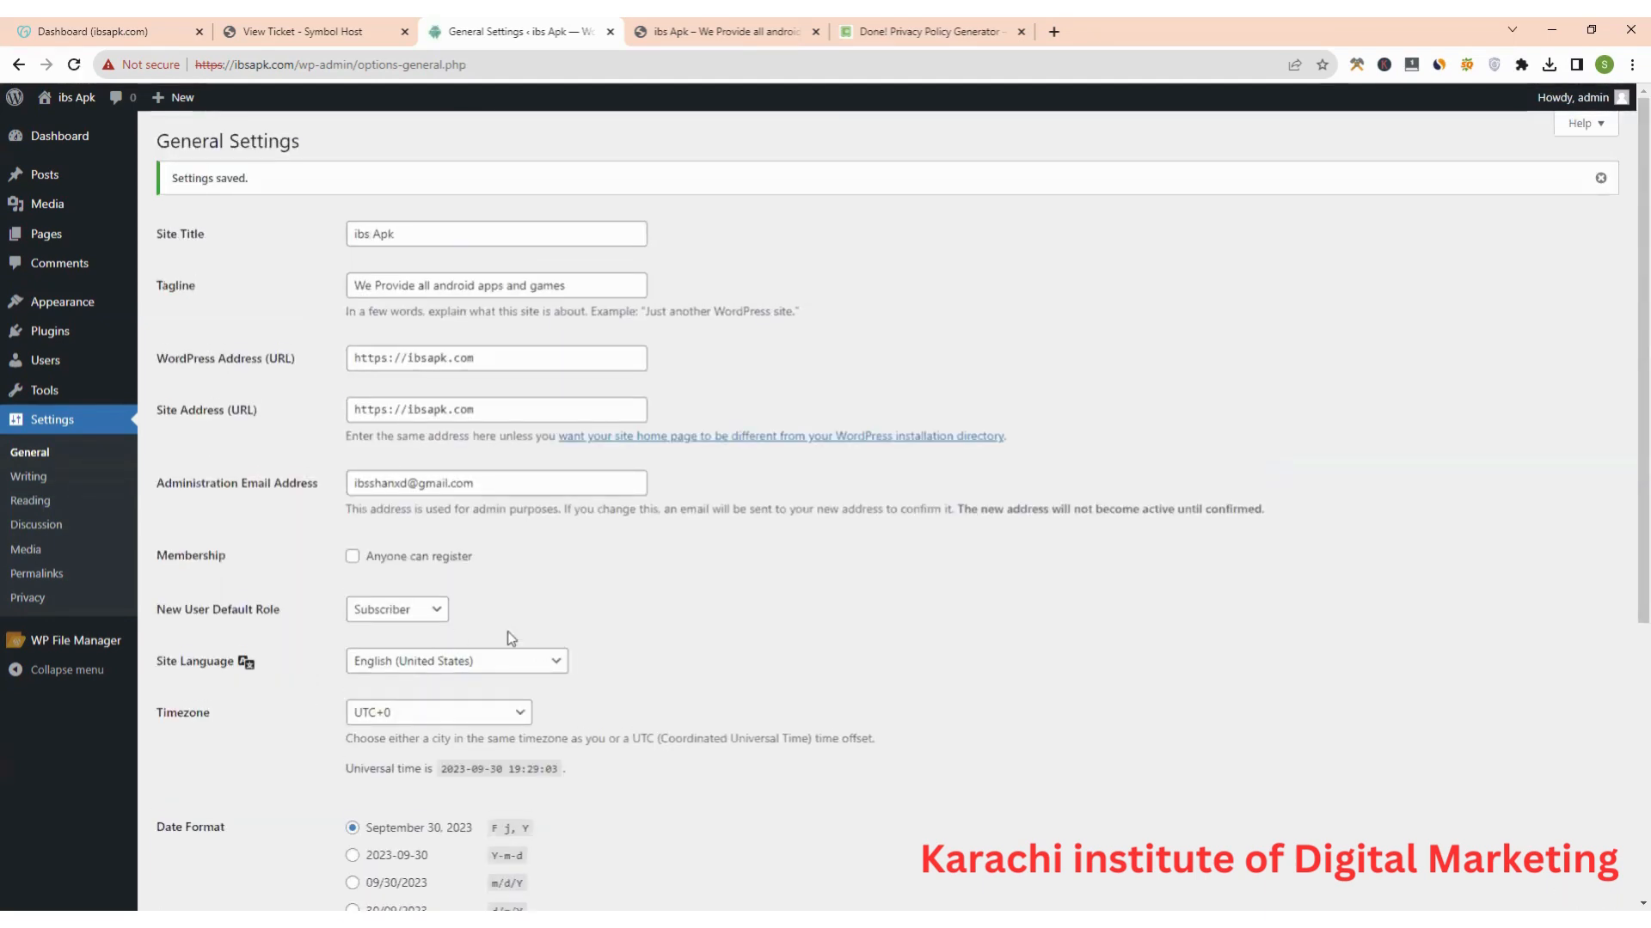
Check the administration email field on the saved General Settings page.
right_click(552, 575)
left_click(286, 509)
right_click(253, 484)
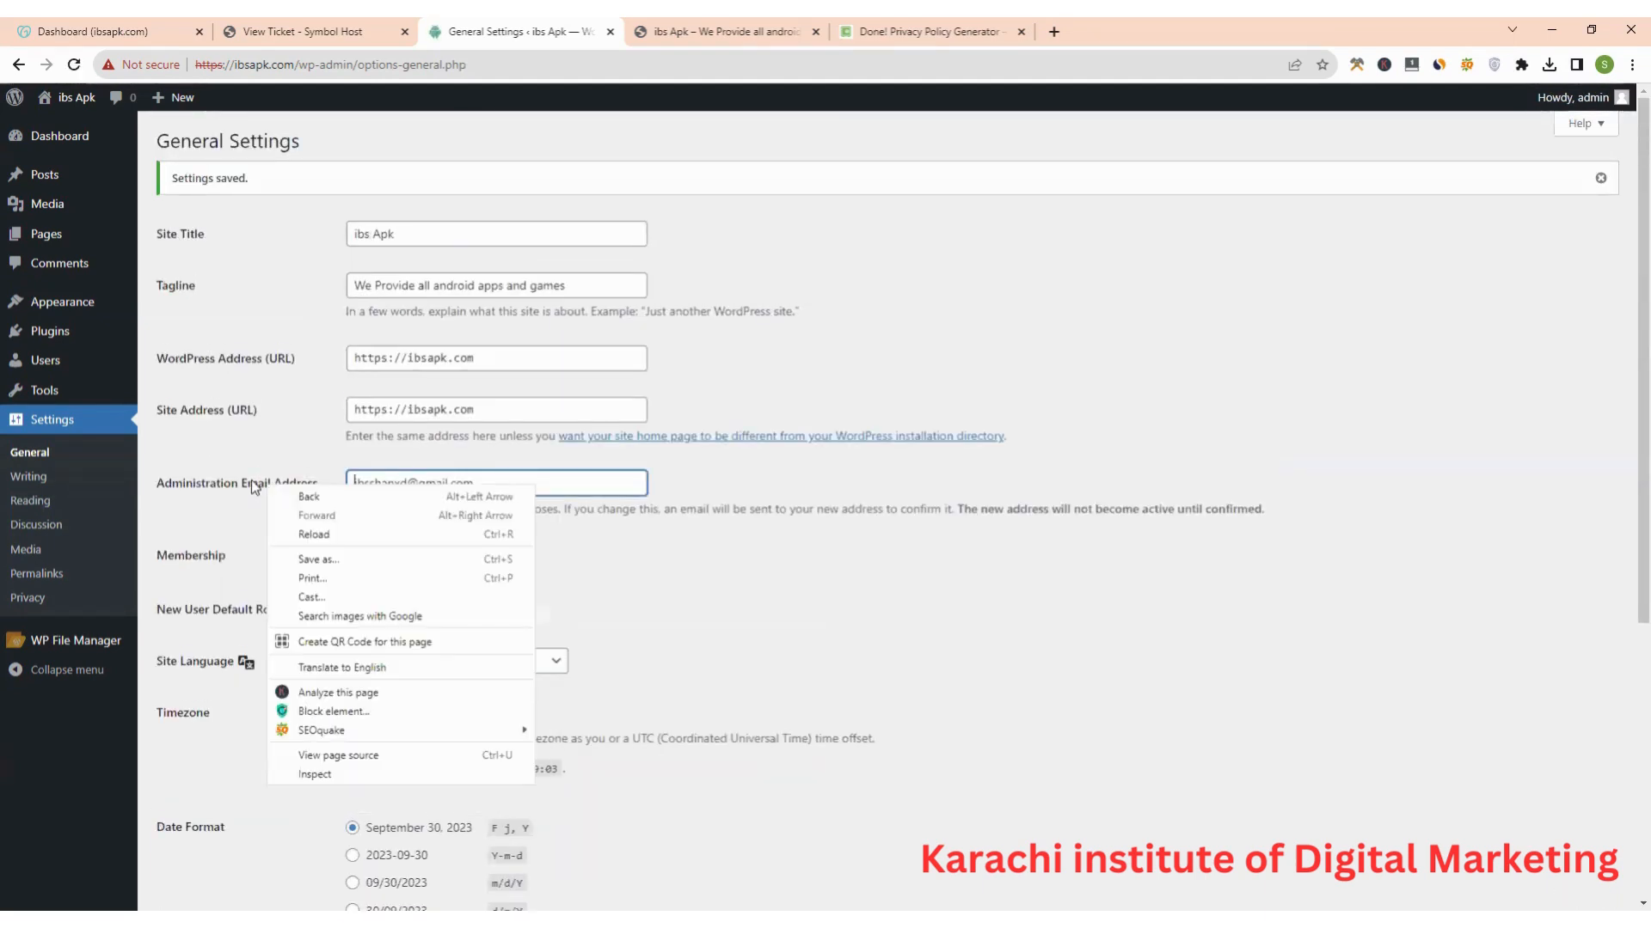
left_click(232, 456)
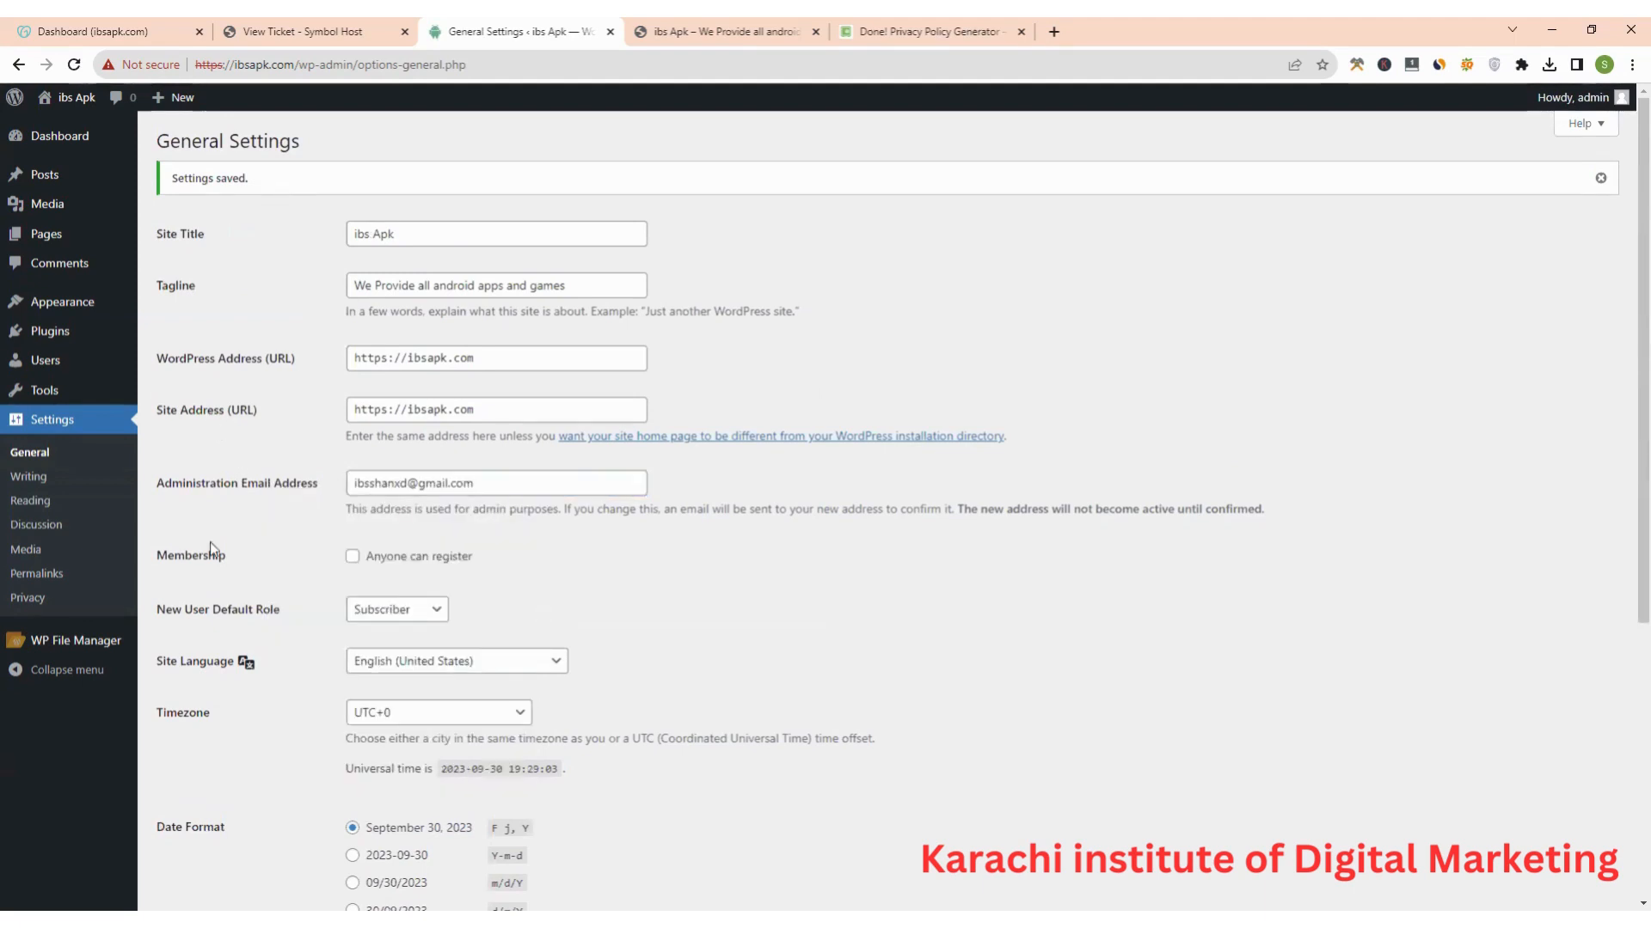
mouse_move(82, 400)
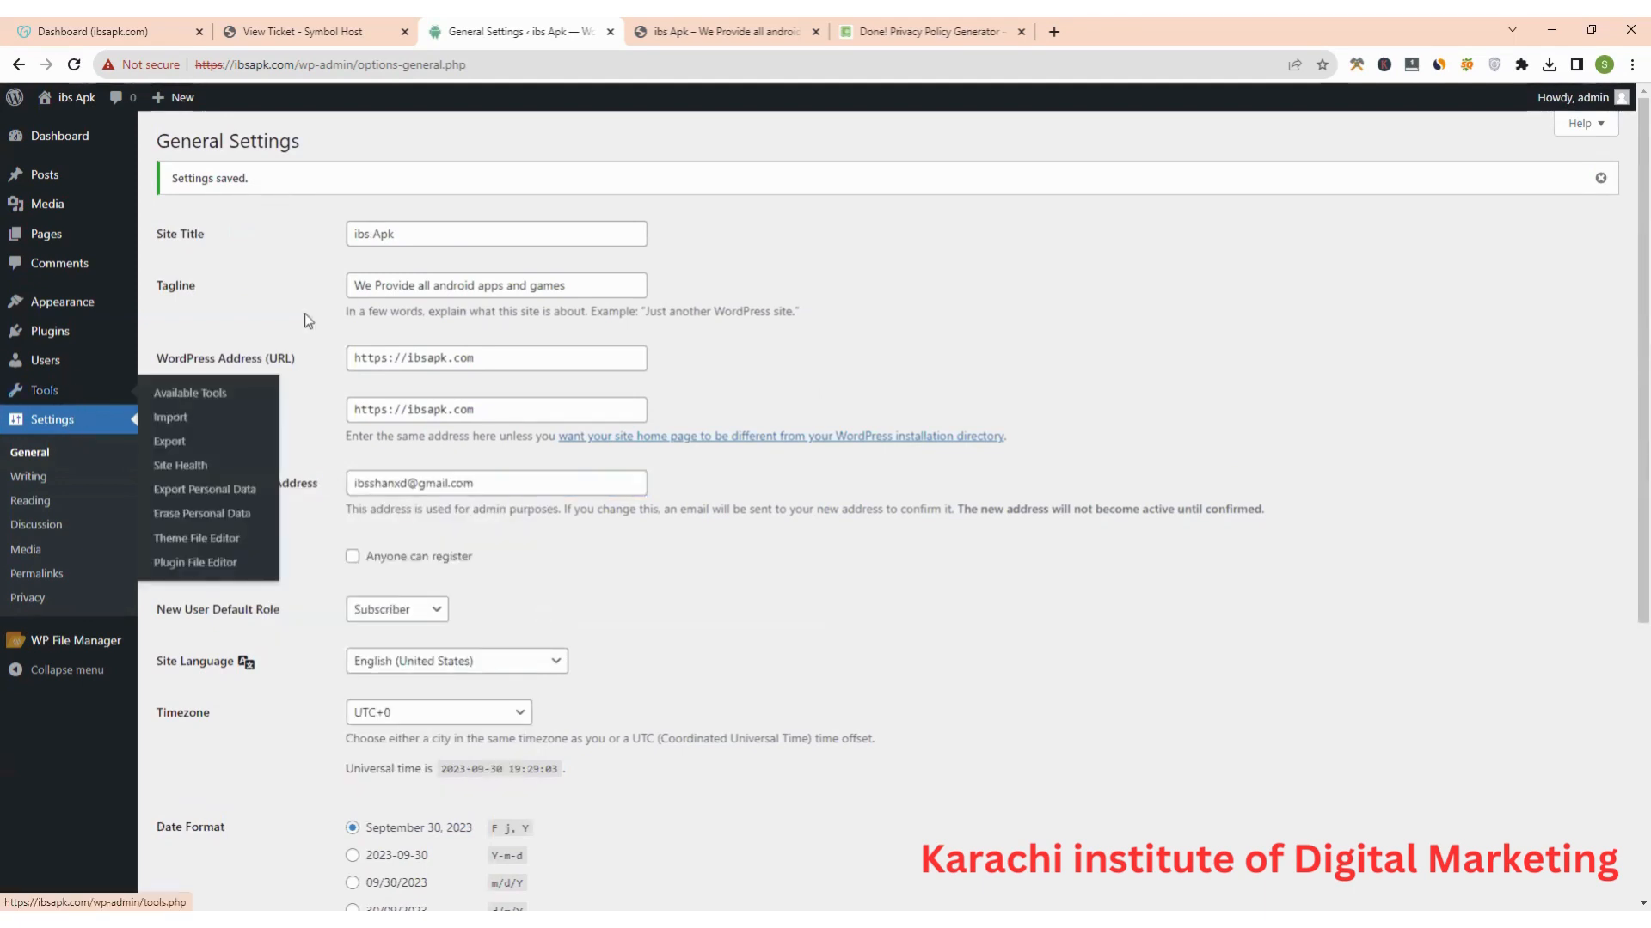
right_click(888, 582)
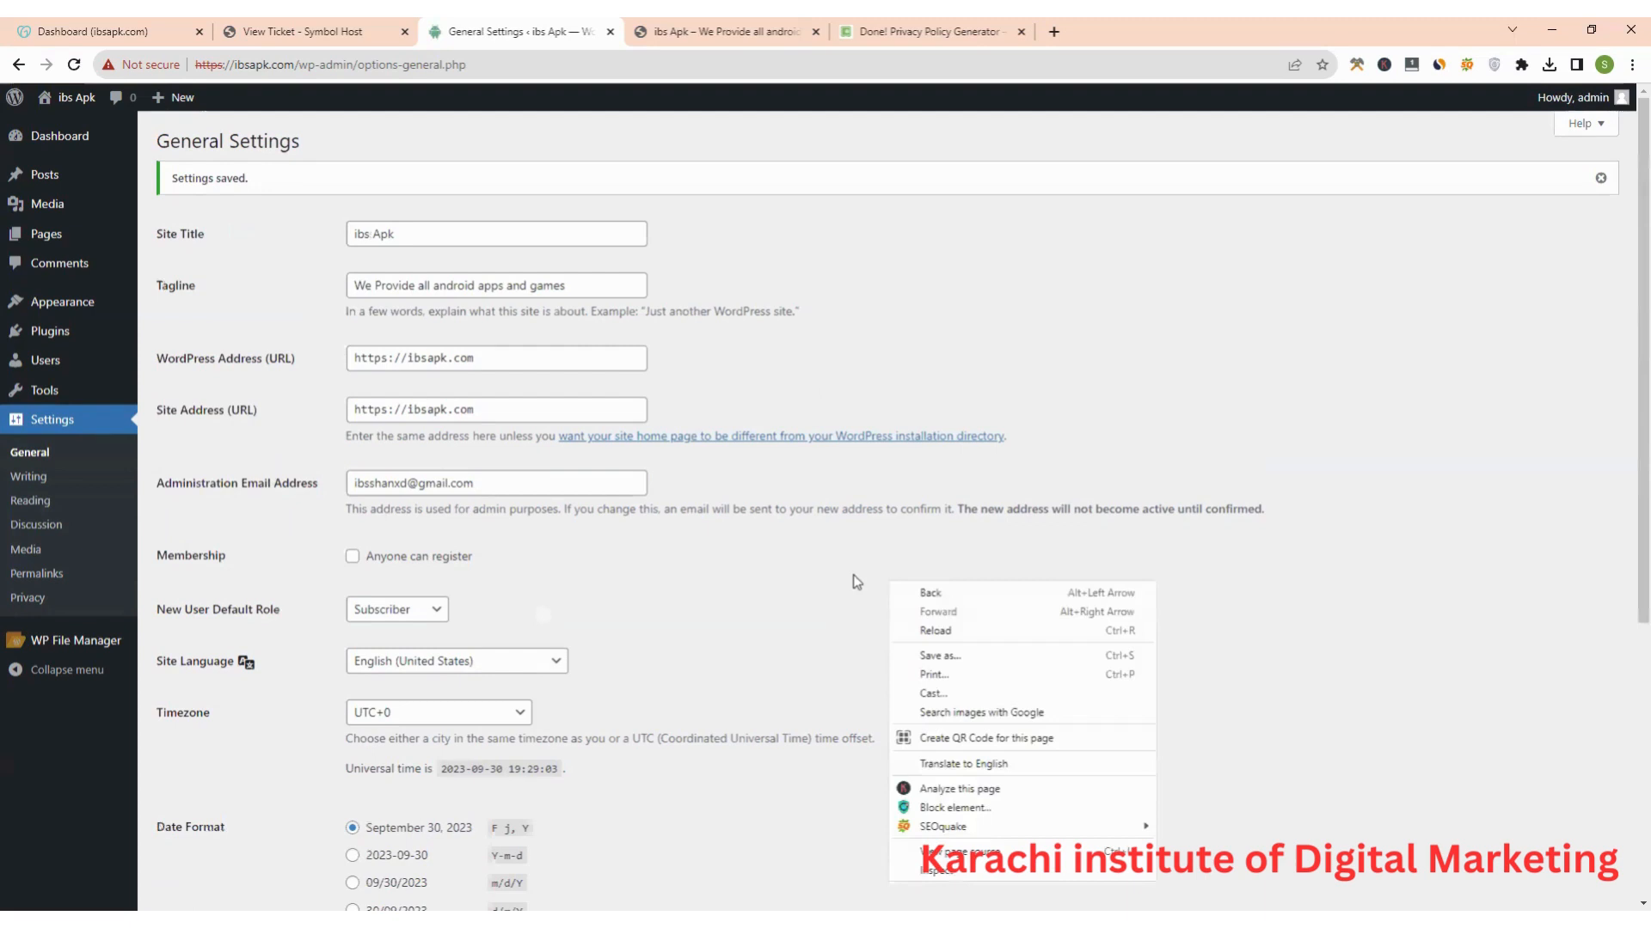
left_click(798, 566)
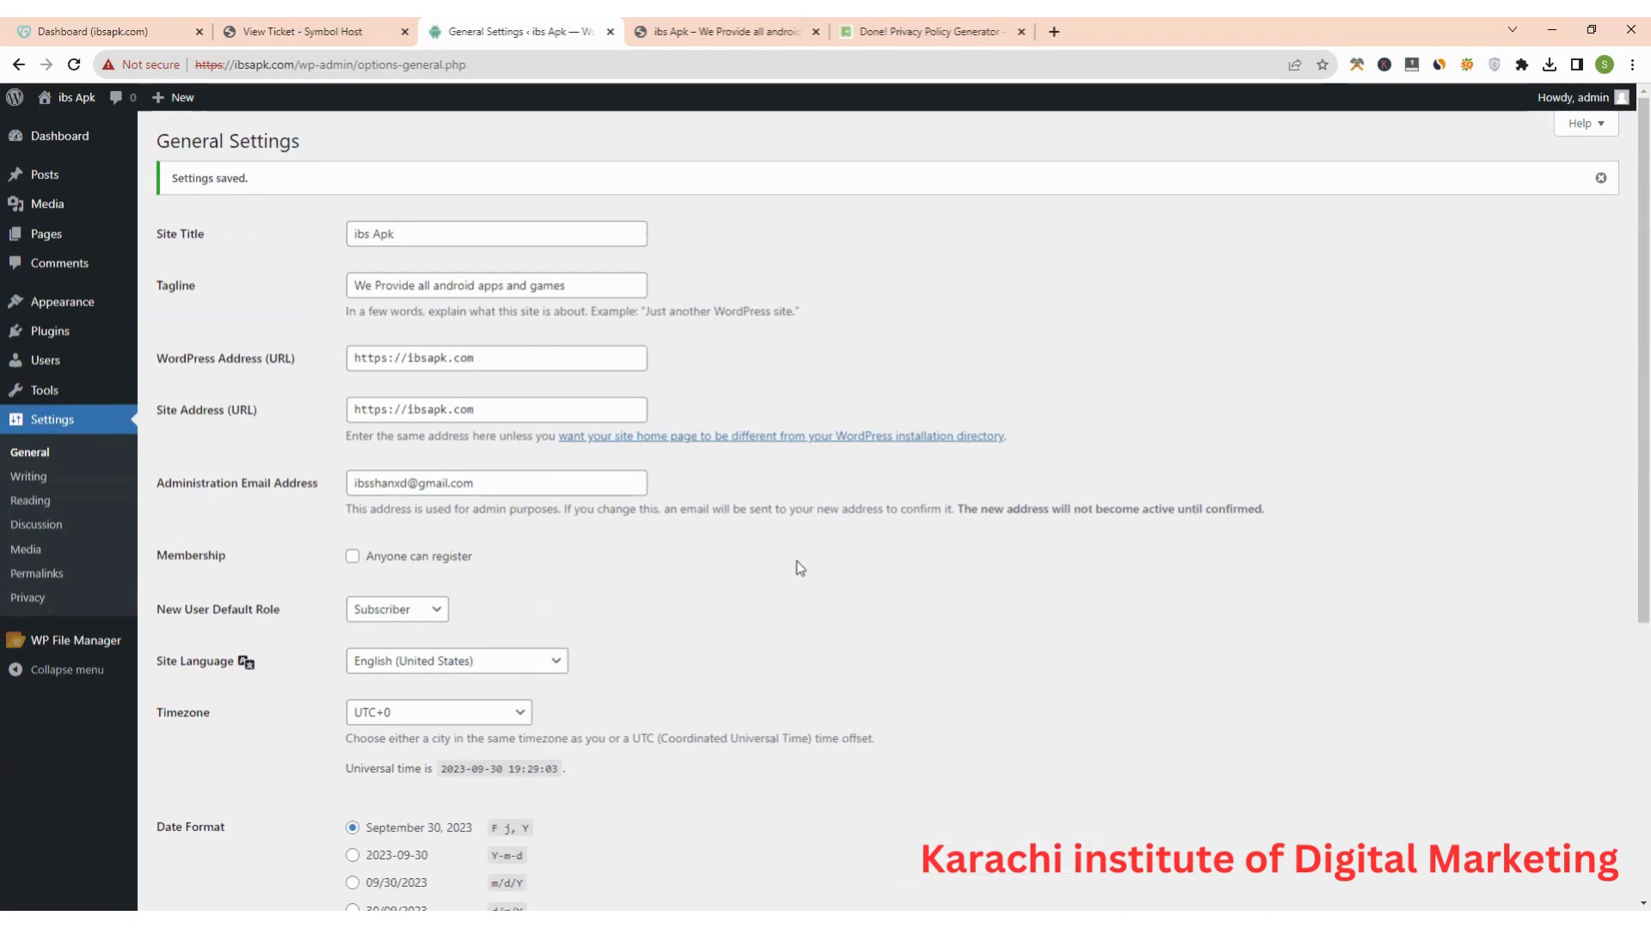